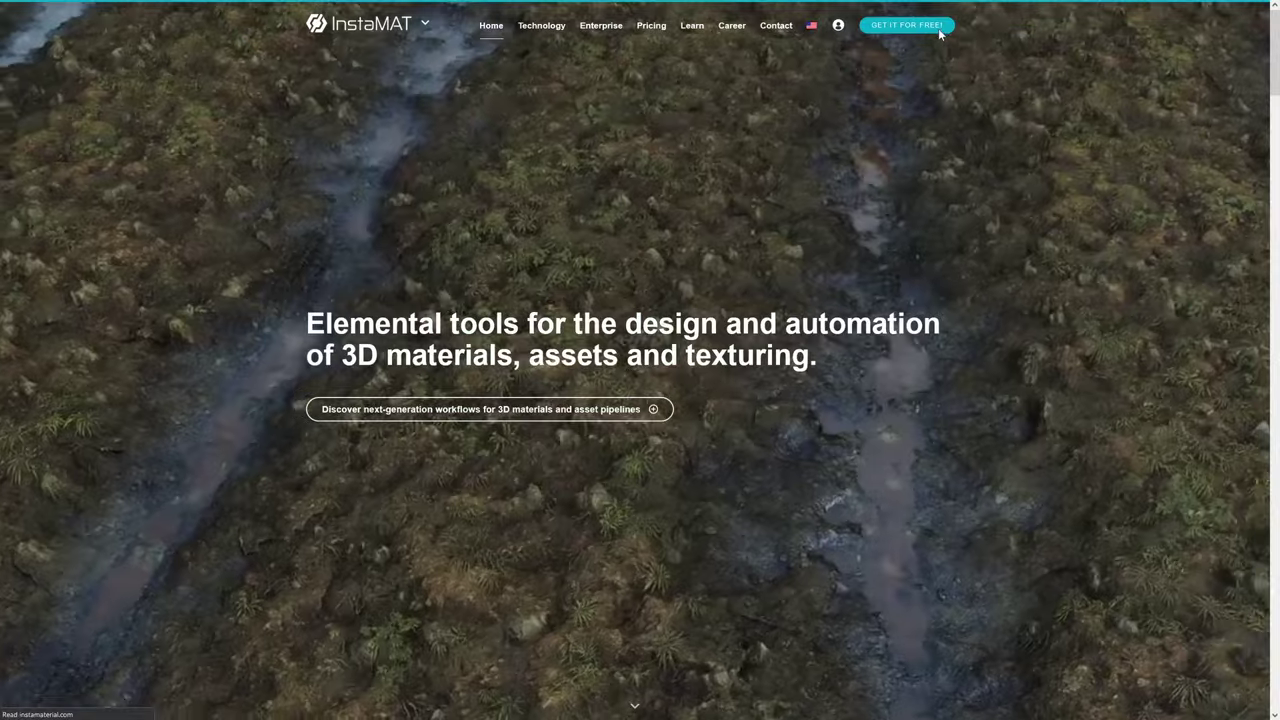
Open the InstaMAT licensing page and read the terms of the free Pioneer License, including its attribution and data-sharing requirement
{"action": "left_click", "coordinate": [940, 35]}
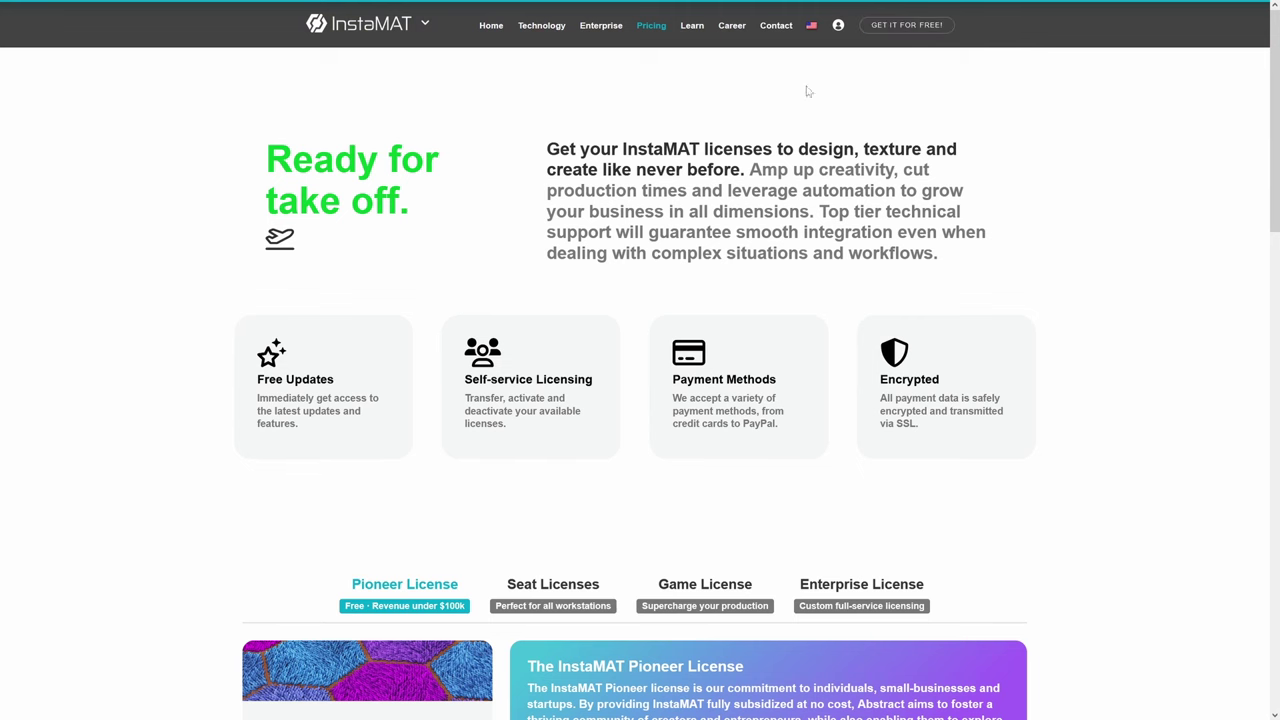
{"action": "scroll", "coordinate": [215, 218], "scroll_direction": "down", "scroll_amount": 3}
{"action": "scroll", "coordinate": [176, 222], "scroll_direction": "down", "scroll_amount": 2}
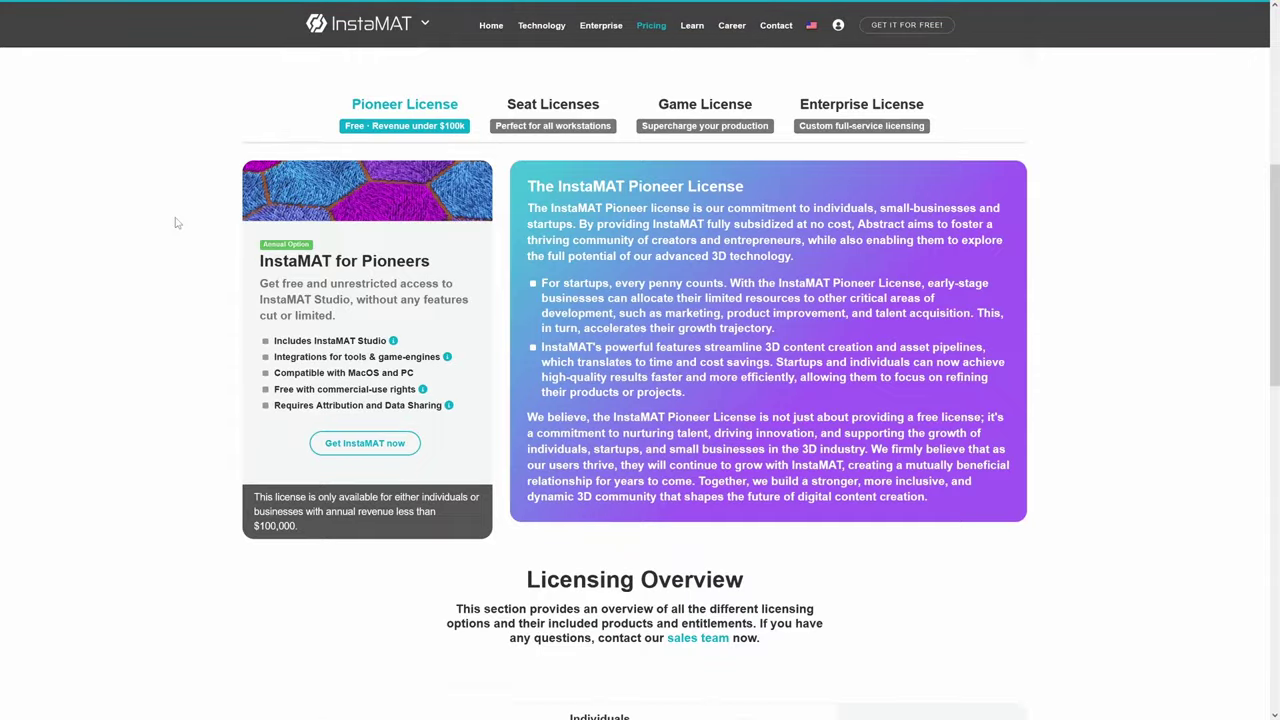
{"action": "scroll", "coordinate": [177, 223], "scroll_direction": "up", "scroll_amount": 1}
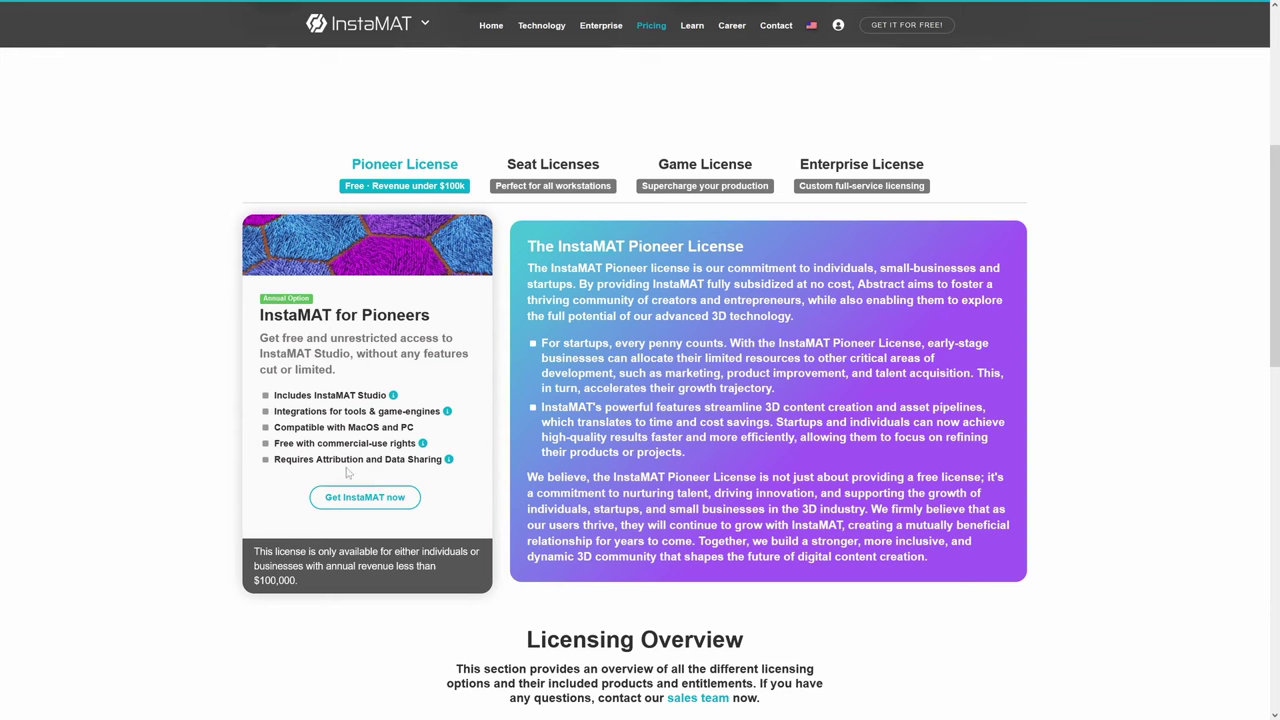
{"action": "mouse_move", "coordinate": [450, 461]}
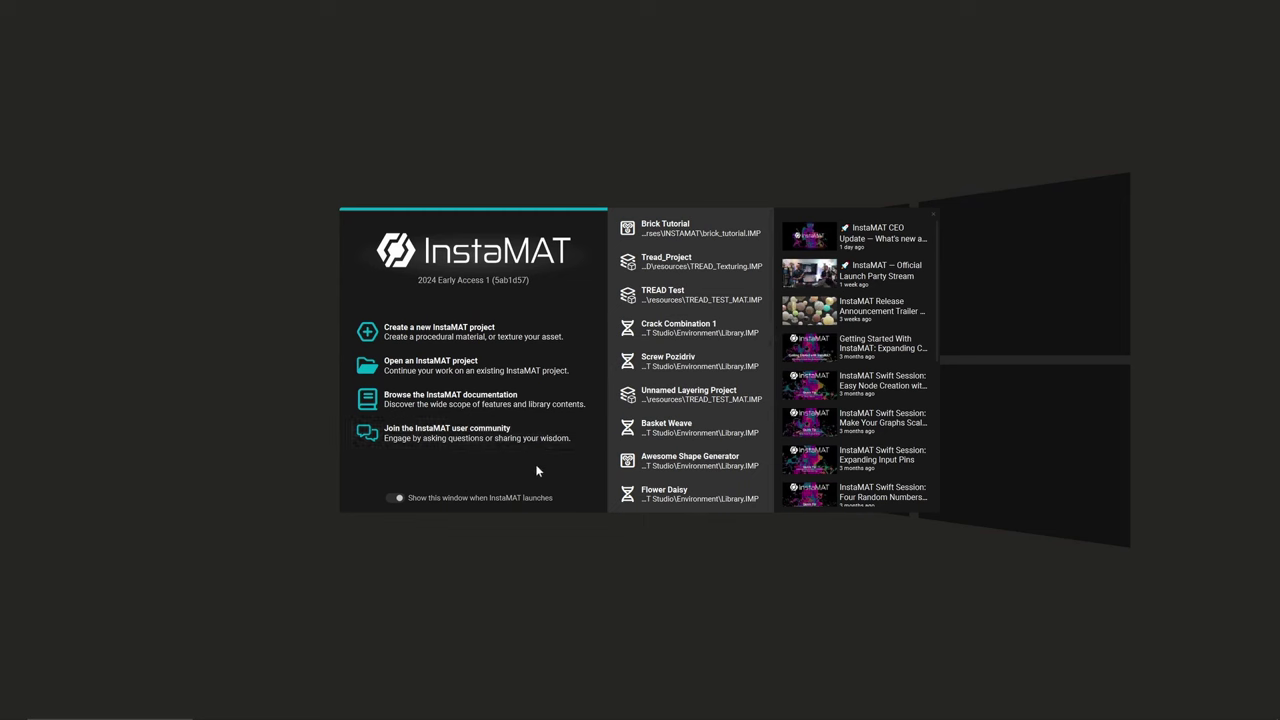
Switch to InstaMAT Studio and look through the recent projects and tutorial videos in its welcome window
{"action": "scroll", "coordinate": [691, 466], "scroll_direction": "down", "scroll_amount": 4}
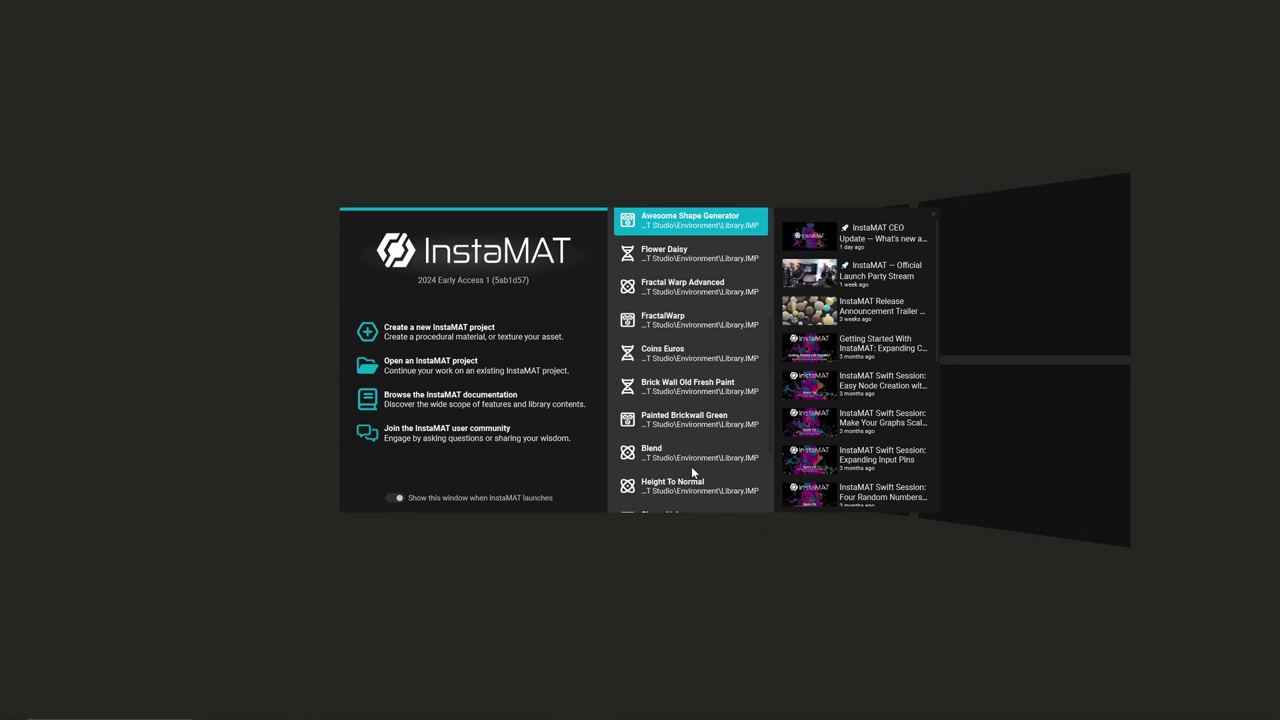
{"action": "scroll", "coordinate": [692, 468], "scroll_direction": "up", "scroll_amount": 4}
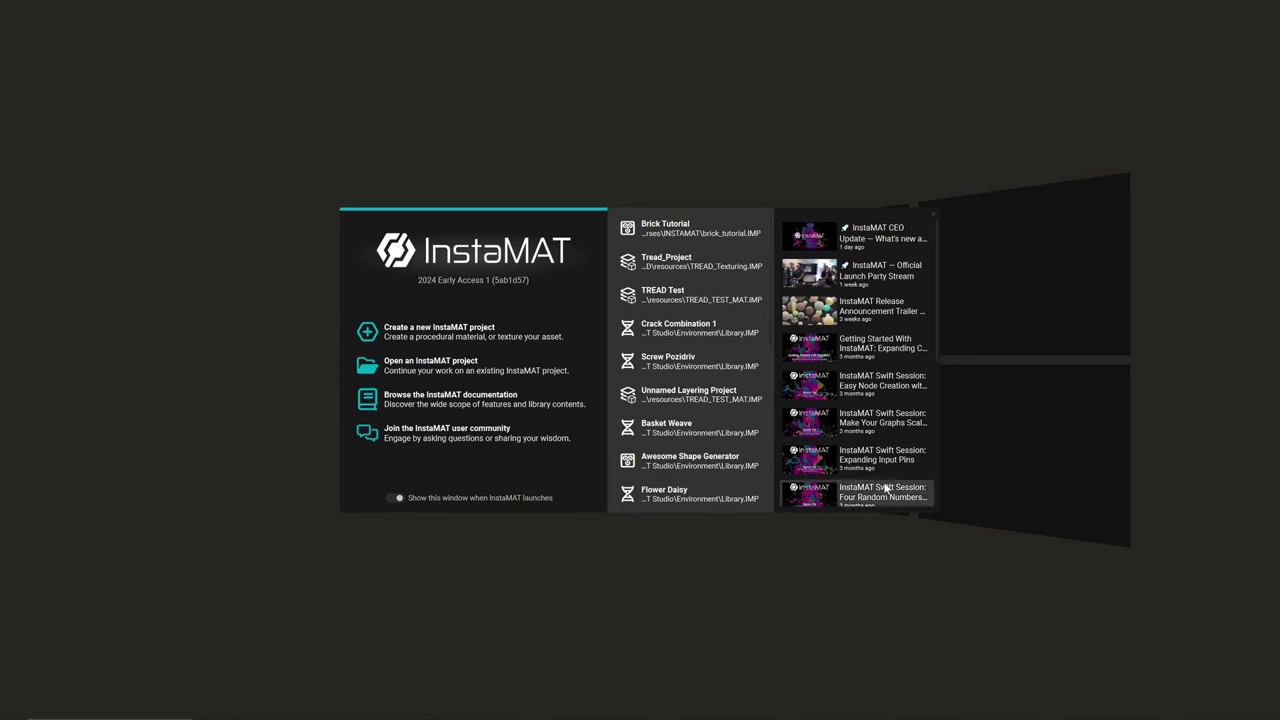
{"action": "scroll", "coordinate": [857, 313], "scroll_direction": "down", "scroll_amount": 2}
{"action": "scroll", "coordinate": [857, 313], "scroll_direction": "down", "scroll_amount": 5}
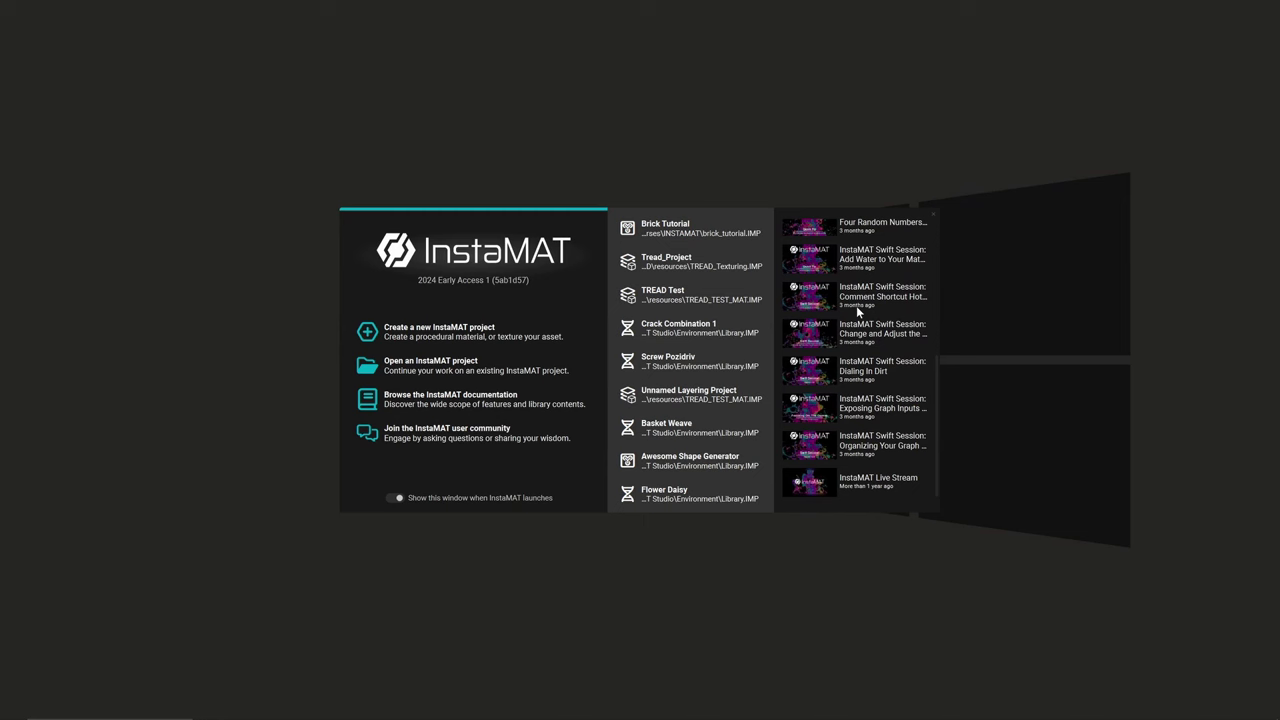
{"action": "scroll", "coordinate": [857, 313], "scroll_direction": "up", "scroll_amount": 7}
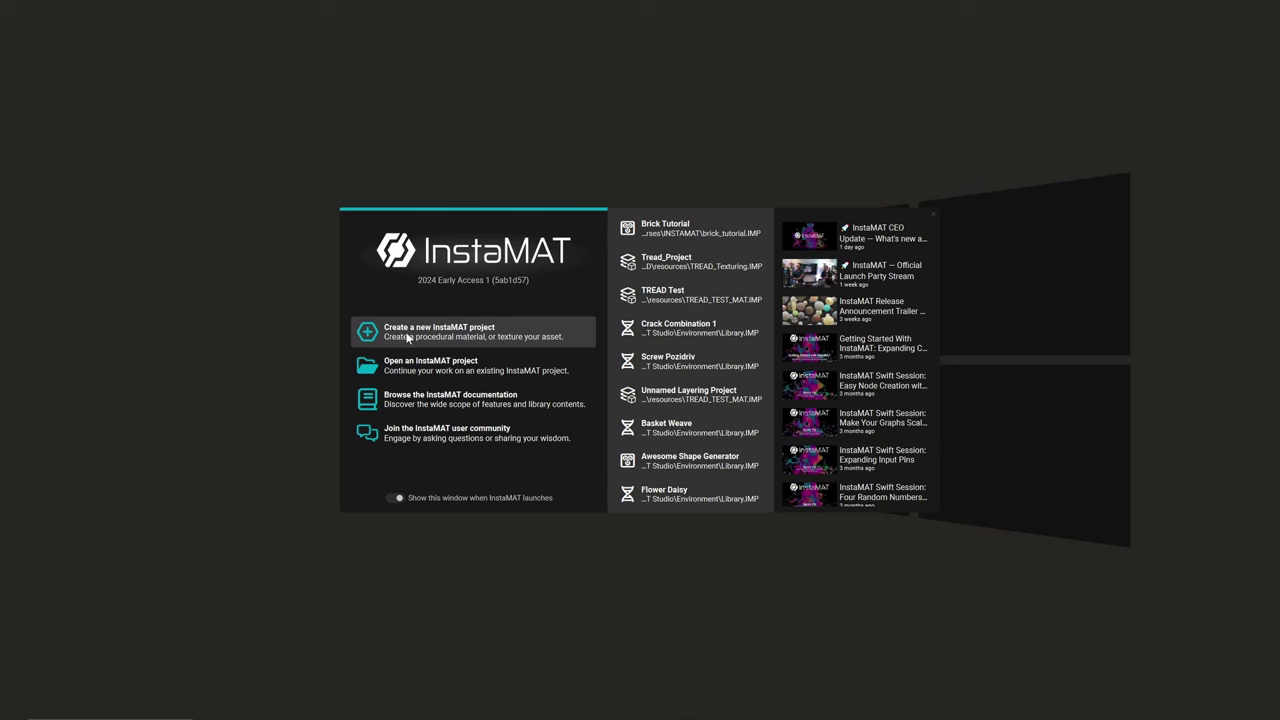
Start a new project of the Element Graph type, reviewing the nPass Element Graph and Atom Graph descriptions before choosing
{"action": "left_click", "coordinate": [492, 337]}
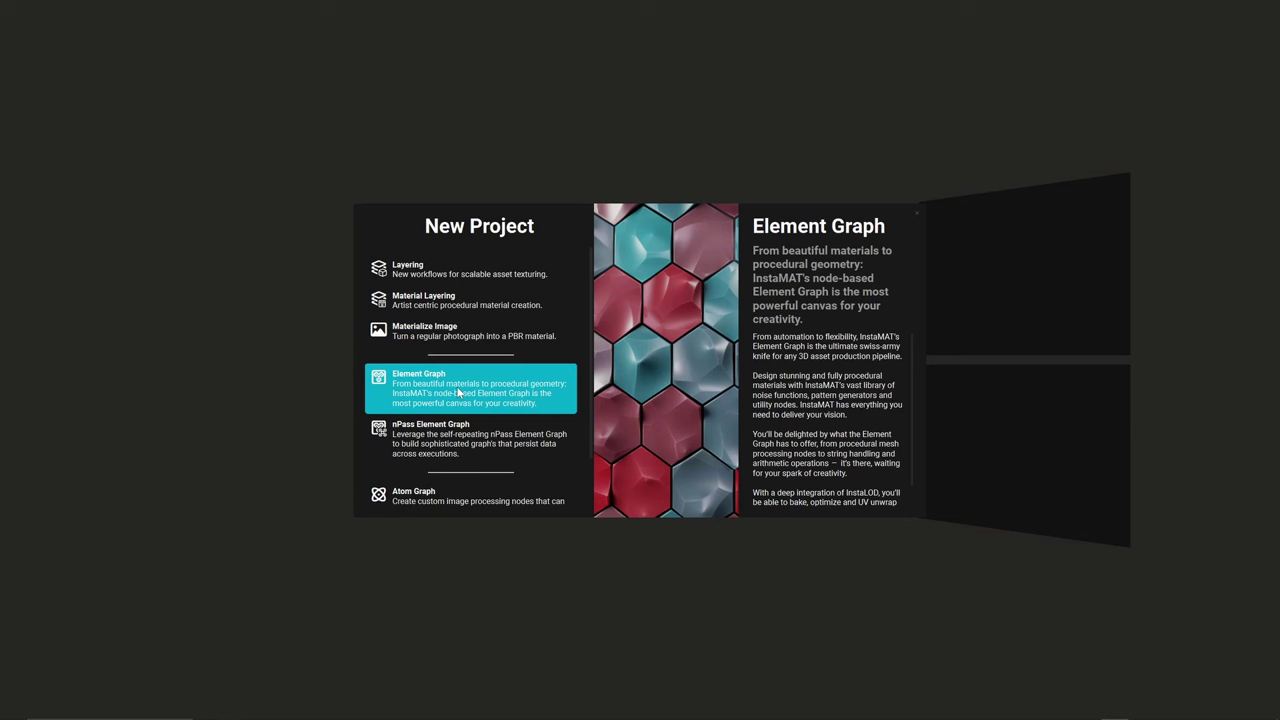
{"action": "scroll", "coordinate": [458, 394], "scroll_direction": "down", "scroll_amount": 1}
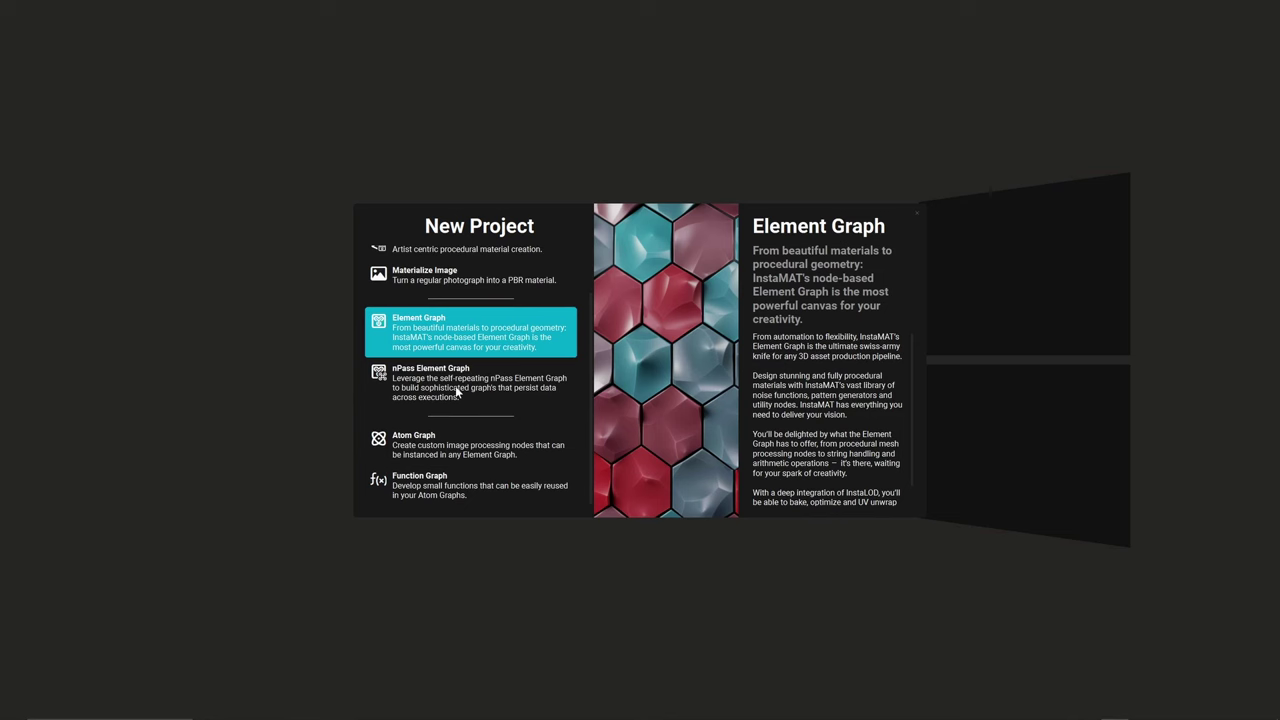
{"action": "left_click", "coordinate": [455, 386]}
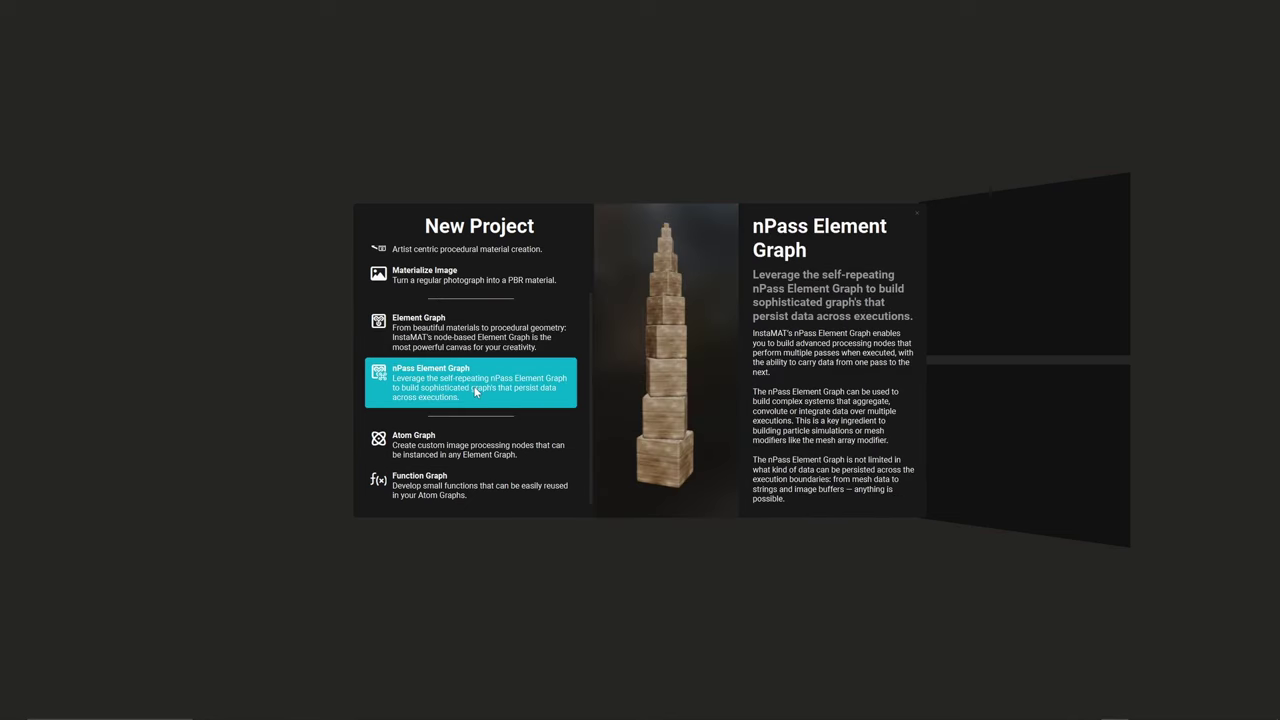
{"action": "left_click", "coordinate": [497, 435]}
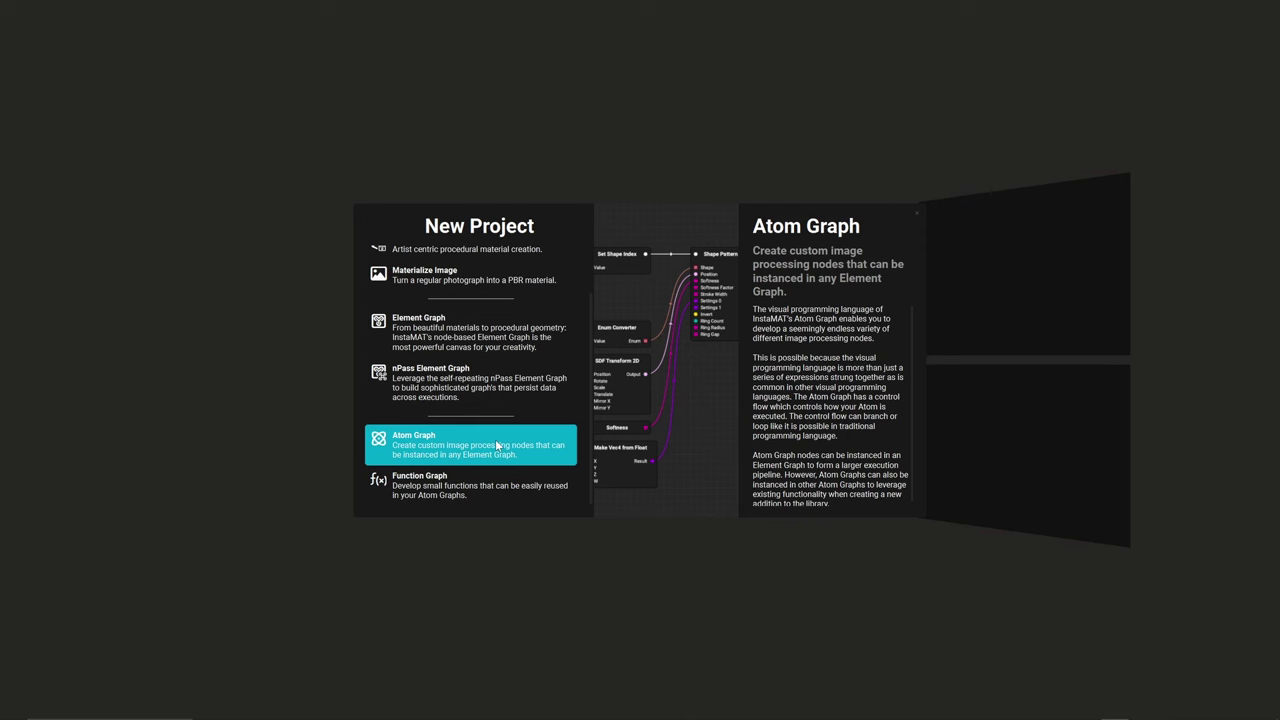
{"action": "scroll", "coordinate": [497, 445], "scroll_direction": "up", "scroll_amount": 1}
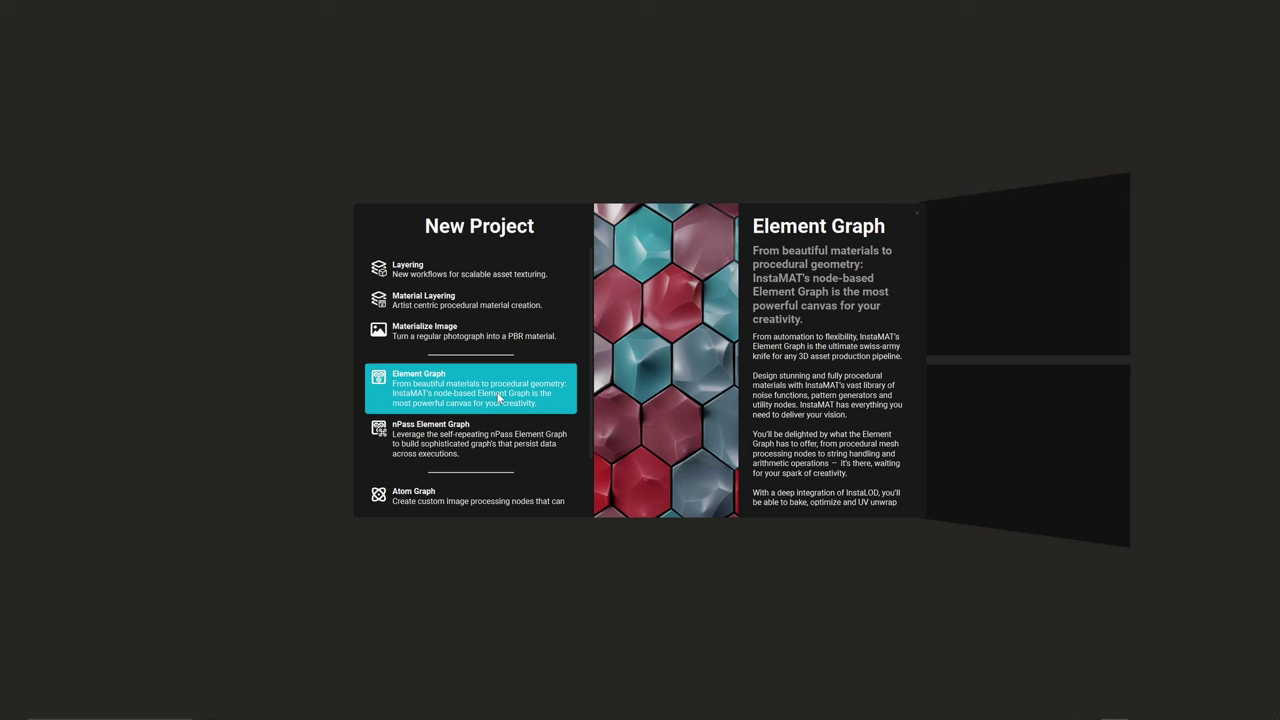
{"action": "left_click", "coordinate": [465, 397]}
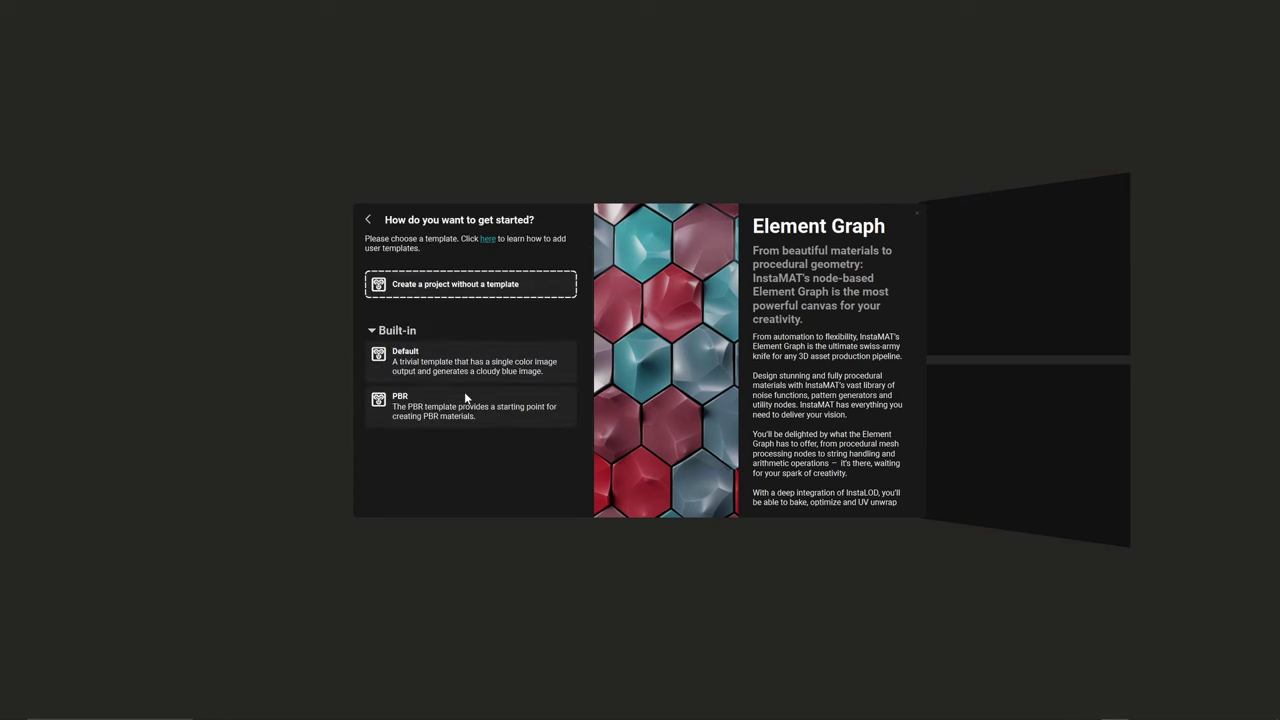
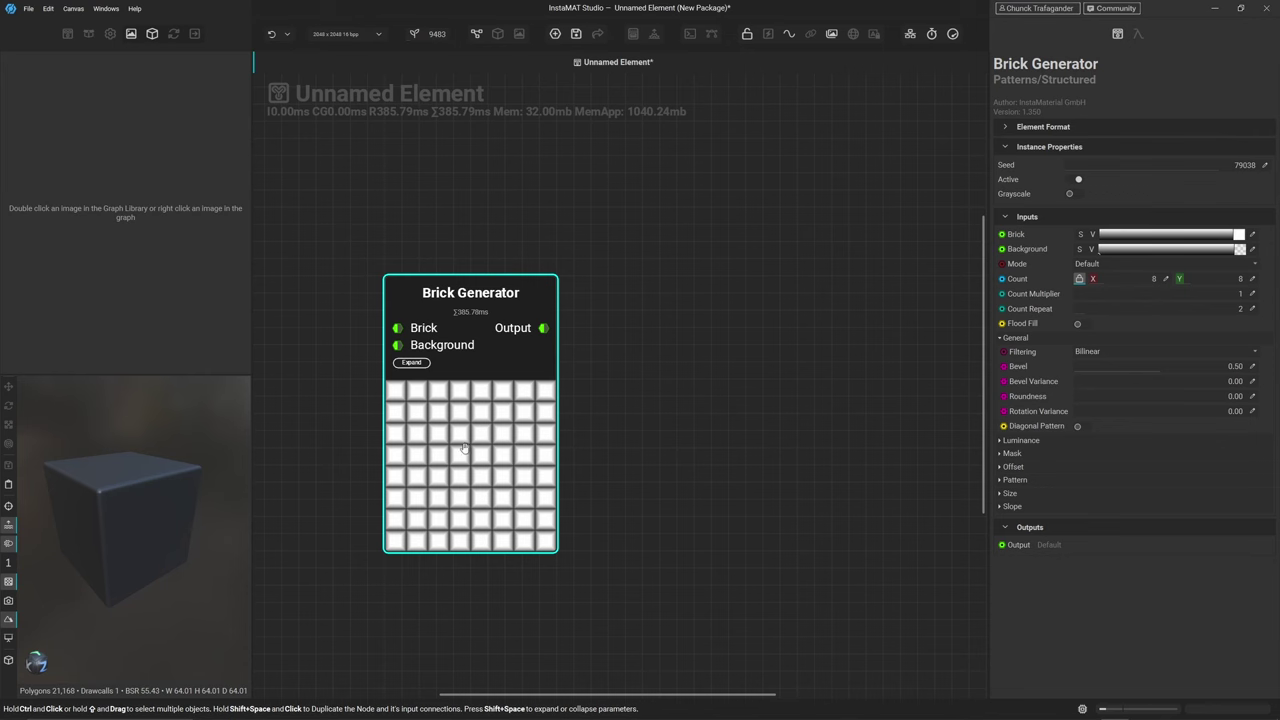
Preview the Brick Generator node's output in the image viewer and centre the brick pattern
{"action": "left_click", "coordinate": [543, 329]}
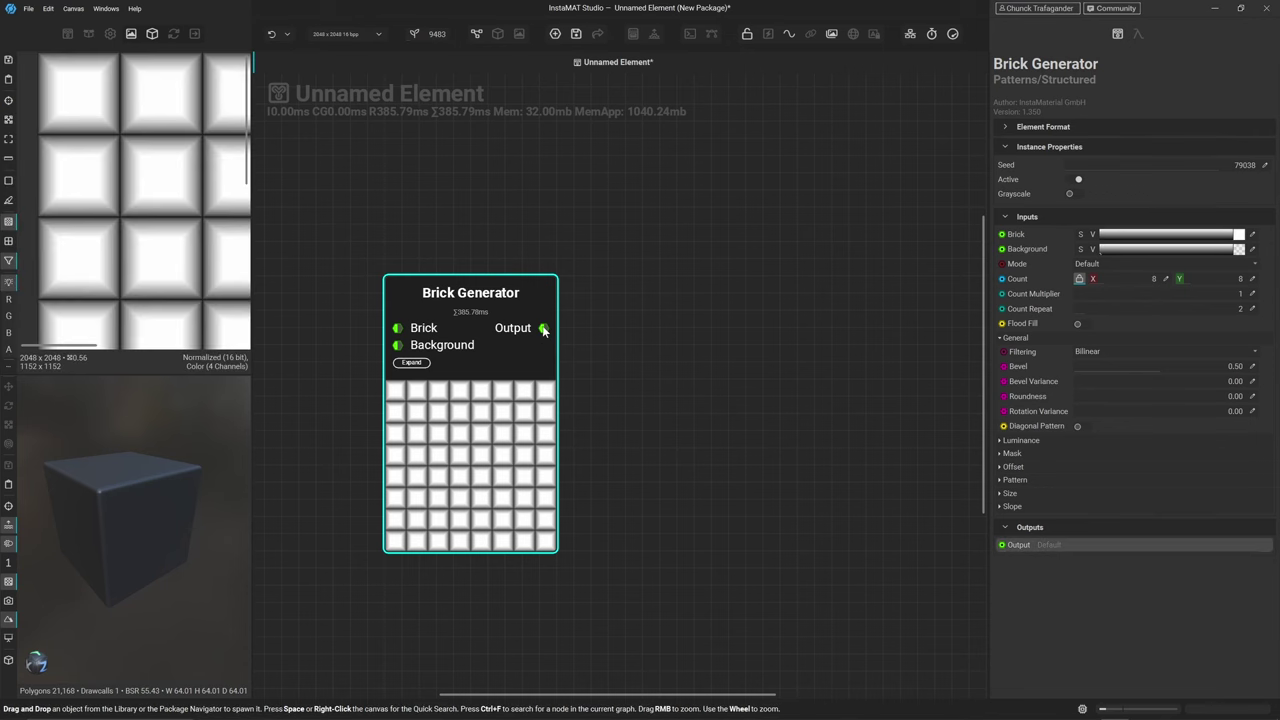
{"action": "middle_click_drag", "start_coordinate": [206, 237], "coordinate": [131, 206]}
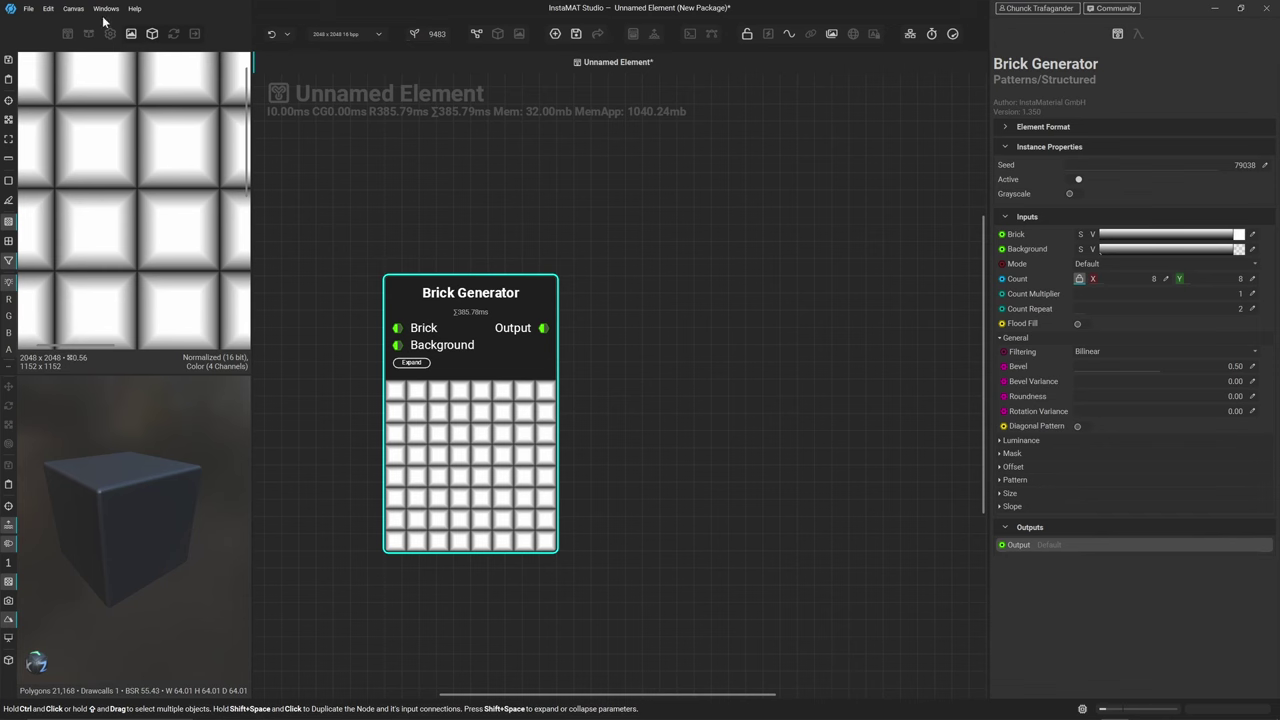
Set the canvas Double Click Behavior preference to Preview Output and accept the preferences
{"action": "left_click", "coordinate": [48, 9]}
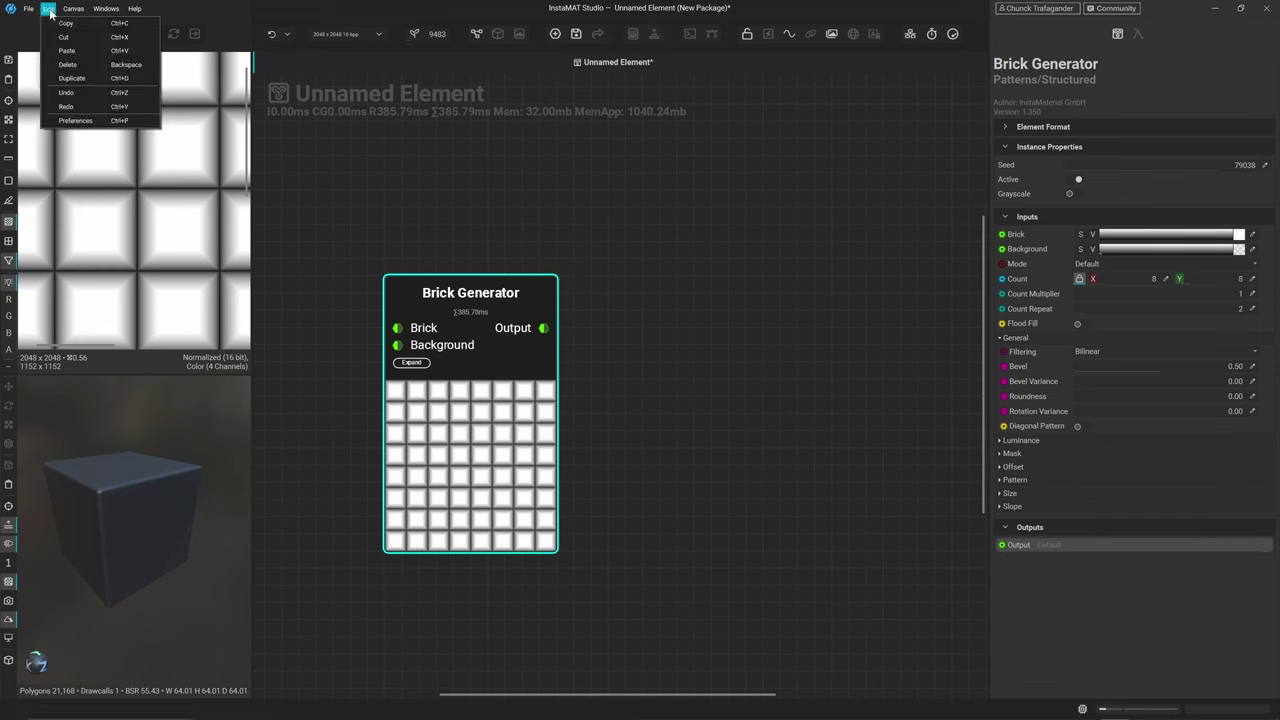
{"action": "left_click", "coordinate": [66, 120]}
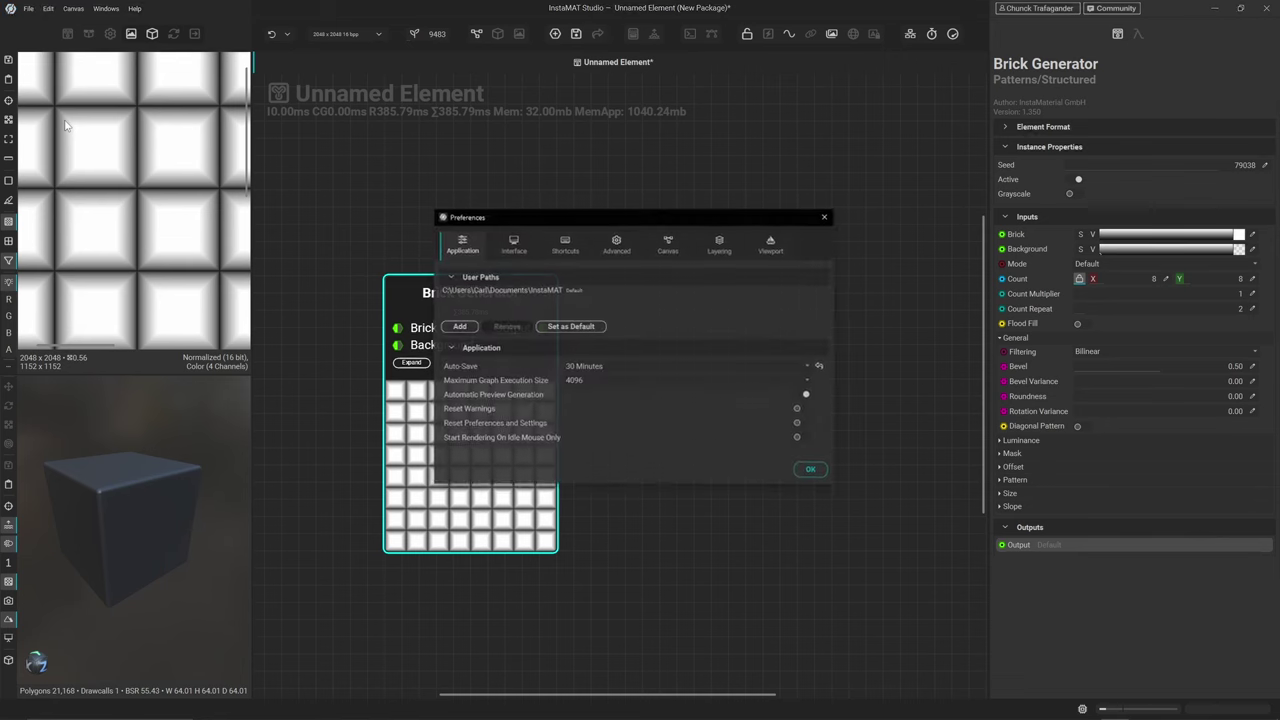
{"action": "left_click", "coordinate": [666, 247]}
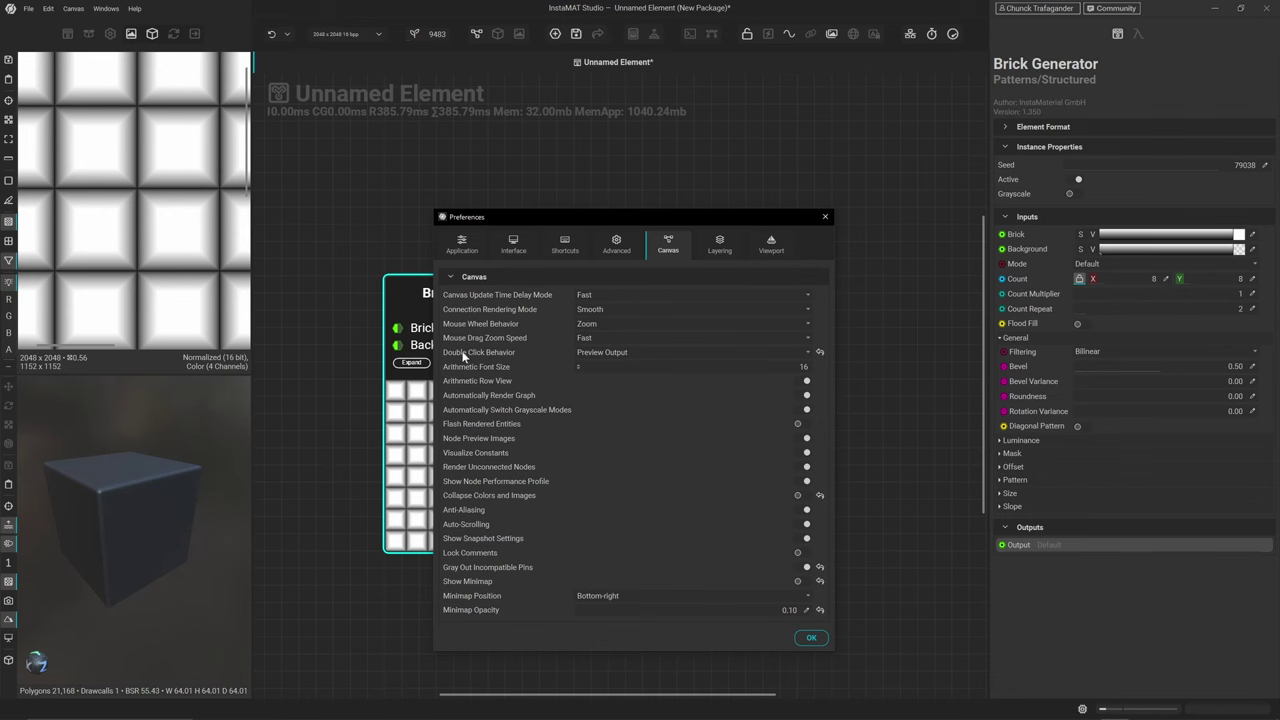
{"action": "left_click", "coordinate": [638, 355]}
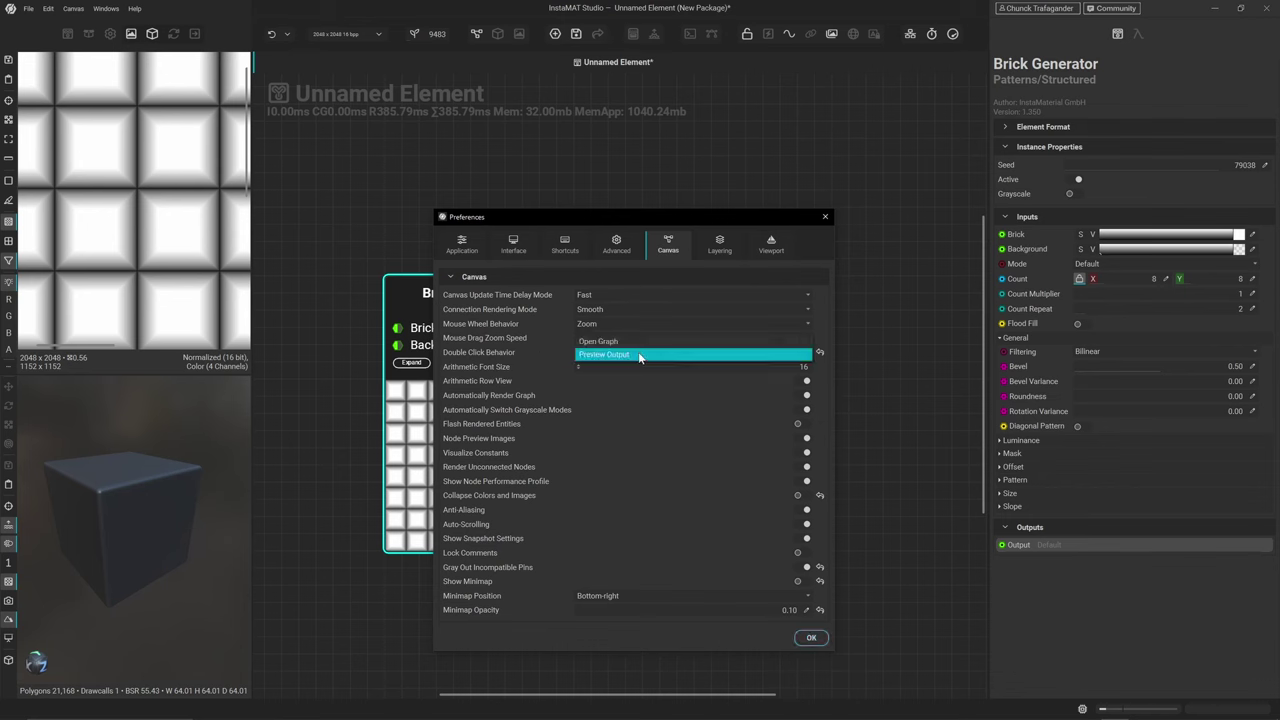
{"action": "left_click", "coordinate": [640, 355]}
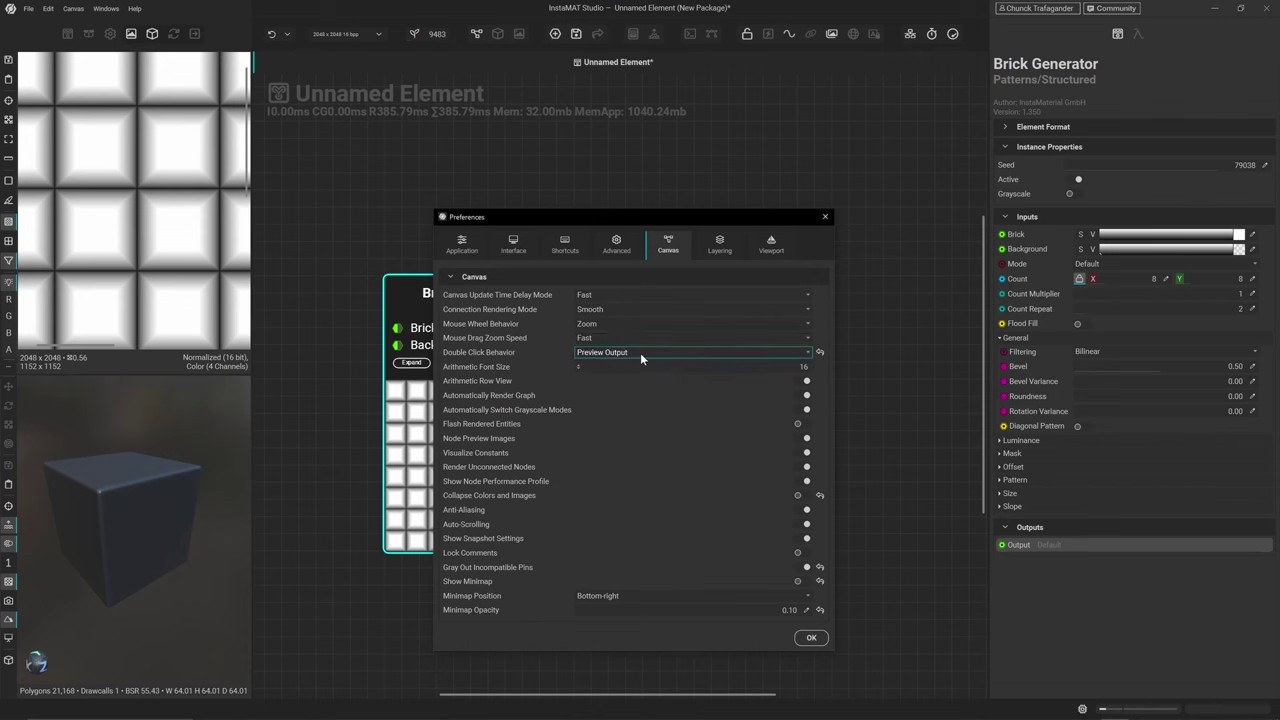
{"action": "left_click", "coordinate": [810, 638]}
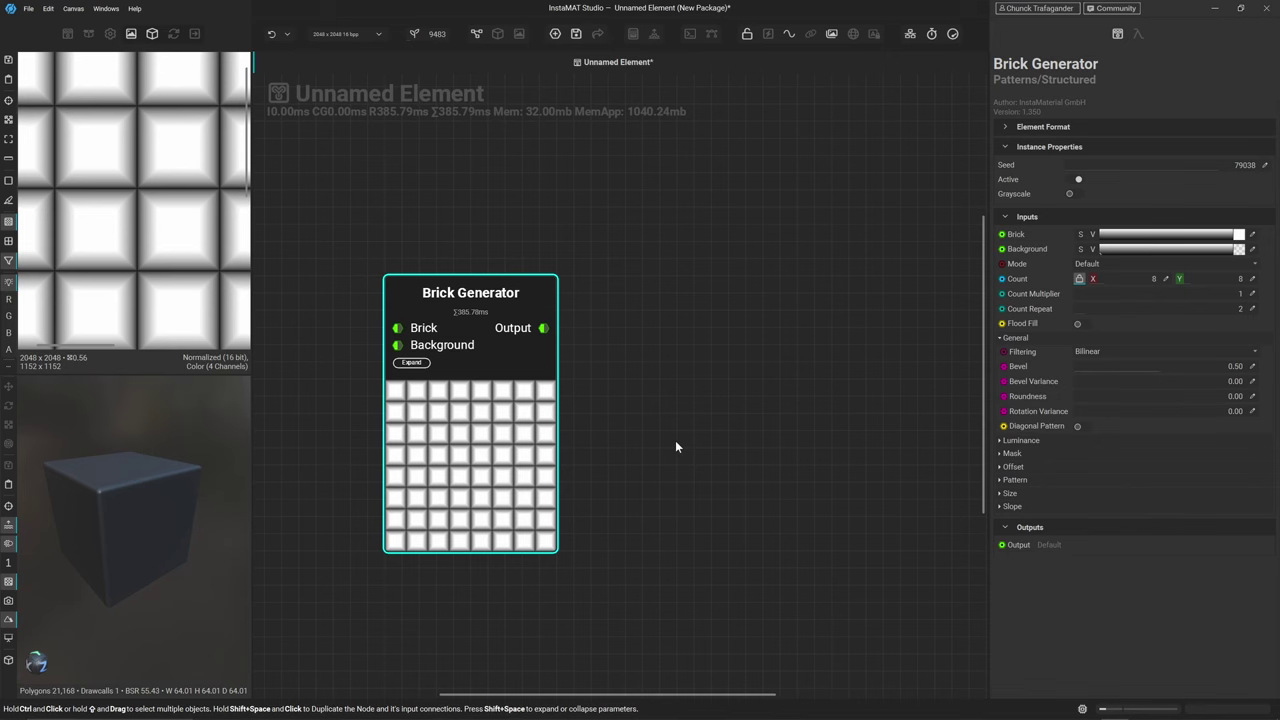
Widen the image and 3D viewers and raise the Brick Generator's linked X and Y Count to 16
{"action": "left_click_drag", "start_coordinate": [253, 290], "coordinate": [349, 285]}
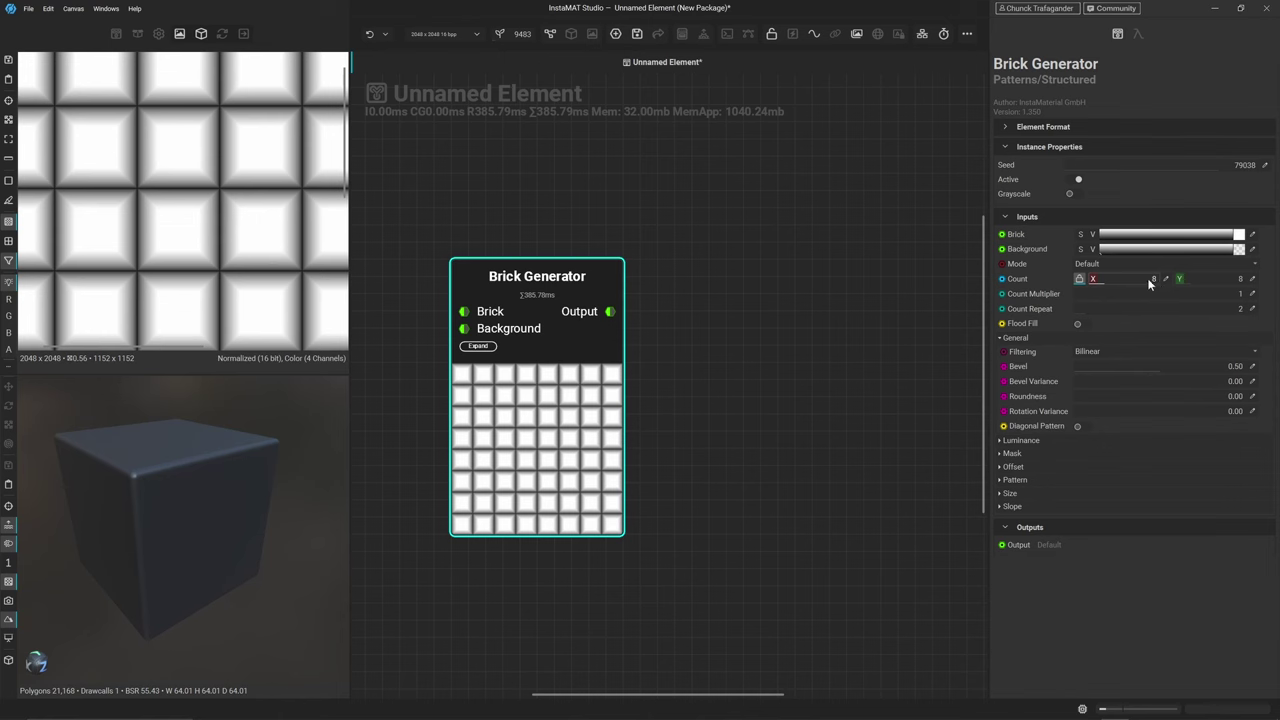
{"action": "scroll", "coordinate": [1118, 279], "scroll_direction": "up", "scroll_amount": 6}
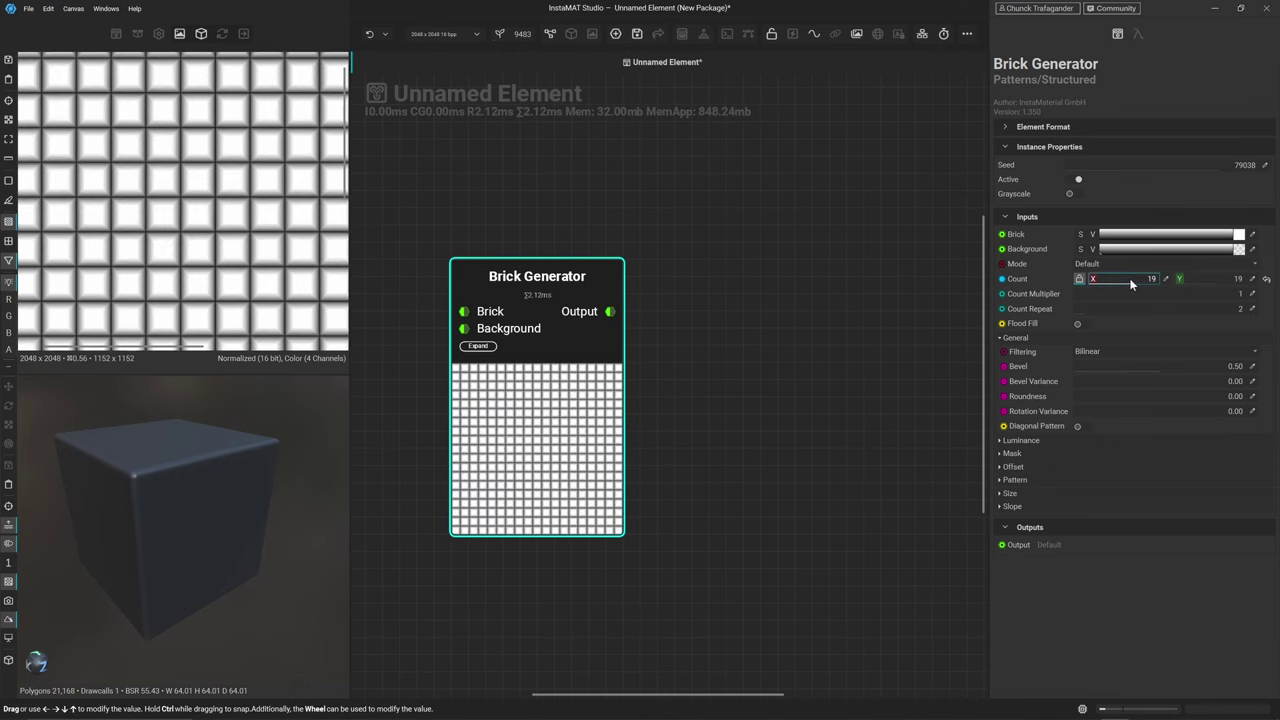
{"action": "scroll", "coordinate": [1118, 279], "scroll_direction": "up", "scroll_amount": 2}
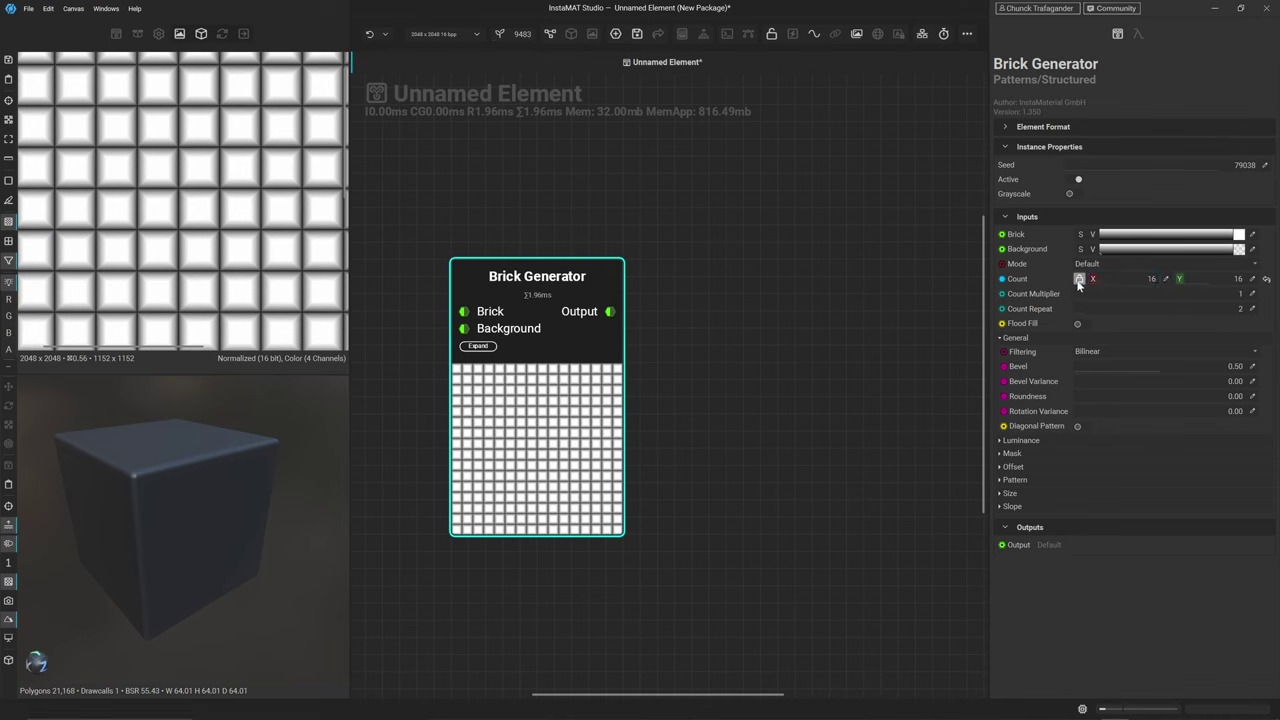
Unlink the Brick Generator's Count values and set X to 4 and Y to 12
{"action": "left_click", "coordinate": [1167, 280]}
{"action": "type", "text": "4"}
{"action": "key", "text": "Return"}
{"action": "scroll", "coordinate": [229, 234], "scroll_direction": "down", "scroll_amount": 5}
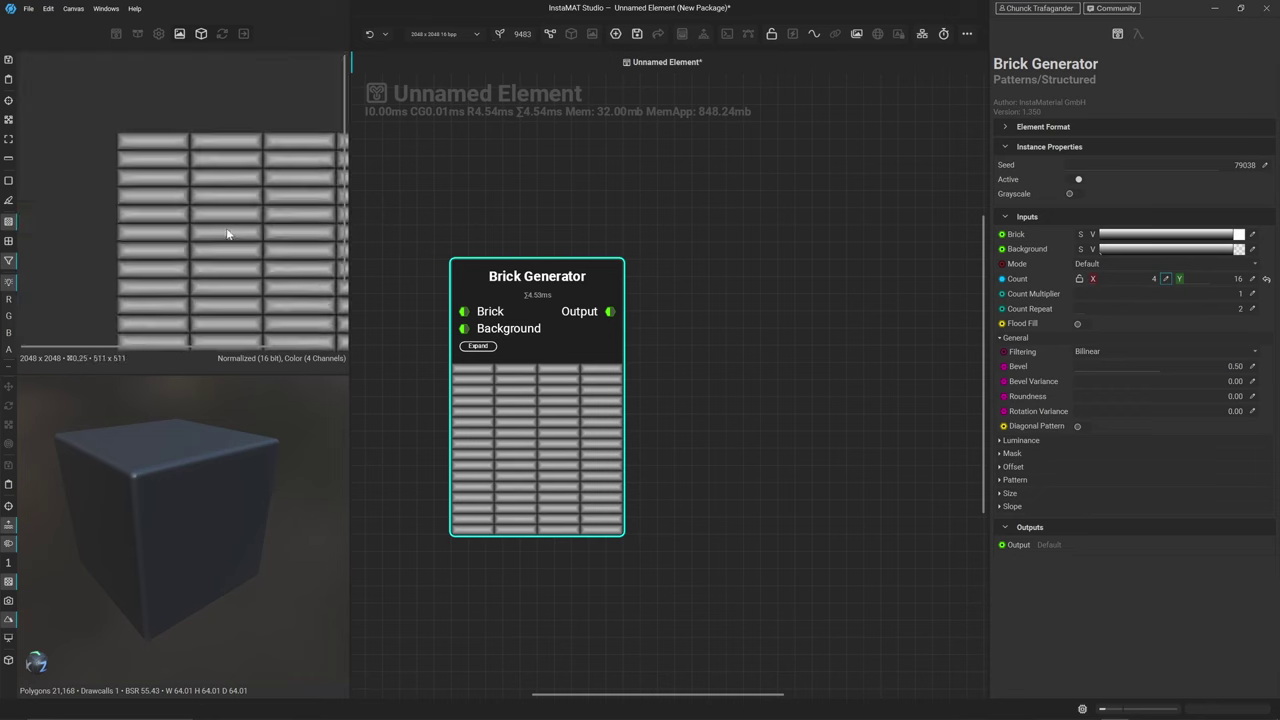
{"action": "middle_click_drag", "start_coordinate": [186, 246], "coordinate": [82, 184]}
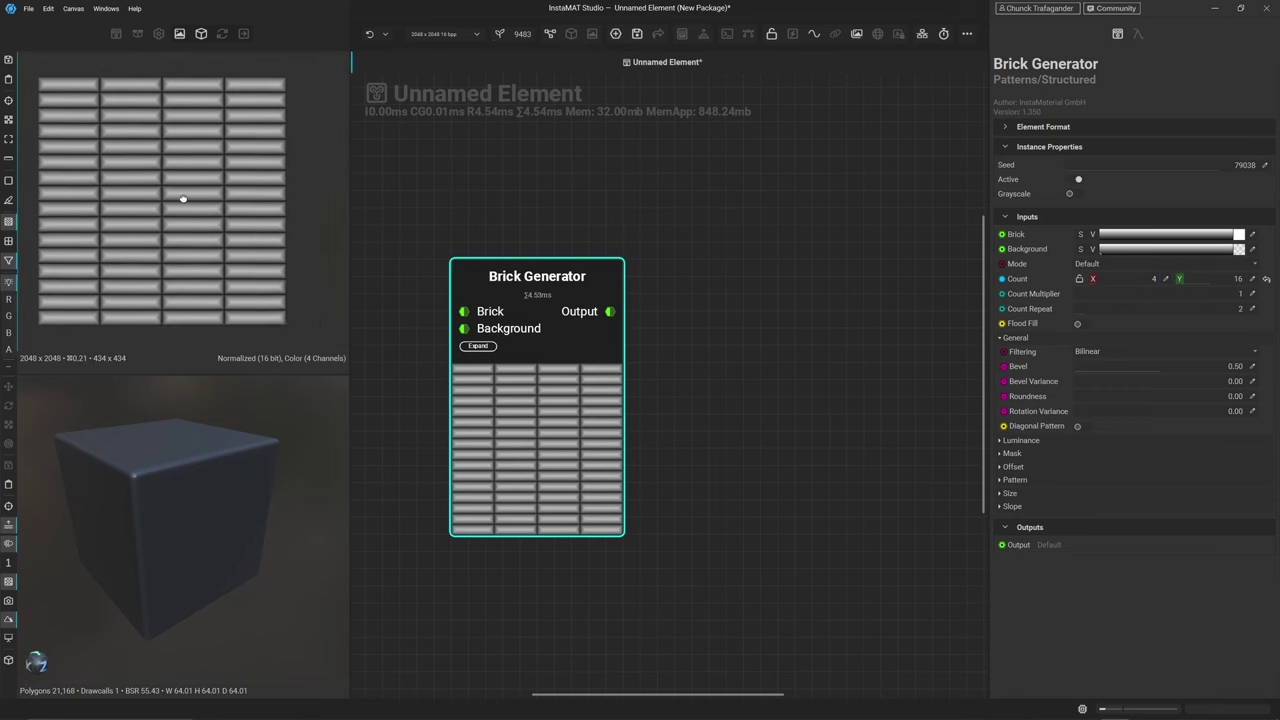
{"action": "left_click", "coordinate": [1251, 281]}
{"action": "type", "text": "12"}
{"action": "key", "text": "Return"}
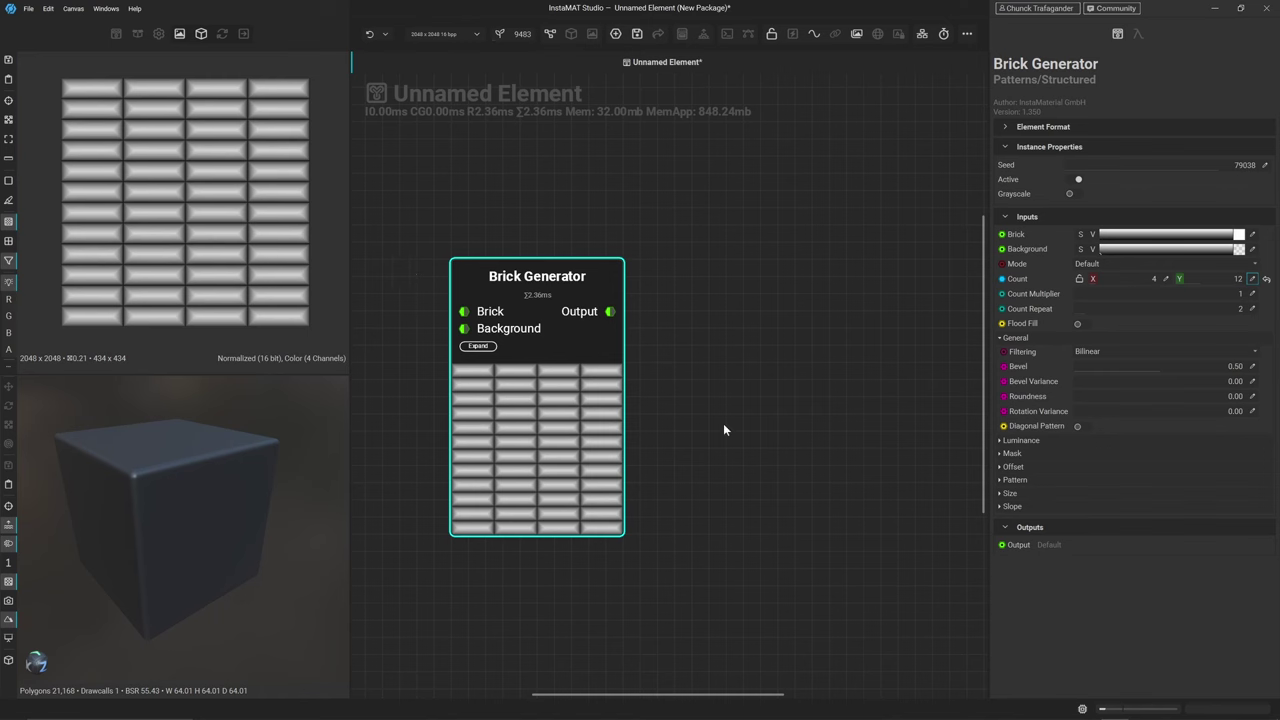
Set the Brick Generator's Bevel to 0.02 and inspect the brick edges up close in the image viewer
{"action": "scroll", "coordinate": [205, 177], "scroll_direction": "up", "scroll_amount": 8}
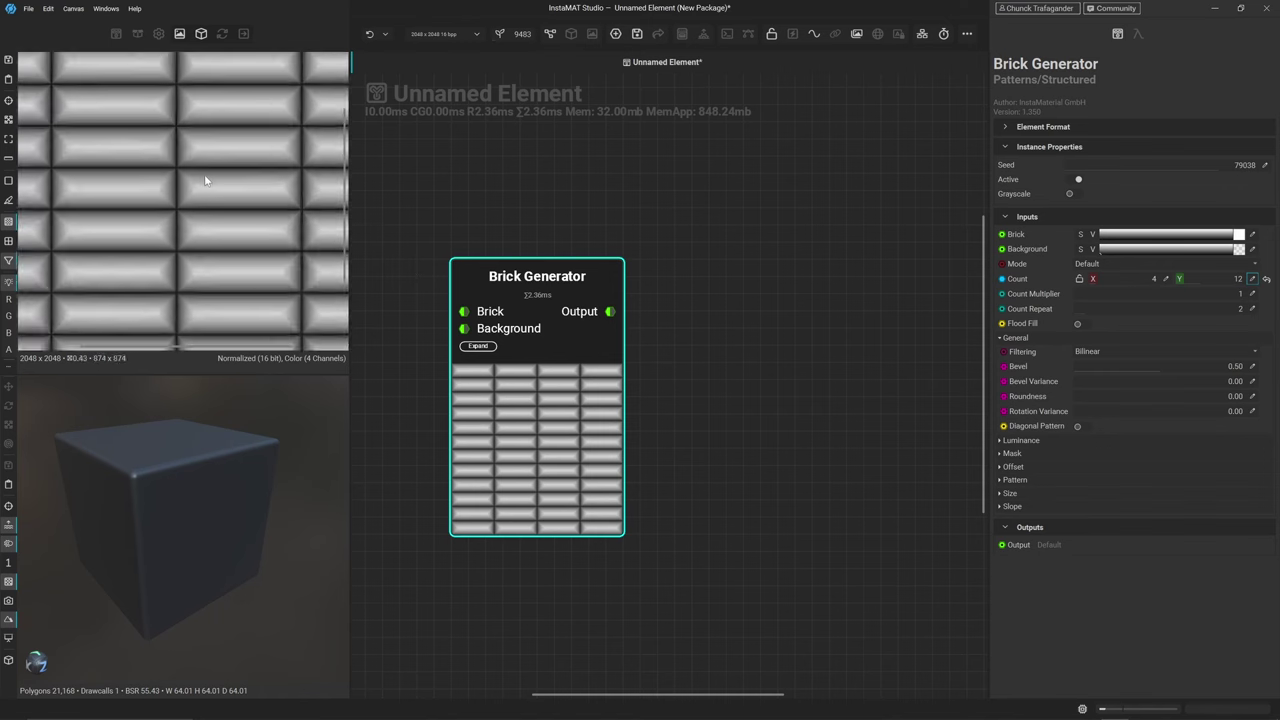
{"action": "middle_click_drag", "start_coordinate": [207, 206], "coordinate": [120, 208]}
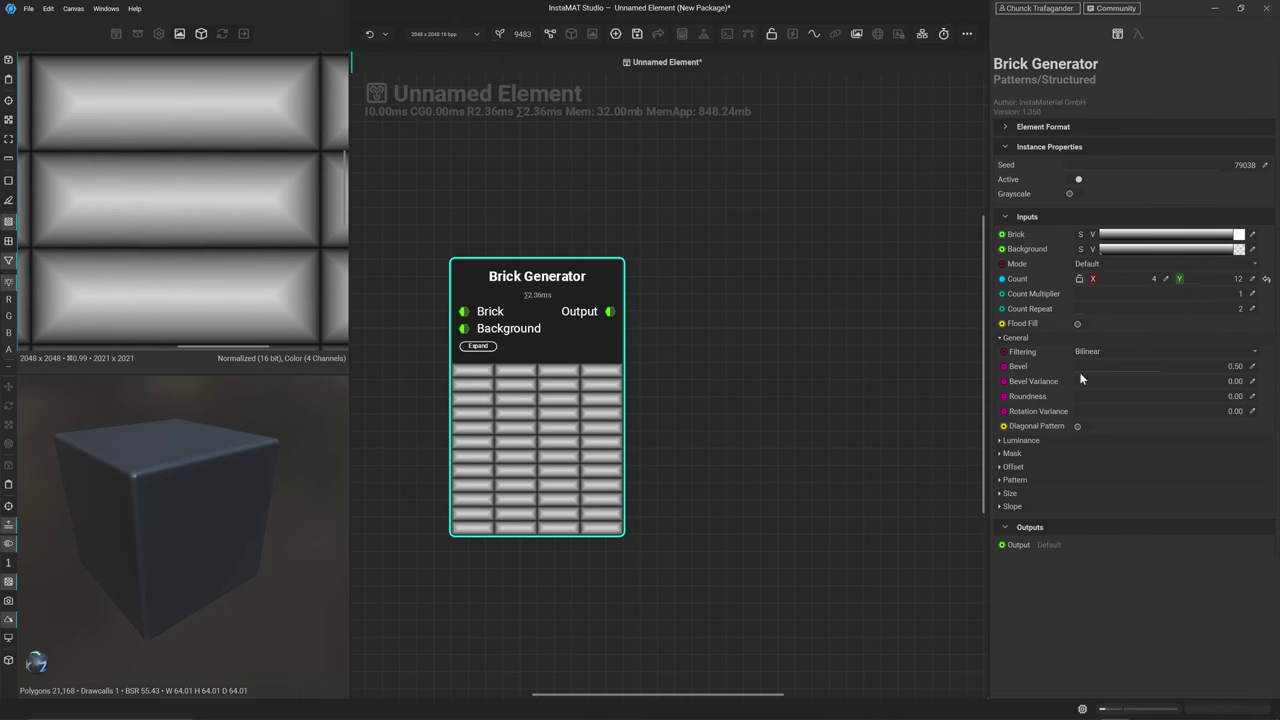
{"action": "left_click", "coordinate": [1252, 367]}
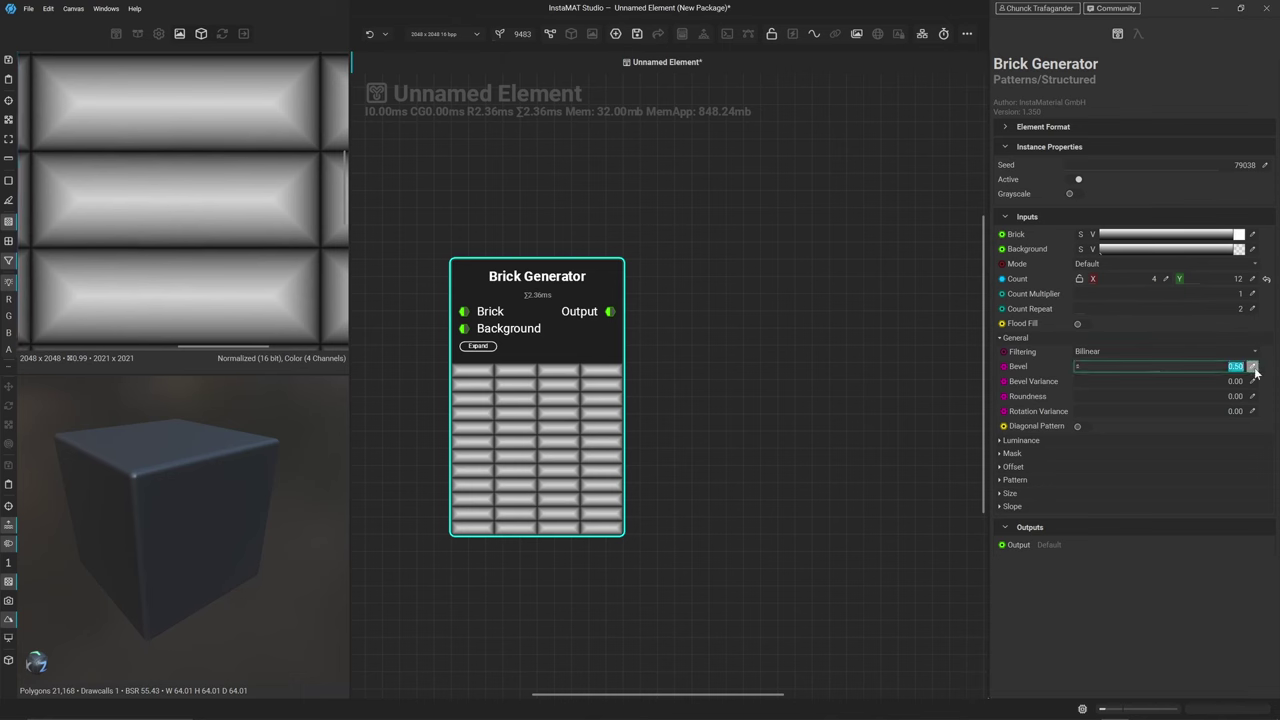
{"action": "type", "text": "0.02"}
{"action": "key", "text": "Return"}
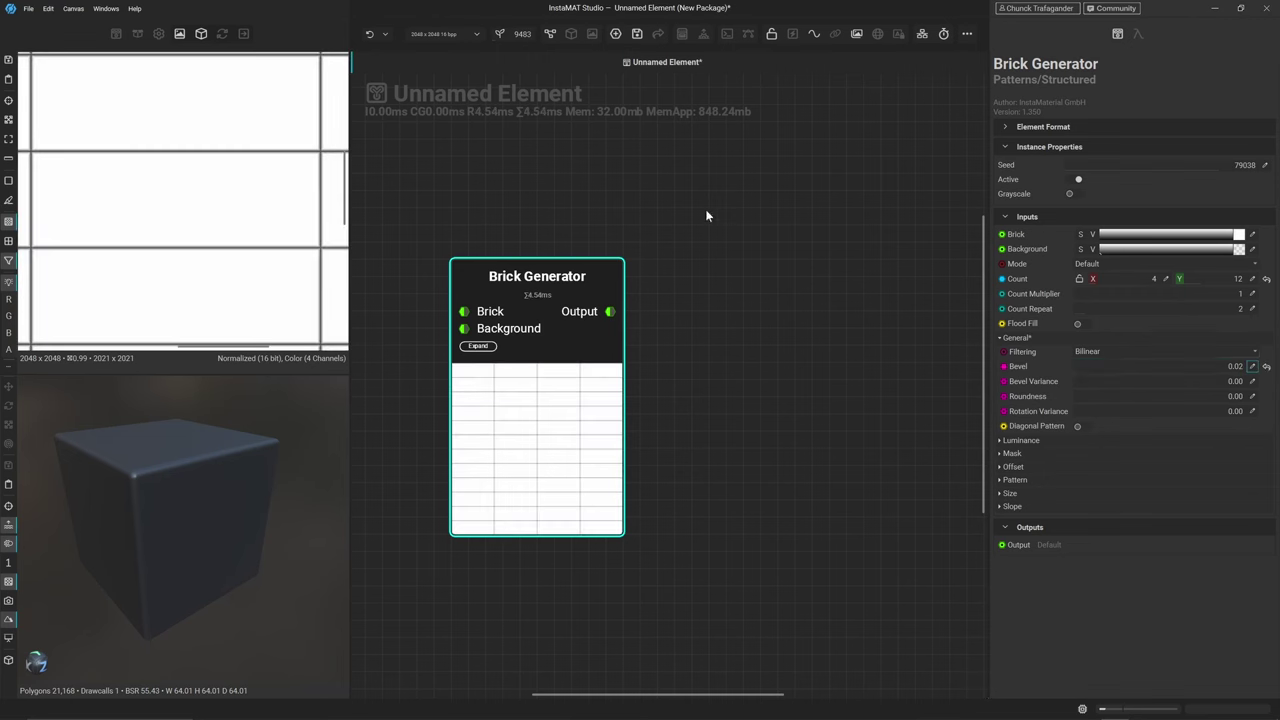
{"action": "scroll", "coordinate": [308, 162], "scroll_direction": "up", "scroll_amount": 4}
{"action": "scroll", "coordinate": [308, 162], "scroll_direction": "up", "scroll_amount": 7}
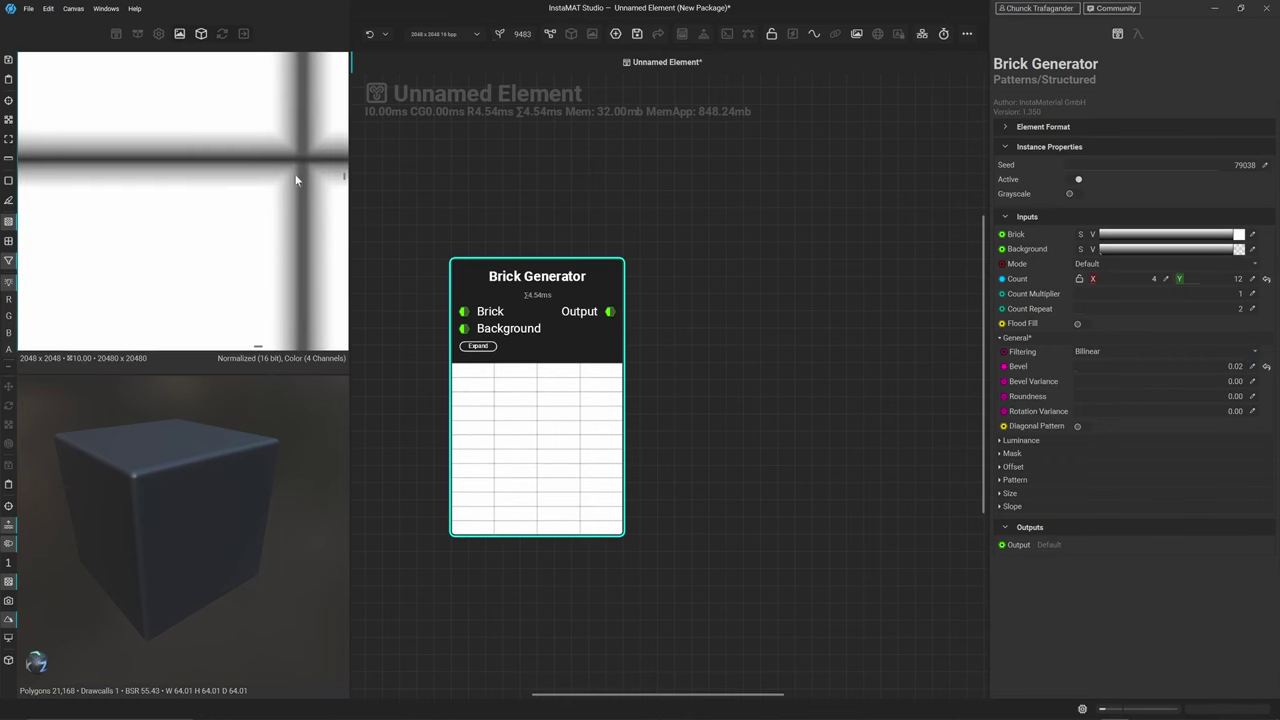
{"action": "scroll", "coordinate": [292, 176], "scroll_direction": "down", "scroll_amount": 5}
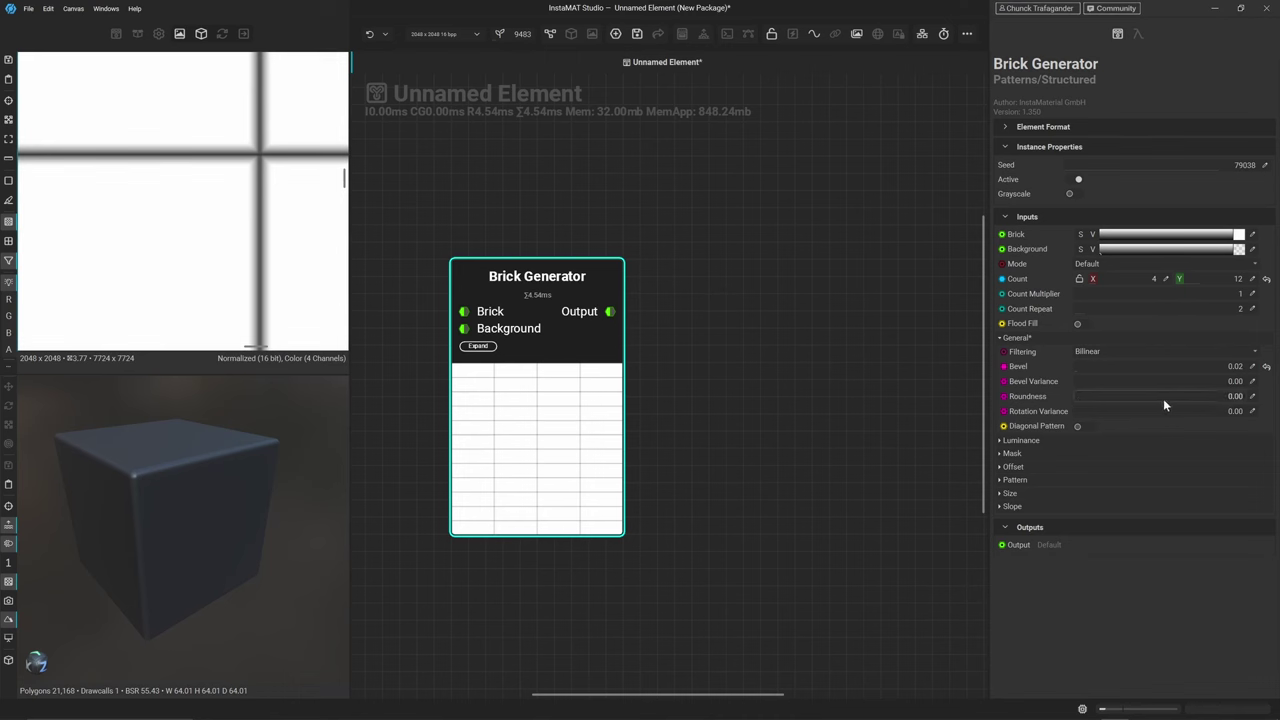
Set the Brick Generator's Roundness to 0.2
{"action": "left_click", "coordinate": [1253, 398]}
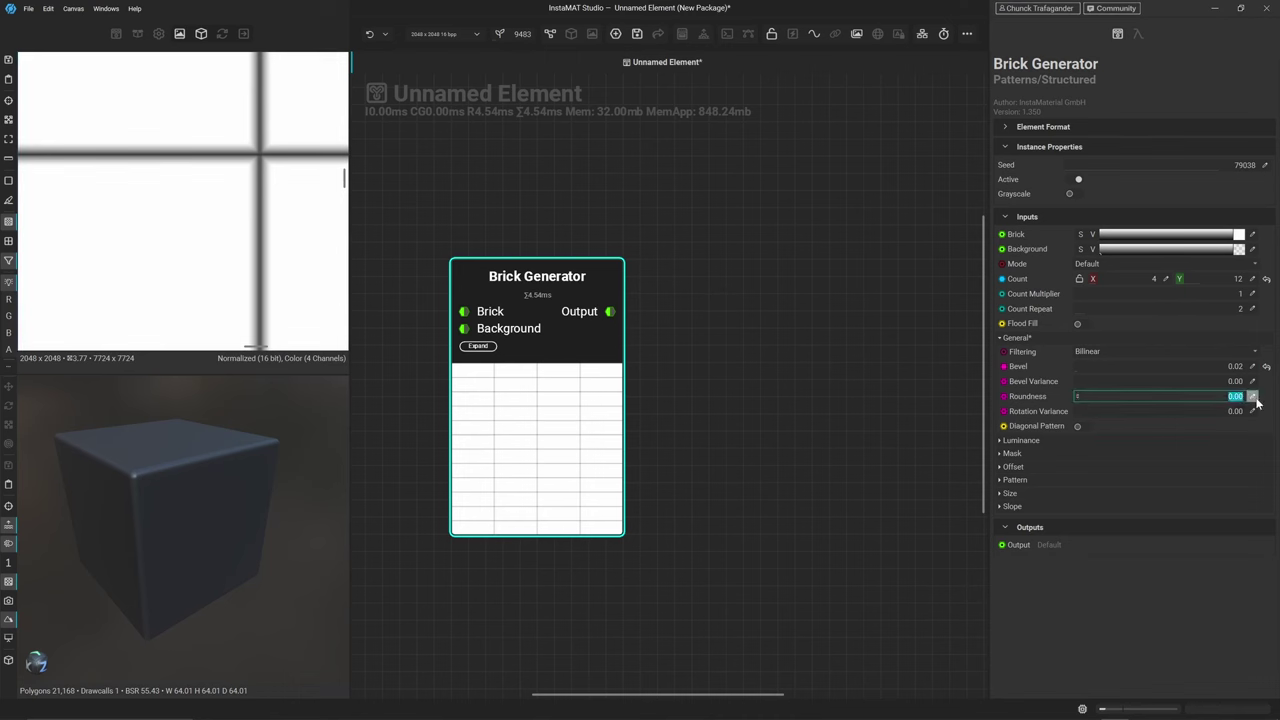
{"action": "key", "text": "BackSpace"}
{"action": "type", "text": "0.2"}
{"action": "key", "text": "Return"}
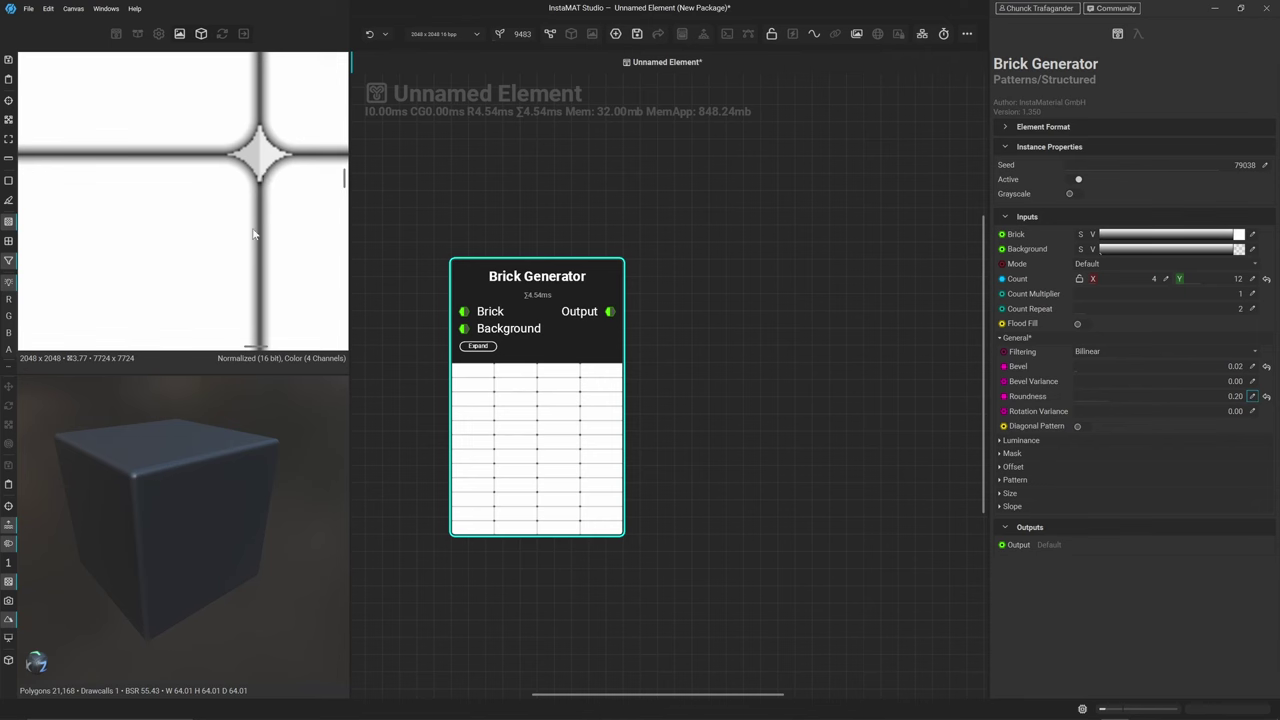
Set the Brick Generator's Rotation Variance to 0.05 and inspect the brick corners up close in the image viewer
{"action": "left_click", "coordinate": [1251, 412]}
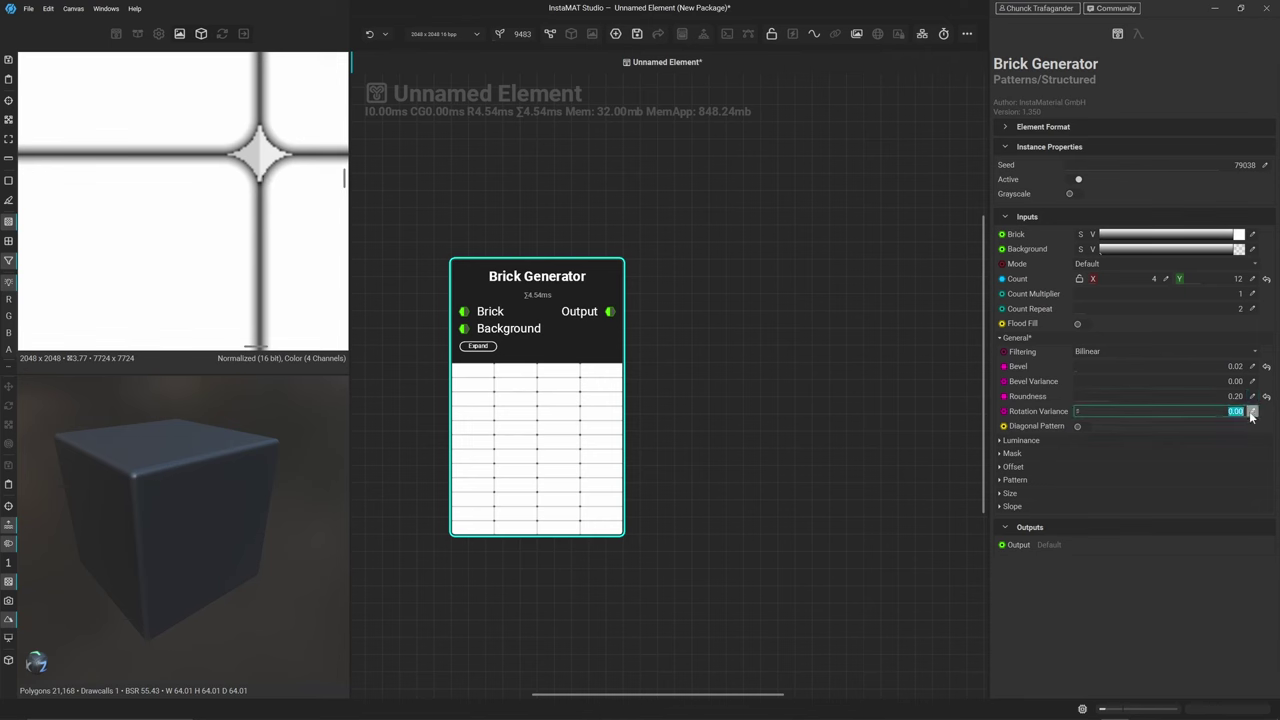
{"action": "key", "text": "BackSpace"}
{"action": "type", "text": ".05"}
{"action": "key", "text": "Return"}
{"action": "scroll", "coordinate": [121, 233], "scroll_direction": "down", "scroll_amount": 5}
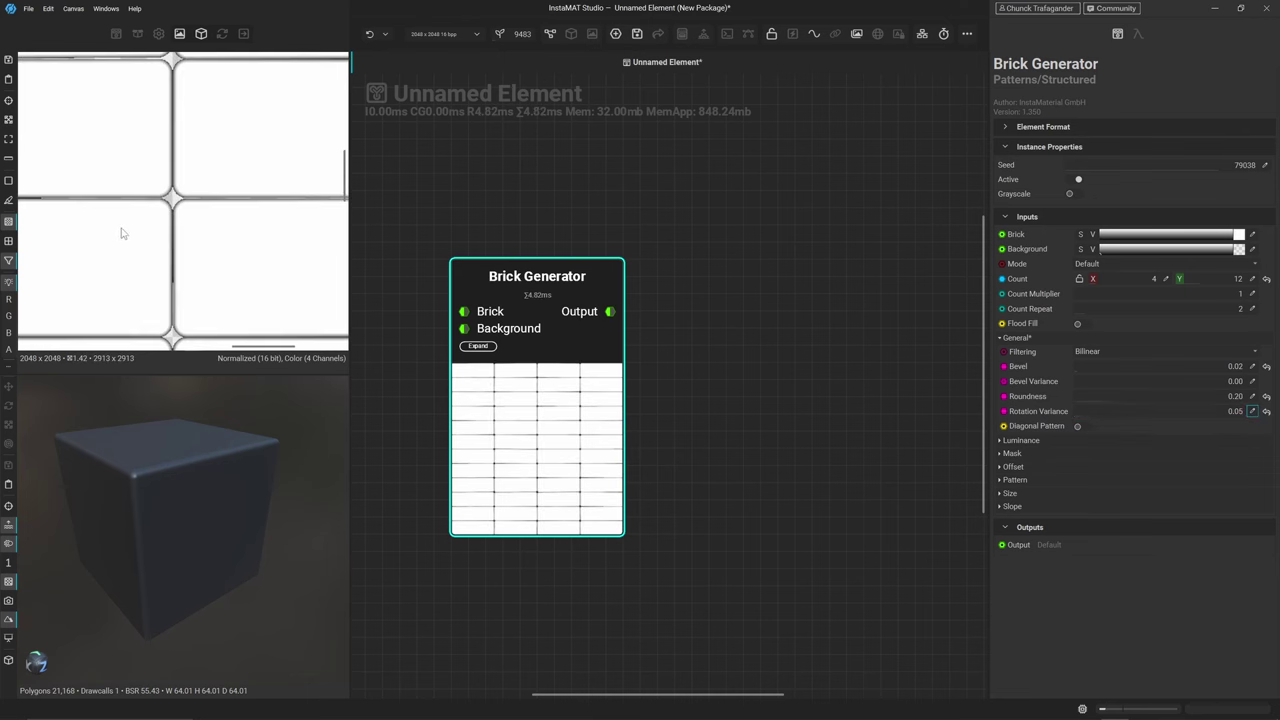
{"action": "scroll", "coordinate": [240, 206], "scroll_direction": "down", "scroll_amount": 2}
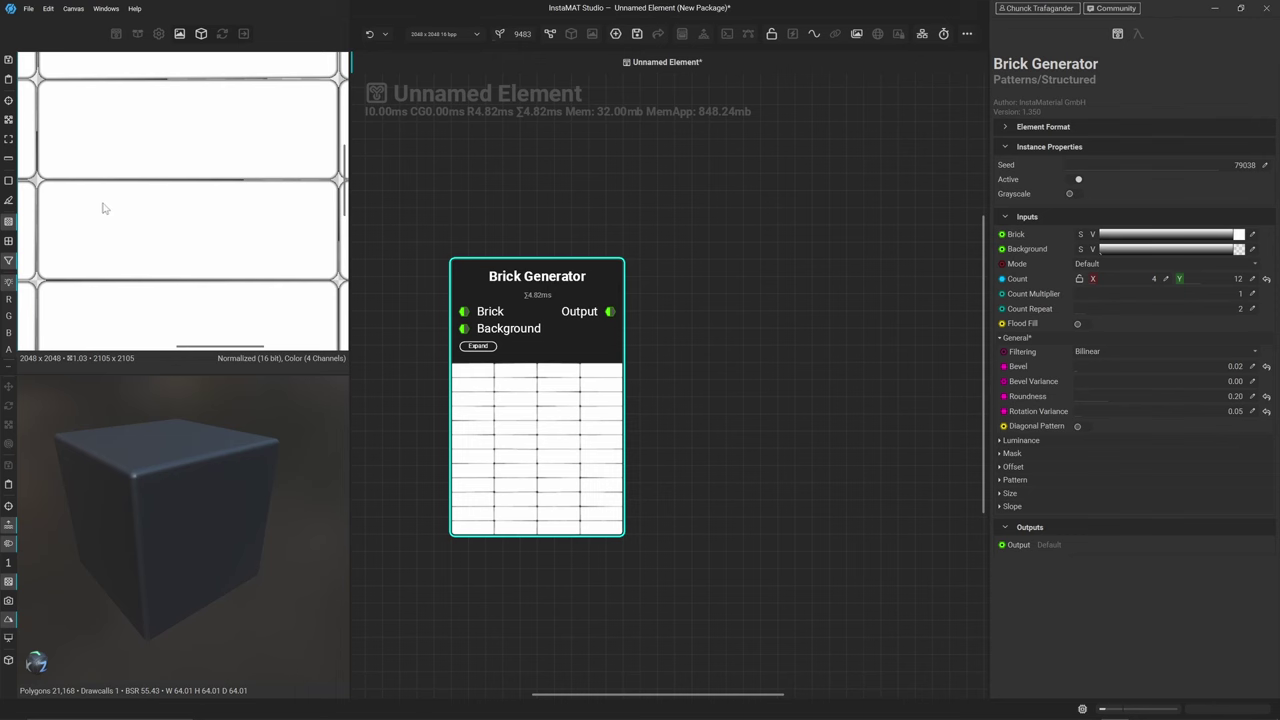
{"action": "scroll", "coordinate": [162, 198], "scroll_direction": "up", "scroll_amount": 5}
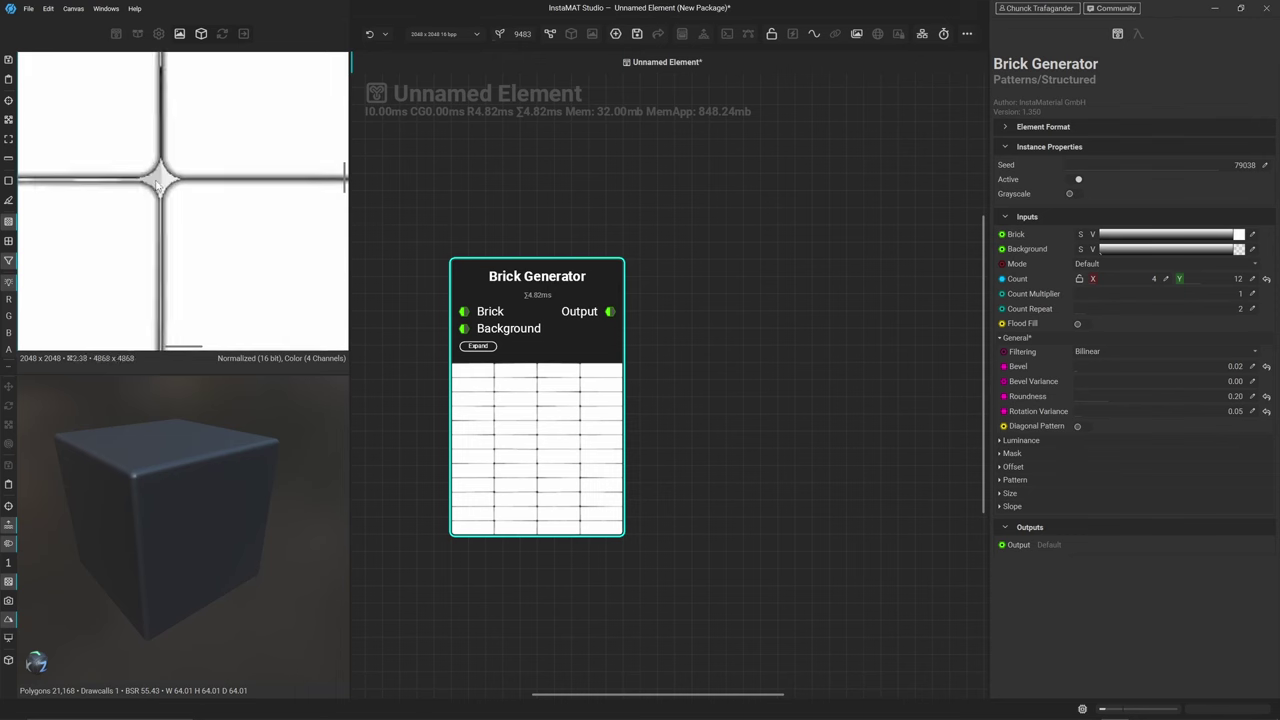
{"action": "scroll", "coordinate": [158, 185], "scroll_direction": "up", "scroll_amount": 6}
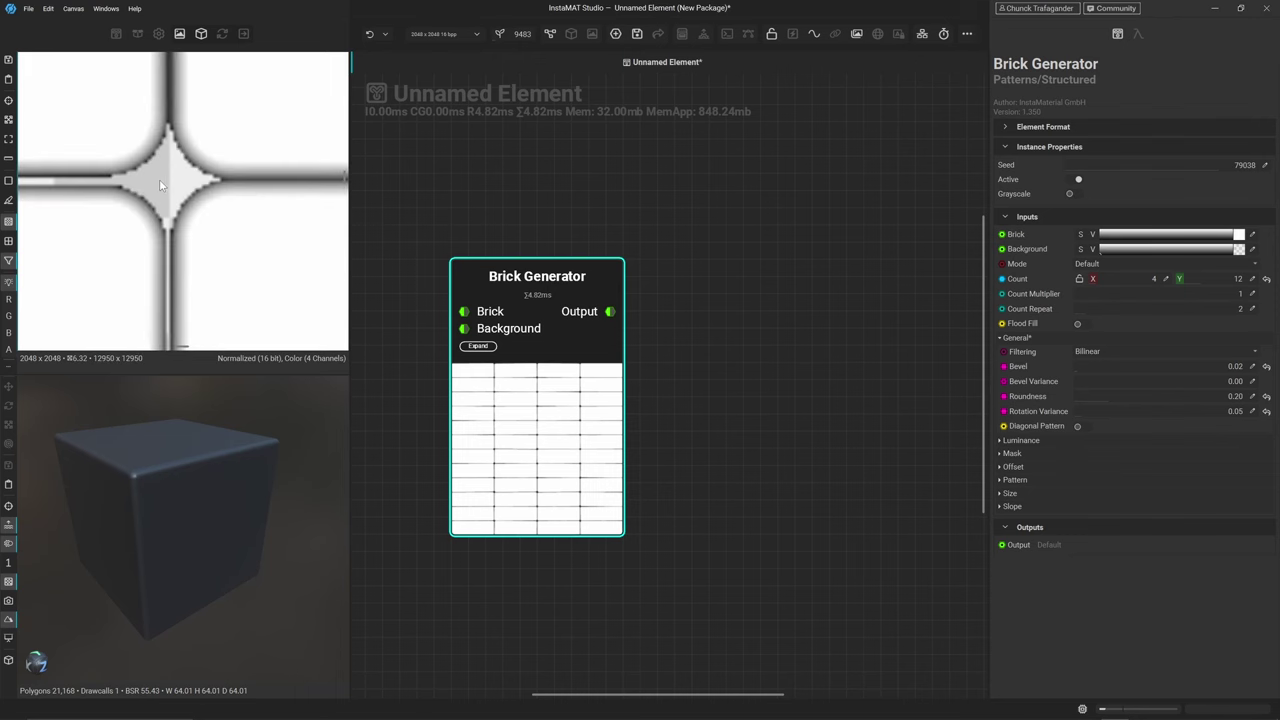
{"action": "scroll", "coordinate": [159, 179], "scroll_direction": "down", "scroll_amount": 2}
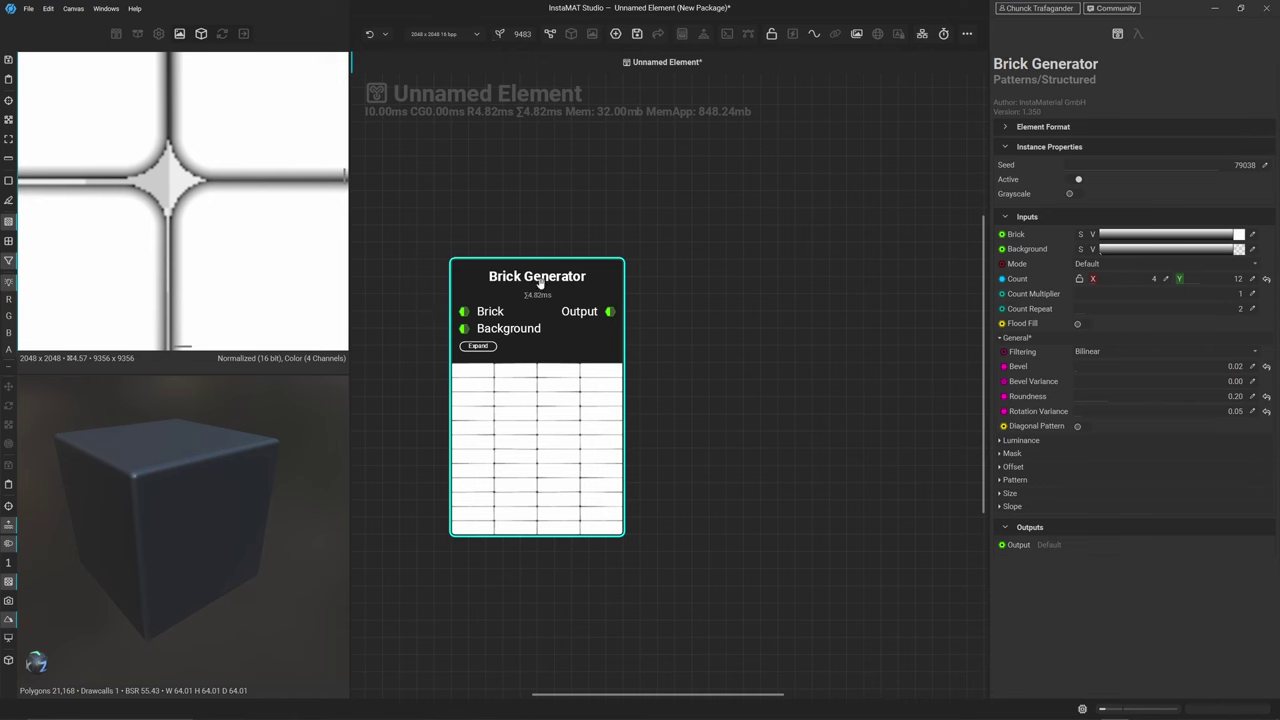
Shift the Brick Generator node slightly on the canvas and turn on its Grayscale property
{"action": "left_click_drag", "start_coordinate": [540, 270], "coordinate": [504, 286]}
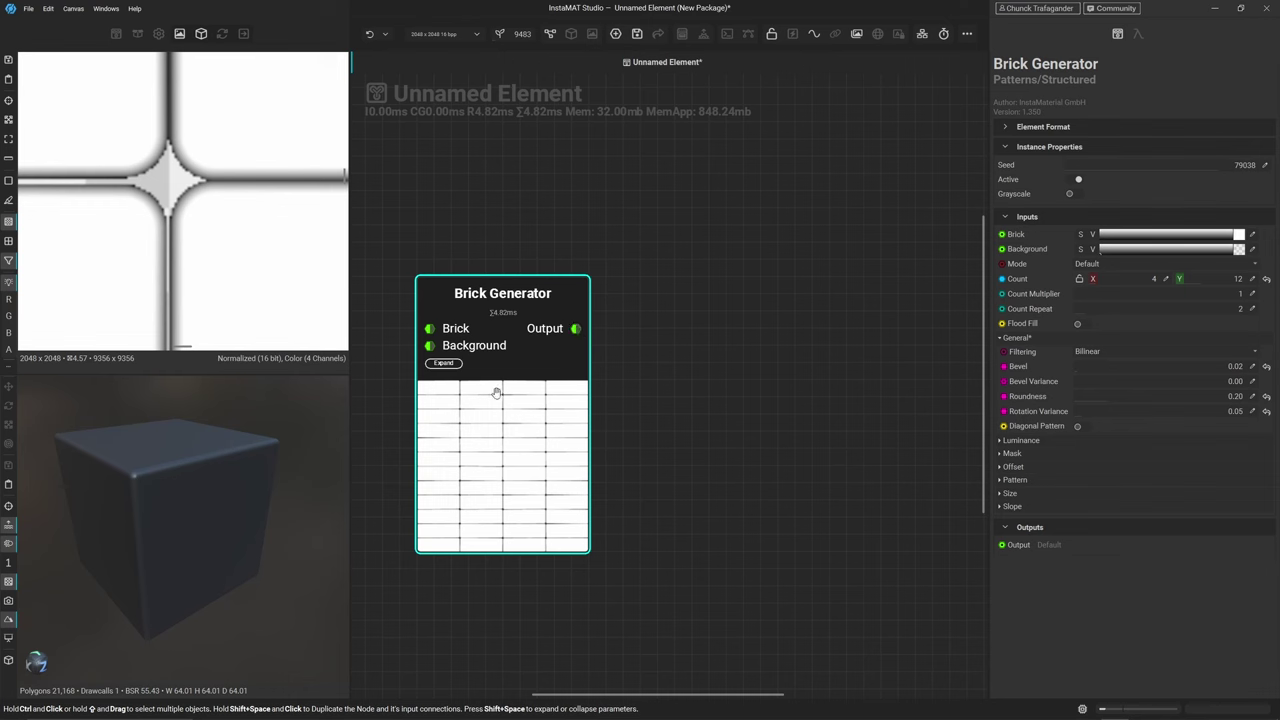
{"action": "left_click", "coordinate": [1069, 194]}
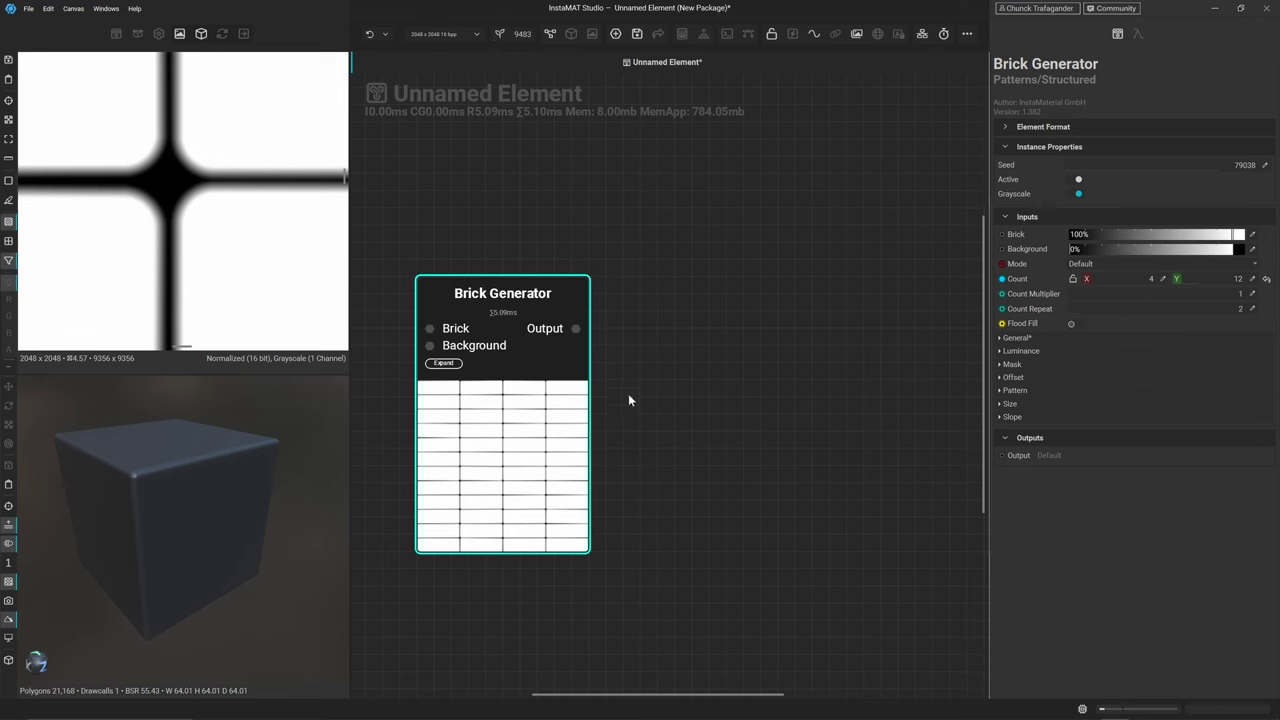
{"action": "scroll", "coordinate": [260, 238], "scroll_direction": "down", "scroll_amount": 8}
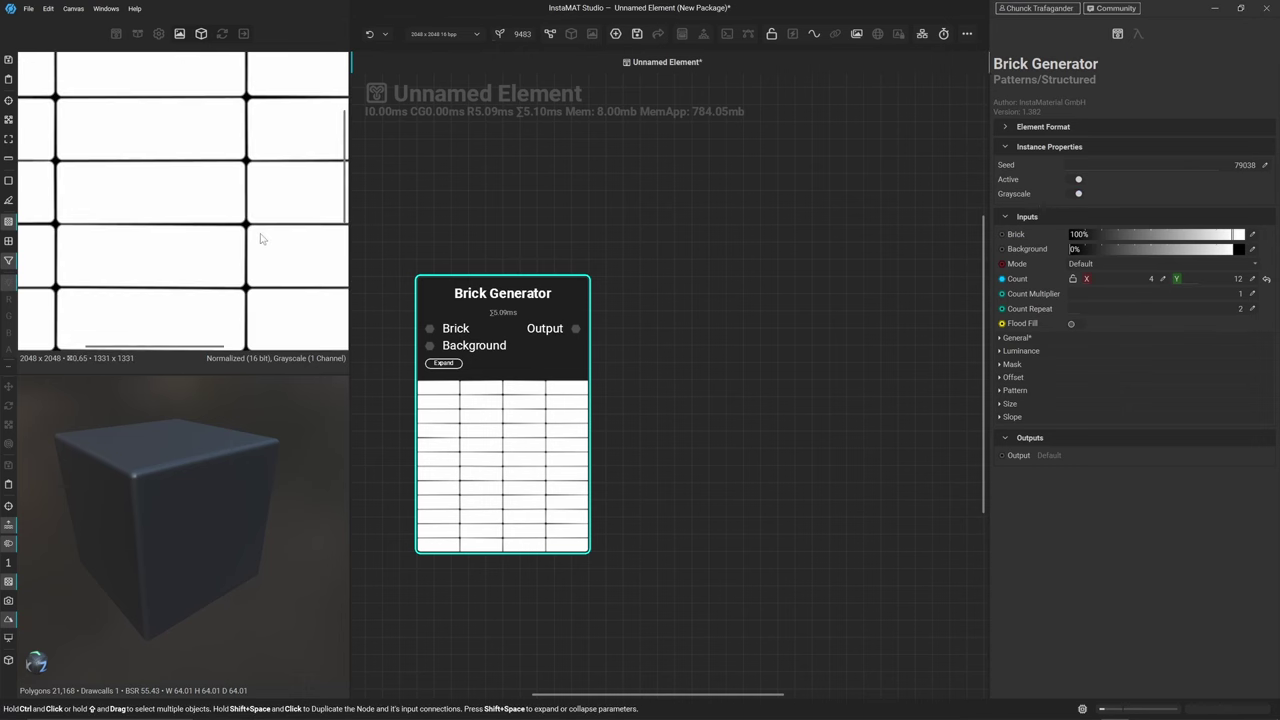
{"action": "middle_click_drag", "start_coordinate": [260, 238], "coordinate": [216, 224]}
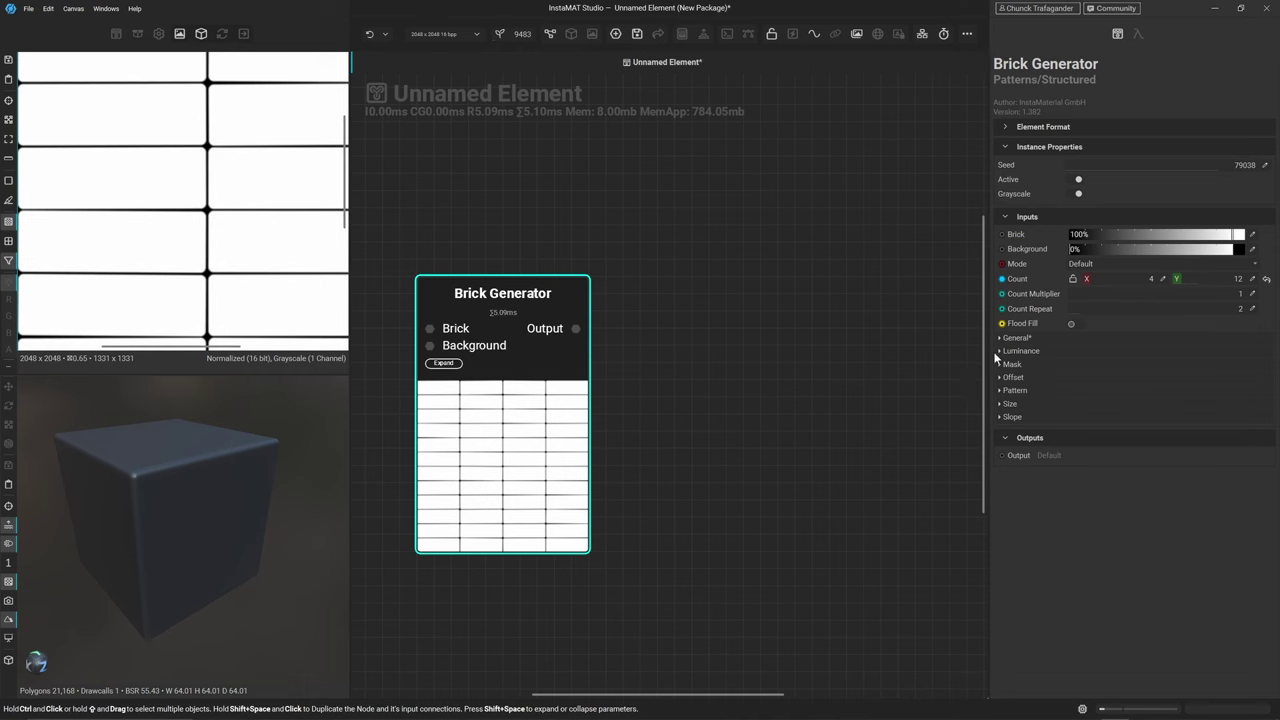
Set the Brick Generator's Luminance Variance to 0.2 and check the shading of the bricks in the image viewer
{"action": "left_click", "coordinate": [999, 351]}
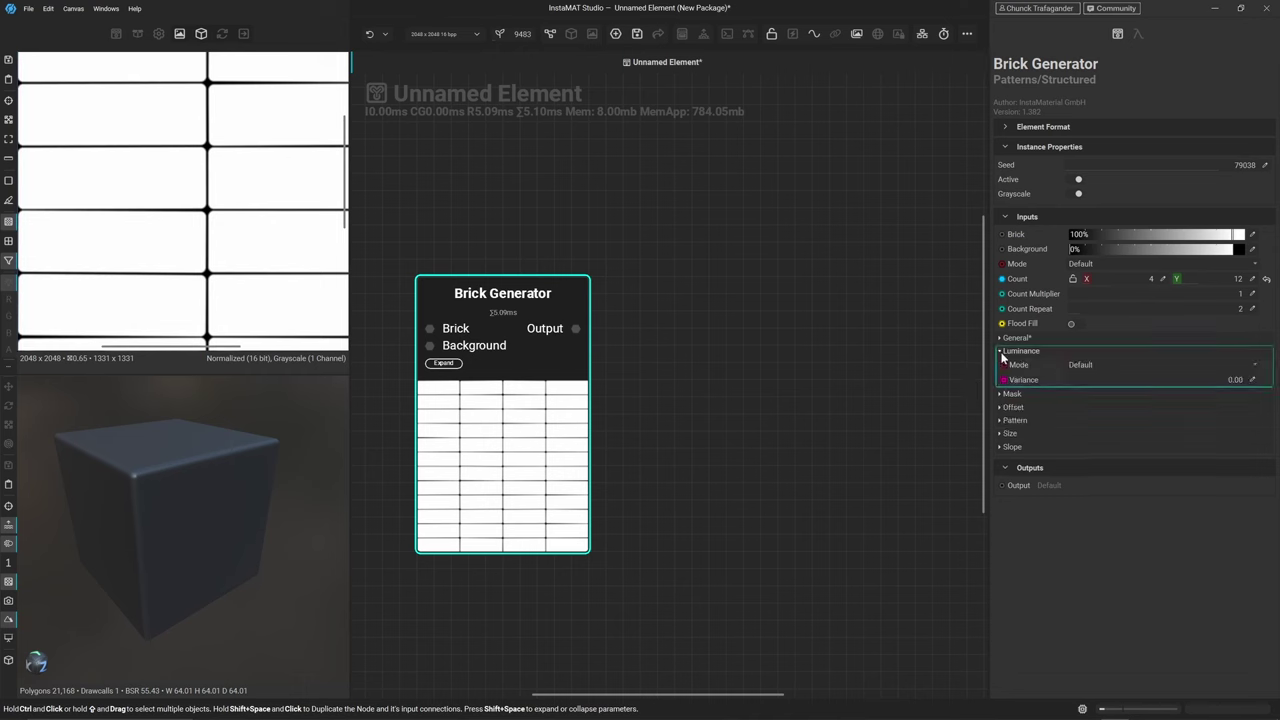
{"action": "left_click", "coordinate": [1252, 380]}
{"action": "type", "text": "0.2"}
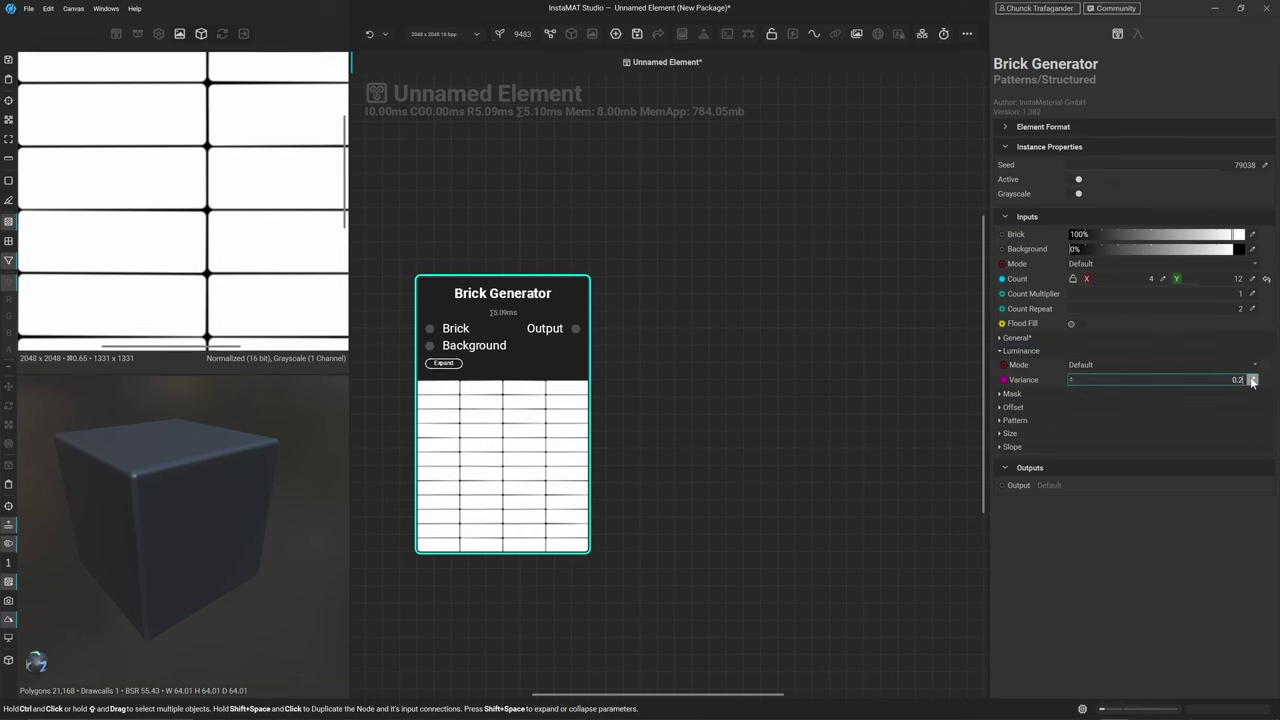
{"action": "key", "text": "Return"}
{"action": "scroll", "coordinate": [227, 217], "scroll_direction": "down", "scroll_amount": 3}
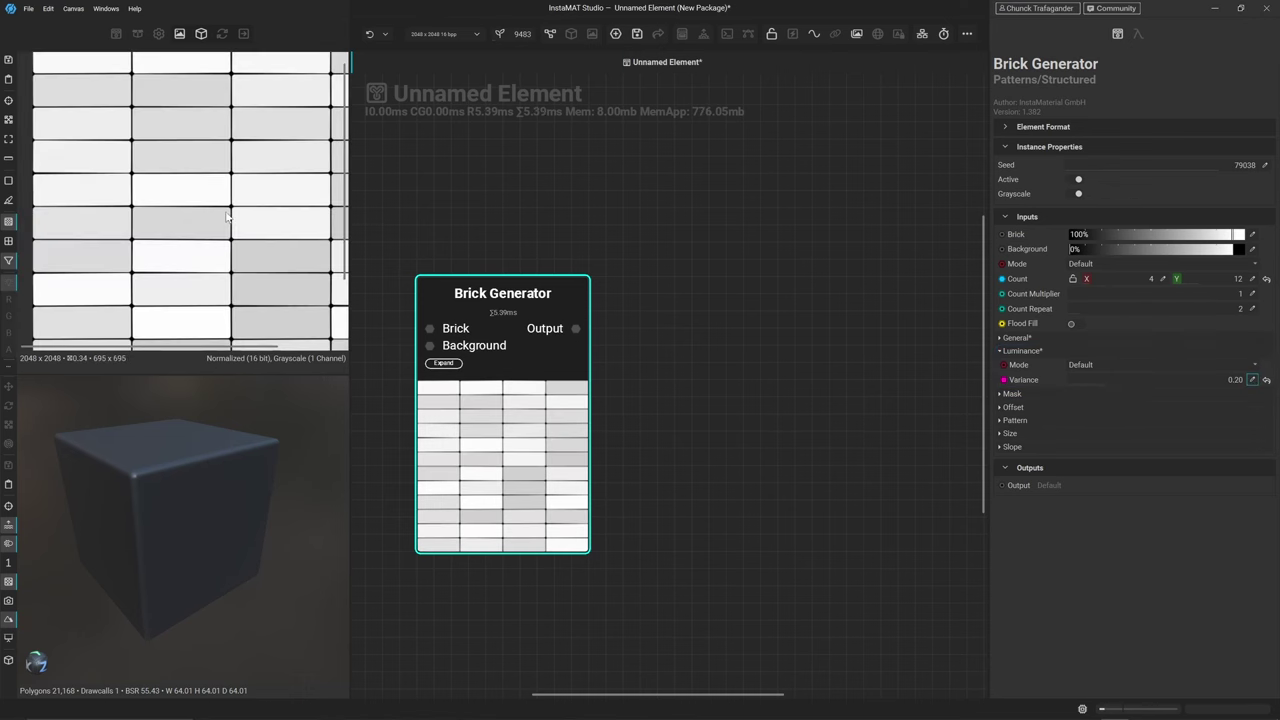
{"action": "middle_click_drag", "start_coordinate": [227, 217], "coordinate": [197, 220]}
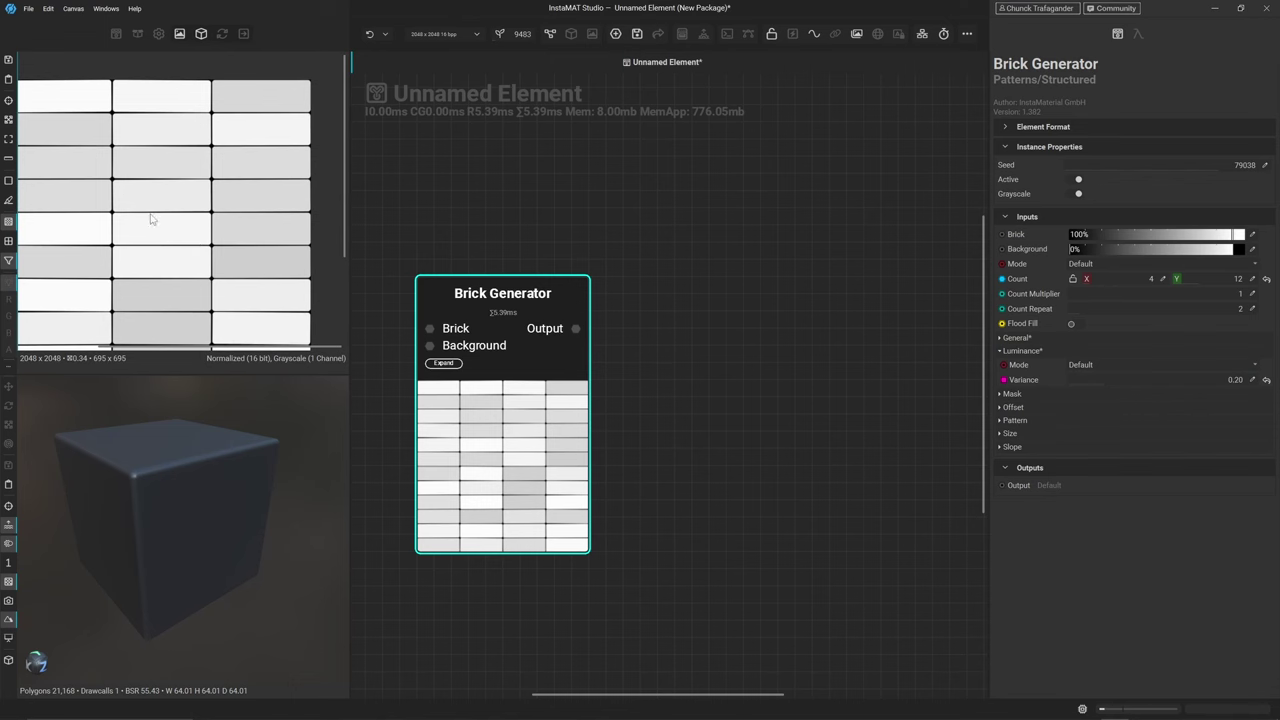
{"action": "scroll", "coordinate": [162, 211], "scroll_direction": "up", "scroll_amount": 2}
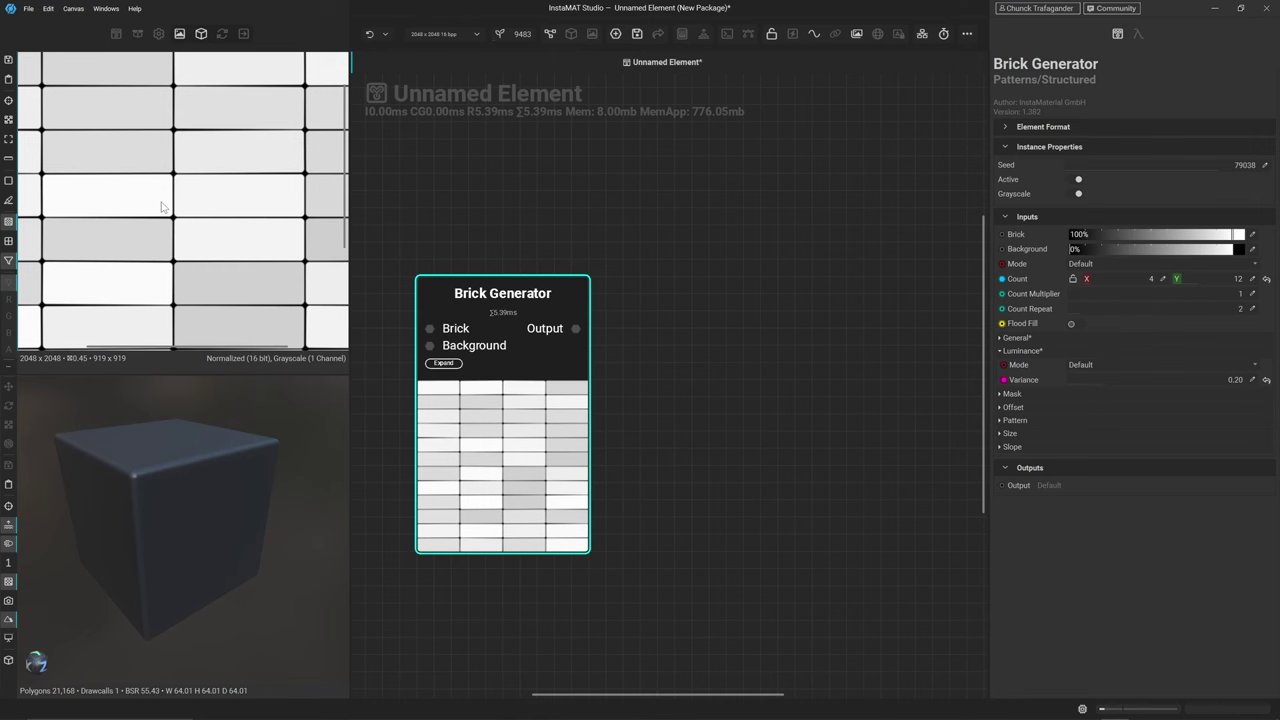
Set the Brick Generator's Offset Distance to 0.5 to stagger the brick rows
{"action": "left_click", "coordinate": [1012, 408]}
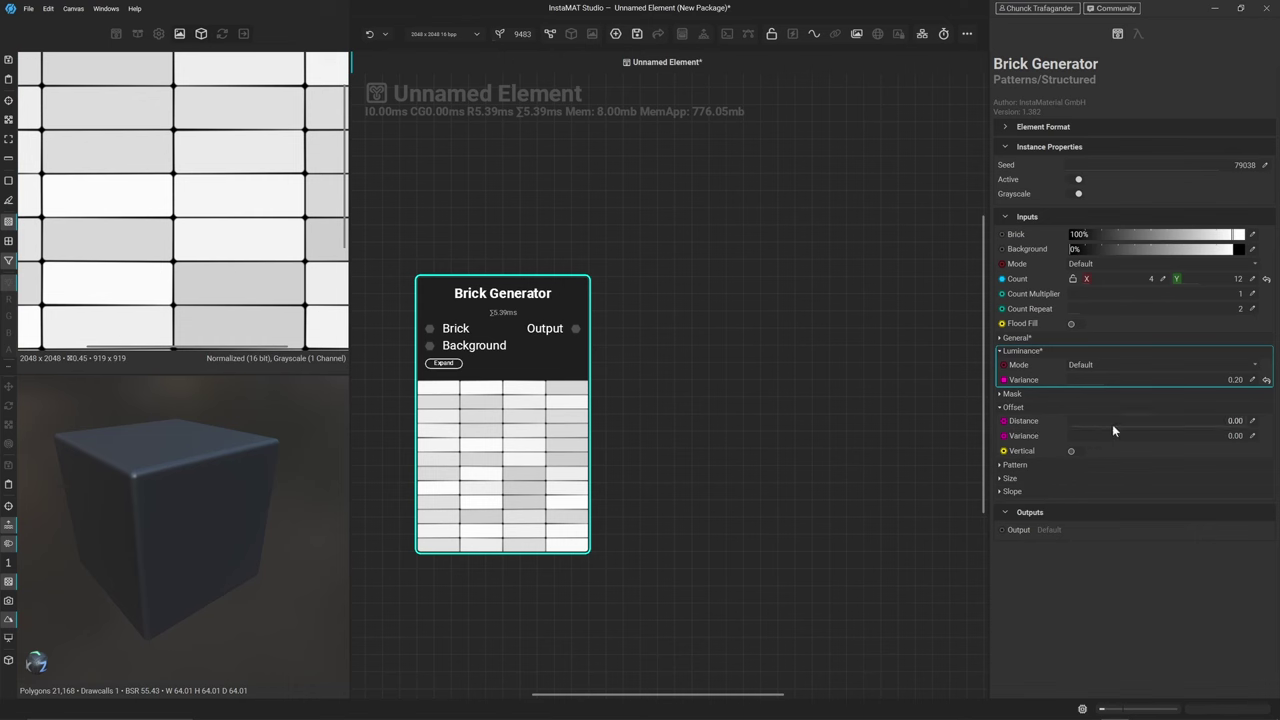
{"action": "left_click", "coordinate": [1255, 422]}
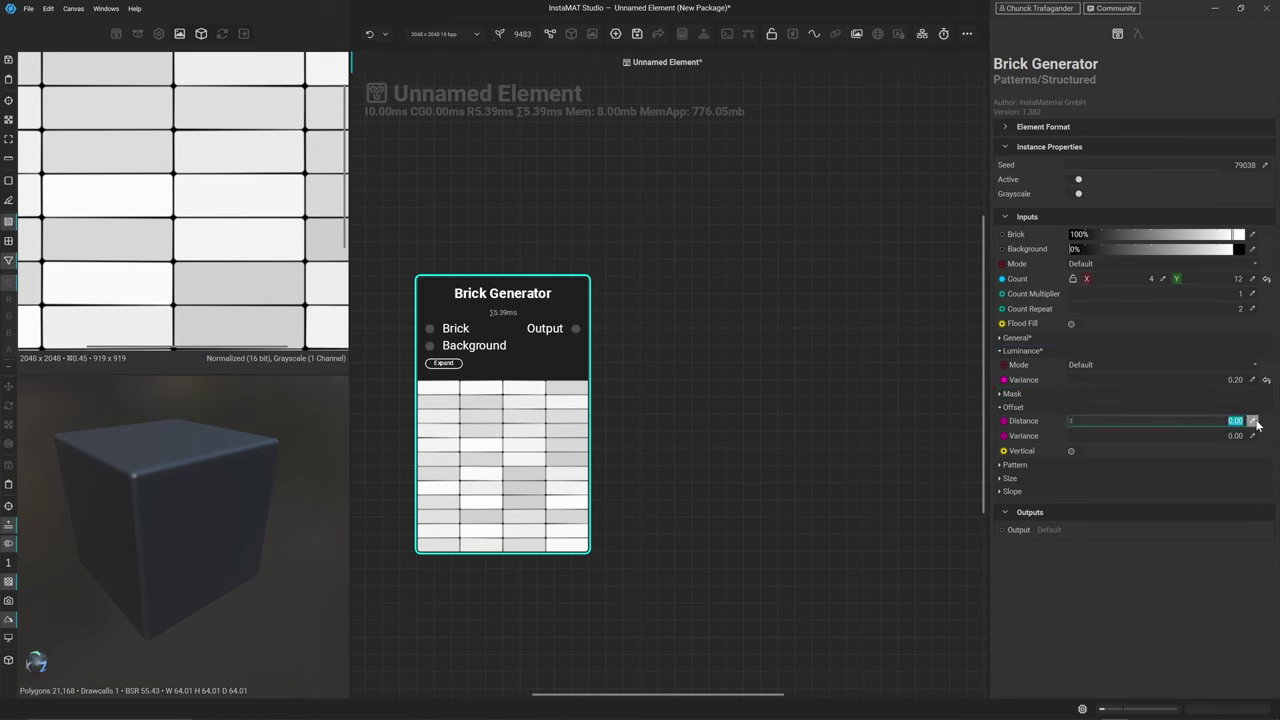
{"action": "key", "text": "BackSpace"}
{"action": "type", "text": ".5"}
{"action": "key", "text": "Return"}
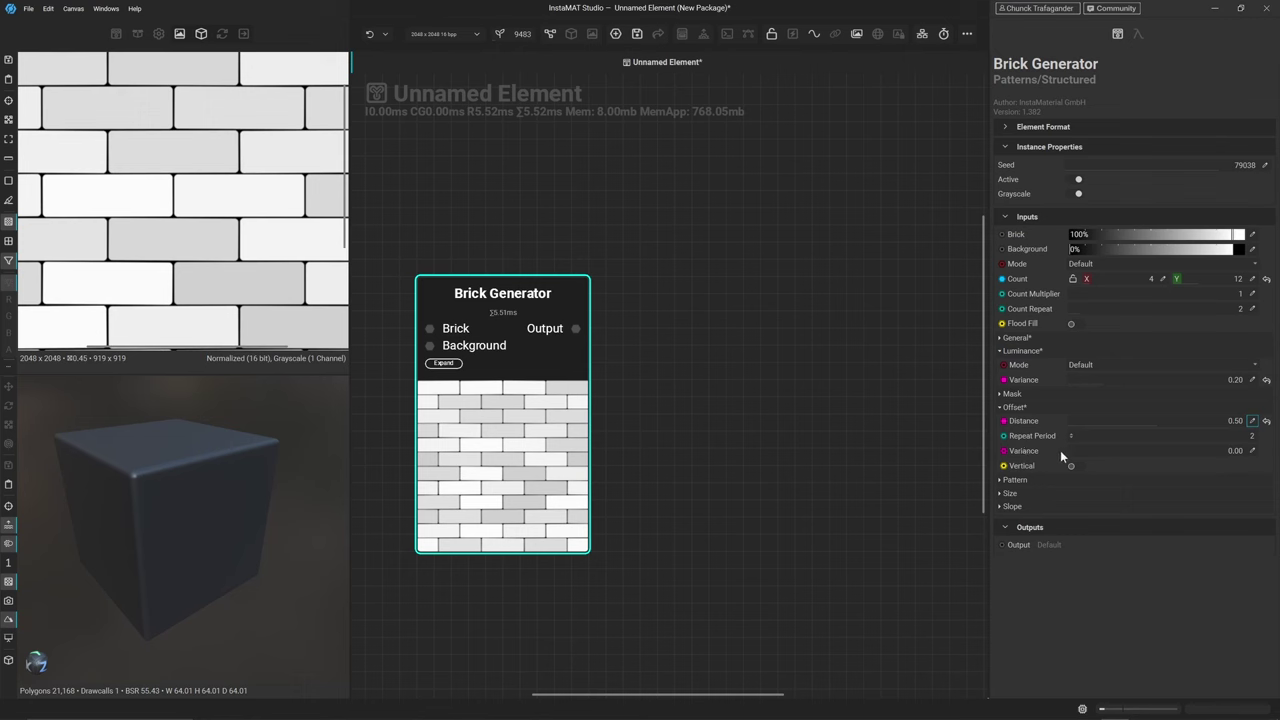
Set the Brick Generator's Offset Variance to 0.1 and check the row offsets in the image viewer
{"action": "left_click", "coordinate": [1253, 451]}
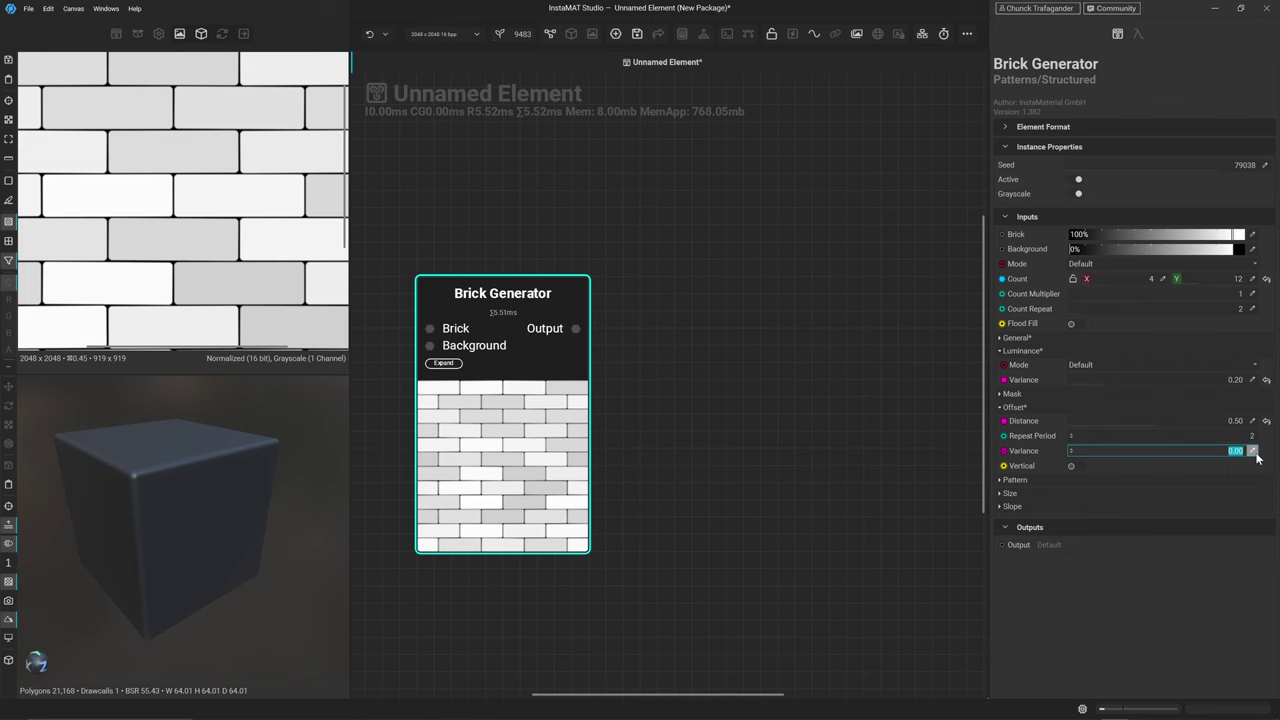
{"action": "key", "text": "BackSpace"}
{"action": "type", "text": "0.1"}
{"action": "key", "text": "Return"}
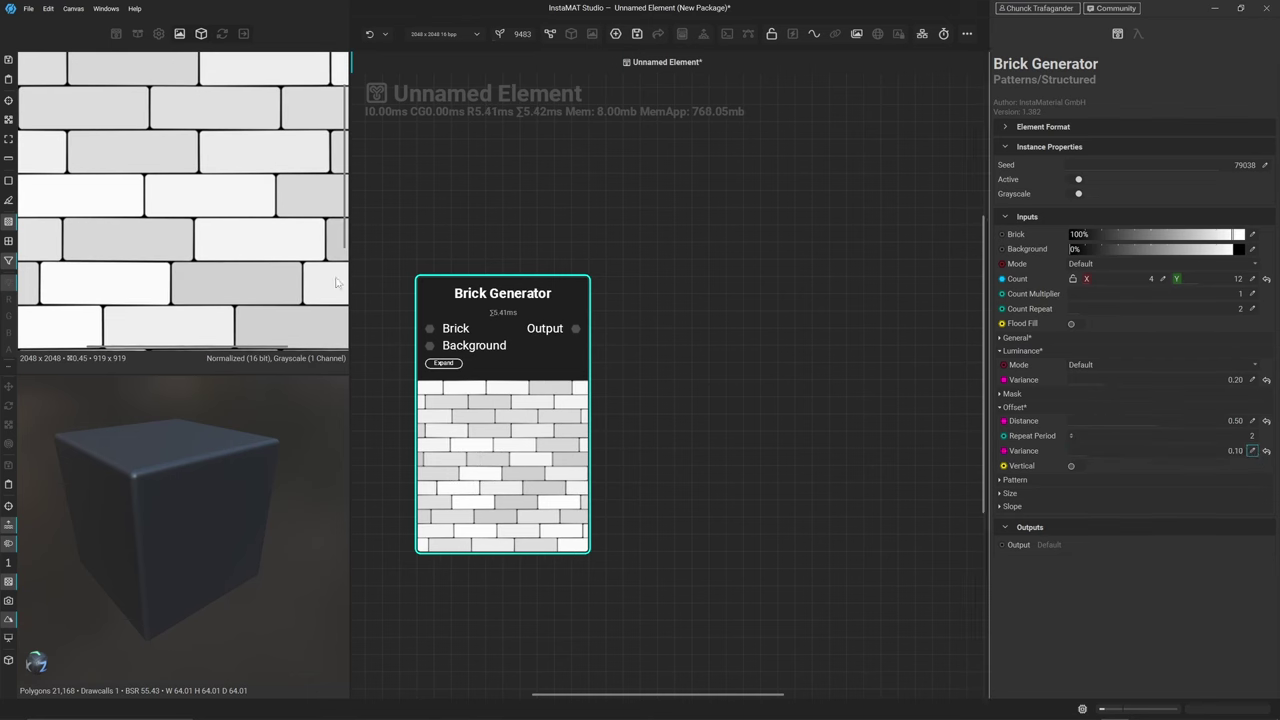
{"action": "scroll", "coordinate": [263, 218], "scroll_direction": "down", "scroll_amount": 2}
{"action": "middle_click_drag", "start_coordinate": [263, 218], "coordinate": [184, 264]}
{"action": "scroll", "coordinate": [196, 219], "scroll_direction": "up", "scroll_amount": 2}
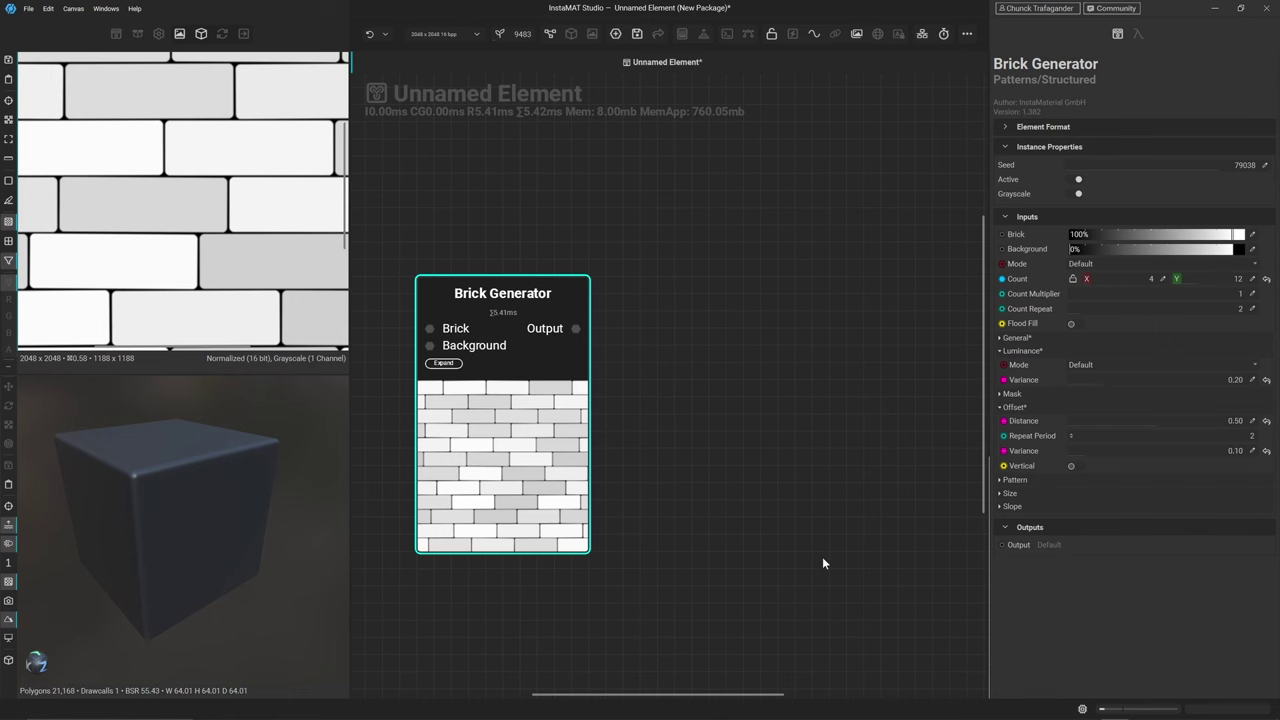
Set the Brick Generator's linked X and Y Gap to 0.5 and its linked Gap Variance to 0.4
{"action": "left_click", "coordinate": [1004, 495]}
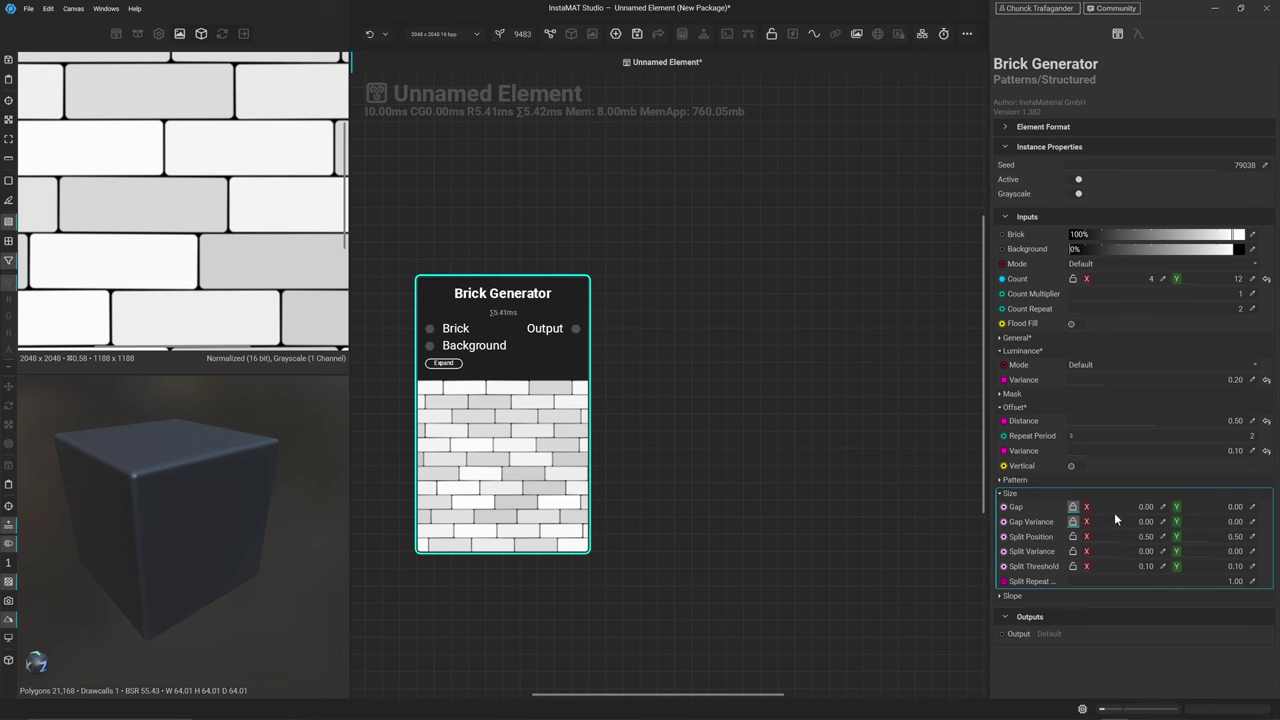
{"action": "left_click", "coordinate": [1161, 510]}
{"action": "type", "text": "0.5"}
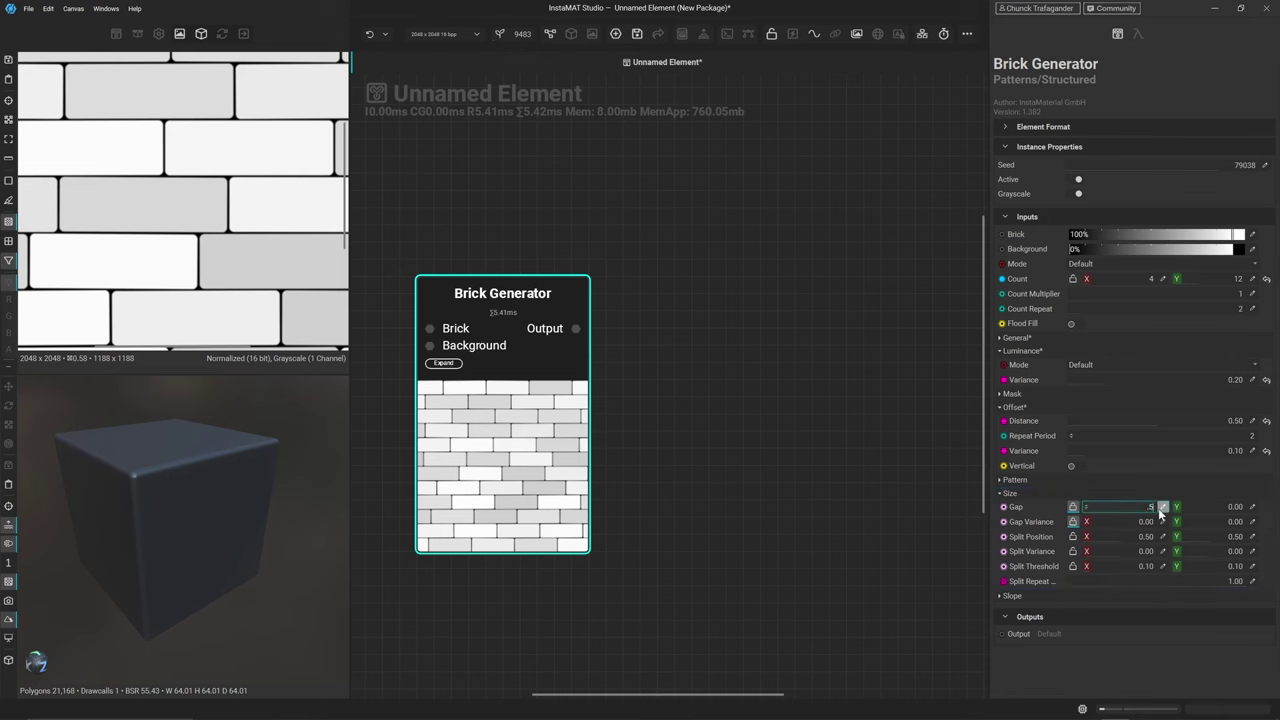
{"action": "key", "text": "Return"}
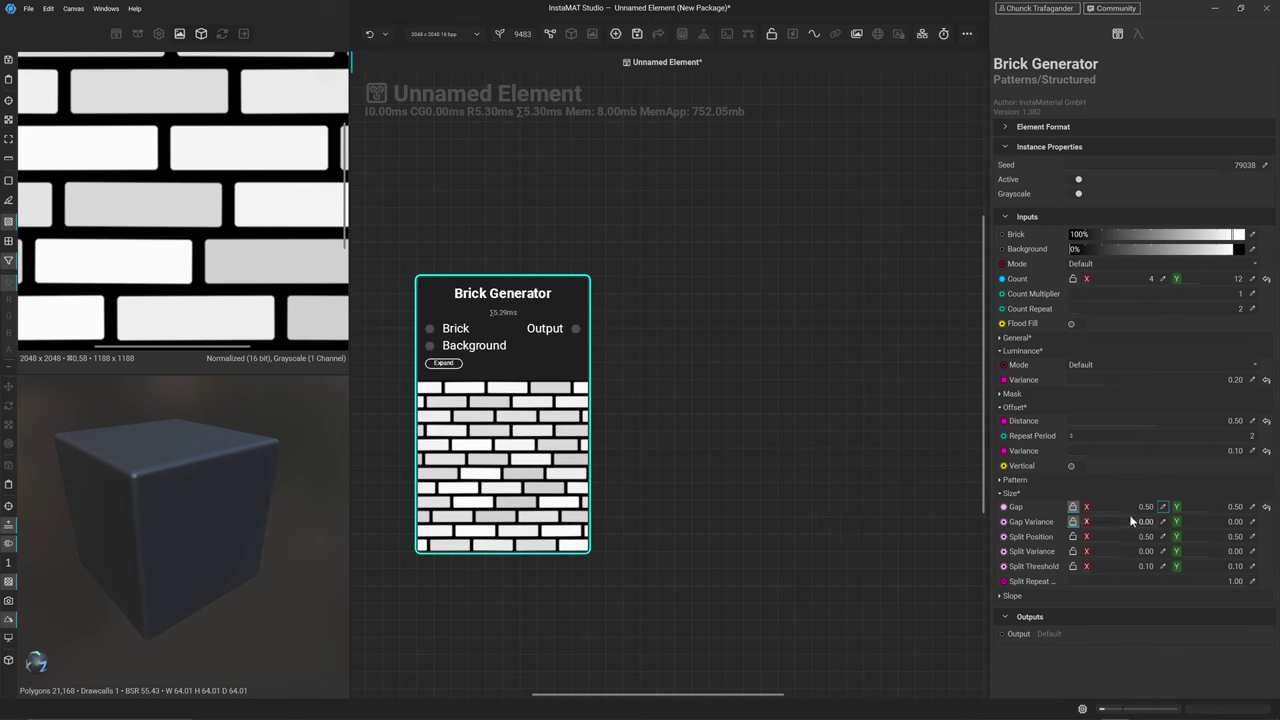
{"action": "left_click", "coordinate": [1162, 522]}
{"action": "type", "text": "0.4"}
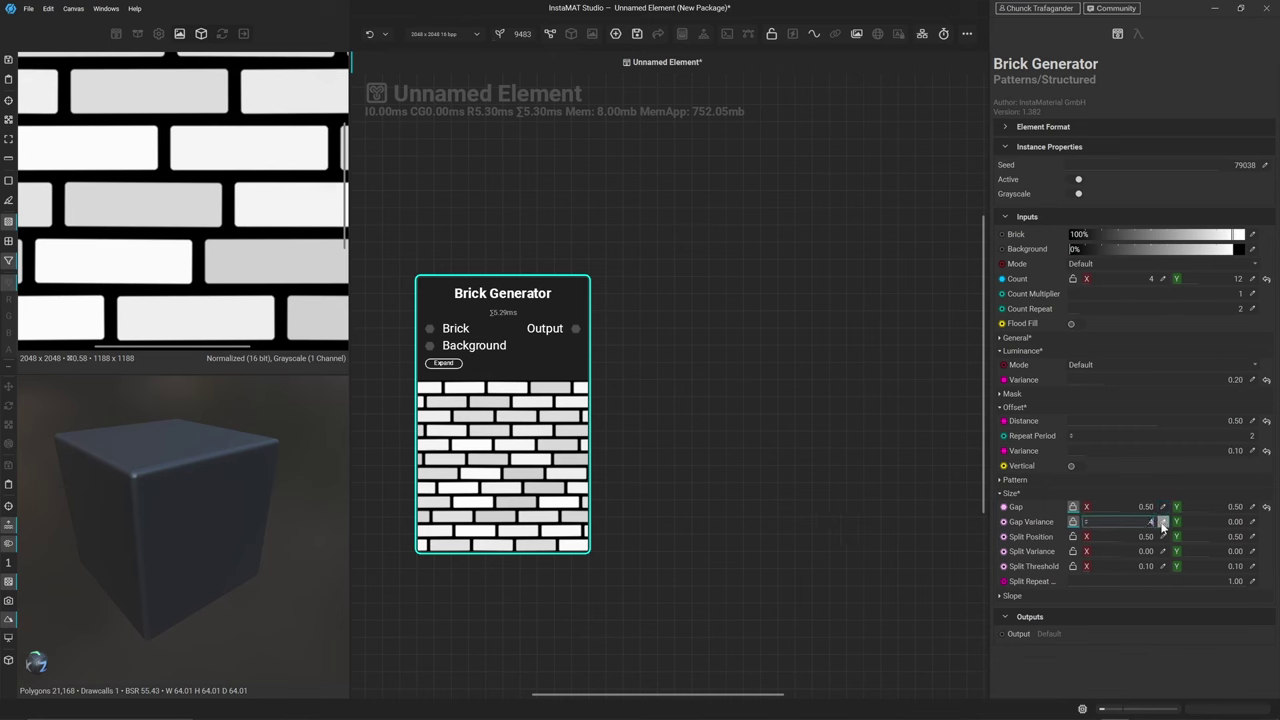
{"action": "key", "text": "Return"}
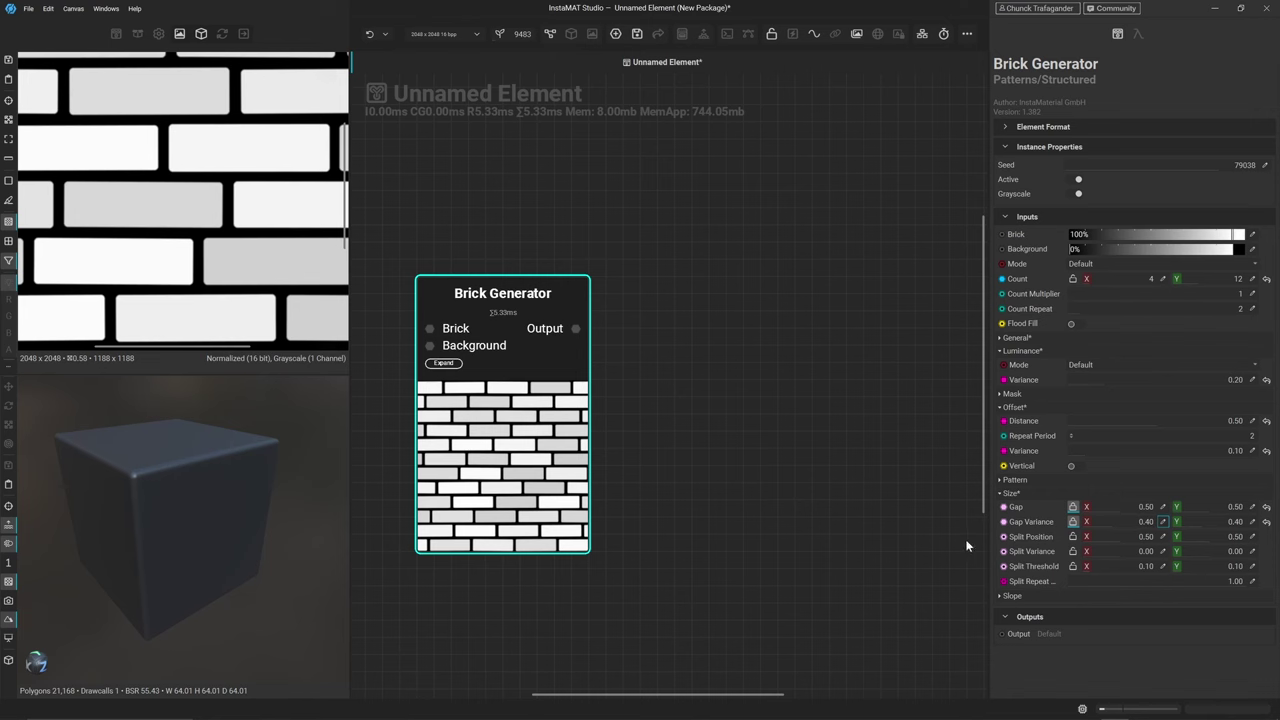
Try a different X Split Position for the bricks, undo it and view the whole pattern
{"action": "mouse_move", "coordinate": [1114, 543]}
{"action": "left_mouse_down"}
{"action": "mouse_move", "coordinate": [1144, 543]}
{"action": "mouse_move", "coordinate": [1131, 543]}
{"action": "left_mouse_up"}
{"action": "key", "text": "ctrl+z"}
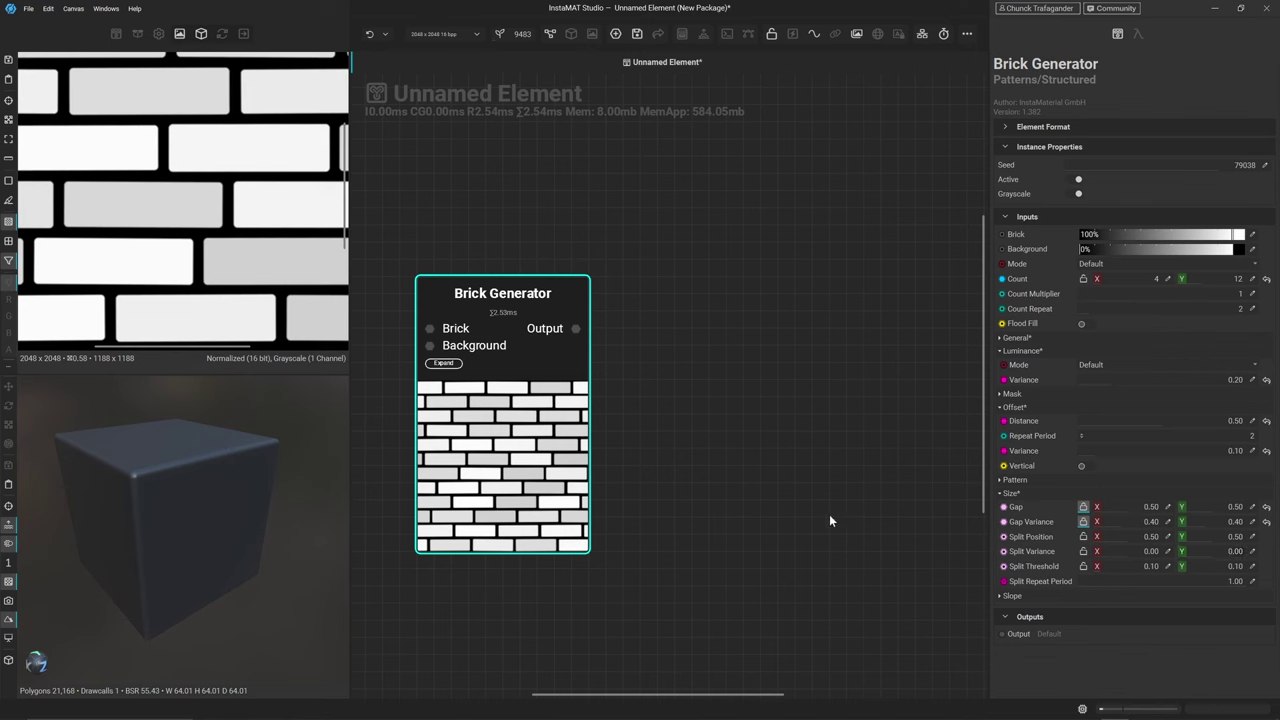
{"action": "scroll", "coordinate": [300, 205], "scroll_direction": "down", "scroll_amount": 4}
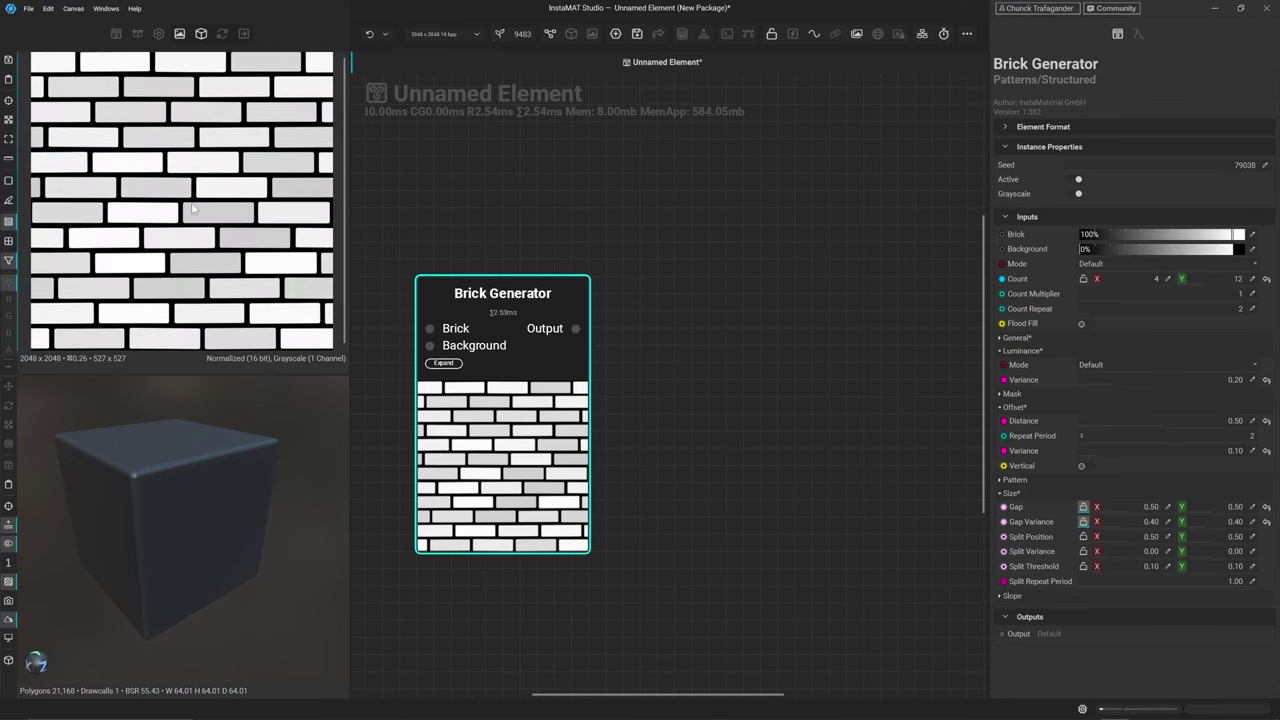
Expose the Brick Generator's output as a graph output named Height and move the new output node higher on the canvas
{"action": "left_click", "coordinate": [816, 430]}
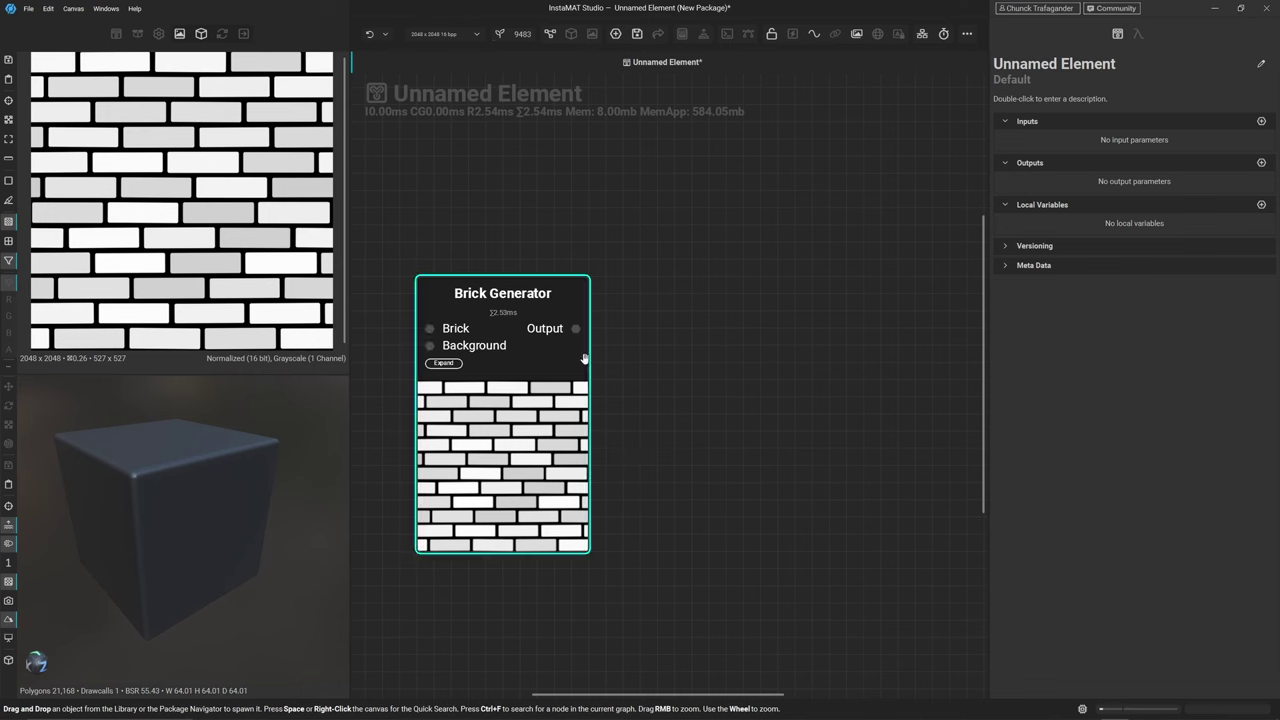
{"action": "left_click_drag", "start_coordinate": [580, 332], "coordinate": [792, 247]}
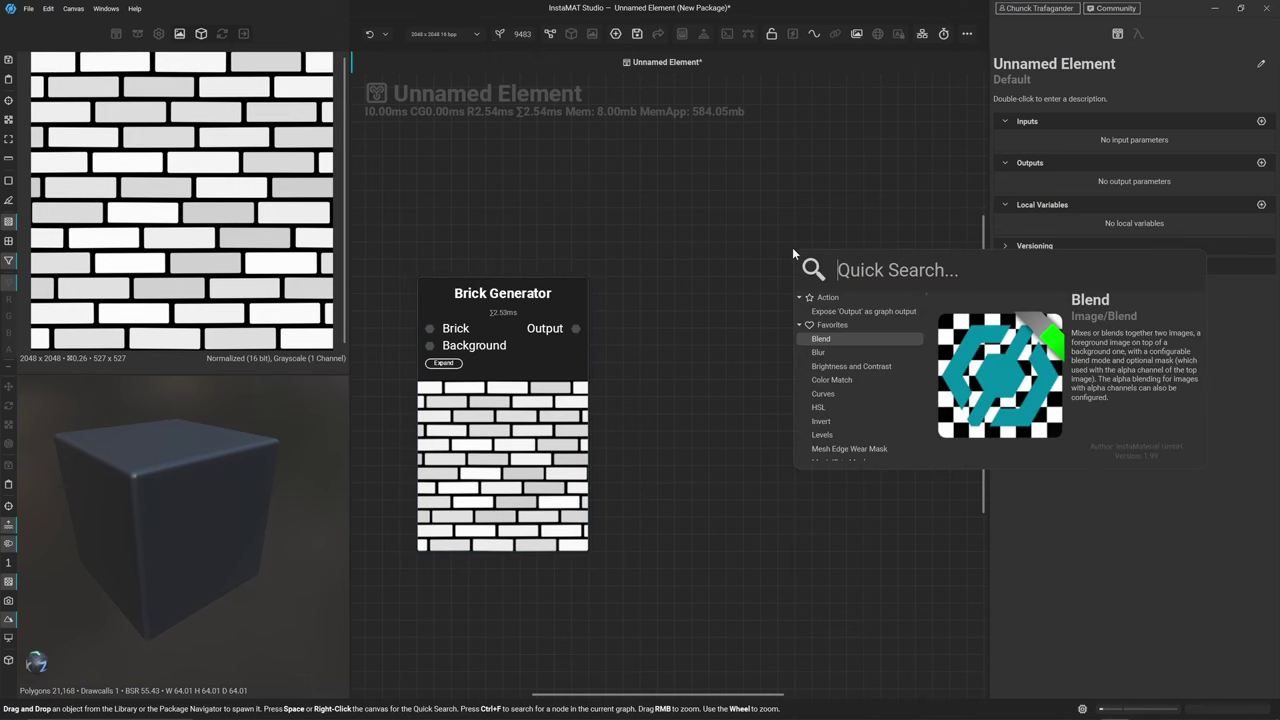
{"action": "type", "text": "Height"}
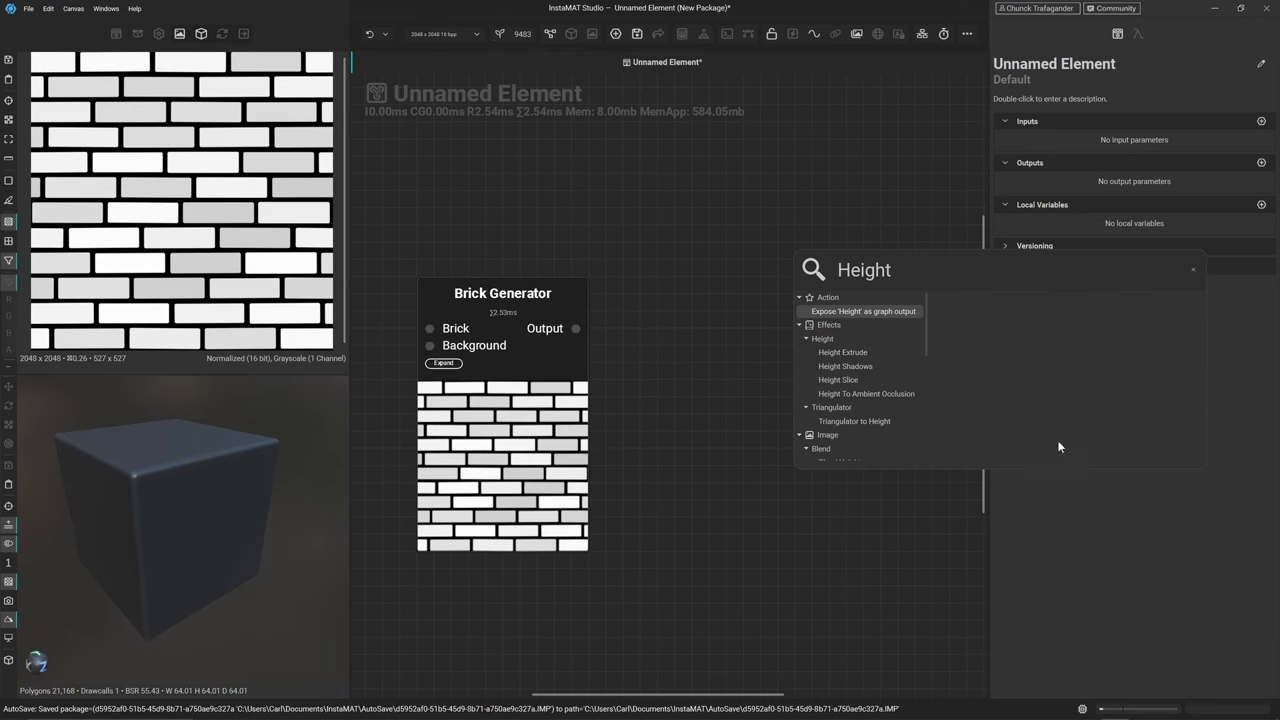
{"action": "left_click", "coordinate": [878, 318]}
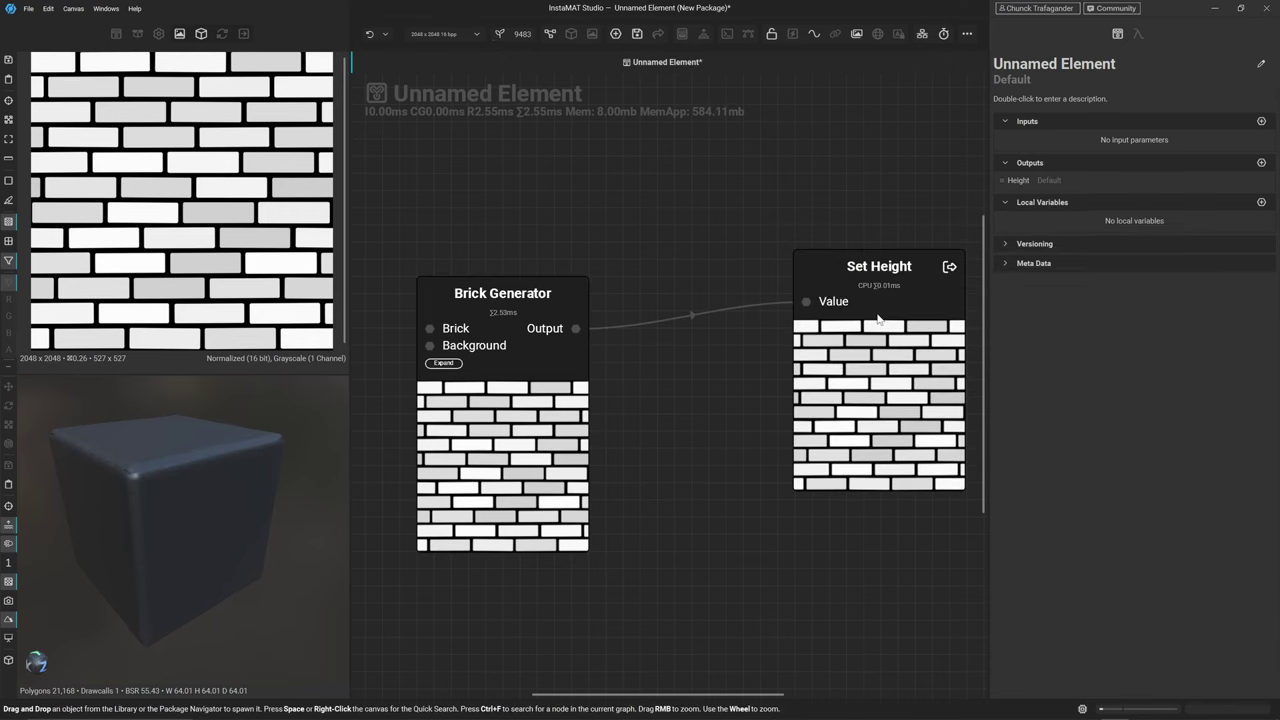
{"action": "left_click", "coordinate": [878, 301]}
{"action": "left_click_drag", "start_coordinate": [886, 283], "coordinate": [781, 249]}
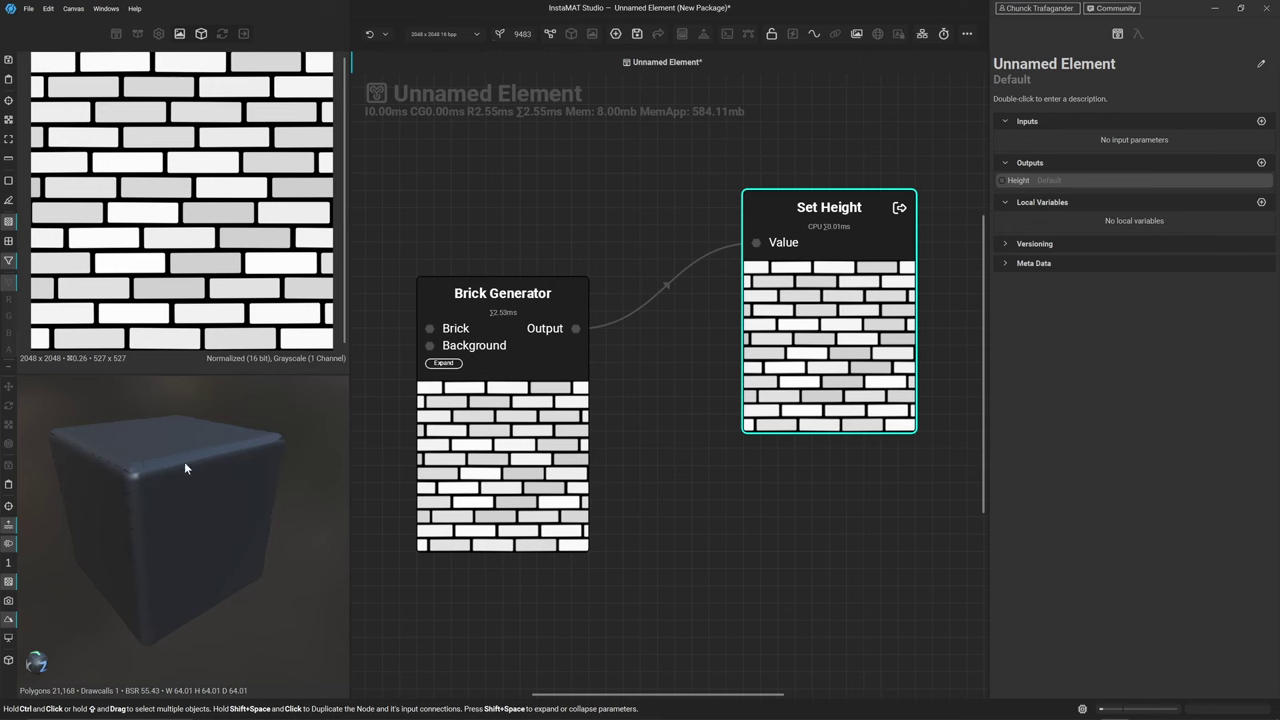
Add an ElementImage output parameter to the graph and place its output node below Set Height
{"action": "scroll", "coordinate": [180, 505], "scroll_direction": "up", "scroll_amount": 10}
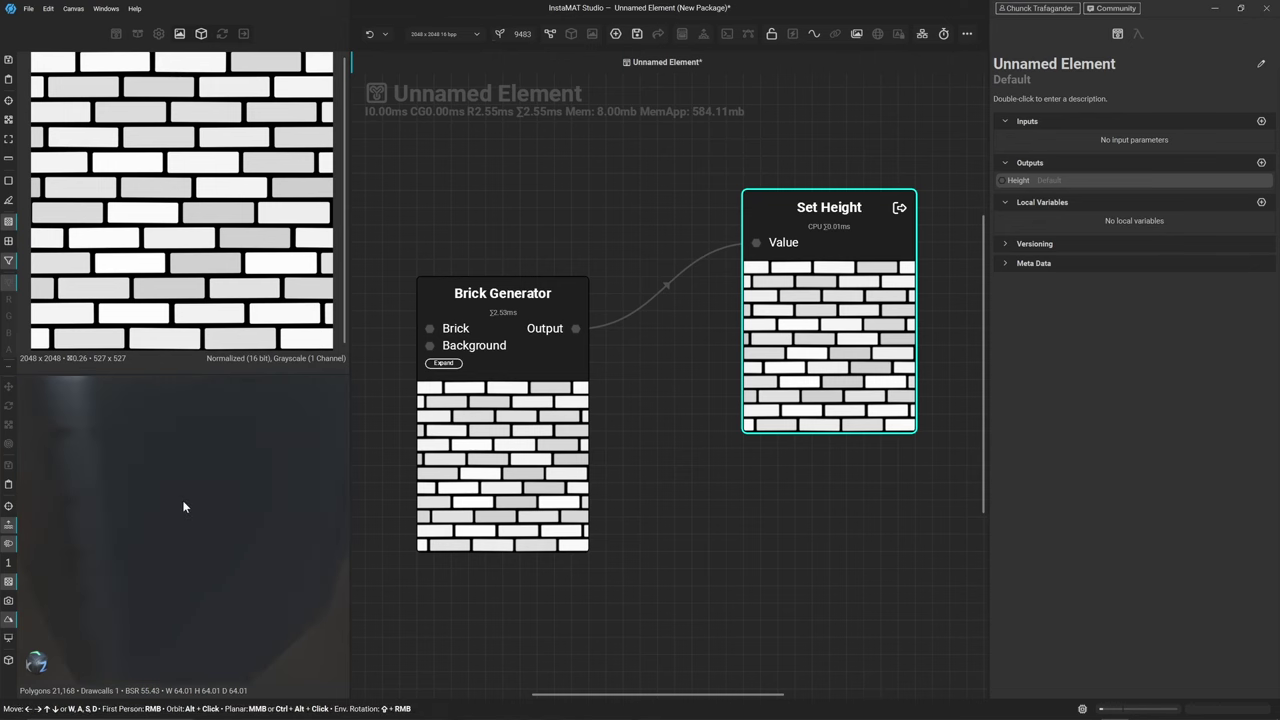
{"action": "left_click_drag", "start_coordinate": [175, 500], "coordinate": [191, 520], "text": "alt"}
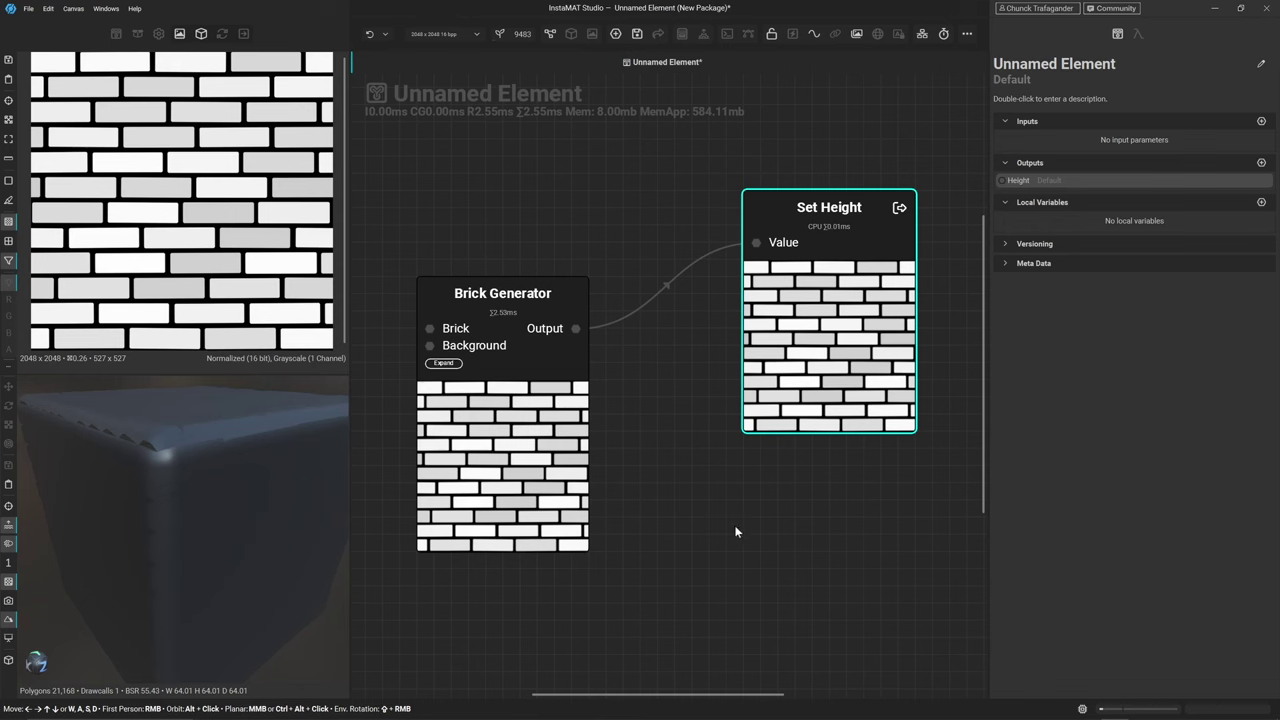
{"action": "left_click", "coordinate": [778, 521]}
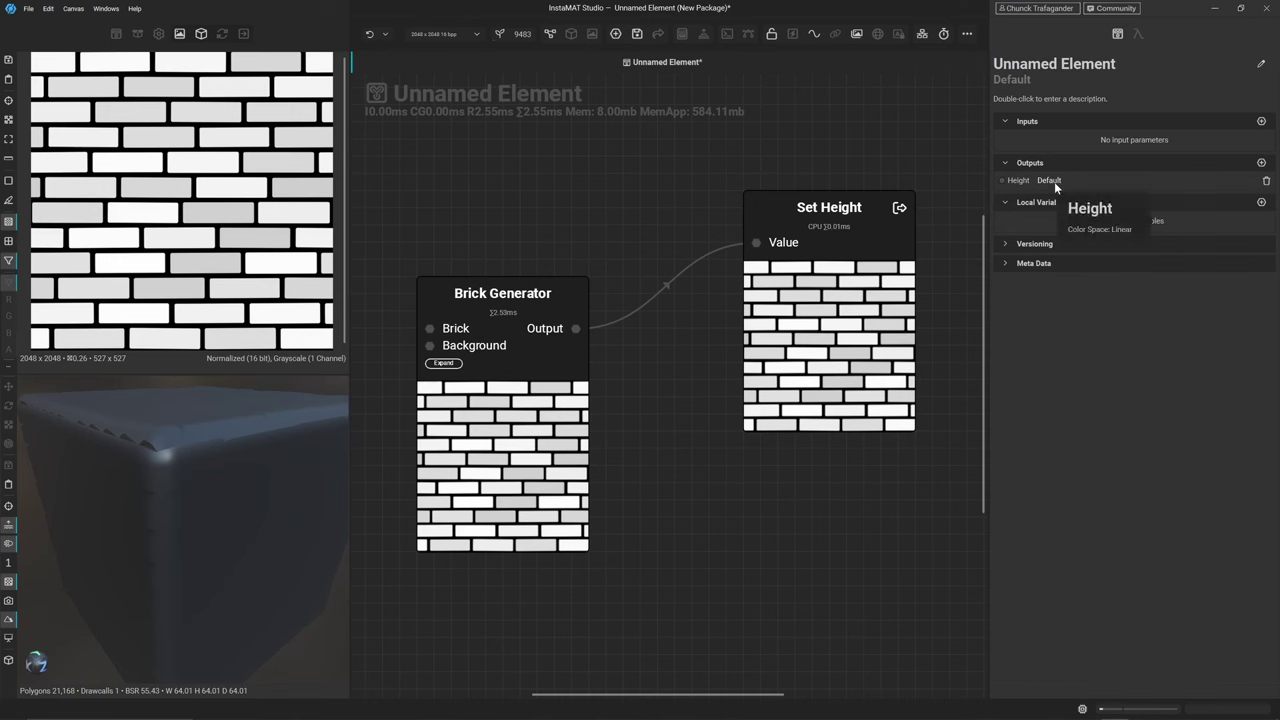
{"action": "left_click", "coordinate": [1261, 163]}
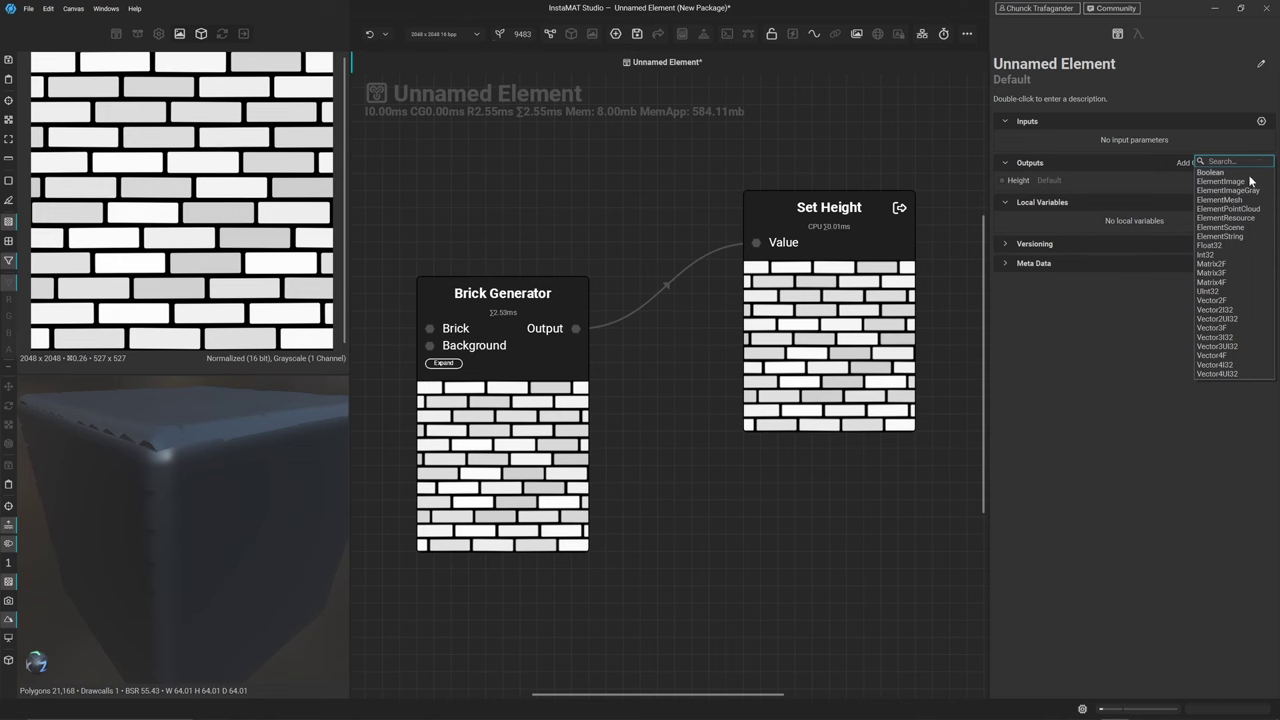
{"action": "left_click", "coordinate": [1232, 187]}
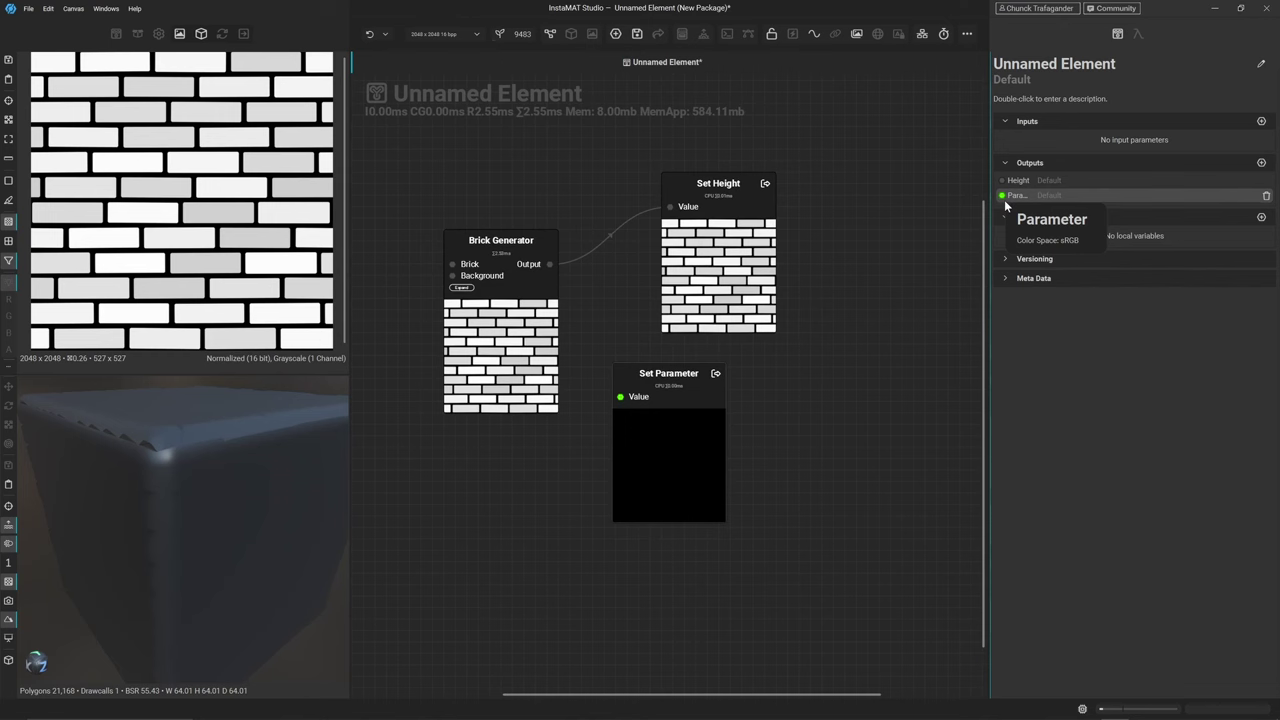
{"action": "left_click_drag", "start_coordinate": [634, 476], "coordinate": [703, 503]}
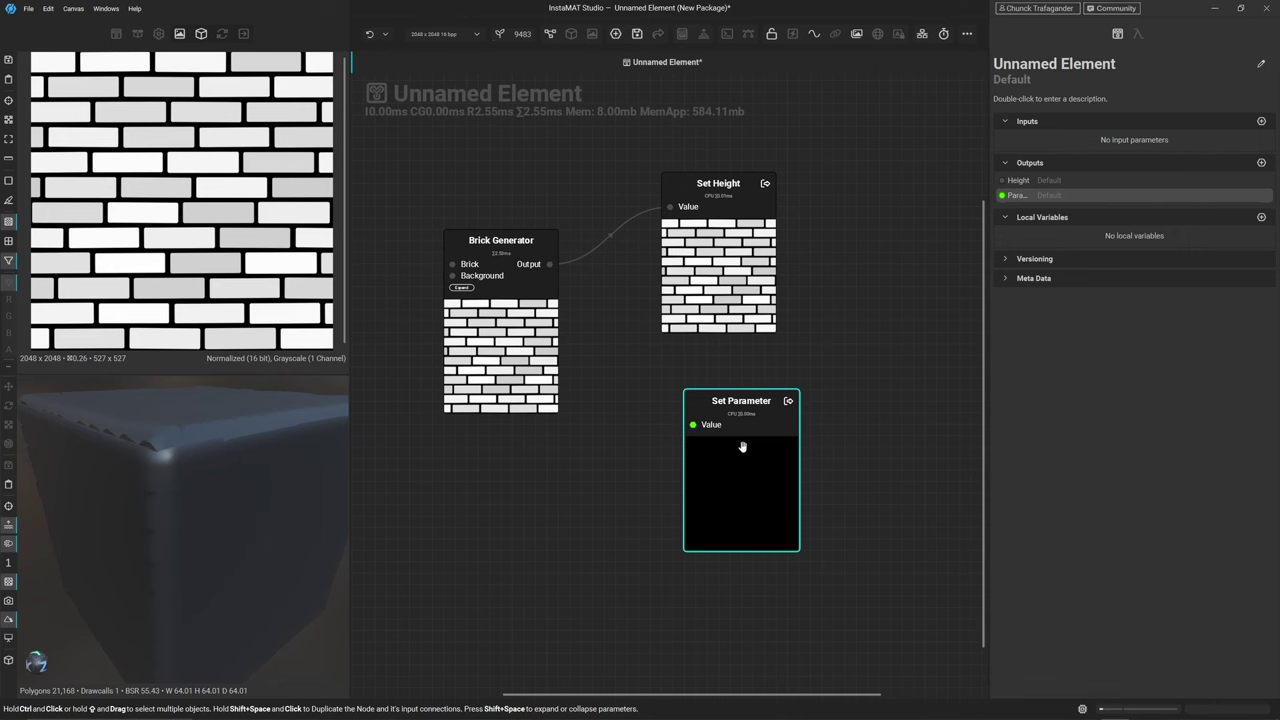
Rename the new image output as Normal, using the suggested Normal output name
{"action": "left_click", "coordinate": [1057, 181]}
{"action": "double_click", "coordinate": [1034, 196]}
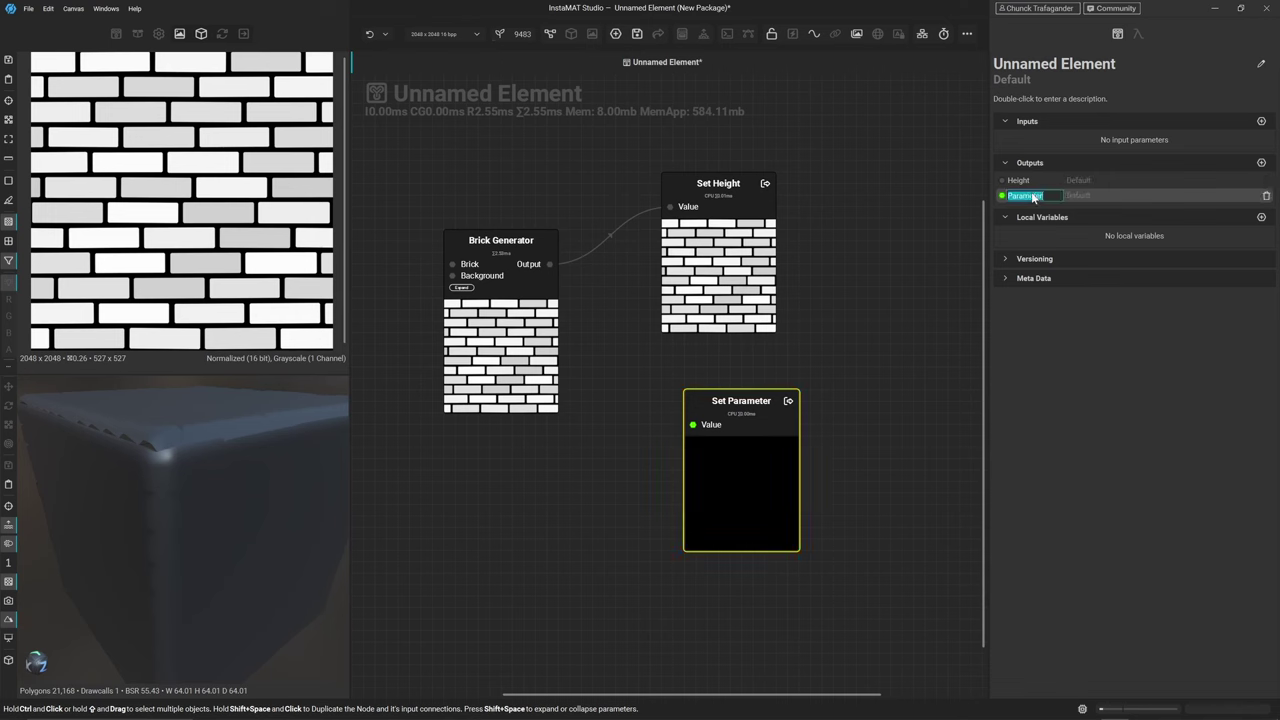
{"action": "type", "text": "Normal"}
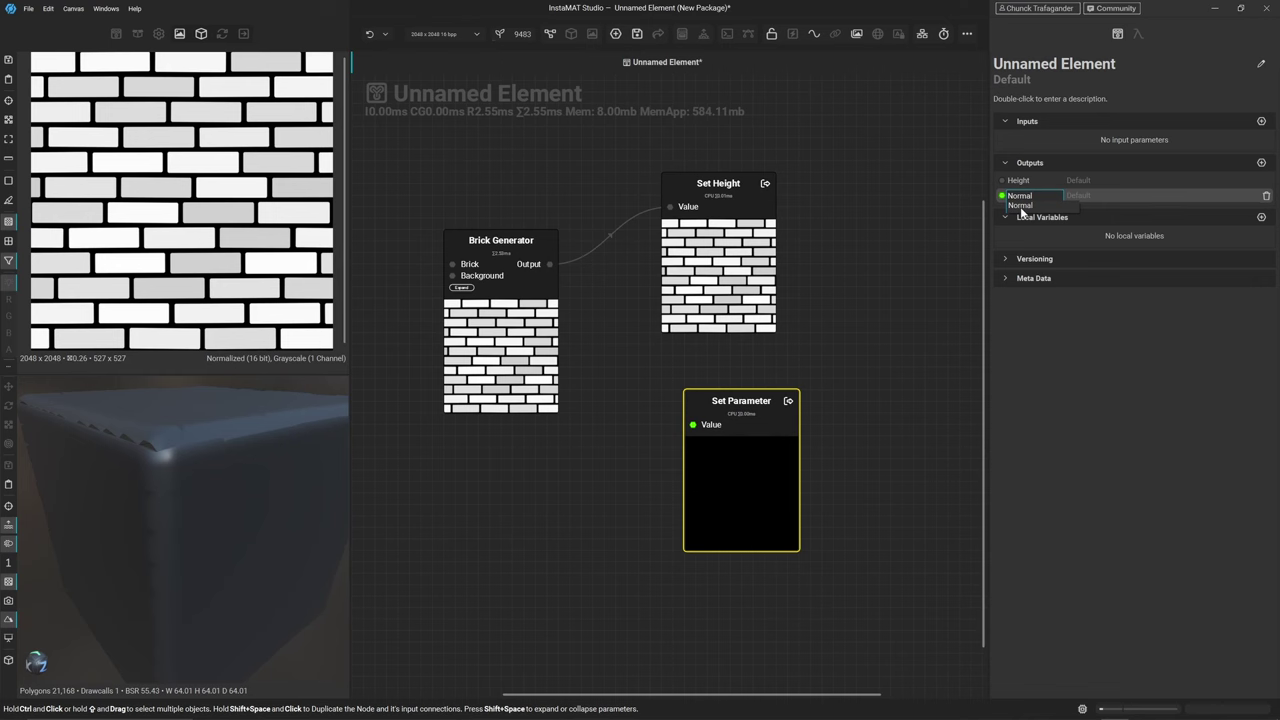
{"action": "left_click", "coordinate": [1020, 205]}
{"action": "left_click", "coordinate": [925, 298]}
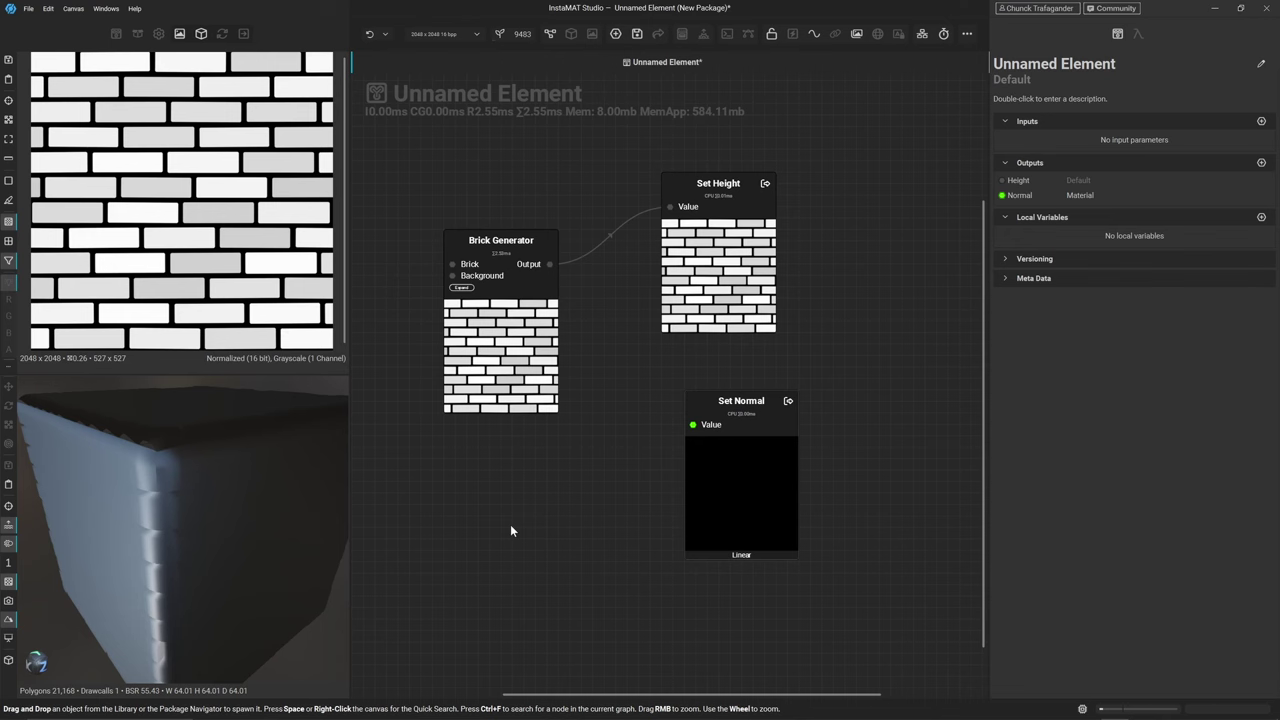
Move the Brick Generator away from the output nodes and feed its output into a new Height To Normal node
{"action": "middle_click_drag", "start_coordinate": [510, 530], "coordinate": [618, 577]}
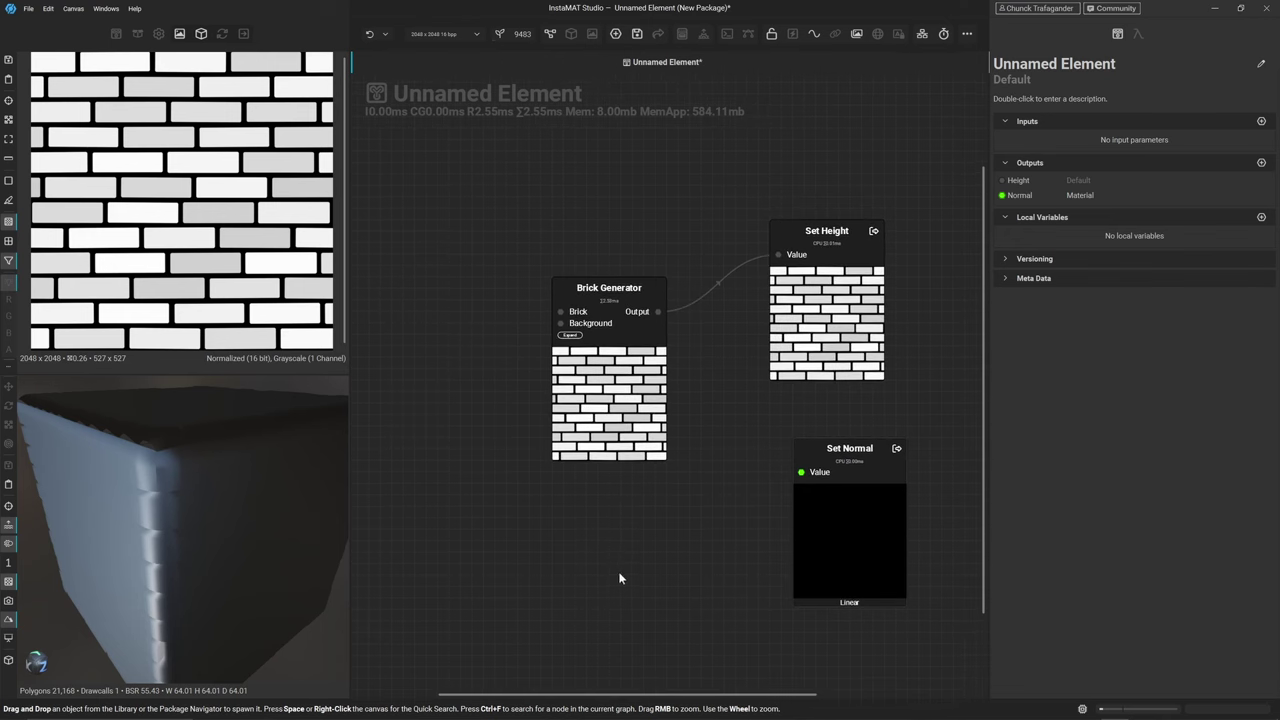
{"action": "left_click", "coordinate": [618, 445]}
{"action": "left_click_drag", "start_coordinate": [618, 445], "coordinate": [424, 411]}
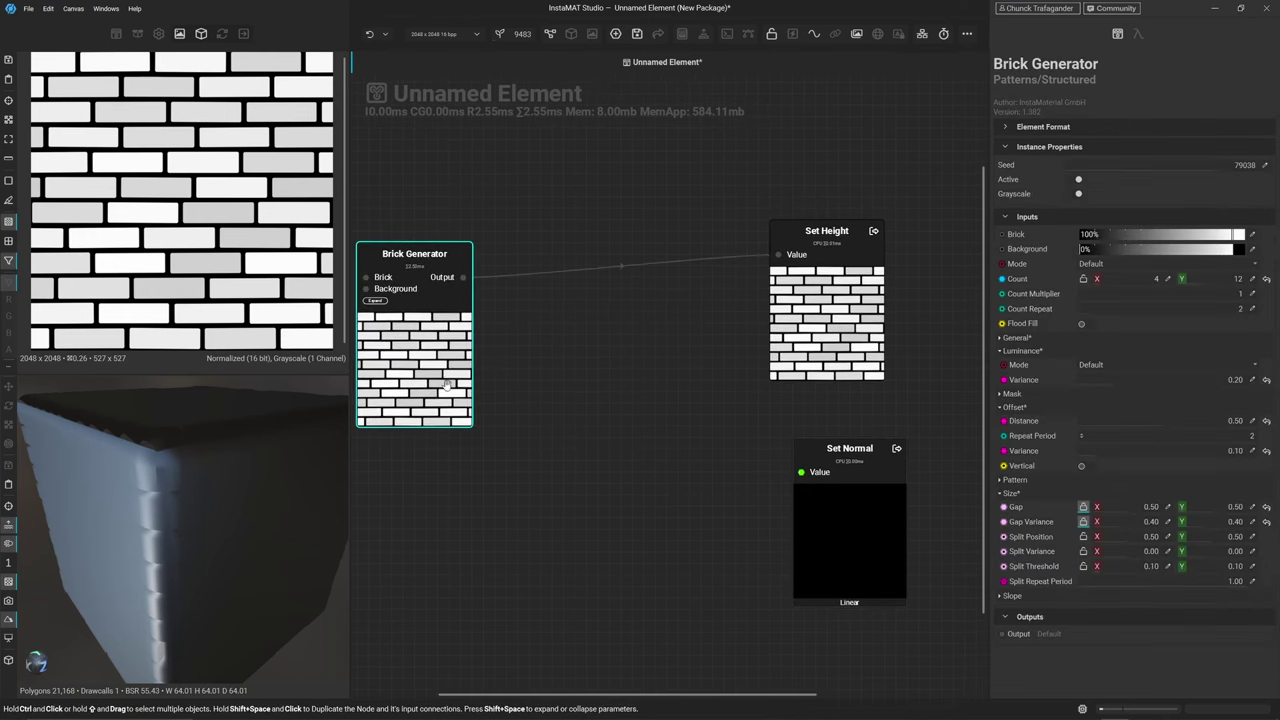
{"action": "left_click_drag", "start_coordinate": [463, 277], "coordinate": [565, 450]}
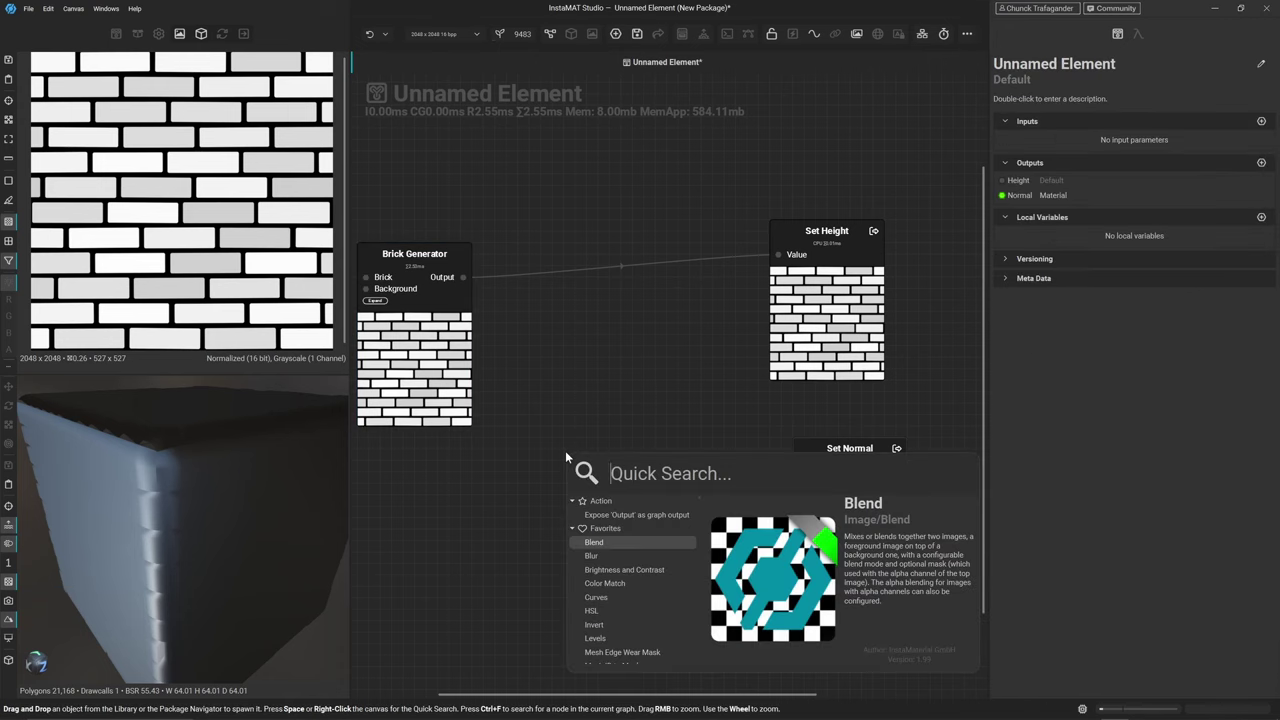
{"action": "type", "text": "hei"}
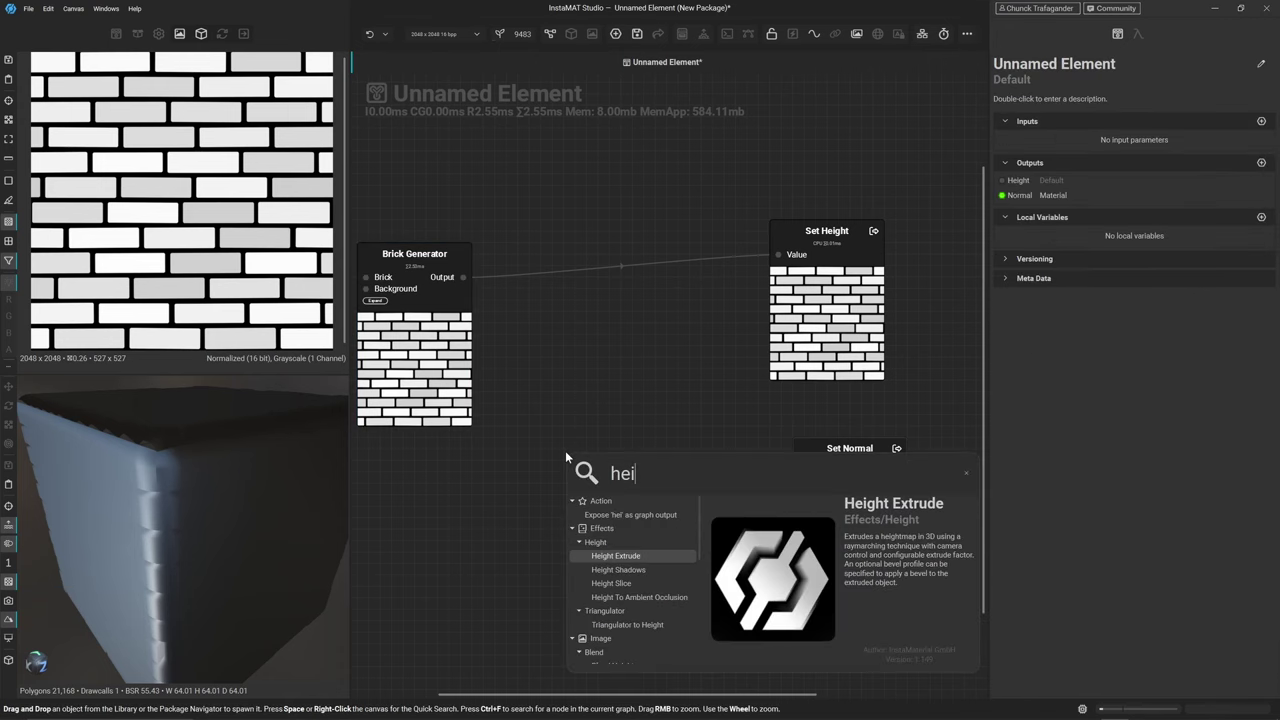
{"action": "type", "text": "ght tom"}
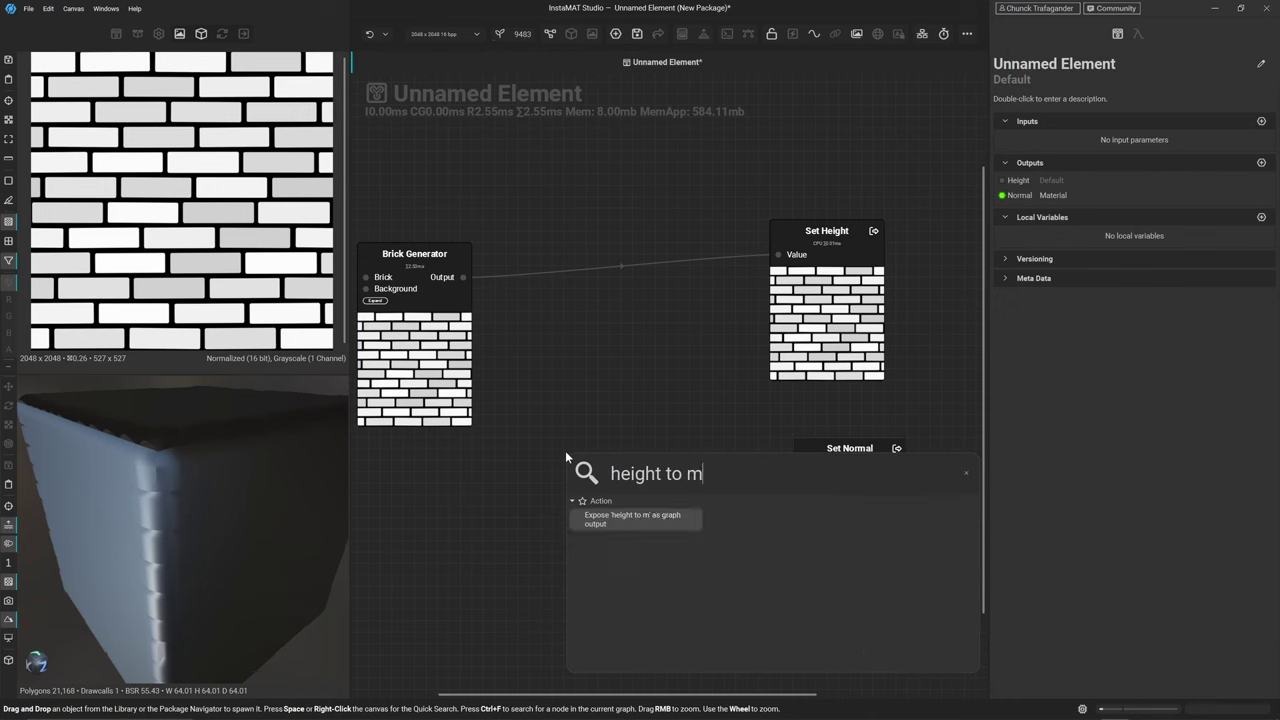
{"action": "key", "text": "BackSpace"}
{"action": "type", "text": "no"}
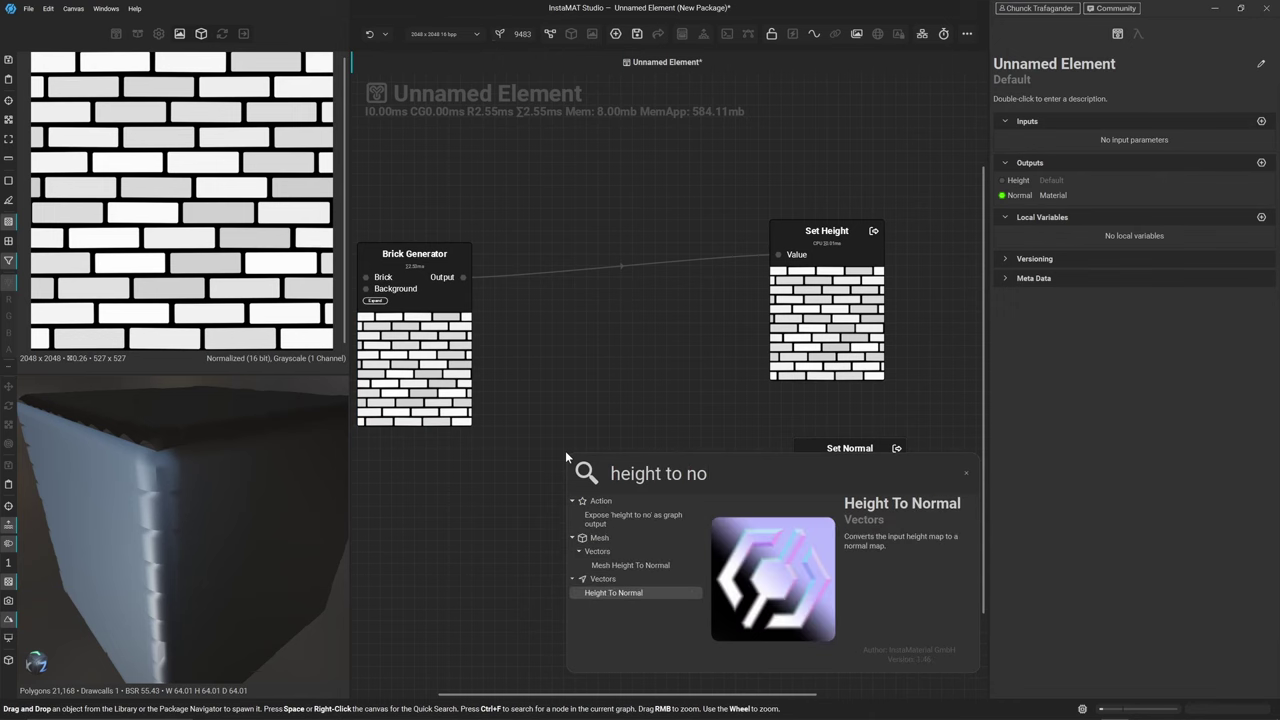
{"action": "left_click", "coordinate": [621, 596]}
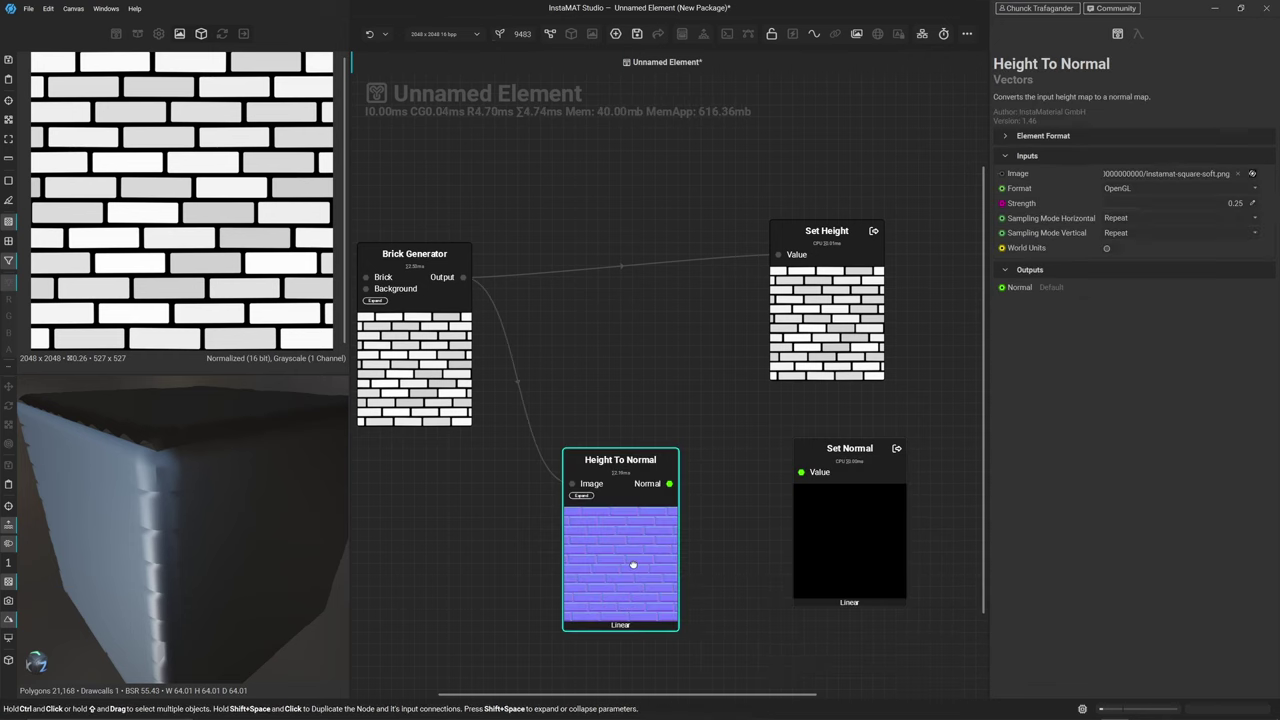
Align the Height To Normal node with Set Normal, connect its Normal output to it and check the bricks on the cube
{"action": "left_click_drag", "start_coordinate": [632, 565], "coordinate": [643, 542]}
{"action": "left_click_drag", "start_coordinate": [681, 460], "coordinate": [800, 478]}
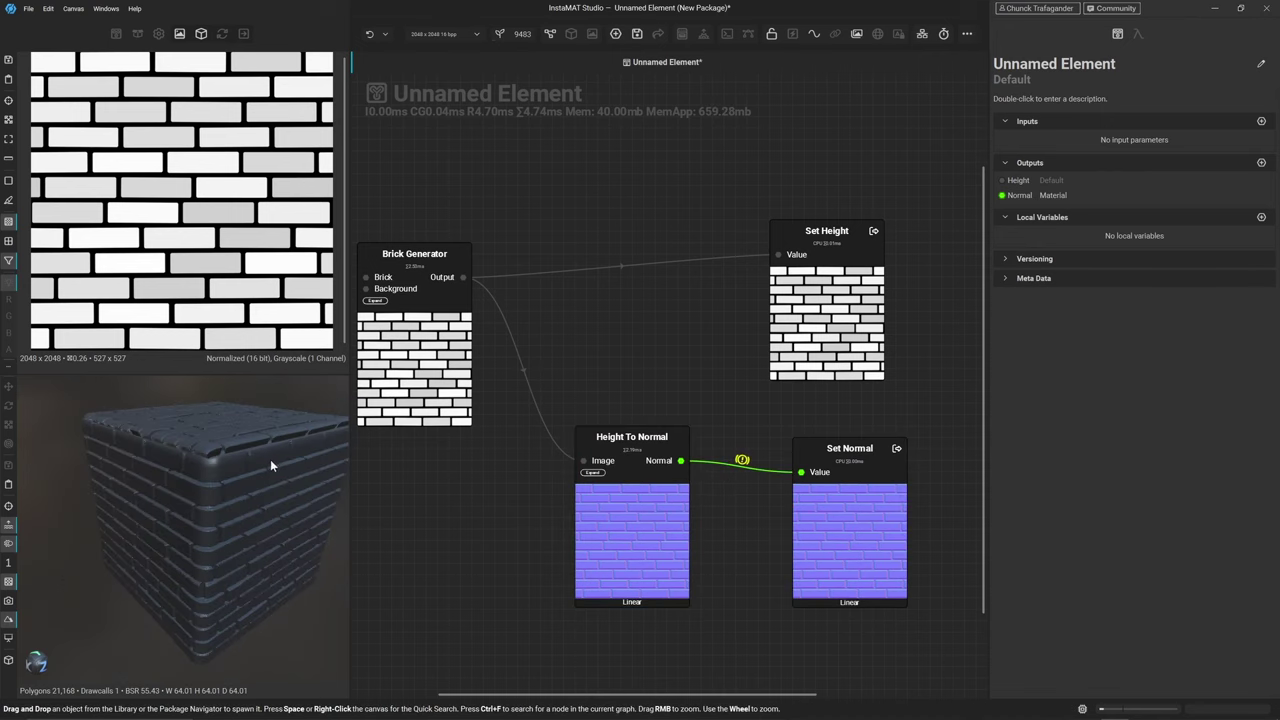
{"action": "left_click_drag", "start_coordinate": [216, 472], "coordinate": [140, 493], "text": "alt"}
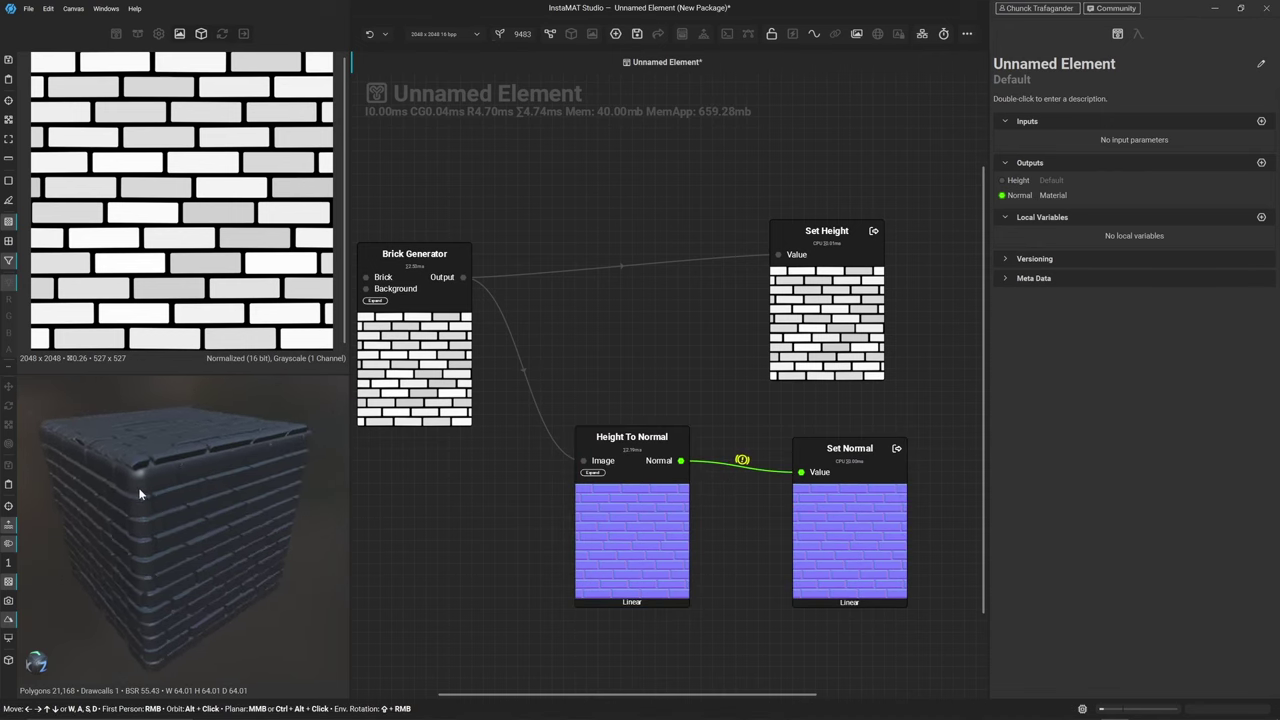
{"action": "scroll", "coordinate": [162, 477], "scroll_direction": "up", "scroll_amount": 2}
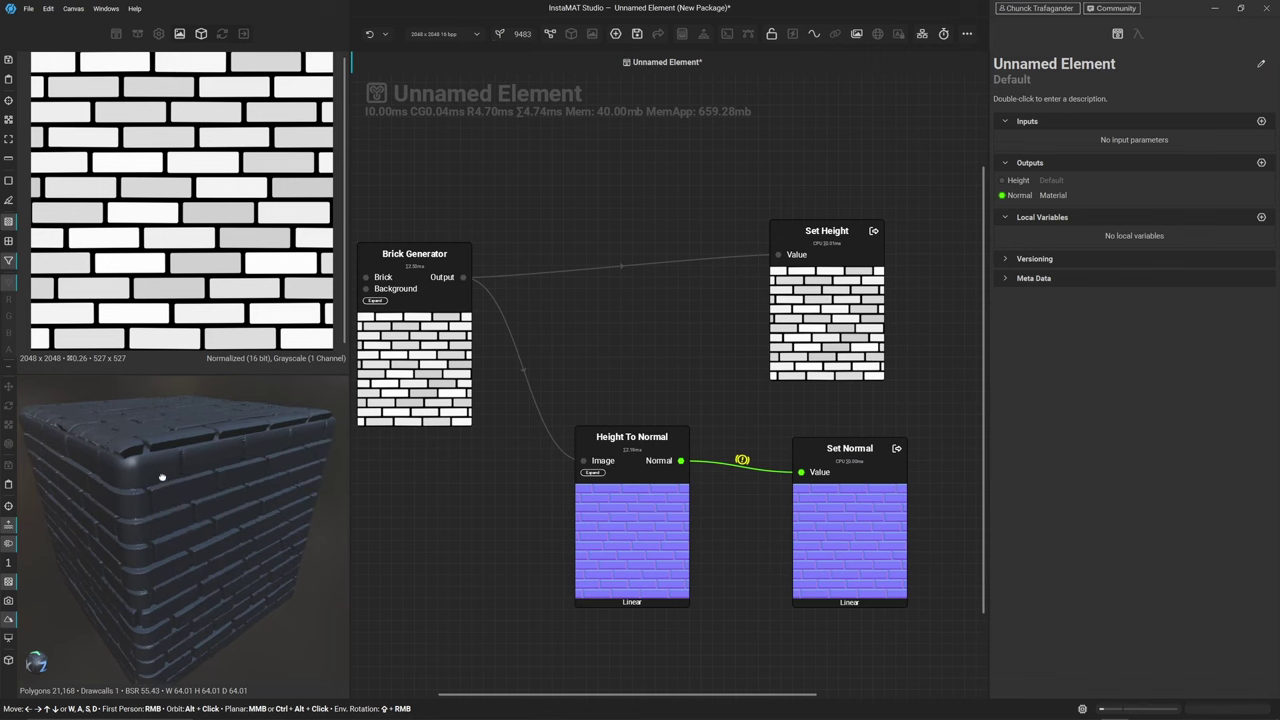
{"action": "scroll", "coordinate": [625, 470], "scroll_direction": "down", "scroll_amount": 2}
Move the Brick Generator farther from the other nodes and feed its output into a new Height To Ambient Occlusion node
{"action": "left_click_drag", "start_coordinate": [500, 380], "coordinate": [372, 370]}
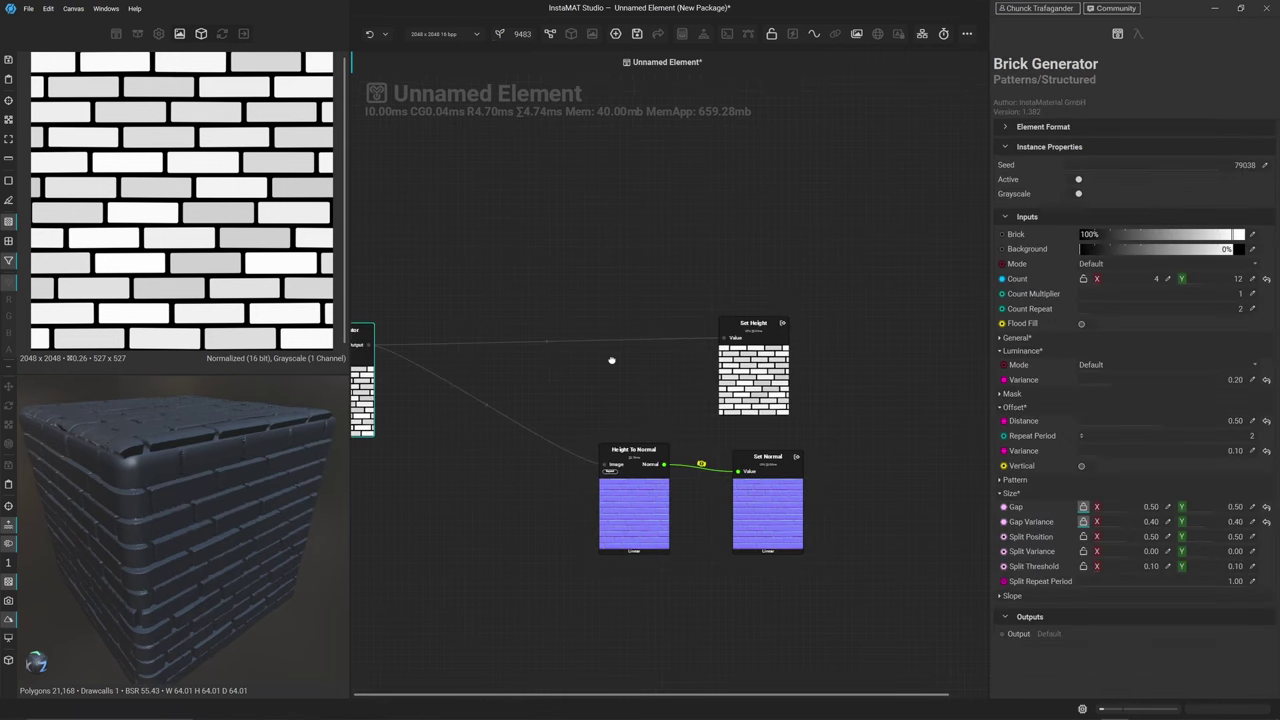
{"action": "middle_click_drag", "start_coordinate": [611, 363], "coordinate": [723, 312]}
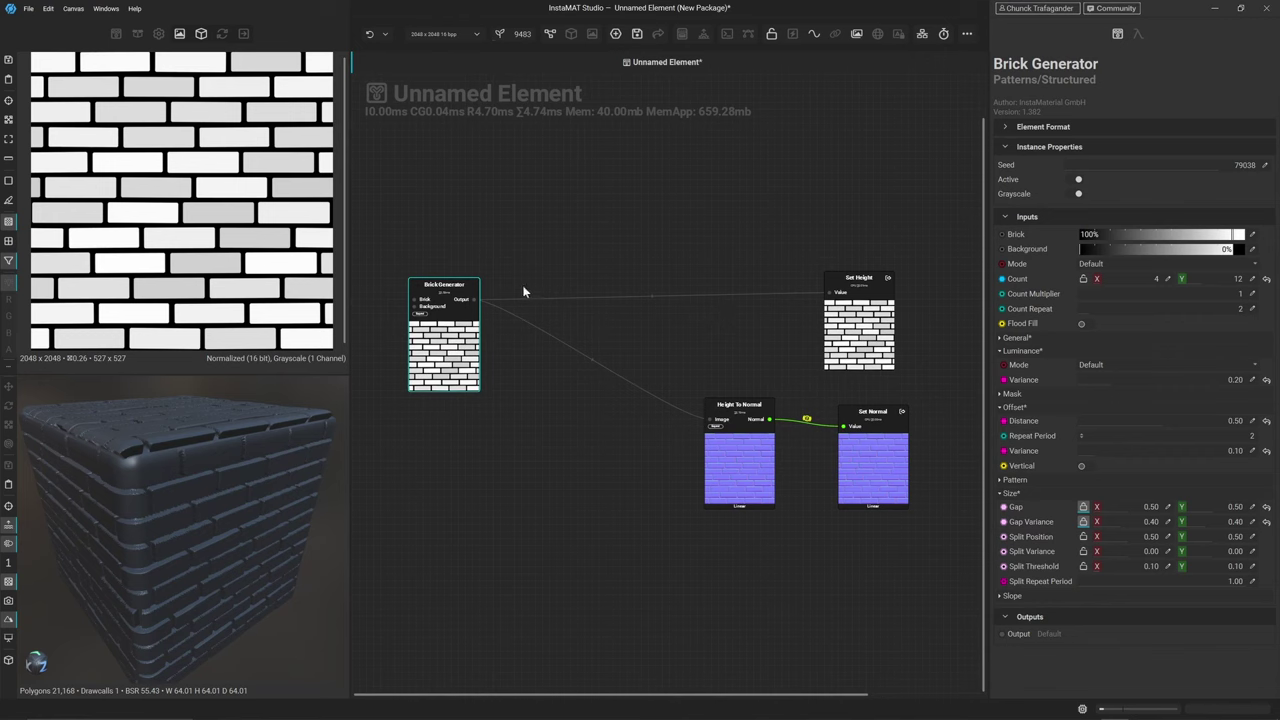
{"action": "left_click_drag", "start_coordinate": [475, 300], "coordinate": [552, 472]}
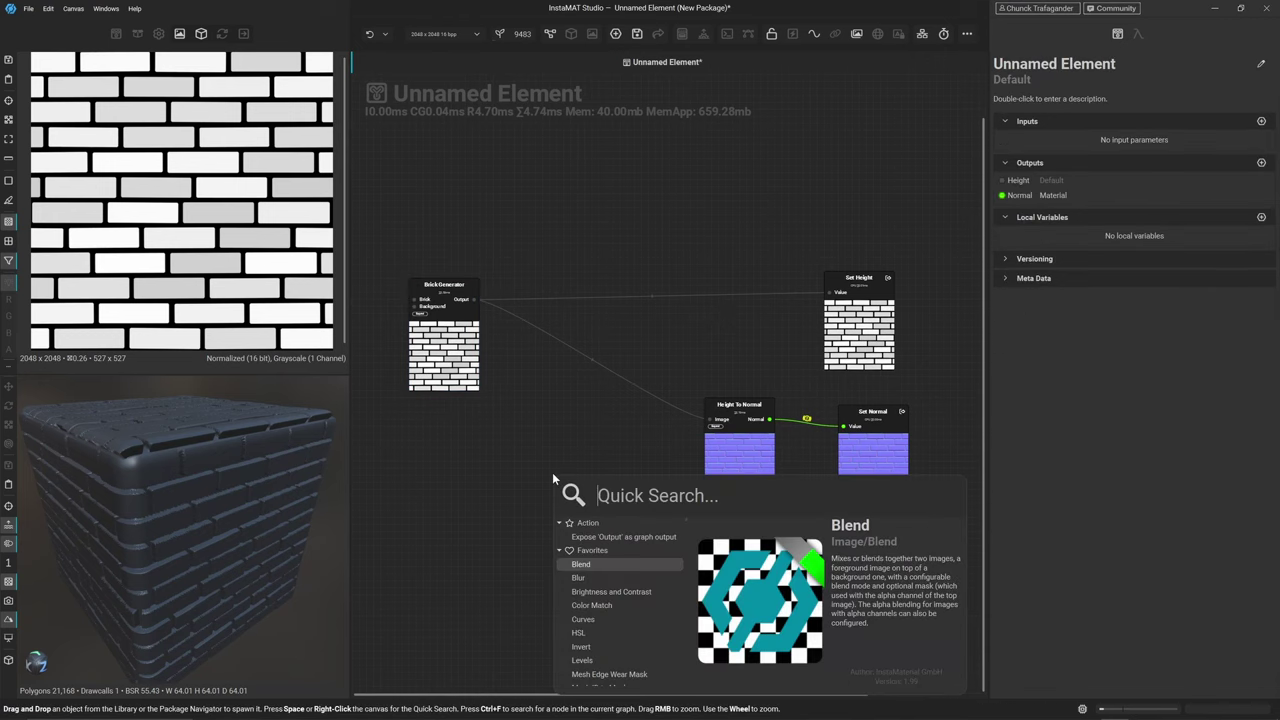
{"action": "type", "text": "ambie"}
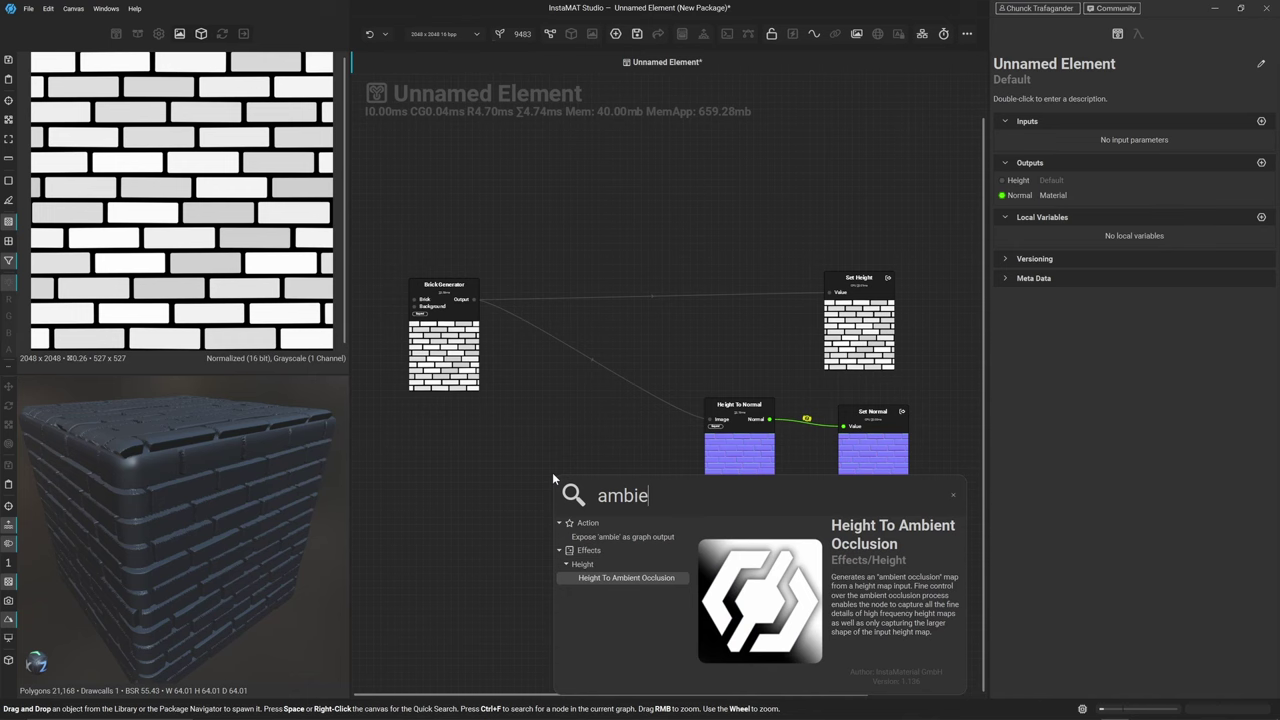
{"action": "left_click", "coordinate": [610, 578]}
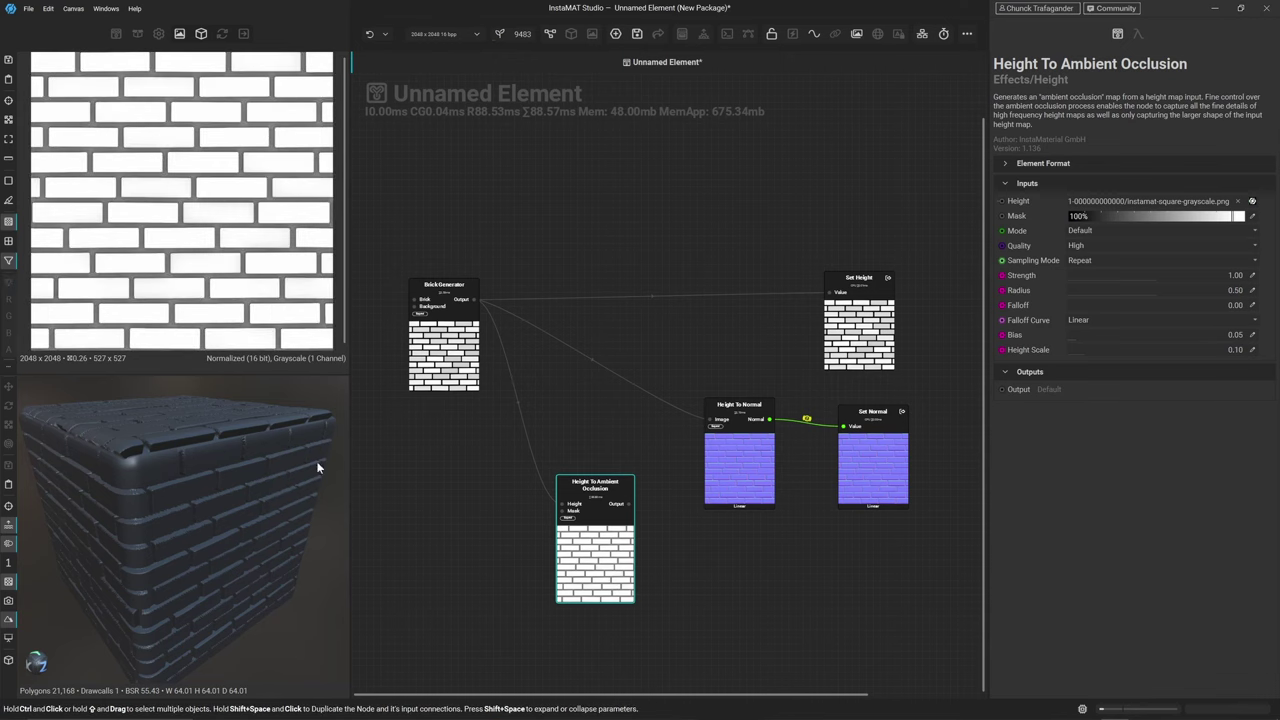
{"action": "scroll", "coordinate": [163, 197], "scroll_direction": "up", "scroll_amount": 5}
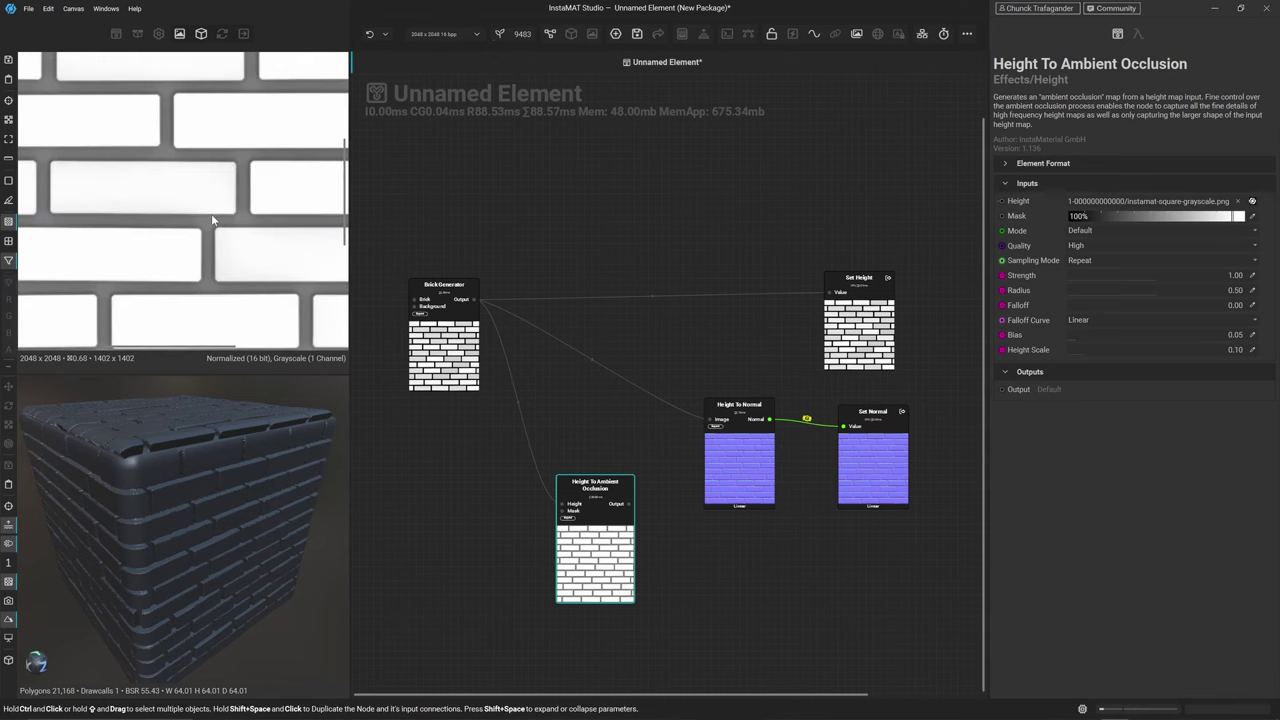
Place Height To Ambient Occlusion below Height To Normal and expose its output as a graph output named Ambient Occlusion, with its node alongside
{"action": "middle_click_drag", "start_coordinate": [558, 590], "coordinate": [478, 479]}
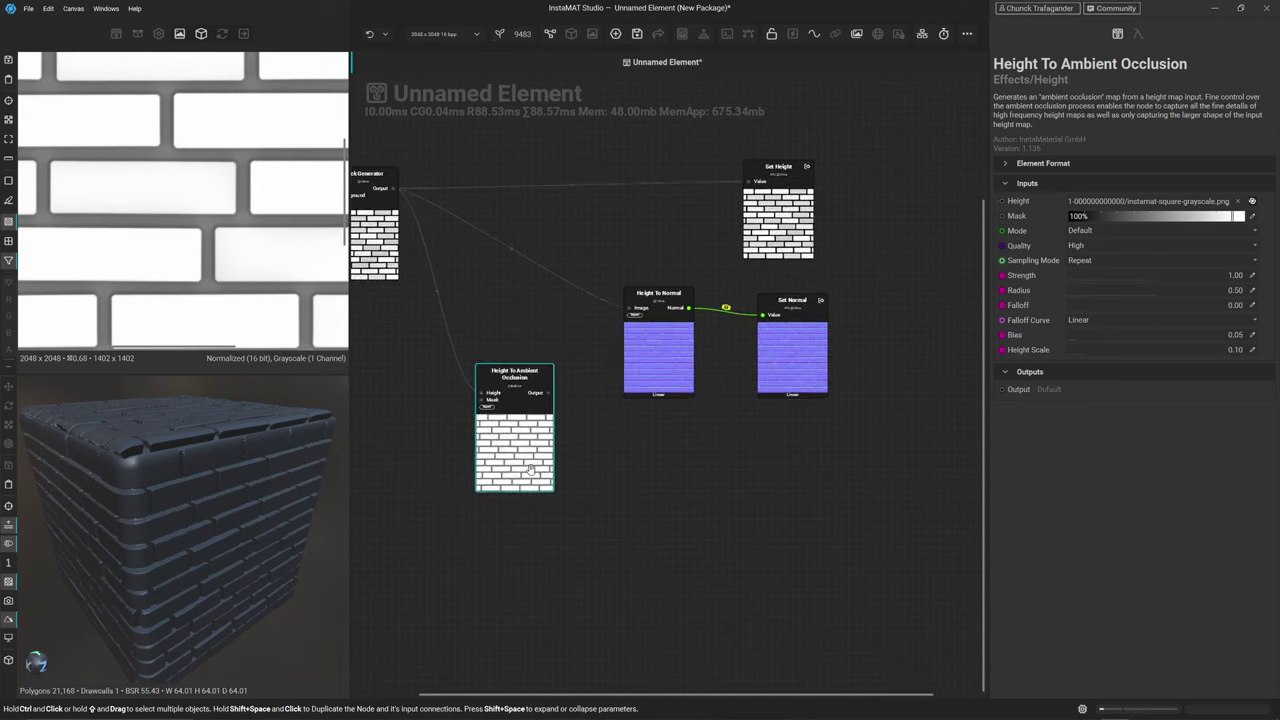
{"action": "left_click_drag", "start_coordinate": [535, 479], "coordinate": [674, 547]}
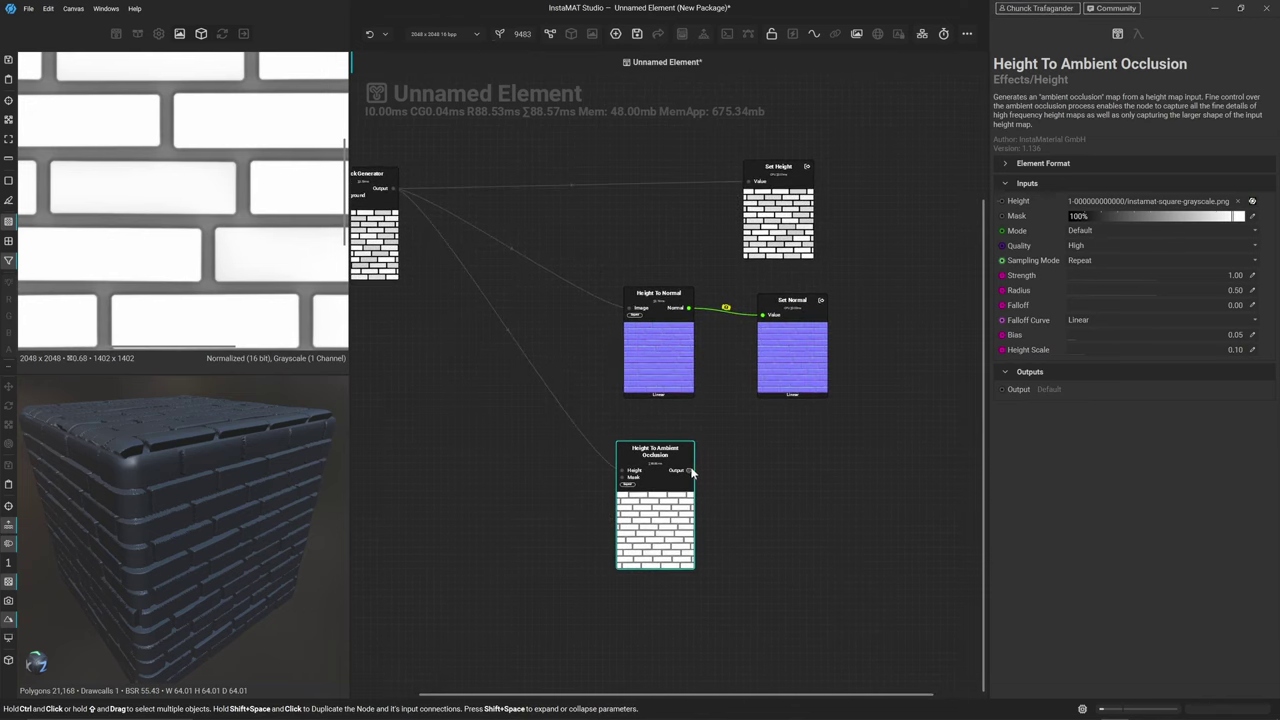
{"action": "left_click_drag", "start_coordinate": [690, 472], "coordinate": [796, 476]}
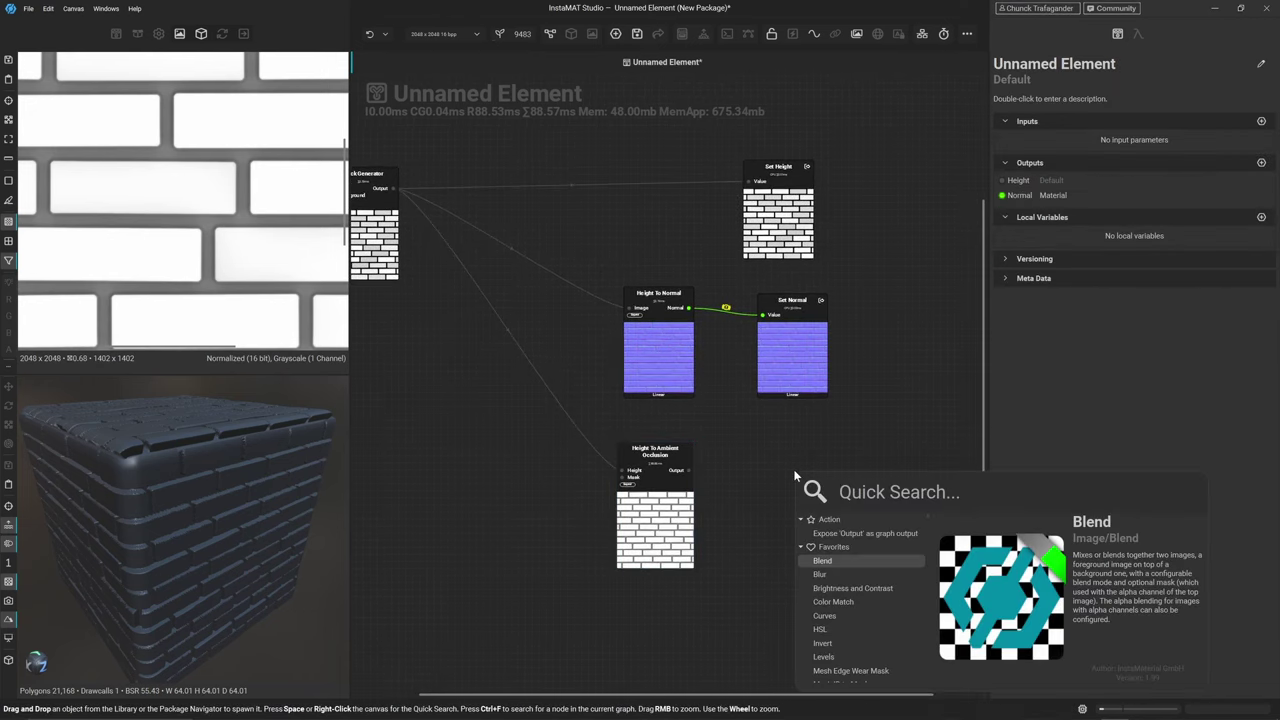
{"action": "type", "text": "Ambient"}
{"action": "key", "text": "BackSpace"}
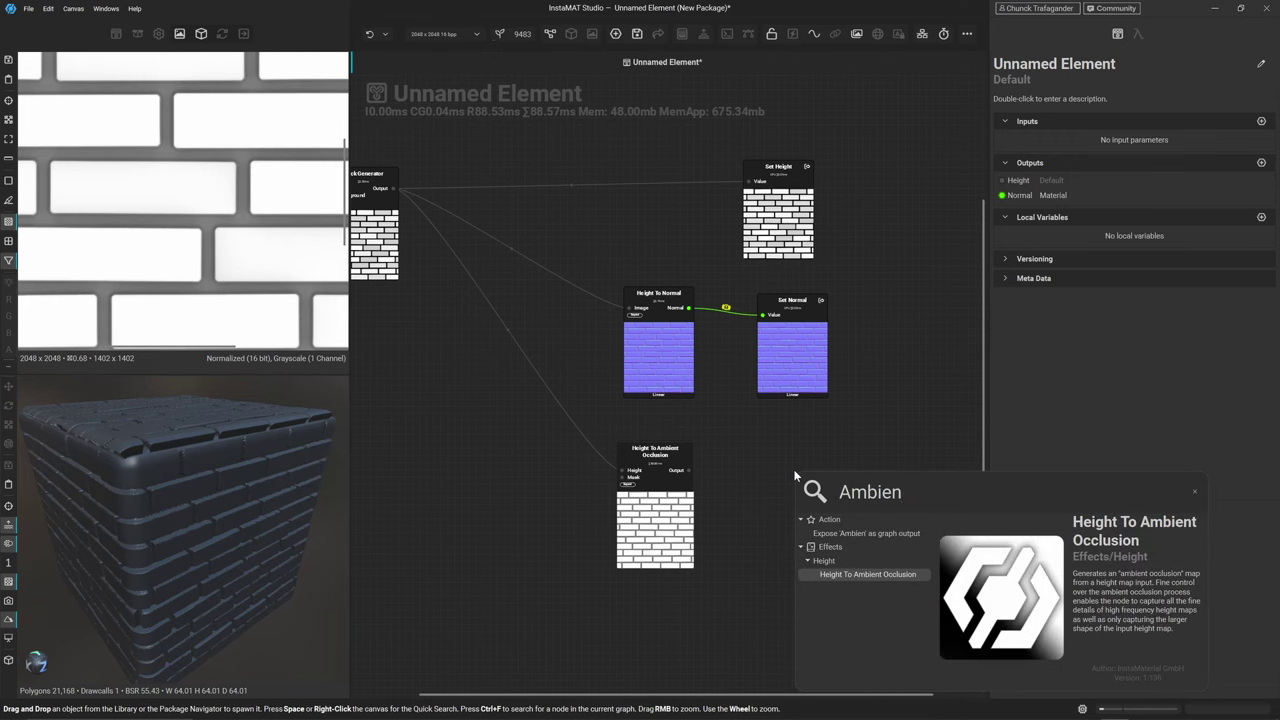
{"action": "type", "text": "t Occlusion"}
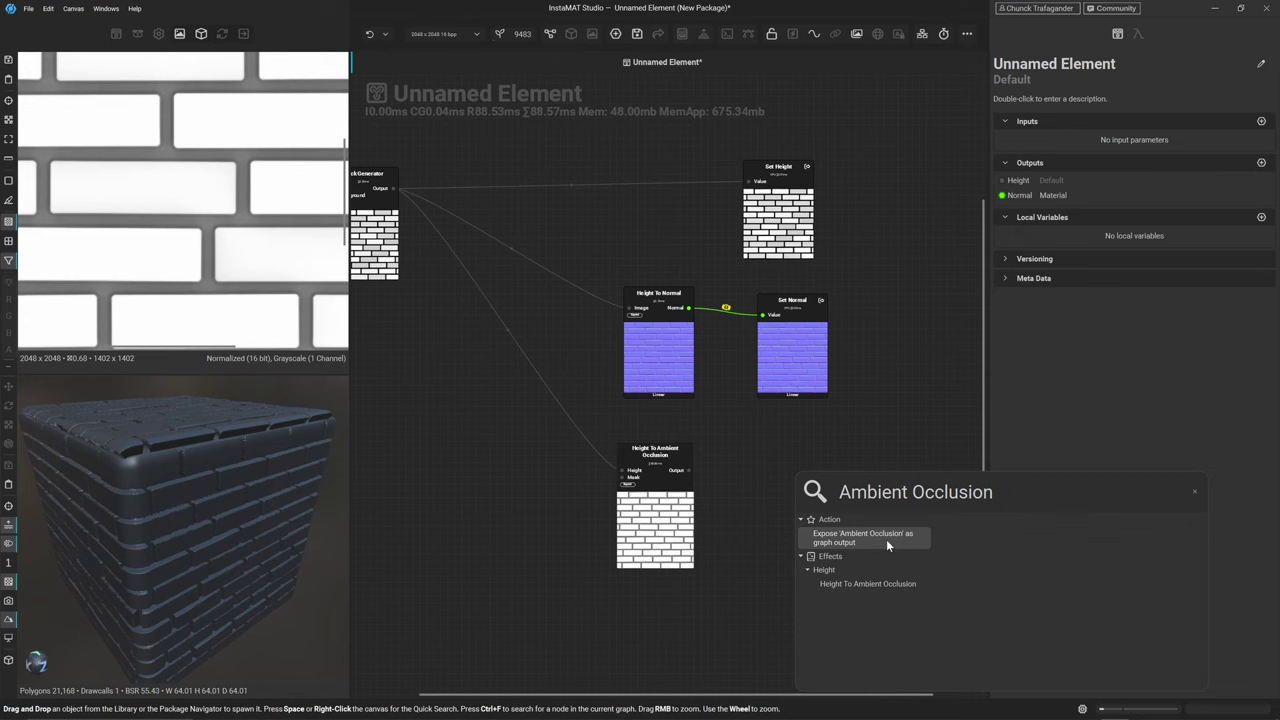
{"action": "left_click", "coordinate": [886, 539]}
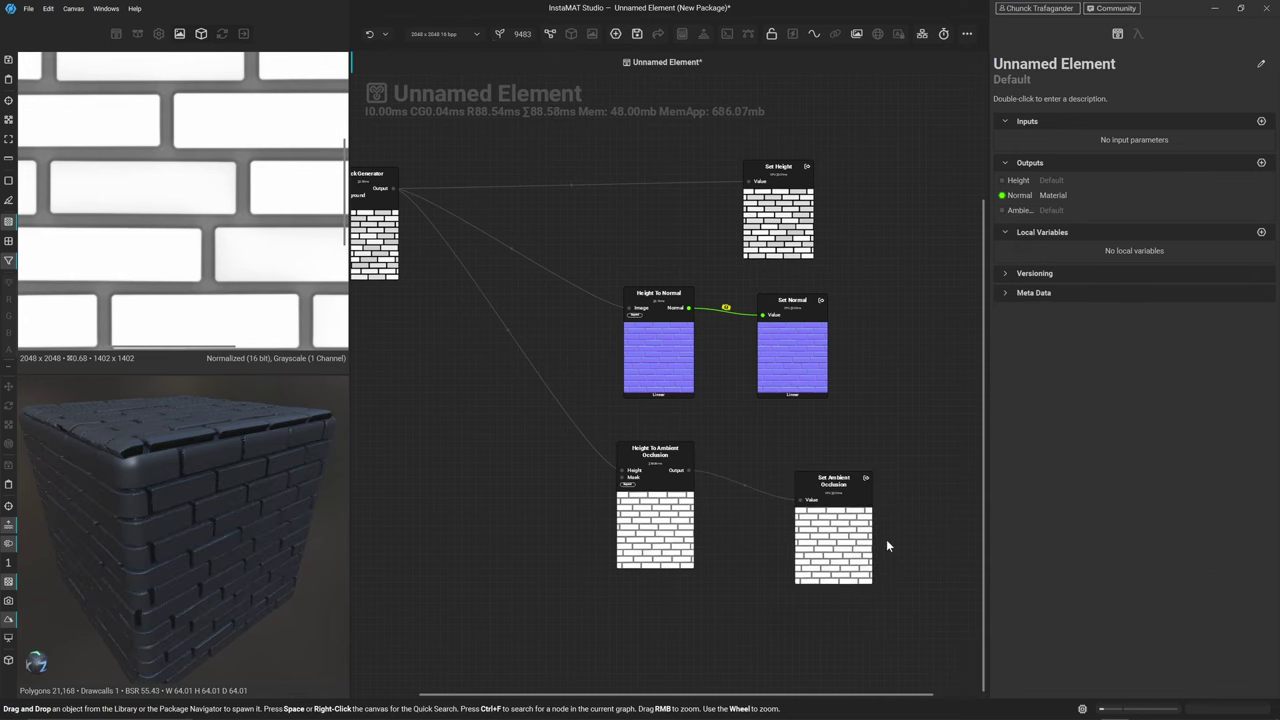
{"action": "left_click", "coordinate": [802, 518]}
{"action": "left_click_drag", "start_coordinate": [802, 518], "coordinate": [783, 519]}
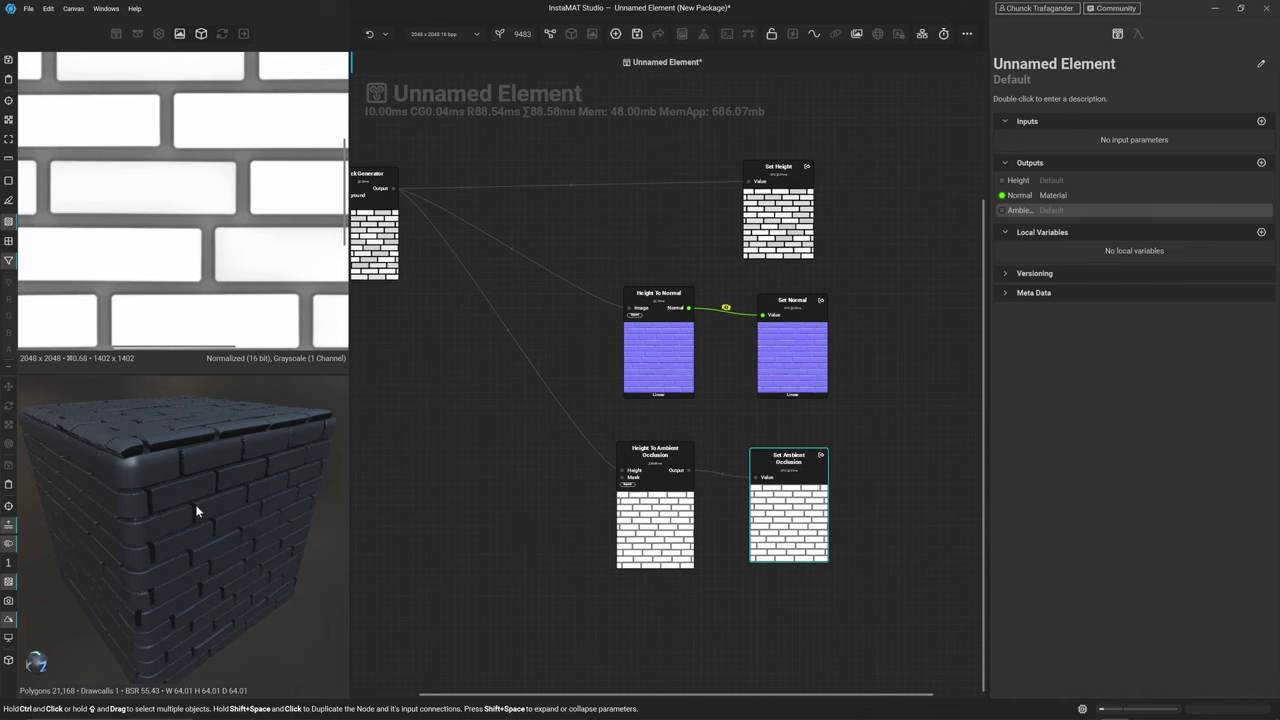
Rearrange the canvas so the two normal nodes sit above Set Height and the two ambient occlusion nodes sit just below it
{"action": "middle_click_drag", "start_coordinate": [590, 378], "coordinate": [545, 424]}
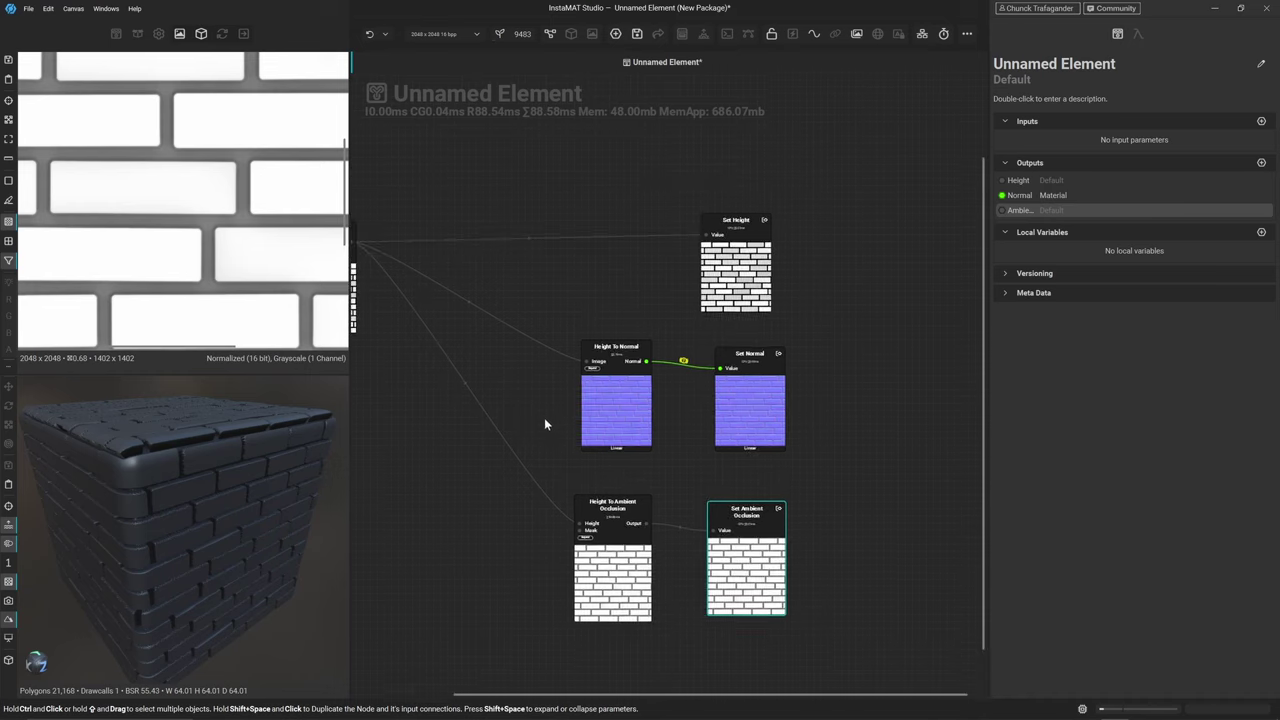
{"action": "left_click_drag", "start_coordinate": [533, 414], "coordinate": [808, 376]}
{"action": "middle_click_drag", "start_coordinate": [808, 376], "coordinate": [749, 529]}
{"action": "left_click_drag", "start_coordinate": [749, 529], "coordinate": [735, 222]}
{"action": "middle_click_drag", "start_coordinate": [737, 271], "coordinate": [725, 180]}
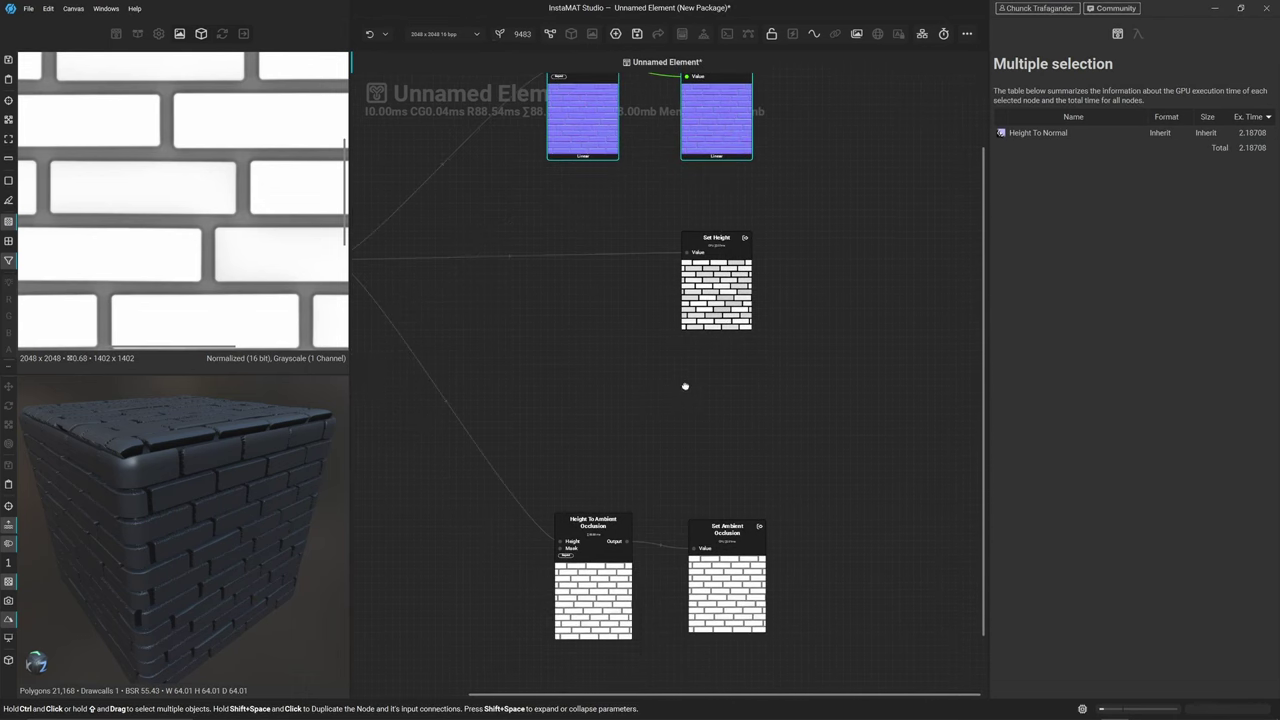
{"action": "left_click_drag", "start_coordinate": [515, 410], "coordinate": [721, 433]}
{"action": "left_click", "coordinate": [669, 539]}
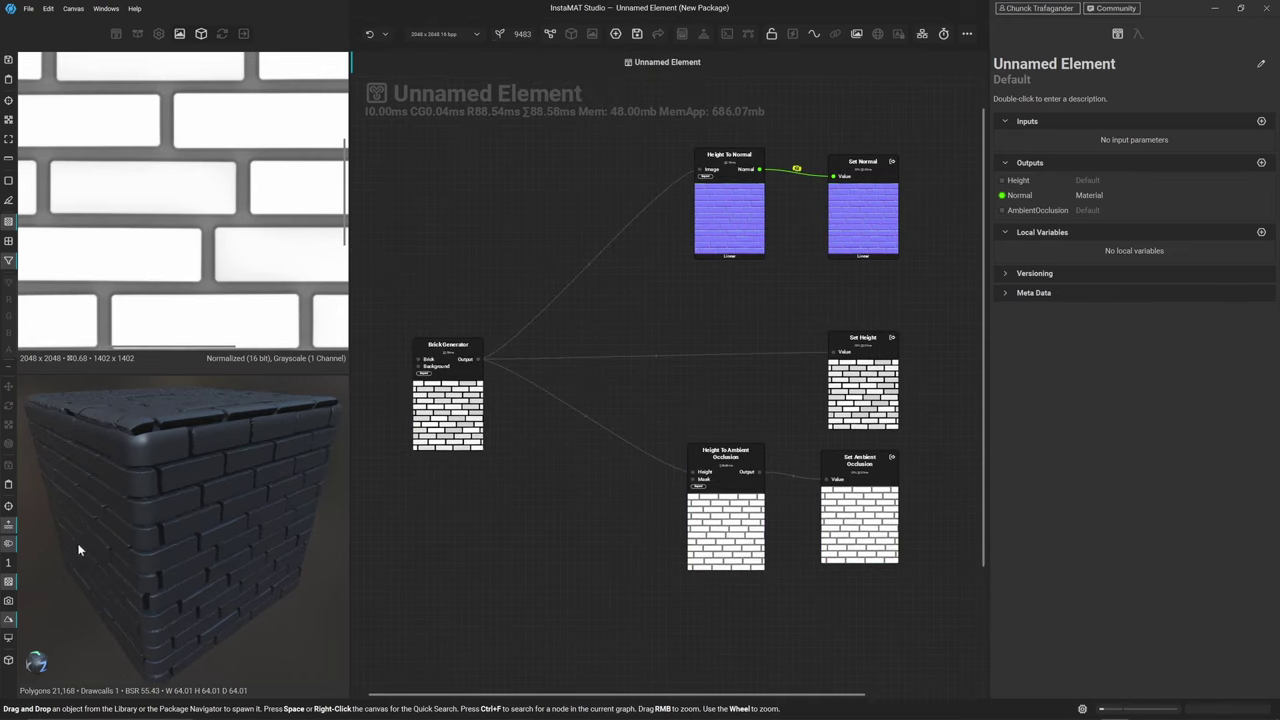
Show the brick cube enlarged in the main work area with the 3D viewport settings beside it
{"action": "left_click_drag", "start_coordinate": [40, 662], "coordinate": [140, 560]}
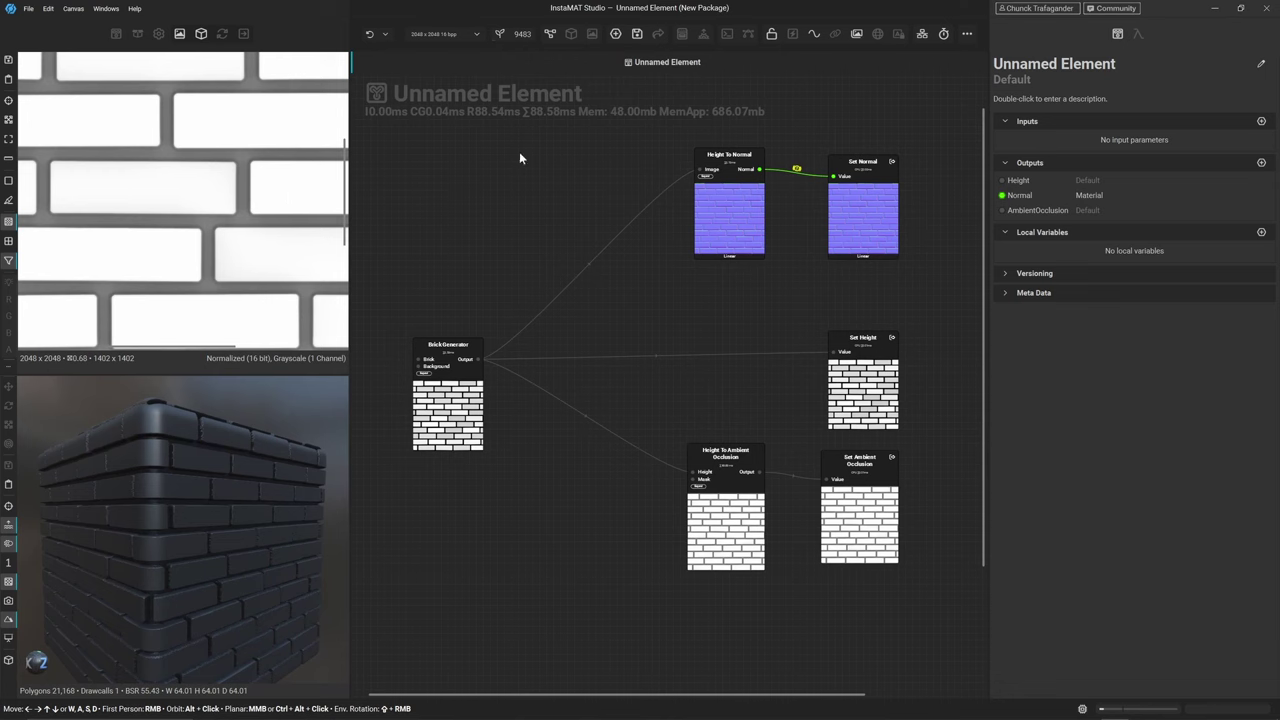
{"action": "left_click", "coordinate": [572, 34]}
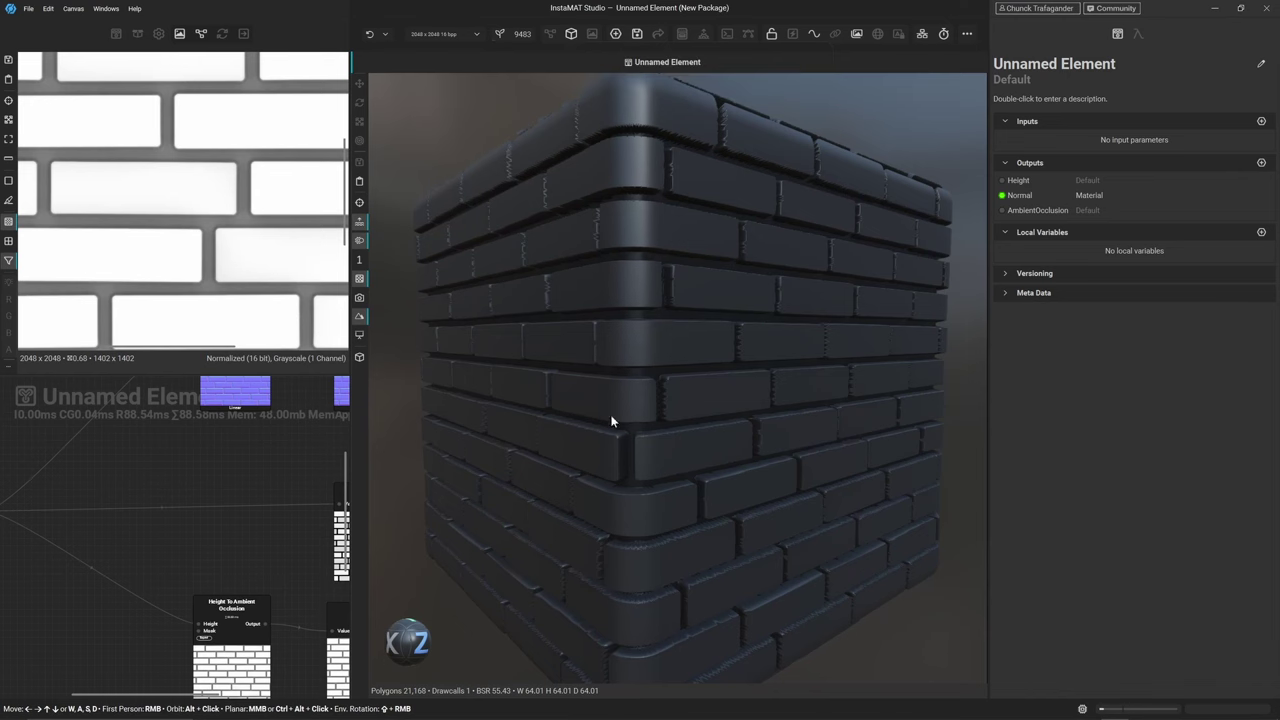
{"action": "scroll", "coordinate": [650, 330], "scroll_direction": "down", "scroll_amount": 2}
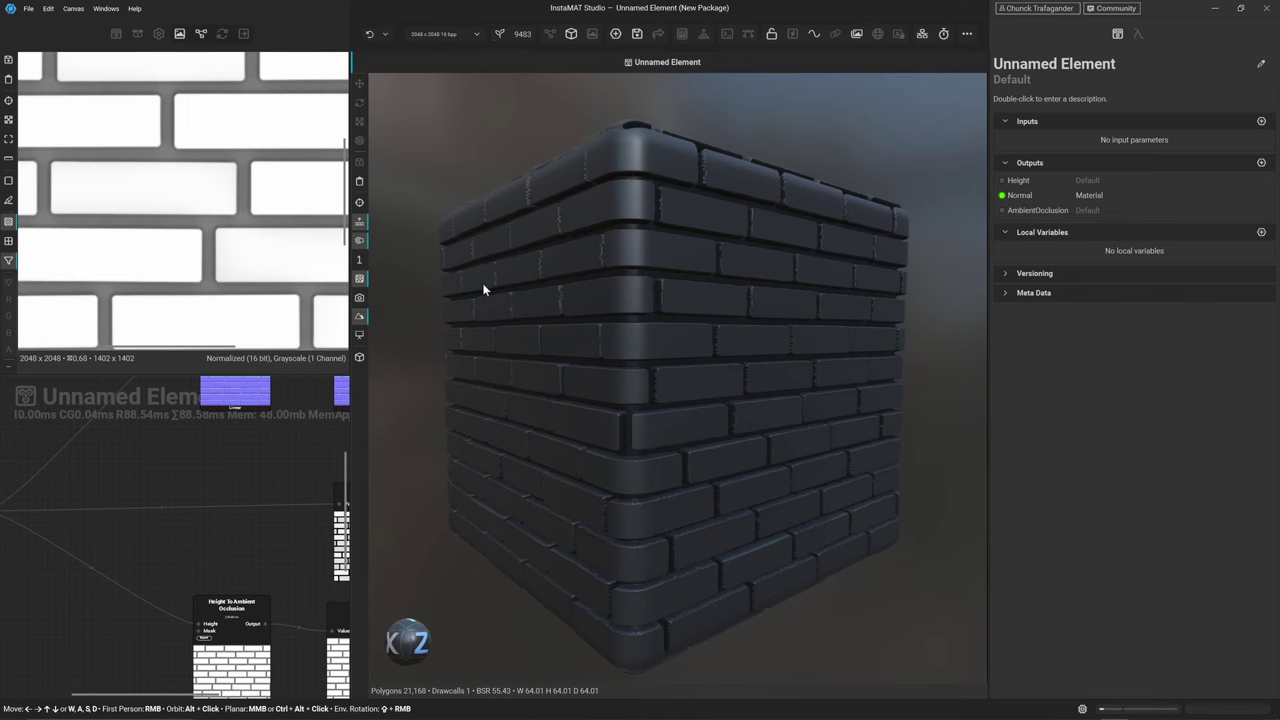
{"action": "left_click", "coordinate": [159, 36]}
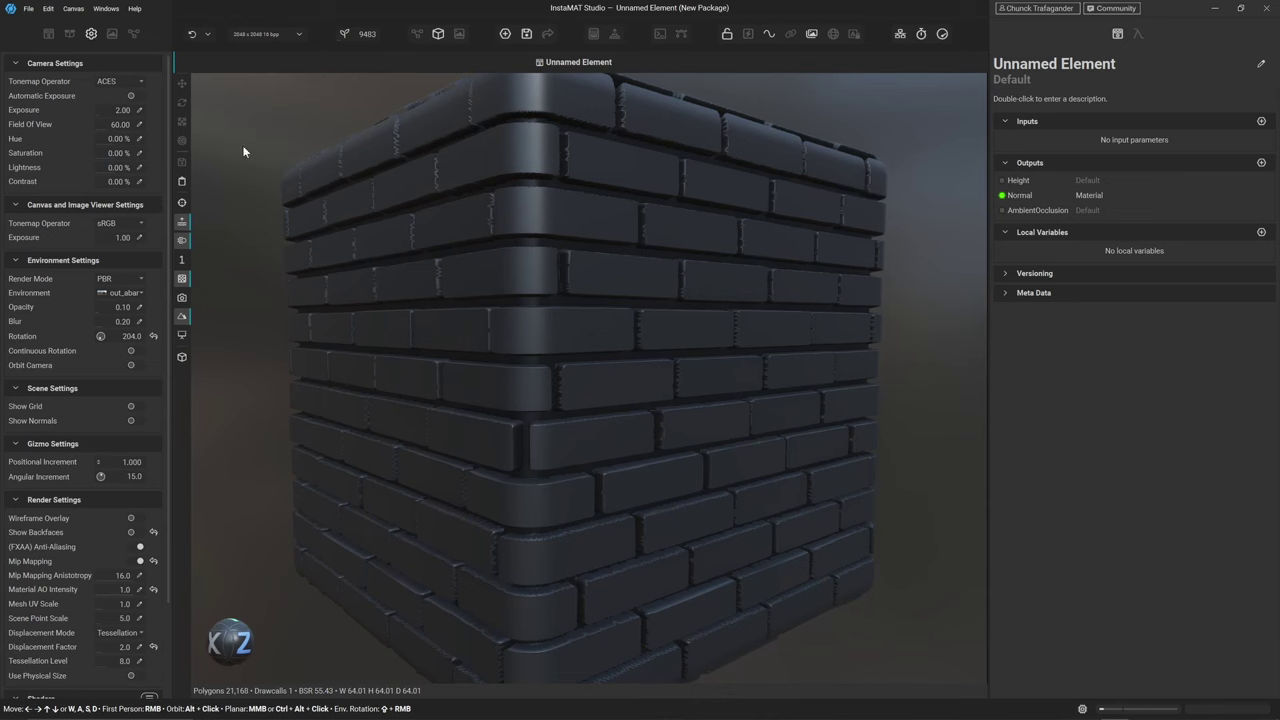
{"action": "left_click_drag", "start_coordinate": [429, 283], "coordinate": [470, 384], "text": "alt"}
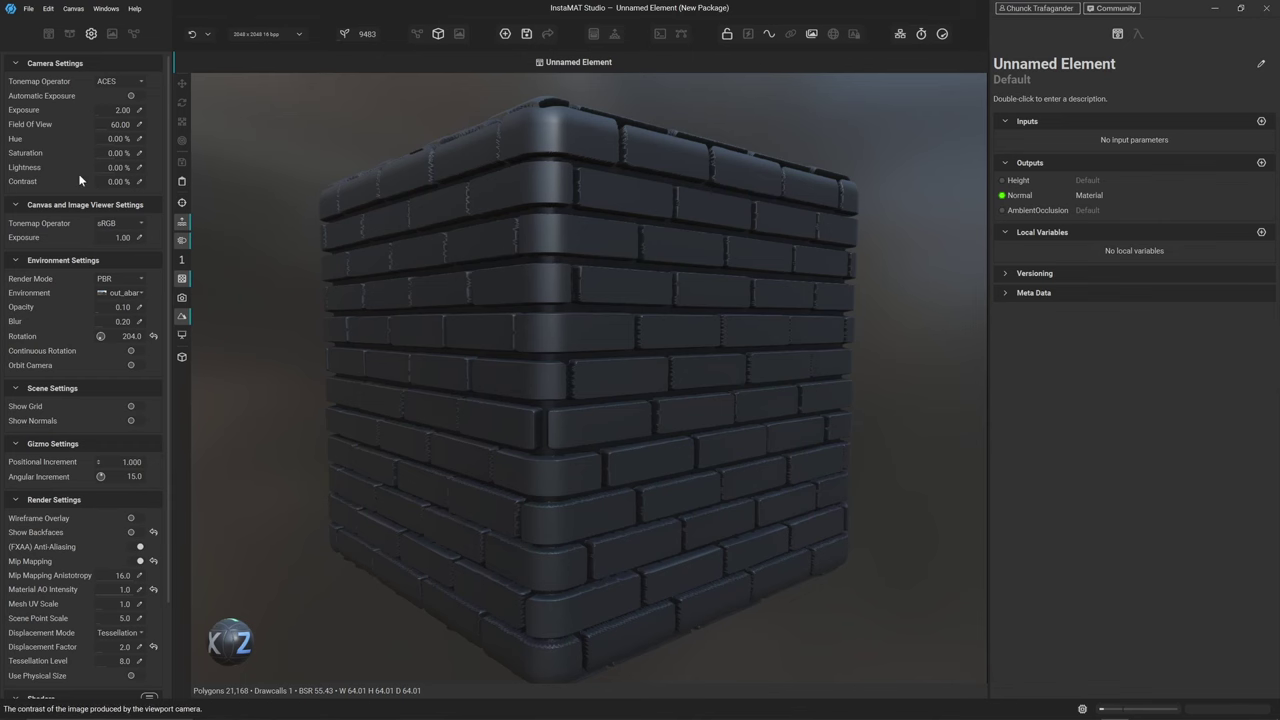
{"action": "left_click_drag", "start_coordinate": [106, 130], "coordinate": [114, 126]}
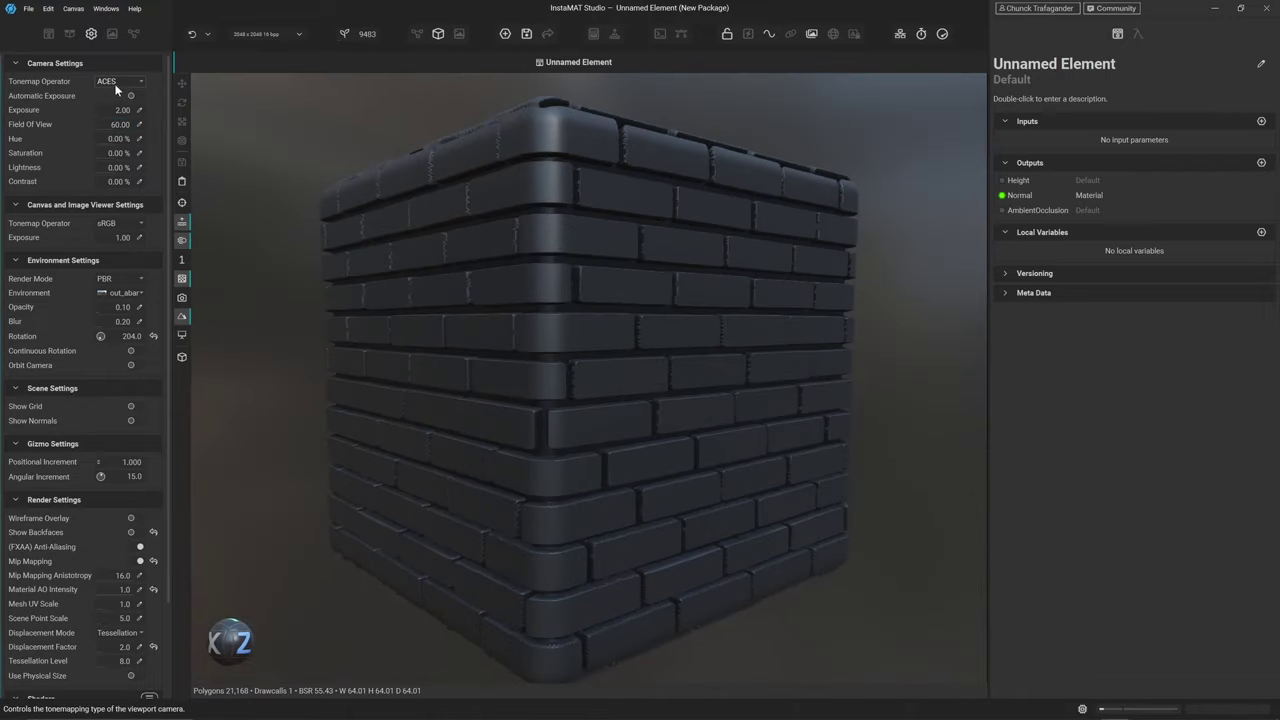
Try the Linear tonemap operator for the viewport camera and return it to ACES
{"action": "left_click", "coordinate": [117, 81]}
{"action": "left_click", "coordinate": [118, 60]}
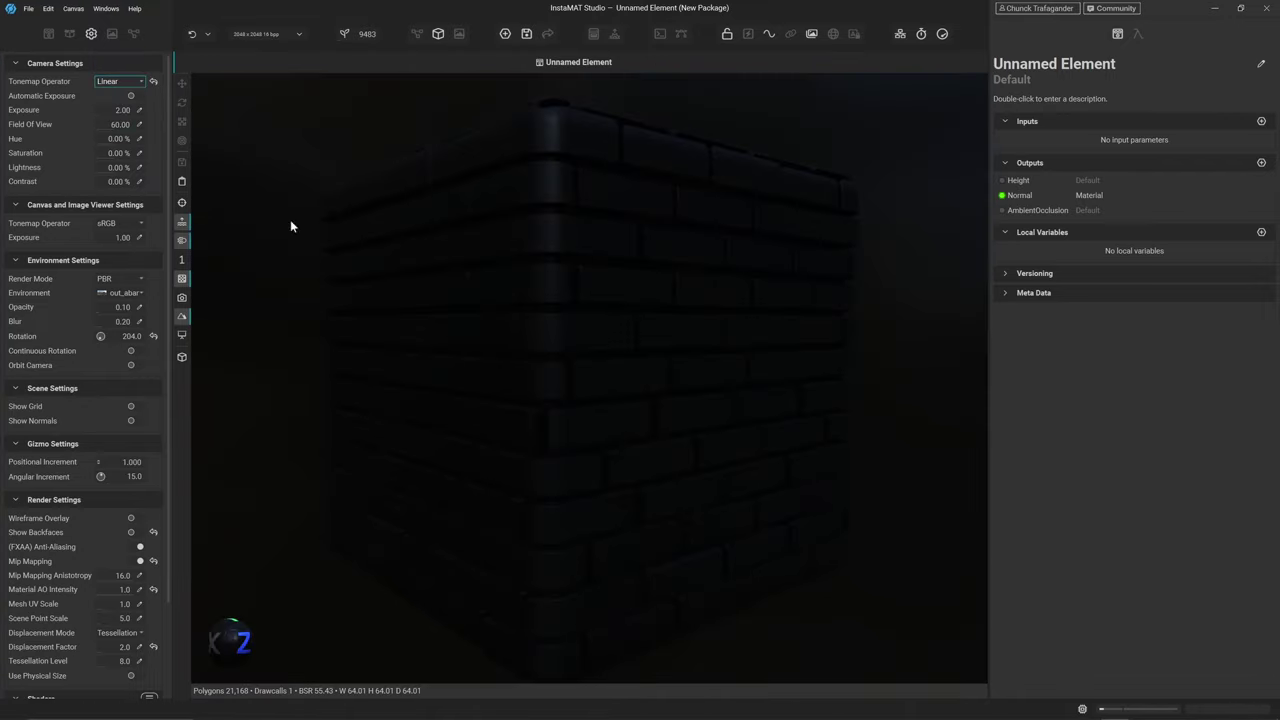
{"action": "left_click", "coordinate": [115, 82]}
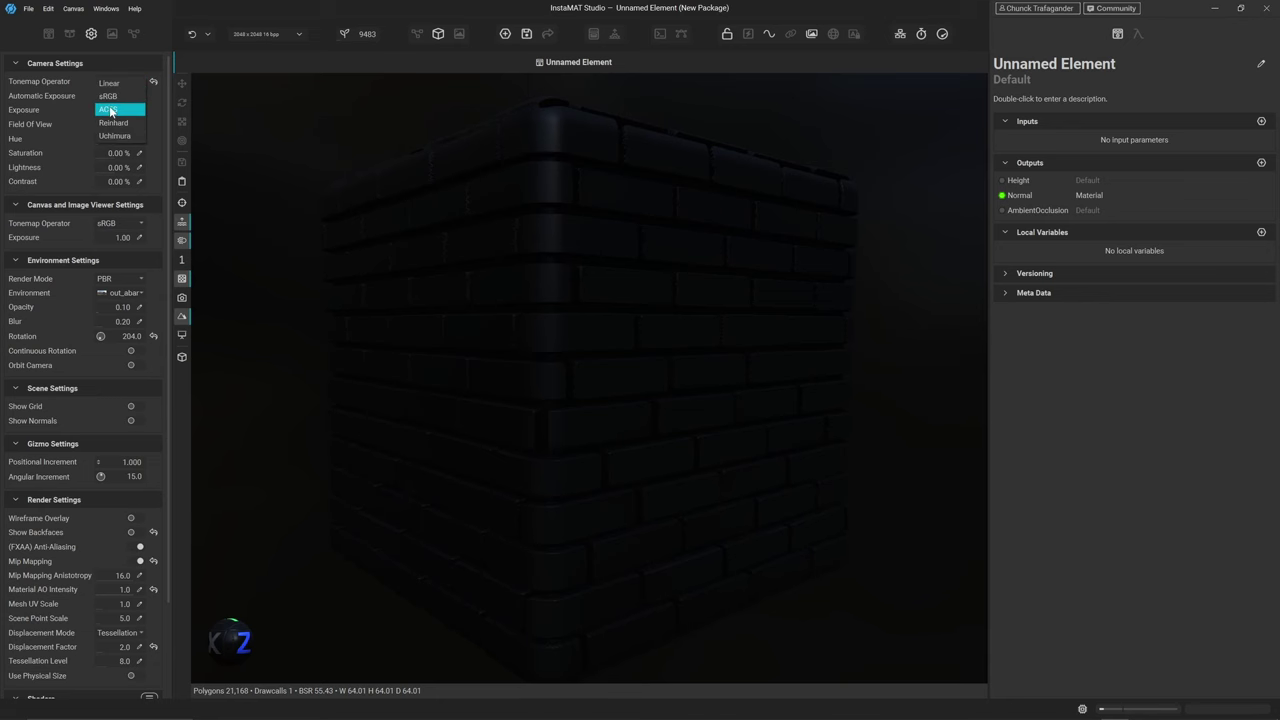
{"action": "left_click", "coordinate": [110, 109]}
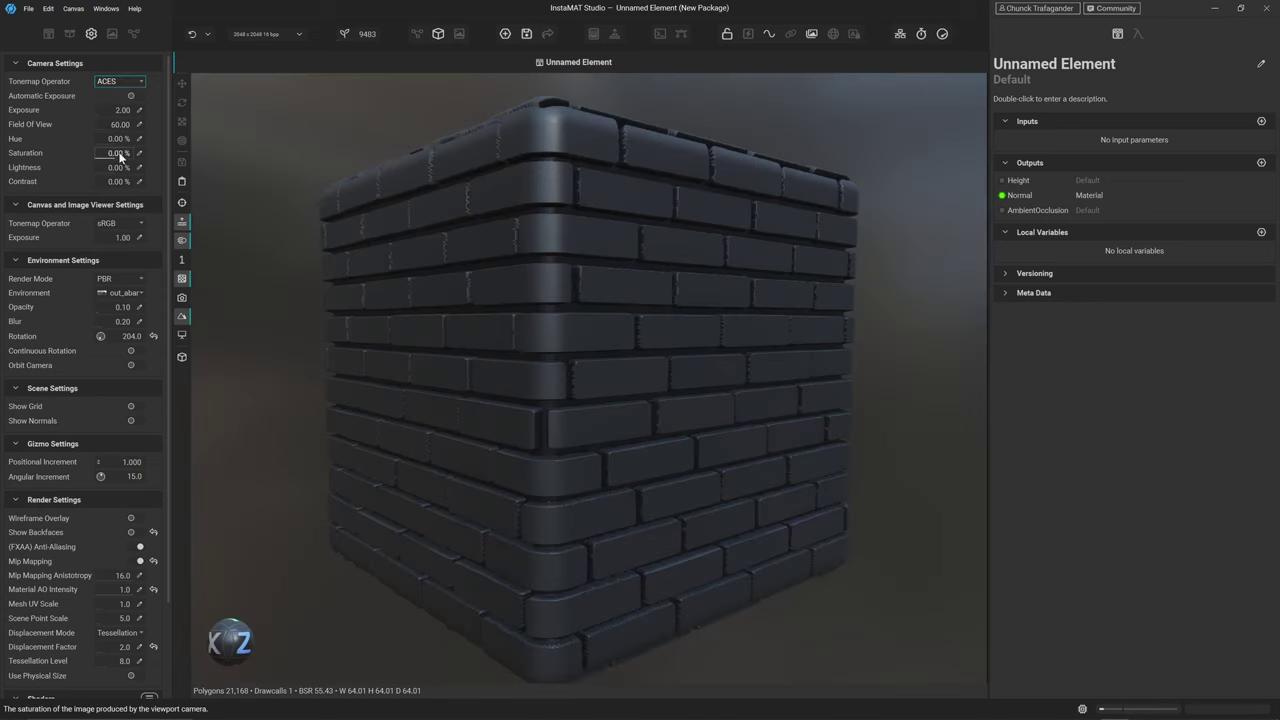
Try camera Hue 18.84 %, Saturation 27.54 % and Lightness 24.64 %, and reset all three to their defaults
{"action": "mouse_move", "coordinate": [116, 152]}
{"action": "left_mouse_down"}
{"action": "mouse_move", "coordinate": [117, 139]}
{"action": "mouse_move", "coordinate": [119, 170]}
{"action": "left_mouse_up"}
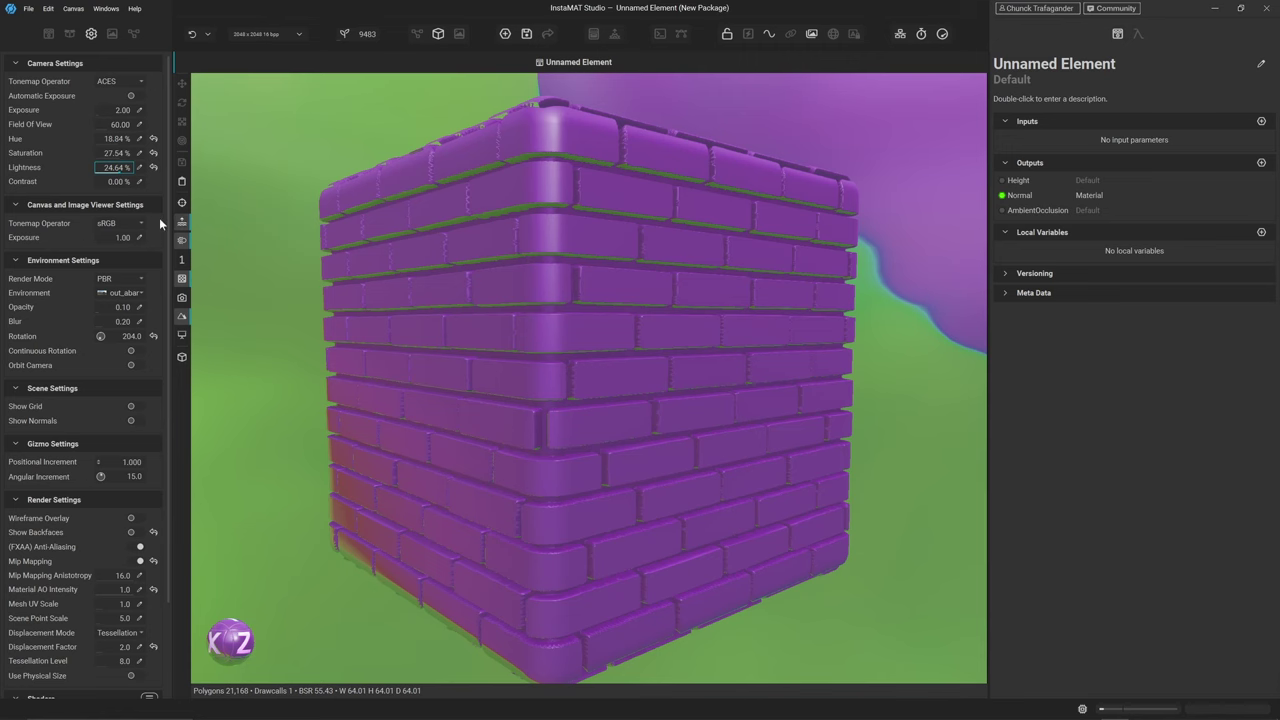
{"action": "left_click", "coordinate": [153, 167]}
{"action": "left_click", "coordinate": [153, 153]}
{"action": "left_click", "coordinate": [153, 138]}
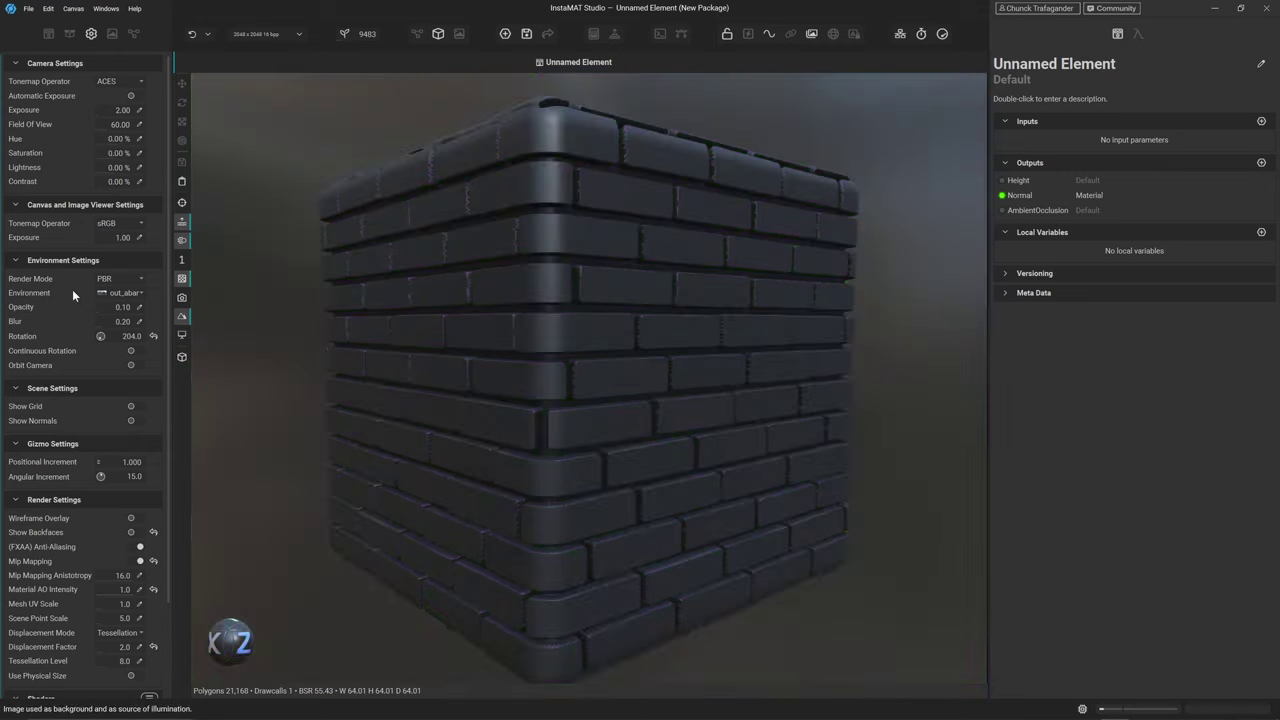
Light the cube with the indoor warehouse environment image, trying an environment opacity of 0.17 and resetting it to 0.10
{"action": "left_click", "coordinate": [124, 292]}
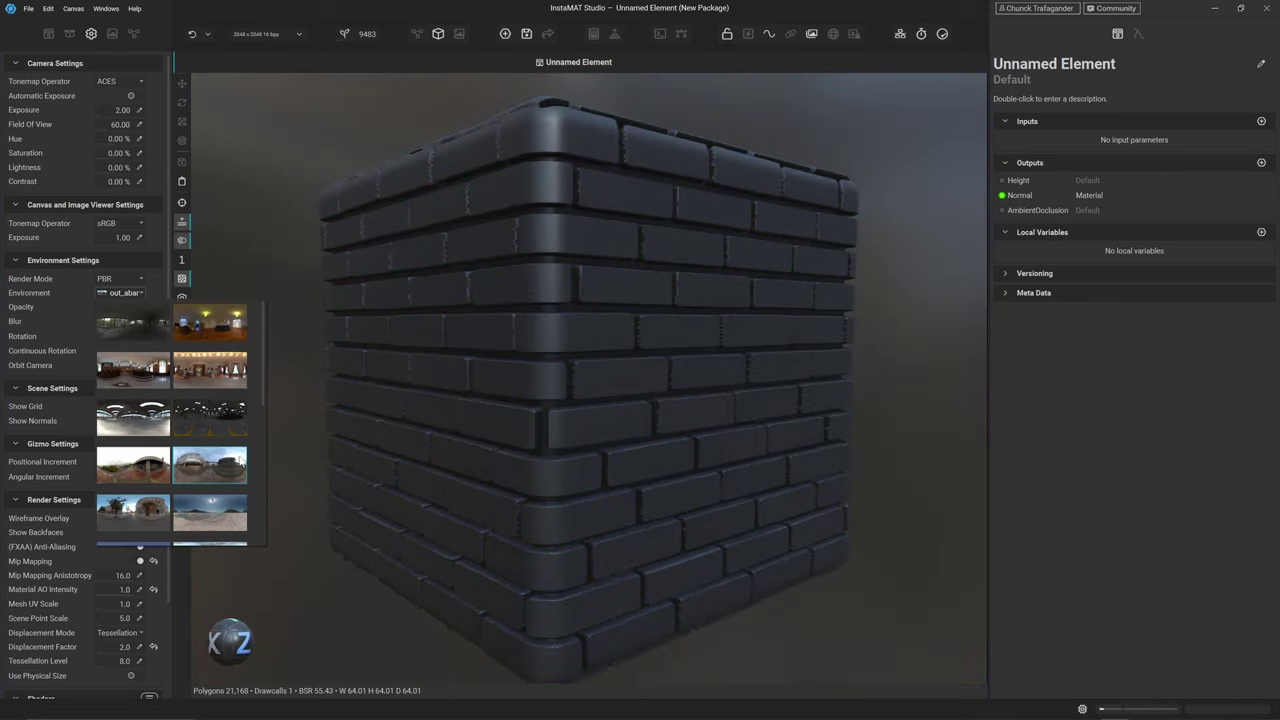
{"action": "left_click", "coordinate": [116, 414]}
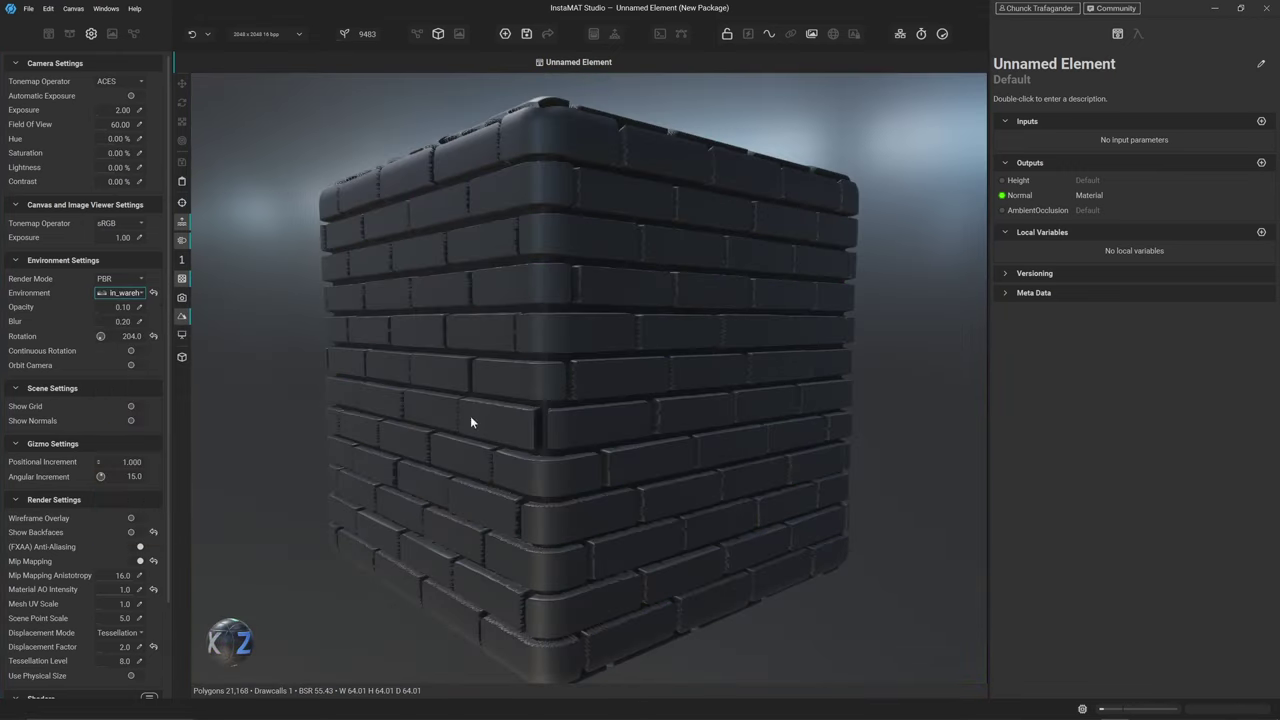
{"action": "mouse_move", "coordinate": [100, 318]}
{"action": "left_mouse_down"}
{"action": "mouse_move", "coordinate": [106, 306]}
{"action": "mouse_move", "coordinate": [104, 328]}
{"action": "mouse_move", "coordinate": [91, 323]}
{"action": "left_mouse_up"}
{"action": "left_click", "coordinate": [153, 321]}
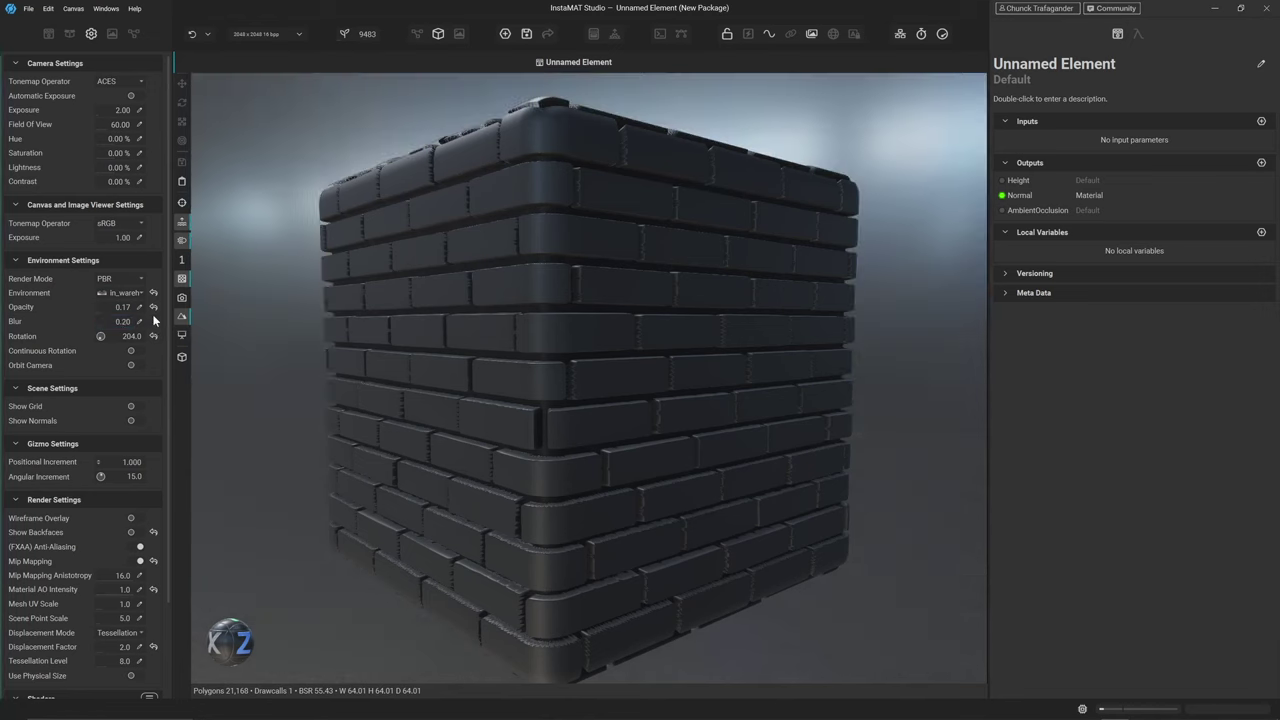
{"action": "left_click", "coordinate": [153, 307]}
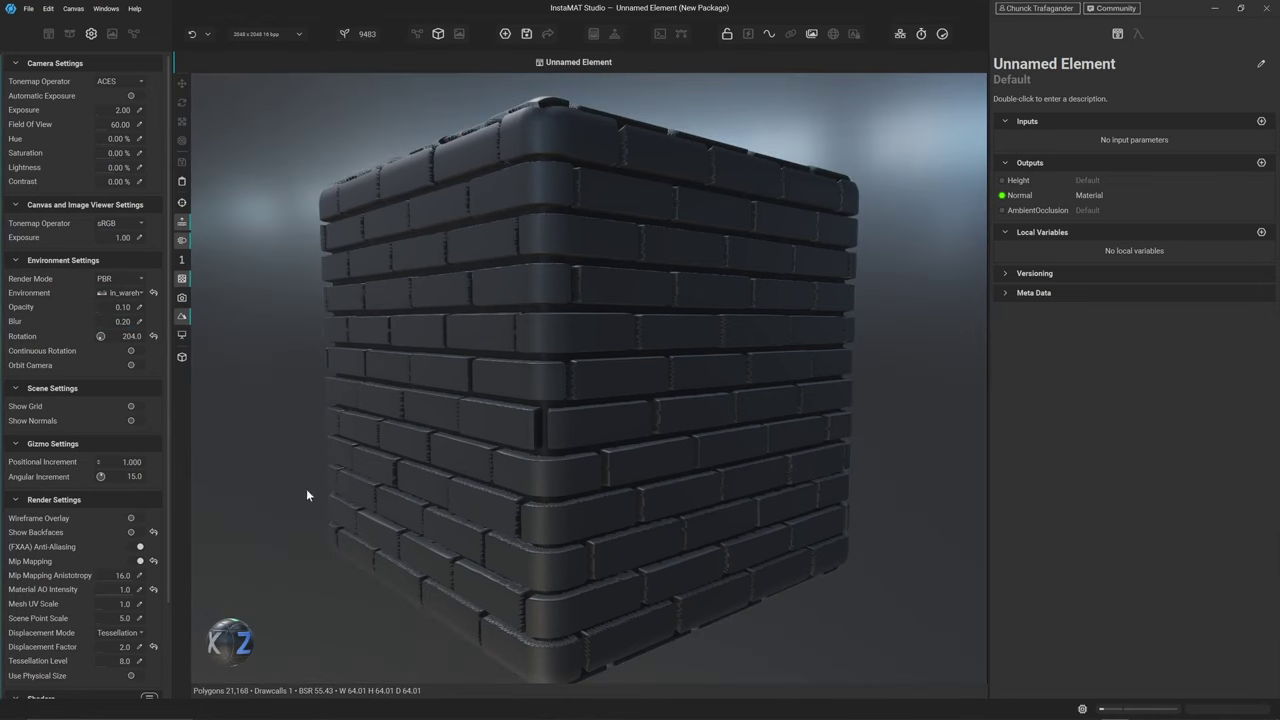
Test Material AO Intensity, leaving it at 1.0, and compare Displacement Mode None with Tessellation on the cube
{"action": "scroll", "coordinate": [90, 420], "scroll_direction": "down", "scroll_amount": 3}
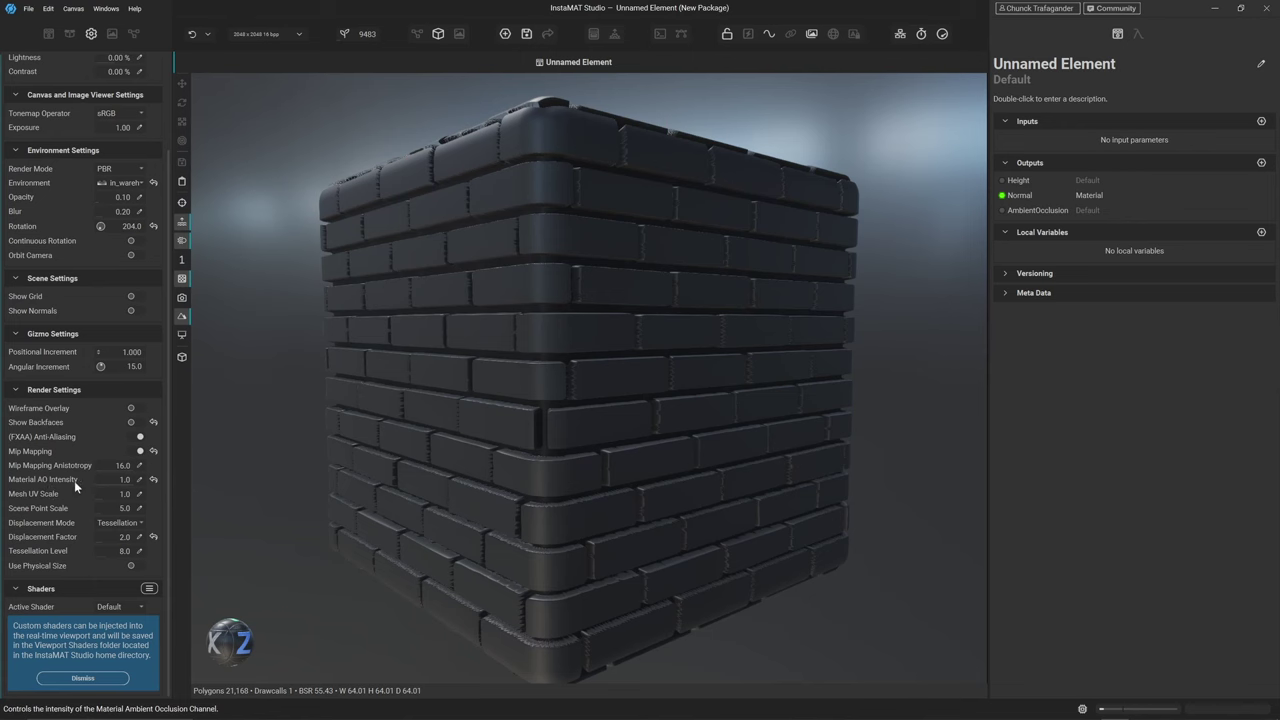
{"action": "mouse_move", "coordinate": [129, 485]}
{"action": "left_mouse_down"}
{"action": "mouse_move", "coordinate": [95, 484]}
{"action": "mouse_move", "coordinate": [279, 473]}
{"action": "left_mouse_up"}
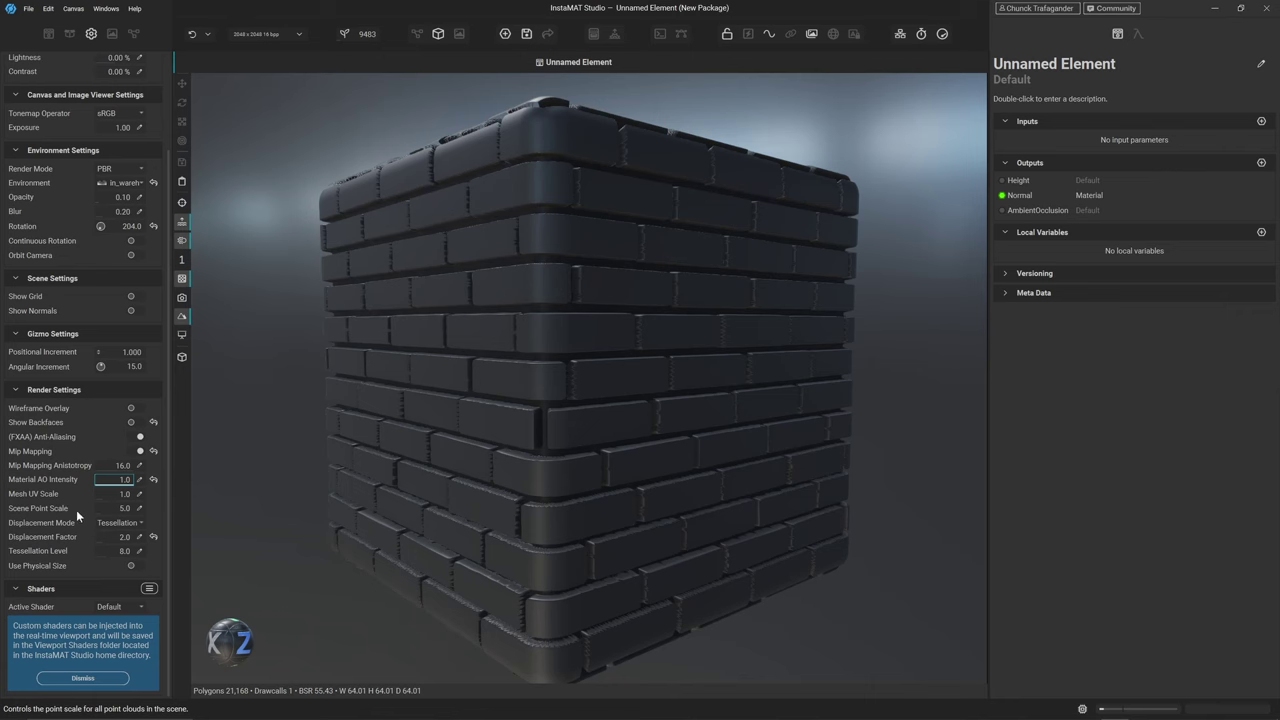
{"action": "left_click", "coordinate": [129, 524]}
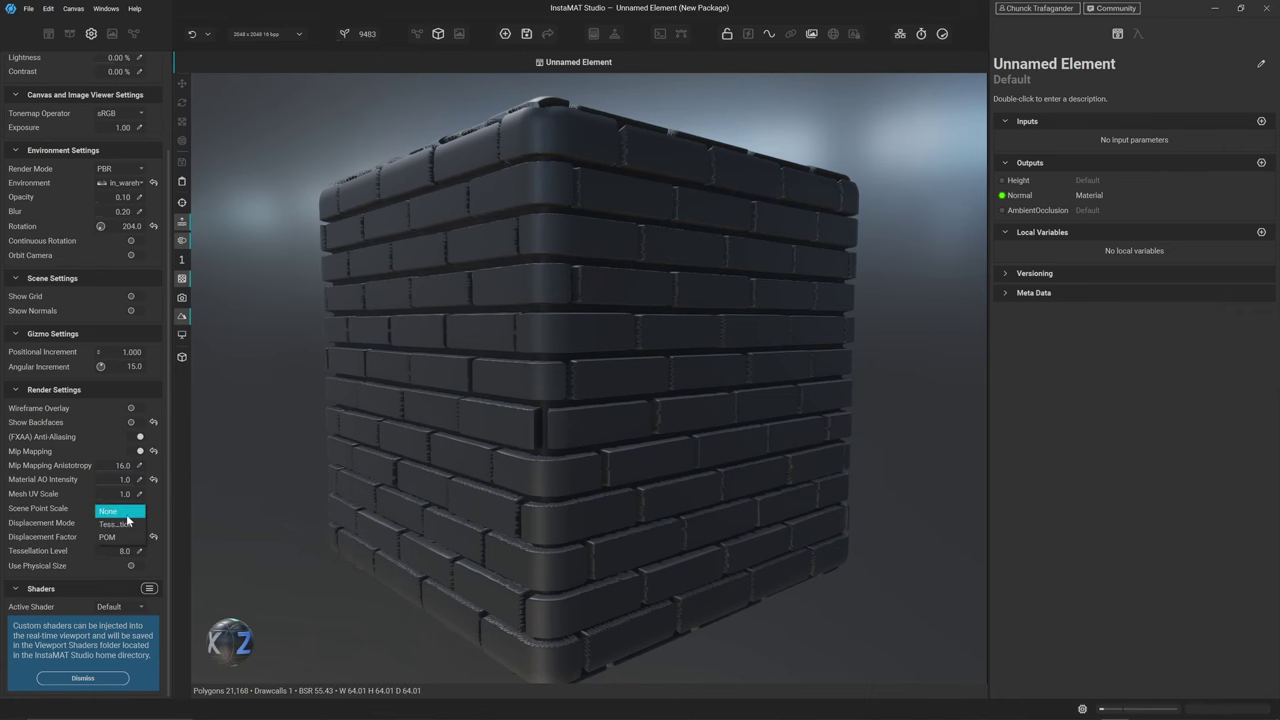
{"action": "left_click", "coordinate": [129, 512]}
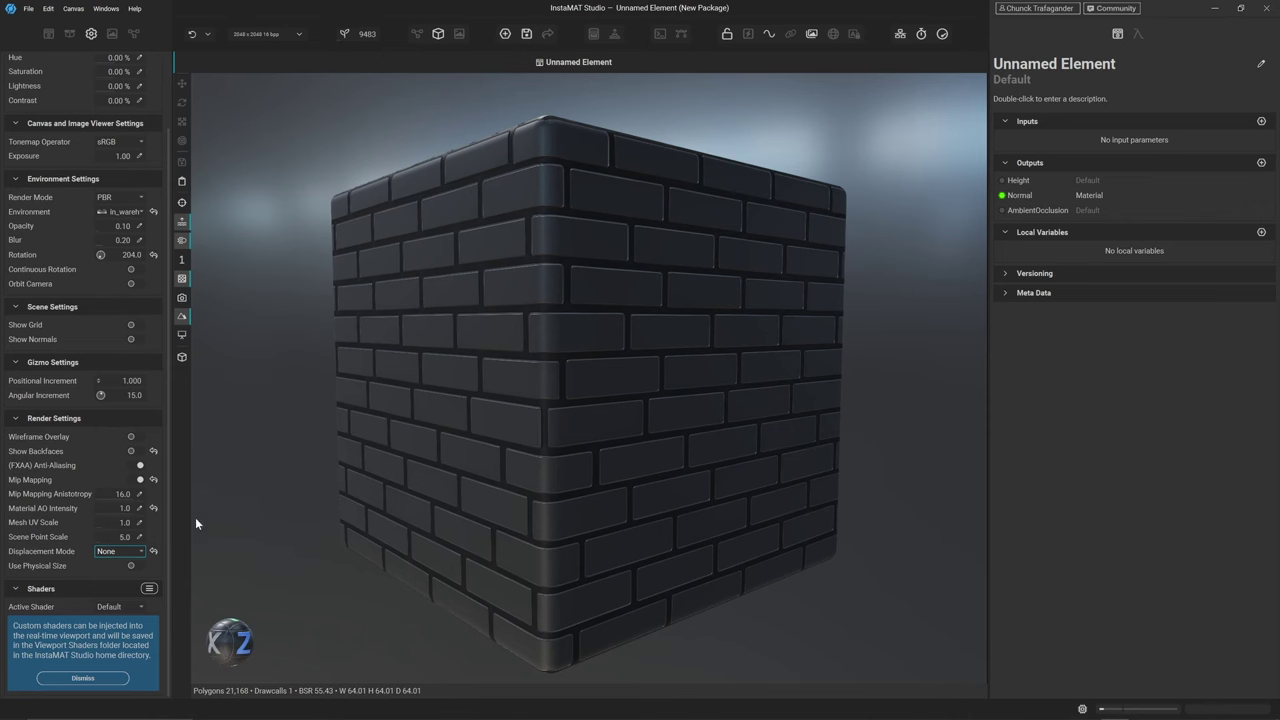
{"action": "left_click", "coordinate": [119, 550]}
{"action": "left_click", "coordinate": [116, 566]}
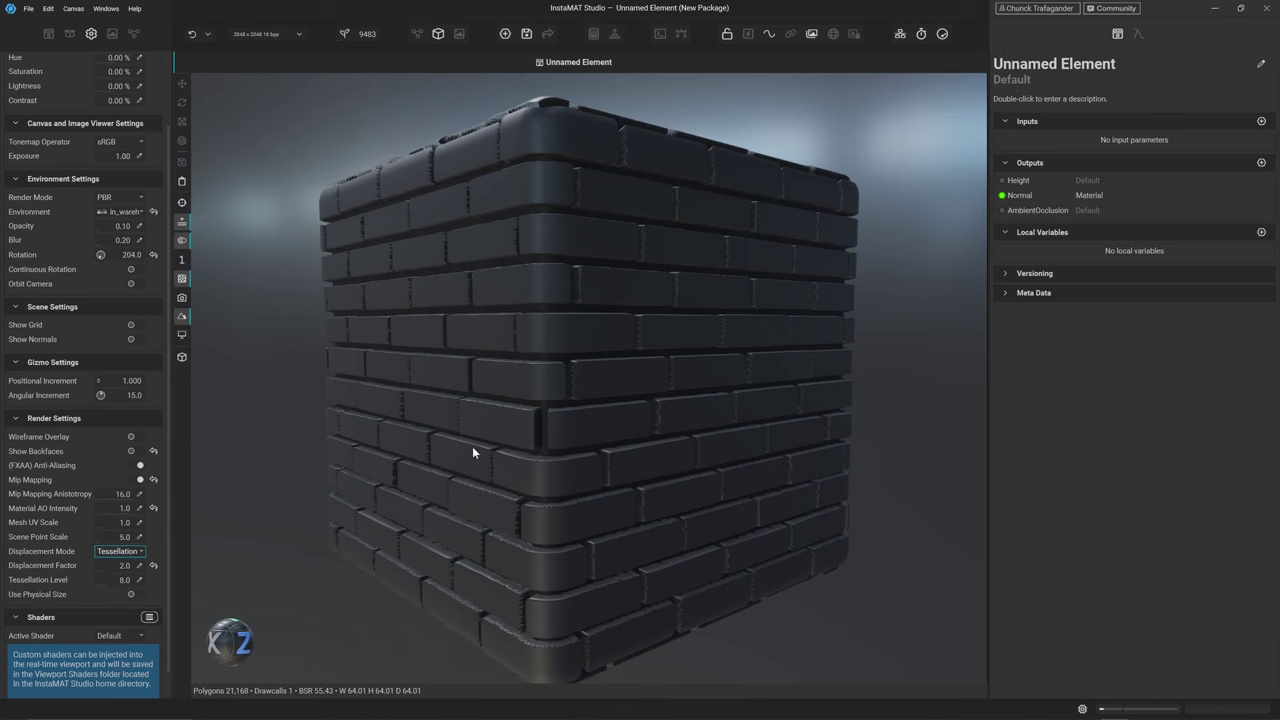
Overlay the wireframe to compare the cube mesh with Displacement Mode None and Tessellation, and turn the overlay off
{"action": "left_click", "coordinate": [131, 437]}
{"action": "scroll", "coordinate": [381, 370], "scroll_direction": "up", "scroll_amount": 5}
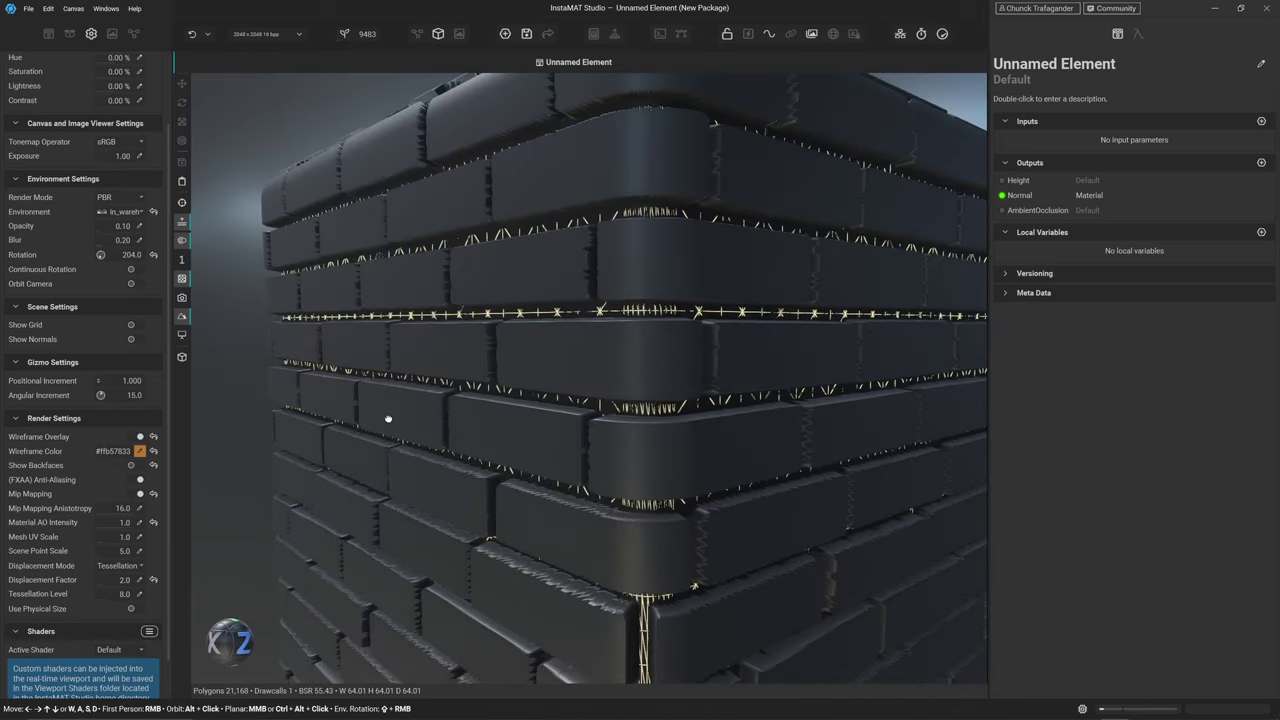
{"action": "left_click", "coordinate": [117, 566]}
{"action": "left_click", "coordinate": [107, 554]}
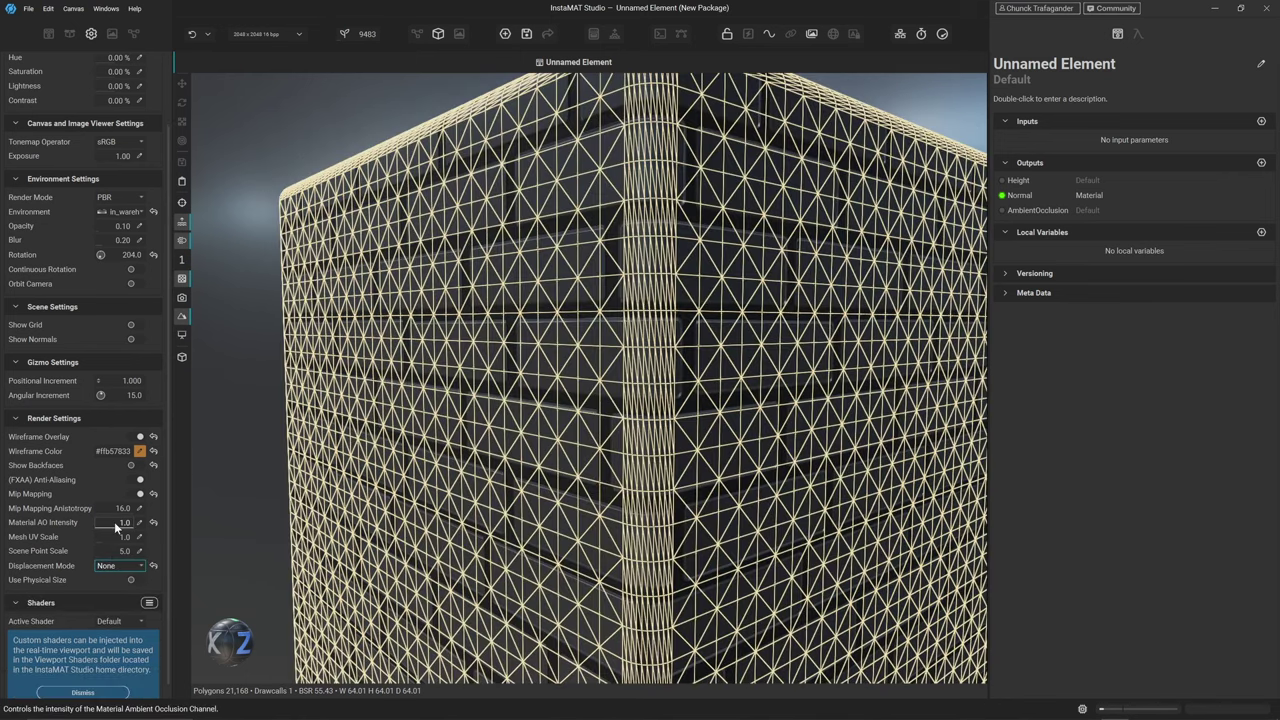
{"action": "left_click", "coordinate": [107, 566]}
{"action": "left_click", "coordinate": [112, 577]}
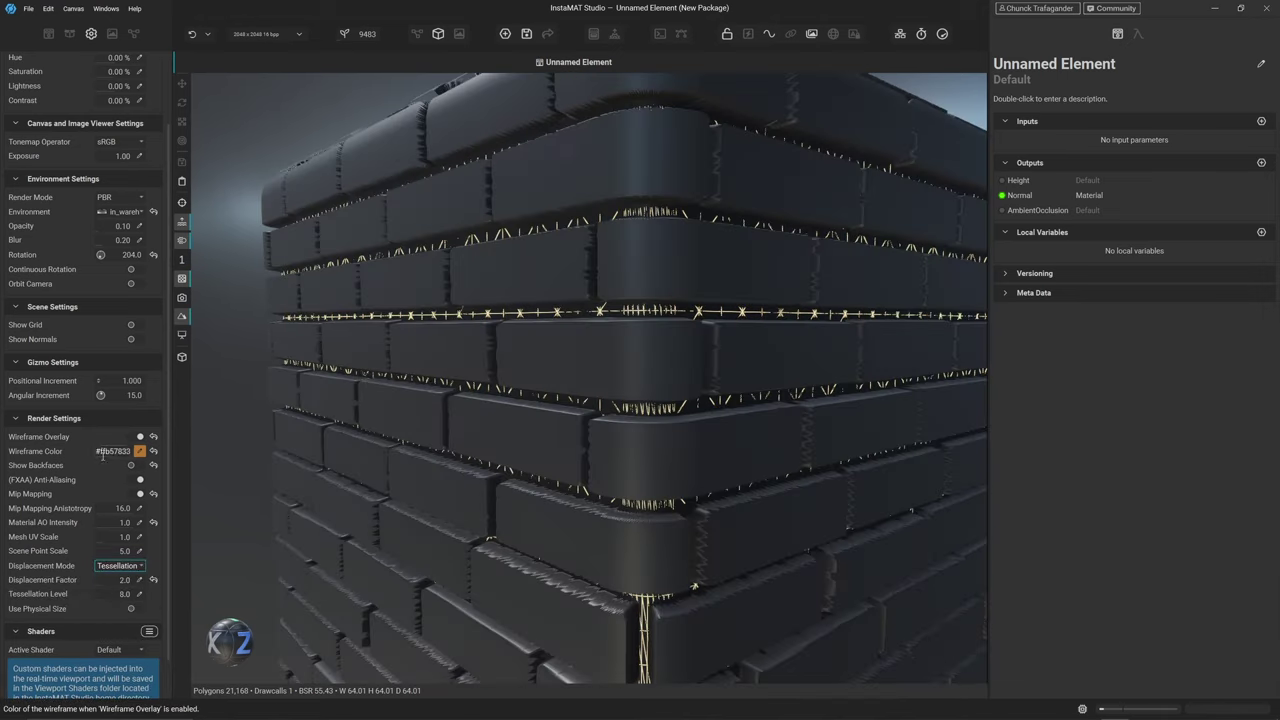
{"action": "left_click", "coordinate": [139, 438]}
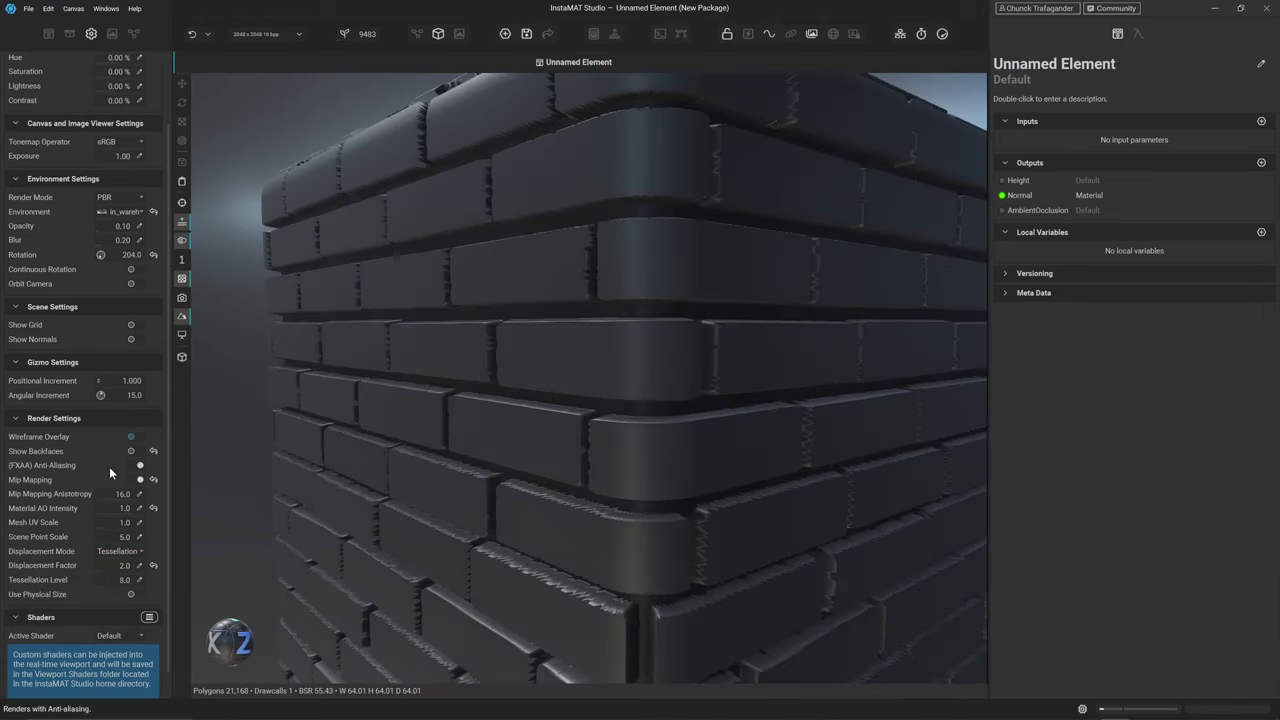
Try the POM Displacement Mode with a Displacement Factor of 2.2, and restore Tessellation with a factor of 2.0
{"action": "left_click", "coordinate": [116, 551]}
{"action": "left_click", "coordinate": [110, 565]}
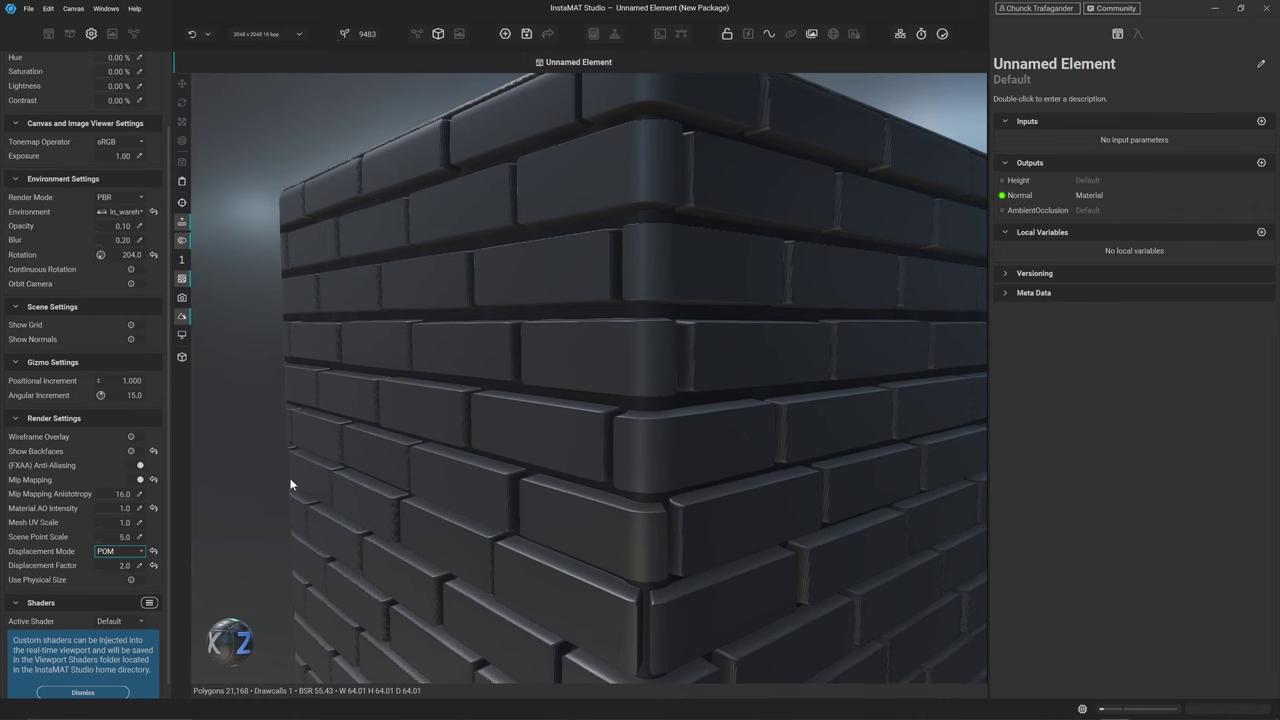
{"action": "mouse_move", "coordinate": [104, 563]}
{"action": "left_mouse_down"}
{"action": "mouse_move", "coordinate": [95, 573]}
{"action": "mouse_move", "coordinate": [111, 577]}
{"action": "mouse_move", "coordinate": [97, 579]}
{"action": "left_mouse_up"}
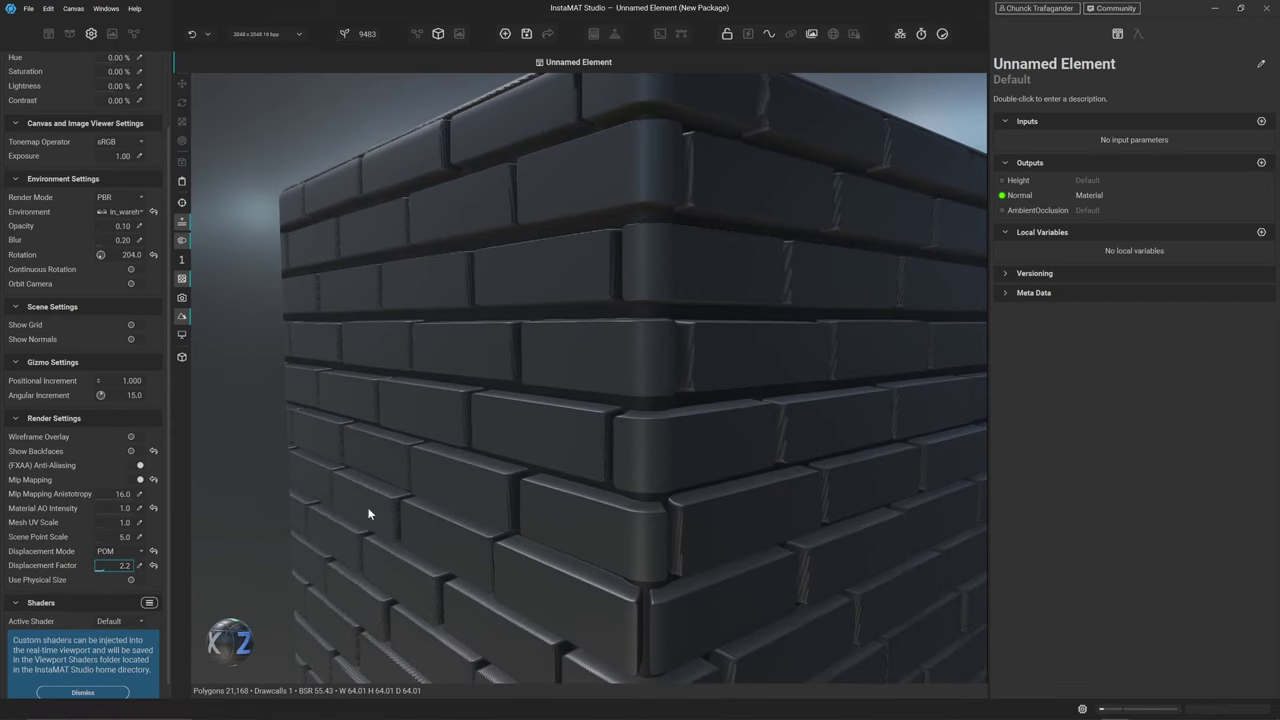
{"action": "left_click_drag", "start_coordinate": [140, 570], "coordinate": [134, 569]}
{"action": "left_click", "coordinate": [127, 552]}
{"action": "left_click", "coordinate": [115, 540]}
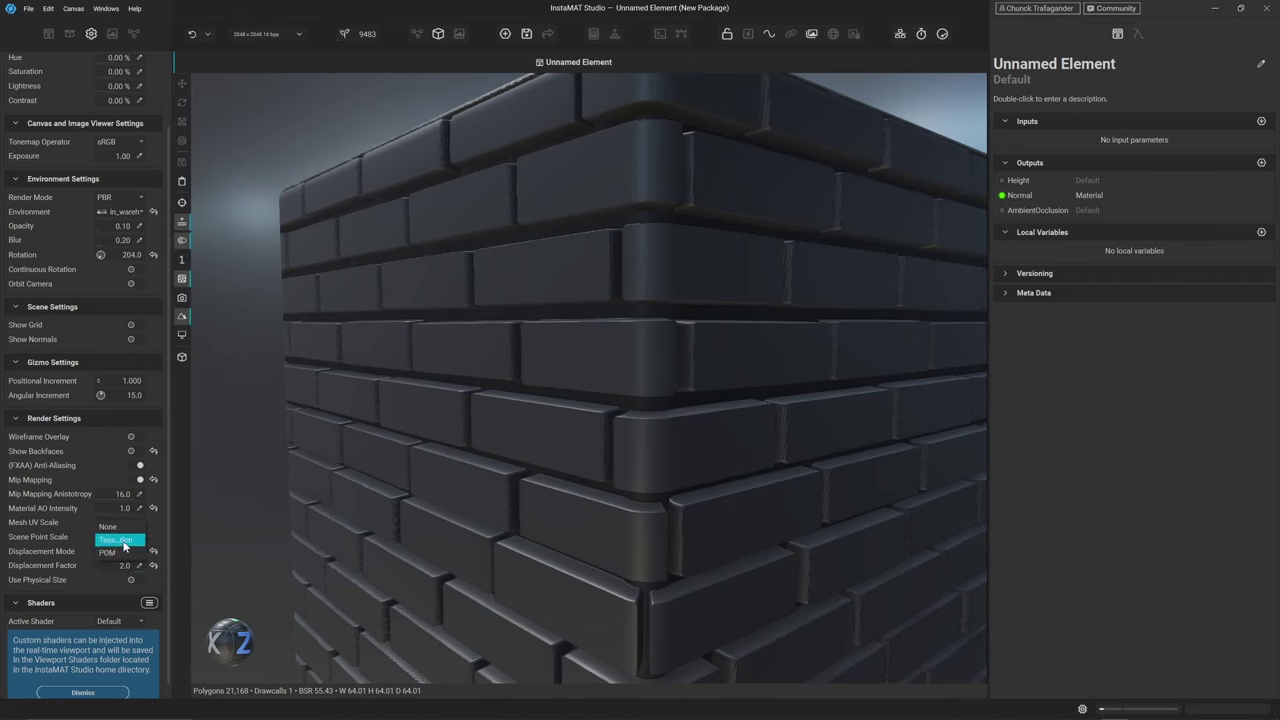
Restore the layout with the node graph in the main area and the cube framed closely in the small 3D preview
{"action": "scroll", "coordinate": [478, 473], "scroll_direction": "down", "scroll_amount": 5}
{"action": "left_click_drag", "start_coordinate": [478, 480], "coordinate": [476, 415], "text": "alt"}
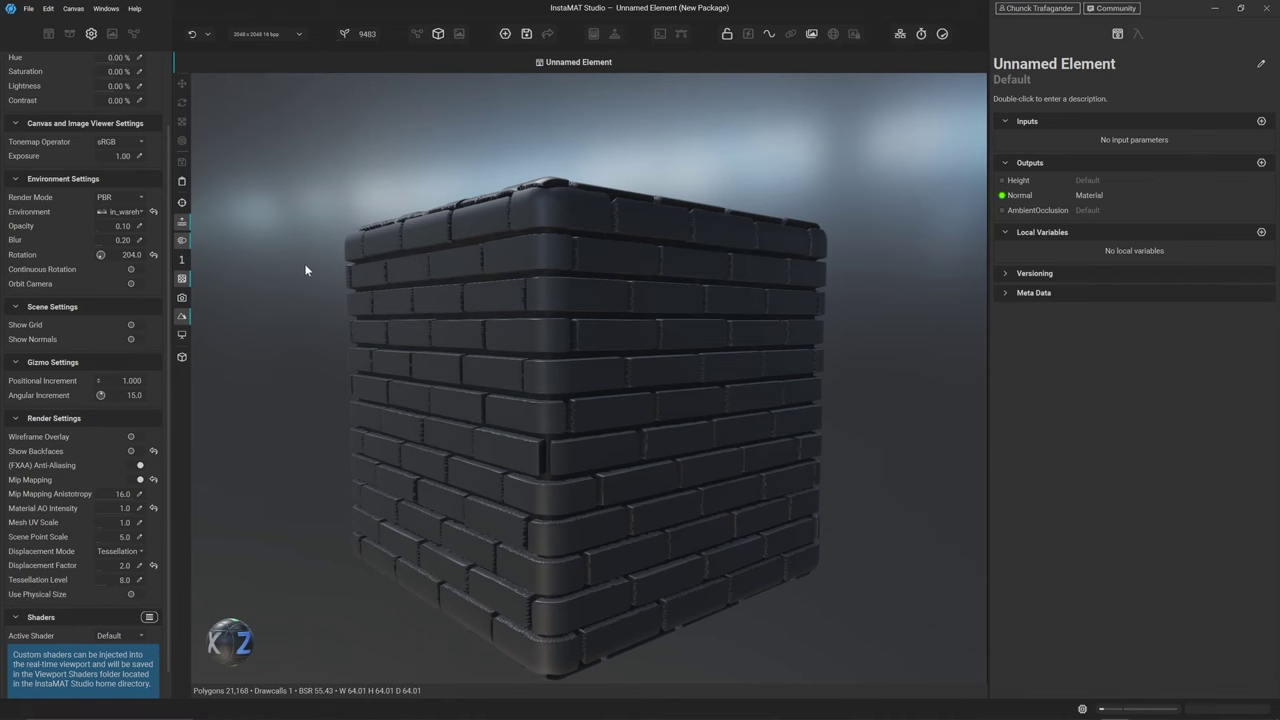
{"action": "left_click", "coordinate": [113, 37]}
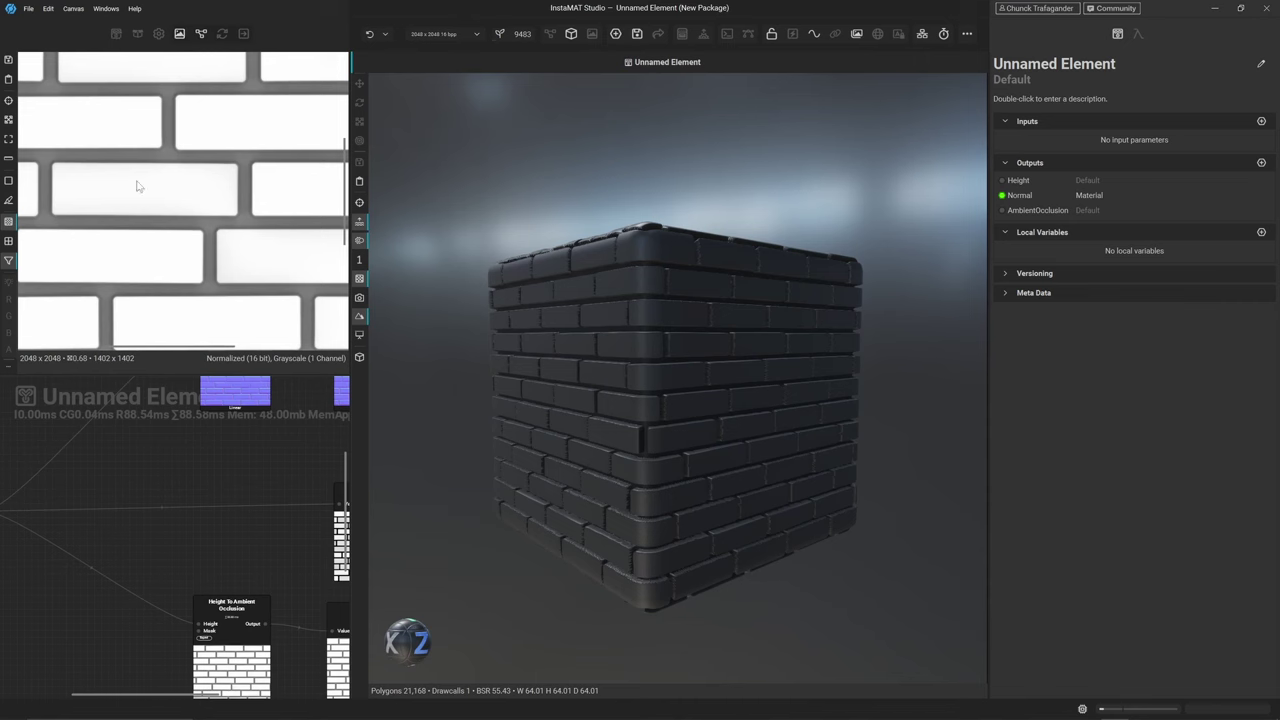
{"action": "left_click", "coordinate": [548, 34]}
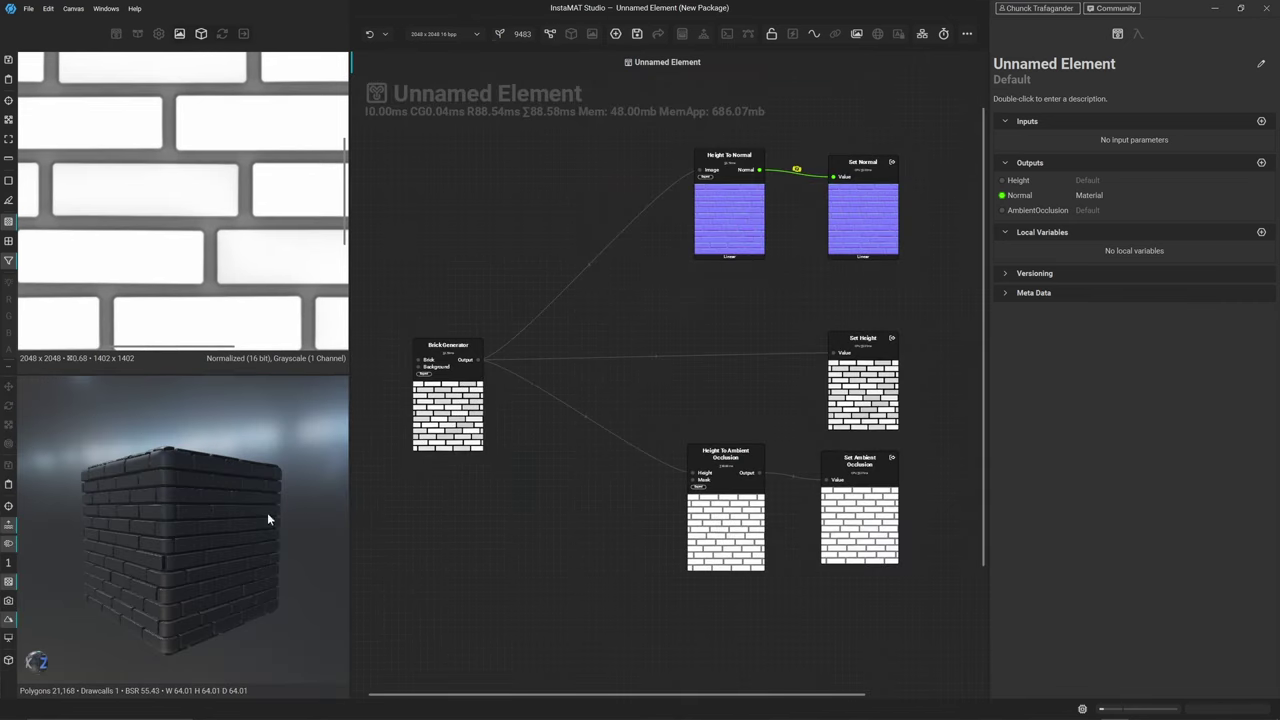
{"action": "scroll", "coordinate": [150, 570], "scroll_direction": "up", "scroll_amount": 5}
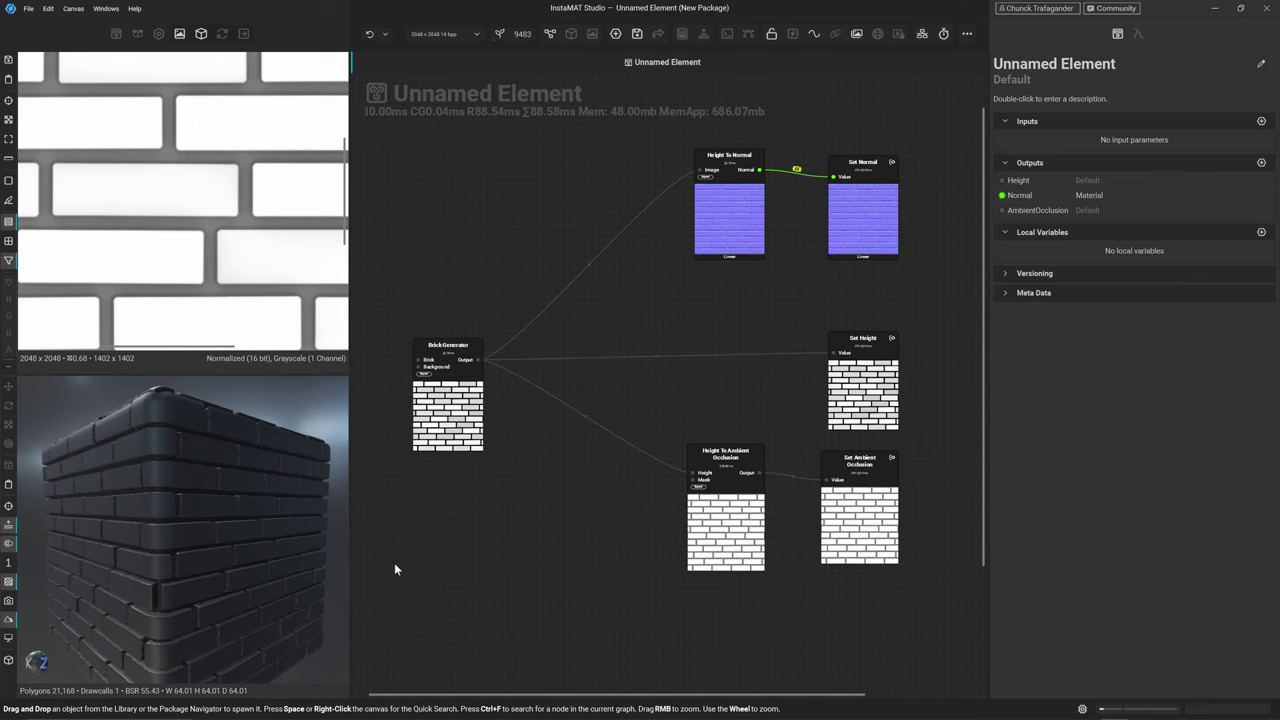
{"action": "left_click_drag", "start_coordinate": [128, 570], "coordinate": [120, 547], "text": "alt"}
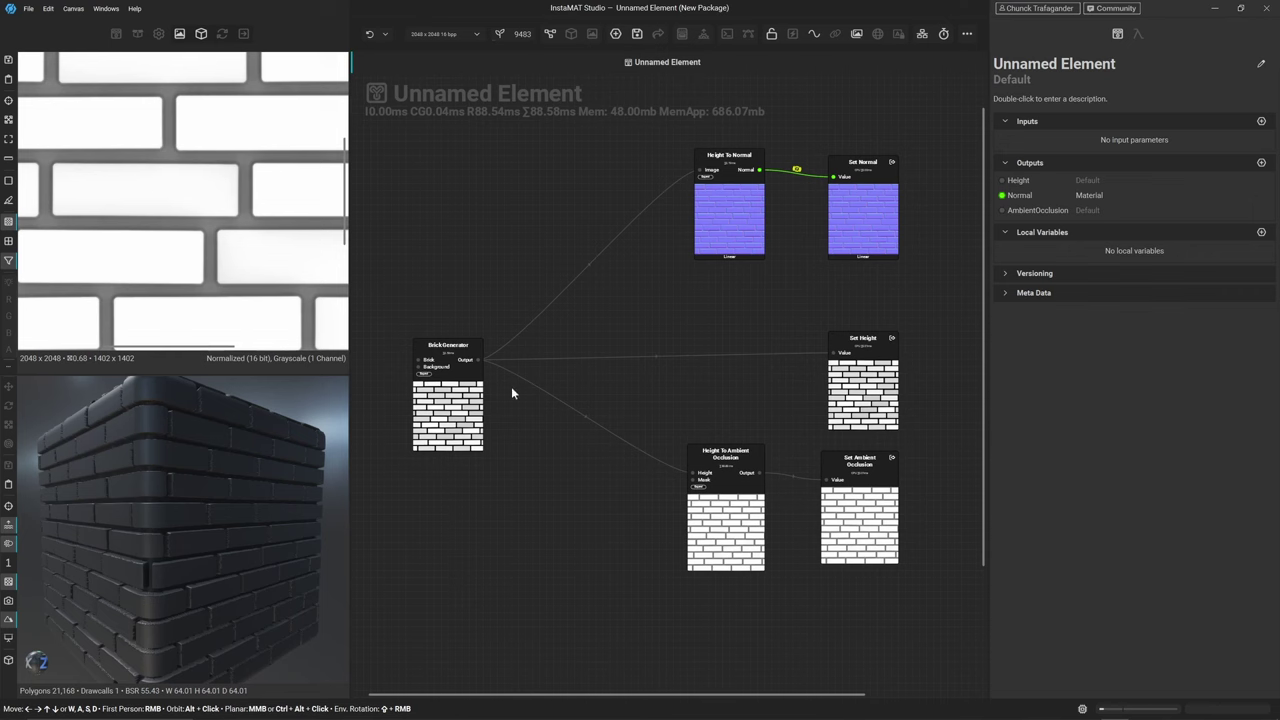
Add a Reroute Image node fed by the Brick Generator's output, placed between it and Height To Ambient Occlusion
{"action": "left_click", "coordinate": [465, 400]}
{"action": "right_click", "coordinate": [516, 460]}
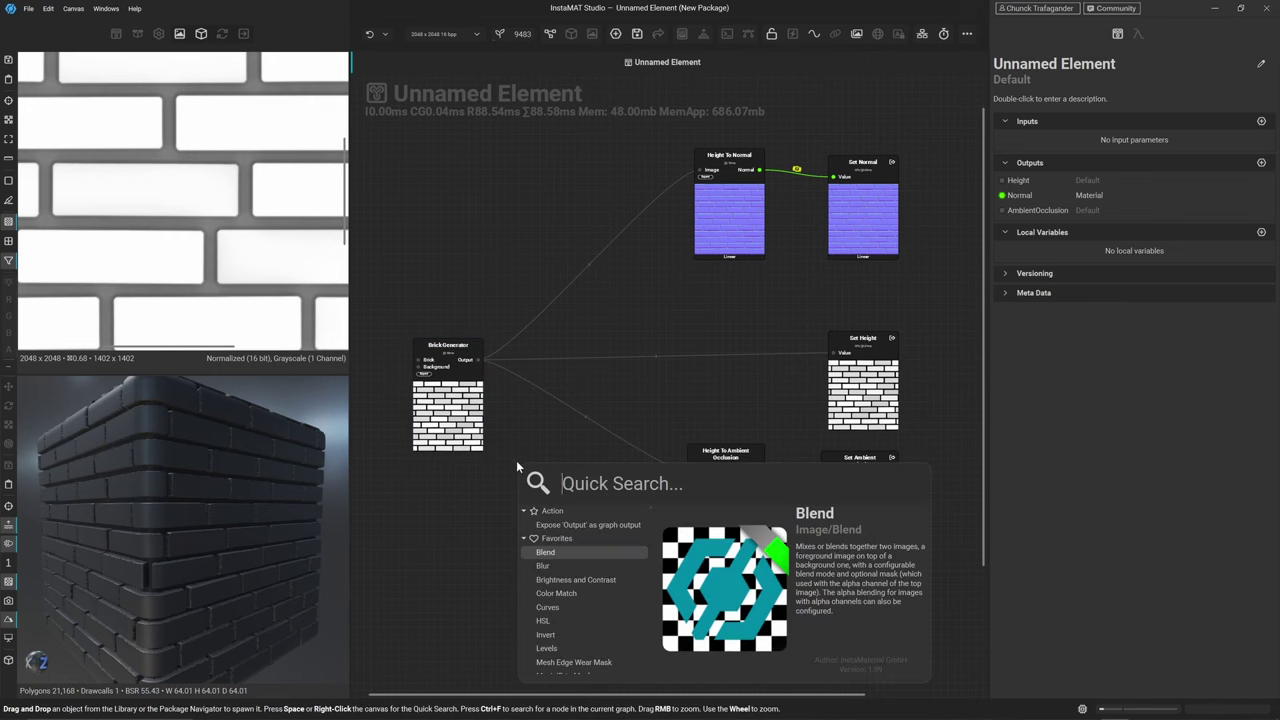
{"action": "type", "text": "rero"}
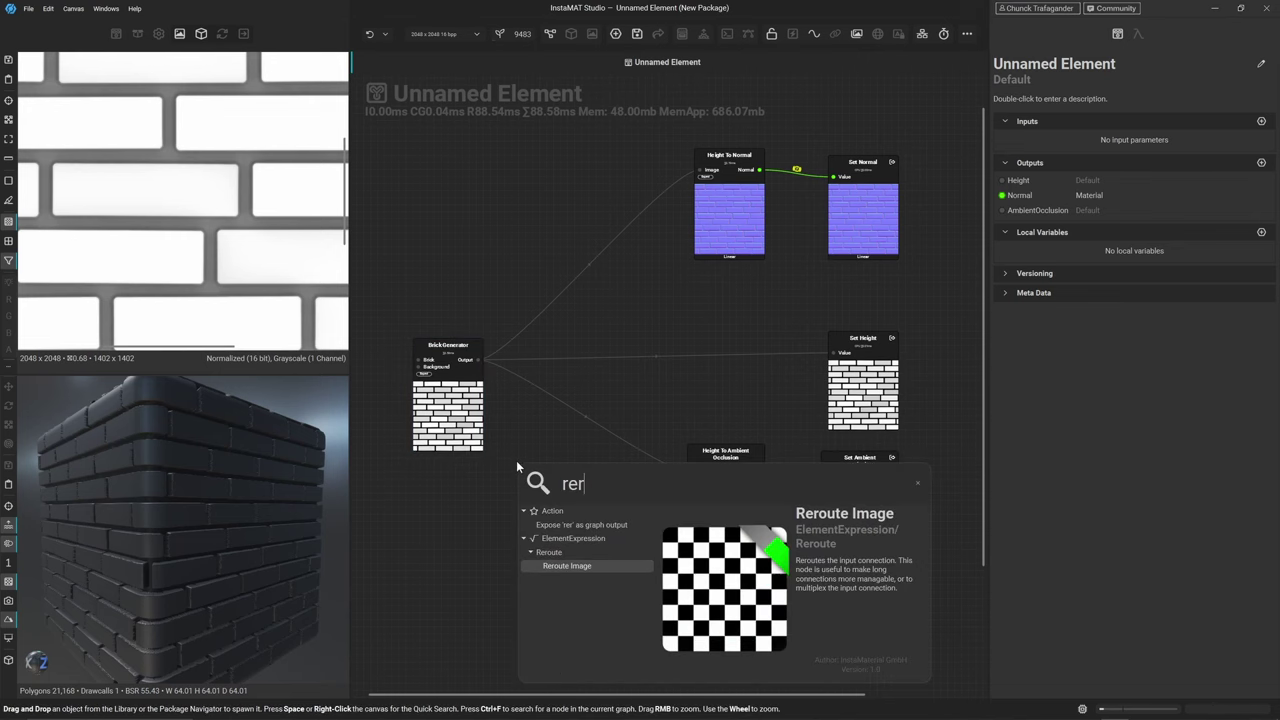
{"action": "left_click", "coordinate": [545, 565]}
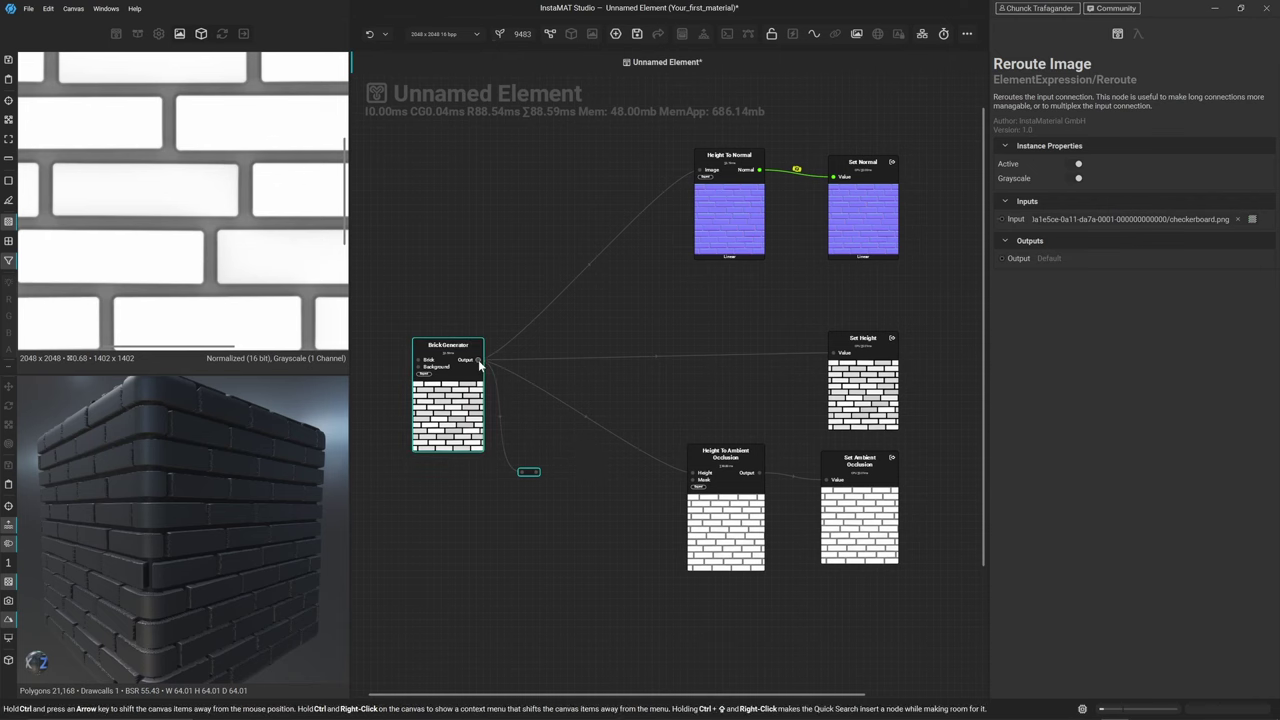
Route the Brick Generator's three outgoing connections through the Reroute Image node and place that node in line with Set Height
{"action": "left_click_drag", "start_coordinate": [480, 366], "coordinate": [538, 474]}
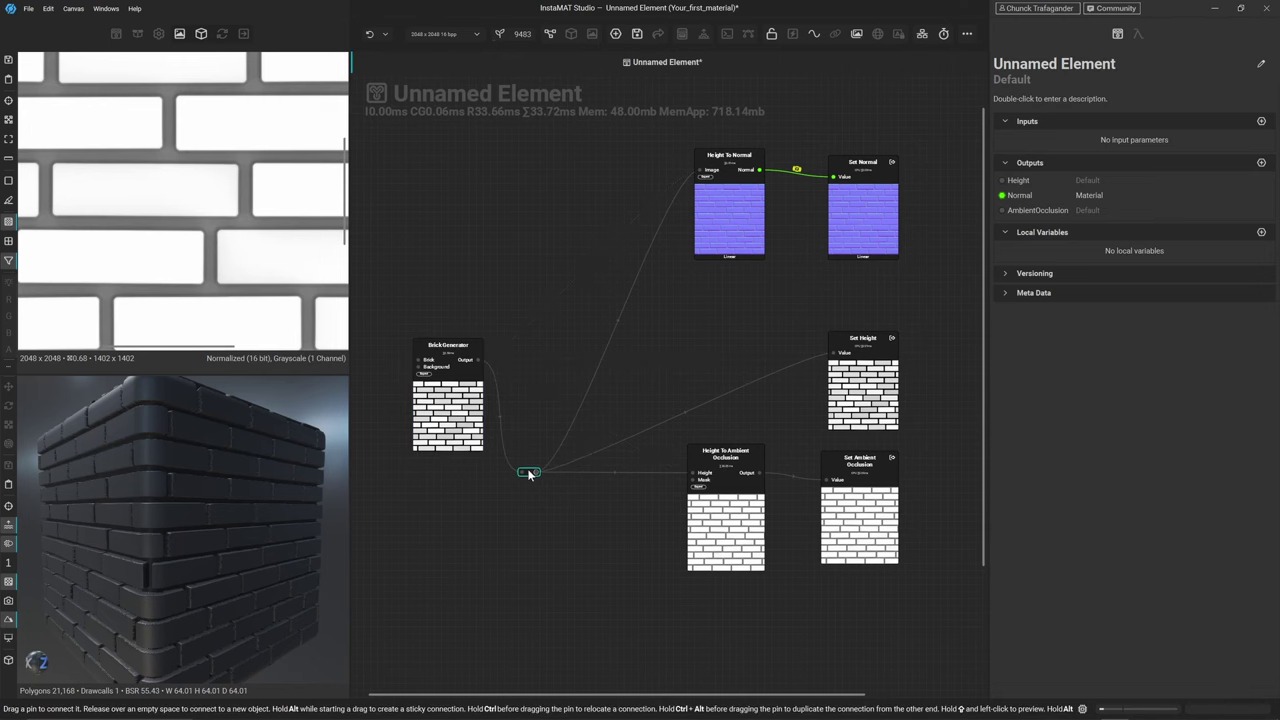
{"action": "right_click", "coordinate": [521, 446]}
{"action": "key", "text": "Escape"}
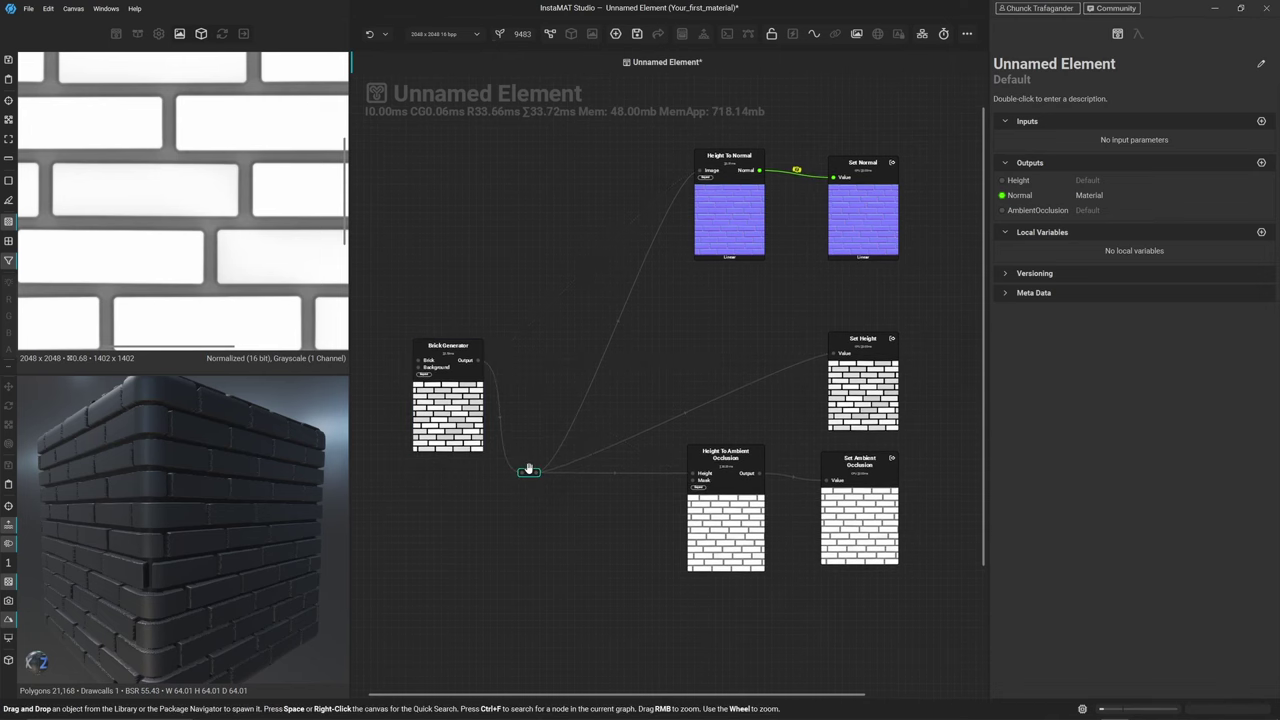
{"action": "left_click_drag", "start_coordinate": [528, 468], "coordinate": [591, 348]}
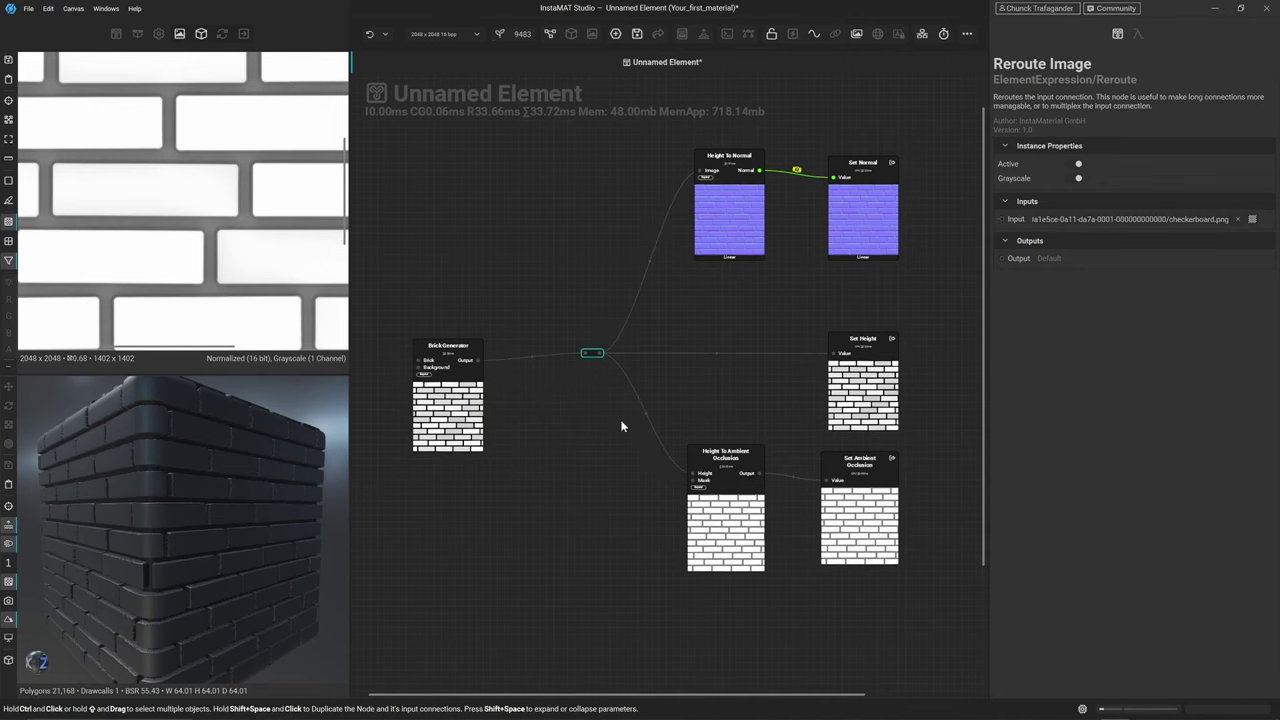
Move the Brick Generator node well away from the Reroute Image node to make room for additional nodes between them
{"action": "scroll", "coordinate": [760, 500], "scroll_direction": "down", "scroll_amount": 4}
{"action": "left_click", "coordinate": [656, 450]}
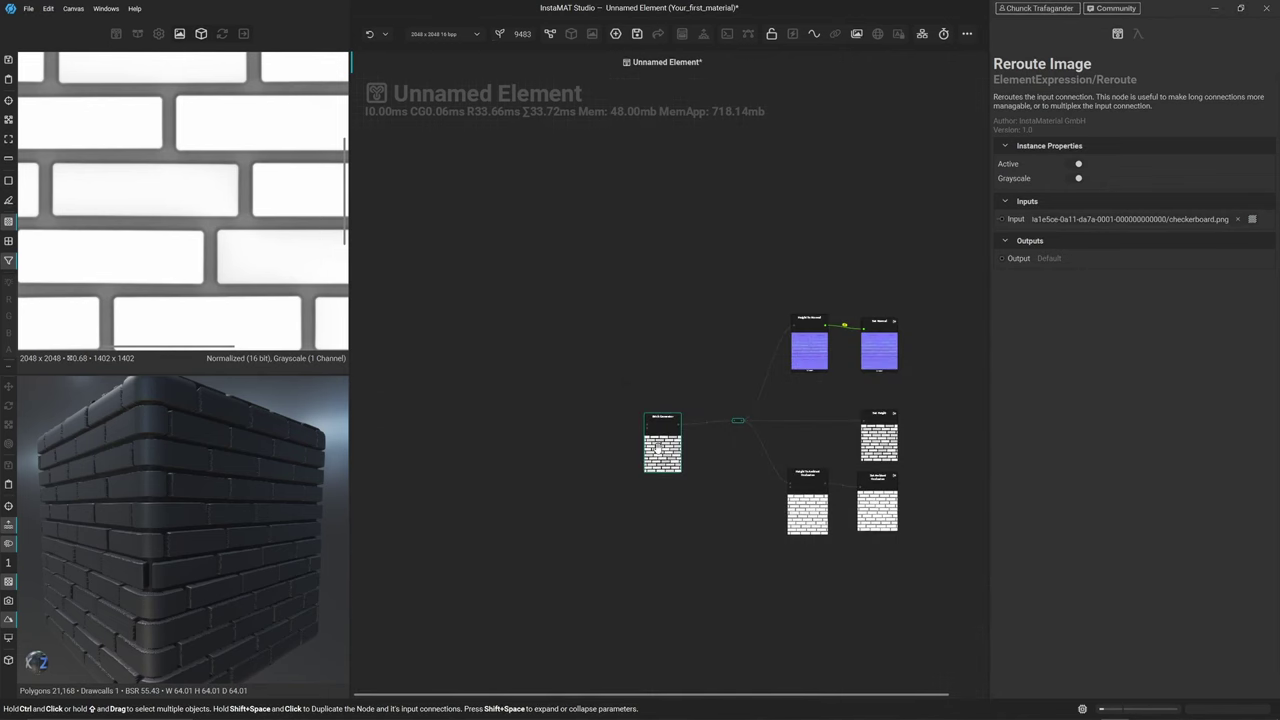
{"action": "left_click_drag", "start_coordinate": [656, 450], "coordinate": [377, 450]}
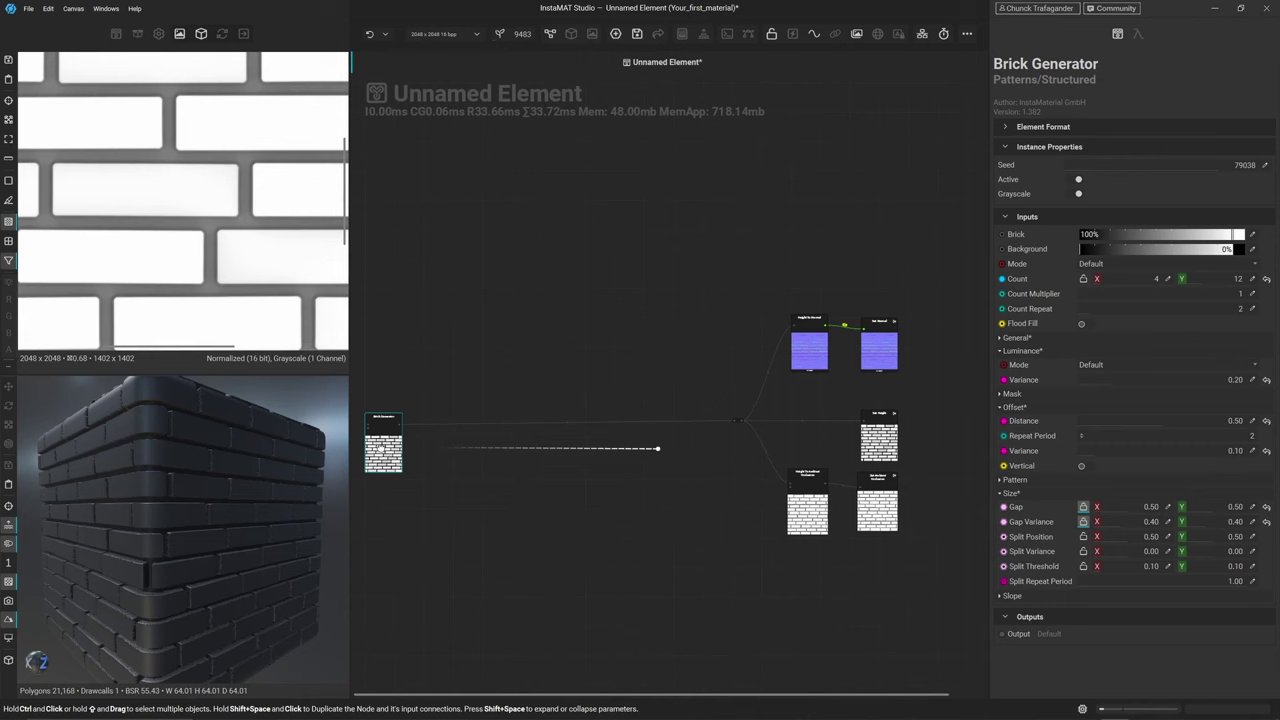
{"action": "scroll", "coordinate": [432, 488], "scroll_direction": "up", "scroll_amount": 2}
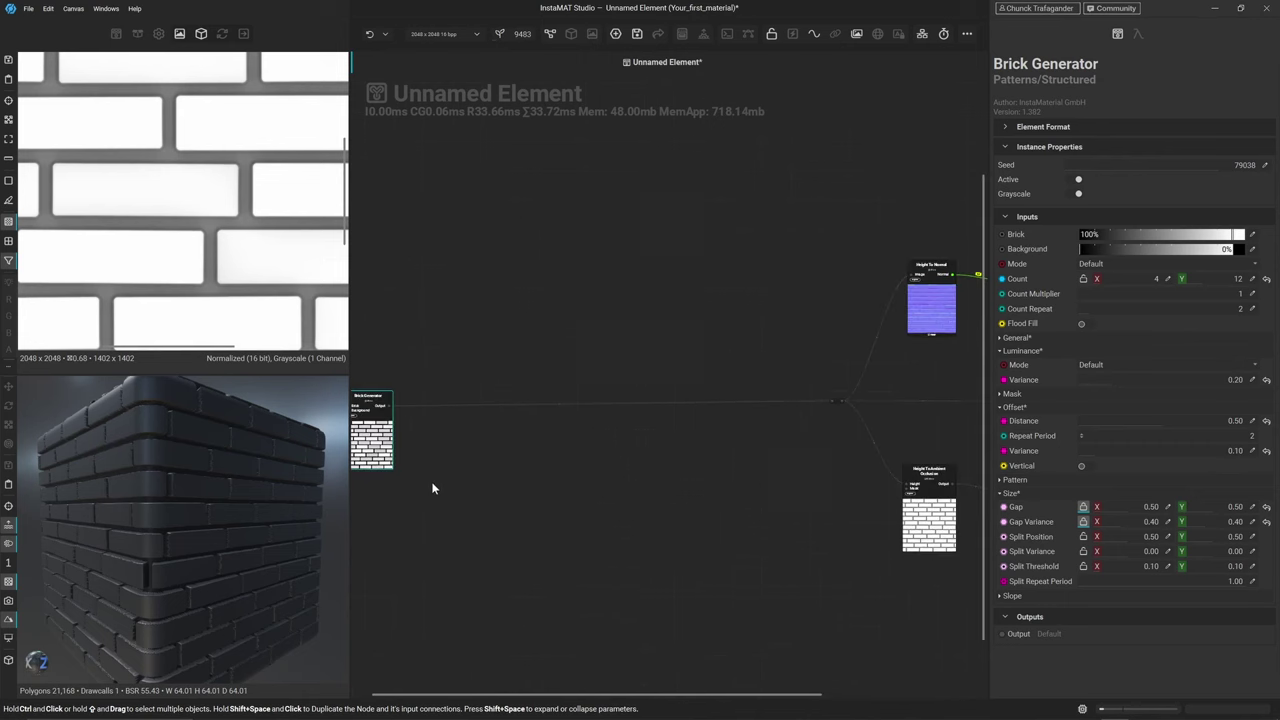
{"action": "middle_click_drag", "start_coordinate": [432, 488], "coordinate": [486, 491]}
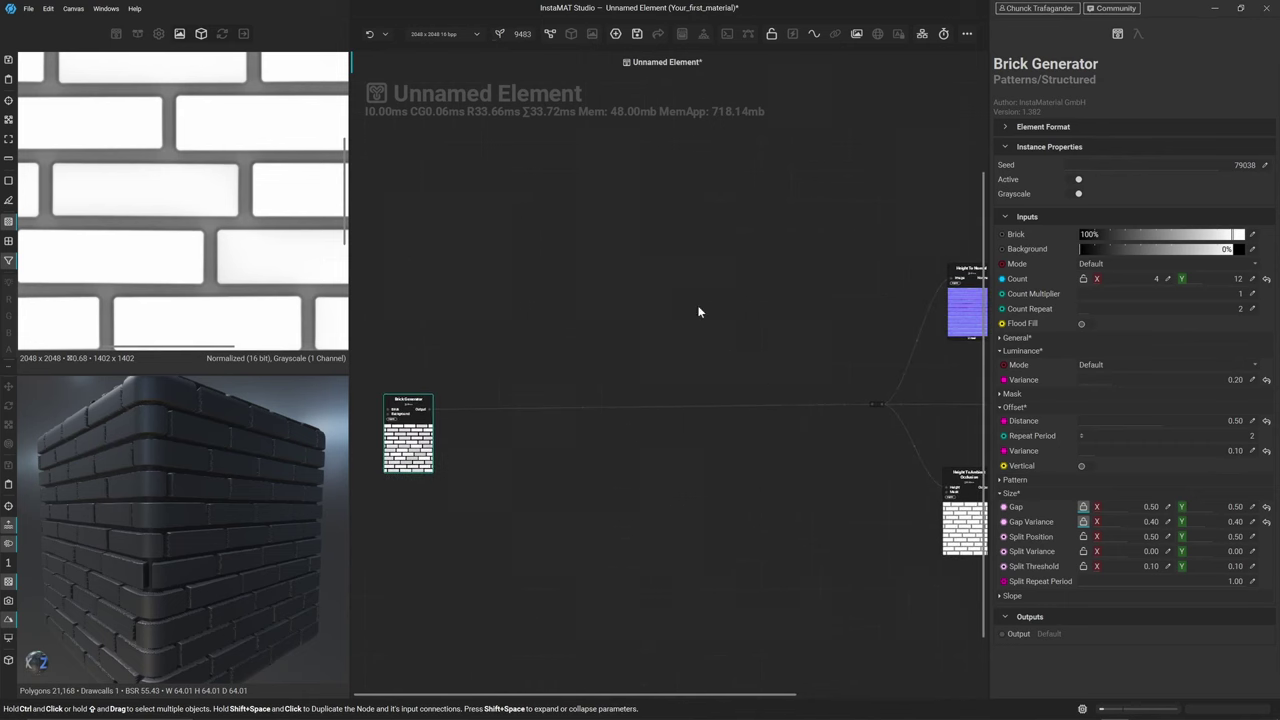
{"action": "scroll", "coordinate": [623, 414], "scroll_direction": "up", "scroll_amount": 2}
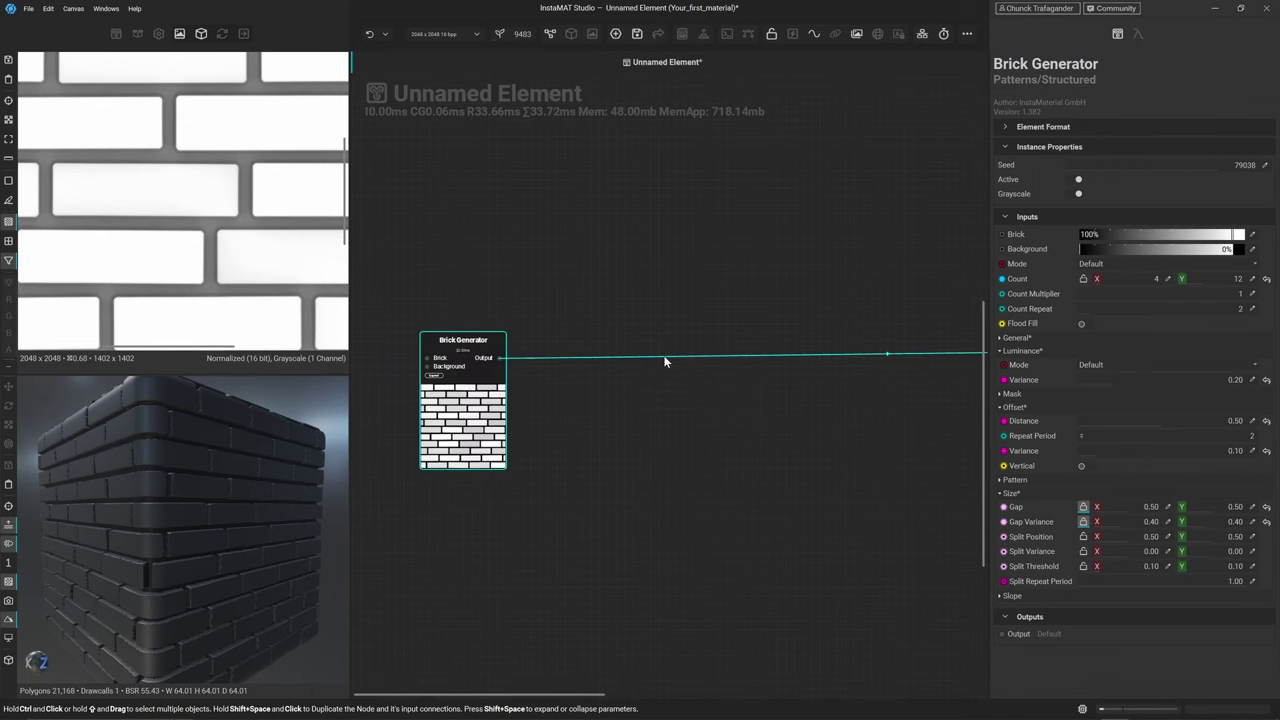
Insert a Blend node into the connection between the Brick Generator and the Reroute Image node
{"action": "key", "text": "space"}
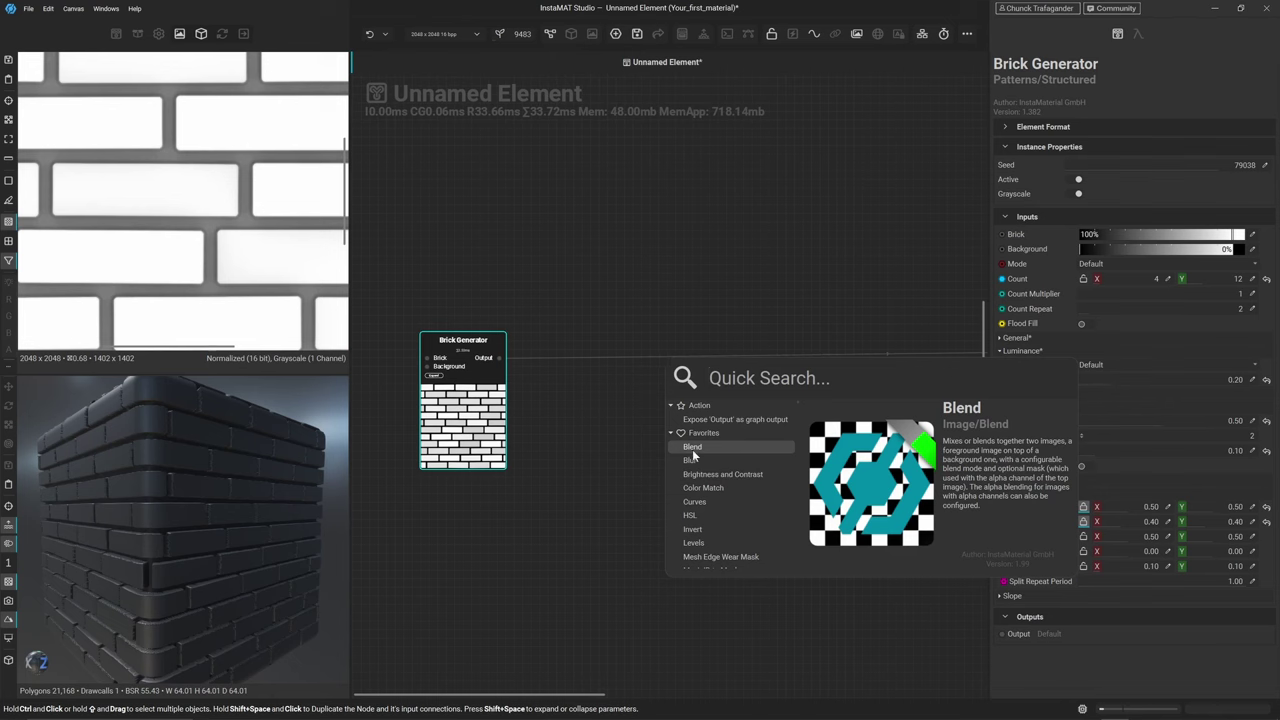
{"action": "type", "text": "blend"}
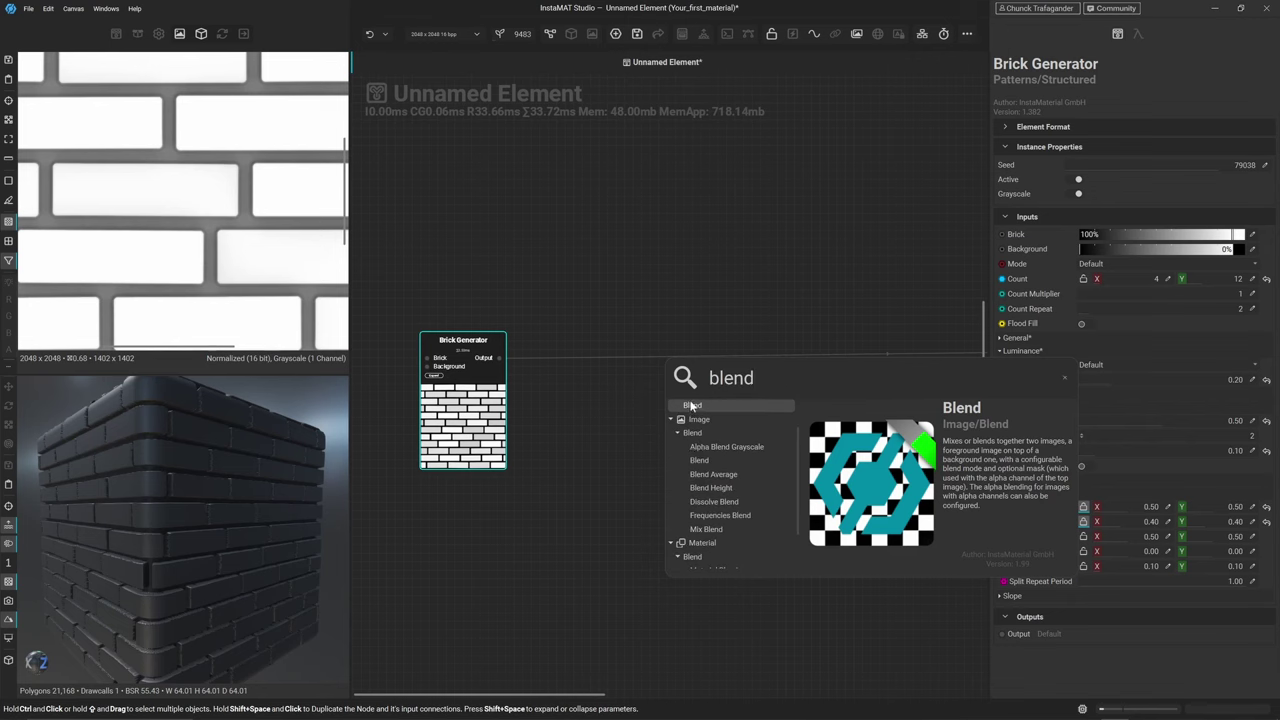
{"action": "key", "text": "Escape"}
{"action": "left_click", "coordinate": [690, 406]}
{"action": "left_click_drag", "start_coordinate": [690, 481], "coordinate": [640, 446]}
{"action": "scroll", "coordinate": [592, 416], "scroll_direction": "up", "scroll_amount": 3}
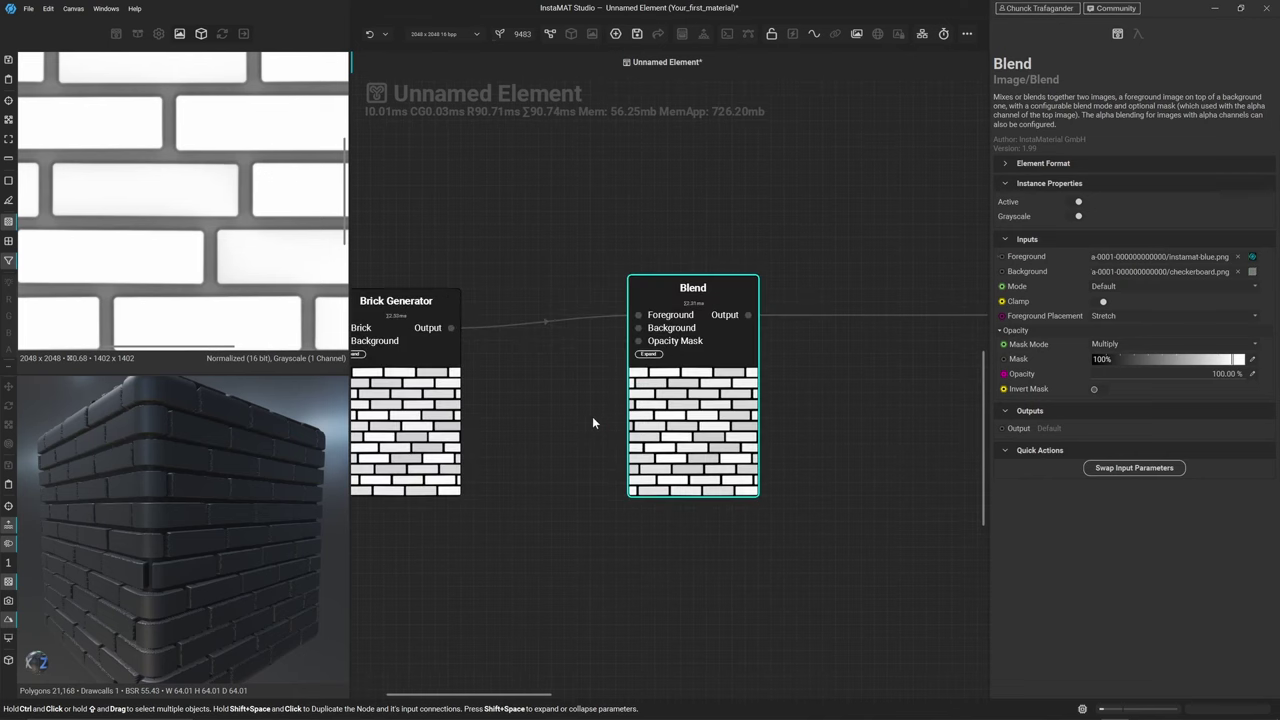
Move the Brick Generator's connection from the Blend node's Foreground input to its Background input
{"action": "middle_click_drag", "start_coordinate": [592, 416], "coordinate": [651, 420]}
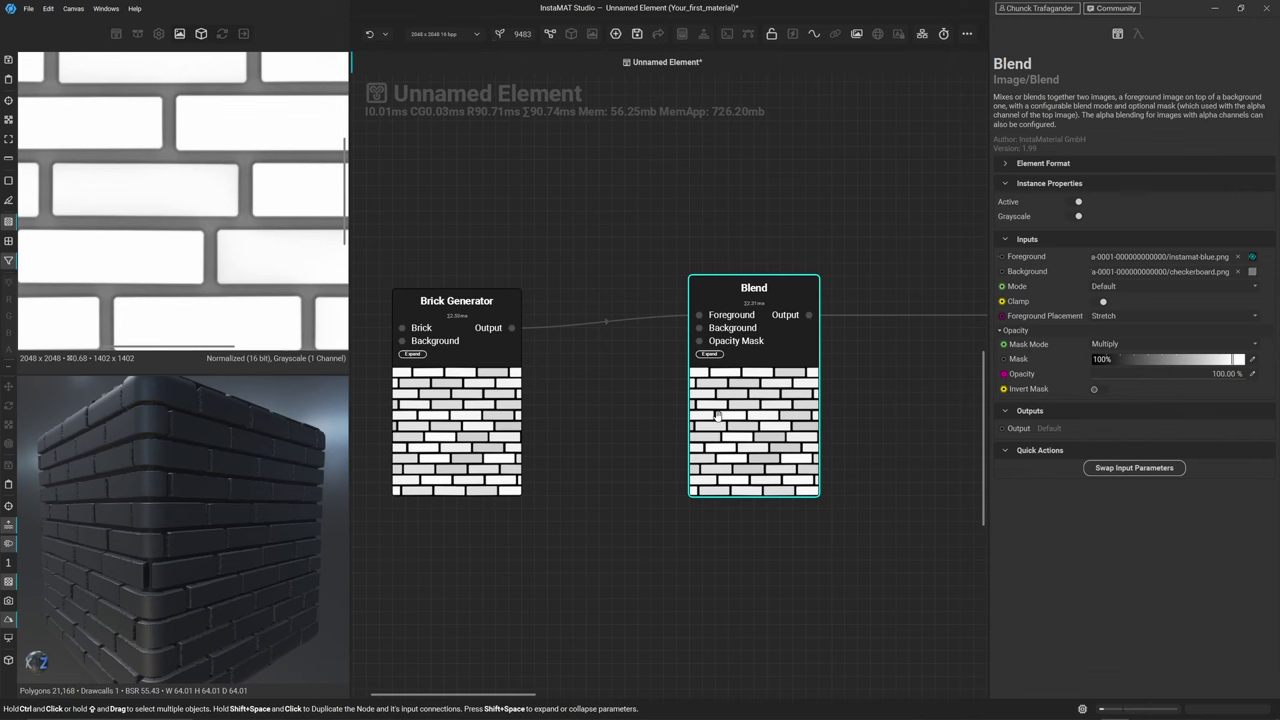
{"action": "mouse_move", "coordinate": [701, 316]}
{"action": "left_mouse_down"}
{"action": "mouse_move", "coordinate": [661, 325]}
{"action": "mouse_move", "coordinate": [699, 329]}
{"action": "left_mouse_up"}
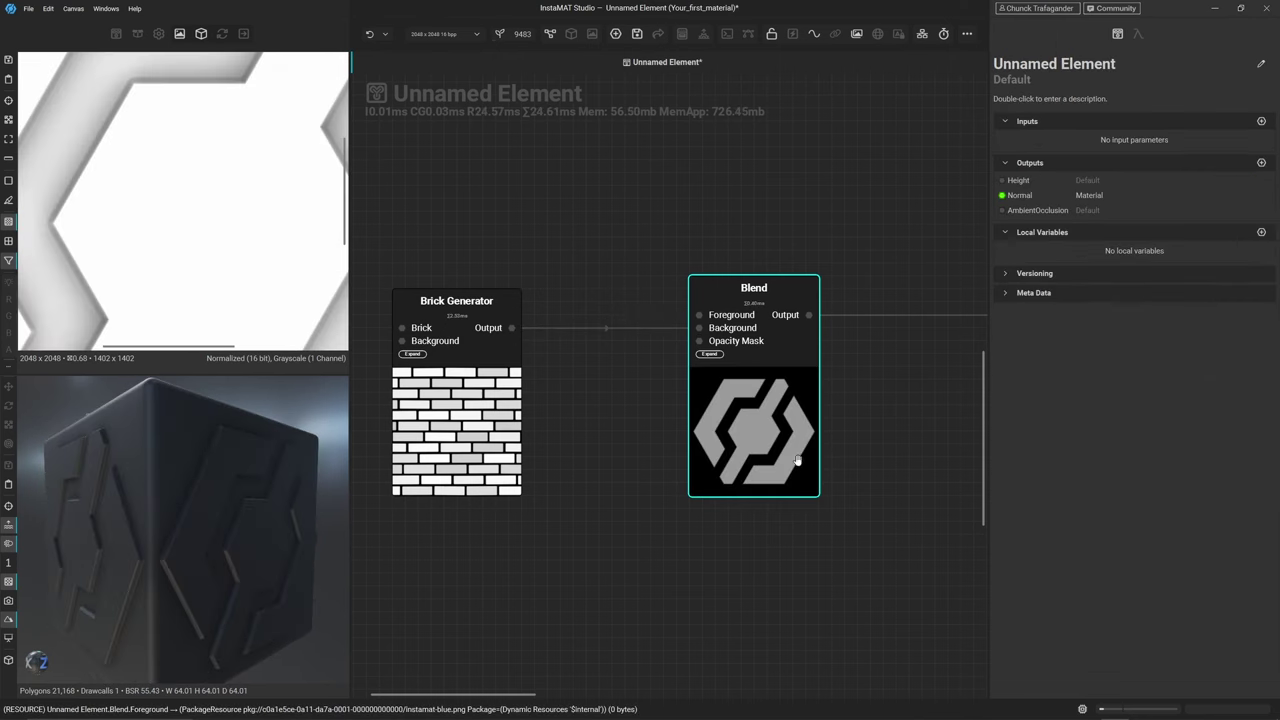
Try Swap Input Parameters on the Blend node several times, ending with the Brick Generator on the Background input
{"action": "left_click", "coordinate": [770, 397]}
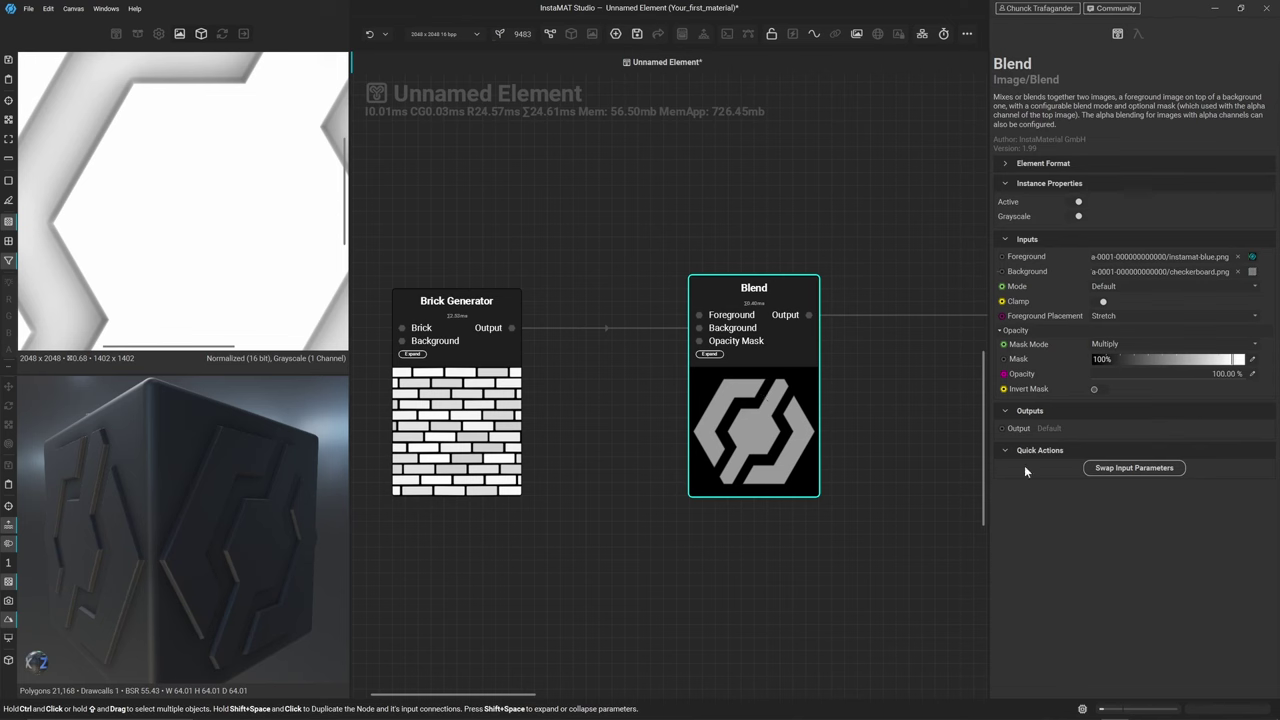
{"action": "left_click", "coordinate": [1146, 476]}
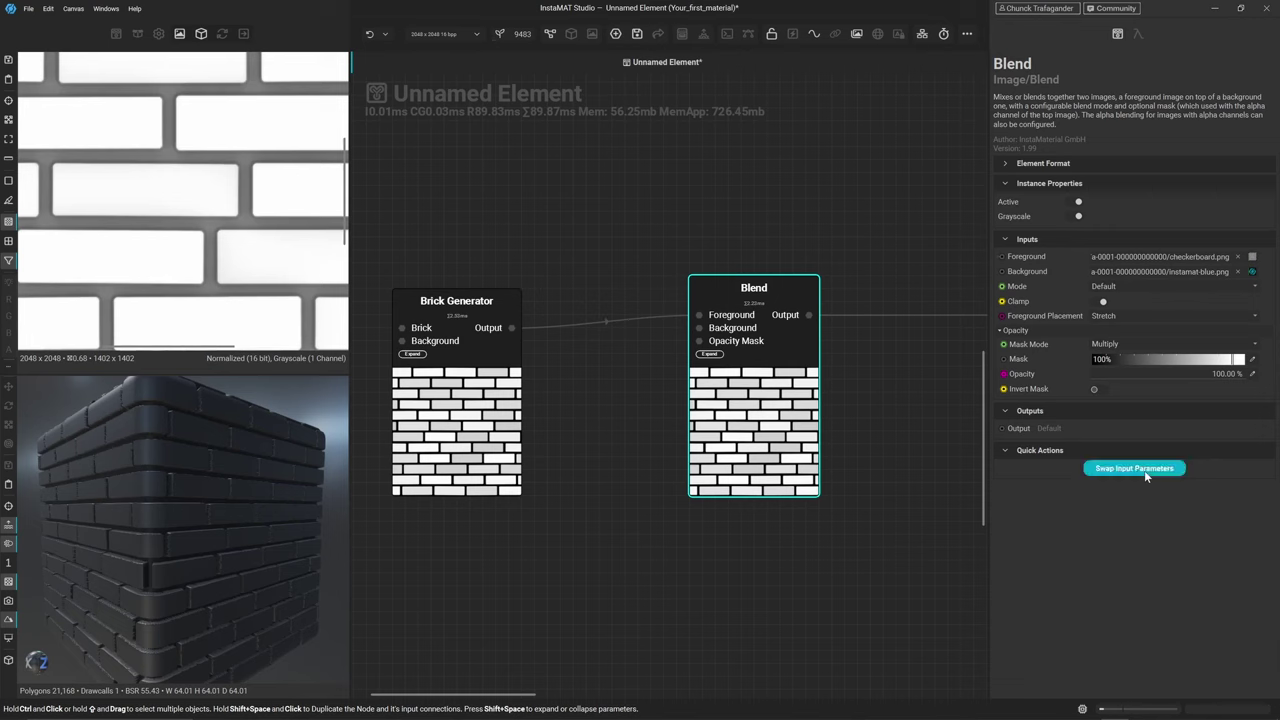
{"action": "left_click", "coordinate": [1145, 470]}
{"action": "left_click", "coordinate": [1145, 470]}
{"action": "left_click", "coordinate": [1145, 470]}
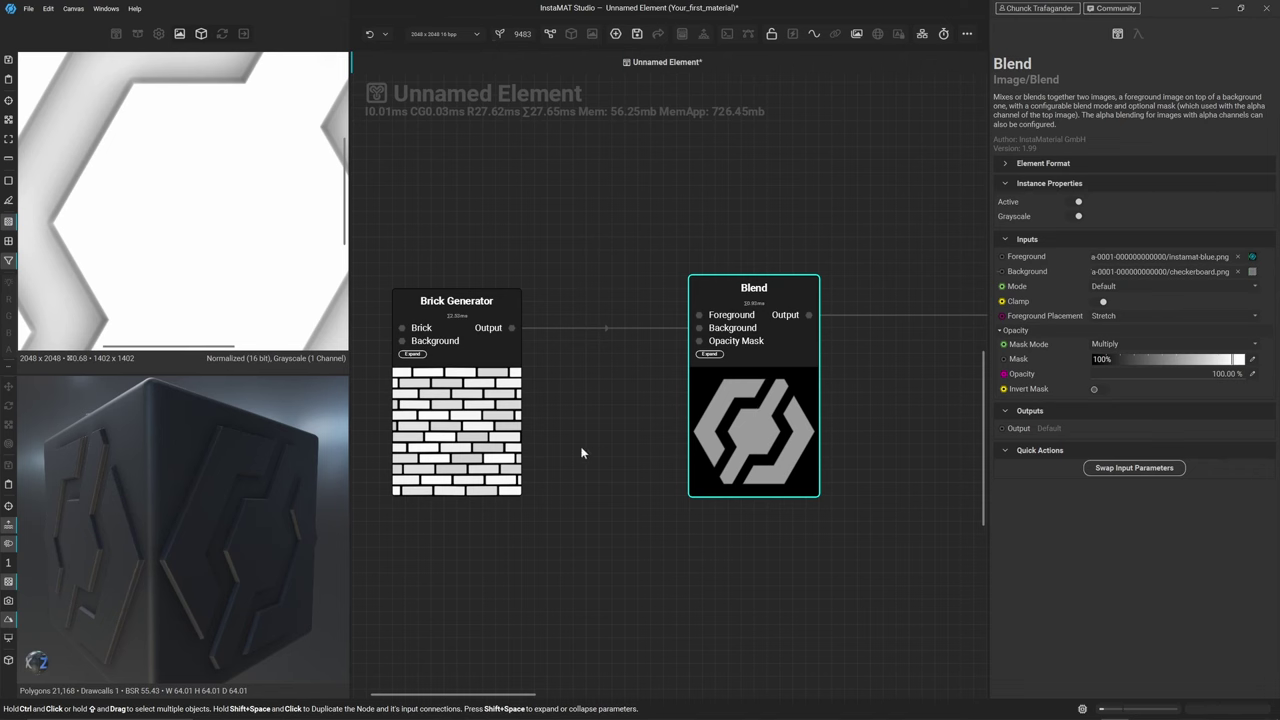
Undo and redo the last input swap repeatedly to compare the bricks in Foreground and Background, ending with Background
{"action": "key", "text": "ctrl+z"}
{"action": "key", "text": "ctrl+shift+z"}
{"action": "key", "text": "ctrl+z"}
{"action": "key", "text": "ctrl+shift+z"}
{"action": "key", "text": "ctrl+z"}
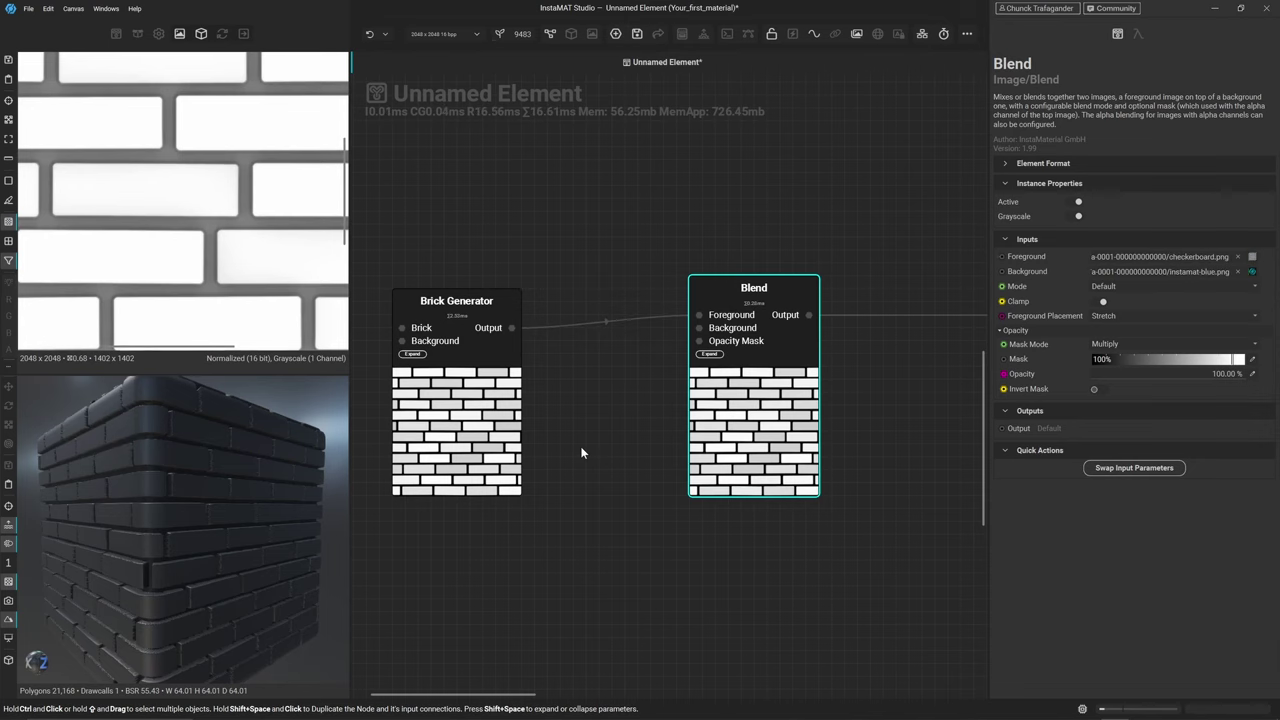
{"action": "key", "text": "ctrl+shift+z"}
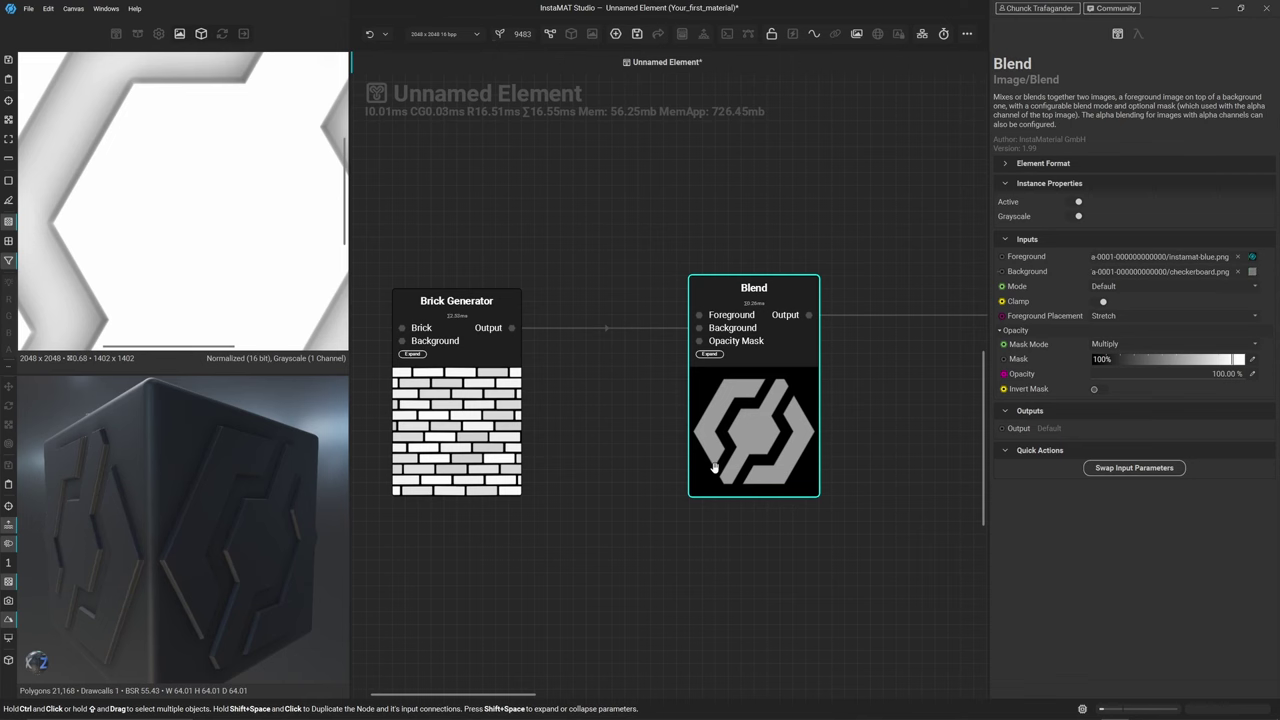
Add a Clouds Alien node feeding the Blend node's Foreground input and arrange it above the Brick Generator
{"action": "middle_click_drag", "start_coordinate": [714, 467], "coordinate": [734, 530]}
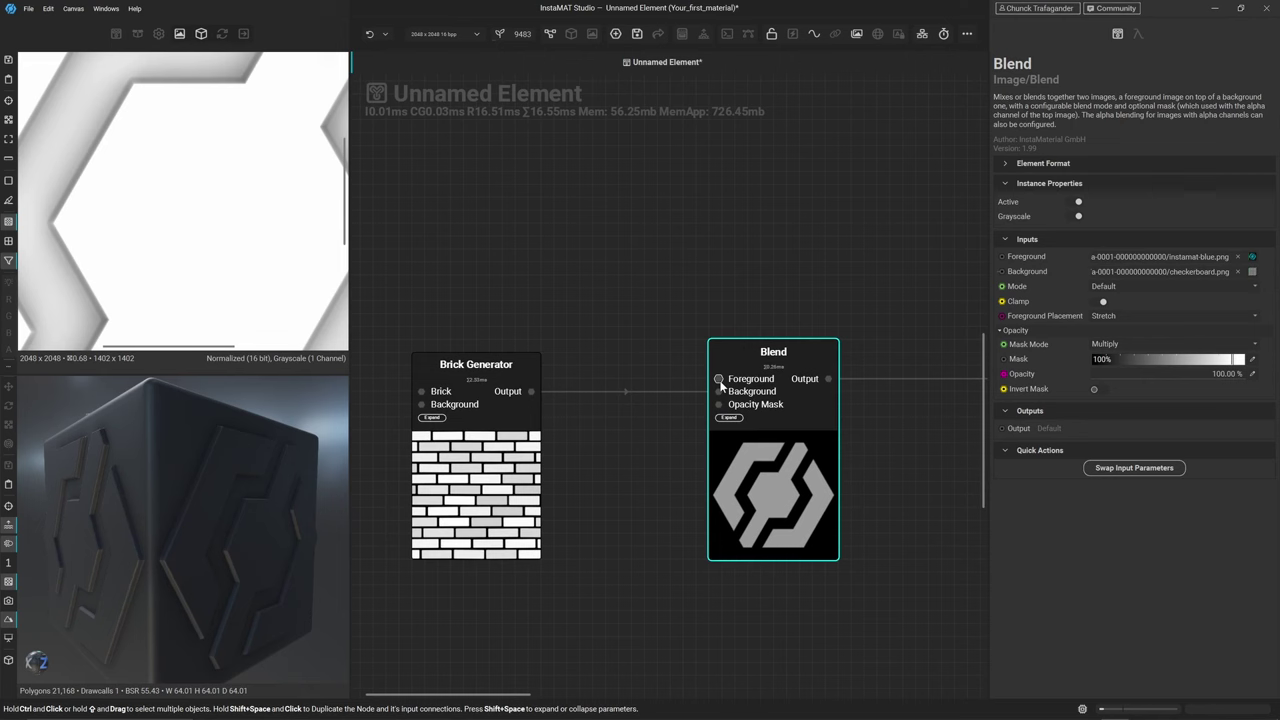
{"action": "left_click_drag", "start_coordinate": [719, 380], "coordinate": [597, 260]}
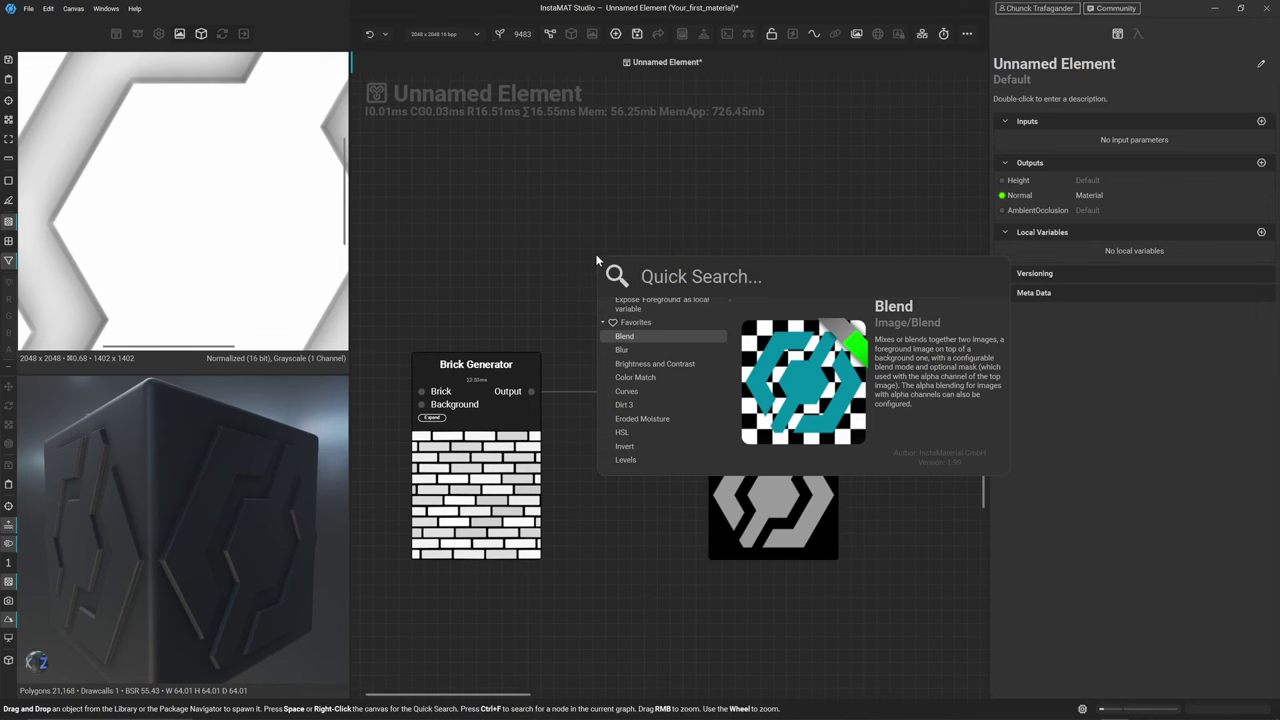
{"action": "type", "text": "clouds al"}
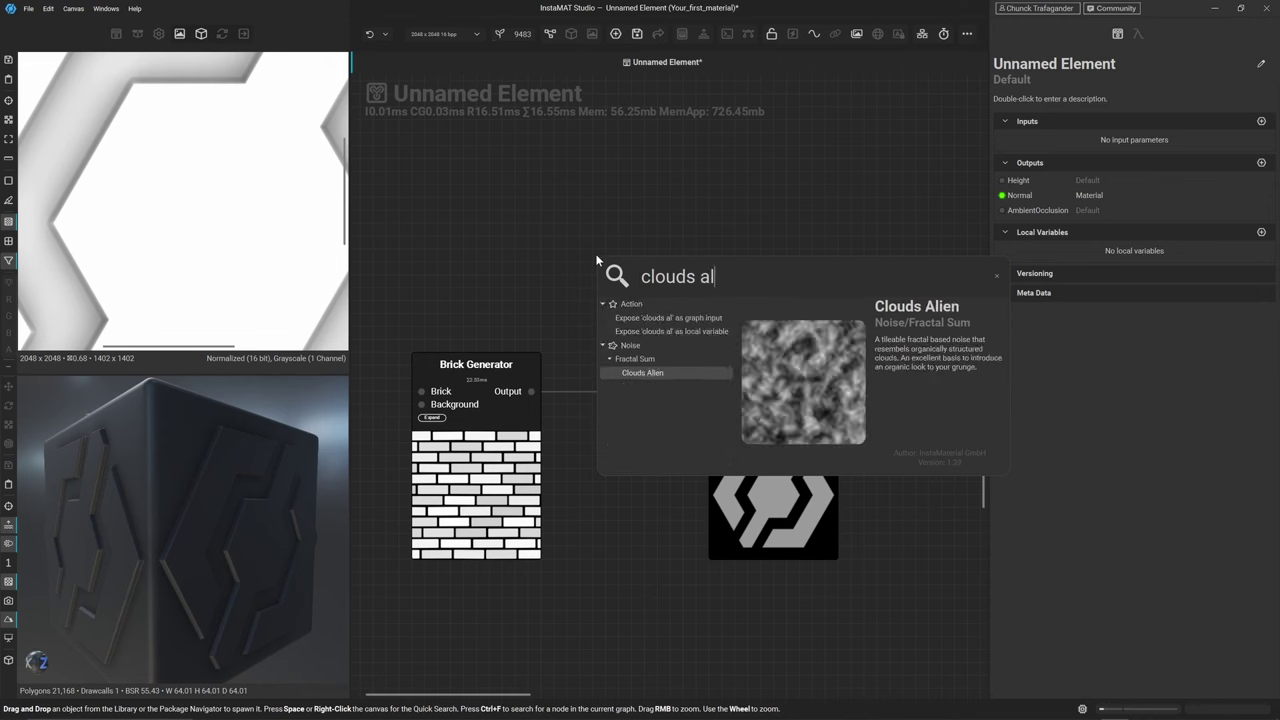
{"action": "left_click", "coordinate": [624, 376]}
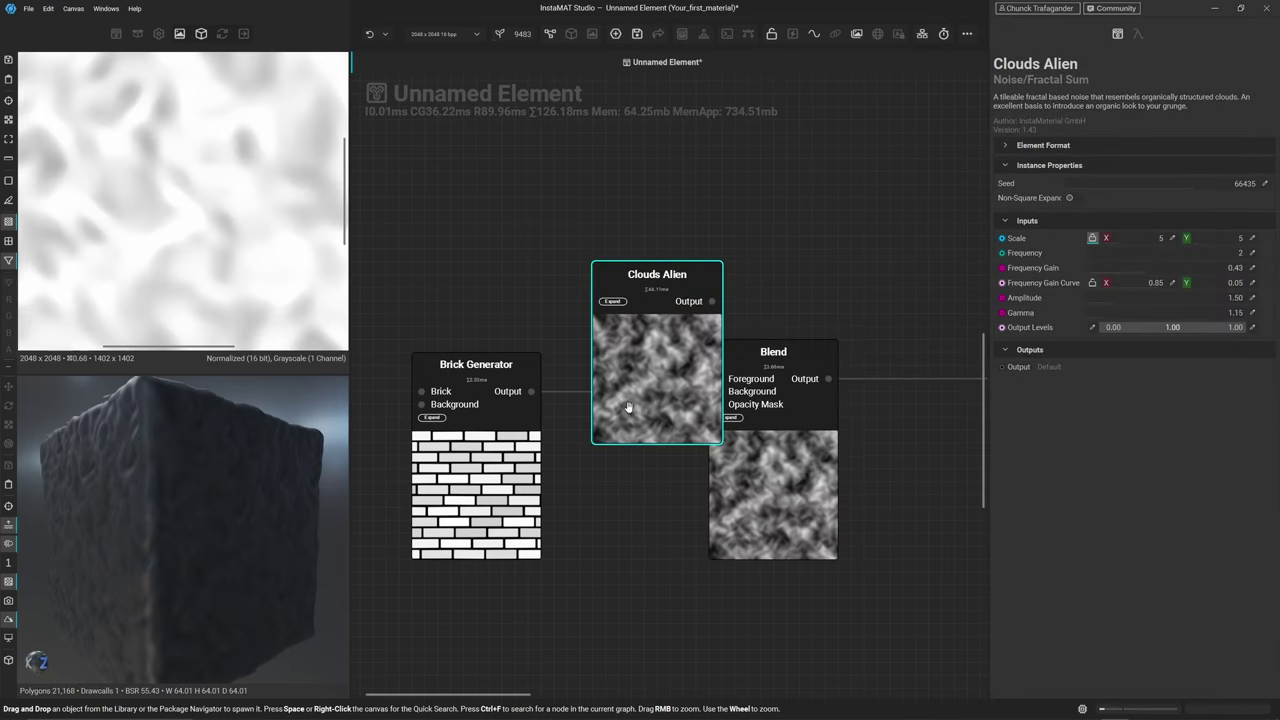
{"action": "left_click_drag", "start_coordinate": [628, 407], "coordinate": [483, 287]}
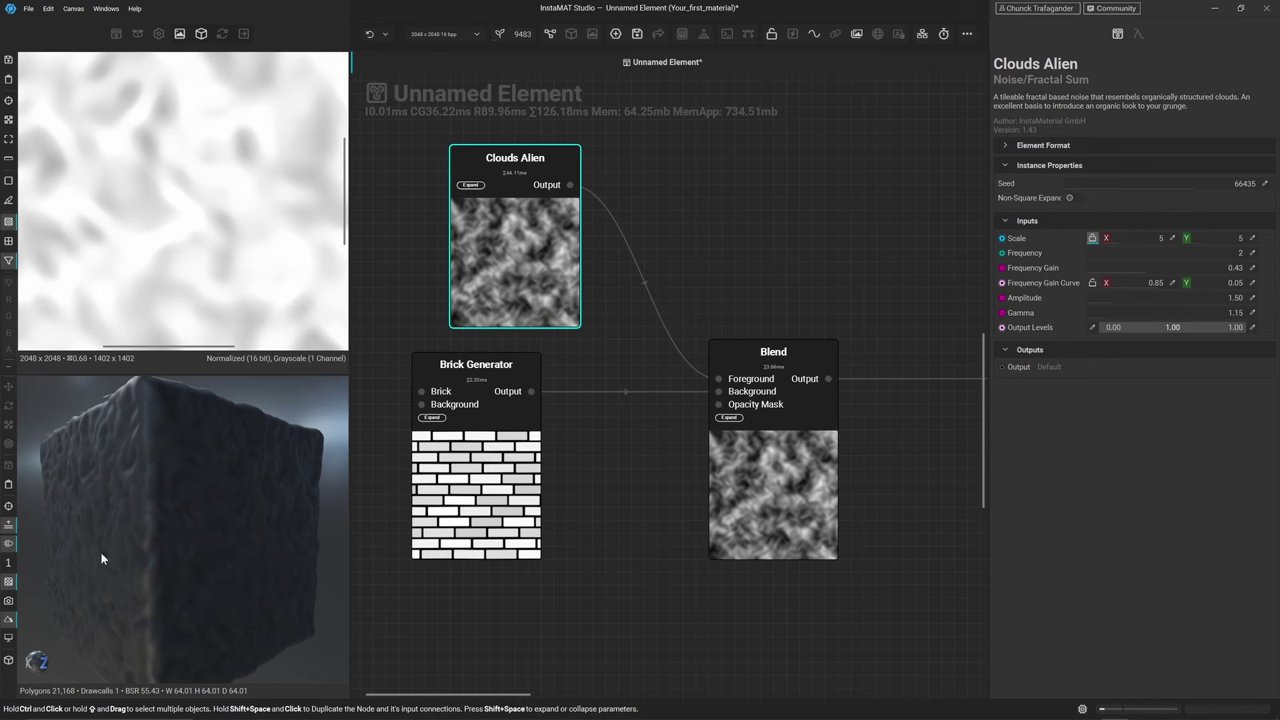
{"action": "left_click_drag", "start_coordinate": [100, 557], "coordinate": [219, 527], "text": "alt"}
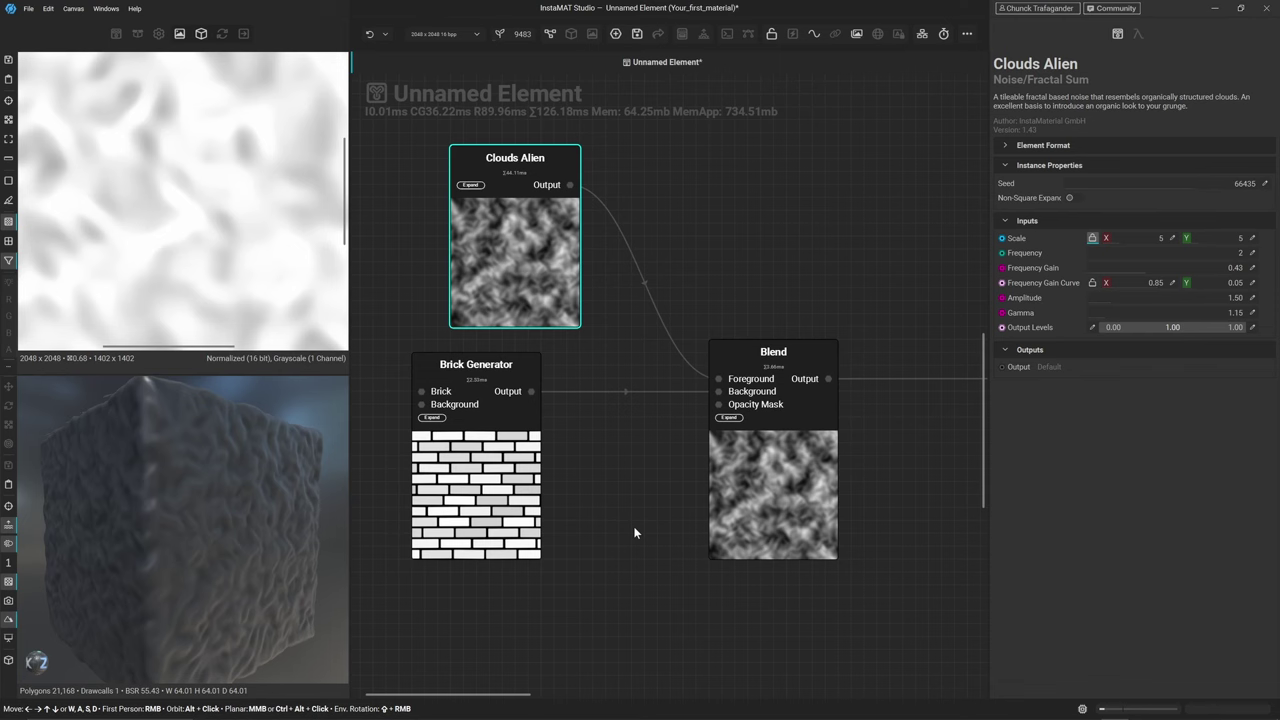
{"action": "left_click_drag", "start_coordinate": [489, 464], "coordinate": [518, 465]}
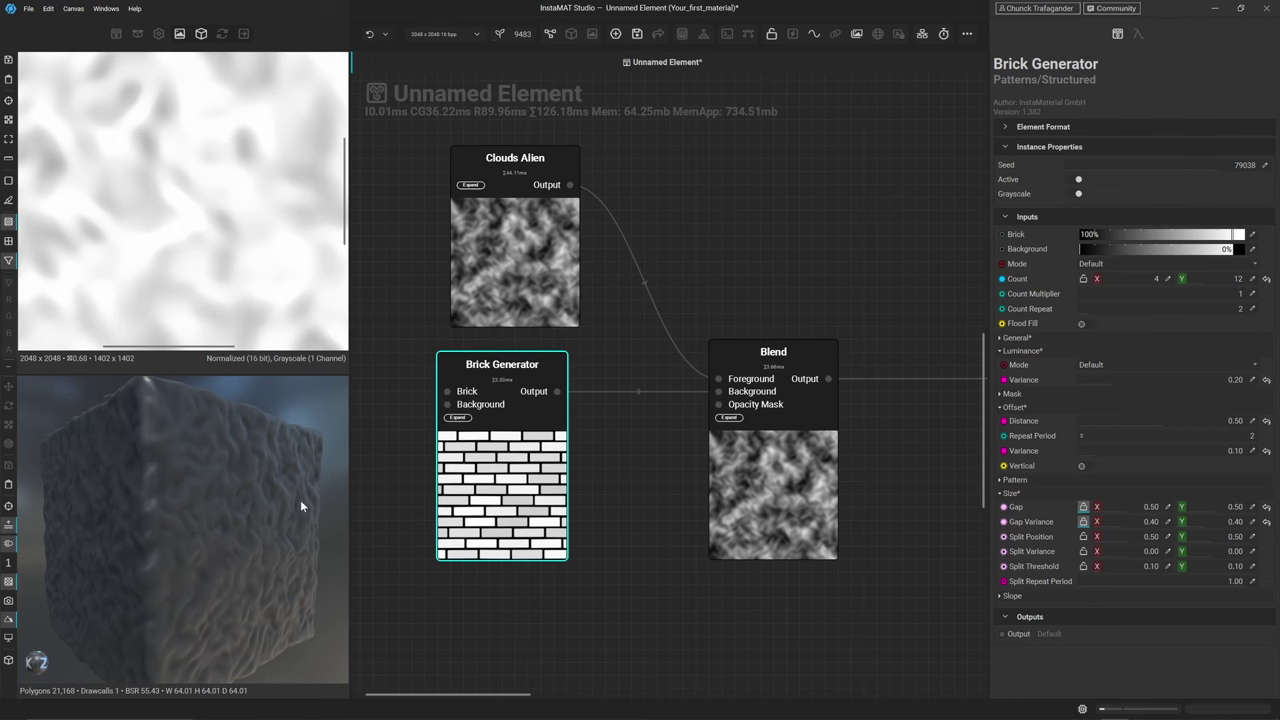
Load a cylinder as the preview mesh and frame it in the 3D viewport
{"action": "scroll", "coordinate": [67, 554], "scroll_direction": "up", "scroll_amount": 5}
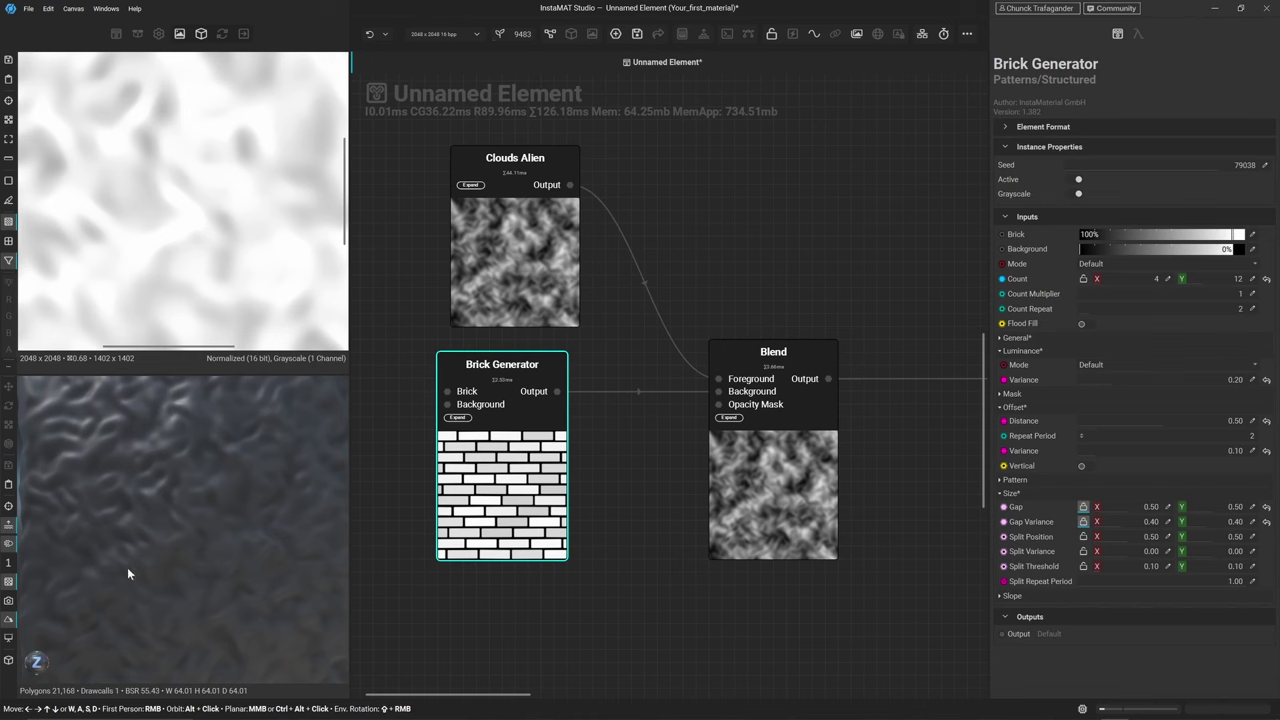
{"action": "key", "text": "m"}
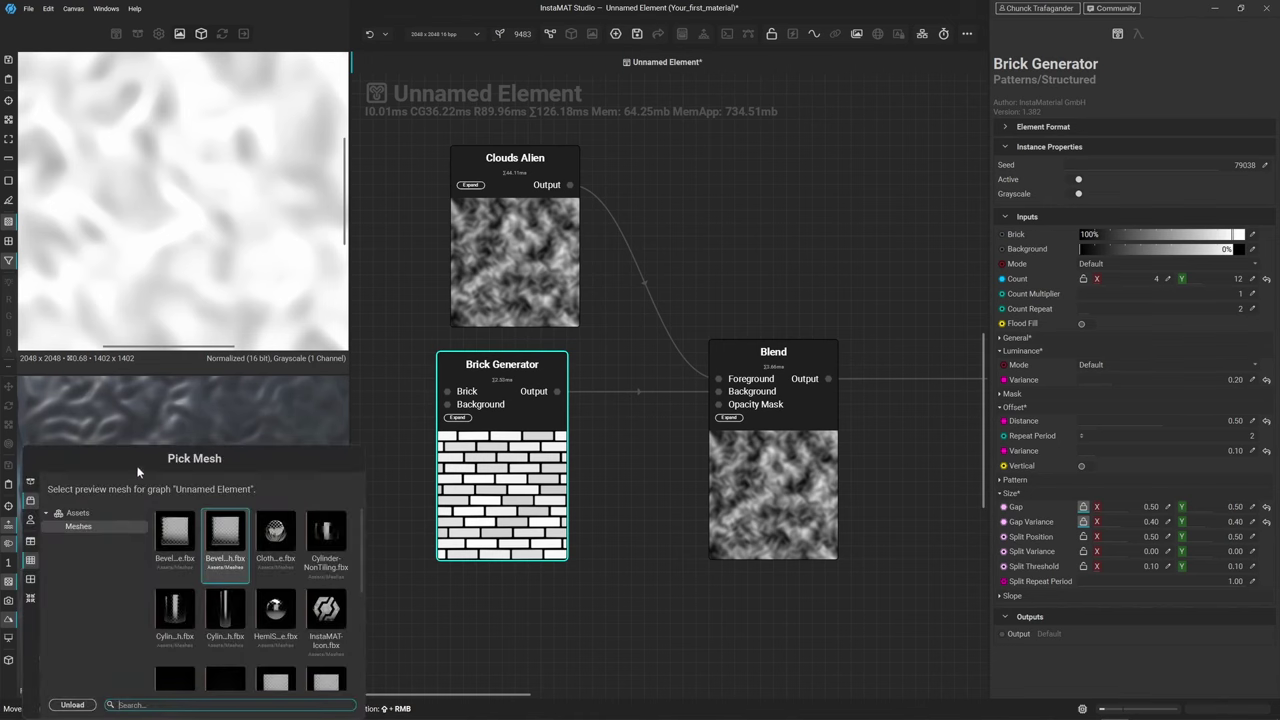
{"action": "key", "text": "Escape"}
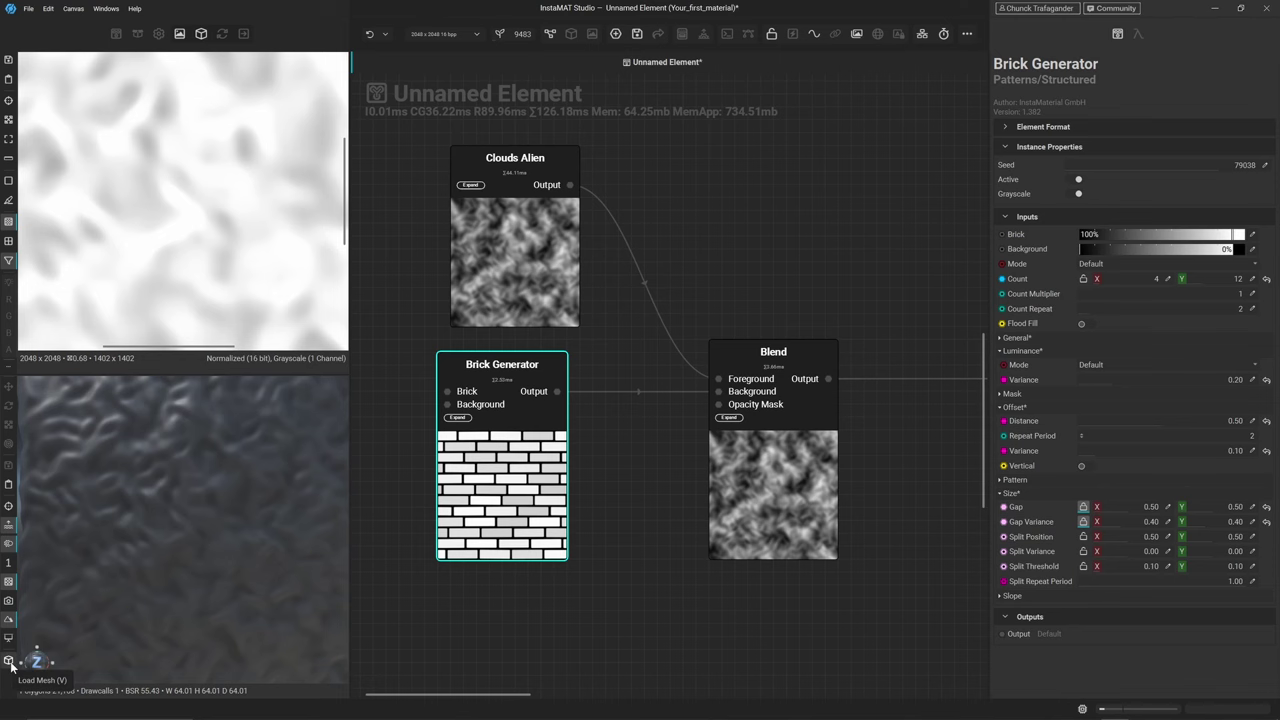
{"action": "left_click", "coordinate": [10, 665]}
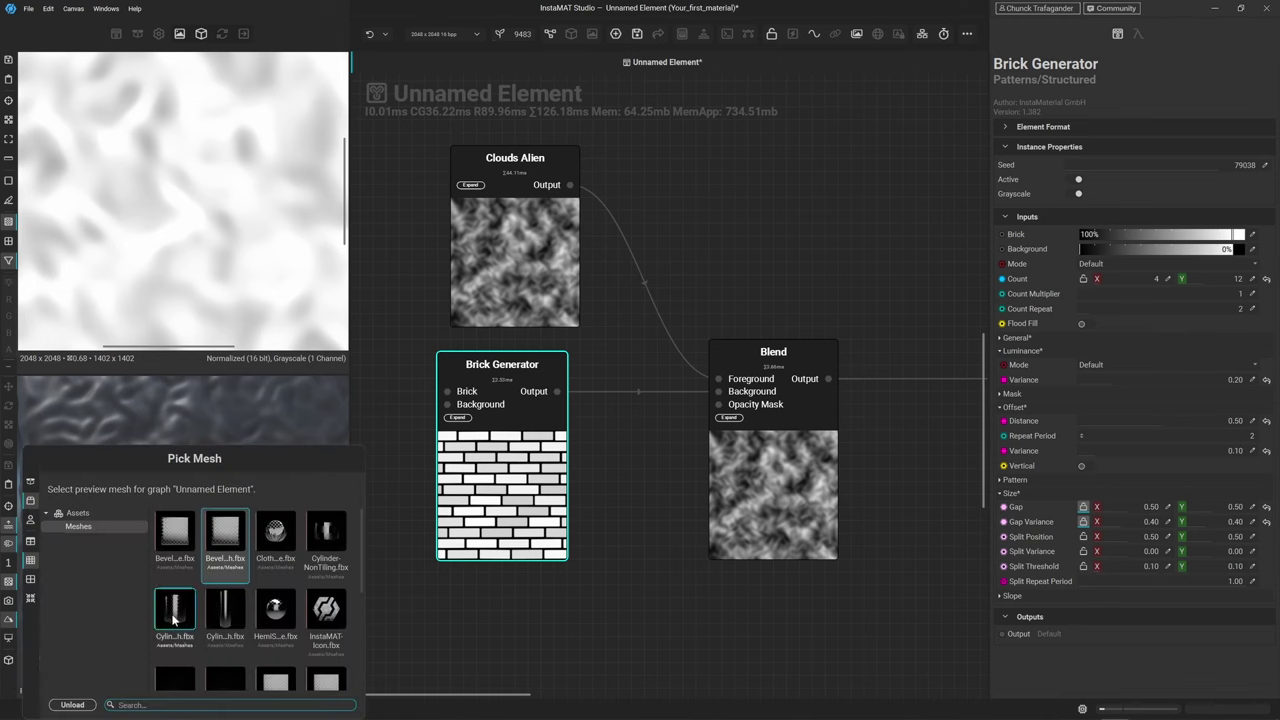
{"action": "left_click", "coordinate": [173, 620]}
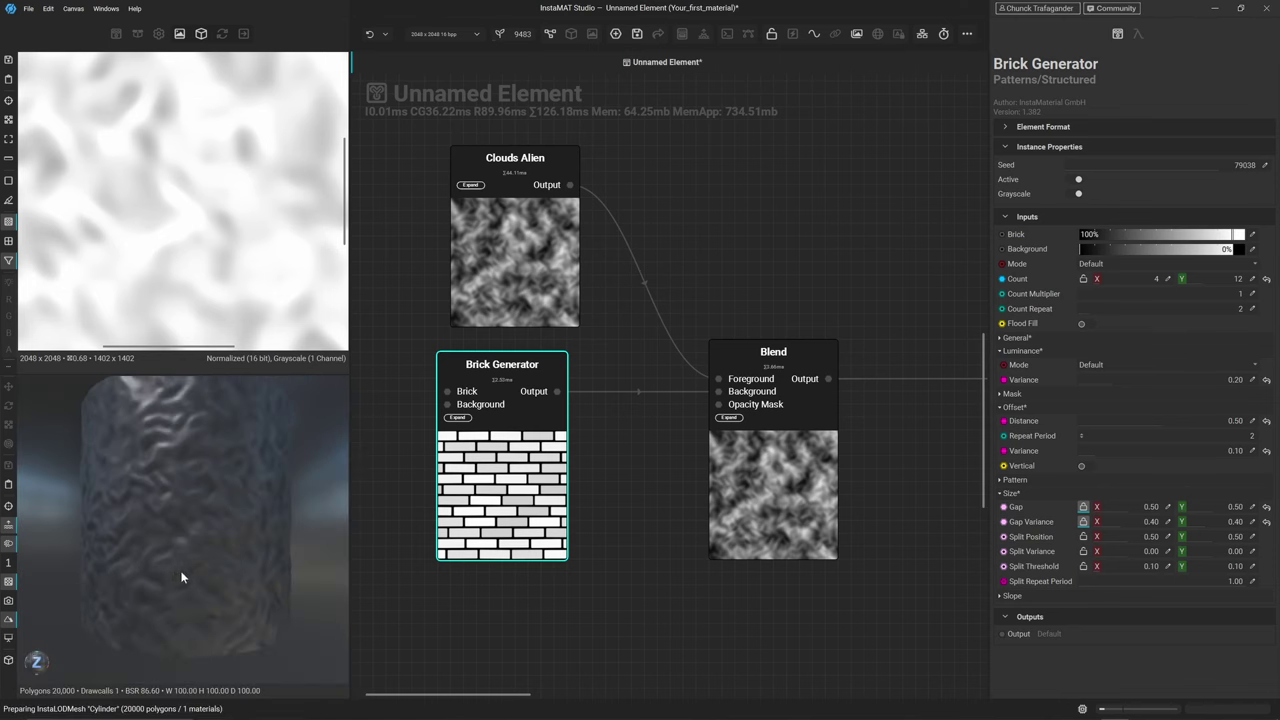
{"action": "left_click_drag", "start_coordinate": [201, 568], "coordinate": [224, 560], "text": "alt"}
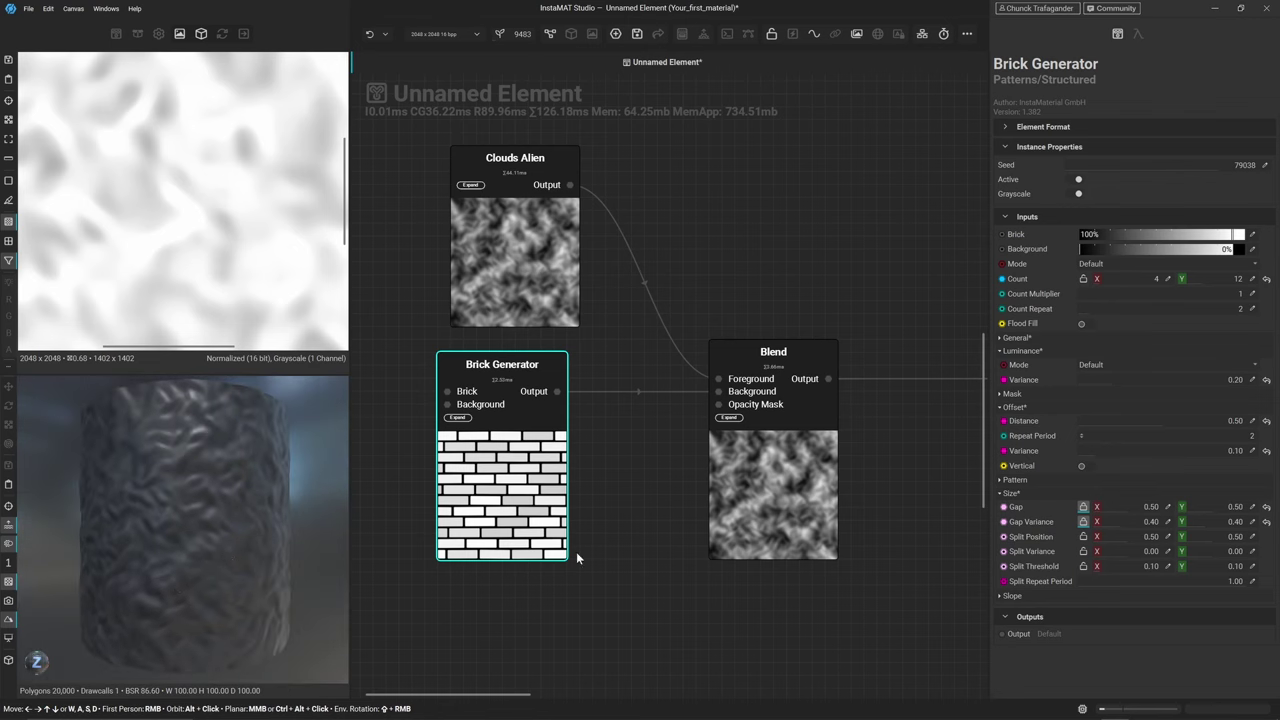
Set the Blend node's Mode to Divide, and select the Brick Generator node
{"action": "left_click", "coordinate": [796, 450]}
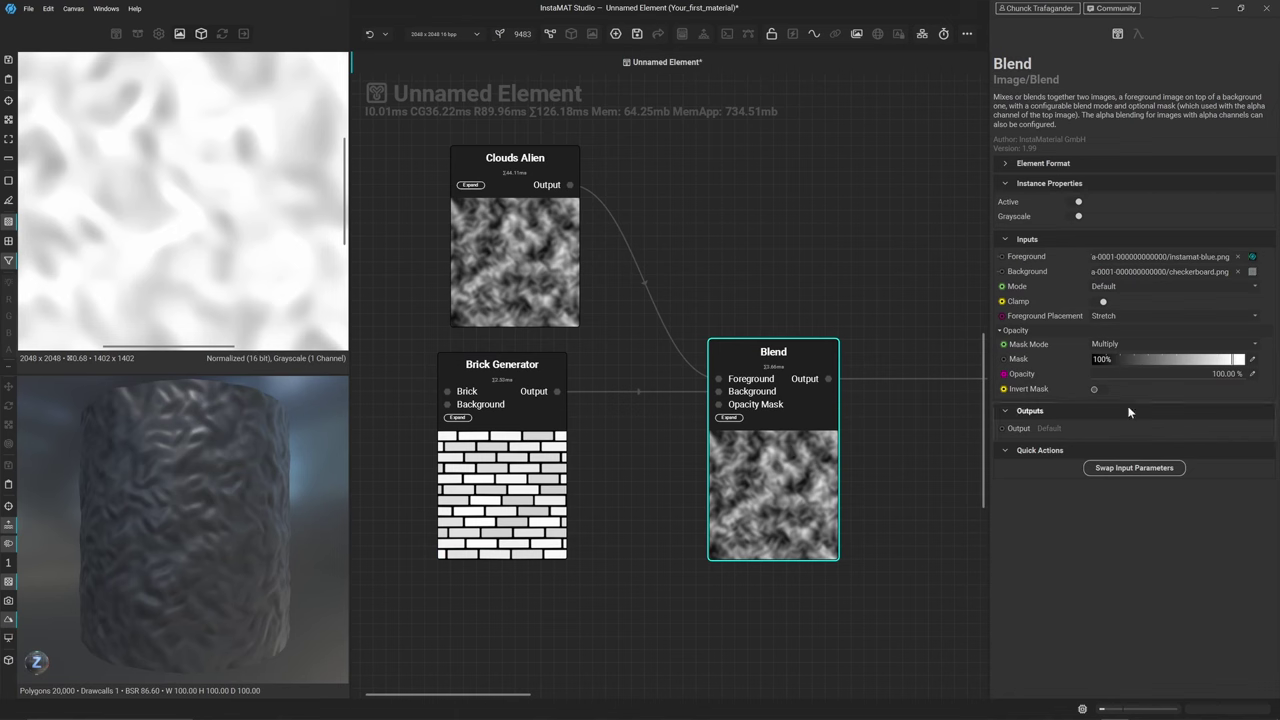
{"action": "left_click", "coordinate": [1129, 287]}
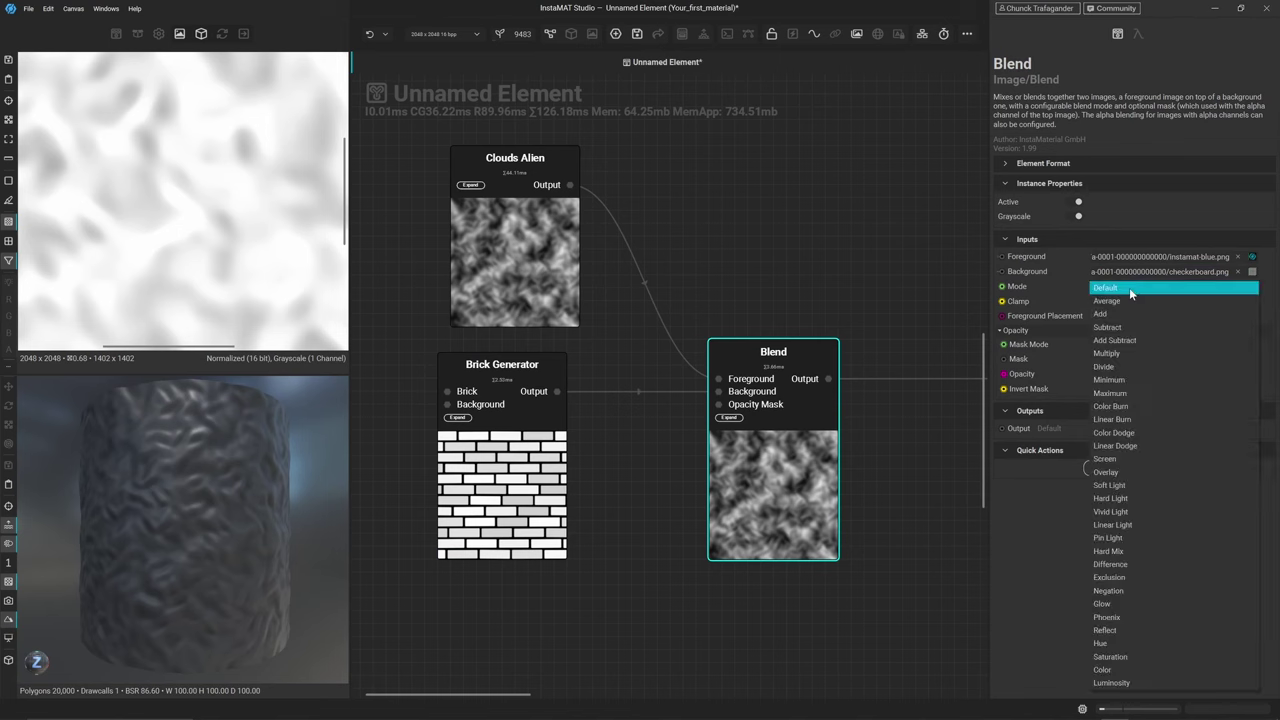
{"action": "left_click", "coordinate": [1135, 368]}
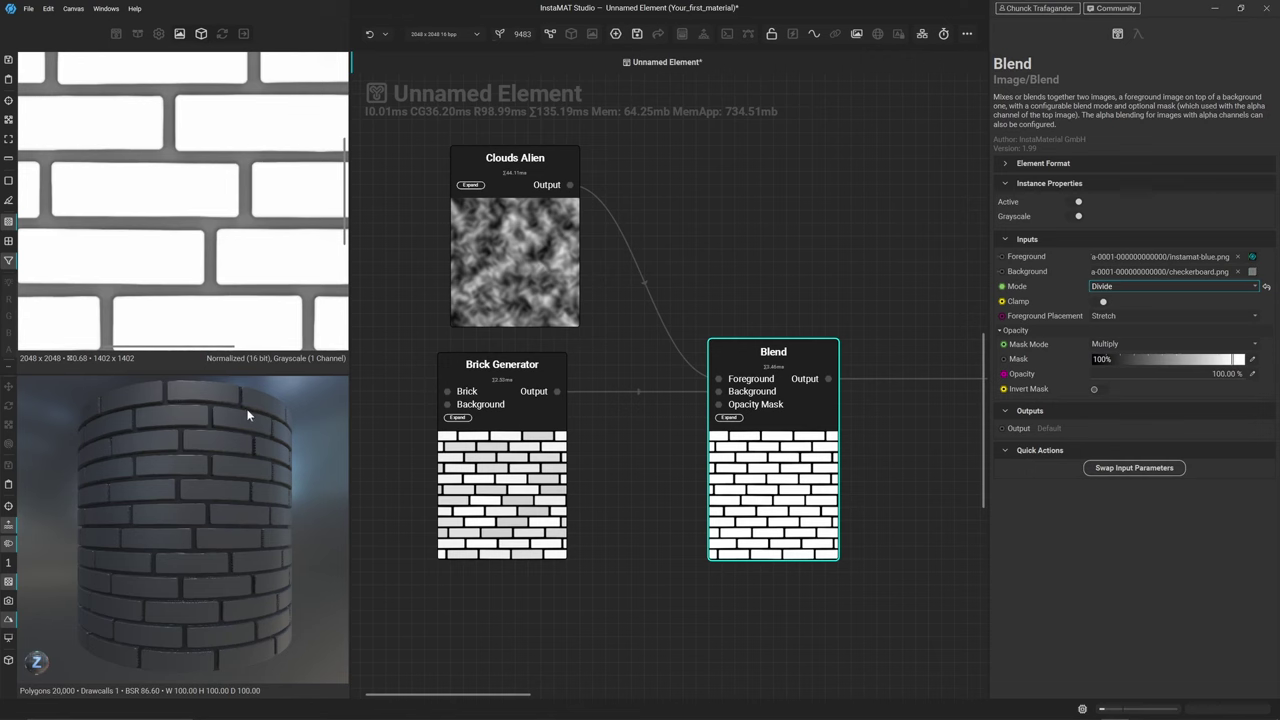
{"action": "left_click", "coordinate": [503, 477]}
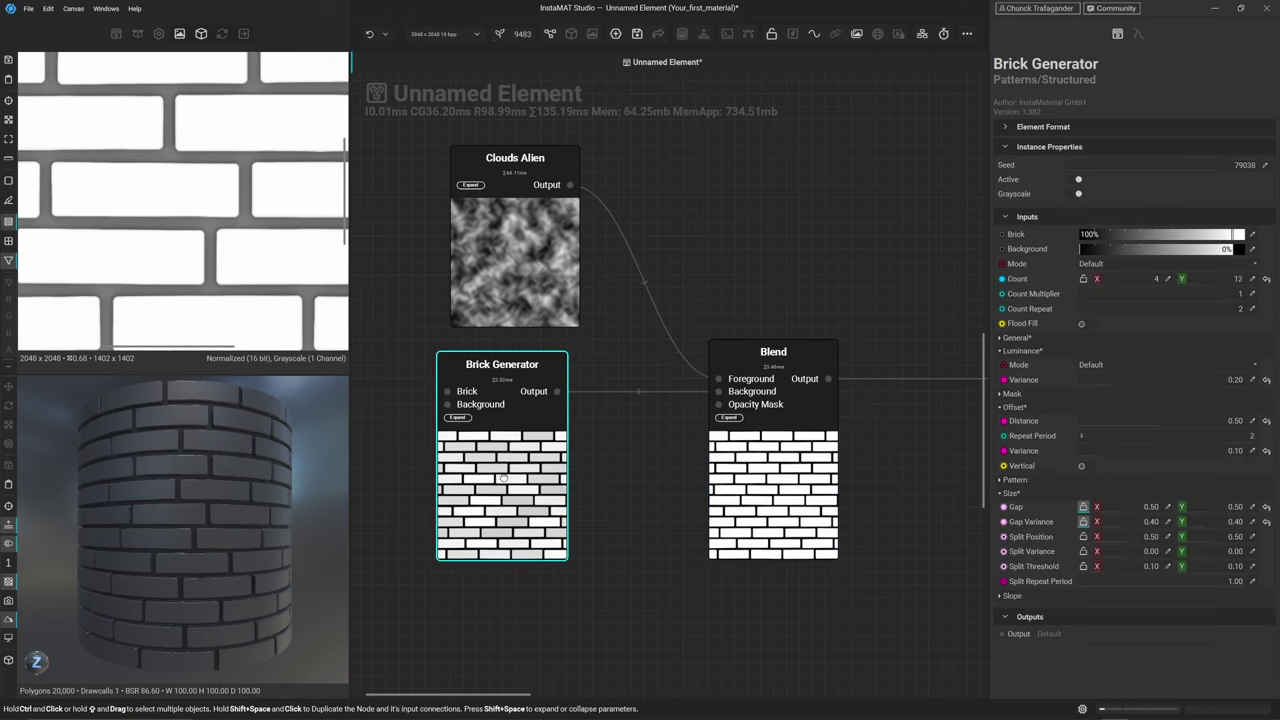
Set the Opacity of the Blend node combining Clouds Alien and the bricks to 7%
{"action": "left_click", "coordinate": [744, 494]}
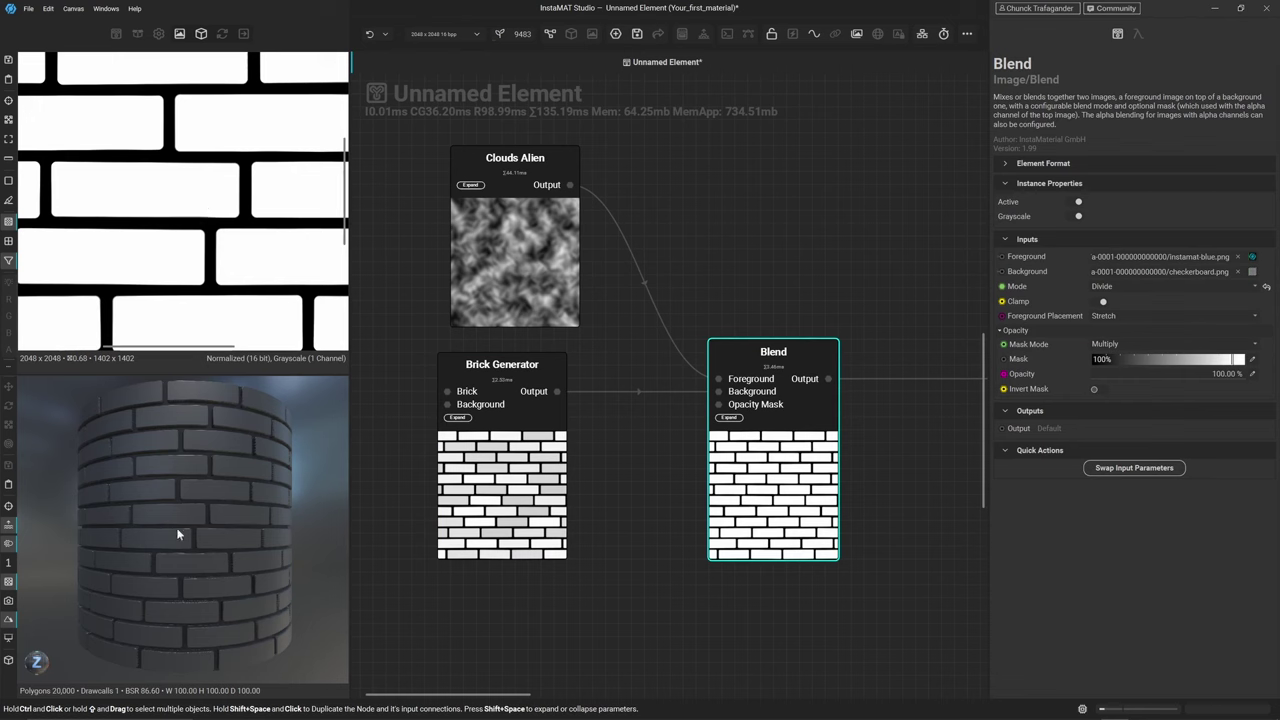
{"action": "scroll", "coordinate": [183, 515], "scroll_direction": "up", "scroll_amount": 8}
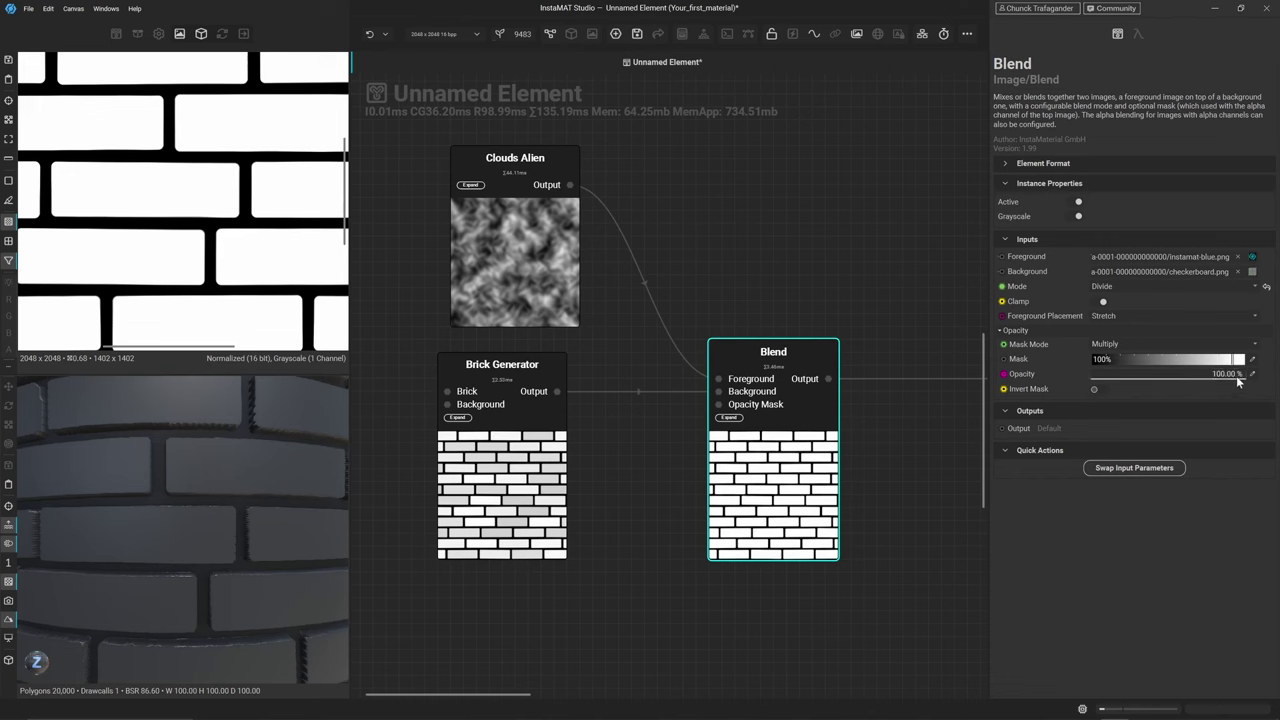
{"action": "left_click_drag", "start_coordinate": [1241, 380], "coordinate": [1088, 390]}
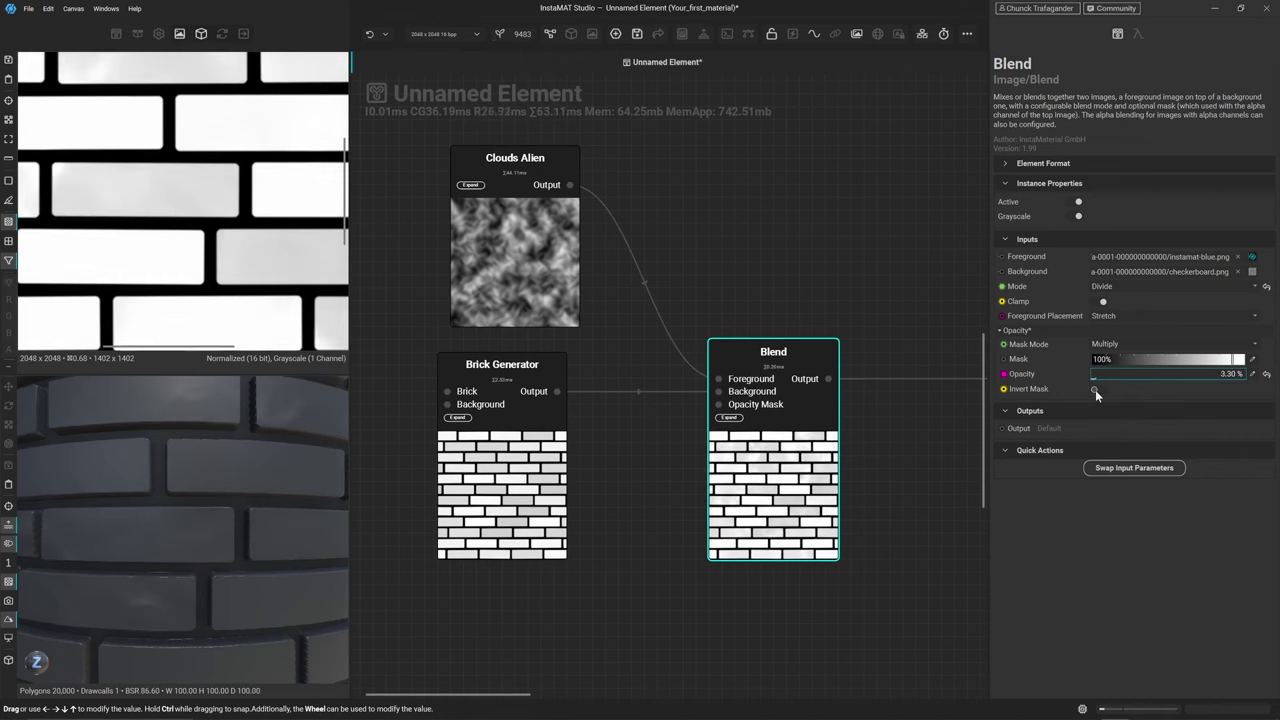
{"action": "scroll", "coordinate": [1095, 392], "scroll_direction": "up", "scroll_amount": 3}
{"action": "left_click", "coordinate": [1251, 374]}
{"action": "type", "text": "7"}
{"action": "key", "text": "Return"}
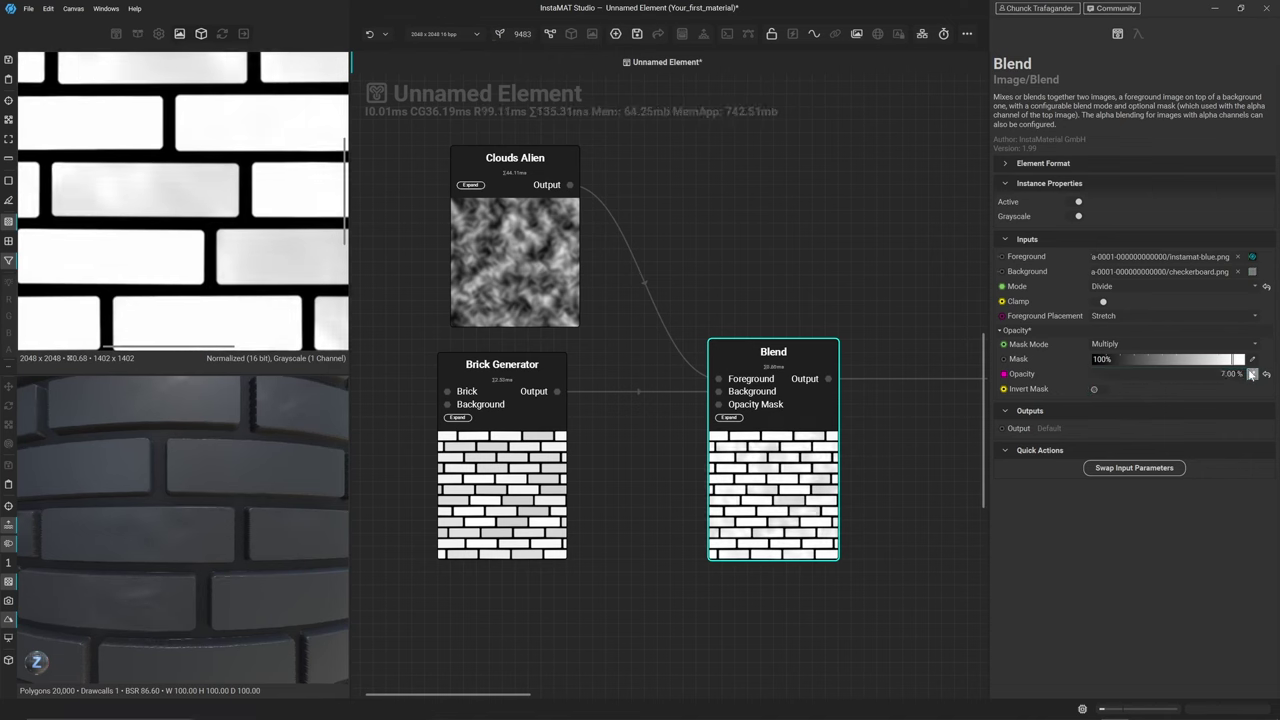
Examine the cloud relief on the cylinder's bricks from different angles and with the environment lighting rotated
{"action": "mouse_move", "coordinate": [254, 464]}
{"action": "left_mouse_down", "text": "alt"}
{"action": "mouse_move", "coordinate": [263, 520]}
{"action": "mouse_move", "coordinate": [272, 450]}
{"action": "mouse_move", "coordinate": [248, 457]}
{"action": "left_mouse_up", "text": "alt"}
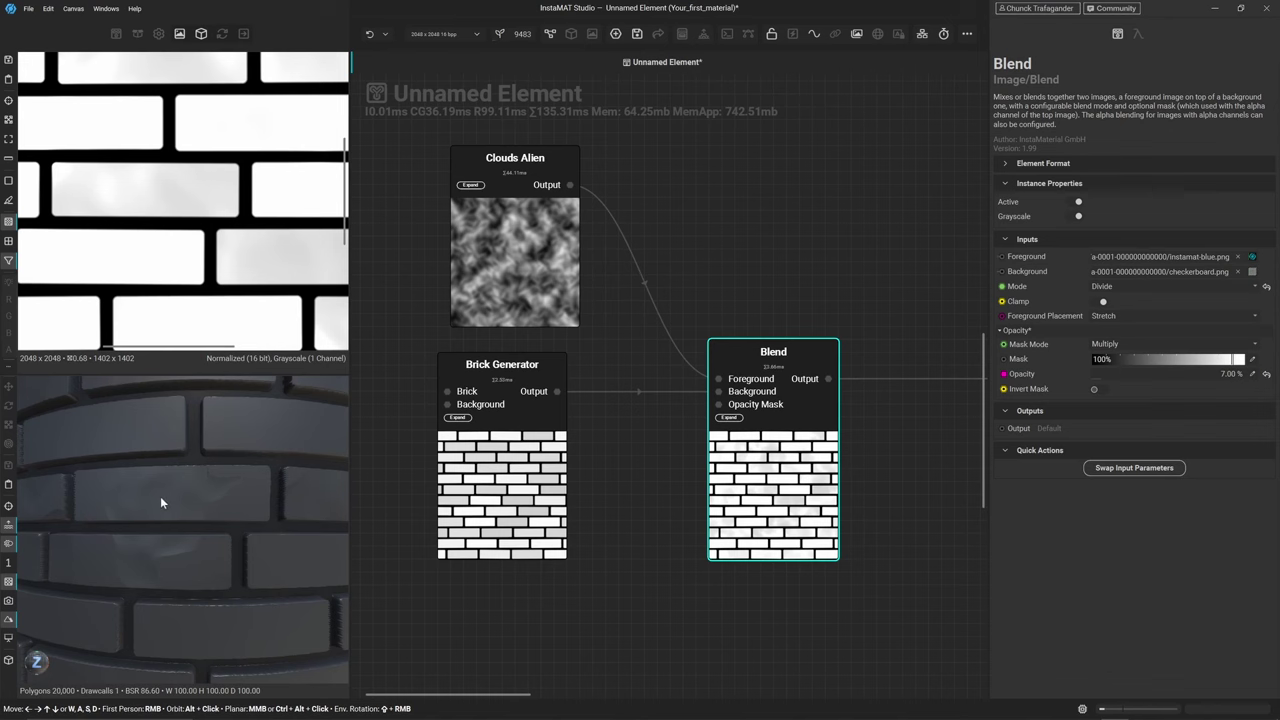
{"action": "left_click", "coordinate": [9, 600]}
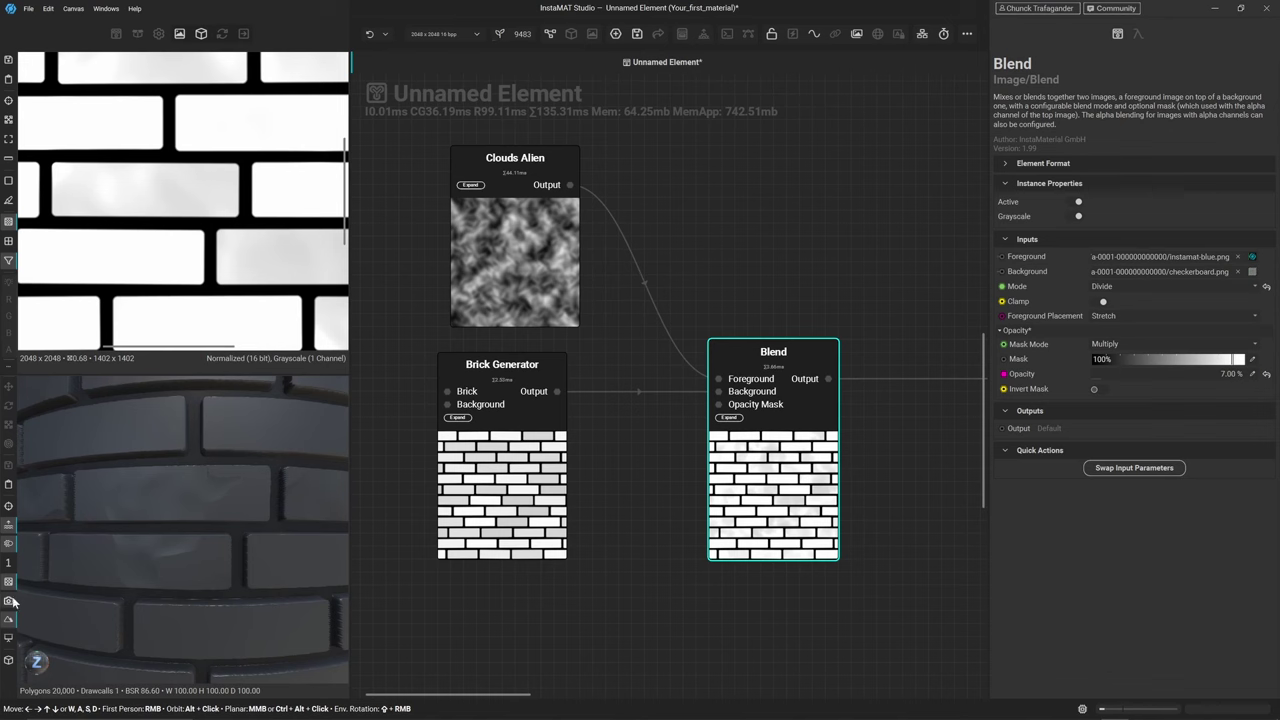
{"action": "left_click", "coordinate": [108, 556]}
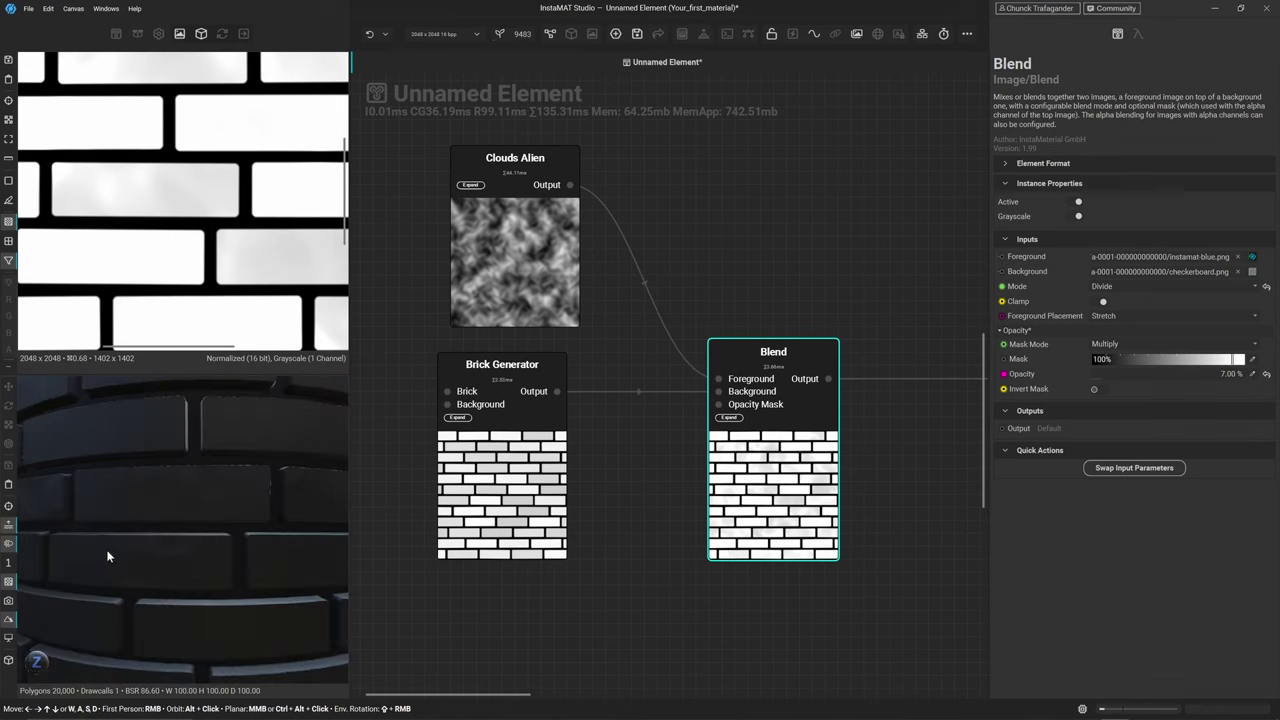
{"action": "right_click_drag", "start_coordinate": [84, 543], "coordinate": [203, 522], "text": "shift"}
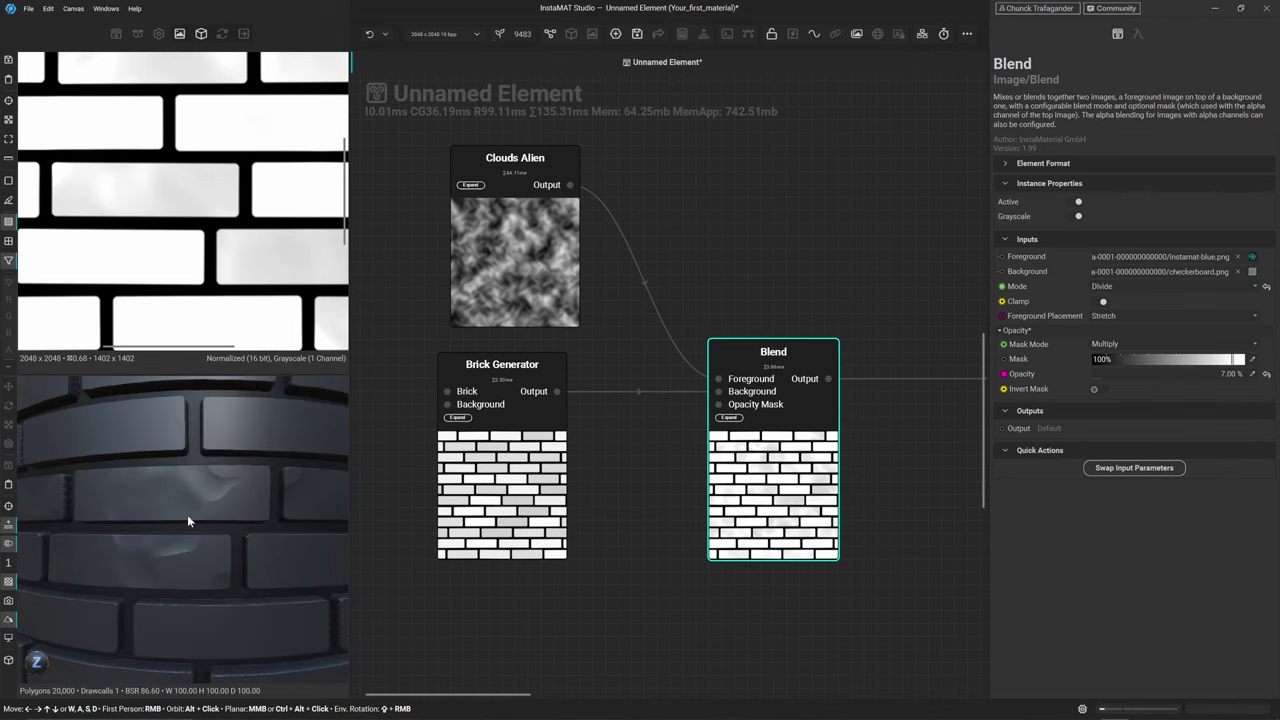
{"action": "left_click_drag", "start_coordinate": [187, 514], "coordinate": [168, 446], "text": "alt"}
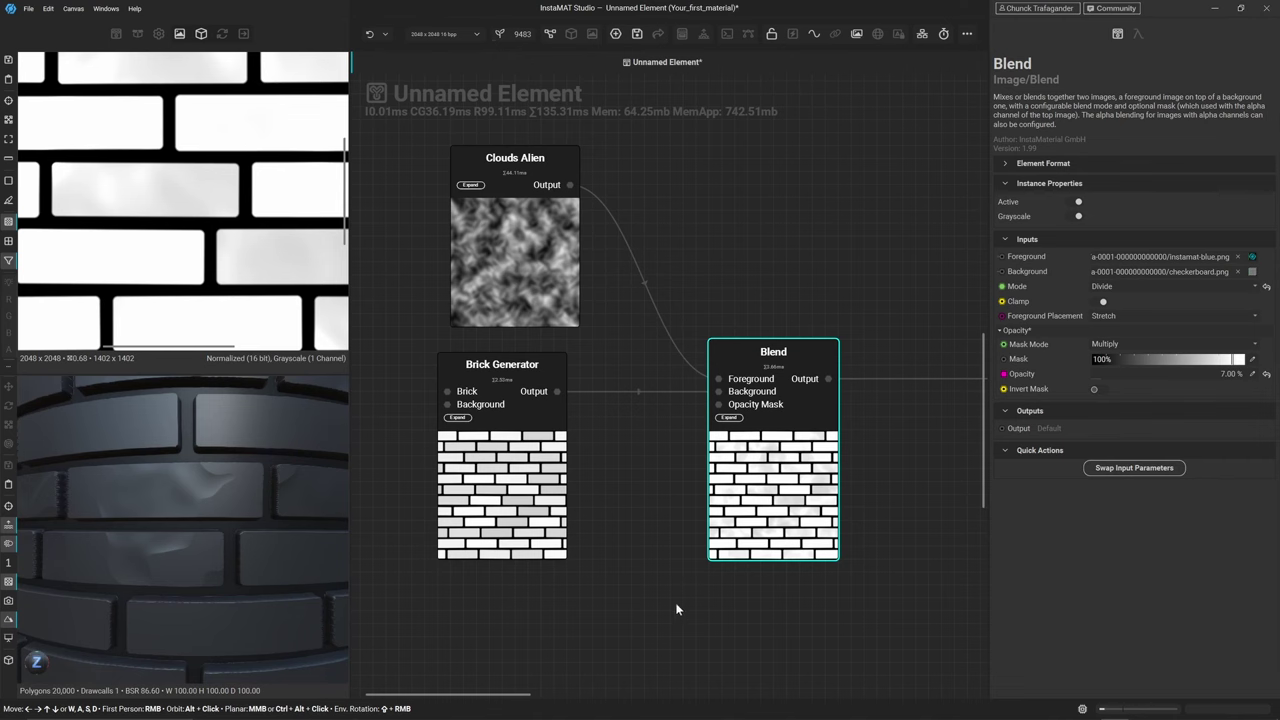
Insert a second Blend node on the output connection of the first Blend node
{"action": "scroll", "coordinate": [784, 464], "scroll_direction": "right", "scroll_amount": 3}
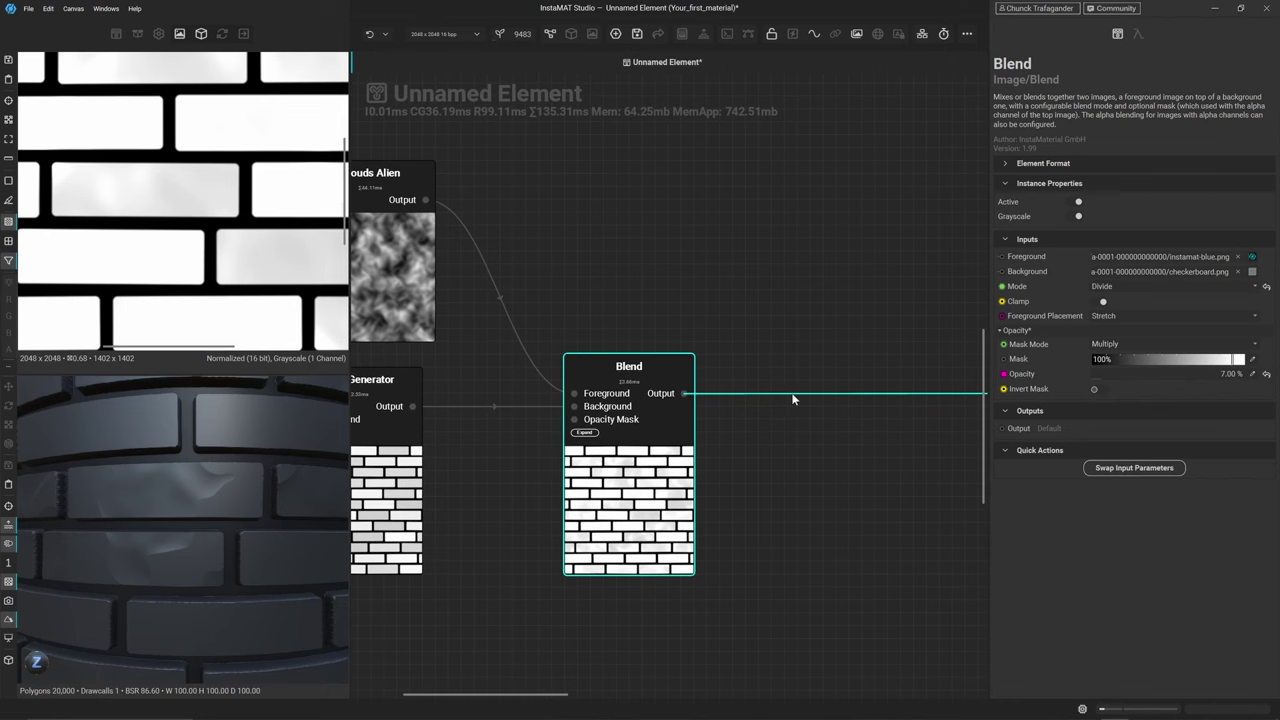
{"action": "key", "text": "space"}
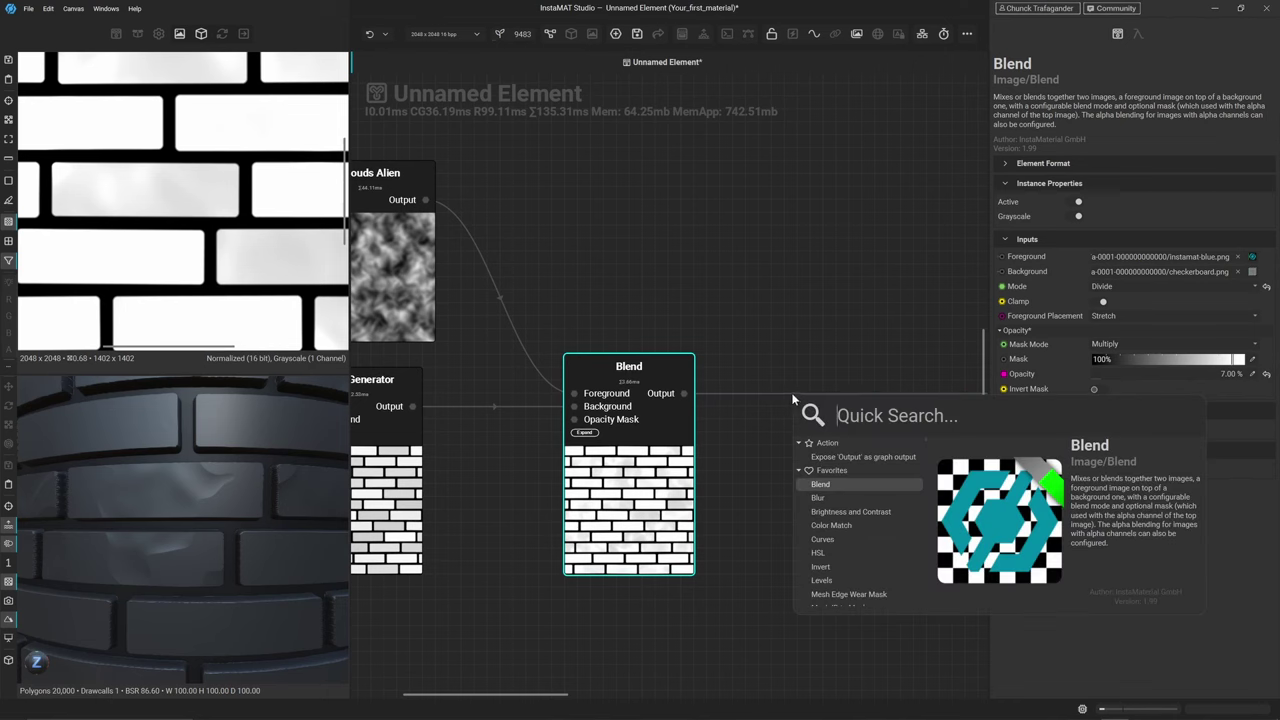
{"action": "left_click", "coordinate": [829, 486]}
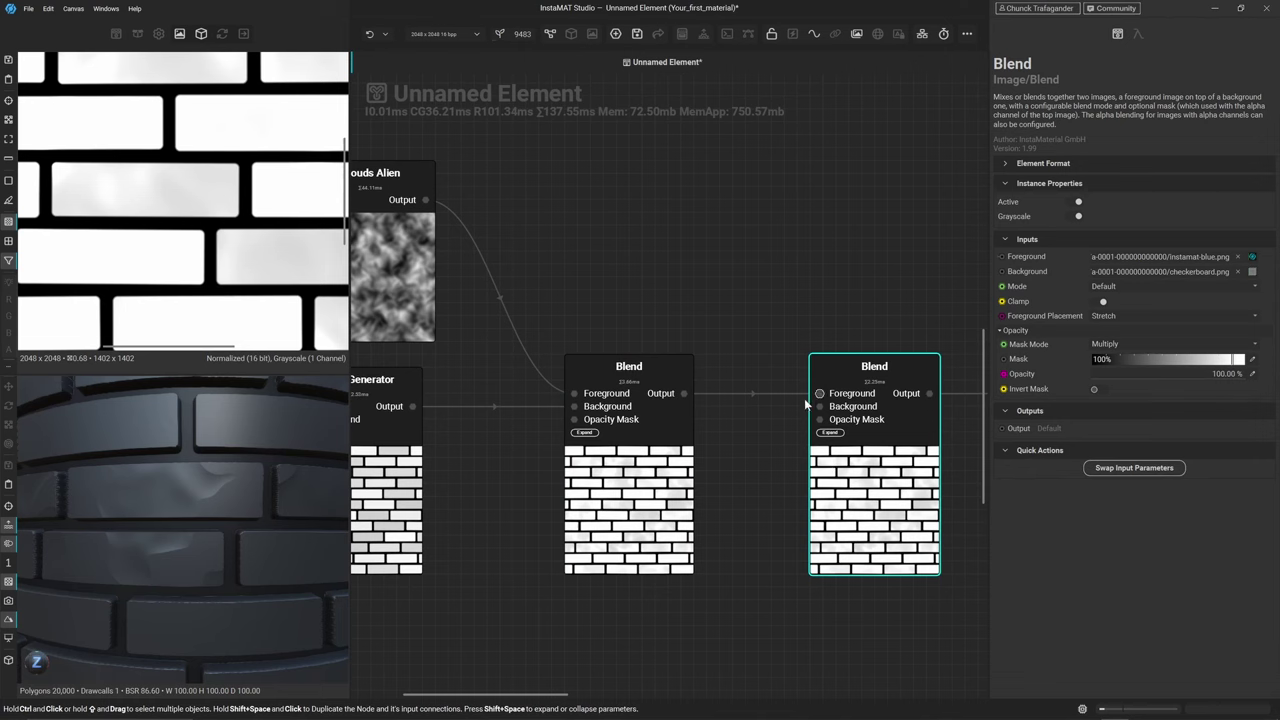
Add a Stone Noise node feeding the second Blend's Background input and place it above the first Blend node
{"action": "left_click", "coordinate": [766, 395]}
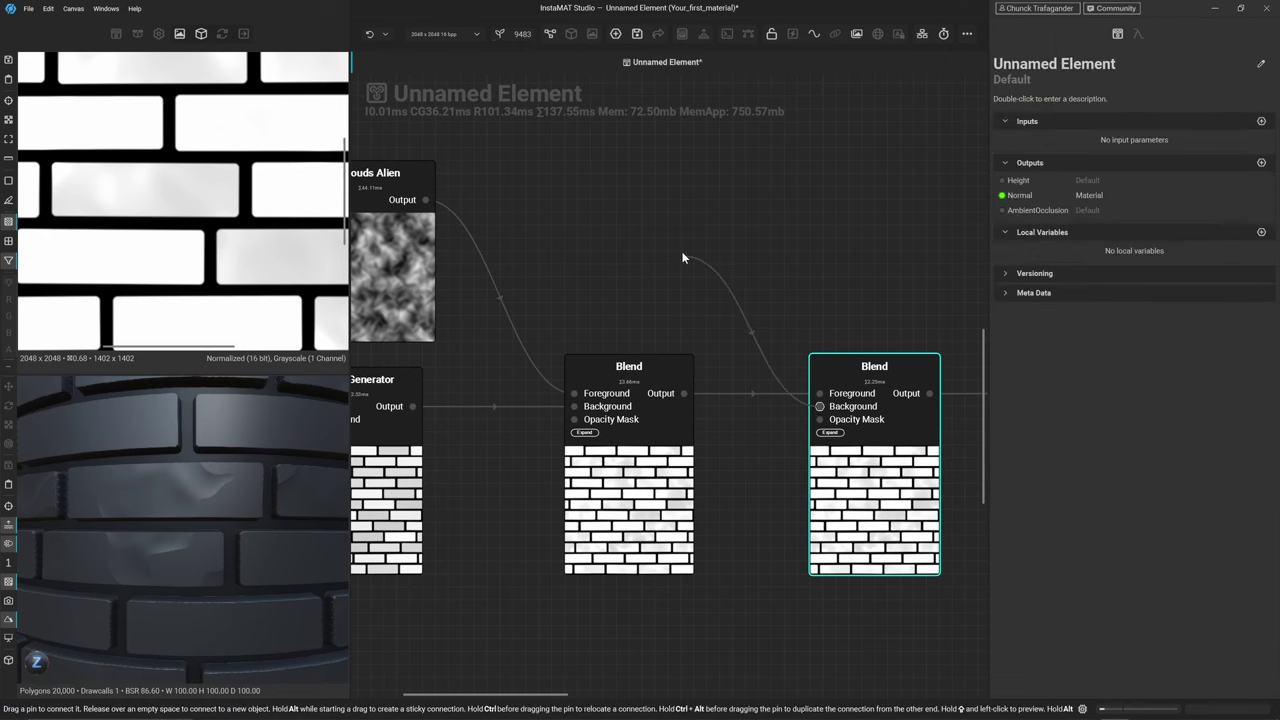
{"action": "key", "text": "space"}
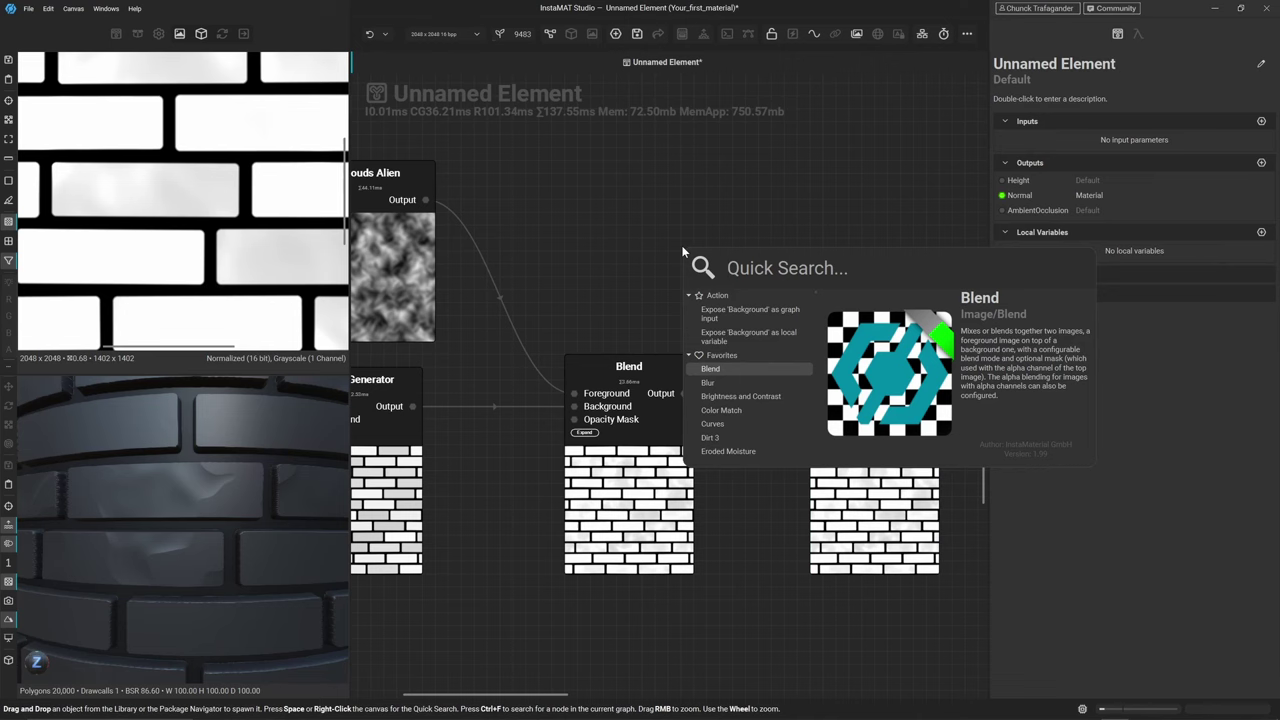
{"action": "type", "text": "stone noise"}
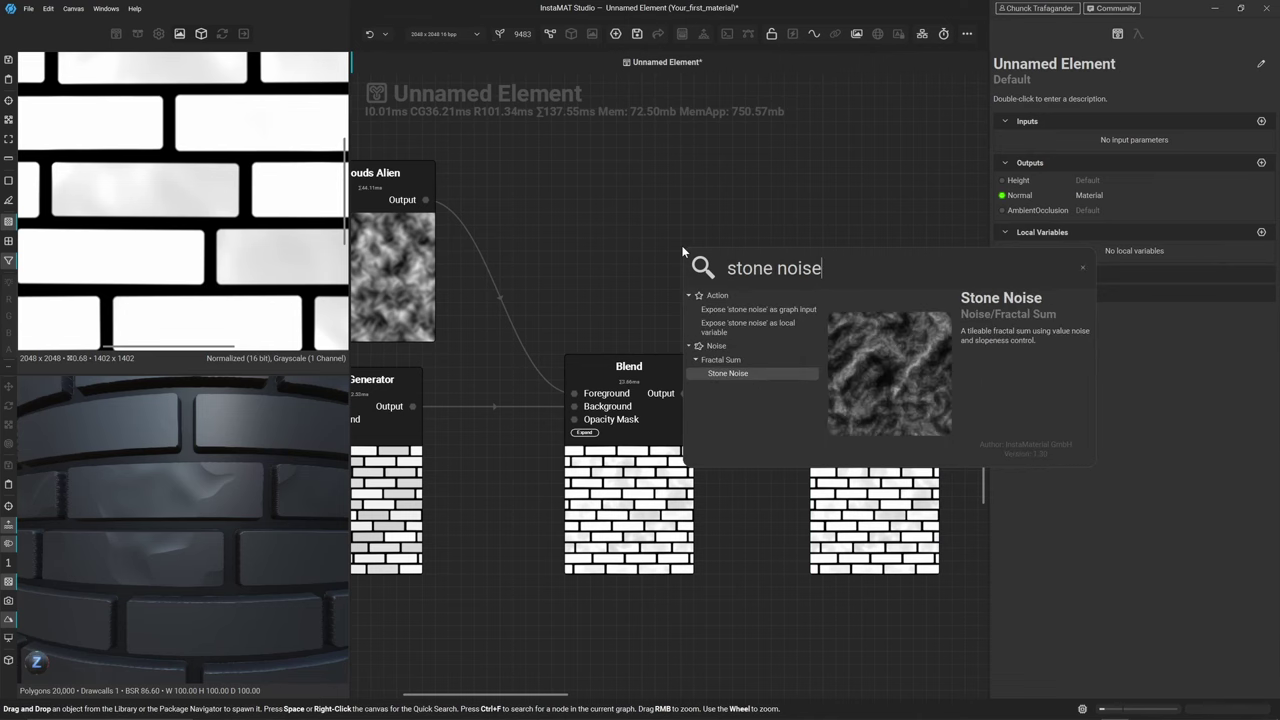
{"action": "key", "text": "Return"}
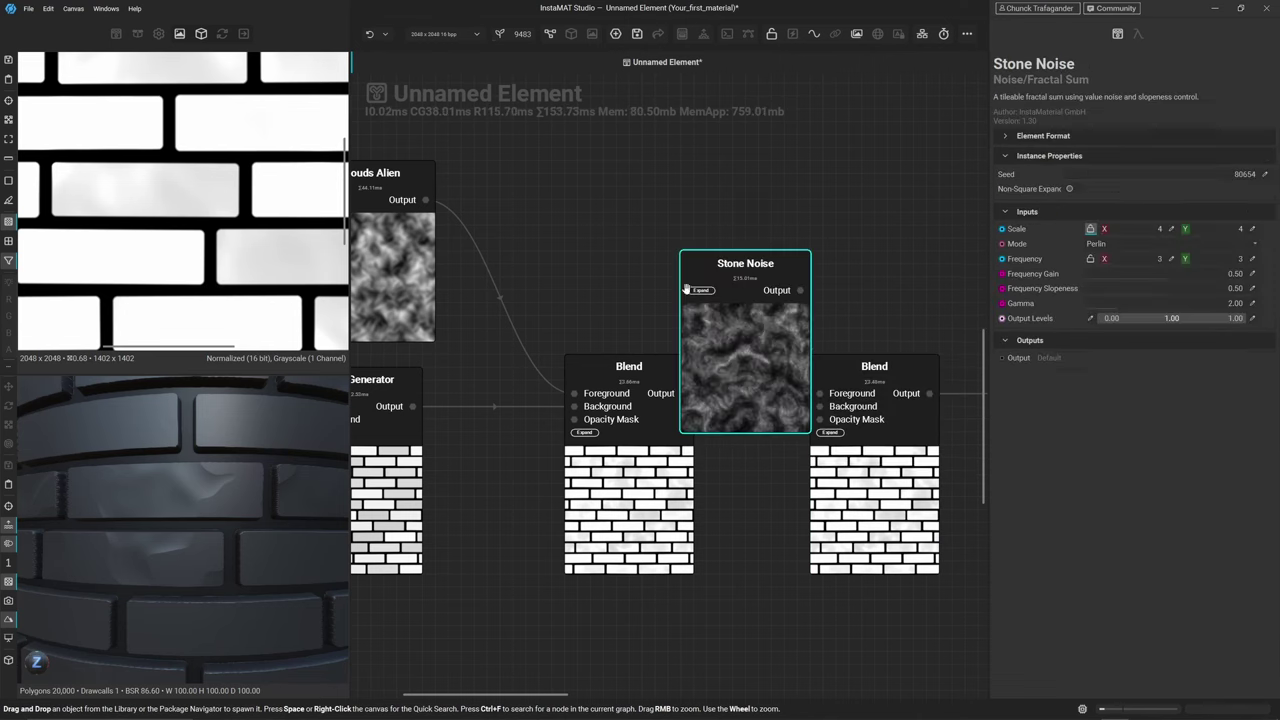
{"action": "left_click_drag", "start_coordinate": [709, 340], "coordinate": [622, 285]}
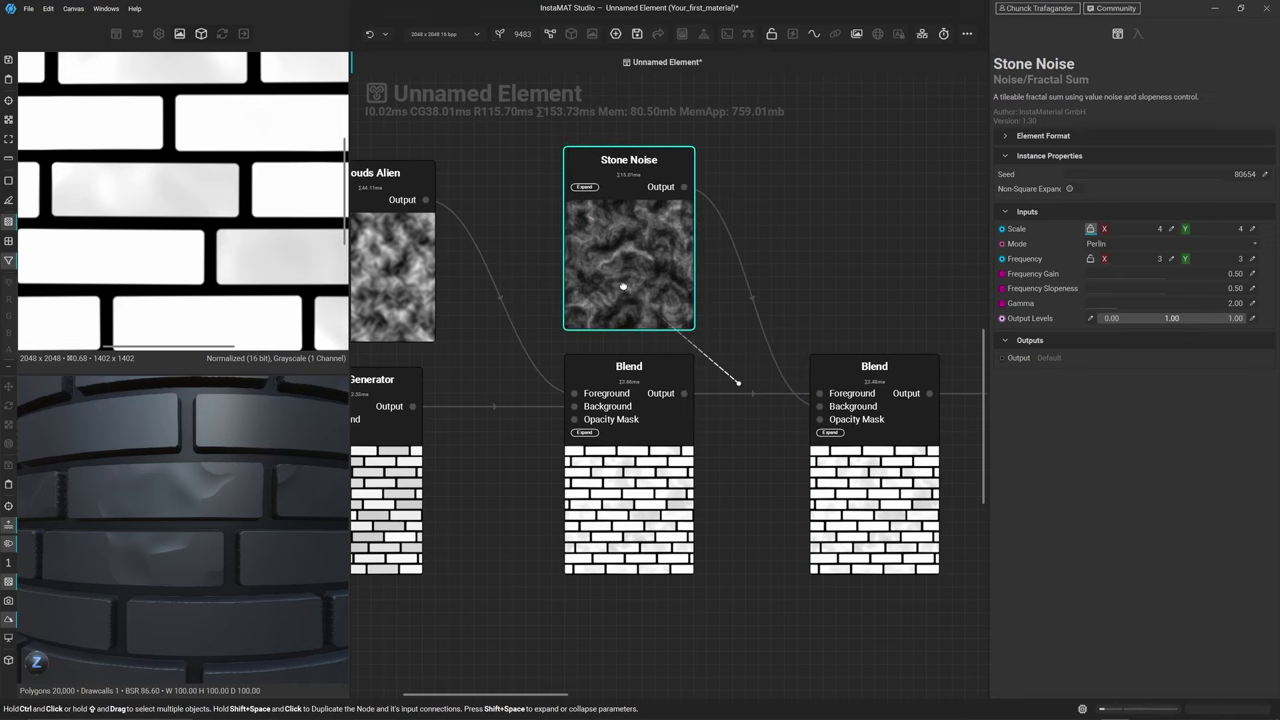
Swap the second Blend node's inputs and set its Mode to Add Subtract
{"action": "left_click", "coordinate": [857, 486]}
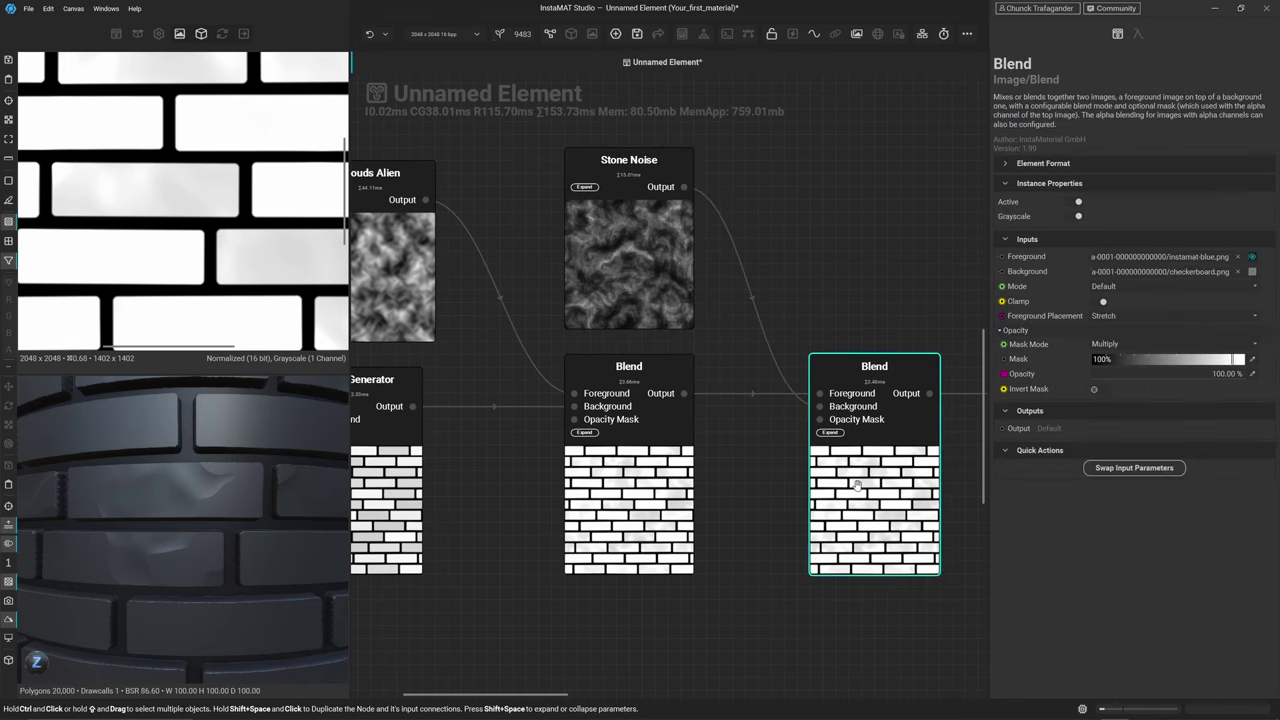
{"action": "left_click", "coordinate": [1104, 471]}
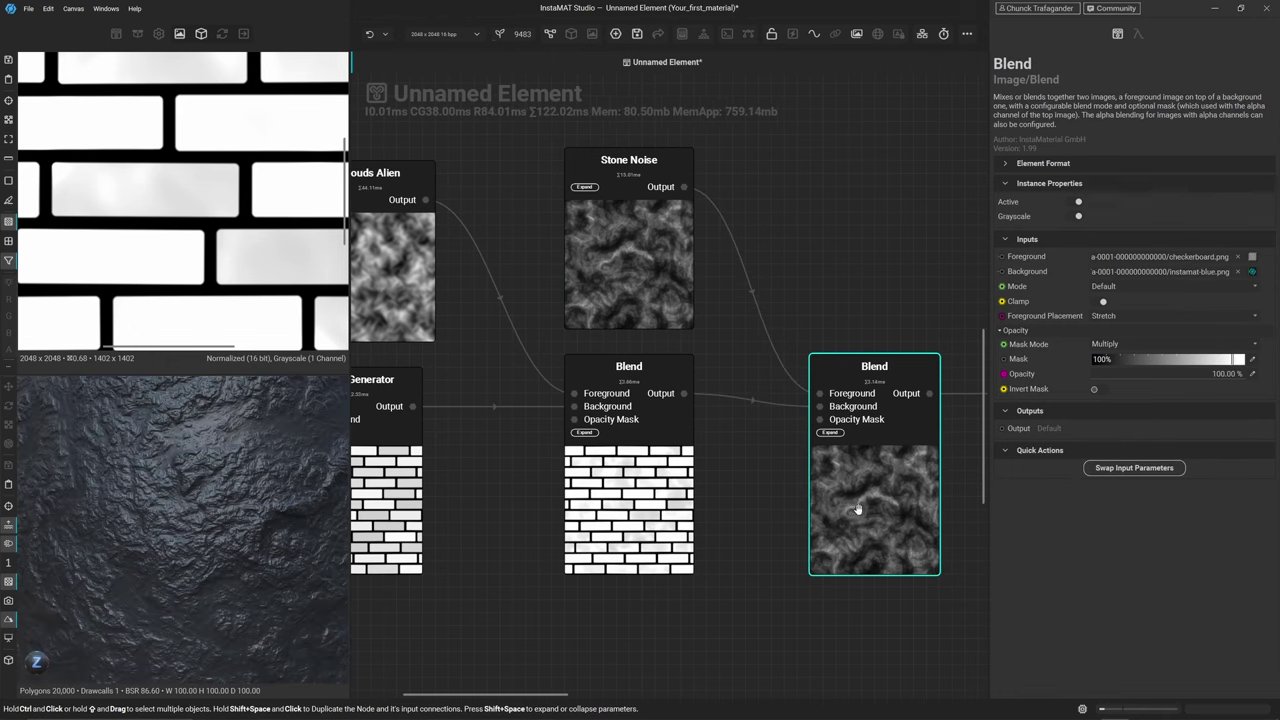
{"action": "left_click", "coordinate": [1122, 287]}
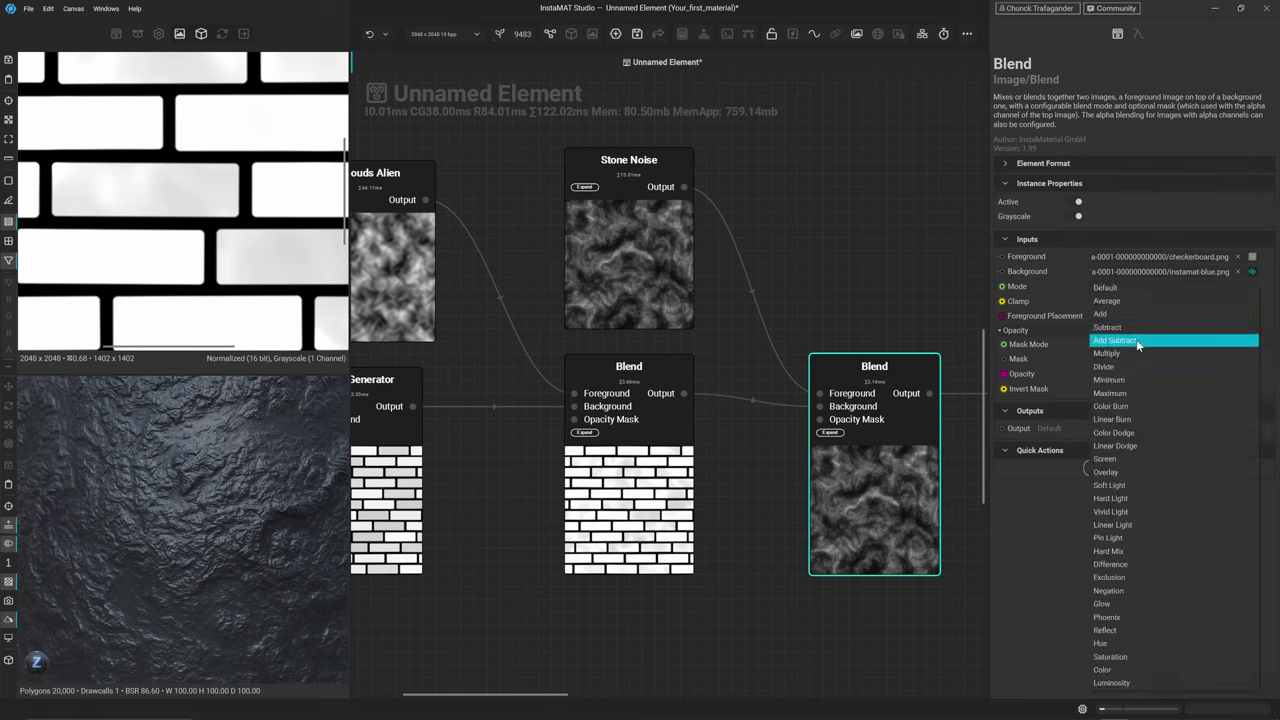
{"action": "left_click", "coordinate": [1136, 340]}
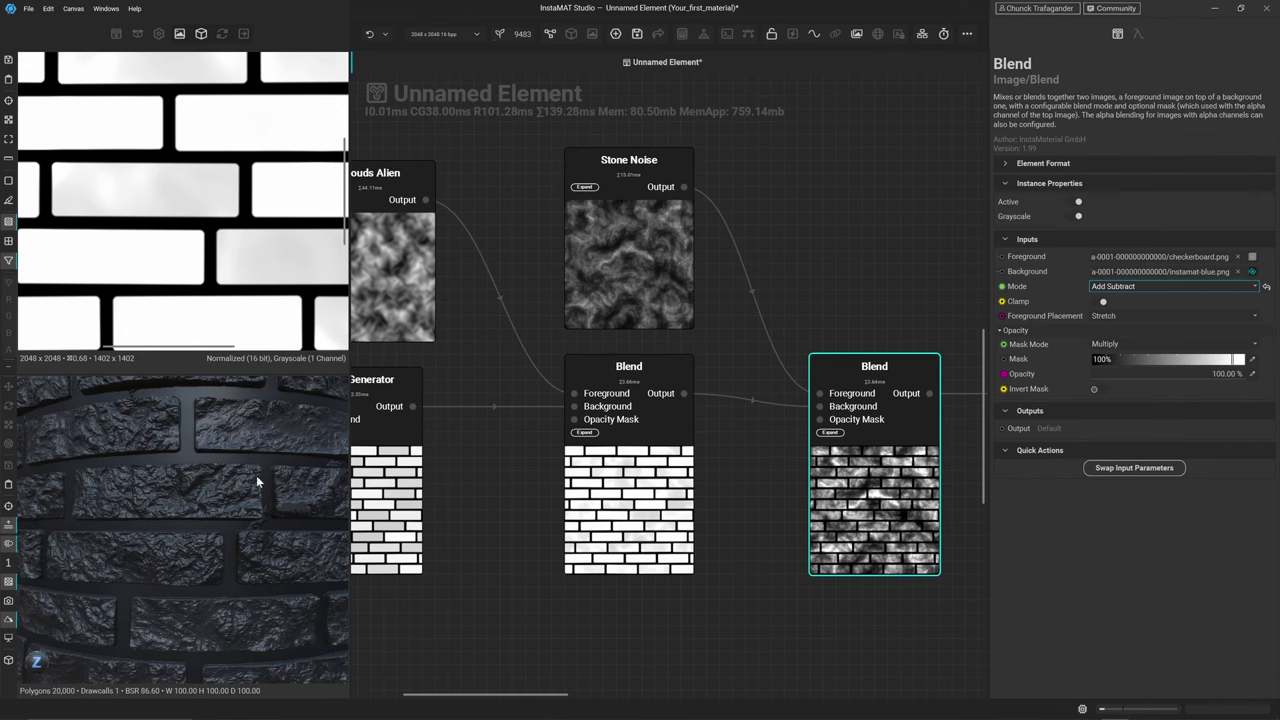
Preview the second Blend node in the 2D viewport and set its Opacity to 15%
{"action": "left_click", "coordinate": [491, 498]}
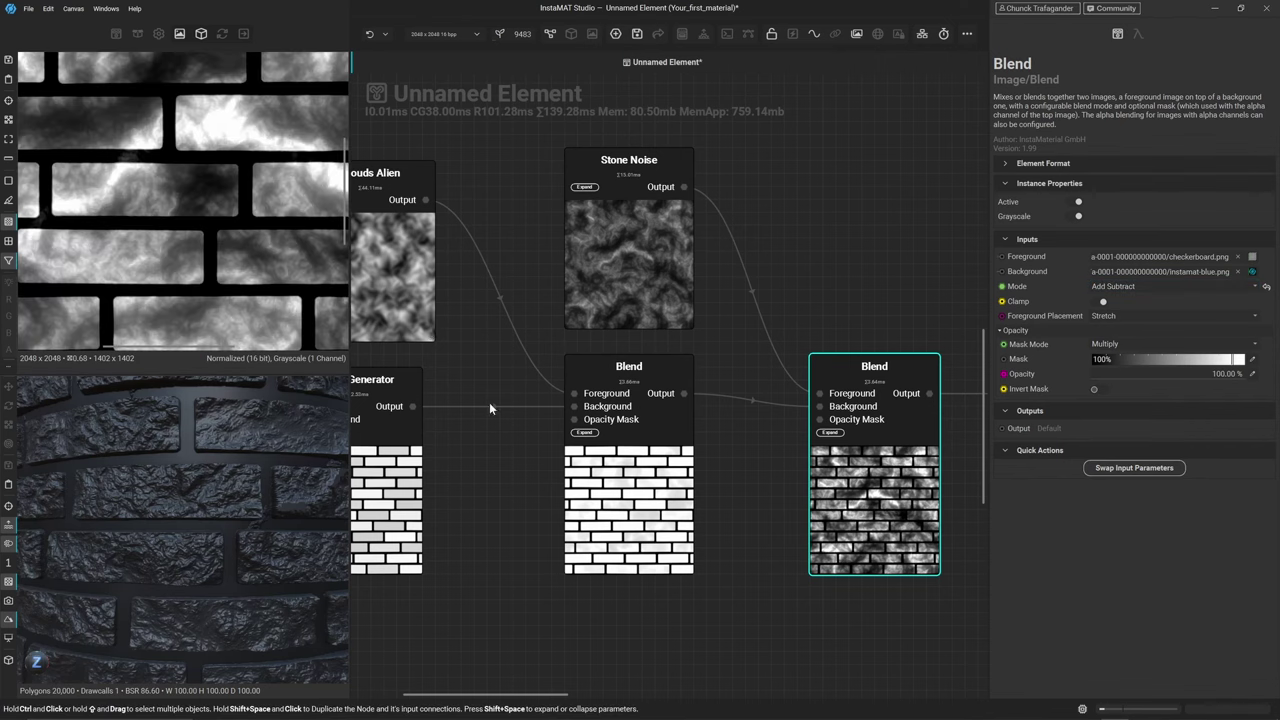
{"action": "middle_click_drag", "start_coordinate": [240, 280], "coordinate": [195, 185]}
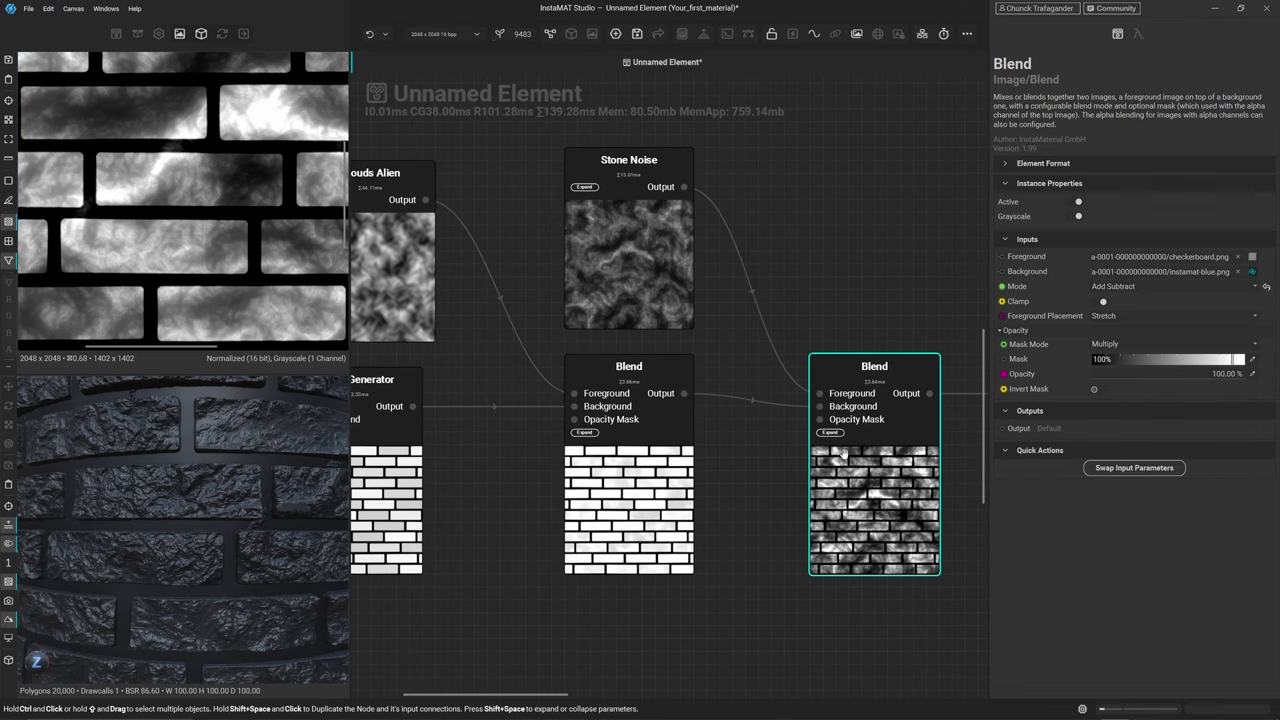
{"action": "left_click", "coordinate": [1252, 374]}
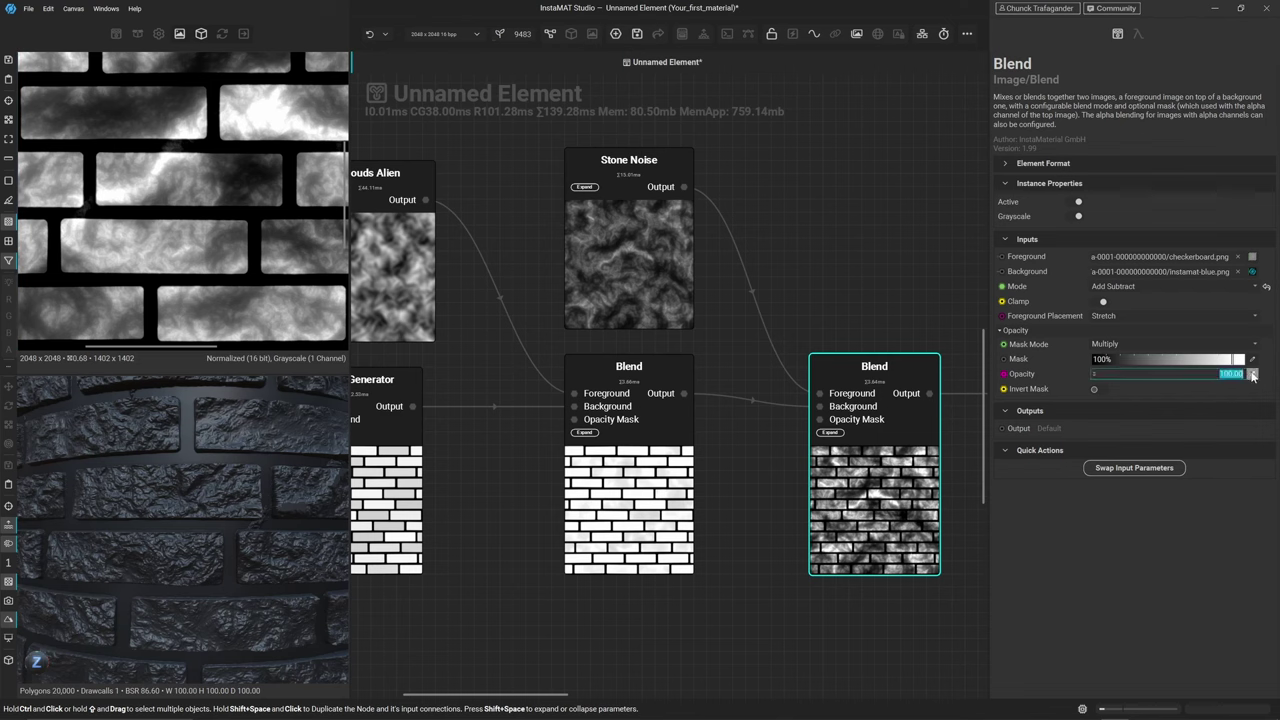
{"action": "type", "text": "15"}
{"action": "key", "text": "Return"}
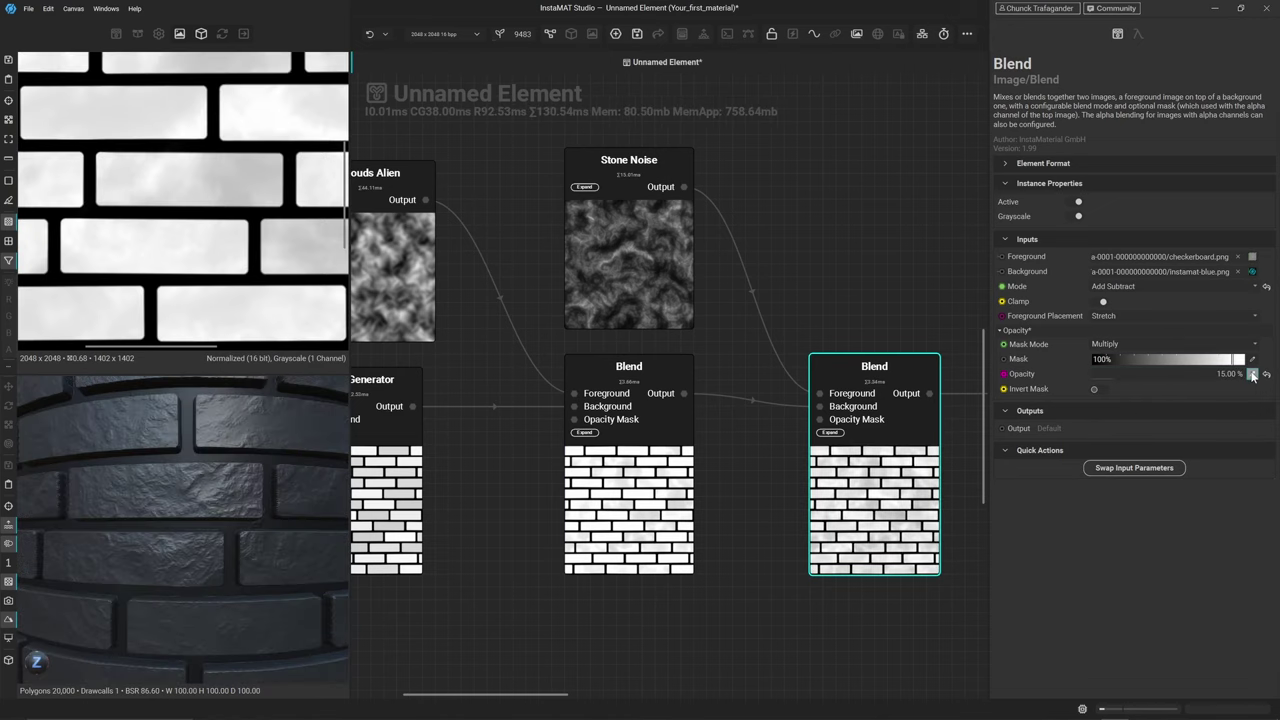
Examine the stone noise relief on the bricks up close in the 3D viewport
{"action": "middle_click_drag", "start_coordinate": [163, 522], "coordinate": [155, 547]}
{"action": "scroll", "coordinate": [167, 472], "scroll_direction": "up", "scroll_amount": 6}
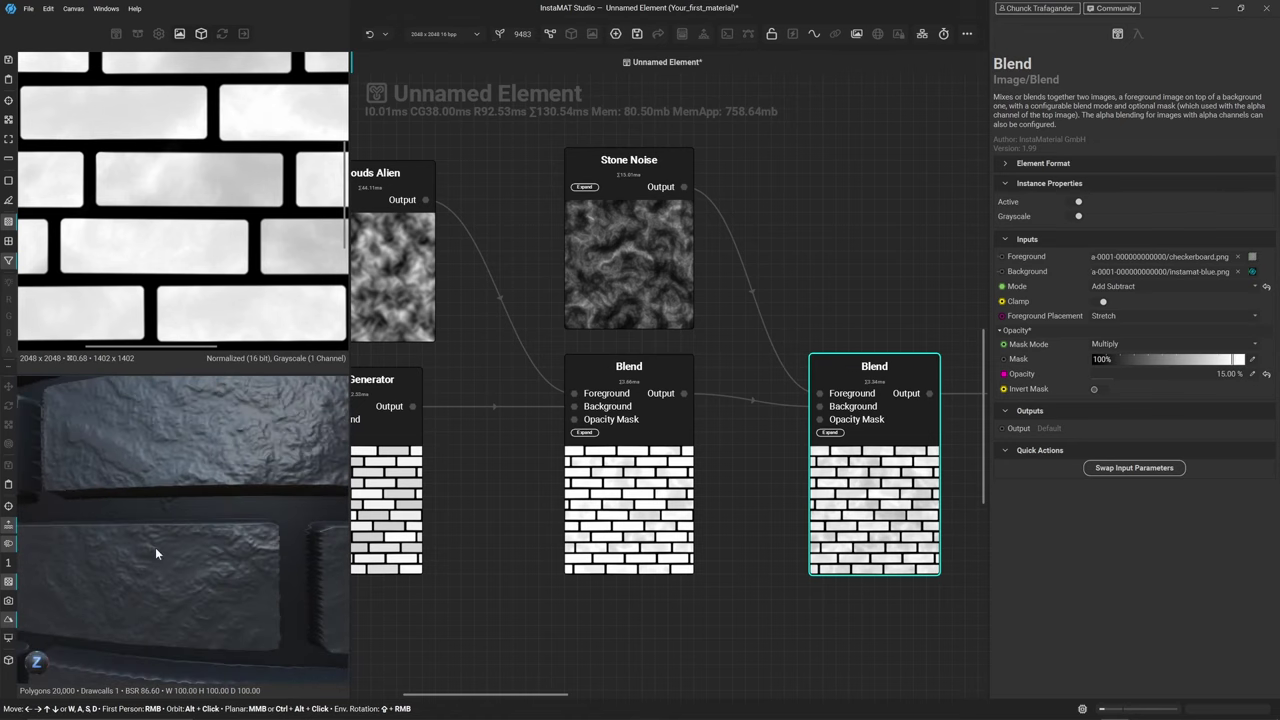
{"action": "scroll", "coordinate": [155, 547], "scroll_direction": "down", "scroll_amount": 3}
{"action": "left_click", "coordinate": [485, 598]}
{"action": "key", "text": "f"}
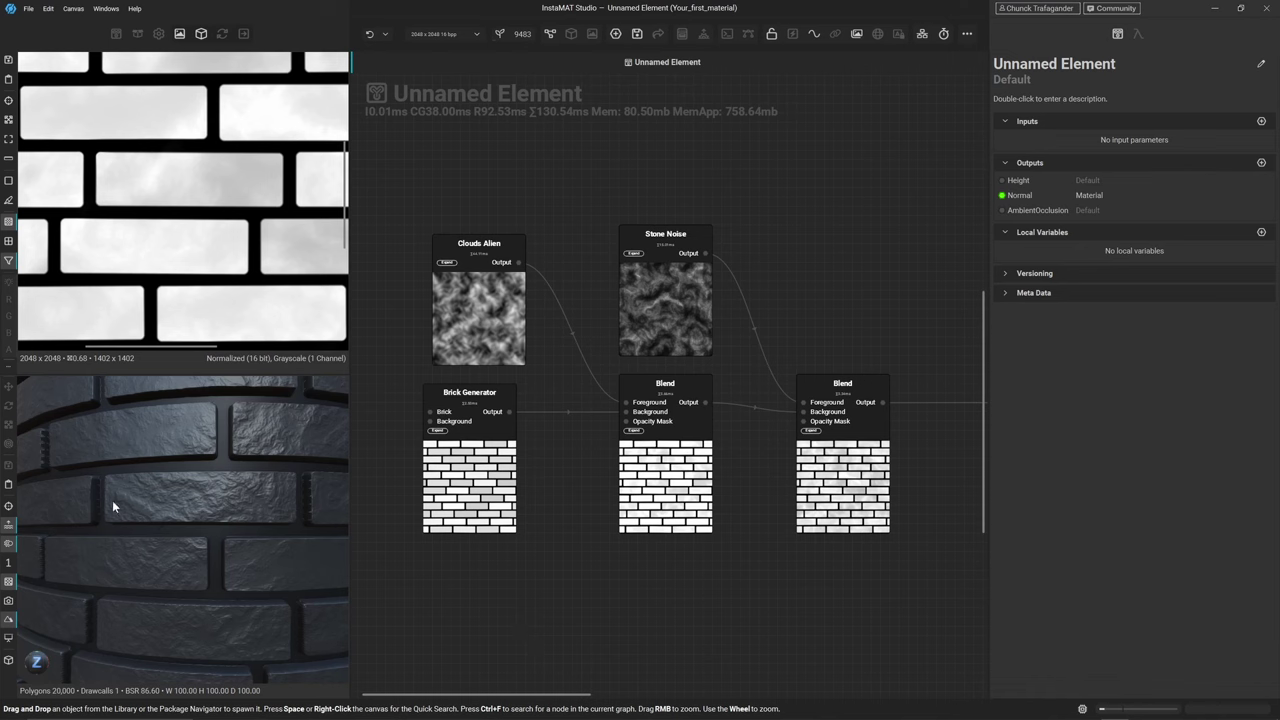
Add an ElementImage output to the graph and place its node below the Set Ambient Occlusion node
{"action": "middle_click_drag", "start_coordinate": [655, 557], "coordinate": [523, 537]}
{"action": "scroll", "coordinate": [626, 489], "scroll_direction": "down", "scroll_amount": 3}
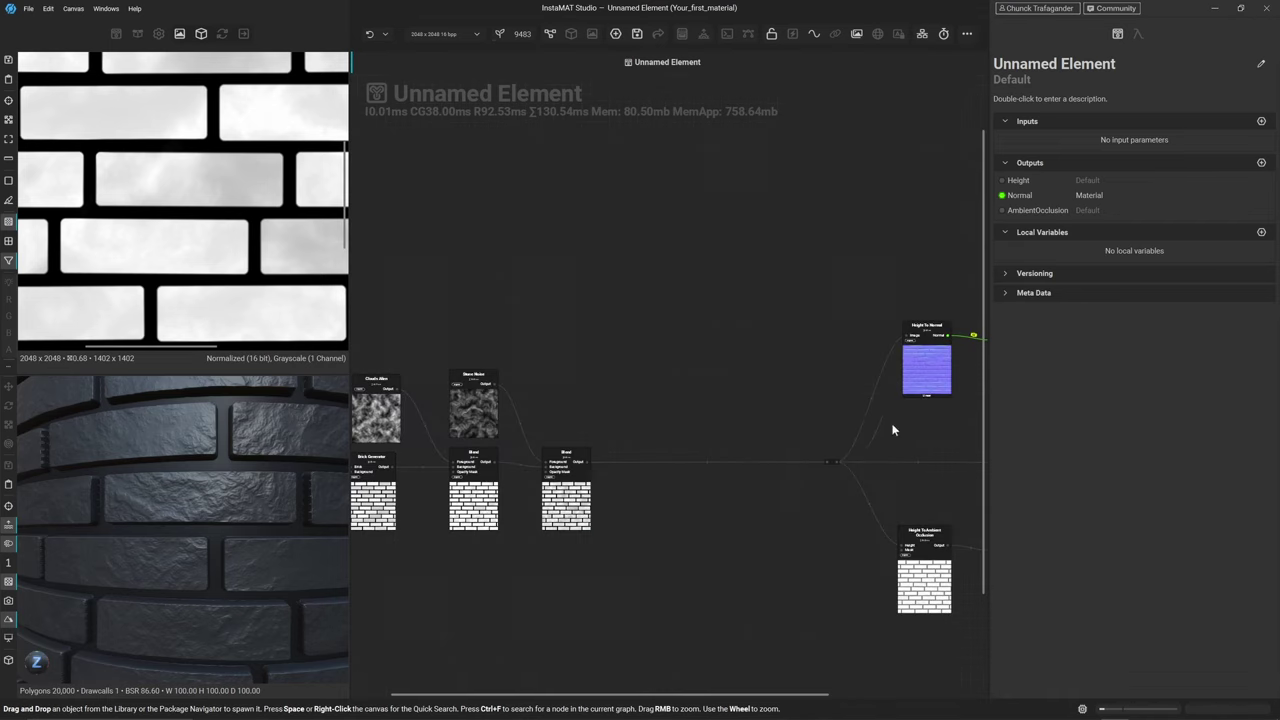
{"action": "middle_click_drag", "start_coordinate": [894, 429], "coordinate": [563, 394]}
{"action": "scroll", "coordinate": [672, 494], "scroll_direction": "up", "scroll_amount": 3}
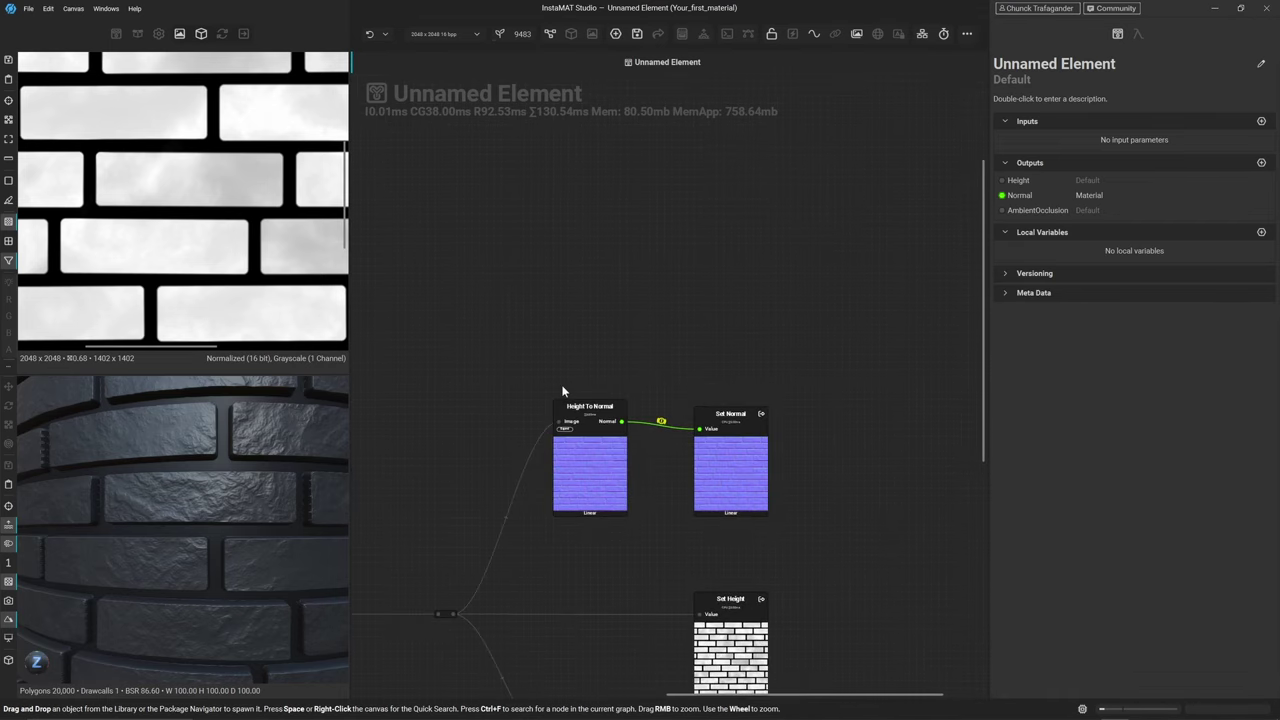
{"action": "left_click", "coordinate": [1260, 163]}
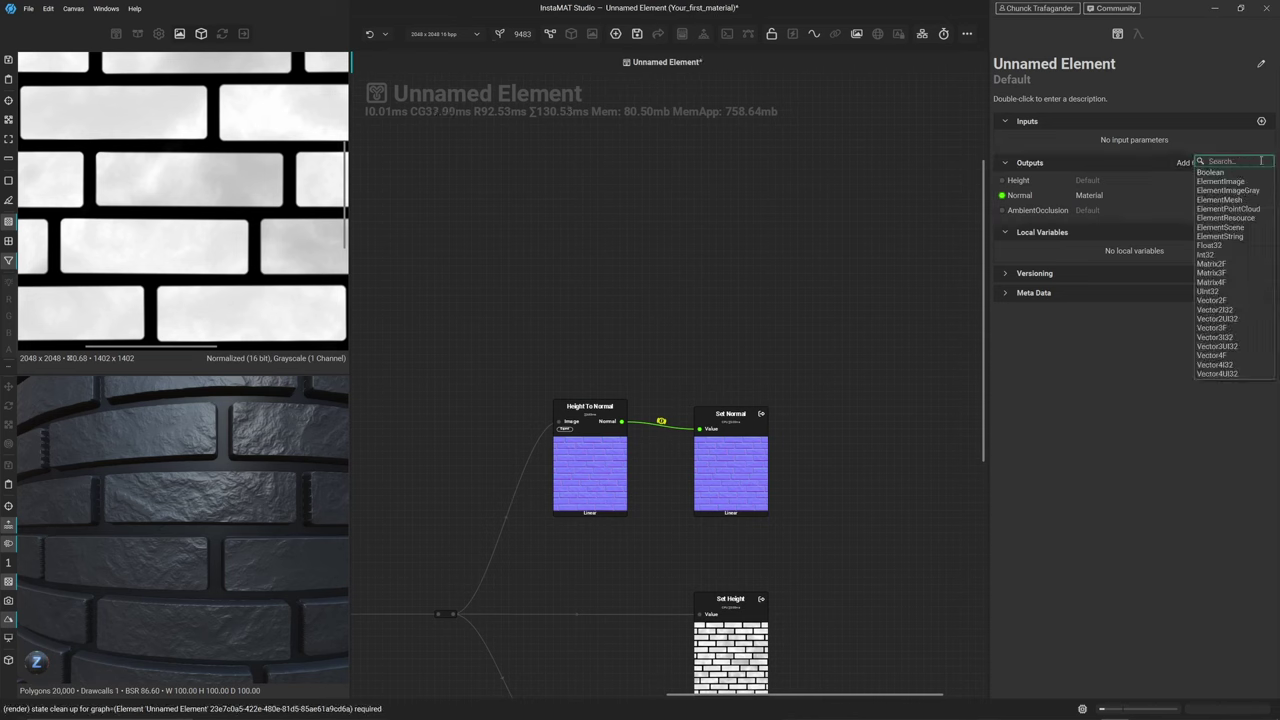
{"action": "left_click", "coordinate": [1224, 182]}
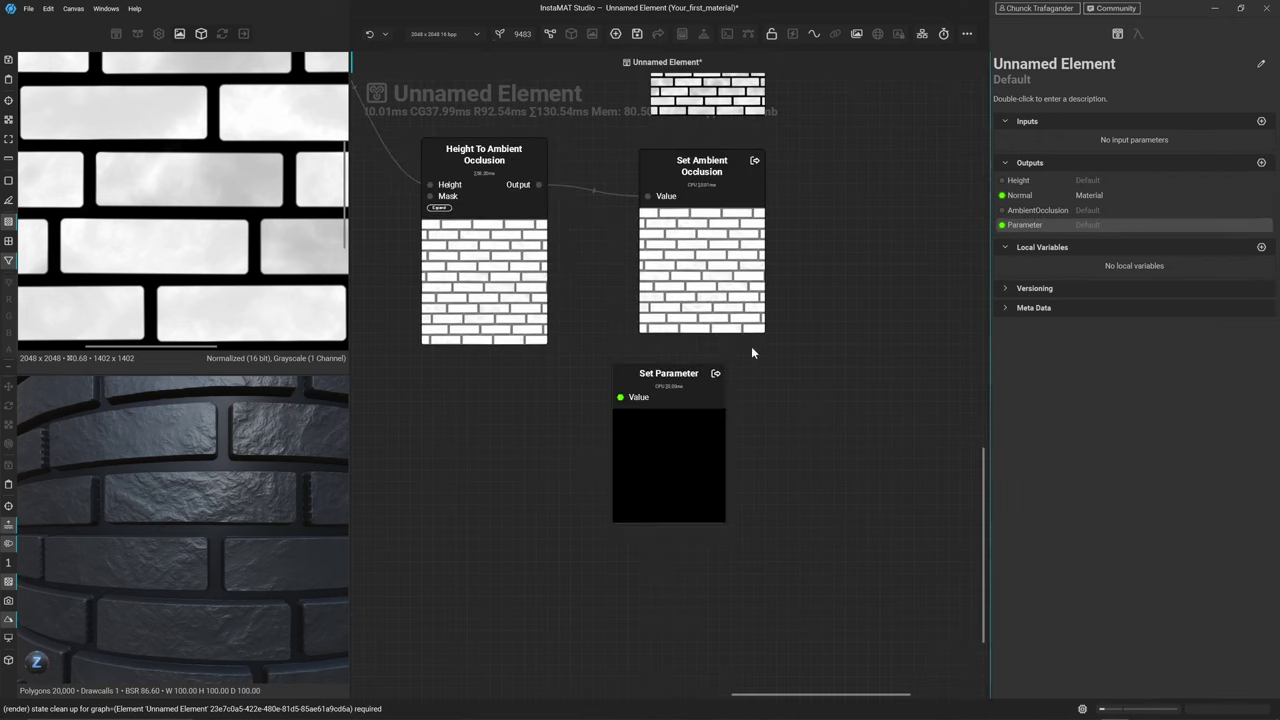
{"action": "left_click_drag", "start_coordinate": [672, 460], "coordinate": [728, 492]}
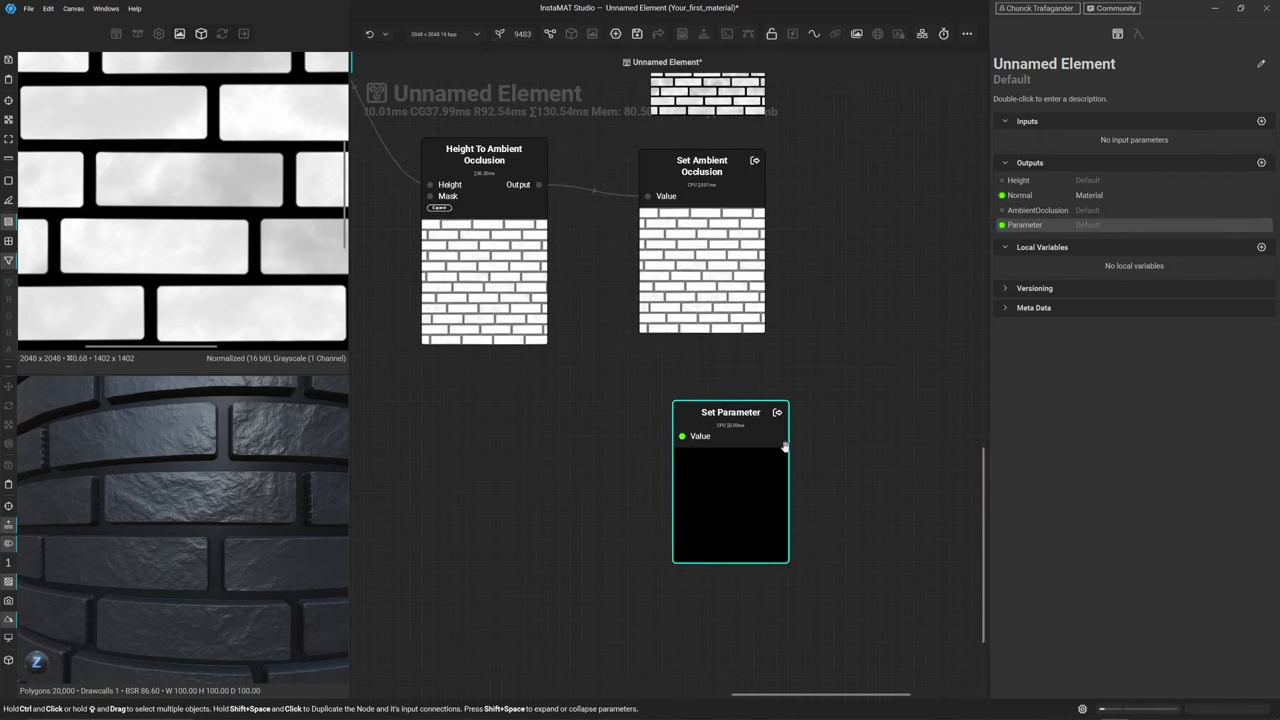
Rename the new graph output as BaseColor
{"action": "double_click", "coordinate": [1024, 225]}
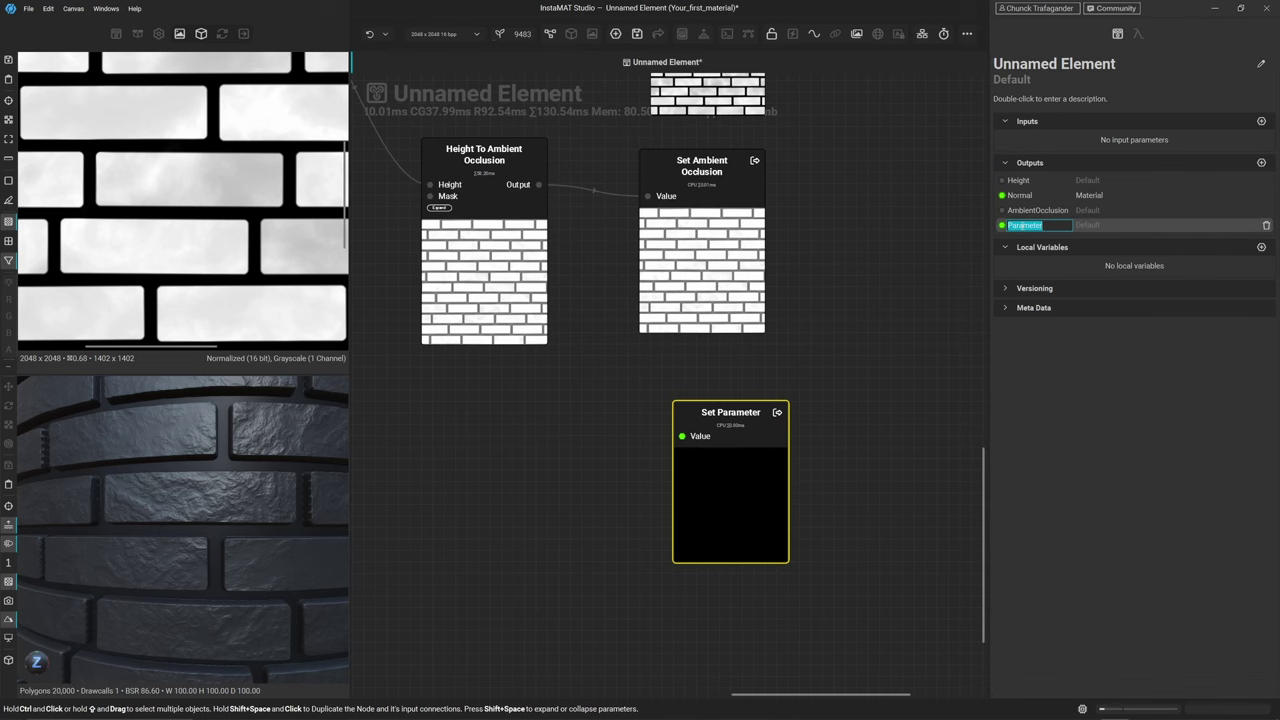
{"action": "type", "text": "BaseColor"}
{"action": "key", "text": "Return"}
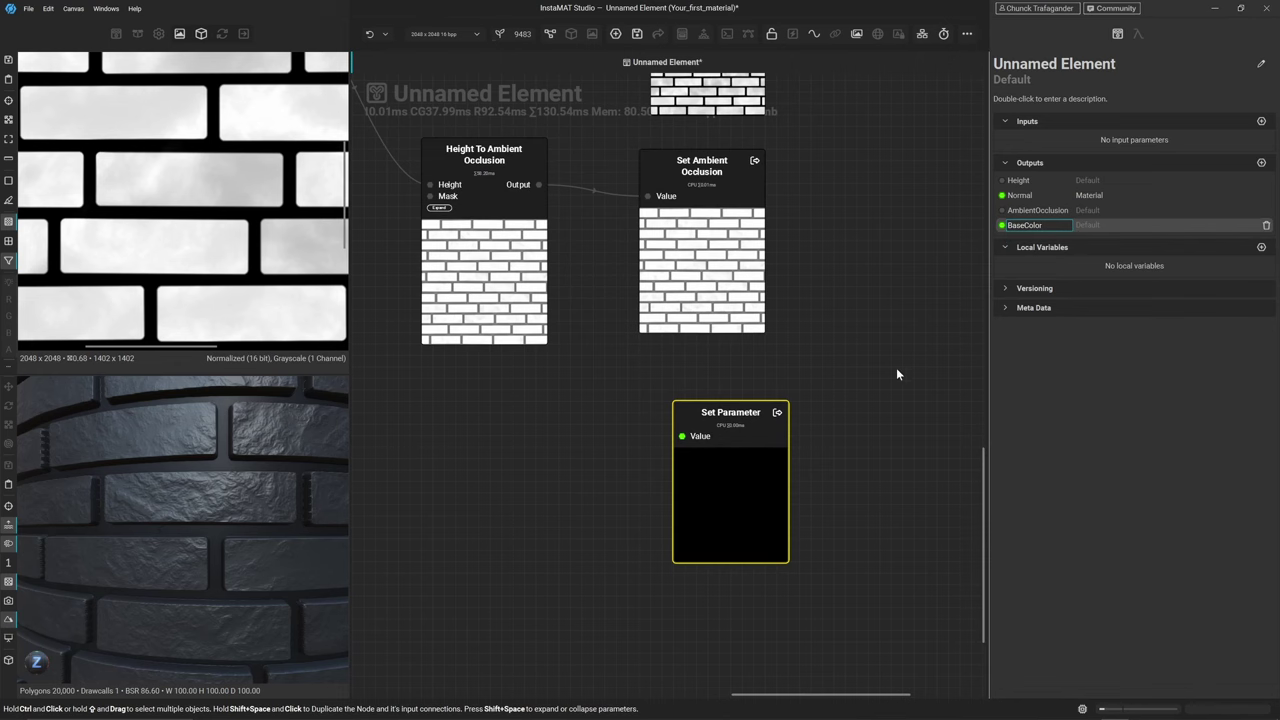
{"action": "scroll", "coordinate": [881, 420], "scroll_direction": "down", "scroll_amount": 5}
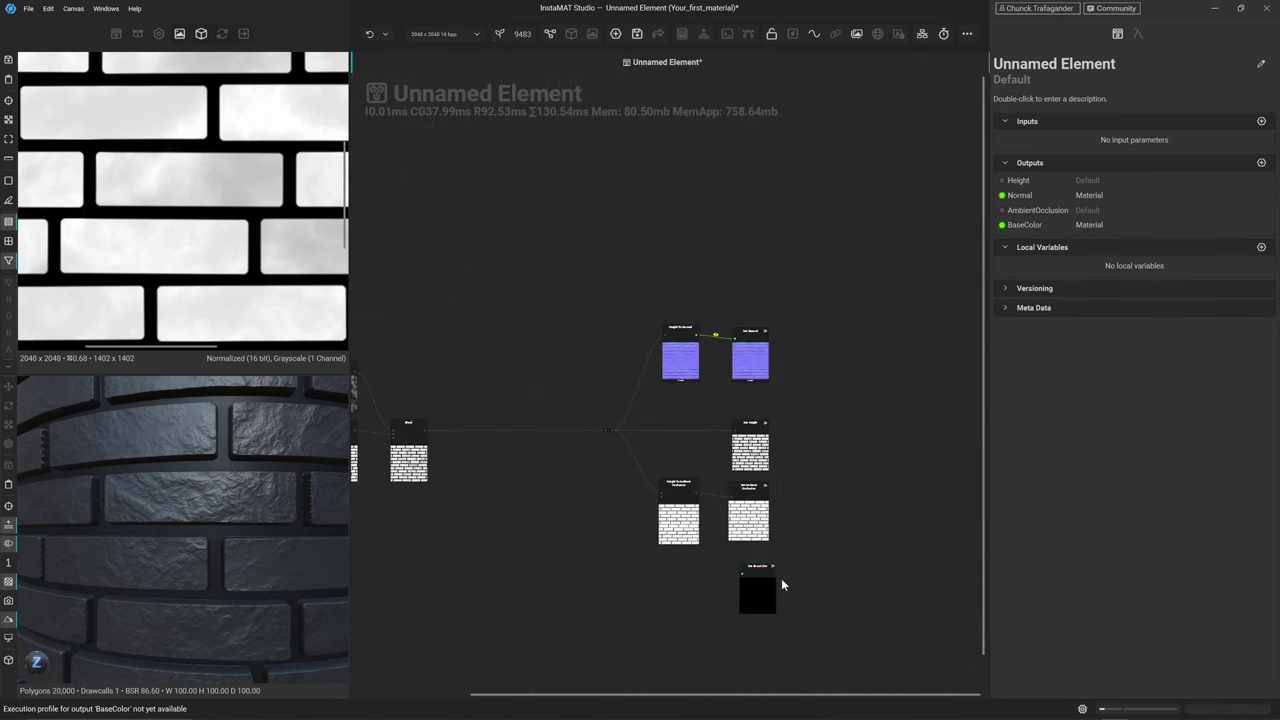
Move the Set Base Color node above the Set Normal node in the graph
{"action": "left_click_drag", "start_coordinate": [759, 592], "coordinate": [754, 270]}
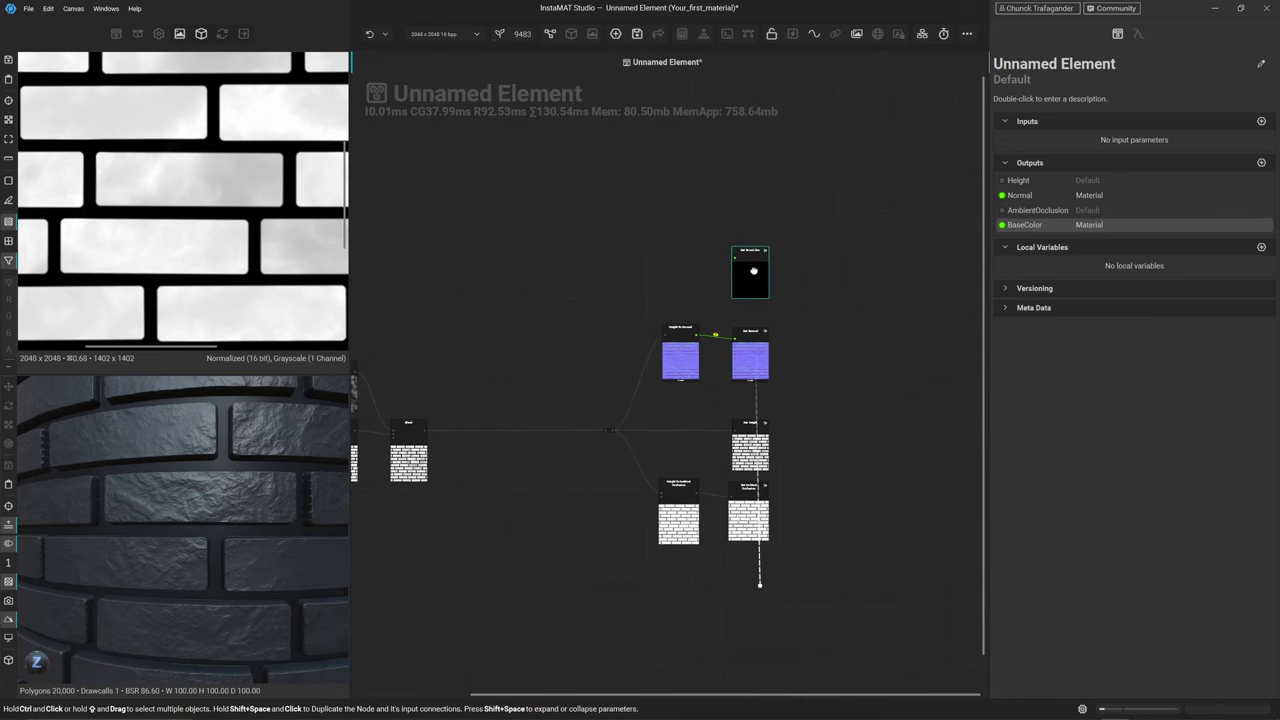
{"action": "scroll", "coordinate": [716, 252], "scroll_direction": "up", "scroll_amount": 5}
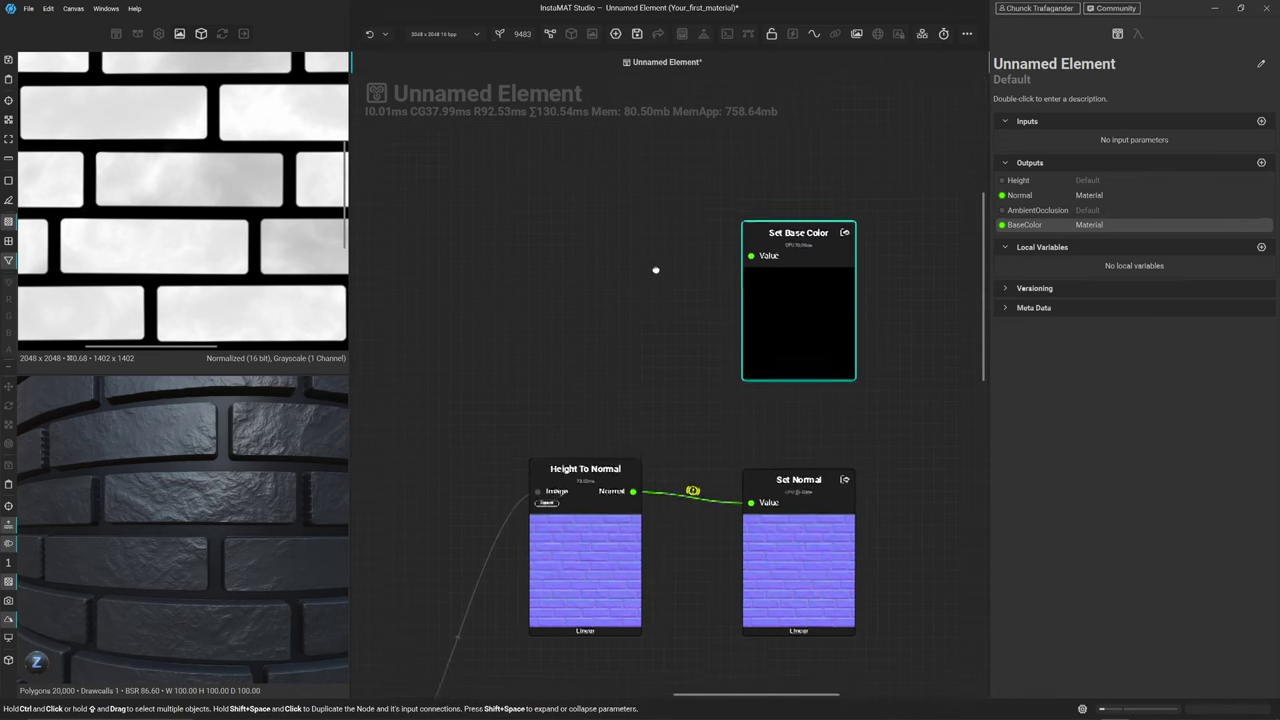
{"action": "middle_click_drag", "start_coordinate": [655, 270], "coordinate": [639, 274]}
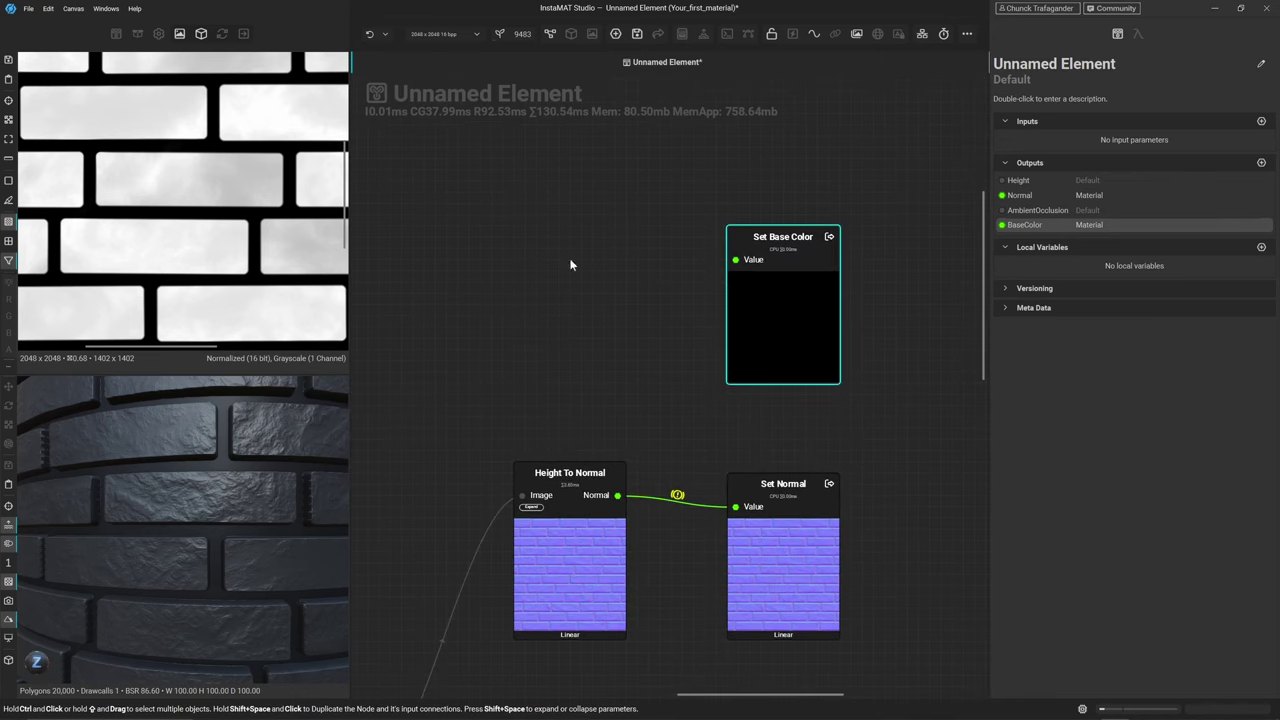
Add a Solid Color node to the graph and place it before the Set Base Color node
{"action": "left_click", "coordinate": [530, 305]}
{"action": "key", "text": "space"}
{"action": "type", "text": "unif"}
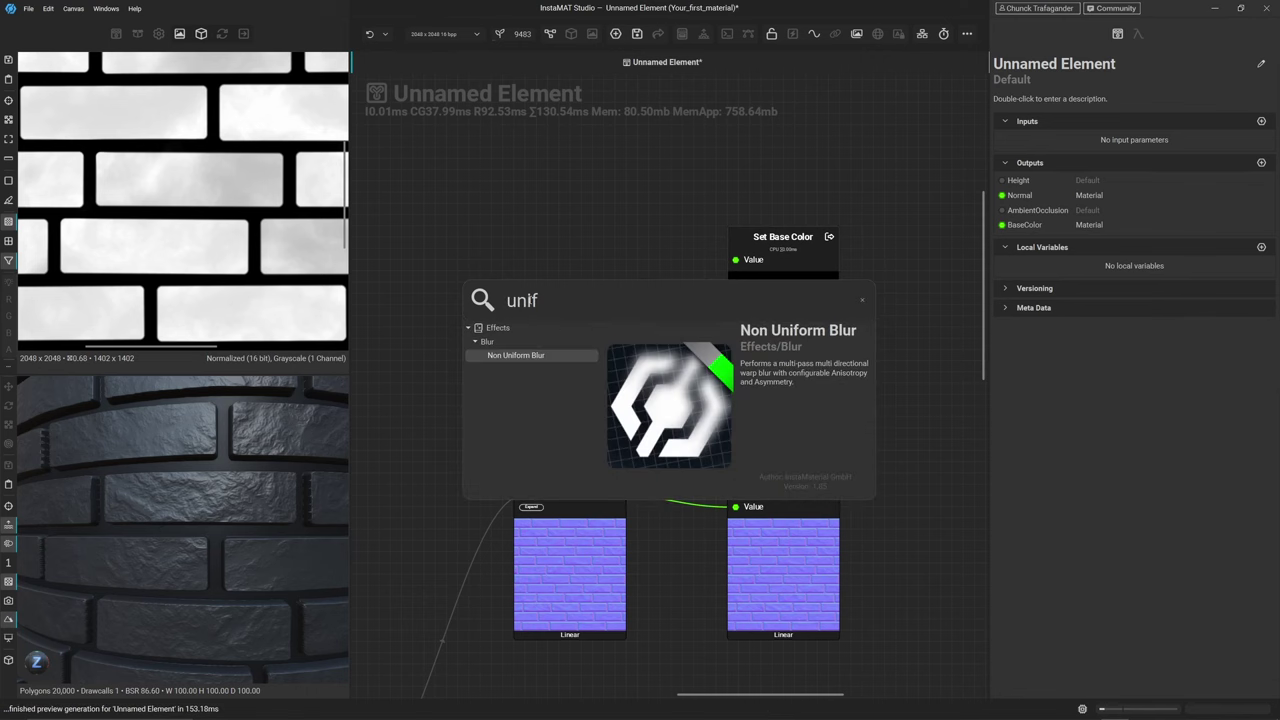
{"action": "key", "text": "ctrl+a"}
{"action": "type", "text": "solid col"}
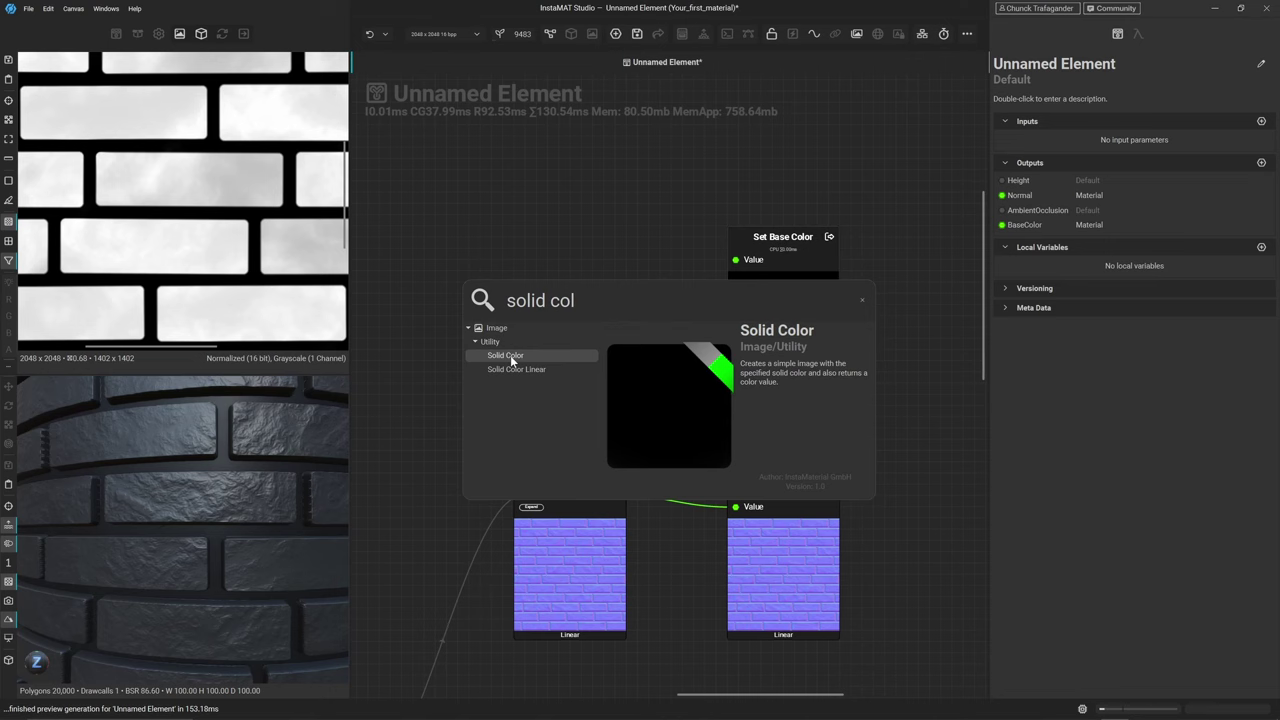
{"action": "left_click", "coordinate": [510, 355]}
{"action": "left_click_drag", "start_coordinate": [510, 358], "coordinate": [530, 287]}
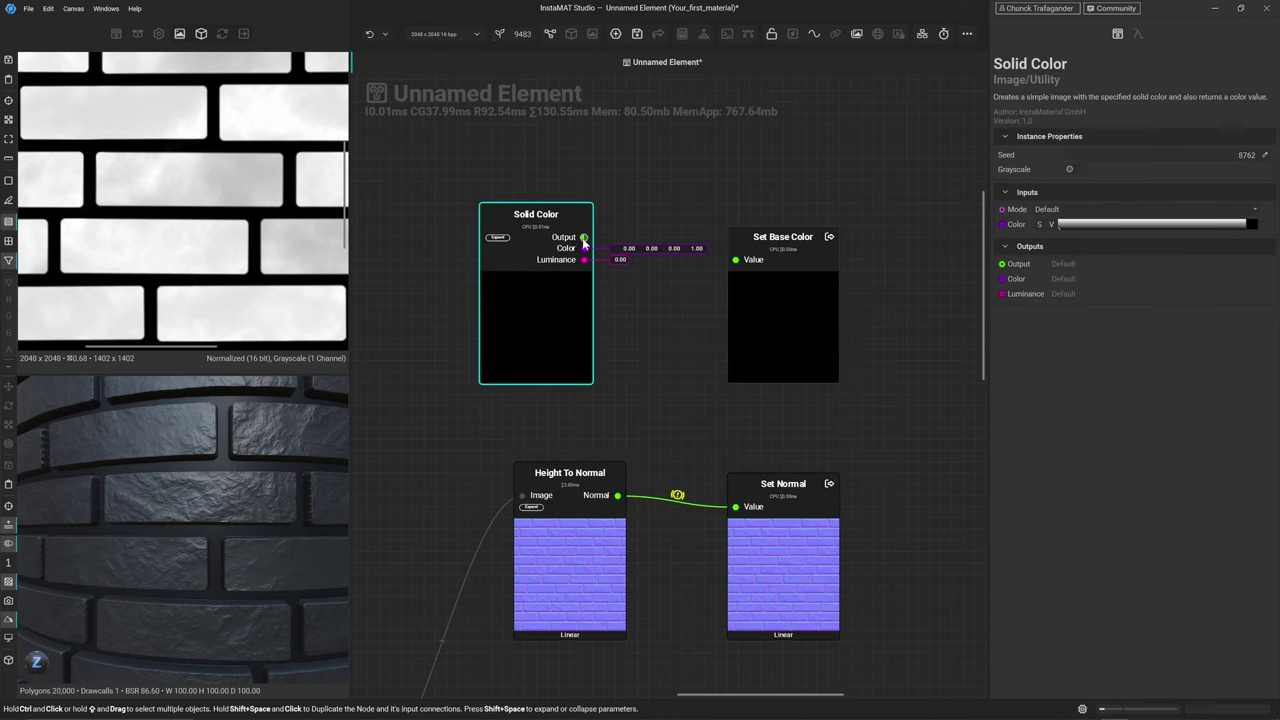
Connect the Solid Color node's Output to Set Base Color and change its Color to a mid grey of about 0.36
{"action": "left_click_drag", "start_coordinate": [583, 237], "coordinate": [735, 260]}
{"action": "left_click", "coordinate": [557, 340]}
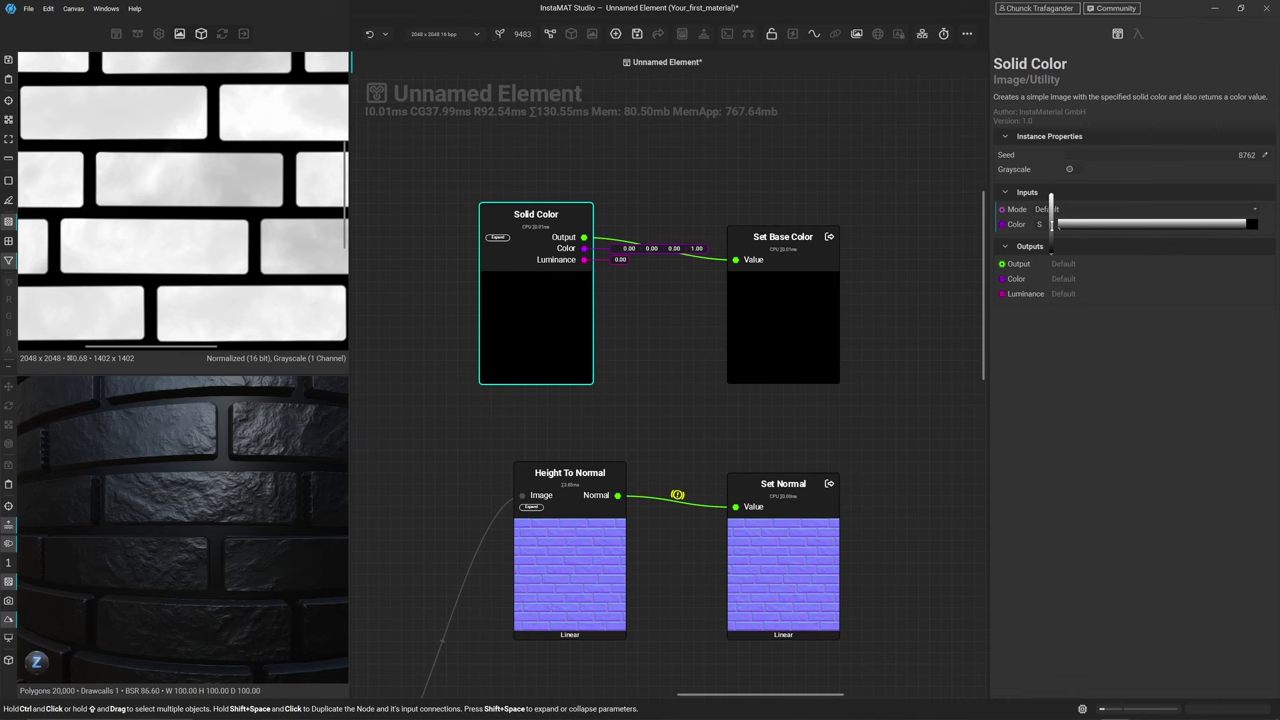
{"action": "left_click_drag", "start_coordinate": [1051, 224], "coordinate": [1051, 196]}
{"action": "left_click", "coordinate": [802, 184]}
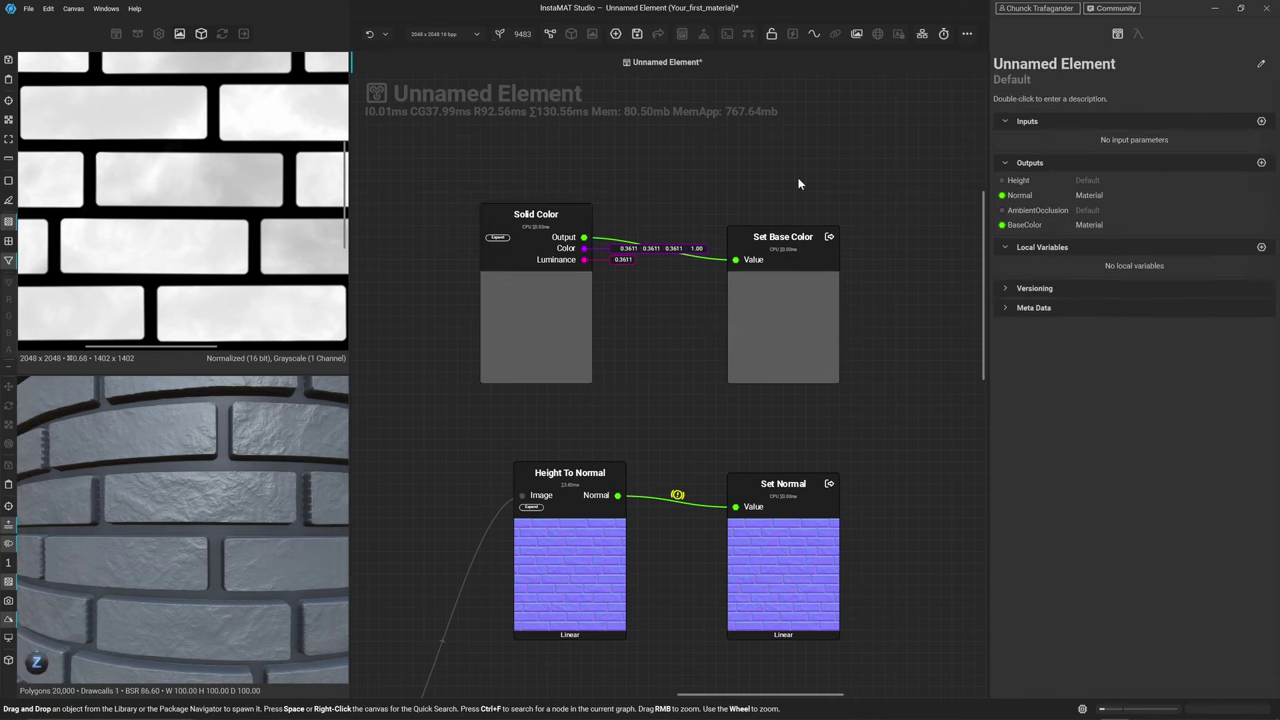
{"action": "left_click_drag", "start_coordinate": [577, 333], "coordinate": [656, 344]}
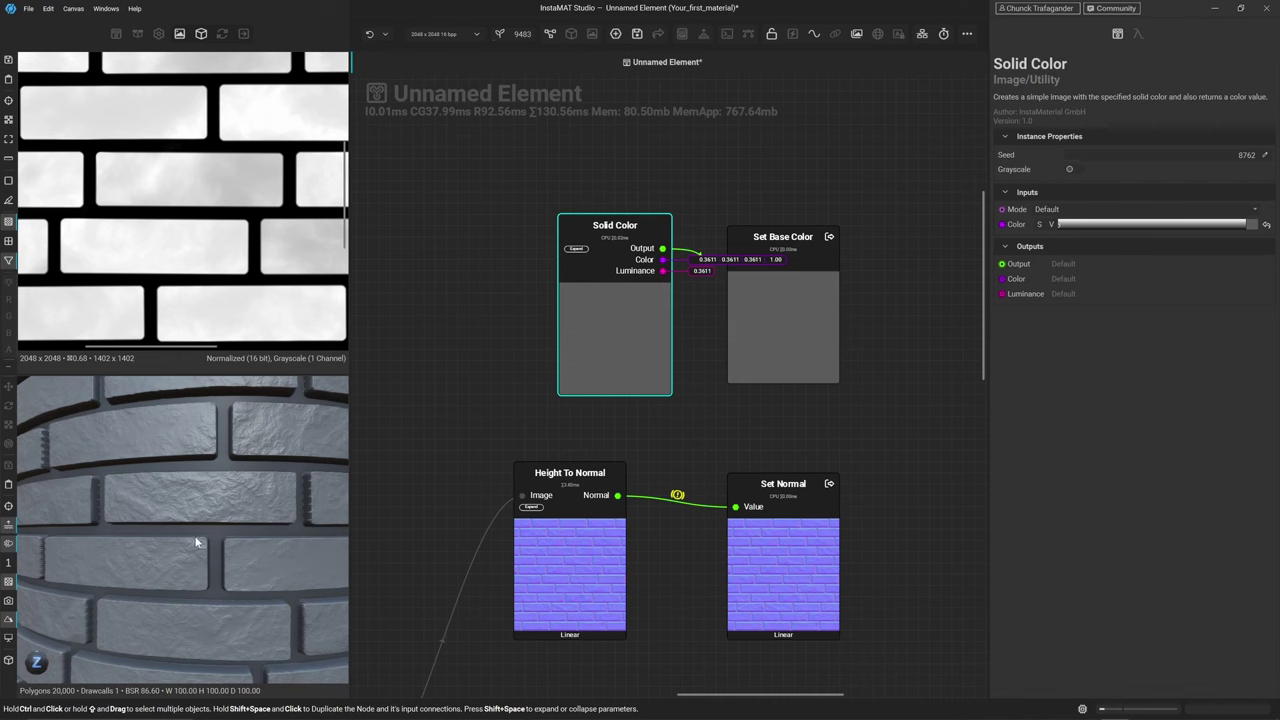
Insert another Blend node on the connection leaving the last Blend node and swap its input parameters
{"action": "scroll", "coordinate": [600, 450], "scroll_direction": "down", "scroll_amount": 3}
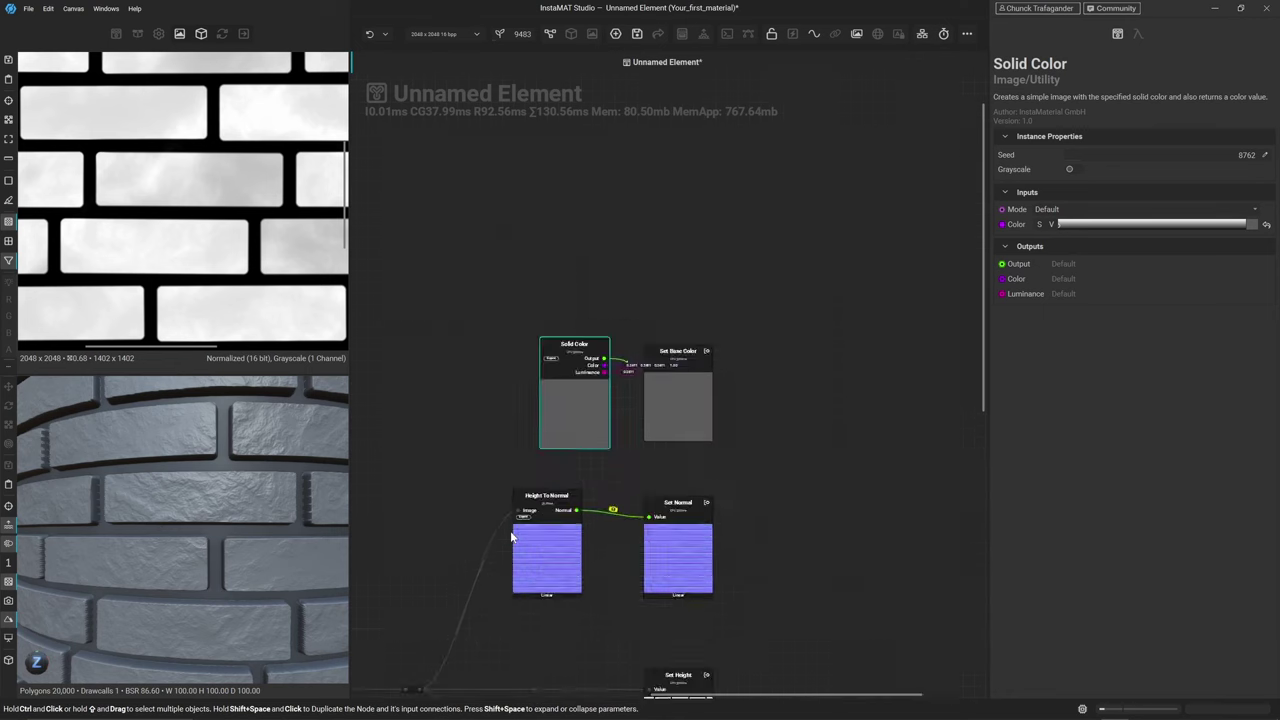
{"action": "scroll", "coordinate": [600, 450], "scroll_direction": "down", "scroll_amount": 2}
{"action": "left_click", "coordinate": [532, 467]}
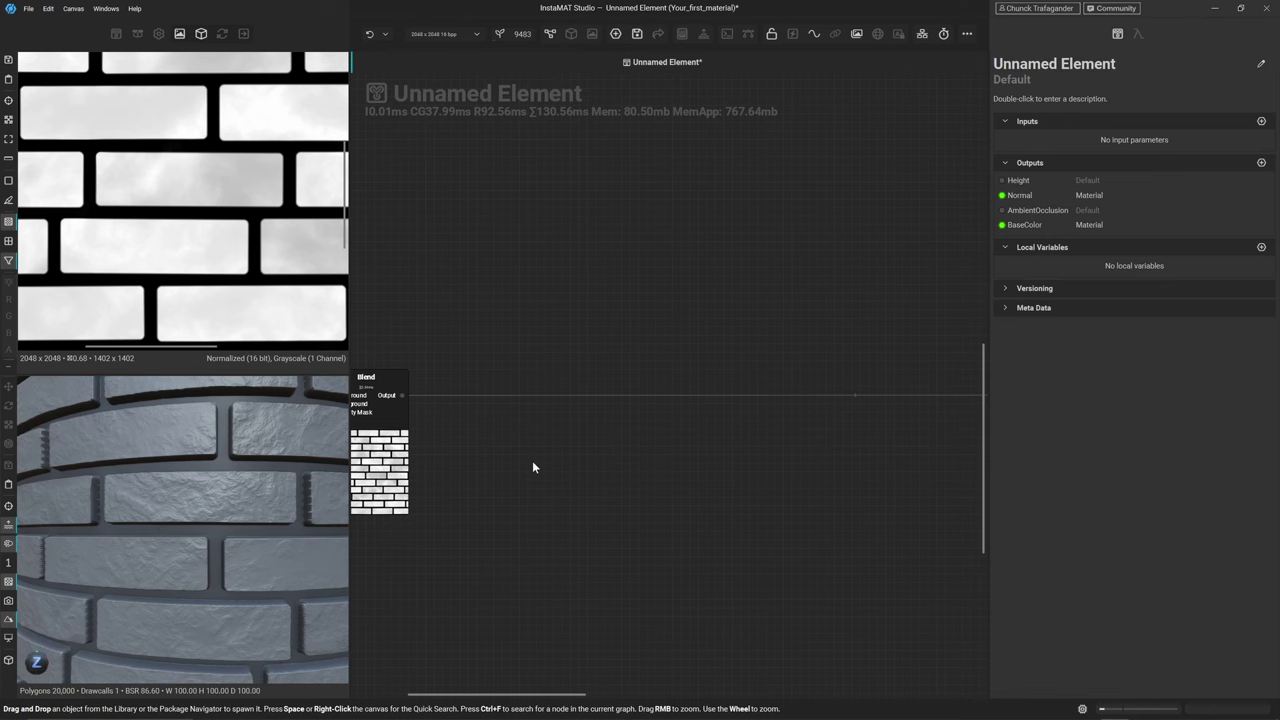
{"action": "right_click", "coordinate": [592, 398]}
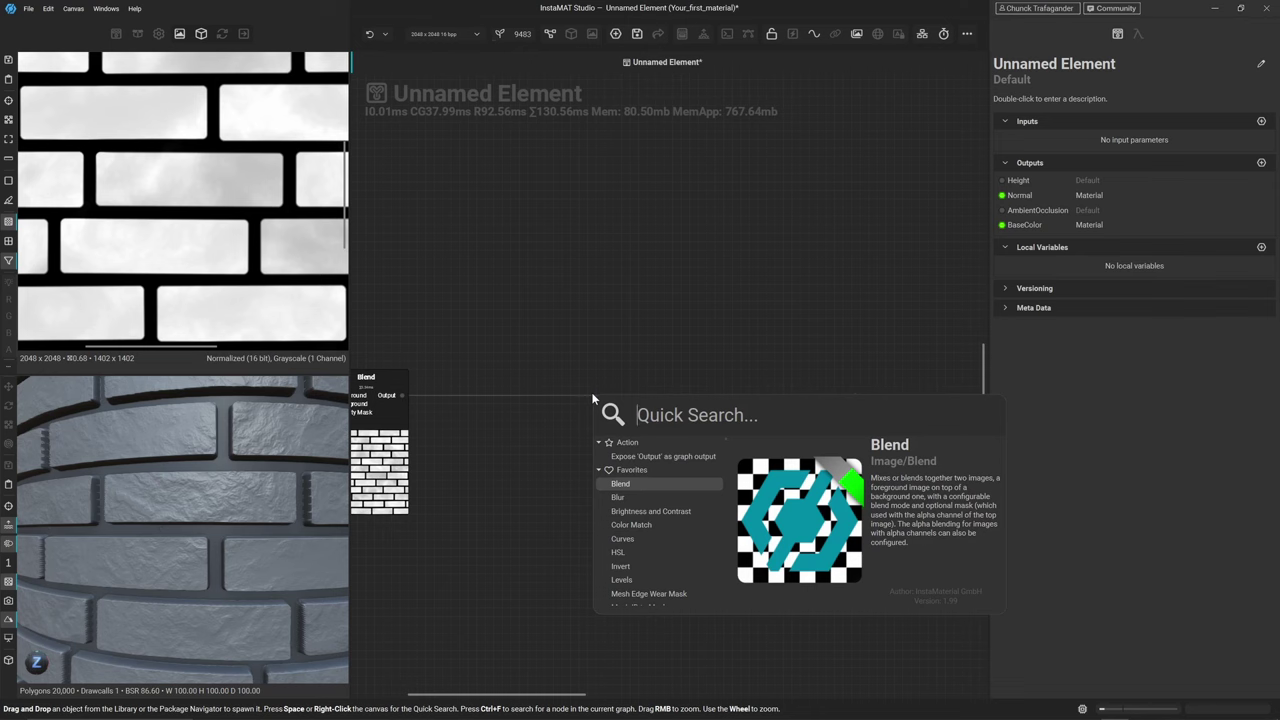
{"action": "key", "text": "Return"}
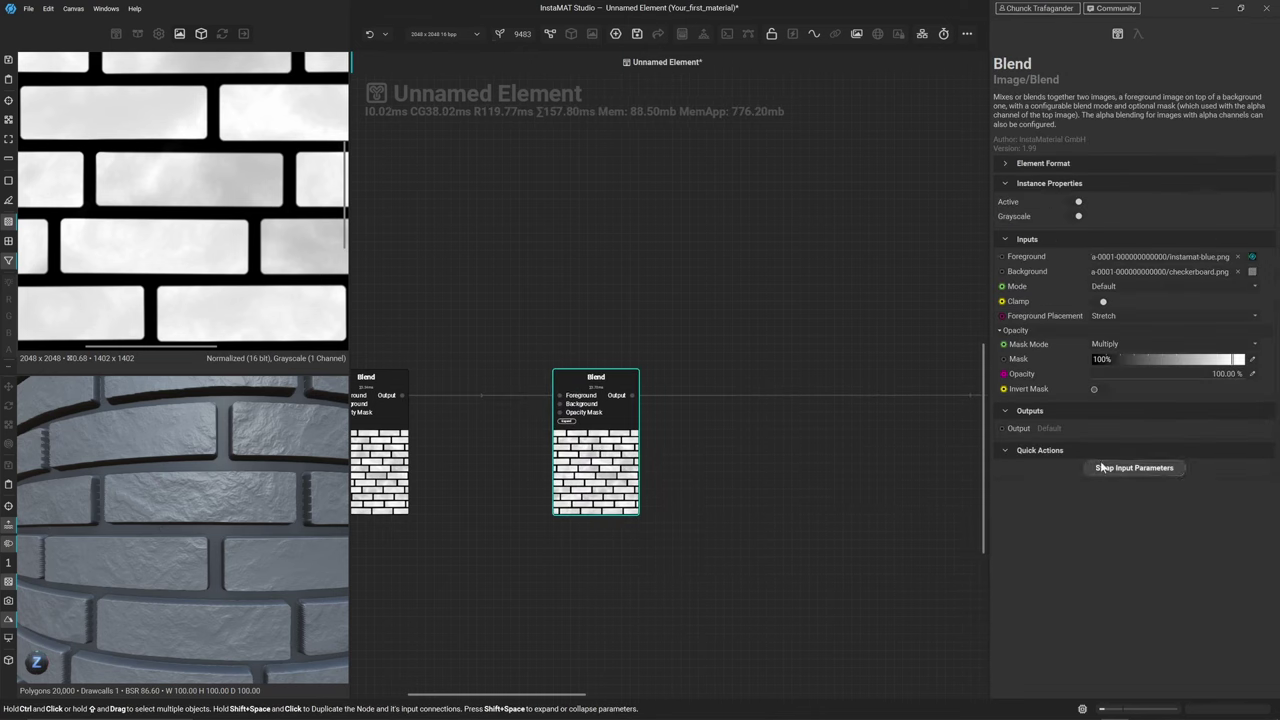
{"action": "left_click", "coordinate": [1134, 467]}
{"action": "left_click_drag", "start_coordinate": [570, 474], "coordinate": [722, 467]}
Add a Swipes and Wipes grunge node and place it above the new Blend node's input connection
{"action": "scroll", "coordinate": [566, 340], "scroll_direction": "up", "scroll_amount": 3}
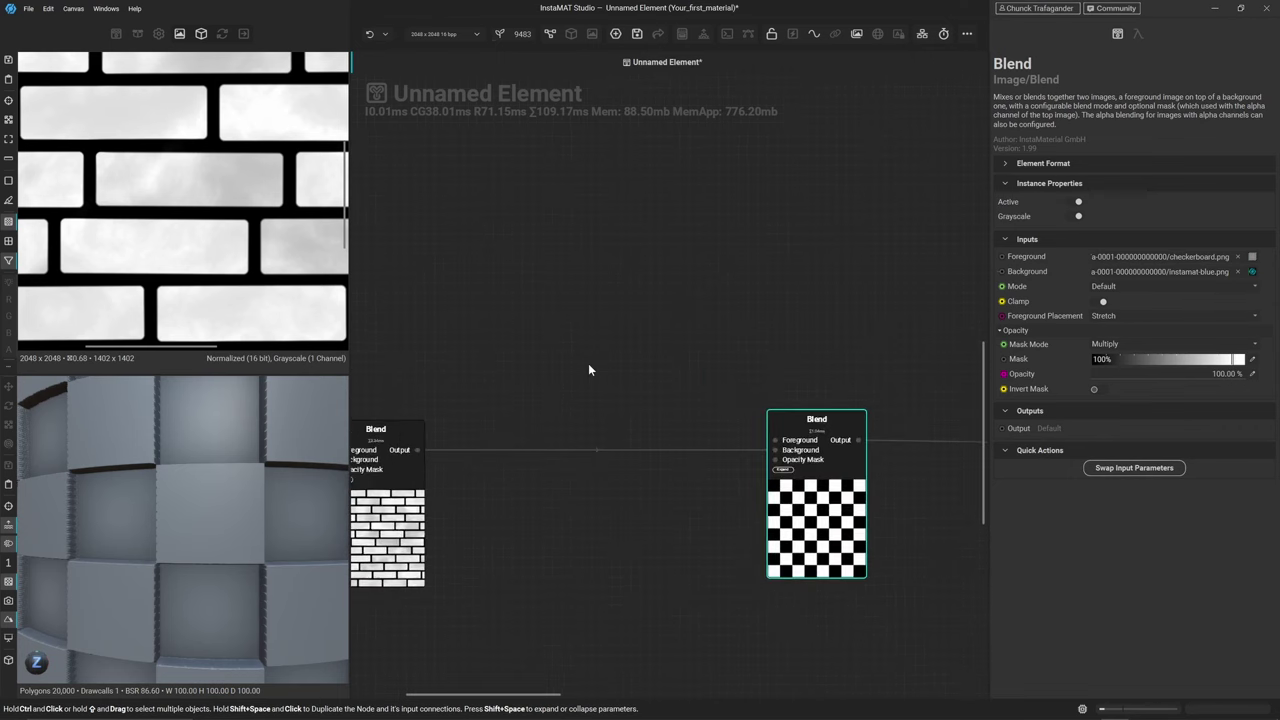
{"action": "middle_click_drag", "start_coordinate": [586, 298], "coordinate": [541, 262]}
{"action": "left_click", "coordinate": [541, 262]}
{"action": "key", "text": "space"}
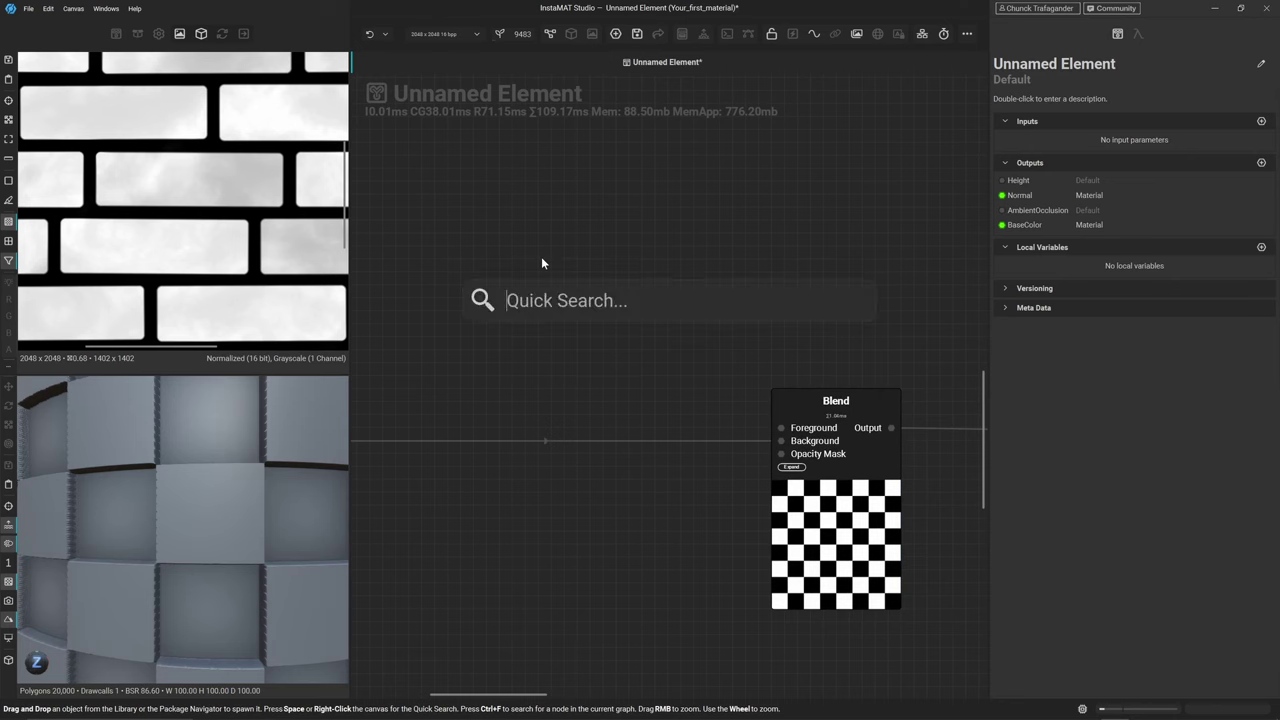
{"action": "type", "text": "swipes a"}
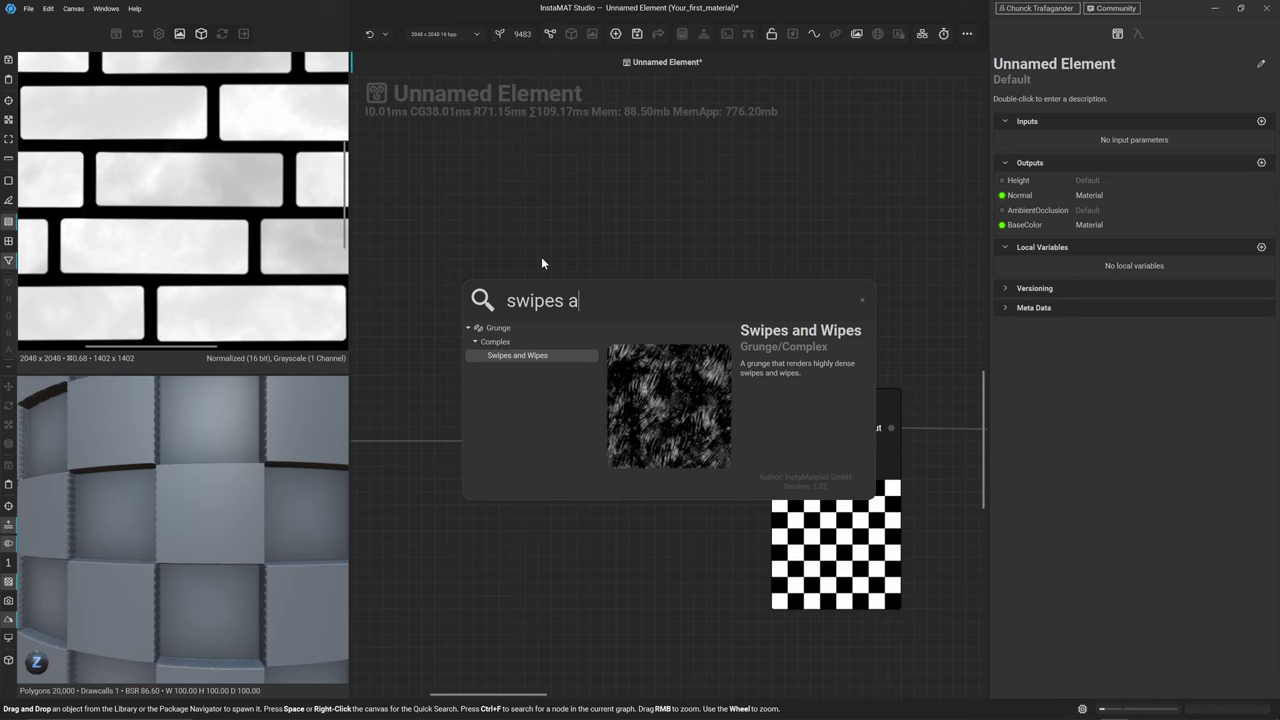
{"action": "key", "text": "Return"}
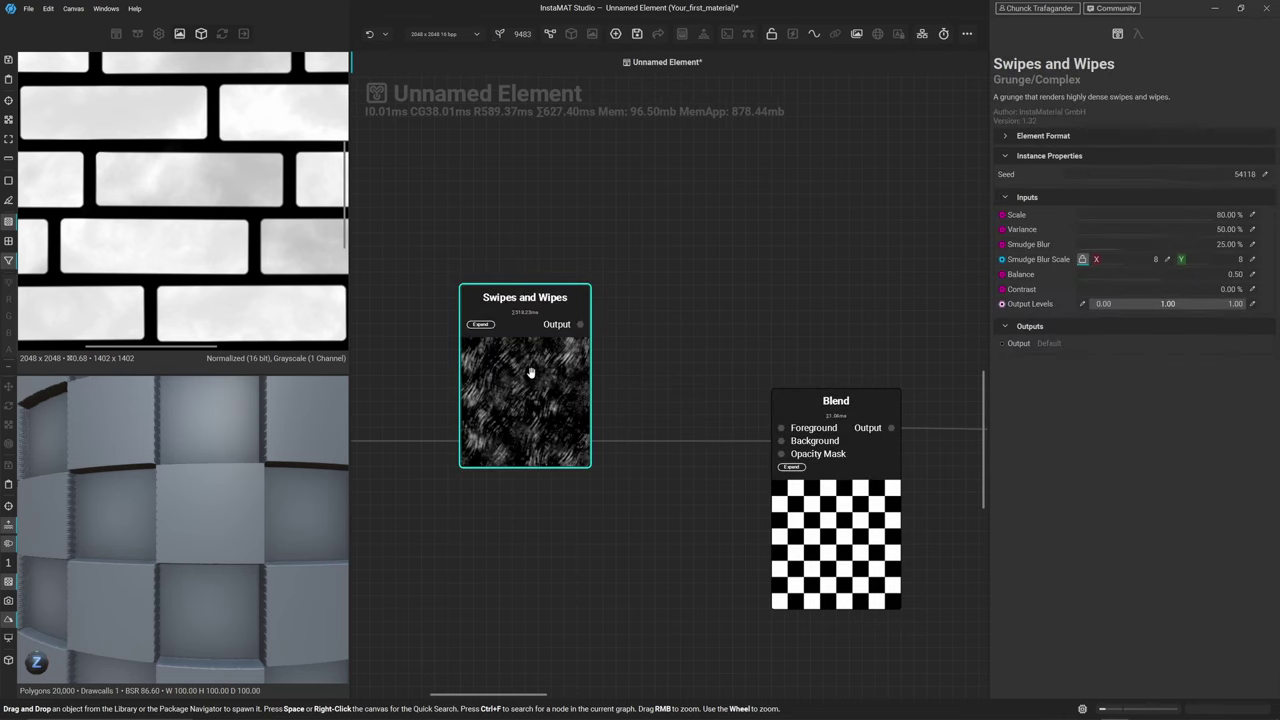
{"action": "left_click_drag", "start_coordinate": [531, 368], "coordinate": [609, 230]}
Preview the Swipes and Wipes node in the 2D viewport and connect its Output to the new Blend node's Foreground
{"action": "scroll", "coordinate": [177, 191], "scroll_direction": "down", "scroll_amount": 5}
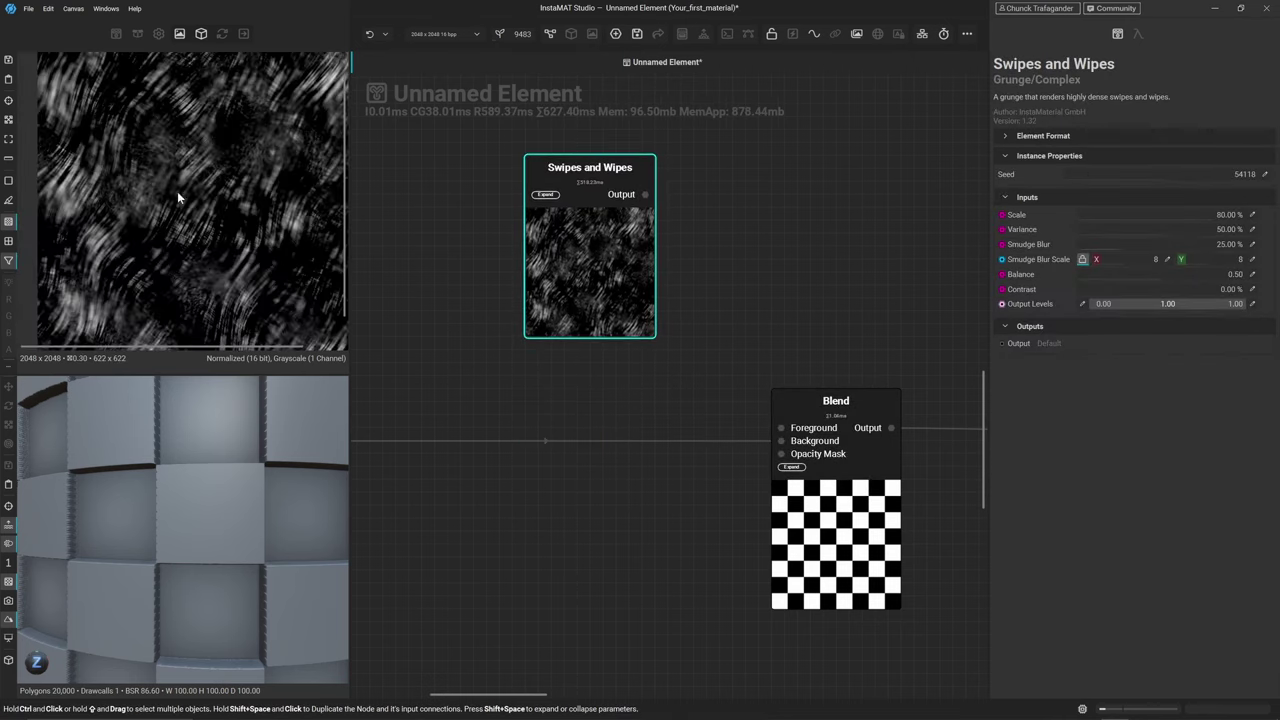
{"action": "scroll", "coordinate": [100, 258], "scroll_direction": "up", "scroll_amount": 2}
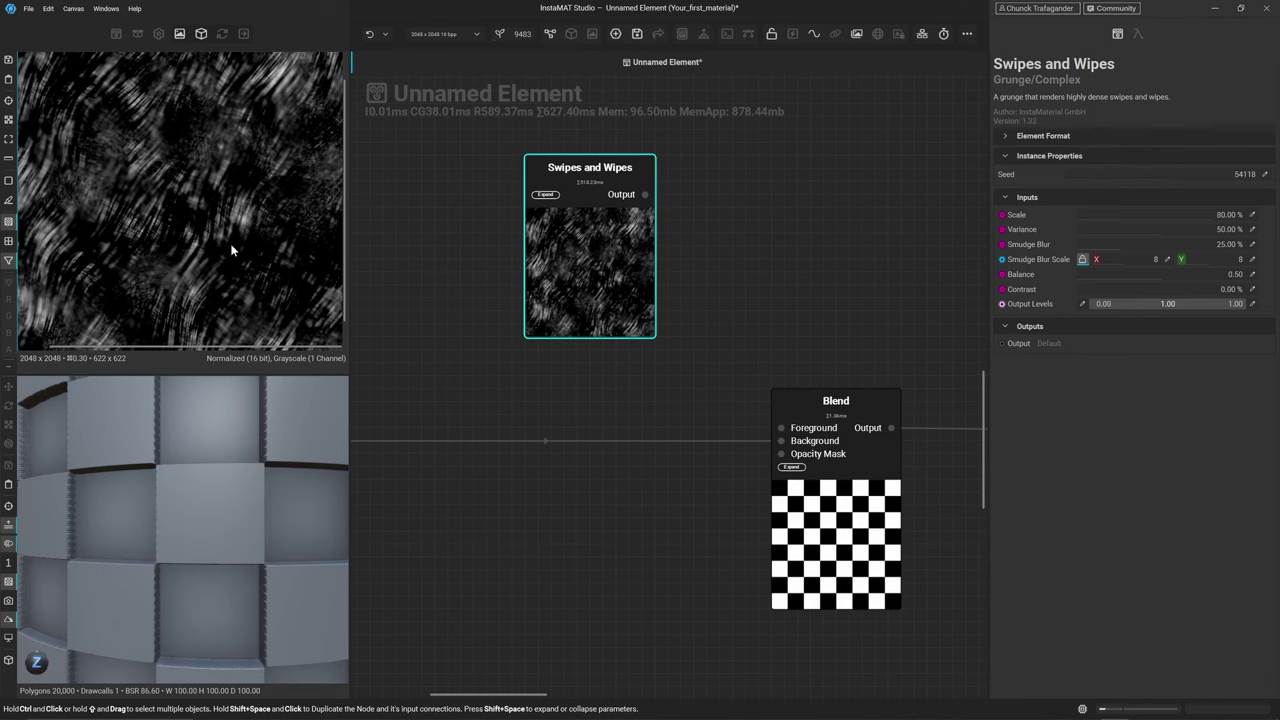
{"action": "left_click_drag", "start_coordinate": [645, 194], "coordinate": [779, 428]}
{"action": "left_click_drag", "start_coordinate": [597, 240], "coordinate": [470, 262]}
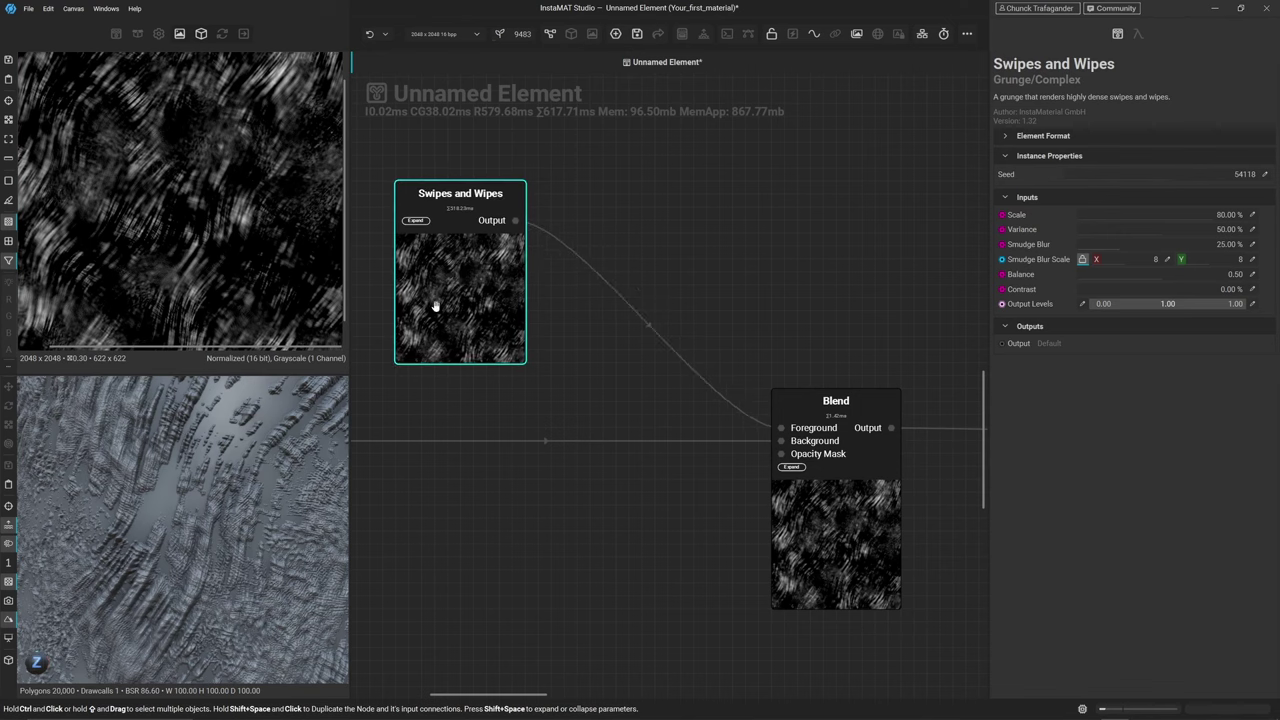
Set the new Blend node's Mode to Subtract and preview its result up close in the 2D viewport
{"action": "left_click", "coordinate": [835, 548]}
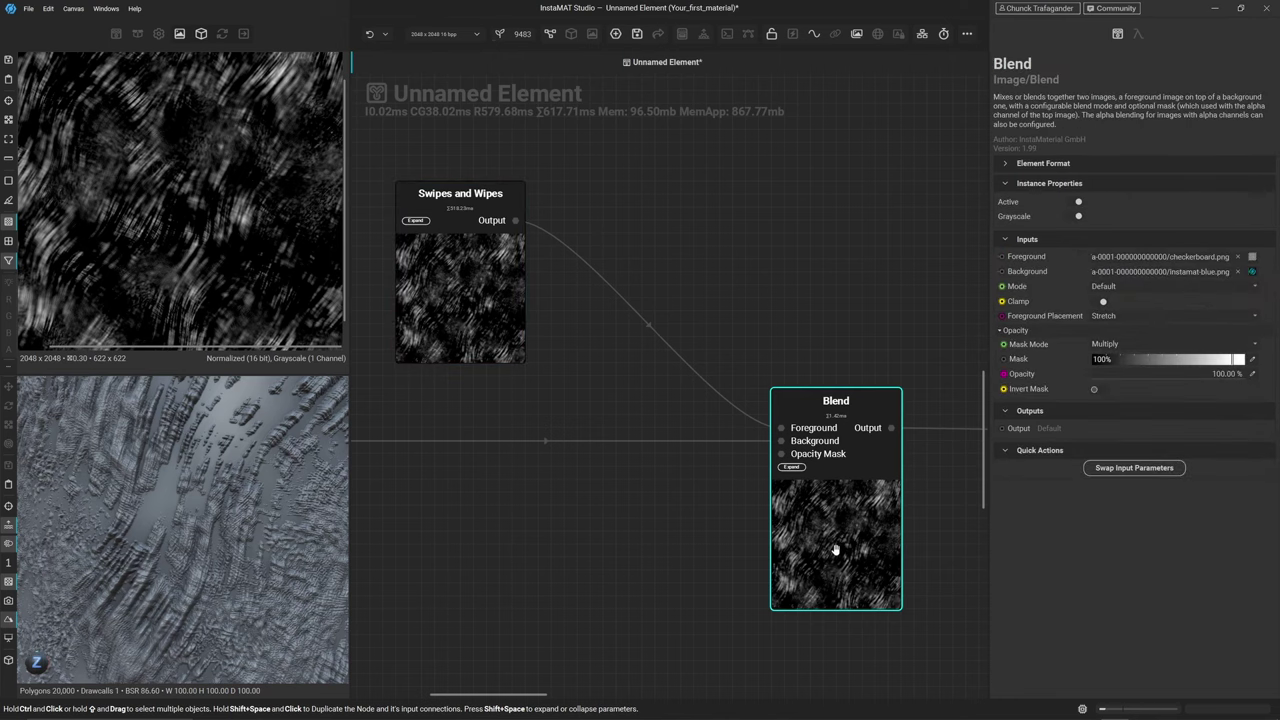
{"action": "left_click", "coordinate": [1150, 287]}
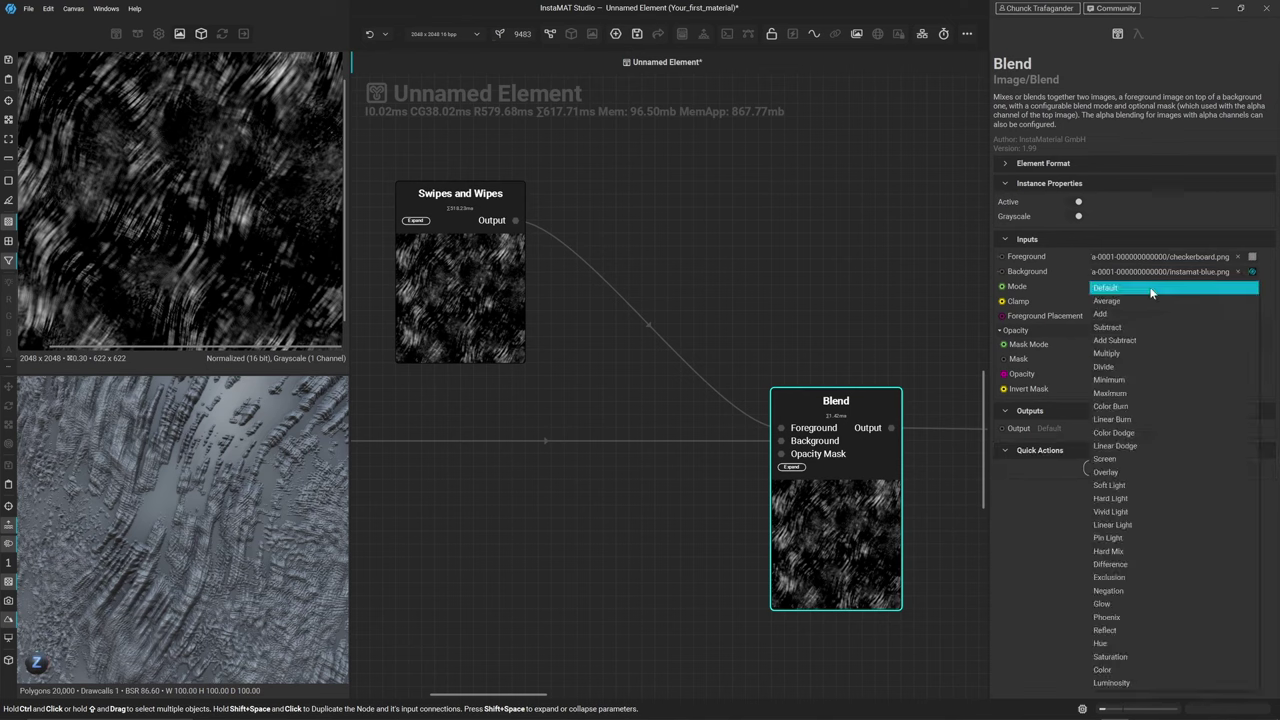
{"action": "left_click", "coordinate": [1134, 327]}
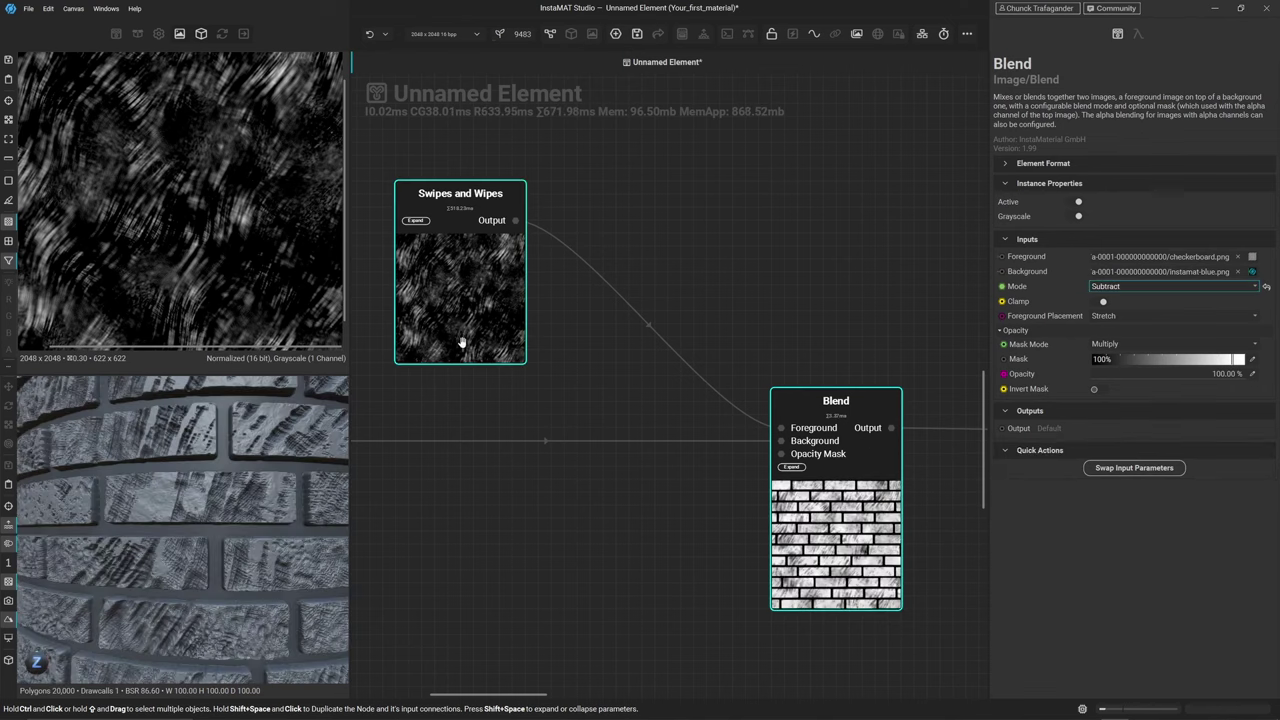
{"action": "left_click", "coordinate": [825, 584]}
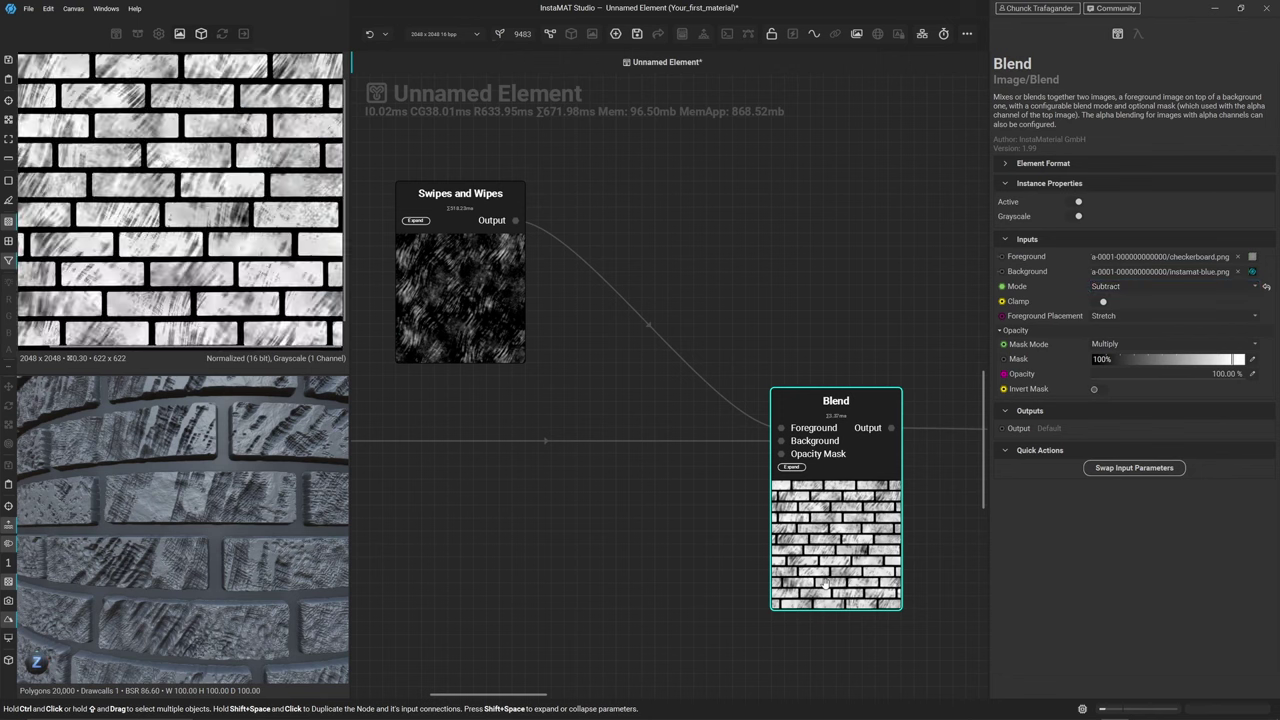
{"action": "scroll", "coordinate": [163, 180], "scroll_direction": "up", "scroll_amount": 5}
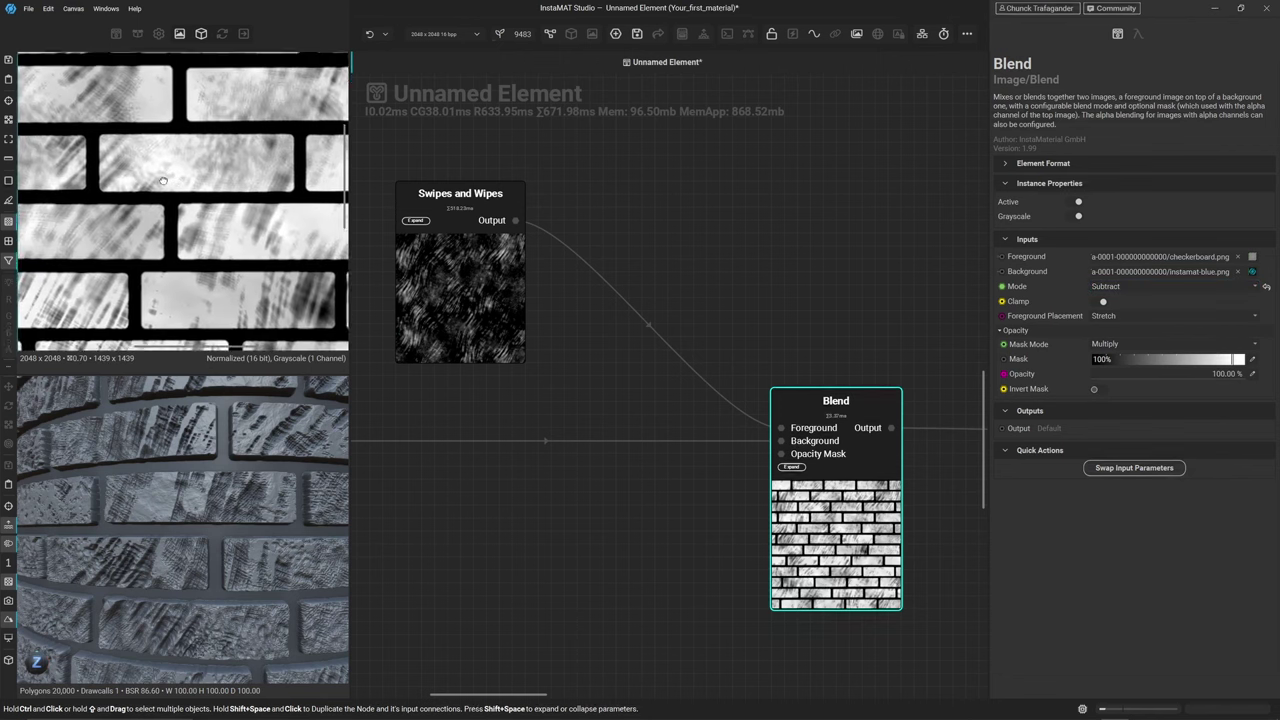
{"action": "left_click_drag", "start_coordinate": [163, 180], "coordinate": [159, 195]}
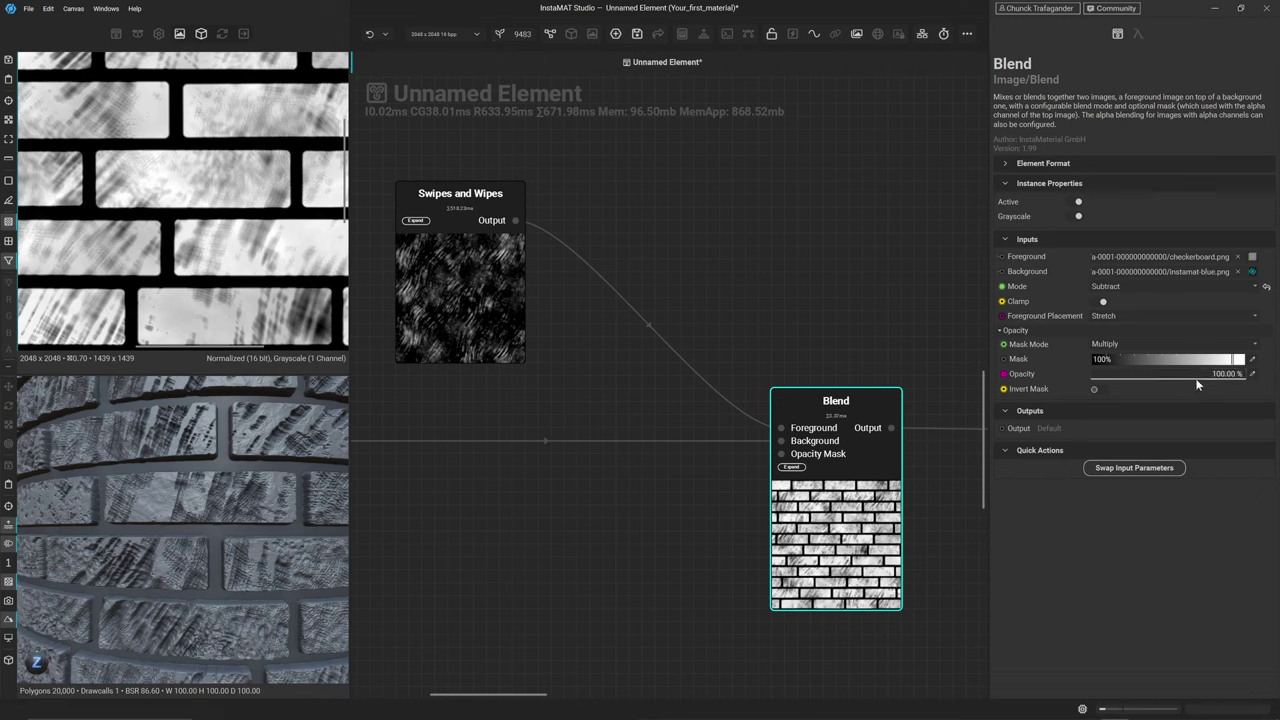
Set the Subtract Blend node's Opacity to 10% and inspect the bricks in the 2D and 3D viewports
{"action": "double_click", "coordinate": [1248, 374]}
{"action": "type", "text": "10"}
{"action": "key", "text": "Return"}
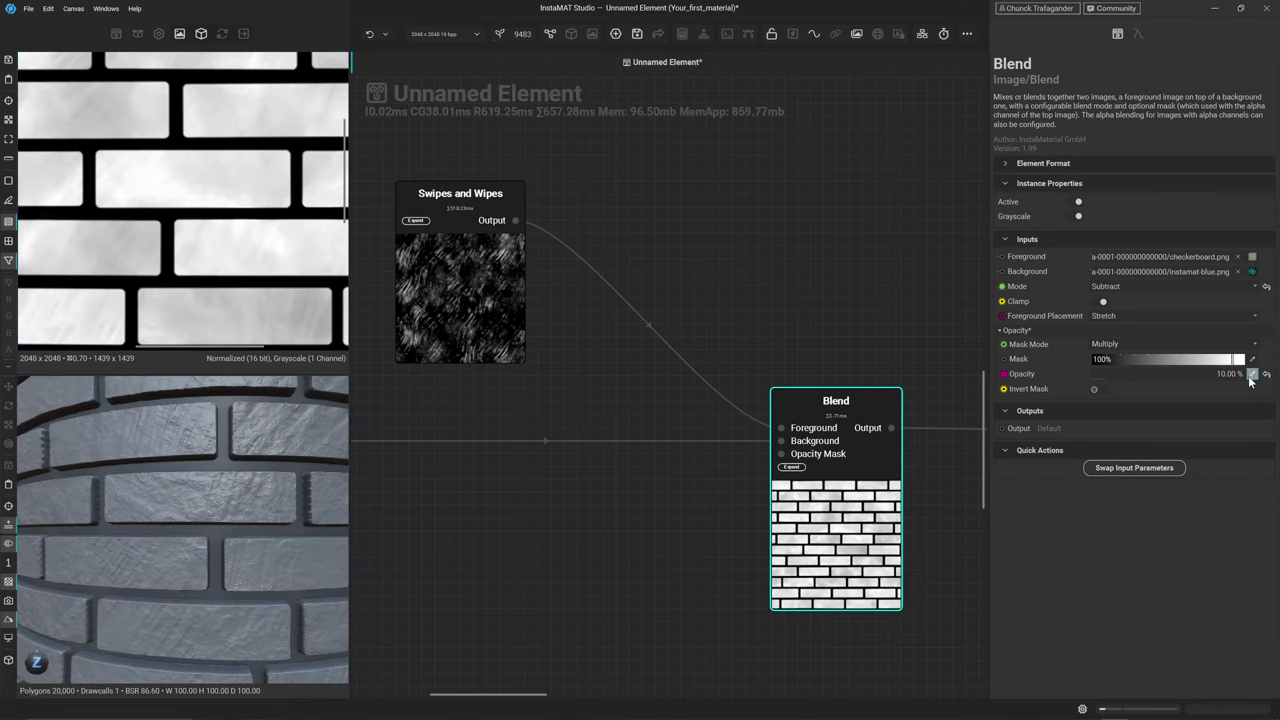
{"action": "left_click_drag", "start_coordinate": [145, 273], "coordinate": [214, 209]}
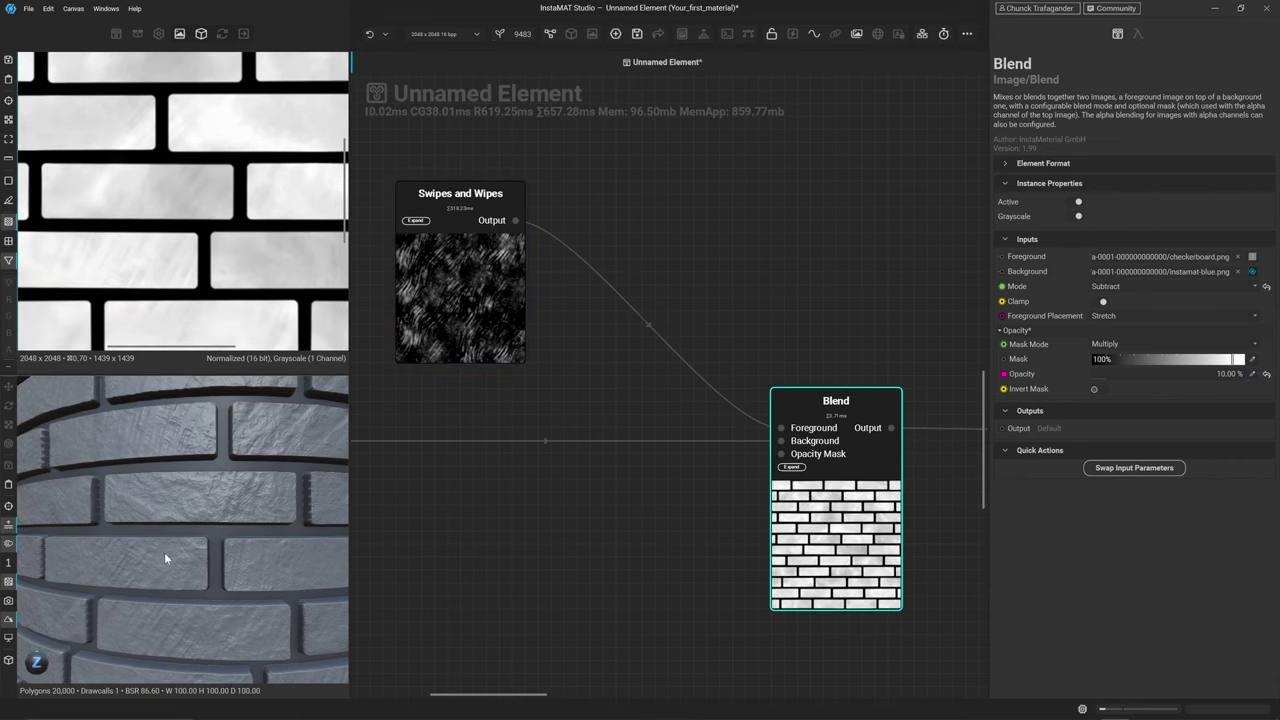
{"action": "left_click_drag", "start_coordinate": [165, 558], "coordinate": [167, 481]}
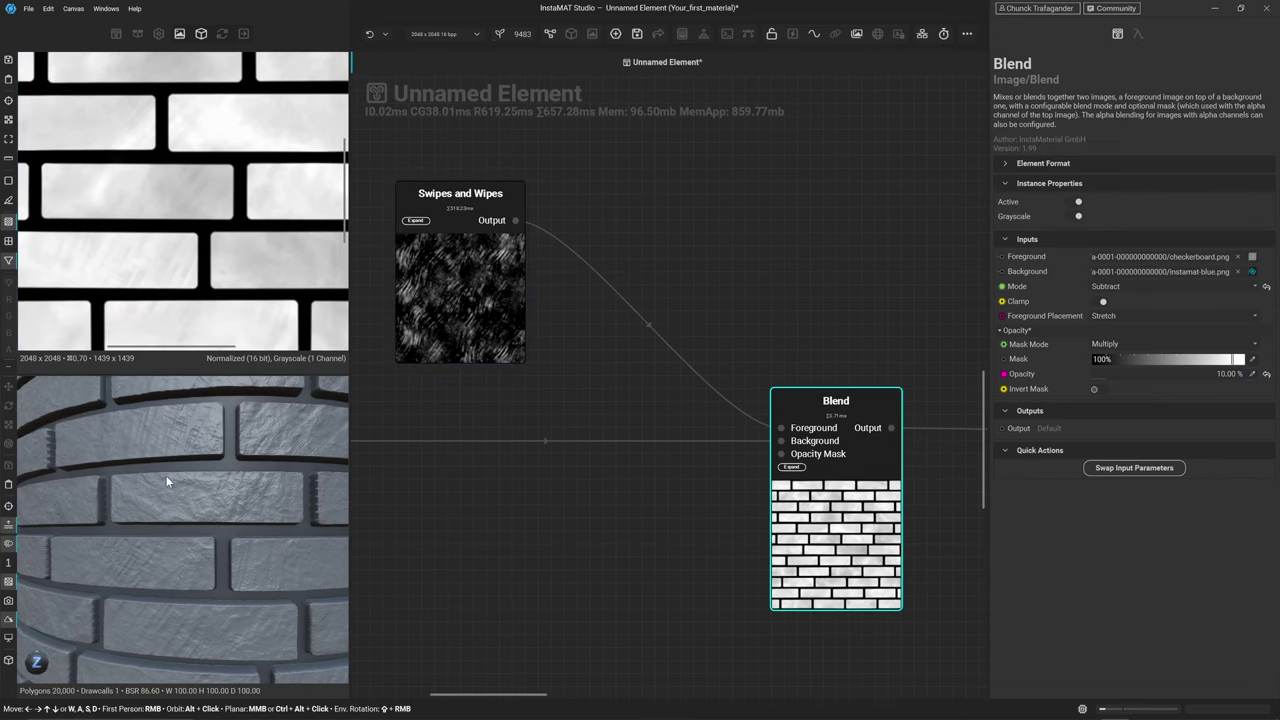
Set the Swipes and Wipes node's Scale to 35% and inspect the brick surface in the 3D viewport
{"action": "left_click", "coordinate": [463, 298]}
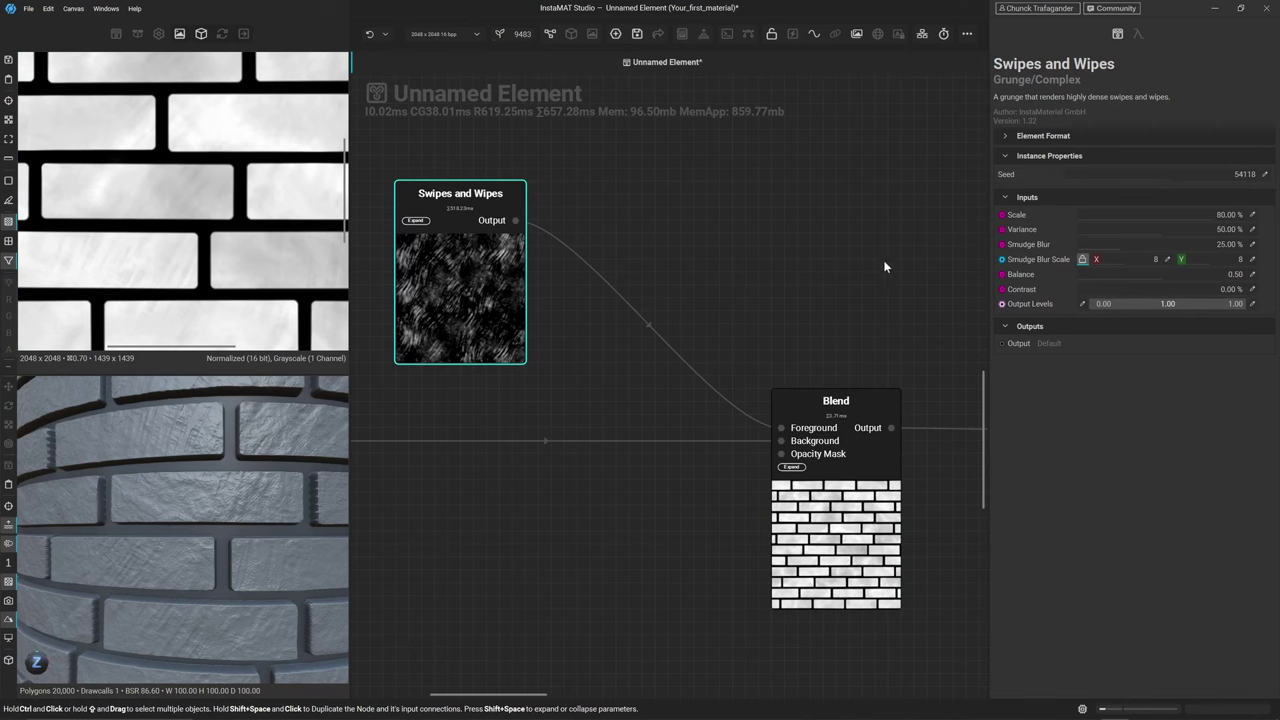
{"action": "left_click", "coordinate": [1252, 215]}
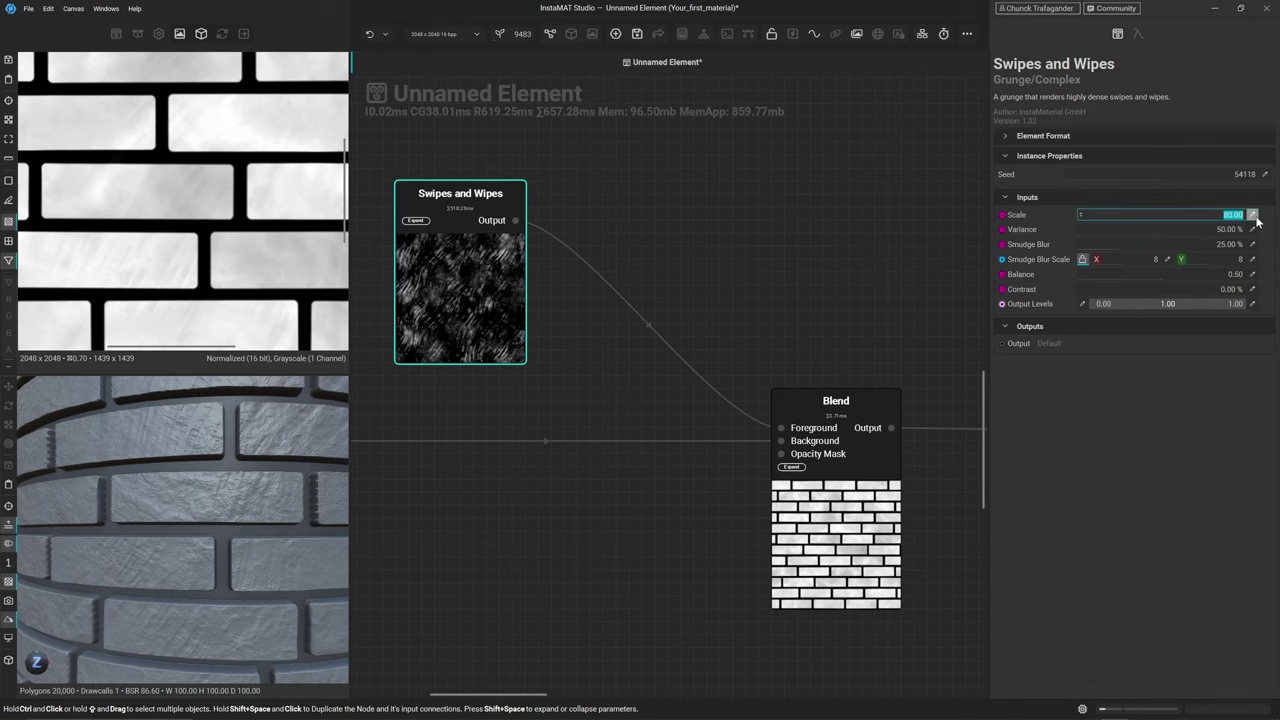
{"action": "type", "text": "35"}
{"action": "key", "text": "Return"}
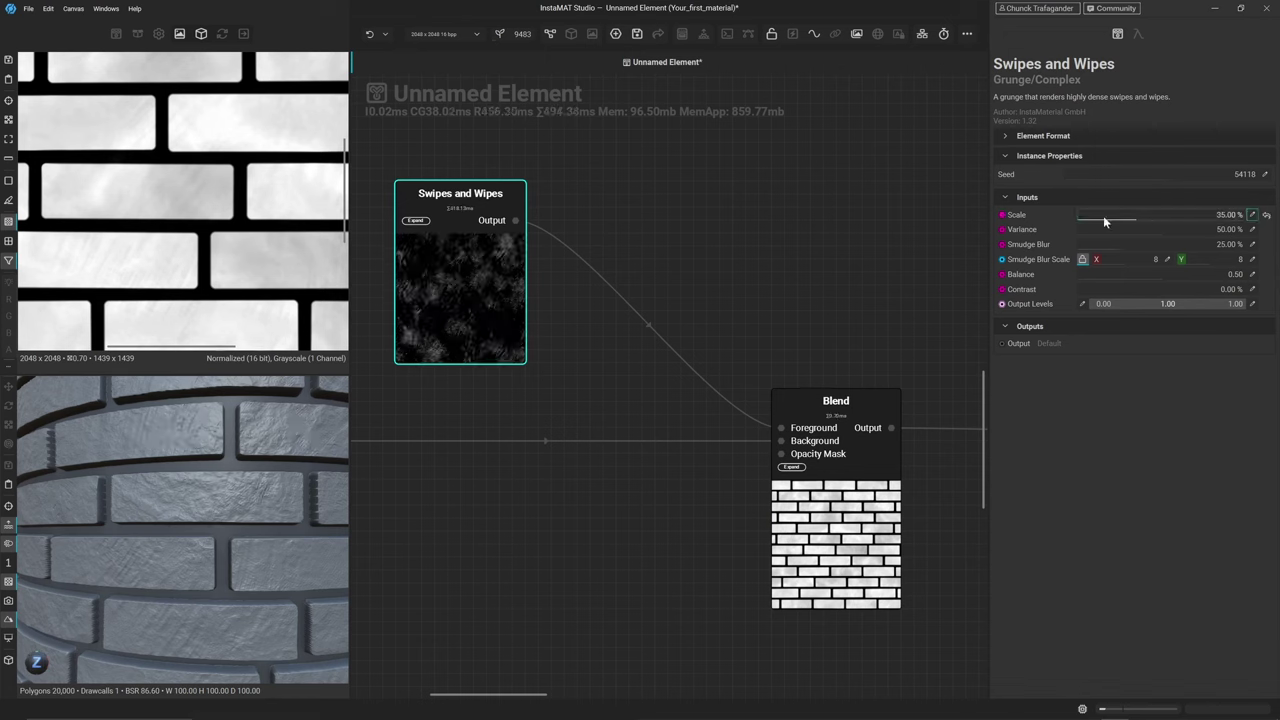
{"action": "left_click_drag", "start_coordinate": [310, 465], "coordinate": [224, 498], "text": "alt"}
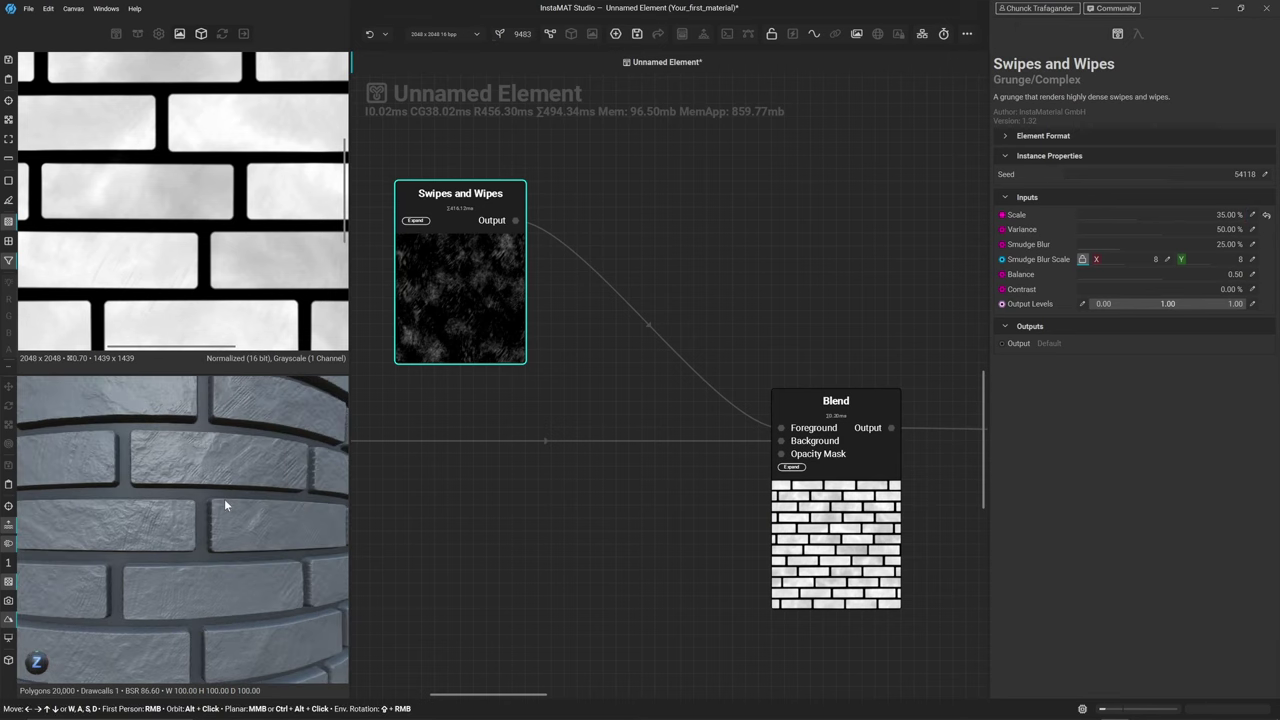
{"action": "scroll", "coordinate": [232, 497], "scroll_direction": "up", "scroll_amount": 5}
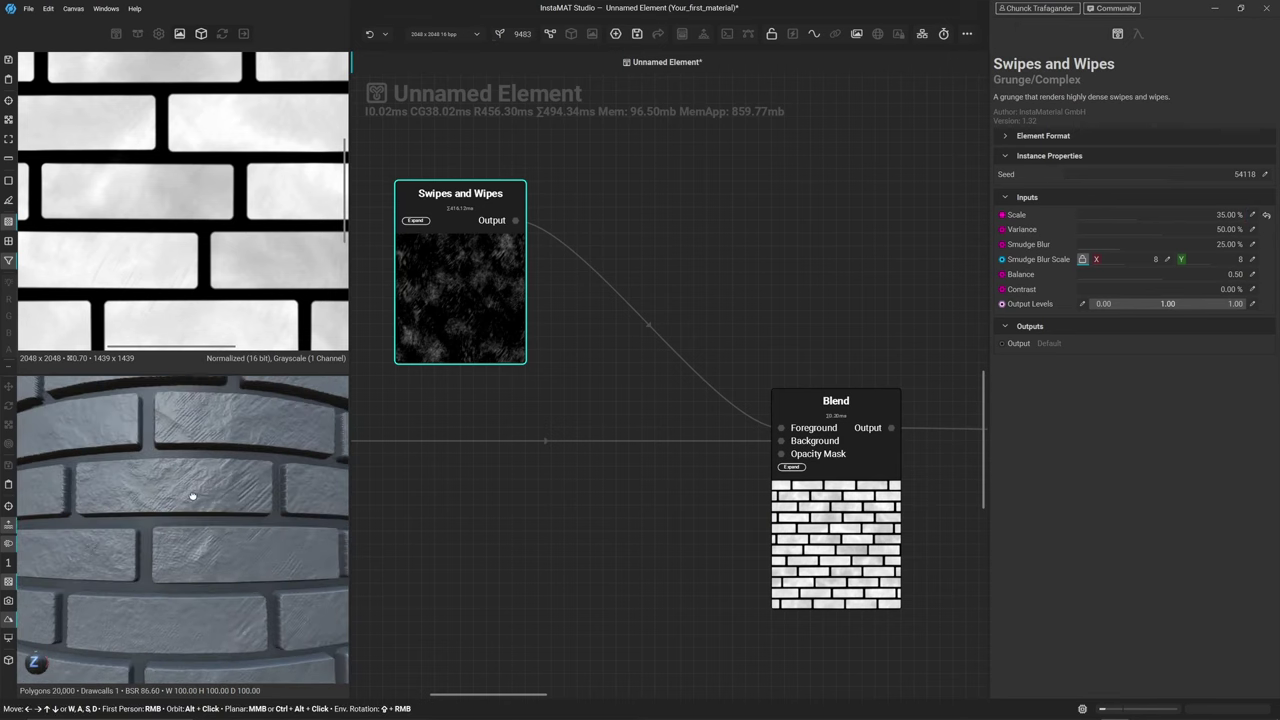
{"action": "scroll", "coordinate": [270, 505], "scroll_direction": "down", "scroll_amount": 5}
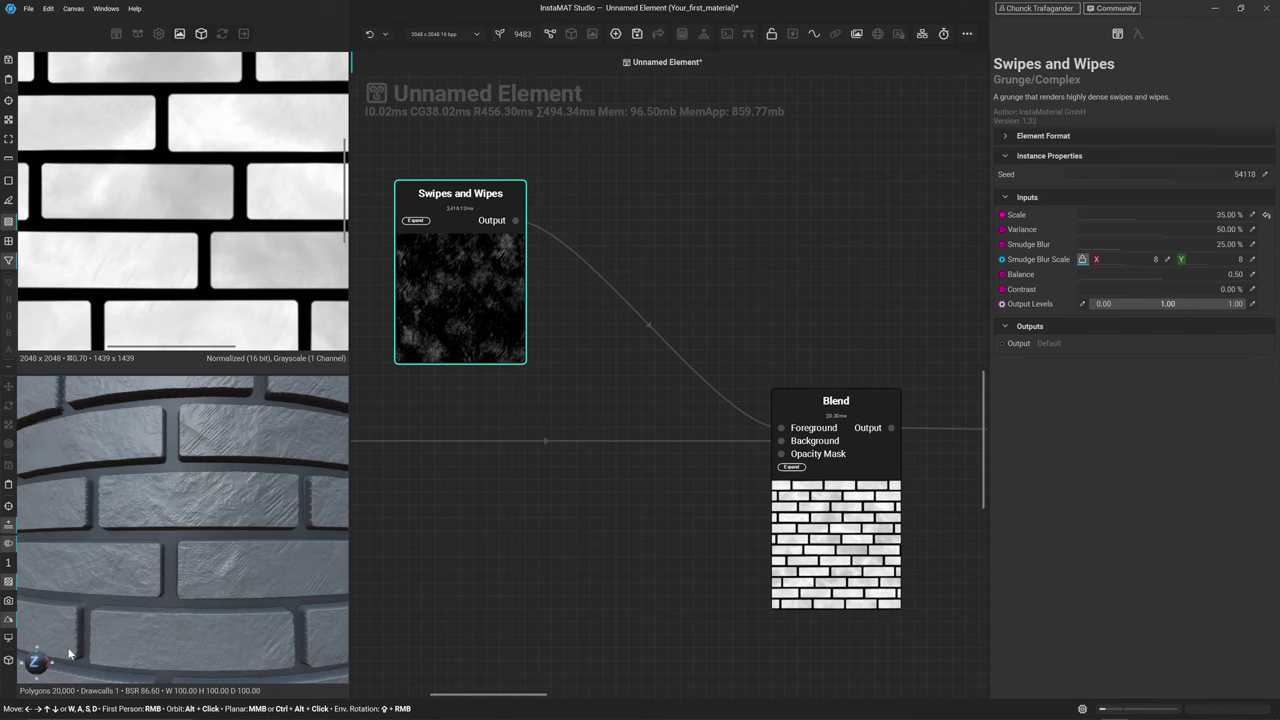
Switch the 3D viewport to a brighter environment image and rotate the environment lighting across the bricks
{"action": "left_click", "coordinate": [9, 619]}
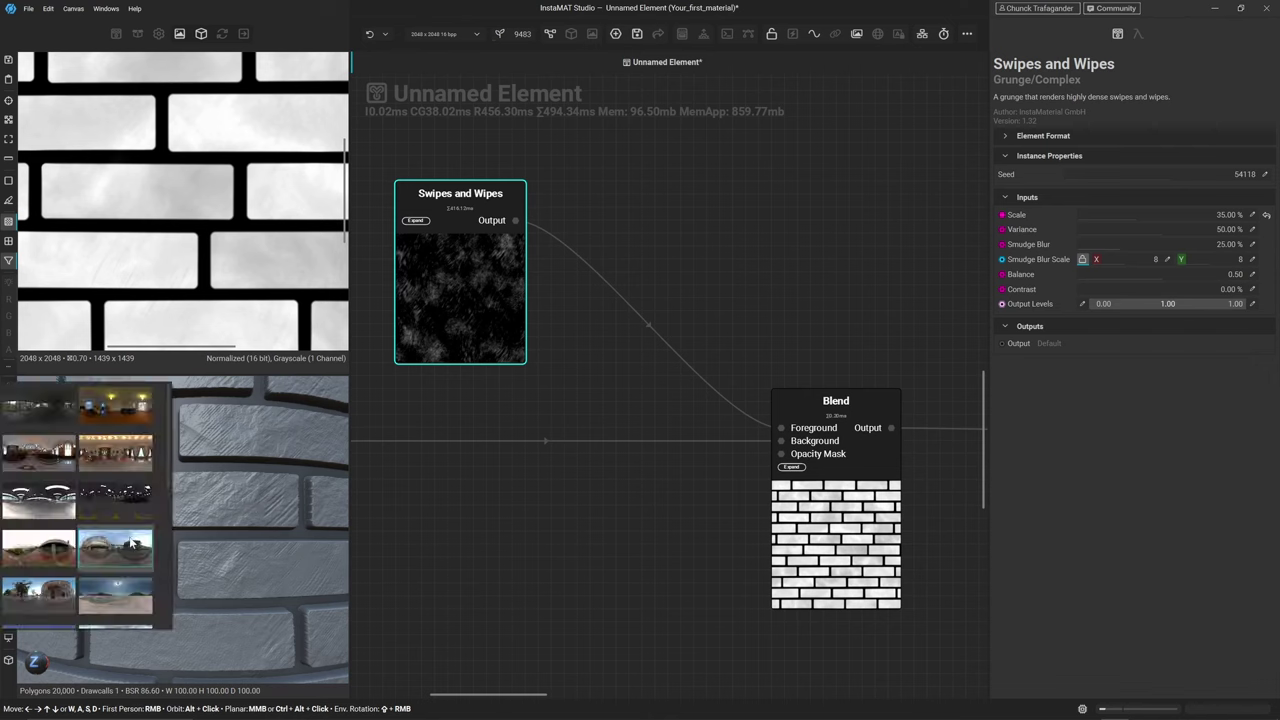
{"action": "left_click", "coordinate": [61, 505]}
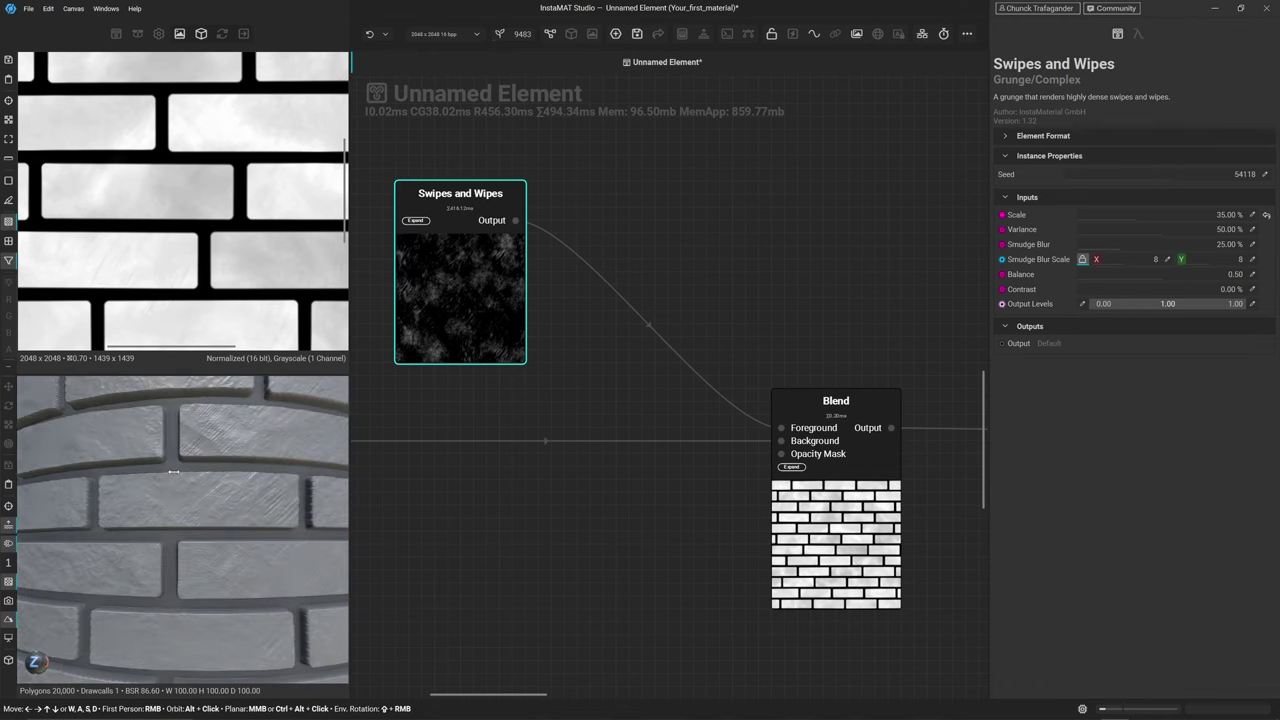
{"action": "right_click_drag", "start_coordinate": [173, 472], "coordinate": [141, 466], "text": "shift"}
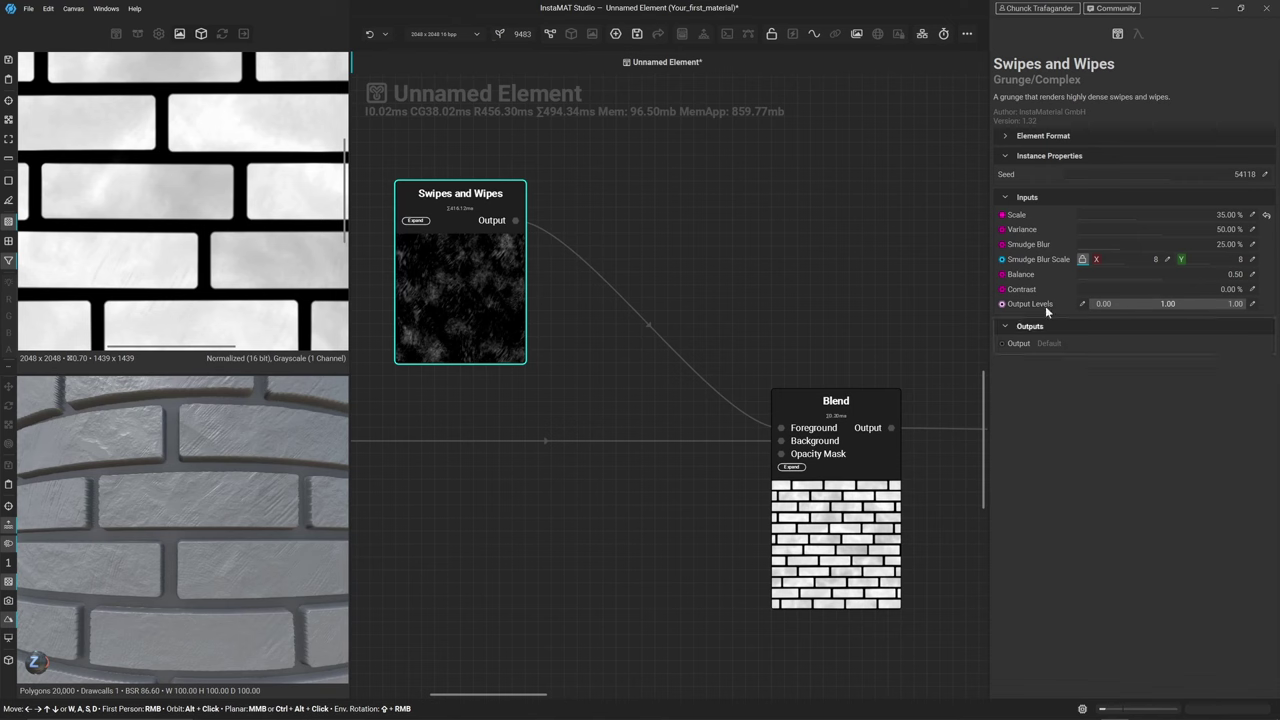
Set the Swipes and Wipes node's Variance to 65% and Smudge Blur to 20%, and preview it in the 2D viewport
{"action": "left_click", "coordinate": [1251, 232]}
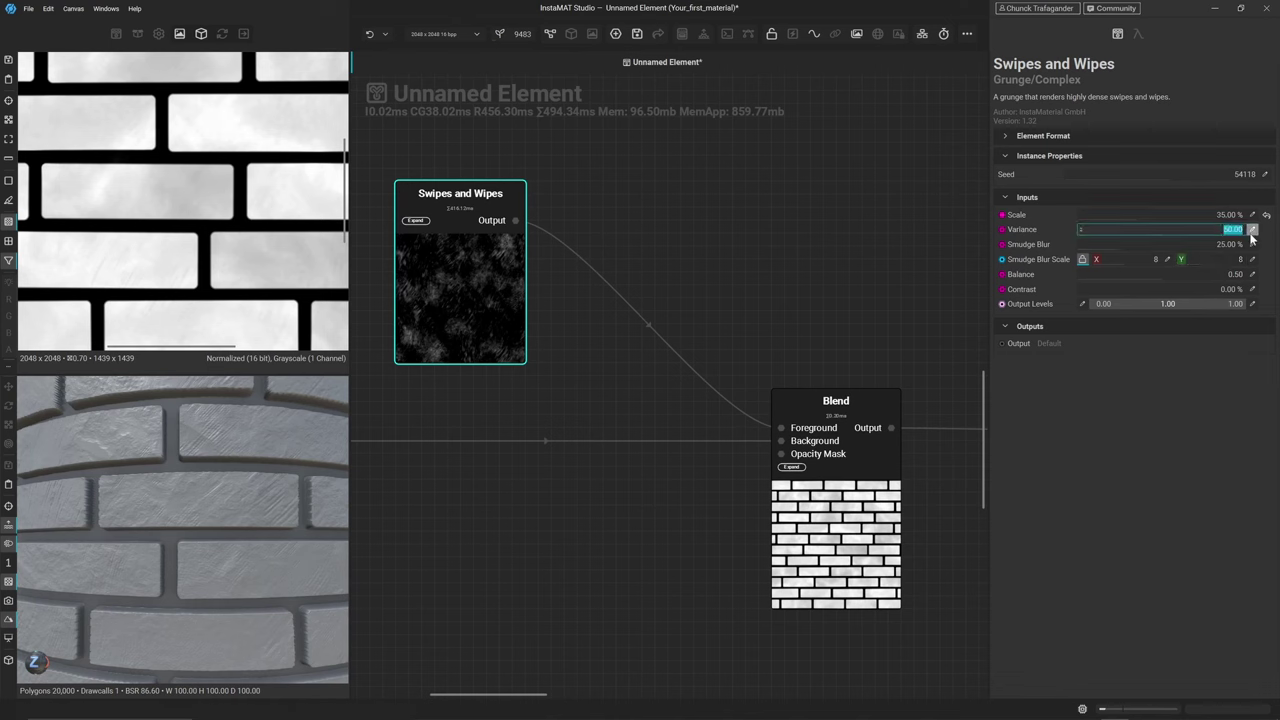
{"action": "type", "text": "65"}
{"action": "key", "text": "Return"}
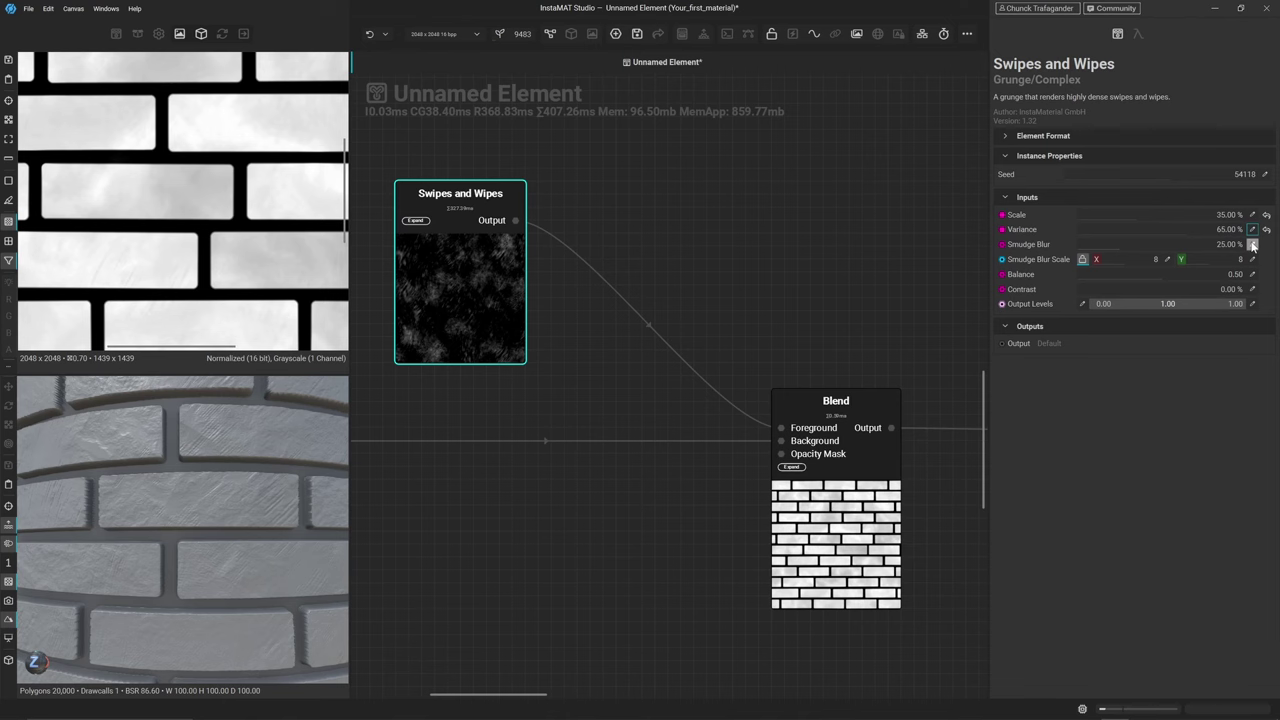
{"action": "left_click", "coordinate": [1252, 245]}
{"action": "type", "text": "20"}
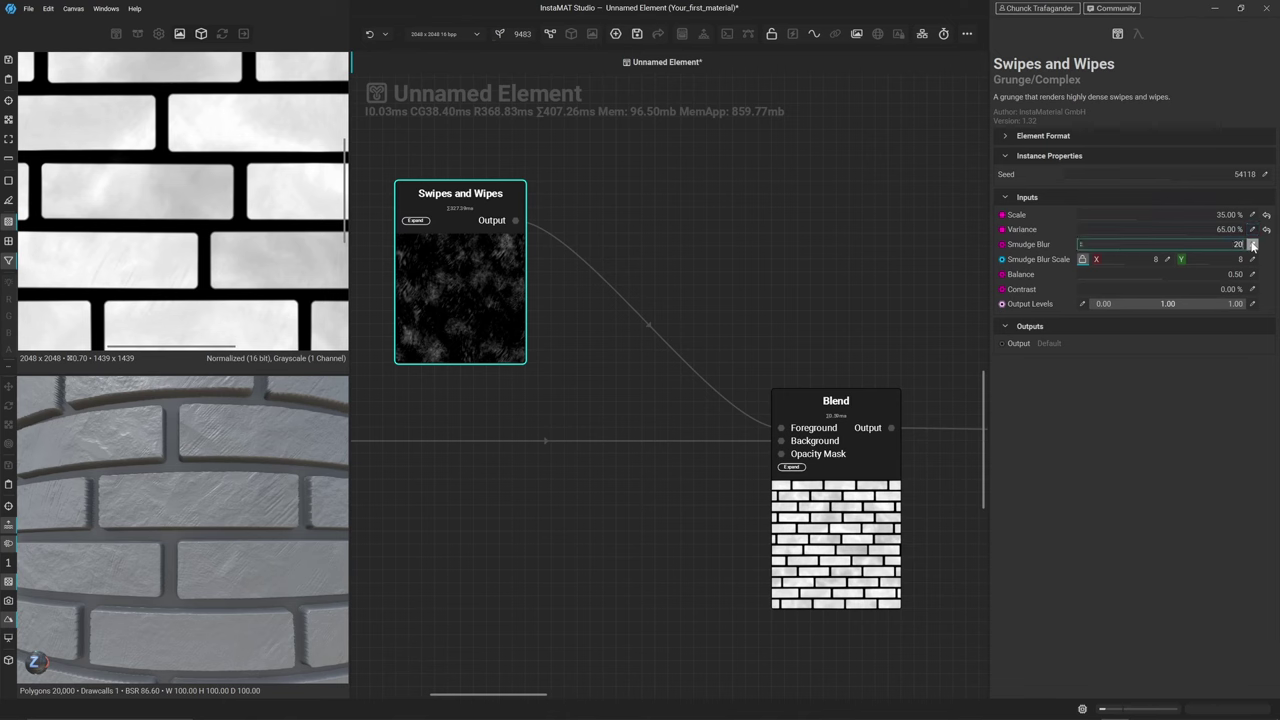
{"action": "key", "text": "Return"}
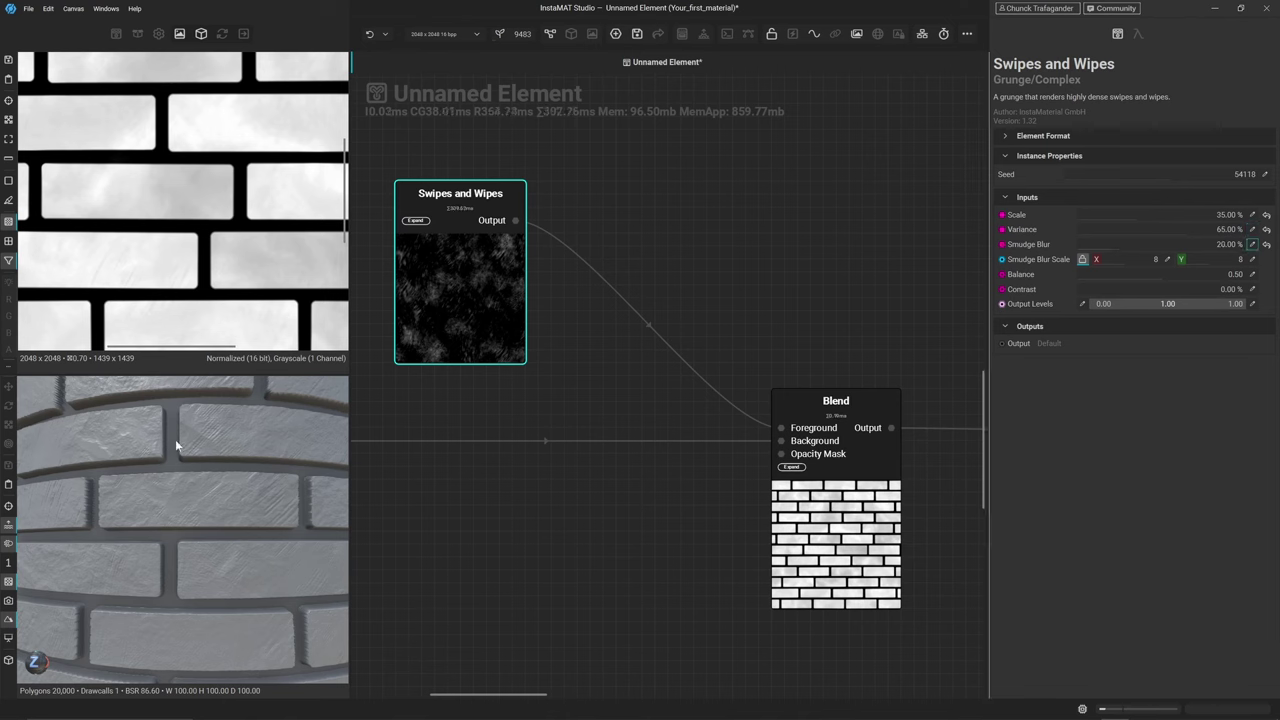
{"action": "left_click", "coordinate": [437, 323]}
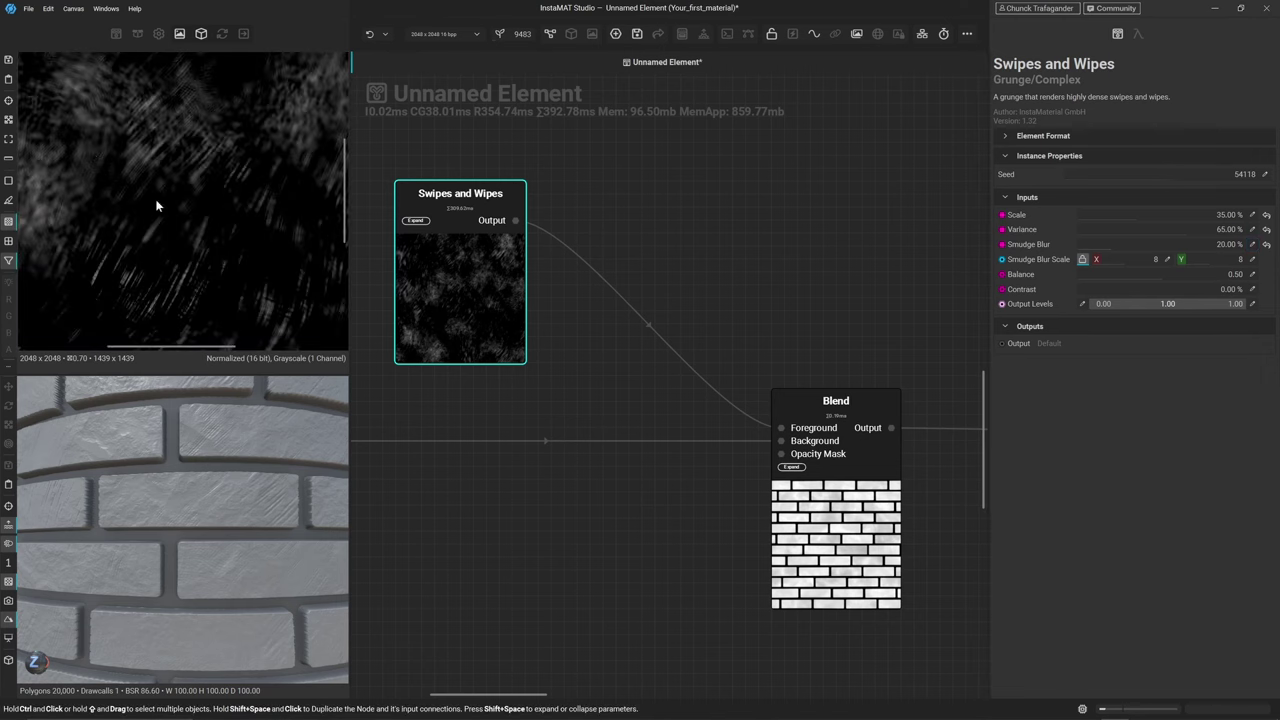
{"action": "middle_click_drag", "start_coordinate": [144, 194], "coordinate": [236, 214]}
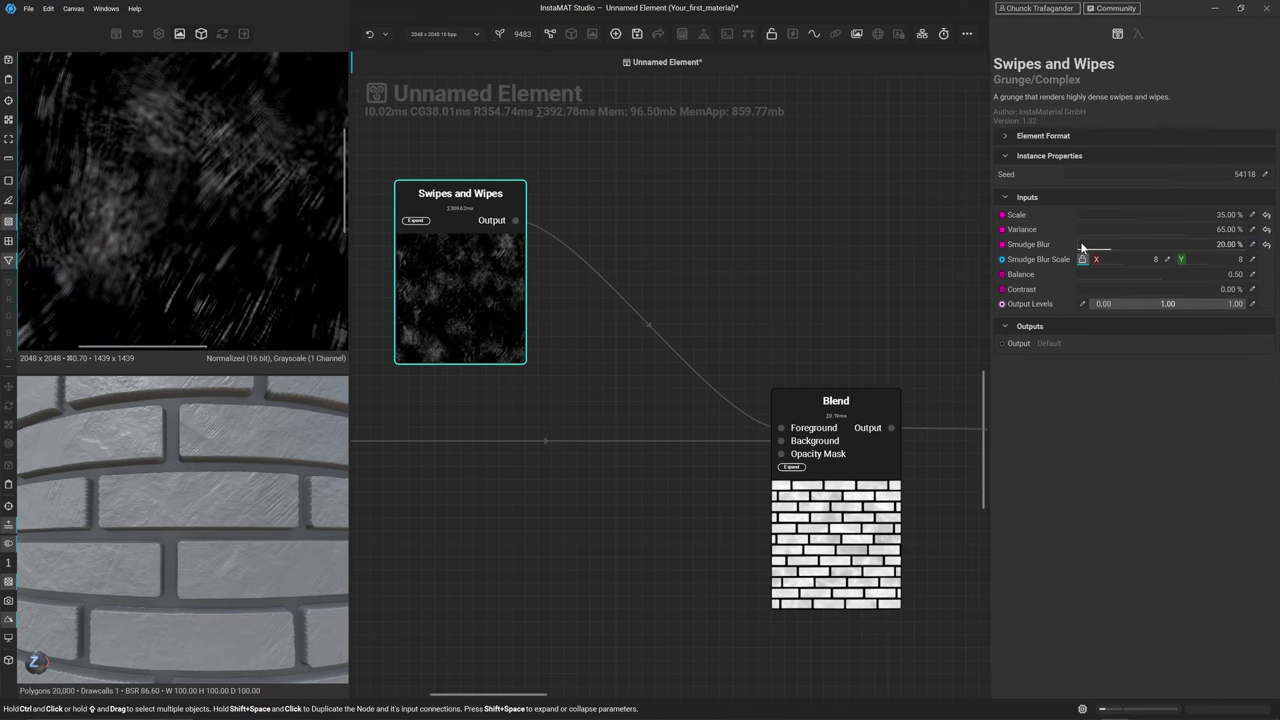
Try a Smudge Blur of 12.94% on the Swipes and Wipes node, then reset it and restore 20%
{"action": "mouse_move", "coordinate": [1105, 254]}
{"action": "left_mouse_down"}
{"action": "mouse_move", "coordinate": [1088, 255]}
{"action": "mouse_move", "coordinate": [1099, 257]}
{"action": "left_mouse_up"}
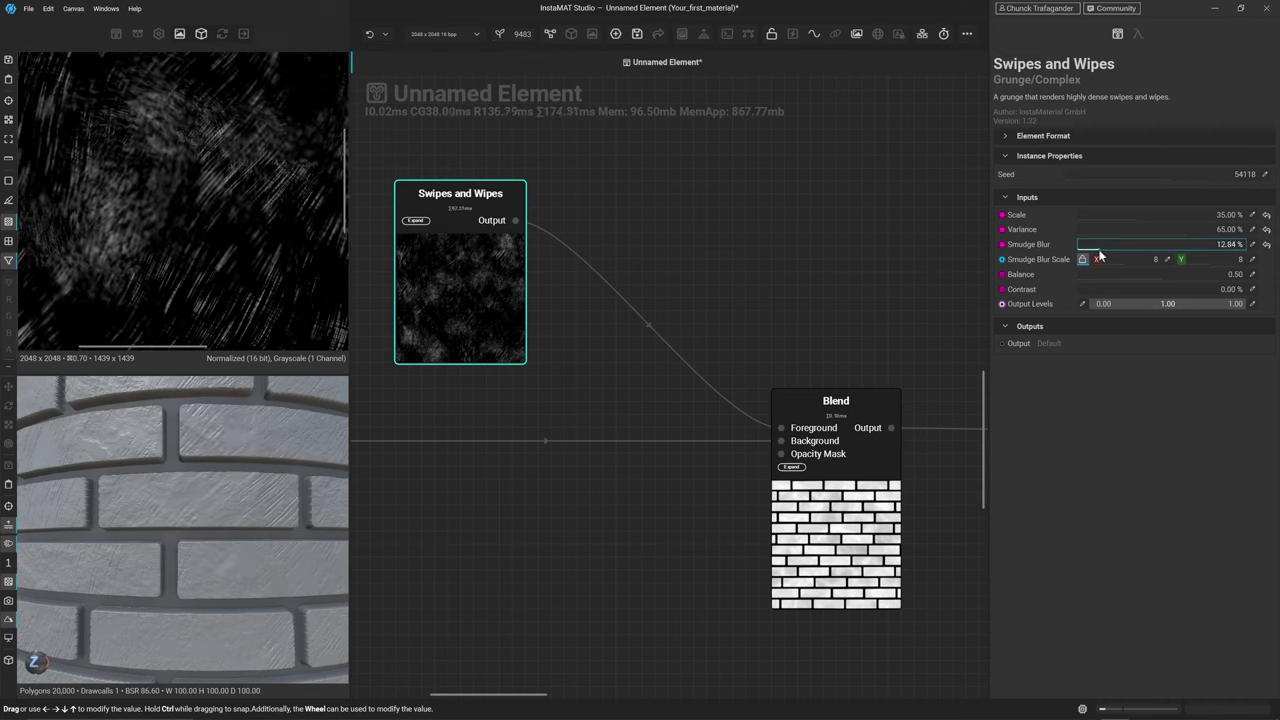
{"action": "left_click", "coordinate": [1265, 244]}
{"action": "left_click", "coordinate": [1252, 244]}
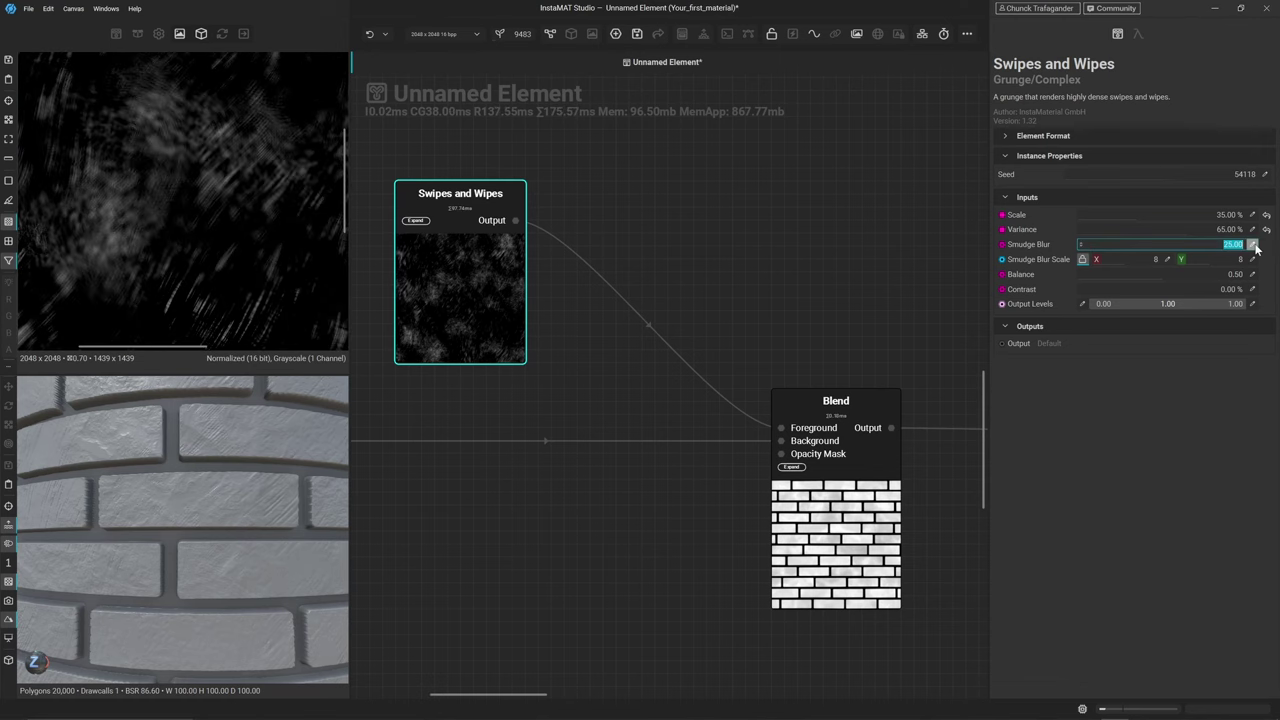
{"action": "type", "text": "20"}
{"action": "key", "text": "Return"}
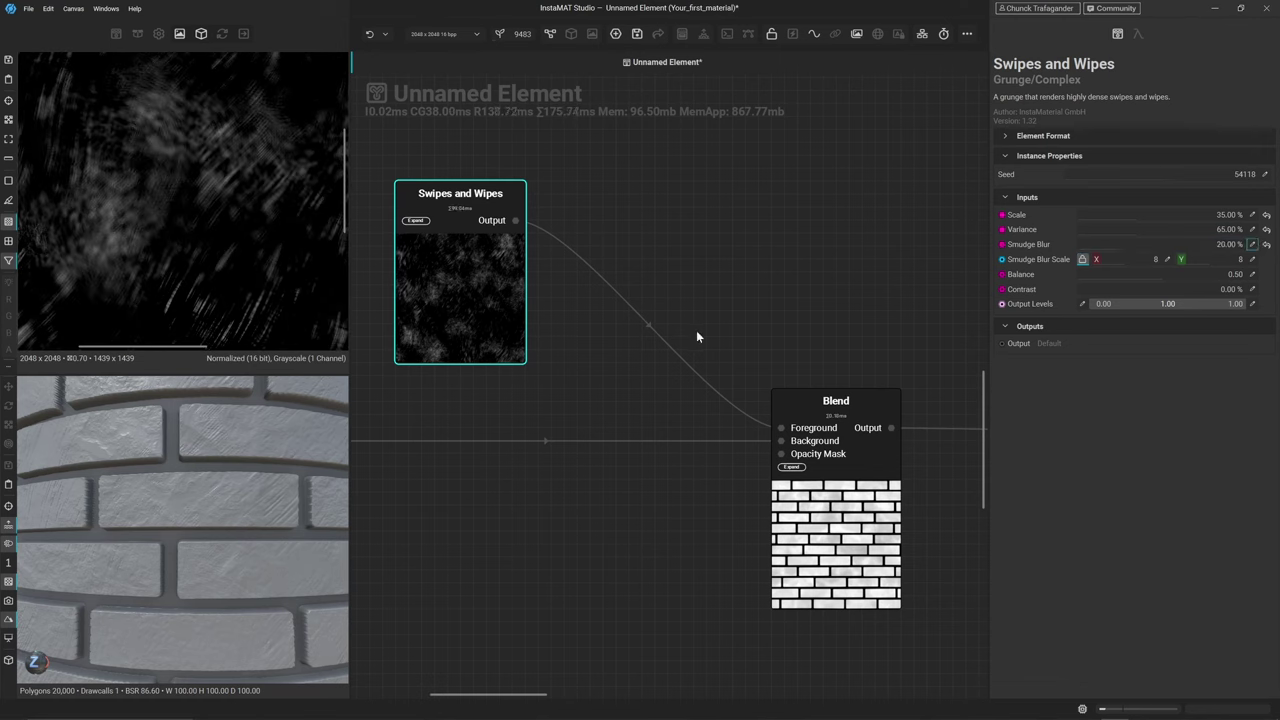
Insert a Transform node between Swipes and Wipes and the Blend node's Foreground, aligned beside the Swipes and Wipes node
{"action": "mouse_move", "coordinate": [243, 537]}
{"action": "middle_mouse_down"}
{"action": "mouse_move", "coordinate": [201, 551]}
{"action": "mouse_move", "coordinate": [200, 409]}
{"action": "mouse_move", "coordinate": [202, 535]}
{"action": "middle_mouse_up"}
{"action": "scroll", "coordinate": [134, 194], "scroll_direction": "down", "scroll_amount": 5}
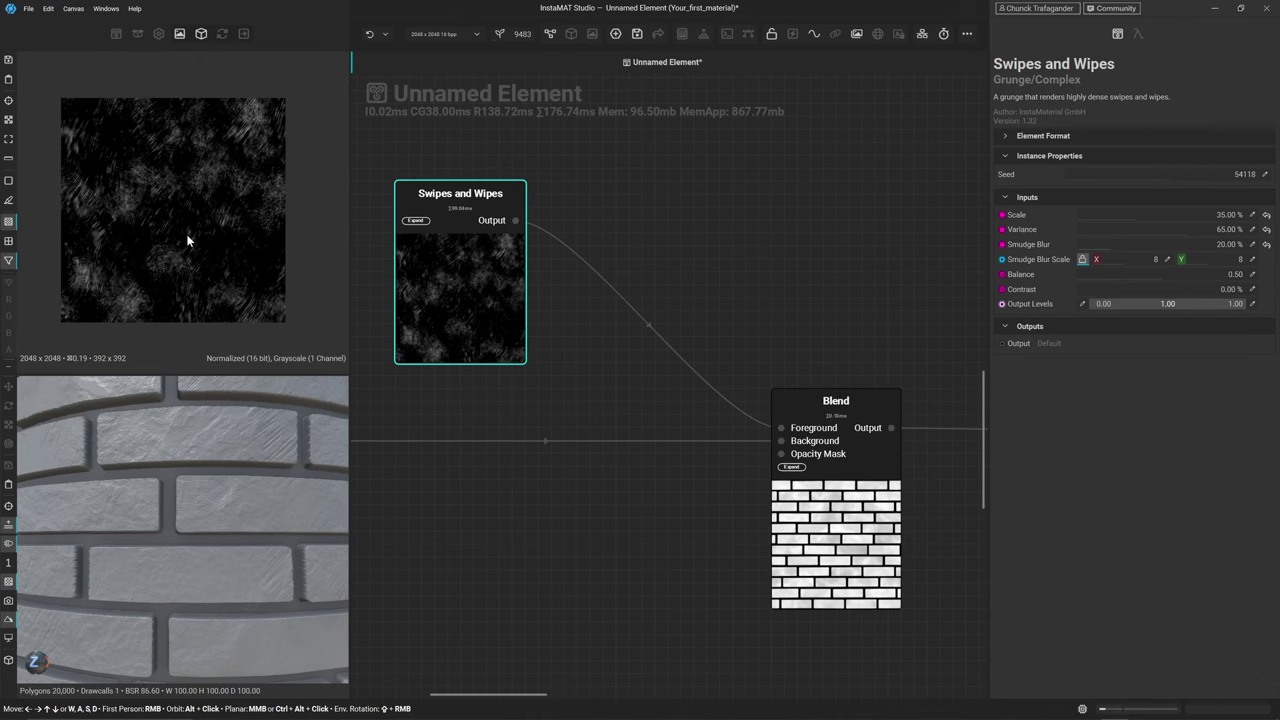
{"action": "scroll", "coordinate": [187, 240], "scroll_direction": "up", "scroll_amount": 1}
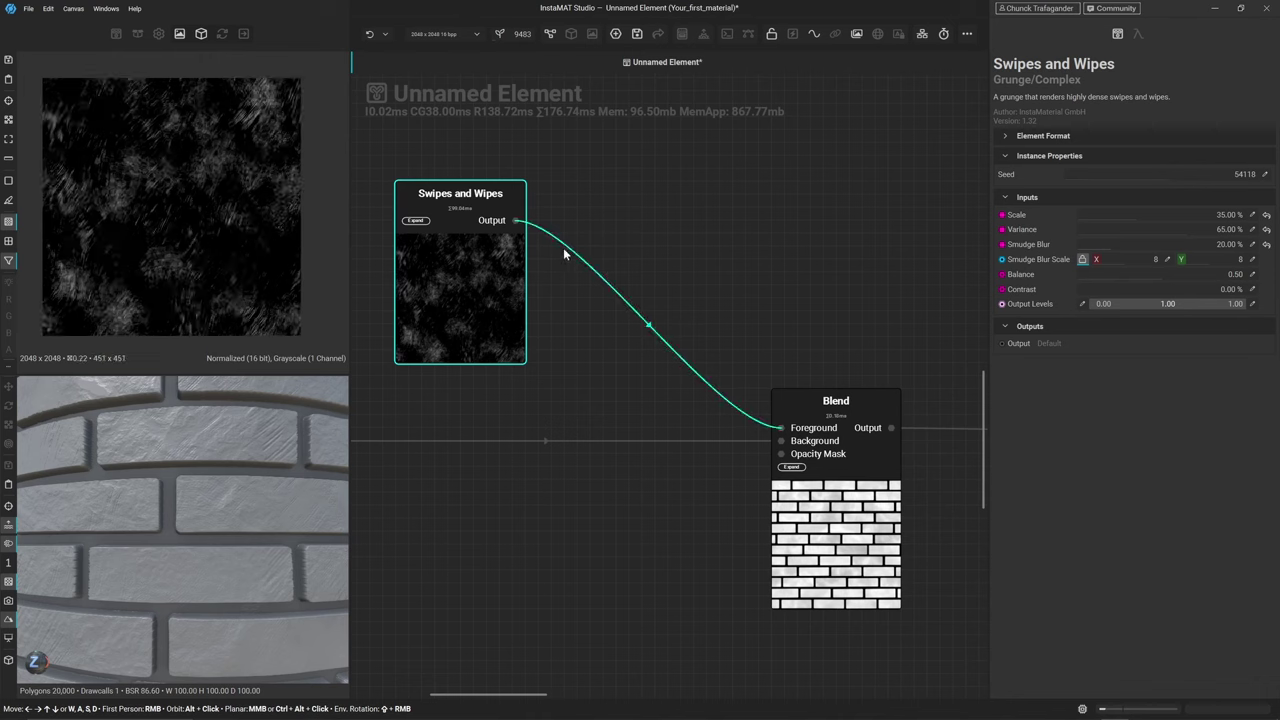
{"action": "left_click", "coordinate": [572, 252]}
{"action": "key", "text": "space"}
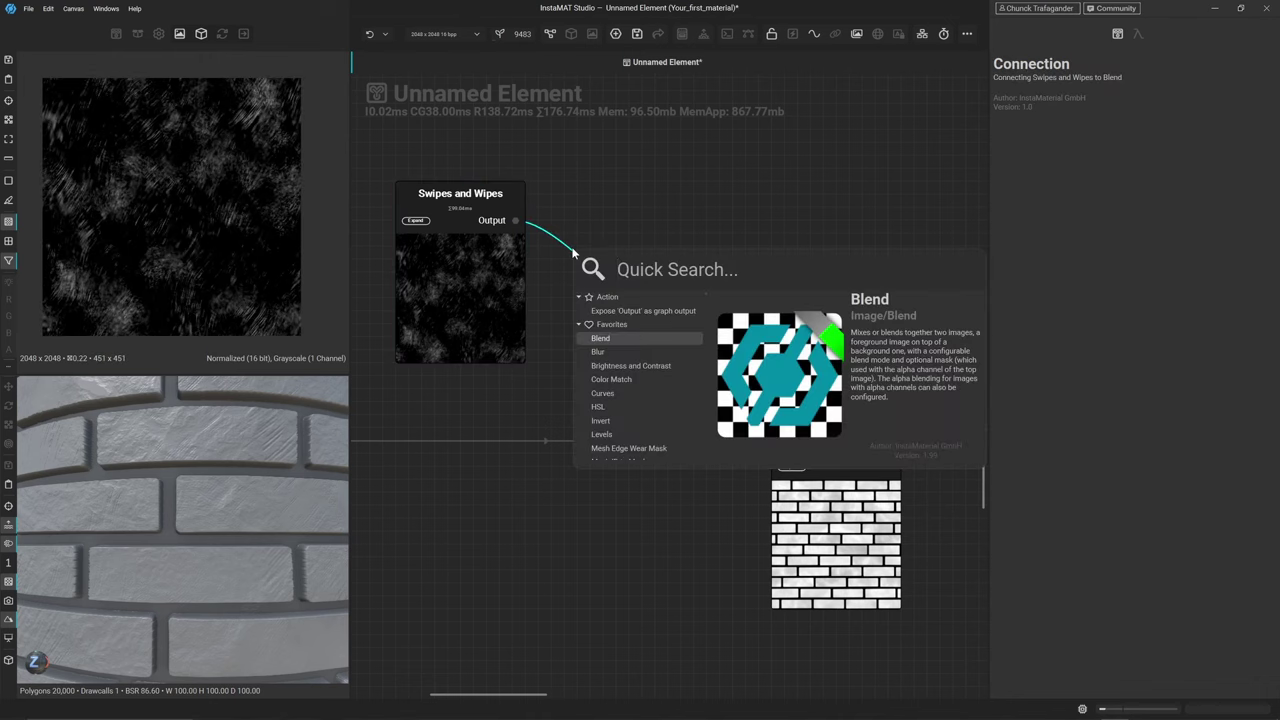
{"action": "type", "text": "tran"}
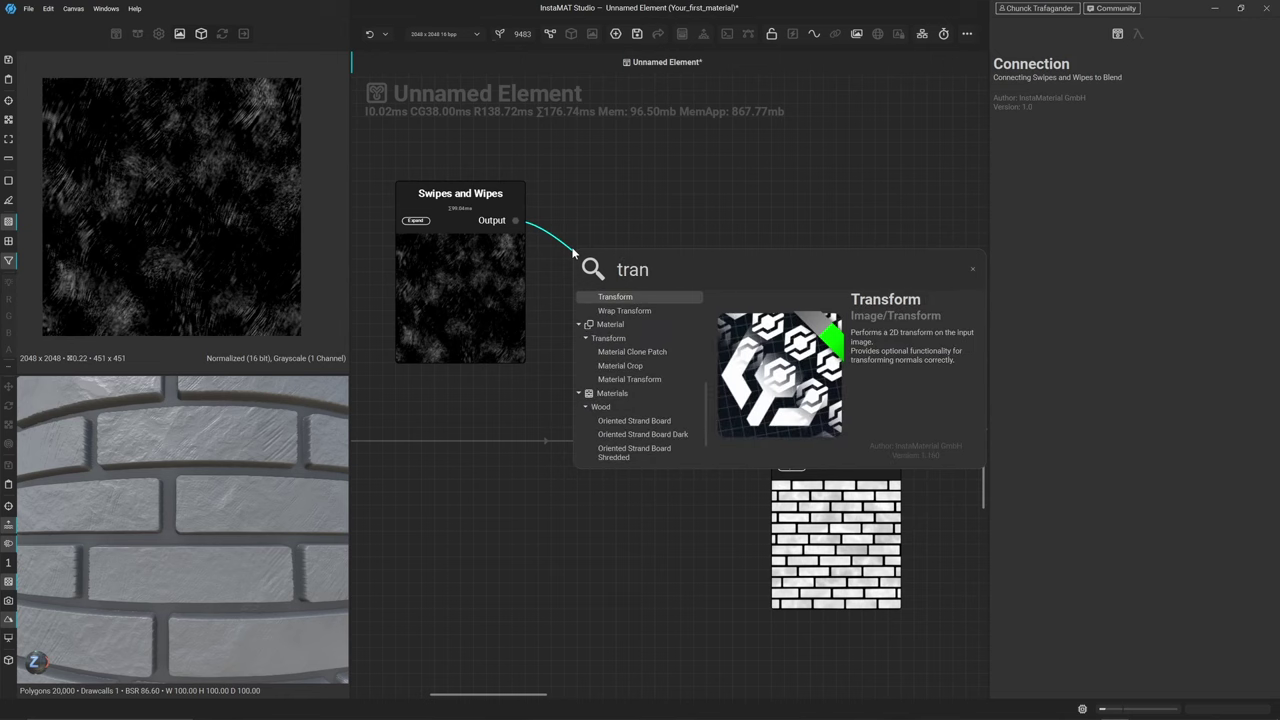
{"action": "key", "text": "Return"}
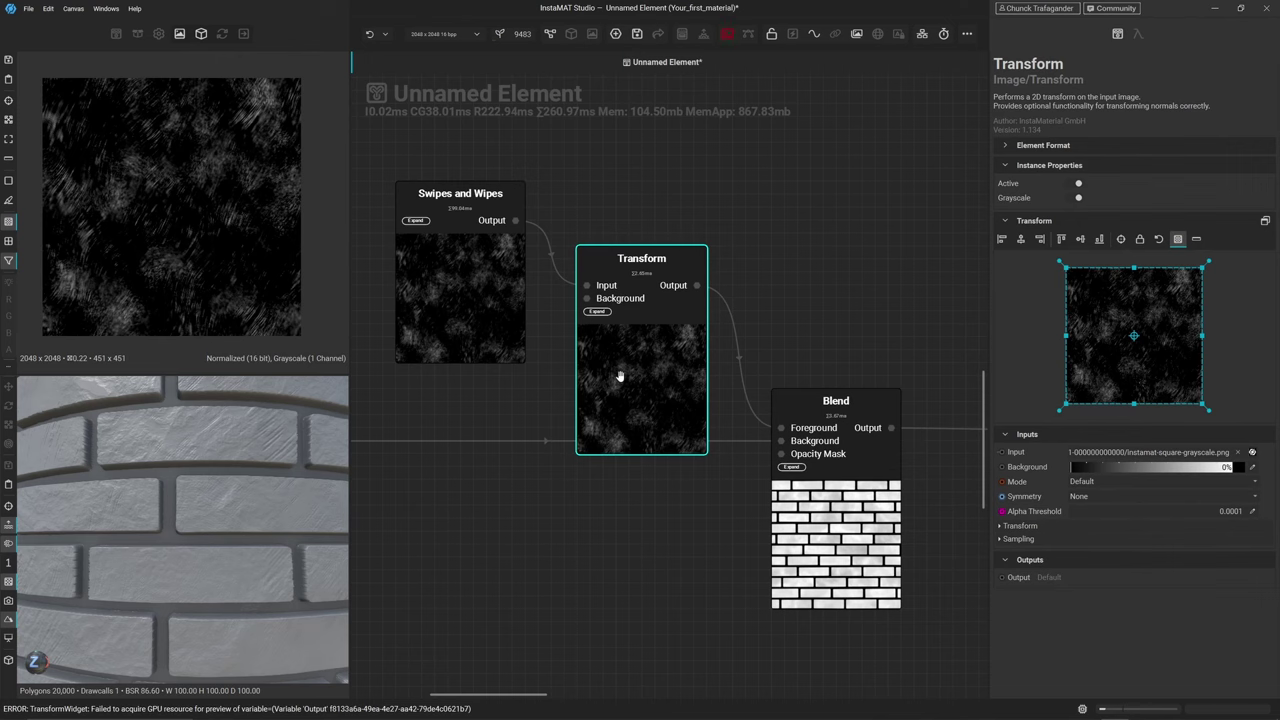
{"action": "left_click_drag", "start_coordinate": [620, 380], "coordinate": [594, 315]}
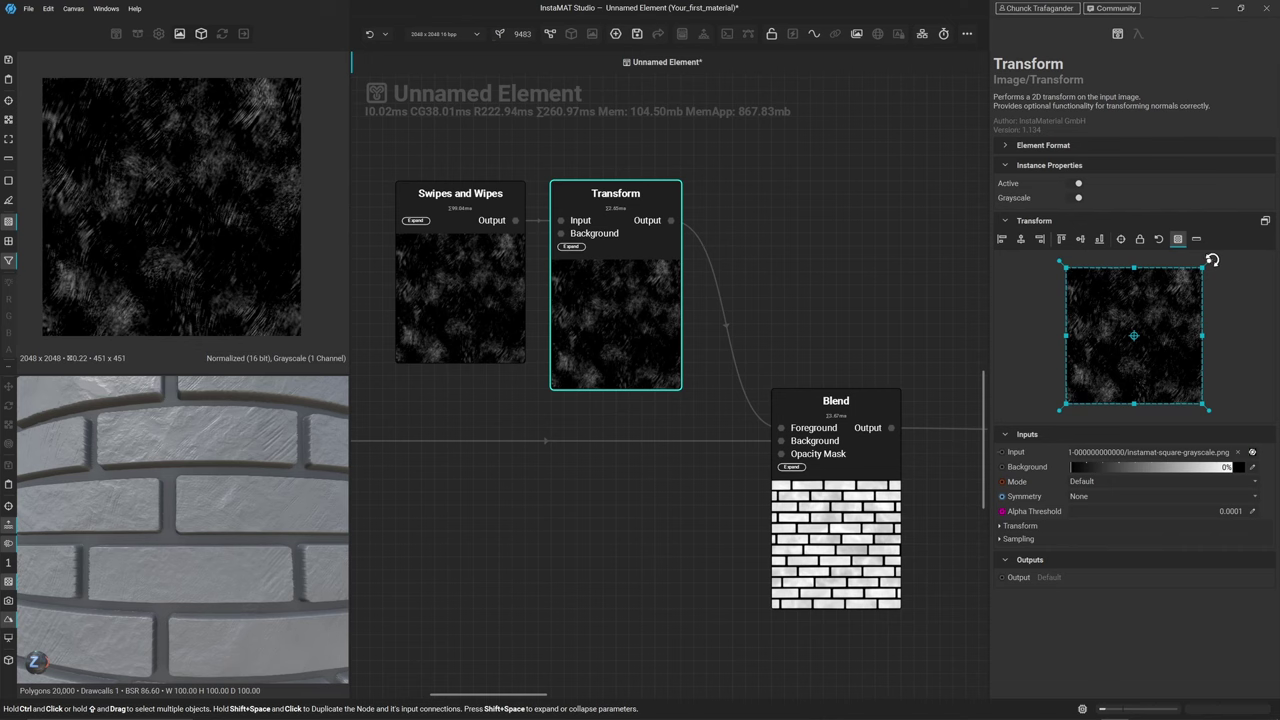
Rotate the grunge clockwise in the Transform node until its strokes run nearly horizontally, and inspect the bricks in the 3D viewport
{"action": "left_click_drag", "start_coordinate": [1213, 260], "coordinate": [1271, 348]}
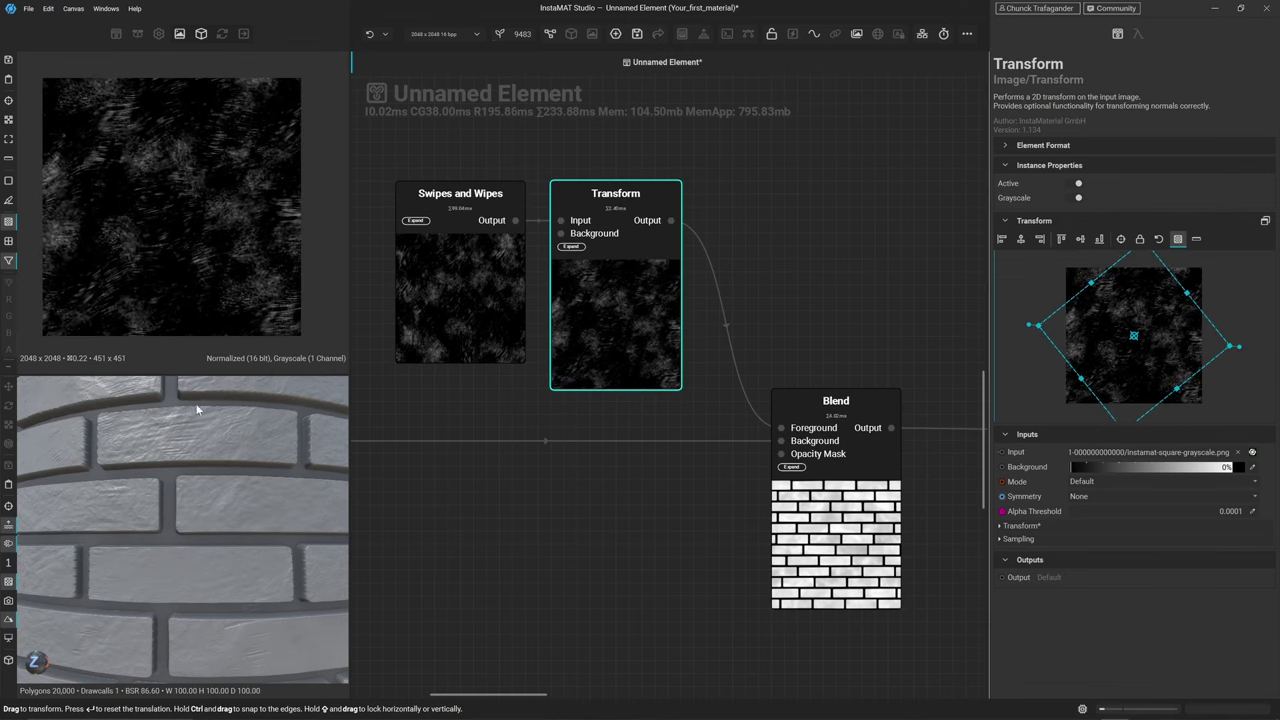
{"action": "scroll", "coordinate": [215, 463], "scroll_direction": "down", "scroll_amount": 3}
{"action": "scroll", "coordinate": [215, 463], "scroll_direction": "up", "scroll_amount": 3}
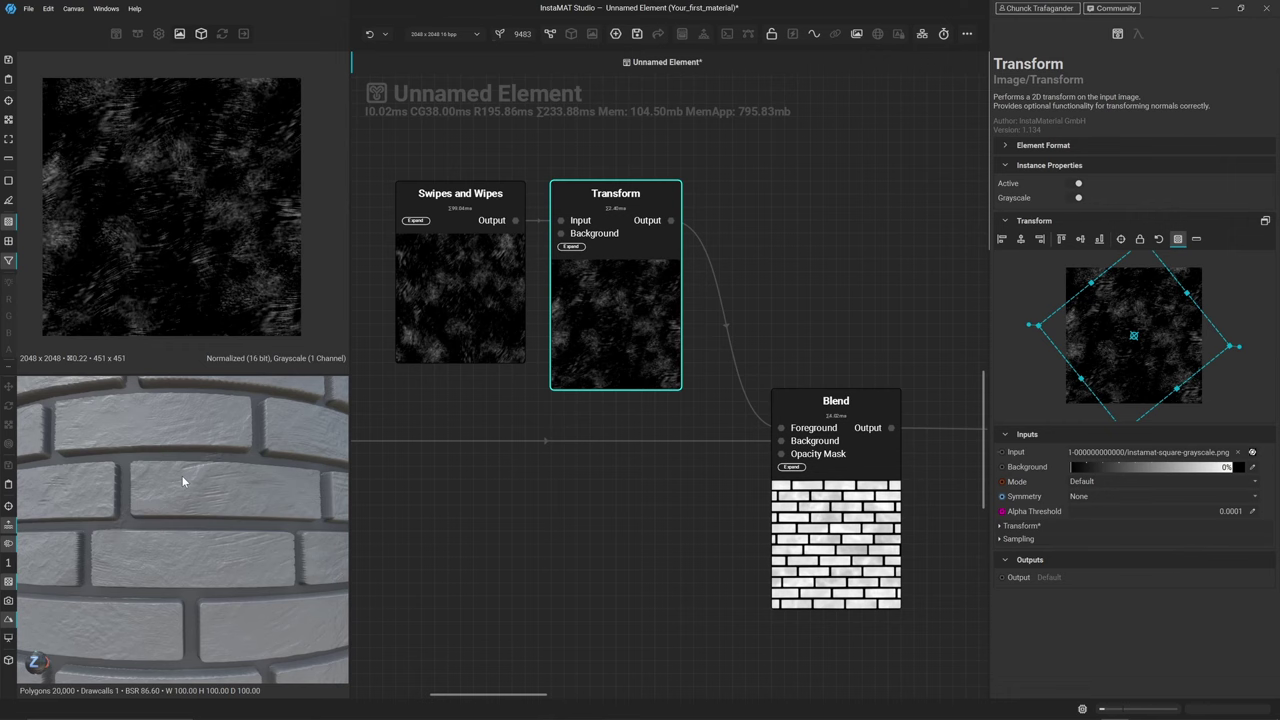
Select the Brick Generator, noise, grunge, Transform and Blend nodes together and move them away from the outputs to make room
{"action": "left_click", "coordinate": [589, 549]}
{"action": "scroll", "coordinate": [580, 543], "scroll_direction": "down", "scroll_amount": 5}
{"action": "middle_click_drag", "start_coordinate": [626, 503], "coordinate": [737, 437]}
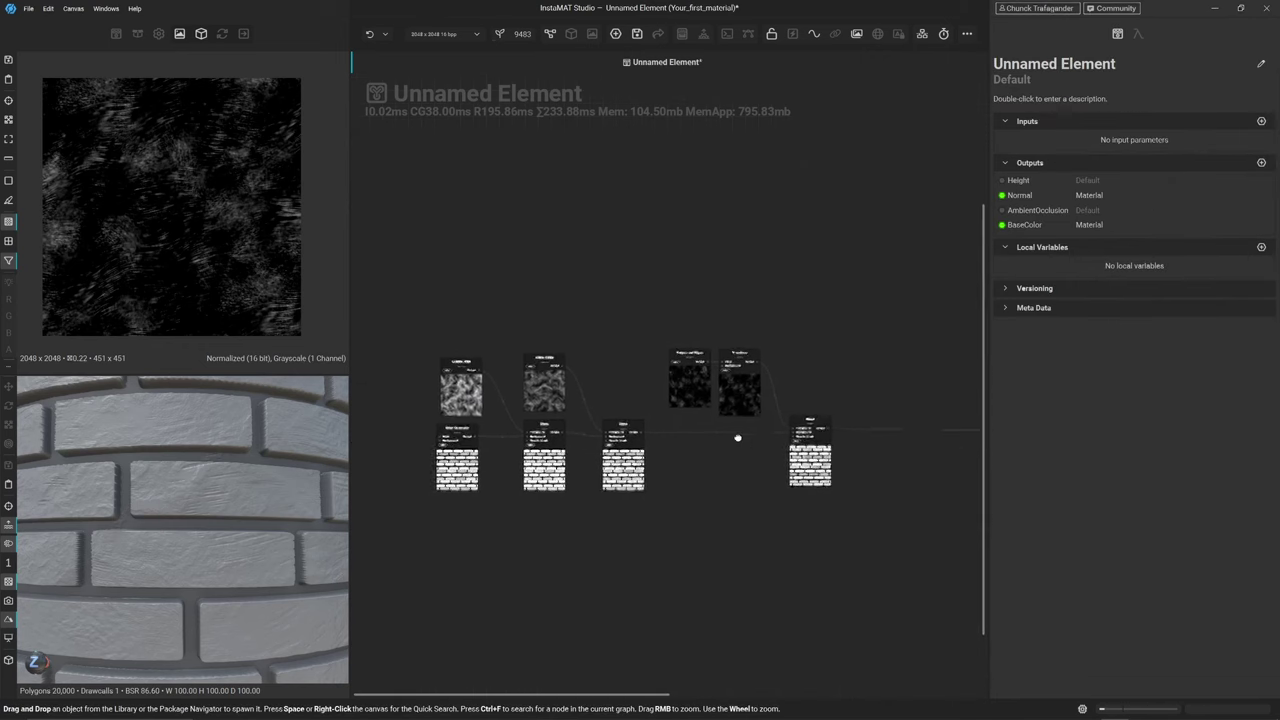
{"action": "scroll", "coordinate": [737, 425], "scroll_direction": "down", "scroll_amount": 3}
{"action": "left_click_drag", "start_coordinate": [541, 330], "coordinate": [452, 447]}
{"action": "scroll", "coordinate": [565, 450], "scroll_direction": "up", "scroll_amount": 3}
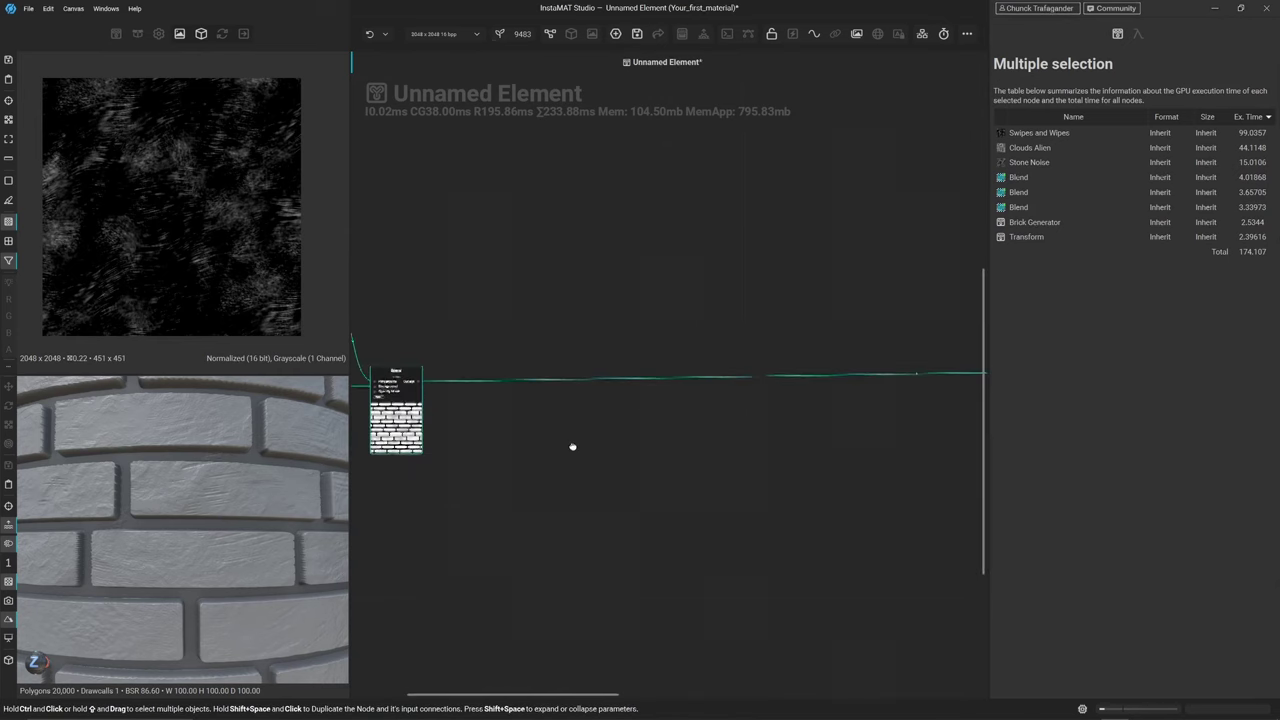
Insert a Slope Blur node into the connection after the last Blend node and place it in line, farther along the graph
{"action": "left_click", "coordinate": [610, 357]}
{"action": "key", "text": "space"}
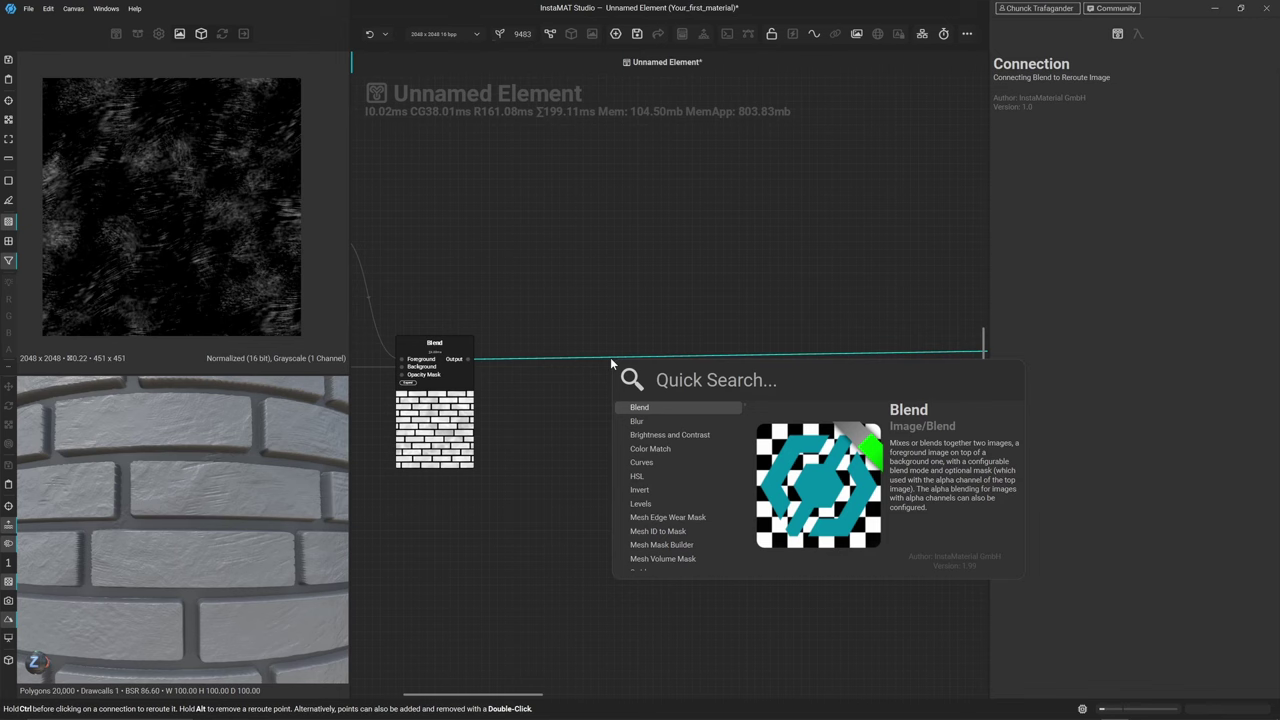
{"action": "type", "text": "slope"}
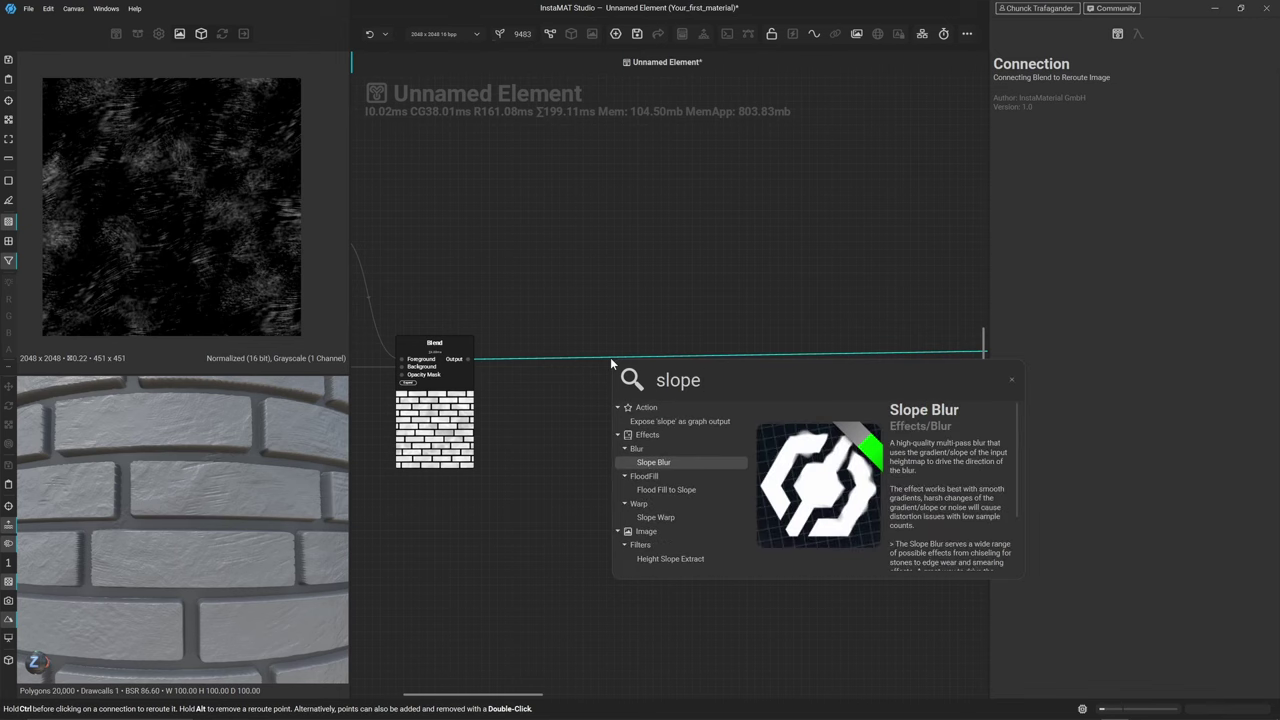
{"action": "key", "text": "Return"}
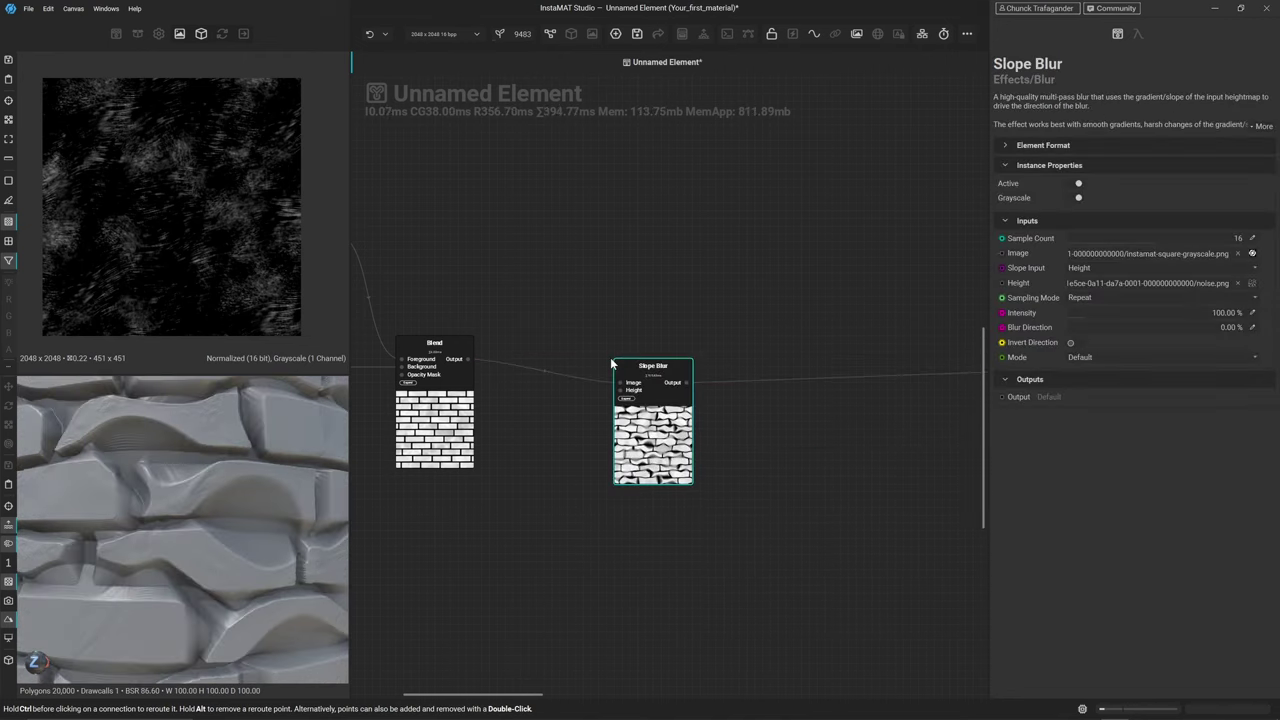
{"action": "left_click_drag", "start_coordinate": [646, 432], "coordinate": [655, 409]}
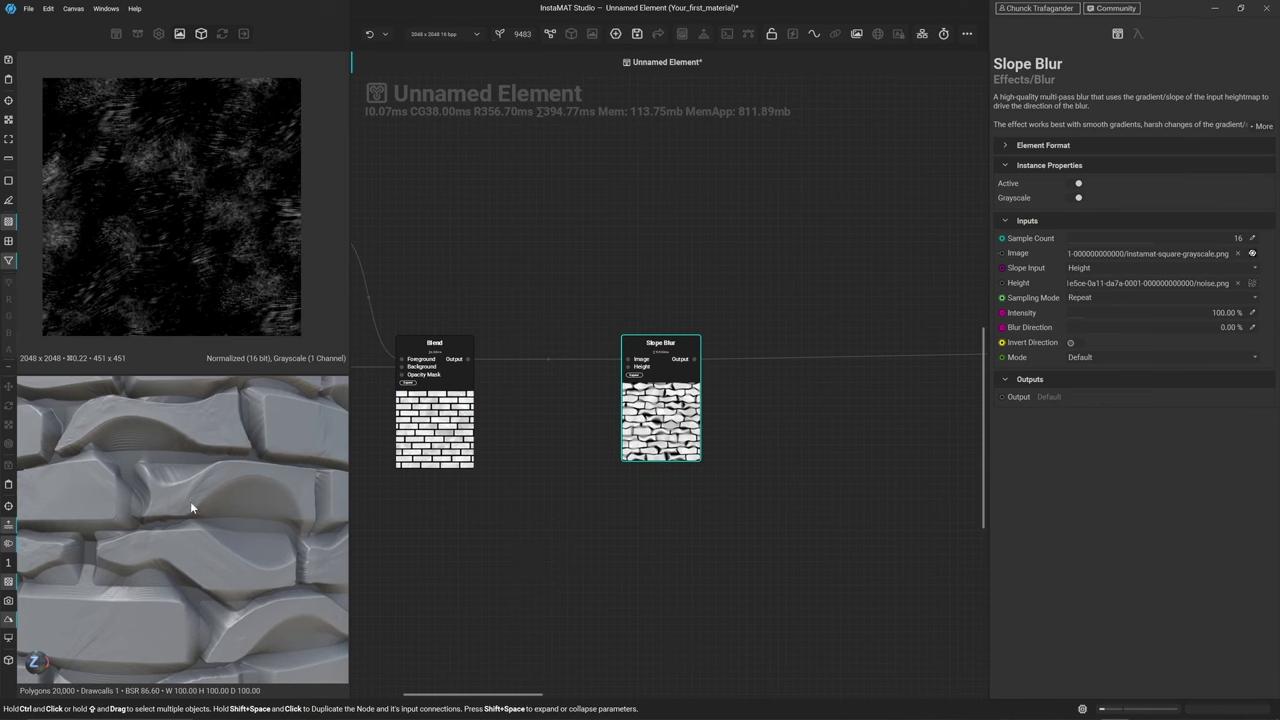
{"action": "scroll", "coordinate": [176, 500], "scroll_direction": "down", "scroll_amount": 3}
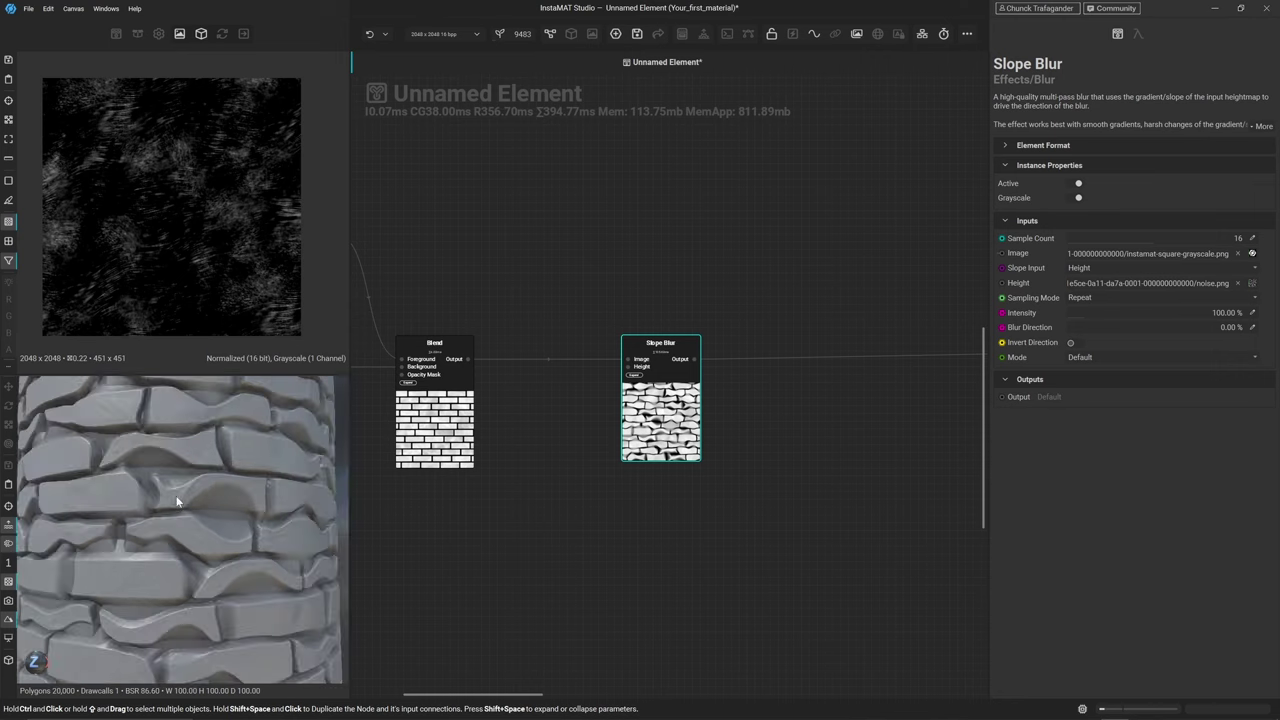
{"action": "scroll", "coordinate": [166, 515], "scroll_direction": "up", "scroll_amount": 3}
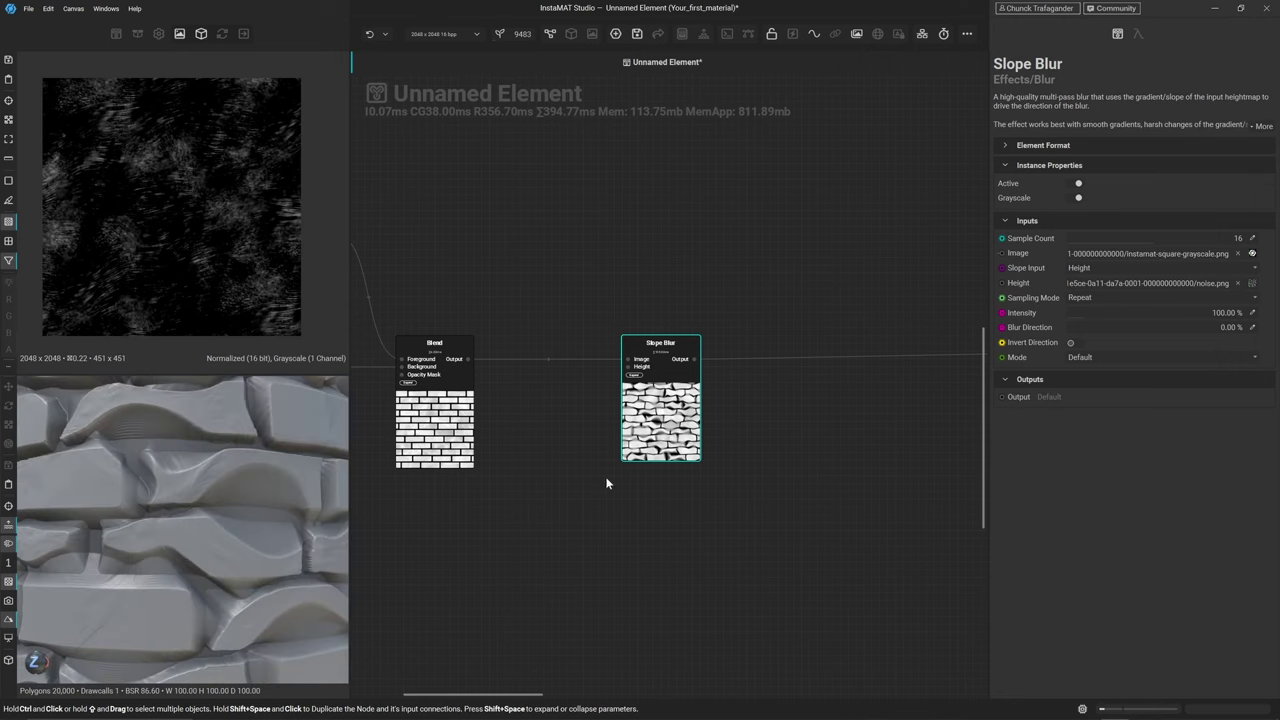
{"action": "left_click_drag", "start_coordinate": [645, 450], "coordinate": [785, 450]}
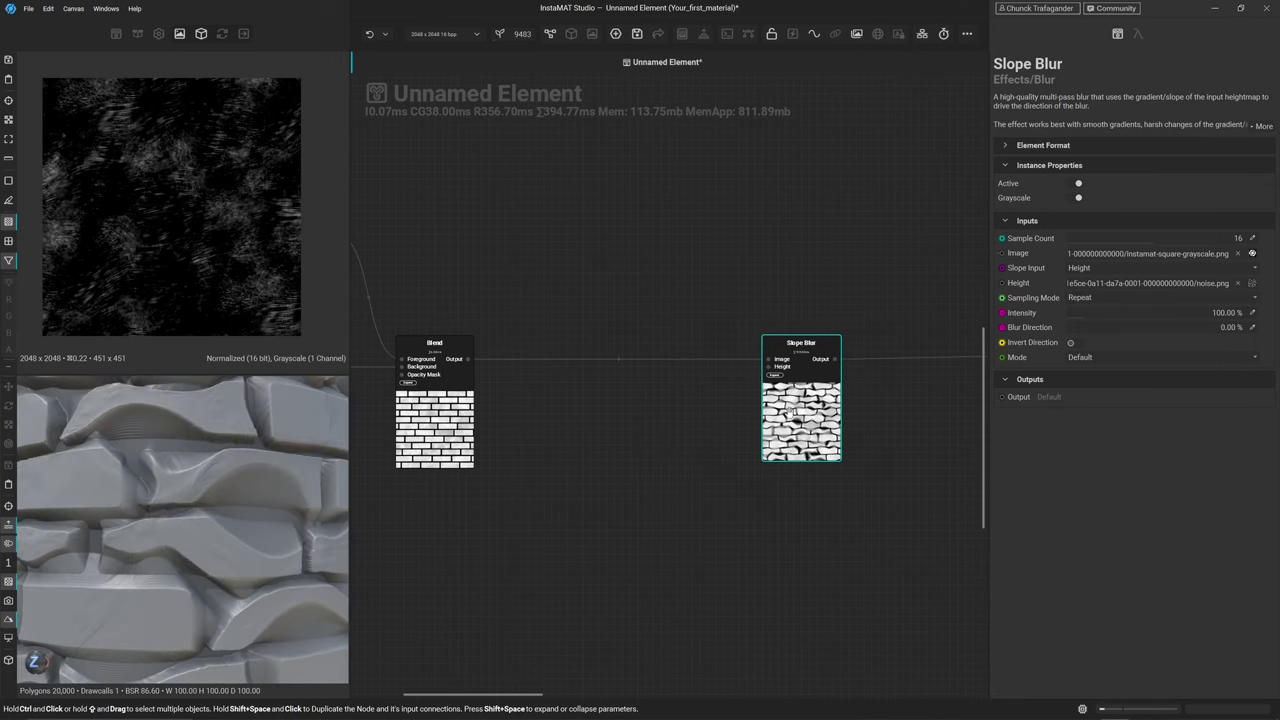
Add a Clouds Heavy noise node connected to the Slope Blur node's Height input
{"action": "scroll", "coordinate": [762, 373], "scroll_direction": "up", "scroll_amount": 2}
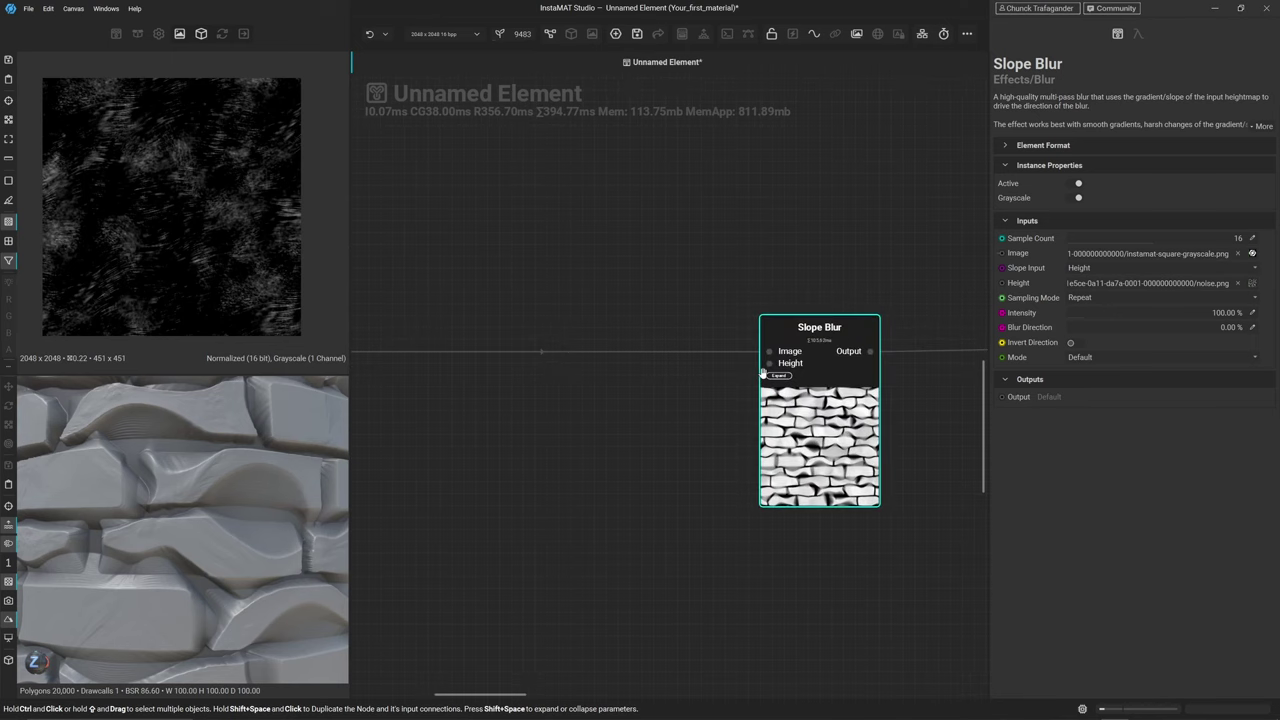
{"action": "left_click_drag", "start_coordinate": [768, 363], "coordinate": [668, 424]}
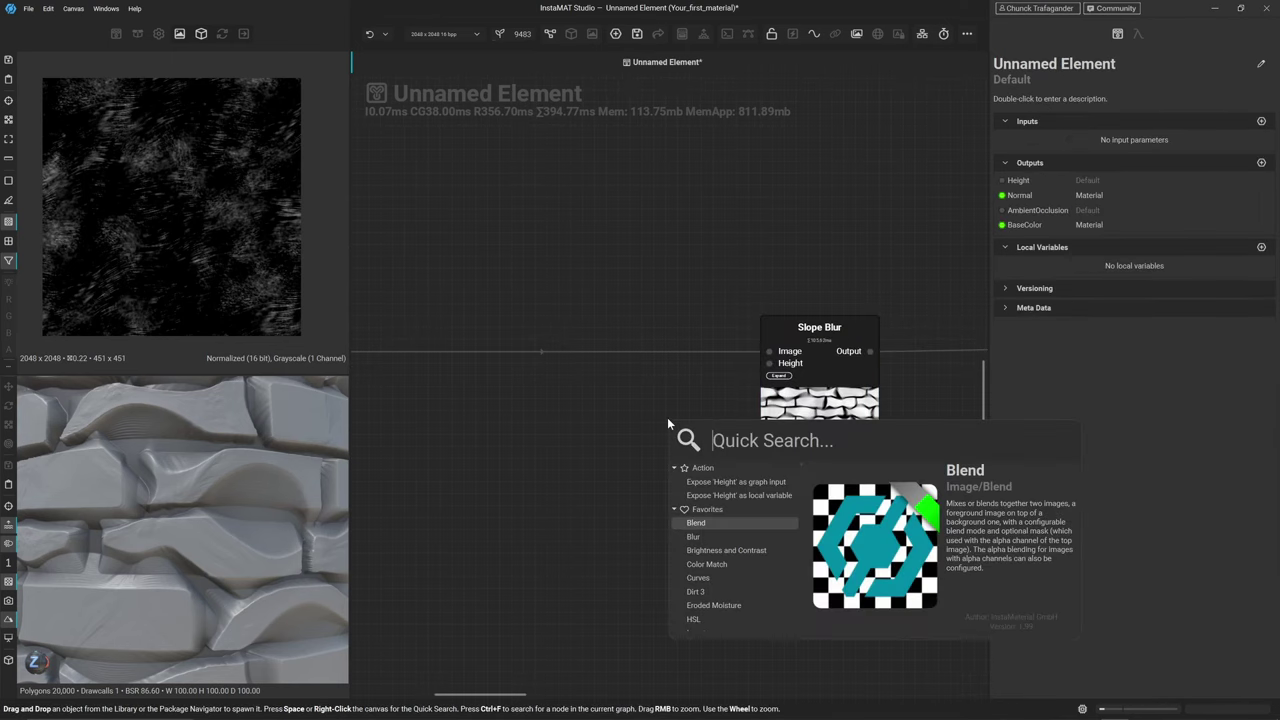
{"action": "type", "text": "clouds heav"}
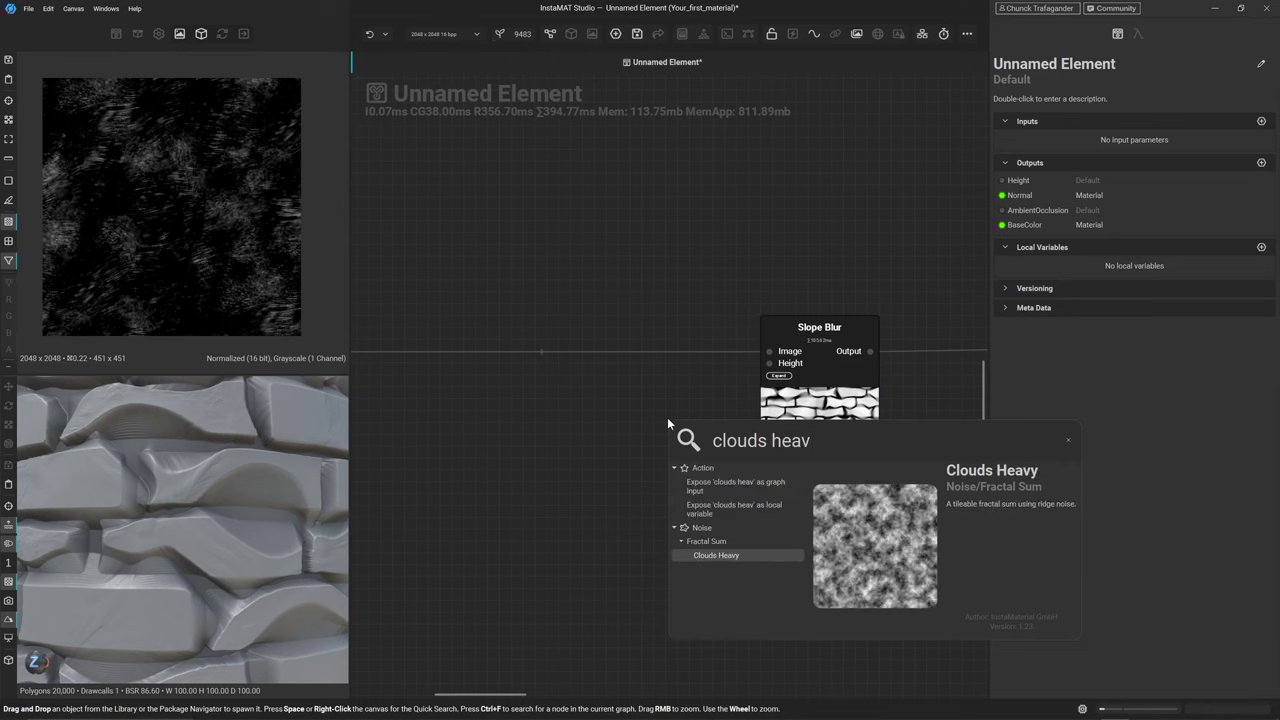
{"action": "key", "text": "Return"}
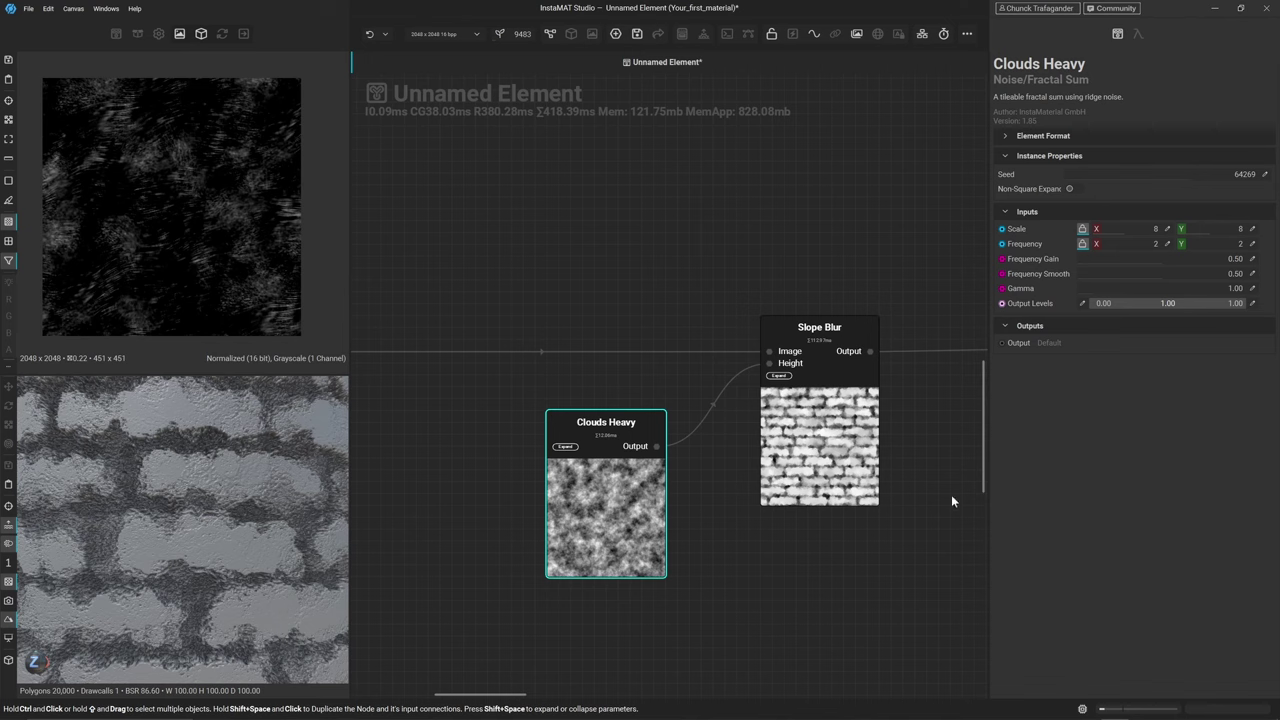
Set the Clouds Heavy node's Scale to 1, Frequency Gain to 0.20 and Frequency Smooth to 0.80
{"action": "left_click", "coordinate": [1170, 230]}
{"action": "type", "text": "1"}
{"action": "key", "text": "Return"}
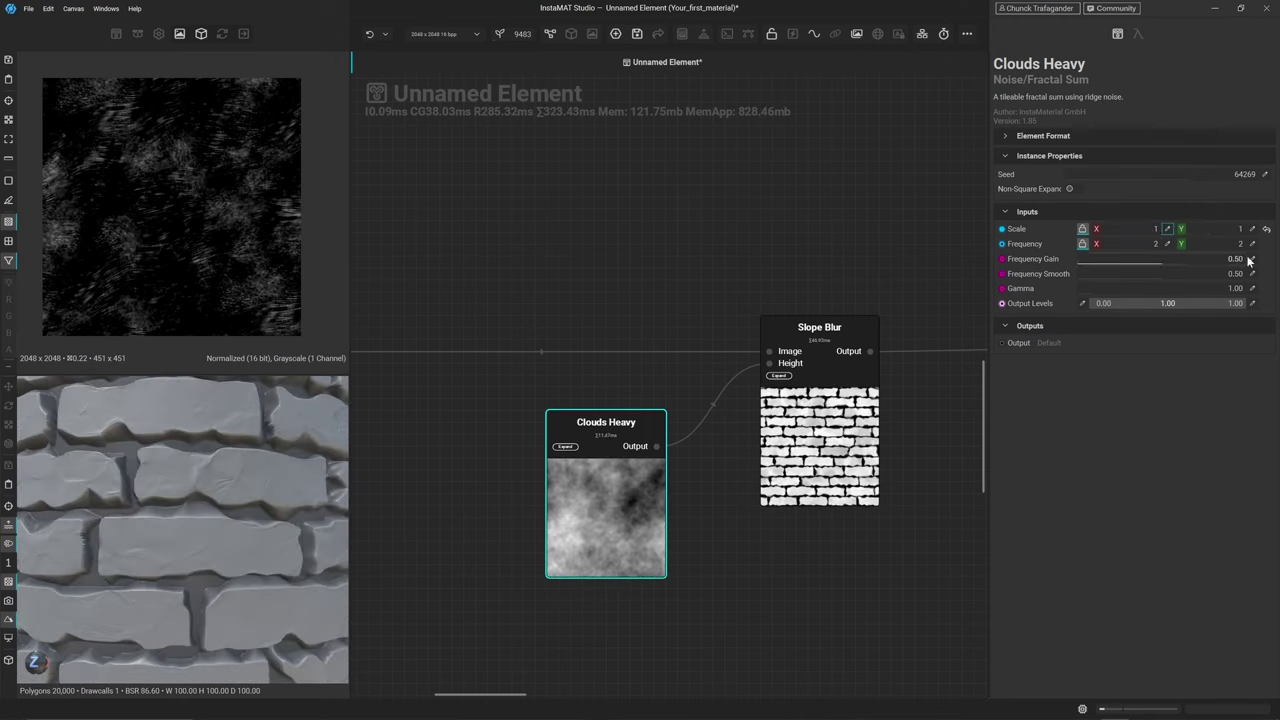
{"action": "left_click", "coordinate": [1208, 258]}
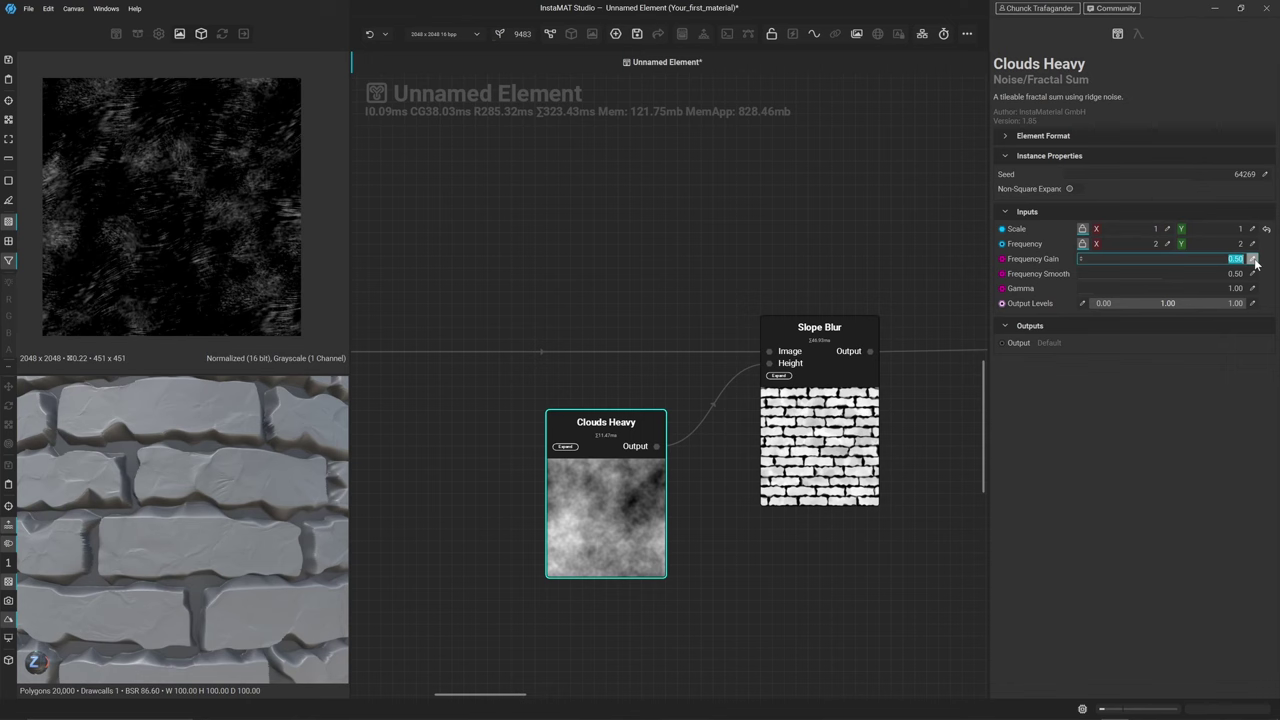
{"action": "key", "text": "BackSpace"}
{"action": "key", "text": "Return"}
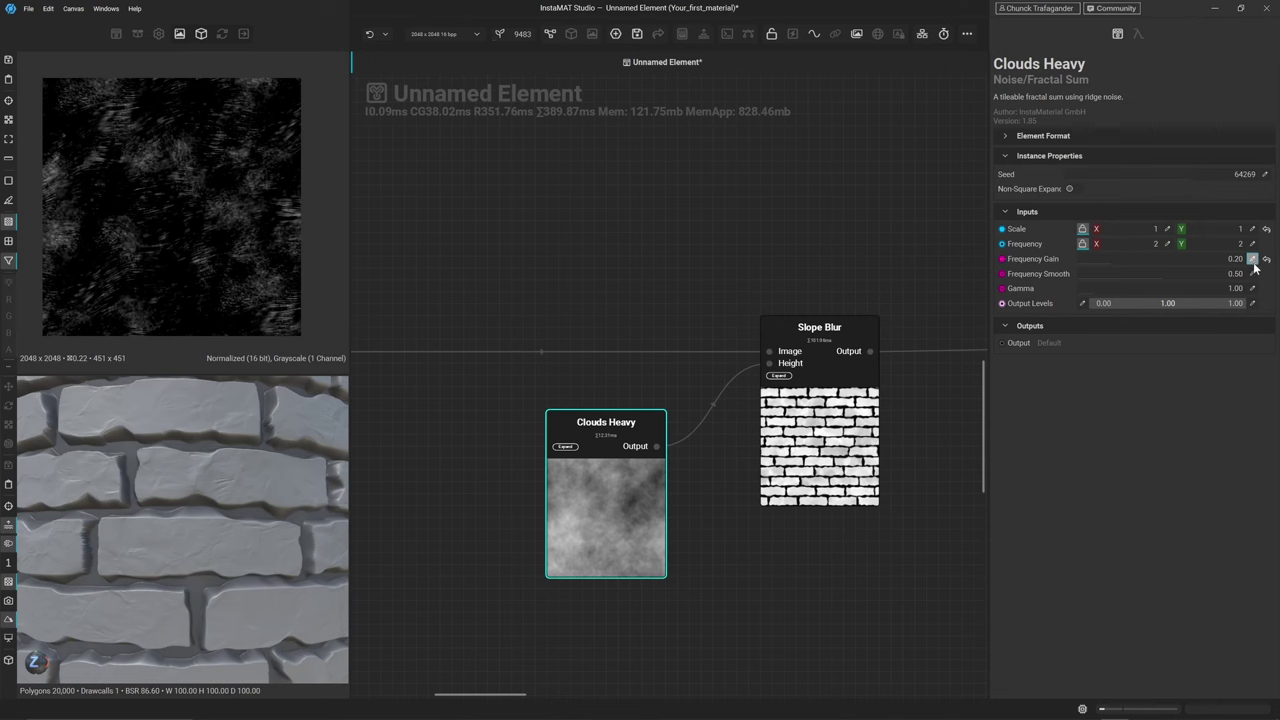
{"action": "left_click", "coordinate": [1253, 274]}
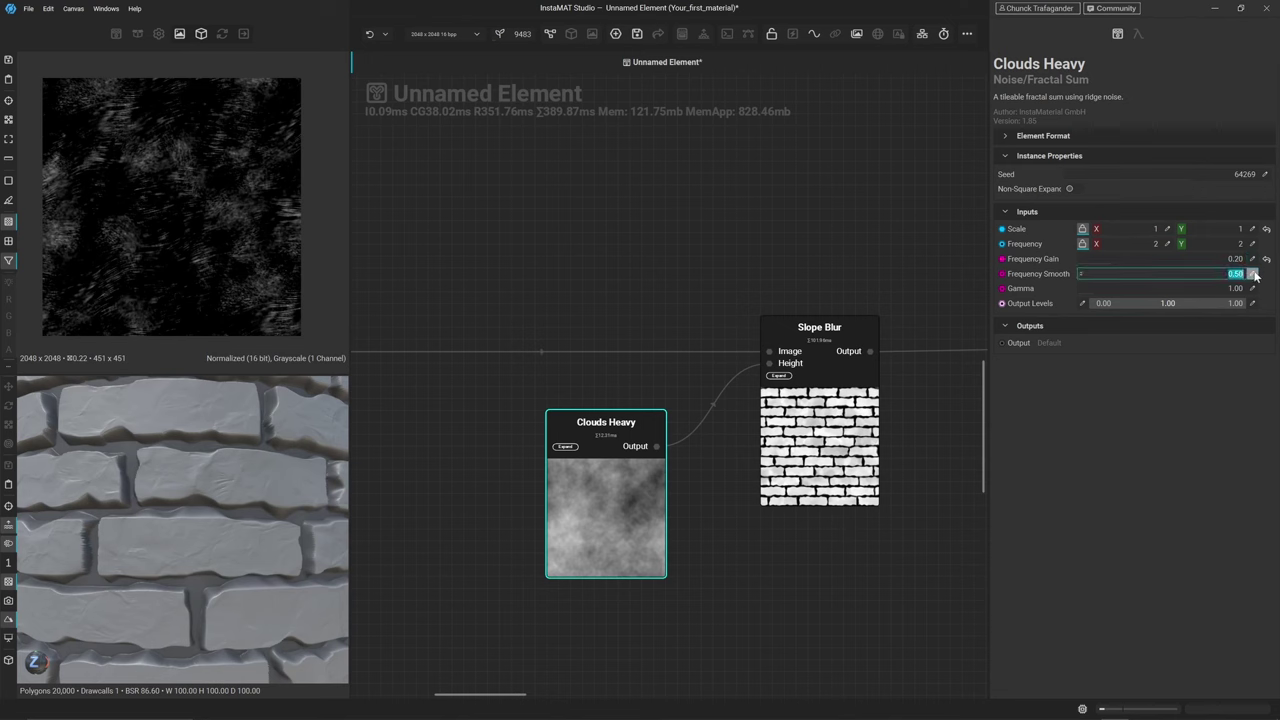
{"action": "key", "text": "BackSpace"}
{"action": "key", "text": "Return"}
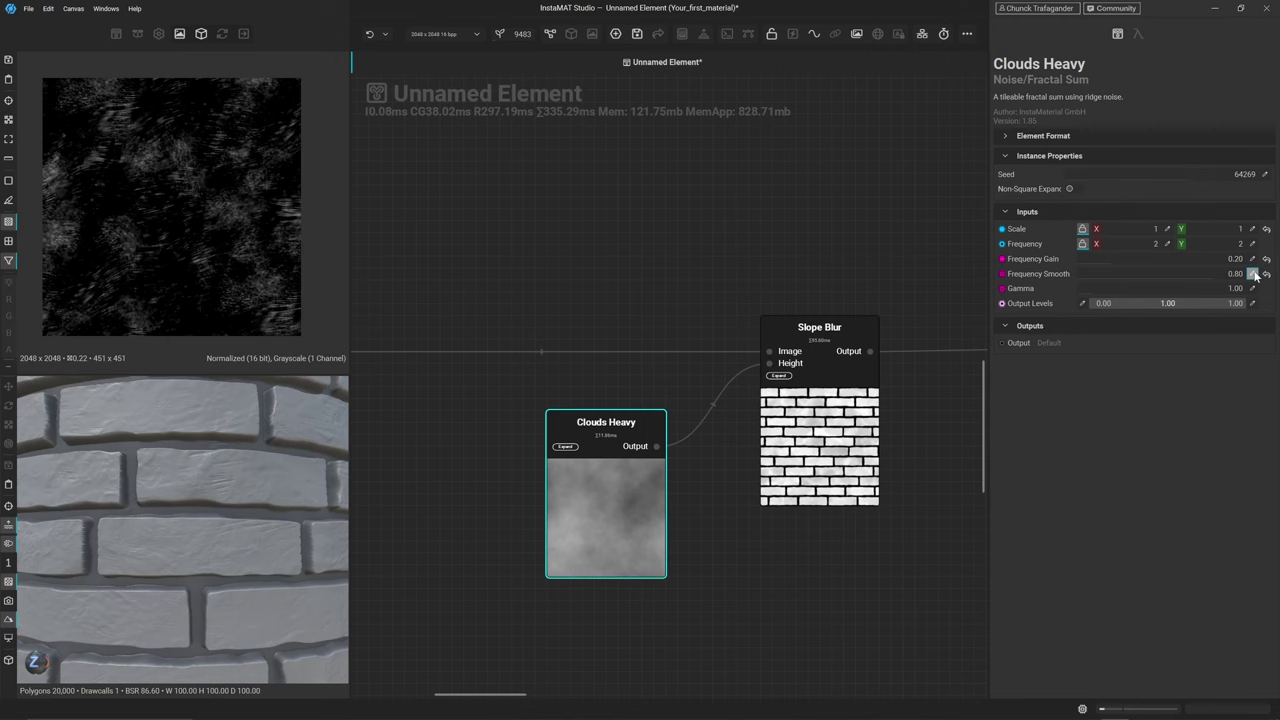
Preview the Slope Blur output close up on the brick edges and set the node's Mode to Minimum
{"action": "left_click", "coordinate": [817, 430]}
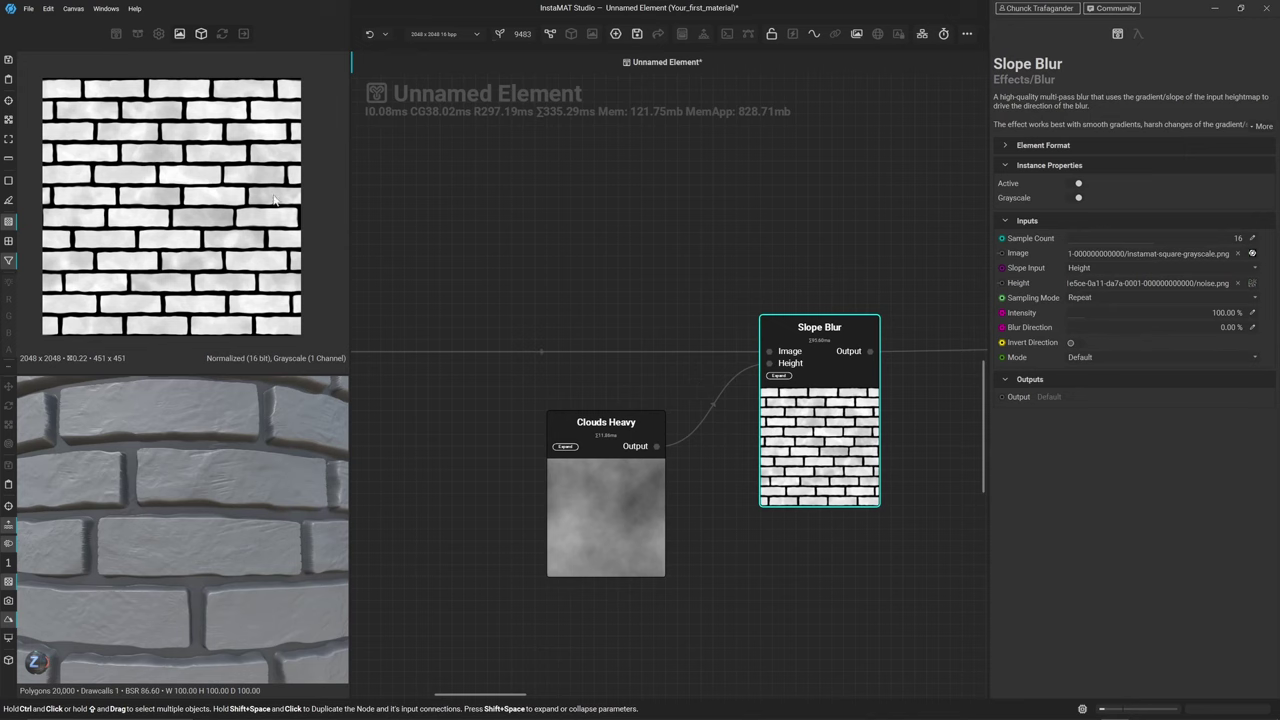
{"action": "scroll", "coordinate": [275, 200], "scroll_direction": "up", "scroll_amount": 8}
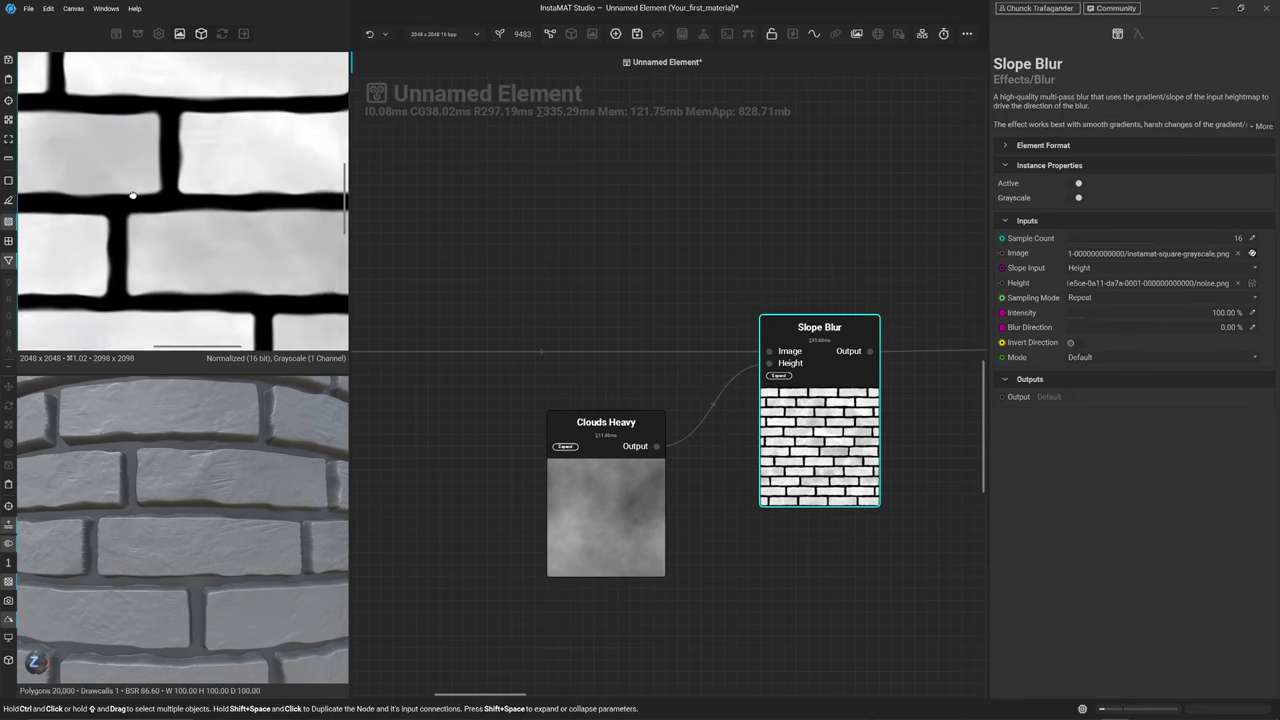
{"action": "middle_click_drag", "start_coordinate": [133, 195], "coordinate": [71, 179]}
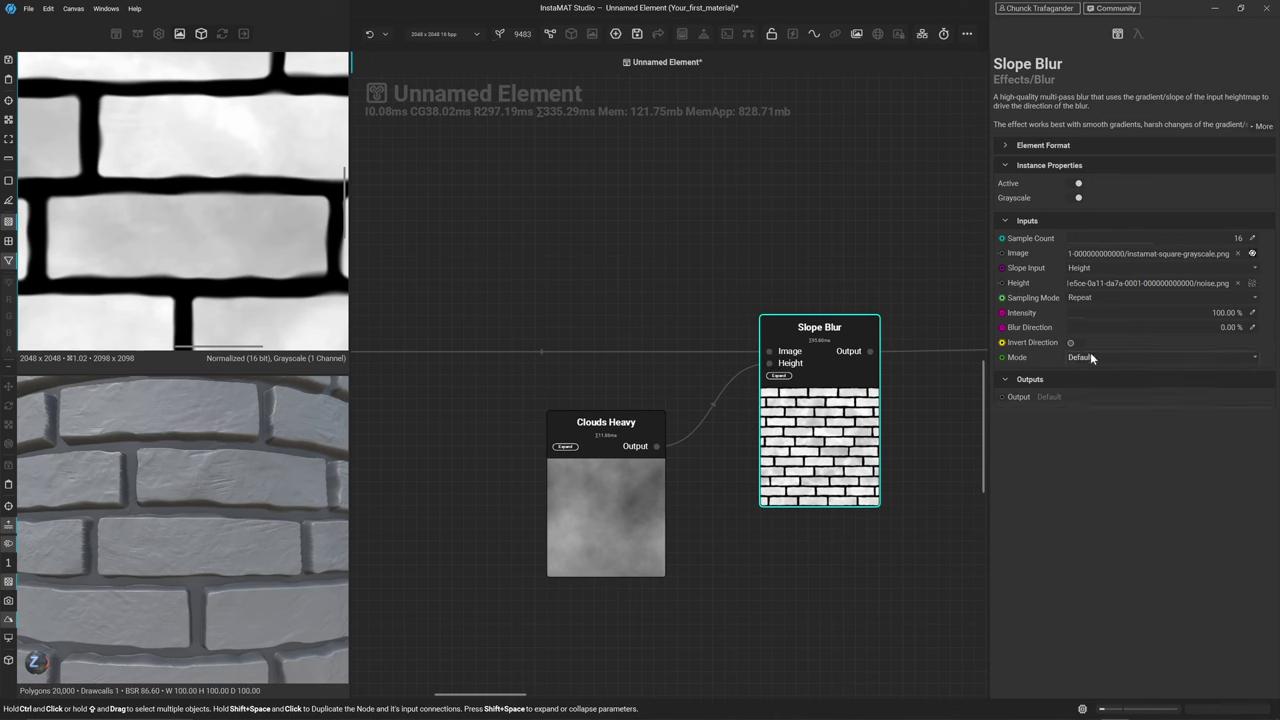
{"action": "left_click", "coordinate": [1145, 357]}
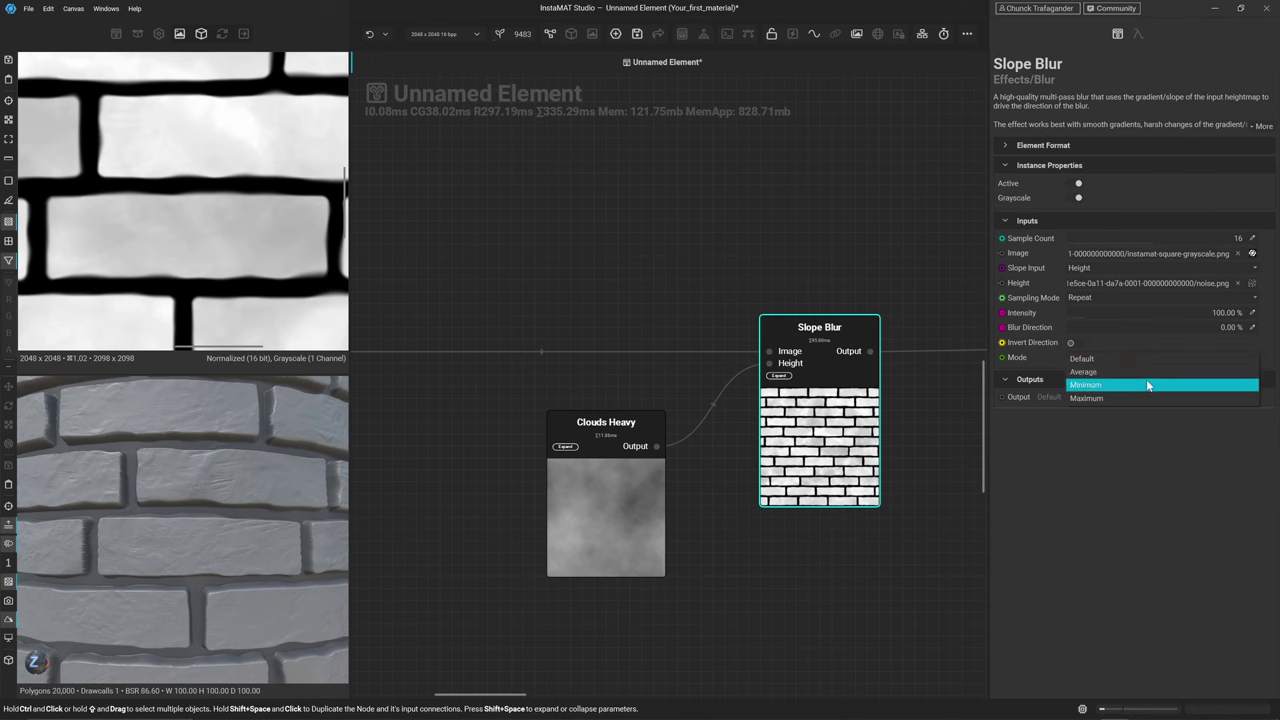
{"action": "left_click", "coordinate": [1146, 384]}
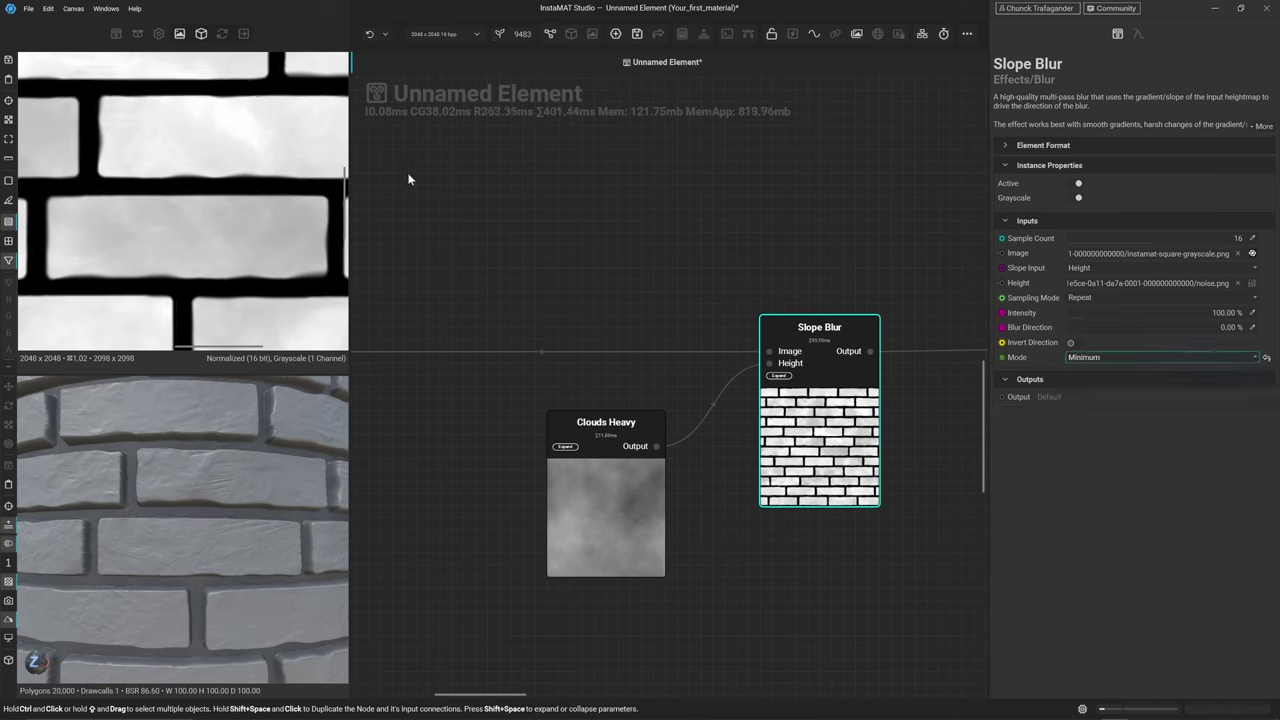
Switch the Slope Blur Mode to Default and back to Minimum to compare the brick edges
{"action": "left_click", "coordinate": [1098, 362]}
{"action": "left_click", "coordinate": [1084, 331]}
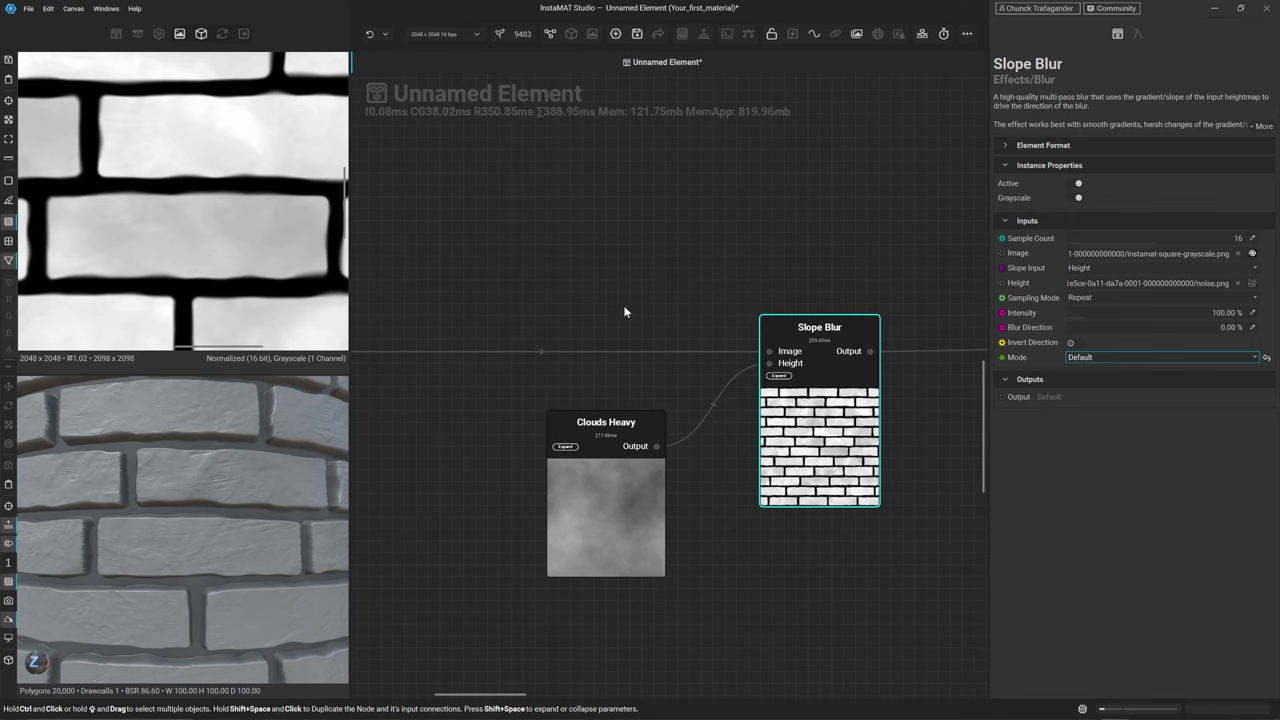
{"action": "left_click", "coordinate": [1096, 358]}
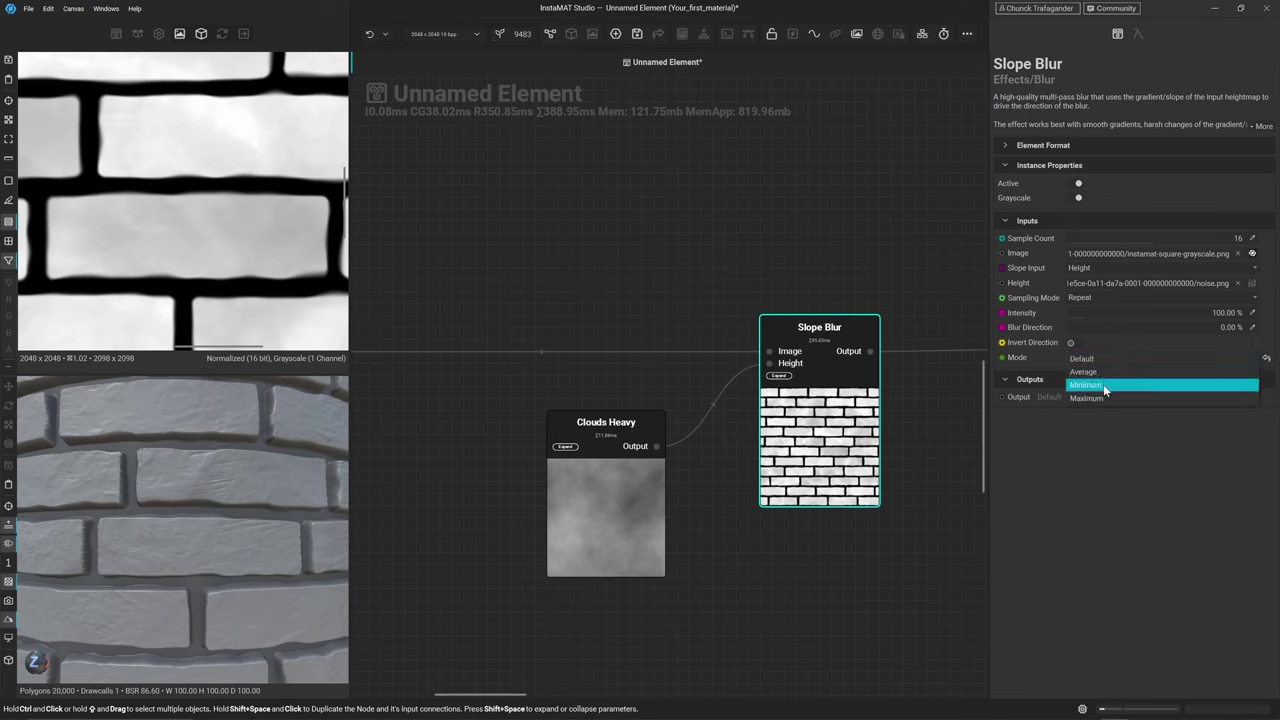
{"action": "left_click", "coordinate": [1103, 384]}
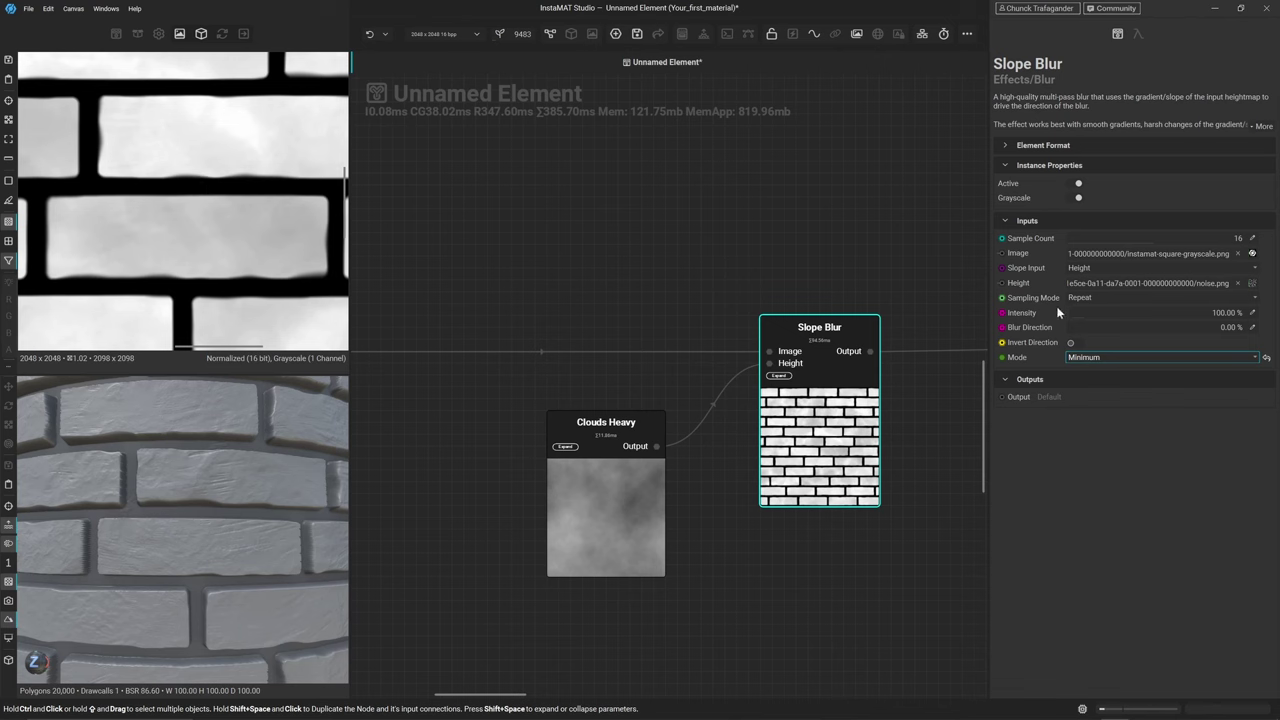
Set the Slope Blur Intensity to 120% and check the whole brick pattern in the 2D and 3D views
{"action": "double_click", "coordinate": [1250, 316]}
{"action": "type", "text": "120"}
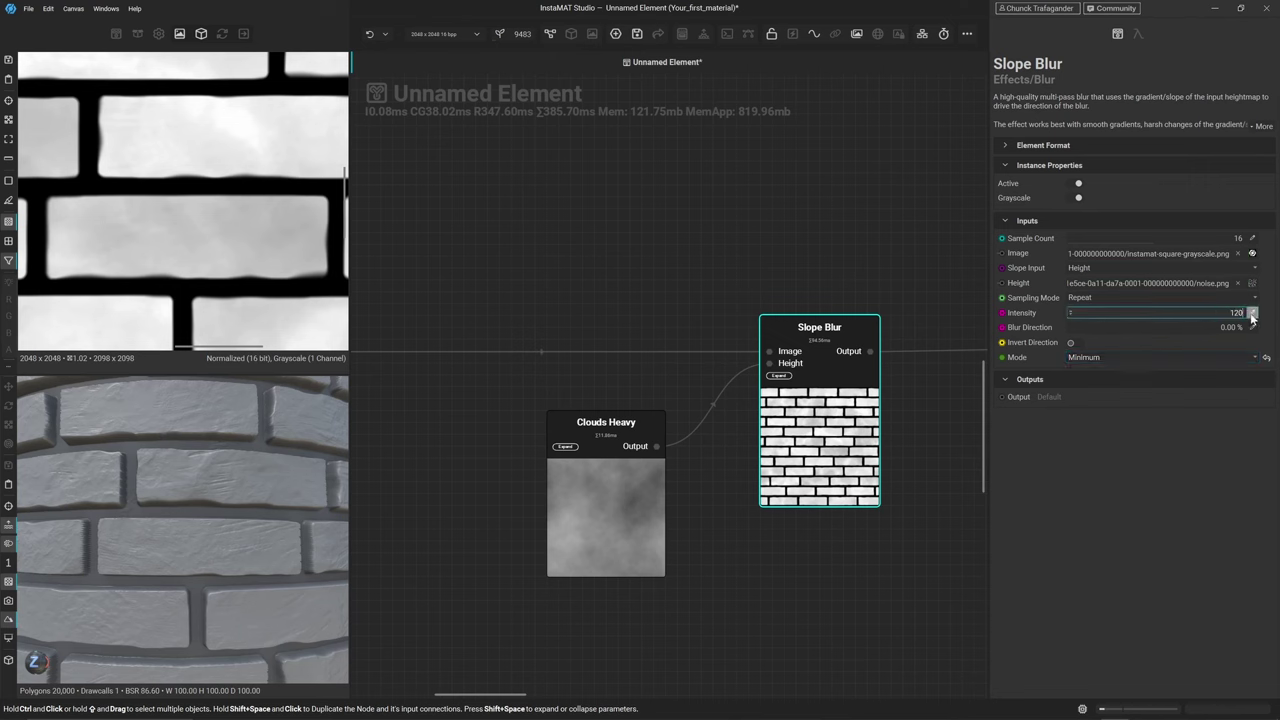
{"action": "key", "text": "Return"}
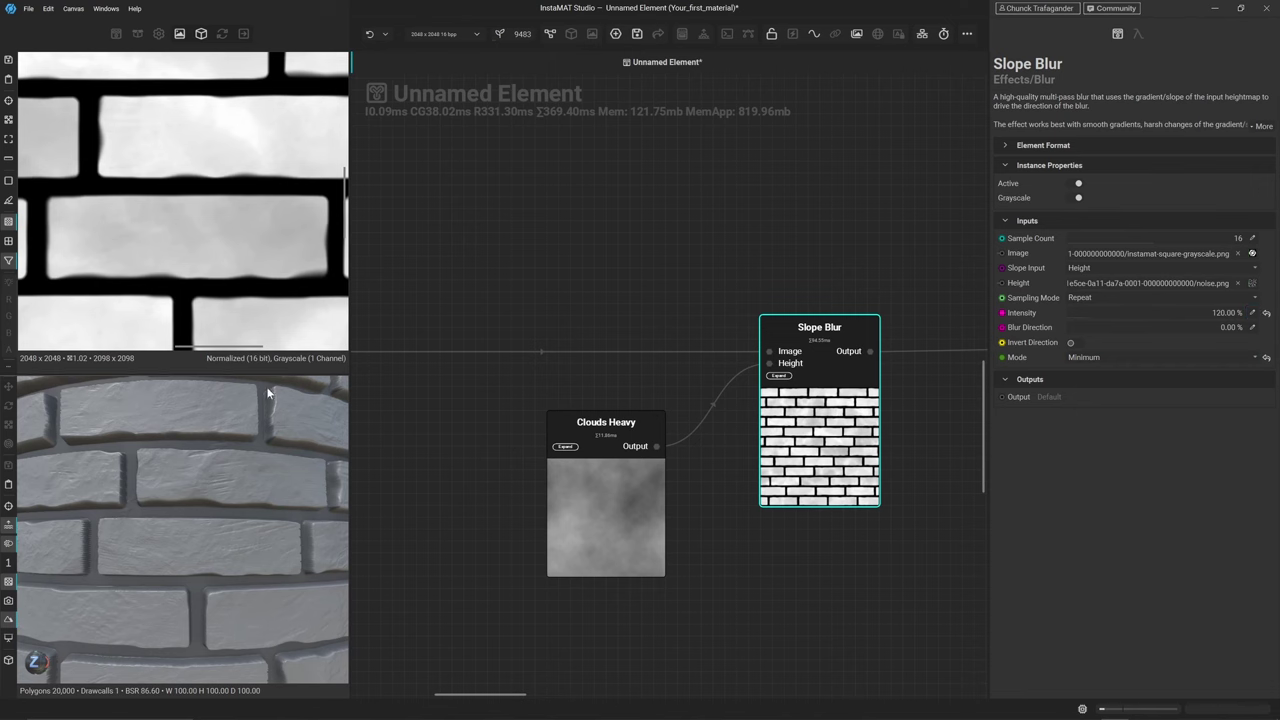
{"action": "key", "text": "2"}
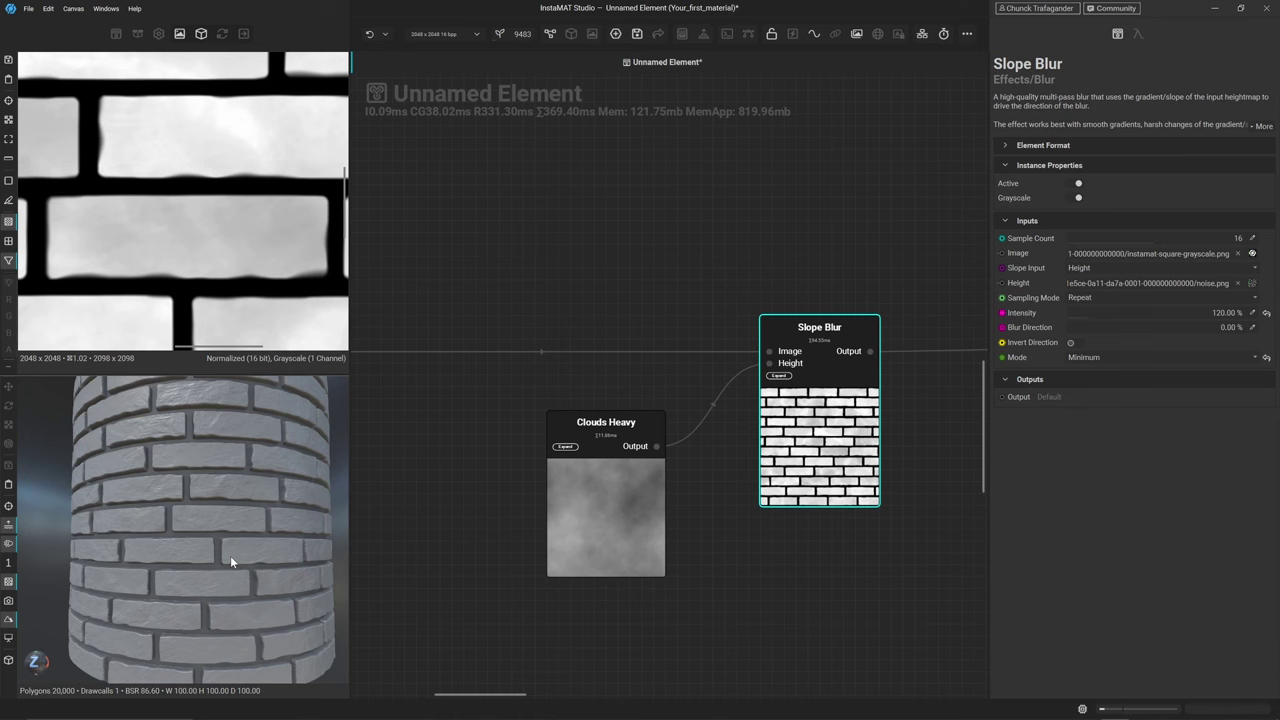
{"action": "scroll", "coordinate": [150, 260], "scroll_direction": "down", "scroll_amount": 5}
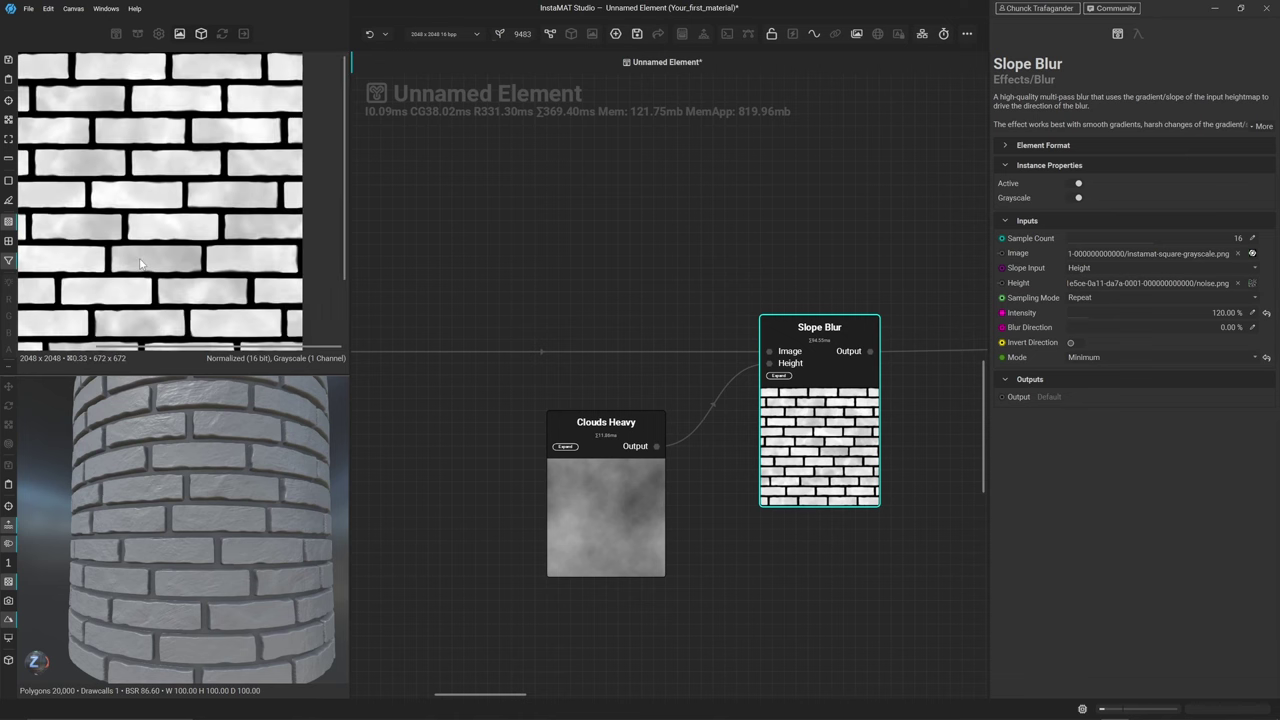
{"action": "key", "text": "f"}
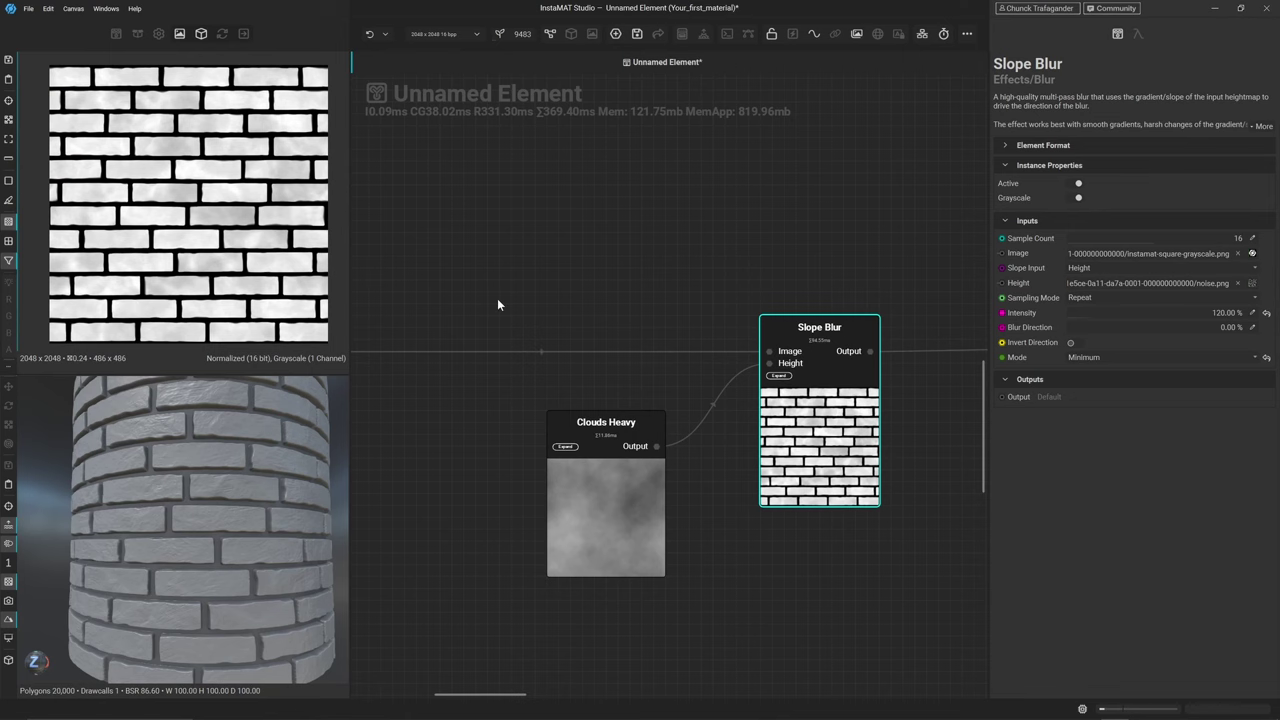
Add a Flood Fill node below the Clouds Heavy node, fed by the output of the last Blend node
{"action": "scroll", "coordinate": [497, 298], "scroll_direction": "down", "scroll_amount": 3}
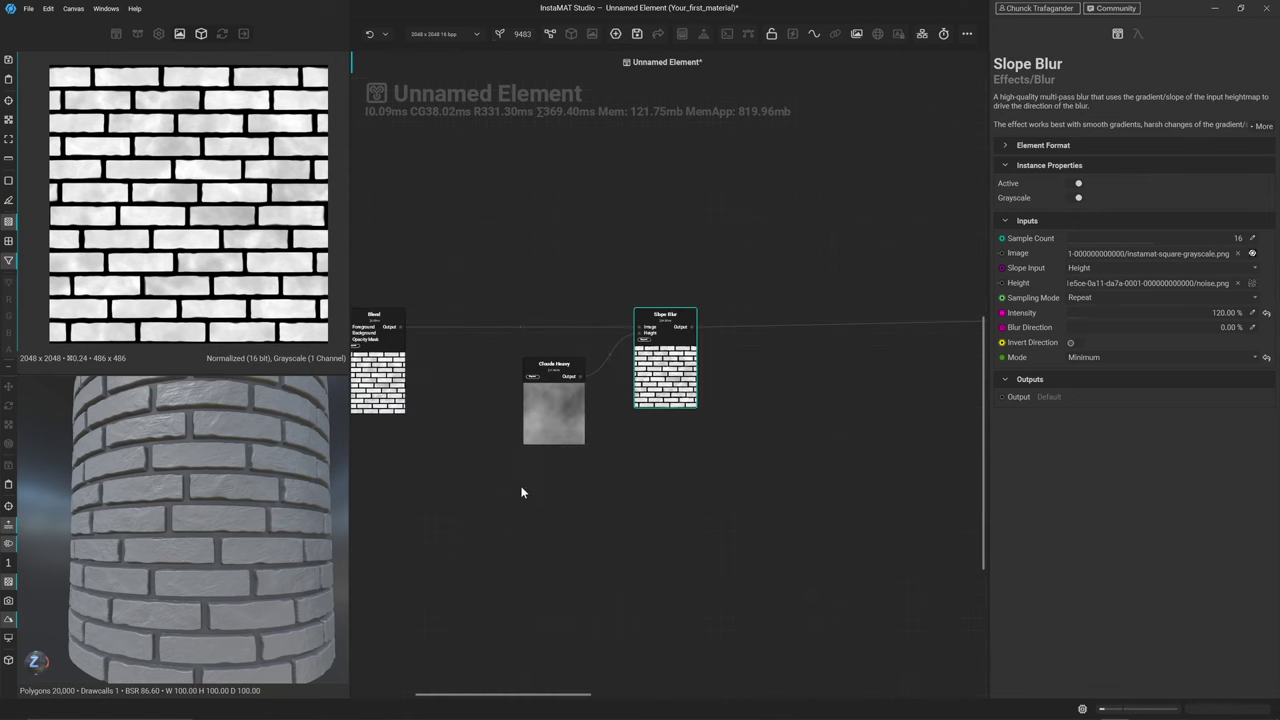
{"action": "middle_click_drag", "start_coordinate": [520, 491], "coordinate": [517, 392]}
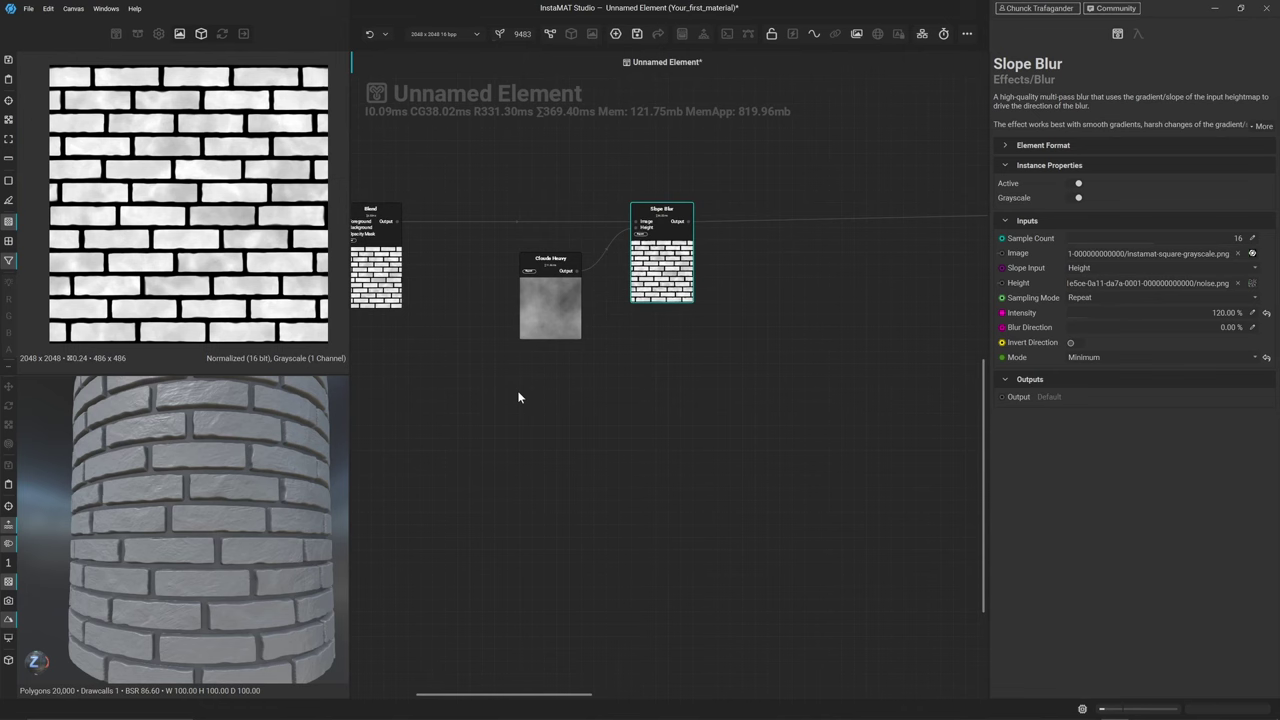
{"action": "left_click", "coordinate": [392, 251]}
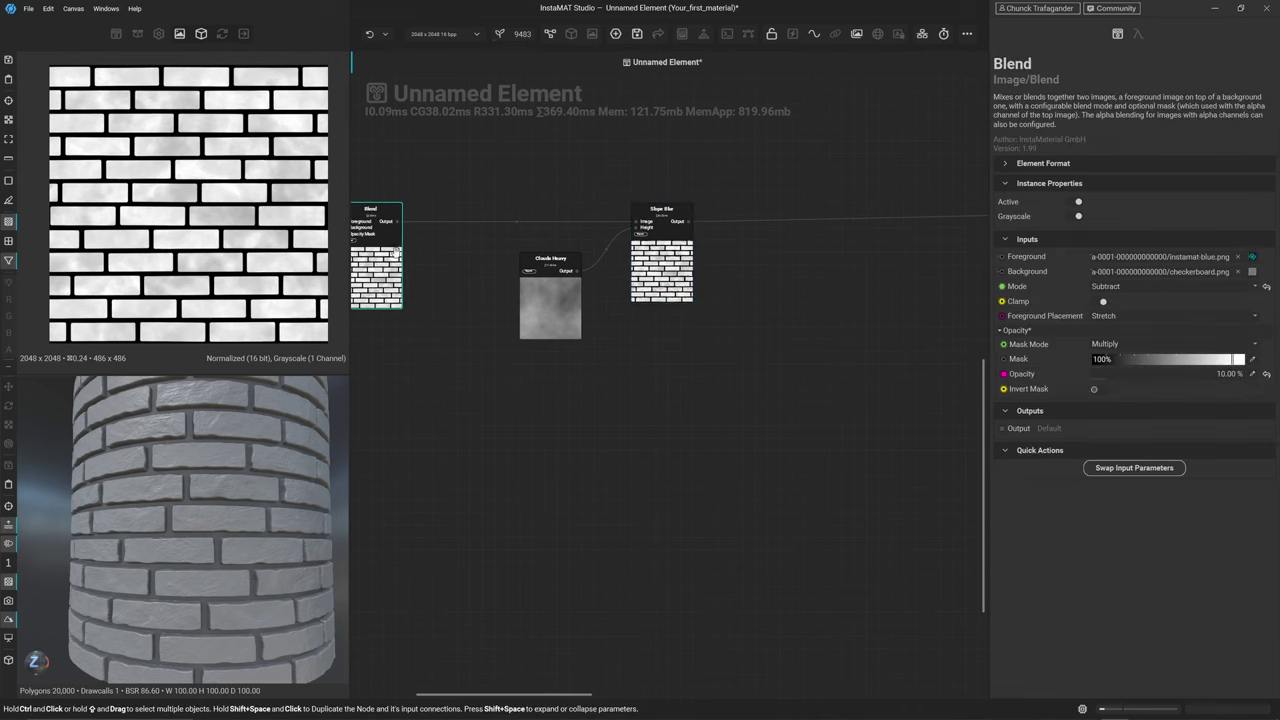
{"action": "left_click", "coordinate": [407, 264]}
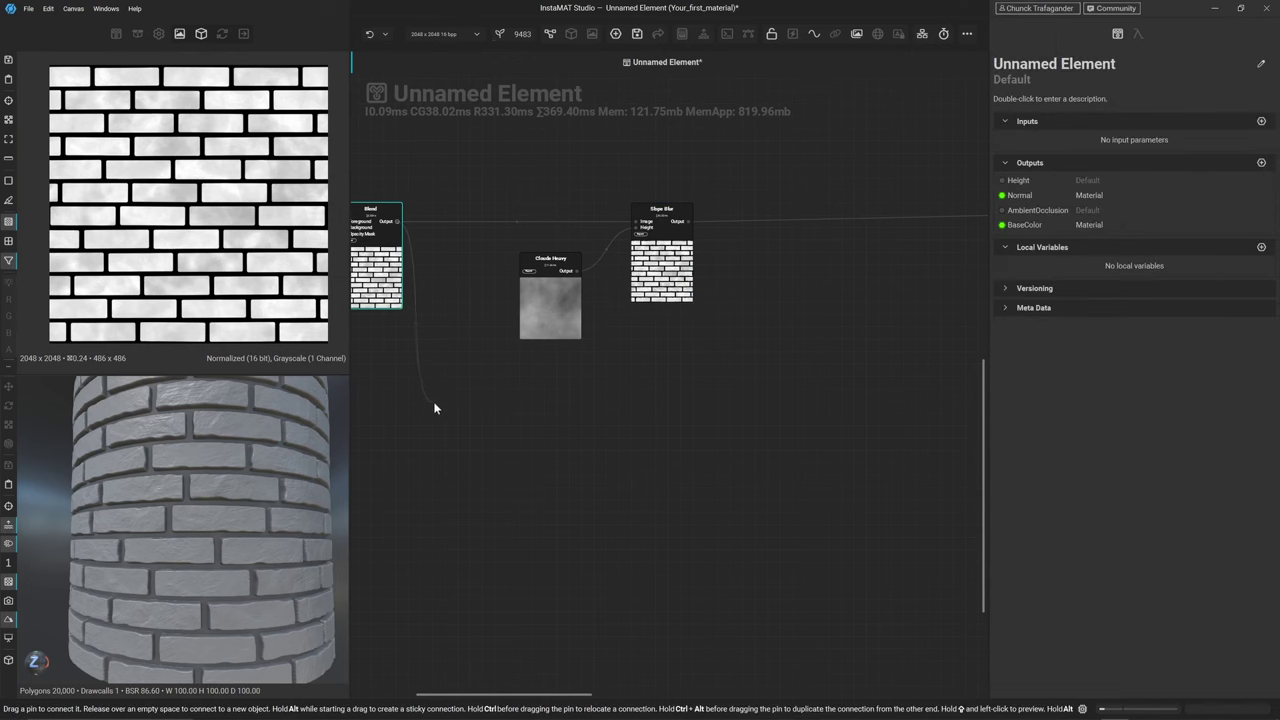
{"action": "key", "text": "space"}
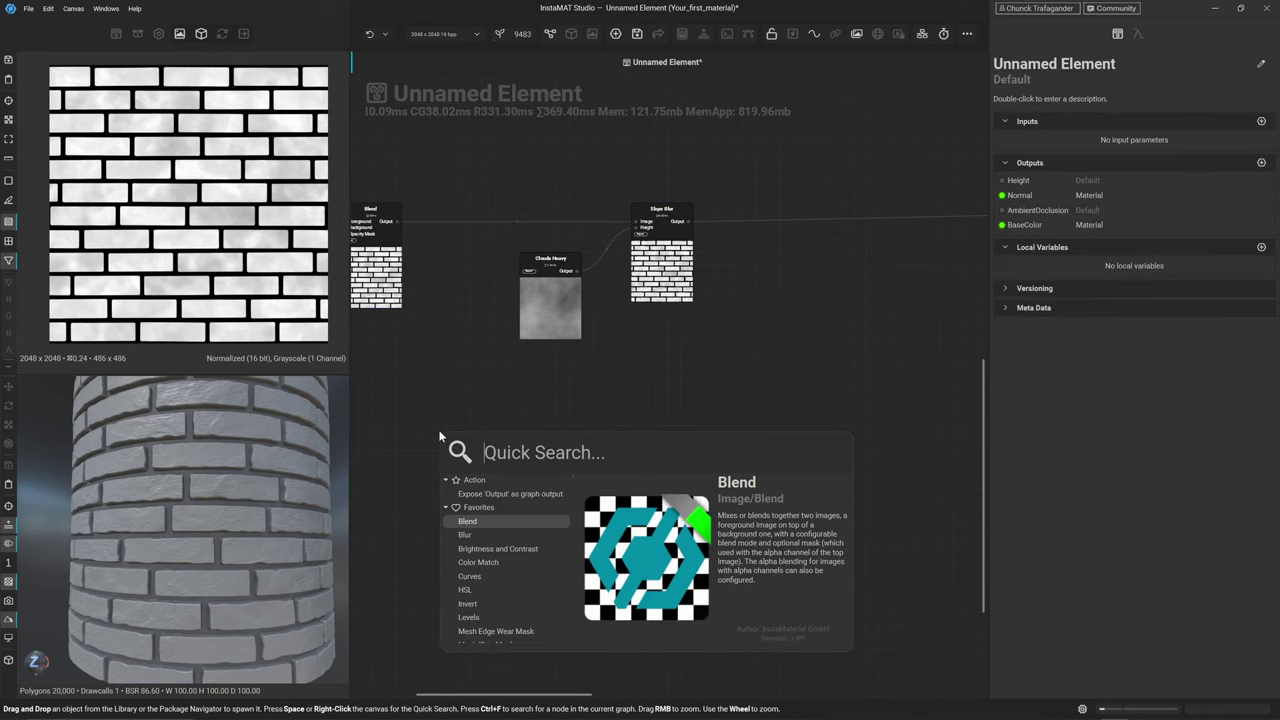
{"action": "type", "text": "flood"}
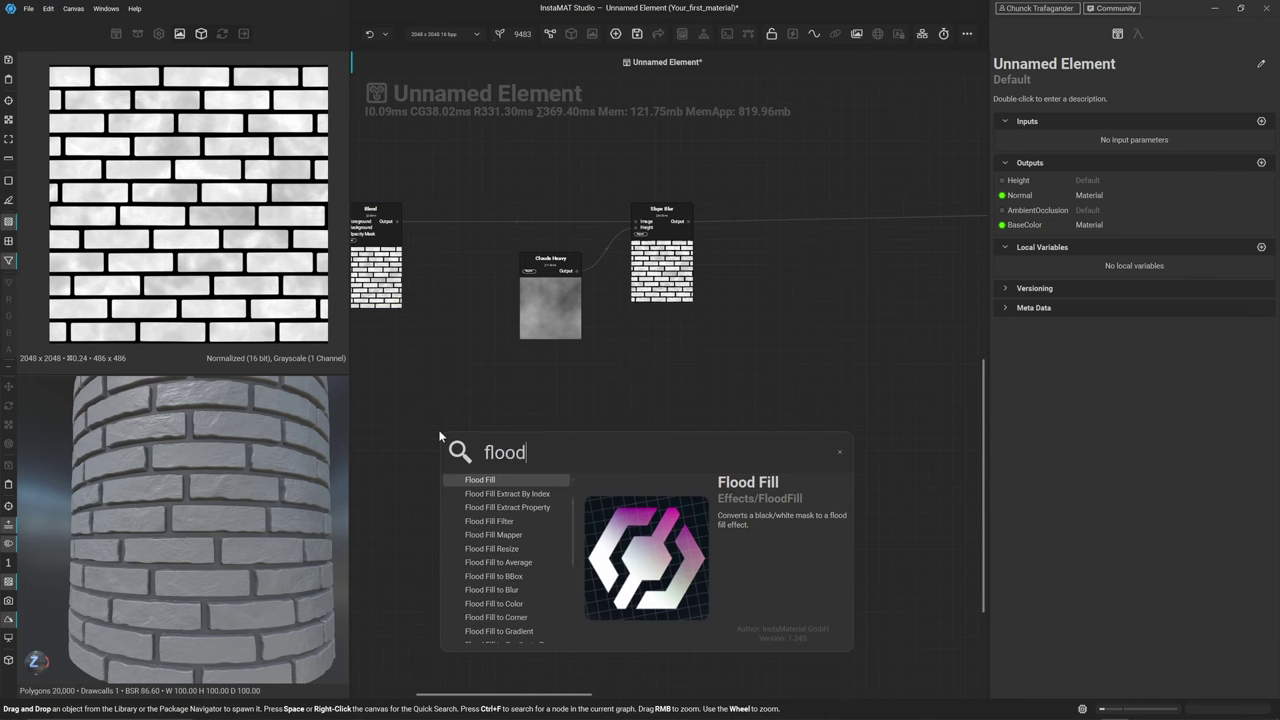
{"action": "key", "text": "Return"}
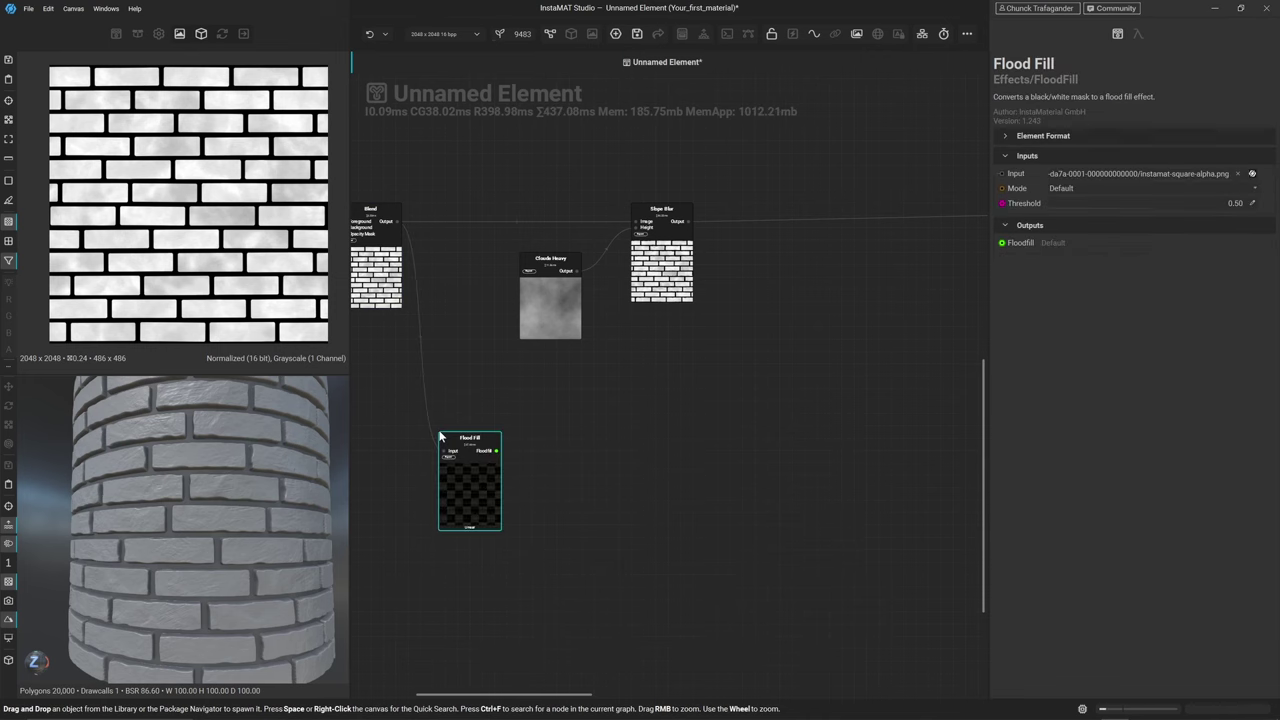
Examine individual bricks in the 2D view, then show the Flood Fill output there without the transparency checkerboard and inspect its colours
{"action": "scroll", "coordinate": [200, 208], "scroll_direction": "up", "scroll_amount": 6}
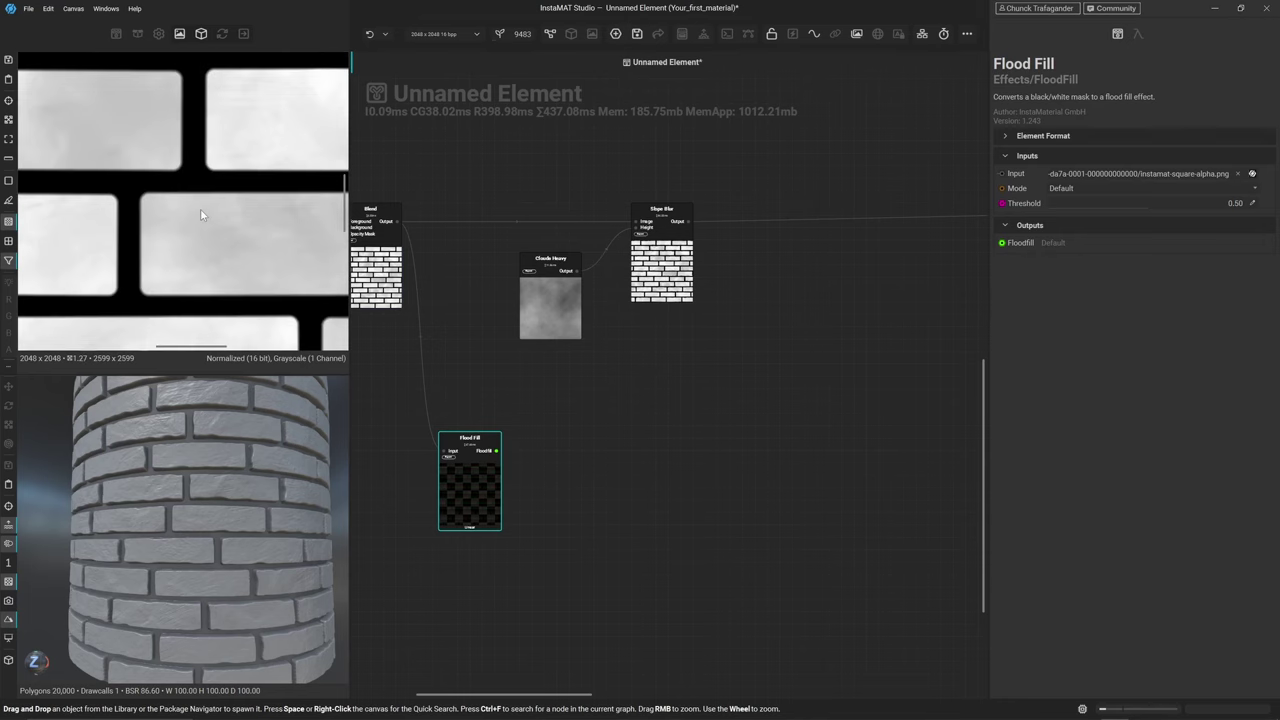
{"action": "scroll", "coordinate": [200, 208], "scroll_direction": "up", "scroll_amount": 3}
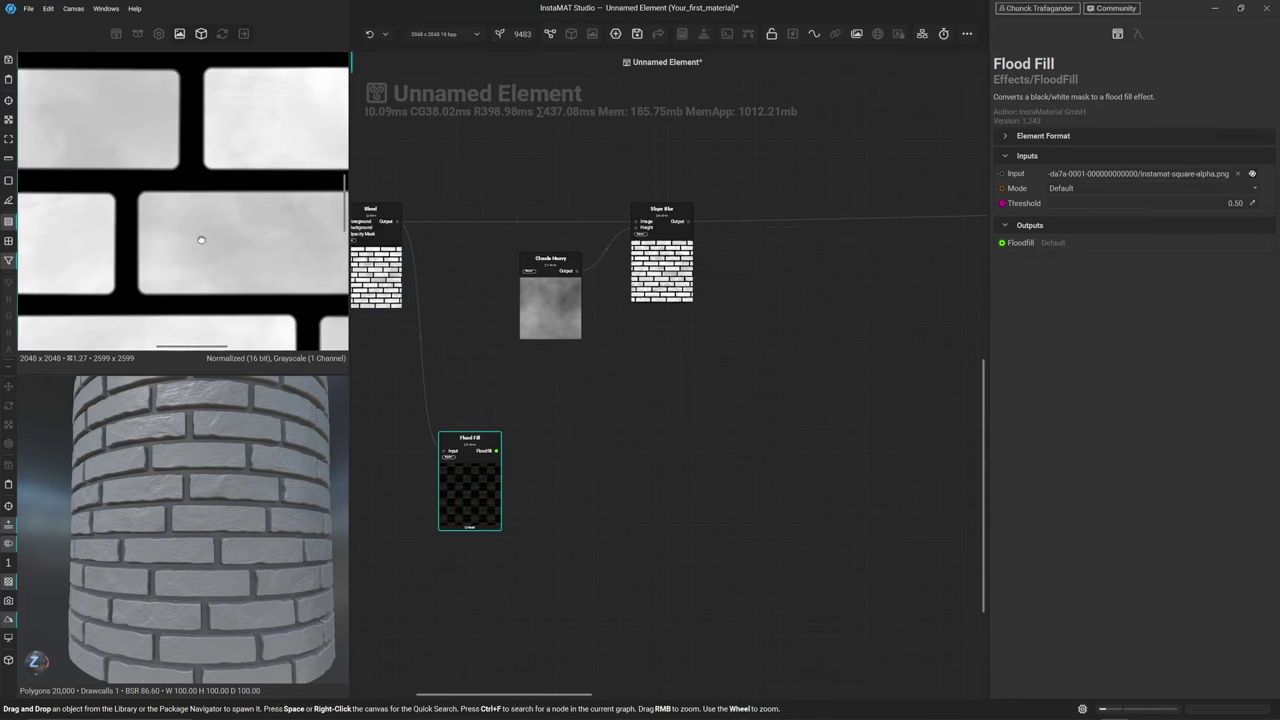
{"action": "scroll", "coordinate": [97, 218], "scroll_direction": "down", "scroll_amount": 2}
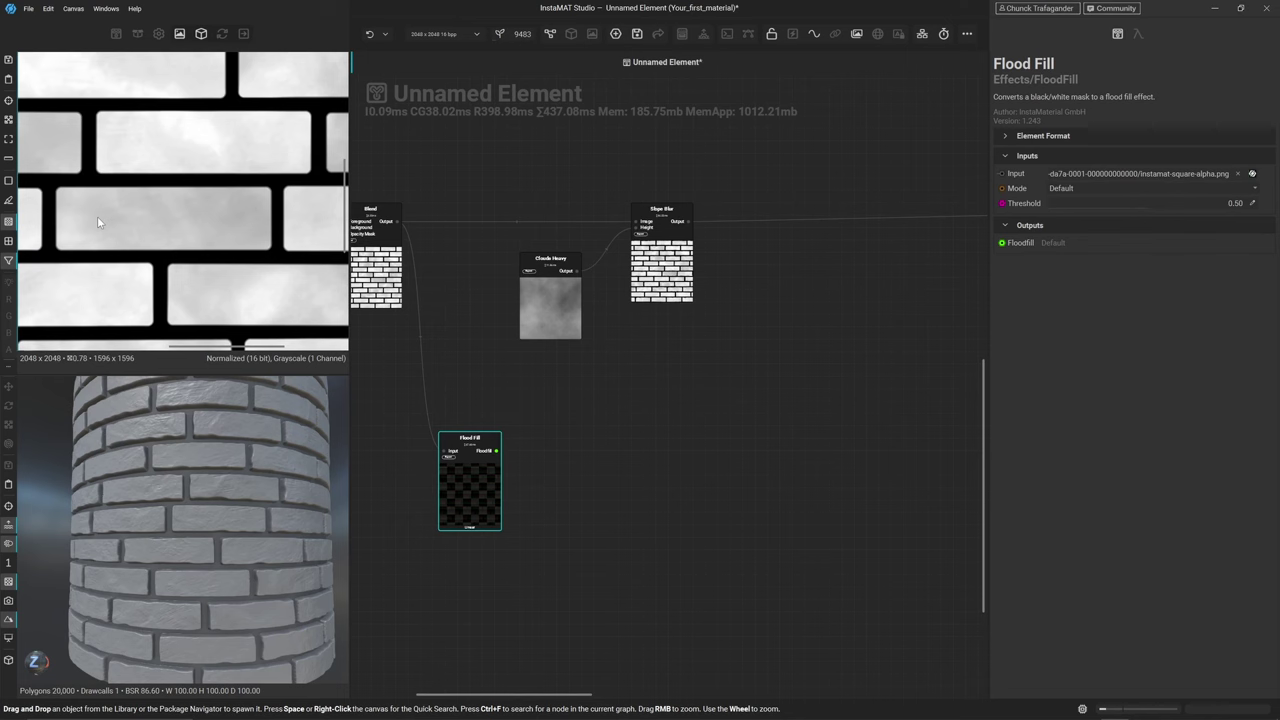
{"action": "left_click", "coordinate": [460, 485]}
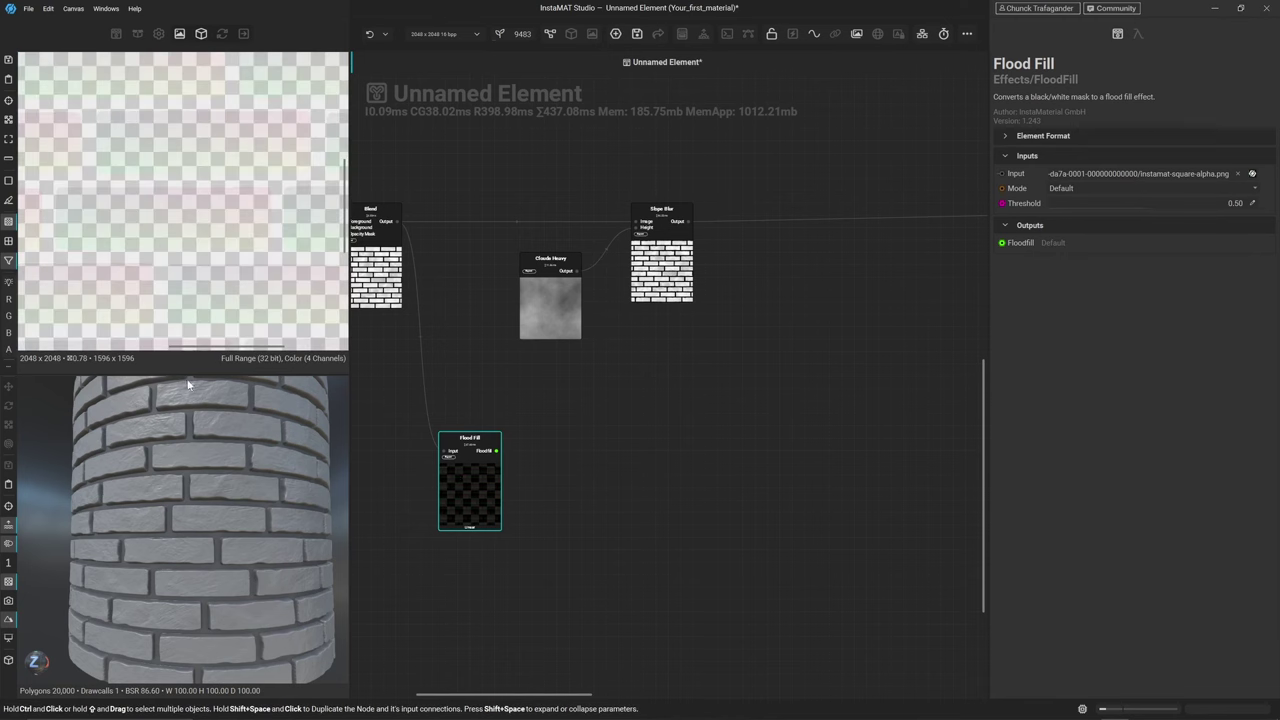
{"action": "left_click", "coordinate": [13, 226]}
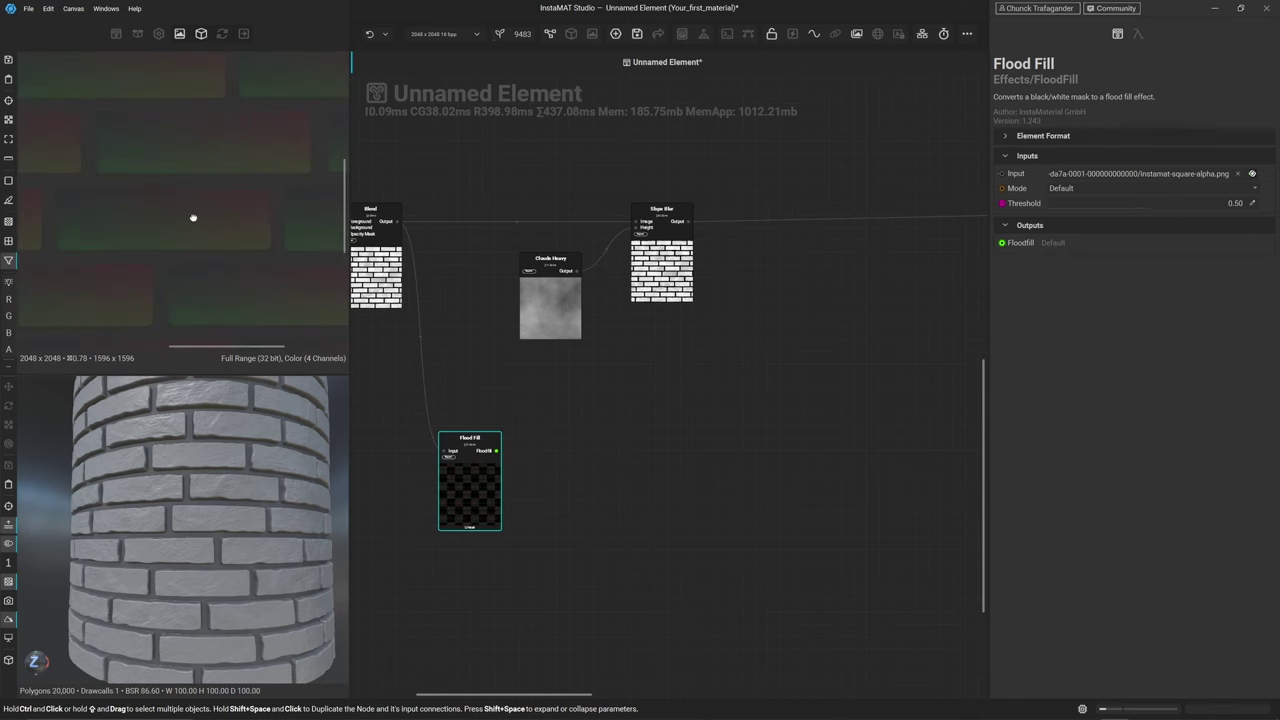
{"action": "scroll", "coordinate": [266, 301], "scroll_direction": "up", "scroll_amount": 2}
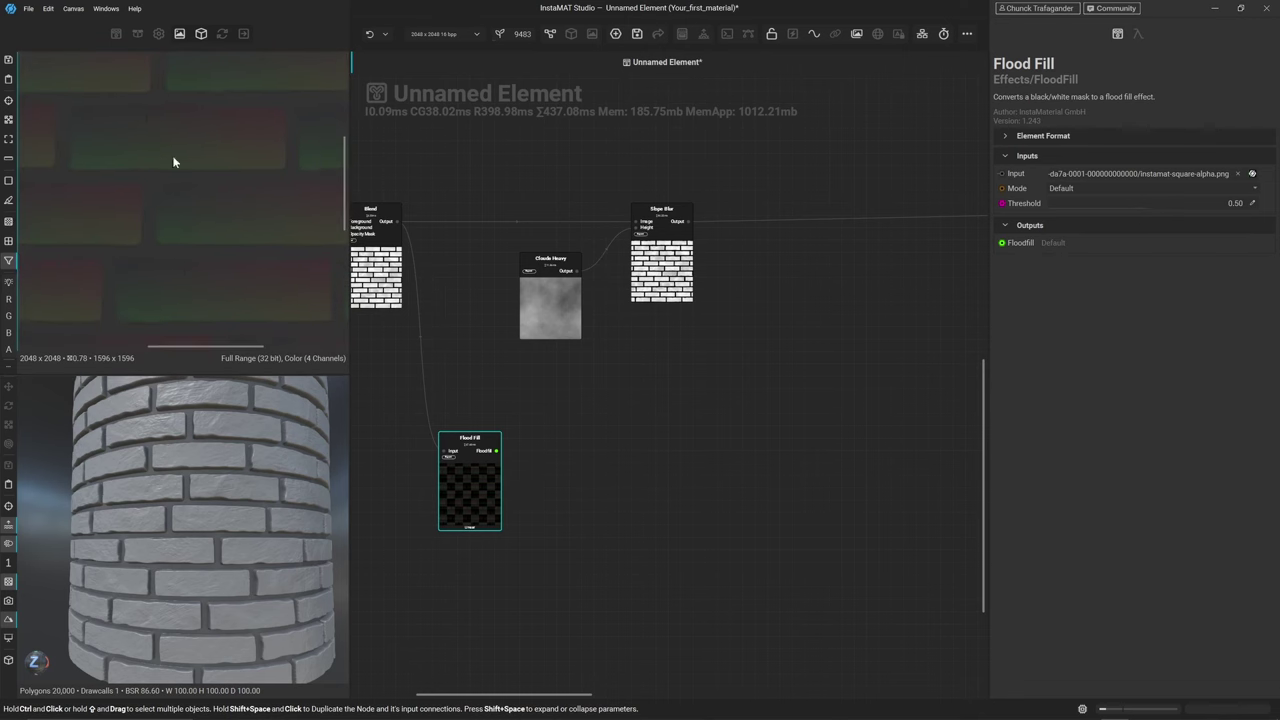
{"action": "middle_click_drag", "start_coordinate": [281, 265], "coordinate": [161, 147]}
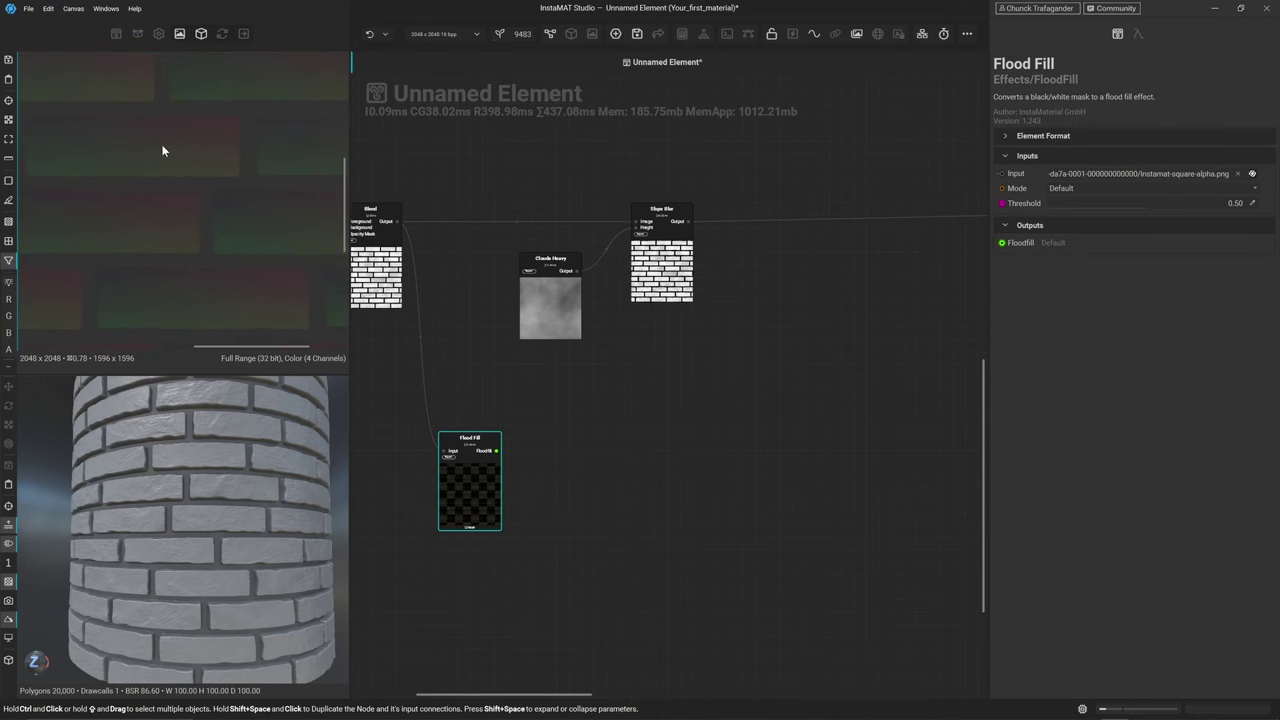
Search for "flood fill" nodes to connect to the Flood Fill output and browse the available flood fill variants
{"action": "scroll", "coordinate": [487, 464], "scroll_direction": "up", "scroll_amount": 3}
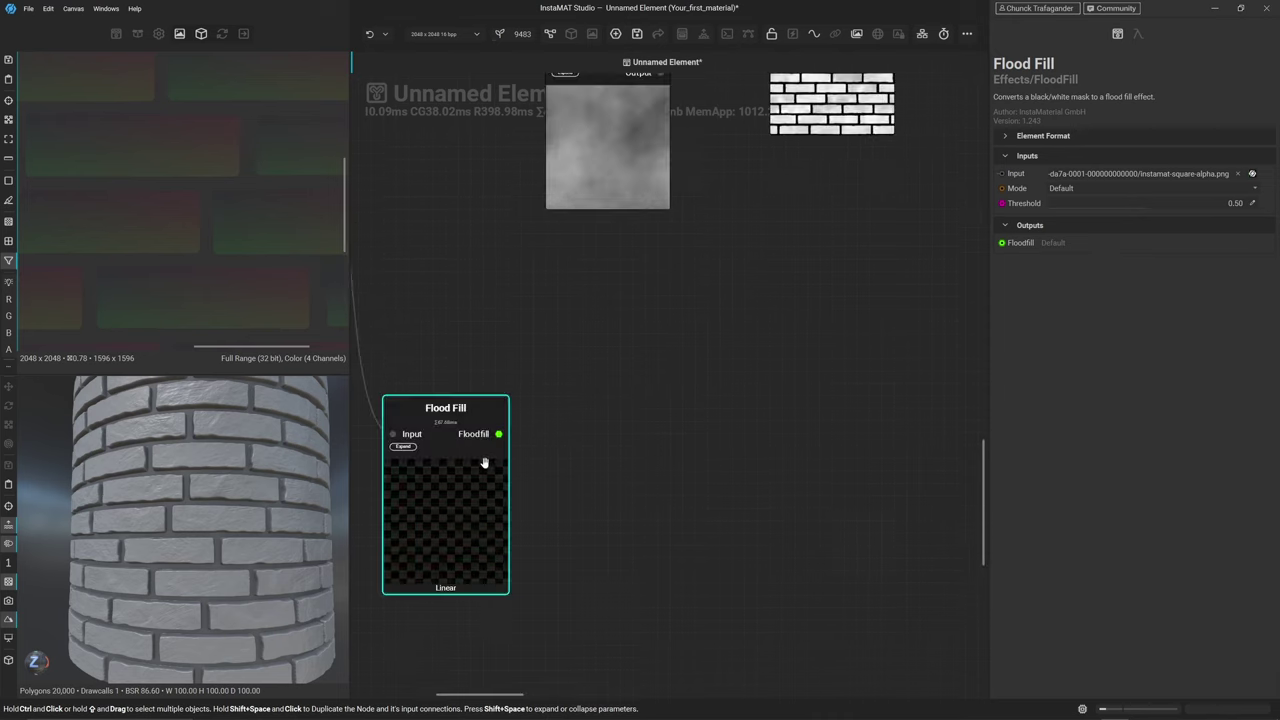
{"action": "middle_click_drag", "start_coordinate": [551, 450], "coordinate": [576, 426]}
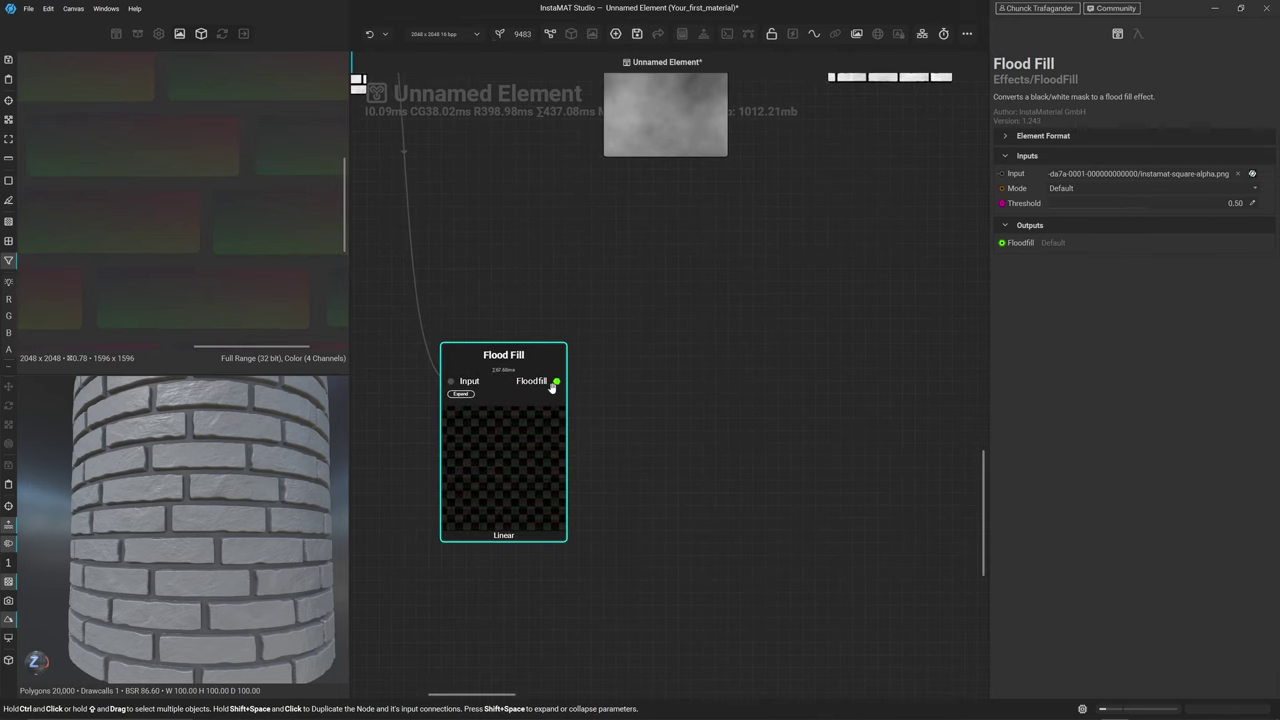
{"action": "left_click_drag", "start_coordinate": [552, 386], "coordinate": [671, 330]}
{"action": "type", "text": "g"}
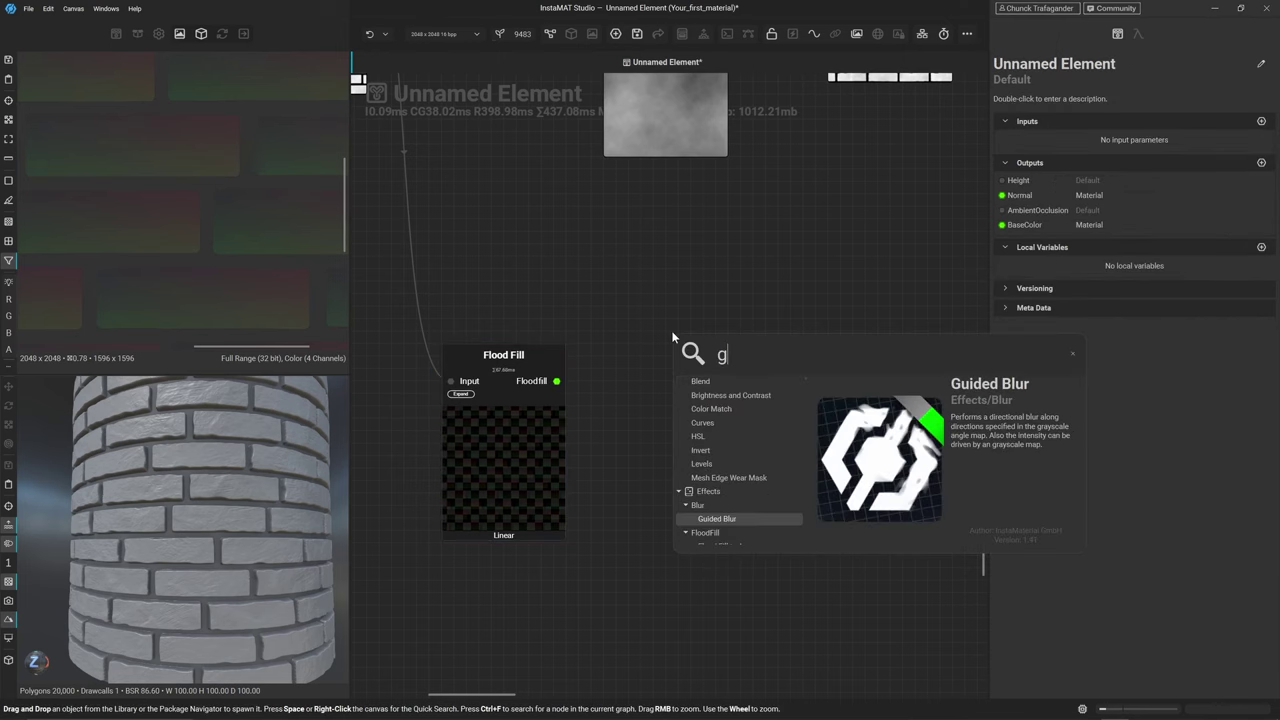
{"action": "key", "text": "BackSpace"}
{"action": "type", "text": "flood fill"}
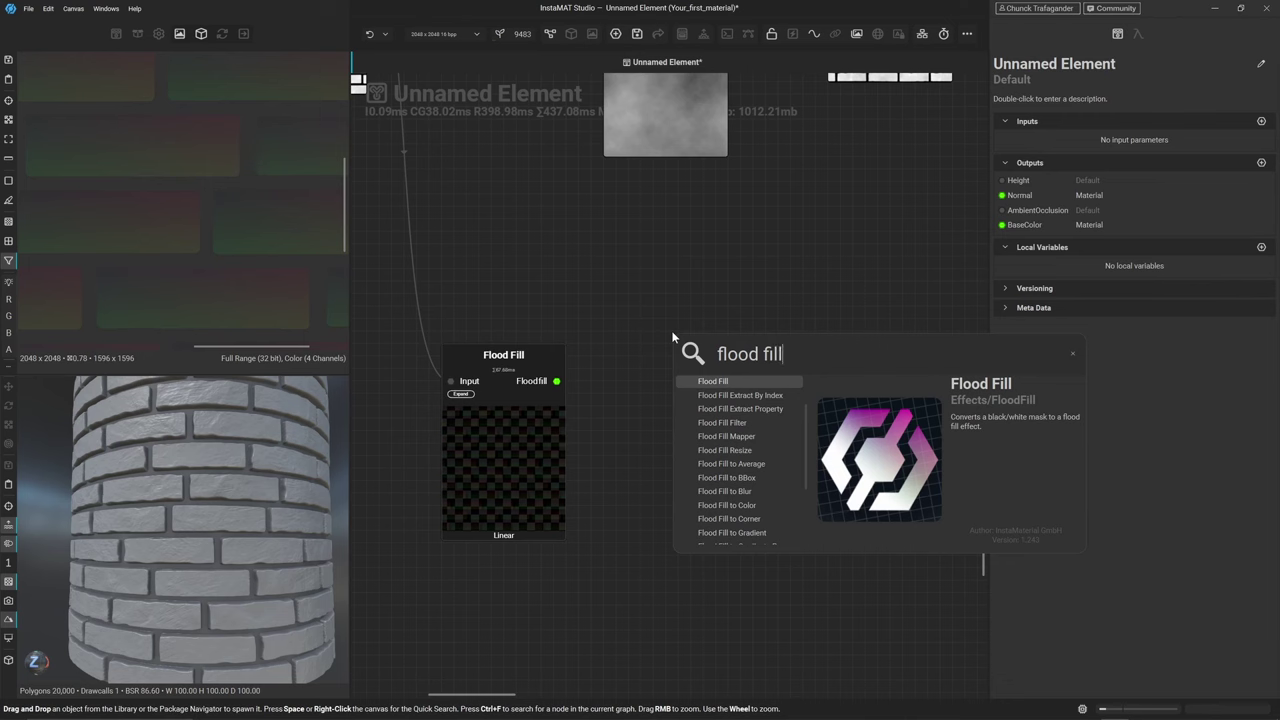
{"action": "key", "text": "Down"}
{"action": "key", "text": "Down"}
{"action": "key", "text": "Down"}
{"action": "key", "text": "Down"}
{"action": "key", "text": "Down"}
{"action": "key", "text": "Down"}
{"action": "key", "text": "Down"}
{"action": "key", "text": "Down"}
{"action": "key", "text": "Down"}
{"action": "key", "text": "Down"}
{"action": "key", "text": "Down"}
{"action": "key", "text": "Down"}
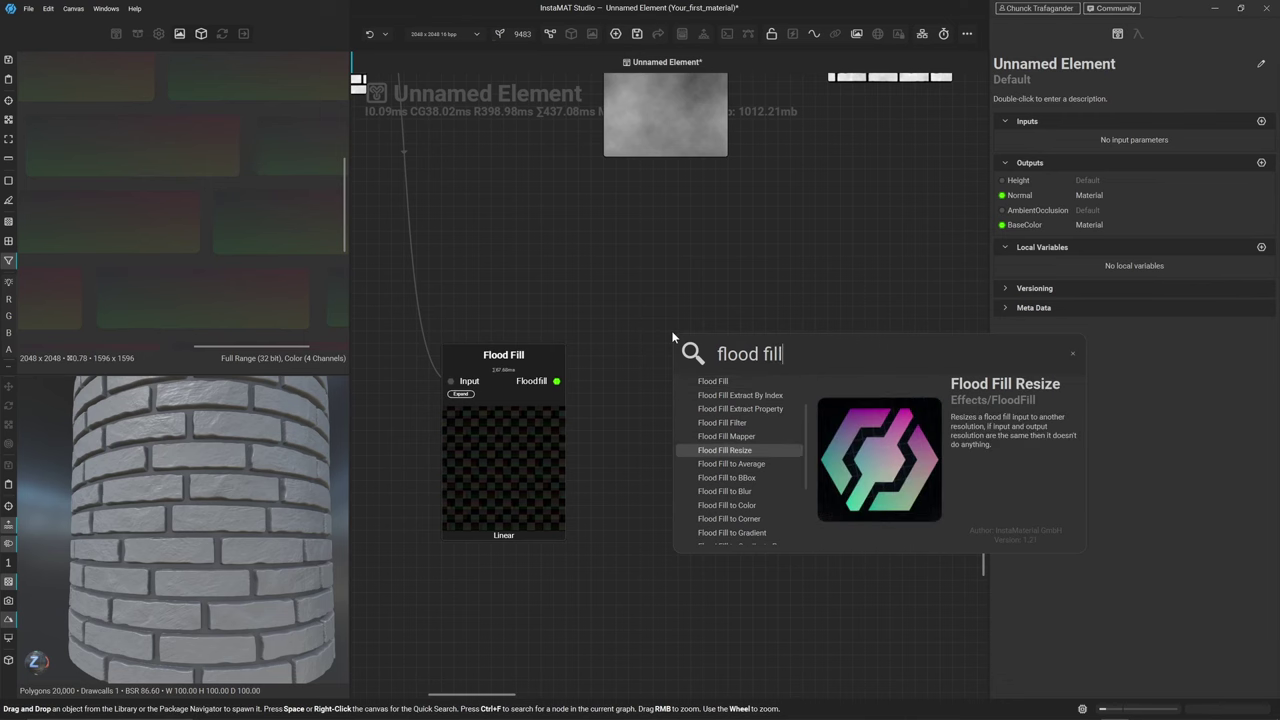
{"action": "key", "text": "Down"}
{"action": "key", "text": "Down"}
{"action": "key", "text": "Down"}
{"action": "key", "text": "Down"}
{"action": "key", "text": "Down"}
{"action": "key", "text": "Down"}
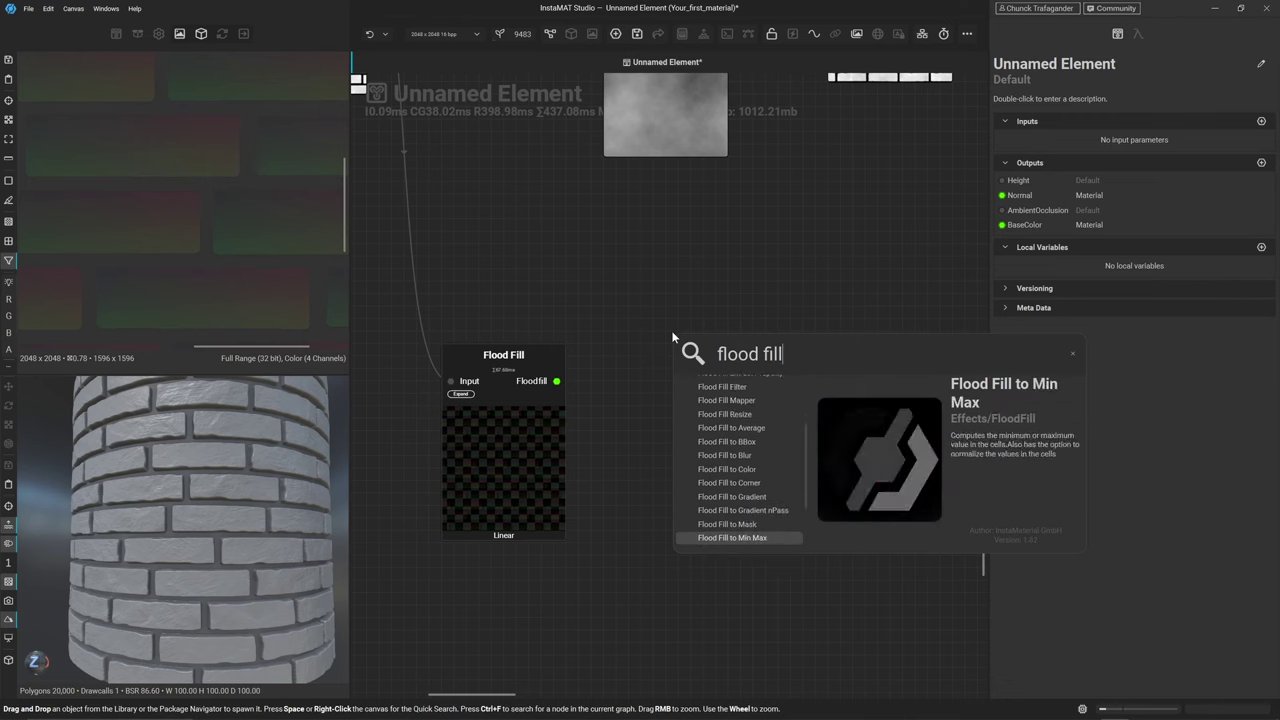
{"action": "key", "text": "Up"}
{"action": "key", "text": "Up"}
{"action": "key", "text": "Up"}
{"action": "key", "text": "Up"}
{"action": "key", "text": "Up"}
{"action": "key", "text": "Up"}
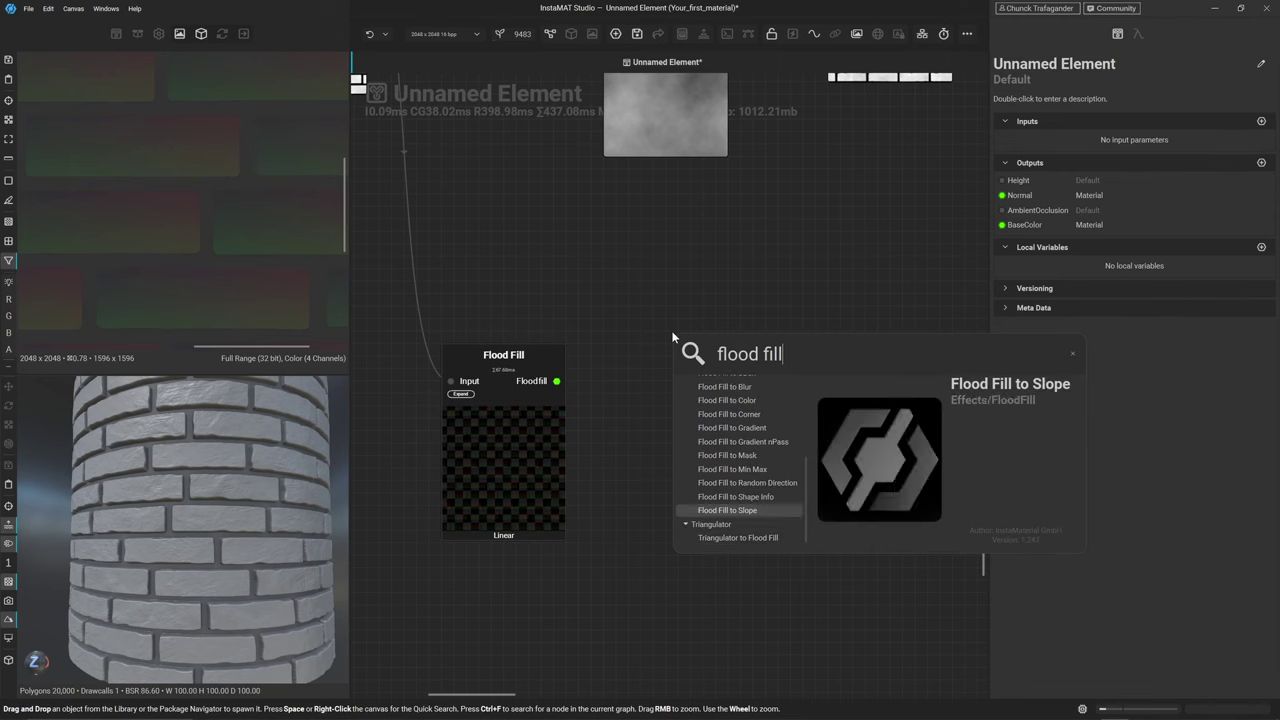
{"action": "key", "text": "Up"}
{"action": "key", "text": "Up"}
{"action": "key", "text": "Up"}
{"action": "key", "text": "Up"}
{"action": "key", "text": "Up"}
{"action": "key", "text": "Up"}
{"action": "key", "text": "Up"}
{"action": "key", "text": "Up"}
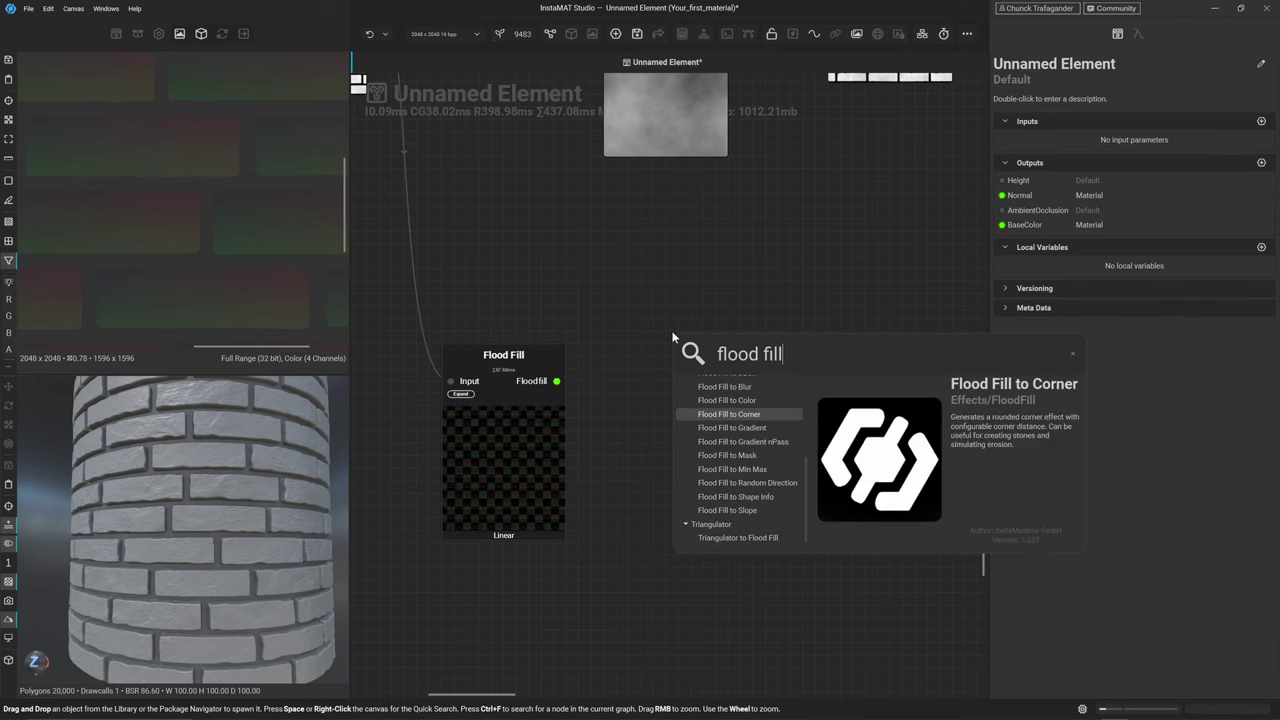
{"action": "key", "text": "Up"}
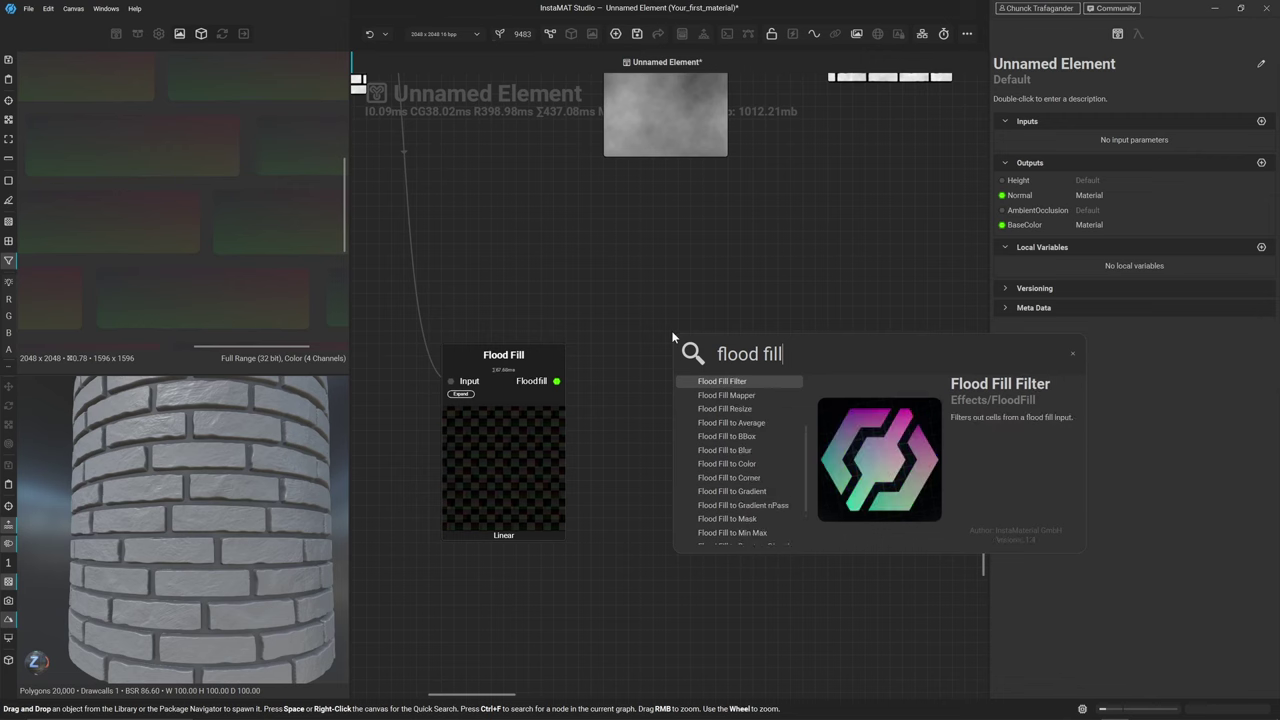
{"action": "key", "text": "Up"}
{"action": "key", "text": "Up"}
{"action": "key", "text": "Up"}
{"action": "key", "text": "Up"}
{"action": "key", "text": "Up"}
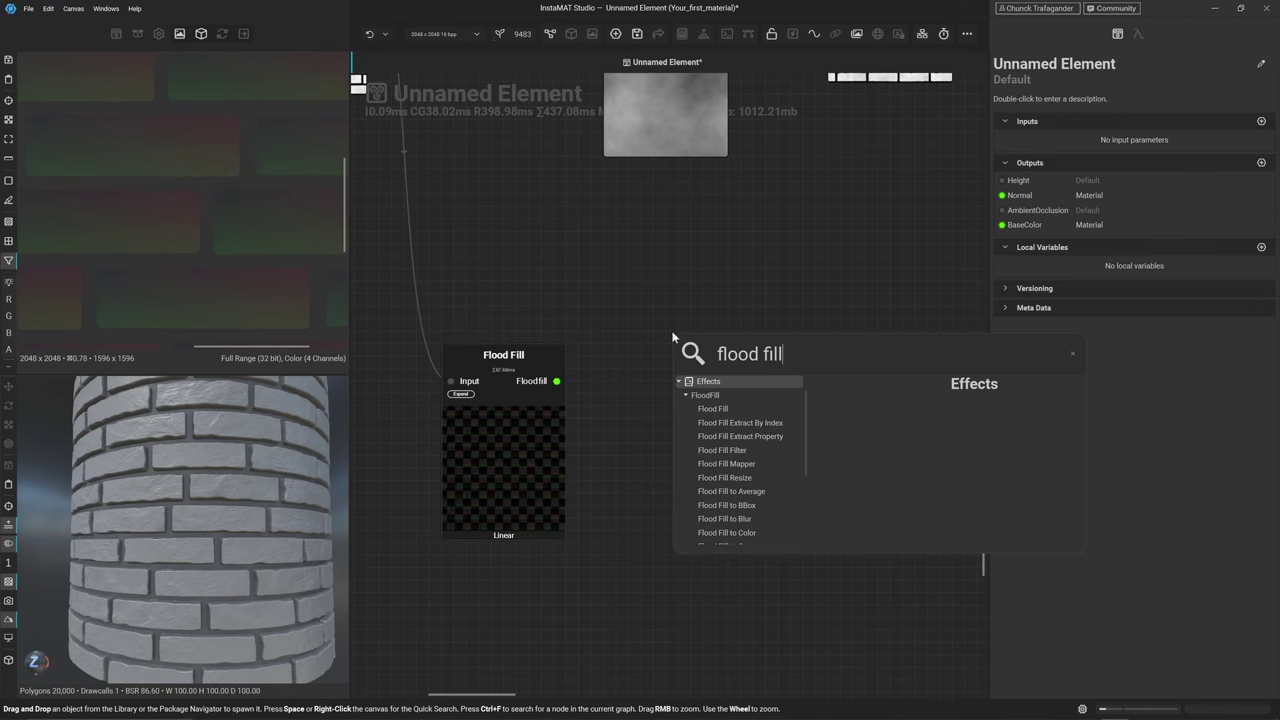
Add a Flood Fill to Mask node fed by the Flood Fill output and show its mask in the 2D view
{"action": "type", "text": "mas"}
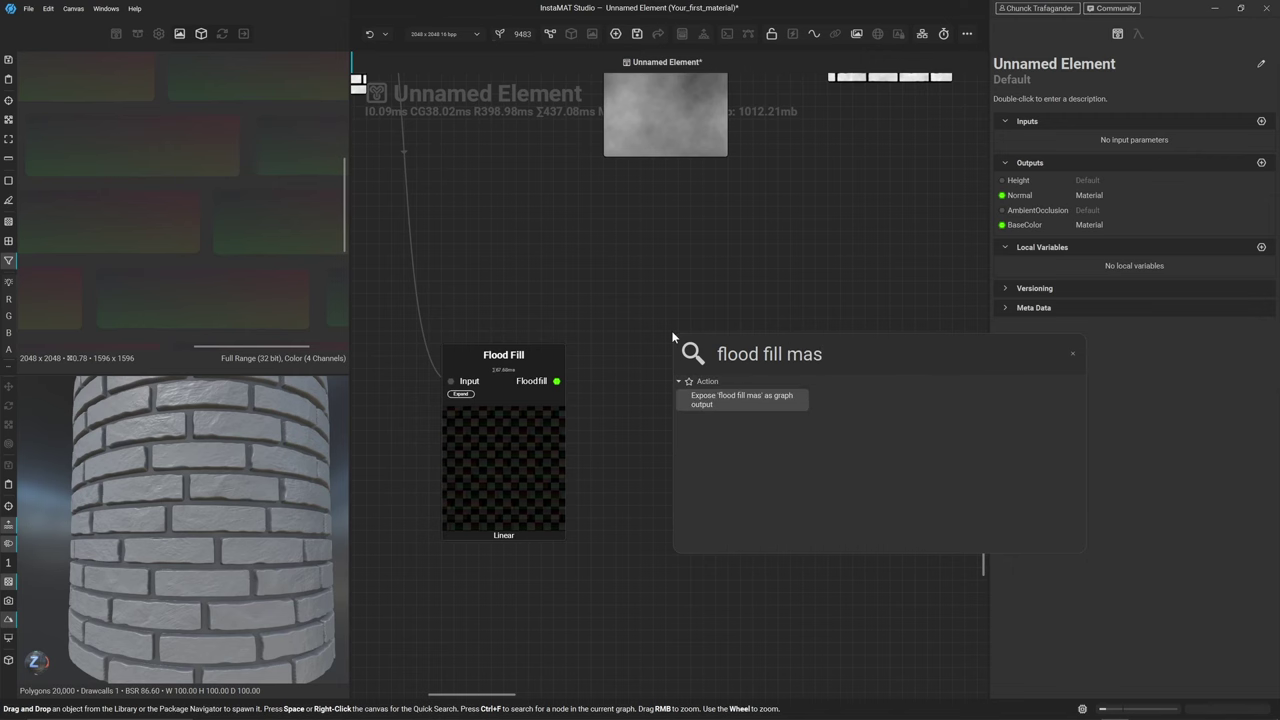
{"action": "key", "text": "BackSpace"}
{"action": "key", "text": "BackSpace"}
{"action": "key", "text": "BackSpace"}
{"action": "key", "text": "BackSpace"}
{"action": "type", "text": "to mask"}
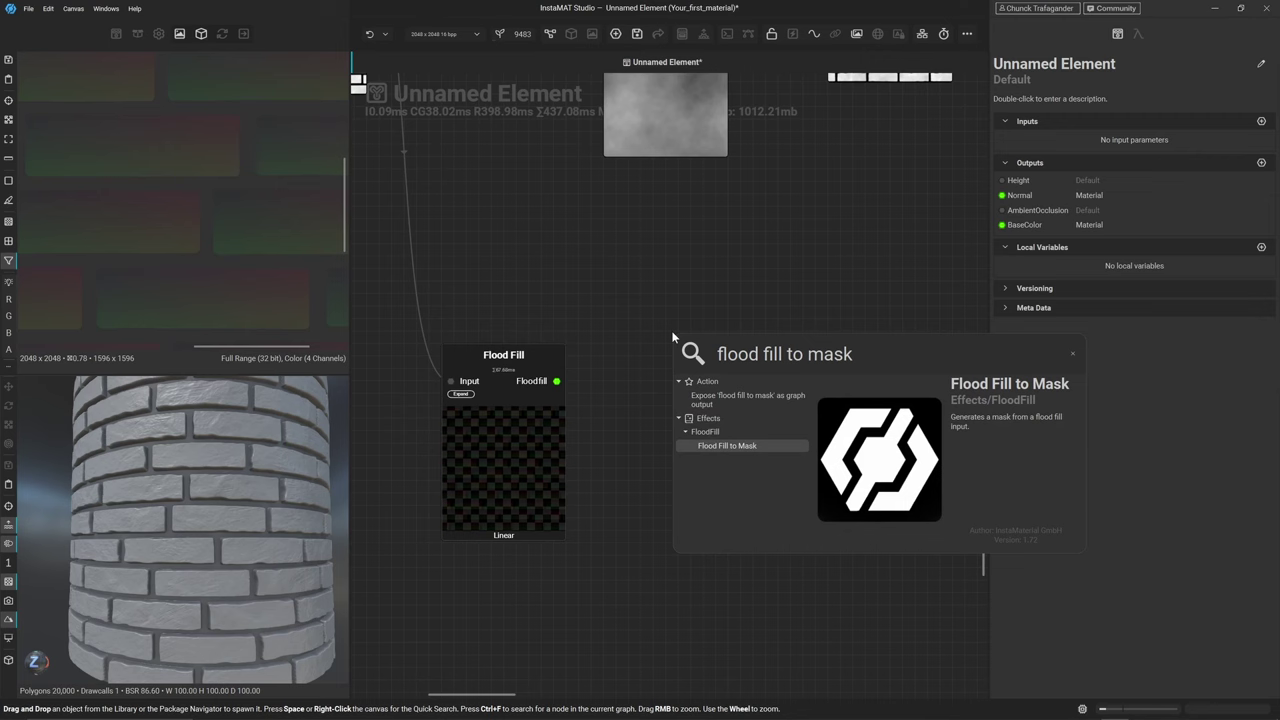
{"action": "key", "text": "Return"}
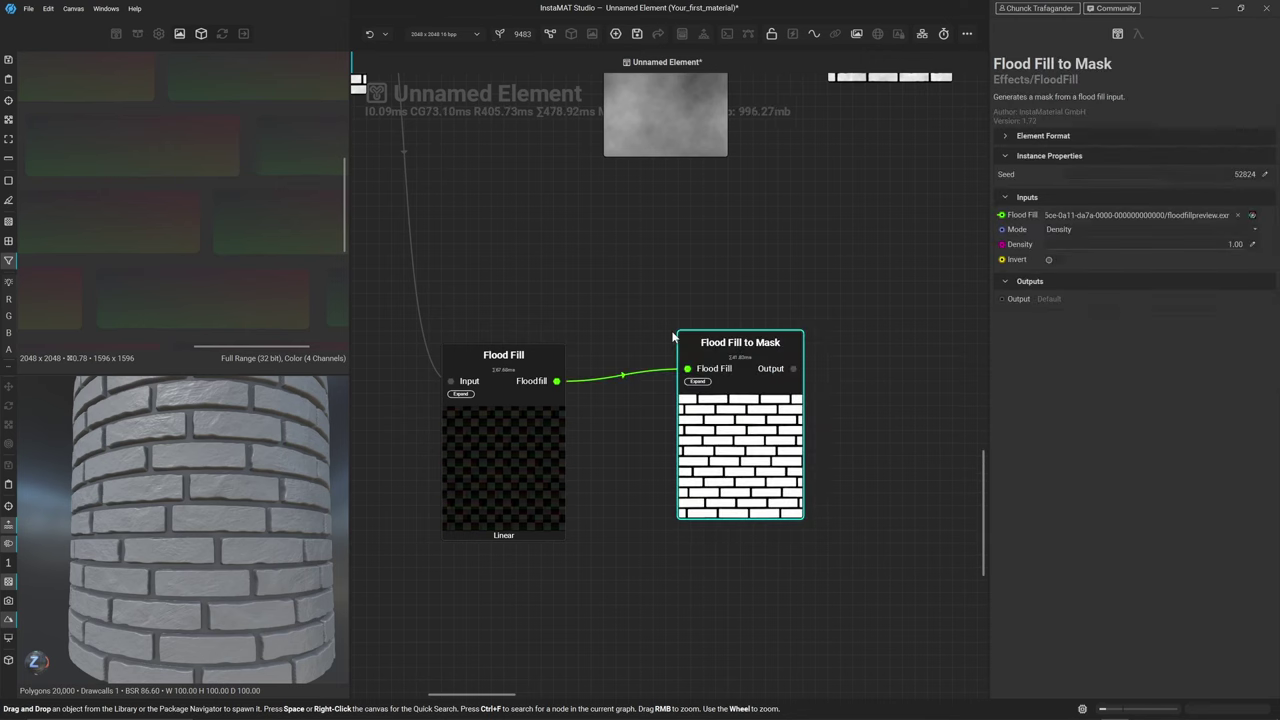
{"action": "left_click", "coordinate": [741, 478]}
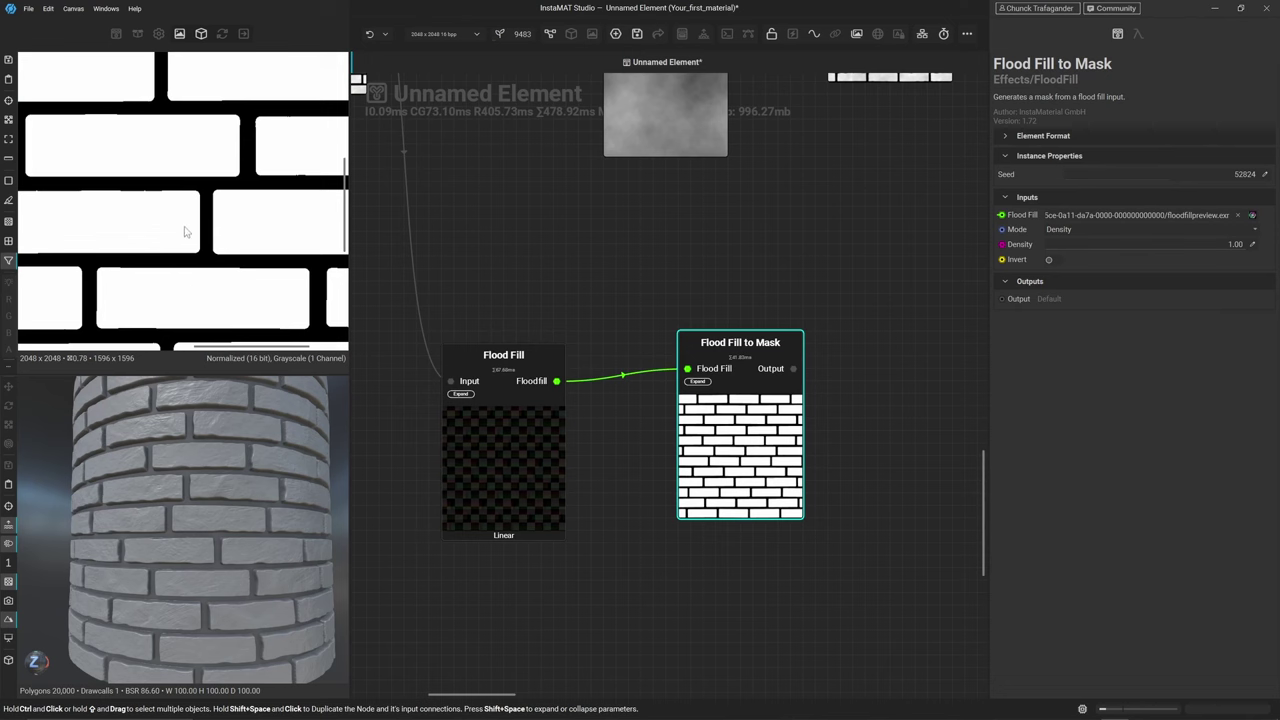
Try Density values of 0.40 and 0.65 on the Flood Fill to Mask node, then settle on 0.51
{"action": "left_click_drag", "start_coordinate": [1232, 247], "coordinate": [1122, 255]}
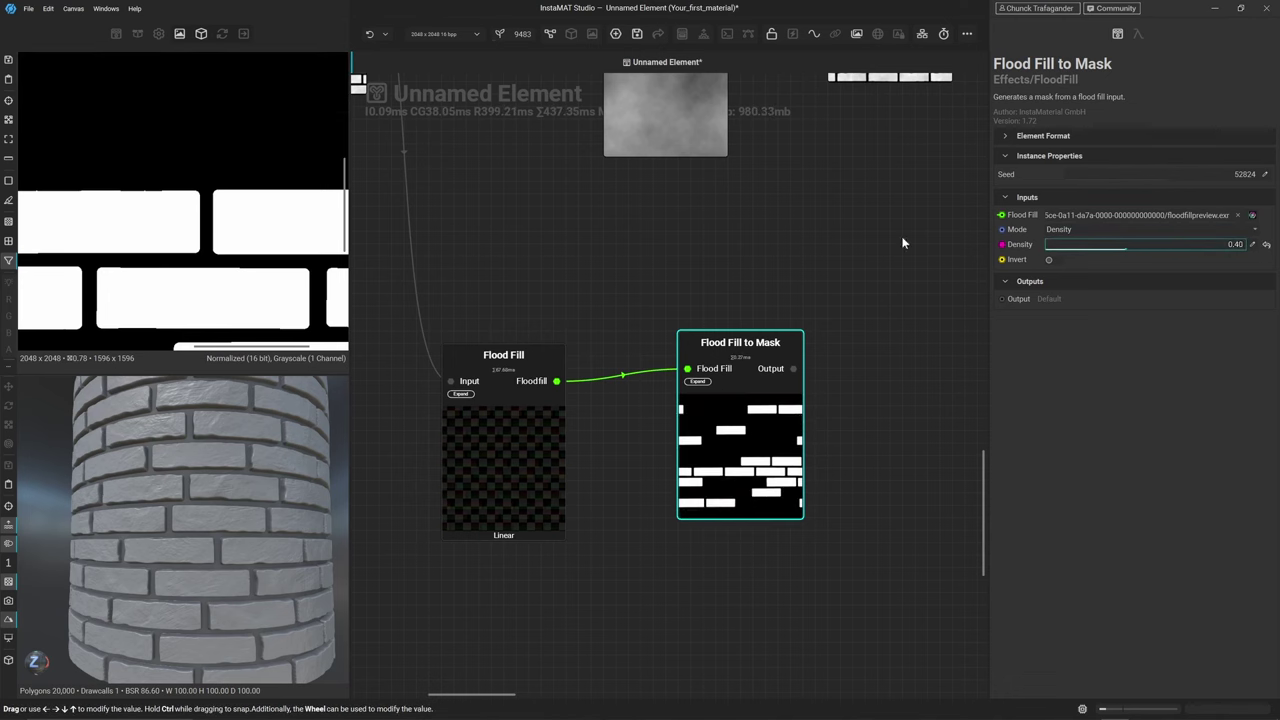
{"action": "scroll", "coordinate": [169, 211], "scroll_direction": "down", "scroll_amount": 3}
{"action": "scroll", "coordinate": [195, 205], "scroll_direction": "down", "scroll_amount": 2}
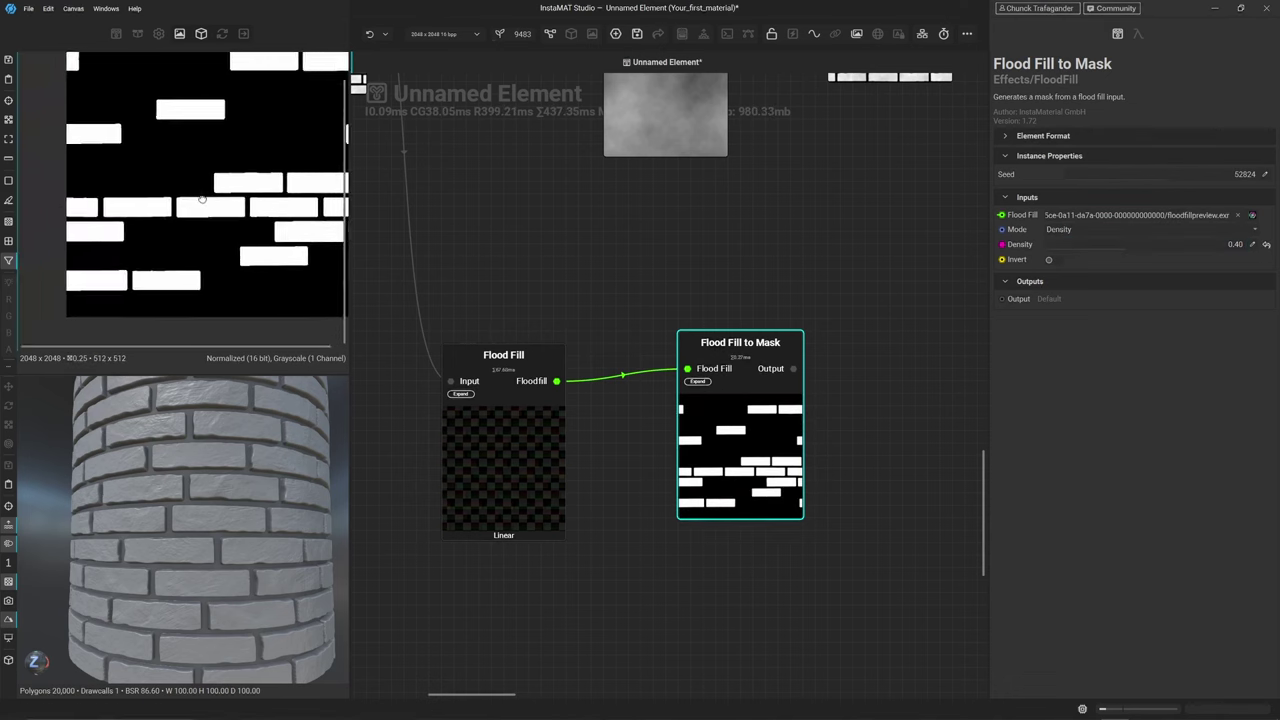
{"action": "left_click_drag", "start_coordinate": [1123, 247], "coordinate": [1177, 252]}
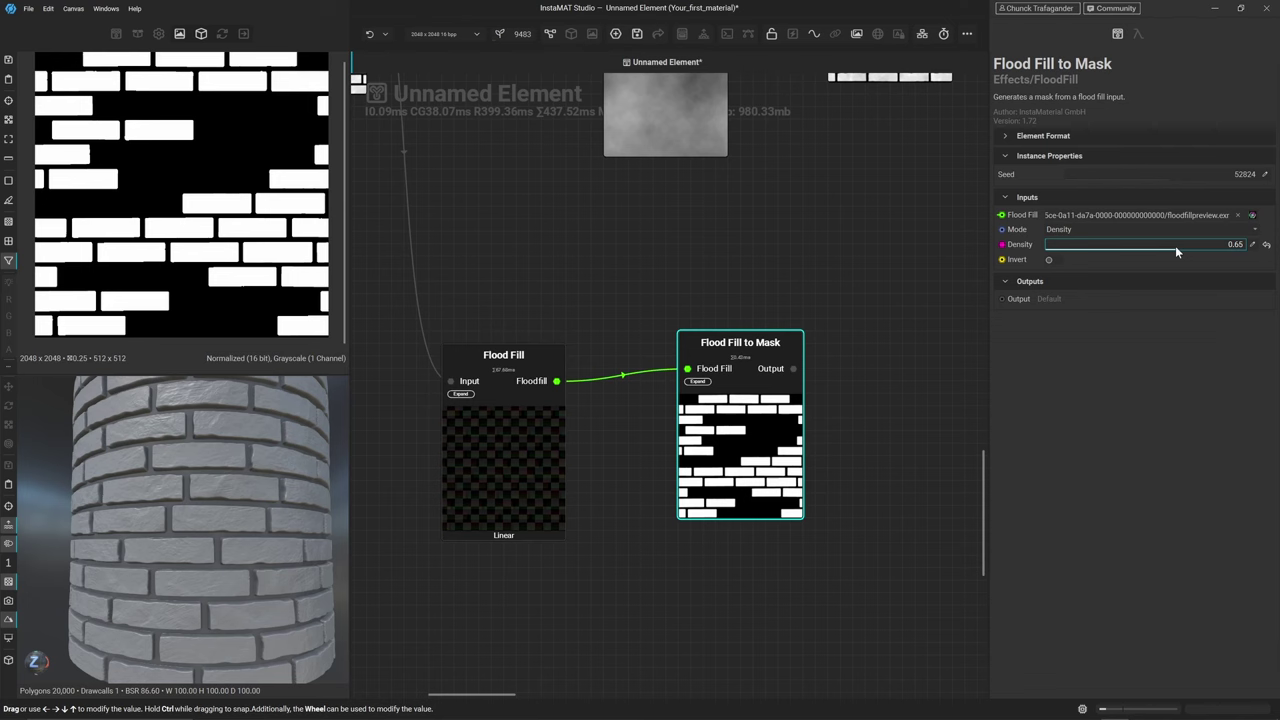
{"action": "left_click_drag", "start_coordinate": [1173, 245], "coordinate": [1147, 254]}
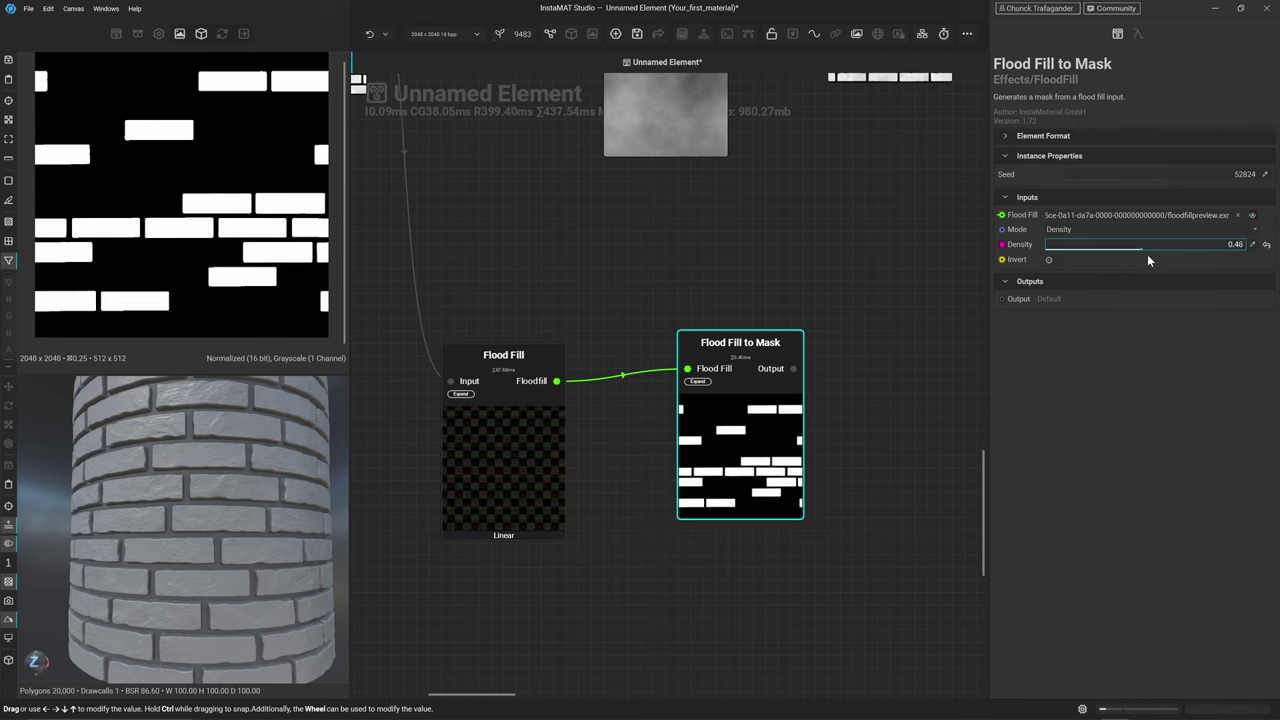
Compare the Flood Fill output with the Flood Fill to Mask output up close in the 2D view
{"action": "left_click", "coordinate": [507, 443]}
{"action": "scroll", "coordinate": [257, 266], "scroll_direction": "up", "scroll_amount": 2}
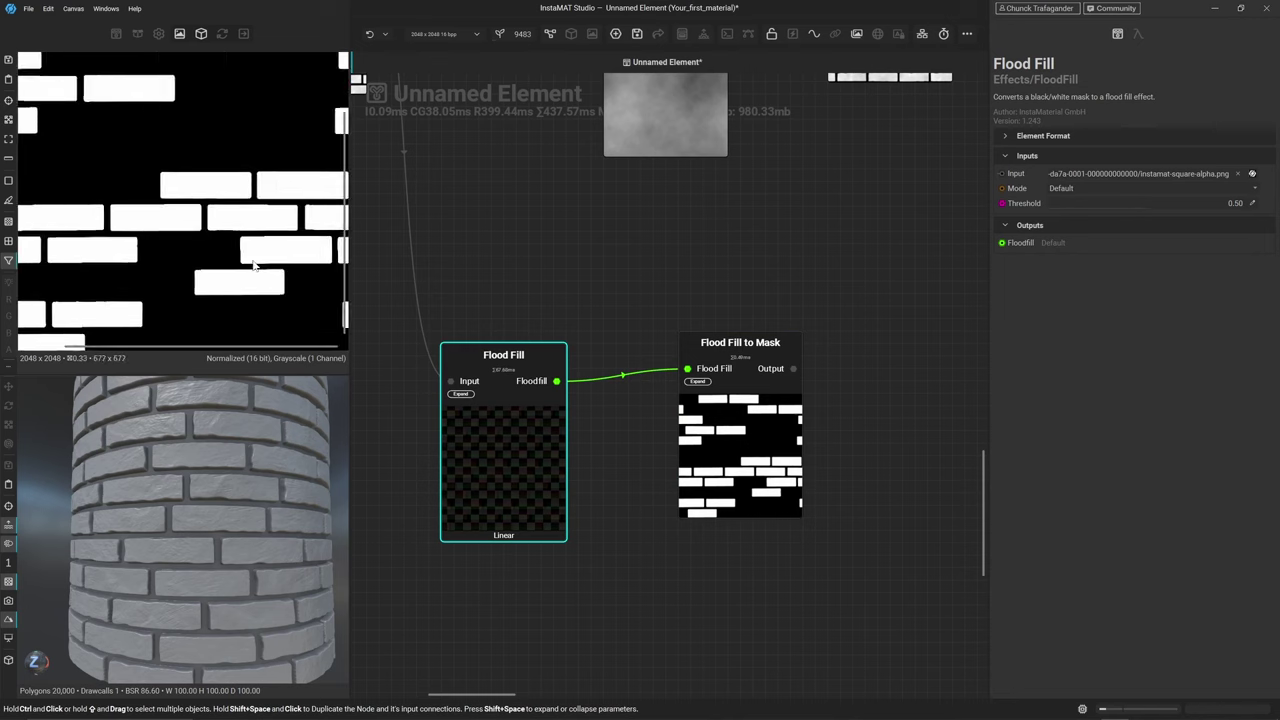
{"action": "scroll", "coordinate": [218, 255], "scroll_direction": "up", "scroll_amount": 3}
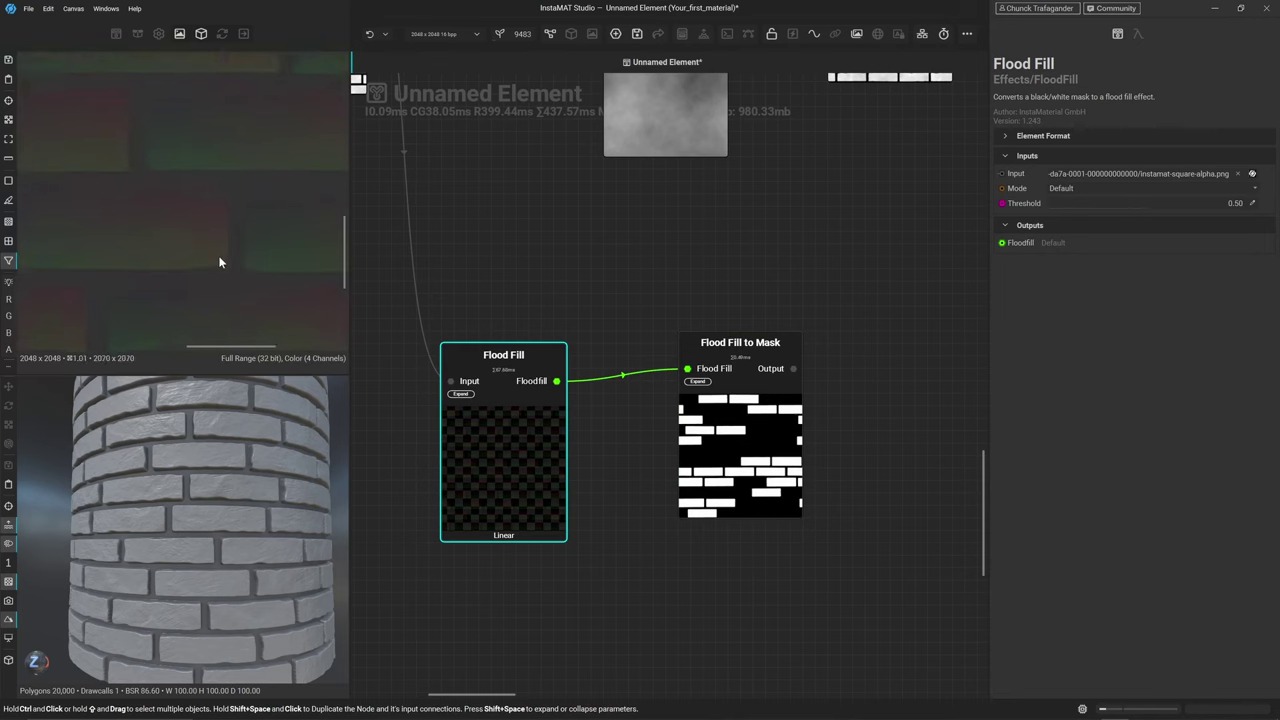
{"action": "left_click", "coordinate": [719, 444]}
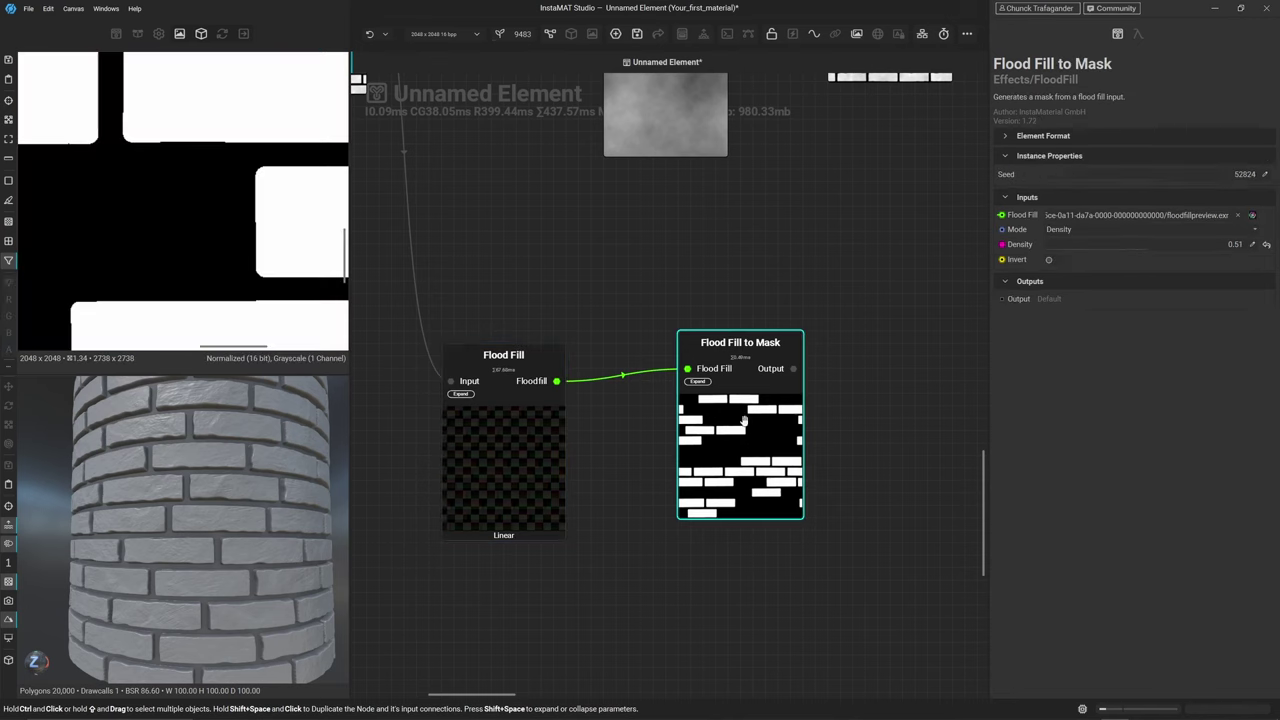
Set the Flood Fill node's Threshold to 0.00 and check the mask's bricks in the 2D view
{"action": "left_click", "coordinate": [537, 438]}
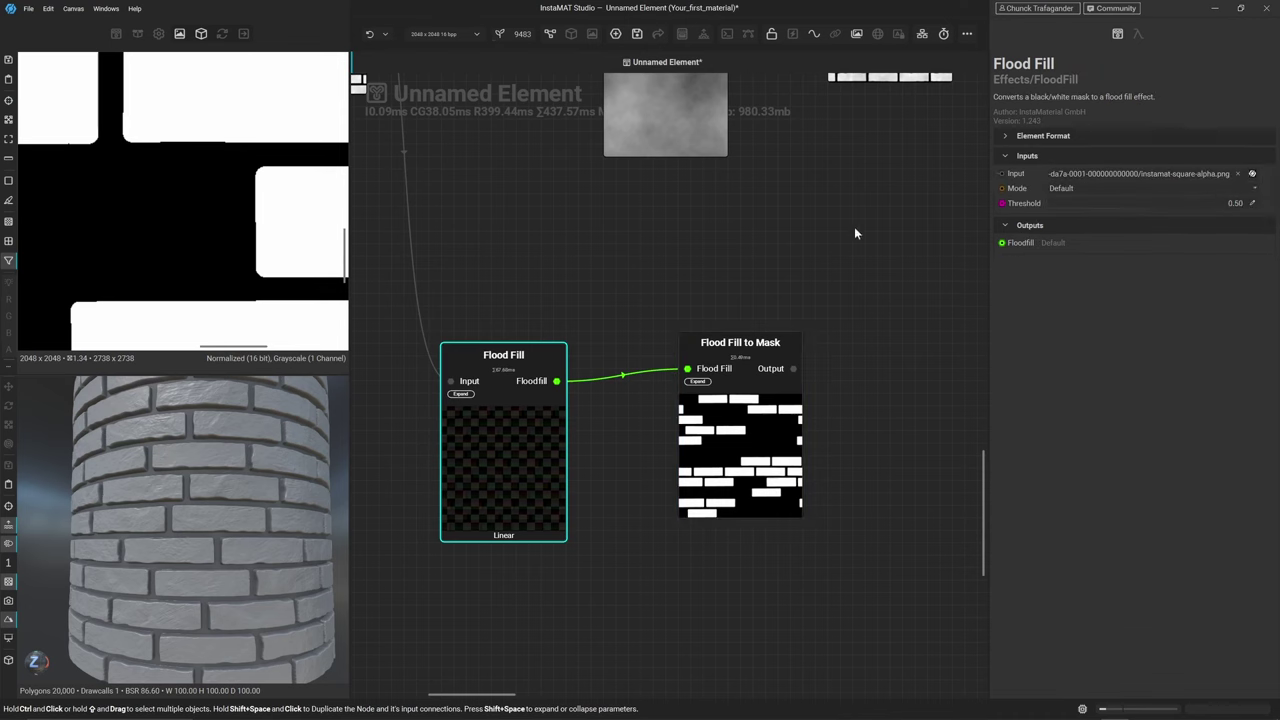
{"action": "left_click_drag", "start_coordinate": [1145, 205], "coordinate": [1054, 204]}
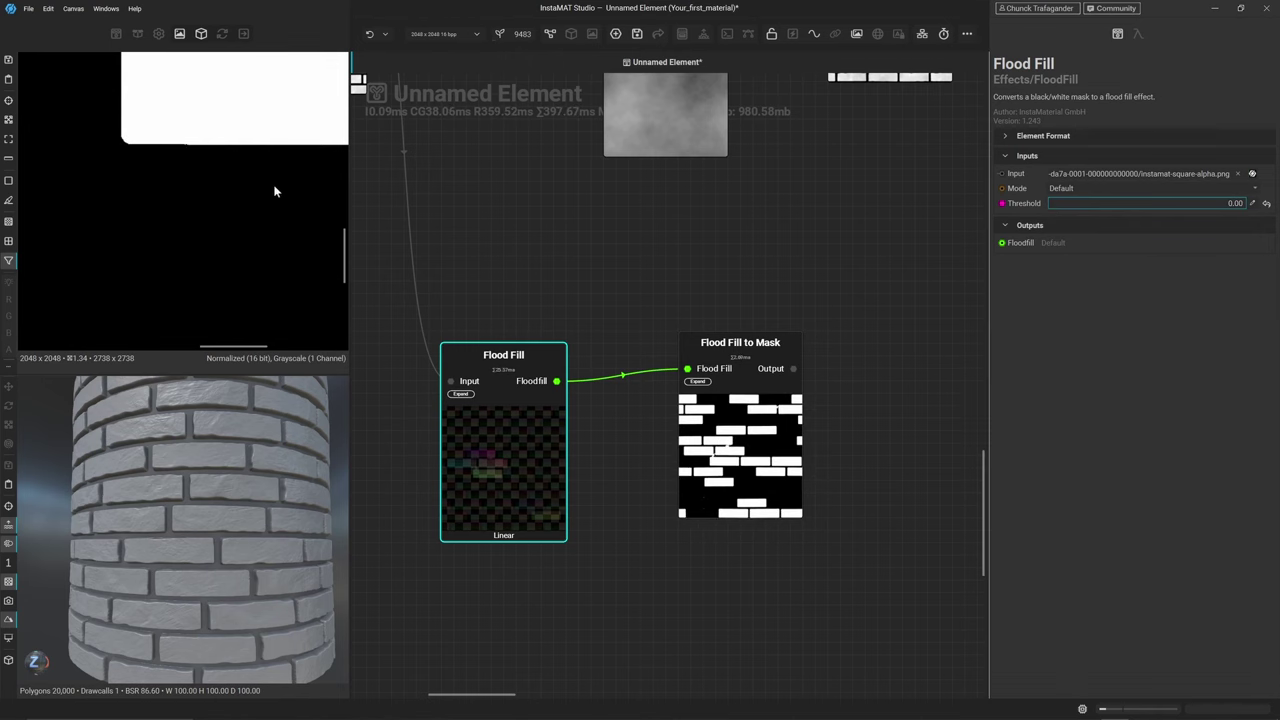
{"action": "scroll", "coordinate": [274, 191], "scroll_direction": "down", "scroll_amount": 2}
{"action": "scroll", "coordinate": [246, 215], "scroll_direction": "down", "scroll_amount": 2}
{"action": "scroll", "coordinate": [246, 239], "scroll_direction": "up", "scroll_amount": 2}
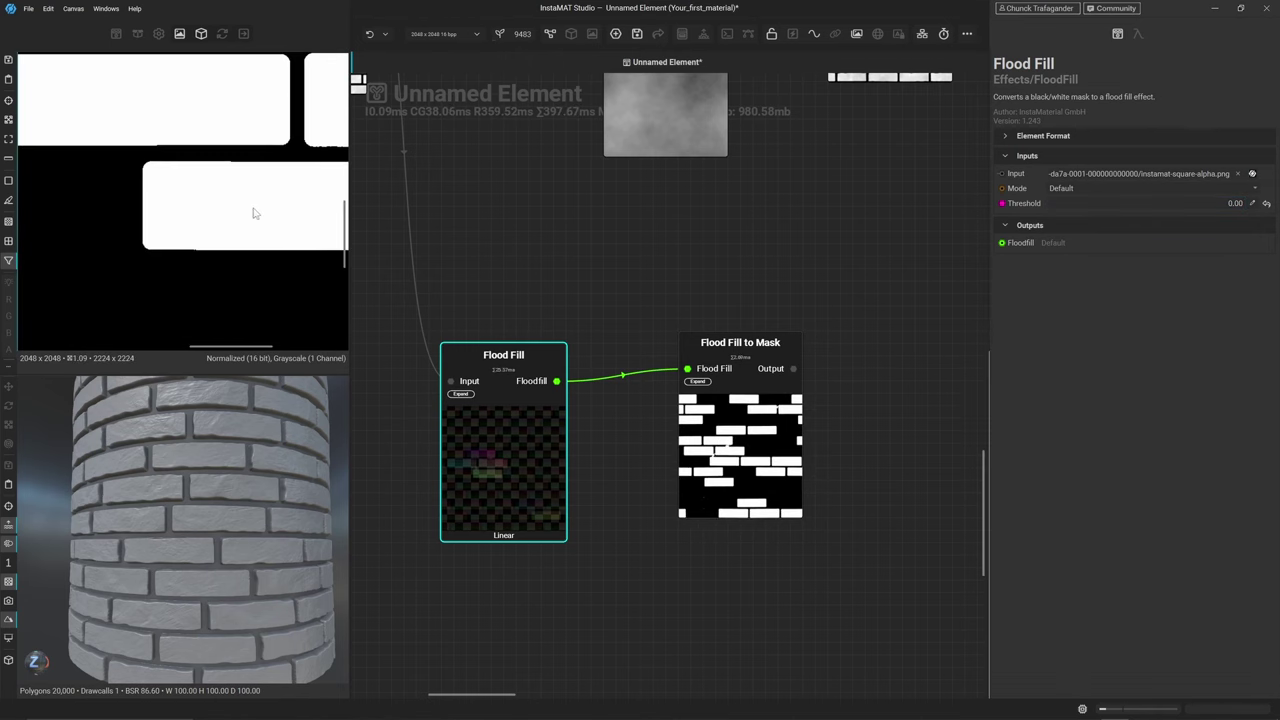
Compare the brick edges of the Blend node feeding the Flood Fill with the Flood Fill and Flood Fill to Mask outputs
{"action": "middle_click_drag", "start_coordinate": [431, 260], "coordinate": [451, 166]}
{"action": "left_click", "coordinate": [451, 166]}
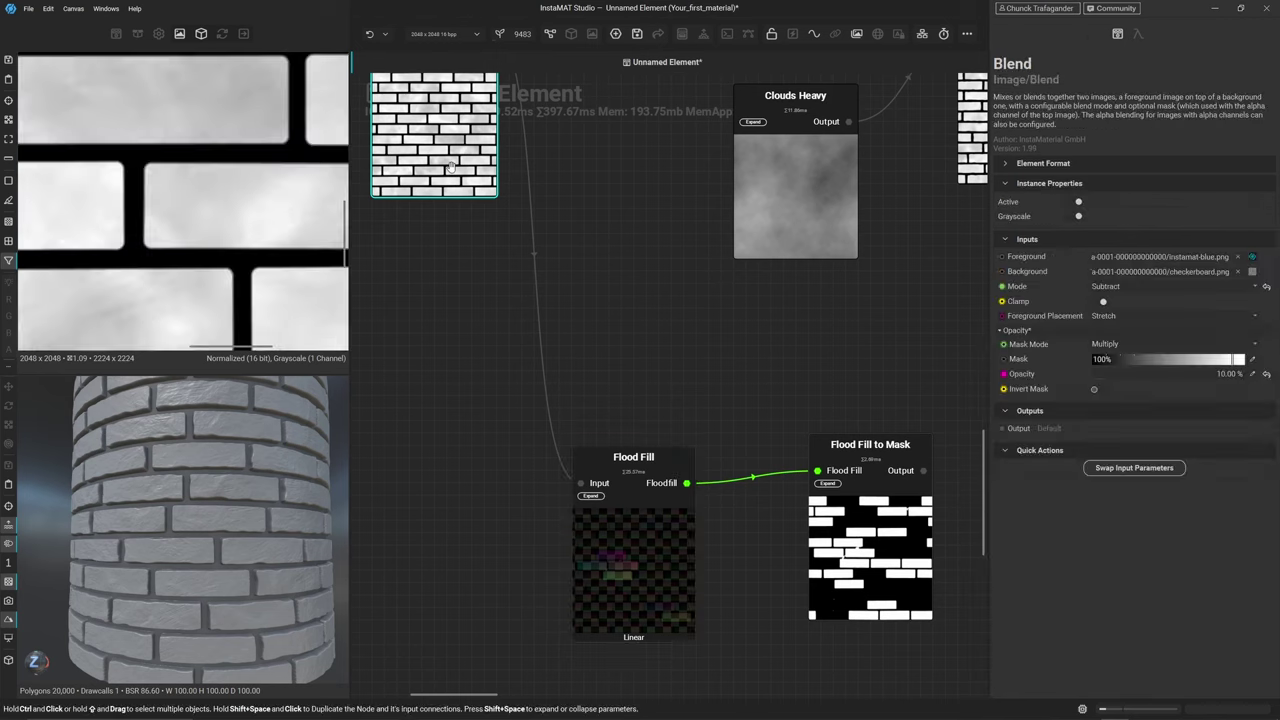
{"action": "left_click", "coordinate": [625, 560]}
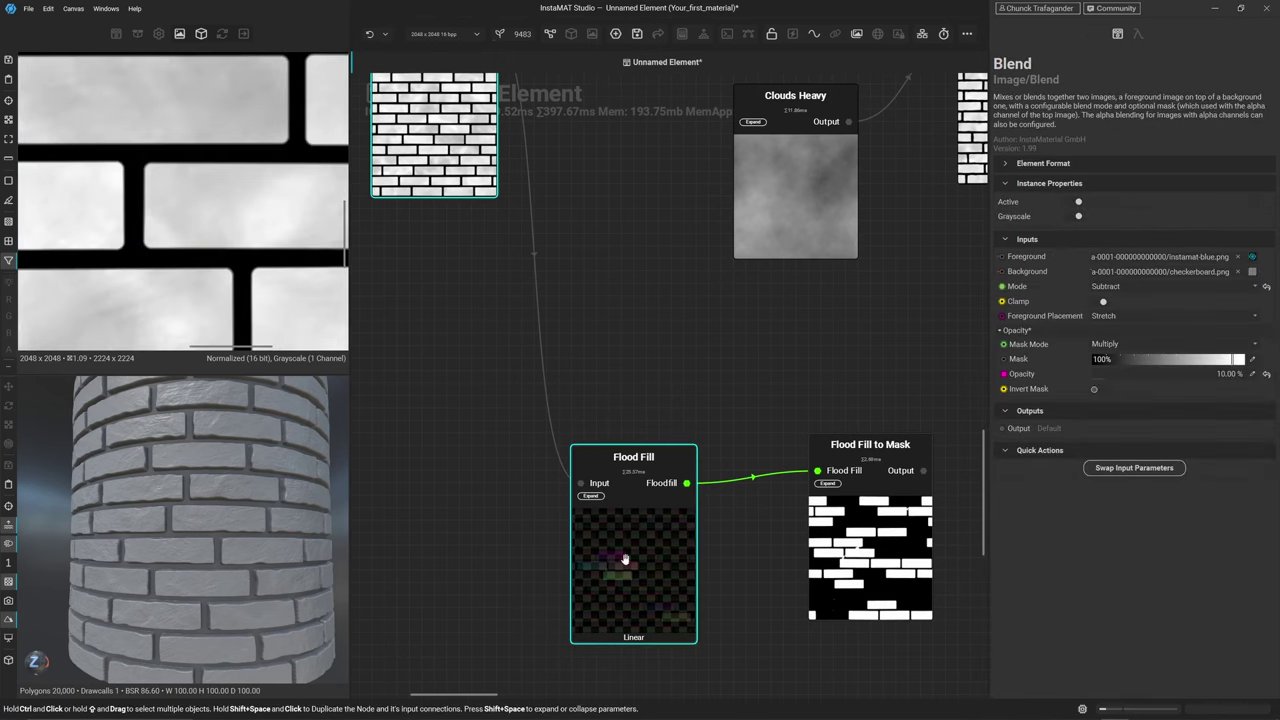
{"action": "left_click", "coordinate": [913, 544]}
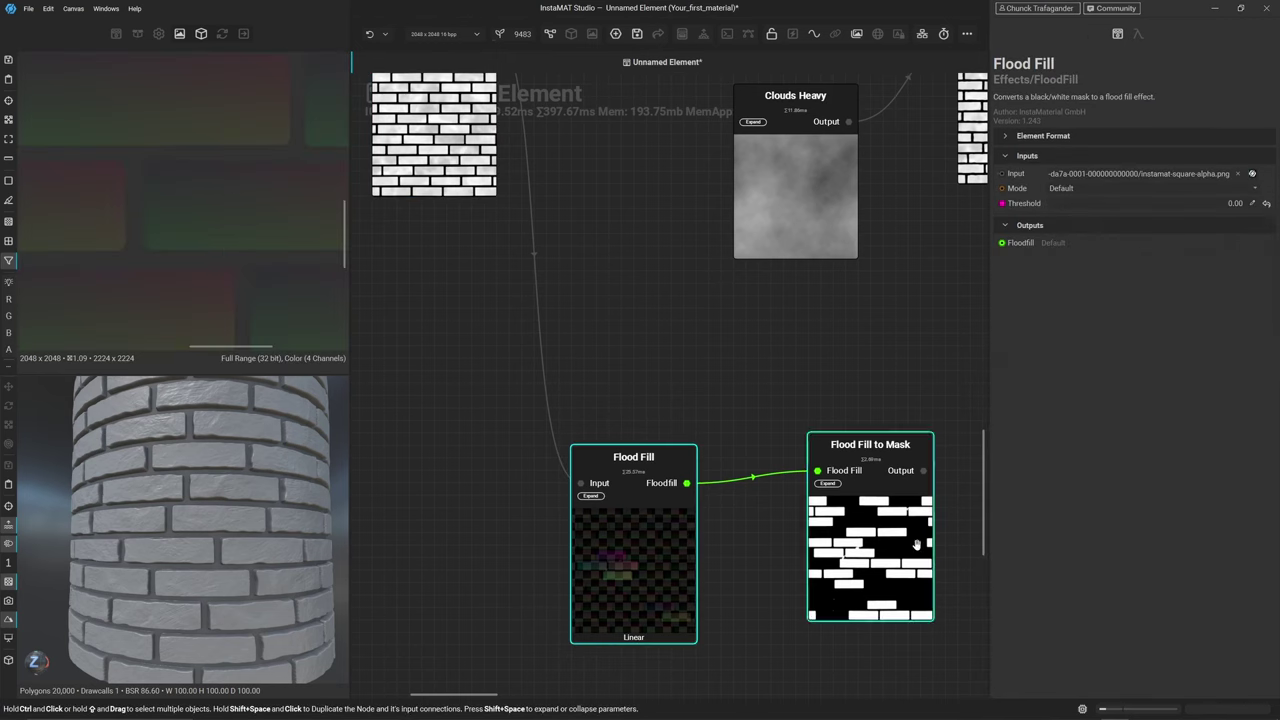
{"action": "left_click", "coordinate": [465, 152]}
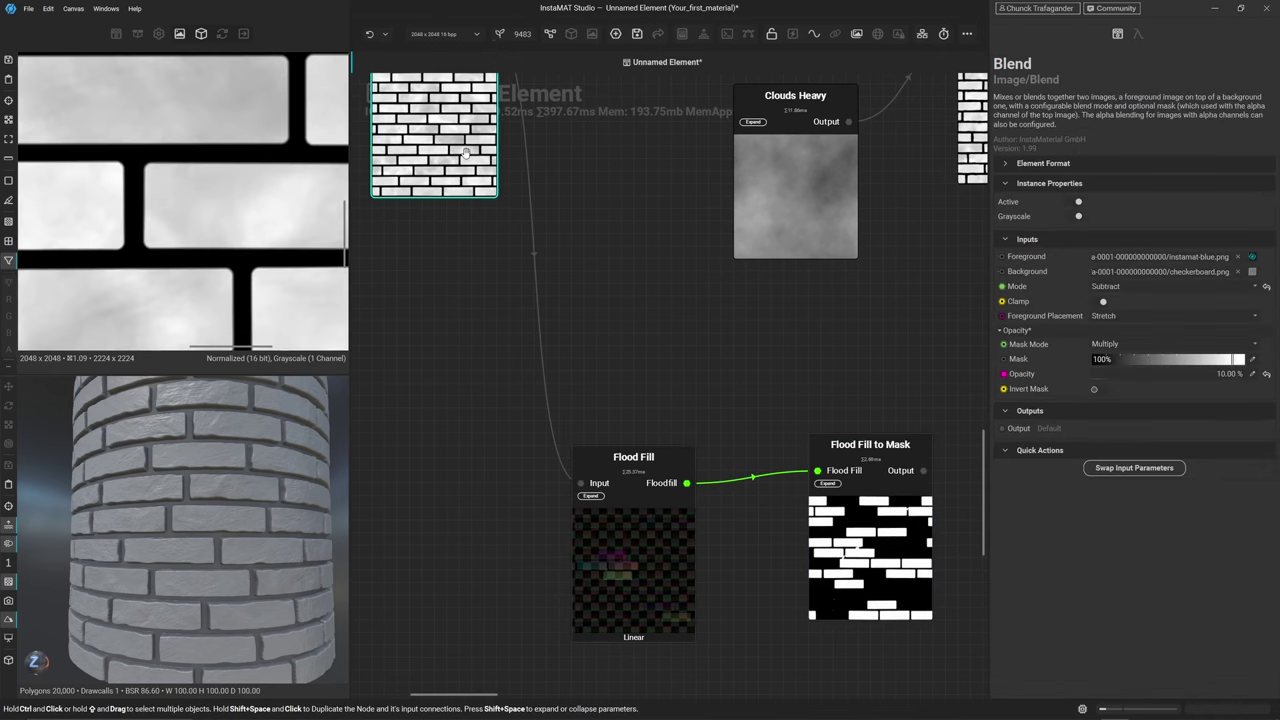
{"action": "left_click", "coordinate": [823, 586]}
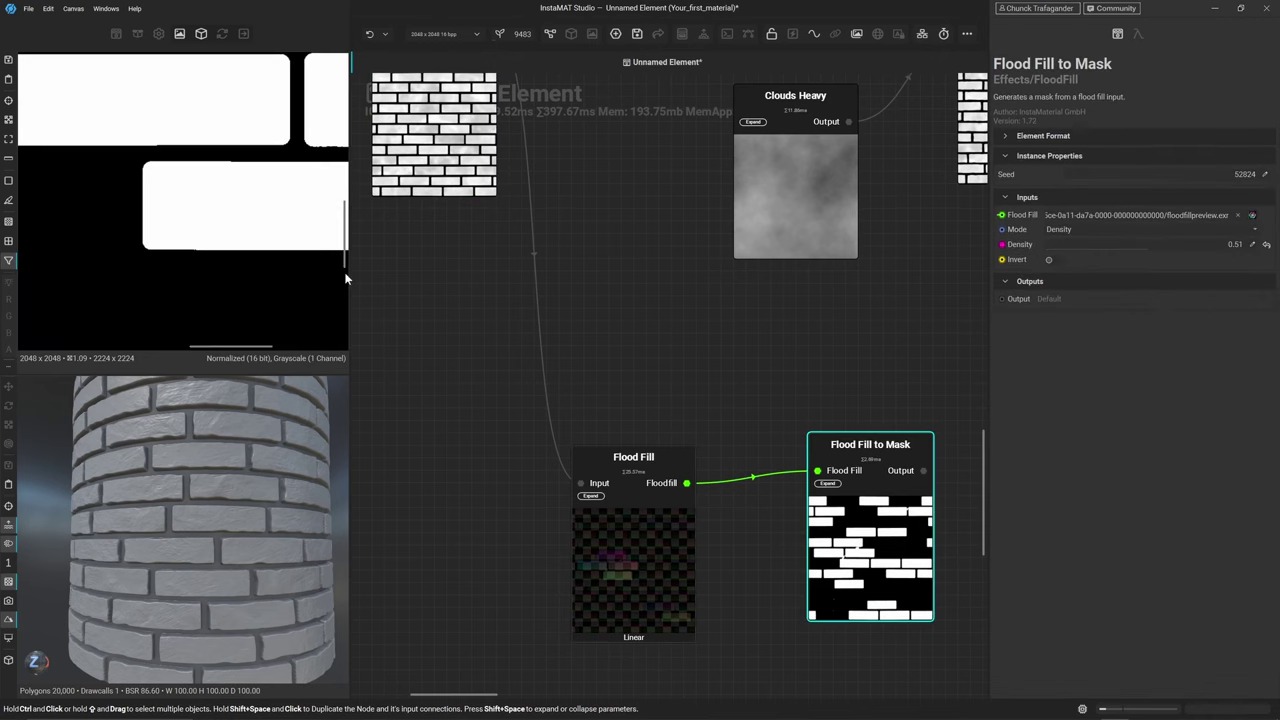
Move the Flood Fill and Flood Fill to Mask nodes together so they sit below Clouds Heavy and Slope Blur
{"action": "scroll", "coordinate": [765, 355], "scroll_direction": "down", "scroll_amount": 2}
{"action": "middle_click_drag", "start_coordinate": [794, 366], "coordinate": [515, 350]}
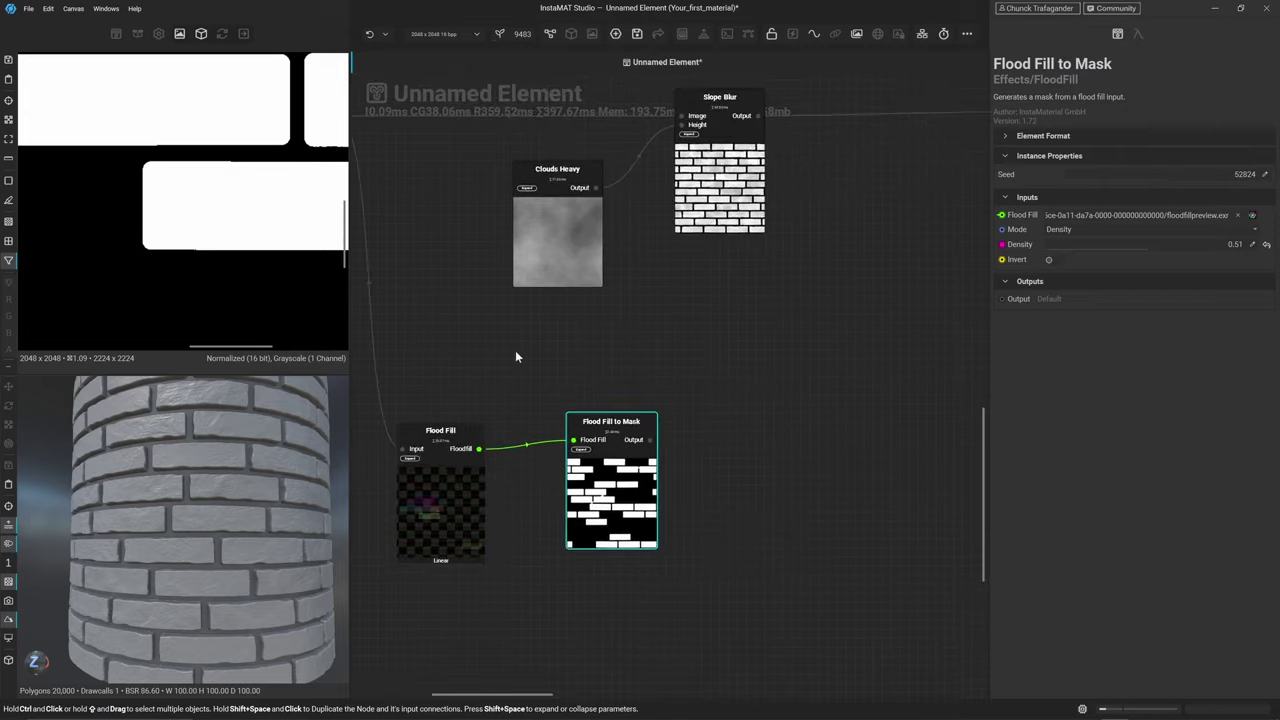
{"action": "scroll", "coordinate": [537, 338], "scroll_direction": "down", "scroll_amount": 2}
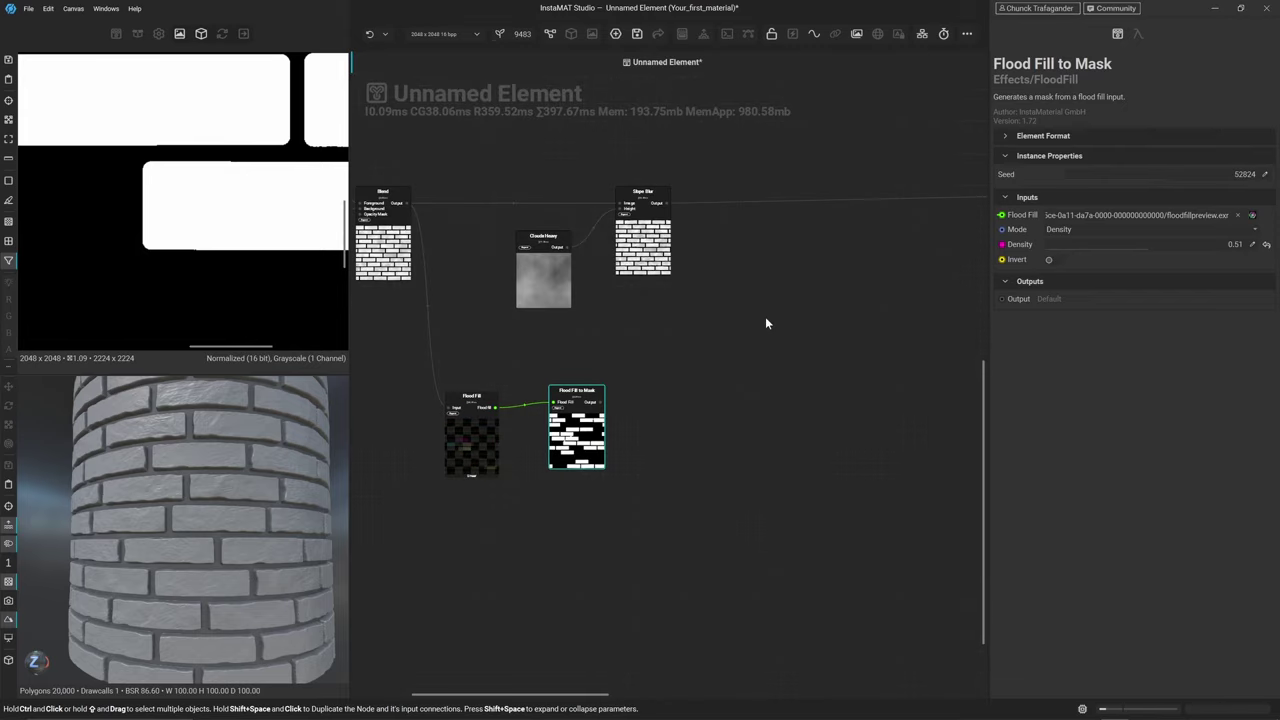
{"action": "middle_click_drag", "start_coordinate": [766, 320], "coordinate": [678, 405]}
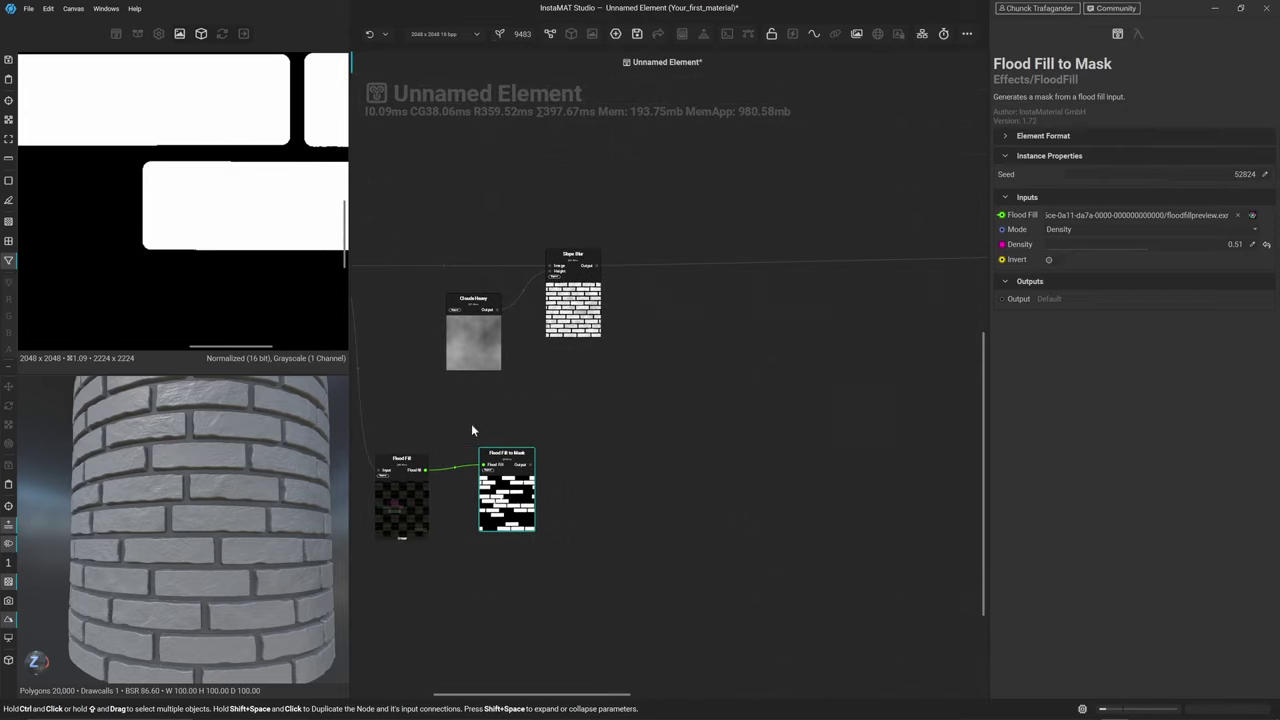
{"action": "left_click_drag", "start_coordinate": [391, 425], "coordinate": [631, 463]}
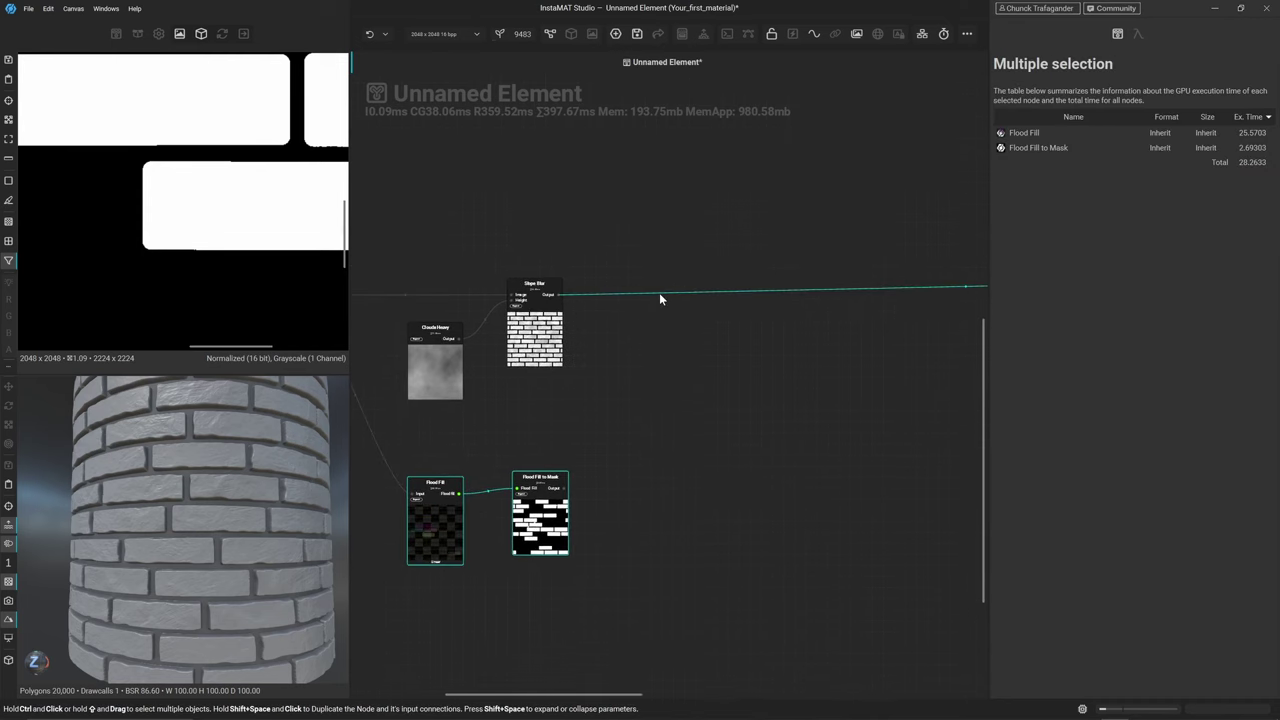
Insert a Blend node into the connection leaving the Slope Blur node's output
{"action": "left_click", "coordinate": [659, 292]}
{"action": "key", "text": "space"}
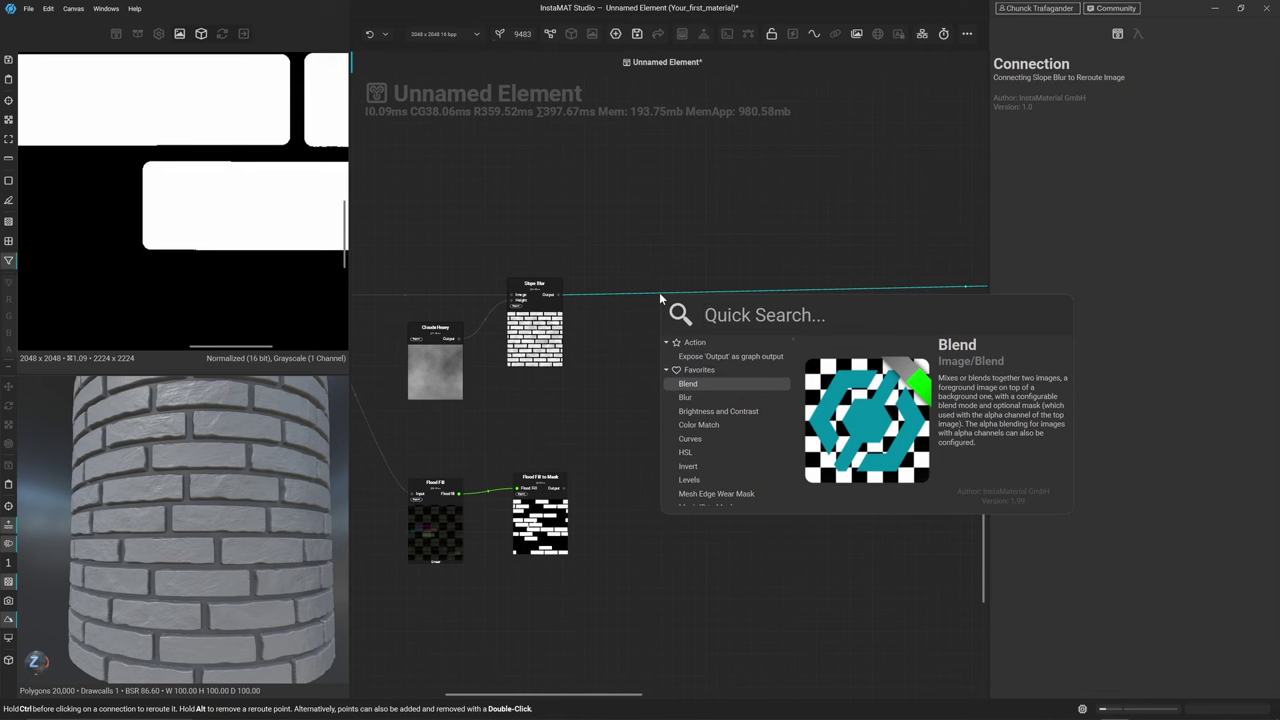
{"action": "key", "text": "Return"}
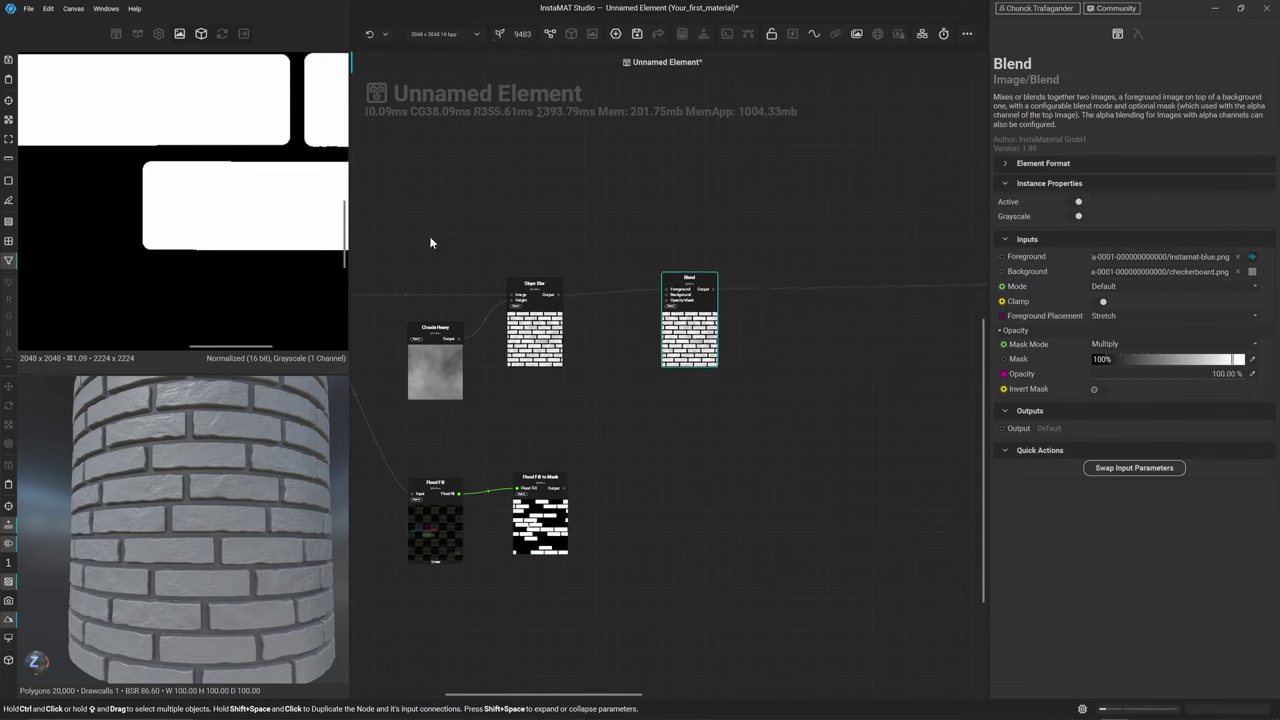
Move the Clouds Heavy and Slope Blur nodes above the new Blend node and inspect the Flood Fill to Mask output
{"action": "left_click_drag", "start_coordinate": [430, 243], "coordinate": [545, 212]}
{"action": "left_click", "coordinate": [540, 515]}
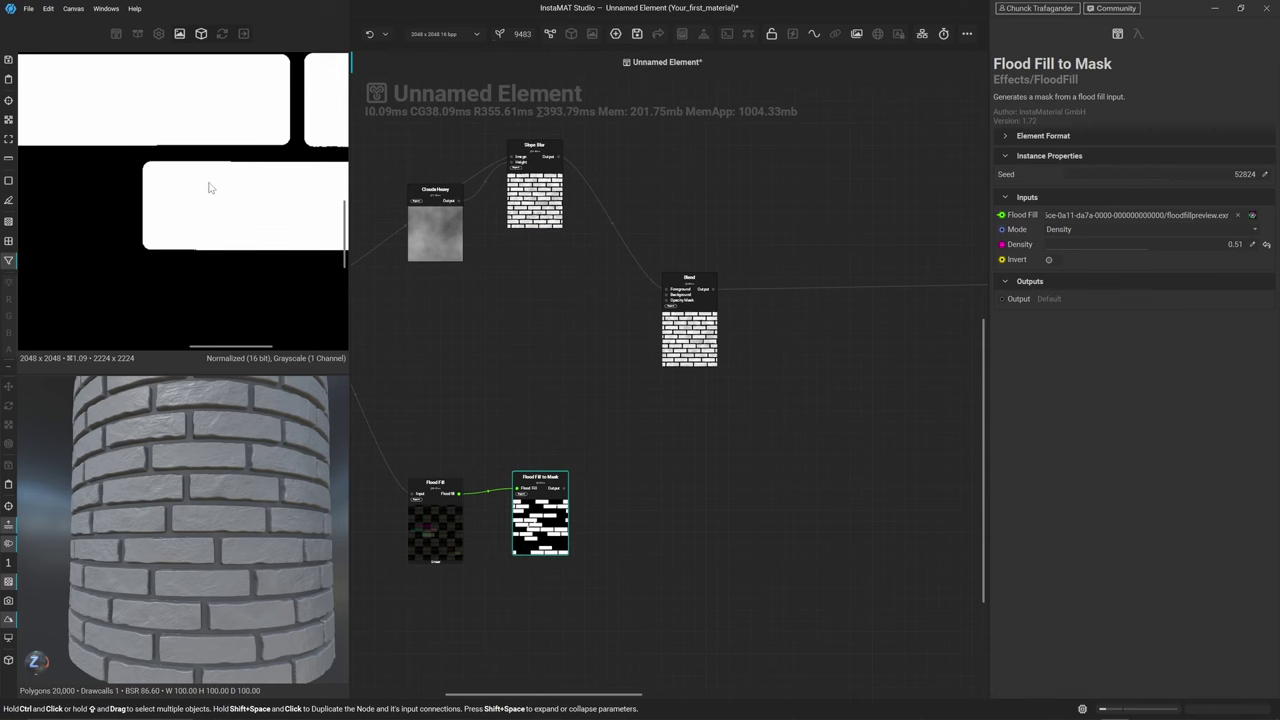
{"action": "scroll", "coordinate": [236, 224], "scroll_direction": "down", "scroll_amount": 5}
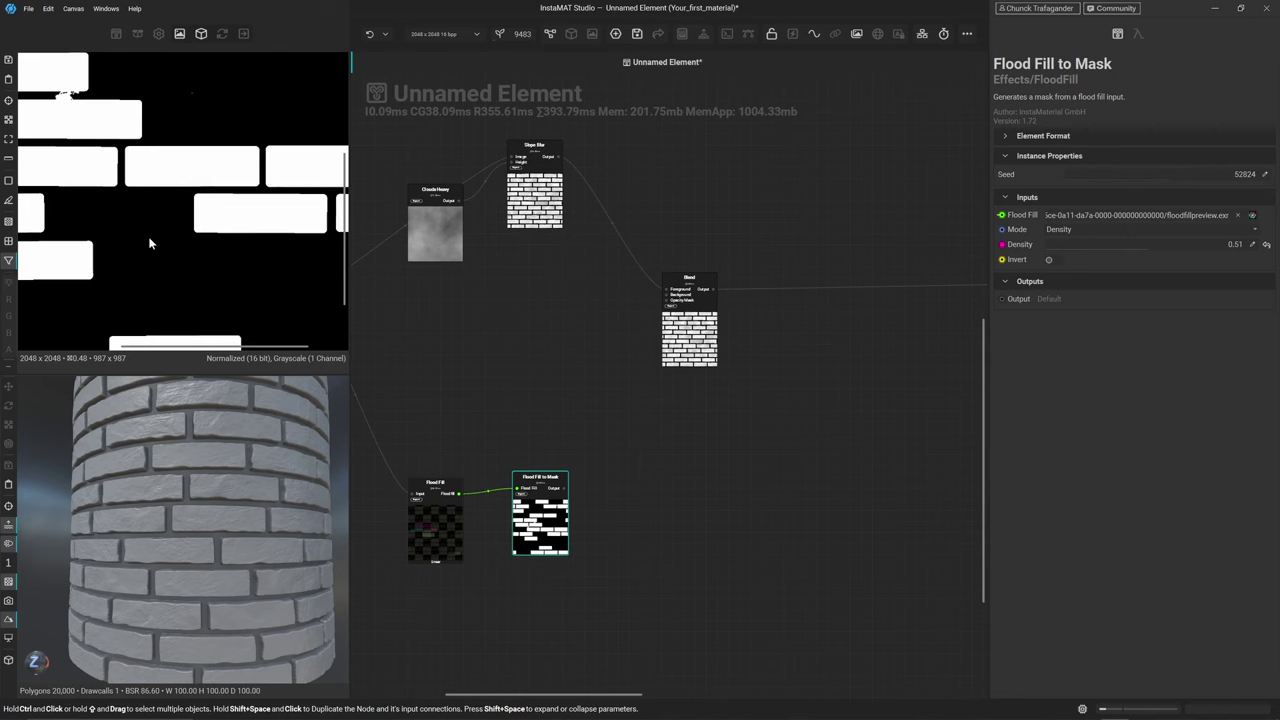
{"action": "scroll", "coordinate": [150, 243], "scroll_direction": "up", "scroll_amount": 3}
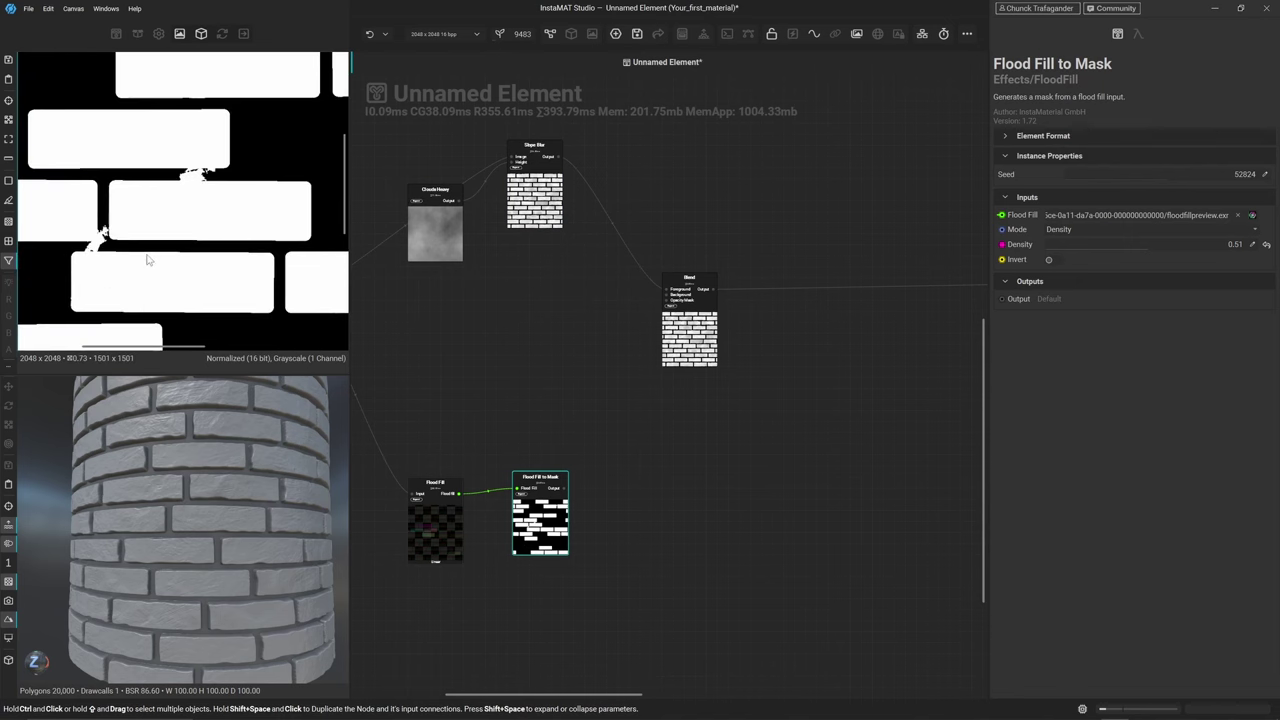
{"action": "scroll", "coordinate": [150, 210], "scroll_direction": "up", "scroll_amount": 2}
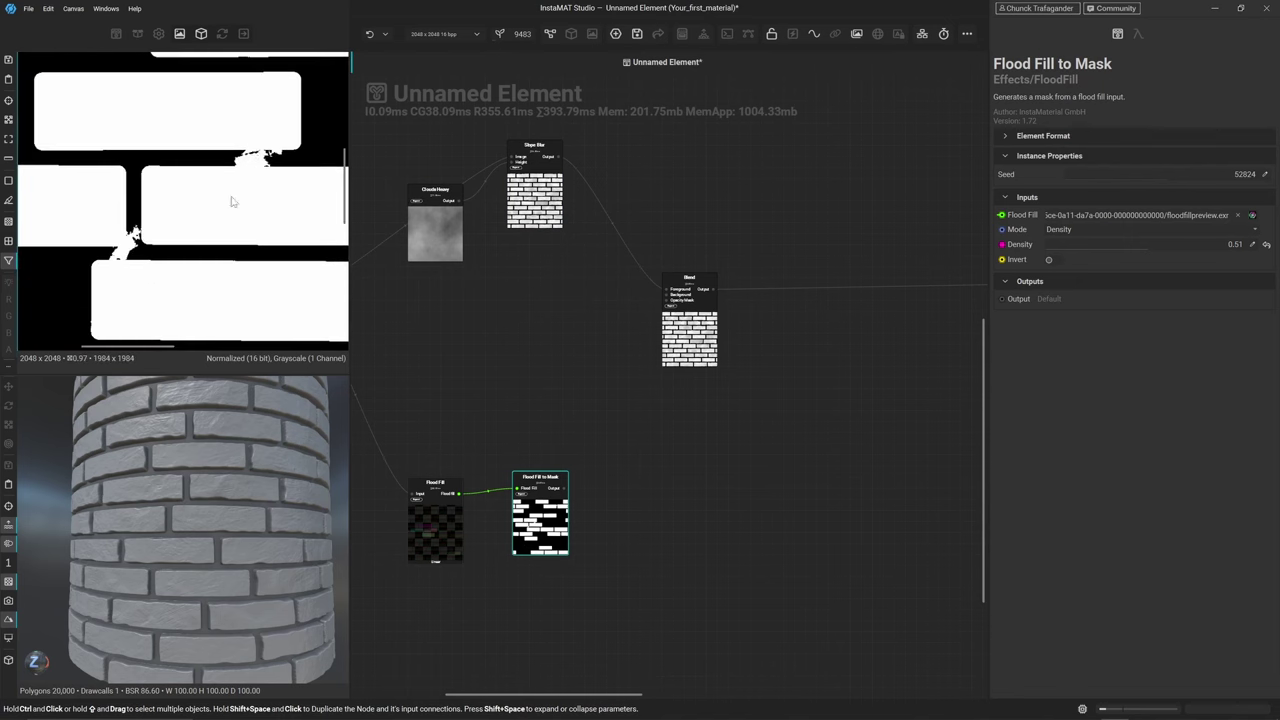
Set the Flood Fill node's Threshold to 0.10 and check the whole brick mask in the 2D view
{"action": "left_click", "coordinate": [433, 509]}
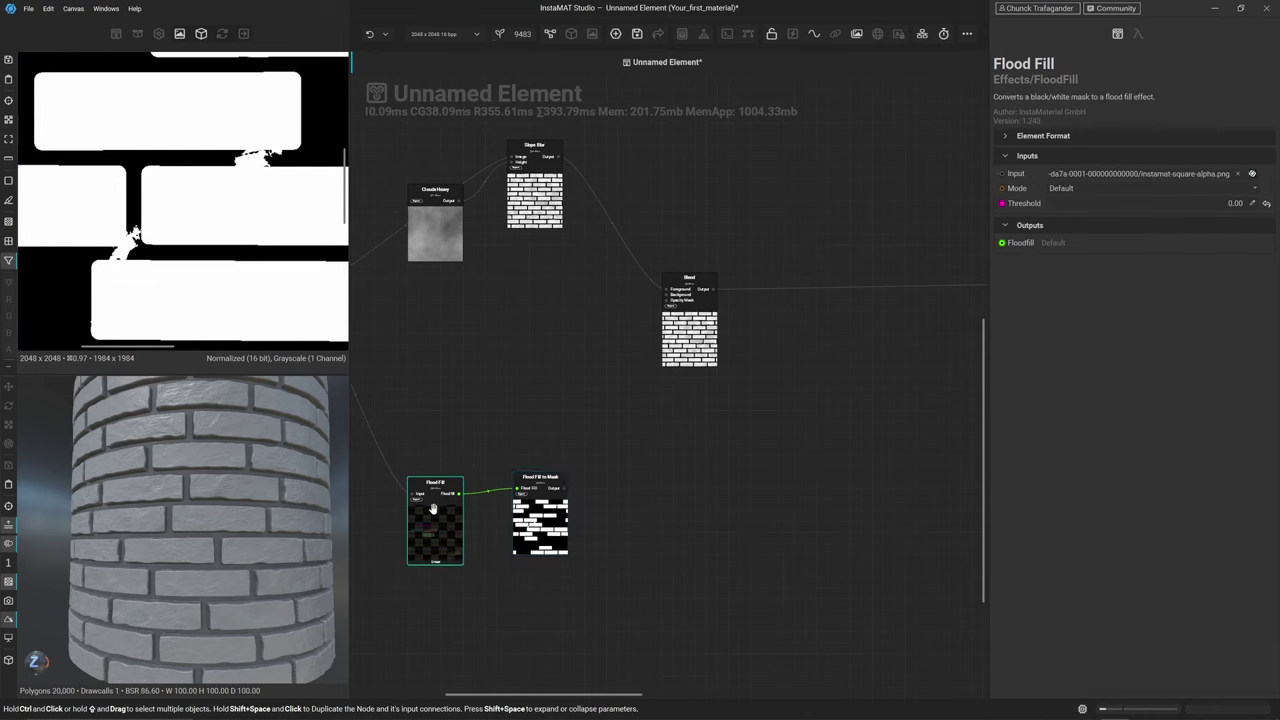
{"action": "left_click", "coordinate": [1252, 203]}
{"action": "type", "text": "0.1"}
{"action": "key", "text": "Return"}
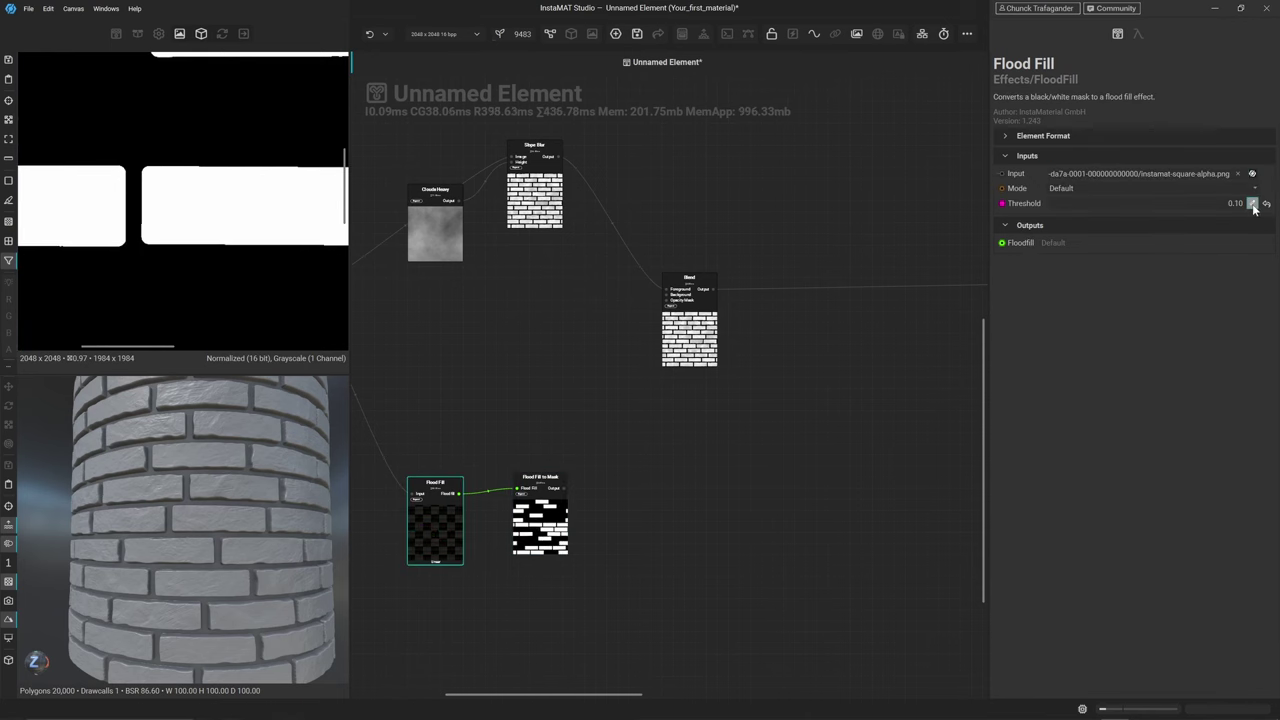
{"action": "scroll", "coordinate": [283, 225], "scroll_direction": "down", "scroll_amount": 5}
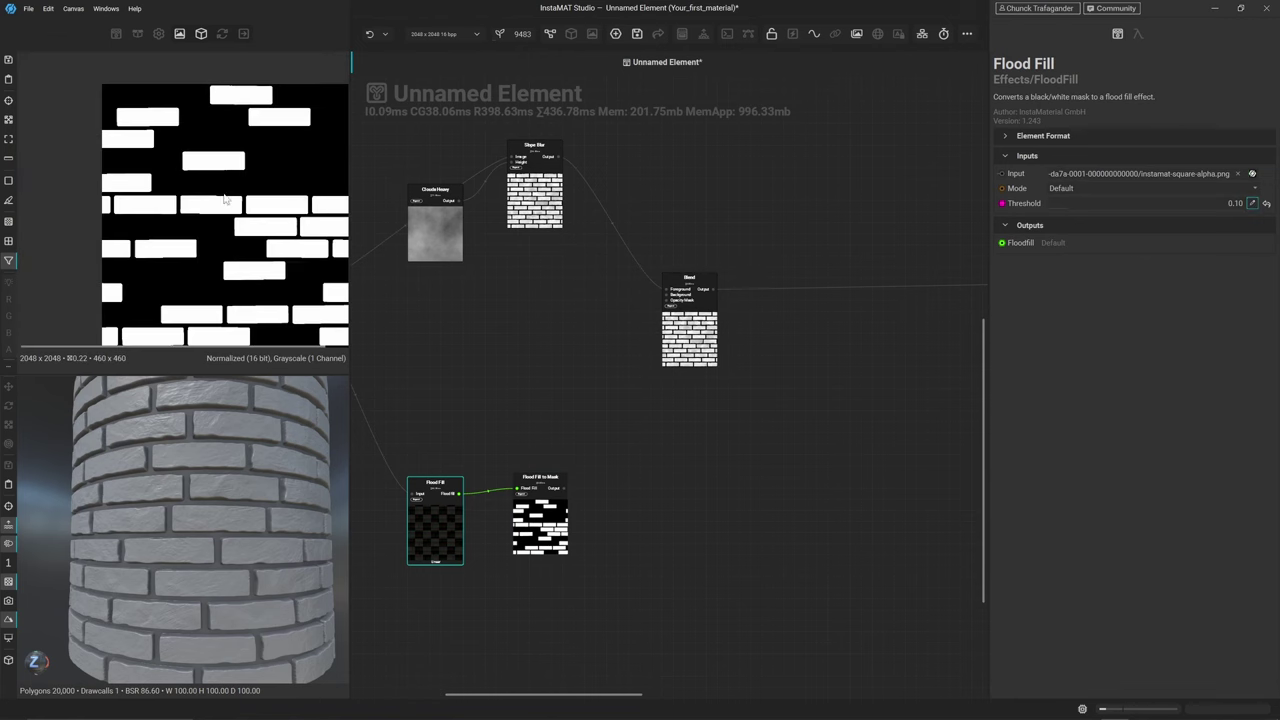
{"action": "middle_click_drag", "start_coordinate": [283, 225], "coordinate": [203, 195]}
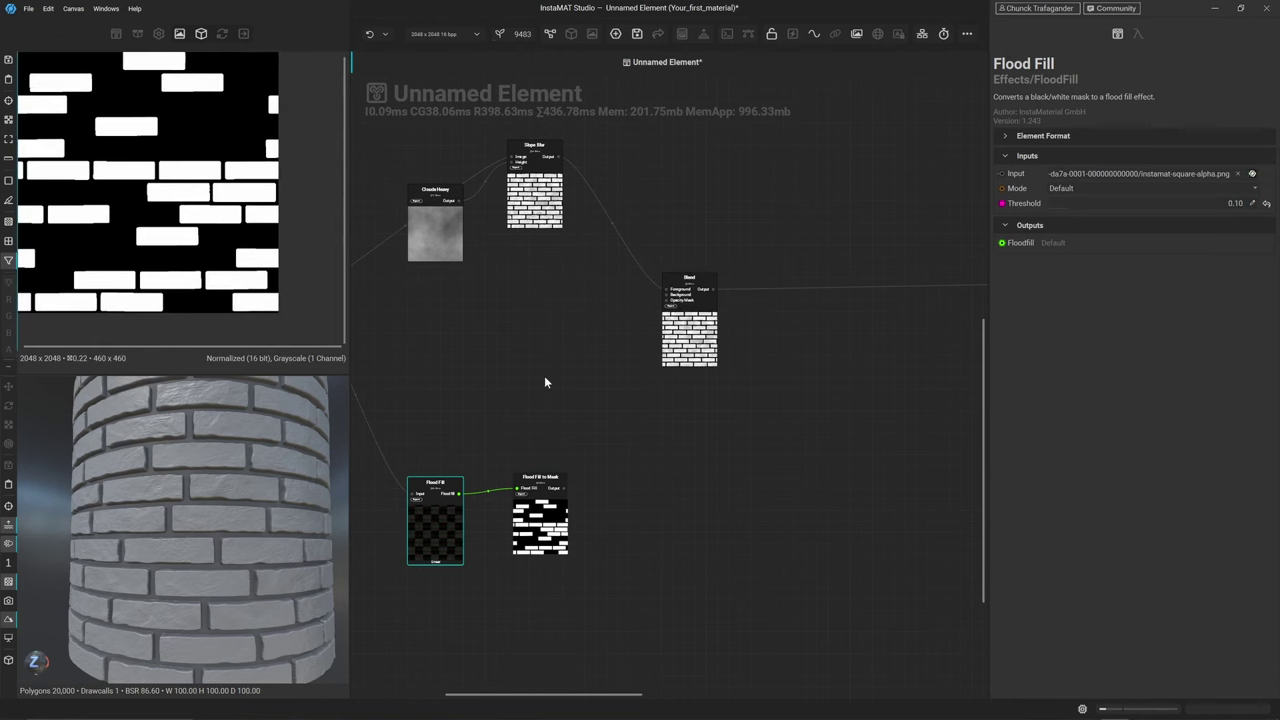
Connect the original Blend node's output to the new Blend node's Background and preview the new Blend
{"action": "middle_click_drag", "start_coordinate": [546, 380], "coordinate": [655, 405]}
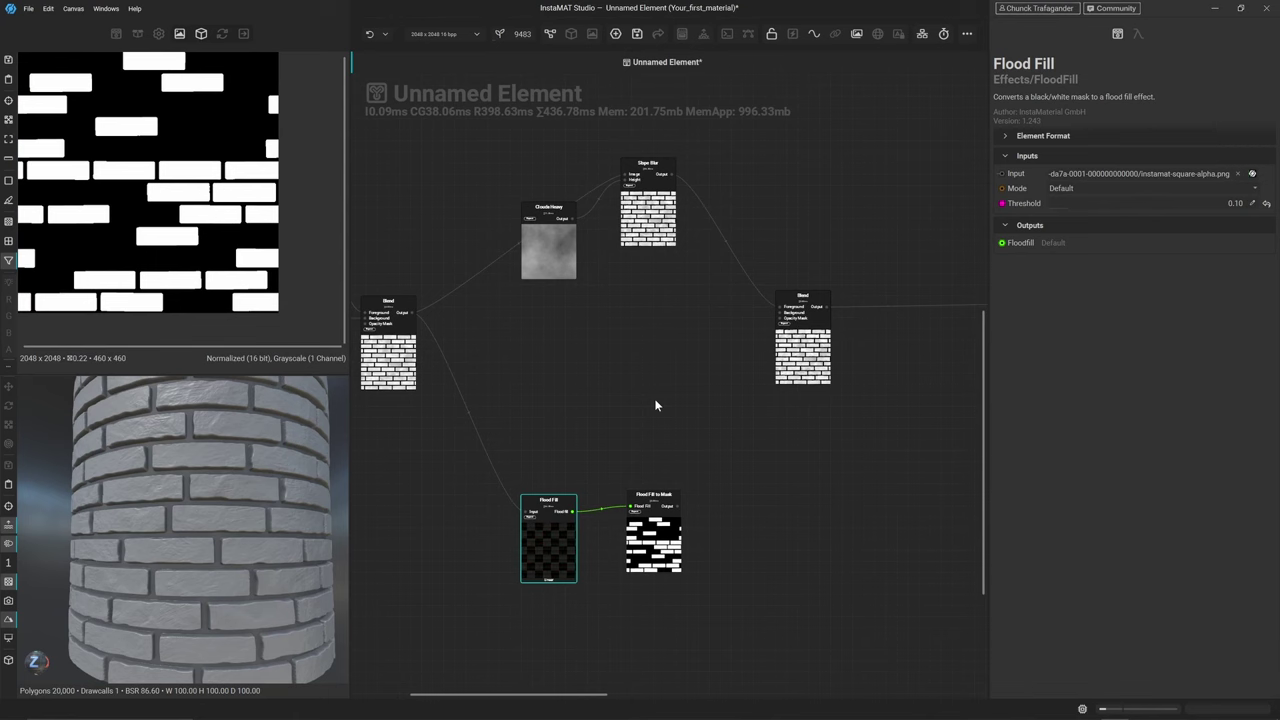
{"action": "left_click", "coordinate": [411, 314]}
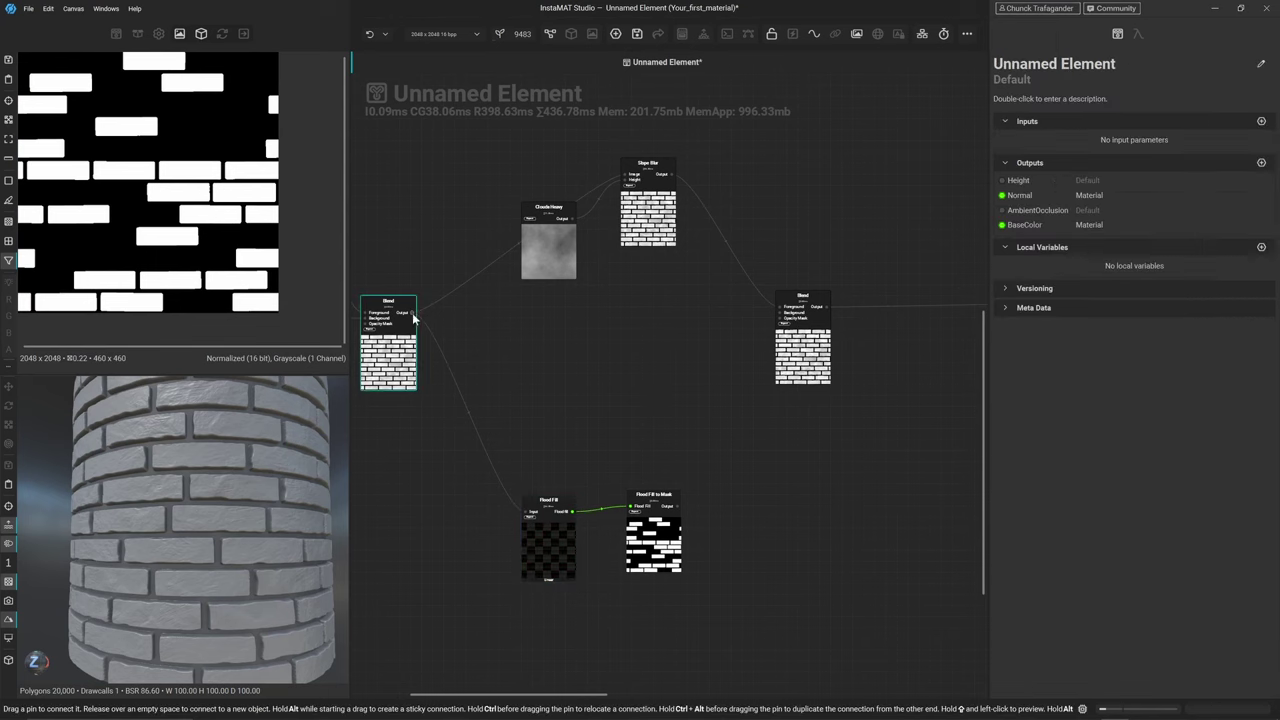
{"action": "left_click_drag", "start_coordinate": [659, 317], "coordinate": [784, 316]}
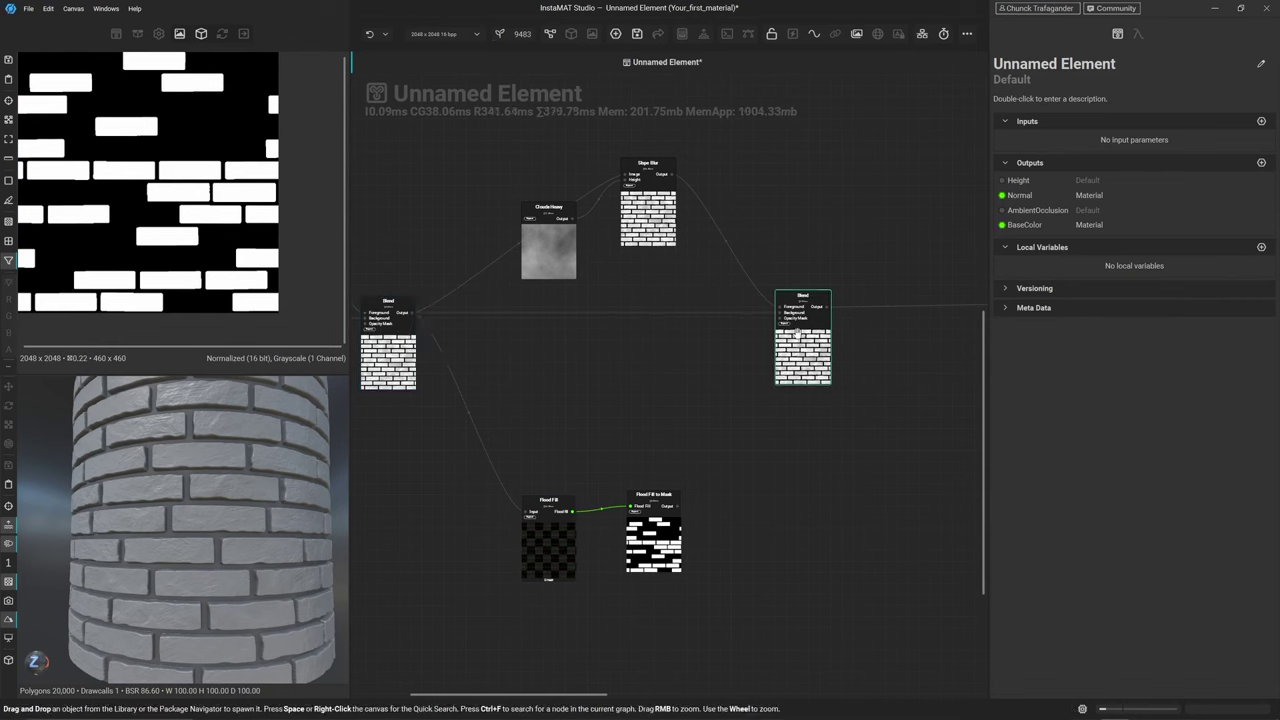
{"action": "left_click", "coordinate": [797, 333]}
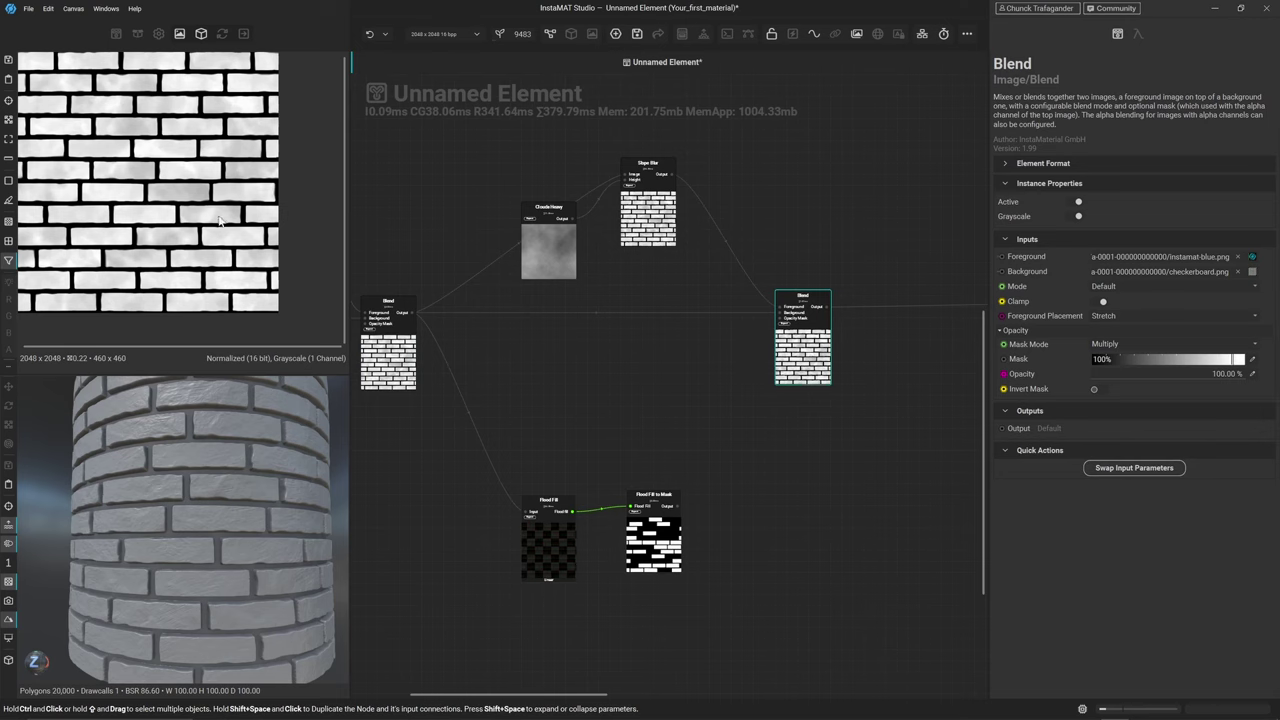
Connect the Flood Fill to Mask output to the new Blend node's Opacity Mask
{"action": "left_click", "coordinate": [678, 512]}
{"action": "left_click_drag", "start_coordinate": [678, 512], "coordinate": [776, 320]}
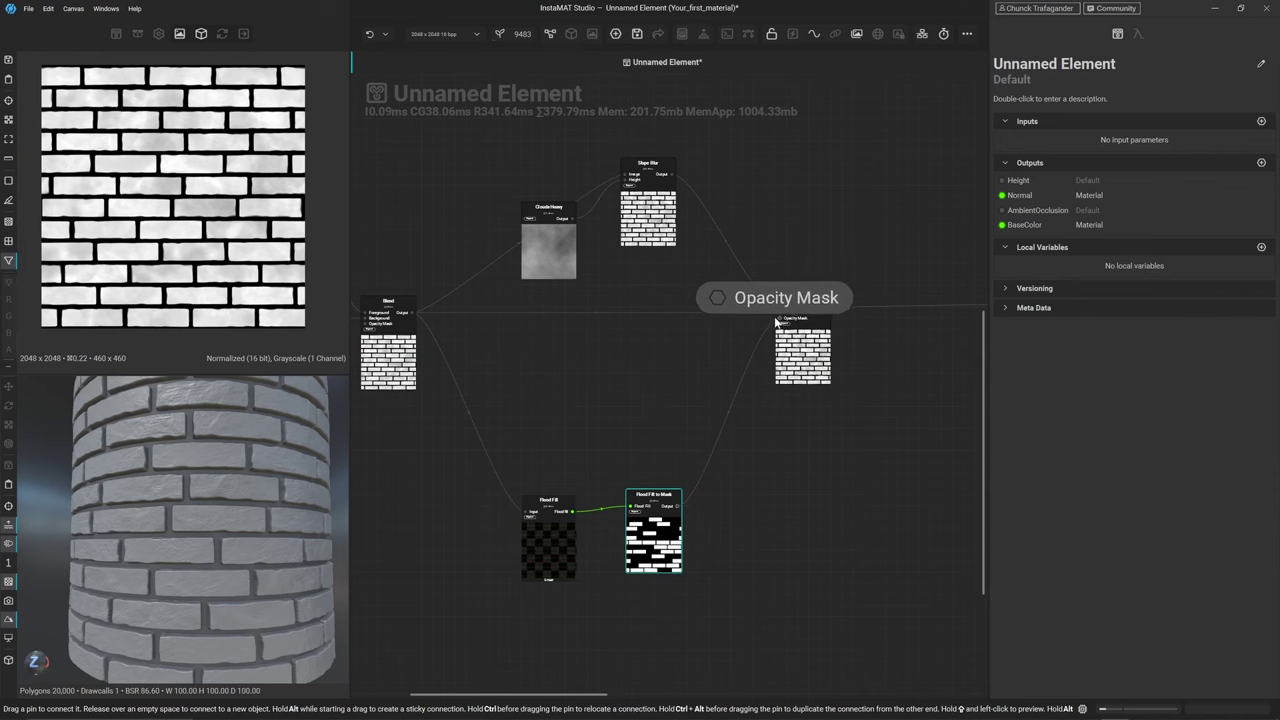
{"action": "left_click_drag", "start_coordinate": [776, 320], "coordinate": [776, 321]}
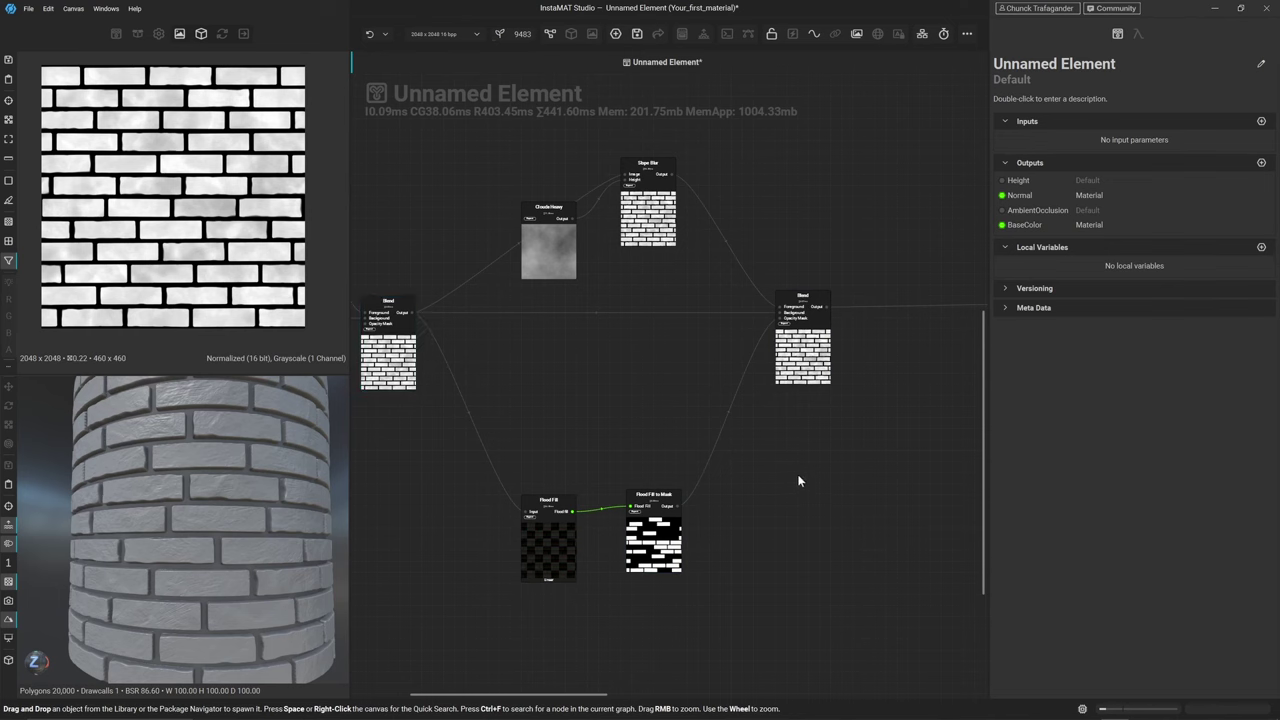
Undo and redo the new Blend node's connections repeatedly to compare the bricks in the 3D view, ending with the connections restored
{"action": "key", "text": "ctrl+z"}
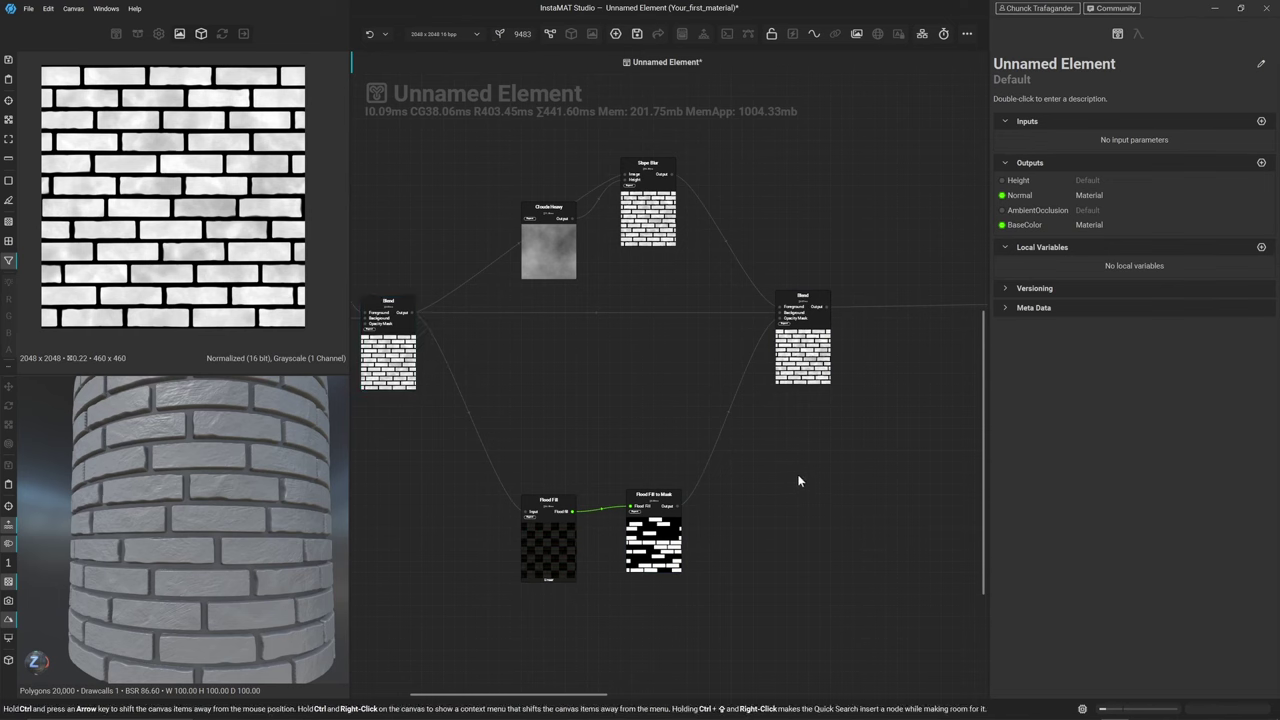
{"action": "key", "text": "ctrl+y"}
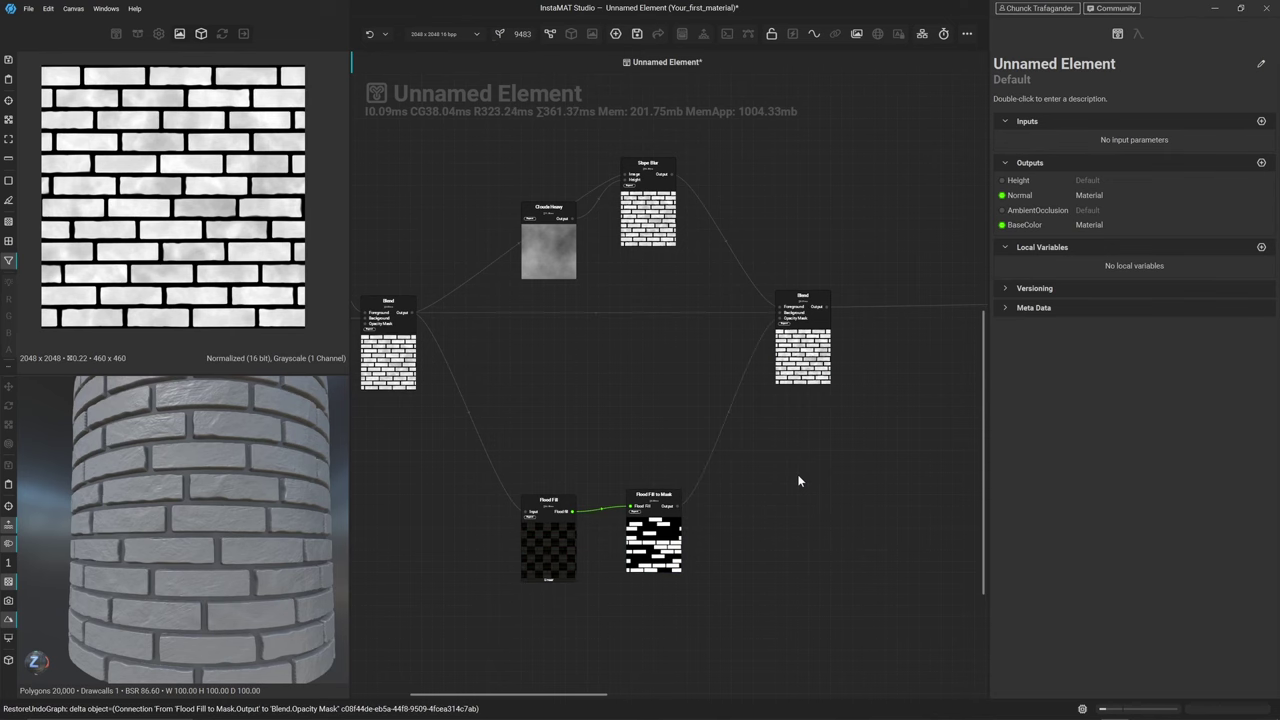
{"action": "key", "text": "ctrl+z"}
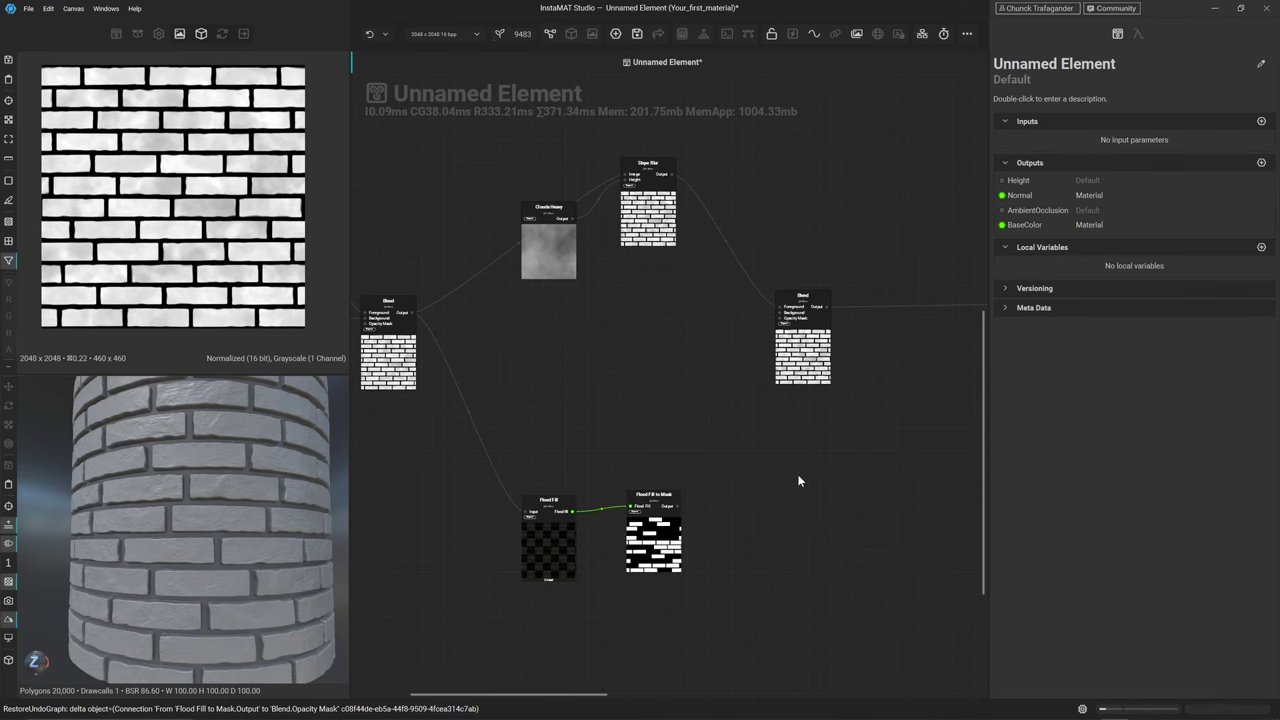
{"action": "key", "text": "ctrl+y"}
{"action": "key", "text": "ctrl+z"}
{"action": "key", "text": "ctrl+y"}
{"action": "key", "text": "ctrl+y"}
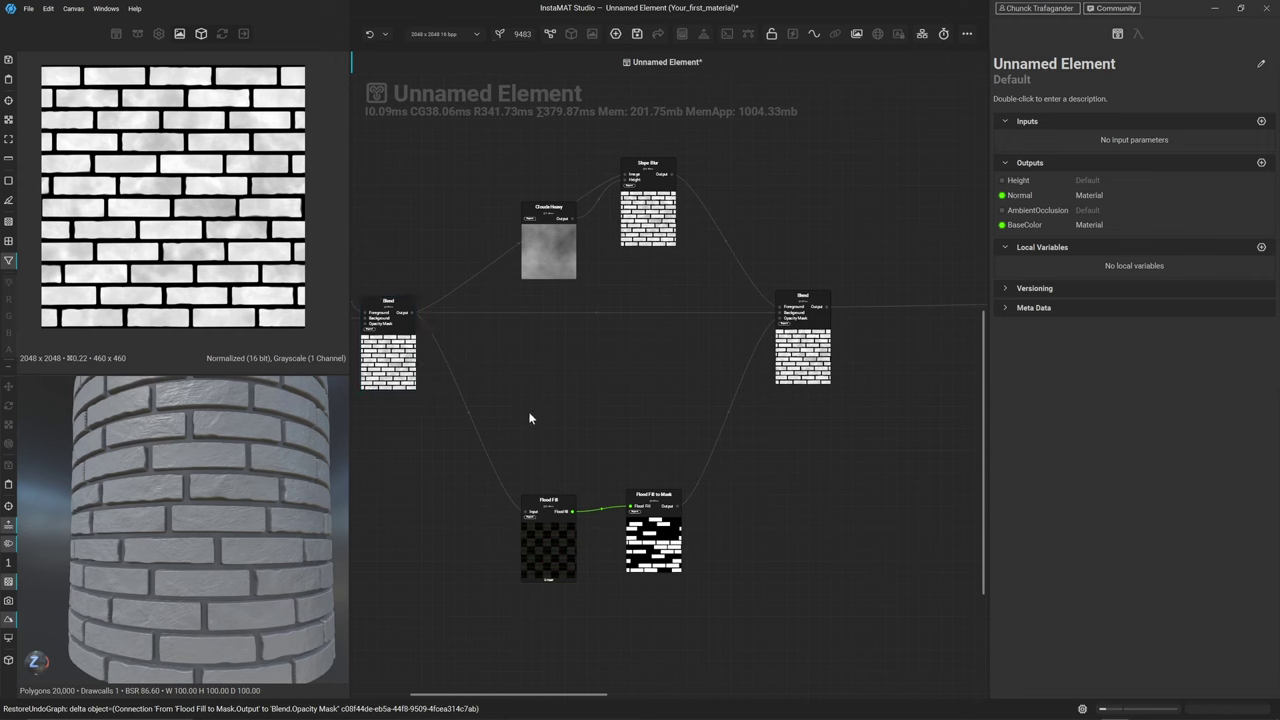
Tidy the graph by moving Flood Fill and Flood Fill to Mask up and Clouds Heavy and Slope Blur down
{"action": "left_click_drag", "start_coordinate": [529, 413], "coordinate": [656, 527]}
{"action": "left_click_drag", "start_coordinate": [664, 535], "coordinate": [670, 397]}
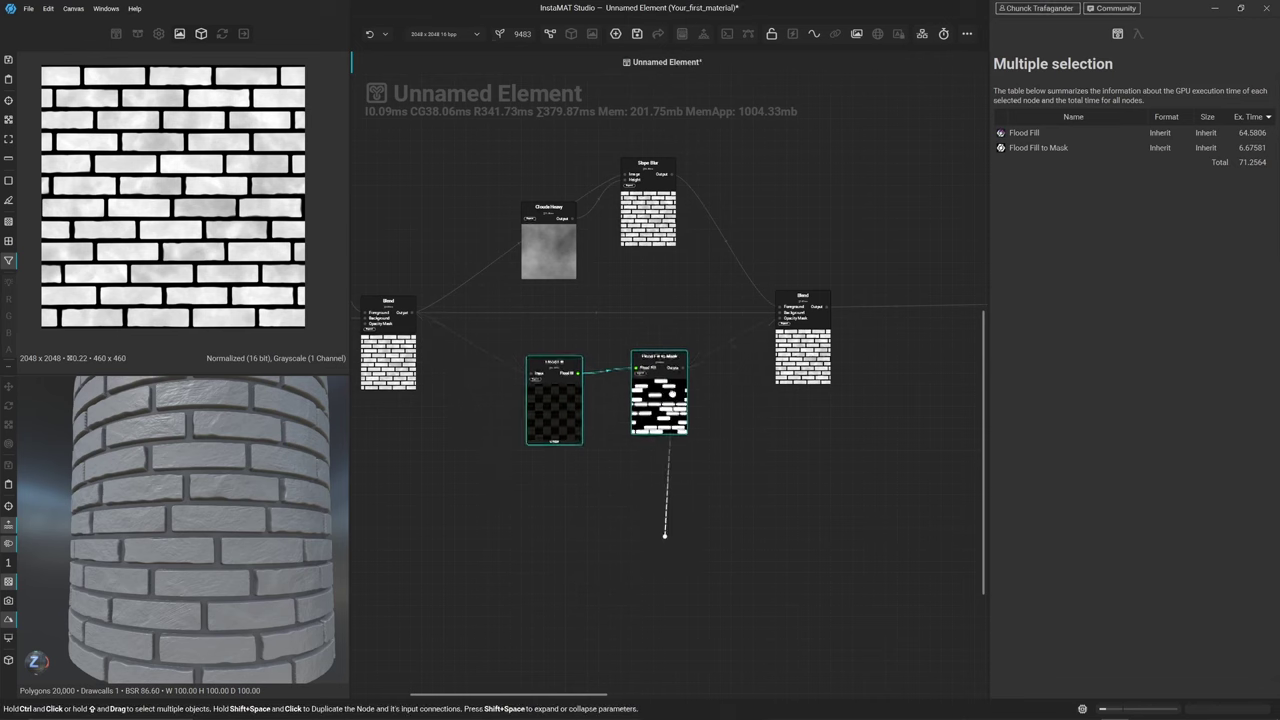
{"action": "left_click_drag", "start_coordinate": [525, 248], "coordinate": [531, 282]}
{"action": "left_click_drag", "start_coordinate": [645, 162], "coordinate": [645, 215]}
Examine the new Blend node's brick edges up close and across the whole pattern in the 2D view
{"action": "left_click", "coordinate": [802, 297]}
{"action": "scroll", "coordinate": [153, 236], "scroll_direction": "up", "scroll_amount": 5}
{"action": "scroll", "coordinate": [153, 236], "scroll_direction": "up", "scroll_amount": 2}
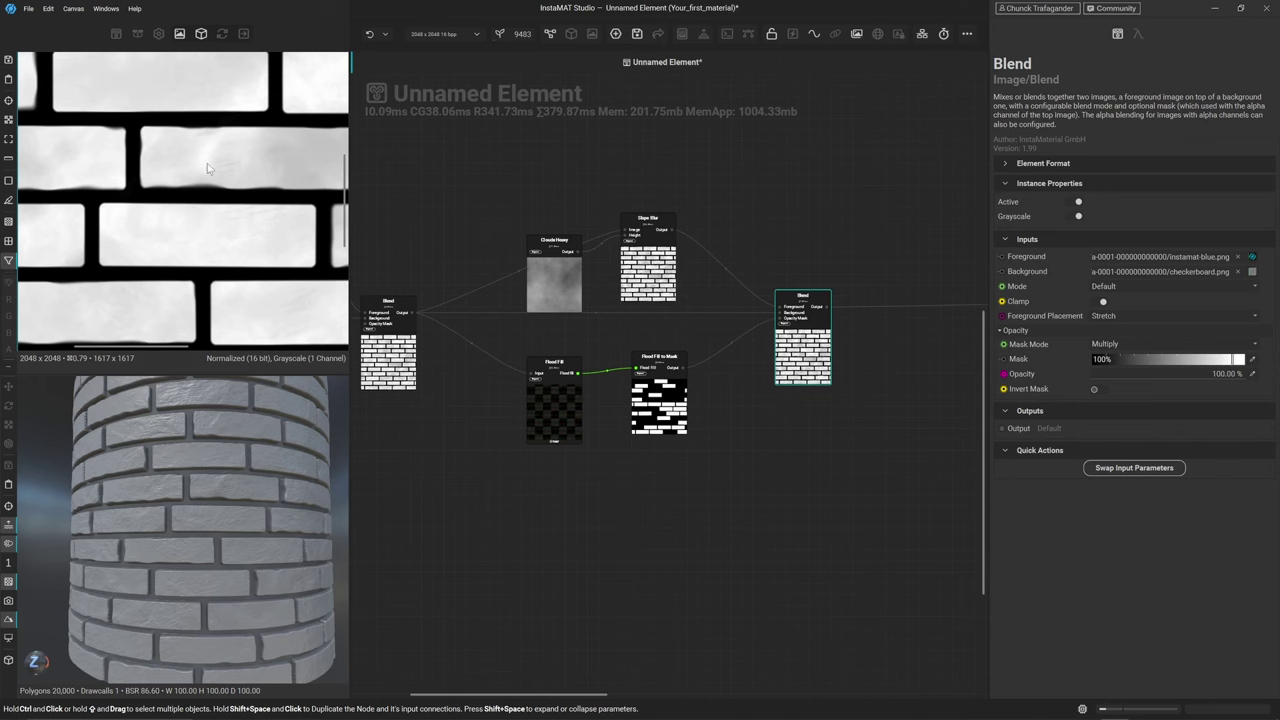
{"action": "scroll", "coordinate": [196, 209], "scroll_direction": "down", "scroll_amount": 6}
{"action": "scroll", "coordinate": [196, 209], "scroll_direction": "down", "scroll_amount": 5}
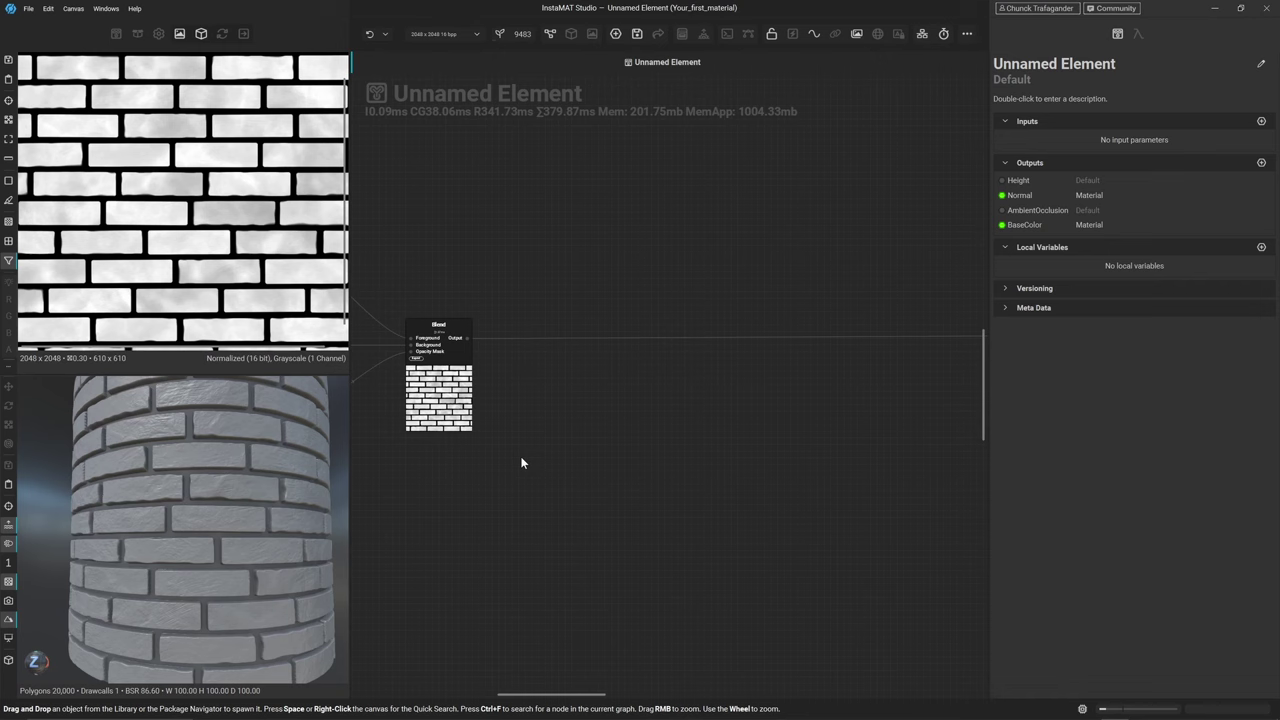
Insert a Slope Blur node into the connection leaving the masked Blend node and align it with that Blend
{"action": "scroll", "coordinate": [522, 421], "scroll_direction": "up", "scroll_amount": 1}
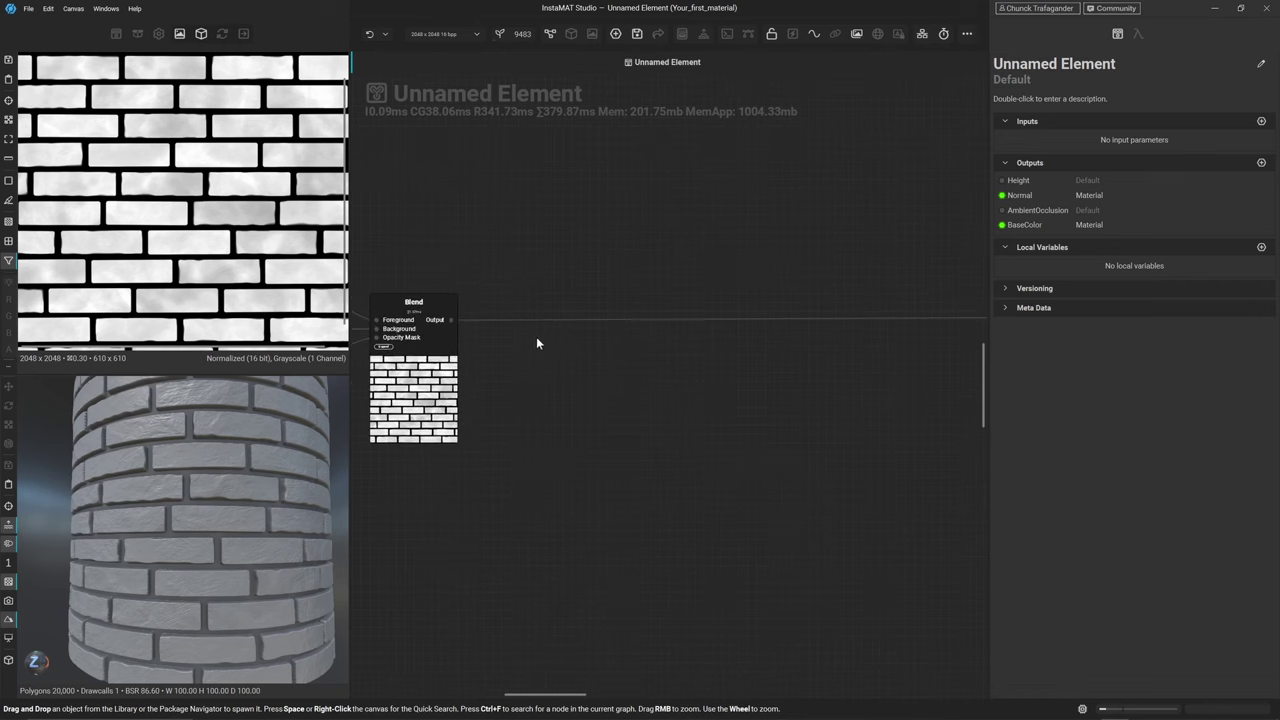
{"action": "key", "text": "space"}
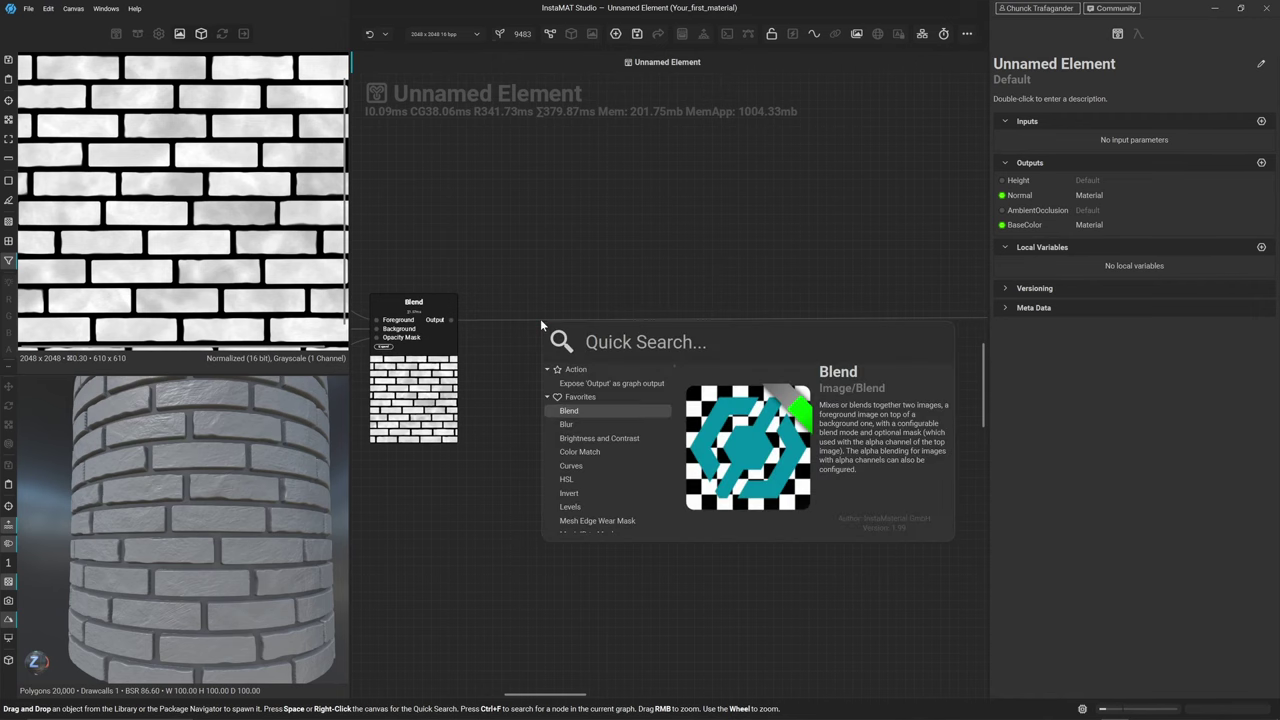
{"action": "type", "text": "slope bl"}
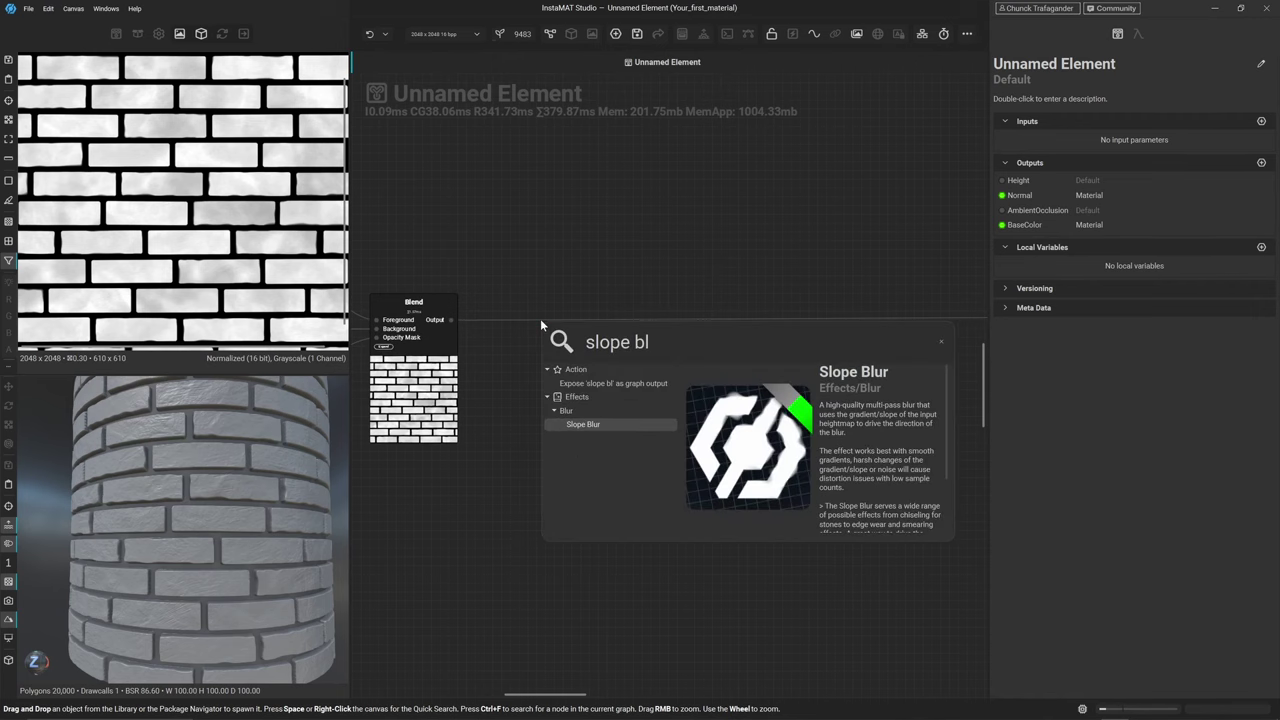
{"action": "left_click", "coordinate": [565, 426]}
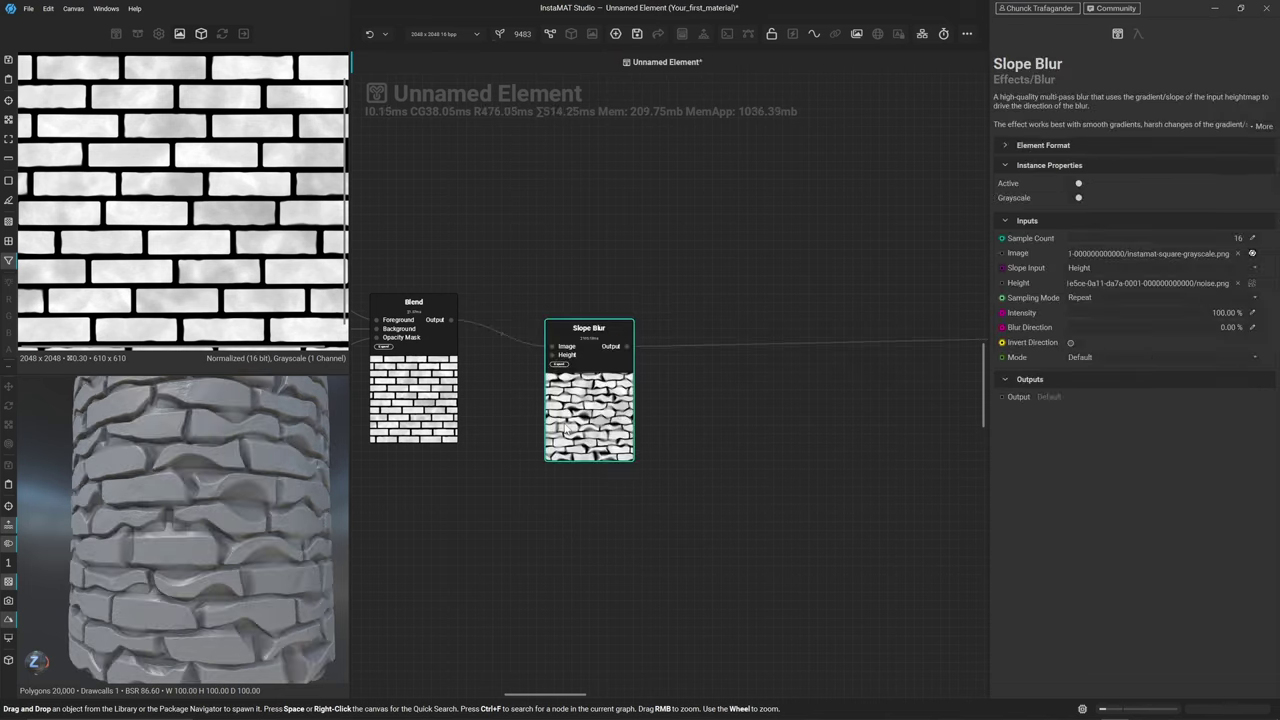
{"action": "left_click_drag", "start_coordinate": [580, 418], "coordinate": [655, 393]}
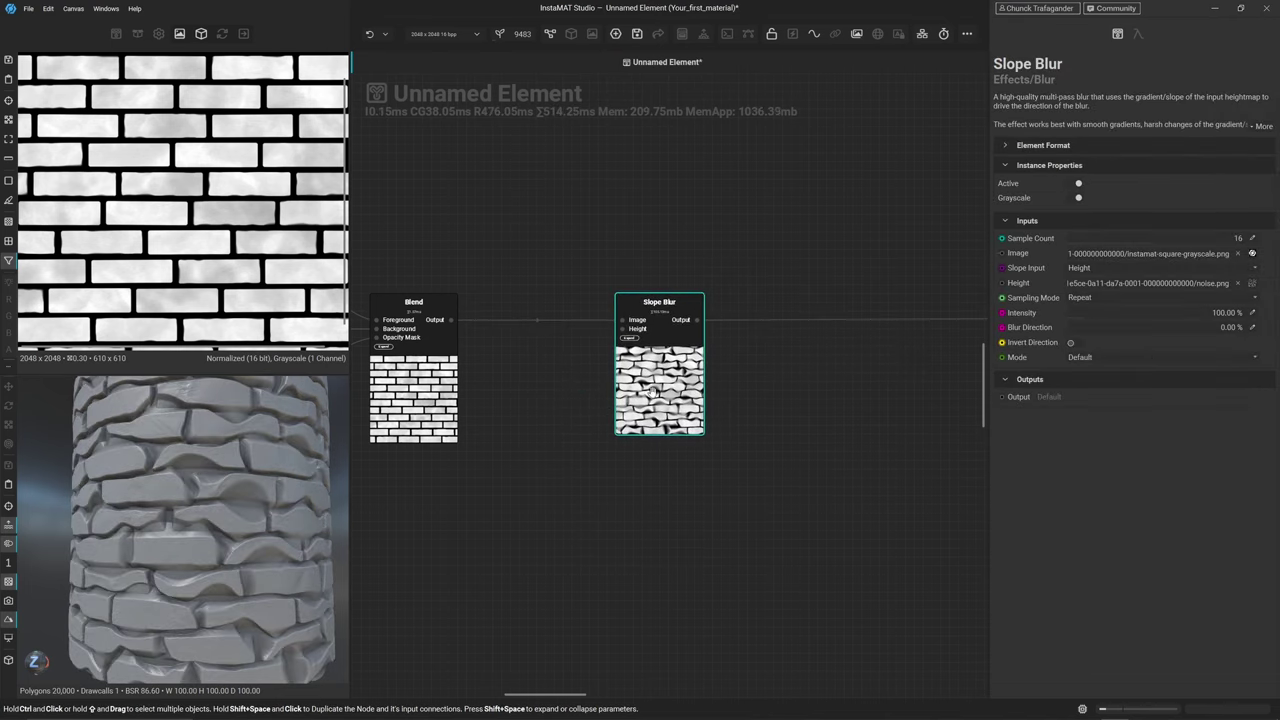
Add a Voronoi Noise node feeding the new Slope Blur's Height input and place it between the Blend and Slope Blur
{"action": "left_click", "coordinate": [601, 344]}
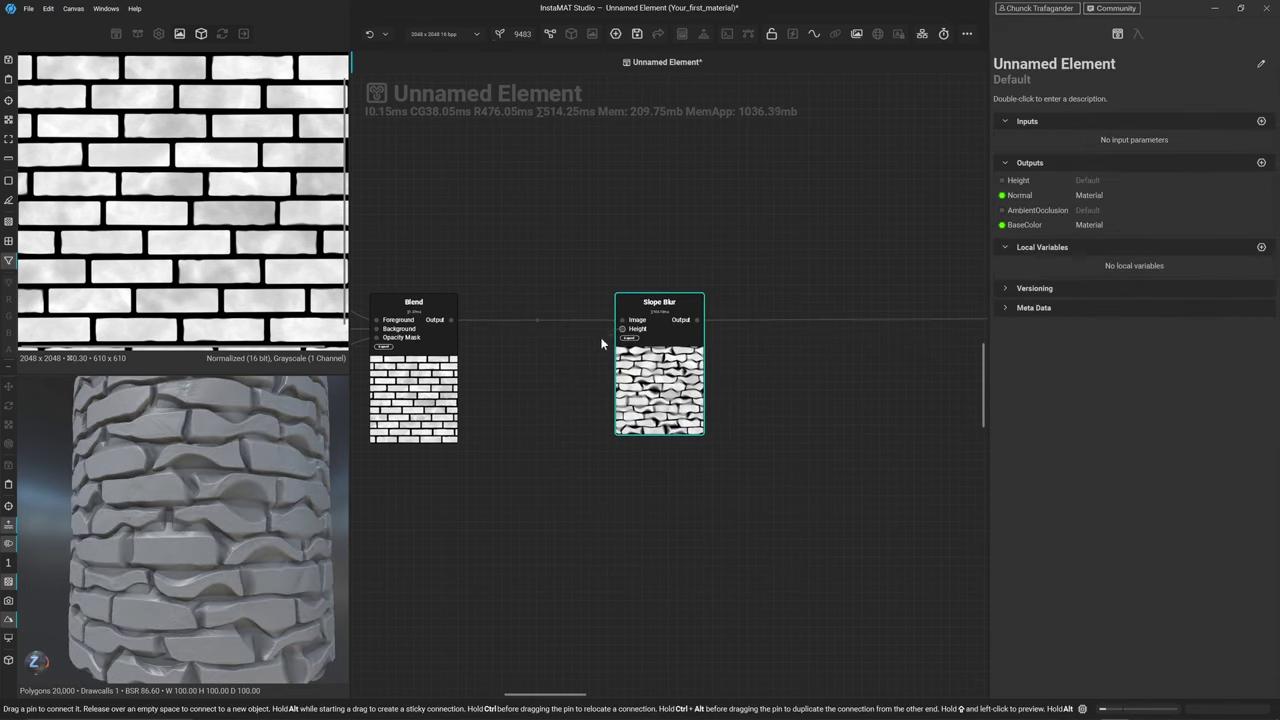
{"action": "left_click_drag", "start_coordinate": [551, 394], "coordinate": [551, 394]}
{"action": "type", "text": "voro"}
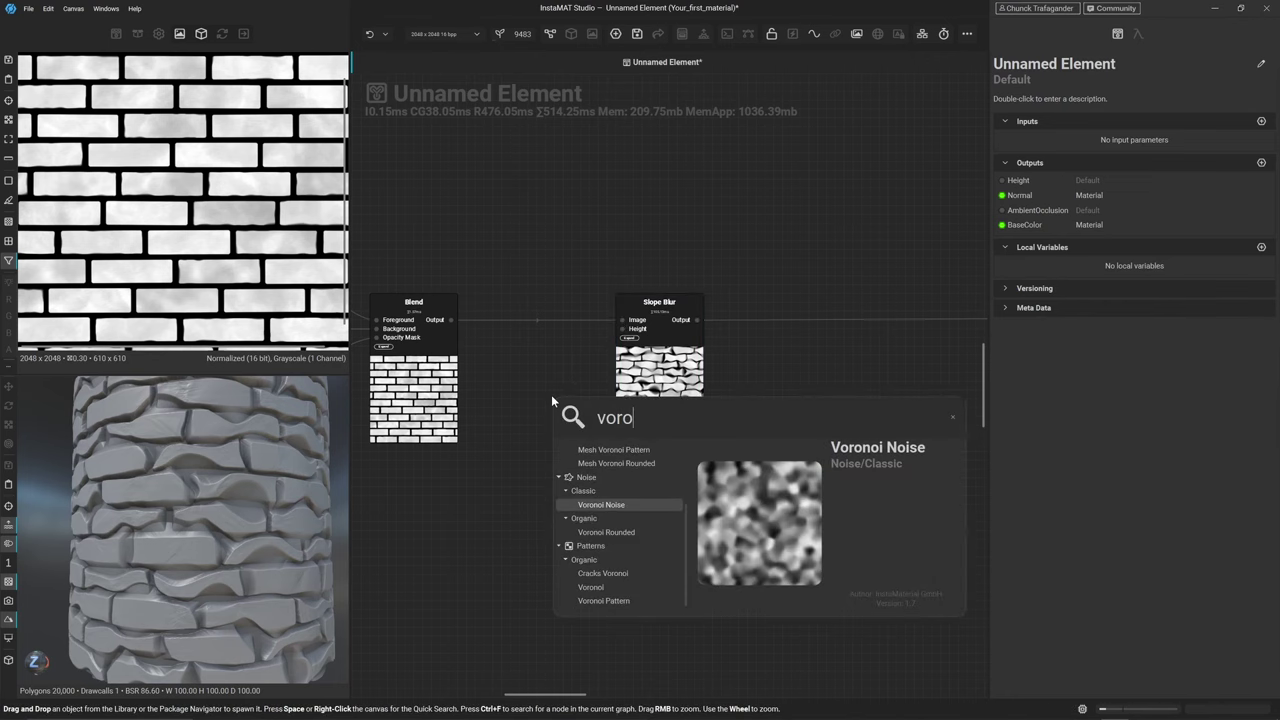
{"action": "left_click", "coordinate": [595, 505]}
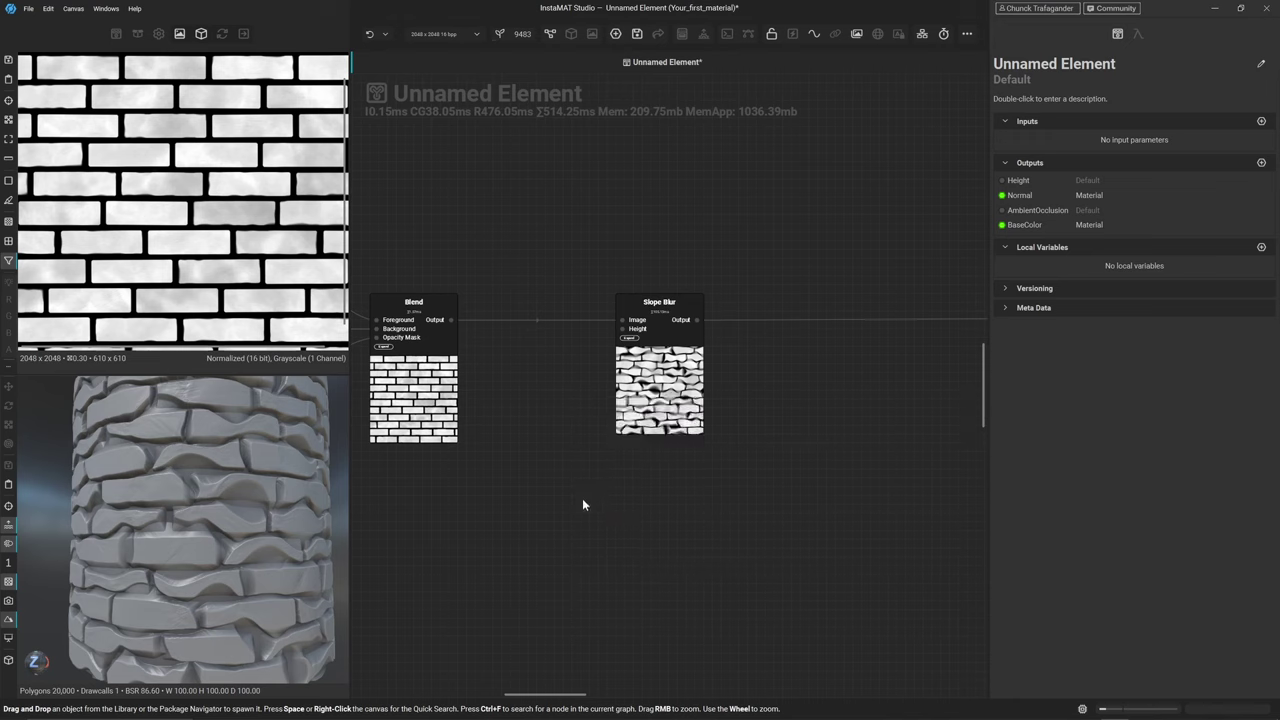
{"action": "left_click_drag", "start_coordinate": [580, 480], "coordinate": [521, 425]}
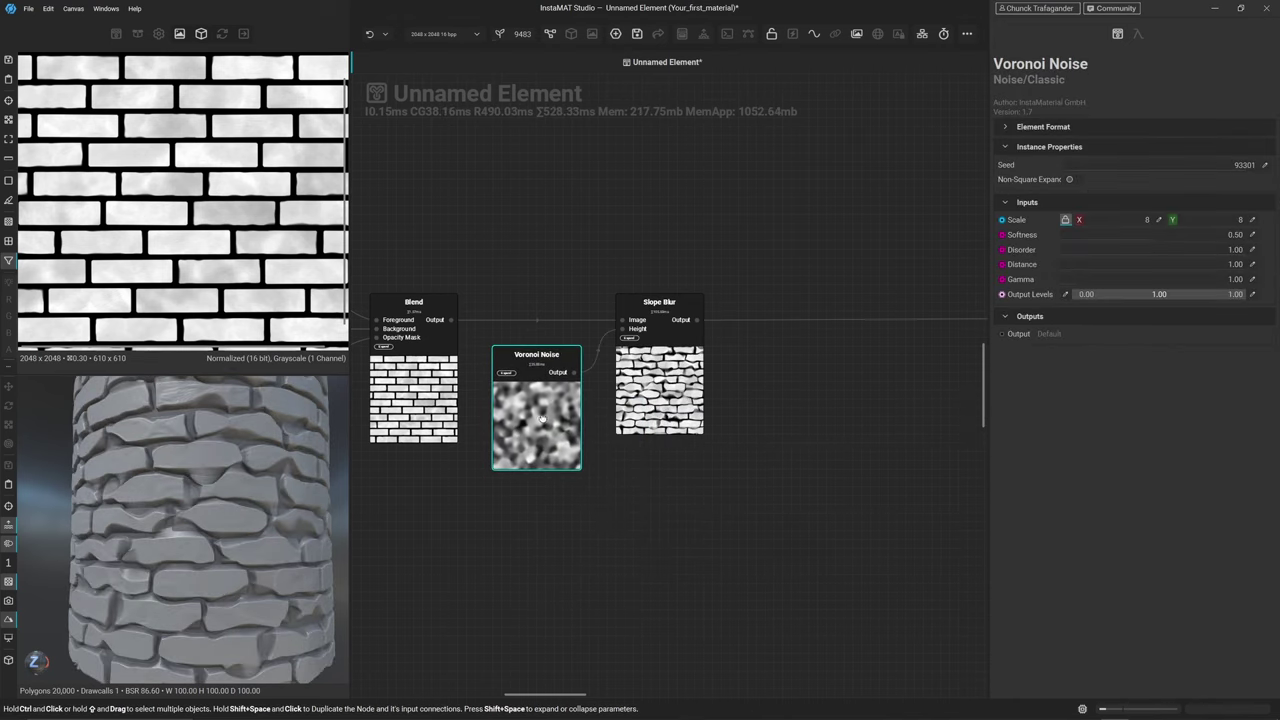
Set the Voronoi Noise node's Scale to 73 on both axes and preview the noise in the 2D view
{"action": "scroll", "coordinate": [553, 410], "scroll_direction": "up", "scroll_amount": 3}
{"action": "middle_click_drag", "start_coordinate": [585, 388], "coordinate": [575, 410]}
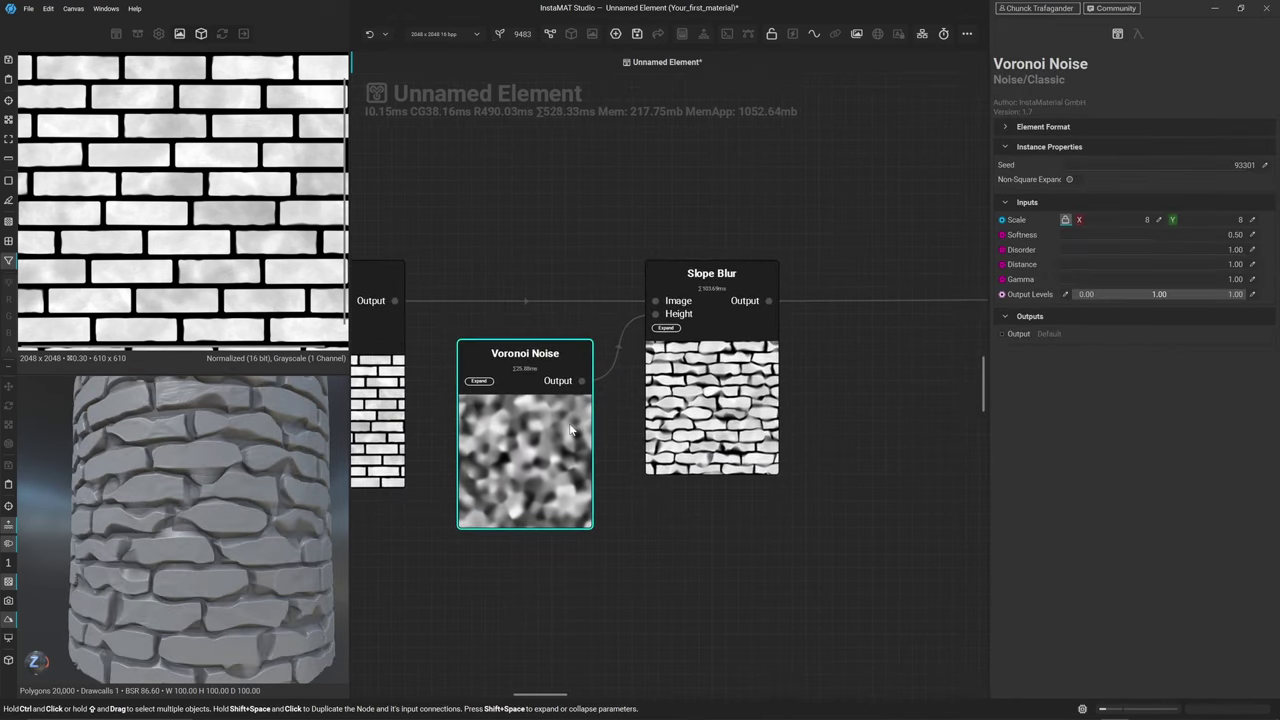
{"action": "left_click", "coordinate": [1160, 220]}
{"action": "type", "text": "73"}
{"action": "key", "text": "Return"}
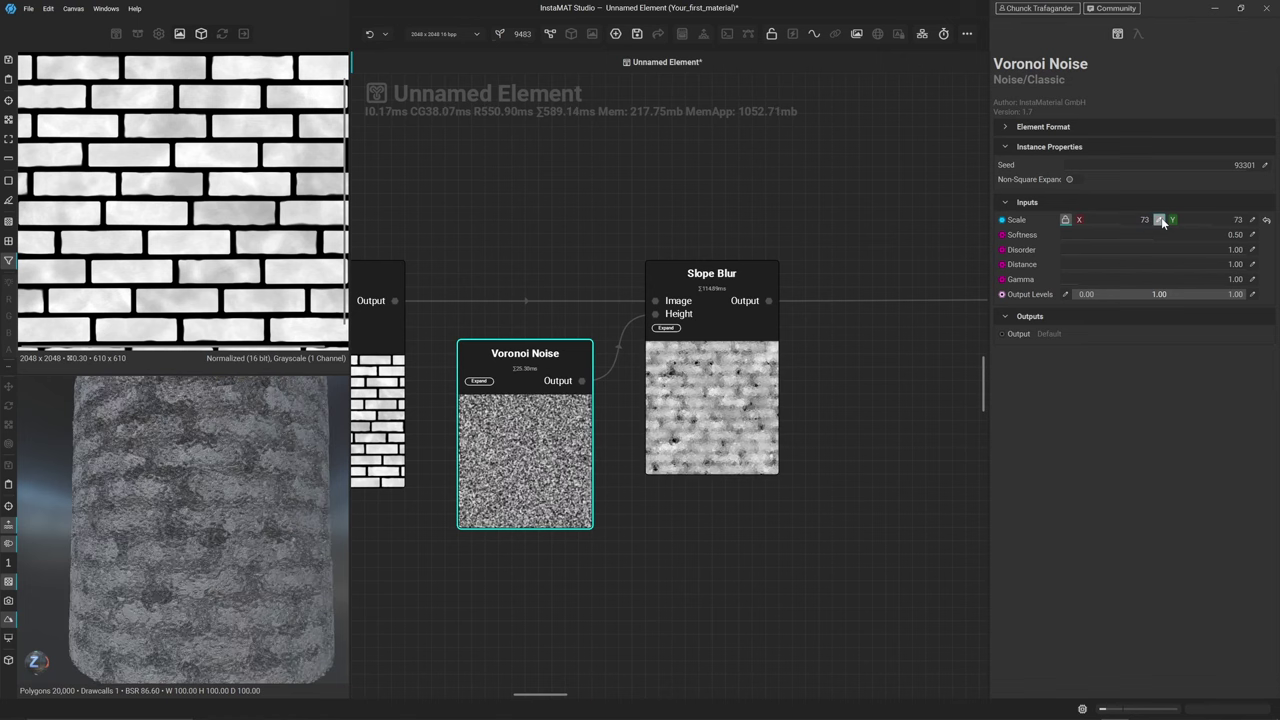
{"action": "left_click", "coordinate": [507, 450]}
{"action": "scroll", "coordinate": [176, 154], "scroll_direction": "up", "scroll_amount": 2}
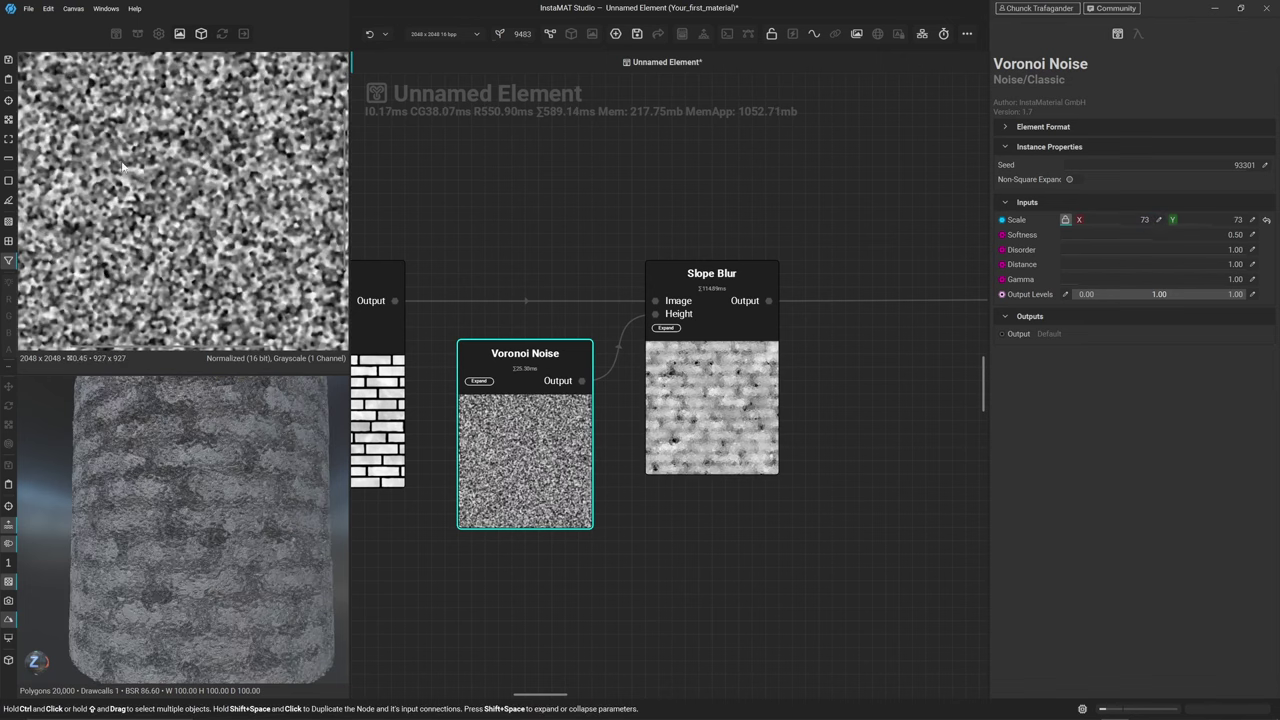
Set the Sample Count to 32 on both the Slope Blur driven by Voronoi Noise and the one driven by Clouds Heavy
{"action": "left_click", "coordinate": [722, 404]}
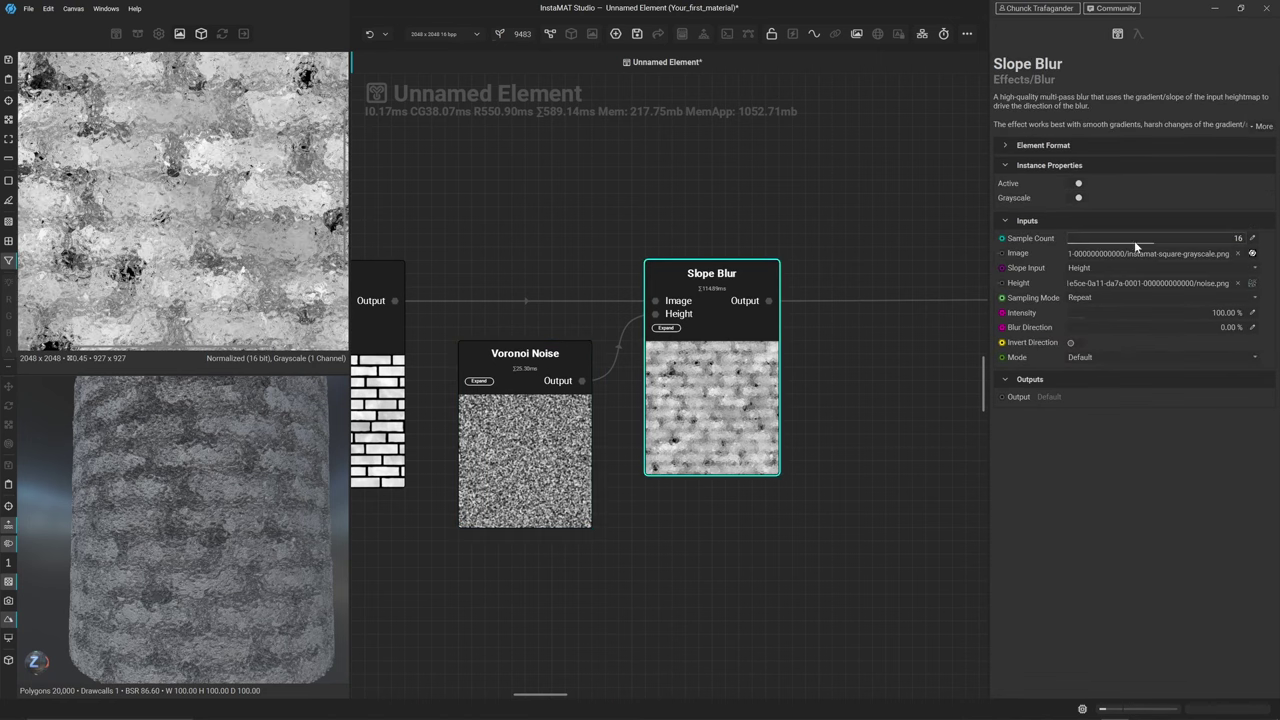
{"action": "left_click_drag", "start_coordinate": [1152, 240], "coordinate": [1267, 244]}
{"action": "middle_click_drag", "start_coordinate": [465, 268], "coordinate": [603, 227]}
{"action": "scroll", "coordinate": [523, 300], "scroll_direction": "down", "scroll_amount": 4}
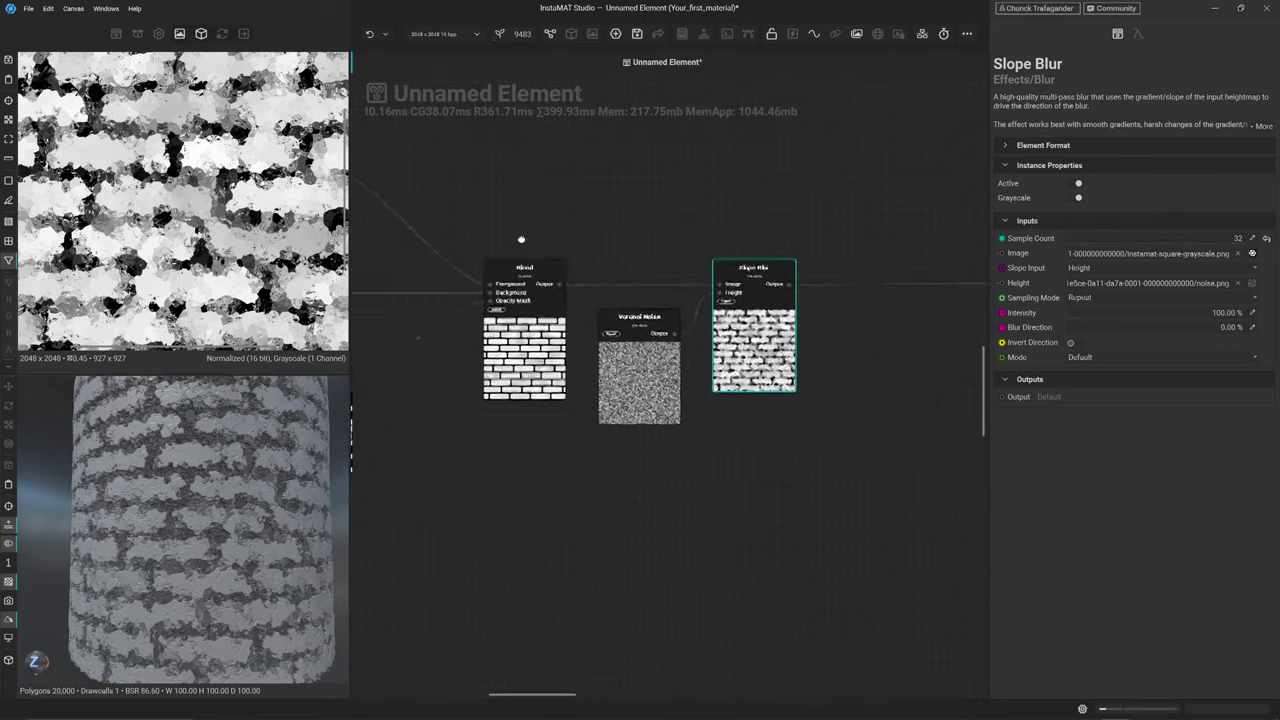
{"action": "middle_click_drag", "start_coordinate": [523, 240], "coordinate": [729, 345]}
{"action": "scroll", "coordinate": [570, 338], "scroll_direction": "up", "scroll_amount": 2}
{"action": "left_click", "coordinate": [598, 372]}
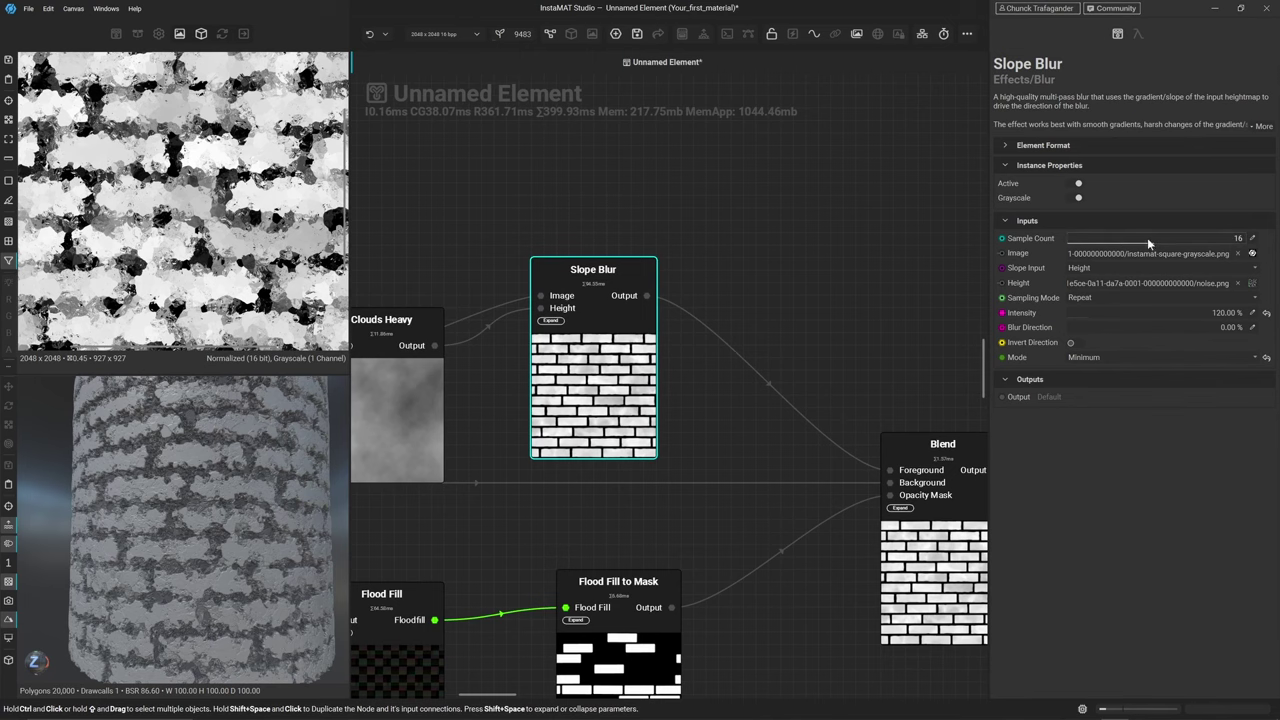
{"action": "left_click_drag", "start_coordinate": [1157, 237], "coordinate": [1185, 237]}
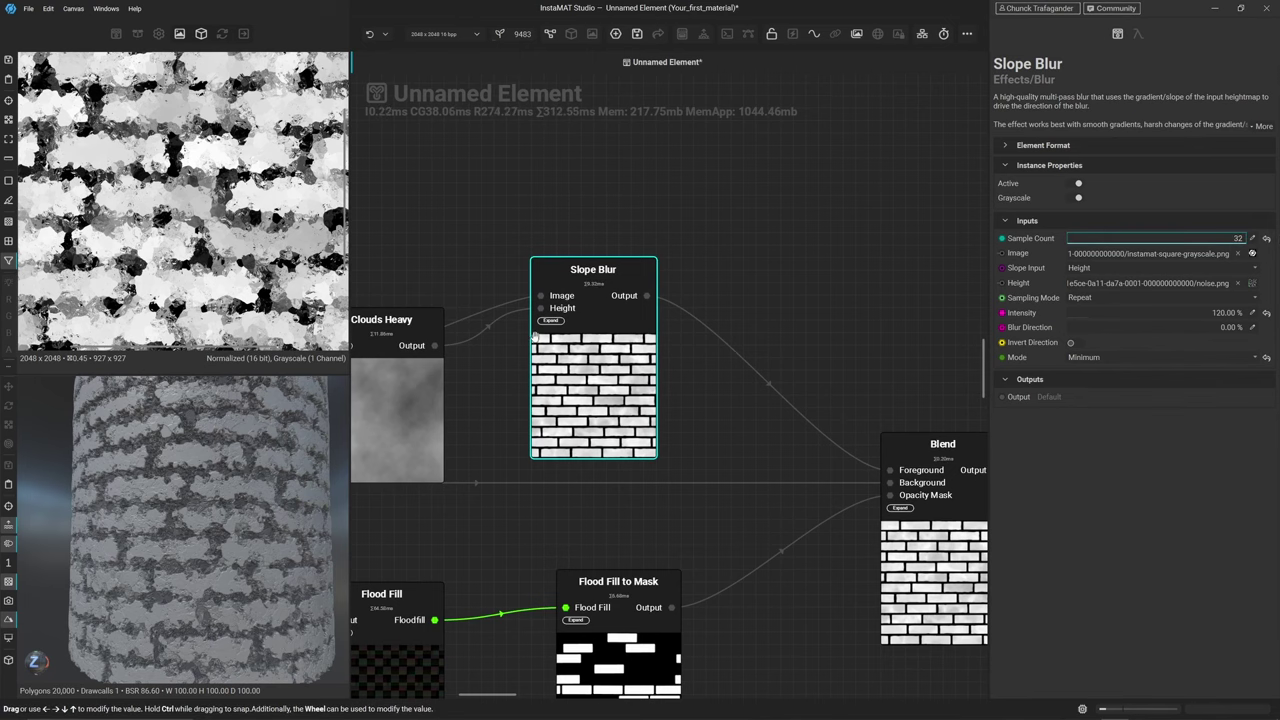
{"action": "middle_click_drag", "start_coordinate": [876, 515], "coordinate": [550, 445]}
{"action": "middle_click_drag", "start_coordinate": [969, 479], "coordinate": [705, 468]}
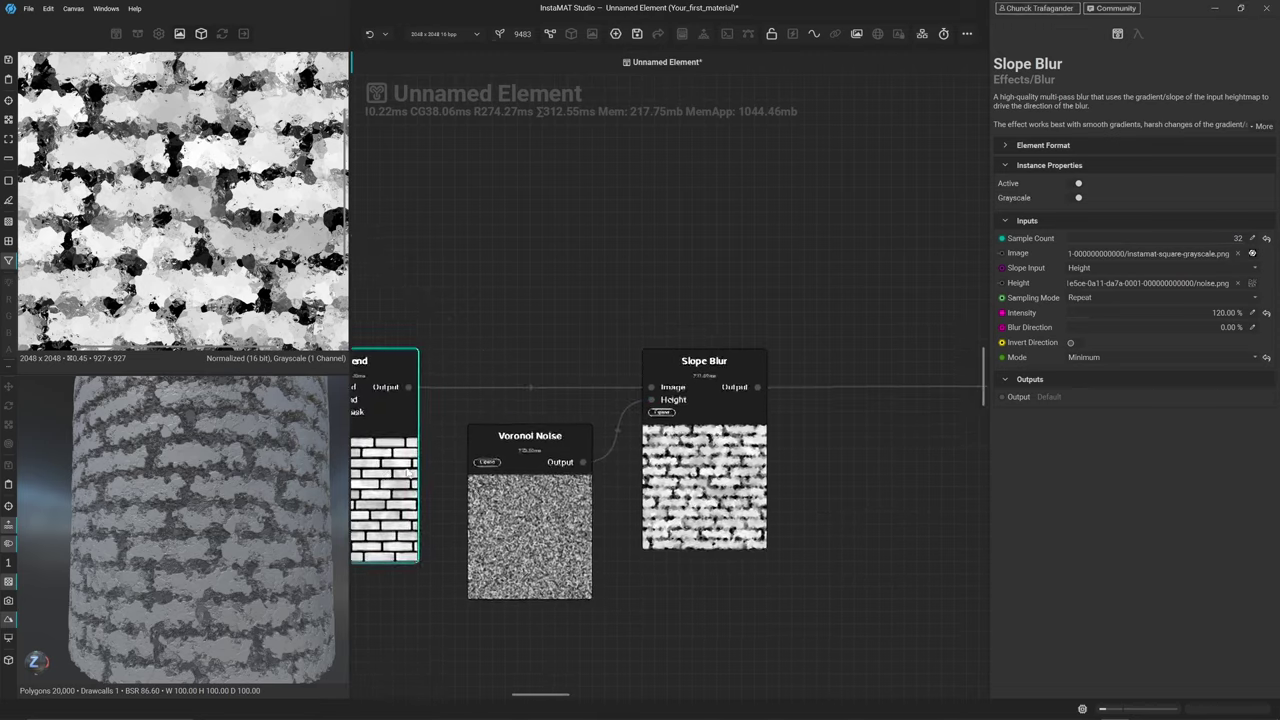
Set the mode of the Slope Blur fed by Voronoi Noise to Minimum
{"action": "left_click", "coordinate": [705, 468]}
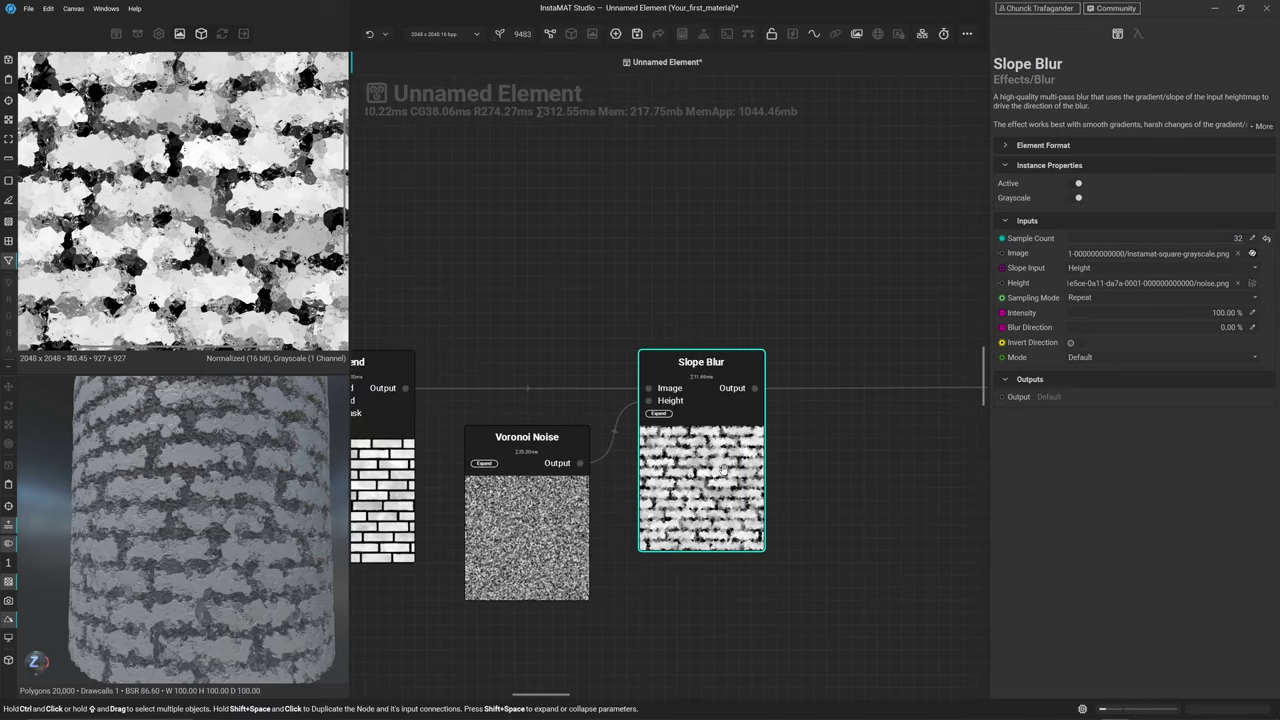
{"action": "scroll", "coordinate": [800, 440], "scroll_direction": "down", "scroll_amount": 1}
{"action": "left_click", "coordinate": [1109, 359]}
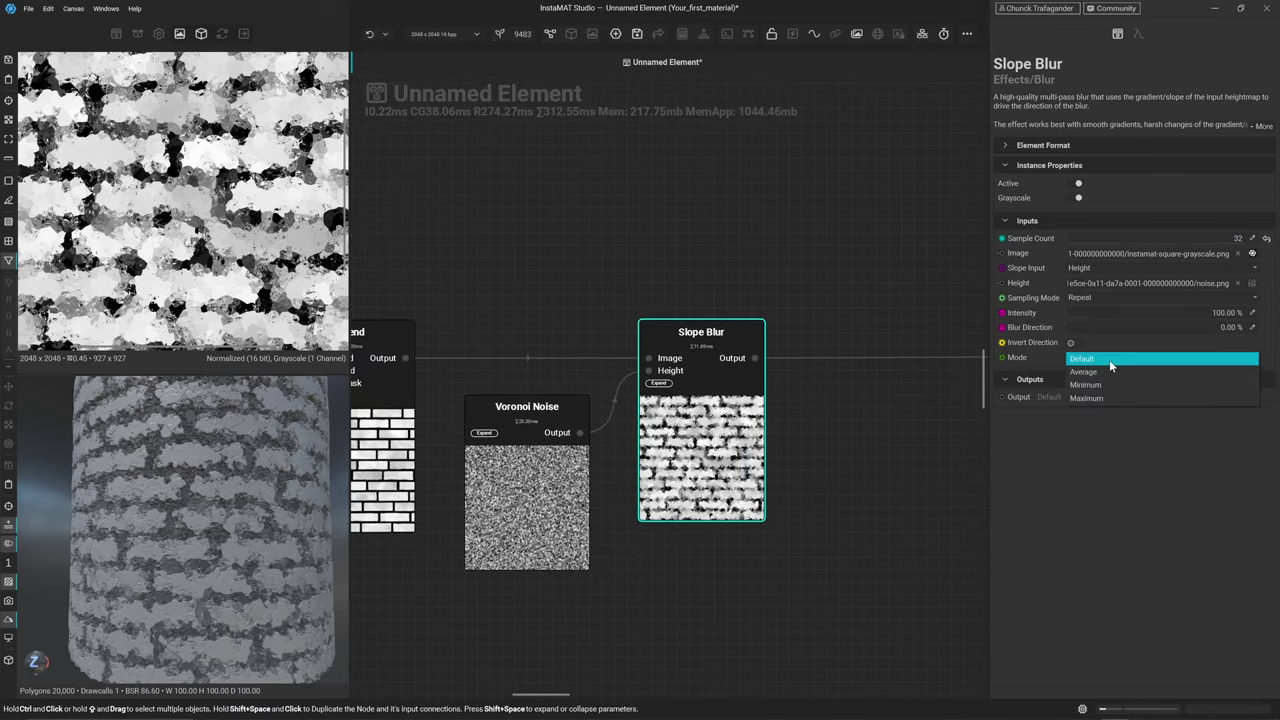
{"action": "left_click", "coordinate": [1086, 385]}
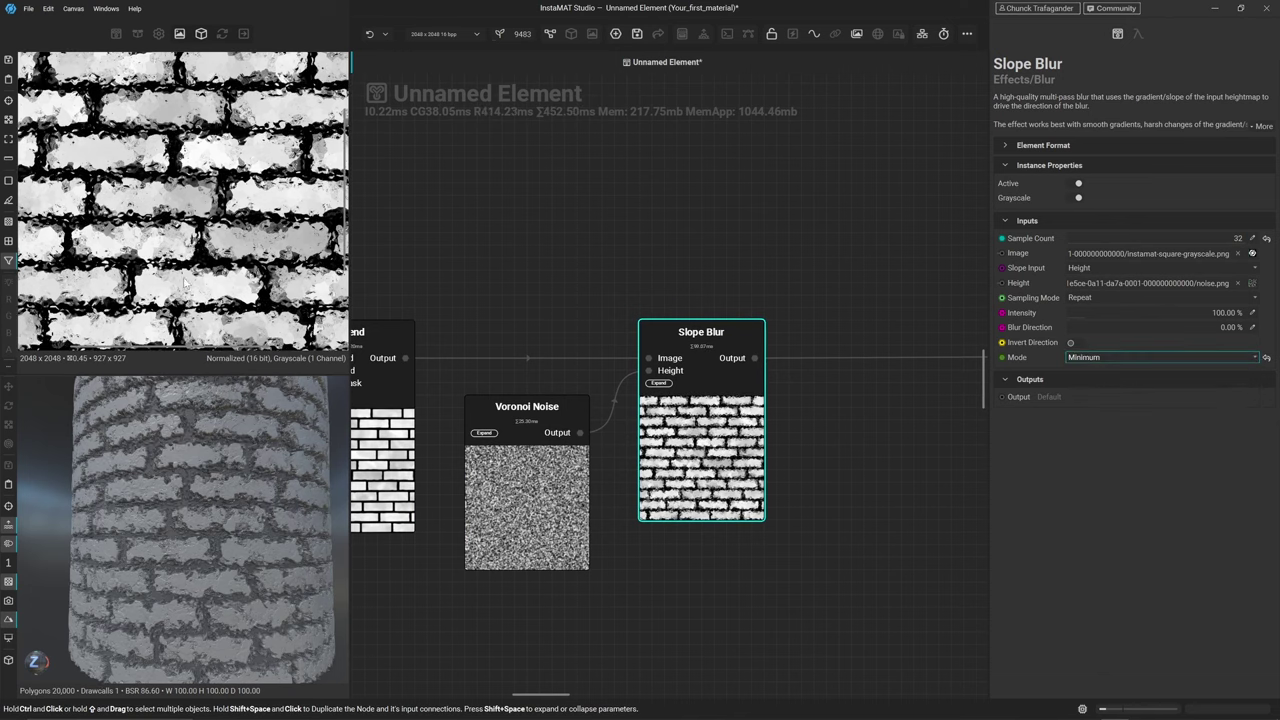
{"action": "scroll", "coordinate": [210, 225], "scroll_direction": "up", "scroll_amount": 5}
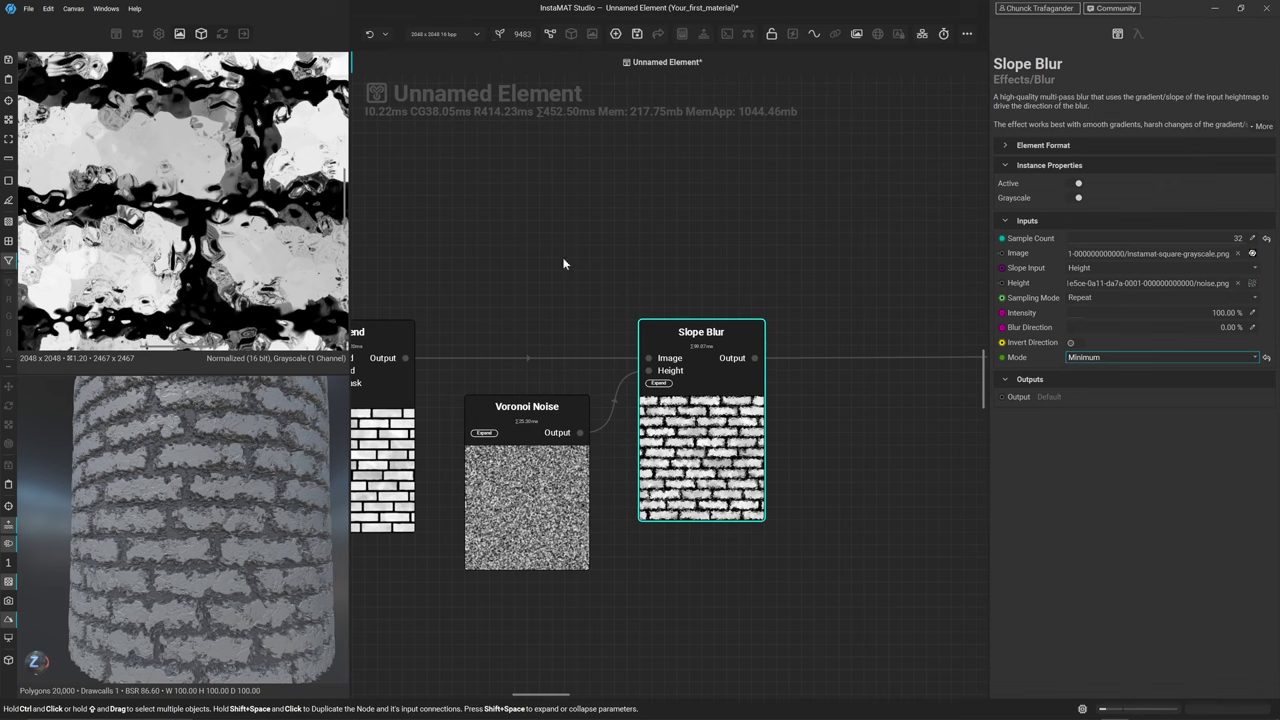
Set the intensity of the Slope Blur fed by Voronoi Noise to 1 %
{"action": "left_click", "coordinate": [1252, 315]}
{"action": "type", "text": "1"}
{"action": "key", "text": "Return"}
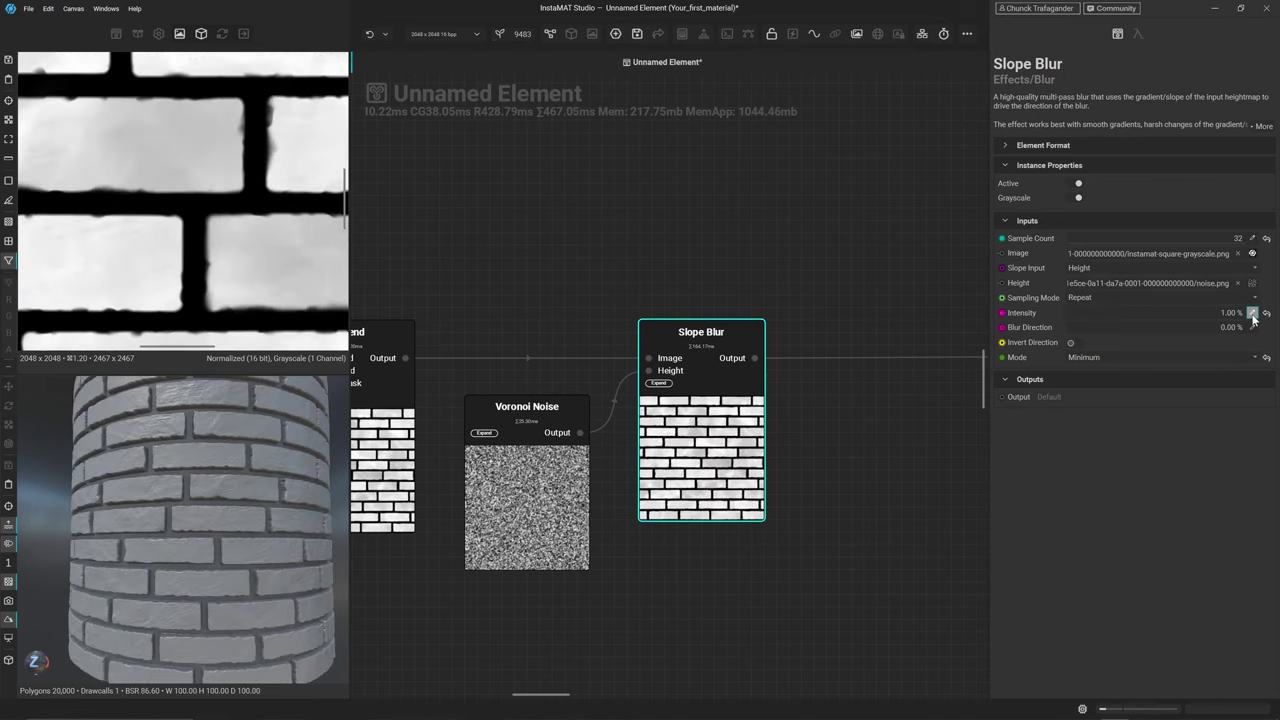
Switch the Slope Blur intensity between 0 % and 1 % to compare its effect on the brick edges
{"action": "left_click", "coordinate": [1252, 315]}
{"action": "type", "text": "0"}
{"action": "key", "text": "Return"}
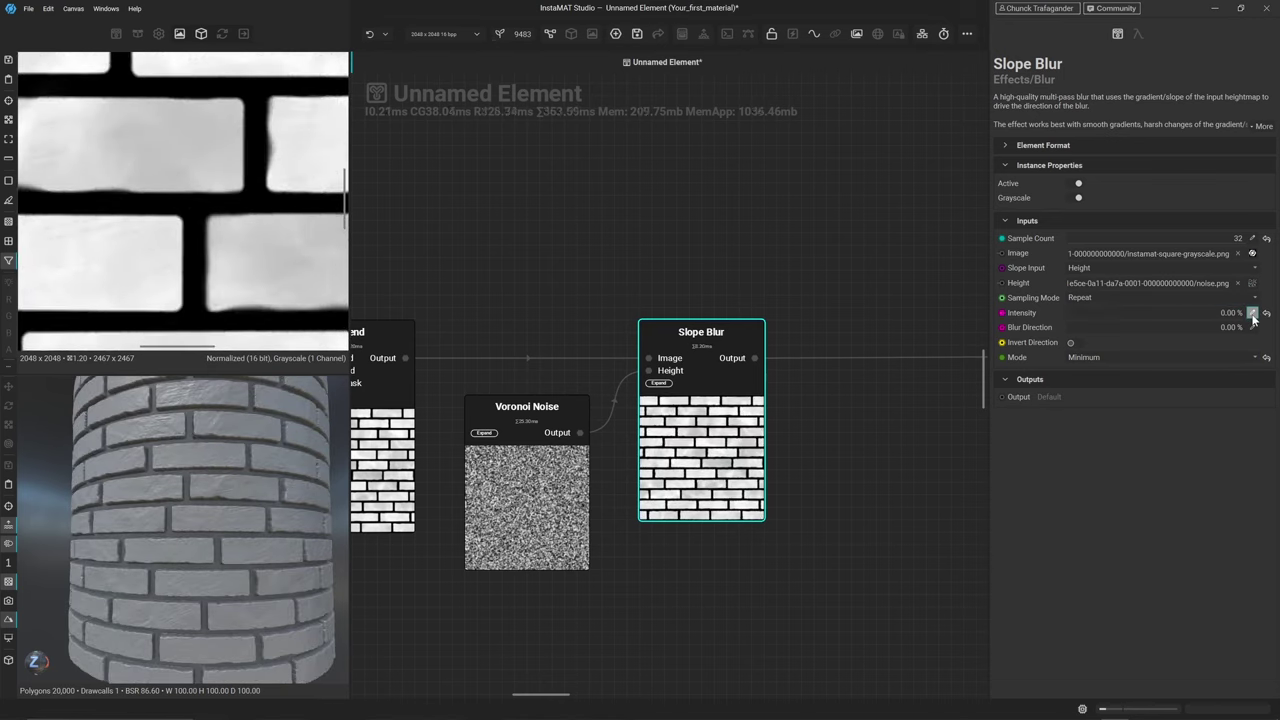
{"action": "left_click", "coordinate": [1252, 315]}
{"action": "type", "text": "1"}
{"action": "key", "text": "Return"}
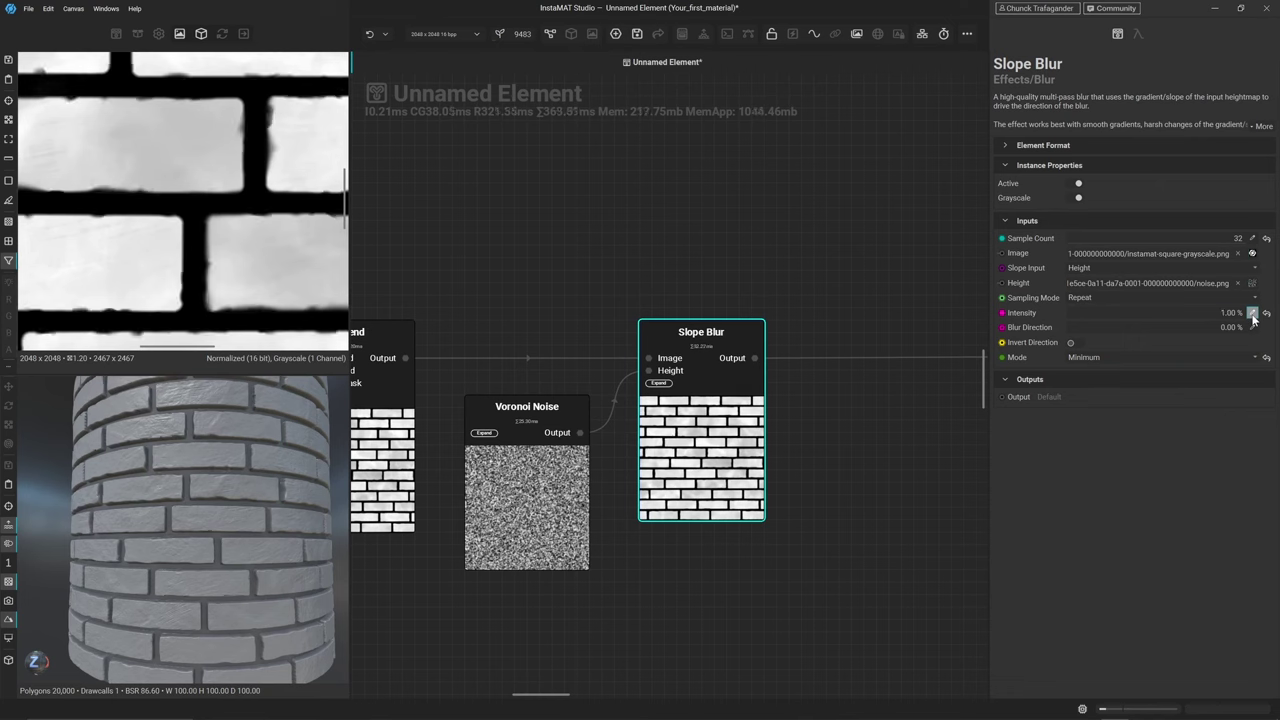
{"action": "scroll", "coordinate": [196, 468], "scroll_direction": "up", "scroll_amount": 5}
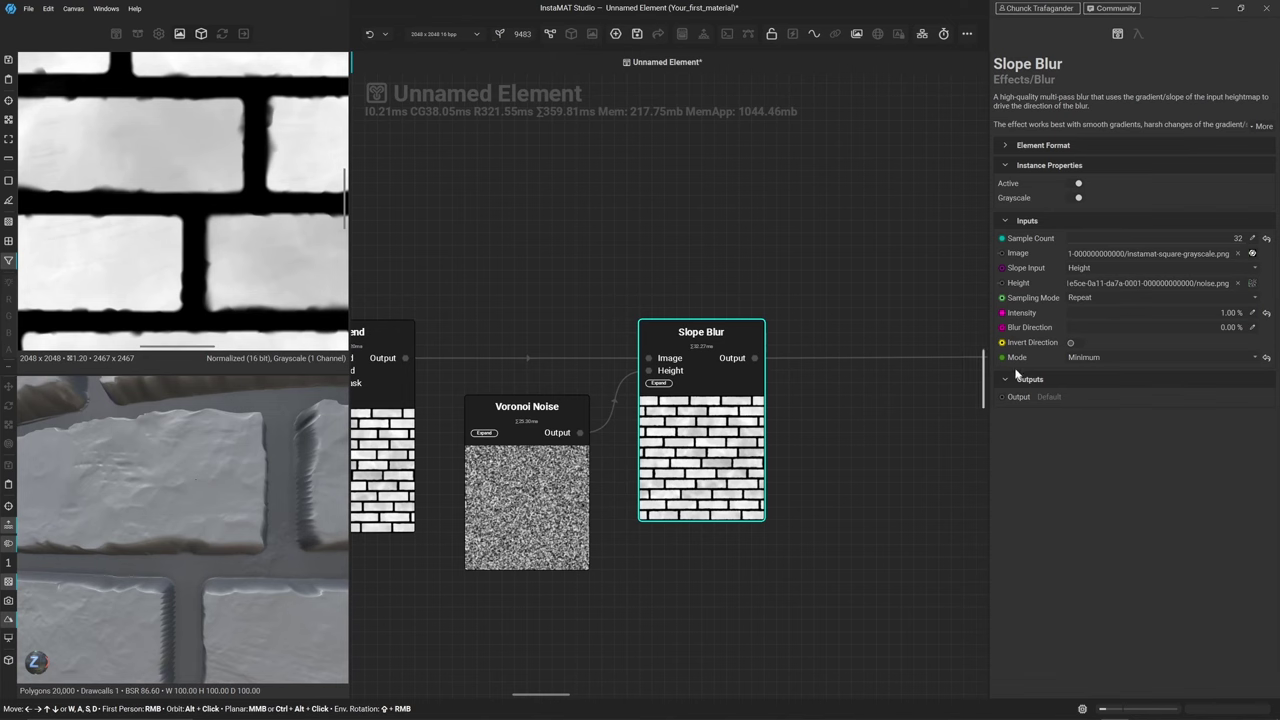
{"action": "left_click", "coordinate": [1253, 314]}
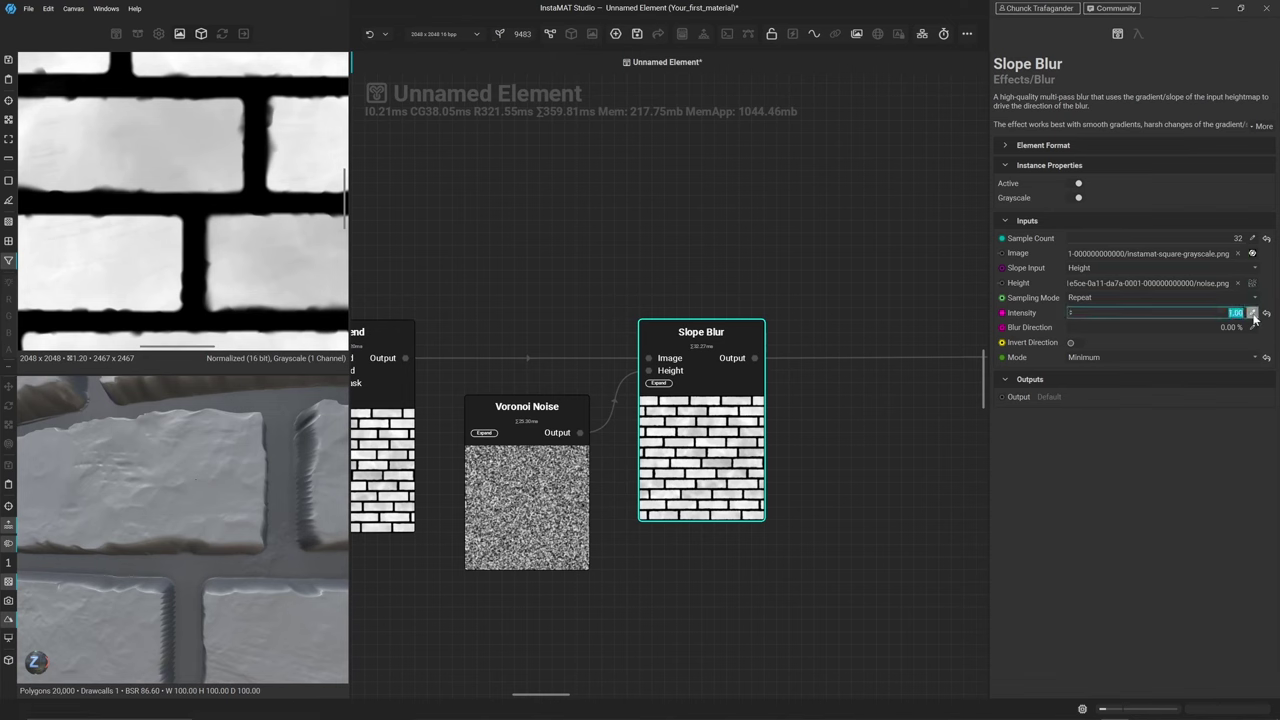
{"action": "type", "text": "0"}
{"action": "key", "text": "Return"}
{"action": "left_click", "coordinate": [1253, 314]}
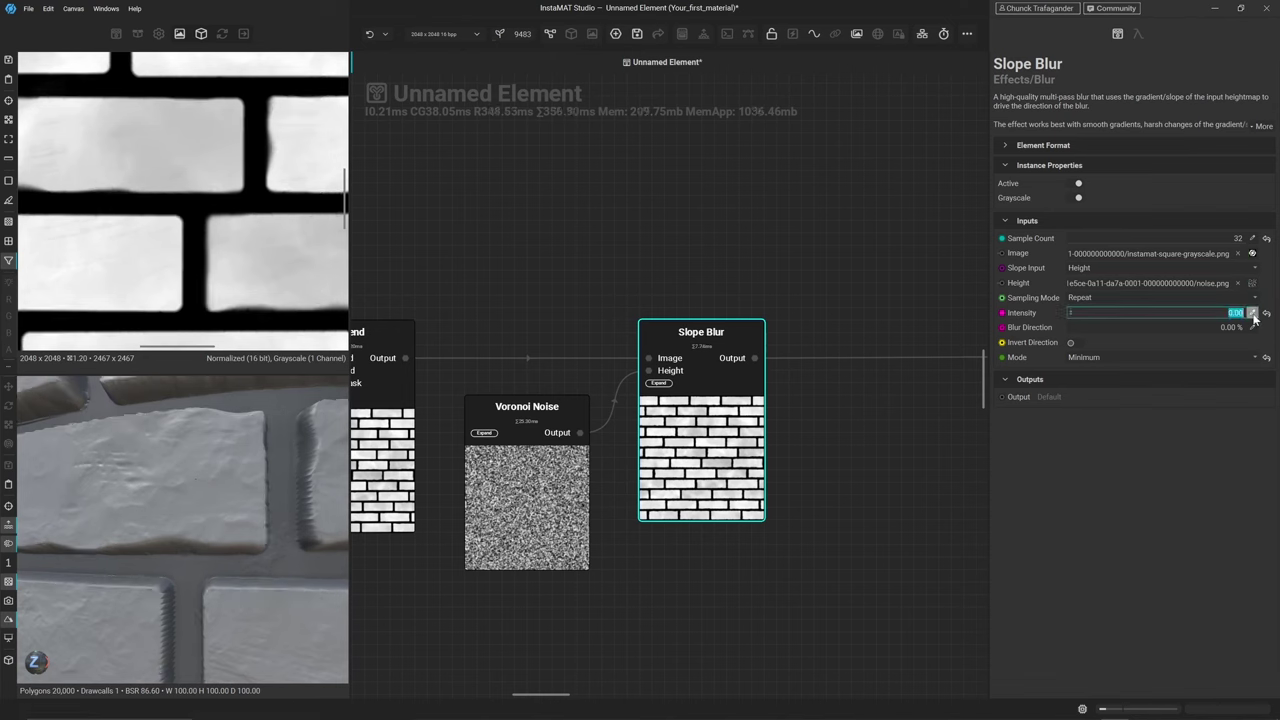
{"action": "type", "text": "1"}
{"action": "key", "text": "Return"}
Insert a Levels node on the connection after the Slope Blur and line it up beside that node
{"action": "scroll", "coordinate": [286, 476], "scroll_direction": "down", "scroll_amount": 5}
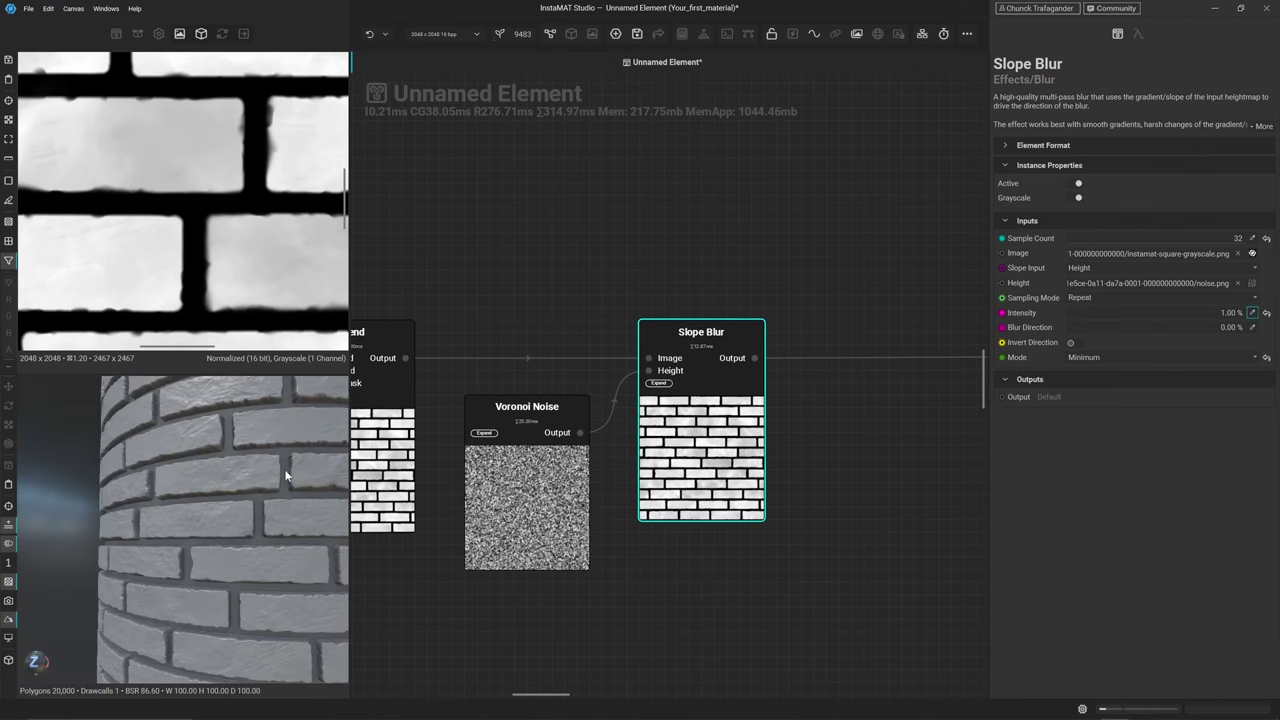
{"action": "scroll", "coordinate": [286, 476], "scroll_direction": "up", "scroll_amount": 1}
{"action": "scroll", "coordinate": [153, 202], "scroll_direction": "down", "scroll_amount": 3}
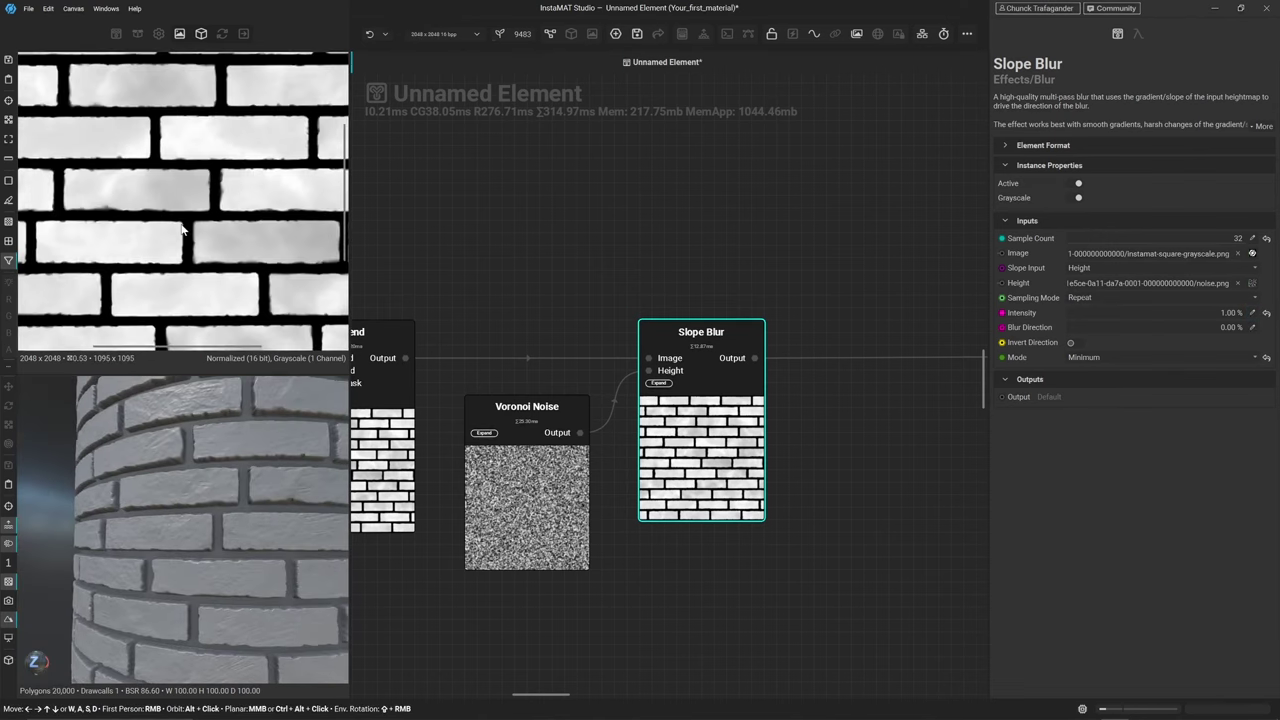
{"action": "middle_click_drag", "start_coordinate": [153, 202], "coordinate": [182, 254]}
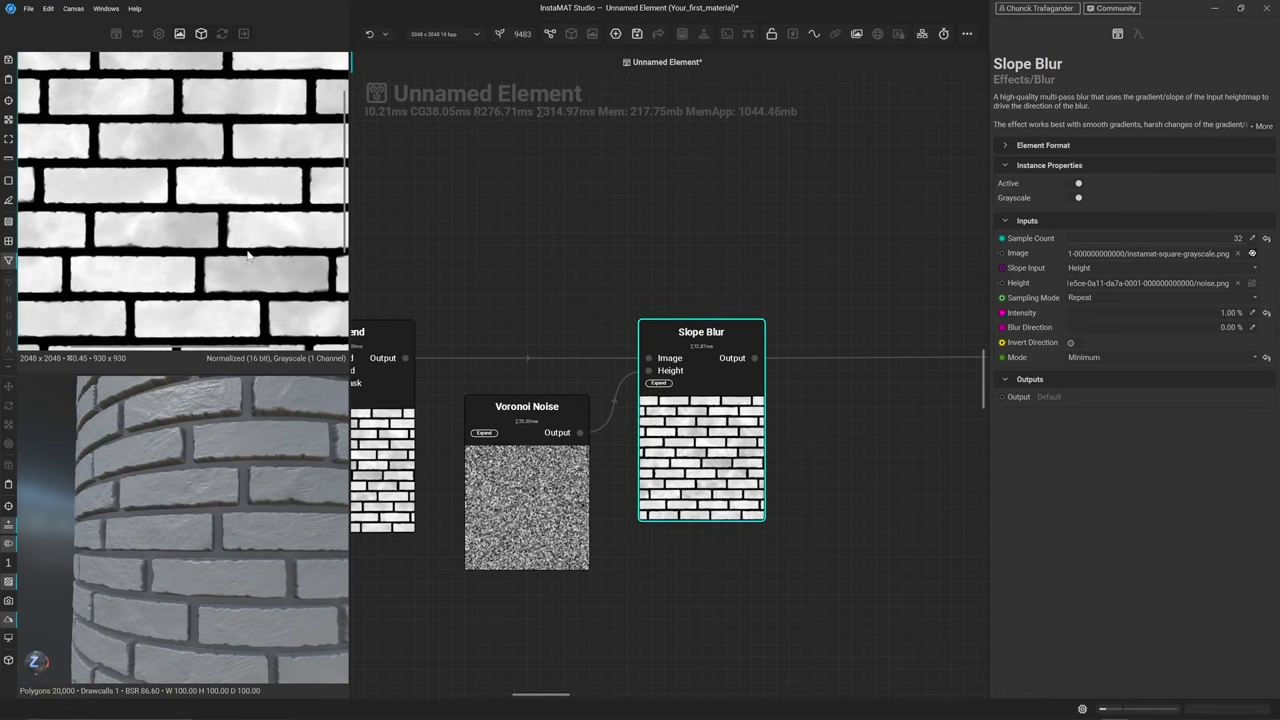
{"action": "middle_click_drag", "start_coordinate": [262, 255], "coordinate": [194, 151]}
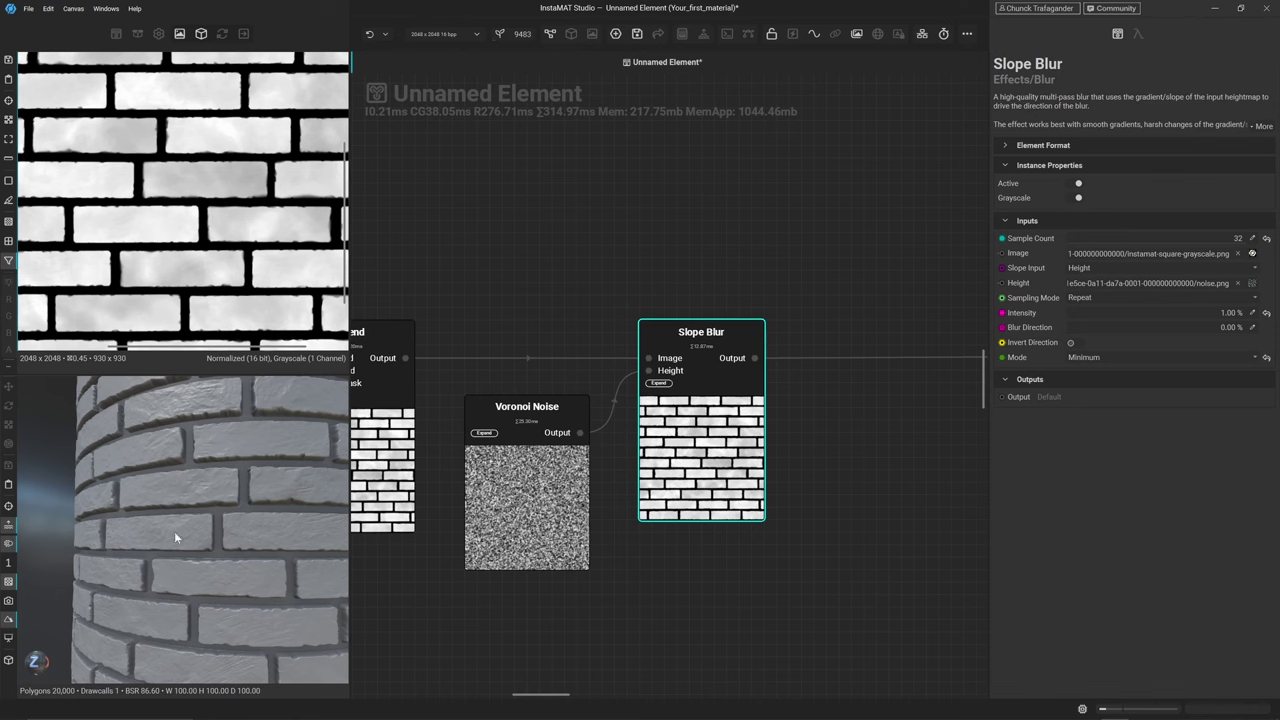
{"action": "scroll", "coordinate": [168, 535], "scroll_direction": "up", "scroll_amount": 2}
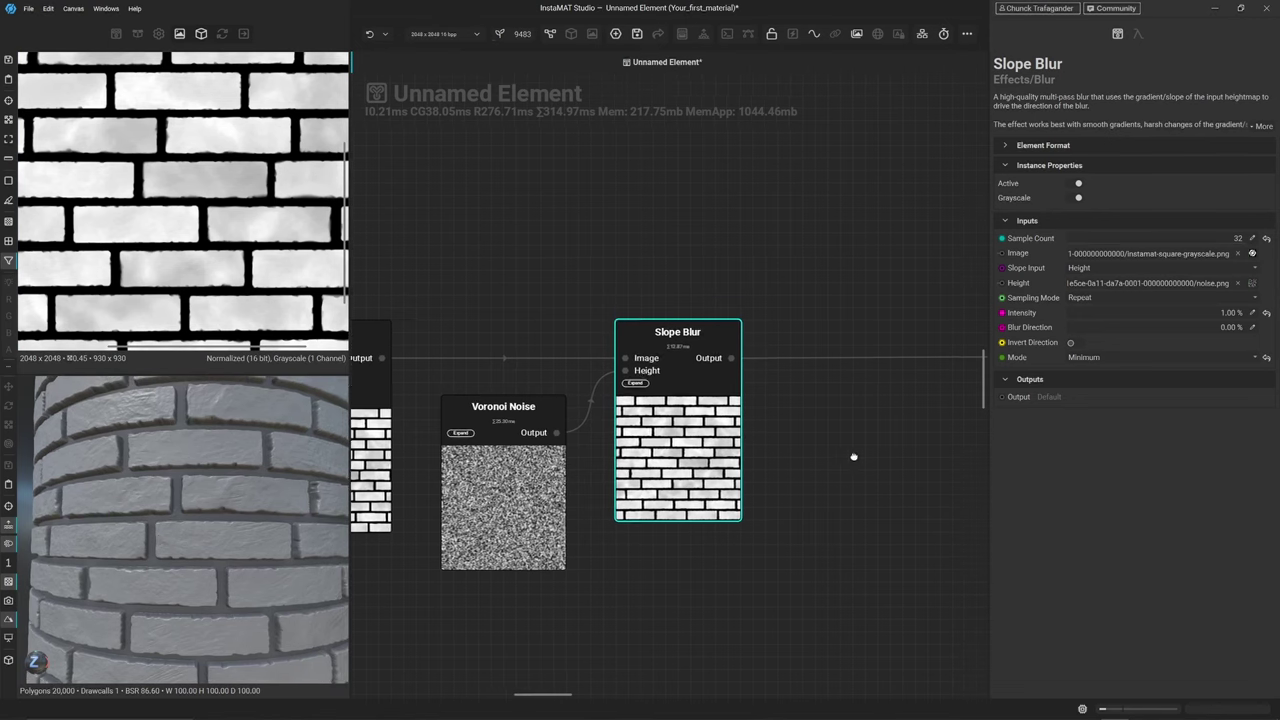
{"action": "middle_click_drag", "start_coordinate": [895, 460], "coordinate": [643, 466]}
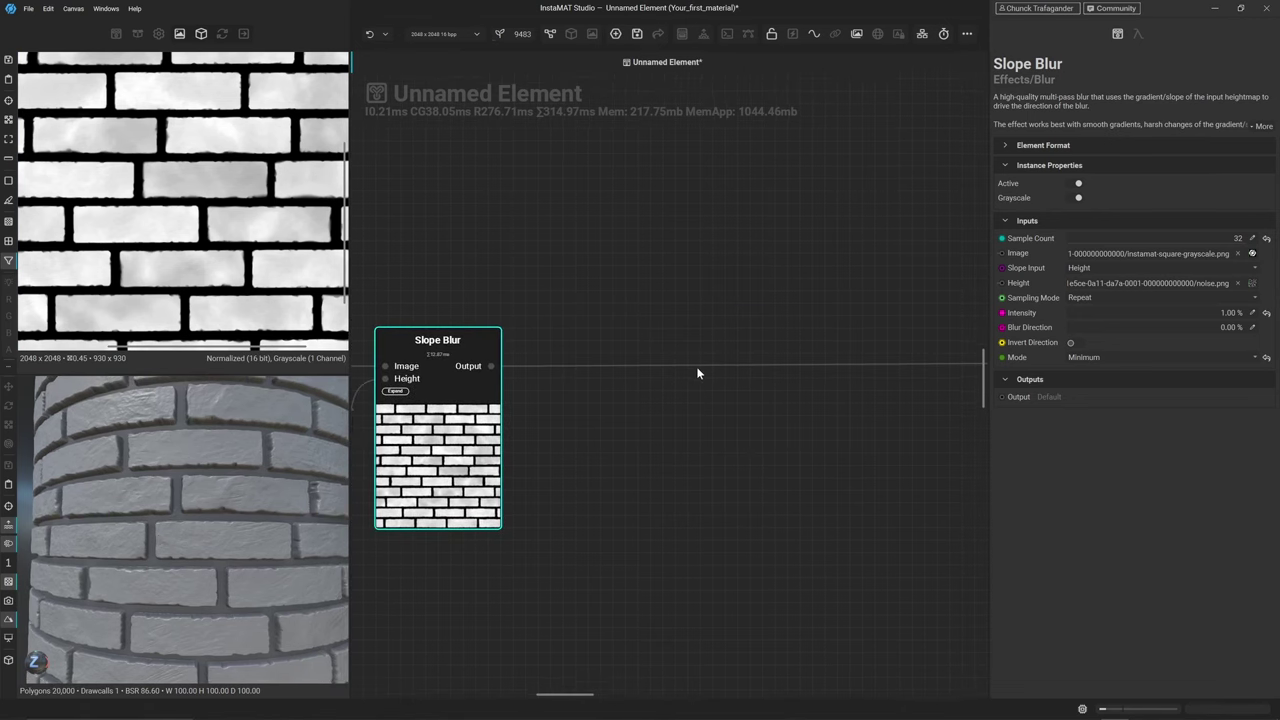
{"action": "key", "text": "space"}
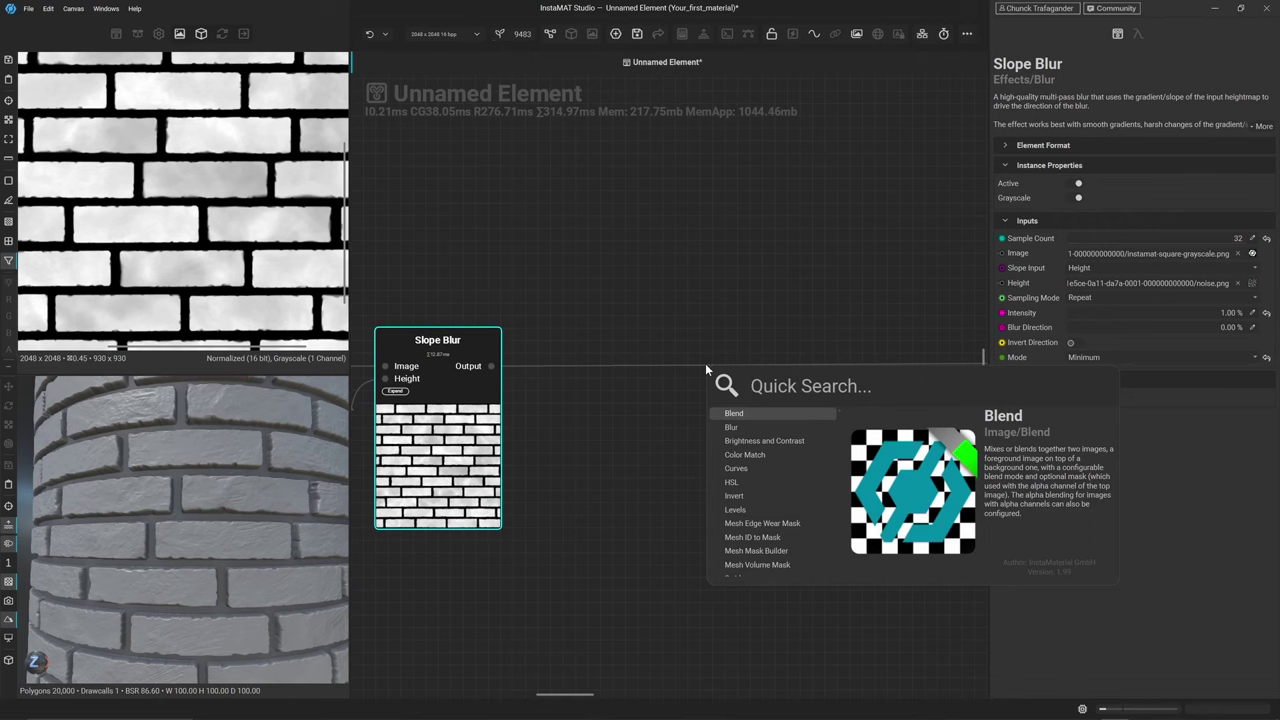
{"action": "type", "text": "leve"}
{"action": "key", "text": "Return"}
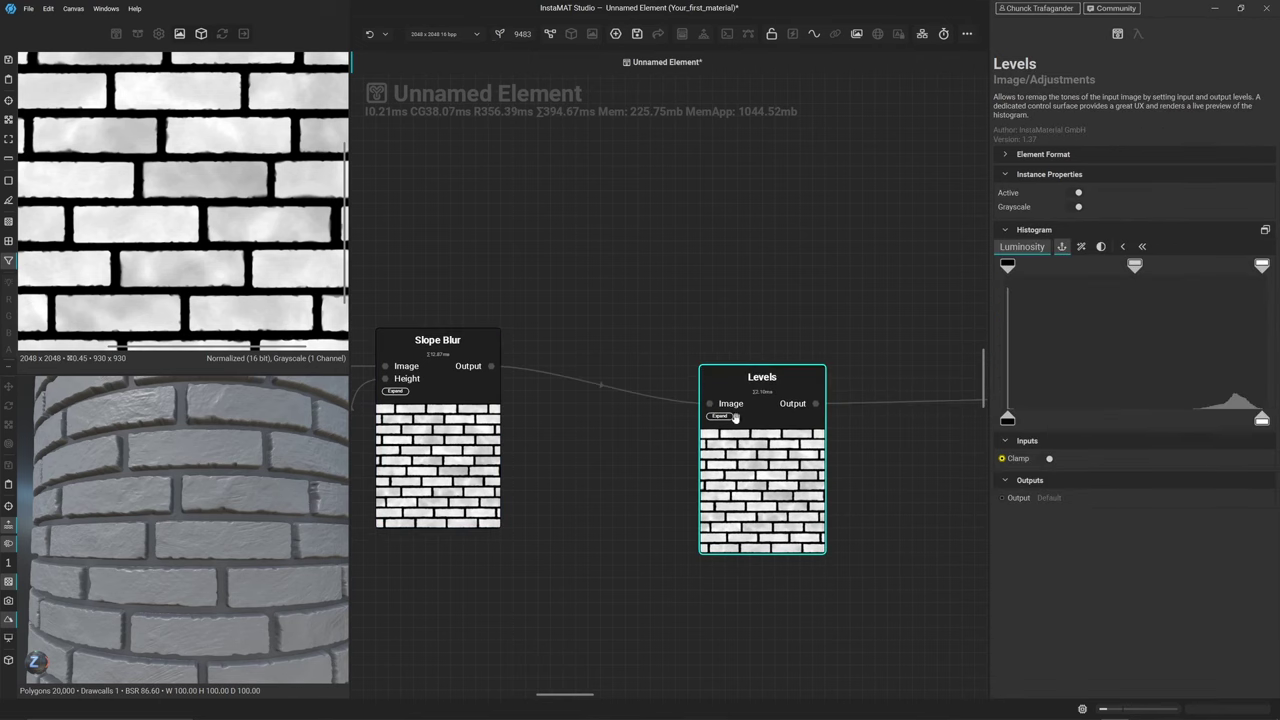
{"action": "left_click_drag", "start_coordinate": [778, 478], "coordinate": [690, 437]}
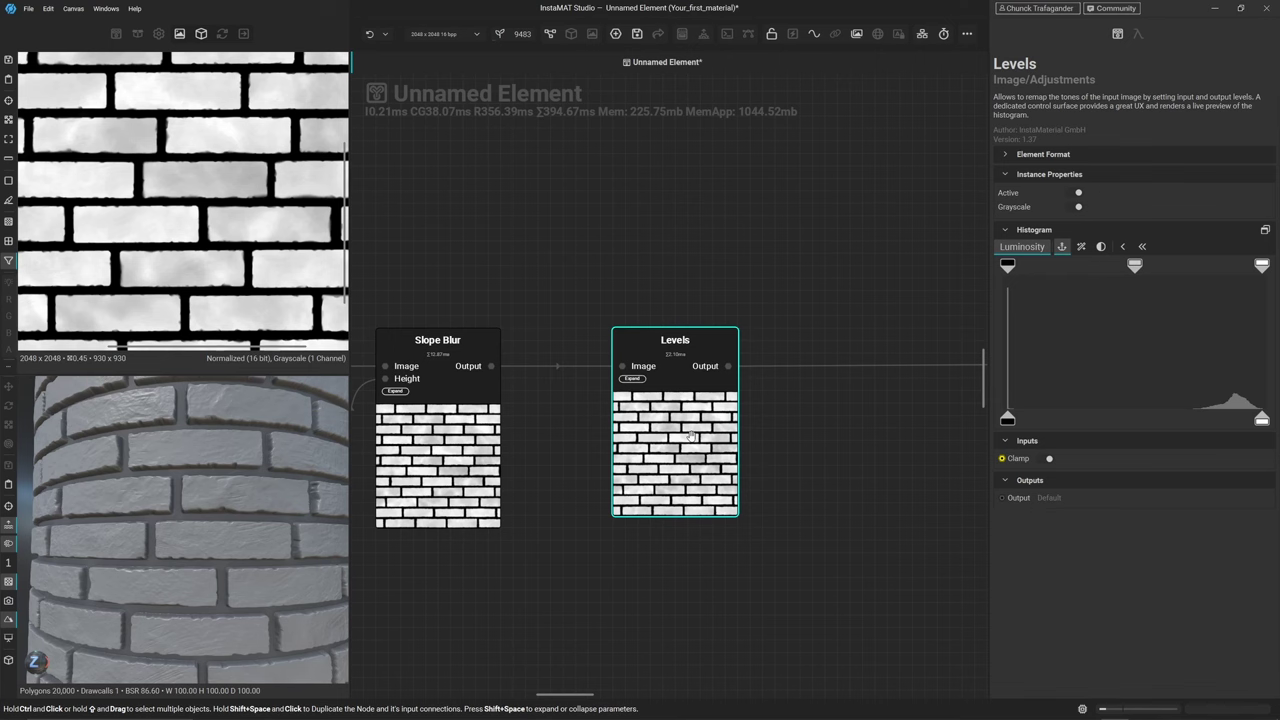
Lower the output white level of the Levels node to darken the bricks slightly, and compare it with the Slope Blur output
{"action": "scroll", "coordinate": [202, 238], "scroll_direction": "down", "scroll_amount": 3}
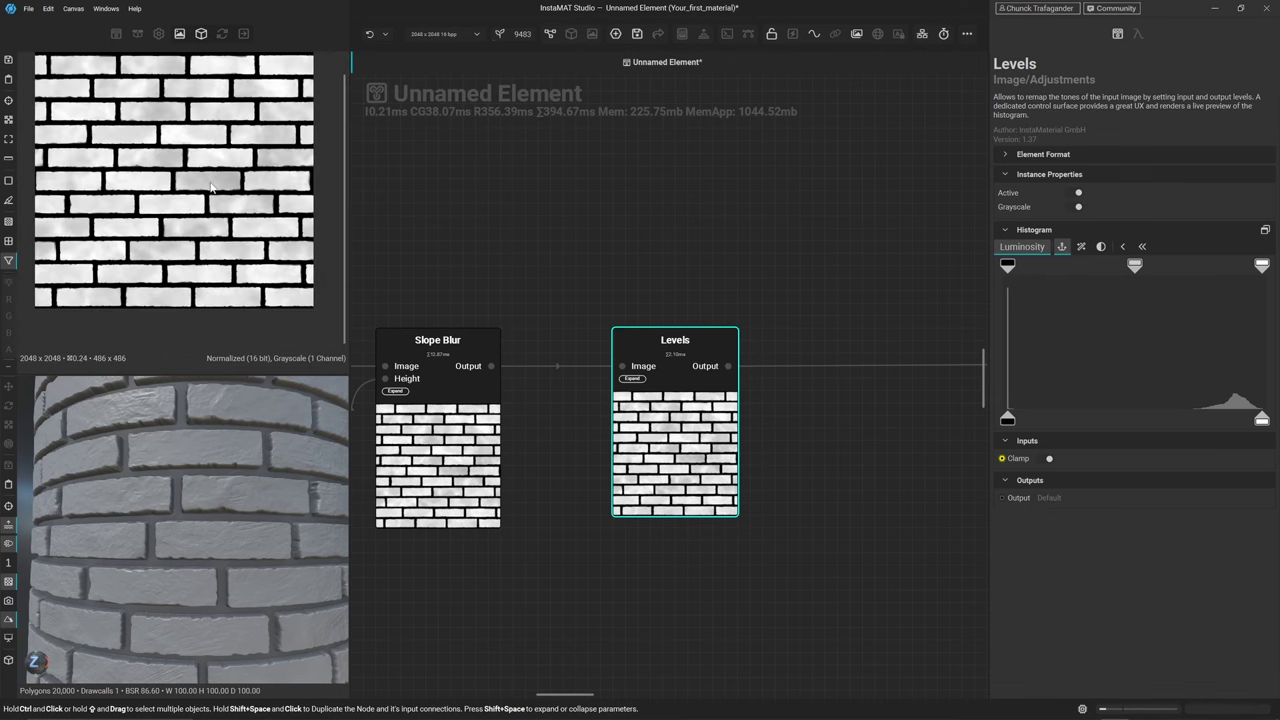
{"action": "middle_click_drag", "start_coordinate": [211, 186], "coordinate": [217, 228]}
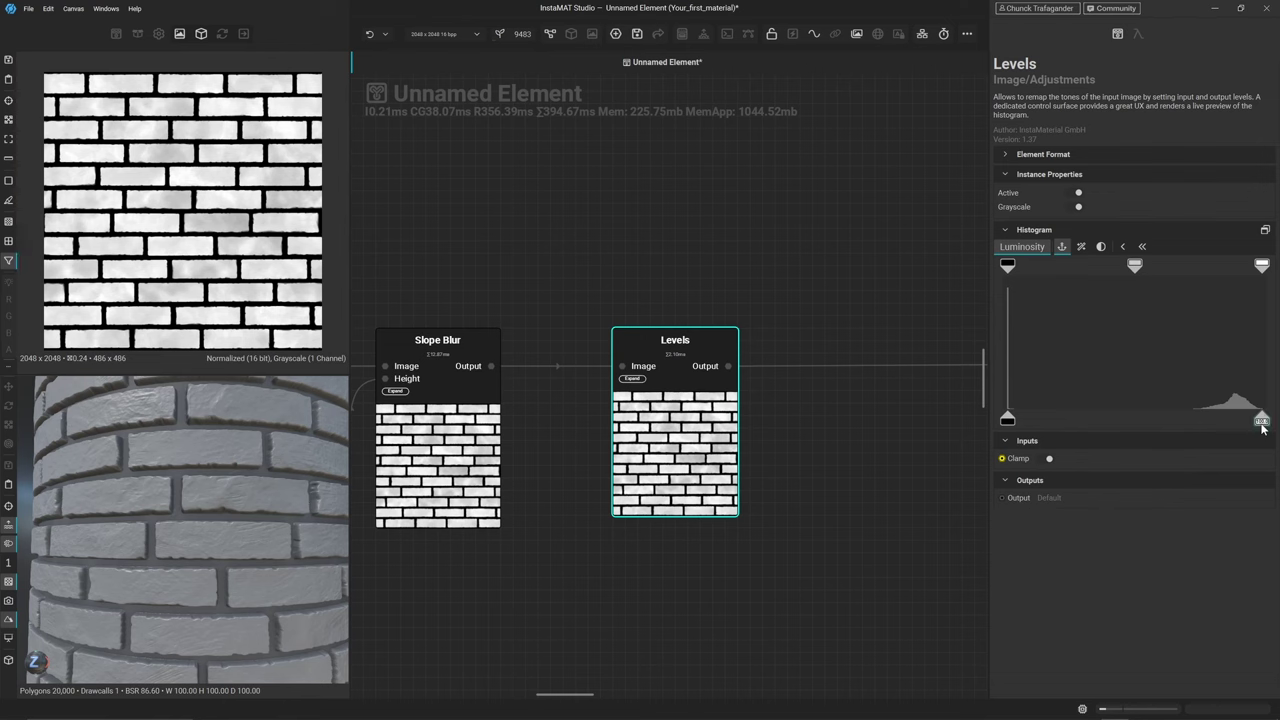
{"action": "left_click_drag", "start_coordinate": [1262, 426], "coordinate": [1213, 421]}
{"action": "left_click", "coordinate": [458, 463]}
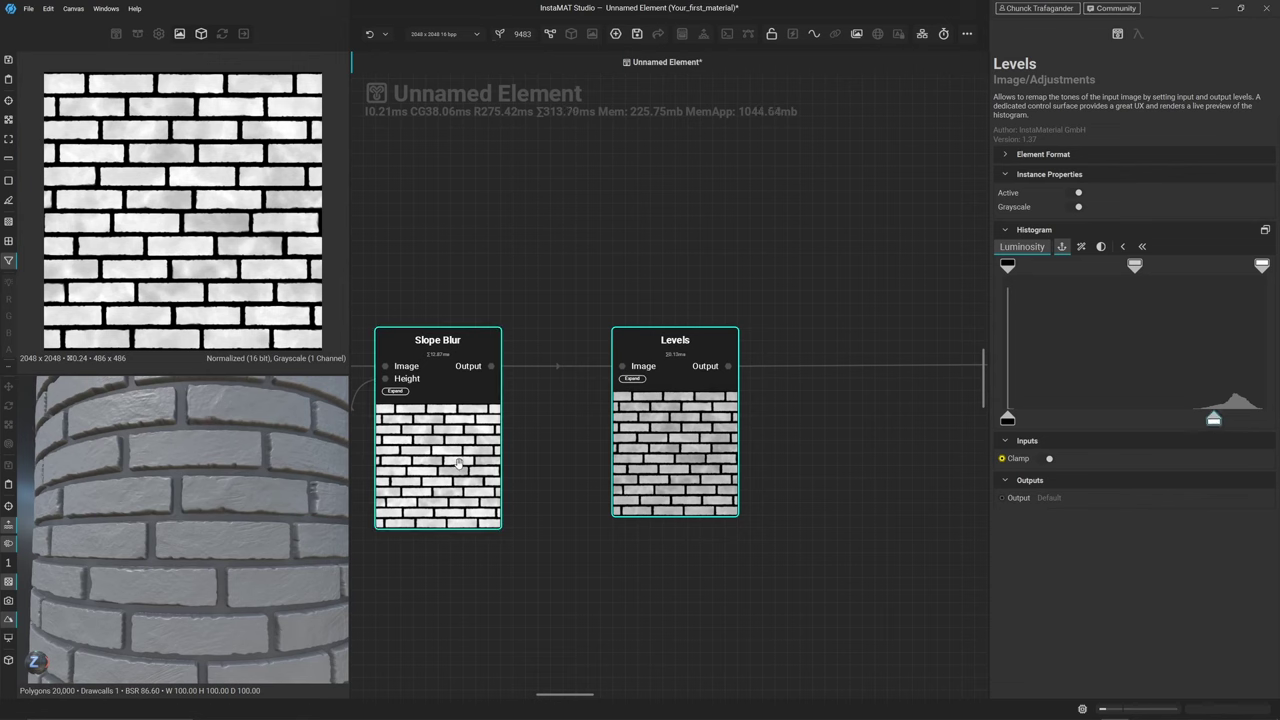
{"action": "scroll", "coordinate": [210, 205], "scroll_direction": "up", "scroll_amount": 2}
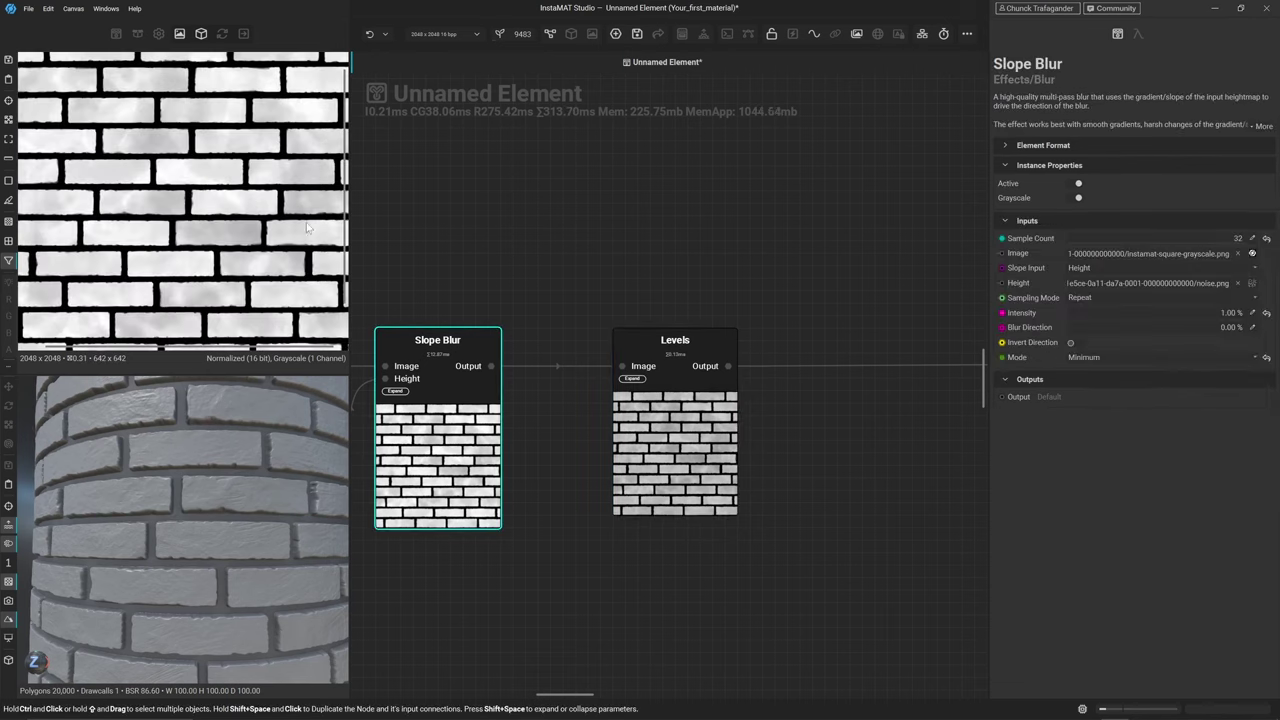
{"action": "left_click", "coordinate": [662, 445]}
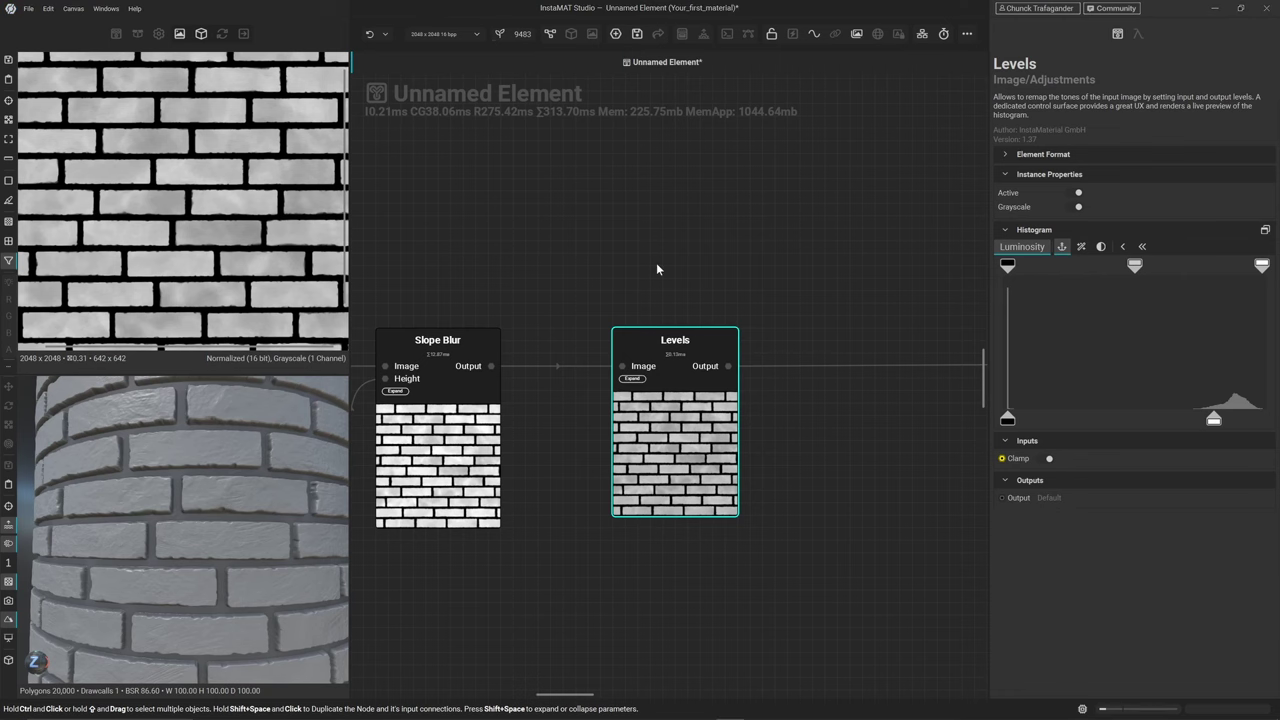
Insert a Blend node on the connection after Levels and place it well away from the Levels node
{"action": "scroll", "coordinate": [656, 264], "scroll_direction": "down", "scroll_amount": 5}
{"action": "scroll", "coordinate": [656, 327], "scroll_direction": "up", "scroll_amount": 3}
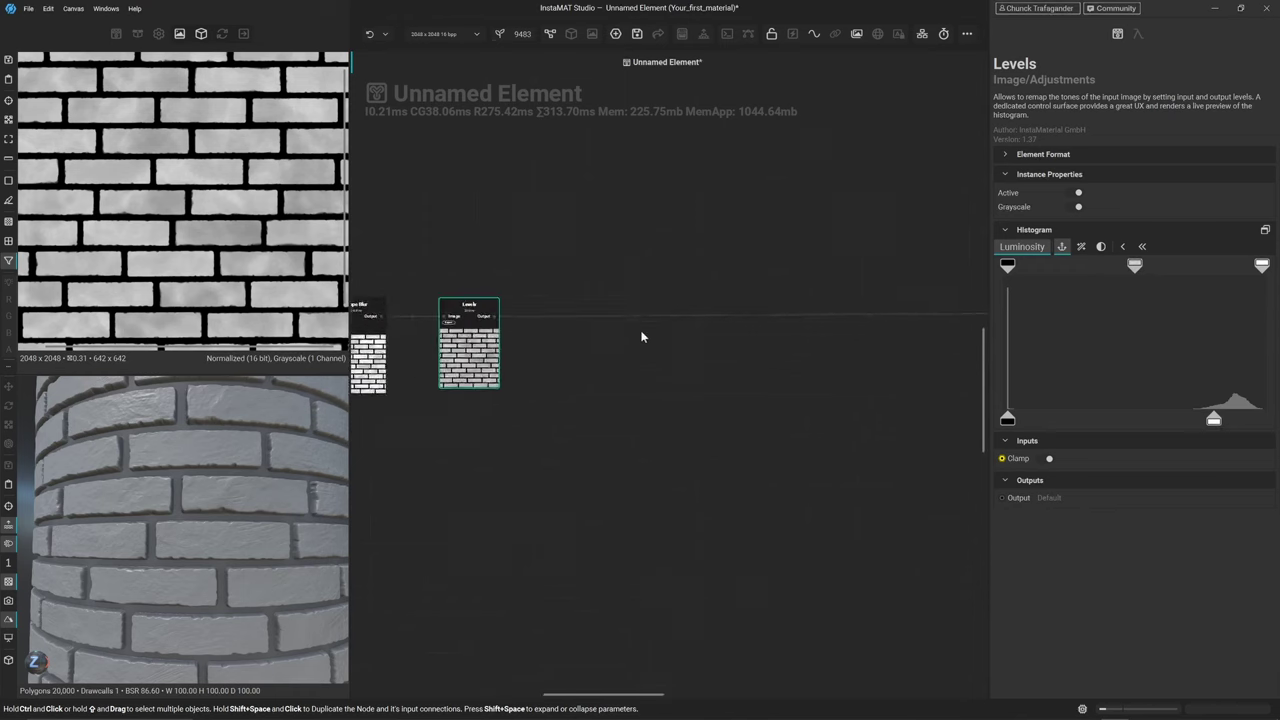
{"action": "middle_click_drag", "start_coordinate": [640, 337], "coordinate": [583, 323]}
{"action": "double_click", "coordinate": [575, 313]}
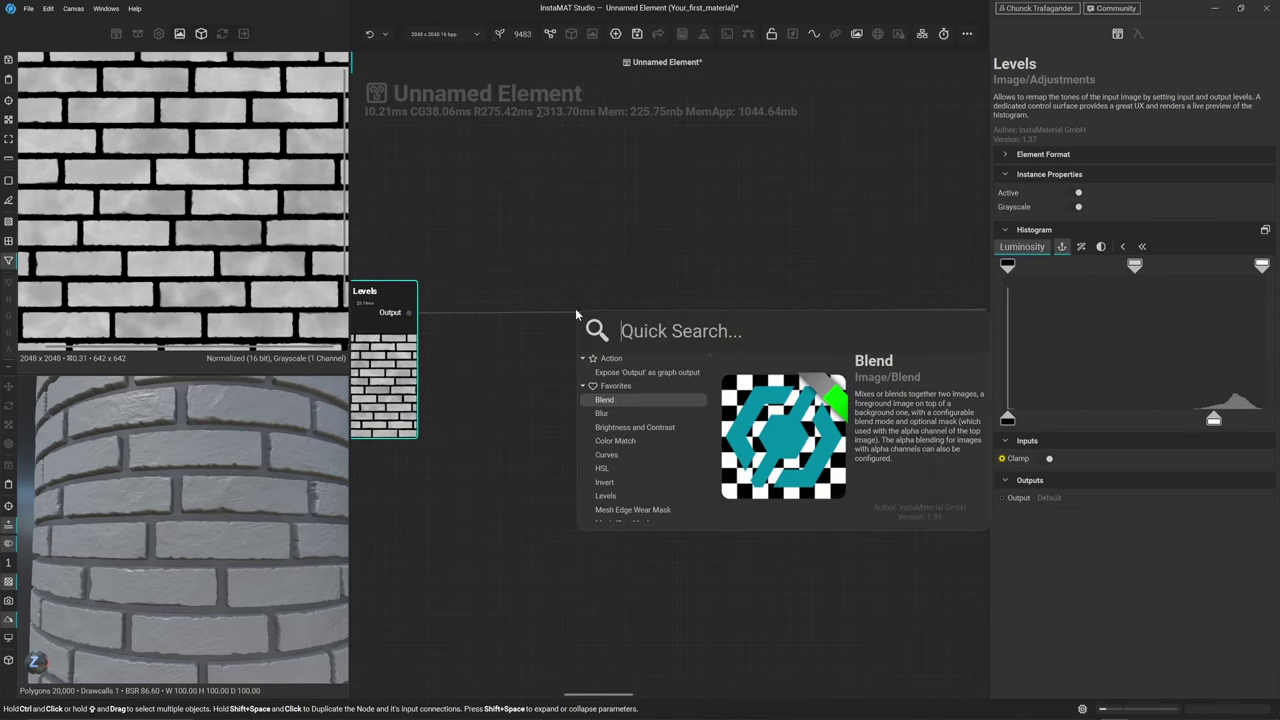
{"action": "type", "text": "blen"}
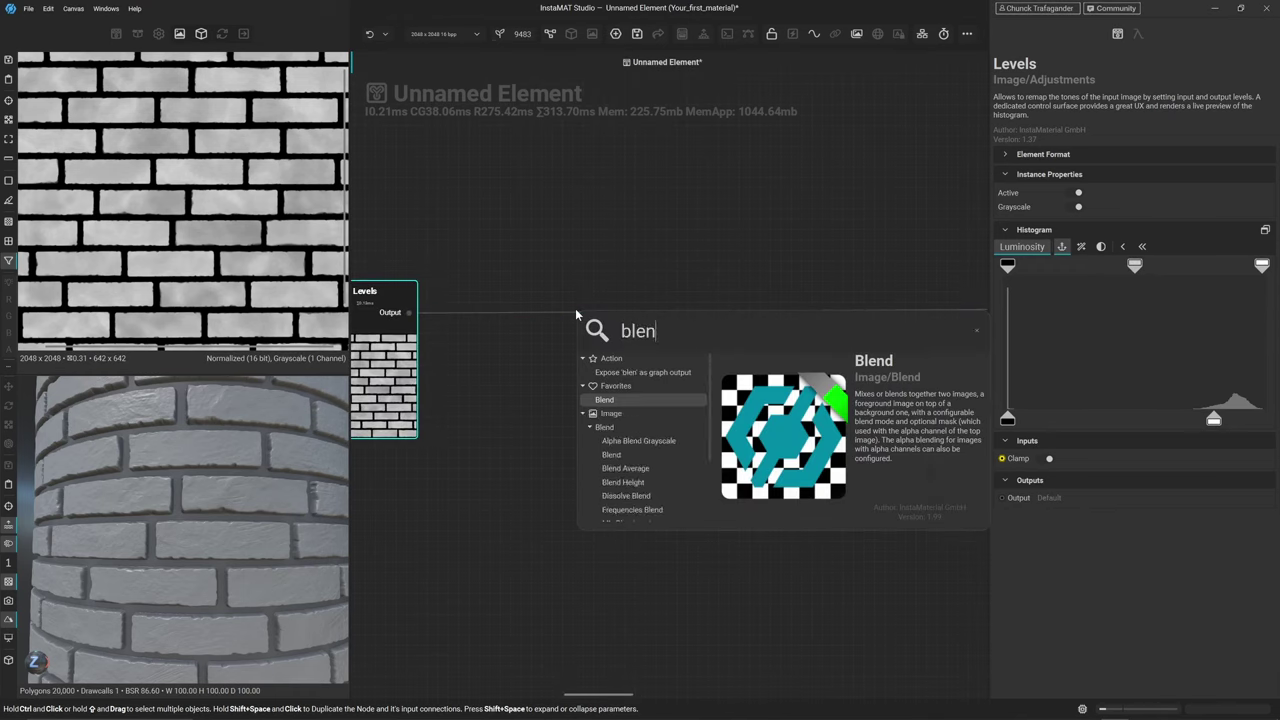
{"action": "key", "text": "Return"}
{"action": "left_click_drag", "start_coordinate": [635, 433], "coordinate": [885, 400]}
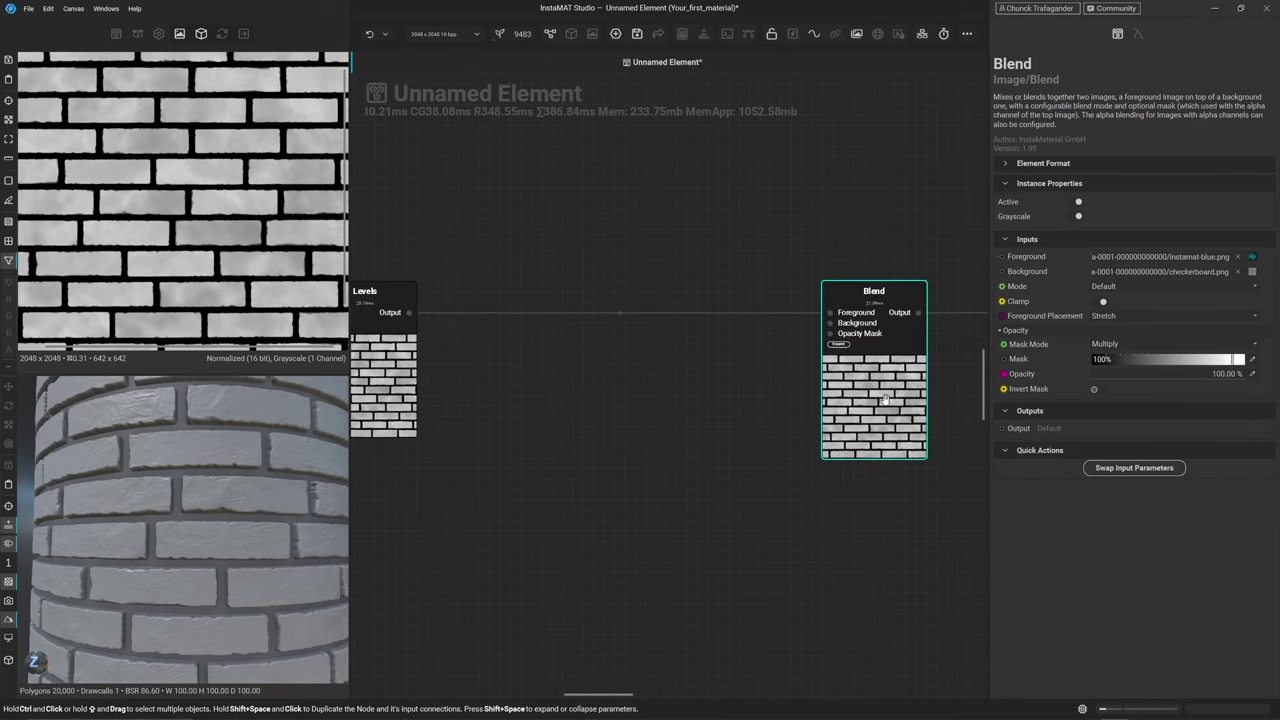
Swap the Blend node's inputs so the Levels output feeds the Background
{"action": "left_click", "coordinate": [1113, 468]}
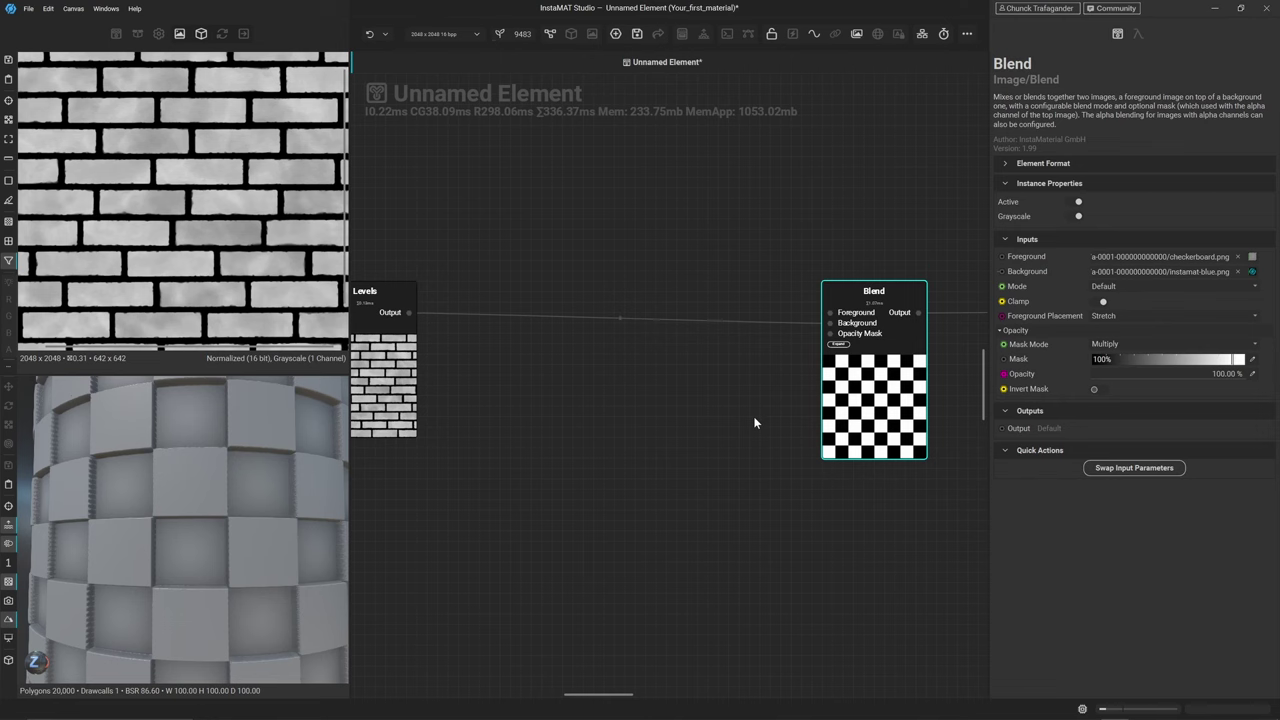
{"action": "left_click", "coordinate": [656, 215]}
{"action": "middle_click_drag", "start_coordinate": [656, 215], "coordinate": [705, 335]}
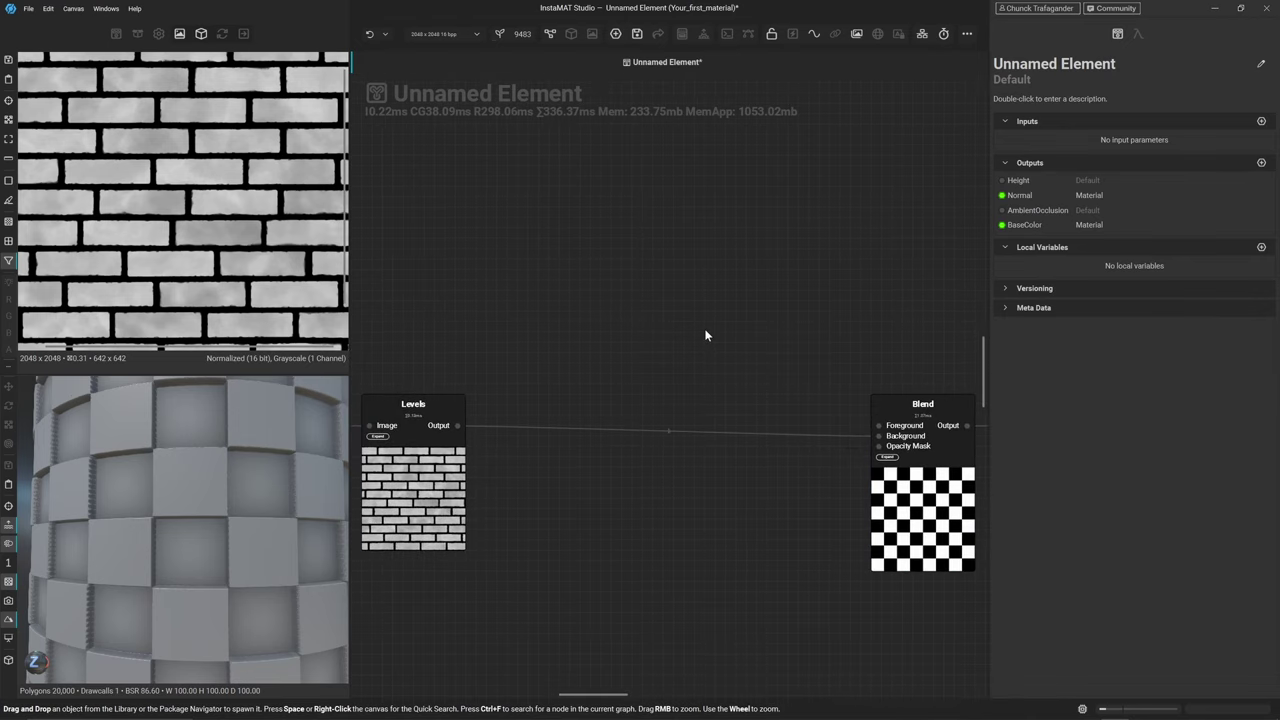
Add a Smudged Dirt grunge node above the connection between Levels and Blend, and inspect its texture up close
{"action": "key", "text": "space"}
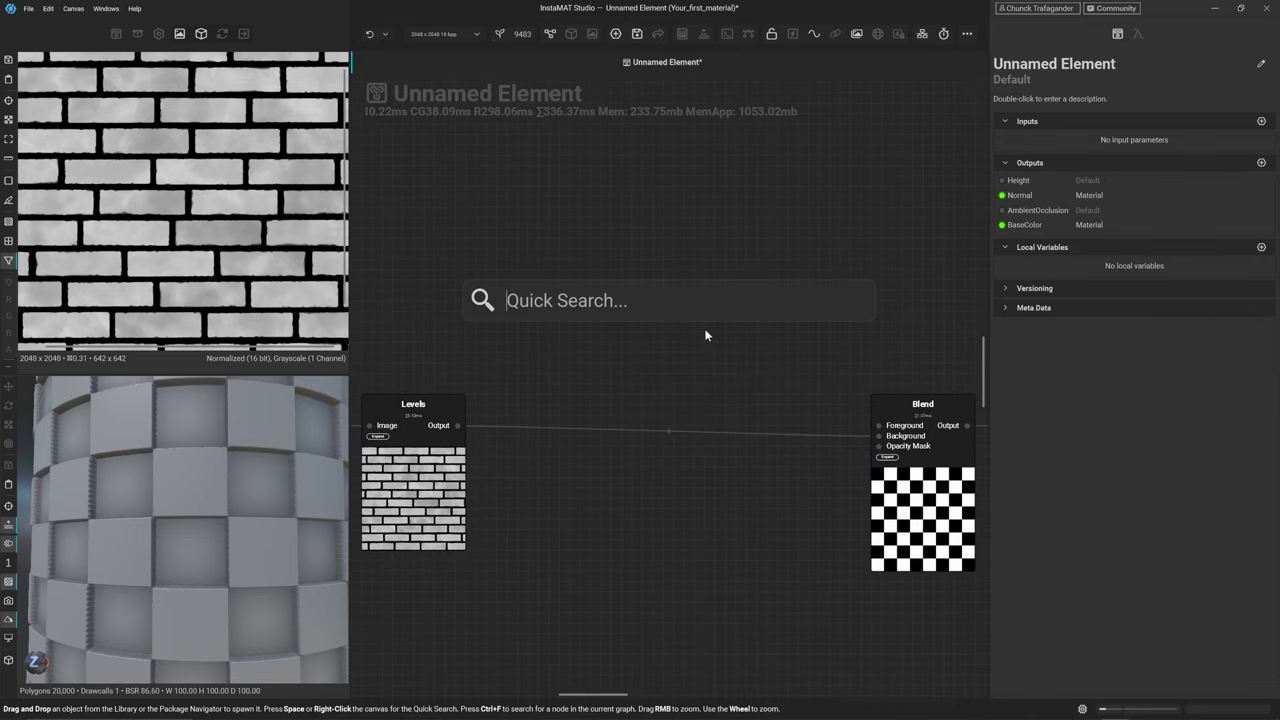
{"action": "type", "text": "smudged"}
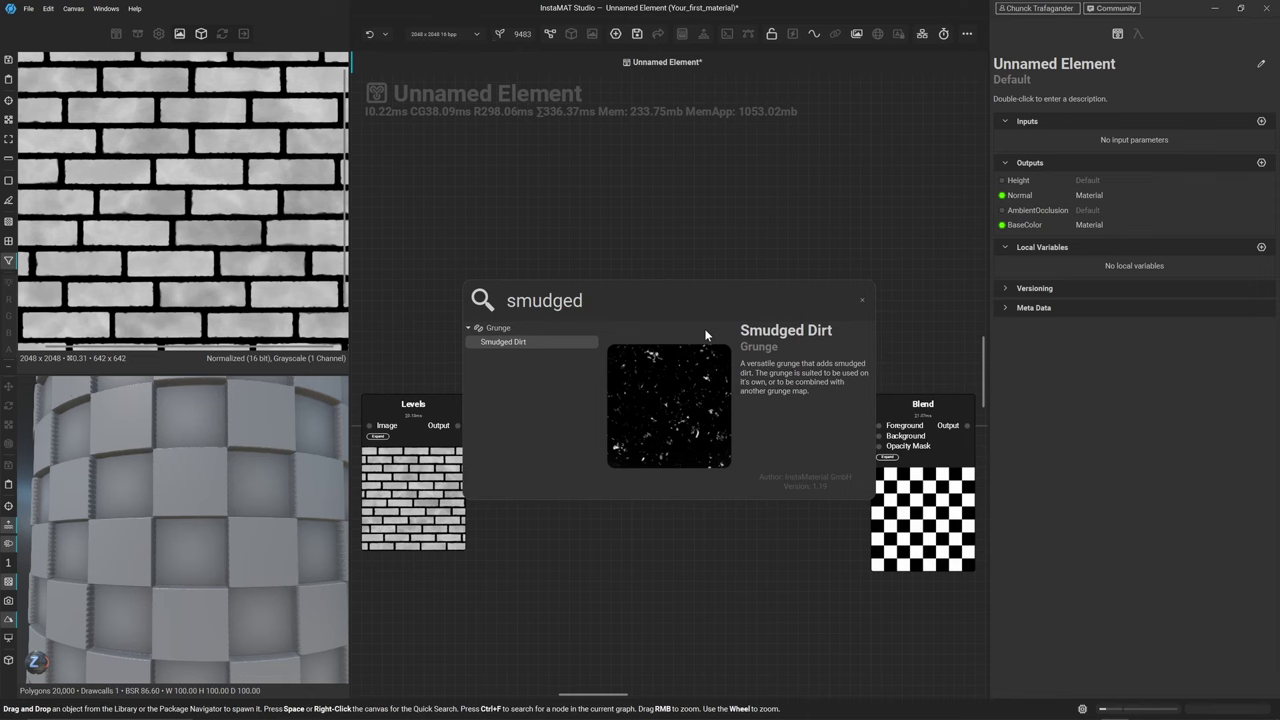
{"action": "key", "text": "Escape"}
{"action": "left_click_drag", "start_coordinate": [513, 373], "coordinate": [735, 333]}
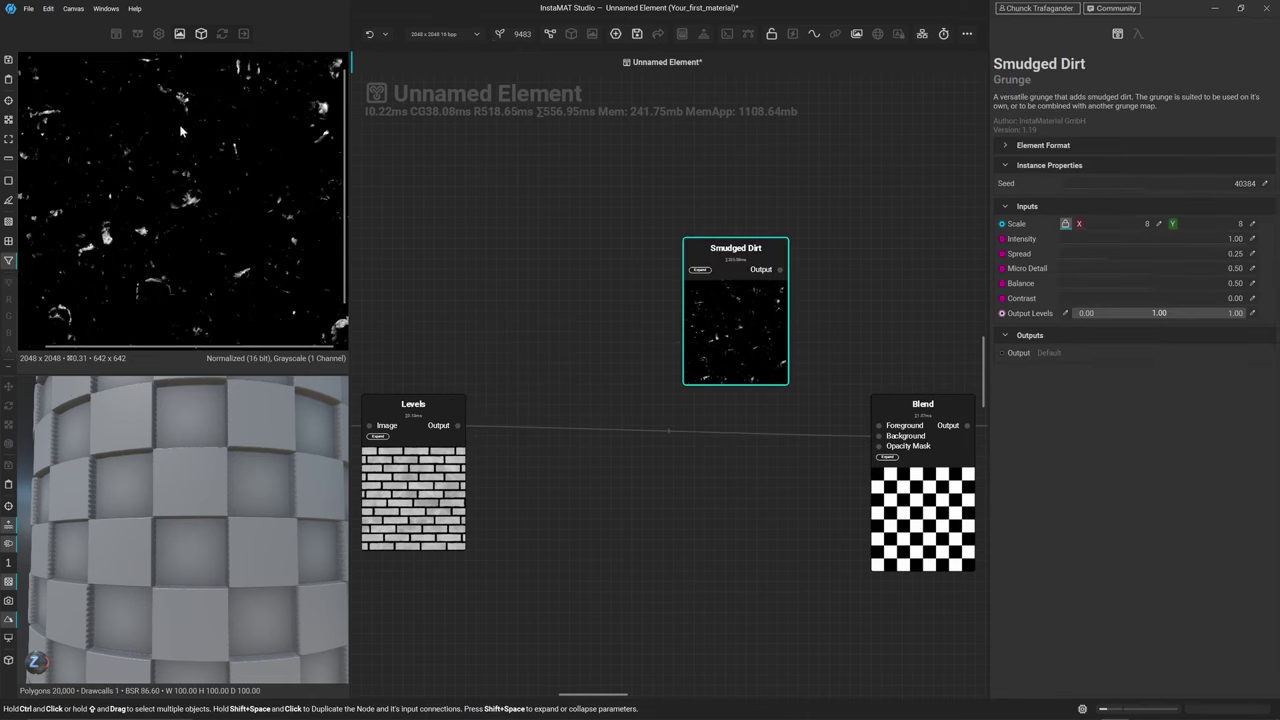
{"action": "scroll", "coordinate": [120, 228], "scroll_direction": "up", "scroll_amount": 3}
{"action": "middle_click_drag", "start_coordinate": [120, 233], "coordinate": [163, 175]}
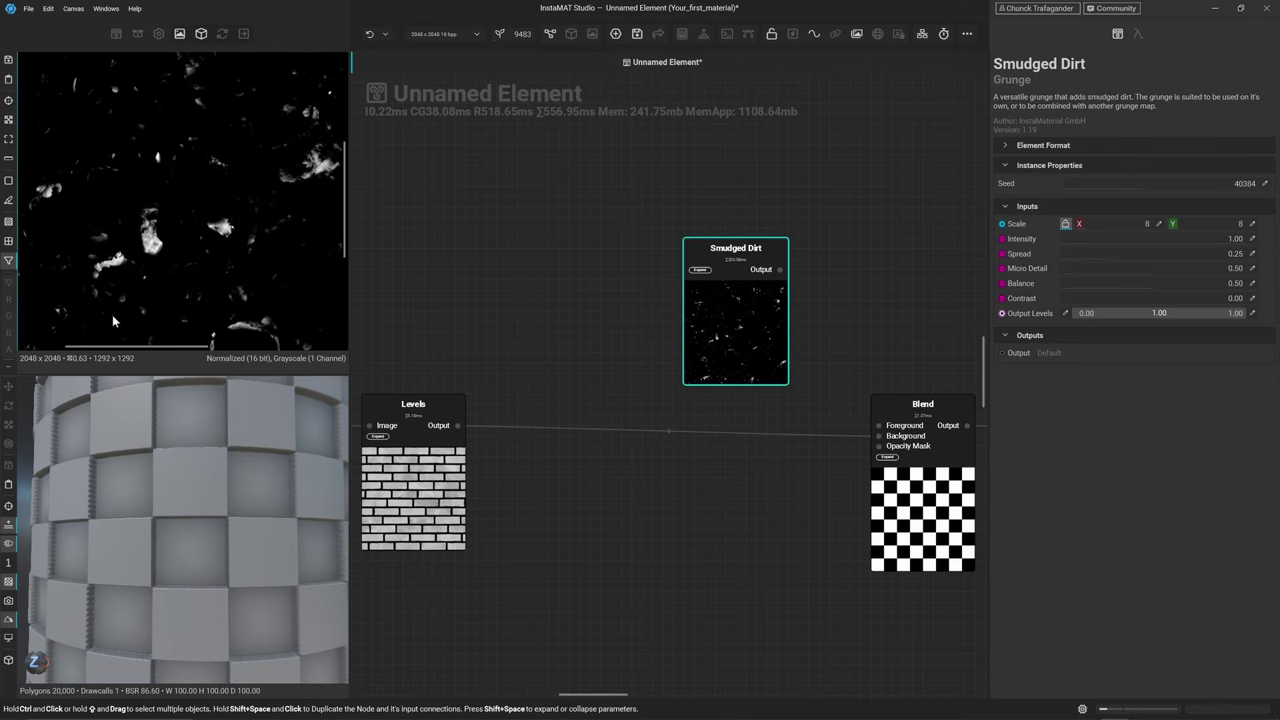
{"action": "middle_click_drag", "start_coordinate": [205, 147], "coordinate": [175, 158]}
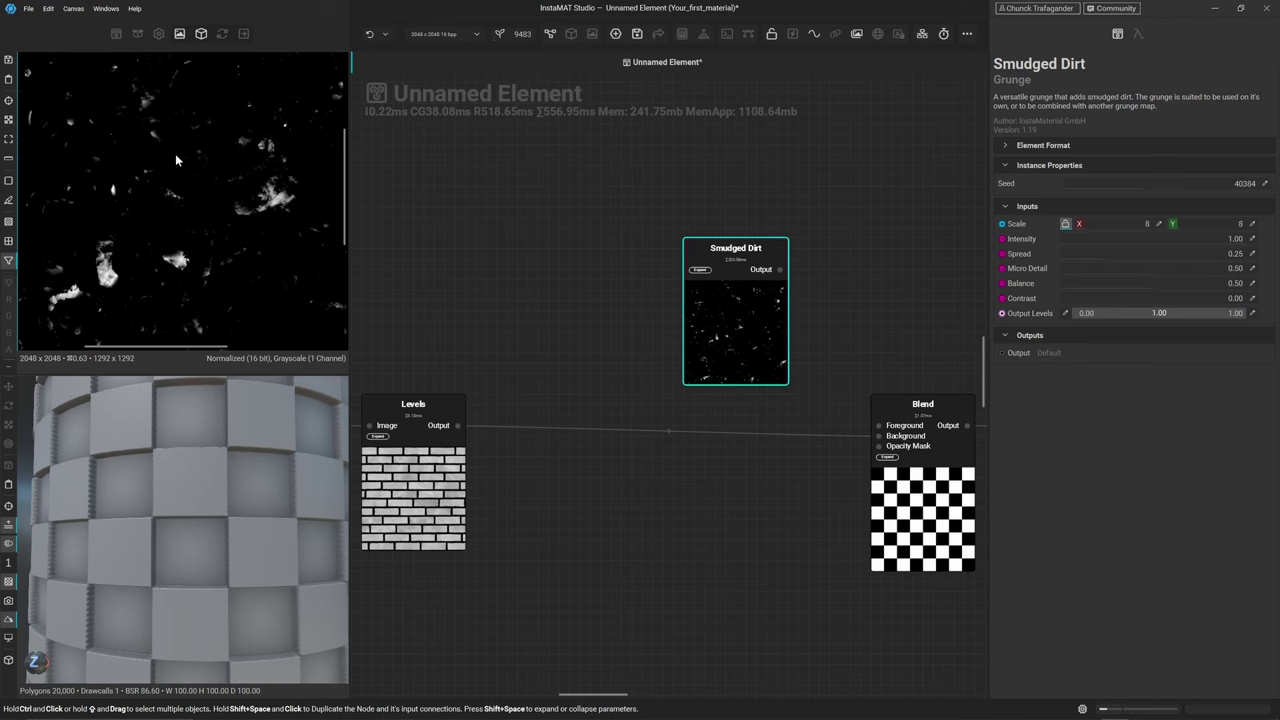
Connect Smudged Dirt to the Blend node's Foreground and set the blend mode to Subtract
{"action": "mouse_move", "coordinate": [780, 269]}
{"action": "left_mouse_down"}
{"action": "mouse_move", "coordinate": [822, 405]}
{"action": "mouse_move", "coordinate": [877, 430]}
{"action": "left_mouse_up"}
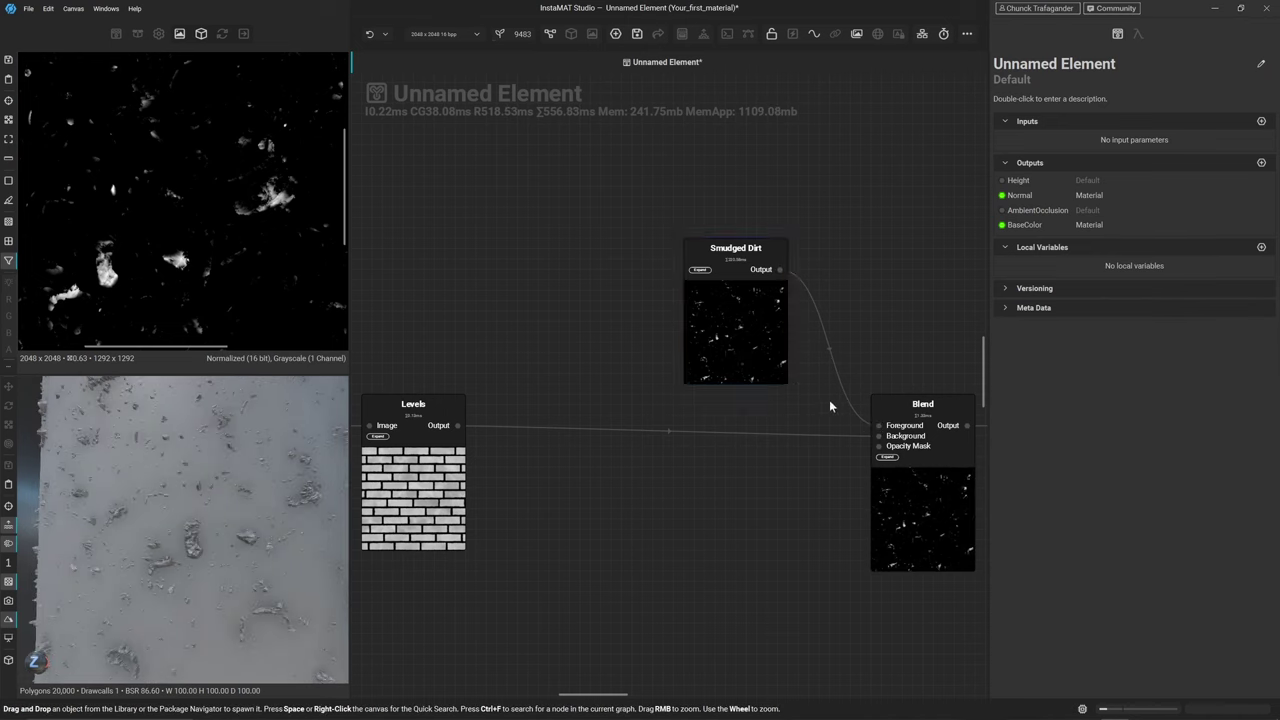
{"action": "left_click", "coordinate": [917, 500]}
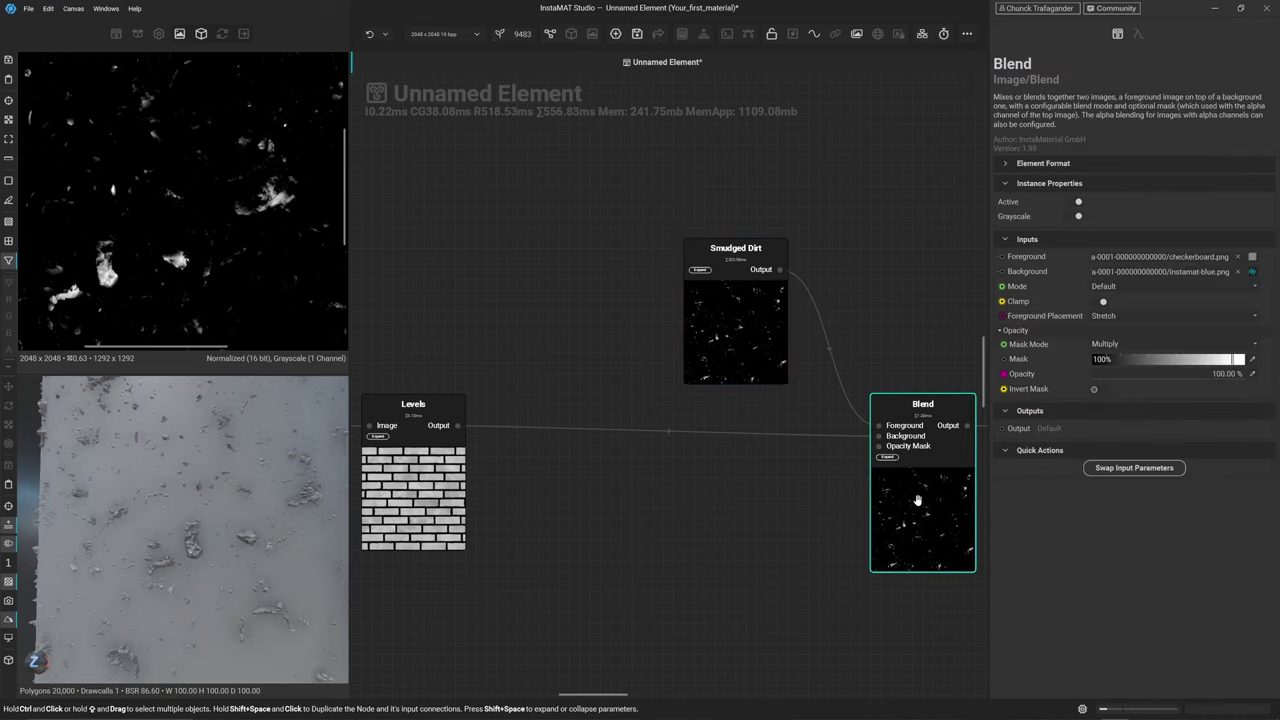
{"action": "left_click", "coordinate": [1114, 289]}
{"action": "left_click", "coordinate": [1107, 327]}
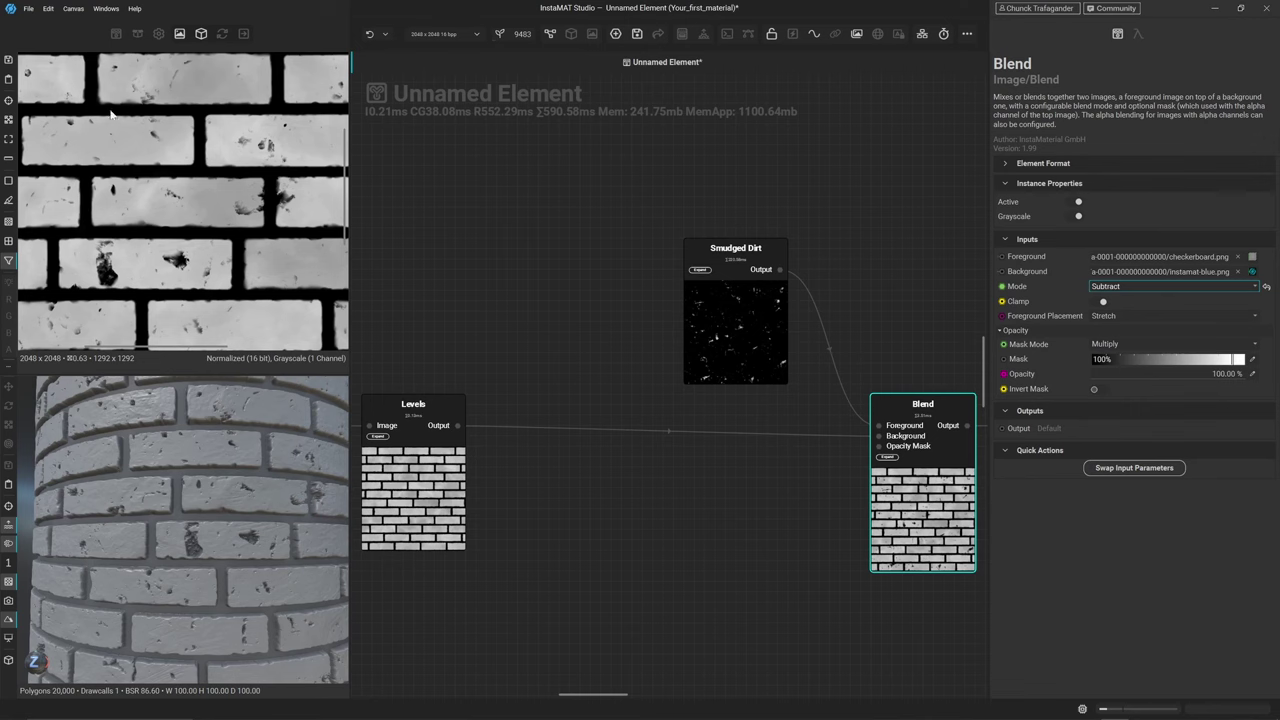
{"action": "middle_click_drag", "start_coordinate": [105, 134], "coordinate": [152, 154]}
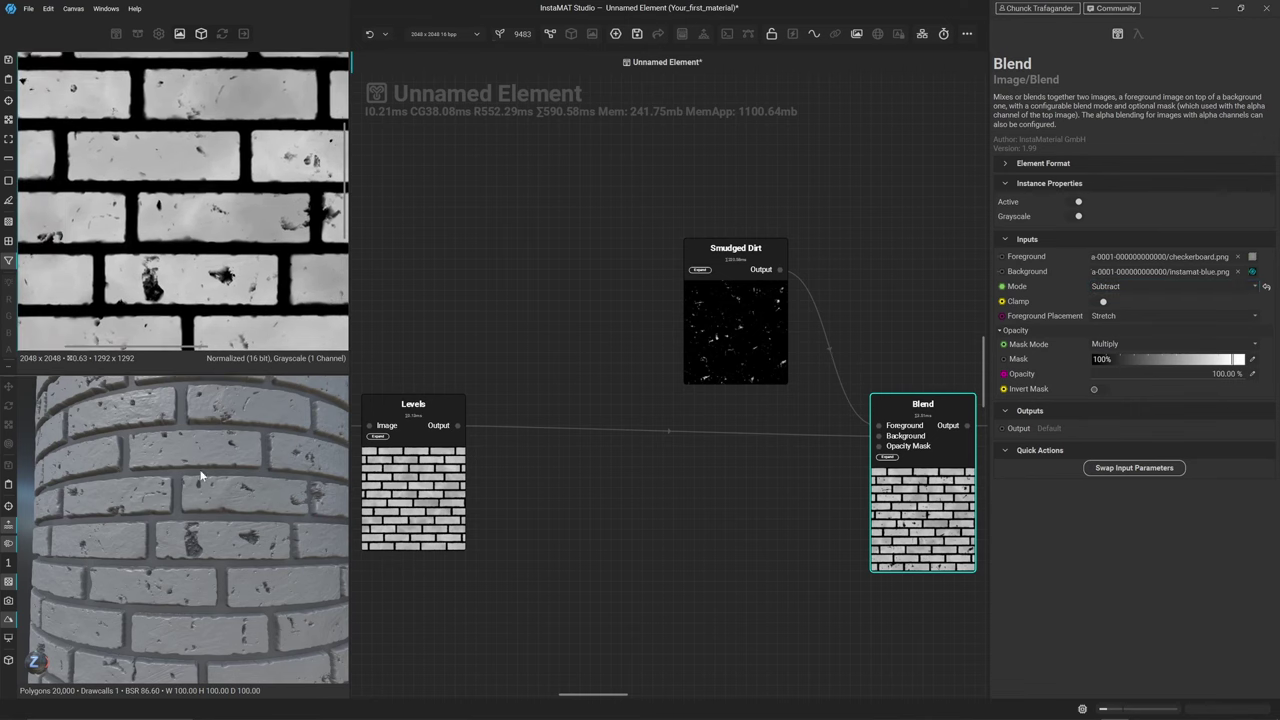
Look closely at the brick damage in the 3D preview and set the Blend opacity to 20%
{"action": "scroll", "coordinate": [184, 491], "scroll_direction": "up", "scroll_amount": 3}
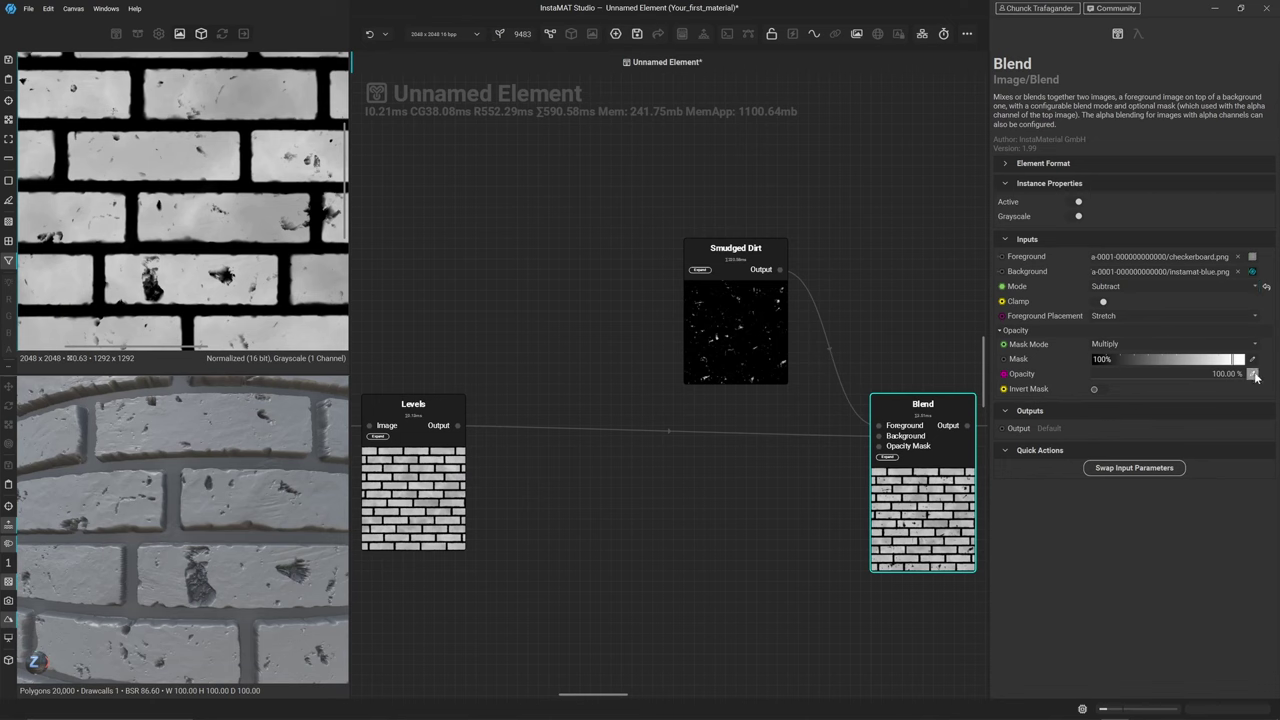
{"action": "left_click", "coordinate": [1253, 374]}
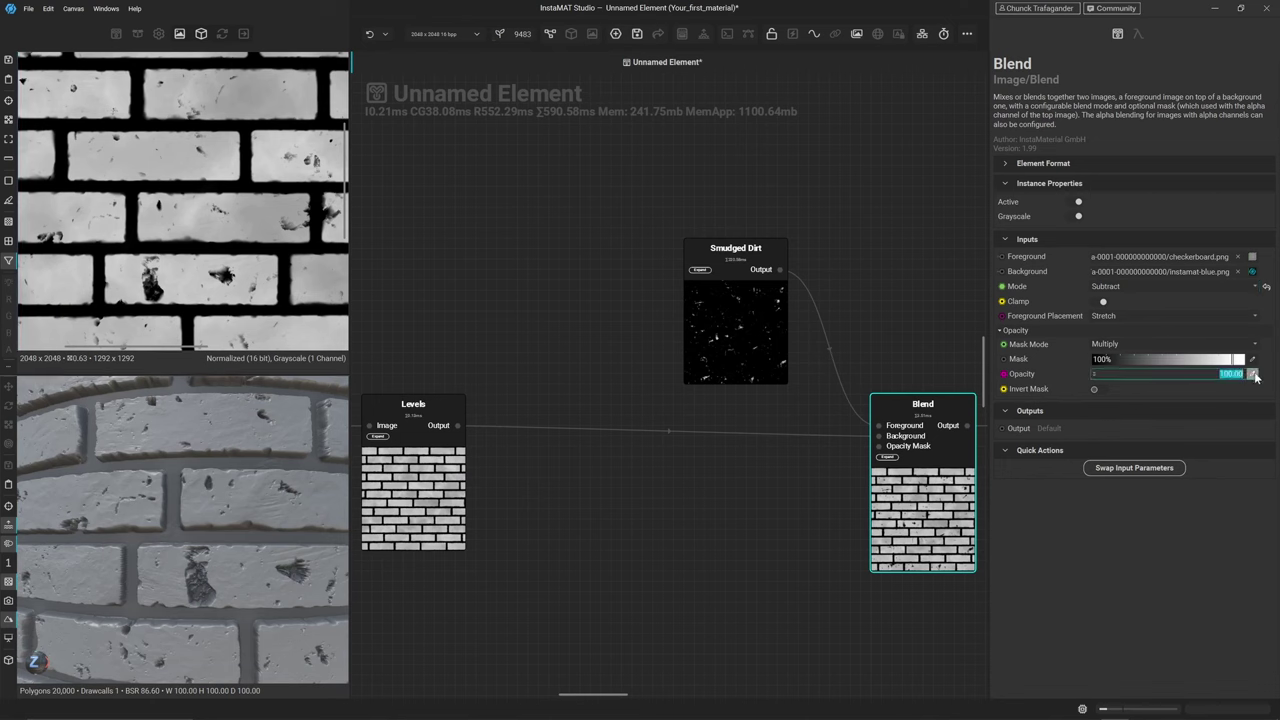
{"action": "type", "text": "200"}
{"action": "key", "text": "BackSpace"}
{"action": "key", "text": "Return"}
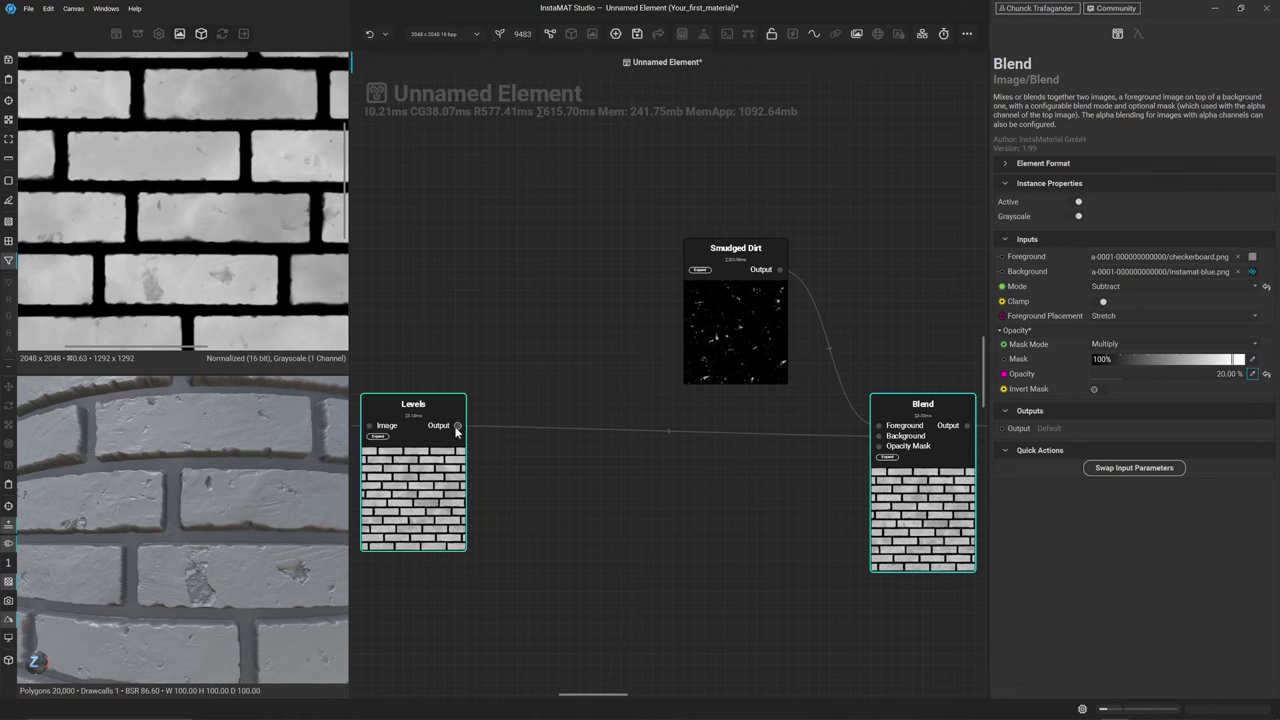
Add a Histogram Select node fed by the Levels output and place it below the connection between Levels and Blend
{"action": "left_click_drag", "start_coordinate": [457, 426], "coordinate": [556, 521]}
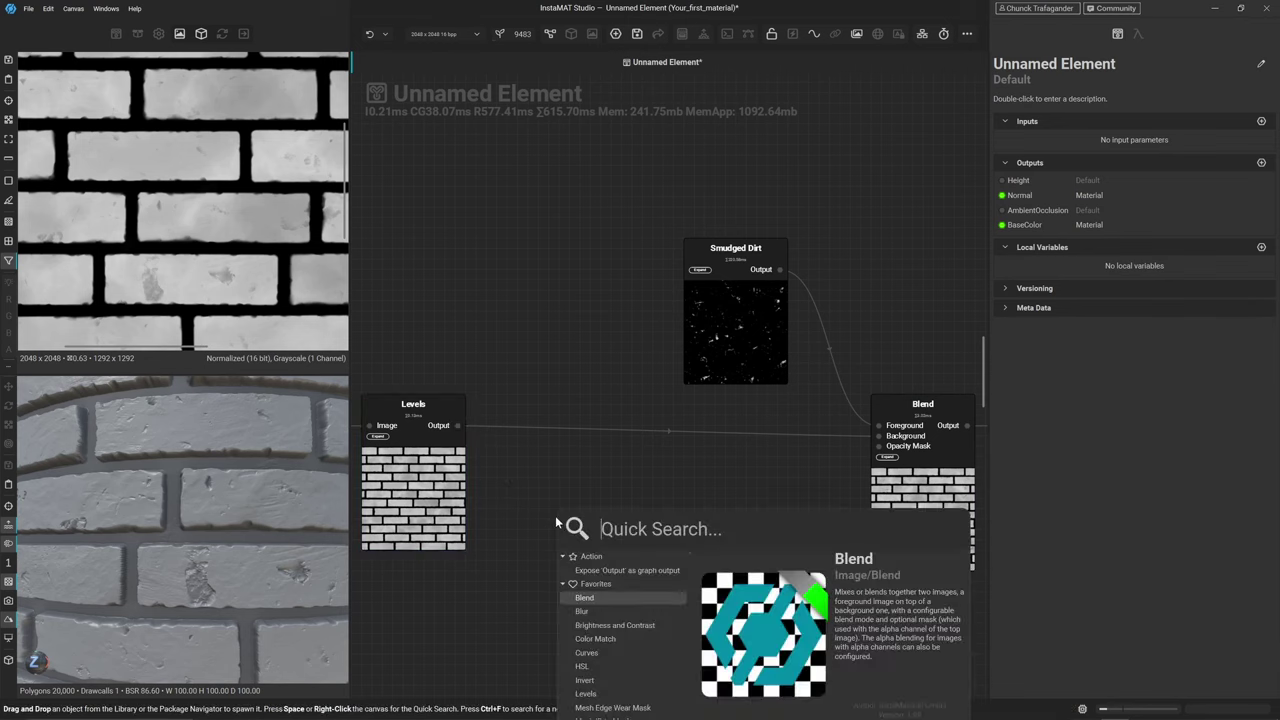
{"action": "type", "text": "histogrm"}
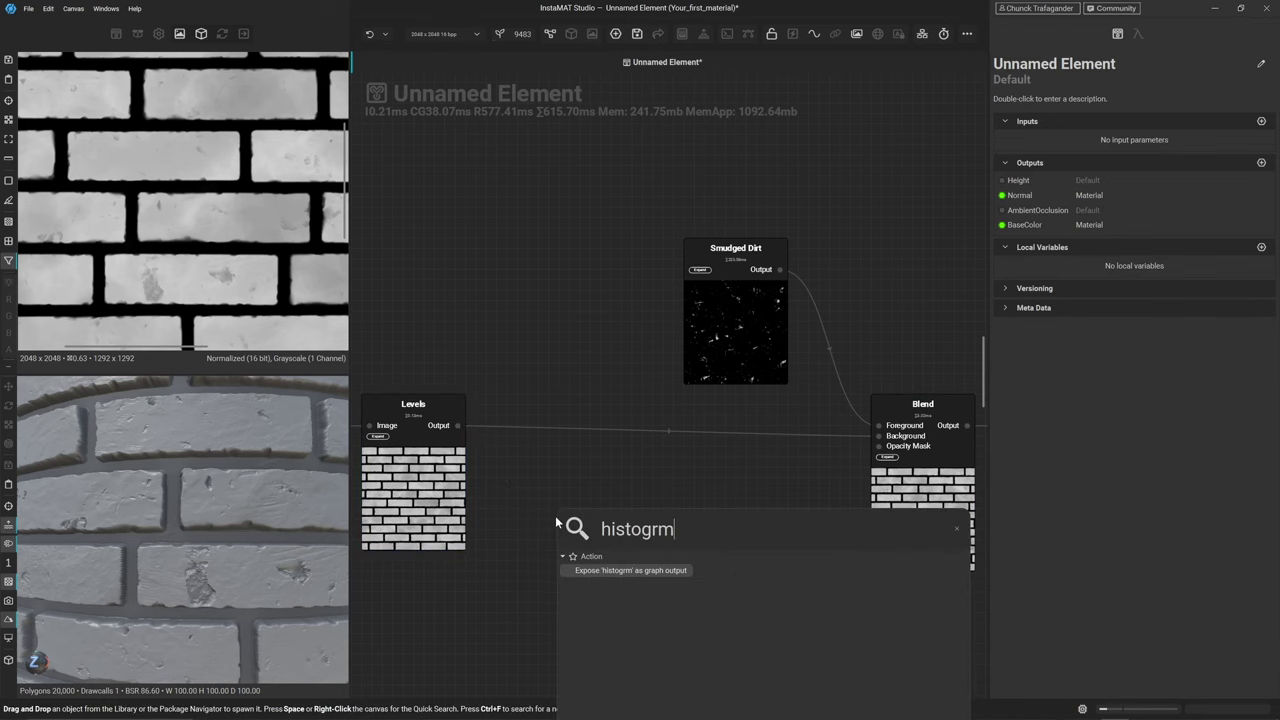
{"action": "key", "text": "BackSpace"}
{"action": "key", "text": "BackSpace"}
{"action": "type", "text": "a"}
{"action": "key", "text": "BackSpace"}
{"action": "type", "text": "r"}
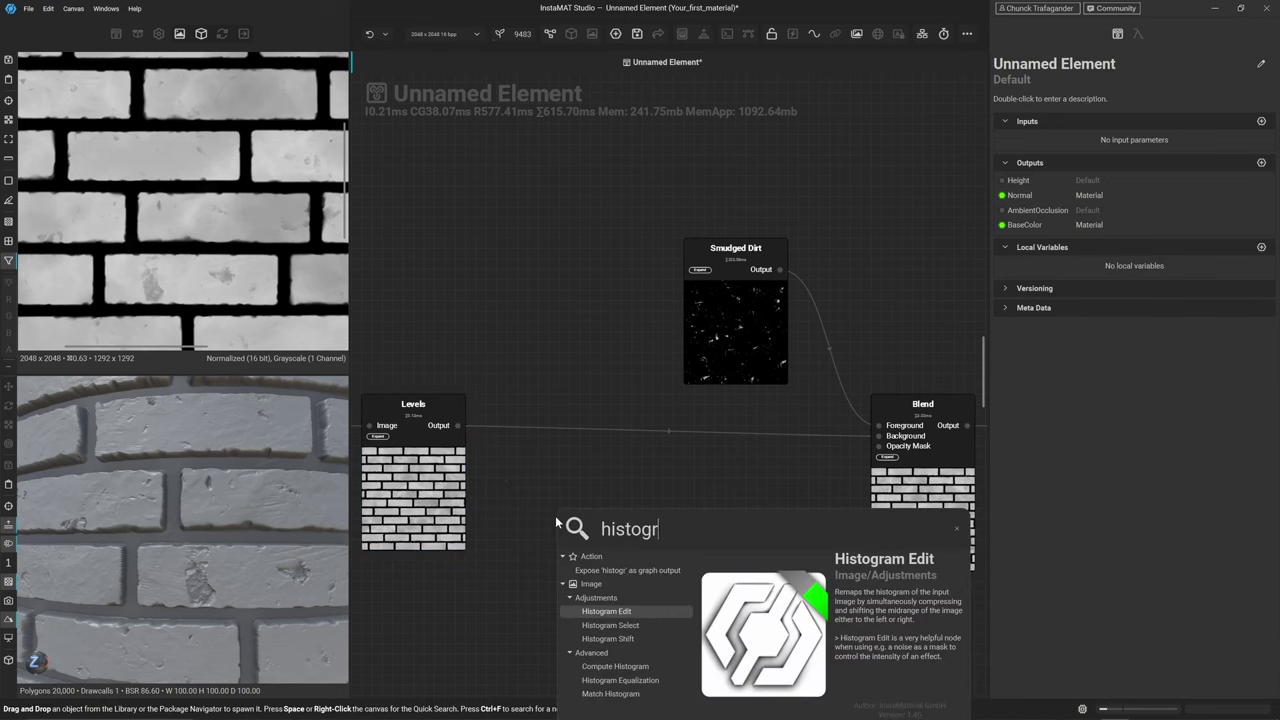
{"action": "type", "text": "am sele"}
{"action": "key", "text": "Return"}
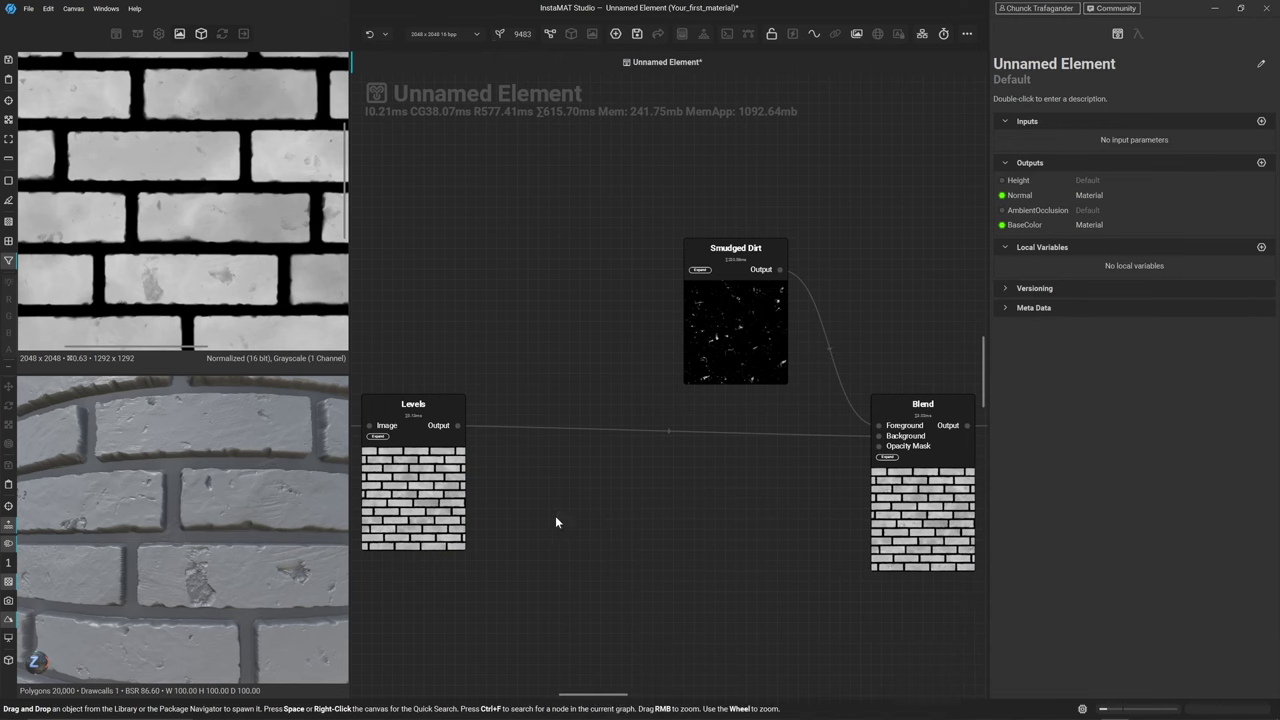
{"action": "middle_click_drag", "start_coordinate": [714, 593], "coordinate": [678, 424]}
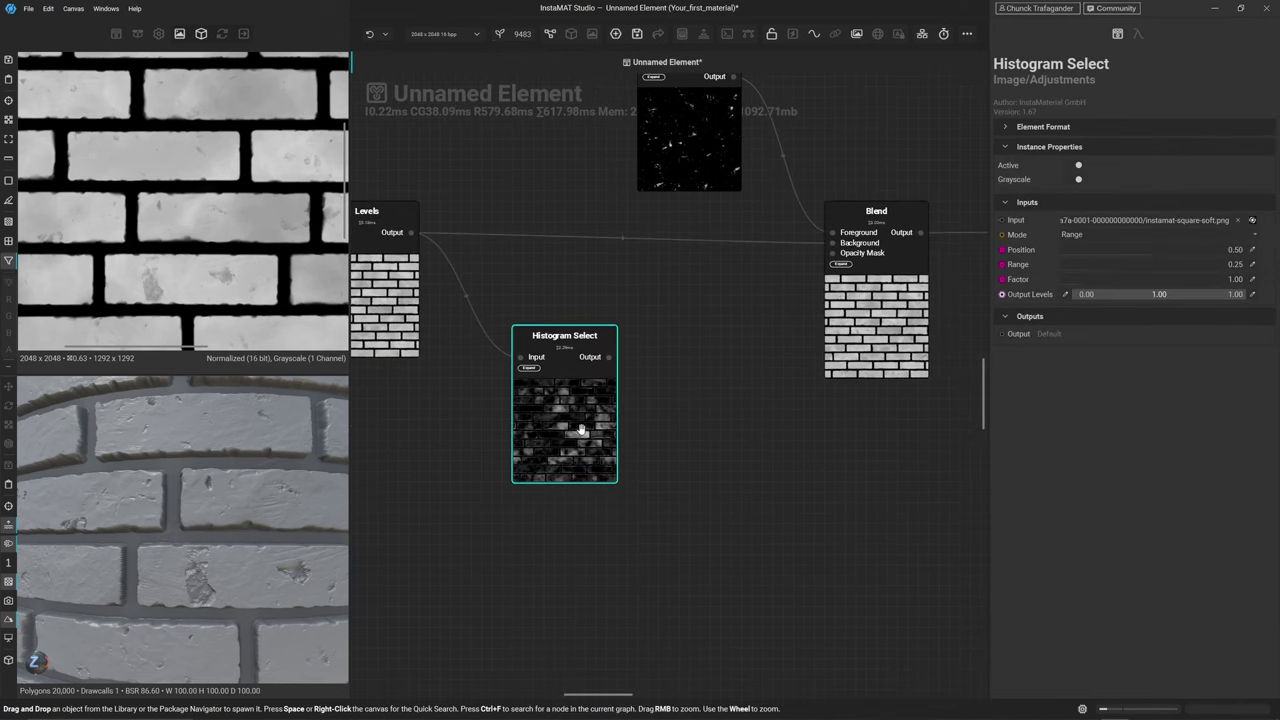
{"action": "left_click_drag", "start_coordinate": [559, 427], "coordinate": [606, 444]}
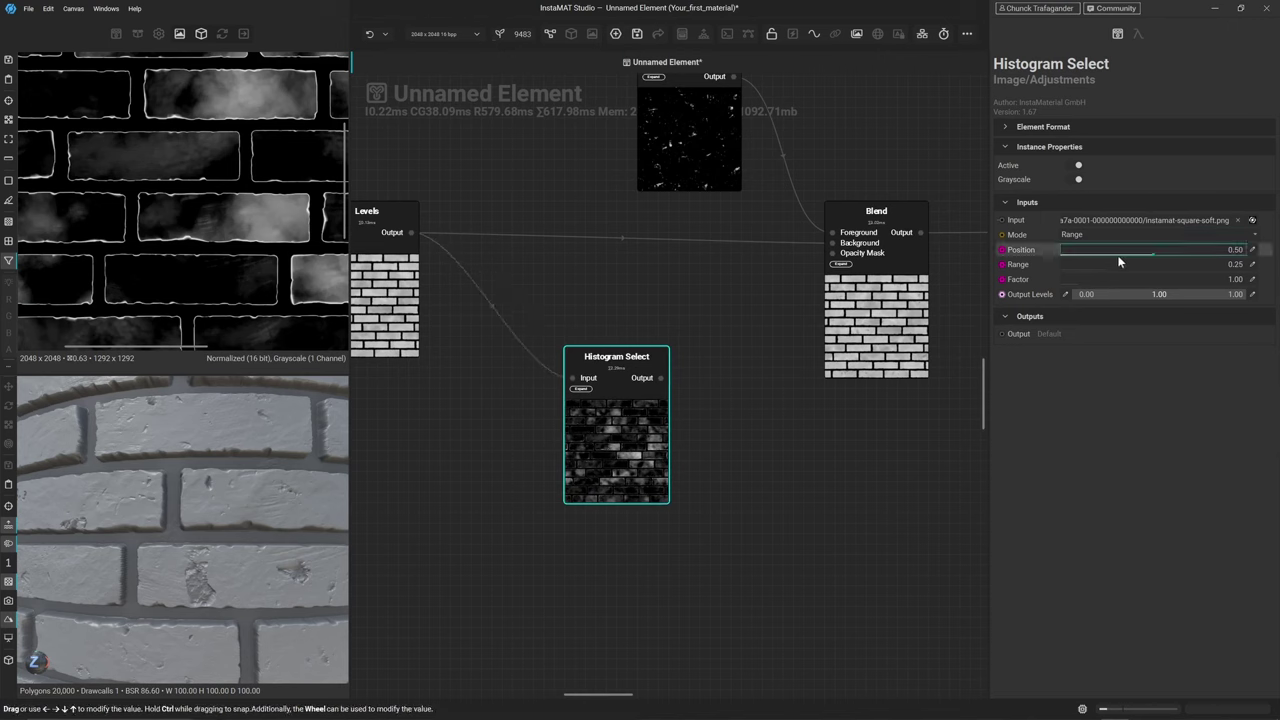
Set the Histogram Select Position to 0.61 and connect its output to the Blend node's Opacity Mask
{"action": "left_click_drag", "start_coordinate": [1120, 262], "coordinate": [1182, 257]}
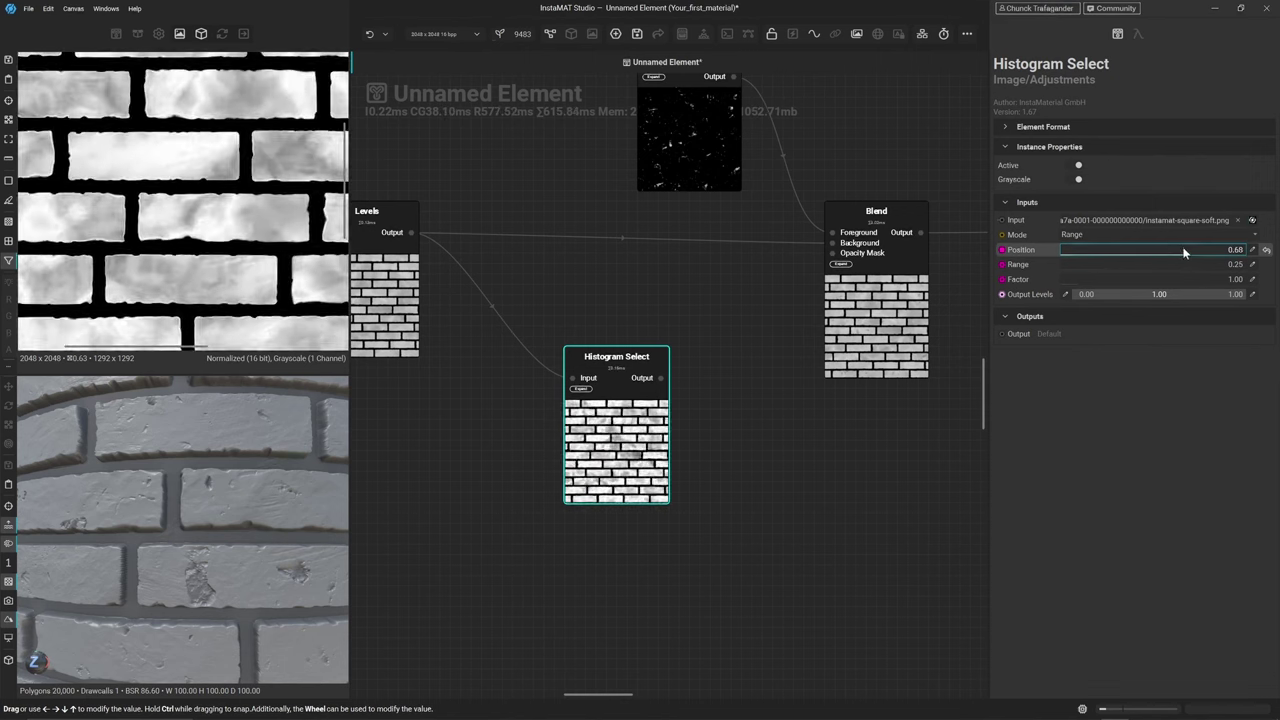
{"action": "scroll", "coordinate": [1188, 249], "scroll_direction": "up", "scroll_amount": 1}
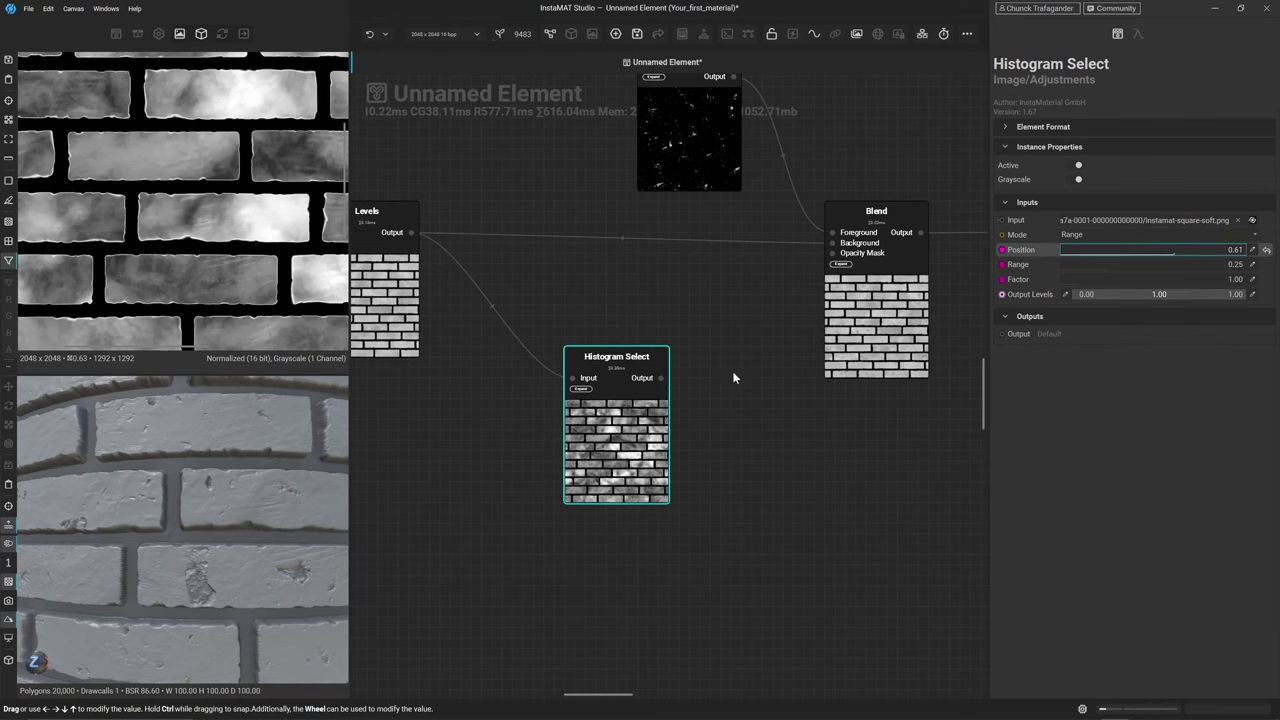
{"action": "left_click_drag", "start_coordinate": [661, 378], "coordinate": [840, 254]}
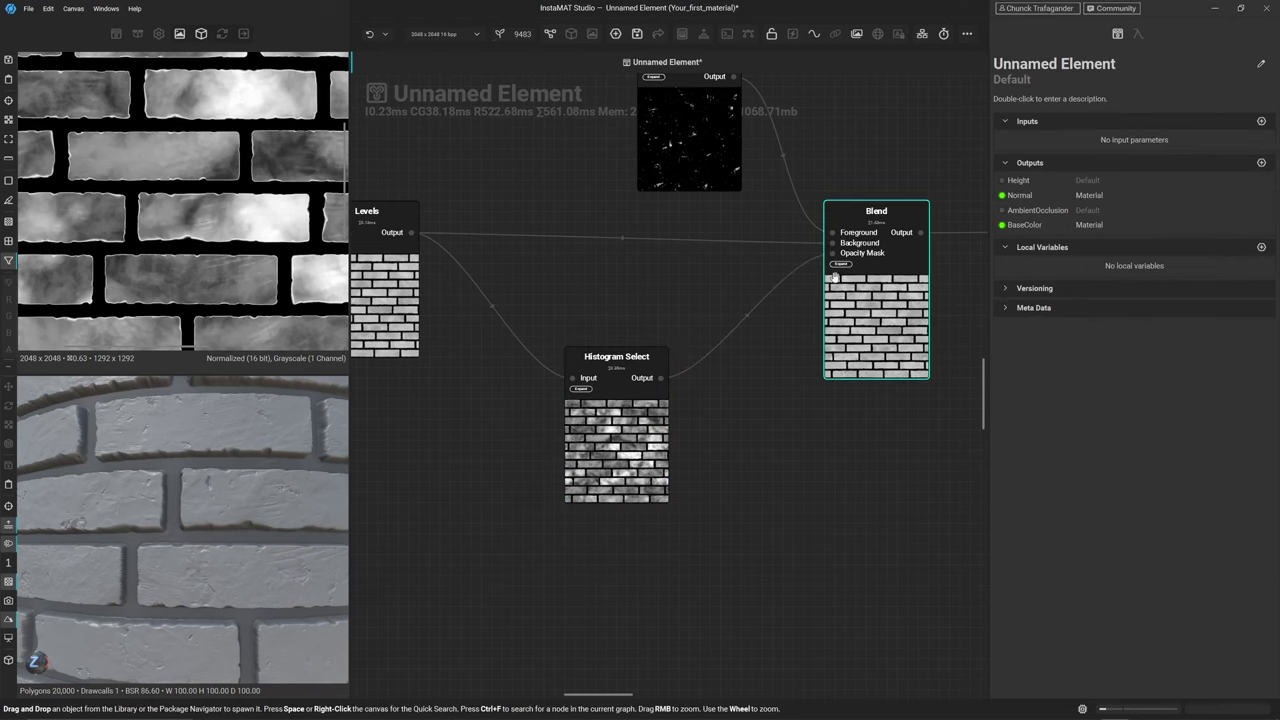
Raise the Histogram Select Position to 1.00, compare it with the Levels output, and adjust the Range for a softer mask across the bricks
{"action": "left_click", "coordinate": [662, 455]}
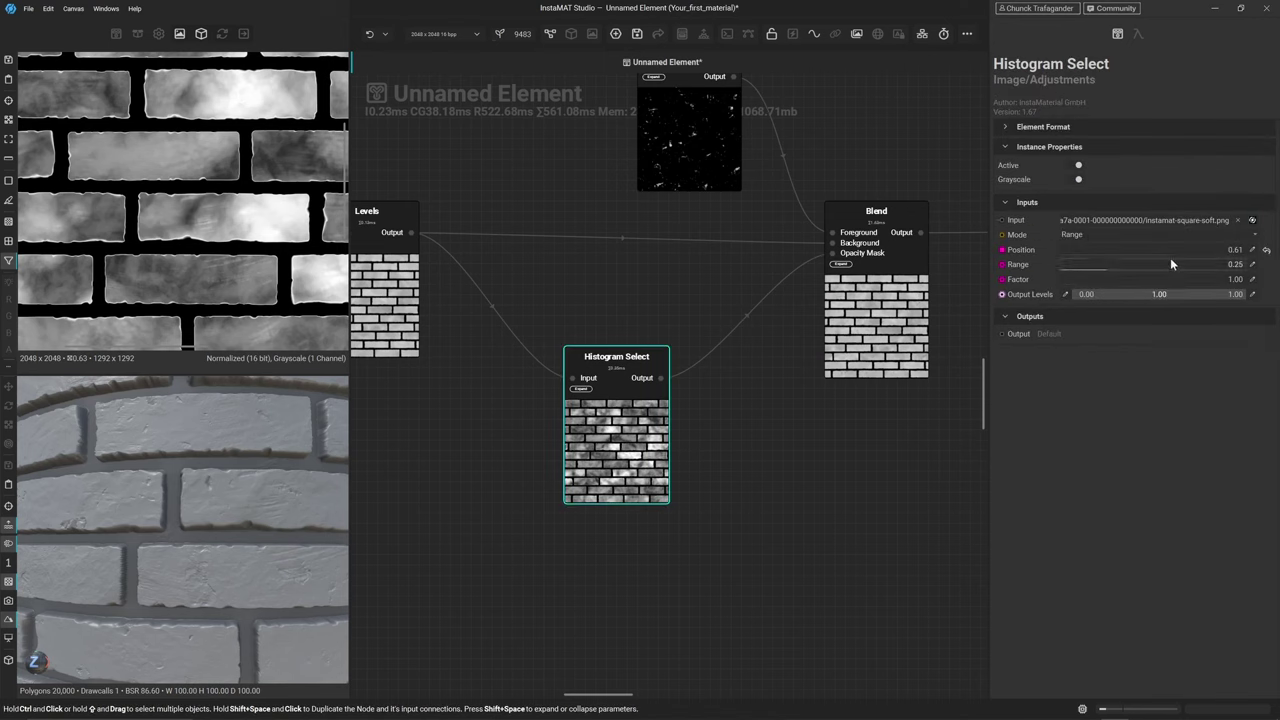
{"action": "left_click_drag", "start_coordinate": [1177, 258], "coordinate": [1245, 250]}
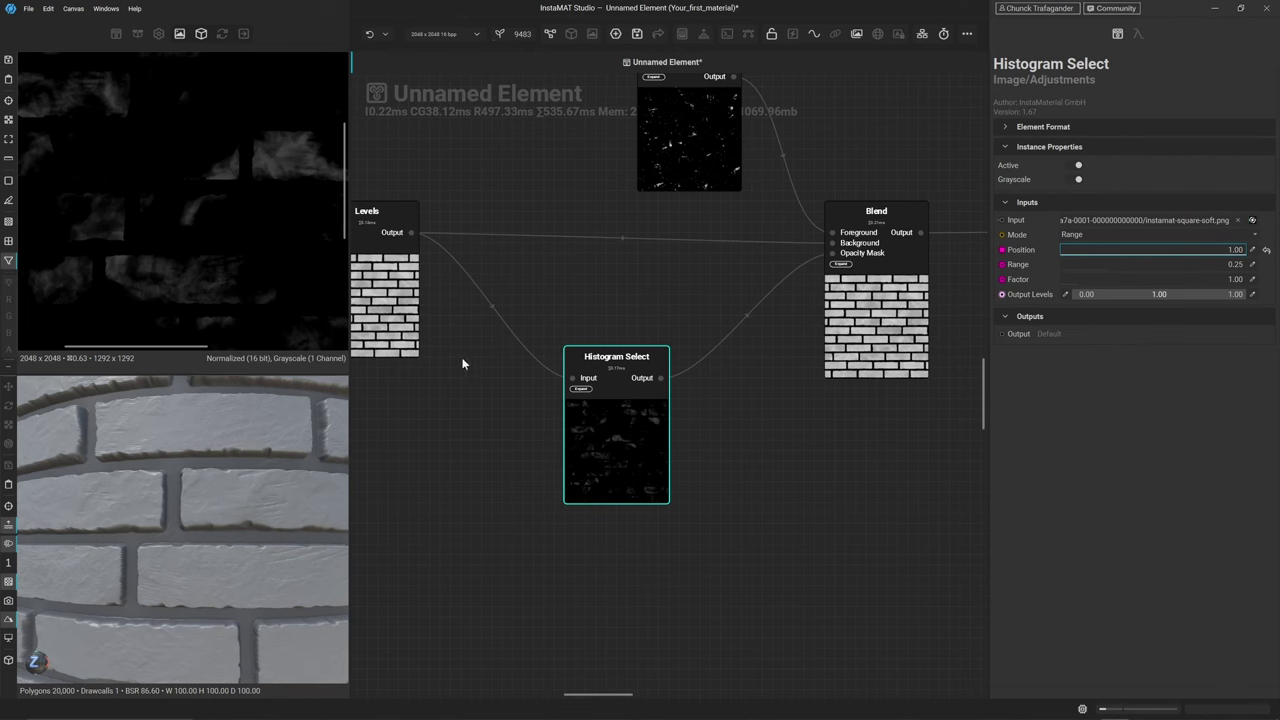
{"action": "left_click", "coordinate": [373, 306]}
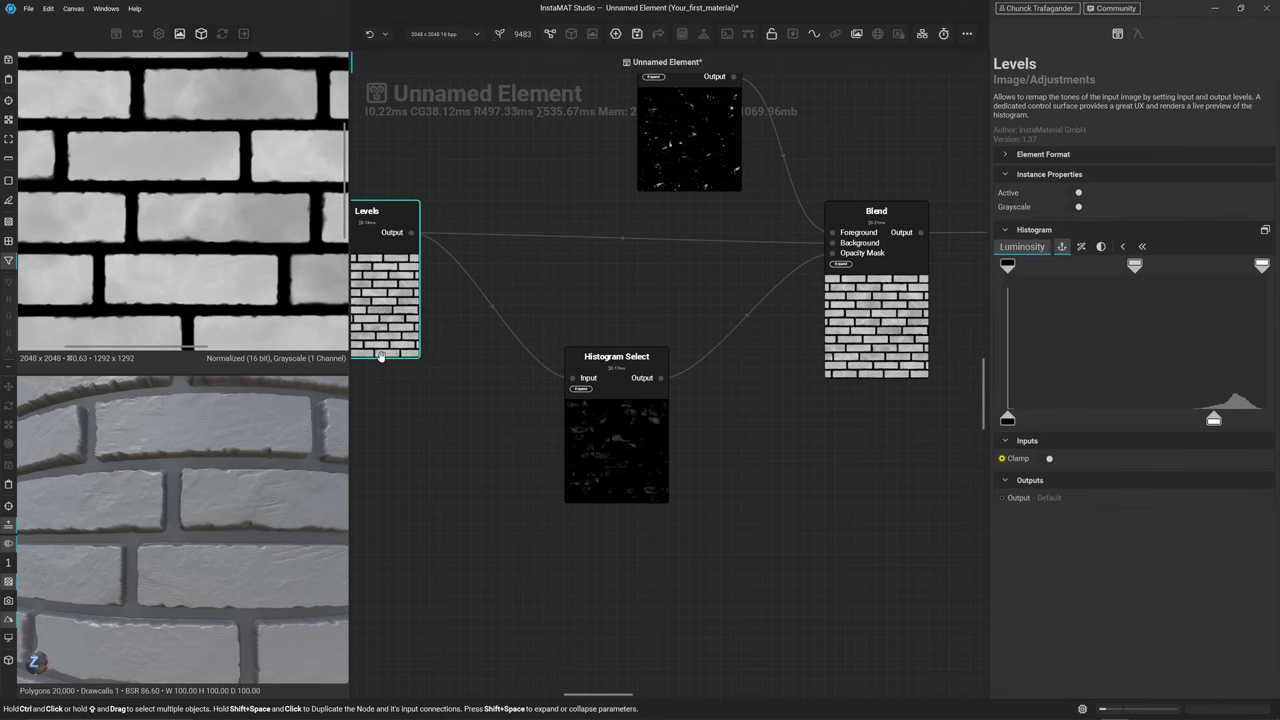
{"action": "left_click", "coordinate": [624, 434]}
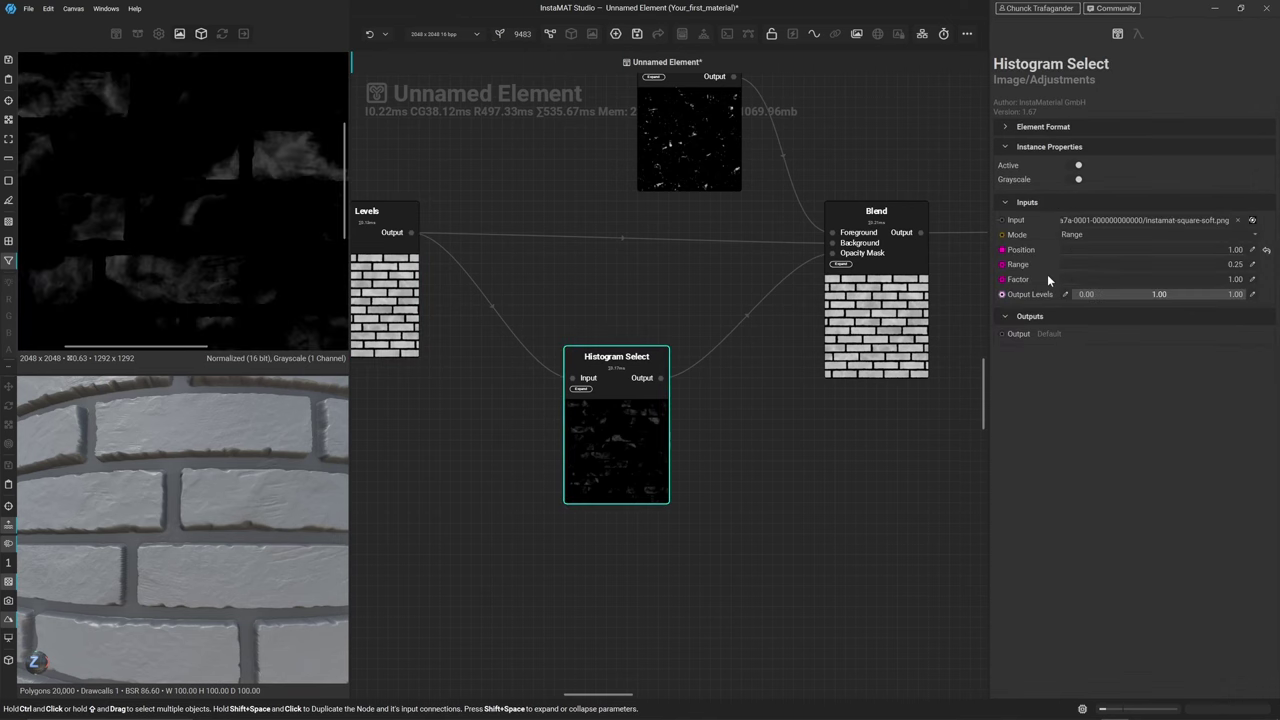
{"action": "mouse_move", "coordinate": [1105, 266]}
{"action": "left_mouse_down"}
{"action": "mouse_move", "coordinate": [1123, 274]}
{"action": "mouse_move", "coordinate": [1080, 280]}
{"action": "mouse_move", "coordinate": [1090, 283]}
{"action": "left_mouse_up"}
{"action": "mouse_move", "coordinate": [1108, 264]}
{"action": "left_mouse_down"}
{"action": "mouse_move", "coordinate": [1132, 264]}
{"action": "mouse_move", "coordinate": [1093, 283]}
{"action": "left_mouse_up"}
Set the Blend node's opacity to 30% and check the masked dirt on the bricks in the 3D preview
{"action": "left_click", "coordinate": [900, 305]}
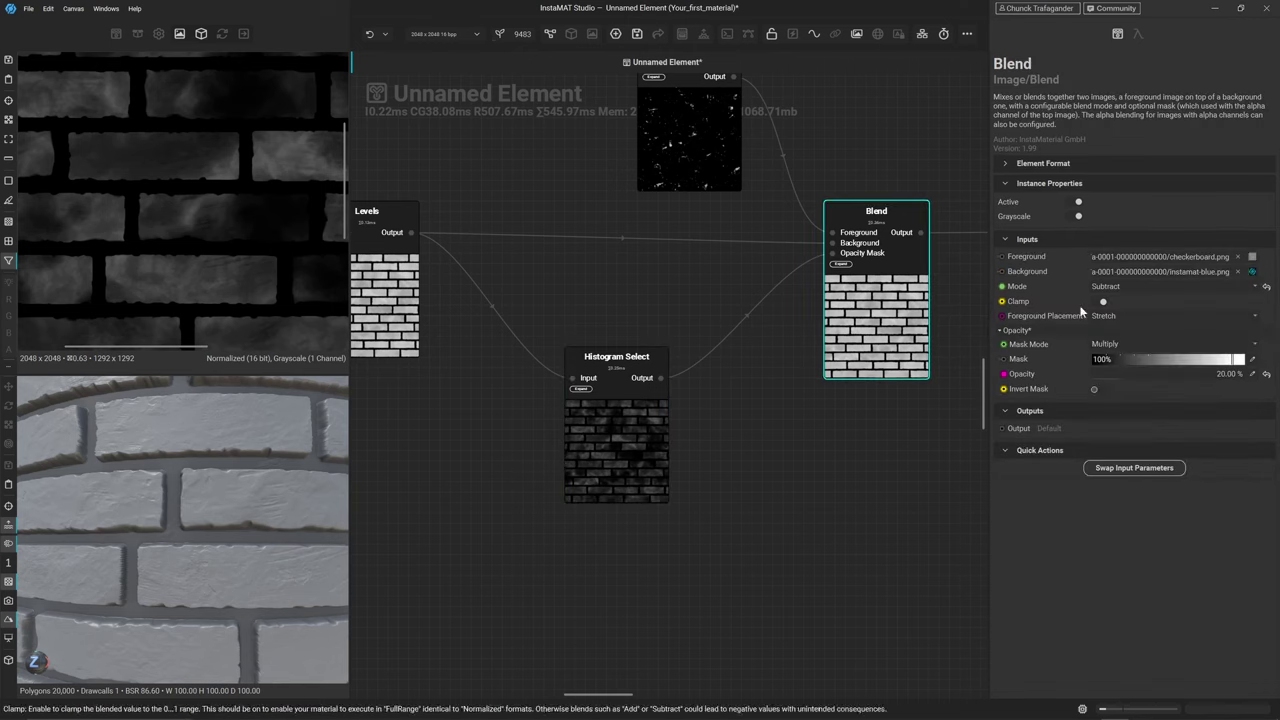
{"action": "left_click", "coordinate": [1250, 376]}
{"action": "type", "text": "30"}
{"action": "key", "text": "Return"}
{"action": "mouse_move", "coordinate": [225, 471]}
{"action": "left_mouse_down", "text": "alt"}
{"action": "mouse_move", "coordinate": [245, 388]}
{"action": "mouse_move", "coordinate": [223, 594]}
{"action": "mouse_move", "coordinate": [186, 521]}
{"action": "mouse_move", "coordinate": [194, 451]}
{"action": "mouse_move", "coordinate": [191, 474]}
{"action": "mouse_move", "coordinate": [220, 449]}
{"action": "mouse_move", "coordinate": [227, 476]}
{"action": "left_mouse_up", "text": "alt"}
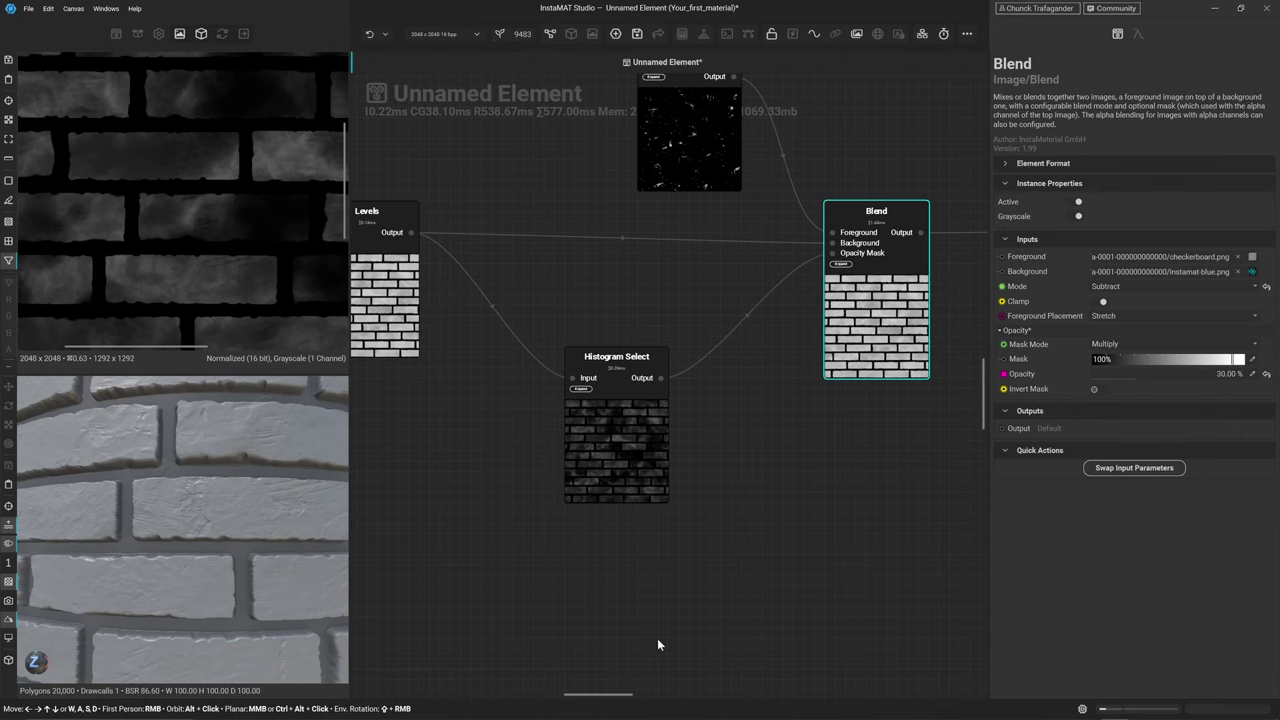
Enclose the whole brick node chain, from Brick Generator to the last Blend, in a comment frame
{"action": "left_click", "coordinate": [431, 558]}
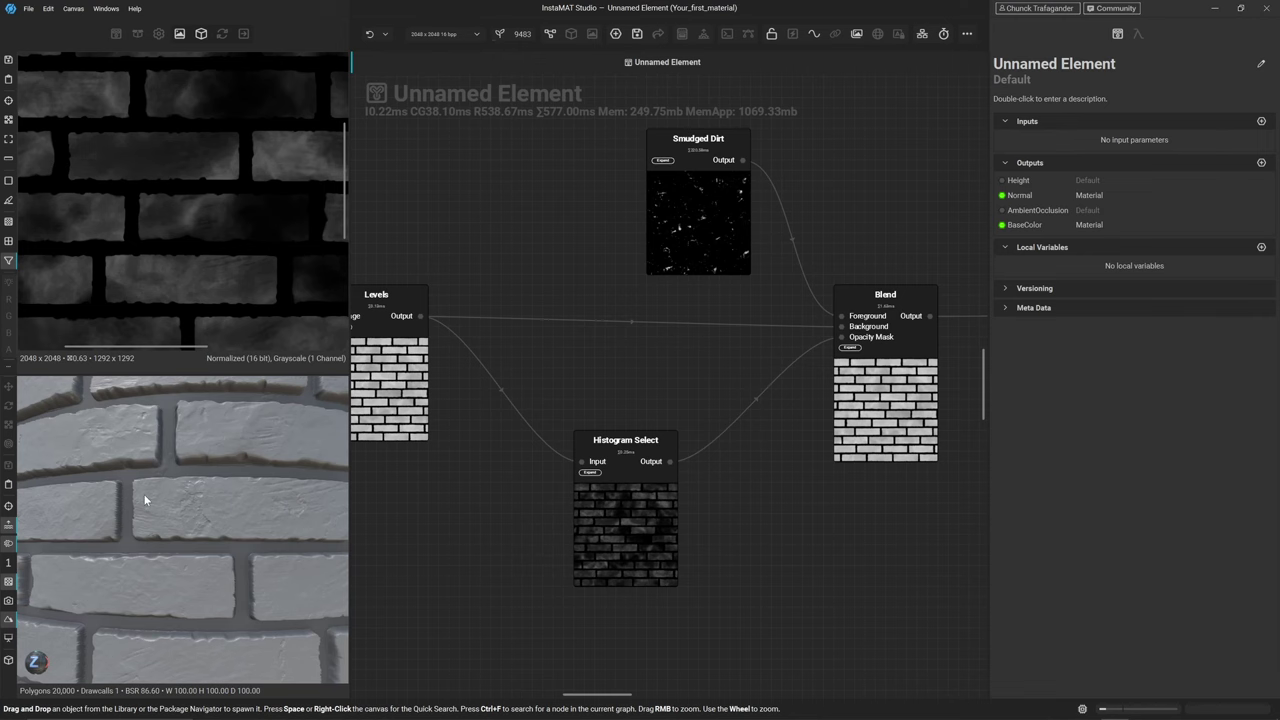
{"action": "scroll", "coordinate": [471, 549], "scroll_direction": "down", "scroll_amount": 8}
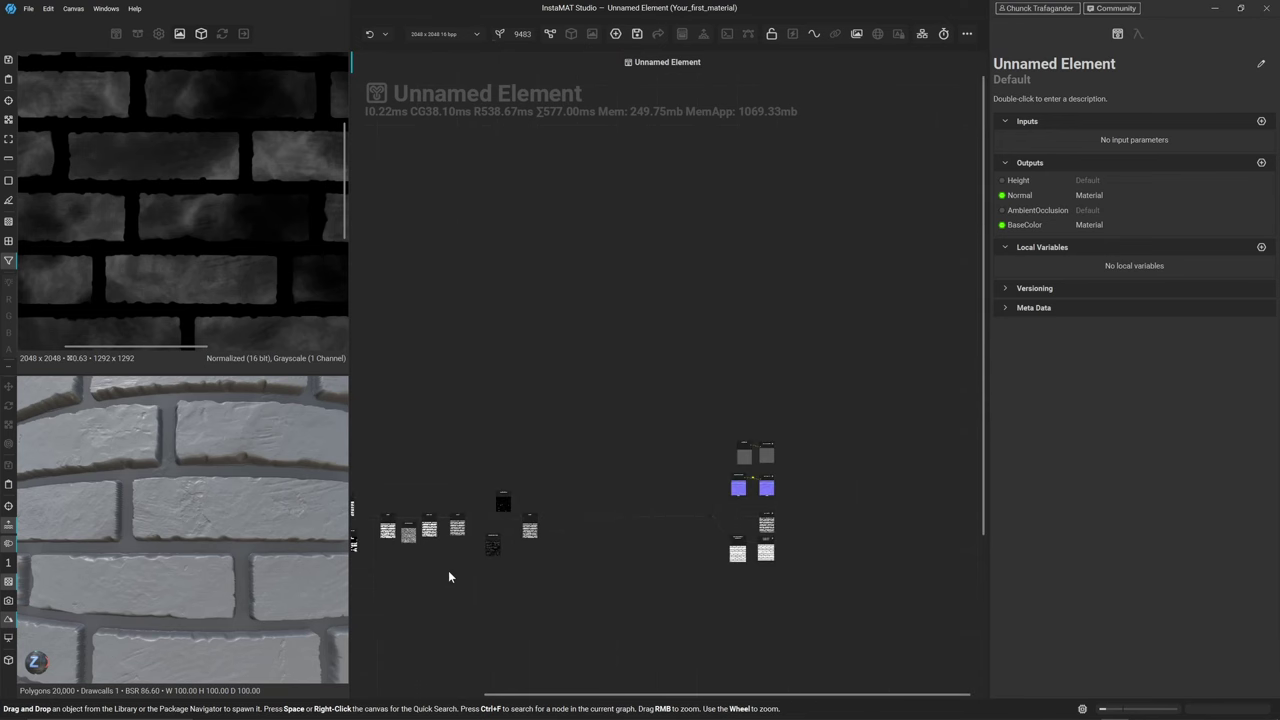
{"action": "mouse_move", "coordinate": [448, 570]}
{"action": "middle_mouse_down"}
{"action": "mouse_move", "coordinate": [483, 491]}
{"action": "mouse_move", "coordinate": [706, 423]}
{"action": "mouse_move", "coordinate": [683, 441]}
{"action": "middle_mouse_up"}
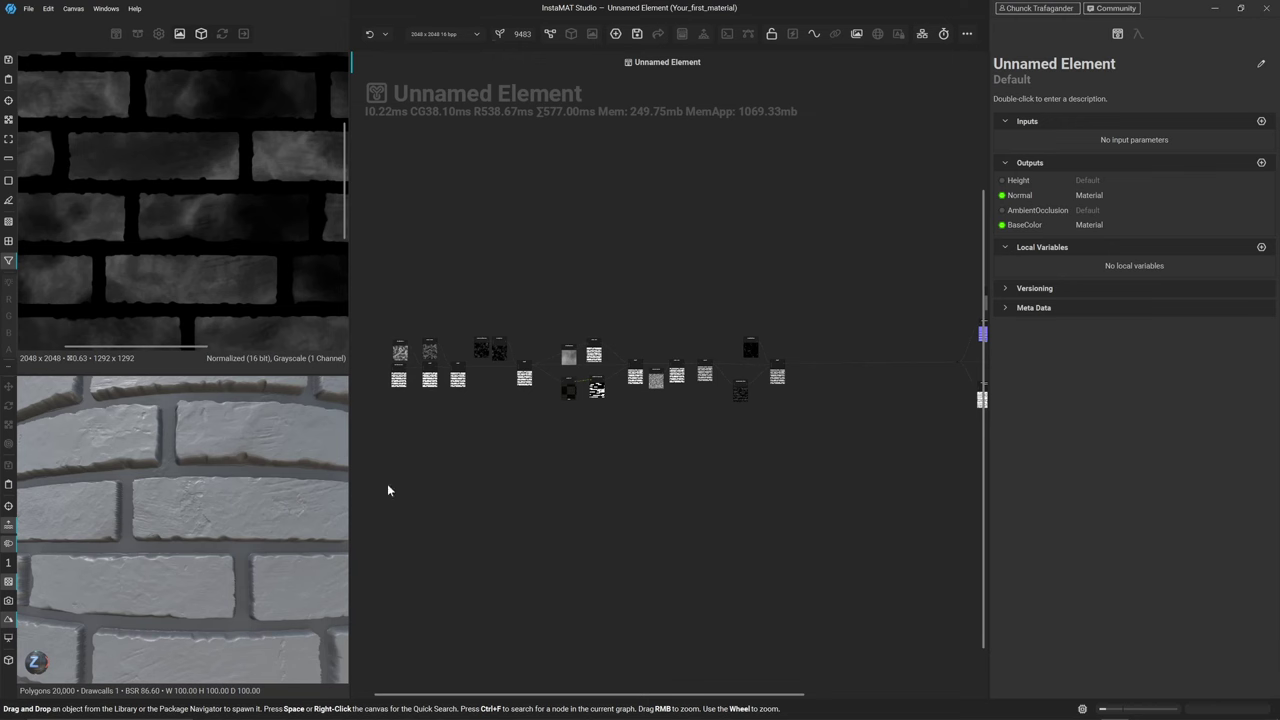
{"action": "left_click_drag", "start_coordinate": [385, 484], "coordinate": [816, 286]}
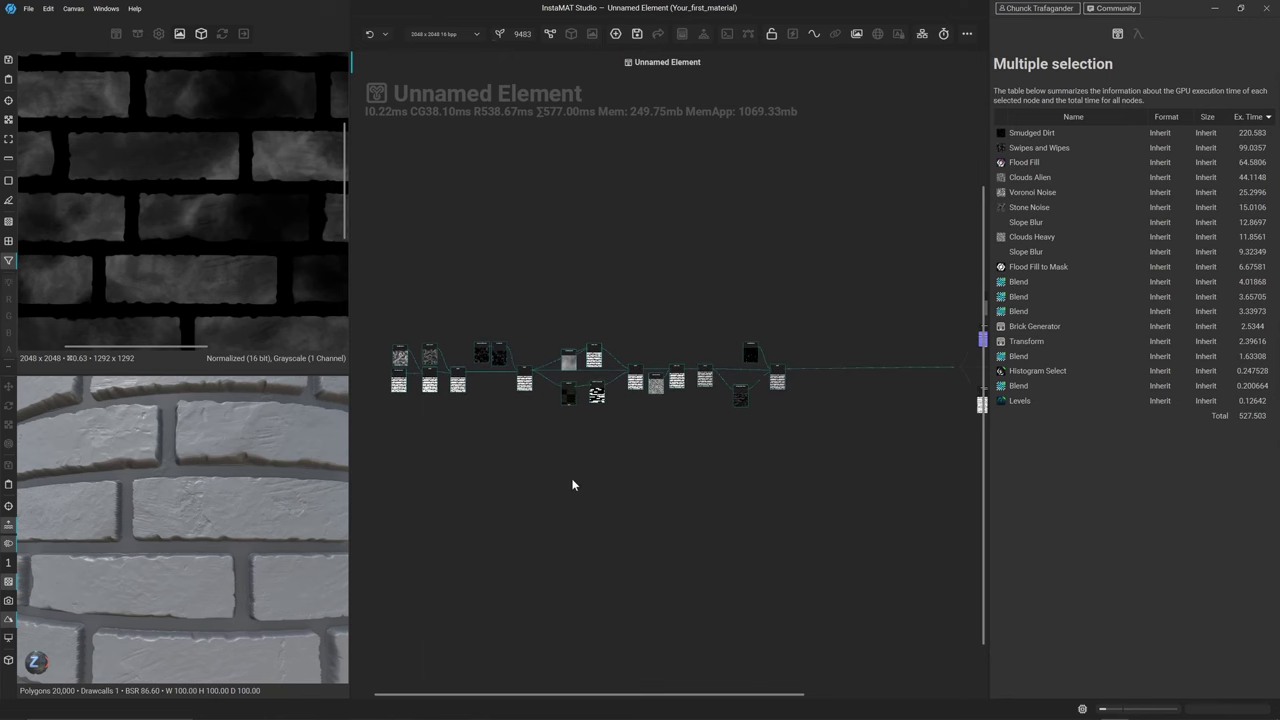
{"action": "key", "text": "c"}
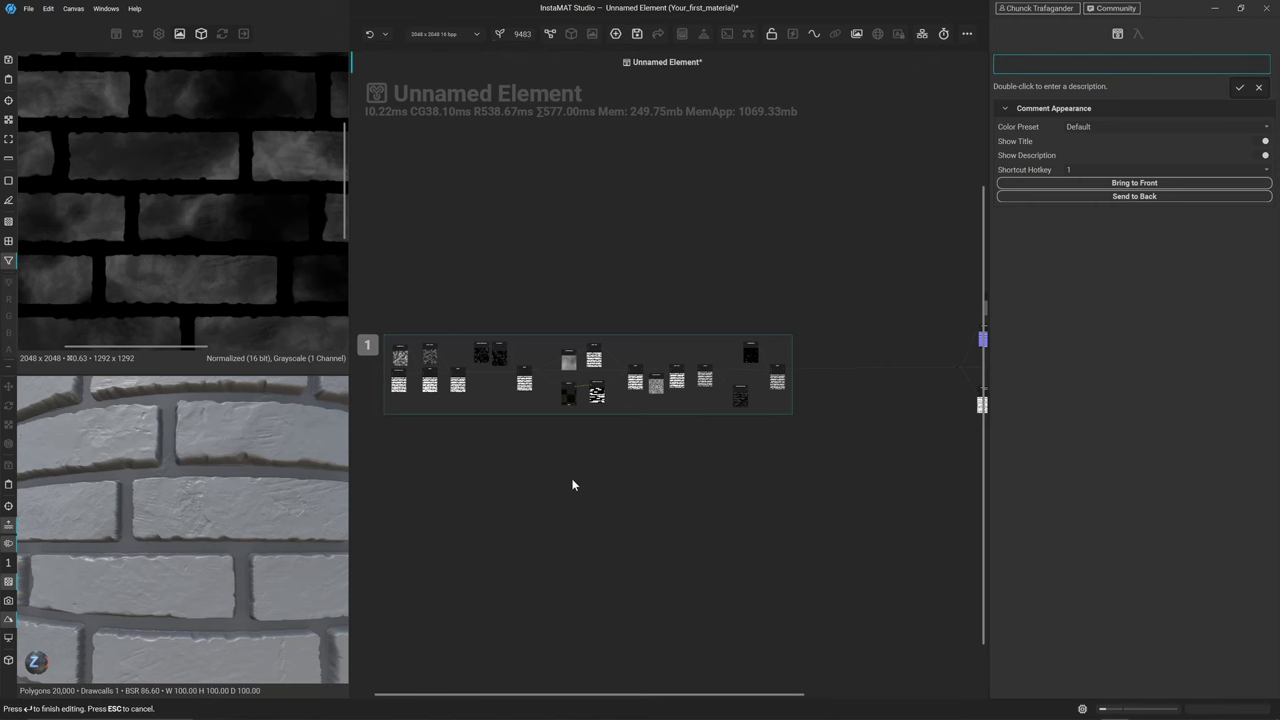
{"action": "left_click", "coordinate": [572, 484]}
Title the comment frame around the brick node chain "Bricks!"
{"action": "scroll", "coordinate": [432, 425], "scroll_direction": "up", "scroll_amount": 3}
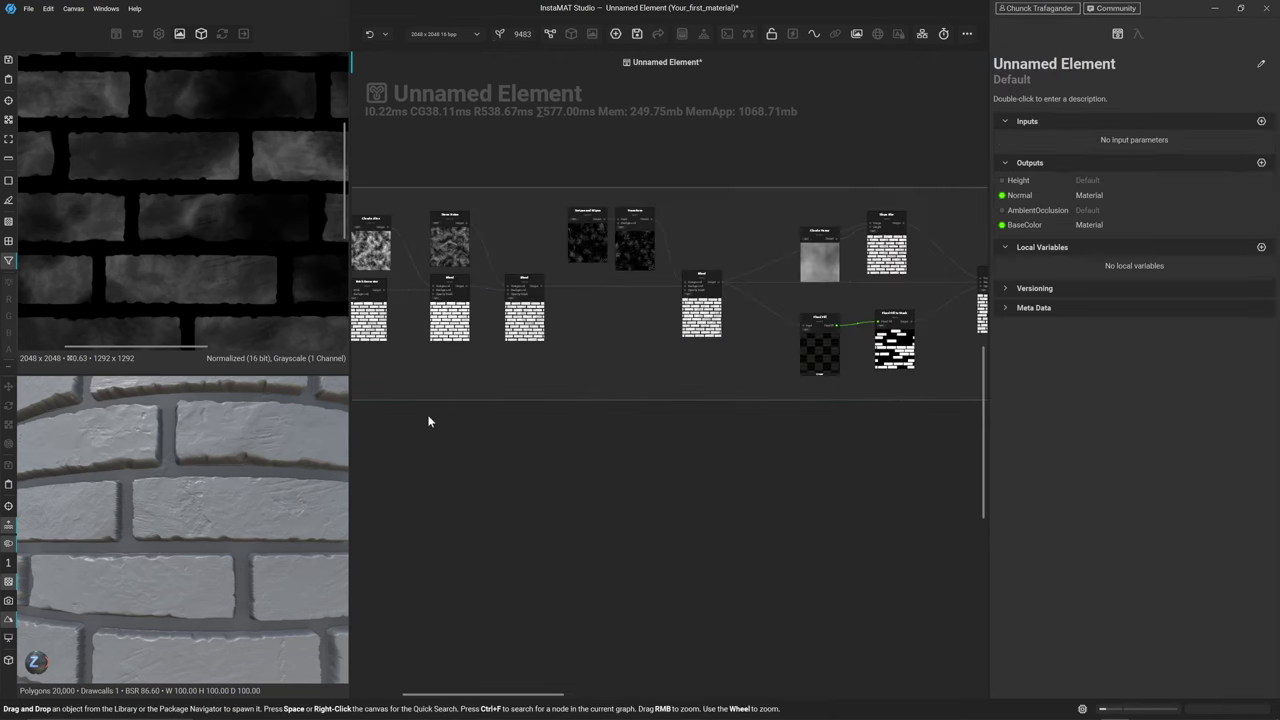
{"action": "scroll", "coordinate": [669, 563], "scroll_direction": "up", "scroll_amount": 5}
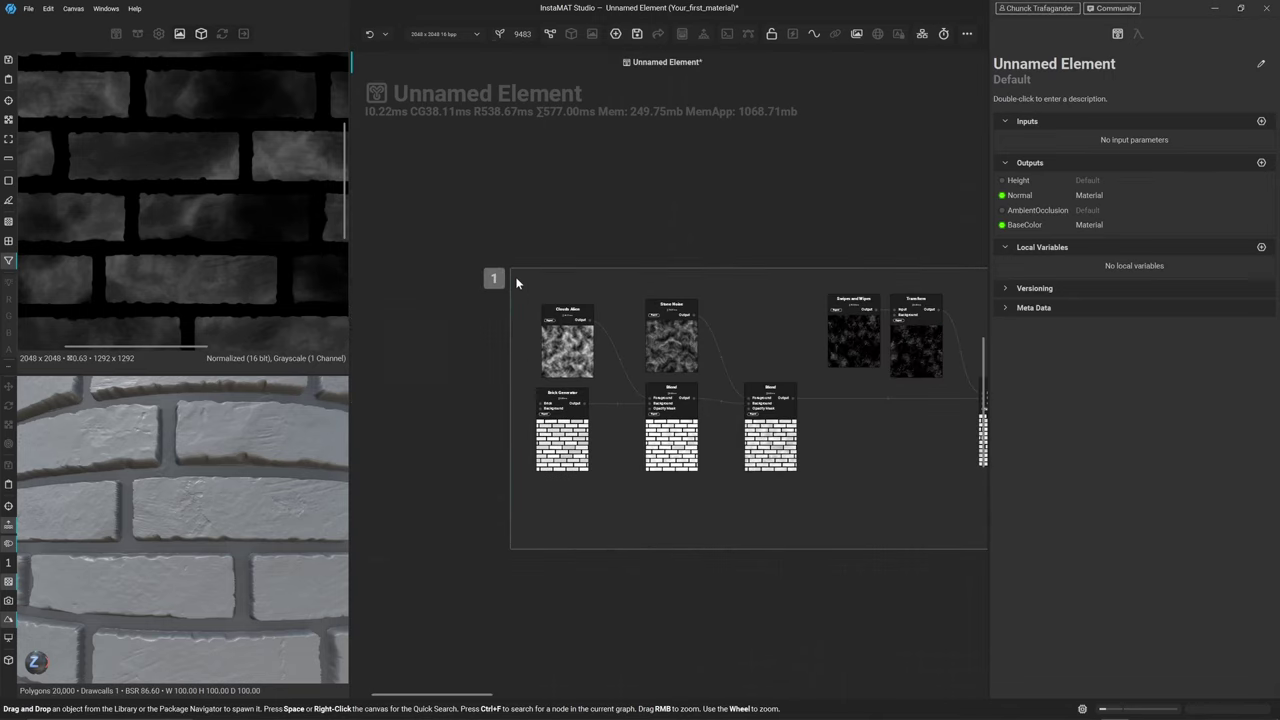
{"action": "left_click", "coordinate": [515, 278]}
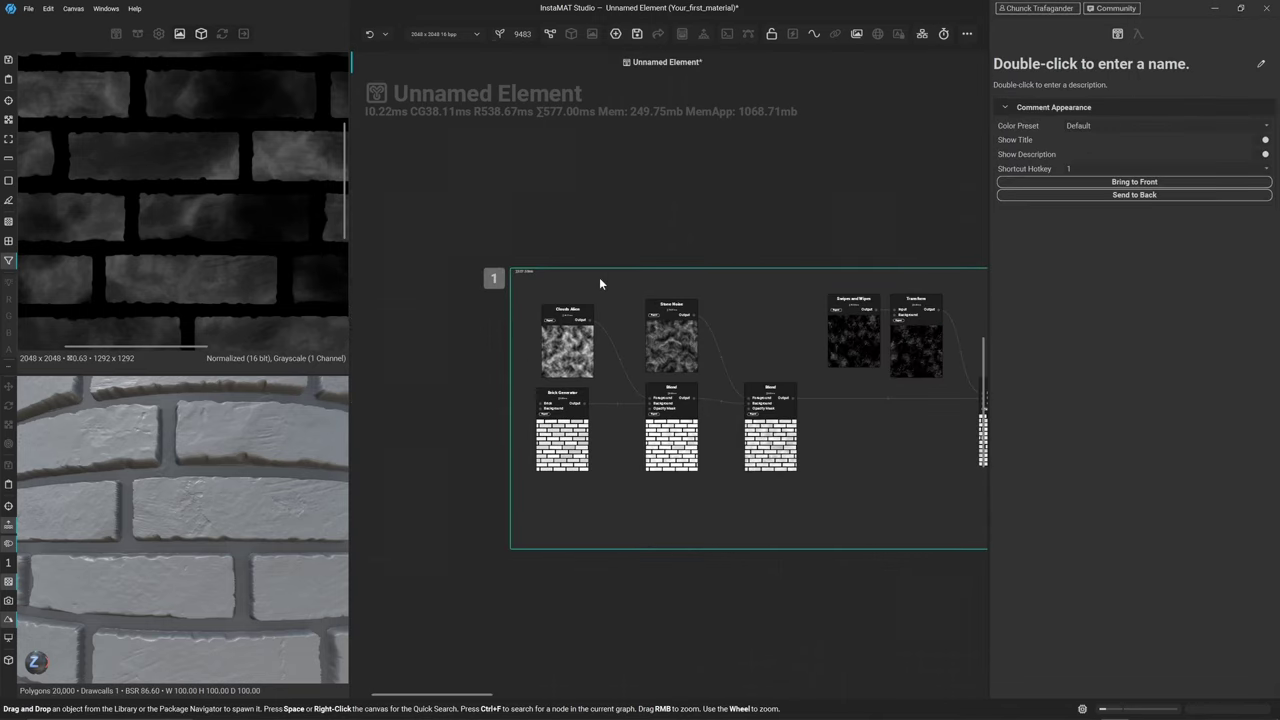
{"action": "double_click", "coordinate": [1236, 63]}
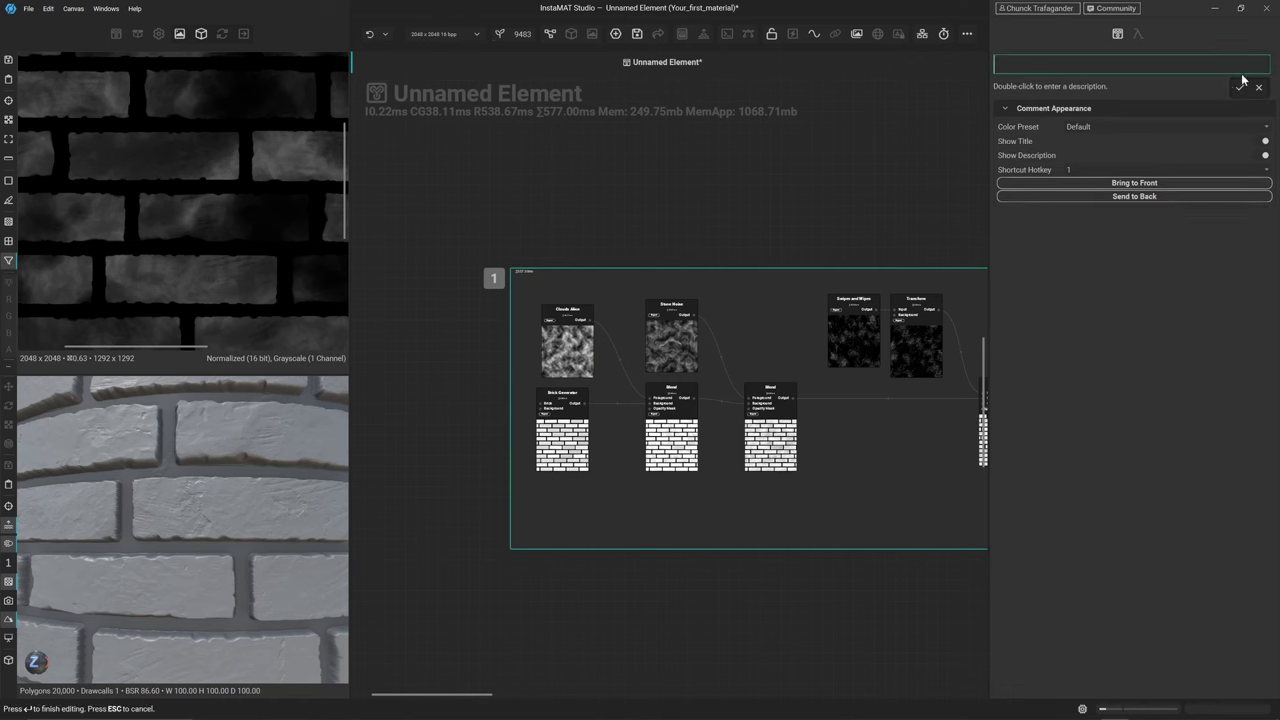
{"action": "type", "text": "Bricks!"}
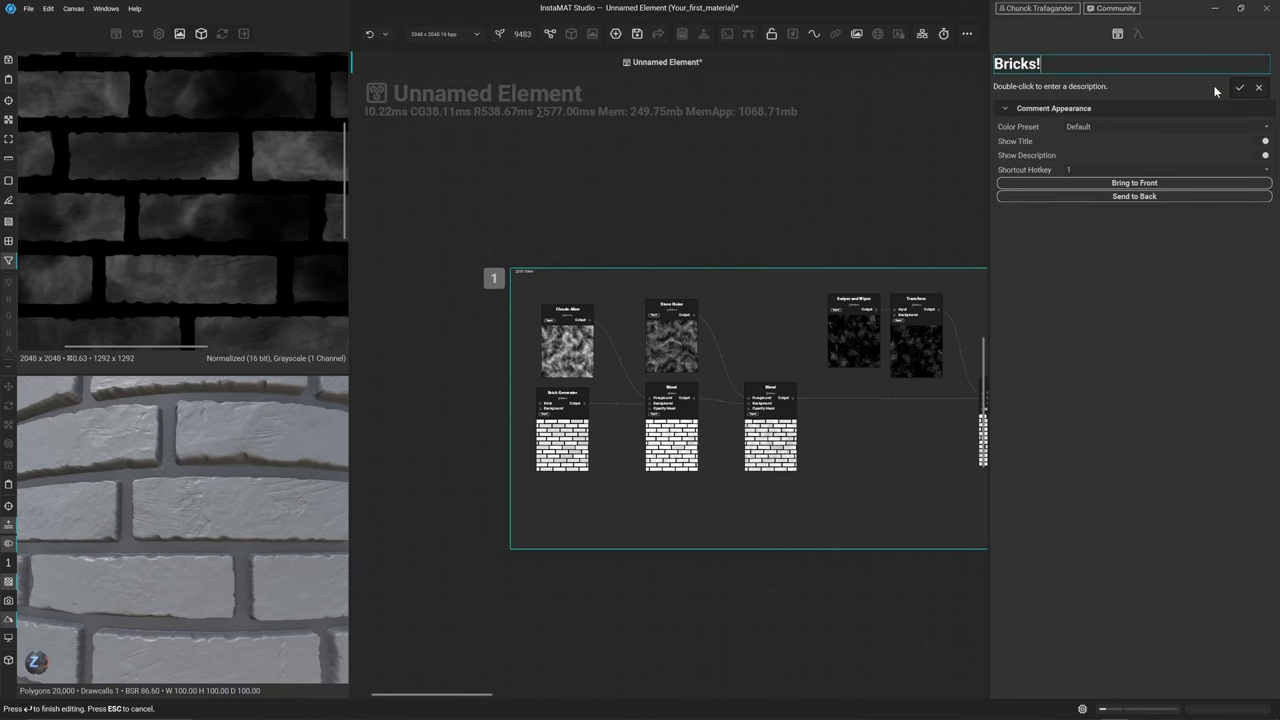
{"action": "left_click", "coordinate": [917, 257]}
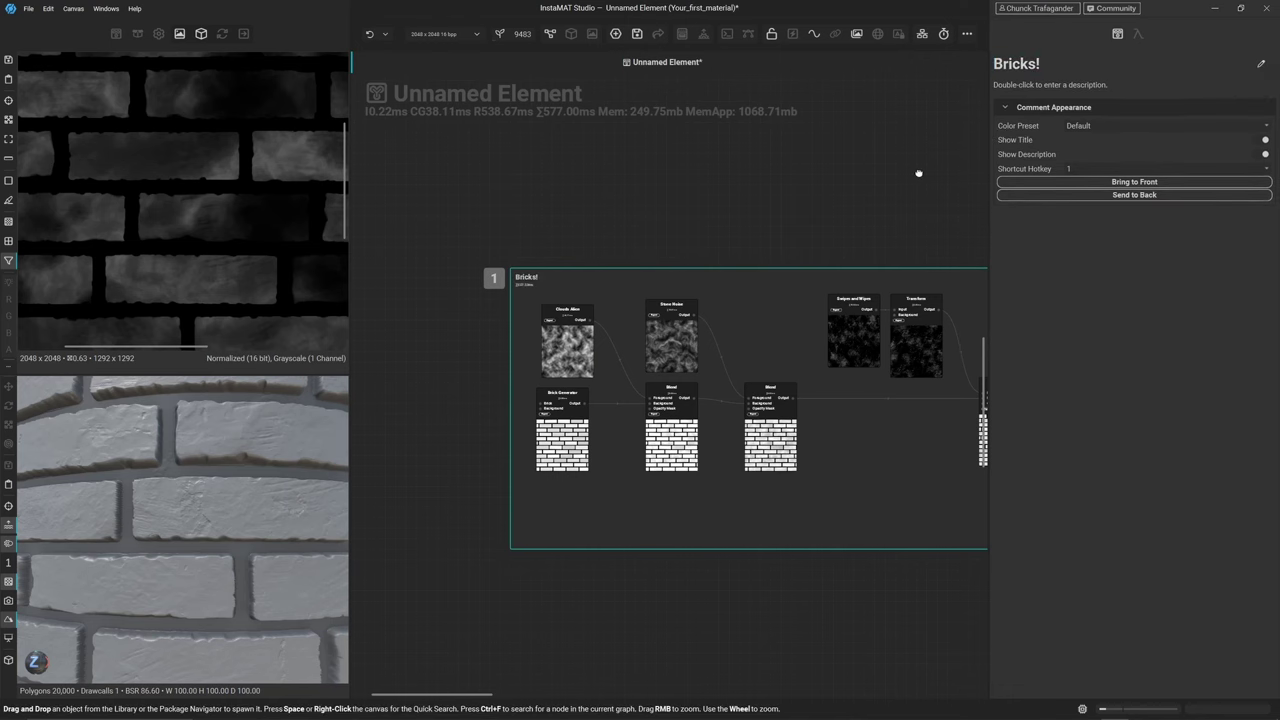
Give the Bricks! comment the description "Our little brick generator that could. :)" and check how it reads on the canvas
{"action": "left_click", "coordinate": [520, 288]}
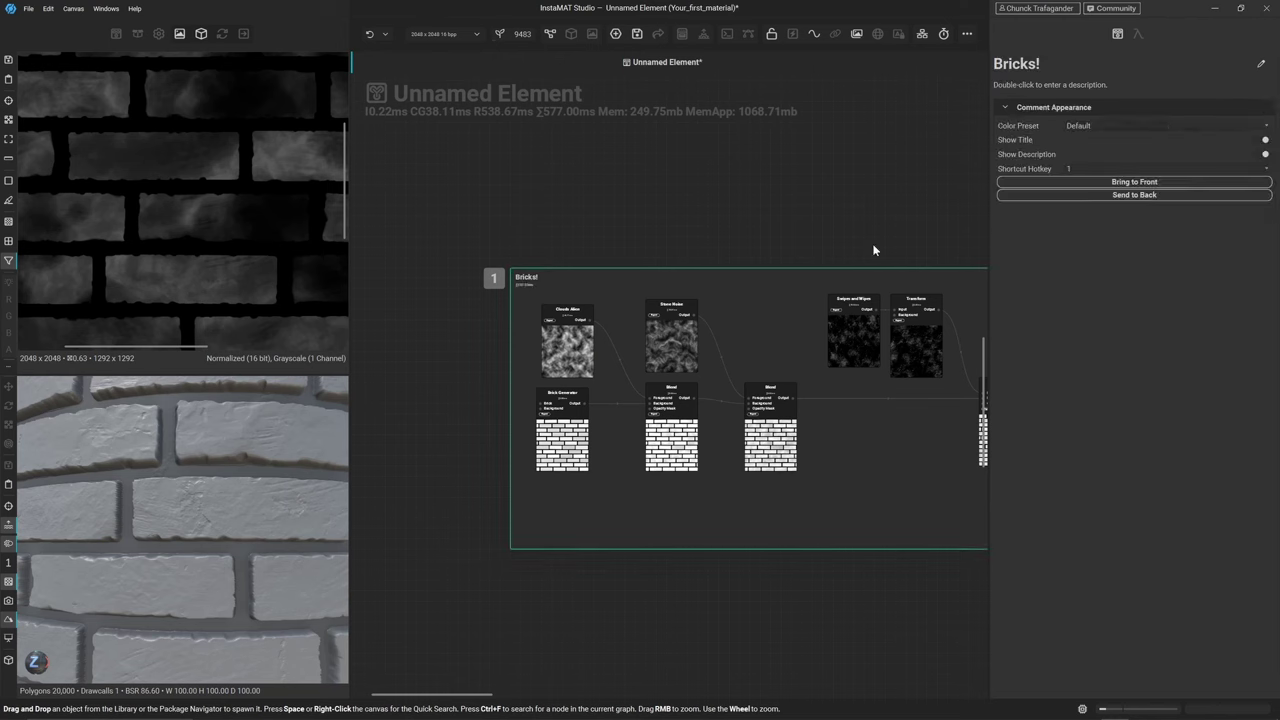
{"action": "double_click", "coordinate": [1041, 84]}
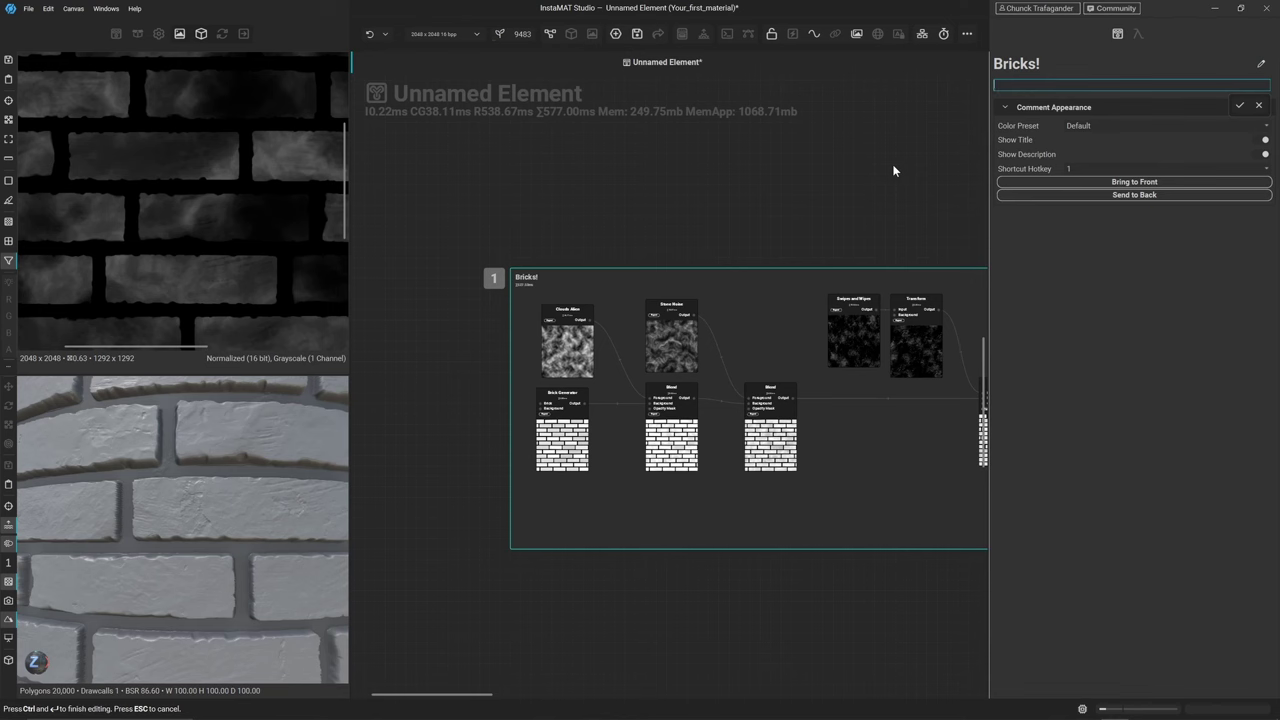
{"action": "type", "text": "Our littl"}
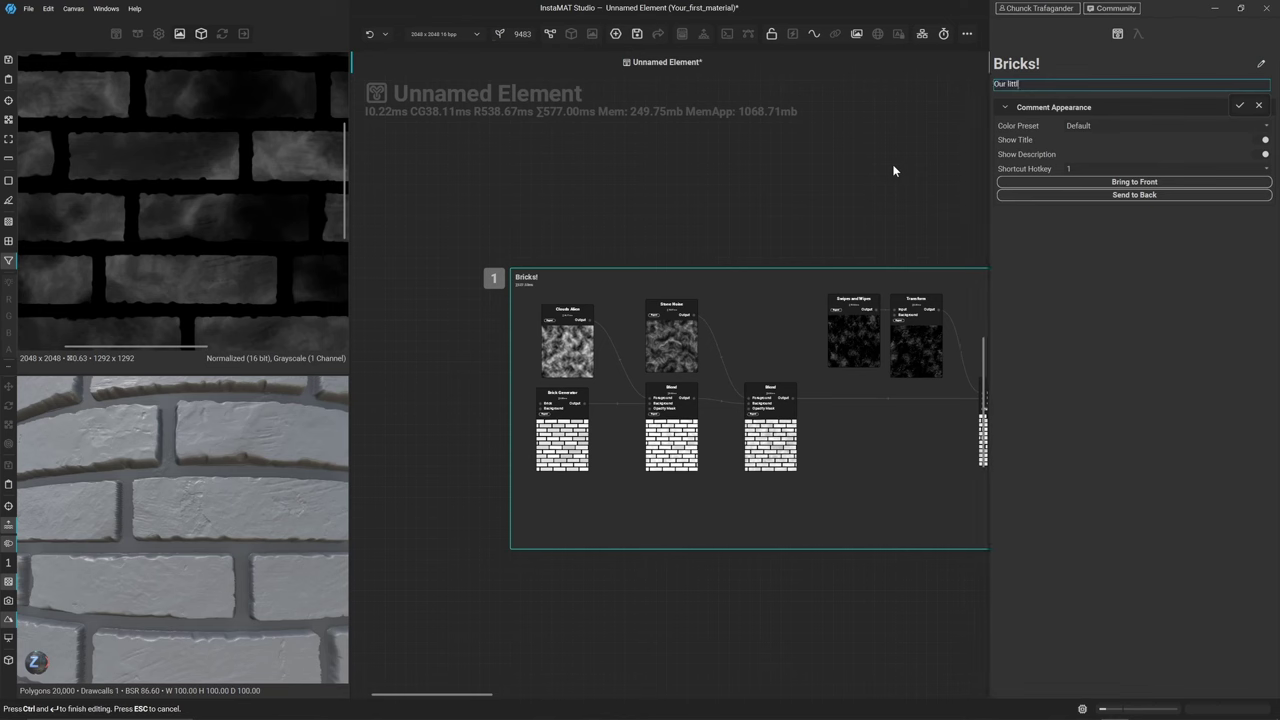
{"action": "type", "text": "e brick generator that could. :)"}
{"action": "key", "text": "ctrl+Return"}
{"action": "scroll", "coordinate": [516, 292], "scroll_direction": "up", "scroll_amount": 5}
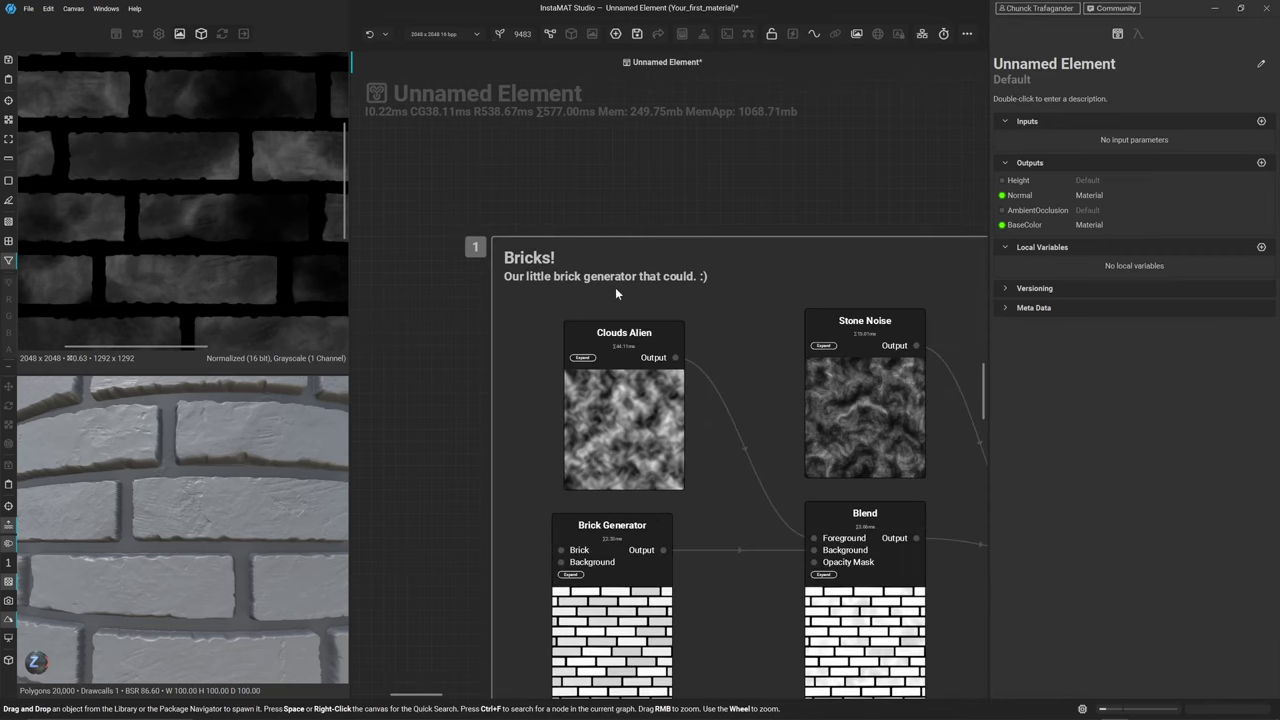
{"action": "scroll", "coordinate": [723, 354], "scroll_direction": "down", "scroll_amount": 5}
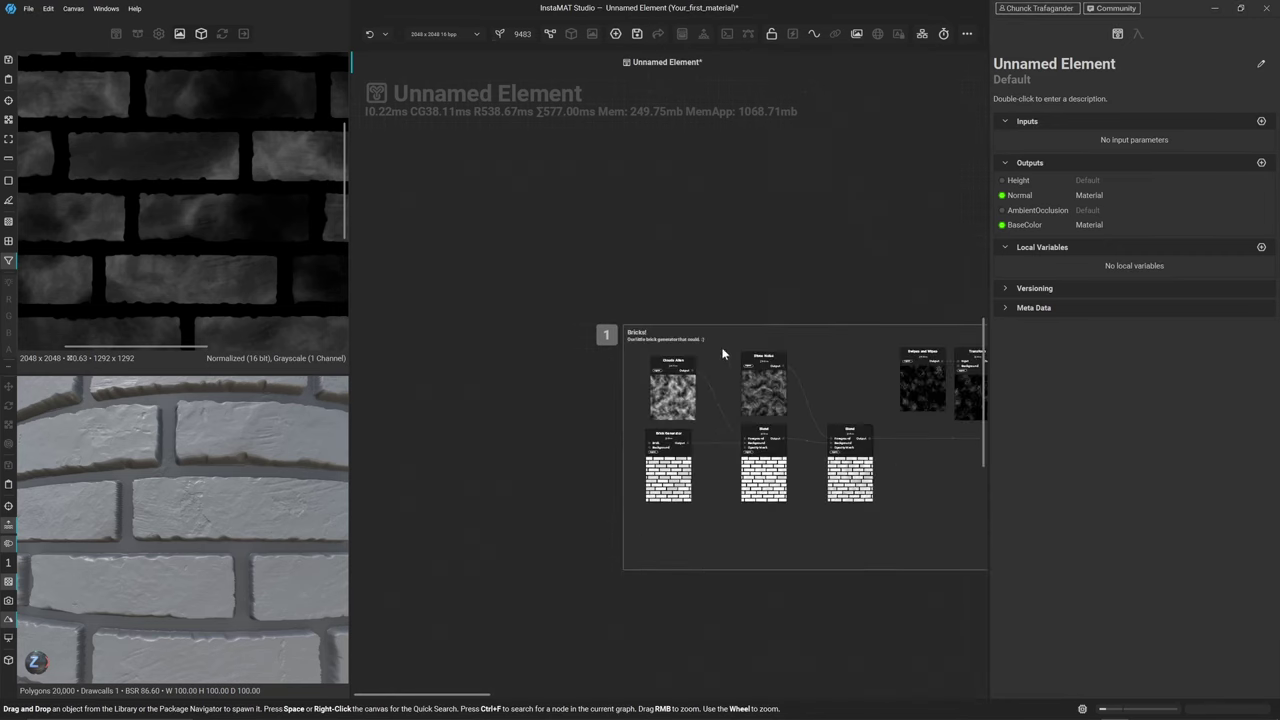
{"action": "scroll", "coordinate": [569, 276], "scroll_direction": "down", "scroll_amount": 3}
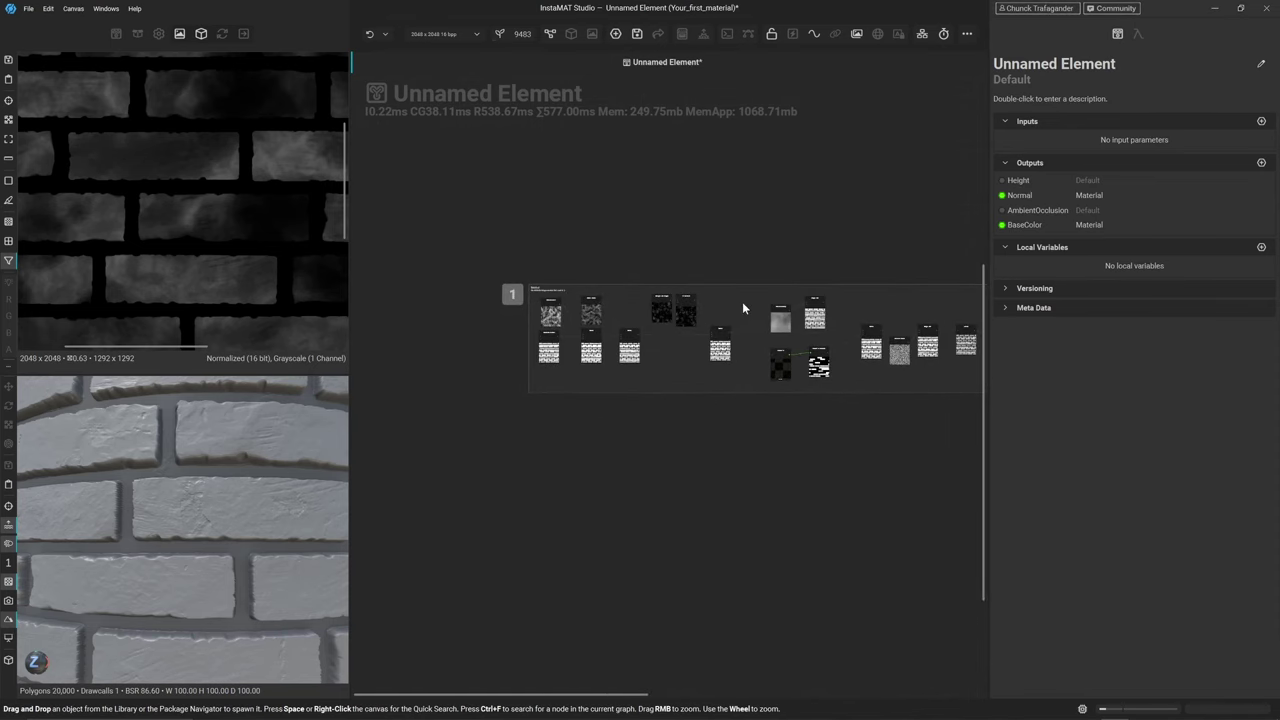
Try the Custom color preset on the Bricks! comment, return it to Default, and toggle its title and description visibility off and on
{"action": "left_click_drag", "start_coordinate": [743, 303], "coordinate": [601, 299]}
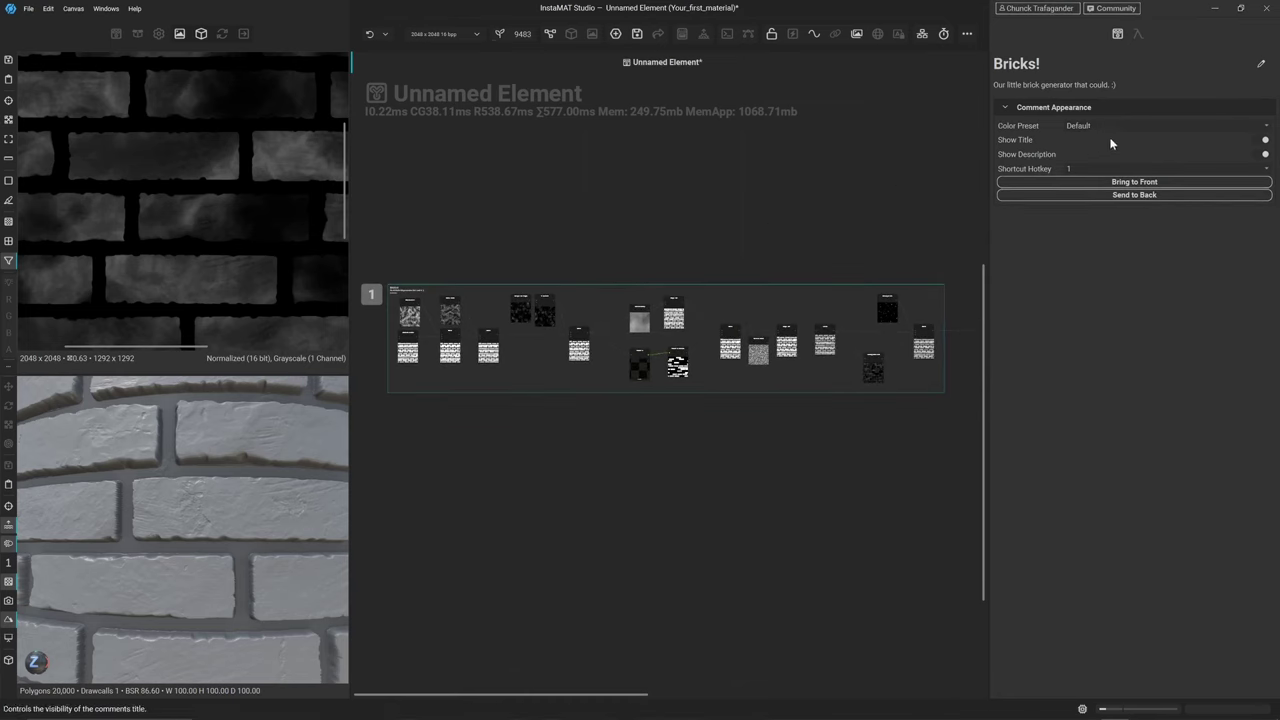
{"action": "scroll", "coordinate": [1158, 125], "scroll_direction": "down", "scroll_amount": 3}
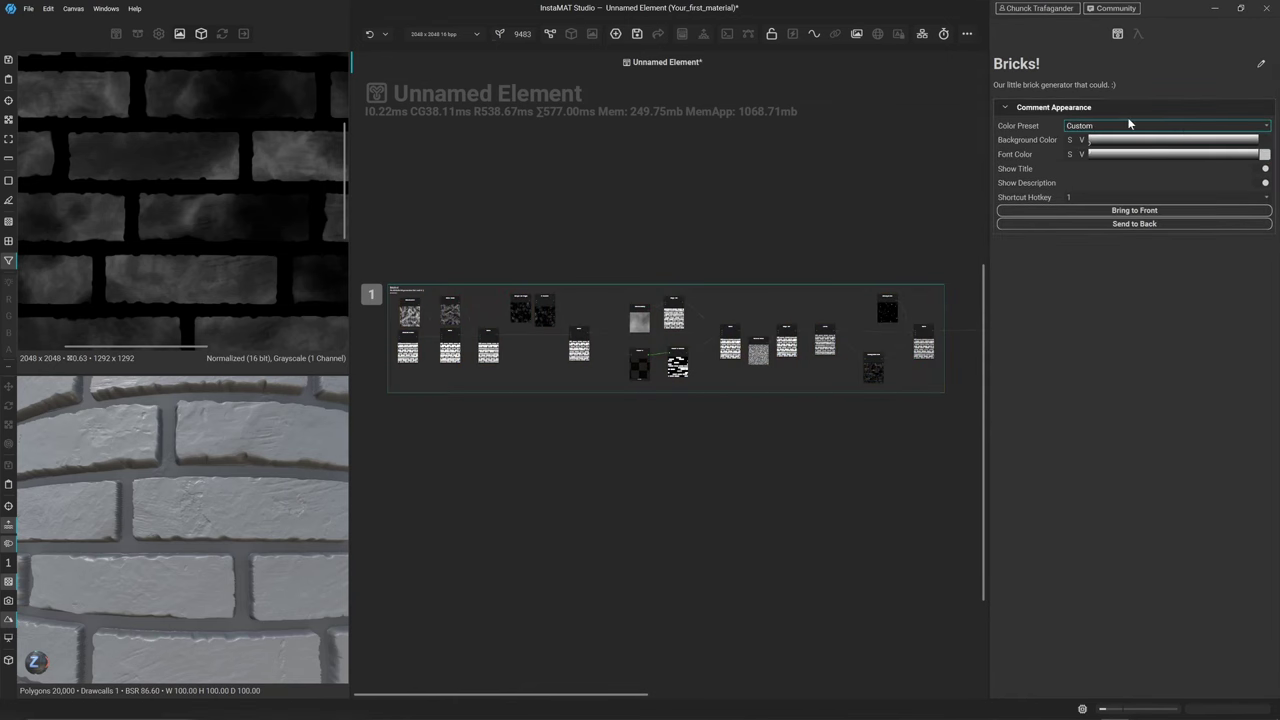
{"action": "scroll", "coordinate": [1103, 129], "scroll_direction": "up", "scroll_amount": 3}
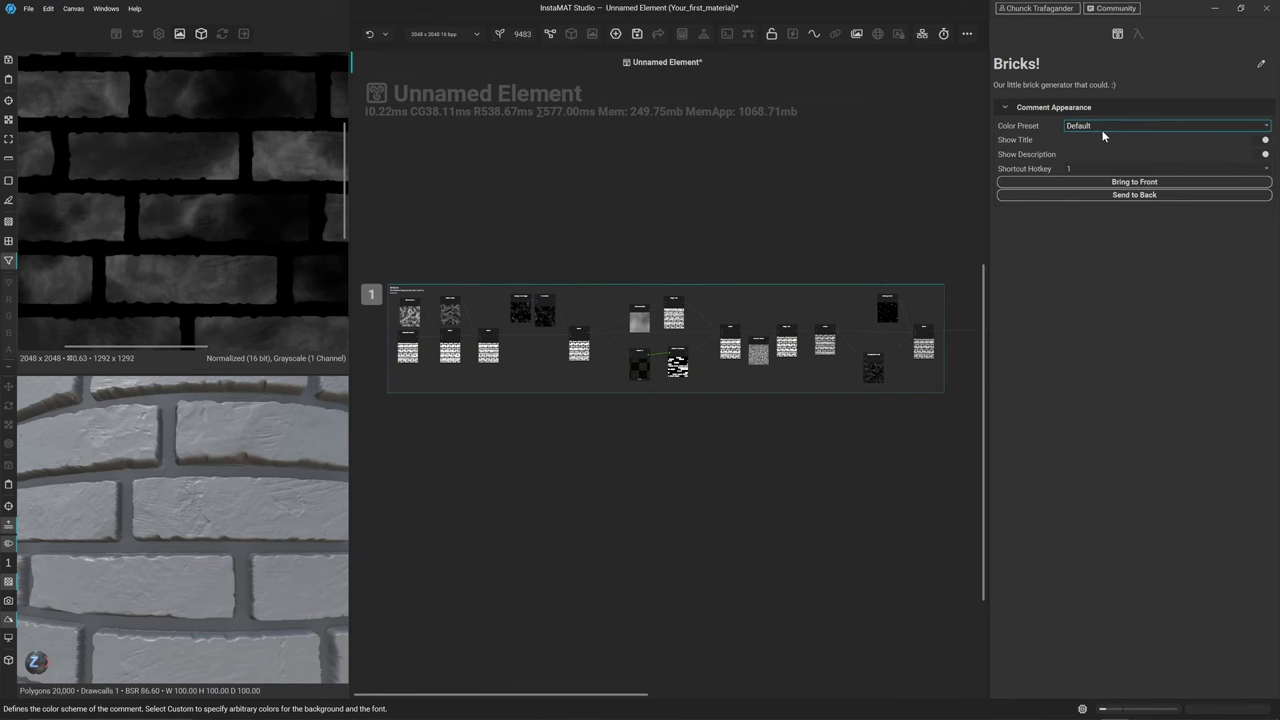
{"action": "left_click", "coordinate": [1265, 140]}
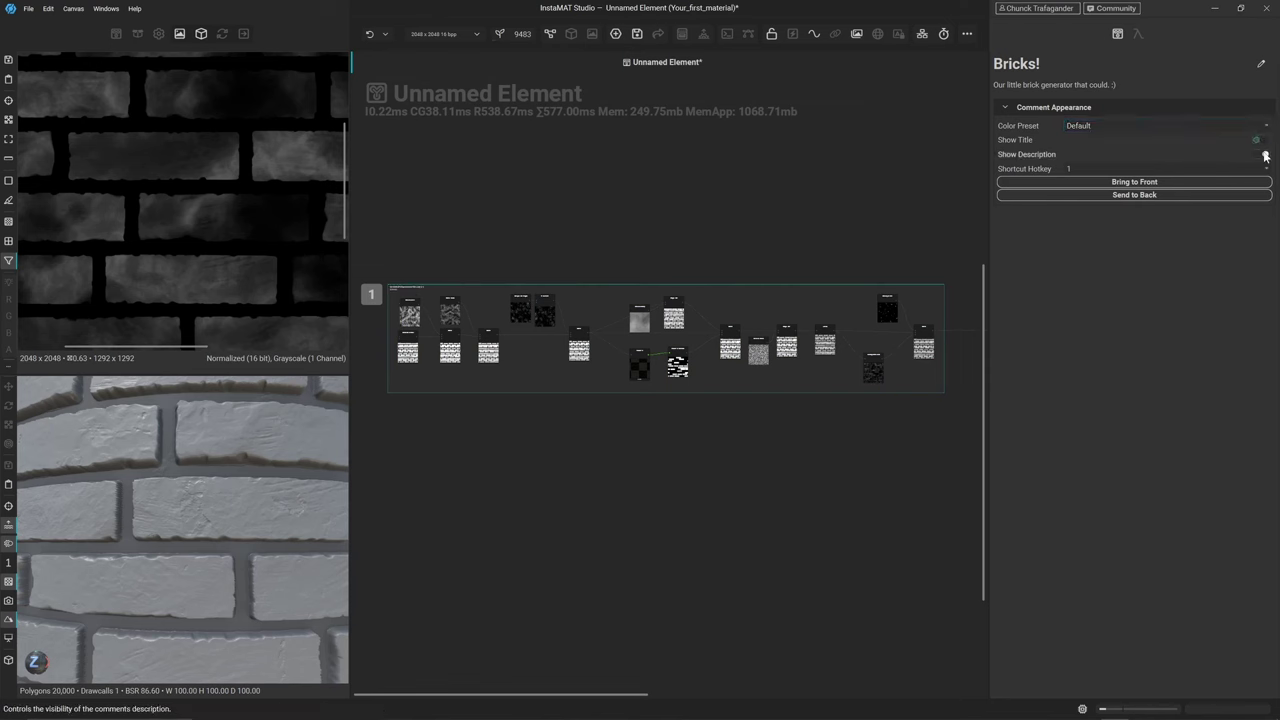
{"action": "left_click", "coordinate": [1261, 155]}
{"action": "left_click", "coordinate": [1257, 140]}
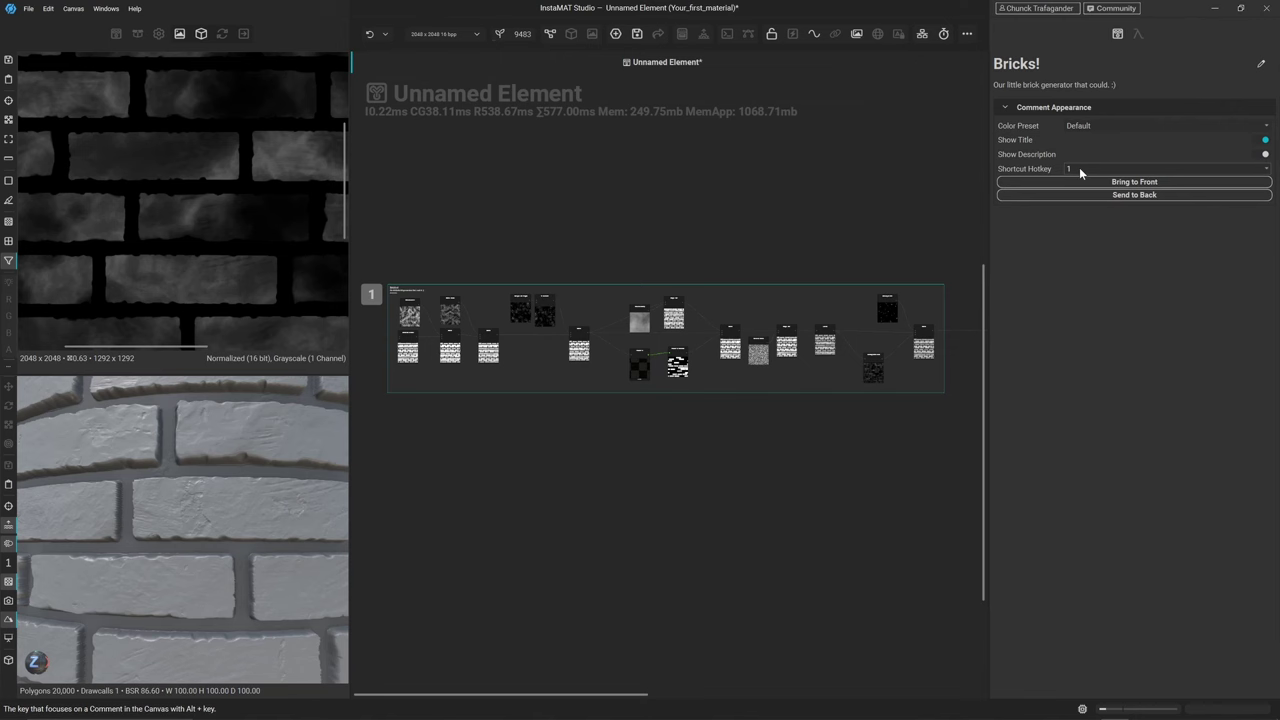
Add a second, empty comment above the Bricks! frame and focus the canvas on it through its assigned shortcut 2
{"action": "left_click", "coordinate": [710, 212]}
{"action": "key", "text": "c"}
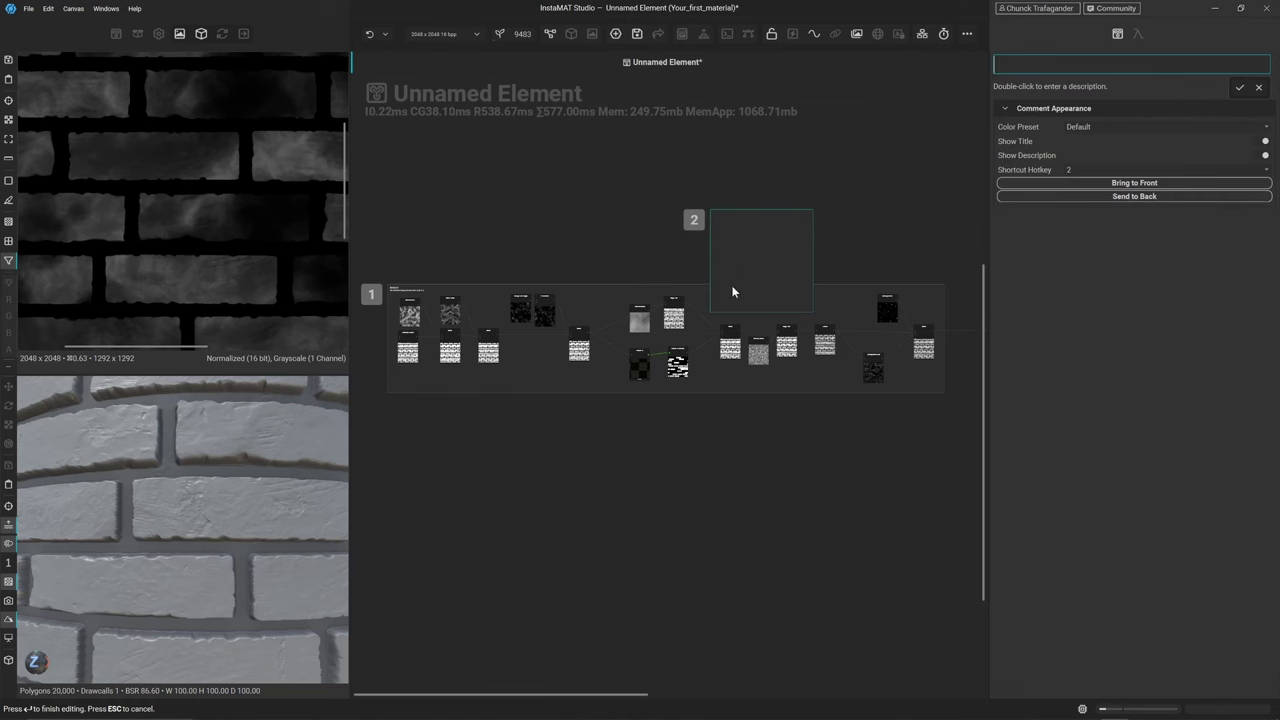
{"action": "left_click_drag", "start_coordinate": [731, 289], "coordinate": [793, 175]}
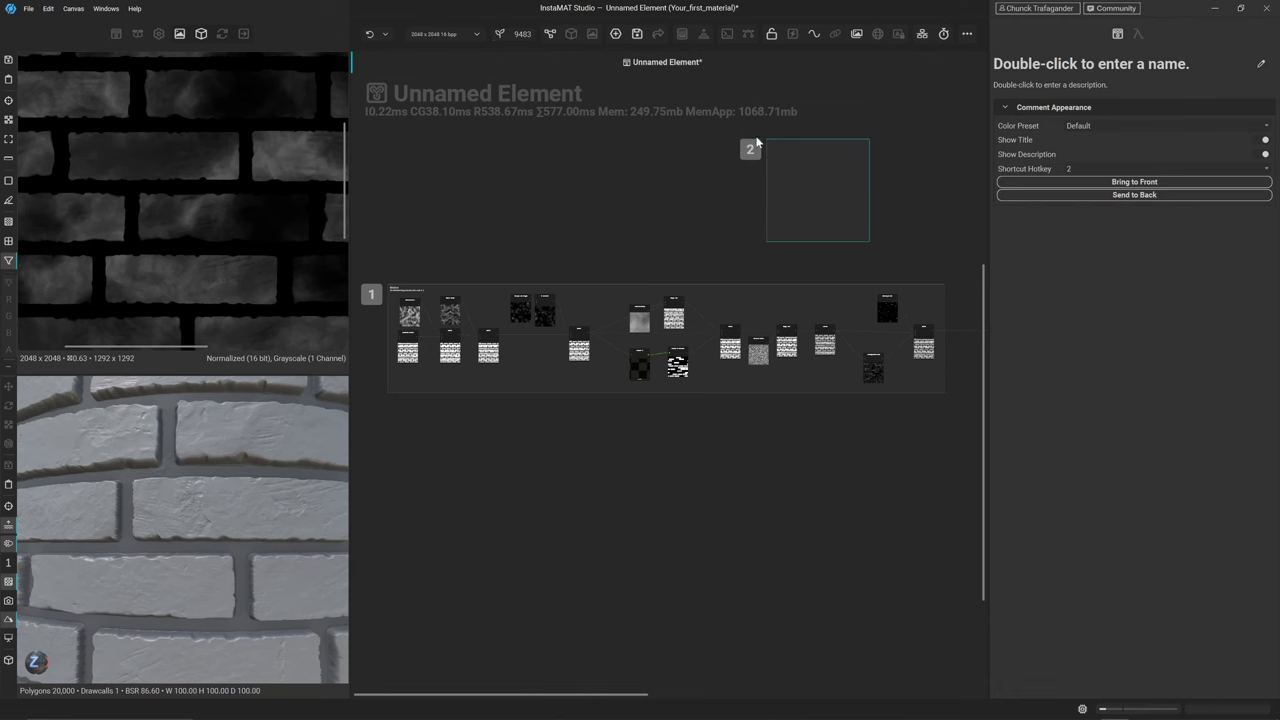
{"action": "left_click", "coordinate": [762, 219]}
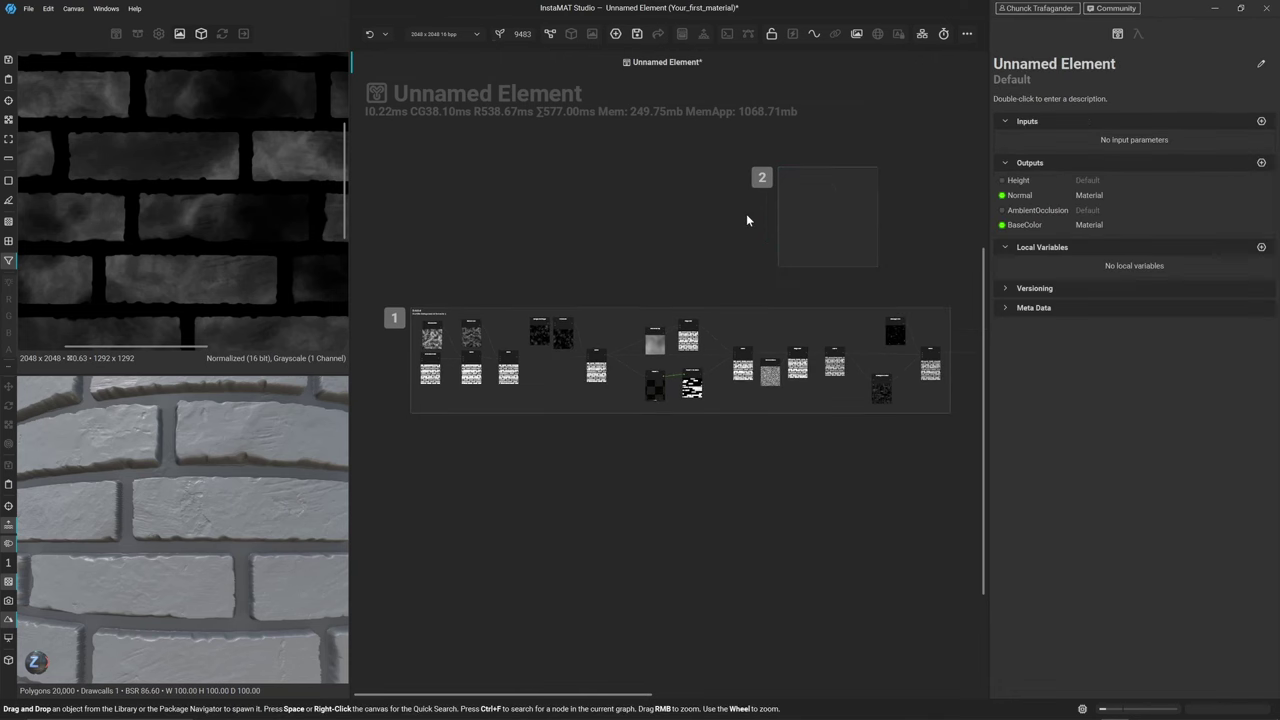
{"action": "scroll", "coordinate": [746, 220], "scroll_direction": "up", "scroll_amount": 1}
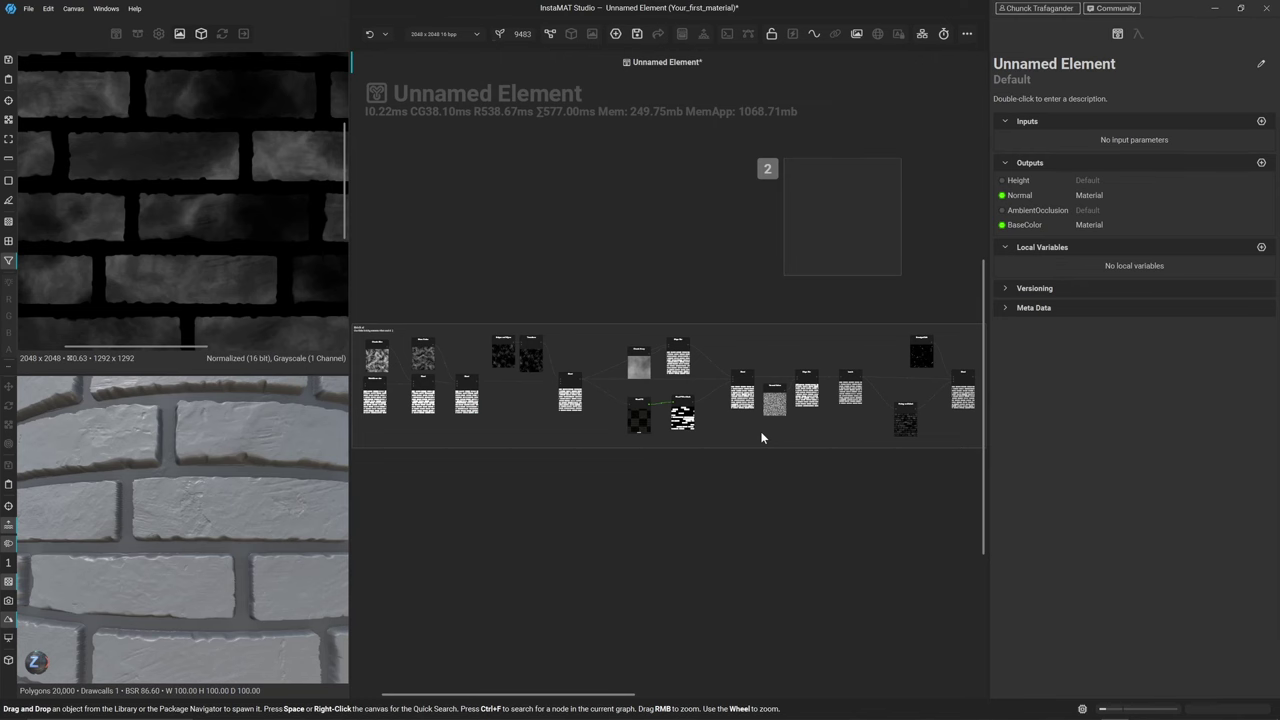
{"action": "key", "text": "2"}
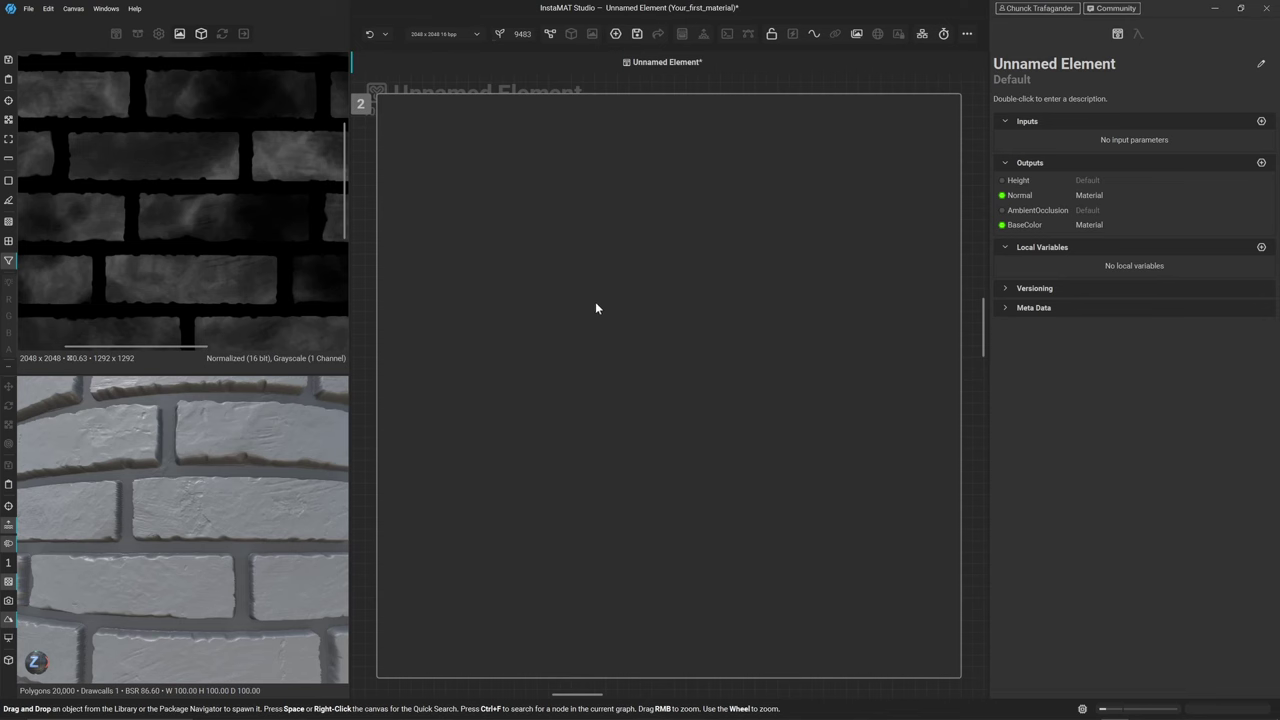
{"action": "scroll", "coordinate": [632, 282], "scroll_direction": "down", "scroll_amount": 1}
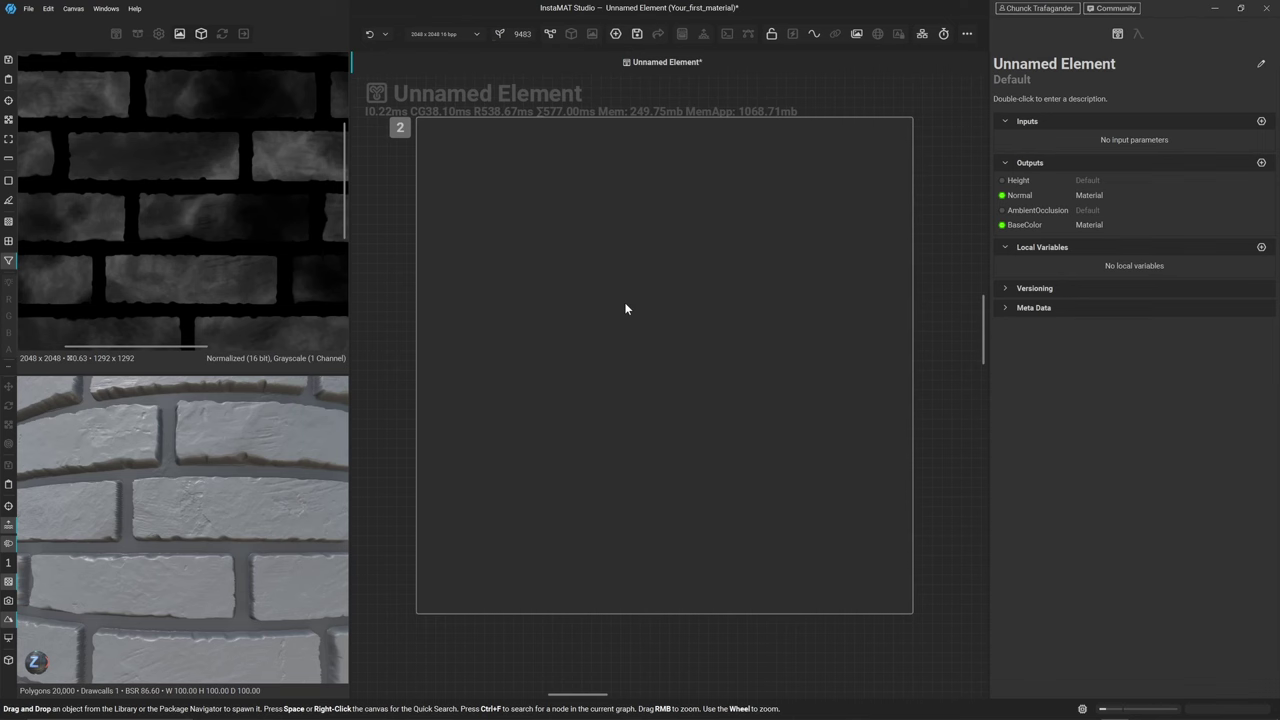
Try setting the empty comment's Shortcut Hotkey to Unassigned, and undo the last change
{"action": "left_click", "coordinate": [536, 178]}
{"action": "left_click", "coordinate": [1080, 169]}
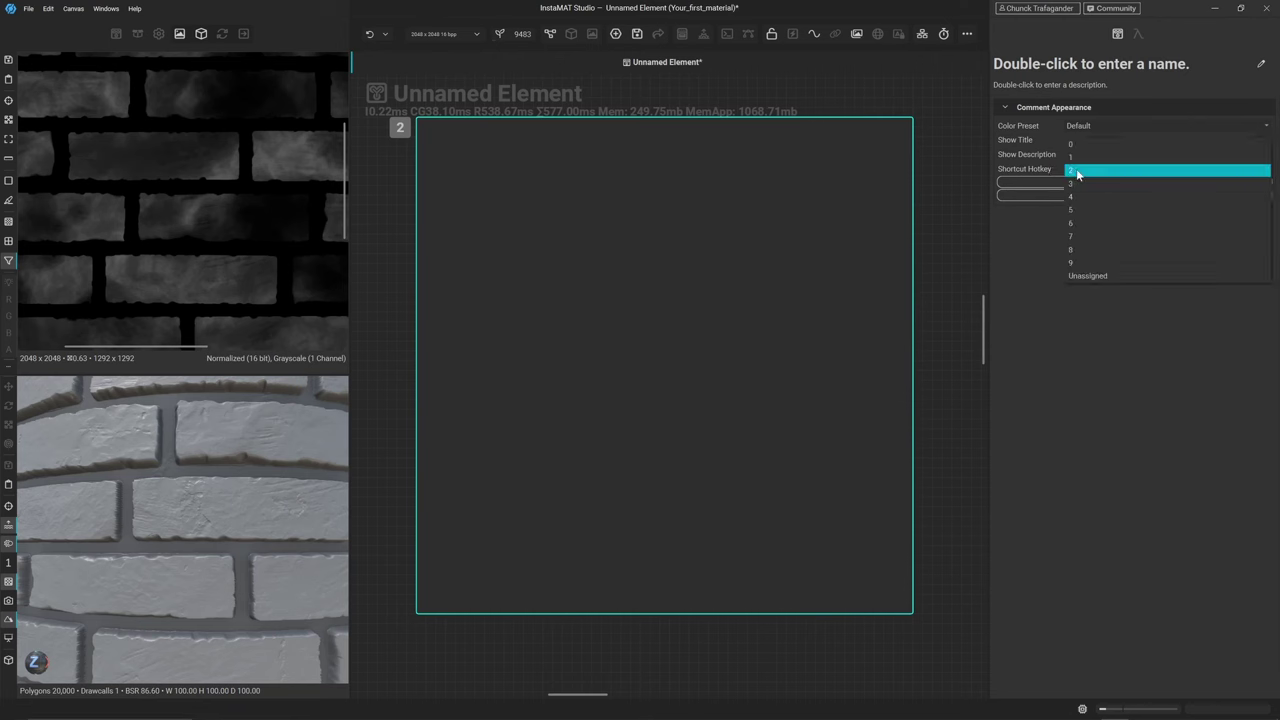
{"action": "left_click", "coordinate": [1082, 173]}
{"action": "left_click", "coordinate": [1083, 172]}
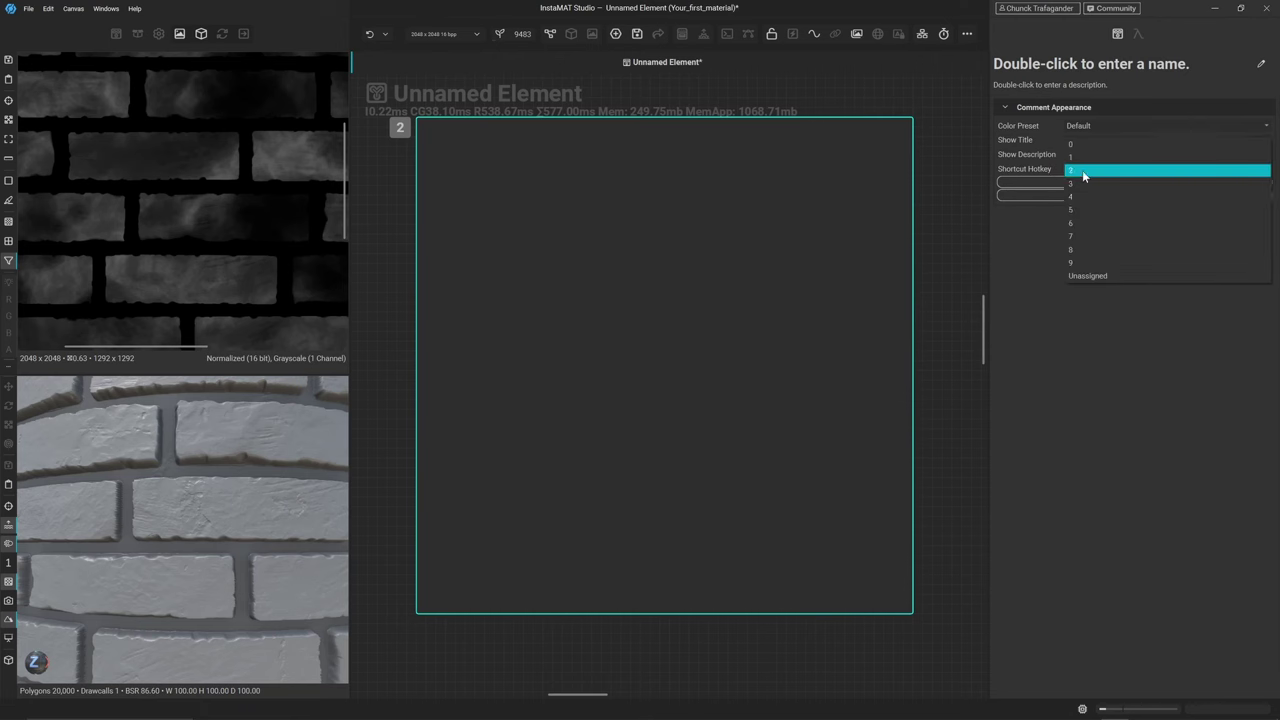
{"action": "left_click", "coordinate": [1099, 279]}
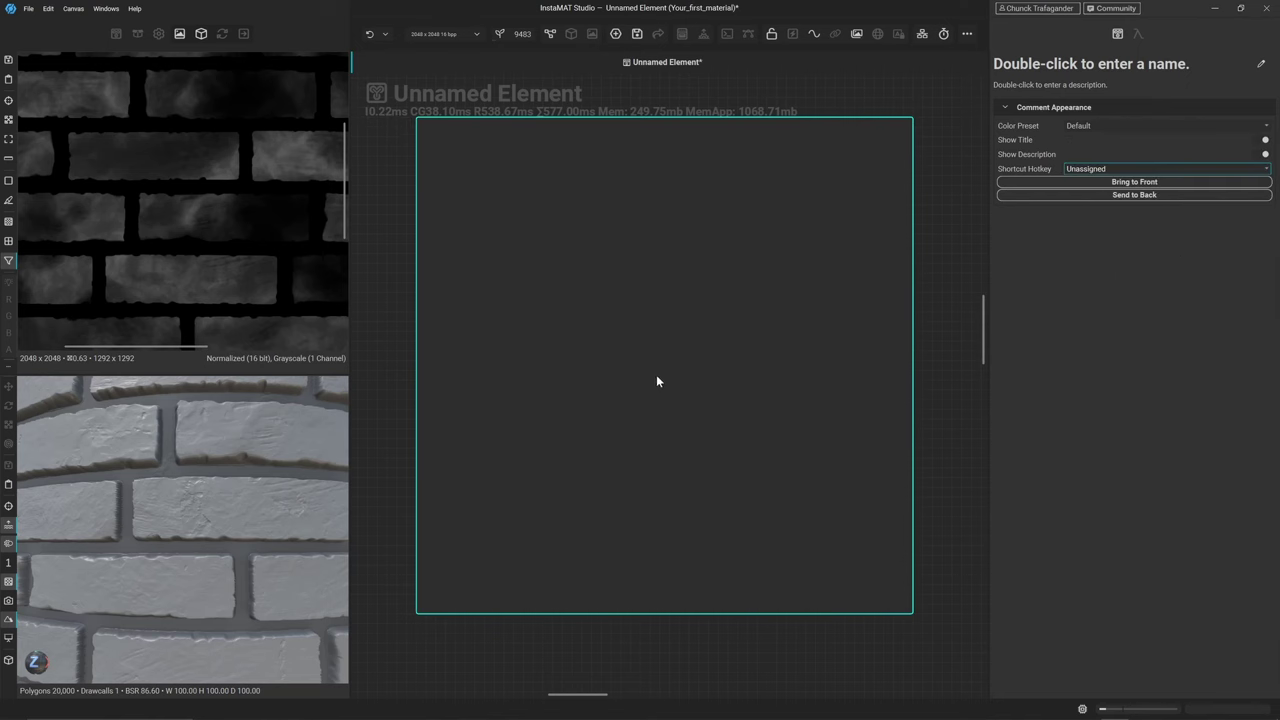
{"action": "scroll", "coordinate": [673, 374], "scroll_direction": "down", "scroll_amount": 2}
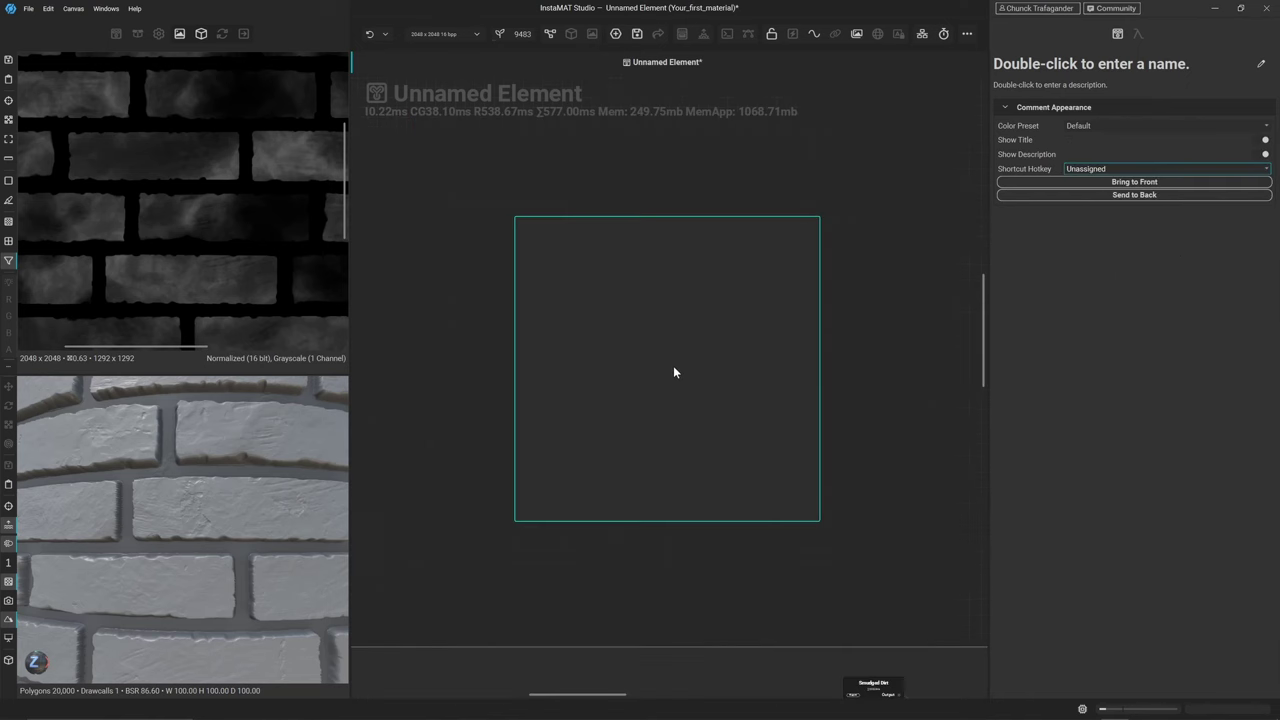
{"action": "left_click", "coordinate": [468, 339]}
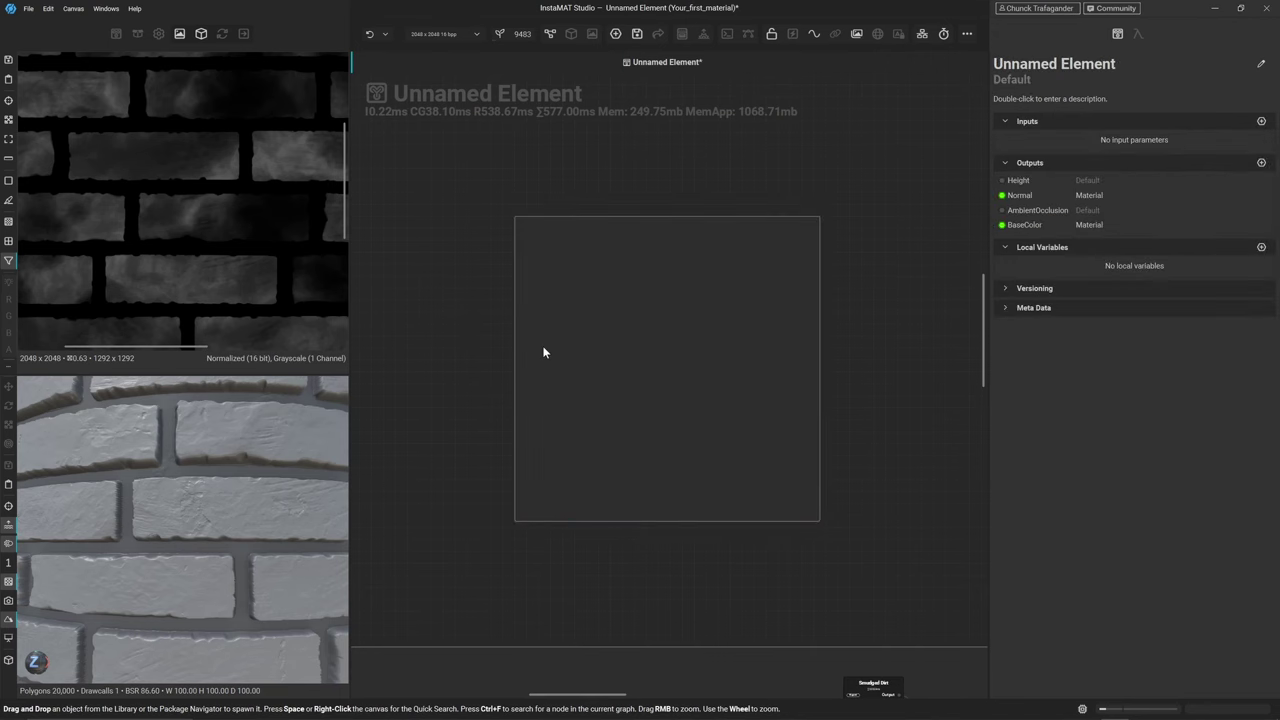
{"action": "key", "text": "ctrl+z"}
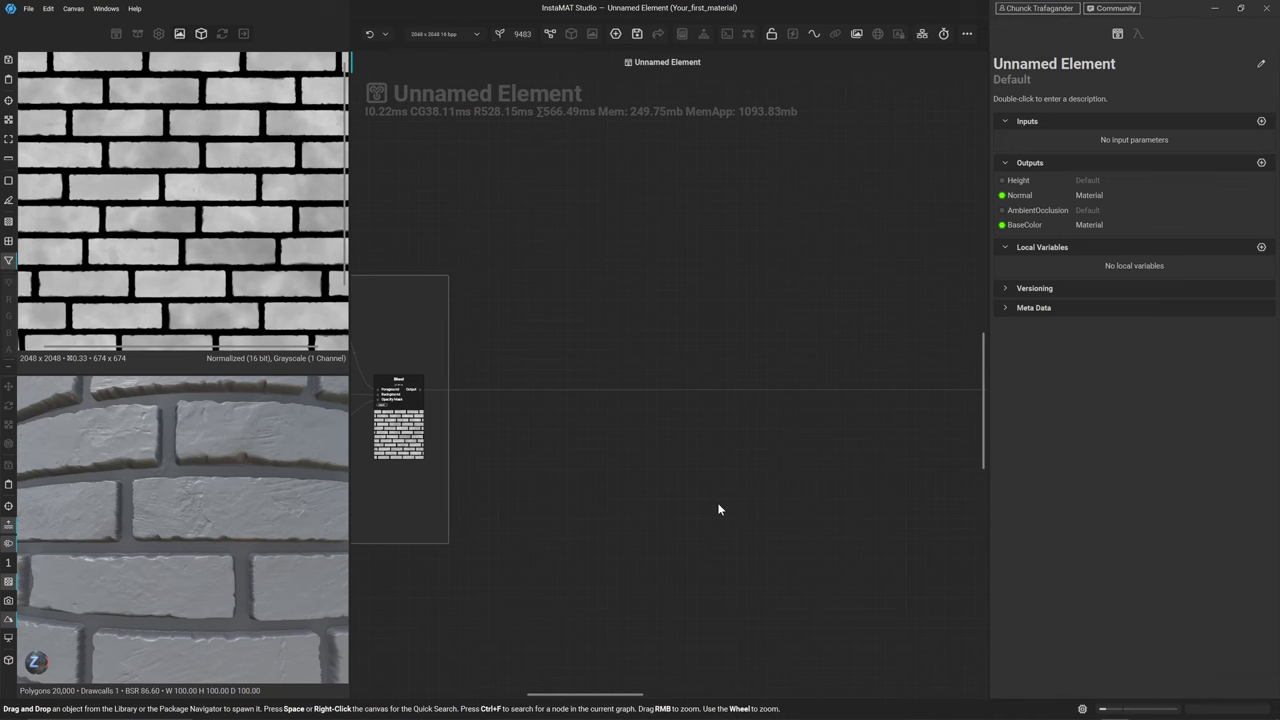
Insert a Blend Height node into the connection leaving the last Blend of the Bricks! chain
{"action": "right_click", "coordinate": [597, 396]}
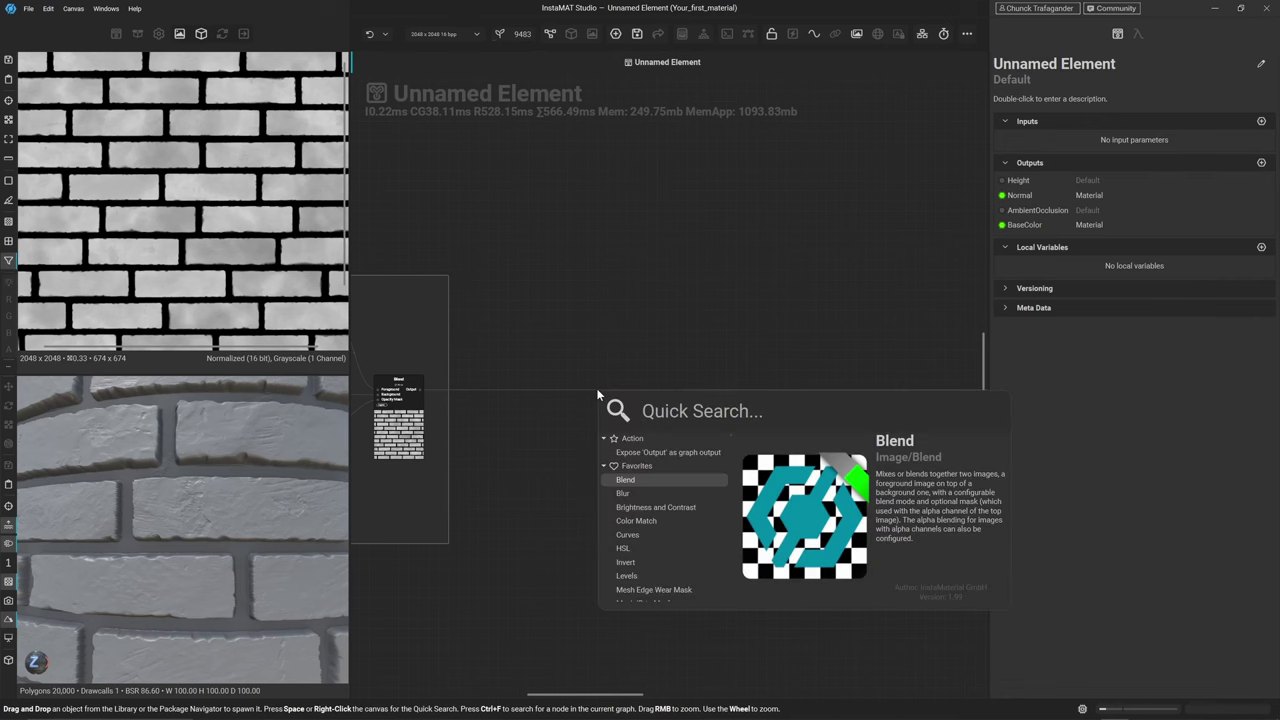
{"action": "type", "text": "blend h"}
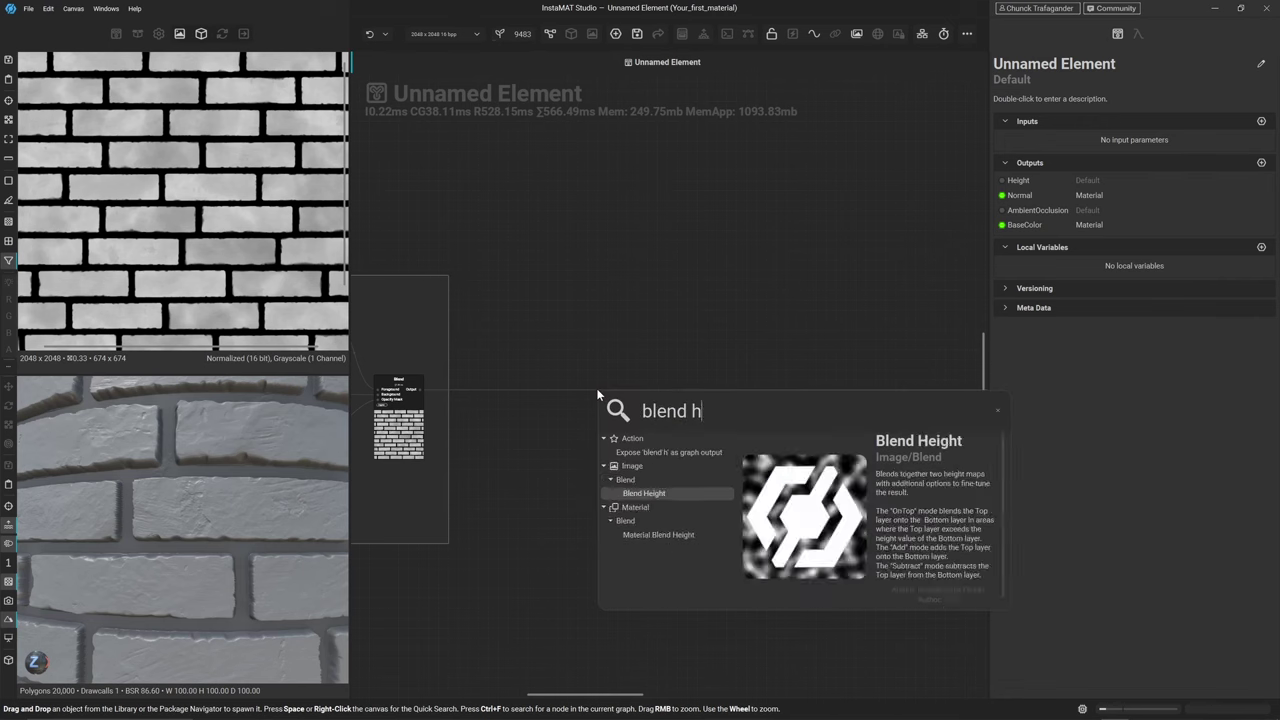
{"action": "type", "text": "iehg"}
{"action": "key", "text": "BackSpace"}
{"action": "key", "text": "BackSpace"}
{"action": "key", "text": "BackSpace"}
{"action": "key", "text": "BackSpace"}
{"action": "key", "text": "BackSpace"}
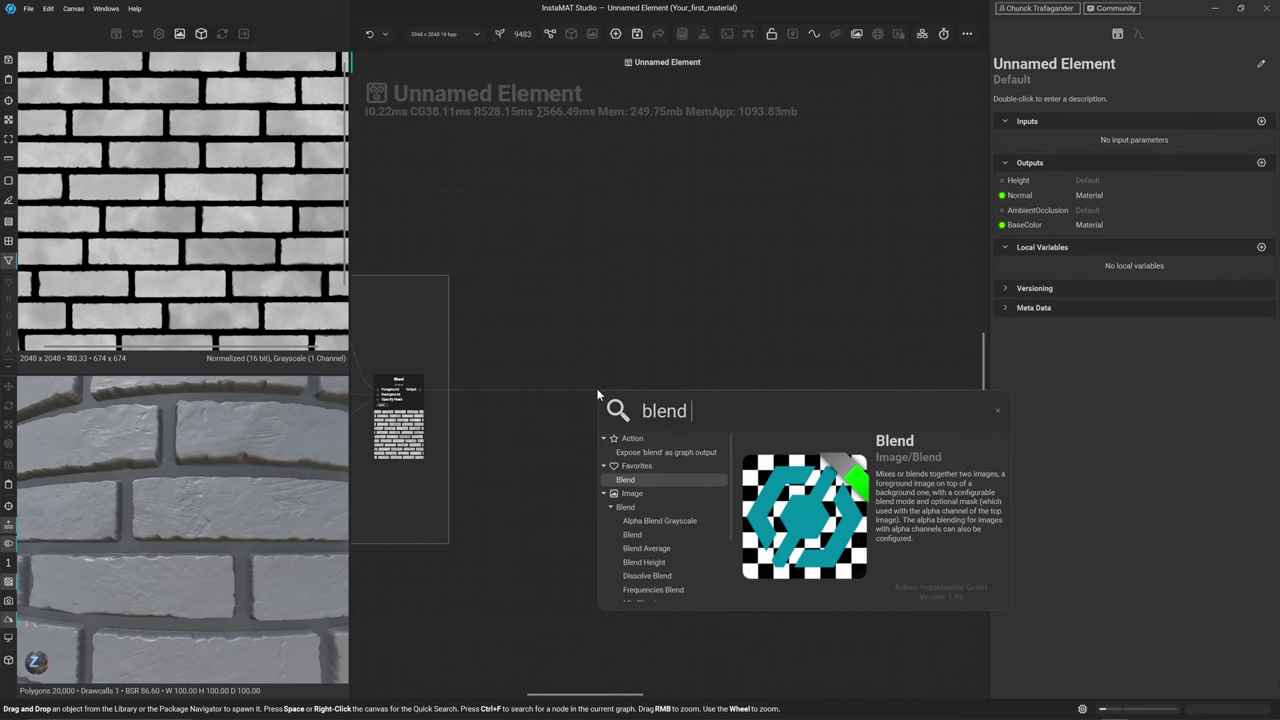
{"action": "type", "text": "heigh"}
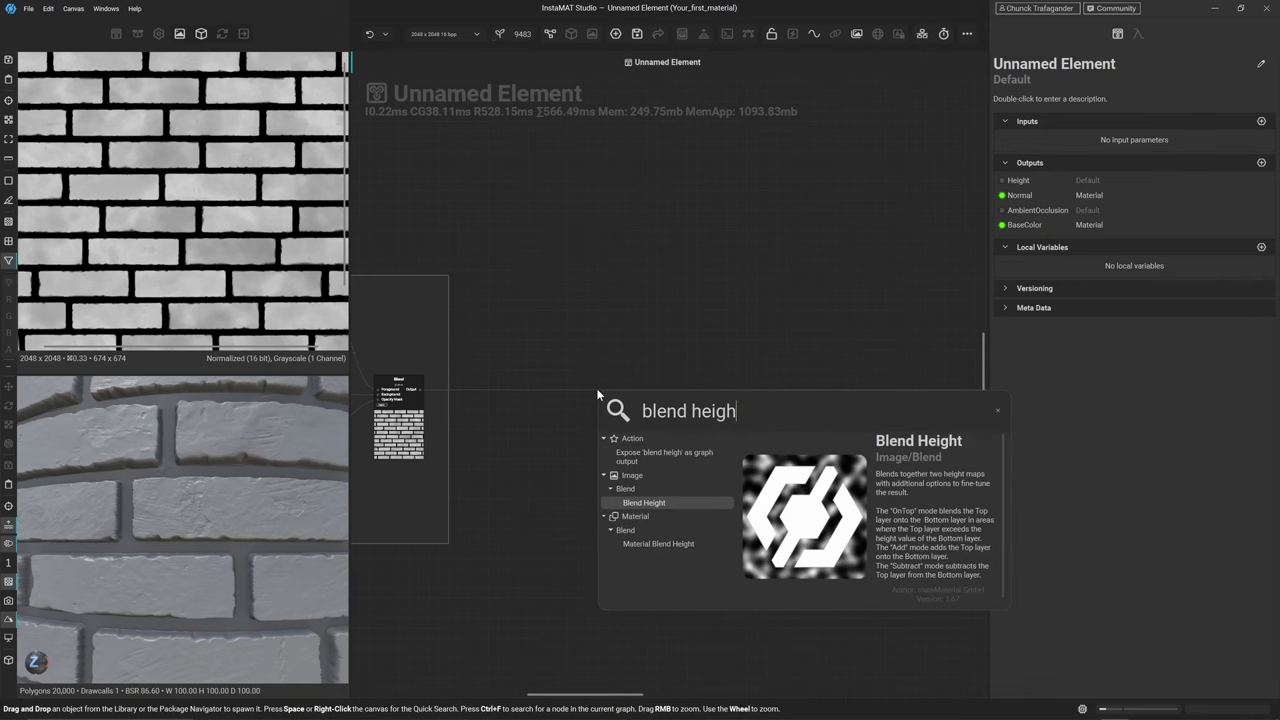
{"action": "key", "text": "Return"}
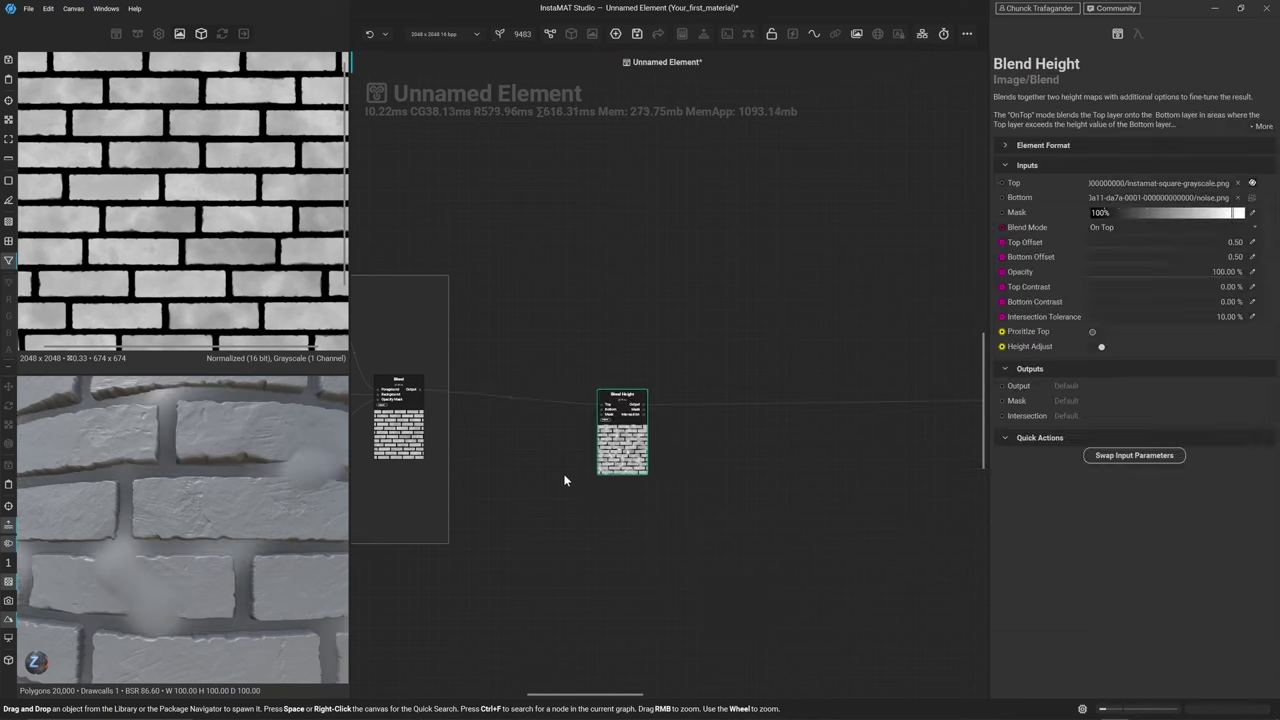
{"action": "scroll", "coordinate": [589, 451], "scroll_direction": "up", "scroll_amount": 4}
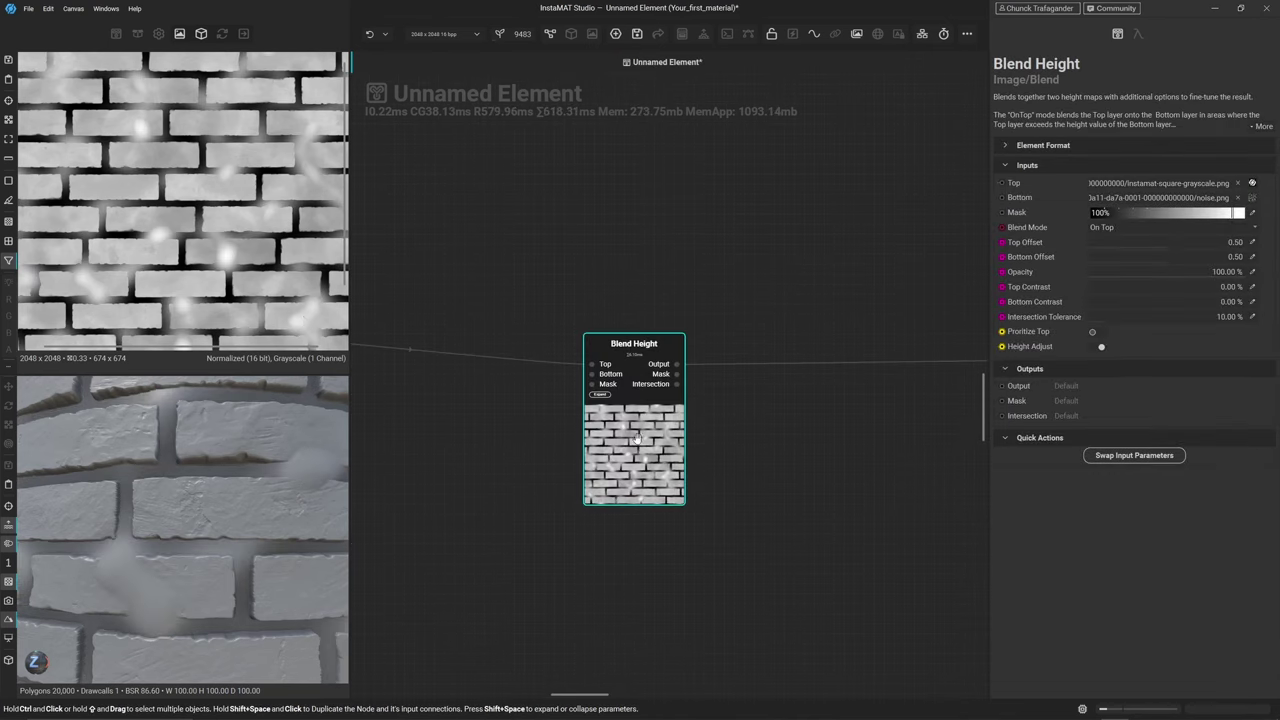
Swap the Blend Height node's input parameters so the bricks feed Bottom, and move the node farther along its connection
{"action": "scroll", "coordinate": [225, 183], "scroll_direction": "up", "scroll_amount": 2}
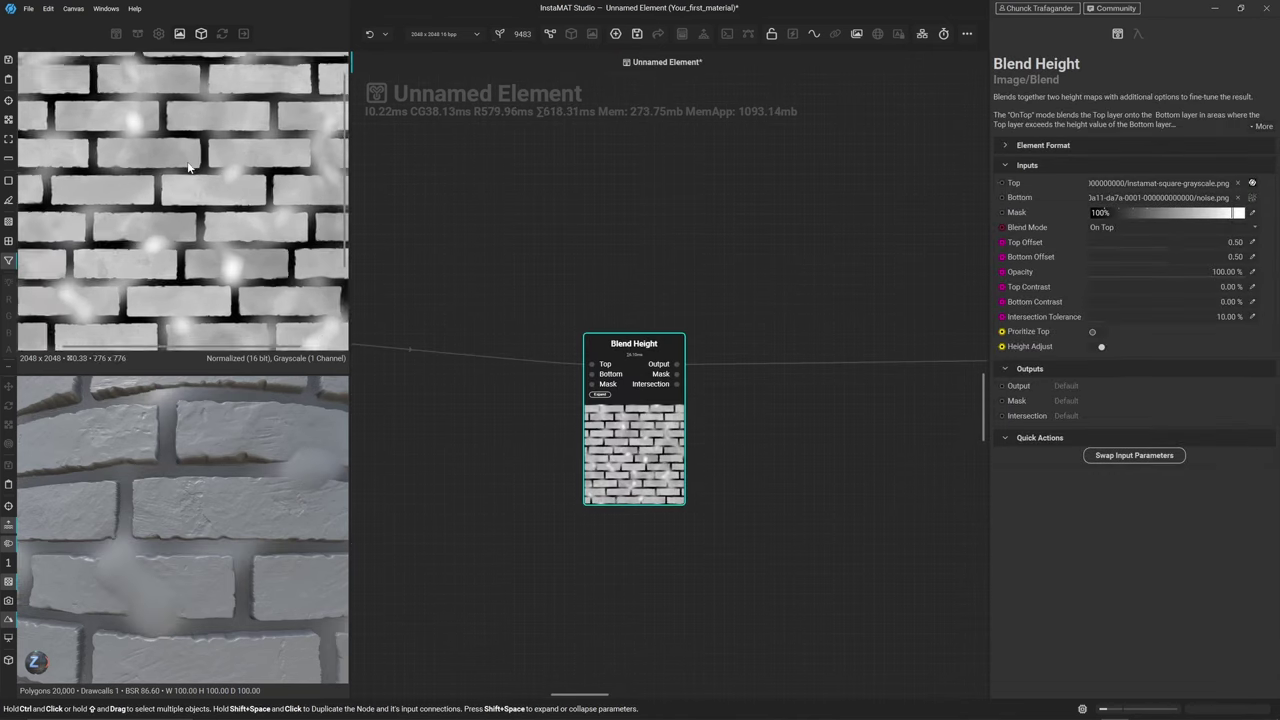
{"action": "middle_click_drag", "start_coordinate": [184, 175], "coordinate": [183, 87]}
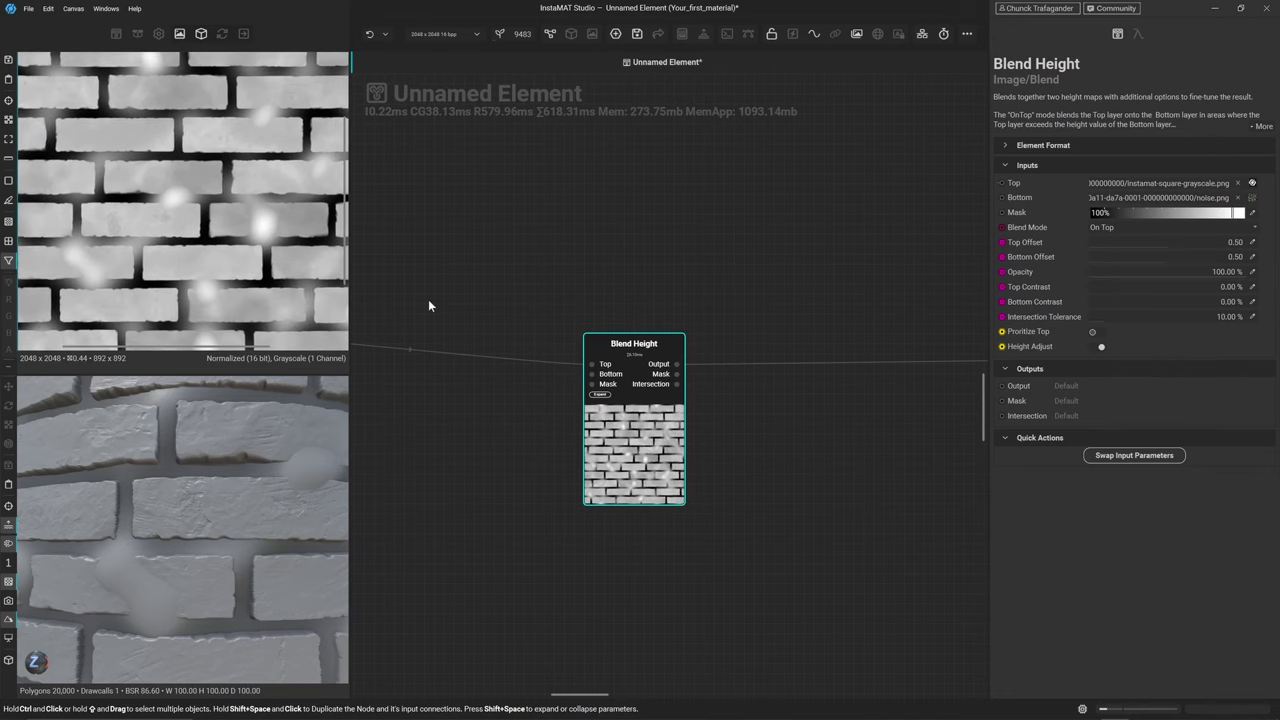
{"action": "scroll", "coordinate": [645, 428], "scroll_direction": "up", "scroll_amount": 3}
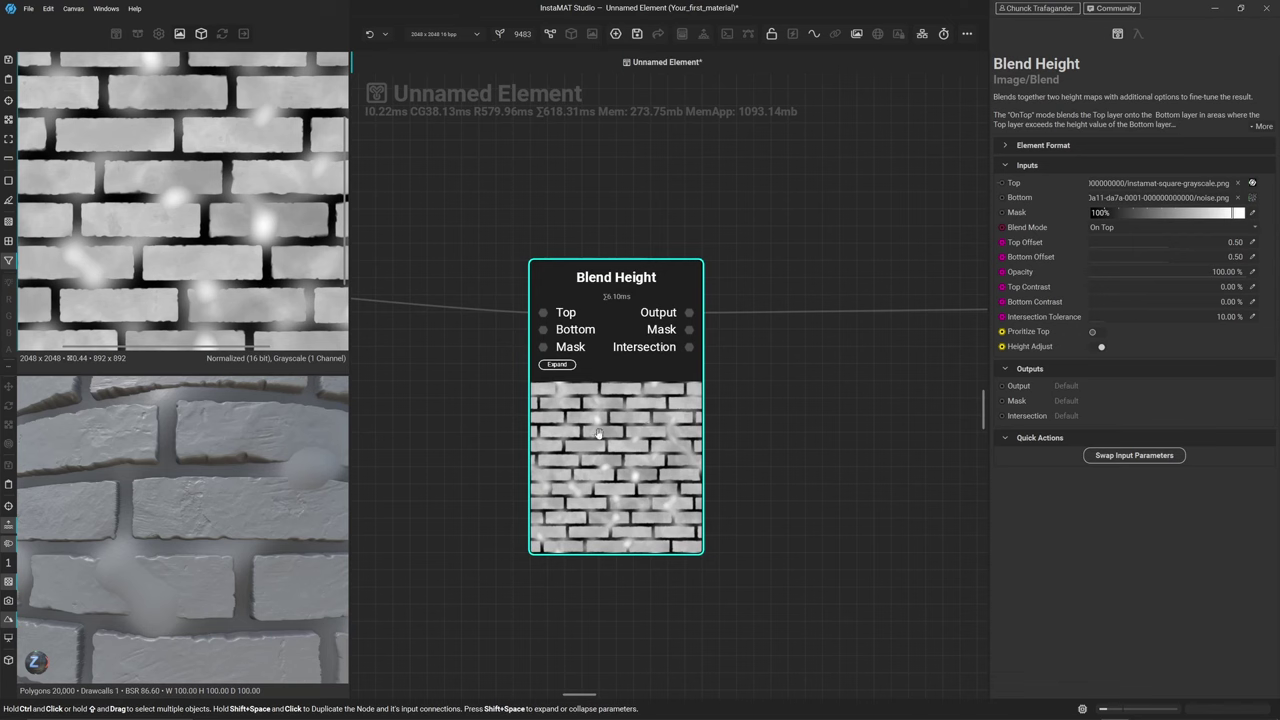
{"action": "middle_click_drag", "start_coordinate": [590, 434], "coordinate": [590, 401]}
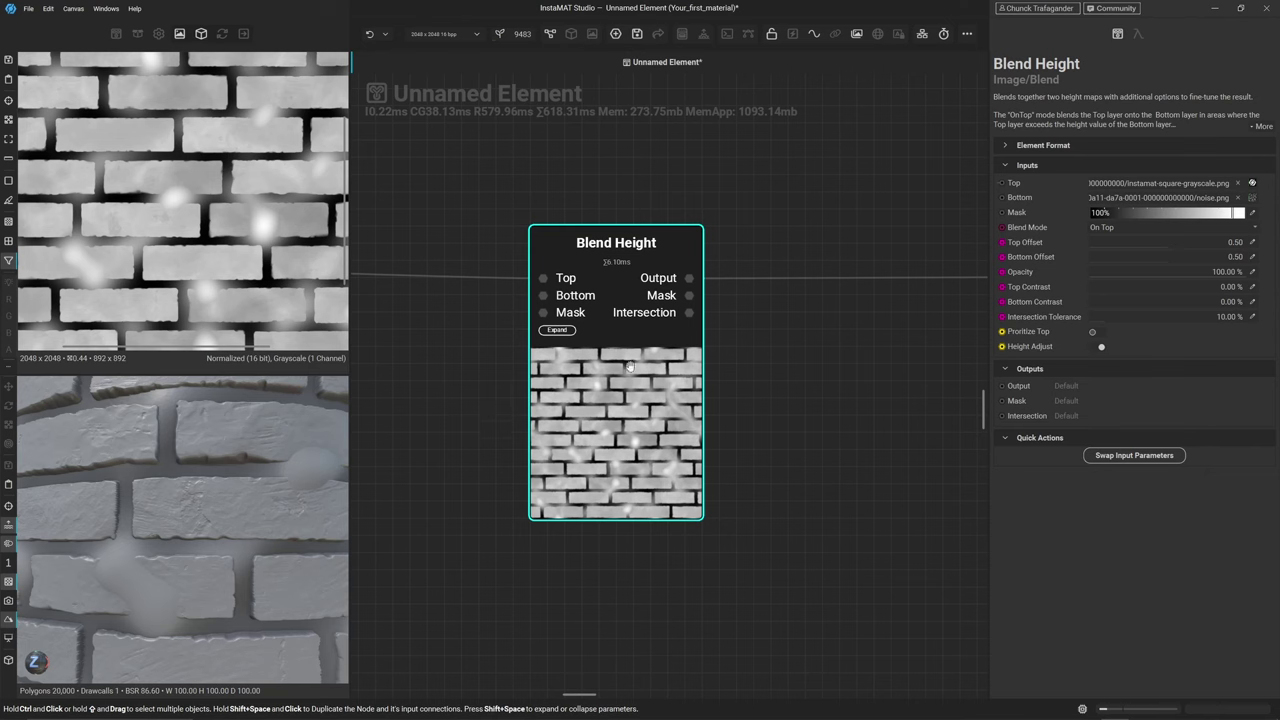
{"action": "left_click", "coordinate": [689, 297]}
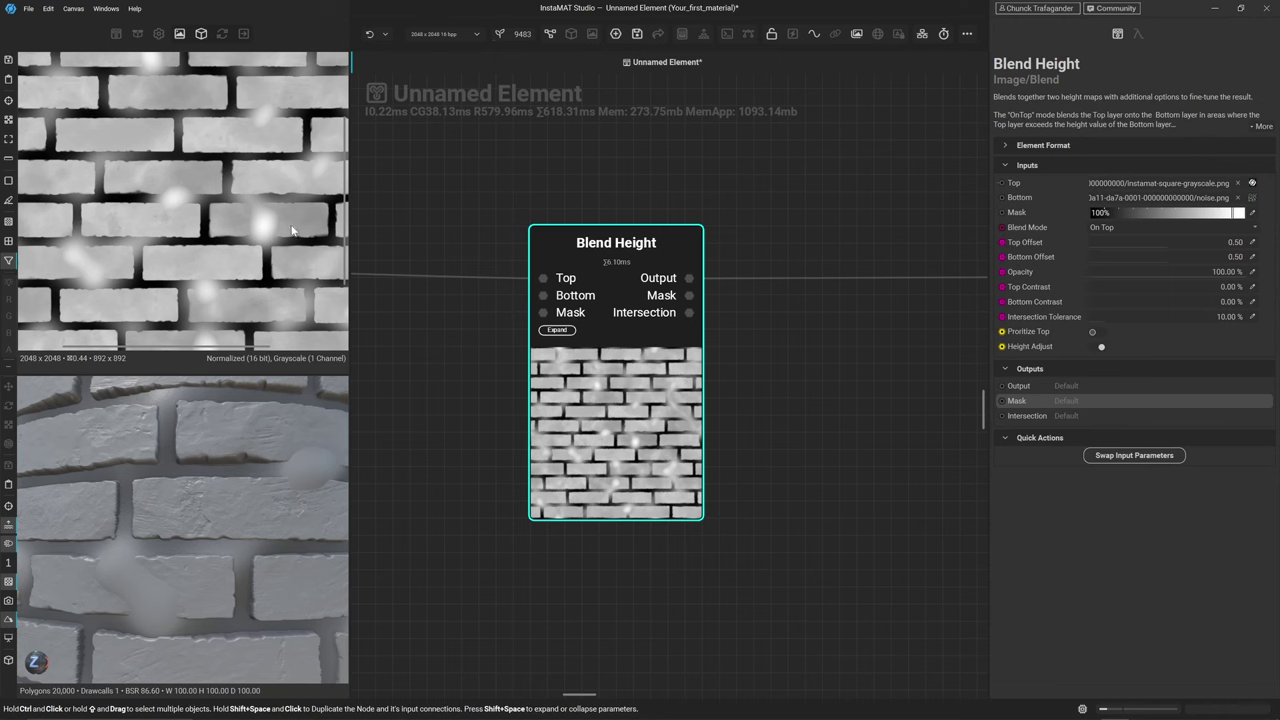
{"action": "left_click", "coordinate": [689, 296]}
{"action": "left_click", "coordinate": [1114, 458]}
{"action": "left_click_drag", "start_coordinate": [682, 408], "coordinate": [912, 396]}
{"action": "scroll", "coordinate": [726, 288], "scroll_direction": "down", "scroll_amount": 3}
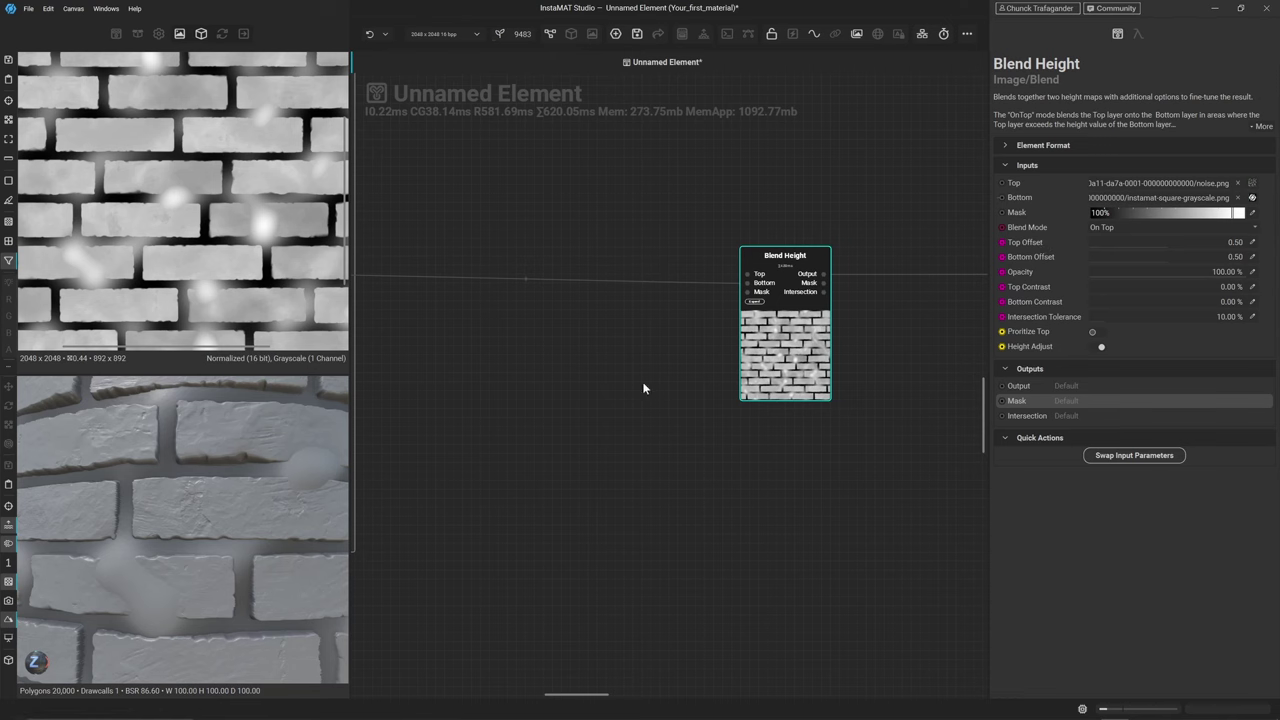
Add a Clouds Smooth node above the brick connection, preview it, and connect its output to Blend Height's Top input
{"action": "middle_click_drag", "start_coordinate": [643, 383], "coordinate": [651, 294]}
{"action": "left_click", "coordinate": [566, 239]}
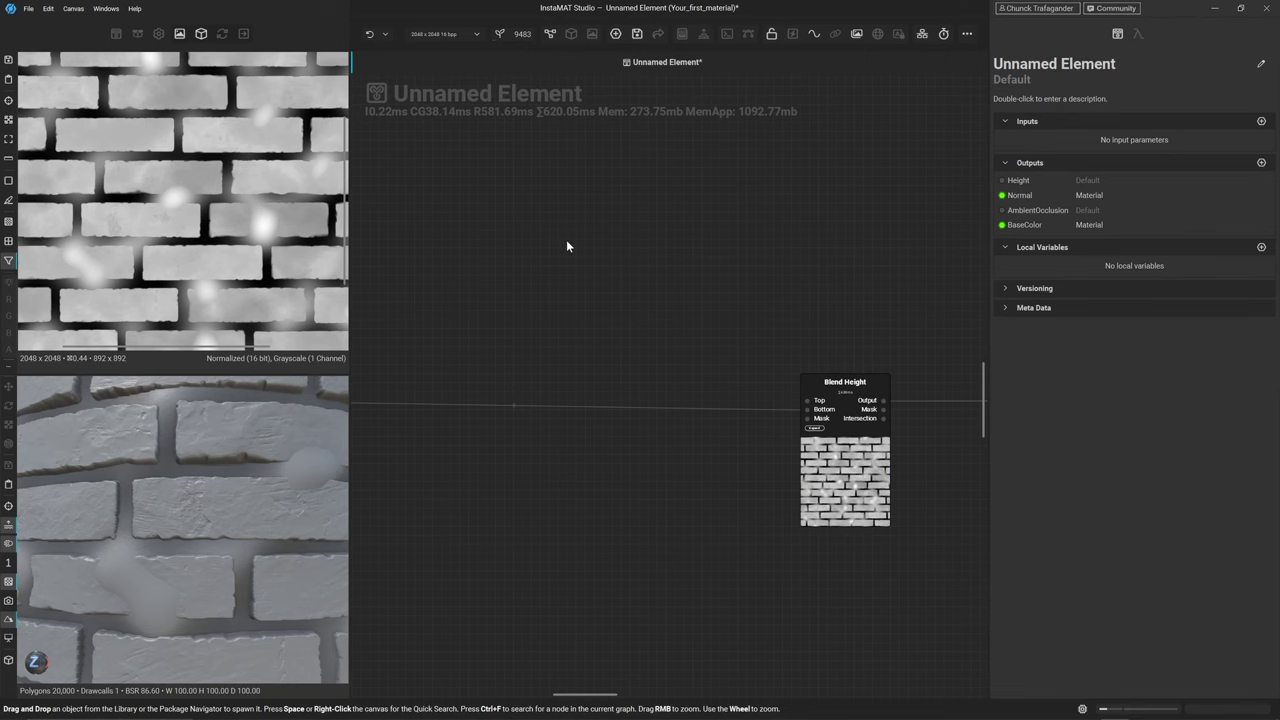
{"action": "key", "text": "space"}
{"action": "type", "text": "clouds smoo"}
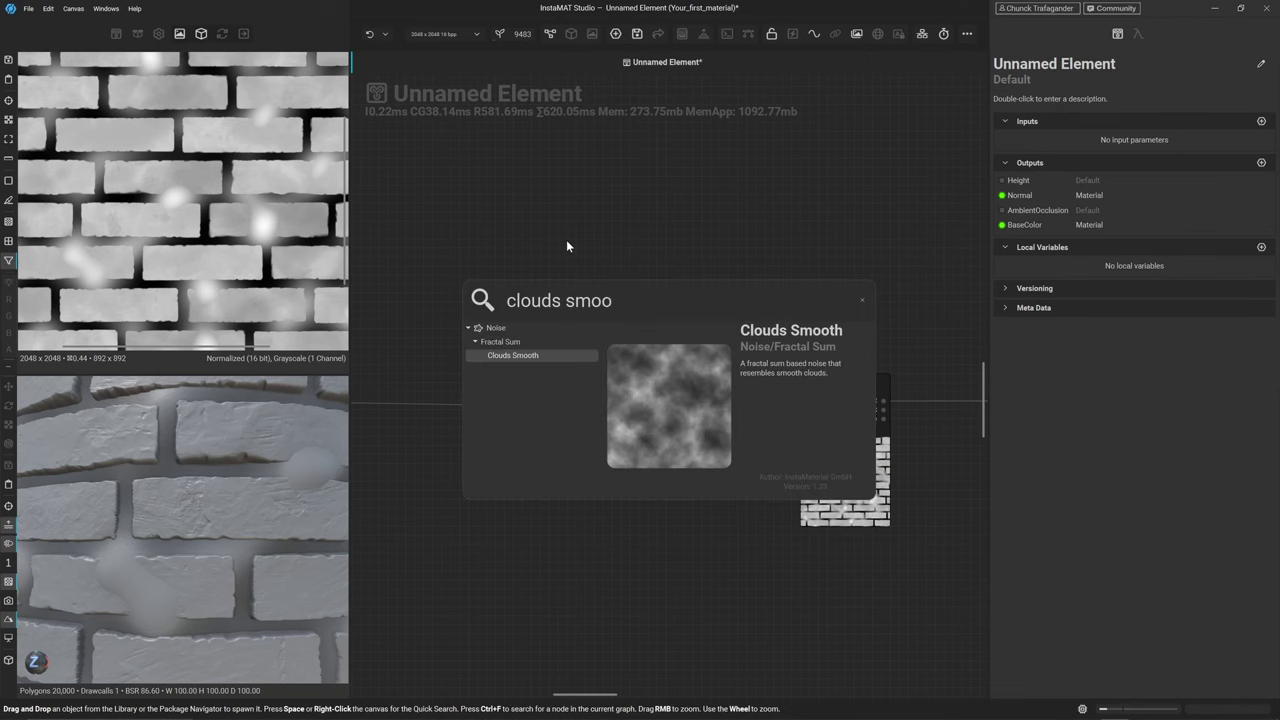
{"action": "key", "text": "Return"}
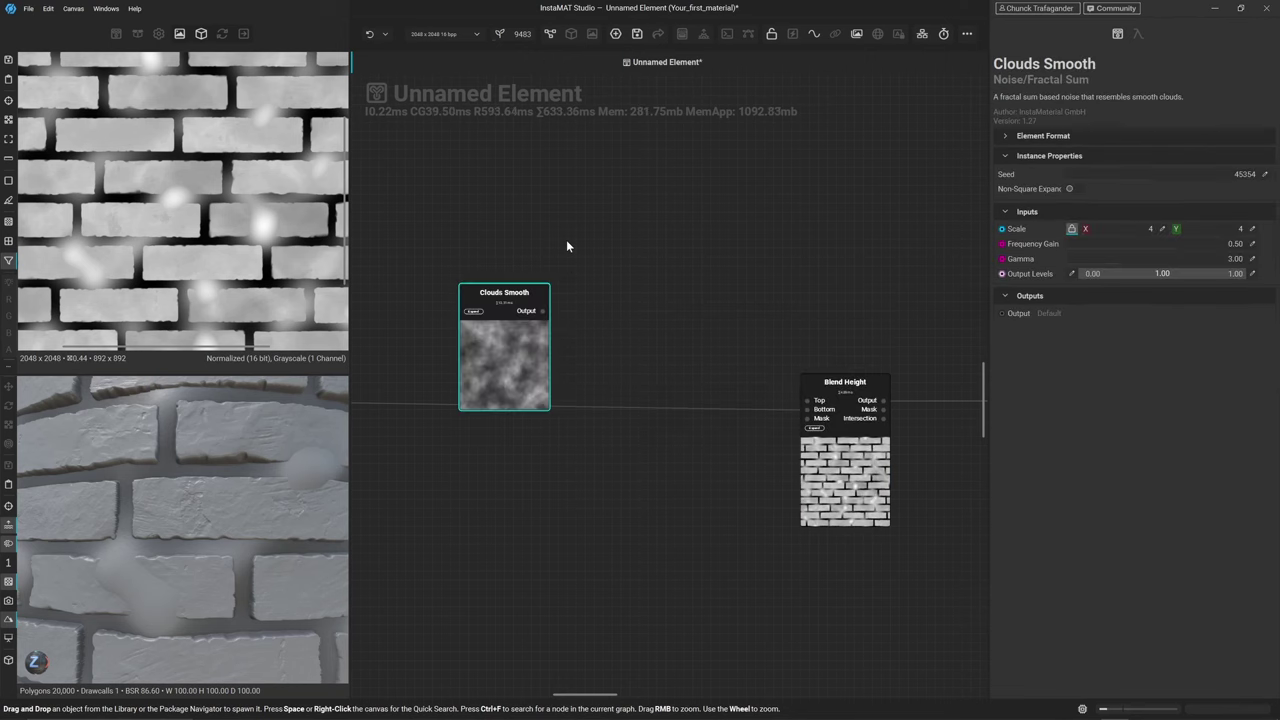
{"action": "left_click", "coordinate": [486, 361]}
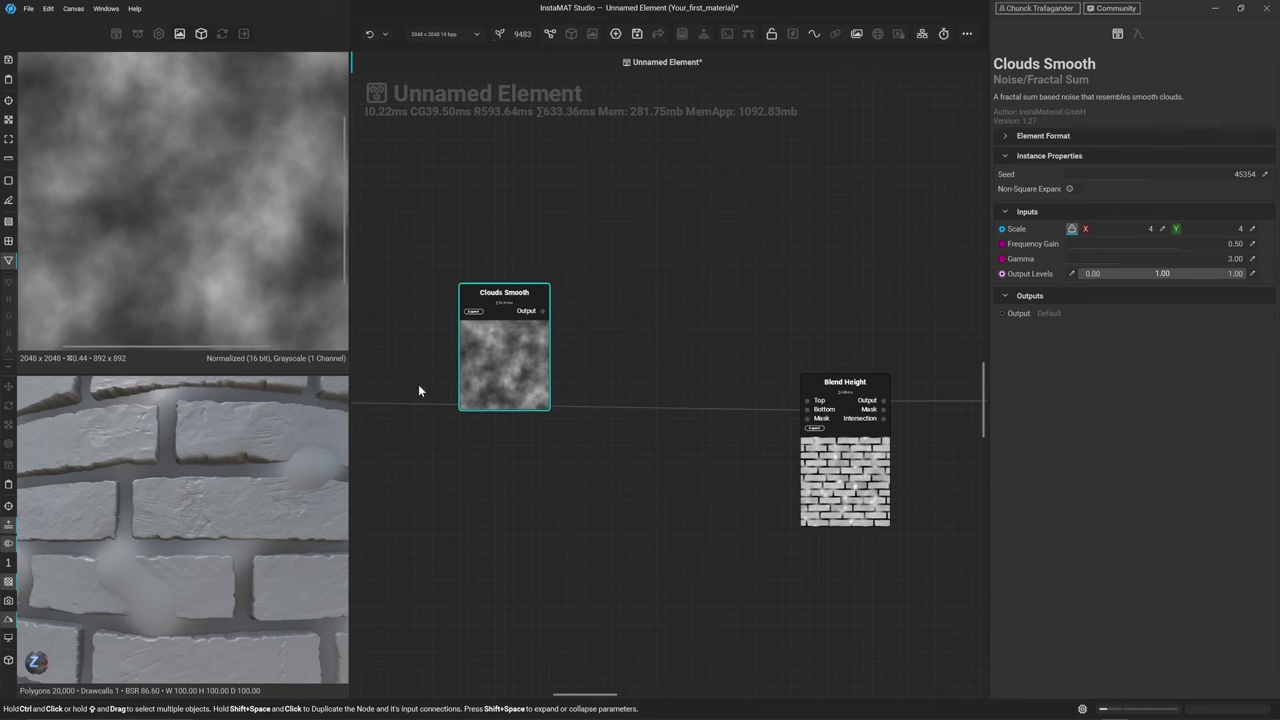
{"action": "left_click_drag", "start_coordinate": [500, 372], "coordinate": [446, 291]}
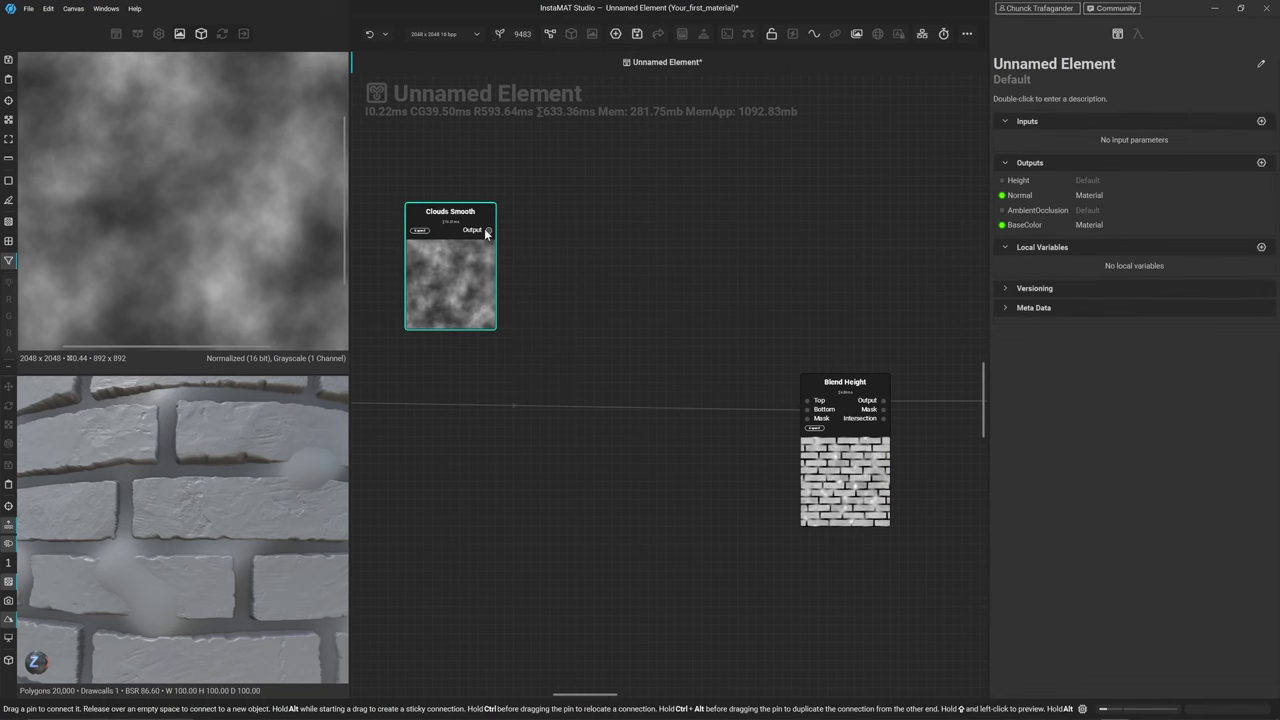
{"action": "left_click_drag", "start_coordinate": [487, 234], "coordinate": [806, 400]}
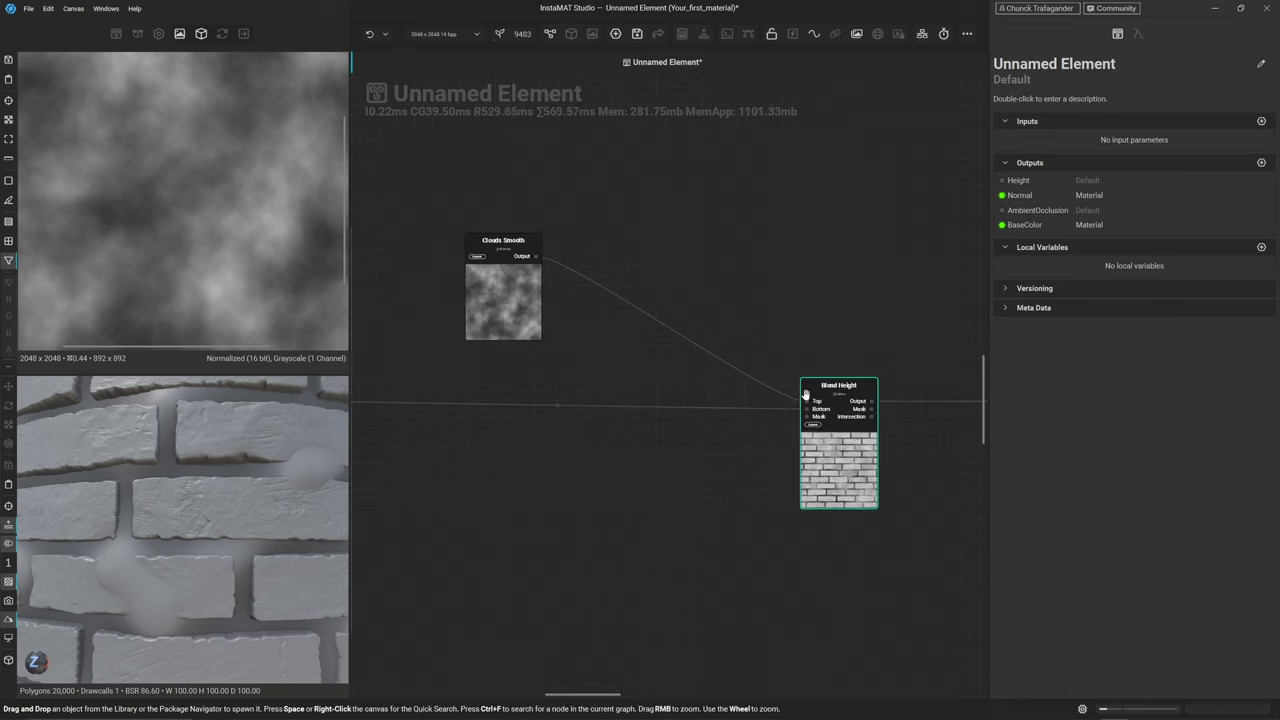
Preview the Blend Height result and set its Bottom Offset to 0.00 to isolate the clouds layer
{"action": "left_click", "coordinate": [841, 455]}
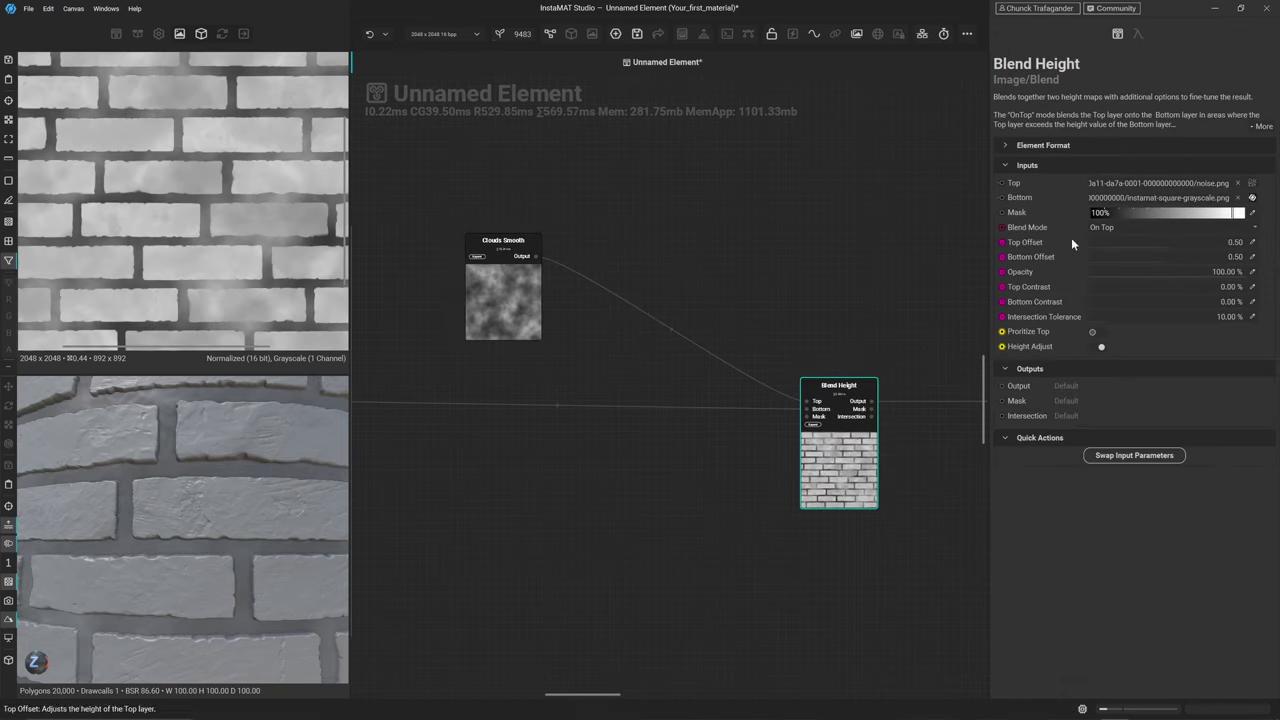
{"action": "left_click_drag", "start_coordinate": [1168, 244], "coordinate": [1195, 250]}
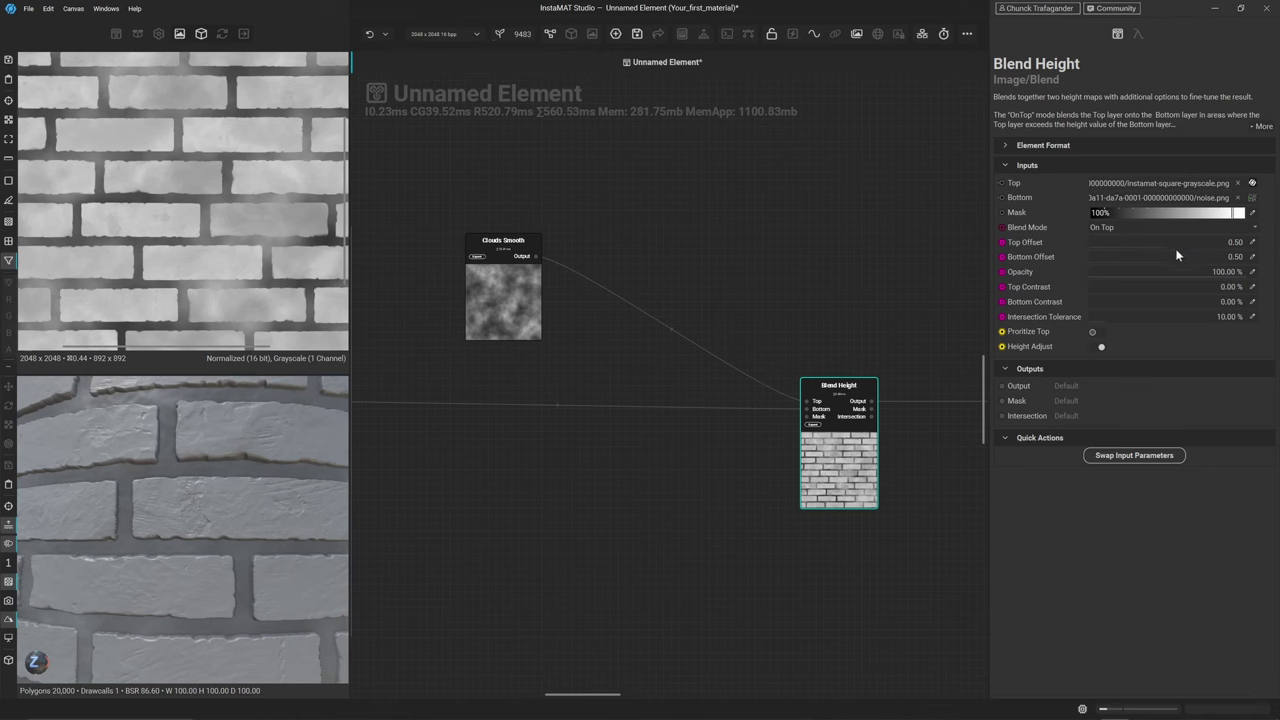
{"action": "left_click_drag", "start_coordinate": [1192, 257], "coordinate": [1098, 262]}
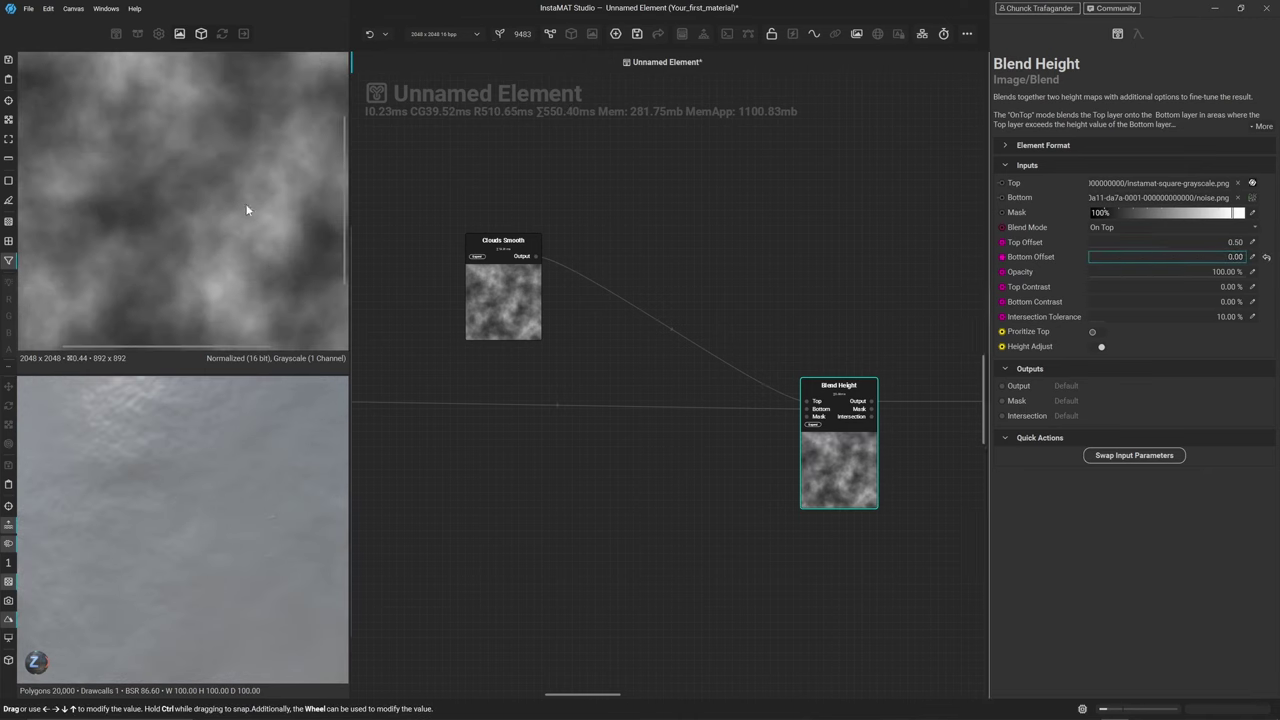
{"action": "scroll", "coordinate": [246, 199], "scroll_direction": "down", "scroll_amount": 3}
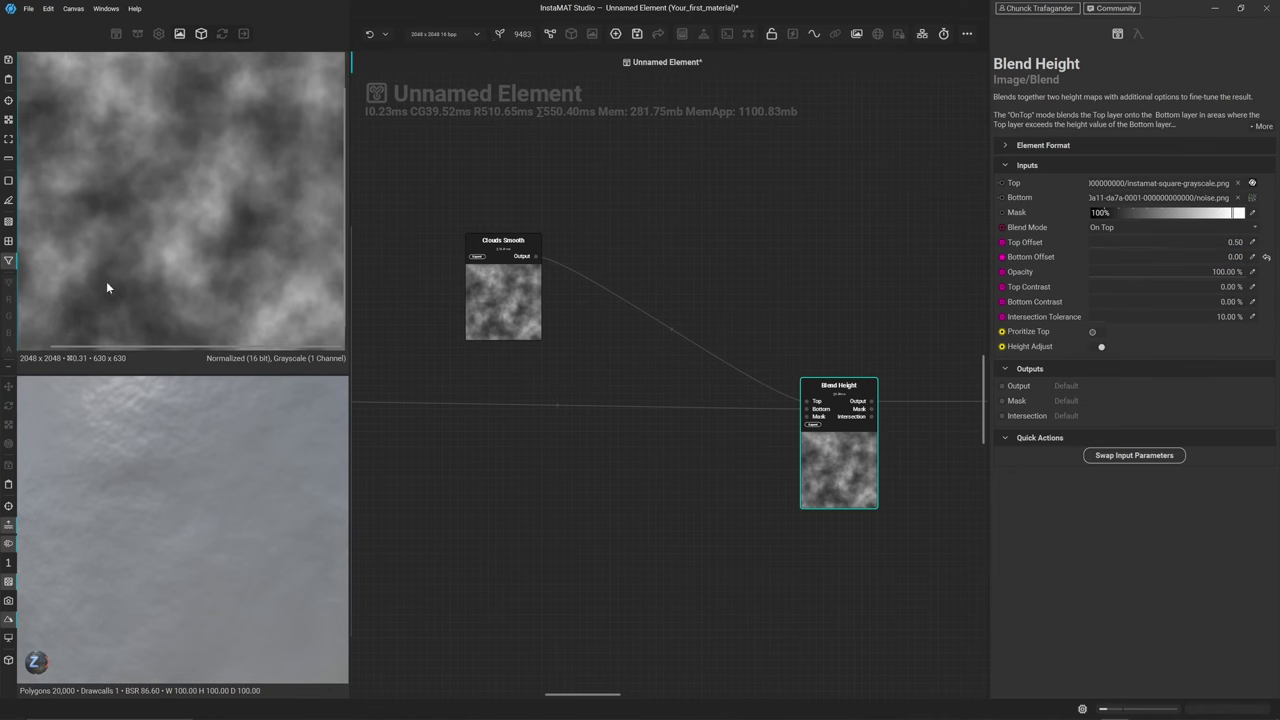
{"action": "scroll", "coordinate": [197, 506], "scroll_direction": "down", "scroll_amount": 3}
{"action": "scroll", "coordinate": [197, 506], "scroll_direction": "up", "scroll_amount": 3}
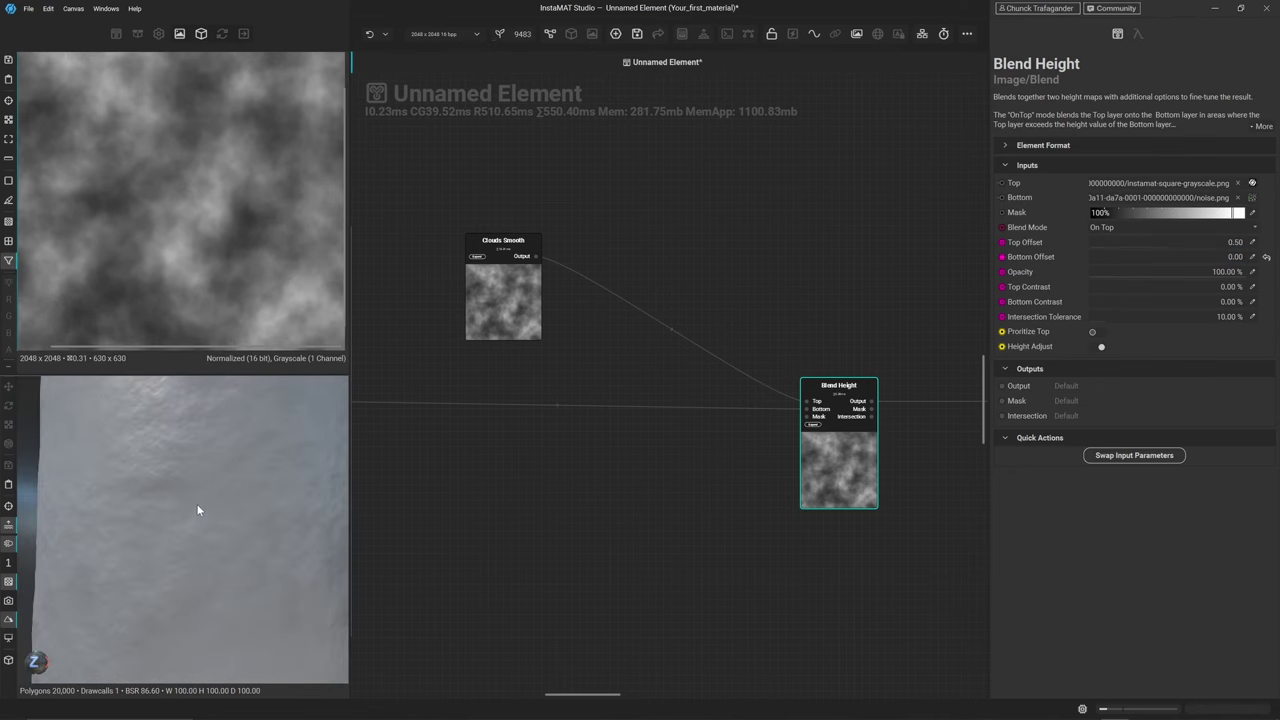
{"action": "scroll", "coordinate": [178, 549], "scroll_direction": "down", "scroll_amount": 1}
Insert a Slope Blur node between Clouds Smooth and Blend Height, leaving space between it and Clouds Smooth
{"action": "left_click", "coordinate": [519, 291]}
{"action": "scroll", "coordinate": [522, 280], "scroll_direction": "up", "scroll_amount": 4}
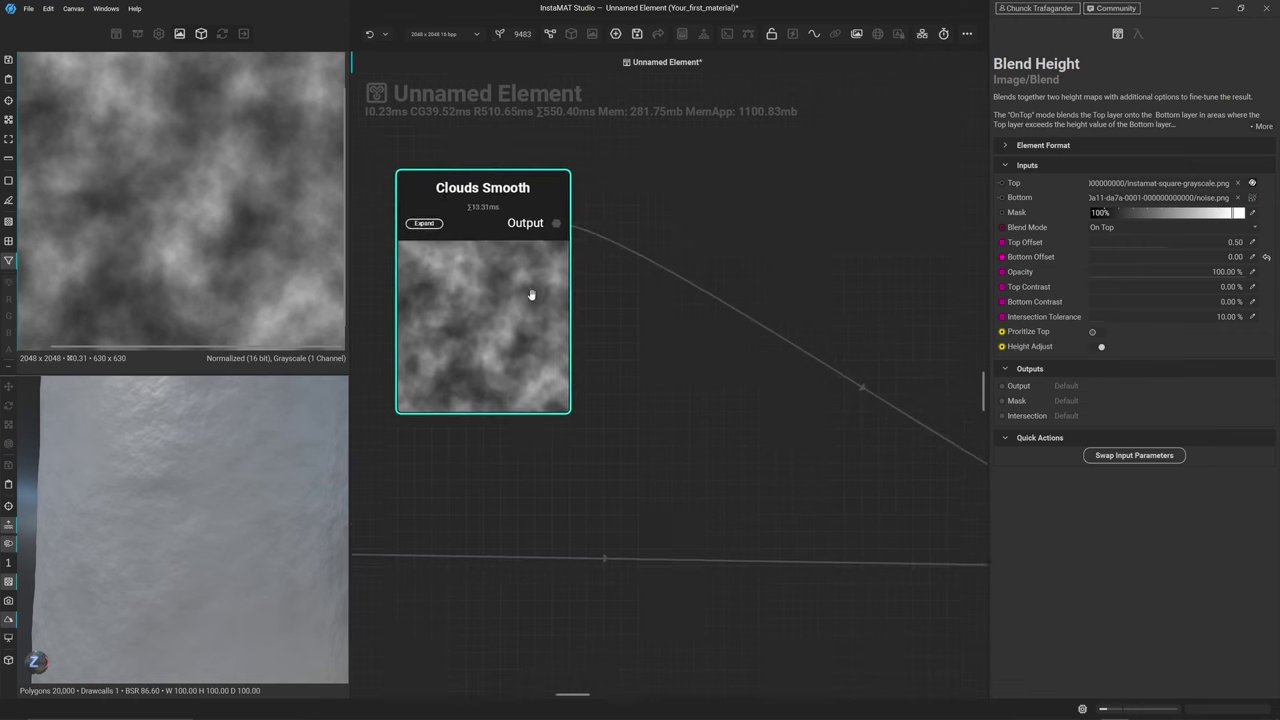
{"action": "middle_click_drag", "start_coordinate": [492, 348], "coordinate": [503, 341]}
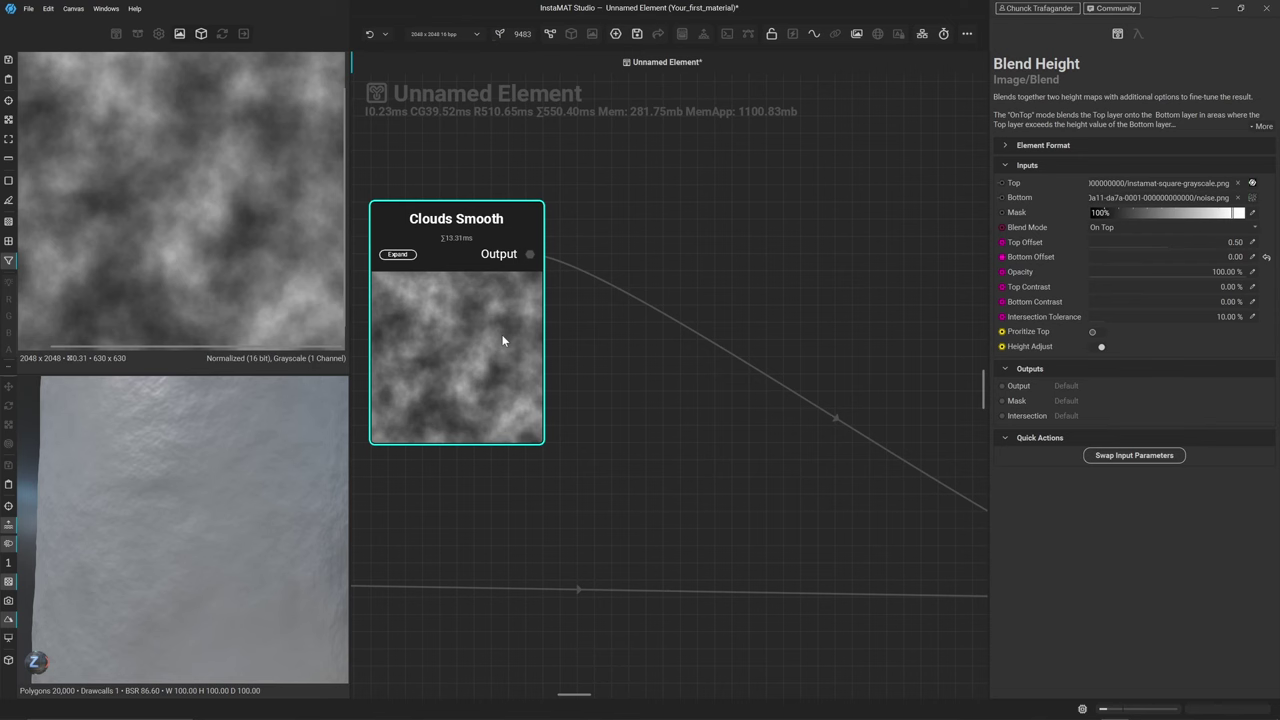
{"action": "right_click", "coordinate": [607, 290]}
{"action": "type", "text": "slope blur"}
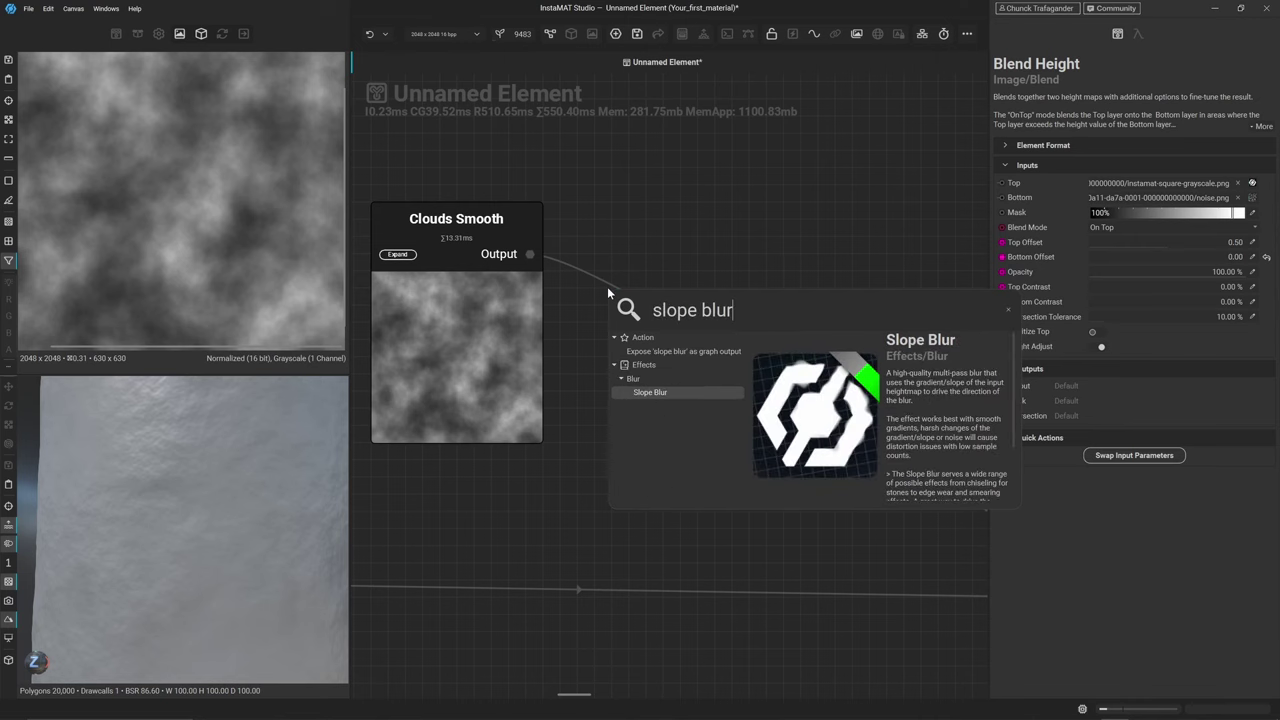
{"action": "key", "text": "Return"}
{"action": "left_click_drag", "start_coordinate": [728, 428], "coordinate": [826, 326]}
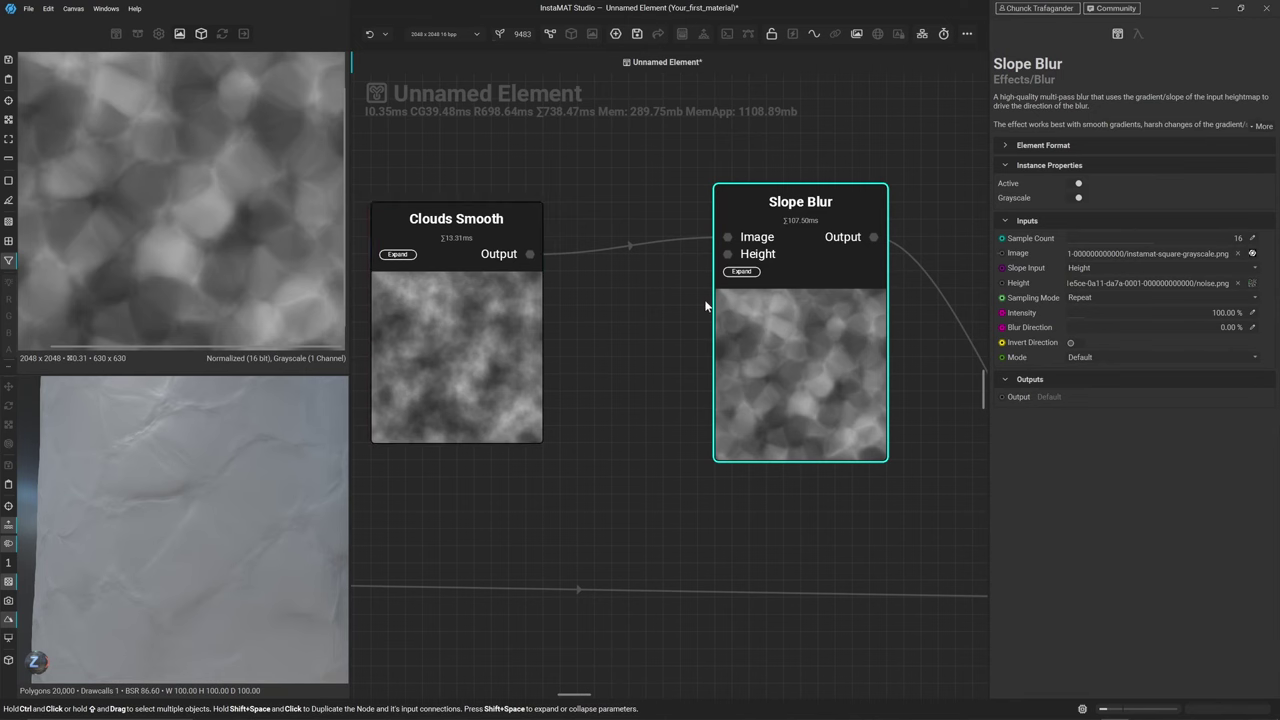
{"action": "left_click_drag", "start_coordinate": [743, 337], "coordinate": [826, 349]}
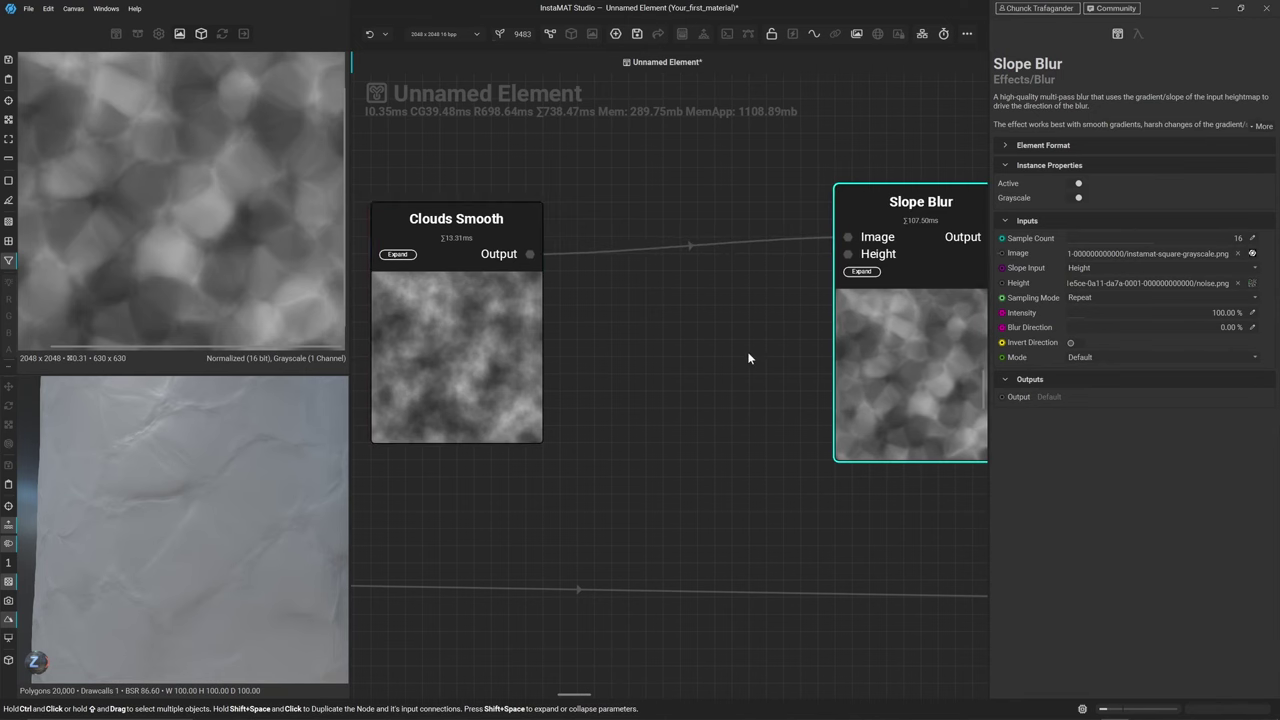
Branch a Blur node from Clouds Smooth, feed its output into the Slope Blur's Height input, and preview the Slope Blur
{"action": "scroll", "coordinate": [747, 357], "scroll_direction": "down", "scroll_amount": 2}
{"action": "left_click_drag", "start_coordinate": [498, 357], "coordinate": [483, 356]}
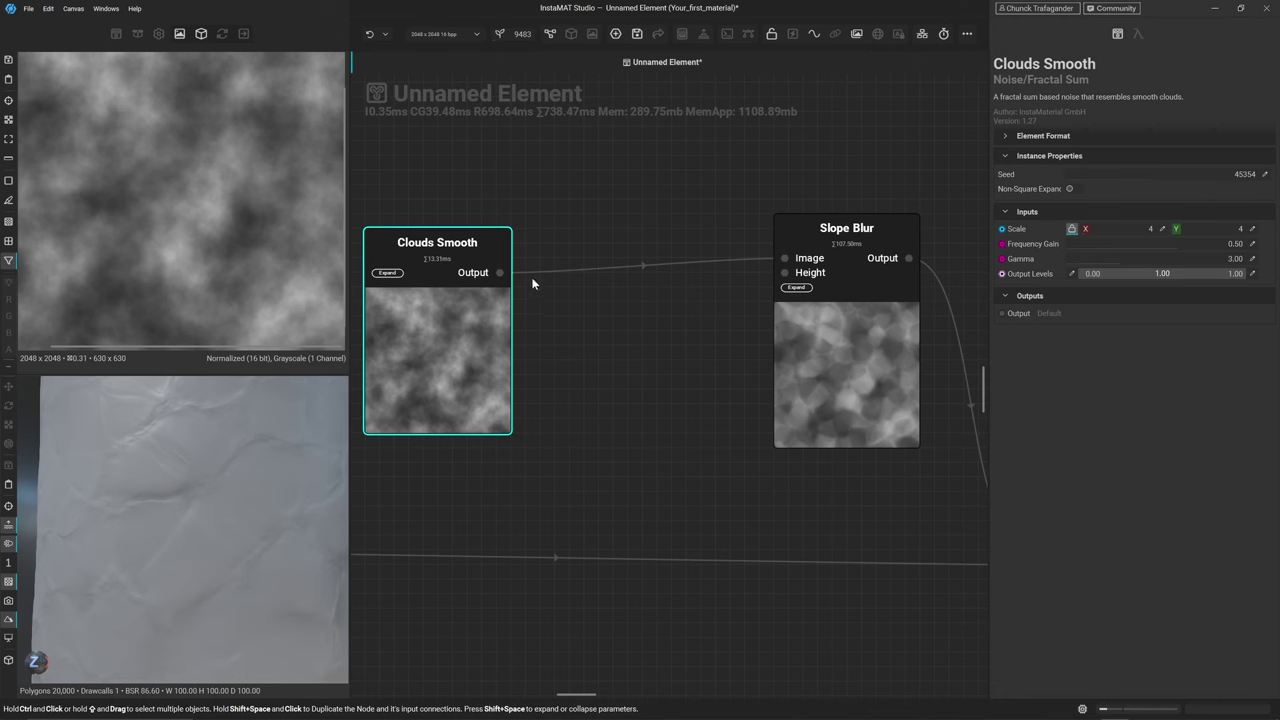
{"action": "left_click_drag", "start_coordinate": [506, 275], "coordinate": [569, 383]}
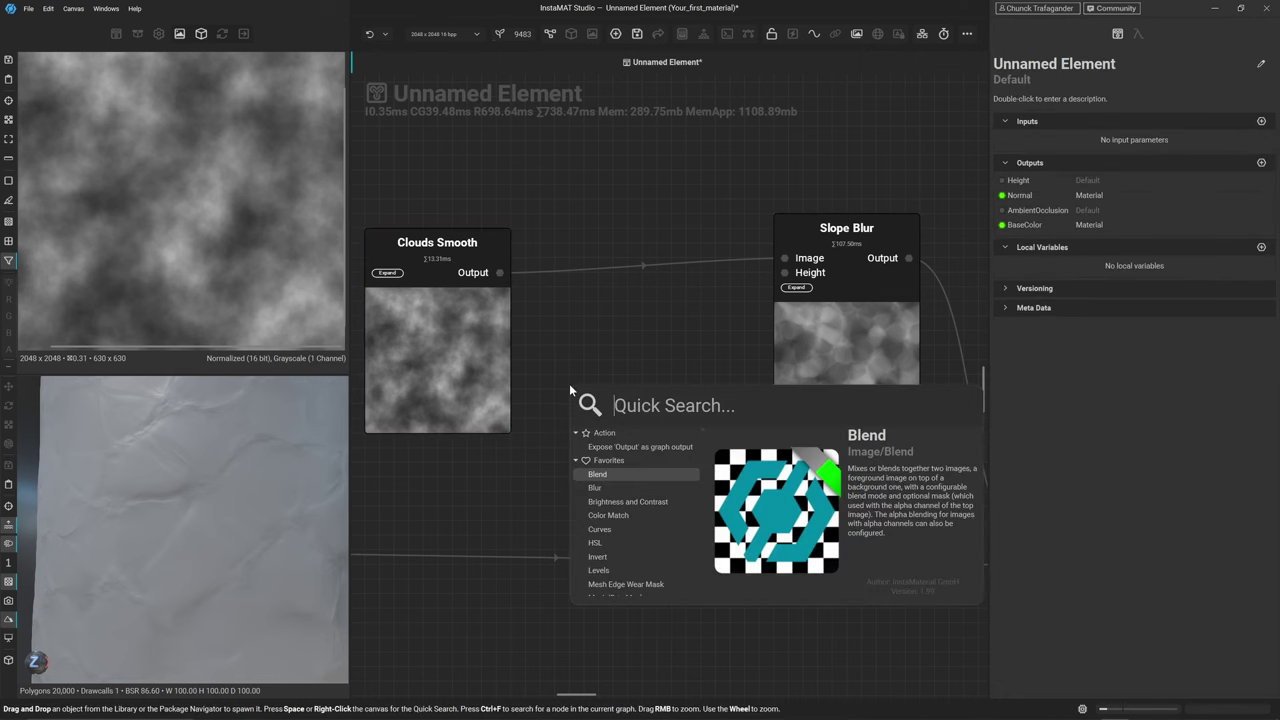
{"action": "type", "text": "blur"}
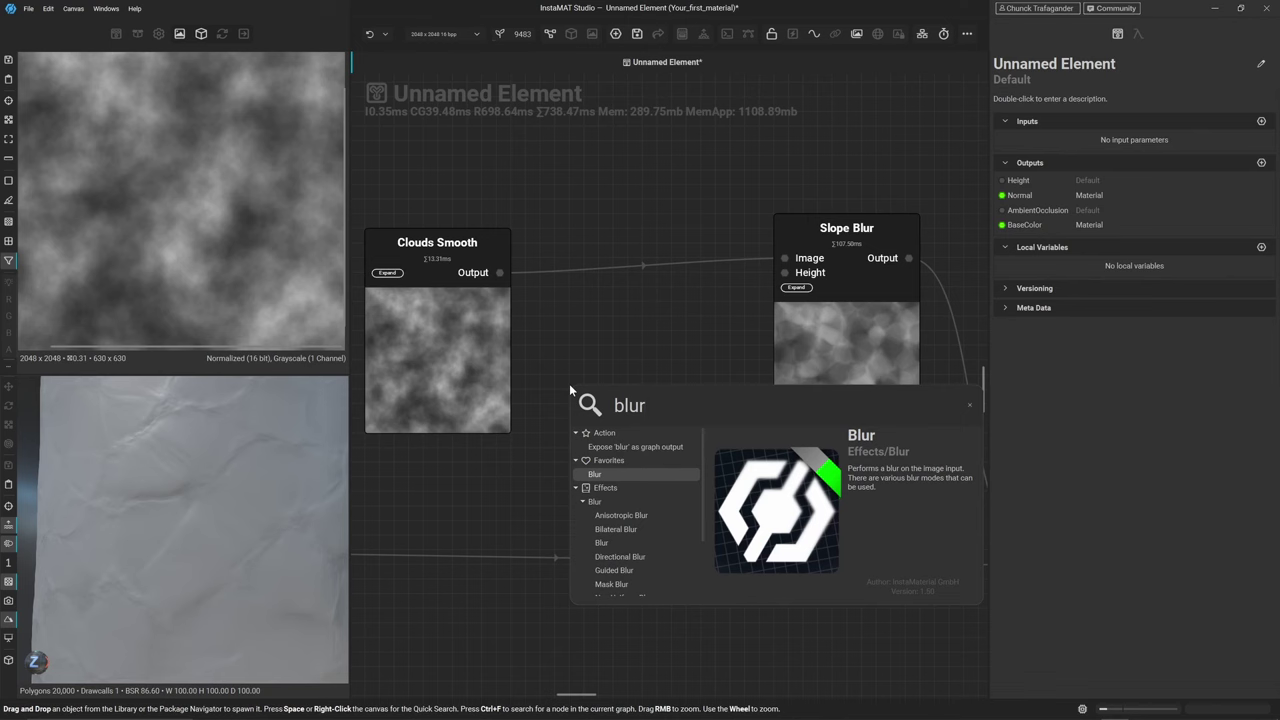
{"action": "key", "text": "Return"}
{"action": "left_click_drag", "start_coordinate": [650, 516], "coordinate": [647, 433]}
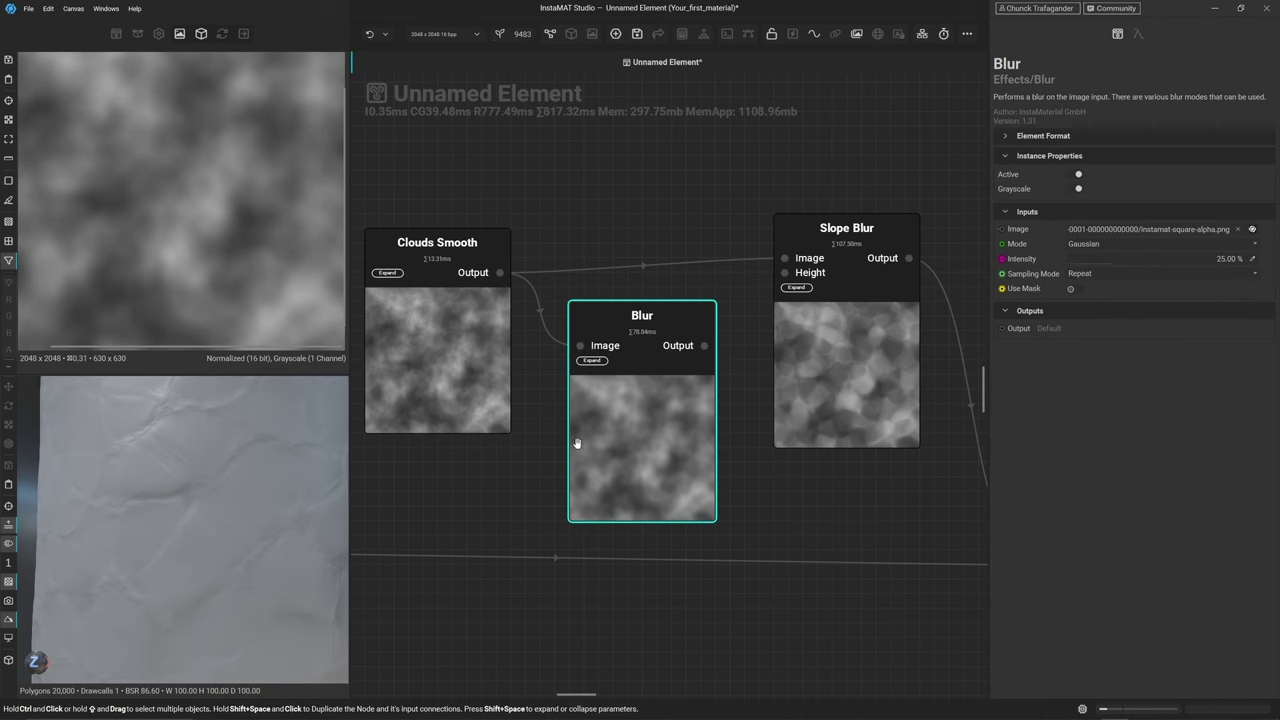
{"action": "left_click_drag", "start_coordinate": [704, 345], "coordinate": [785, 258]}
{"action": "left_click", "coordinate": [840, 364]}
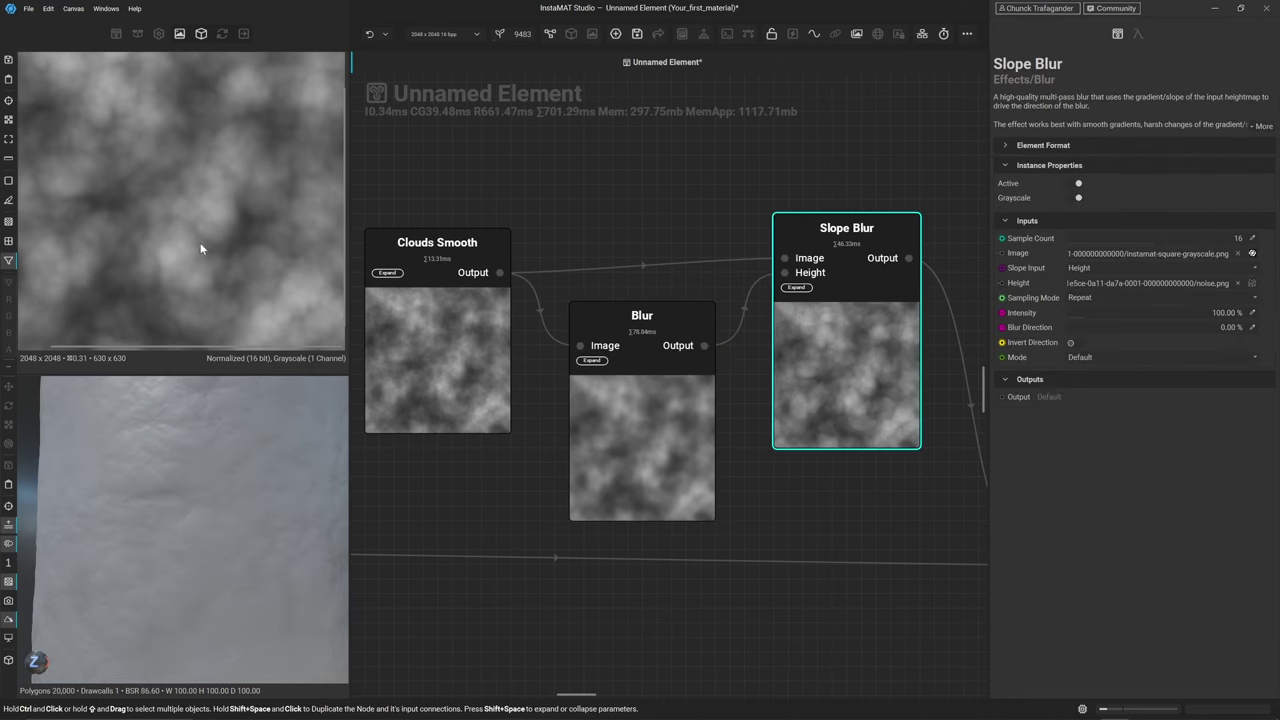
Set the Clouds Smooth node's Scale to 25 in X and Y while previewing the Slope Blur output
{"action": "left_click", "coordinate": [454, 345]}
{"action": "left_click", "coordinate": [843, 391]}
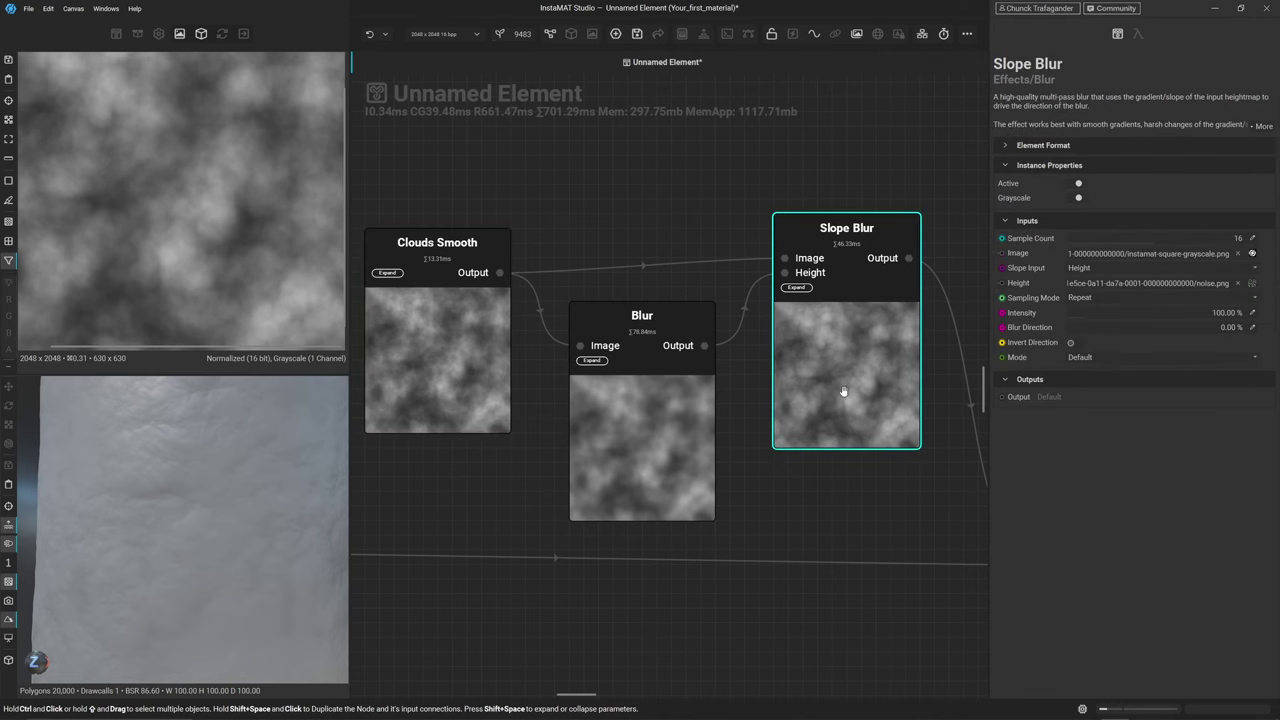
{"action": "scroll", "coordinate": [215, 220], "scroll_direction": "up", "scroll_amount": 5}
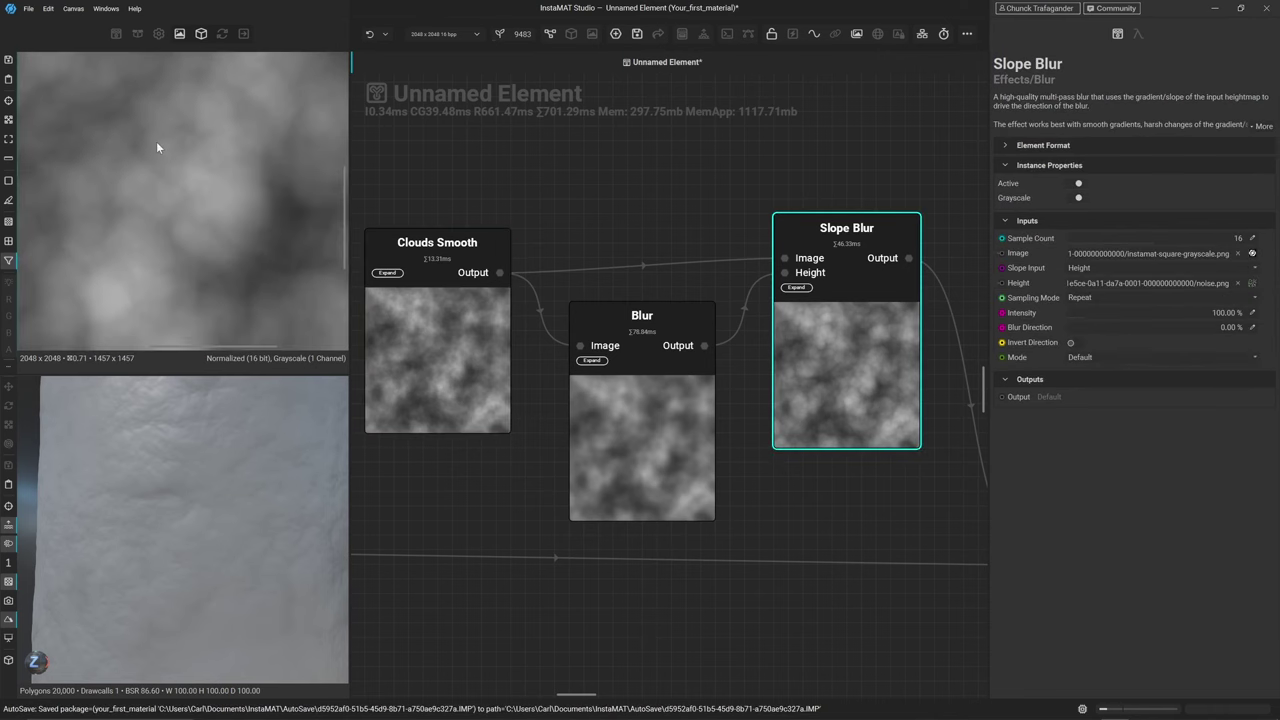
{"action": "scroll", "coordinate": [172, 200], "scroll_direction": "down", "scroll_amount": 3}
{"action": "scroll", "coordinate": [207, 230], "scroll_direction": "down", "scroll_amount": 3}
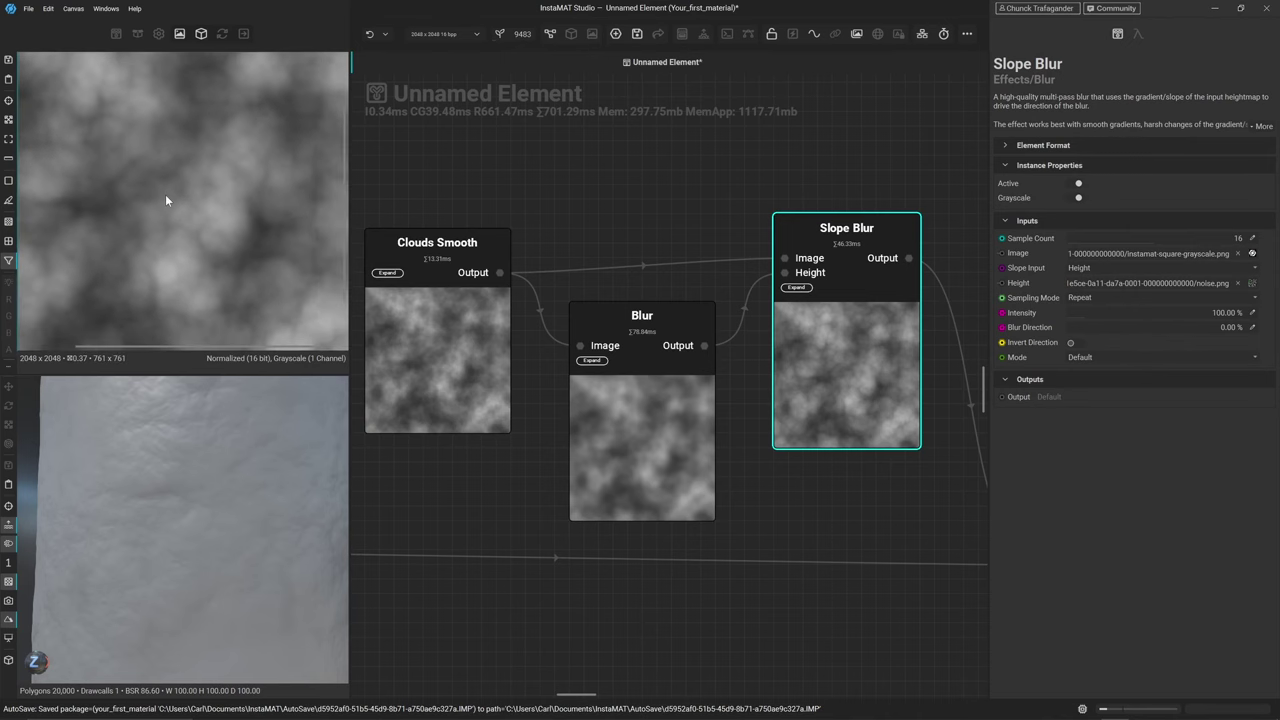
{"action": "left_click", "coordinate": [449, 350]}
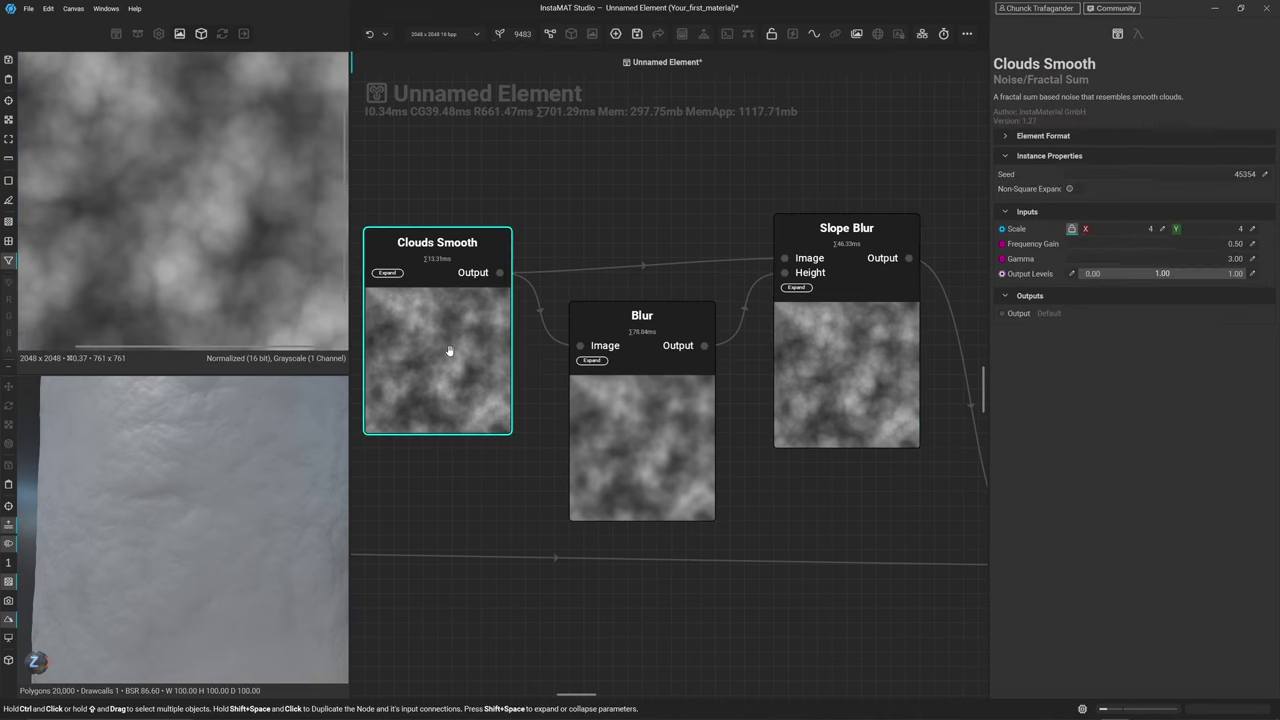
{"action": "double_click", "coordinate": [1163, 230]}
{"action": "type", "text": "25"}
{"action": "key", "text": "Return"}
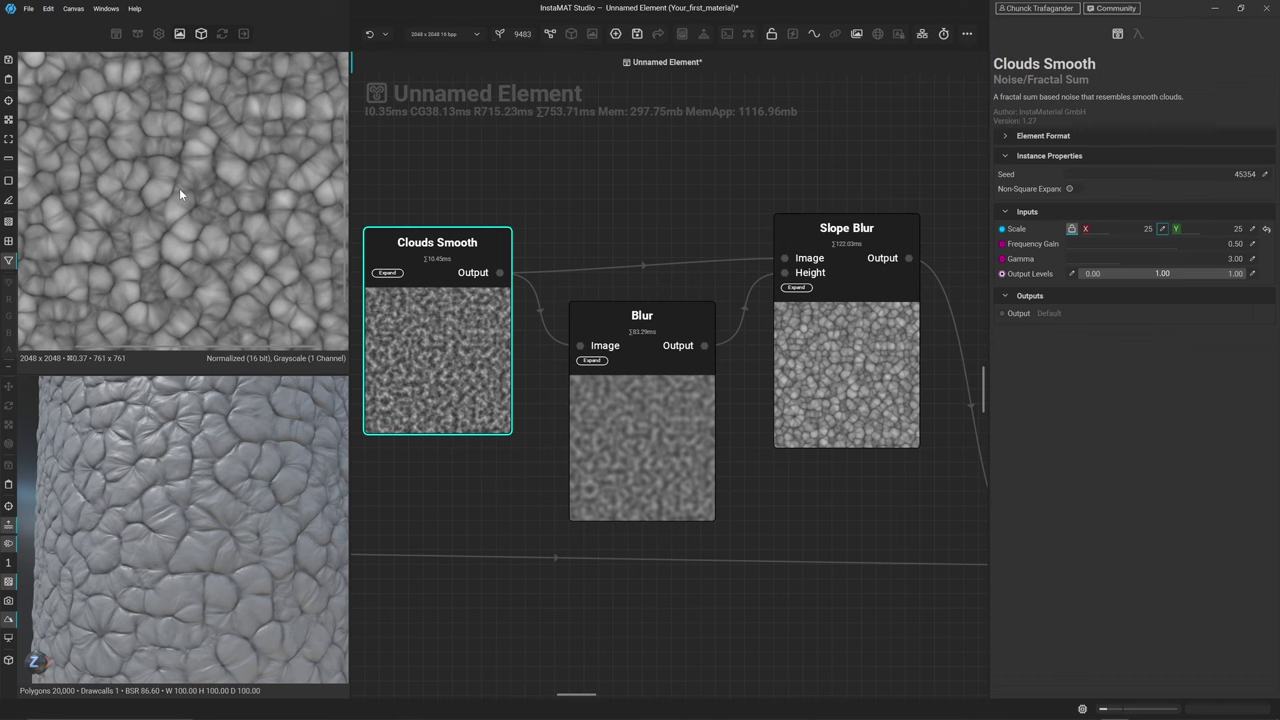
Set the Slope Blur node's Sample Count to 32 and its Mode to Average
{"action": "left_click", "coordinate": [870, 385]}
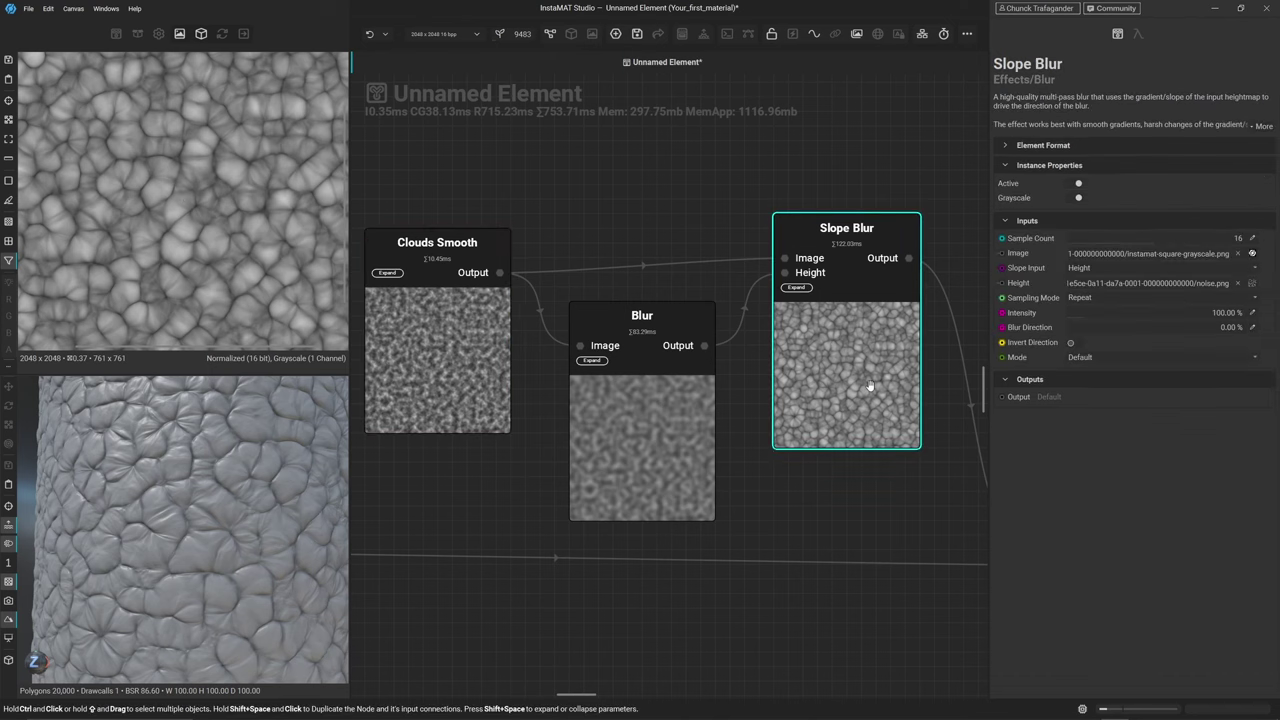
{"action": "left_click", "coordinate": [1147, 240]}
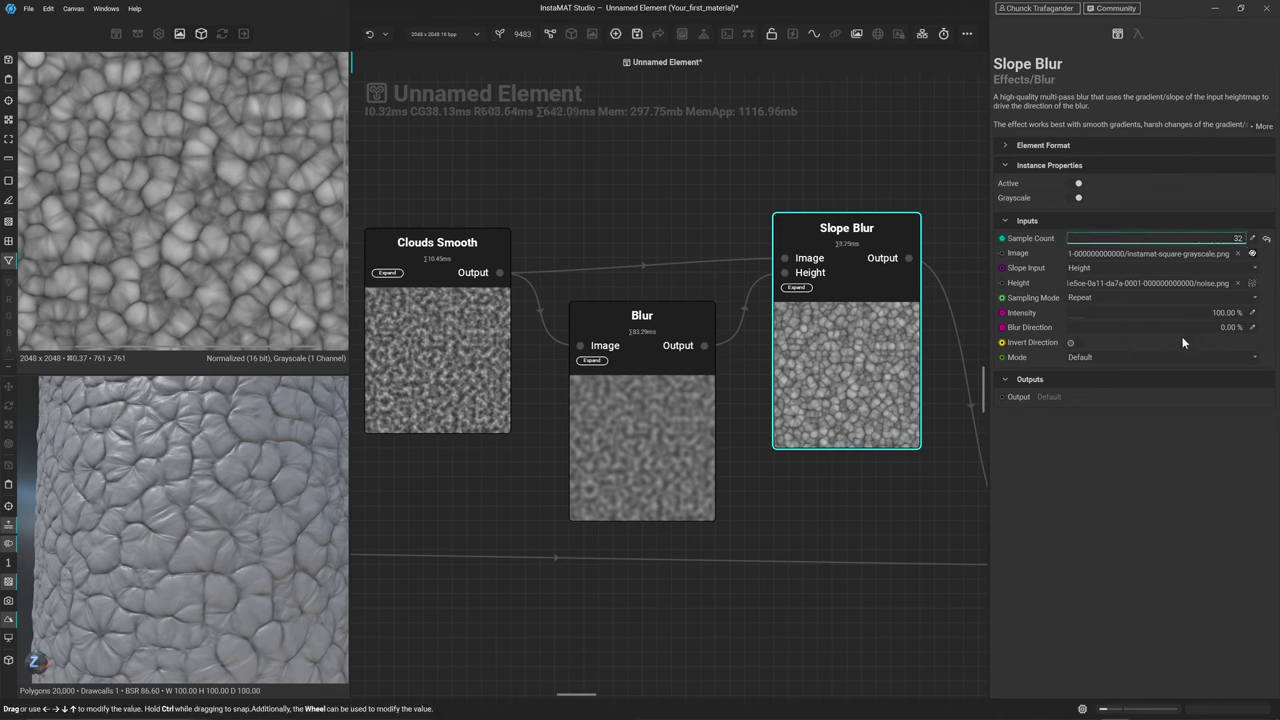
{"action": "left_click", "coordinate": [1153, 359]}
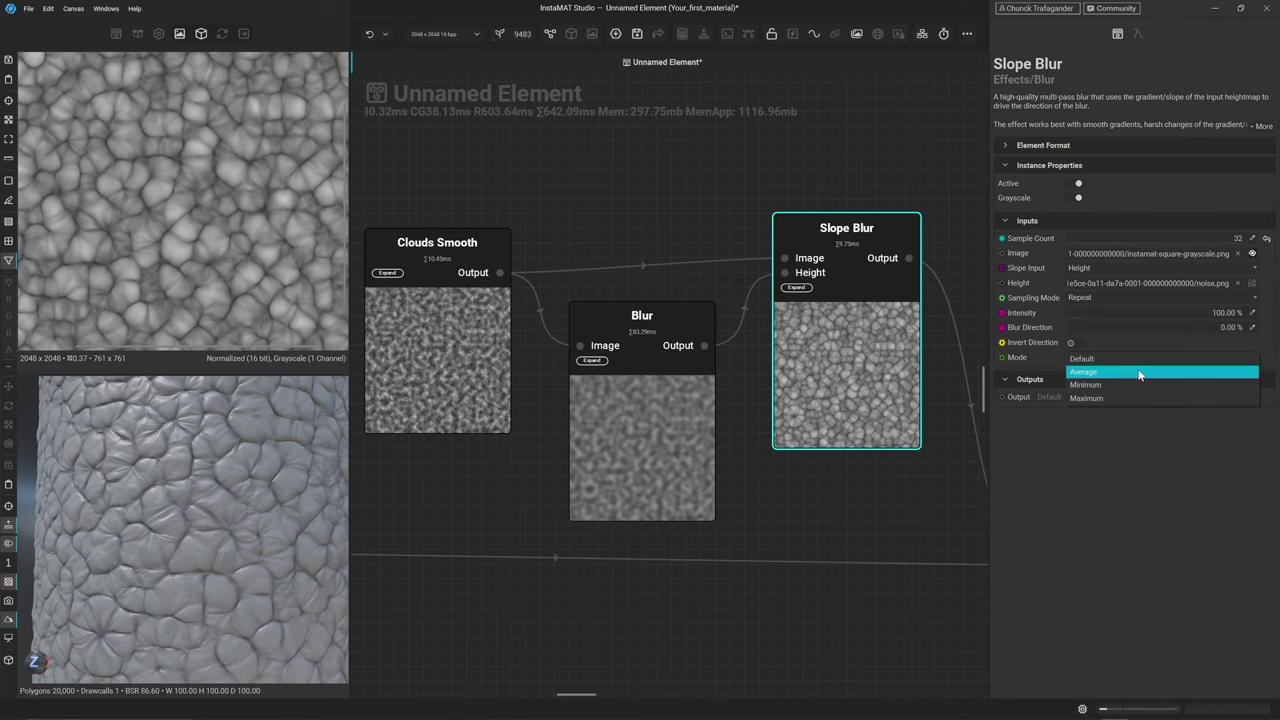
{"action": "left_click", "coordinate": [1139, 373]}
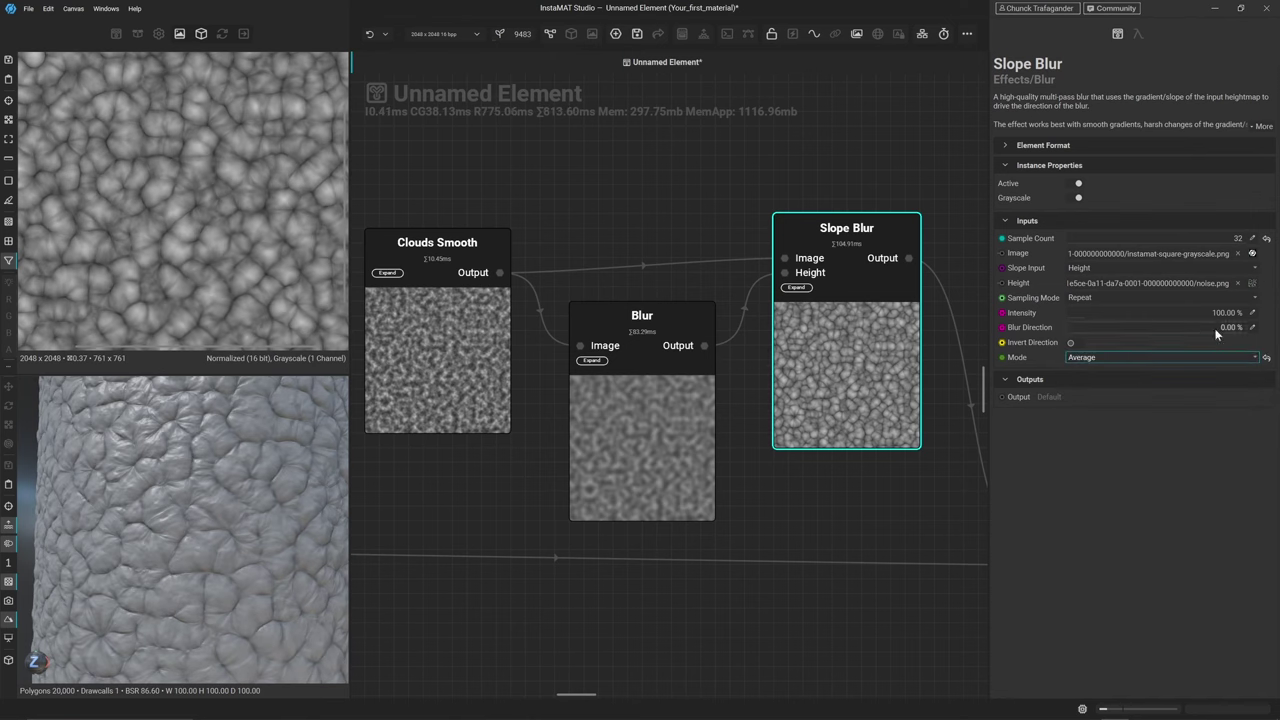
Set the Slope Blur's Intensity to 50% and inspect the result in the image and 3D previews
{"action": "left_click", "coordinate": [1253, 313]}
{"action": "type", "text": "50"}
{"action": "key", "text": "Return"}
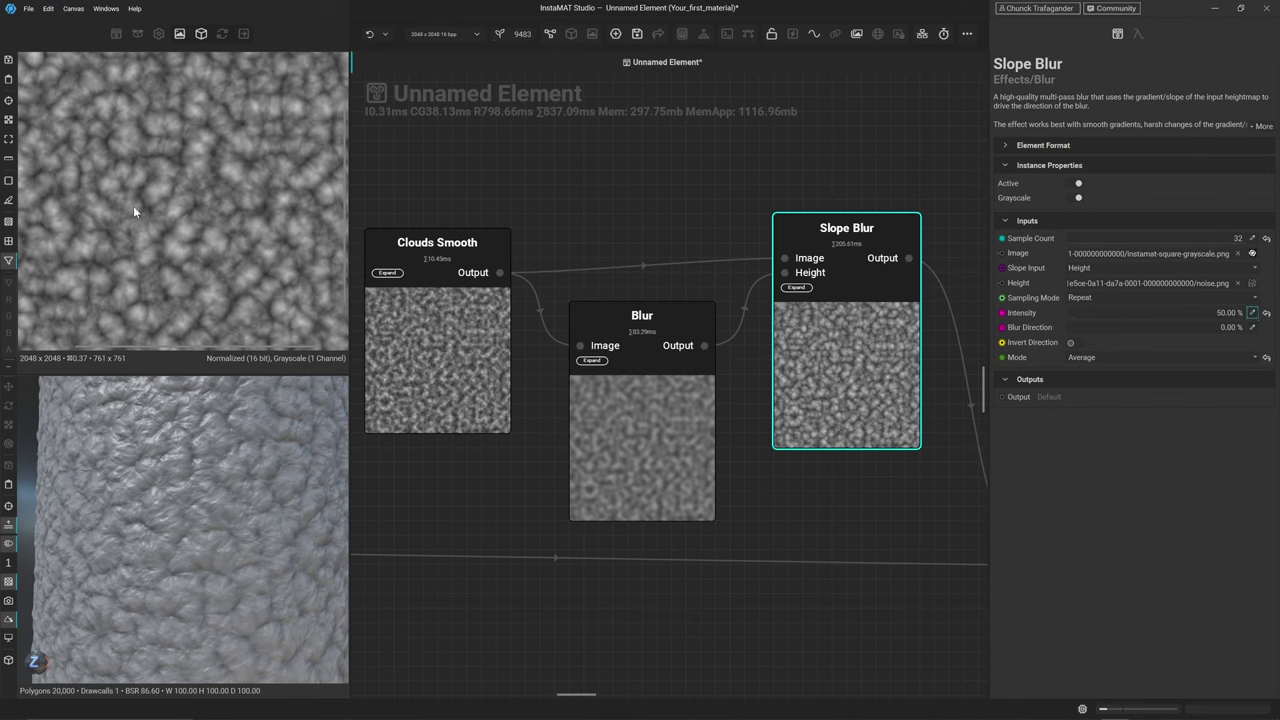
{"action": "mouse_move", "coordinate": [202, 253]}
{"action": "middle_mouse_down"}
{"action": "mouse_move", "coordinate": [185, 225]}
{"action": "mouse_move", "coordinate": [191, 249]}
{"action": "middle_mouse_up"}
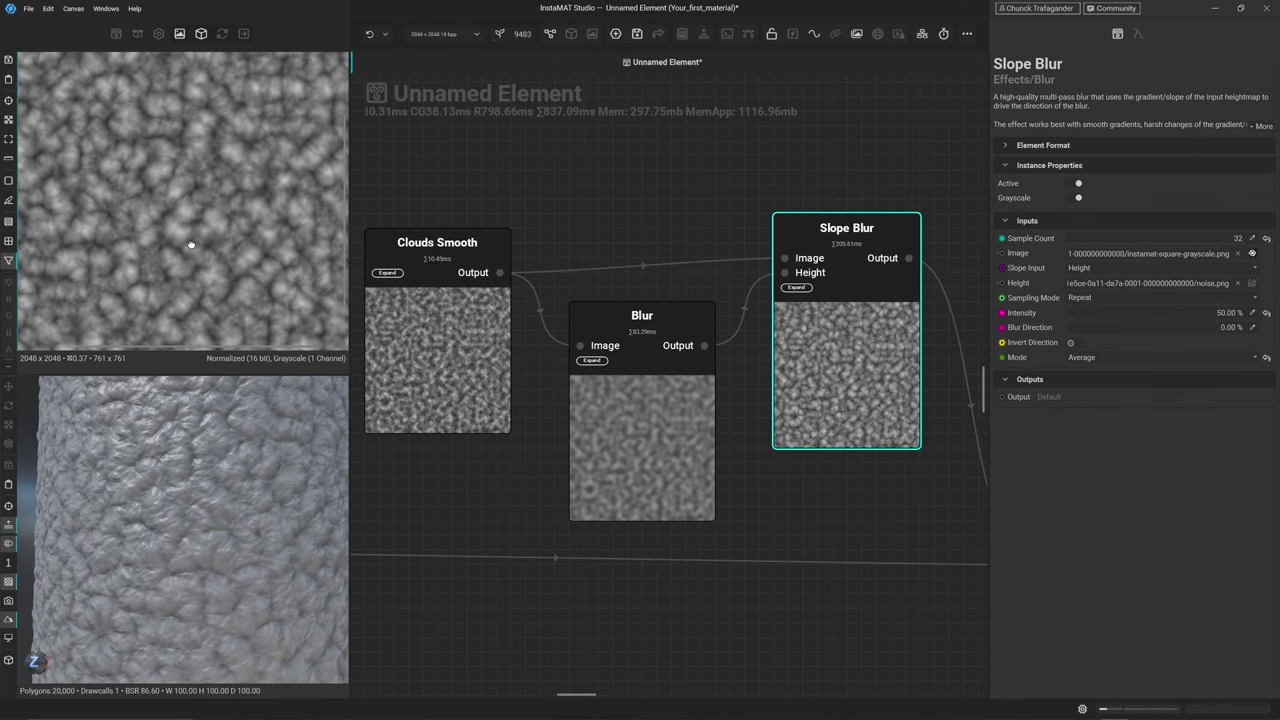
{"action": "scroll", "coordinate": [198, 476], "scroll_direction": "up", "scroll_amount": 3}
{"action": "middle_click_drag", "start_coordinate": [199, 476], "coordinate": [209, 494]}
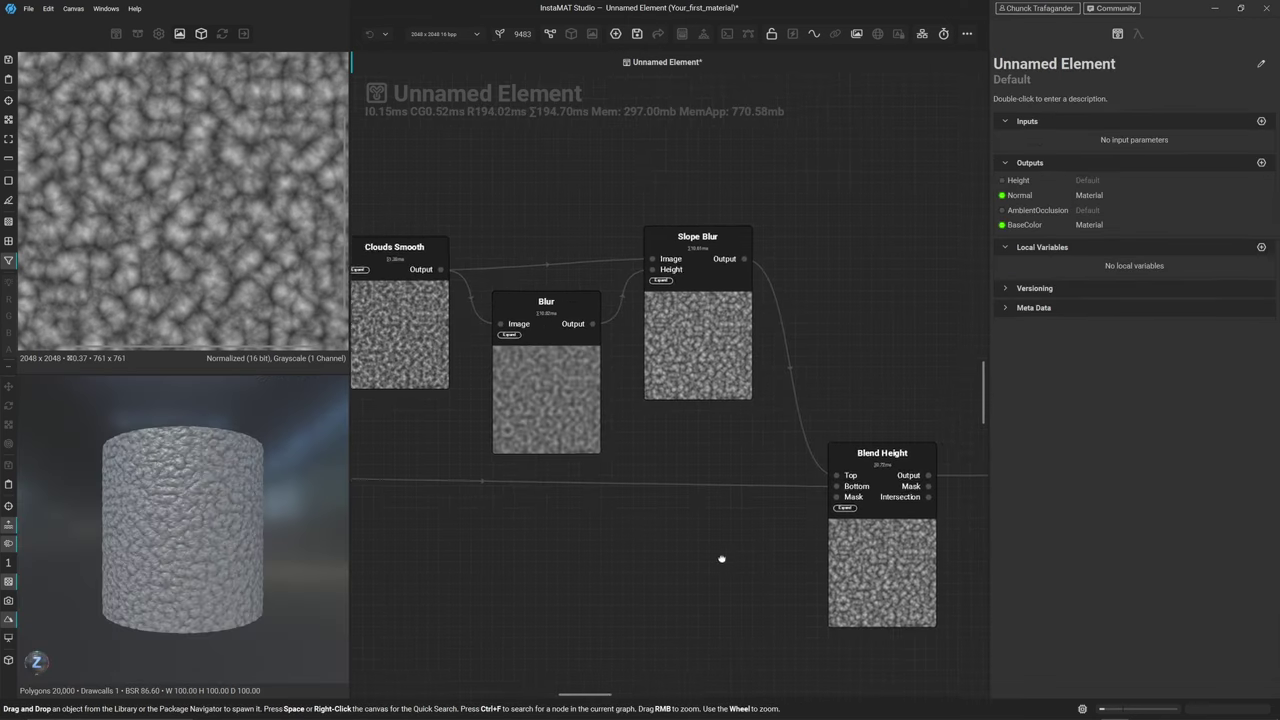
Move the Blend Height node farther from the Slope Blur to make room for more nodes
{"action": "middle_click_drag", "start_coordinate": [723, 557], "coordinate": [571, 563]}
{"action": "scroll", "coordinate": [571, 557], "scroll_direction": "down", "scroll_amount": 3}
{"action": "left_click", "coordinate": [622, 553]}
{"action": "left_click_drag", "start_coordinate": [622, 553], "coordinate": [886, 547]}
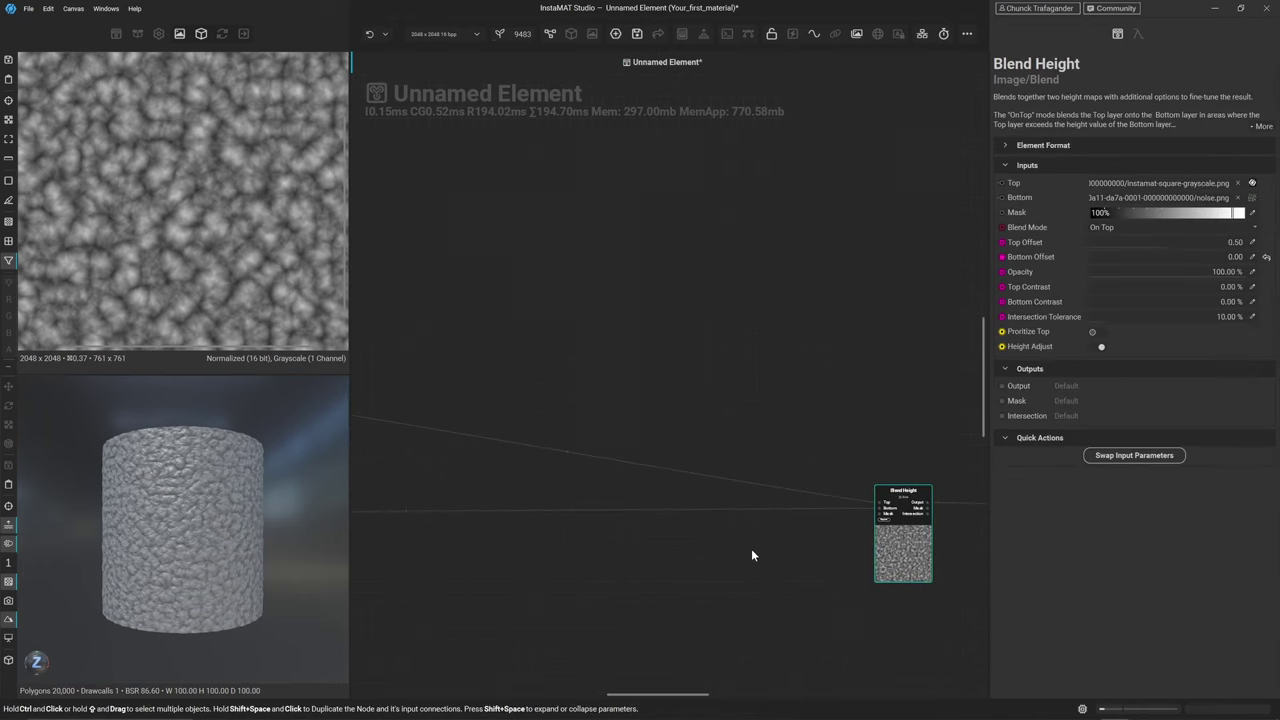
Insert a Guided Blur node on the connection between Slope Blur and Blend Height
{"action": "middle_click_drag", "start_coordinate": [751, 548], "coordinate": [1089, 509]}
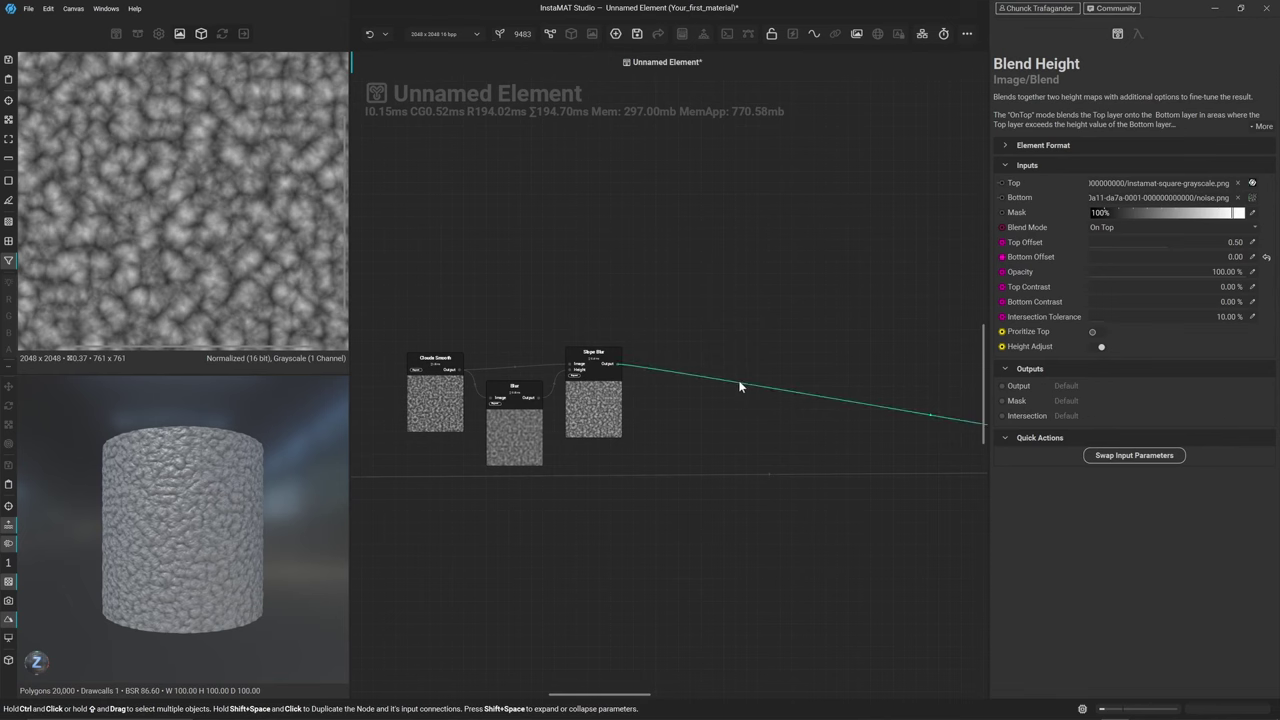
{"action": "key", "text": "space"}
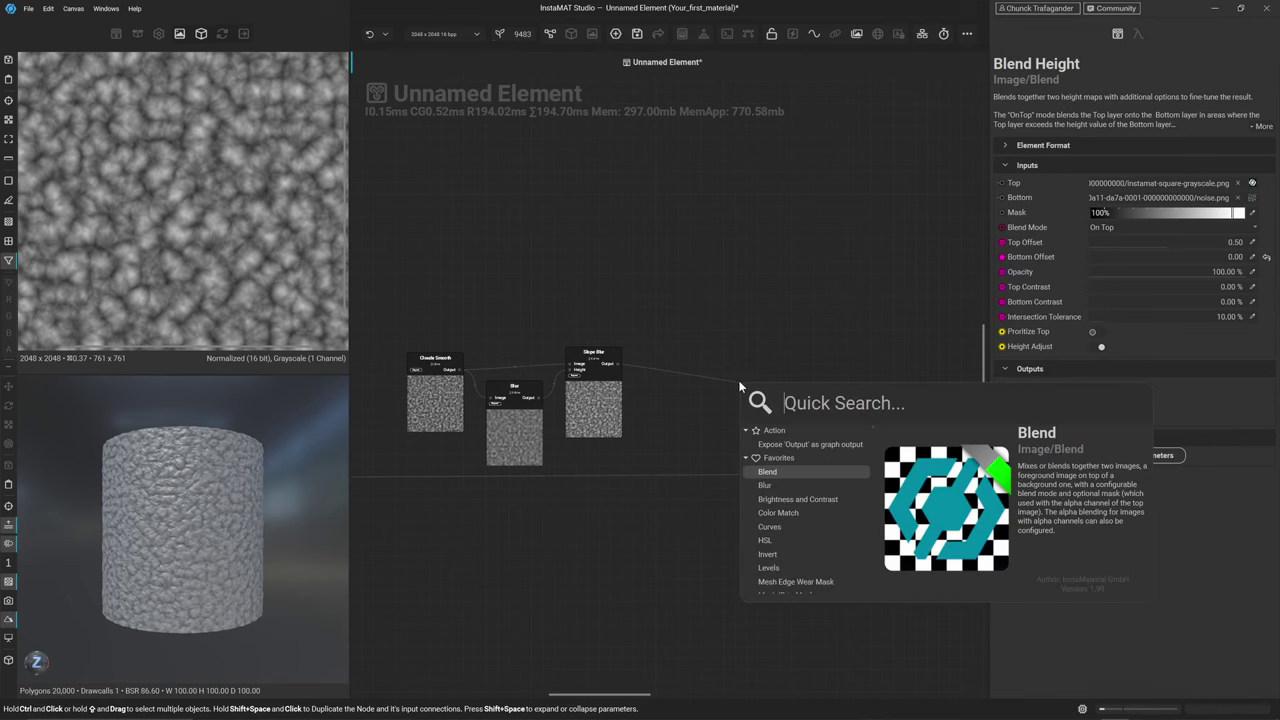
{"action": "type", "text": "guided"}
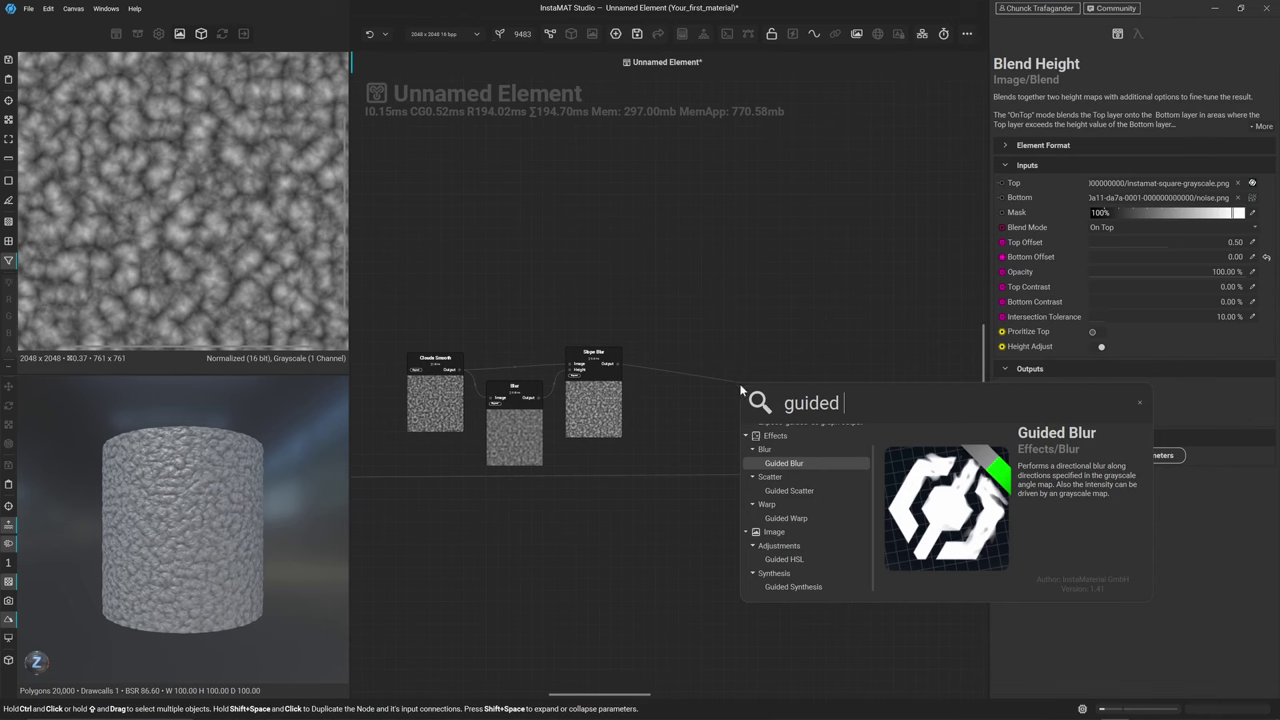
{"action": "left_click", "coordinate": [783, 464]}
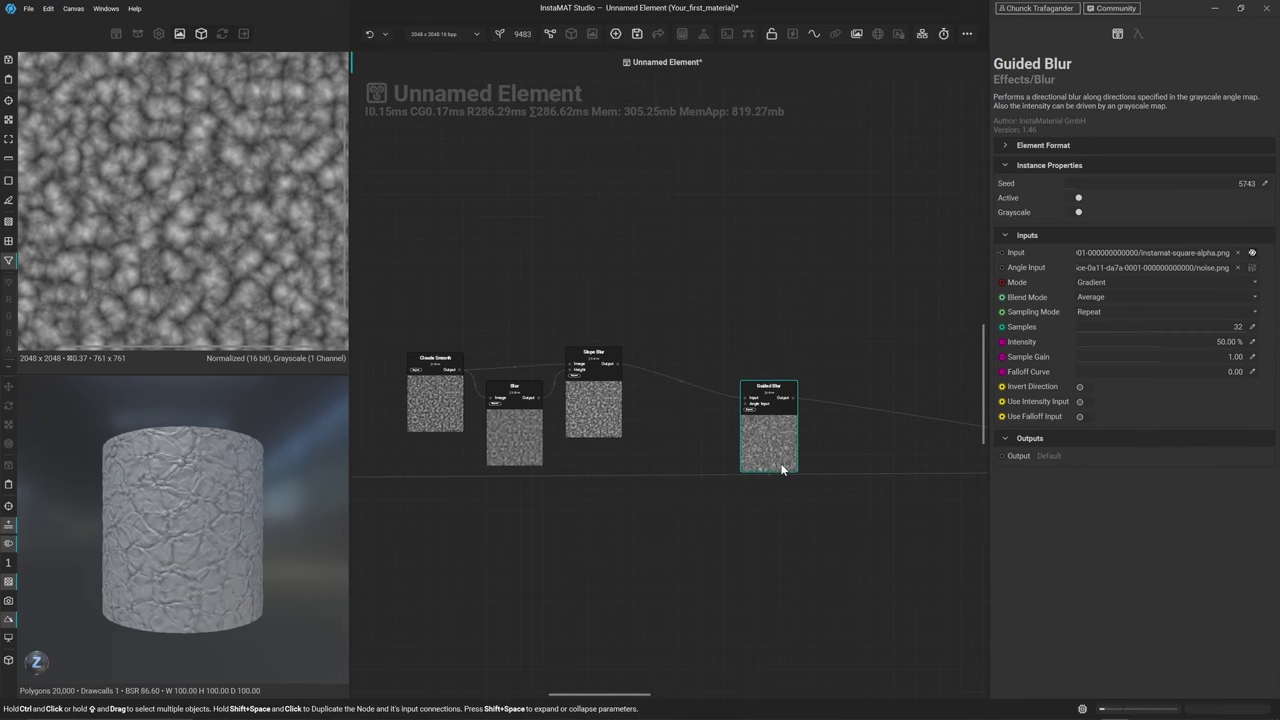
{"action": "scroll", "coordinate": [783, 468], "scroll_direction": "up", "scroll_amount": 5}
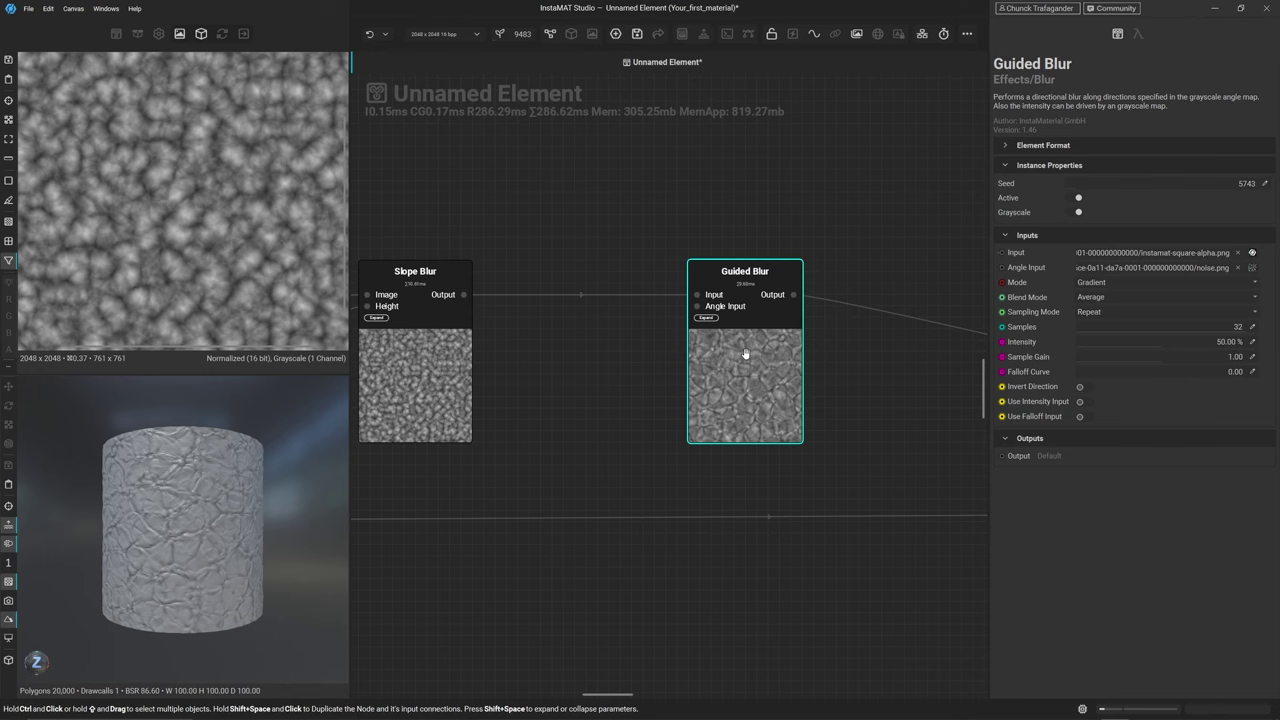
Add a Liquid Noise node and place it below the connection between Slope Blur and Guided Blur
{"action": "left_click", "coordinate": [546, 362]}
{"action": "key", "text": "space"}
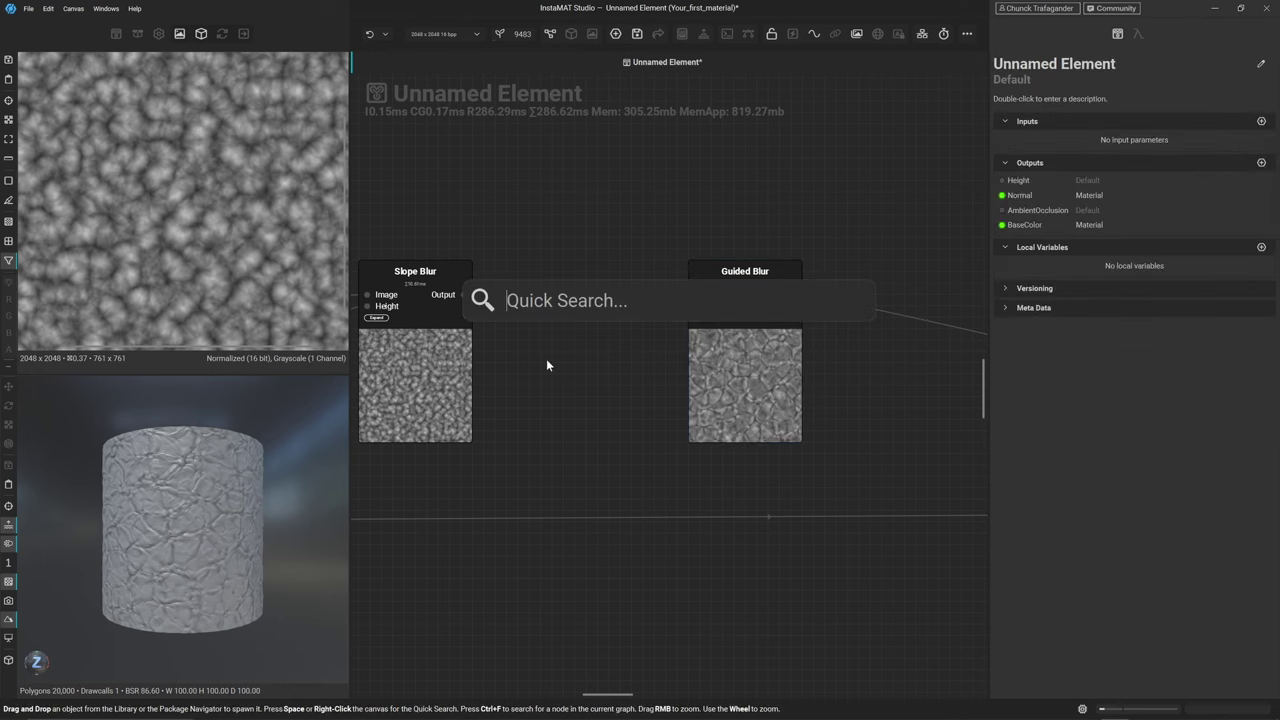
{"action": "type", "text": "liqui"}
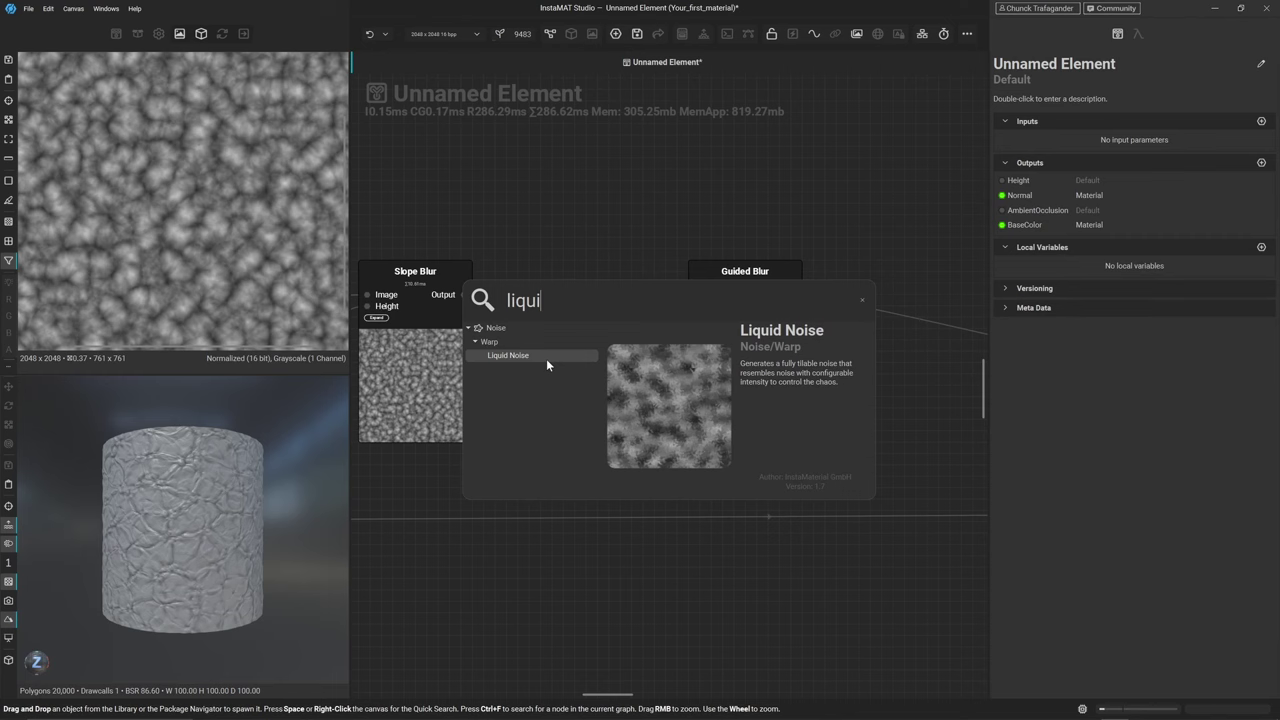
{"action": "left_click", "coordinate": [546, 356]}
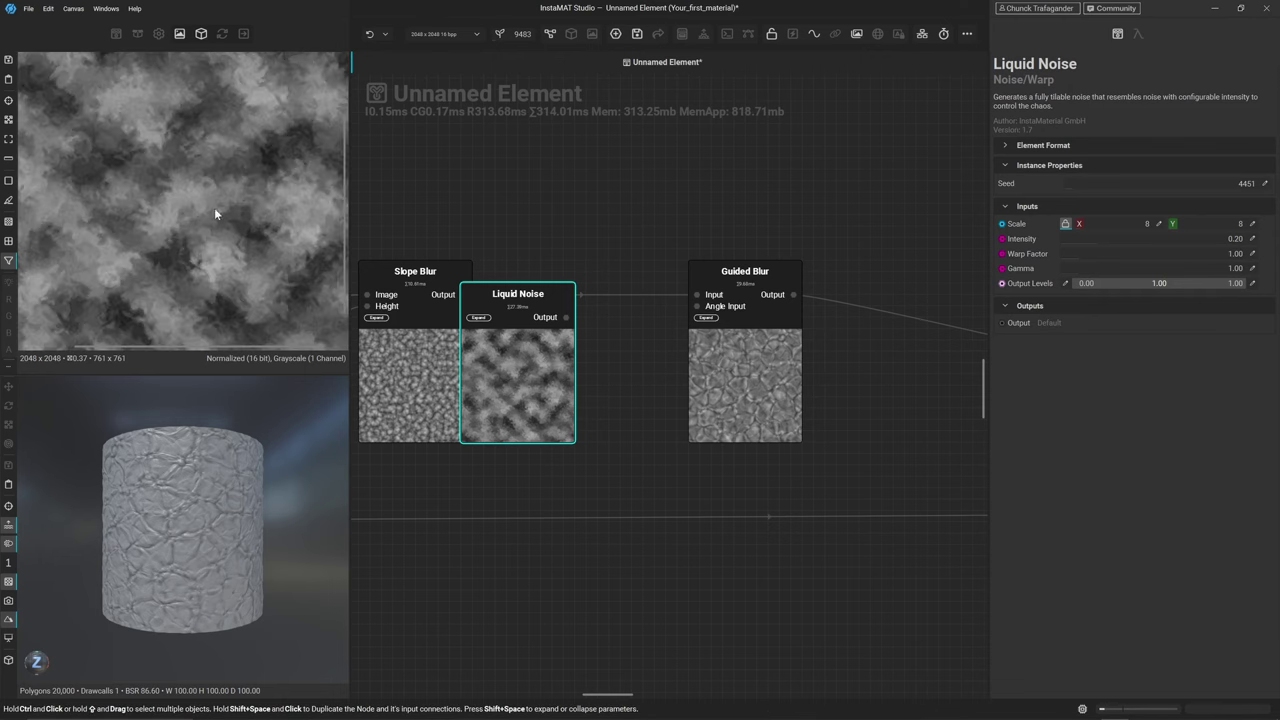
{"action": "scroll", "coordinate": [219, 287], "scroll_direction": "up", "scroll_amount": 2}
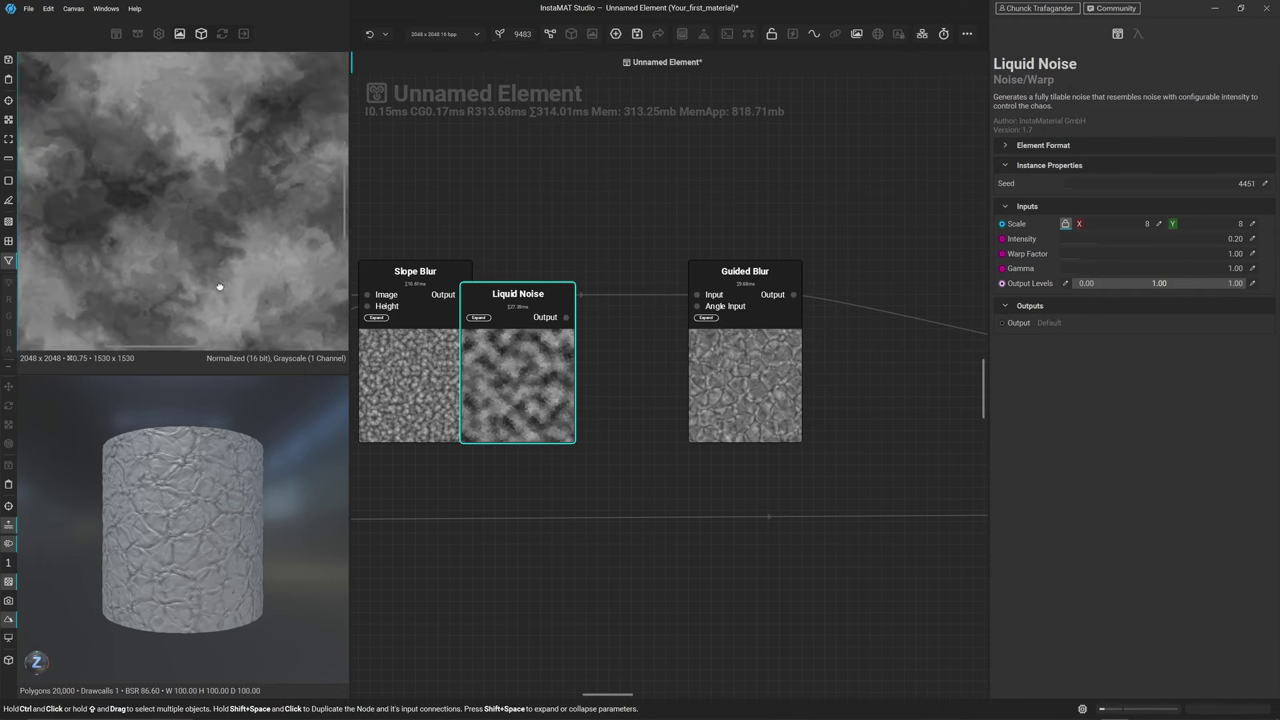
{"action": "middle_click_drag", "start_coordinate": [219, 287], "coordinate": [237, 237]}
{"action": "left_click_drag", "start_coordinate": [517, 378], "coordinate": [615, 443]}
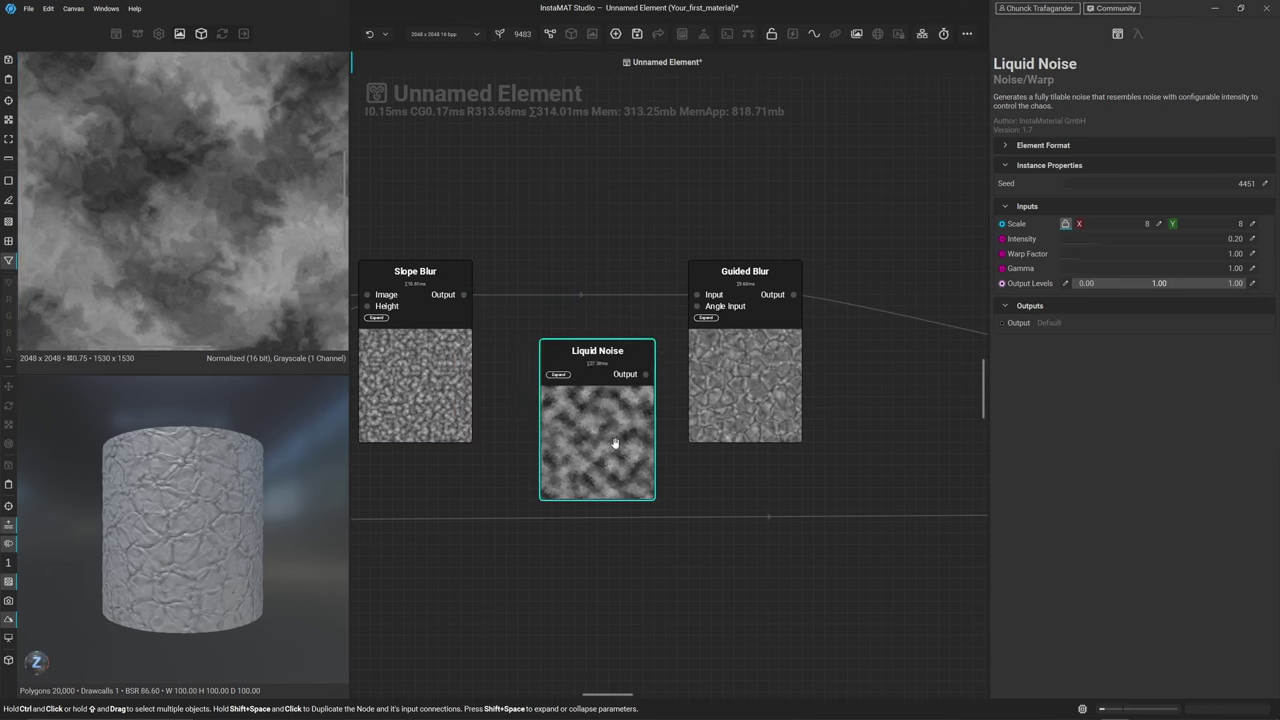
Connect the Liquid Noise output to the Guided Blur's Angle Input and inspect the surface up close
{"action": "scroll", "coordinate": [251, 213], "scroll_direction": "down", "scroll_amount": 1}
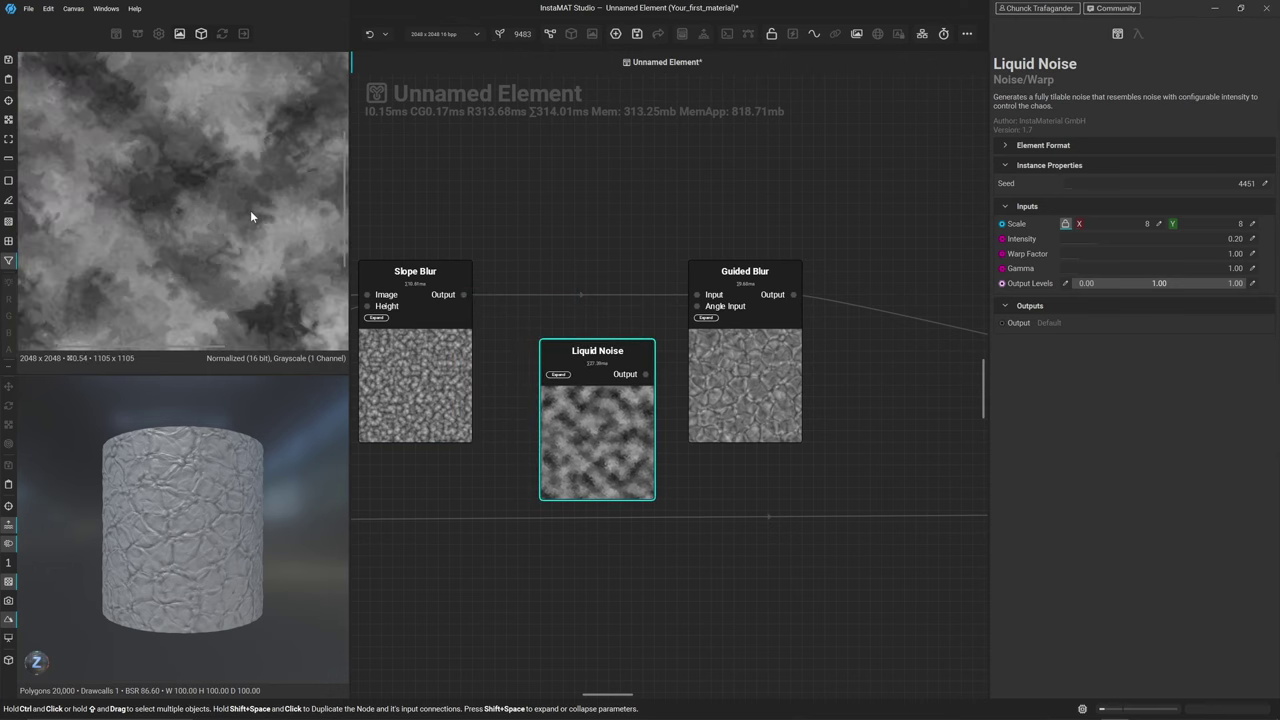
{"action": "middle_click_drag", "start_coordinate": [648, 393], "coordinate": [585, 405]}
{"action": "scroll", "coordinate": [585, 405], "scroll_direction": "up", "scroll_amount": 1}
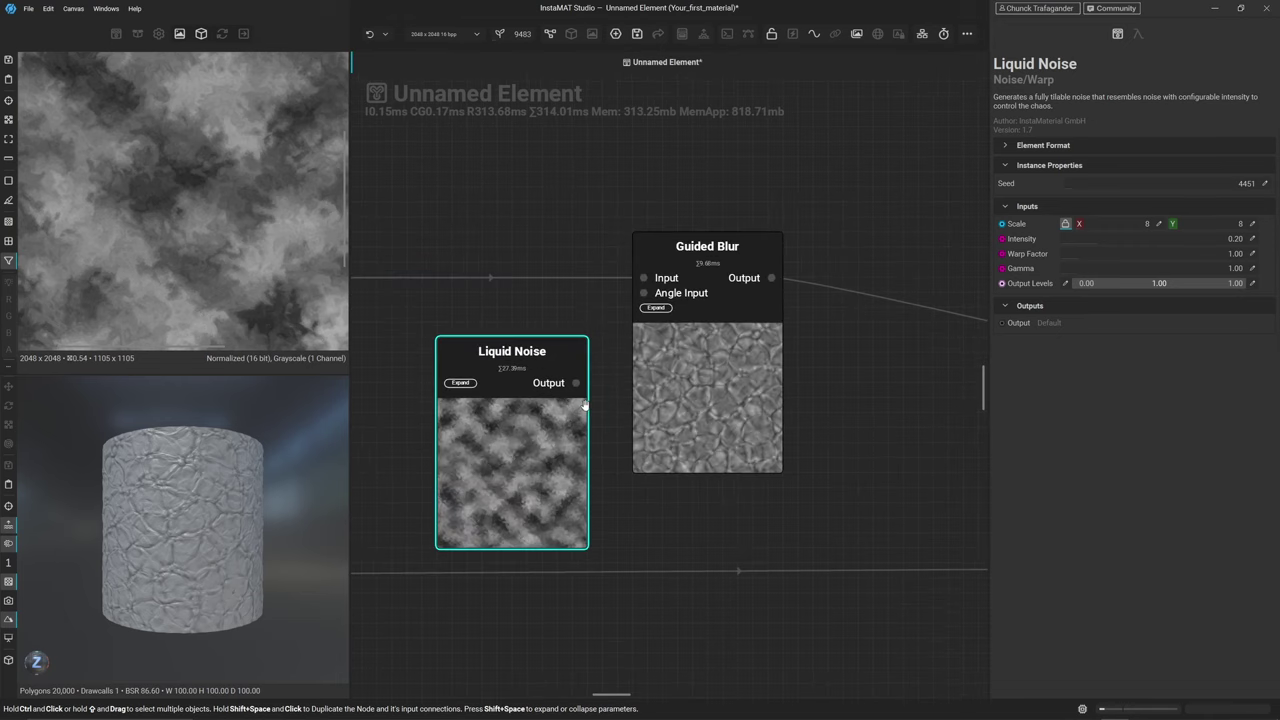
{"action": "left_click_drag", "start_coordinate": [575, 383], "coordinate": [643, 293]}
{"action": "scroll", "coordinate": [193, 508], "scroll_direction": "up", "scroll_amount": 4}
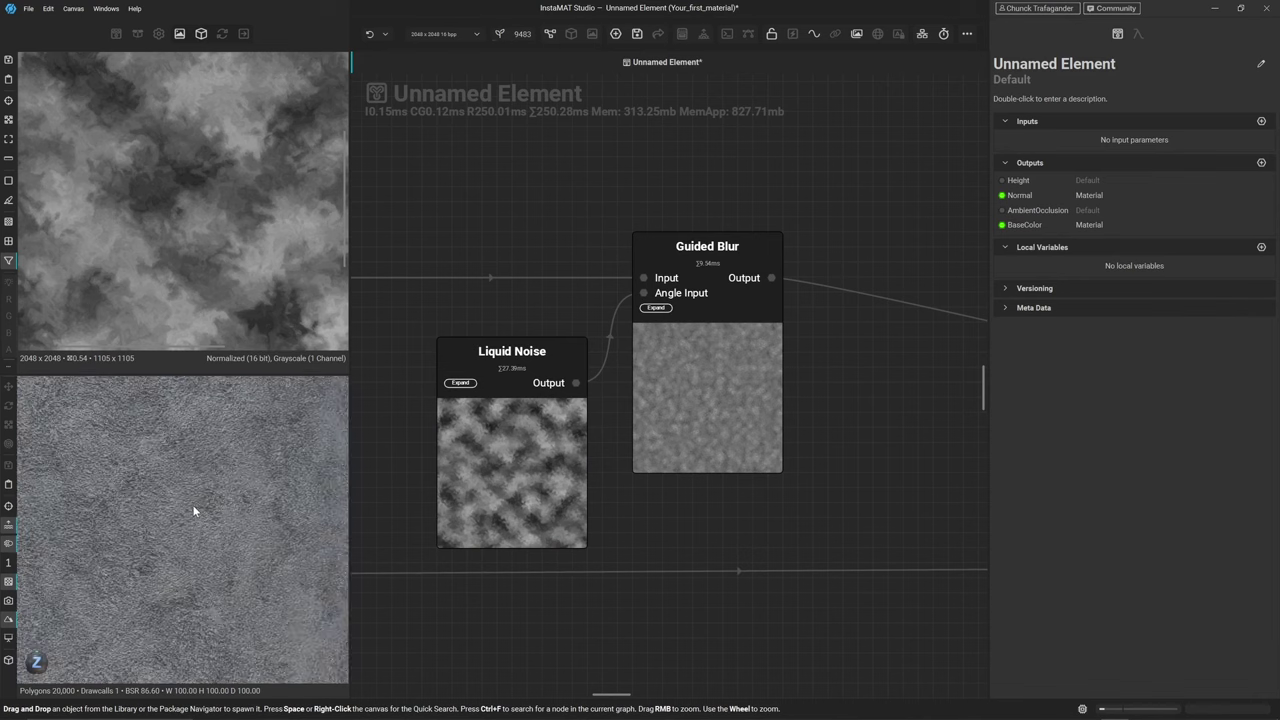
Preview the Guided Blur output and set the Liquid Noise Scale to 6 in X and Y
{"action": "left_click", "coordinate": [694, 433]}
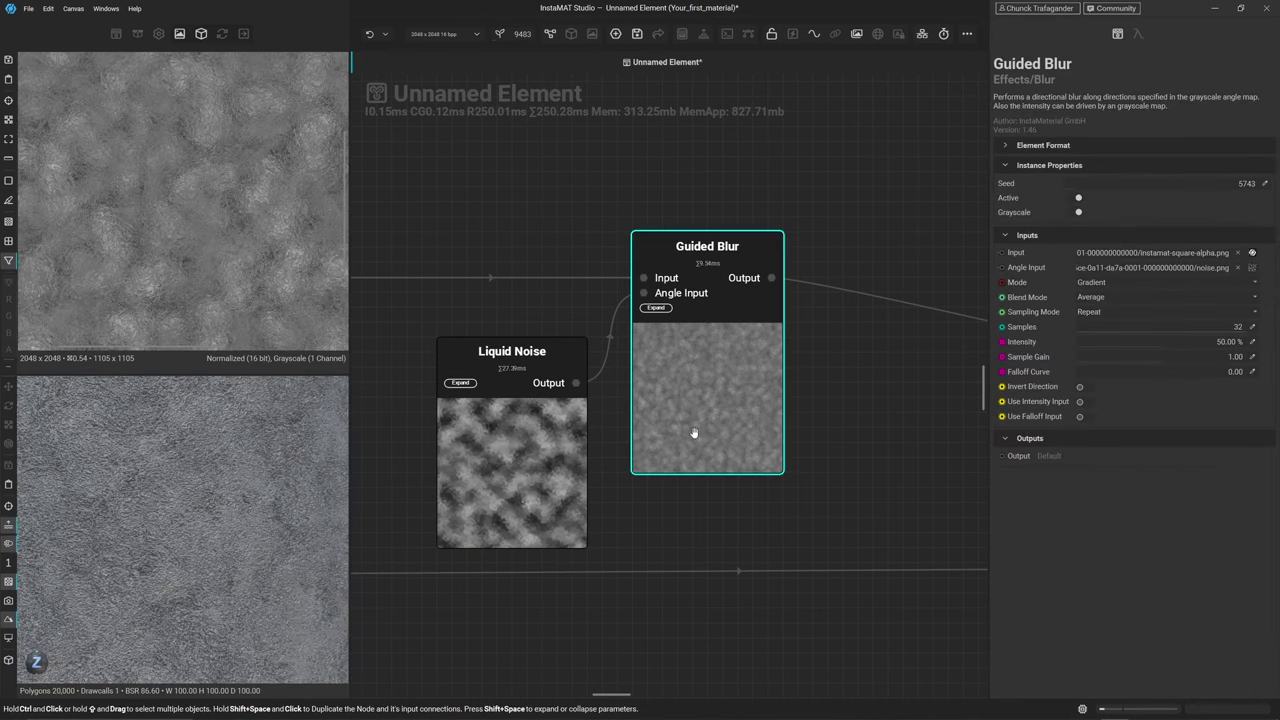
{"action": "left_click", "coordinate": [558, 496]}
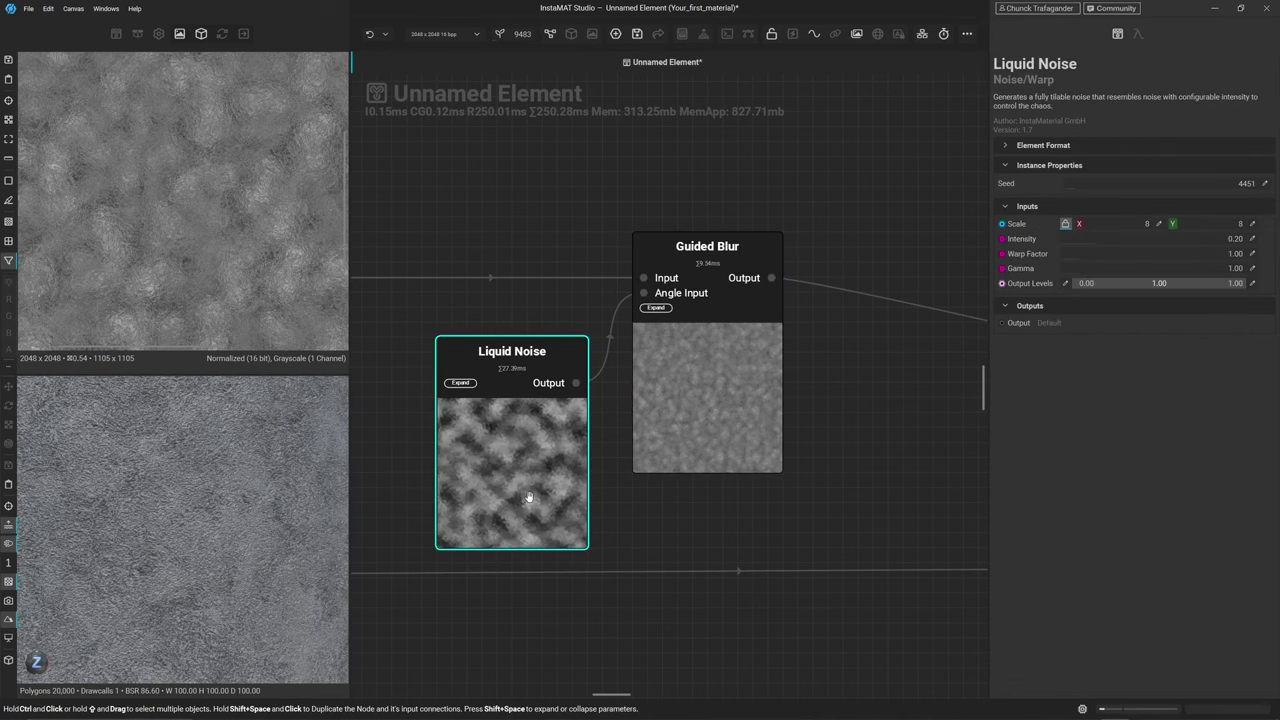
{"action": "left_click", "coordinate": [1159, 224]}
{"action": "type", "text": "6"}
{"action": "key", "text": "Return"}
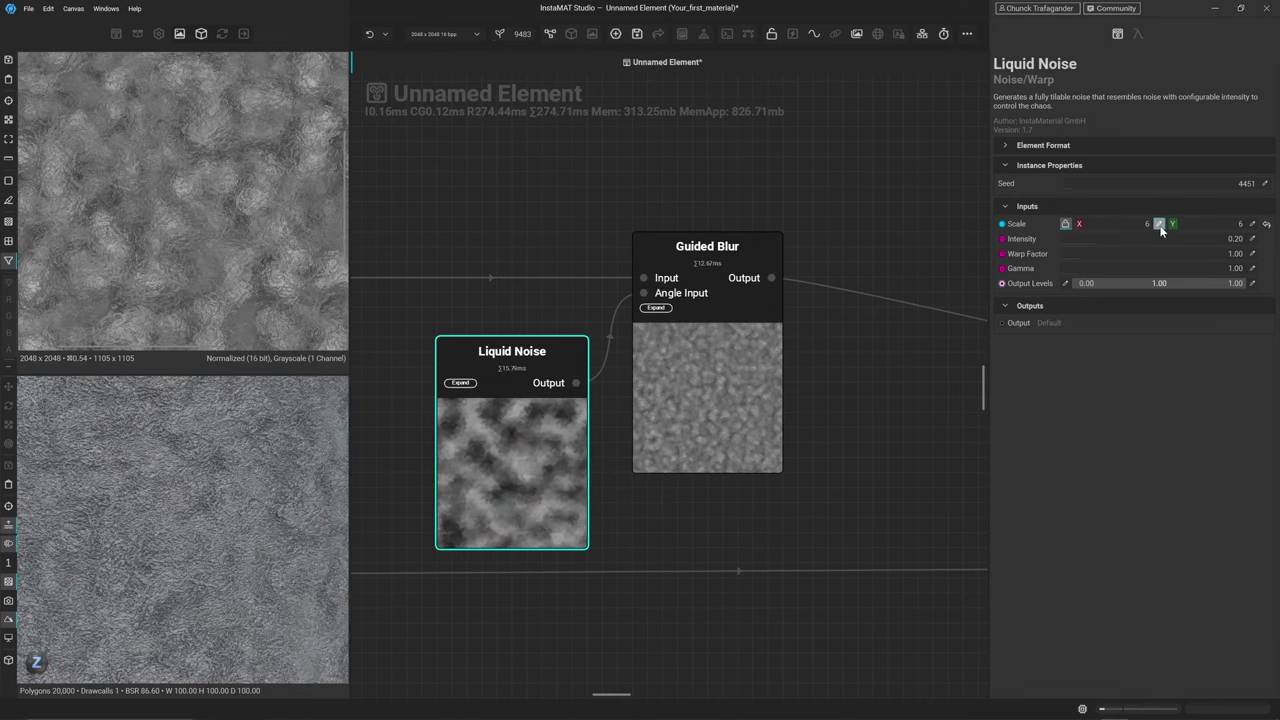
Set the Guided Blur node's Intensity to 2.25%
{"action": "left_click", "coordinate": [701, 368]}
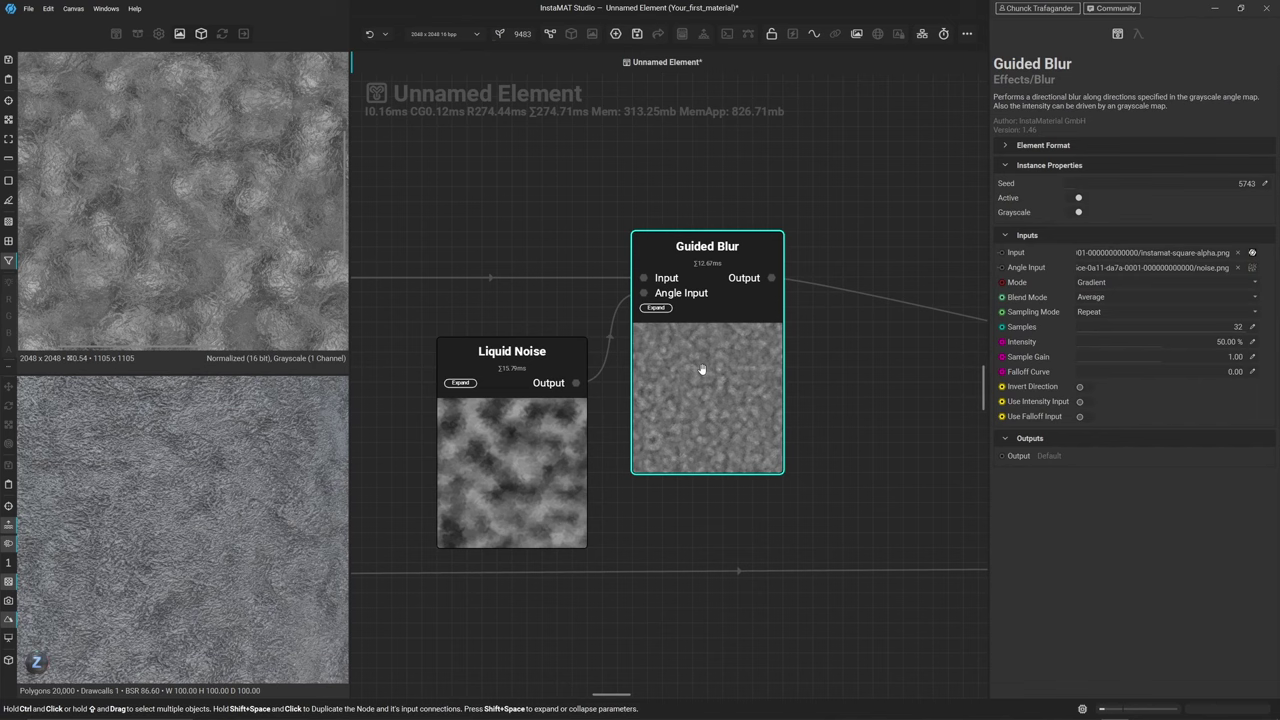
{"action": "left_click", "coordinate": [1253, 343]}
{"action": "type", "text": "2.25"}
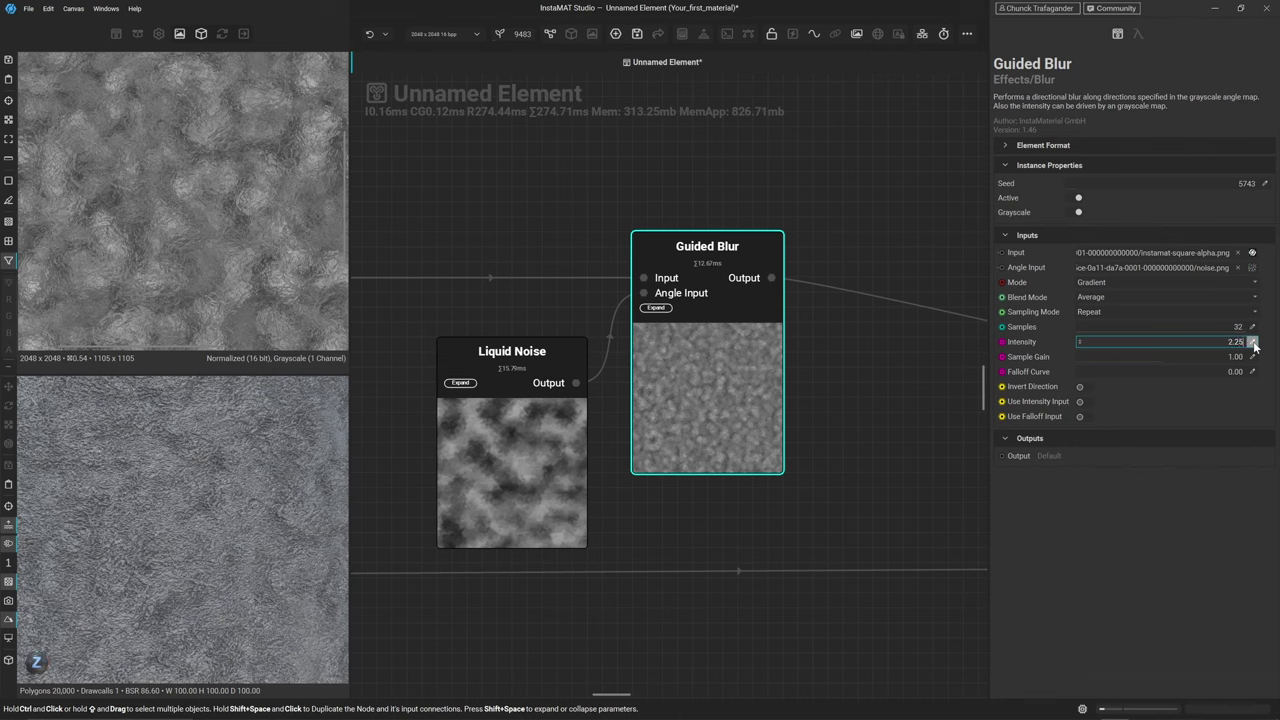
{"action": "key", "text": "Return"}
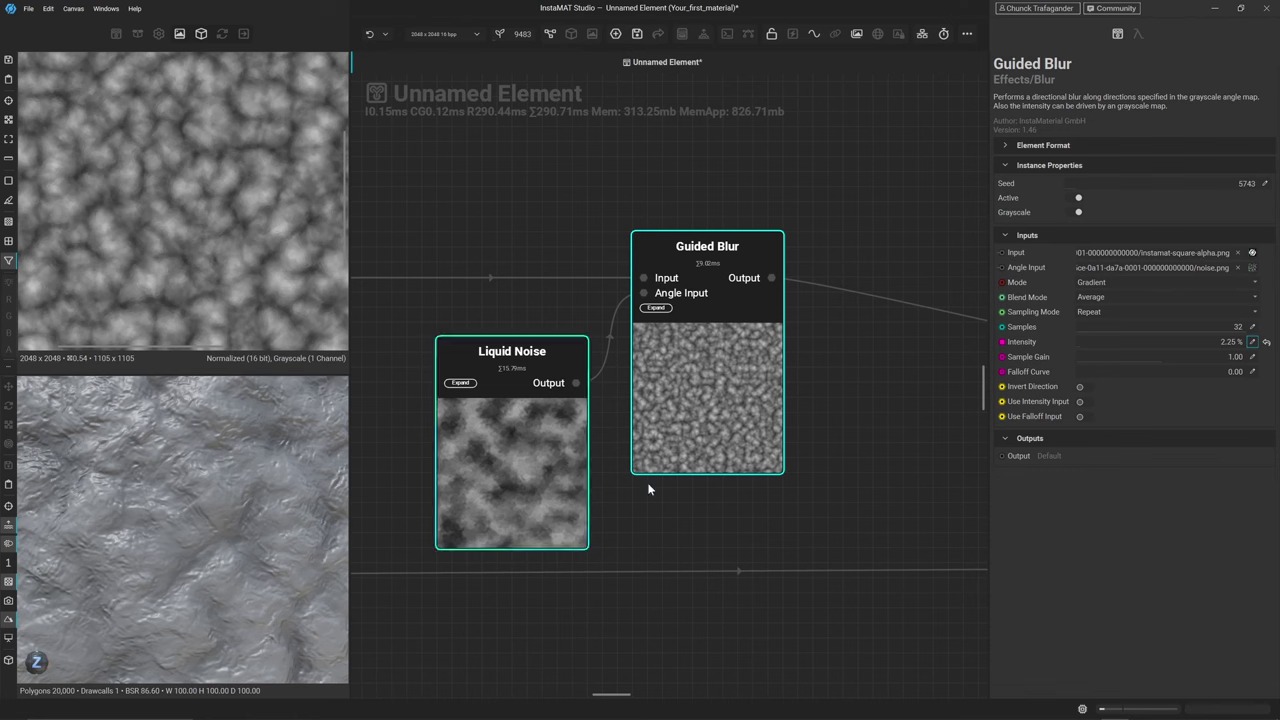
Compare the Guided Blur's Average, Minimum and Maximum blend modes on the 3D surface and settle on Minimum
{"action": "left_click", "coordinate": [1090, 296]}
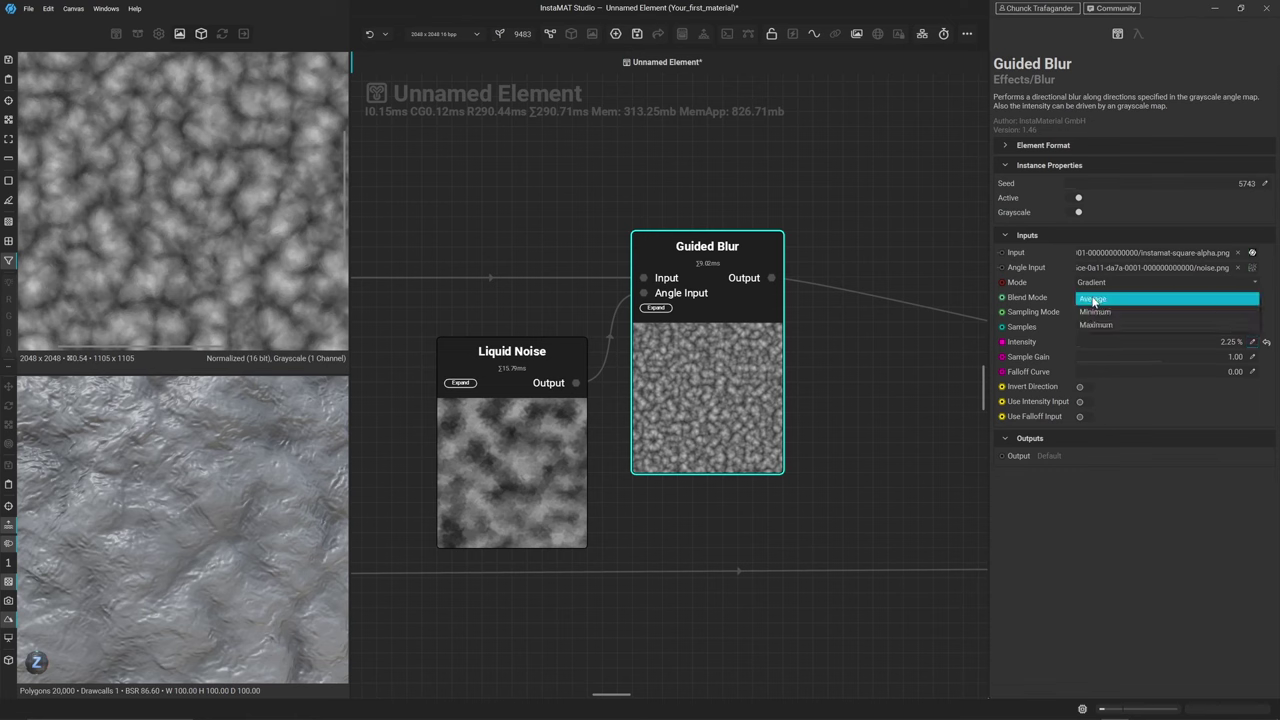
{"action": "left_click", "coordinate": [1097, 315]}
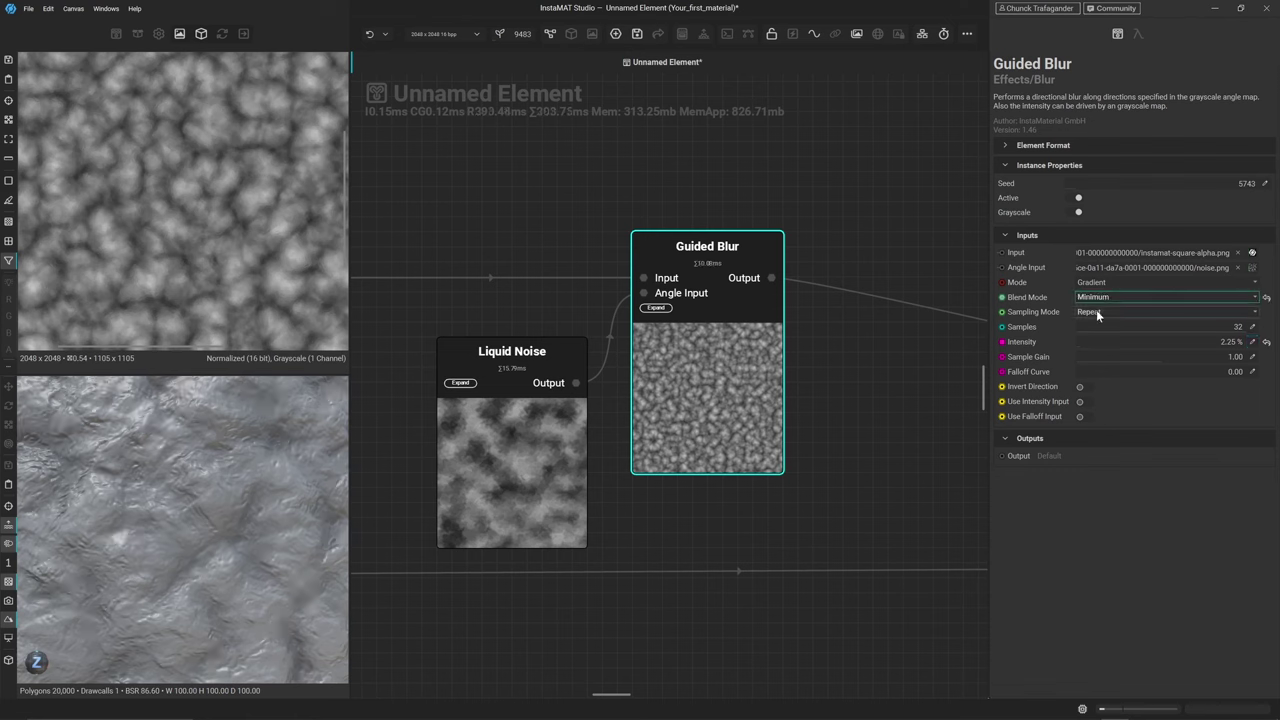
{"action": "left_click_drag", "start_coordinate": [244, 511], "coordinate": [247, 498], "text": "alt"}
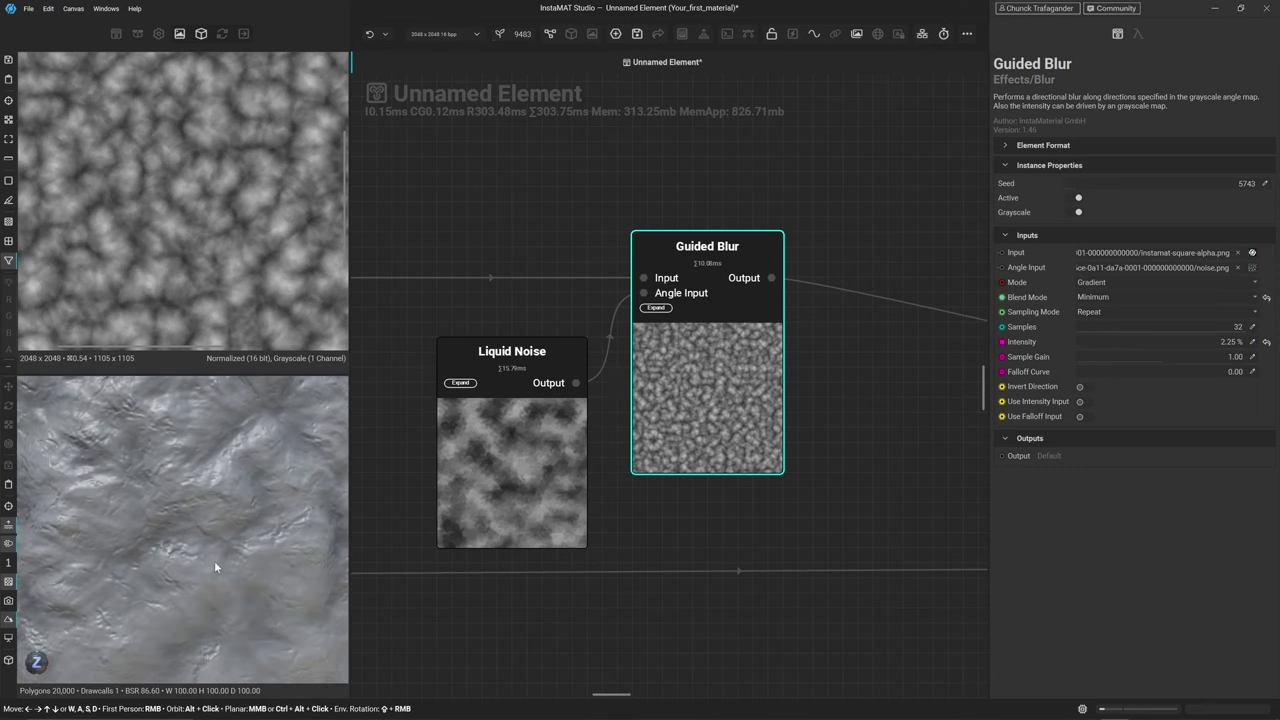
{"action": "left_click", "coordinate": [1128, 299]}
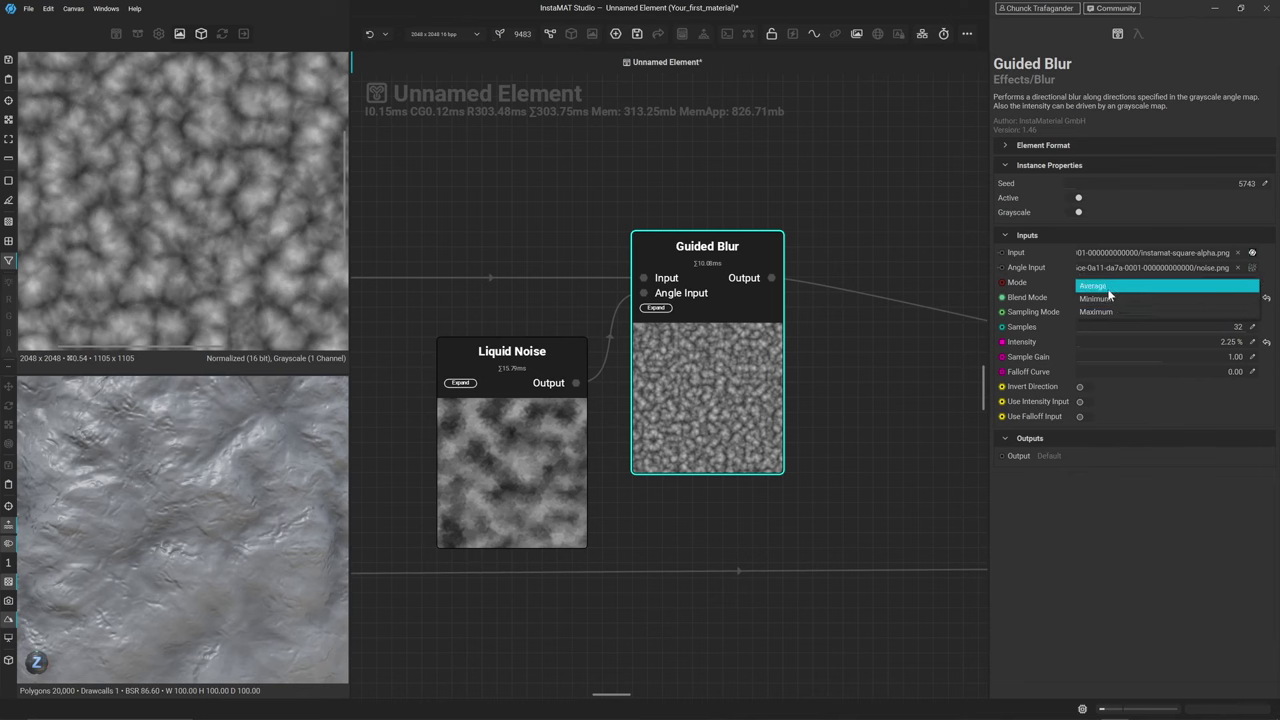
{"action": "left_click", "coordinate": [1108, 296]}
{"action": "scroll", "coordinate": [1108, 296], "scroll_direction": "up", "scroll_amount": 1}
{"action": "scroll", "coordinate": [1108, 296], "scroll_direction": "down", "scroll_amount": 1}
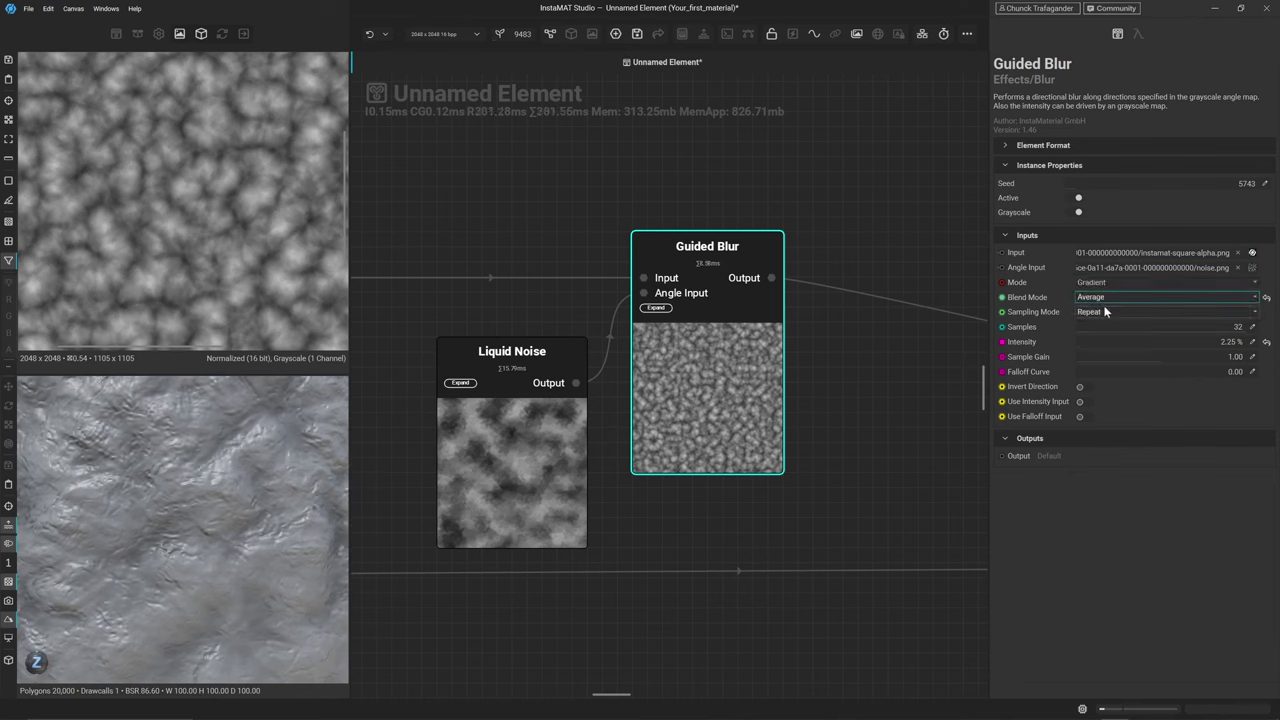
{"action": "scroll", "coordinate": [1103, 310], "scroll_direction": "down", "scroll_amount": 1}
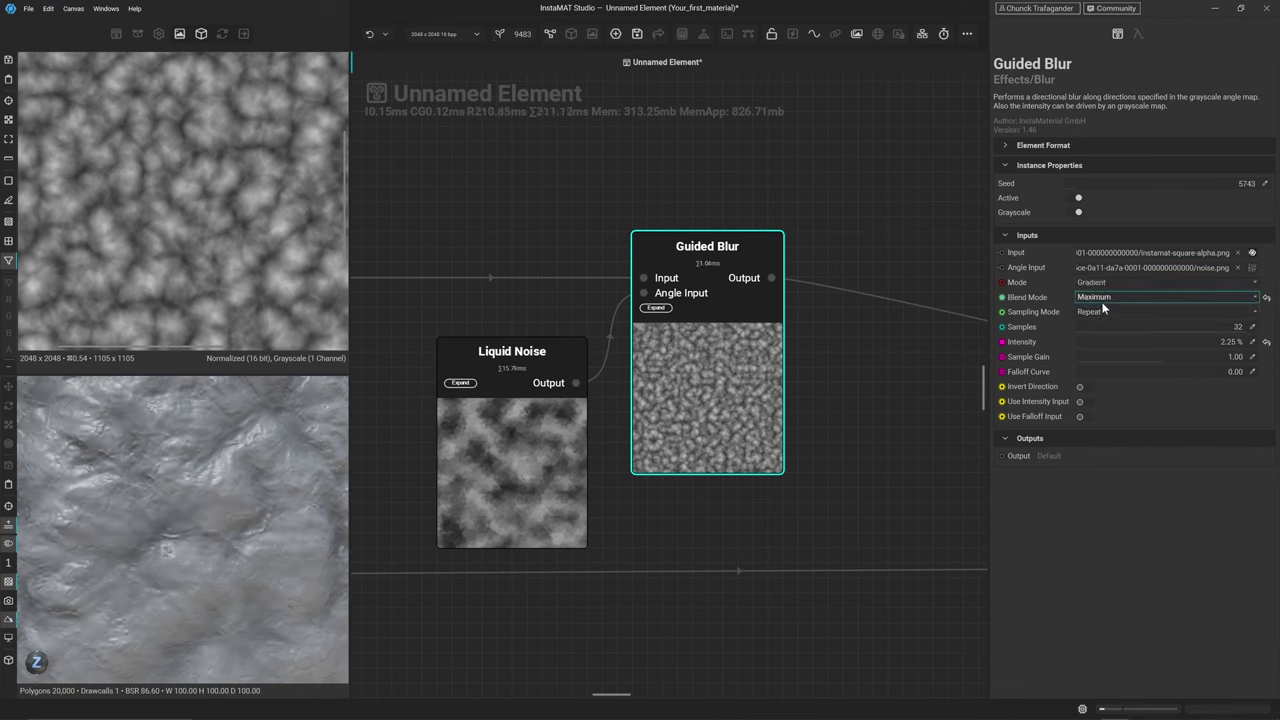
{"action": "scroll", "coordinate": [1103, 309], "scroll_direction": "up", "scroll_amount": 2}
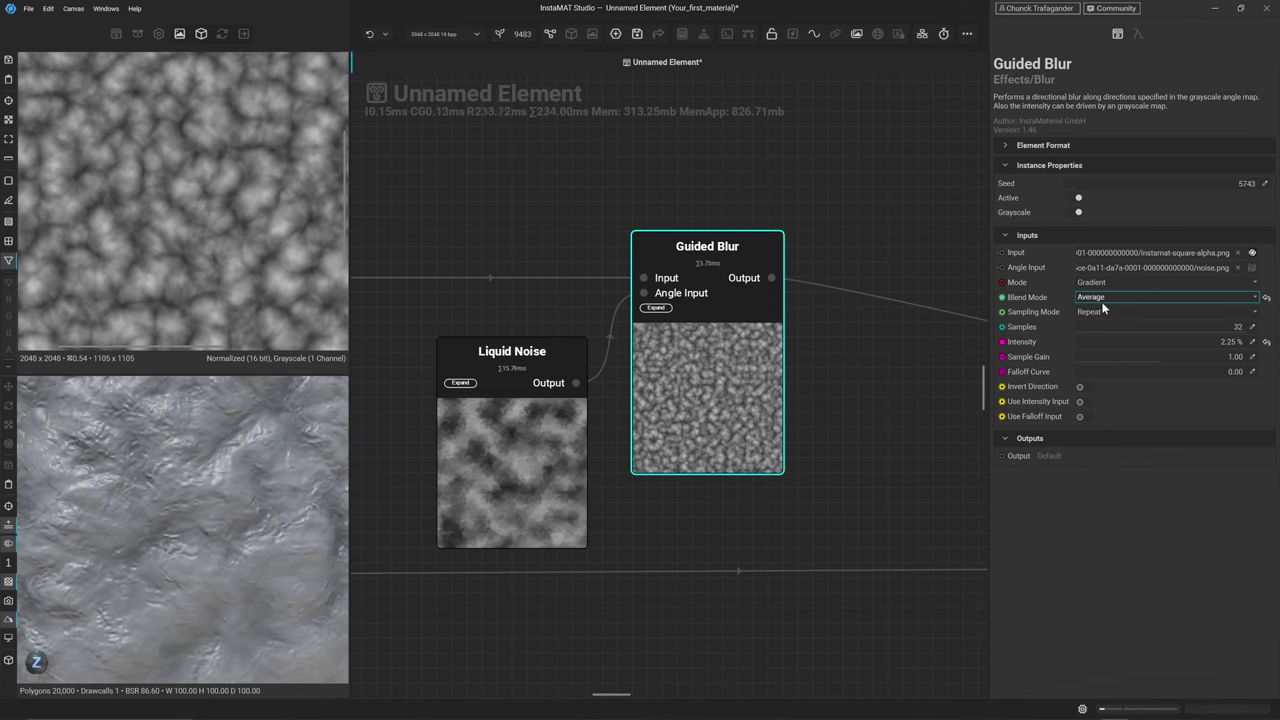
{"action": "scroll", "coordinate": [1103, 309], "scroll_direction": "down", "scroll_amount": 1}
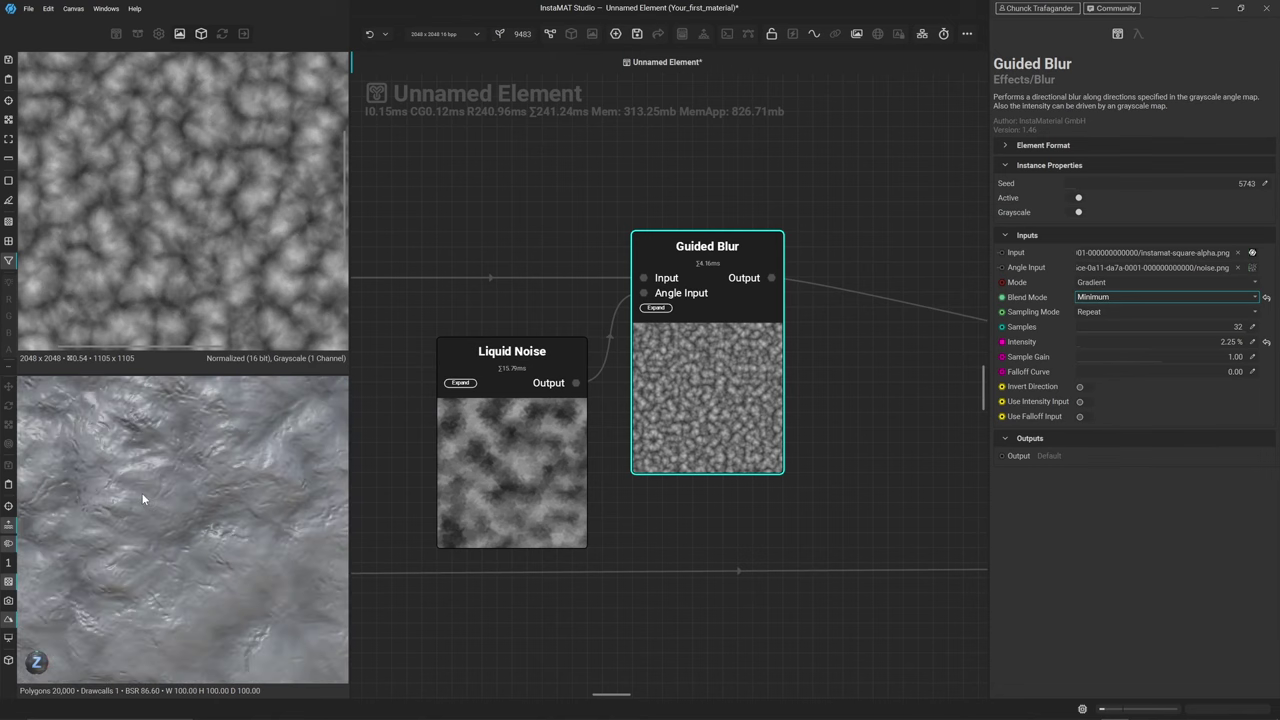
Insert a Blend node on the Guided Blur's output connection so the blur feeds its Background
{"action": "scroll", "coordinate": [186, 231], "scroll_direction": "up", "scroll_amount": 6}
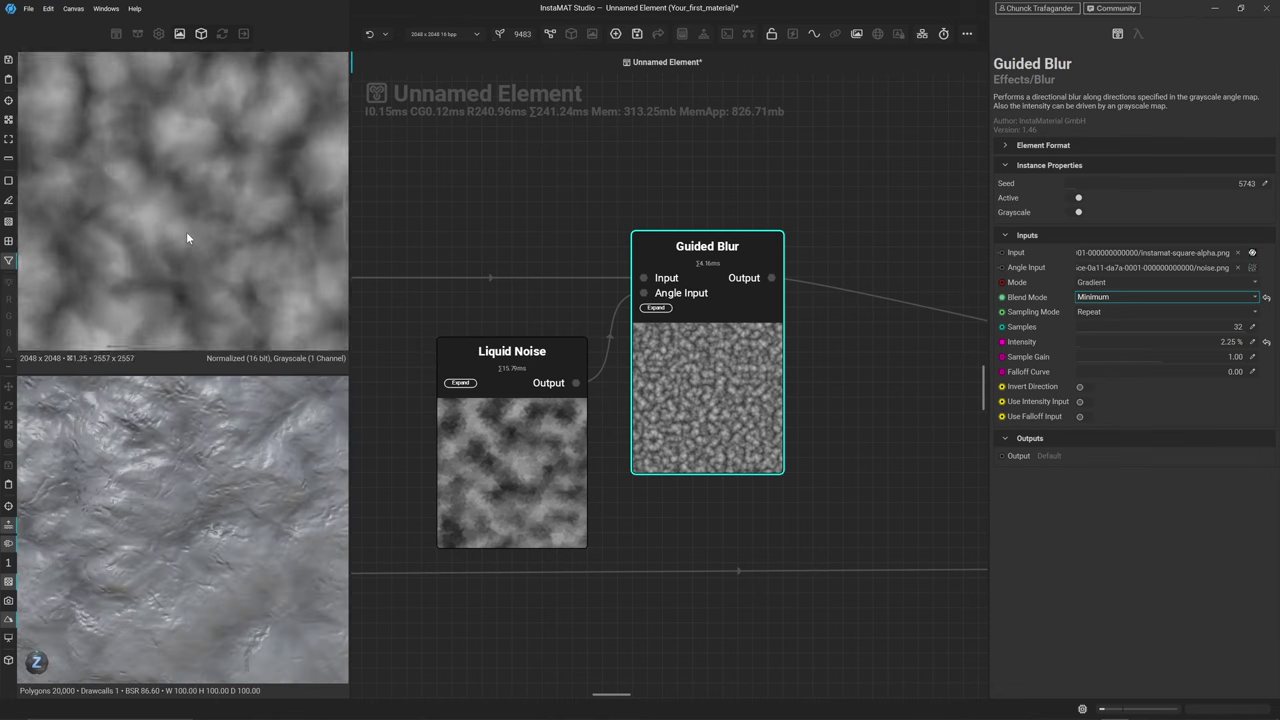
{"action": "middle_click_drag", "start_coordinate": [135, 208], "coordinate": [146, 216]}
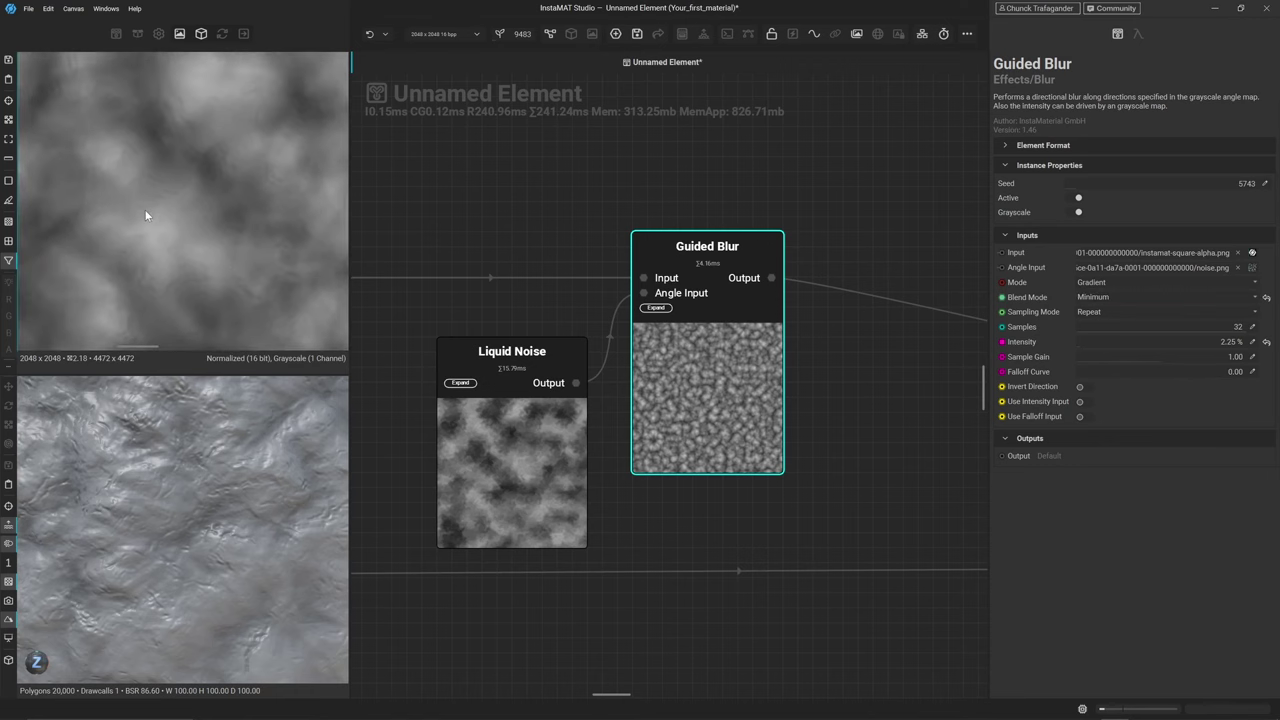
{"action": "scroll", "coordinate": [378, 375], "scroll_direction": "down", "scroll_amount": 5}
{"action": "left_click", "coordinate": [591, 506]}
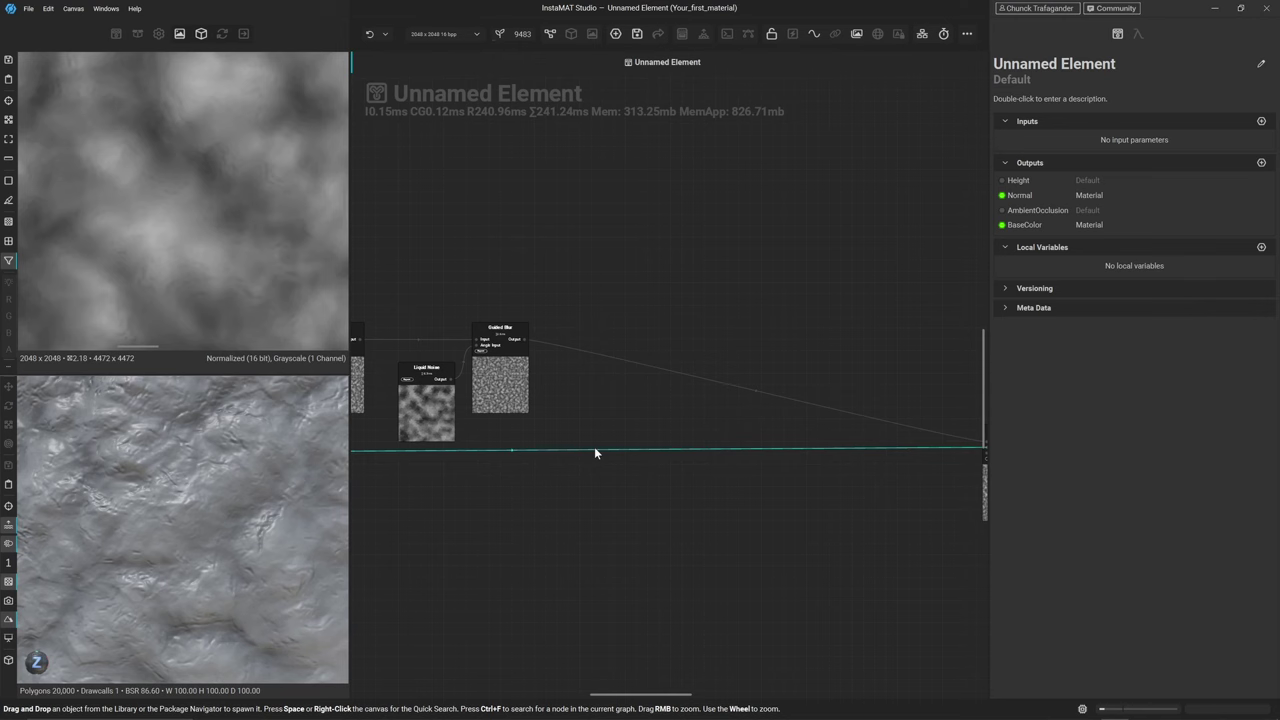
{"action": "scroll", "coordinate": [594, 440], "scroll_direction": "up", "scroll_amount": 3}
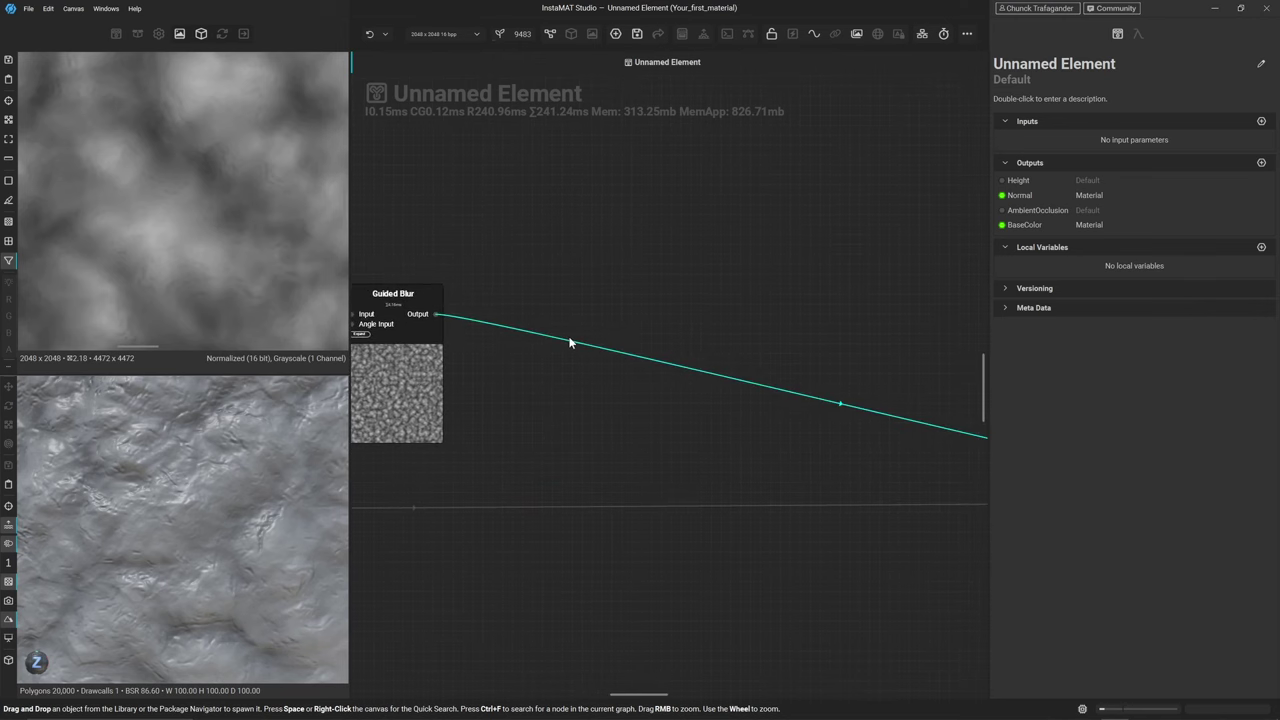
{"action": "key", "text": "space"}
{"action": "type", "text": "blen"}
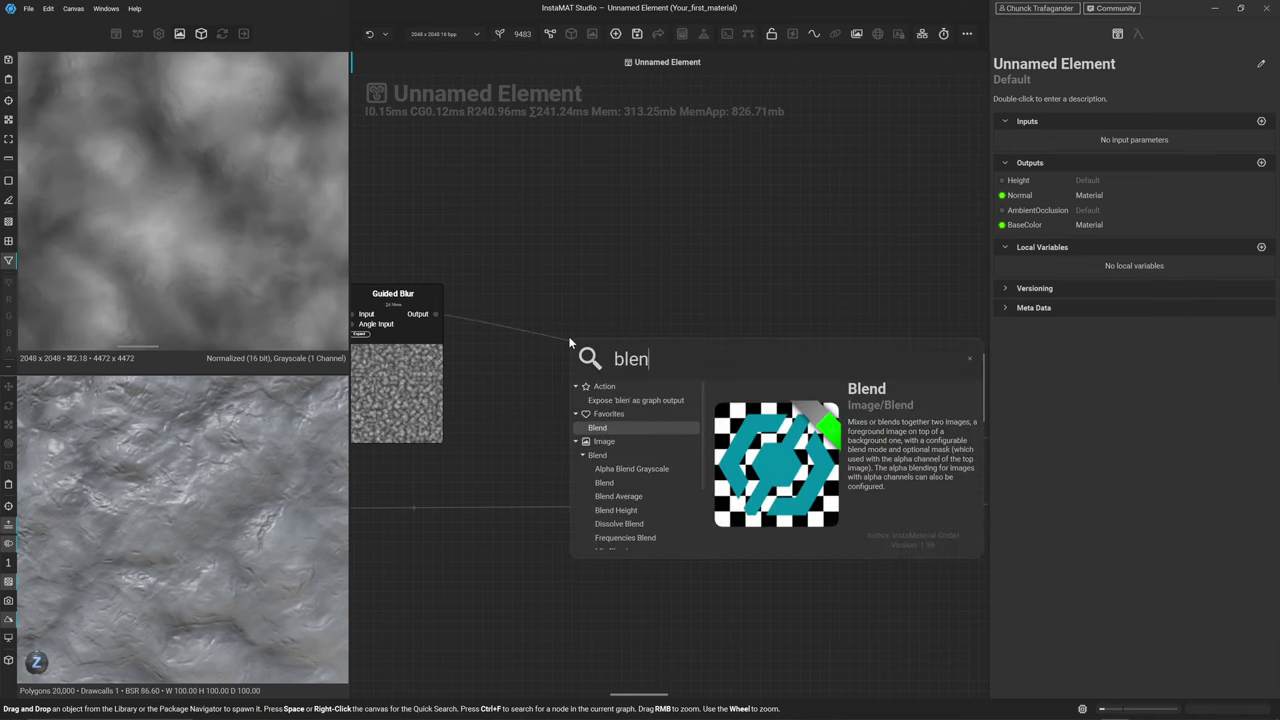
{"action": "key", "text": "Return"}
{"action": "left_click_drag", "start_coordinate": [597, 447], "coordinate": [813, 388]}
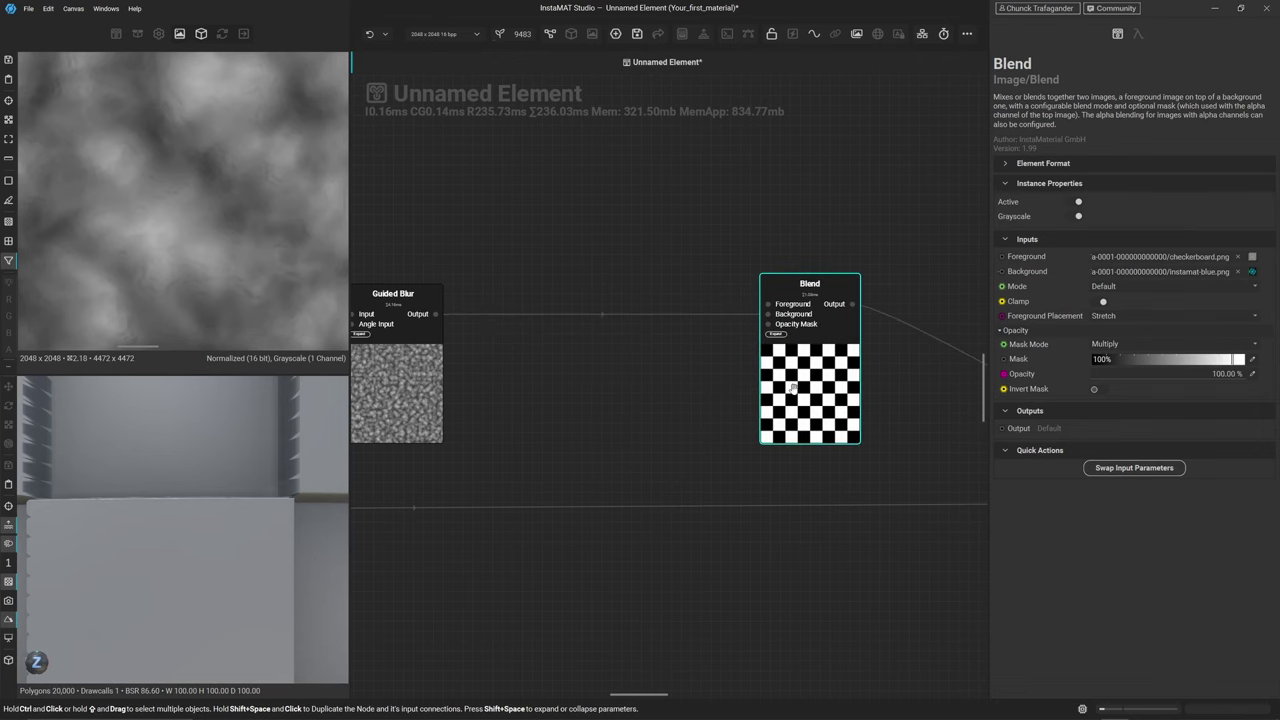
Add a Dense Noise 2 node above the connection between the Guided Blur and Blend nodes
{"action": "middle_click_drag", "start_coordinate": [668, 210], "coordinate": [700, 263]}
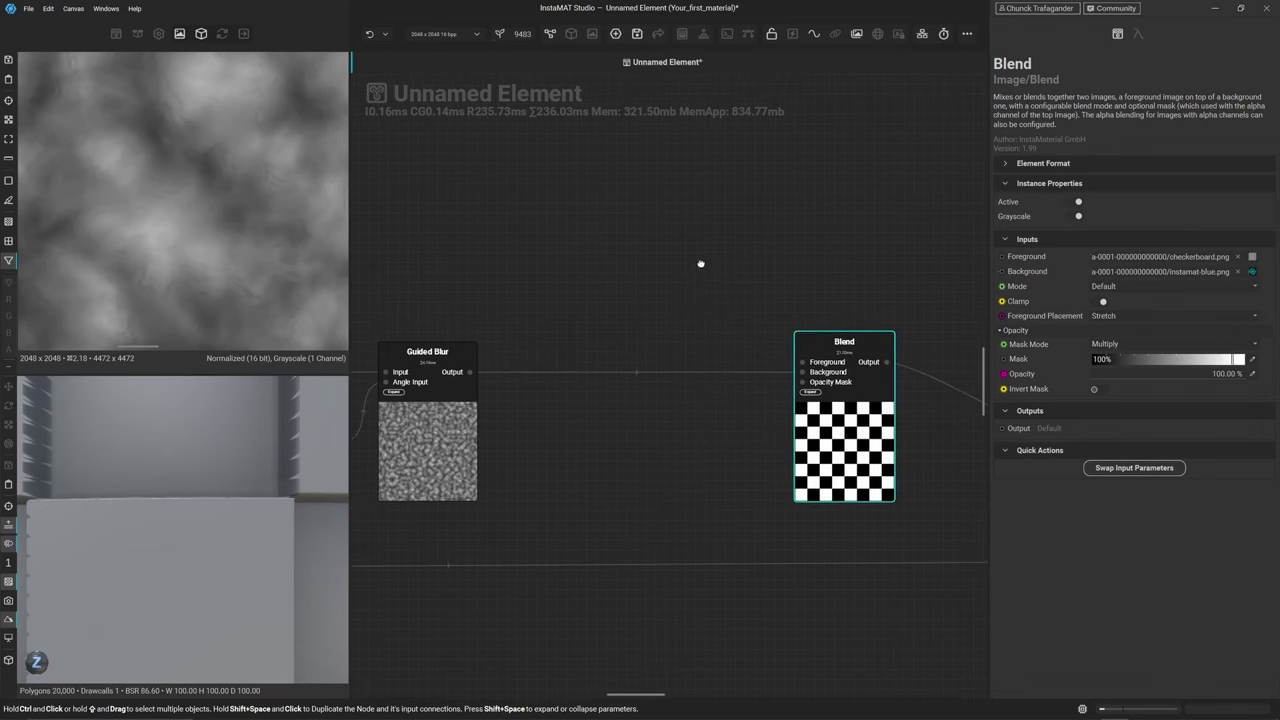
{"action": "left_click", "coordinate": [584, 243]}
{"action": "key", "text": "space"}
{"action": "type", "text": "denoise"}
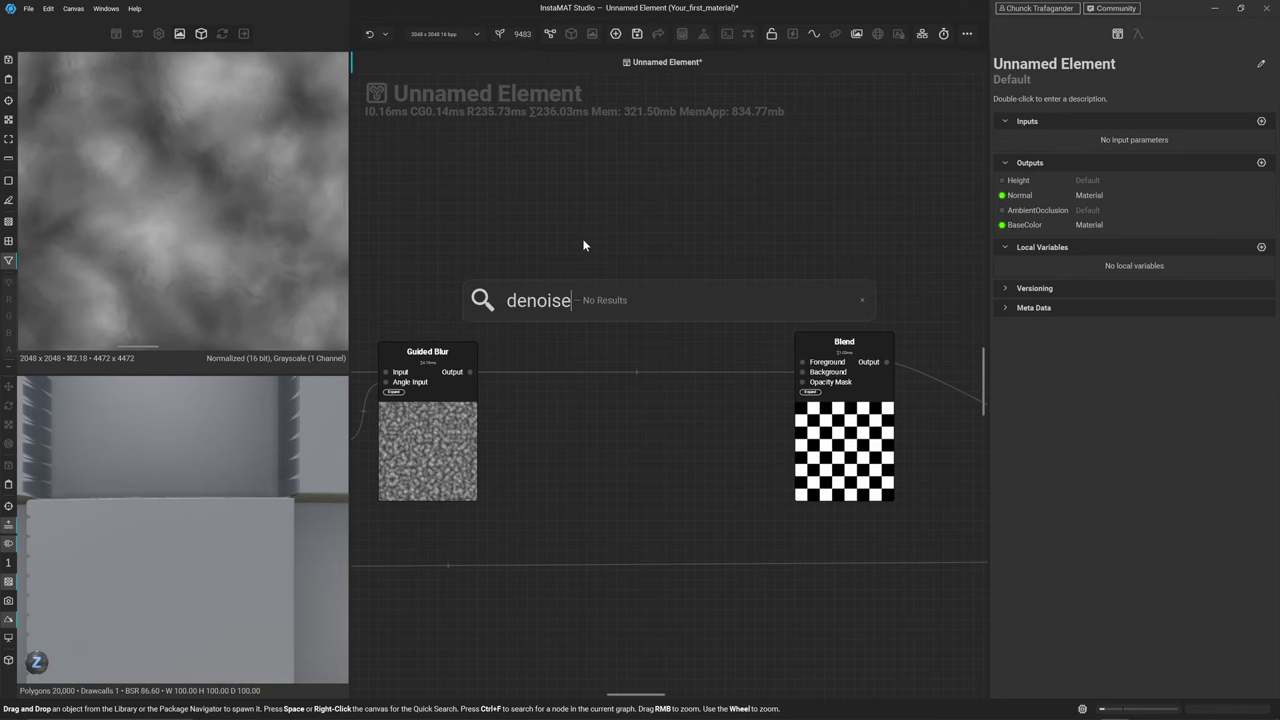
{"action": "key", "text": "ctrl+a"}
{"action": "type", "text": "dense"}
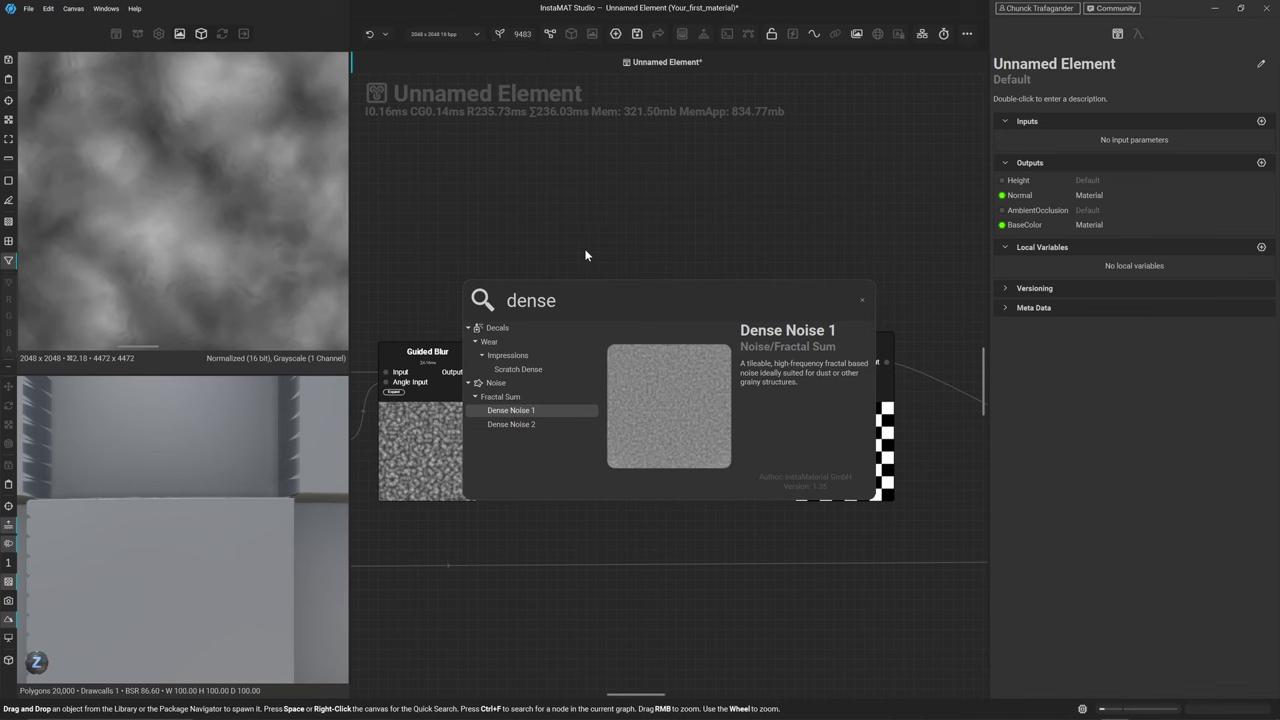
{"action": "left_click", "coordinate": [525, 423]}
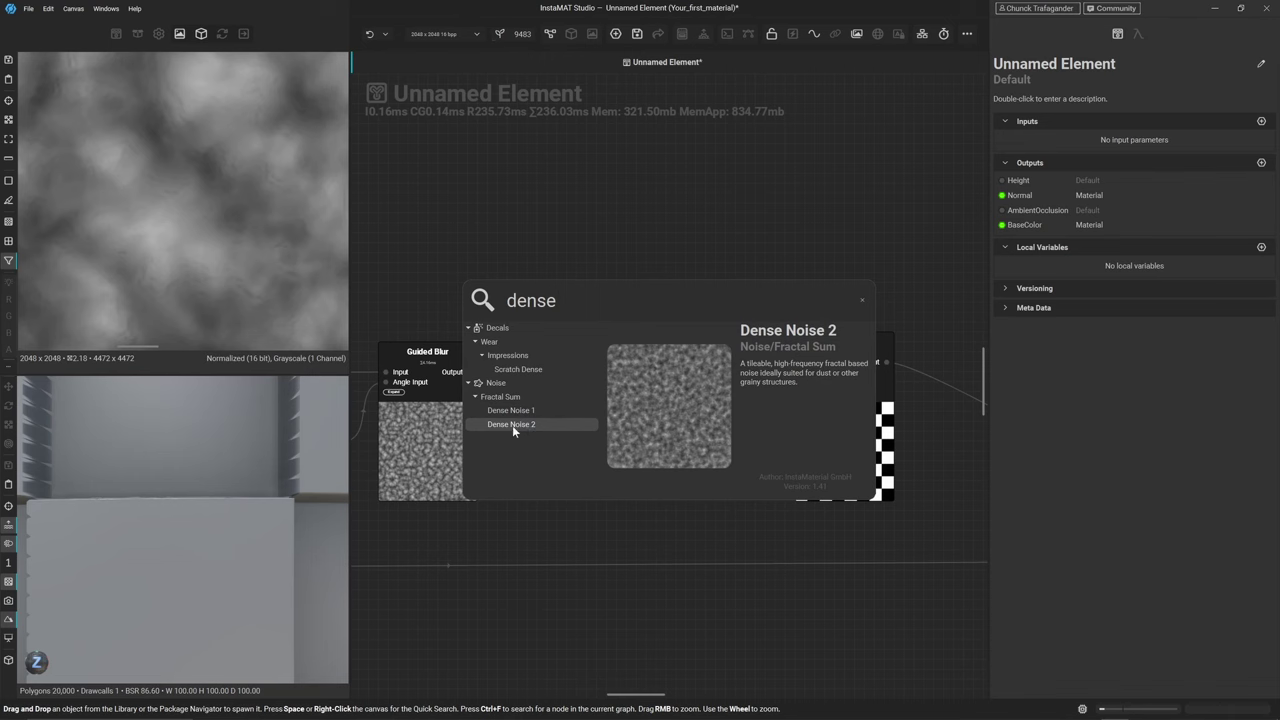
{"action": "double_click", "coordinate": [512, 425]}
{"action": "left_click_drag", "start_coordinate": [514, 368], "coordinate": [592, 226]}
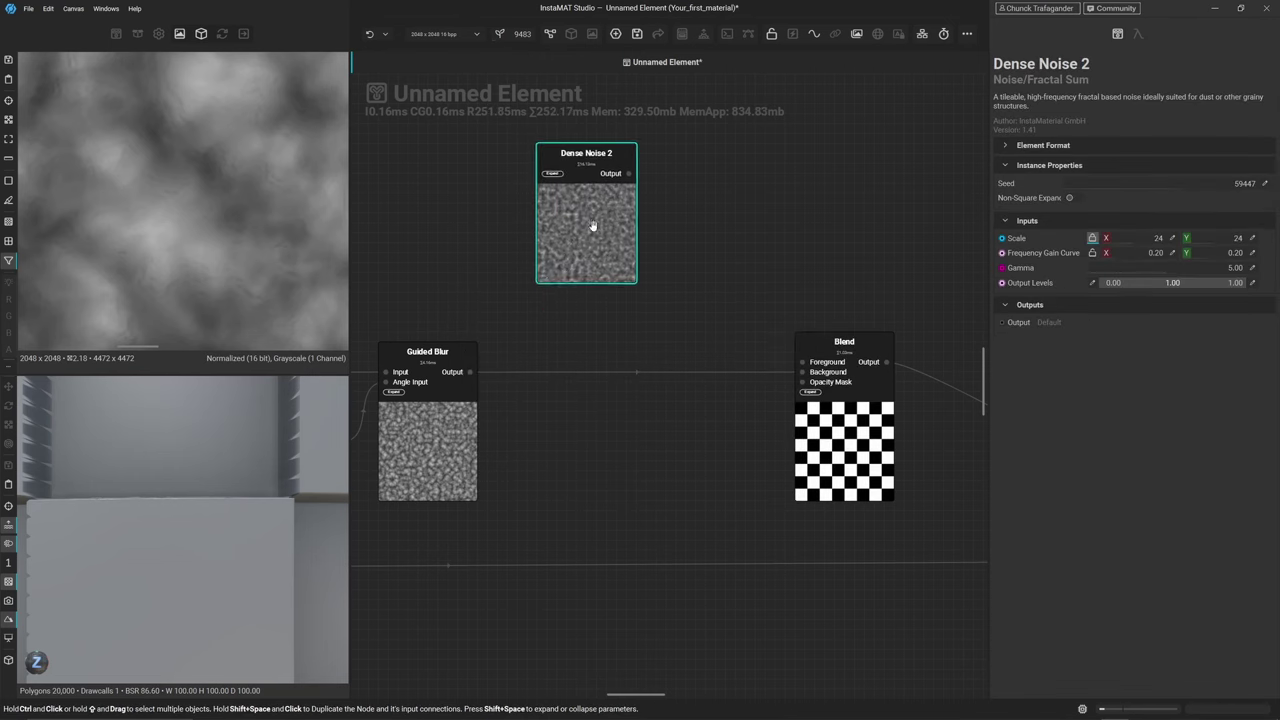
Connect the Dense Noise 2 output to the Blend's Foreground and inspect the noise preview
{"action": "left_click_drag", "start_coordinate": [628, 174], "coordinate": [802, 362]}
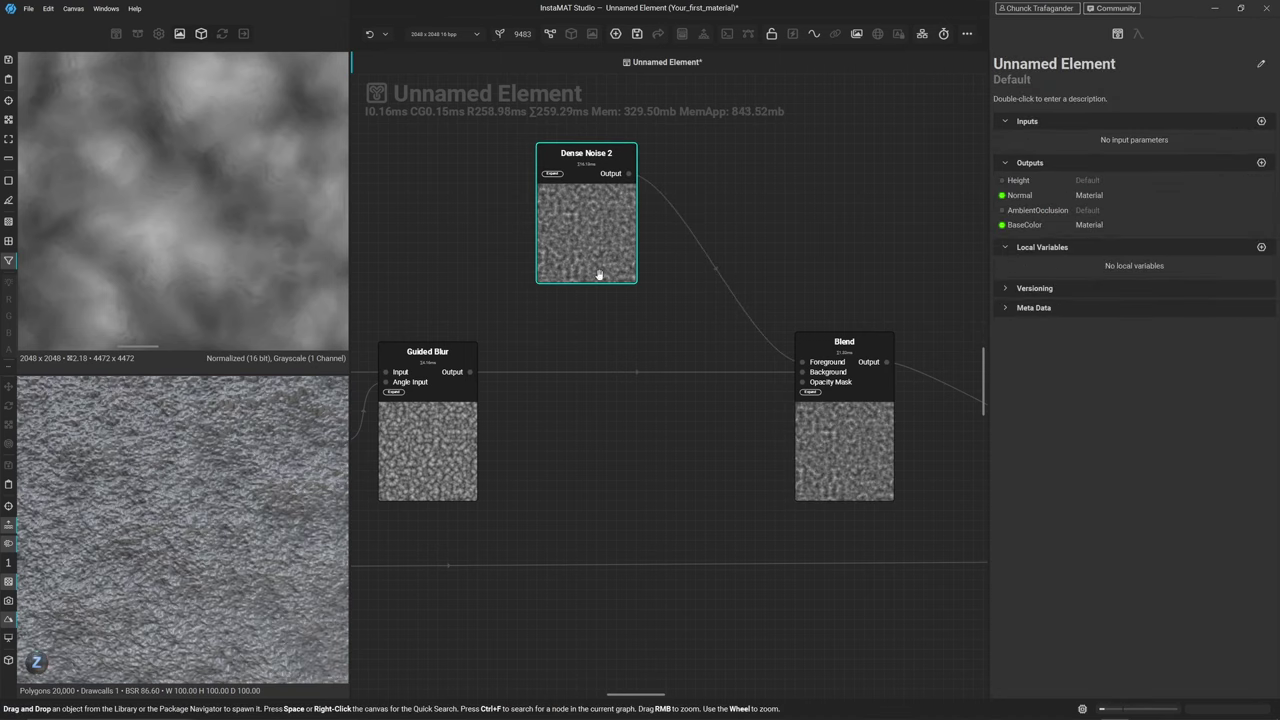
{"action": "left_click_drag", "start_coordinate": [588, 253], "coordinate": [560, 273]}
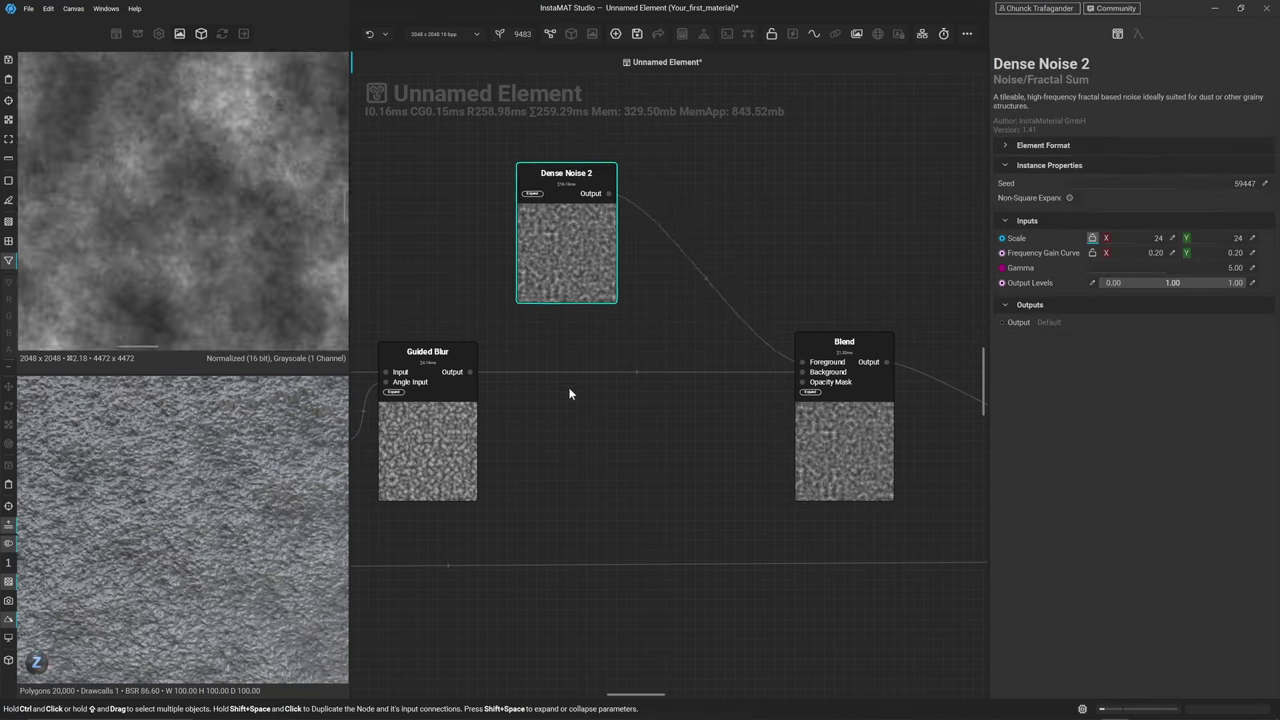
{"action": "middle_click_drag", "start_coordinate": [126, 168], "coordinate": [189, 306]}
{"action": "scroll", "coordinate": [188, 306], "scroll_direction": "down", "scroll_amount": 5}
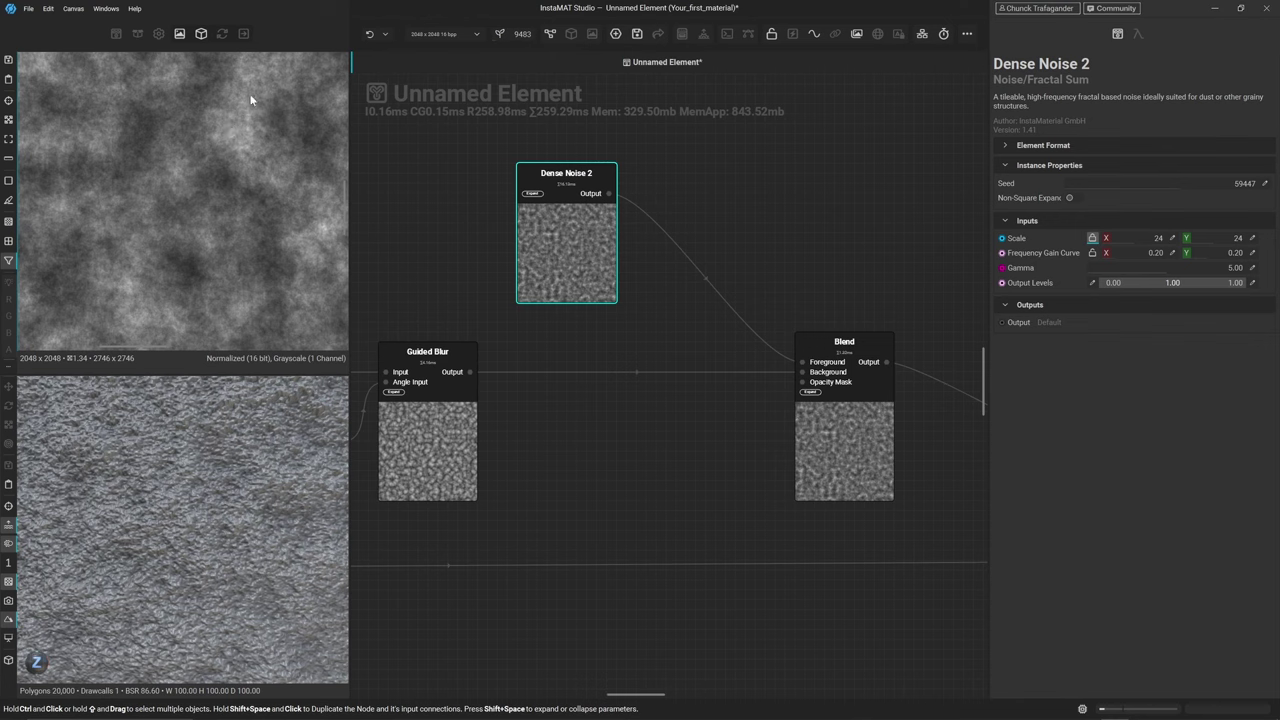
{"action": "middle_click_drag", "start_coordinate": [196, 128], "coordinate": [48, 219]}
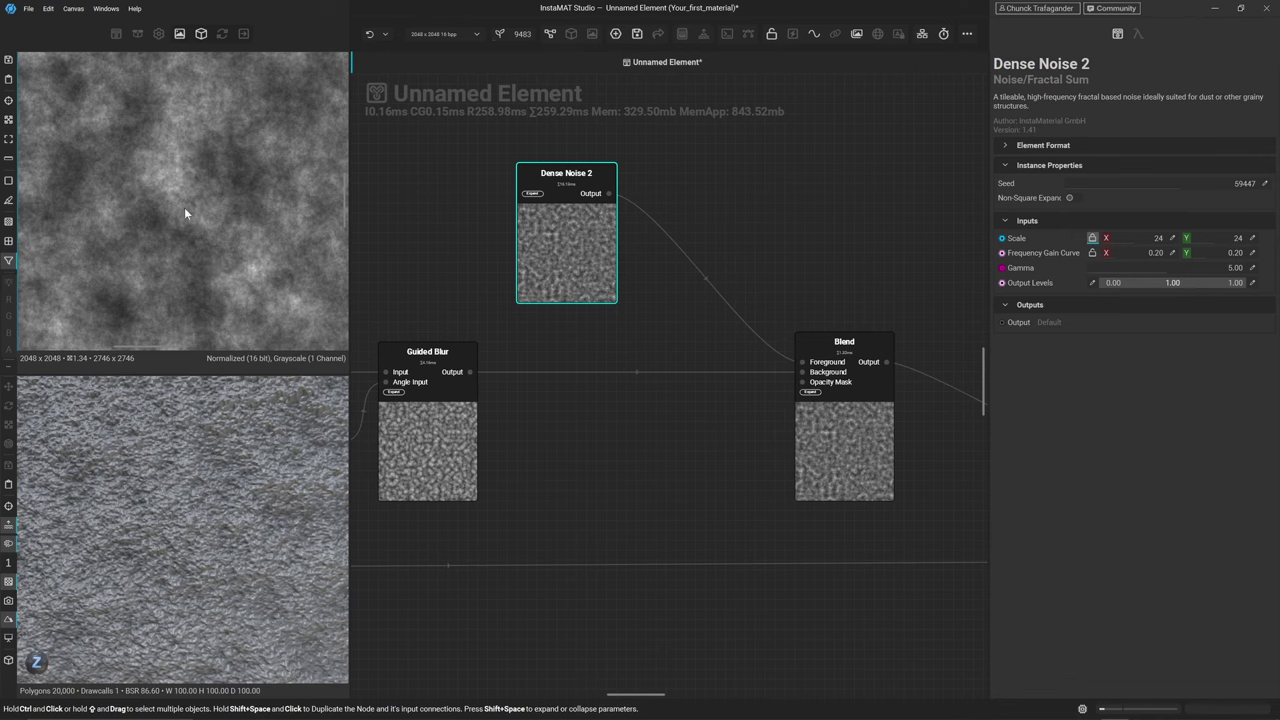
{"action": "scroll", "coordinate": [153, 204], "scroll_direction": "up", "scroll_amount": 5}
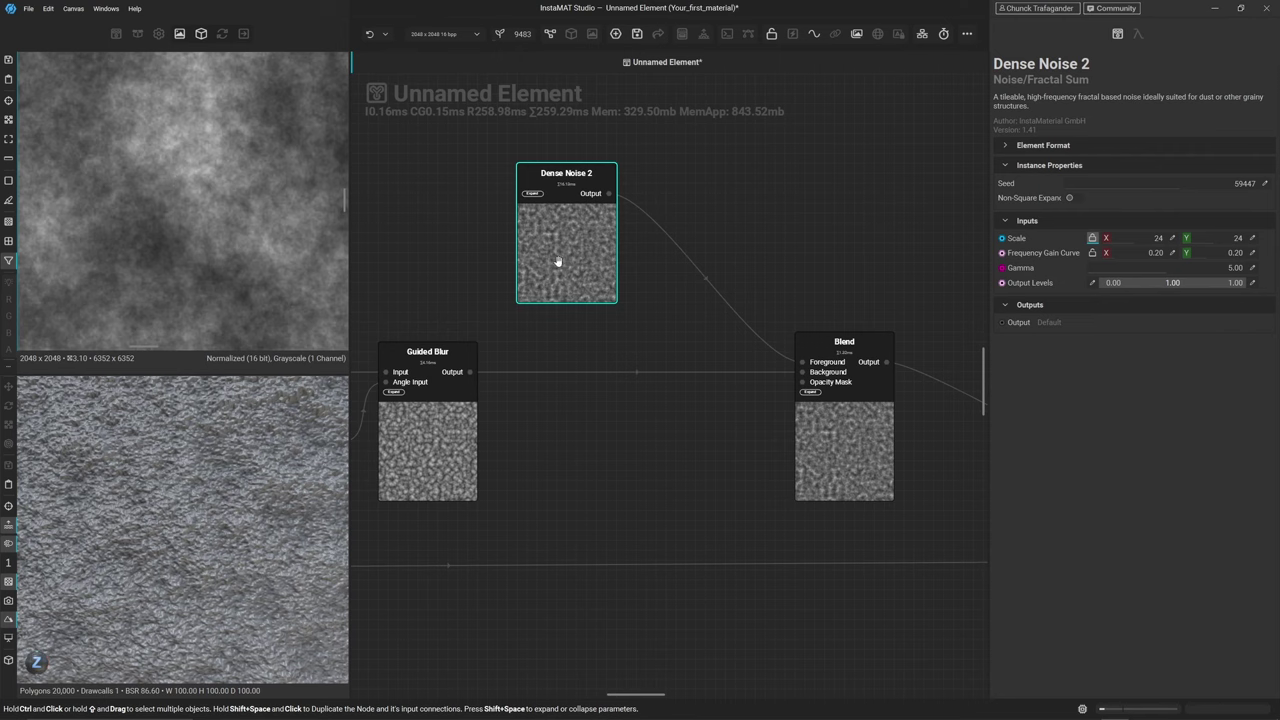
Insert a Highpass node between Dense Noise 2 and the Blend's Foreground and preview its output
{"action": "middle_click_drag", "start_coordinate": [559, 263], "coordinate": [363, 324]}
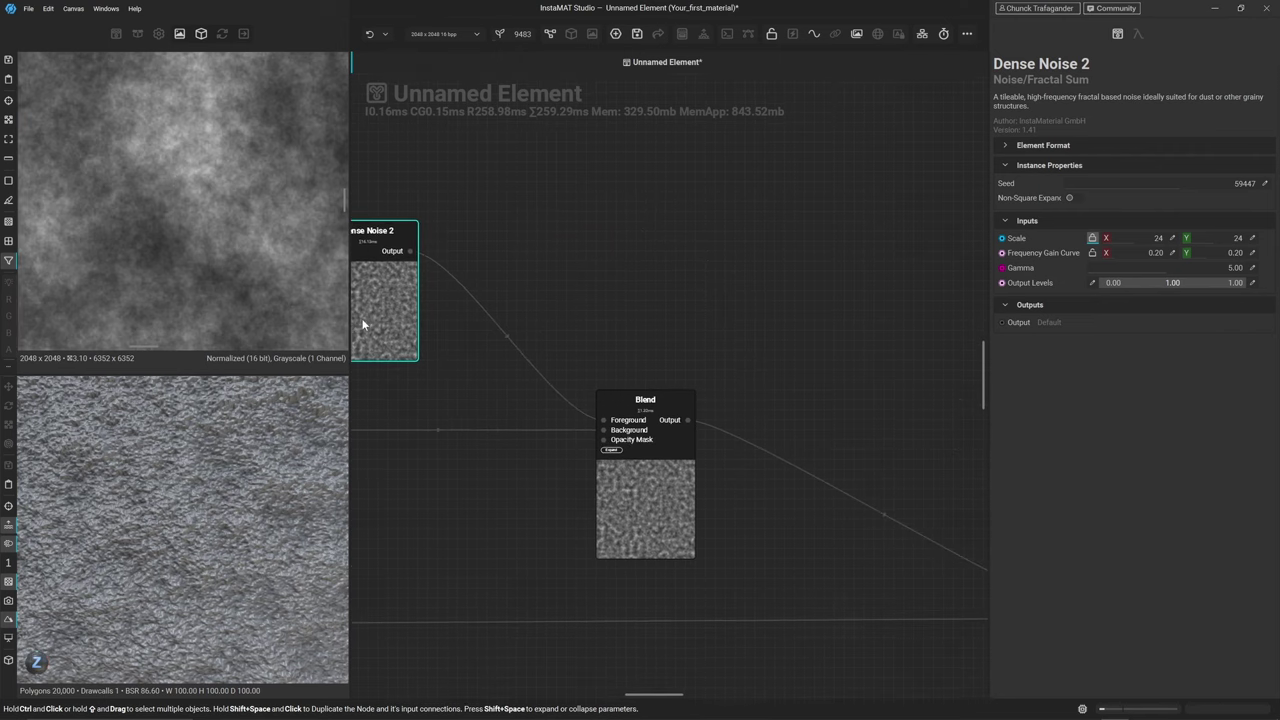
{"action": "key", "text": "space"}
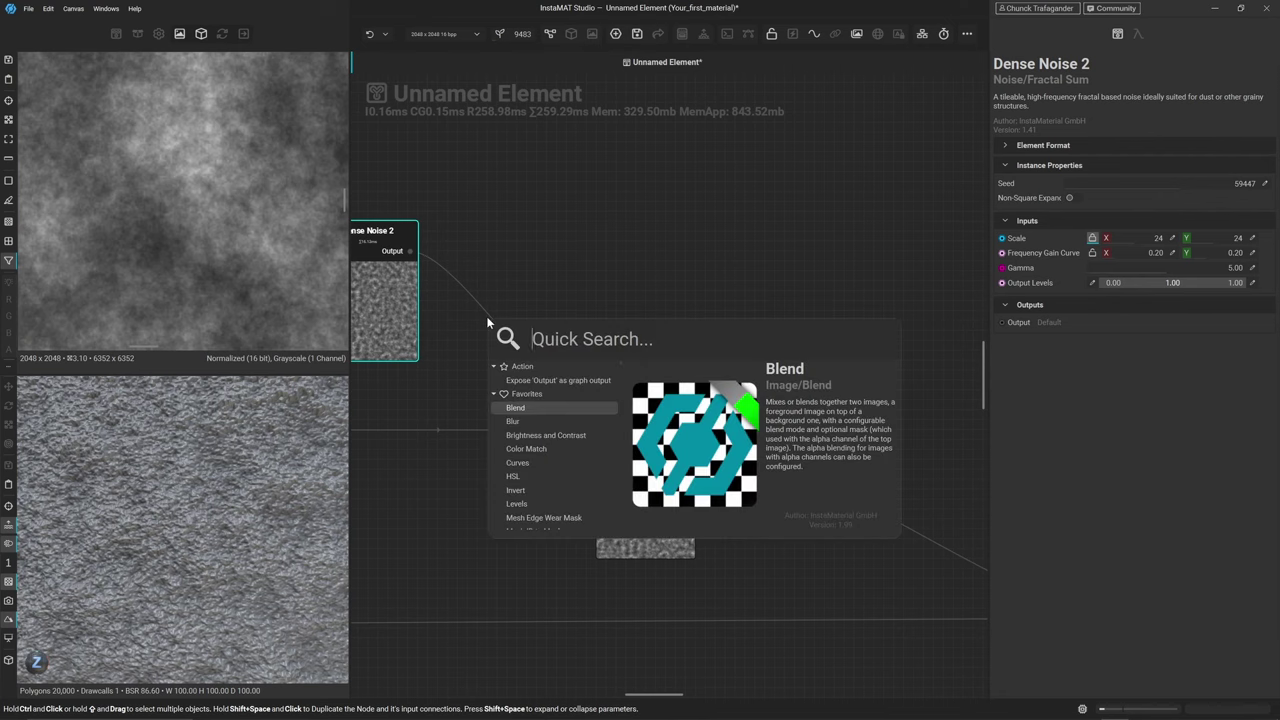
{"action": "type", "text": "high"}
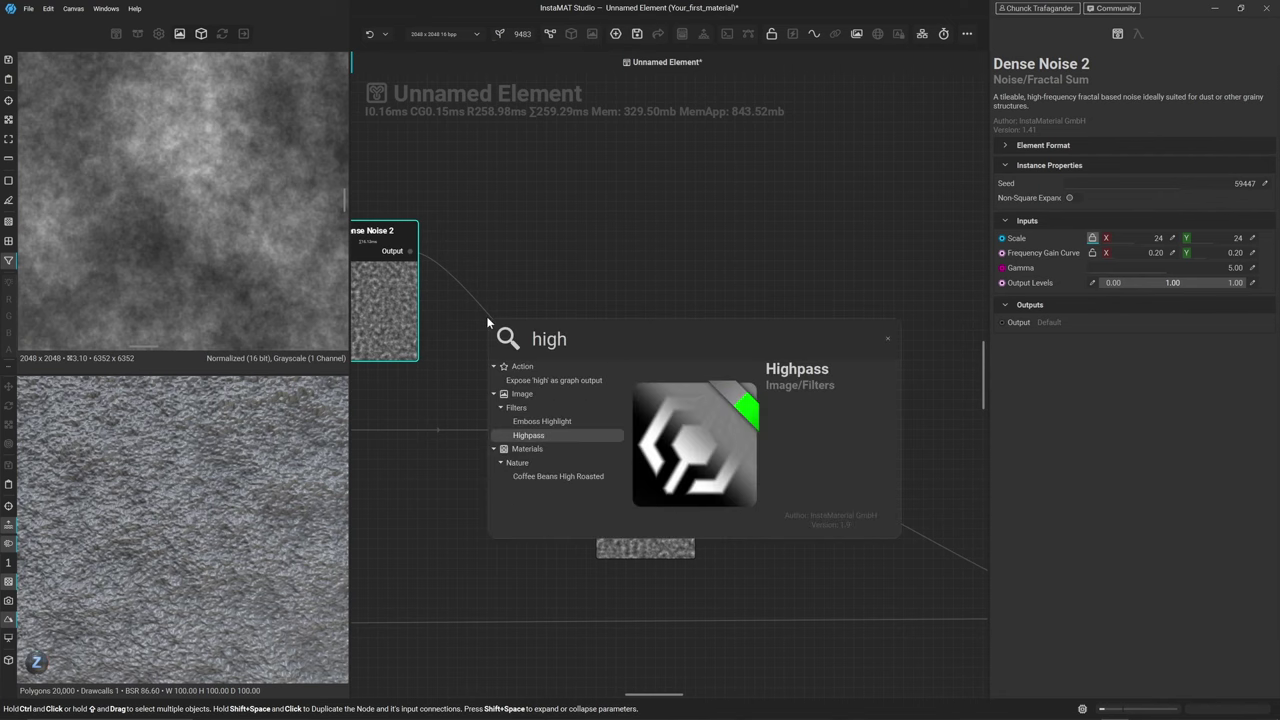
{"action": "left_click", "coordinate": [528, 436]}
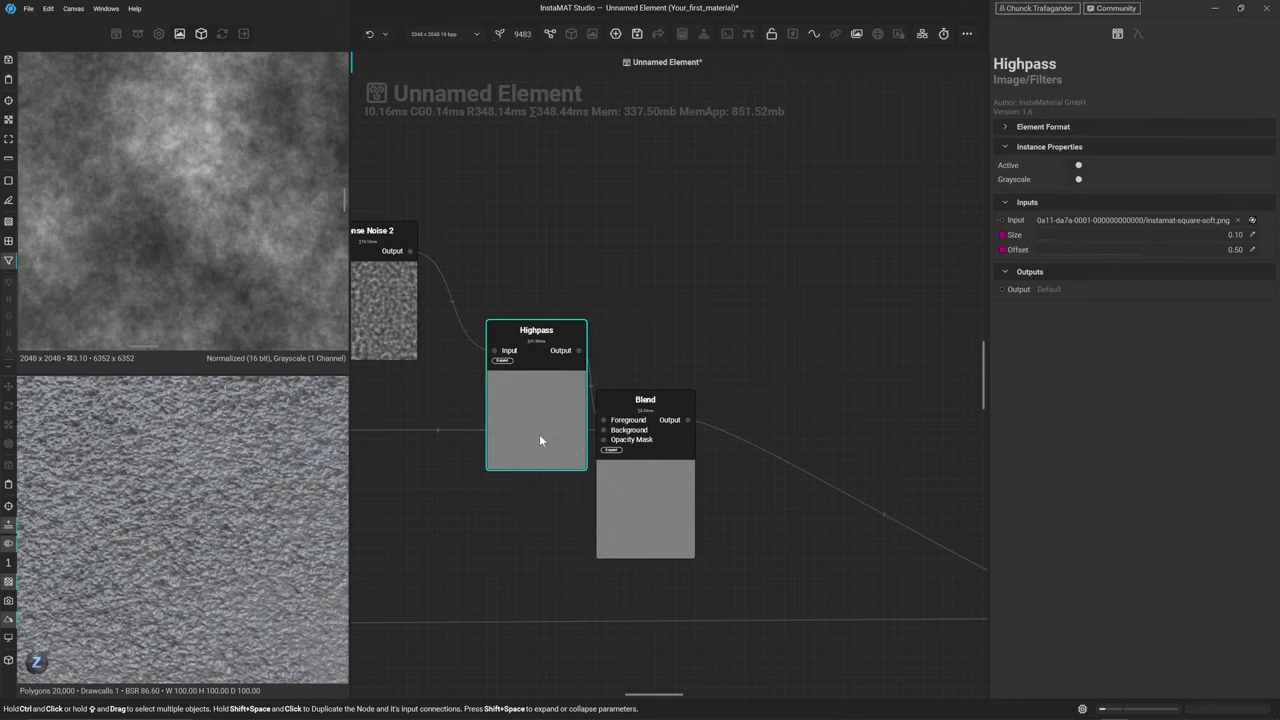
{"action": "left_click_drag", "start_coordinate": [540, 434], "coordinate": [514, 298]}
{"action": "left_click", "coordinate": [396, 326]}
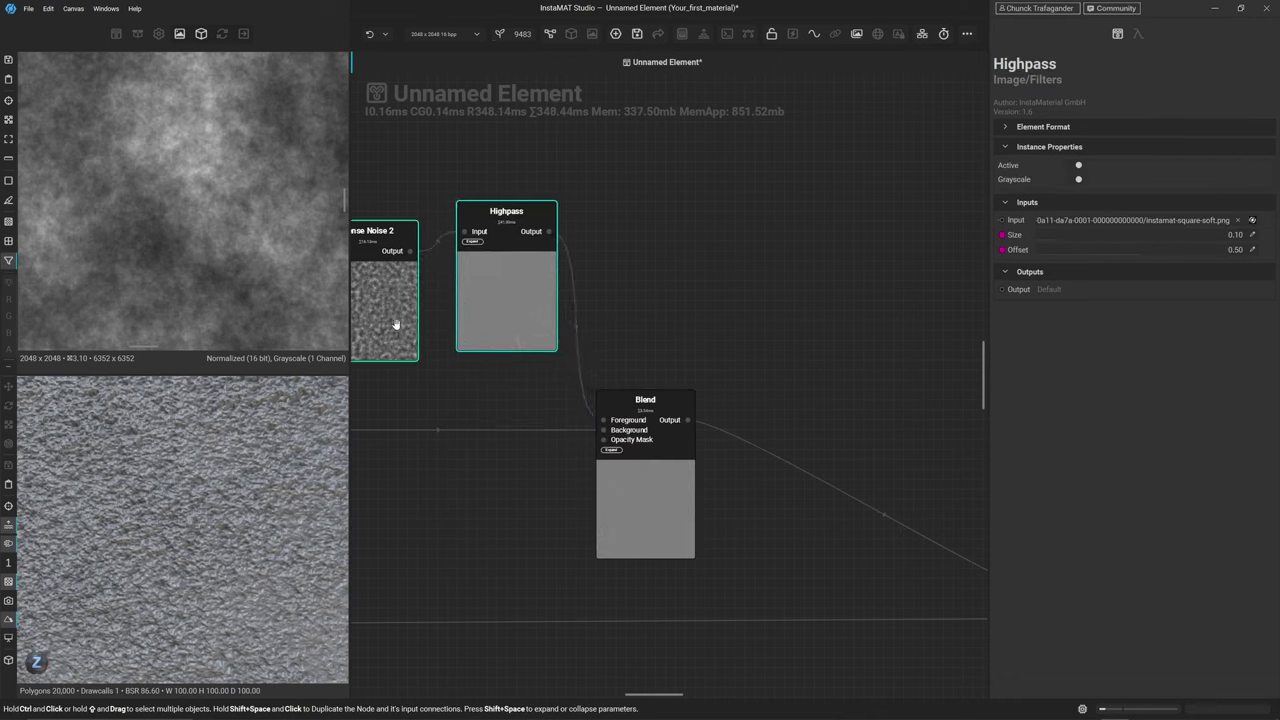
{"action": "left_click", "coordinate": [490, 322]}
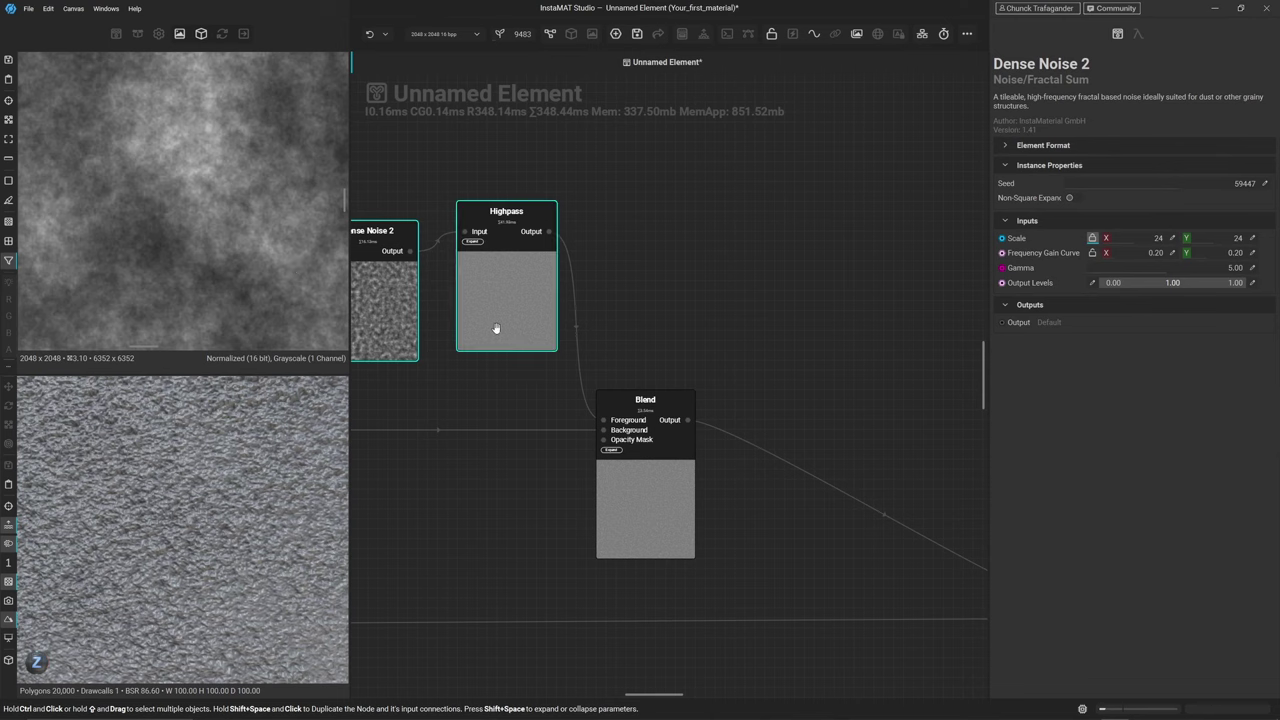
{"action": "scroll", "coordinate": [157, 128], "scroll_direction": "down", "scroll_amount": 4}
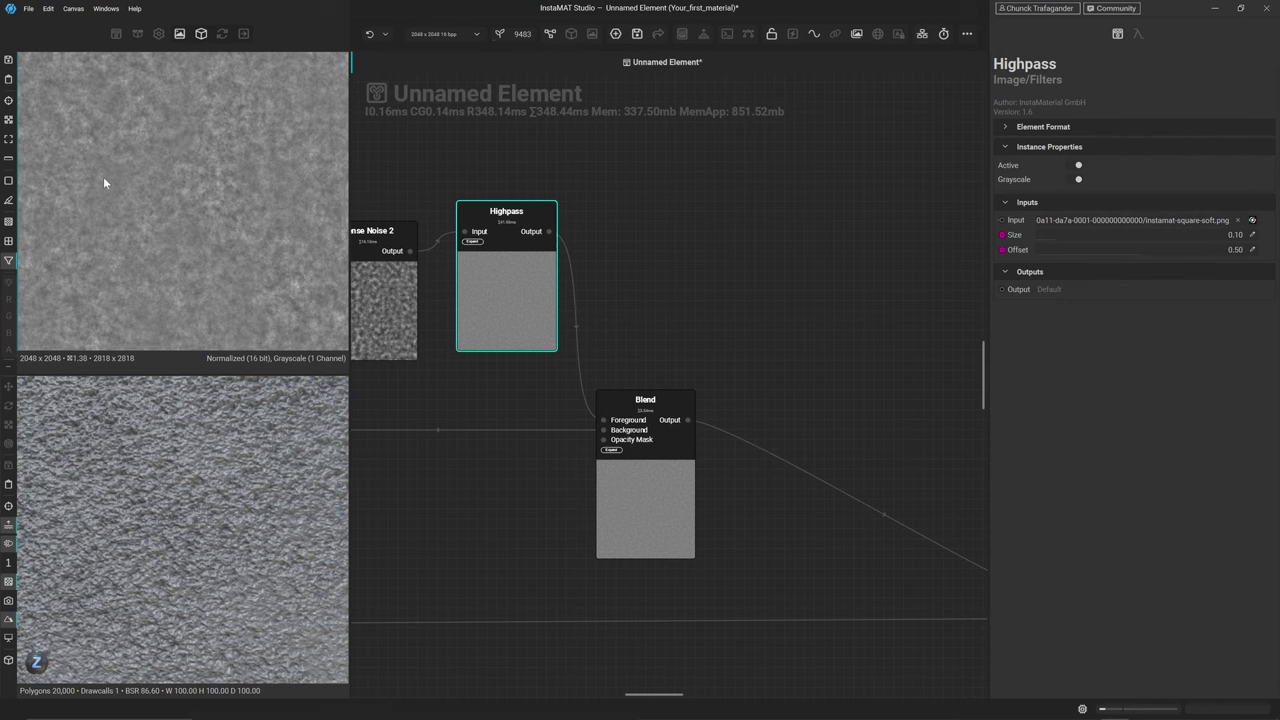
{"action": "scroll", "coordinate": [211, 212], "scroll_direction": "up", "scroll_amount": 3}
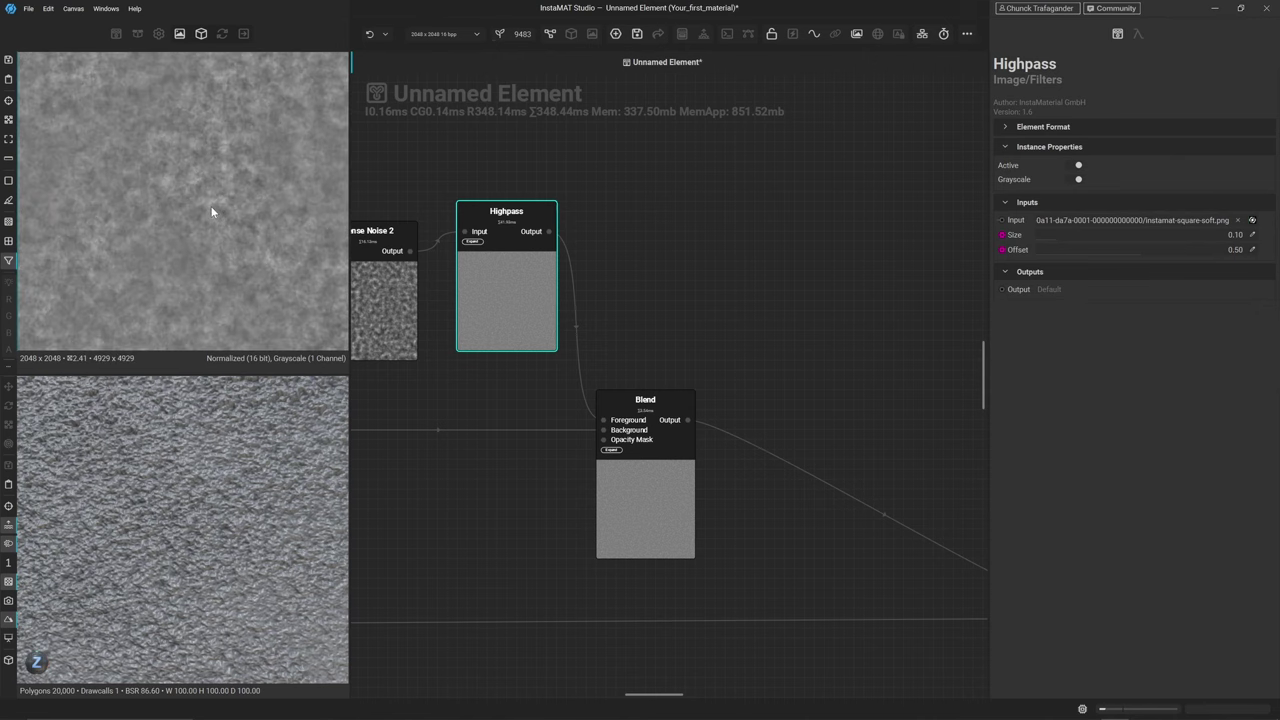
Set the Blend node's mode to Hard Light and inspect the blended height map
{"action": "left_click", "coordinate": [651, 513]}
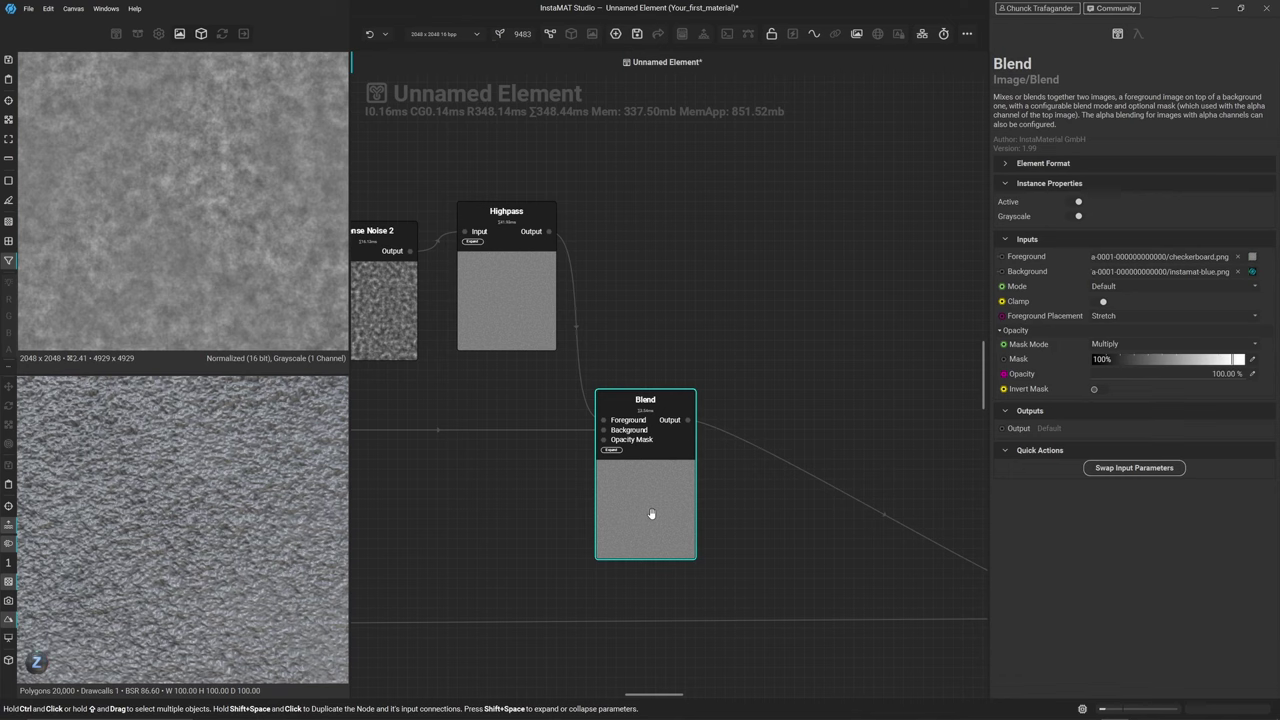
{"action": "left_click", "coordinate": [1168, 288]}
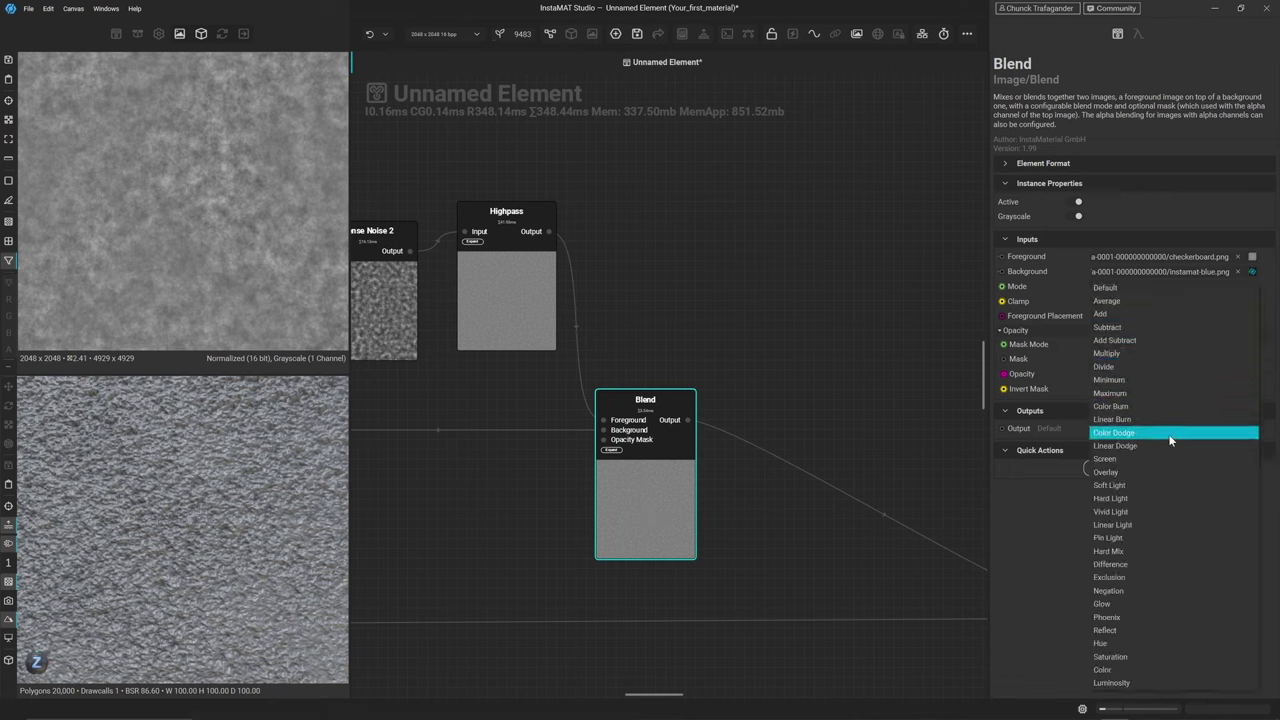
{"action": "left_click", "coordinate": [1119, 500]}
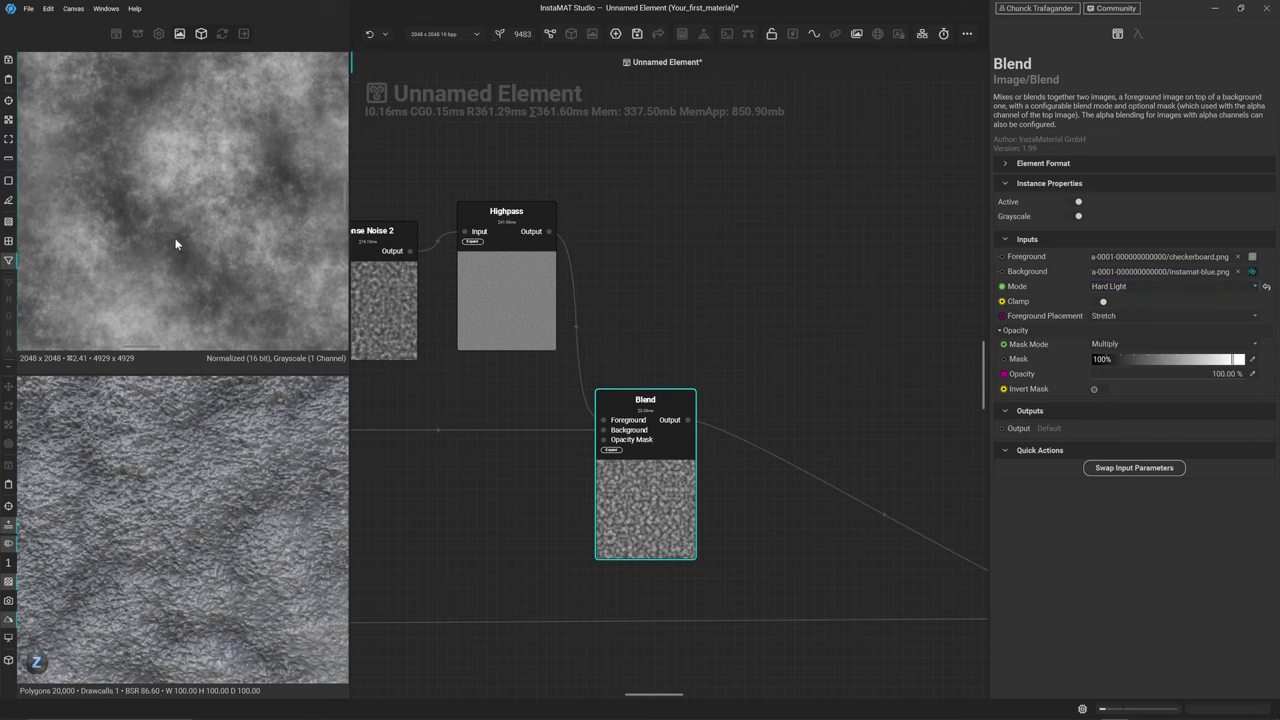
{"action": "middle_click_drag", "start_coordinate": [177, 243], "coordinate": [128, 210]}
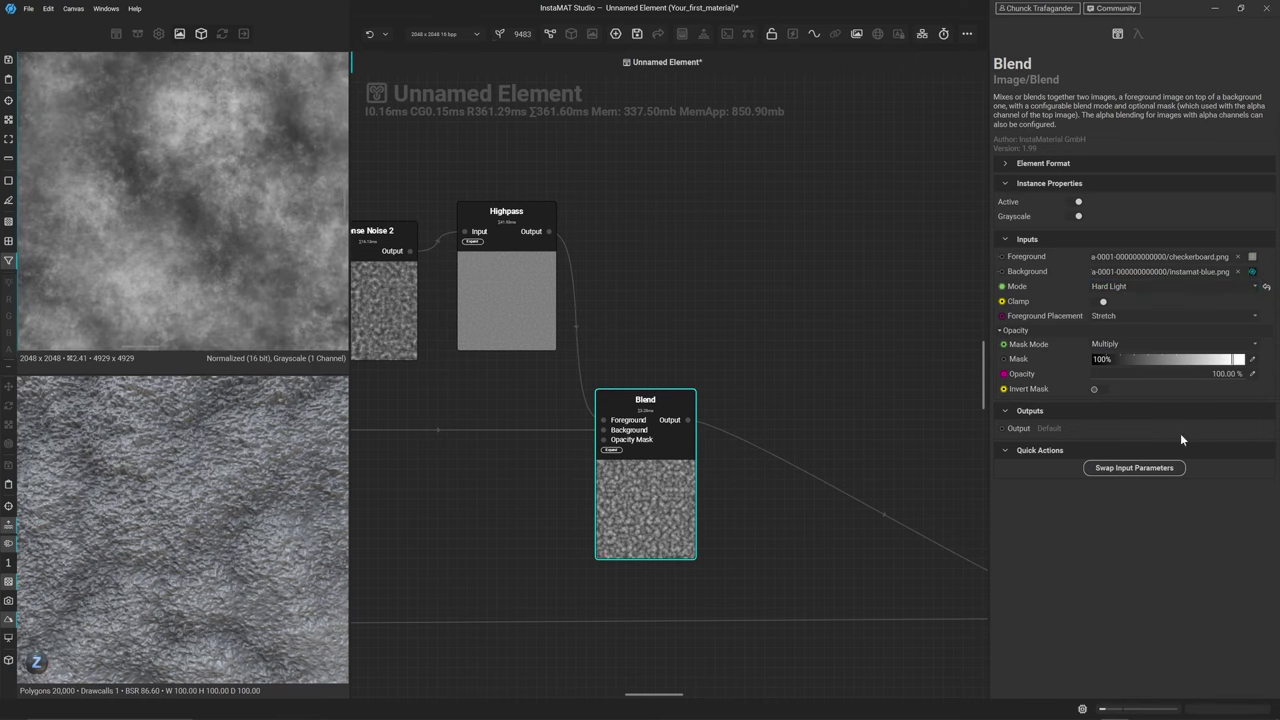
Compare the 3D surface with the Blend node's Opacity at 13% and at 0%
{"action": "left_click", "coordinate": [1253, 376]}
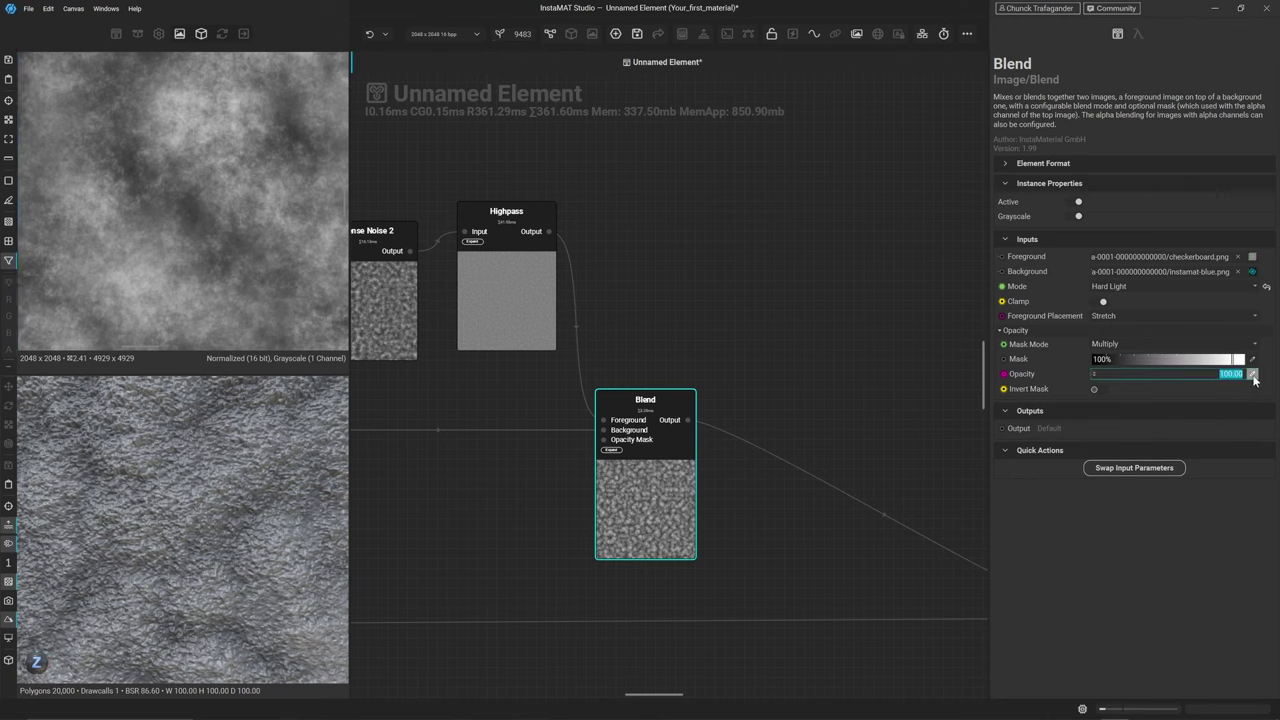
{"action": "type", "text": "13"}
{"action": "key", "text": "Return"}
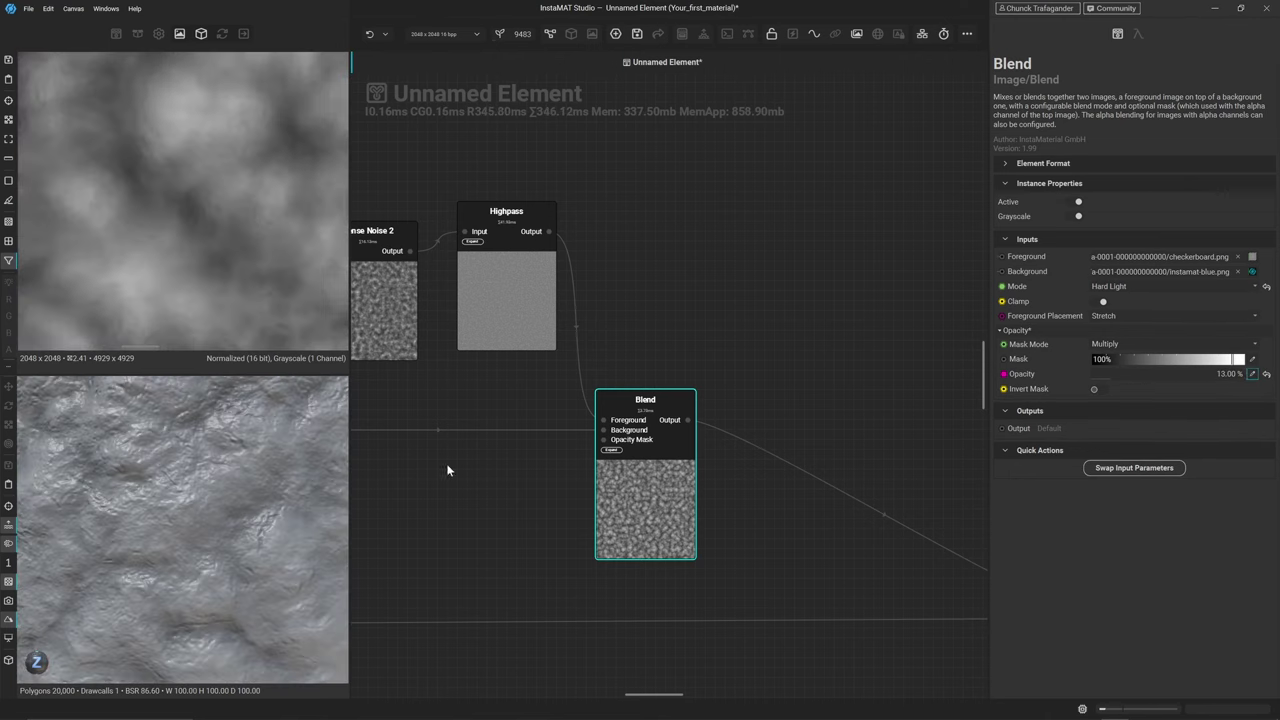
{"action": "mouse_move", "coordinate": [150, 580]}
{"action": "middle_mouse_down"}
{"action": "mouse_move", "coordinate": [150, 557]}
{"action": "mouse_move", "coordinate": [148, 580]}
{"action": "middle_mouse_up"}
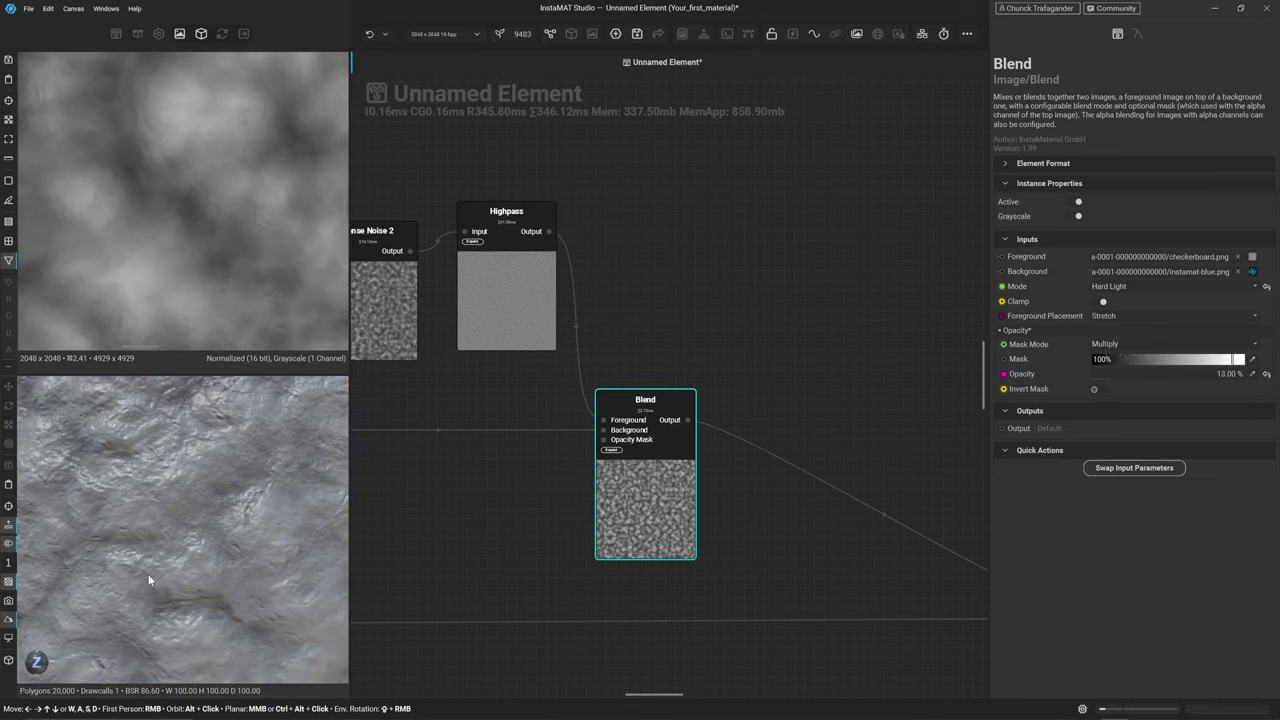
{"action": "double_click", "coordinate": [1246, 374]}
{"action": "type", "text": "0"}
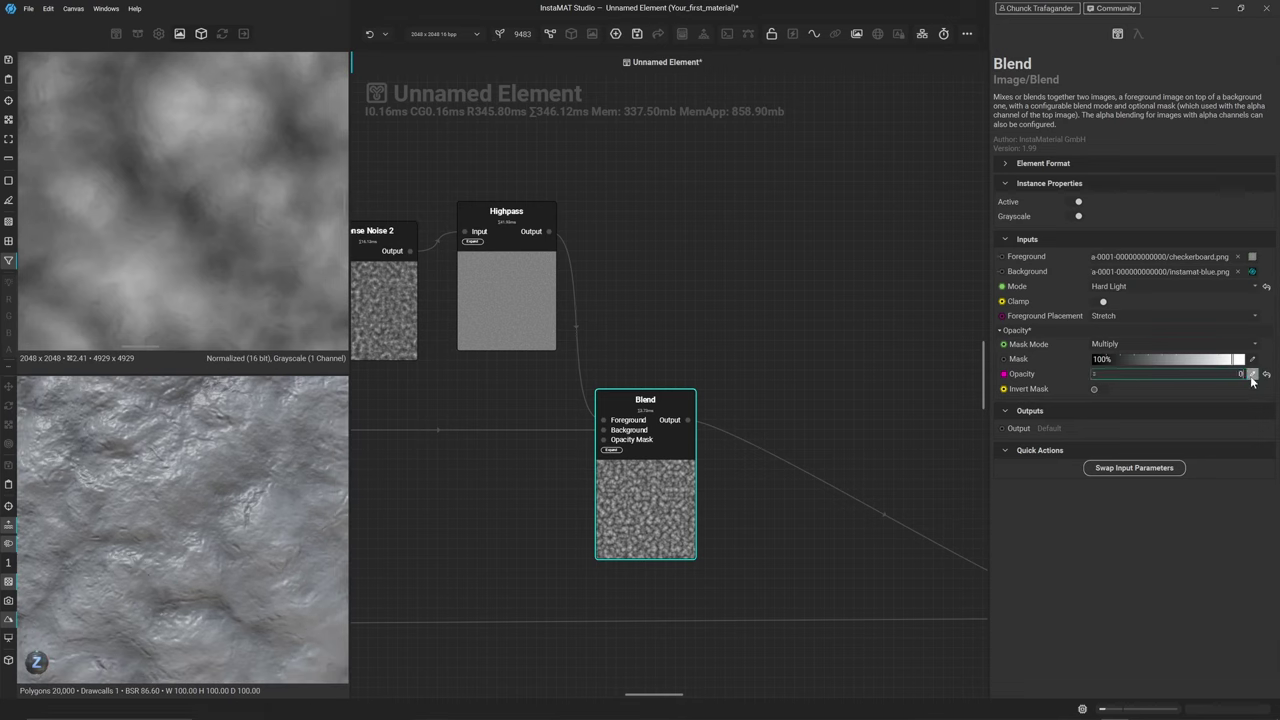
{"action": "key", "text": "Return"}
{"action": "double_click", "coordinate": [1246, 374]}
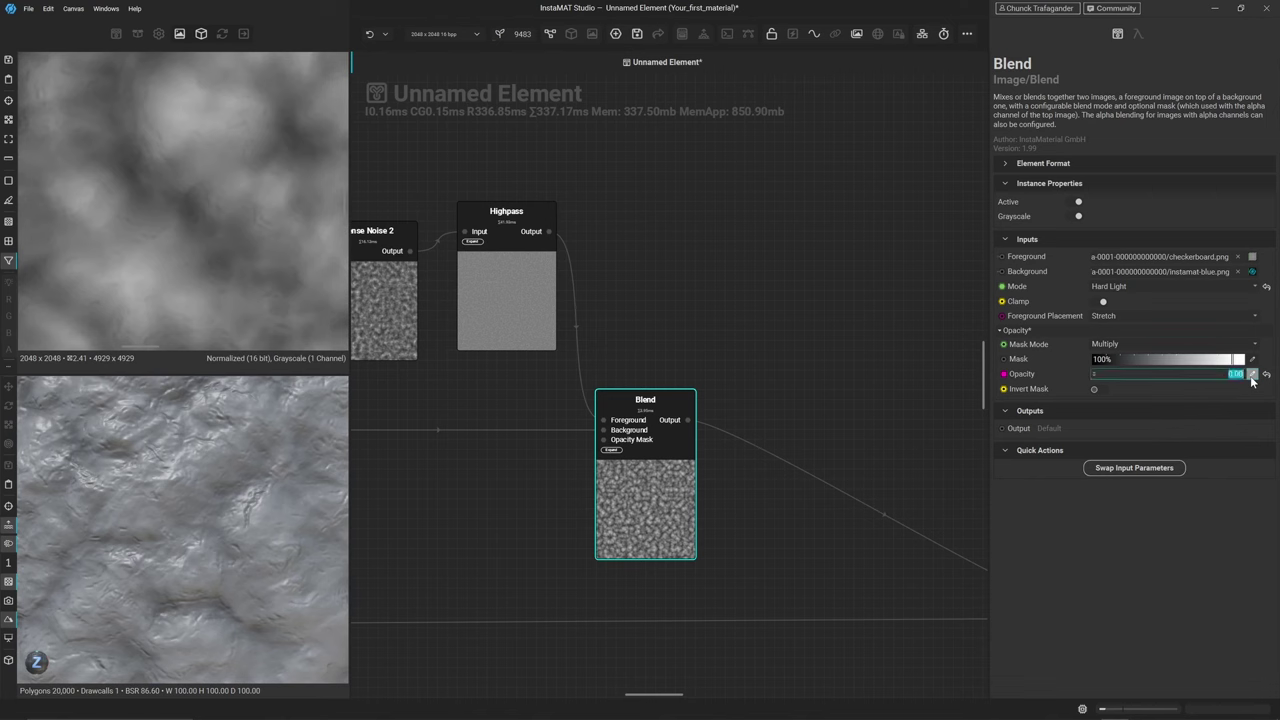
{"action": "type", "text": "13"}
{"action": "key", "text": "Return"}
Set the Blend node's Opacity to 15% and check the resulting height map
{"action": "double_click", "coordinate": [1250, 378]}
{"action": "type", "text": "15"}
{"action": "key", "text": "Return"}
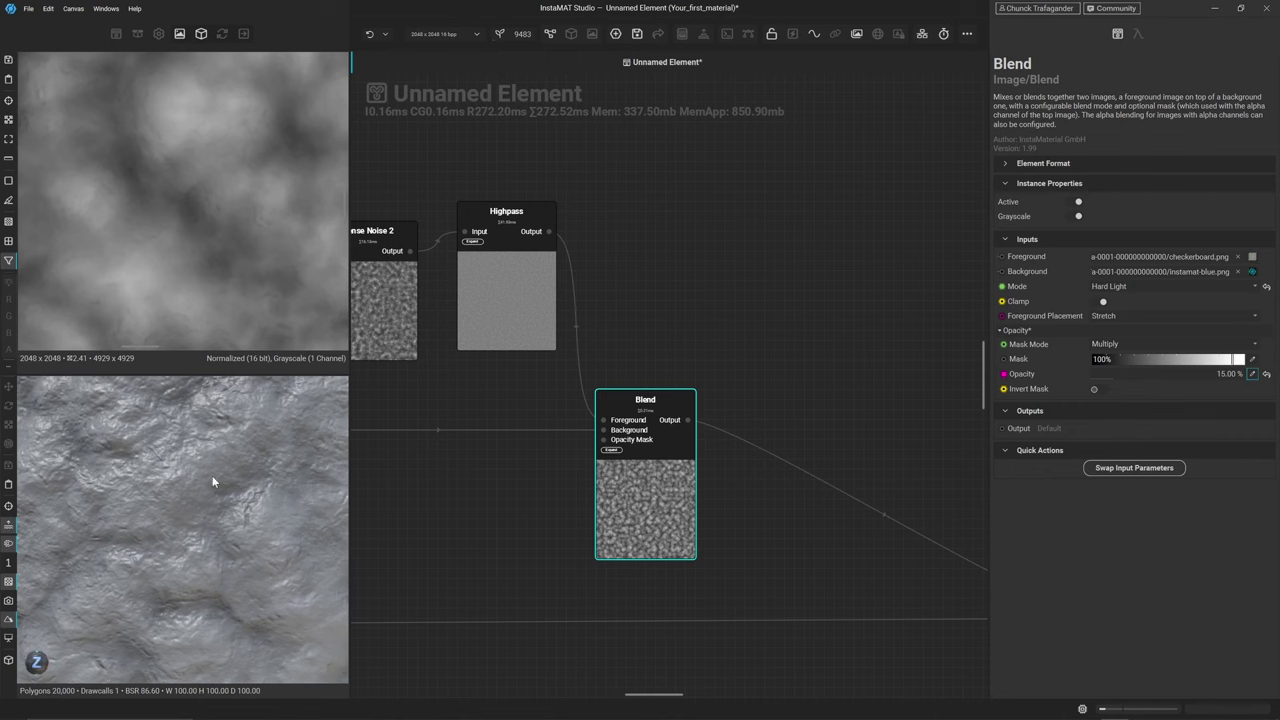
{"action": "scroll", "coordinate": [129, 206], "scroll_direction": "down", "scroll_amount": 5}
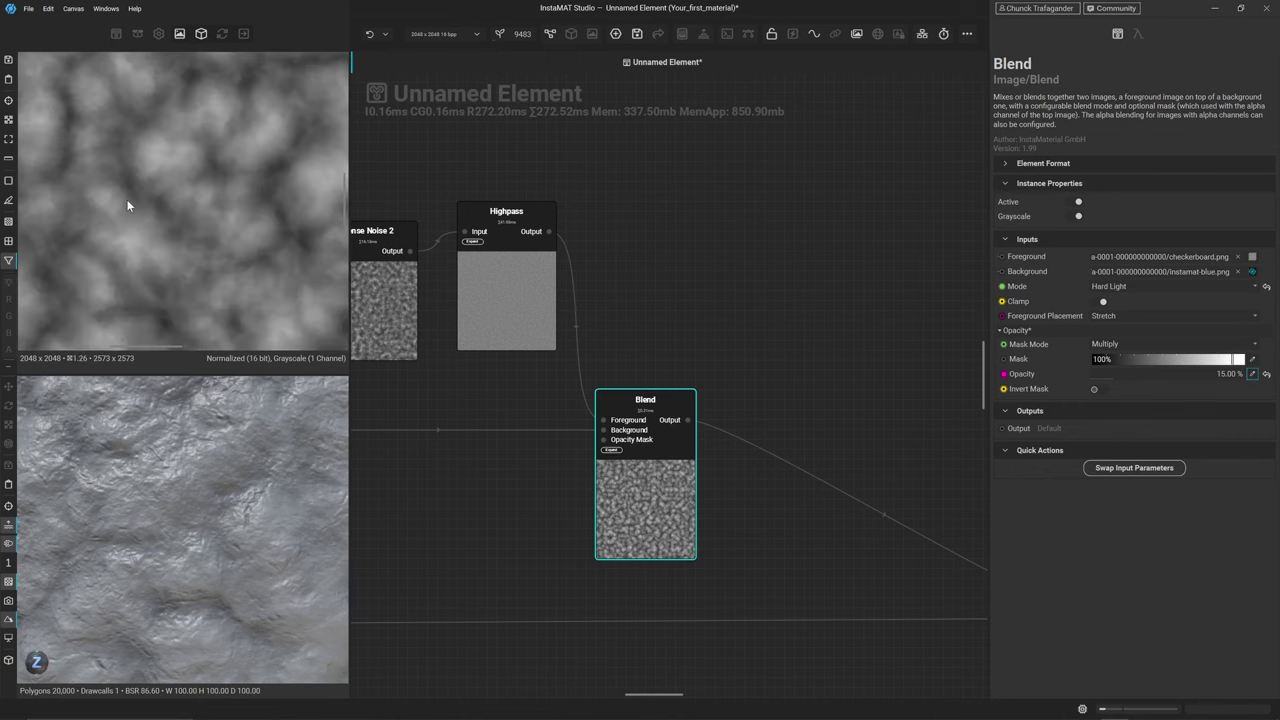
Insert a Levels node on the Hard Light Blend's output connection, ahead of Blend Height
{"action": "scroll", "coordinate": [172, 187], "scroll_direction": "up", "scroll_amount": 5}
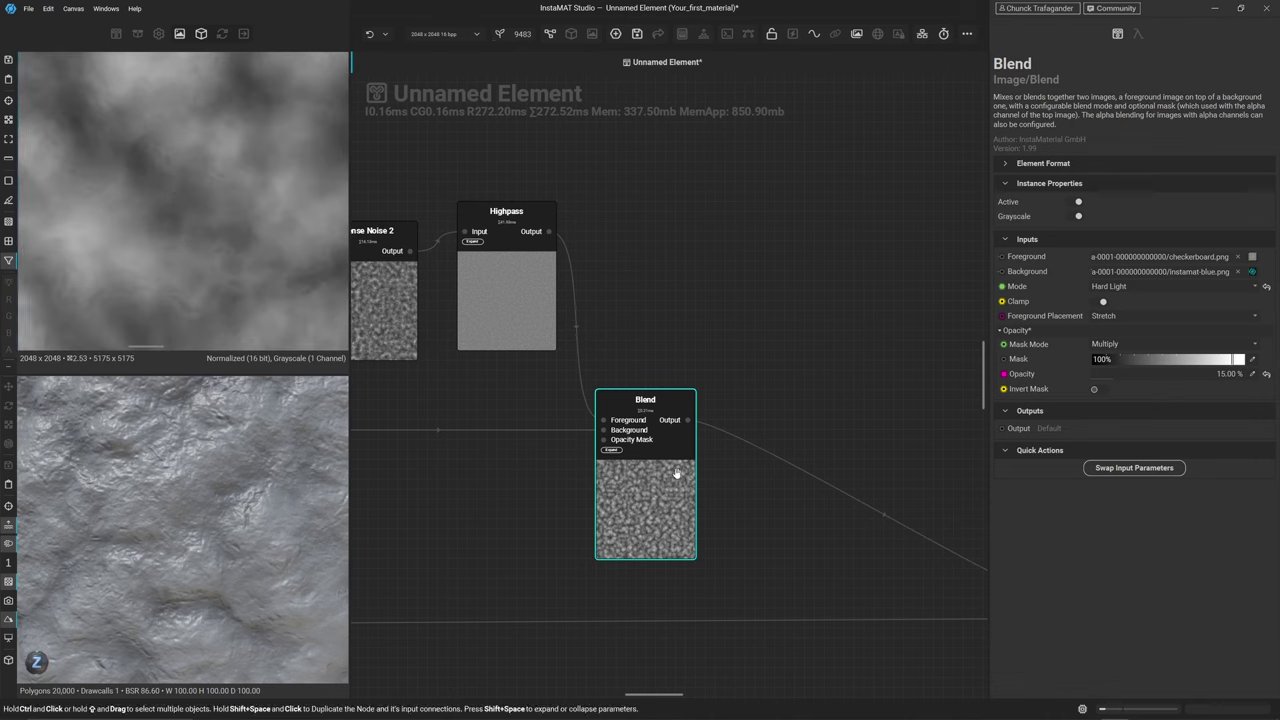
{"action": "key", "text": "space"}
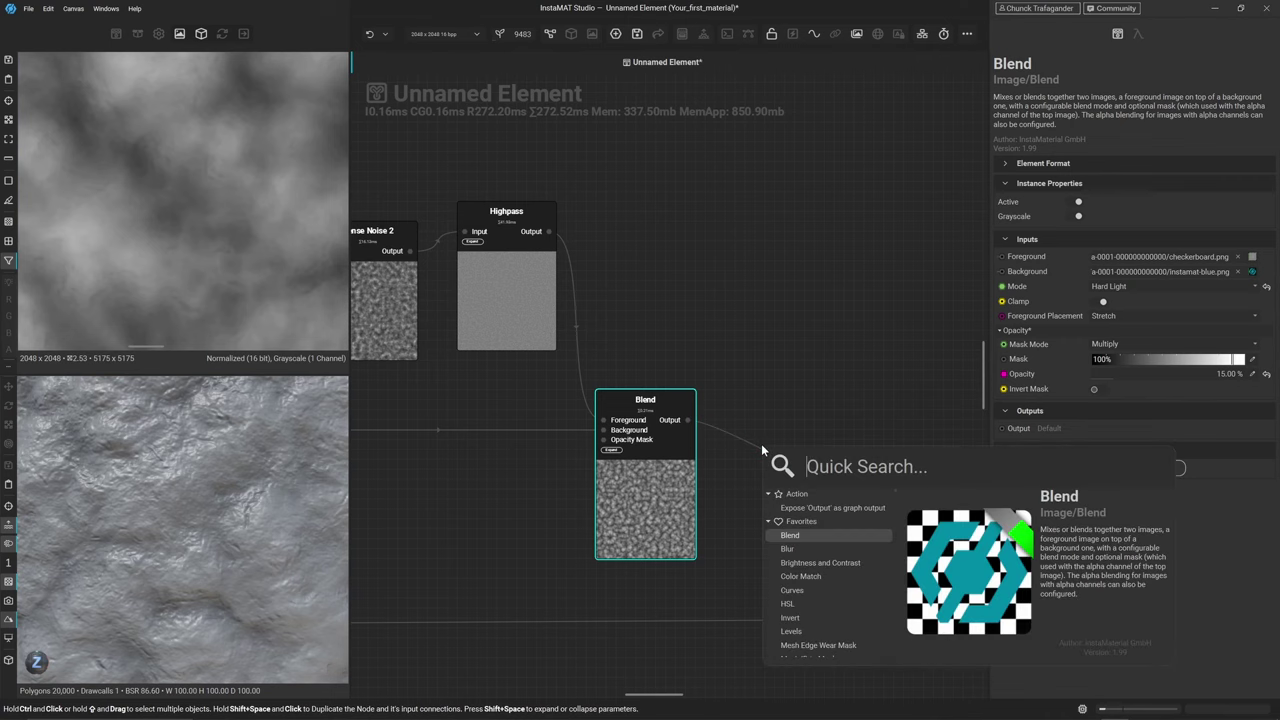
{"action": "type", "text": "leve"}
{"action": "key", "text": "Return"}
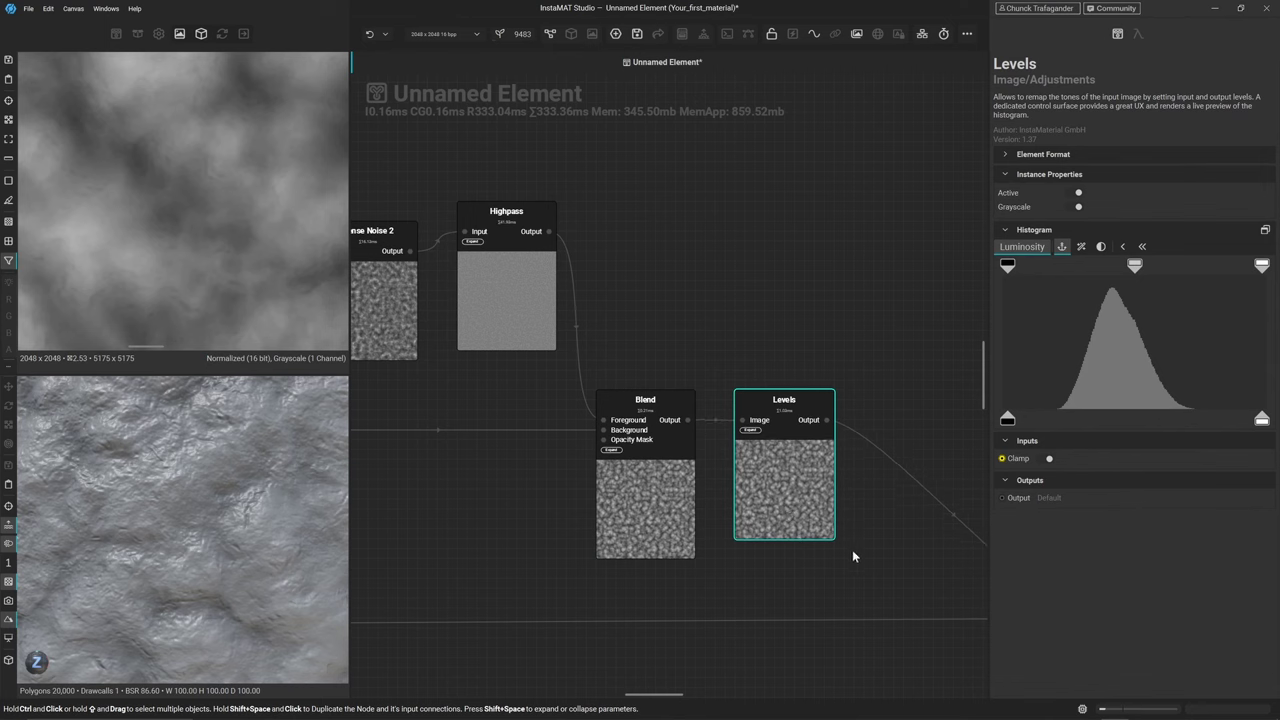
Brighten the height map by shifting the Levels midtone handle toward the dark end, and check the 2D and 3D previews
{"action": "left_click_drag", "start_coordinate": [1130, 270], "coordinate": [1077, 273]}
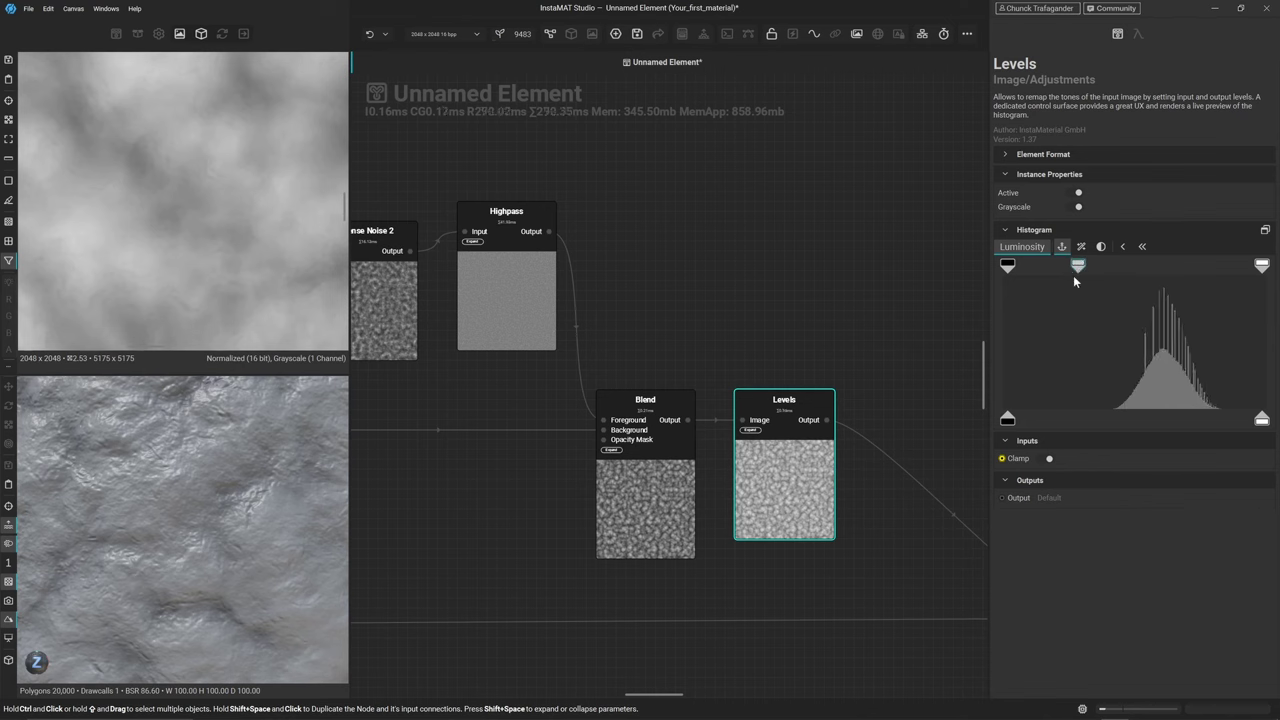
{"action": "scroll", "coordinate": [268, 218], "scroll_direction": "down", "scroll_amount": 5}
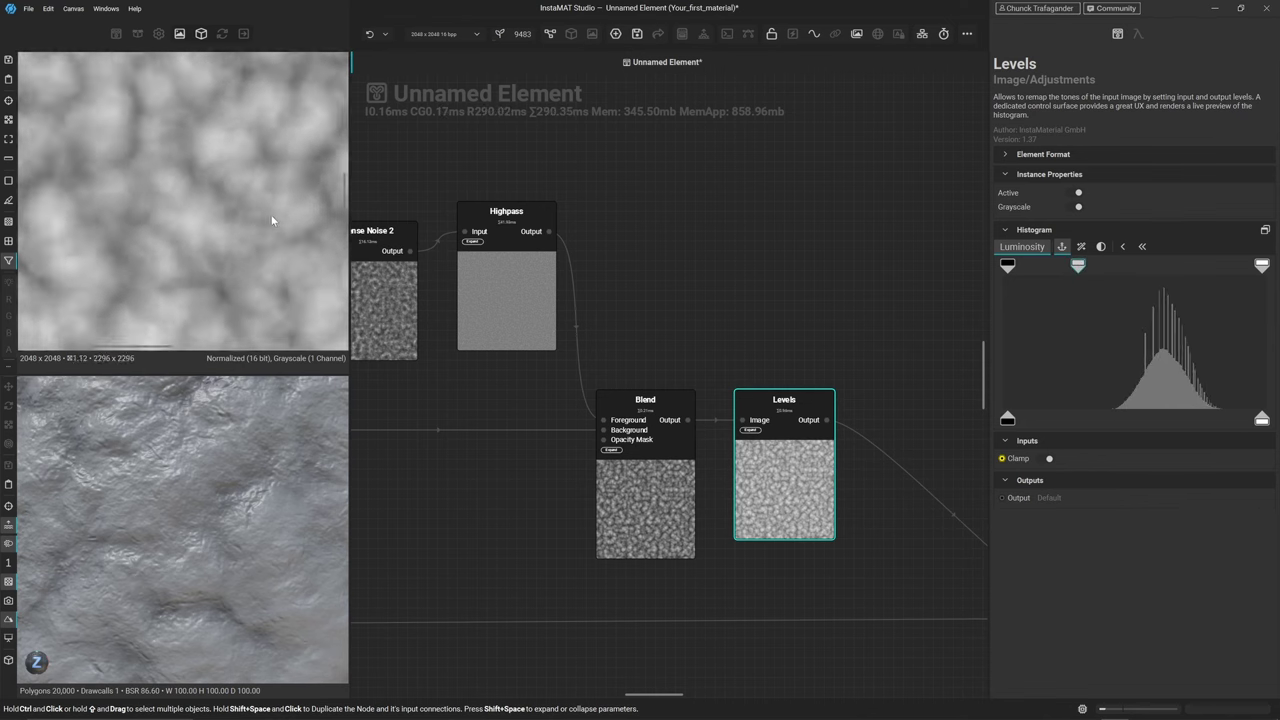
{"action": "scroll", "coordinate": [193, 543], "scroll_direction": "down", "scroll_amount": 5}
{"action": "scroll", "coordinate": [199, 538], "scroll_direction": "up", "scroll_amount": 2}
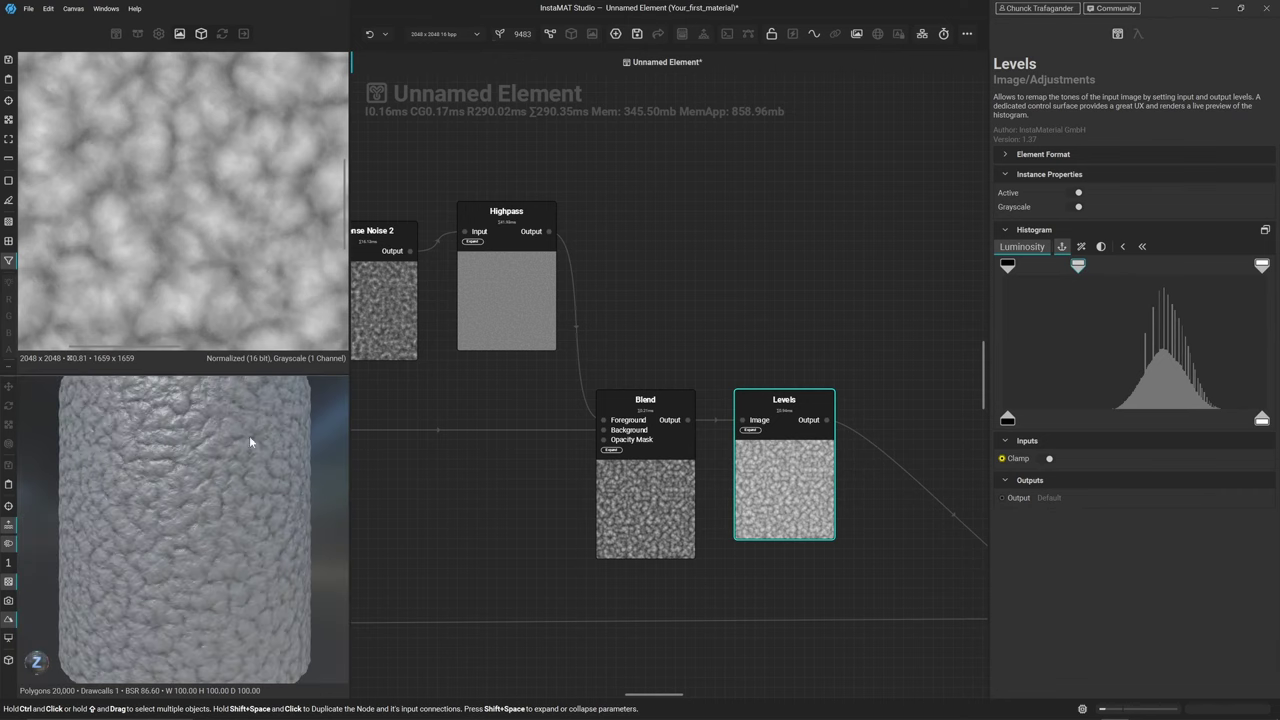
{"action": "left_click", "coordinate": [700, 298]}
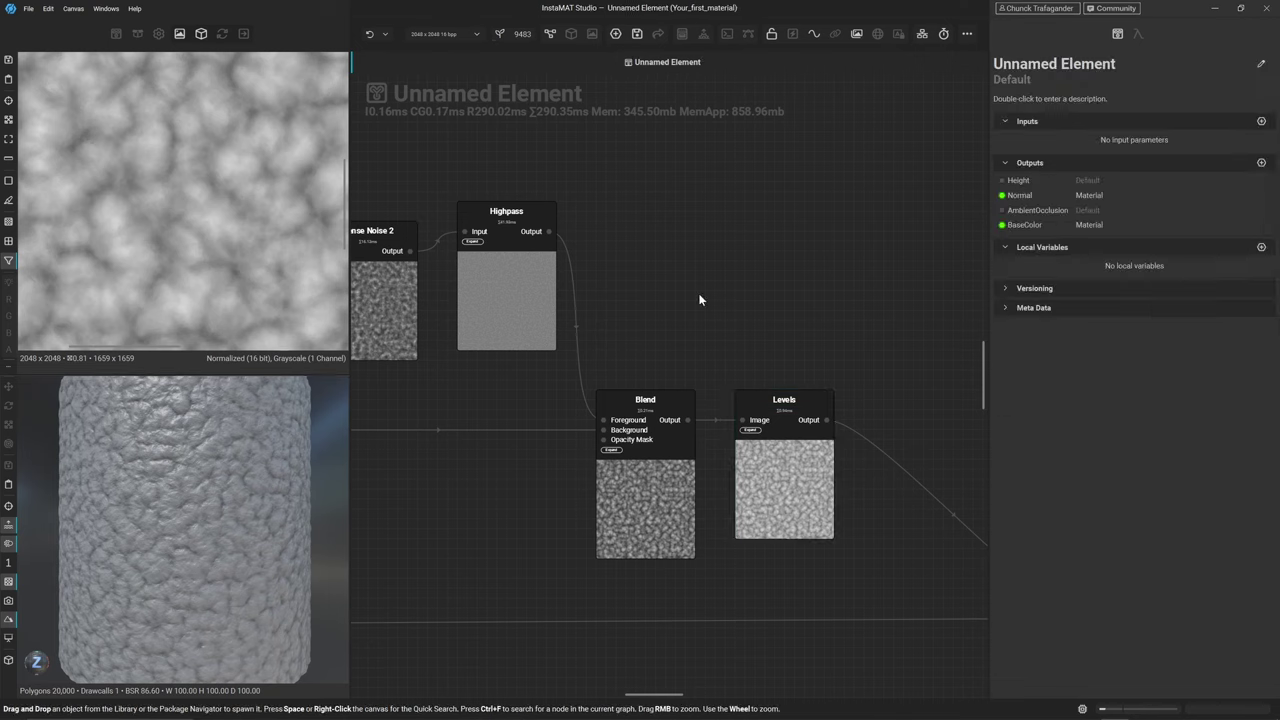
Reset the Blend Height node's Bottom Offset to 0.50 and inspect the brick and mortar surface up close
{"action": "scroll", "coordinate": [731, 563], "scroll_direction": "down", "scroll_amount": 3}
{"action": "middle_click_drag", "start_coordinate": [731, 563], "coordinate": [594, 331]}
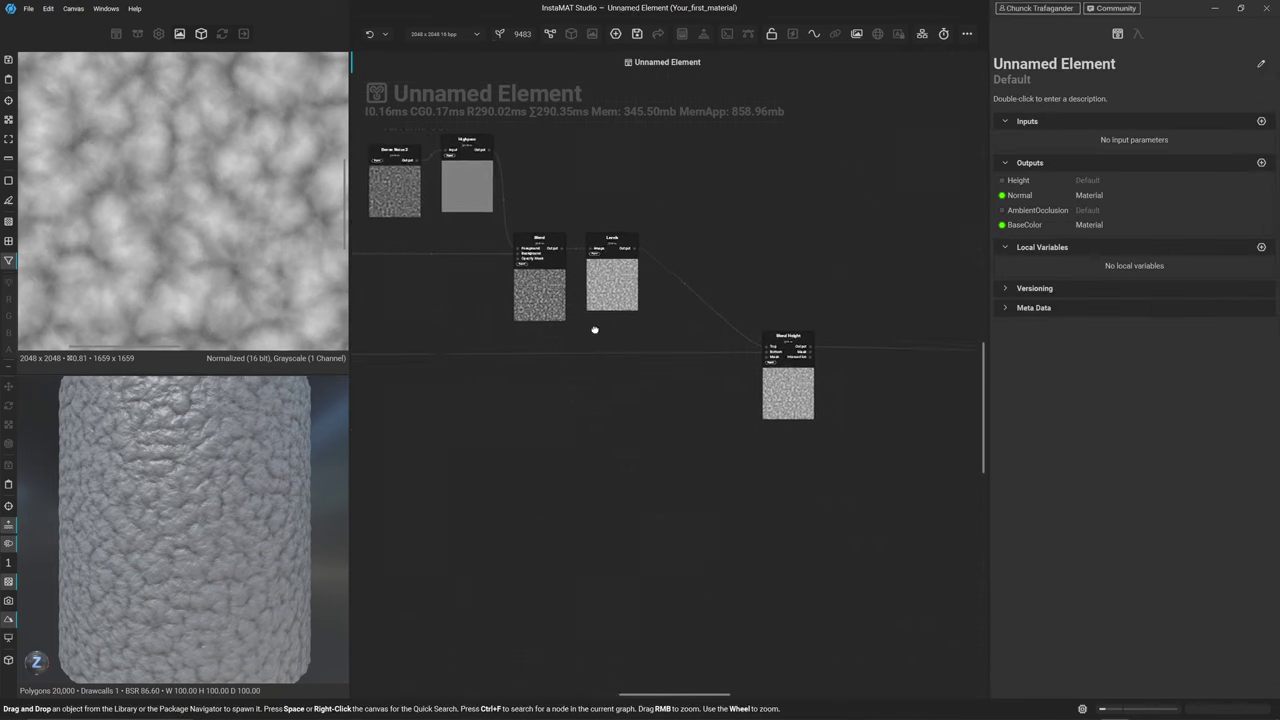
{"action": "left_click", "coordinate": [755, 400]}
{"action": "left_click", "coordinate": [760, 378]}
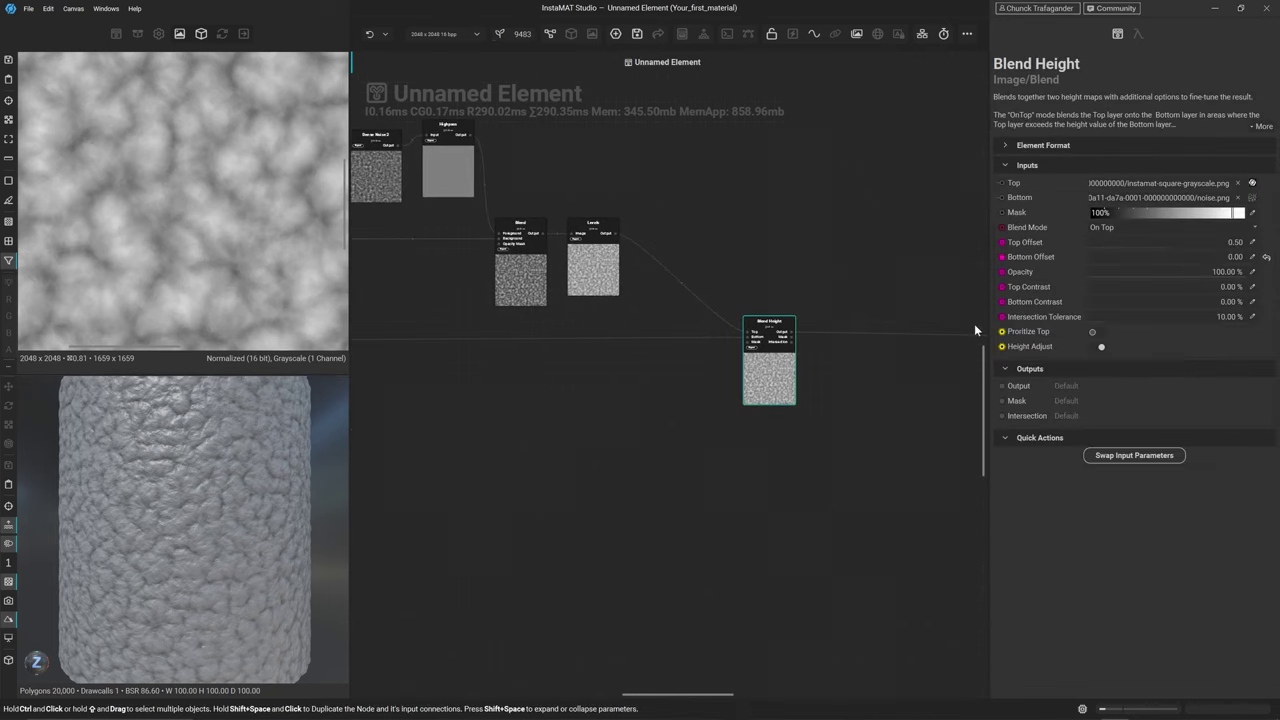
{"action": "left_click", "coordinate": [1266, 257]}
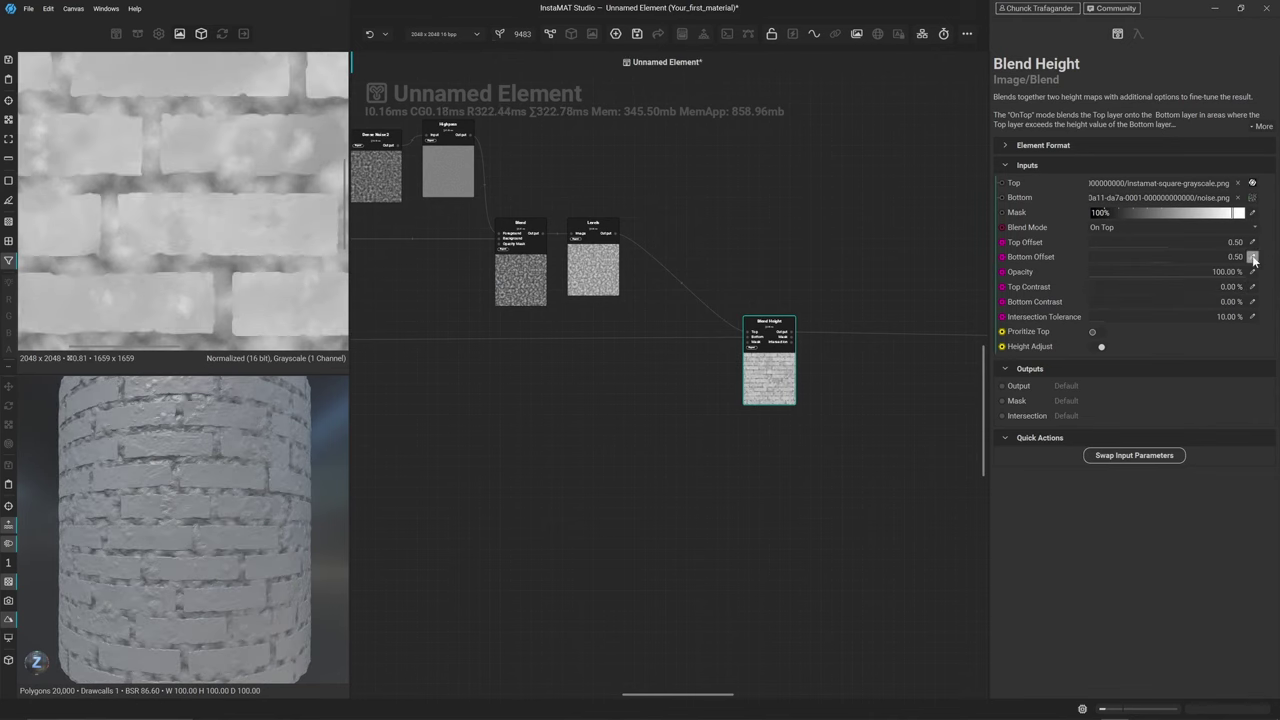
{"action": "scroll", "coordinate": [261, 465], "scroll_direction": "up", "scroll_amount": 5}
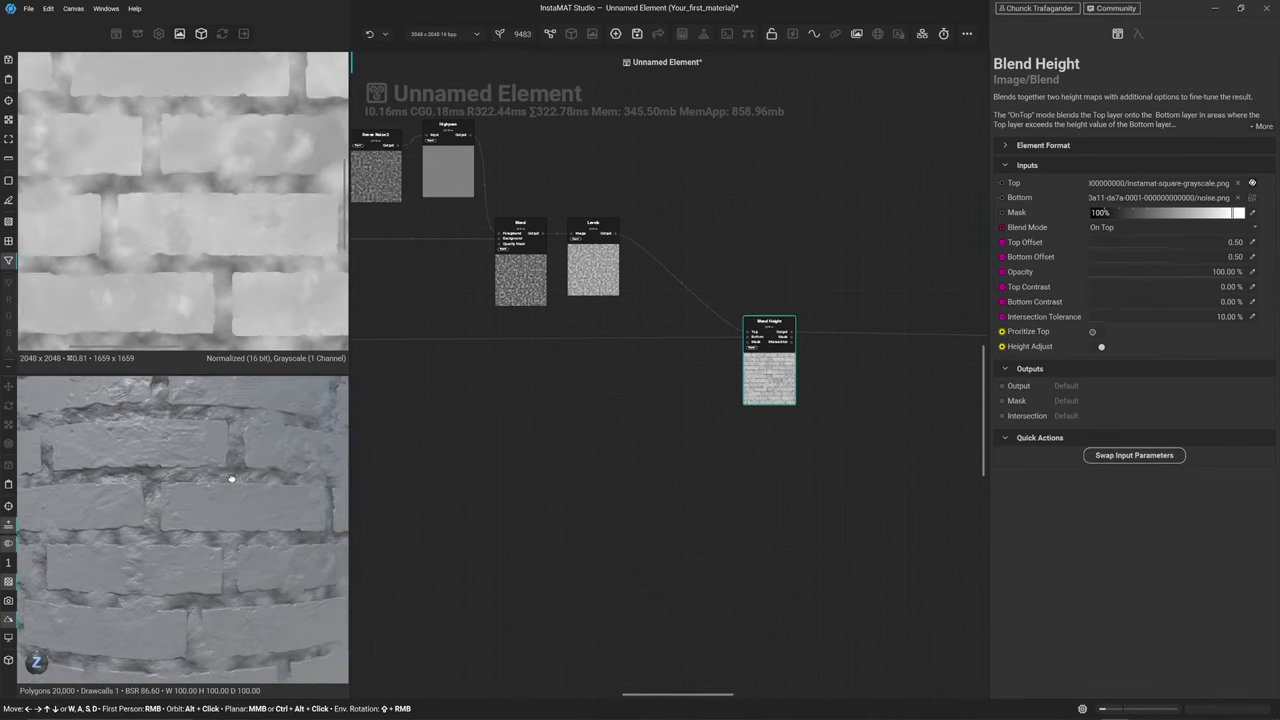
{"action": "scroll", "coordinate": [237, 466], "scroll_direction": "down", "scroll_amount": 2}
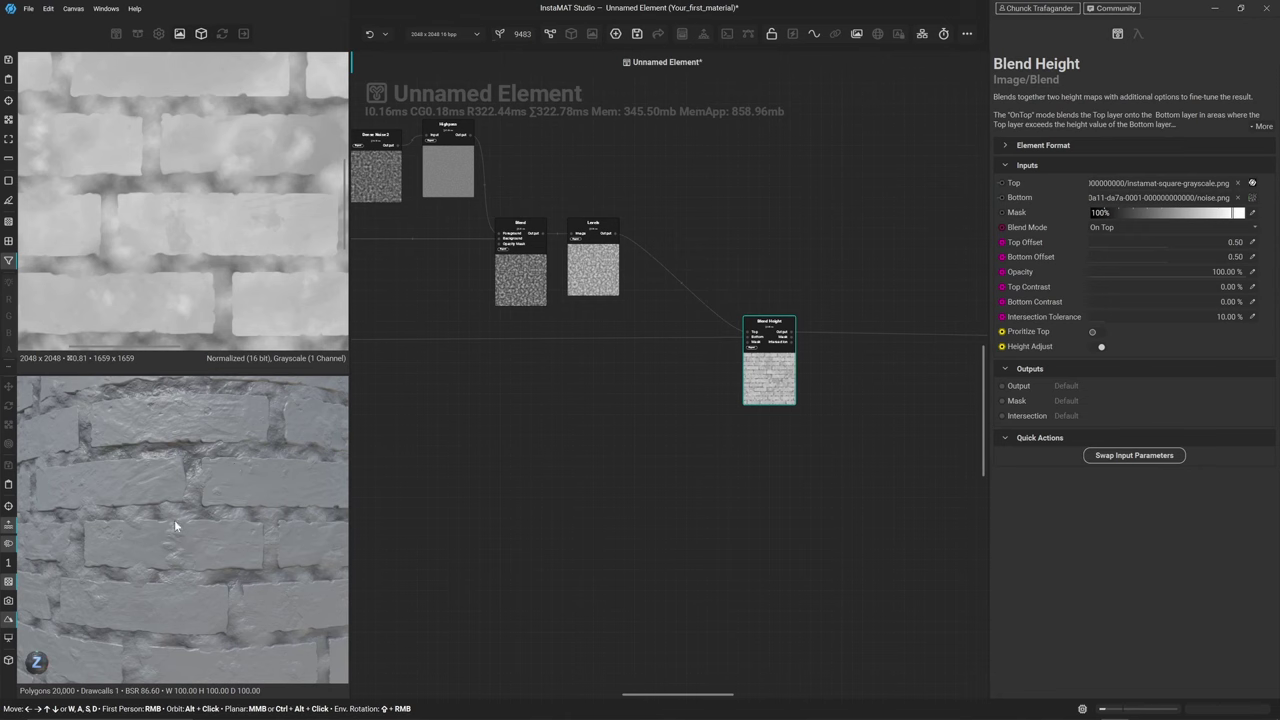
{"action": "scroll", "coordinate": [189, 557], "scroll_direction": "up", "scroll_amount": 5}
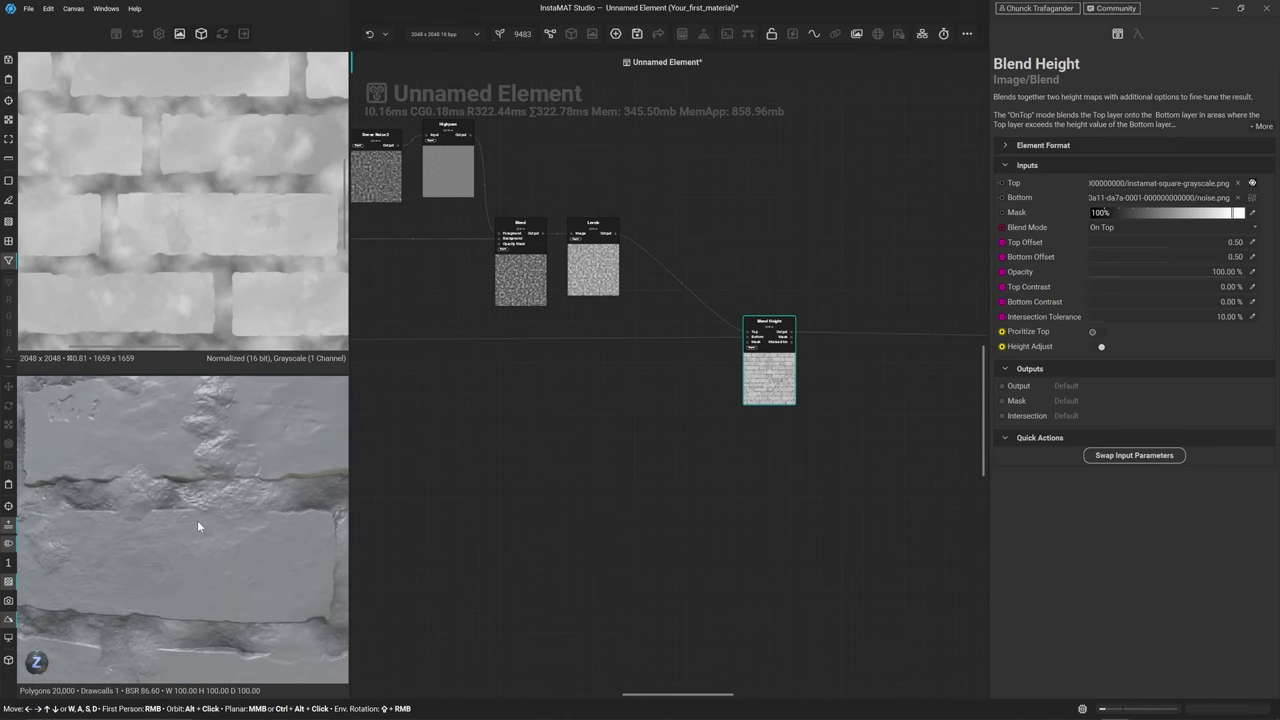
{"action": "left_click_drag", "start_coordinate": [230, 448], "coordinate": [223, 465], "text": "alt"}
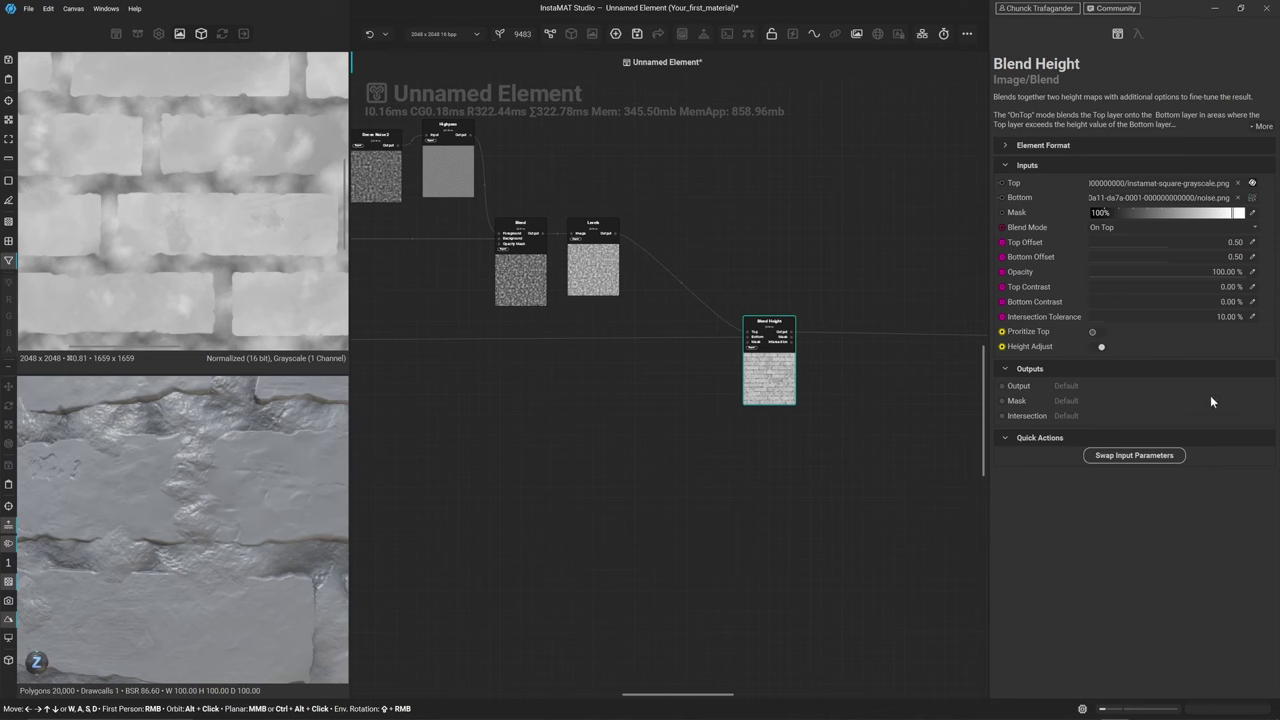
Set the Blend Height node's Top Offset to 0.46 and Bottom Offset to 0.33, and check the surface
{"action": "mouse_move", "coordinate": [1163, 244]}
{"action": "left_mouse_down"}
{"action": "mouse_move", "coordinate": [1178, 249]}
{"action": "mouse_move", "coordinate": [1137, 244]}
{"action": "mouse_move", "coordinate": [1170, 259]}
{"action": "mouse_move", "coordinate": [1145, 259]}
{"action": "mouse_move", "coordinate": [1166, 247]}
{"action": "left_mouse_up"}
{"action": "left_click_drag", "start_coordinate": [1166, 247], "coordinate": [1161, 242]}
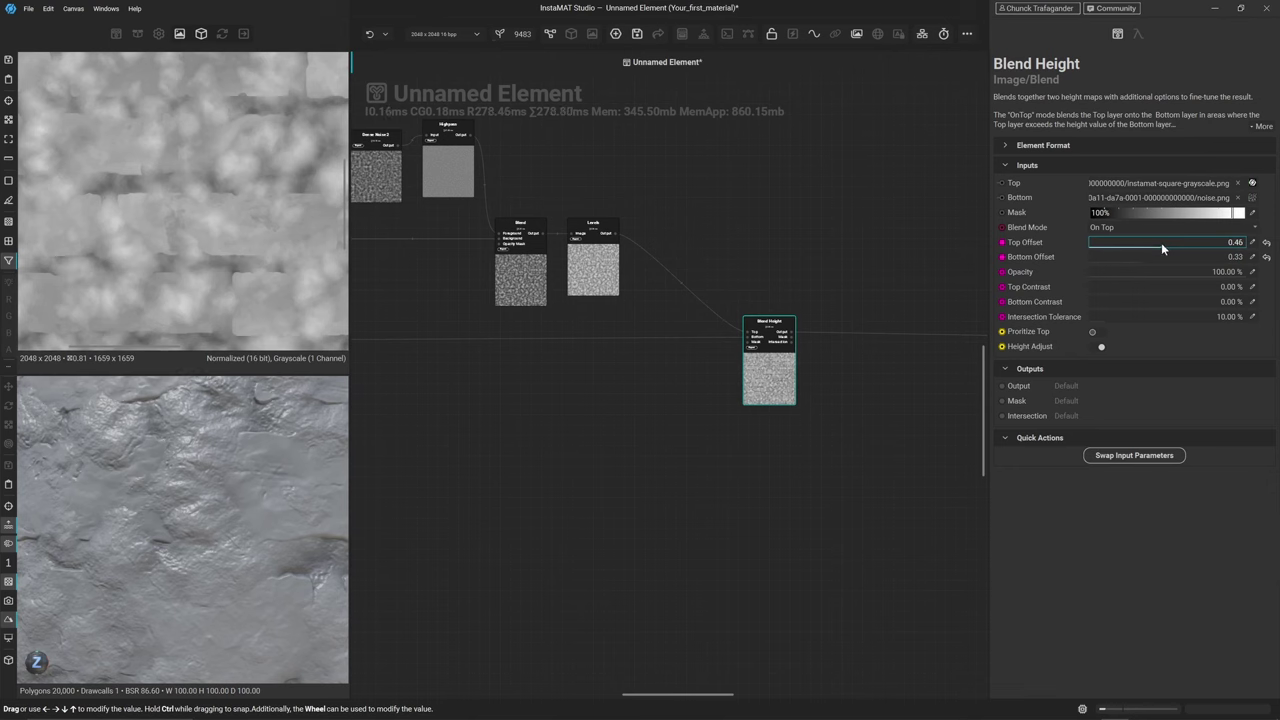
{"action": "scroll", "coordinate": [165, 486], "scroll_direction": "down", "scroll_amount": 3}
{"action": "scroll", "coordinate": [170, 495], "scroll_direction": "up", "scroll_amount": 3}
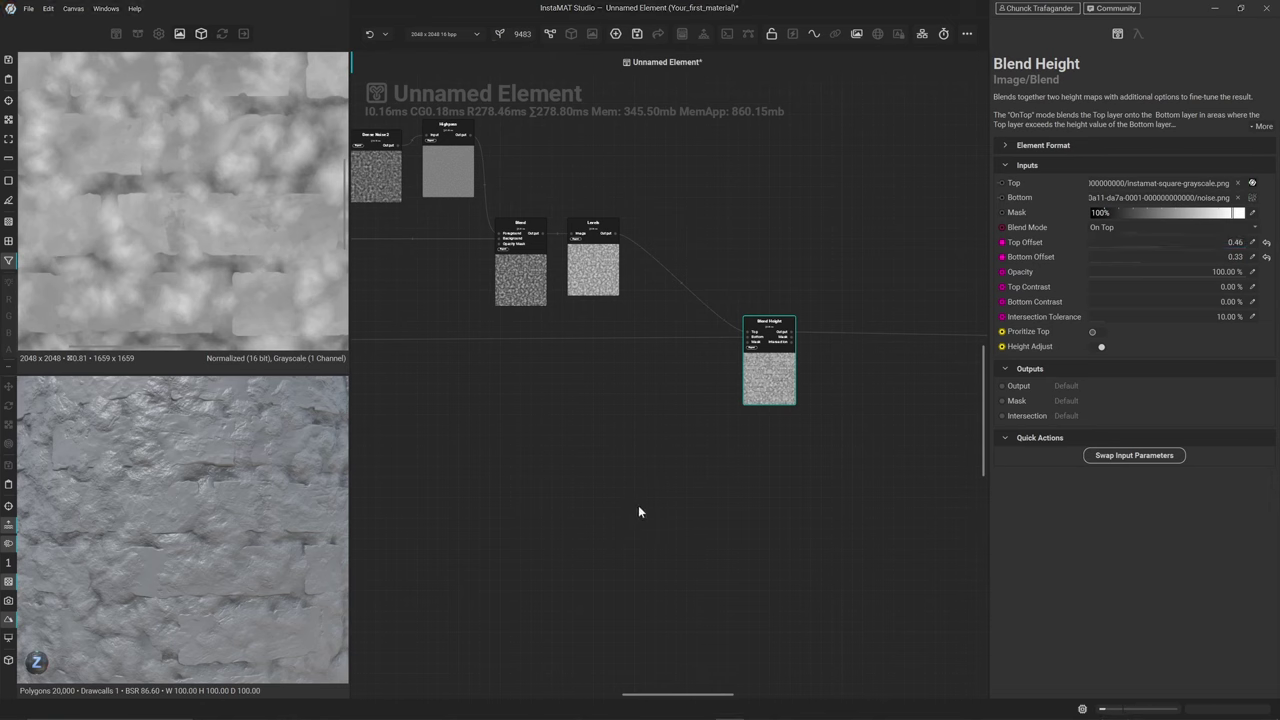
Preview the Levels node's output and its connection into Blend Height
{"action": "left_click", "coordinate": [600, 272]}
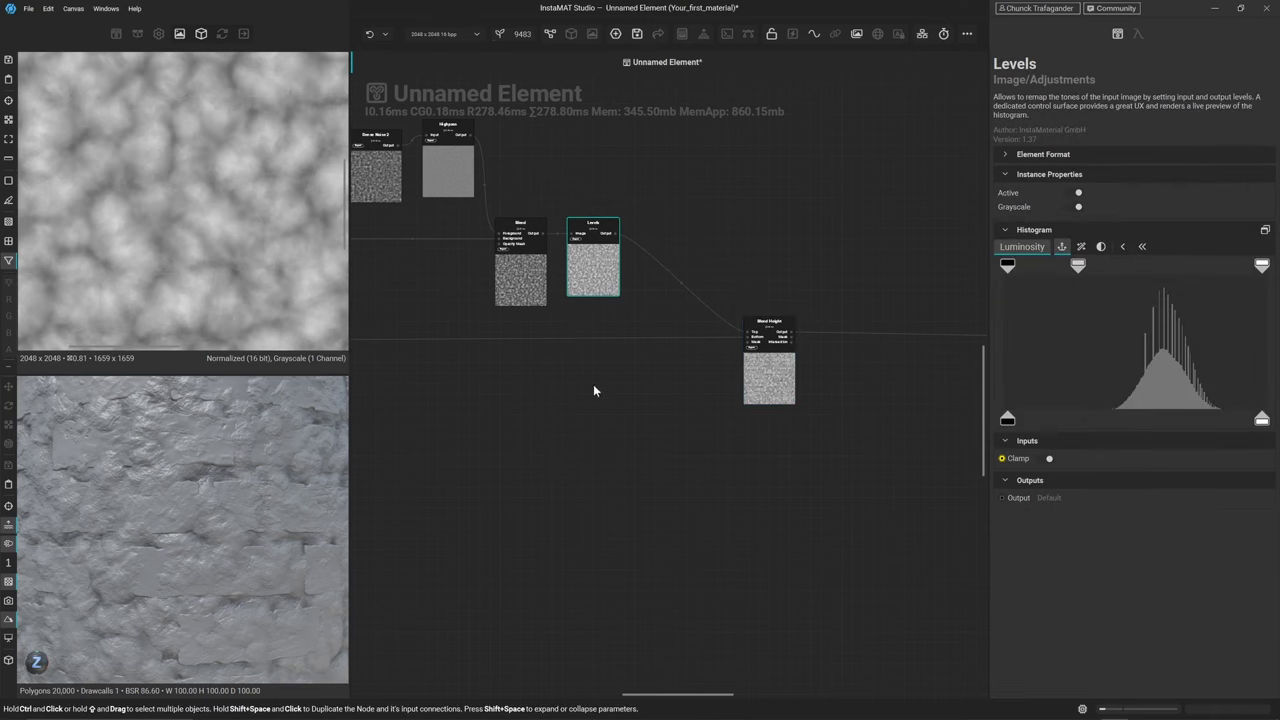
{"action": "scroll", "coordinate": [742, 412], "scroll_direction": "up", "scroll_amount": 3}
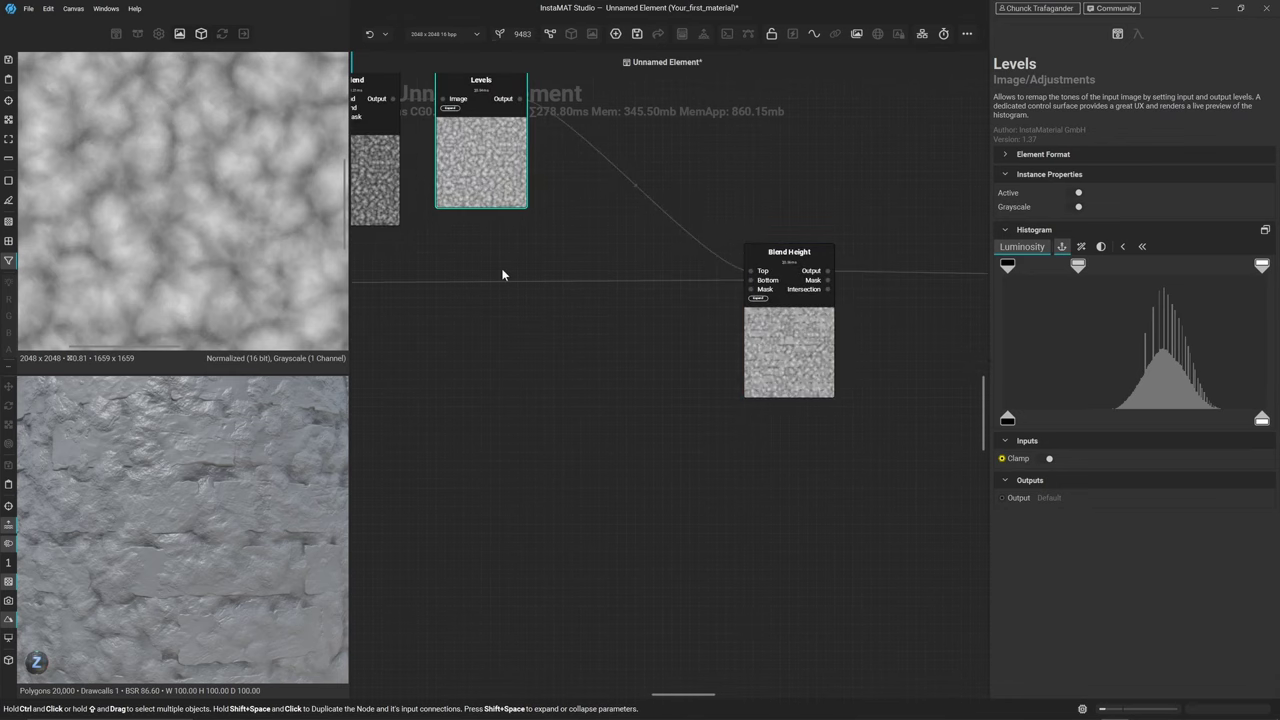
{"action": "middle_click_drag", "start_coordinate": [502, 274], "coordinate": [578, 356]}
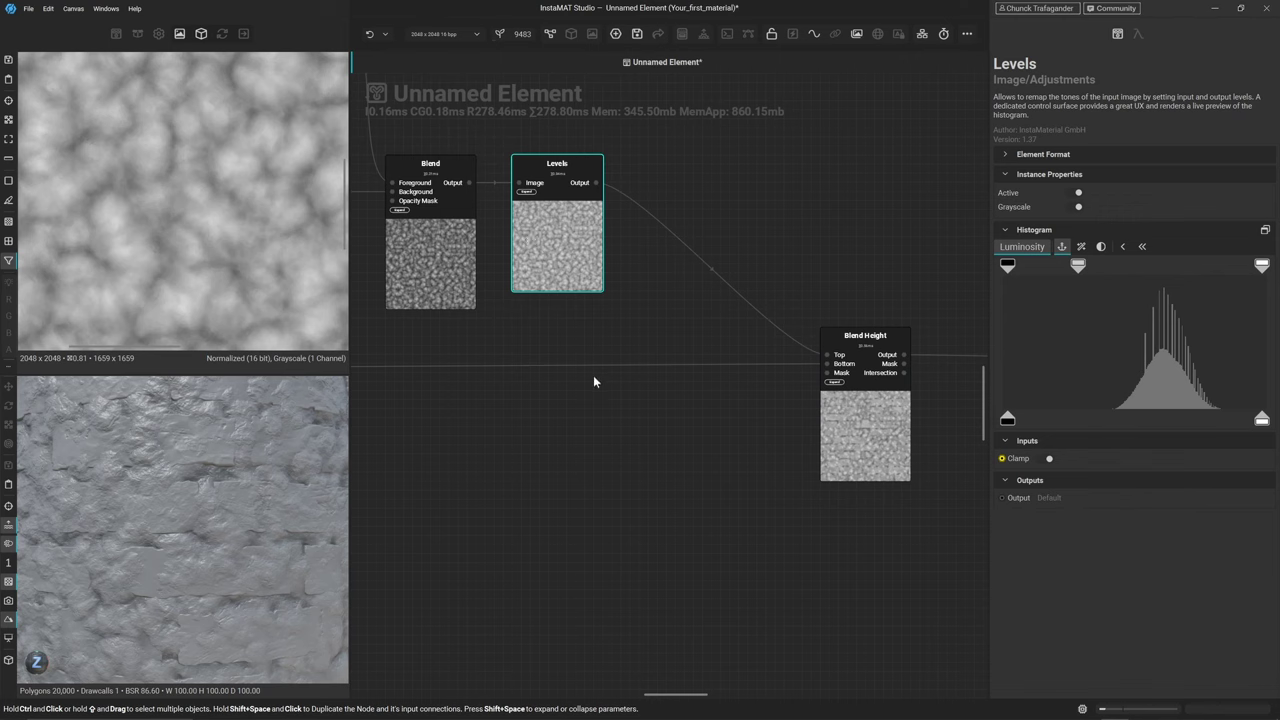
Add a Reroute Image node on the output of the Subtract Blend that produces the brick pattern
{"action": "scroll", "coordinate": [528, 418], "scroll_direction": "down", "scroll_amount": 3}
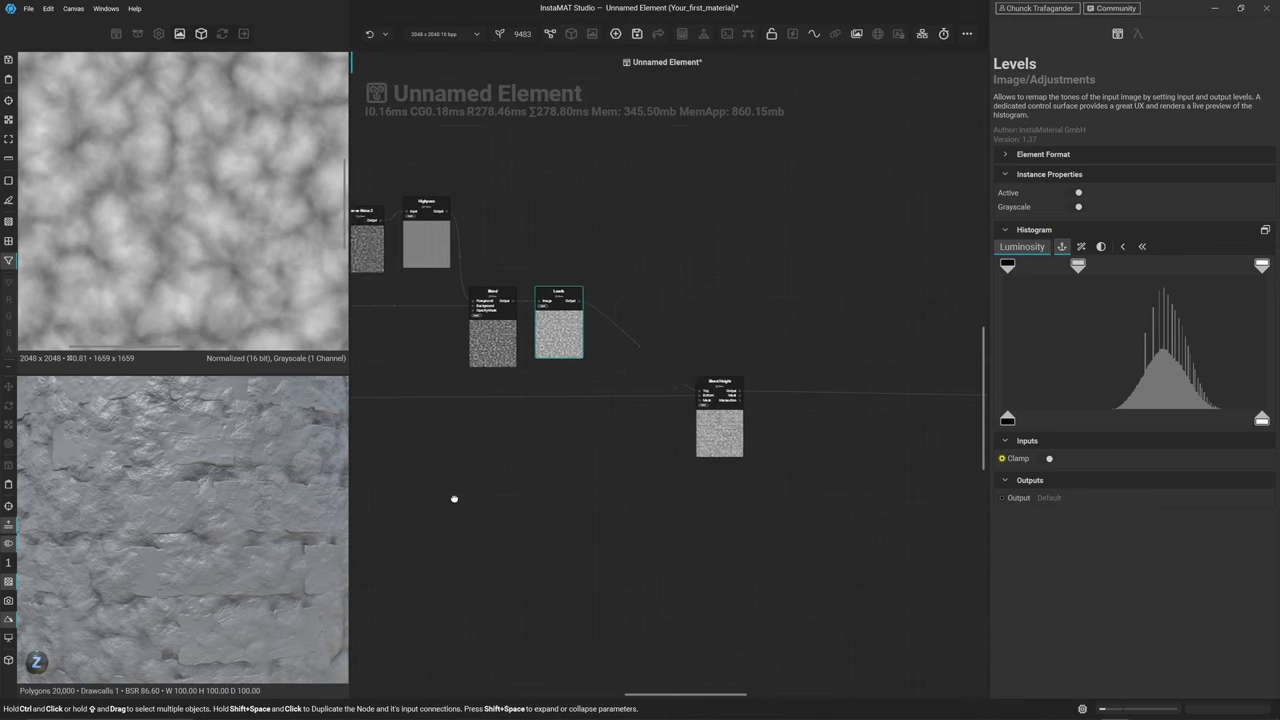
{"action": "middle_click_drag", "start_coordinate": [454, 498], "coordinate": [743, 457]}
{"action": "middle_click_drag", "start_coordinate": [360, 450], "coordinate": [561, 405]}
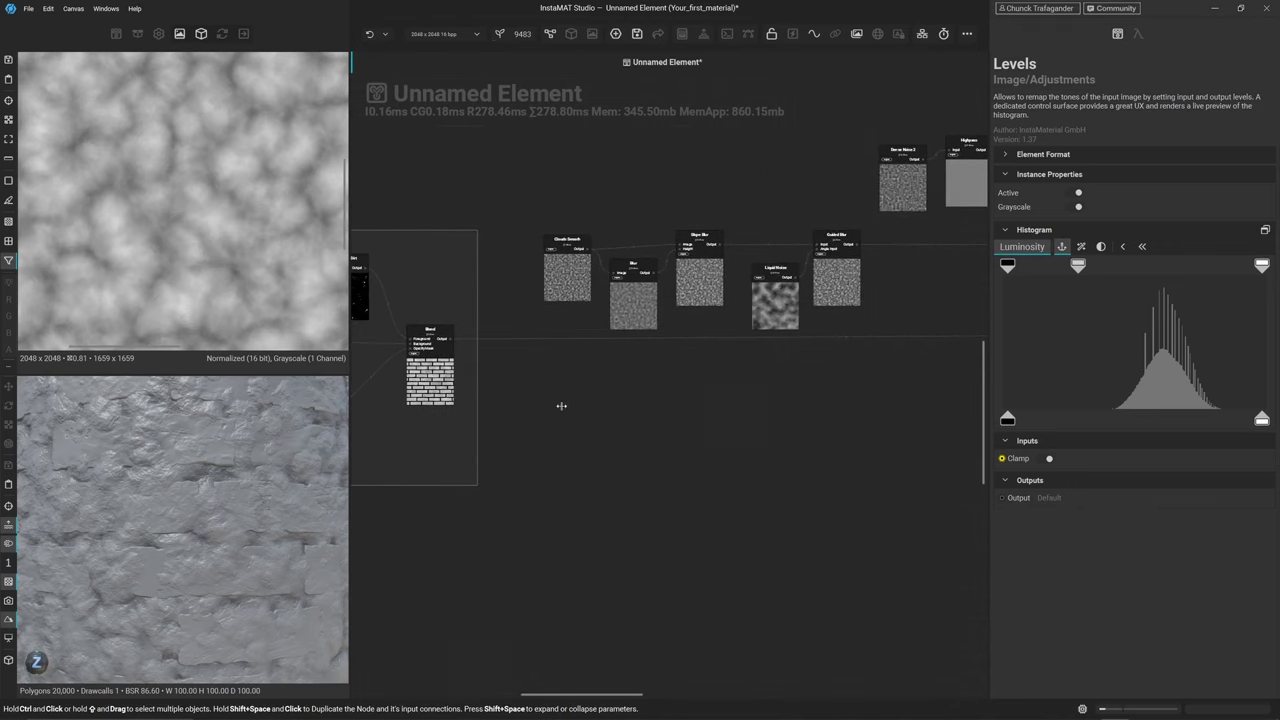
{"action": "left_click", "coordinate": [425, 368]}
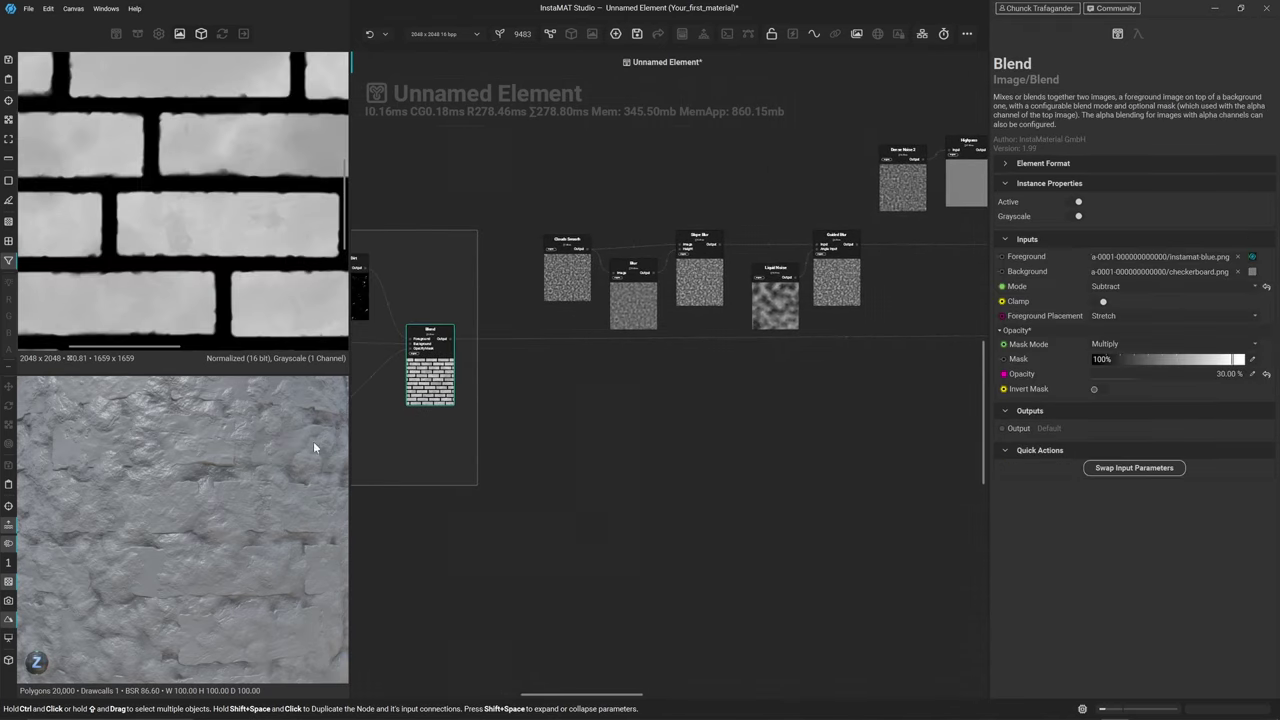
{"action": "scroll", "coordinate": [485, 388], "scroll_direction": "up", "scroll_amount": 3}
{"action": "left_click_drag", "start_coordinate": [412, 310], "coordinate": [508, 308]}
{"action": "type", "text": "rerou"}
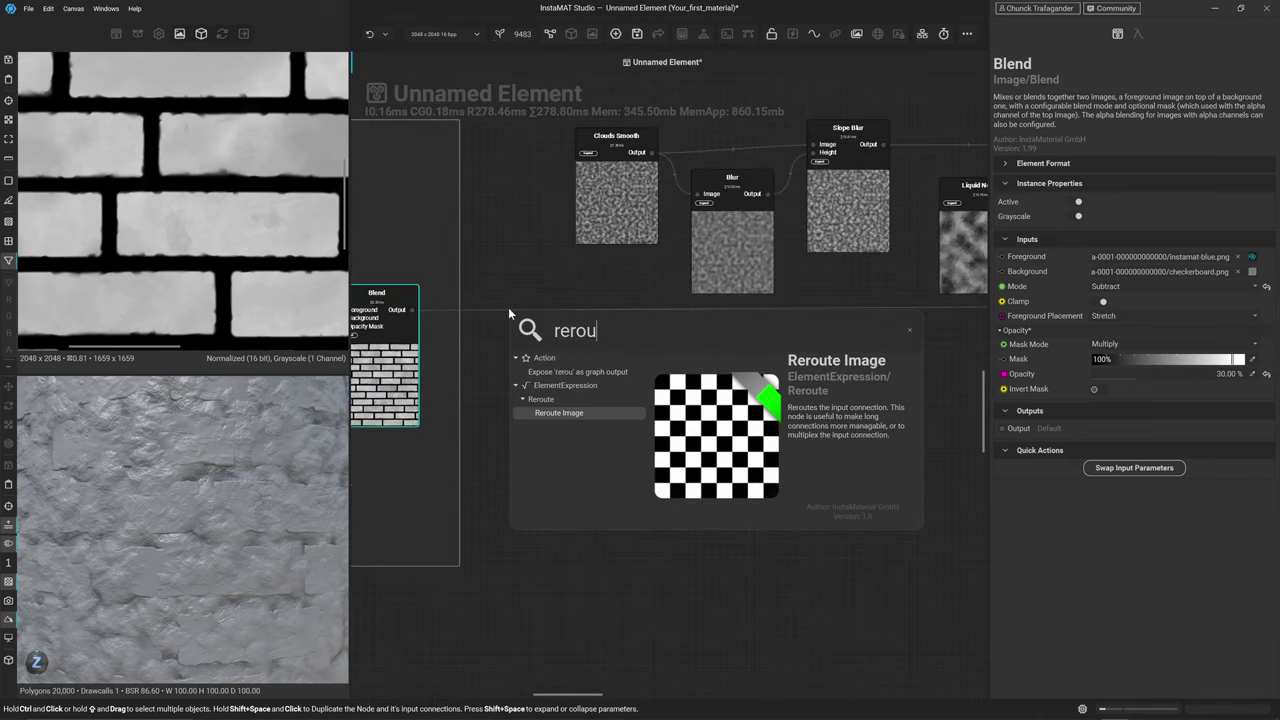
{"action": "key", "text": "Return"}
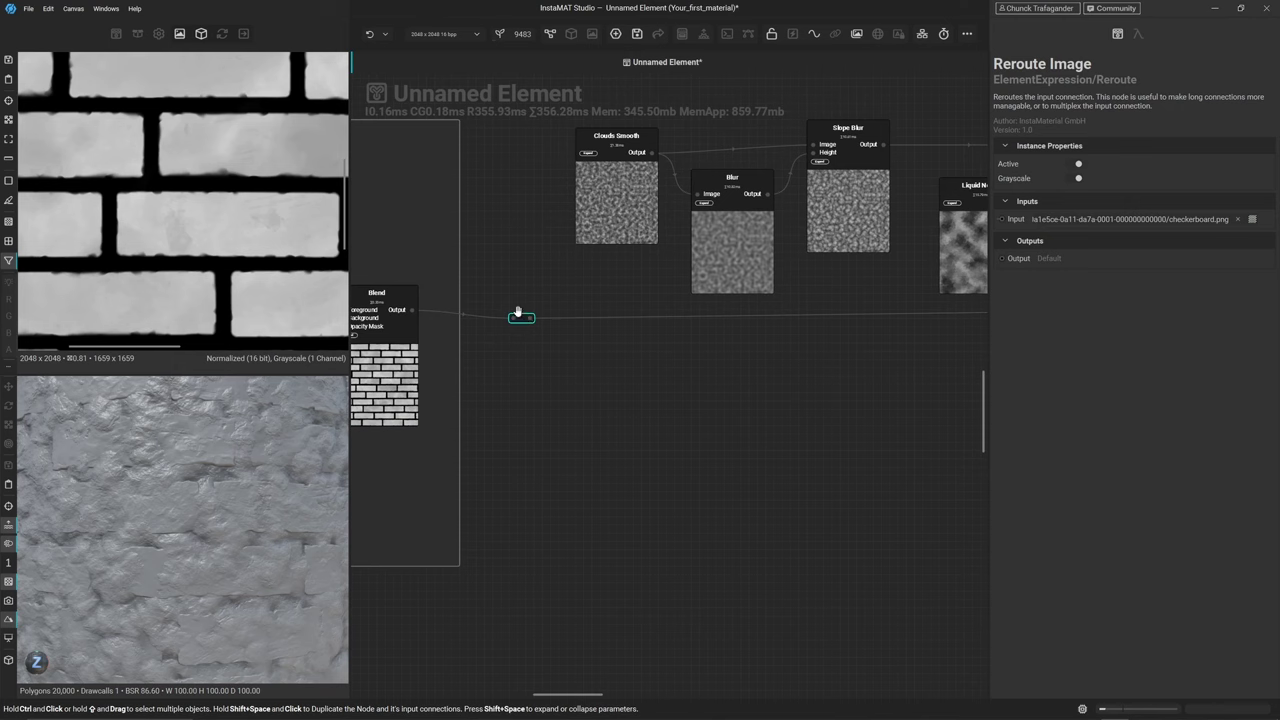
Align the reroute with the brick Blend and branch a Histogram Select node off it, placed below the clouds chain
{"action": "left_click_drag", "start_coordinate": [518, 312], "coordinate": [592, 494]}
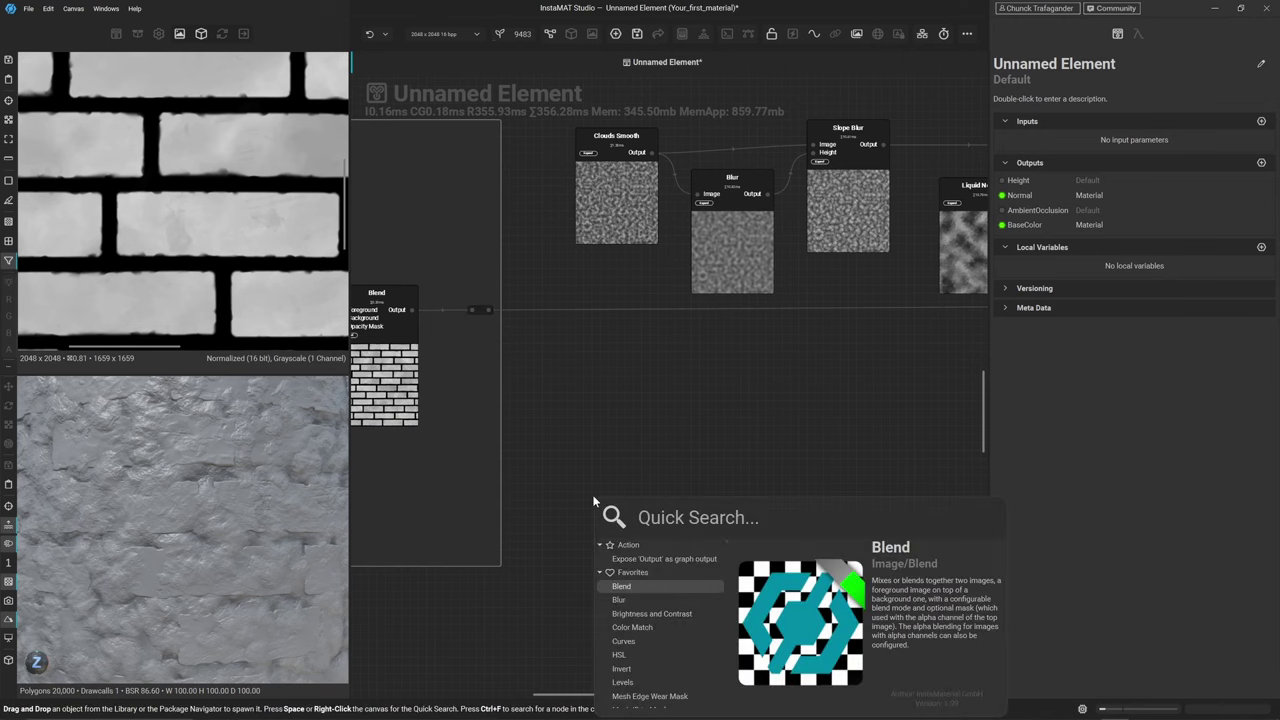
{"action": "type", "text": "histo"}
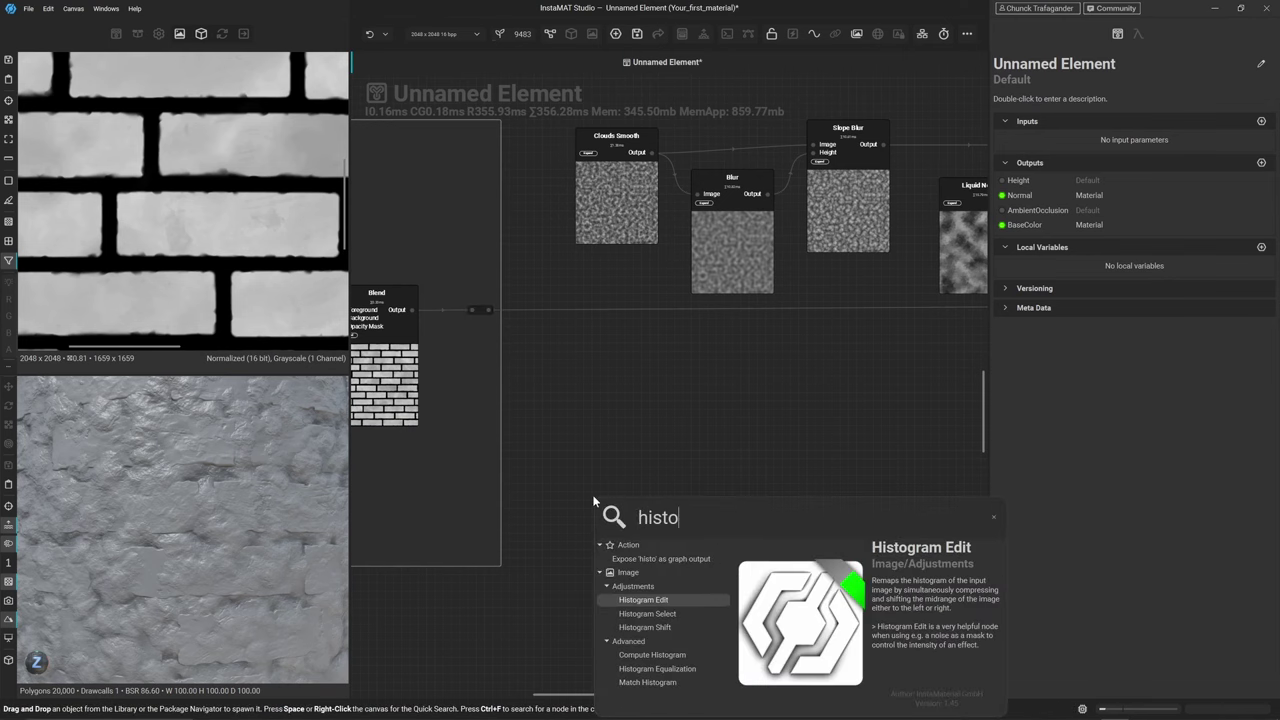
{"action": "key", "text": "Down"}
{"action": "key", "text": "Return"}
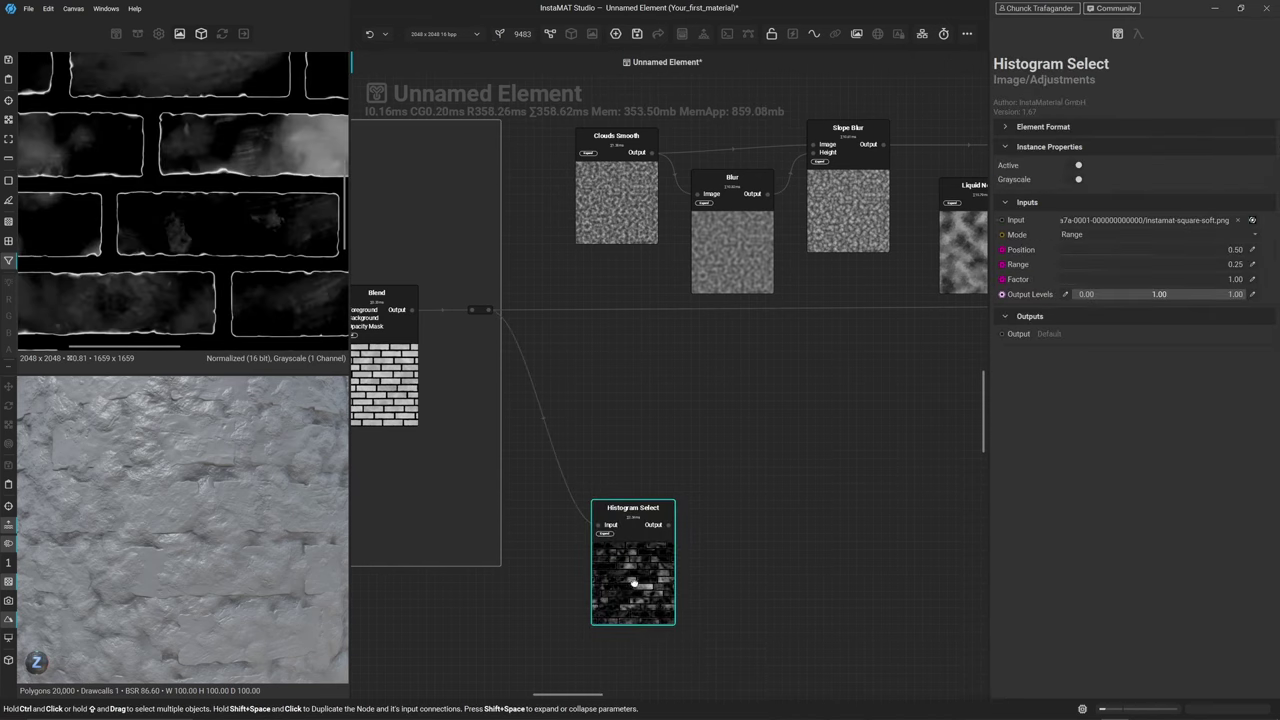
{"action": "left_click_drag", "start_coordinate": [635, 575], "coordinate": [615, 534]}
Compare the brick Blend with the Histogram Select output and set Histogram Select's Position to 0.00 to isolate the mortar lines
{"action": "left_click", "coordinate": [405, 407]}
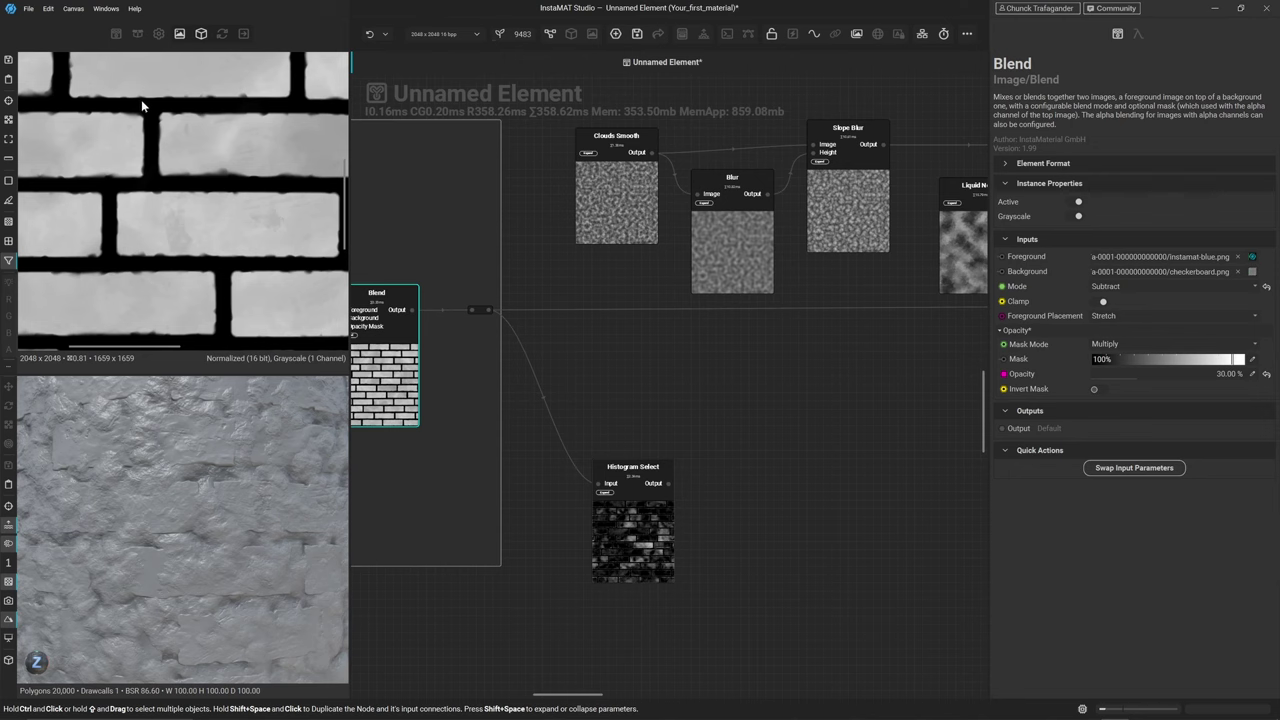
{"action": "left_click", "coordinate": [625, 470]}
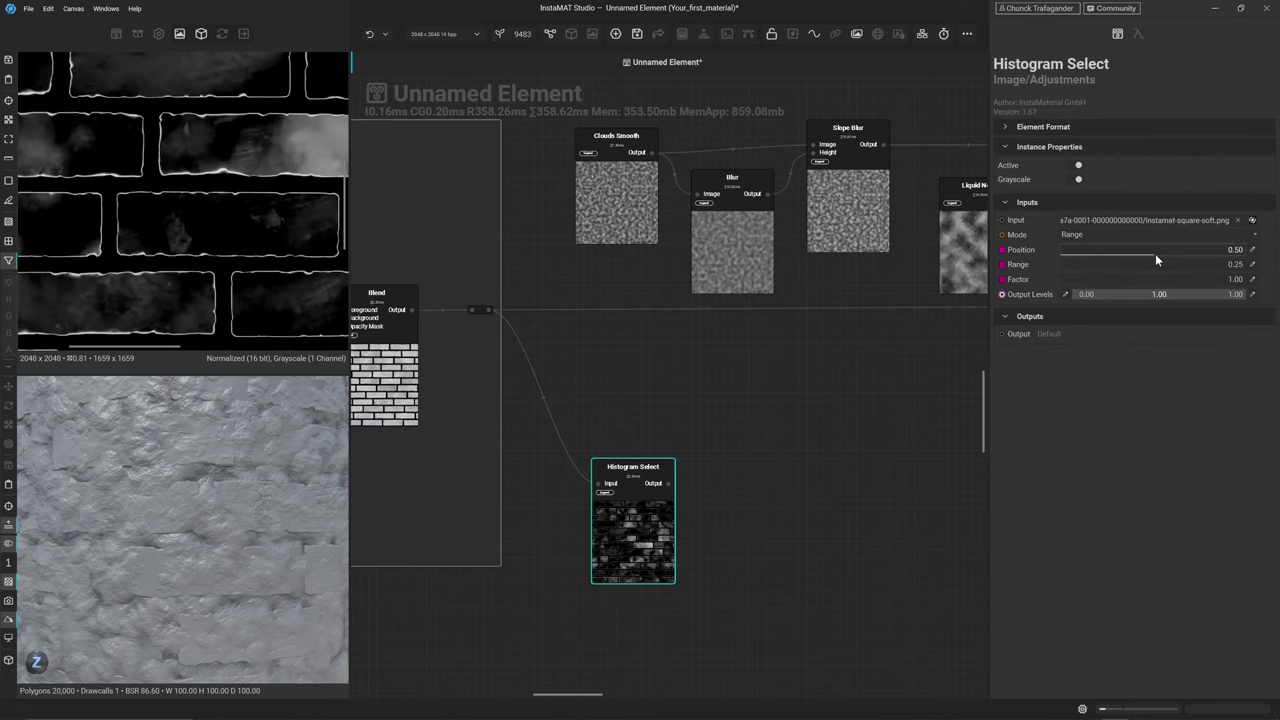
{"action": "left_click_drag", "start_coordinate": [1155, 253], "coordinate": [998, 255]}
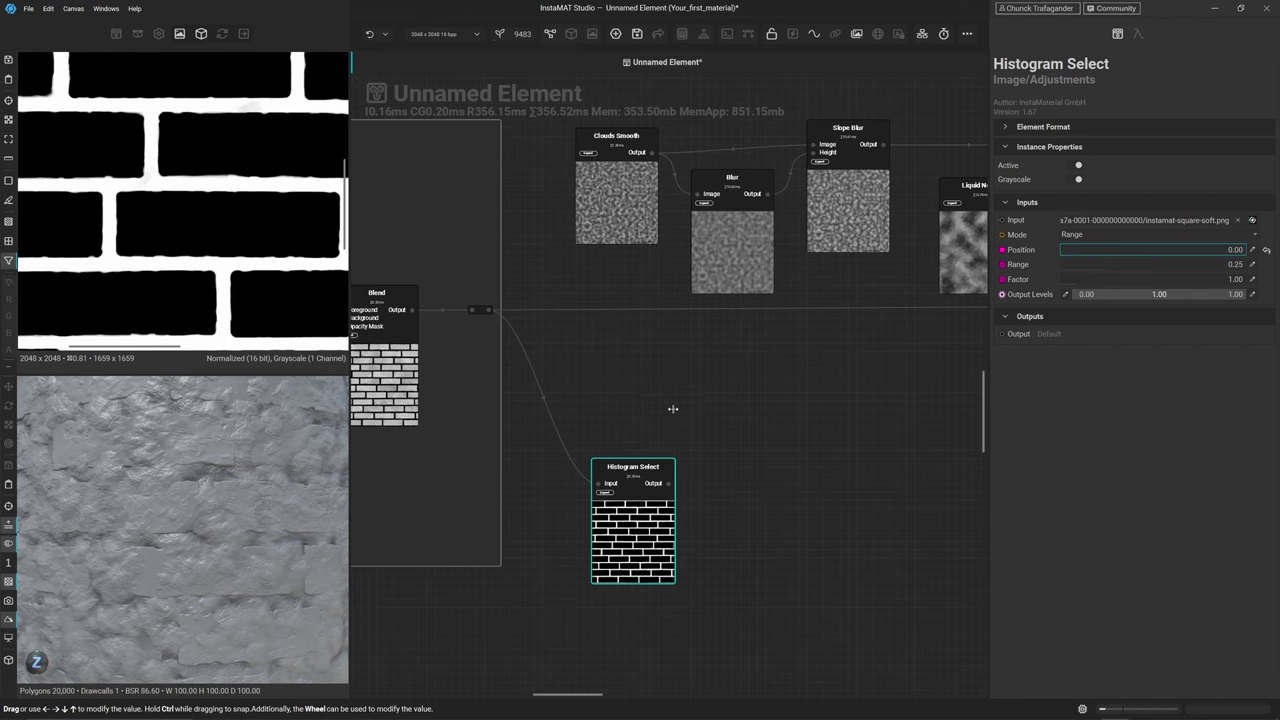
Add a Blur node after Histogram Select and set its Intensity to 12%
{"action": "left_click", "coordinate": [708, 487]}
{"action": "left_click_drag", "start_coordinate": [709, 486], "coordinate": [709, 486]}
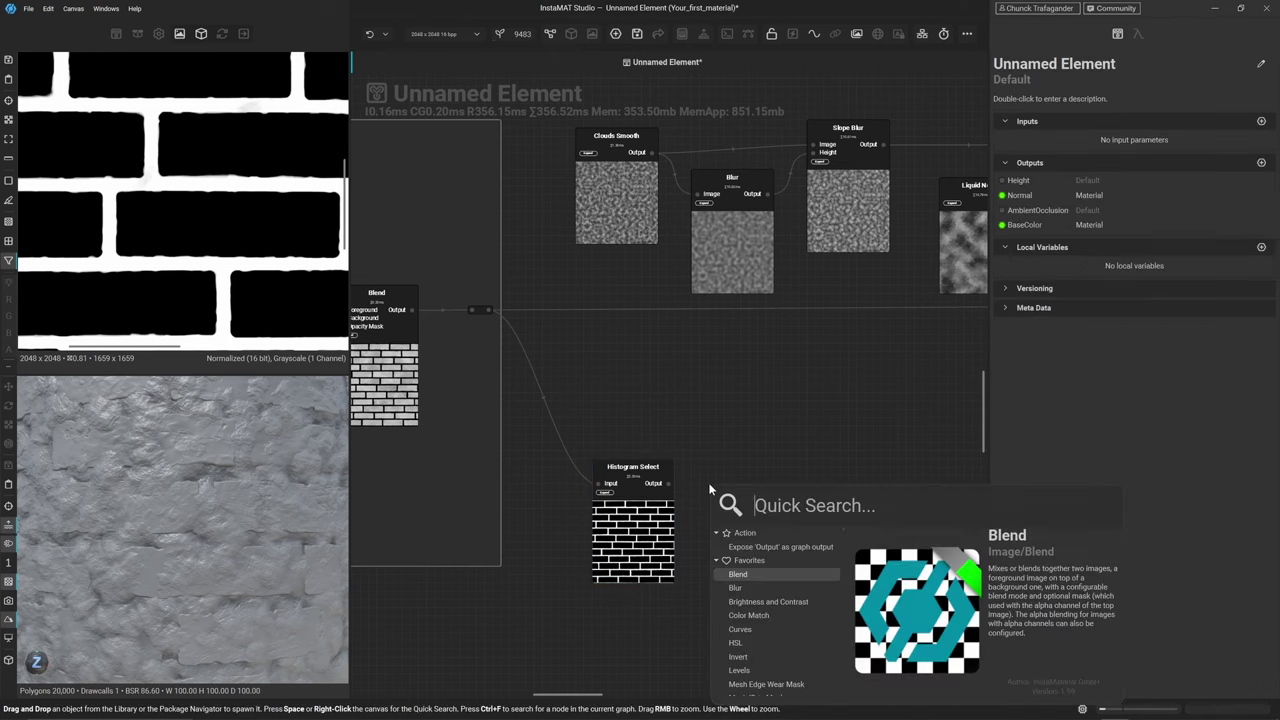
{"action": "type", "text": "blur"}
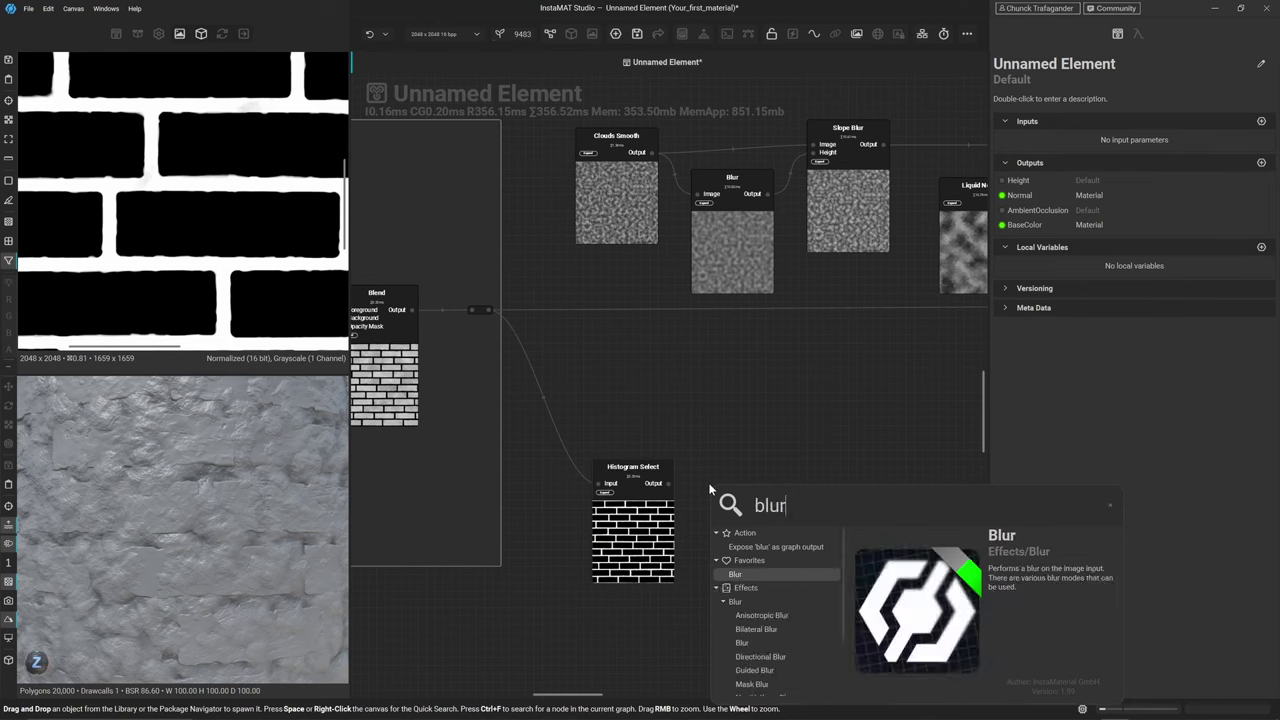
{"action": "key", "text": "Return"}
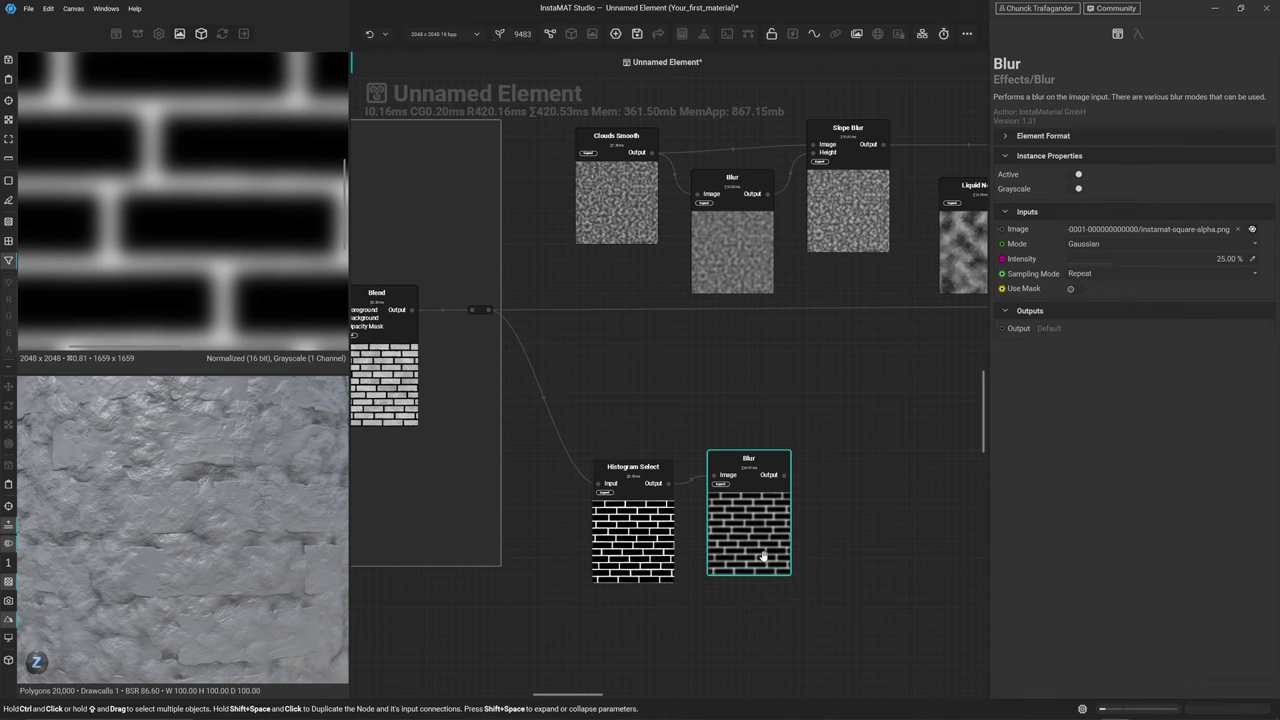
{"action": "left_click", "coordinate": [1252, 259]}
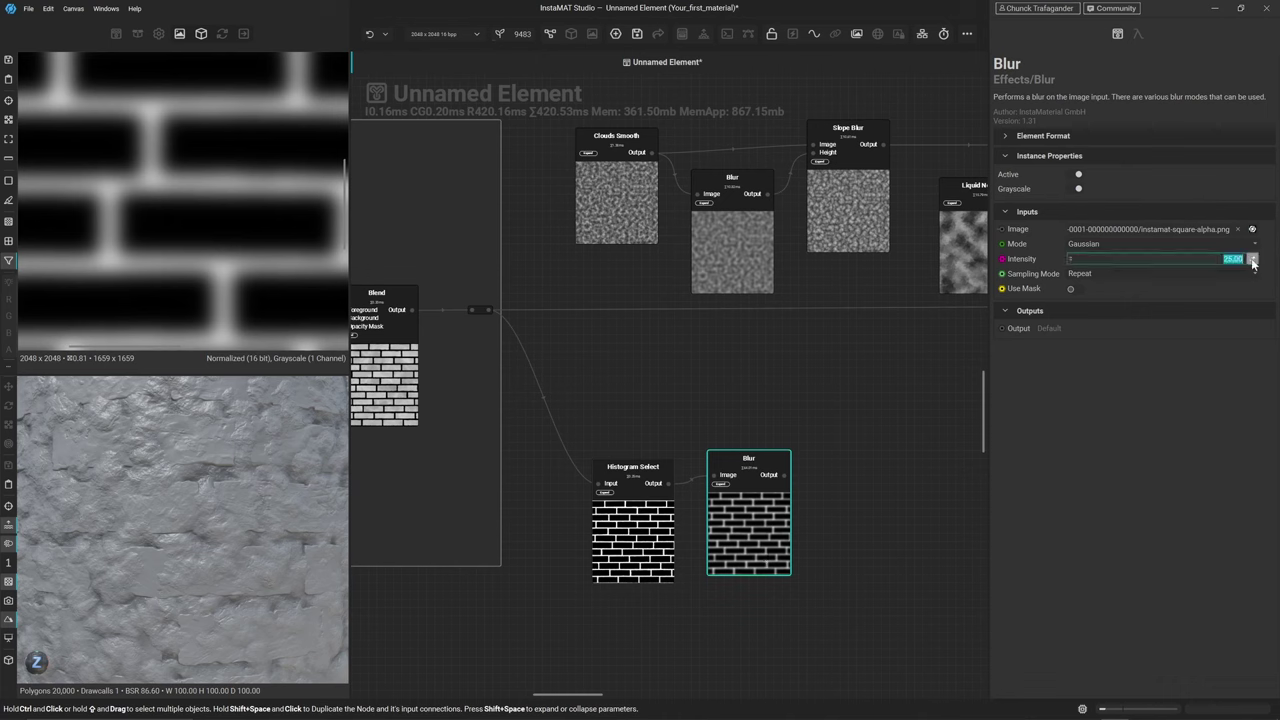
{"action": "type", "text": "12"}
{"action": "key", "text": "Return"}
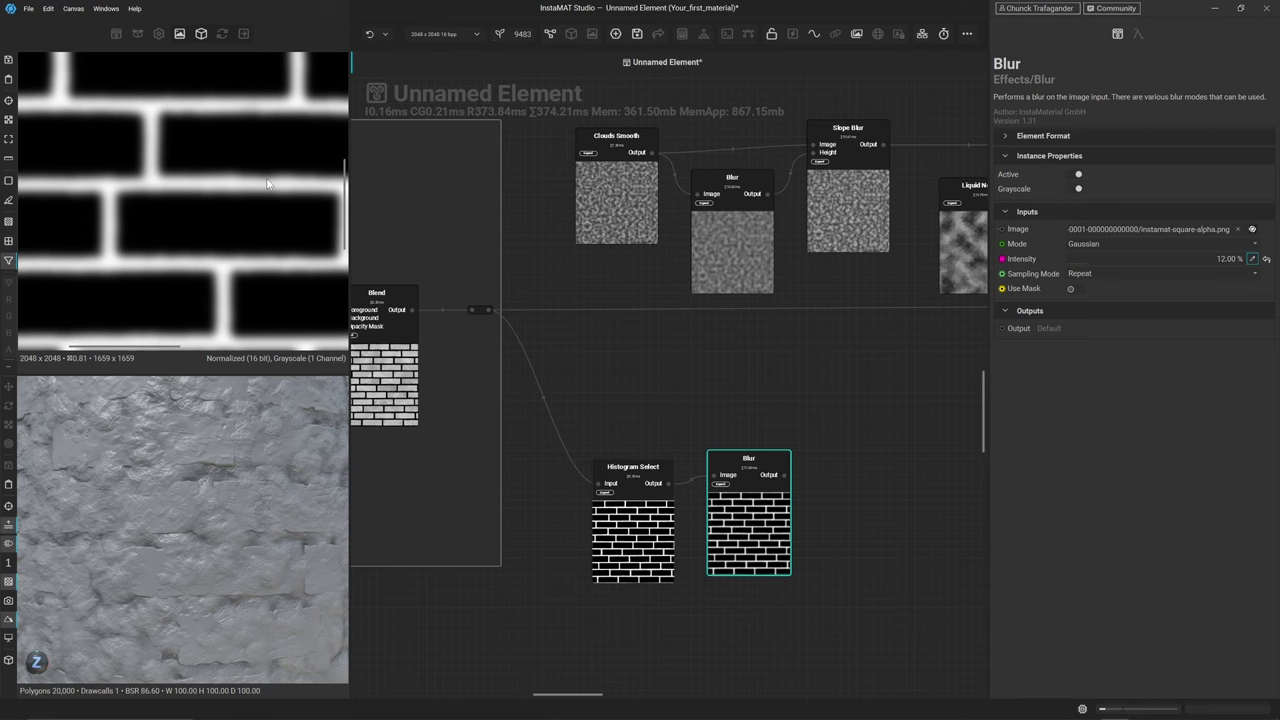
Add a Reroute Image node to the output of the mortar mask's Blur and move it far along the chain
{"action": "middle_click_drag", "start_coordinate": [829, 481], "coordinate": [587, 447]}
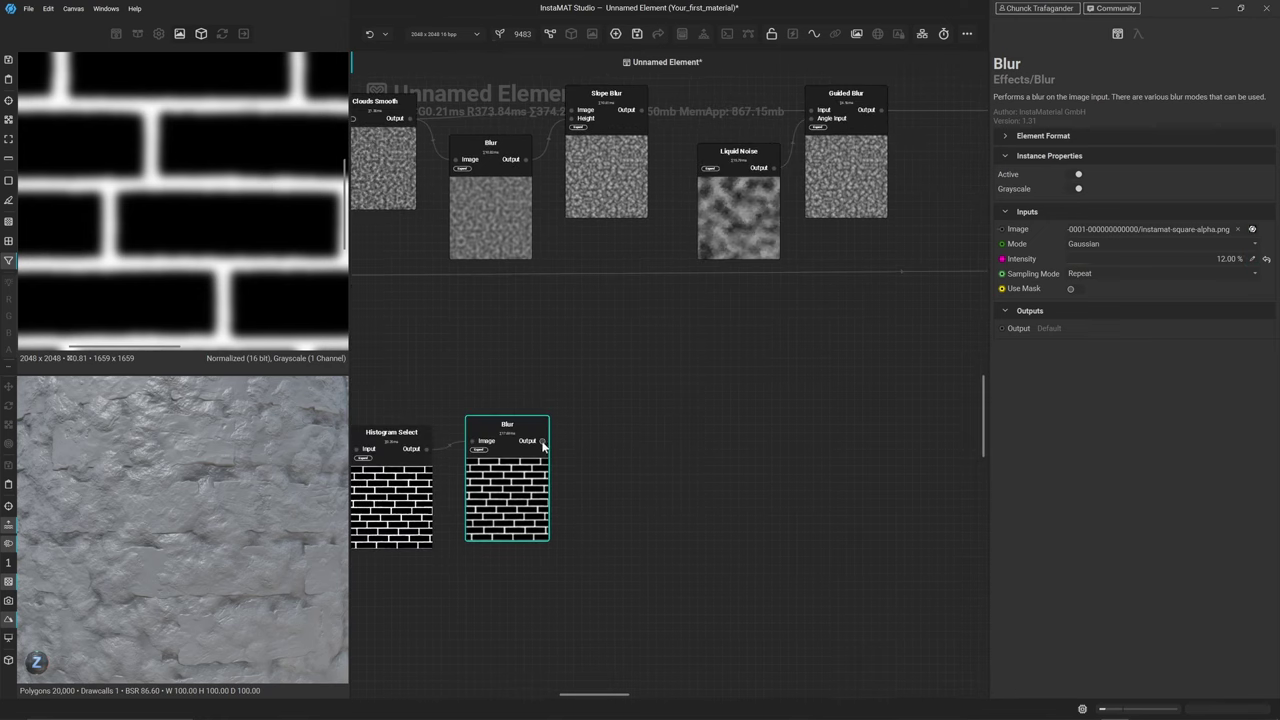
{"action": "left_click", "coordinate": [575, 444]}
{"action": "key", "text": "space"}
{"action": "type", "text": "r"}
{"action": "key", "text": "Escape"}
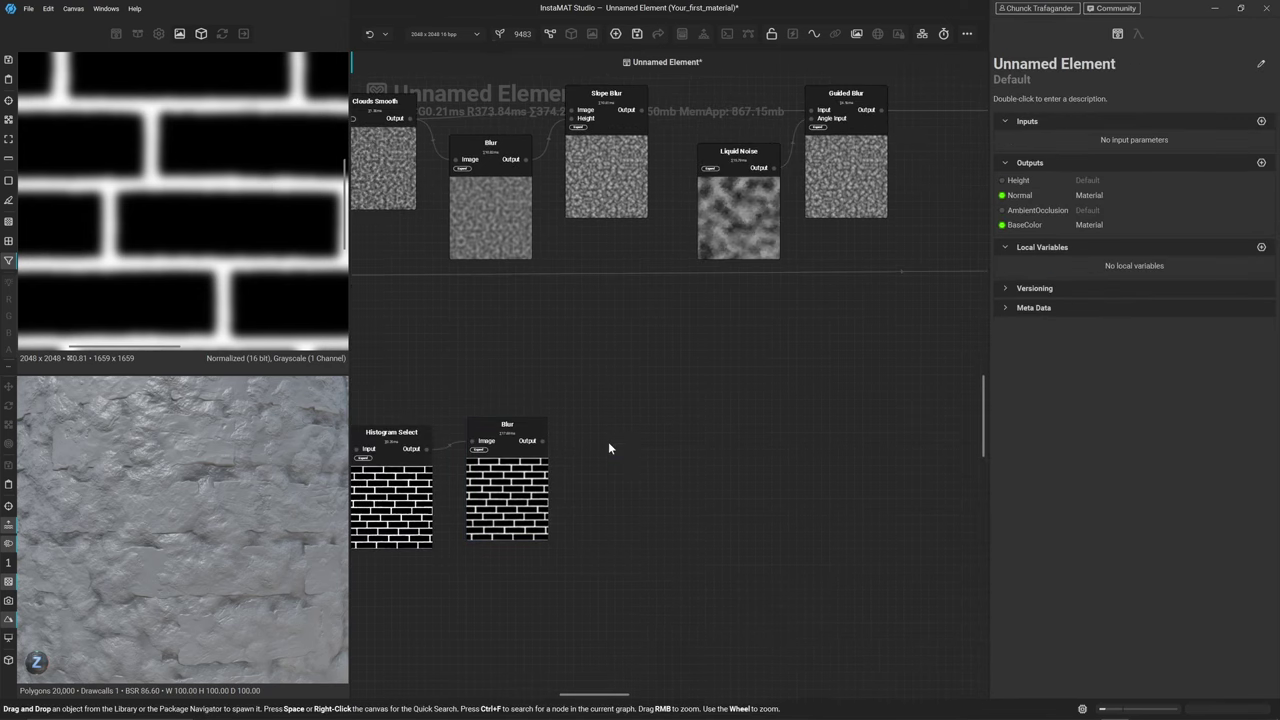
{"action": "key", "text": "r"}
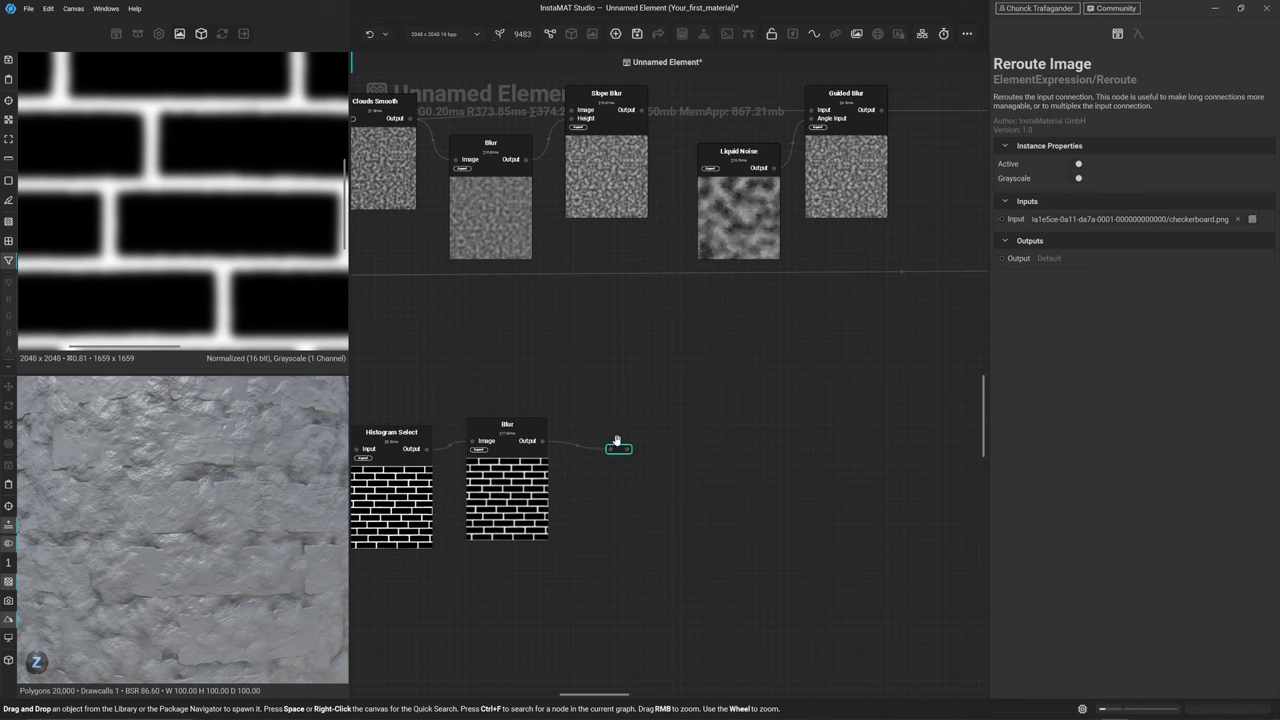
{"action": "left_click_drag", "start_coordinate": [616, 441], "coordinate": [801, 437]}
Insert a Blend node between Levels and Blend Height, aligned in a row with Levels
{"action": "middle_click_drag", "start_coordinate": [886, 309], "coordinate": [689, 443]}
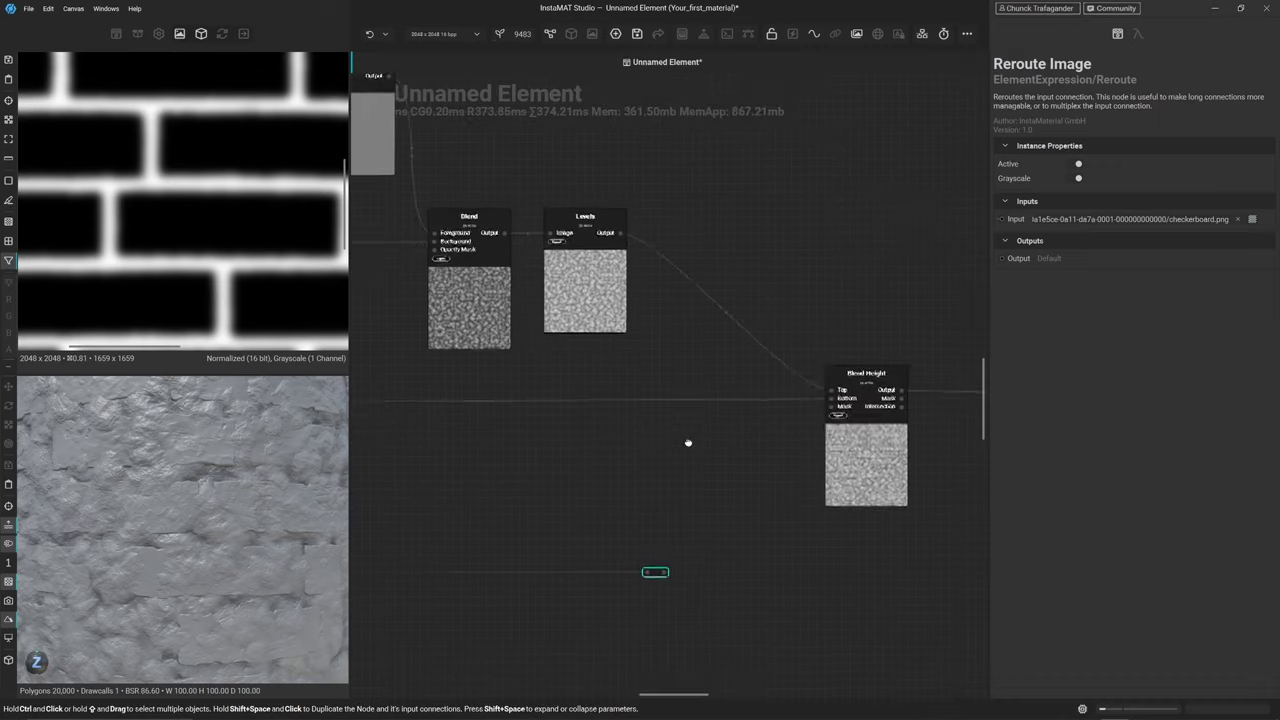
{"action": "left_click", "coordinate": [575, 334]}
{"action": "right_click", "coordinate": [576, 335]}
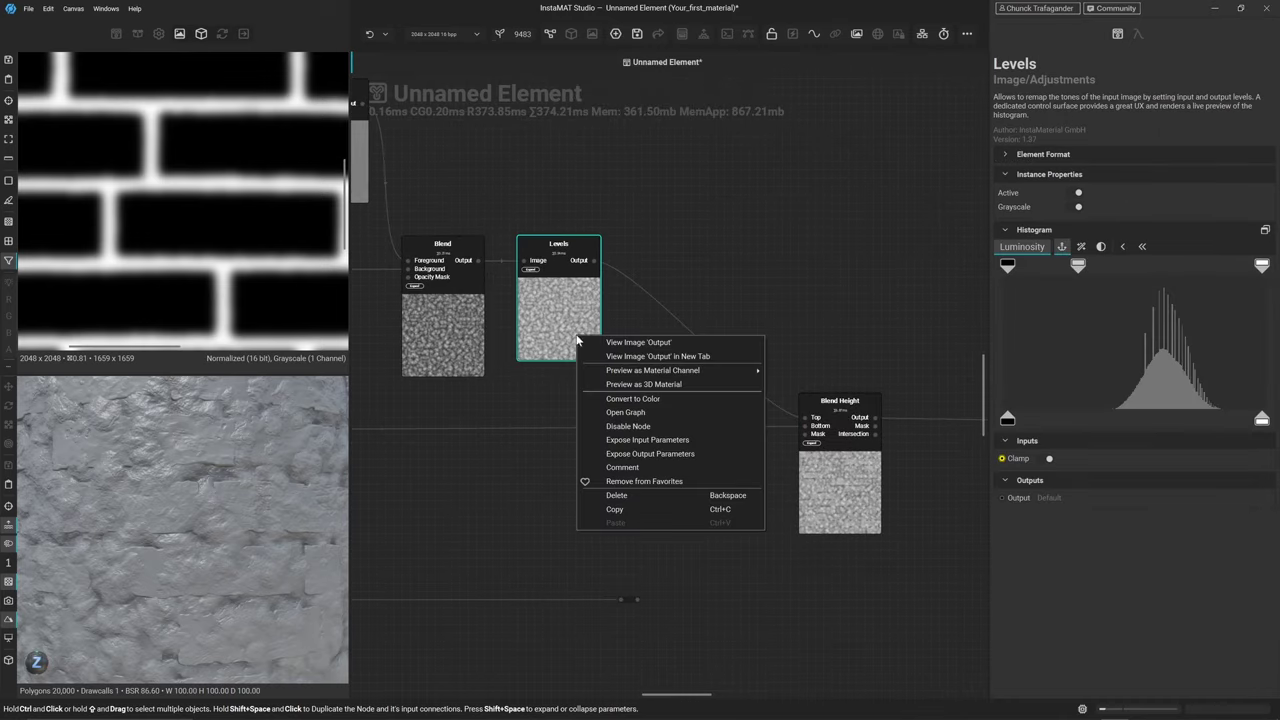
{"action": "left_click", "coordinate": [655, 301]}
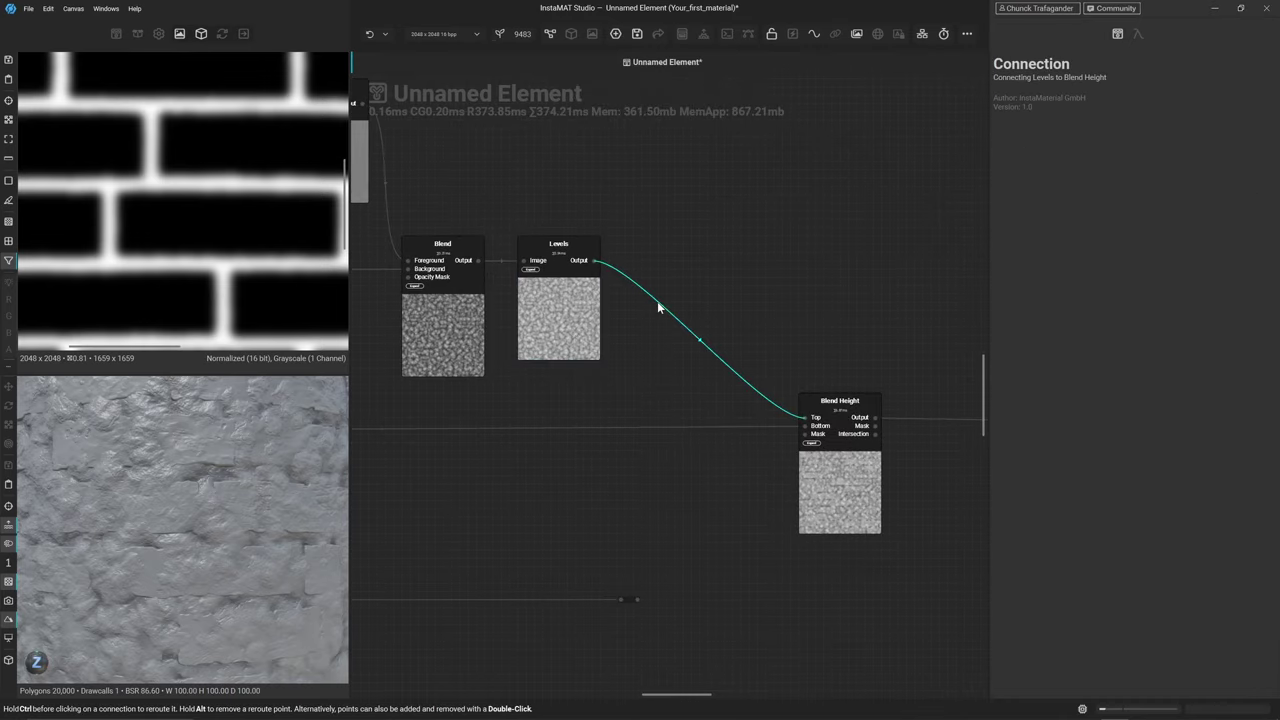
{"action": "key", "text": "space"}
{"action": "key", "text": "Return"}
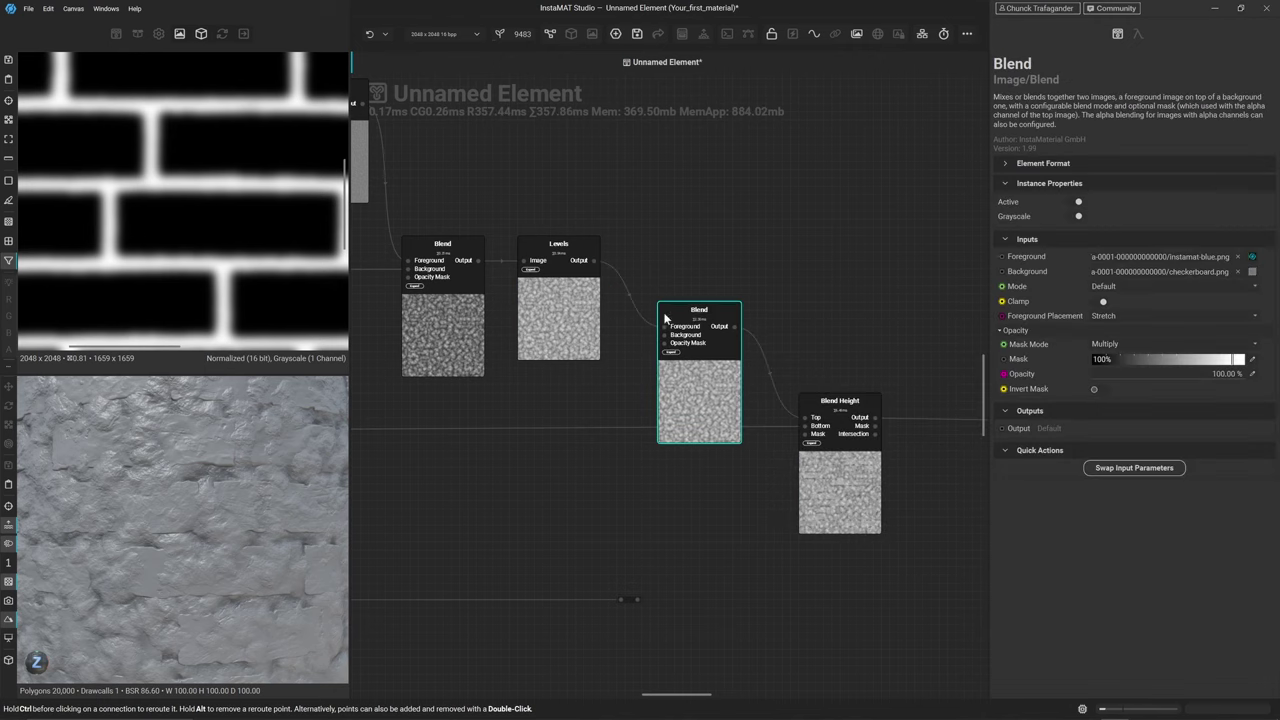
{"action": "left_click_drag", "start_coordinate": [697, 428], "coordinate": [712, 345]}
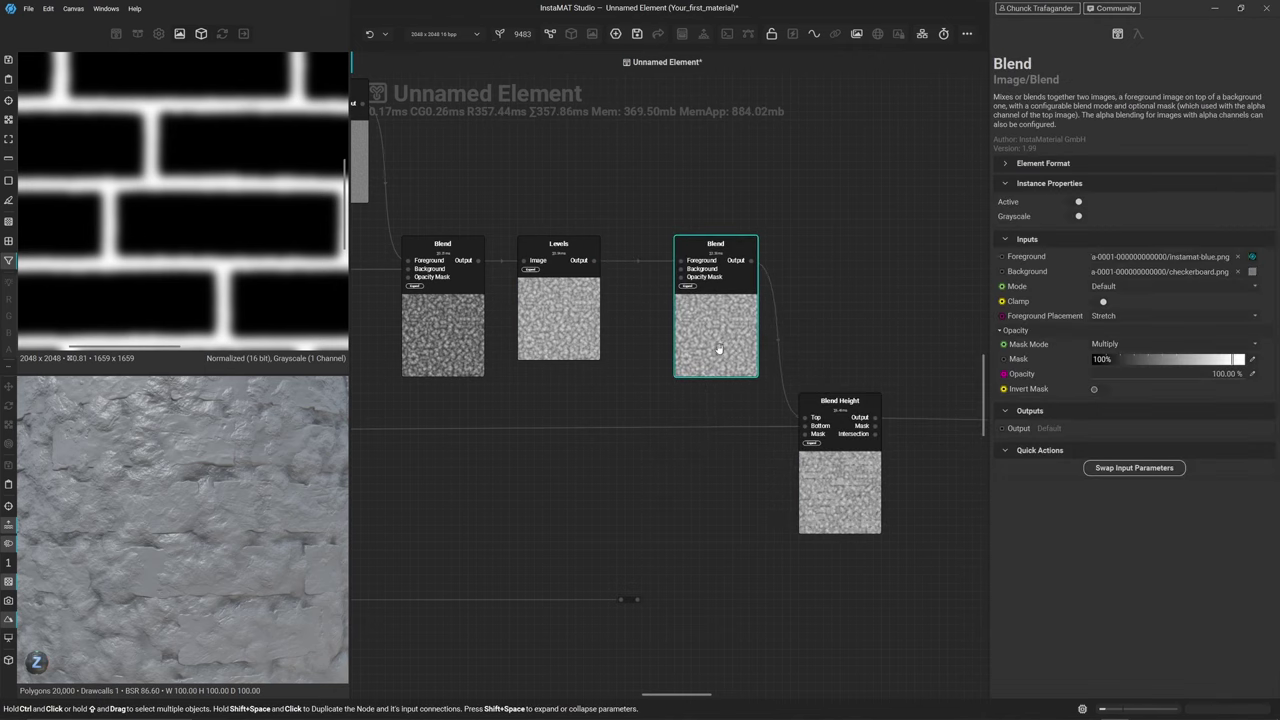
Swap the new Blend's inputs, connect the mortar mask reroute as its Foreground, and set Mode to Multiply
{"action": "left_click", "coordinate": [1090, 468]}
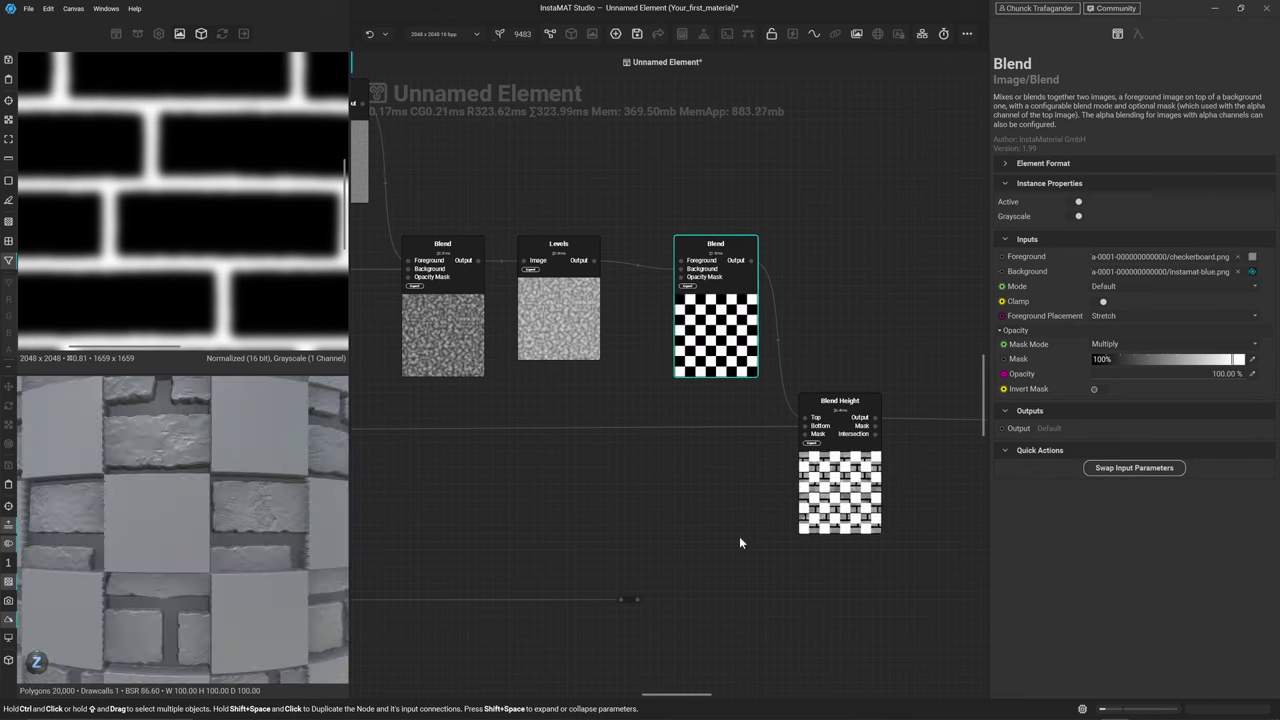
{"action": "left_click_drag", "start_coordinate": [637, 599], "coordinate": [680, 269]}
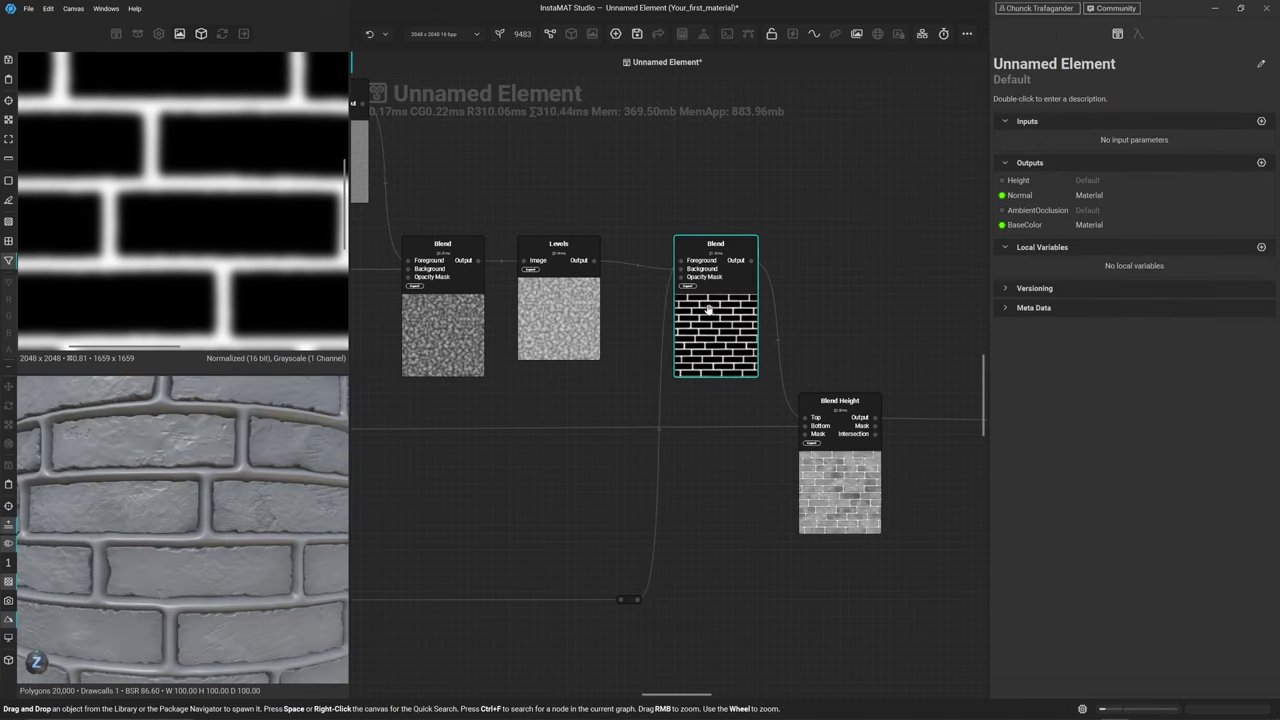
{"action": "left_click", "coordinate": [708, 310]}
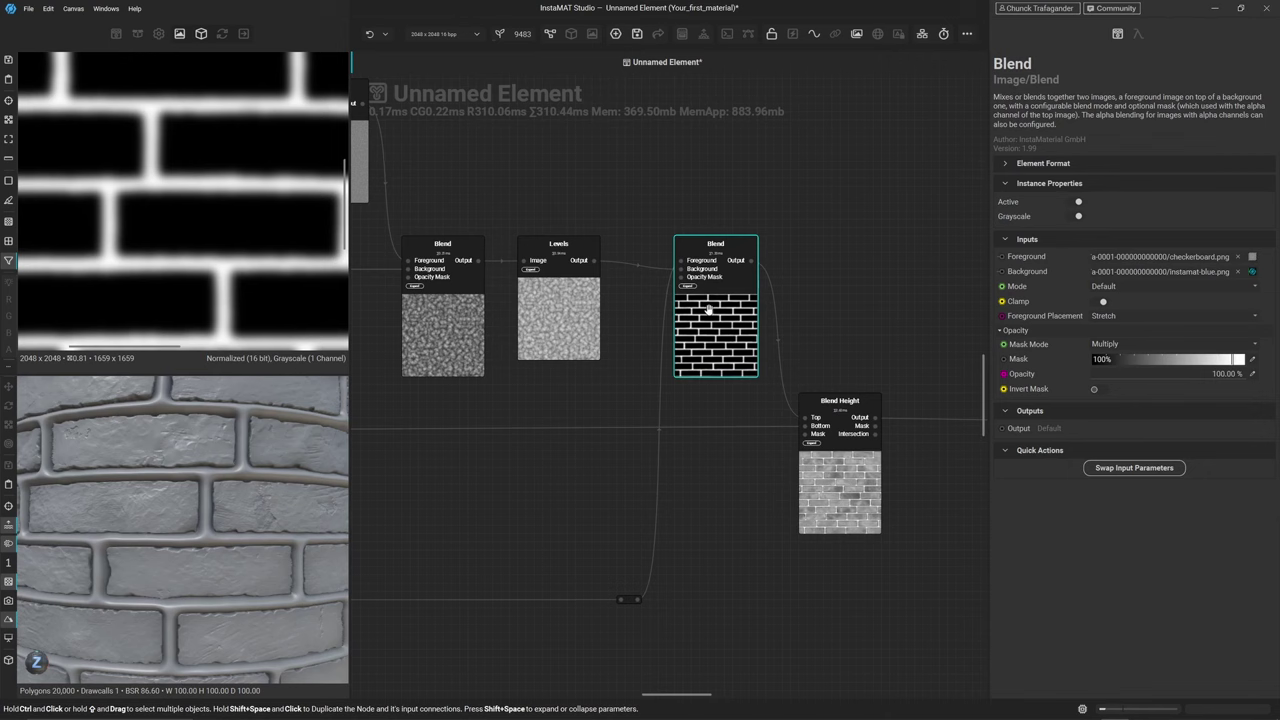
{"action": "left_click", "coordinate": [1113, 289]}
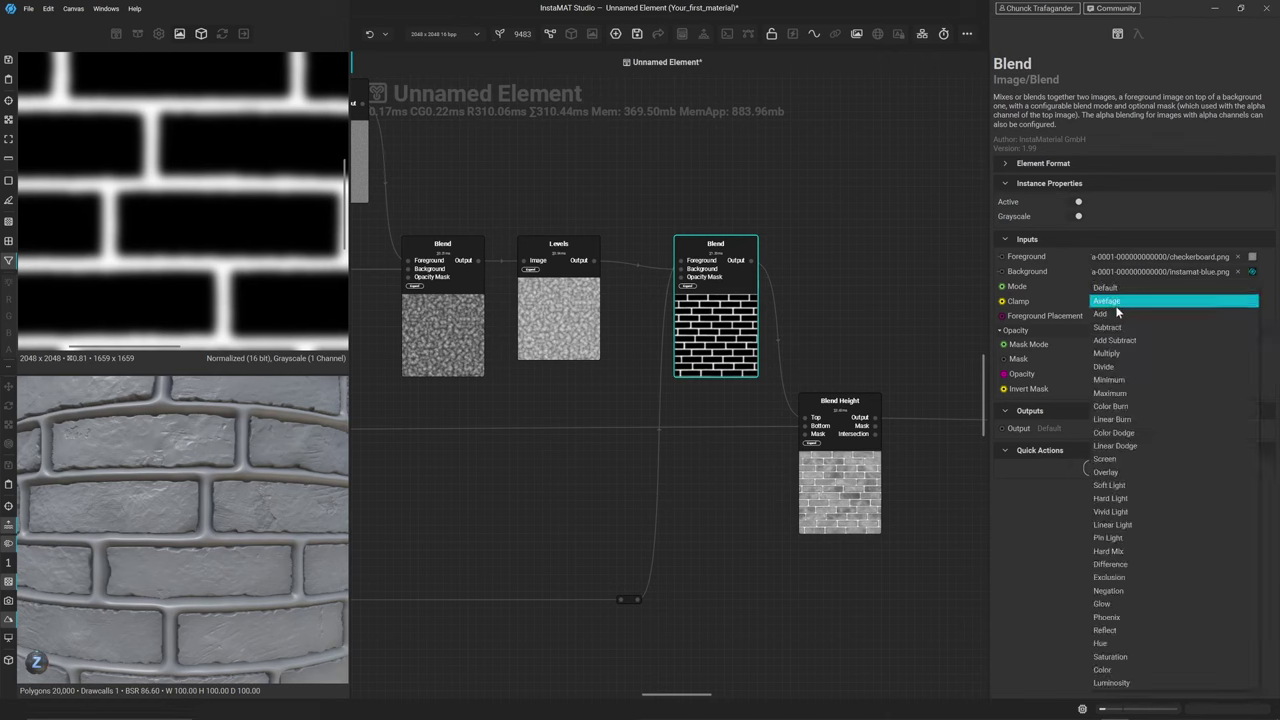
{"action": "left_click", "coordinate": [1118, 354]}
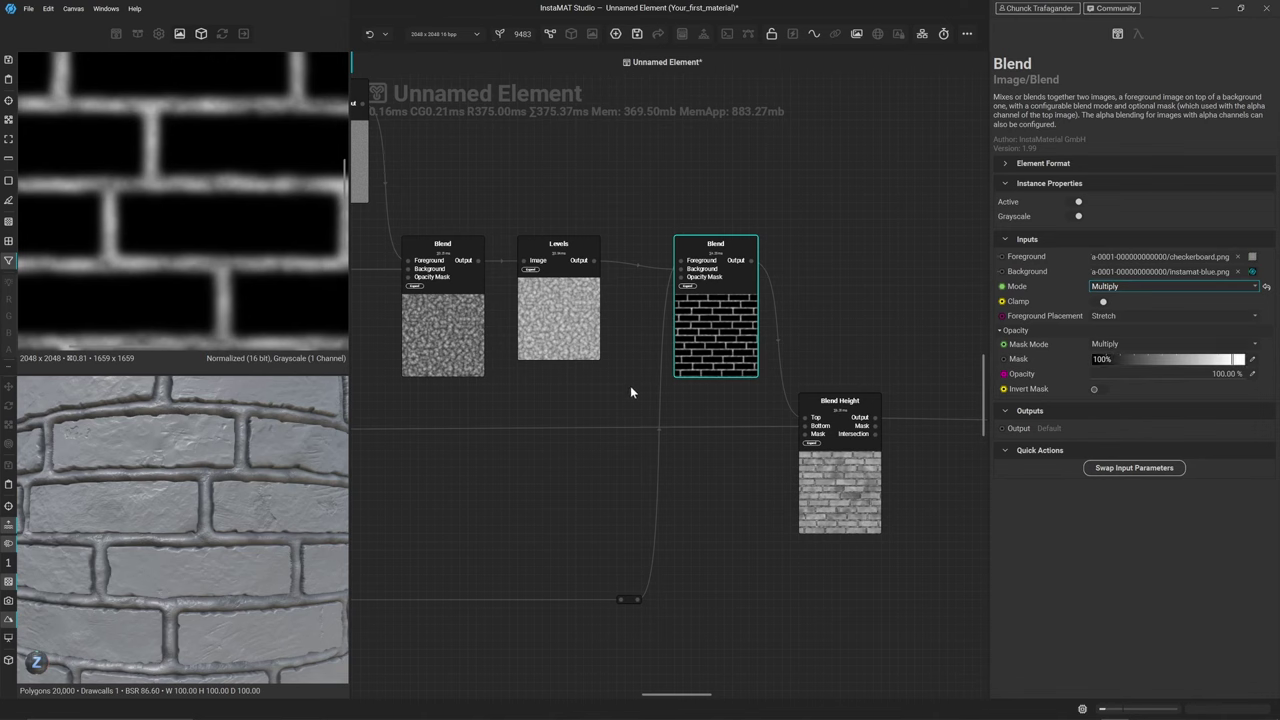
Compare the outputs of Levels, the Multiply Blend and Blend Height, and examine the mortar on the 3D preview
{"action": "left_click", "coordinate": [523, 322]}
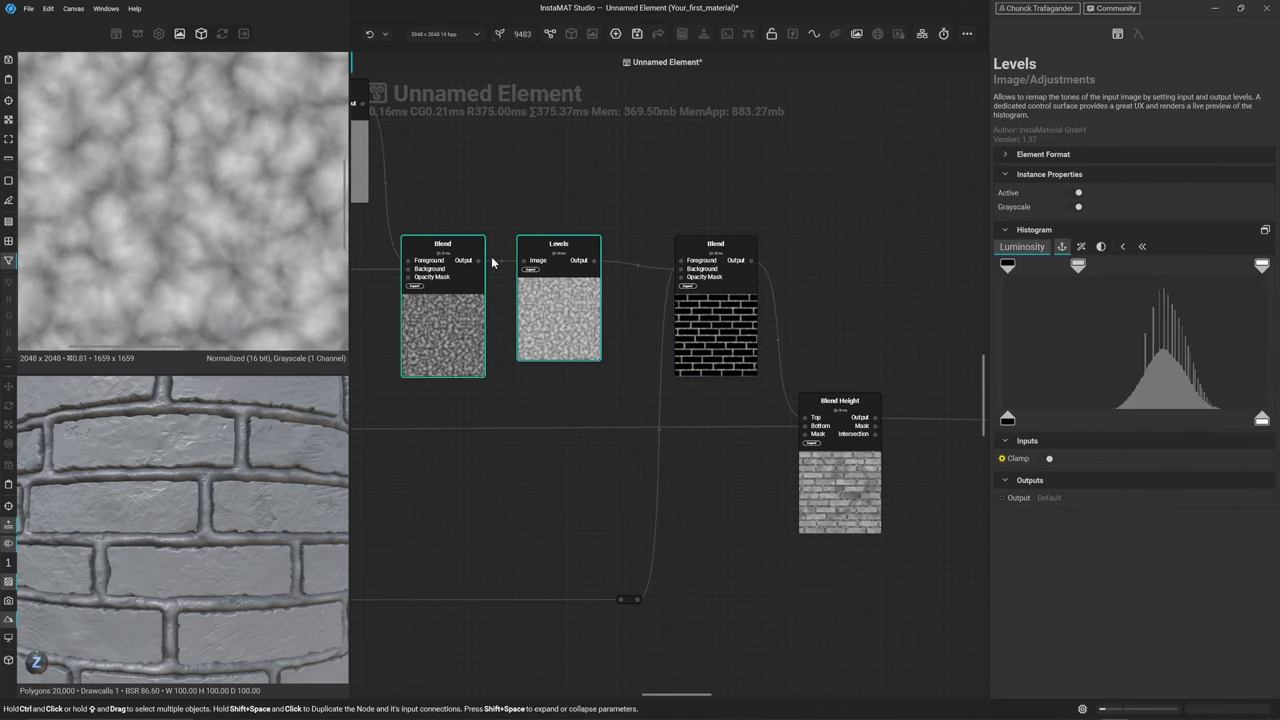
{"action": "left_click", "coordinate": [734, 369]}
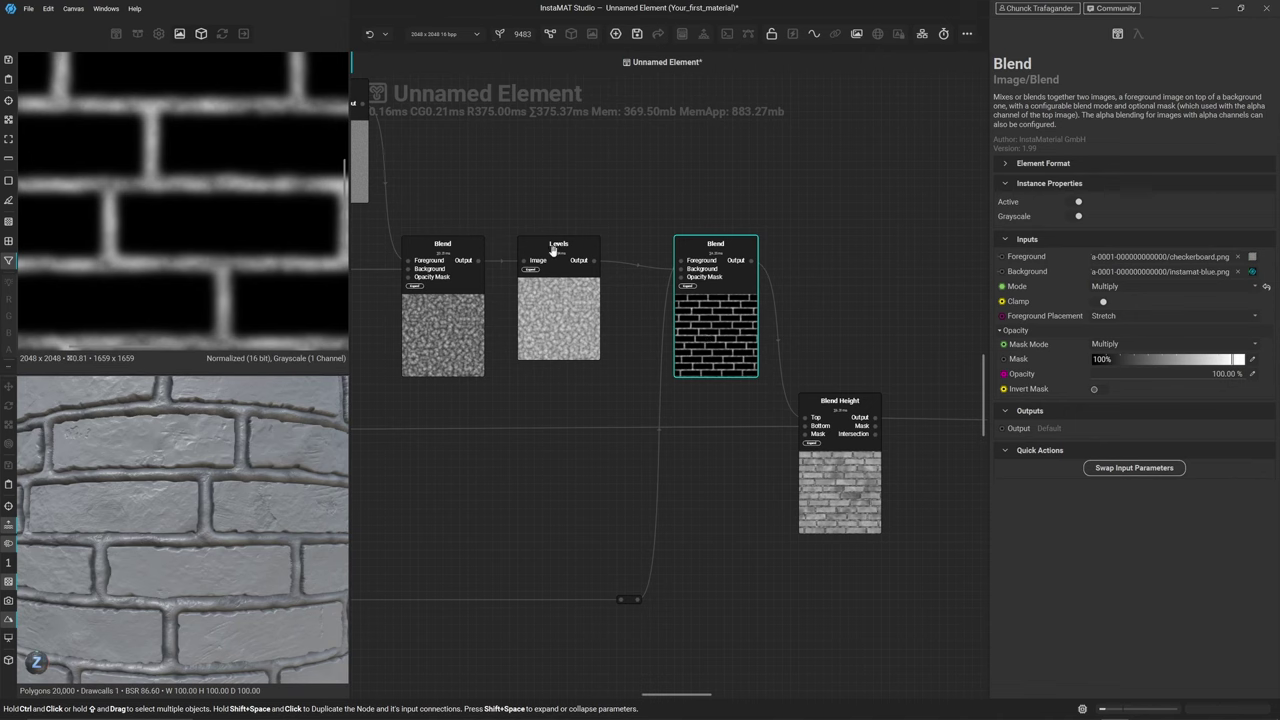
{"action": "left_click", "coordinate": [845, 512]}
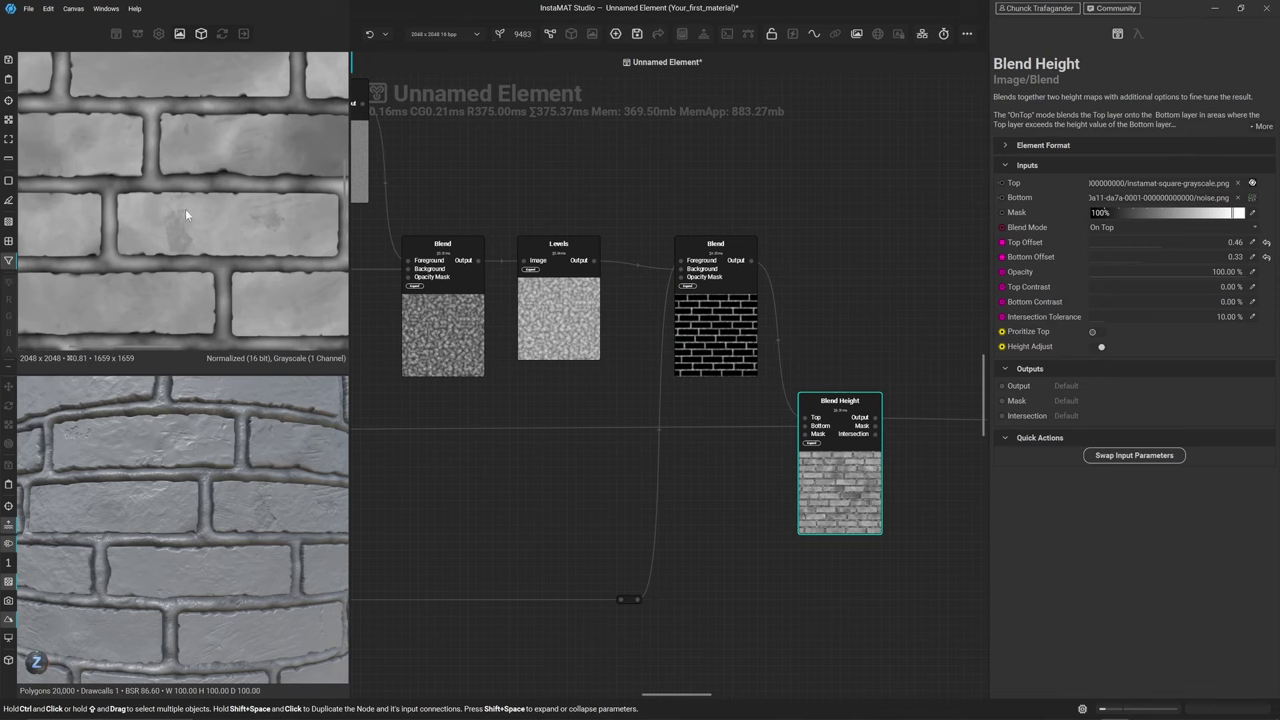
{"action": "scroll", "coordinate": [198, 490], "scroll_direction": "down", "scroll_amount": 3}
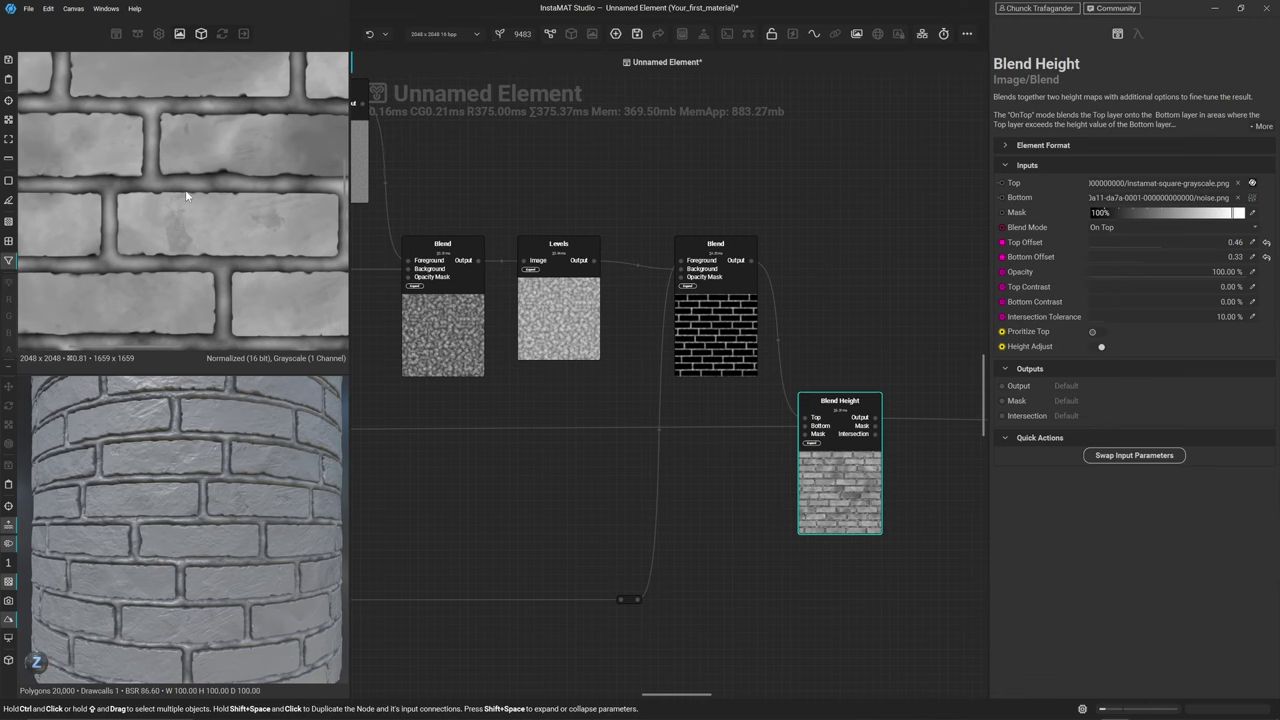
Insert a Directional Warp node after the mortar mask's Blur and align it with the Blur node
{"action": "middle_click_drag", "start_coordinate": [423, 534], "coordinate": [849, 347]}
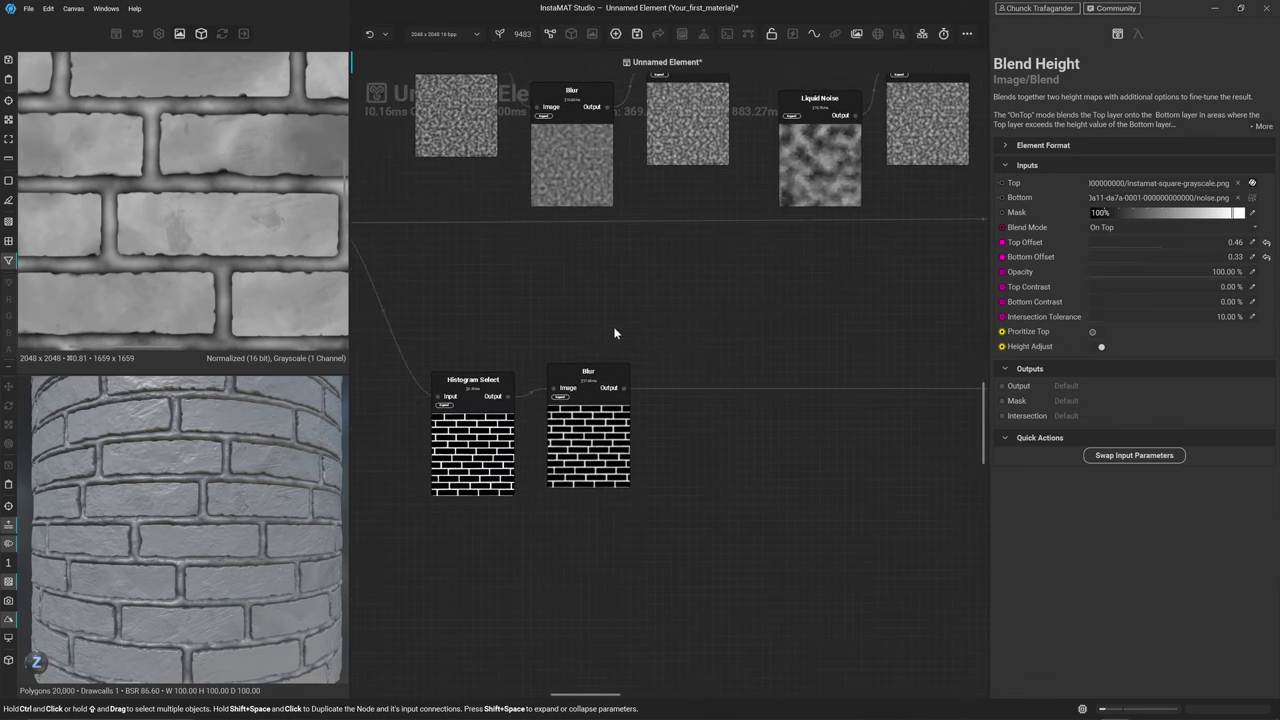
{"action": "left_click", "coordinate": [621, 459]}
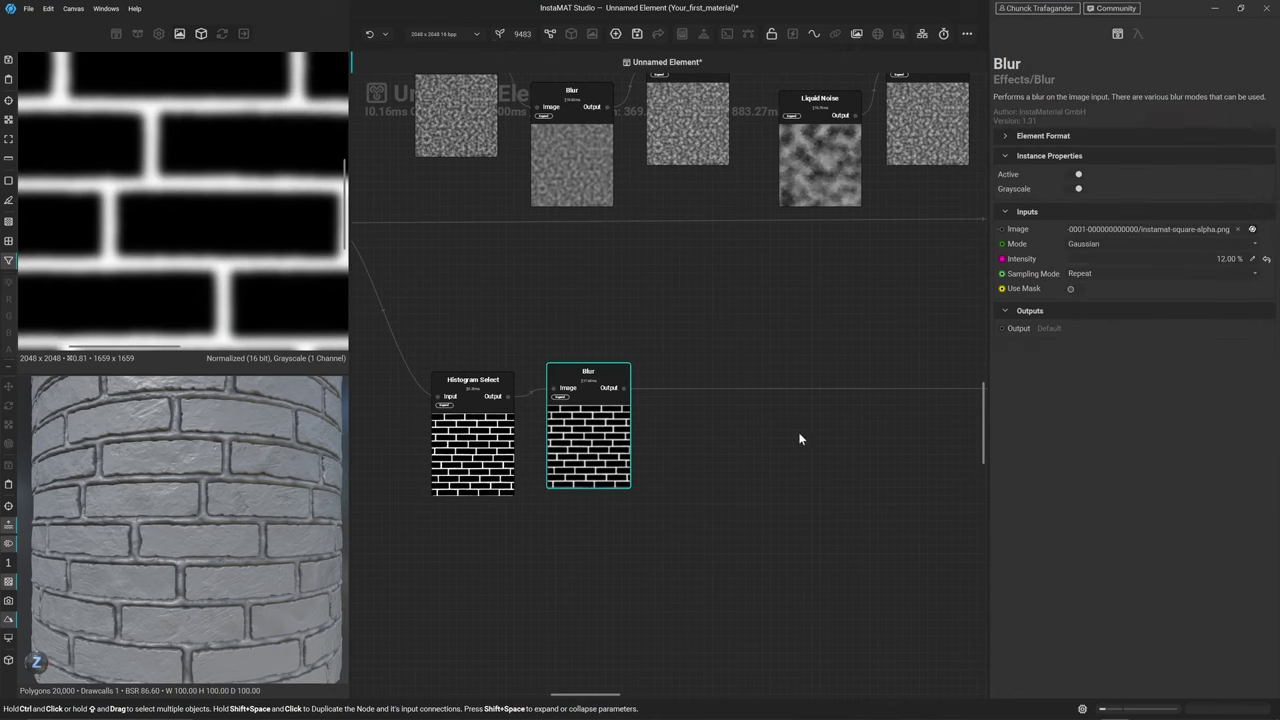
{"action": "left_click", "coordinate": [719, 388]}
{"action": "key", "text": "Tab"}
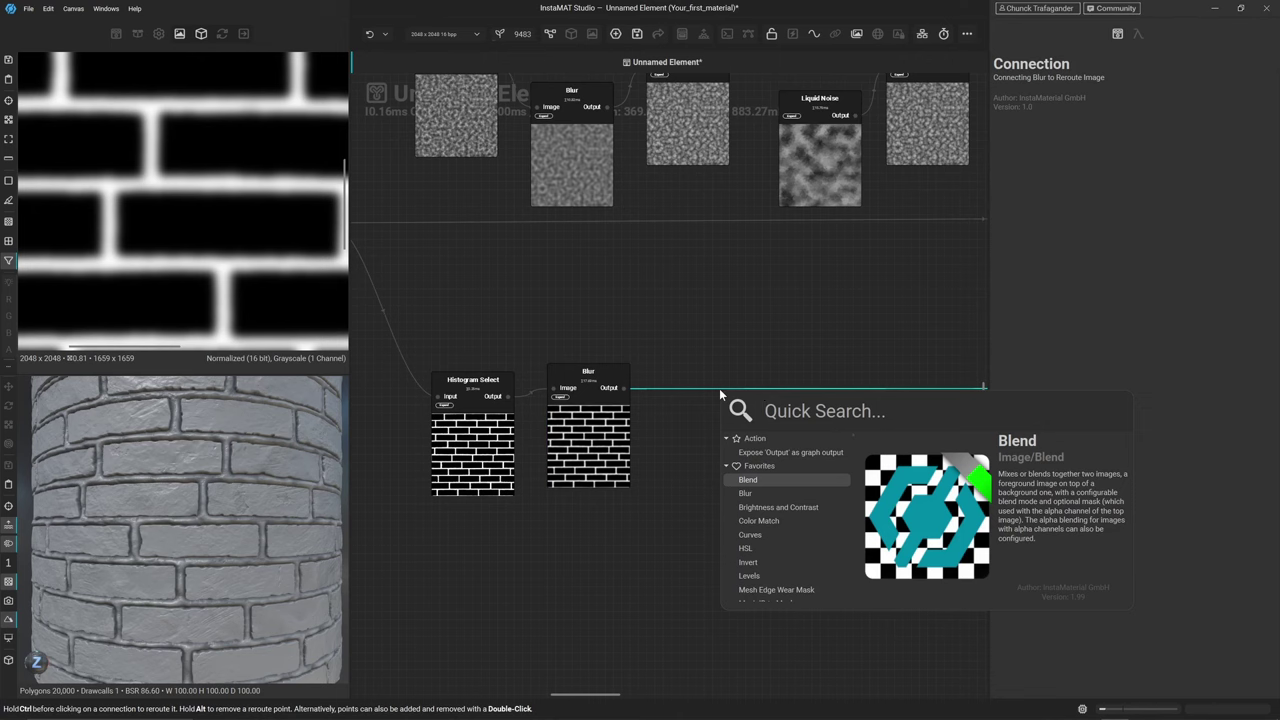
{"action": "type", "text": "direction"}
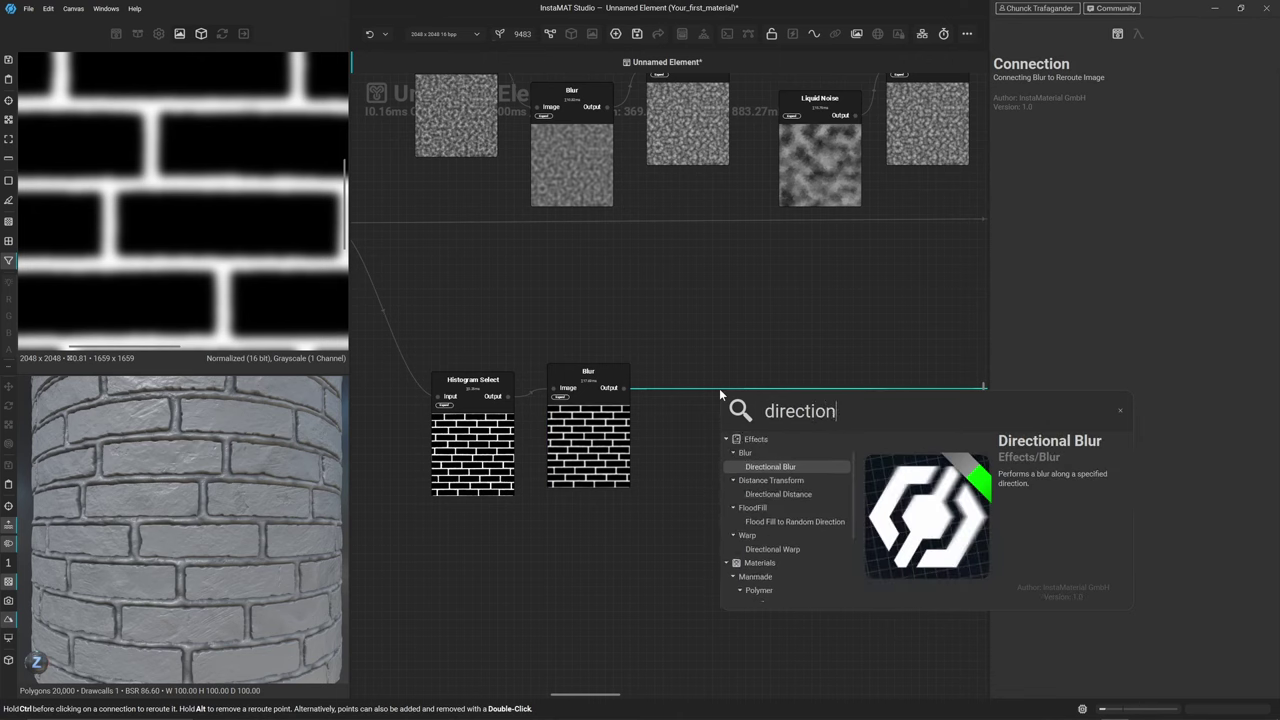
{"action": "type", "text": "al wa"}
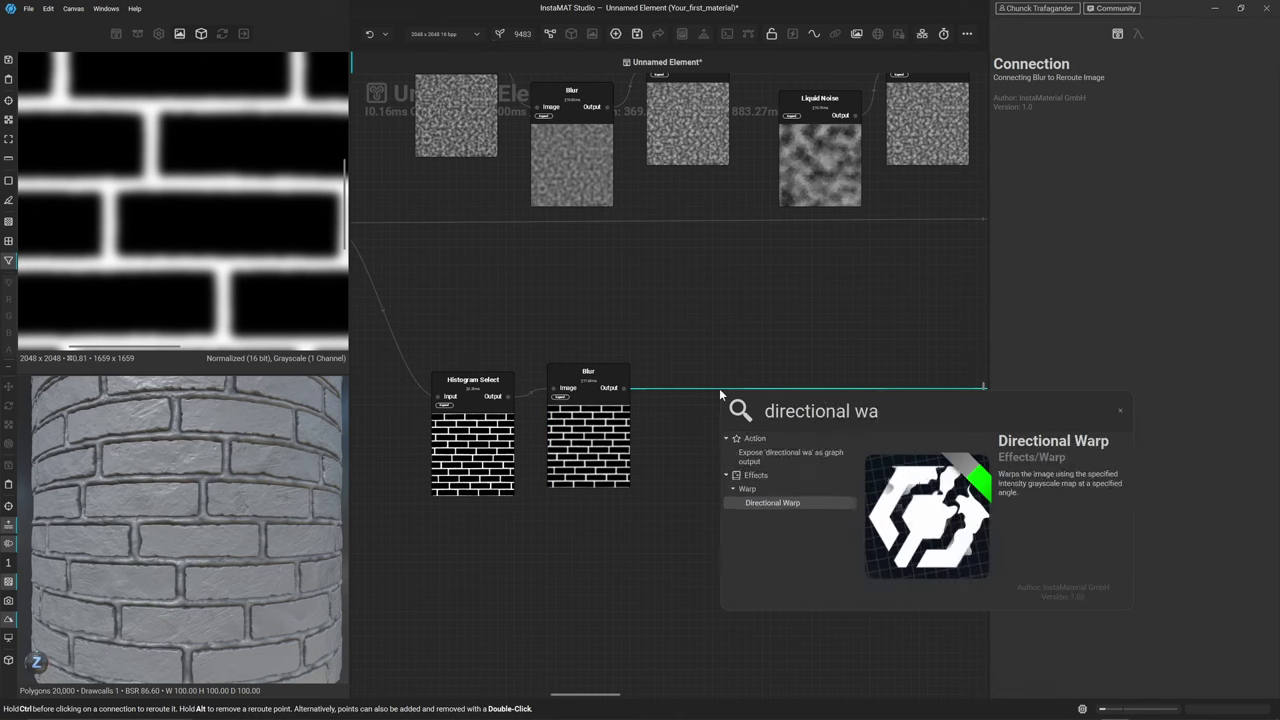
{"action": "key", "text": "Return"}
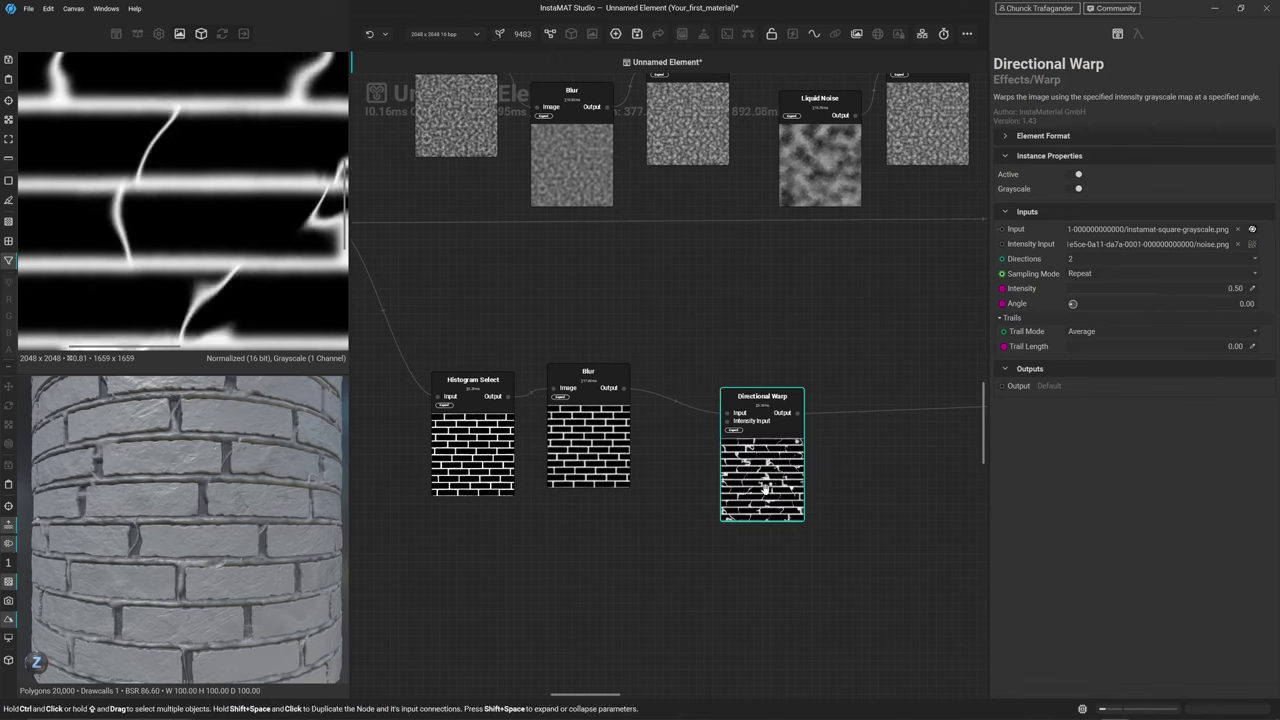
{"action": "left_click_drag", "start_coordinate": [765, 488], "coordinate": [748, 463]}
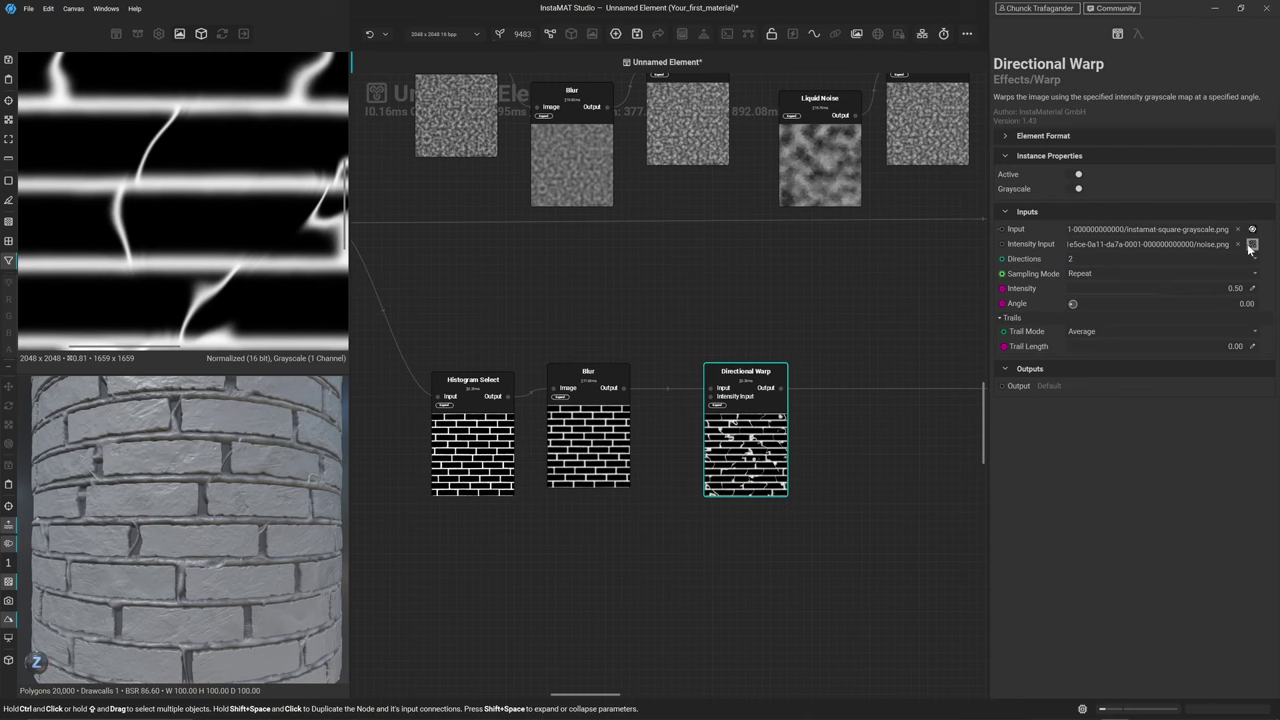
Add a Clouds Heavy node feeding the Directional Warp's Intensity Input
{"action": "mouse_move", "coordinate": [1250, 250]}
{"action": "left_click_drag", "start_coordinate": [709, 397], "coordinate": [663, 513]}
{"action": "type", "text": "clouds"}
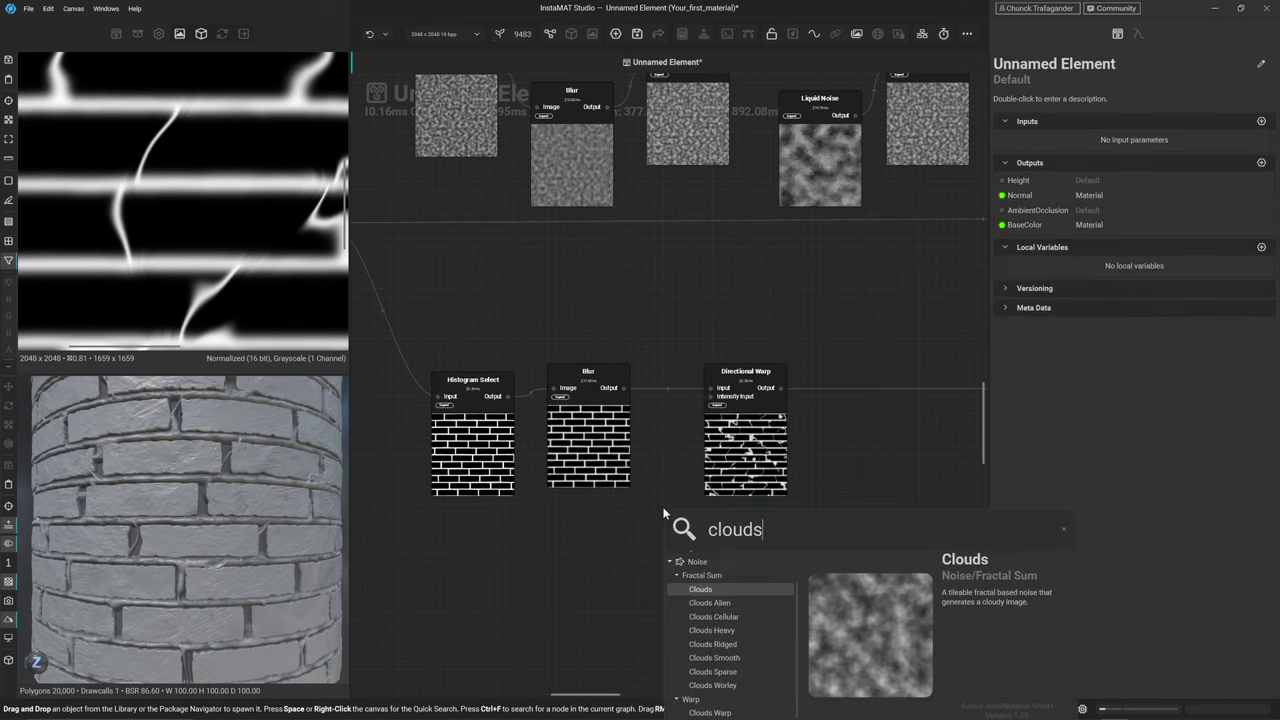
{"action": "type", "text": " hea"}
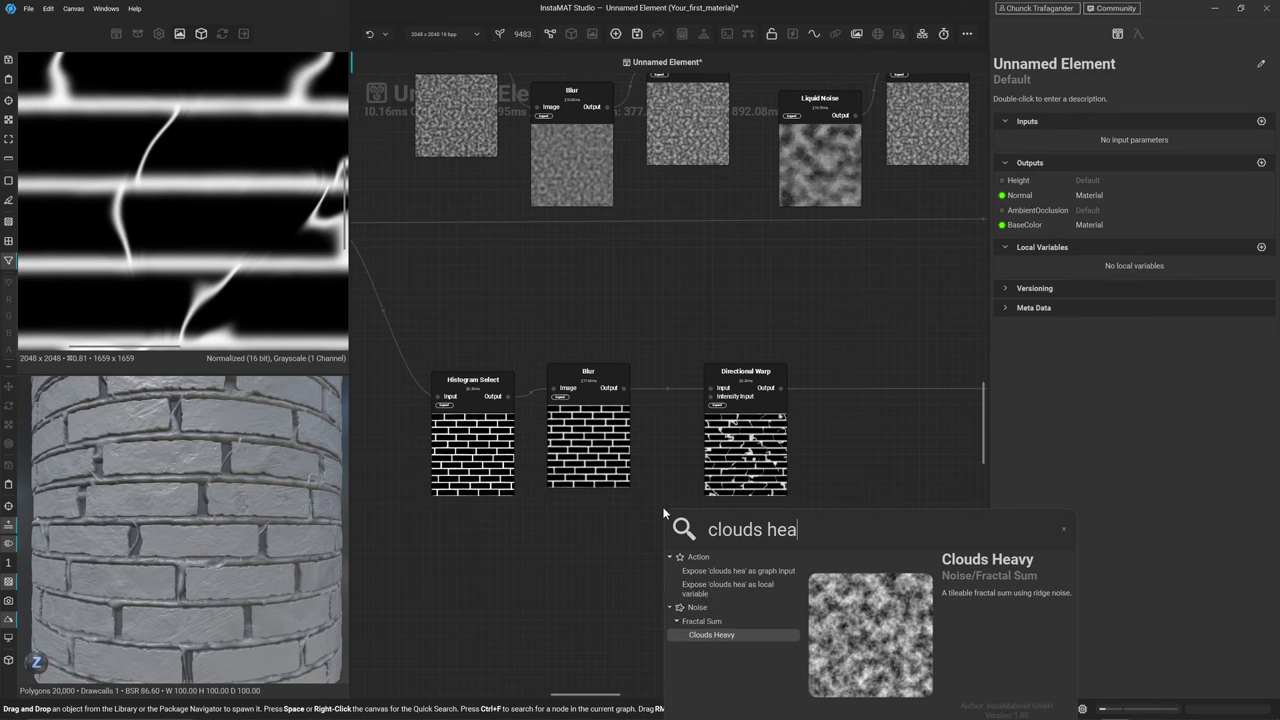
{"action": "key", "text": "Return"}
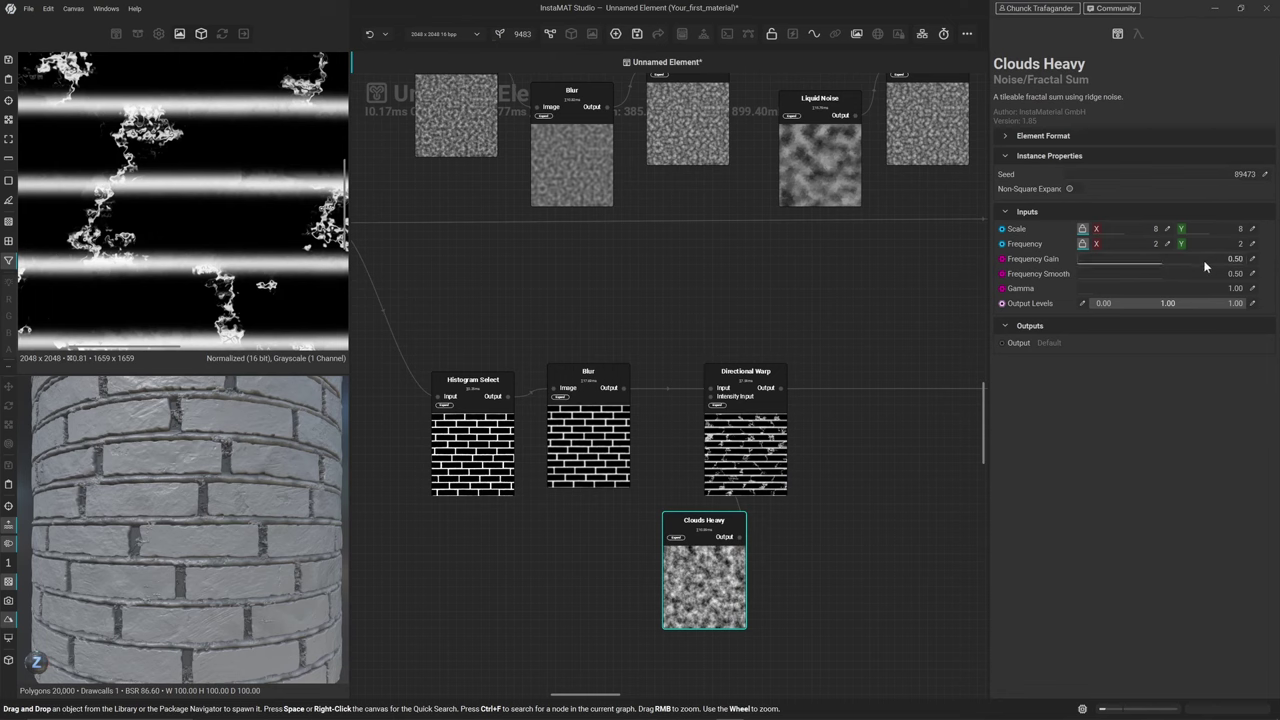
Set Clouds Heavy's Frequency Gain to 1.00 and Frequency Smooth to 0.42
{"action": "double_click", "coordinate": [1247, 262]}
{"action": "type", "text": "1"}
{"action": "key", "text": "Return"}
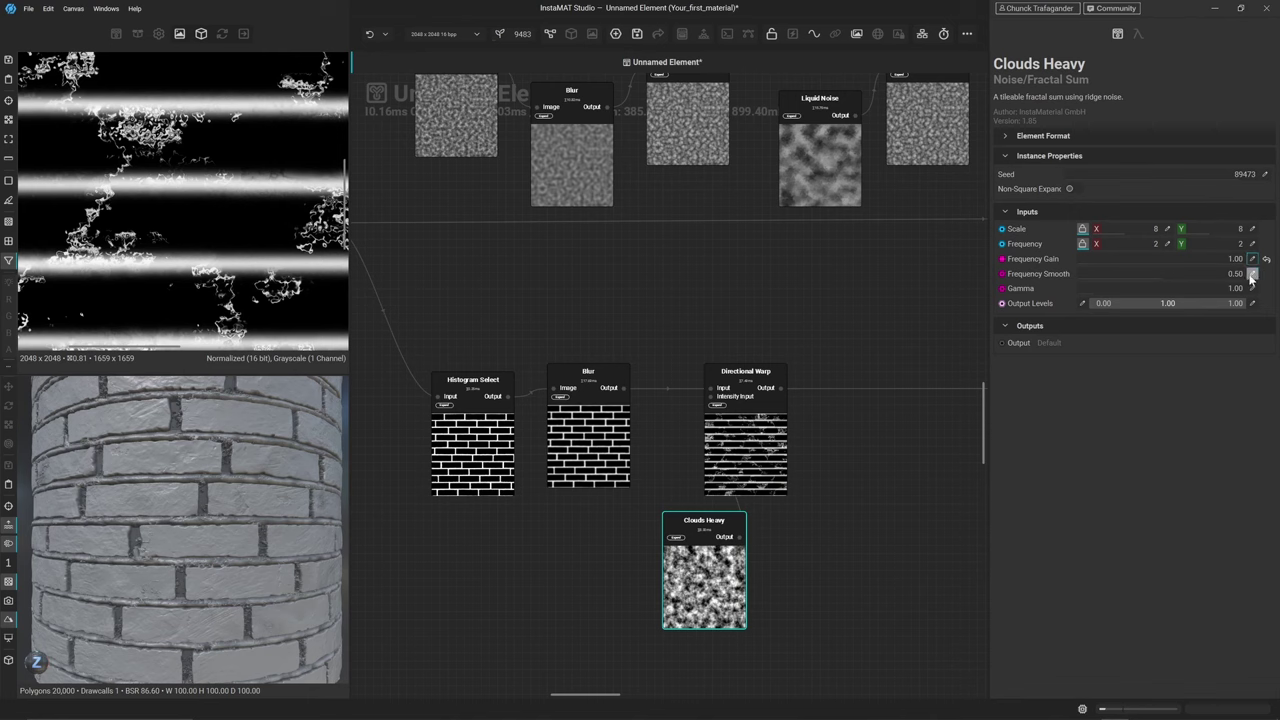
{"action": "double_click", "coordinate": [1257, 276]}
{"action": "key", "text": "BackSpace"}
{"action": "type", "text": ".42"}
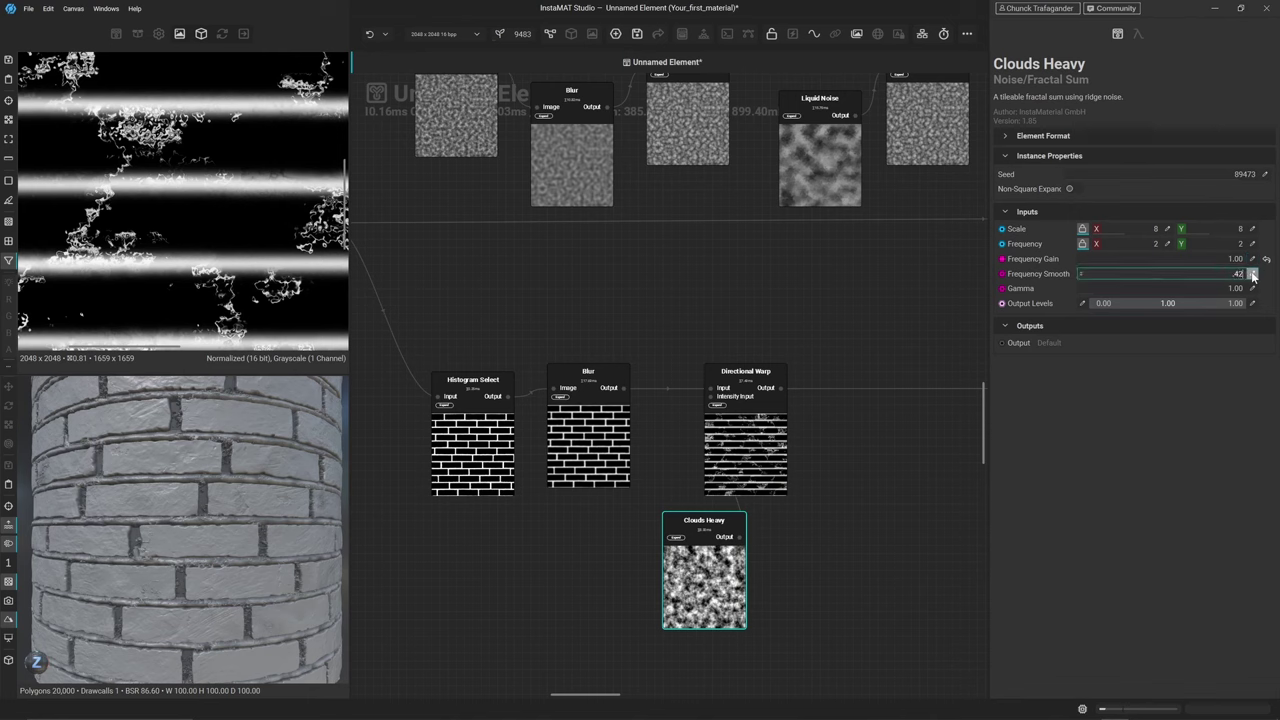
{"action": "key", "text": "Return"}
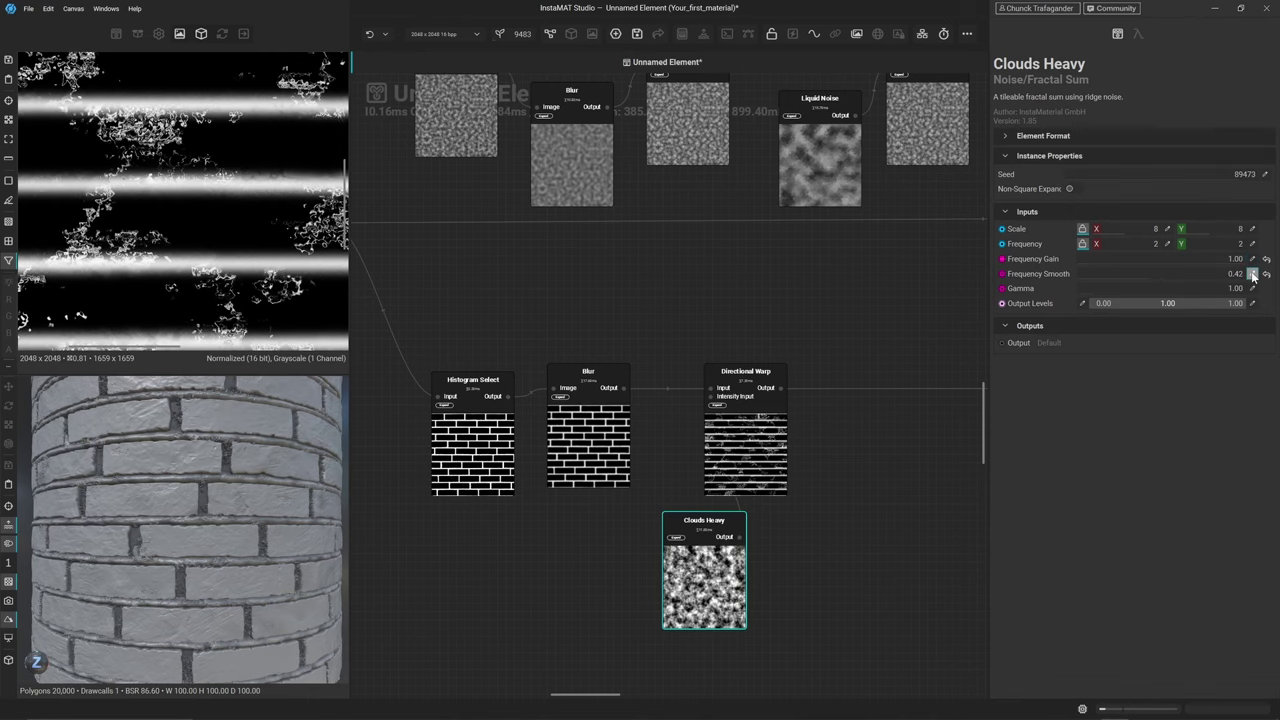
Set the Directional Warp's Directions to 1 and its Angle to 270
{"action": "left_click", "coordinate": [737, 457]}
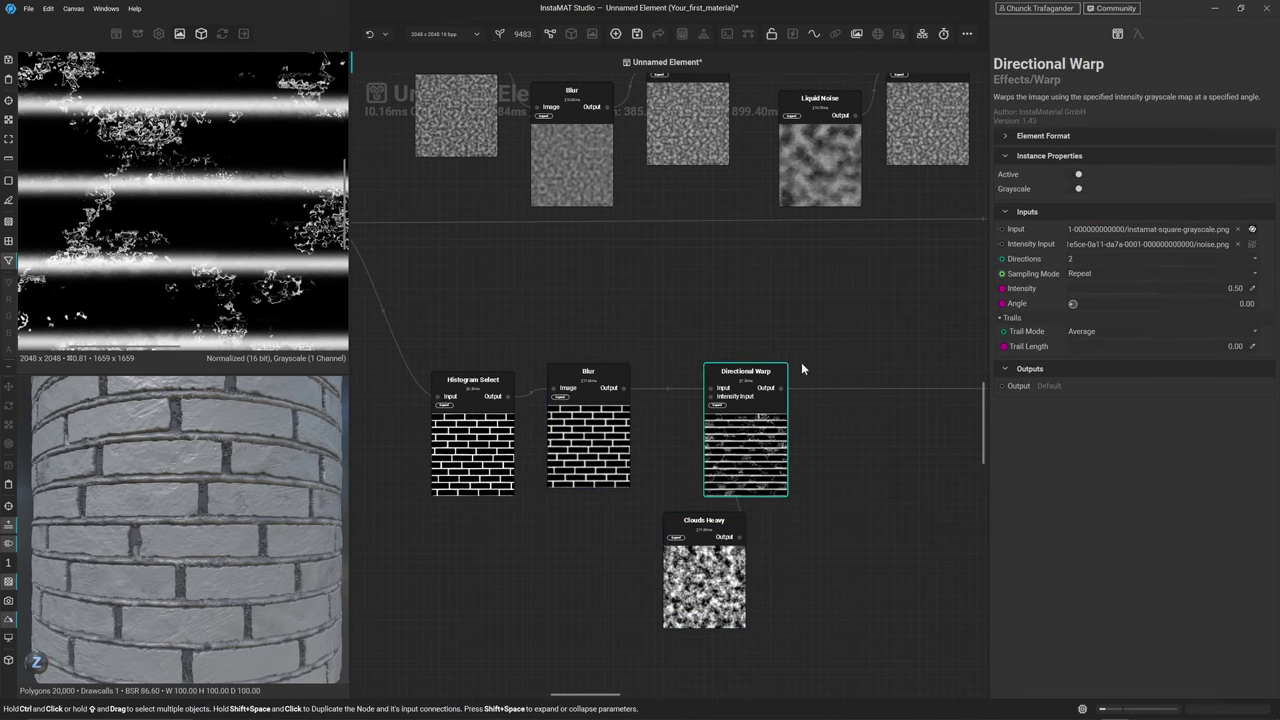
{"action": "left_click", "coordinate": [1255, 260]}
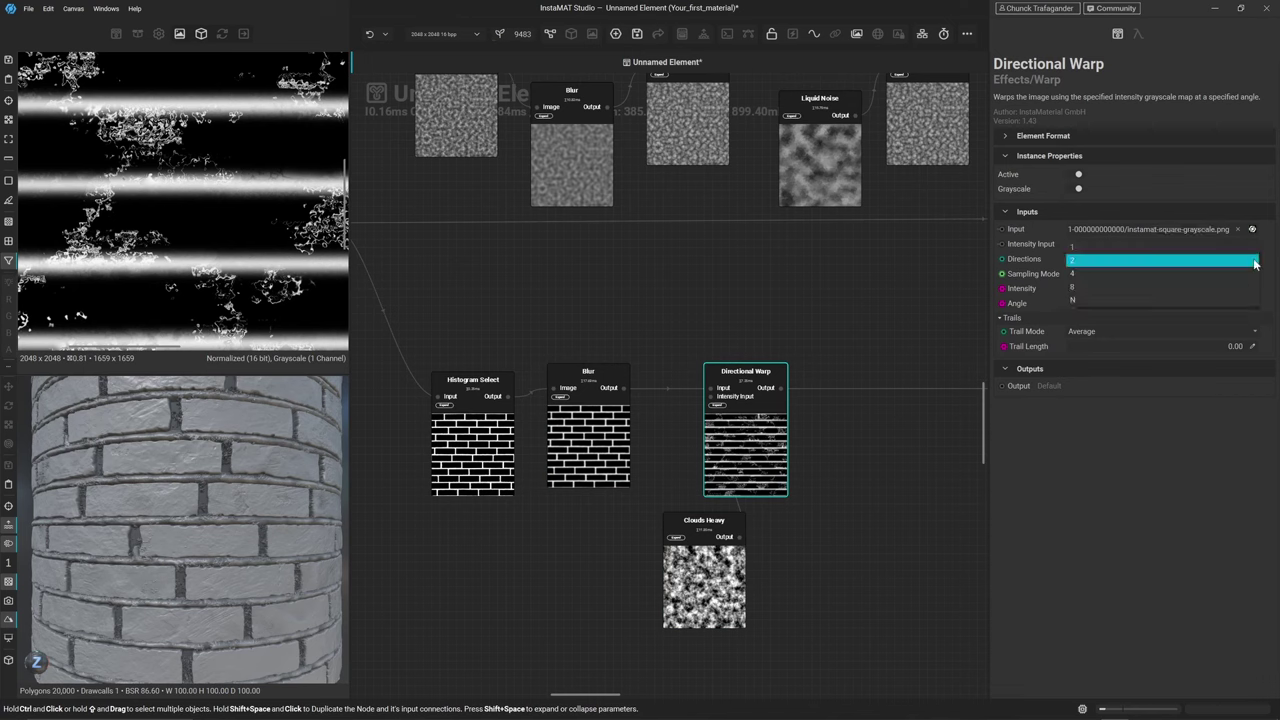
{"action": "left_click", "coordinate": [1250, 246]}
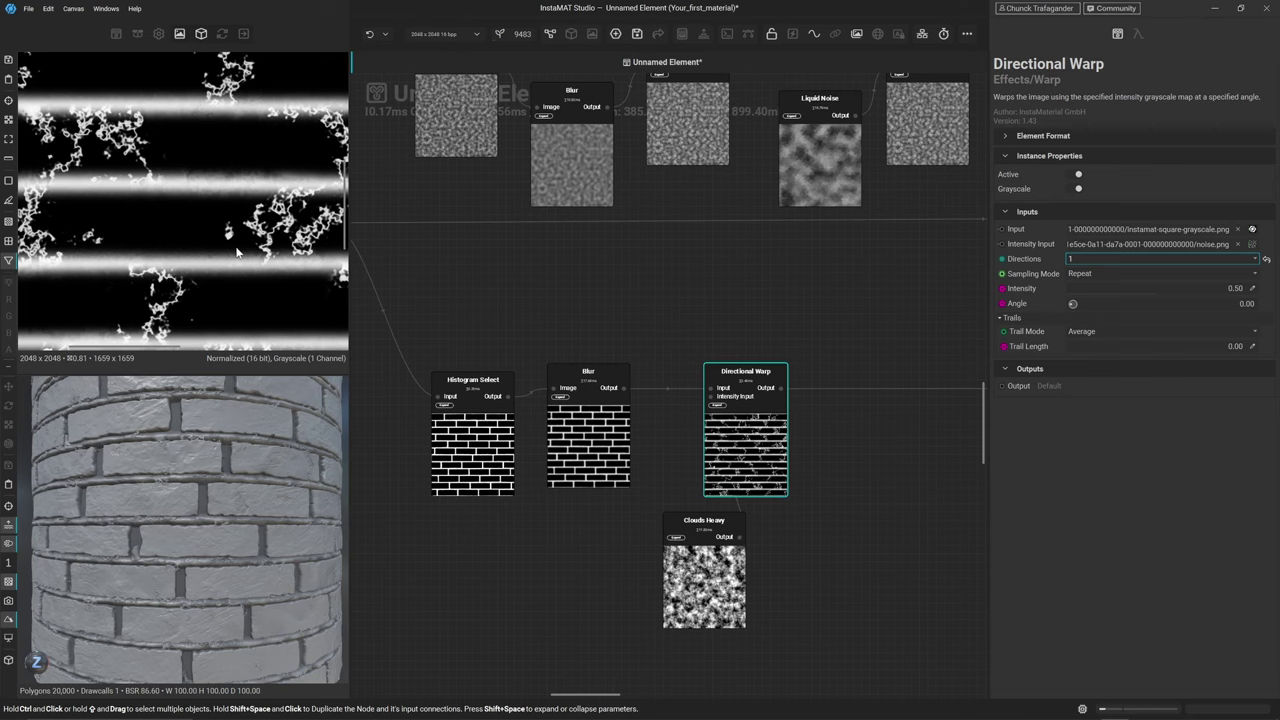
{"action": "scroll", "coordinate": [237, 253], "scroll_direction": "down", "scroll_amount": 1}
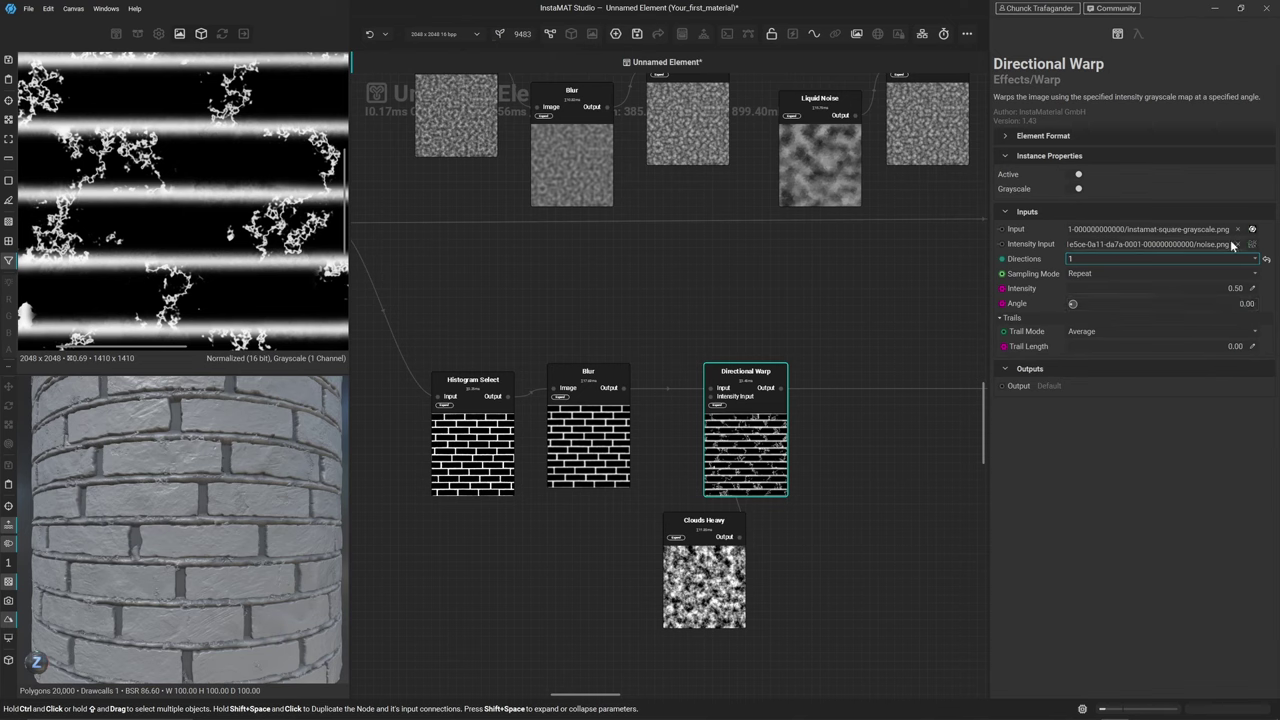
{"action": "left_click", "coordinate": [1240, 304]}
{"action": "type", "text": "270"}
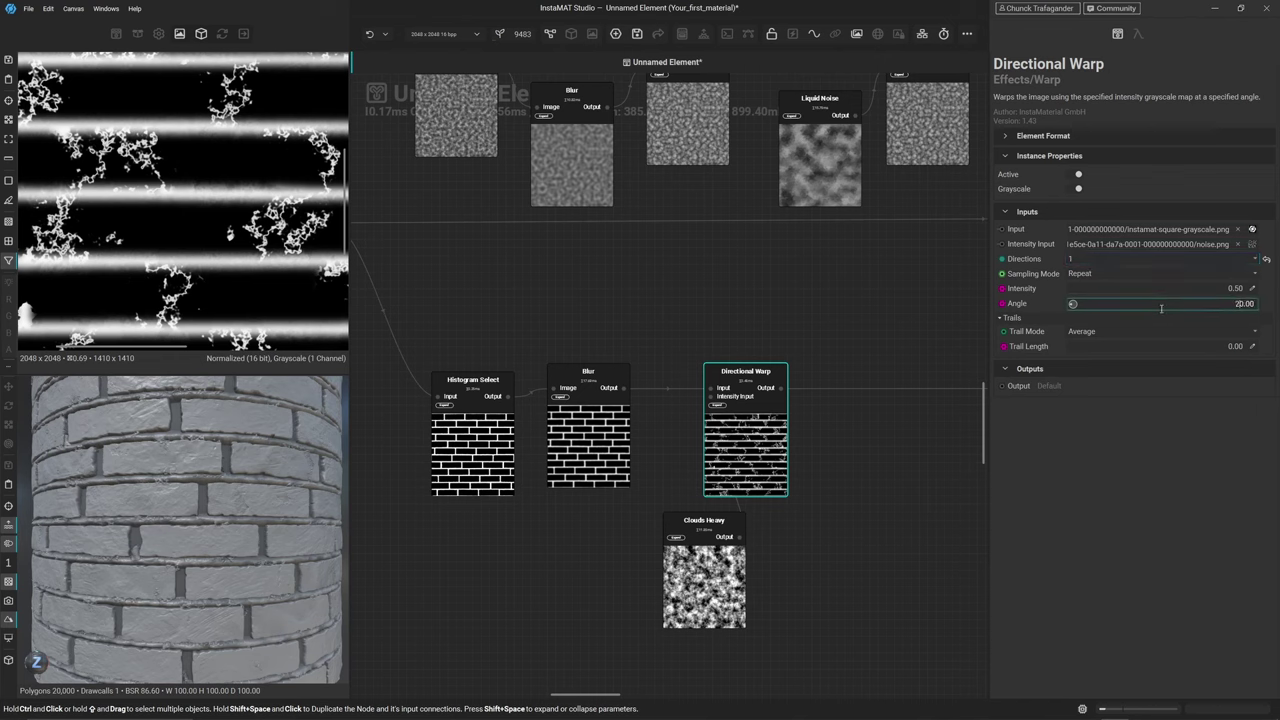
{"action": "key", "text": "Return"}
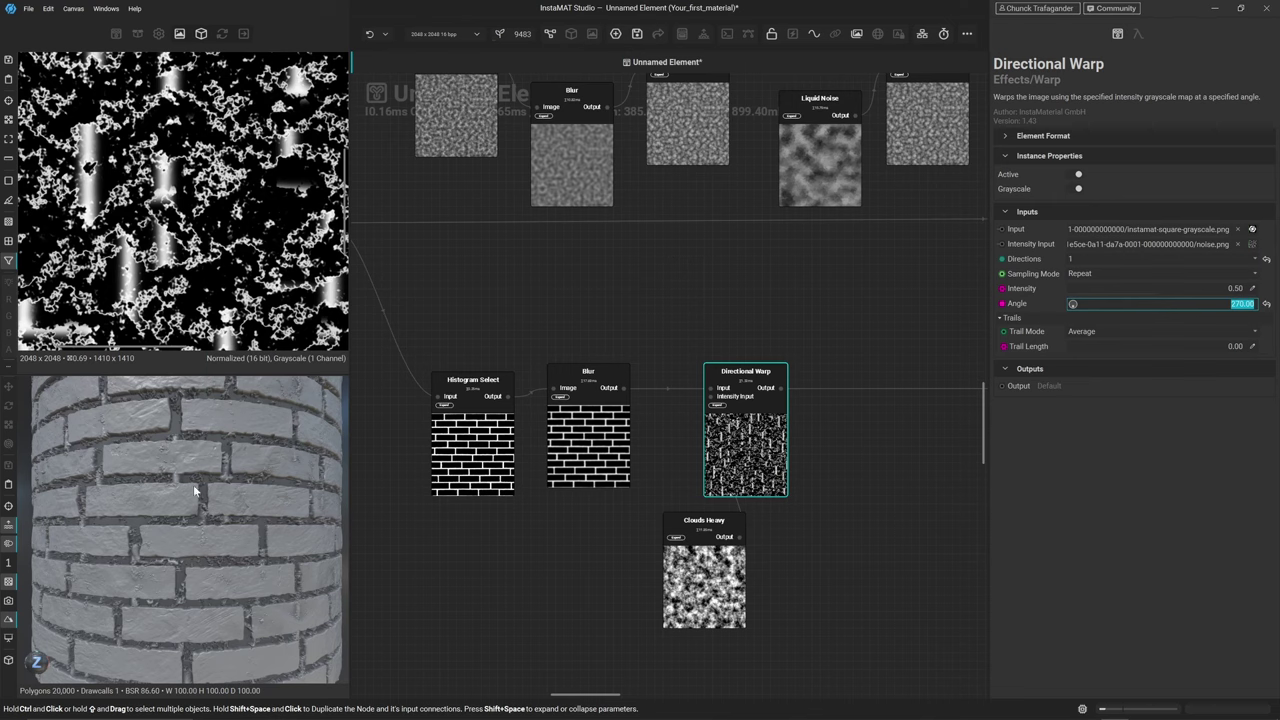
Lower the Directional Warp's Intensity to 0.10
{"action": "left_click", "coordinate": [745, 437]}
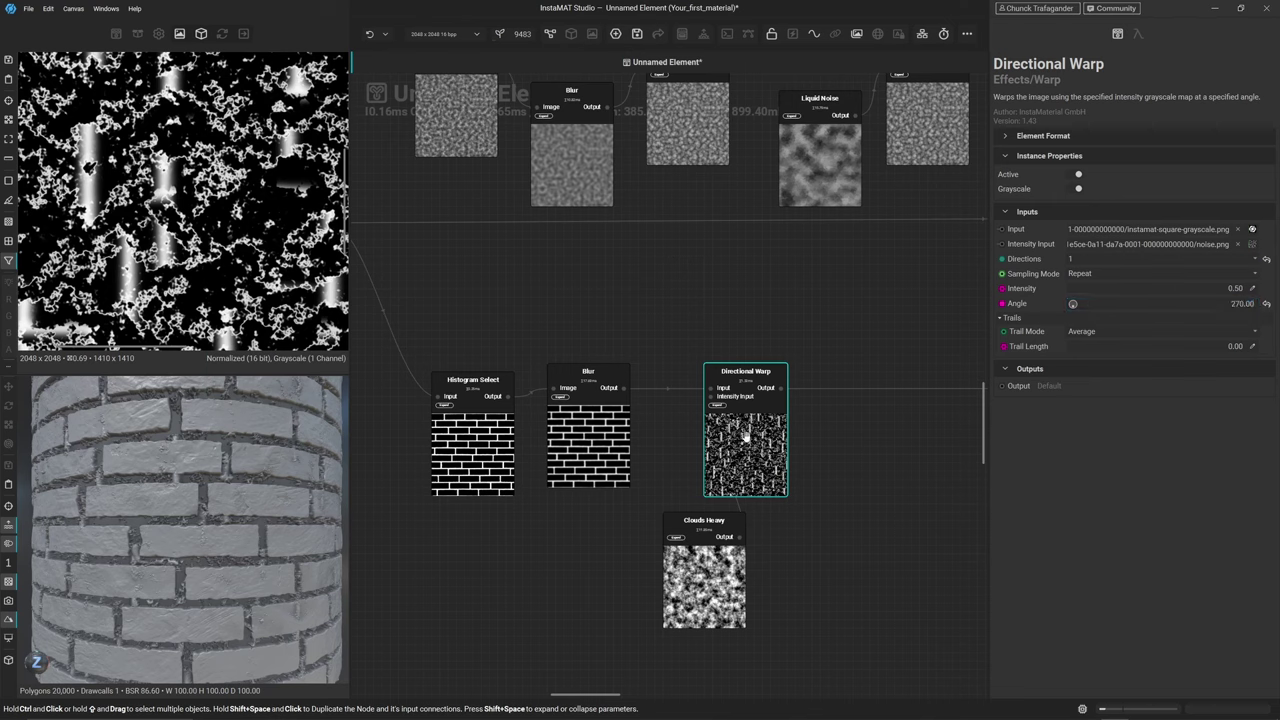
{"action": "left_click_drag", "start_coordinate": [1146, 288], "coordinate": [1076, 308]}
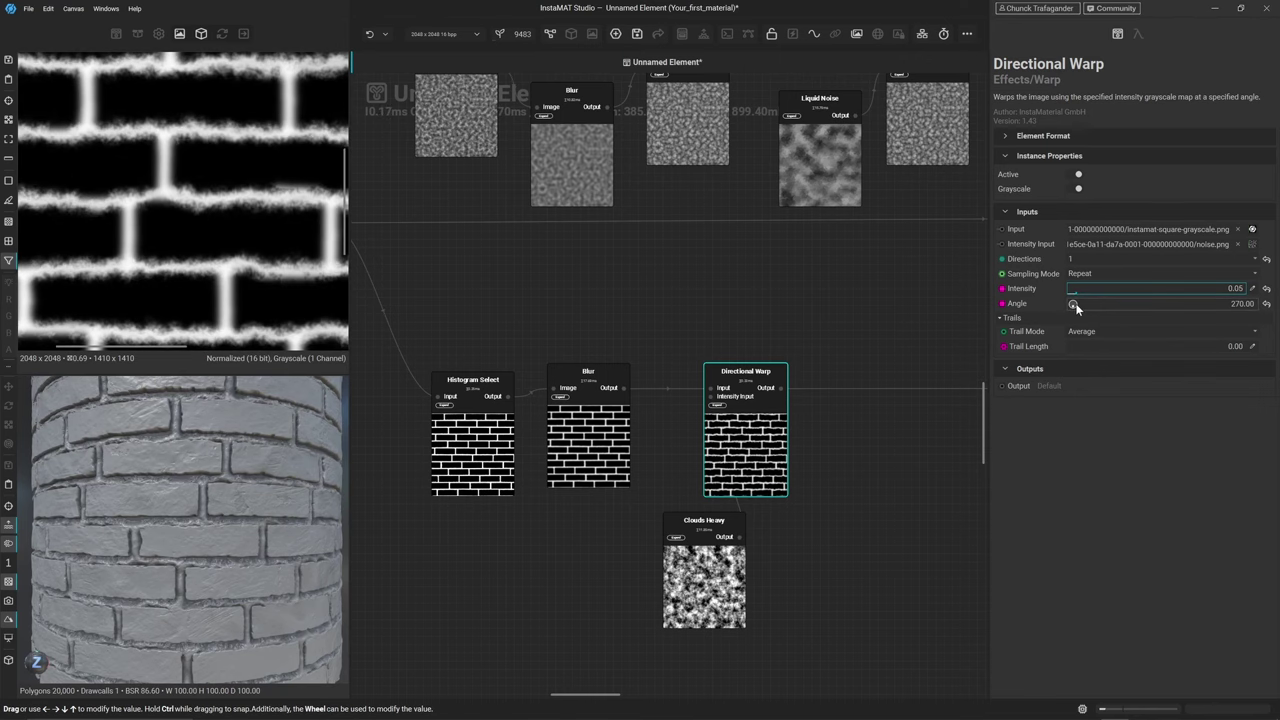
{"action": "left_click", "coordinate": [1253, 290]}
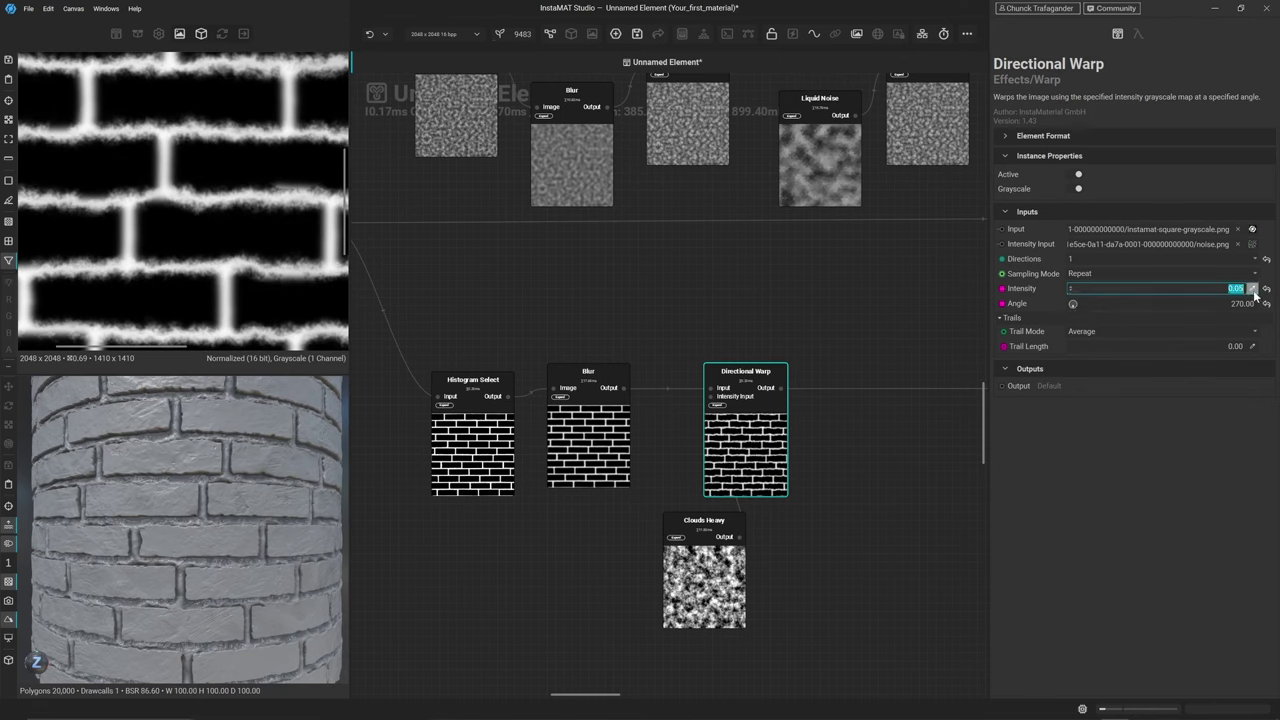
{"action": "type", "text": "0.1"}
{"action": "key", "text": "Return"}
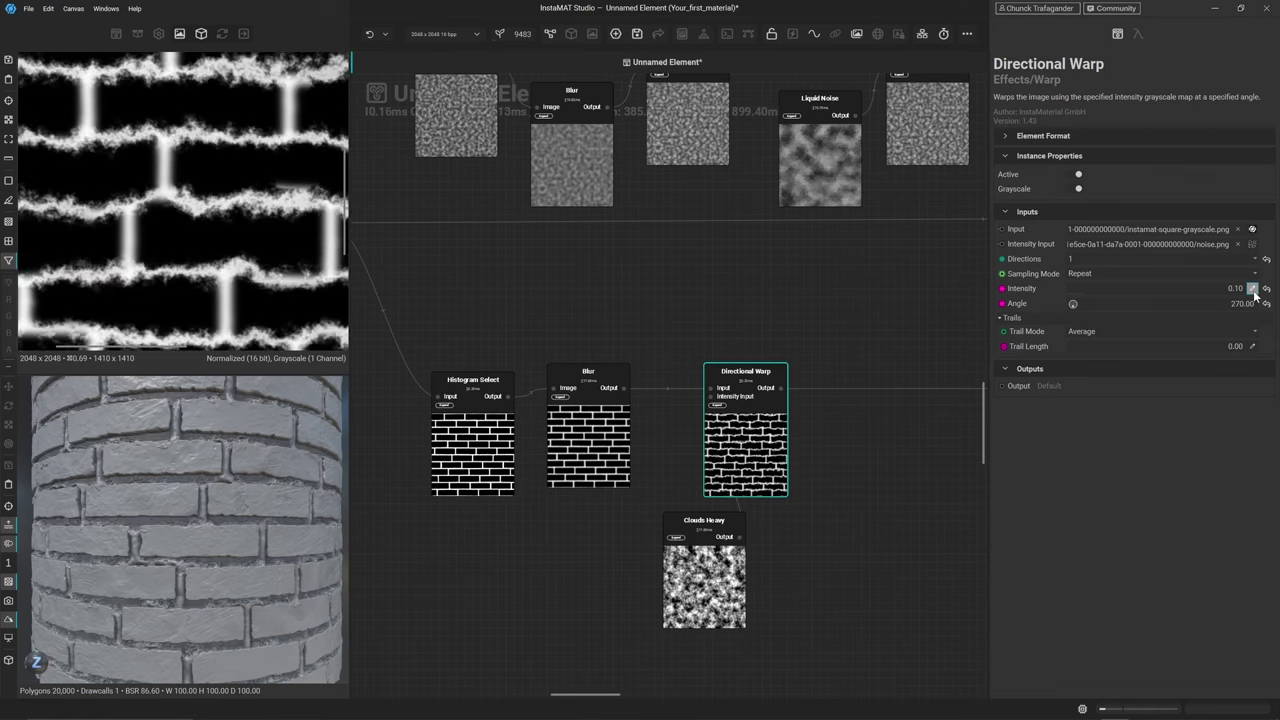
{"action": "scroll", "coordinate": [209, 514], "scroll_direction": "up", "scroll_amount": 3}
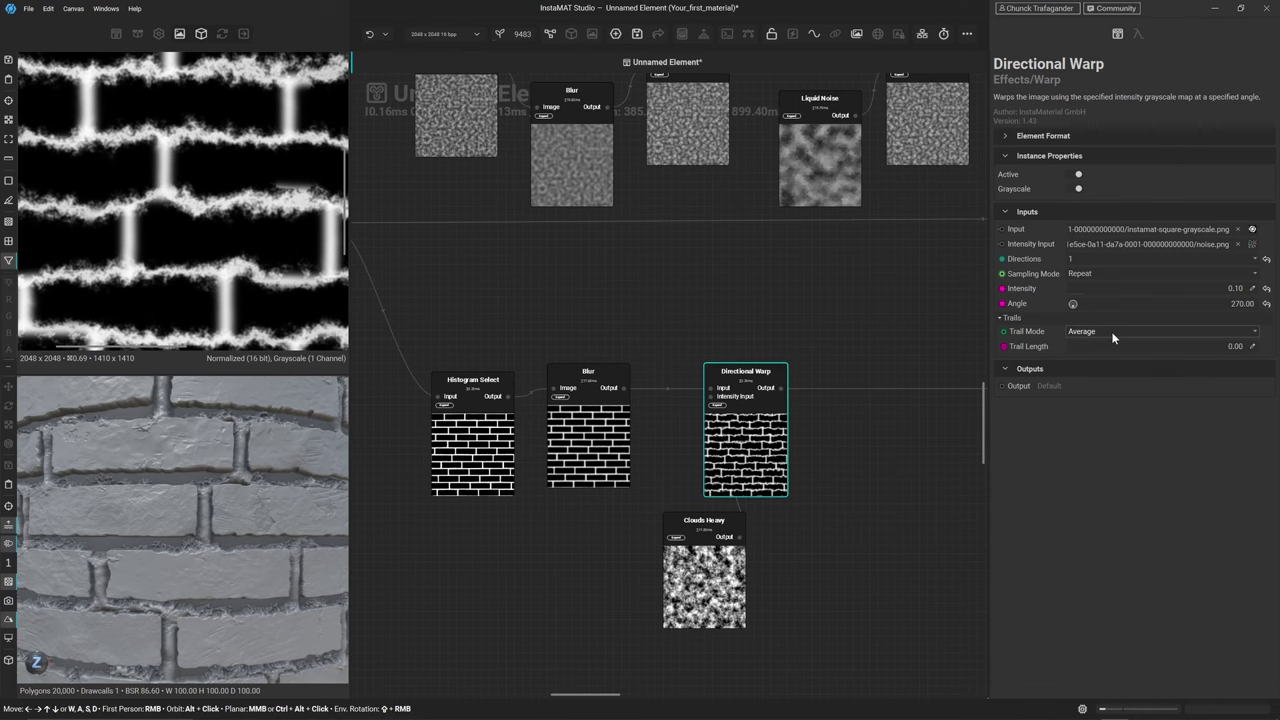
Set the Directional Warp's Trail Mode to Maximum, Trail Length to 1.00 and Trail Fade to 0.00, and save the package
{"action": "left_click", "coordinate": [597, 465]}
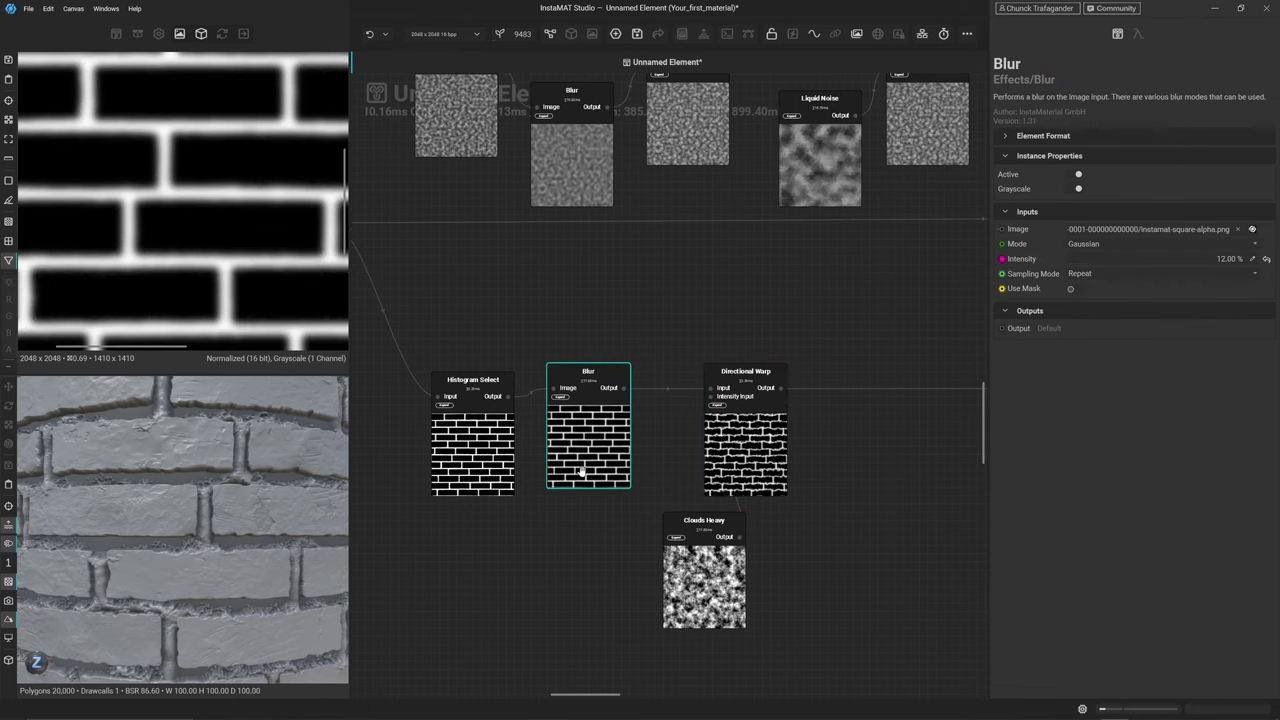
{"action": "left_click", "coordinate": [760, 468]}
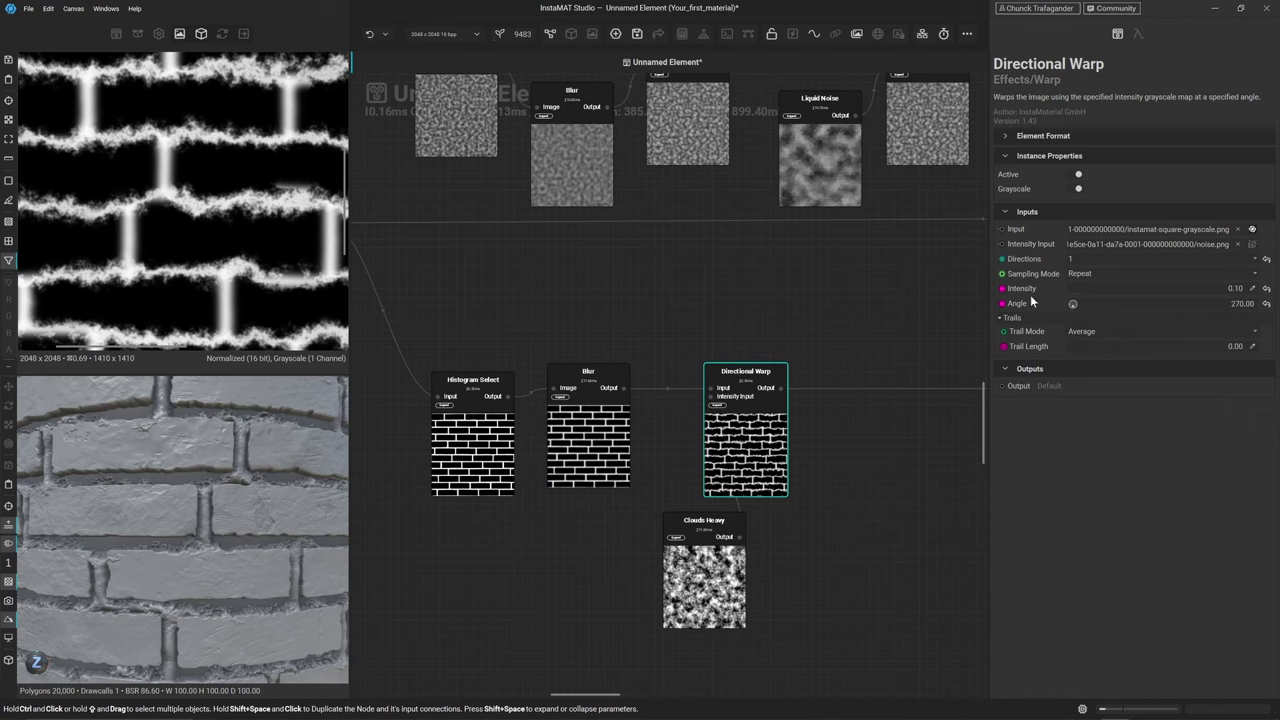
{"action": "left_click", "coordinate": [1127, 335]}
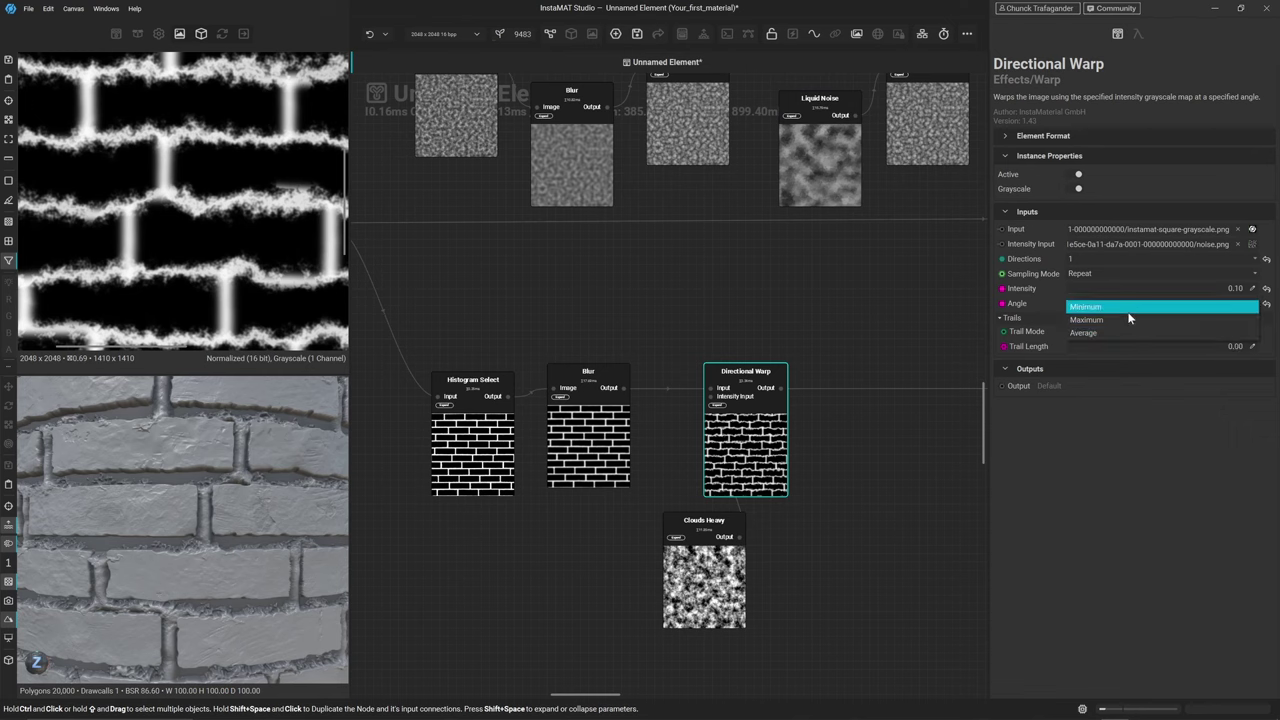
{"action": "left_click", "coordinate": [1128, 321]}
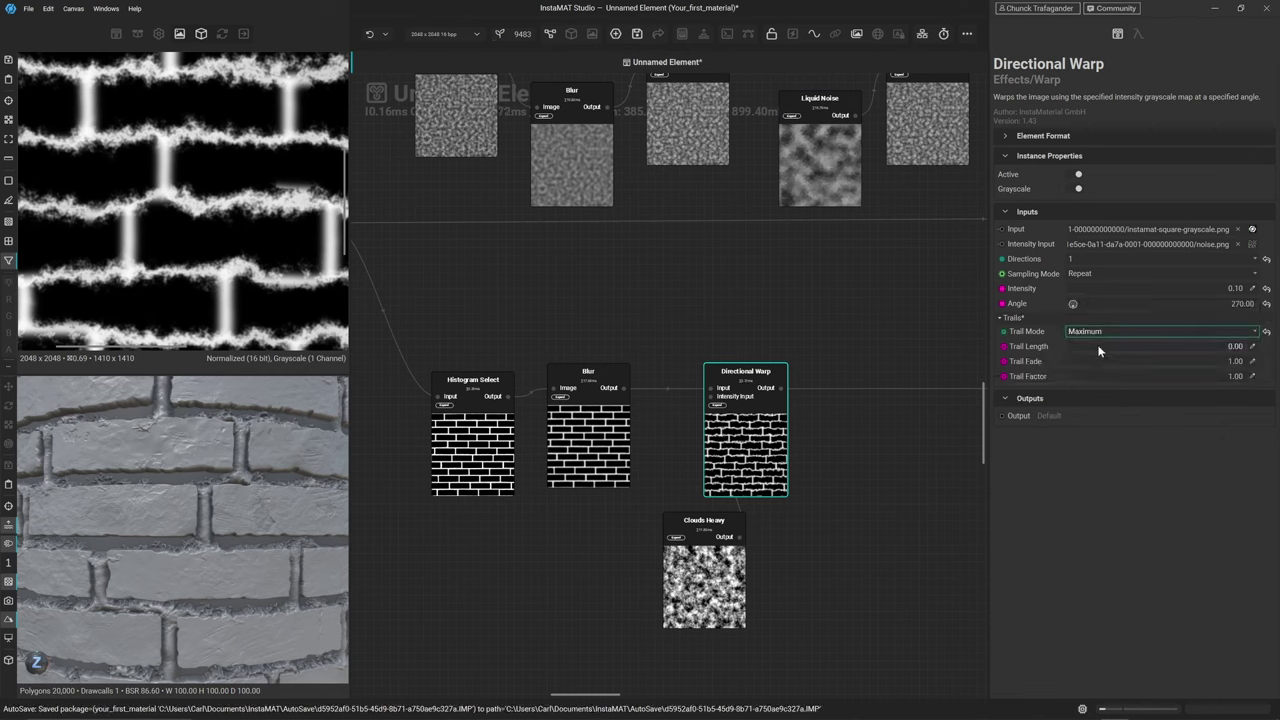
{"action": "left_click_drag", "start_coordinate": [1078, 346], "coordinate": [1245, 345]}
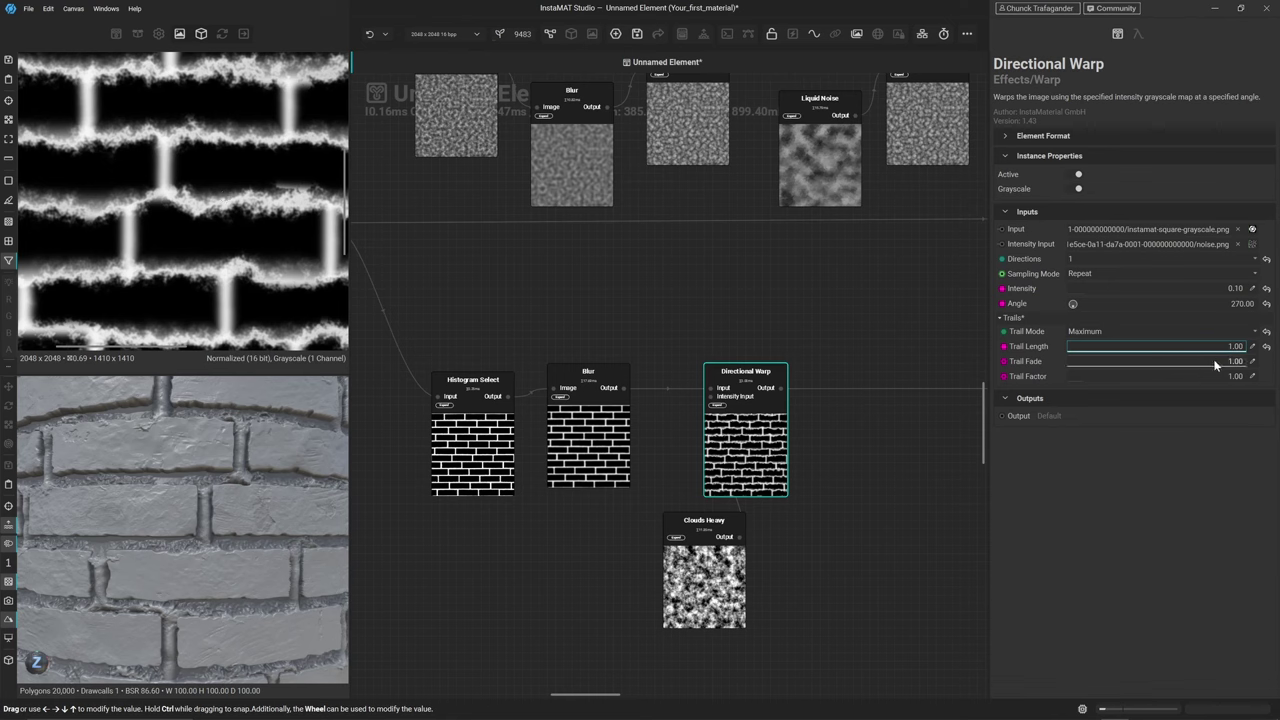
{"action": "left_click_drag", "start_coordinate": [1228, 367], "coordinate": [935, 361]}
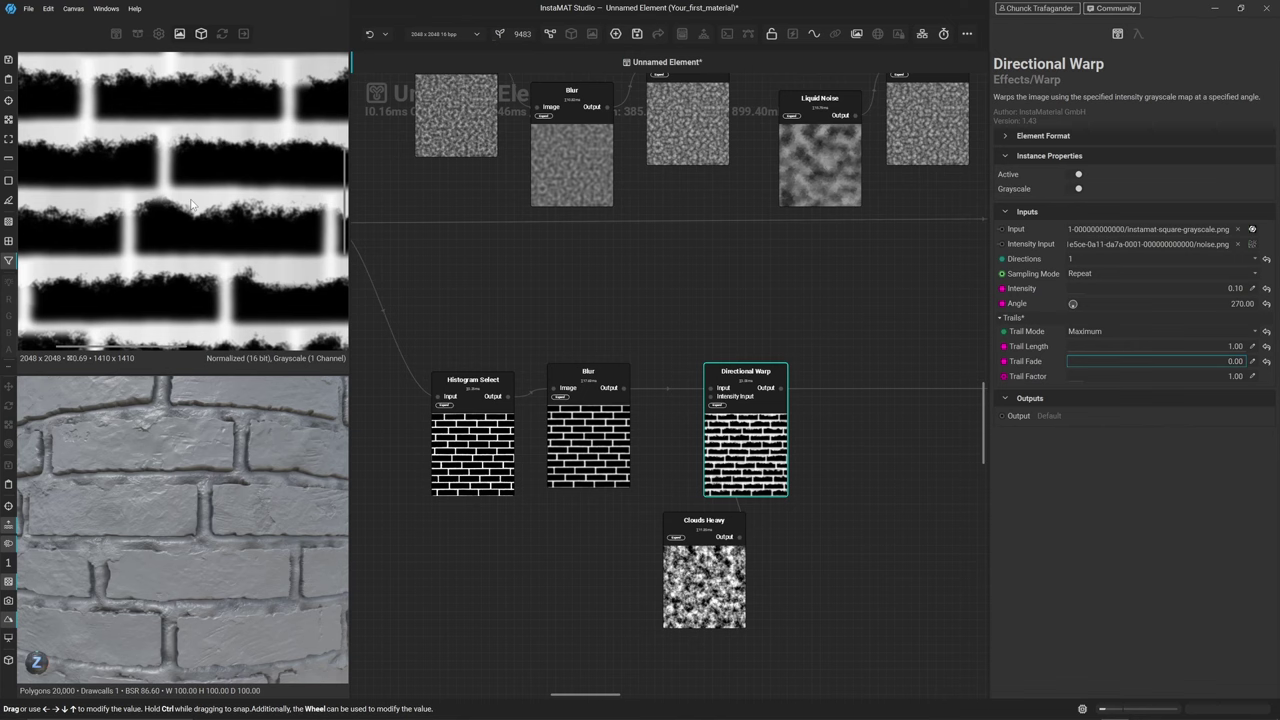
{"action": "key", "text": "ctrl+s"}
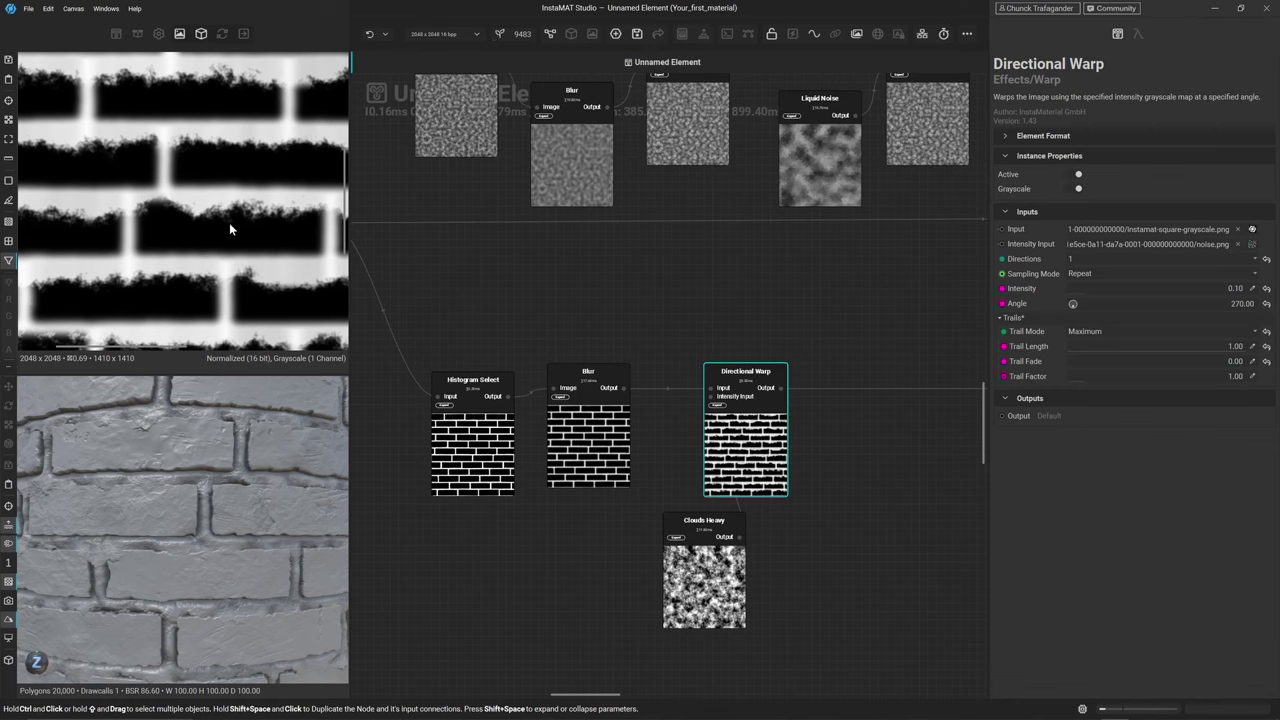
Insert a Slope Blur node on the mask connection between the Directional Warp and the Multiply Blend
{"action": "middle_click_drag", "start_coordinate": [833, 273], "coordinate": [823, 380]}
{"action": "left_click", "coordinate": [670, 230]}
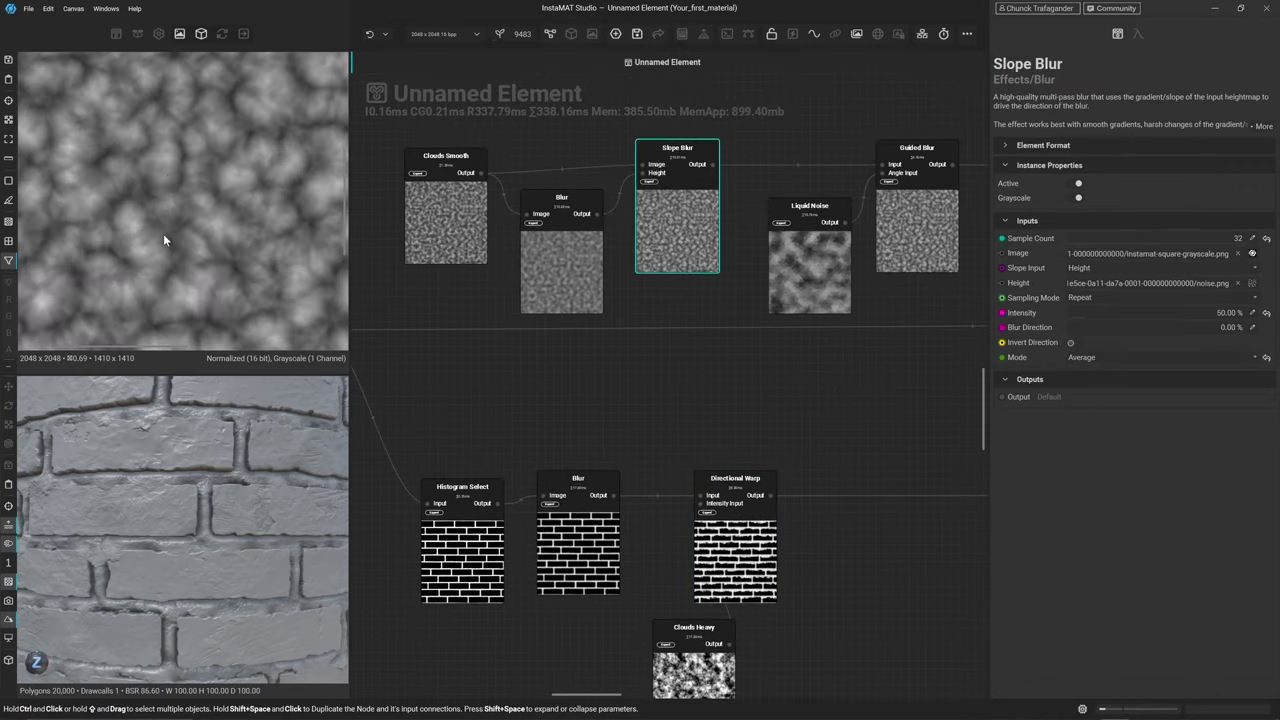
{"action": "scroll", "coordinate": [662, 443], "scroll_direction": "right", "scroll_amount": 5}
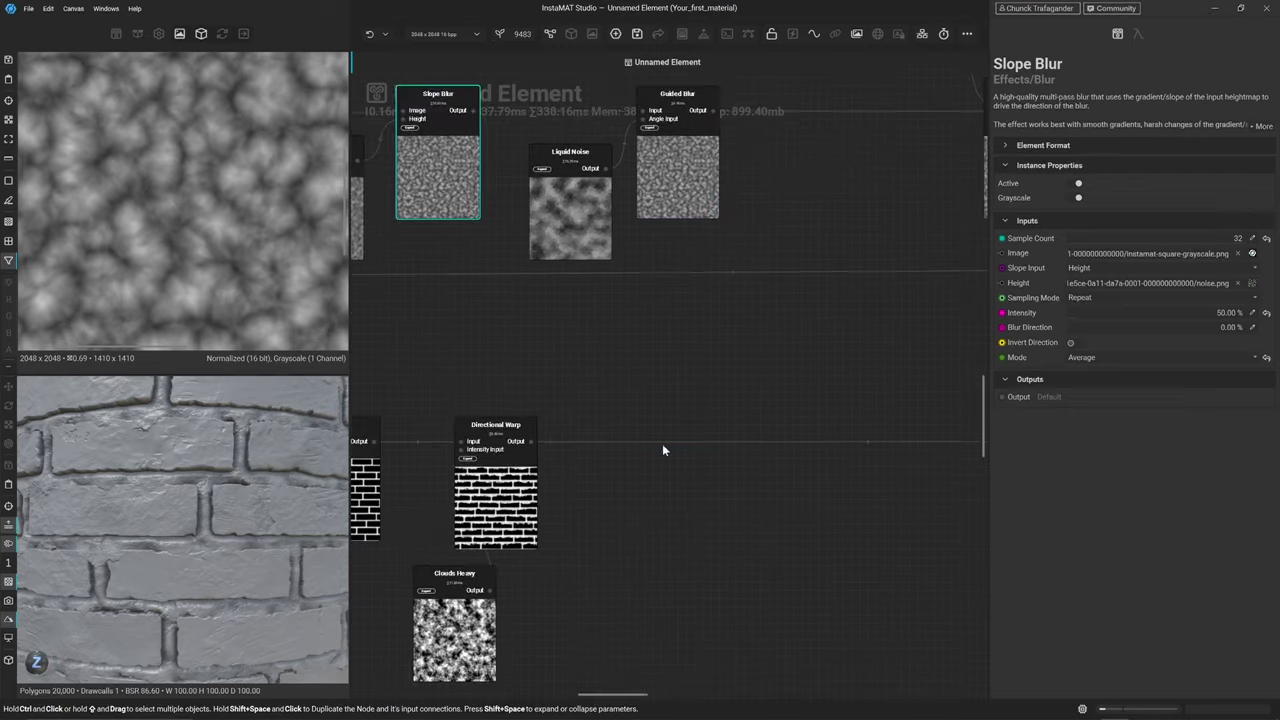
{"action": "scroll", "coordinate": [651, 427], "scroll_direction": "right", "scroll_amount": 5}
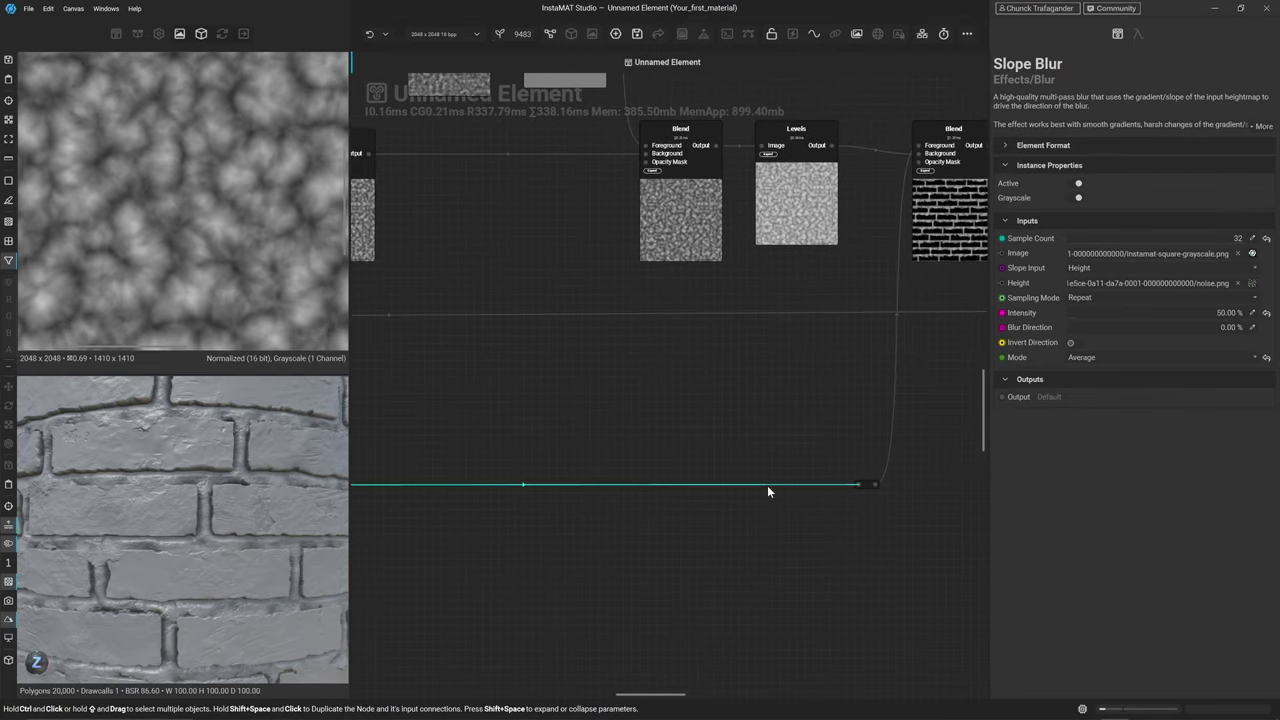
{"action": "key", "text": "space"}
{"action": "type", "text": "slope a"}
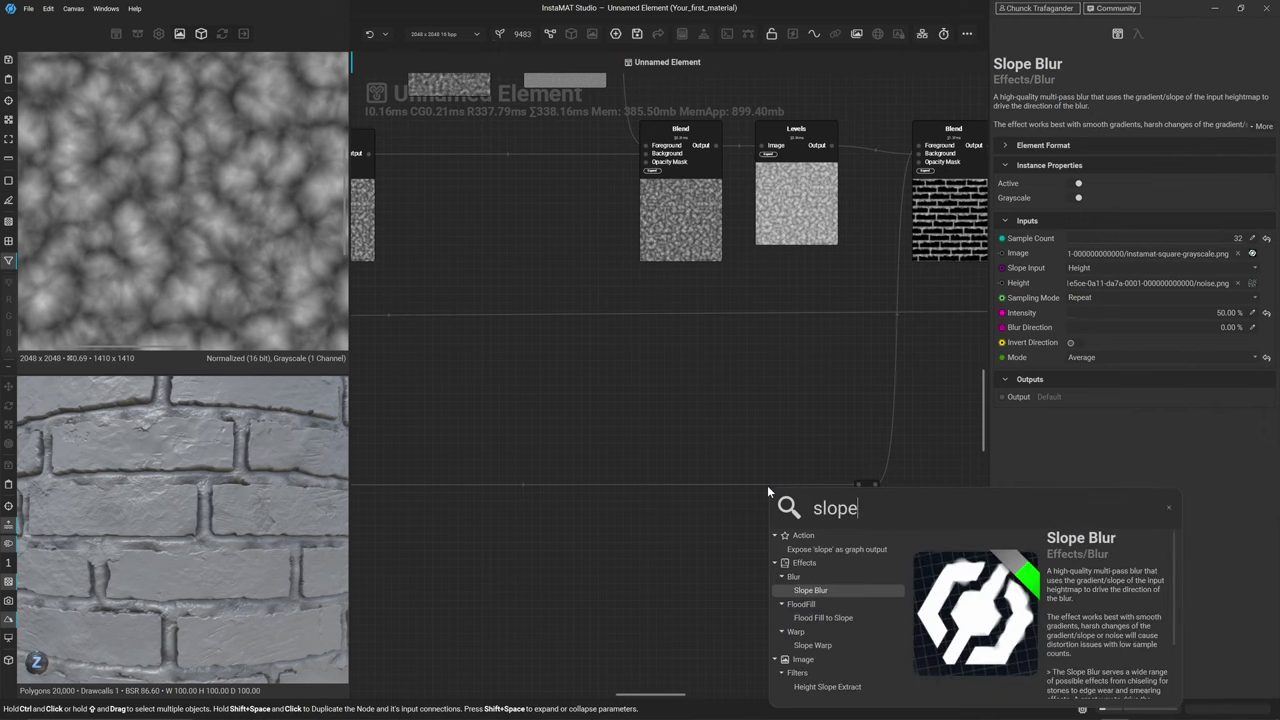
{"action": "key", "text": "BackSpace"}
{"action": "key", "text": "BackSpace"}
{"action": "key", "text": "Return"}
{"action": "middle_click_drag", "start_coordinate": [600, 406], "coordinate": [823, 413]}
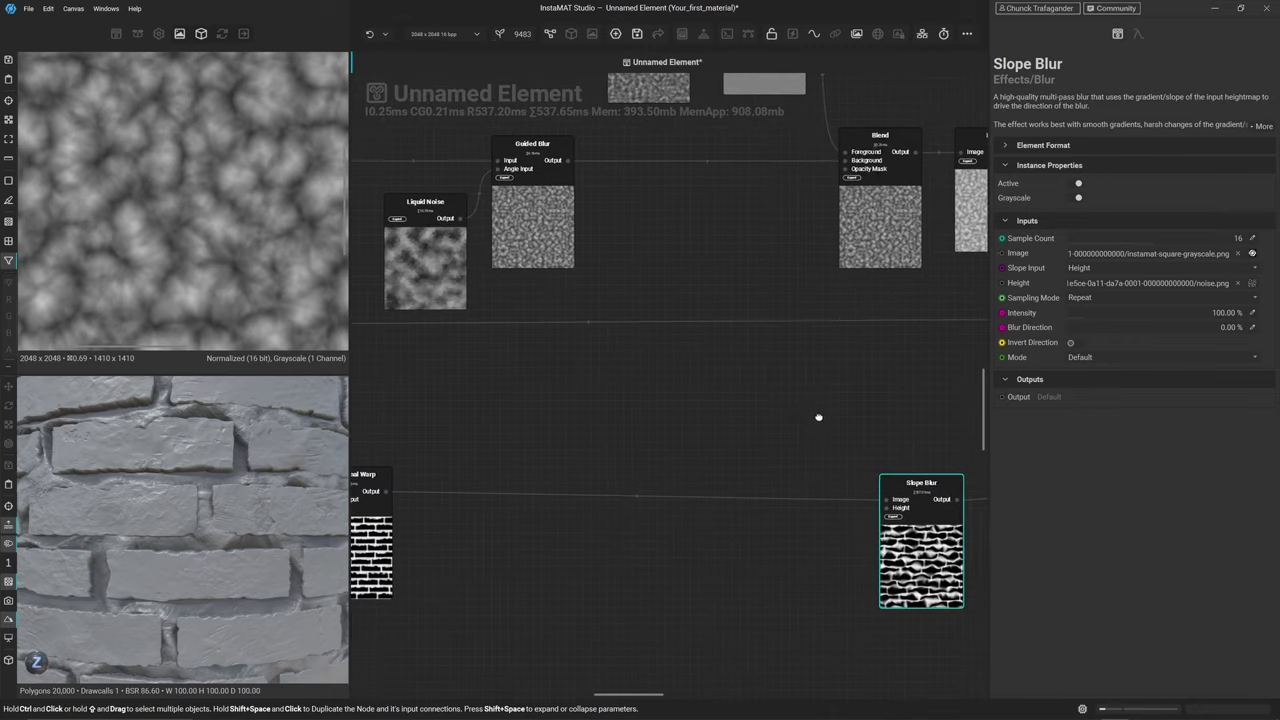
Feed the Guided Blur output into the new Slope Blur's Height input and check the result through the Multiply Blend
{"action": "left_click", "coordinate": [532, 230]}
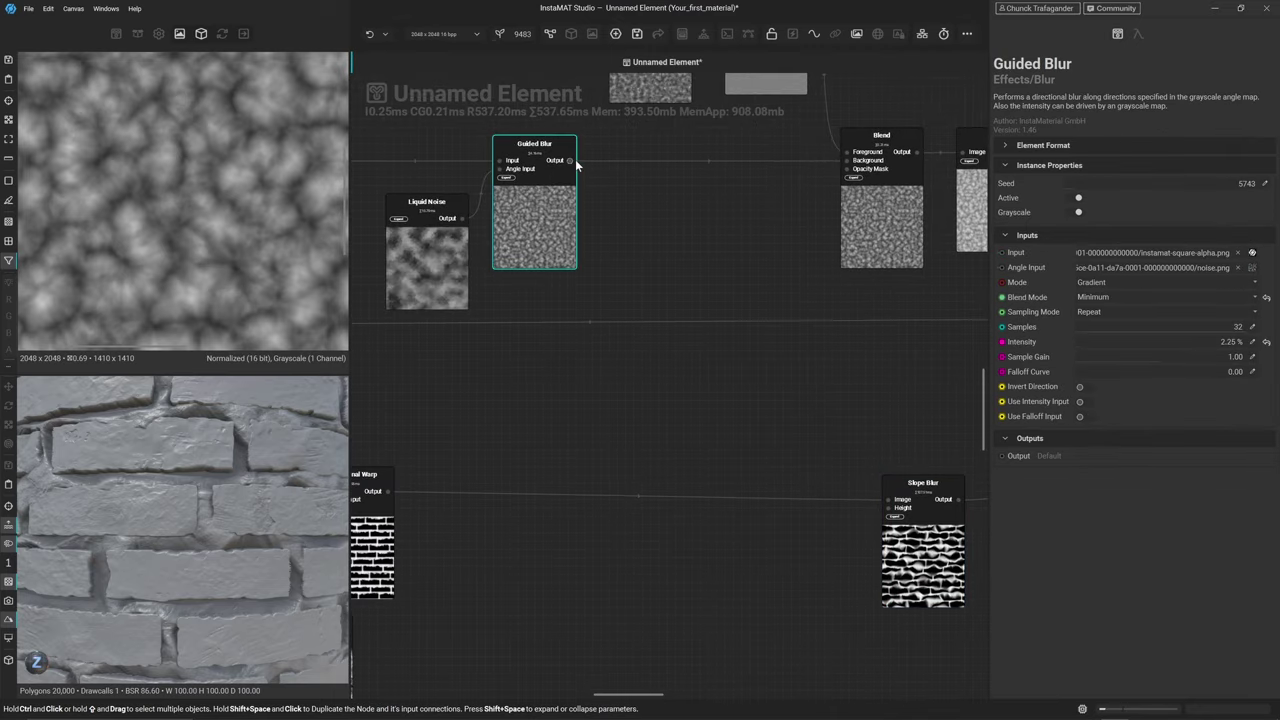
{"action": "left_click_drag", "start_coordinate": [570, 160], "coordinate": [886, 508]}
{"action": "left_click", "coordinate": [900, 530]}
{"action": "key", "text": "f"}
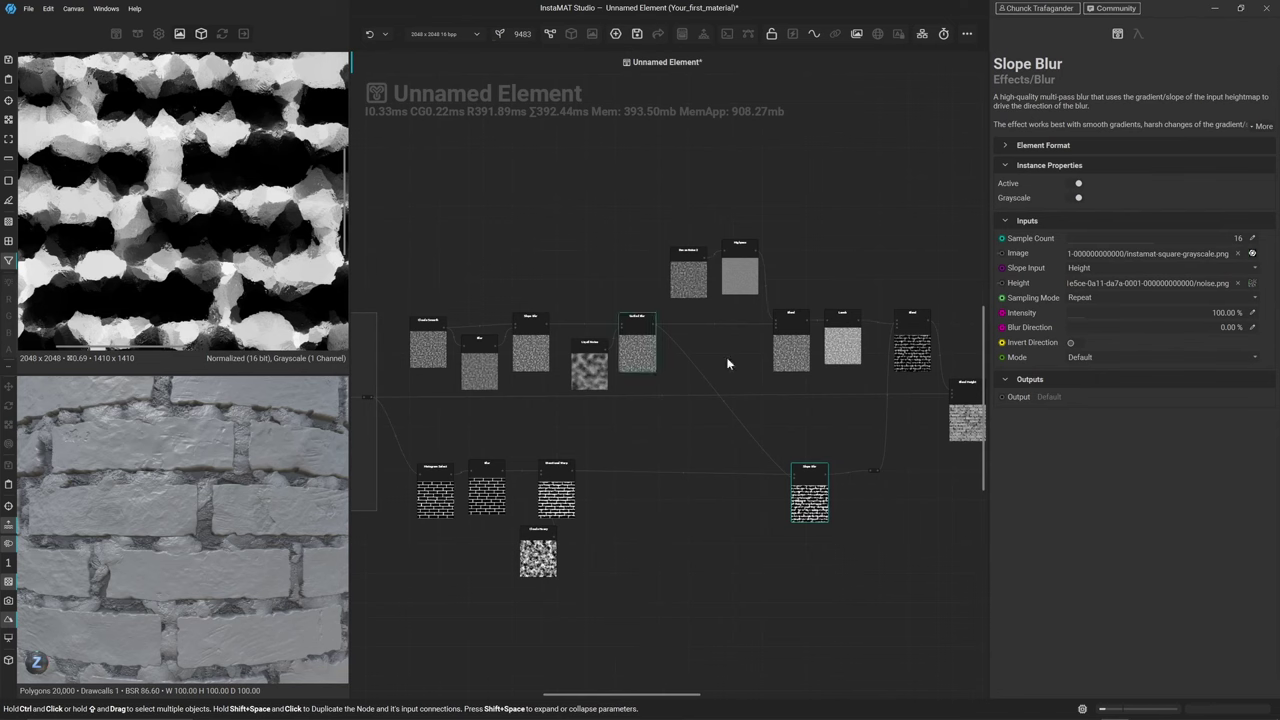
{"action": "left_click", "coordinate": [641, 342]}
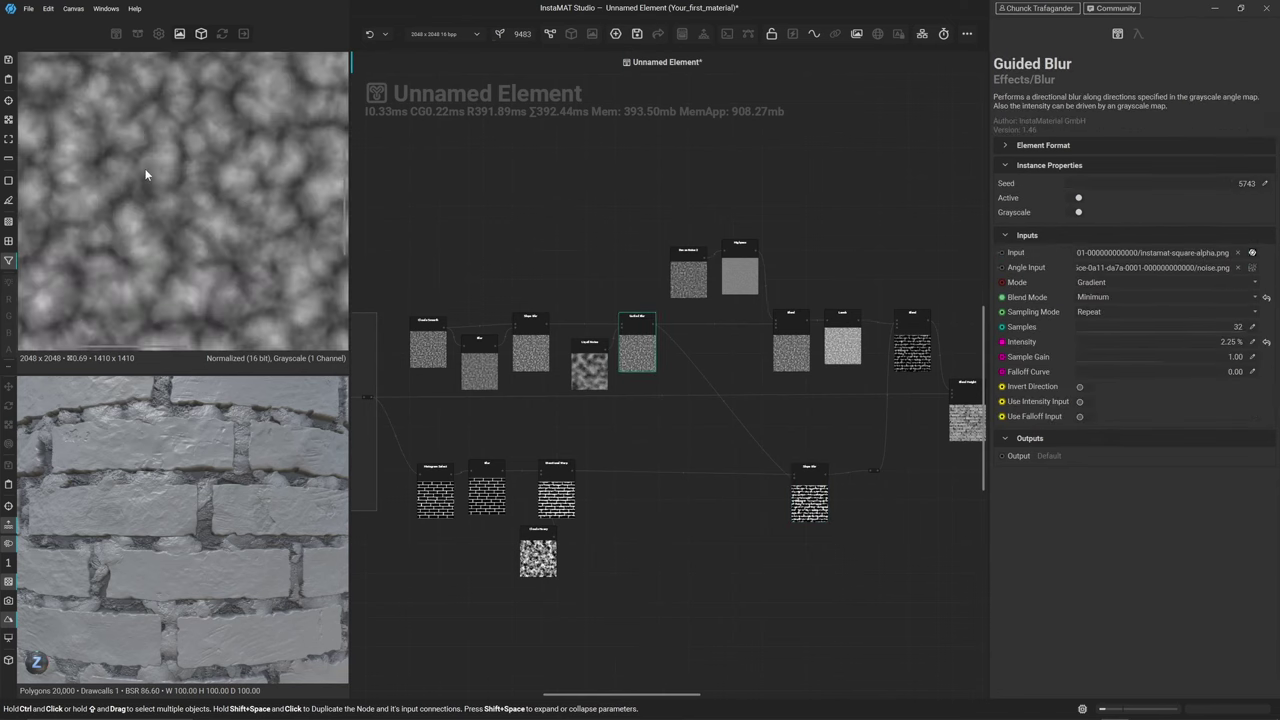
{"action": "left_click", "coordinate": [806, 509]}
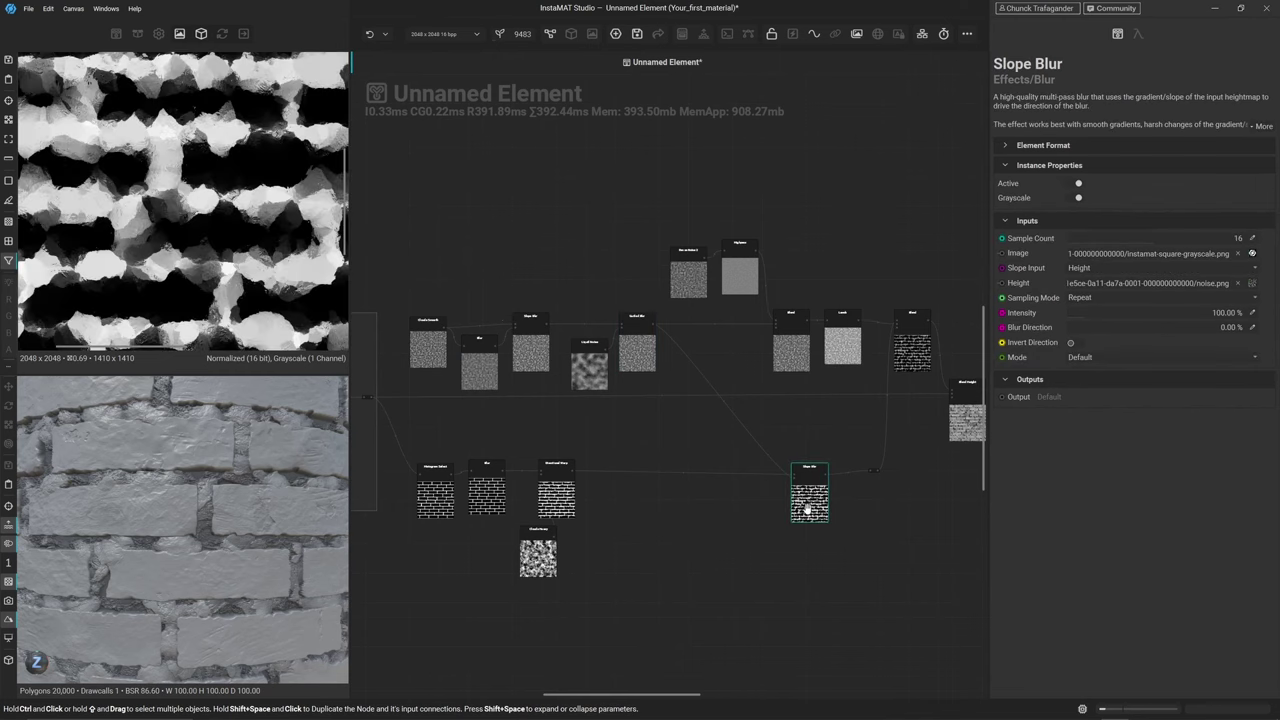
{"action": "left_click", "coordinate": [919, 352]}
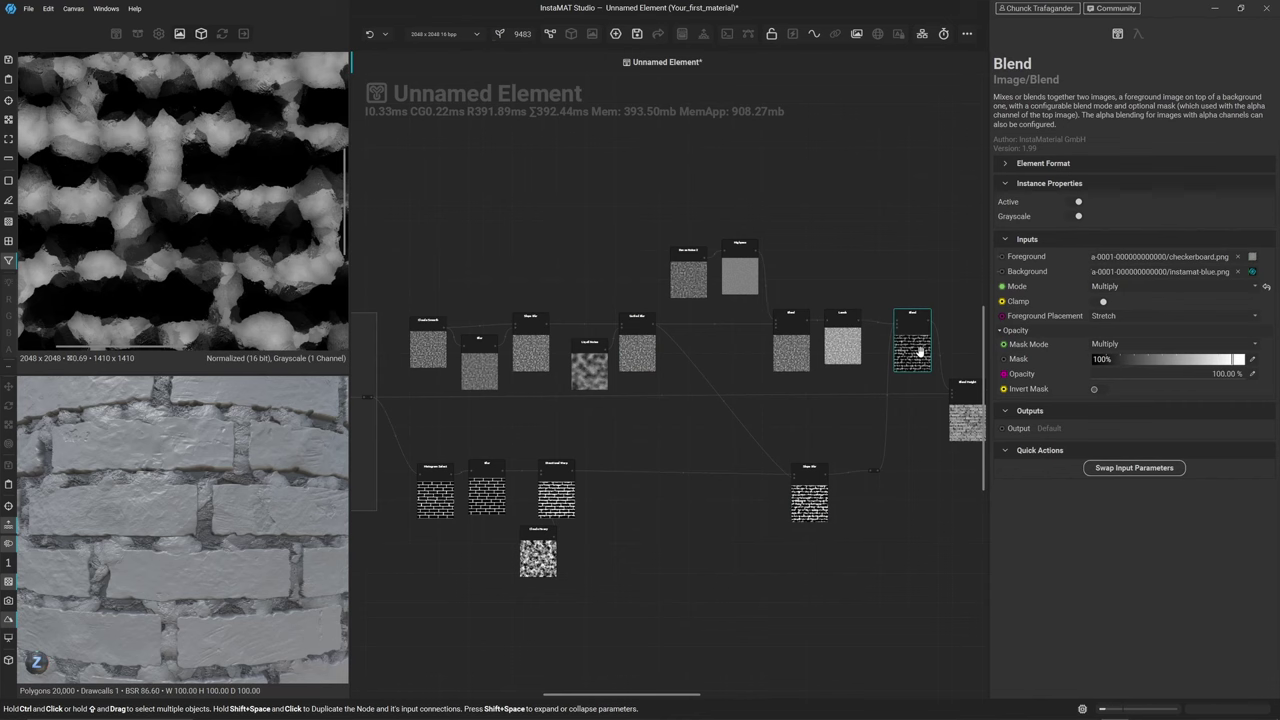
Set the mask's Slope Blur Intensity to 15% and Mode to Average, and compare its output with the Directional Warp
{"action": "left_click", "coordinate": [807, 497]}
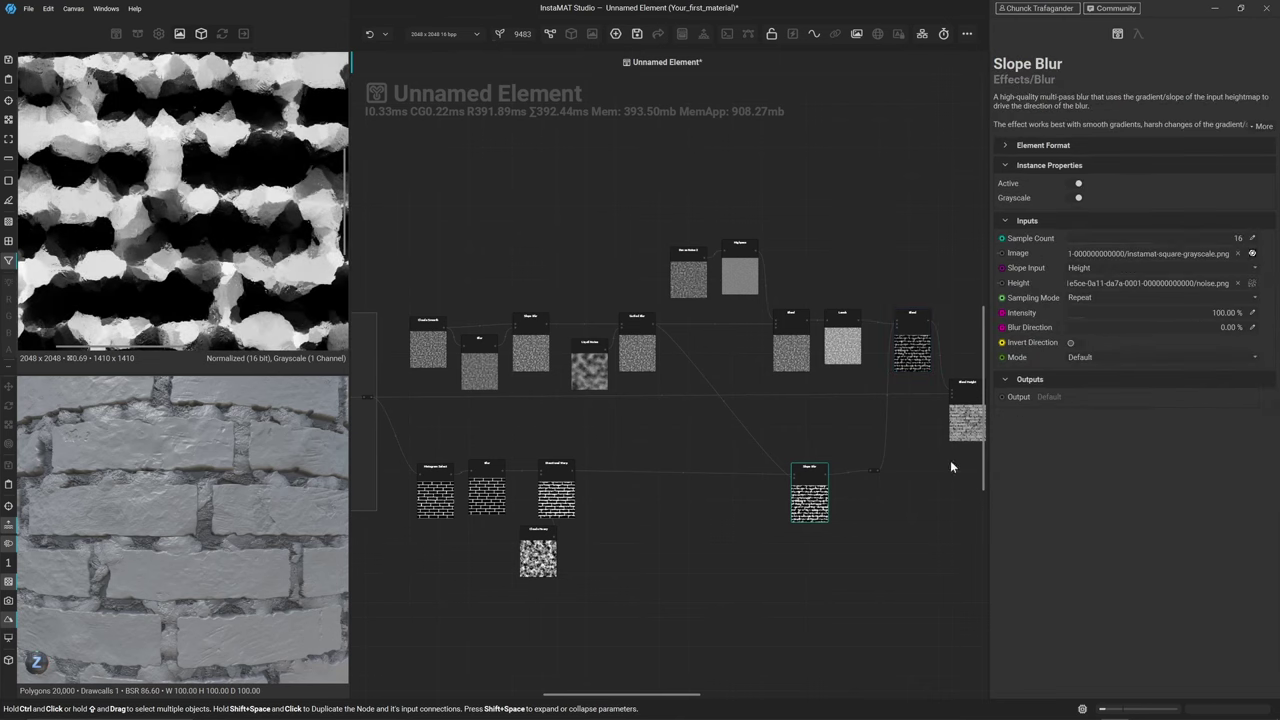
{"action": "left_click", "coordinate": [1252, 313]}
{"action": "type", "text": "15"}
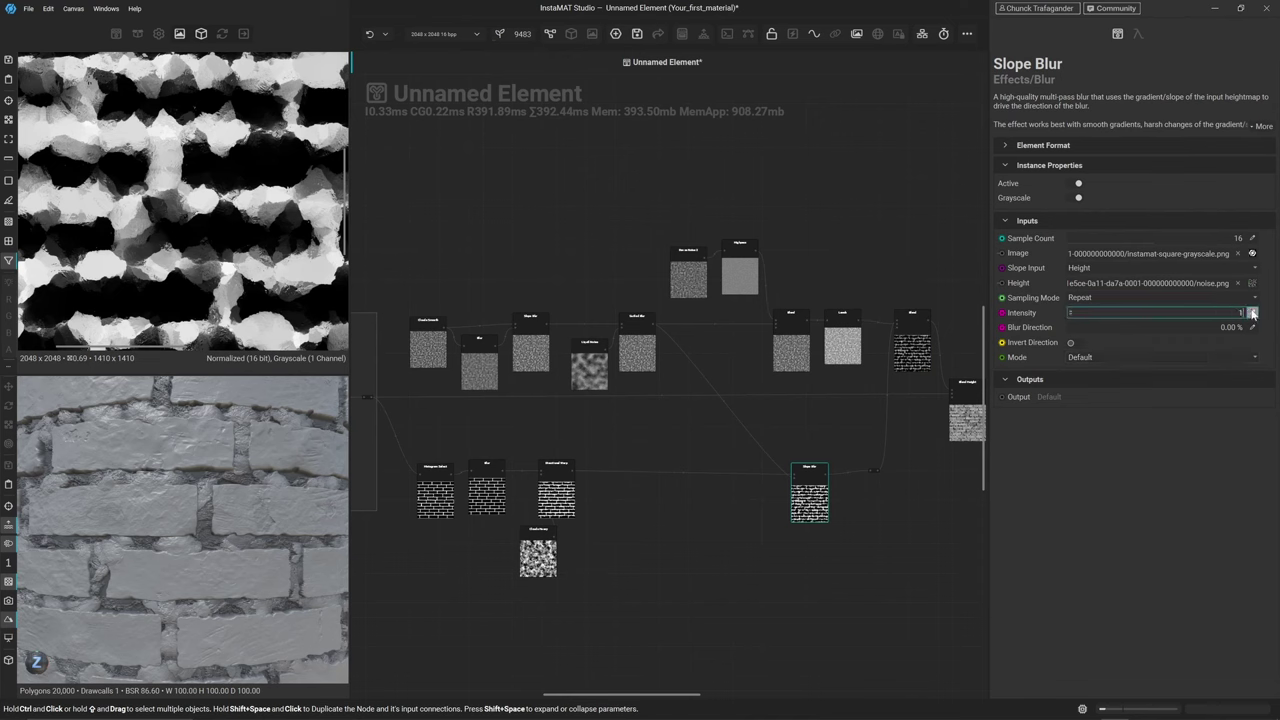
{"action": "key", "text": "Return"}
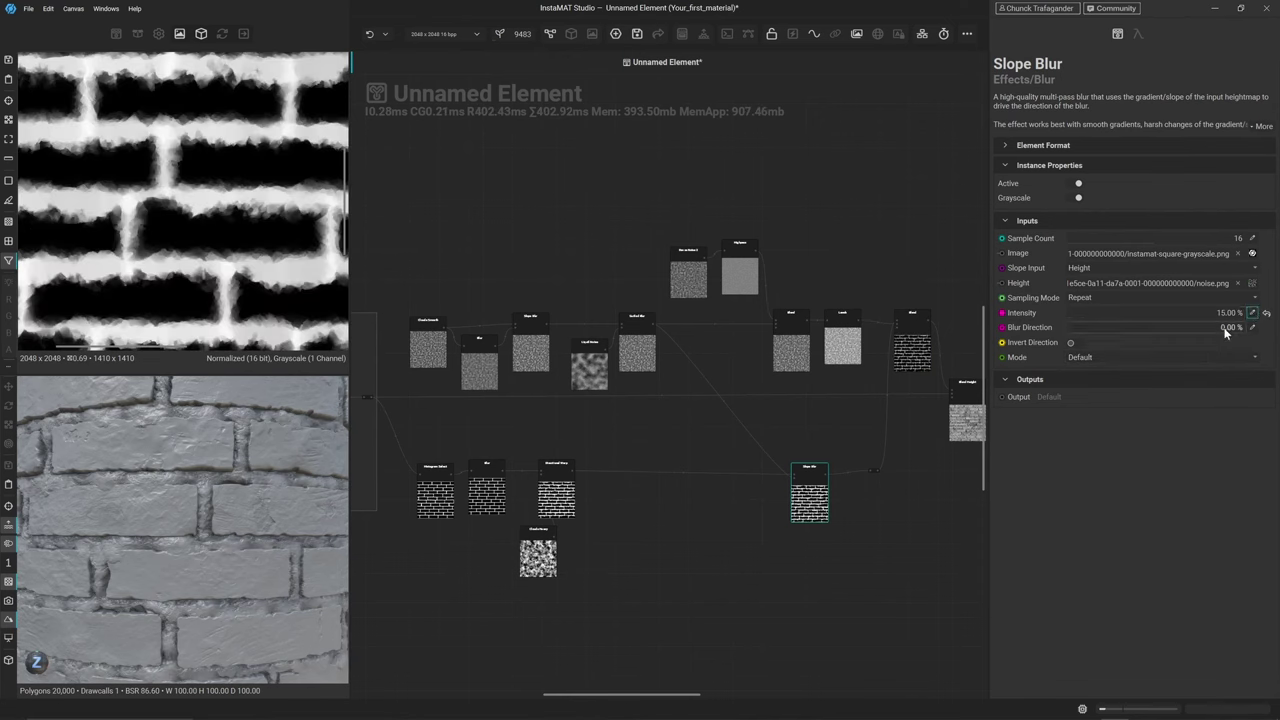
{"action": "left_click", "coordinate": [1152, 358]}
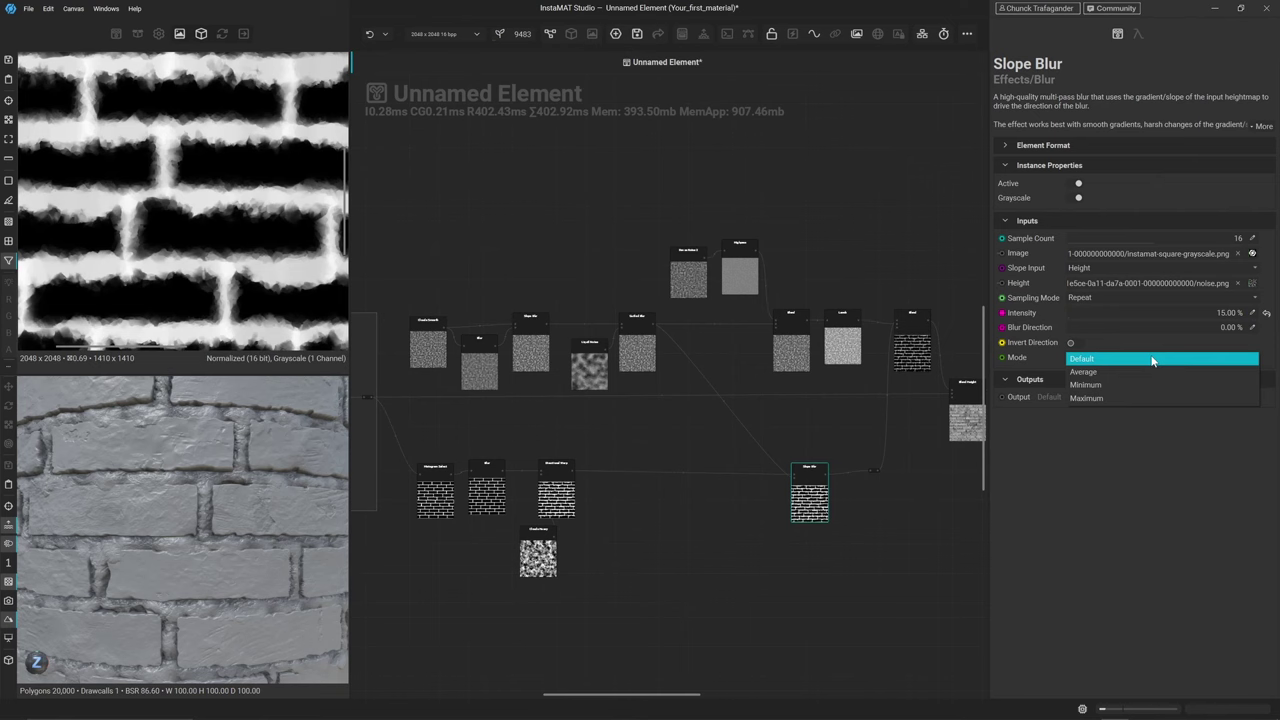
{"action": "left_click", "coordinate": [1142, 372]}
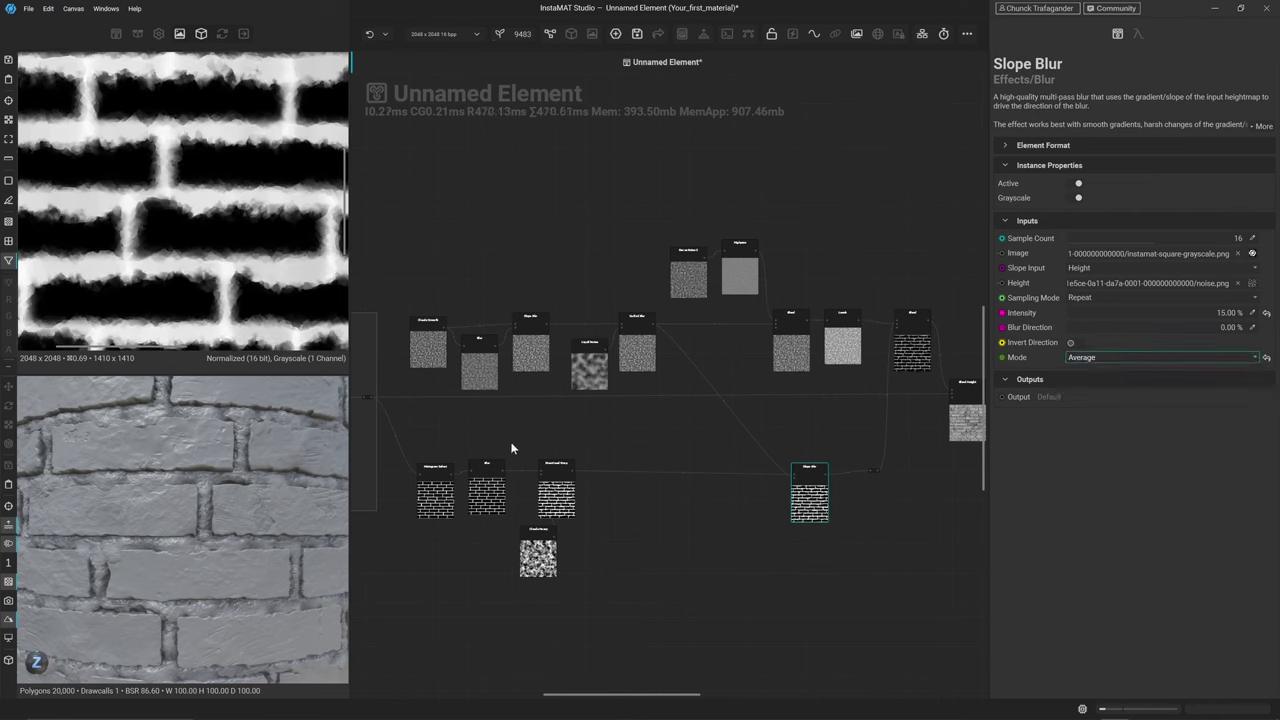
{"action": "scroll", "coordinate": [207, 180], "scroll_direction": "up", "scroll_amount": 4}
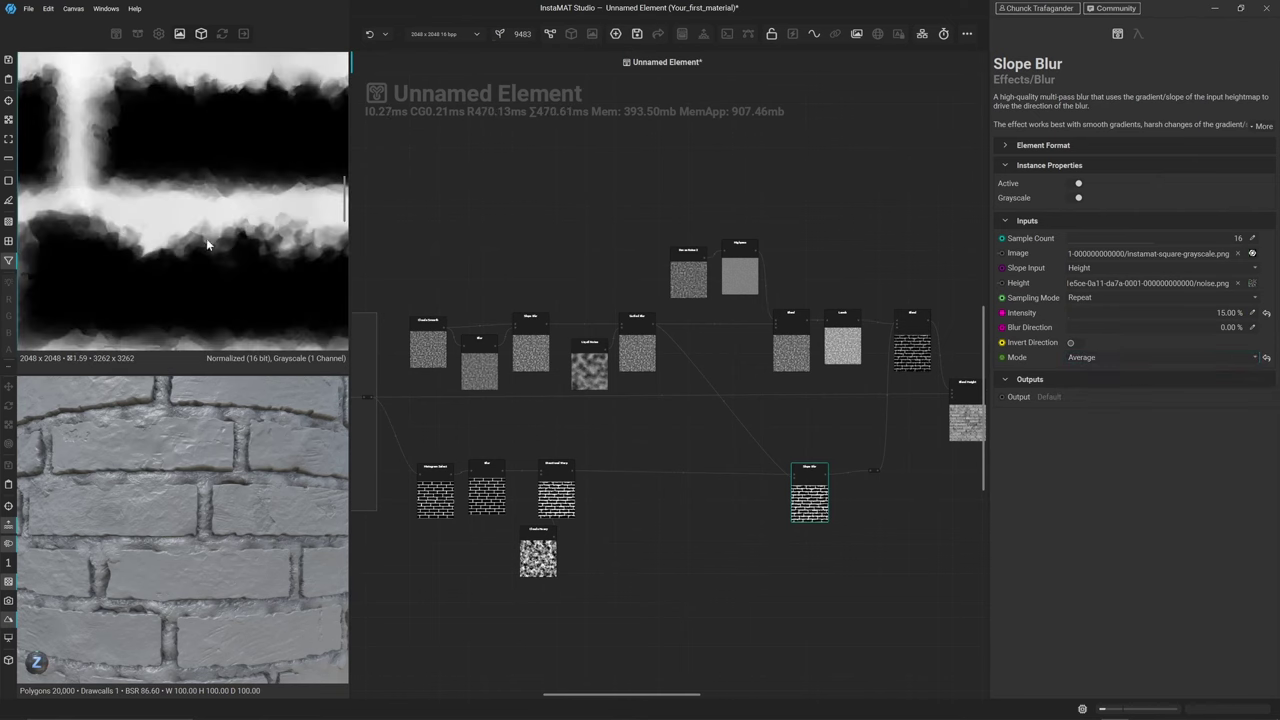
{"action": "left_click", "coordinate": [556, 494]}
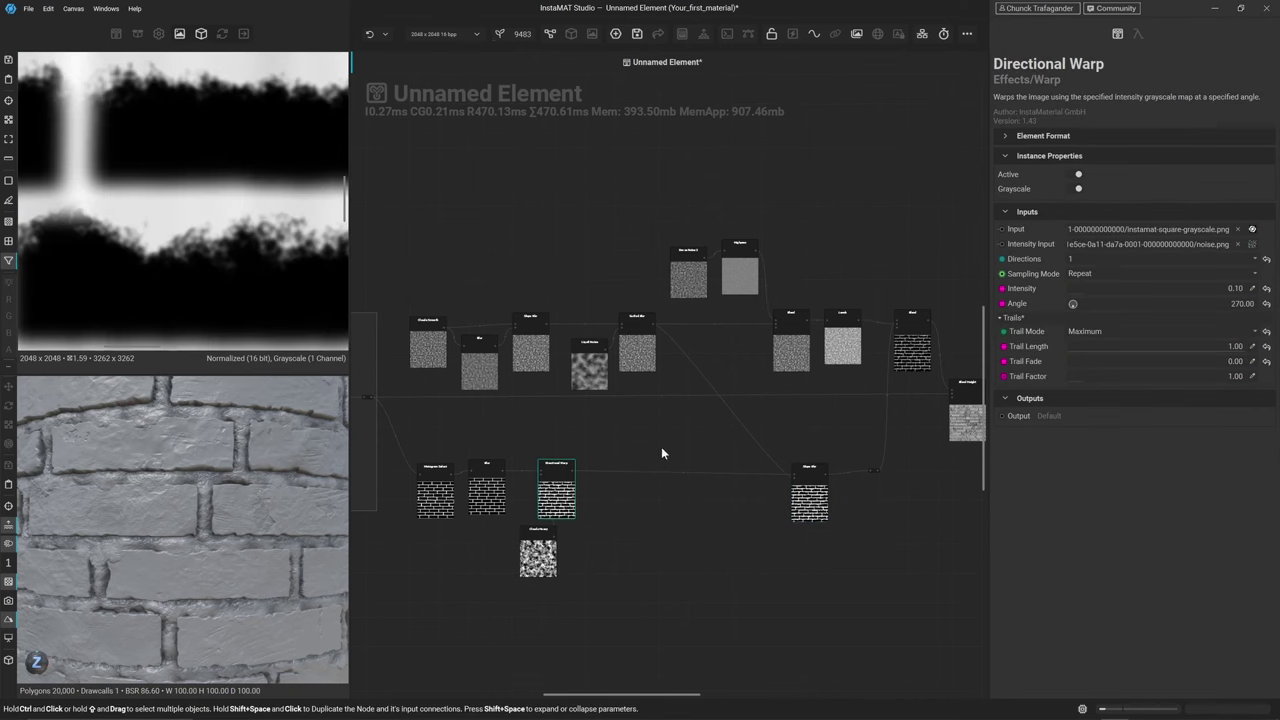
Reset the Blend Height's Top Offset to its default of 0.50 and set its Bottom Offset to 0.25
{"action": "left_click", "coordinate": [800, 494]}
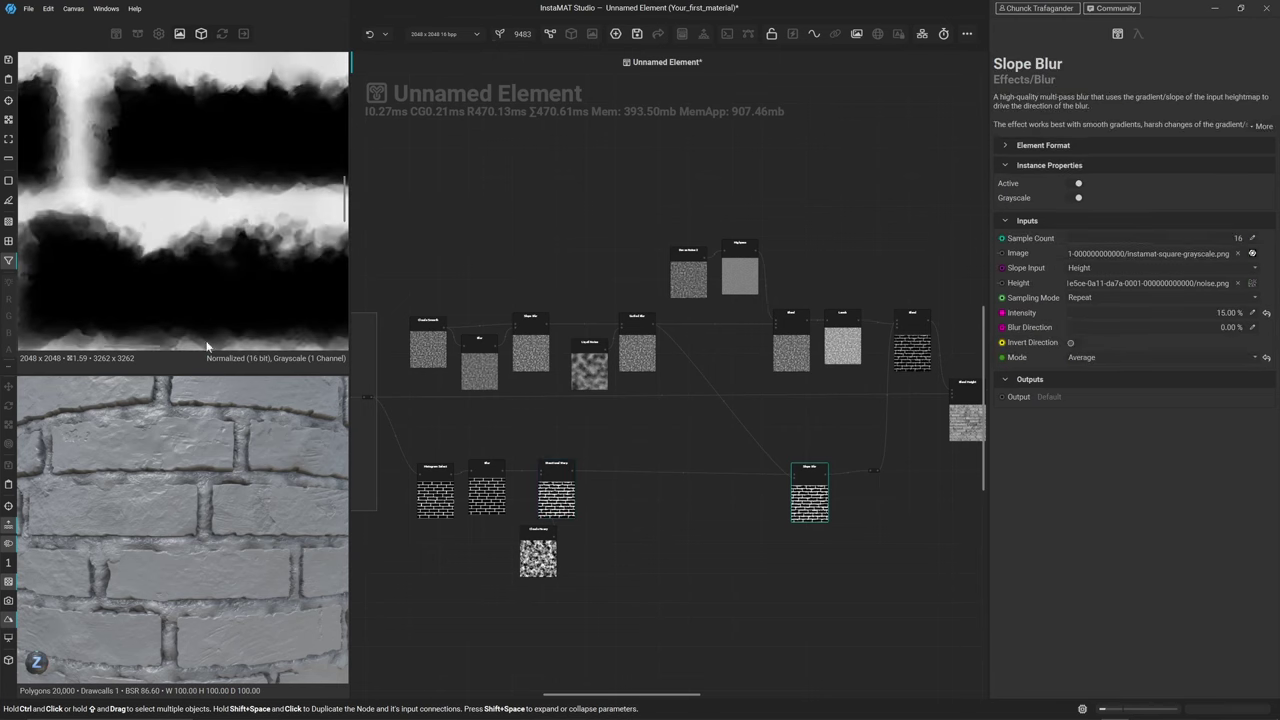
{"action": "scroll", "coordinate": [203, 474], "scroll_direction": "up", "scroll_amount": 3}
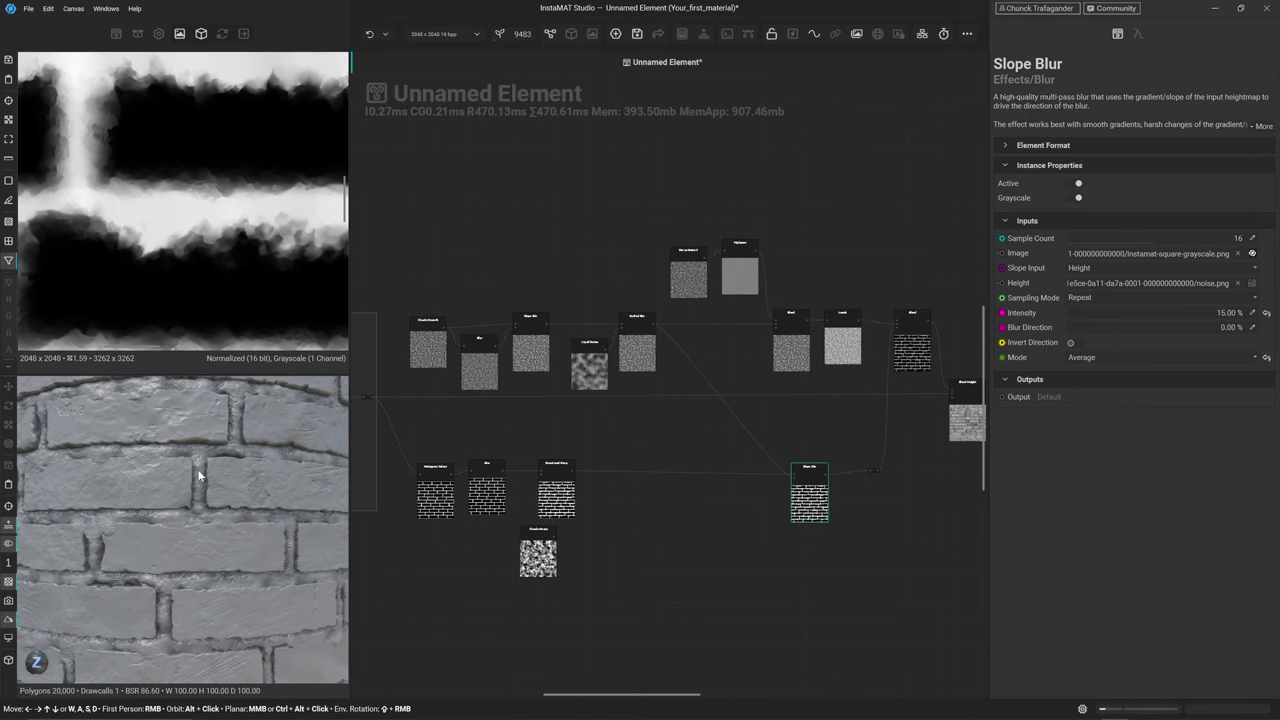
{"action": "scroll", "coordinate": [198, 476], "scroll_direction": "down", "scroll_amount": 2}
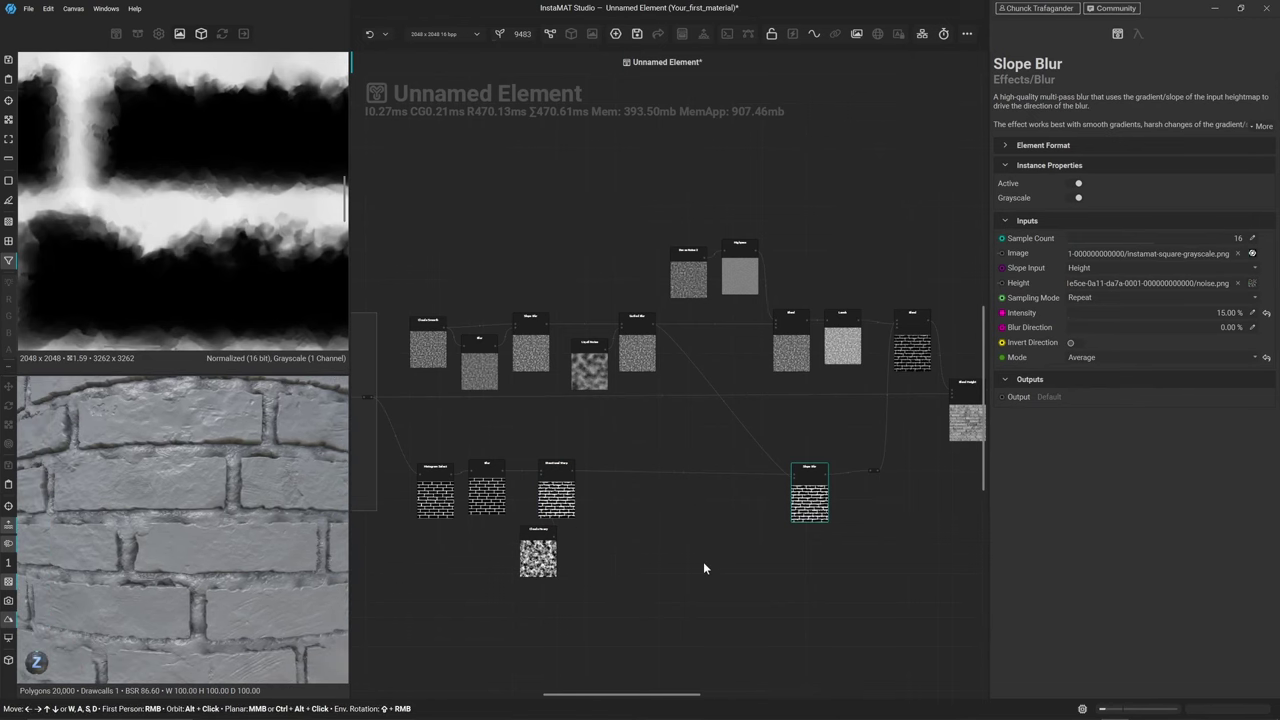
{"action": "scroll", "coordinate": [747, 564], "scroll_direction": "up", "scroll_amount": 3}
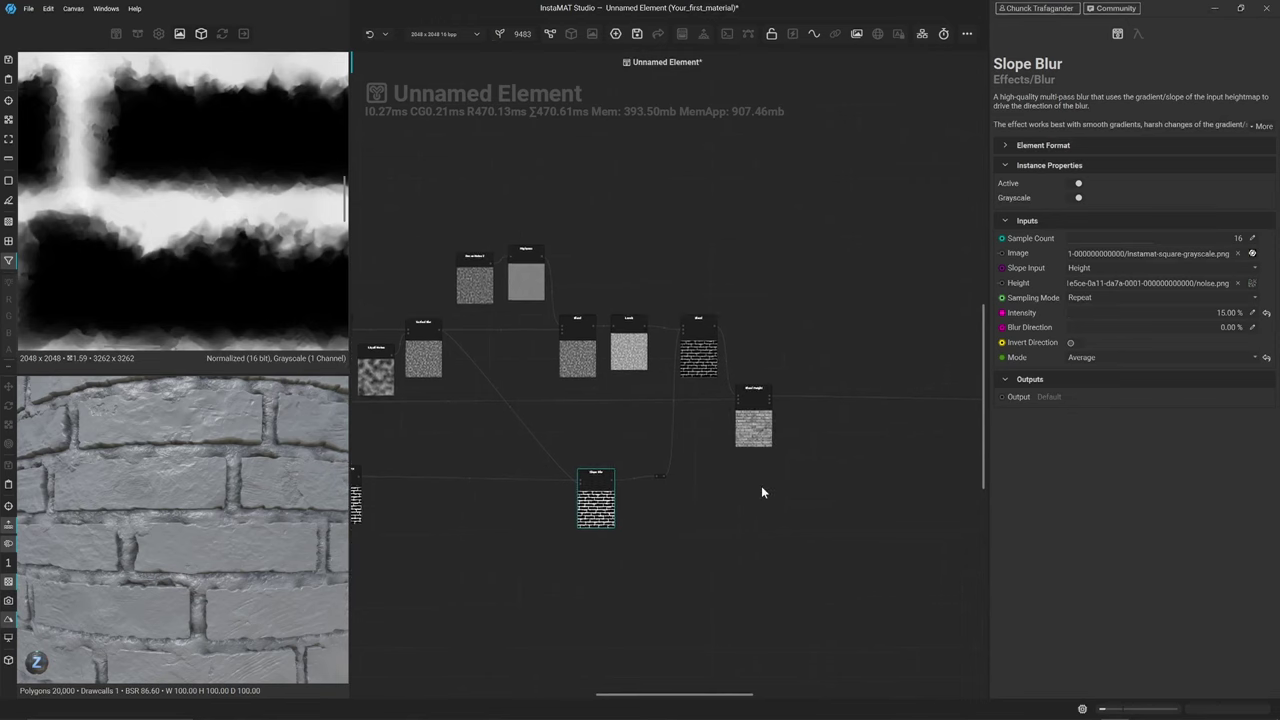
{"action": "middle_click_drag", "start_coordinate": [761, 485], "coordinate": [723, 519]}
{"action": "left_click", "coordinate": [722, 395]}
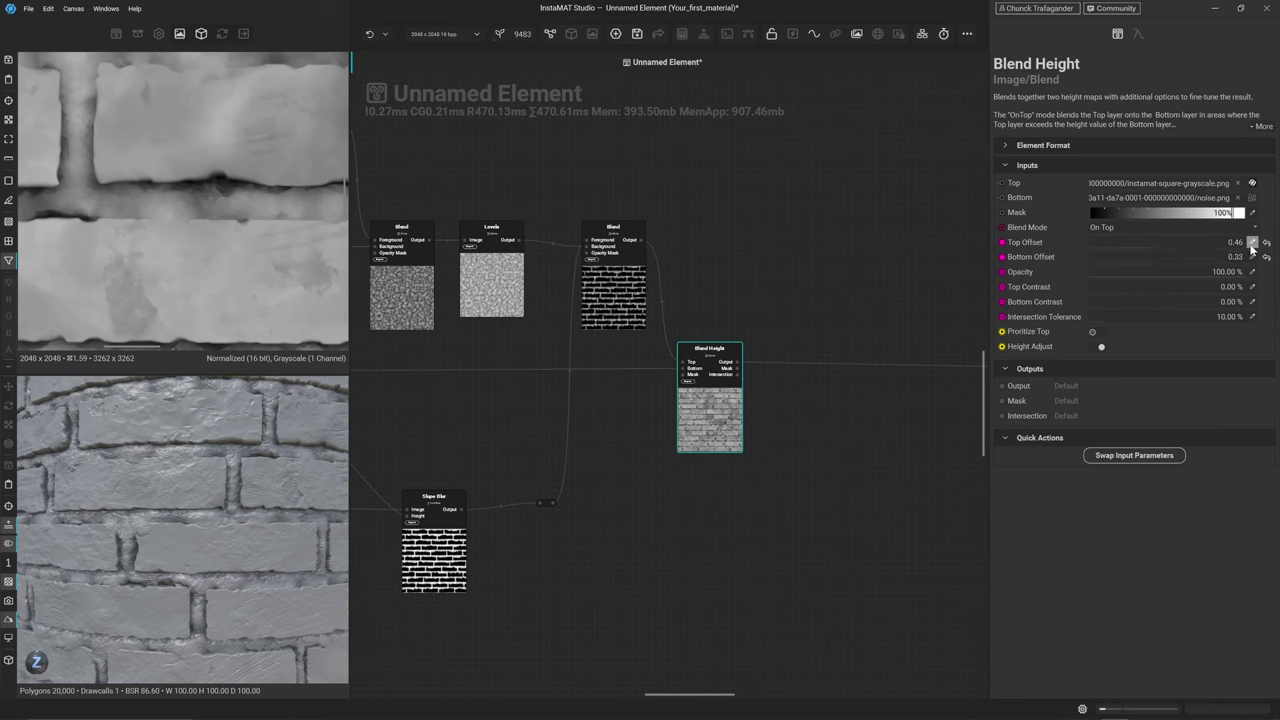
{"action": "left_click", "coordinate": [1266, 244]}
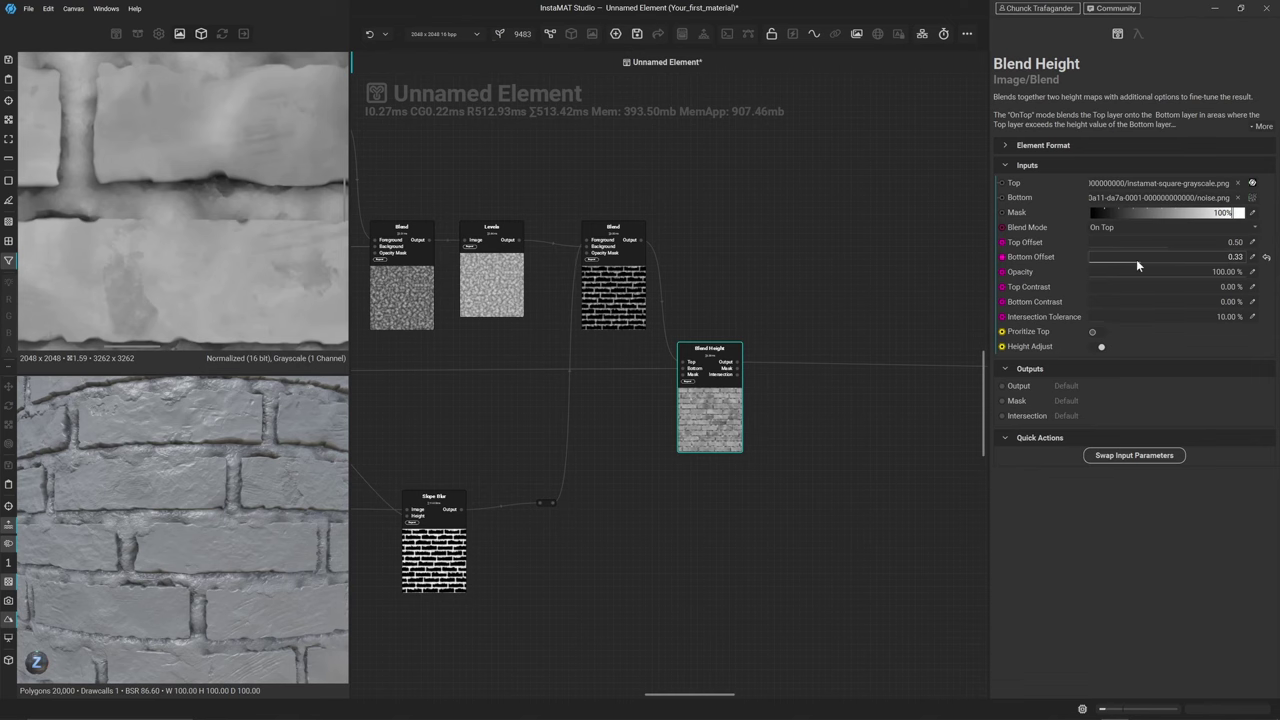
{"action": "left_click_drag", "start_coordinate": [1135, 259], "coordinate": [1123, 260]}
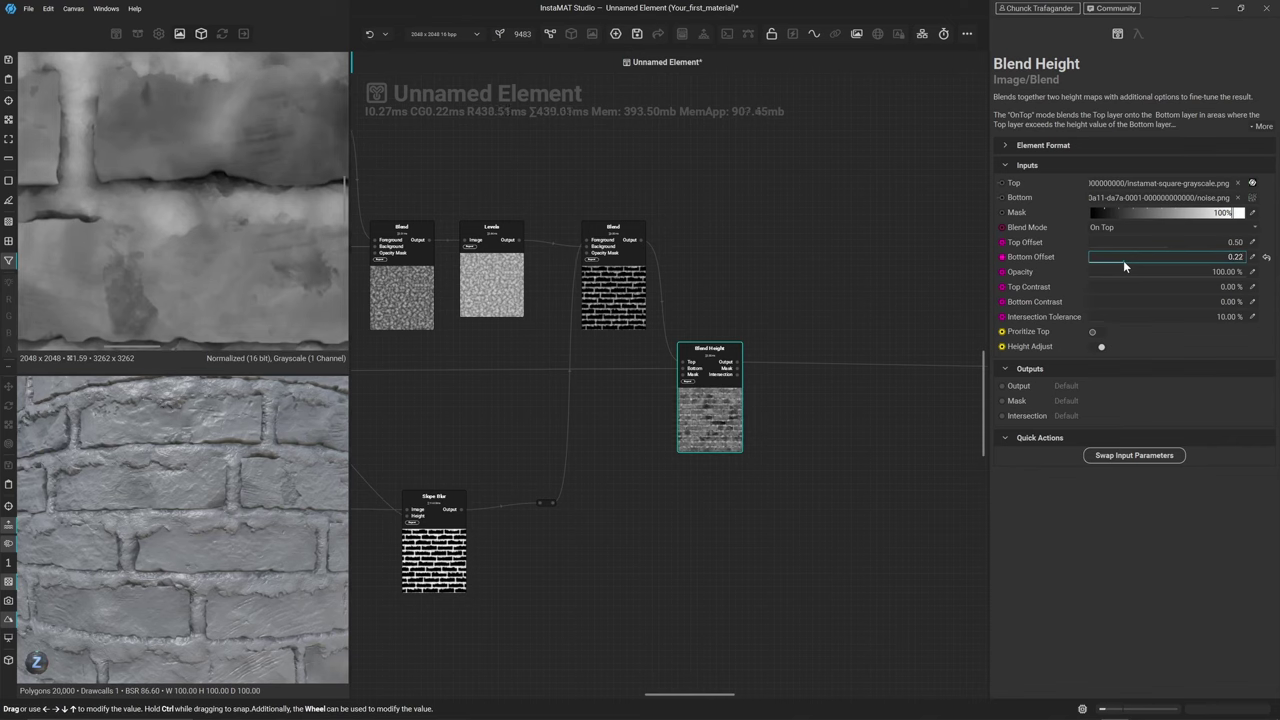
{"action": "left_click", "coordinate": [1252, 257]}
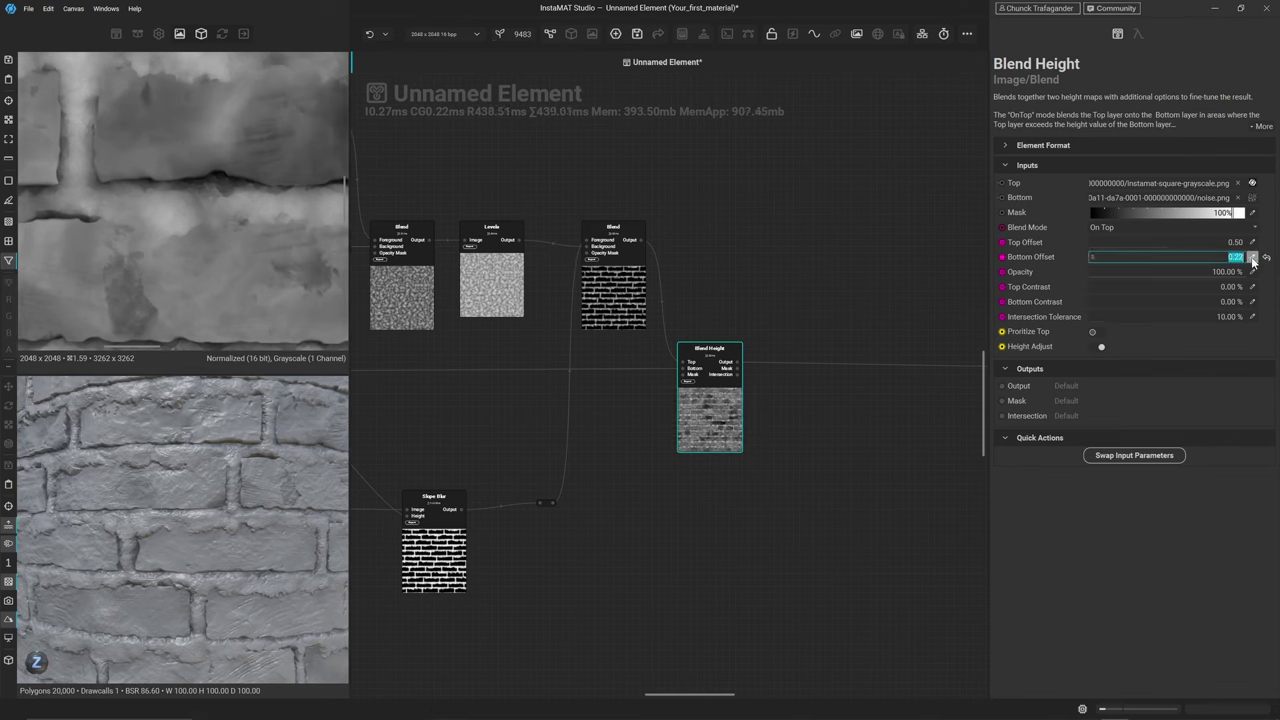
{"action": "type", "text": "0.25"}
{"action": "key", "text": "Return"}
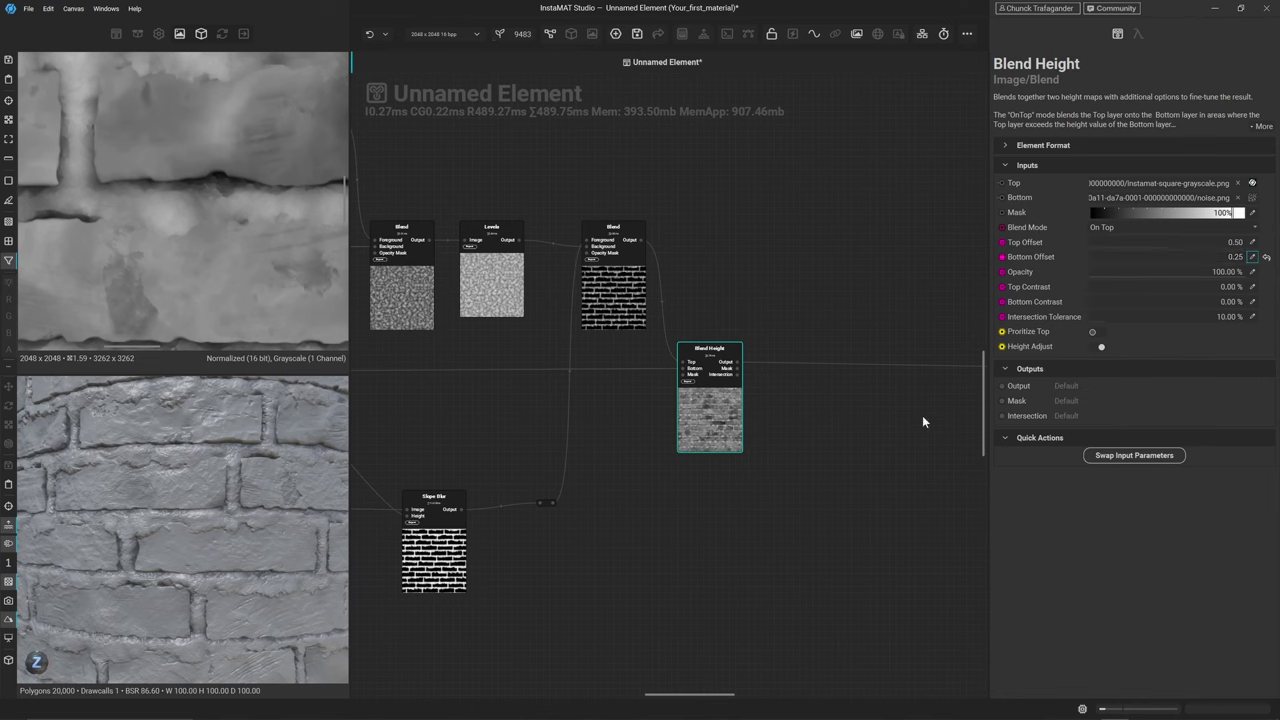
Try Directional Warp Intensity values of 0.16 and 0.21 on the mortar mask, check the preview, and undo both changes
{"action": "left_click_drag", "start_coordinate": [219, 462], "coordinate": [185, 499], "text": "alt"}
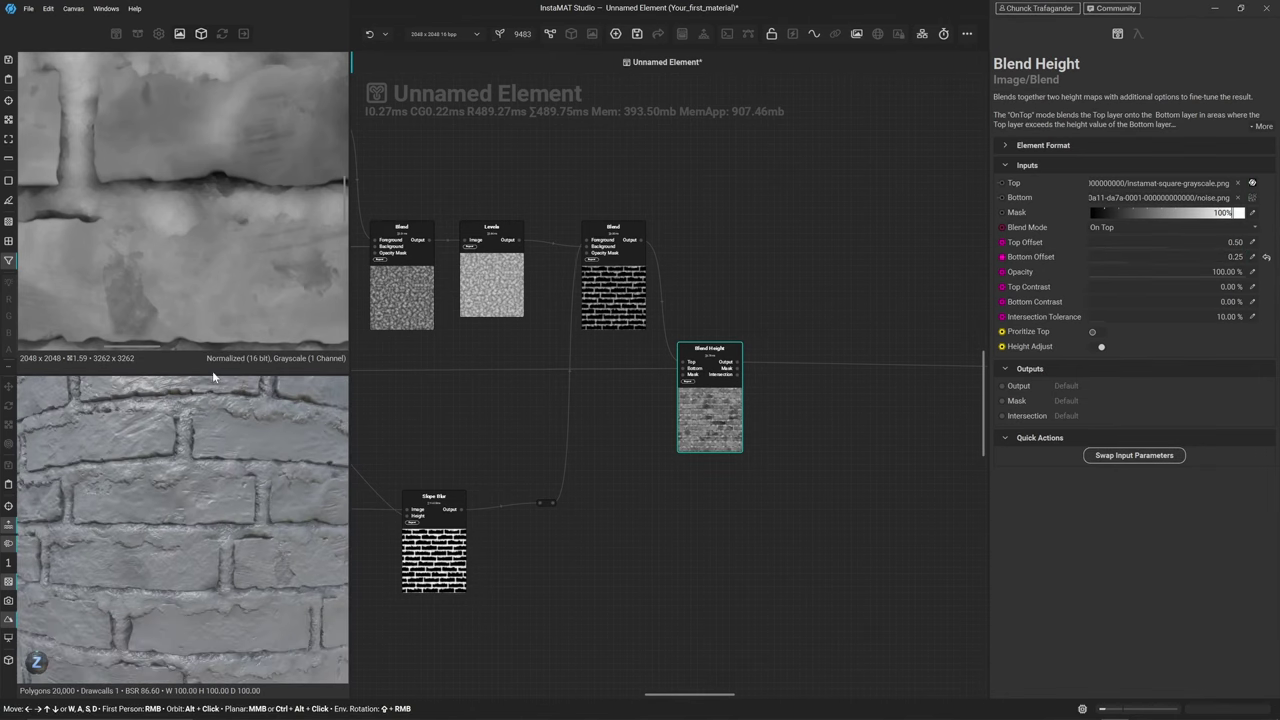
{"action": "left_click_drag", "start_coordinate": [214, 375], "coordinate": [229, 337]}
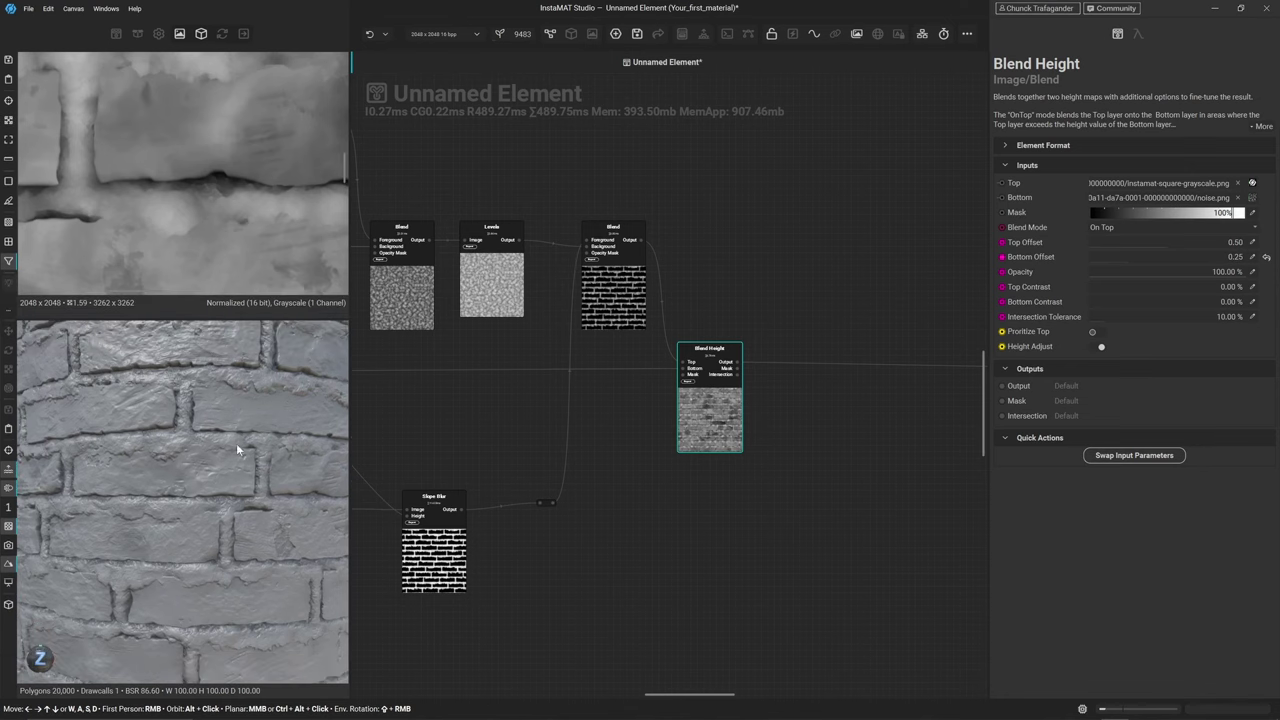
{"action": "mouse_move", "coordinate": [207, 416]}
{"action": "left_mouse_down", "text": "alt"}
{"action": "mouse_move", "coordinate": [208, 476]}
{"action": "mouse_move", "coordinate": [240, 435]}
{"action": "mouse_move", "coordinate": [212, 405]}
{"action": "left_mouse_up", "text": "alt"}
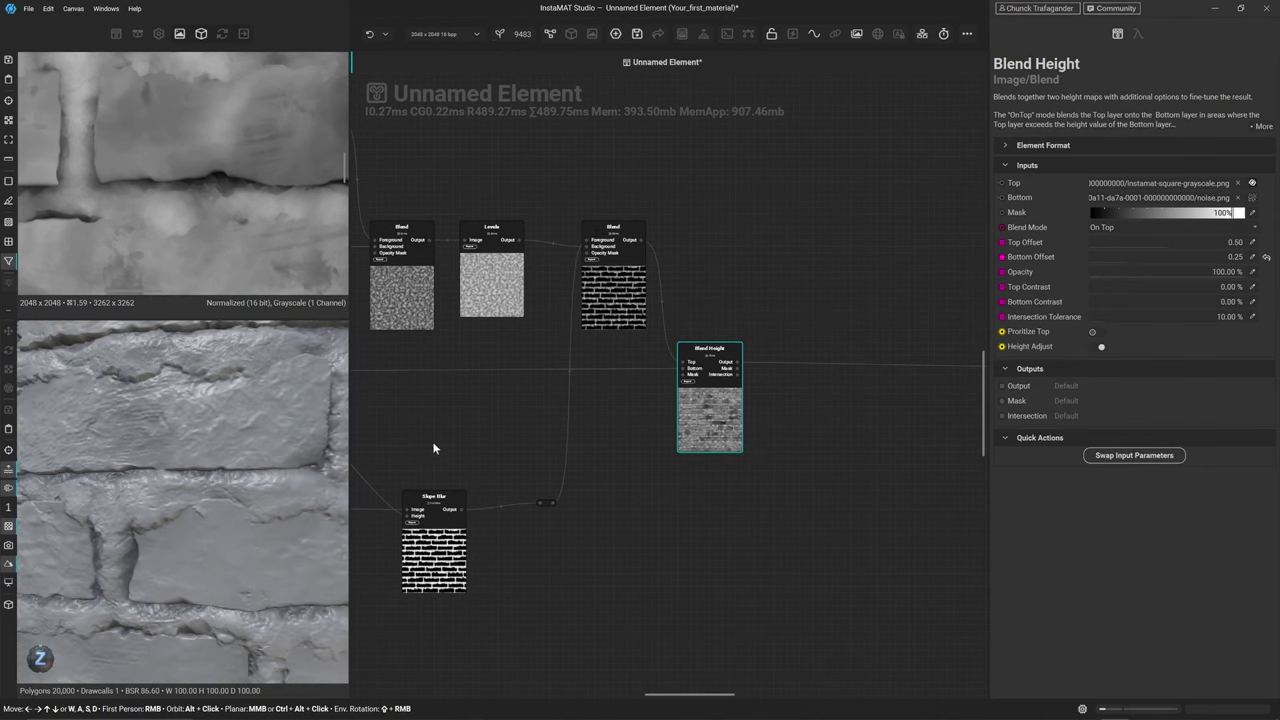
{"action": "middle_click_drag", "start_coordinate": [434, 446], "coordinate": [888, 398]}
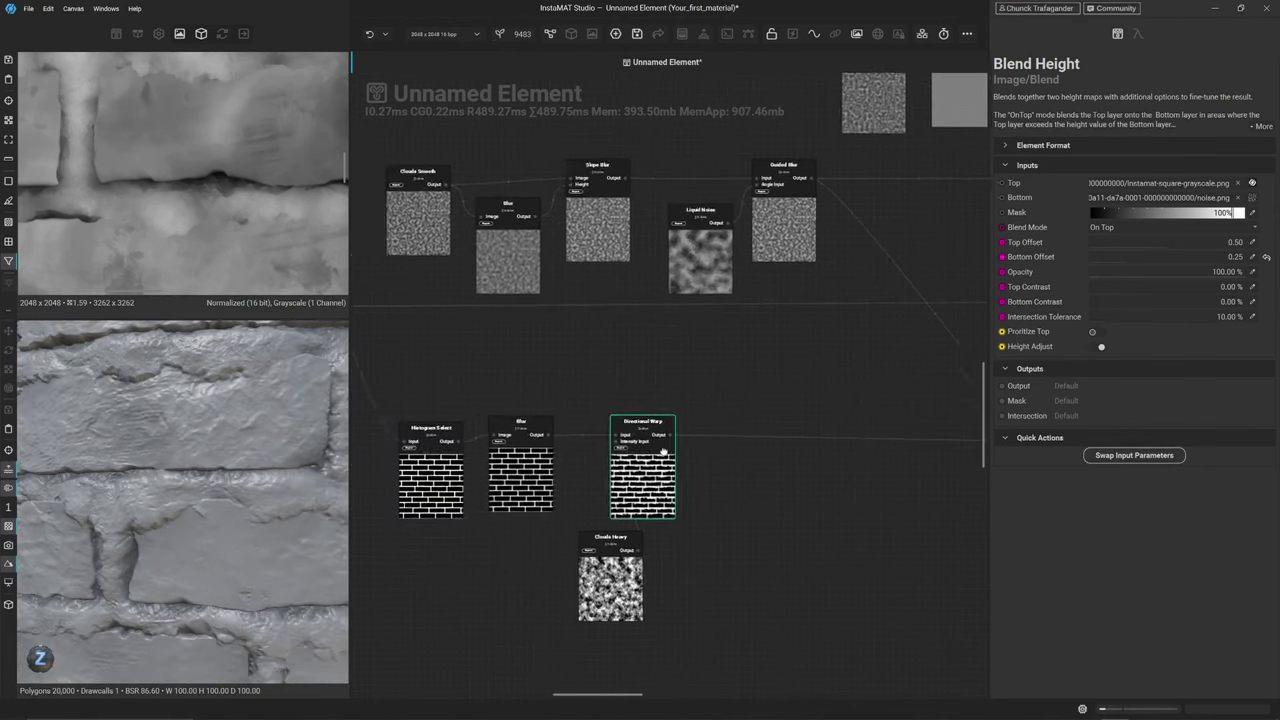
{"action": "middle_click_drag", "start_coordinate": [609, 575], "coordinate": [747, 527]}
{"action": "left_click", "coordinate": [775, 432]}
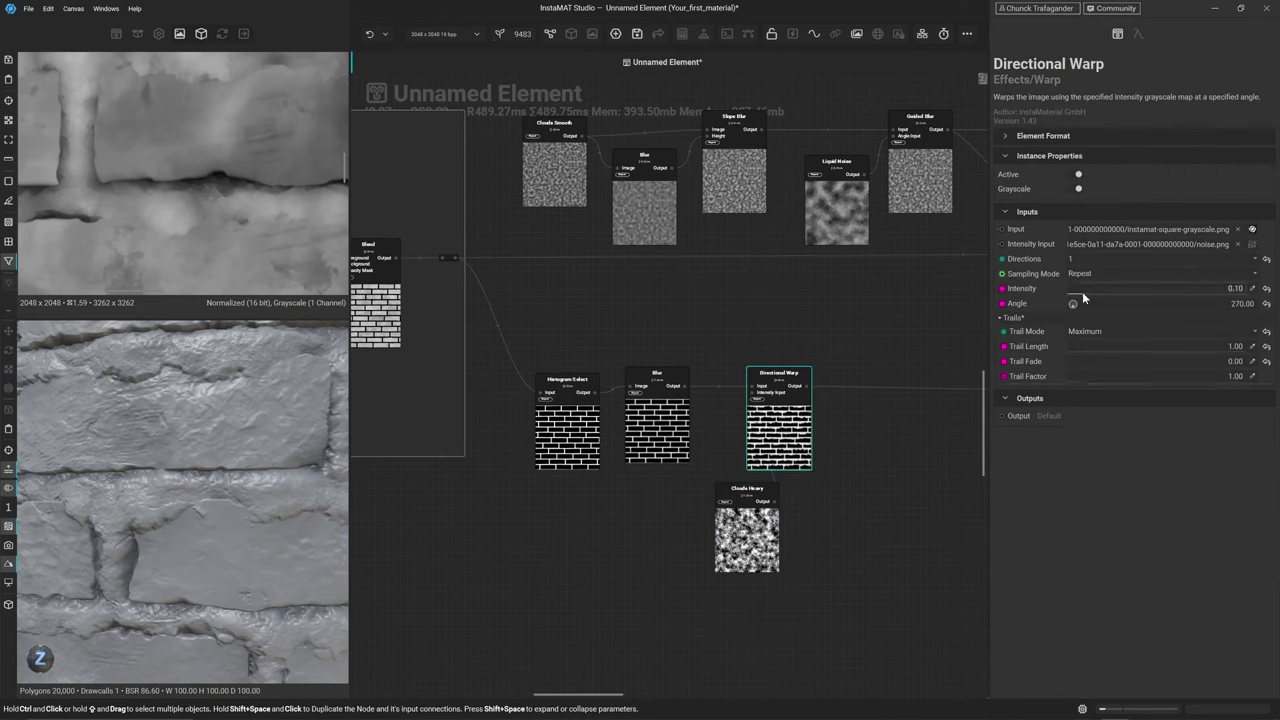
{"action": "scroll", "coordinate": [150, 212], "scroll_direction": "down", "scroll_amount": 1}
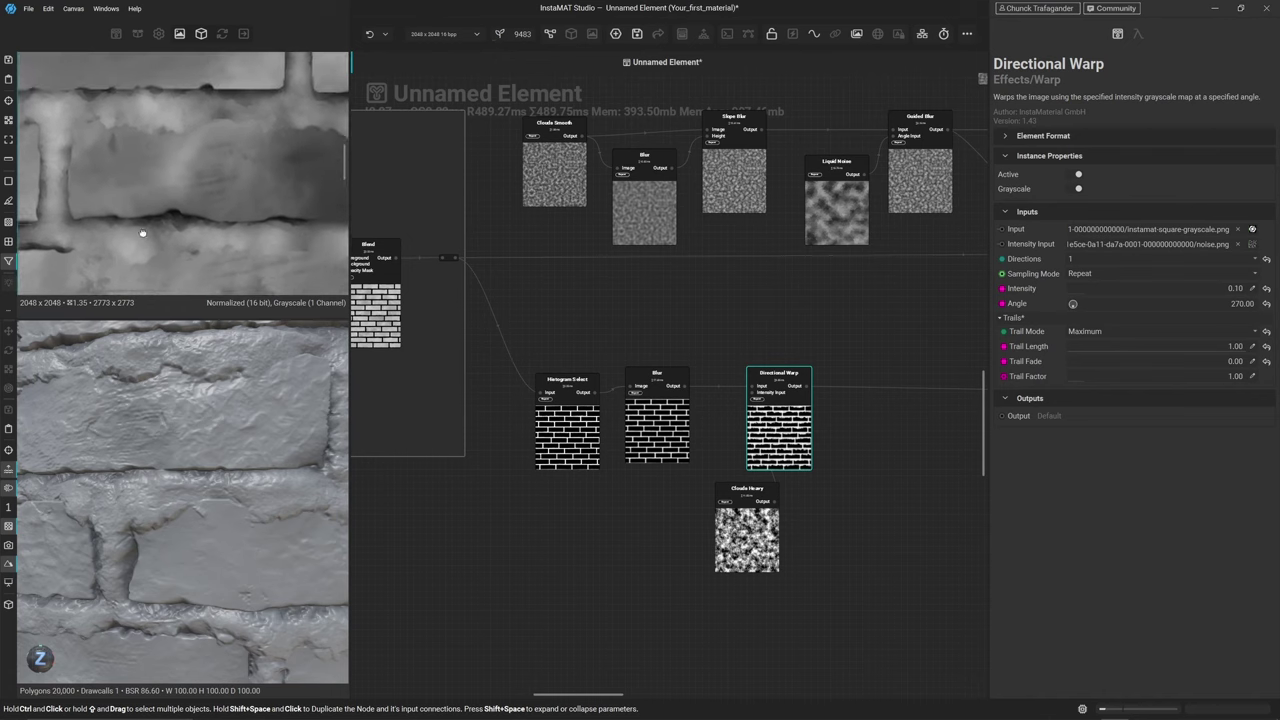
{"action": "mouse_move", "coordinate": [1080, 297]}
{"action": "left_mouse_down"}
{"action": "mouse_move", "coordinate": [1105, 297]}
{"action": "mouse_move", "coordinate": [1094, 297]}
{"action": "left_mouse_up"}
{"action": "scroll", "coordinate": [244, 363], "scroll_direction": "down", "scroll_amount": 3}
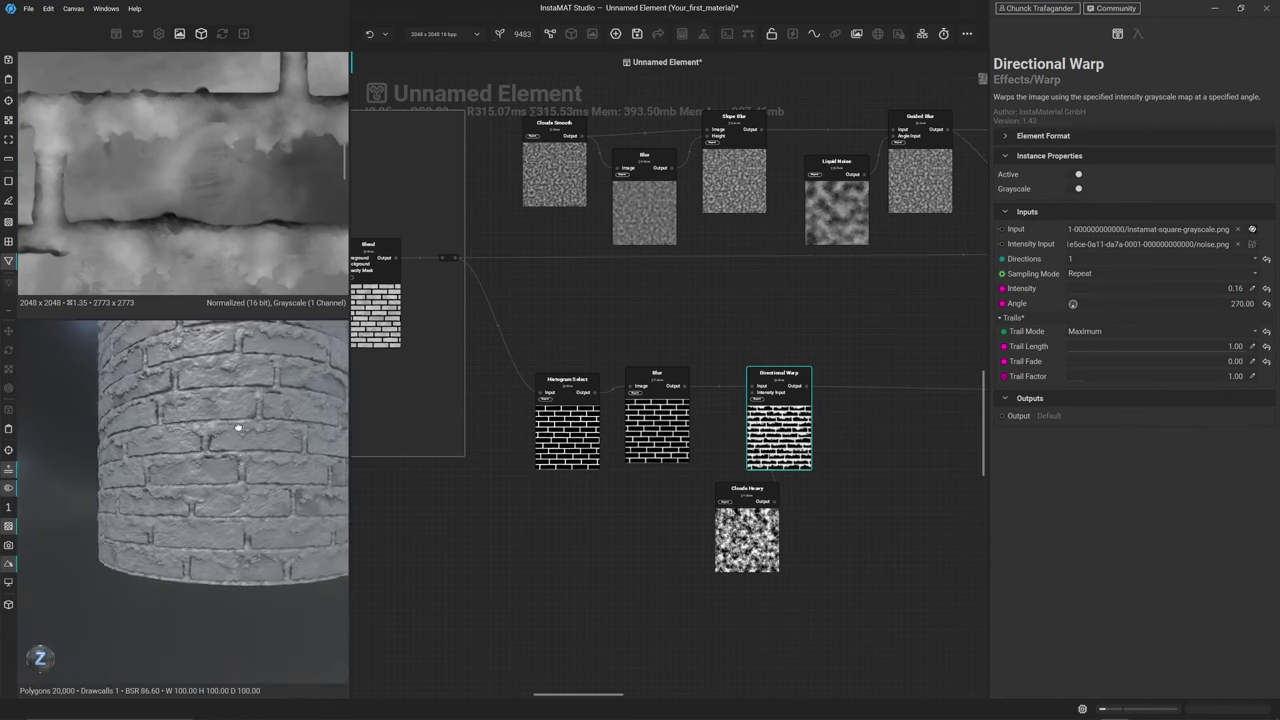
{"action": "mouse_move", "coordinate": [1095, 297]}
{"action": "left_mouse_down"}
{"action": "mouse_move", "coordinate": [1127, 295]}
{"action": "mouse_move", "coordinate": [1064, 290]}
{"action": "mouse_move", "coordinate": [1108, 296]}
{"action": "left_mouse_up"}
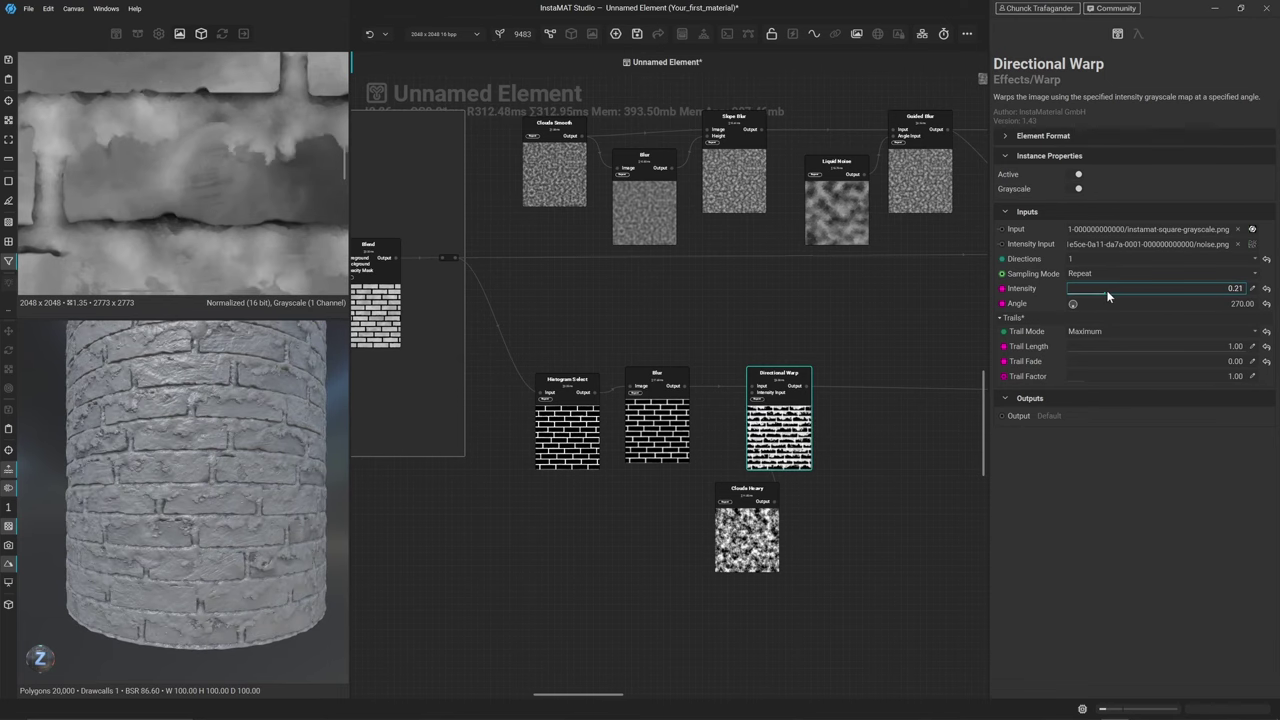
{"action": "key", "text": "ctrl+z"}
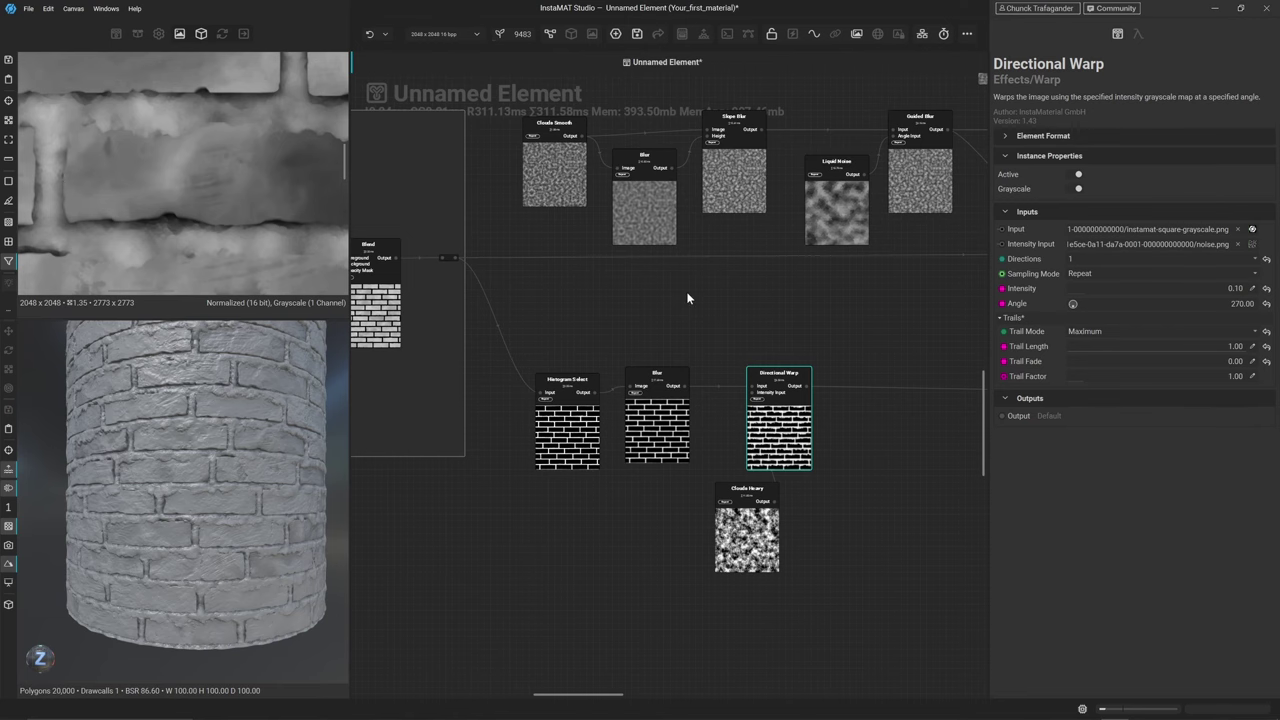
Move the BaseColor output and its source node higher in the graph, farther above the Normal nodes
{"action": "scroll", "coordinate": [600, 400], "scroll_direction": "down", "scroll_amount": 10}
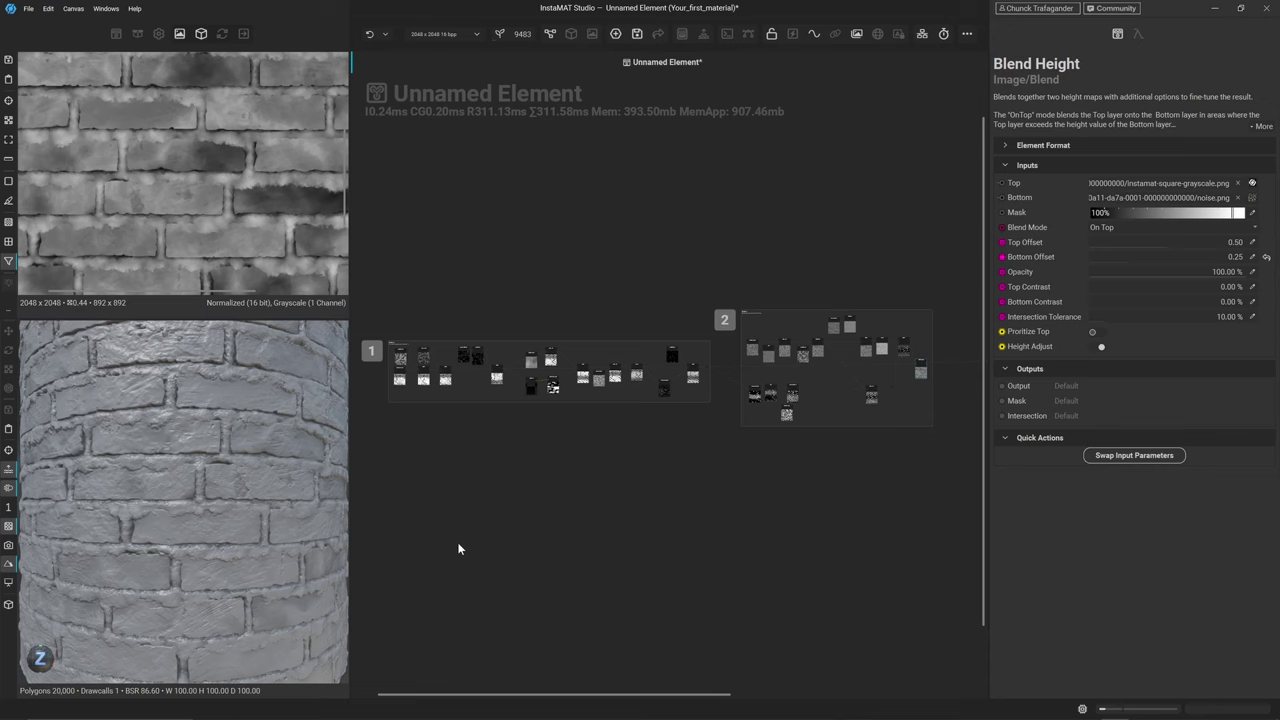
{"action": "scroll", "coordinate": [650, 470], "scroll_direction": "up", "scroll_amount": 5}
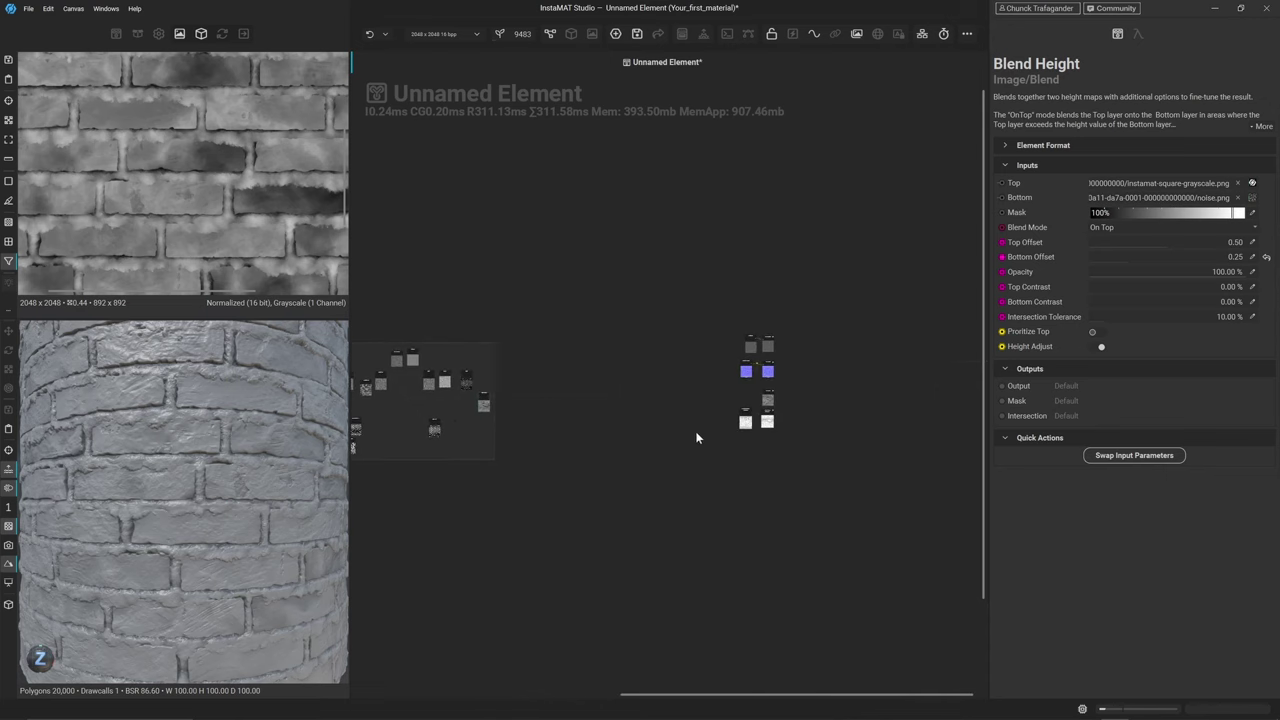
{"action": "scroll", "coordinate": [697, 438], "scroll_direction": "up", "scroll_amount": 4}
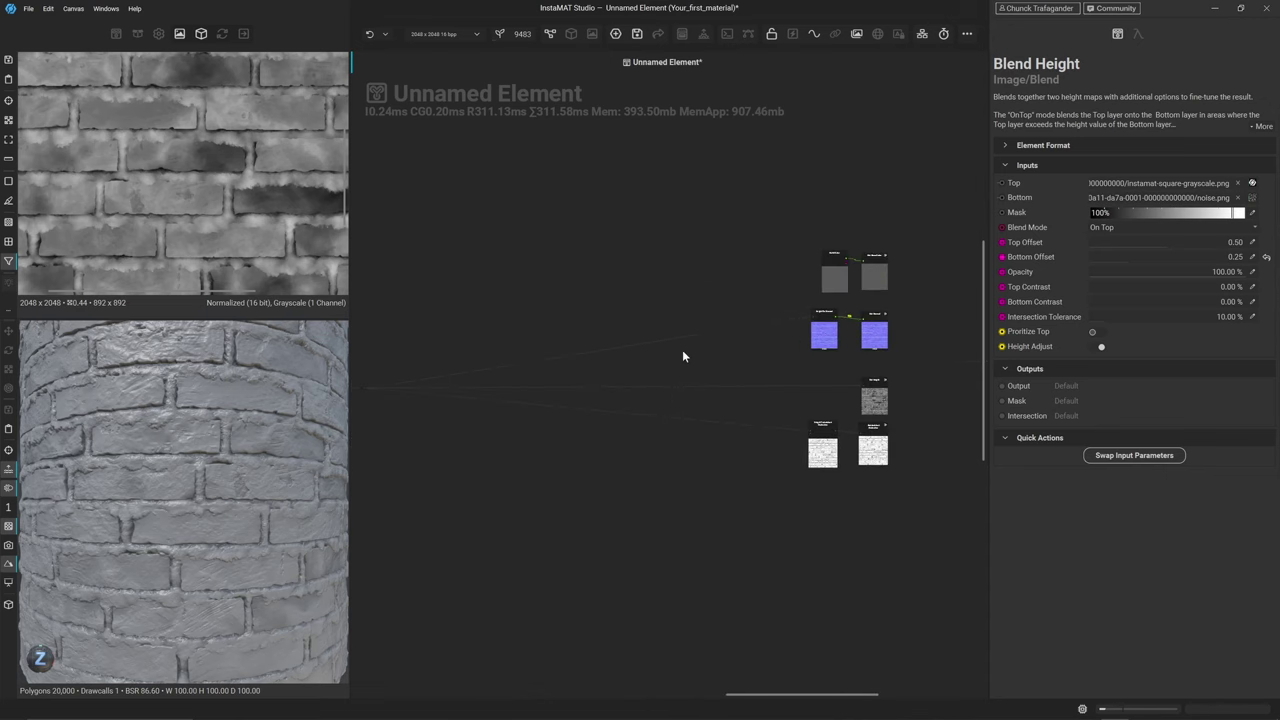
{"action": "scroll", "coordinate": [683, 345], "scroll_direction": "up", "scroll_amount": 3}
{"action": "left_click_drag", "start_coordinate": [679, 312], "coordinate": [872, 245]}
{"action": "left_click", "coordinate": [789, 302]}
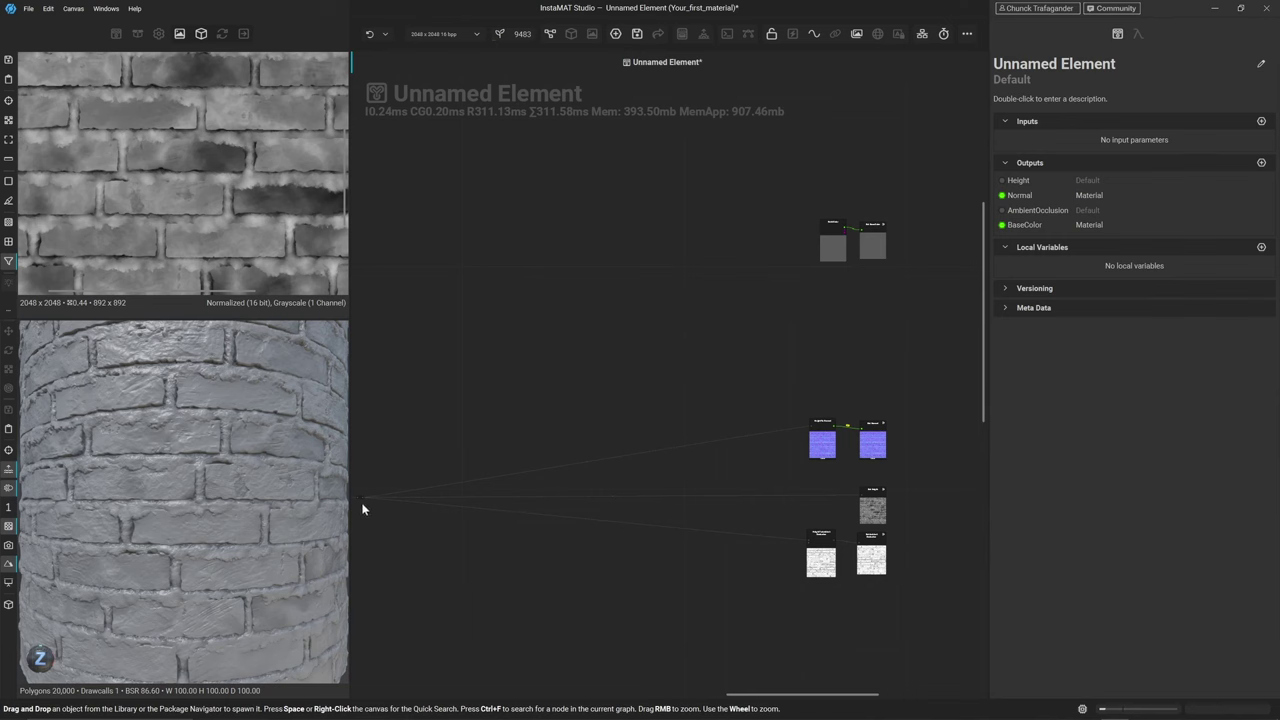
Add a Gradient Map node fed by the final height connection and place it in line with the BaseColor nodes
{"action": "left_click_drag", "start_coordinate": [360, 497], "coordinate": [425, 312]}
{"action": "type", "text": "gr"}
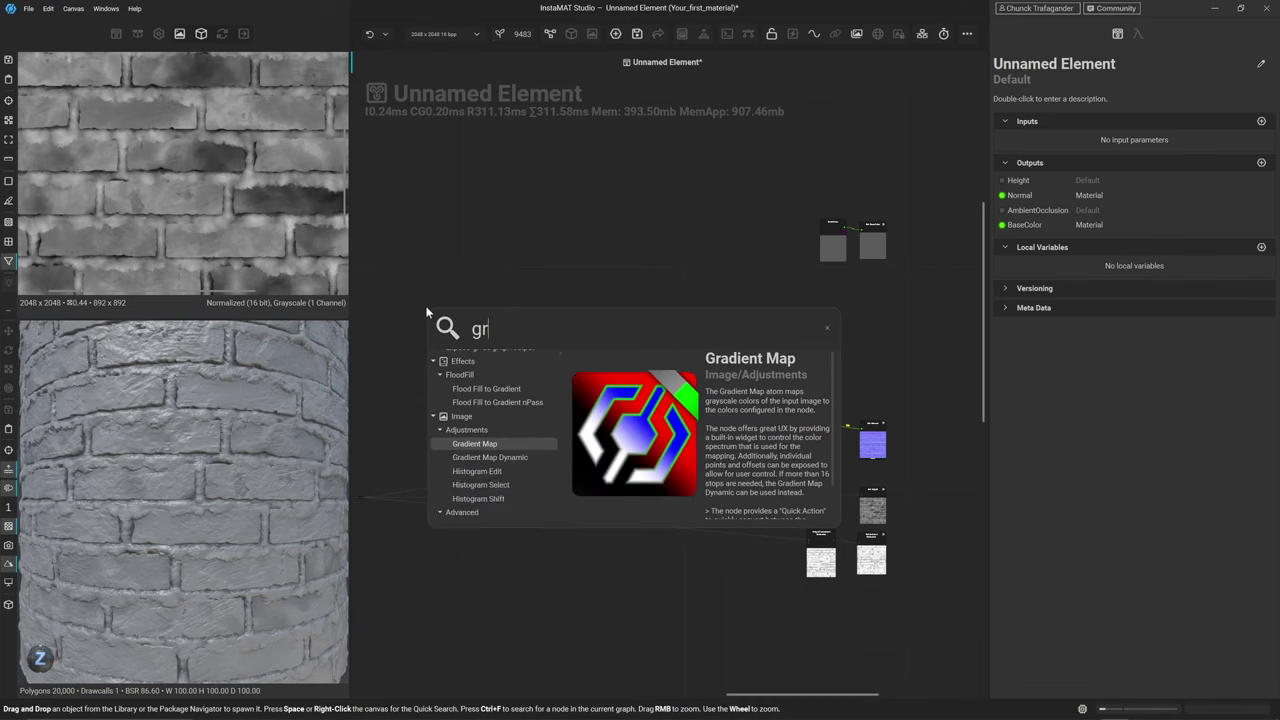
{"action": "type", "text": "adient"}
{"action": "key", "text": "Return"}
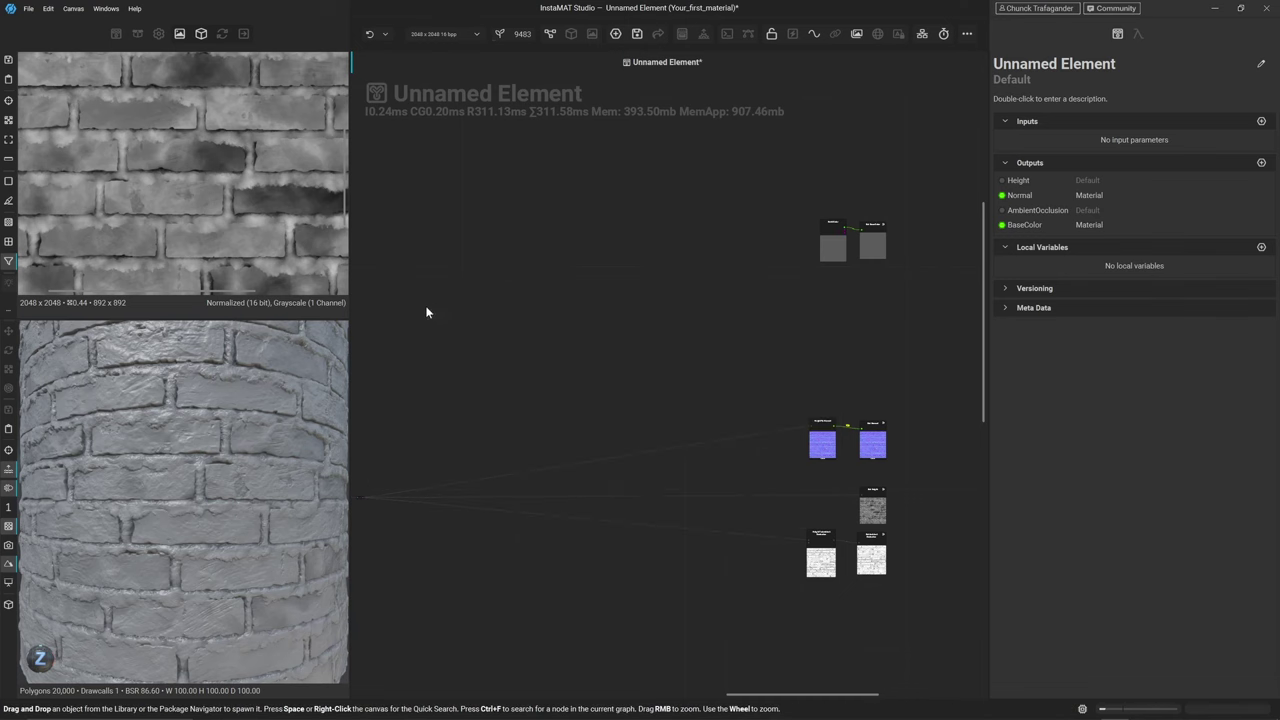
{"action": "left_click_drag", "start_coordinate": [442, 325], "coordinate": [591, 259]}
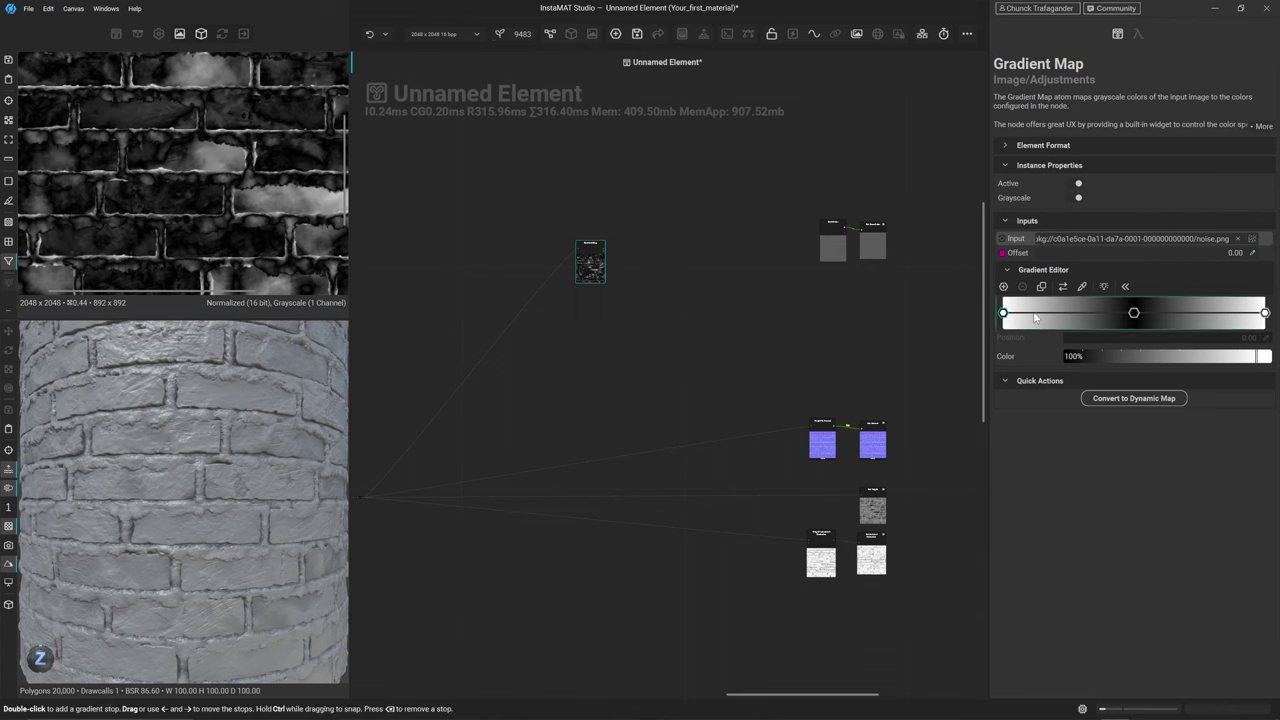
Add a stop at position 0.75 to the Gradient Map's gradient and set its gray value to 29%
{"action": "left_click", "coordinate": [1003, 286]}
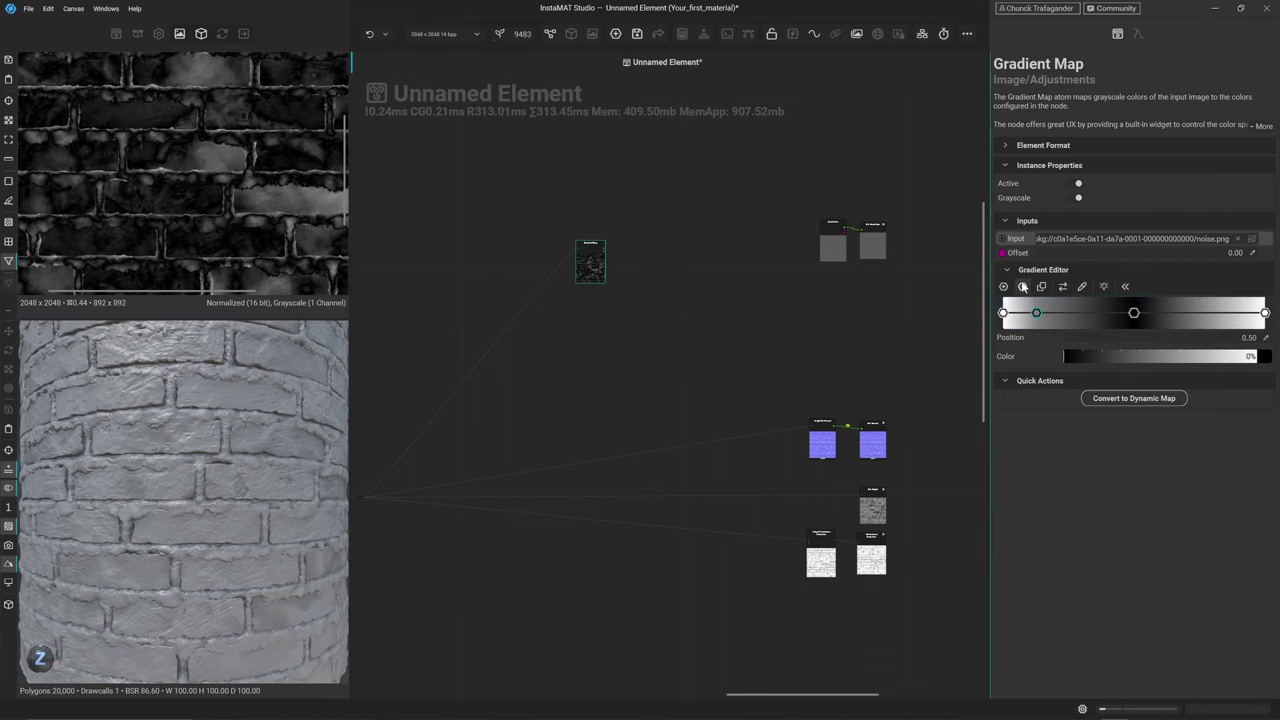
{"action": "key", "text": "BackSpace"}
{"action": "left_click", "coordinate": [1003, 286]}
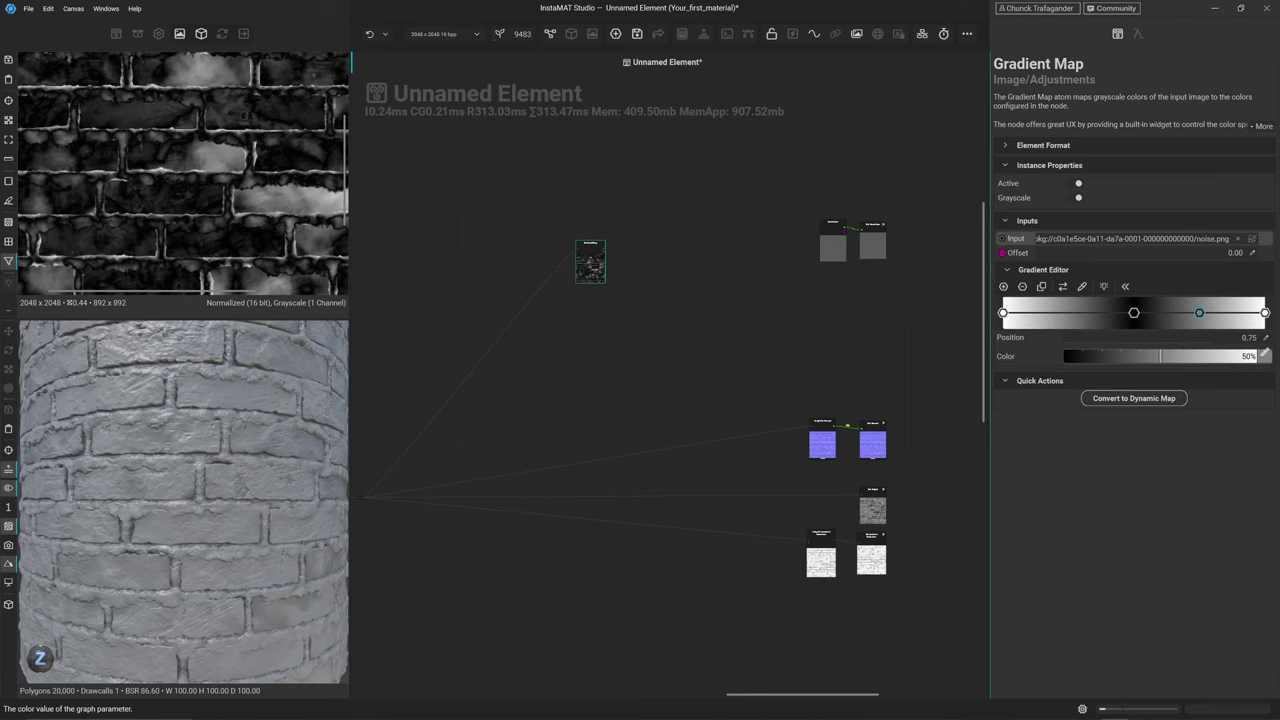
{"action": "left_click", "coordinate": [1150, 356]}
{"action": "left_click_drag", "start_coordinate": [1144, 473], "coordinate": [1129, 475]}
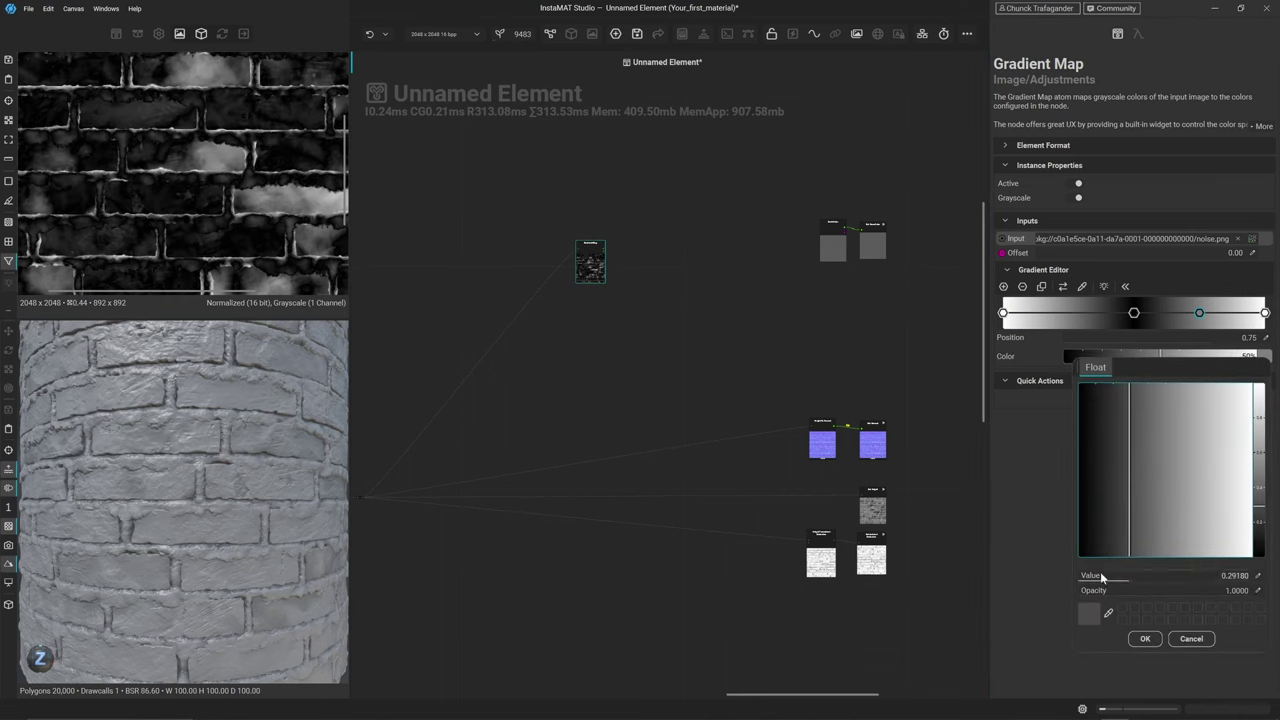
{"action": "left_click", "coordinate": [1058, 495]}
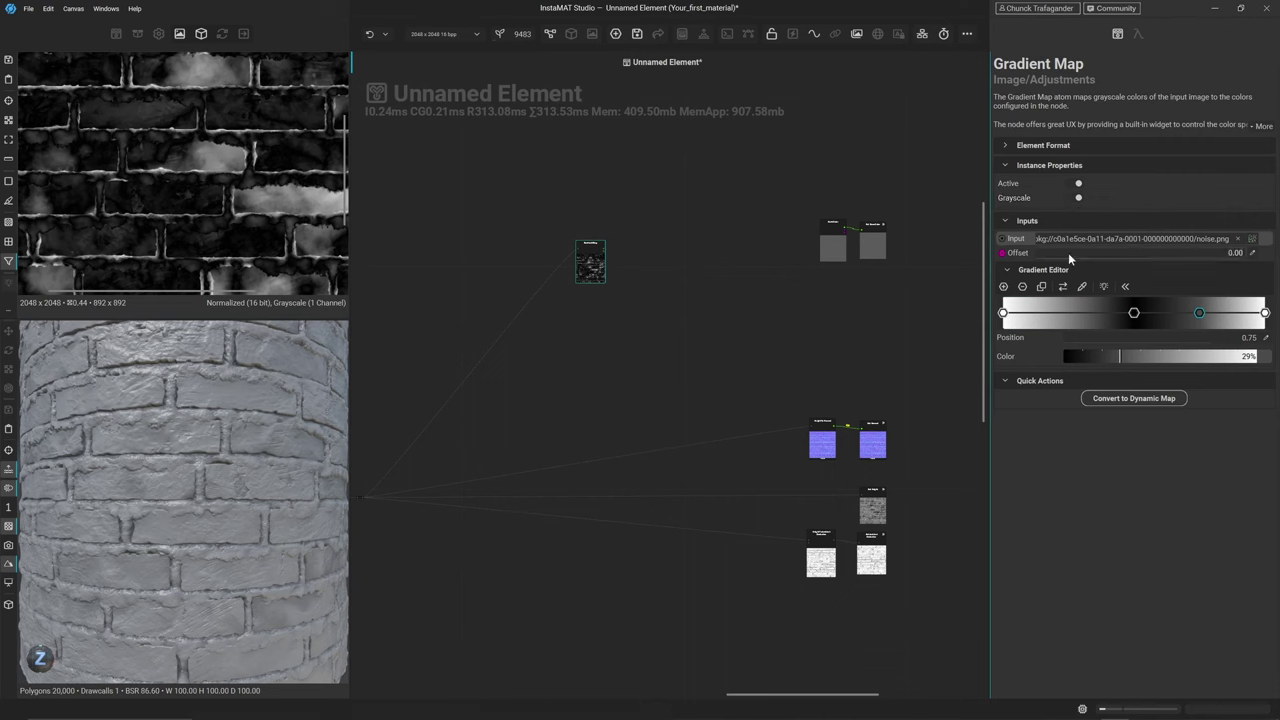
Turn off Grayscale on the Gradient Map so that it outputs color
{"action": "left_click", "coordinate": [1079, 200]}
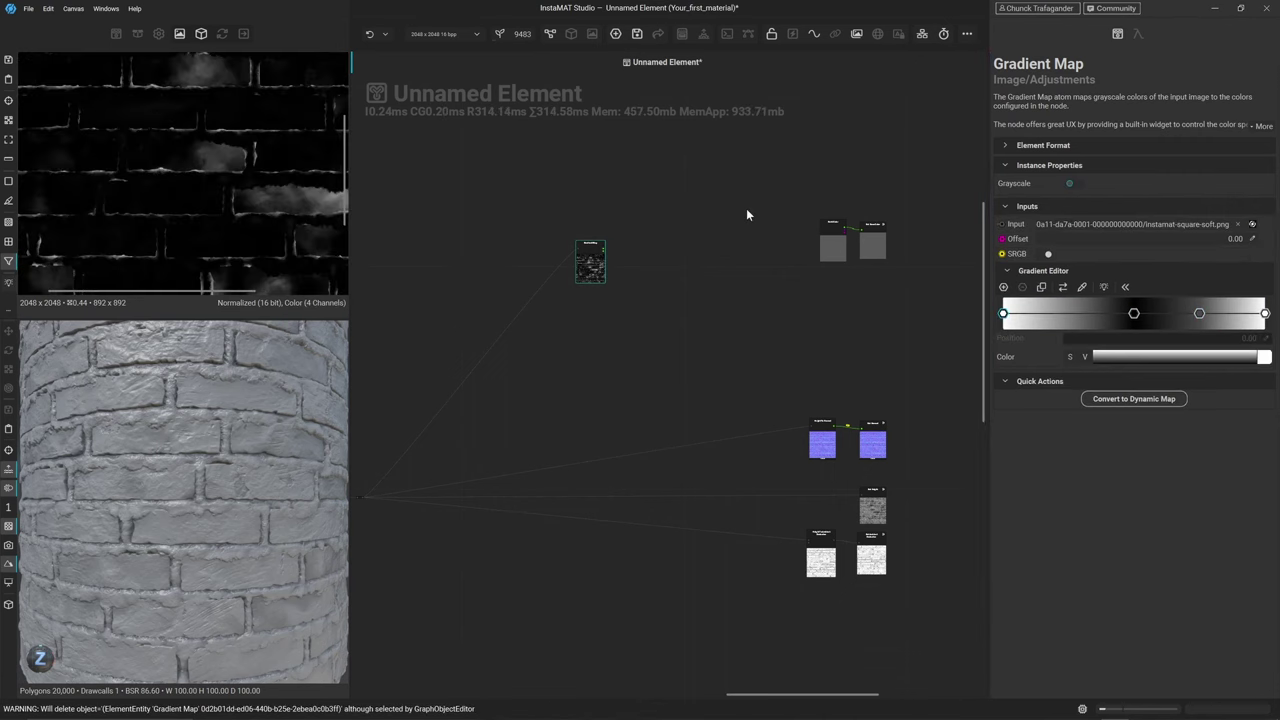
{"action": "scroll", "coordinate": [640, 237], "scroll_direction": "up", "scroll_amount": 4}
{"action": "left_click_drag", "start_coordinate": [520, 307], "coordinate": [548, 345]}
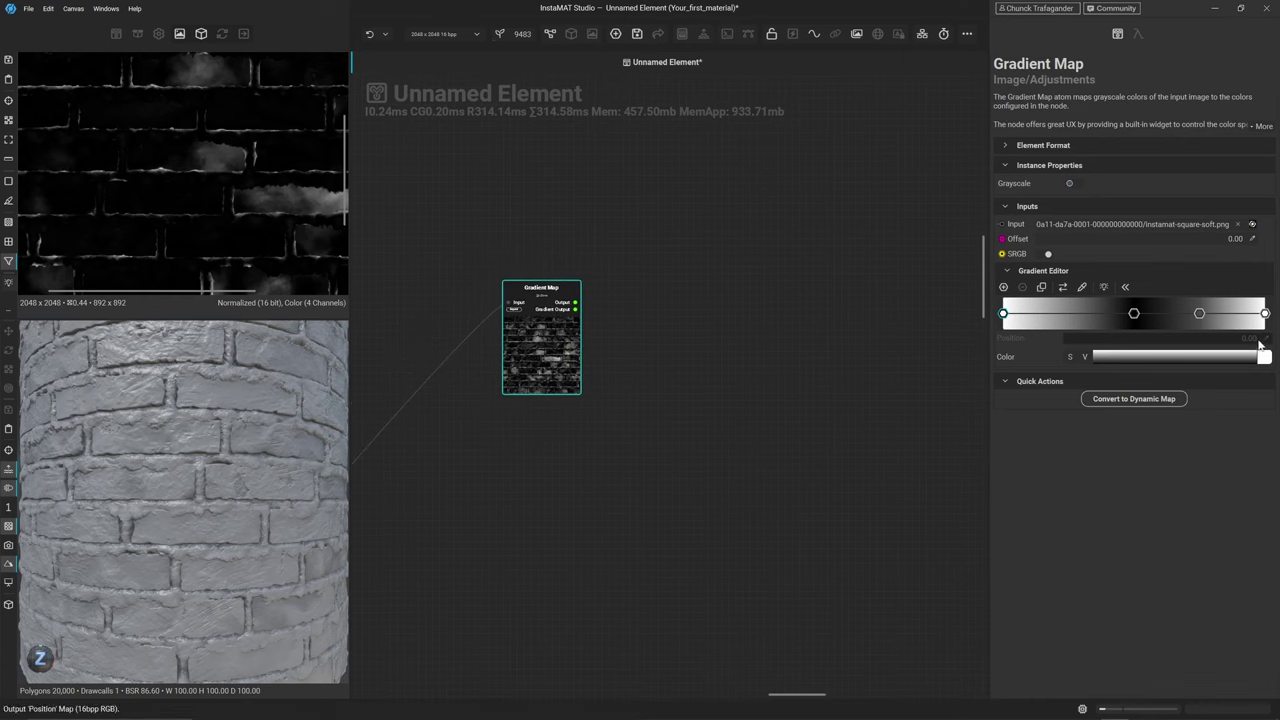
Set the color of the Gradient Map's 0.50 stop to bright green with saturation 0.80 and value about 0.82
{"action": "left_click", "coordinate": [1134, 315]}
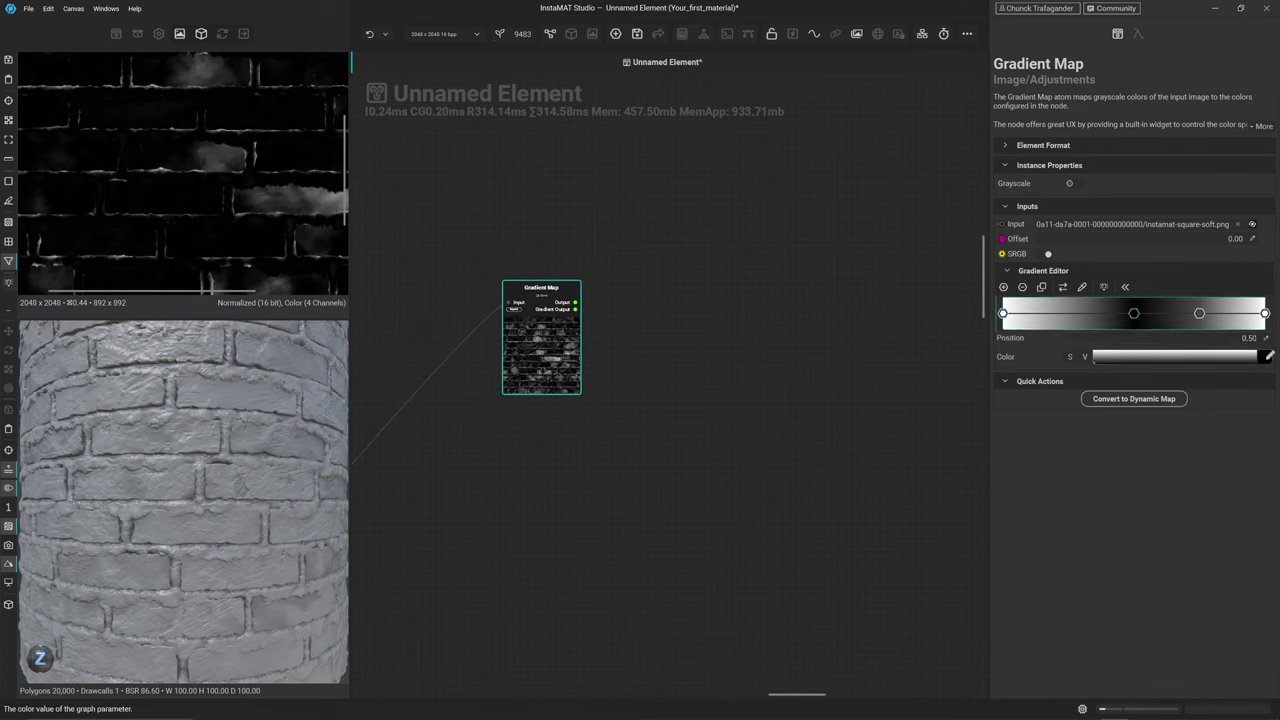
{"action": "left_click", "coordinate": [1265, 357]}
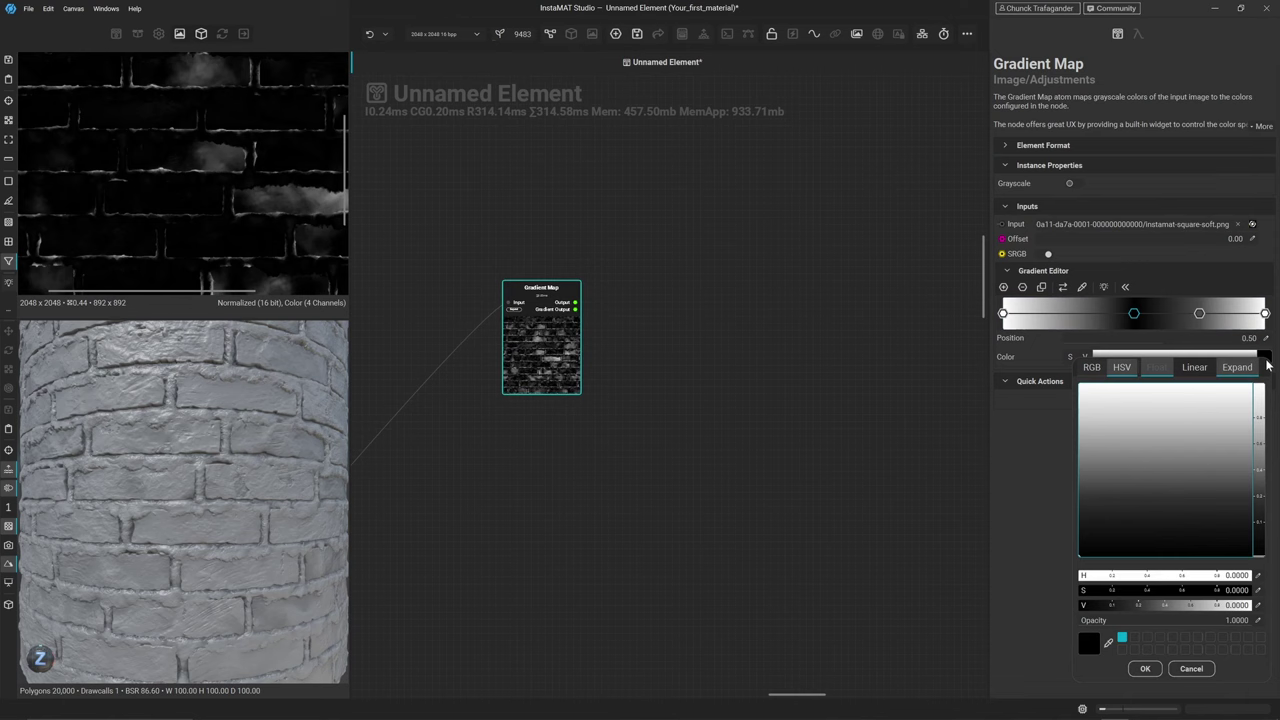
{"action": "left_click", "coordinate": [1118, 577]}
{"action": "left_click_drag", "start_coordinate": [1116, 592], "coordinate": [1217, 590]}
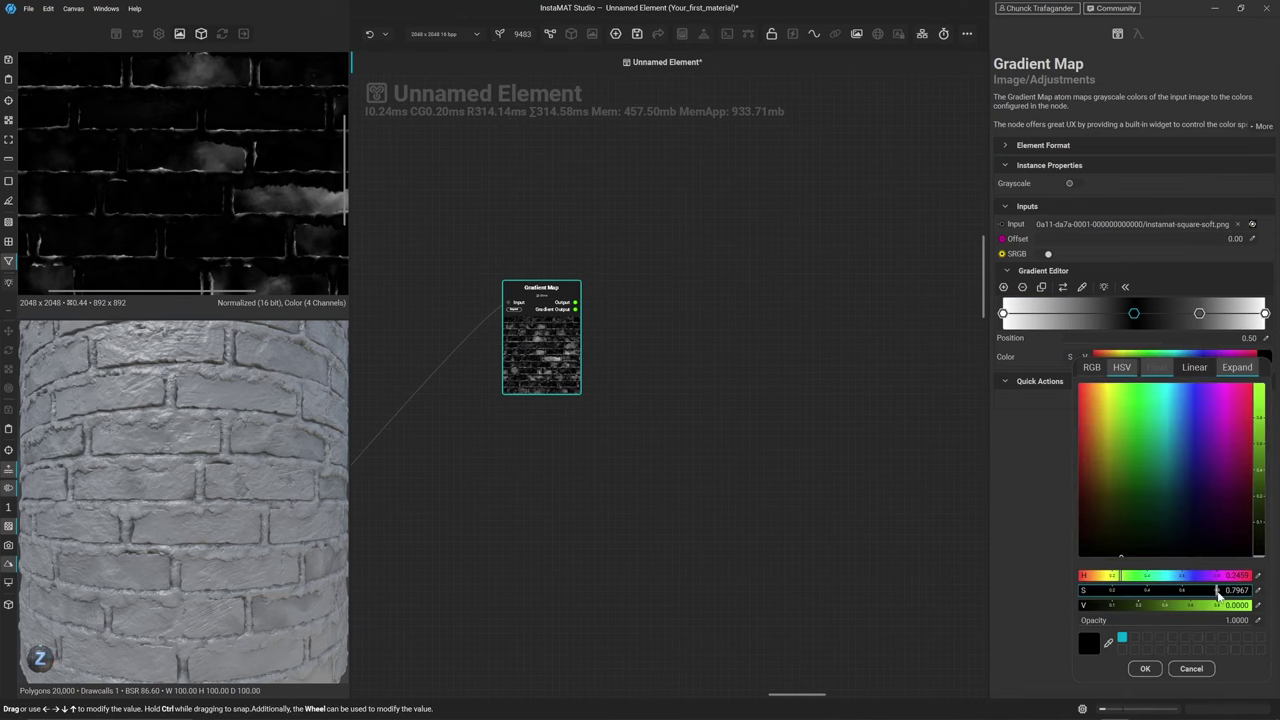
{"action": "mouse_move", "coordinate": [1140, 478]}
{"action": "left_mouse_down"}
{"action": "mouse_move", "coordinate": [1131, 400]}
{"action": "mouse_move", "coordinate": [1142, 413]}
{"action": "left_mouse_up"}
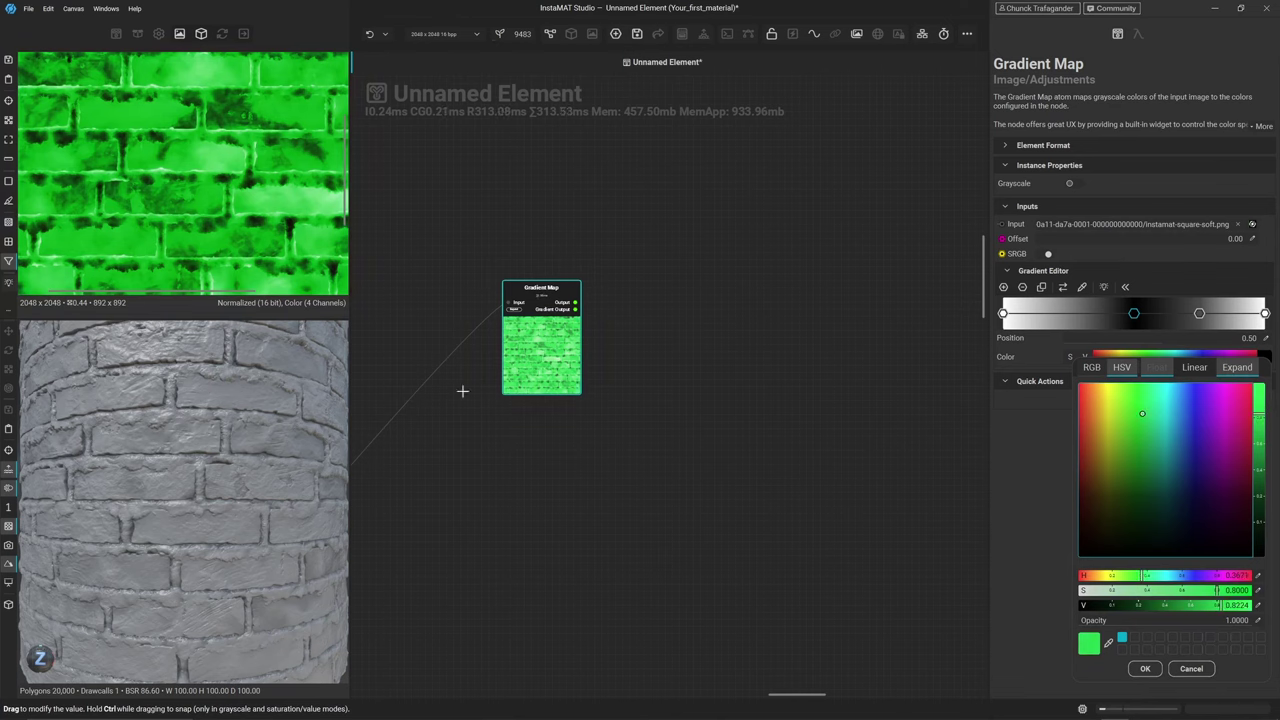
{"action": "left_click", "coordinate": [1019, 477]}
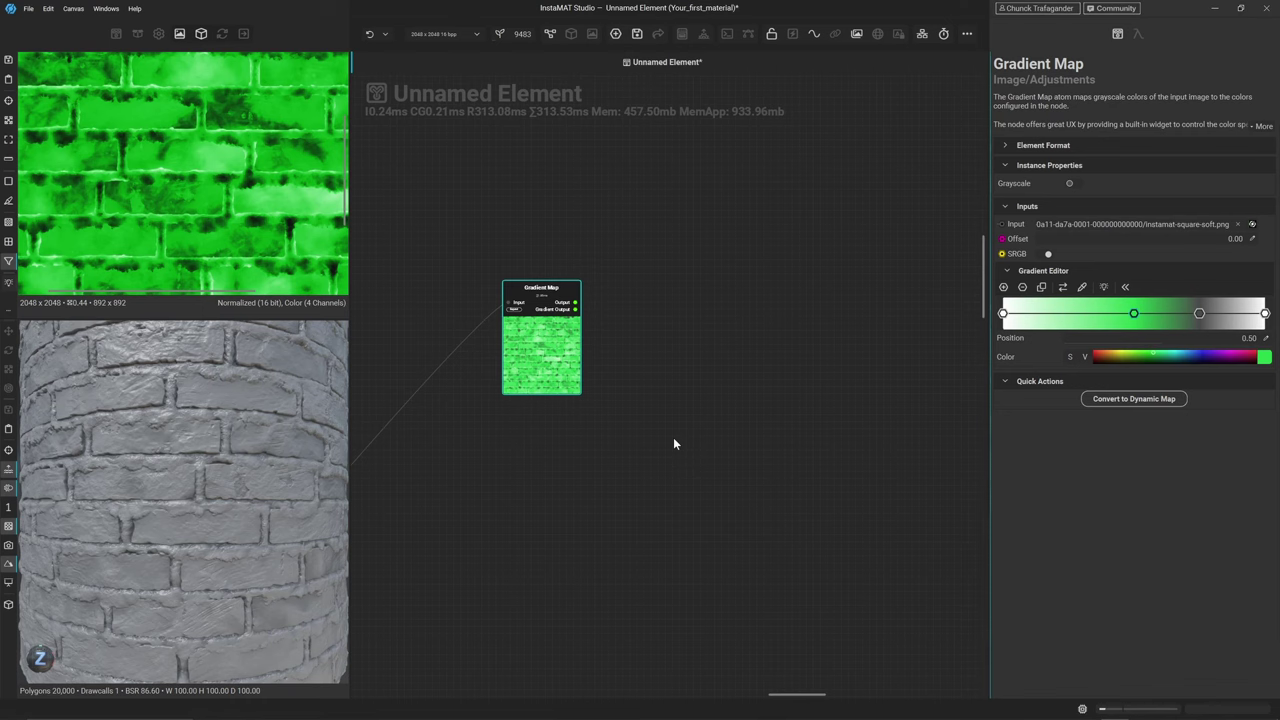
Set the gradient's first stop to brick red with hue 0.0431, saturation 0.5030 and value 0.6627
{"action": "left_click", "coordinate": [1003, 313]}
{"action": "left_click", "coordinate": [1175, 357]}
{"action": "left_click", "coordinate": [1085, 435]}
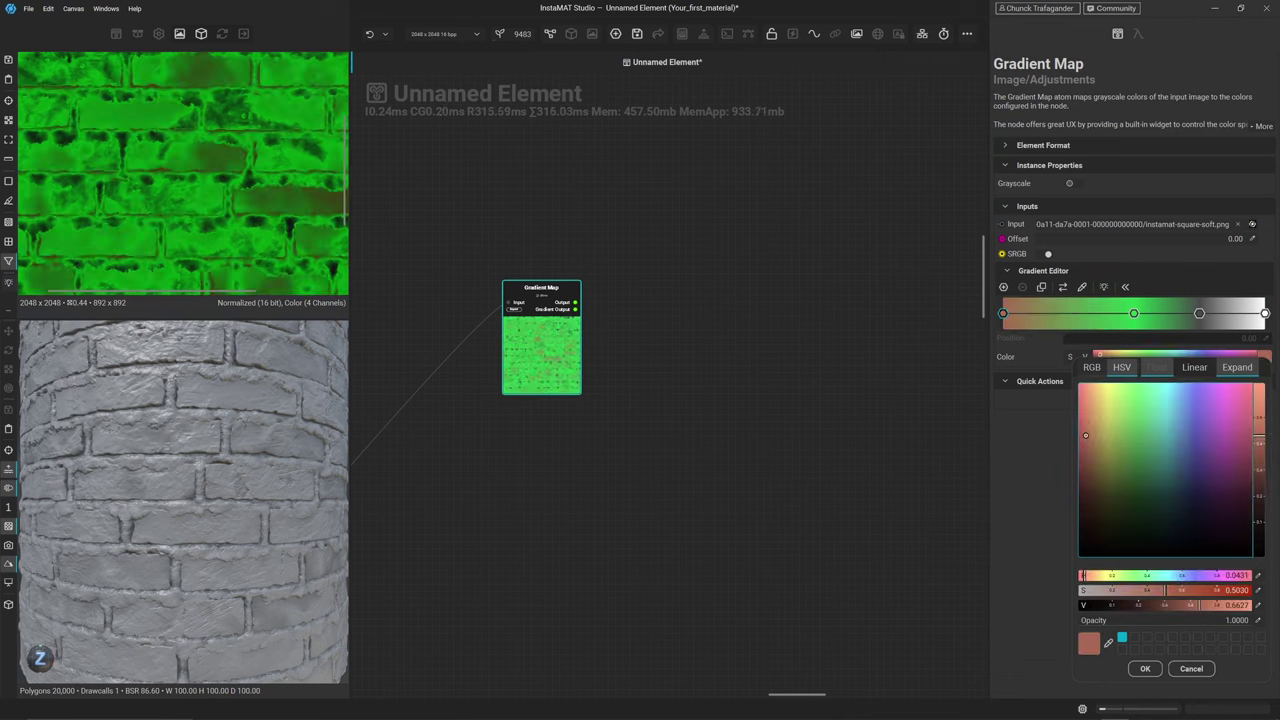
Move the gradient's green stop to position 0.11
{"action": "left_click_drag", "start_coordinate": [1134, 313], "coordinate": [1032, 313]}
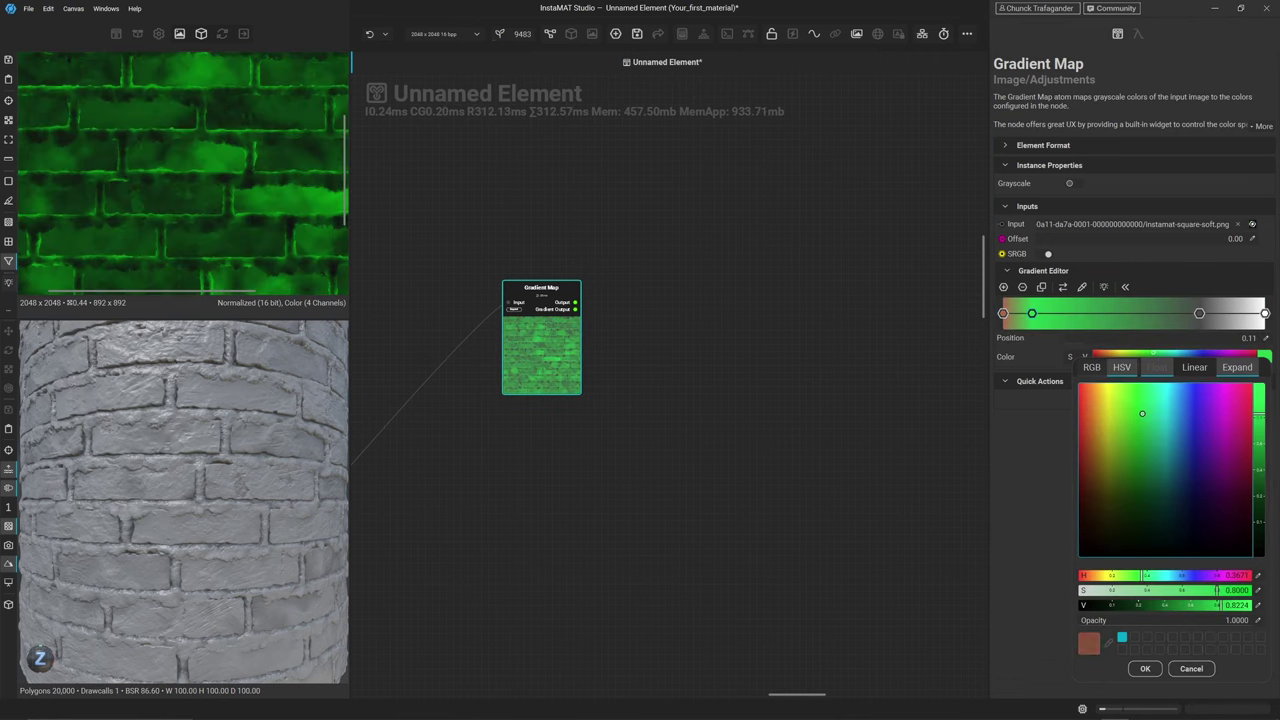
{"action": "left_click", "coordinate": [1088, 643]}
{"action": "left_click", "coordinate": [669, 449]}
Slightly darken the first stop's color in the Gradient Map's brick-red gradient
{"action": "key", "text": "f"}
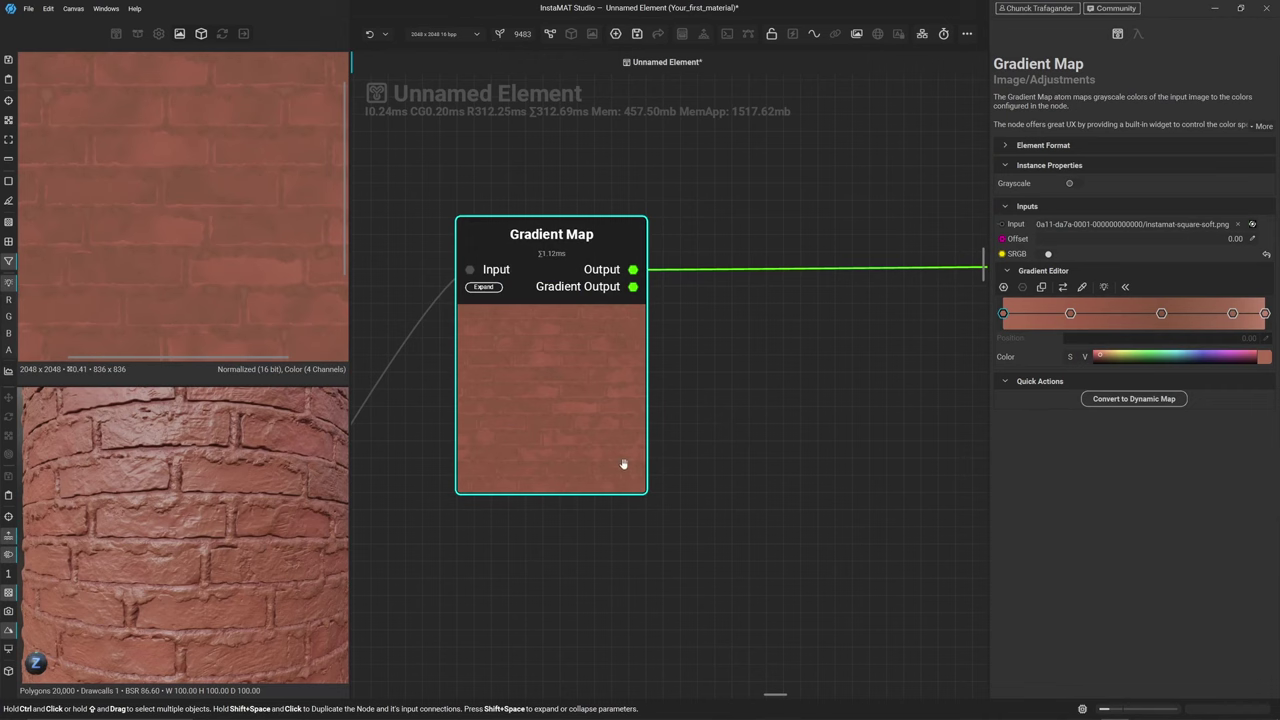
{"action": "scroll", "coordinate": [600, 429], "scroll_direction": "down", "scroll_amount": 5}
{"action": "middle_click_drag", "start_coordinate": [798, 483], "coordinate": [415, 473]}
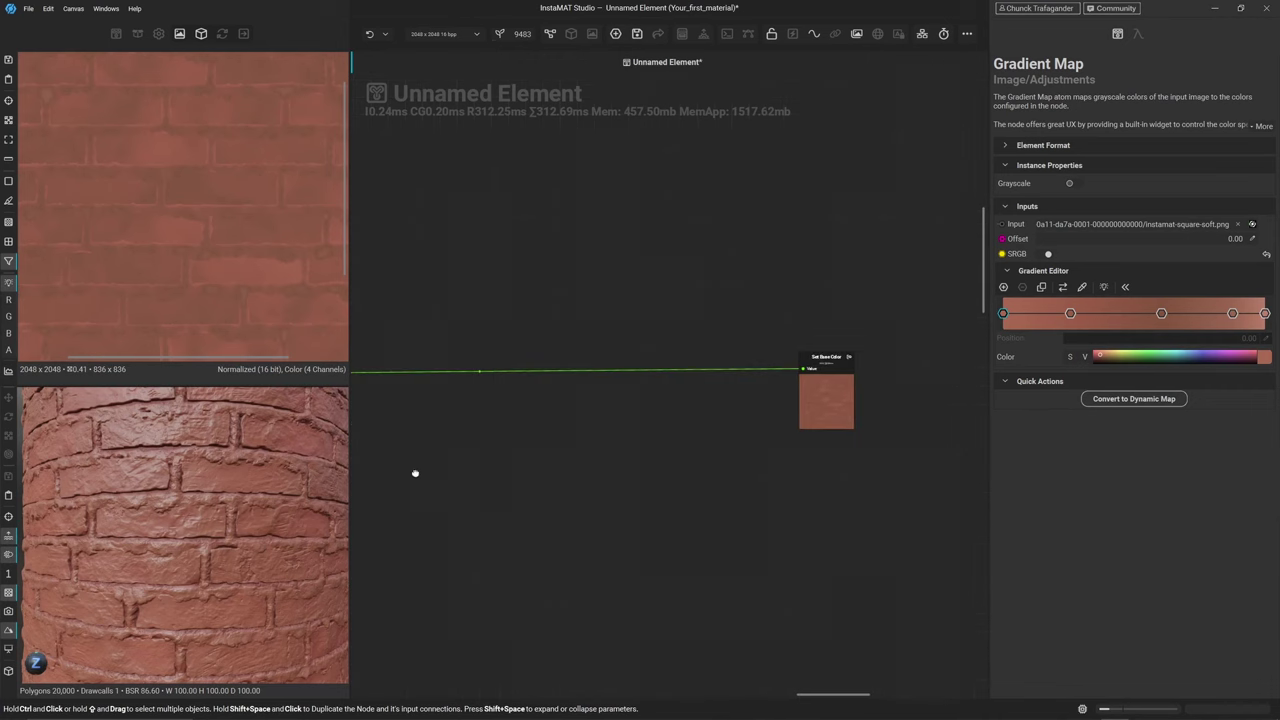
{"action": "middle_click_drag", "start_coordinate": [518, 513], "coordinate": [930, 445]}
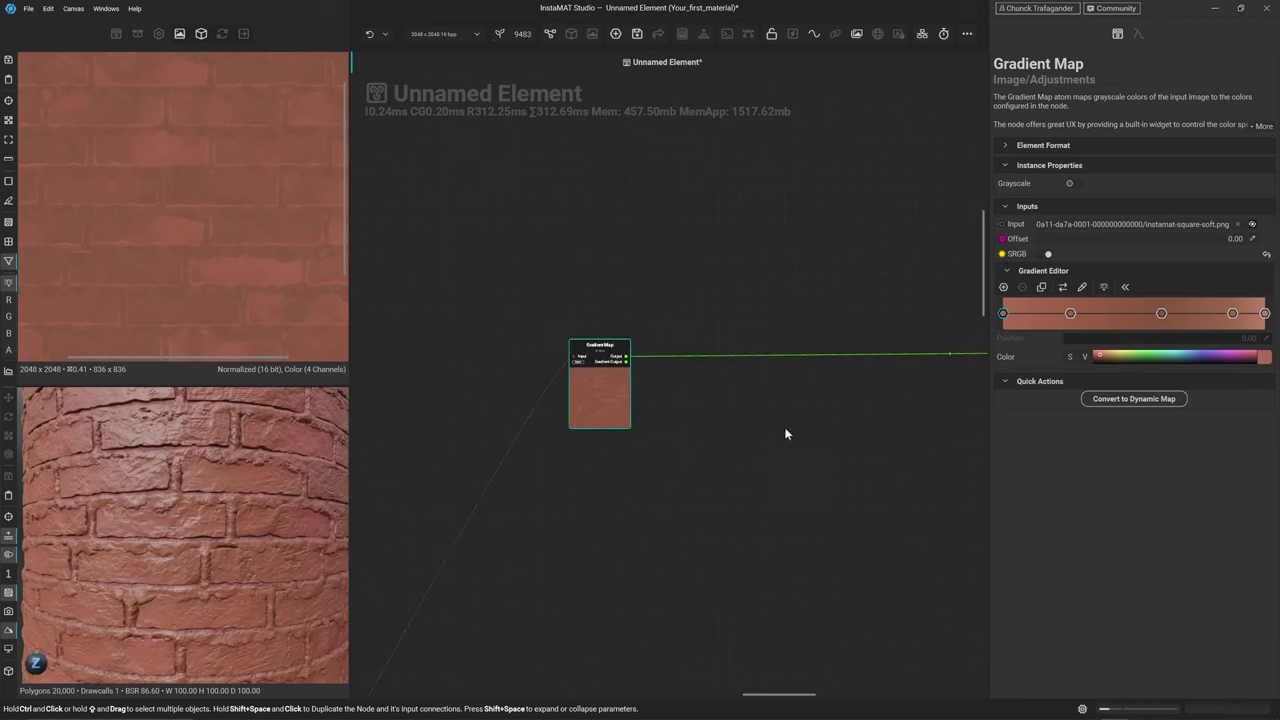
{"action": "scroll", "coordinate": [620, 410], "scroll_direction": "up", "scroll_amount": 4}
{"action": "middle_click_drag", "start_coordinate": [633, 404], "coordinate": [657, 427]}
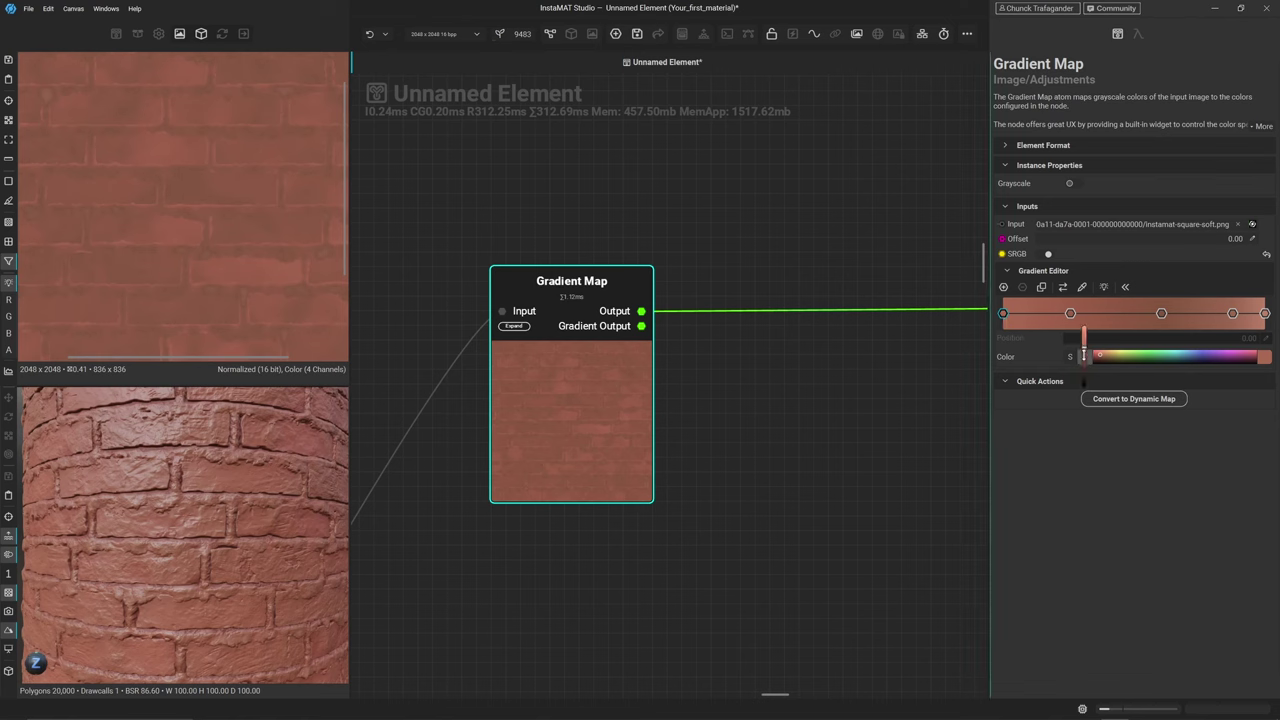
{"action": "mouse_move", "coordinate": [1084, 356]}
{"action": "left_mouse_down"}
{"action": "mouse_move", "coordinate": [1088, 380]}
{"action": "mouse_move", "coordinate": [1092, 364]}
{"action": "left_mouse_up"}
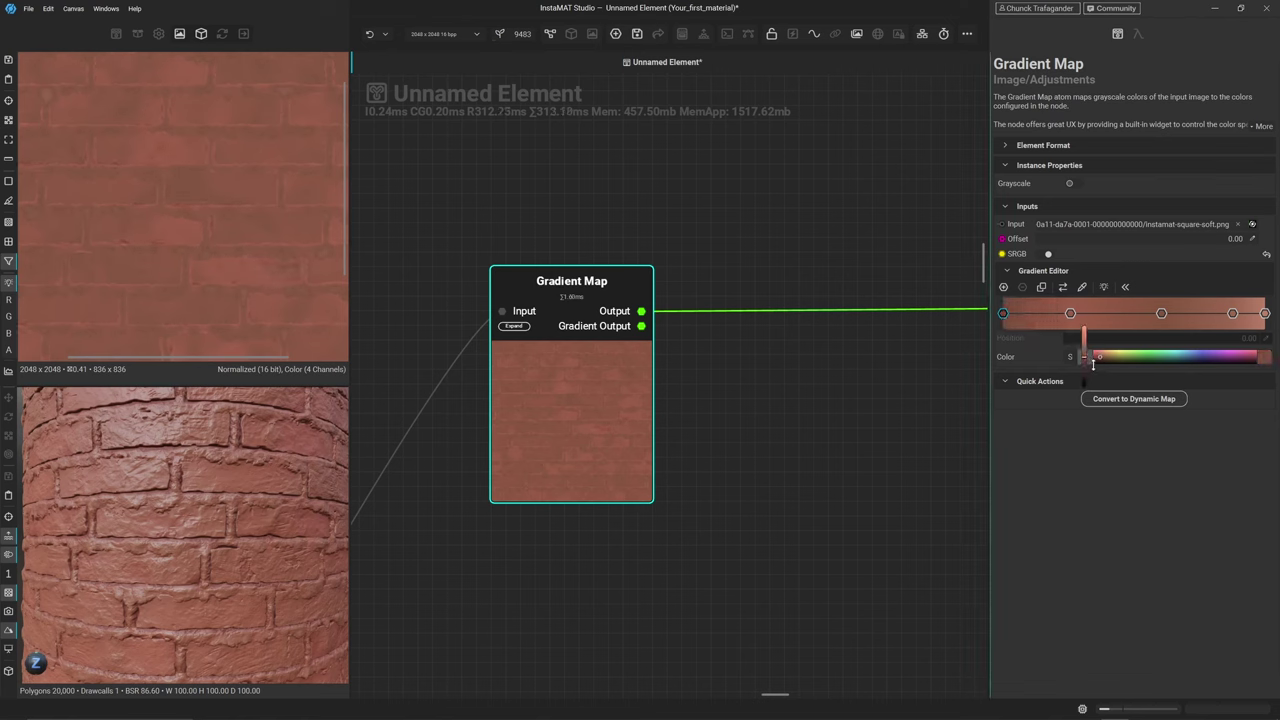
{"action": "left_click", "coordinate": [889, 355]}
{"action": "left_click", "coordinate": [600, 398]}
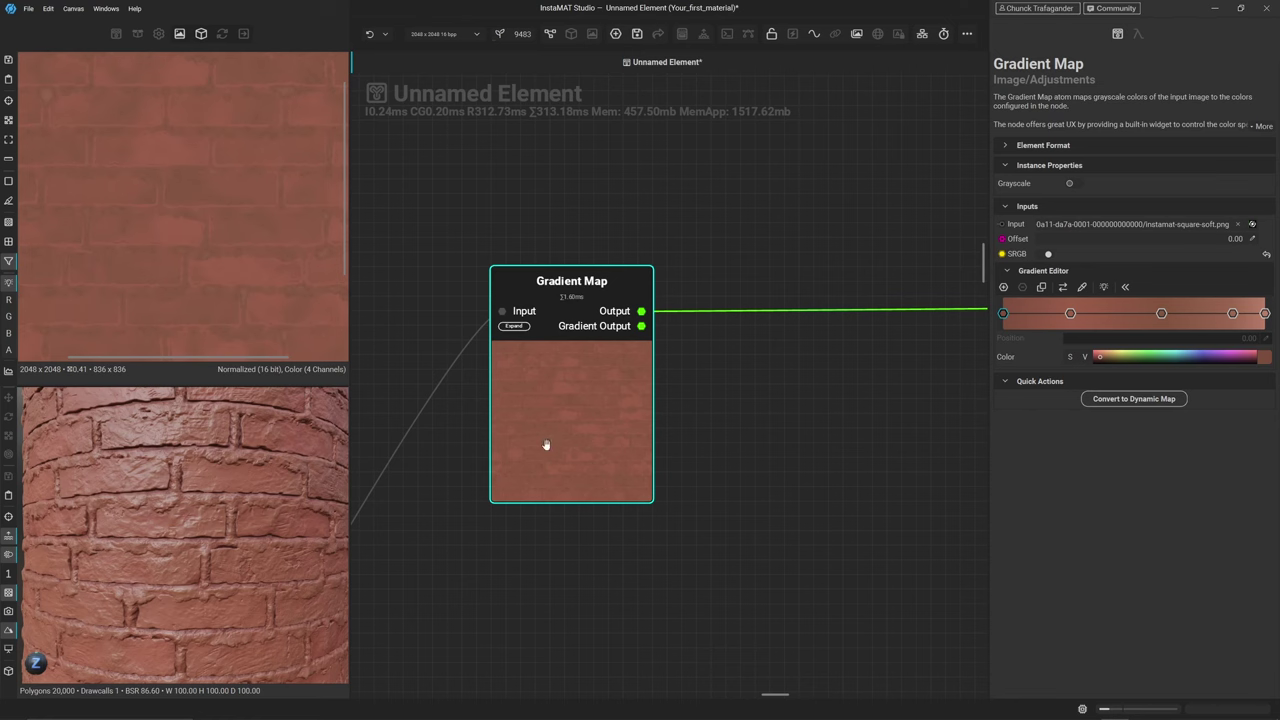
Examine the Gradient Map's overall color, and preview the brick shapes output by the Subtract Blend before group 2
{"action": "scroll", "coordinate": [178, 225], "scroll_direction": "down", "scroll_amount": 3}
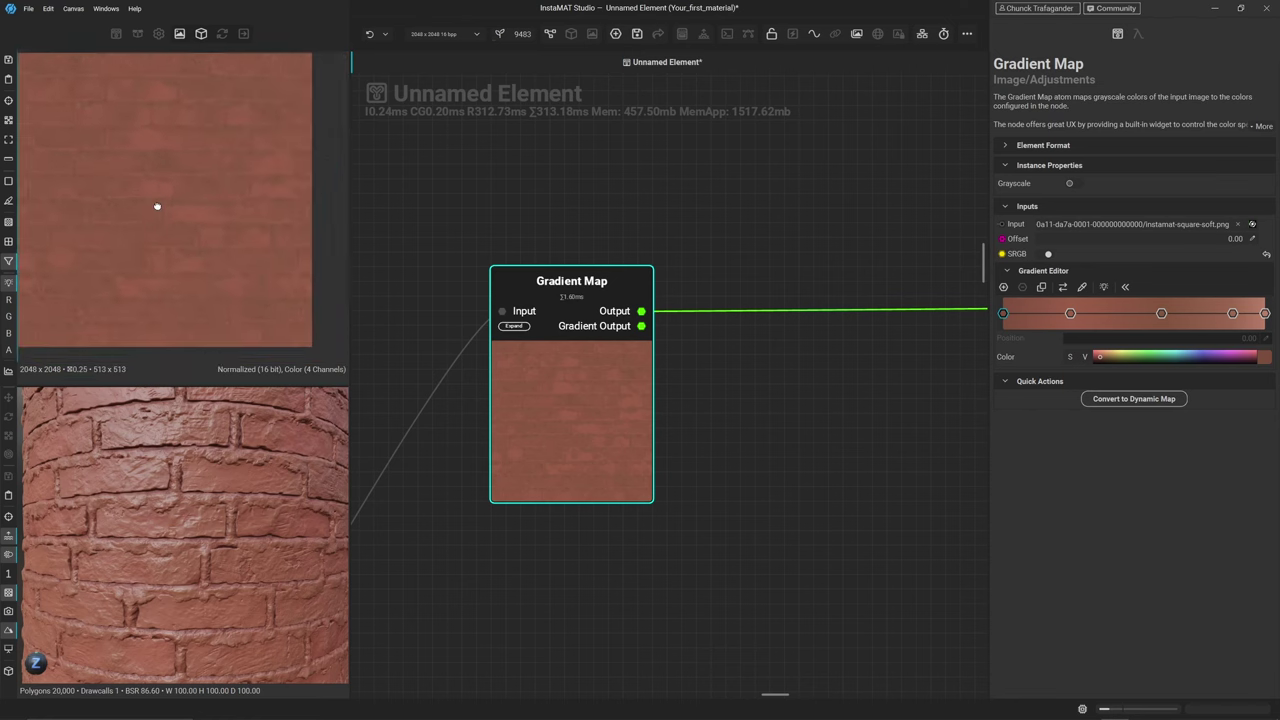
{"action": "middle_click_drag", "start_coordinate": [156, 206], "coordinate": [171, 203]}
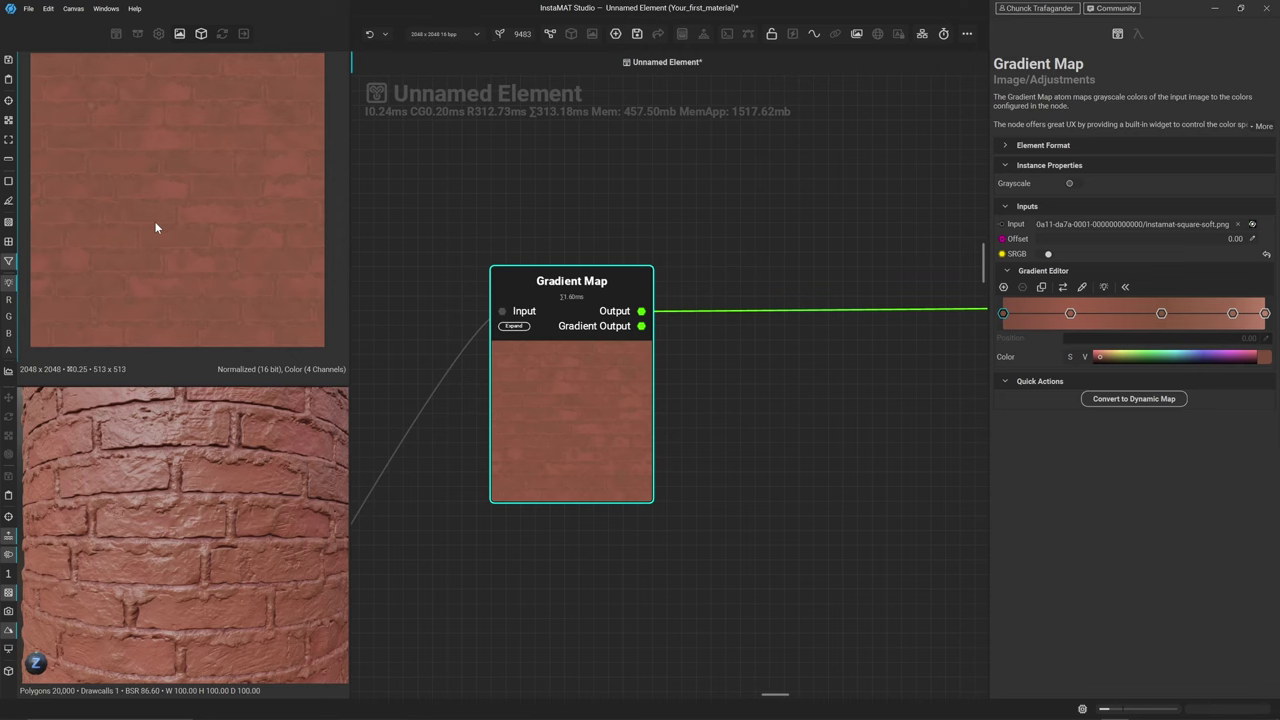
{"action": "scroll", "coordinate": [612, 372], "scroll_direction": "down", "scroll_amount": 5}
{"action": "middle_click_drag", "start_coordinate": [591, 493], "coordinate": [818, 363]}
{"action": "scroll", "coordinate": [818, 362], "scroll_direction": "down", "scroll_amount": 2}
{"action": "middle_click_drag", "start_coordinate": [639, 526], "coordinate": [880, 431]}
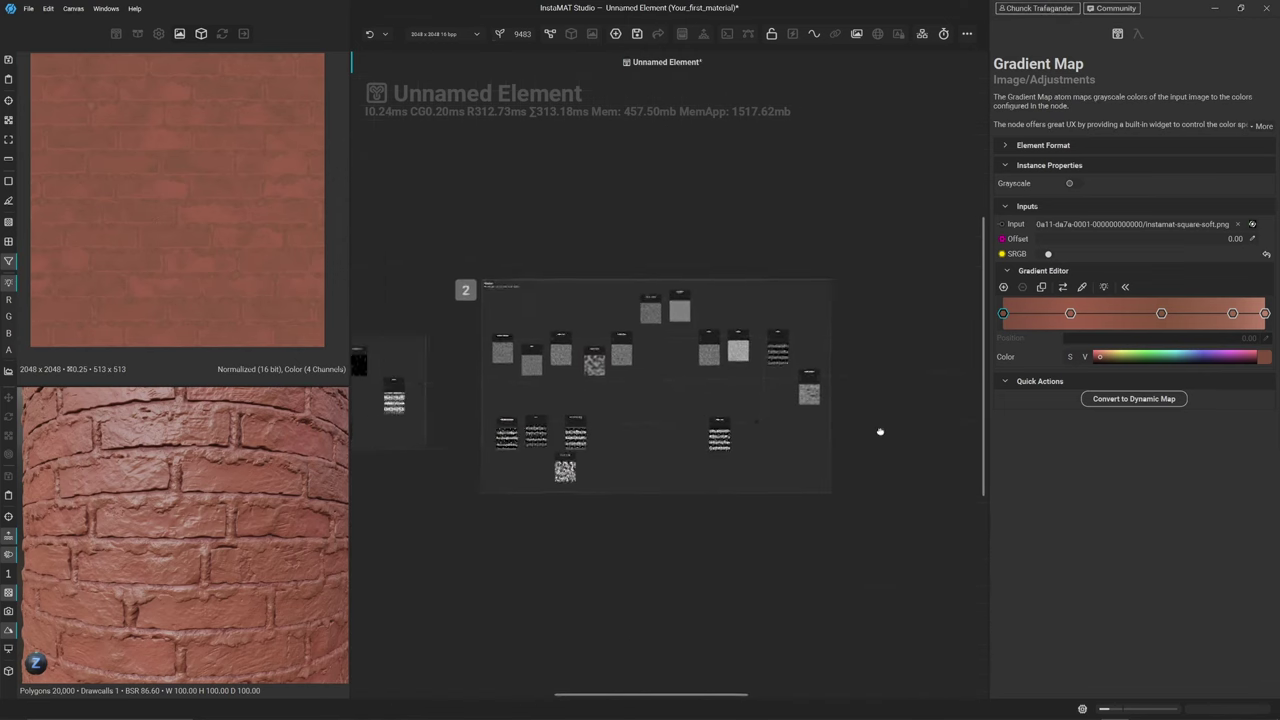
{"action": "scroll", "coordinate": [740, 423], "scroll_direction": "up", "scroll_amount": 2}
{"action": "left_click", "coordinate": [492, 395]}
{"action": "scroll", "coordinate": [497, 405], "scroll_direction": "up", "scroll_amount": 3}
{"action": "scroll", "coordinate": [497, 405], "scroll_direction": "up", "scroll_amount": 2}
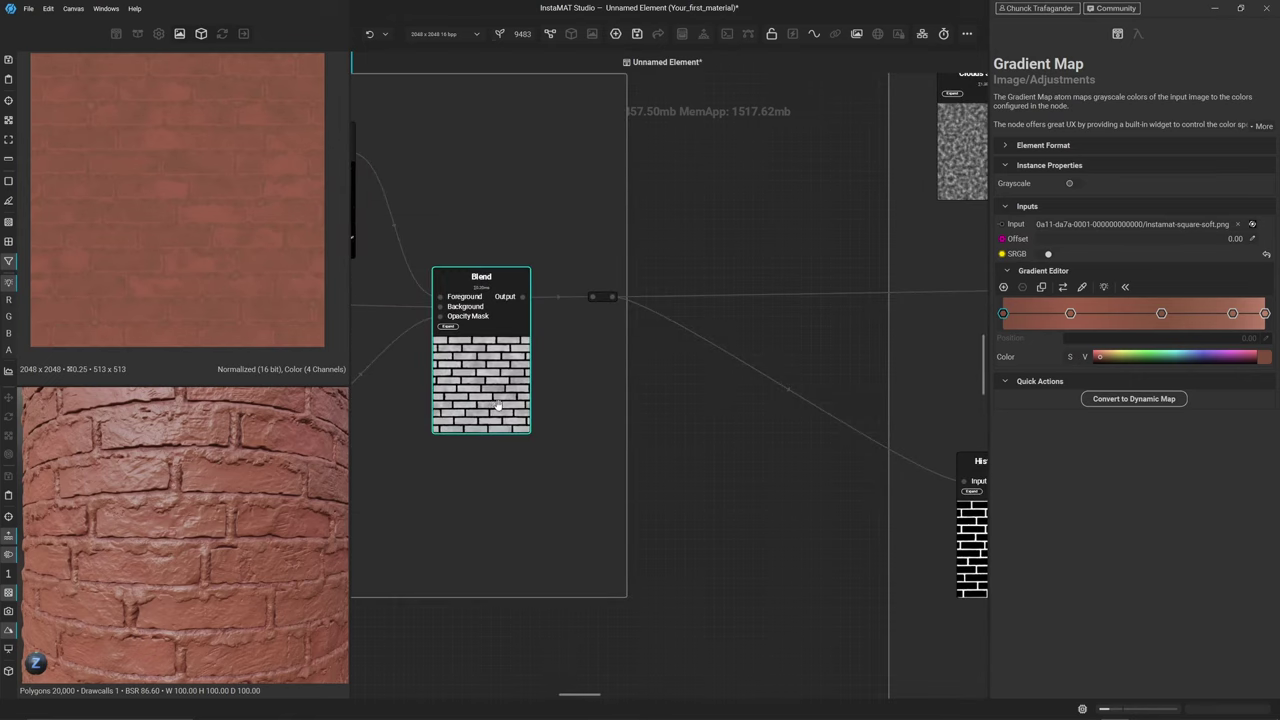
{"action": "left_click", "coordinate": [497, 405]}
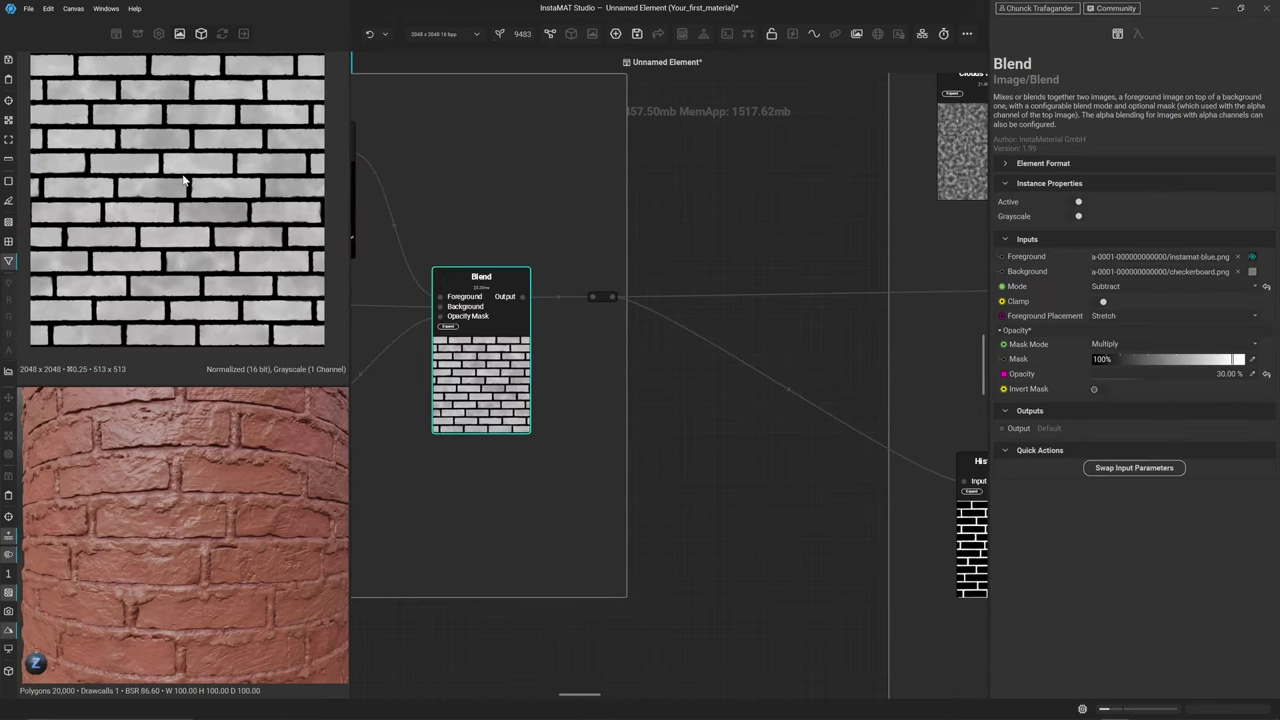
{"action": "scroll", "coordinate": [195, 185], "scroll_direction": "up", "scroll_amount": 5}
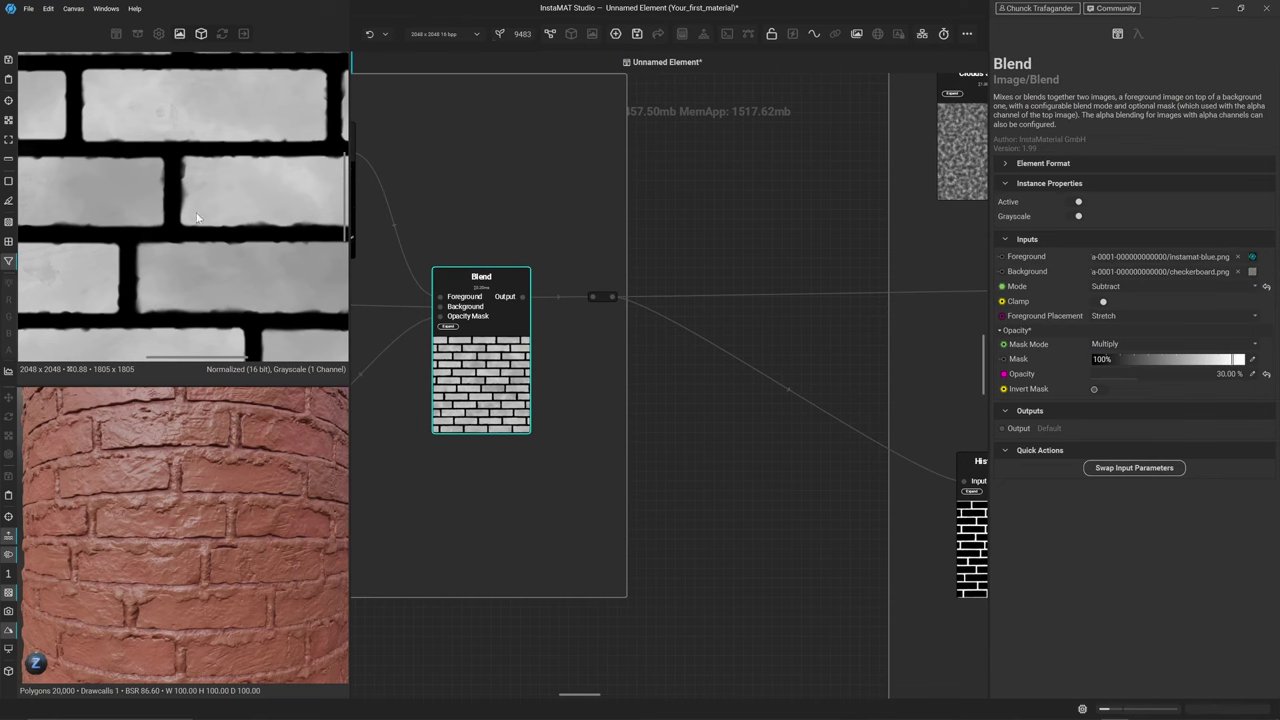
{"action": "scroll", "coordinate": [182, 226], "scroll_direction": "down", "scroll_amount": 3}
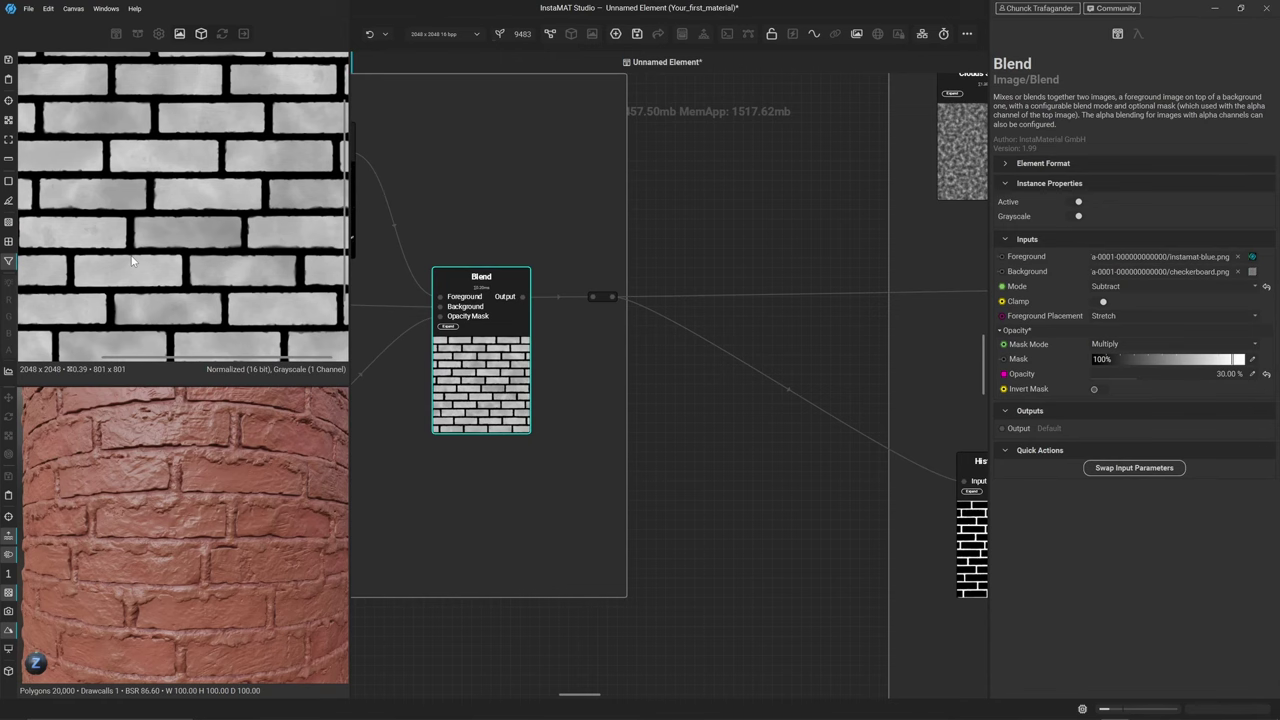
Add a Flood Fill node fed by the reroute after the brick pattern Blend and place it above that connection
{"action": "scroll", "coordinate": [584, 270], "scroll_direction": "down", "scroll_amount": 2}
{"action": "middle_click_drag", "start_coordinate": [596, 306], "coordinate": [557, 391]}
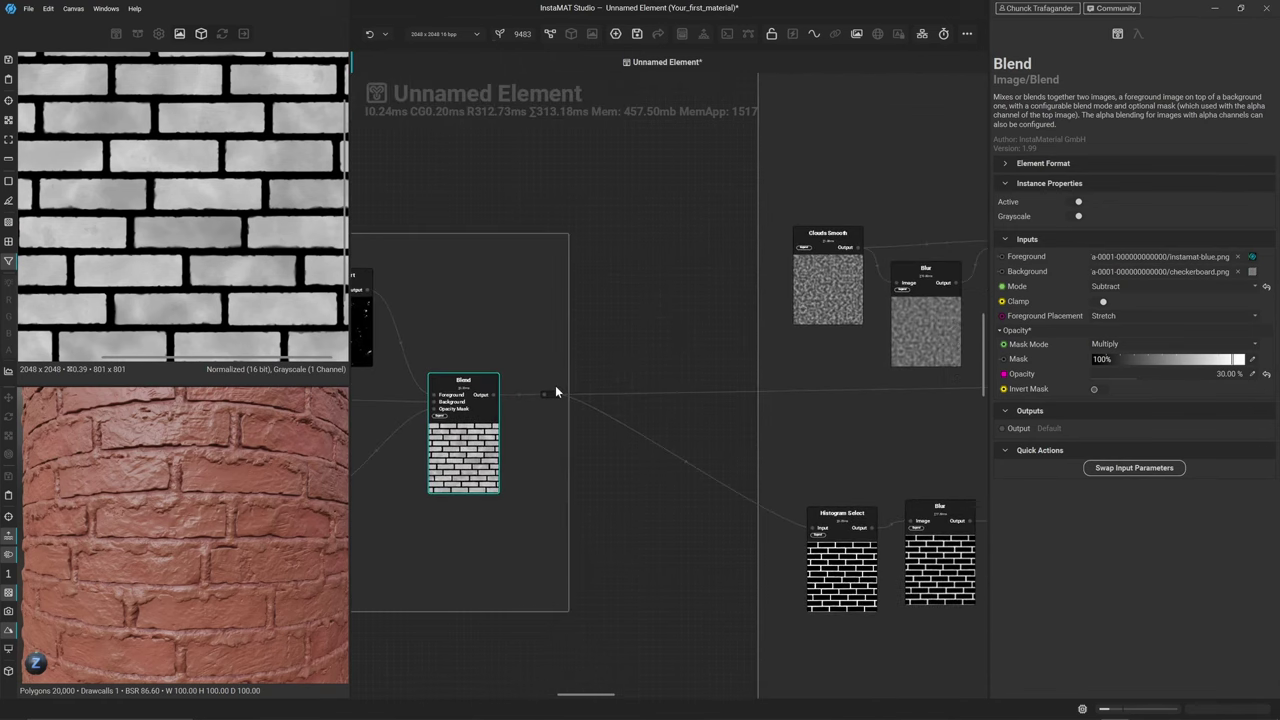
{"action": "left_click", "coordinate": [610, 301]}
{"action": "key", "text": "space"}
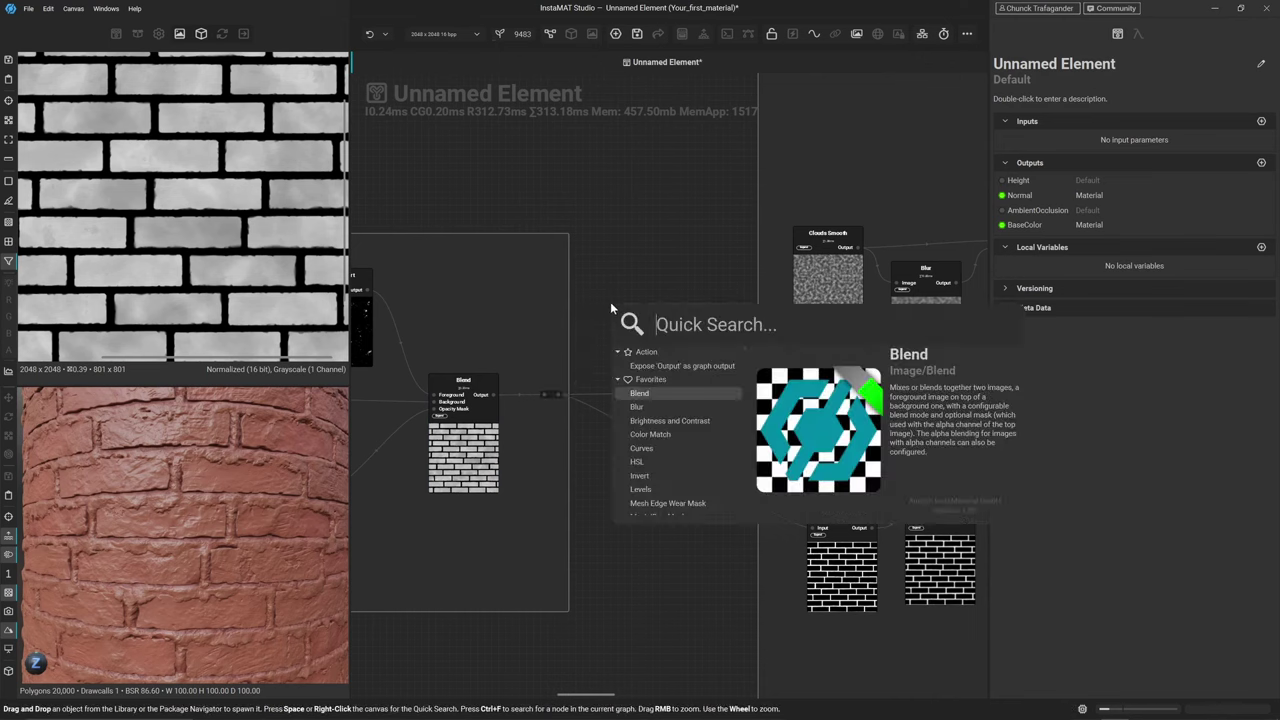
{"action": "type", "text": "flood"}
{"action": "key", "text": "Return"}
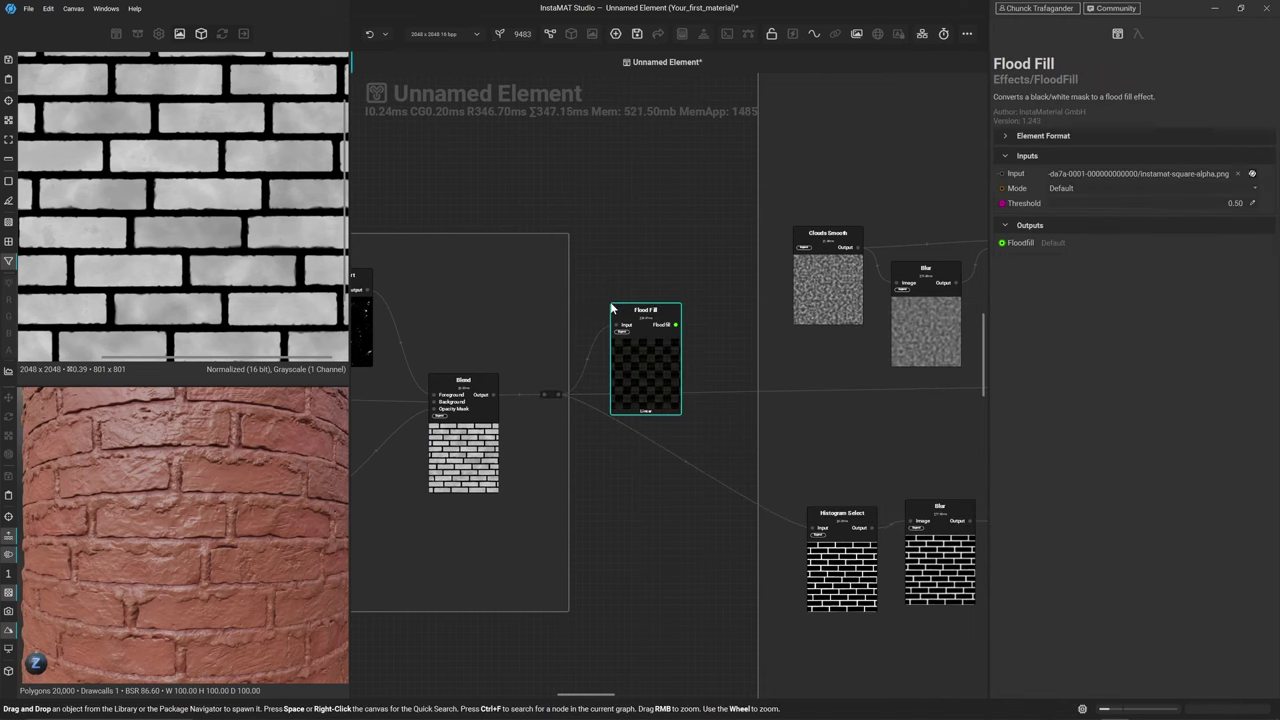
{"action": "left_click_drag", "start_coordinate": [638, 392], "coordinate": [652, 309]}
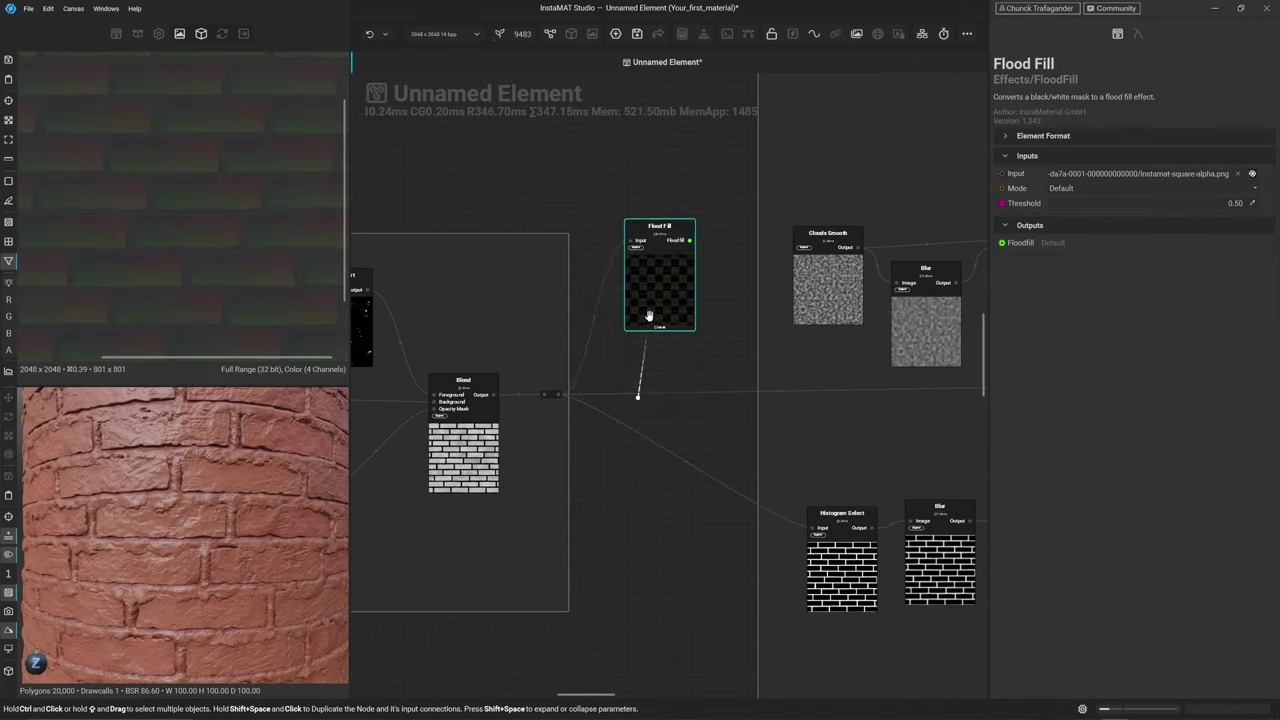
Set the Flood Fill's Threshold to 0.02 while checking the brick areas in the 2D preview
{"action": "scroll", "coordinate": [191, 215], "scroll_direction": "up", "scroll_amount": 3}
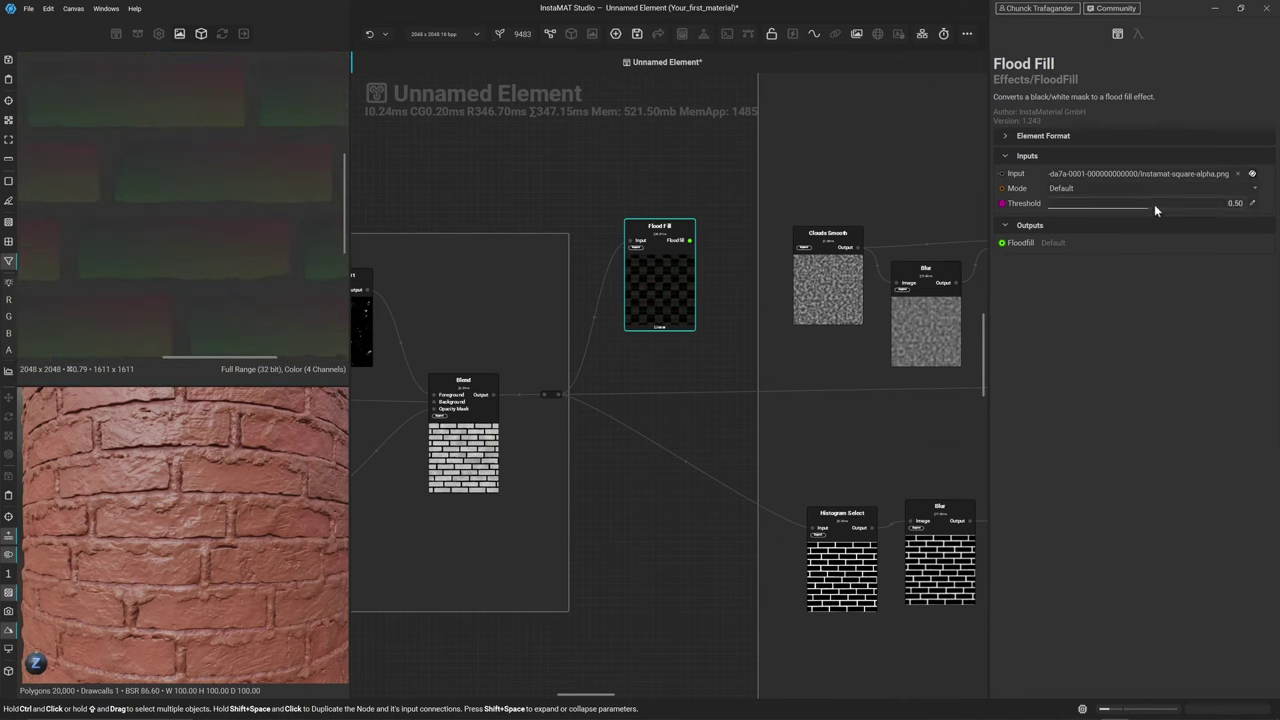
{"action": "left_click_drag", "start_coordinate": [1141, 213], "coordinate": [1052, 208]}
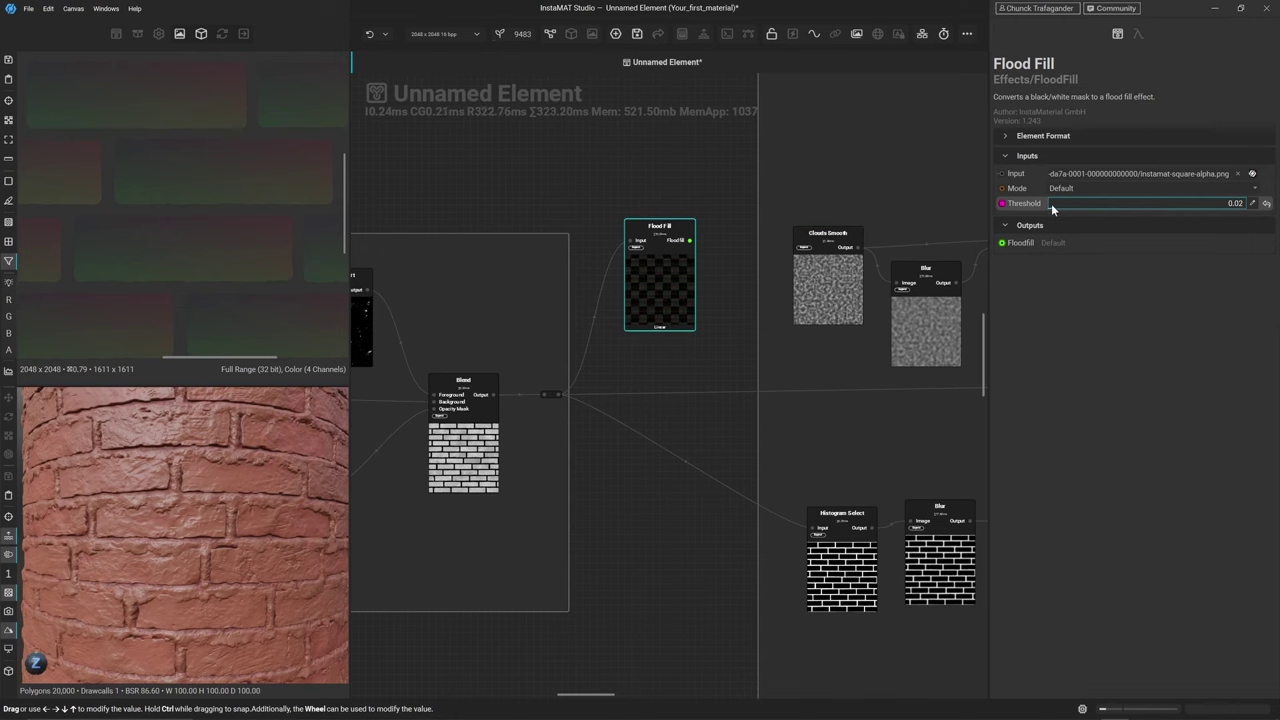
{"action": "scroll", "coordinate": [190, 276], "scroll_direction": "down", "scroll_amount": 5}
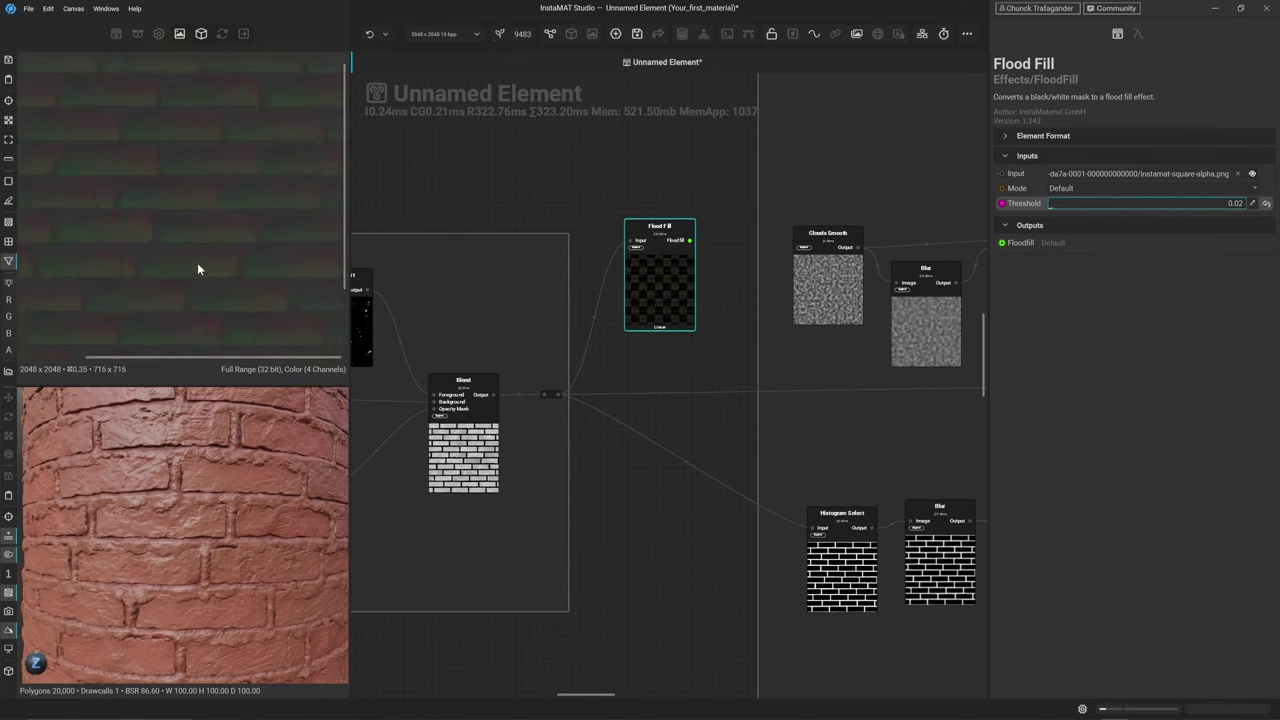
Move the Flood Fill node above and past group 2, beside the BaseColor Gradient Map
{"action": "scroll", "coordinate": [662, 298], "scroll_direction": "down", "scroll_amount": 4}
{"action": "left_click_drag", "start_coordinate": [662, 300], "coordinate": [656, 142]}
{"action": "middle_click_drag", "start_coordinate": [622, 229], "coordinate": [581, 327]}
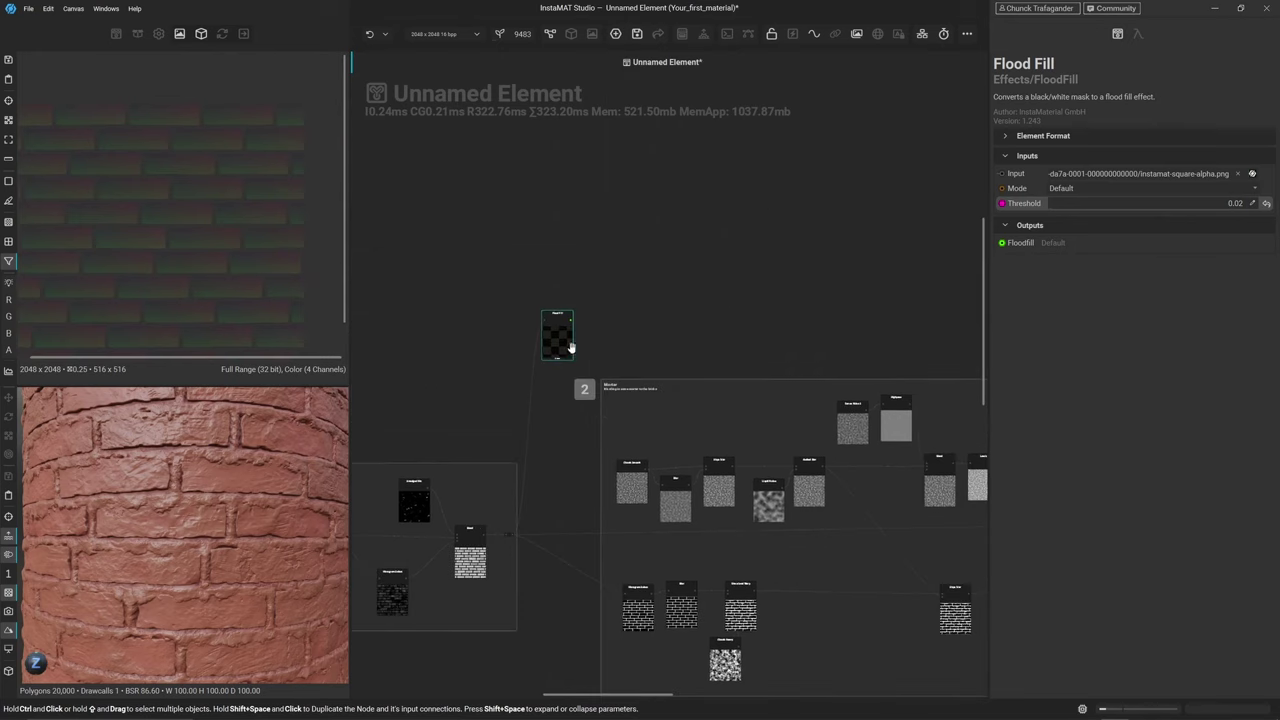
{"action": "left_click_drag", "start_coordinate": [571, 349], "coordinate": [835, 324]}
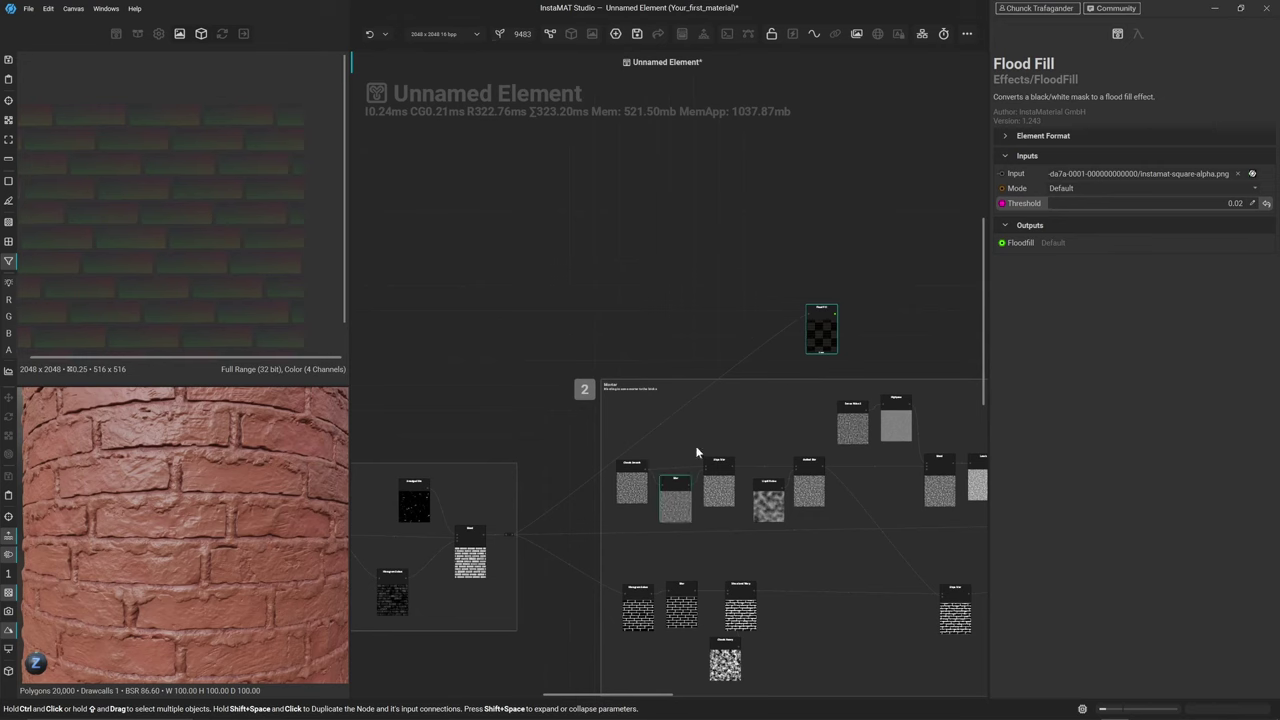
{"action": "scroll", "coordinate": [586, 334], "scroll_direction": "down", "scroll_amount": 5}
{"action": "left_click_drag", "start_coordinate": [598, 313], "coordinate": [812, 248]}
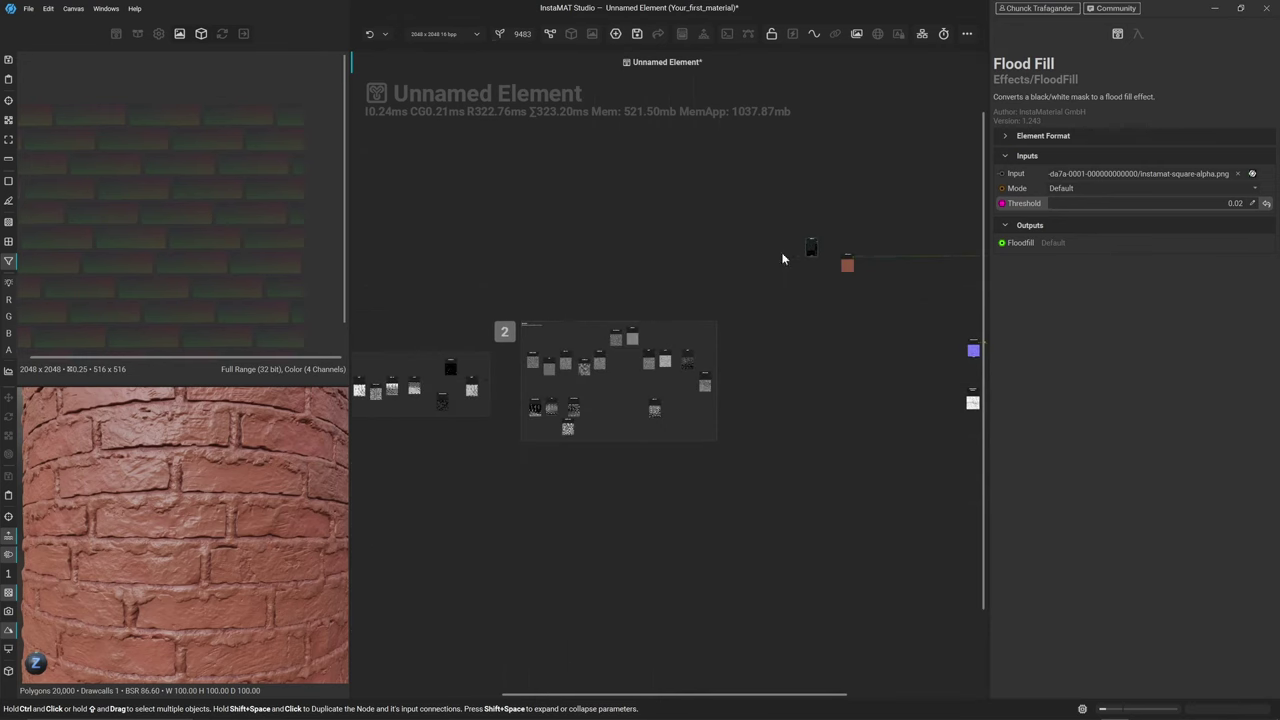
Add a reroute point to the Flood Fill's input connection above group 2 and shift it up and back toward the source
{"action": "scroll", "coordinate": [601, 291], "scroll_direction": "up", "scroll_amount": 2}
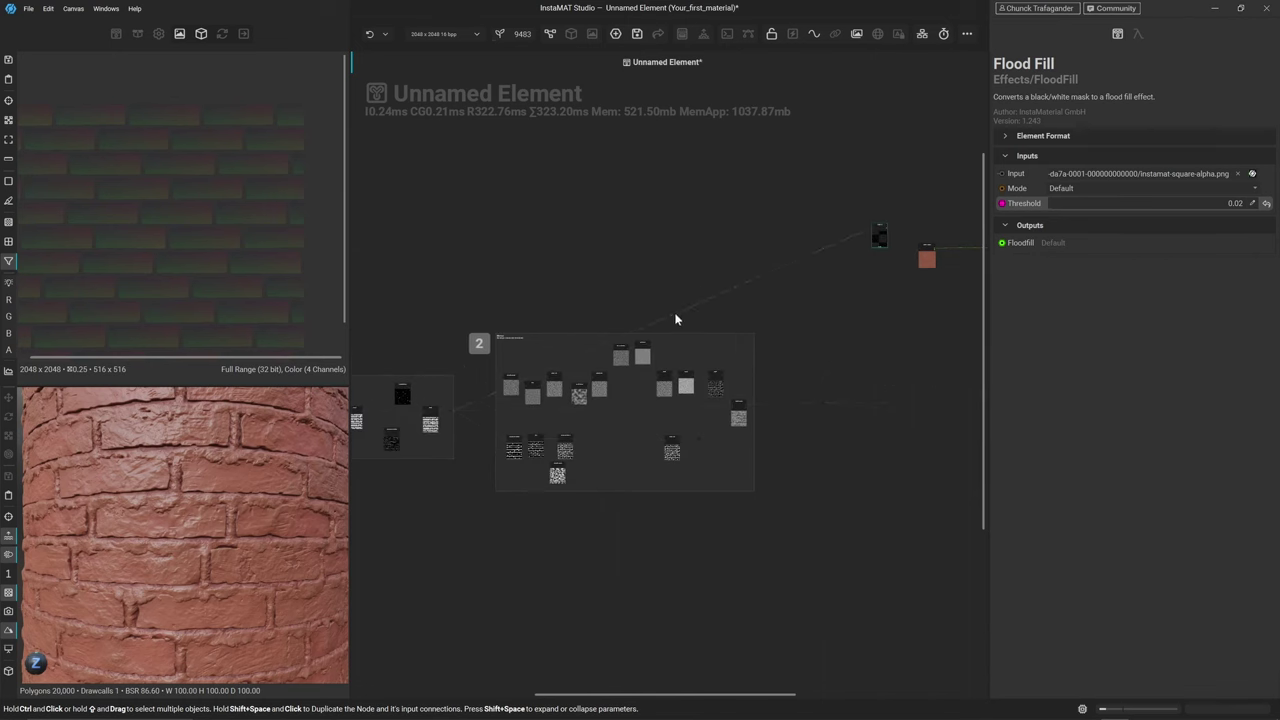
{"action": "left_click", "coordinate": [677, 317]}
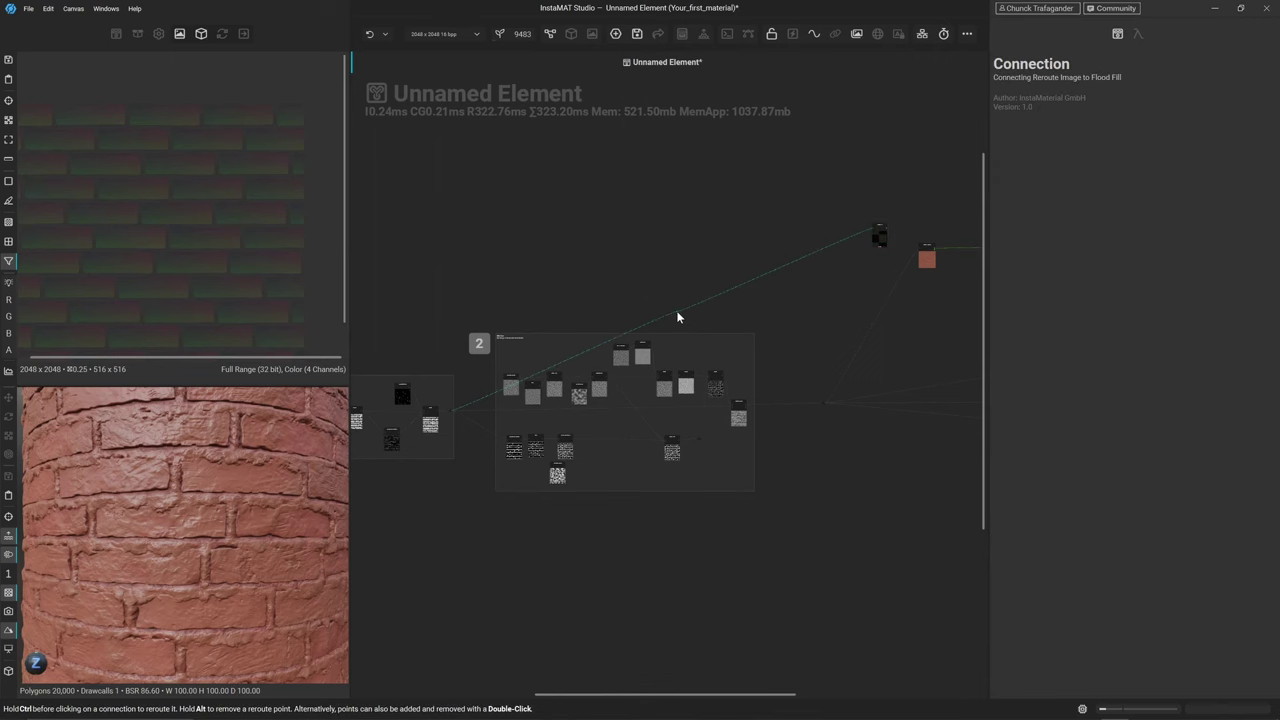
{"action": "scroll", "coordinate": [677, 317], "scroll_direction": "up", "scroll_amount": 4}
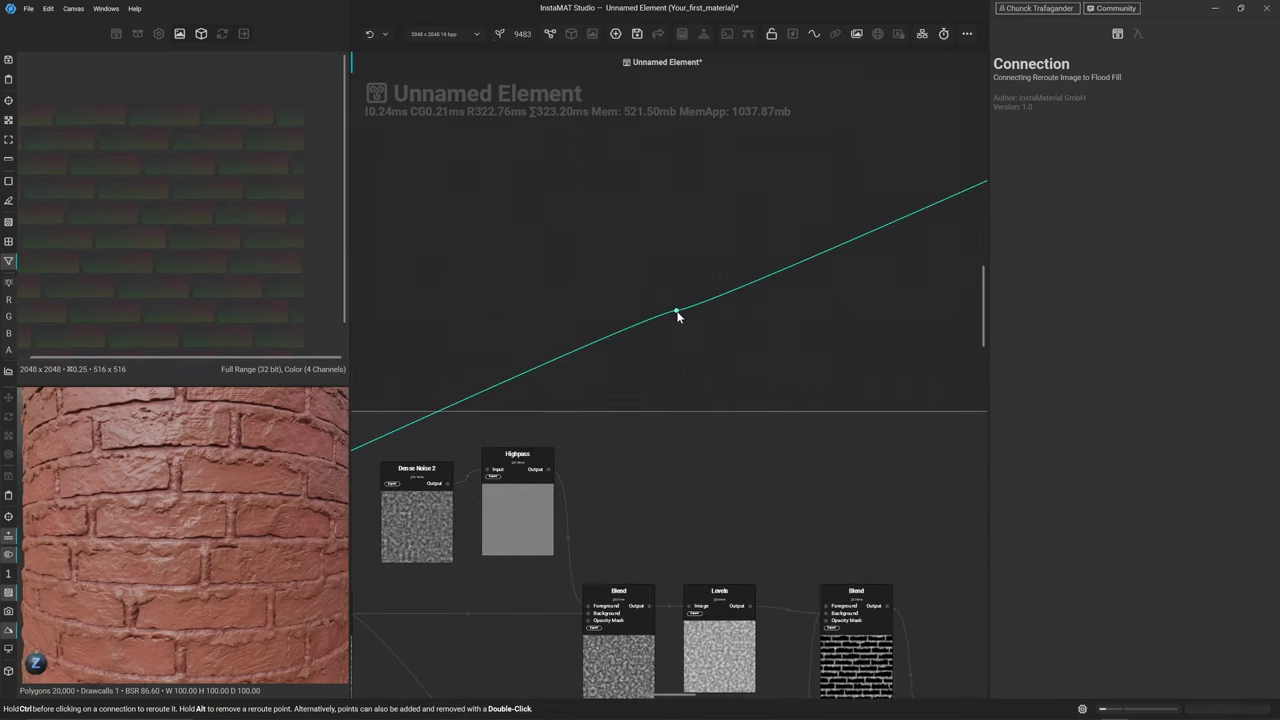
{"action": "left_click_drag", "start_coordinate": [677, 313], "coordinate": [573, 276], "text": "ctrl"}
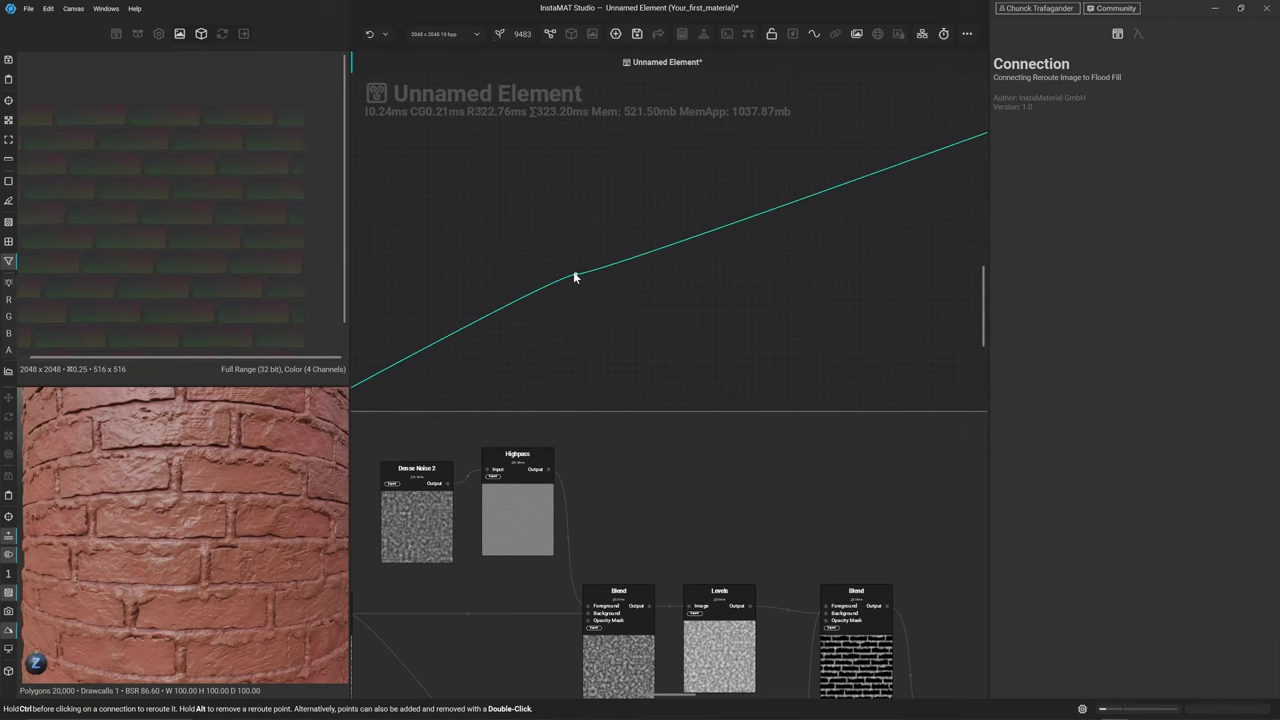
{"action": "left_click", "coordinate": [592, 299]}
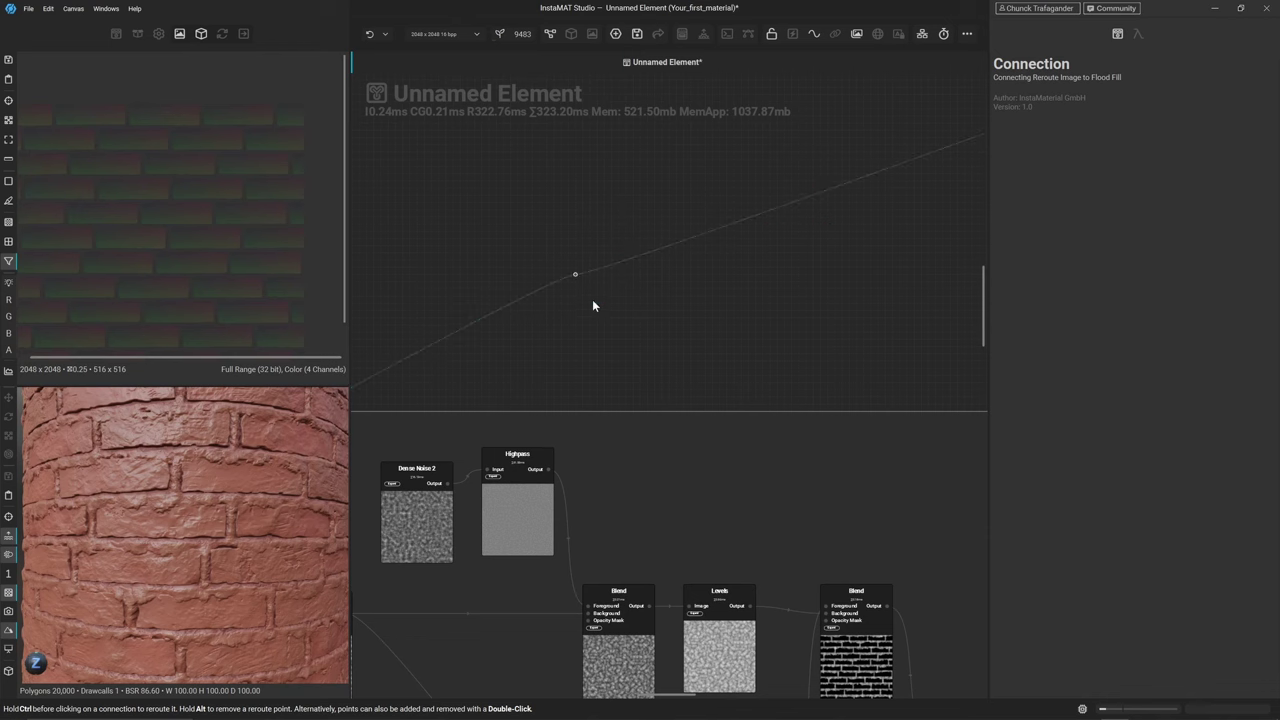
Reposition the reroute point on the Flood Fill's input connection so it sits above group 2, near the Dense Noise 2 node
{"action": "left_click_drag", "start_coordinate": [575, 274], "coordinate": [676, 251]}
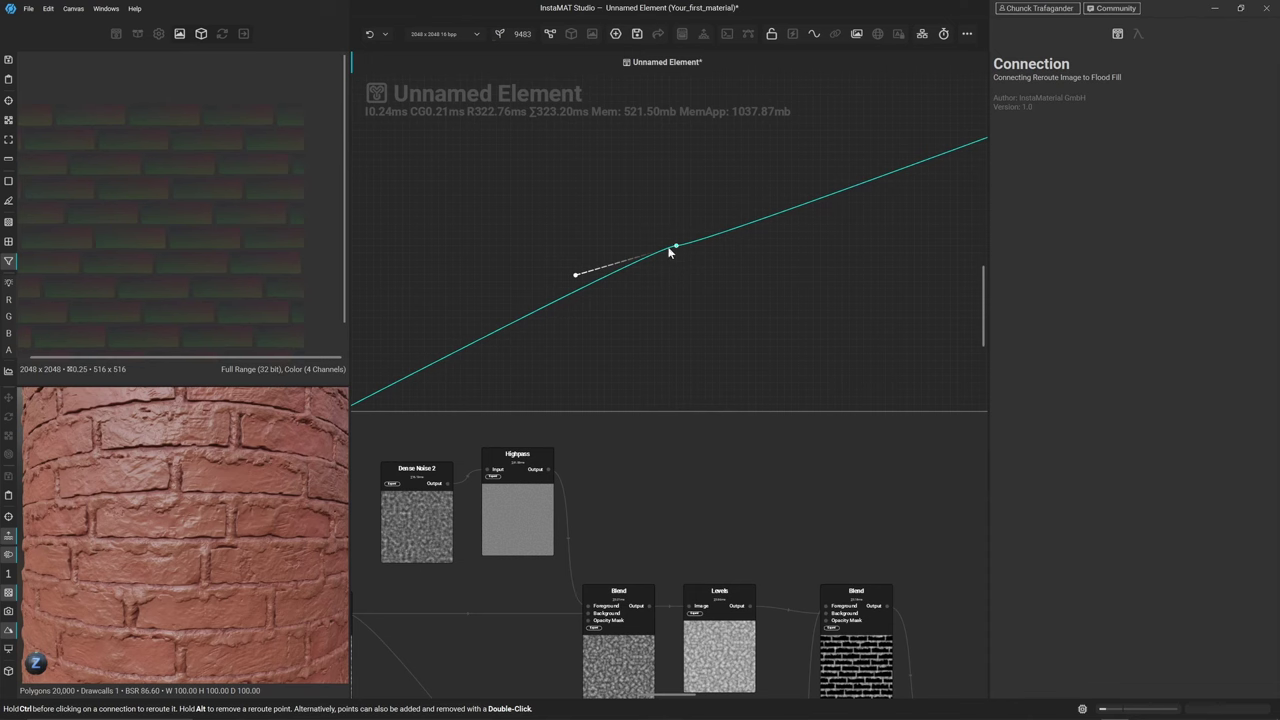
{"action": "left_click_drag", "start_coordinate": [669, 252], "coordinate": [478, 270]}
{"action": "scroll", "coordinate": [679, 304], "scroll_direction": "down", "scroll_amount": 5}
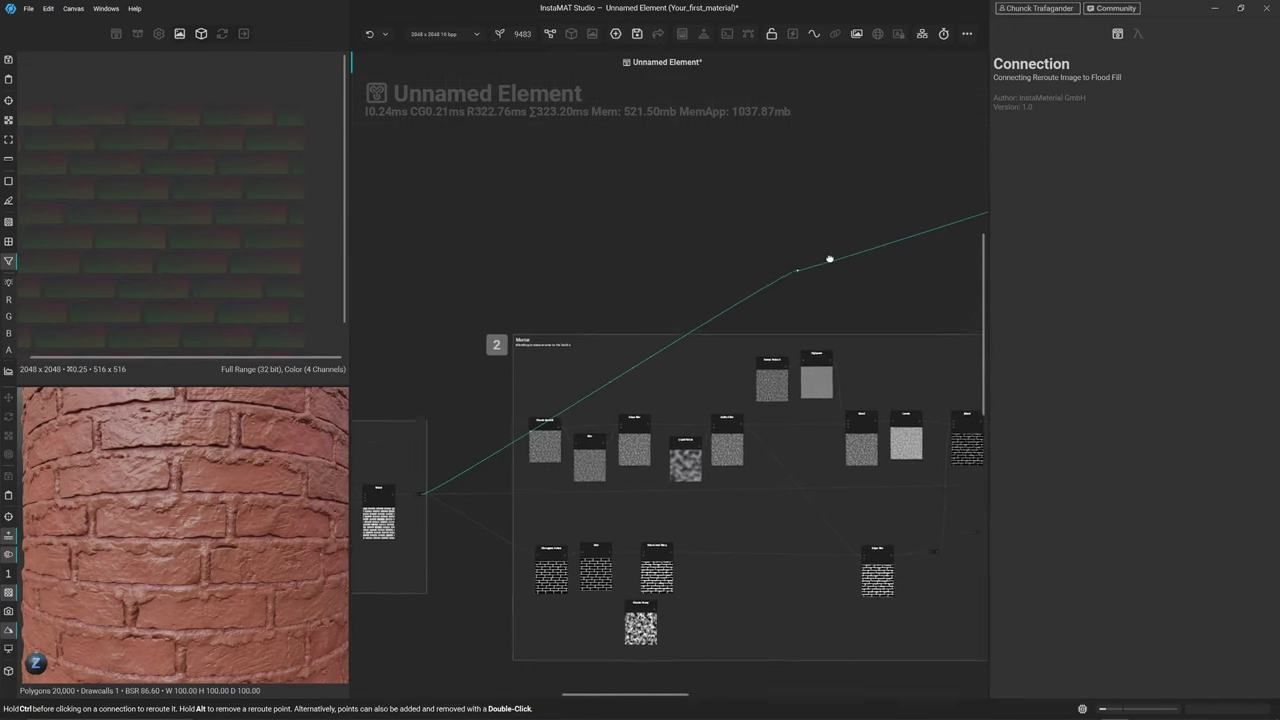
{"action": "scroll", "coordinate": [474, 470], "scroll_direction": "up", "scroll_amount": 4}
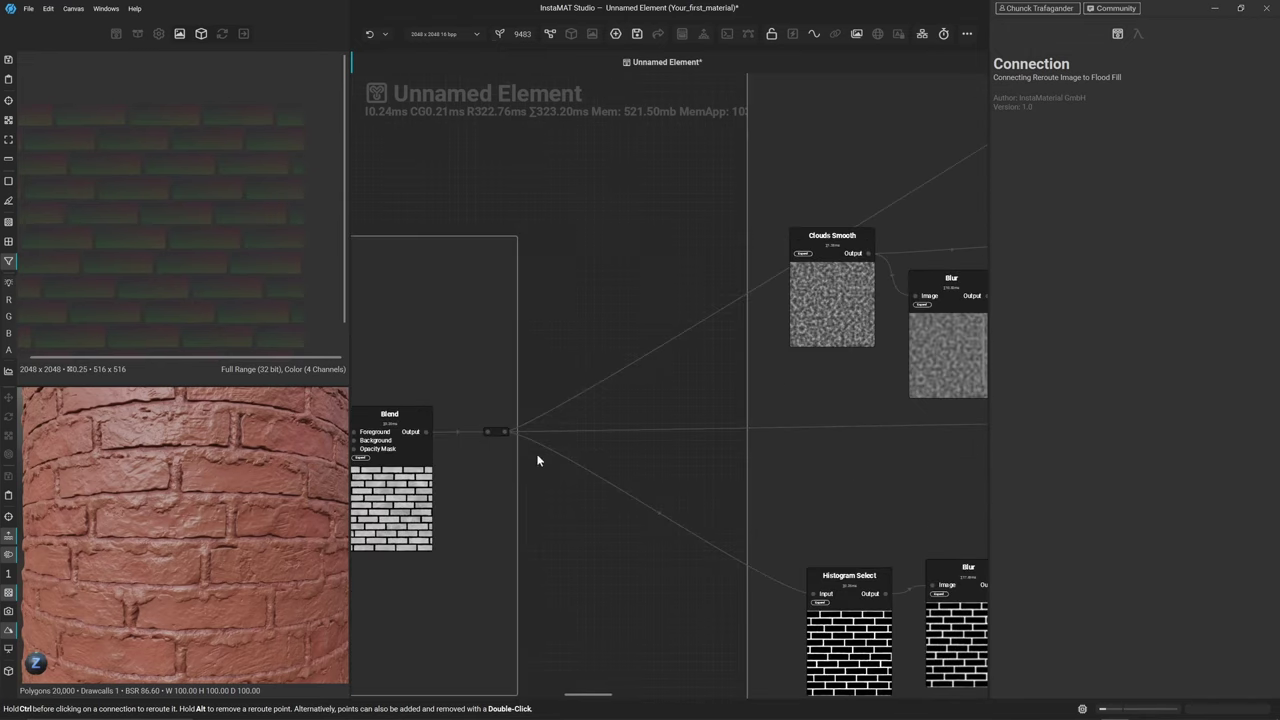
{"action": "scroll", "coordinate": [508, 410], "scroll_direction": "down", "scroll_amount": 6}
{"action": "scroll", "coordinate": [800, 249], "scroll_direction": "up", "scroll_amount": 2}
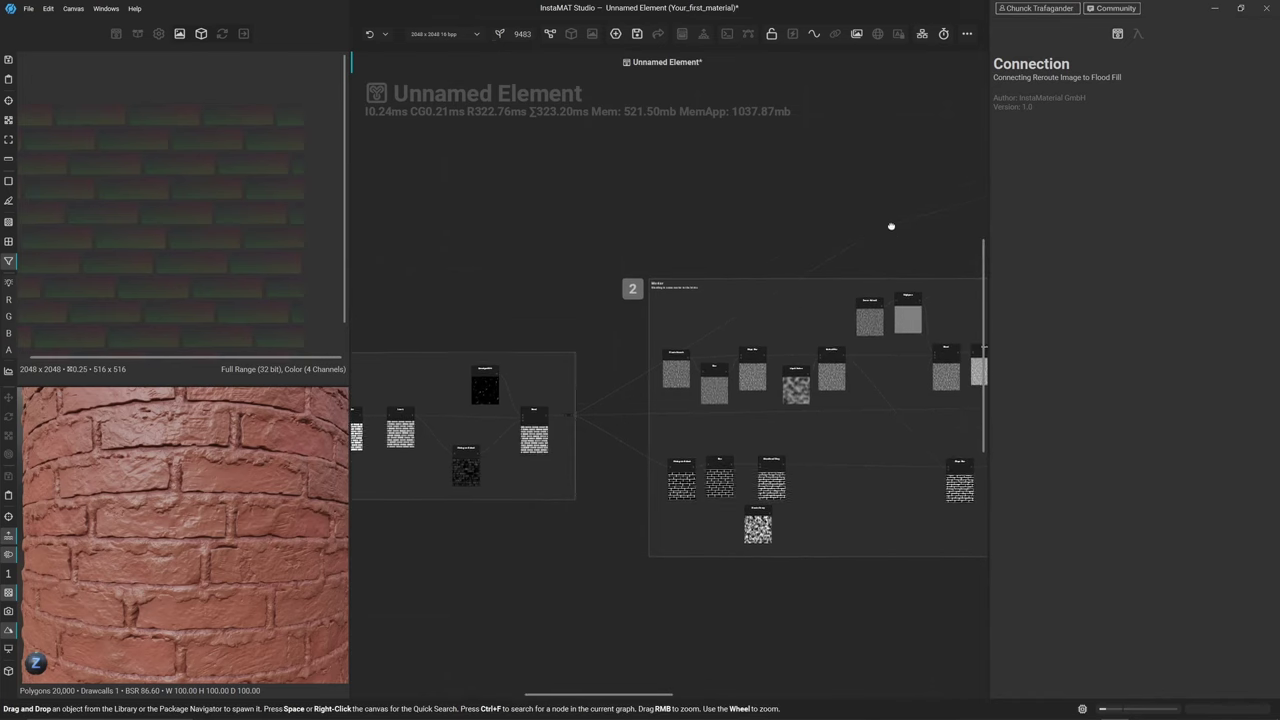
{"action": "middle_click_drag", "start_coordinate": [889, 226], "coordinate": [845, 227]}
{"action": "scroll", "coordinate": [845, 227], "scroll_direction": "up", "scroll_amount": 3}
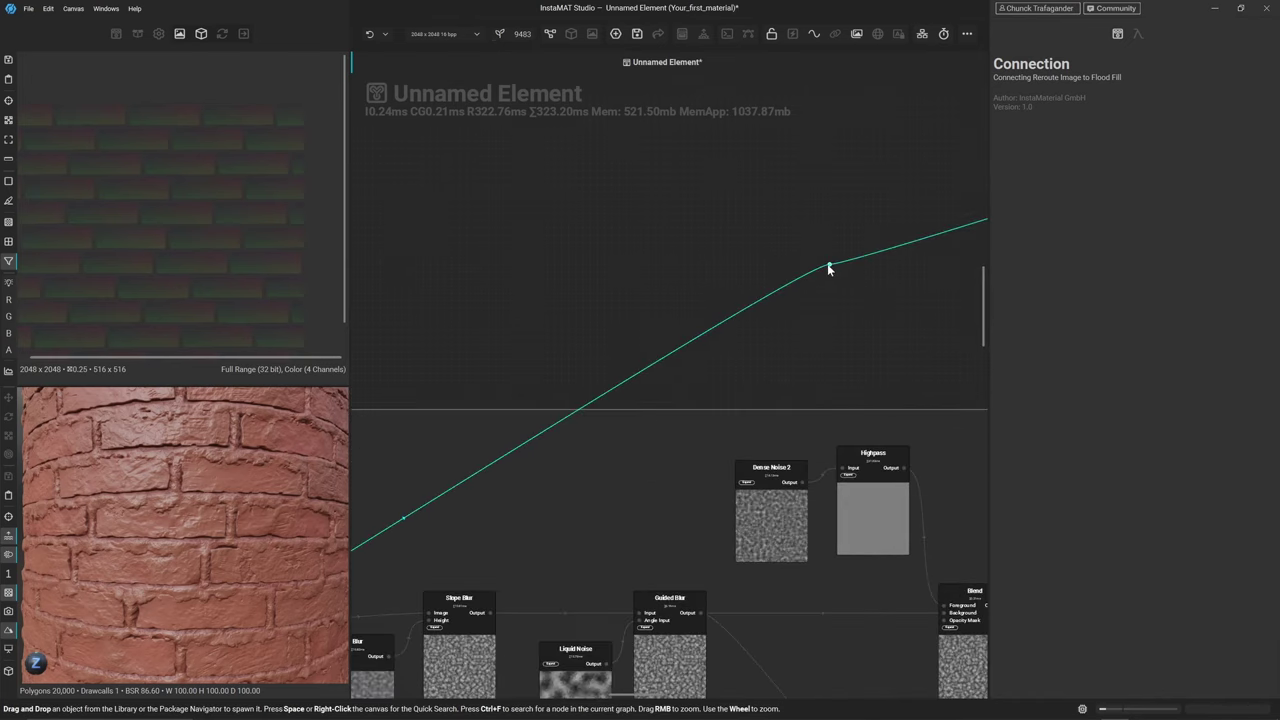
{"action": "left_click_drag", "start_coordinate": [827, 266], "coordinate": [537, 240]}
Move the BaseColor Gradient Map directly below the Flood Fill and insert a Blend node on the Gradient Map's output connection
{"action": "scroll", "coordinate": [812, 282], "scroll_direction": "down", "scroll_amount": 5}
{"action": "scroll", "coordinate": [649, 250], "scroll_direction": "up", "scroll_amount": 6}
{"action": "middle_click_drag", "start_coordinate": [537, 240], "coordinate": [417, 282]}
{"action": "scroll", "coordinate": [518, 360], "scroll_direction": "up", "scroll_amount": 2}
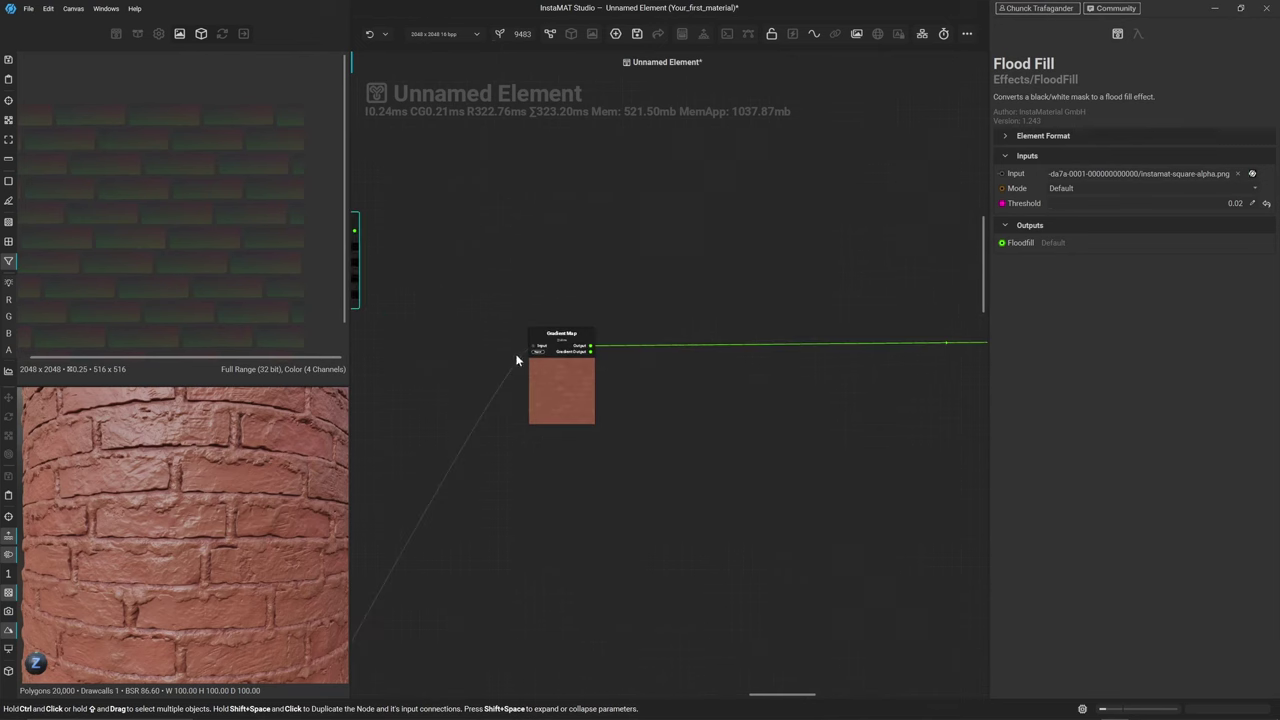
{"action": "middle_click_drag", "start_coordinate": [518, 360], "coordinate": [622, 385]}
{"action": "left_click_drag", "start_coordinate": [626, 385], "coordinate": [488, 378]}
{"action": "key", "text": "space"}
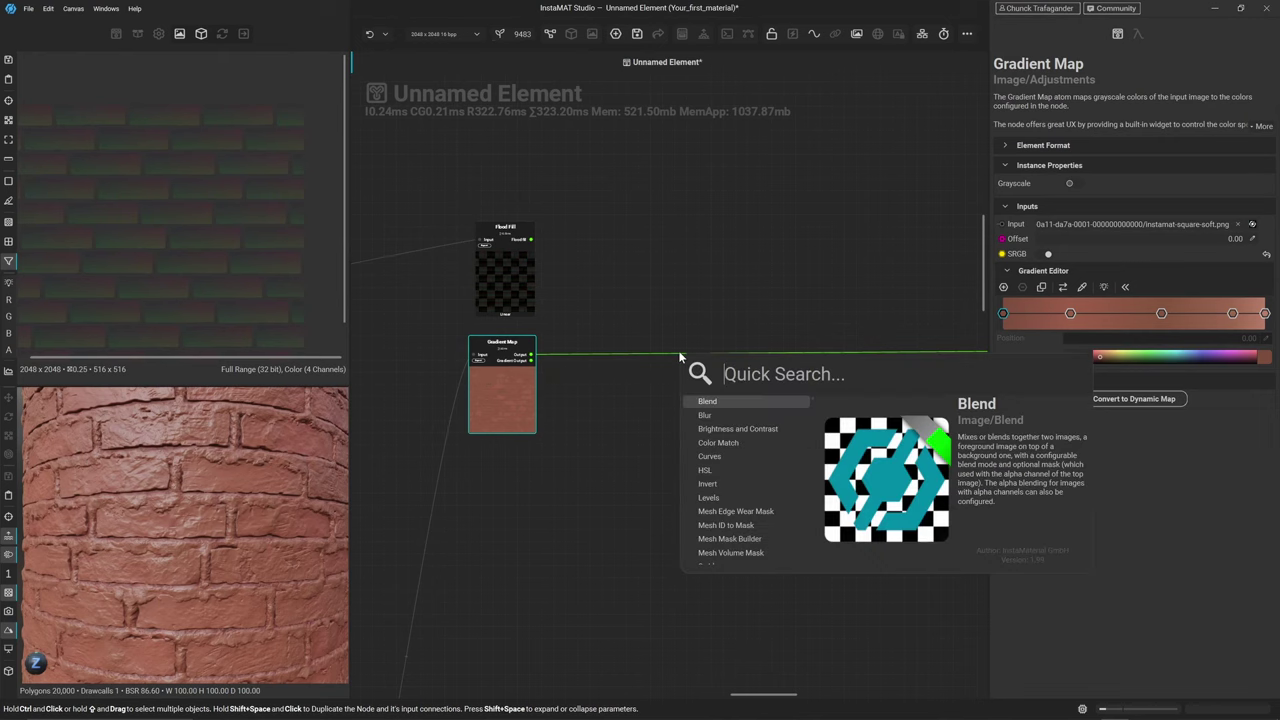
{"action": "key", "text": "Return"}
{"action": "key", "text": "f"}
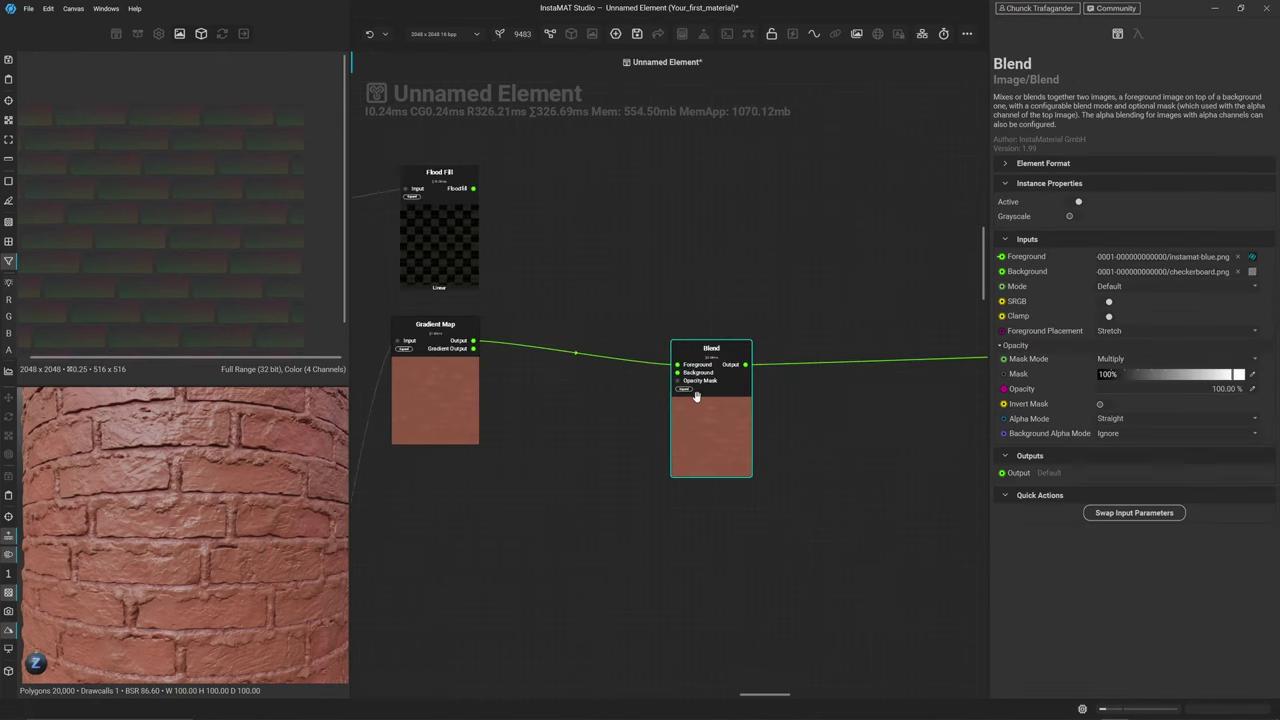
Swap the Blend node's inputs so the Gradient Map feeds the background, and connect the Flood Fill output to the Blend foreground
{"action": "left_click", "coordinate": [1097, 515]}
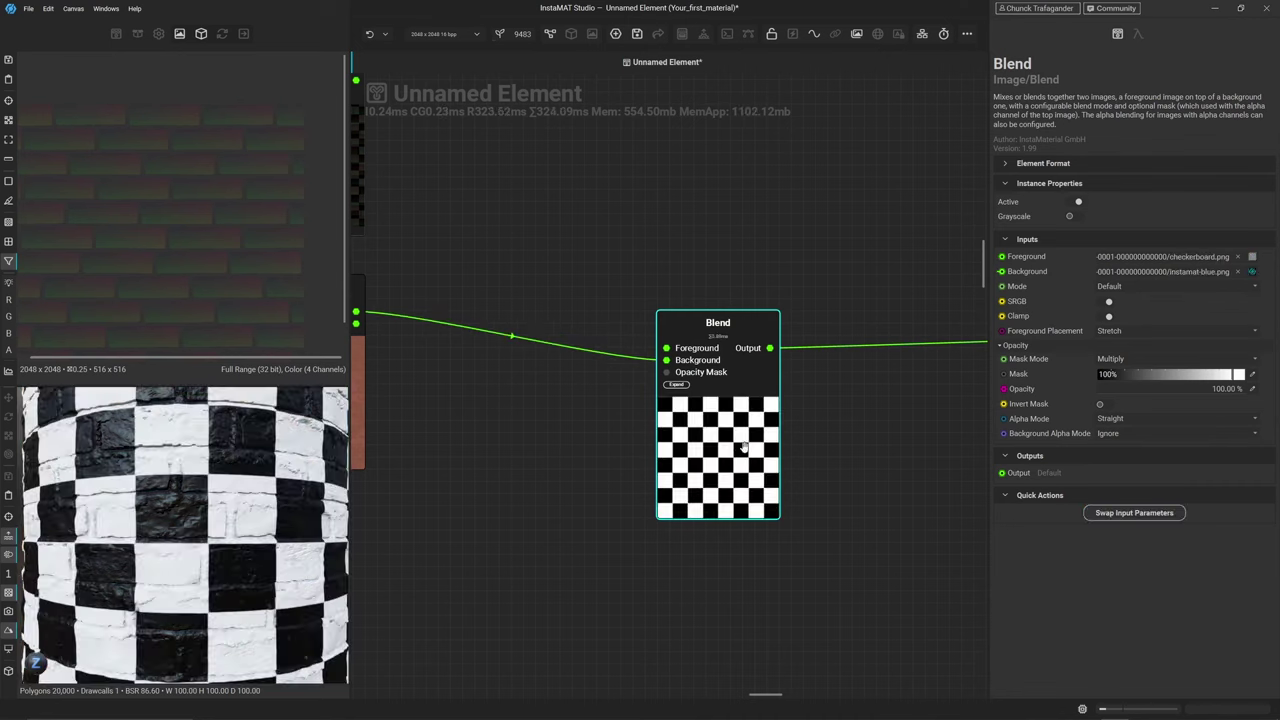
{"action": "left_click_drag", "start_coordinate": [731, 444], "coordinate": [792, 395]}
{"action": "key", "text": "f"}
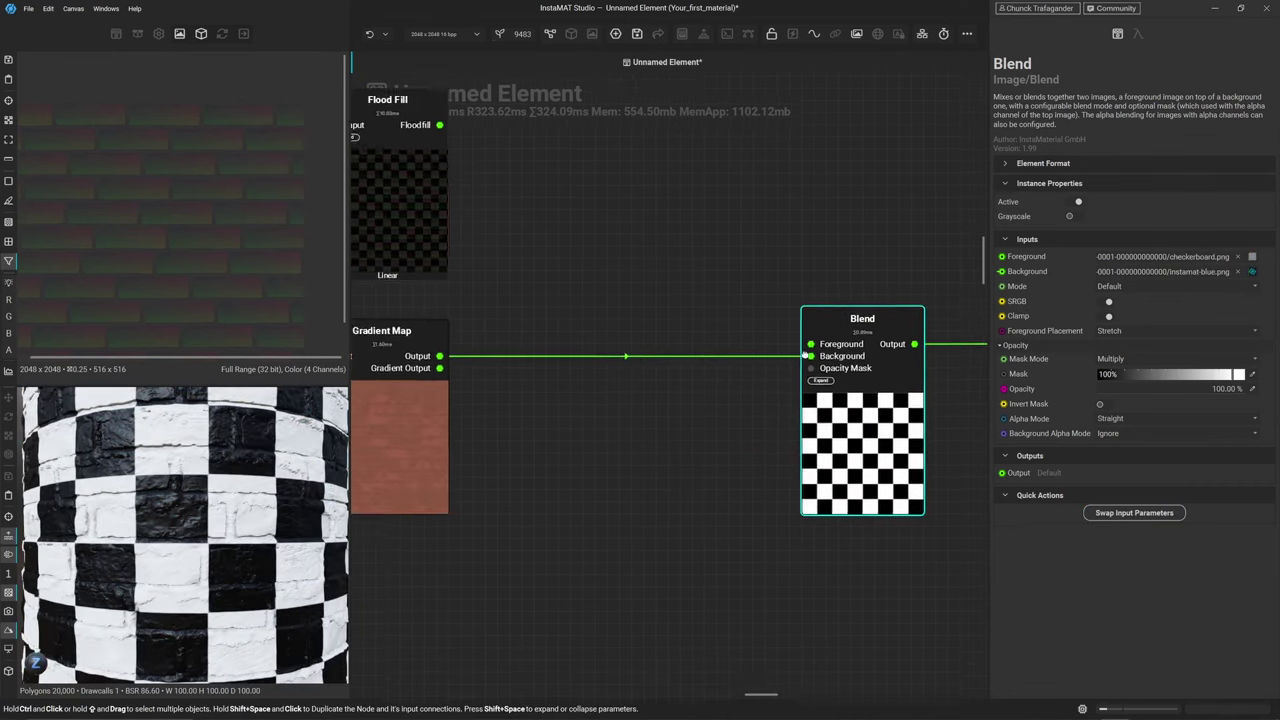
{"action": "left_click_drag", "start_coordinate": [473, 178], "coordinate": [844, 398]}
{"action": "left_click", "coordinate": [905, 497]}
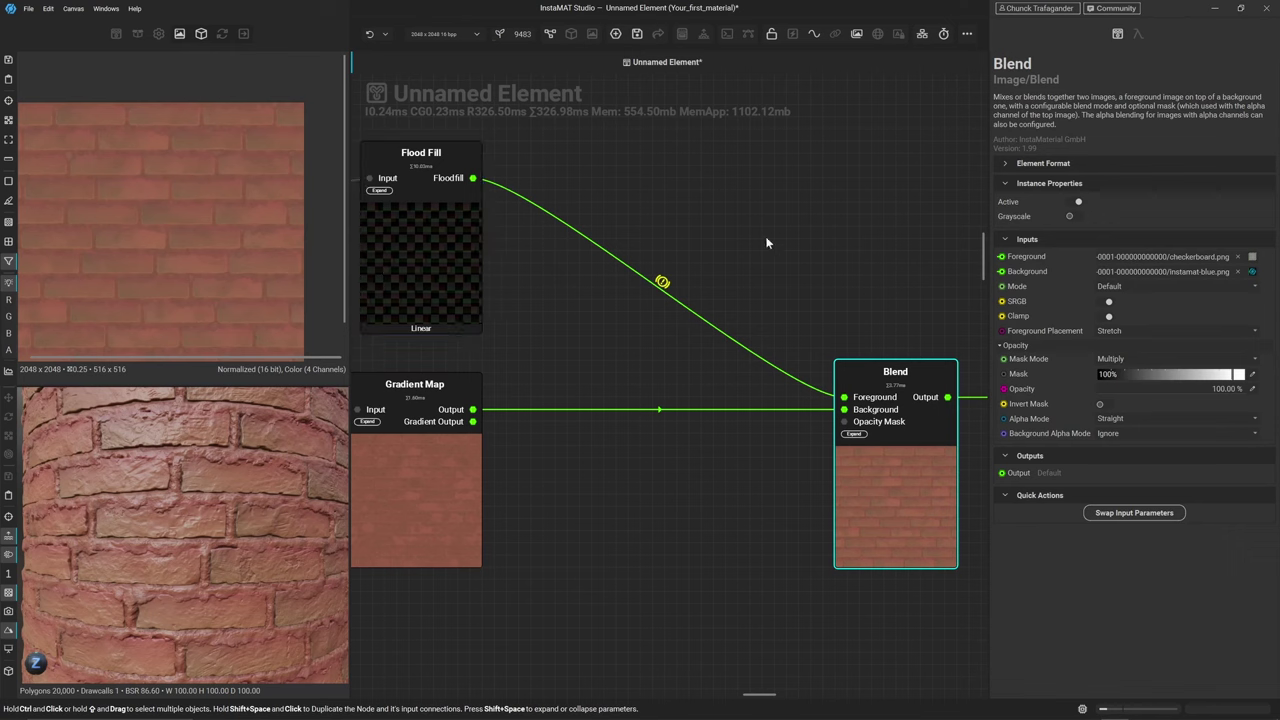
Examine the blended bricks in the preview and read the graph warning on the Flood Fill to Blend connection
{"action": "left_click", "coordinate": [661, 285]}
{"action": "scroll", "coordinate": [127, 284], "scroll_direction": "up", "scroll_amount": 3}
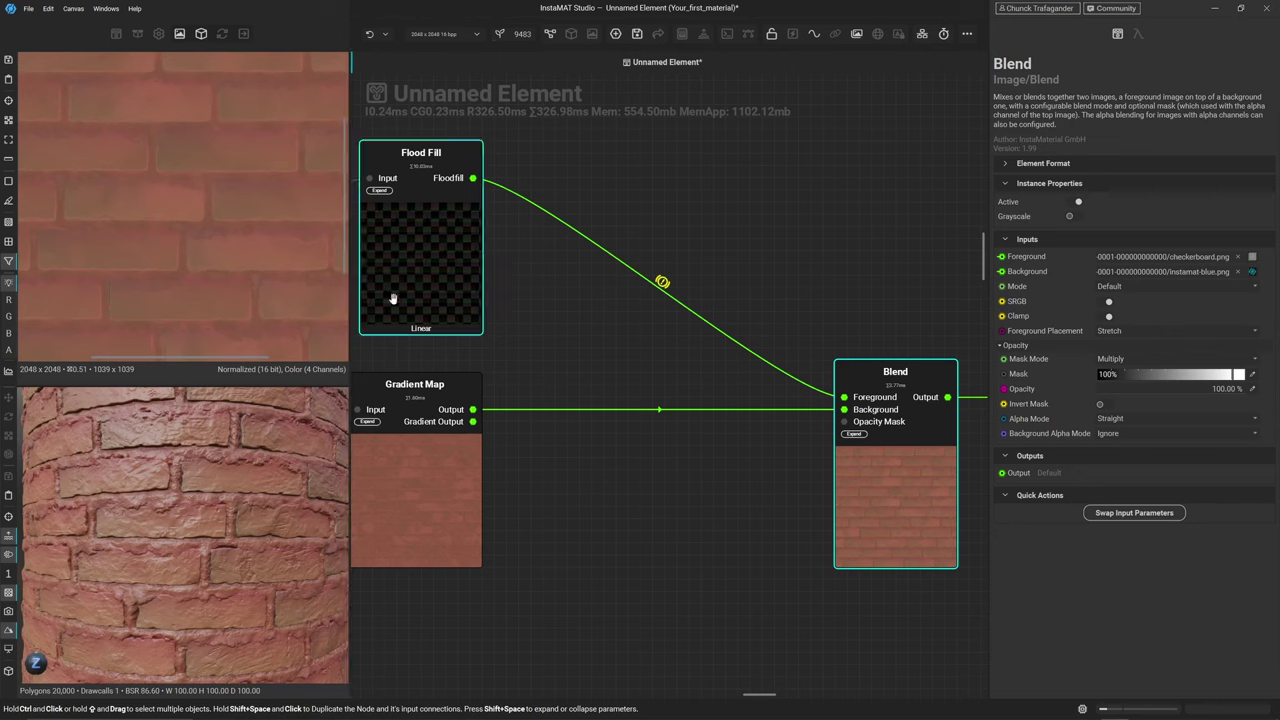
{"action": "left_click", "coordinate": [657, 290]}
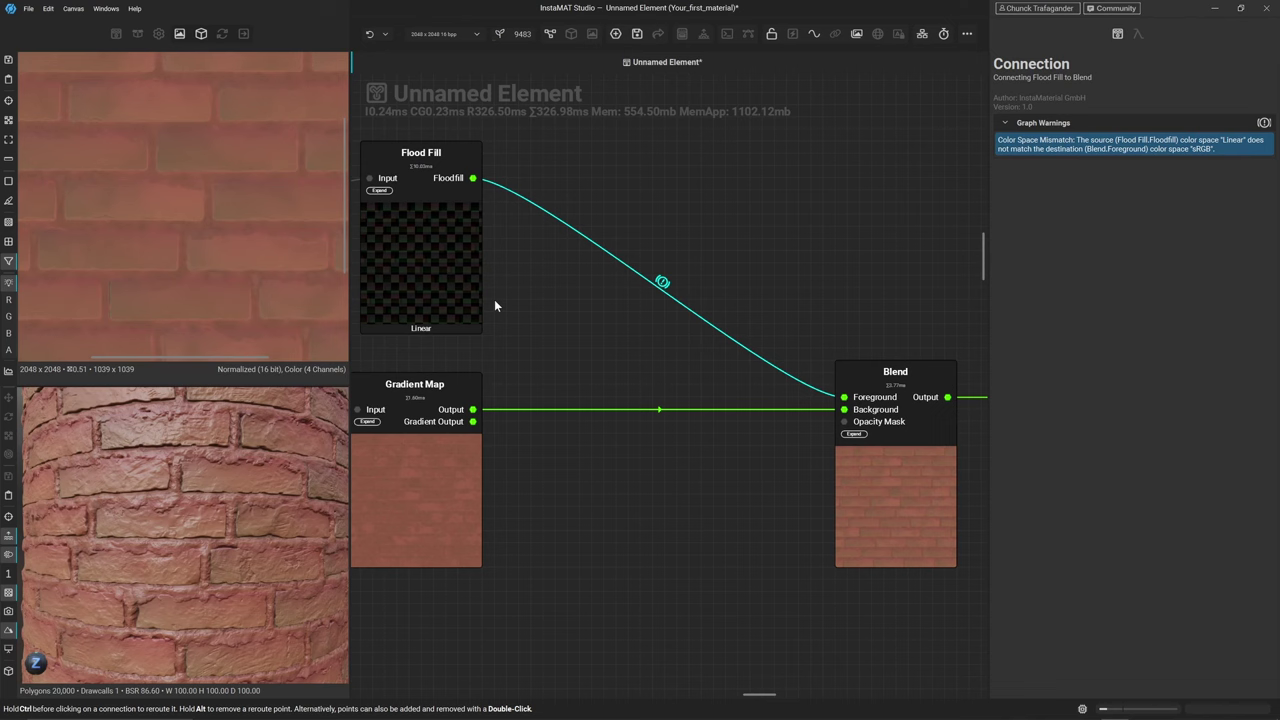
{"action": "left_click", "coordinate": [590, 320]}
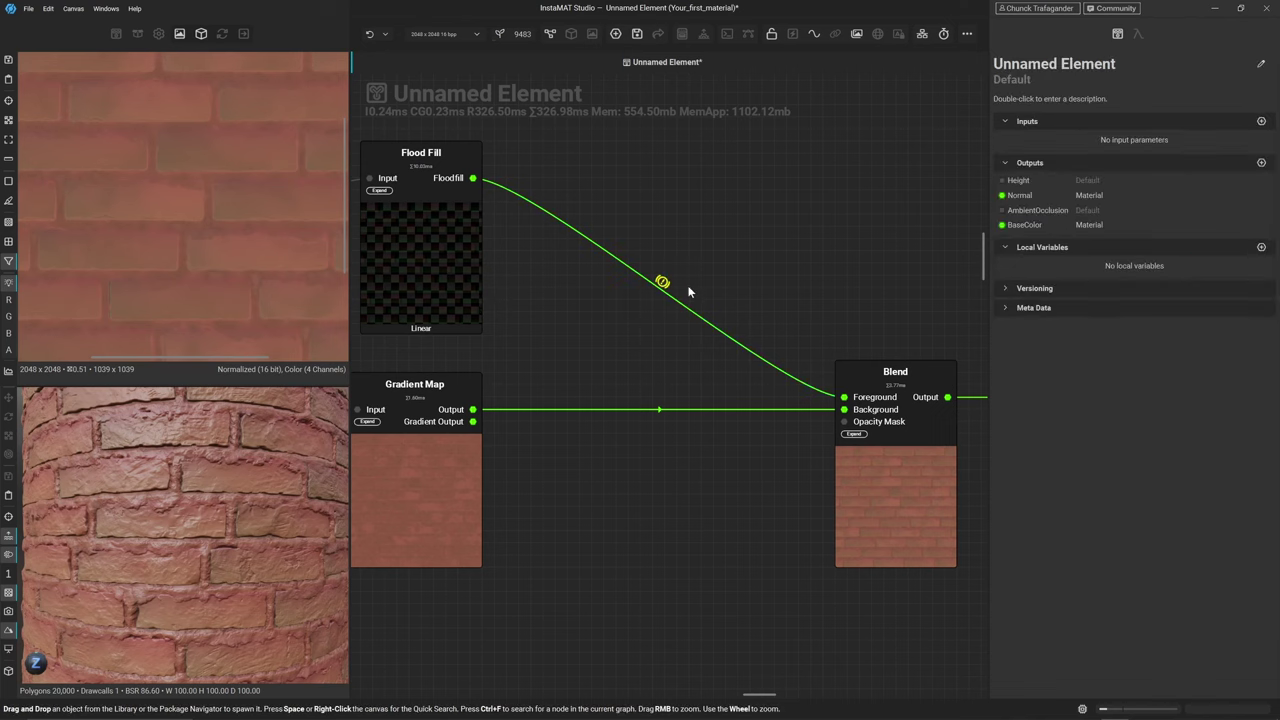
{"action": "left_click", "coordinate": [662, 284]}
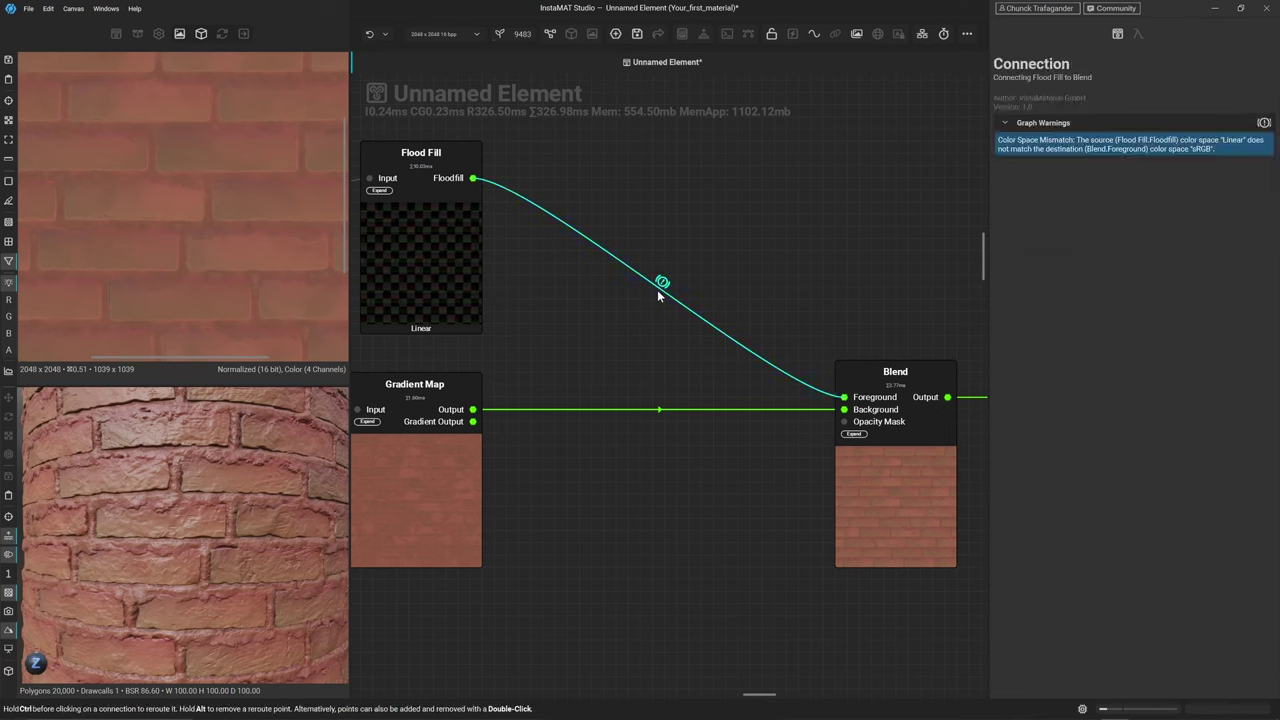
Read the graph warning on the connection between the Height To Normal and Set Normal nodes
{"action": "scroll", "coordinate": [620, 457], "scroll_direction": "down", "scroll_amount": 5}
{"action": "middle_click_drag", "start_coordinate": [636, 557], "coordinate": [529, 329]}
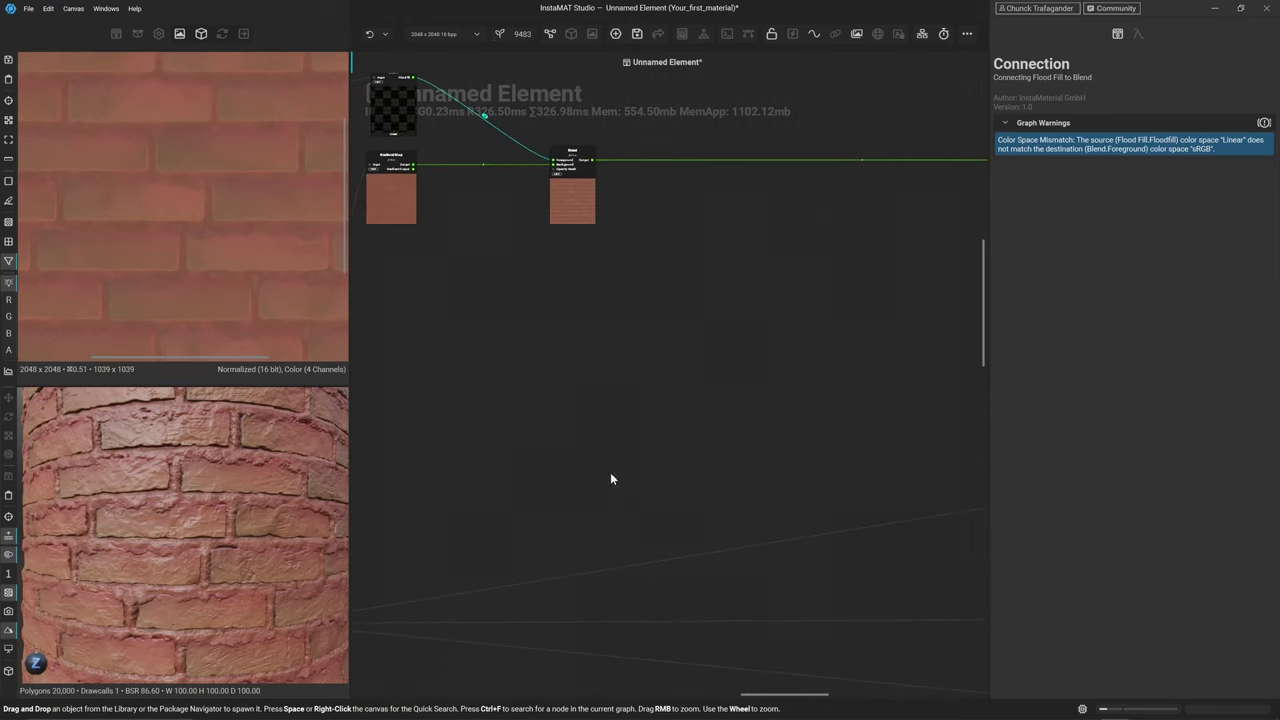
{"action": "scroll", "coordinate": [714, 577], "scroll_direction": "down", "scroll_amount": 3}
{"action": "middle_click_drag", "start_coordinate": [714, 577], "coordinate": [646, 383]}
{"action": "scroll", "coordinate": [835, 352], "scroll_direction": "up", "scroll_amount": 6}
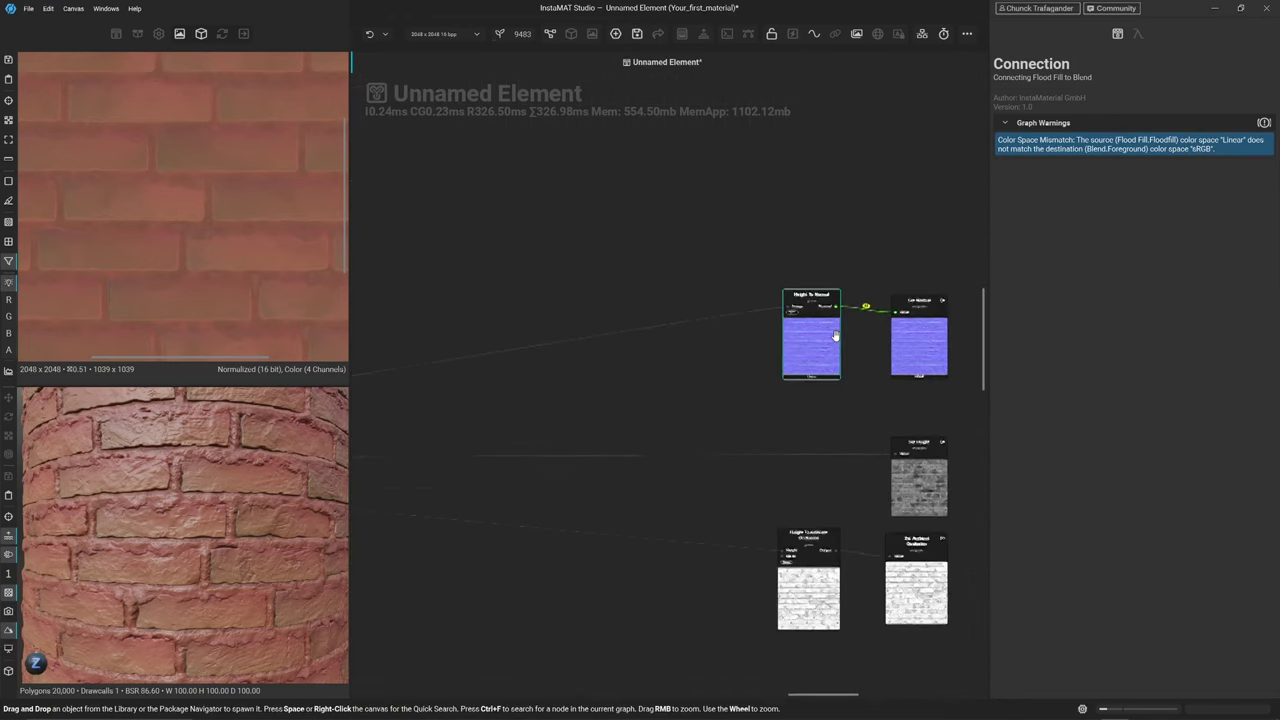
{"action": "middle_click_drag", "start_coordinate": [943, 374], "coordinate": [802, 501]}
{"action": "scroll", "coordinate": [790, 485], "scroll_direction": "up", "scroll_amount": 2}
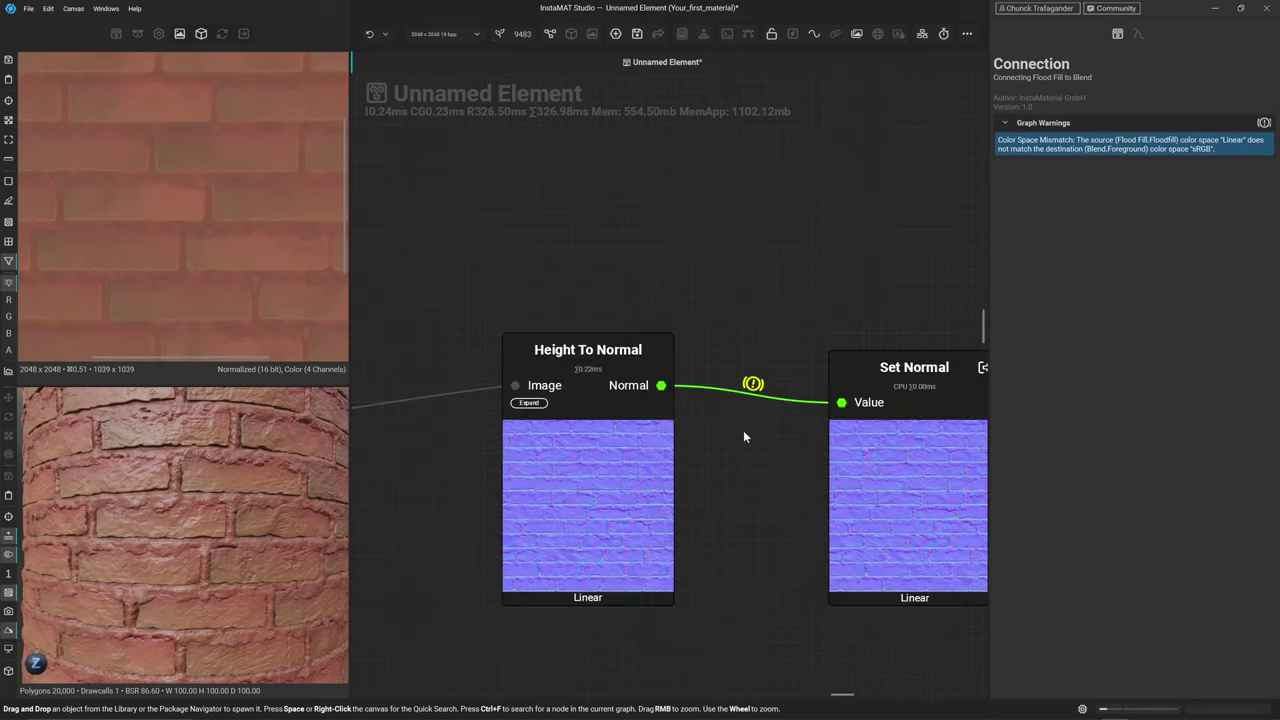
{"action": "left_click", "coordinate": [748, 401]}
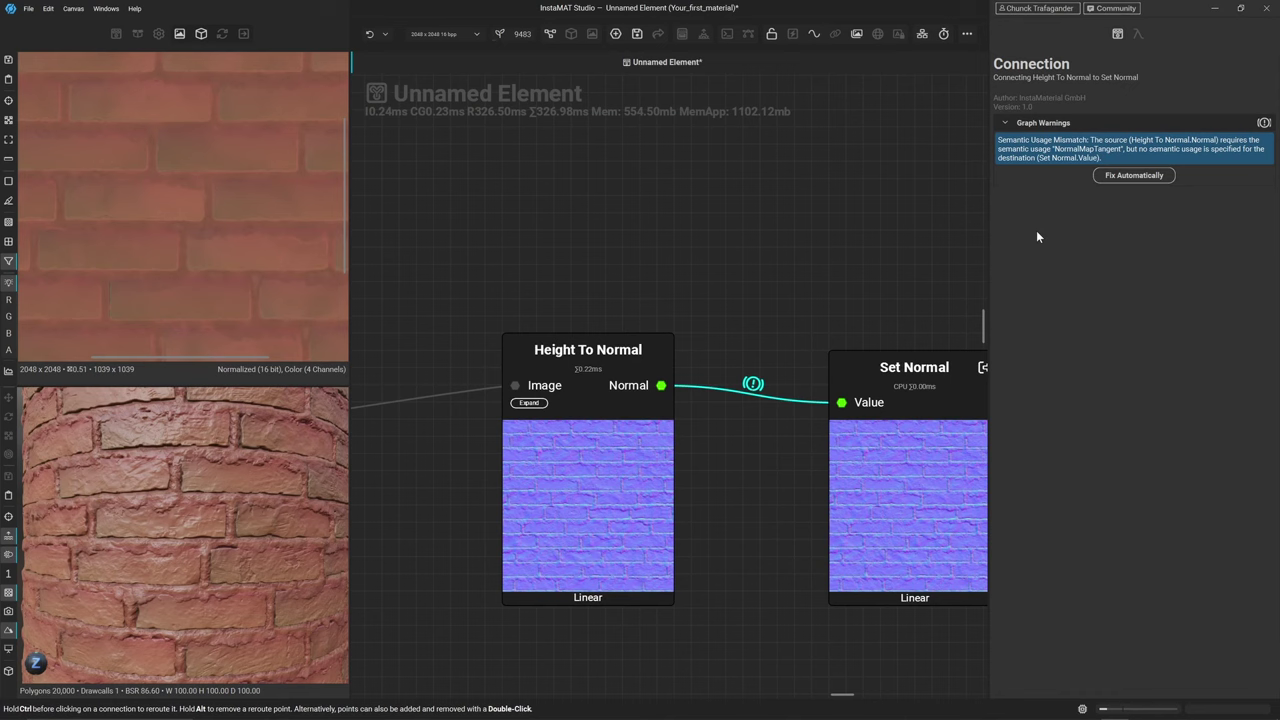
{"action": "left_click", "coordinate": [822, 305]}
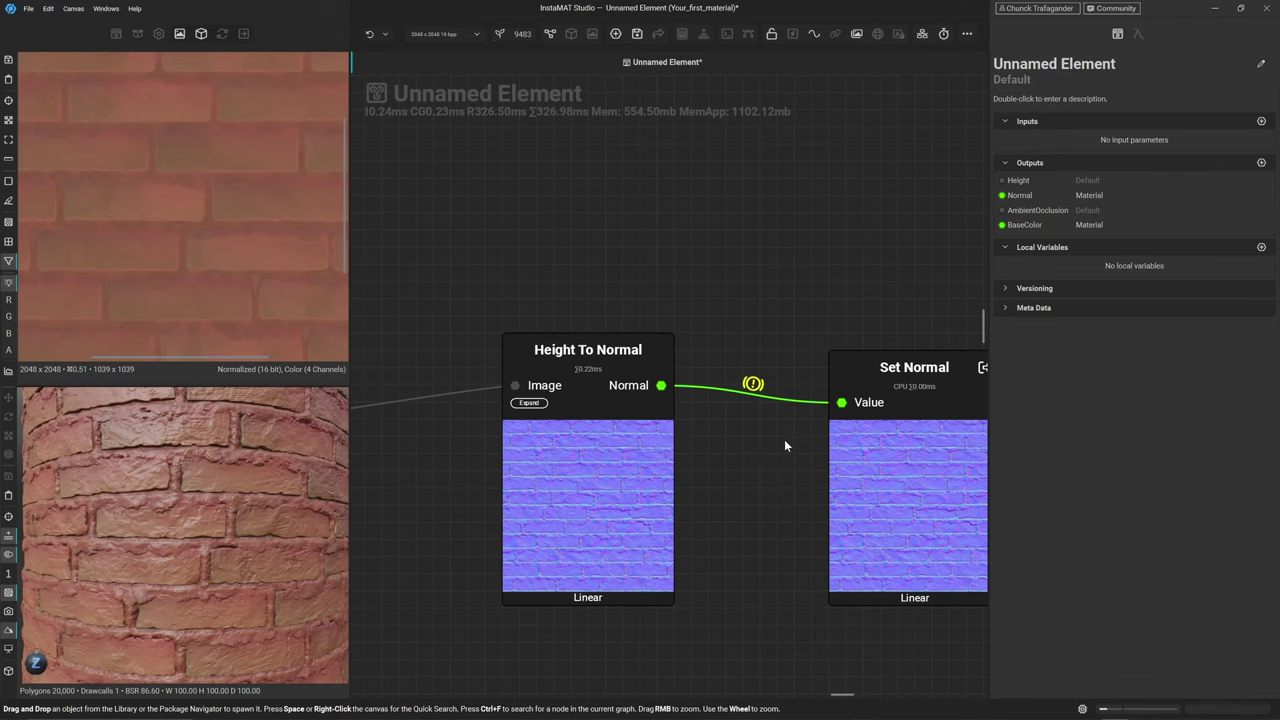
Add a Flood Fill to Color node from the Flood Fill node's output
{"action": "scroll", "coordinate": [784, 439], "scroll_direction": "down", "scroll_amount": 3}
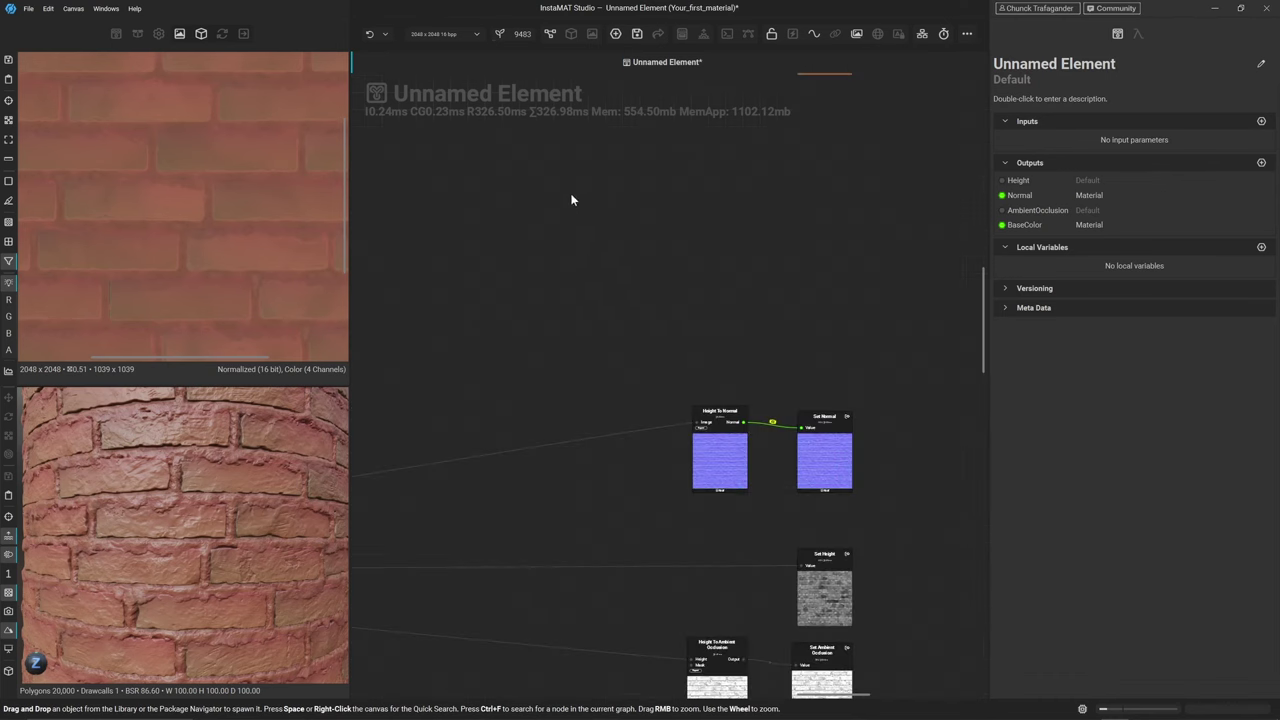
{"action": "middle_click_drag", "start_coordinate": [571, 200], "coordinate": [863, 386]}
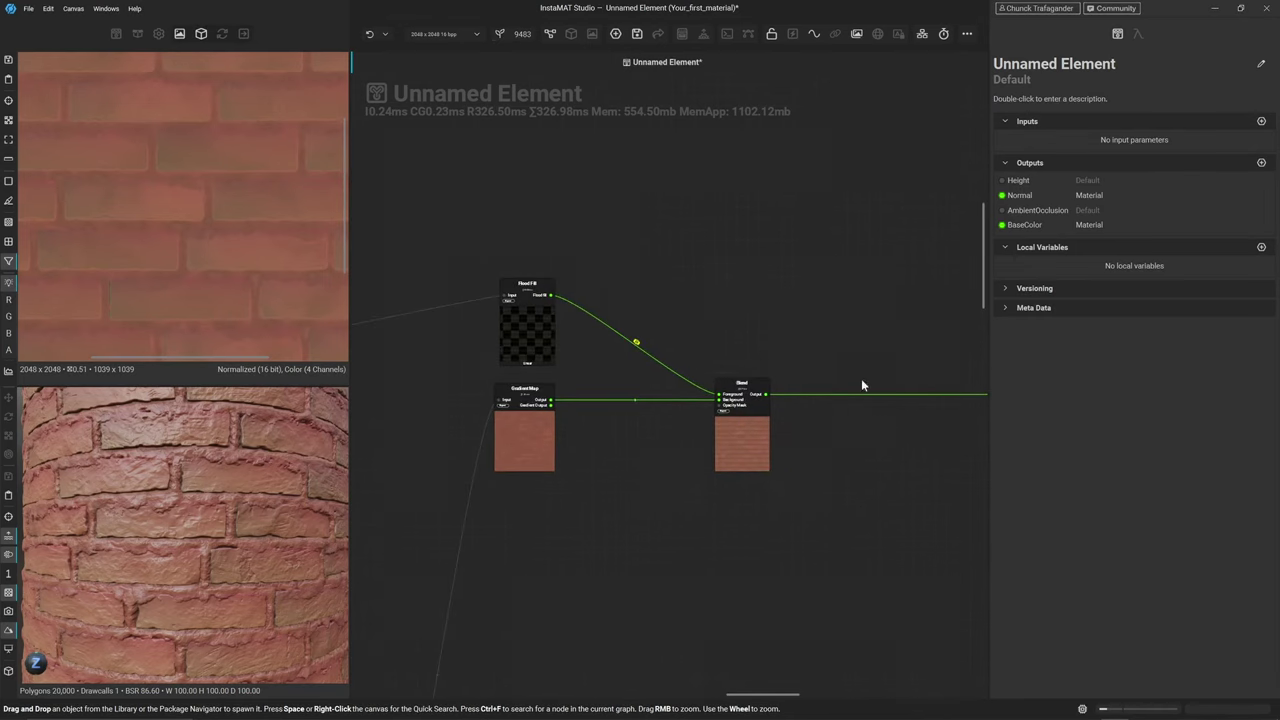
{"action": "scroll", "coordinate": [634, 357], "scroll_direction": "up", "scroll_amount": 5}
{"action": "middle_click_drag", "start_coordinate": [583, 343], "coordinate": [625, 346]}
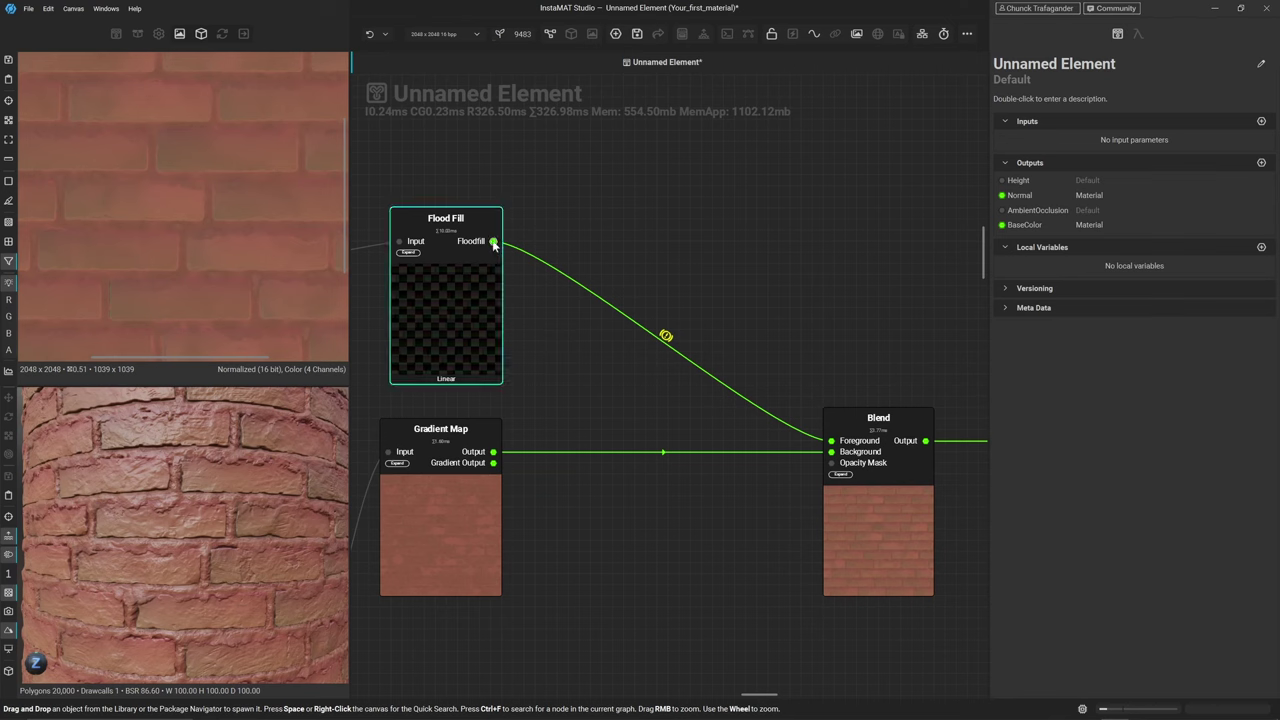
{"action": "left_click_drag", "start_coordinate": [493, 241], "coordinate": [555, 236]}
{"action": "type", "text": "flod"}
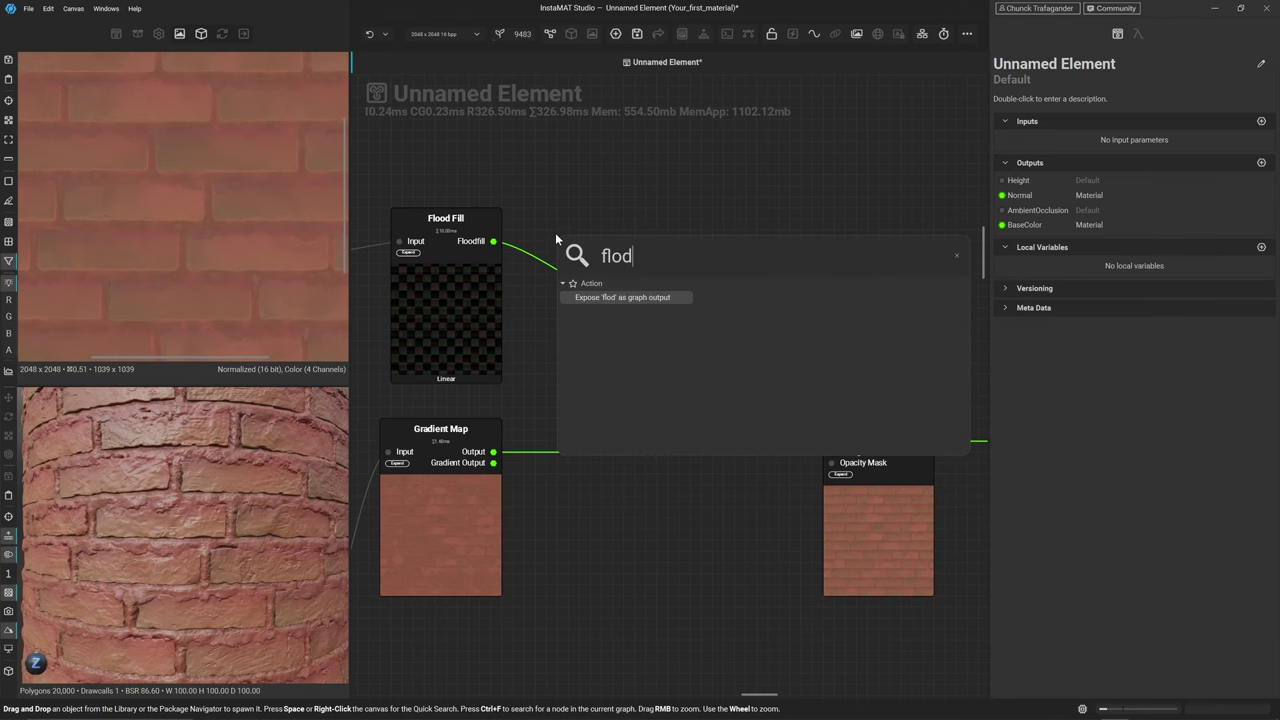
{"action": "key", "text": "BackSpace"}
{"action": "type", "text": "od fi"}
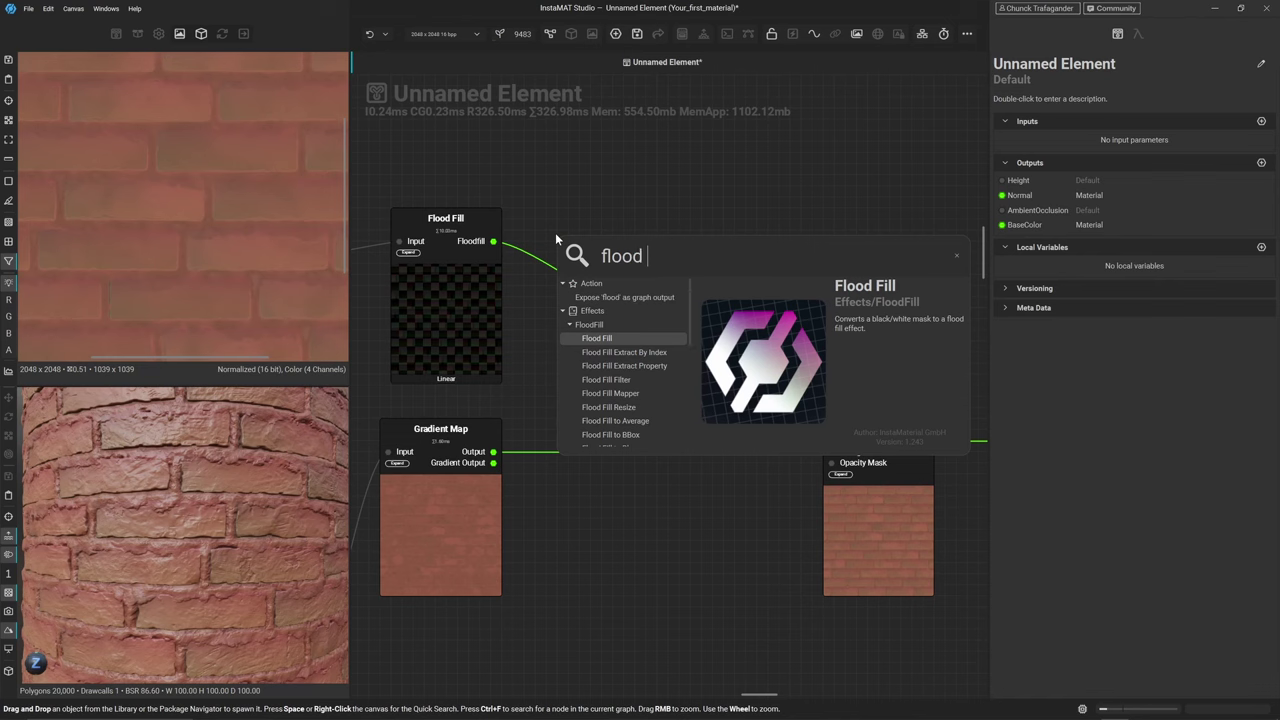
{"action": "type", "text": "ll to "}
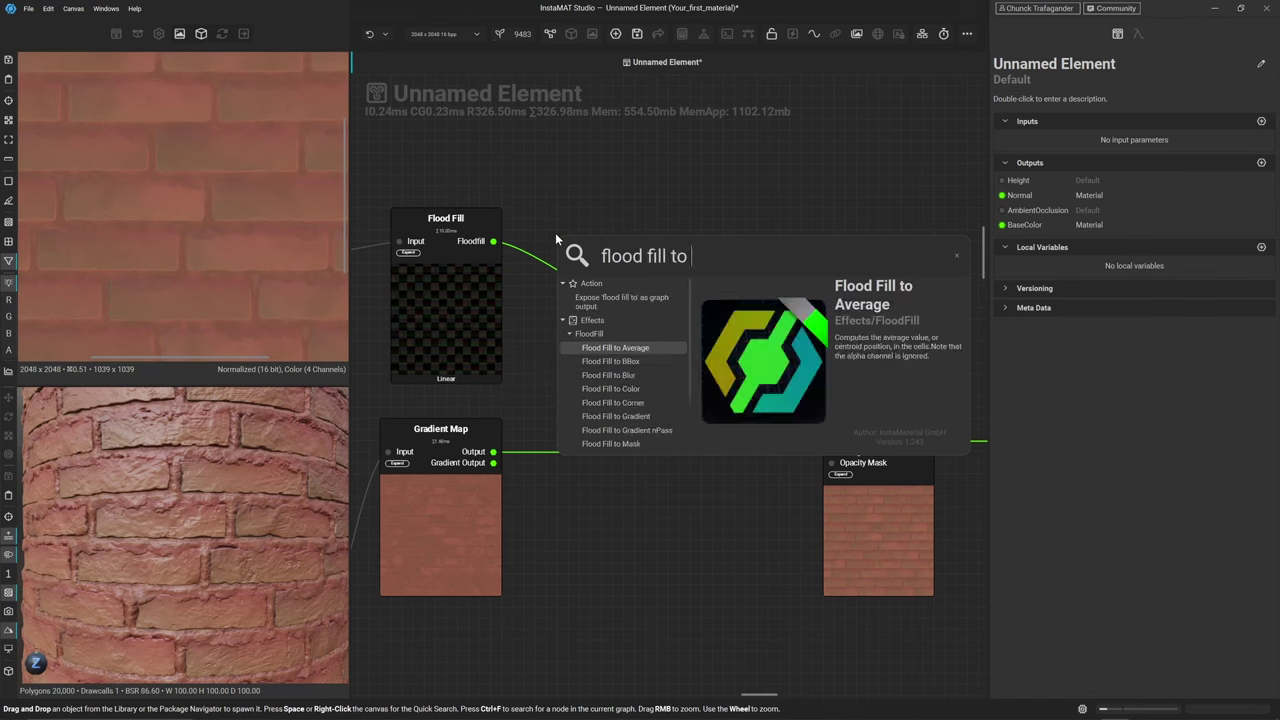
{"action": "type", "text": "colo"}
{"action": "key", "text": "Return"}
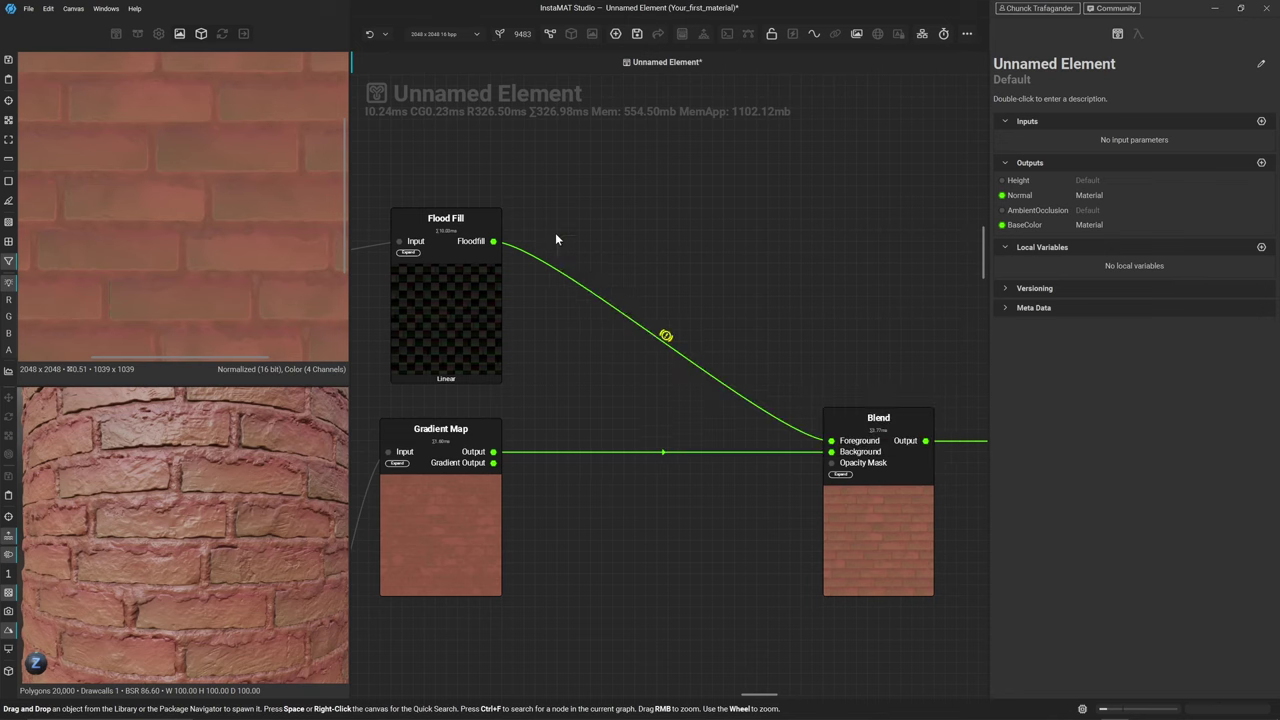
Preview the Flood Fill to Color node, connect its output to the Blend foreground, and place it beside the Flood Fill node
{"action": "left_click", "coordinate": [595, 325]}
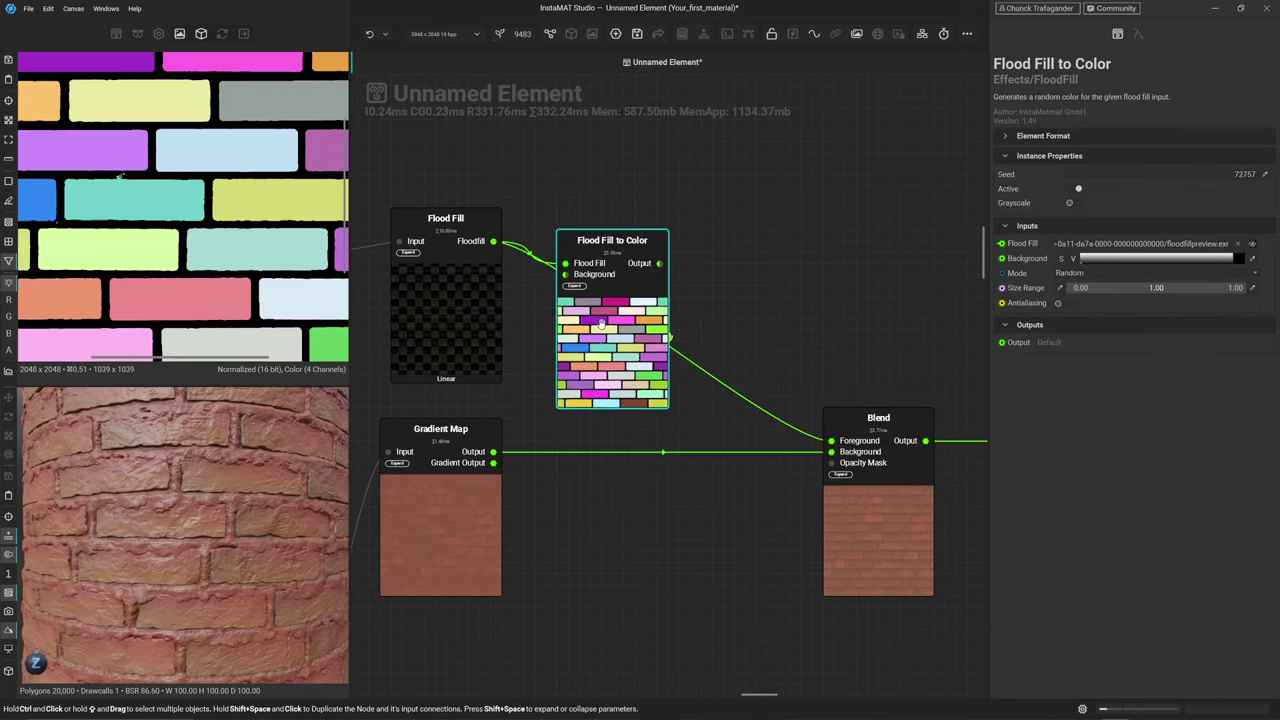
{"action": "left_click_drag", "start_coordinate": [659, 264], "coordinate": [831, 441]}
{"action": "left_click_drag", "start_coordinate": [607, 337], "coordinate": [595, 302]}
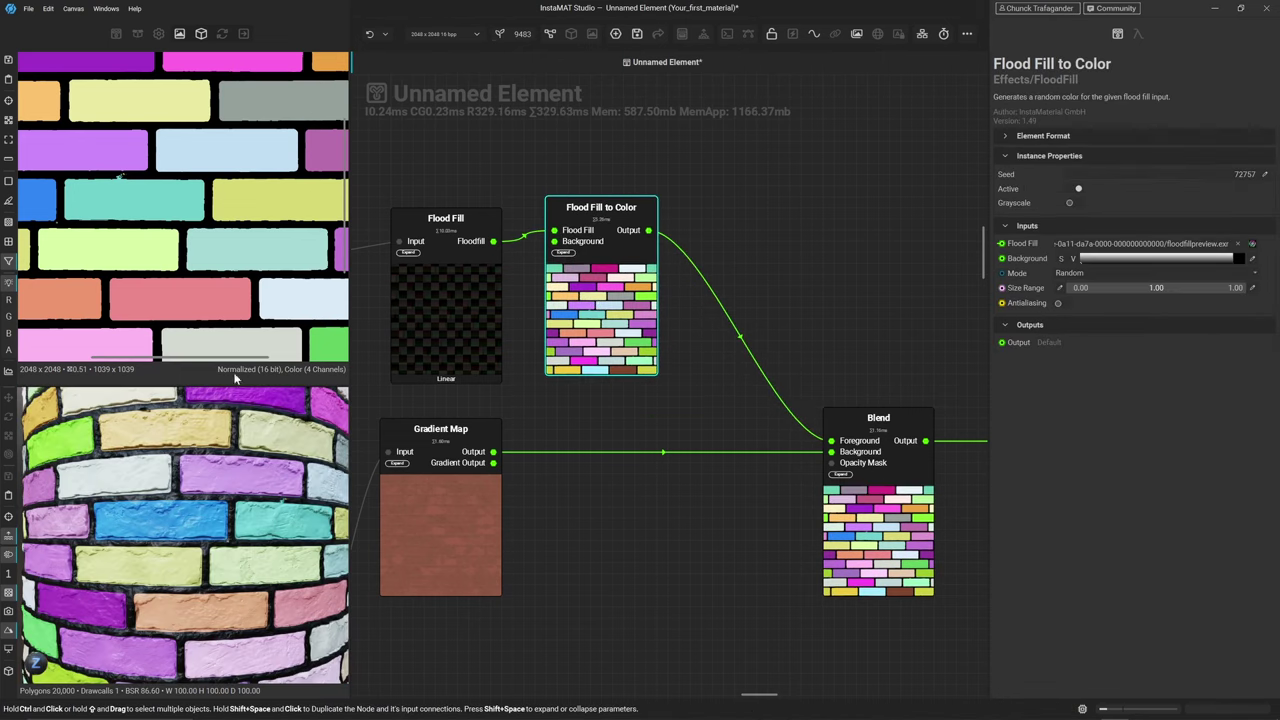
Inspect the stray specks along the brick edges and set the Flood Fill node's threshold to 0.03
{"action": "scroll", "coordinate": [156, 530], "scroll_direction": "up", "scroll_amount": 5}
{"action": "scroll", "coordinate": [156, 530], "scroll_direction": "down", "scroll_amount": 4}
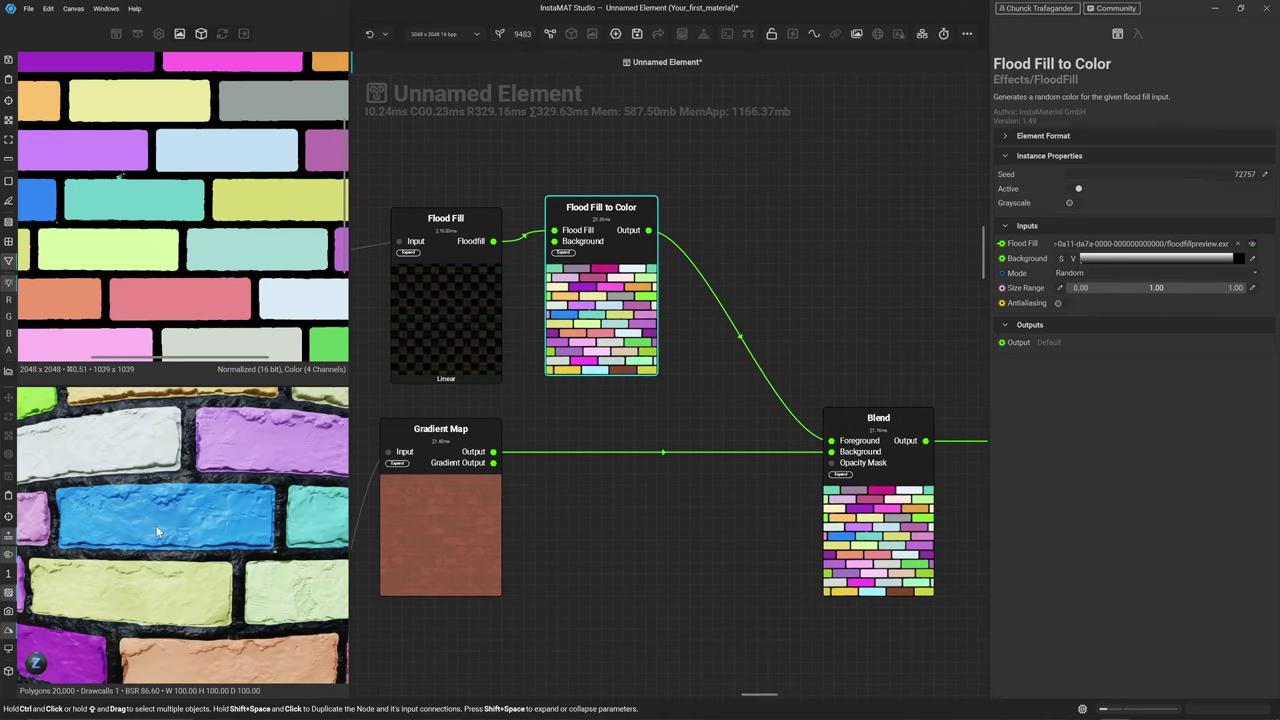
{"action": "scroll", "coordinate": [98, 188], "scroll_direction": "up", "scroll_amount": 6}
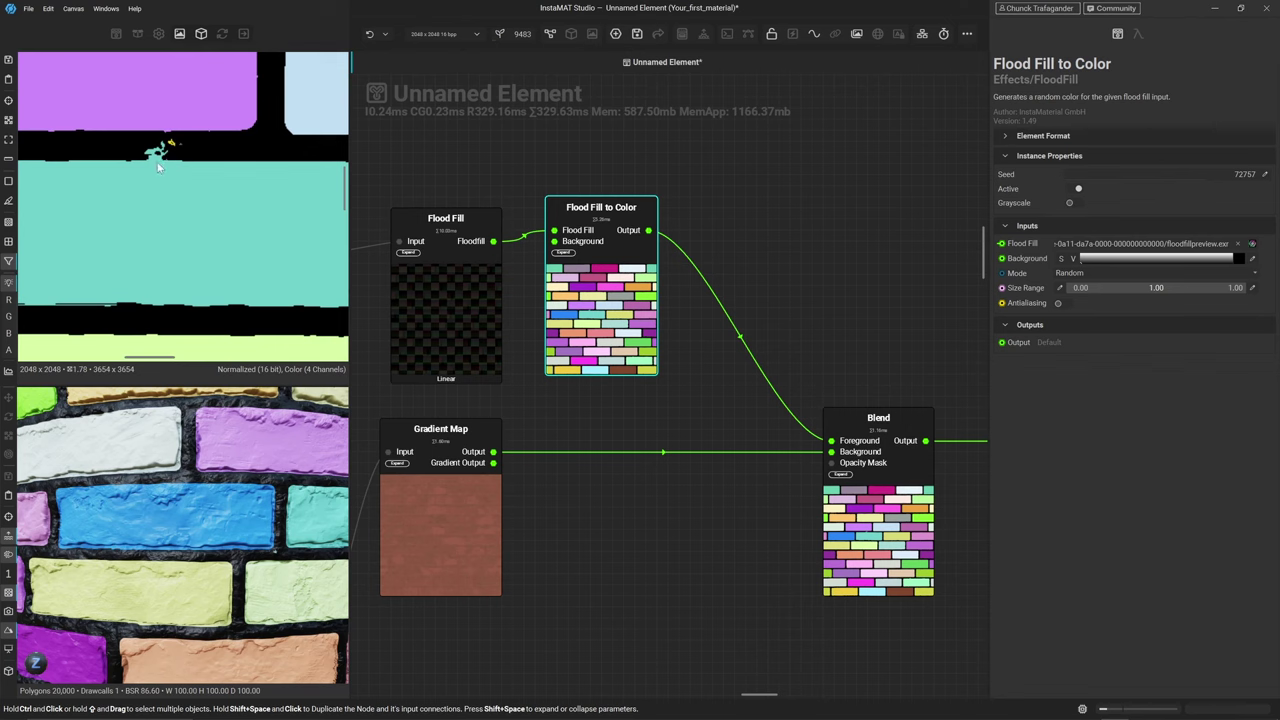
{"action": "left_click", "coordinate": [485, 322]}
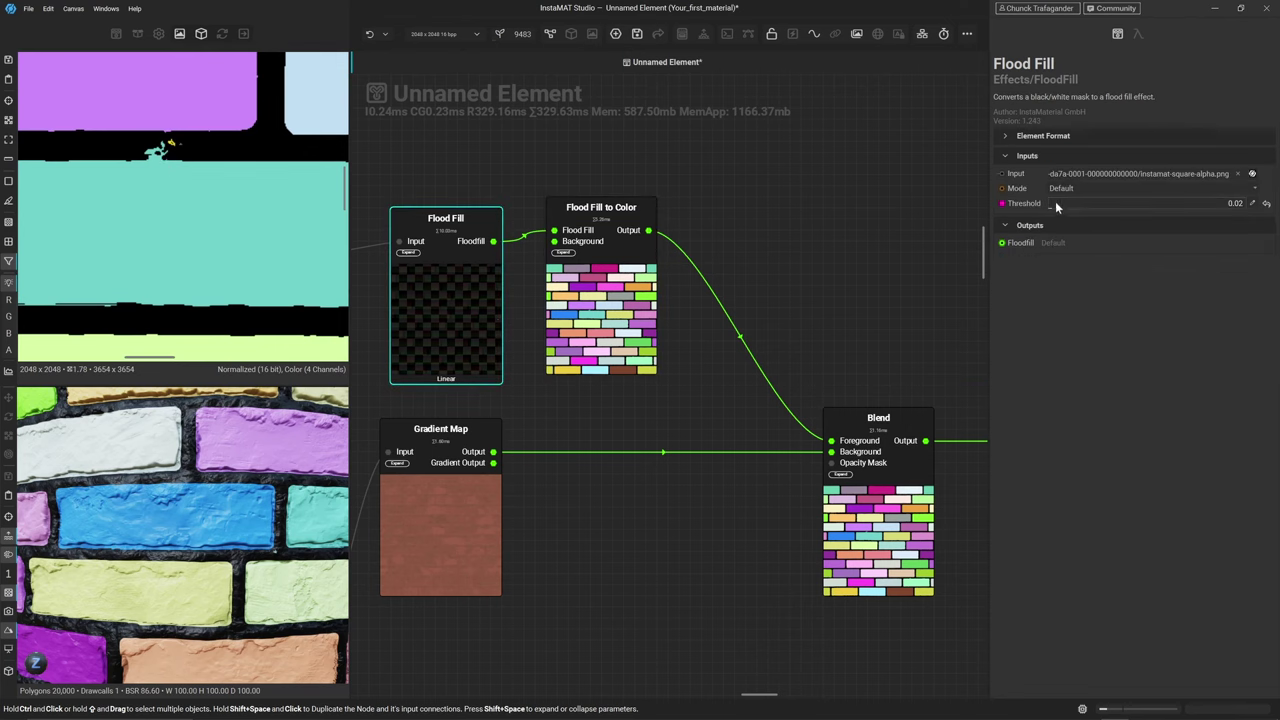
{"action": "scroll", "coordinate": [1054, 203], "scroll_direction": "down", "scroll_amount": 1}
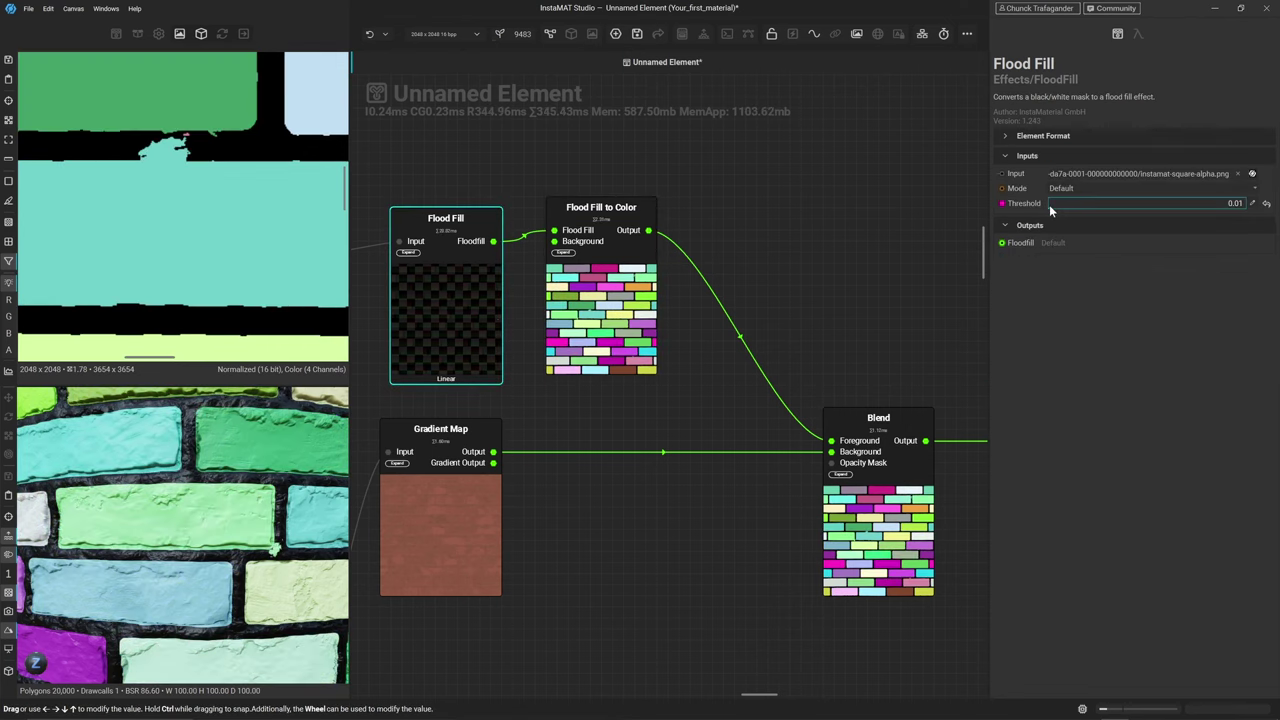
{"action": "scroll", "coordinate": [1051, 204], "scroll_direction": "up", "scroll_amount": 2}
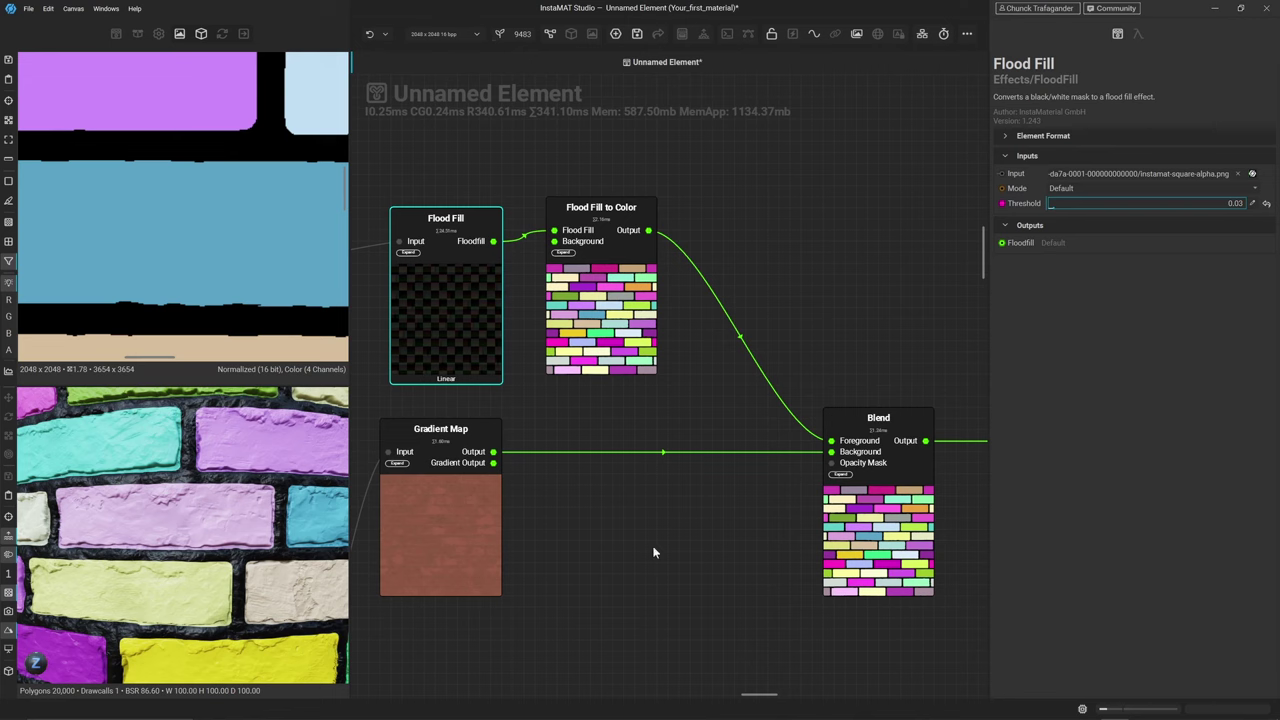
Switch the Flood Fill to Color node to grayscale and delete its connection to the Blend foreground
{"action": "left_click", "coordinate": [907, 533]}
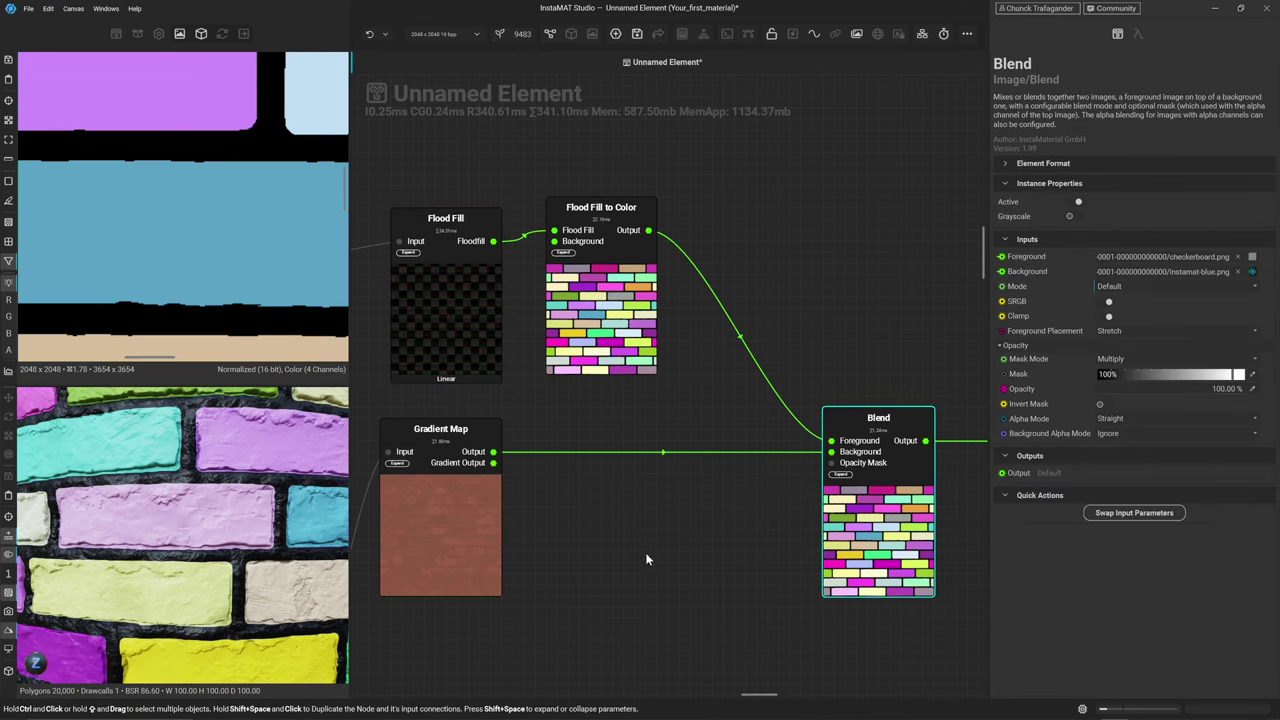
{"action": "left_click", "coordinate": [788, 447]}
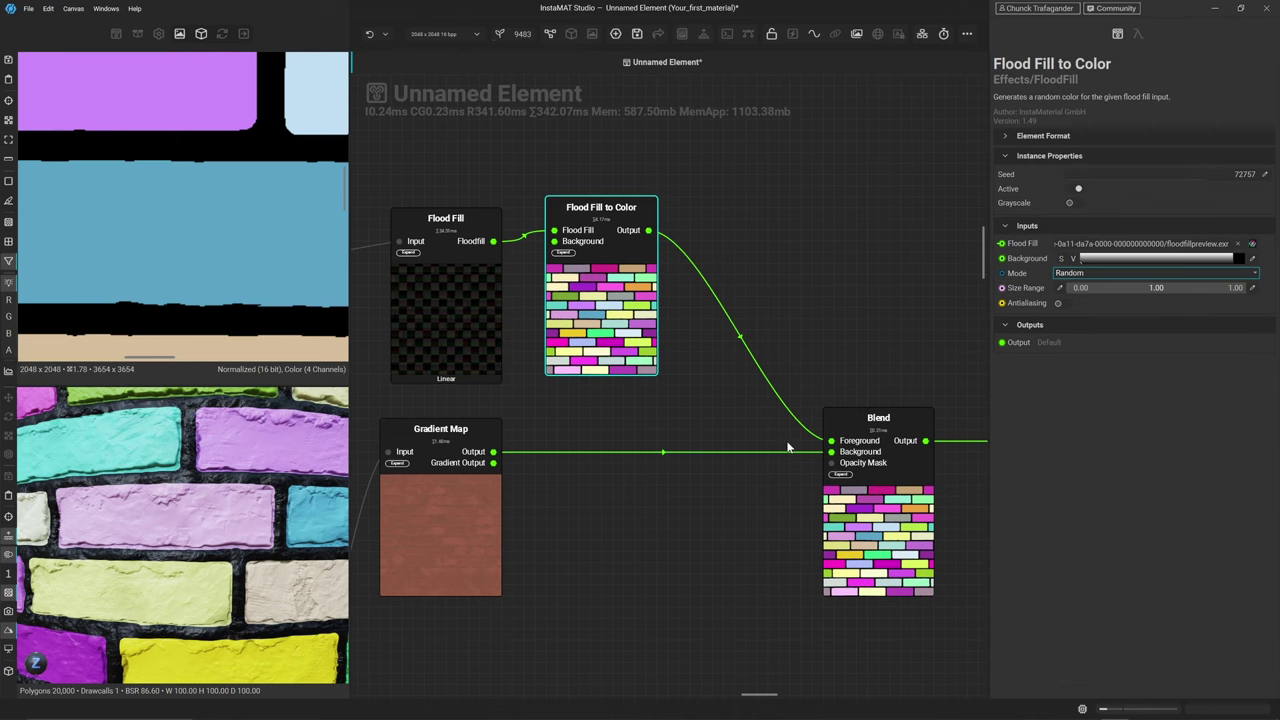
{"action": "left_click", "coordinate": [1068, 203]}
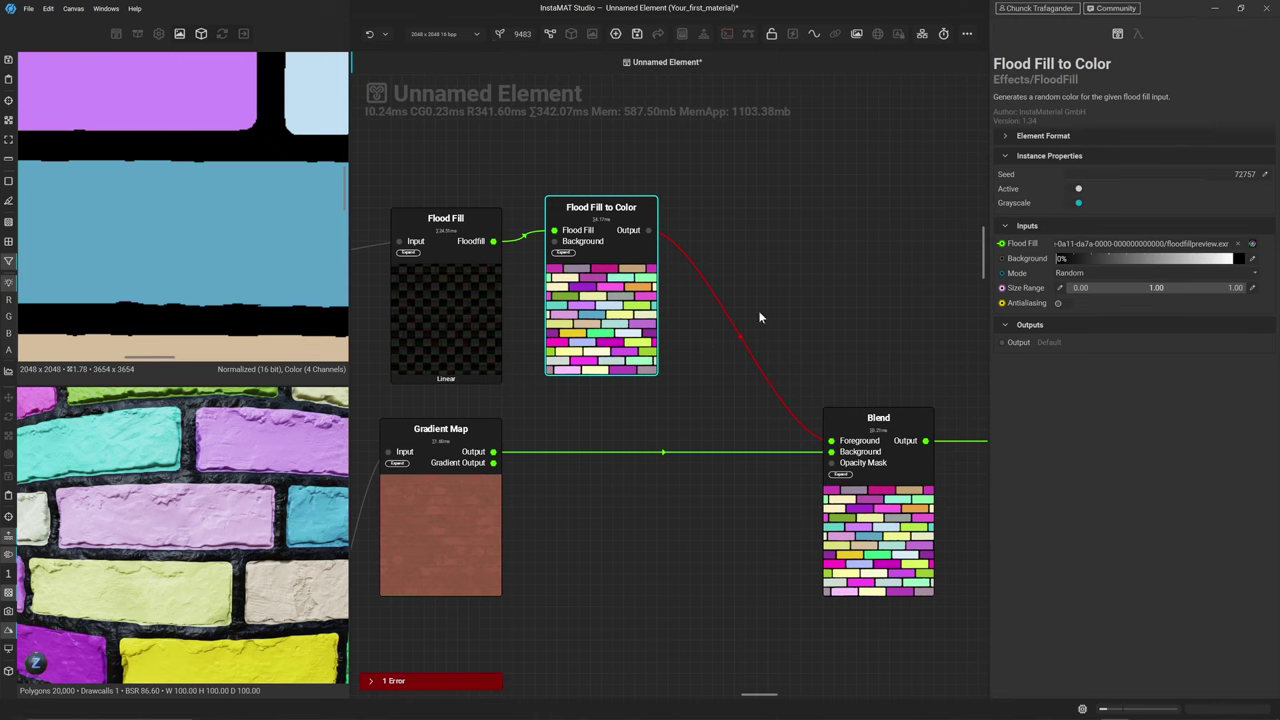
{"action": "key", "text": "ctrl+z"}
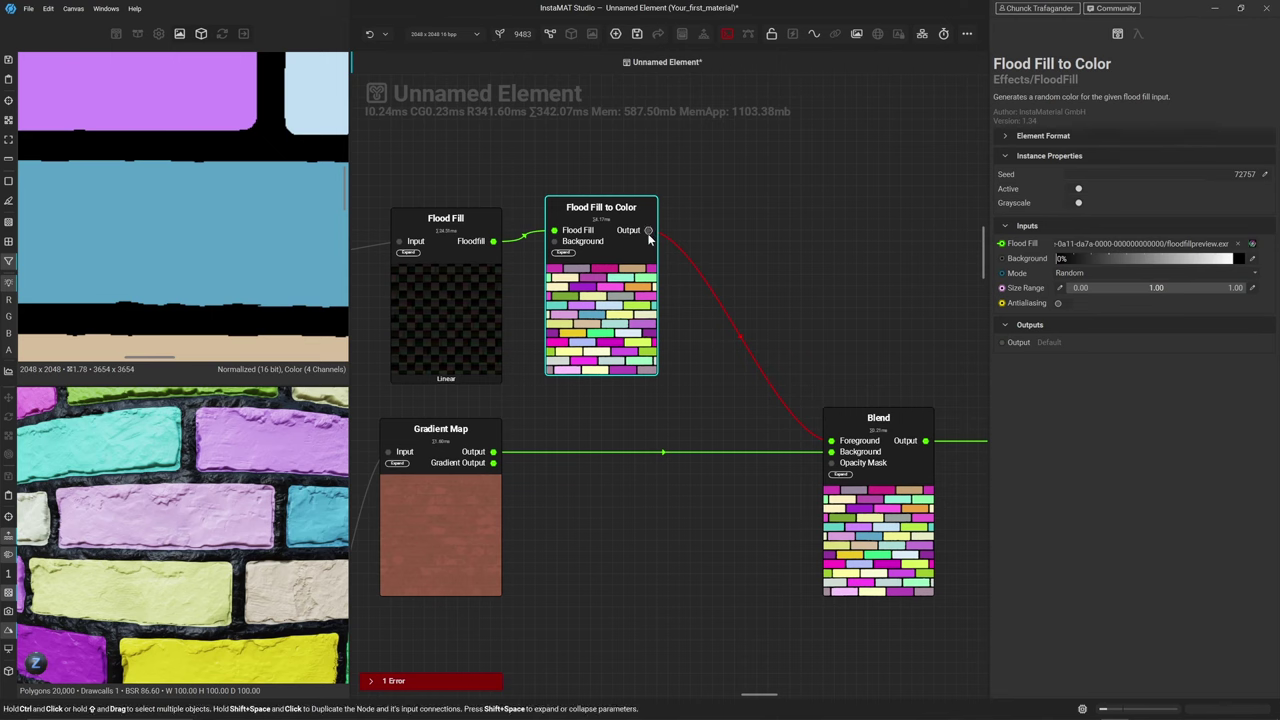
{"action": "left_click", "coordinate": [752, 358]}
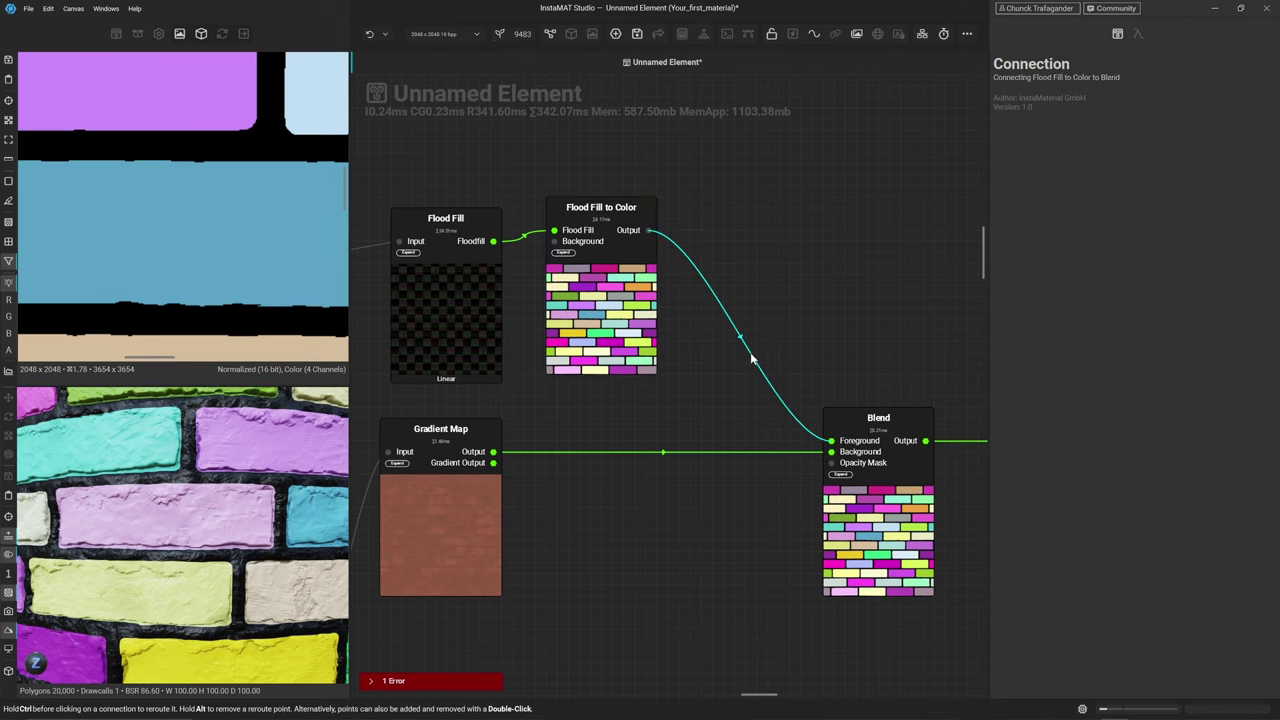
{"action": "key", "text": "Delete"}
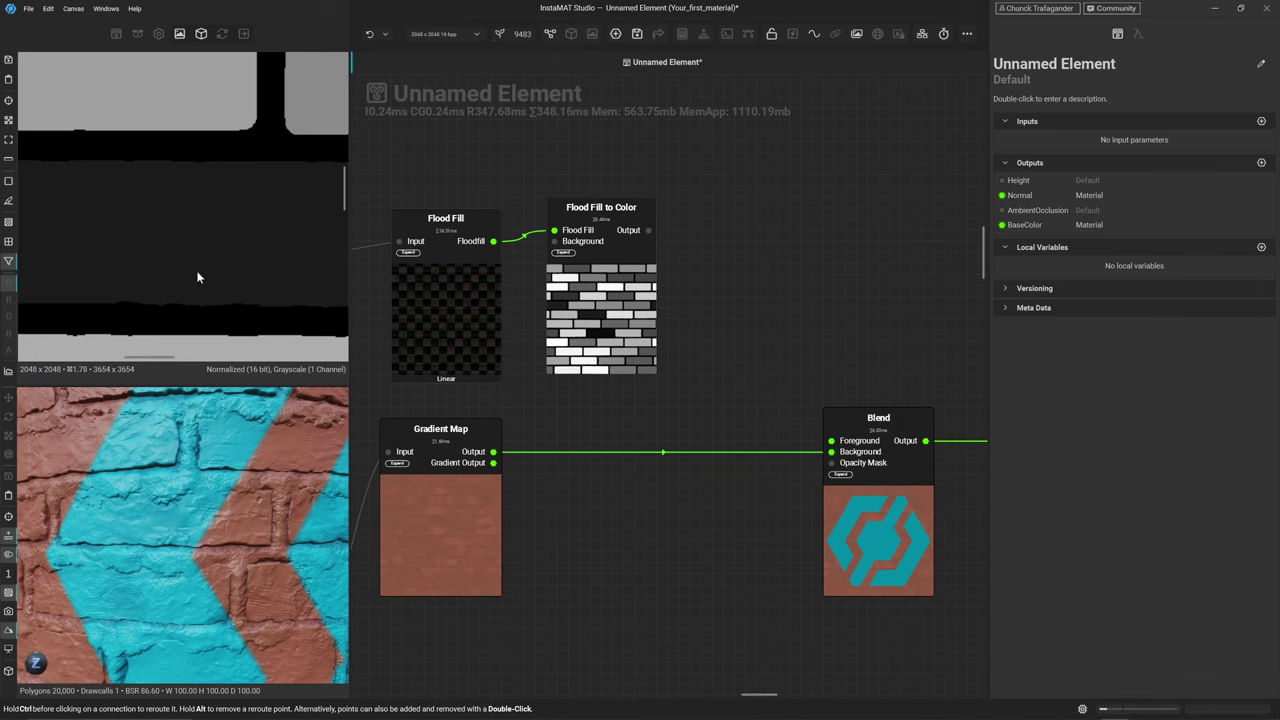
Add a Grayscale to Color node from the Flood Fill to Color output and place it right beside that node
{"action": "scroll", "coordinate": [199, 197], "scroll_direction": "down", "scroll_amount": 5}
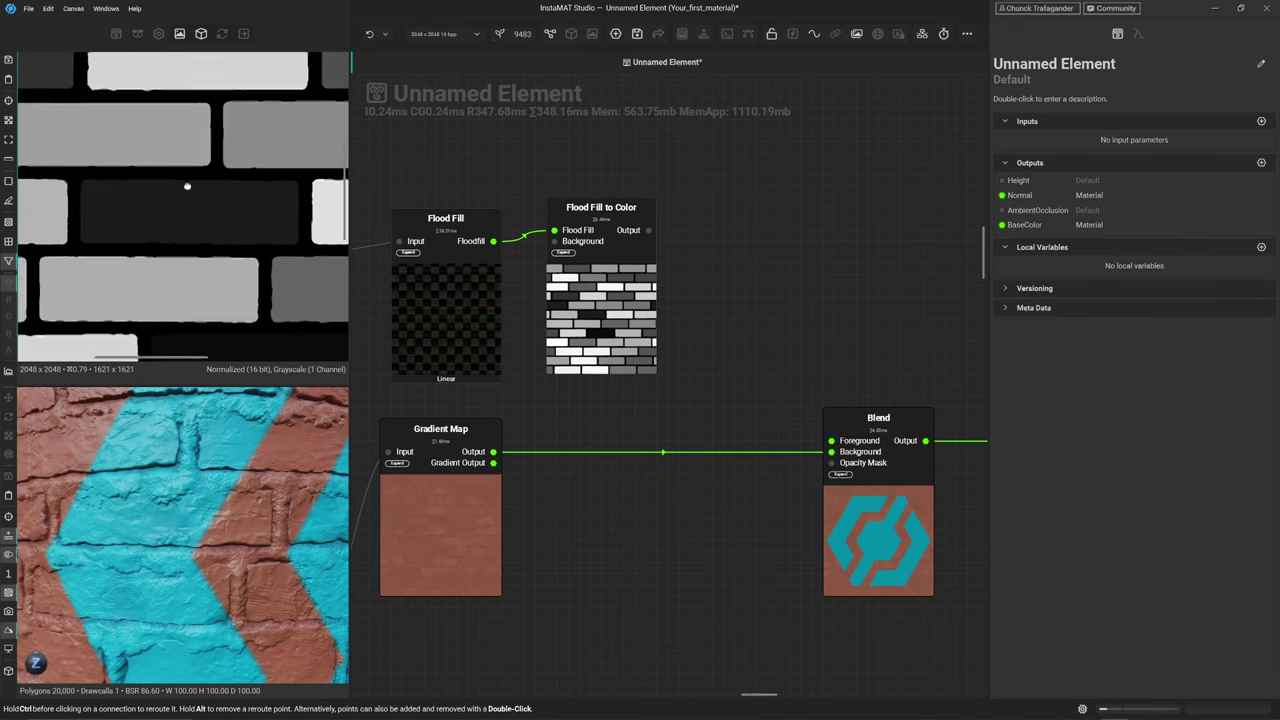
{"action": "scroll", "coordinate": [194, 217], "scroll_direction": "down", "scroll_amount": 5}
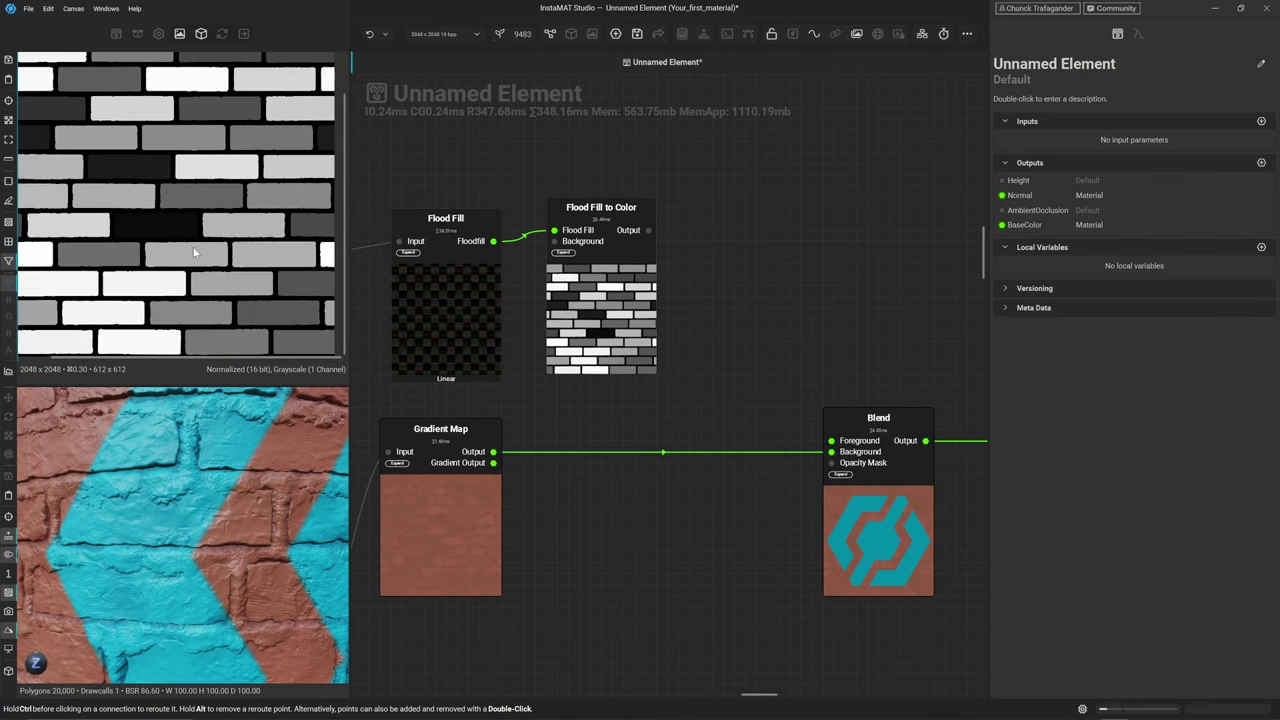
{"action": "left_click", "coordinate": [489, 306]}
{"action": "left_click", "coordinate": [628, 289]}
{"action": "left_click_drag", "start_coordinate": [648, 230], "coordinate": [729, 240]}
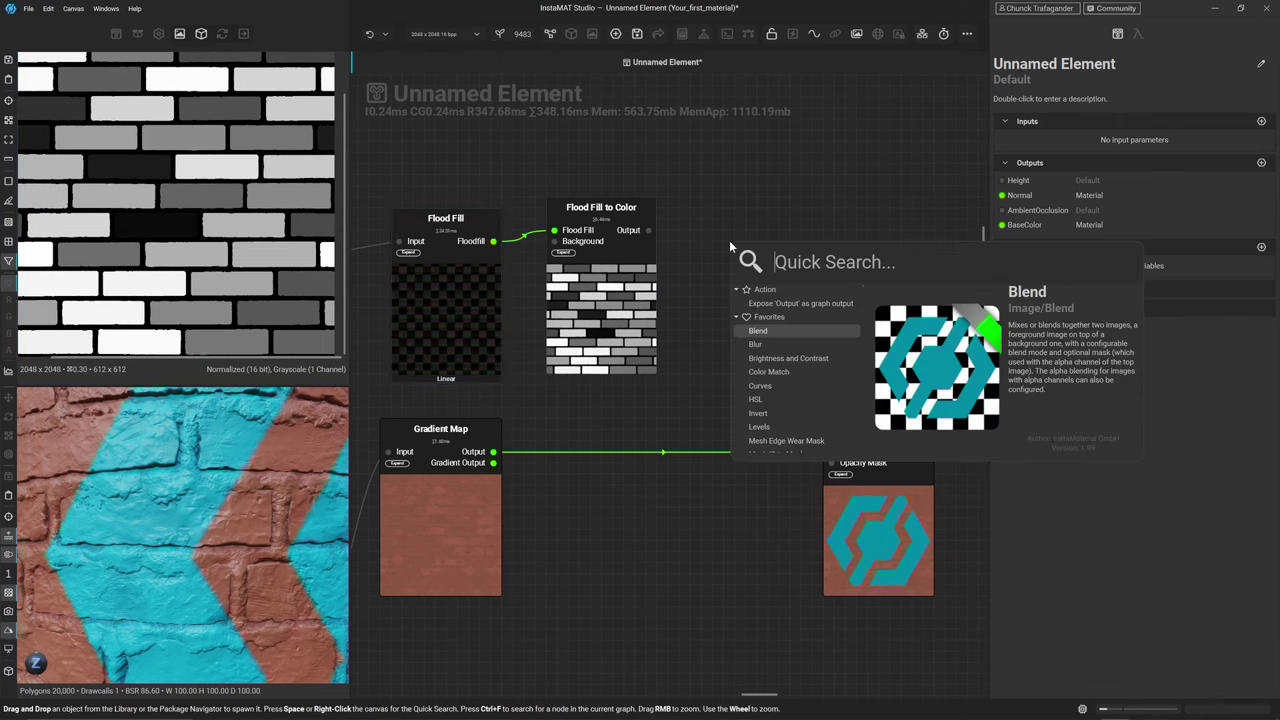
{"action": "type", "text": "gr"}
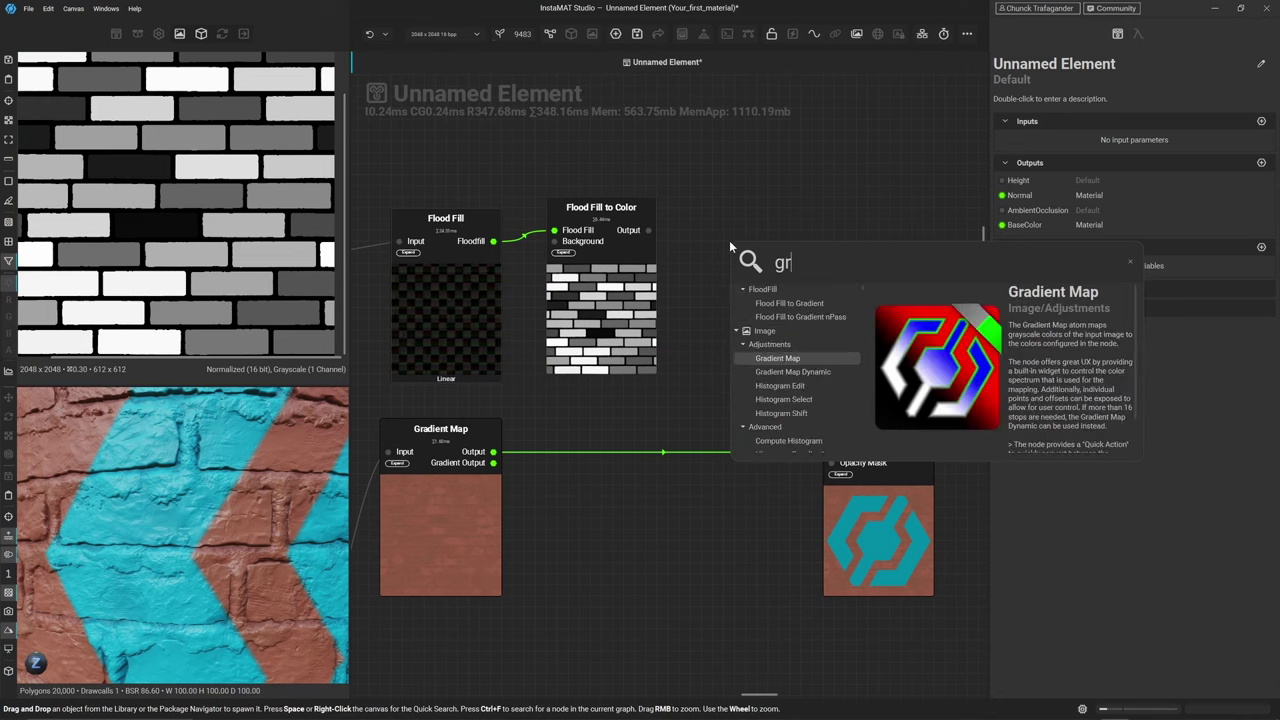
{"action": "type", "text": "ayscale to "}
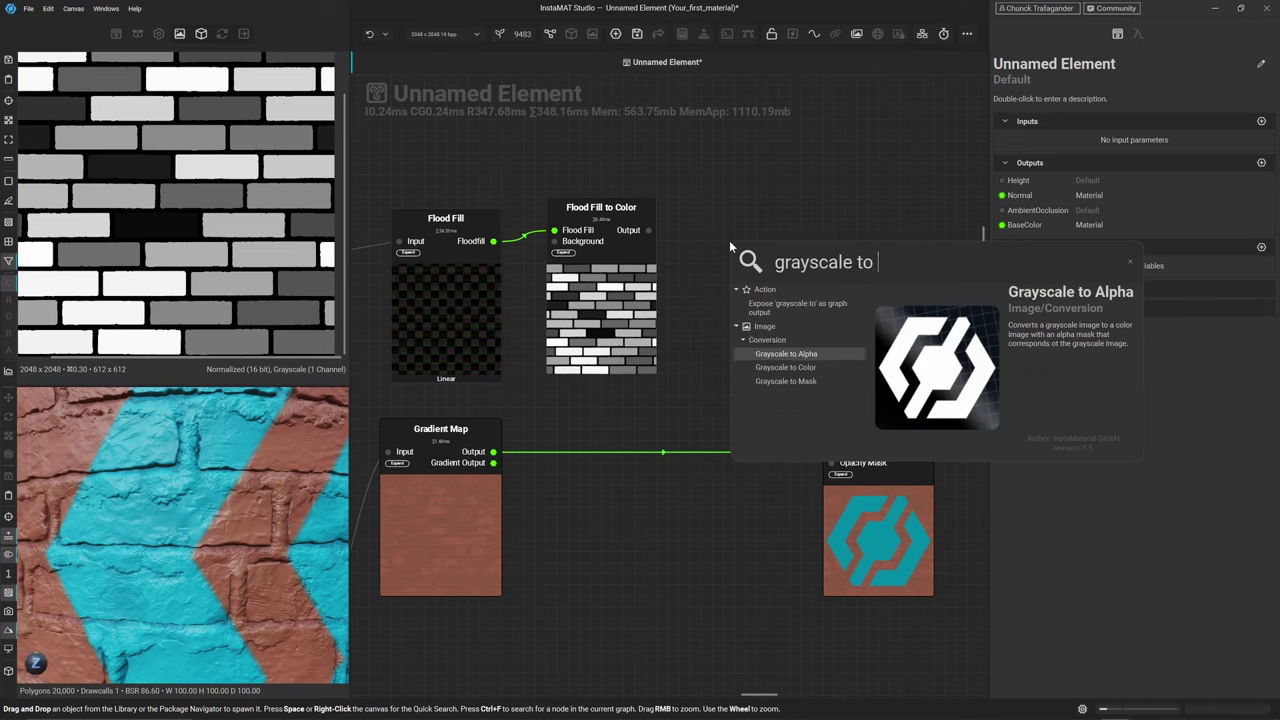
{"action": "type", "text": "co"}
{"action": "key", "text": "Return"}
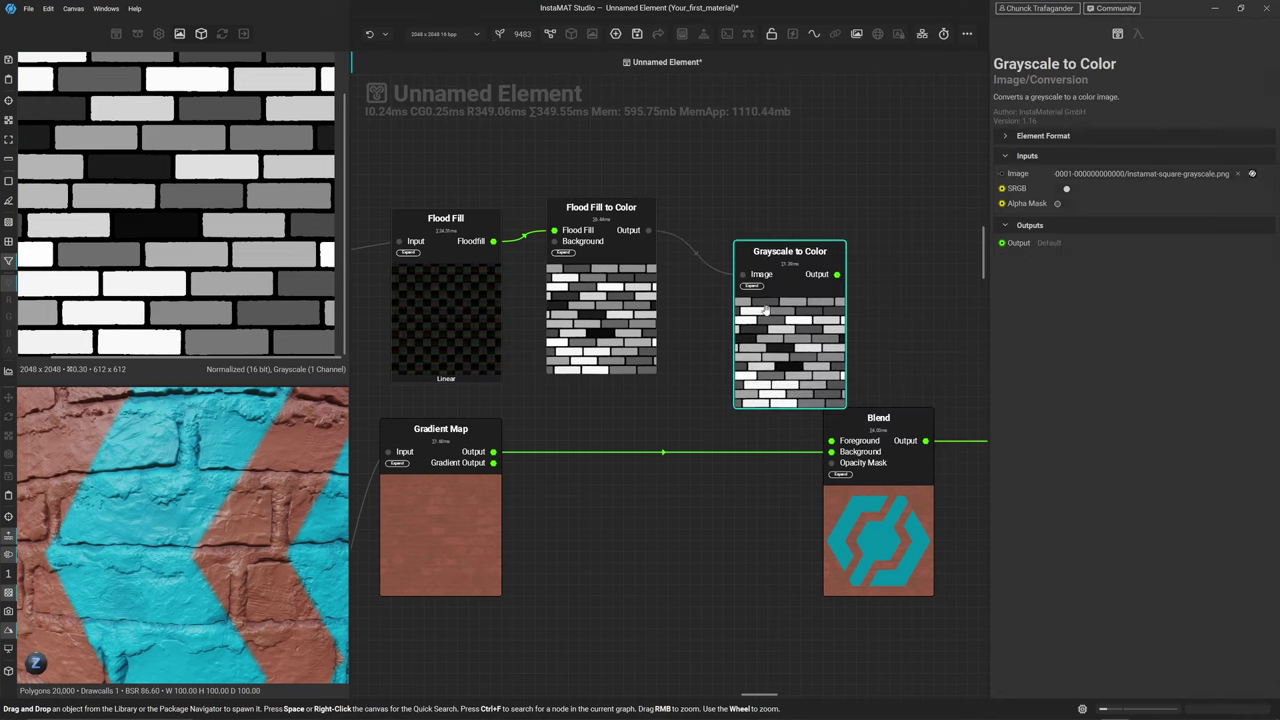
{"action": "left_click_drag", "start_coordinate": [767, 330], "coordinate": [734, 330]}
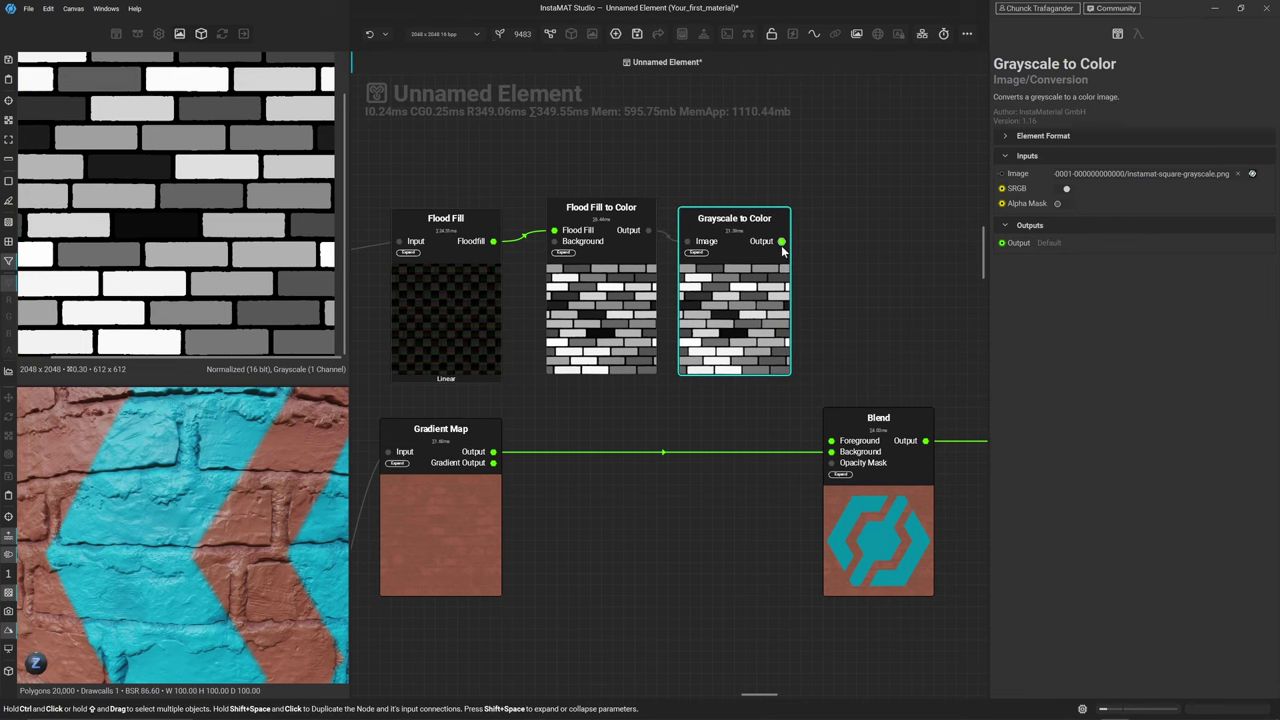
Connect the Grayscale to Color output to the Blend foreground and set the blend mode to Color Burn
{"action": "left_click_drag", "start_coordinate": [781, 241], "coordinate": [831, 440]}
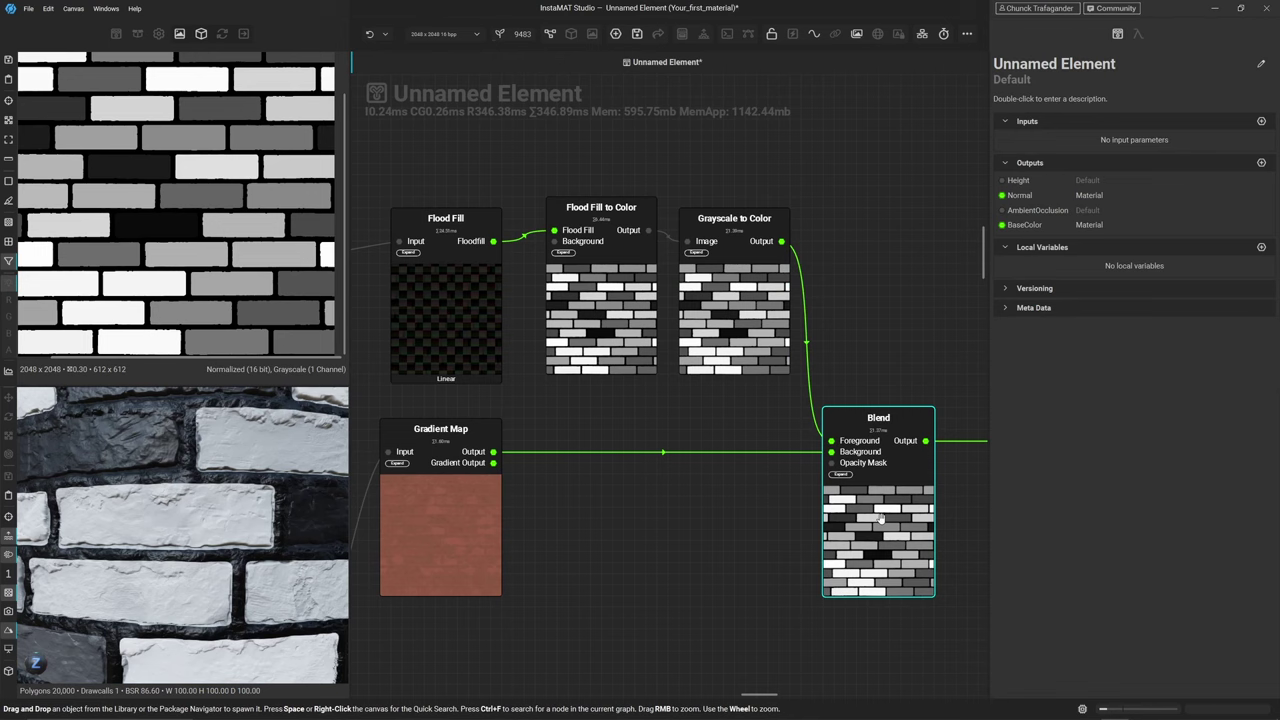
{"action": "left_click", "coordinate": [880, 518]}
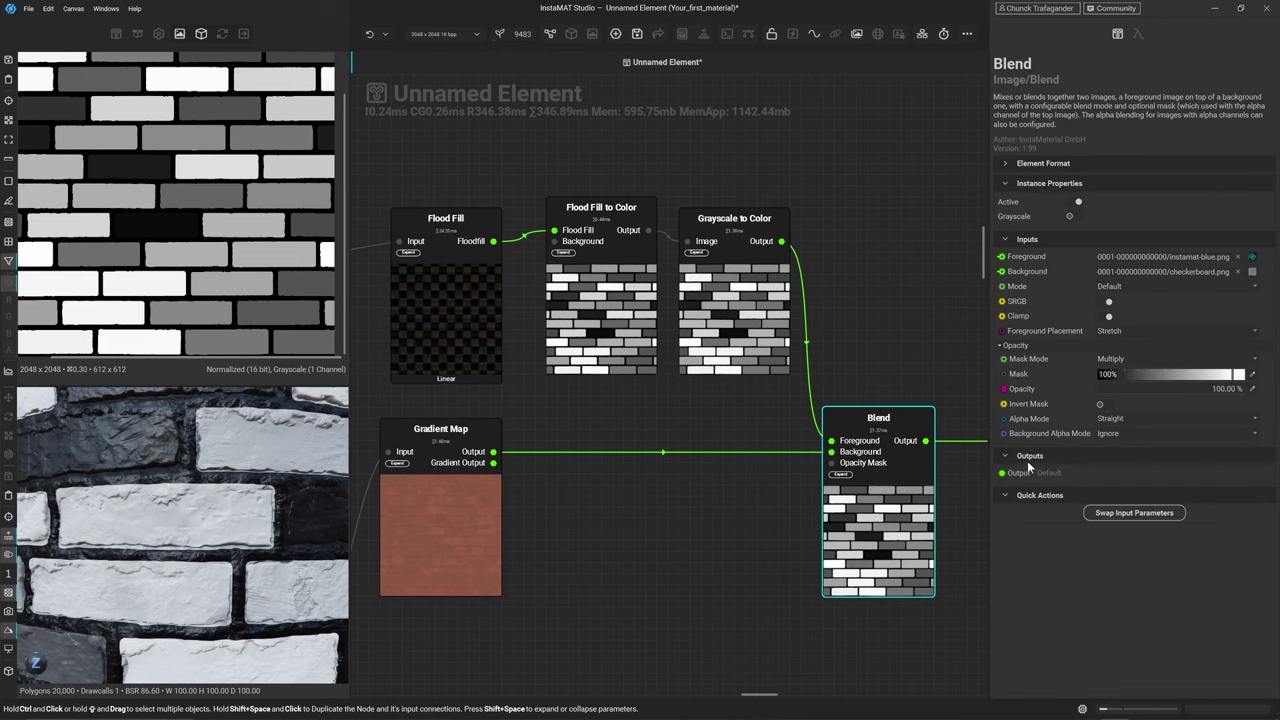
{"action": "left_click", "coordinate": [1256, 288]}
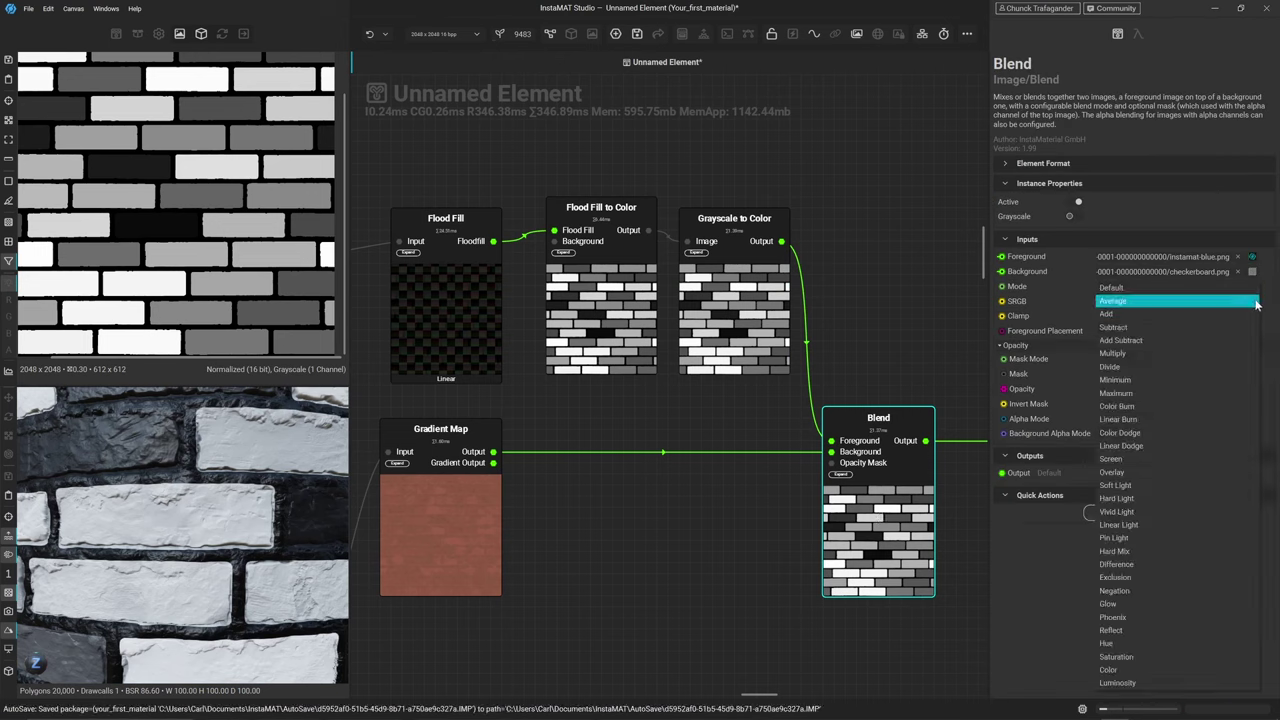
{"action": "left_click", "coordinate": [1205, 408]}
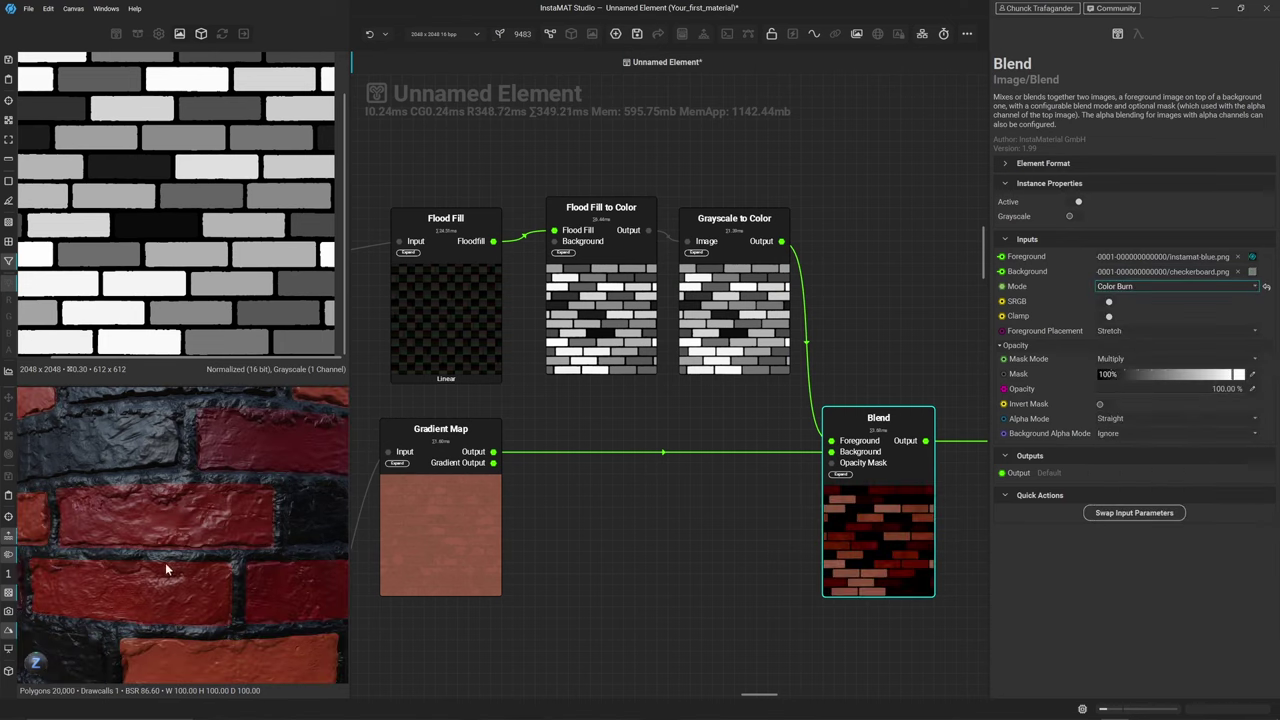
Set the Blend node's opacity to 15%
{"action": "double_click", "coordinate": [1247, 390]}
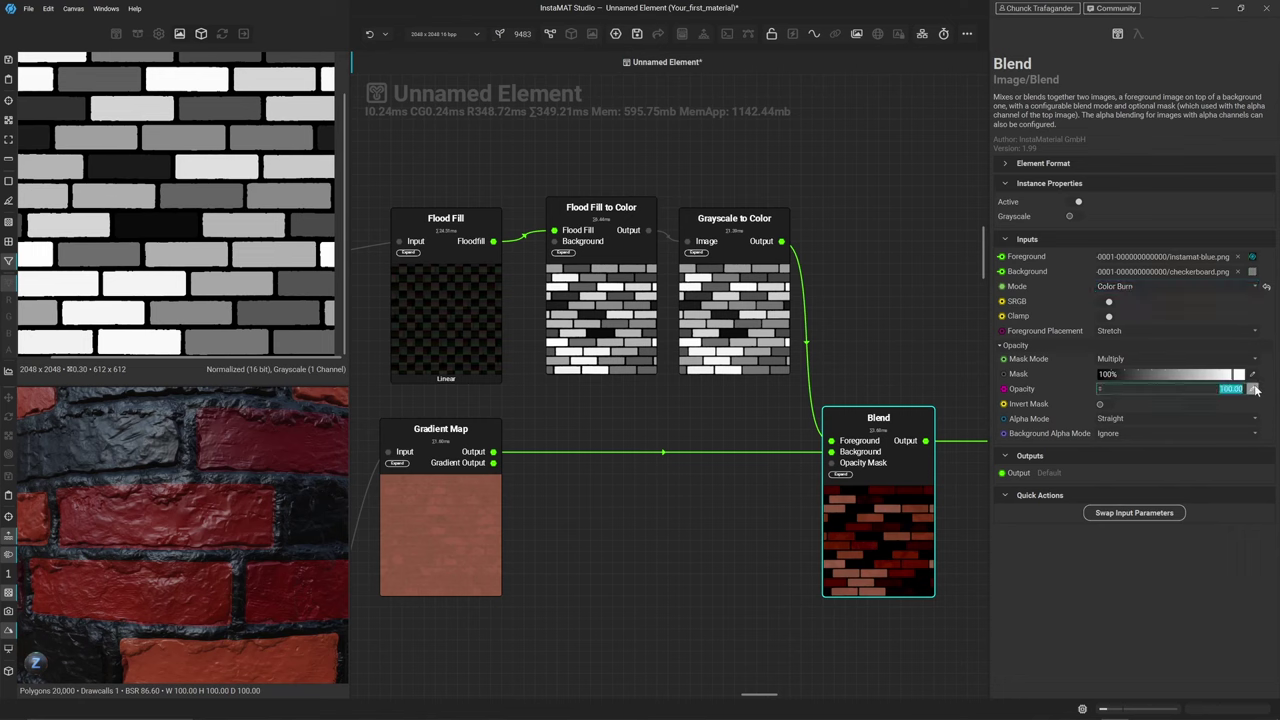
{"action": "type", "text": "15"}
{"action": "key", "text": "Return"}
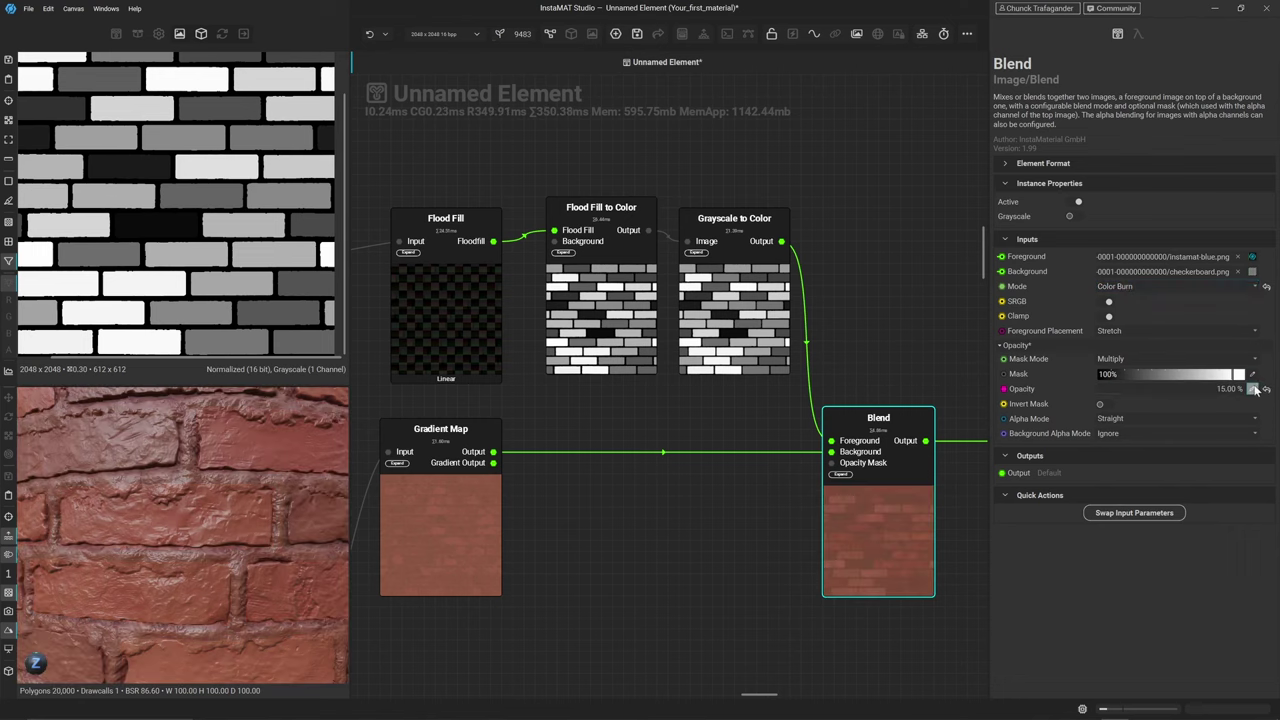
Compare the Gradient Map output with the Blend output, examining the color differences between individual bricks
{"action": "left_click", "coordinate": [460, 563]}
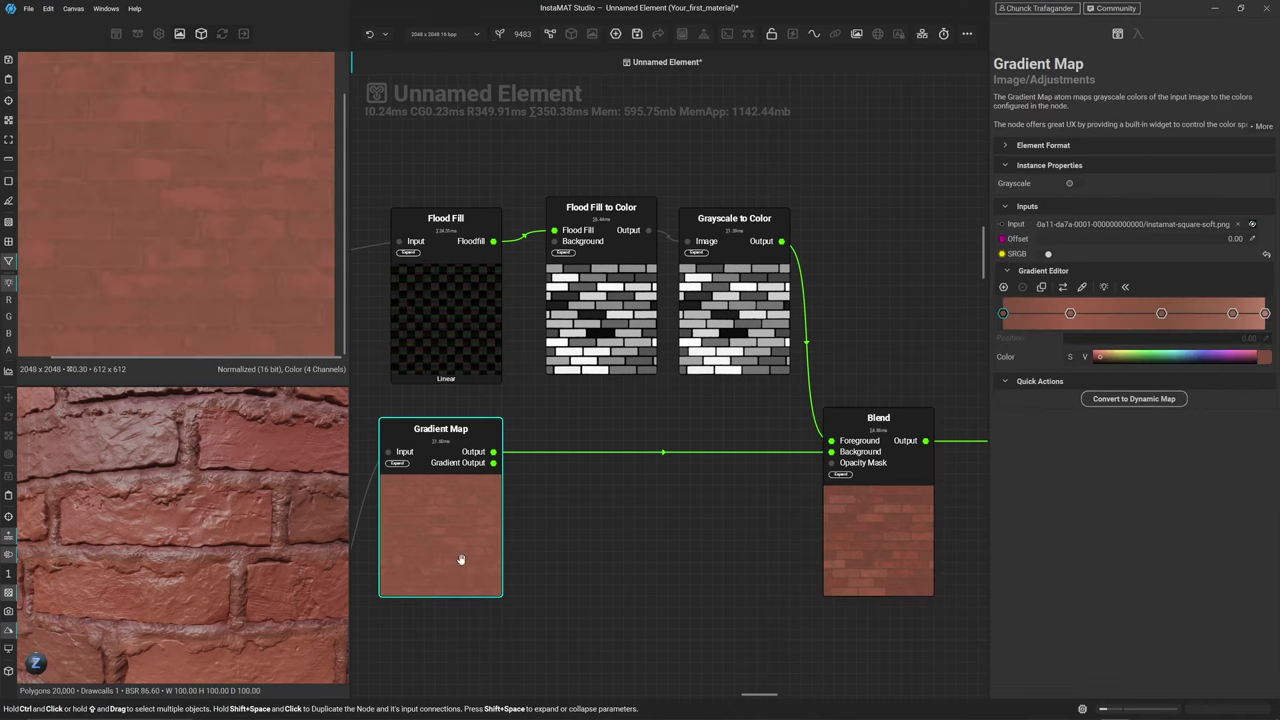
{"action": "middle_click_drag", "start_coordinate": [134, 193], "coordinate": [149, 189]}
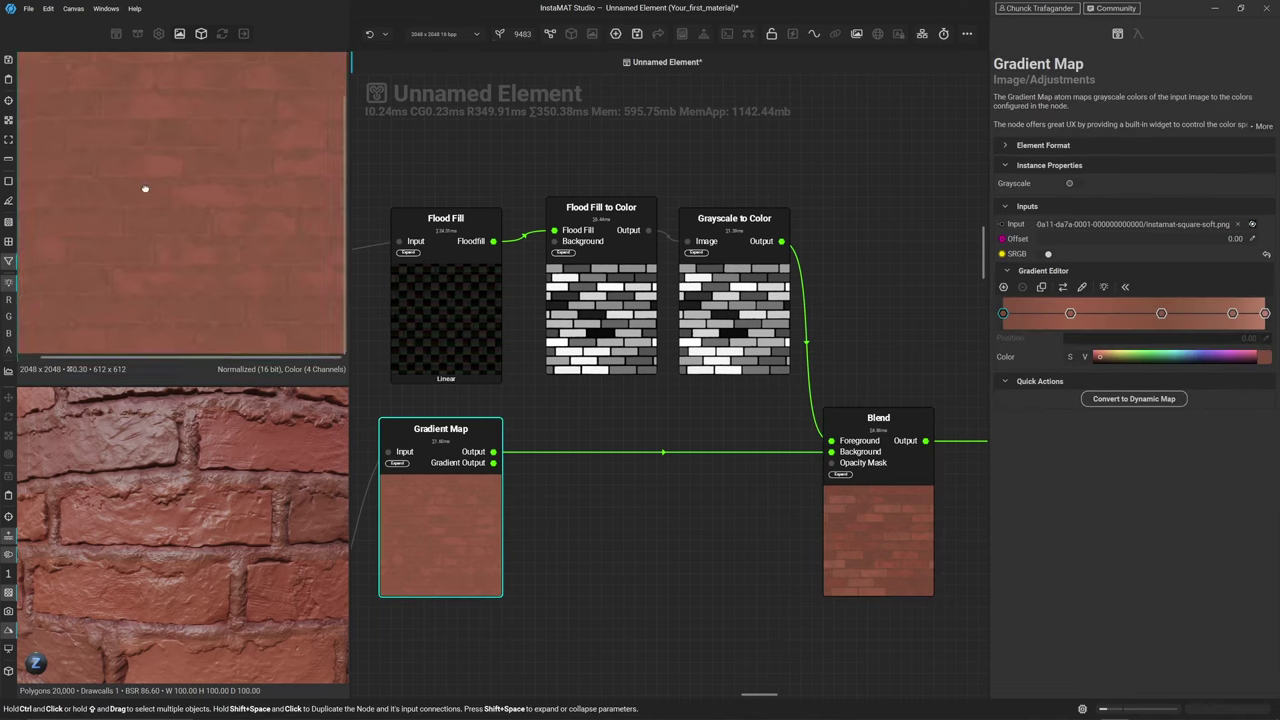
{"action": "left_click", "coordinate": [849, 510]}
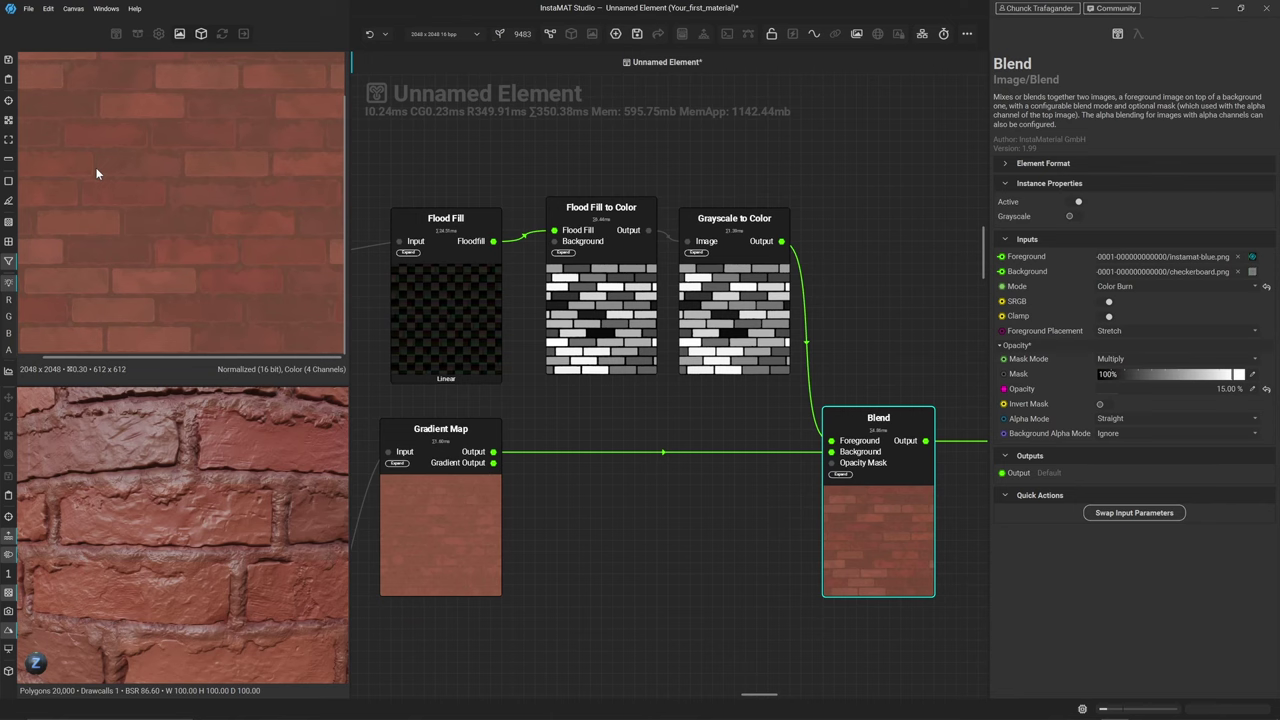
{"action": "scroll", "coordinate": [127, 216], "scroll_direction": "up", "scroll_amount": 3}
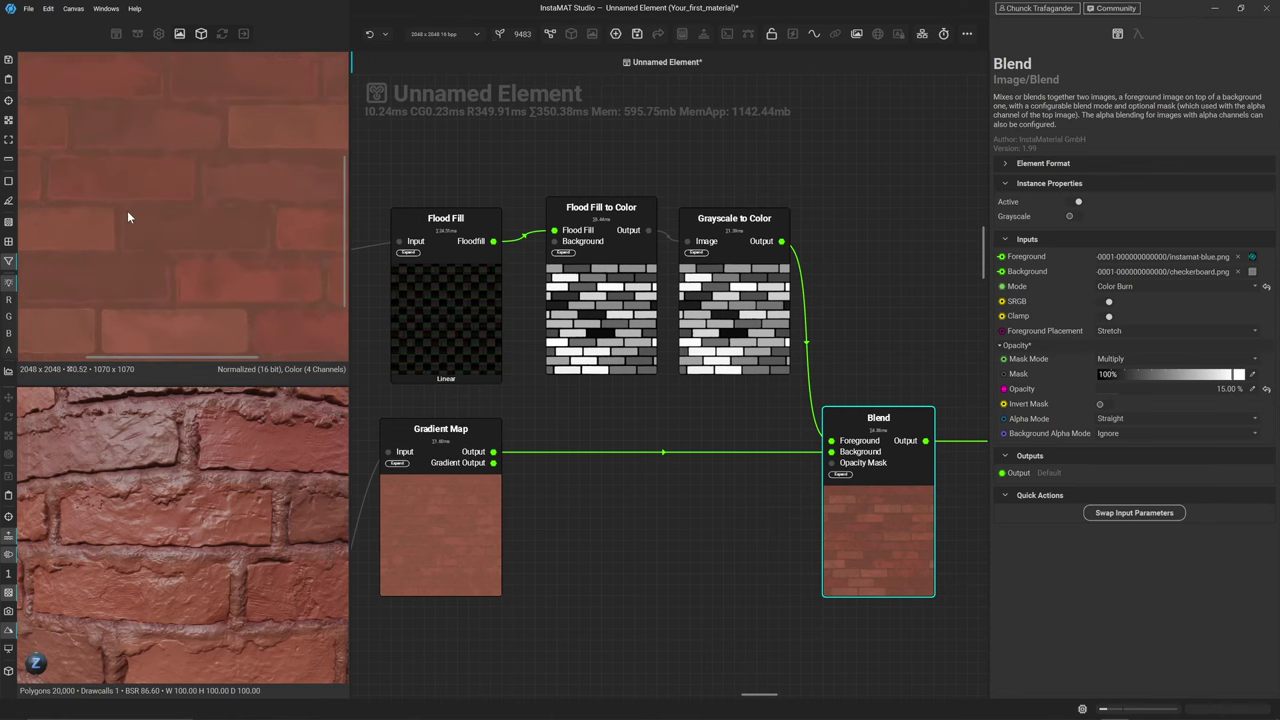
{"action": "scroll", "coordinate": [191, 186], "scroll_direction": "down", "scroll_amount": 5}
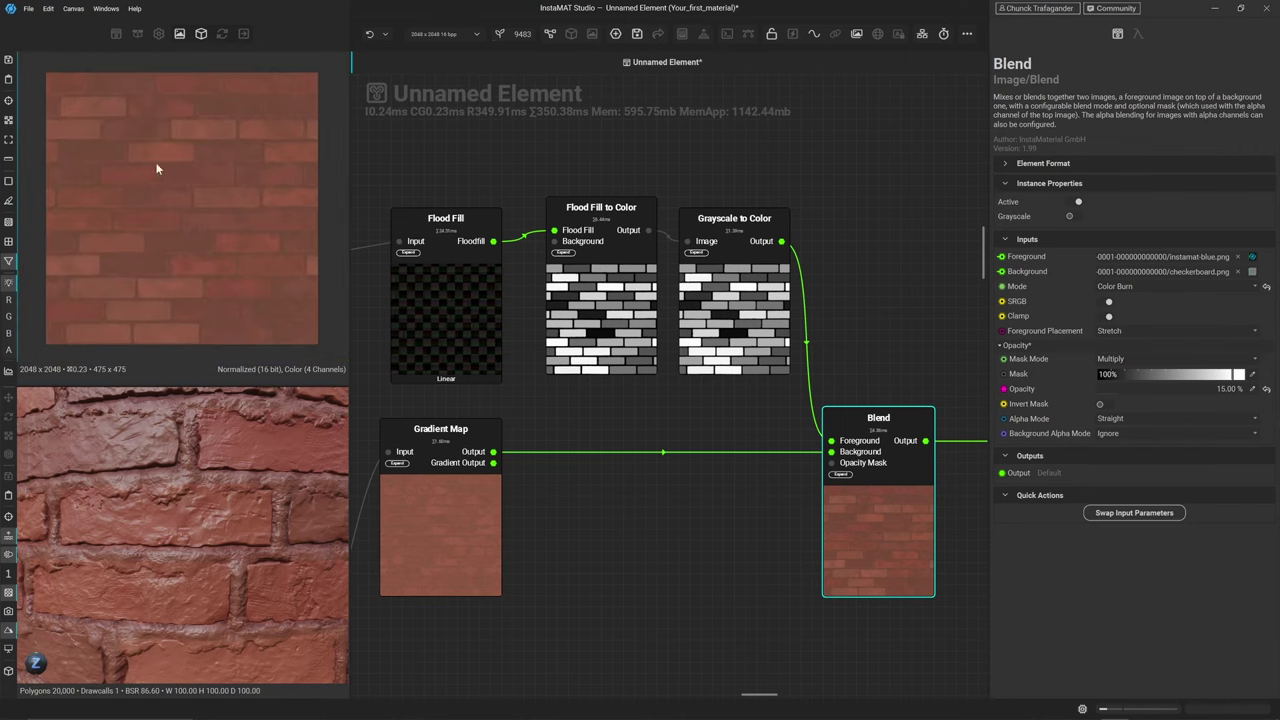
Try different seeds on the Flood Fill to Color node with the whole cylinder in view and settle on 56599
{"action": "left_click", "coordinate": [597, 322]}
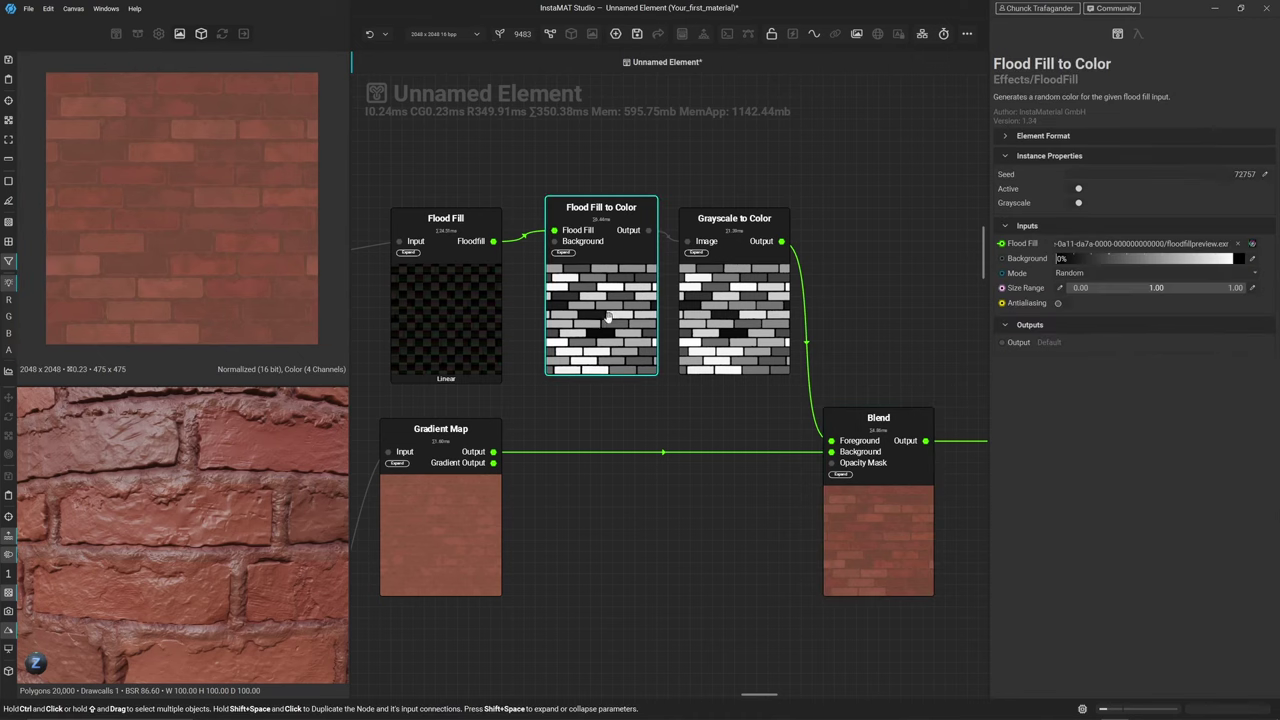
{"action": "left_click", "coordinate": [1189, 180]}
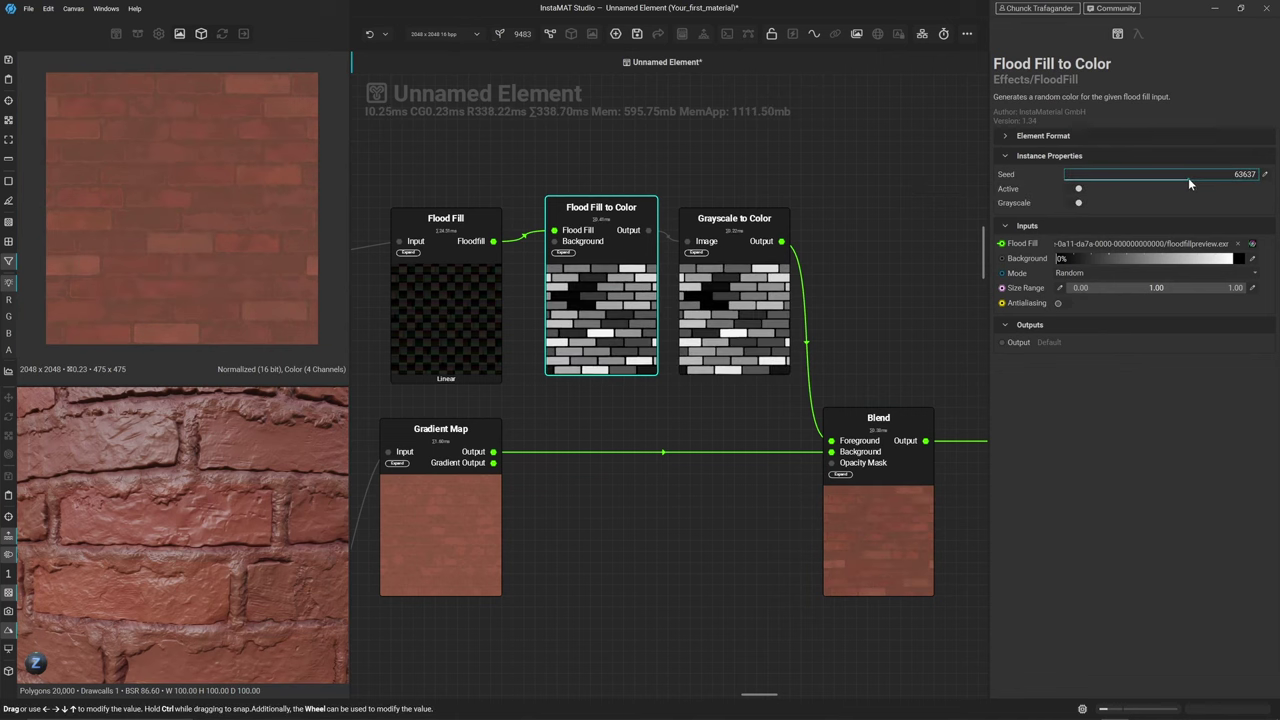
{"action": "left_click_drag", "start_coordinate": [1188, 177], "coordinate": [1150, 193]}
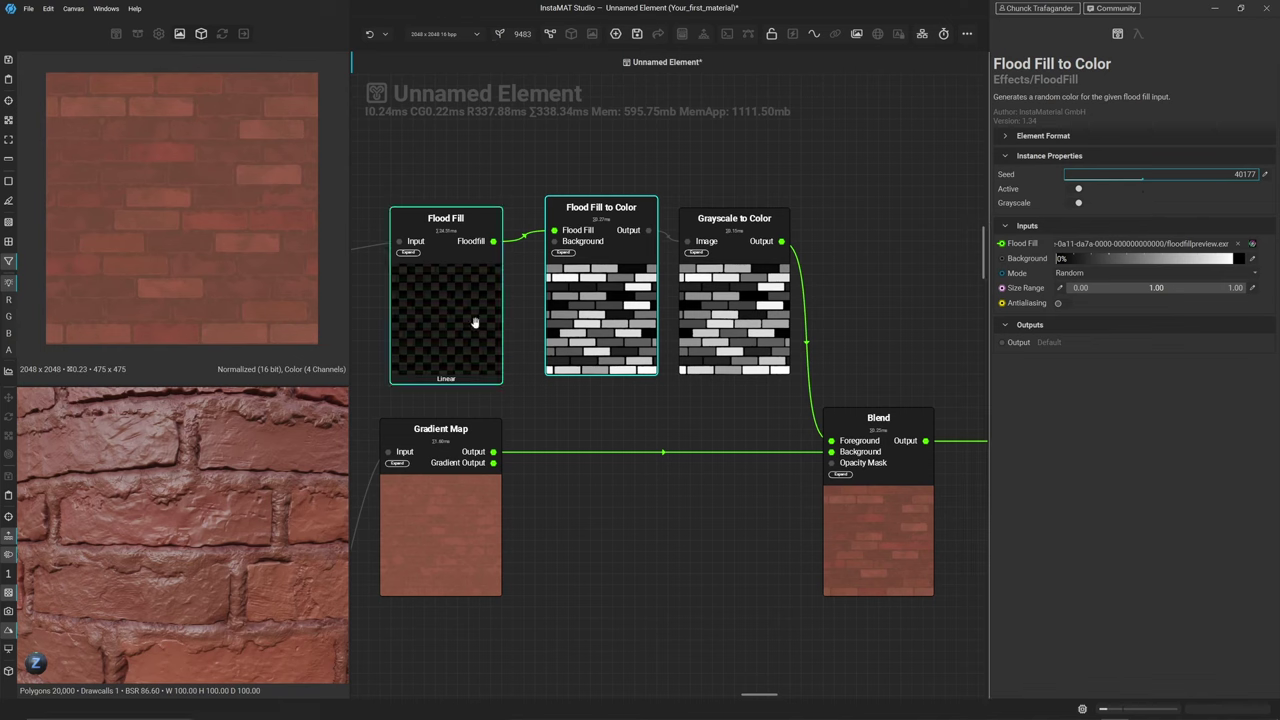
{"action": "key", "text": "2"}
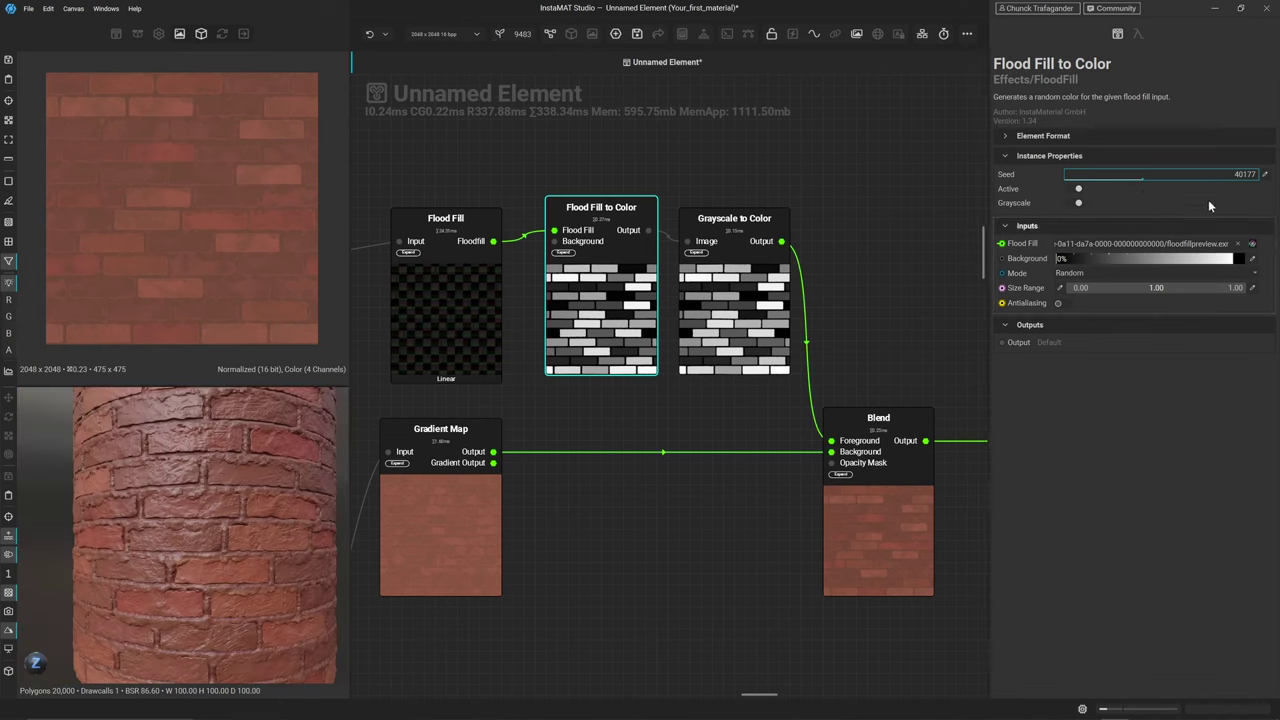
{"action": "left_click_drag", "start_coordinate": [1142, 180], "coordinate": [1174, 178]}
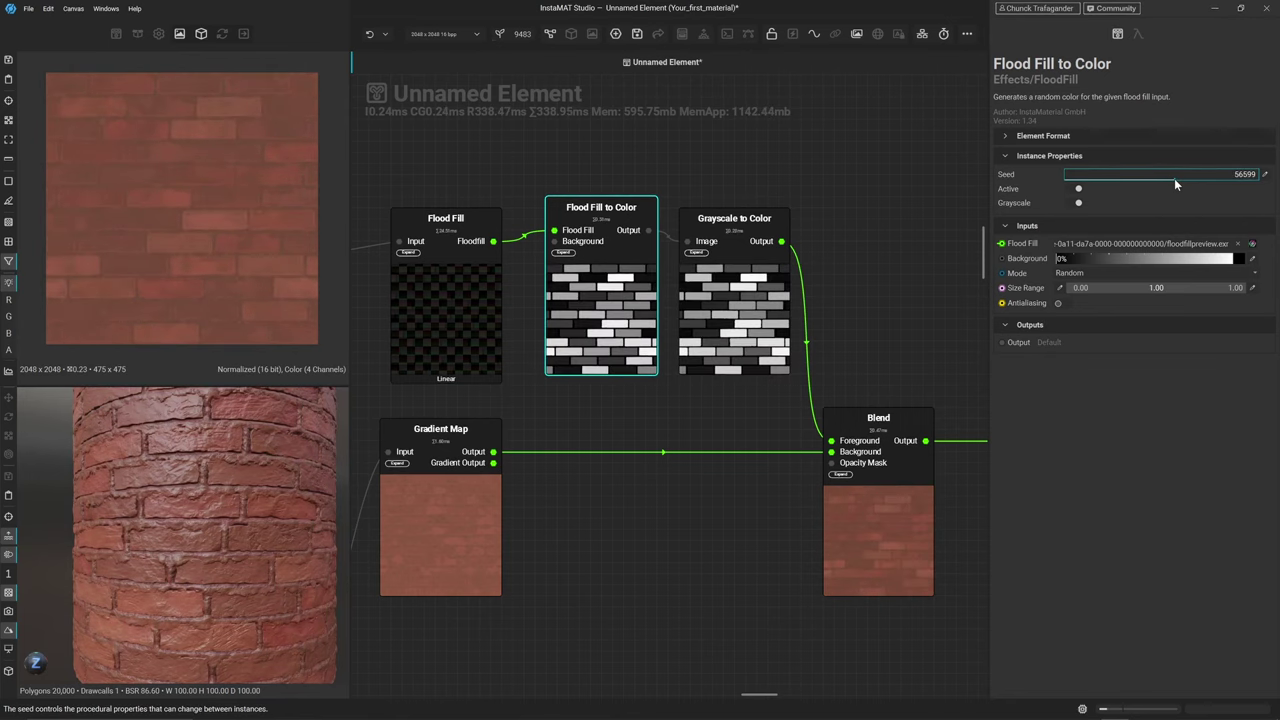
Insert a second Blend node on the connection from the Blend node to Set Base Color and line it up with that connection
{"action": "left_click", "coordinate": [679, 570]}
{"action": "scroll", "coordinate": [679, 570], "scroll_direction": "down", "scroll_amount": 2}
{"action": "scroll", "coordinate": [687, 552], "scroll_direction": "down", "scroll_amount": 2}
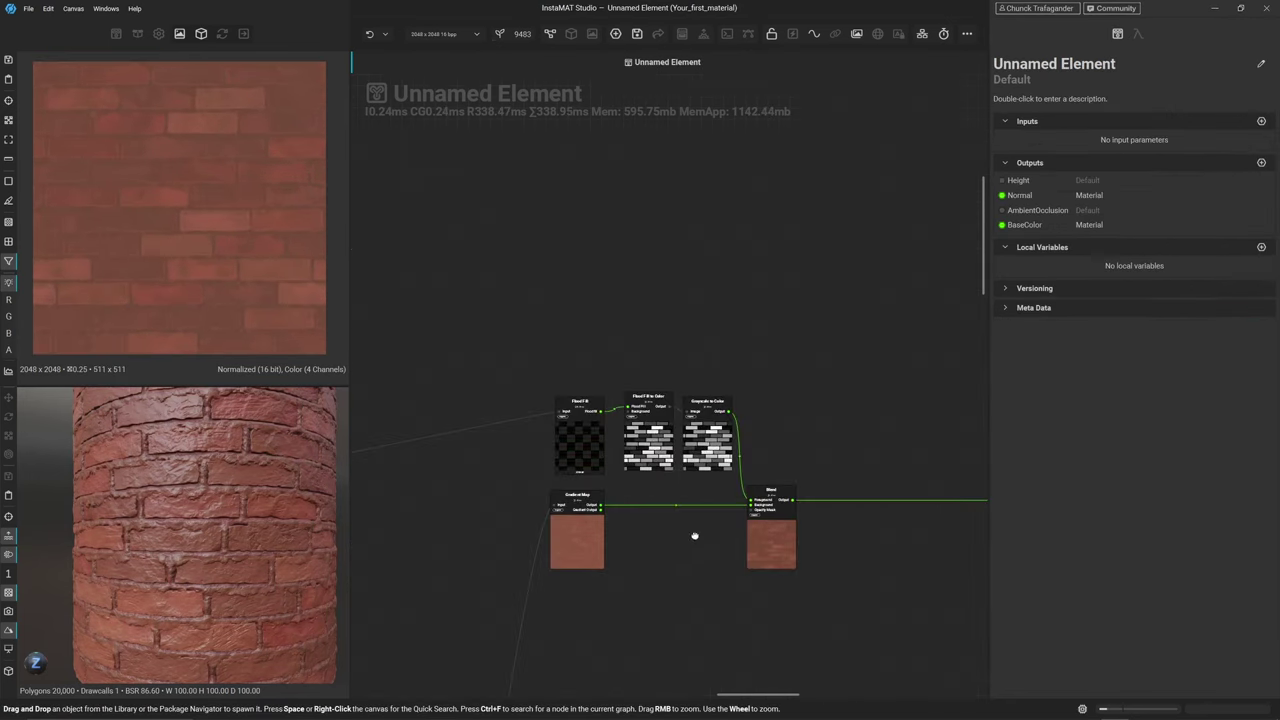
{"action": "middle_click_drag", "start_coordinate": [687, 552], "coordinate": [503, 480]}
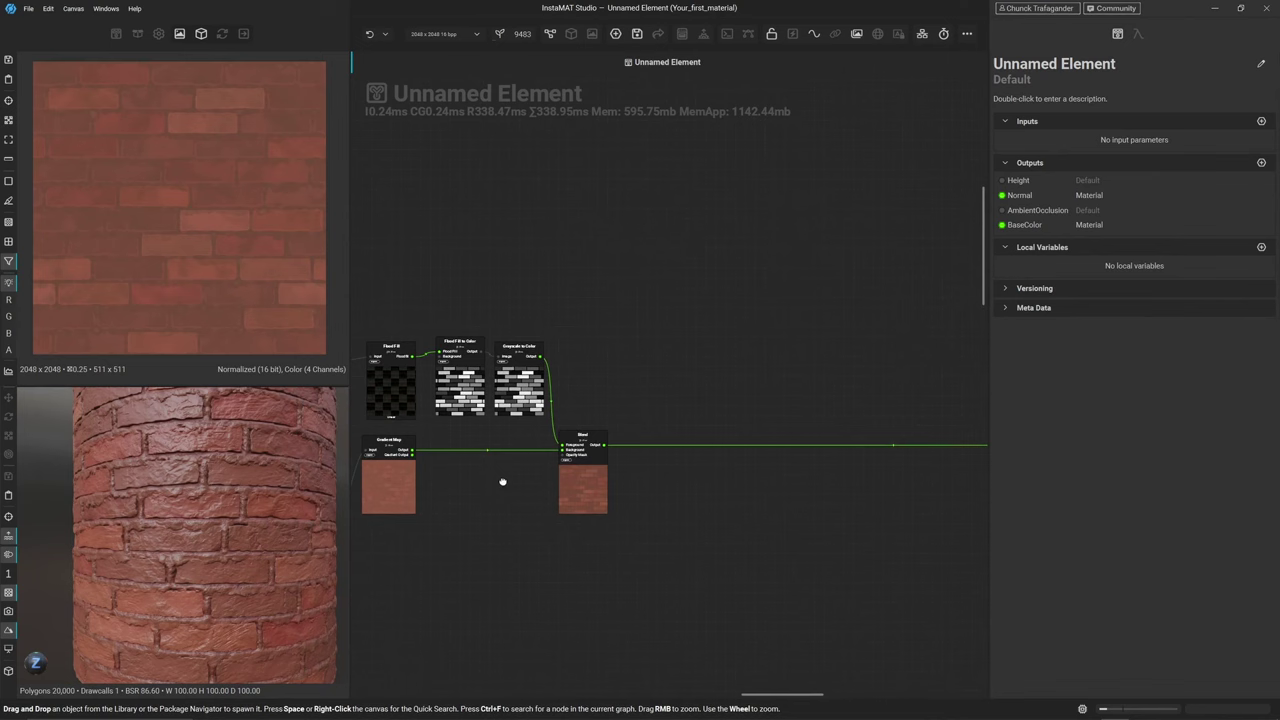
{"action": "left_click", "coordinate": [740, 443]}
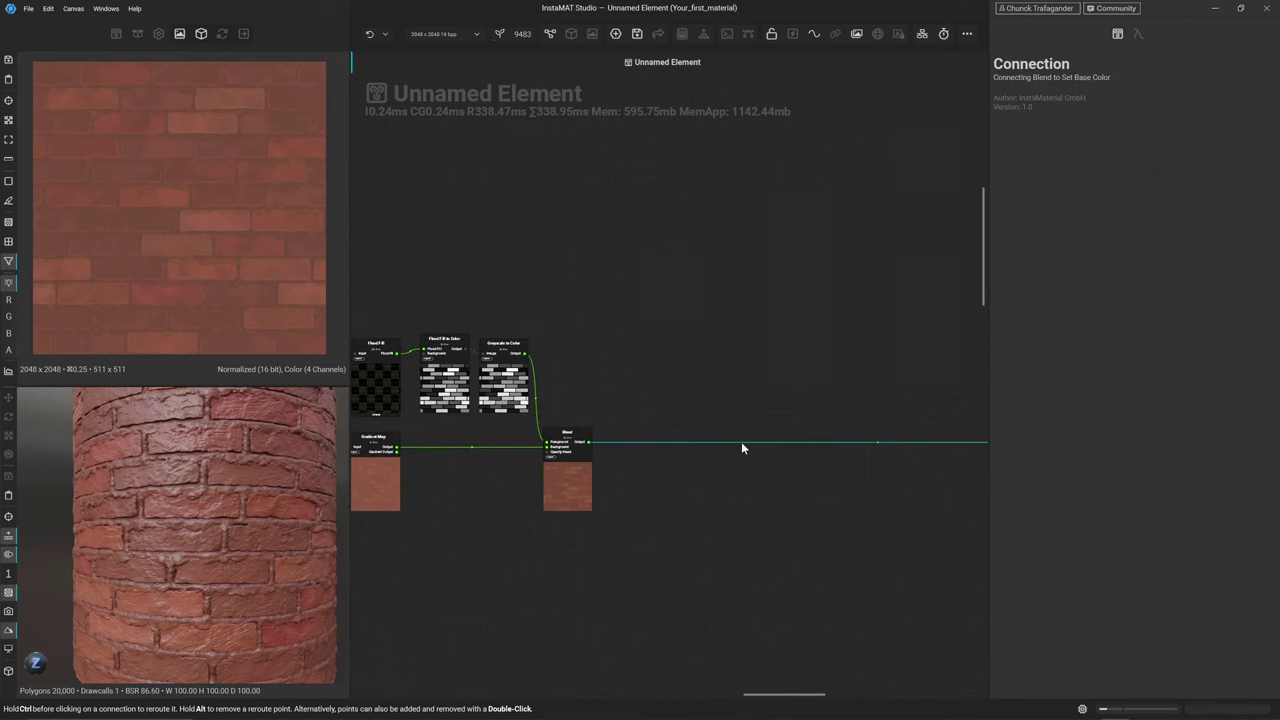
{"action": "key", "text": "space"}
{"action": "key", "text": "Return"}
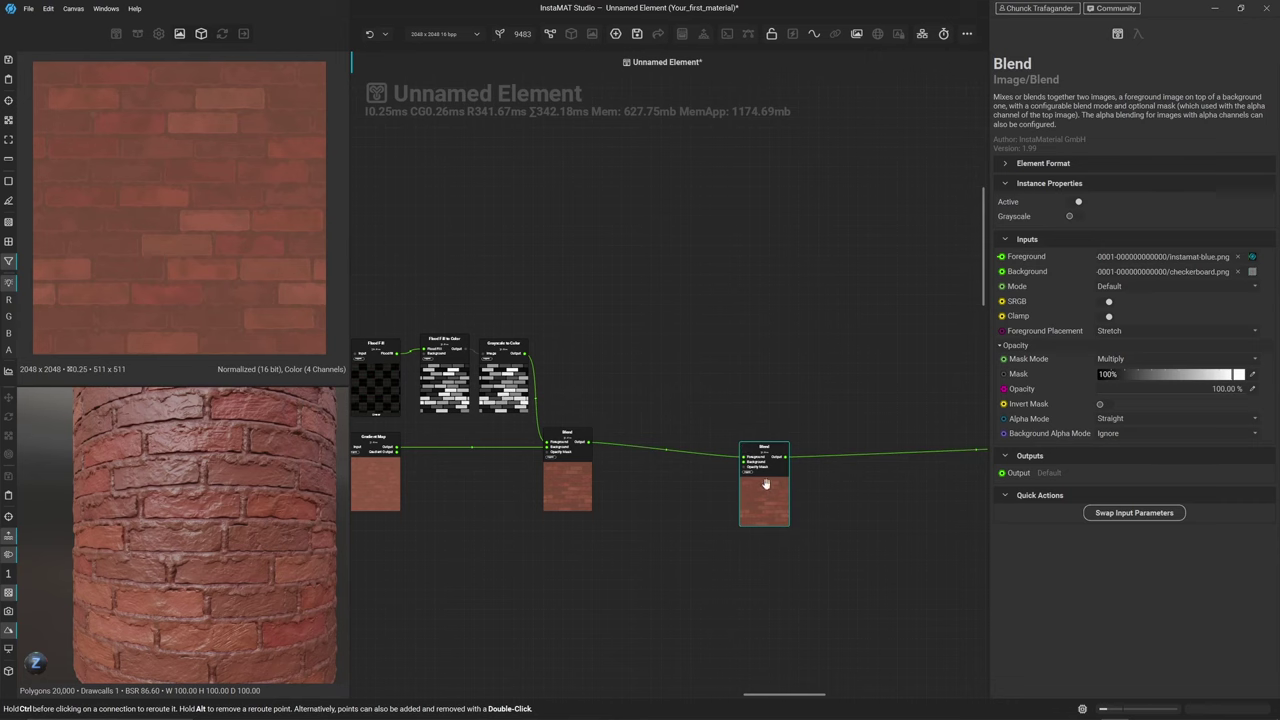
{"action": "left_click_drag", "start_coordinate": [766, 484], "coordinate": [790, 475]}
Swap the new Blend node's input parameters and move it farther from the first Blend node
{"action": "left_click", "coordinate": [1159, 515]}
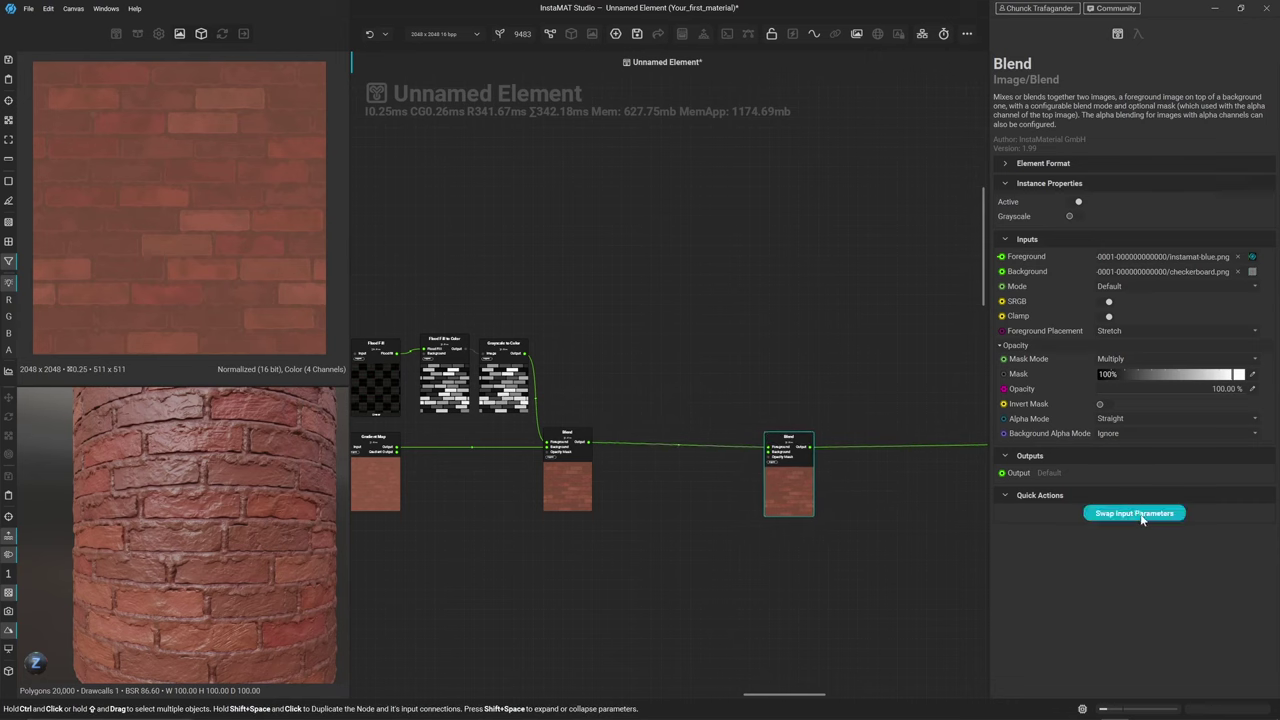
{"action": "scroll", "coordinate": [686, 494], "scroll_direction": "up", "scroll_amount": 2}
{"action": "left_click_drag", "start_coordinate": [838, 483], "coordinate": [946, 476]}
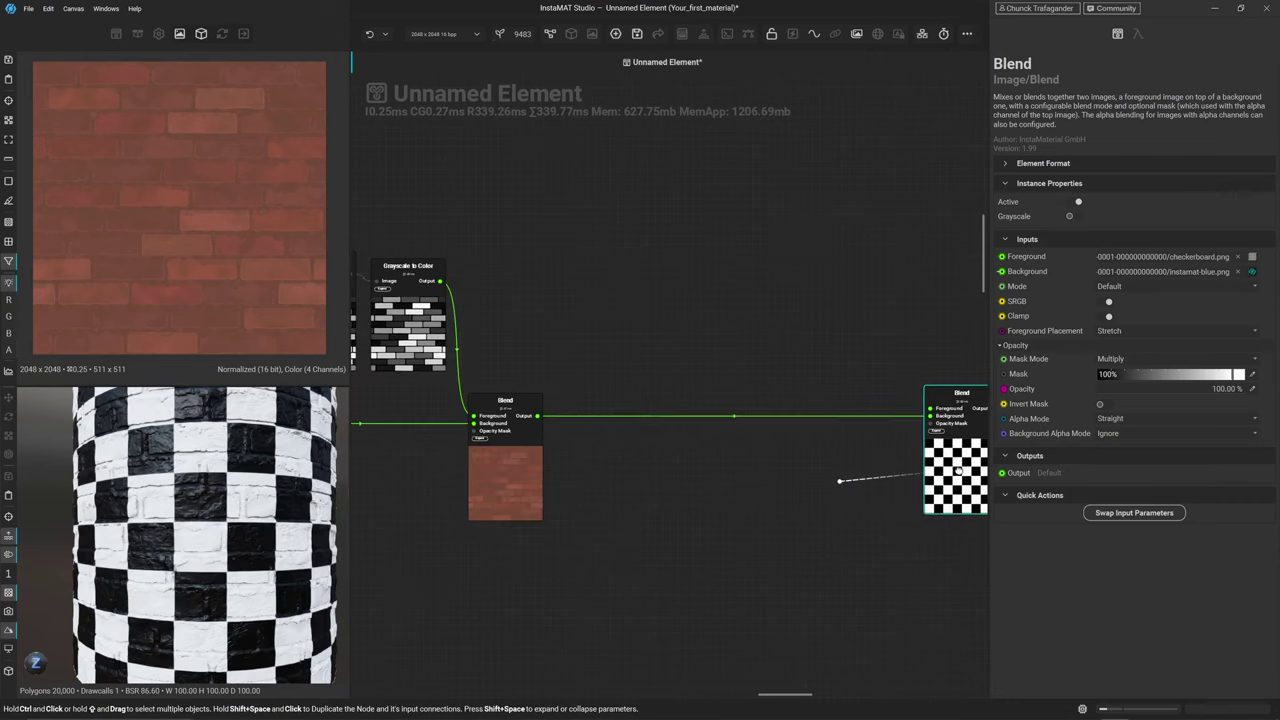
{"action": "middle_click_drag", "start_coordinate": [946, 476], "coordinate": [835, 476]}
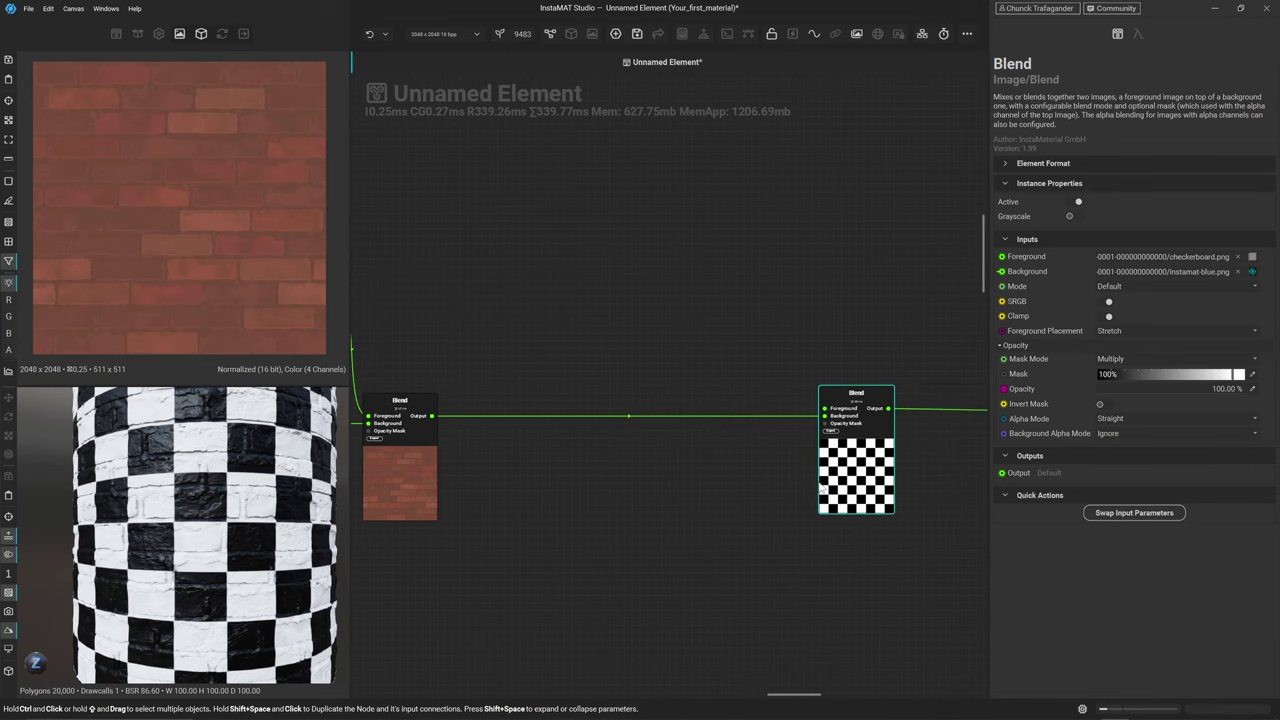
Examine the brick color detail up close and add a Sloped Fractal Sum noise node between the two Blend nodes
{"action": "scroll", "coordinate": [143, 208], "scroll_direction": "up", "scroll_amount": 5}
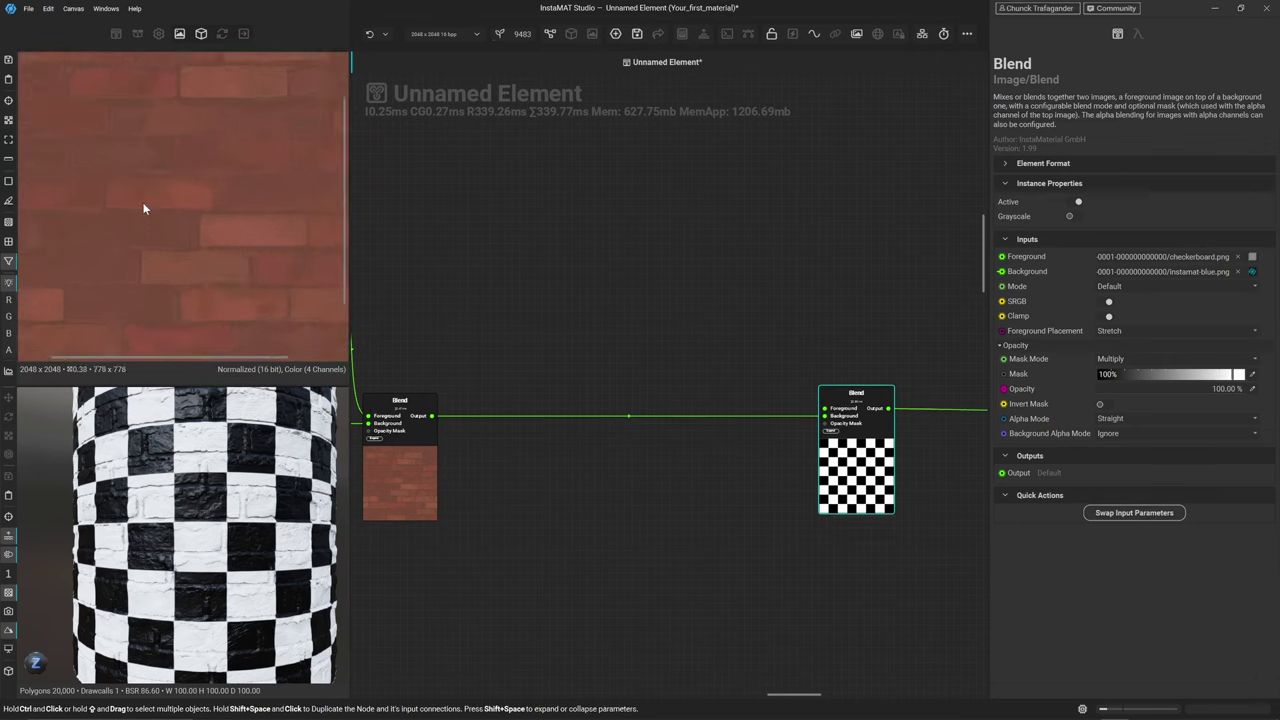
{"action": "middle_click_drag", "start_coordinate": [190, 160], "coordinate": [139, 256]}
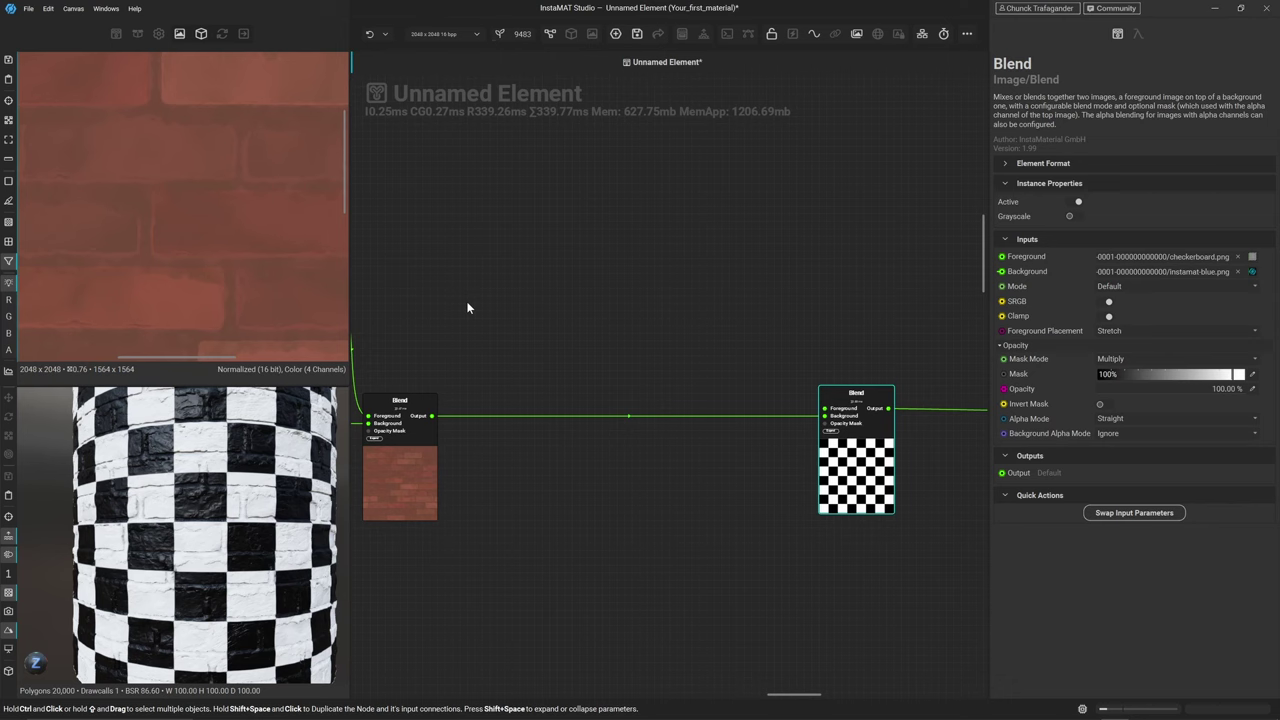
{"action": "key", "text": "space"}
{"action": "type", "text": "slopede"}
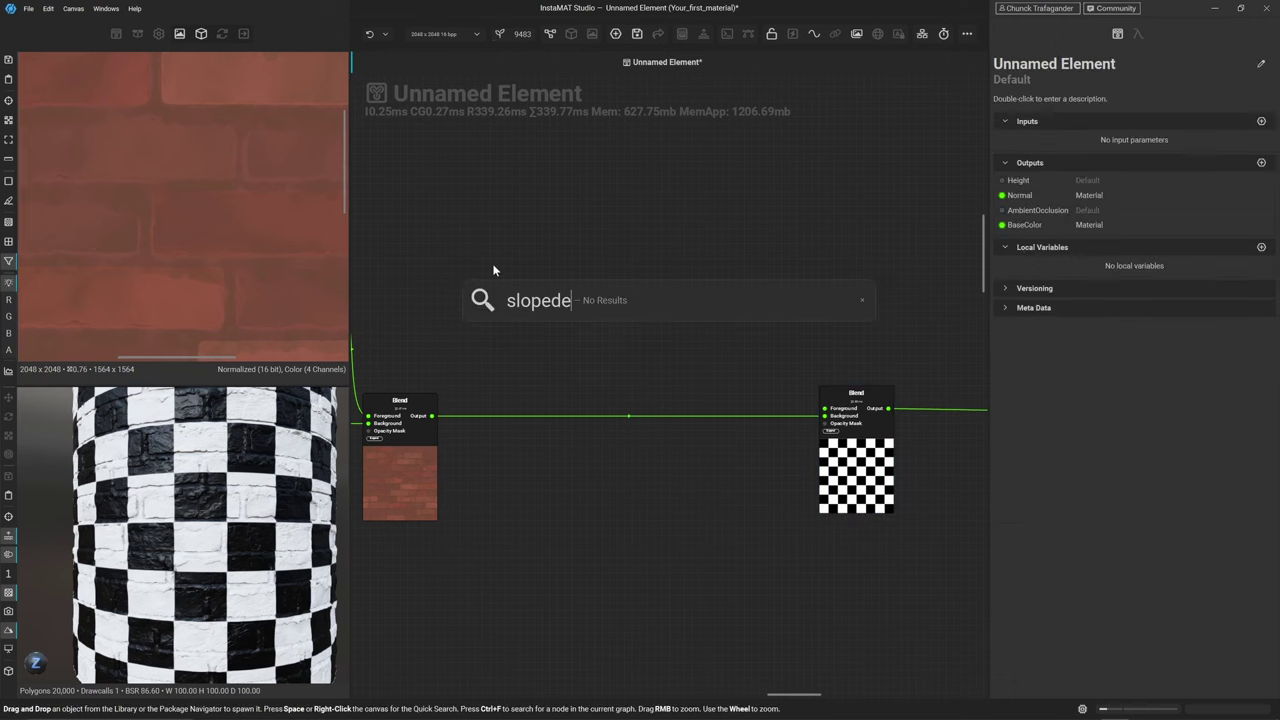
{"action": "key", "text": "BackSpace"}
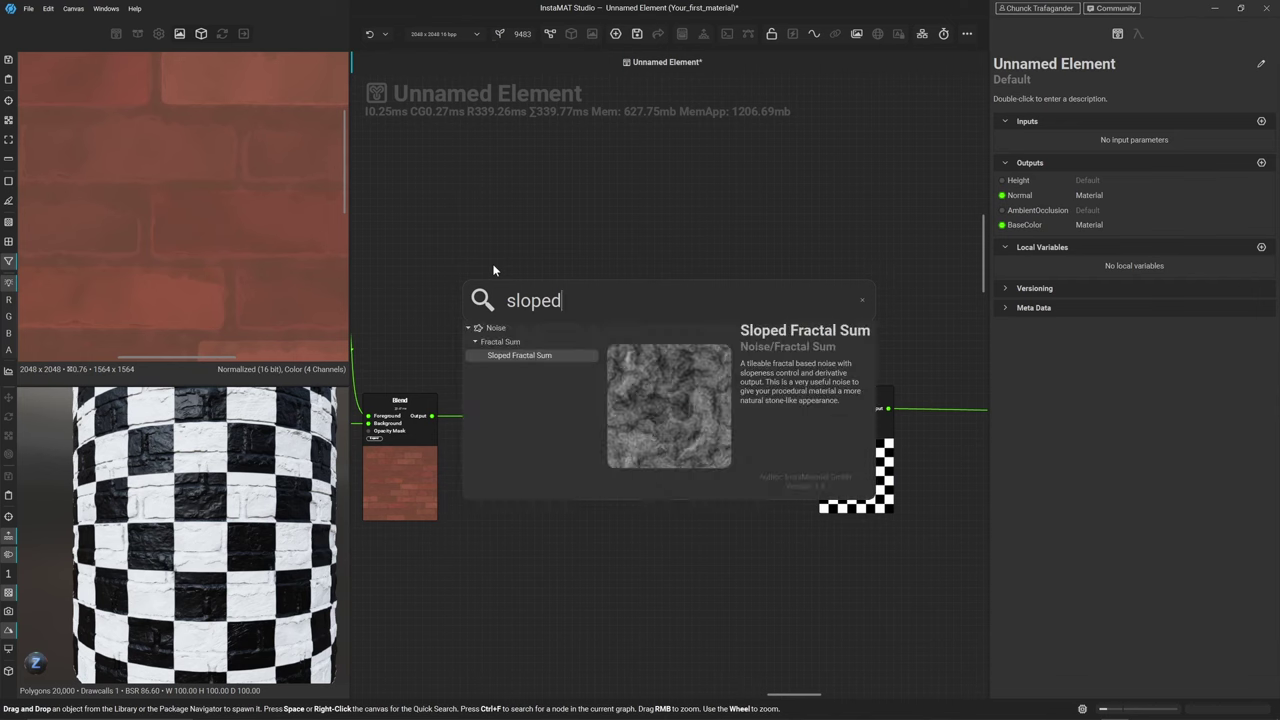
{"action": "key", "text": "Return"}
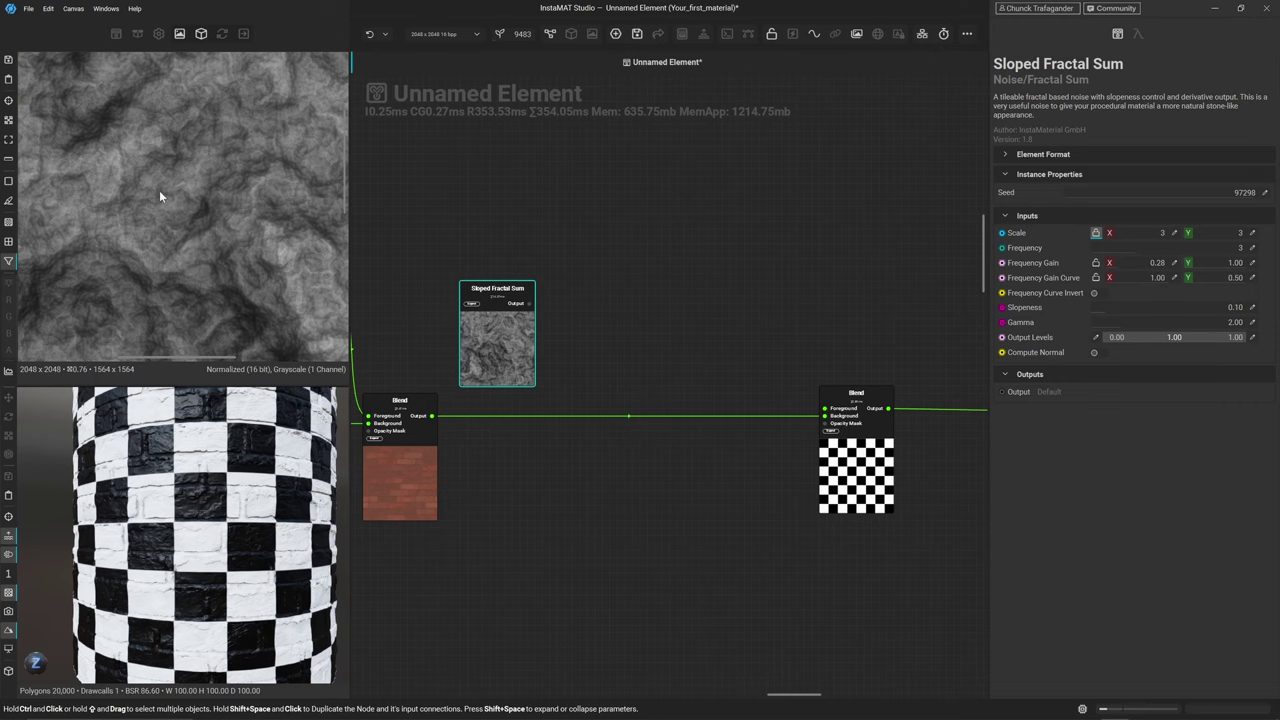
Feed the Sloped Fractal Sum output into a new Fractal Warp node placed right beside it and preview the warped noise
{"action": "scroll", "coordinate": [159, 196], "scroll_direction": "down", "scroll_amount": 5}
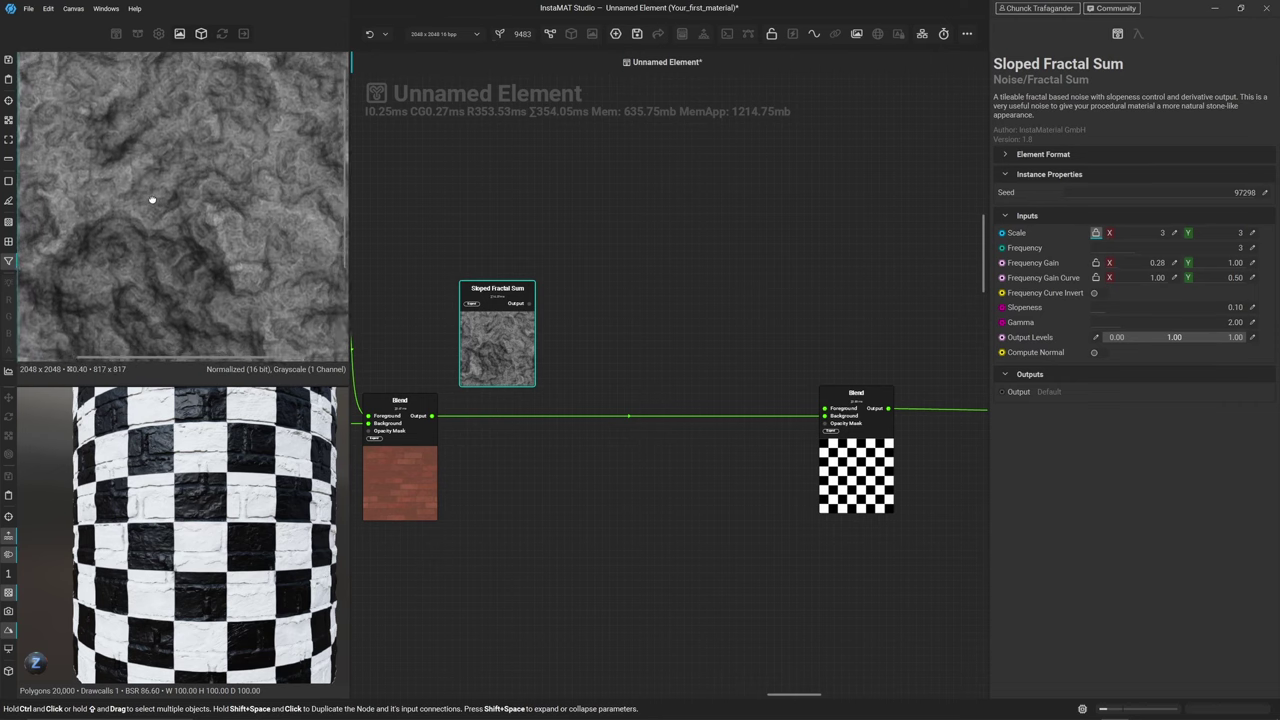
{"action": "scroll", "coordinate": [93, 211], "scroll_direction": "up", "scroll_amount": 6}
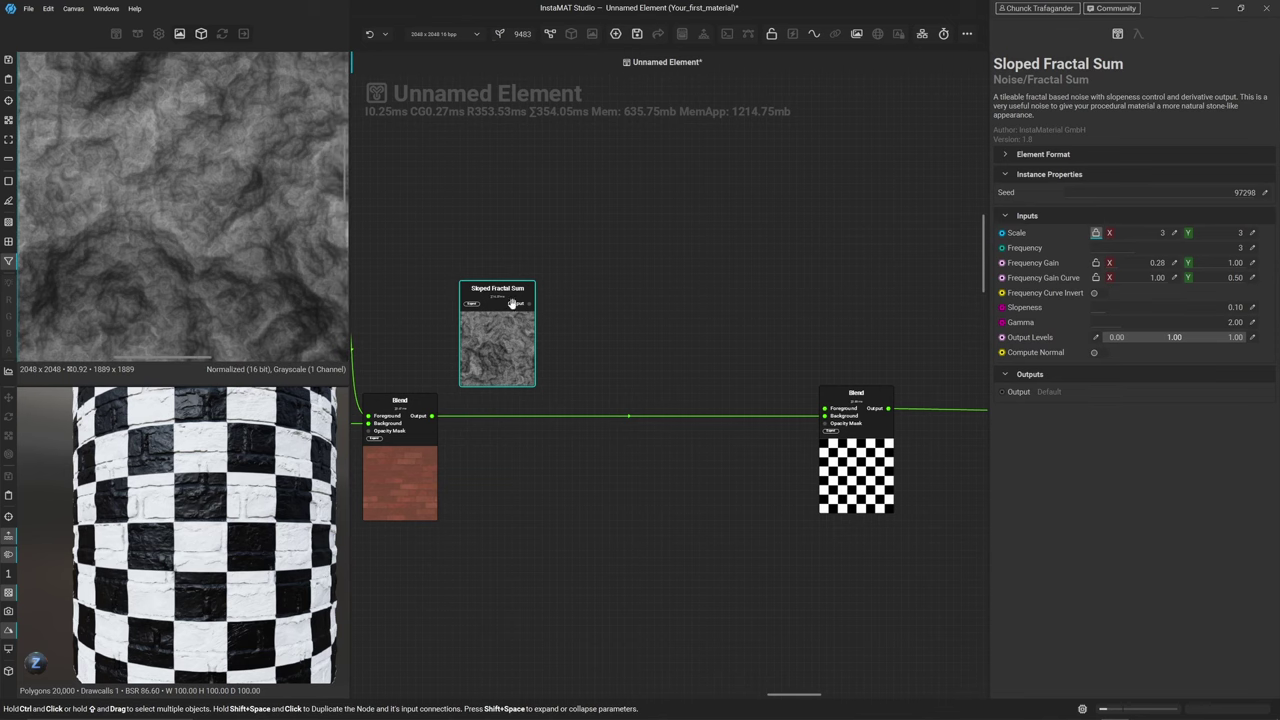
{"action": "left_click_drag", "start_coordinate": [530, 304], "coordinate": [641, 205]}
{"action": "type", "text": "fractl"}
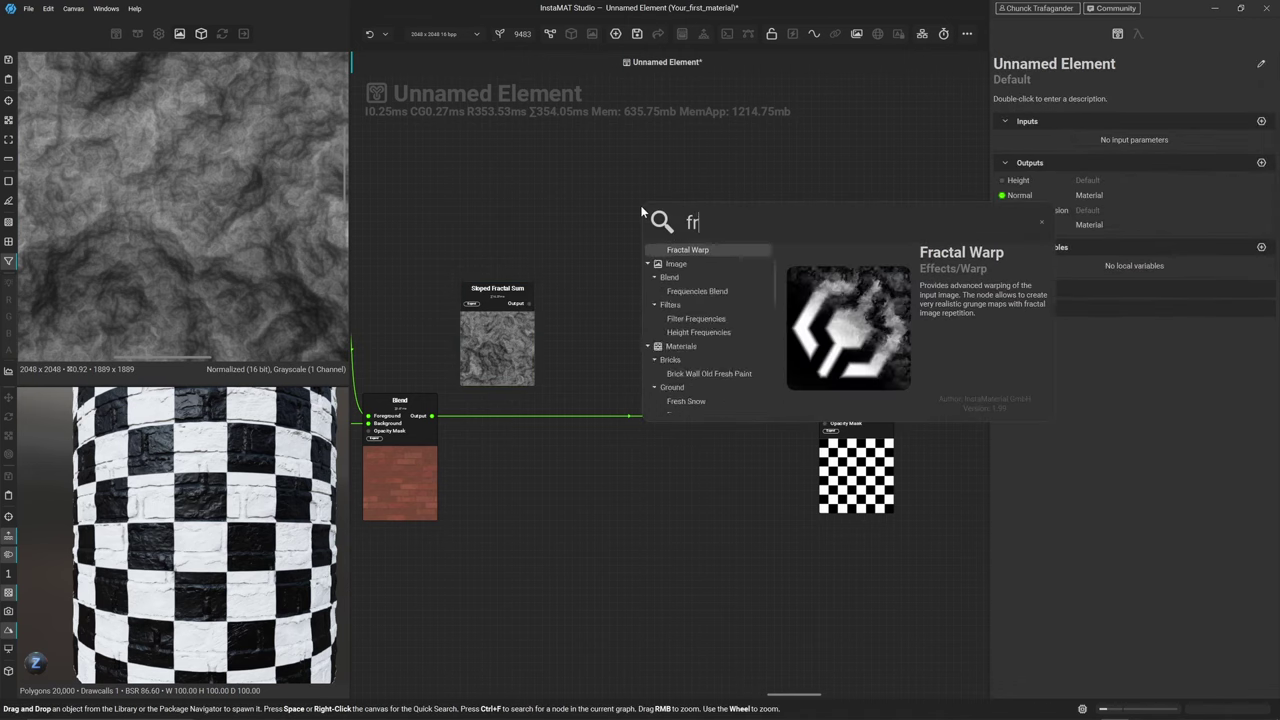
{"action": "key", "text": "BackSpace"}
{"action": "key", "text": "BackSpace"}
{"action": "key", "text": "BackSpace"}
{"action": "key", "text": "BackSpace"}
{"action": "key", "text": "BackSpace"}
{"action": "key", "text": "BackSpace"}
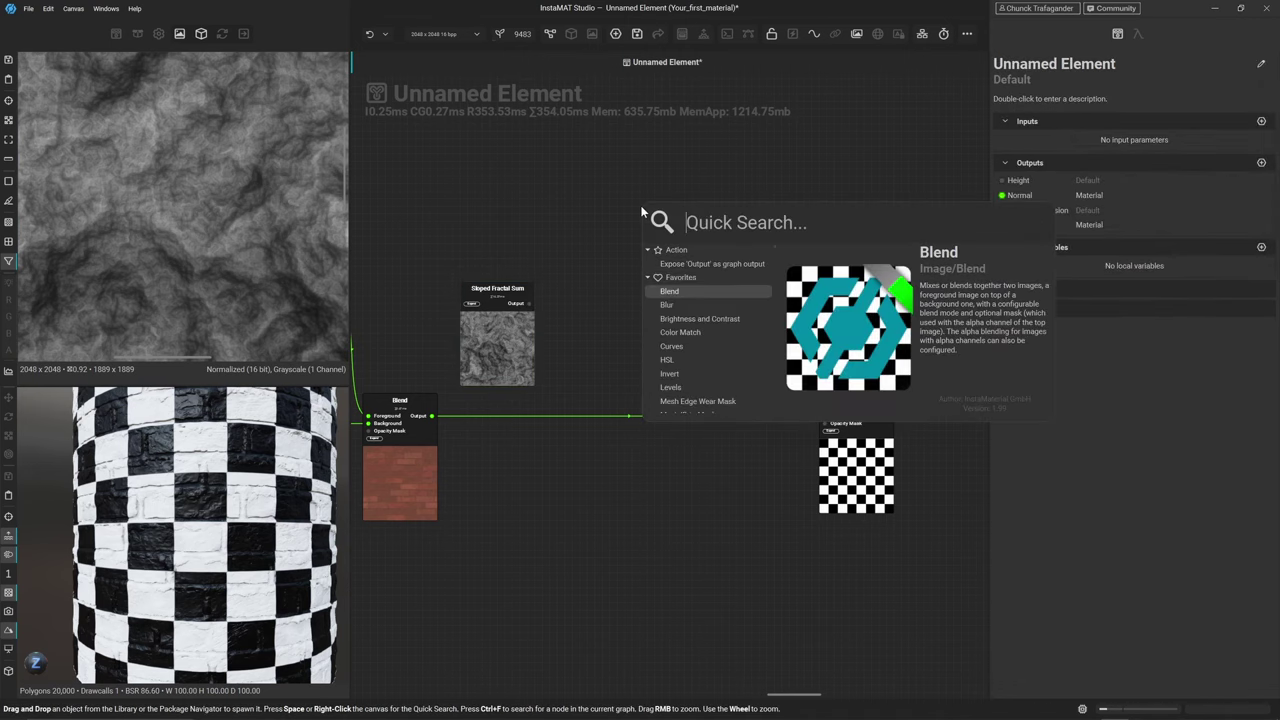
{"action": "type", "text": "fractal"}
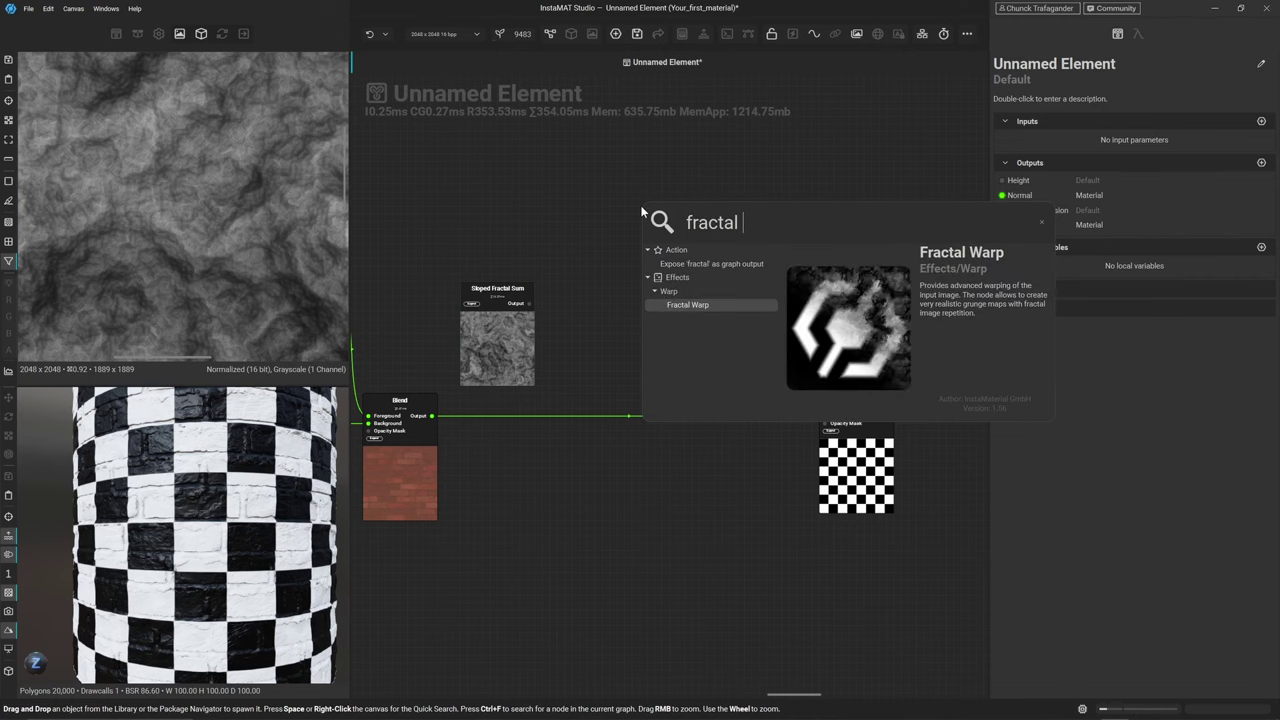
{"action": "key", "text": "Return"}
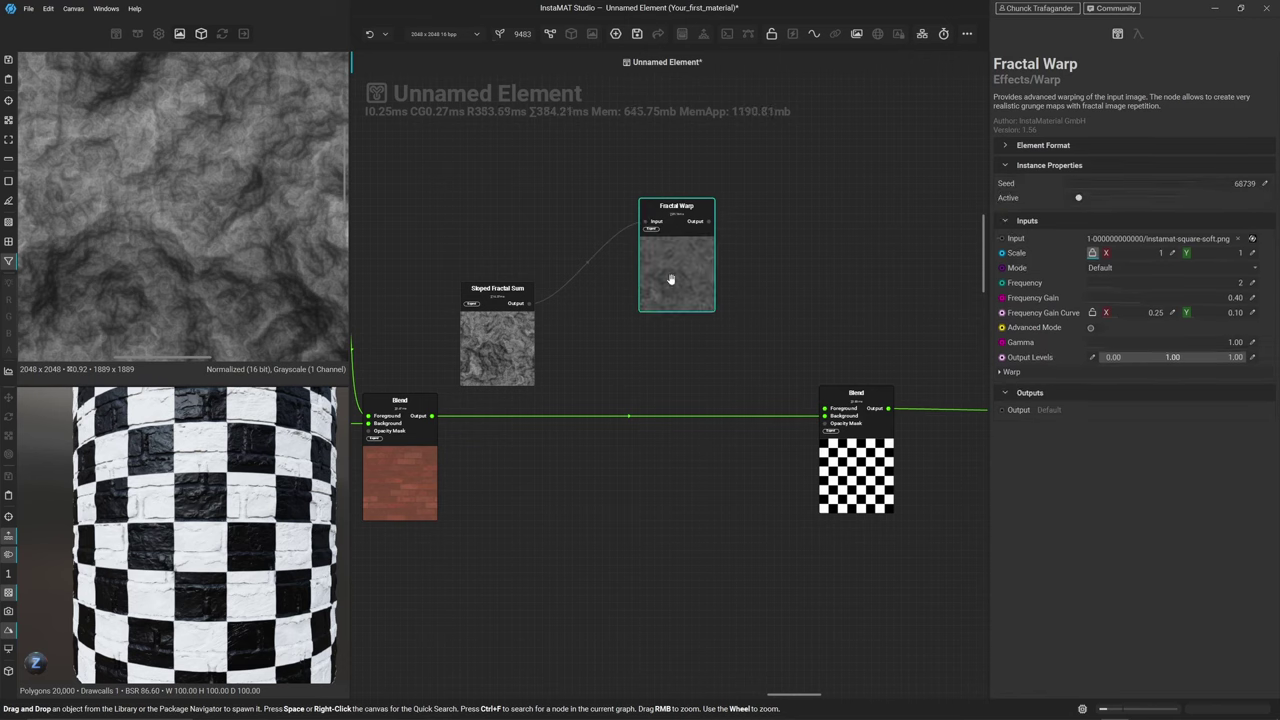
{"action": "left_click_drag", "start_coordinate": [671, 277], "coordinate": [583, 372]}
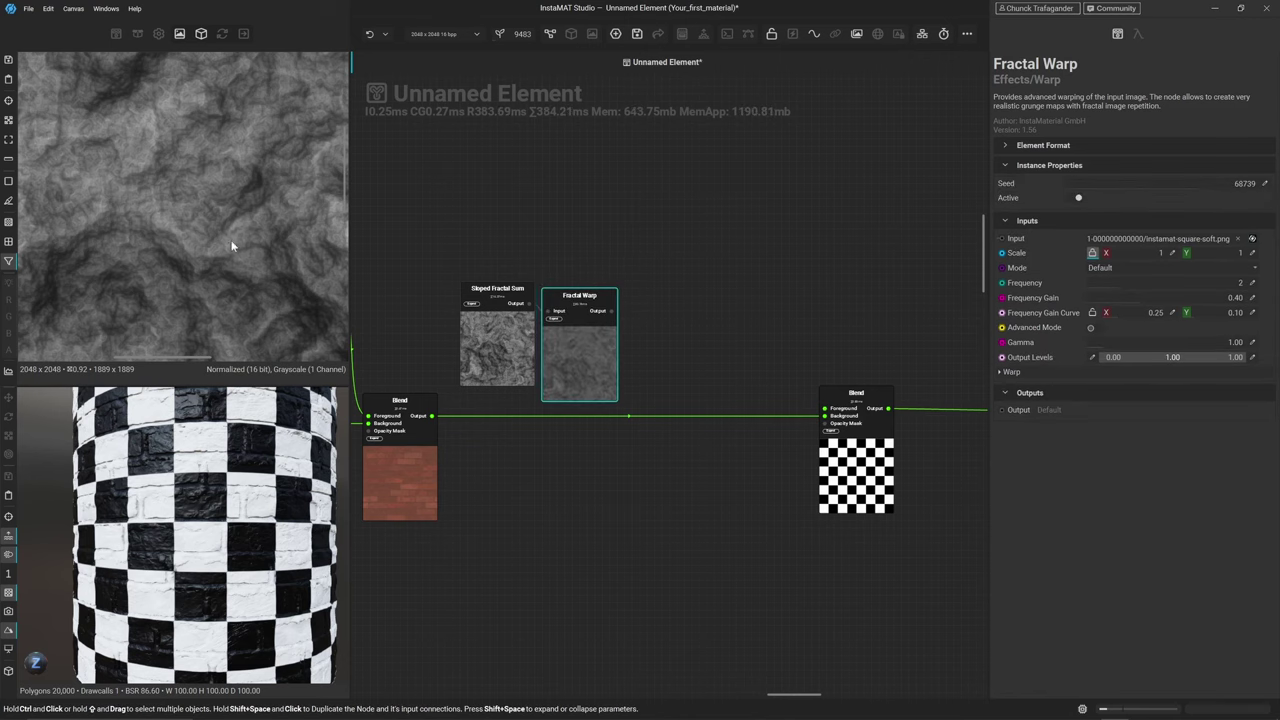
{"action": "left_click", "coordinate": [591, 355]}
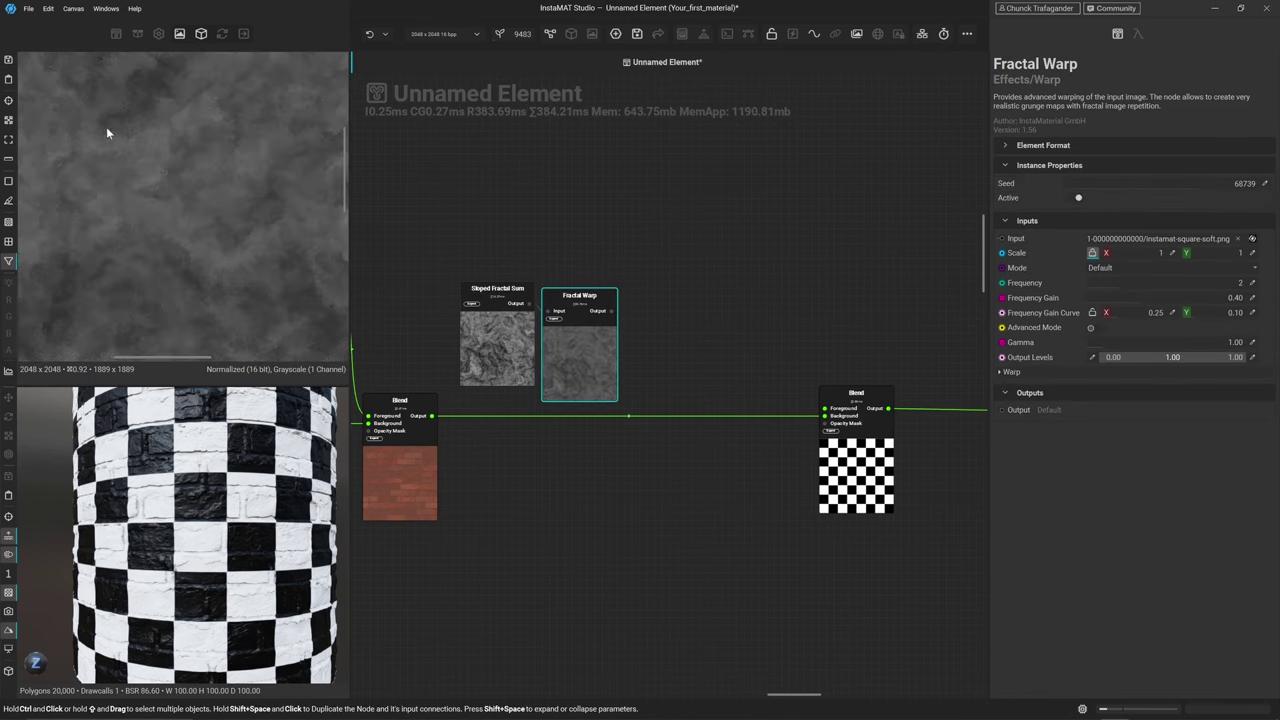
{"action": "scroll", "coordinate": [167, 165], "scroll_direction": "up", "scroll_amount": 2}
{"action": "scroll", "coordinate": [167, 169], "scroll_direction": "down", "scroll_amount": 1}
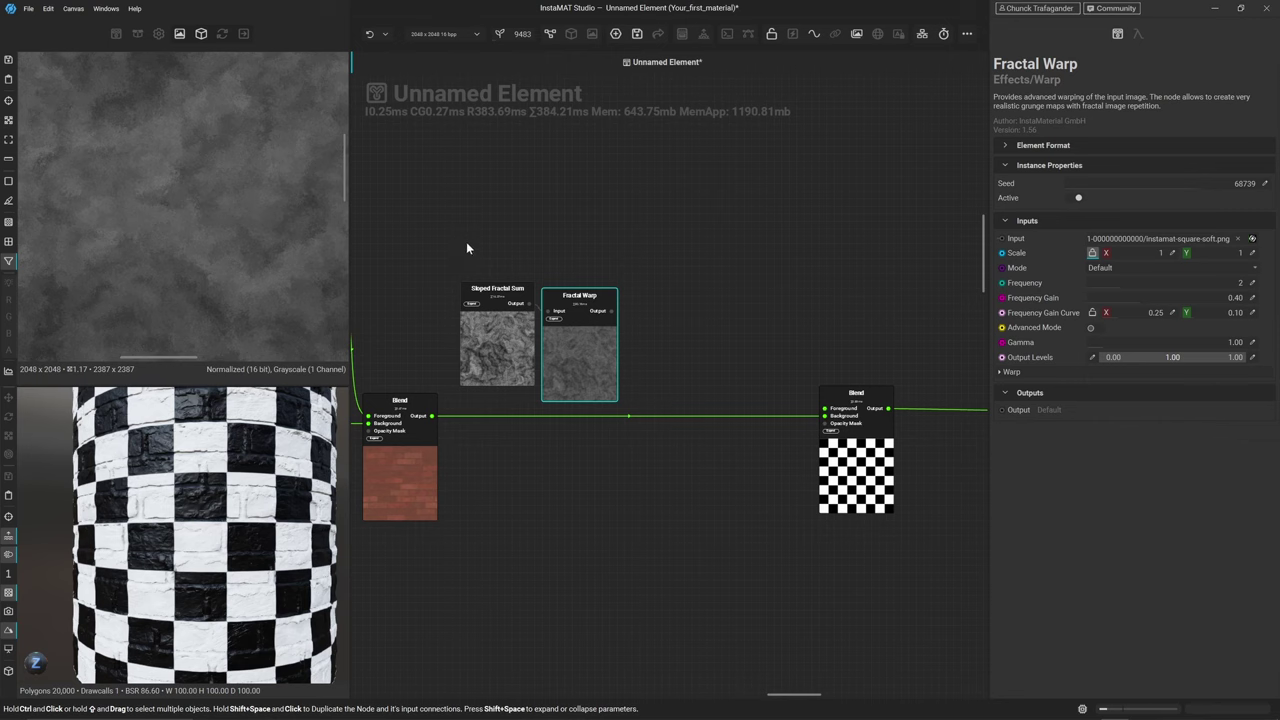
Move the Sloped Fractal Sum and Fractal Warp nodes farther above the Blend connection and line up Fractal Warp with its source node
{"action": "left_click_drag", "start_coordinate": [466, 241], "coordinate": [618, 400]}
{"action": "left_click_drag", "start_coordinate": [594, 349], "coordinate": [629, 288]}
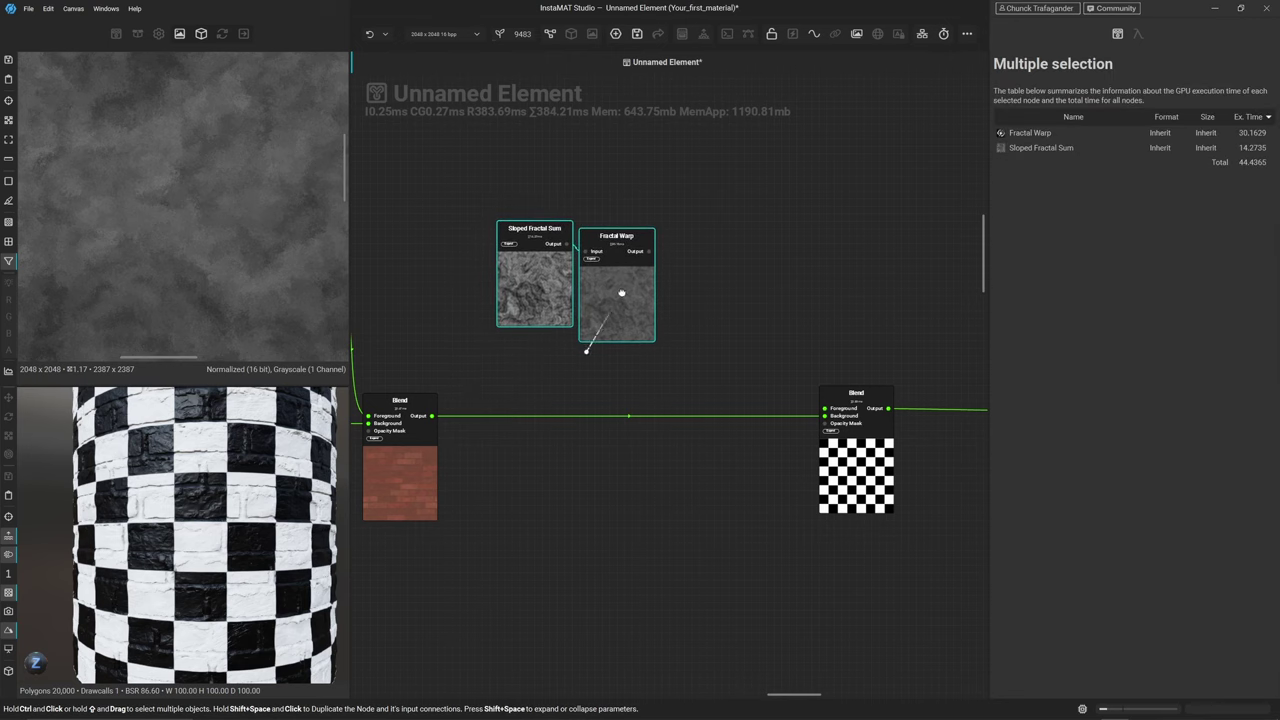
{"action": "left_click", "coordinate": [694, 245]}
{"action": "middle_click_drag", "start_coordinate": [694, 245], "coordinate": [666, 273]}
{"action": "scroll", "coordinate": [645, 282], "scroll_direction": "up", "scroll_amount": 3}
{"action": "left_click", "coordinate": [514, 349]}
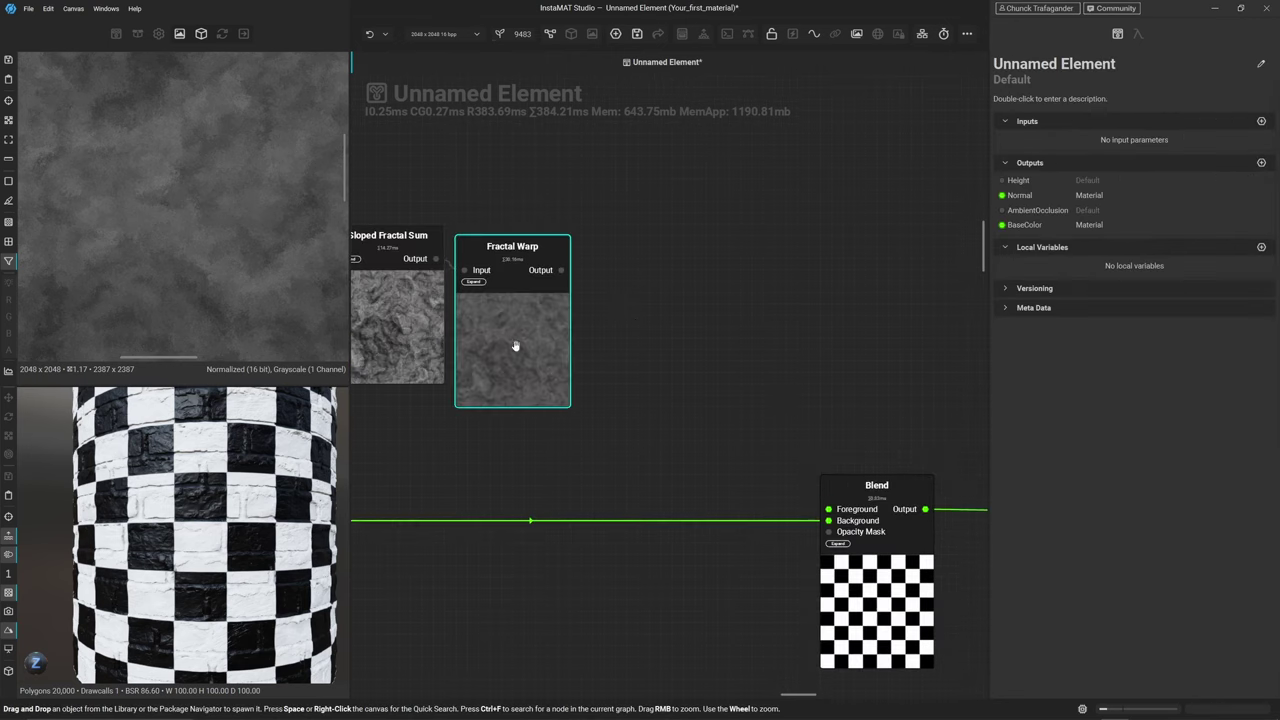
{"action": "left_click_drag", "start_coordinate": [514, 349], "coordinate": [540, 340]}
Examine the Fractal Warp noise both up close and across the whole image
{"action": "scroll", "coordinate": [196, 205], "scroll_direction": "up", "scroll_amount": 1}
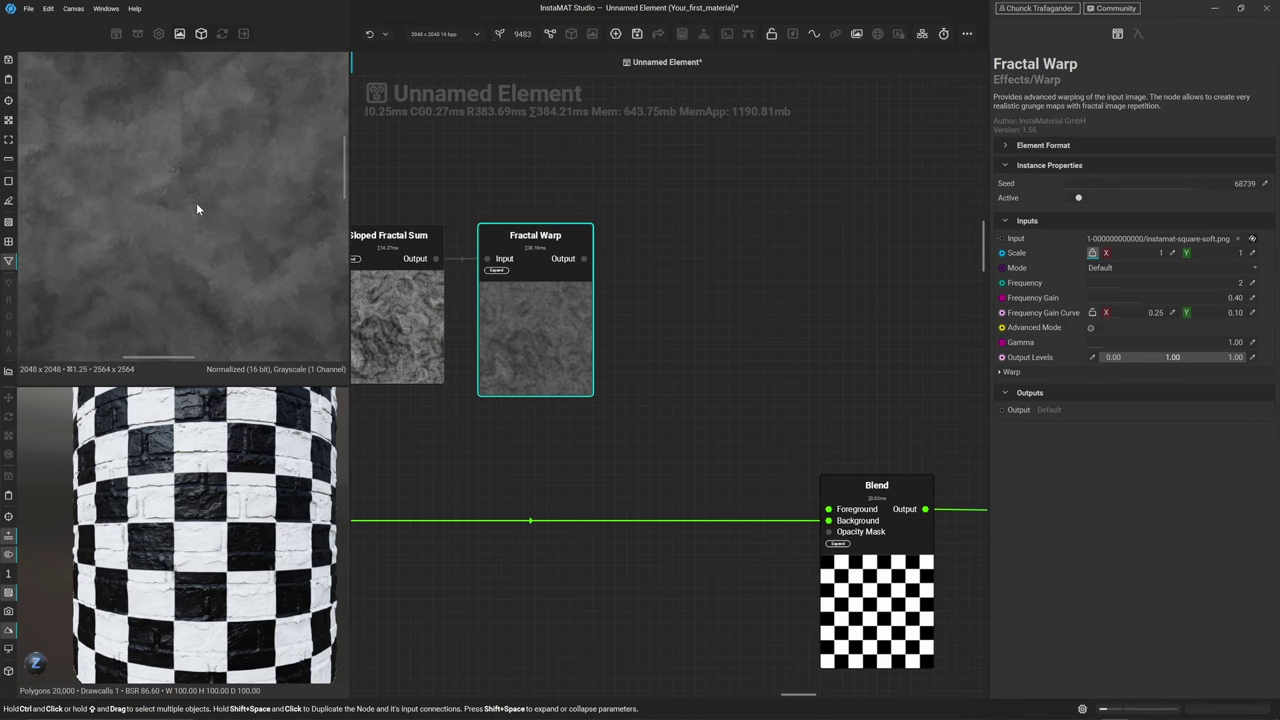
{"action": "left_click", "coordinate": [452, 187]}
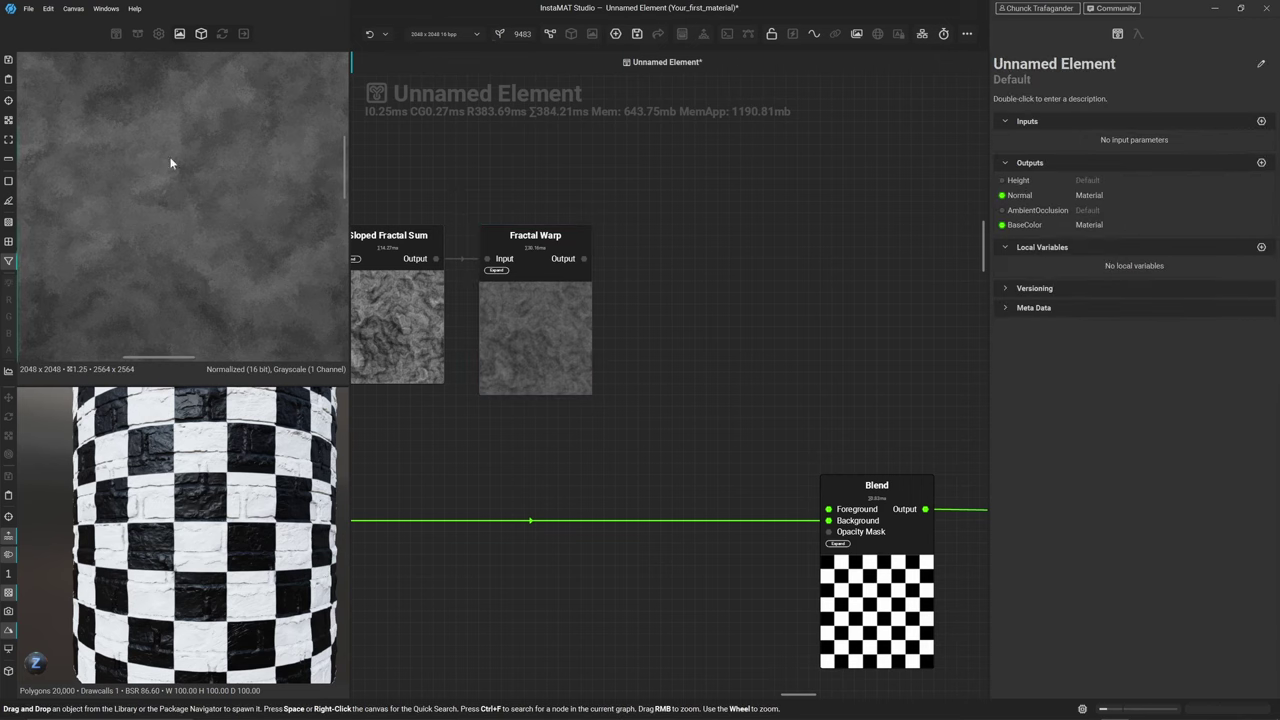
{"action": "middle_click_drag", "start_coordinate": [171, 163], "coordinate": [206, 229]}
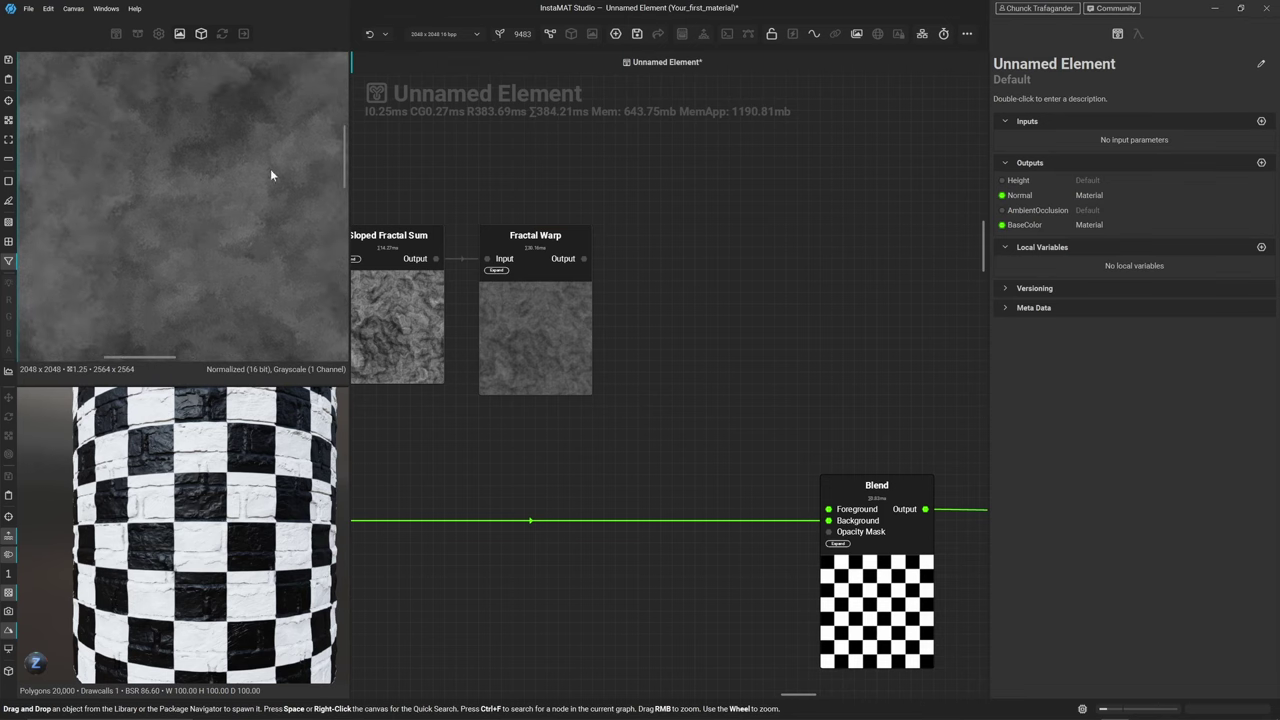
{"action": "scroll", "coordinate": [134, 207], "scroll_direction": "down", "scroll_amount": 8}
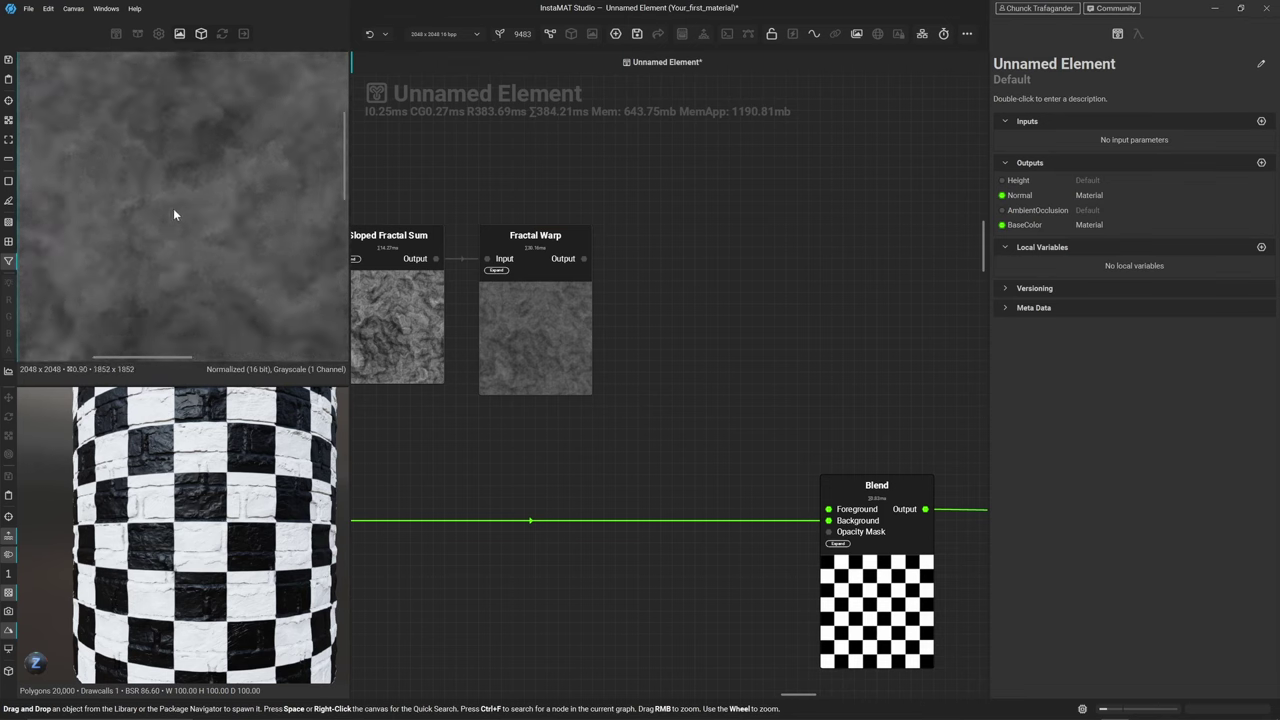
{"action": "middle_click_drag", "start_coordinate": [226, 249], "coordinate": [160, 192]}
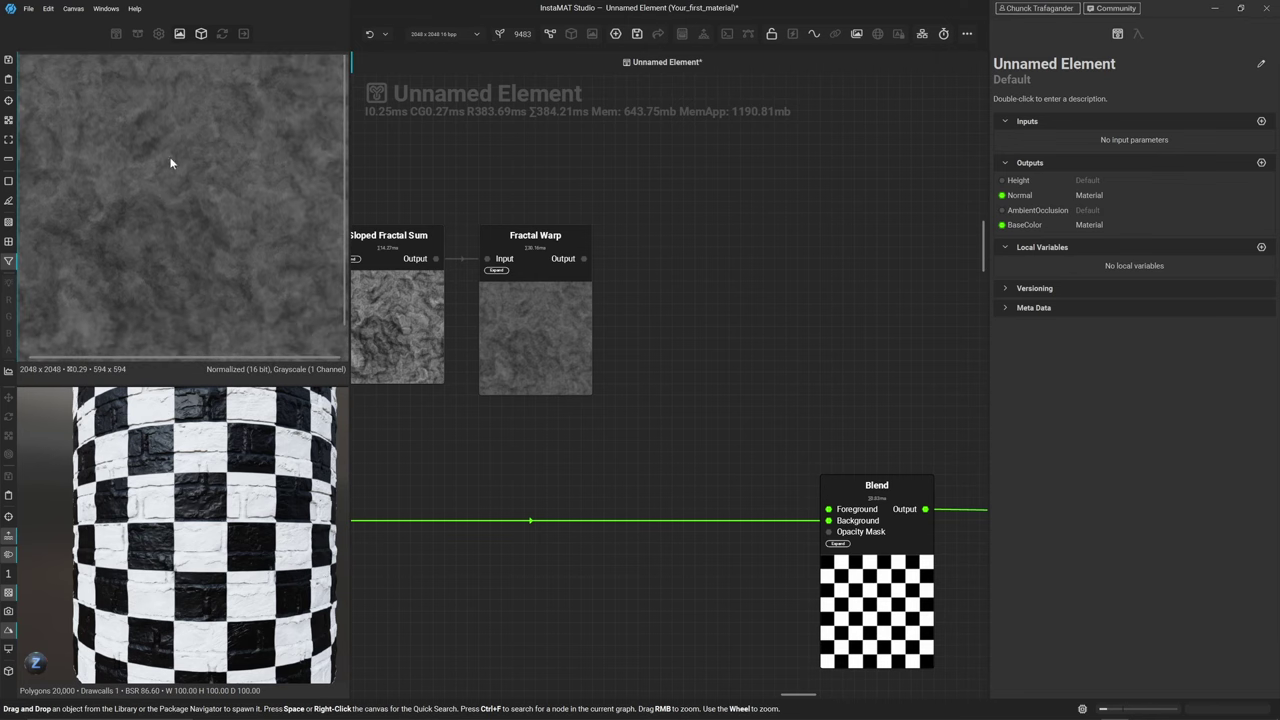
{"action": "scroll", "coordinate": [196, 193], "scroll_direction": "up", "scroll_amount": 12}
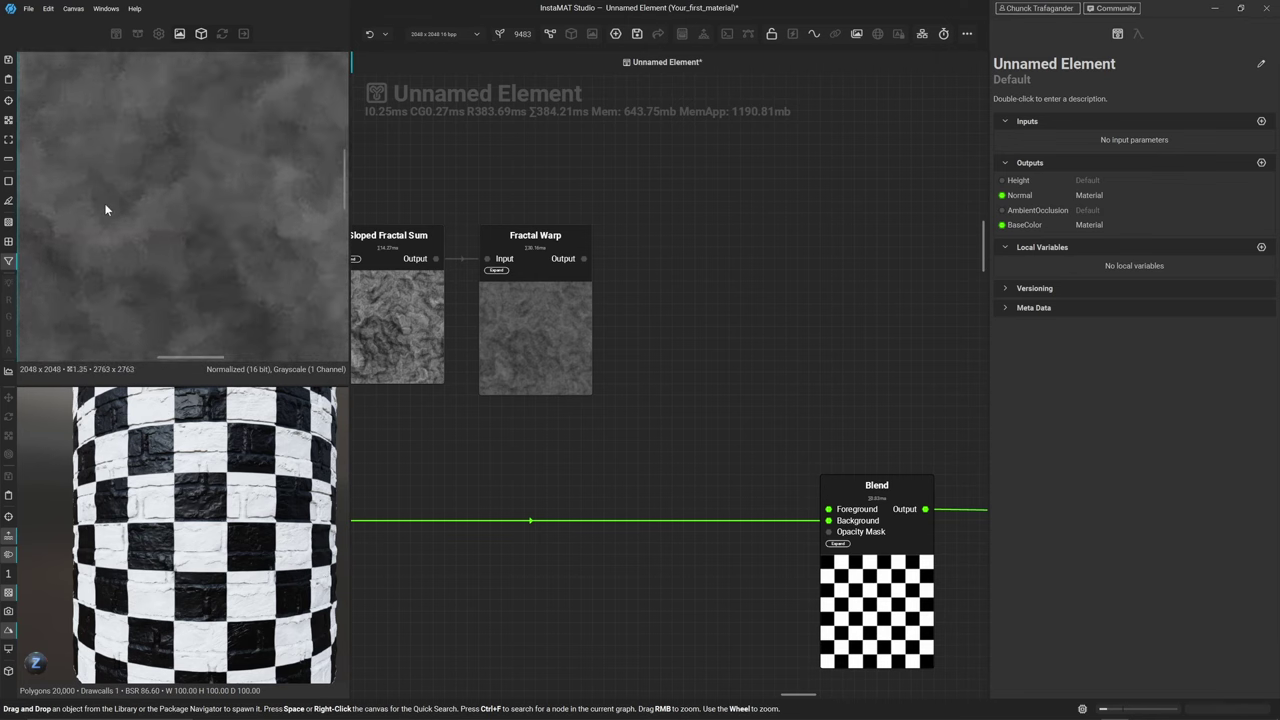
{"action": "scroll", "coordinate": [210, 238], "scroll_direction": "up", "scroll_amount": 1}
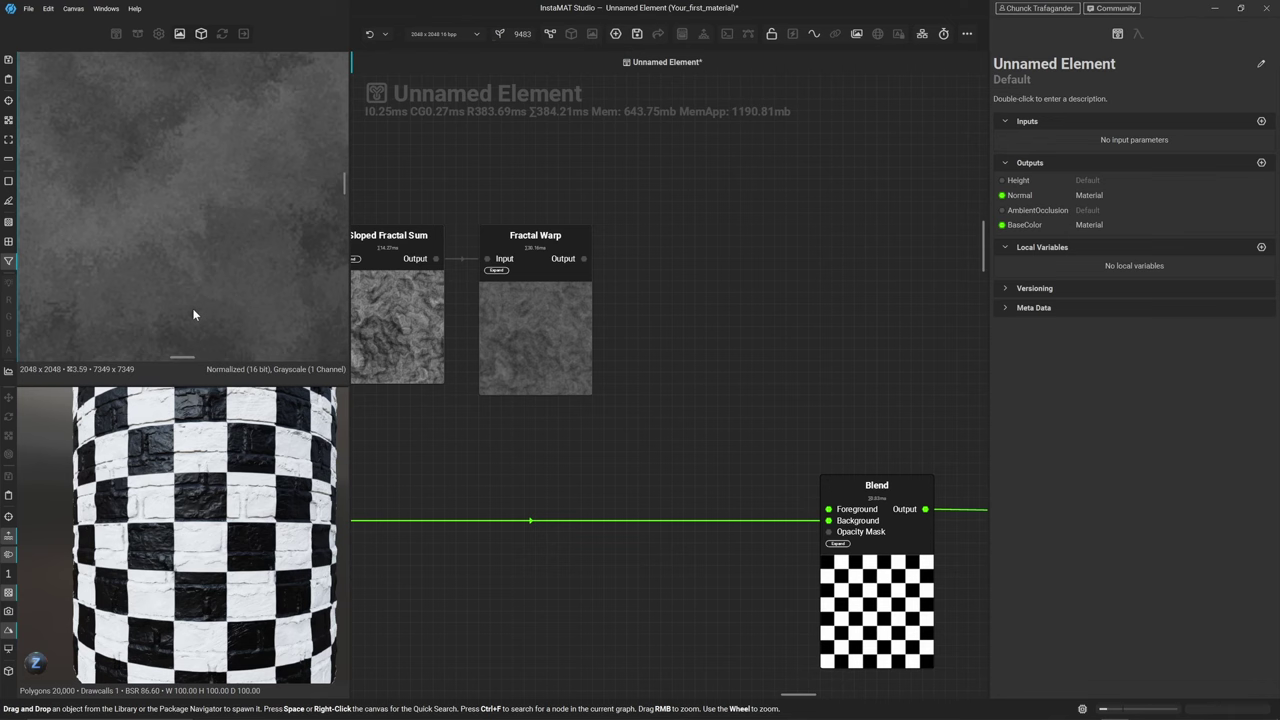
Add a Sharpen node on the Fractal Warp output and line it up close beside the Fractal Warp node
{"action": "left_click_drag", "start_coordinate": [584, 258], "coordinate": [649, 259]}
{"action": "type", "text": "sharp"}
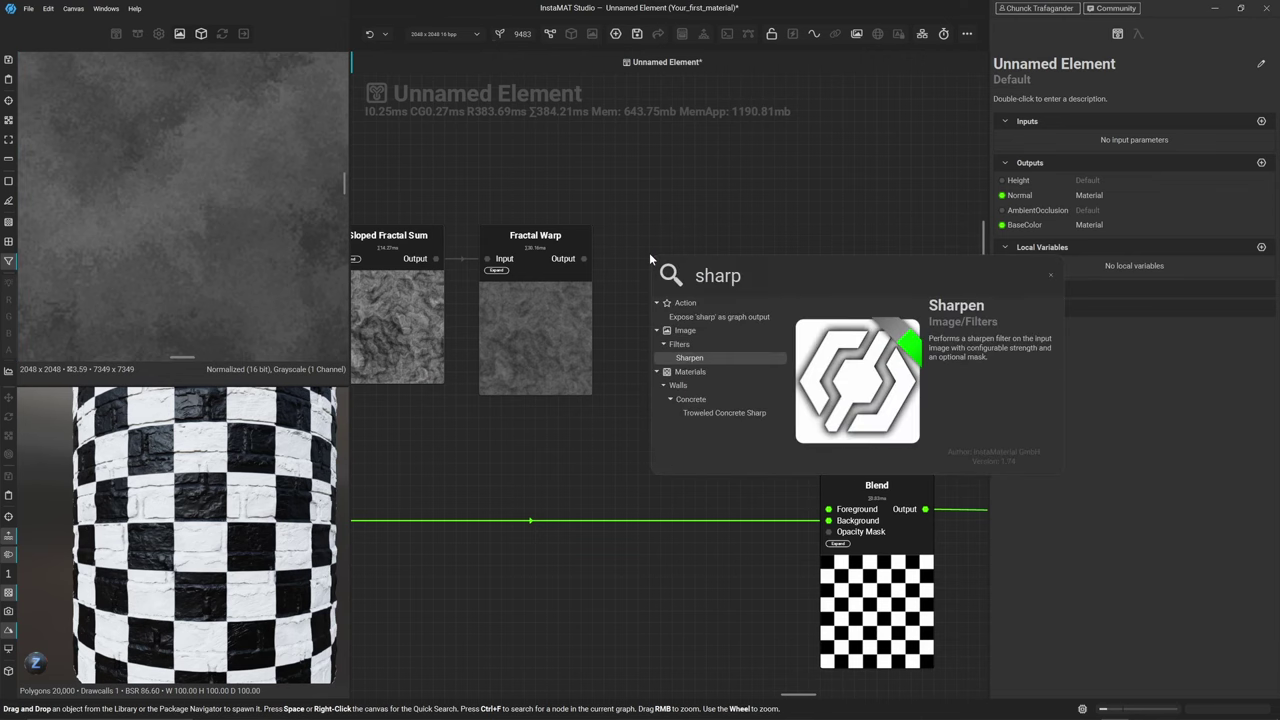
{"action": "key", "text": "Return"}
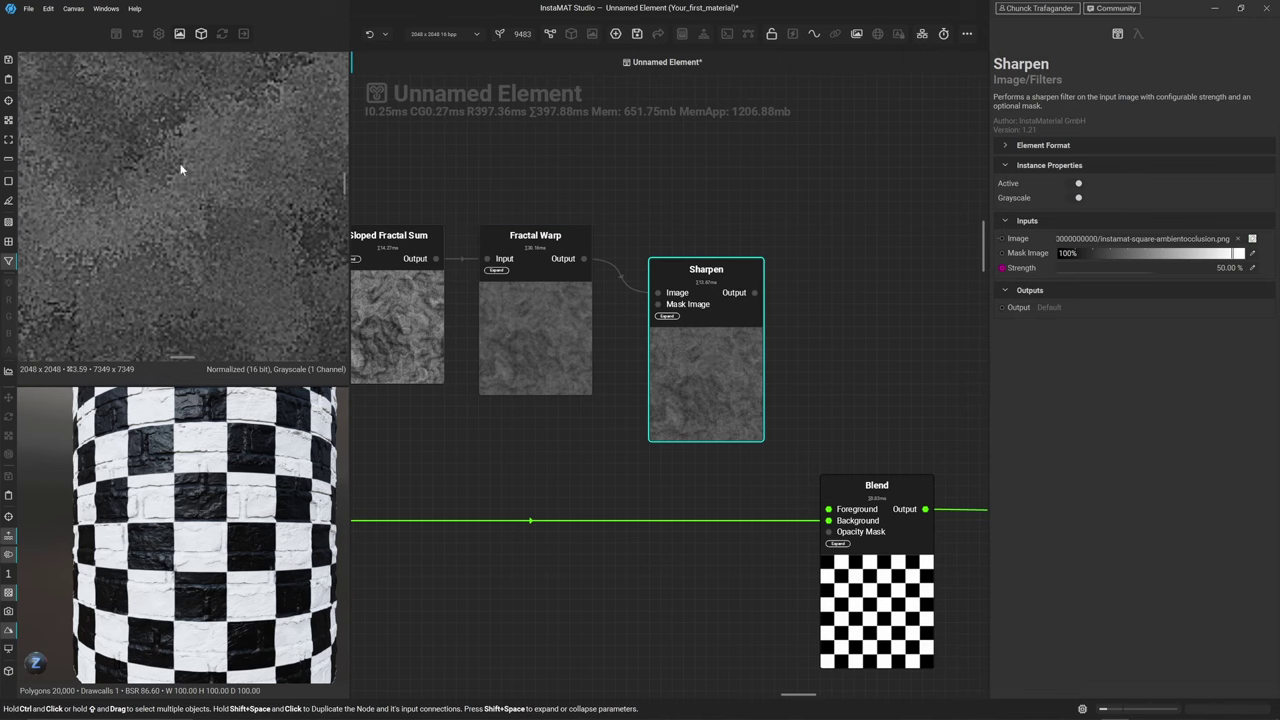
{"action": "middle_click_drag", "start_coordinate": [218, 155], "coordinate": [204, 184]}
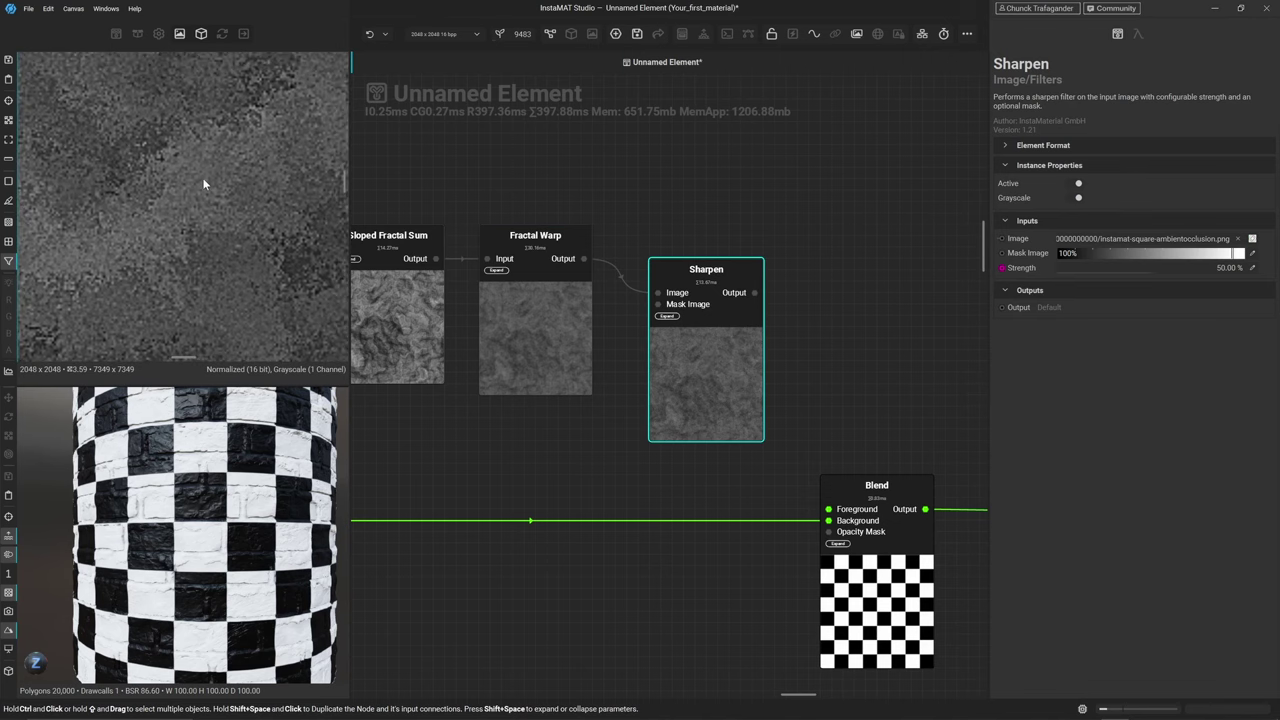
{"action": "left_click", "coordinate": [754, 294]}
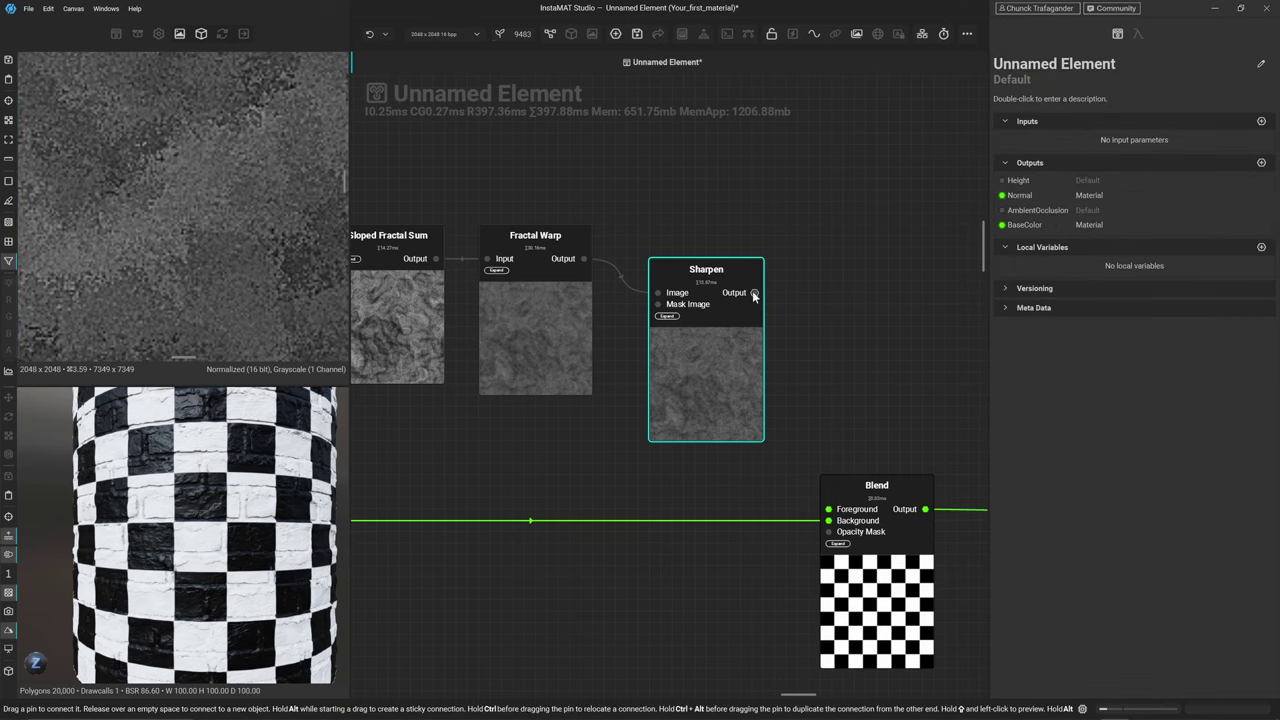
{"action": "left_click_drag", "start_coordinate": [754, 294], "coordinate": [740, 340]}
{"action": "left_click_drag", "start_coordinate": [723, 391], "coordinate": [686, 349]}
{"action": "middle_click_drag", "start_coordinate": [751, 386], "coordinate": [565, 272]}
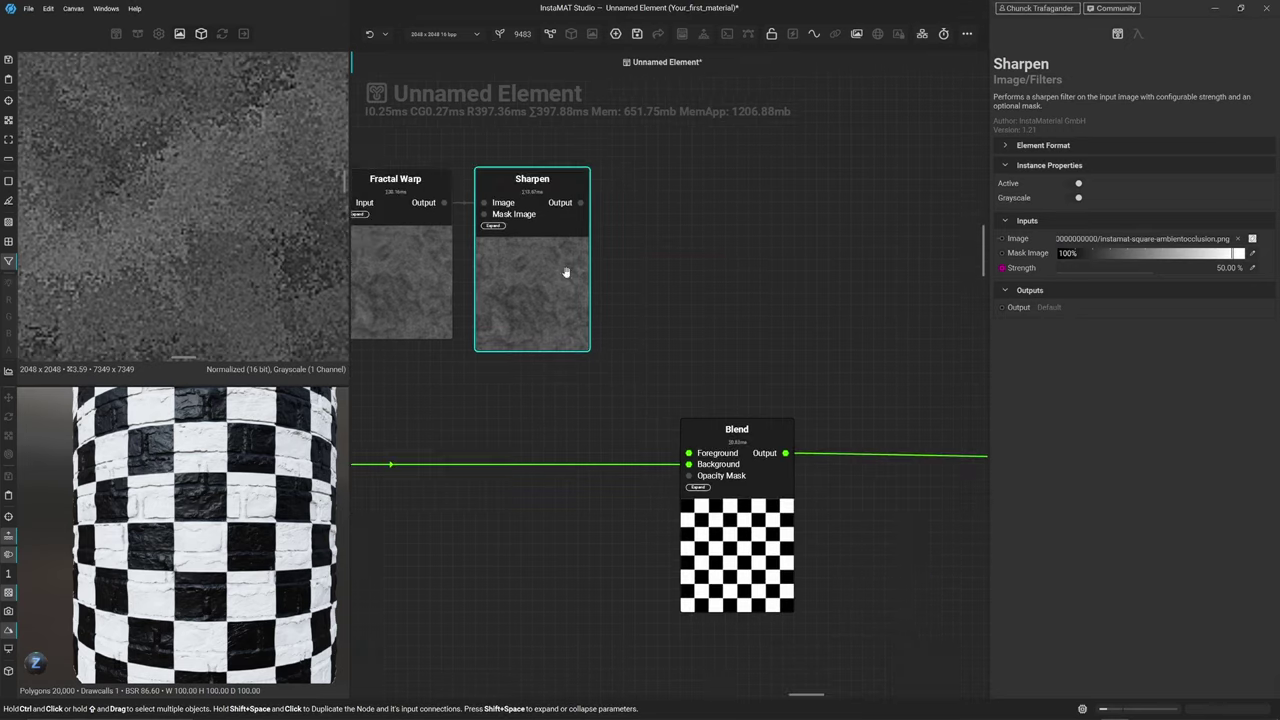
Connect the Sharpen output to the second Blend node's Foreground and move the Grayscale to Color conversion node close to that input
{"action": "left_click_drag", "start_coordinate": [580, 202], "coordinate": [689, 453]}
{"action": "left_click", "coordinate": [708, 420]}
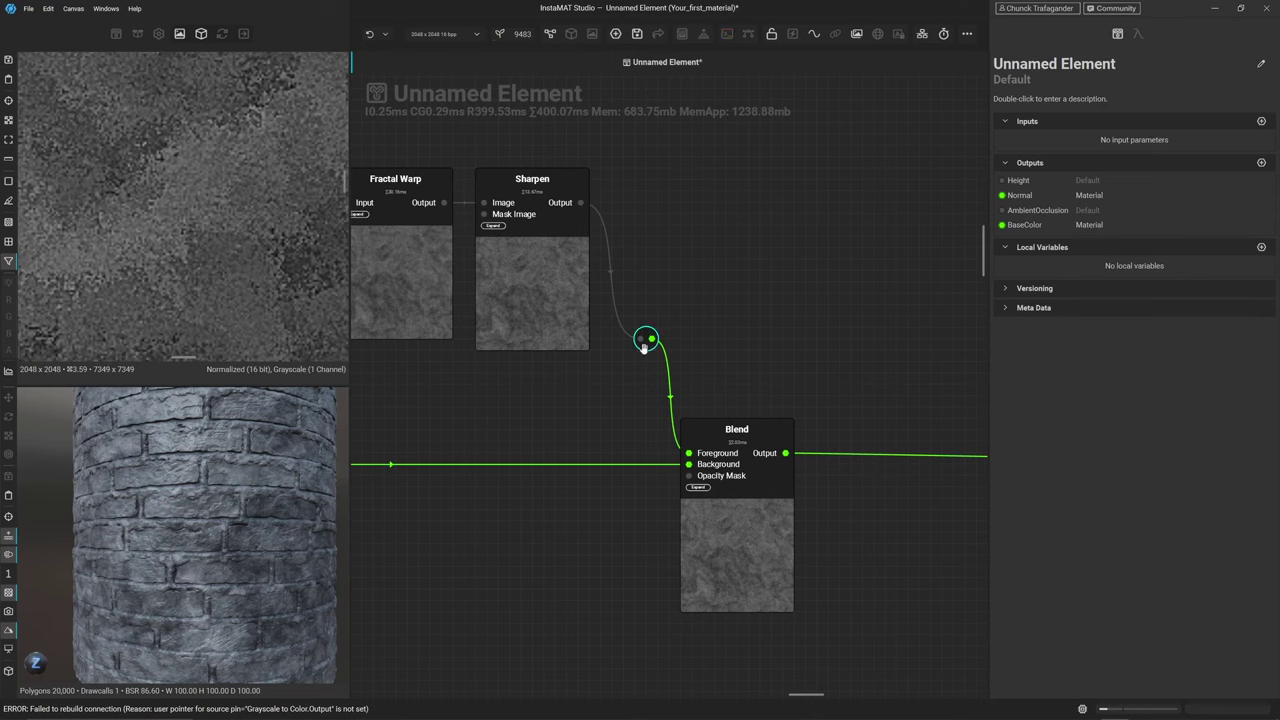
{"action": "left_click_drag", "start_coordinate": [644, 347], "coordinate": [638, 410]}
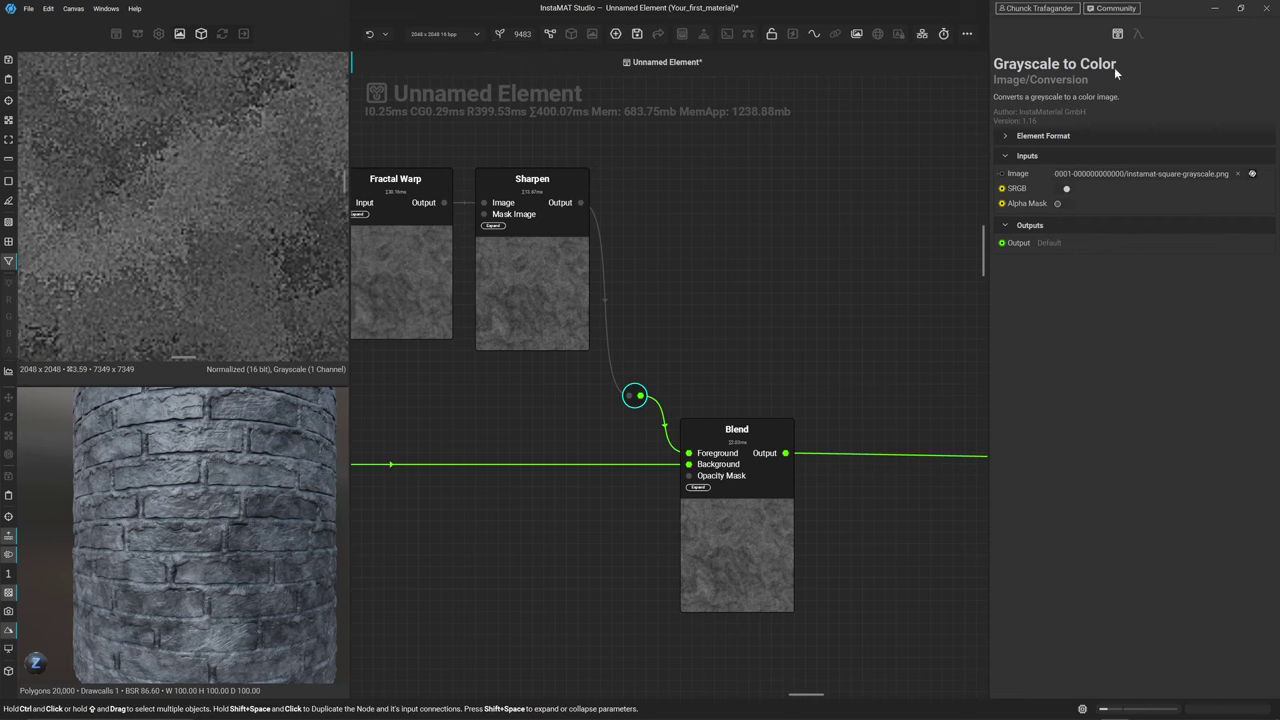
{"action": "scroll", "coordinate": [766, 311], "scroll_direction": "down", "scroll_amount": 4}
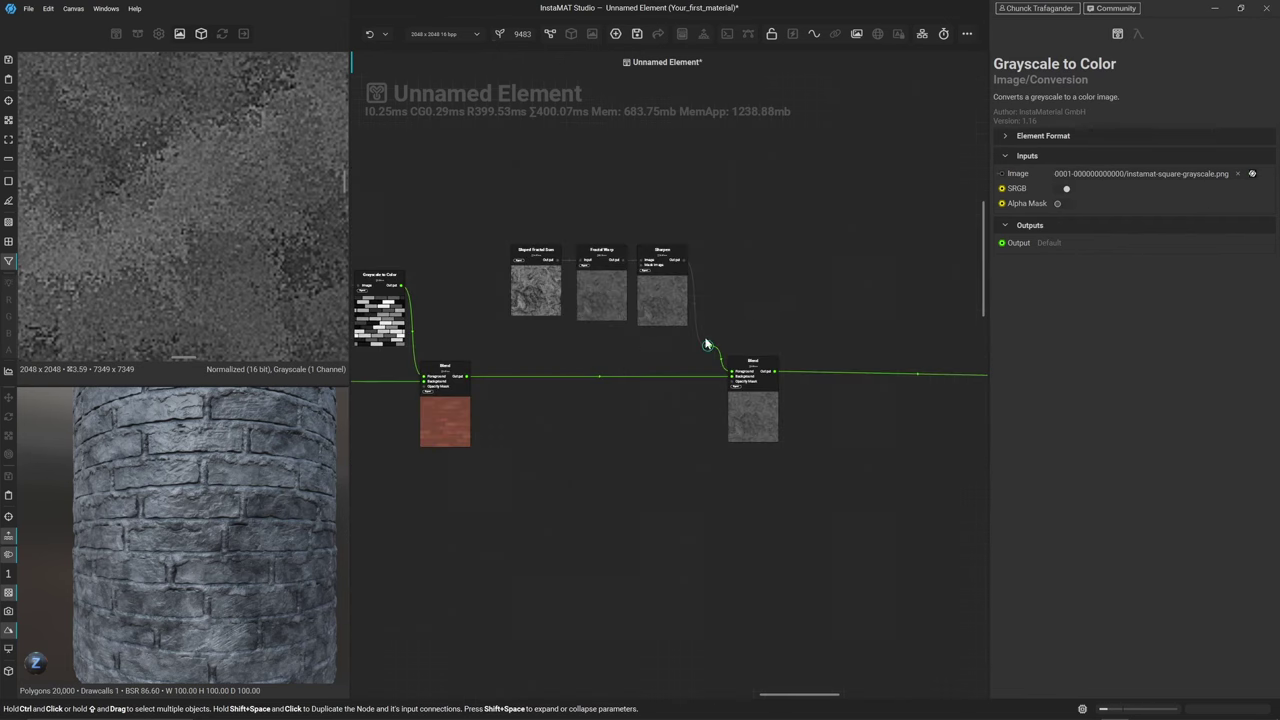
{"action": "middle_click_drag", "start_coordinate": [606, 354], "coordinate": [749, 334]}
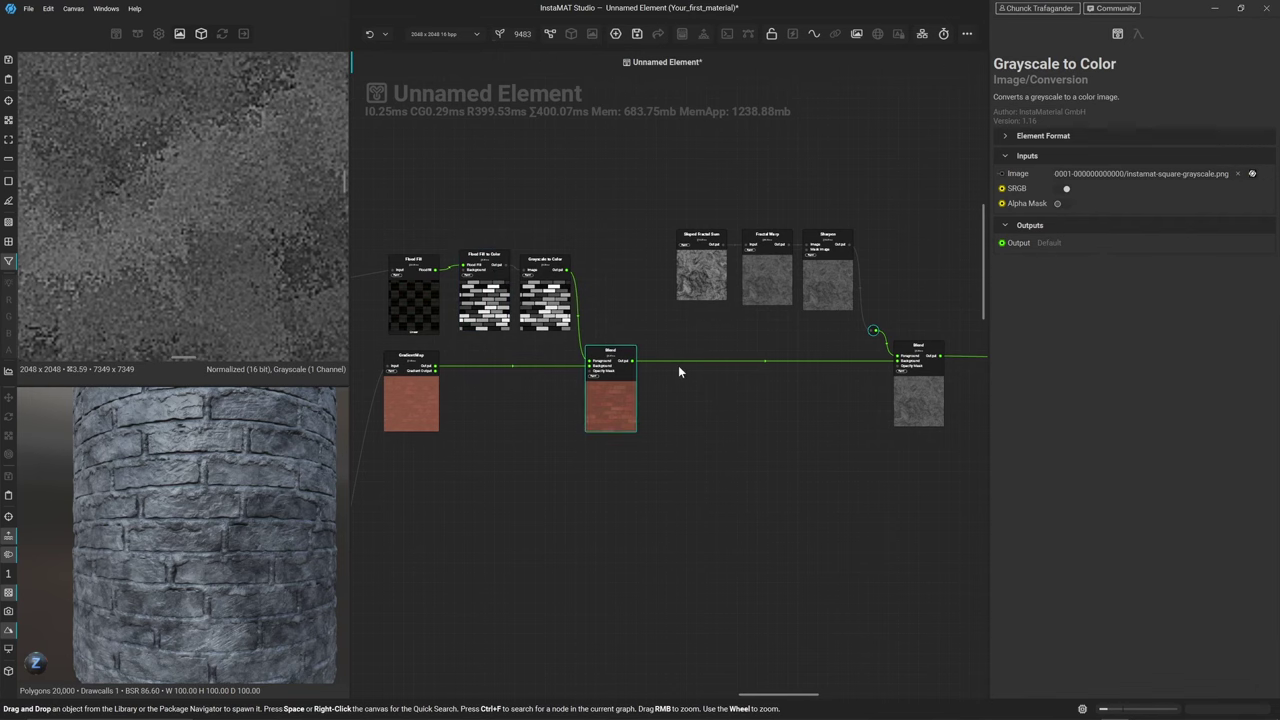
{"action": "scroll", "coordinate": [674, 366], "scroll_direction": "up", "scroll_amount": 5}
{"action": "middle_click_drag", "start_coordinate": [573, 378], "coordinate": [601, 352]}
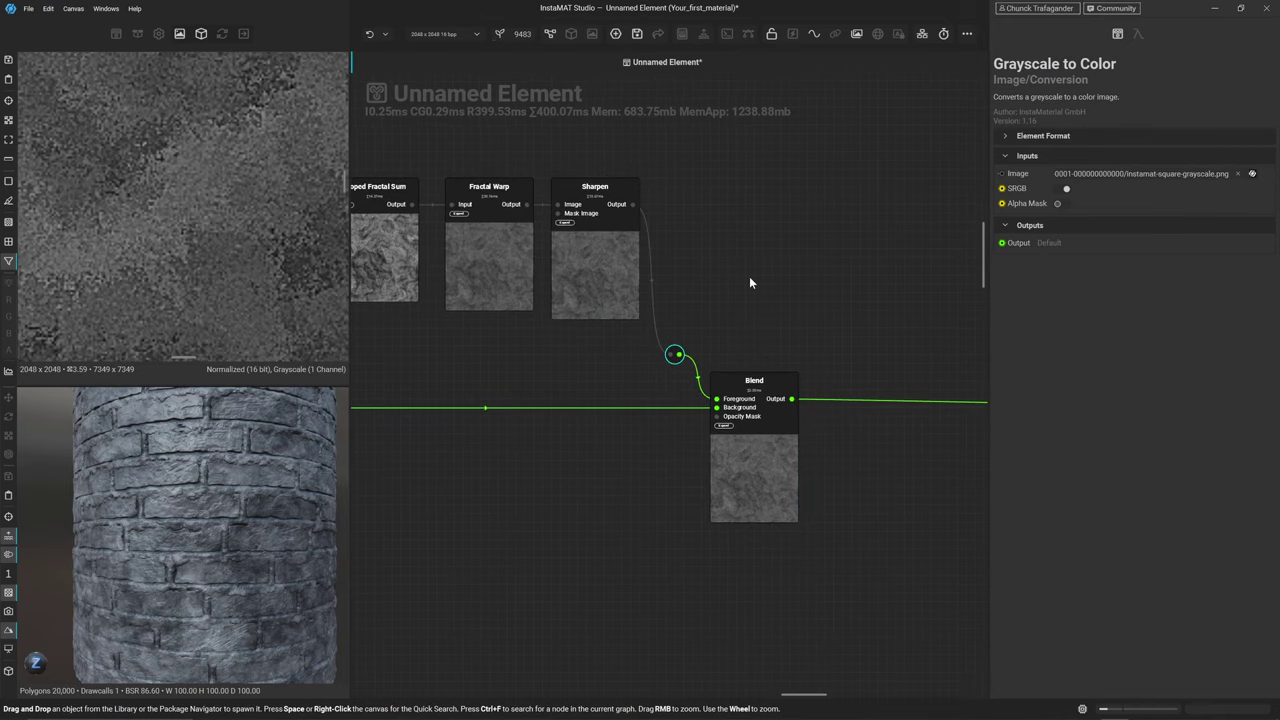
{"action": "scroll", "coordinate": [674, 352], "scroll_direction": "up", "scroll_amount": 2}
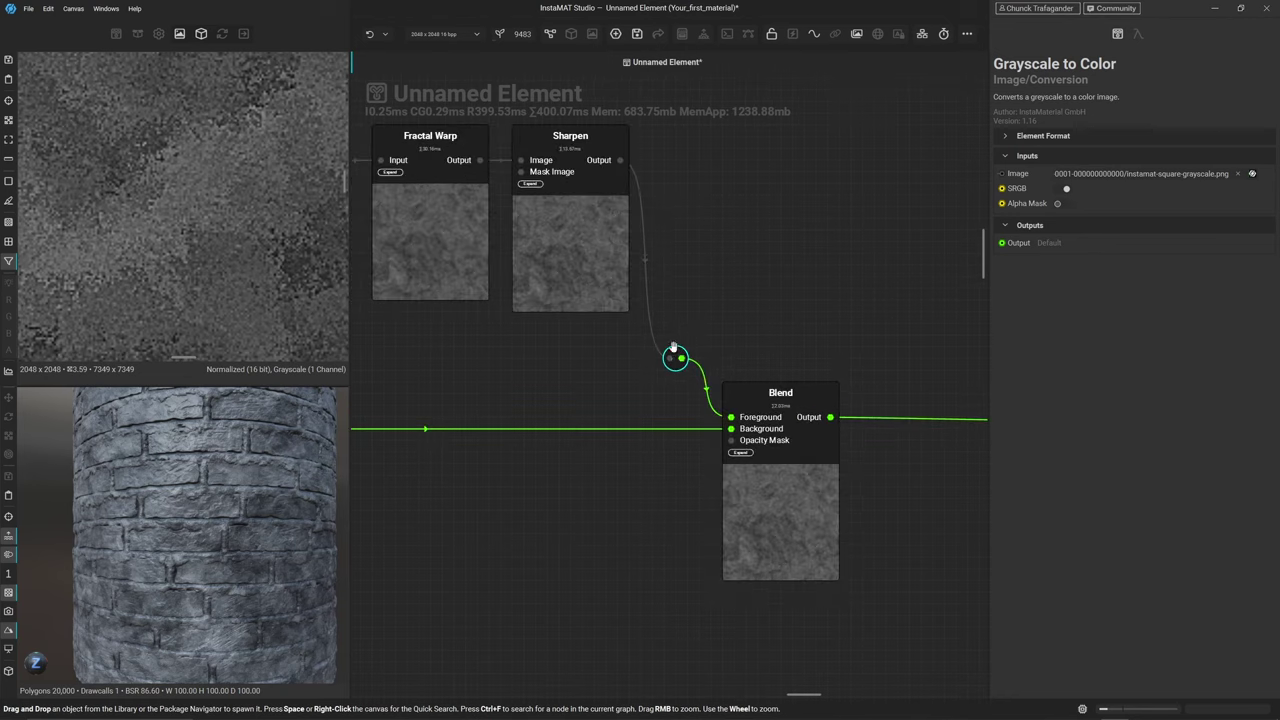
{"action": "left_click_drag", "start_coordinate": [684, 332], "coordinate": [689, 404]}
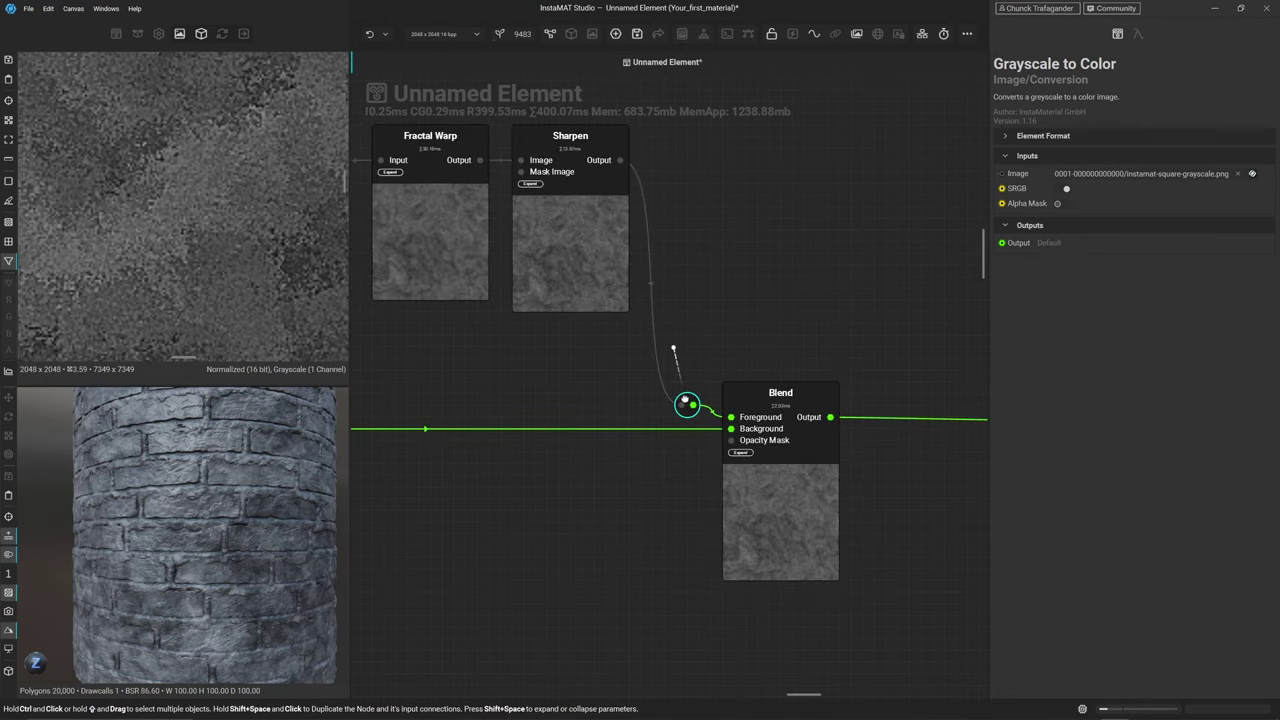
Inspect the noise detail on the bricks up close and set the second Blend node's mode to Add
{"action": "scroll", "coordinate": [209, 512], "scroll_direction": "up", "scroll_amount": 5}
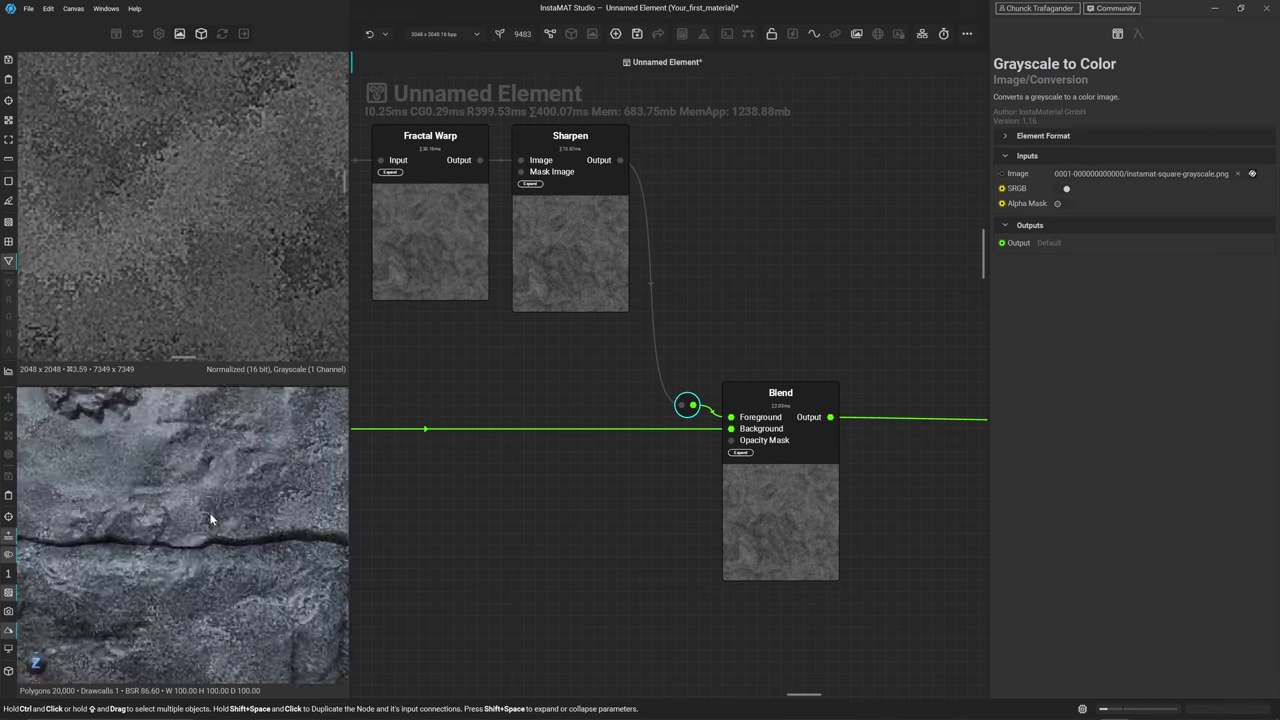
{"action": "middle_click_drag", "start_coordinate": [208, 535], "coordinate": [209, 520]}
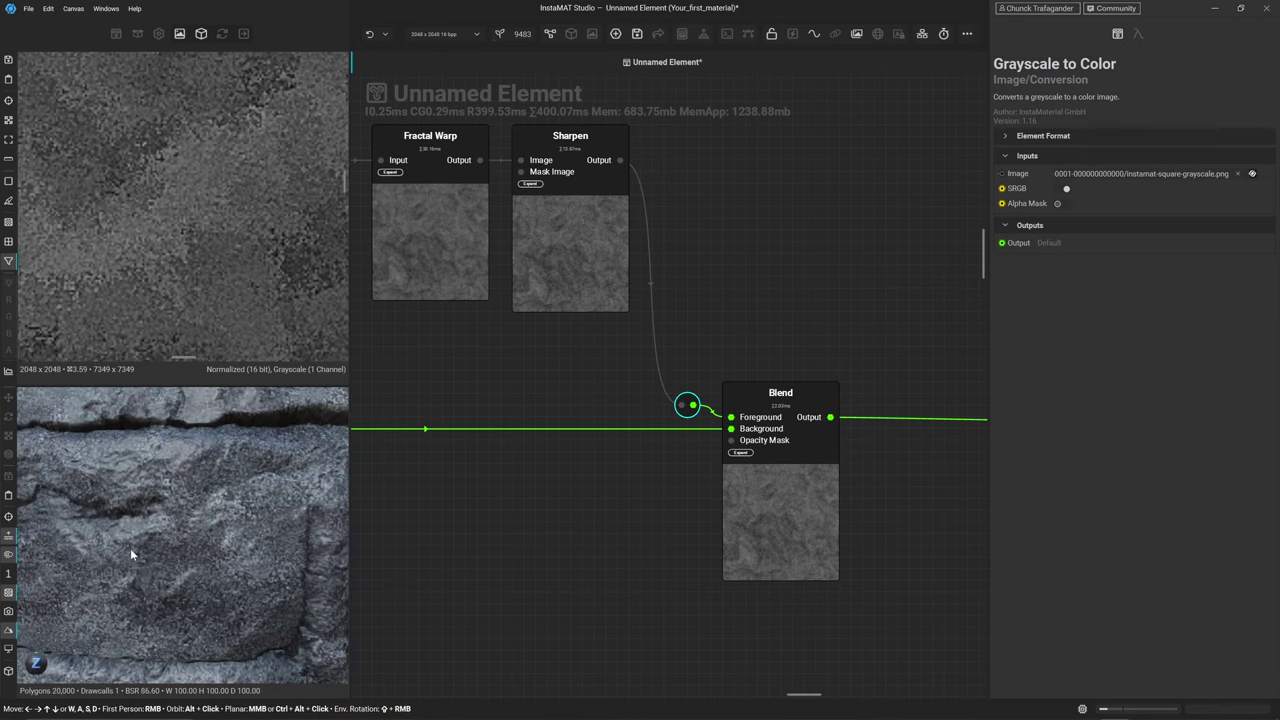
{"action": "left_click", "coordinate": [799, 506]}
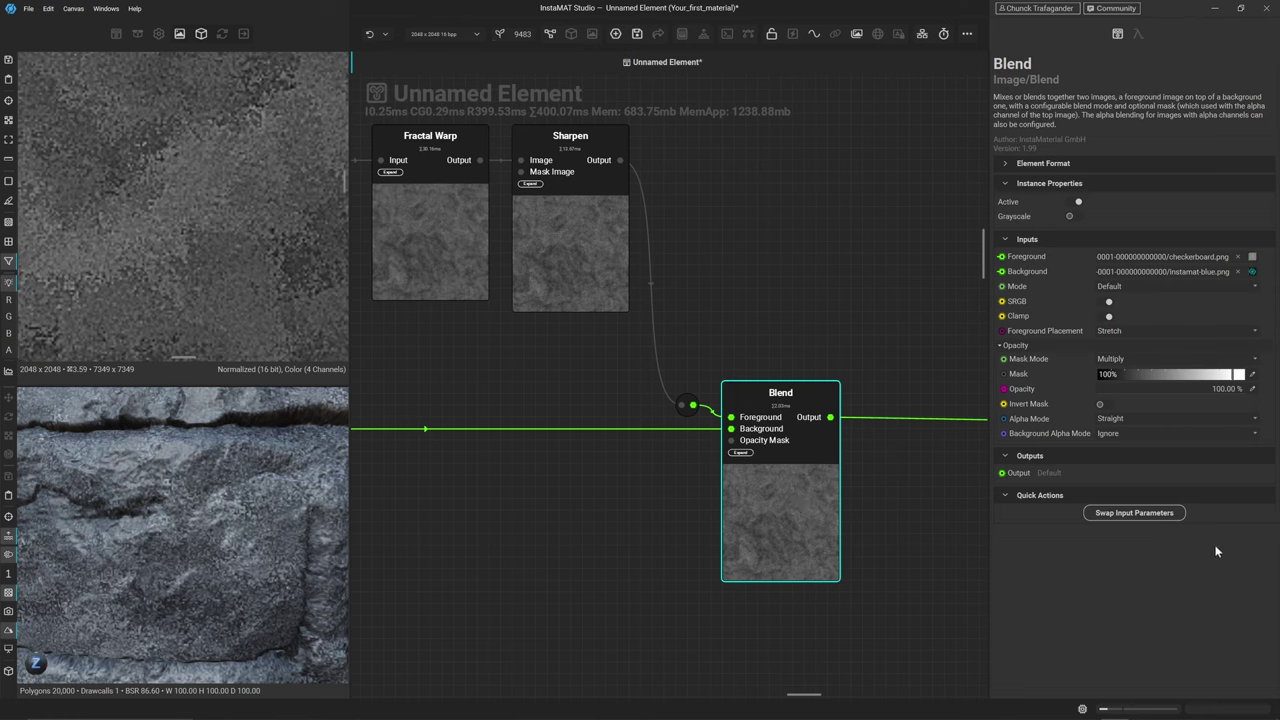
{"action": "left_click", "coordinate": [1150, 287]}
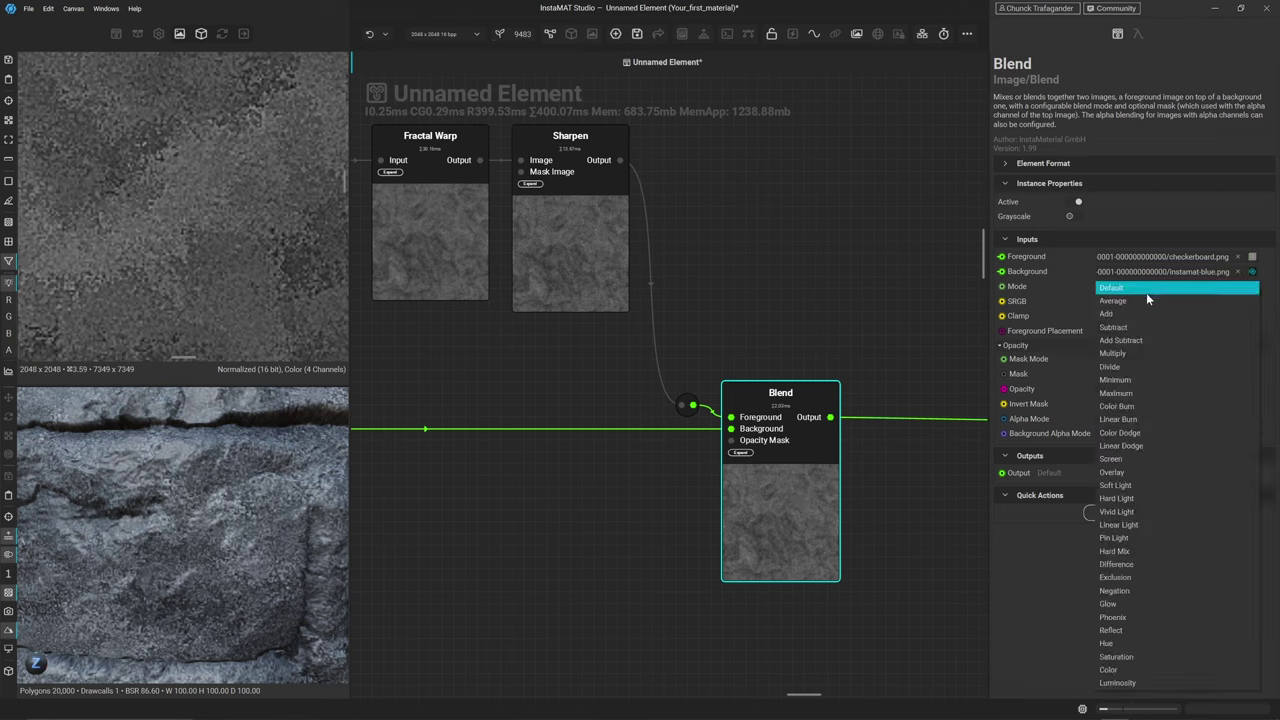
{"action": "left_click", "coordinate": [1145, 314]}
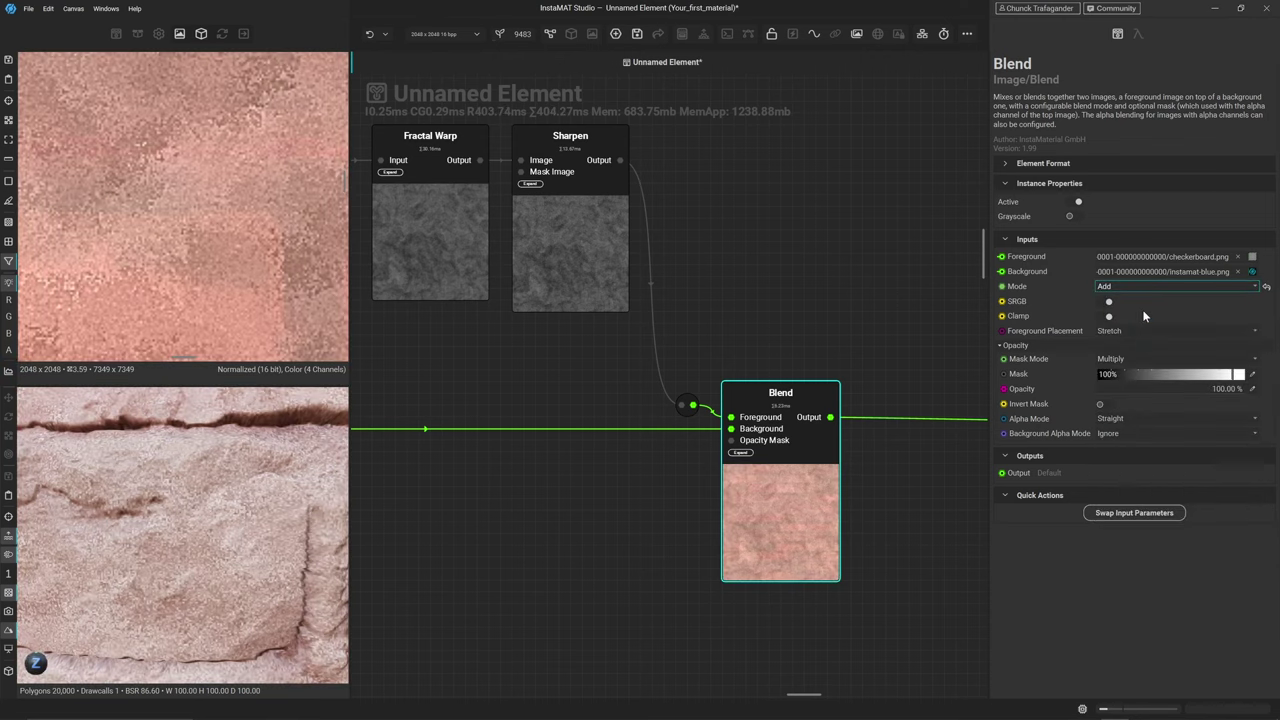
Set the second Blend node's opacity to 25% and inspect the noise detail on the bricks
{"action": "left_click", "coordinate": [1253, 389]}
{"action": "type", "text": "25"}
{"action": "key", "text": "Return"}
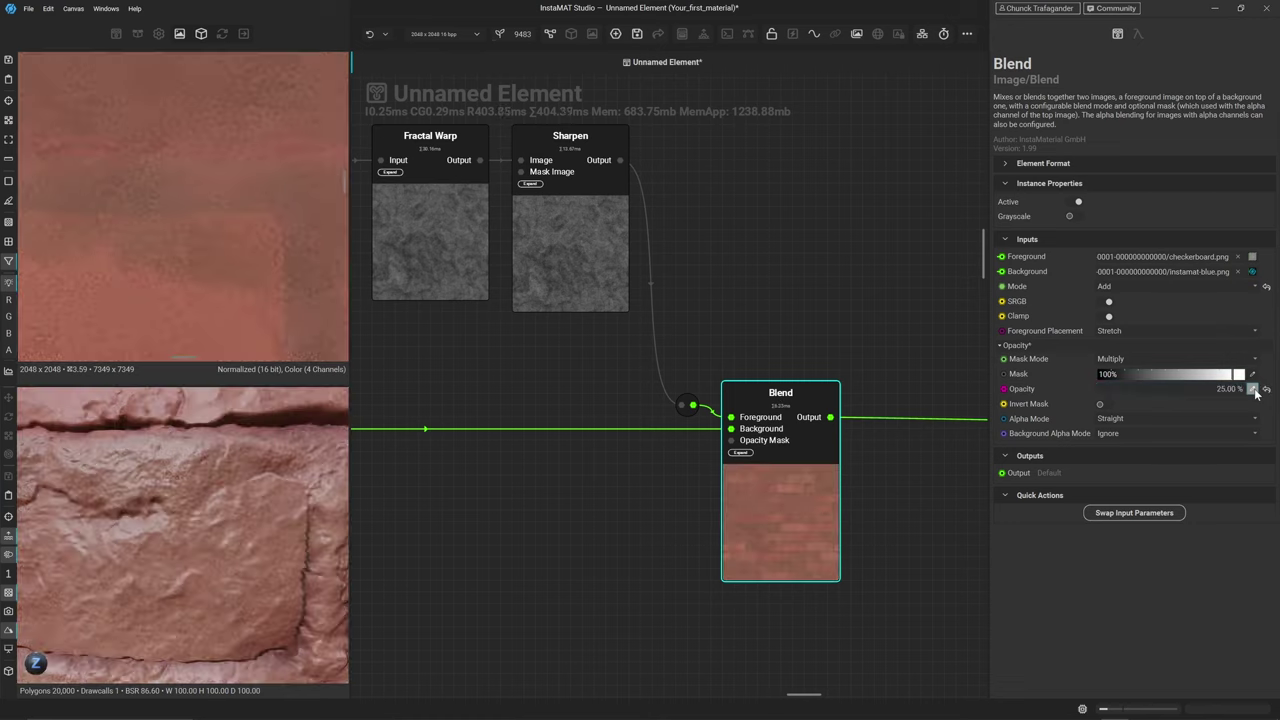
{"action": "scroll", "coordinate": [259, 248], "scroll_direction": "down", "scroll_amount": 5}
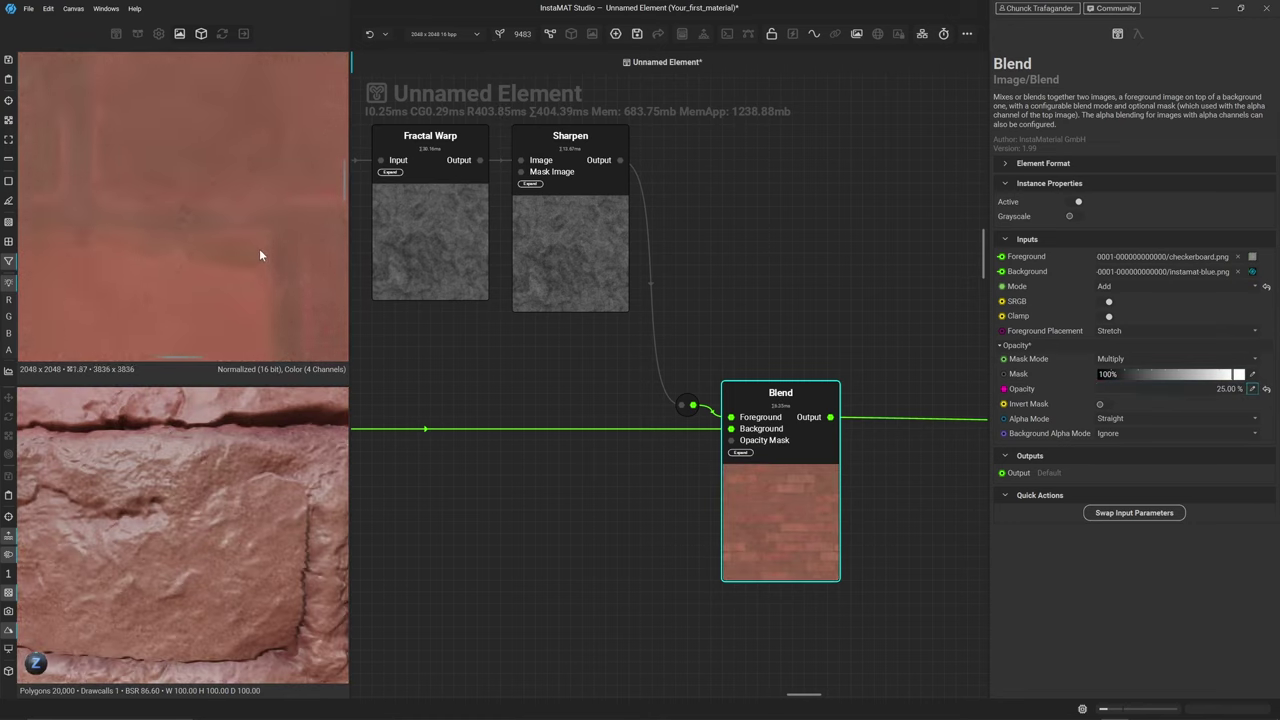
{"action": "middle_click_drag", "start_coordinate": [198, 254], "coordinate": [248, 100]}
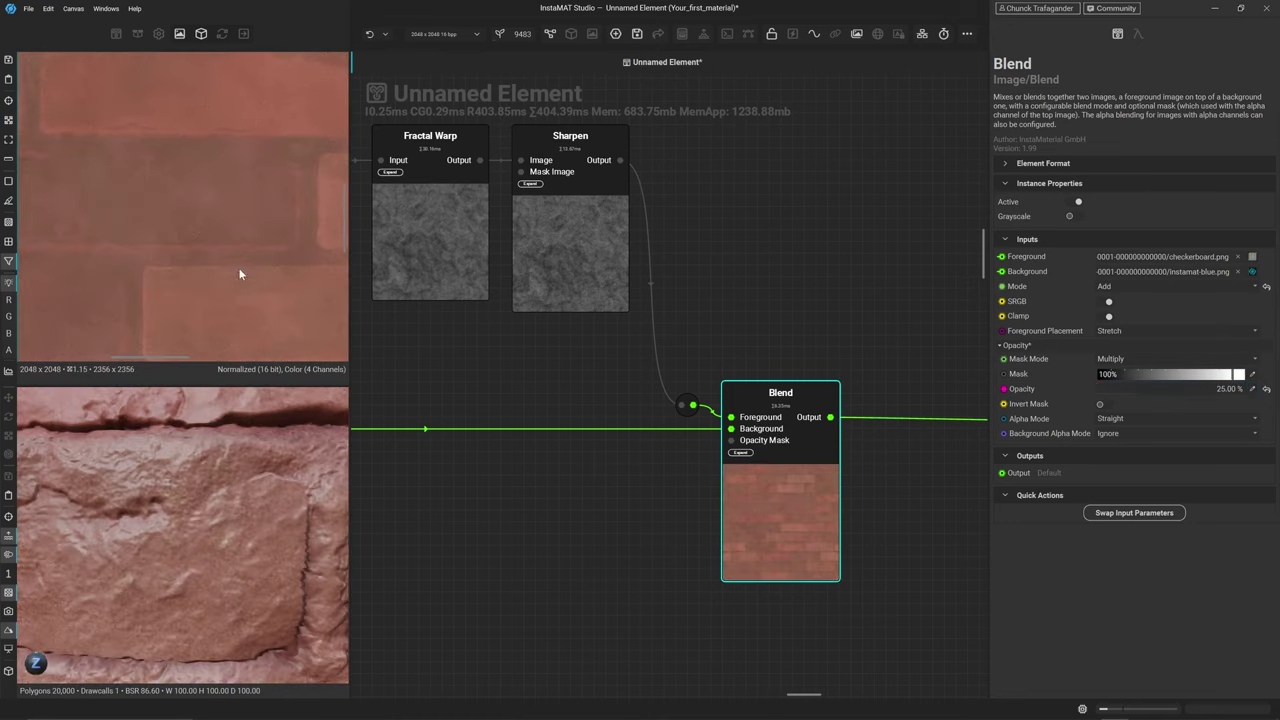
{"action": "scroll", "coordinate": [143, 200], "scroll_direction": "up", "scroll_amount": 4}
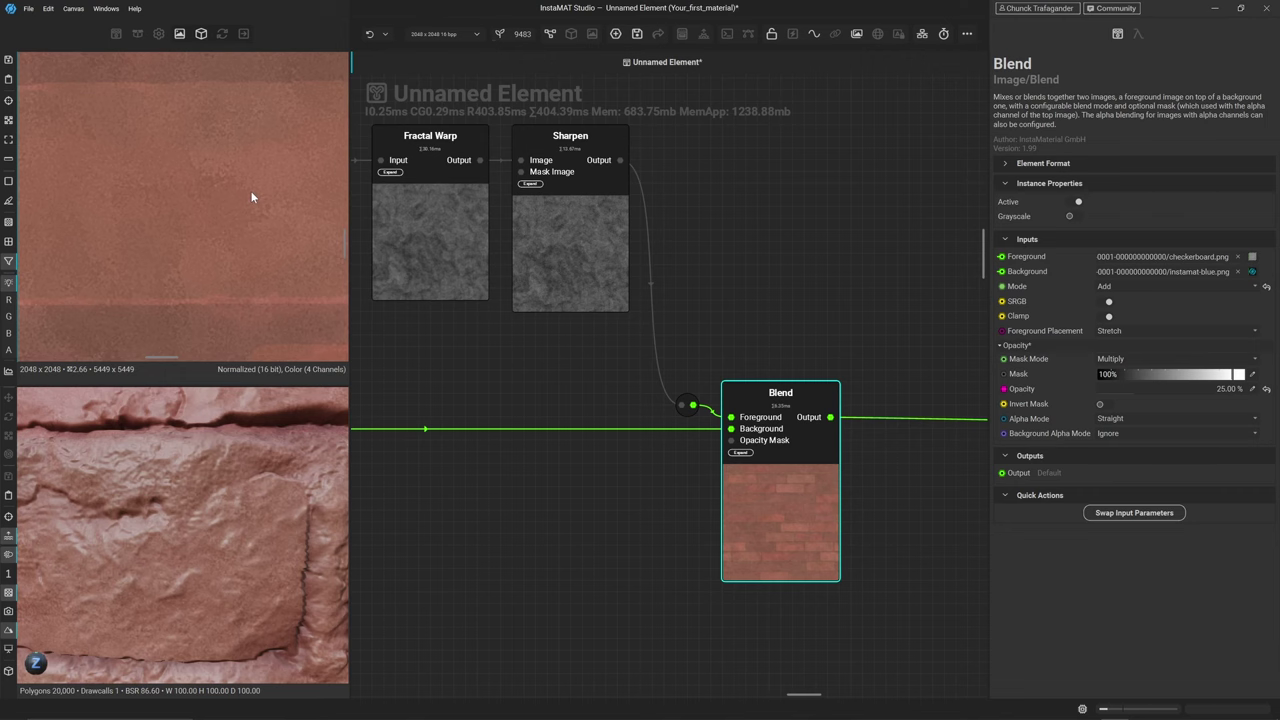
{"action": "scroll", "coordinate": [280, 500], "scroll_direction": "down", "scroll_amount": 3}
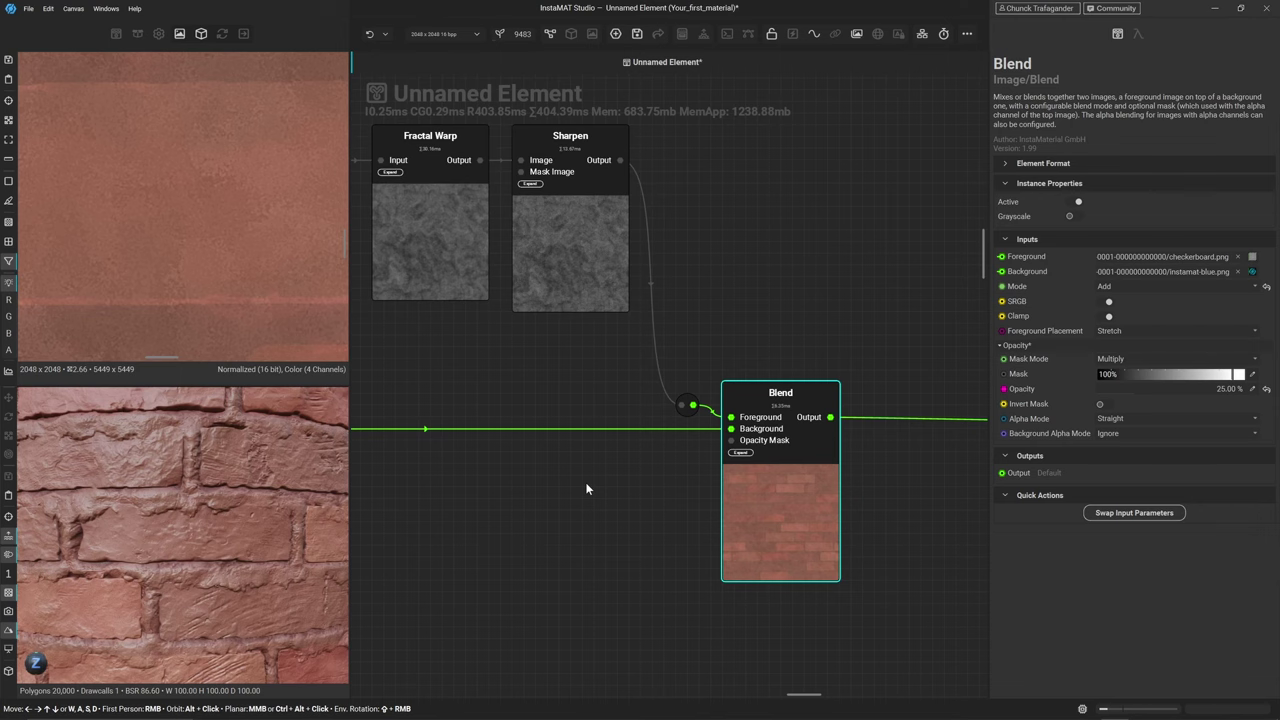
{"action": "scroll", "coordinate": [205, 280], "scroll_direction": "down", "scroll_amount": 5}
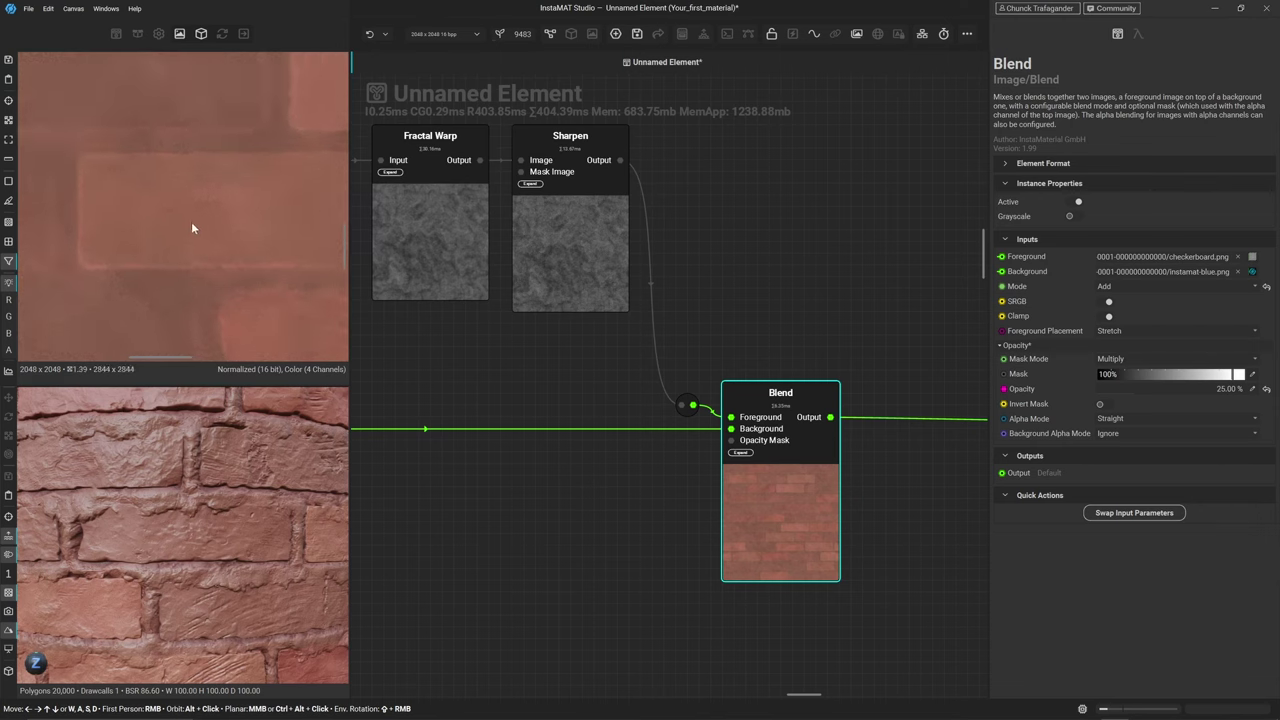
{"action": "middle_click_drag", "start_coordinate": [214, 249], "coordinate": [166, 214]}
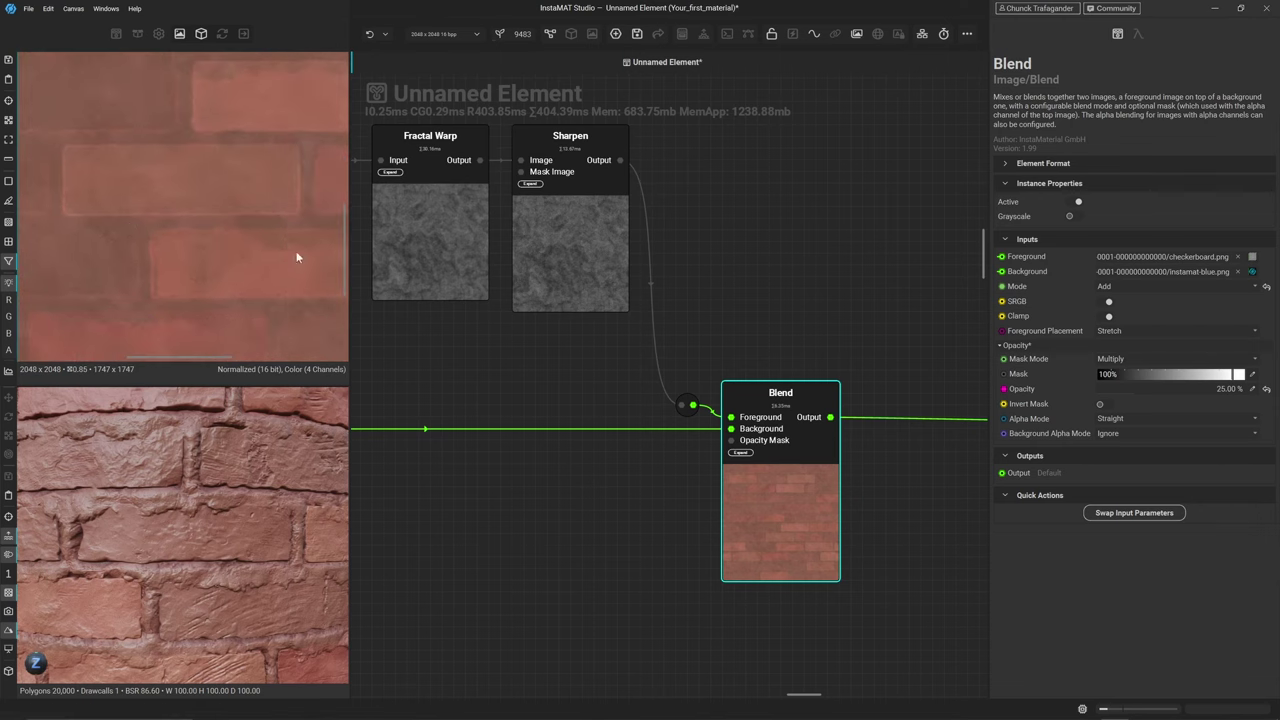
Move the BaseColor output node farther from the second Blend node and insert a third Blend node on their connection
{"action": "scroll", "coordinate": [632, 408], "scroll_direction": "down", "scroll_amount": 4}
{"action": "middle_click_drag", "start_coordinate": [791, 486], "coordinate": [561, 469]}
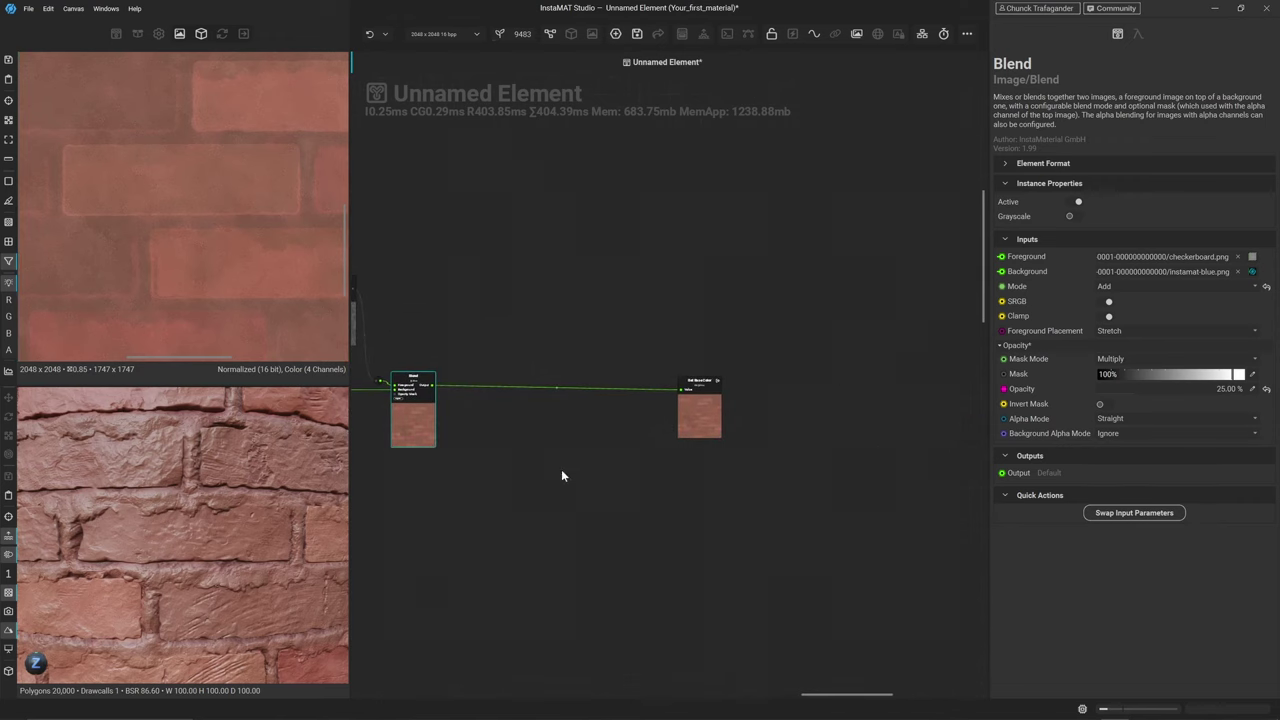
{"action": "left_click_drag", "start_coordinate": [678, 421], "coordinate": [952, 416]}
{"action": "scroll", "coordinate": [528, 400], "scroll_direction": "up", "scroll_amount": 3}
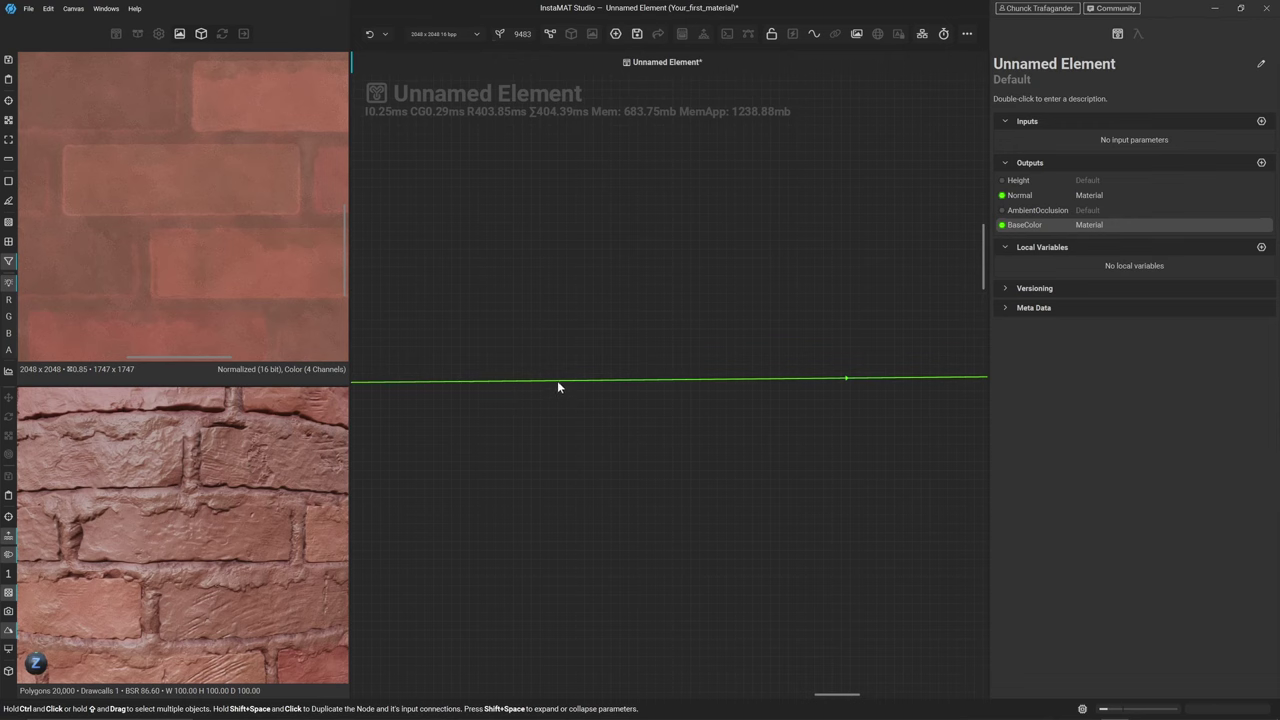
{"action": "key", "text": "Tab"}
{"action": "key", "text": "Return"}
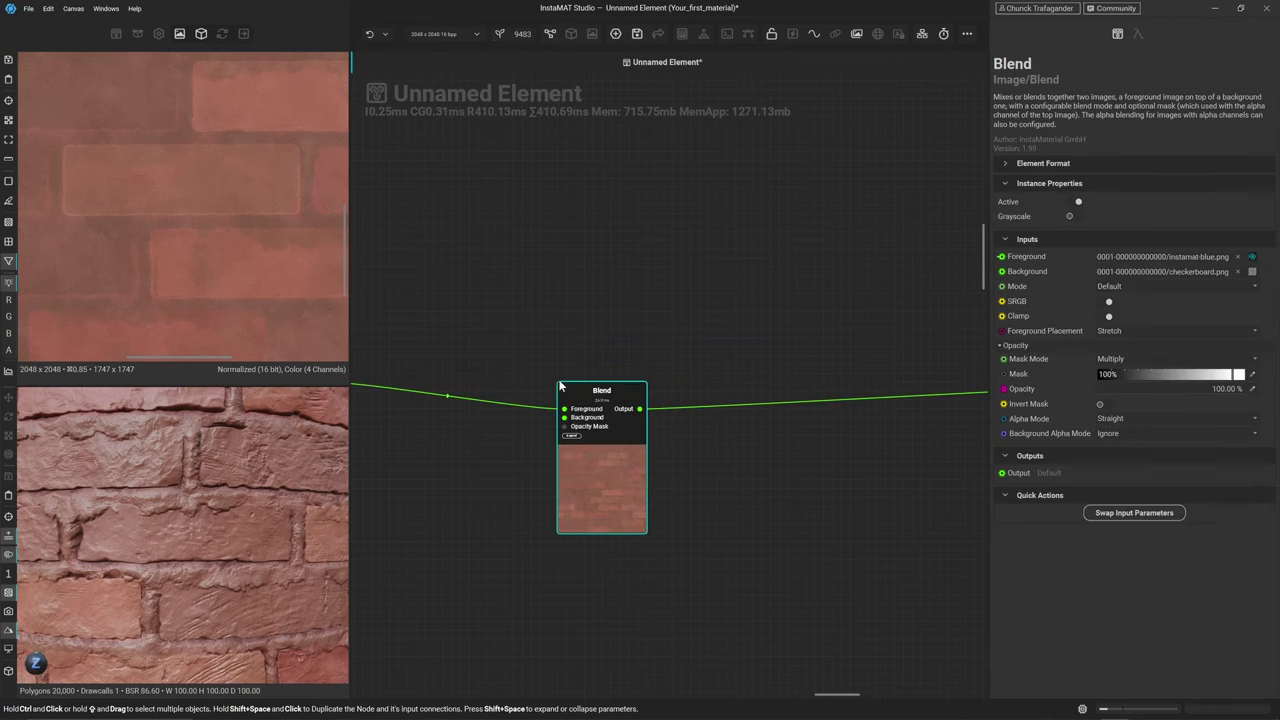
Browse the moisture grunge nodes, add Moisture Splash, and place it below the connection between the second and third Blend nodes
{"action": "middle_click_drag", "start_coordinate": [572, 471], "coordinate": [730, 355]}
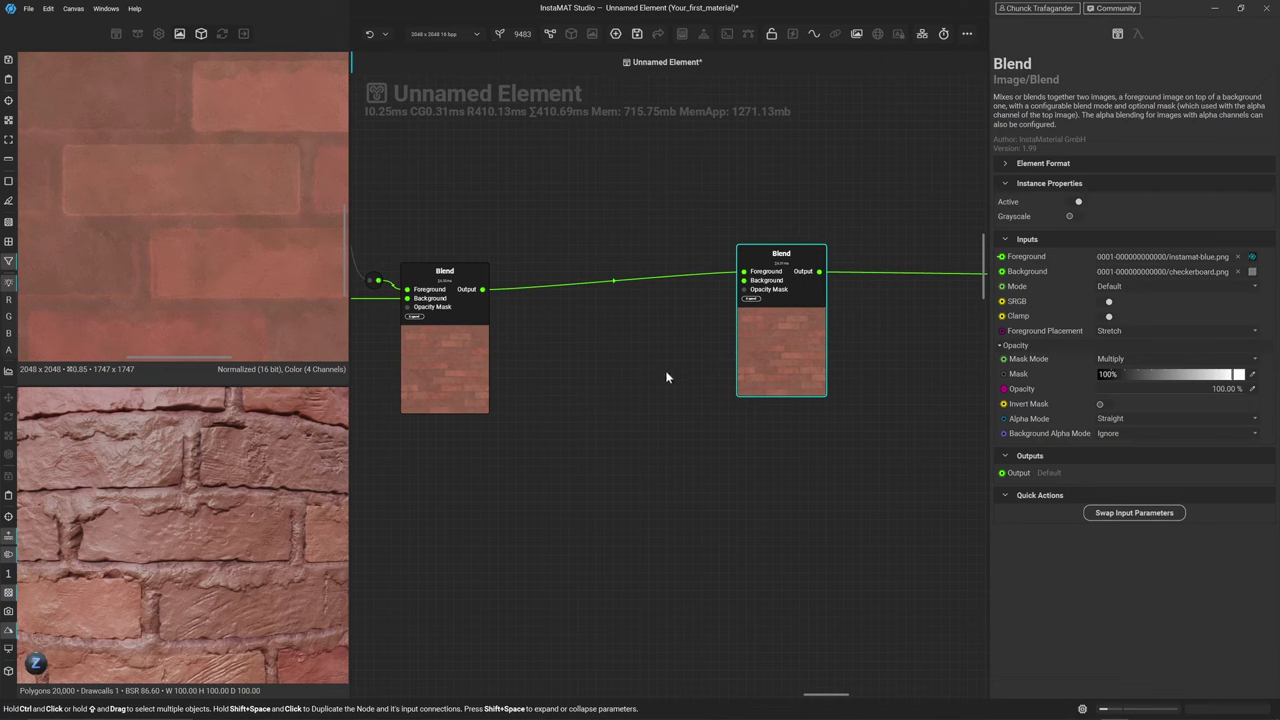
{"action": "left_click", "coordinate": [633, 429]}
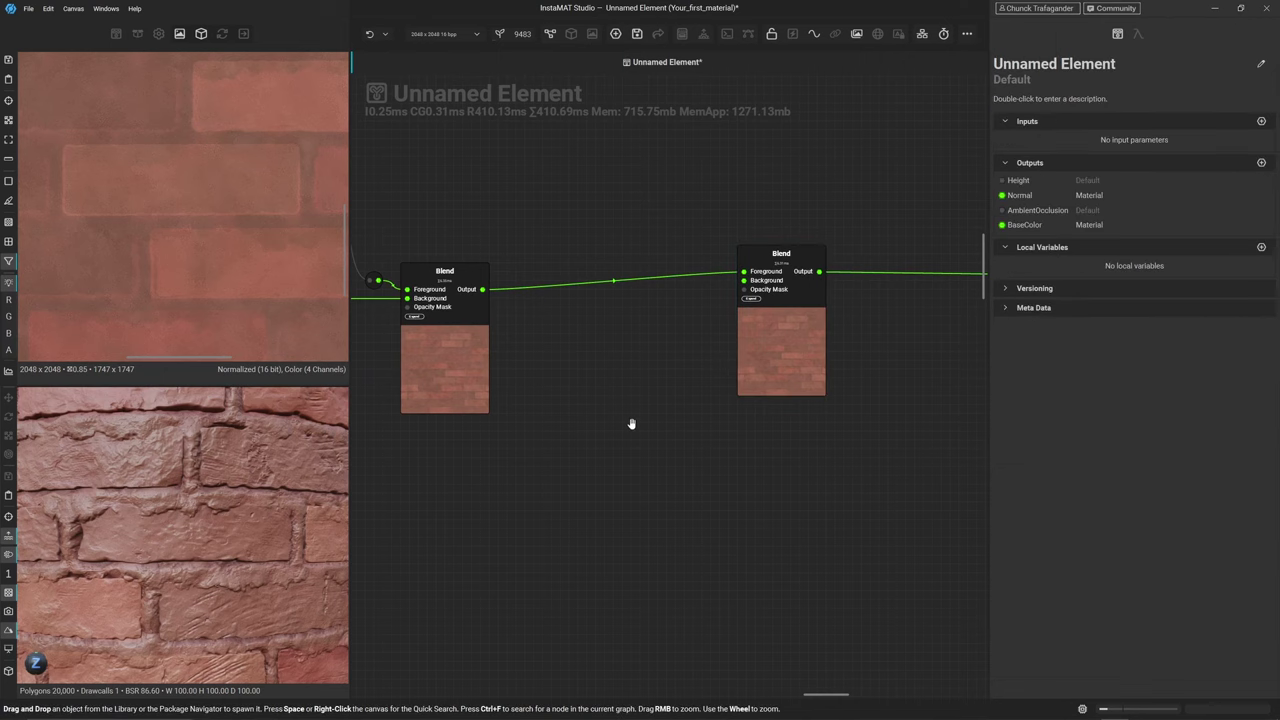
{"action": "key", "text": "space"}
{"action": "type", "text": "moisture"}
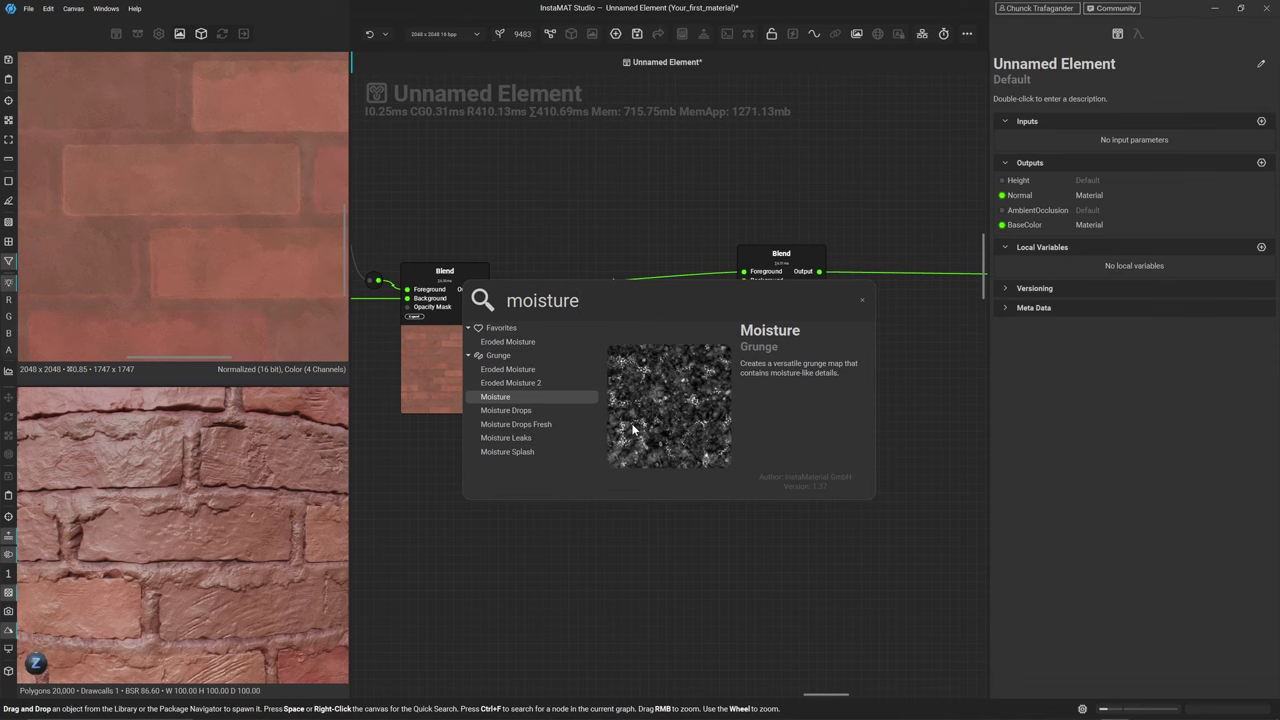
{"action": "key", "text": "Up"}
{"action": "key", "text": "Up"}
{"action": "key", "text": "Down"}
{"action": "key", "text": "Down"}
{"action": "key", "text": "Down"}
{"action": "key", "text": "Down"}
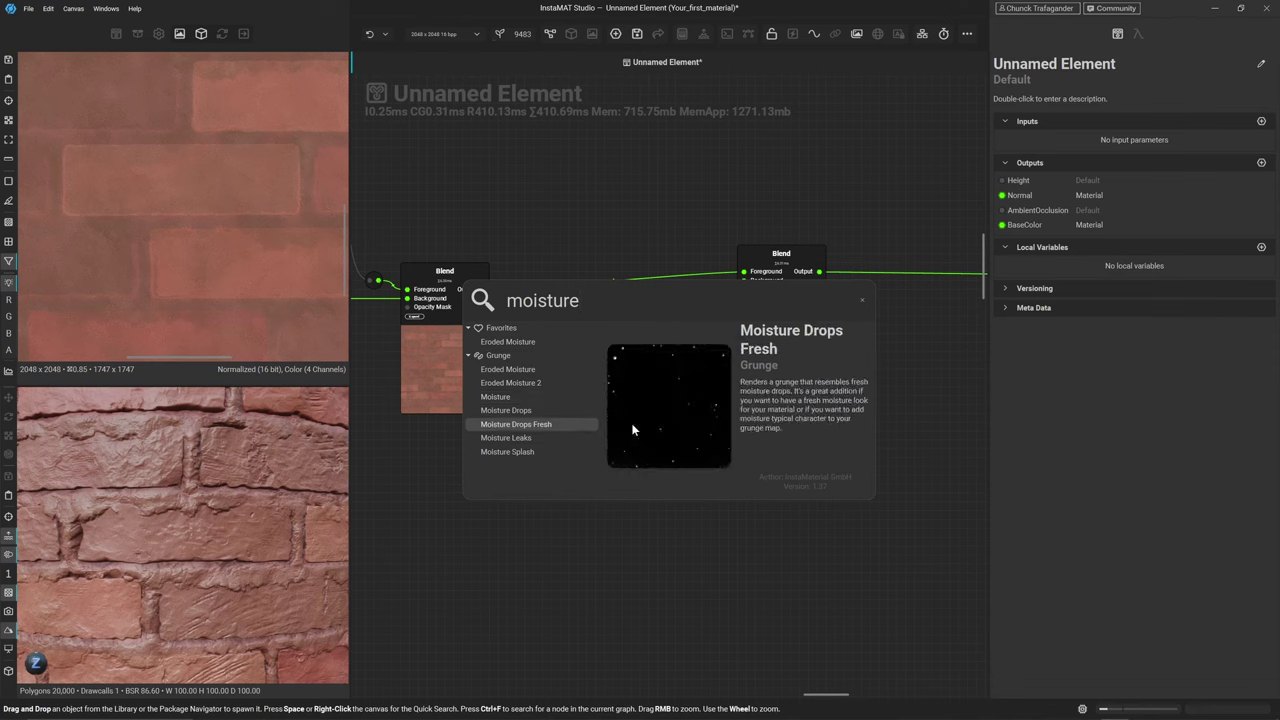
{"action": "key", "text": "Down"}
{"action": "key", "text": "Down"}
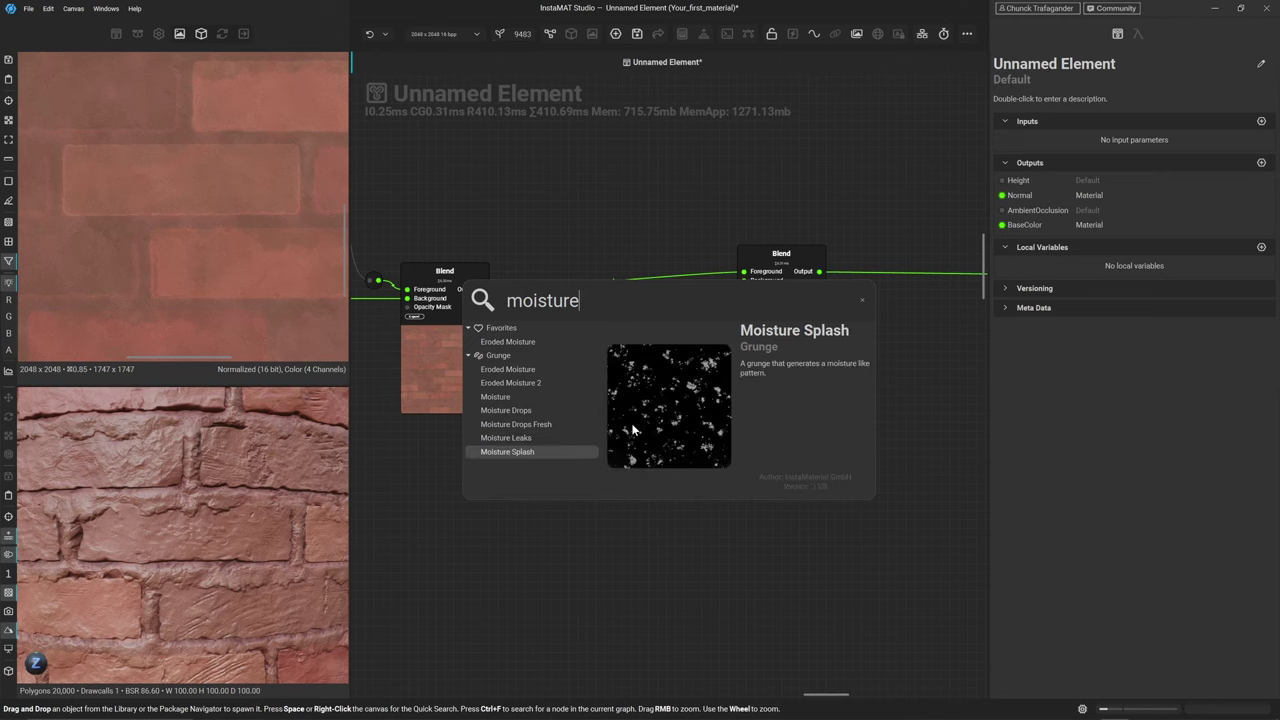
{"action": "key", "text": "Return"}
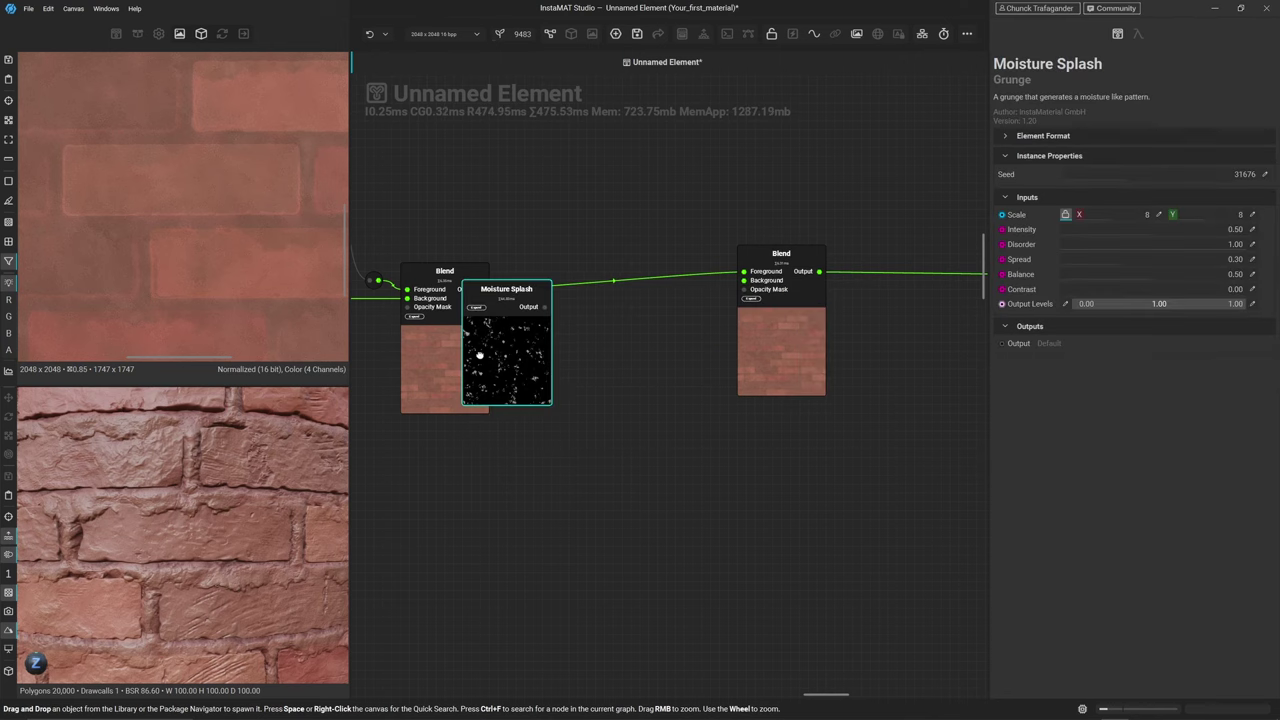
{"action": "left_click_drag", "start_coordinate": [501, 368], "coordinate": [598, 527]}
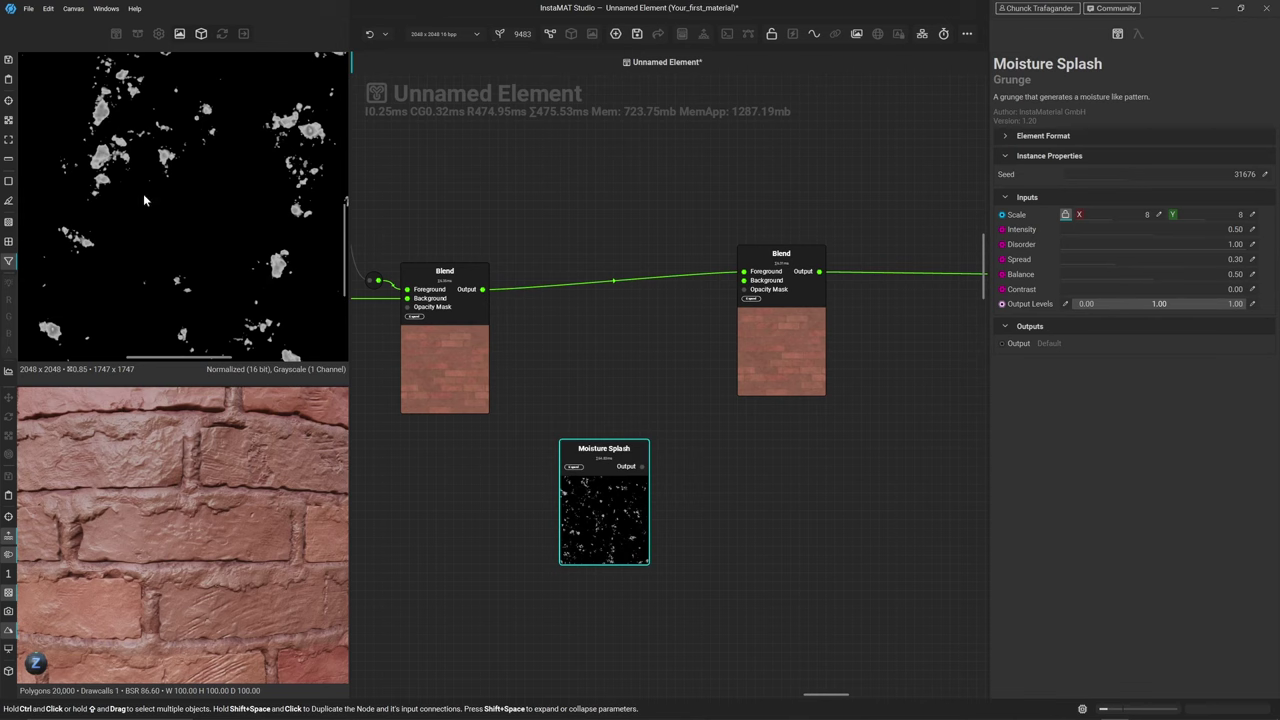
{"action": "middle_click_drag", "start_coordinate": [102, 130], "coordinate": [118, 263]}
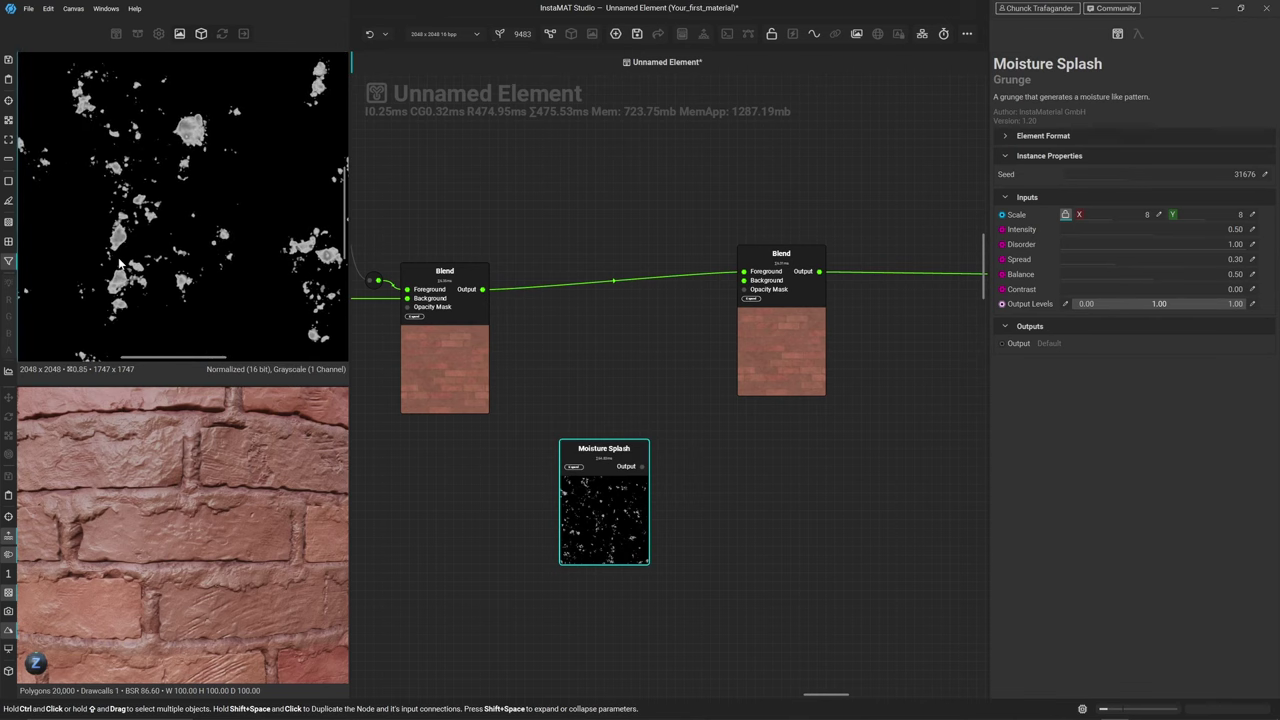
Align the third Blend node with the second one and connect the Moisture Splash output to its Opacity Mask
{"action": "left_click_drag", "start_coordinate": [748, 372], "coordinate": [765, 397]}
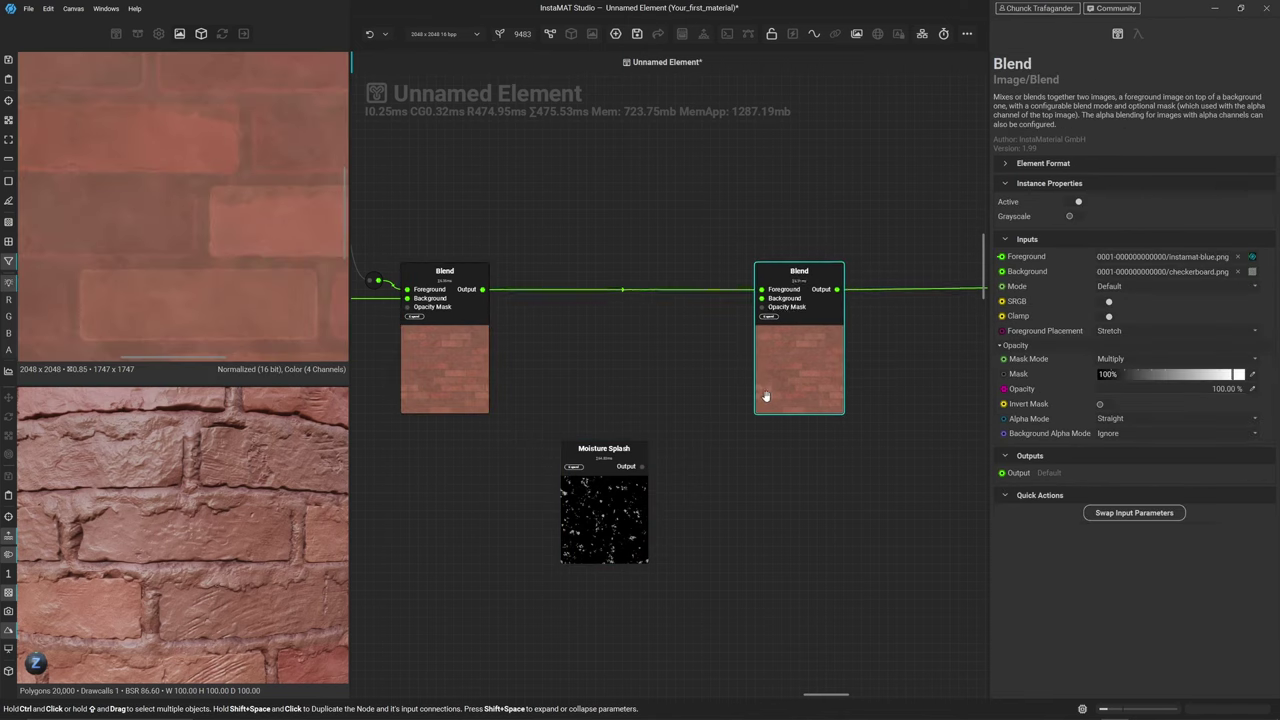
{"action": "left_click_drag", "start_coordinate": [642, 466], "coordinate": [763, 308]}
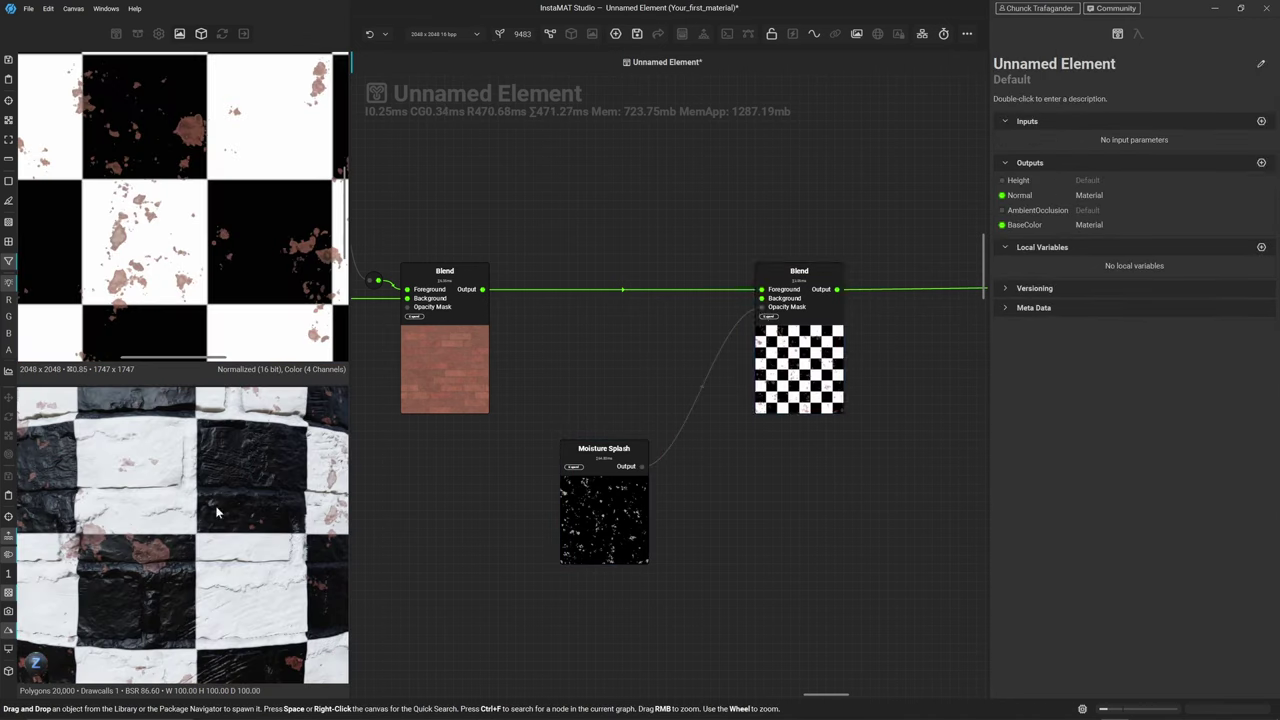
{"action": "middle_click_drag", "start_coordinate": [148, 608], "coordinate": [154, 572]}
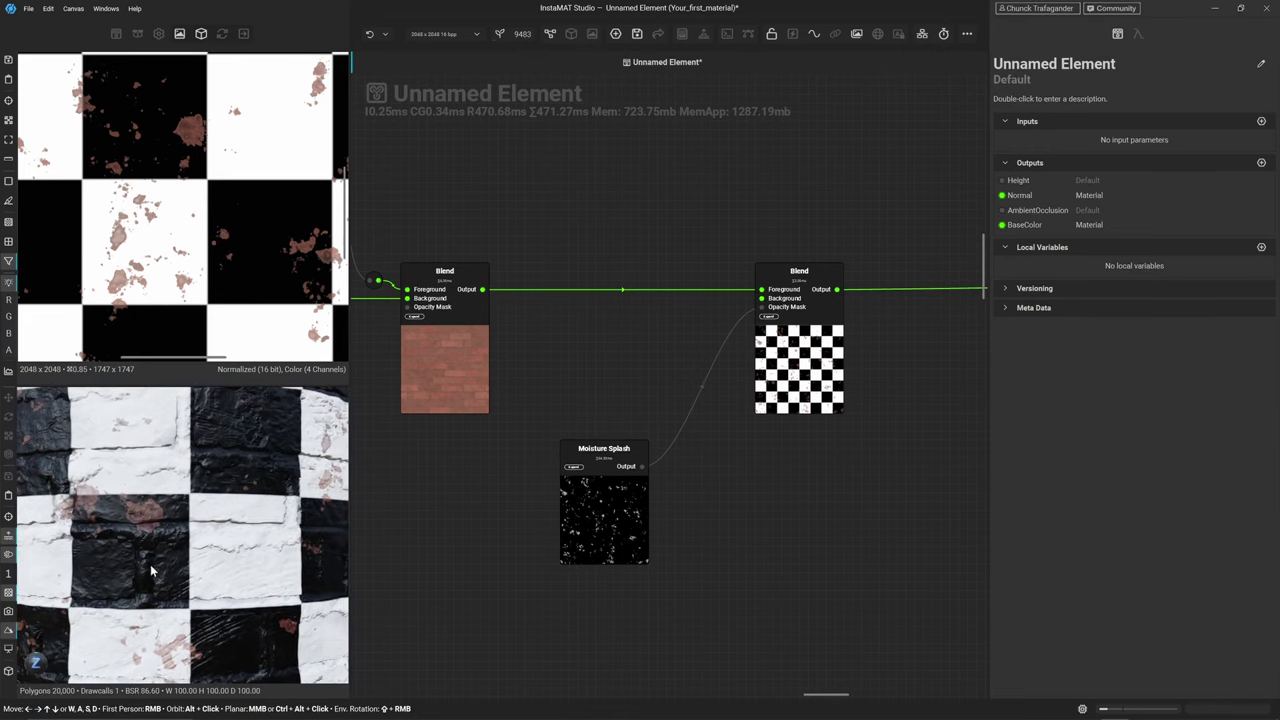
{"action": "mouse_move", "coordinate": [238, 532]}
{"action": "middle_mouse_down"}
{"action": "mouse_move", "coordinate": [262, 531]}
{"action": "mouse_move", "coordinate": [232, 530]}
{"action": "middle_mouse_up"}
Swap the third Blend node's input parameters so the brick color feeds its Background
{"action": "left_click", "coordinate": [789, 396]}
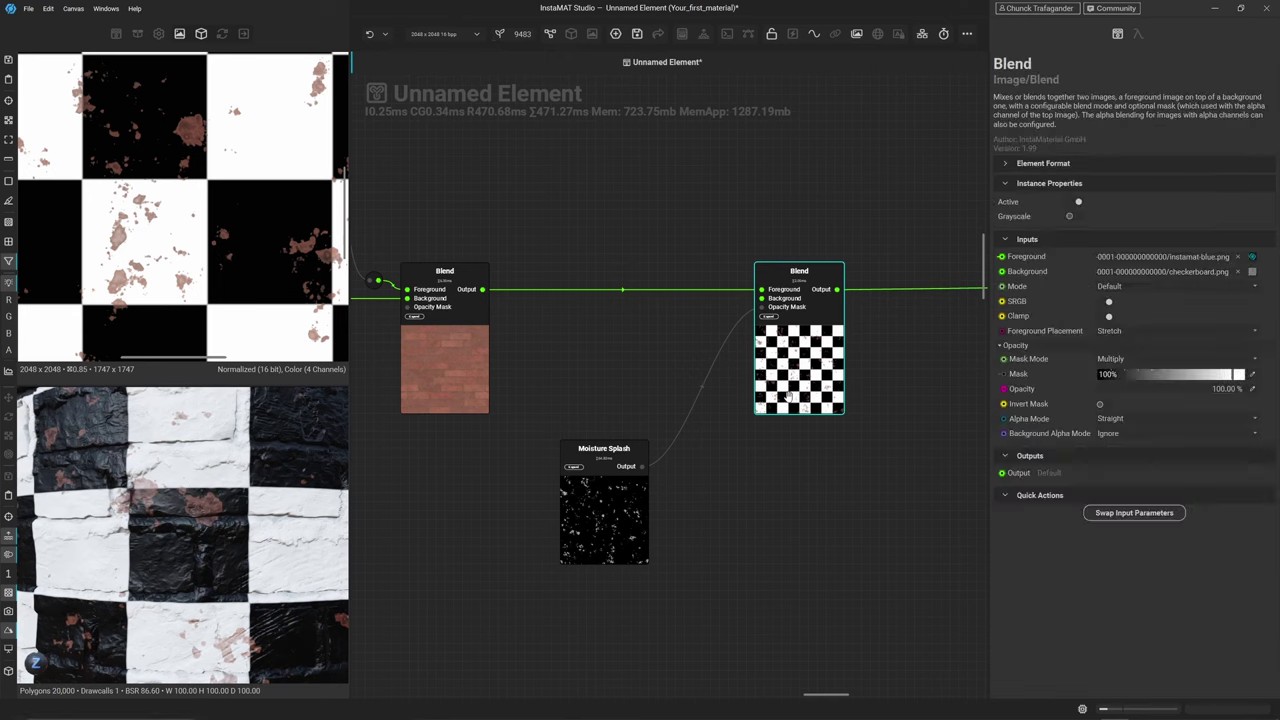
{"action": "left_click", "coordinate": [1162, 513]}
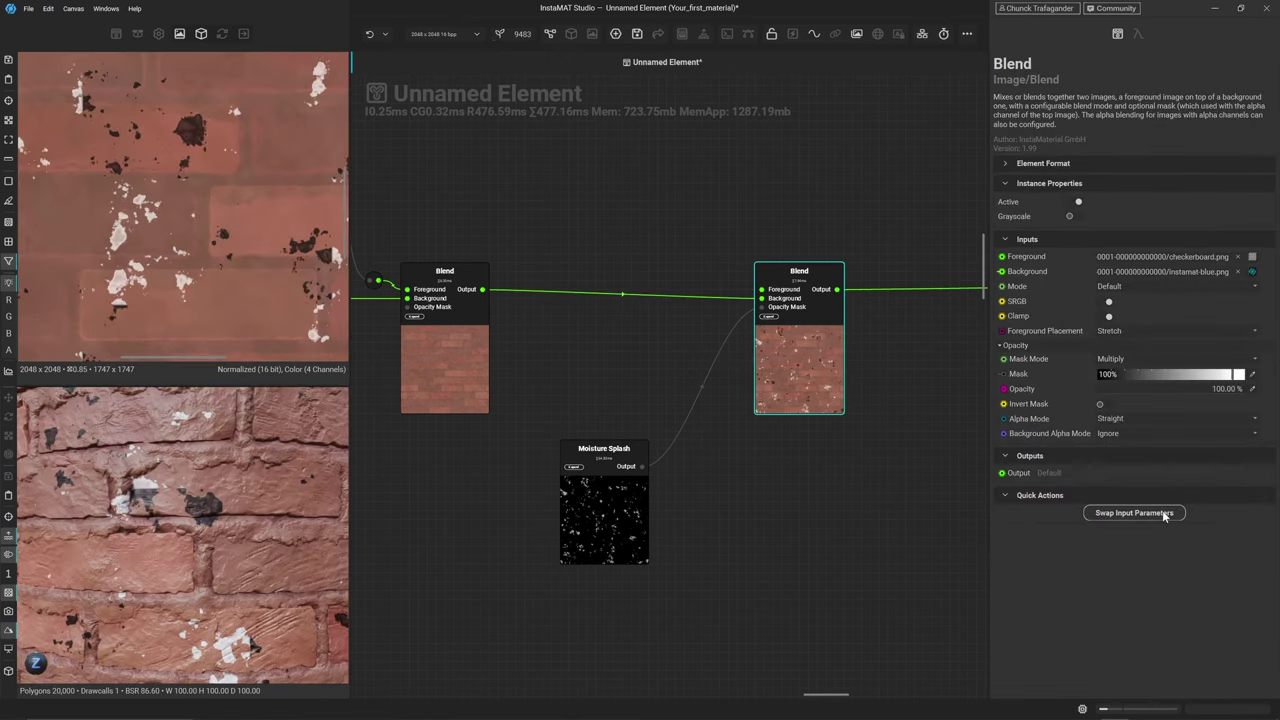
{"action": "middle_click_drag", "start_coordinate": [230, 498], "coordinate": [234, 526]}
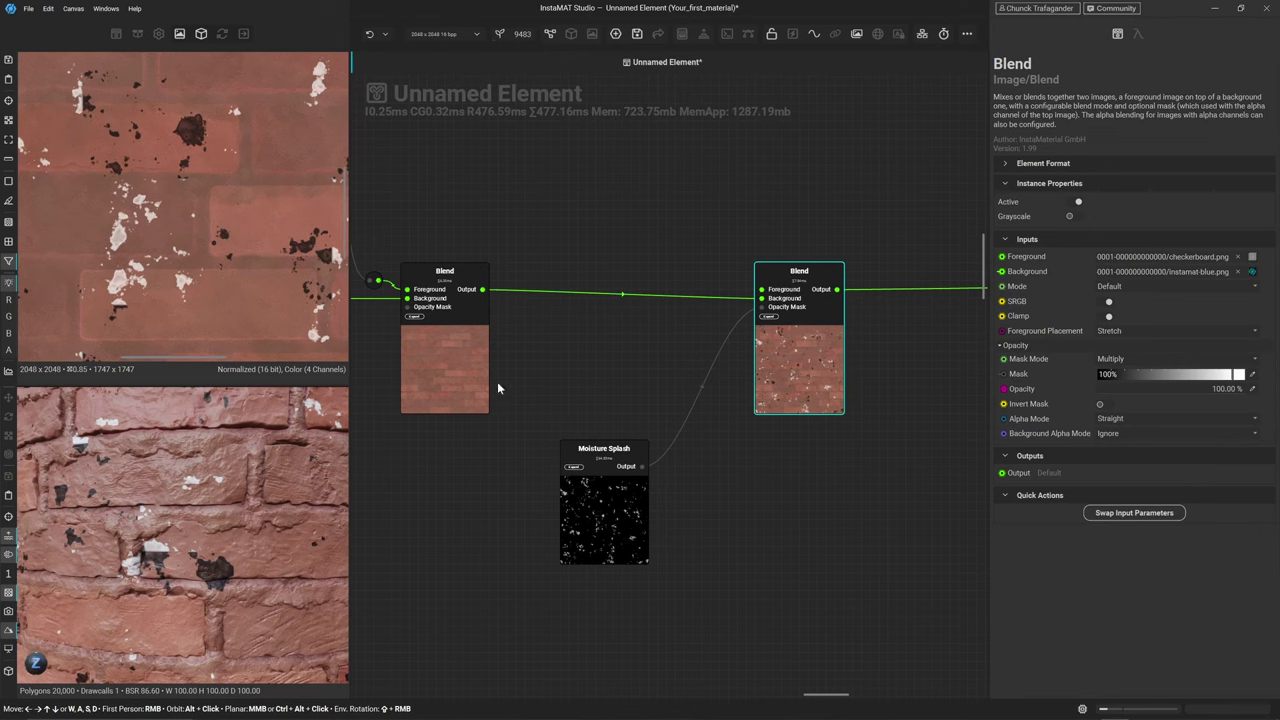
Add a Solid Color node above the connection between the Blend nodes and connect its output to the third Blend node's Foreground
{"action": "middle_click_drag", "start_coordinate": [652, 264], "coordinate": [661, 337]}
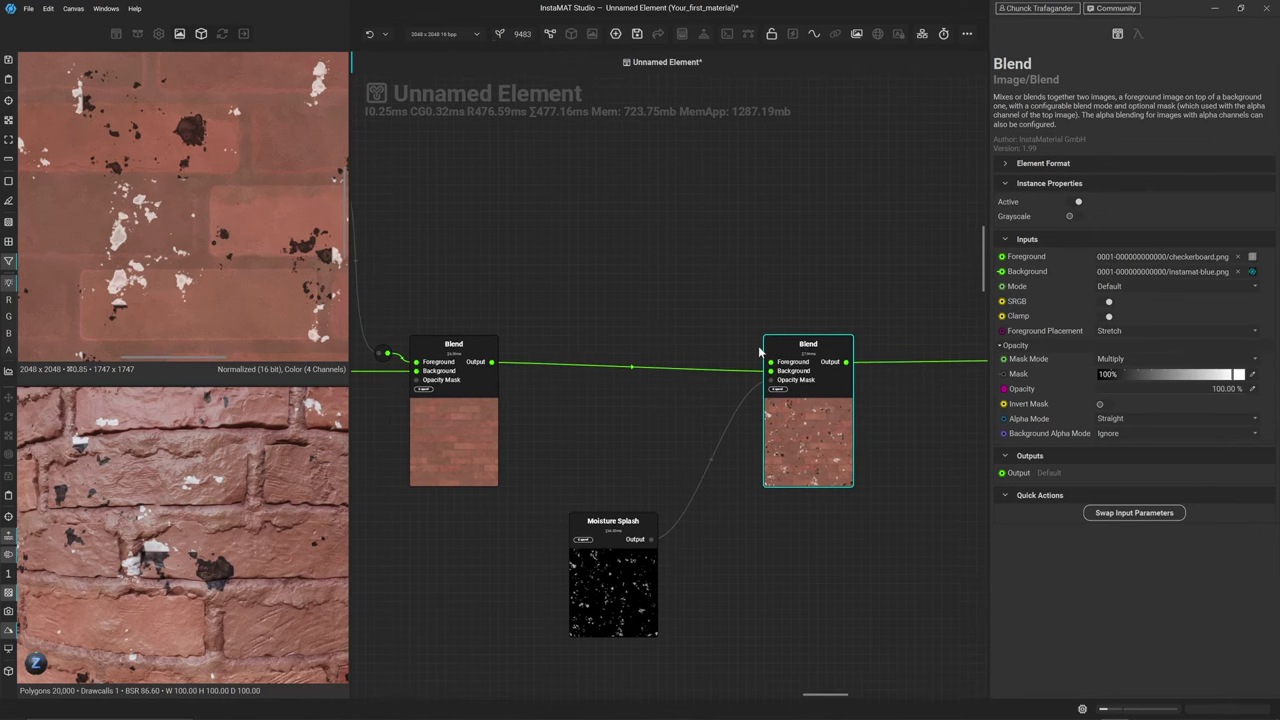
{"action": "left_click", "coordinate": [707, 306]}
{"action": "key", "text": "space"}
{"action": "type", "text": "solid"}
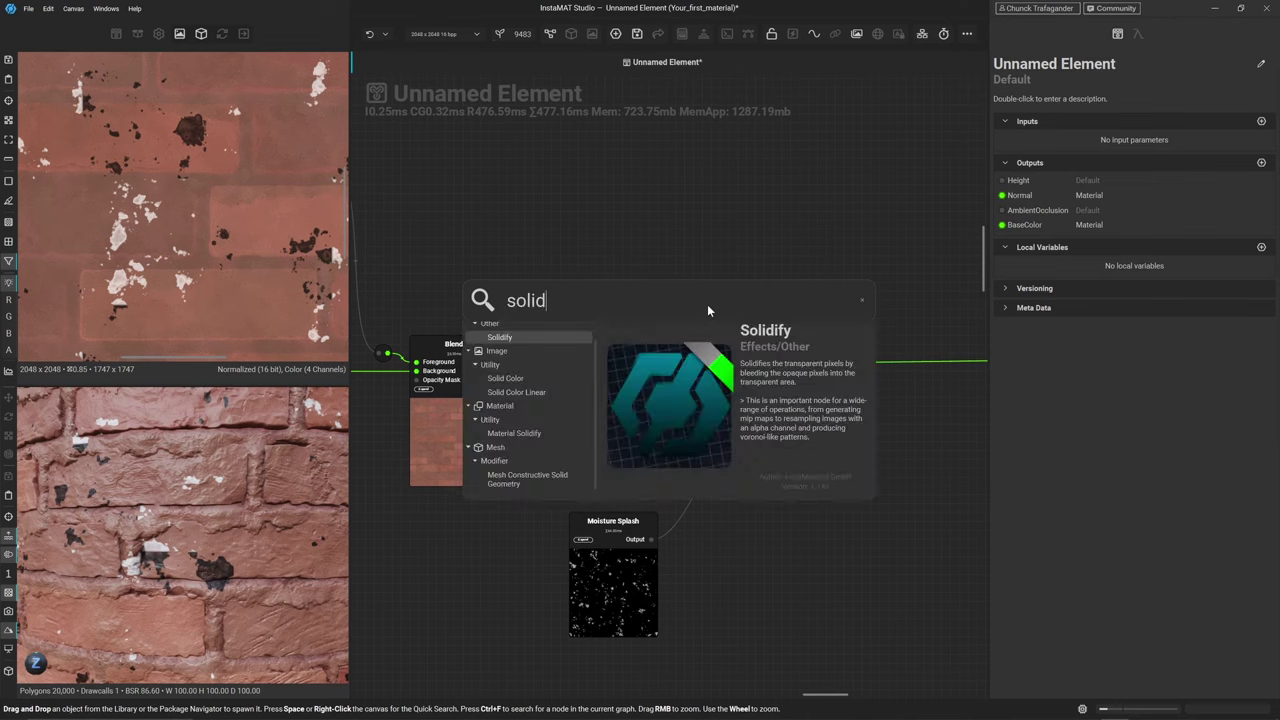
{"action": "type", "text": " colo"}
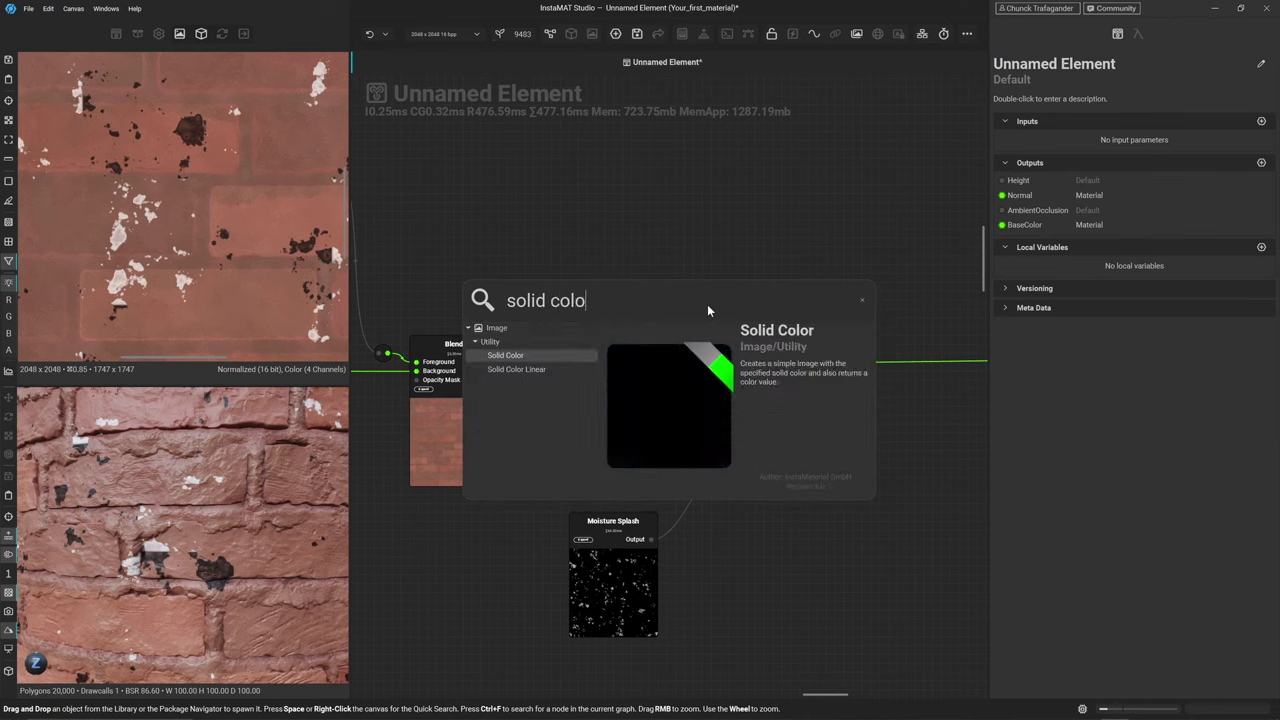
{"action": "key", "text": "Return"}
{"action": "left_click_drag", "start_coordinate": [490, 390], "coordinate": [585, 302]}
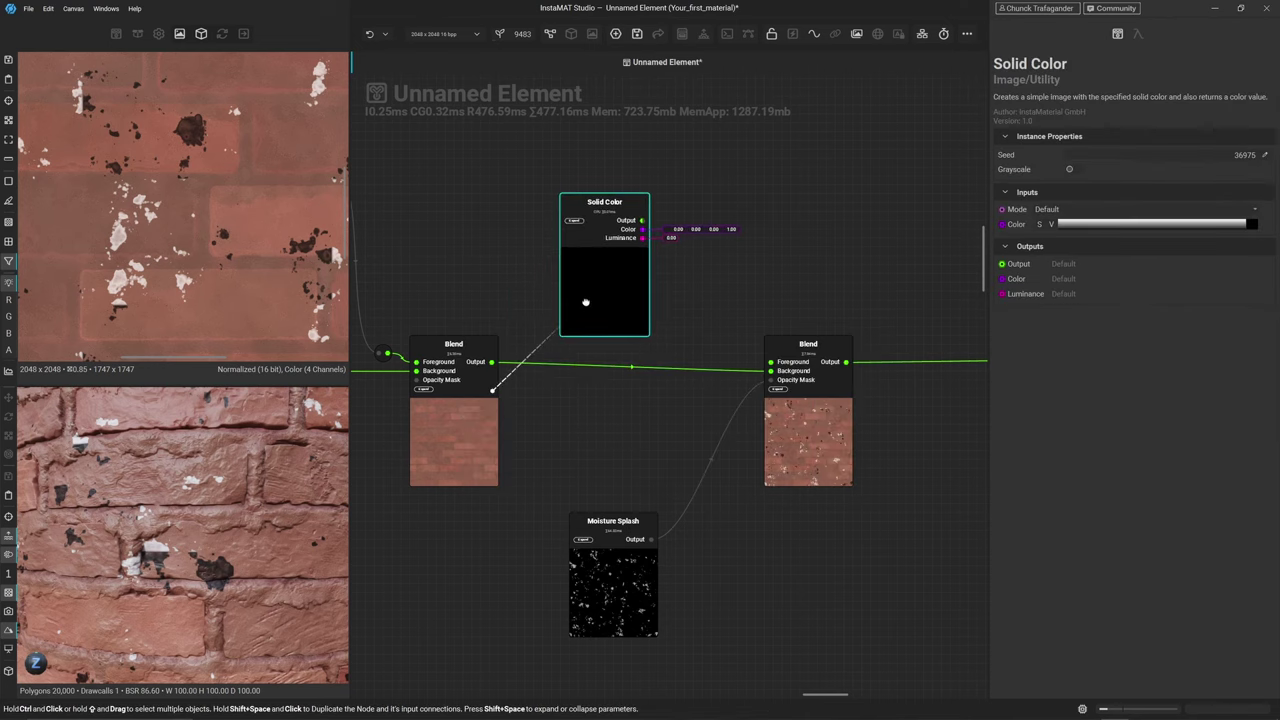
{"action": "left_click_drag", "start_coordinate": [642, 220], "coordinate": [771, 370]}
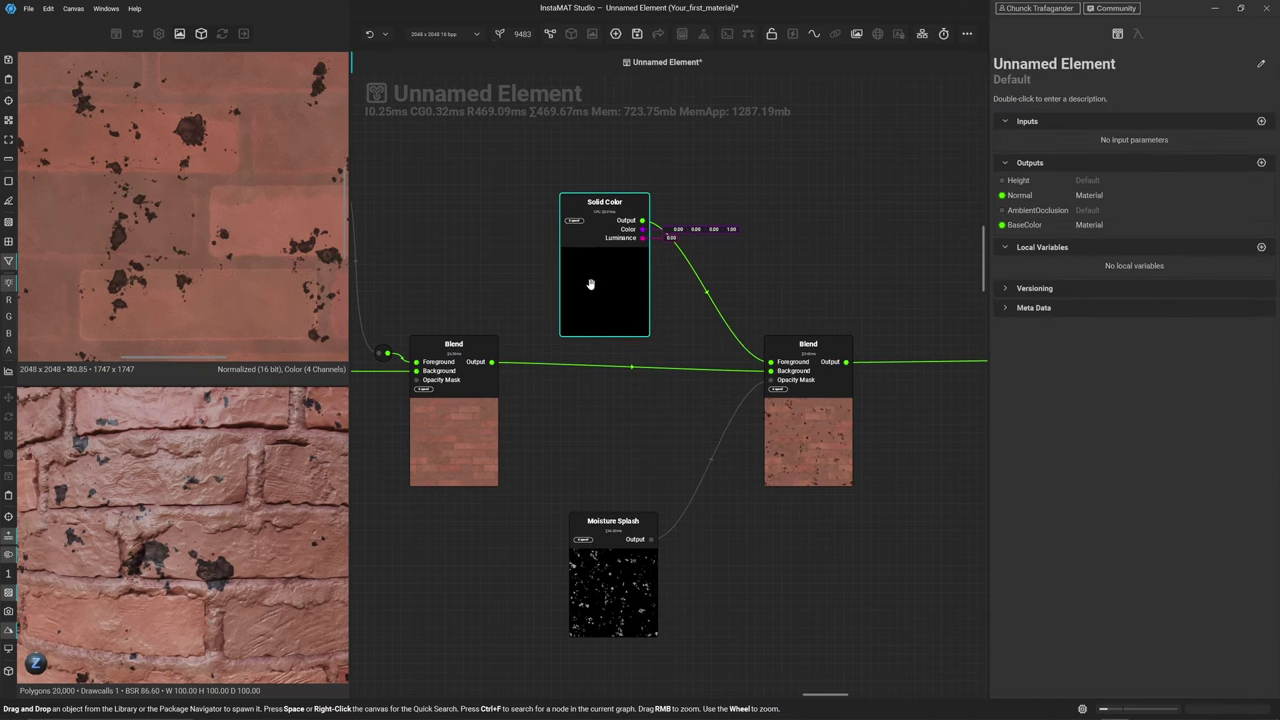
Set the Solid Color node to a light gray with value 0.7991 and move the Moisture Splash node up closer to the Blend nodes
{"action": "left_click", "coordinate": [590, 284]}
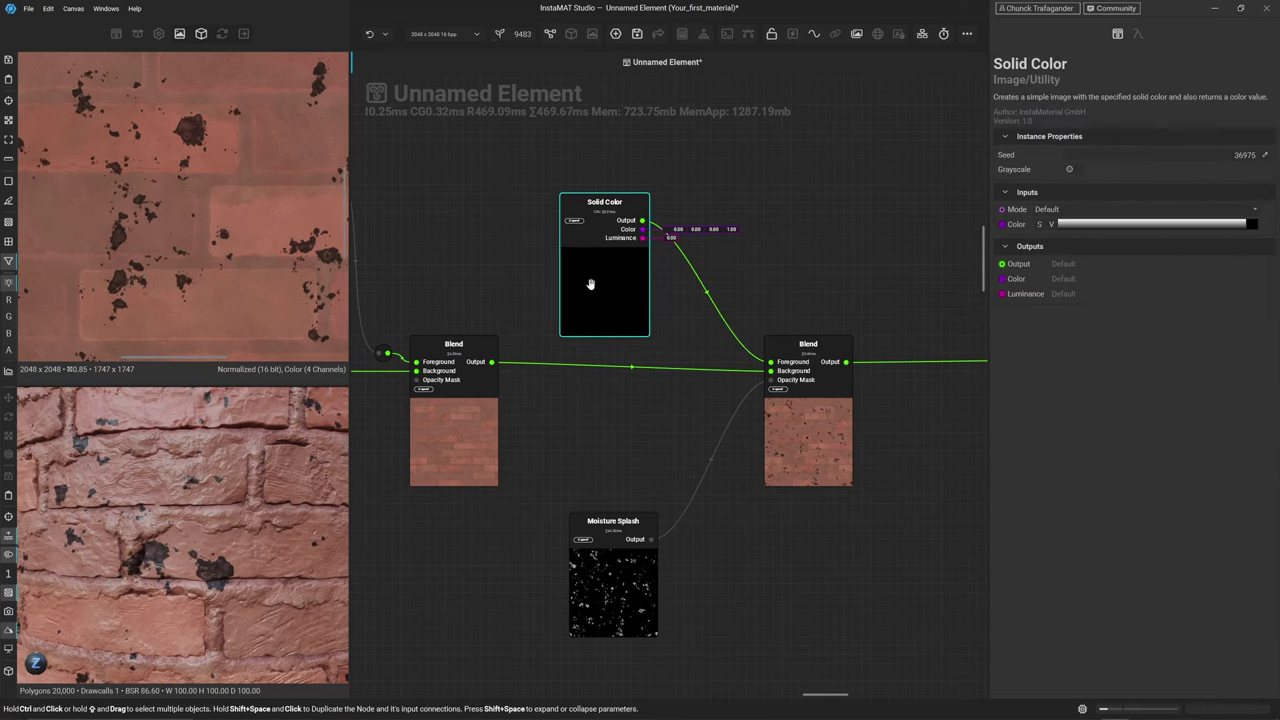
{"action": "left_click", "coordinate": [1251, 222]}
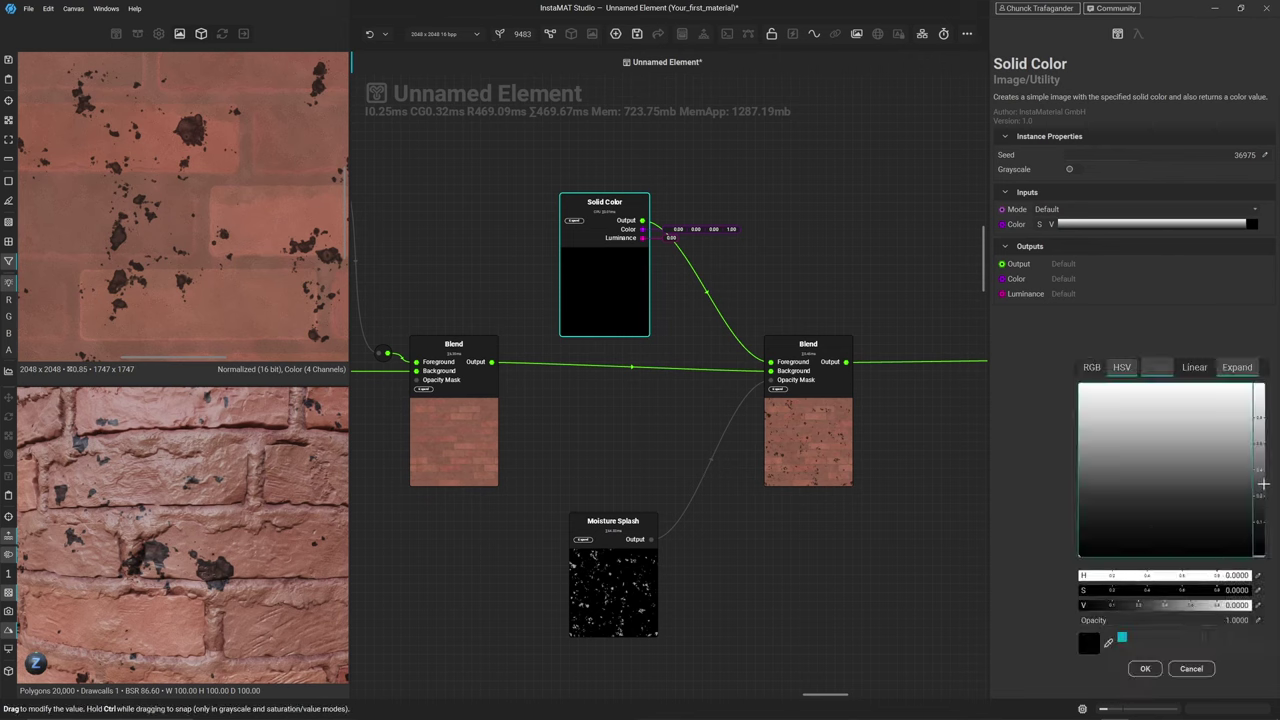
{"action": "left_click_drag", "start_coordinate": [1263, 484], "coordinate": [1260, 418]}
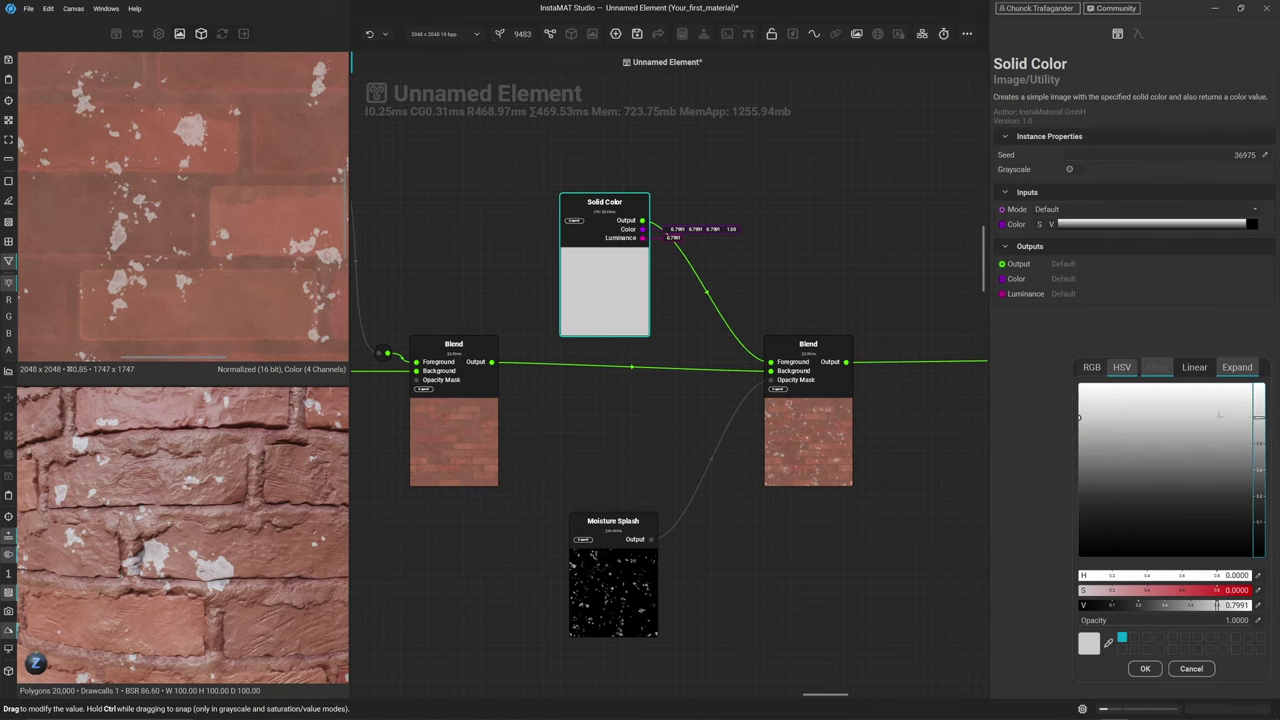
{"action": "left_click", "coordinate": [575, 452]}
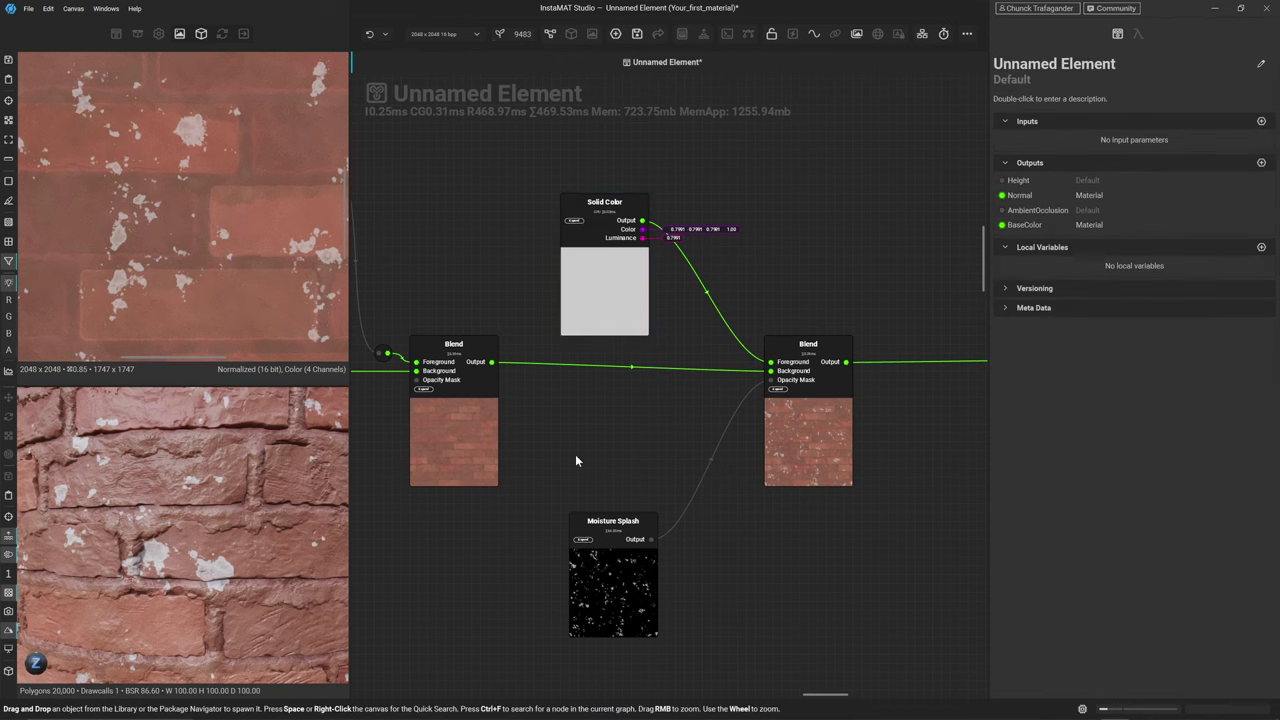
{"action": "left_click_drag", "start_coordinate": [640, 545], "coordinate": [640, 439]}
Set the third Blend node's mode to Overlay and inspect the splashes on the brick preview
{"action": "left_click", "coordinate": [803, 442]}
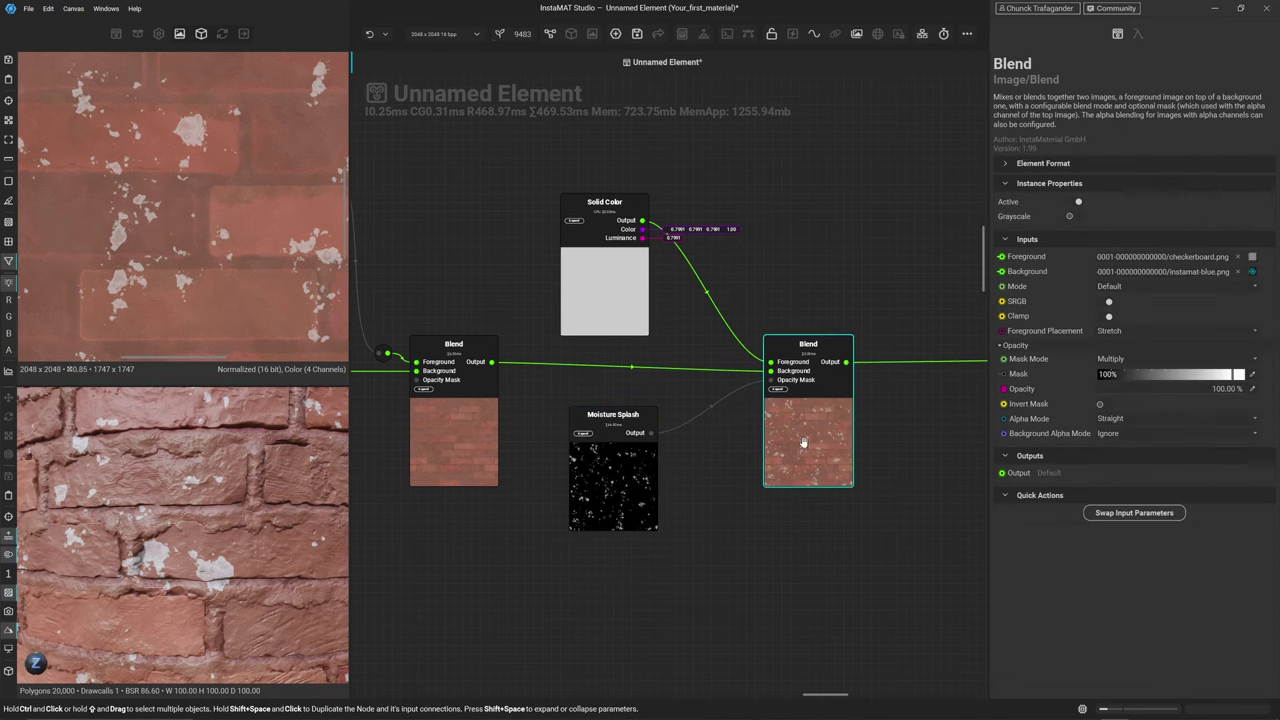
{"action": "left_click", "coordinate": [1129, 287]}
{"action": "left_click", "coordinate": [1141, 469]}
{"action": "middle_click_drag", "start_coordinate": [241, 493], "coordinate": [200, 503]}
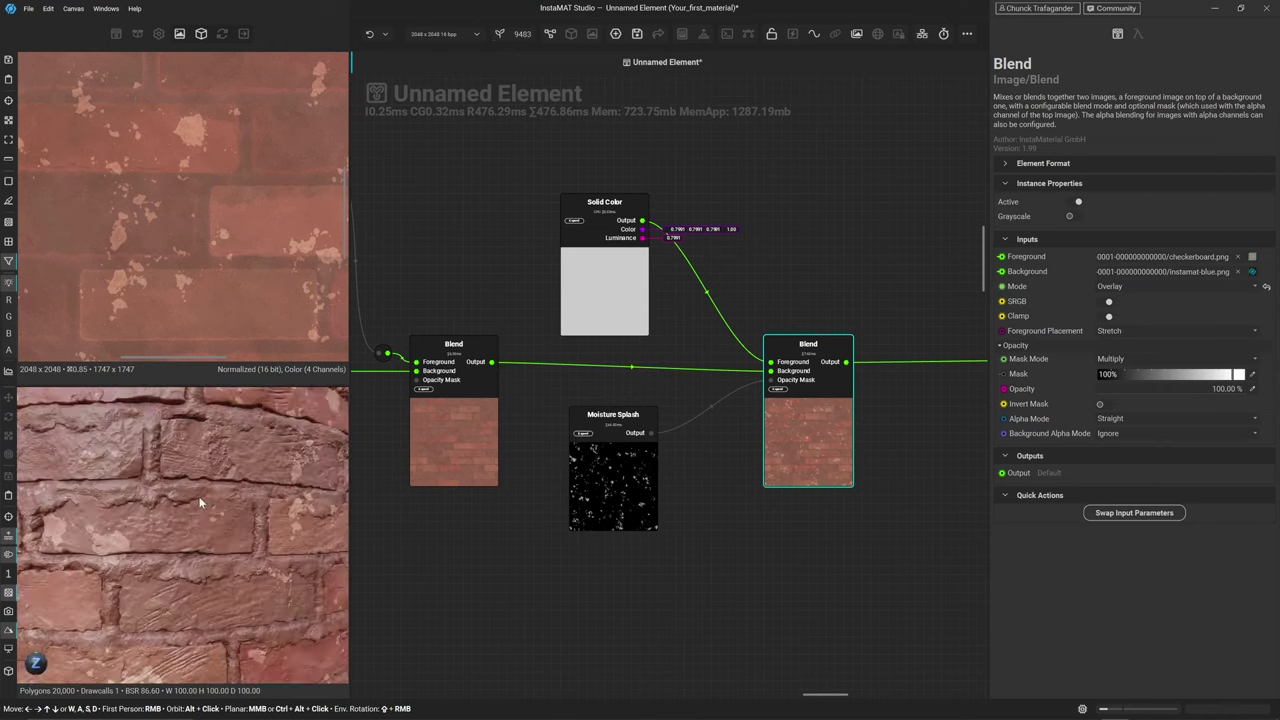
Try opacities of 20% and 30% on the third Blend node and settle on 25%
{"action": "scroll", "coordinate": [200, 503], "scroll_direction": "up", "scroll_amount": 6}
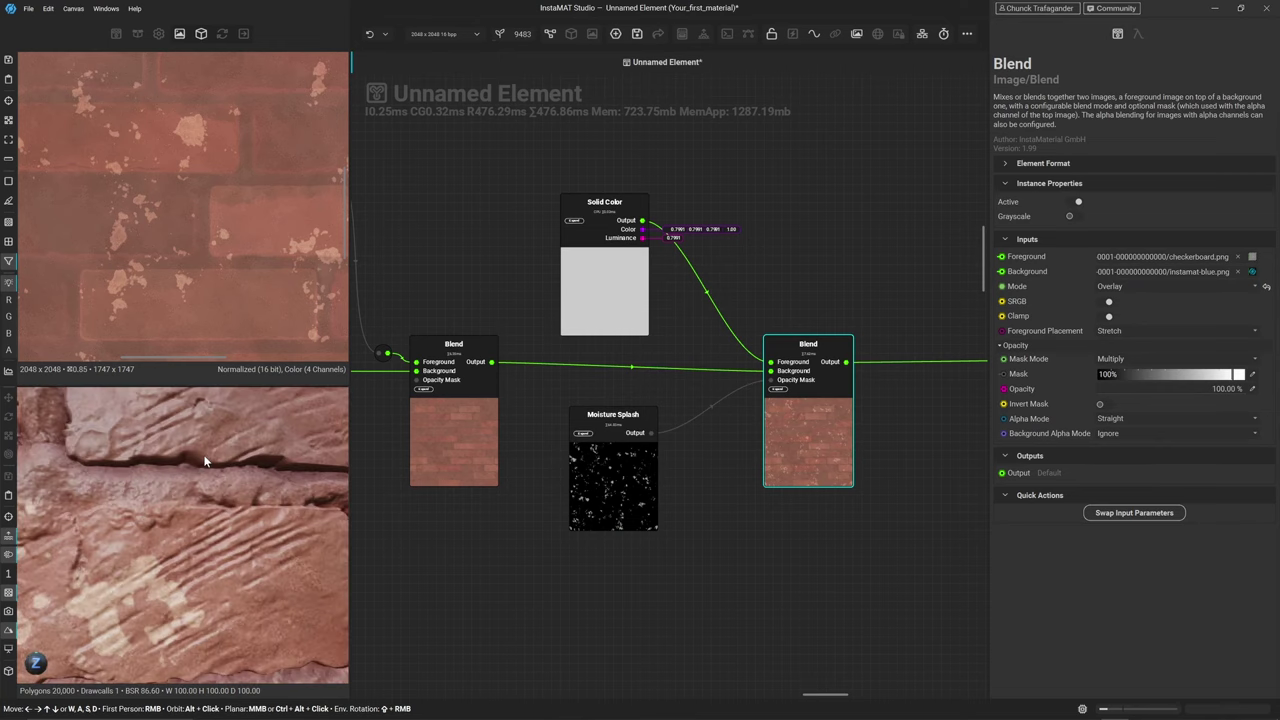
{"action": "scroll", "coordinate": [178, 185], "scroll_direction": "up", "scroll_amount": 3}
{"action": "middle_click_drag", "start_coordinate": [194, 134], "coordinate": [249, 193]}
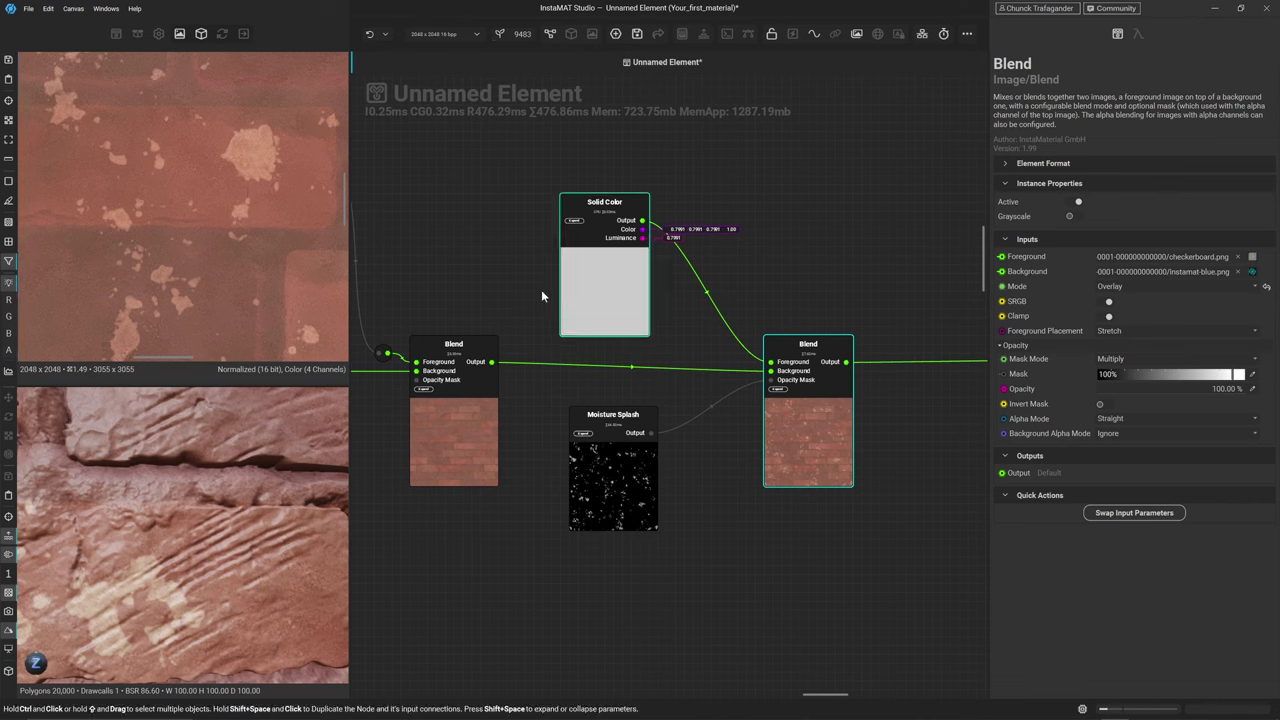
{"action": "left_click", "coordinate": [1252, 390]}
{"action": "type", "text": "20"}
{"action": "key", "text": "Return"}
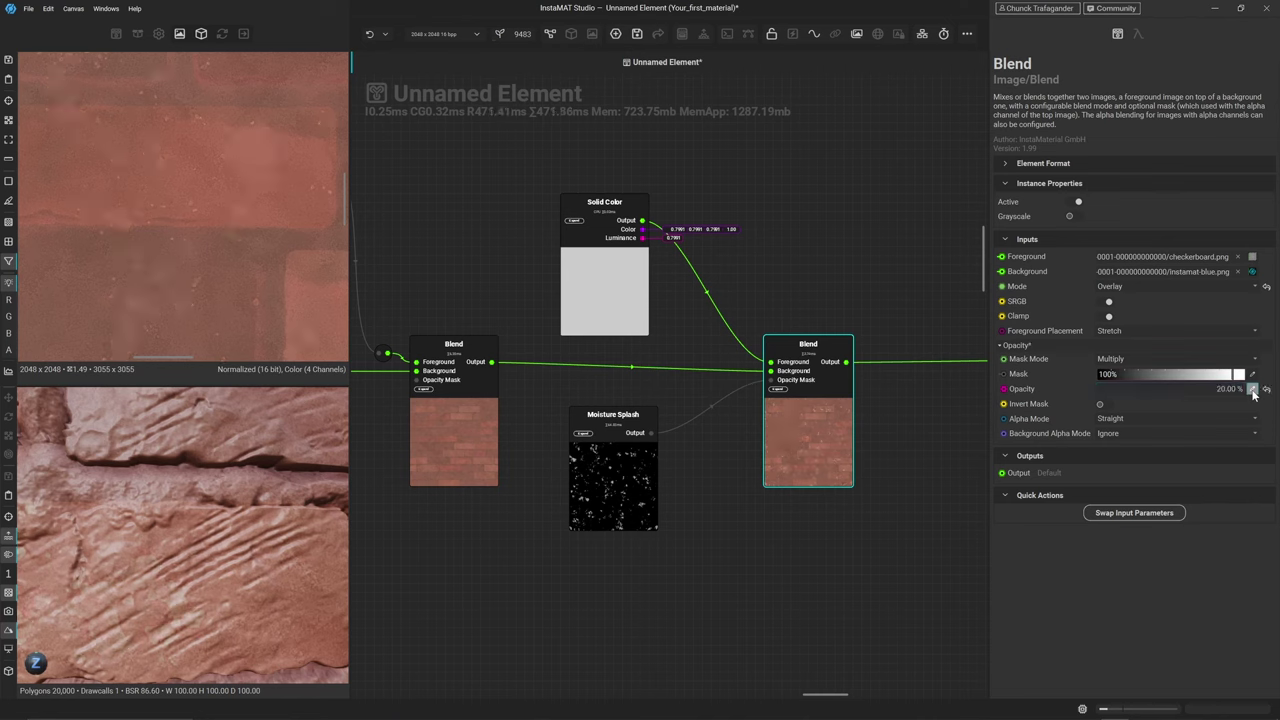
{"action": "left_click", "coordinate": [1252, 390]}
{"action": "type", "text": "30"}
{"action": "key", "text": "Return"}
{"action": "left_click", "coordinate": [1252, 390]}
{"action": "type", "text": "25"}
{"action": "key", "text": "Return"}
Examine the subtle stains on the 3D brick preview from several distances and angles and under a rotated environment light
{"action": "scroll", "coordinate": [236, 527], "scroll_direction": "down", "scroll_amount": 3}
{"action": "middle_click_drag", "start_coordinate": [236, 527], "coordinate": [212, 585]}
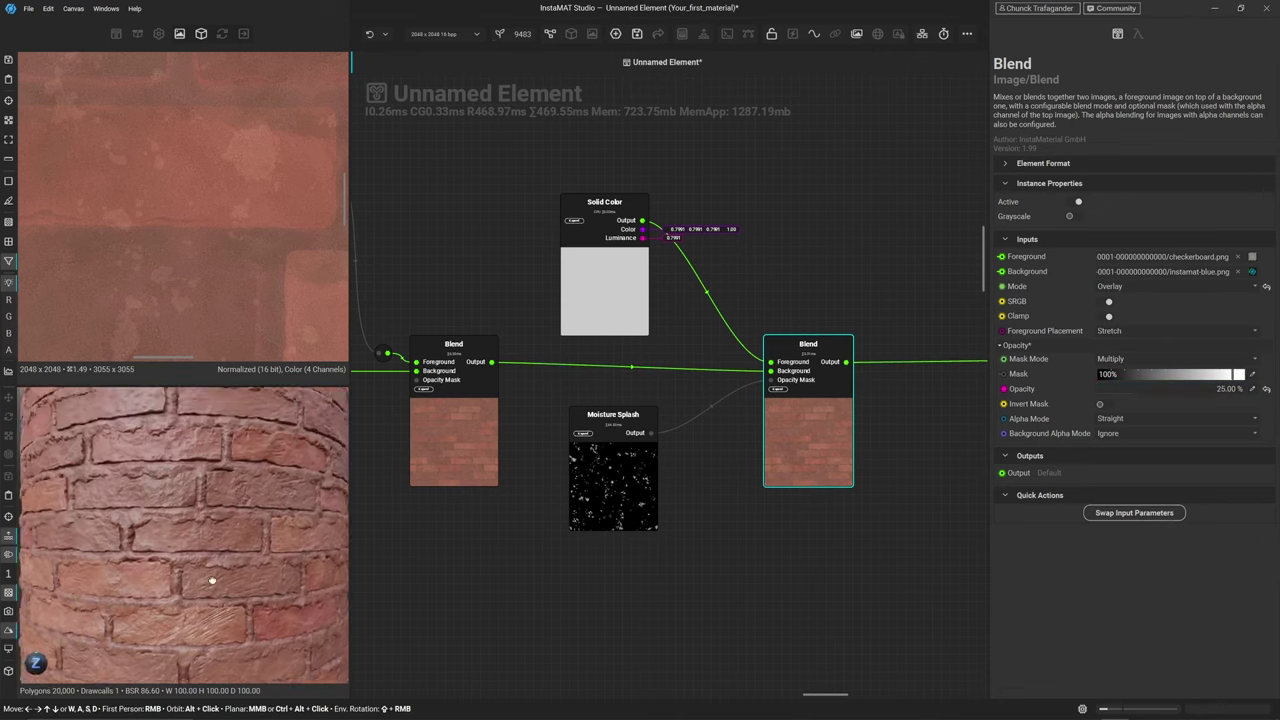
{"action": "scroll", "coordinate": [212, 585], "scroll_direction": "up", "scroll_amount": 3}
{"action": "left_click_drag", "start_coordinate": [134, 516], "coordinate": [177, 515], "text": "alt"}
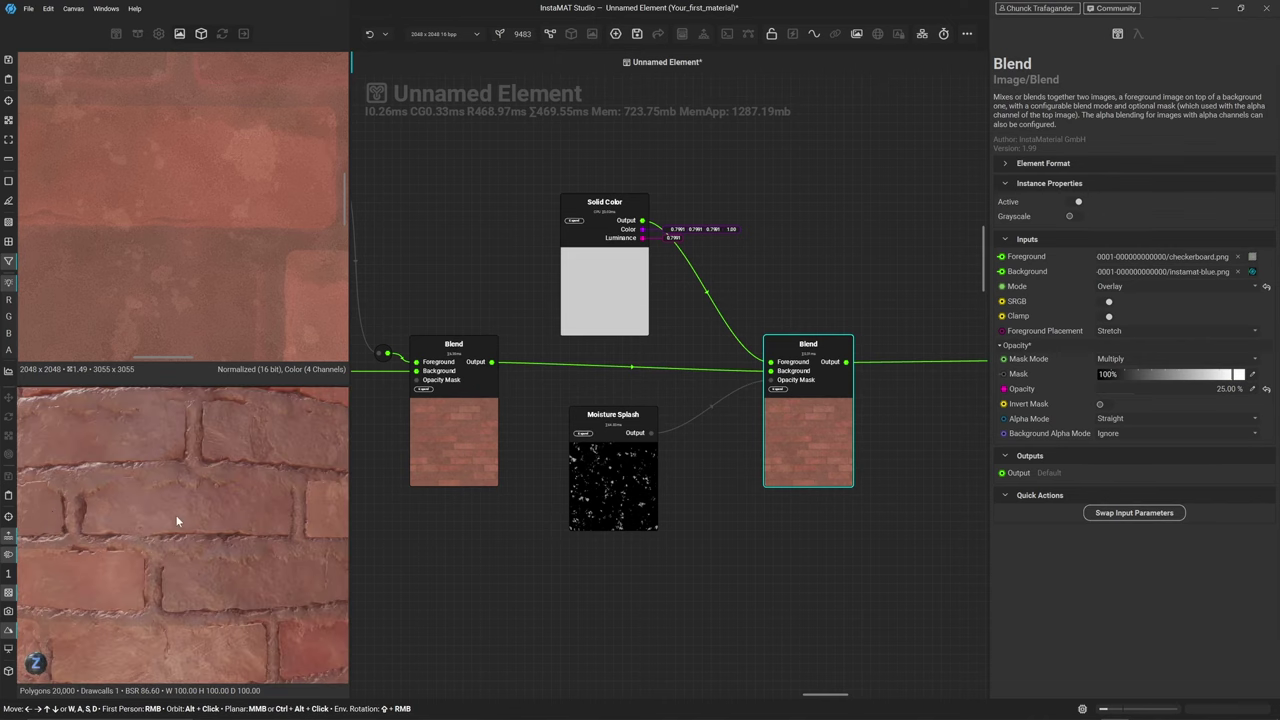
{"action": "right_click_drag", "start_coordinate": [177, 523], "coordinate": [247, 512], "text": "shift"}
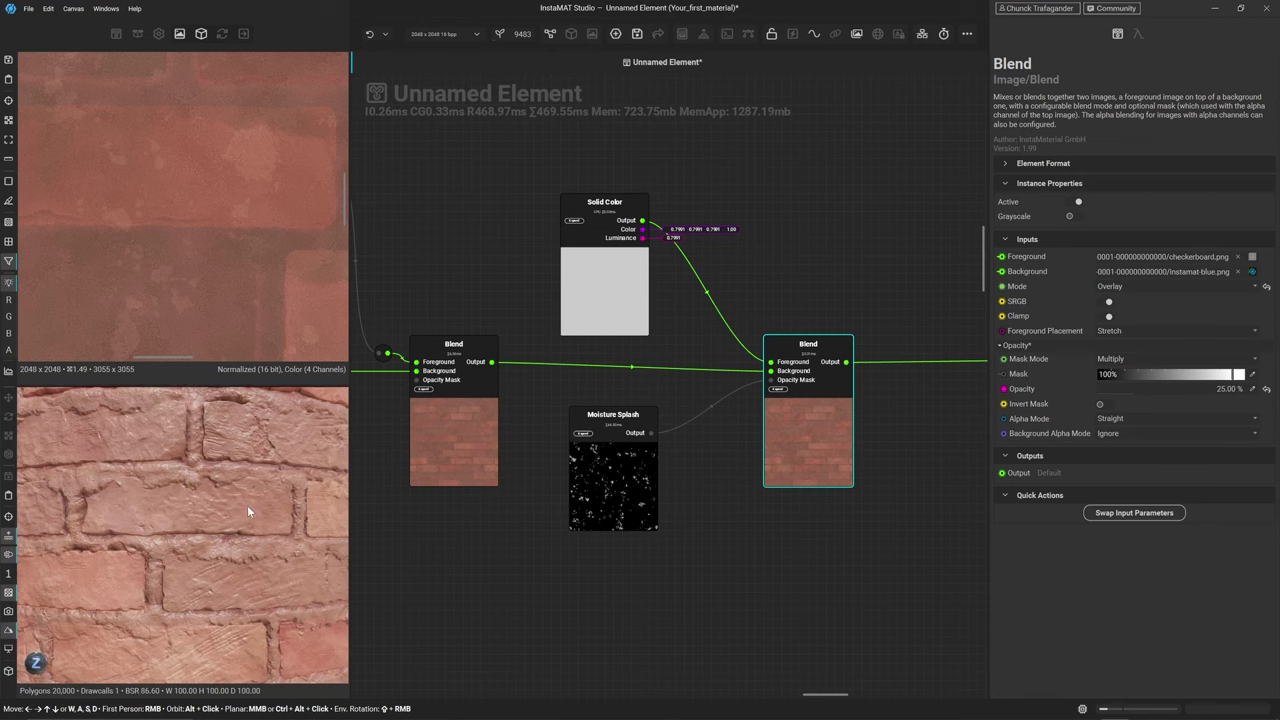
{"action": "left_click_drag", "start_coordinate": [248, 509], "coordinate": [227, 587], "text": "alt"}
{"action": "scroll", "coordinate": [227, 587], "scroll_direction": "up", "scroll_amount": 5}
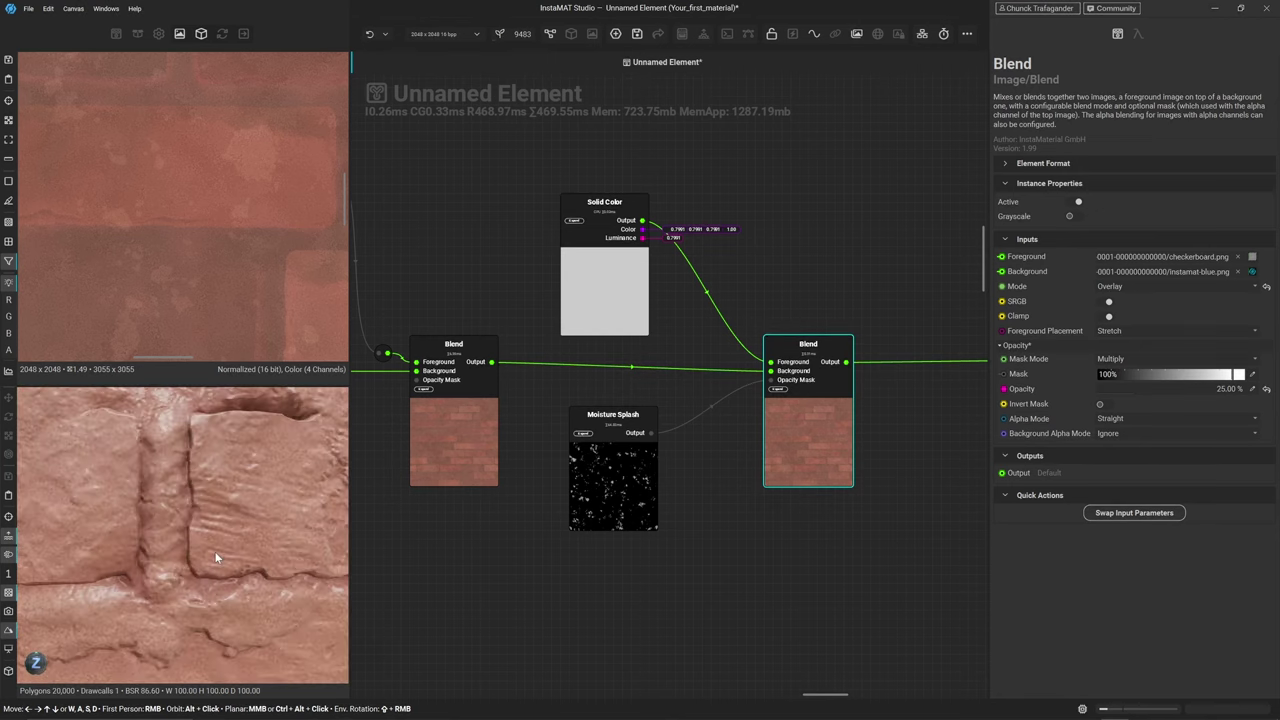
{"action": "scroll", "coordinate": [215, 537], "scroll_direction": "down", "scroll_amount": 4}
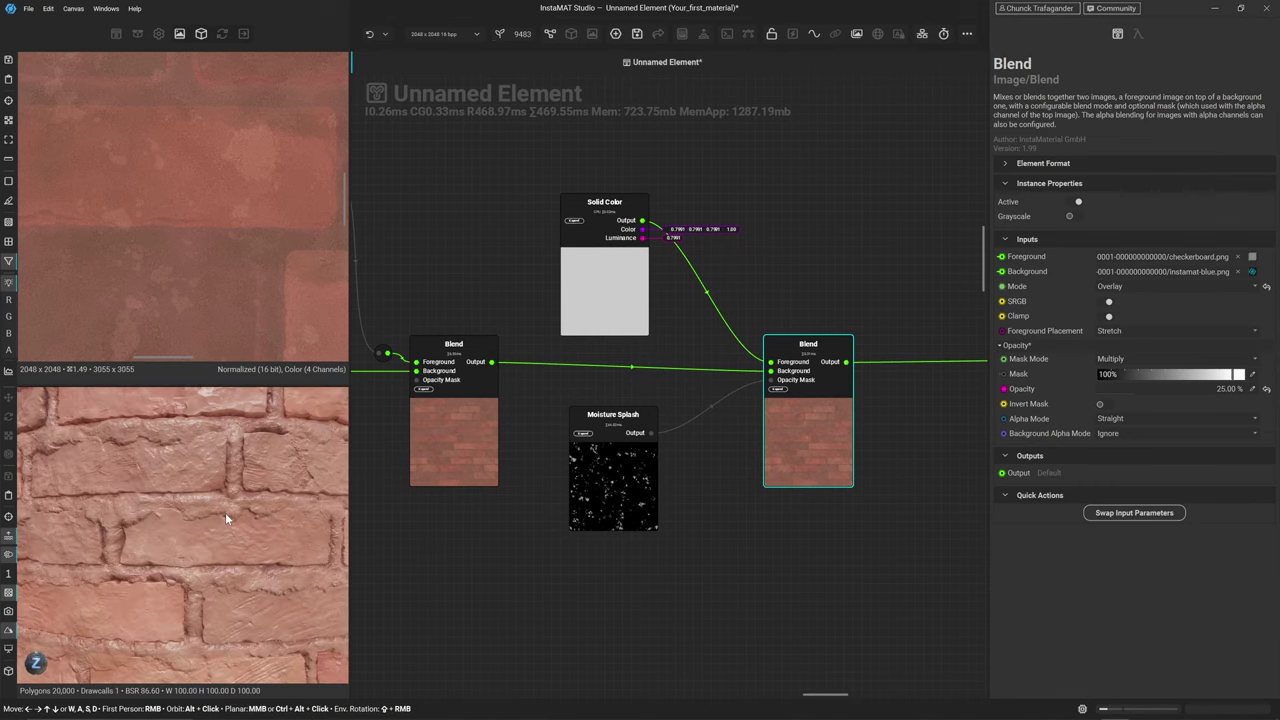
Set the Moisture Splash node's Scale to 16 on both axes and check the brick color preview
{"action": "left_click", "coordinate": [603, 532]}
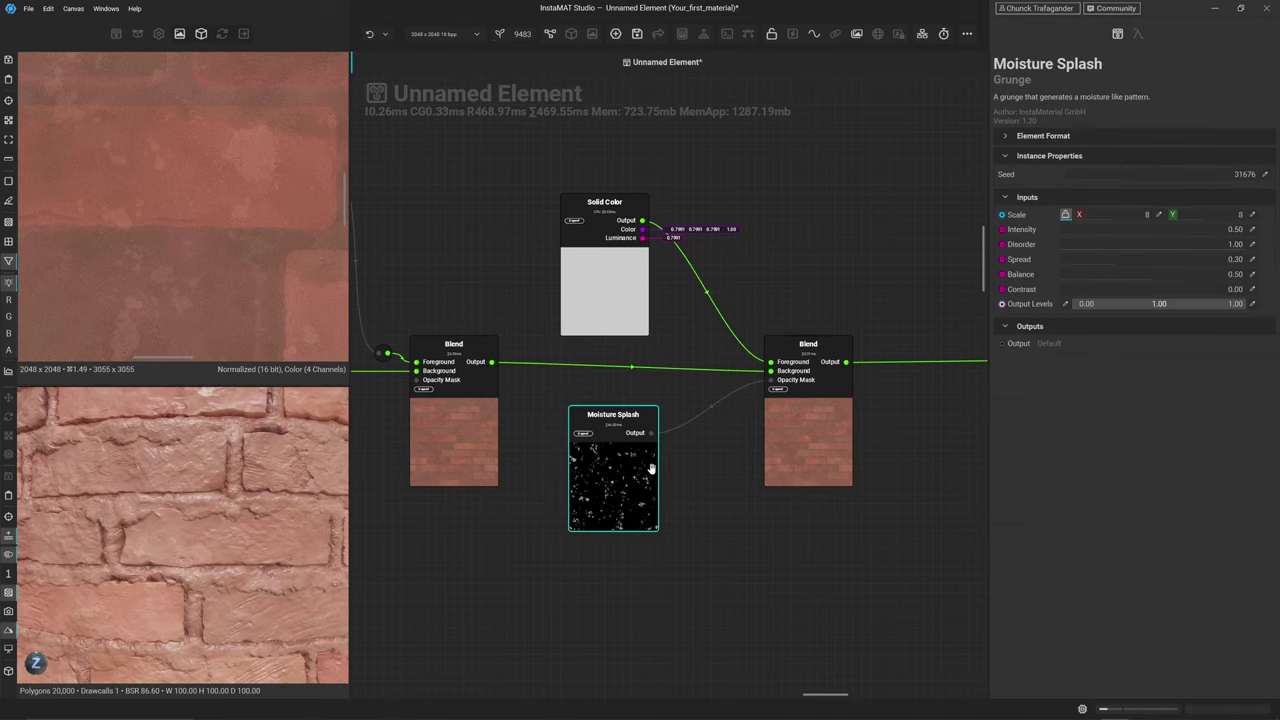
{"action": "left_click", "coordinate": [1159, 215]}
{"action": "type", "text": "16"}
{"action": "key", "text": "Return"}
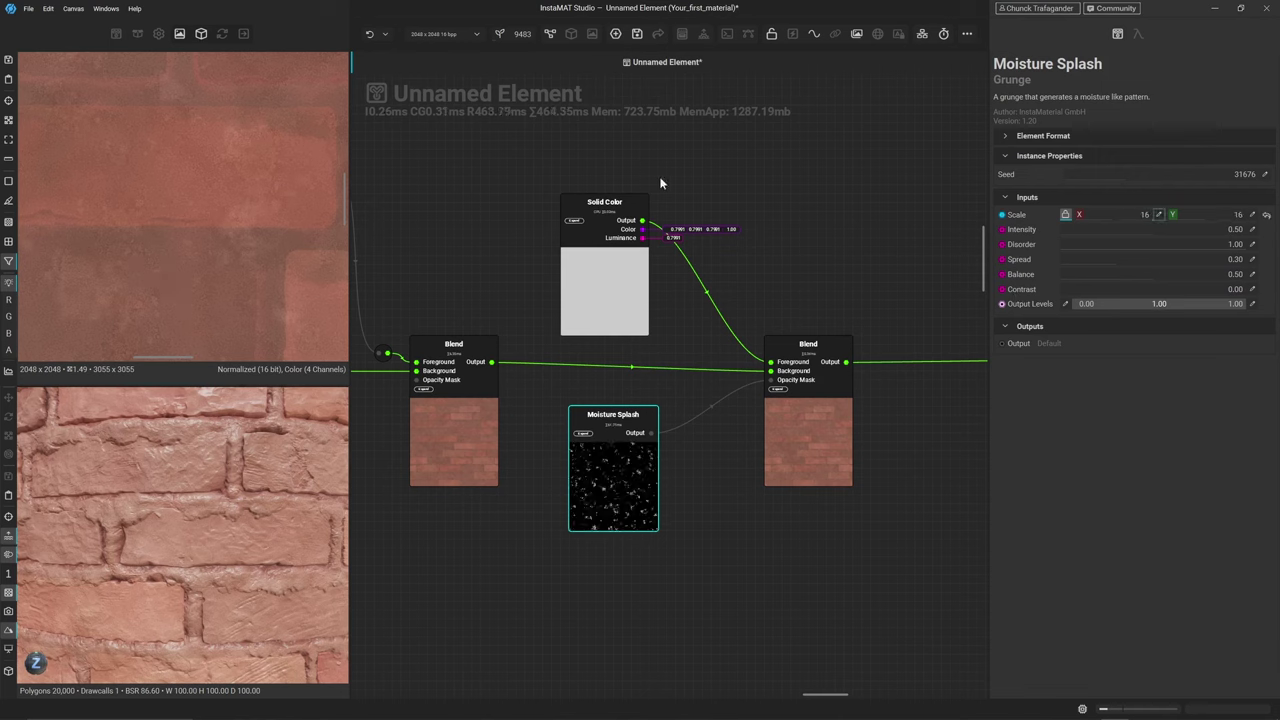
{"action": "scroll", "coordinate": [262, 148], "scroll_direction": "down", "scroll_amount": 3}
{"action": "middle_click_drag", "start_coordinate": [148, 101], "coordinate": [113, 95]}
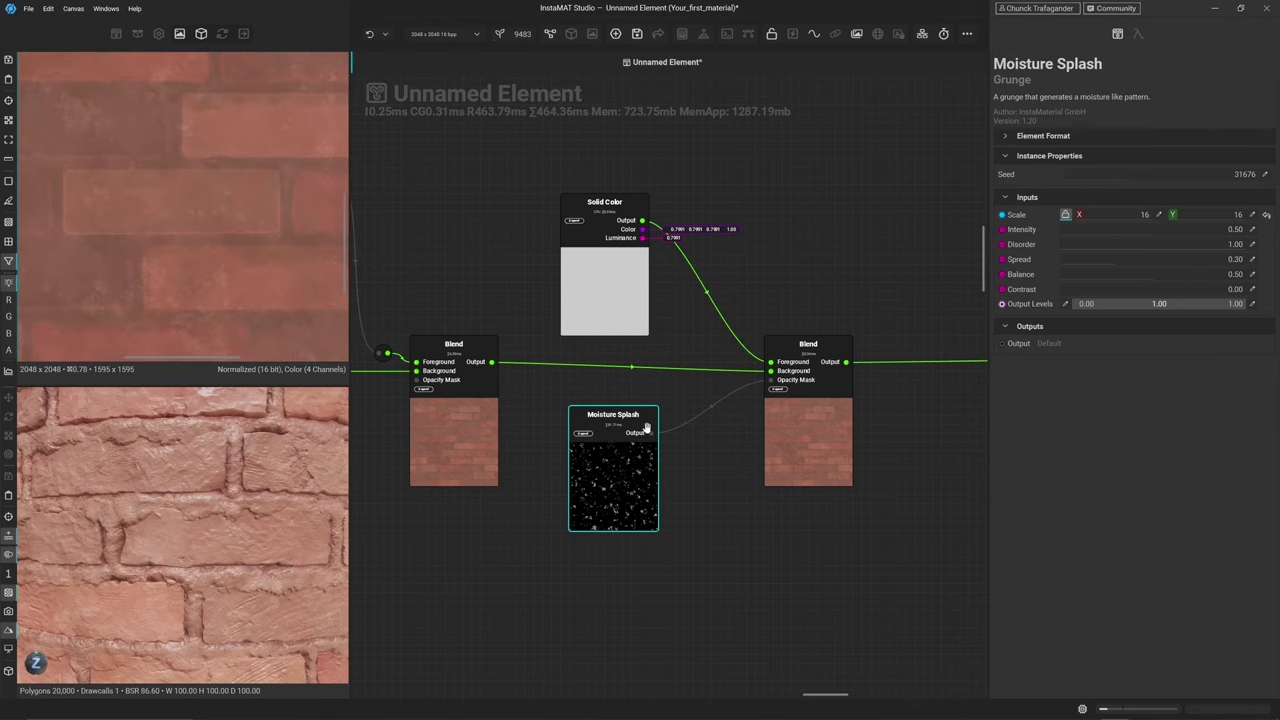
Raise the Moisture Splash node's Spread to 0.40 and deselect the node
{"action": "left_click_drag", "start_coordinate": [1113, 260], "coordinate": [1148, 269]}
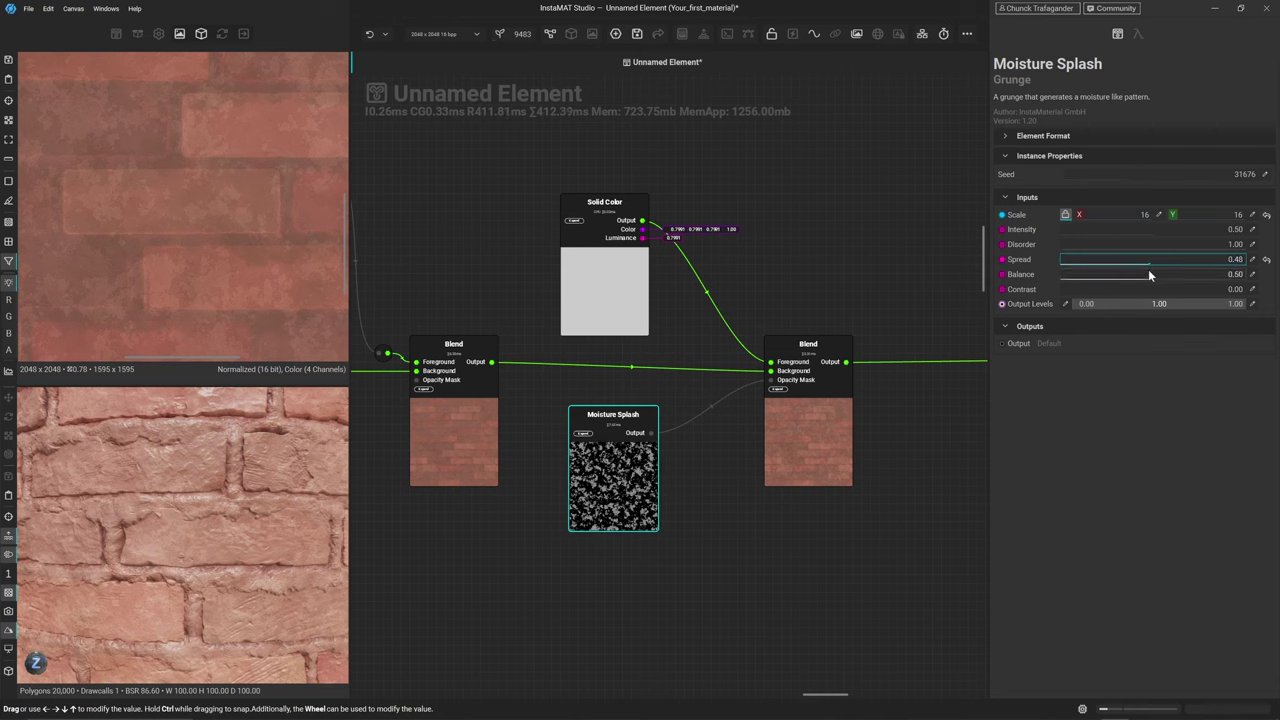
{"action": "left_click", "coordinate": [1252, 260]}
{"action": "type", "text": "0.4"}
{"action": "key", "text": "Return"}
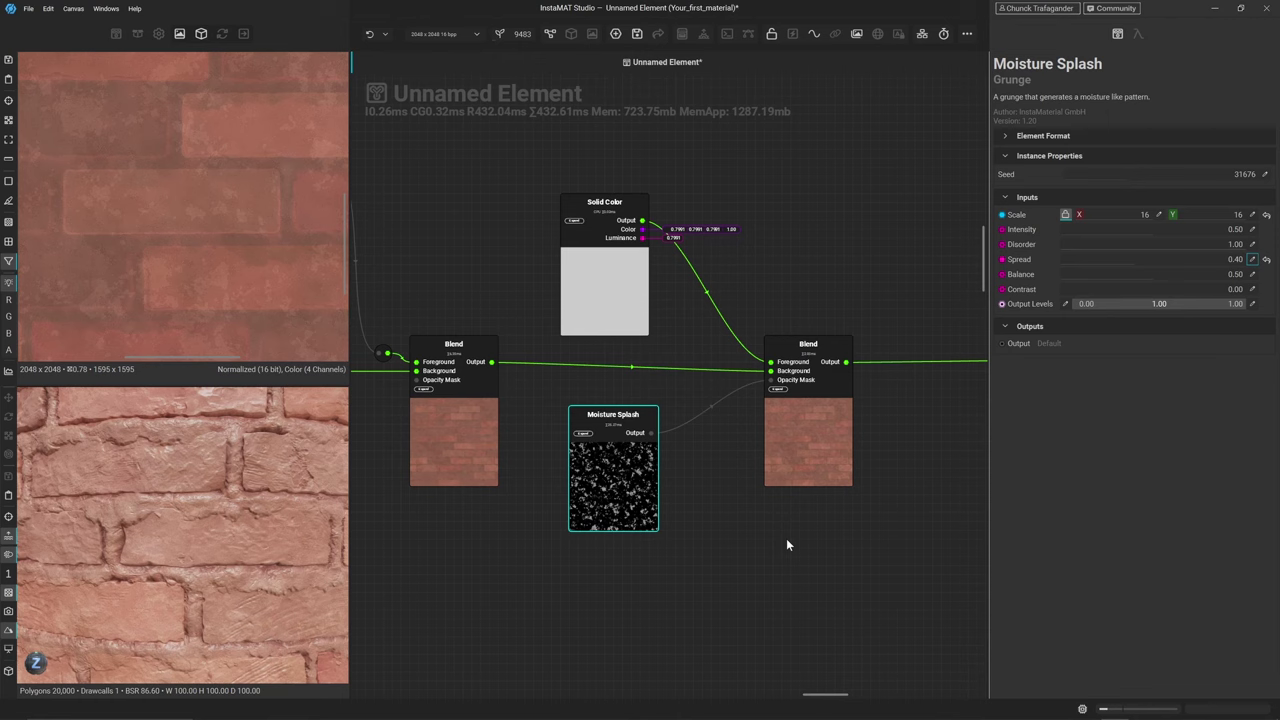
{"action": "left_click", "coordinate": [661, 566]}
Move the Height To Normal node away from the outputs to the area below the base color Blend nodes
{"action": "scroll", "coordinate": [463, 477], "scroll_direction": "down", "scroll_amount": 3}
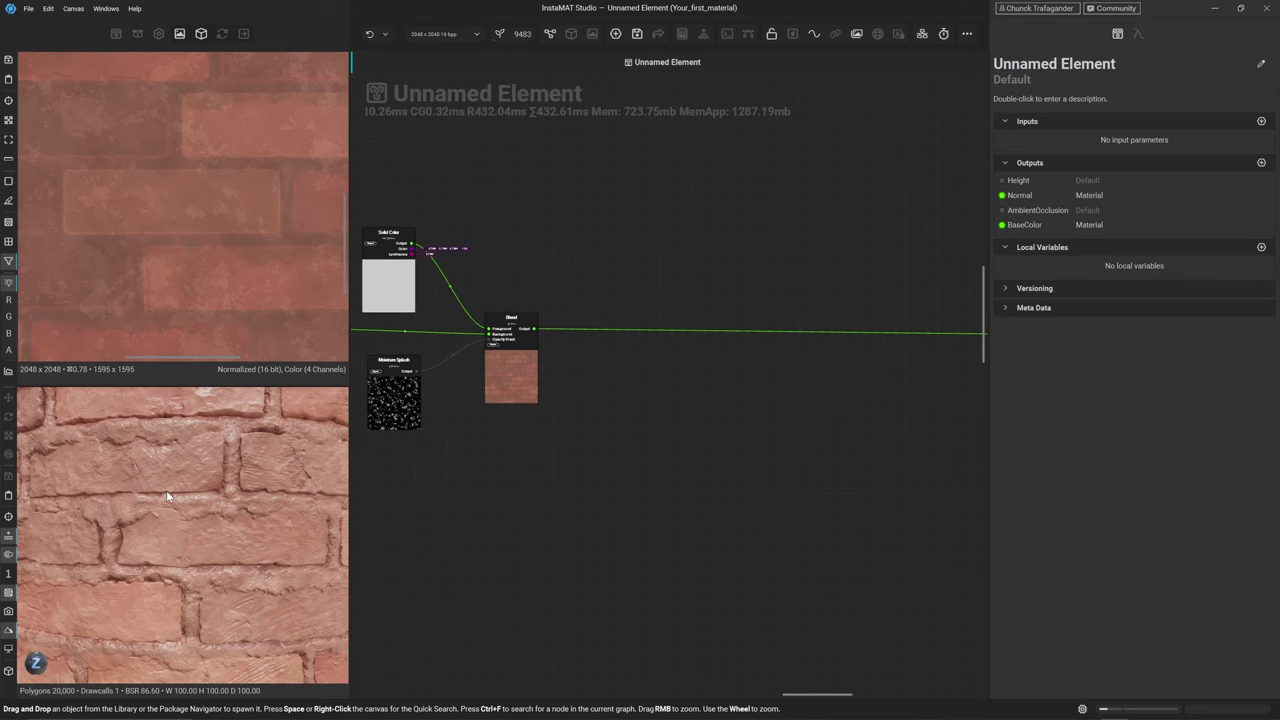
{"action": "scroll", "coordinate": [521, 515], "scroll_direction": "down", "scroll_amount": 3}
{"action": "middle_click_drag", "start_coordinate": [531, 514], "coordinate": [471, 326]}
{"action": "middle_click_drag", "start_coordinate": [731, 374], "coordinate": [701, 368]}
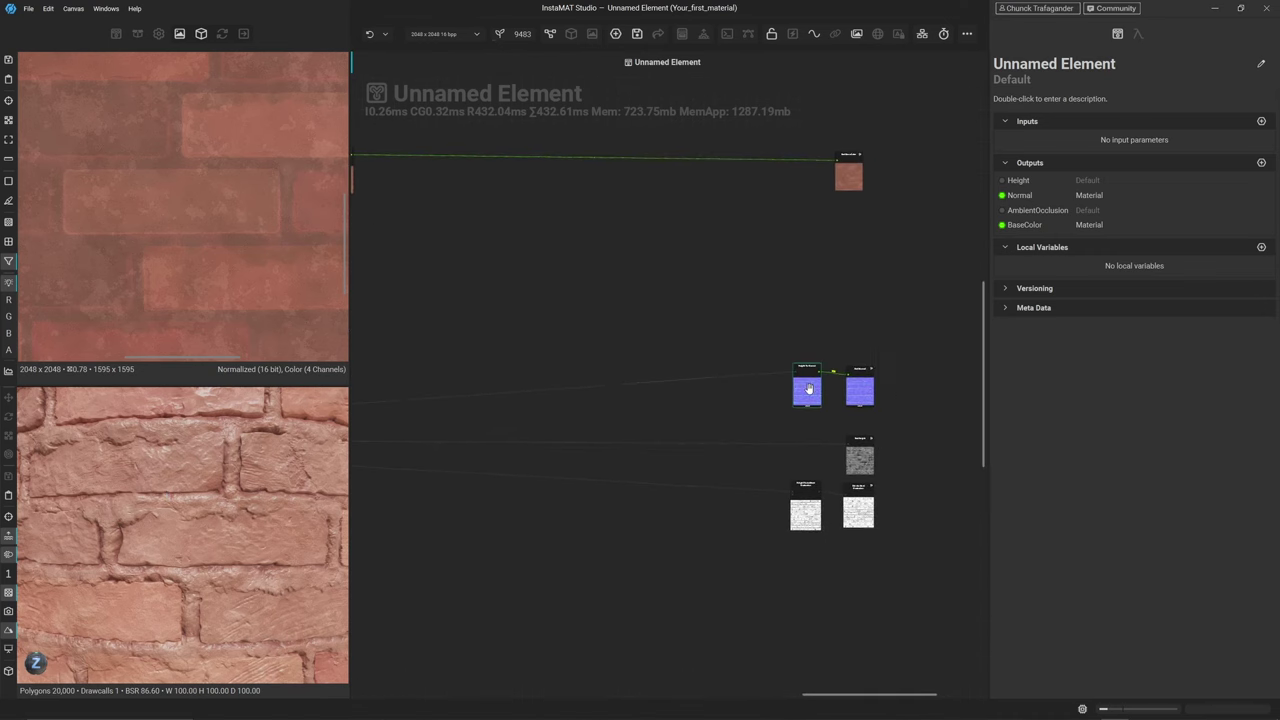
{"action": "left_click_drag", "start_coordinate": [810, 390], "coordinate": [428, 403]}
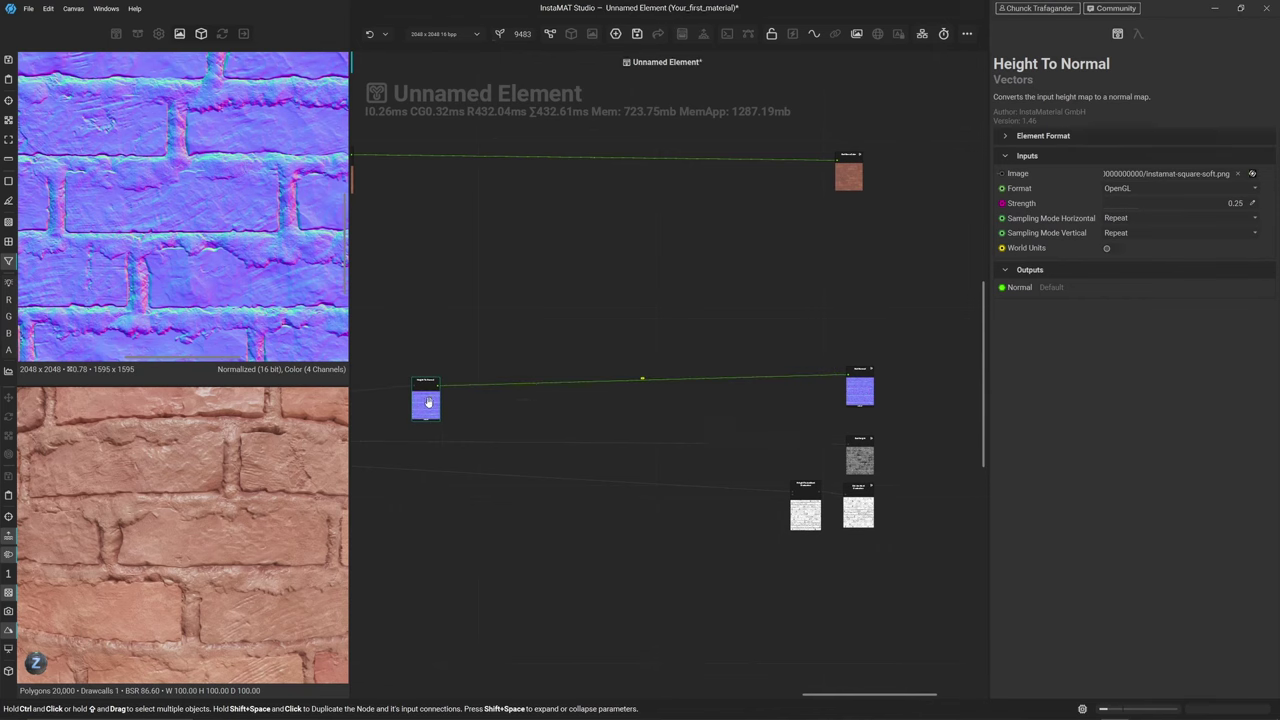
{"action": "middle_click_drag", "start_coordinate": [428, 403], "coordinate": [869, 423]}
{"action": "left_click_drag", "start_coordinate": [869, 423], "coordinate": [656, 412]}
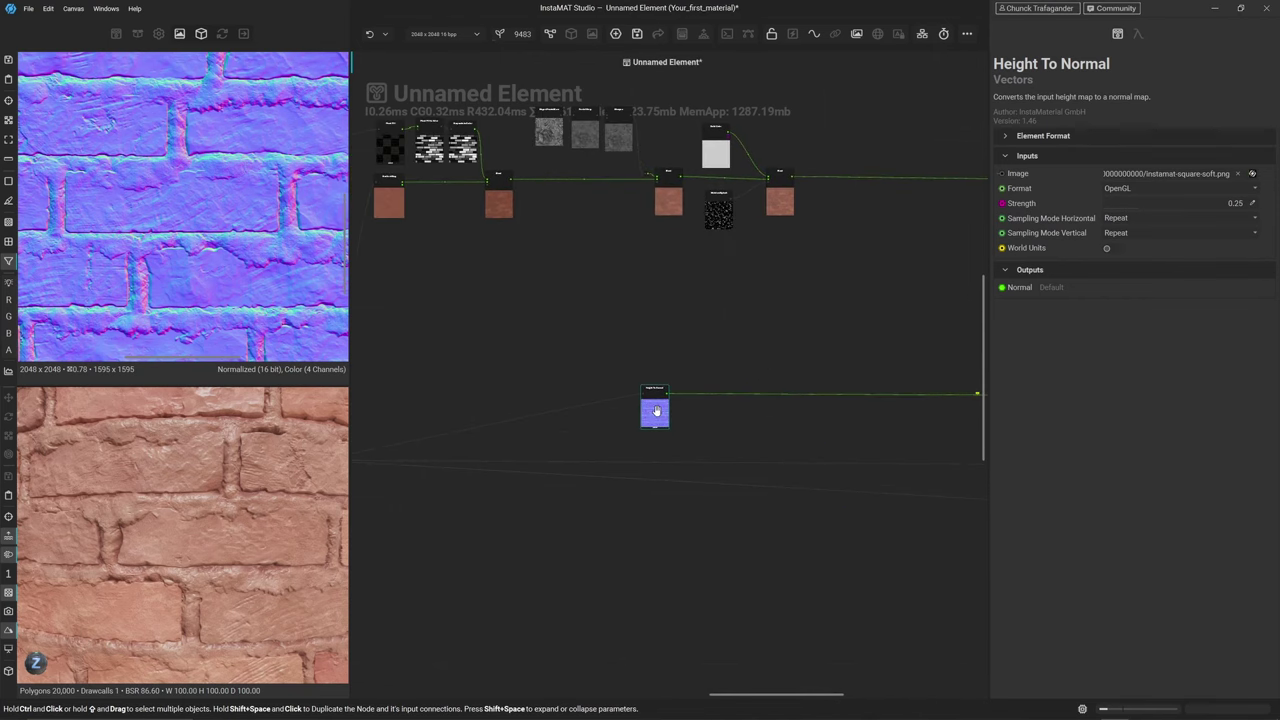
{"action": "middle_click_drag", "start_coordinate": [656, 412], "coordinate": [518, 446]}
{"action": "scroll", "coordinate": [591, 371], "scroll_direction": "up", "scroll_amount": 2}
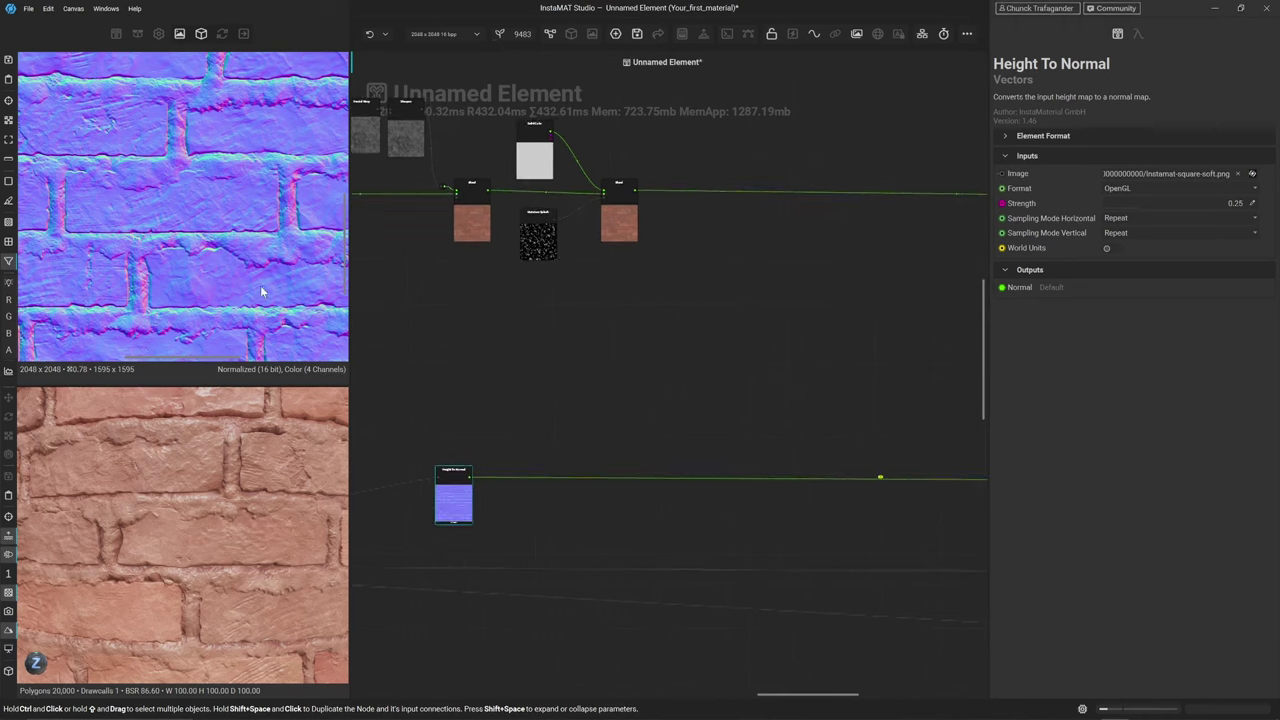
Add a Normal To Curvature 2 node fed by Height To Normal's Normal output and place it between that node and Moisture Splash
{"action": "scroll", "coordinate": [188, 202], "scroll_direction": "up", "scroll_amount": 3}
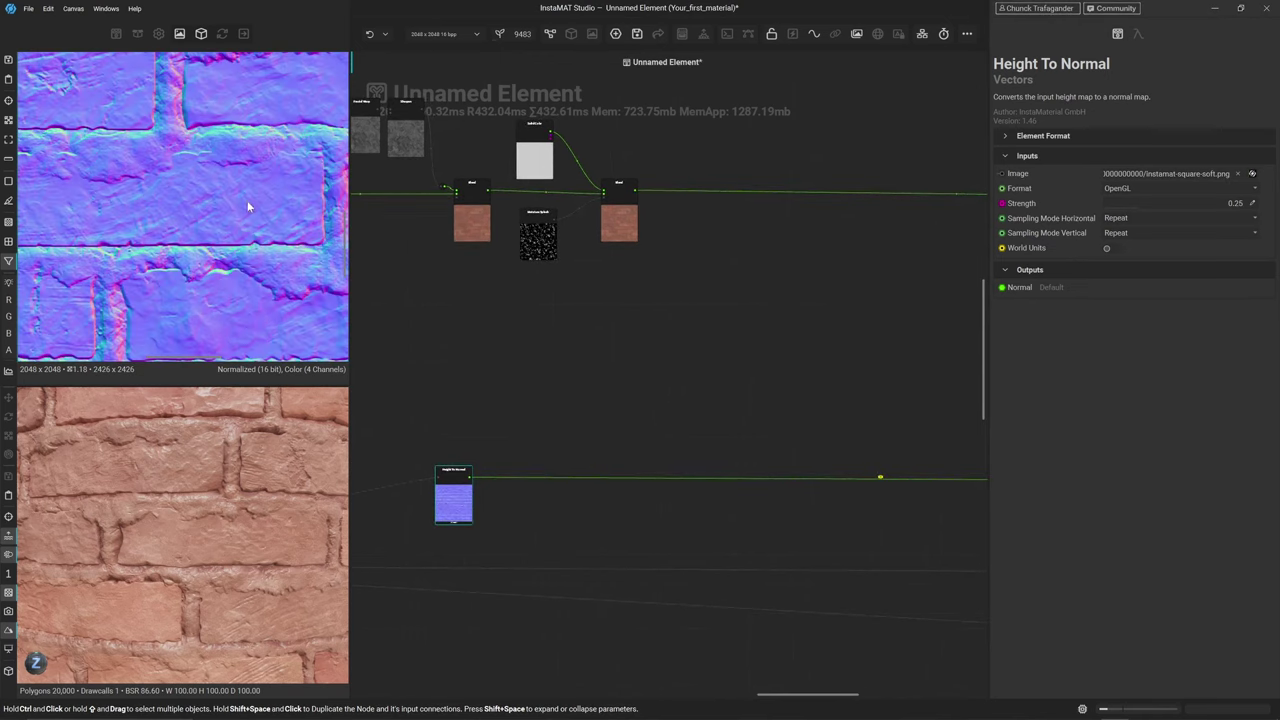
{"action": "middle_click_drag", "start_coordinate": [214, 269], "coordinate": [239, 184]}
{"action": "scroll", "coordinate": [455, 465], "scroll_direction": "up", "scroll_amount": 3}
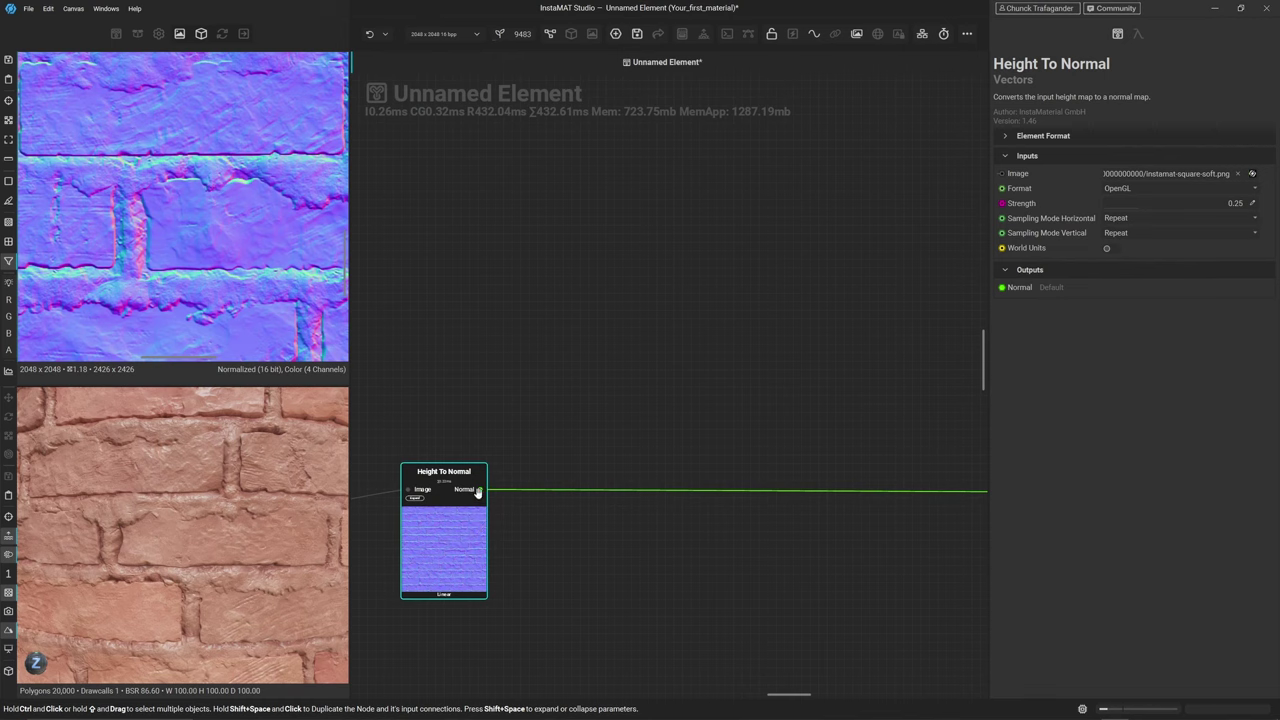
{"action": "left_click_drag", "start_coordinate": [479, 490], "coordinate": [528, 362]}
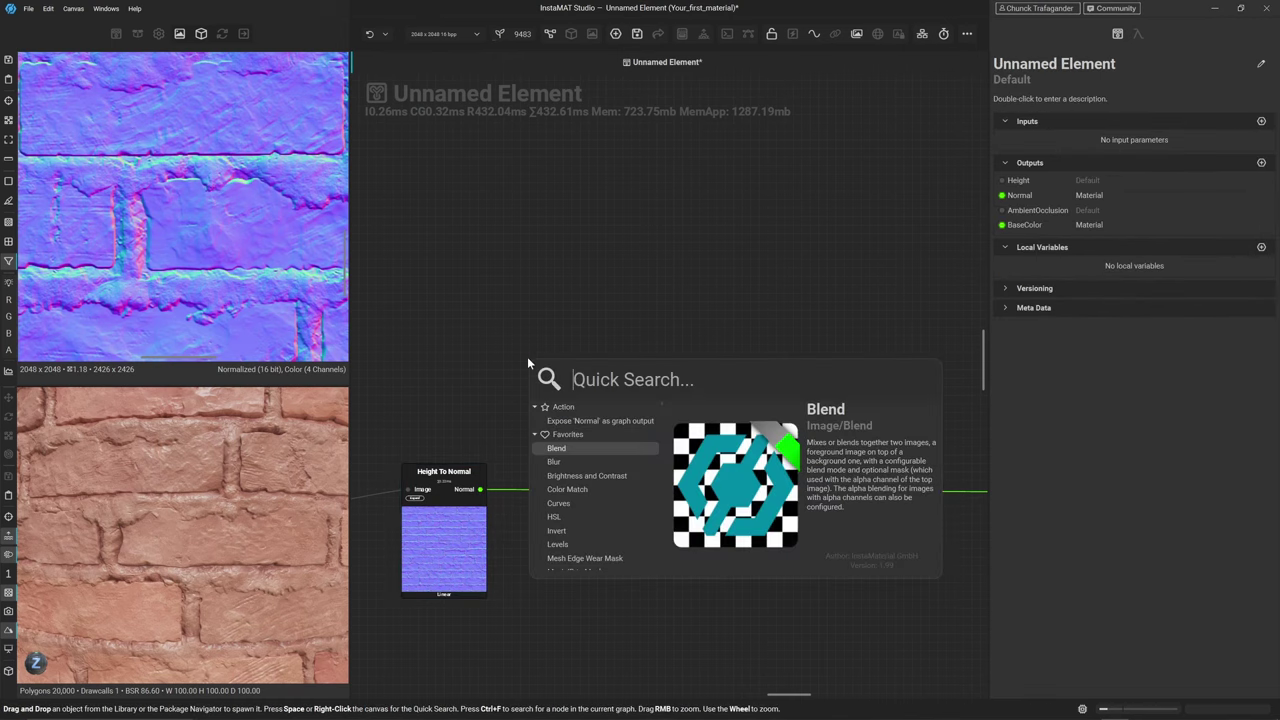
{"action": "type", "text": "curvat"}
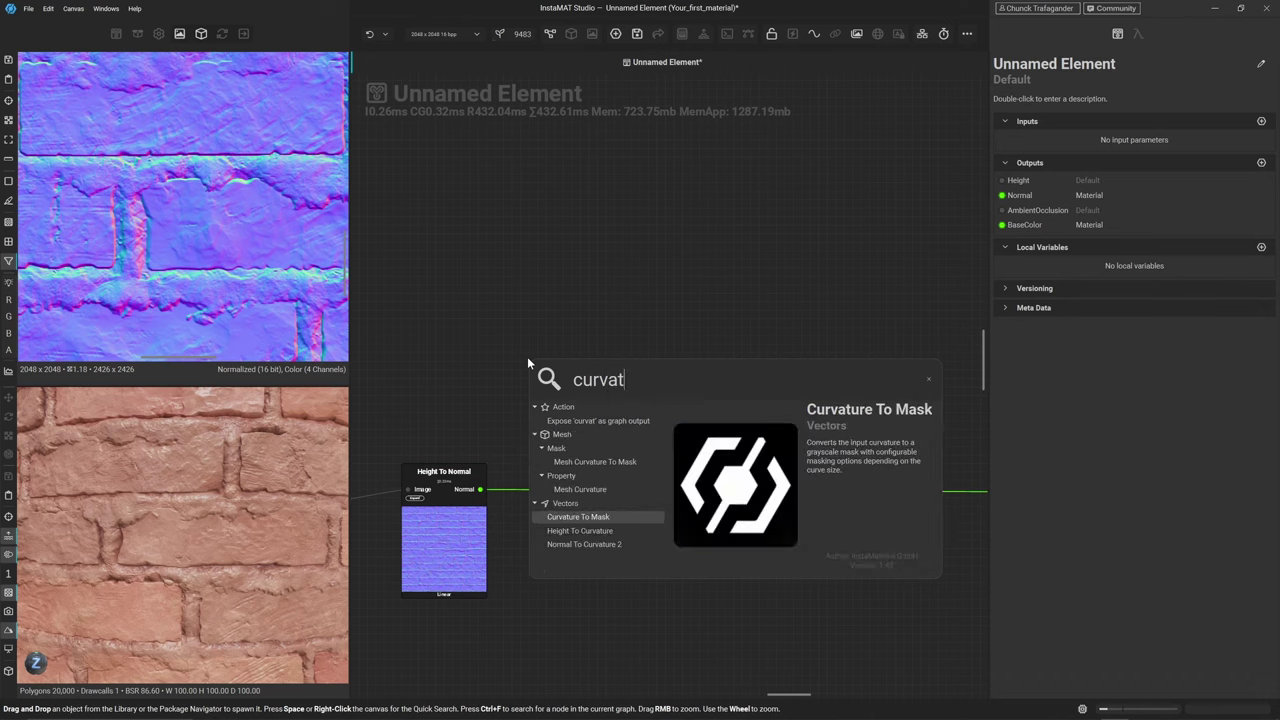
{"action": "type", "text": "ure"}
{"action": "left_click", "coordinate": [570, 544]}
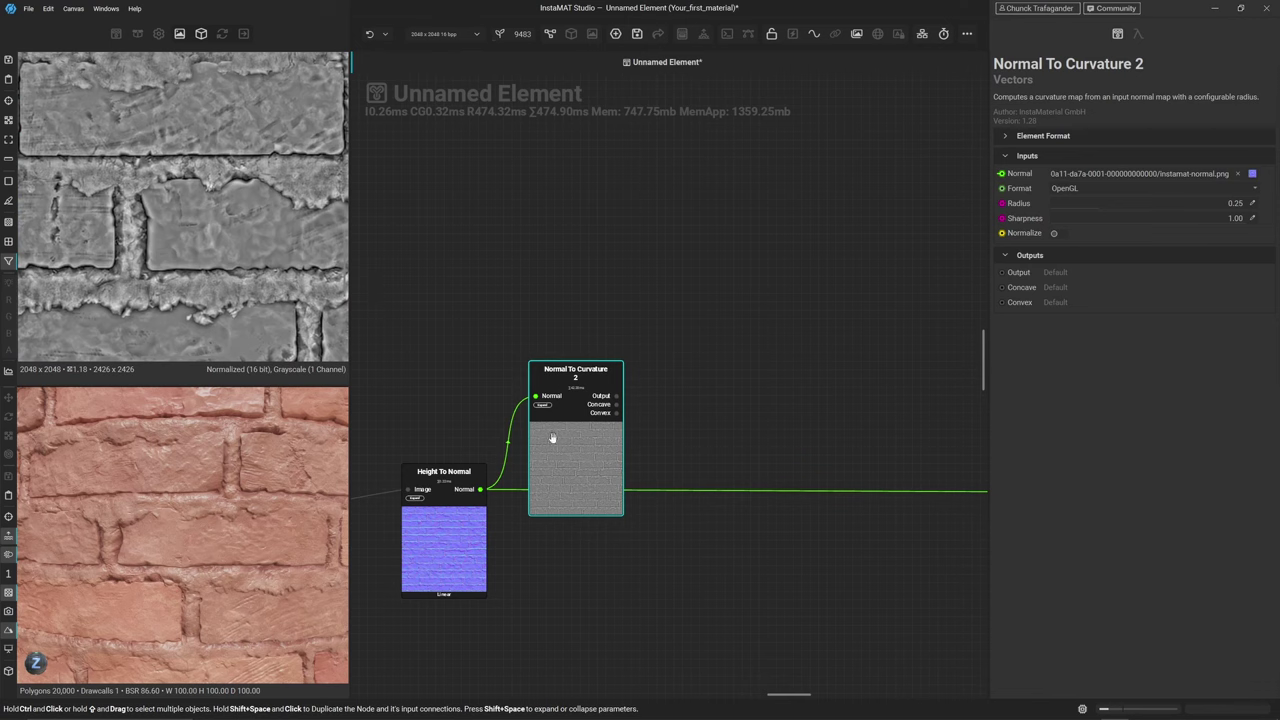
{"action": "left_click_drag", "start_coordinate": [558, 490], "coordinate": [557, 290]}
{"action": "middle_click_drag", "start_coordinate": [557, 290], "coordinate": [590, 540]}
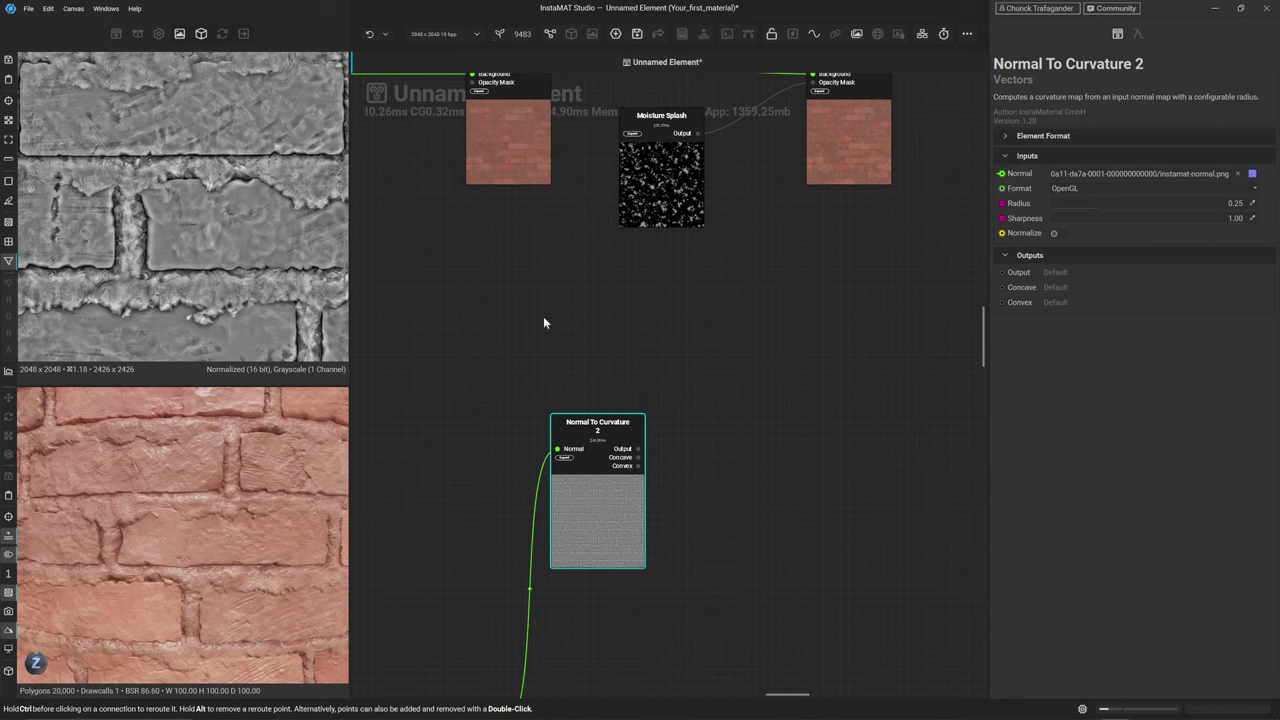
Set the Normal To Curvature 2 node's Radius to 0.10 and Sharpness to 2.00, accepting the range override
{"action": "left_click", "coordinate": [1080, 203]}
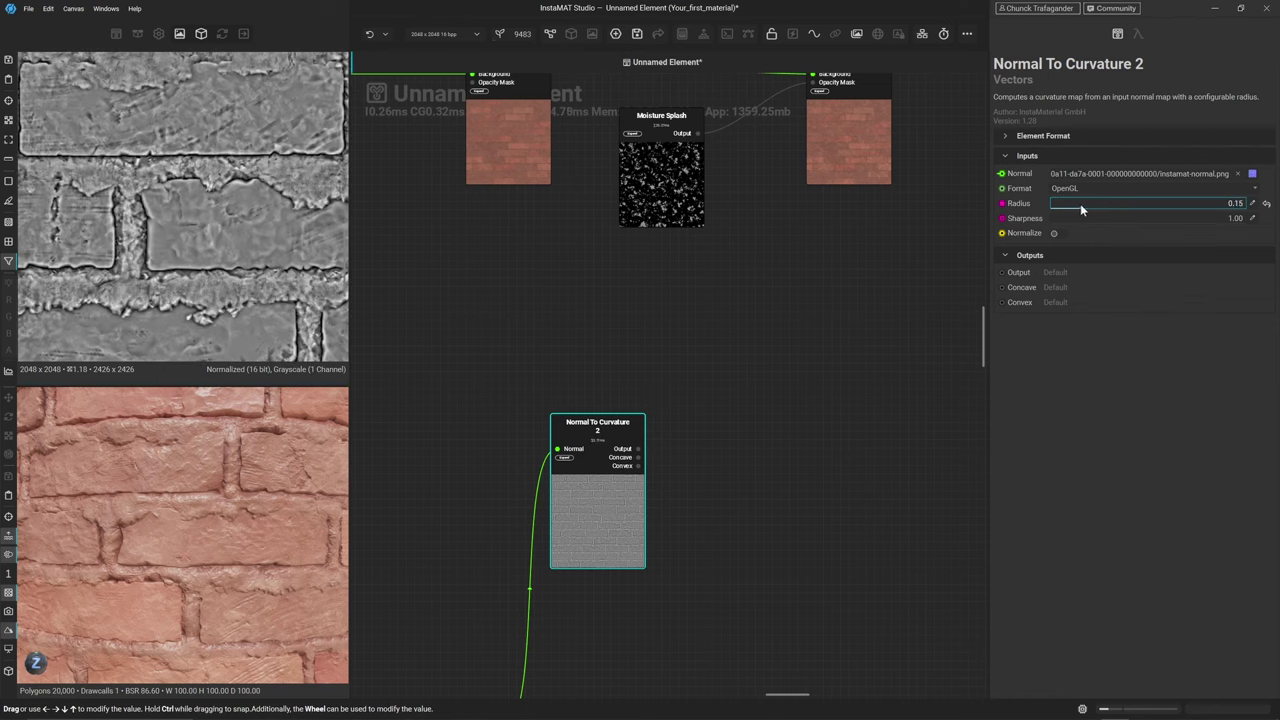
{"action": "left_click_drag", "start_coordinate": [1080, 203], "coordinate": [1070, 206]}
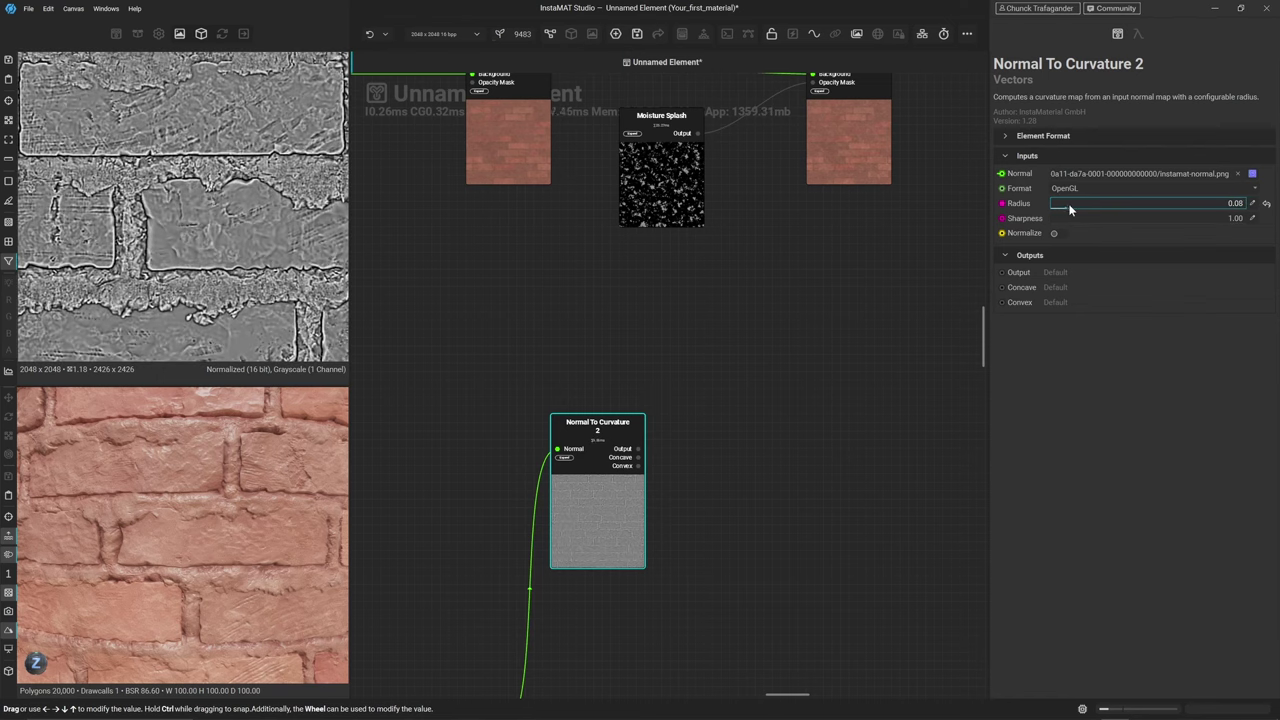
{"action": "left_click_drag", "start_coordinate": [1150, 218], "coordinate": [1240, 220]}
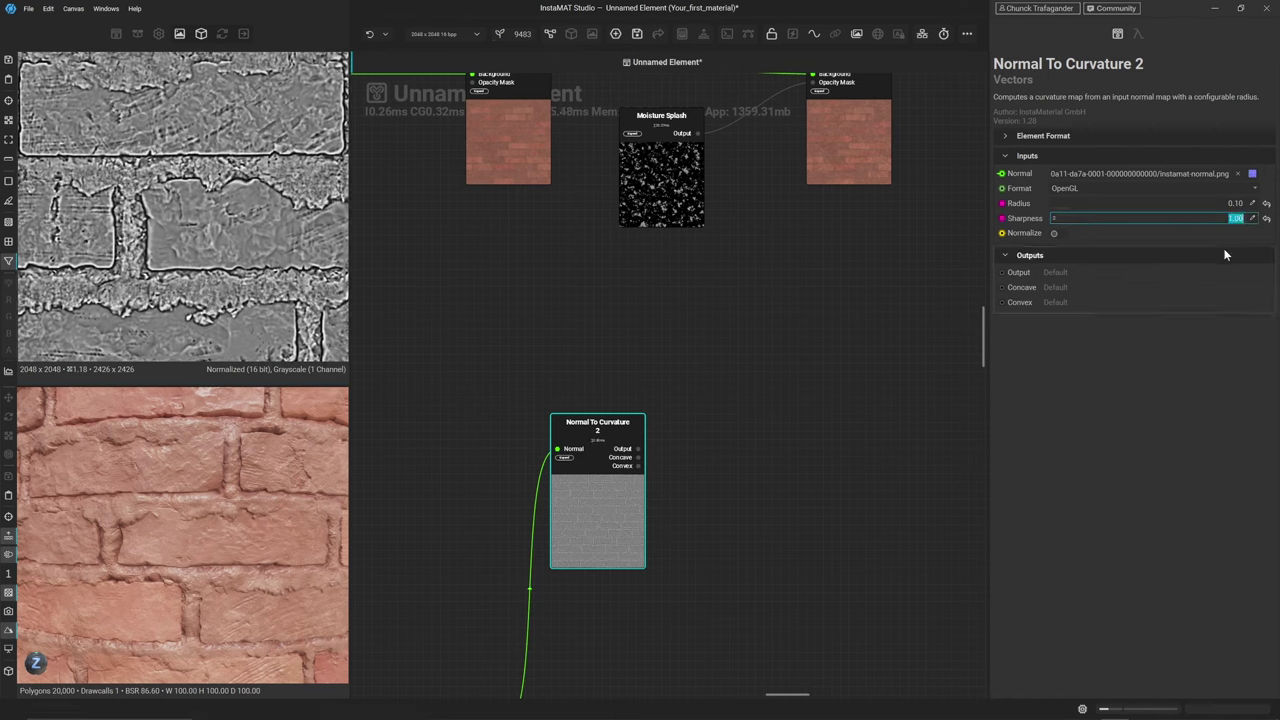
{"action": "type", "text": "2"}
{"action": "key", "text": "Return"}
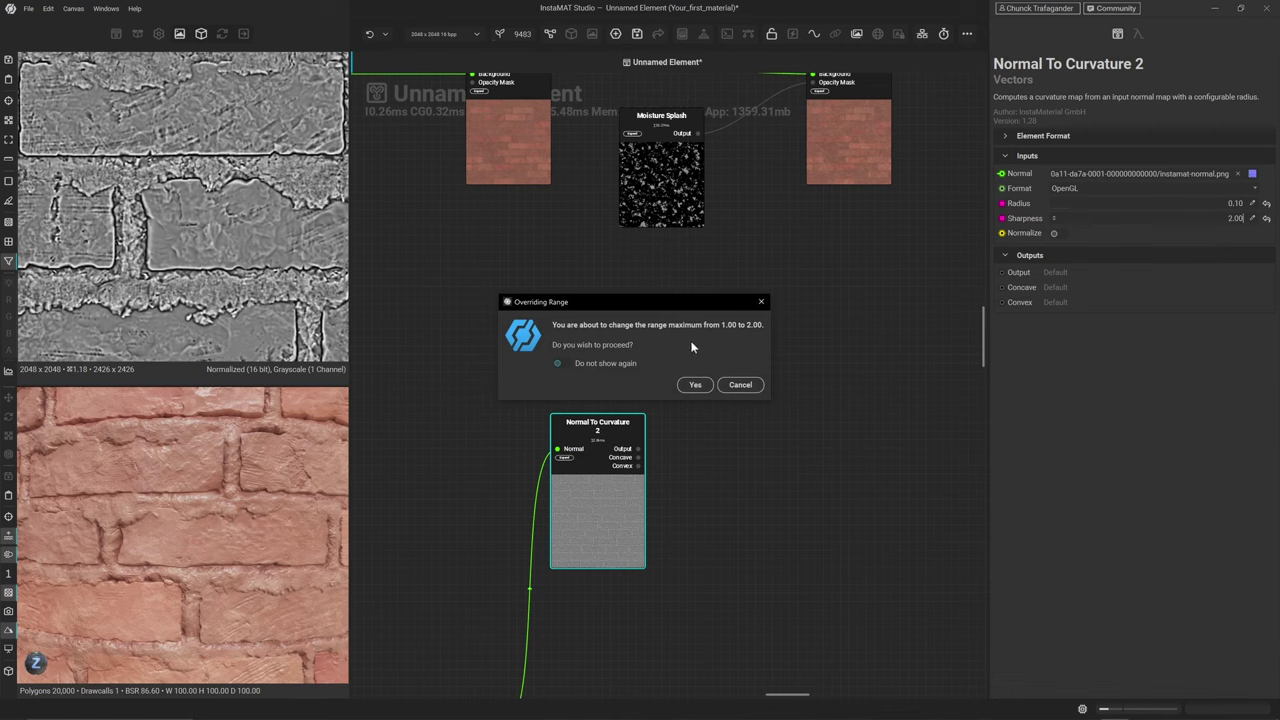
{"action": "left_click", "coordinate": [695, 385]}
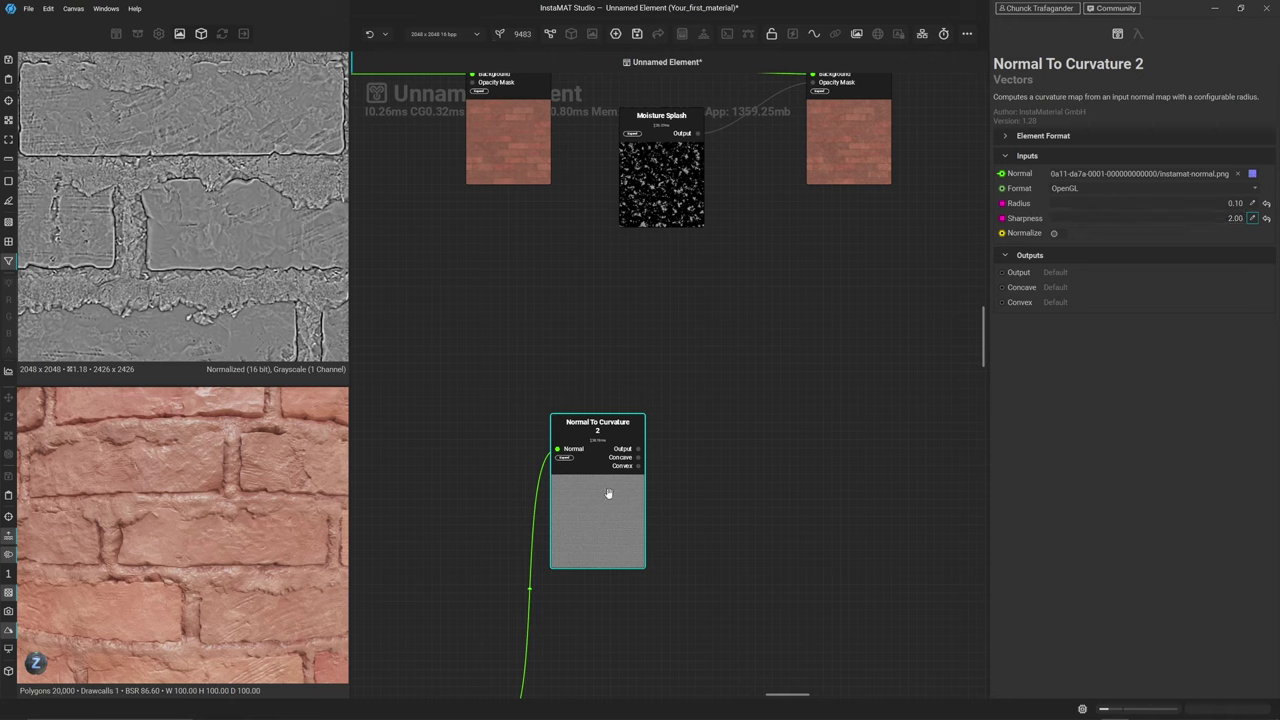
Try a Sharpness of 3.00 on the Normal To Curvature 2 node, compare the close-up detail, and return it to 2.00
{"action": "scroll", "coordinate": [600, 512], "scroll_direction": "up", "scroll_amount": 4}
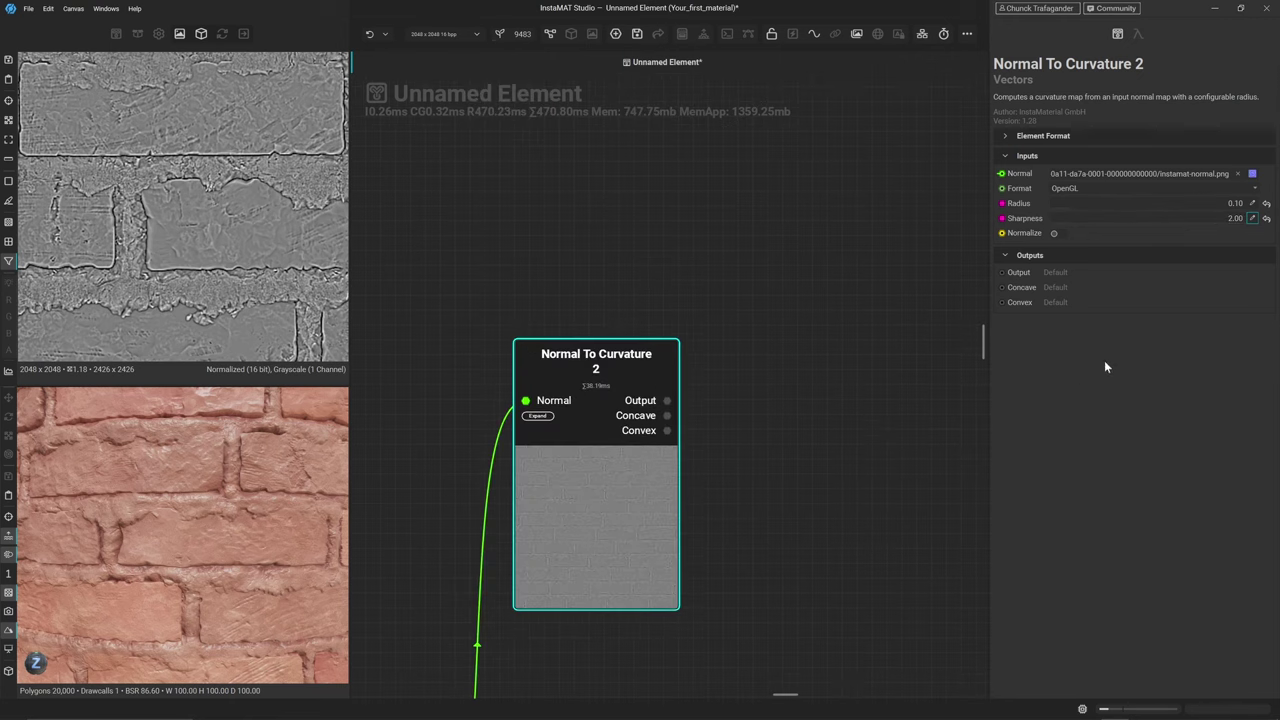
{"action": "left_click", "coordinate": [1254, 219]}
{"action": "type", "text": "3"}
{"action": "key", "text": "Return"}
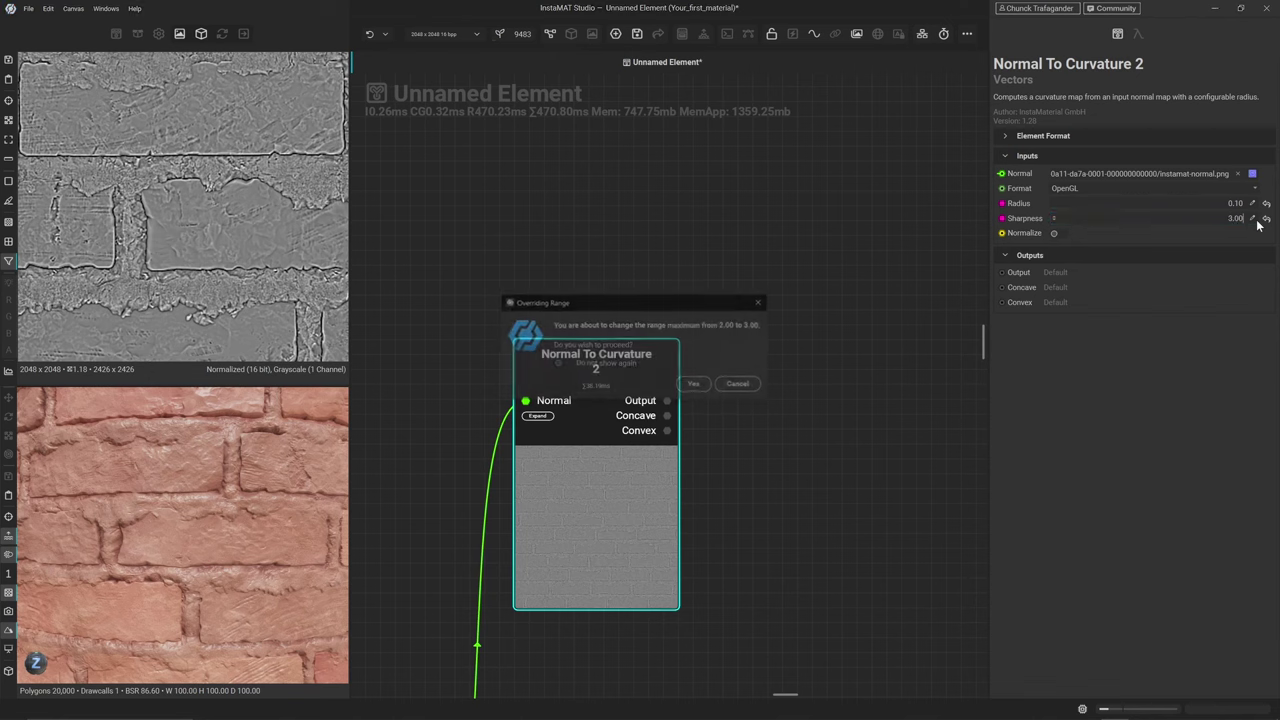
{"action": "left_click", "coordinate": [699, 385]}
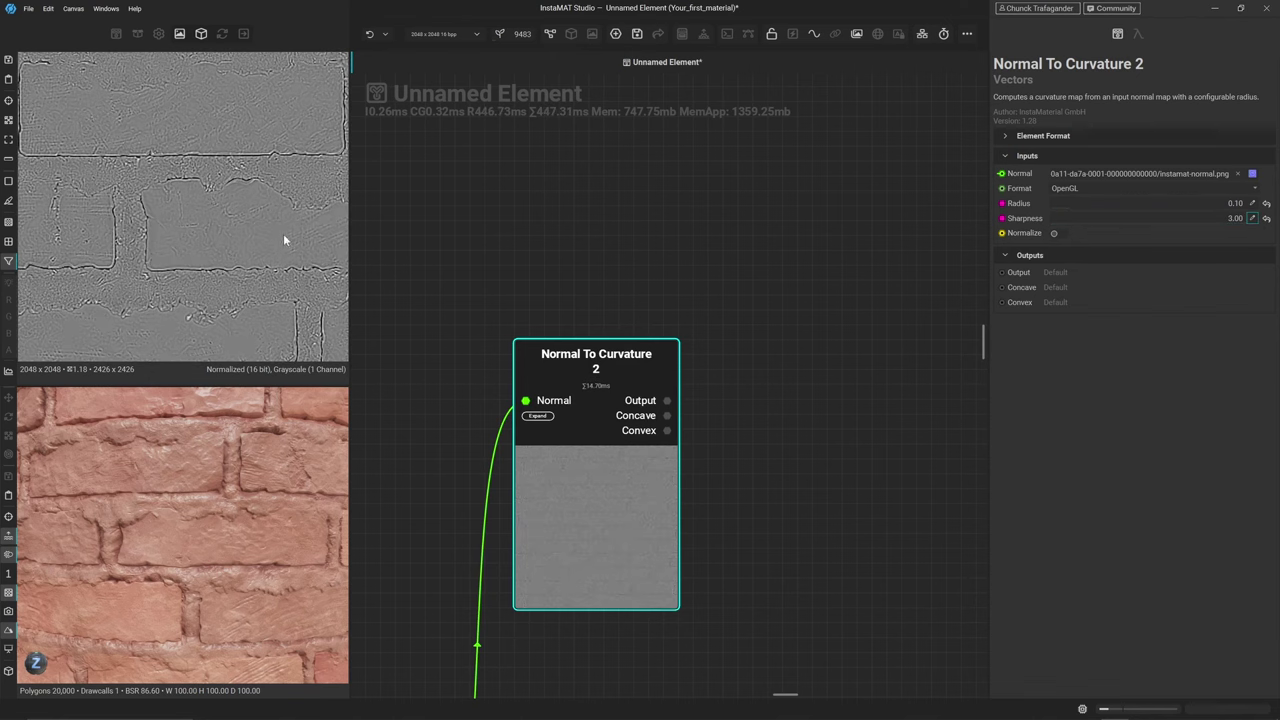
{"action": "scroll", "coordinate": [171, 180], "scroll_direction": "up", "scroll_amount": 5}
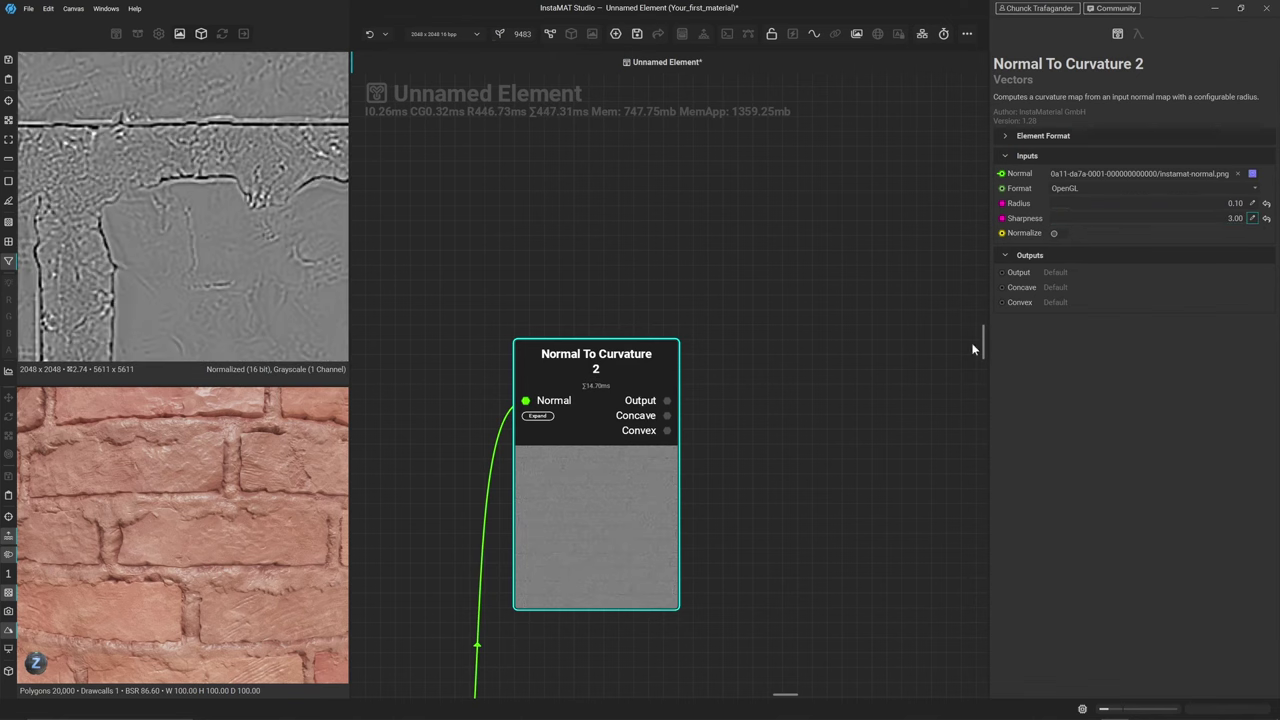
{"action": "left_click", "coordinate": [1250, 219]}
{"action": "type", "text": "2"}
{"action": "key", "text": "Return"}
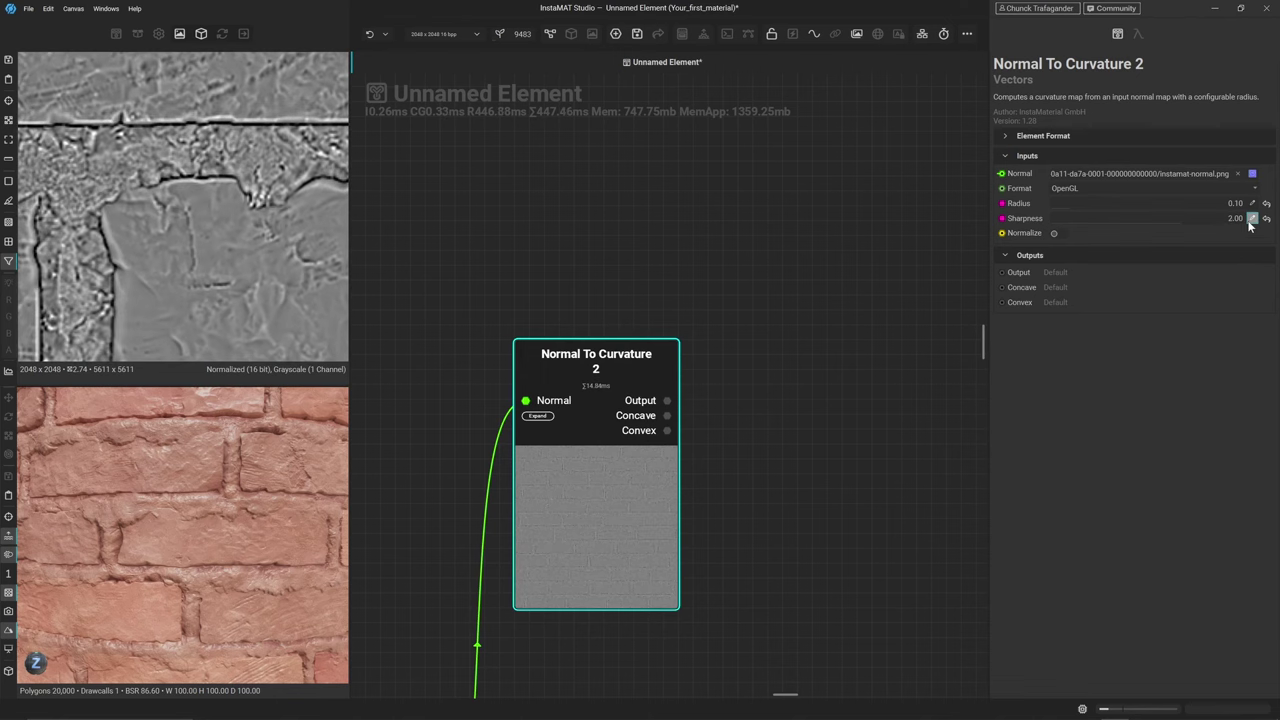
{"action": "scroll", "coordinate": [770, 309], "scroll_direction": "down", "scroll_amount": 6}
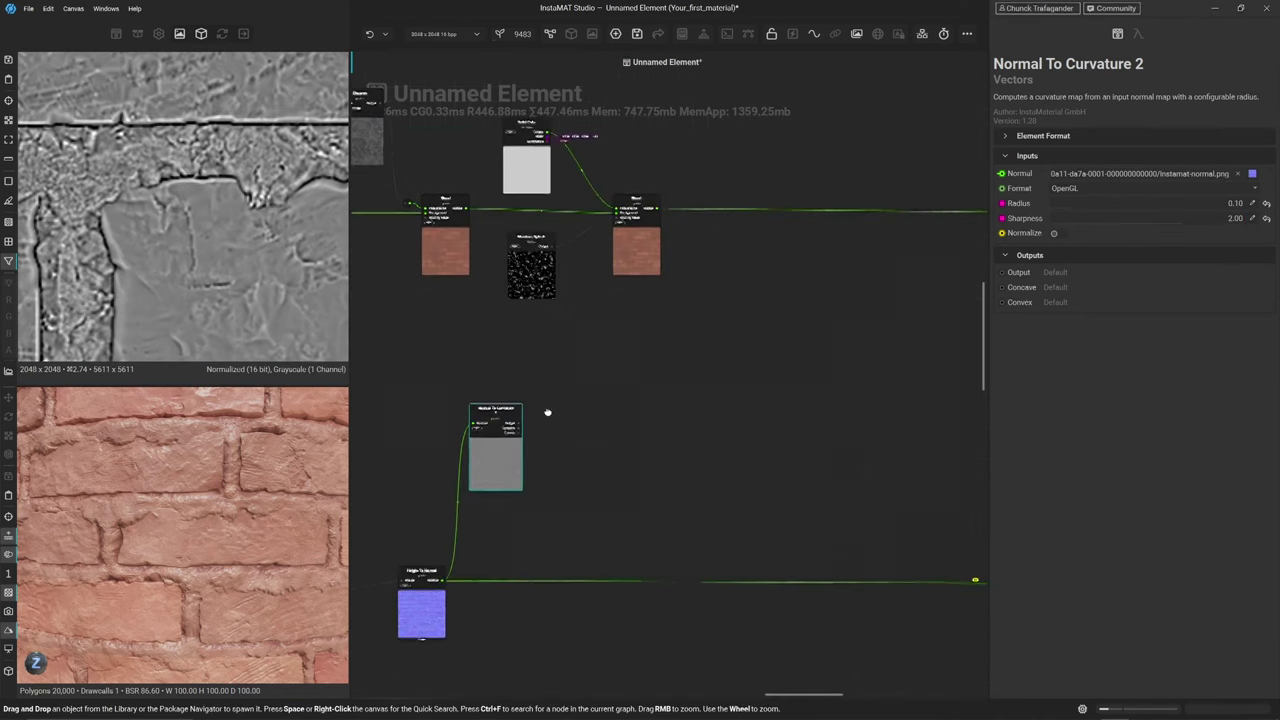
Add a Blend node whose Foreground is fed by the Normal To Curvature 2 node's Output
{"action": "left_click_drag", "start_coordinate": [451, 484], "coordinate": [595, 432]}
{"action": "scroll", "coordinate": [715, 385], "scroll_direction": "up", "scroll_amount": 4}
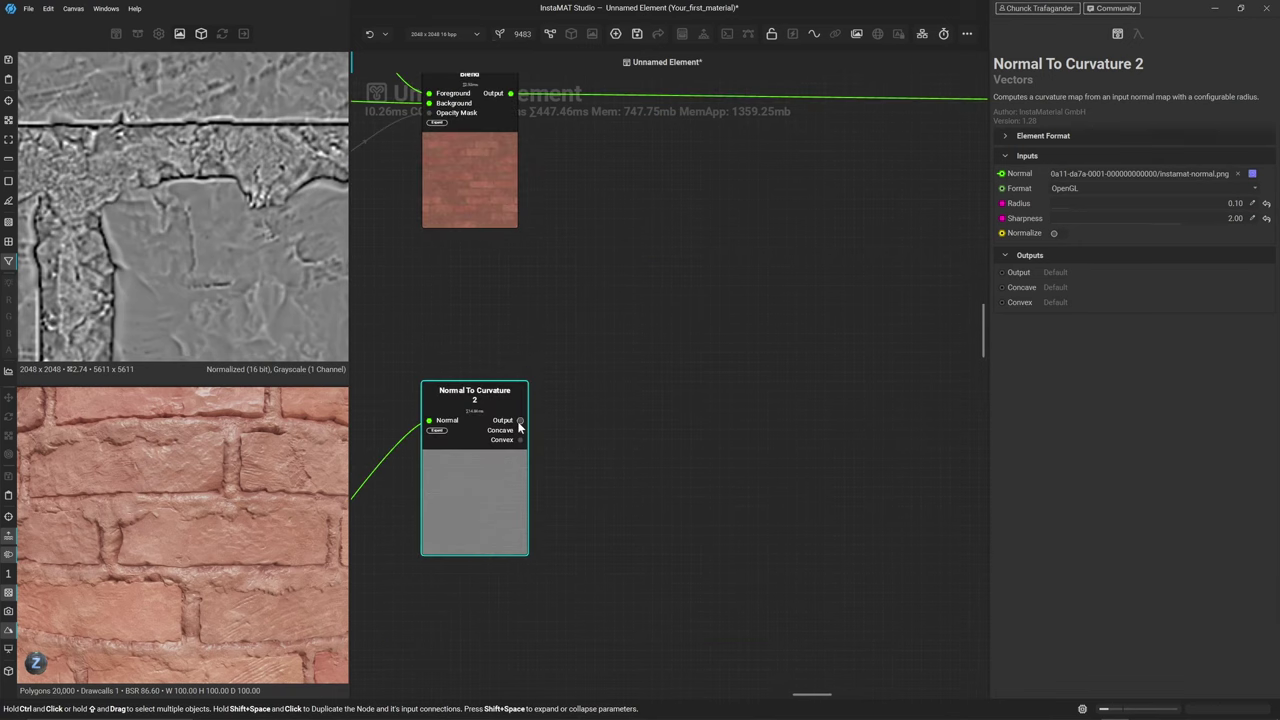
{"action": "left_click", "coordinate": [560, 428]}
{"action": "left_click_drag", "start_coordinate": [628, 415], "coordinate": [648, 413]}
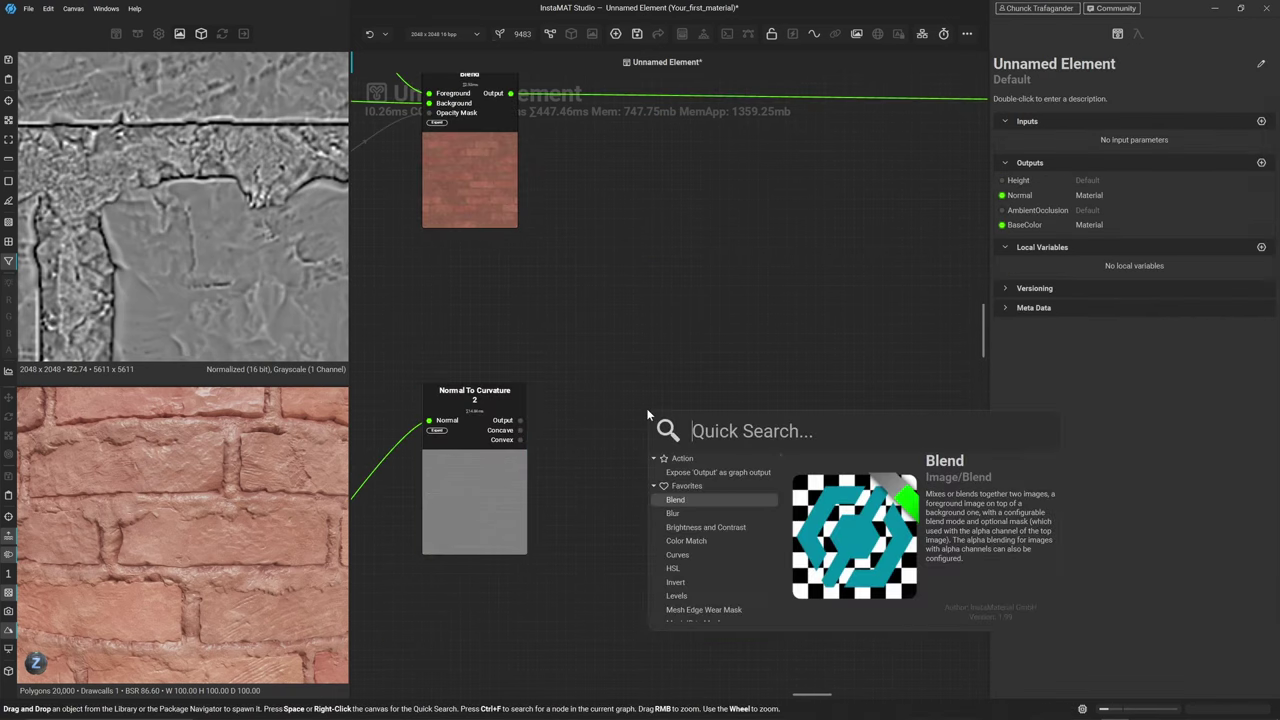
{"action": "type", "text": "ble"}
{"action": "key", "text": "Return"}
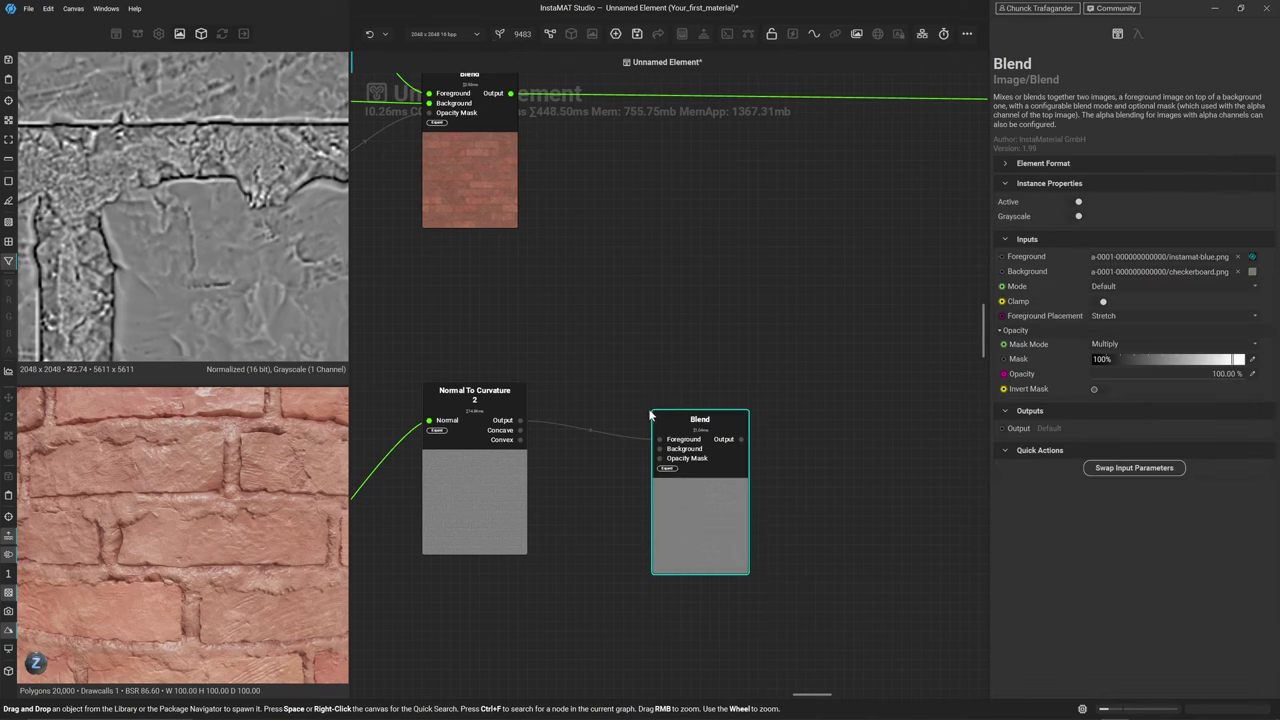
Swap the Blend node's inputs so the curvature feeds its Background, and connect the Concave output to its Foreground
{"action": "scroll", "coordinate": [565, 460], "scroll_direction": "up", "scroll_amount": 2}
{"action": "left_click", "coordinate": [505, 422]}
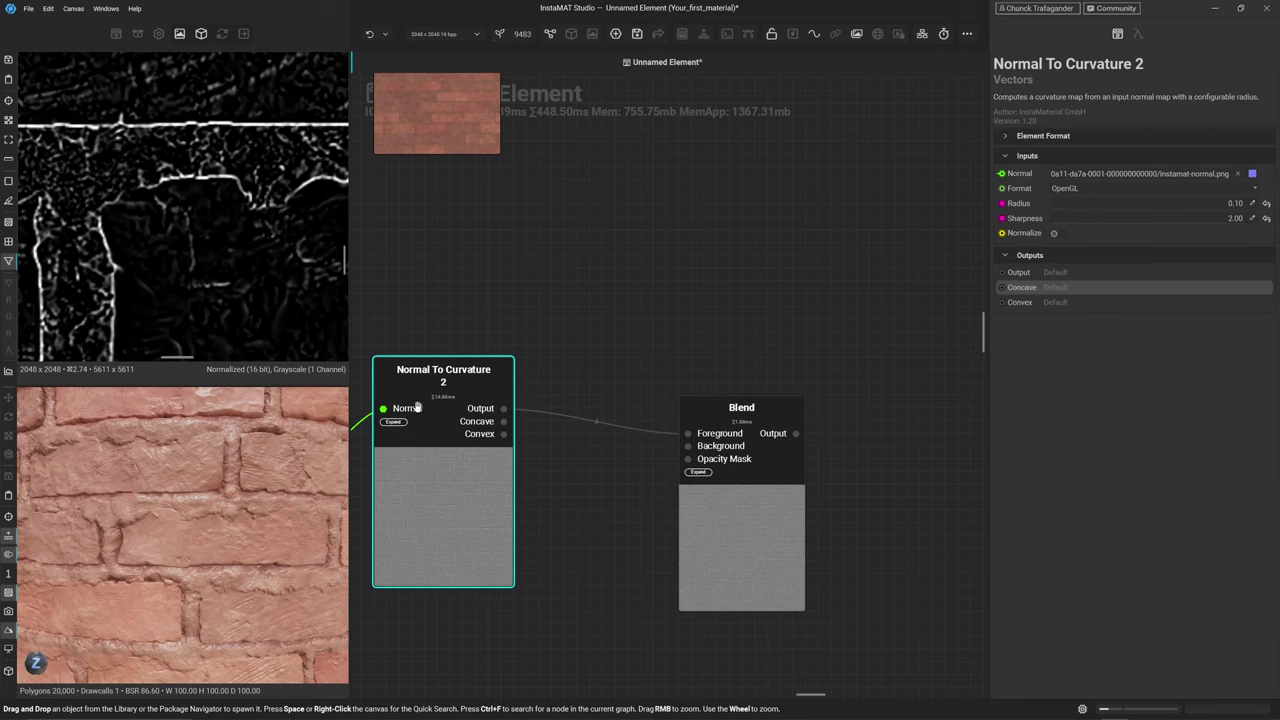
{"action": "left_click", "coordinate": [505, 409]}
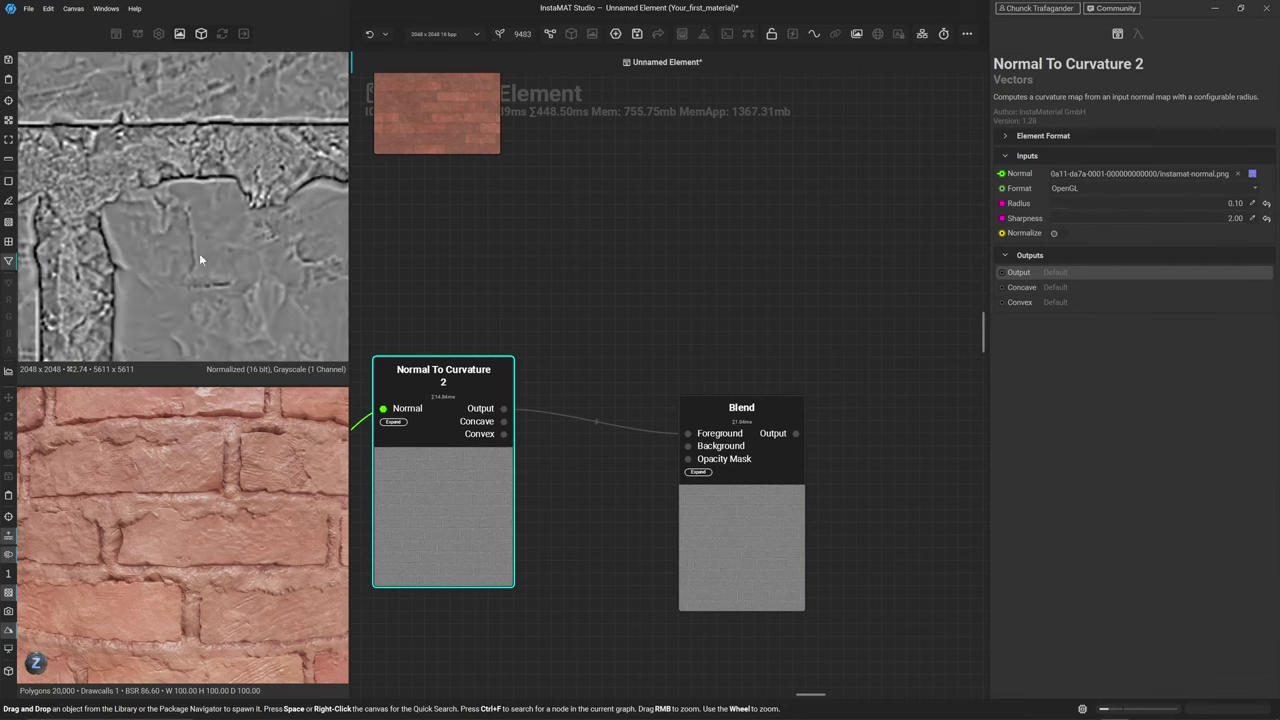
{"action": "left_click", "coordinate": [686, 436]}
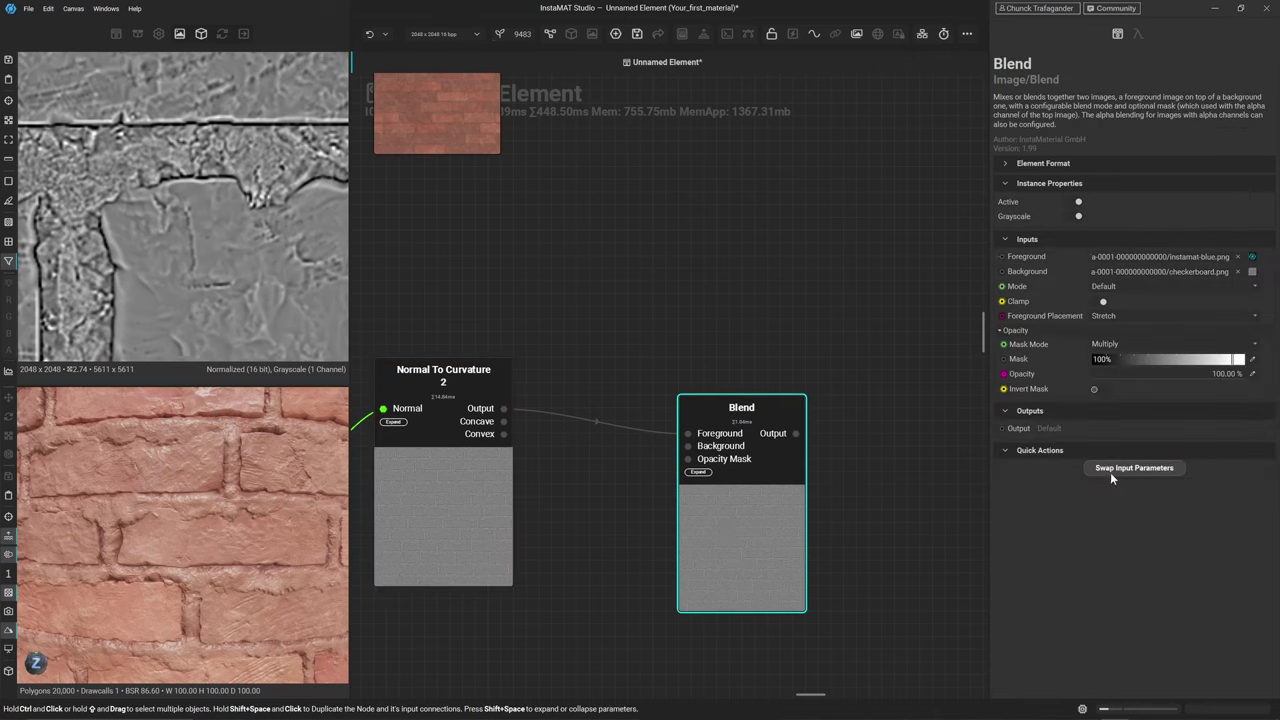
{"action": "left_click", "coordinate": [1110, 468]}
{"action": "left_click_drag", "start_coordinate": [505, 422], "coordinate": [686, 433]}
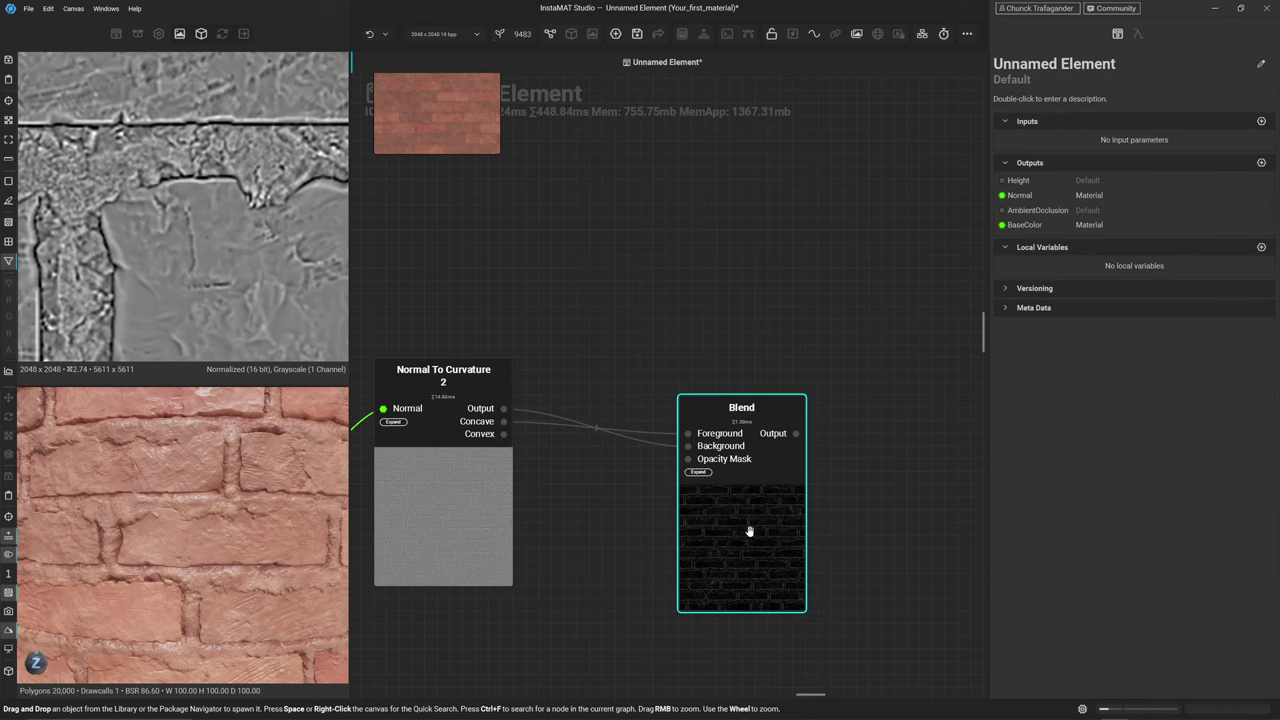
Set the Blend node's Mode to Subtract and compare its result with the original curvature map
{"action": "left_click", "coordinate": [749, 532]}
{"action": "left_click", "coordinate": [1116, 288]}
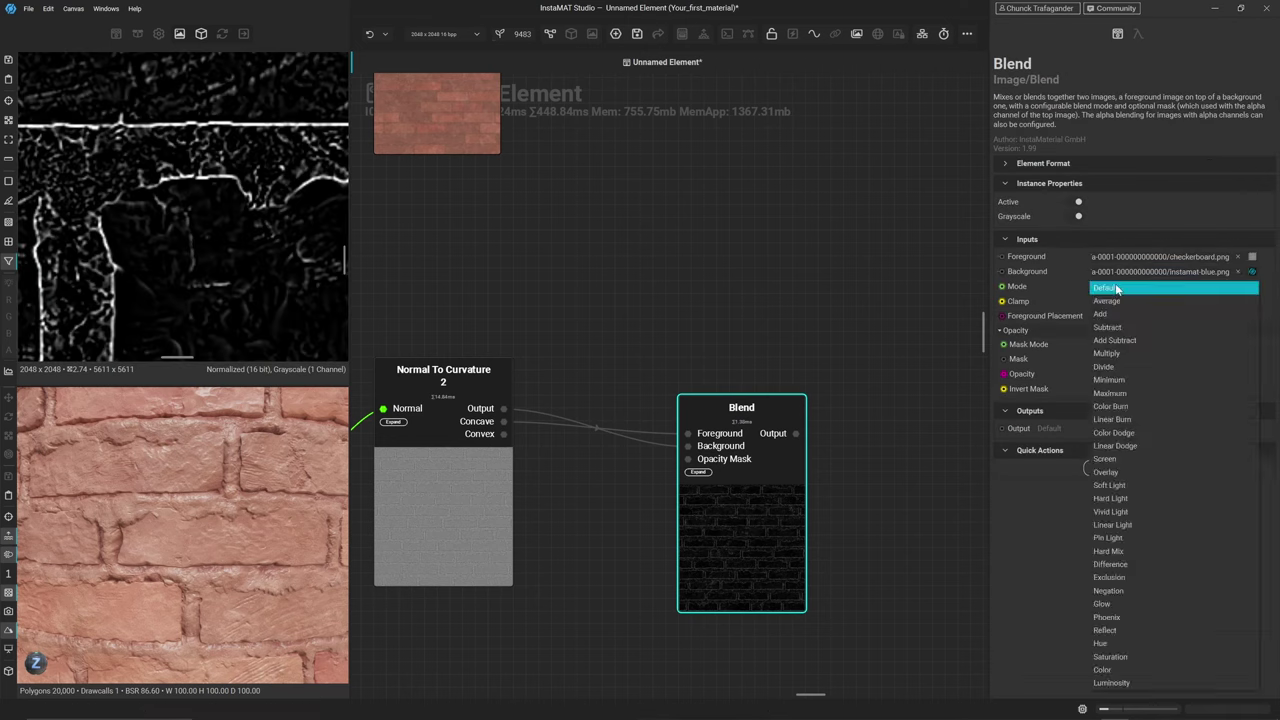
{"action": "left_click", "coordinate": [1118, 326]}
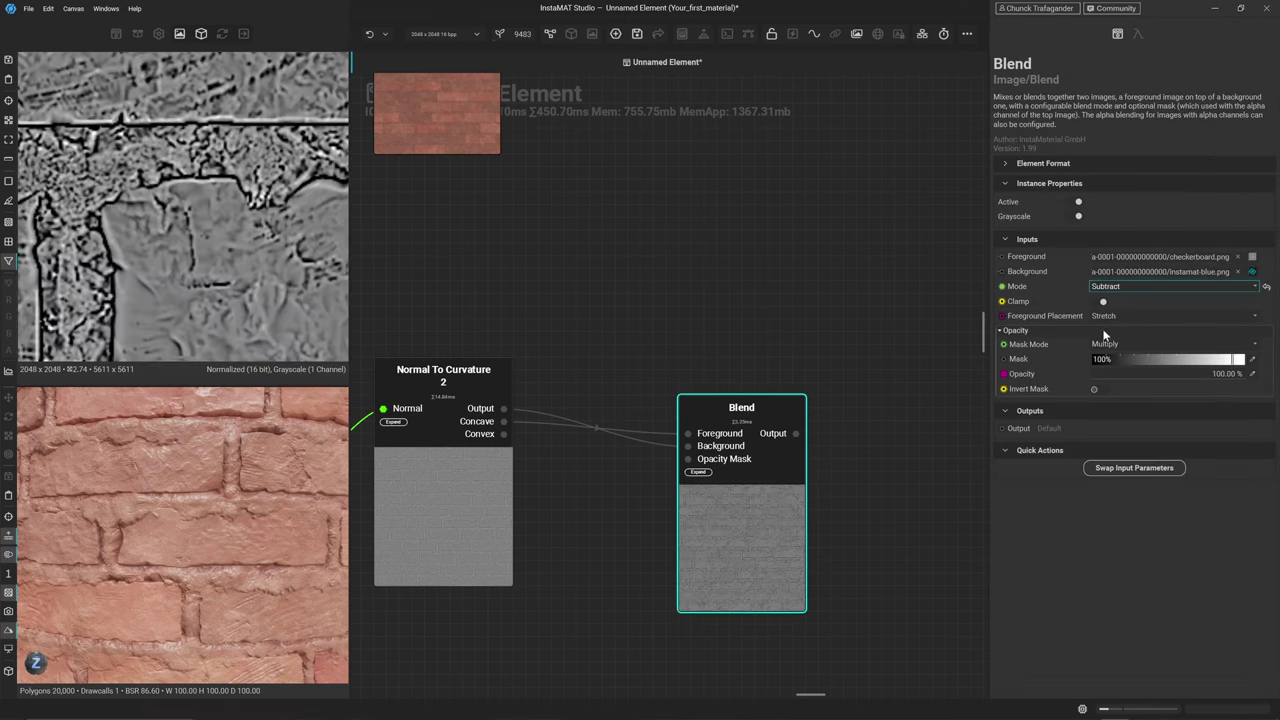
{"action": "left_click", "coordinate": [415, 515]}
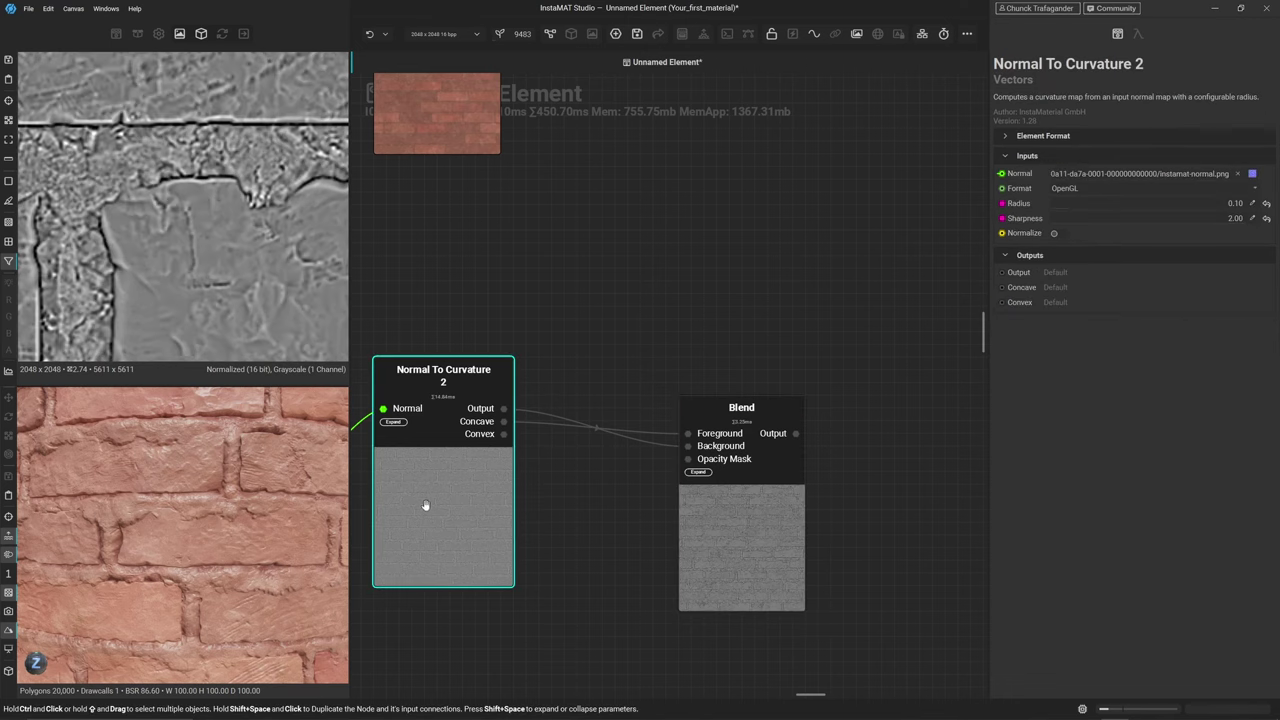
{"action": "left_click", "coordinate": [770, 555]}
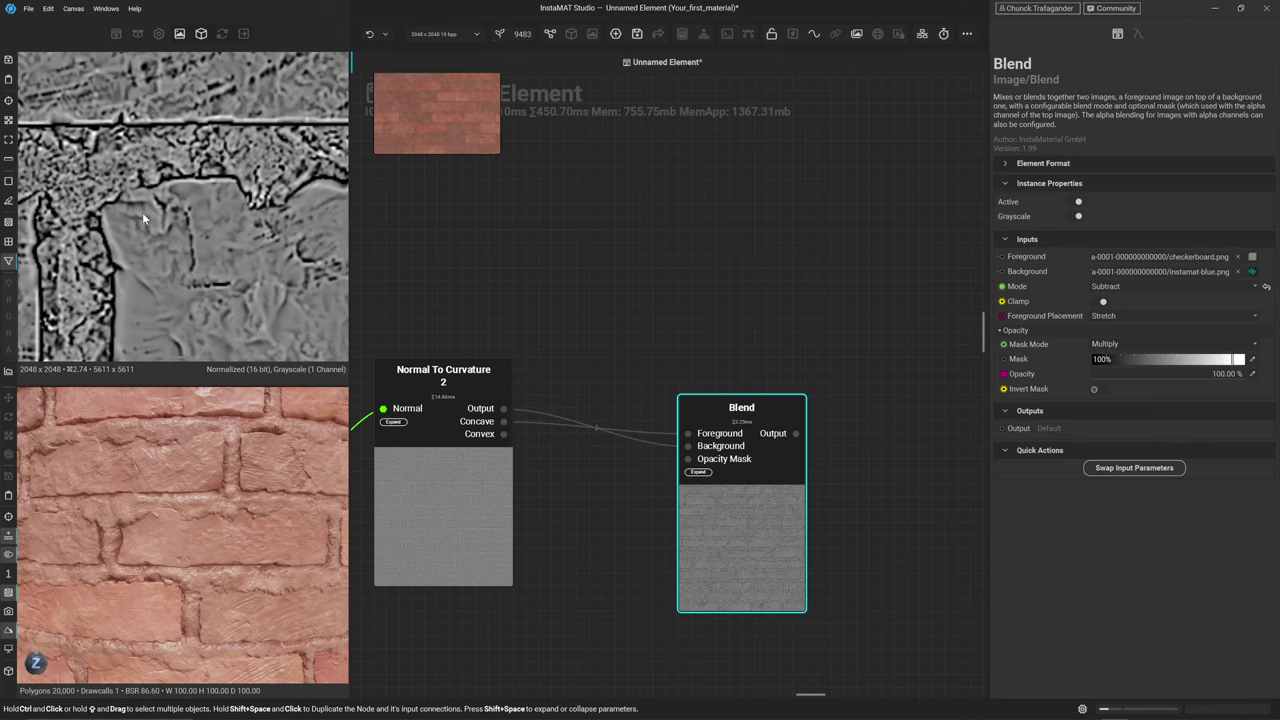
Lower the Subtract Blend node and add a second Blend beyond it, slightly higher, with the first Blend's Output feeding its Background
{"action": "left_click_drag", "start_coordinate": [757, 417], "coordinate": [694, 455]}
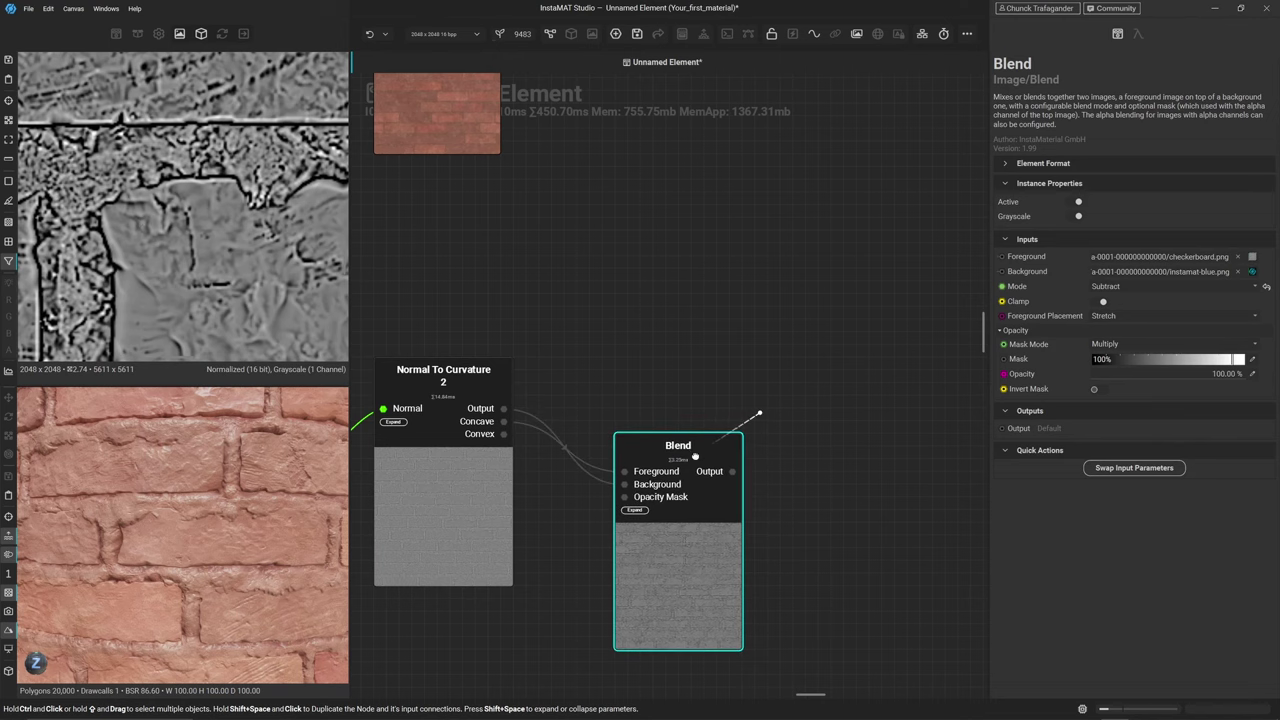
{"action": "left_click", "coordinate": [605, 362]}
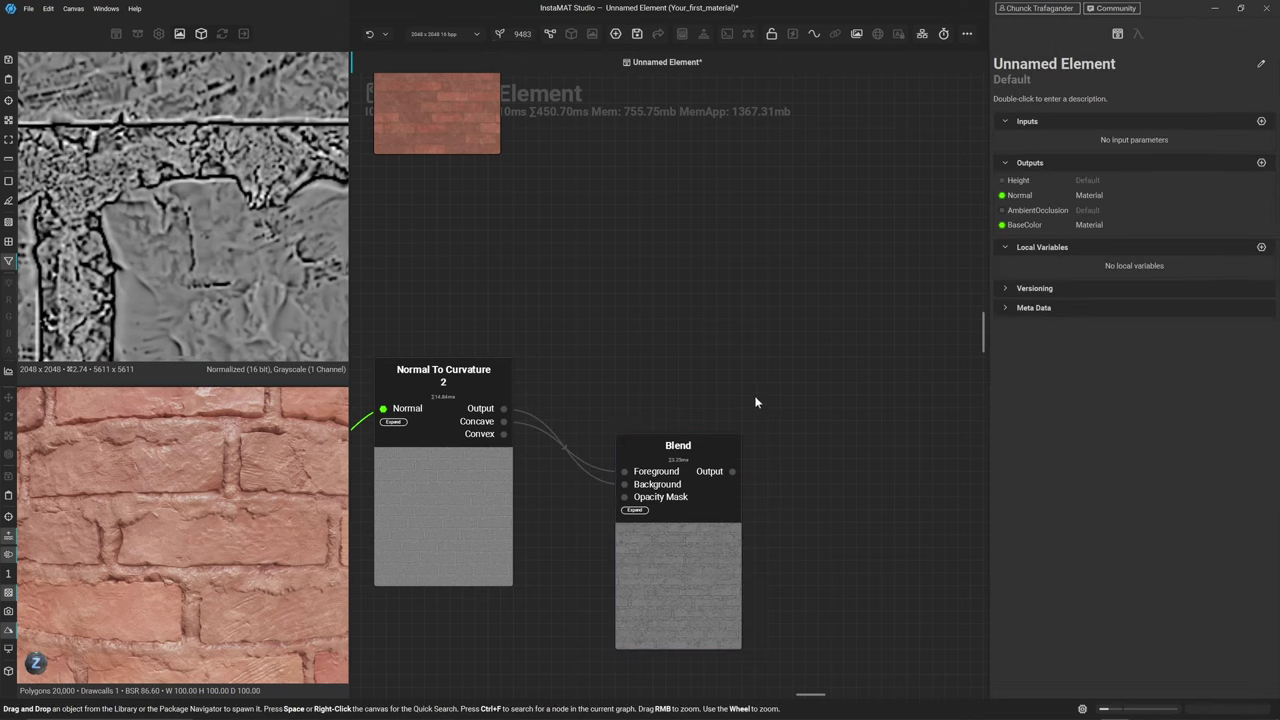
{"action": "left_click_drag", "start_coordinate": [732, 471], "coordinate": [784, 370]}
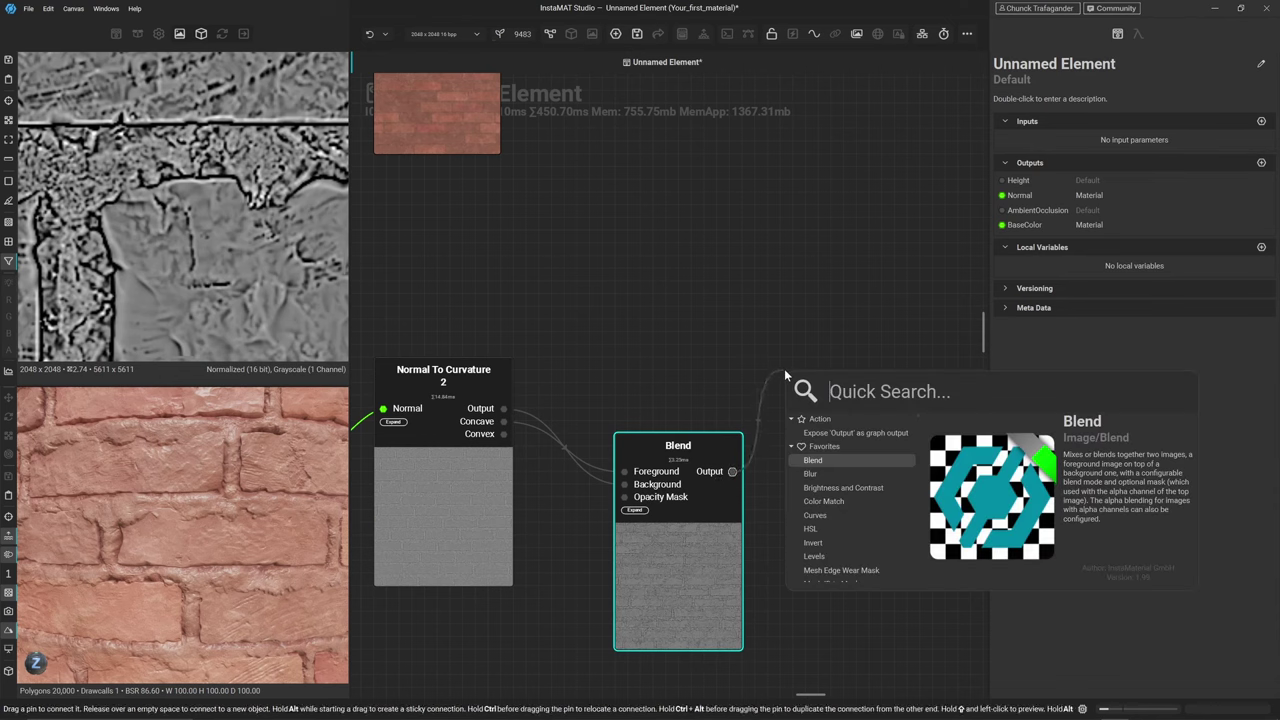
{"action": "key", "text": "Return"}
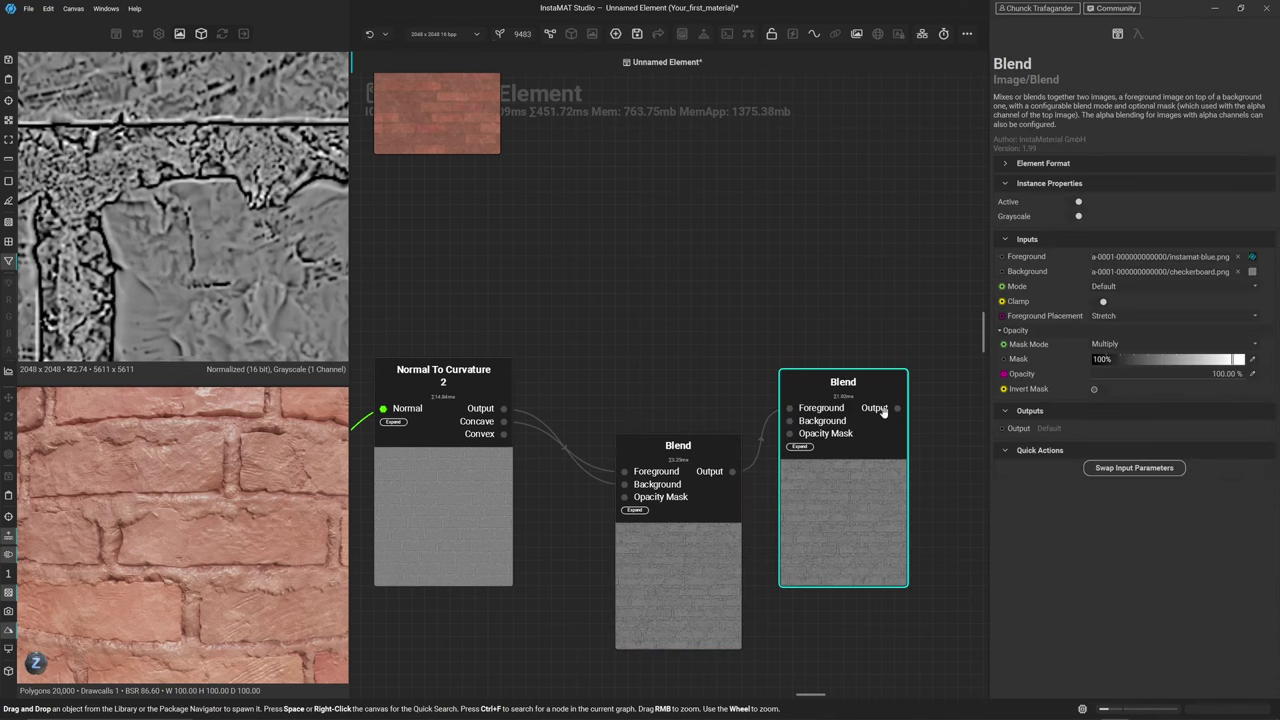
{"action": "left_click", "coordinate": [1109, 469]}
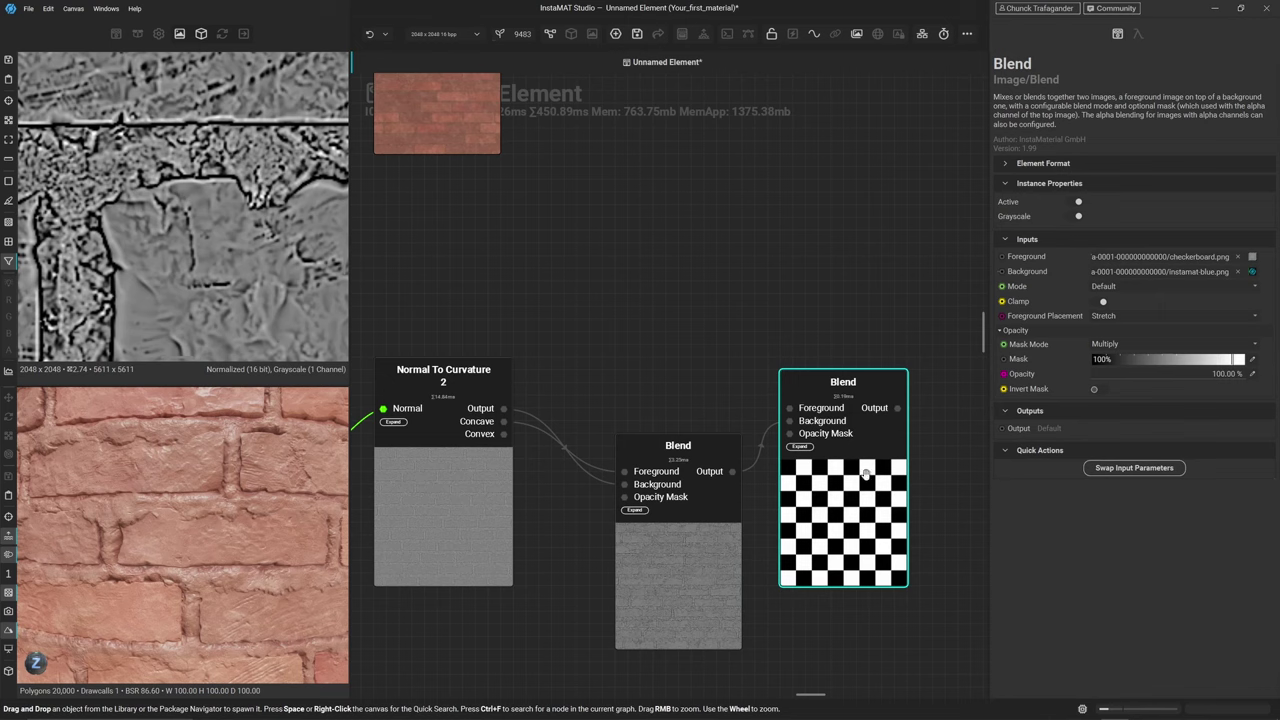
{"action": "left_click_drag", "start_coordinate": [843, 382], "coordinate": [856, 319]}
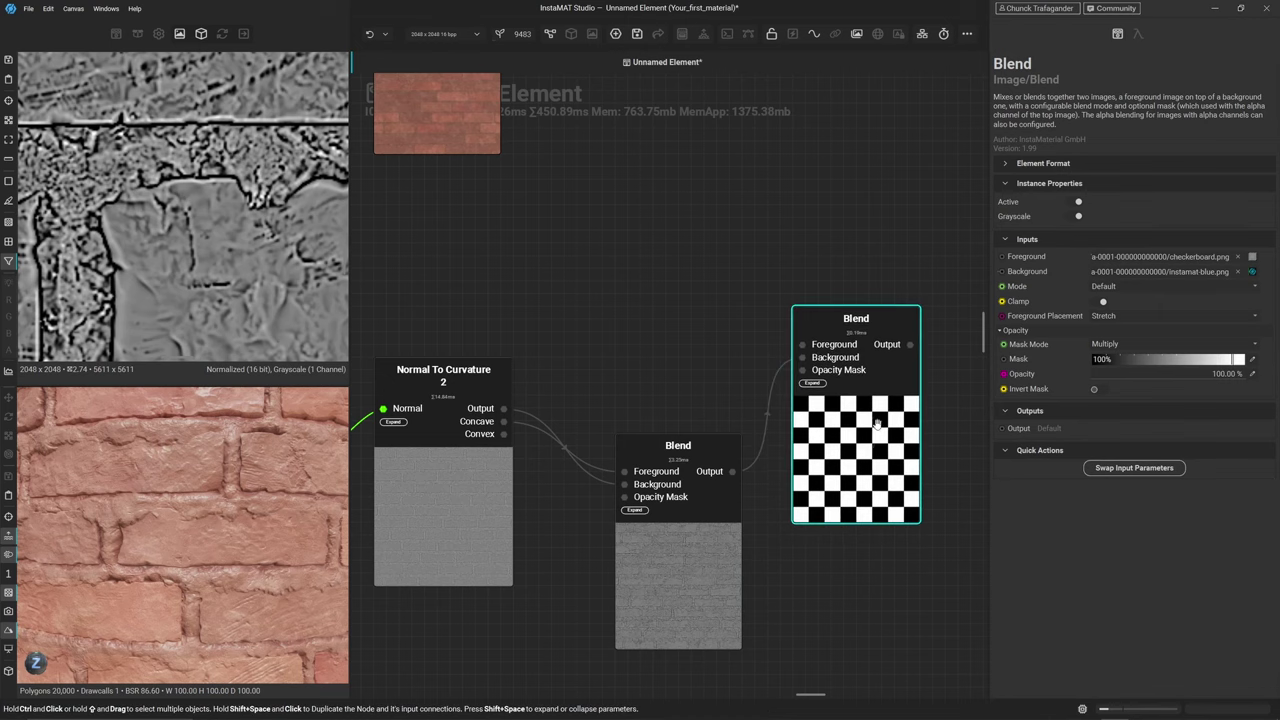
Connect the Convex output to the second Blend's Foreground, set its Mode to Subtract, and inspect the result up close
{"action": "left_click", "coordinate": [500, 440]}
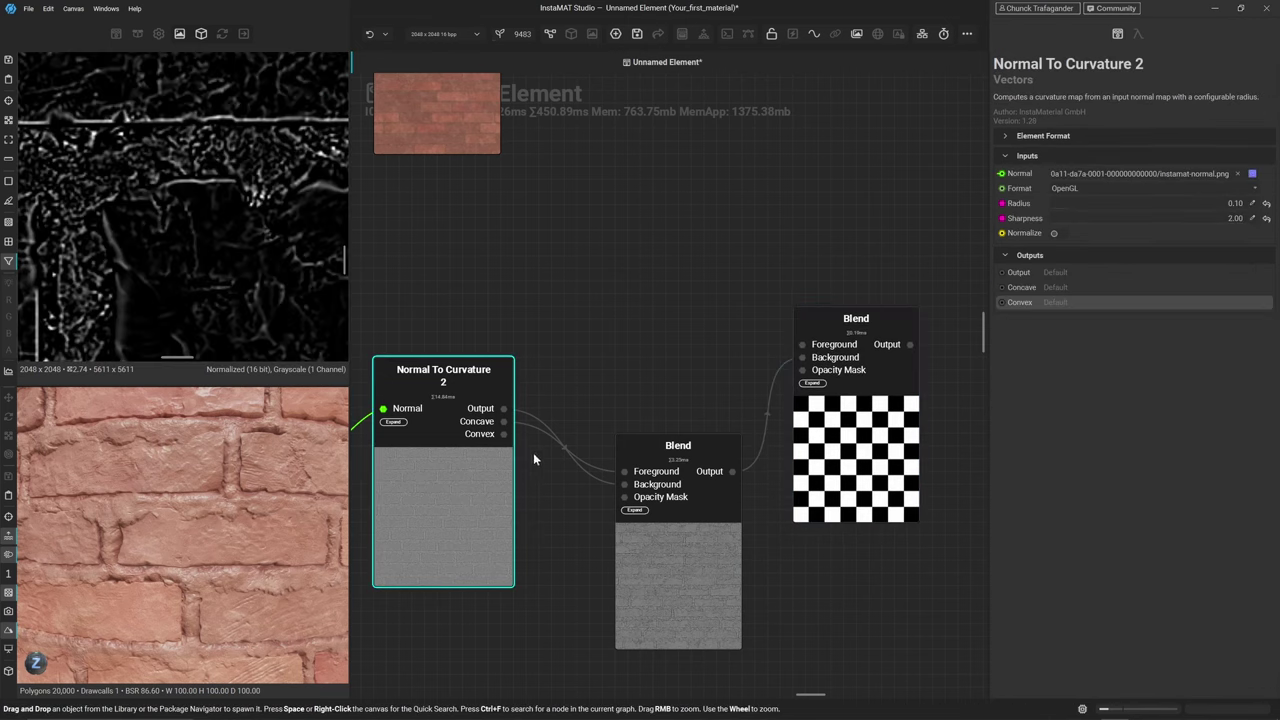
{"action": "left_click_drag", "start_coordinate": [503, 434], "coordinate": [800, 355]}
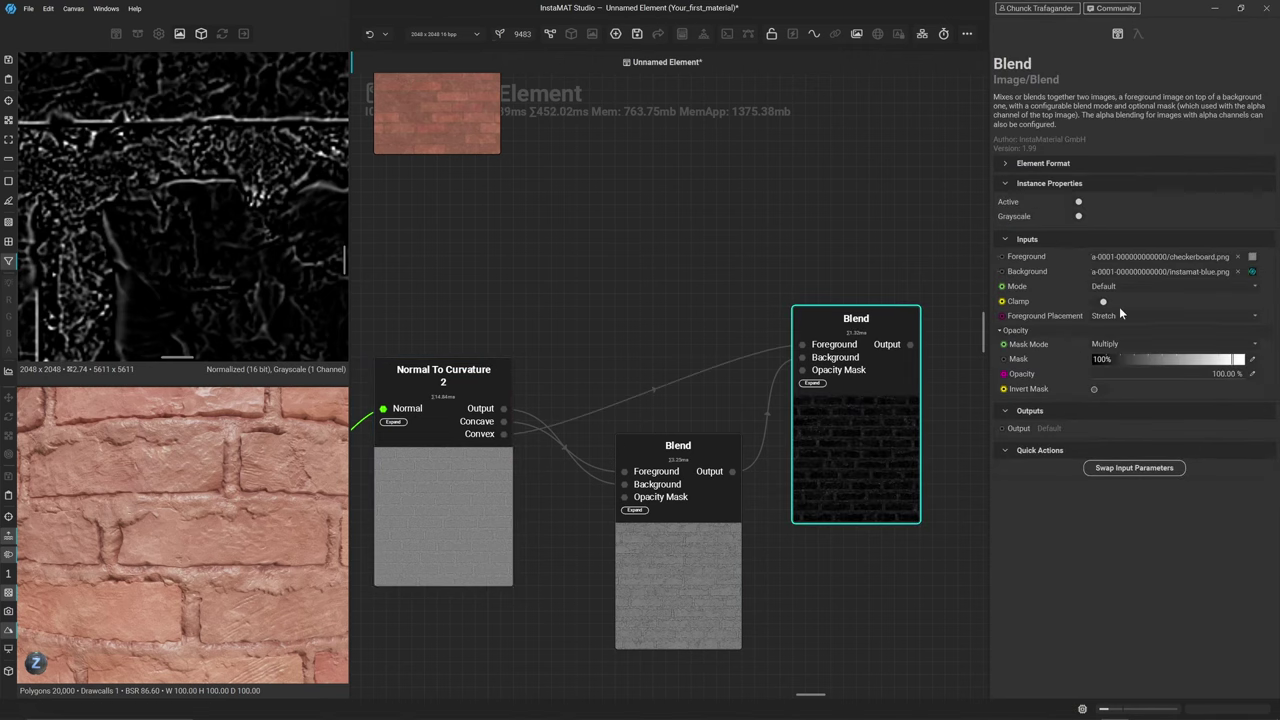
{"action": "left_click", "coordinate": [1112, 287]}
{"action": "left_click", "coordinate": [1120, 329]}
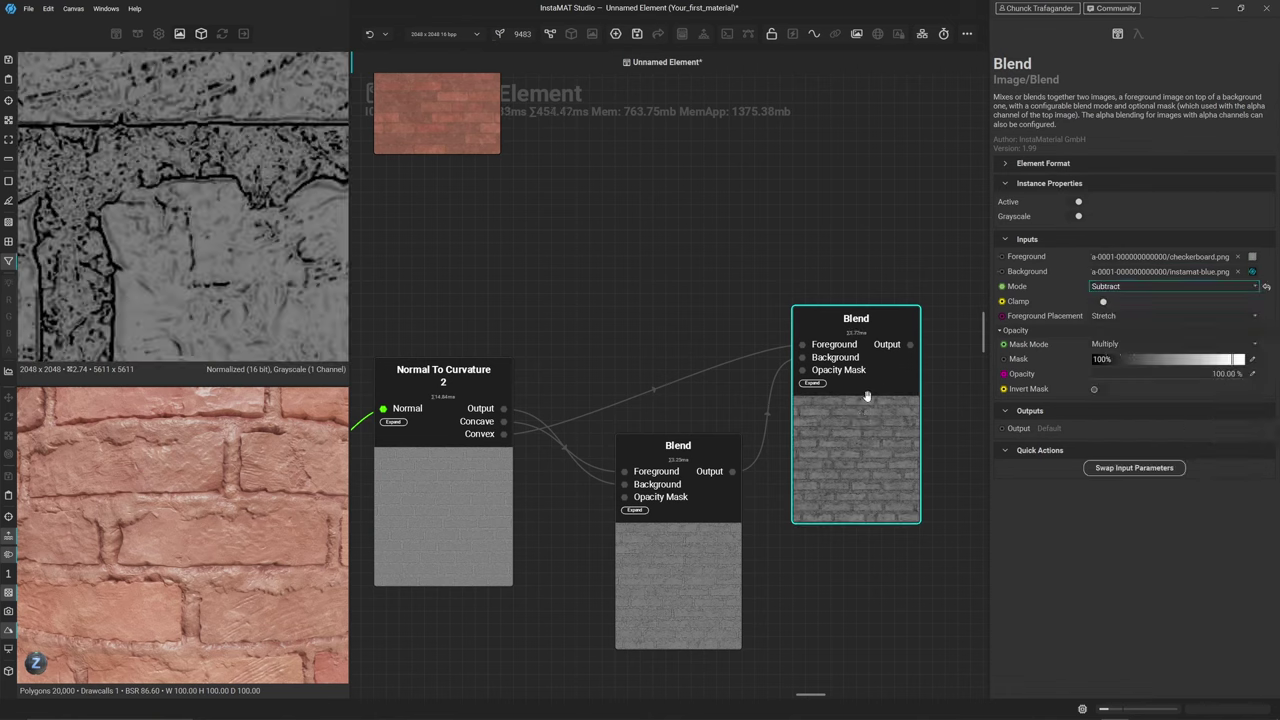
{"action": "scroll", "coordinate": [225, 131], "scroll_direction": "down", "scroll_amount": 5}
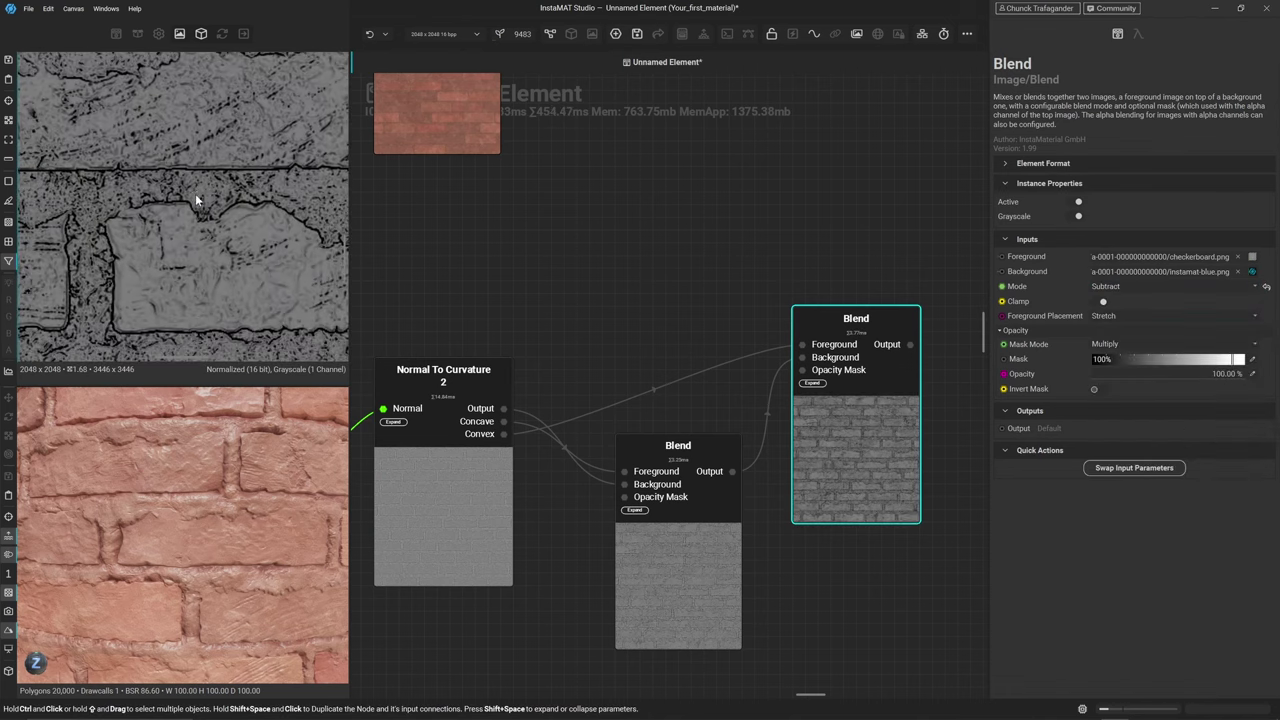
{"action": "scroll", "coordinate": [133, 231], "scroll_direction": "up", "scroll_amount": 6}
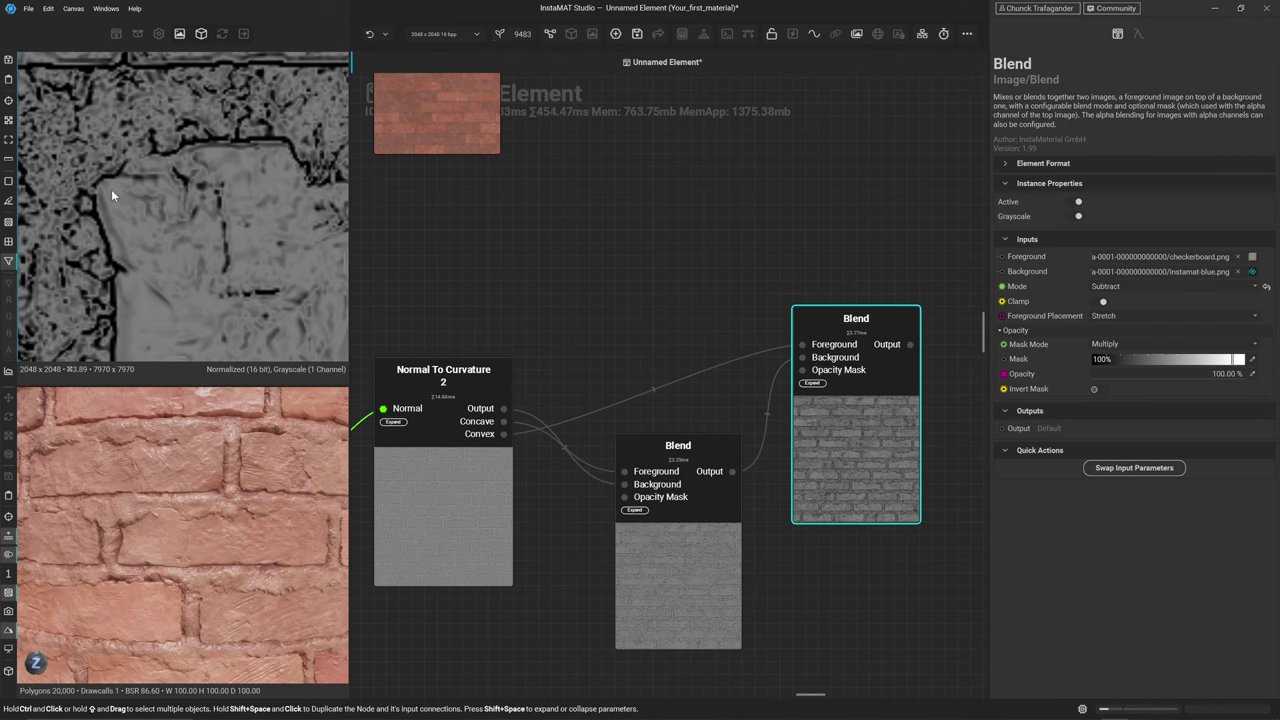
Set the Normal To Curvature 2 node's Sharpness to 1.49 and Radius to 0.17
{"action": "left_click", "coordinate": [443, 500]}
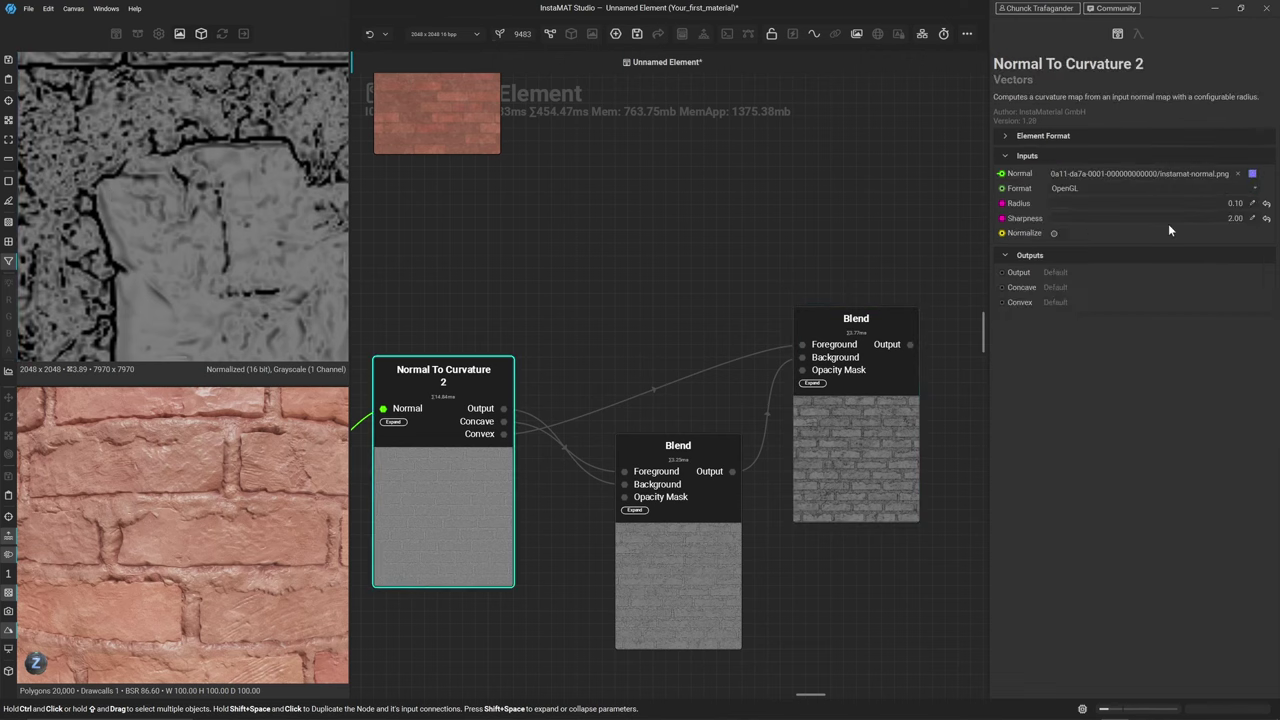
{"action": "mouse_move", "coordinate": [1220, 222]}
{"action": "left_mouse_down"}
{"action": "mouse_move", "coordinate": [1122, 228]}
{"action": "mouse_move", "coordinate": [1199, 220]}
{"action": "left_mouse_up"}
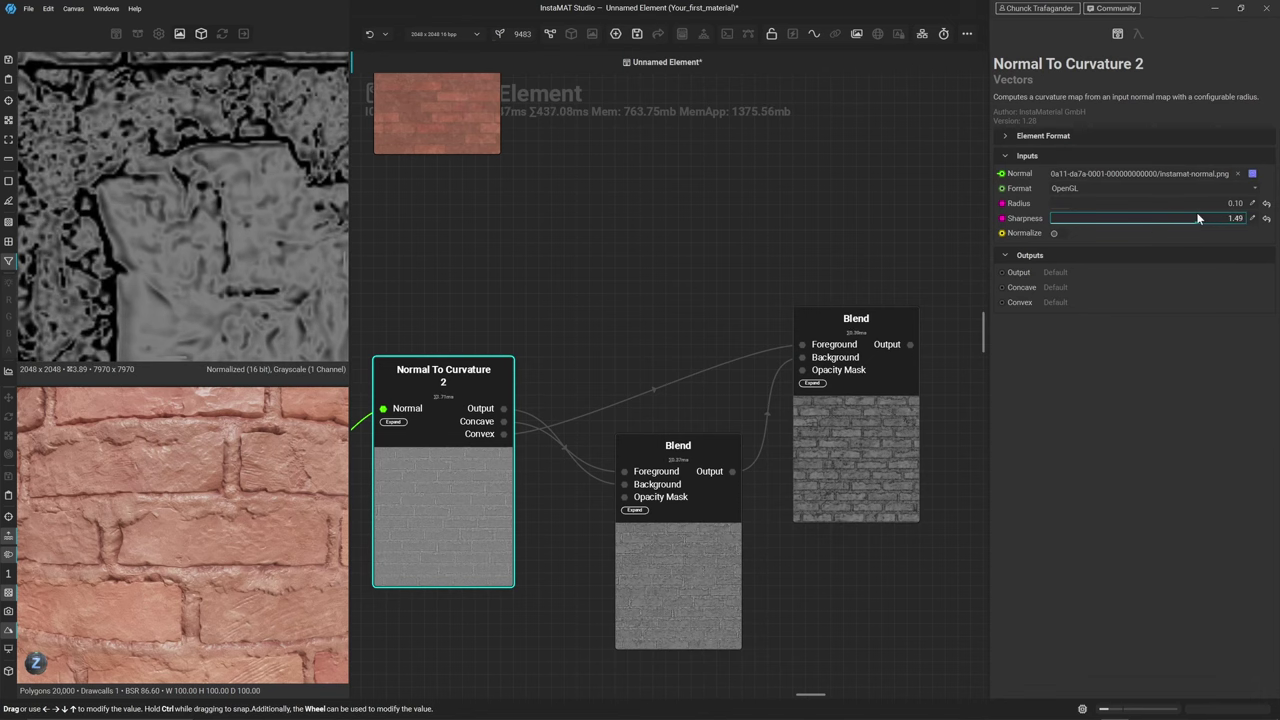
{"action": "mouse_move", "coordinate": [1065, 205]}
{"action": "left_mouse_down"}
{"action": "mouse_move", "coordinate": [1133, 203]}
{"action": "mouse_move", "coordinate": [1085, 205]}
{"action": "left_mouse_up"}
{"action": "scroll", "coordinate": [200, 183], "scroll_direction": "down", "scroll_amount": 8}
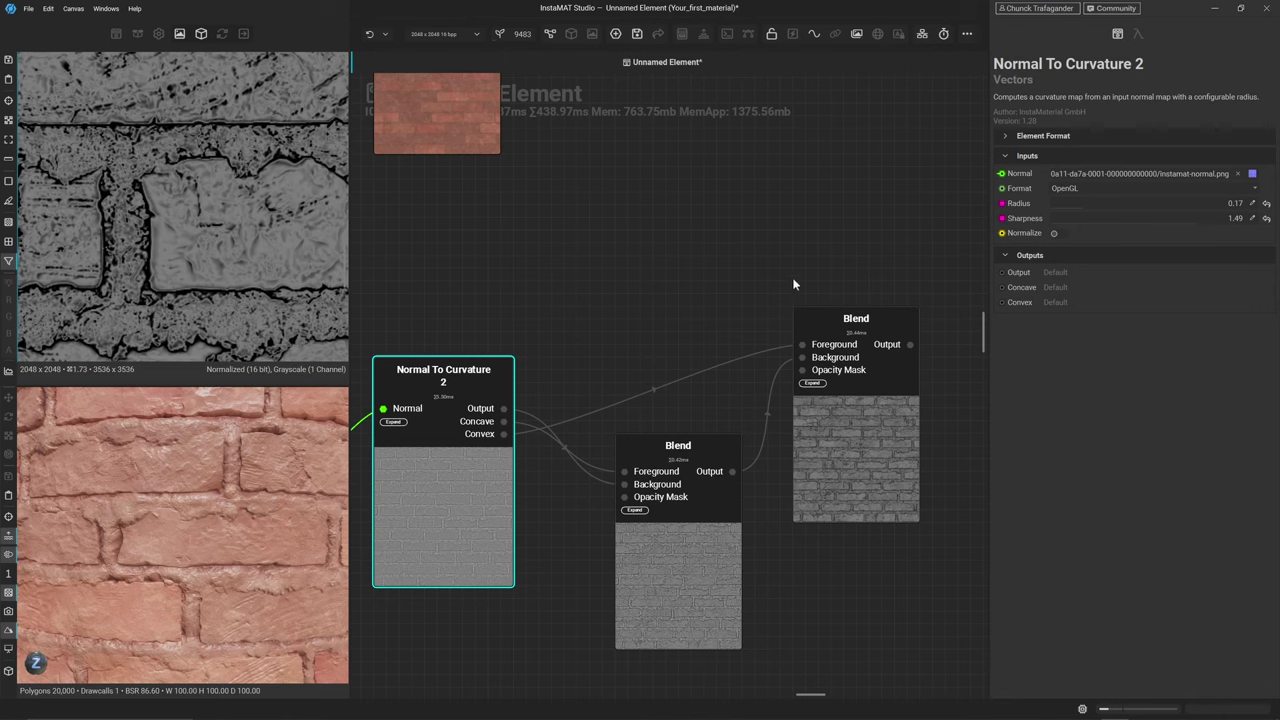
Add a Levels node fed by the second Blend node's Output
{"action": "left_click", "coordinate": [905, 340]}
{"action": "middle_click_drag", "start_coordinate": [911, 346], "coordinate": [738, 382]}
{"action": "left_click_drag", "start_coordinate": [738, 382], "coordinate": [803, 318]}
{"action": "type", "text": "levels"}
{"action": "key", "text": "Return"}
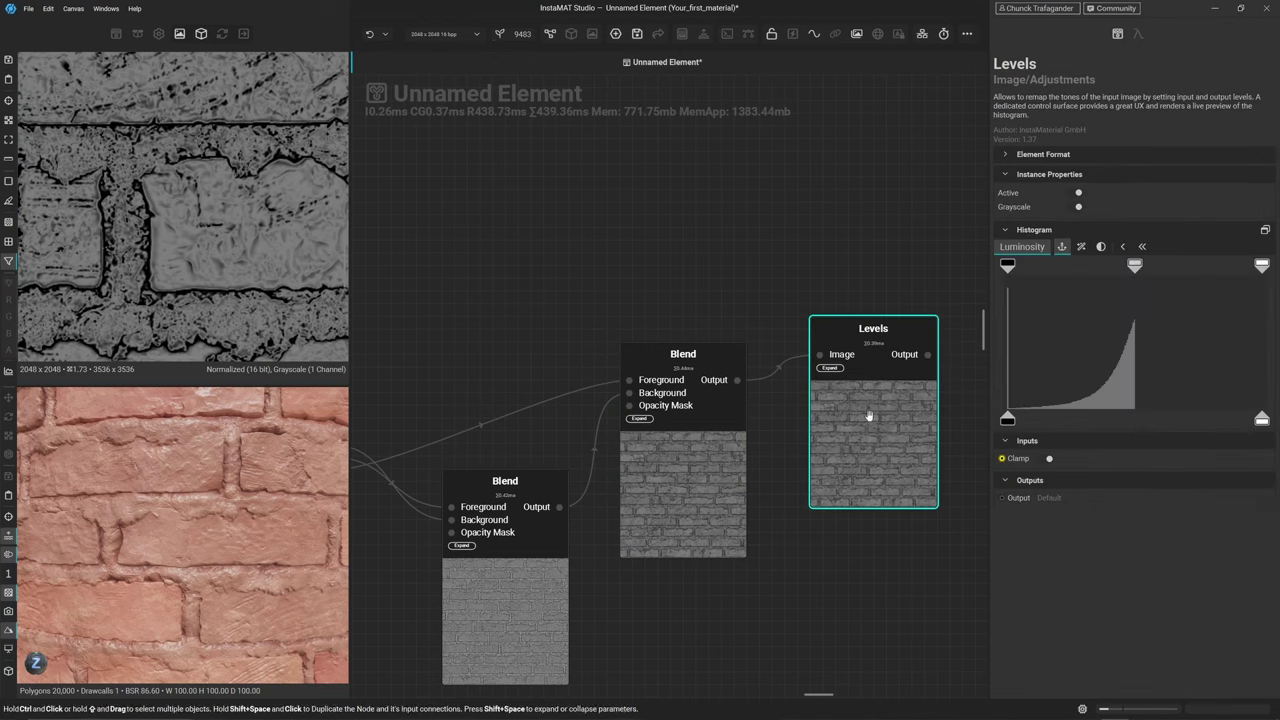
Raise the Levels node's input black point and lower its white point to a narrow range around the histogram peak, then inspect the mask
{"action": "mouse_move", "coordinate": [1008, 263]}
{"action": "left_click_drag", "start_coordinate": [1084, 266], "coordinate": [1102, 266]}
{"action": "left_click_drag", "start_coordinate": [1262, 265], "coordinate": [1107, 268]}
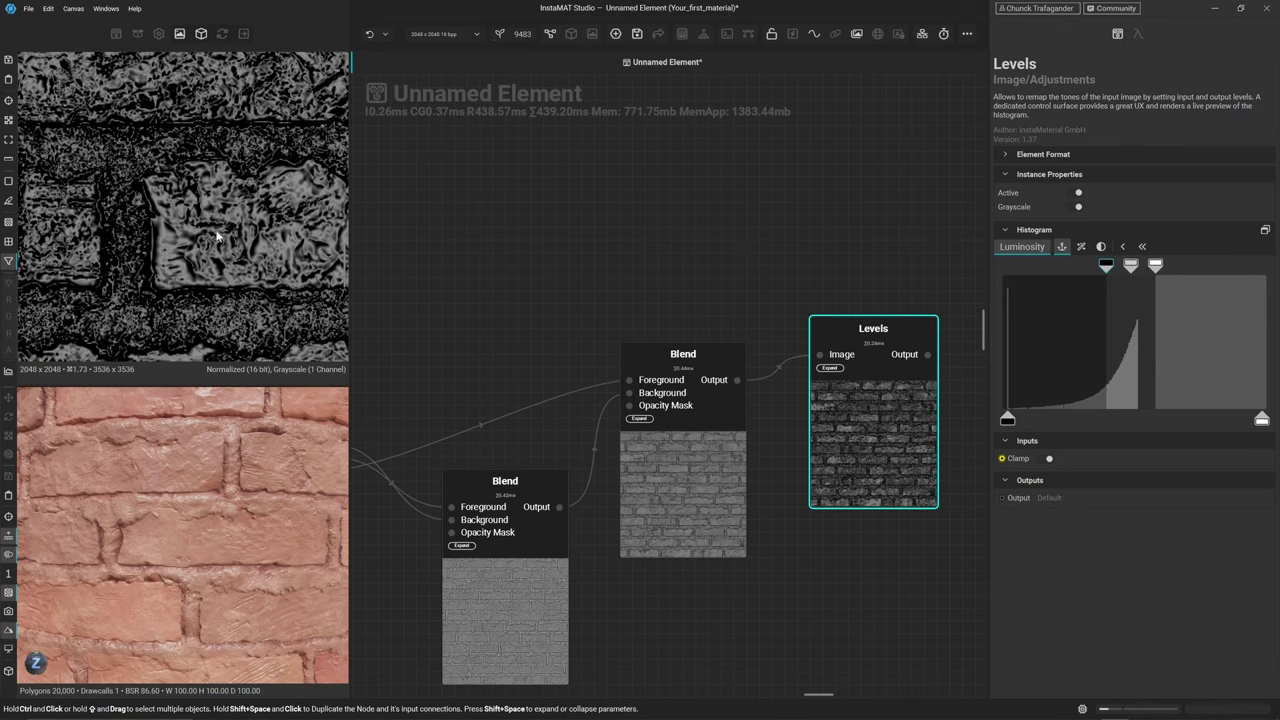
{"action": "middle_click_drag", "start_coordinate": [176, 206], "coordinate": [142, 214]}
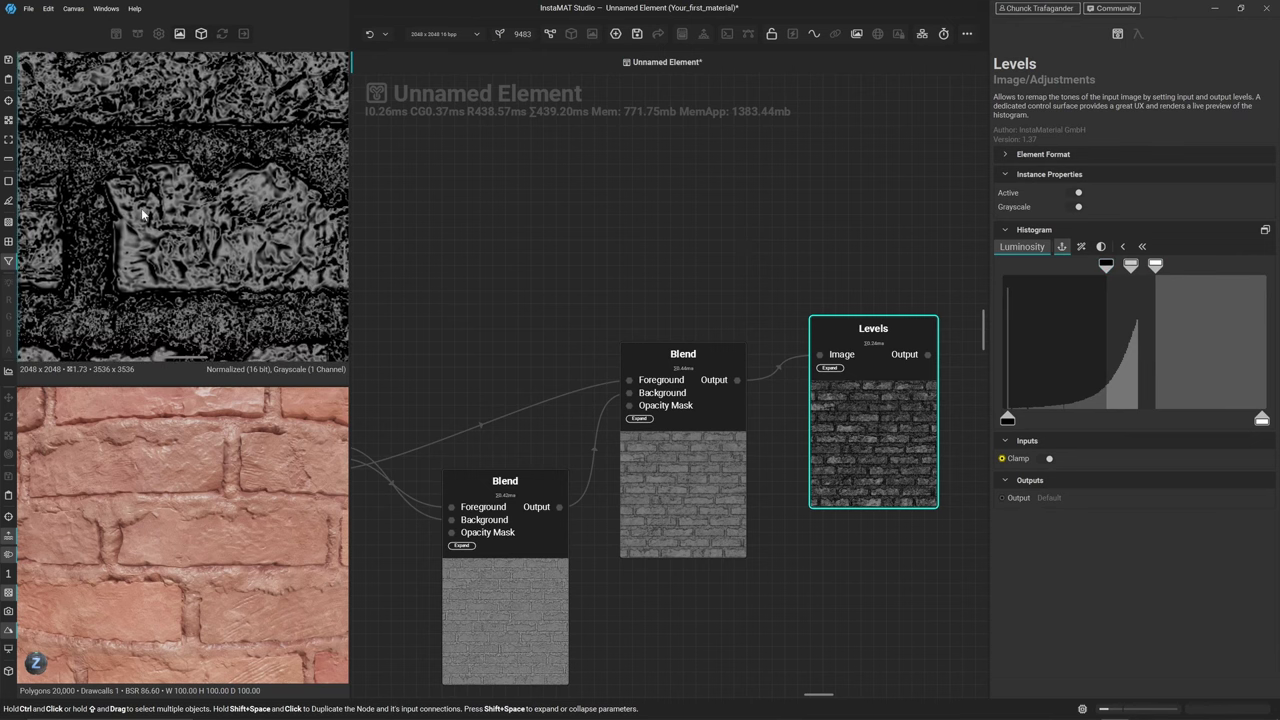
Insert a Blend node after the moisture Blend, swap its inputs to put the base color in Background, and connect Levels to its Opacity Mask
{"action": "scroll", "coordinate": [663, 288], "scroll_direction": "down", "scroll_amount": 5}
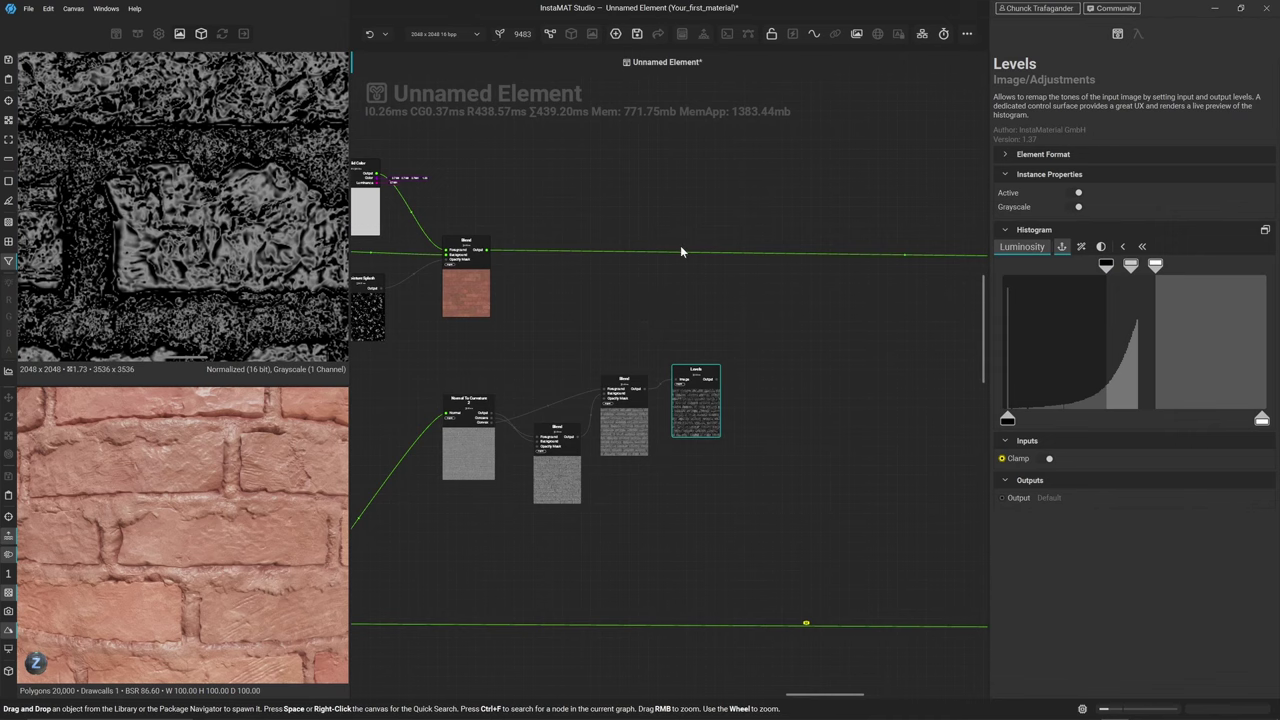
{"action": "key", "text": "space"}
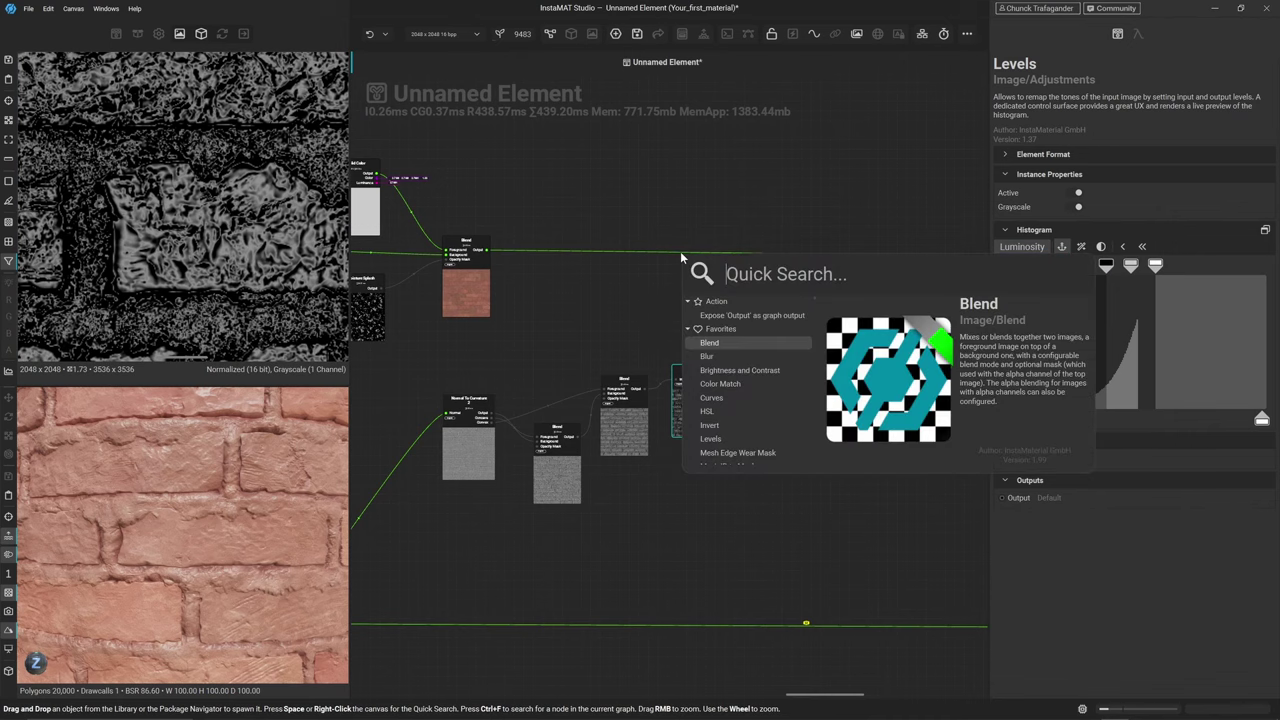
{"action": "key", "text": "Return"}
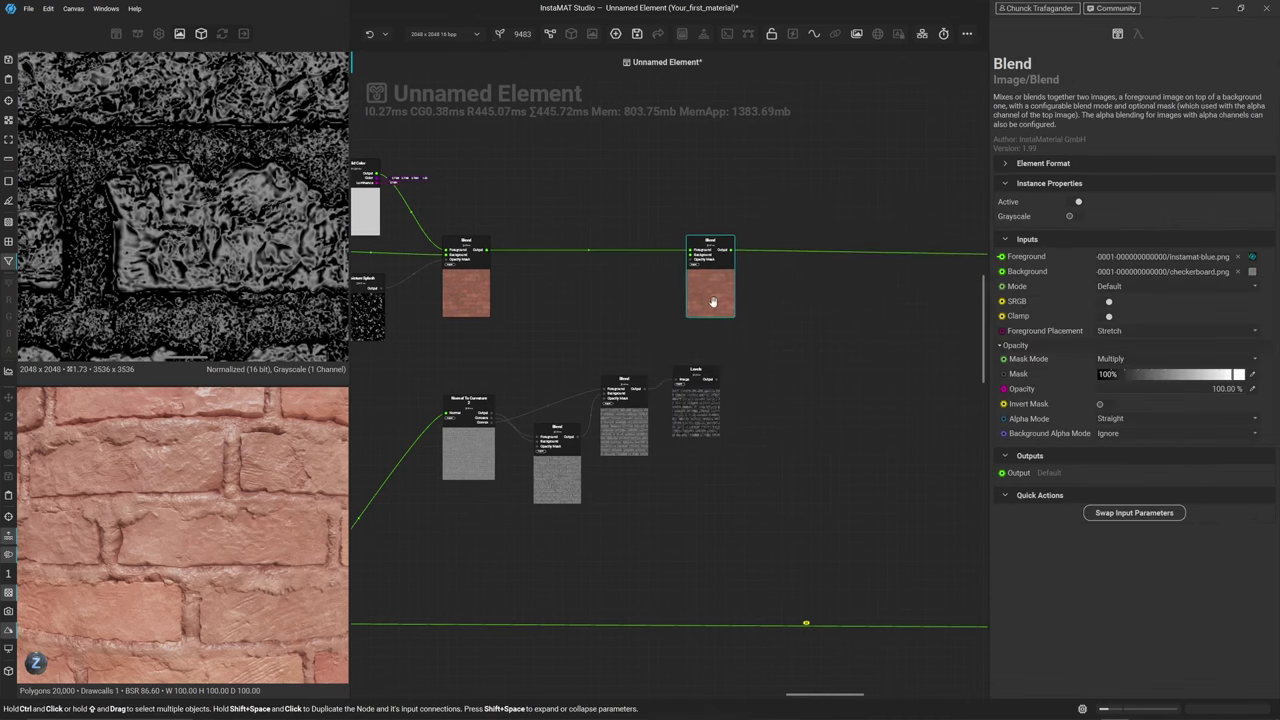
{"action": "scroll", "coordinate": [727, 371], "scroll_direction": "up", "scroll_amount": 3}
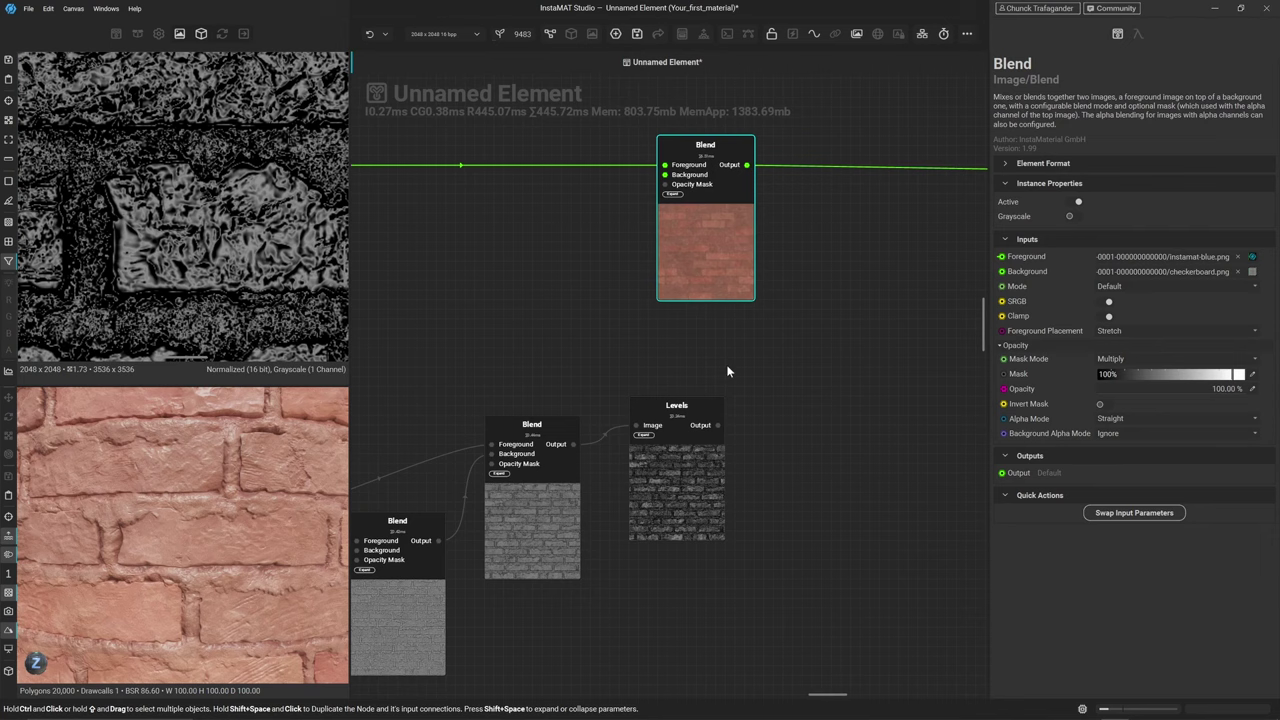
{"action": "left_click", "coordinate": [1114, 512]}
{"action": "left_click_drag", "start_coordinate": [716, 425], "coordinate": [665, 185]}
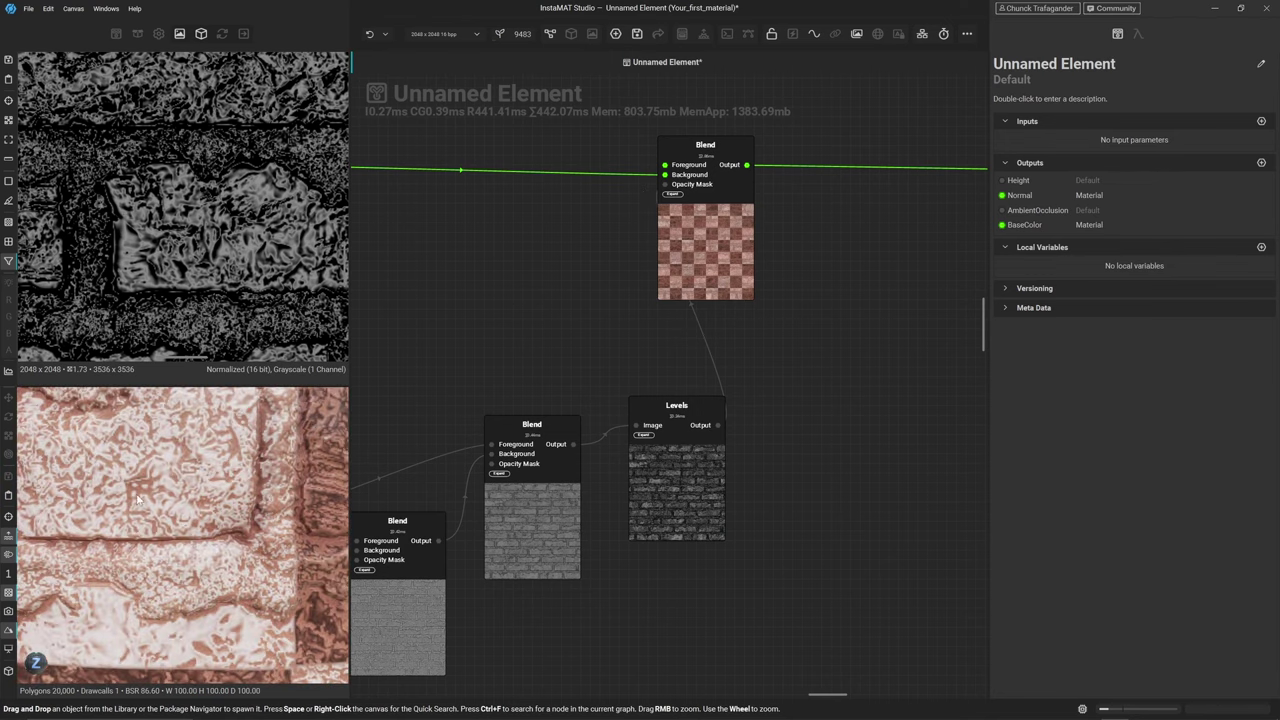
Connect the light grey Solid Color node's Output to the Foreground of the Blend masked by the curvature Levels
{"action": "middle_click_drag", "start_coordinate": [477, 289], "coordinate": [560, 491]}
{"action": "middle_click_drag", "start_coordinate": [557, 320], "coordinate": [634, 440]}
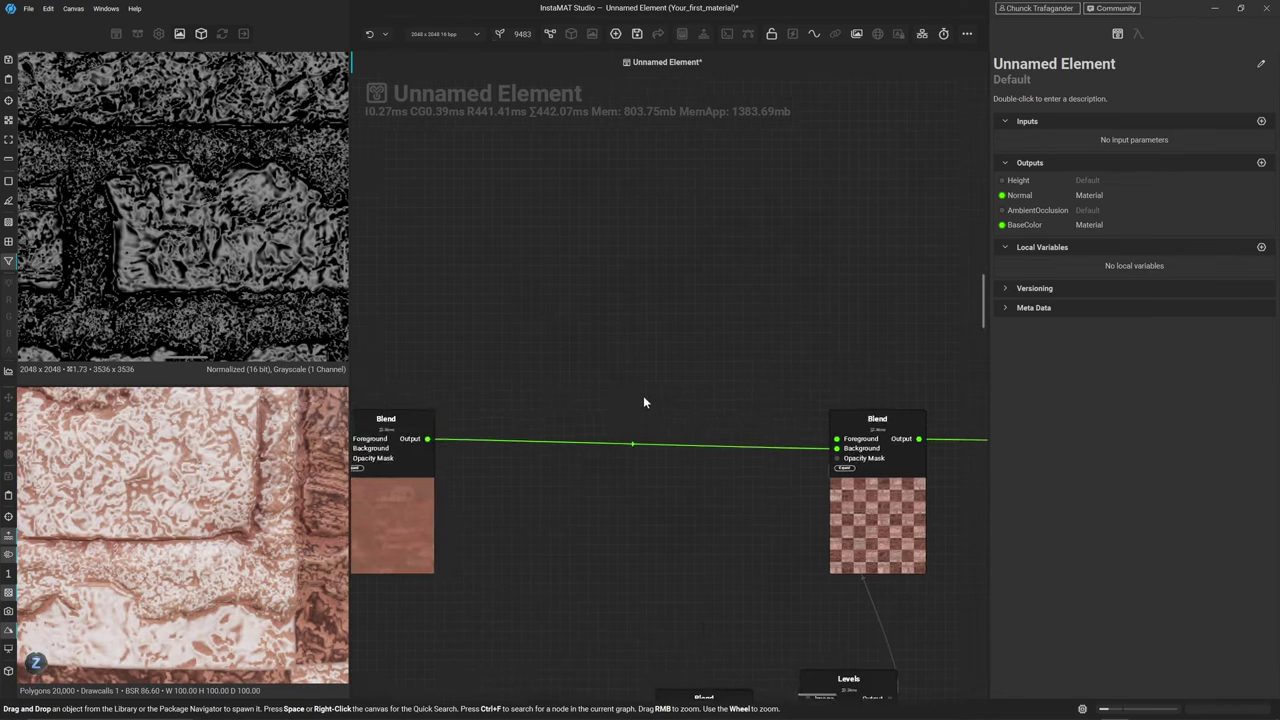
{"action": "scroll", "coordinate": [566, 375], "scroll_direction": "down", "scroll_amount": 1}
{"action": "middle_click_drag", "start_coordinate": [566, 375], "coordinate": [711, 381]}
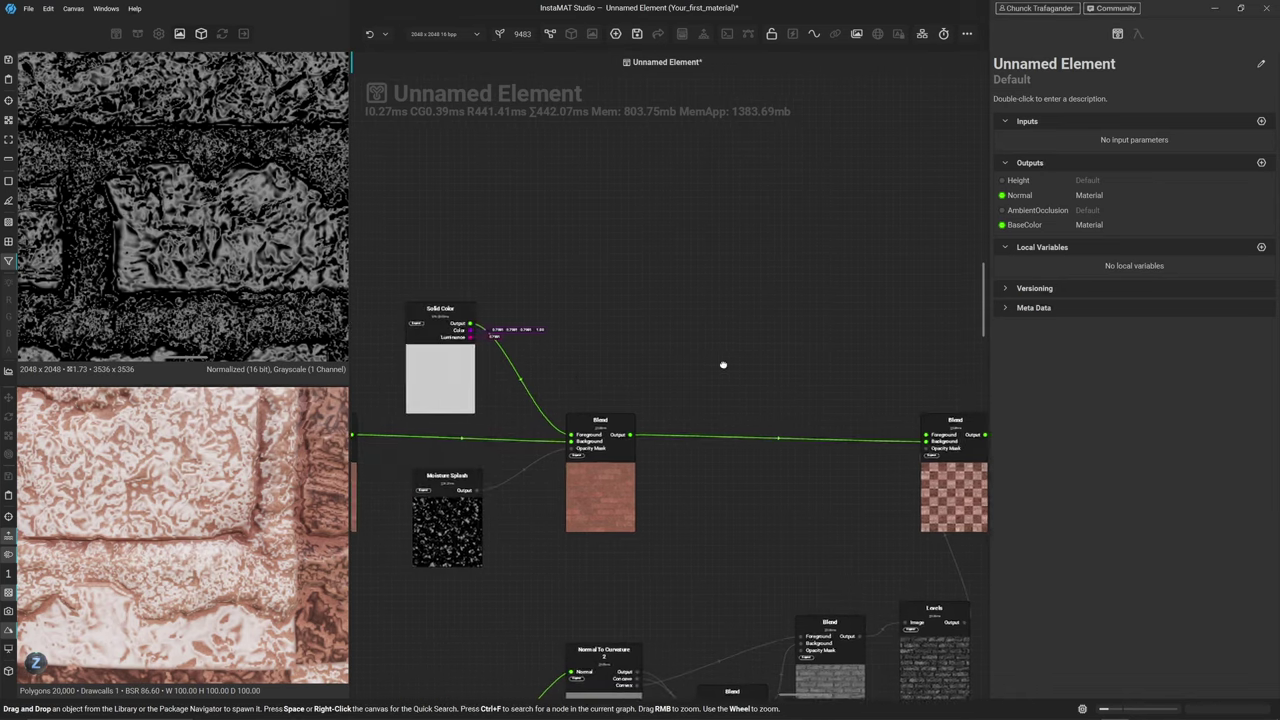
{"action": "left_click", "coordinate": [470, 323]}
{"action": "left_click_drag", "start_coordinate": [471, 324], "coordinate": [927, 436]}
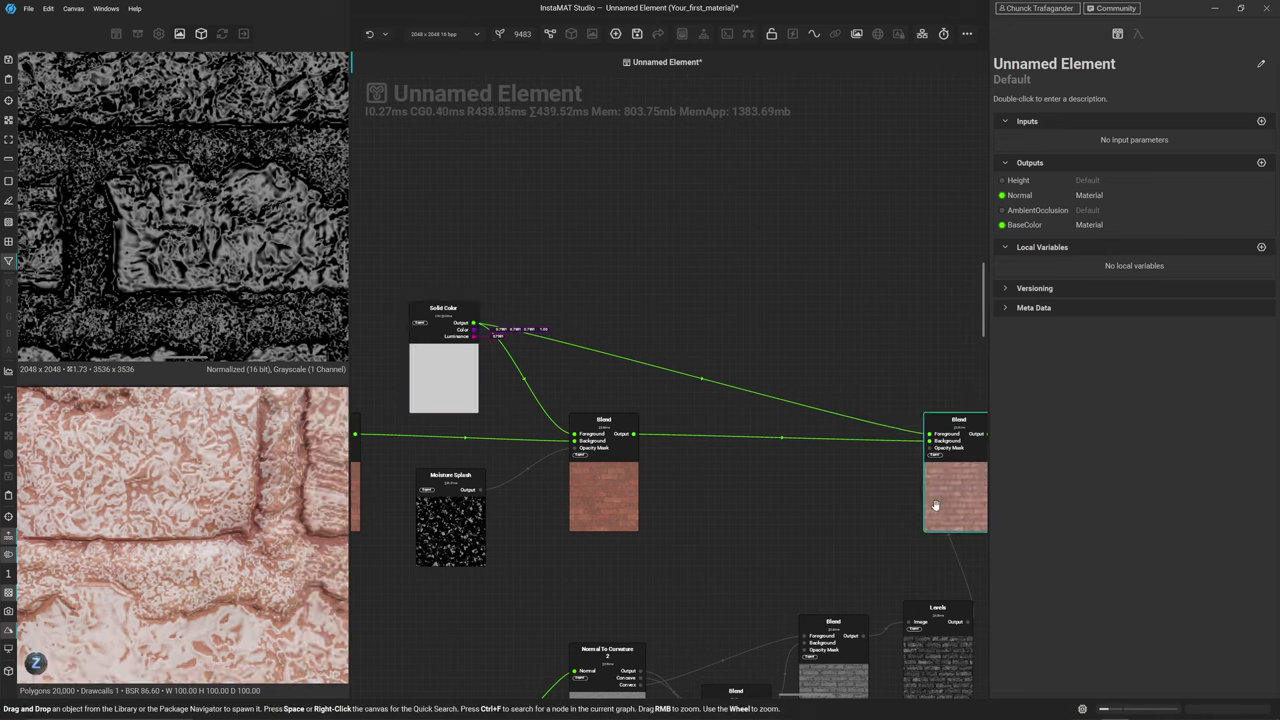
Set the curvature-masked Blend's Mode to Divide, adjust its Opacity, and inspect the bricks up close in the 3D view
{"action": "middle_click_drag", "start_coordinate": [935, 505], "coordinate": [683, 470]}
{"action": "left_click", "coordinate": [683, 470]}
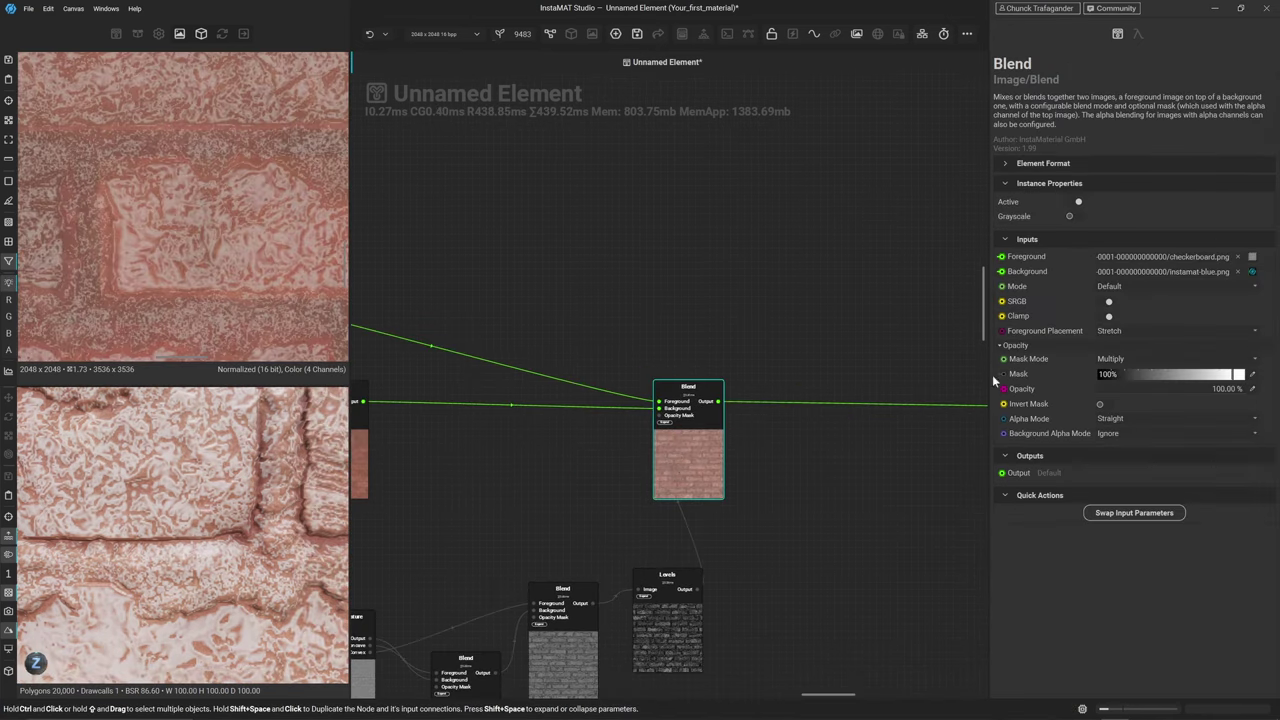
{"action": "left_click", "coordinate": [1186, 287]}
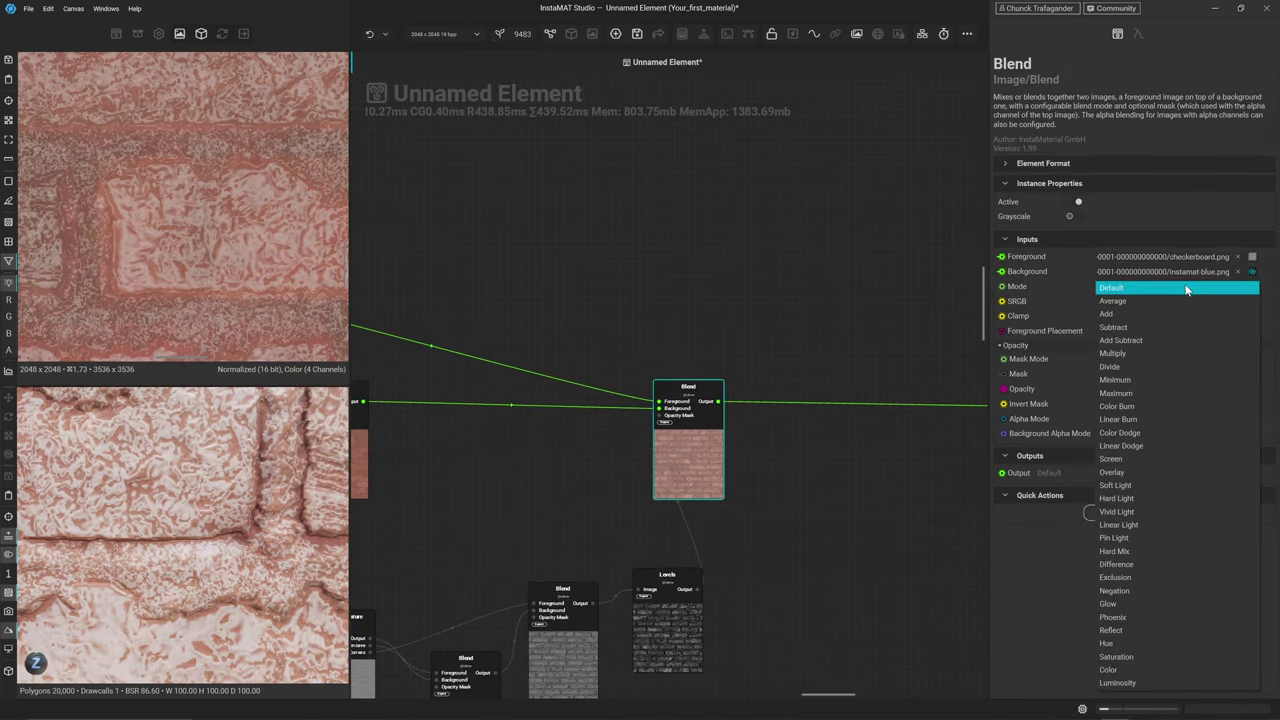
{"action": "left_click", "coordinate": [1163, 368]}
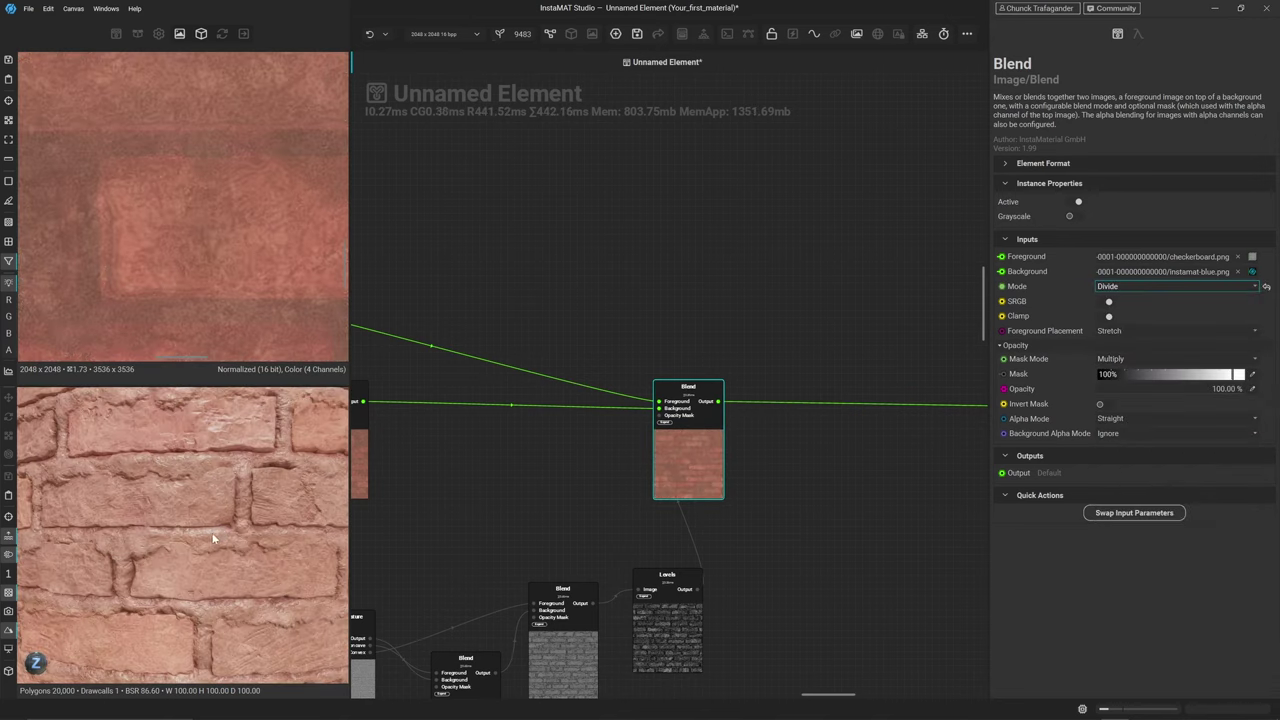
{"action": "middle_click_drag", "start_coordinate": [212, 538], "coordinate": [193, 494]}
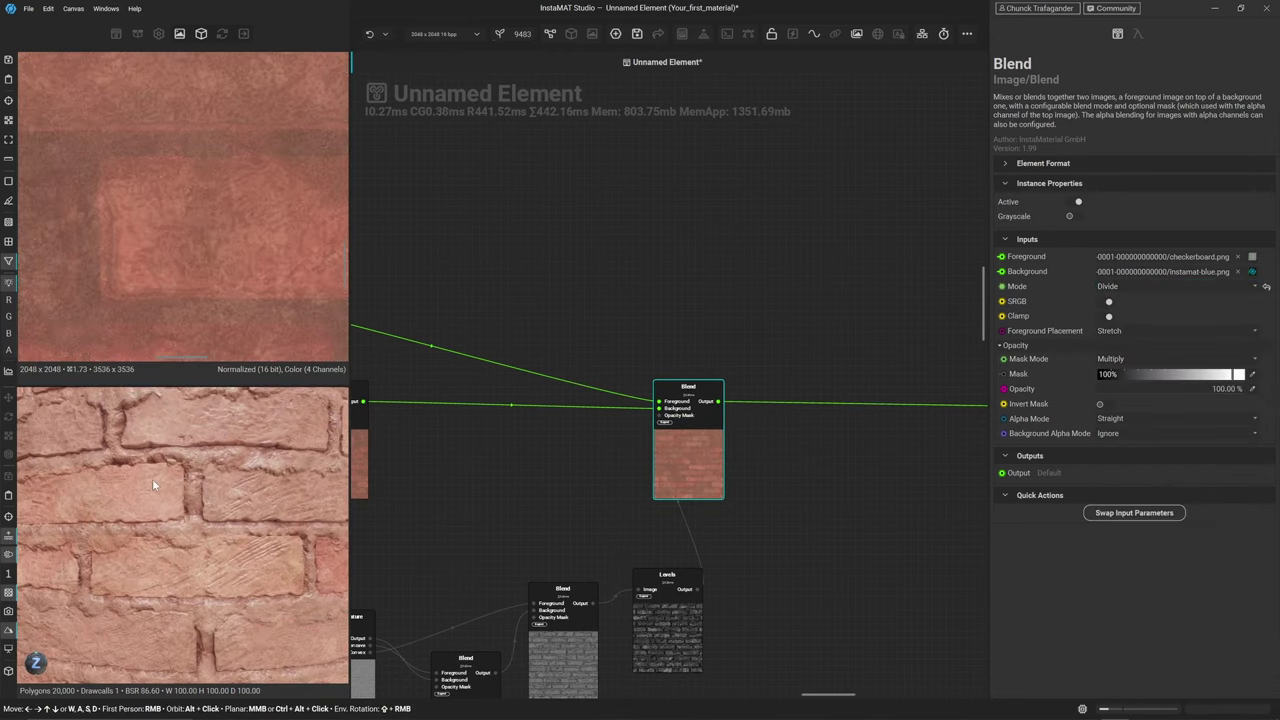
{"action": "scroll", "coordinate": [153, 476], "scroll_direction": "up", "scroll_amount": 6}
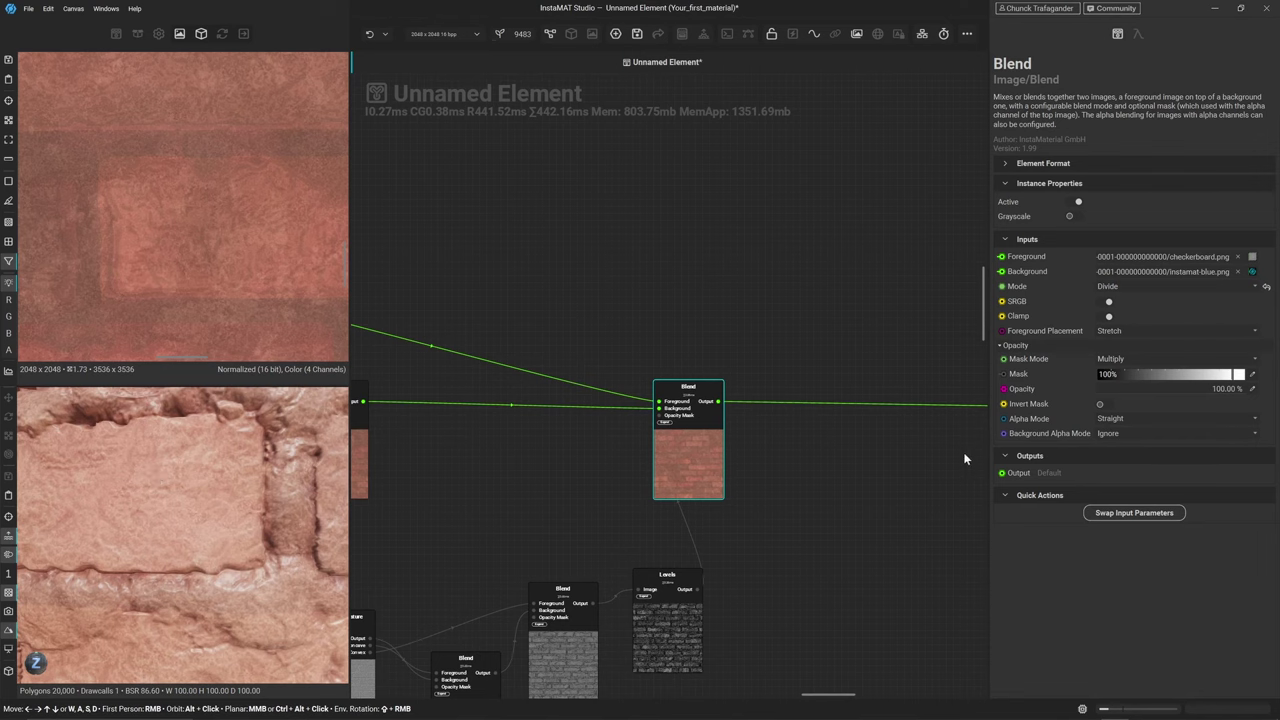
{"action": "left_click_drag", "start_coordinate": [1238, 396], "coordinate": [1216, 338]}
{"action": "scroll", "coordinate": [515, 521], "scroll_direction": "up", "scroll_amount": 3}
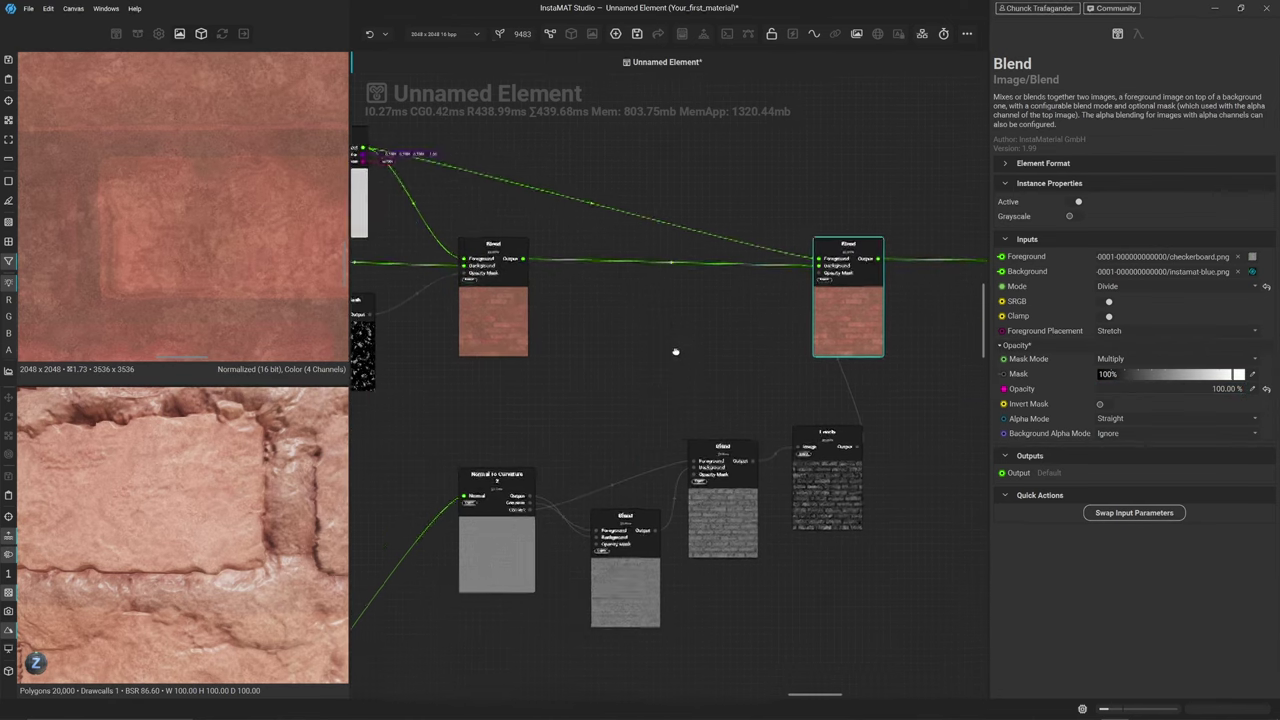
Set the Normal To Curvature 2 node's Radius to 0.44 and Sharpness to 1.32, and move the node up slightly
{"action": "left_click", "coordinate": [498, 518]}
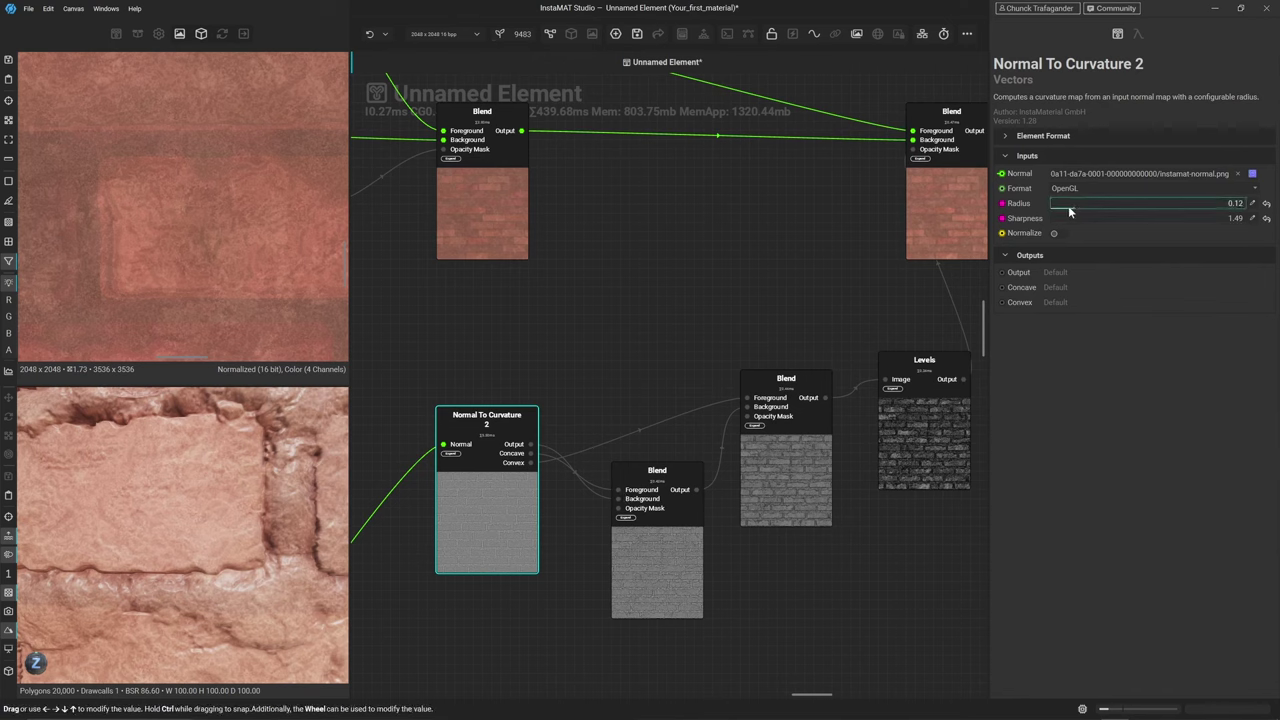
{"action": "left_click_drag", "start_coordinate": [1070, 212], "coordinate": [1136, 202]}
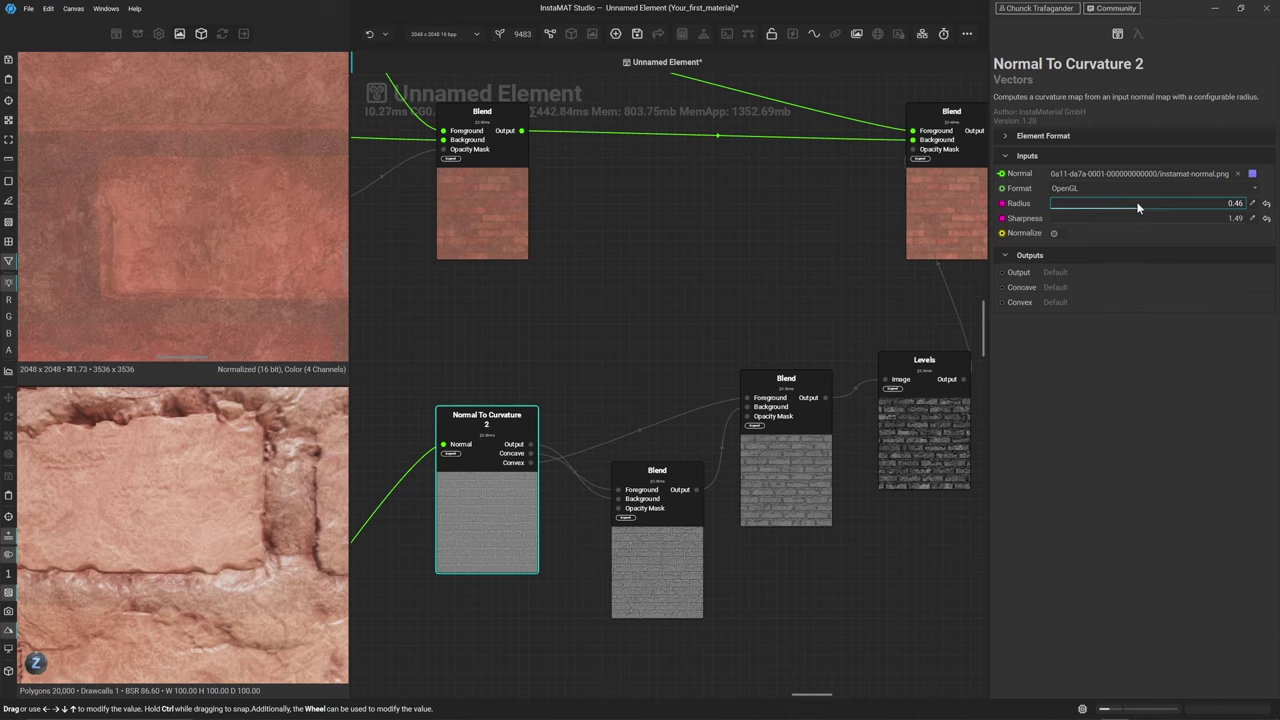
{"action": "mouse_move", "coordinate": [1210, 220]}
{"action": "left_mouse_down"}
{"action": "mouse_move", "coordinate": [1118, 231]}
{"action": "mouse_move", "coordinate": [1195, 232]}
{"action": "left_mouse_up"}
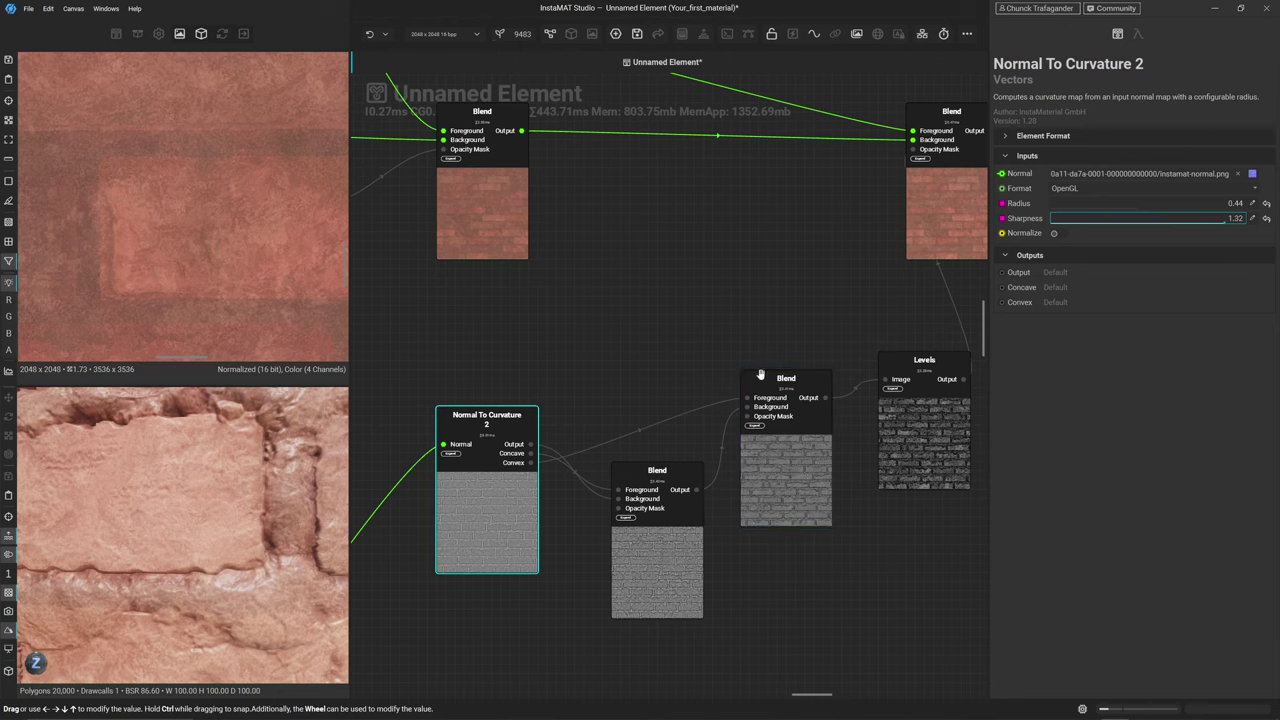
{"action": "left_click_drag", "start_coordinate": [488, 560], "coordinate": [479, 514]}
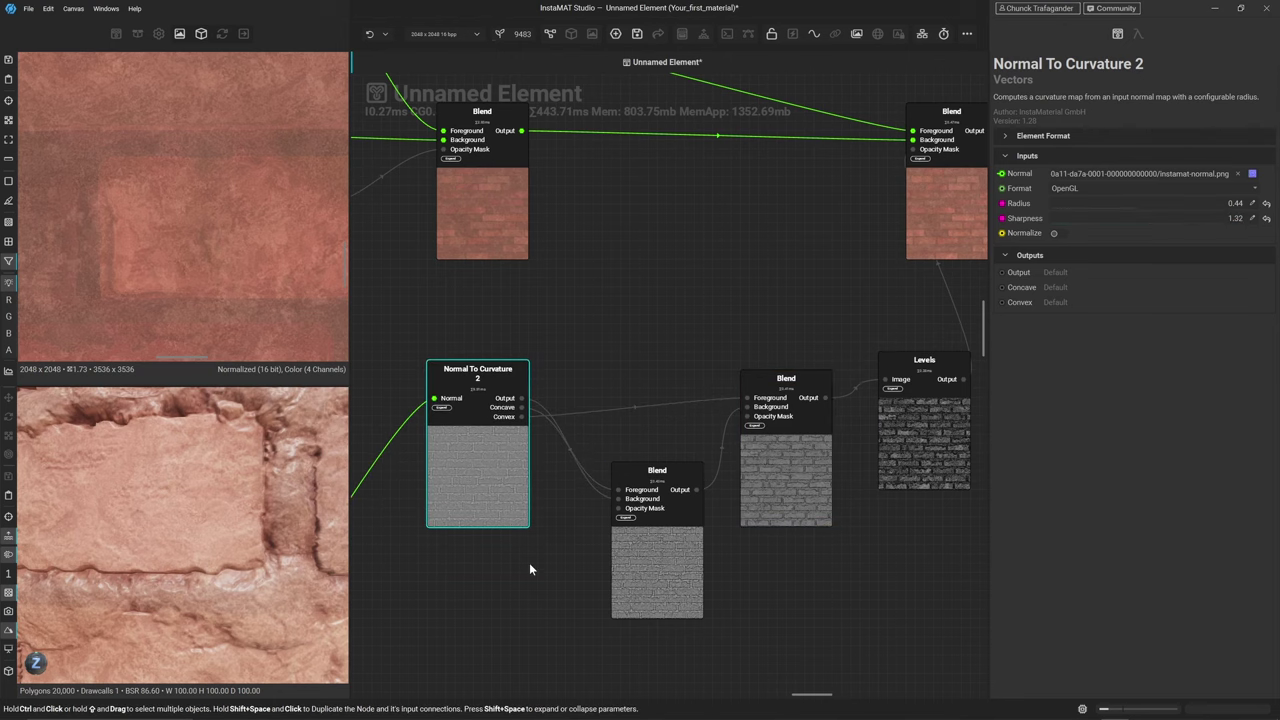
Add a Facing Normal node fed by the Height To Normal output and place it below the curvature nodes
{"action": "scroll", "coordinate": [529, 570], "scroll_direction": "down", "scroll_amount": 3}
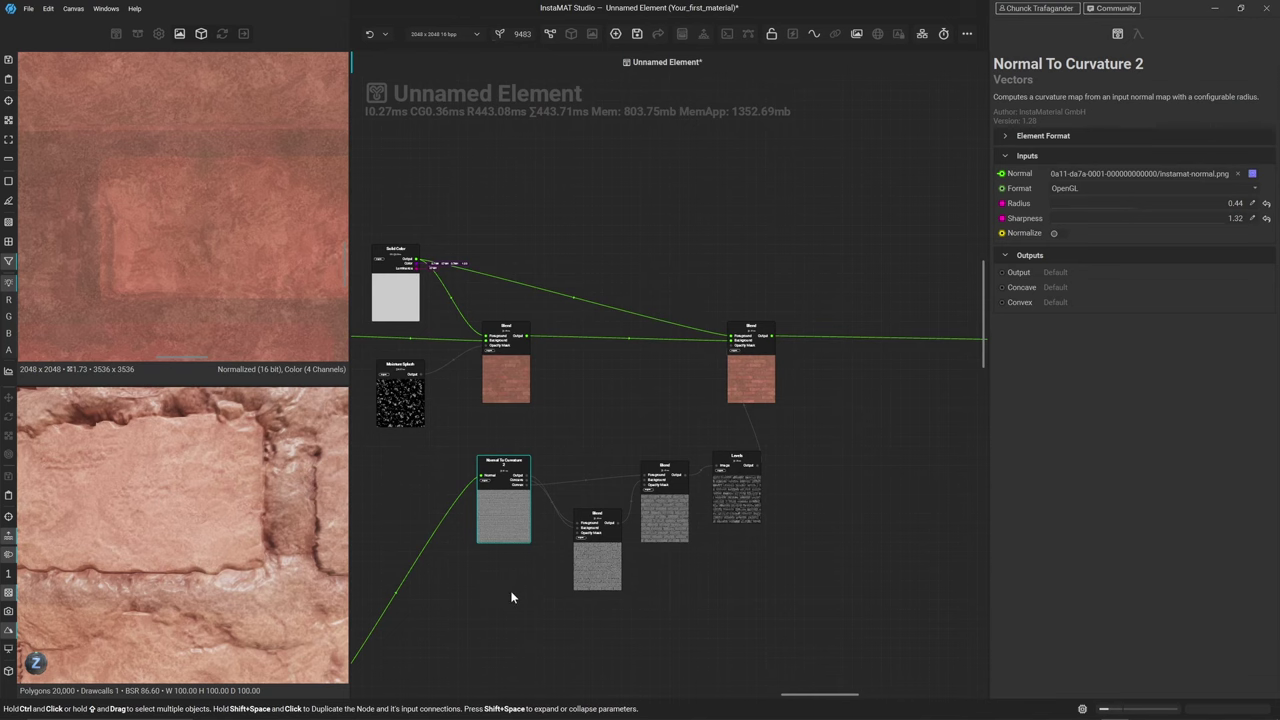
{"action": "middle_click_drag", "start_coordinate": [510, 597], "coordinate": [694, 277]}
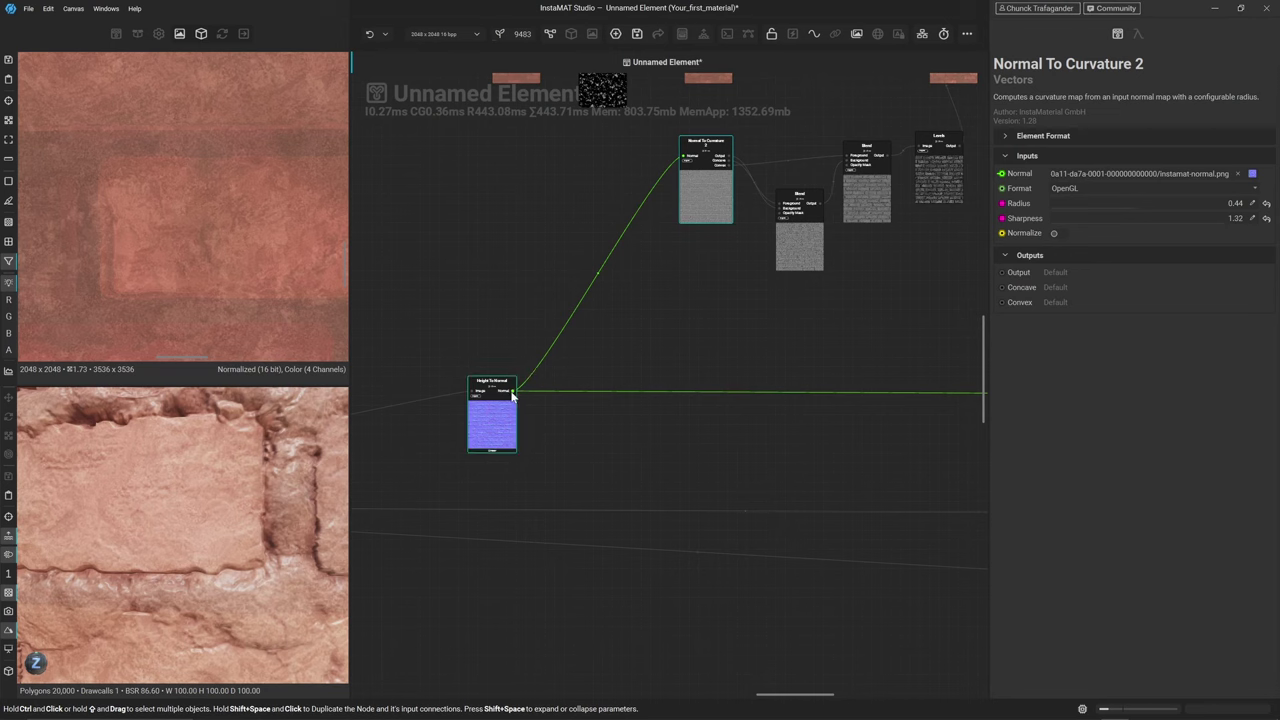
{"action": "left_click", "coordinate": [510, 394]}
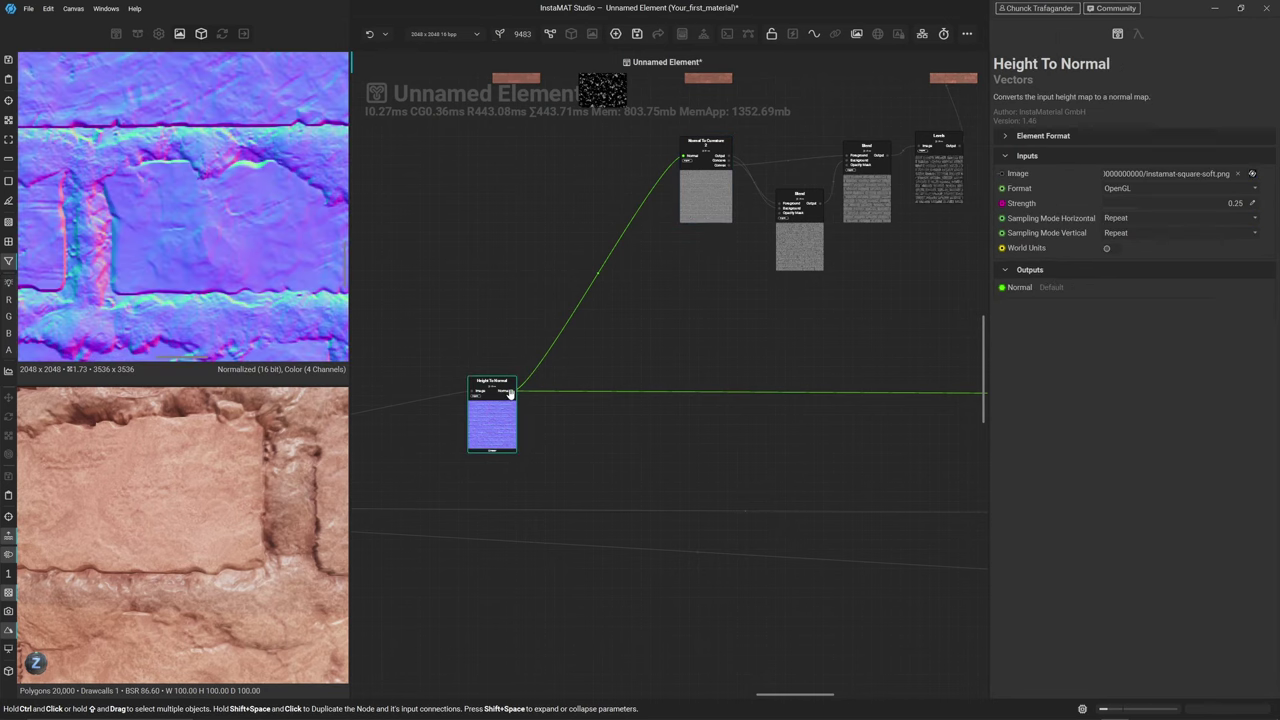
{"action": "left_click_drag", "start_coordinate": [510, 394], "coordinate": [626, 328]}
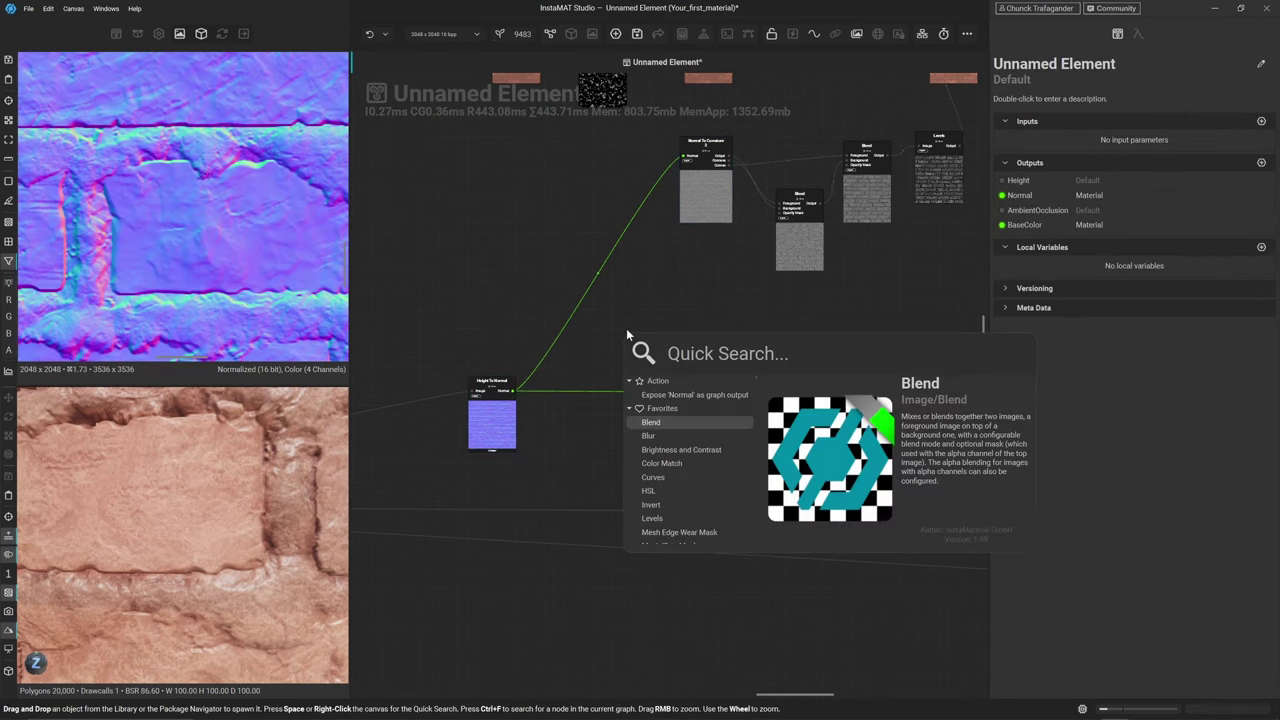
{"action": "type", "text": "facing"}
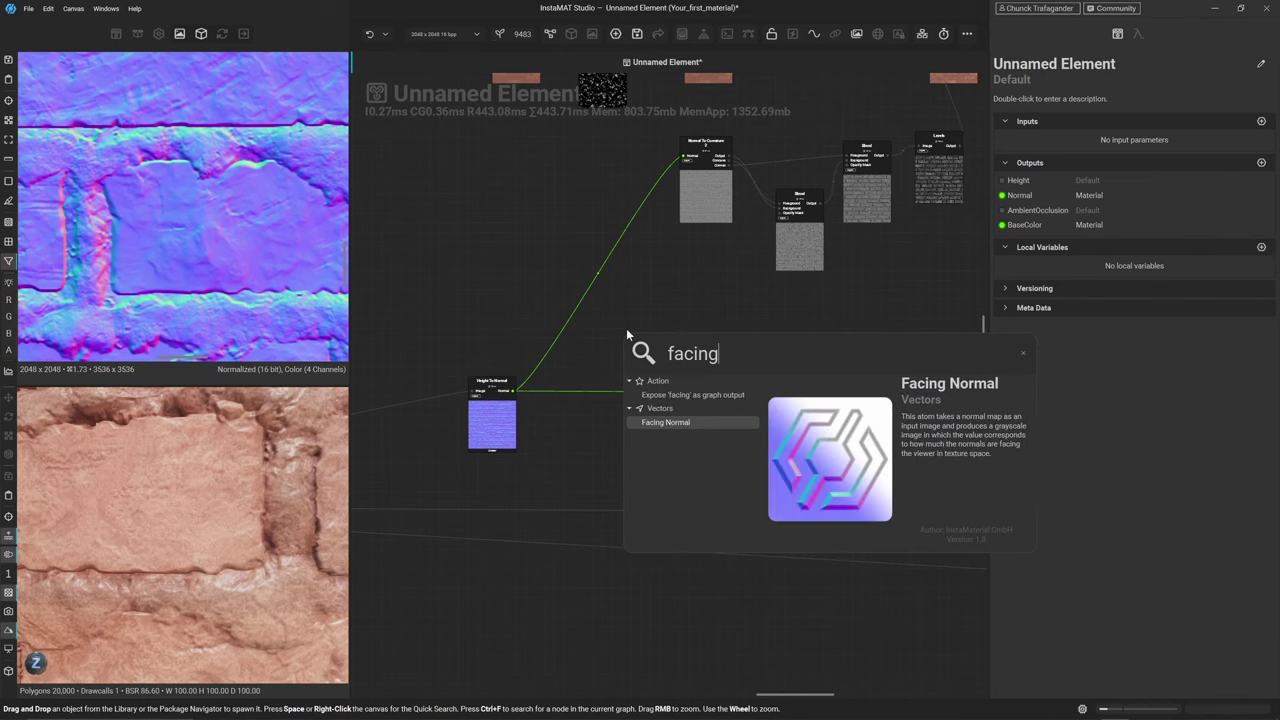
{"action": "left_click", "coordinate": [663, 423]}
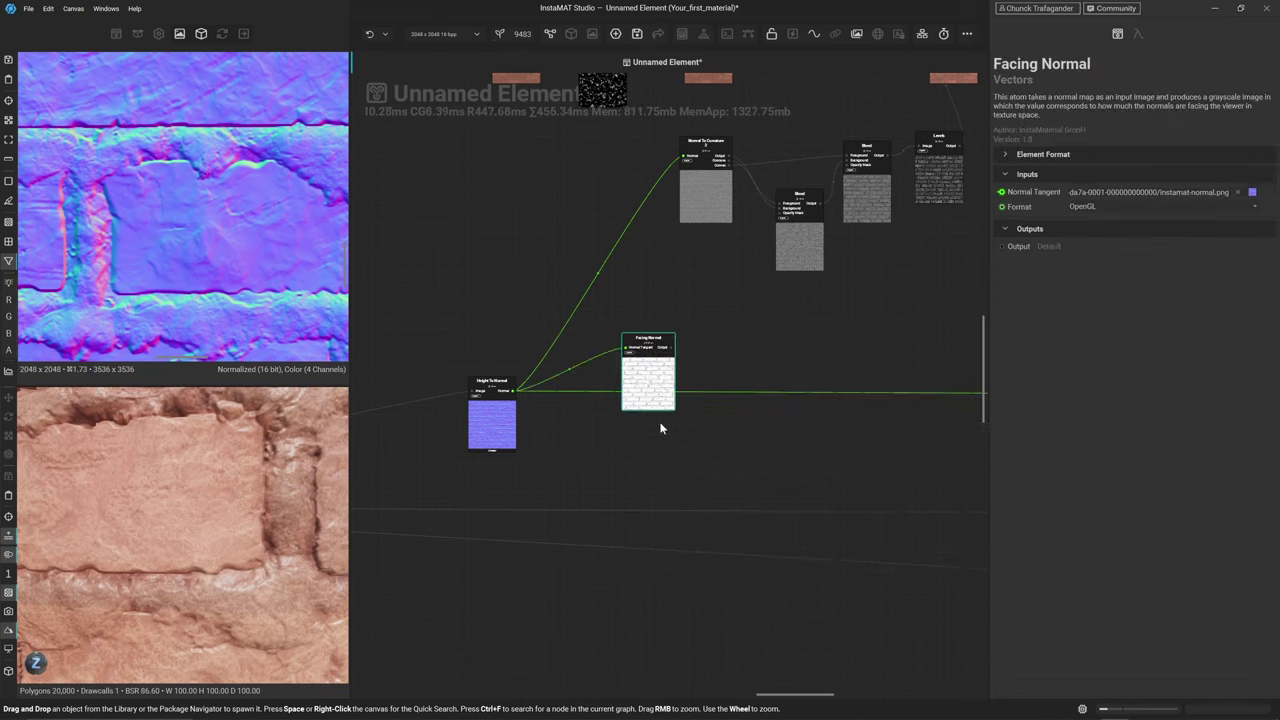
{"action": "left_click_drag", "start_coordinate": [669, 365], "coordinate": [707, 322]}
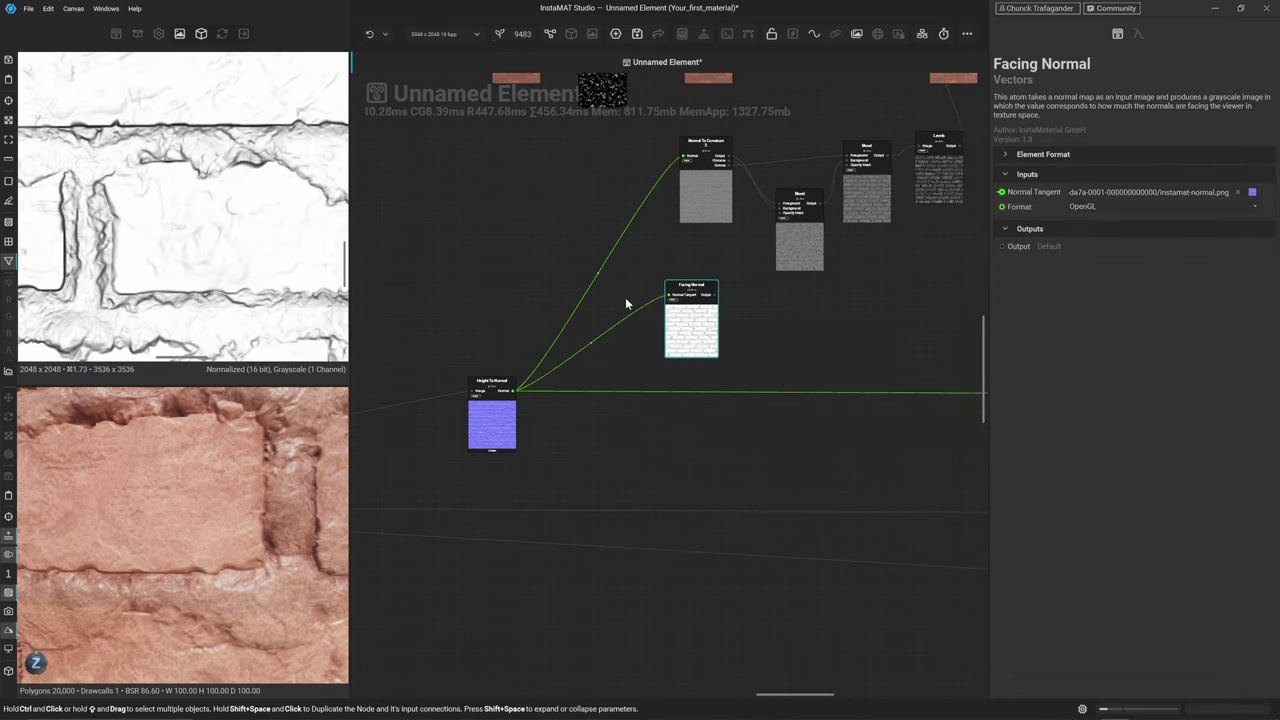
Add a Levels node fed by the Facing Normal node's Output
{"action": "scroll", "coordinate": [760, 297], "scroll_direction": "up", "scroll_amount": 3}
{"action": "left_click", "coordinate": [709, 304]}
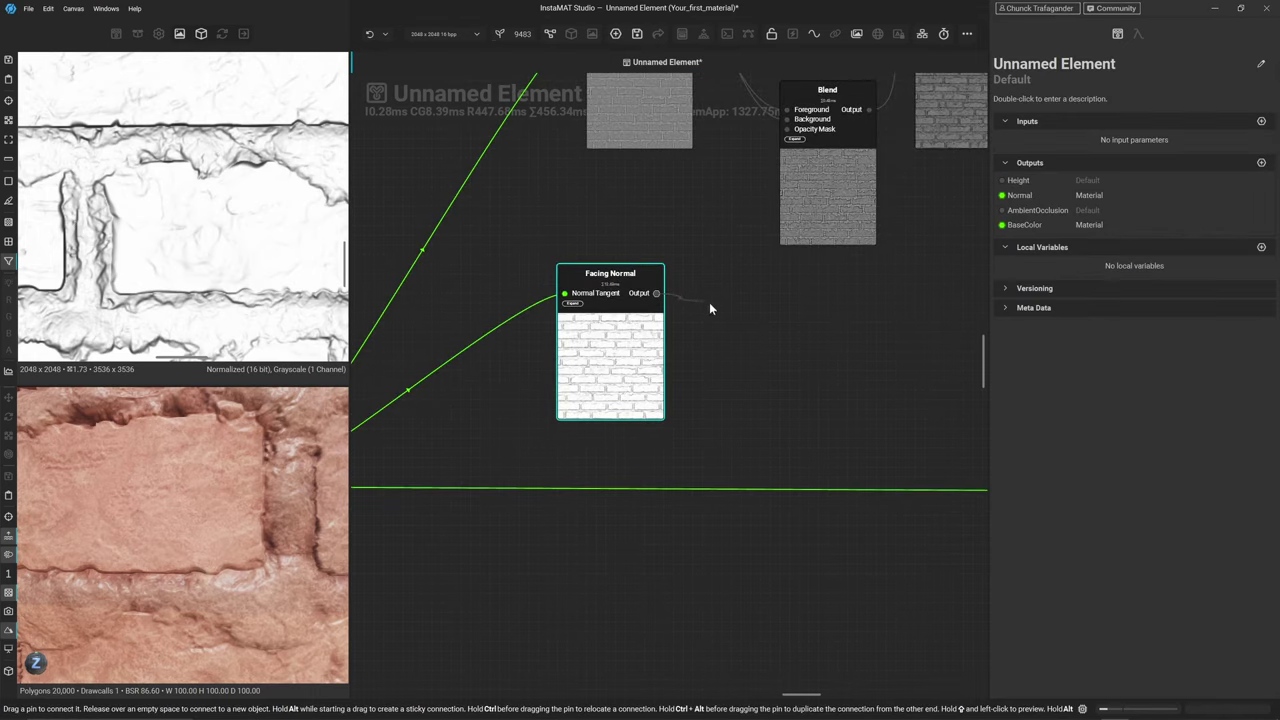
{"action": "right_click", "coordinate": [717, 310]}
{"action": "key", "text": "Escape"}
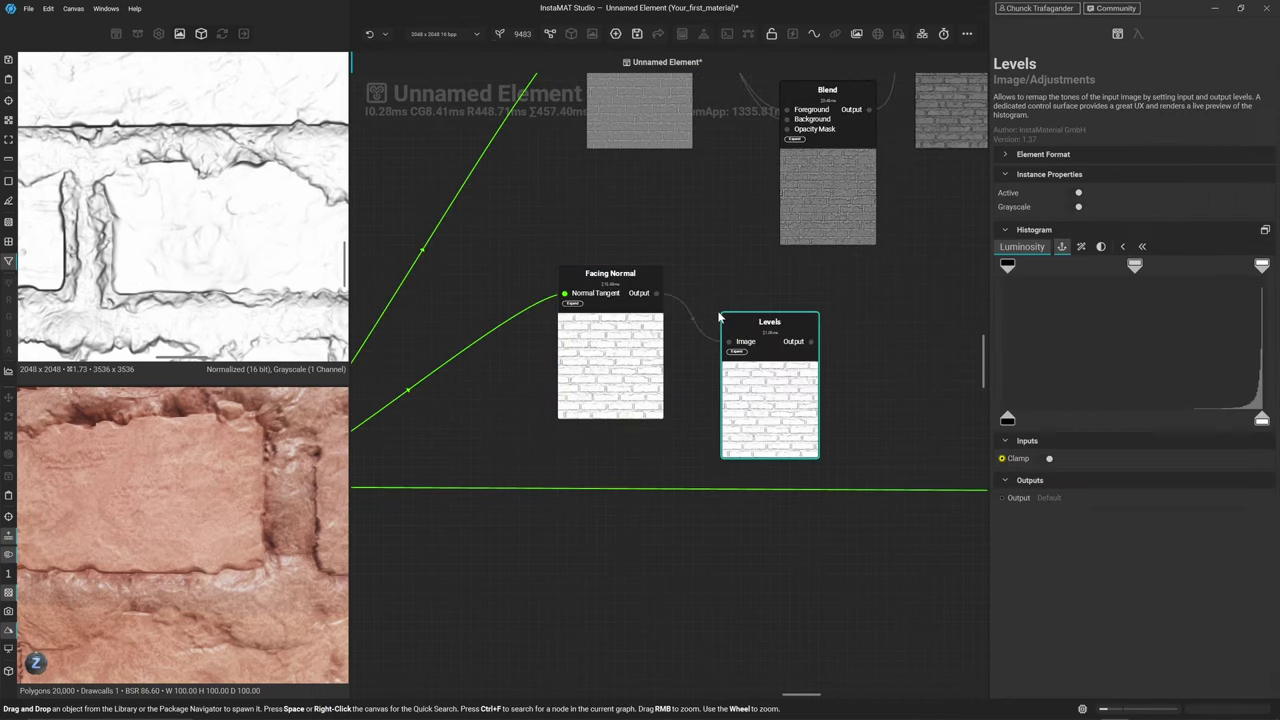
Try narrowing the Facing Normal Levels' input range, ending with the black point at about three quarters and the white point at maximum
{"action": "left_click_drag", "start_coordinate": [1007, 264], "coordinate": [1093, 265]}
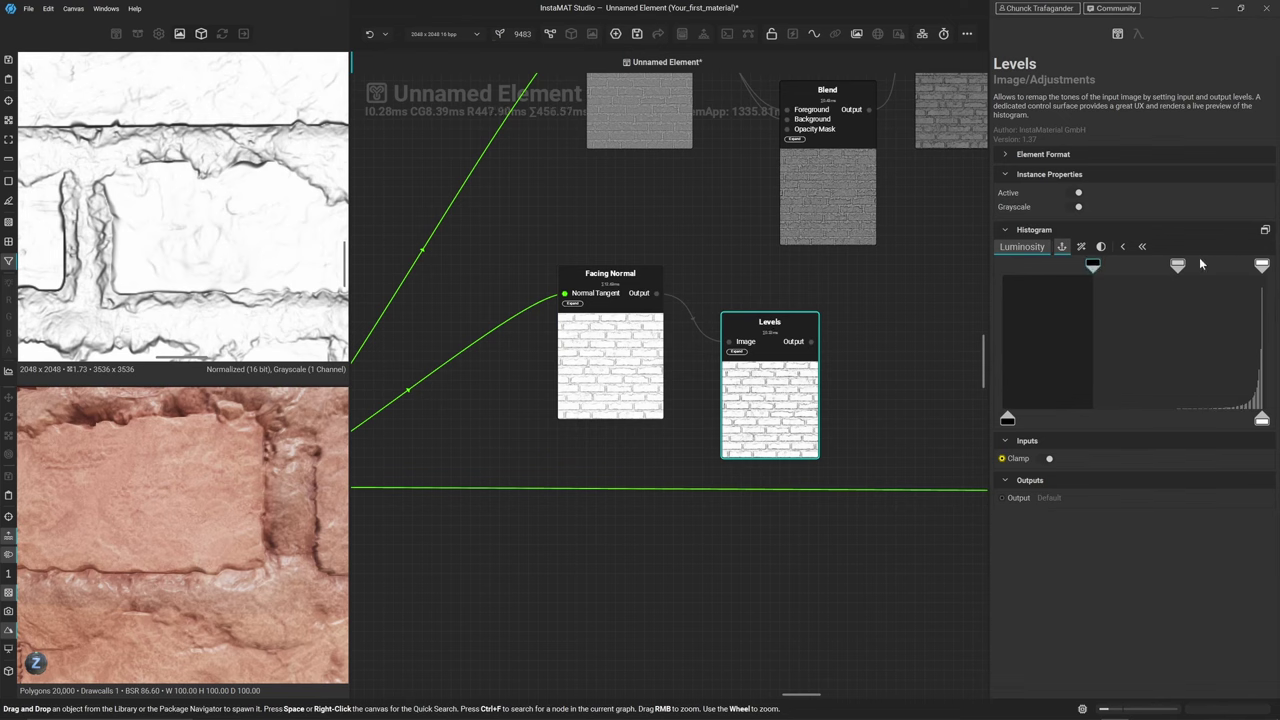
{"action": "left_click_drag", "start_coordinate": [1262, 265], "coordinate": [1209, 265]}
{"action": "left_click", "coordinate": [762, 392]}
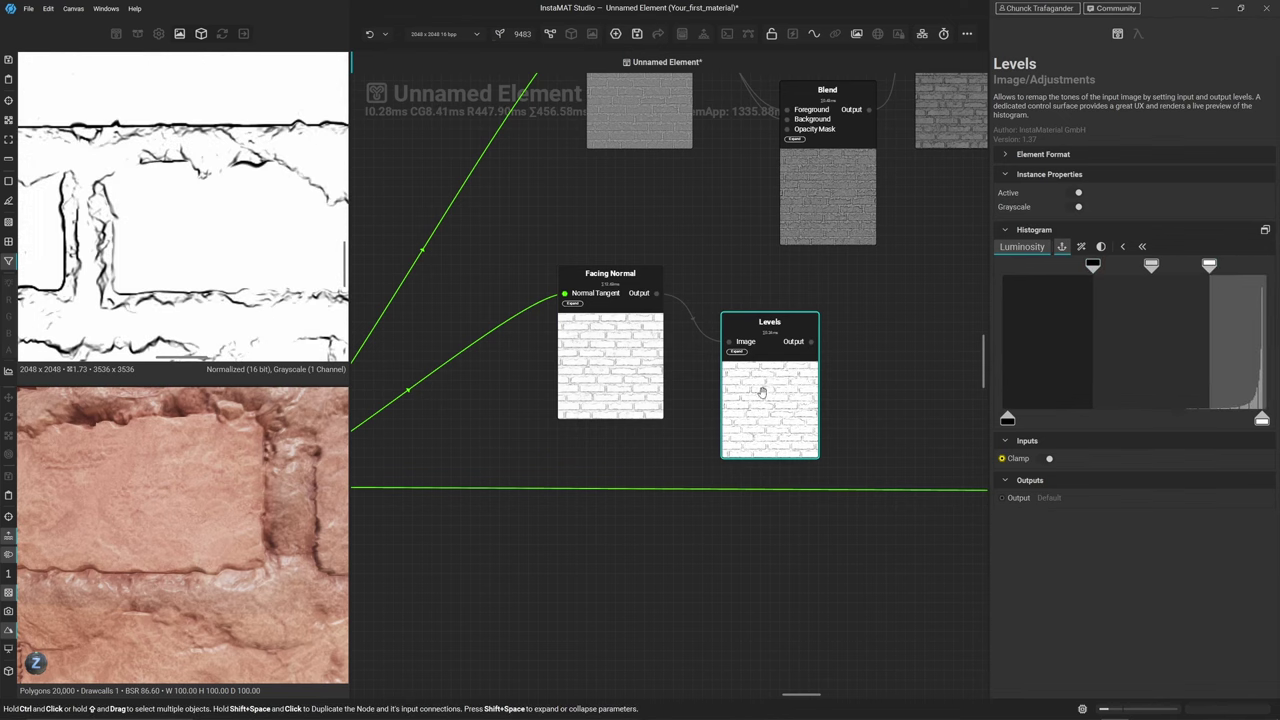
{"action": "left_click_drag", "start_coordinate": [1093, 265], "coordinate": [1119, 266]}
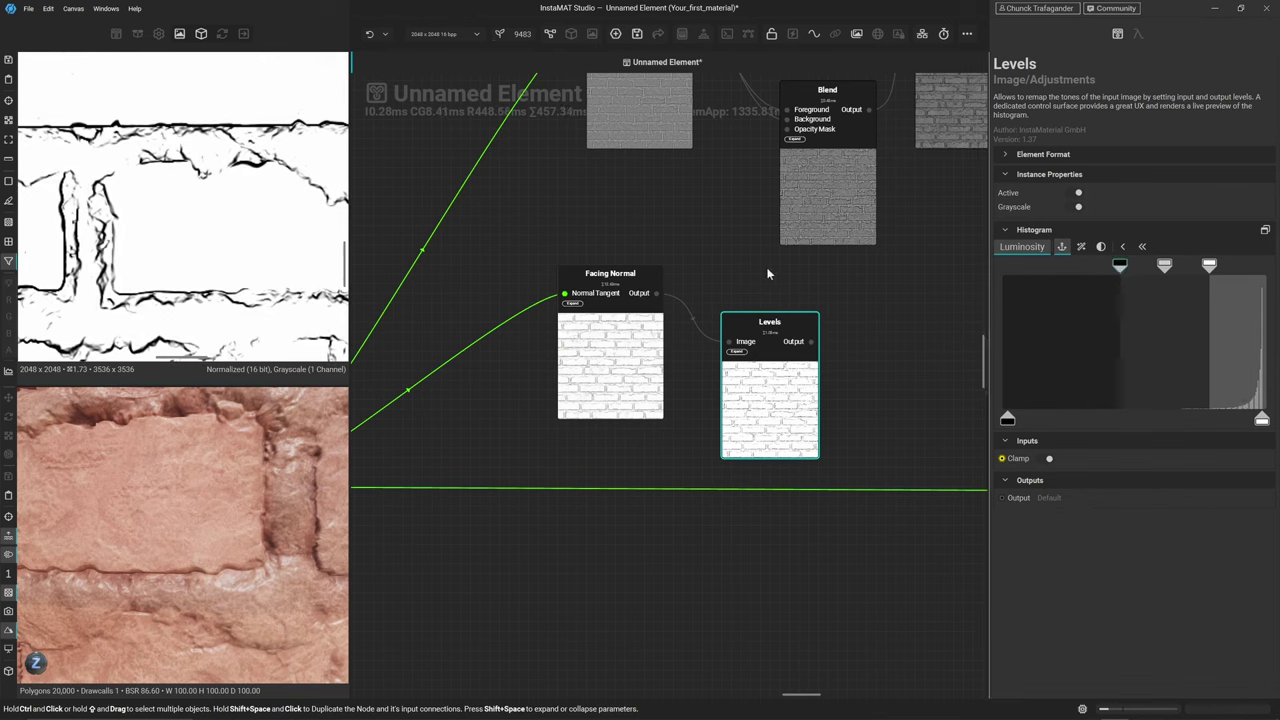
{"action": "left_click_drag", "start_coordinate": [1209, 265], "coordinate": [1262, 265]}
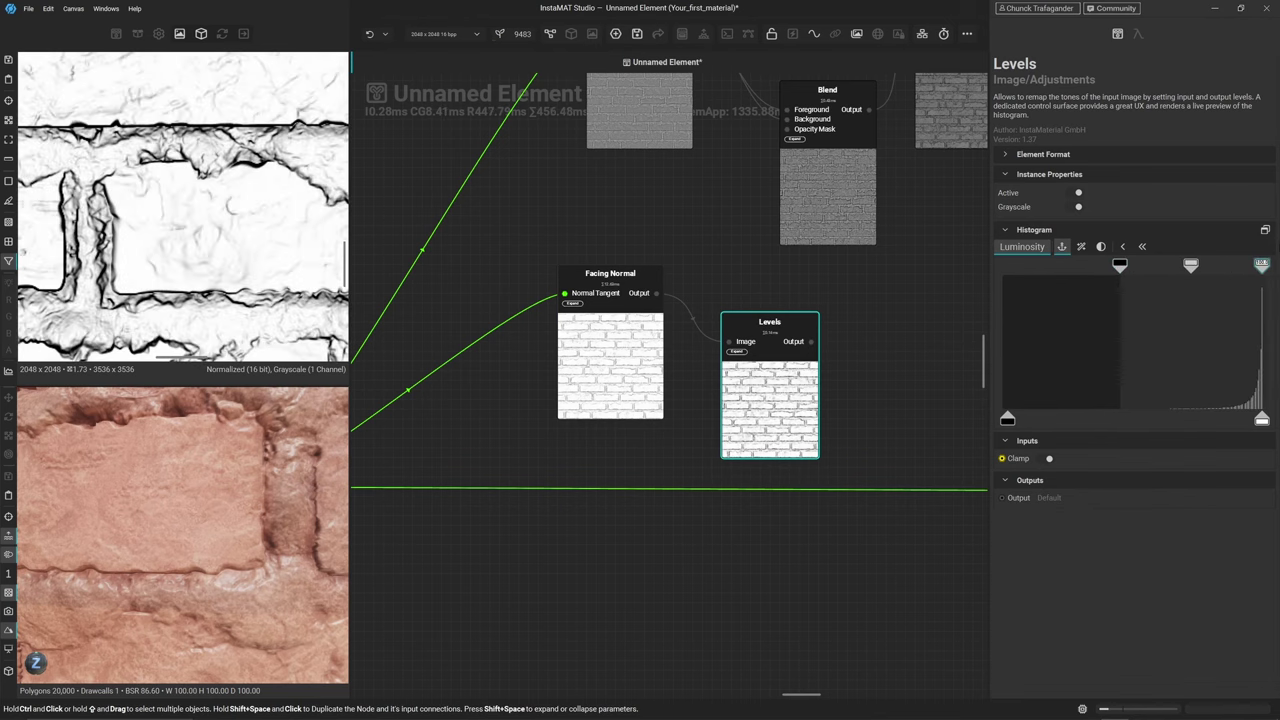
{"action": "left_click_drag", "start_coordinate": [1119, 266], "coordinate": [1194, 266]}
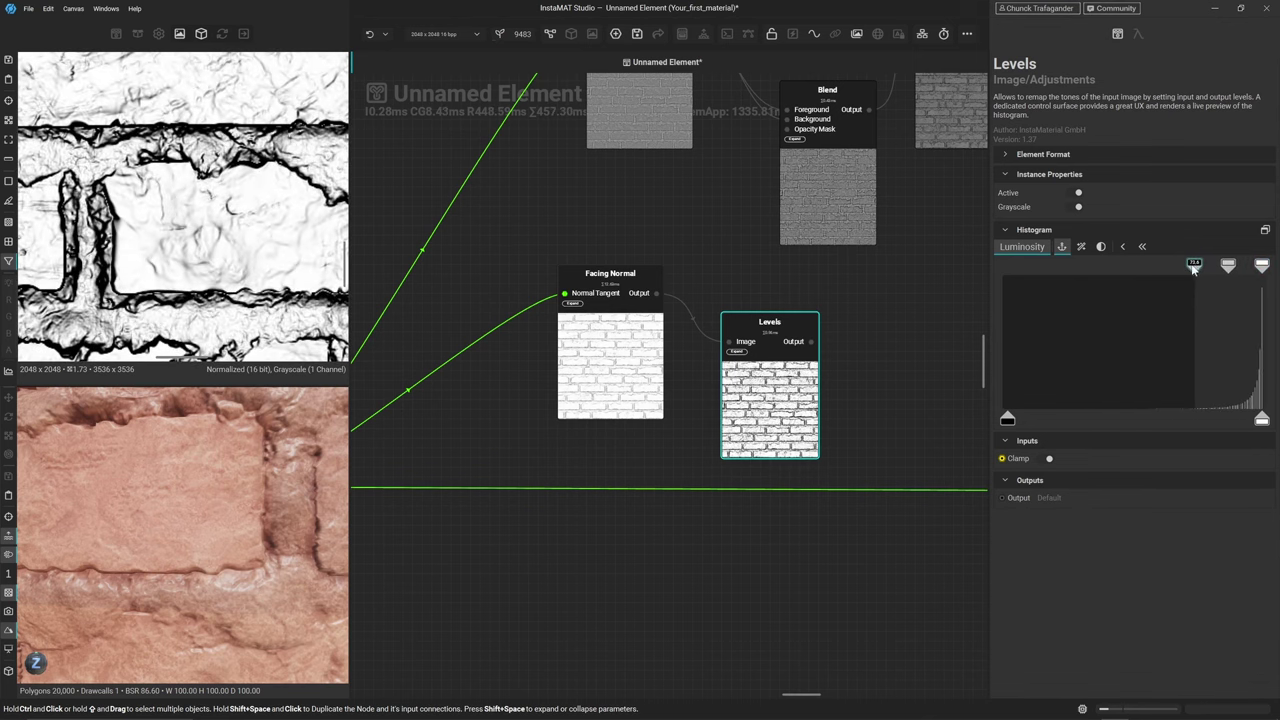
{"action": "left_click", "coordinate": [643, 360]}
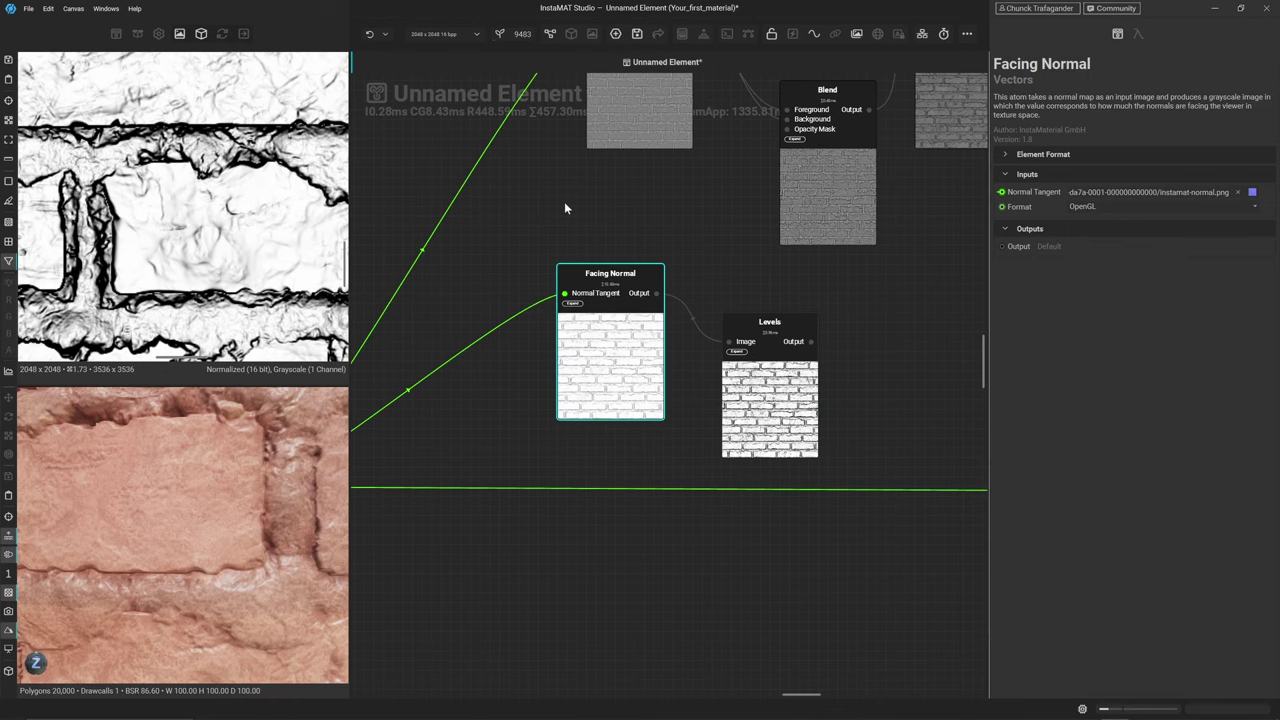
Examine the Divide Blend's base color result in the 2D view, at several zoom levels across the bricks
{"action": "middle_click_drag", "start_coordinate": [651, 179], "coordinate": [517, 274]}
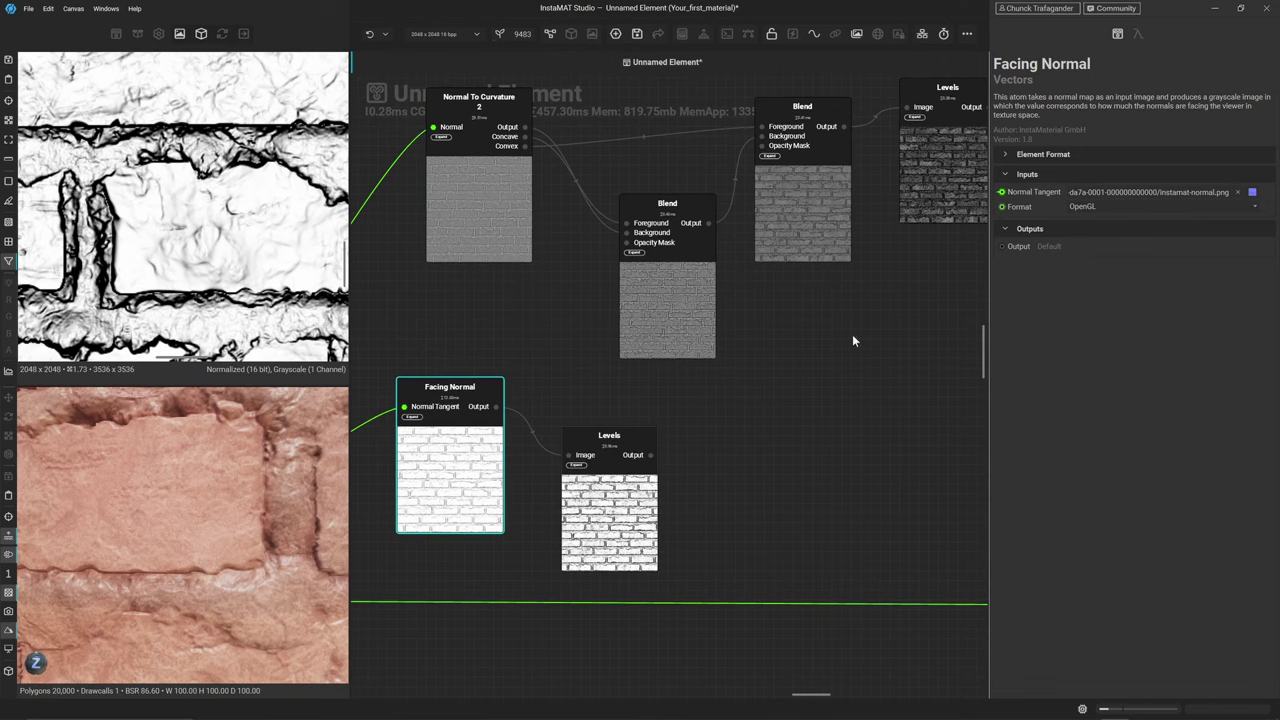
{"action": "middle_click_drag", "start_coordinate": [522, 428], "coordinate": [617, 322]}
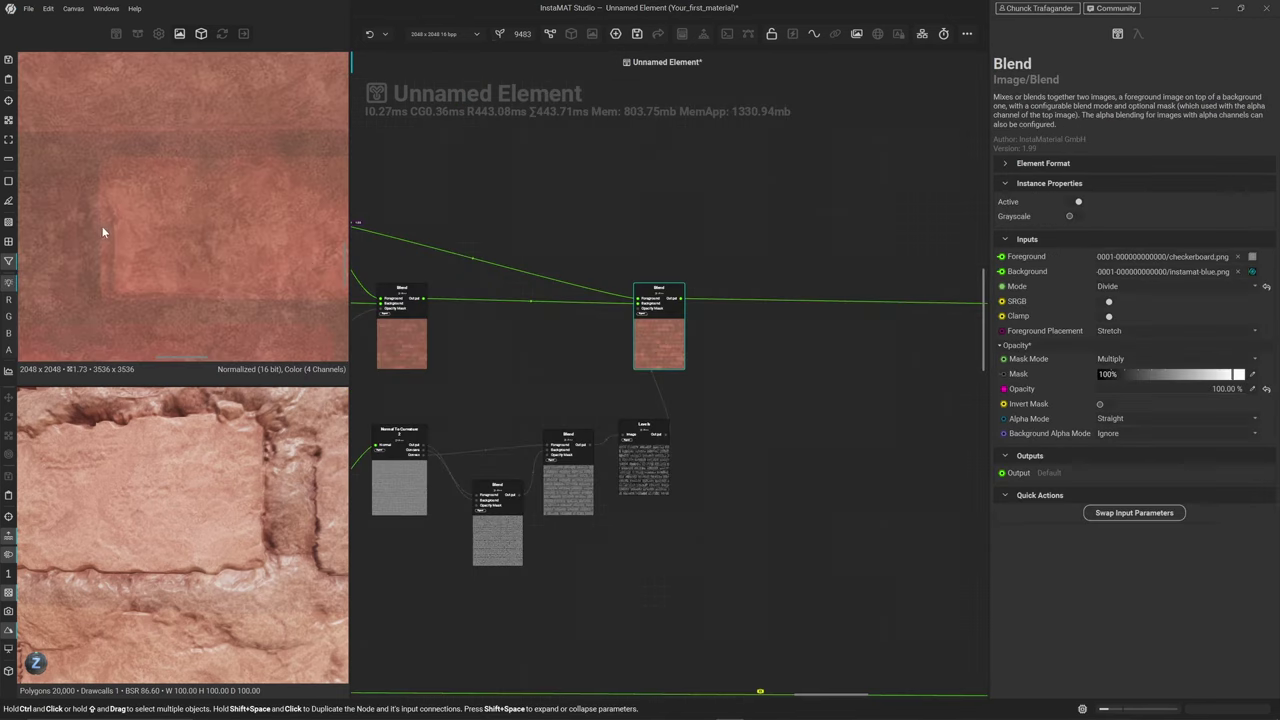
{"action": "middle_click_drag", "start_coordinate": [217, 129], "coordinate": [266, 224]}
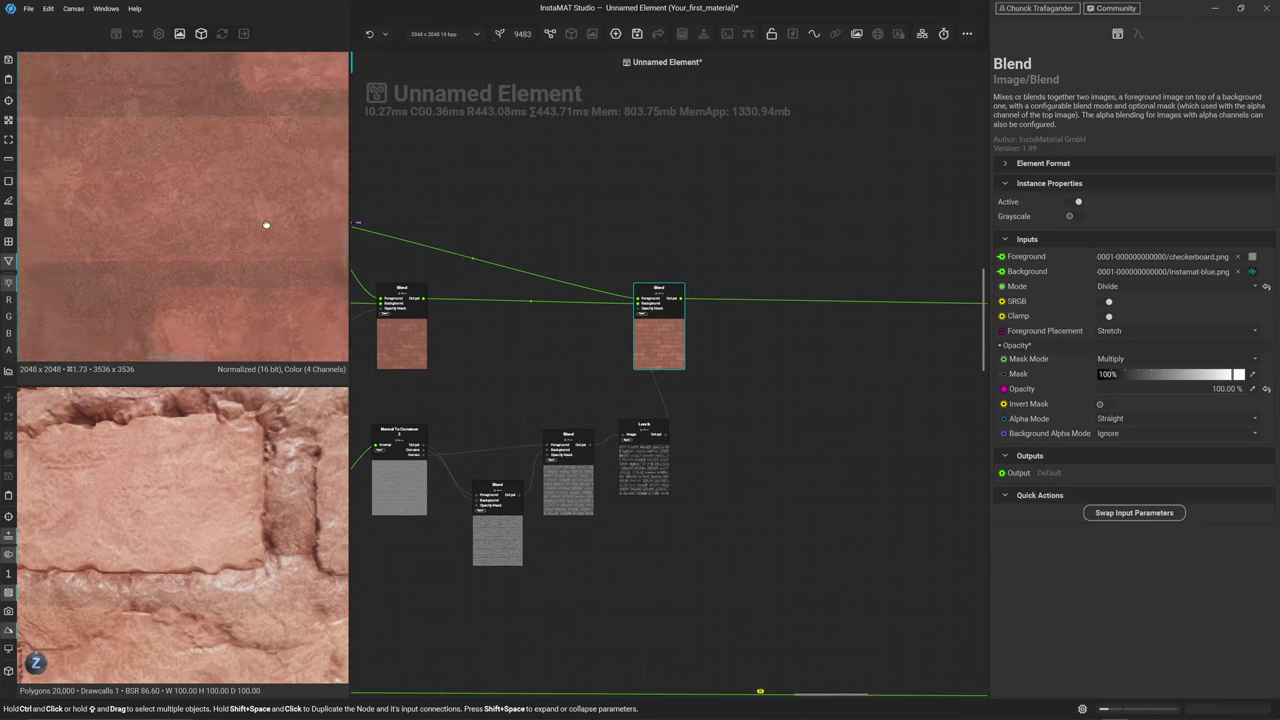
{"action": "scroll", "coordinate": [266, 224], "scroll_direction": "down", "scroll_amount": 3}
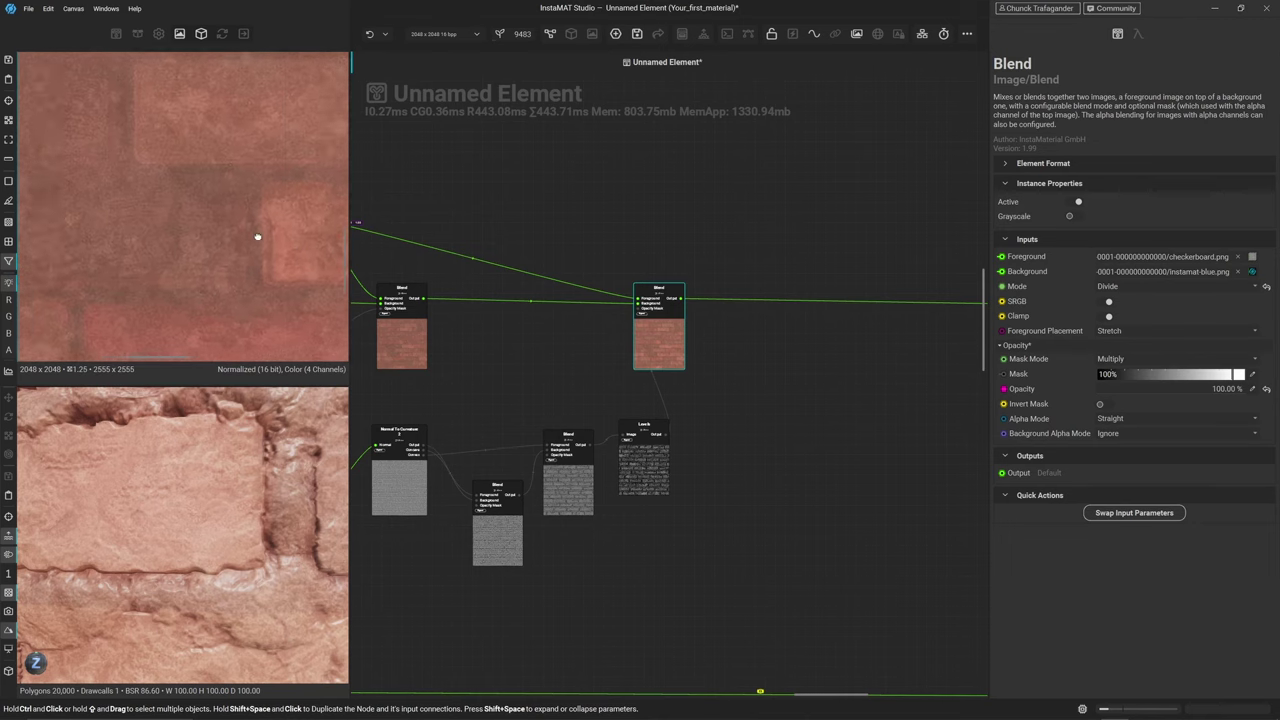
{"action": "scroll", "coordinate": [220, 200], "scroll_direction": "up", "scroll_amount": 3}
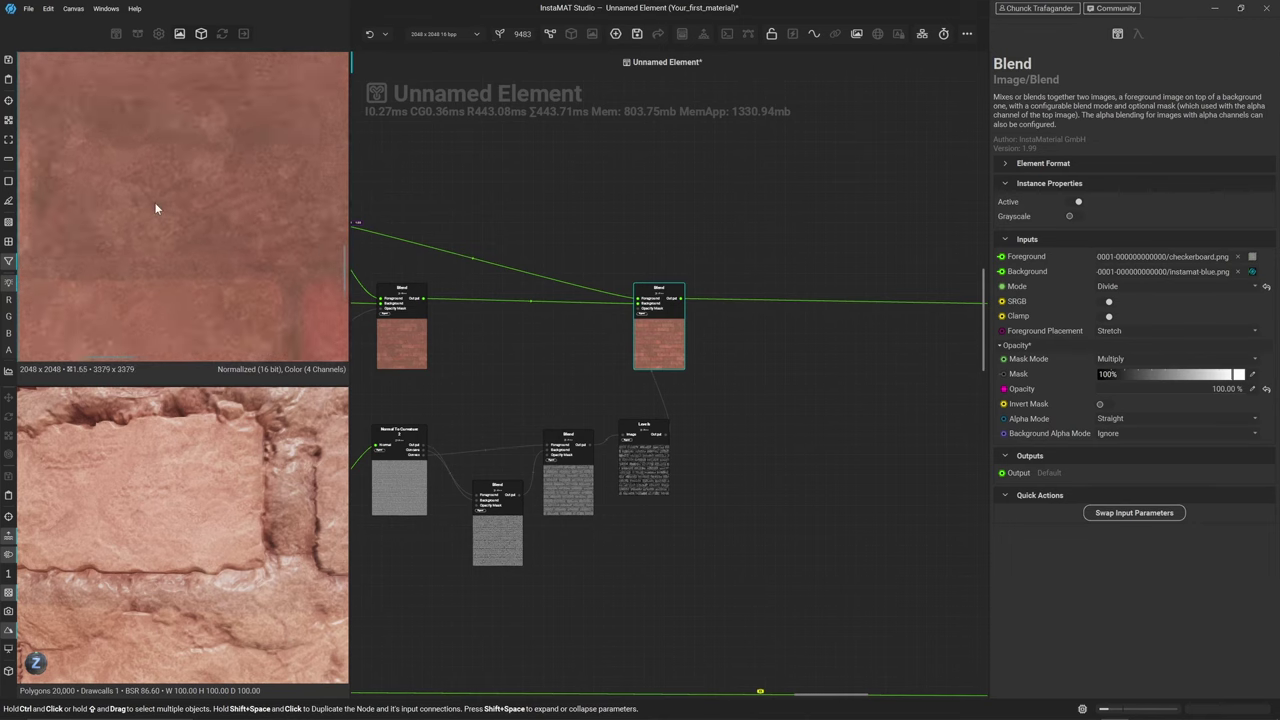
{"action": "scroll", "coordinate": [136, 199], "scroll_direction": "up", "scroll_amount": 5}
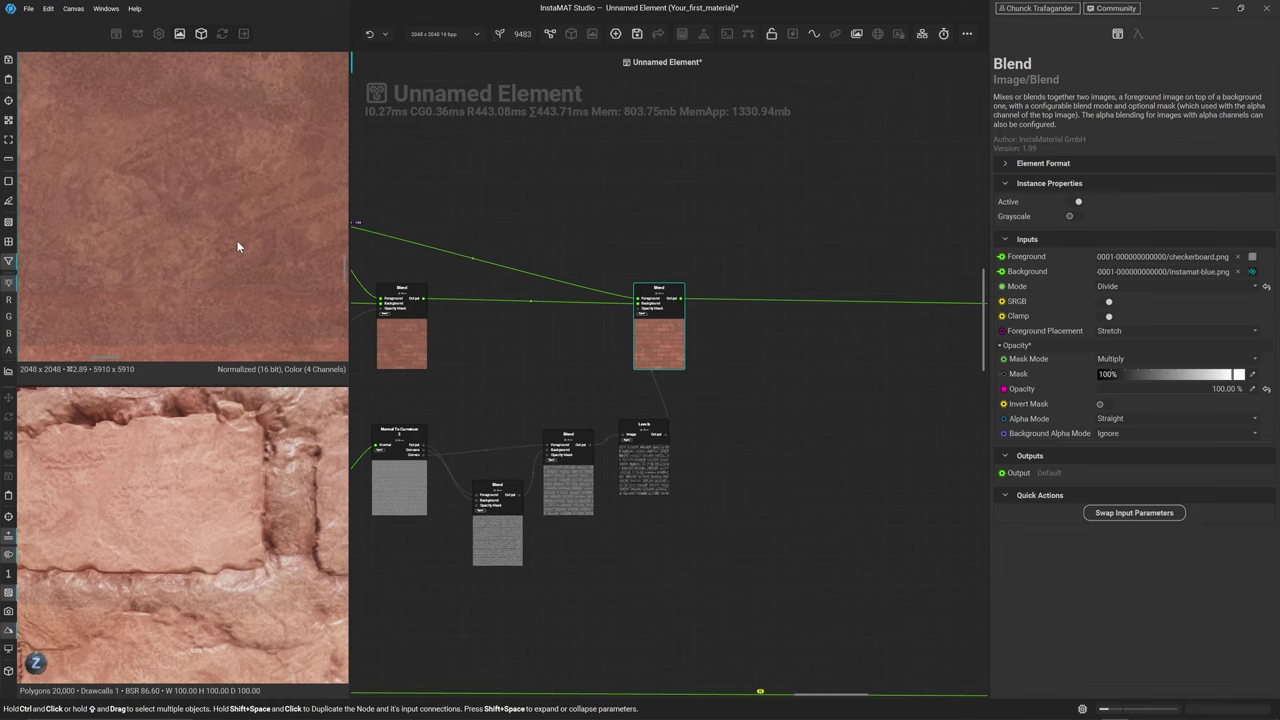
{"action": "left_click", "coordinate": [783, 347]}
{"action": "scroll", "coordinate": [689, 460], "scroll_direction": "up", "scroll_amount": 1}
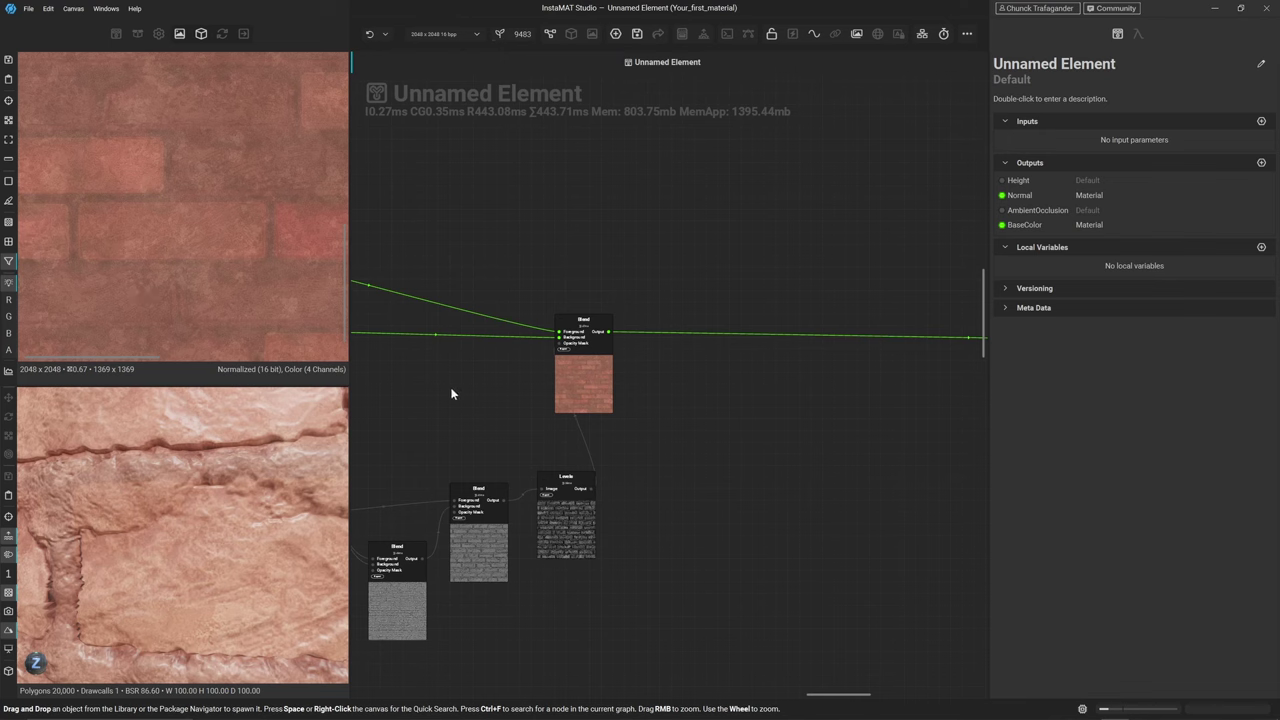
Insert a Blend node on the connection after the last base color Blend and swap its input parameters
{"action": "scroll", "coordinate": [251, 448], "scroll_direction": "down", "scroll_amount": 5}
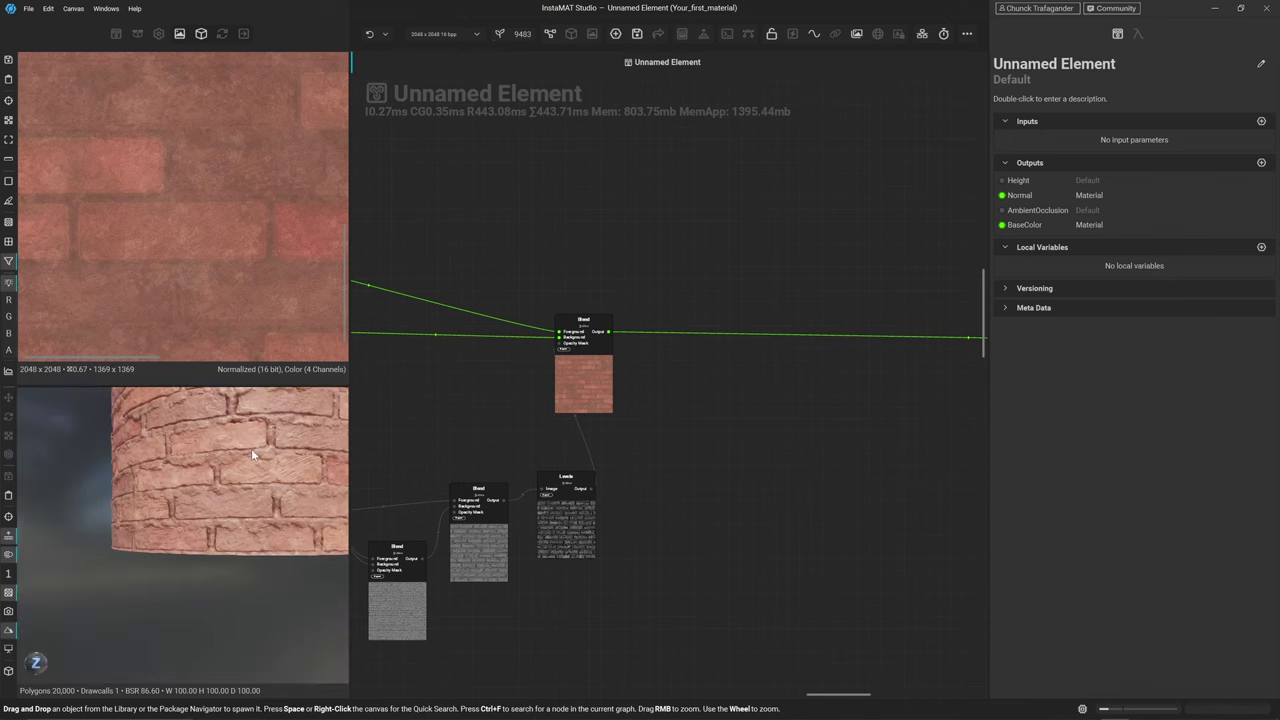
{"action": "middle_click_drag", "start_coordinate": [251, 448], "coordinate": [170, 577]}
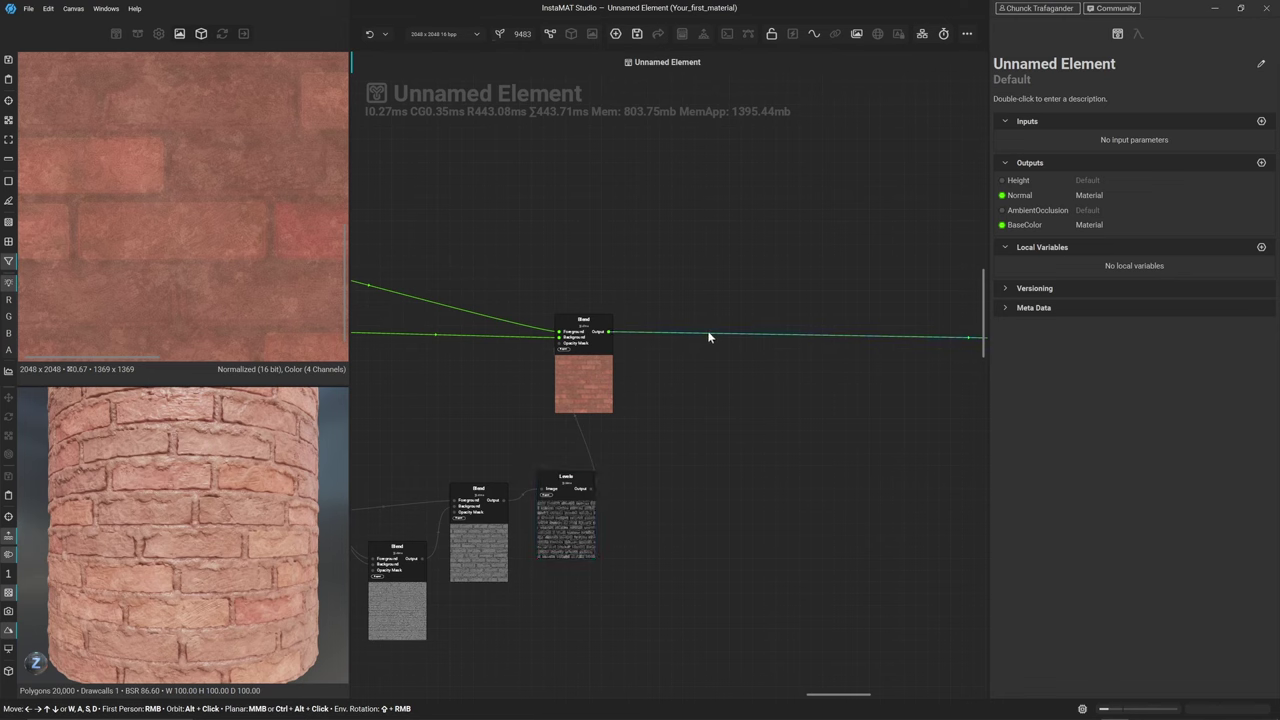
{"action": "left_click_drag", "start_coordinate": [708, 336], "coordinate": [708, 333]}
{"action": "key", "text": "Return"}
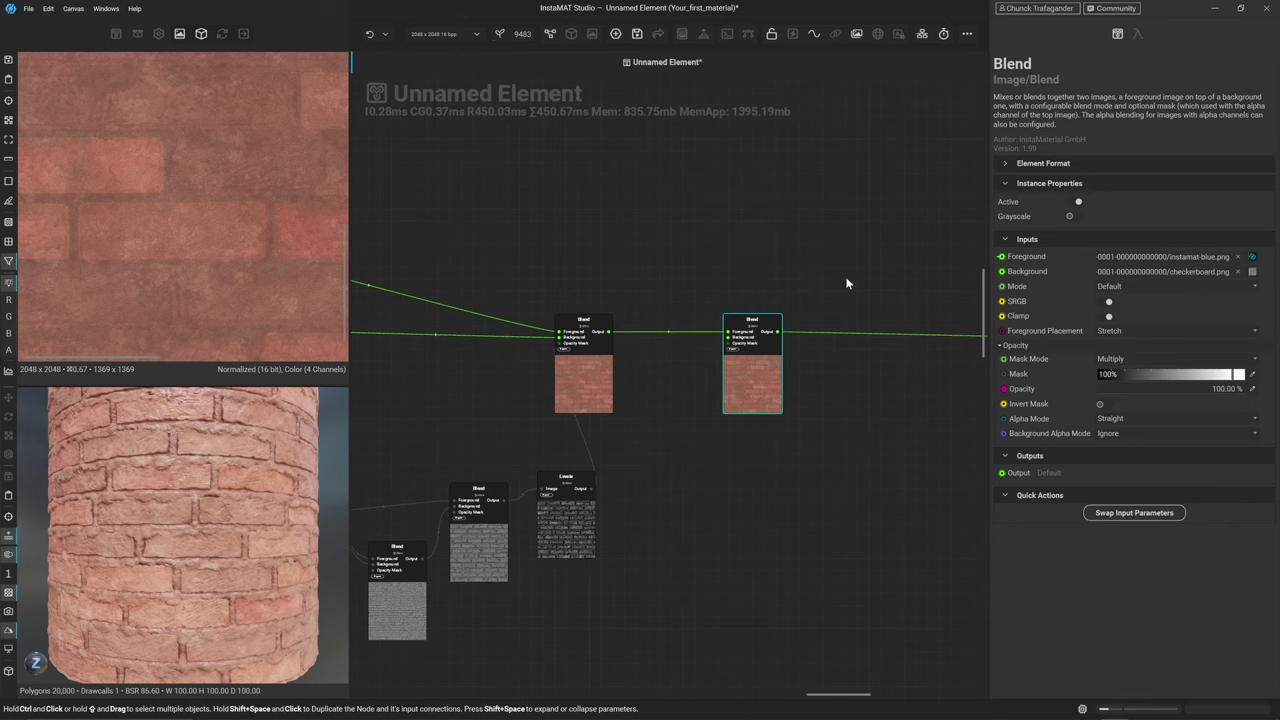
{"action": "left_click", "coordinate": [1121, 513]}
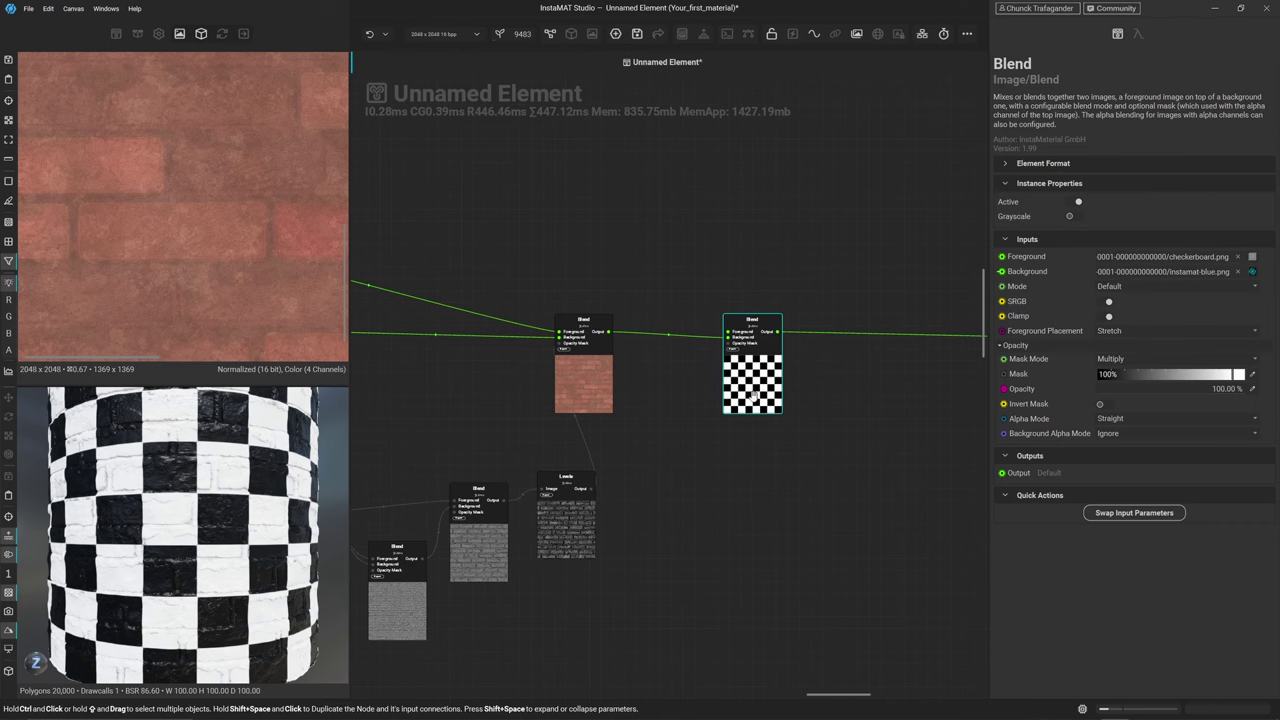
Preview the Blend Height node's Mask output and connect it to the new Blend's Opacity Mask
{"action": "scroll", "coordinate": [720, 483], "scroll_direction": "down", "scroll_amount": 3}
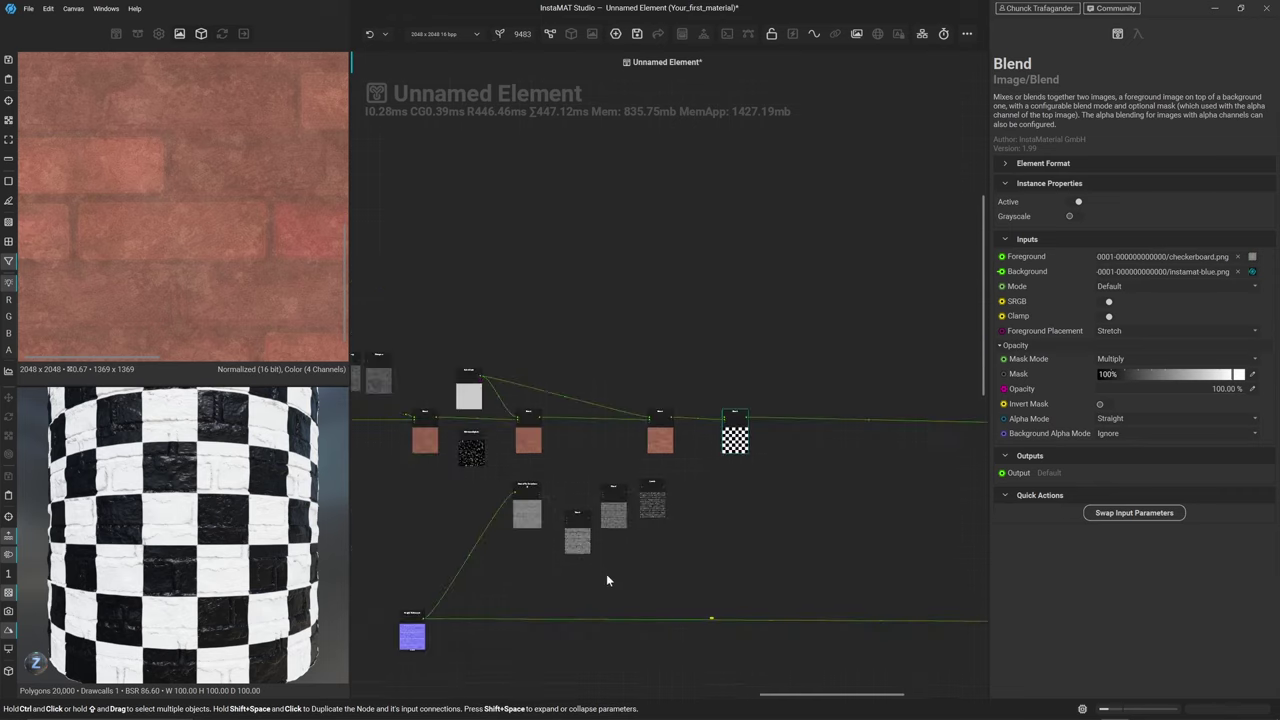
{"action": "middle_click_drag", "start_coordinate": [606, 573], "coordinate": [891, 356]}
{"action": "scroll", "coordinate": [663, 403], "scroll_direction": "left", "scroll_amount": 5}
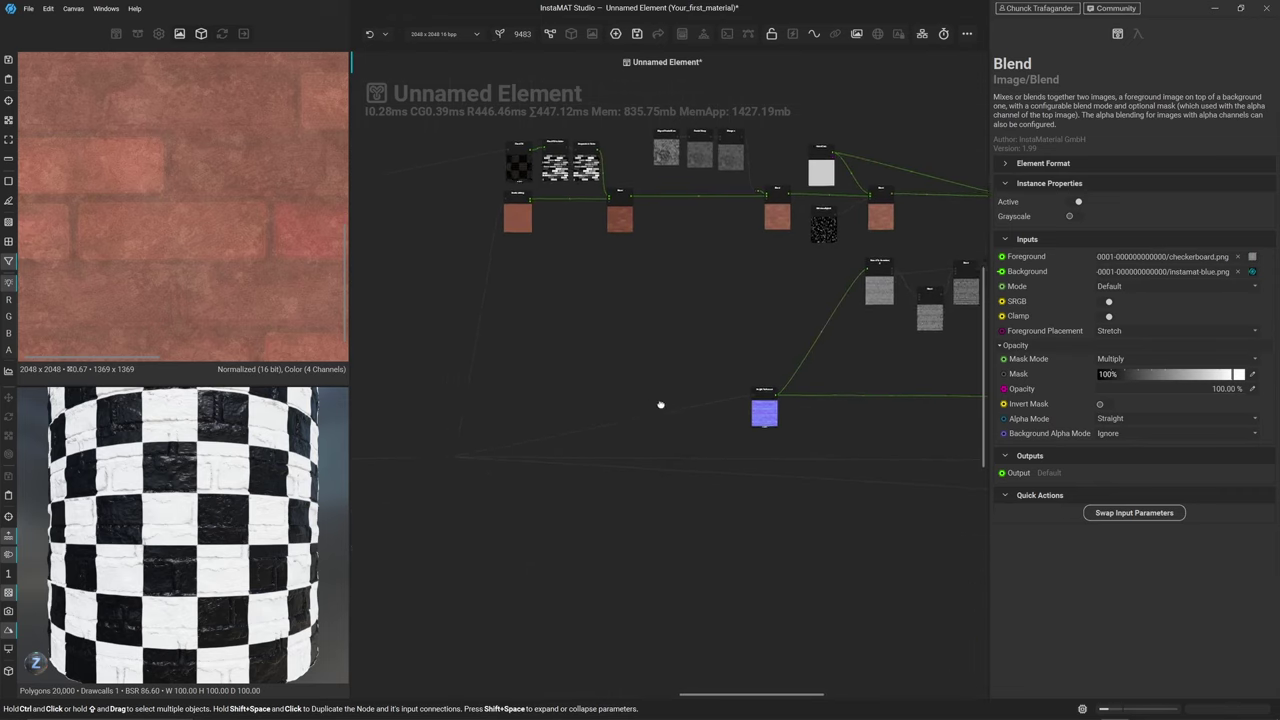
{"action": "scroll", "coordinate": [648, 390], "scroll_direction": "up", "scroll_amount": 6}
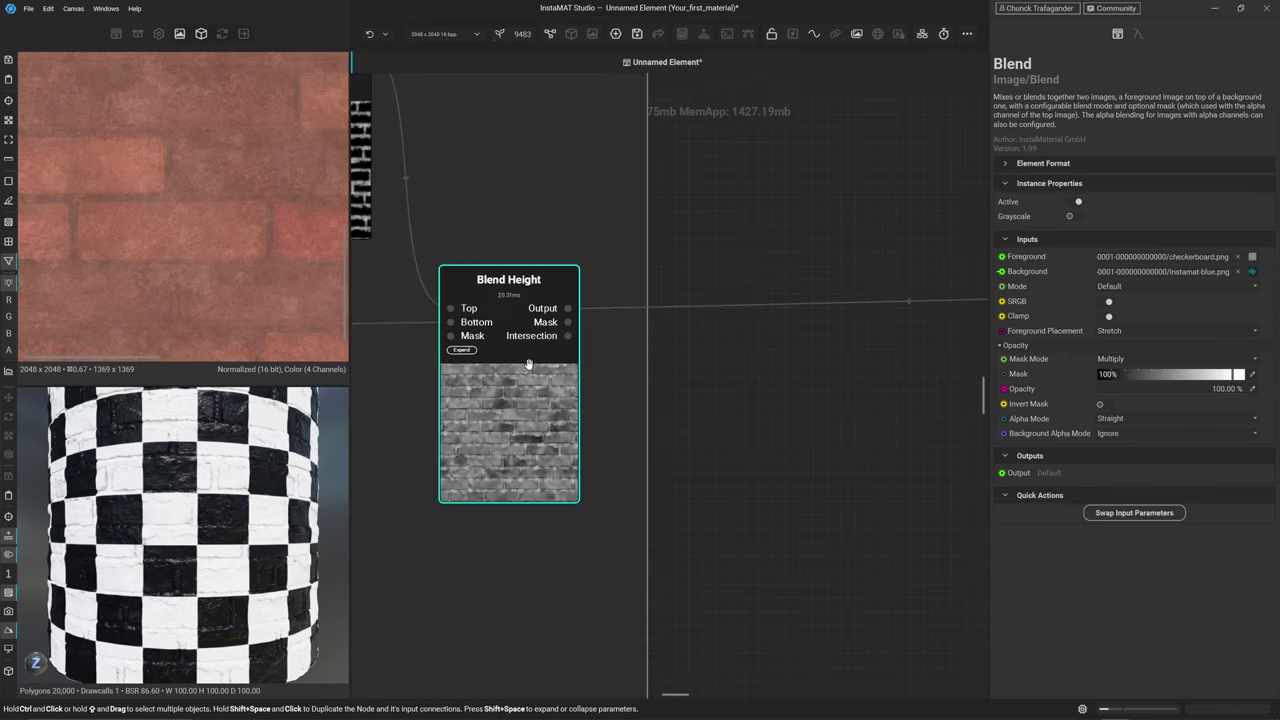
{"action": "left_click", "coordinate": [474, 318]}
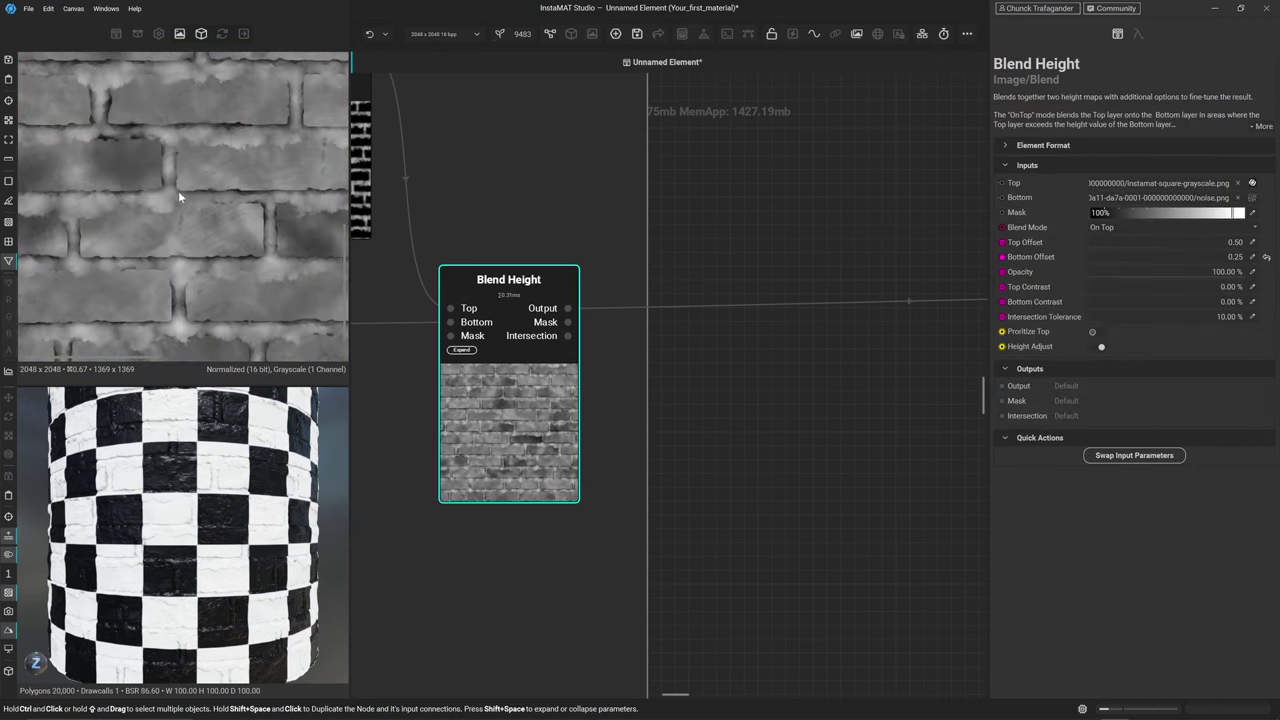
{"action": "left_click", "coordinate": [566, 328]}
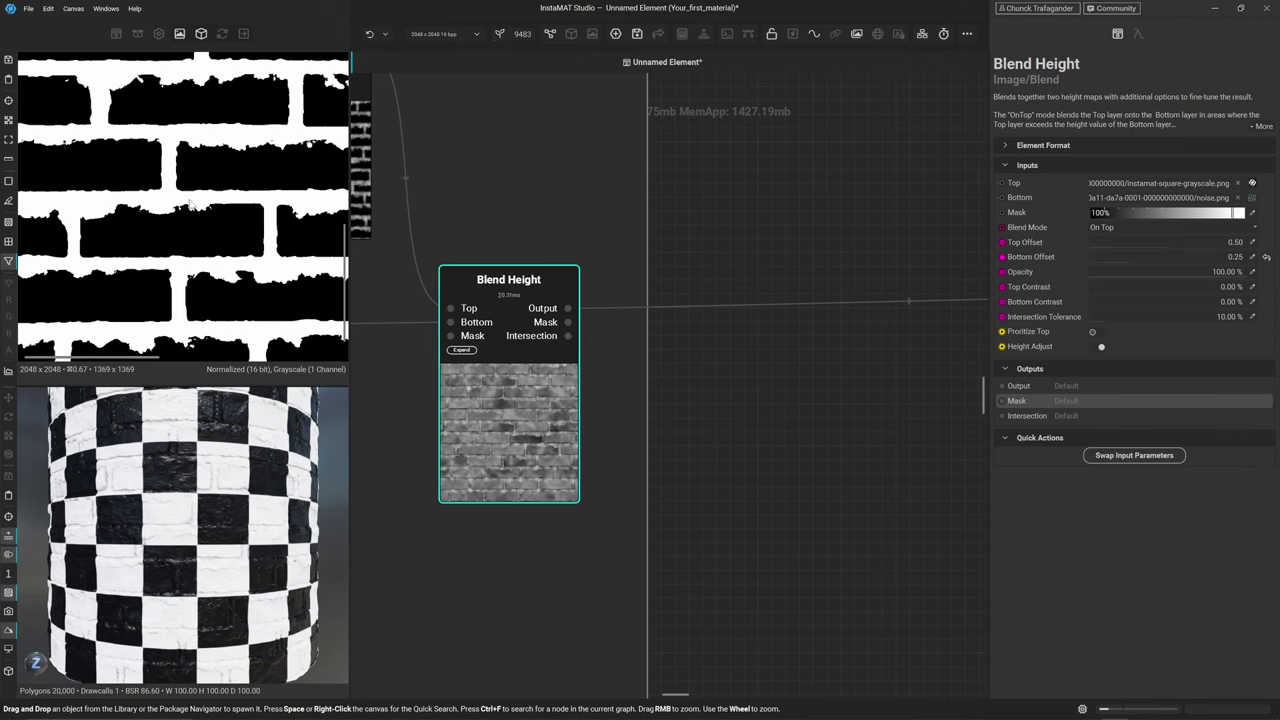
{"action": "scroll", "coordinate": [568, 322], "scroll_direction": "down", "scroll_amount": 4}
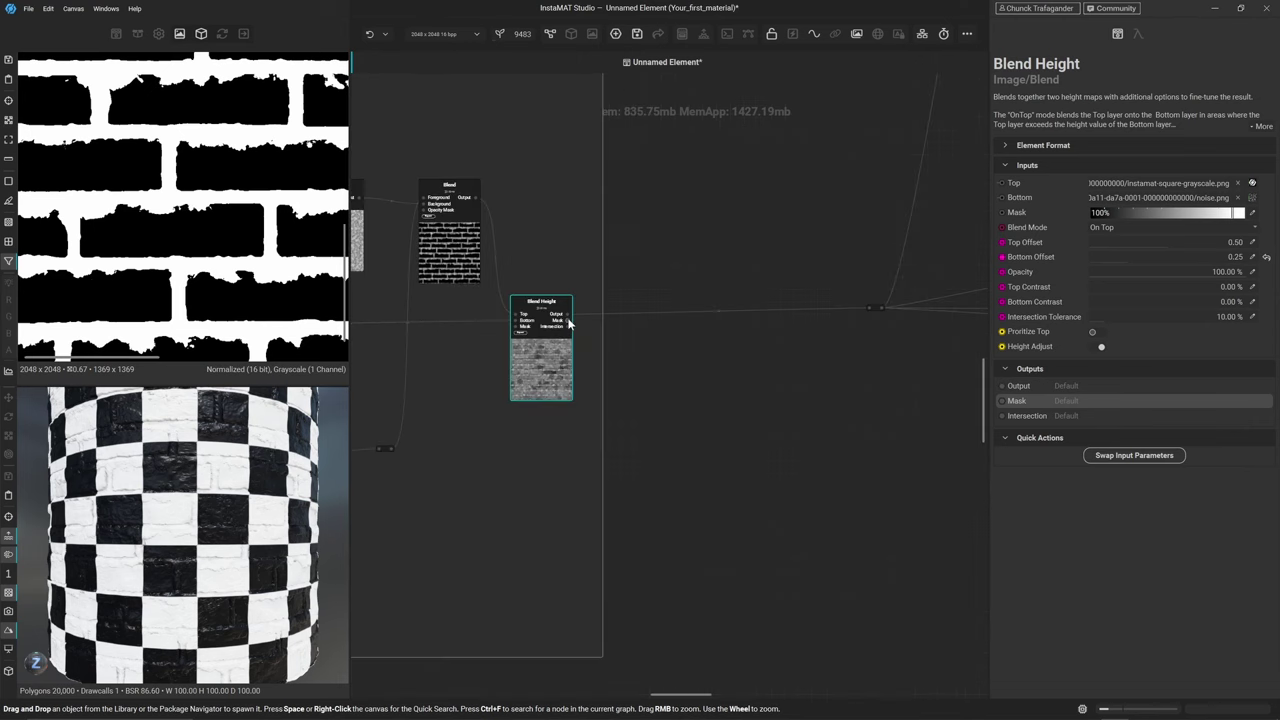
{"action": "scroll", "coordinate": [568, 322], "scroll_direction": "down", "scroll_amount": 5}
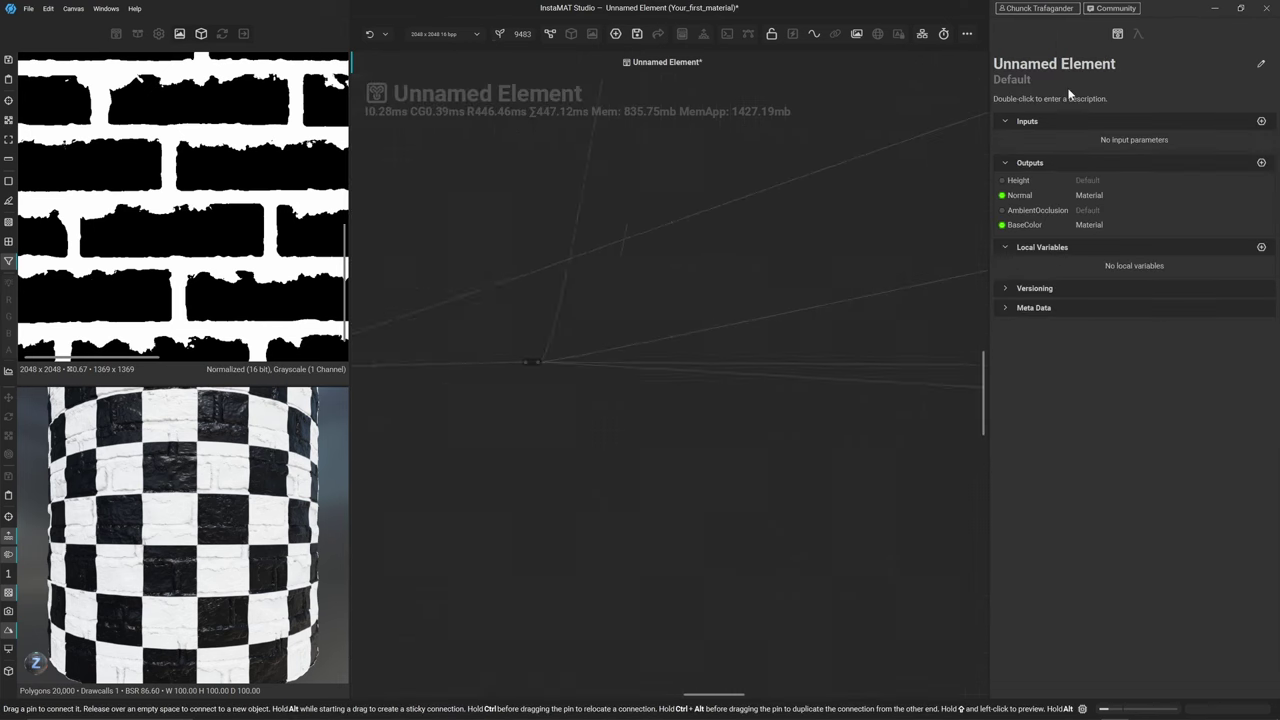
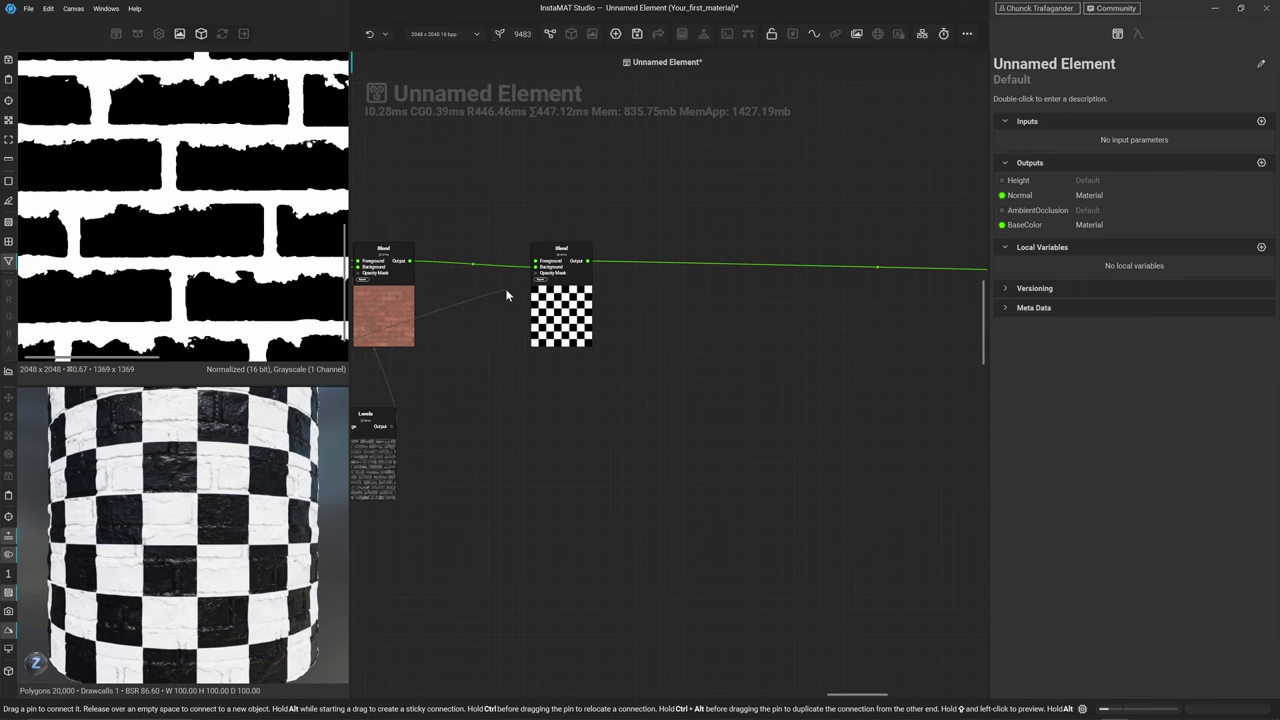
{"action": "left_click_drag", "start_coordinate": [507, 294], "coordinate": [535, 280]}
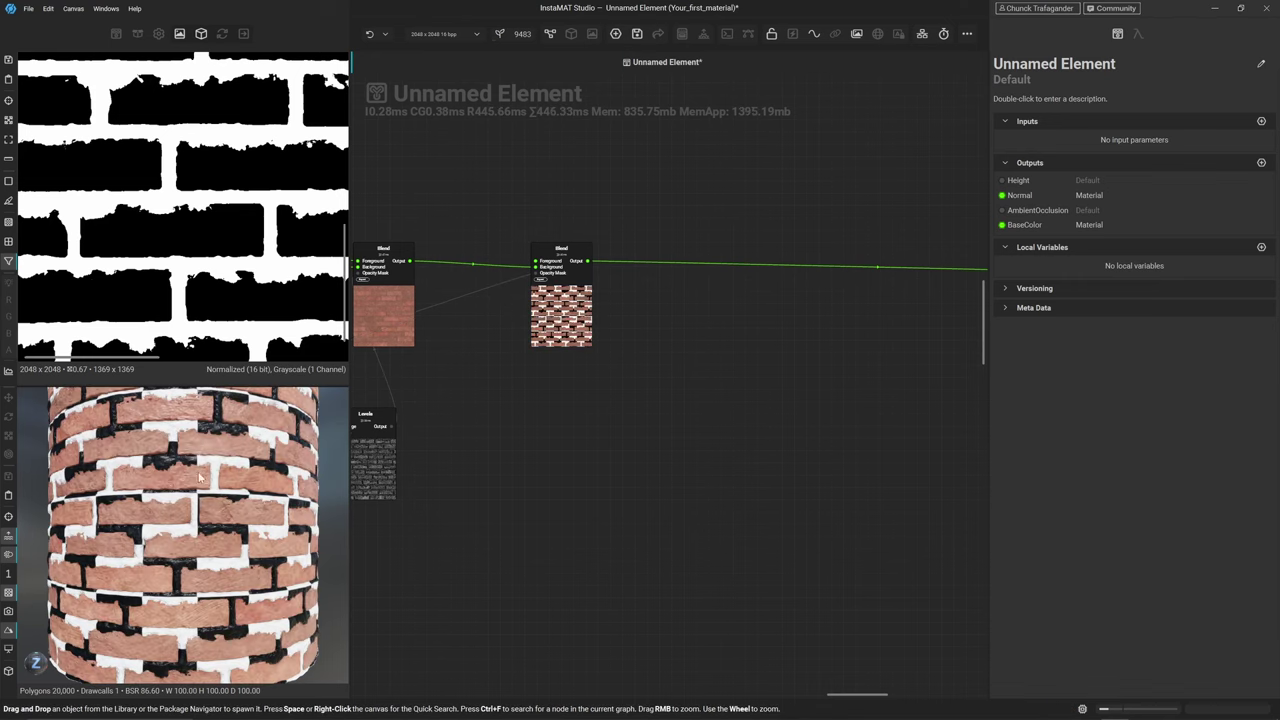
{"action": "scroll", "coordinate": [199, 478], "scroll_direction": "up", "scroll_amount": 5}
{"action": "mouse_move", "coordinate": [199, 478]}
{"action": "middle_mouse_down"}
{"action": "mouse_move", "coordinate": [221, 619]}
{"action": "mouse_move", "coordinate": [202, 464]}
{"action": "middle_mouse_up"}
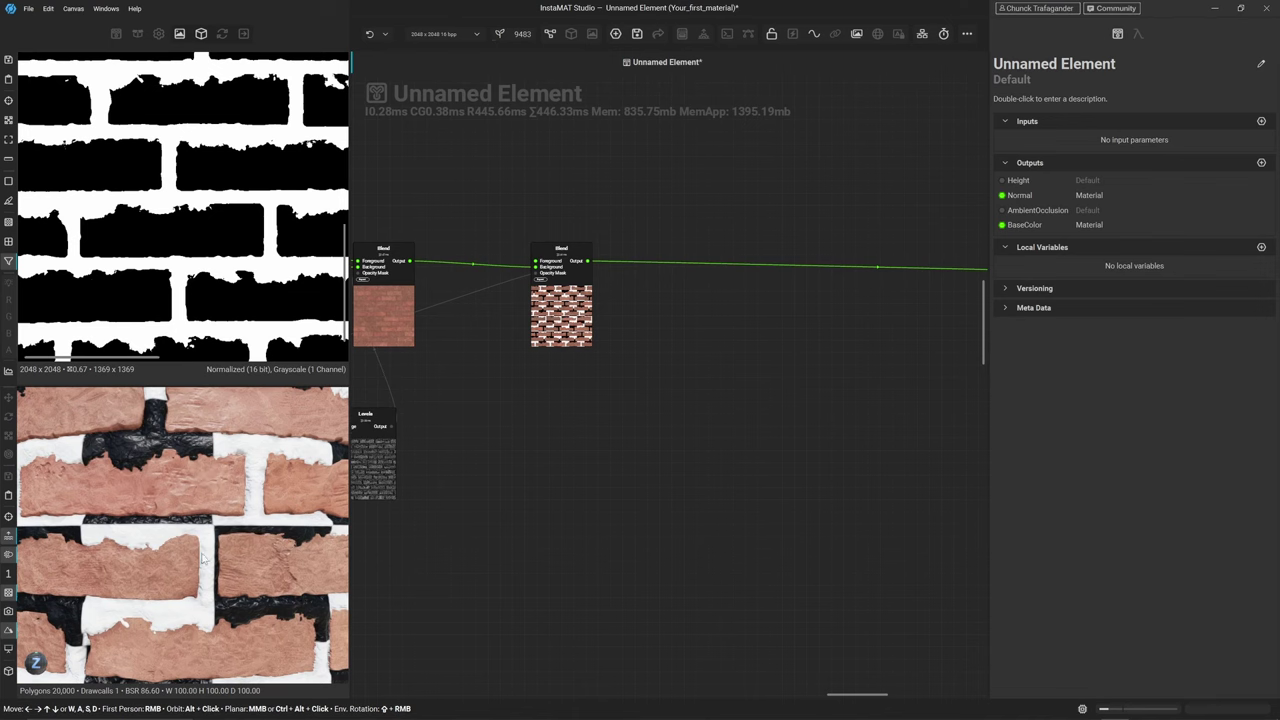
{"action": "scroll", "coordinate": [503, 571], "scroll_direction": "down", "scroll_amount": 3}
{"action": "middle_click_drag", "start_coordinate": [503, 571], "coordinate": [724, 478]}
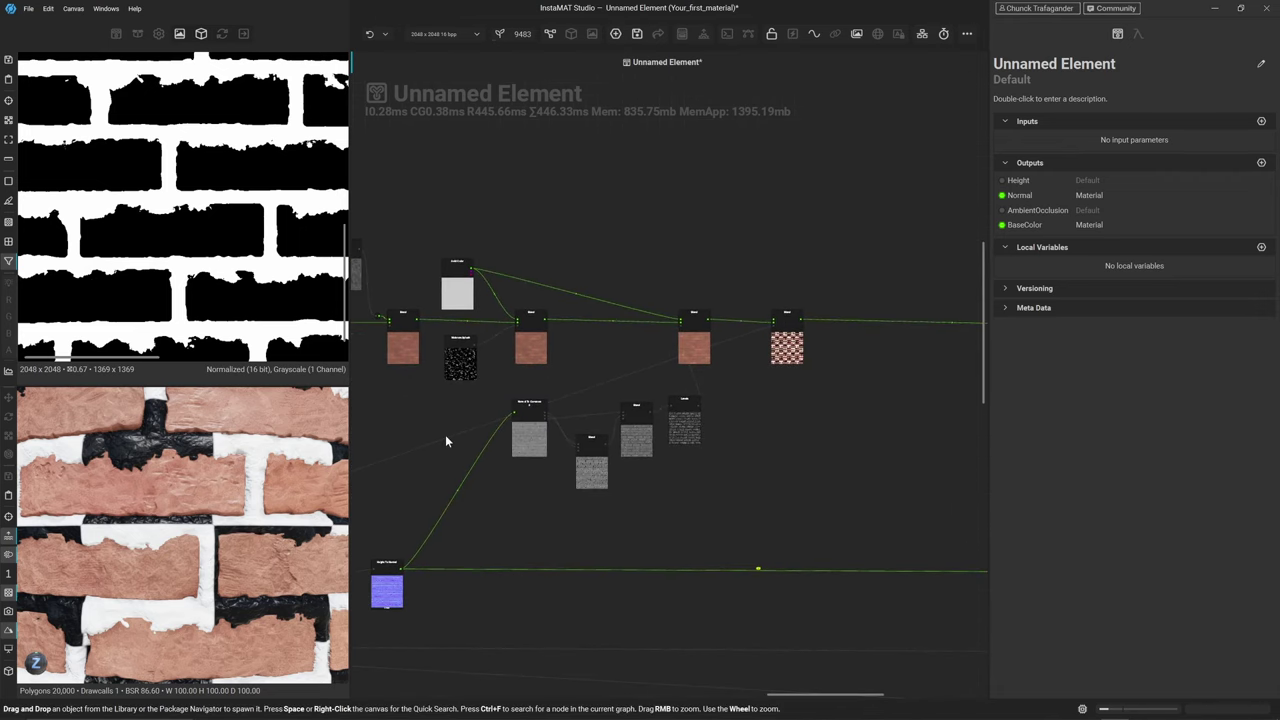
{"action": "left_click_drag", "start_coordinate": [446, 444], "coordinate": [673, 620]}
{"action": "middle_click_drag", "start_coordinate": [569, 527], "coordinate": [655, 509]}
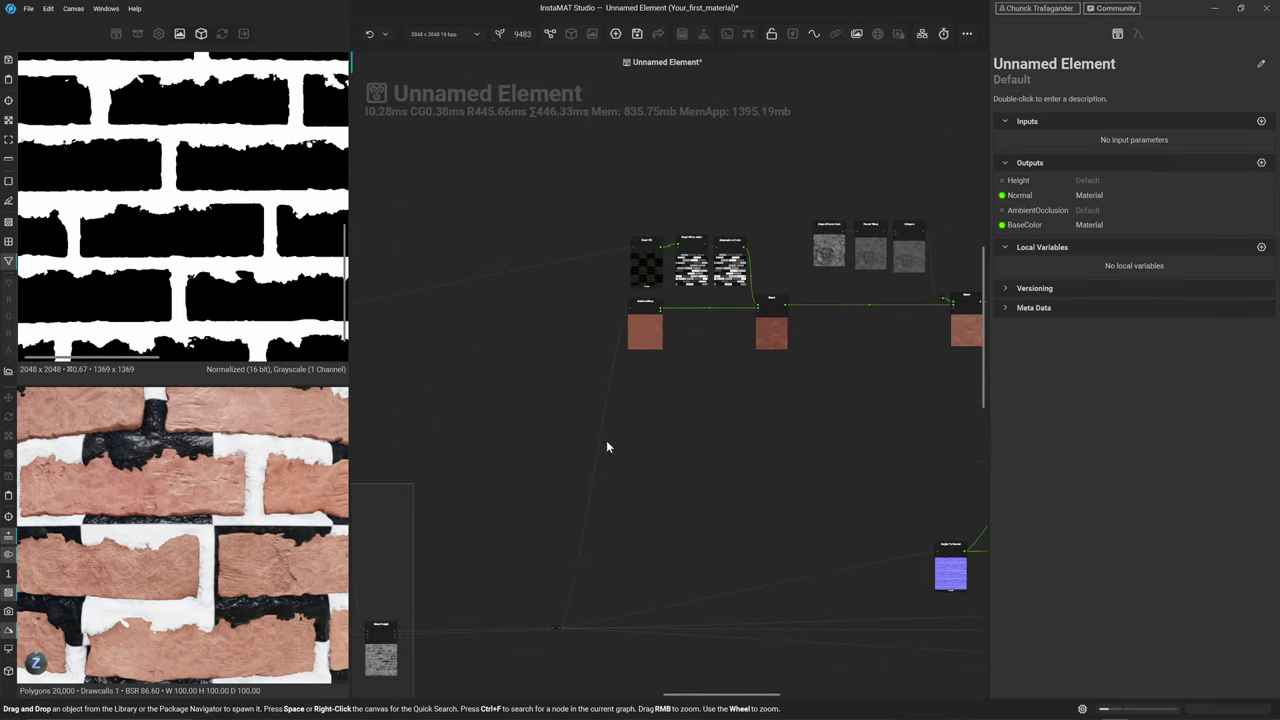
{"action": "left_click", "coordinate": [637, 334]}
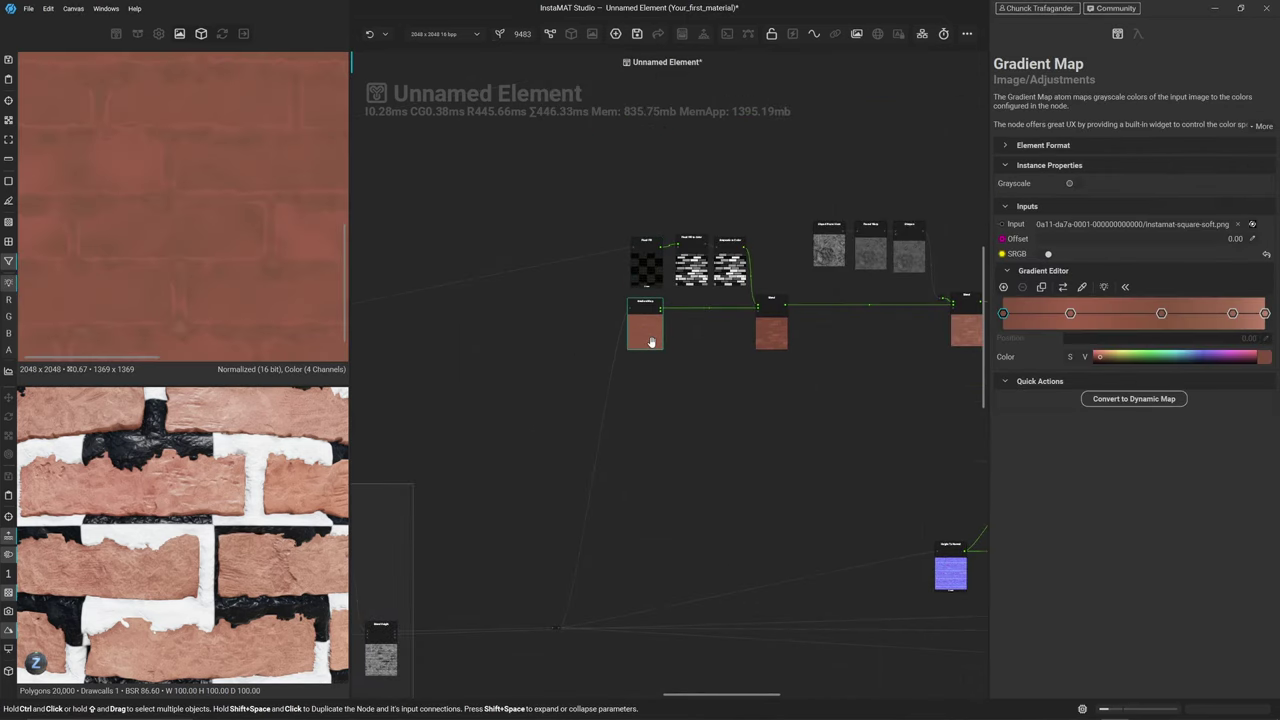
{"action": "key", "text": "ctrl+d"}
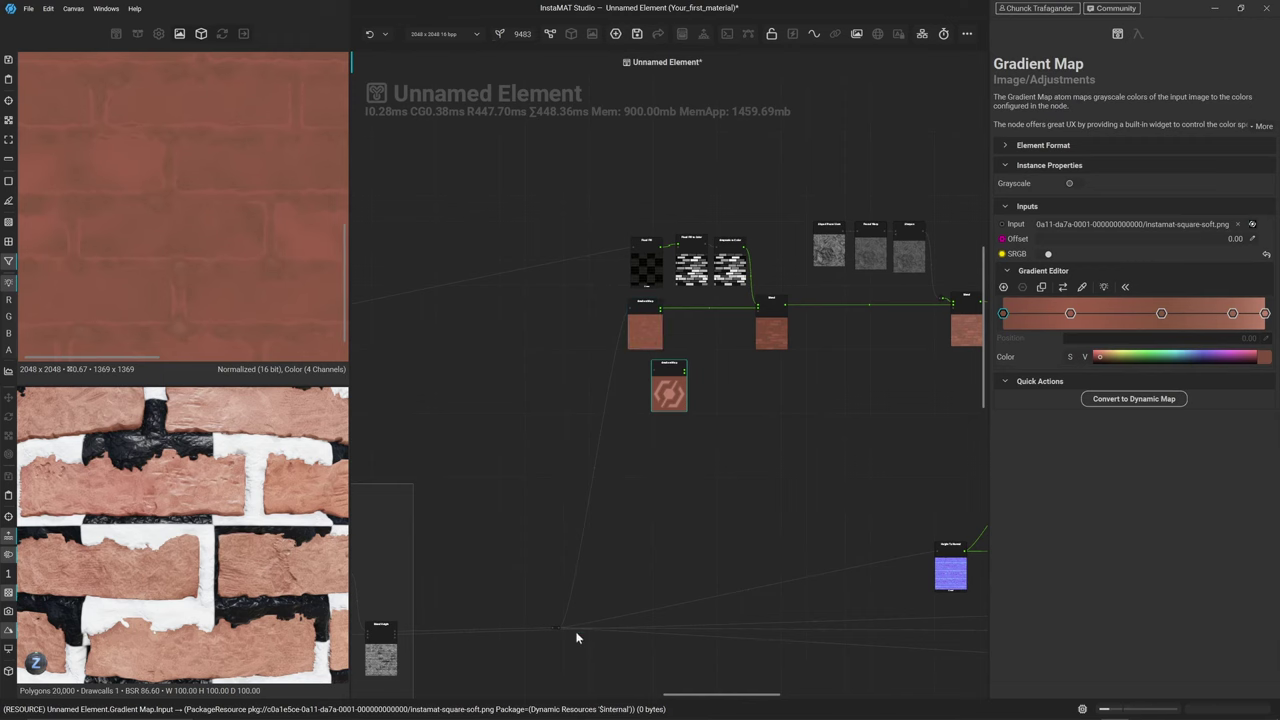
{"action": "scroll", "coordinate": [561, 612], "scroll_direction": "up", "scroll_amount": 3}
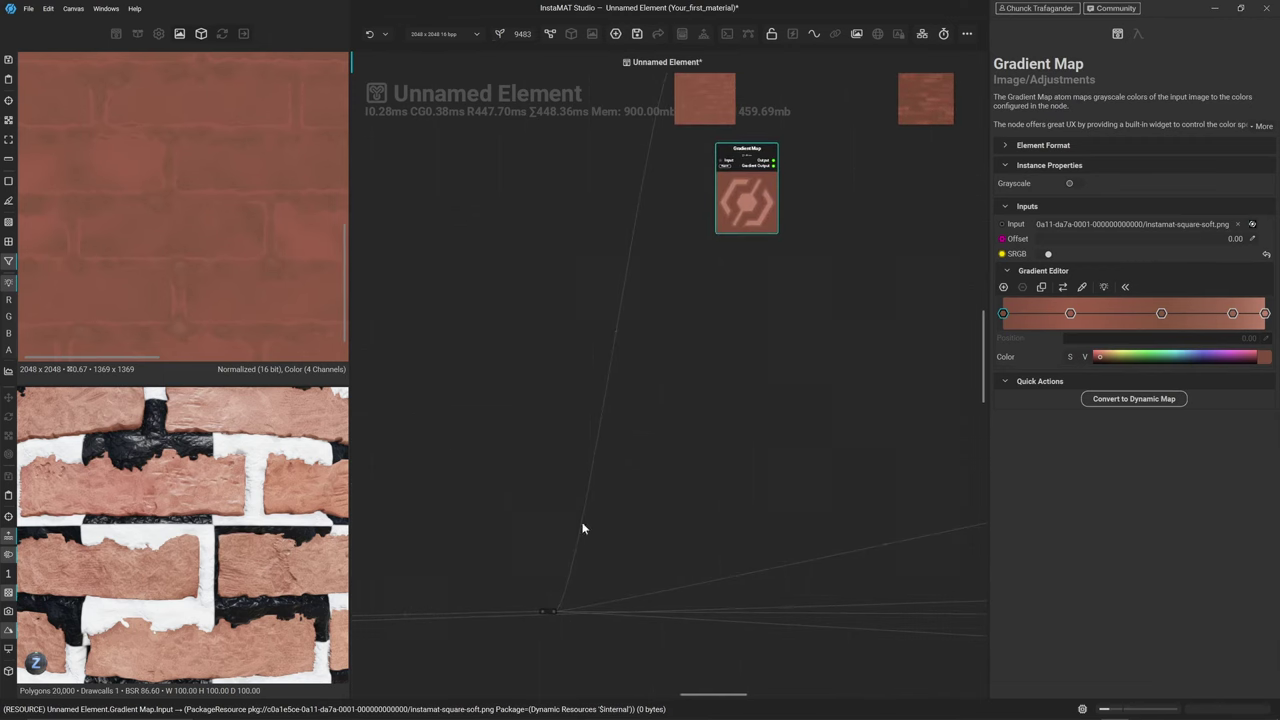
{"action": "left_click_drag", "start_coordinate": [725, 222], "coordinate": [641, 568]}
{"action": "middle_click_drag", "start_coordinate": [640, 570], "coordinate": [600, 434]}
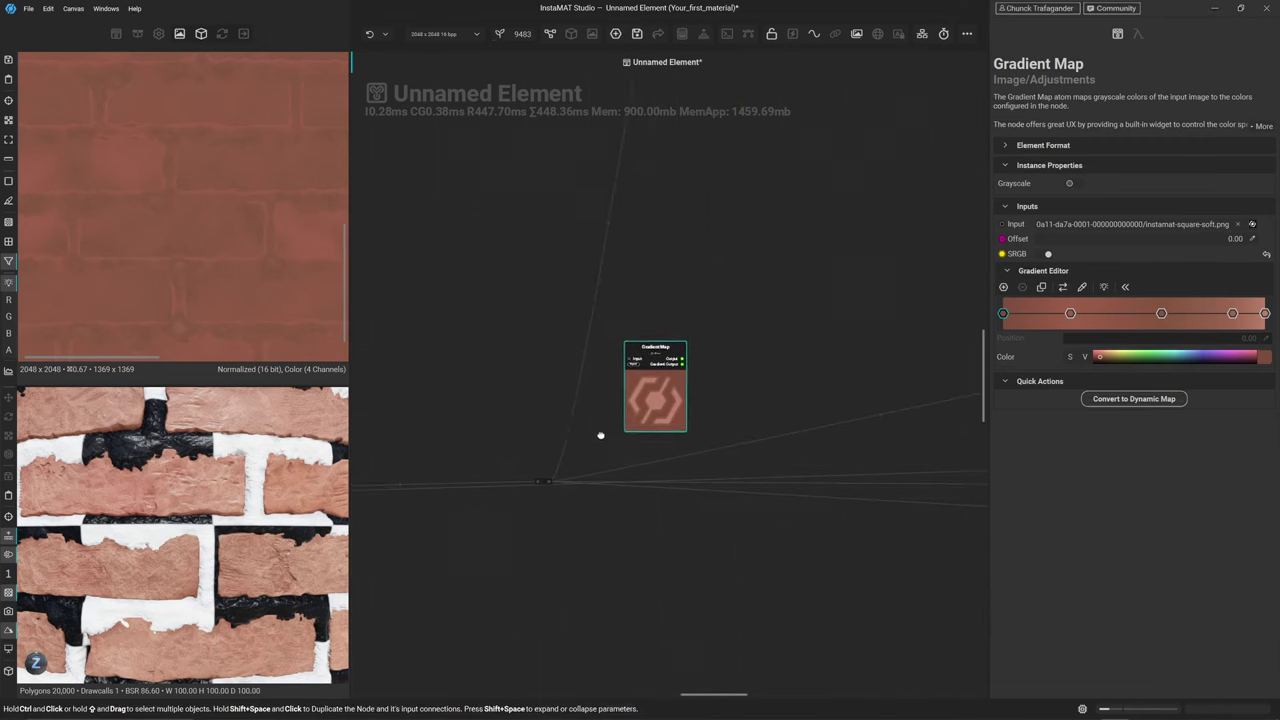
{"action": "key", "text": "Delete"}
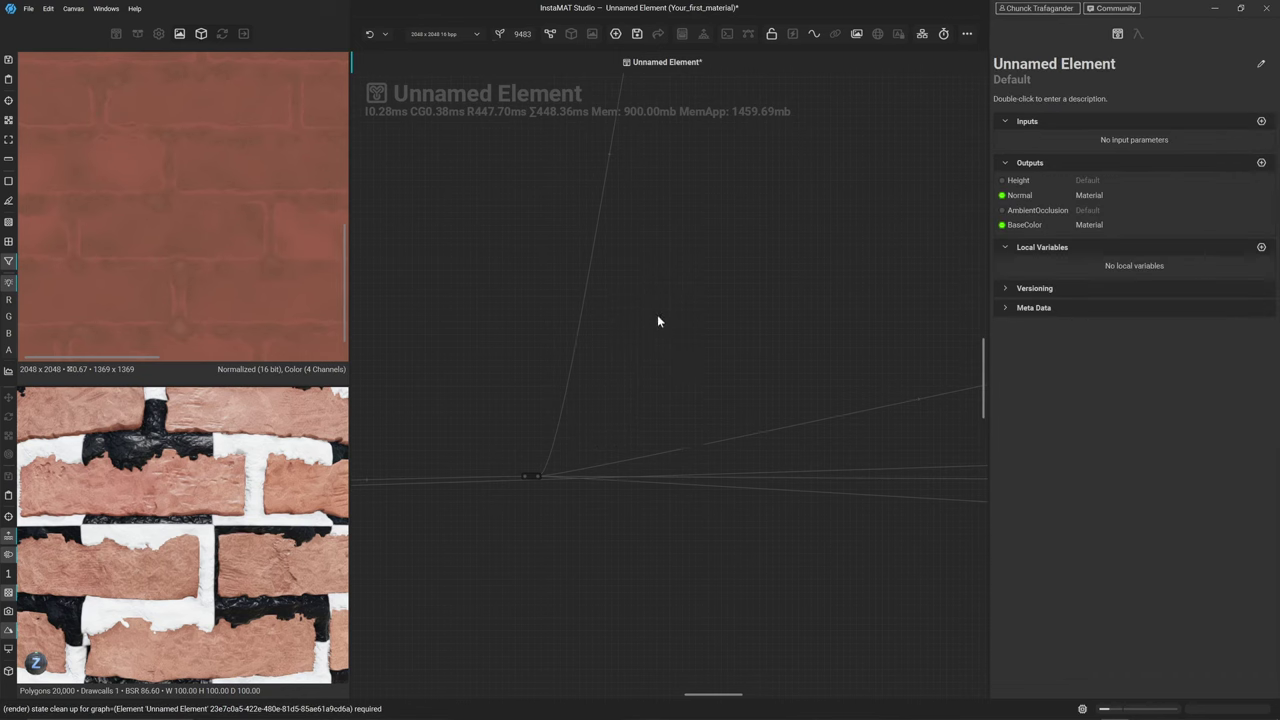
Duplicate the brick Gradient Map together with its input connection and place the copy below the original
{"action": "middle_click_drag", "start_coordinate": [638, 330], "coordinate": [606, 408]}
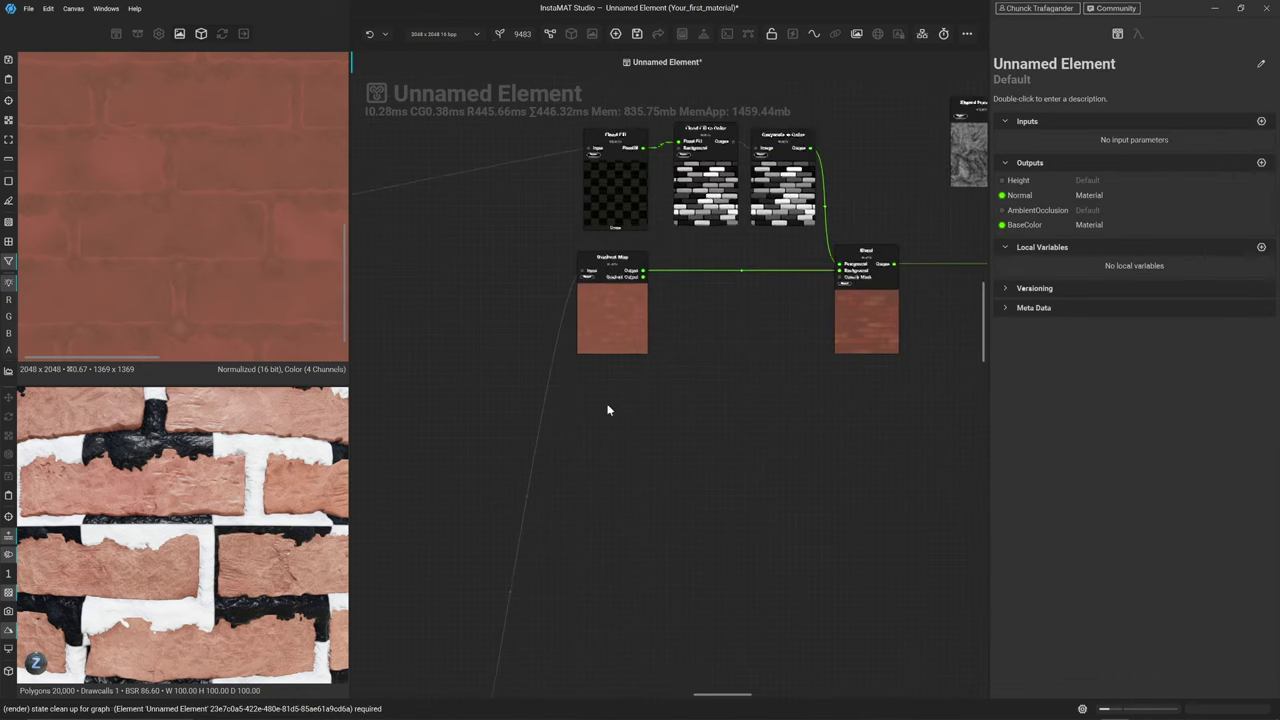
{"action": "left_click", "coordinate": [605, 313]}
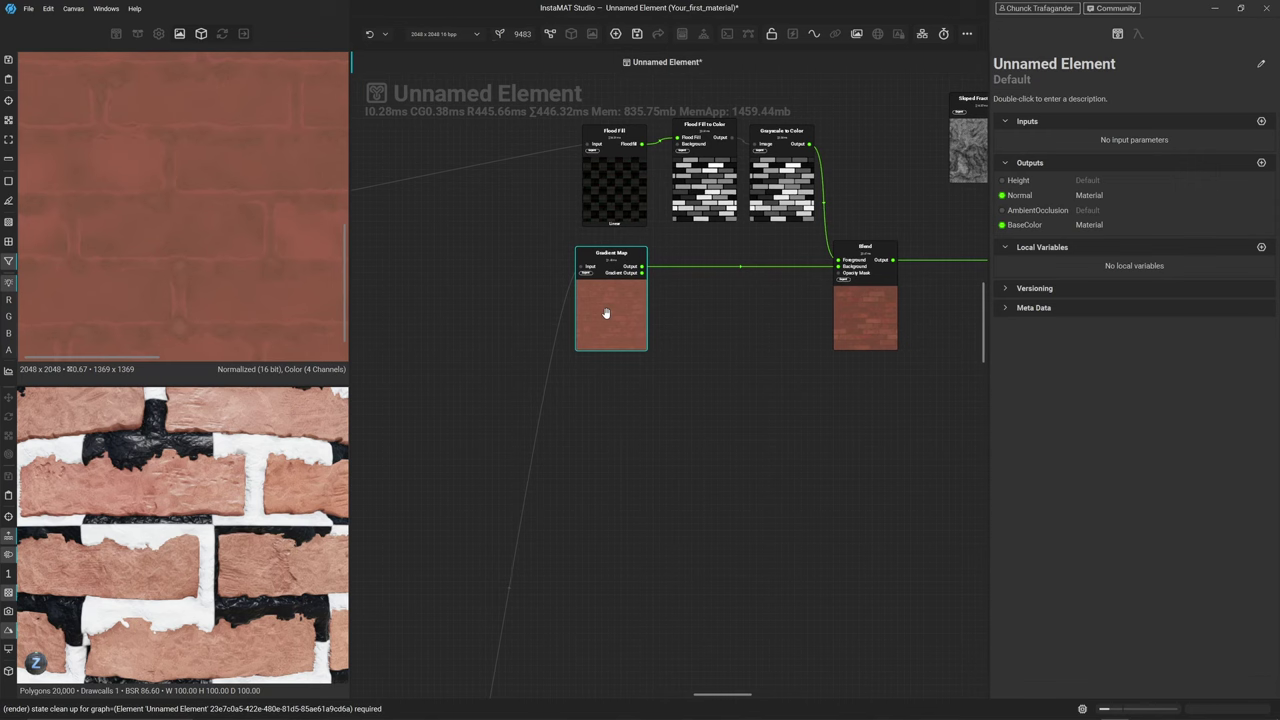
{"action": "left_click_drag", "start_coordinate": [605, 313], "coordinate": [739, 532], "text": "shift"}
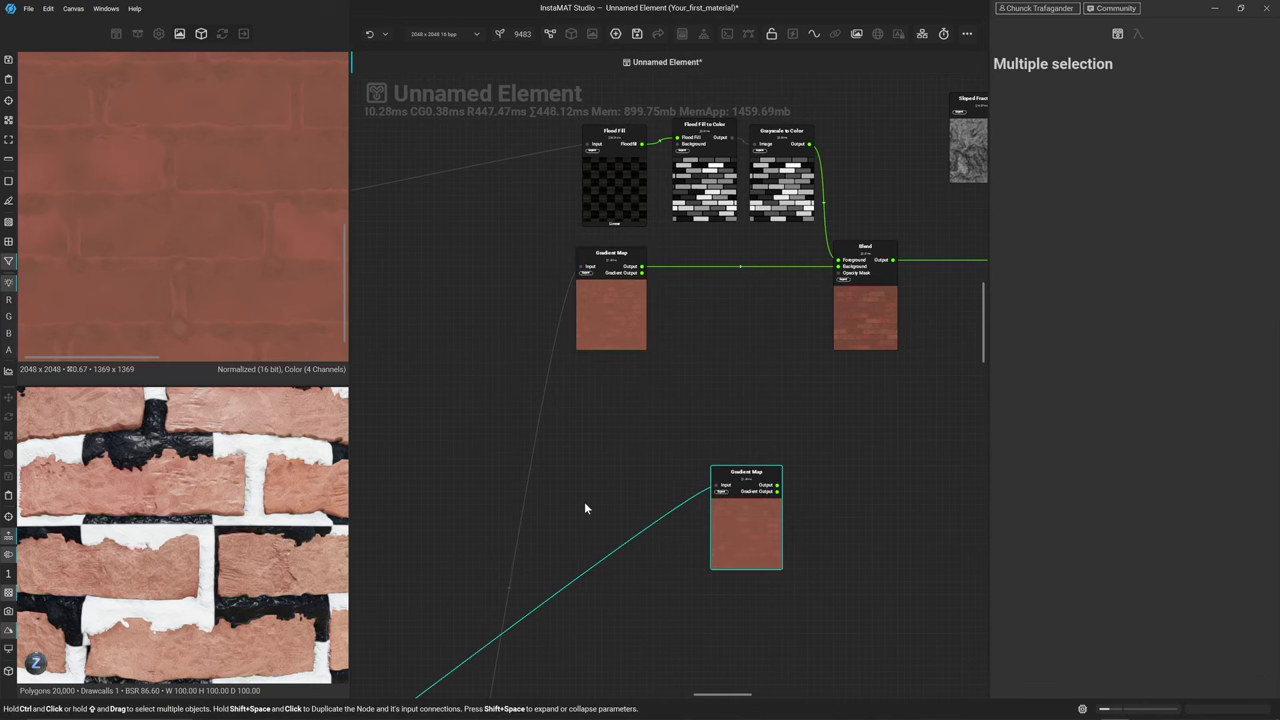
{"action": "left_click", "coordinate": [660, 516]}
{"action": "middle_click_drag", "start_coordinate": [693, 530], "coordinate": [619, 475]}
{"action": "left_click_drag", "start_coordinate": [669, 448], "coordinate": [623, 413]}
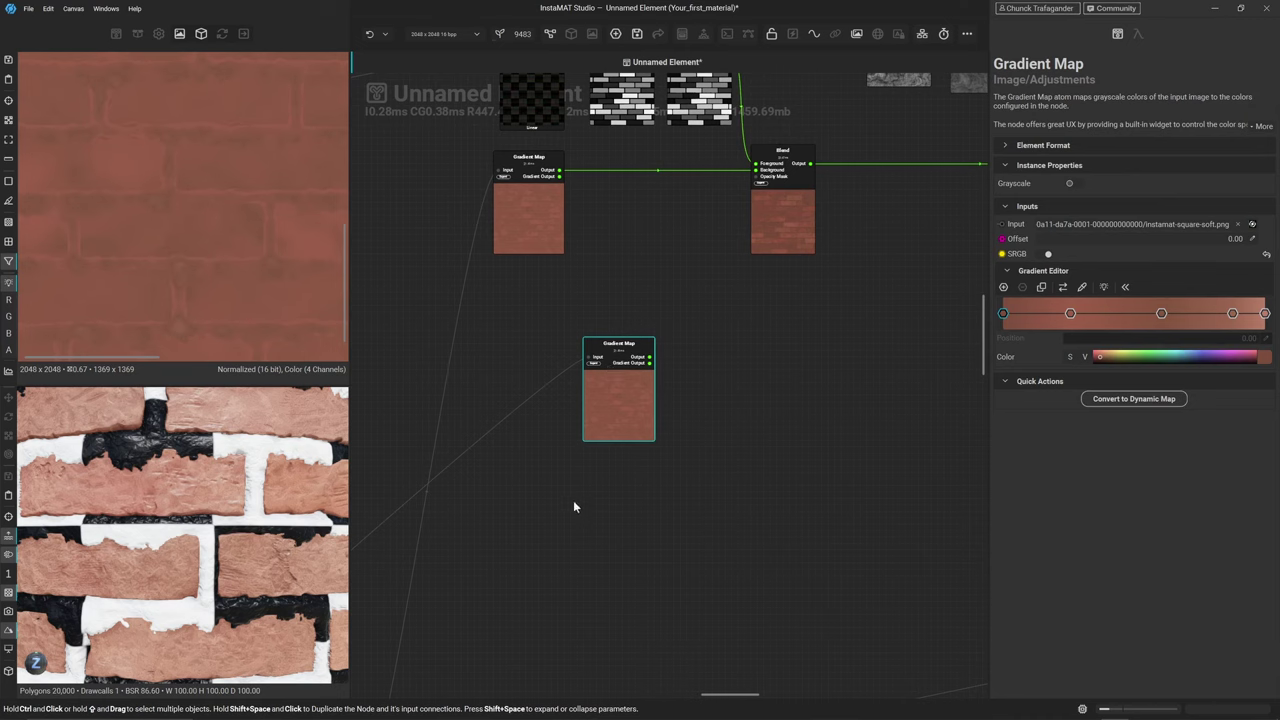
{"action": "left_click_drag", "start_coordinate": [613, 390], "coordinate": [829, 477], "text": "shift"}
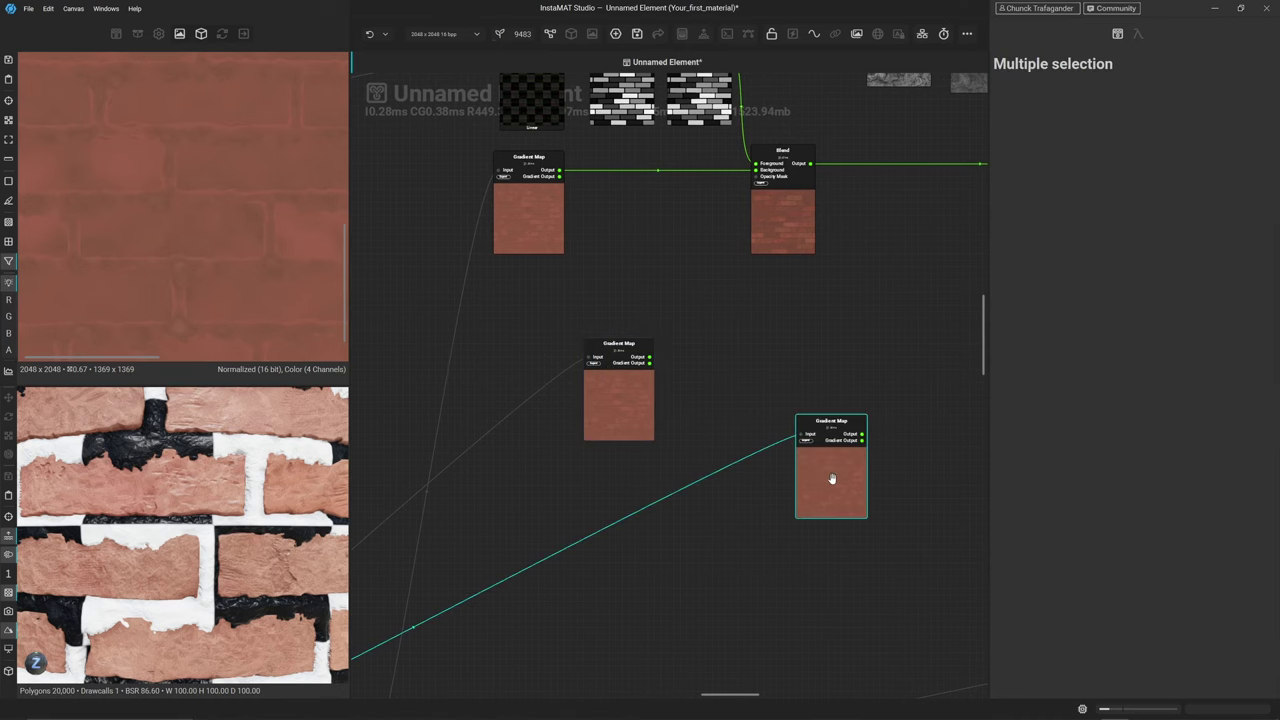
{"action": "key", "text": "ctrl+z"}
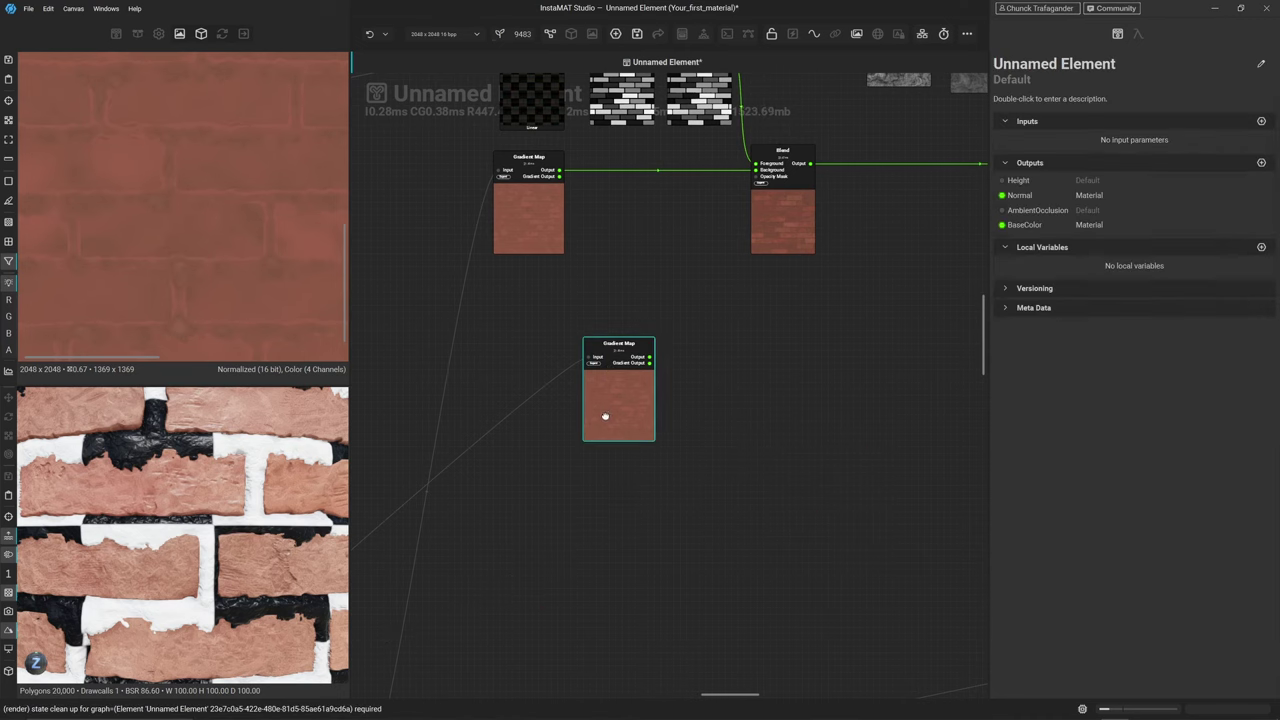
Move the Gradient Map copy above the last Blend, connect its Output to that Blend's Foreground, and preview the blend
{"action": "left_click_drag", "start_coordinate": [604, 414], "coordinate": [586, 190]}
{"action": "scroll", "coordinate": [636, 457], "scroll_direction": "down", "scroll_amount": 2}
{"action": "scroll", "coordinate": [601, 231], "scroll_direction": "up", "scroll_amount": 2}
{"action": "left_click_drag", "start_coordinate": [668, 276], "coordinate": [748, 276]}
{"action": "middle_click_drag", "start_coordinate": [646, 98], "coordinate": [646, 158]}
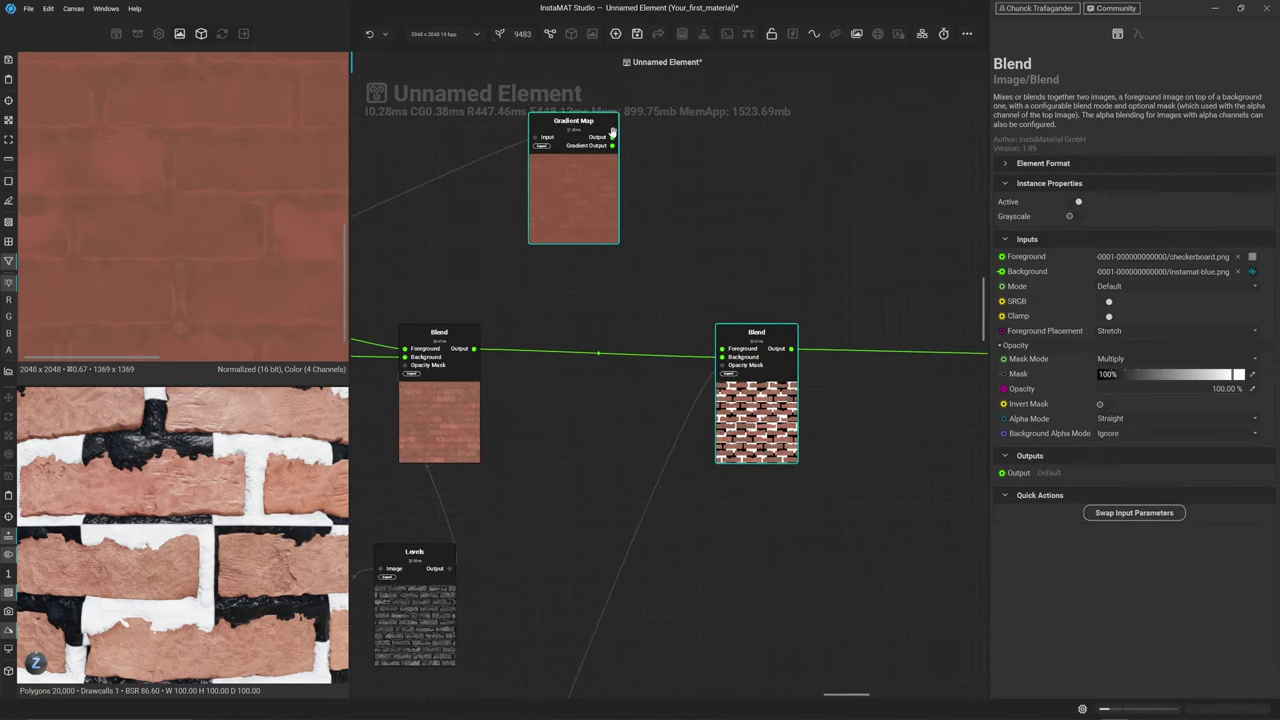
{"action": "left_click_drag", "start_coordinate": [612, 137], "coordinate": [723, 351]}
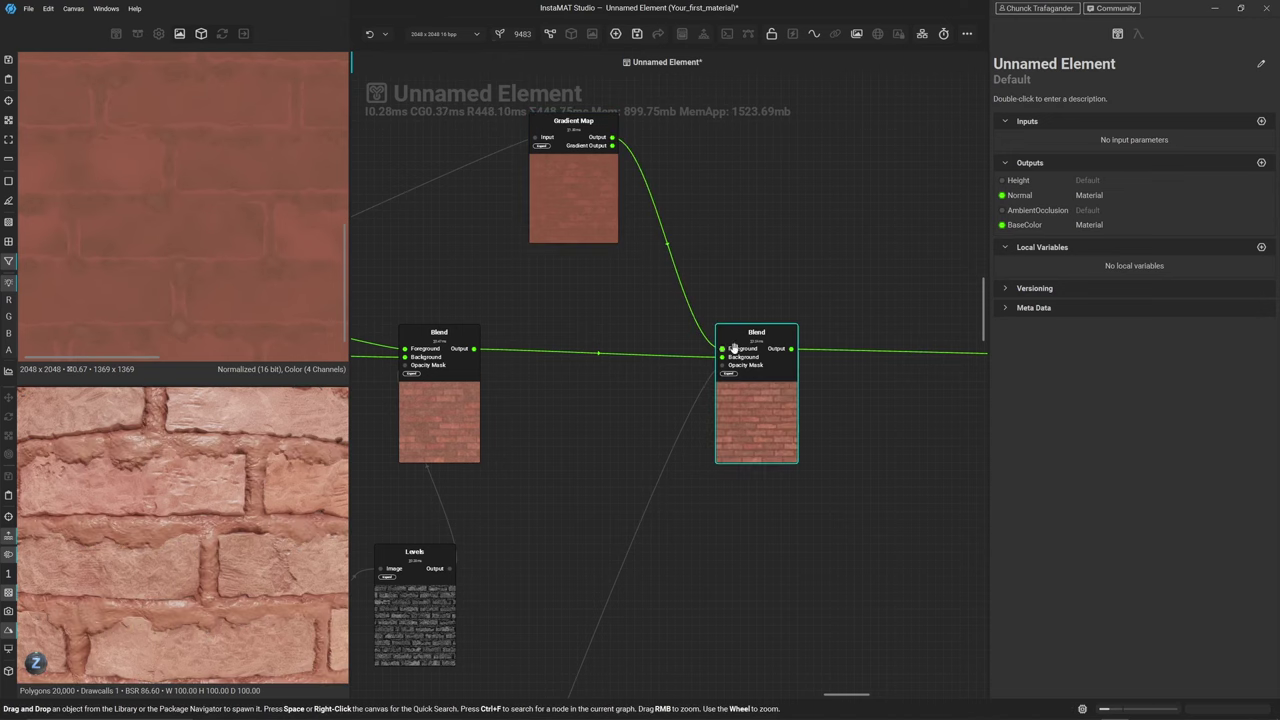
{"action": "left_click", "coordinate": [757, 398]}
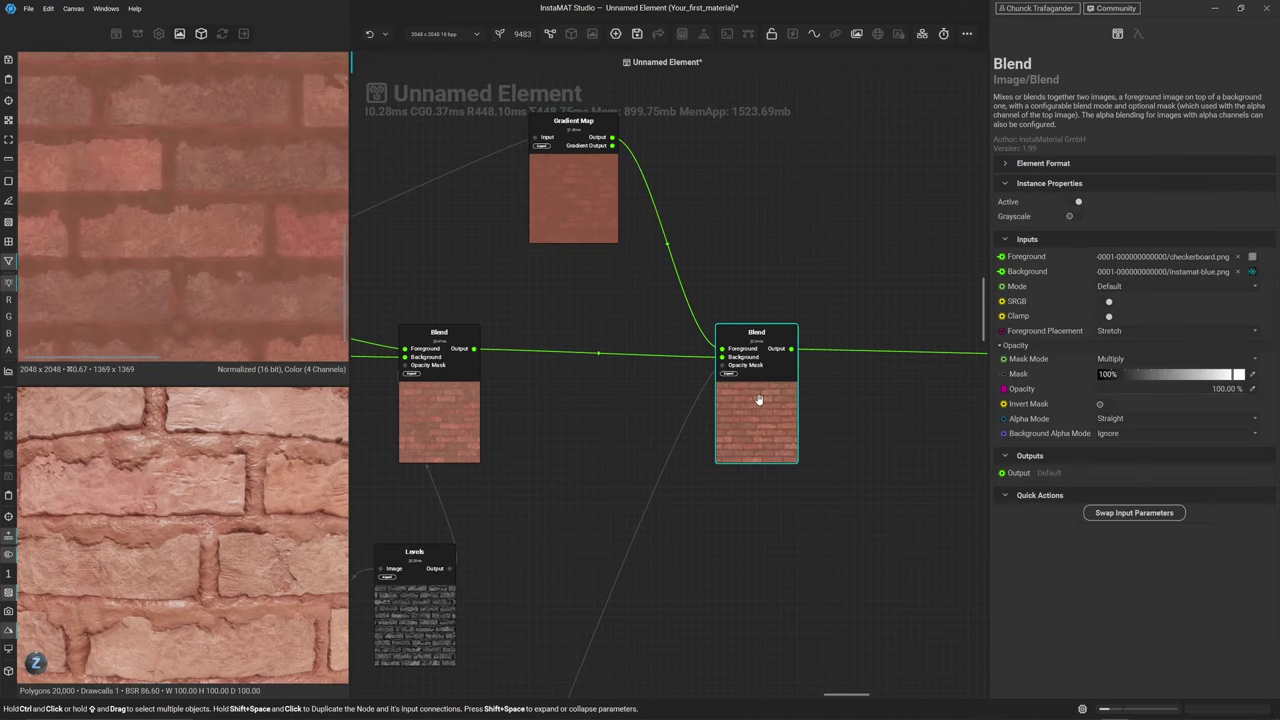
Recolor the copied Gradient Map with a three-stop beige mortar gradient and preview its Output and Gradient Output
{"action": "left_click", "coordinate": [693, 266]}
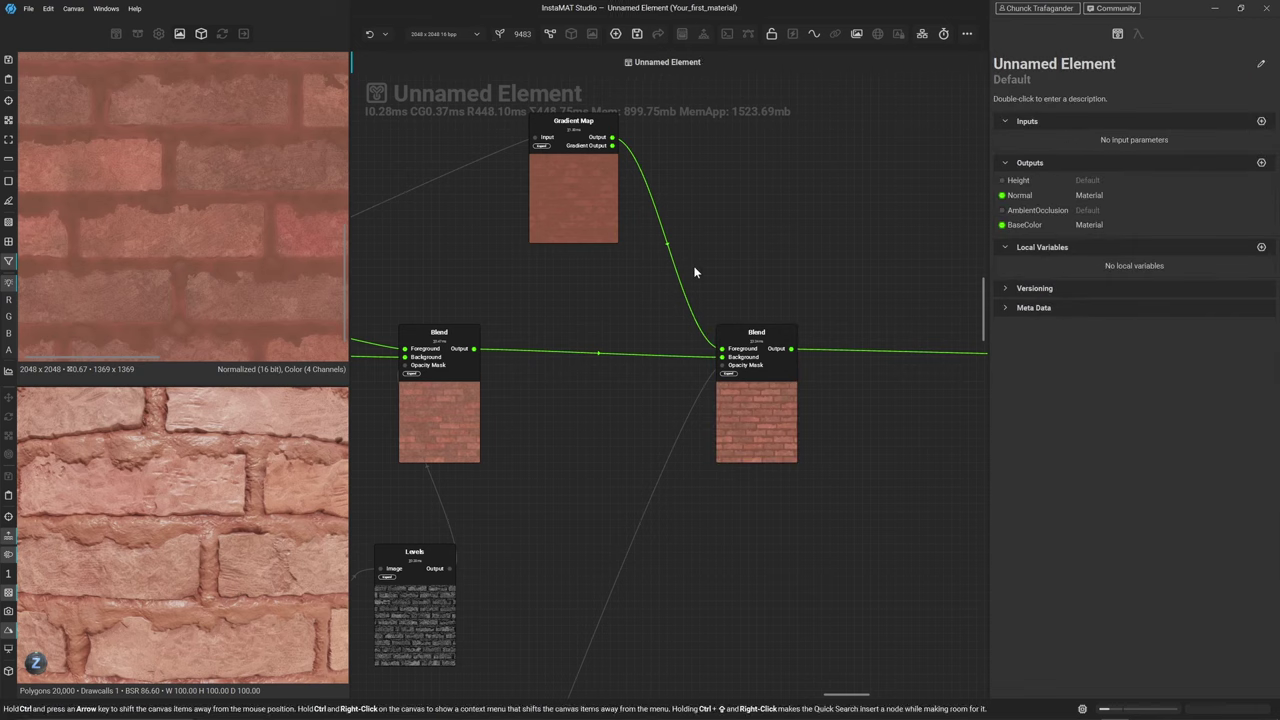
{"action": "left_click", "coordinate": [588, 205]}
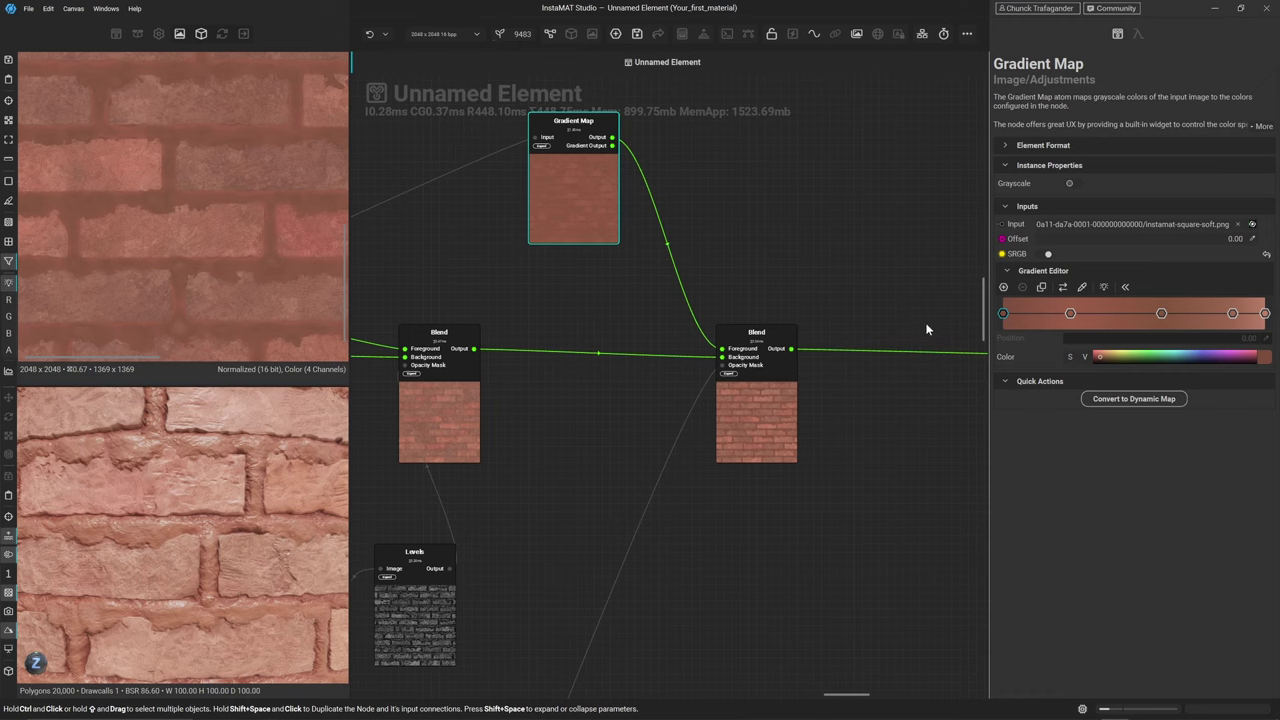
{"action": "key", "text": "ctrl+z"}
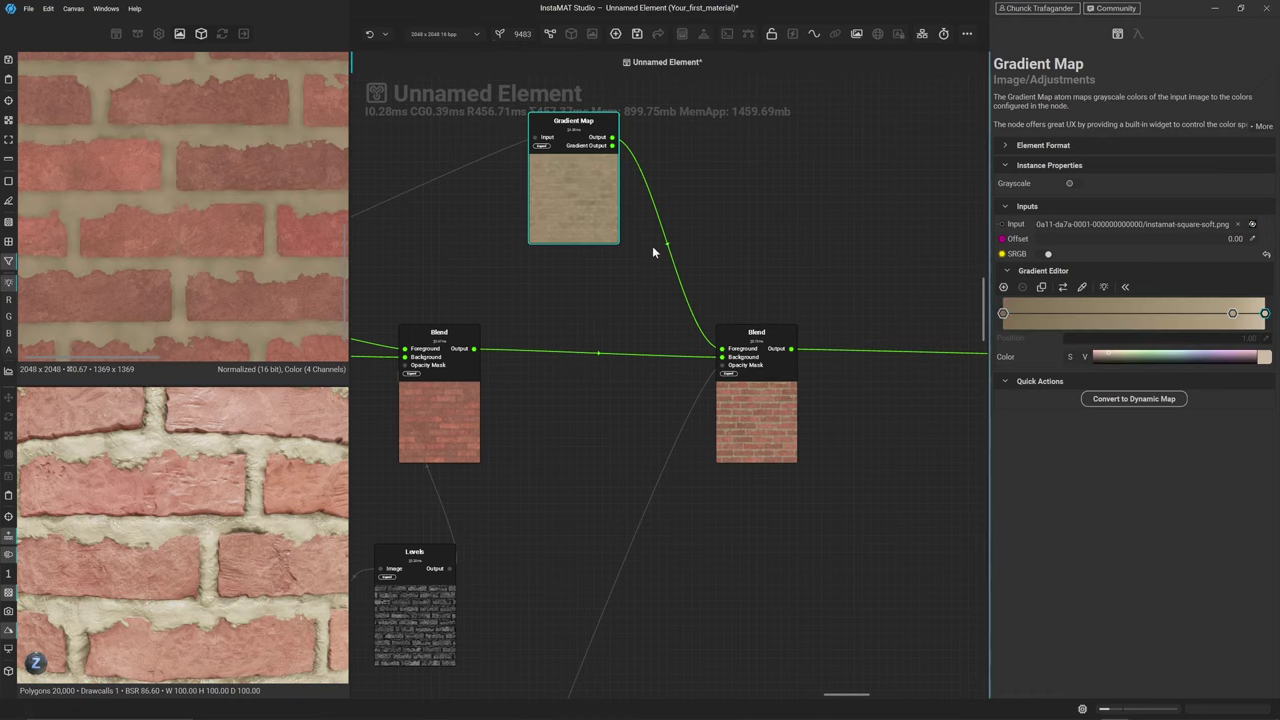
{"action": "double_click", "coordinate": [601, 232]}
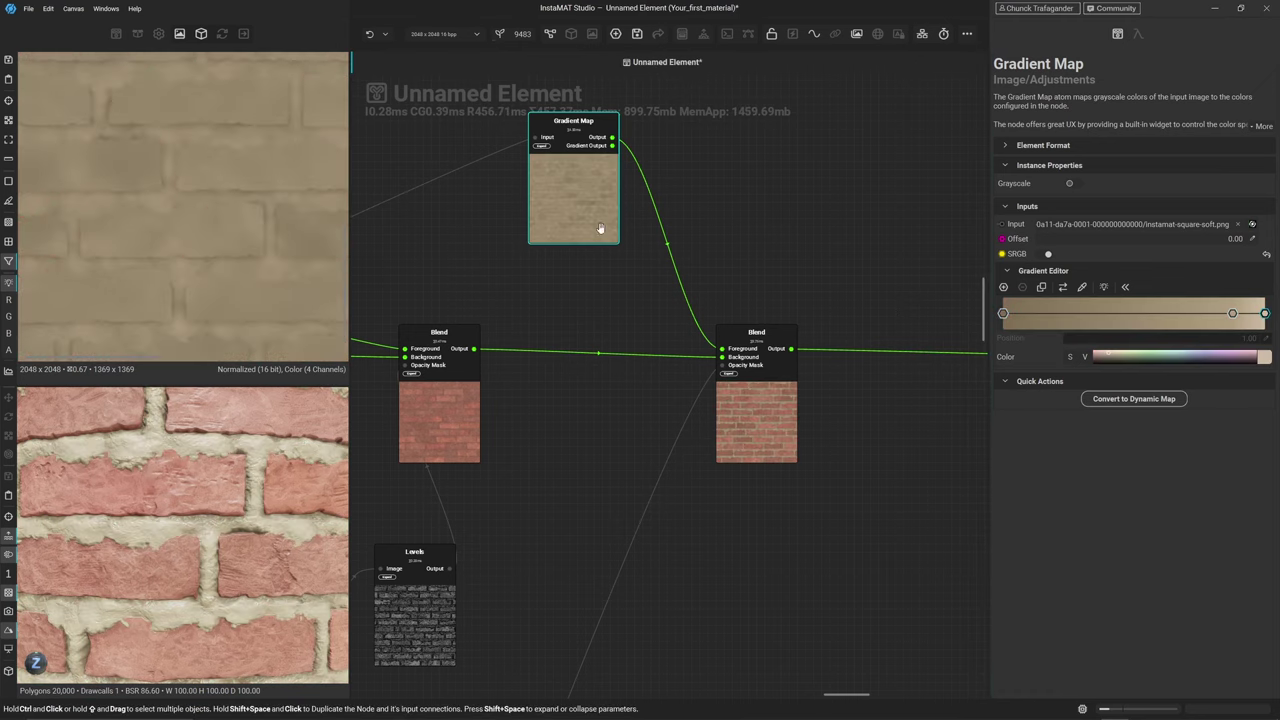
{"action": "left_click", "coordinate": [612, 146]}
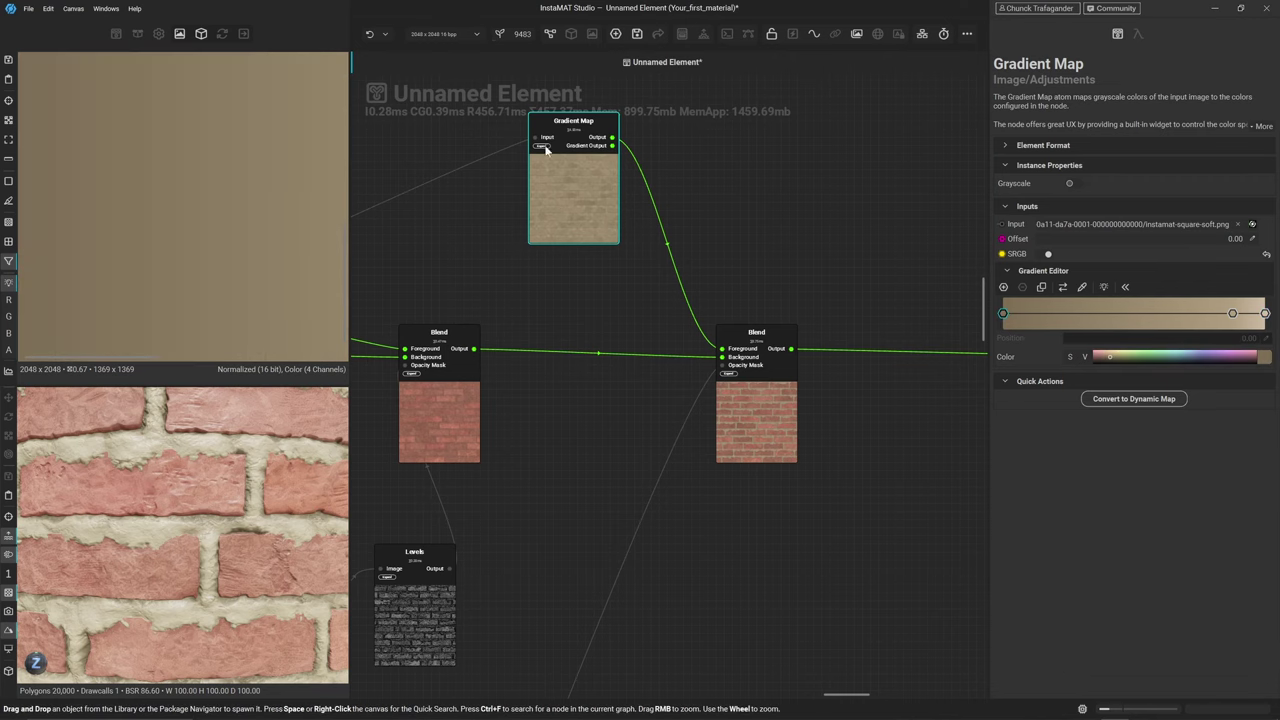
Preview the last Blend and examine the mortar and brick transitions up close in the 2D and 3D views
{"action": "scroll", "coordinate": [89, 206], "scroll_direction": "down", "scroll_amount": 3}
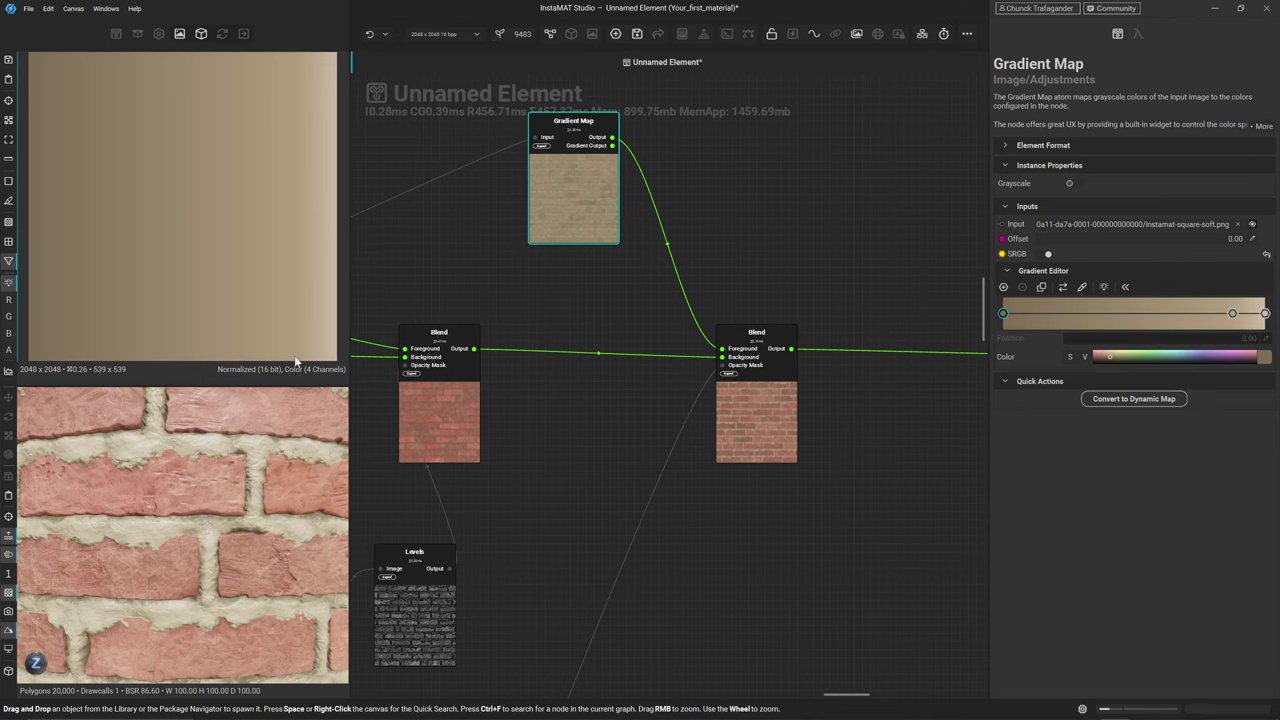
{"action": "scroll", "coordinate": [210, 484], "scroll_direction": "down", "scroll_amount": 4}
{"action": "scroll", "coordinate": [210, 484], "scroll_direction": "down", "scroll_amount": 2}
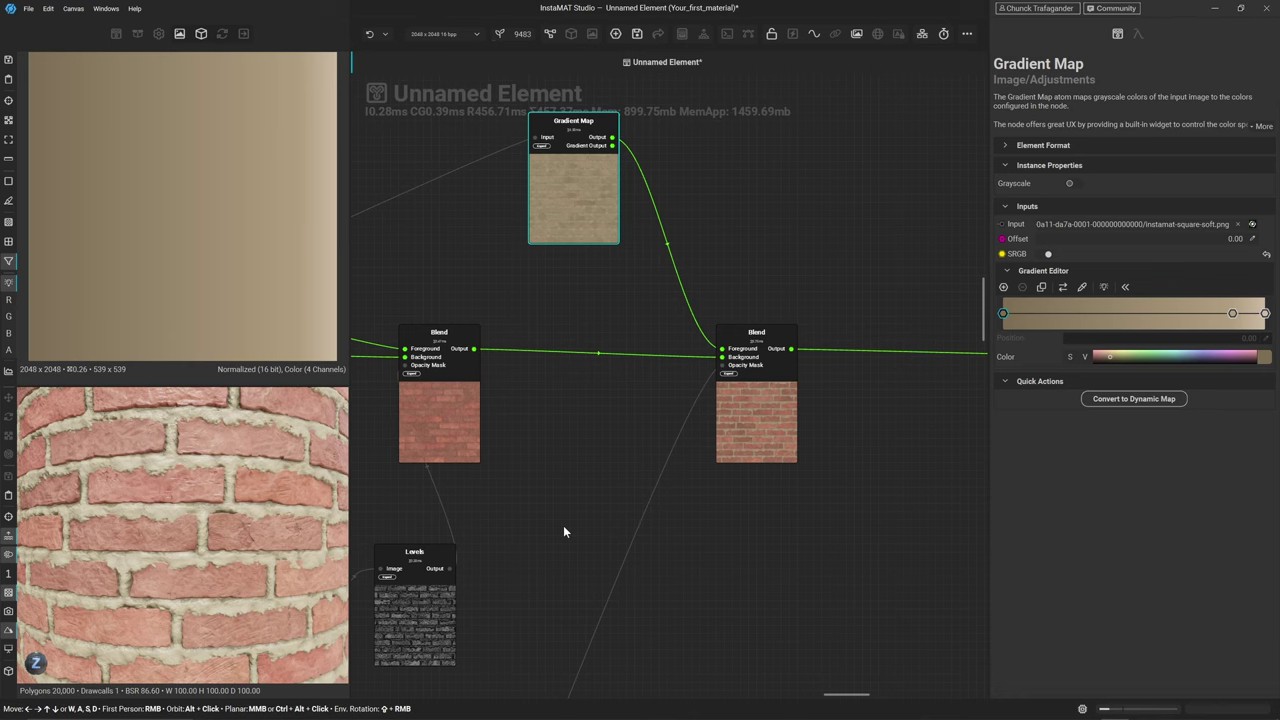
{"action": "left_click", "coordinate": [773, 418]}
{"action": "scroll", "coordinate": [175, 221], "scroll_direction": "up", "scroll_amount": 2}
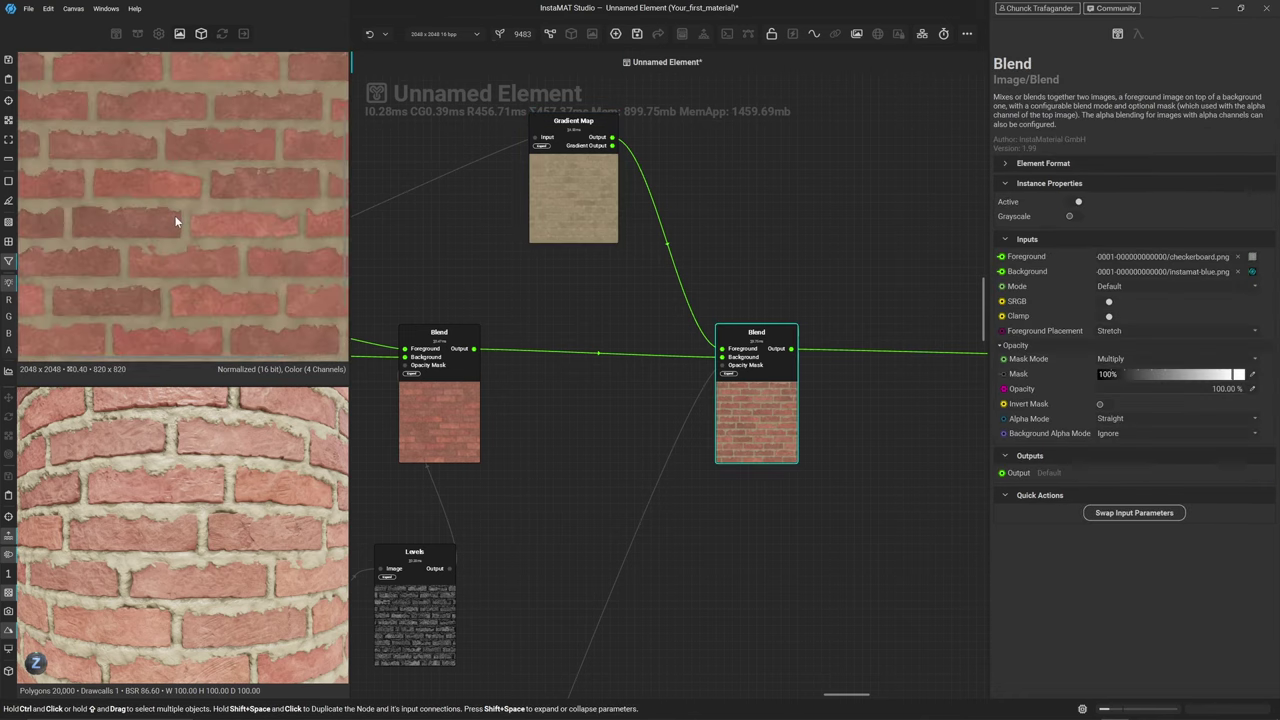
{"action": "scroll", "coordinate": [175, 221], "scroll_direction": "up", "scroll_amount": 4}
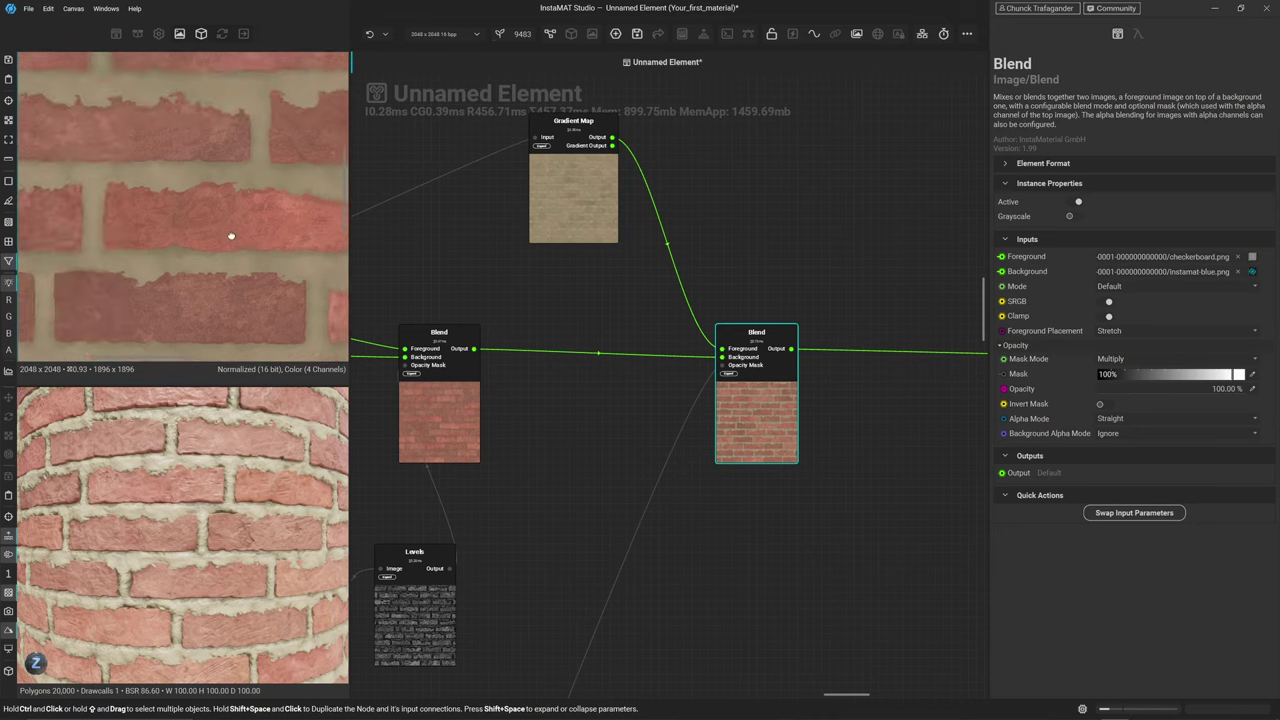
{"action": "left_click_drag", "start_coordinate": [231, 236], "coordinate": [150, 219]}
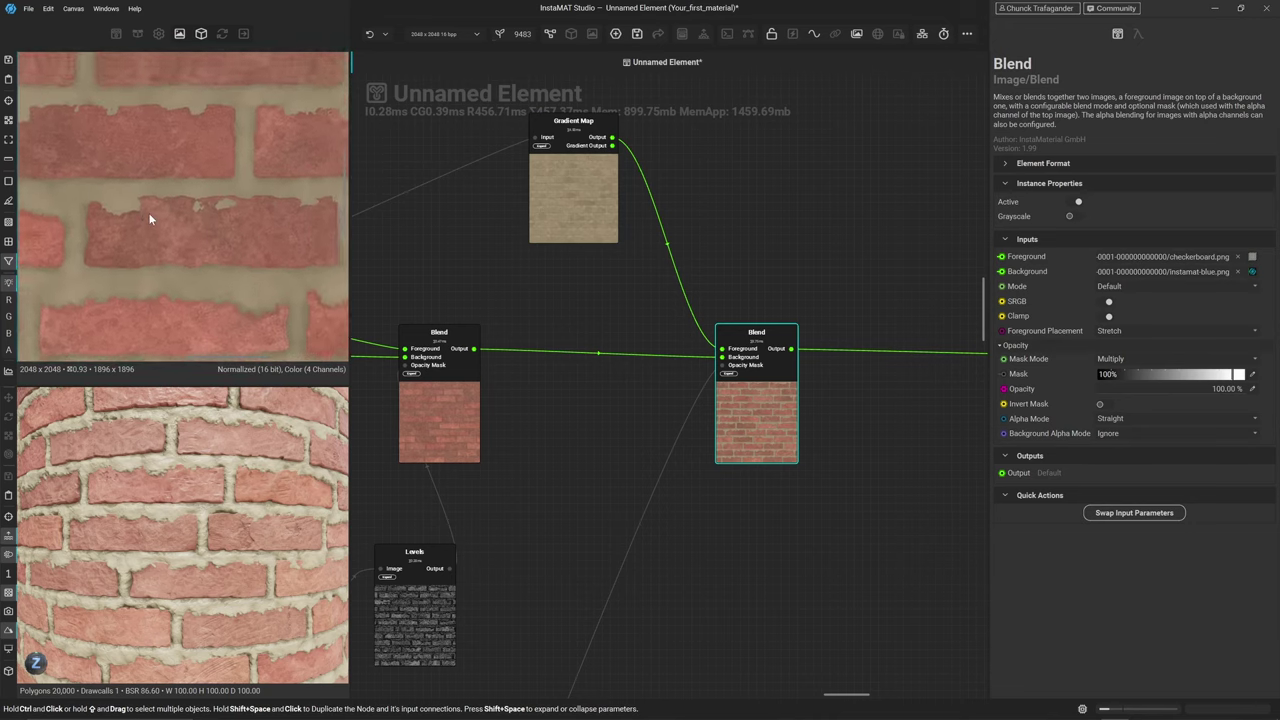
{"action": "scroll", "coordinate": [150, 219], "scroll_direction": "up", "scroll_amount": 2}
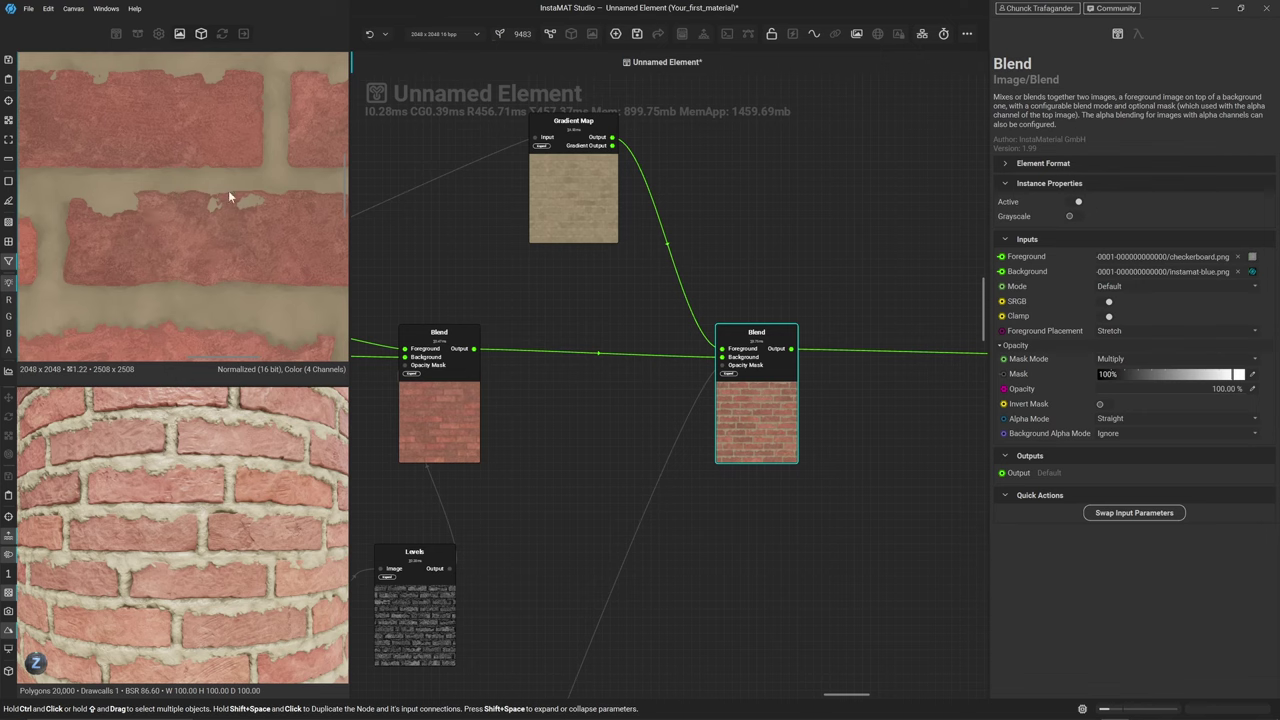
{"action": "scroll", "coordinate": [201, 288], "scroll_direction": "down", "scroll_amount": 2}
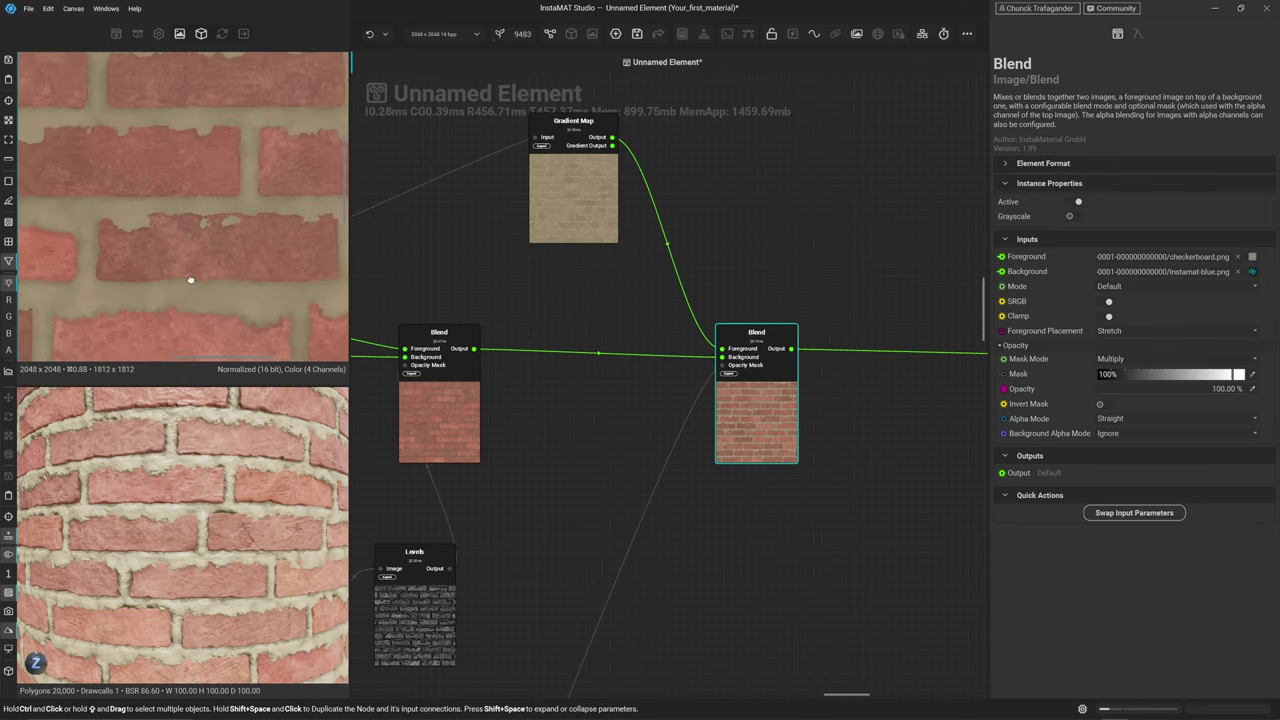
{"action": "left_click_drag", "start_coordinate": [191, 277], "coordinate": [188, 234]}
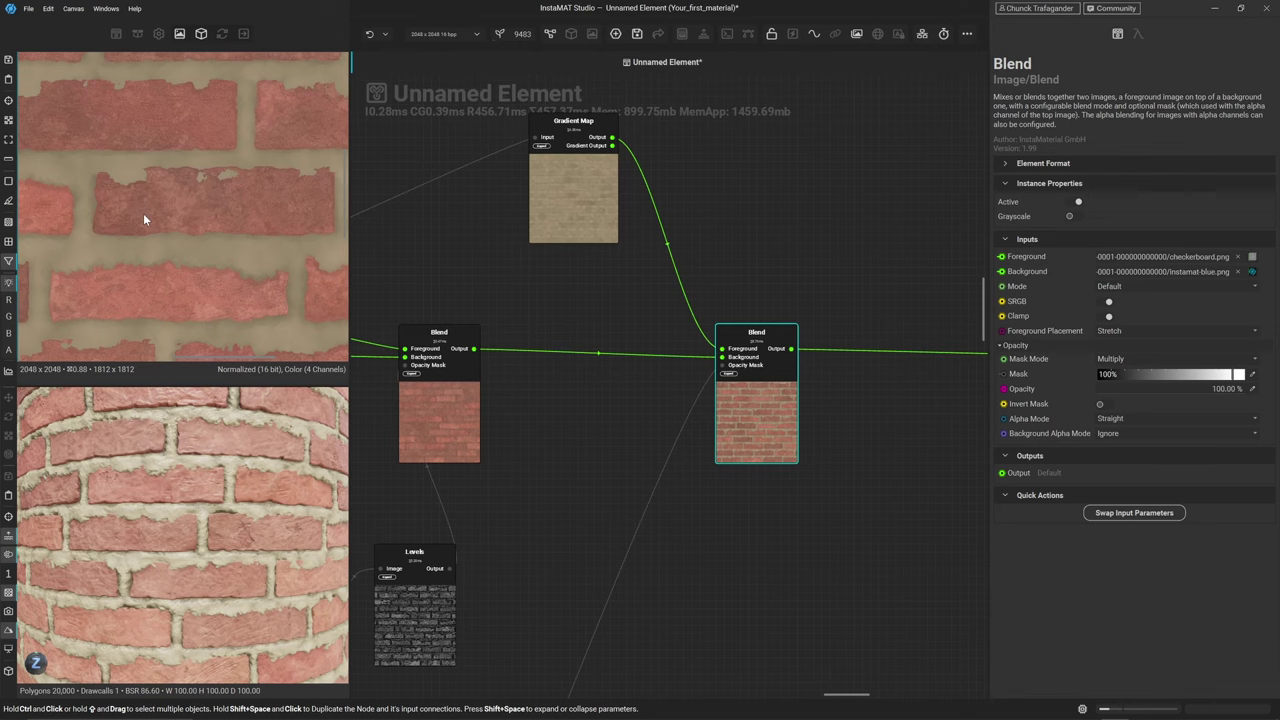
{"action": "scroll", "coordinate": [410, 286], "scroll_direction": "down", "scroll_amount": 4}
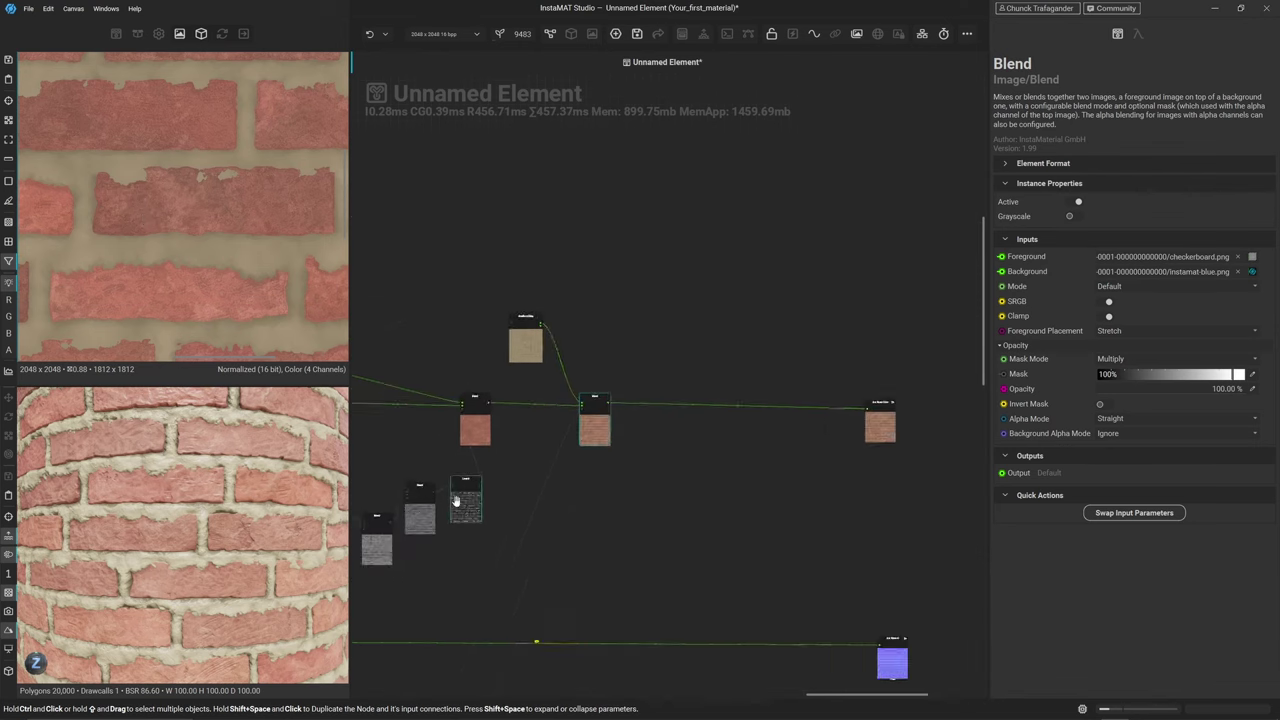
Try a different Bottom Offset on the Blend Height node and return it to 0.25
{"action": "middle_click_drag", "start_coordinate": [623, 650], "coordinate": [763, 381]}
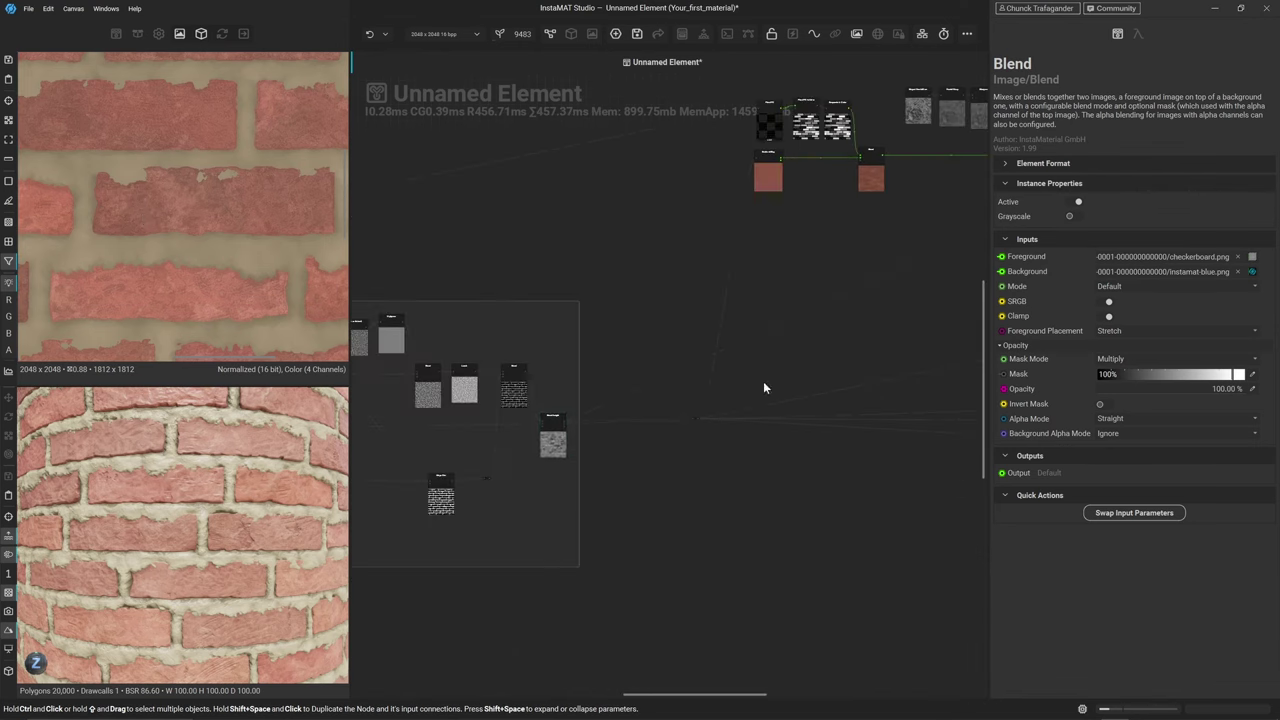
{"action": "scroll", "coordinate": [560, 420], "scroll_direction": "up", "scroll_amount": 5}
{"action": "left_click", "coordinate": [565, 425]}
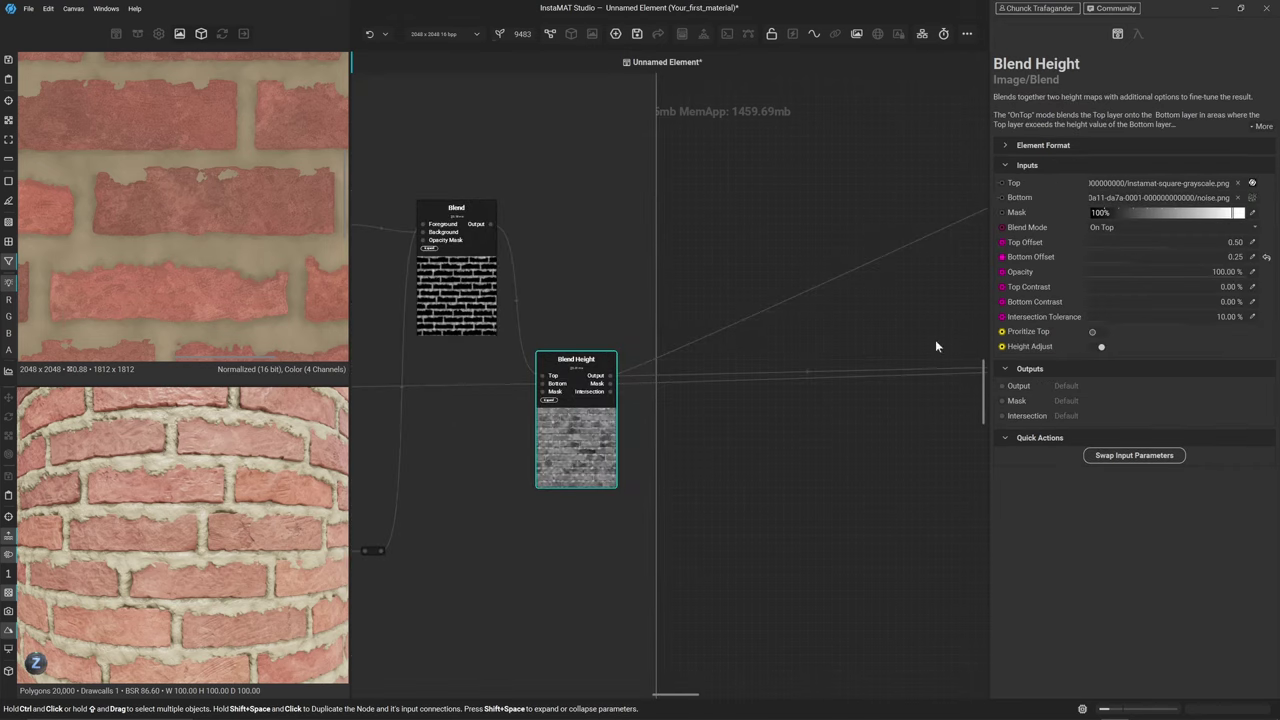
{"action": "left_click", "coordinate": [1141, 257]}
{"action": "mouse_move", "coordinate": [1141, 258]}
{"action": "left_mouse_down"}
{"action": "mouse_move", "coordinate": [1163, 258]}
{"action": "mouse_move", "coordinate": [1117, 266]}
{"action": "left_mouse_up"}
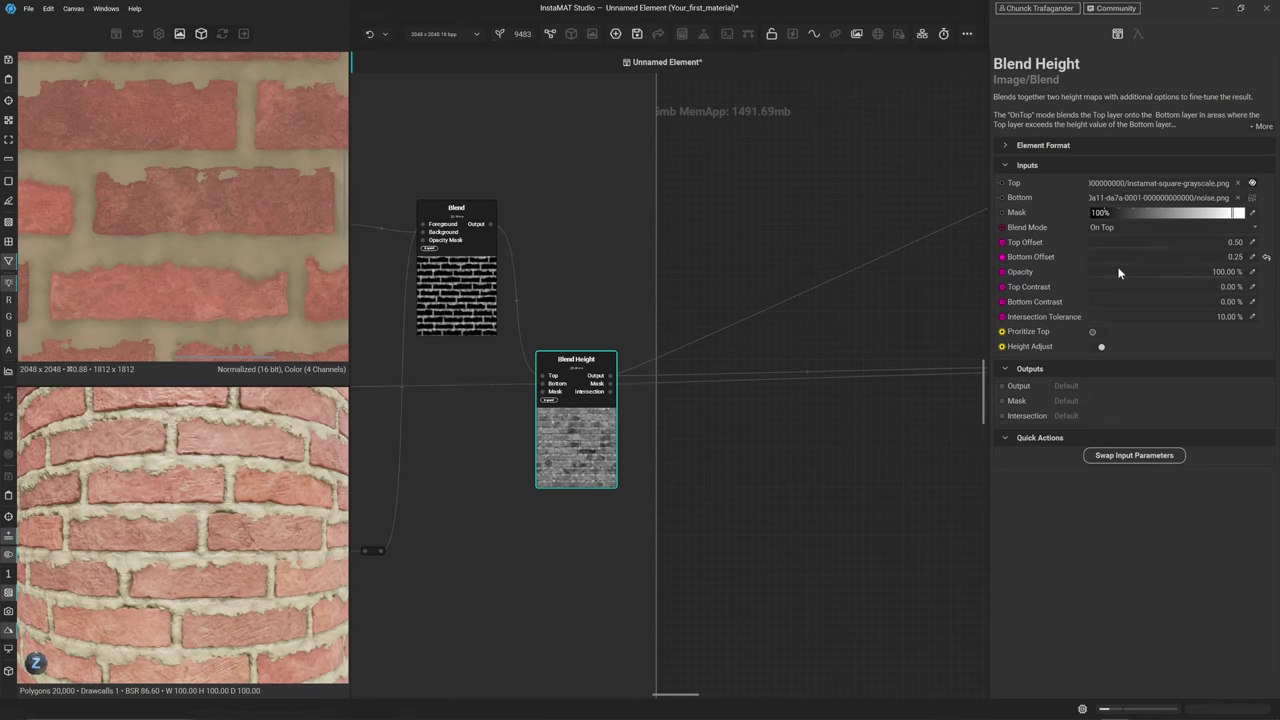
Add a new Blend node fed by the mortar Blend's Output and place it between that Blend and the base color output
{"action": "scroll", "coordinate": [840, 245], "scroll_direction": "down", "scroll_amount": 3}
{"action": "middle_click_drag", "start_coordinate": [838, 245], "coordinate": [794, 294]}
{"action": "scroll", "coordinate": [640, 313], "scroll_direction": "up", "scroll_amount": 3}
{"action": "left_click", "coordinate": [629, 313]}
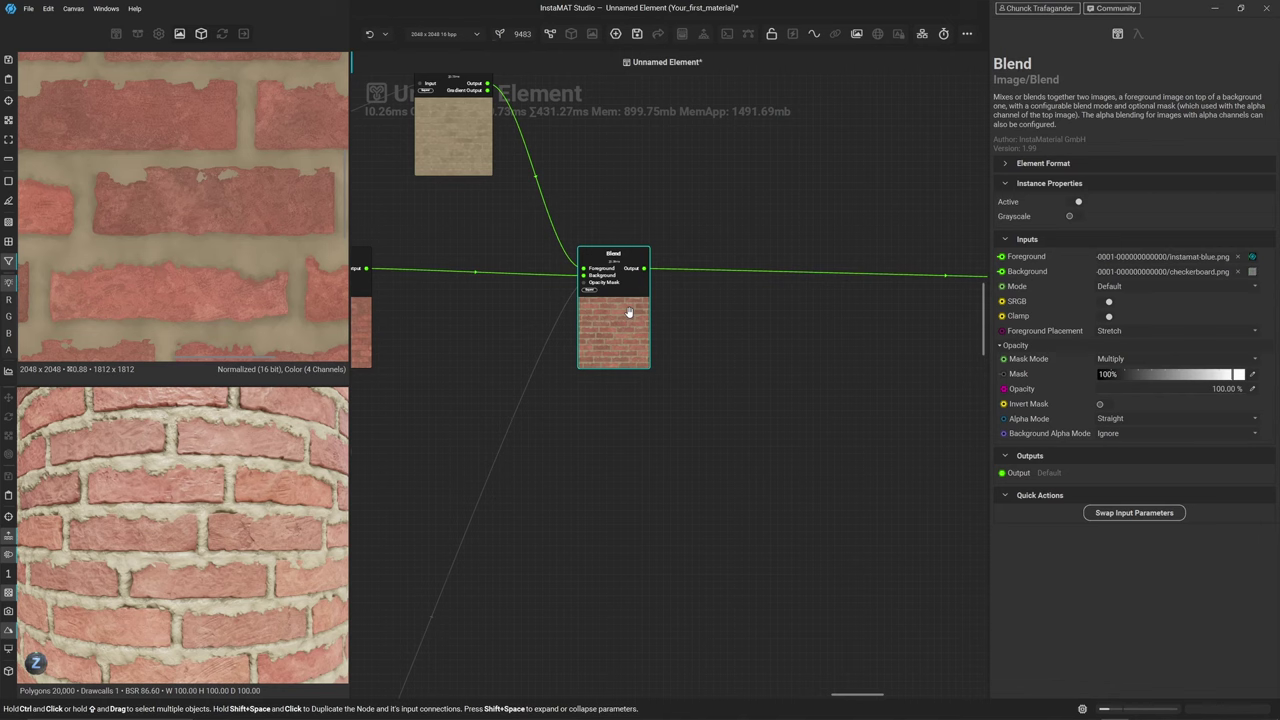
{"action": "scroll", "coordinate": [110, 290], "scroll_direction": "up", "scroll_amount": 3}
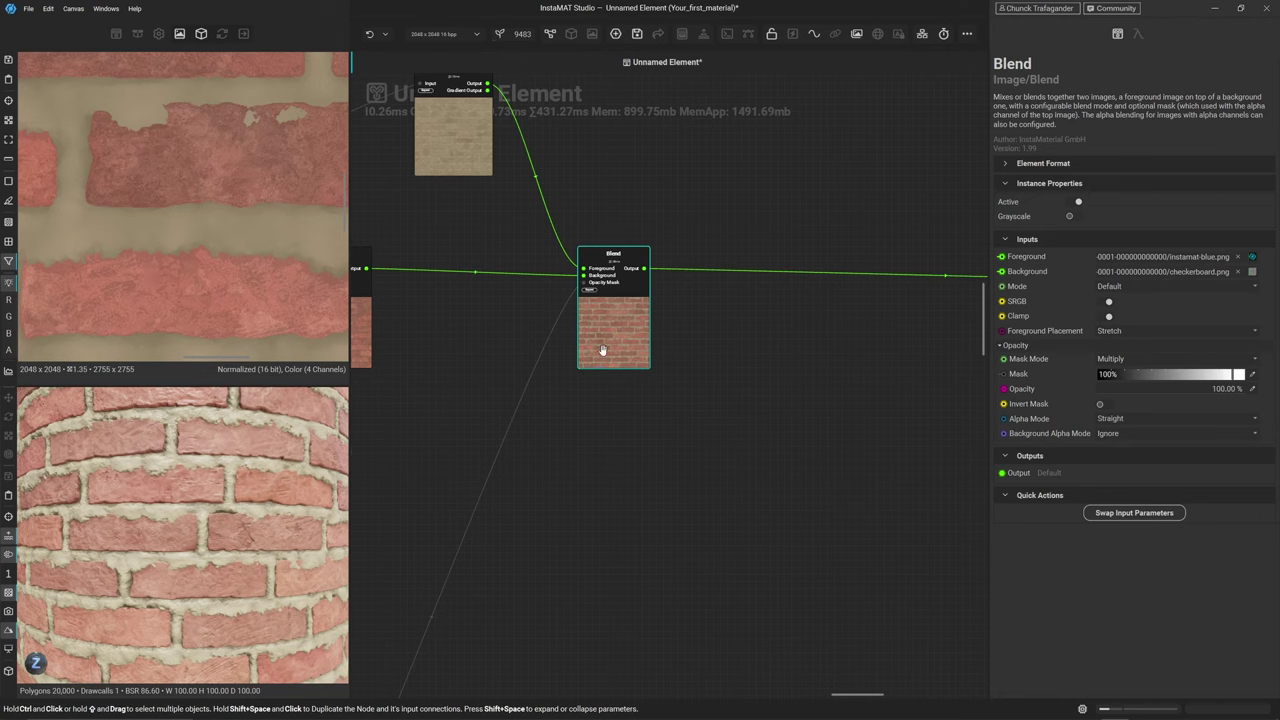
{"action": "left_click_drag", "start_coordinate": [603, 349], "coordinate": [596, 342]}
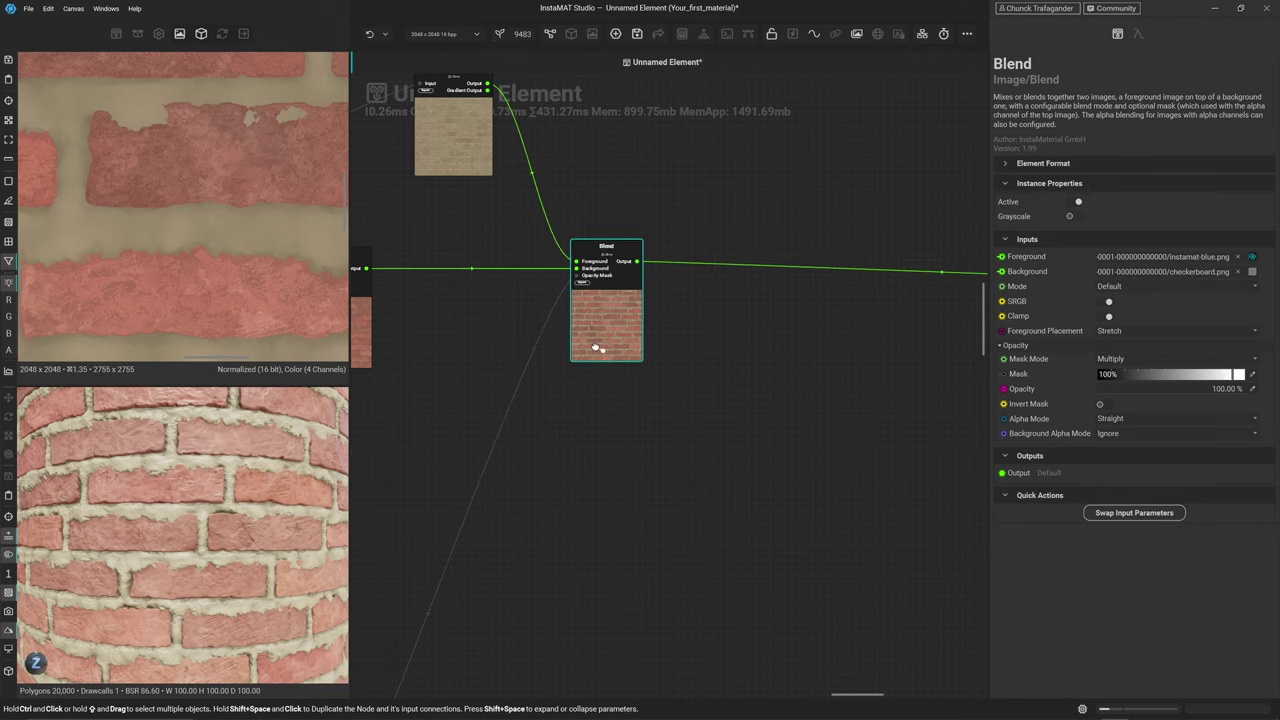
{"action": "left_click_drag", "start_coordinate": [637, 261], "coordinate": [702, 265]}
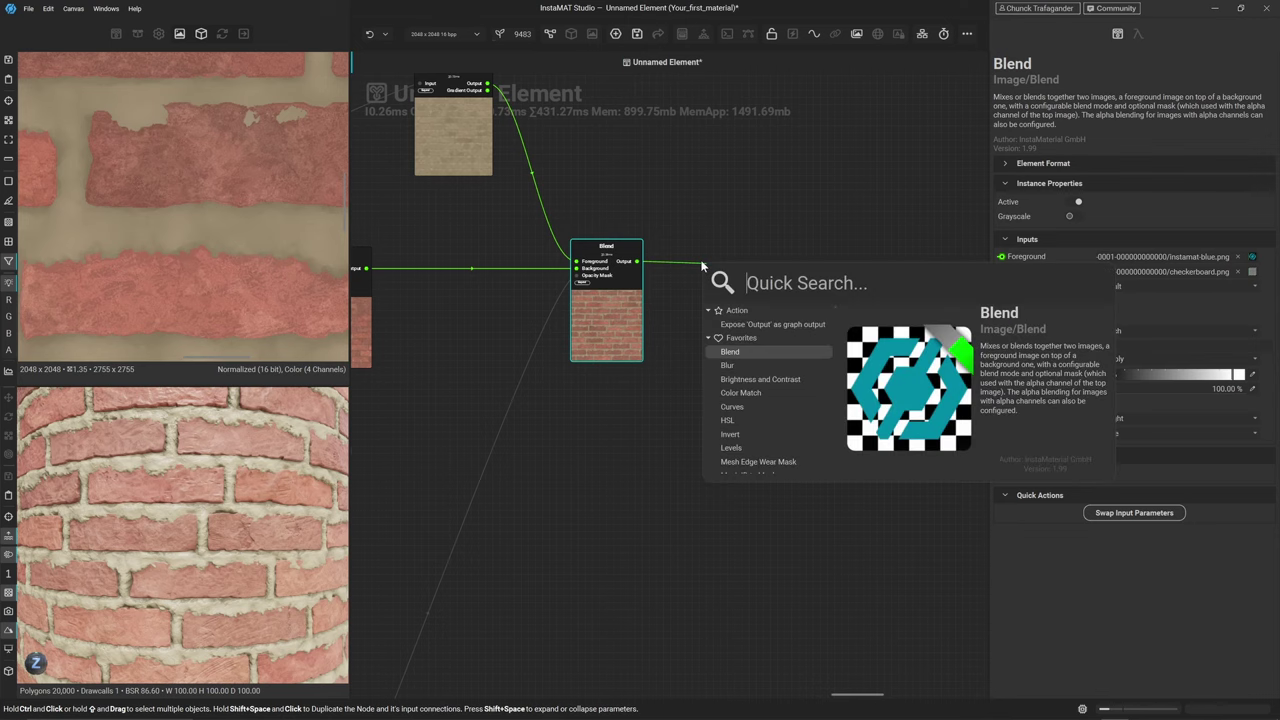
{"action": "key", "text": "Return"}
{"action": "left_click_drag", "start_coordinate": [728, 362], "coordinate": [804, 344]}
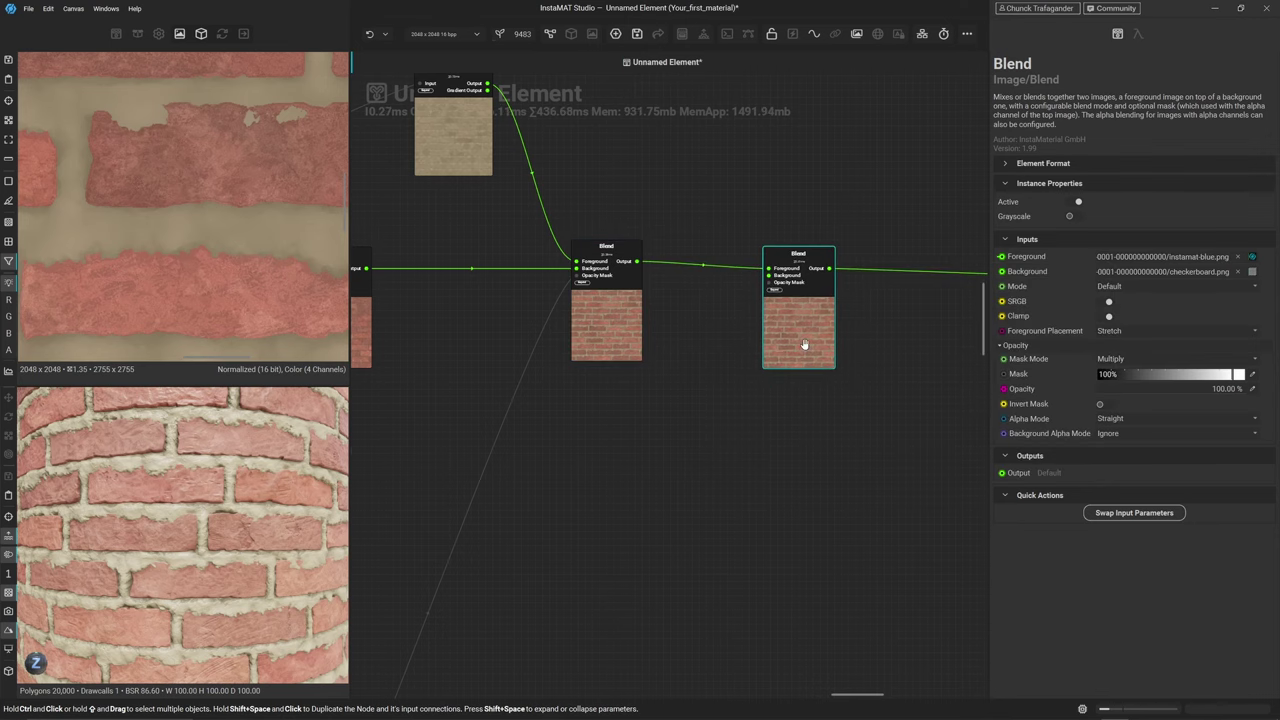
Duplicate the Normal To Curvature 2 node with its input connection, preview the copy, and place it below the mortar Blend
{"action": "middle_click_drag", "start_coordinate": [939, 578], "coordinate": [568, 407]}
{"action": "left_click", "coordinate": [431, 362]}
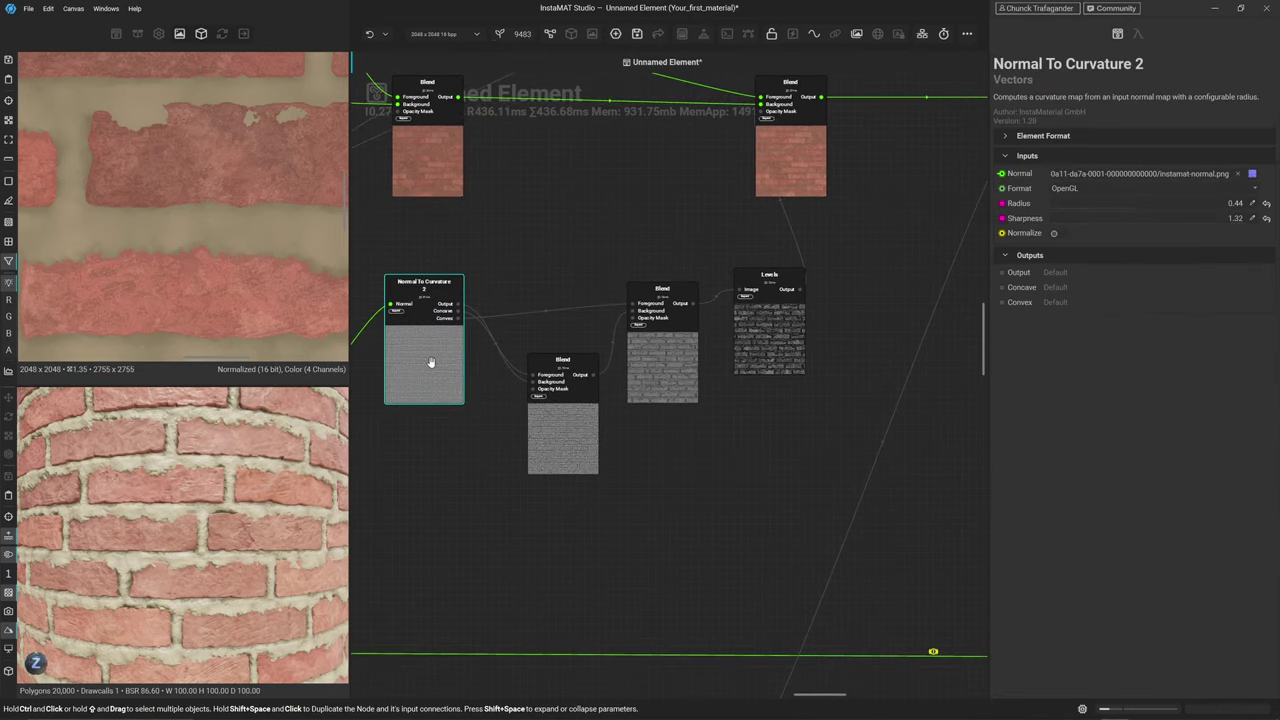
{"action": "left_click_drag", "start_coordinate": [412, 350], "coordinate": [716, 560], "text": "shift"}
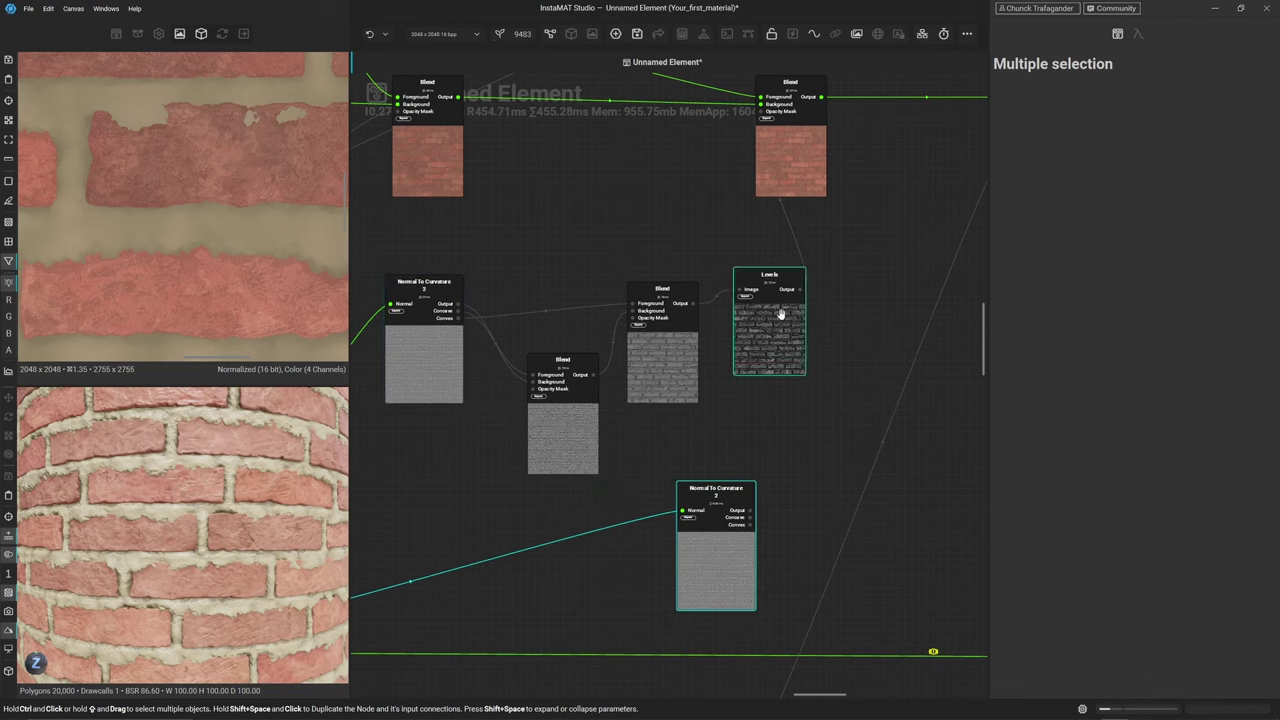
{"action": "middle_click_drag", "start_coordinate": [737, 222], "coordinate": [717, 294]}
{"action": "left_click", "coordinate": [751, 249]}
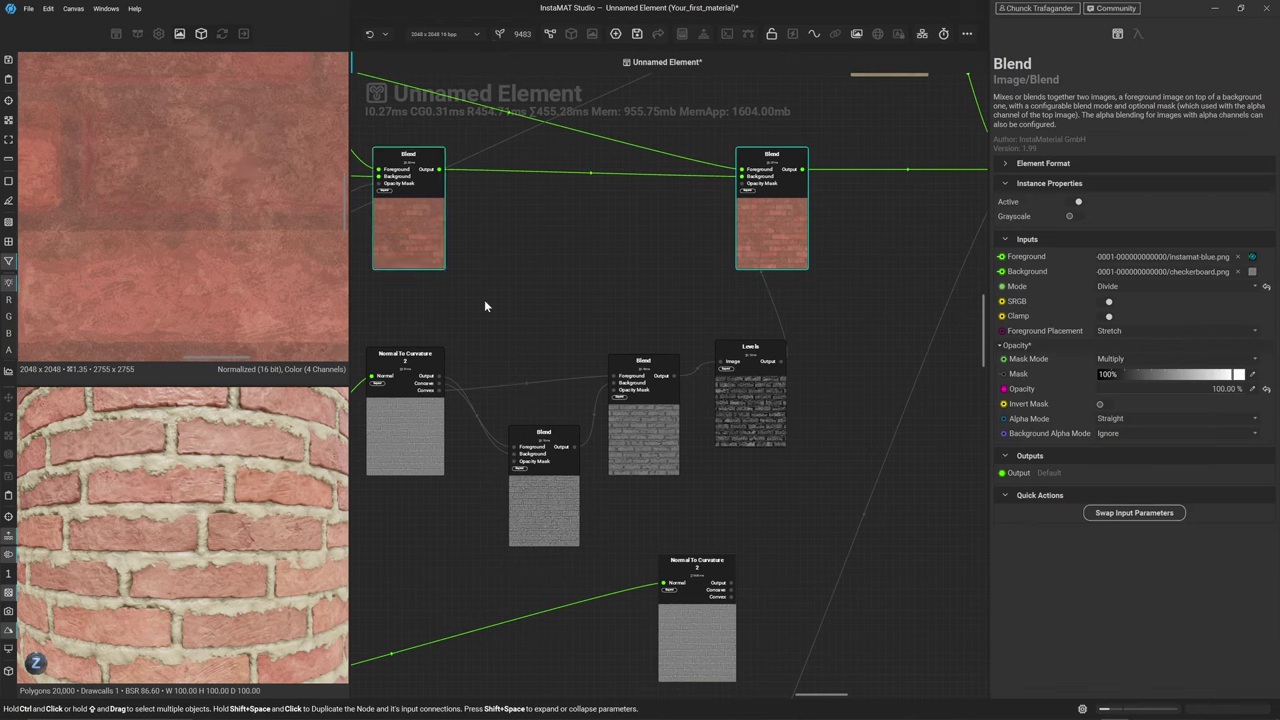
{"action": "left_click", "coordinate": [710, 650]}
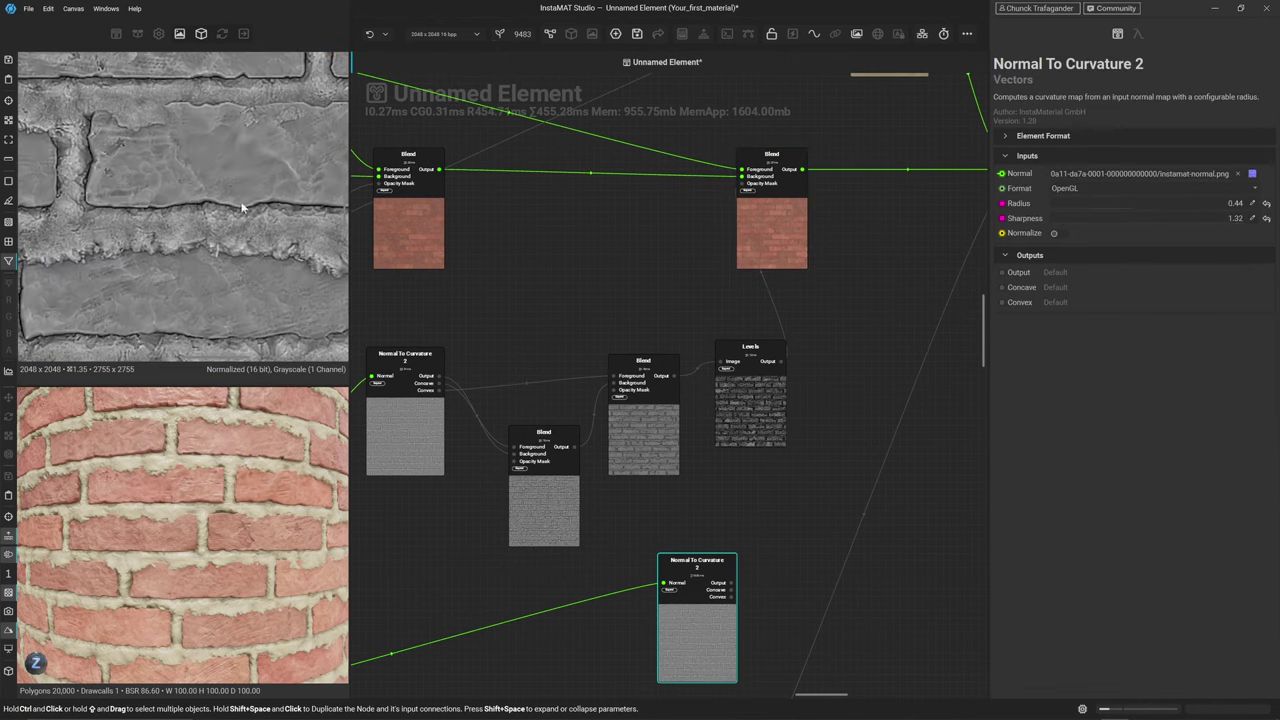
{"action": "left_click_drag", "start_coordinate": [728, 664], "coordinate": [497, 433]}
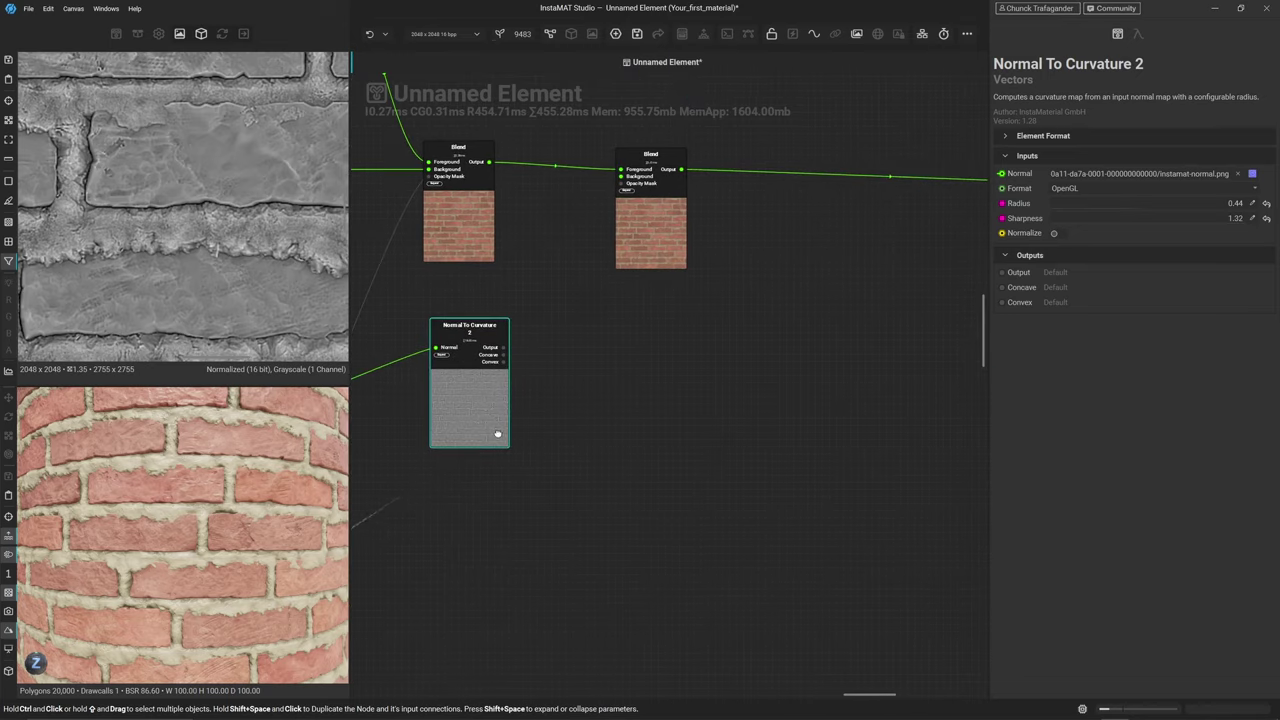
Connect the copied curvature node's Concave output to the new Blend's Opacity Mask and swap that Blend's input parameters
{"action": "scroll", "coordinate": [546, 474], "scroll_direction": "up", "scroll_amount": 5}
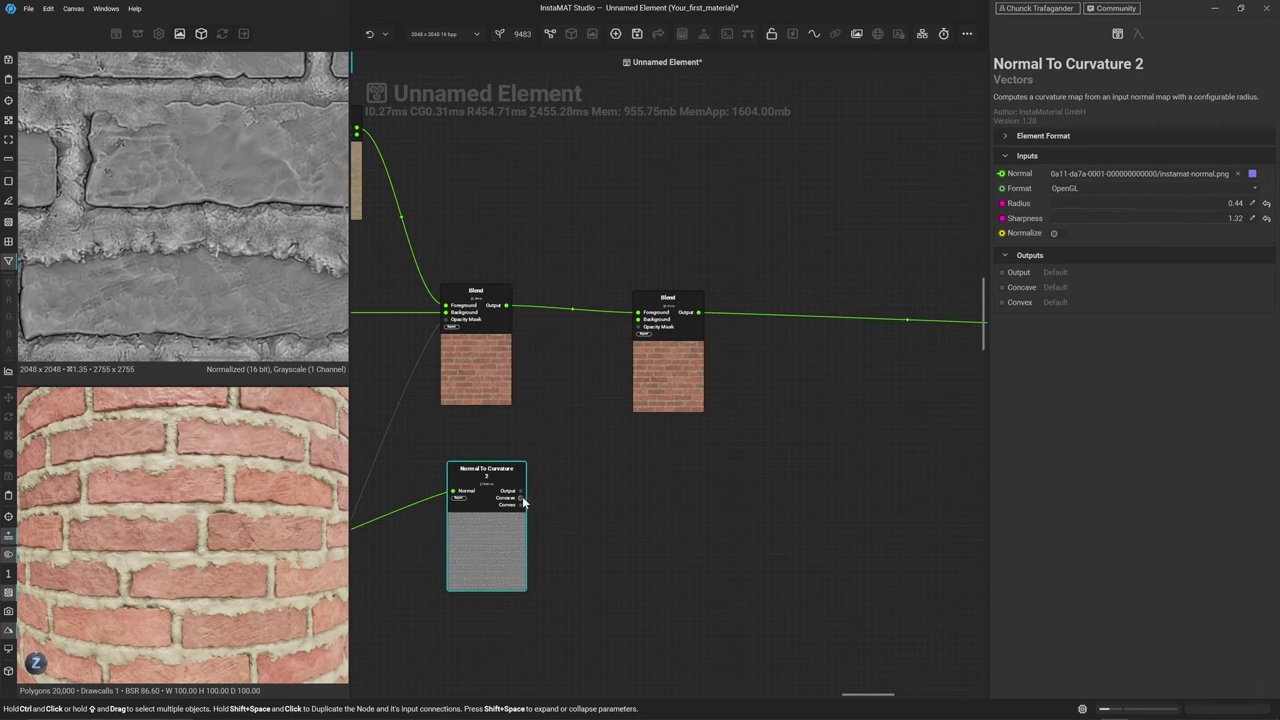
{"action": "left_click_drag", "start_coordinate": [521, 497], "coordinate": [638, 327]}
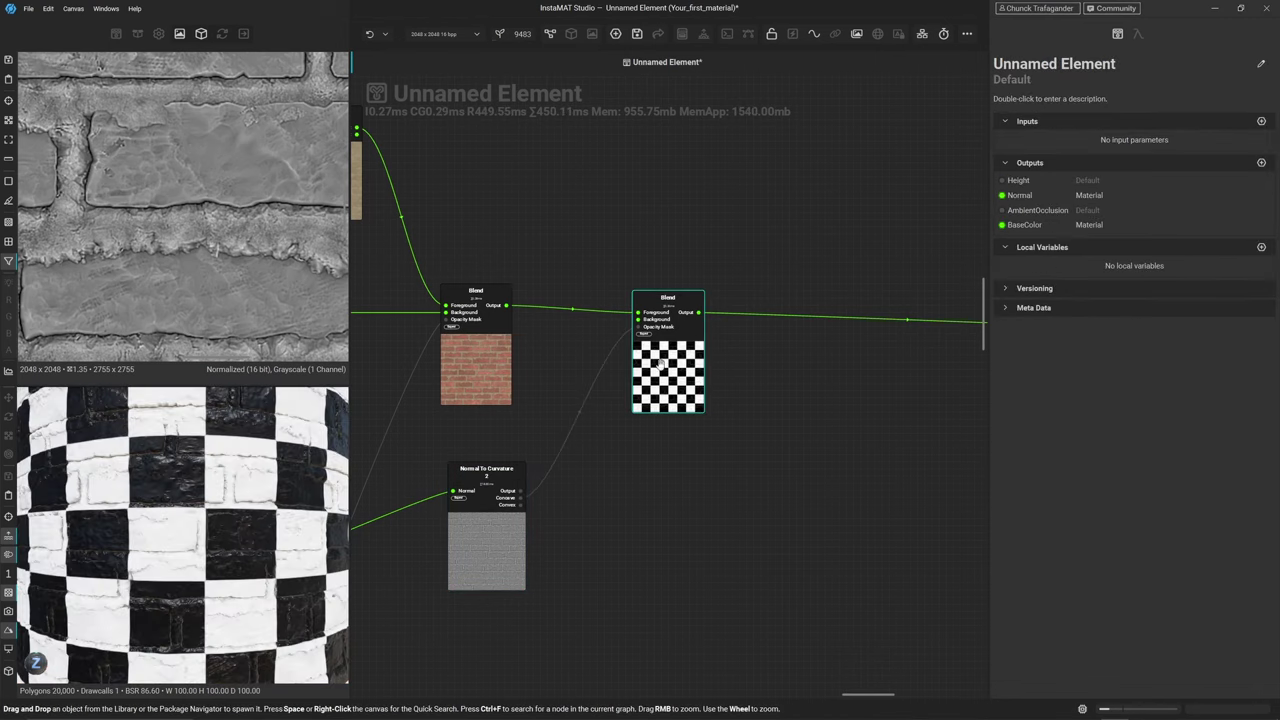
{"action": "left_click", "coordinate": [663, 372]}
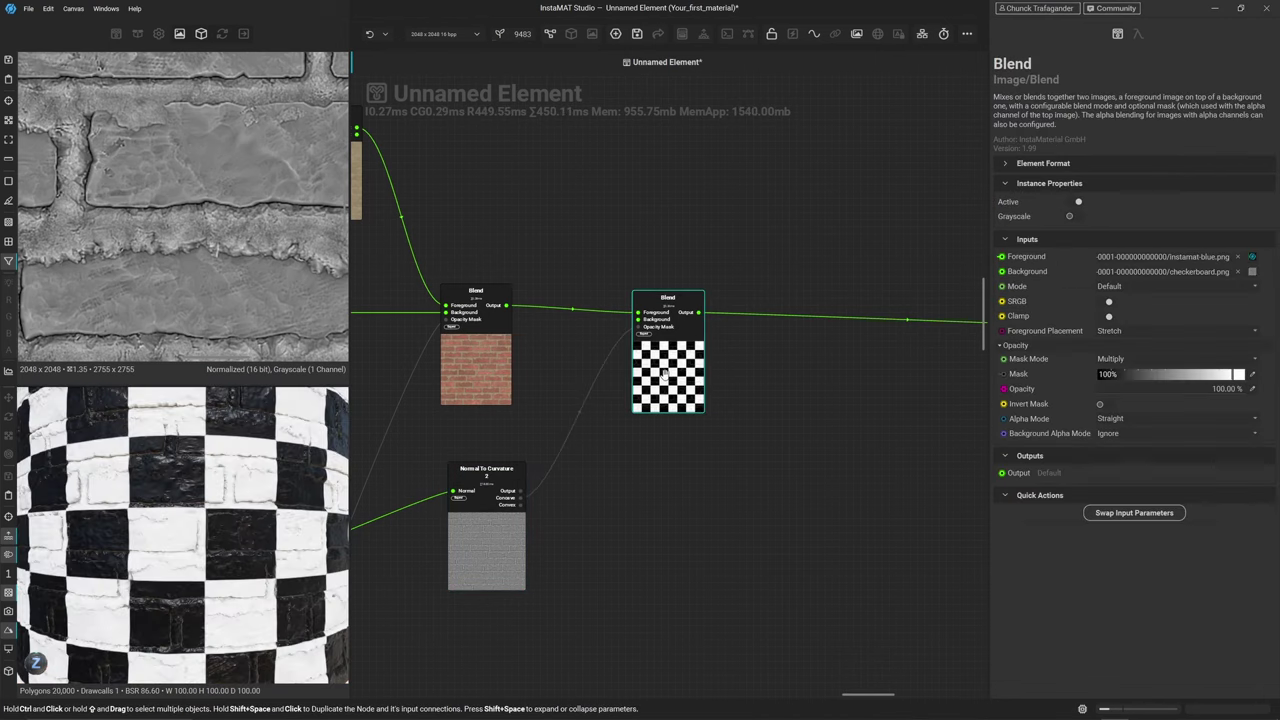
{"action": "left_click", "coordinate": [1105, 512]}
{"action": "left_click_drag", "start_coordinate": [668, 358], "coordinate": [710, 358]}
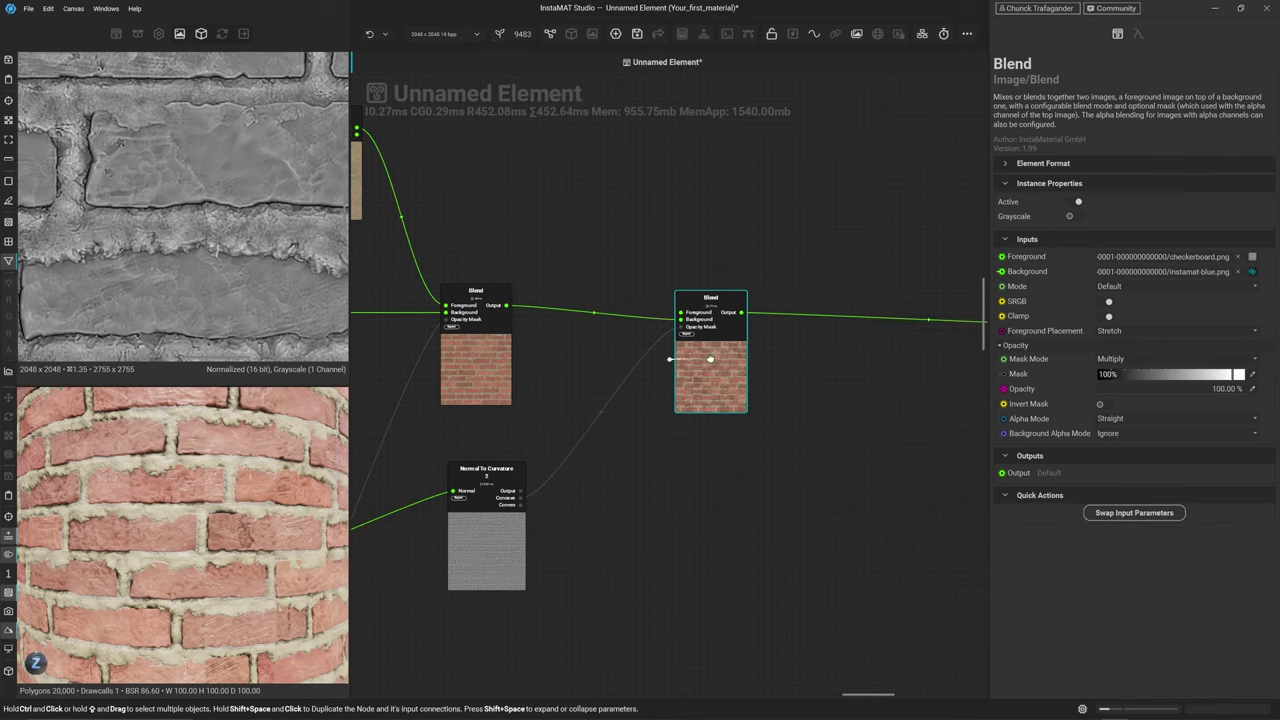
Add a Solid Color node above the last two Blends and connect its Output to the new Blend's Foreground
{"action": "left_click", "coordinate": [608, 194]}
{"action": "middle_click_drag", "start_coordinate": [611, 207], "coordinate": [654, 288]}
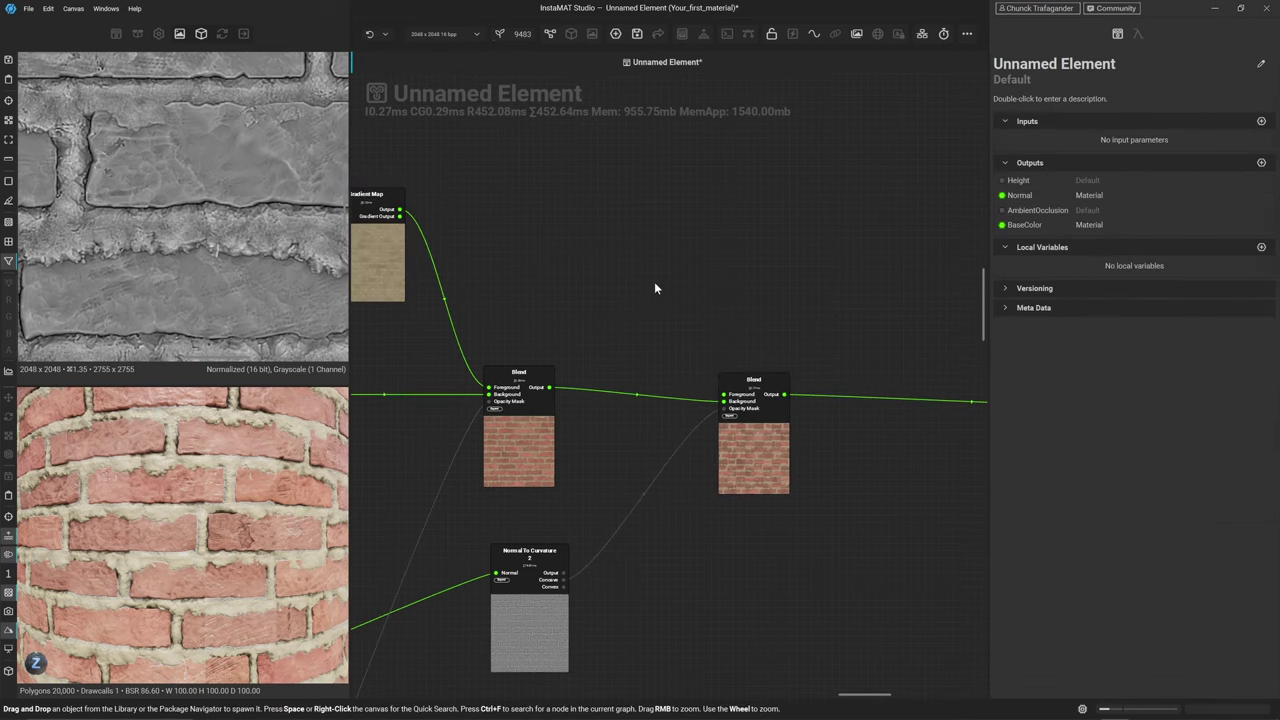
{"action": "key", "text": "space"}
{"action": "type", "text": "solid"}
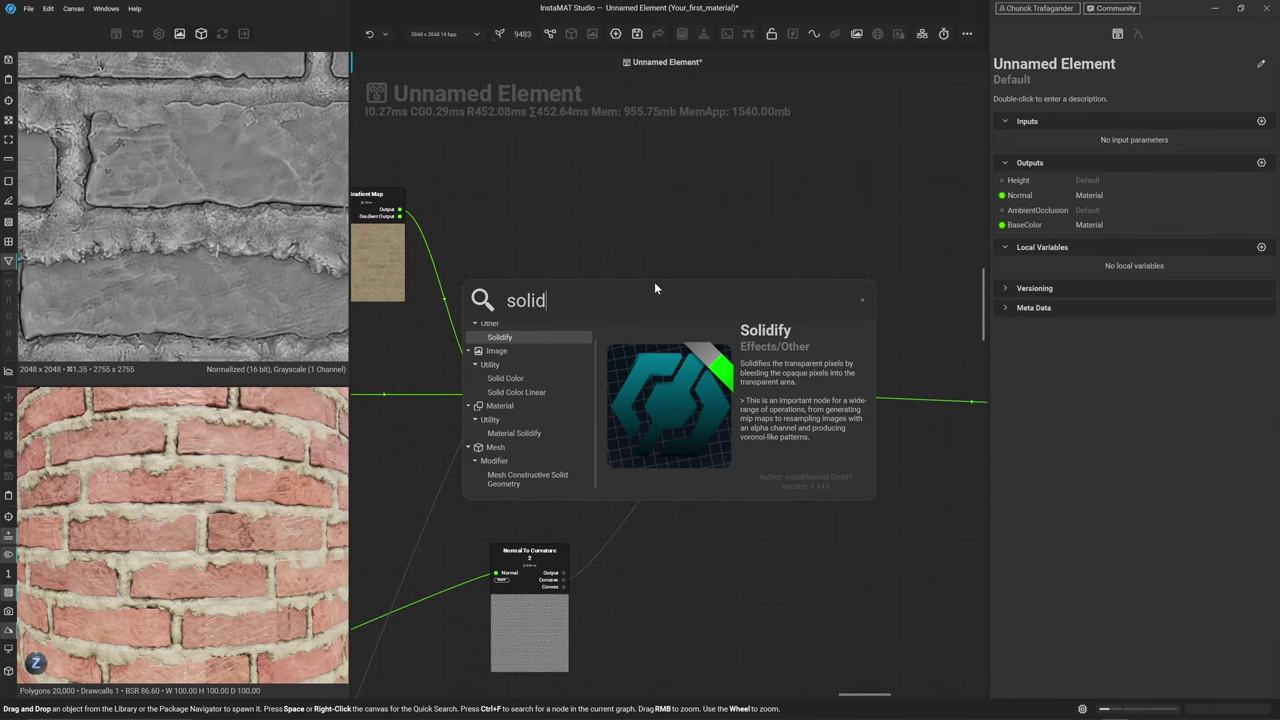
{"action": "key", "text": "Down"}
{"action": "key", "text": "Down"}
{"action": "key", "text": "Down"}
{"action": "key", "text": "Return"}
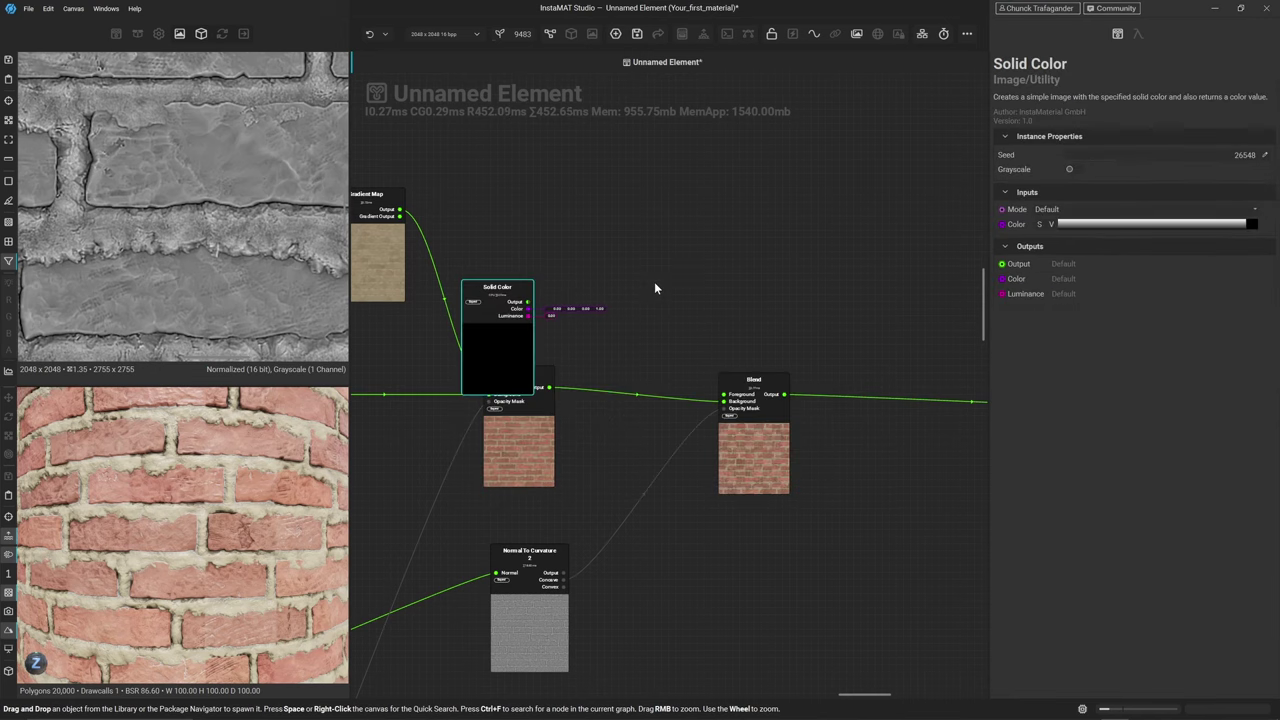
{"action": "left_click_drag", "start_coordinate": [503, 366], "coordinate": [614, 273]}
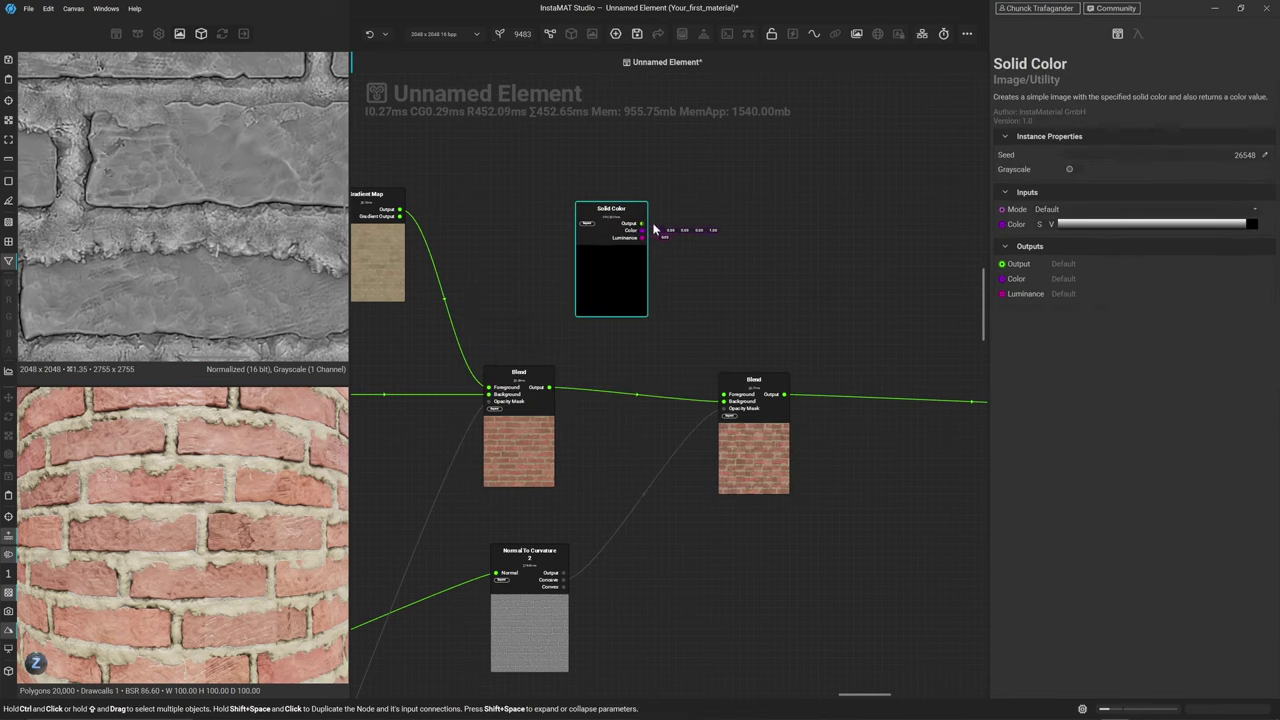
{"action": "left_click_drag", "start_coordinate": [642, 223], "coordinate": [725, 399]}
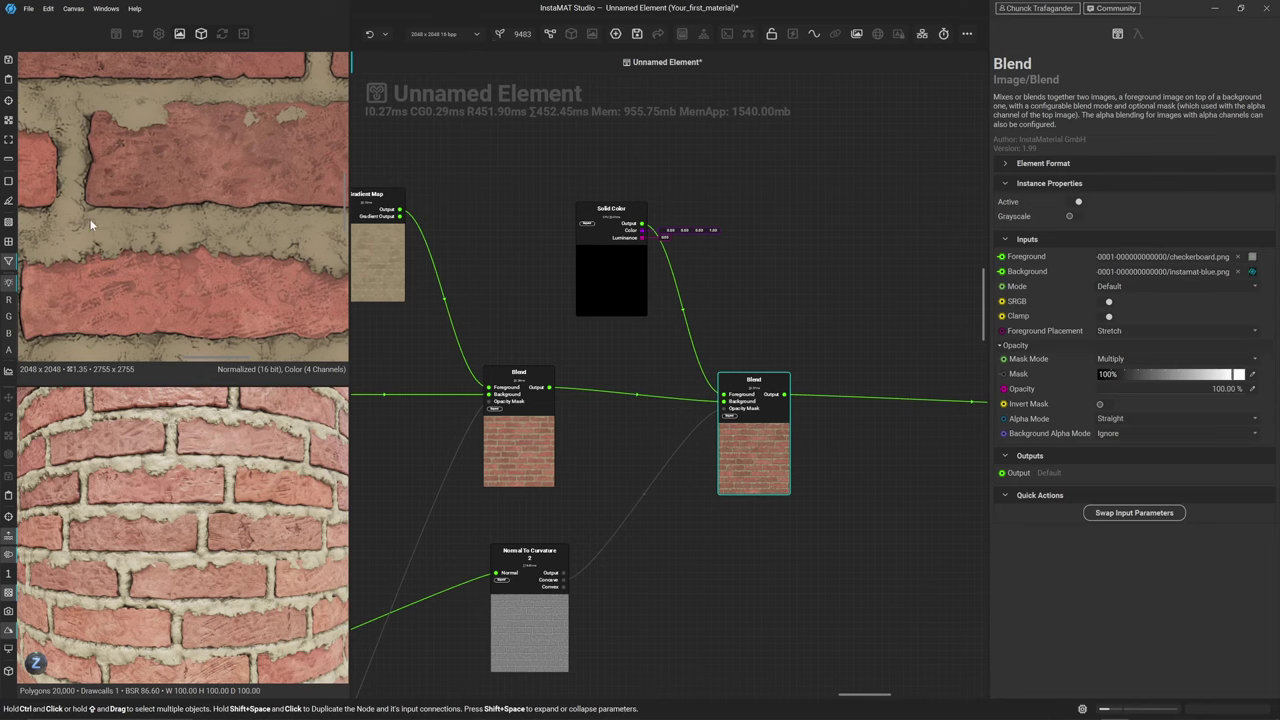
Check the darkened crevices in the preview and set the Solid Color to a dark gray with a V of 0.0941
{"action": "scroll", "coordinate": [91, 223], "scroll_direction": "up", "scroll_amount": 2}
{"action": "middle_click_drag", "start_coordinate": [201, 225], "coordinate": [220, 206]}
{"action": "left_click", "coordinate": [621, 291]}
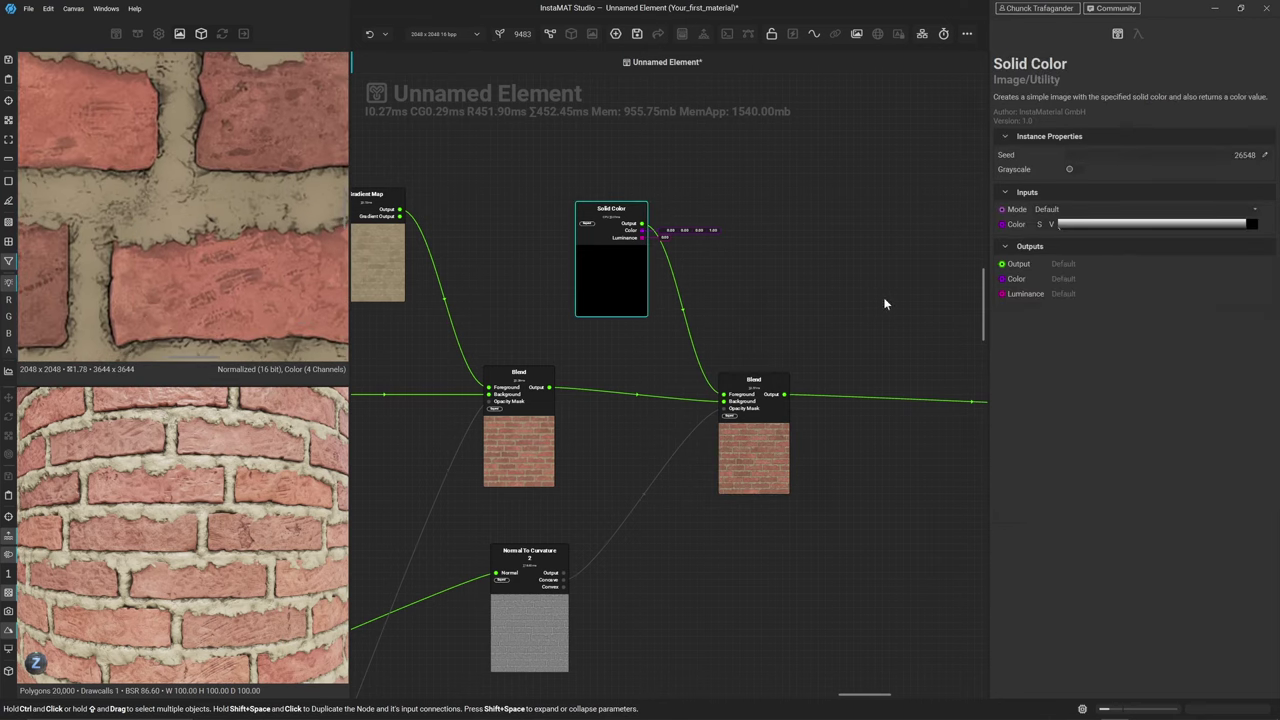
{"action": "left_click", "coordinate": [1251, 224]}
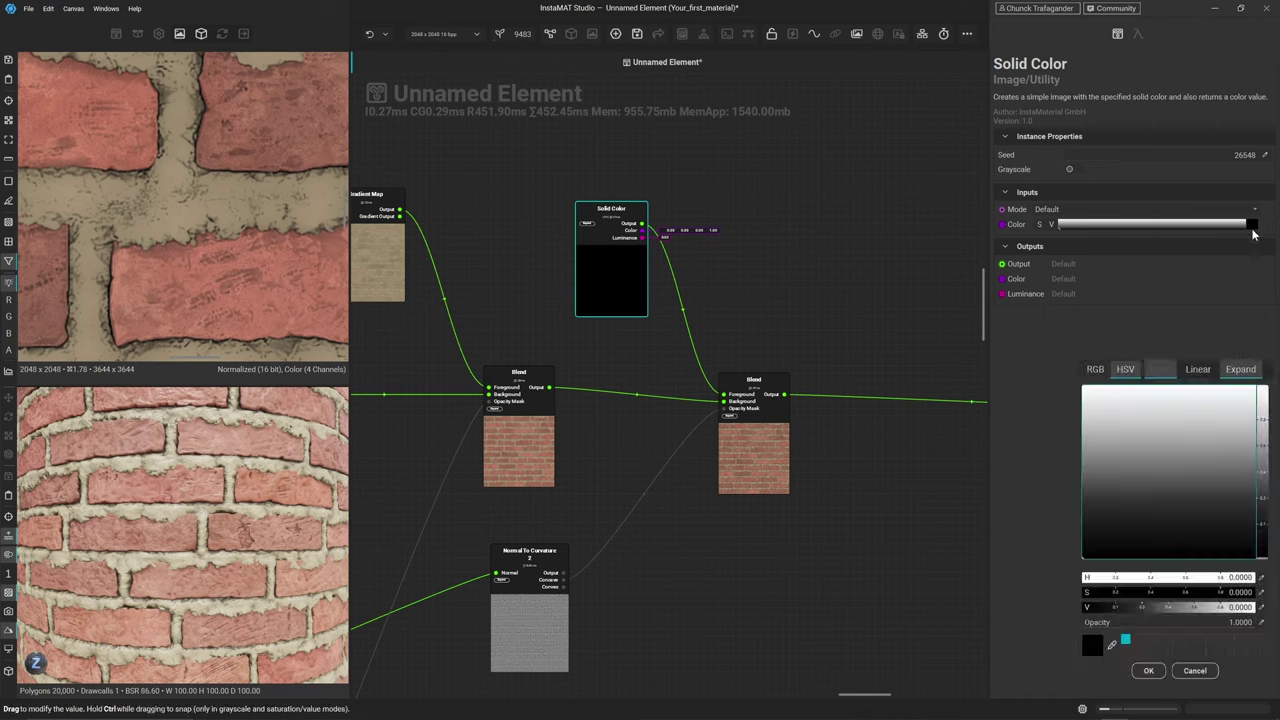
{"action": "left_click", "coordinate": [1111, 645]}
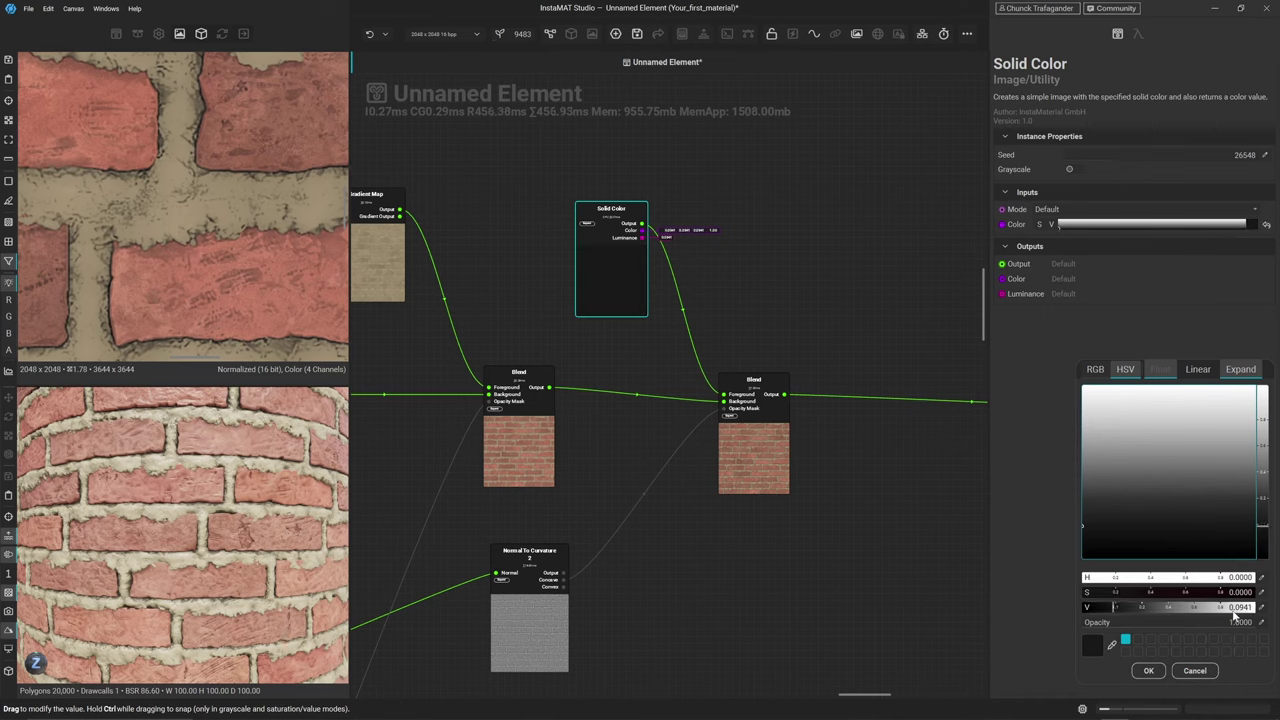
{"action": "left_click", "coordinate": [874, 484]}
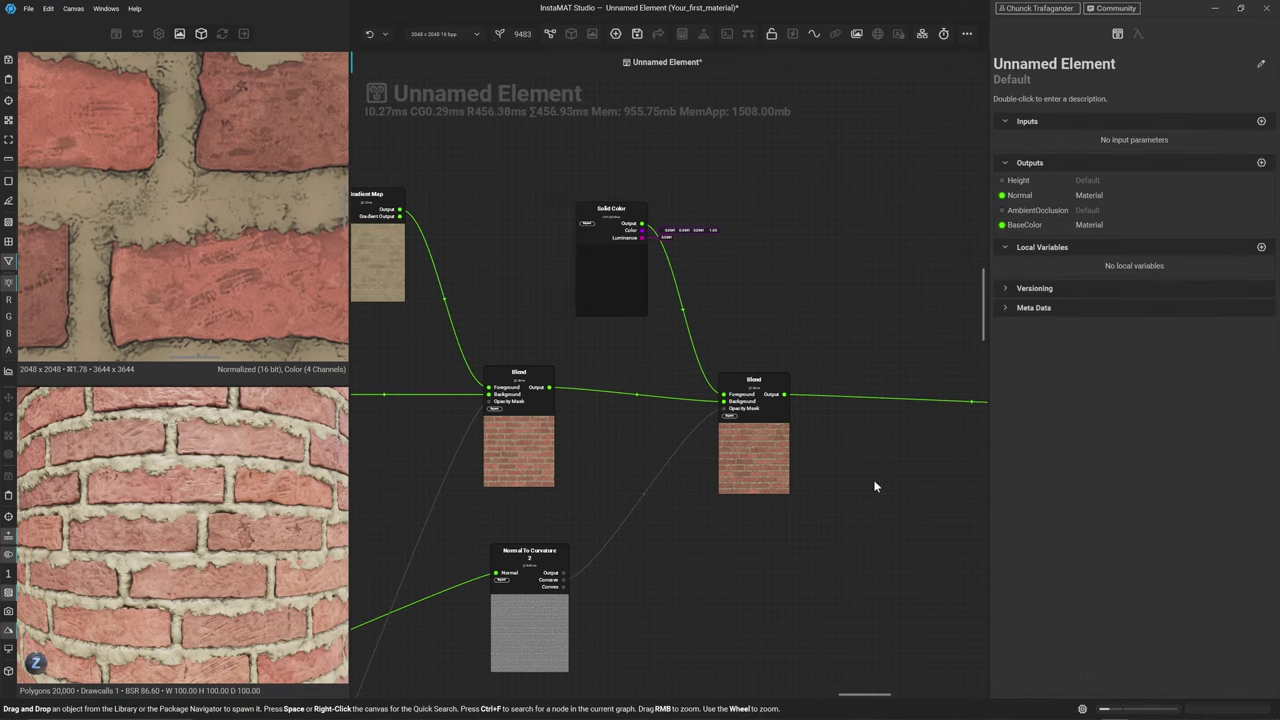
Set the blend mode of the Blend that darkens the crevices to Subtract
{"action": "left_click", "coordinate": [748, 443]}
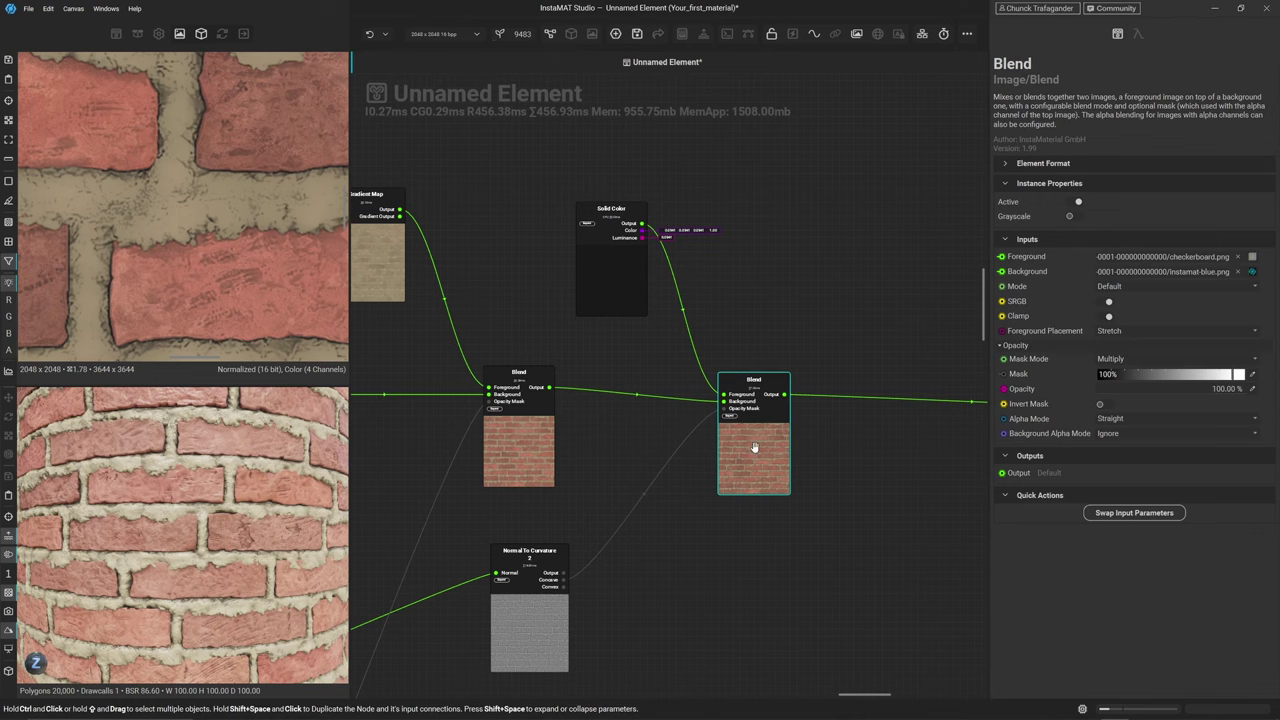
{"action": "left_click", "coordinate": [1128, 287]}
{"action": "left_click", "coordinate": [1125, 328]}
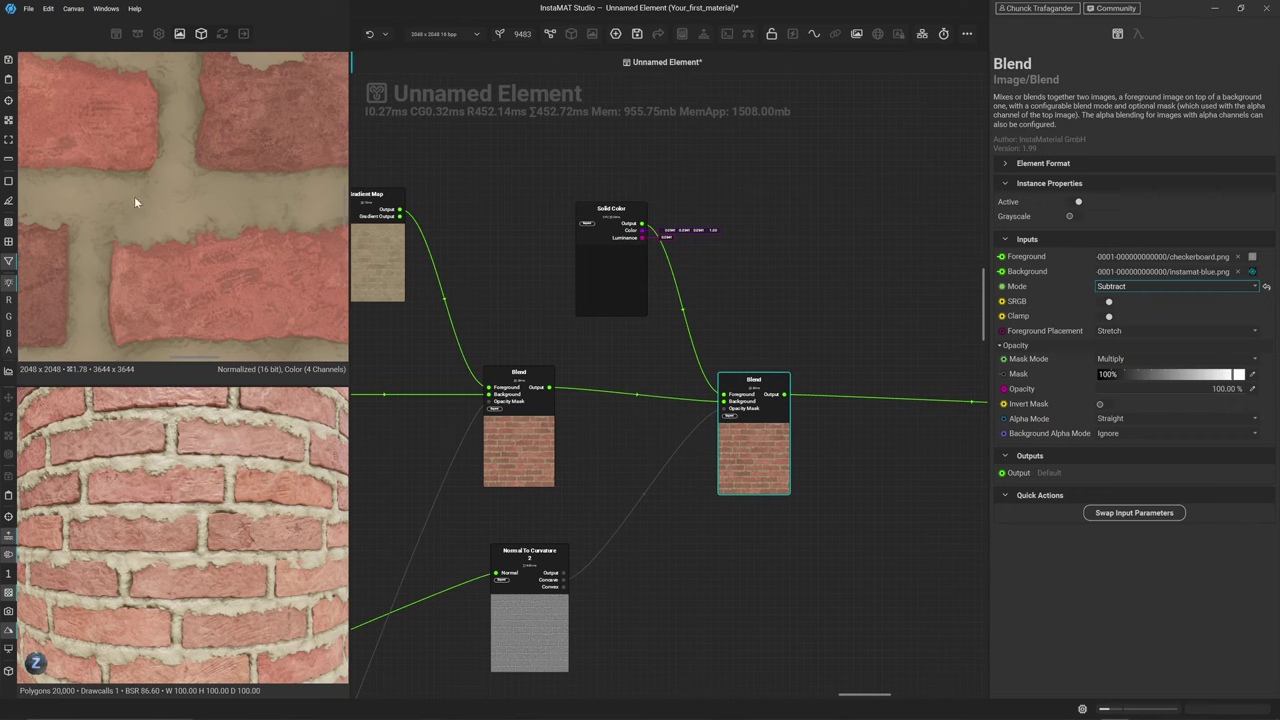
Compare the previews of the mortar Blend and the Subtract Blend, and preview the Concave output of Normal To Curvature 2
{"action": "left_click", "coordinate": [518, 456]}
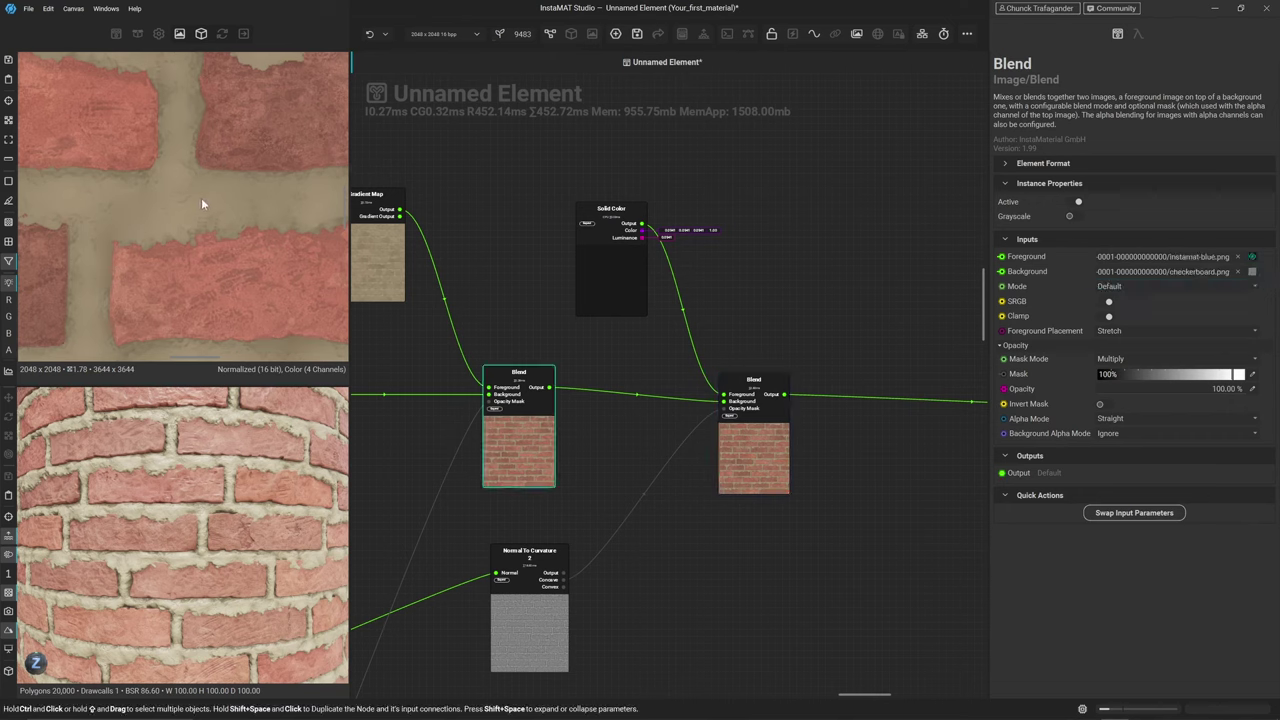
{"action": "left_click", "coordinate": [778, 452]}
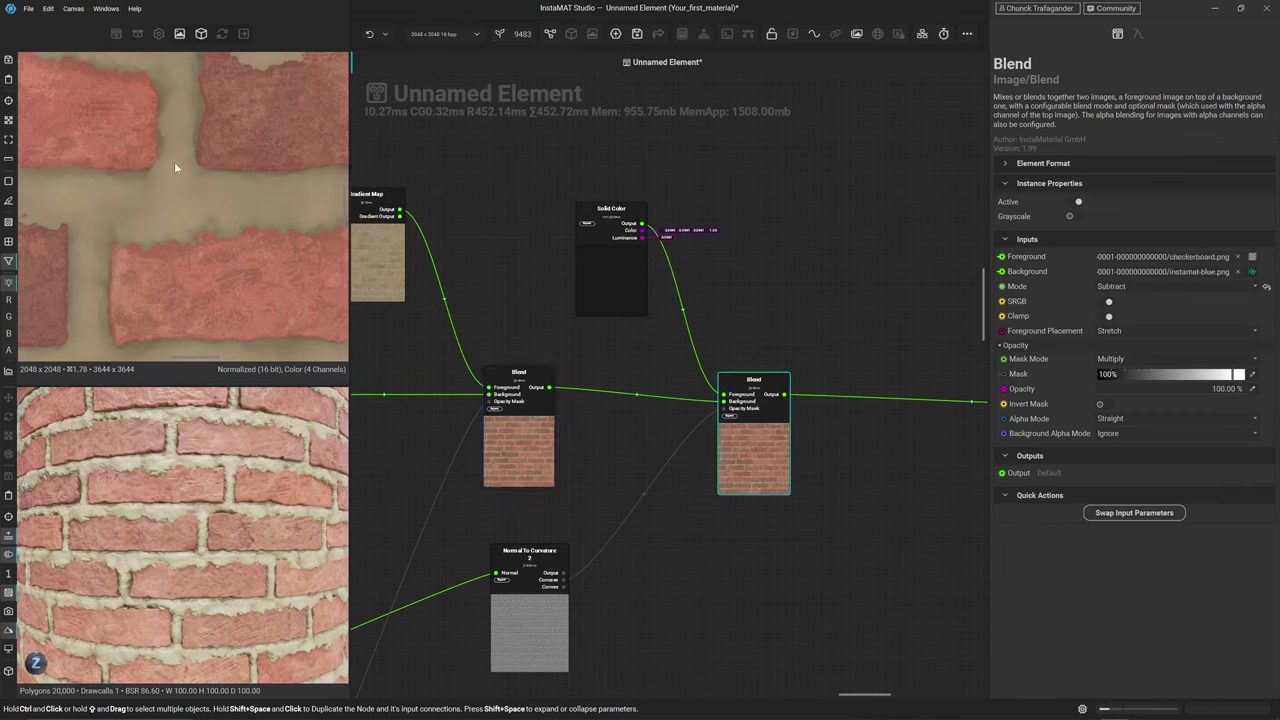
{"action": "left_click", "coordinate": [531, 637]}
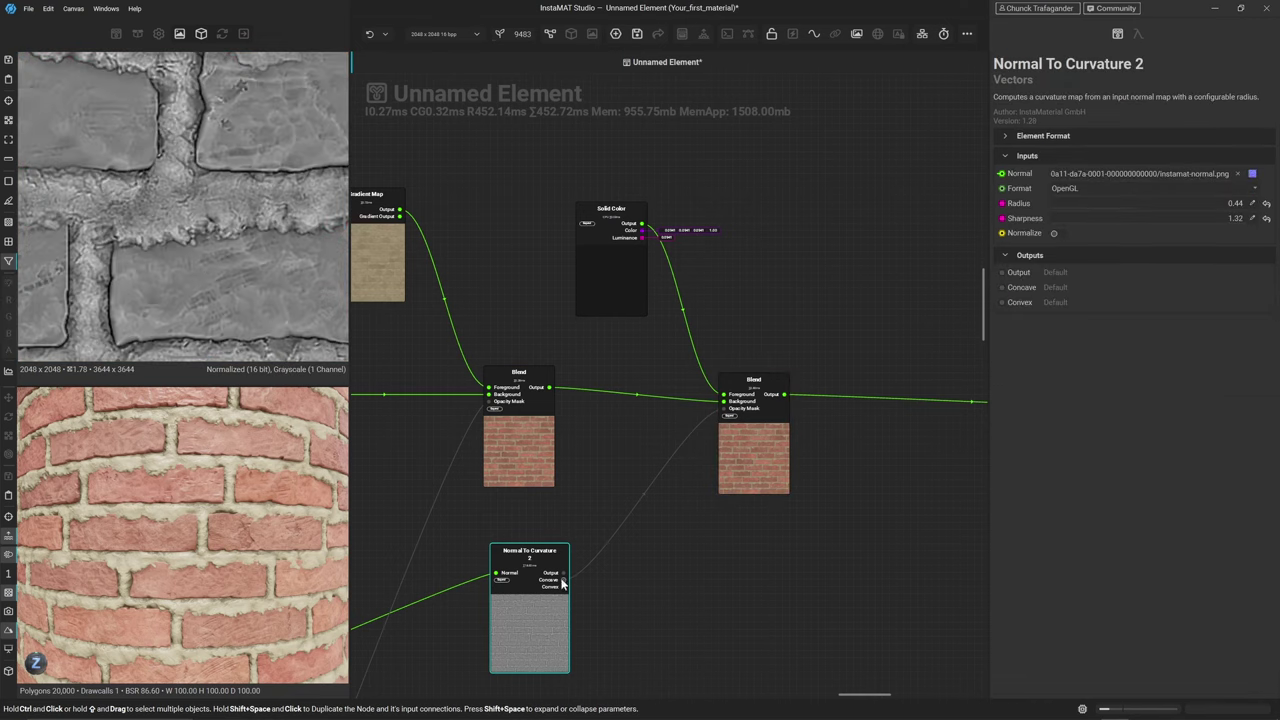
{"action": "left_click", "coordinate": [563, 580]}
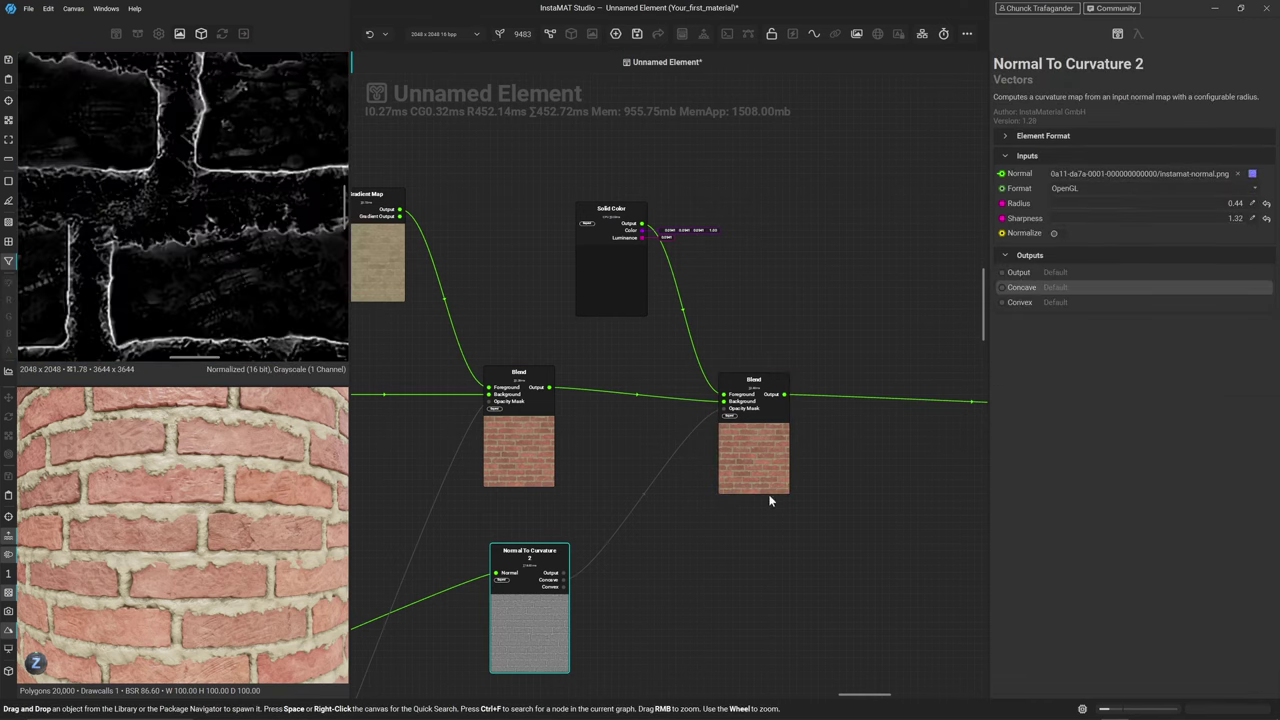
Insert a new Blend on the Subtract Blend's output connection, align it in the row, and swap its input parameters
{"action": "left_click_drag", "start_coordinate": [752, 455], "coordinate": [721, 454]}
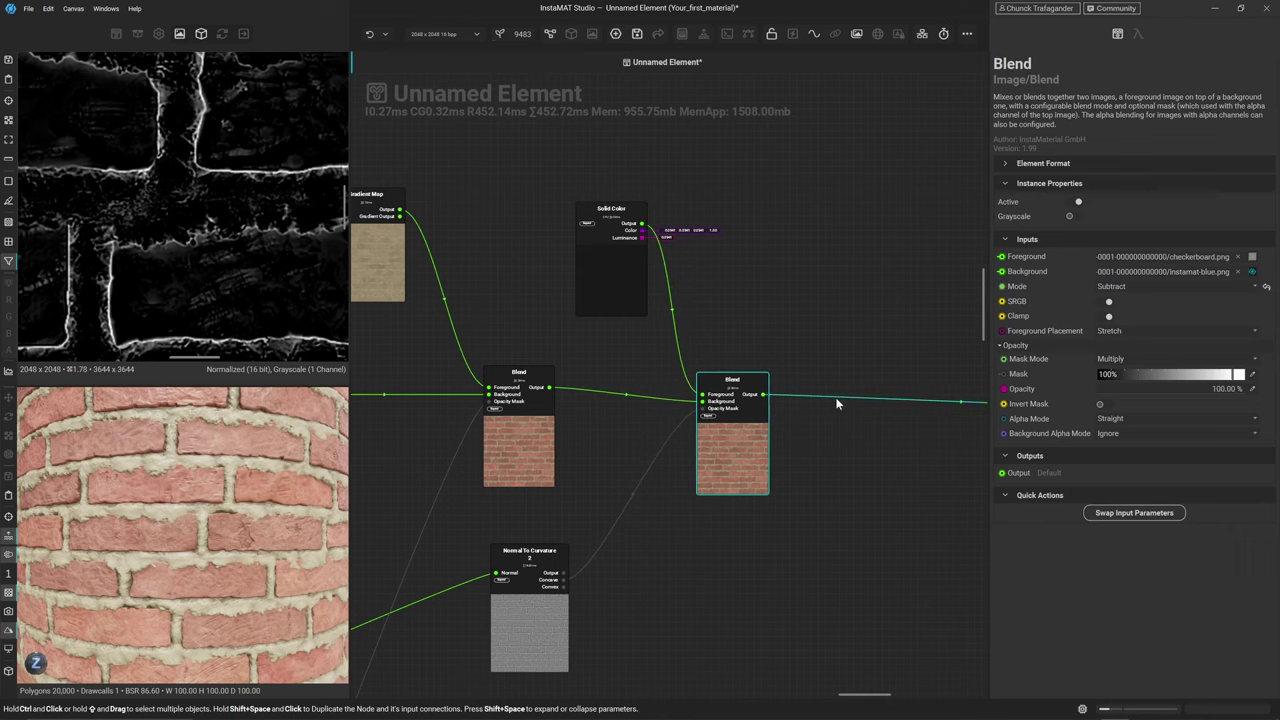
{"action": "key", "text": "space"}
{"action": "key", "text": "Return"}
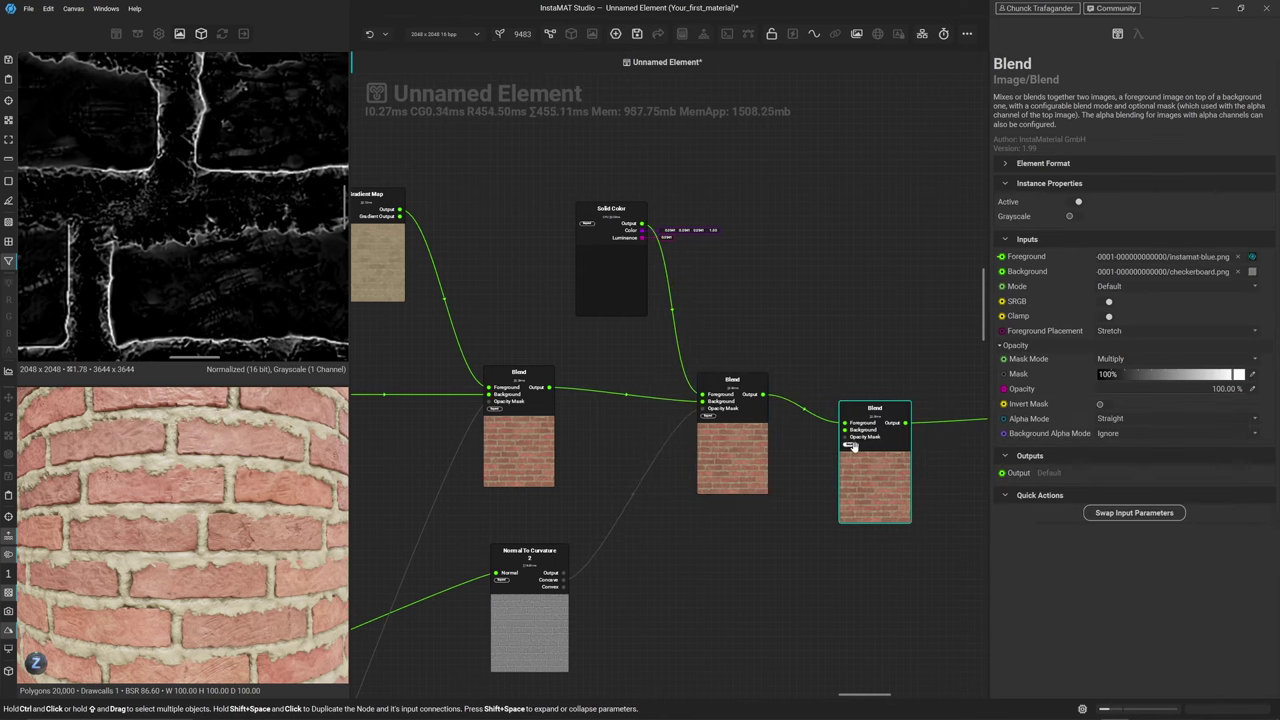
{"action": "left_click_drag", "start_coordinate": [860, 452], "coordinate": [932, 456]}
{"action": "left_click", "coordinate": [1134, 512]}
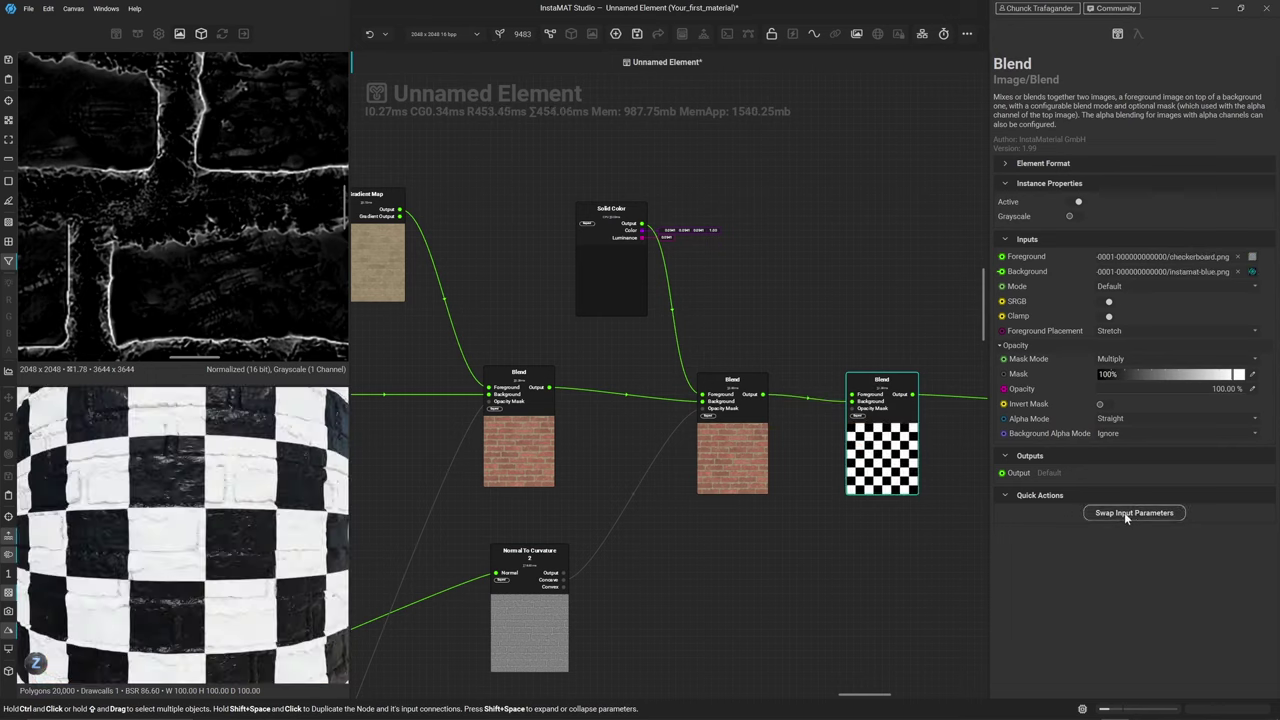
Preview the Convex output of Normal To Curvature 2 and connect it to the new Blend's Opacity Mask
{"action": "middle_click_drag", "start_coordinate": [745, 458], "coordinate": [690, 393]}
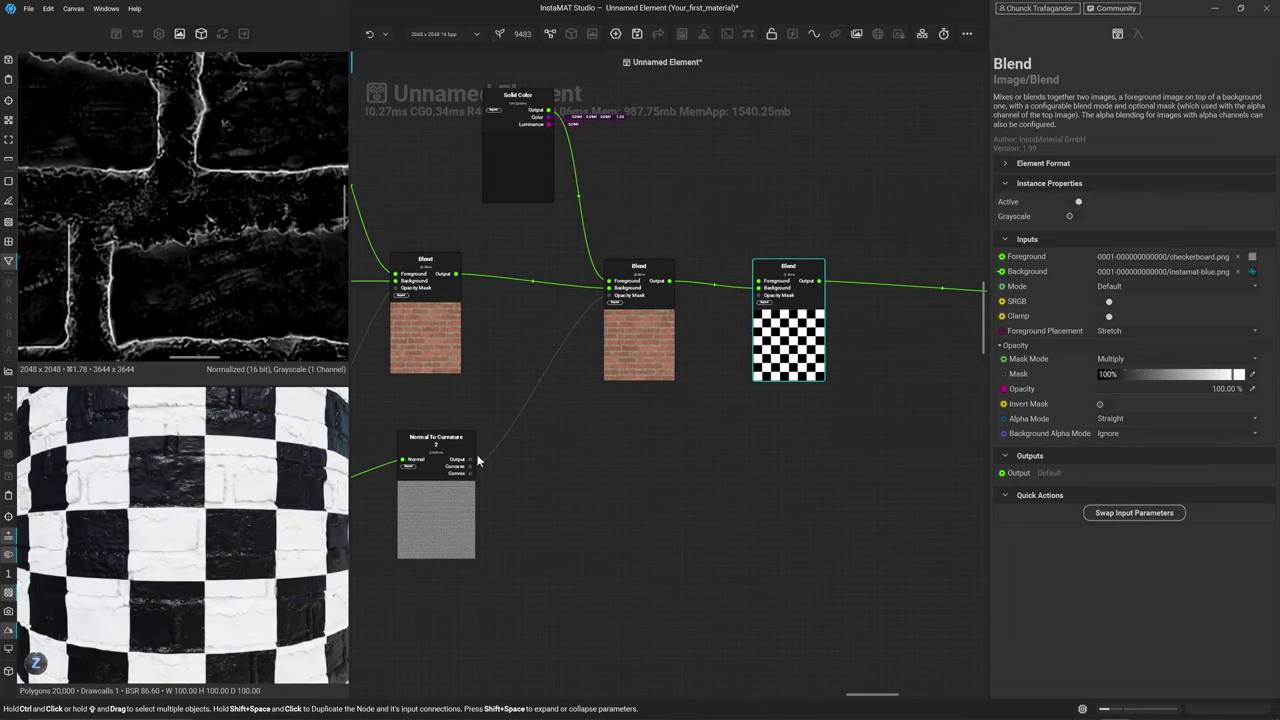
{"action": "left_click", "coordinate": [471, 480]}
{"action": "left_click", "coordinate": [471, 476], "text": "shift"}
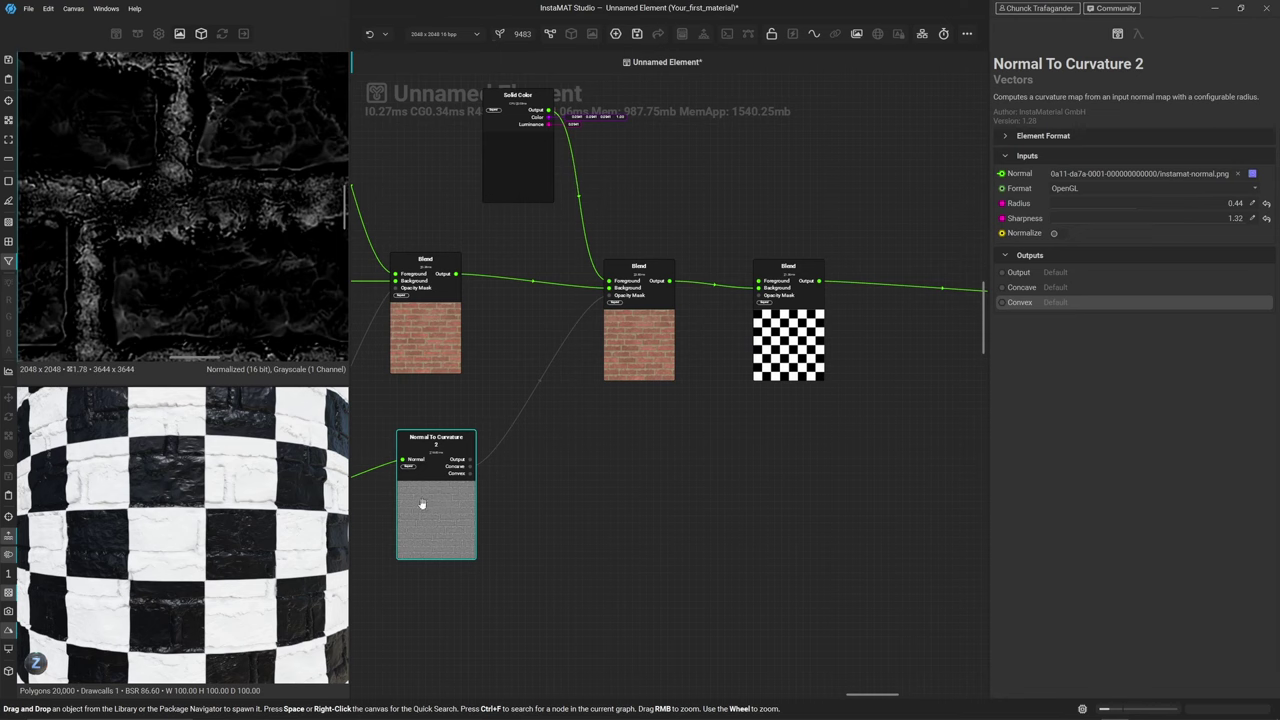
{"action": "left_click", "coordinate": [473, 479]}
{"action": "left_click_drag", "start_coordinate": [800, 355], "coordinate": [758, 295]}
Duplicate the dark Solid Color node, place the copy beside it, and connect its Output to the new Blend's Foreground
{"action": "middle_click_drag", "start_coordinate": [755, 203], "coordinate": [705, 350]}
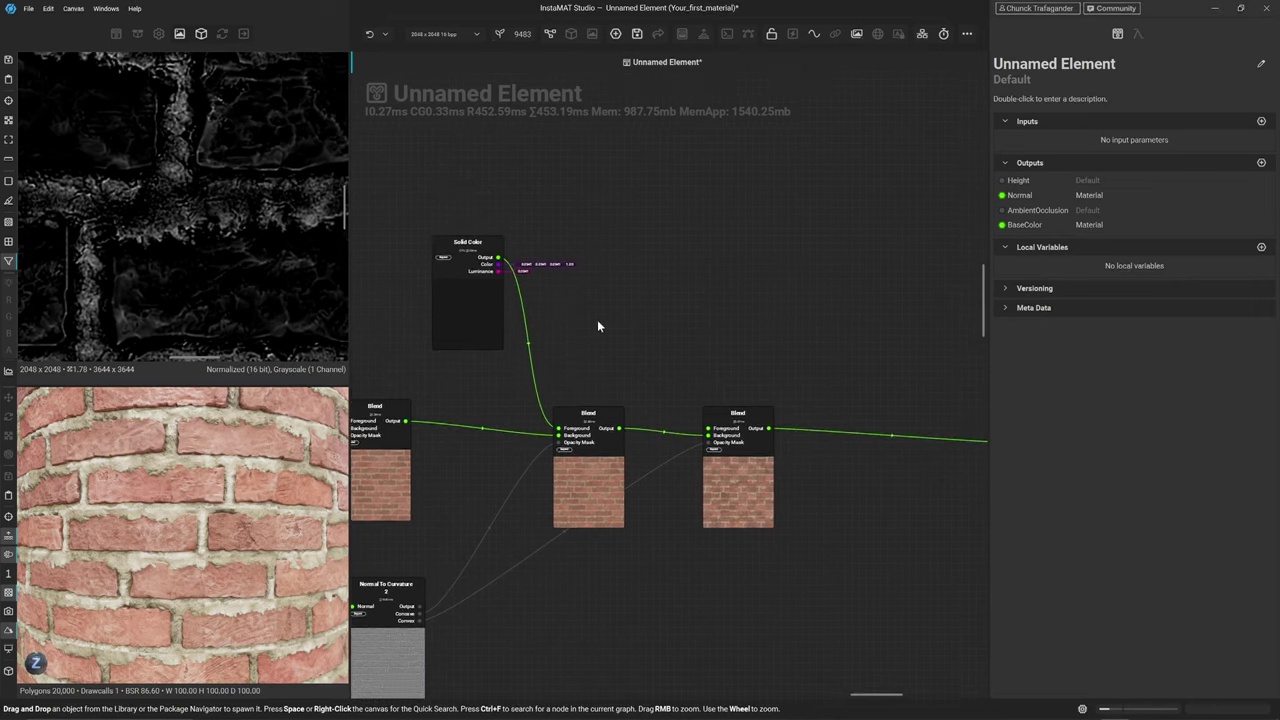
{"action": "left_click", "coordinate": [462, 308]}
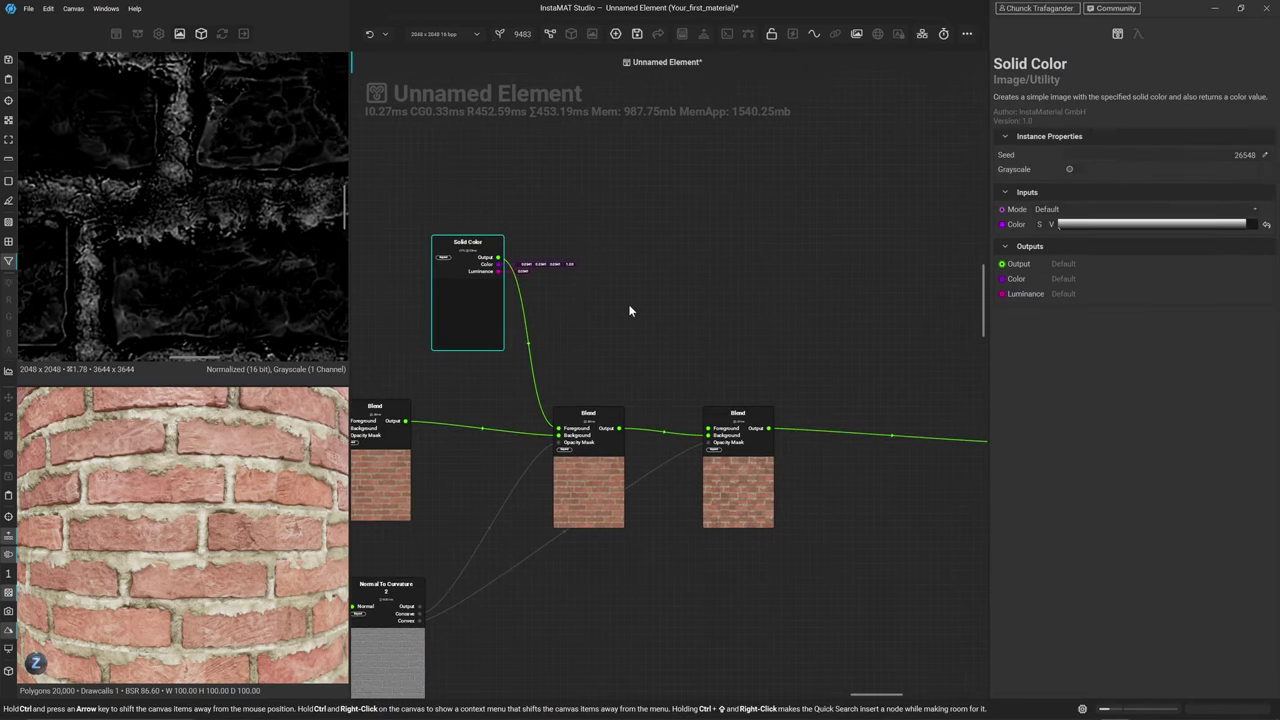
{"action": "key", "text": "ctrl+d"}
{"action": "left_click_drag", "start_coordinate": [667, 405], "coordinate": [708, 428]}
{"action": "left_click", "coordinate": [598, 318]}
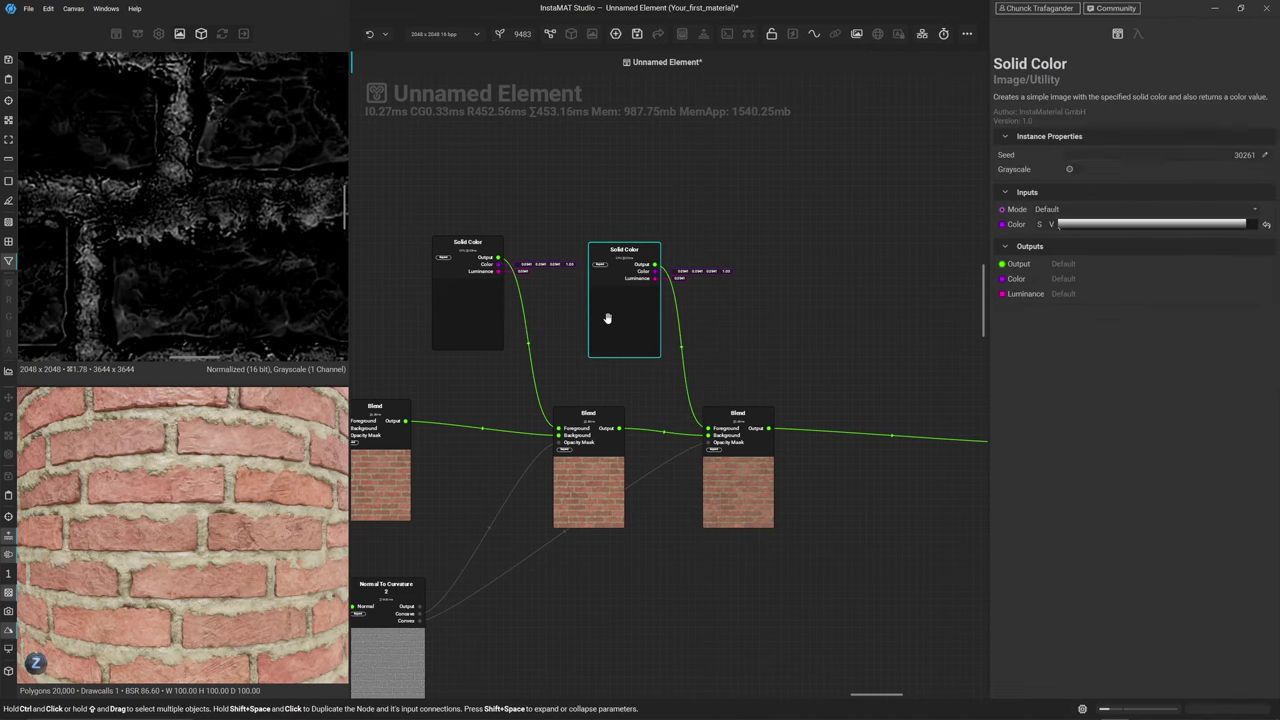
Change the duplicated Solid Color to a light gray with a V of 0.6745
{"action": "left_click", "coordinate": [1248, 226]}
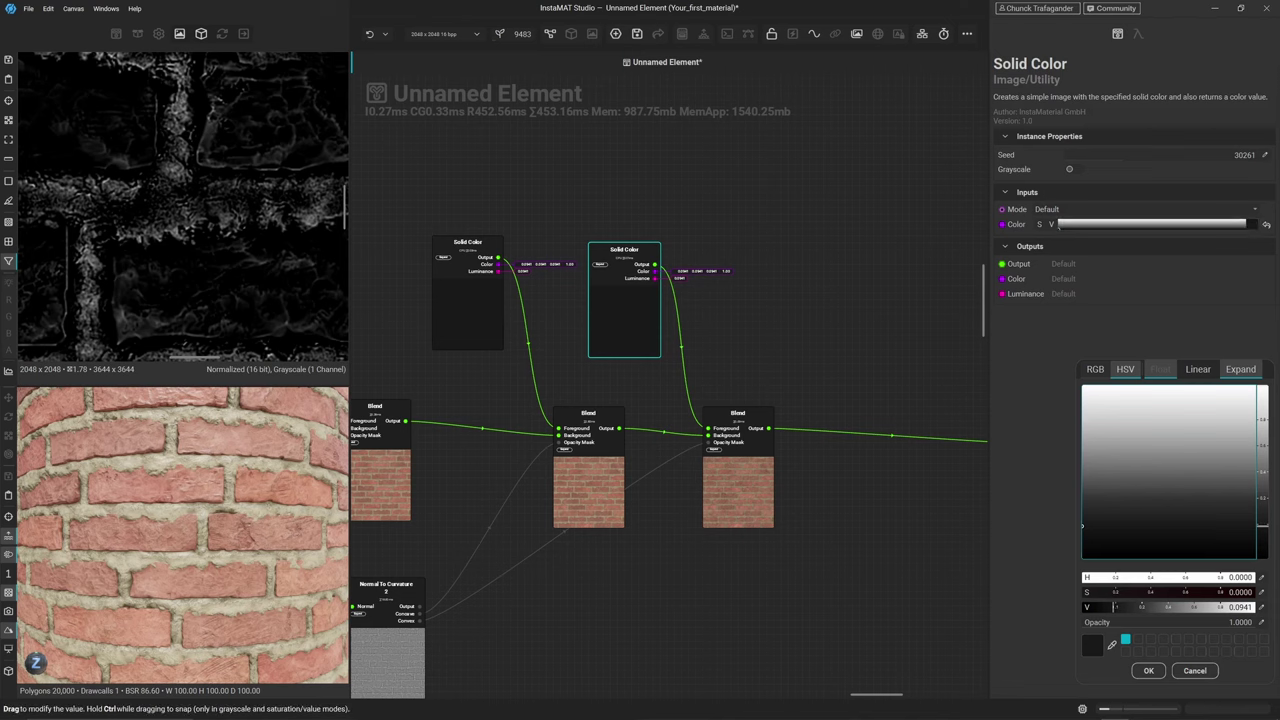
{"action": "left_click", "coordinate": [1111, 645]}
{"action": "left_click", "coordinate": [299, 505]}
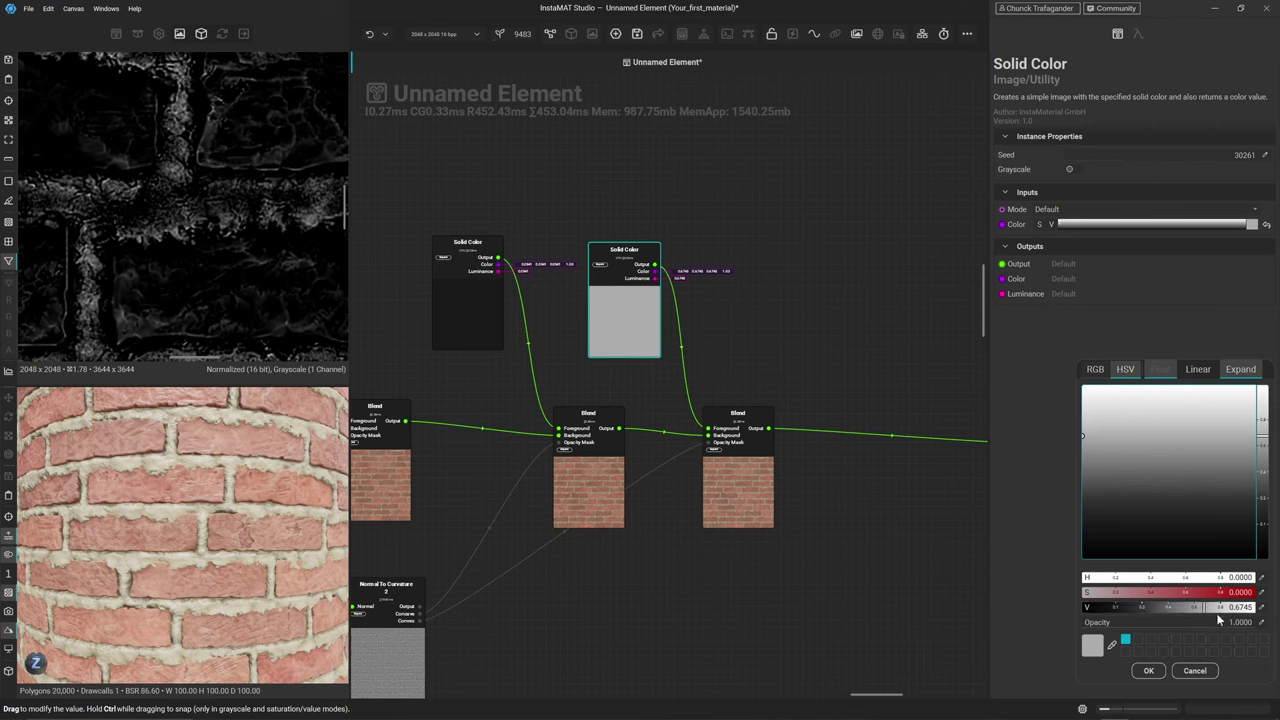
{"action": "left_click", "coordinate": [903, 324]}
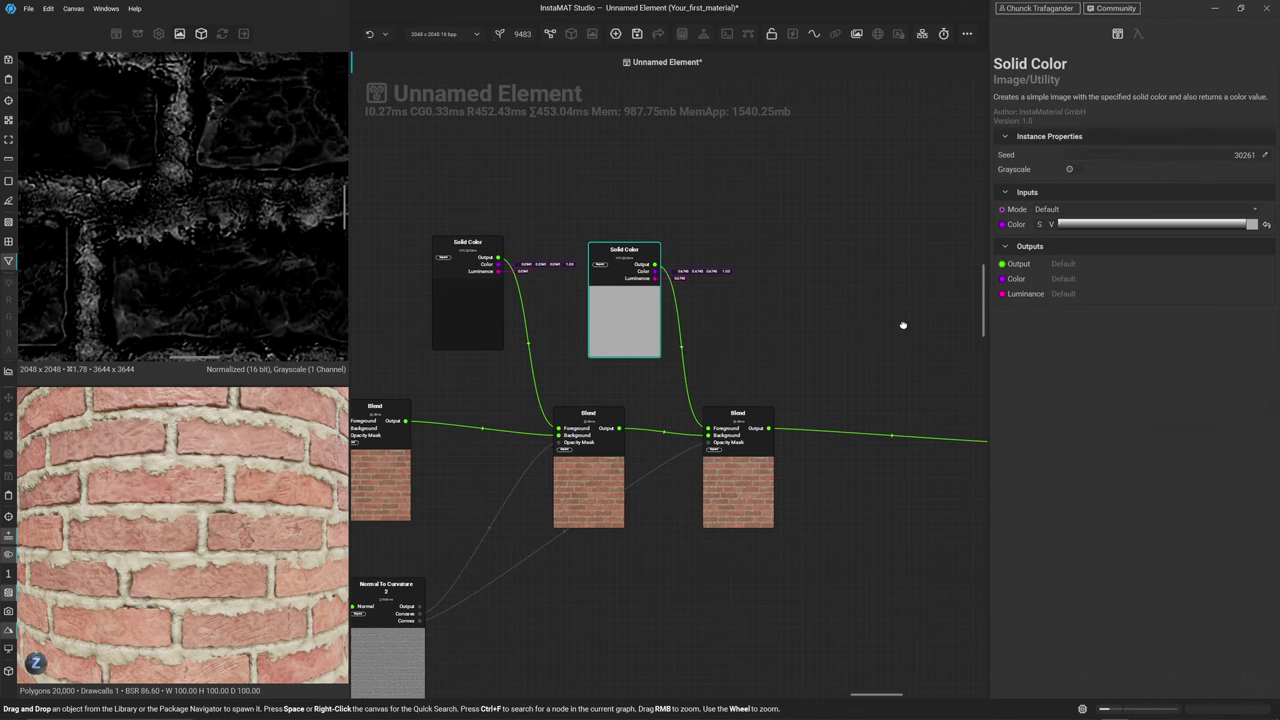
Set the blend mode of the last Blend, masked by the Convex output, to Overlay
{"action": "left_click", "coordinate": [721, 502]}
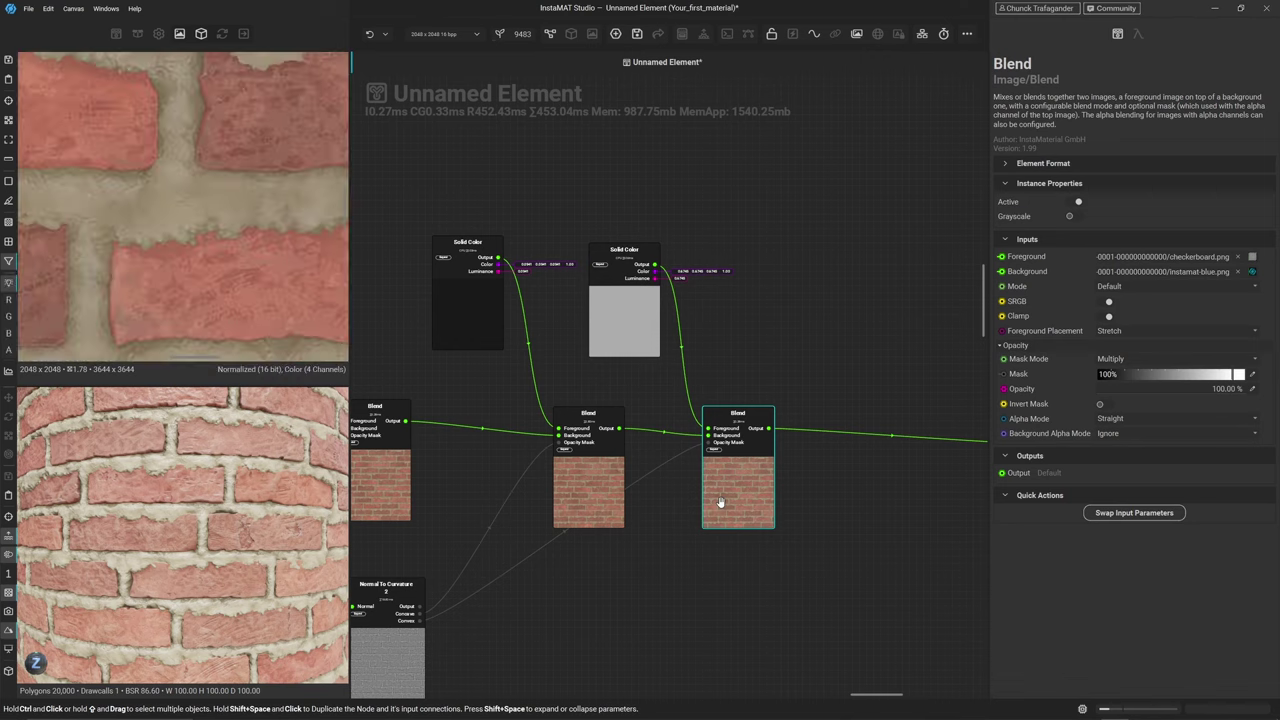
{"action": "left_click", "coordinate": [1132, 290]}
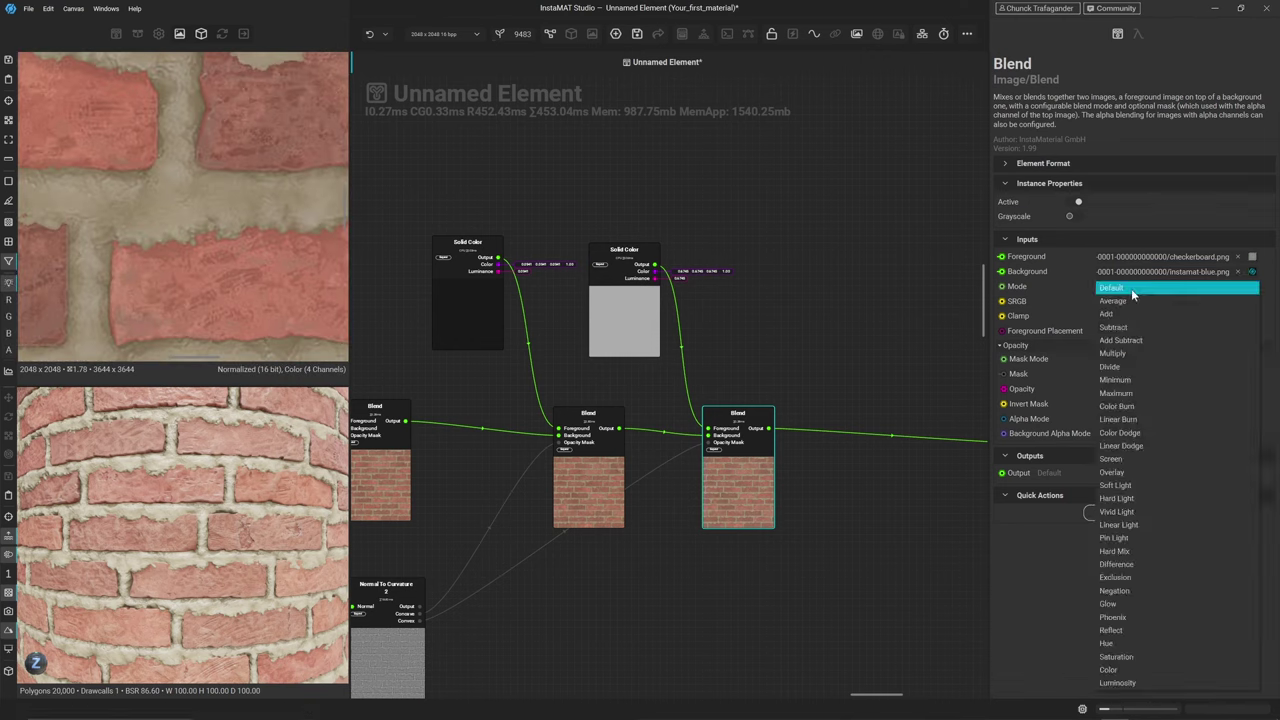
{"action": "left_click", "coordinate": [1128, 472]}
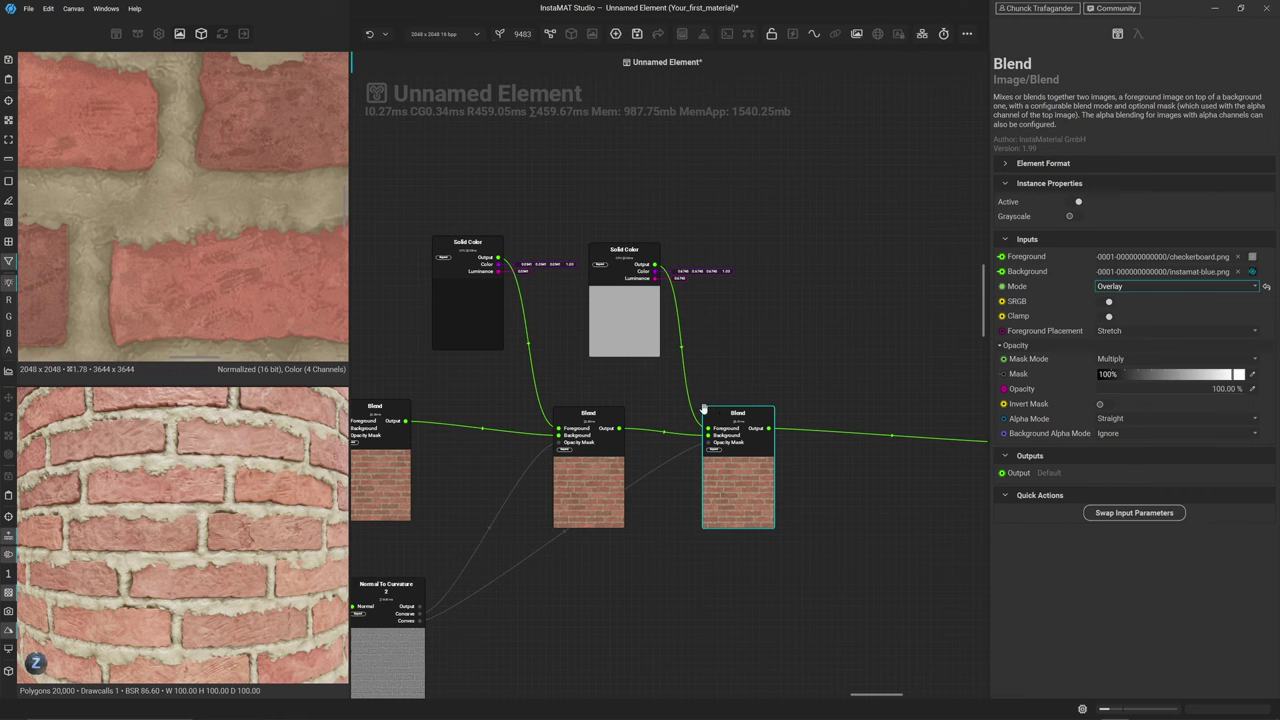
Lighten the duplicated Solid Color node's gray slightly
{"action": "left_click", "coordinate": [624, 313]}
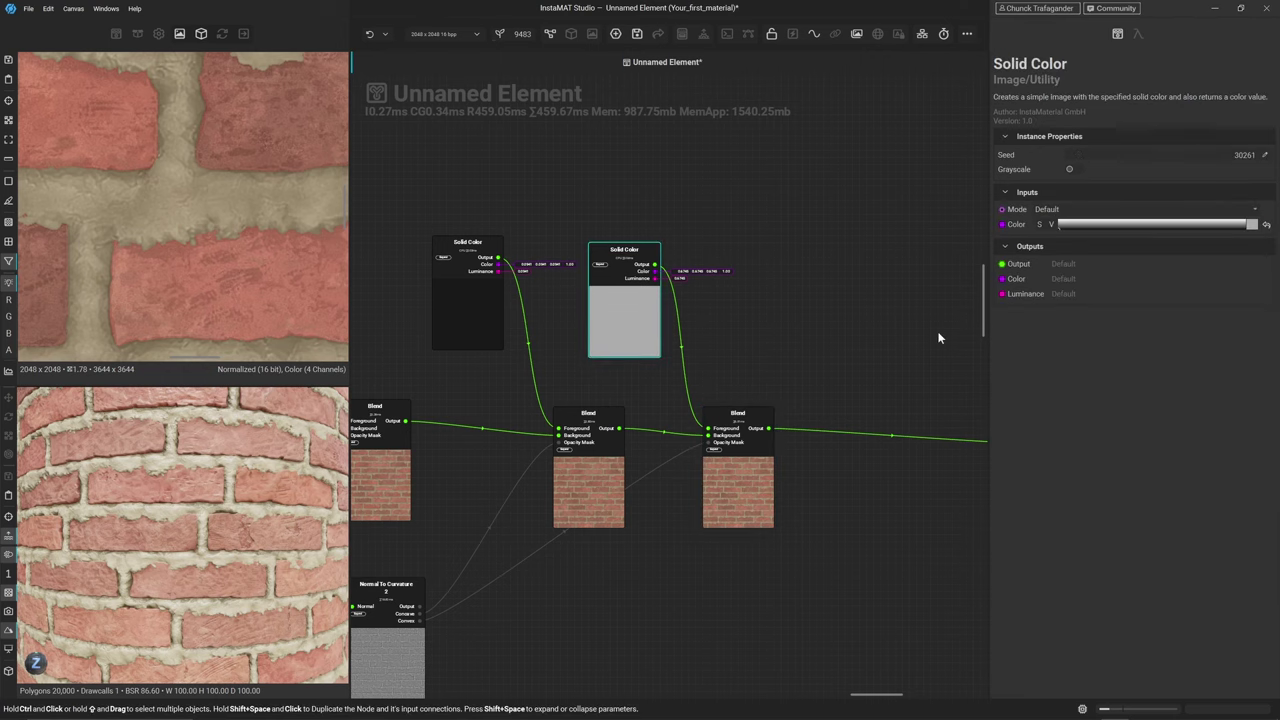
{"action": "left_click", "coordinate": [1051, 226]}
{"action": "left_click_drag", "start_coordinate": [1051, 226], "coordinate": [1062, 227]}
Compare the Subtract Blend with the Overlay Blend in the 2D preview at close range
{"action": "scroll", "coordinate": [173, 206], "scroll_direction": "up", "scroll_amount": 3}
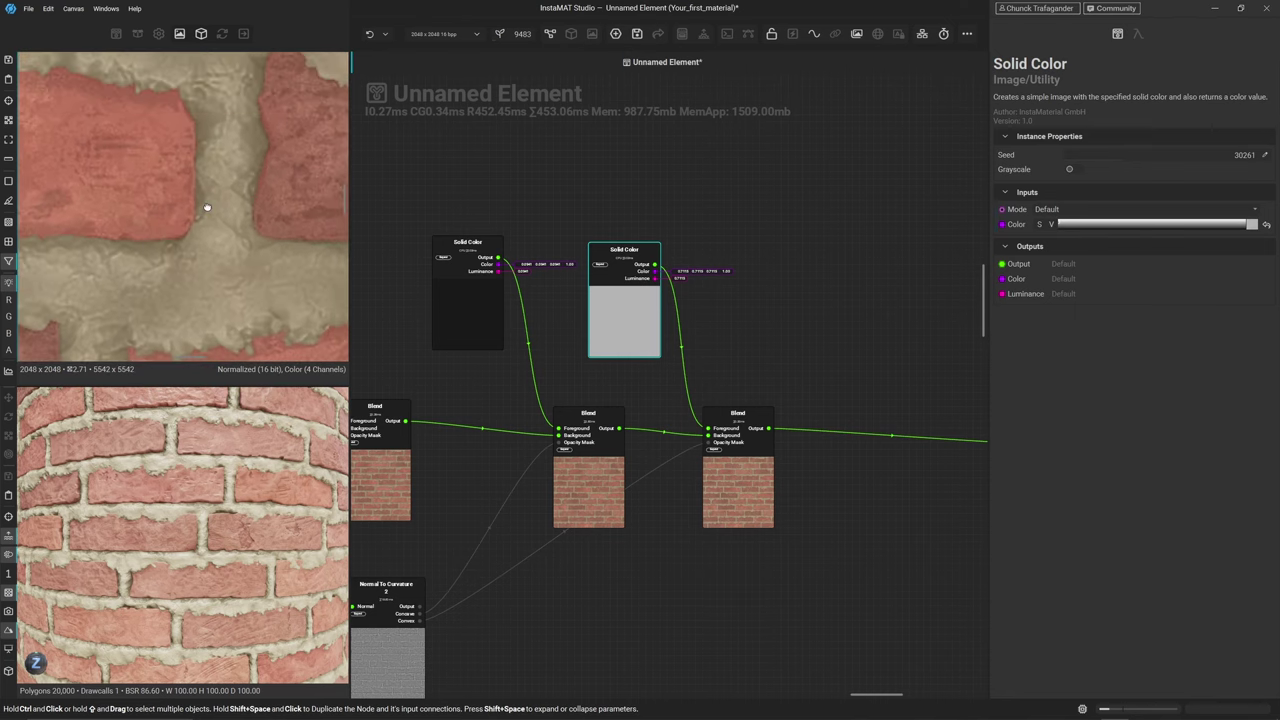
{"action": "left_click", "coordinate": [562, 481]}
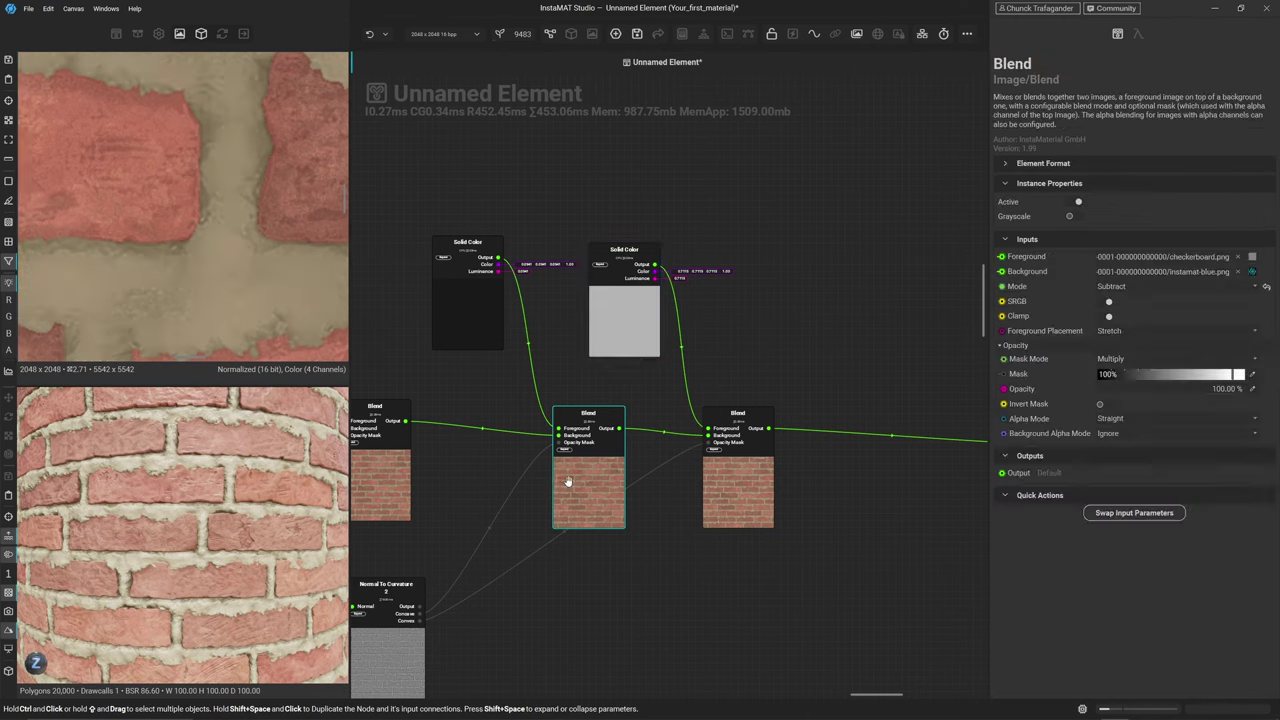
{"action": "left_click", "coordinate": [735, 478]}
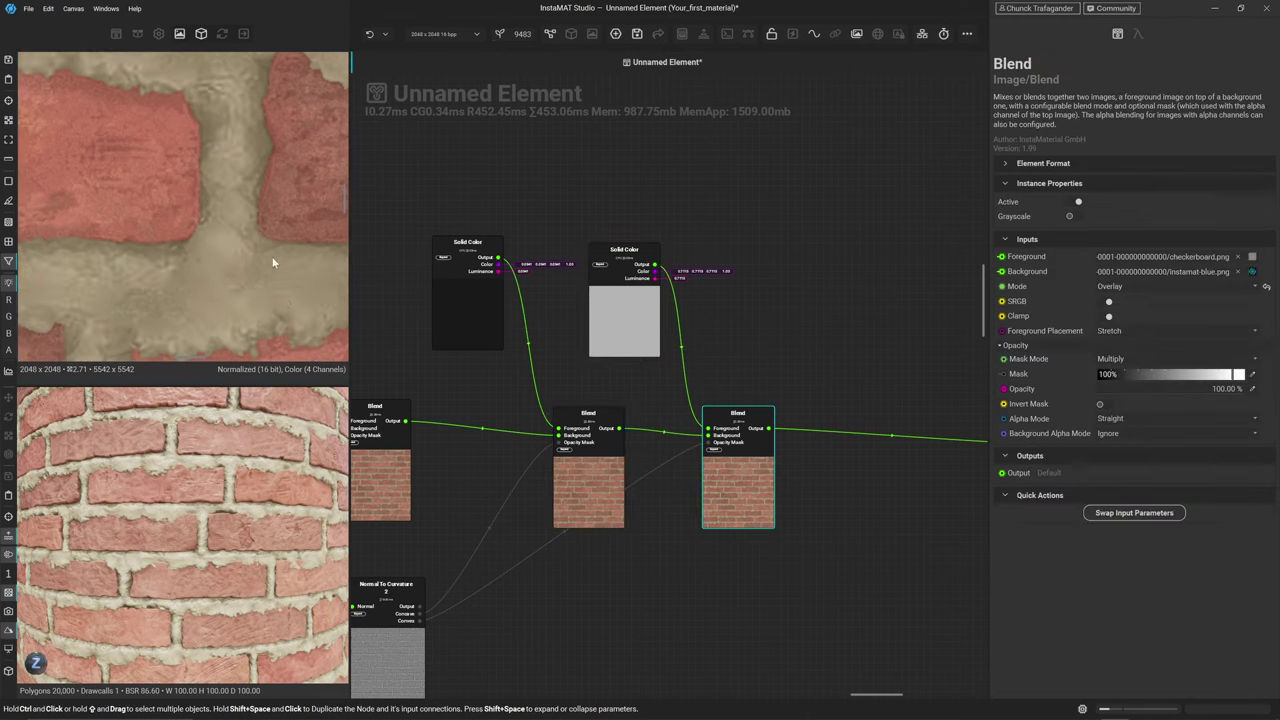
{"action": "scroll", "coordinate": [235, 252], "scroll_direction": "down", "scroll_amount": 5}
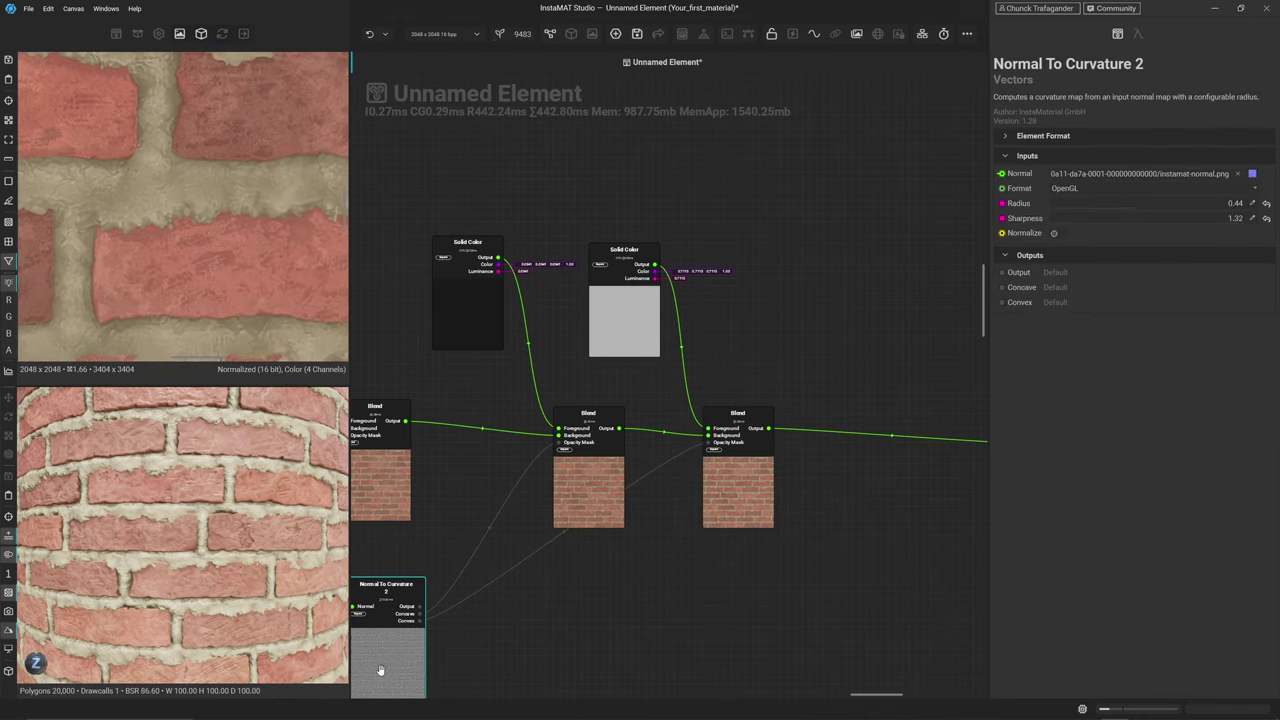
Set the Radius of Normal To Curvature 2 to 0.08 and inspect the brick edges and mortar in the preview
{"action": "middle_click_drag", "start_coordinate": [380, 670], "coordinate": [520, 458]}
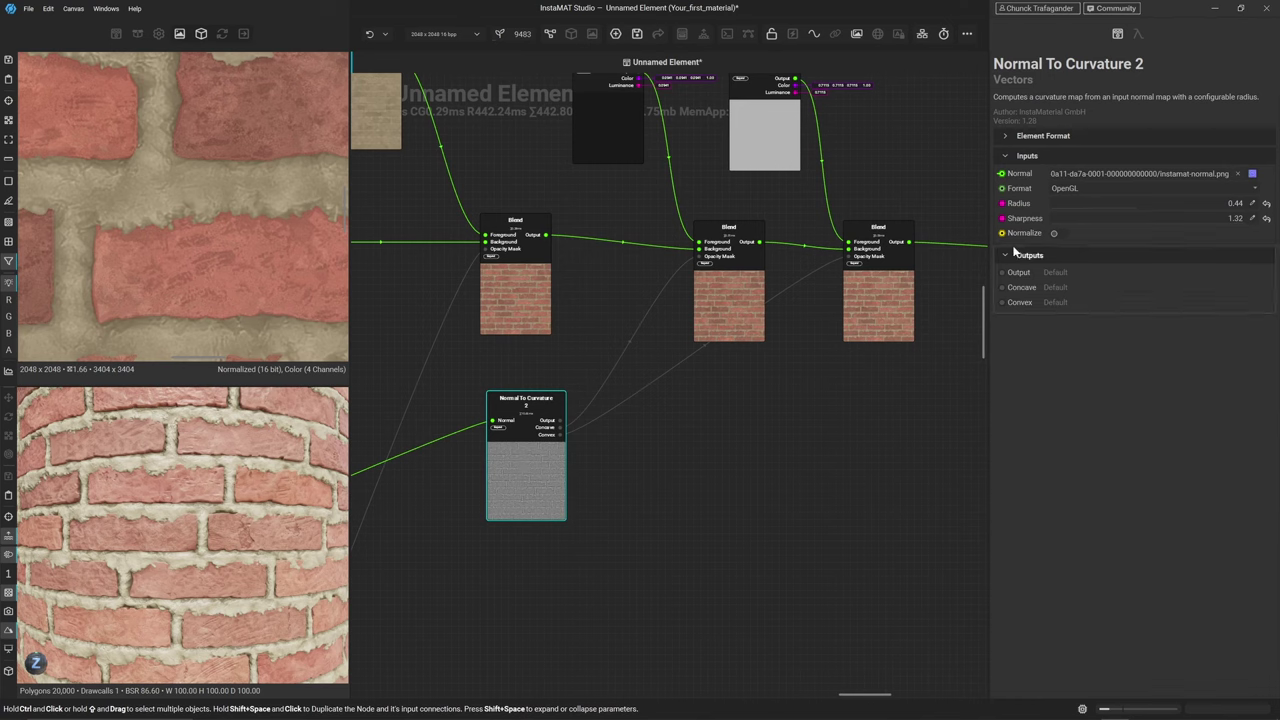
{"action": "left_click_drag", "start_coordinate": [1132, 206], "coordinate": [1093, 206]}
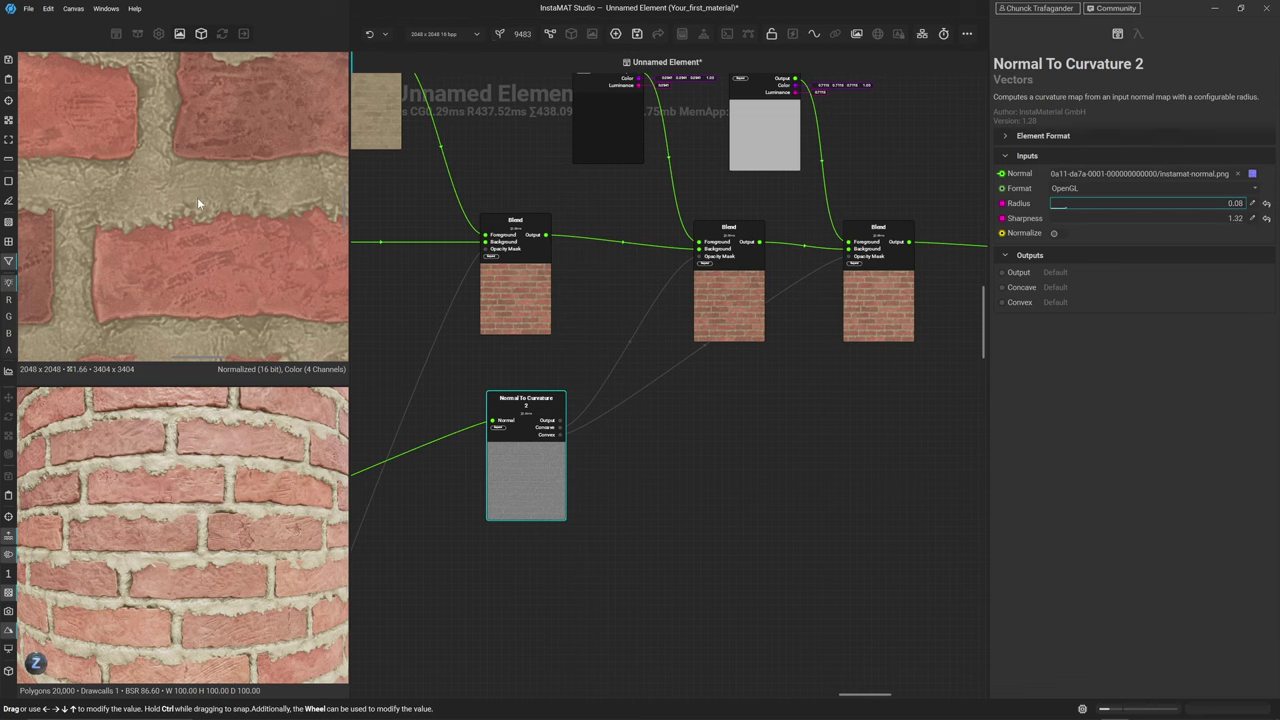
{"action": "scroll", "coordinate": [230, 200], "scroll_direction": "down", "scroll_amount": 2}
{"action": "scroll", "coordinate": [230, 200], "scroll_direction": "up", "scroll_amount": 4}
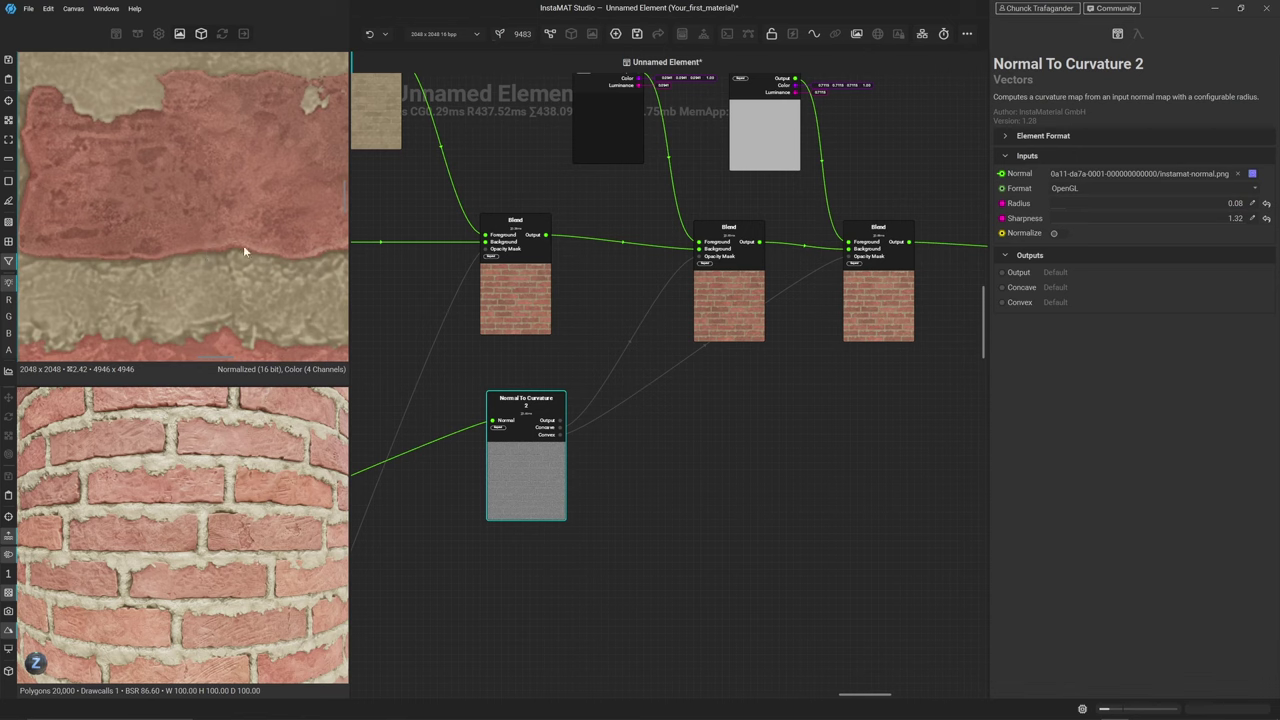
{"action": "scroll", "coordinate": [154, 249], "scroll_direction": "down", "scroll_amount": 4}
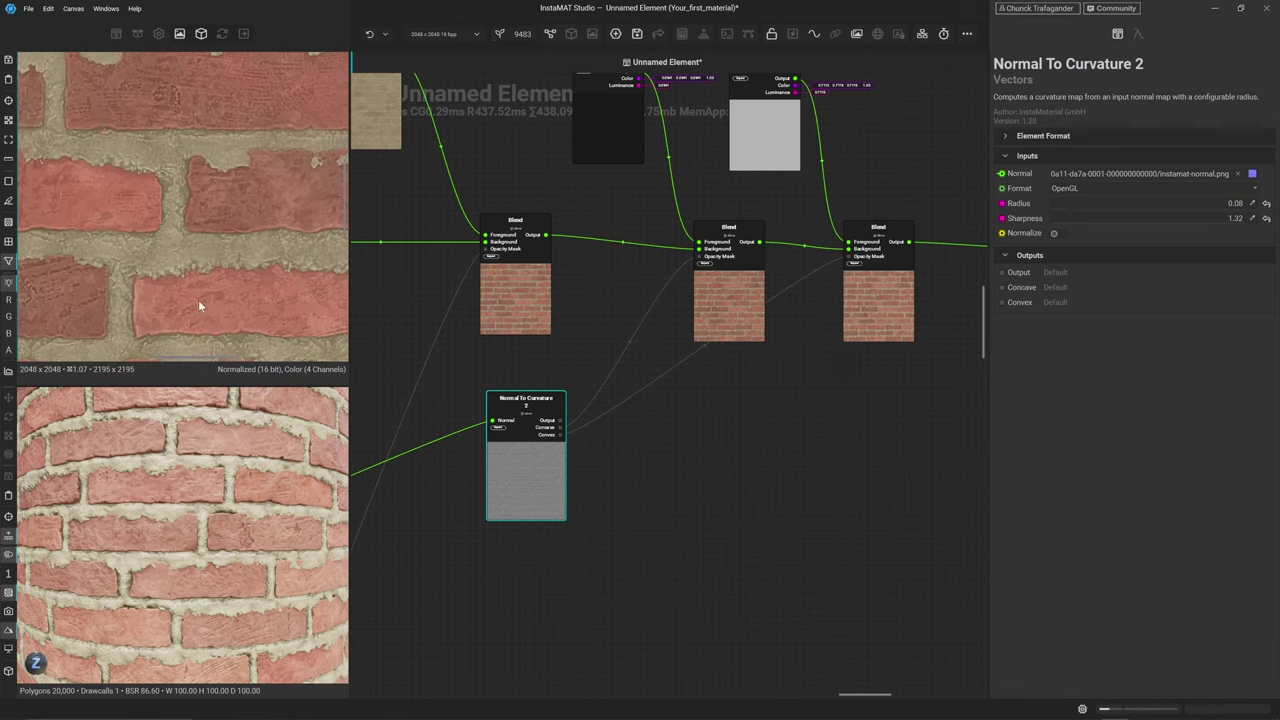
Save the project and examine the whole node graph and the brick surface up close in the 3D view
{"action": "left_click", "coordinate": [794, 397]}
{"action": "key", "text": "f"}
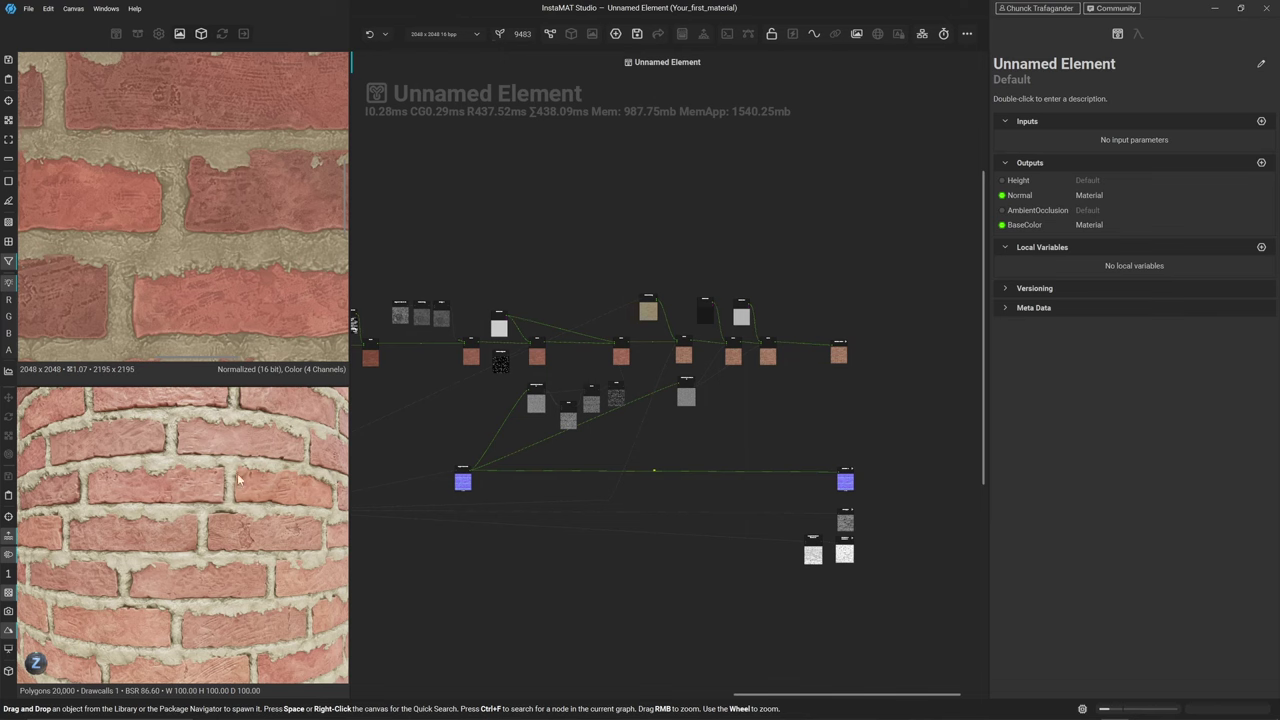
{"action": "scroll", "coordinate": [197, 473], "scroll_direction": "up", "scroll_amount": 5}
{"action": "scroll", "coordinate": [199, 476], "scroll_direction": "down", "scroll_amount": 2}
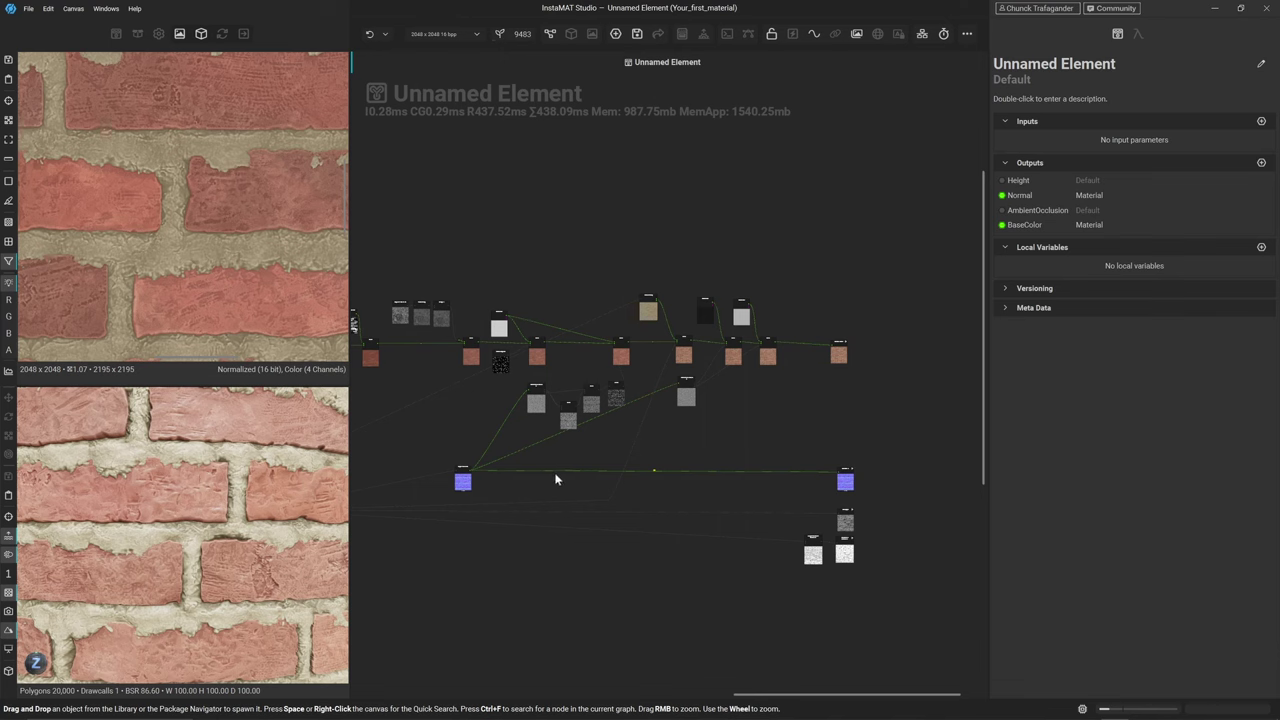
Add a Material Mask Dust node and place it beside Normal To Curvature 2, below the last Blends
{"action": "key", "text": "space"}
{"action": "type", "text": "dust"}
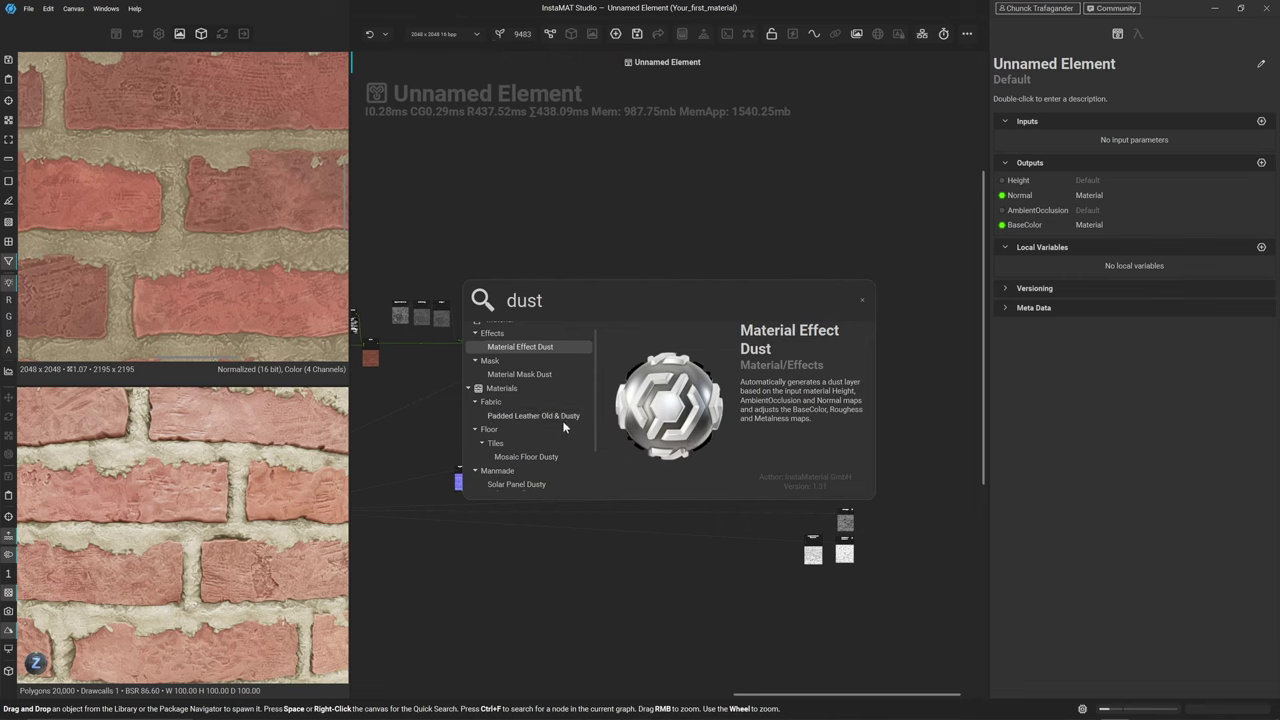
{"action": "left_click", "coordinate": [523, 377]}
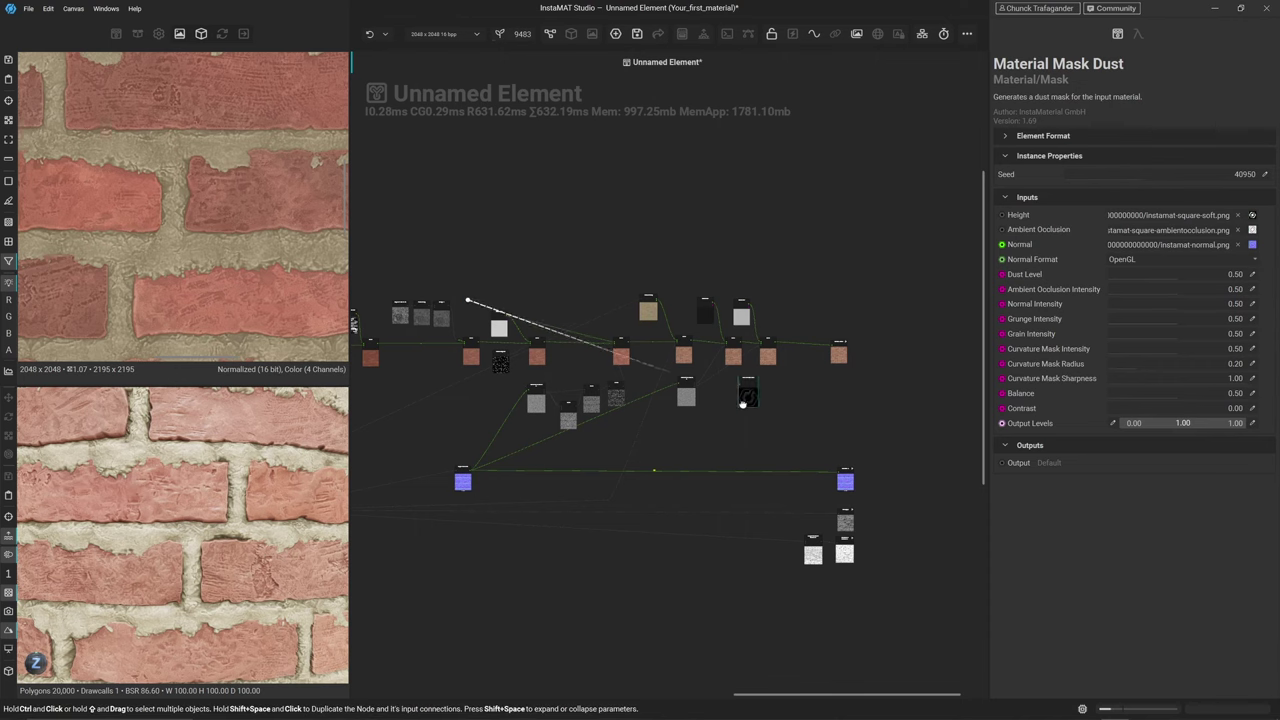
{"action": "scroll", "coordinate": [742, 424], "scroll_direction": "up", "scroll_amount": 5}
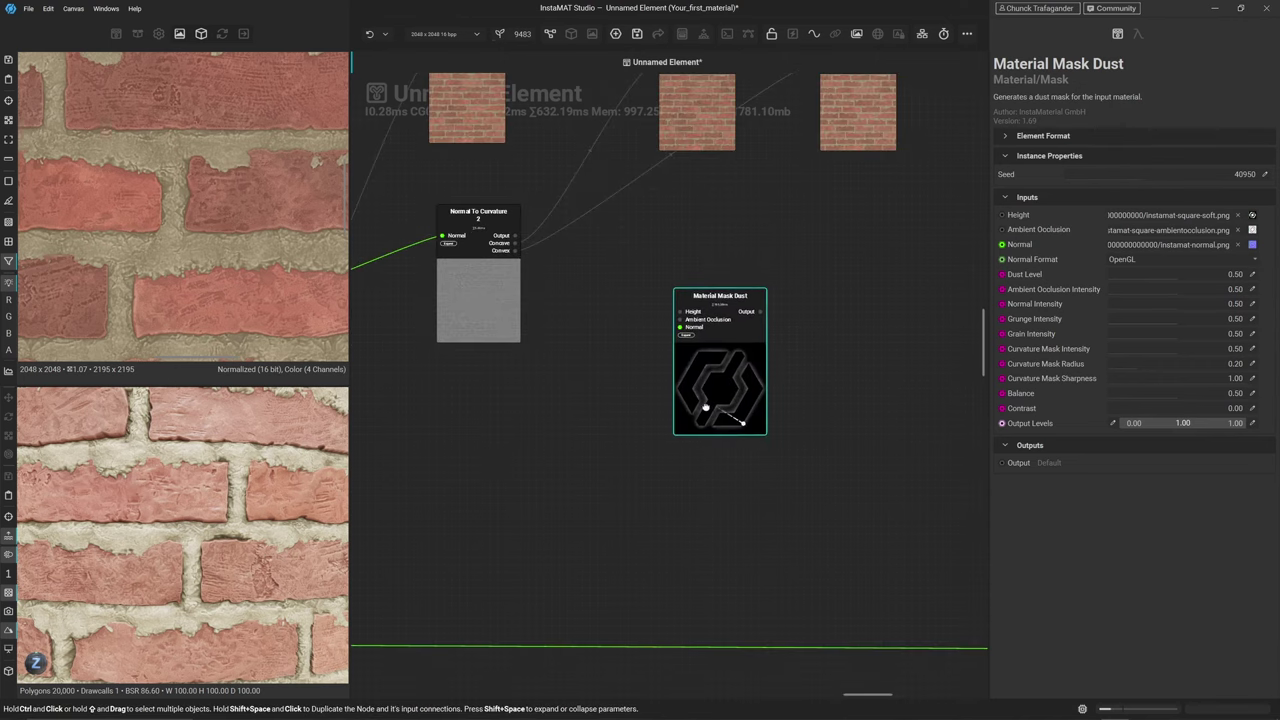
{"action": "scroll", "coordinate": [717, 381], "scroll_direction": "up", "scroll_amount": 2}
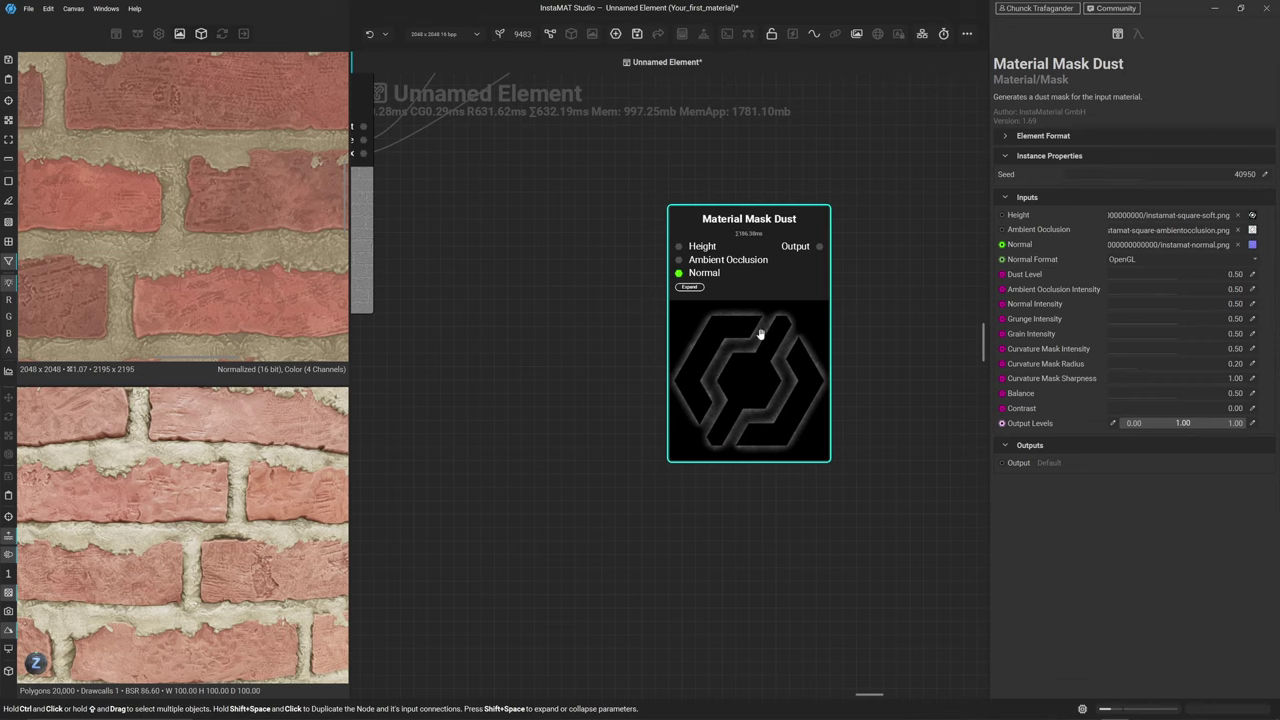
Preview the Material Mask Dust output in the 2D view and examine its default mask up close
{"action": "left_click_drag", "start_coordinate": [762, 331], "coordinate": [745, 367]}
{"action": "scroll", "coordinate": [245, 206], "scroll_direction": "down", "scroll_amount": 5}
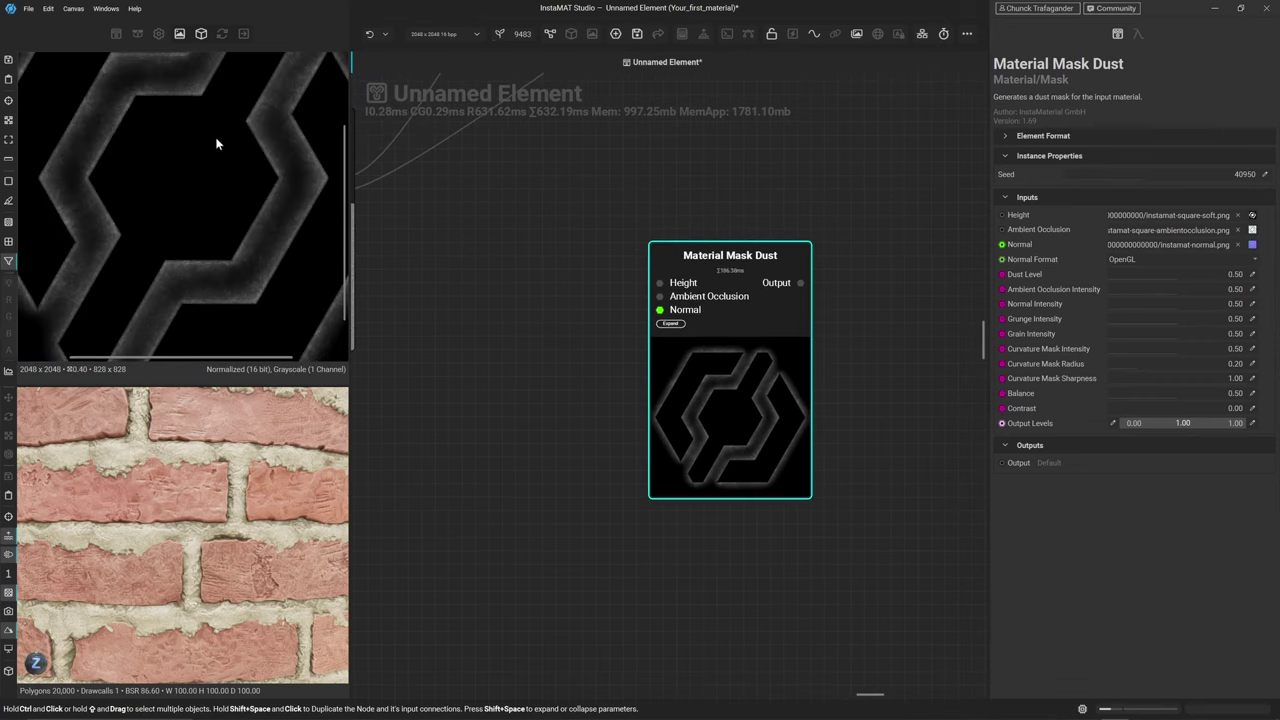
{"action": "scroll", "coordinate": [243, 108], "scroll_direction": "up", "scroll_amount": 3}
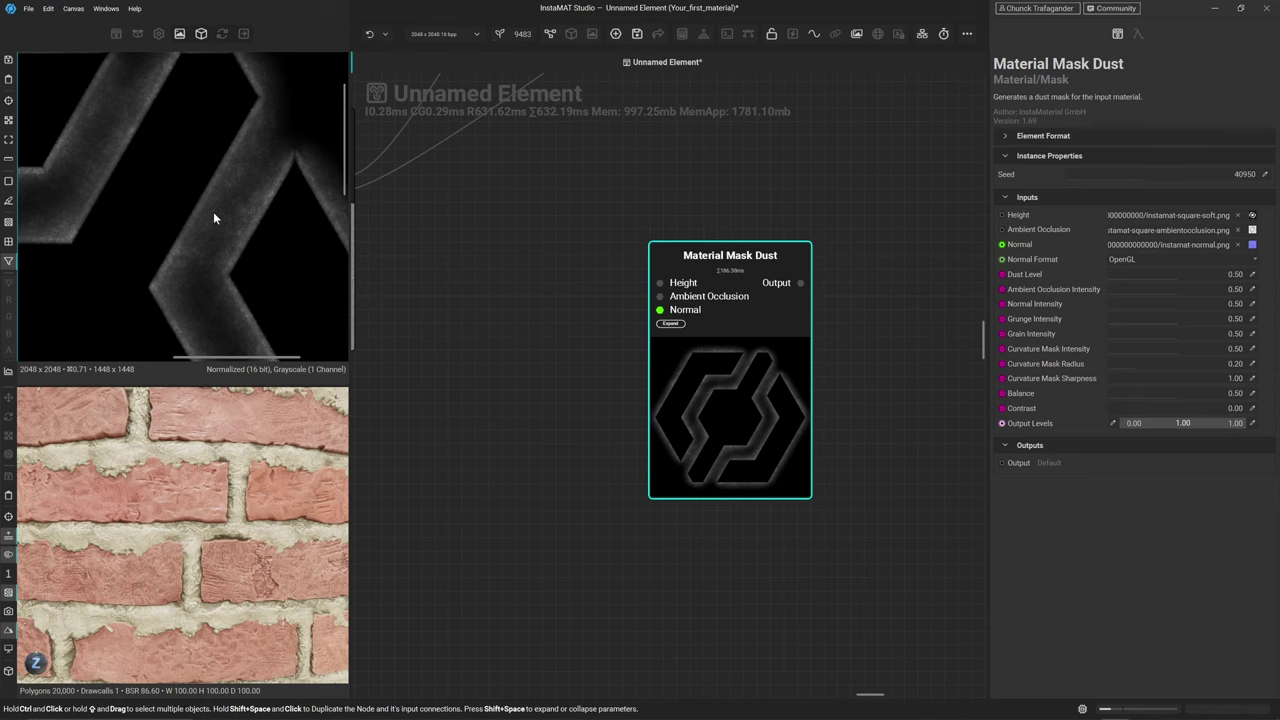
Move Material Mask Dust beside the height reroute point and connect the brick height to its Height input
{"action": "scroll", "coordinate": [611, 364], "scroll_direction": "down", "scroll_amount": 5}
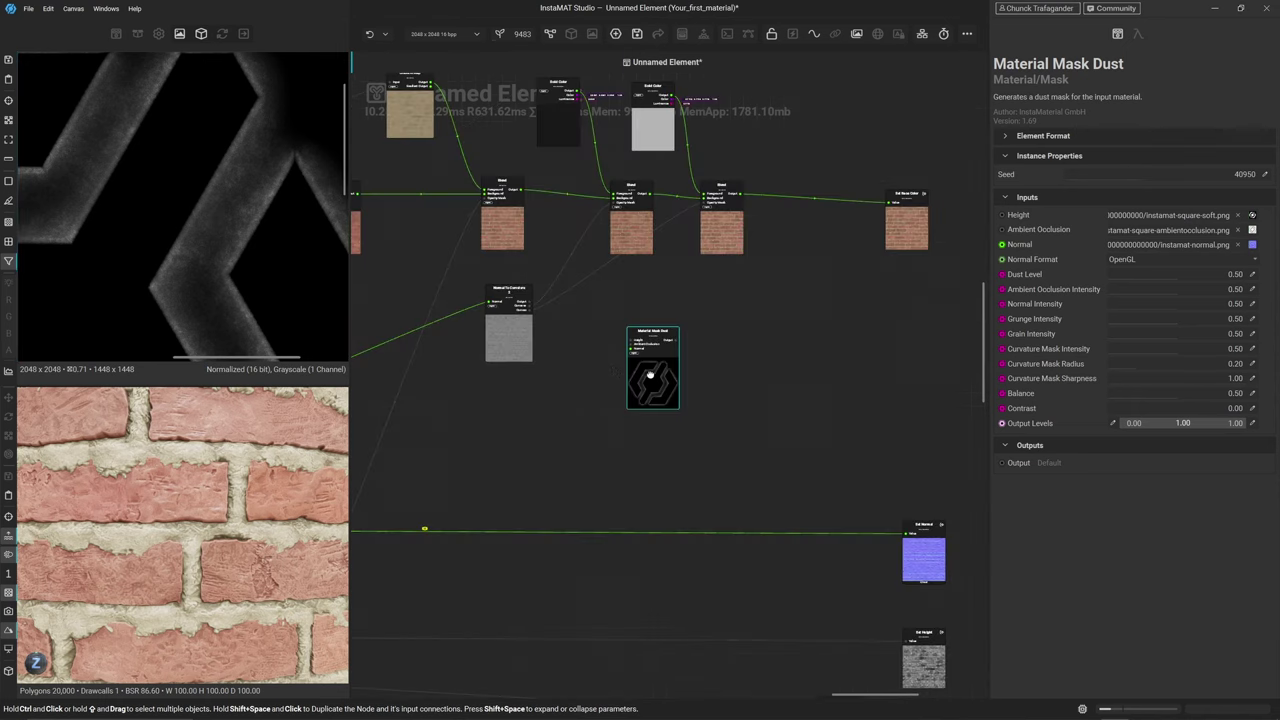
{"action": "left_click_drag", "start_coordinate": [650, 374], "coordinate": [515, 398]}
{"action": "scroll", "coordinate": [647, 531], "scroll_direction": "up", "scroll_amount": 3}
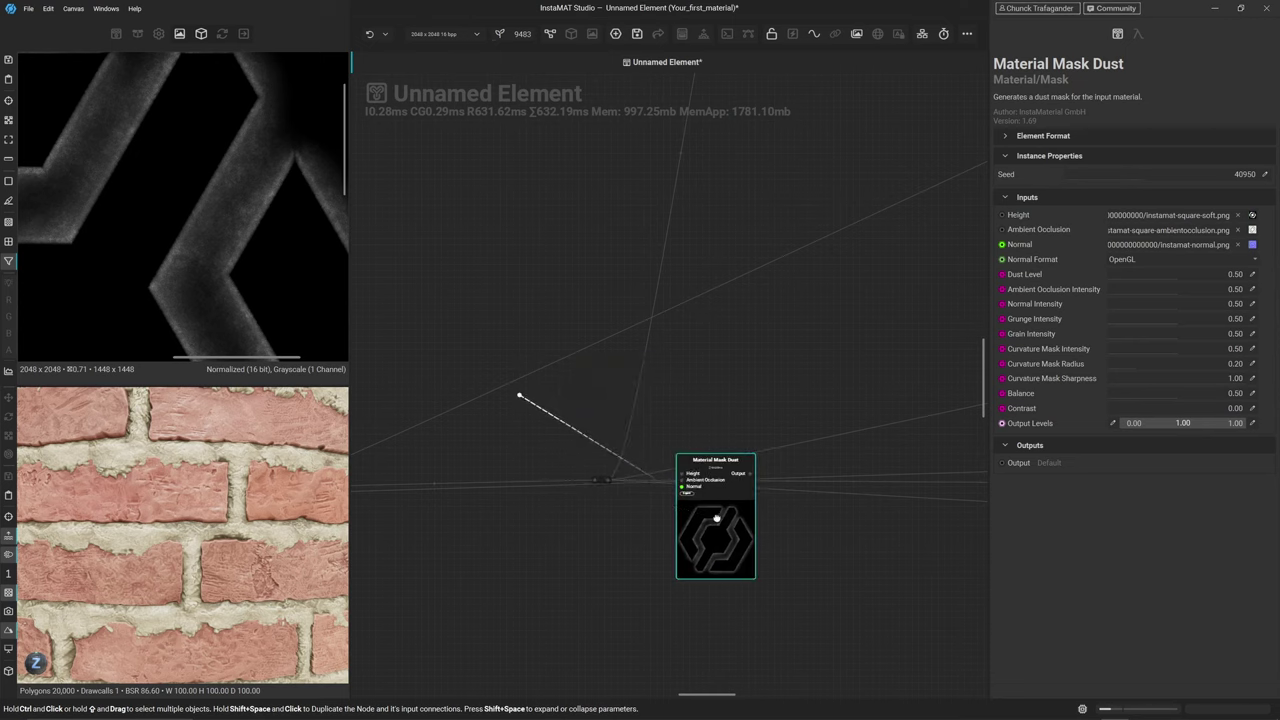
{"action": "left_click", "coordinate": [563, 438]}
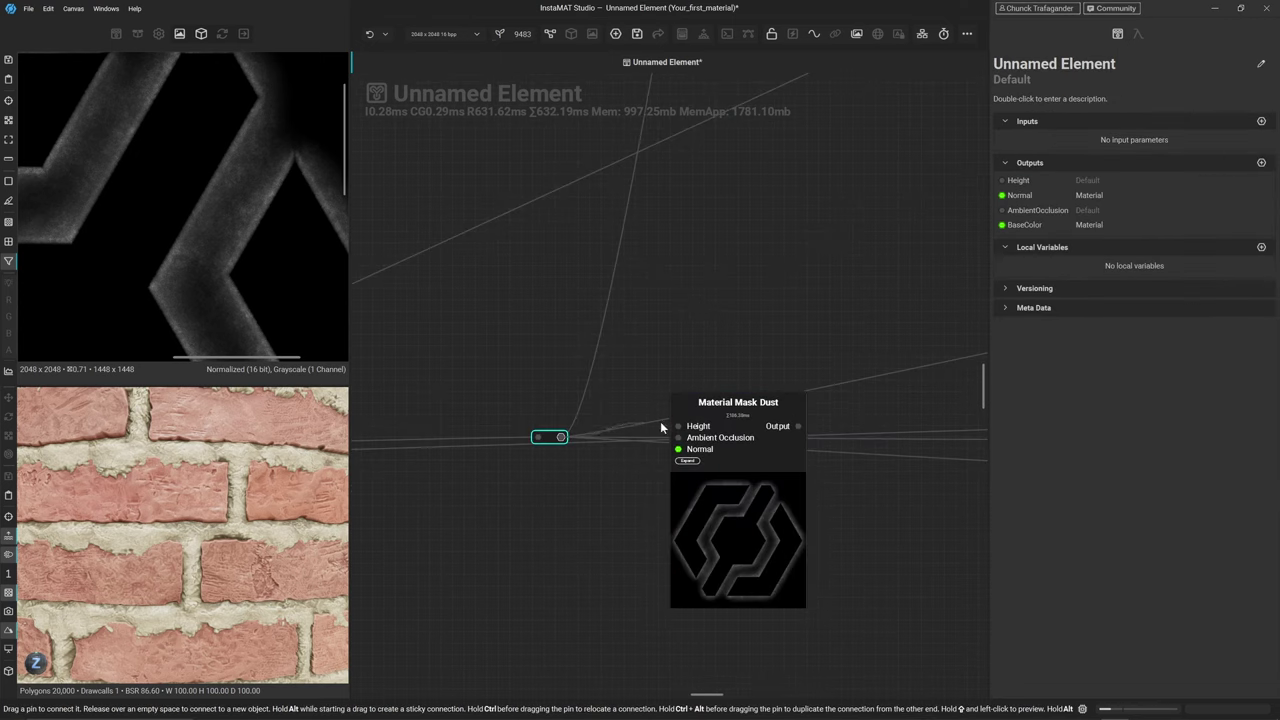
{"action": "left_click", "coordinate": [405, 406]}
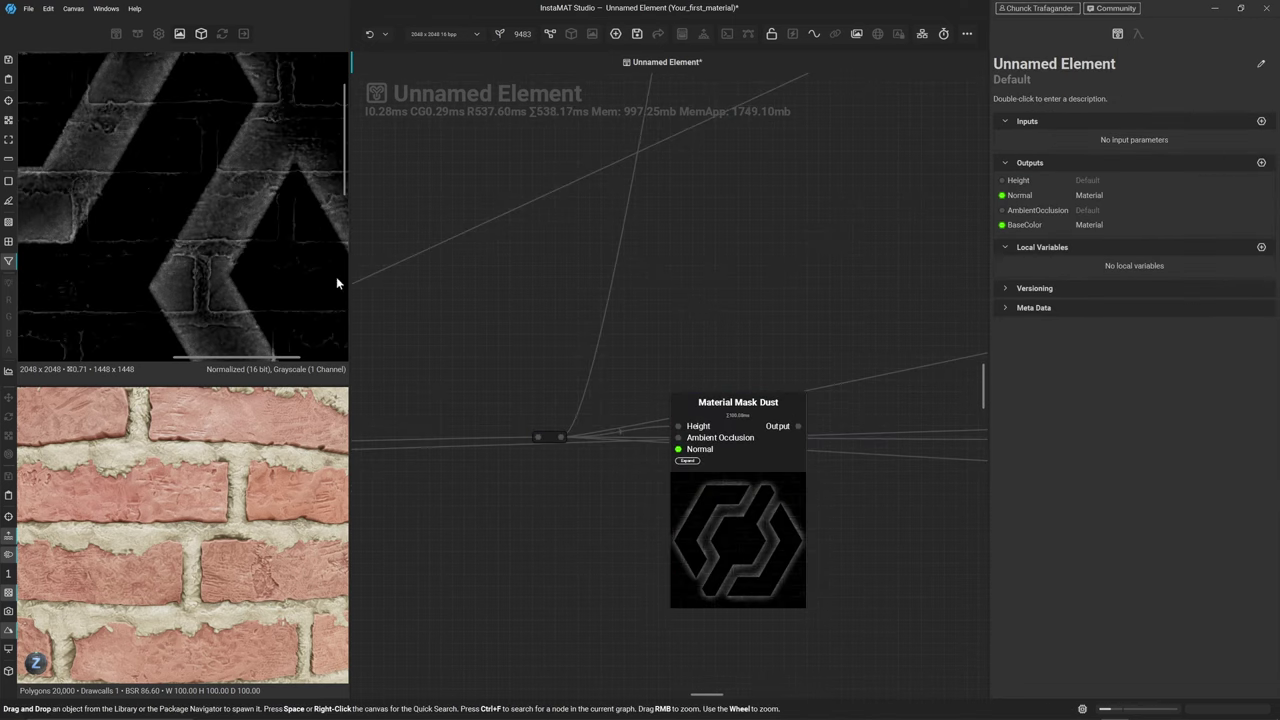
Move Material Mask Dust next to Height To Ambient Occlusion and connect that node's Output to the Ambient Occlusion input
{"action": "scroll", "coordinate": [728, 523], "scroll_direction": "down", "scroll_amount": 3}
{"action": "left_click", "coordinate": [728, 495]}
{"action": "right_click_drag", "start_coordinate": [714, 528], "coordinate": [1066, 634]}
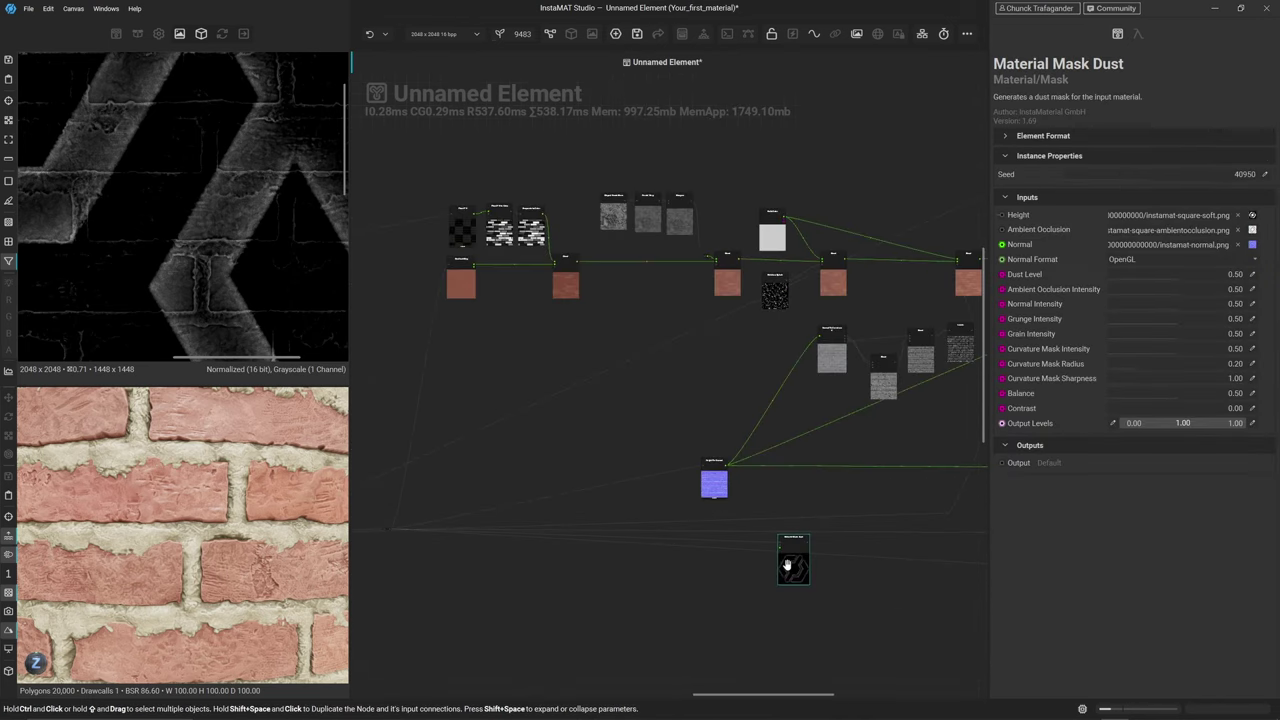
{"action": "middle_click_drag", "start_coordinate": [787, 566], "coordinate": [569, 261]}
{"action": "scroll", "coordinate": [565, 258], "scroll_direction": "down", "scroll_amount": 3}
{"action": "right_click_drag", "start_coordinate": [565, 258], "coordinate": [828, 305]}
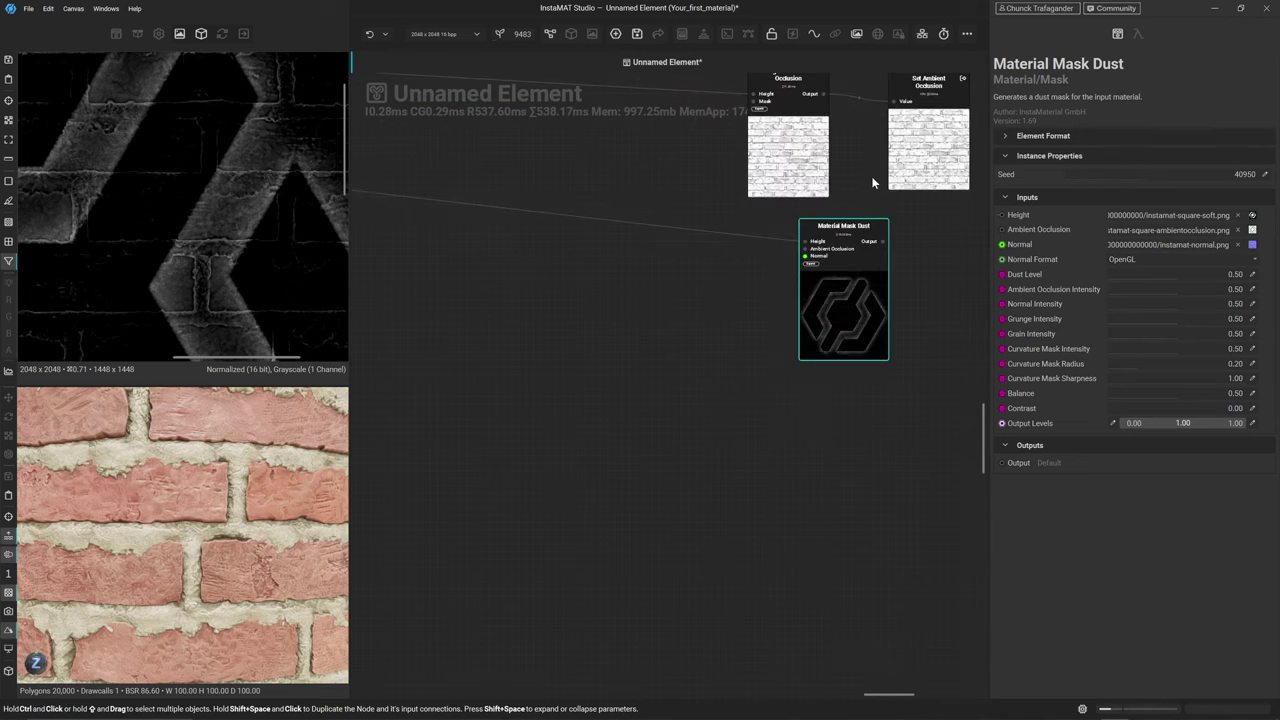
{"action": "left_click_drag", "start_coordinate": [758, 278], "coordinate": [665, 275]}
{"action": "left_click_drag", "start_coordinate": [708, 183], "coordinate": [762, 458]}
{"action": "left_click", "coordinate": [793, 543]}
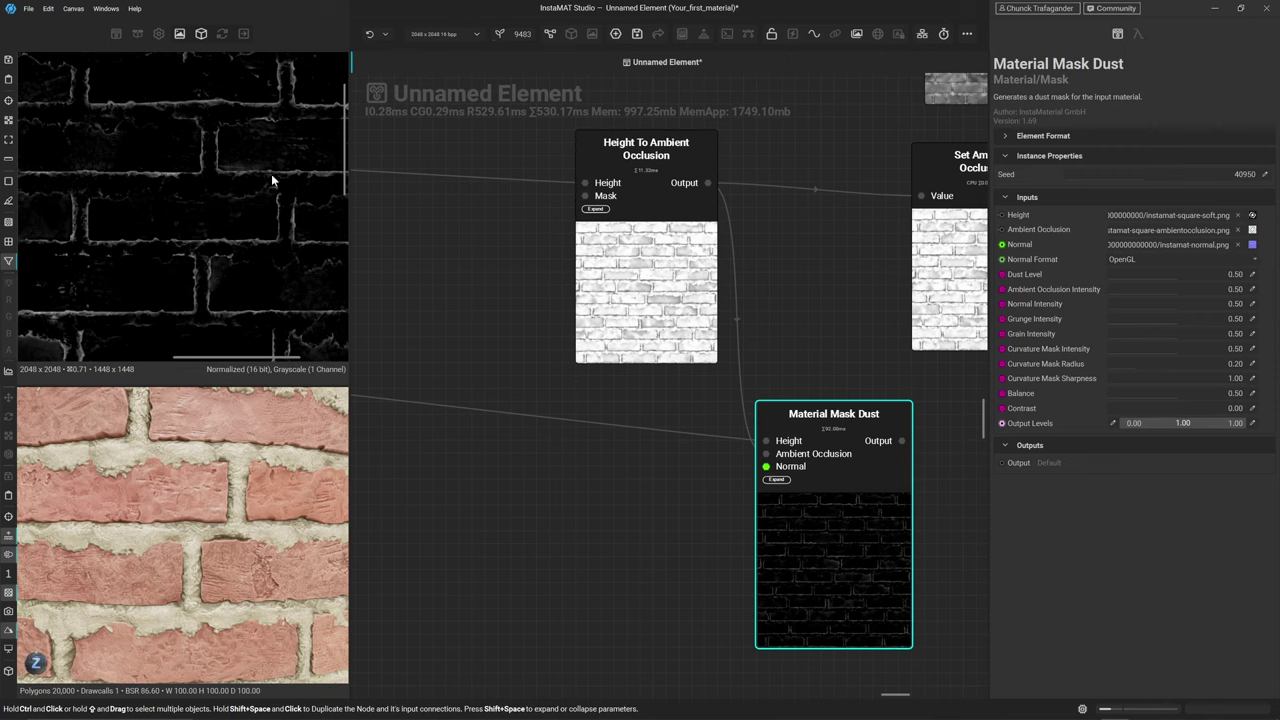
Move Material Mask Dust up near Set Normal, connect the brick normal map to its Normal input, and preview the mask
{"action": "scroll", "coordinate": [785, 520], "scroll_direction": "down", "scroll_amount": 5}
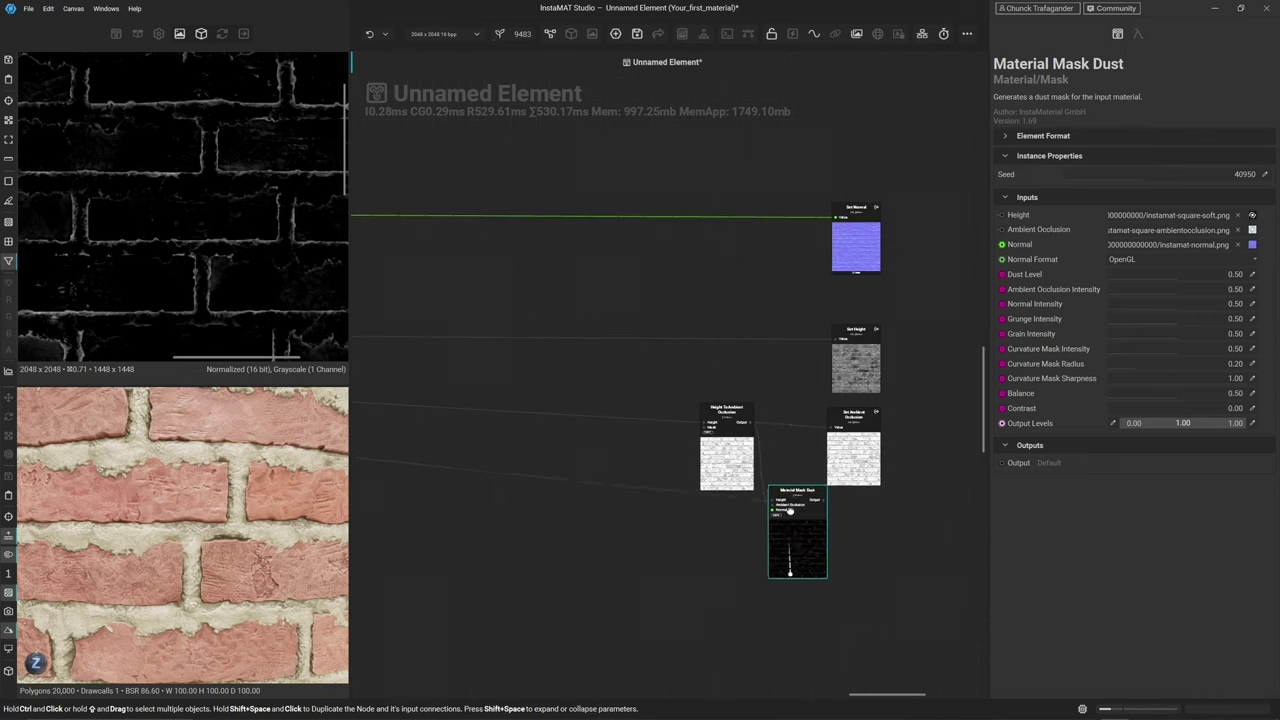
{"action": "left_click_drag", "start_coordinate": [790, 510], "coordinate": [846, 283]}
{"action": "scroll", "coordinate": [687, 323], "scroll_direction": "down", "scroll_amount": 2}
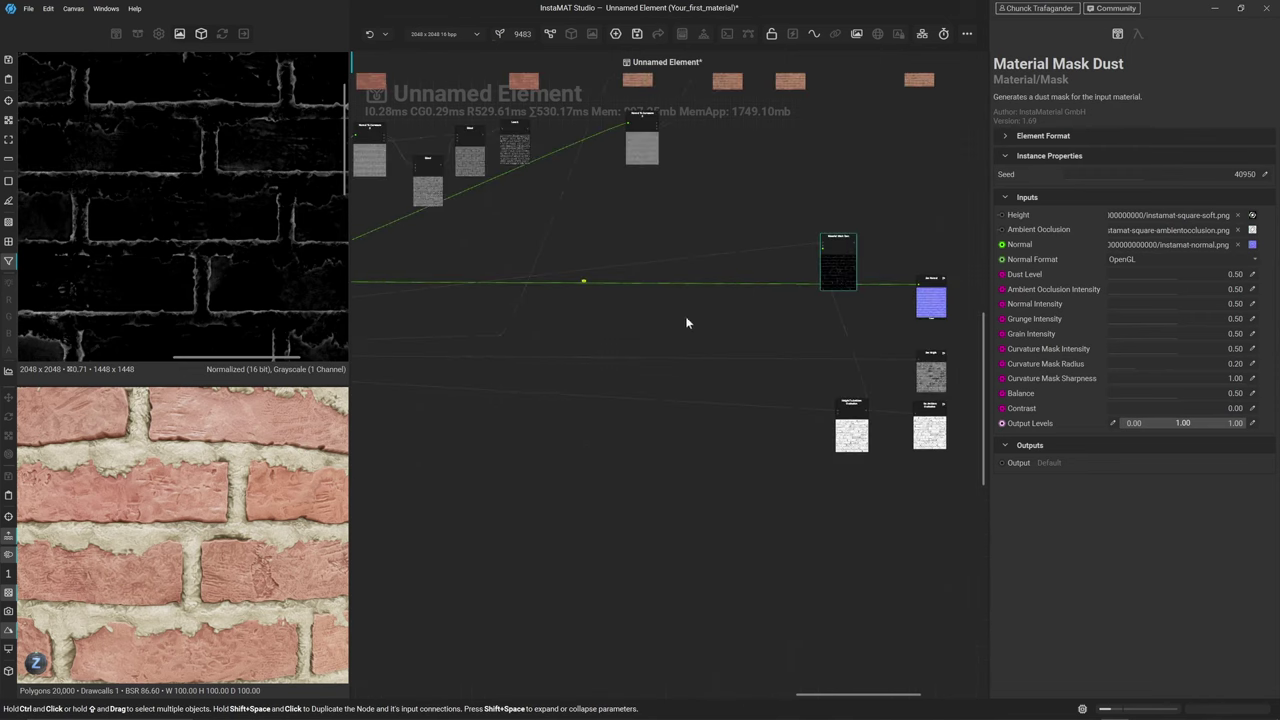
{"action": "middle_click_drag", "start_coordinate": [686, 323], "coordinate": [610, 337]}
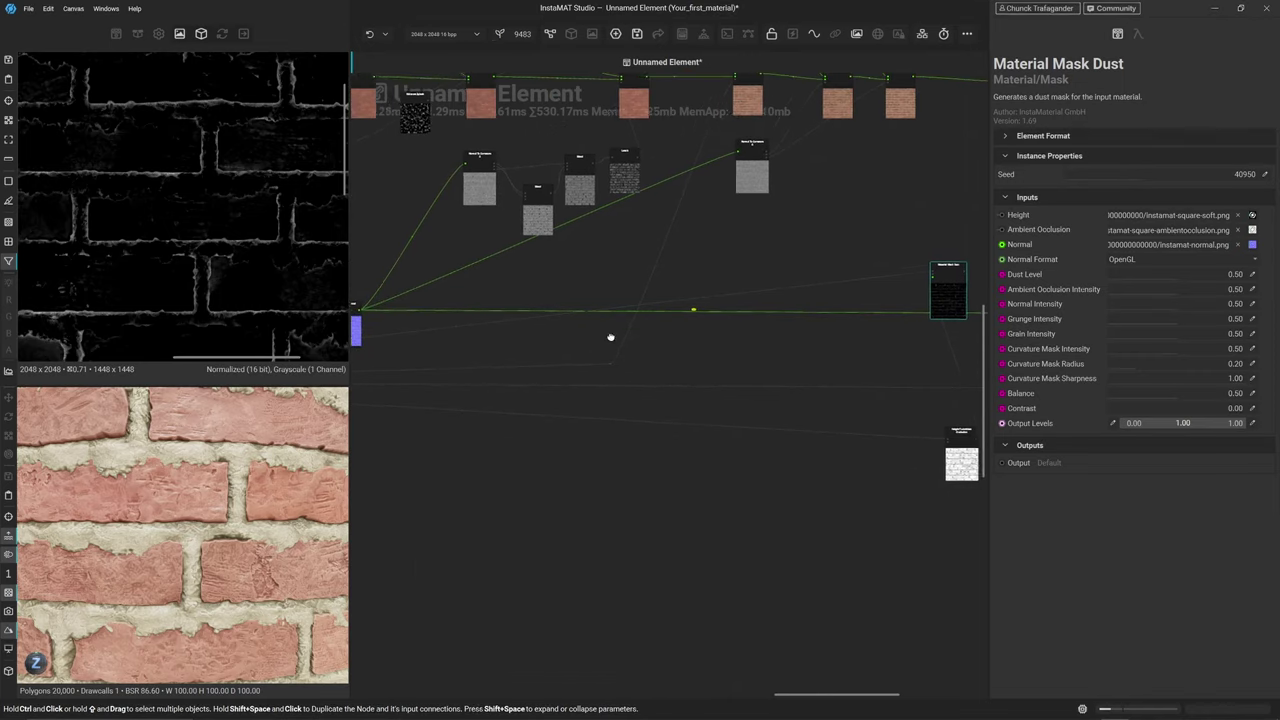
{"action": "scroll", "coordinate": [610, 337], "scroll_direction": "down", "scroll_amount": 2}
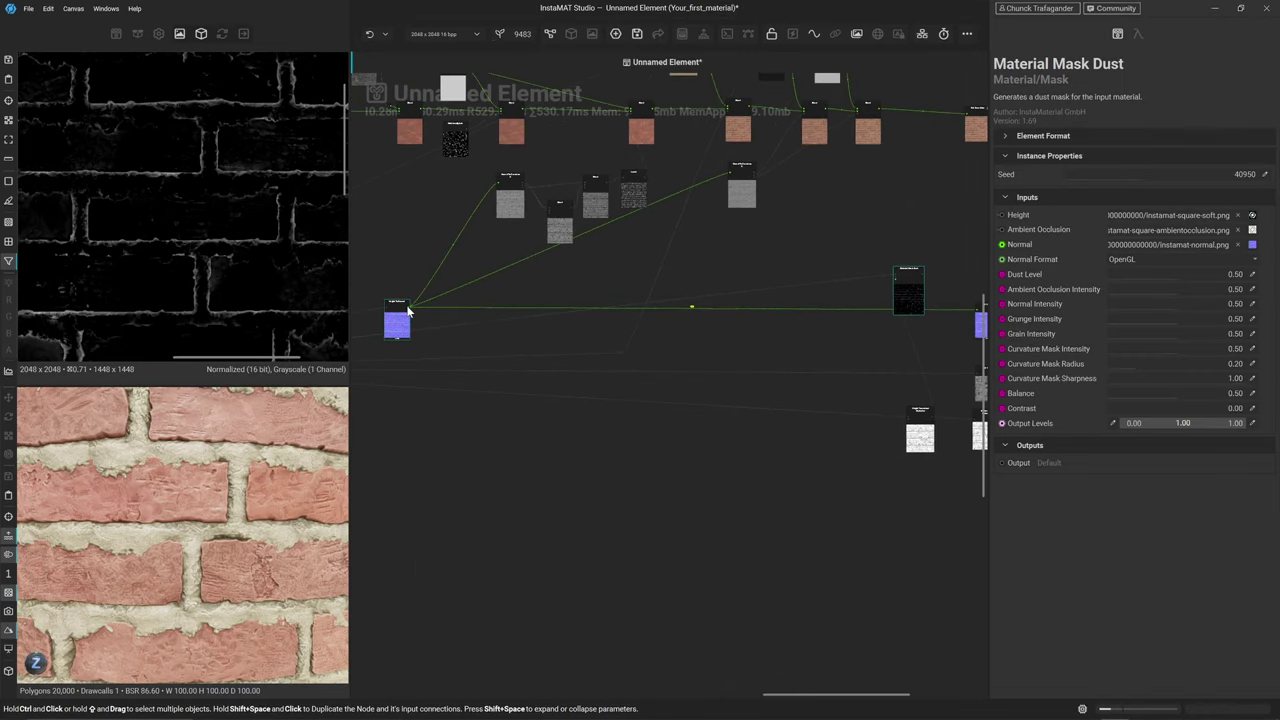
{"action": "left_click_drag", "start_coordinate": [407, 312], "coordinate": [899, 285]}
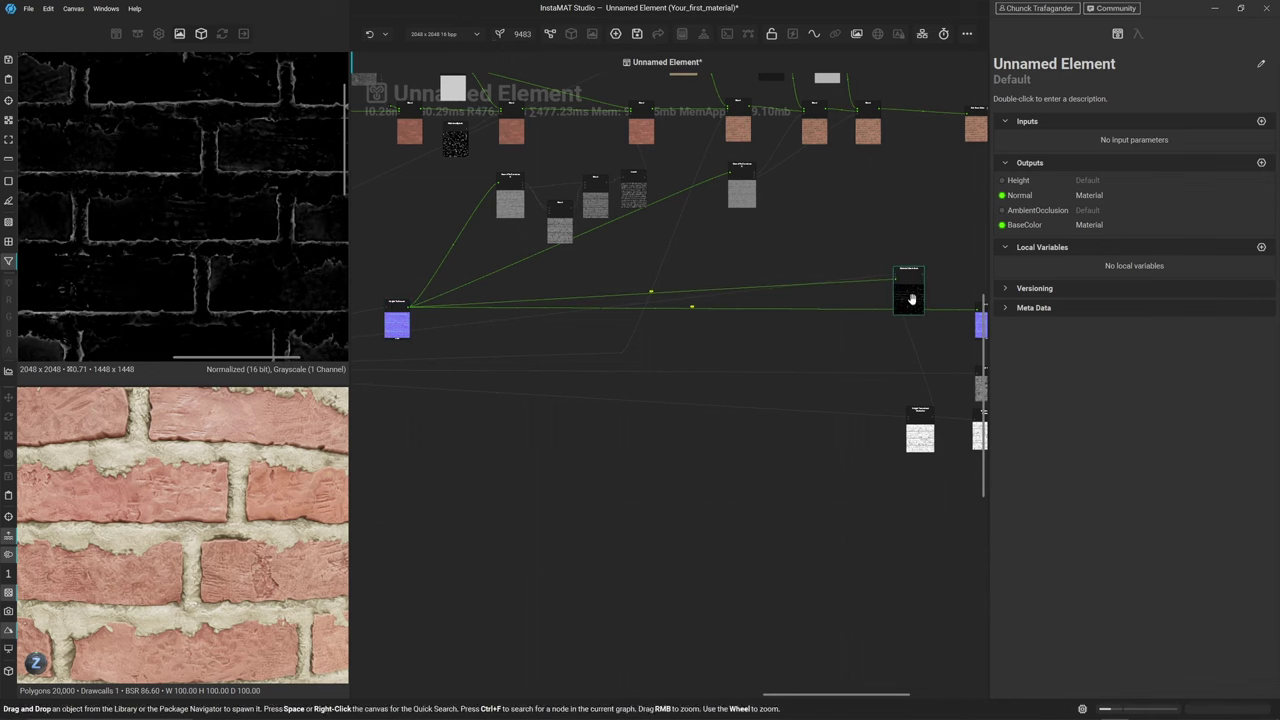
{"action": "left_click", "coordinate": [911, 299]}
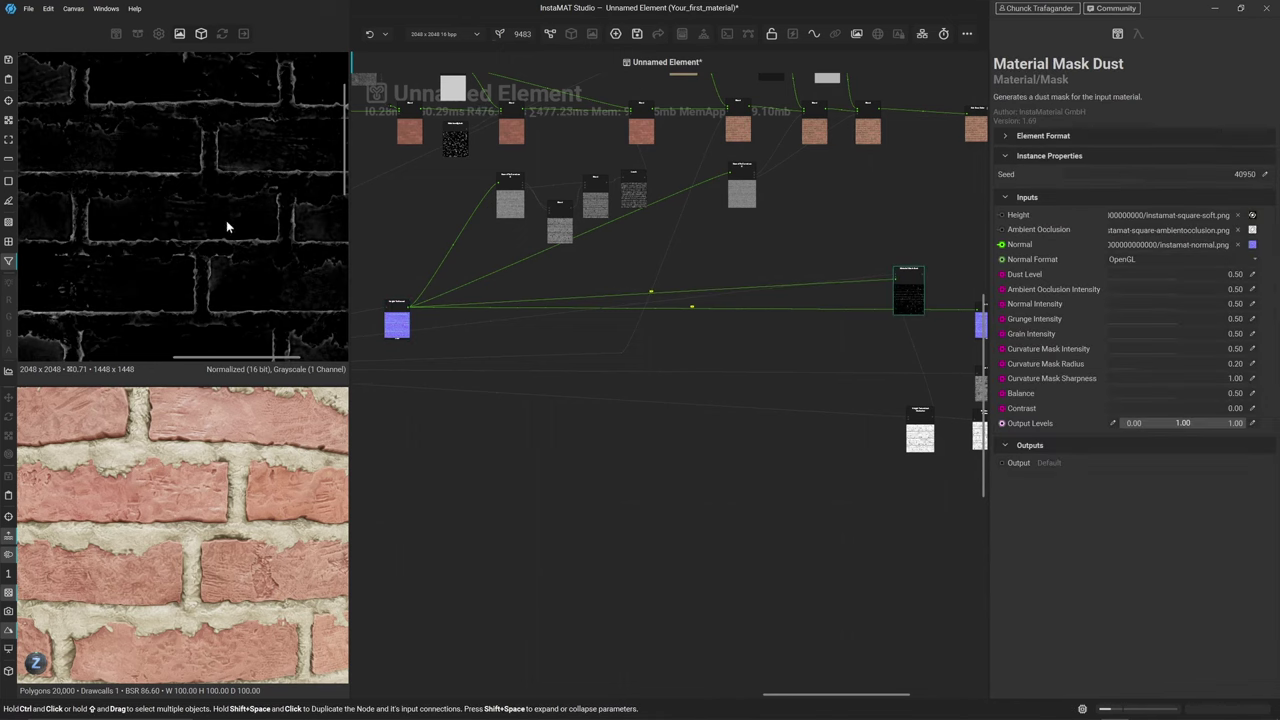
{"action": "scroll", "coordinate": [226, 220], "scroll_direction": "up", "scroll_amount": 2}
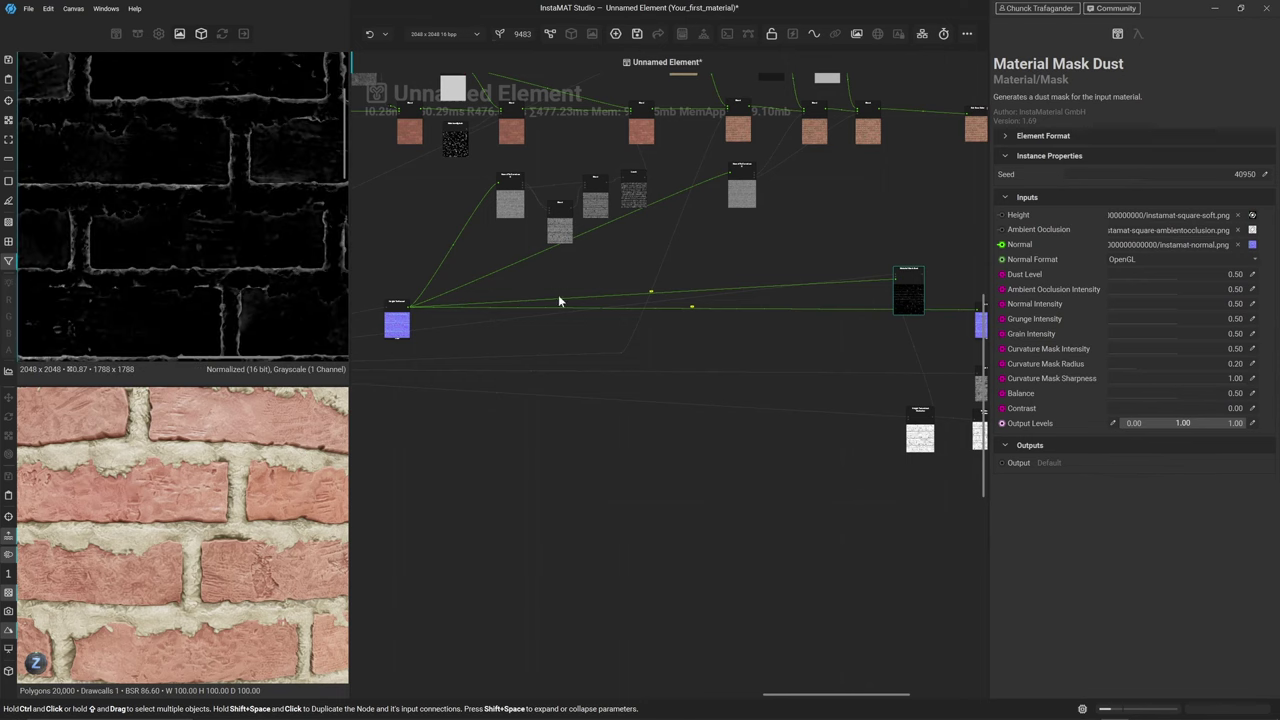
Insert a Blend between the last Blend and the base color output, and swap its input parameters
{"action": "scroll", "coordinate": [860, 400], "scroll_direction": "right", "scroll_amount": 3}
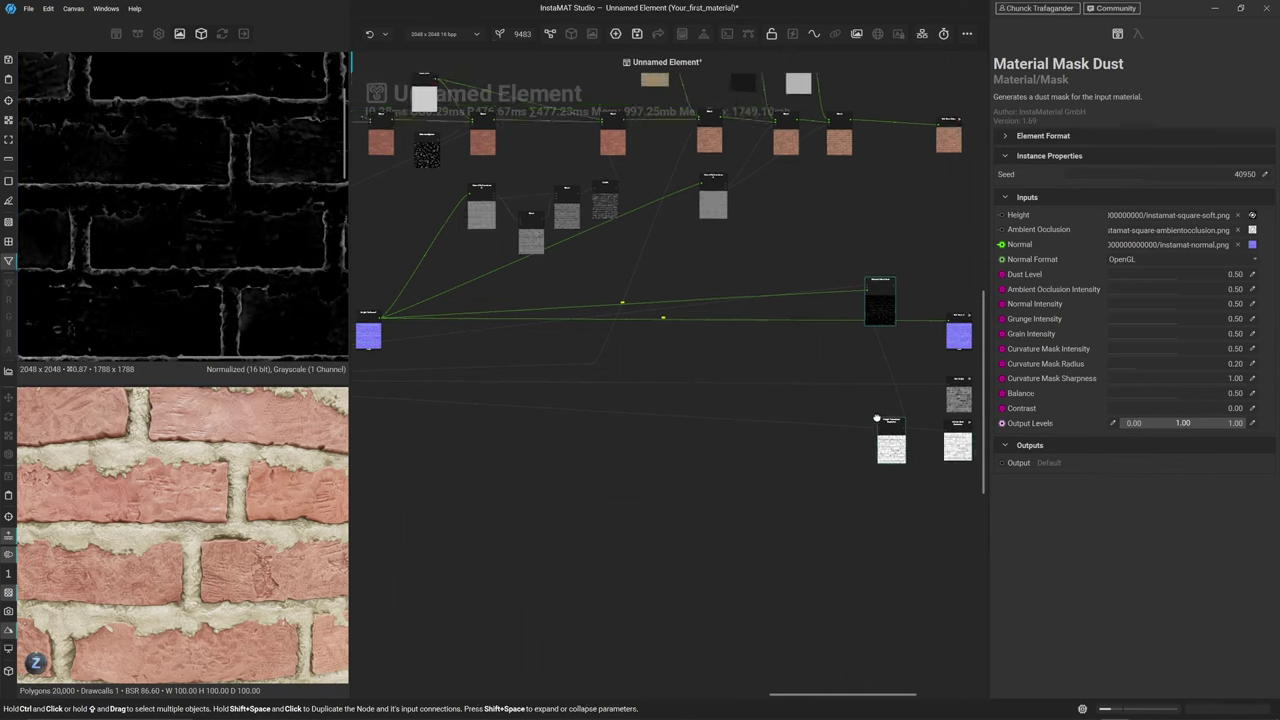
{"action": "scroll", "coordinate": [831, 324], "scroll_direction": "up", "scroll_amount": 3}
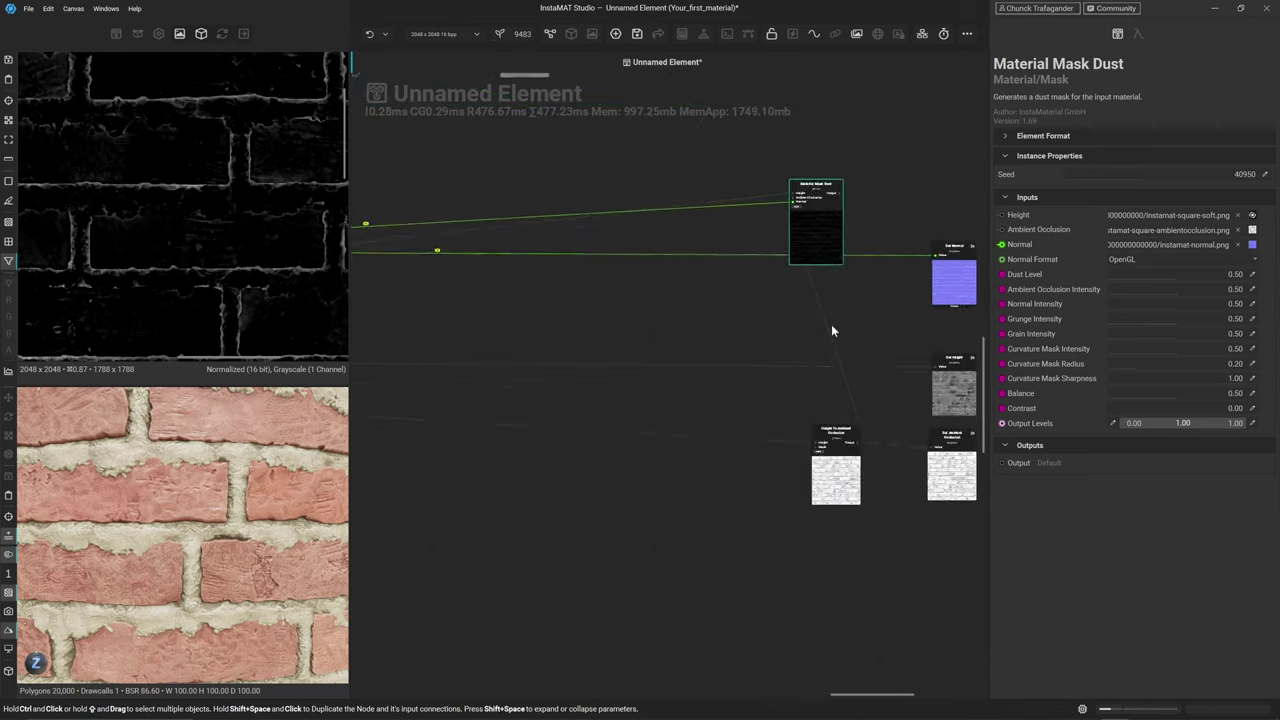
{"action": "middle_click_drag", "start_coordinate": [831, 324], "coordinate": [809, 428]}
{"action": "scroll", "coordinate": [809, 428], "scroll_direction": "up", "scroll_amount": 3}
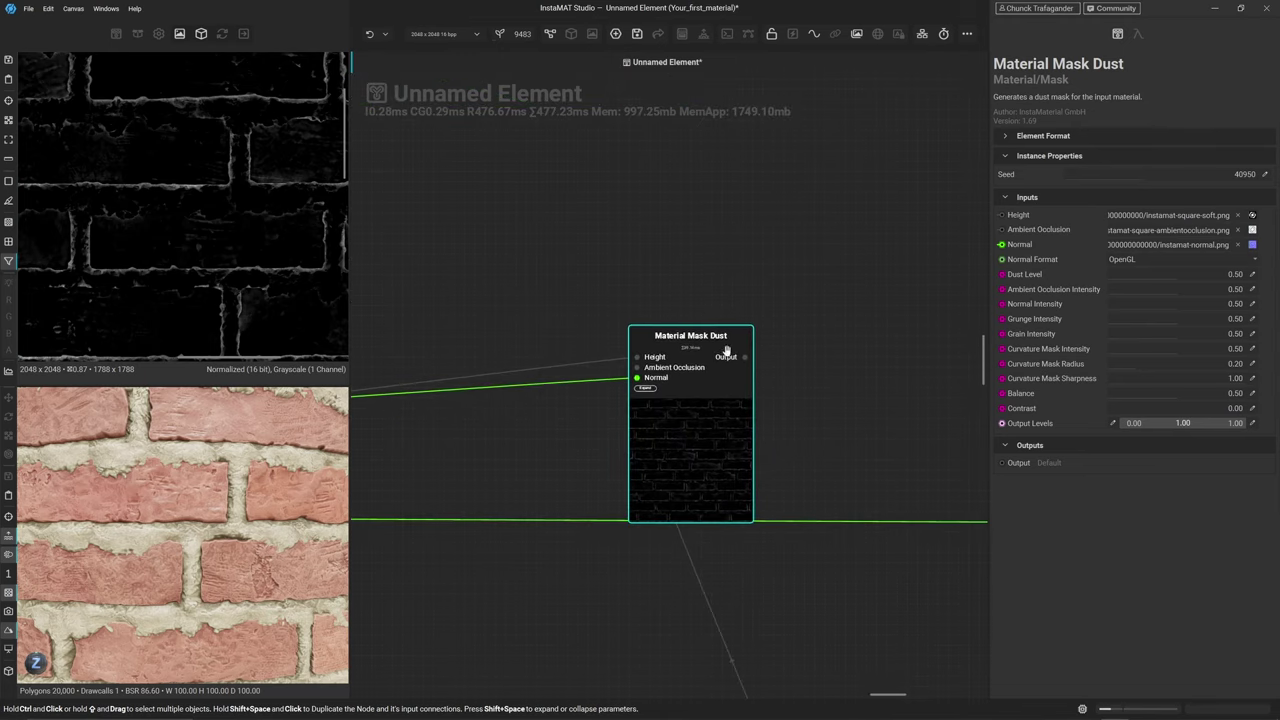
{"action": "scroll", "coordinate": [740, 351], "scroll_direction": "down", "scroll_amount": 5}
{"action": "left_click_drag", "start_coordinate": [810, 253], "coordinate": [883, 254]}
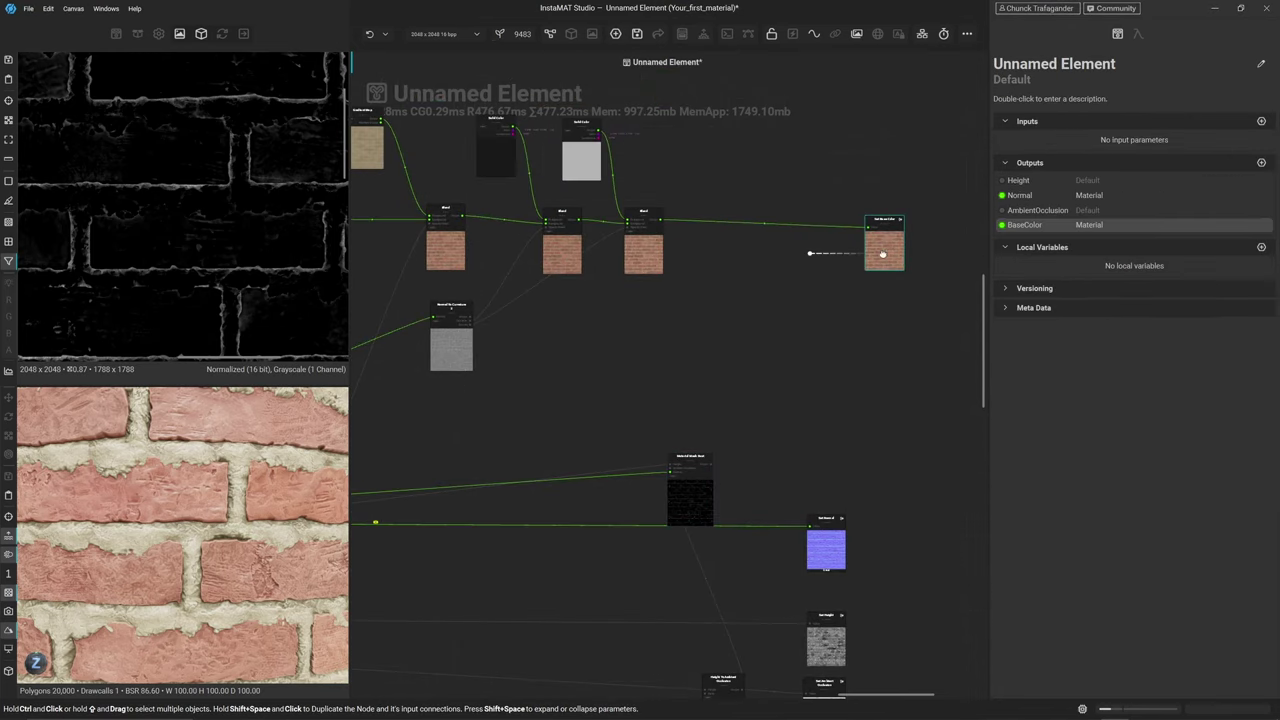
{"action": "double_click", "coordinate": [769, 229]}
{"action": "type", "text": "b"}
{"action": "key", "text": "Return"}
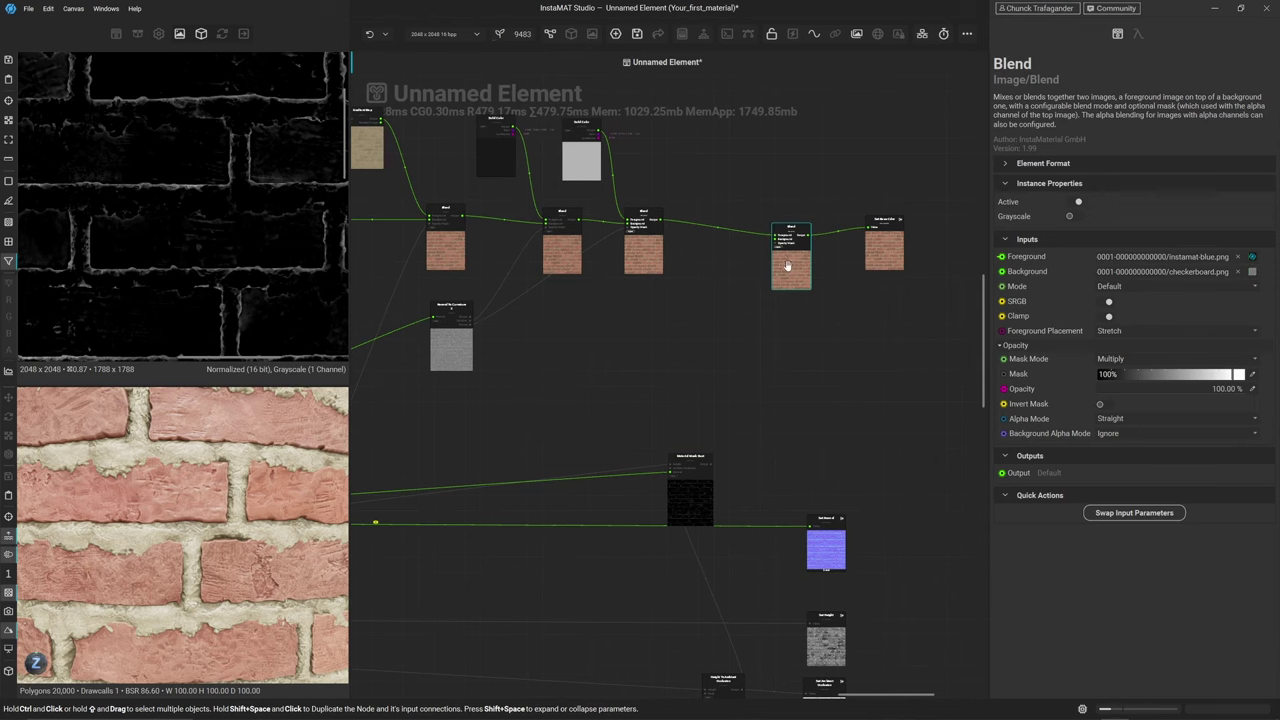
{"action": "left_click_drag", "start_coordinate": [770, 226], "coordinate": [766, 214]}
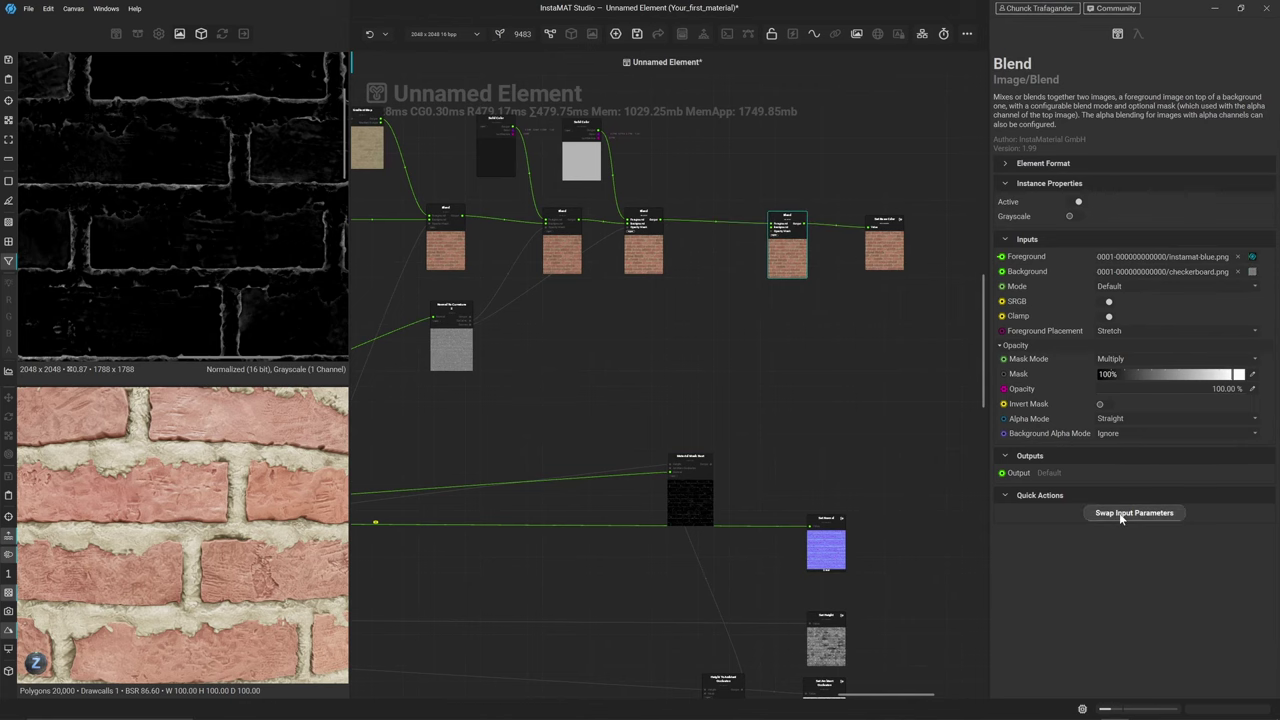
{"action": "left_click", "coordinate": [1165, 513]}
Place Material Mask Dust below the Blend row and connect its Output to the new Blend's Opacity Mask
{"action": "scroll", "coordinate": [708, 467], "scroll_direction": "up", "scroll_amount": 1}
{"action": "scroll", "coordinate": [708, 467], "scroll_direction": "up", "scroll_amount": 1}
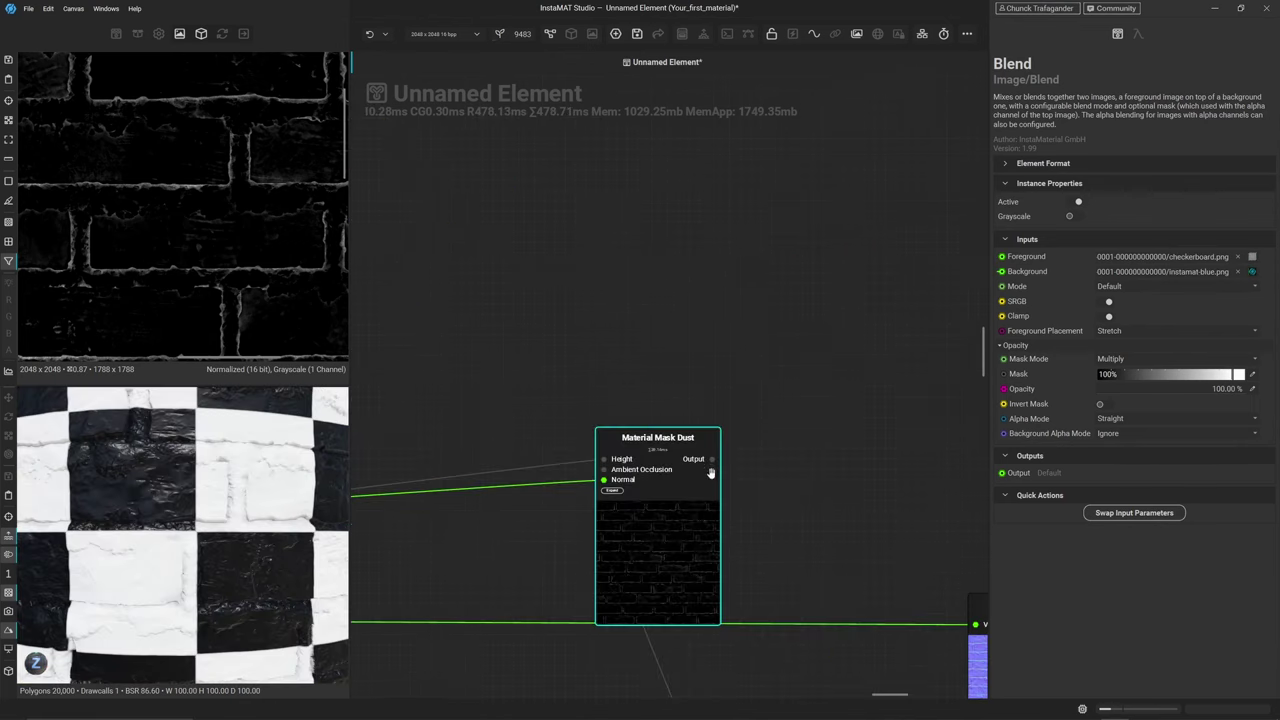
{"action": "left_click_drag", "start_coordinate": [692, 506], "coordinate": [579, 201]}
{"action": "middle_click_drag", "start_coordinate": [579, 201], "coordinate": [563, 506]}
{"action": "left_click_drag", "start_coordinate": [547, 473], "coordinate": [821, 163]}
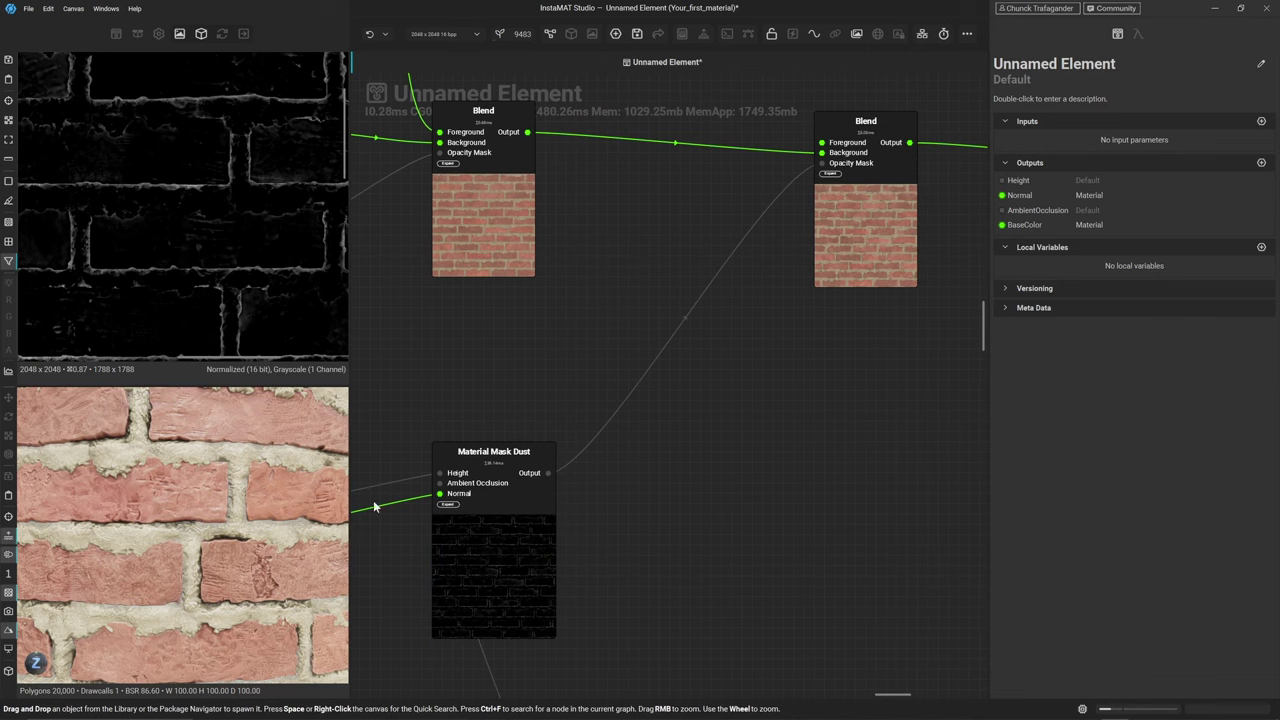
{"action": "left_click", "coordinate": [906, 232]}
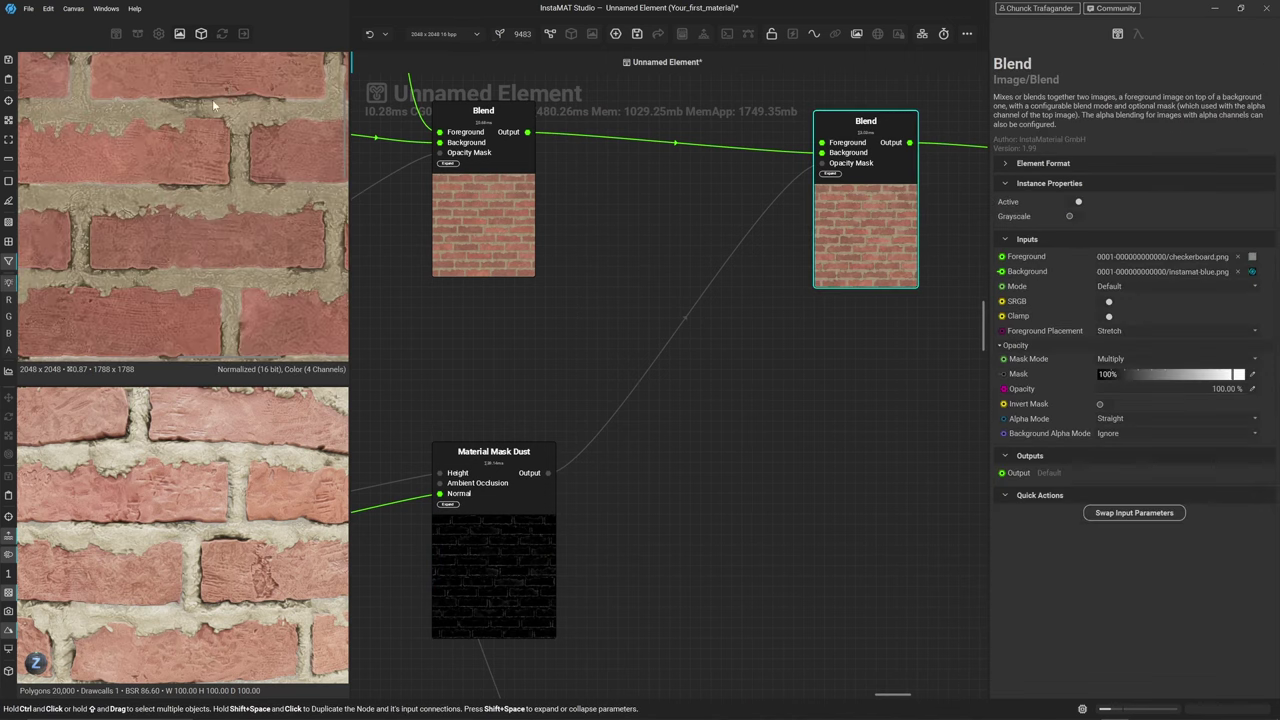
Duplicate the light grey Solid Color, connect the copy to the new Blend's Foreground, and place it above that Blend
{"action": "middle_click_drag", "start_coordinate": [560, 170], "coordinate": [612, 441]}
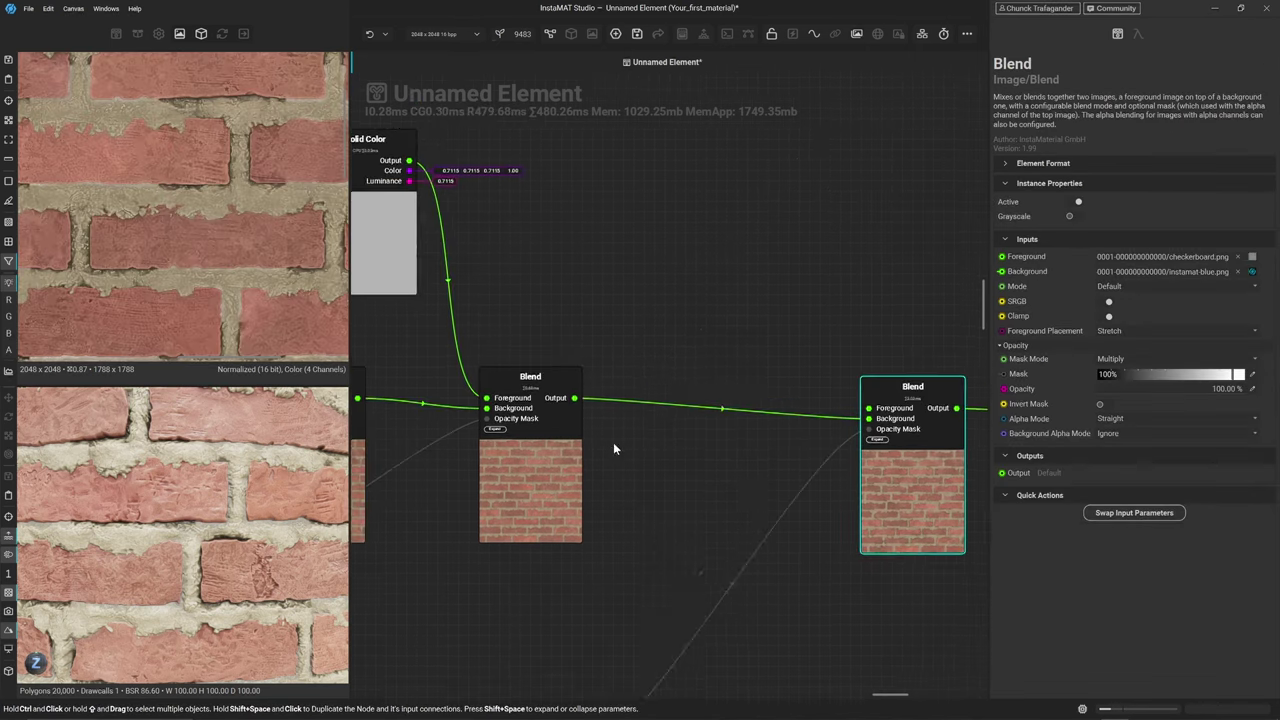
{"action": "left_click", "coordinate": [365, 285]}
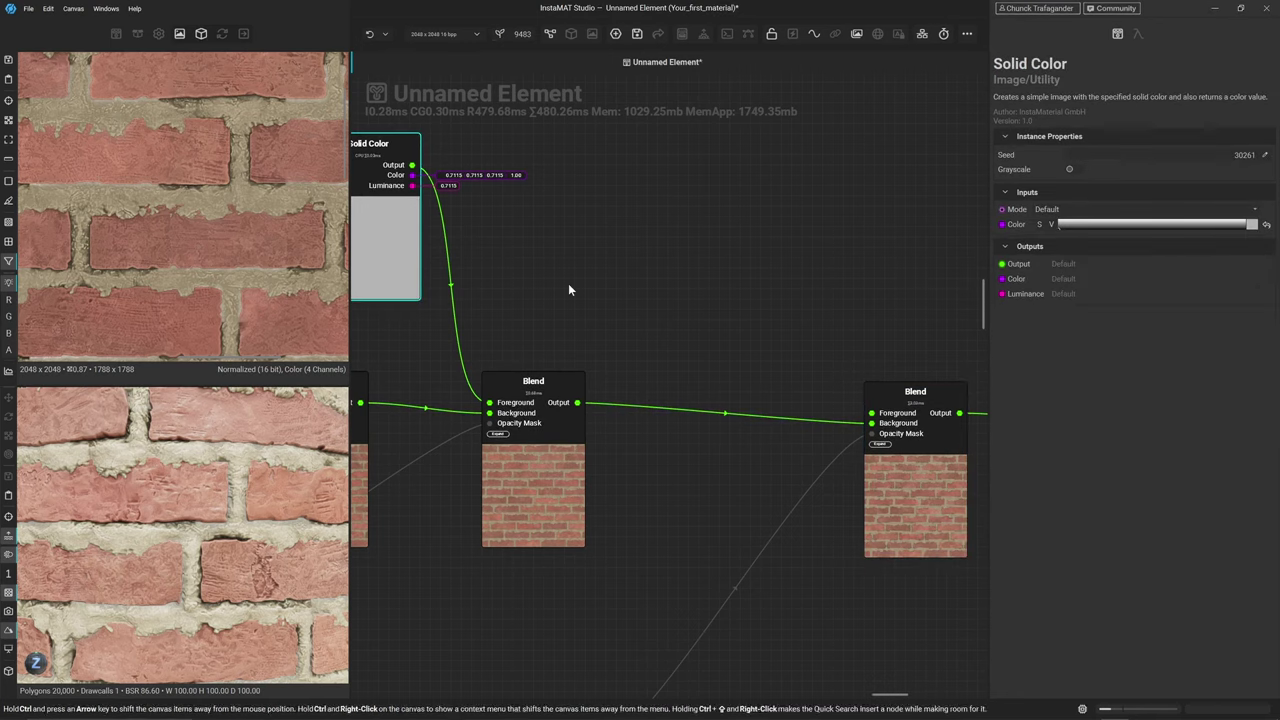
{"action": "key", "text": "ctrl+d"}
{"action": "left_click_drag", "start_coordinate": [712, 334], "coordinate": [871, 423]}
{"action": "left_click_drag", "start_coordinate": [661, 412], "coordinate": [692, 253]}
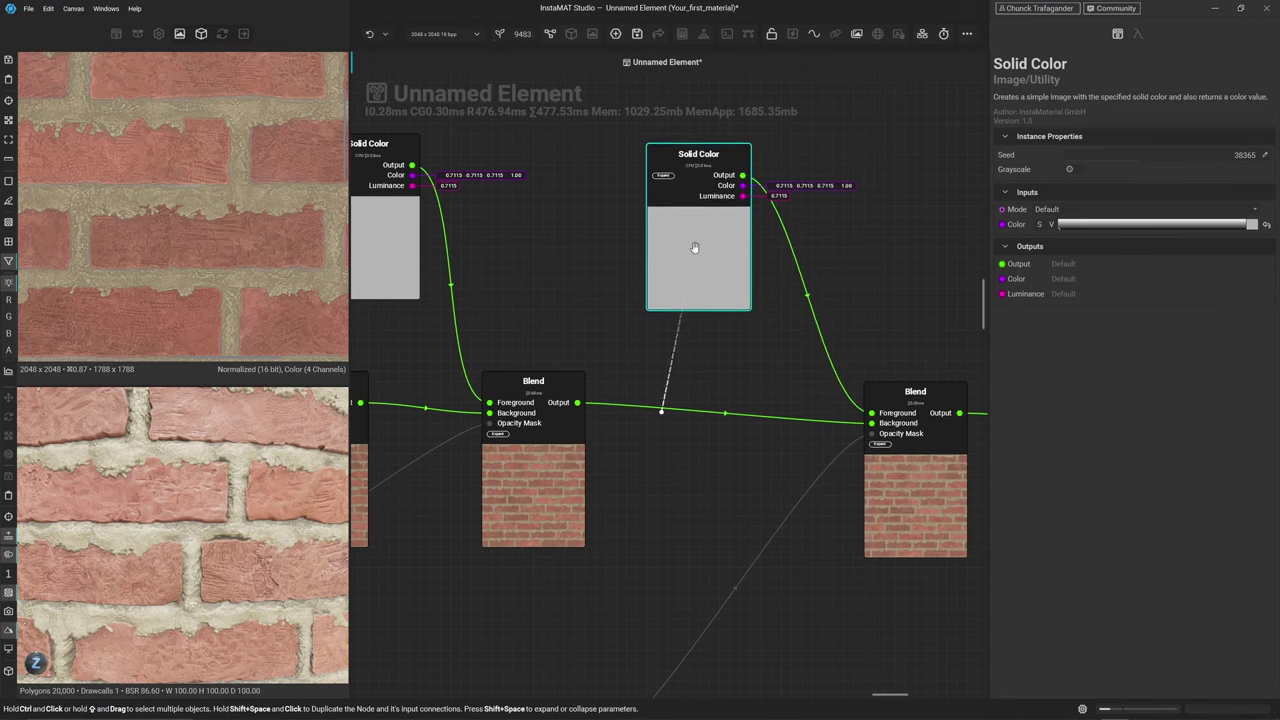
Set the duplicated Solid Color to a reddish brown sampled from the bricks in the 2D preview
{"action": "left_click", "coordinate": [1252, 225]}
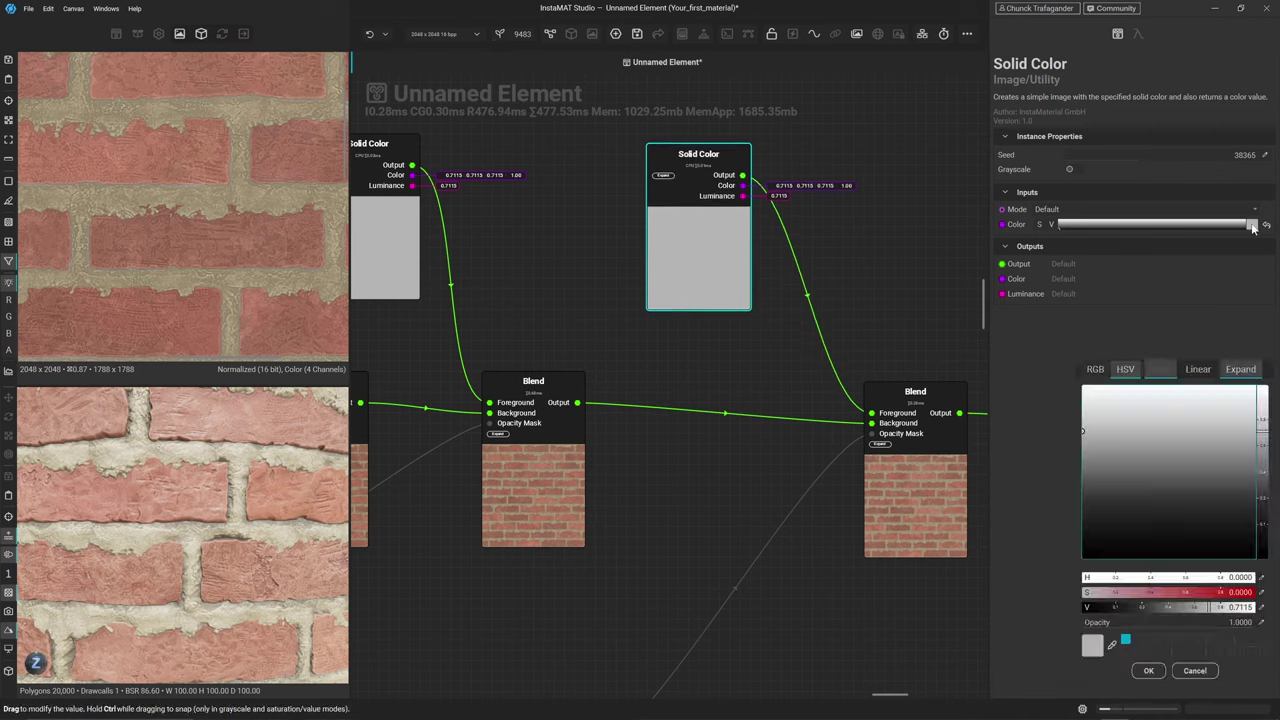
{"action": "left_click", "coordinate": [1112, 648]}
{"action": "left_click", "coordinate": [194, 275]}
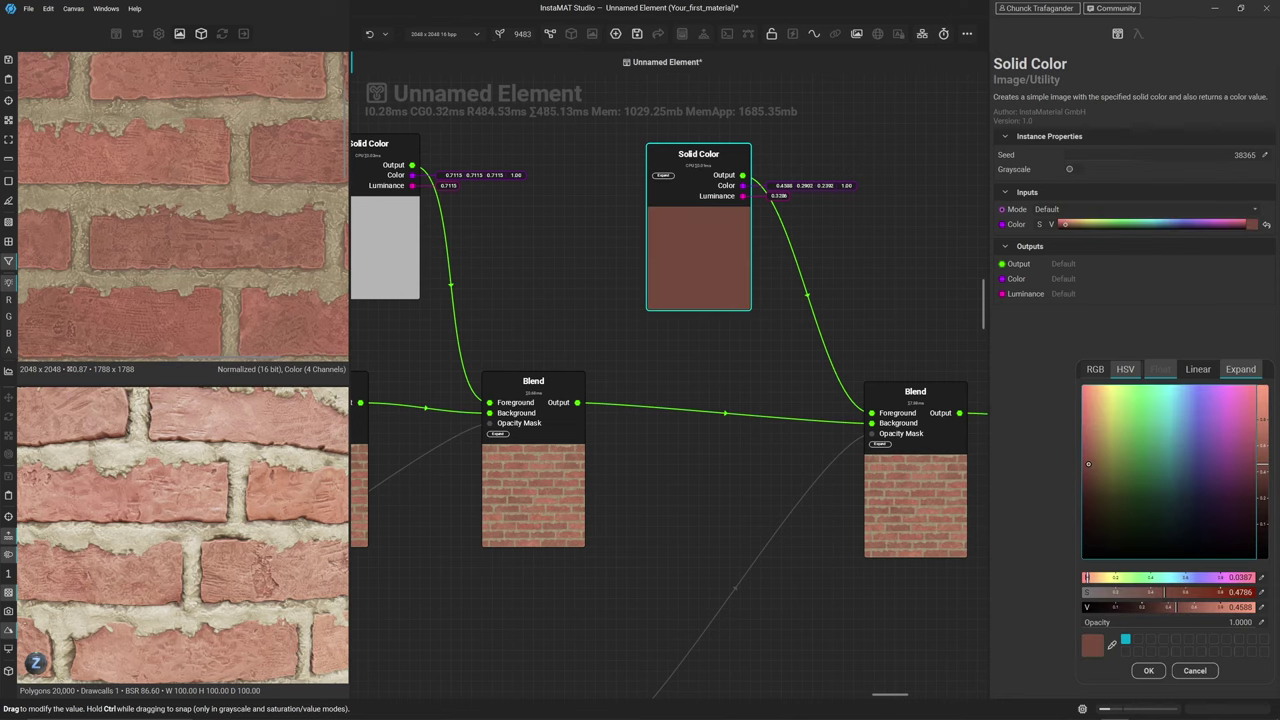
{"action": "left_click", "coordinate": [703, 343]}
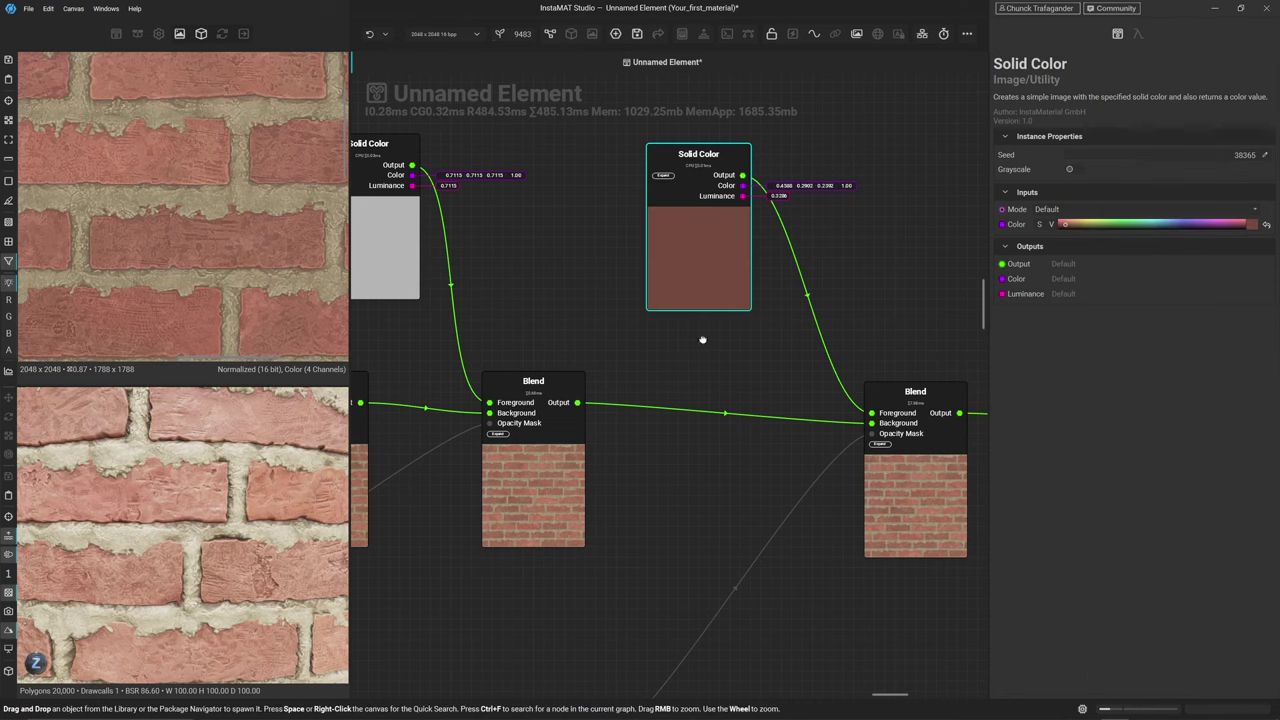
Display the new Blend in the 2D preview and open the Material Mask Dust parameters for editing
{"action": "left_click", "coordinate": [915, 488]}
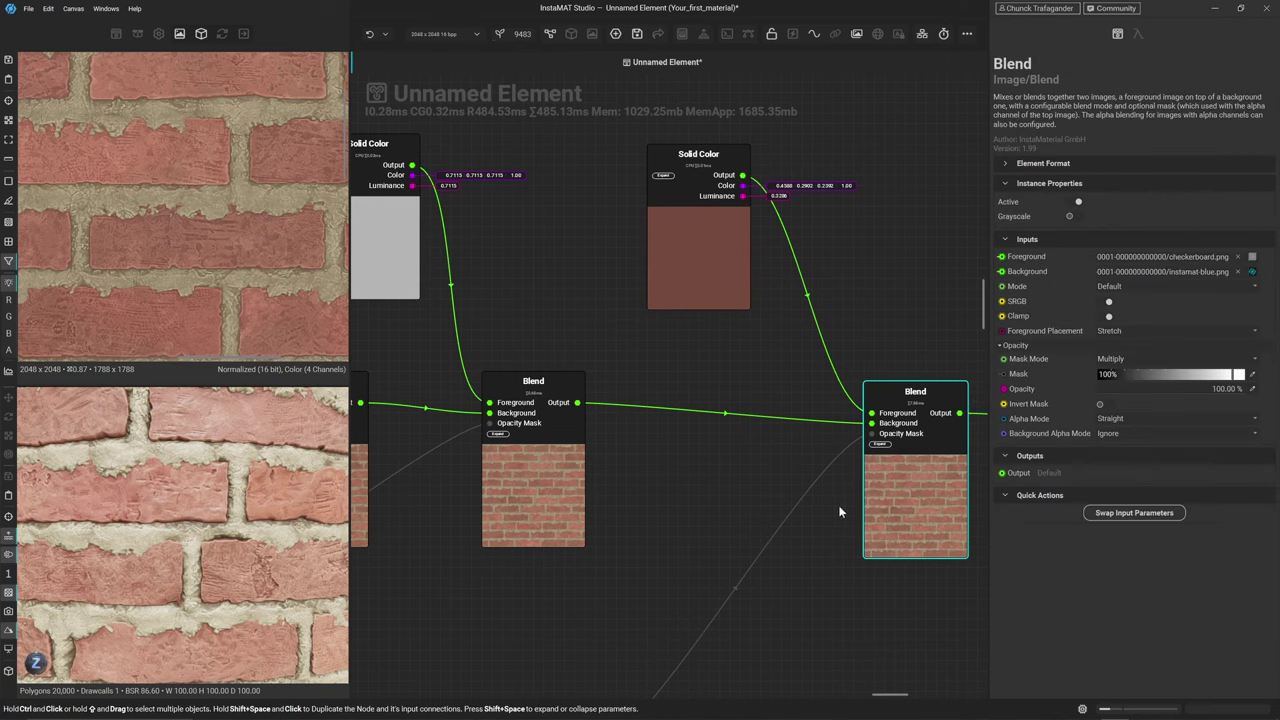
{"action": "scroll", "coordinate": [788, 531], "scroll_direction": "down", "scroll_amount": 3}
{"action": "middle_click_drag", "start_coordinate": [788, 531], "coordinate": [723, 294]}
{"action": "left_click", "coordinate": [649, 430]}
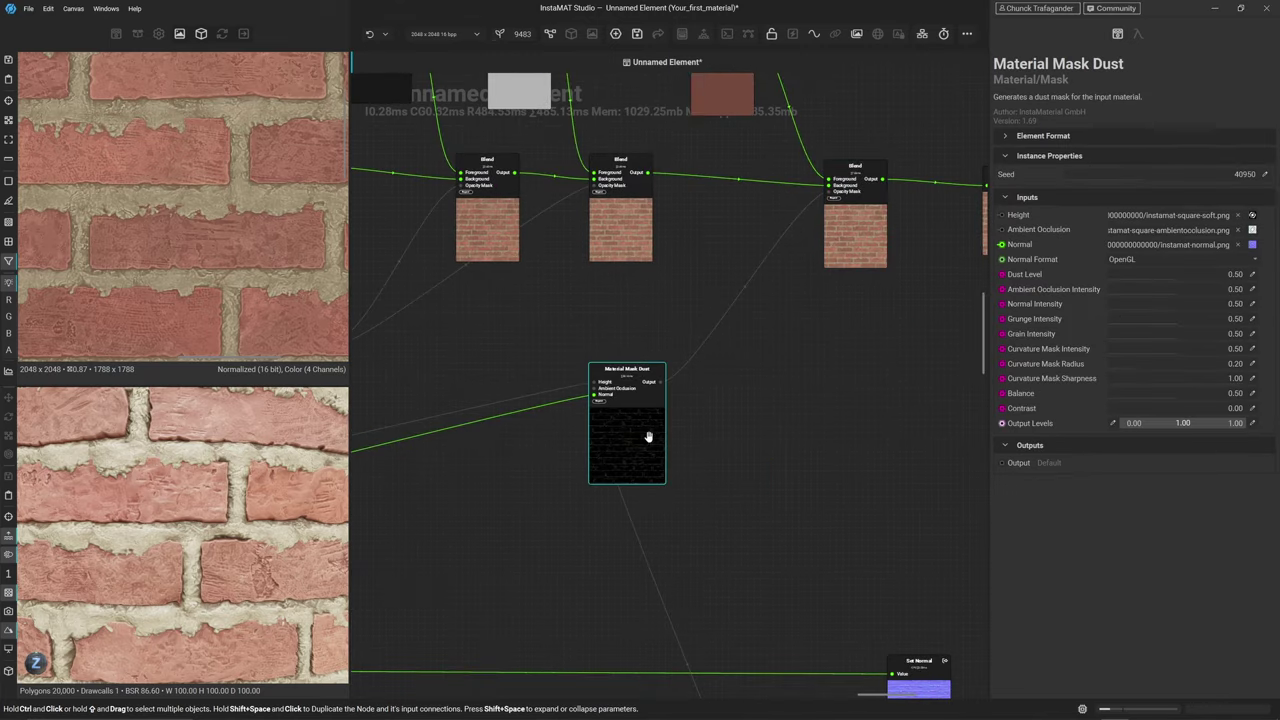
{"action": "scroll", "coordinate": [612, 404], "scroll_direction": "up", "scroll_amount": 5}
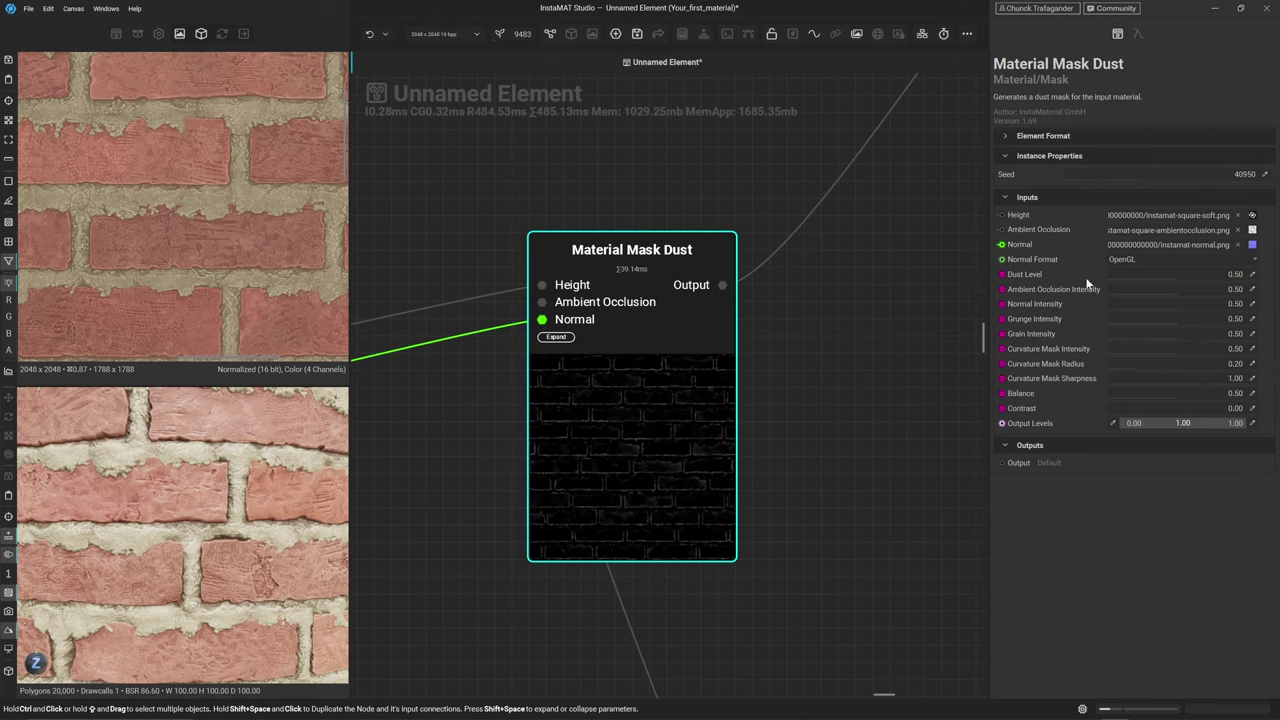
Try the dust mask's Dust Level at 1.00, reset it, and set Ambient Occlusion Intensity to 0.70
{"action": "left_click_drag", "start_coordinate": [1159, 274], "coordinate": [1274, 274]}
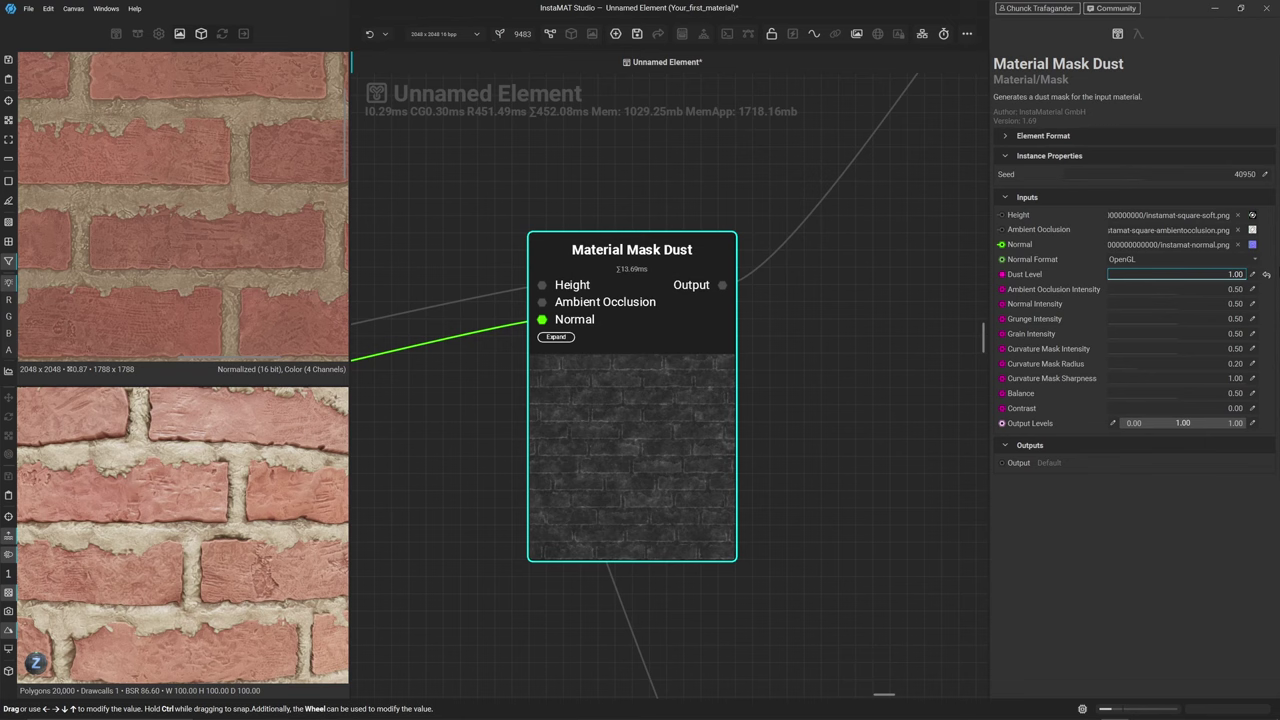
{"action": "left_click", "coordinate": [1265, 275]}
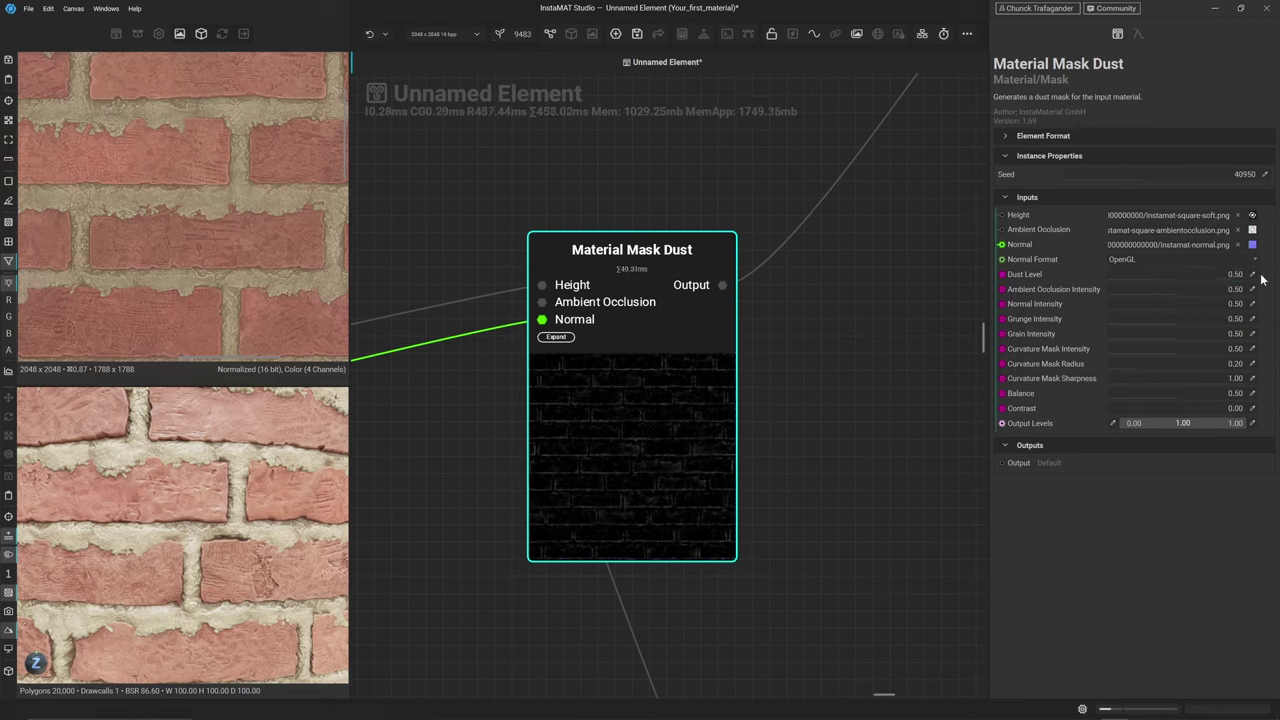
{"action": "left_click_drag", "start_coordinate": [1225, 289], "coordinate": [1186, 308]}
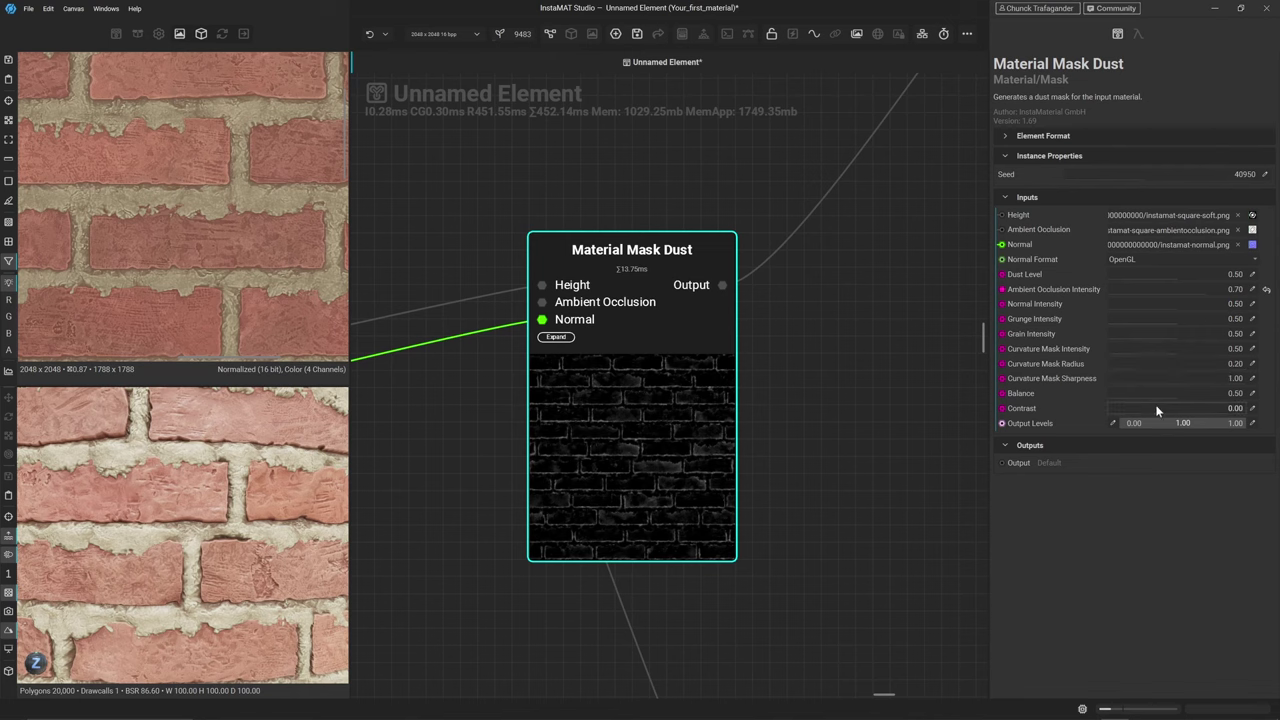
Set the dust mask's Balance to 0.40 with Contrast at 0.00, and preview the mask output
{"action": "left_click_drag", "start_coordinate": [1199, 393], "coordinate": [1168, 399]}
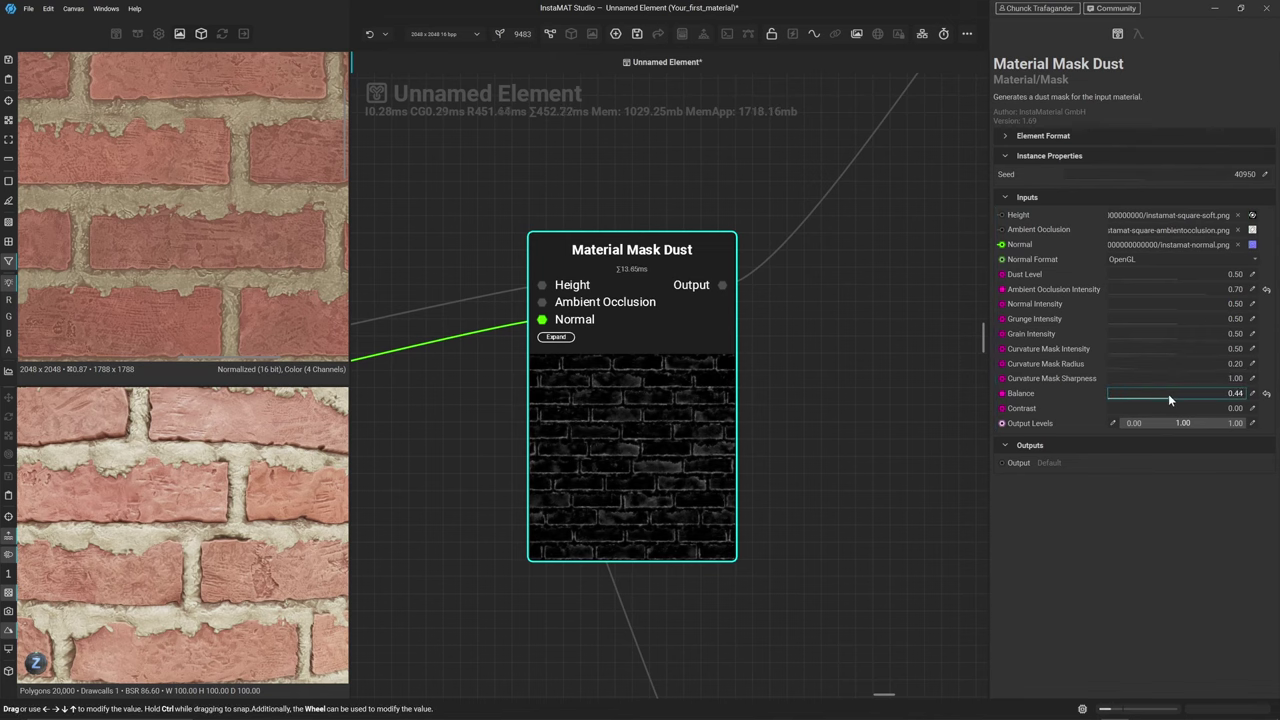
{"action": "left_click", "coordinate": [1253, 394]}
{"action": "type", "text": "0.4"}
{"action": "key", "text": "Return"}
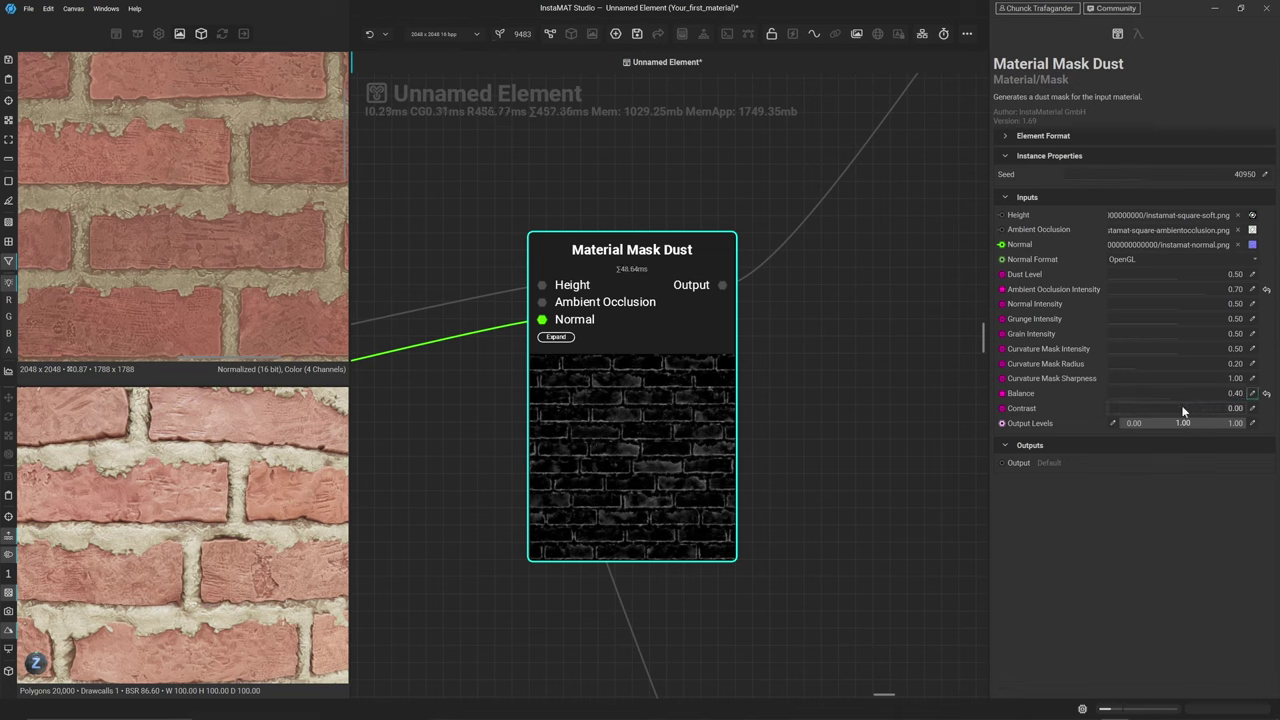
{"action": "left_click_drag", "start_coordinate": [1182, 410], "coordinate": [1060, 427]}
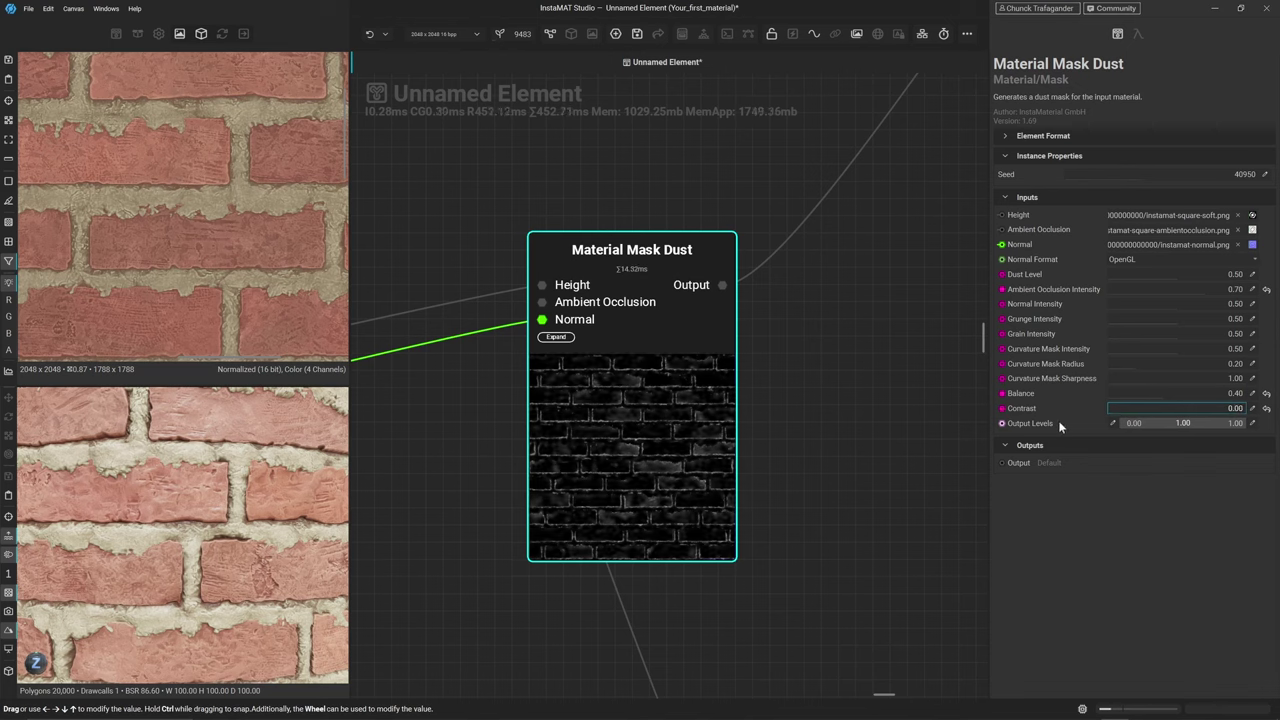
{"action": "left_click", "coordinate": [671, 437]}
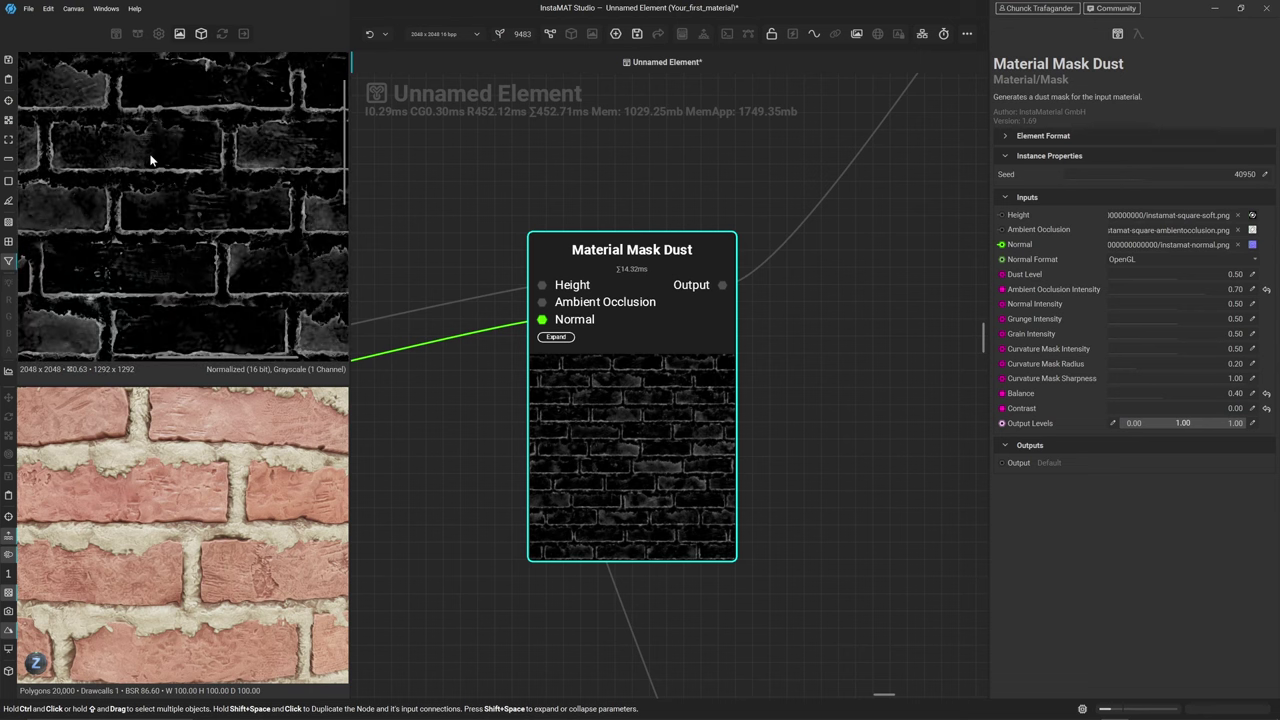
Check the dust layer's Blend result and set the Material Mask Dust node's Dust Level to 0.35
{"action": "scroll", "coordinate": [700, 217], "scroll_direction": "down", "scroll_amount": 5}
{"action": "middle_click_drag", "start_coordinate": [857, 209], "coordinate": [777, 340]}
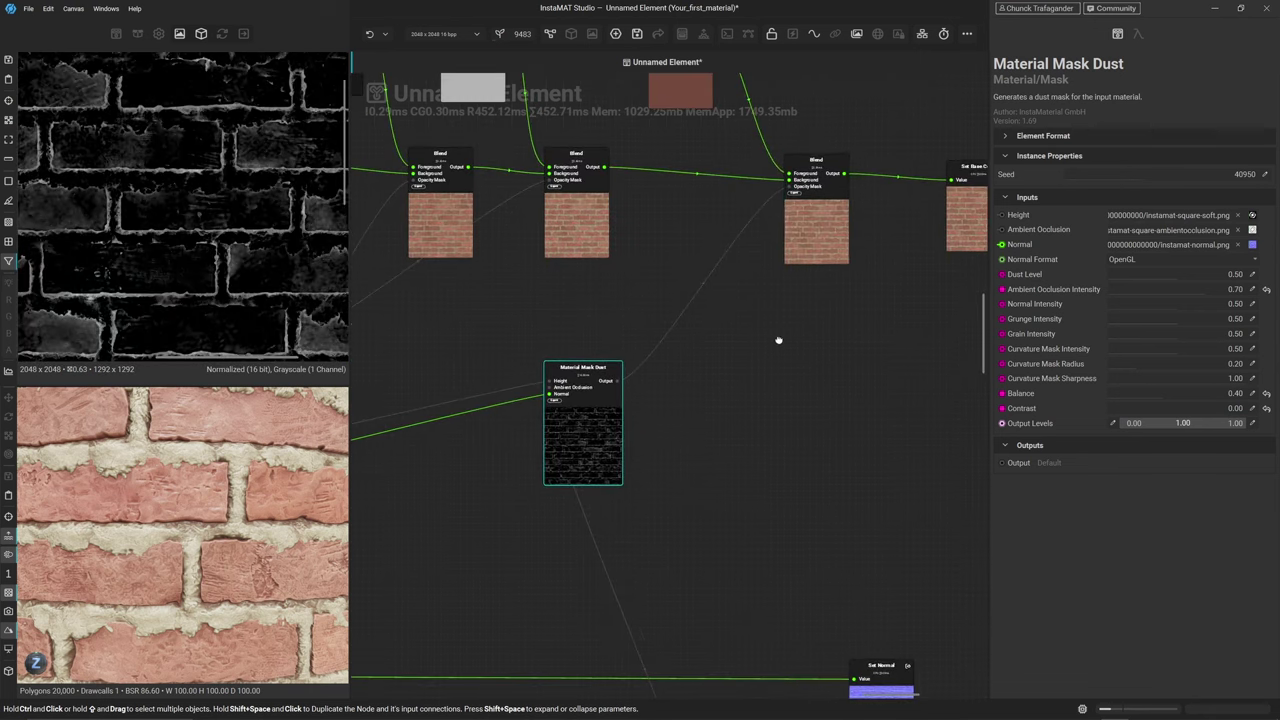
{"action": "left_click", "coordinate": [807, 234]}
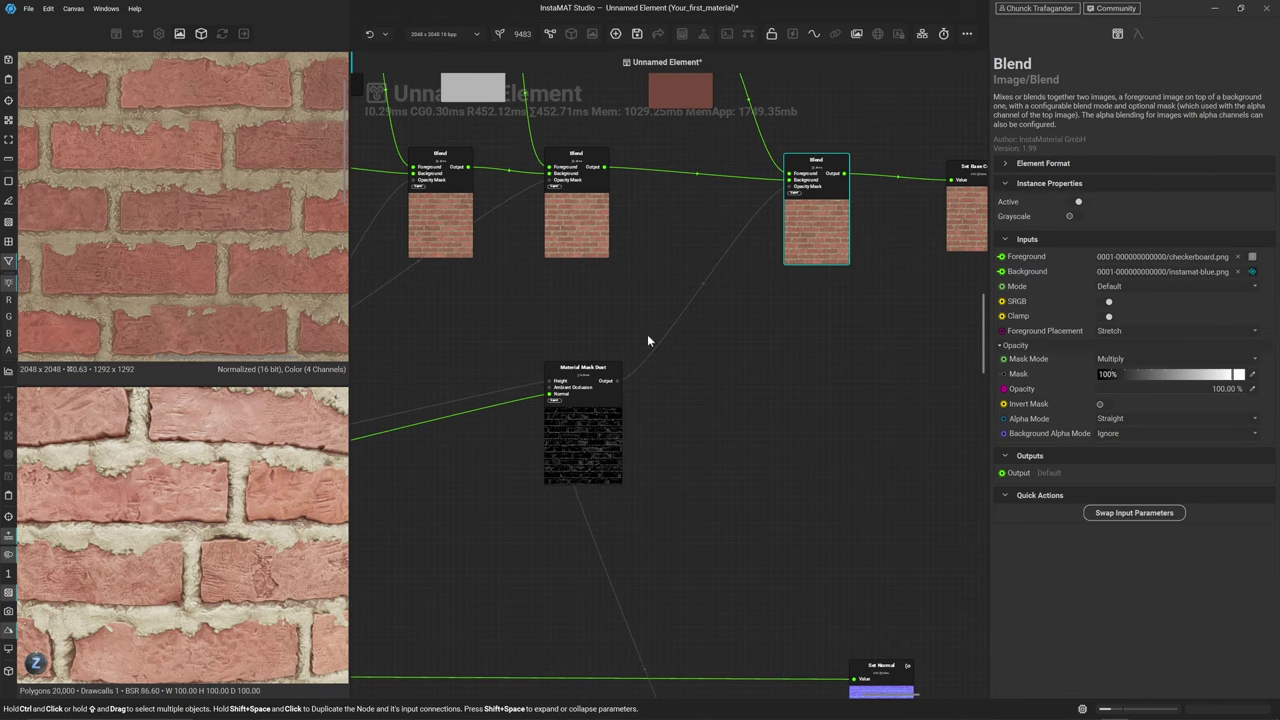
{"action": "left_click", "coordinate": [608, 440]}
{"action": "scroll", "coordinate": [608, 440], "scroll_direction": "up", "scroll_amount": 3}
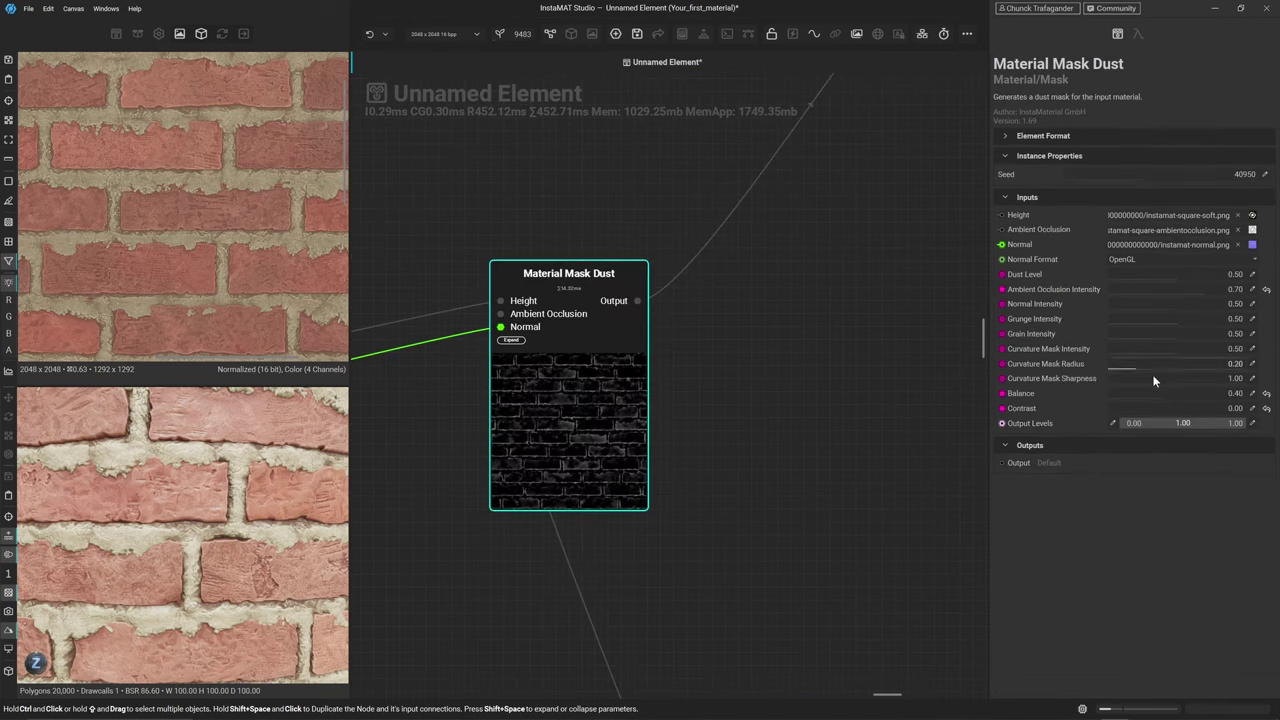
{"action": "mouse_move", "coordinate": [1173, 280]}
{"action": "left_mouse_down"}
{"action": "mouse_move", "coordinate": [1148, 276]}
{"action": "mouse_move", "coordinate": [1162, 276]}
{"action": "left_mouse_up"}
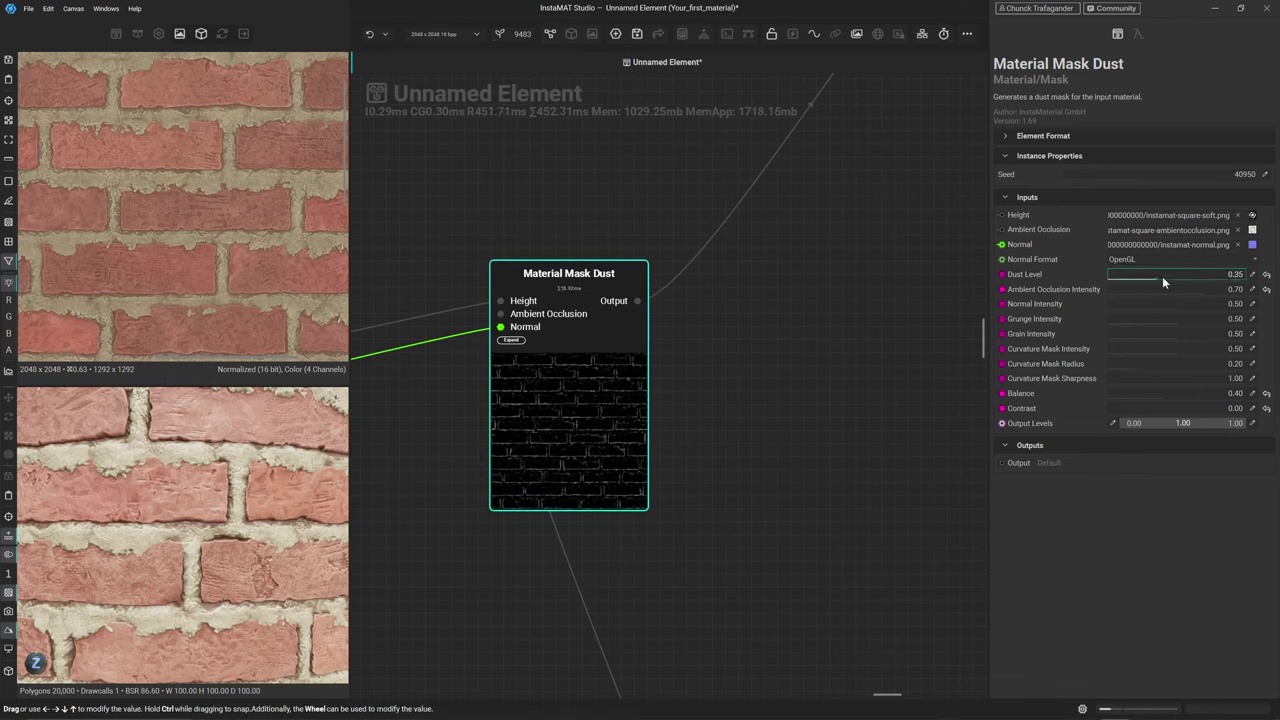
{"action": "left_click", "coordinate": [1253, 276]}
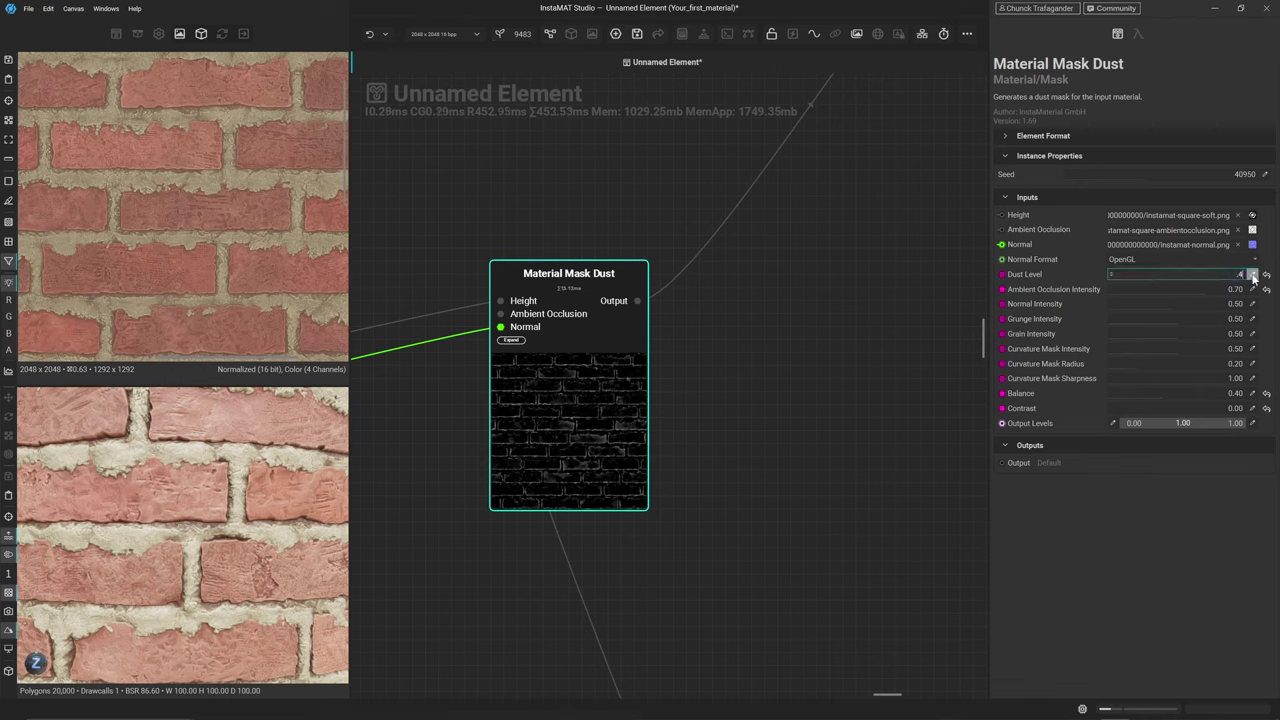
{"action": "type", "text": ".4"}
{"action": "key", "text": "Return"}
{"action": "left_click", "coordinate": [1253, 276]}
{"action": "key", "text": "Return"}
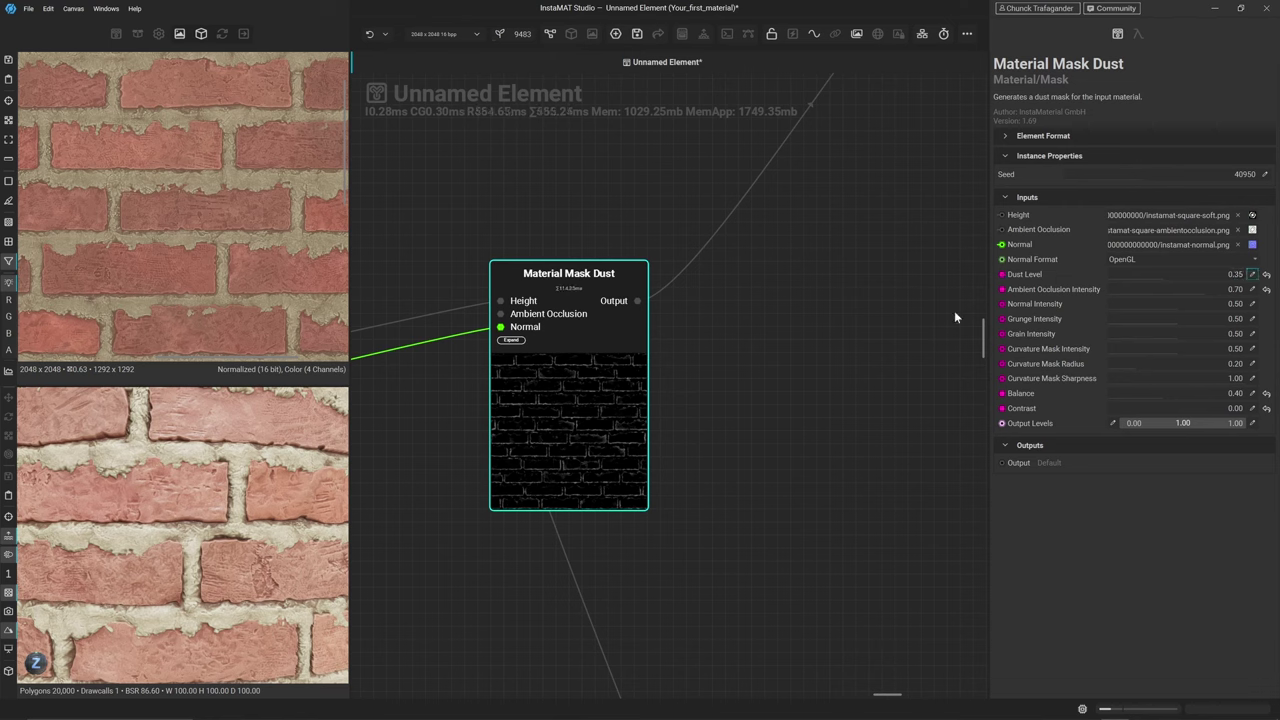
Examine the dust mask's edge detail and its effect on the last Blend node's brick color at several magnifications
{"action": "double_click", "coordinate": [568, 415]}
{"action": "scroll", "coordinate": [177, 223], "scroll_direction": "up", "scroll_amount": 5}
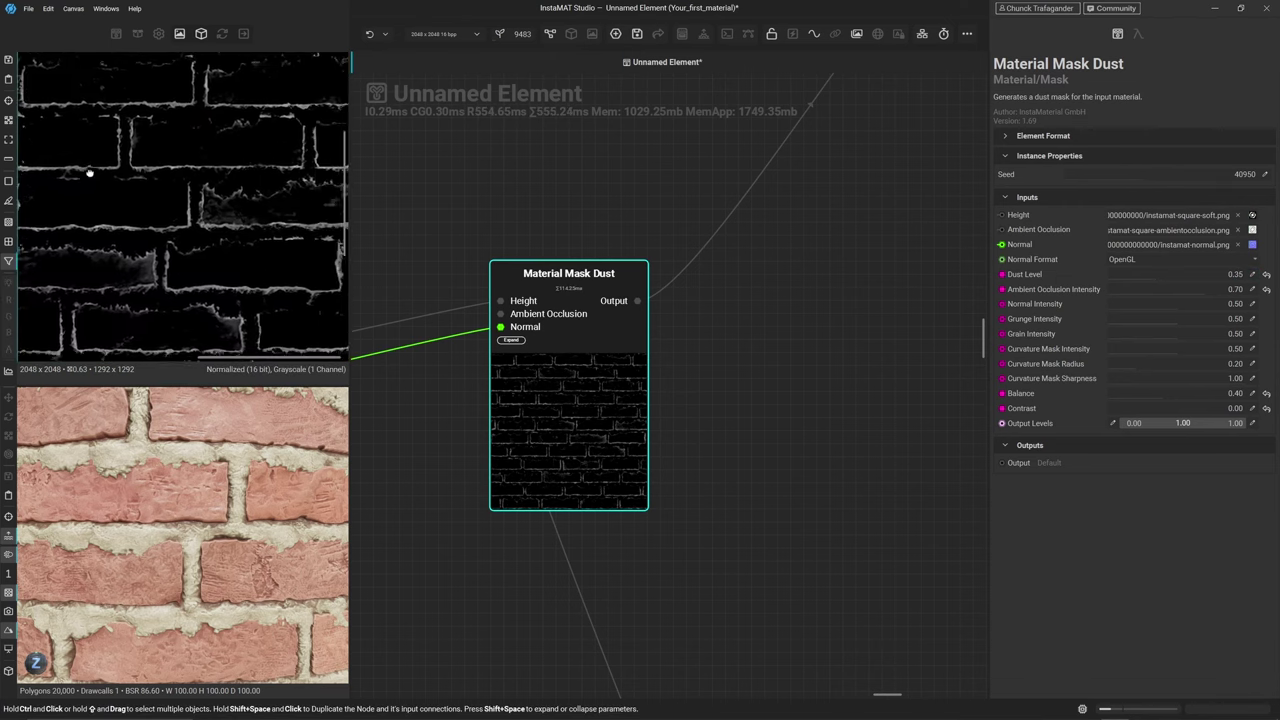
{"action": "scroll", "coordinate": [191, 218], "scroll_direction": "up", "scroll_amount": 6}
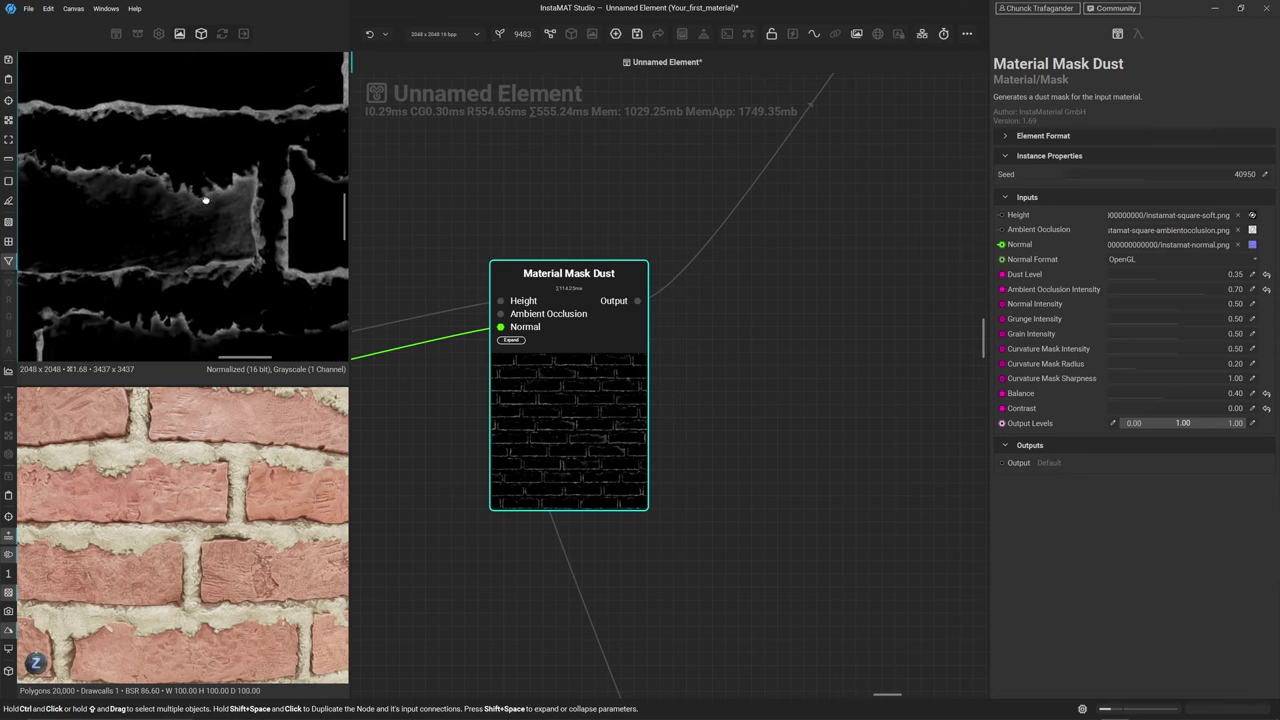
{"action": "scroll", "coordinate": [863, 124], "scroll_direction": "down", "scroll_amount": 2}
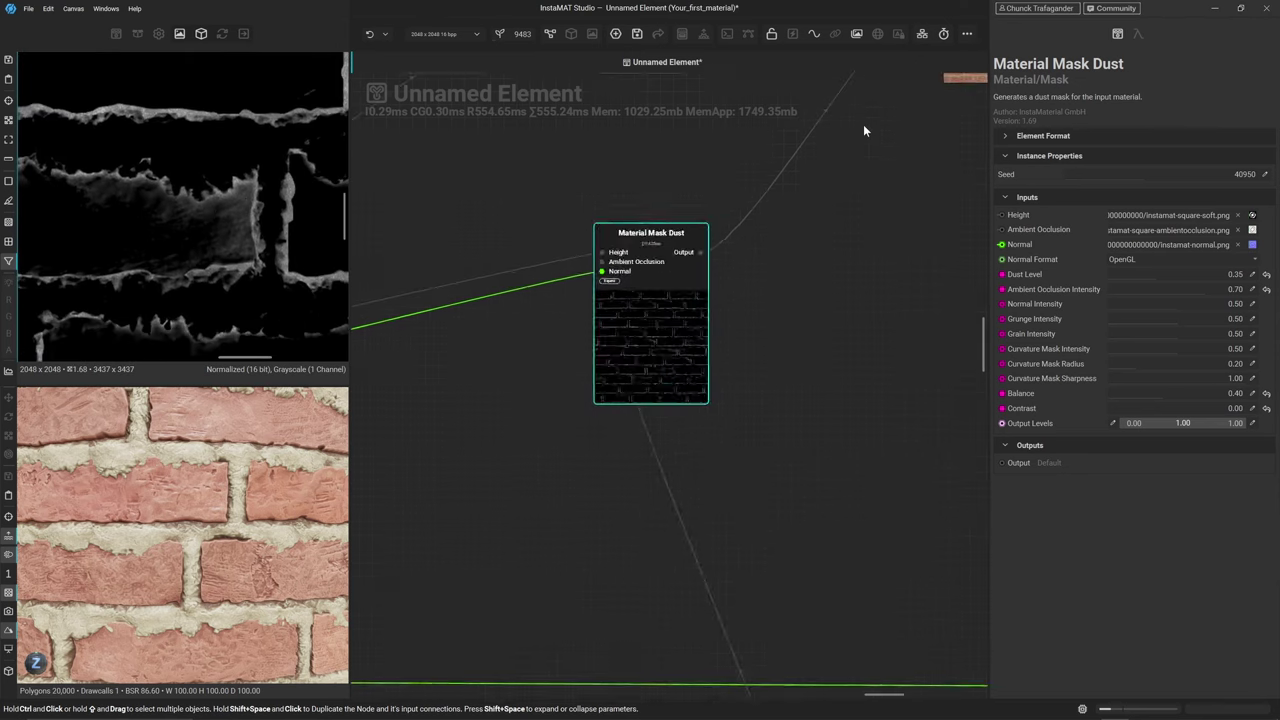
{"action": "middle_click_drag", "start_coordinate": [860, 186], "coordinate": [710, 416]}
{"action": "left_click", "coordinate": [873, 203]}
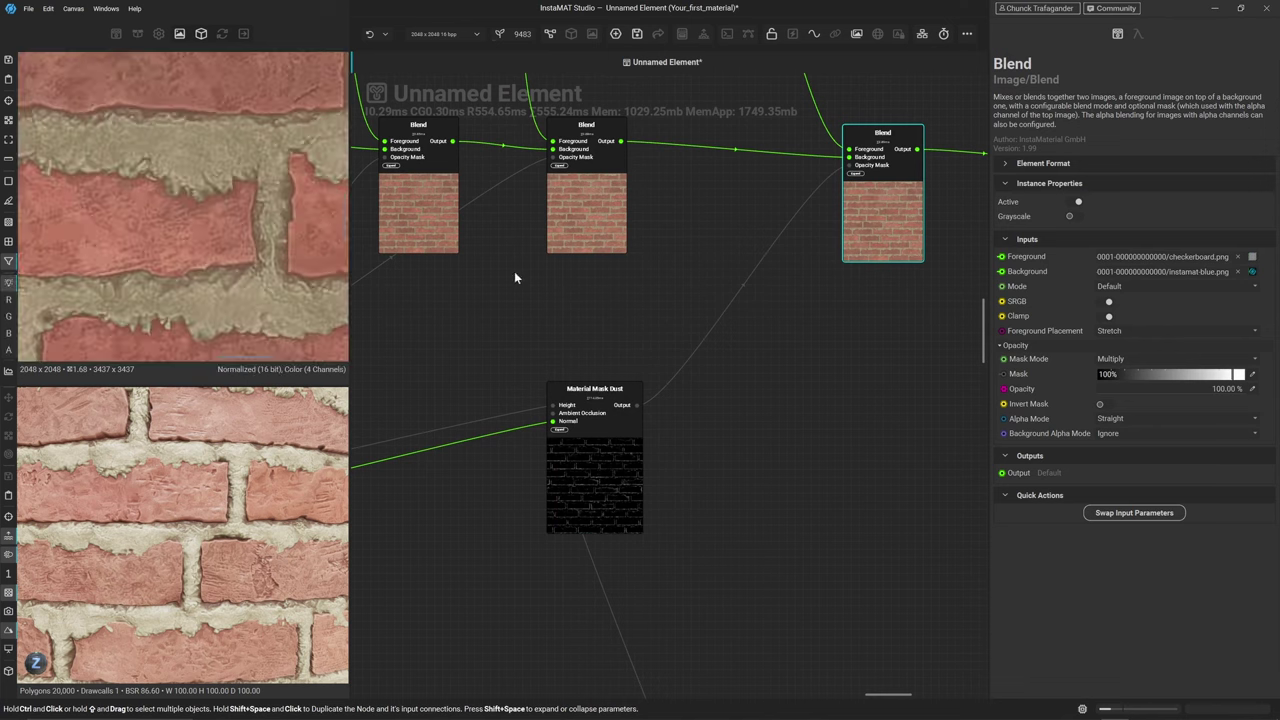
{"action": "scroll", "coordinate": [263, 230], "scroll_direction": "down", "scroll_amount": 10}
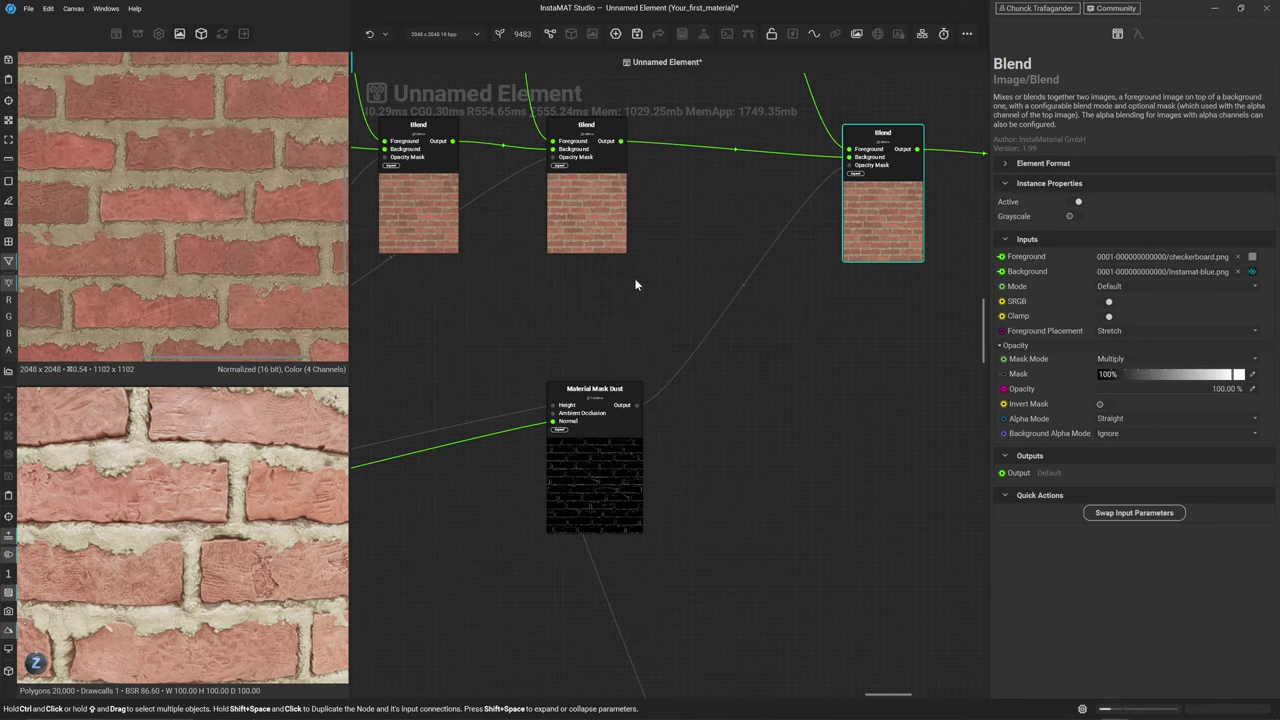
{"action": "scroll", "coordinate": [240, 166], "scroll_direction": "up", "scroll_amount": 6}
Make room before the Set Base Color node and insert a Sharpen node between it and the last Blend node
{"action": "middle_click_drag", "start_coordinate": [820, 326], "coordinate": [523, 371]}
{"action": "left_click_drag", "start_coordinate": [793, 260], "coordinate": [884, 256]}
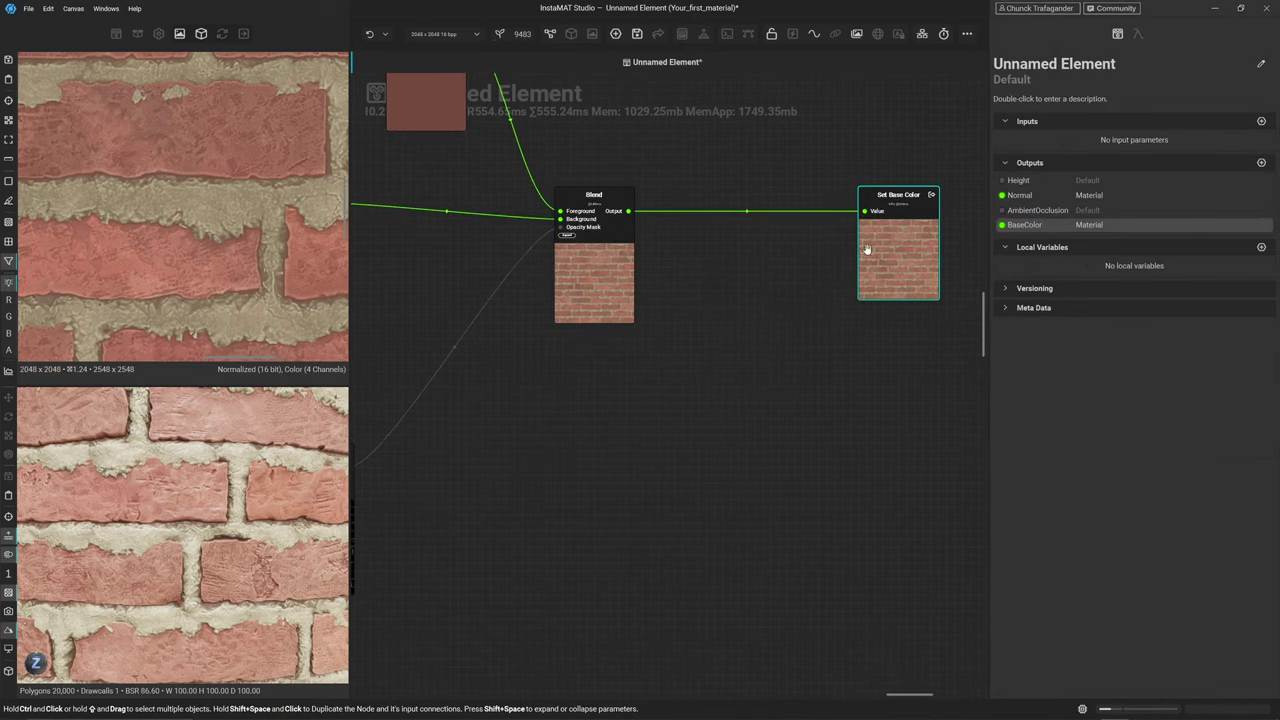
{"action": "double_click", "coordinate": [746, 212]}
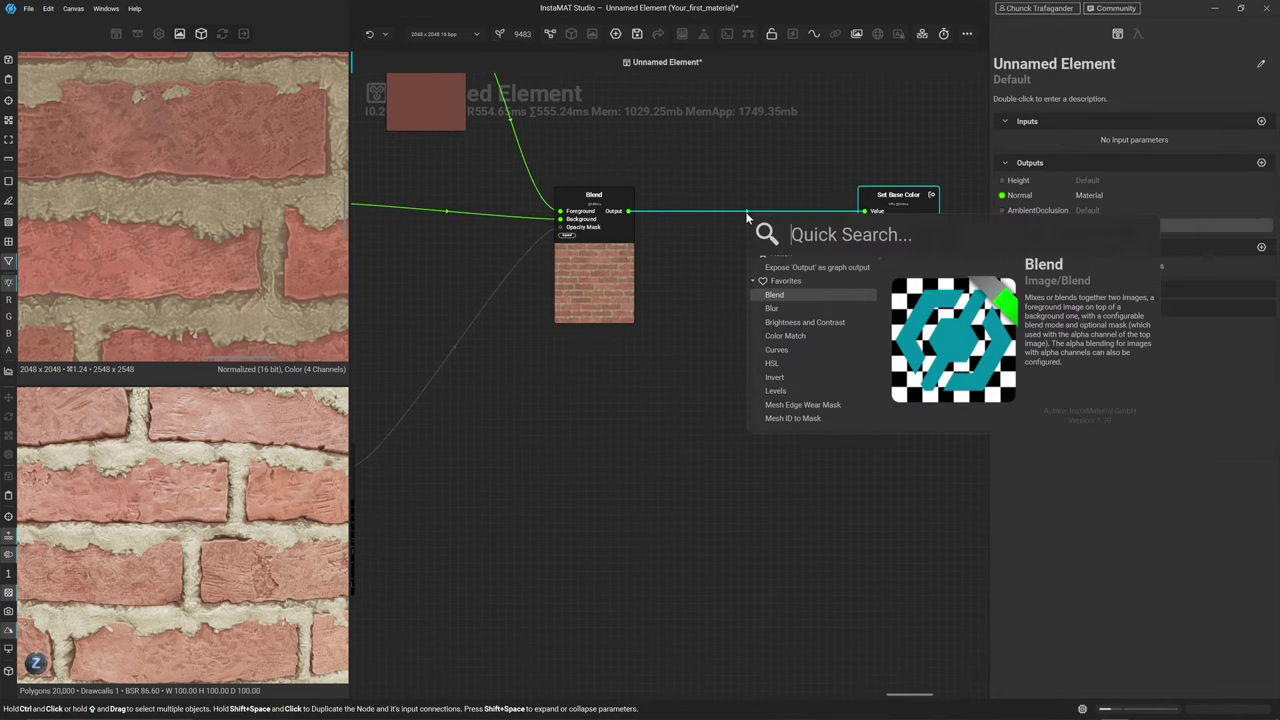
{"action": "type", "text": "sharp"}
{"action": "key", "text": "Return"}
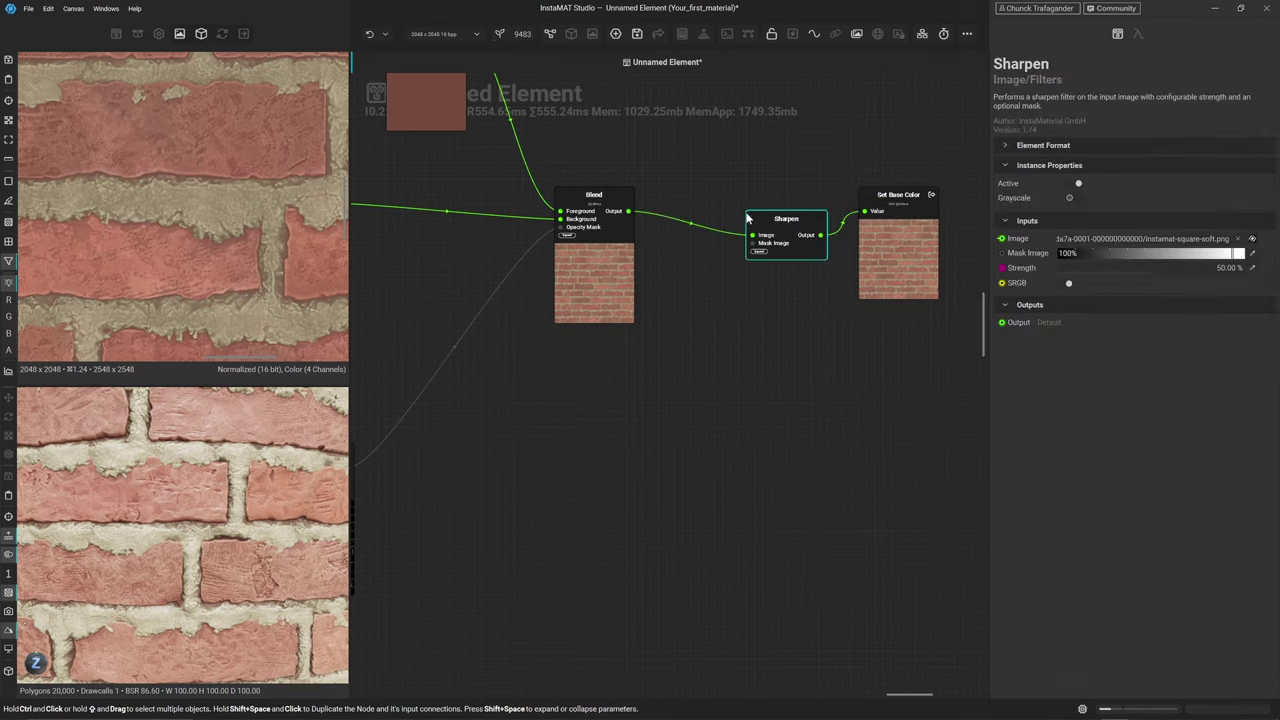
{"action": "left_click_drag", "start_coordinate": [771, 297], "coordinate": [755, 265]}
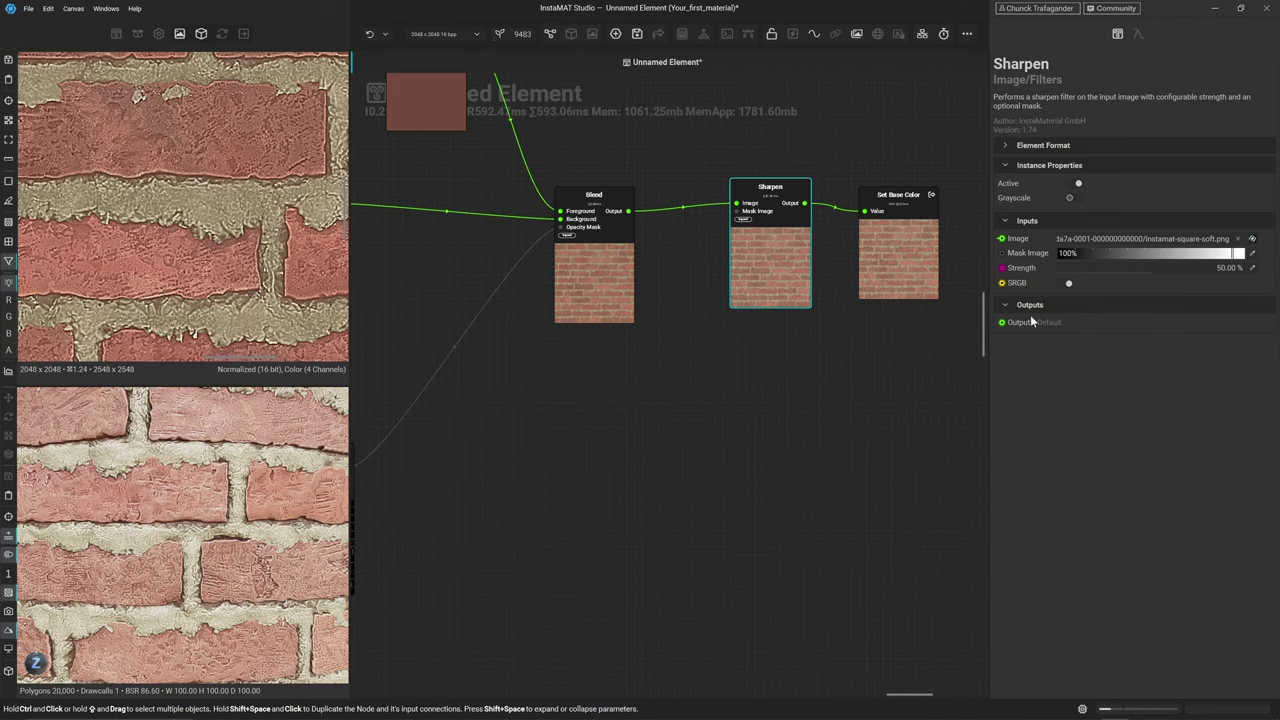
Set the Sharpen node's Strength to 5%
{"action": "left_click", "coordinate": [1254, 269]}
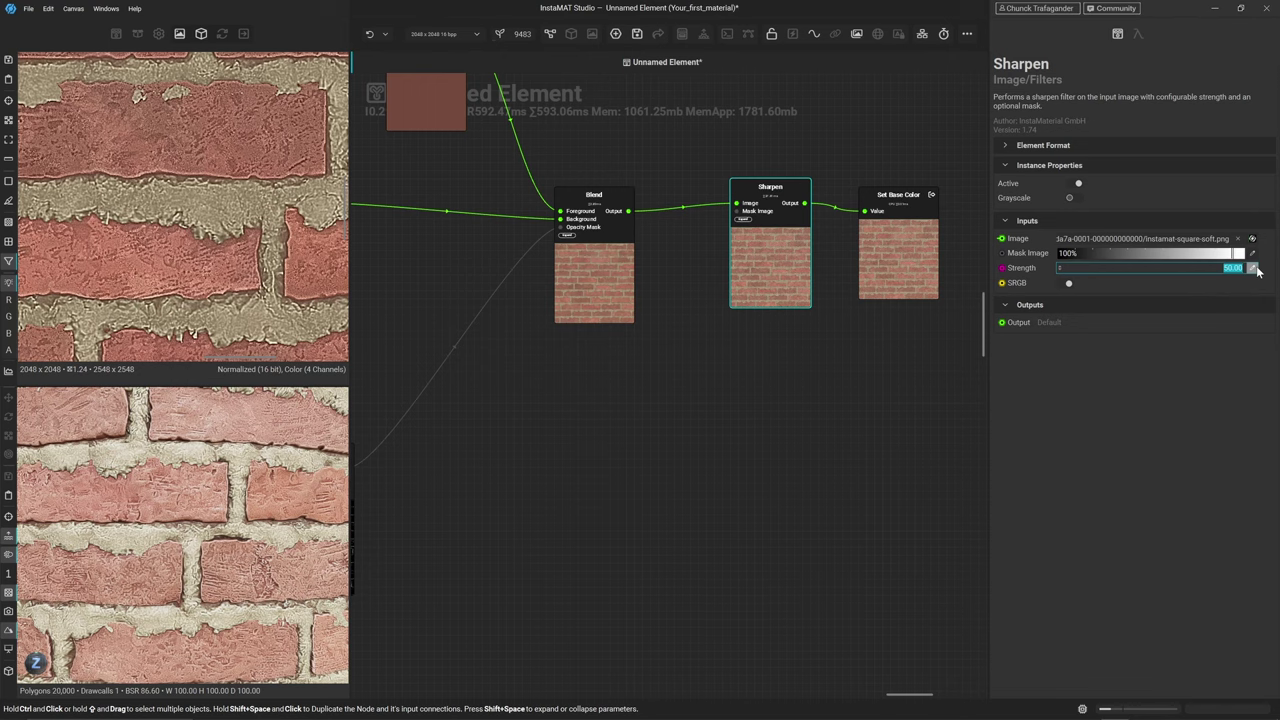
{"action": "type", "text": "5"}
{"action": "key", "text": "Return"}
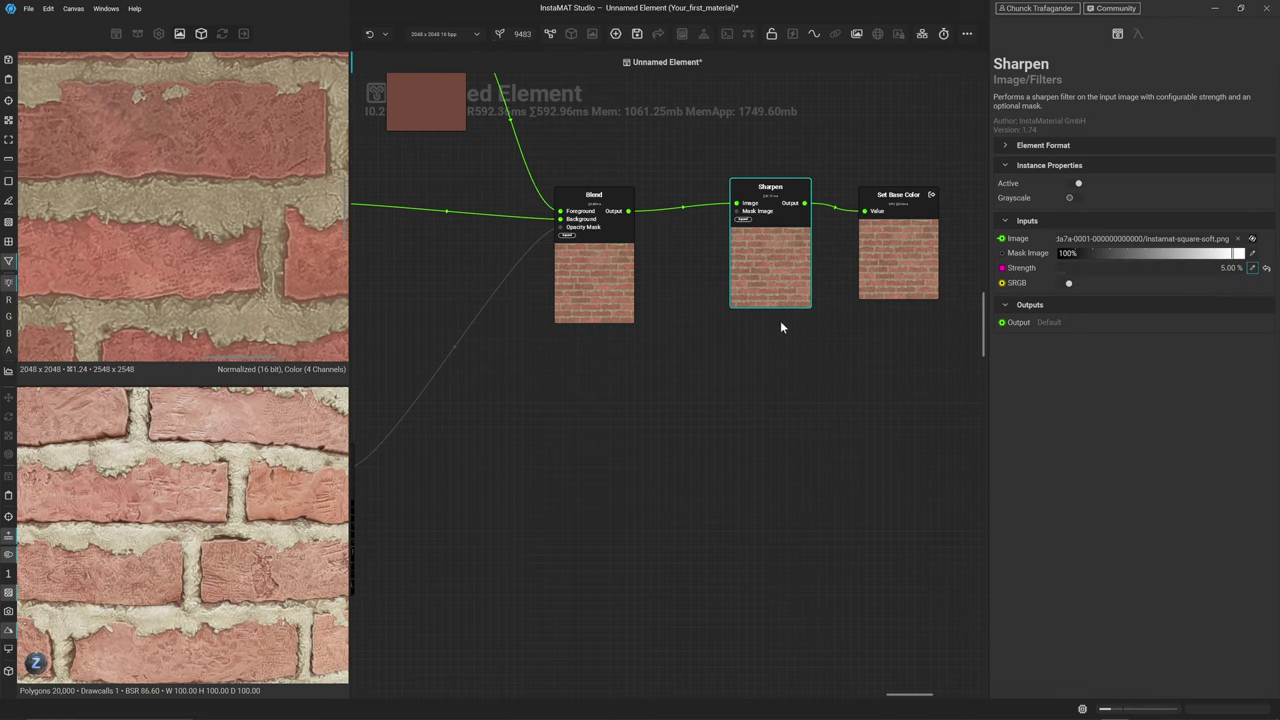
Compare the last Blend node's output with the Sharpen node's output, both close up and for the whole brick texture
{"action": "left_click", "coordinate": [570, 277]}
{"action": "left_click", "coordinate": [774, 276]}
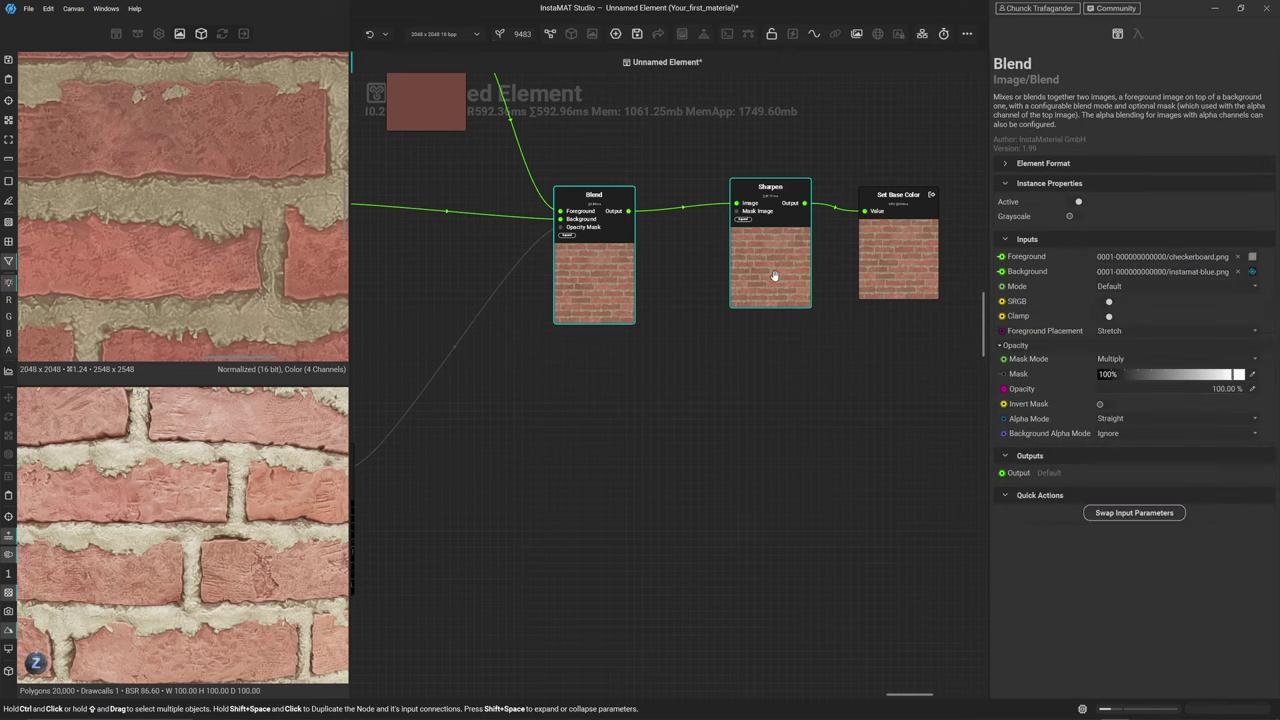
{"action": "scroll", "coordinate": [293, 218], "scroll_direction": "up", "scroll_amount": 3}
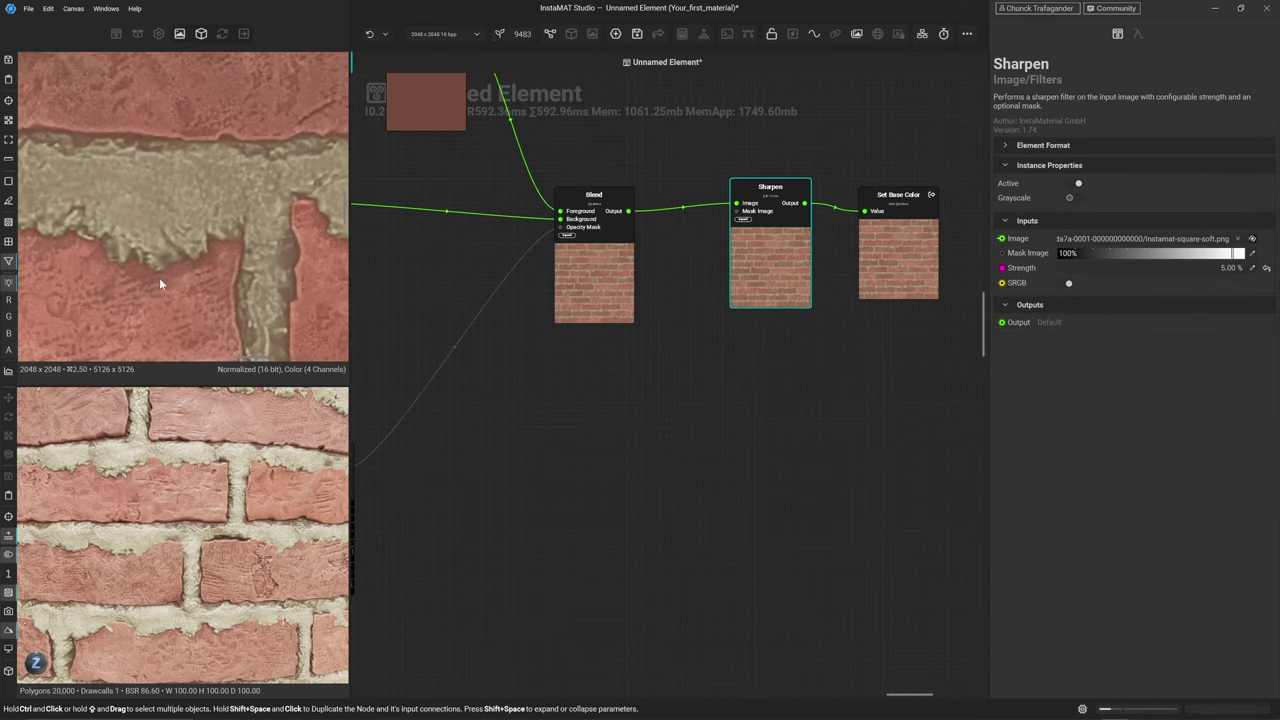
{"action": "middle_click_drag", "start_coordinate": [159, 283], "coordinate": [141, 239]}
{"action": "left_click", "coordinate": [582, 287]}
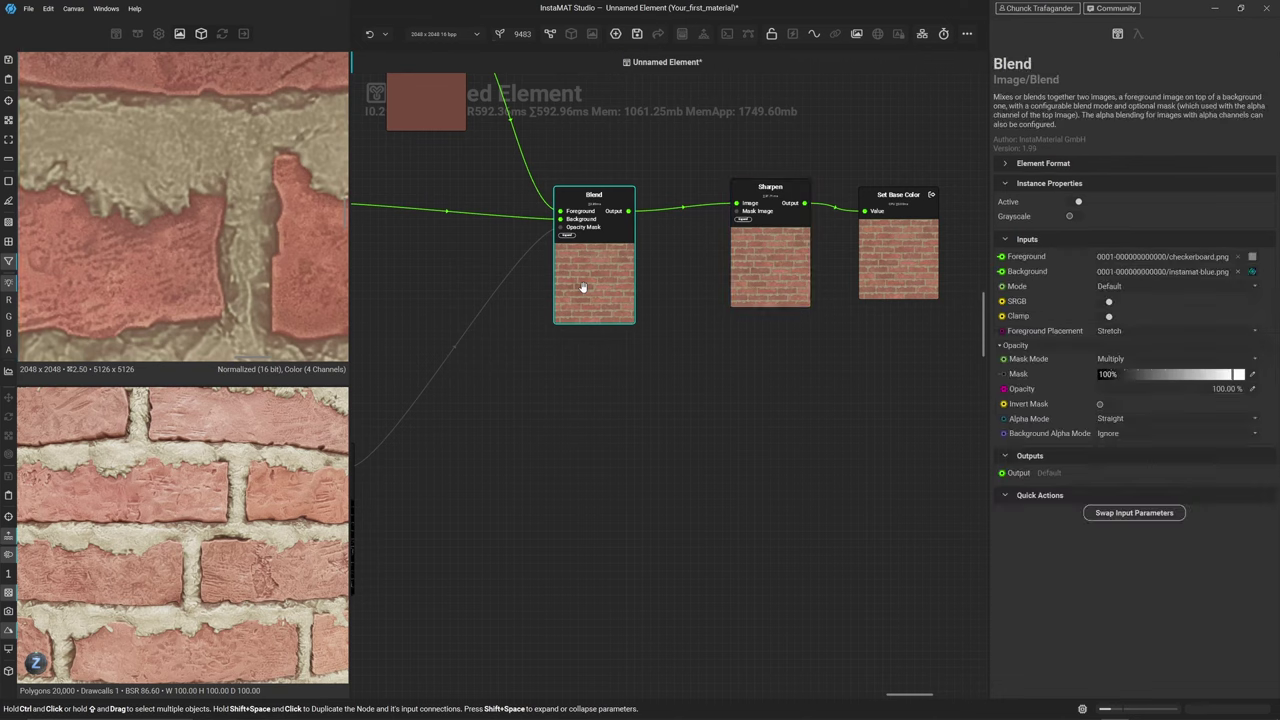
{"action": "left_click", "coordinate": [766, 252]}
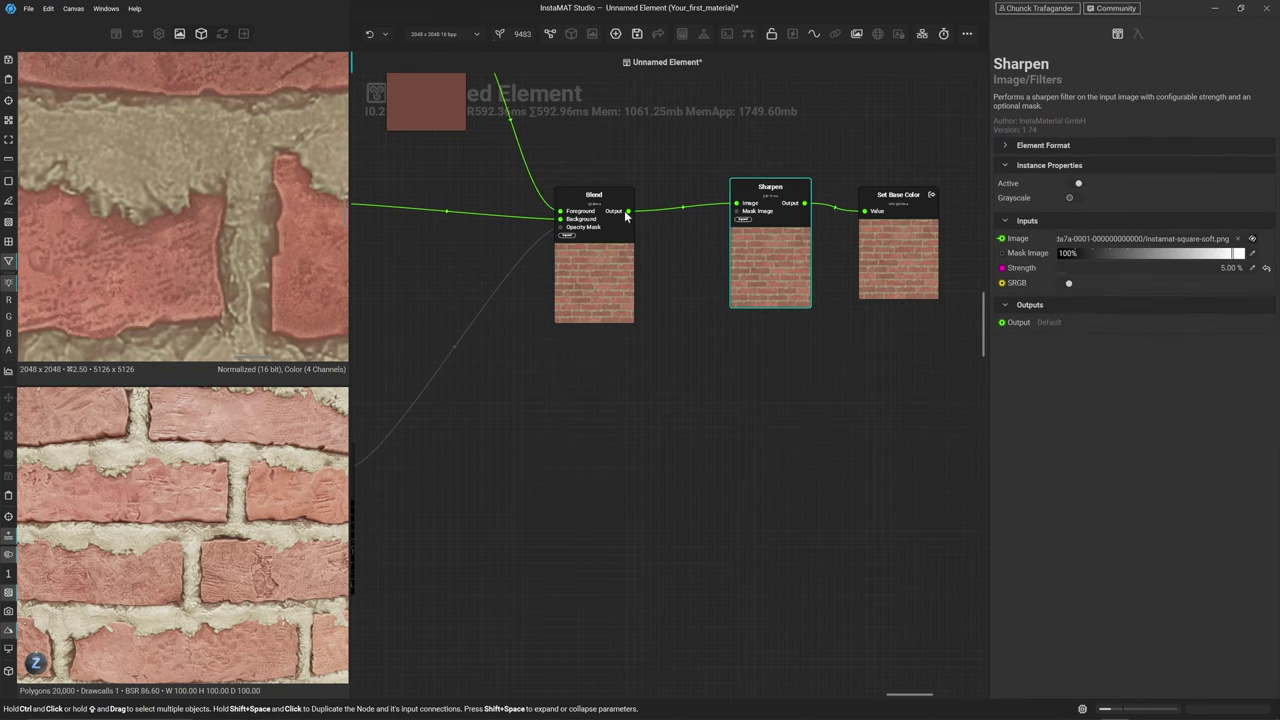
{"action": "scroll", "coordinate": [165, 250], "scroll_direction": "down", "scroll_amount": 10}
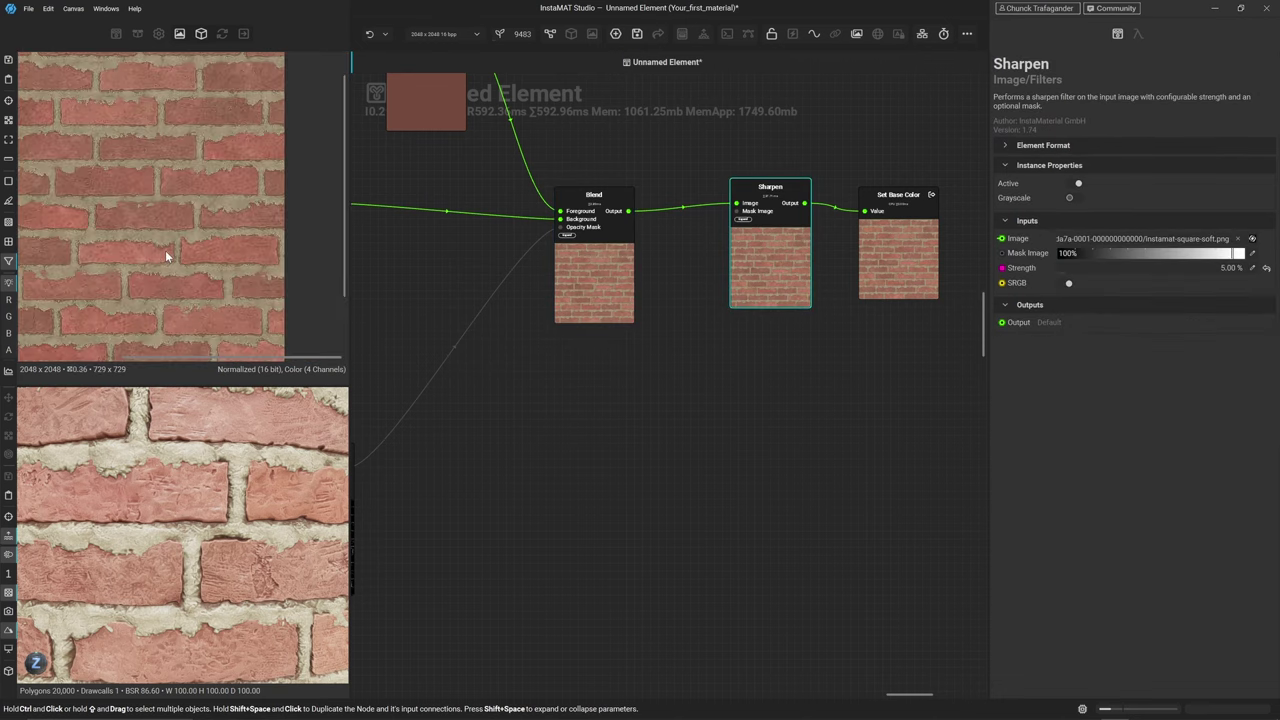
{"action": "middle_click_drag", "start_coordinate": [165, 257], "coordinate": [203, 237]}
{"action": "scroll", "coordinate": [240, 251], "scroll_direction": "down", "scroll_amount": 2}
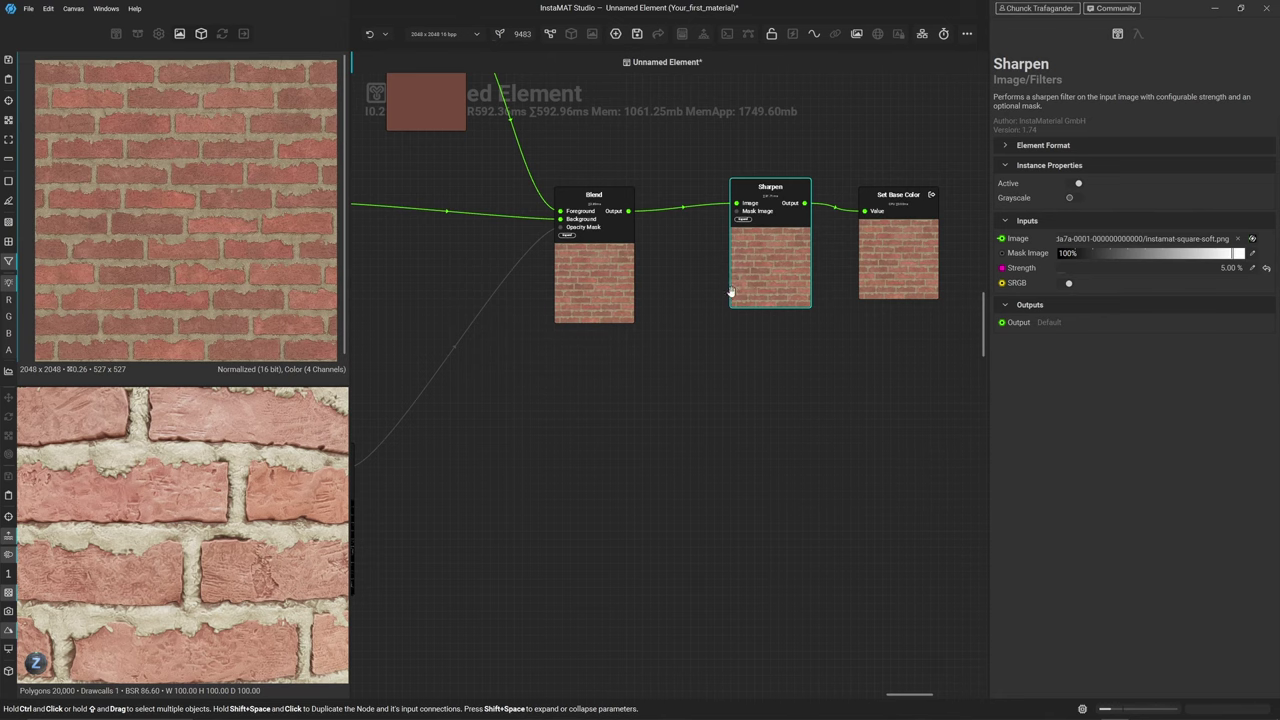
Add a new graph output of type ElementImageGray to the element
{"action": "scroll", "coordinate": [708, 334], "scroll_direction": "down", "scroll_amount": 5}
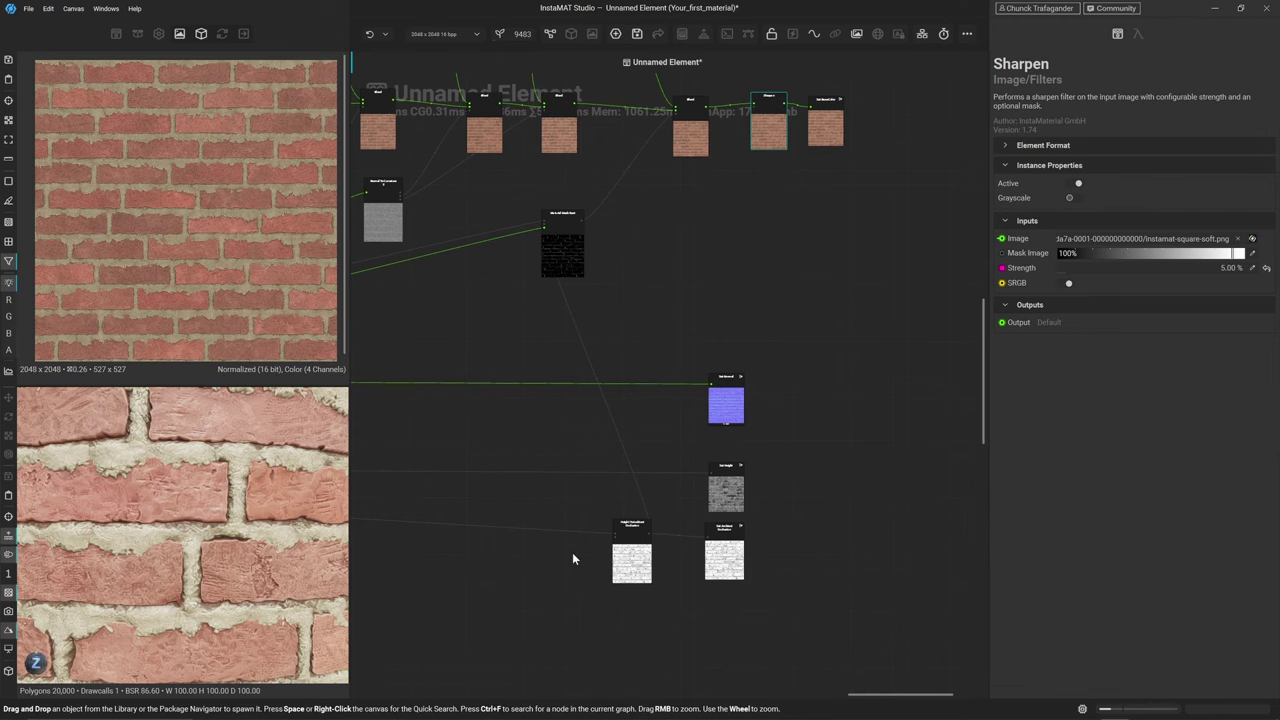
{"action": "middle_click_drag", "start_coordinate": [572, 552], "coordinate": [580, 434]}
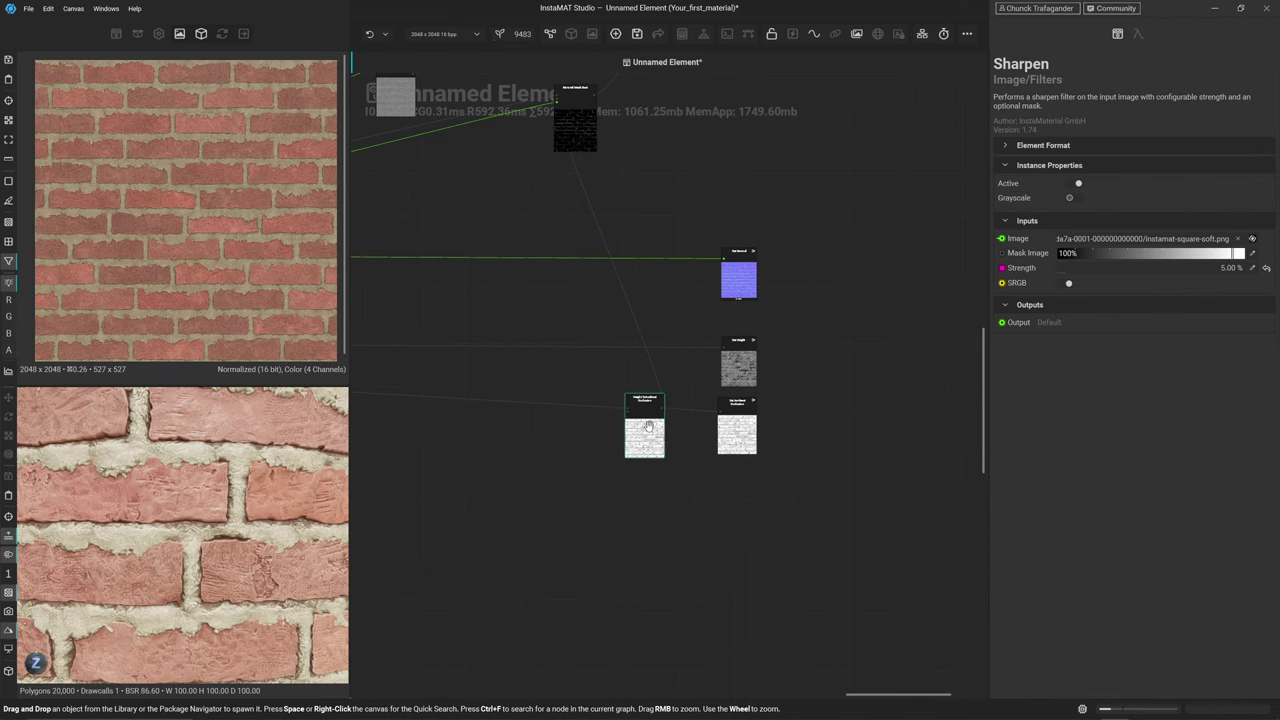
{"action": "left_click", "coordinate": [657, 510]}
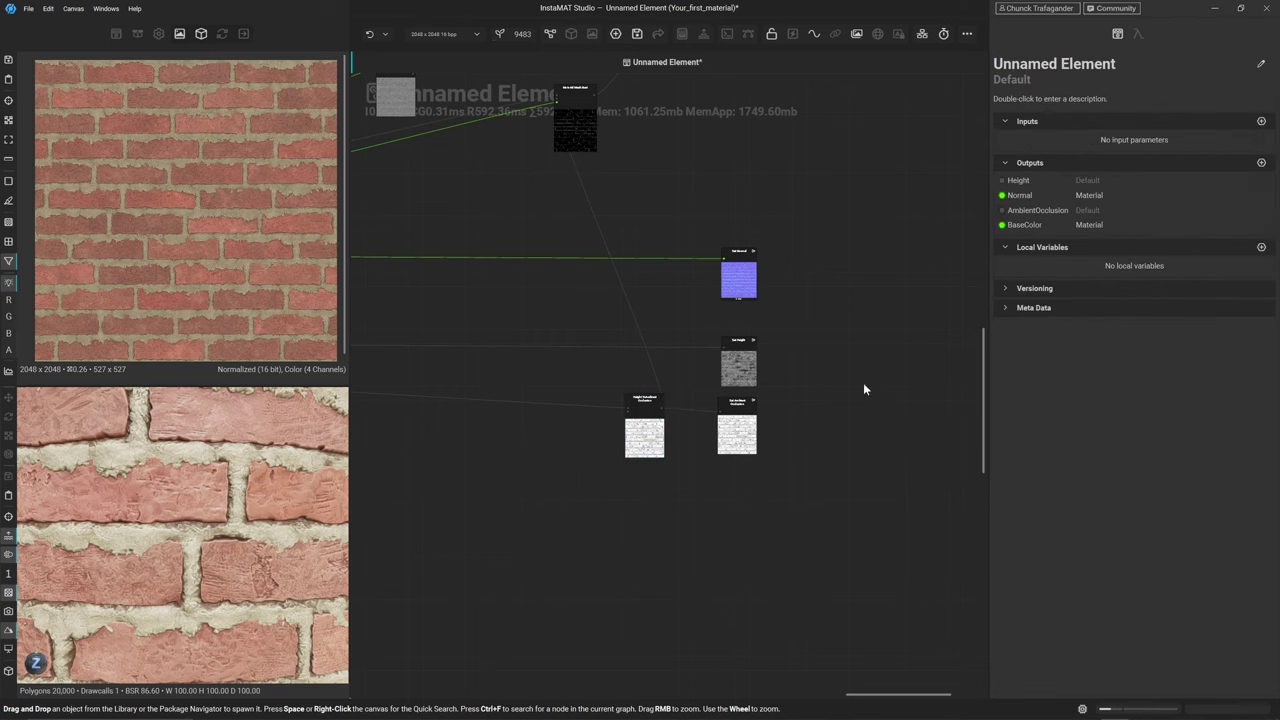
{"action": "left_click", "coordinate": [1261, 162]}
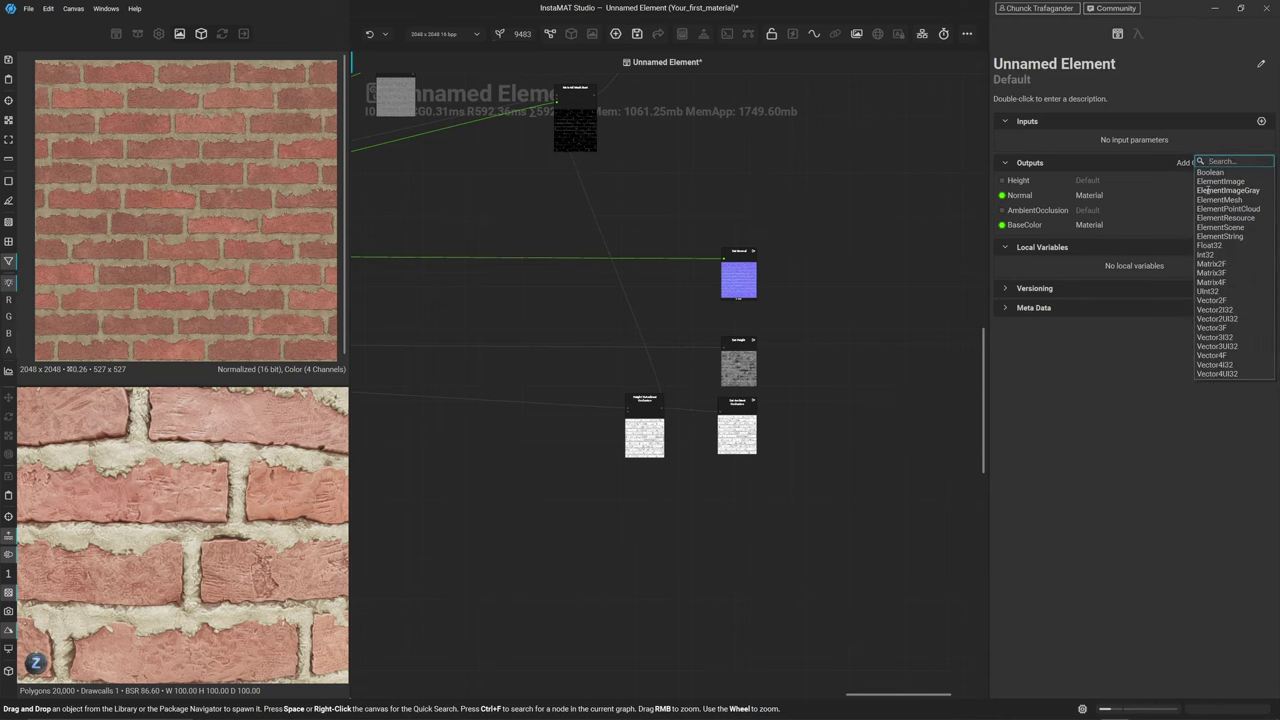
{"action": "left_click", "coordinate": [1222, 190]}
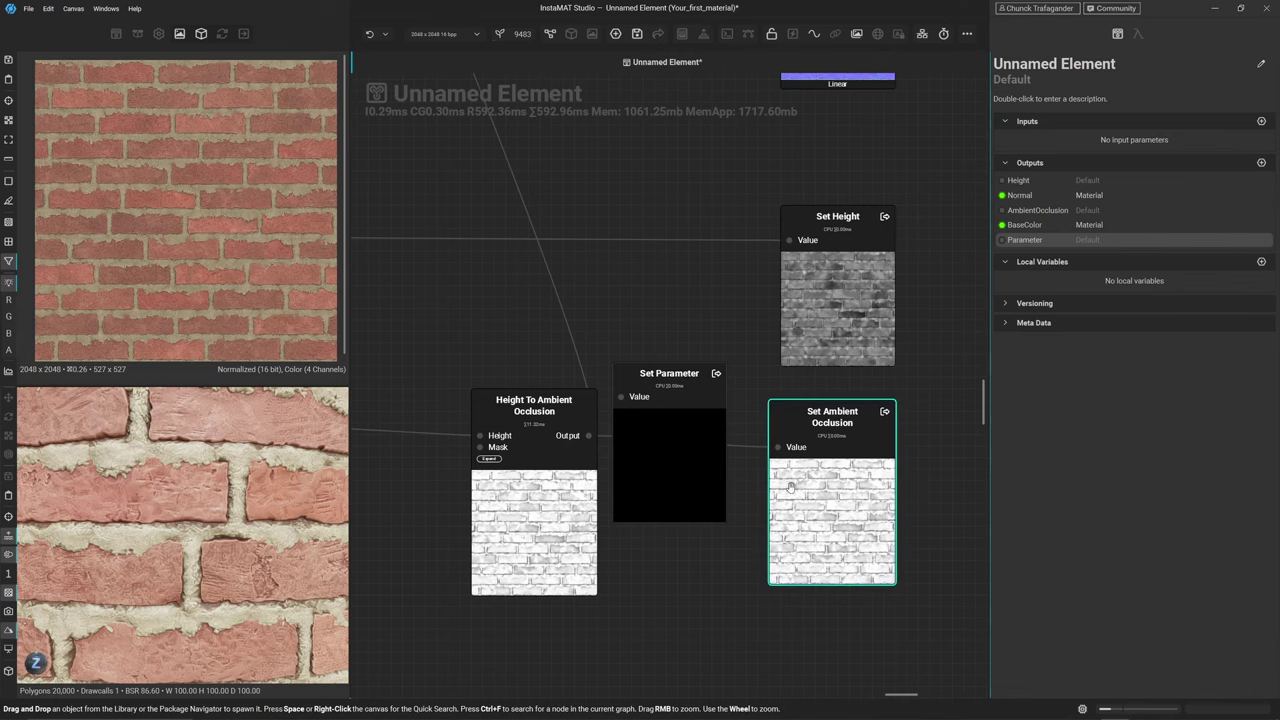
Place the new output node below the Set Ambient Occlusion node and rename the output Roughness
{"action": "scroll", "coordinate": [745, 598], "scroll_direction": "down", "scroll_amount": 3}
{"action": "middle_click_drag", "start_coordinate": [745, 598], "coordinate": [712, 307]}
{"action": "left_click_drag", "start_coordinate": [712, 307], "coordinate": [811, 480]}
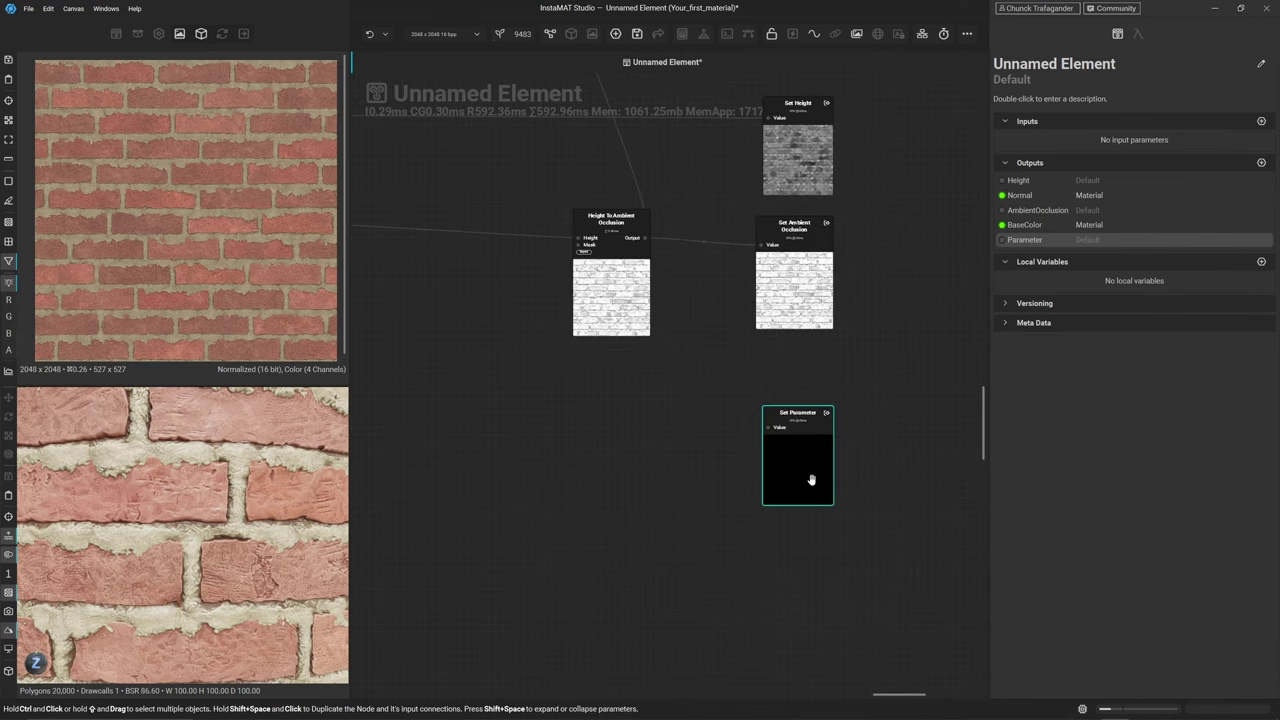
{"action": "double_click", "coordinate": [1024, 240]}
{"action": "type", "text": "Rou"}
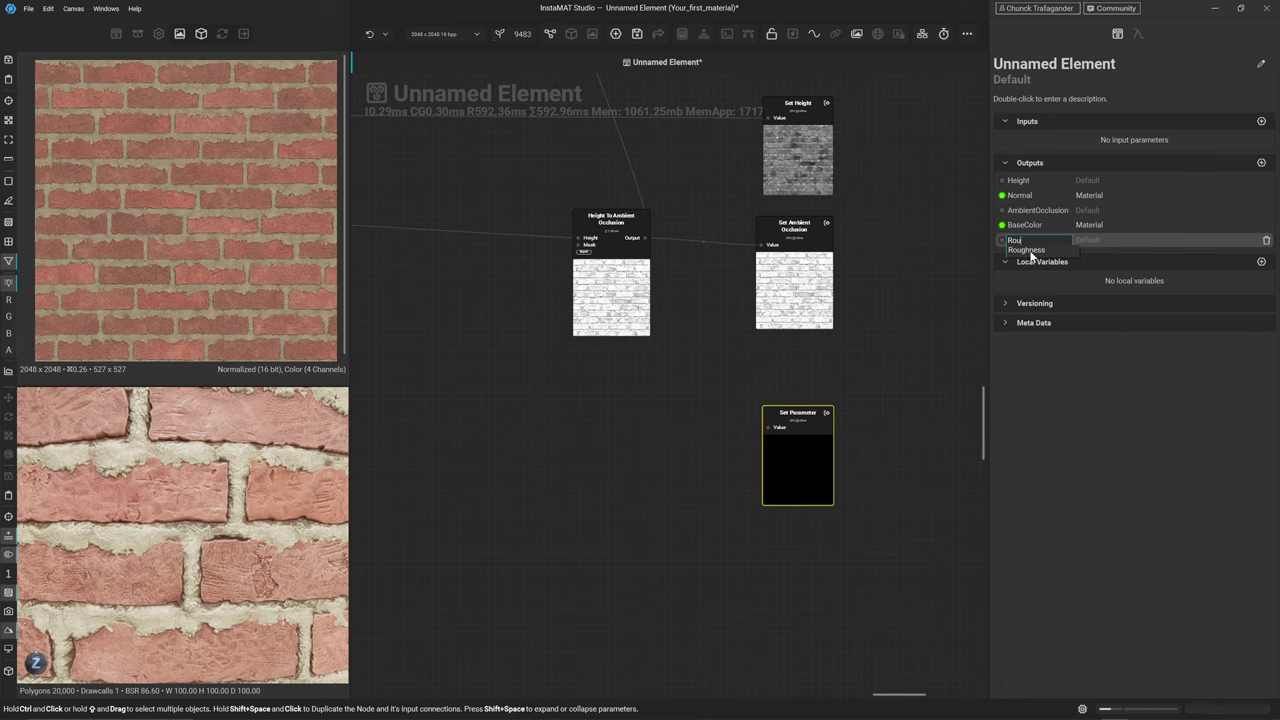
{"action": "left_click", "coordinate": [1030, 251]}
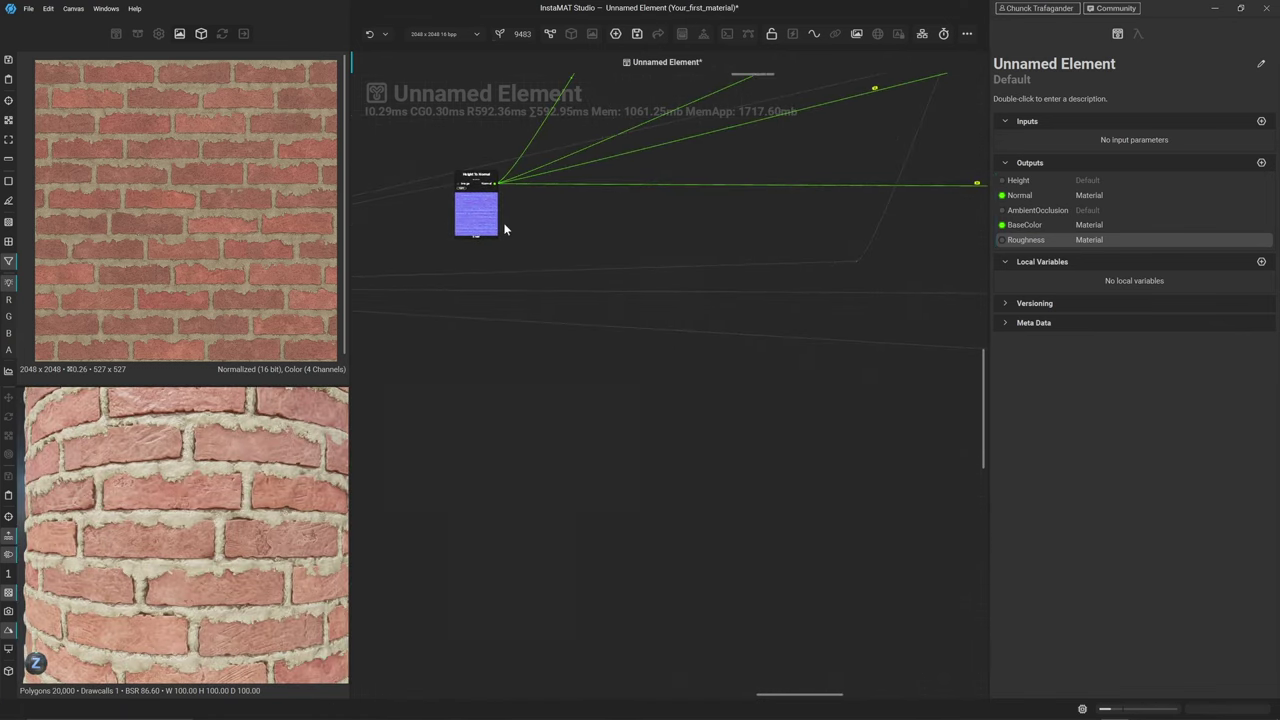
Add a Normal To Curvature 2 node fed by the Height To Normal output, place it below, and inspect its curvature map up close
{"action": "left_click", "coordinate": [492, 215]}
{"action": "left_click_drag", "start_coordinate": [496, 186], "coordinate": [517, 440]}
{"action": "type", "text": "curvature"}
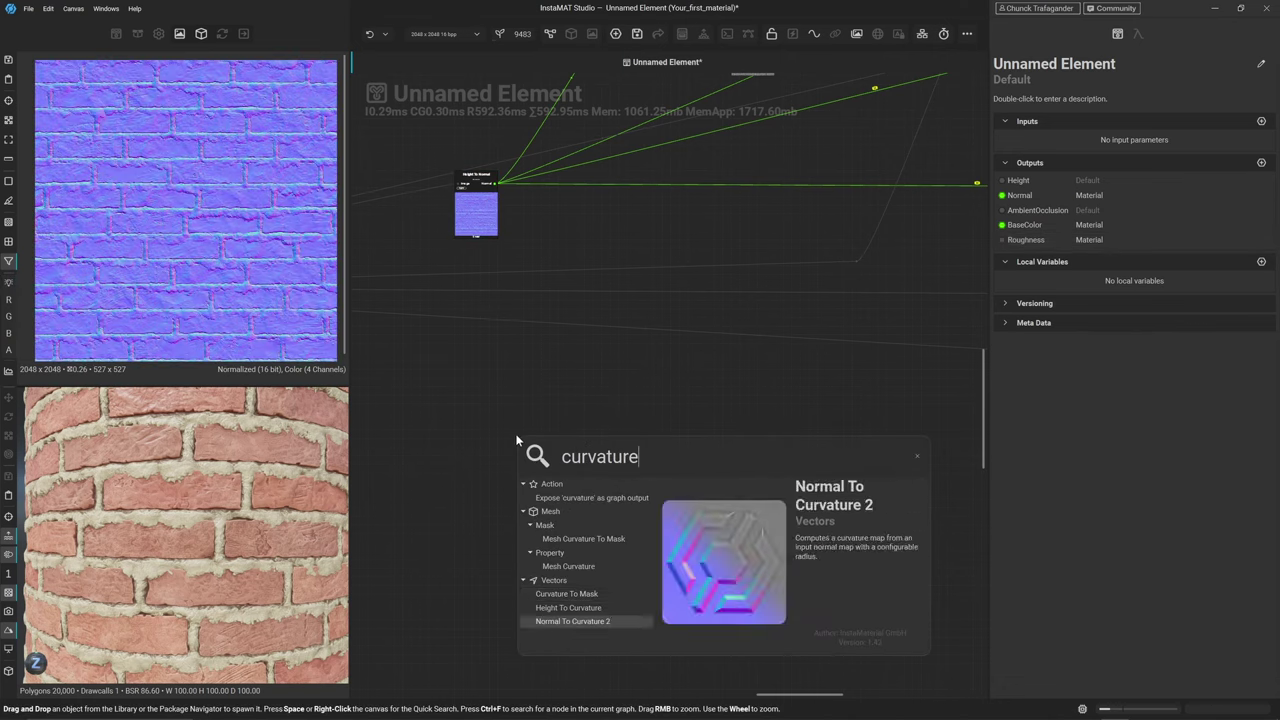
{"action": "key", "text": "Return"}
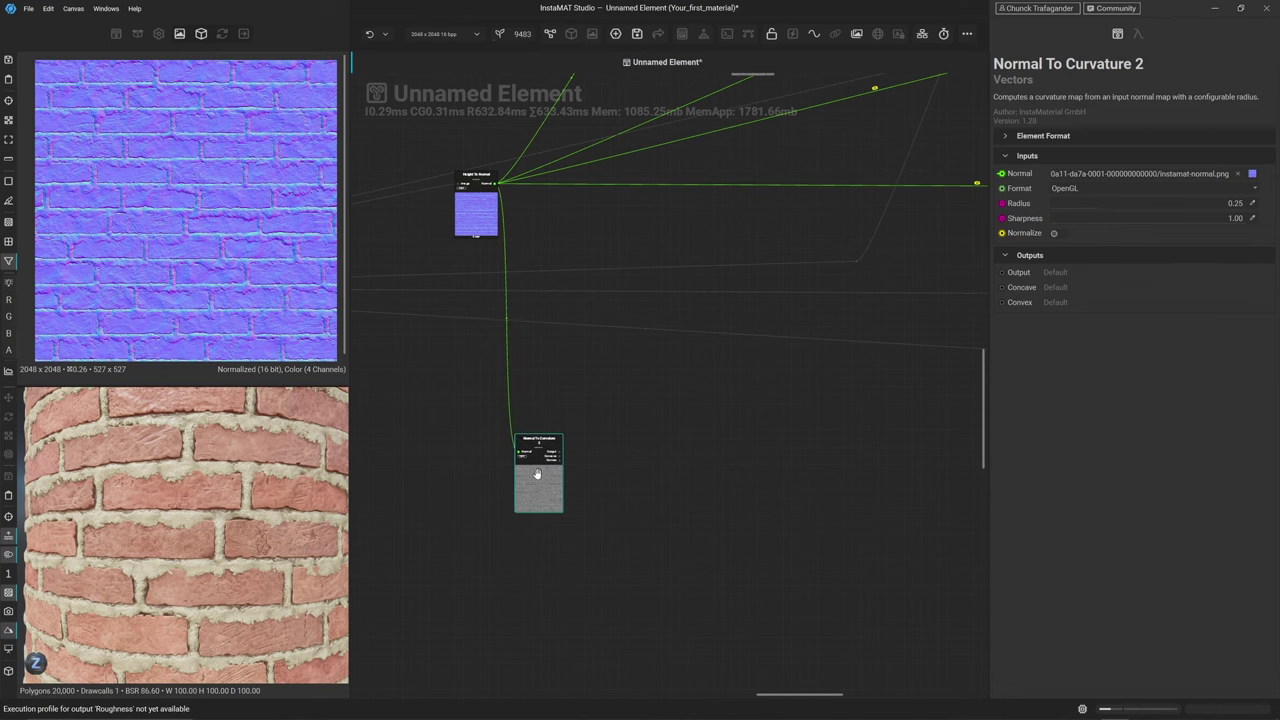
{"action": "left_click_drag", "start_coordinate": [525, 465], "coordinate": [663, 543]}
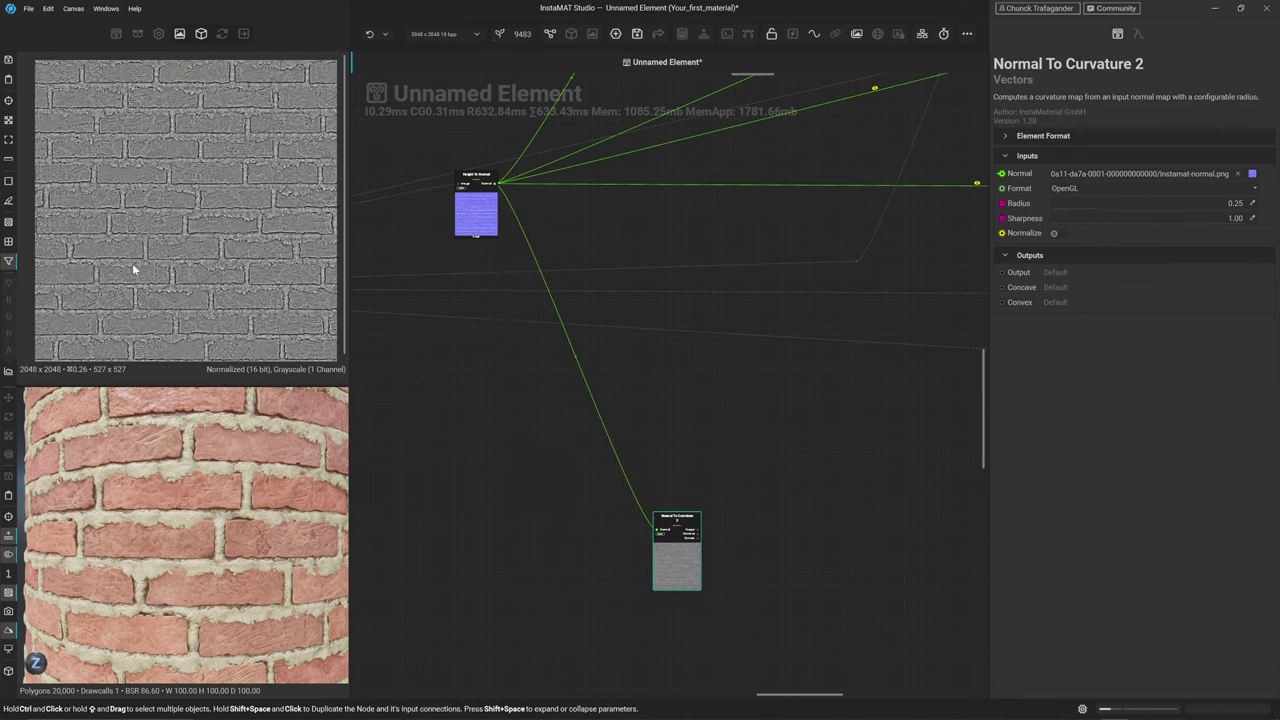
{"action": "scroll", "coordinate": [195, 274], "scroll_direction": "up", "scroll_amount": 5}
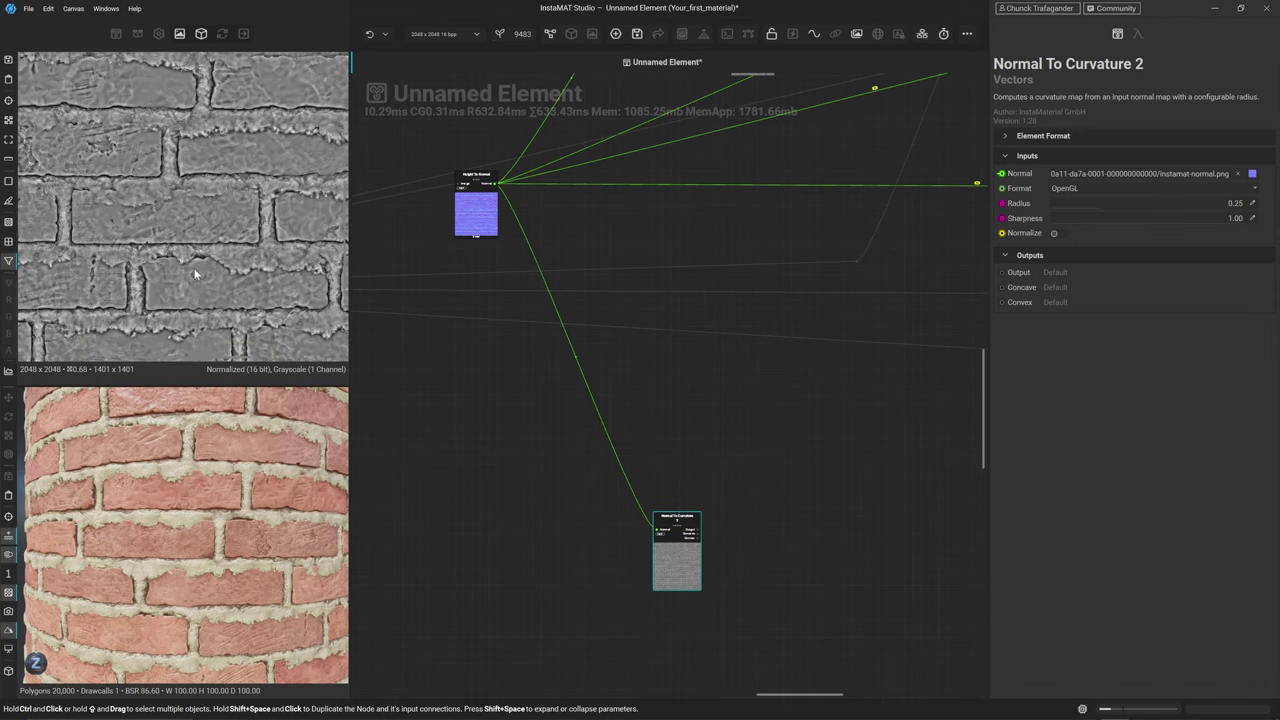
{"action": "scroll", "coordinate": [195, 274], "scroll_direction": "up", "scroll_amount": 2}
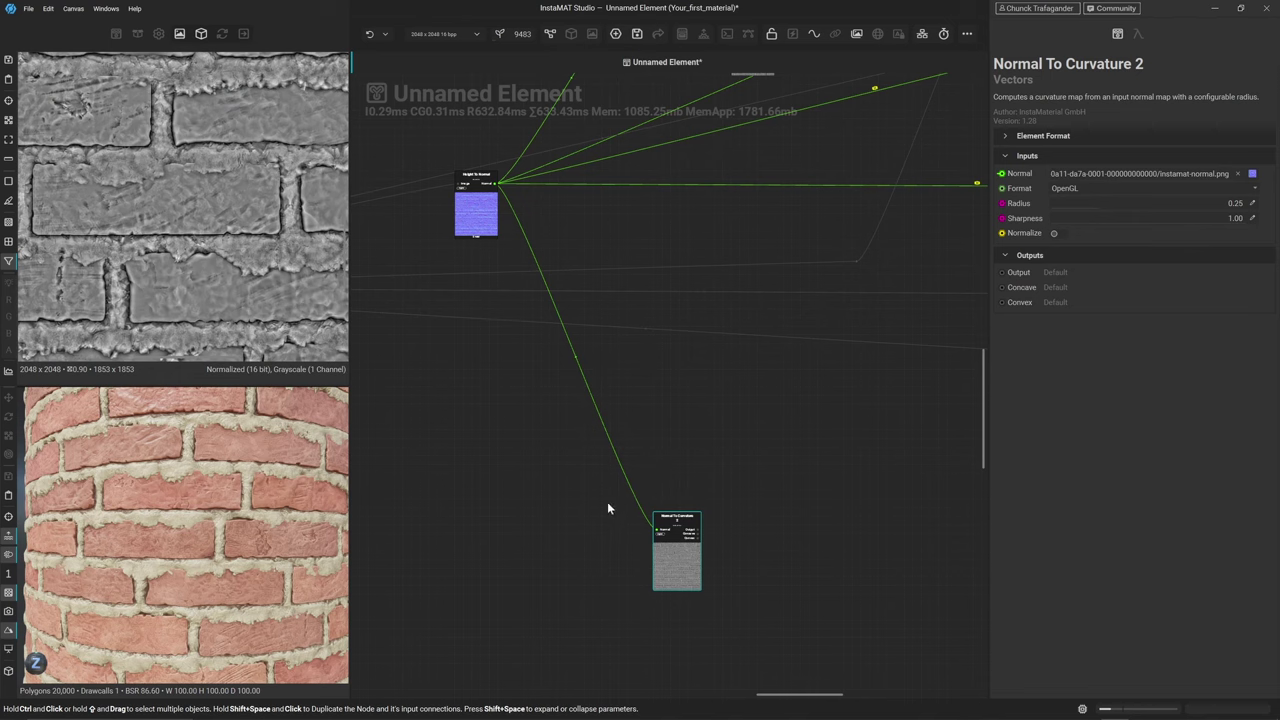
Move the Normal To Curvature 2 node near the output nodes and connect its Output to Set Roughness
{"action": "middle_click_drag", "start_coordinate": [634, 514], "coordinate": [383, 439]}
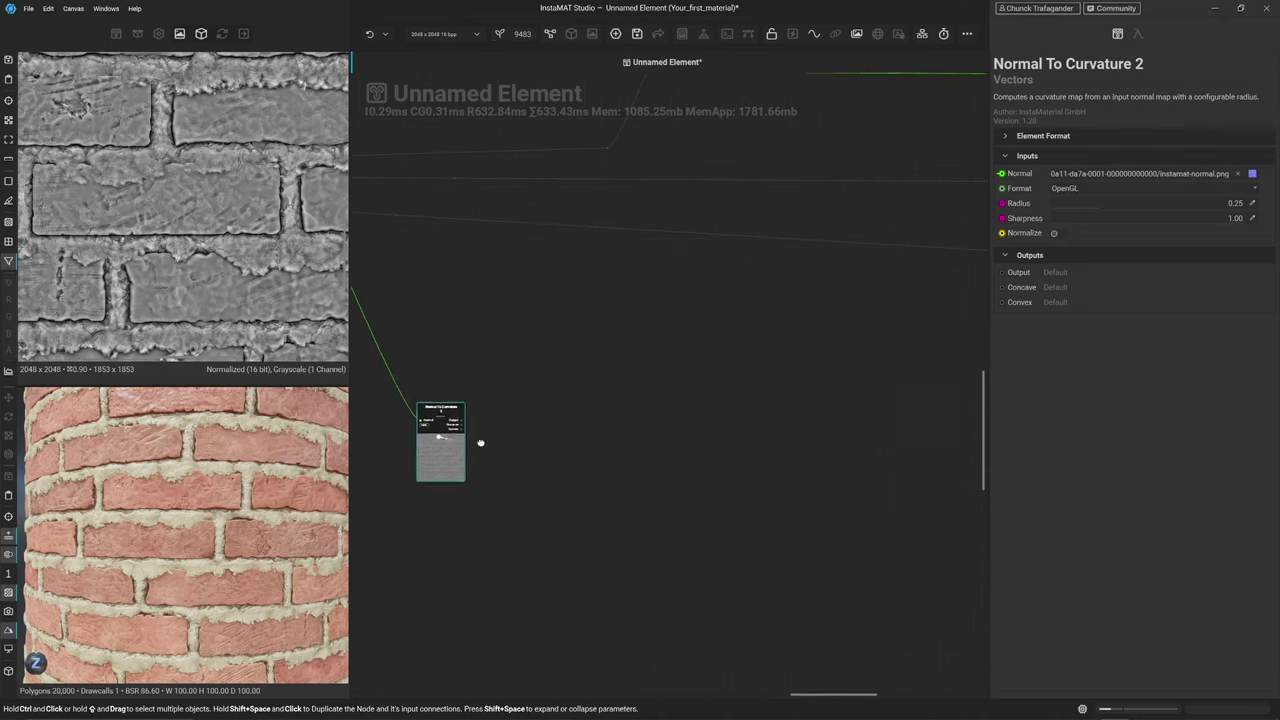
{"action": "left_click_drag", "start_coordinate": [462, 445], "coordinate": [898, 433]}
{"action": "middle_click_drag", "start_coordinate": [898, 433], "coordinate": [506, 411]}
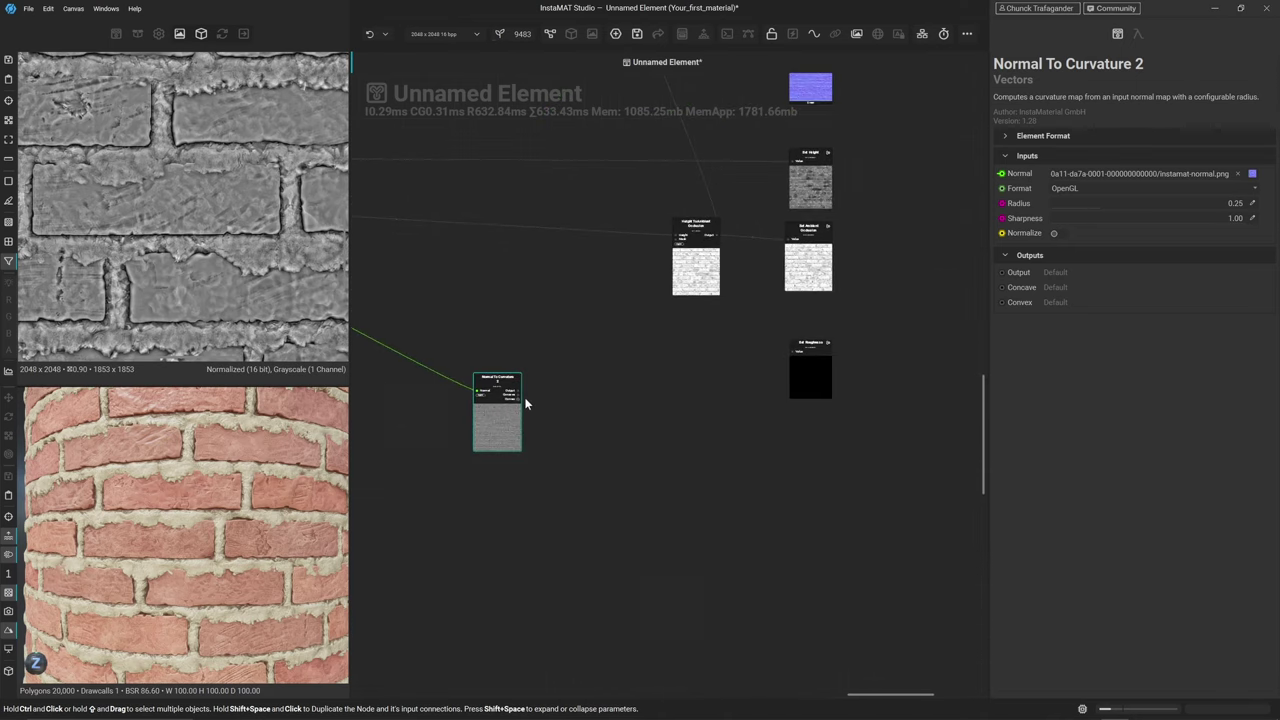
{"action": "scroll", "coordinate": [525, 403], "scroll_direction": "up", "scroll_amount": 3}
{"action": "left_click_drag", "start_coordinate": [517, 391], "coordinate": [848, 318]}
{"action": "scroll", "coordinate": [140, 540], "scroll_direction": "up", "scroll_amount": 2}
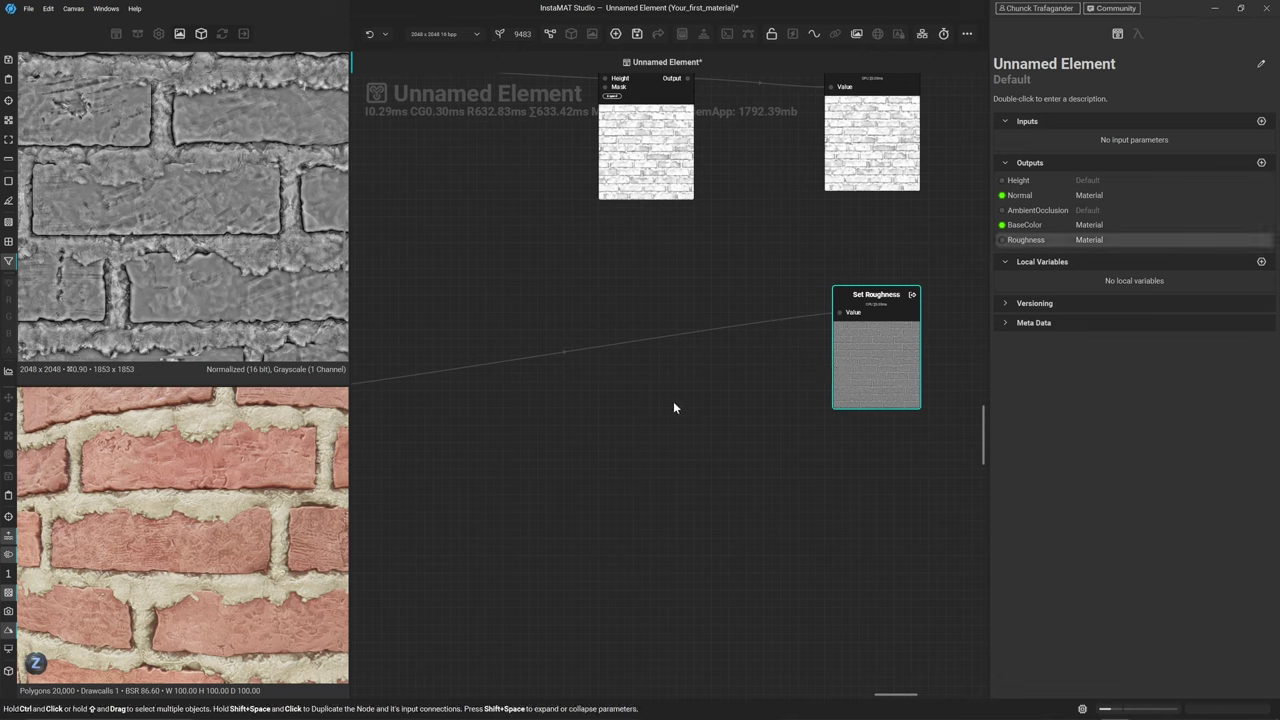
Insert a Levels node into the connection between Normal To Curvature 2 and Set Roughness
{"action": "double_click", "coordinate": [552, 353]}
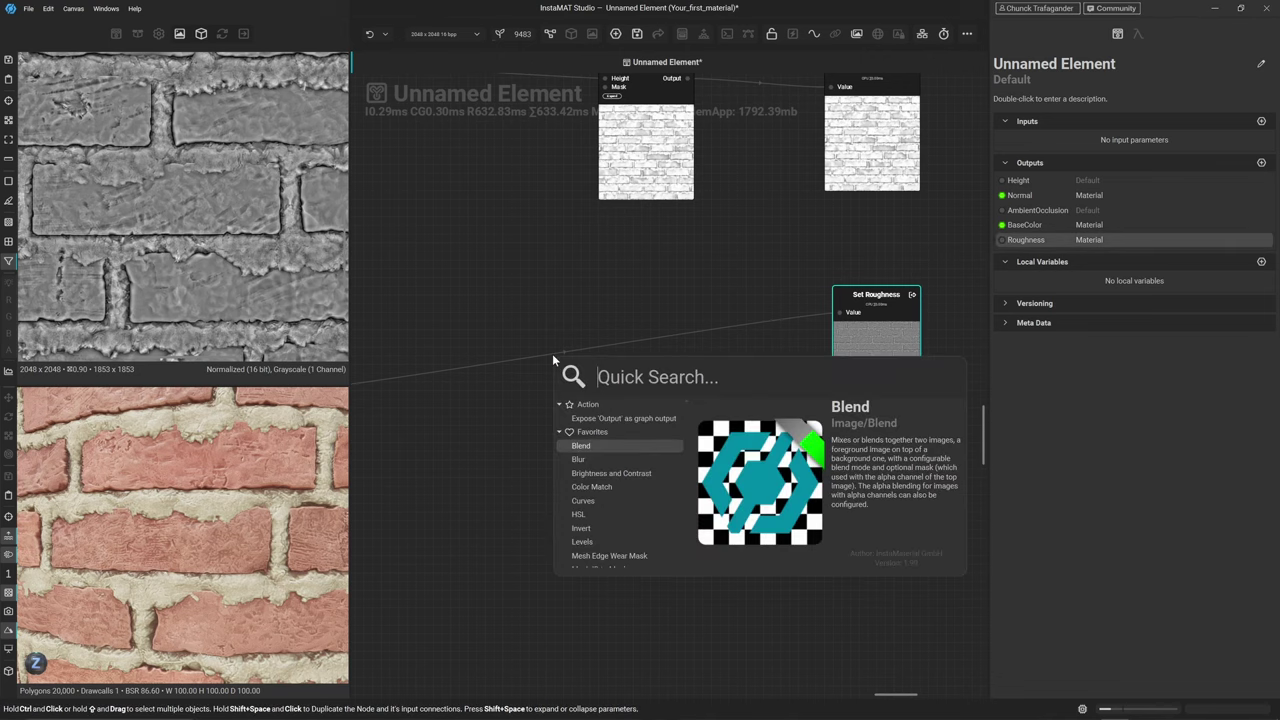
{"action": "type", "text": "levels"}
{"action": "key", "text": "Return"}
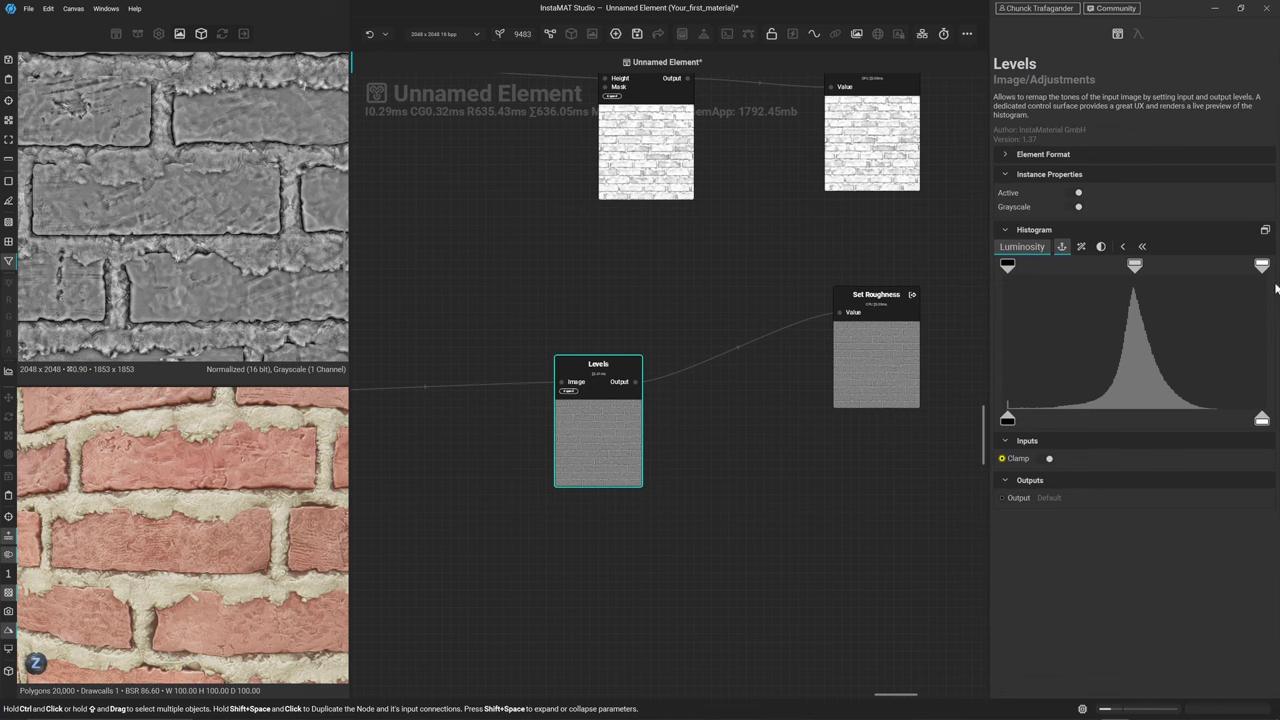
Try out strongly shifted white and black input points on the Levels node to test the roughness response
{"action": "left_click_drag", "start_coordinate": [1261, 265], "coordinate": [1221, 265]}
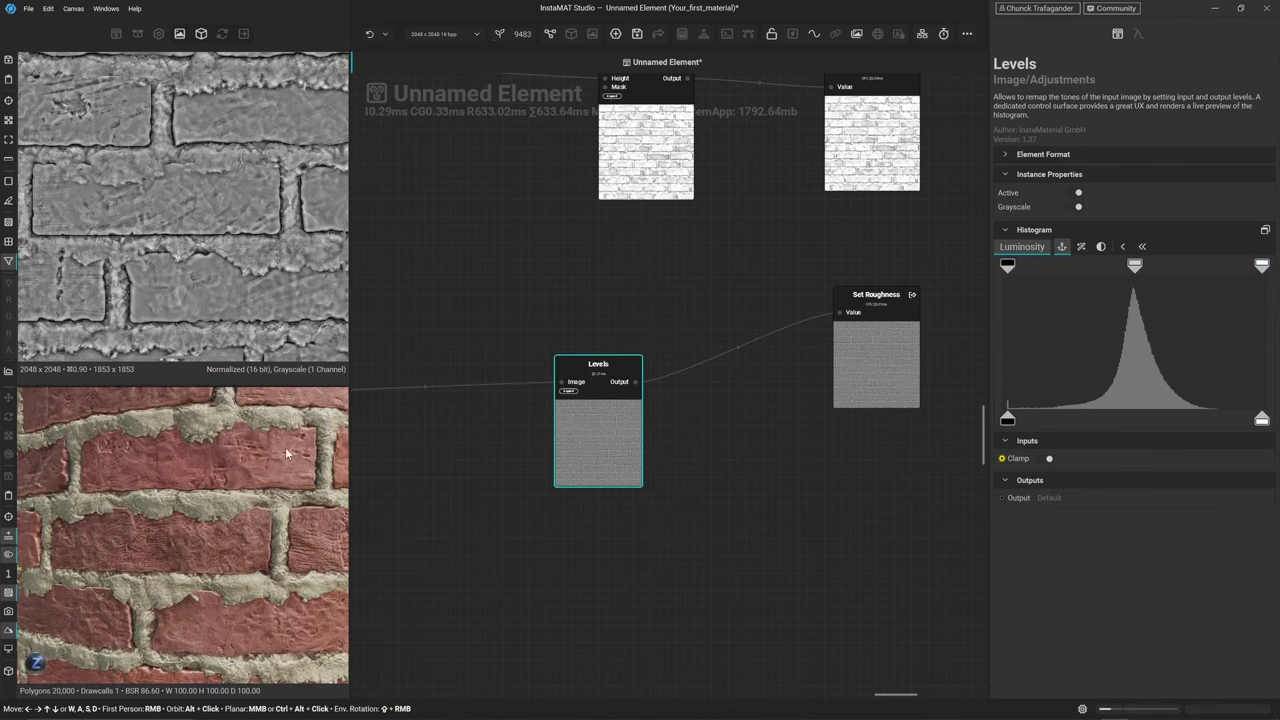
{"action": "left_click_drag", "start_coordinate": [1007, 265], "coordinate": [1245, 265]}
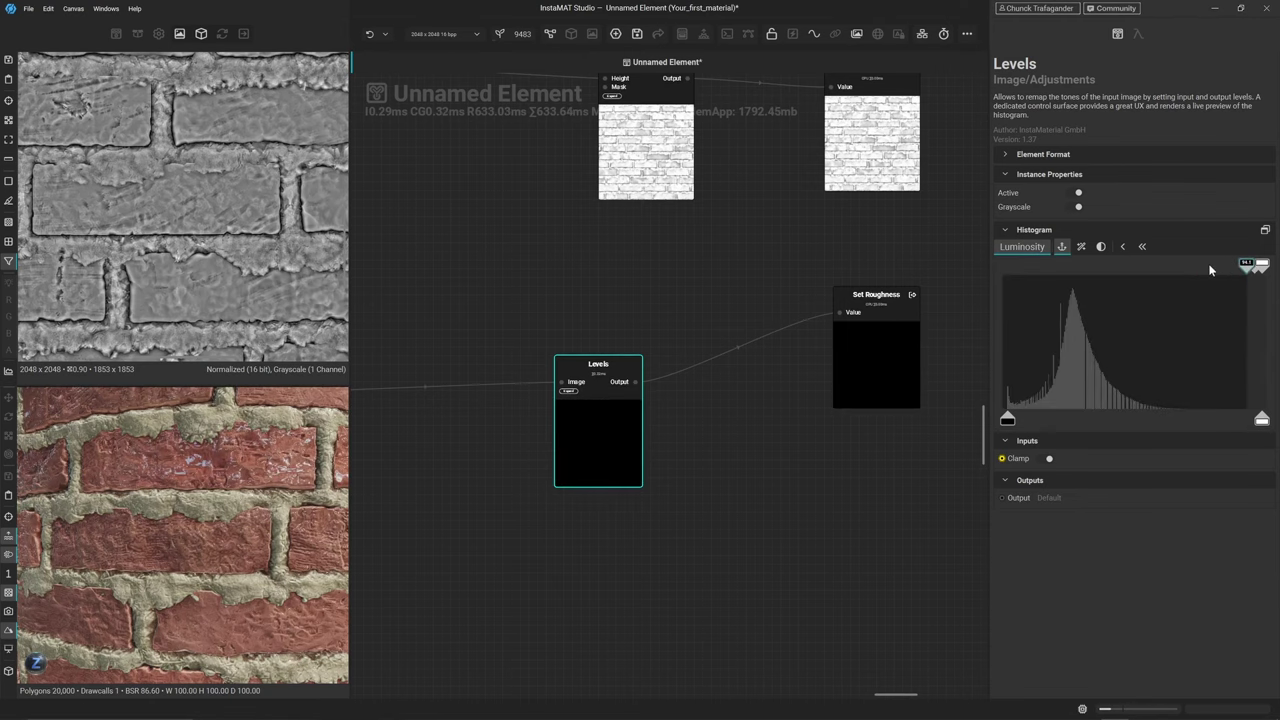
{"action": "left_click", "coordinate": [856, 370]}
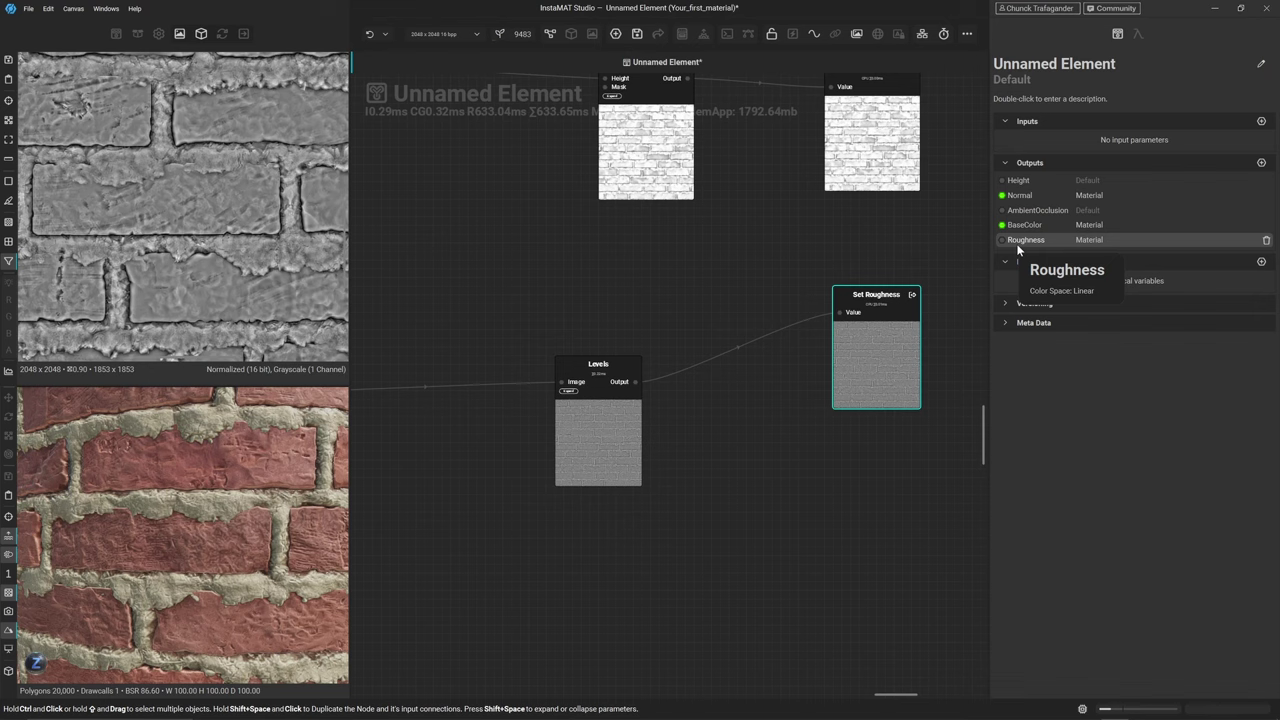
Add a second Levels node fed by the Normal To Curvature 2 Output and stack the two Levels nodes beside it
{"action": "scroll", "coordinate": [1000, 200], "scroll_direction": "down", "scroll_amount": 2}
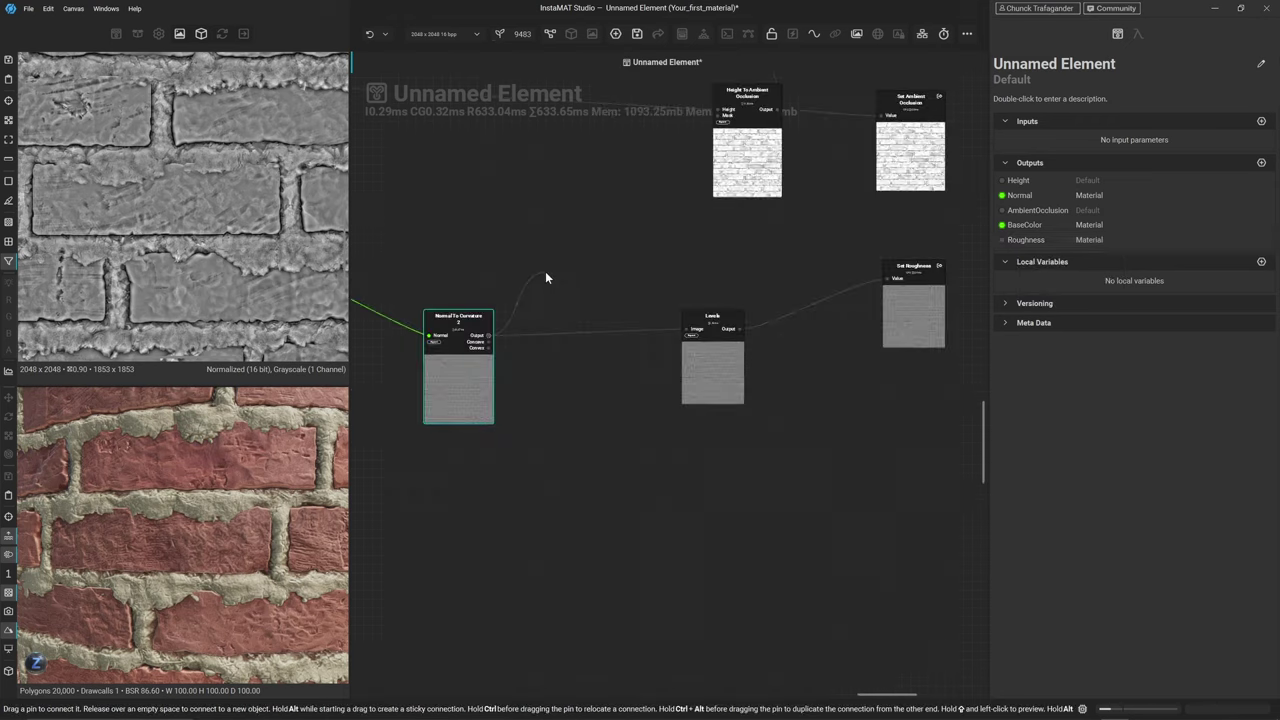
{"action": "right_click", "coordinate": [545, 443]}
{"action": "type", "text": "lev"}
{"action": "key", "text": "Return"}
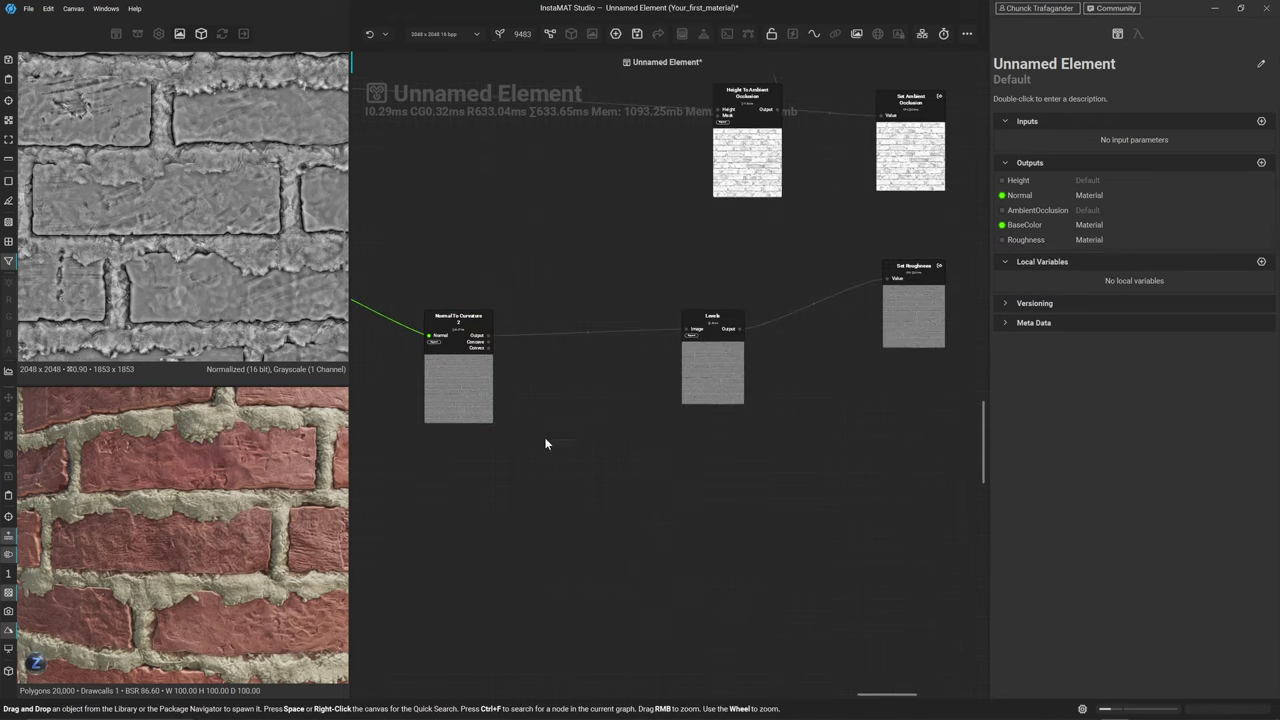
{"action": "left_click_drag", "start_coordinate": [695, 387], "coordinate": [557, 337]}
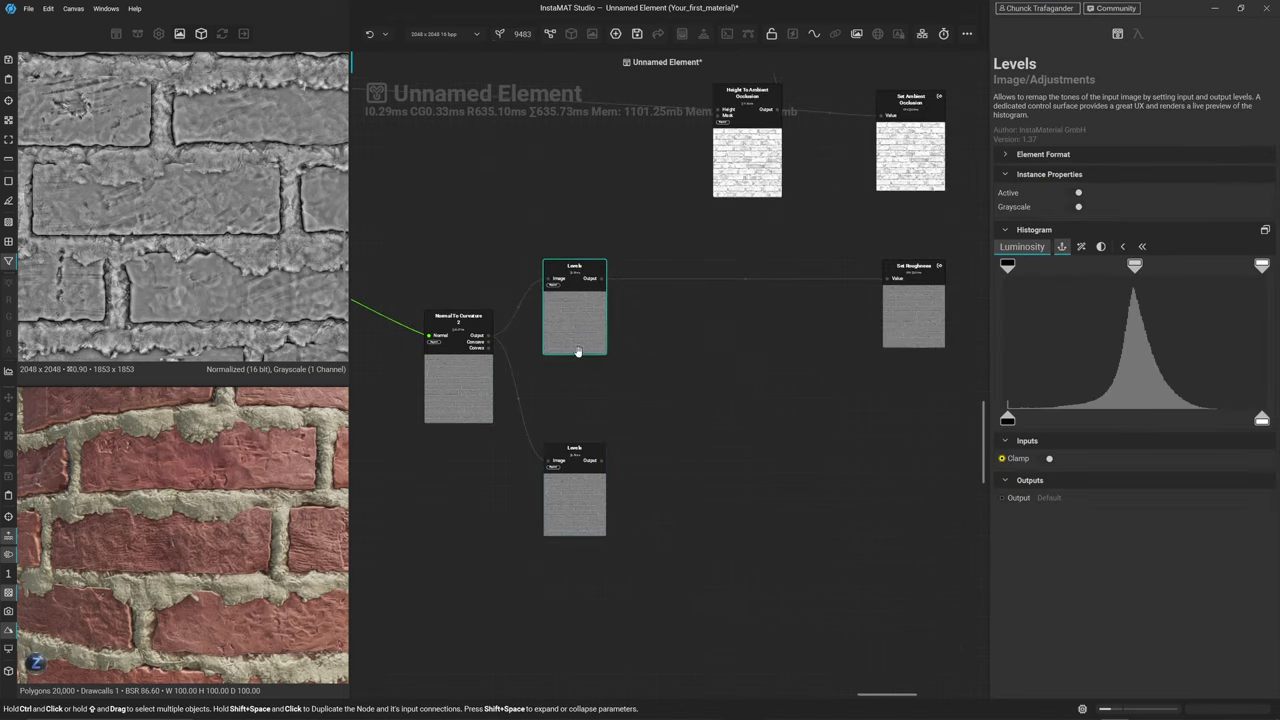
{"action": "left_click_drag", "start_coordinate": [580, 494], "coordinate": [578, 443]}
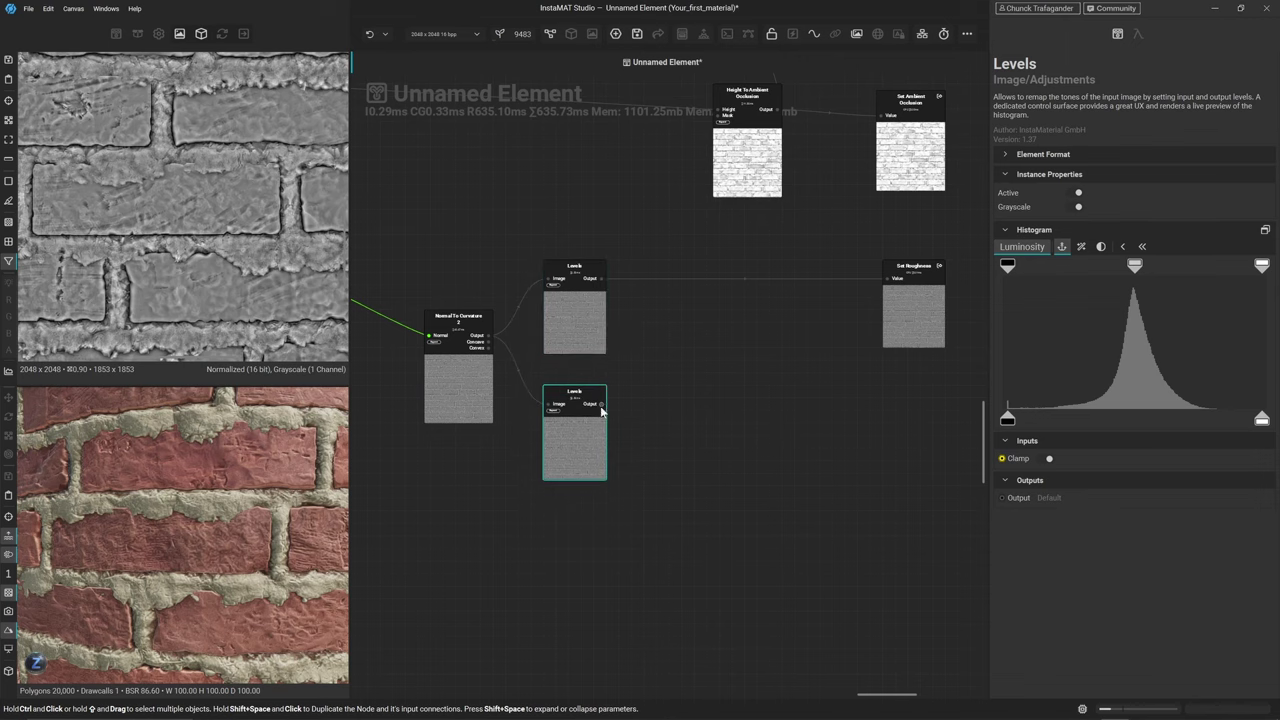
Add a Blend node after the lower Levels node and swap its inputs so that Levels node feeds the Background
{"action": "left_click", "coordinate": [674, 378]}
{"action": "right_click", "coordinate": [673, 380]}
{"action": "key", "text": "Return"}
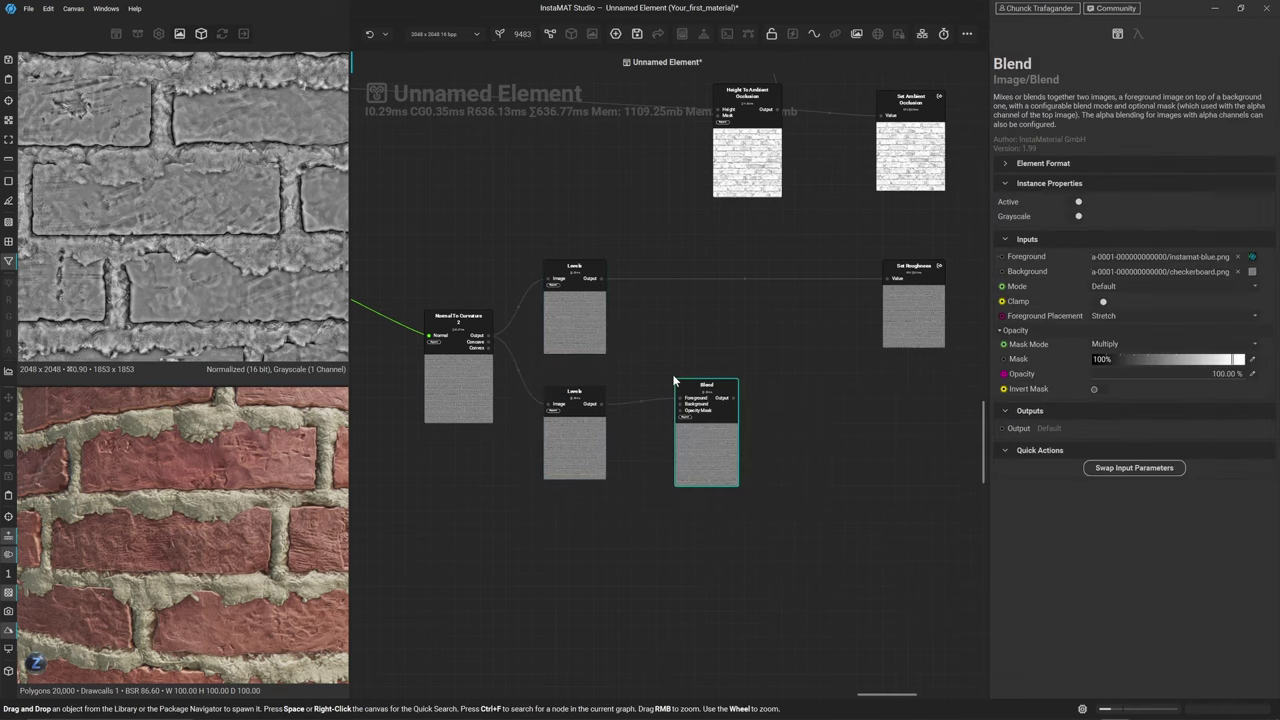
{"action": "scroll", "coordinate": [654, 355], "scroll_direction": "up", "scroll_amount": 2}
{"action": "left_click", "coordinate": [1134, 467]}
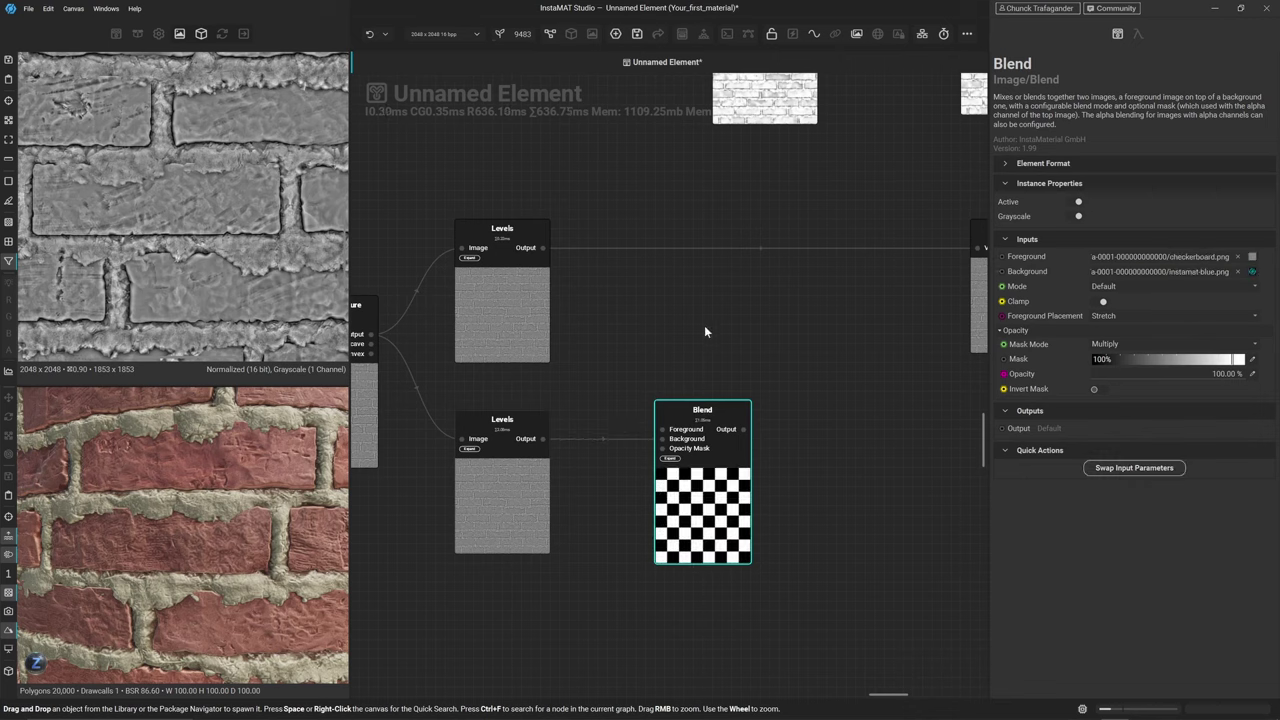
Connect the upper Levels node to the Blend node's Foreground and the Blend node's Output to Set Roughness
{"action": "left_click_drag", "start_coordinate": [543, 248], "coordinate": [975, 251]}
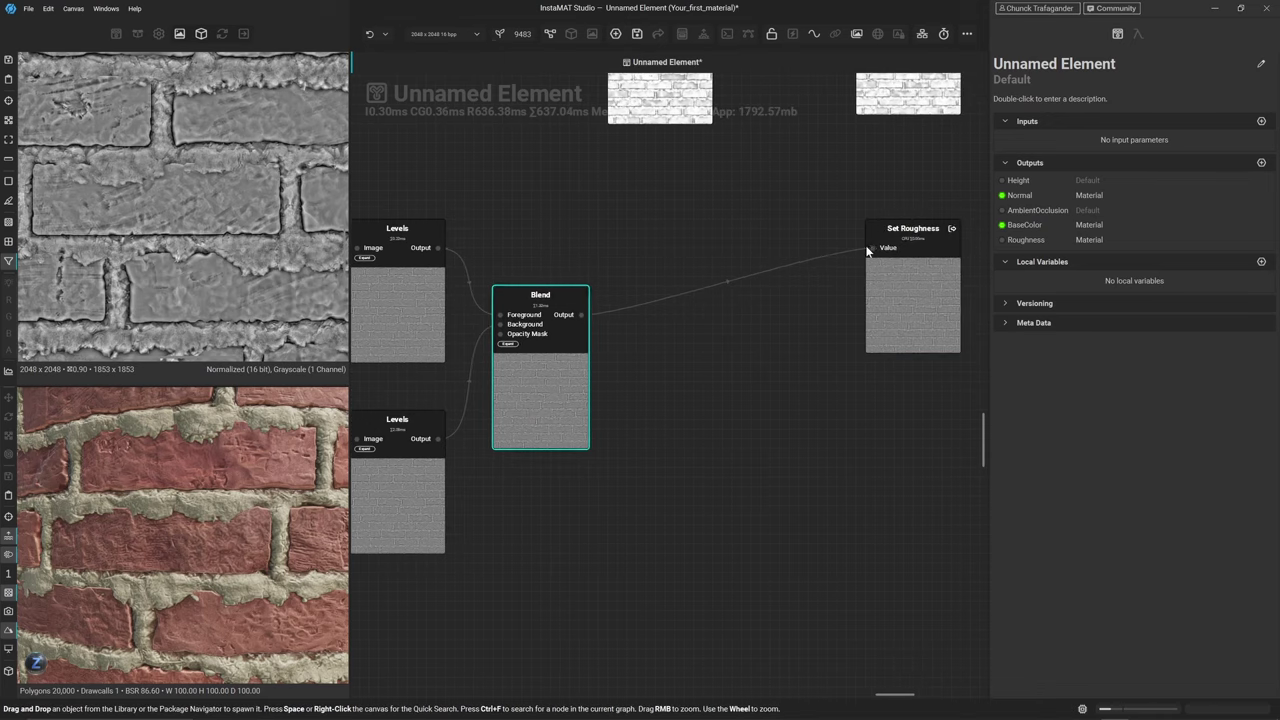
{"action": "left_click", "coordinate": [692, 348]}
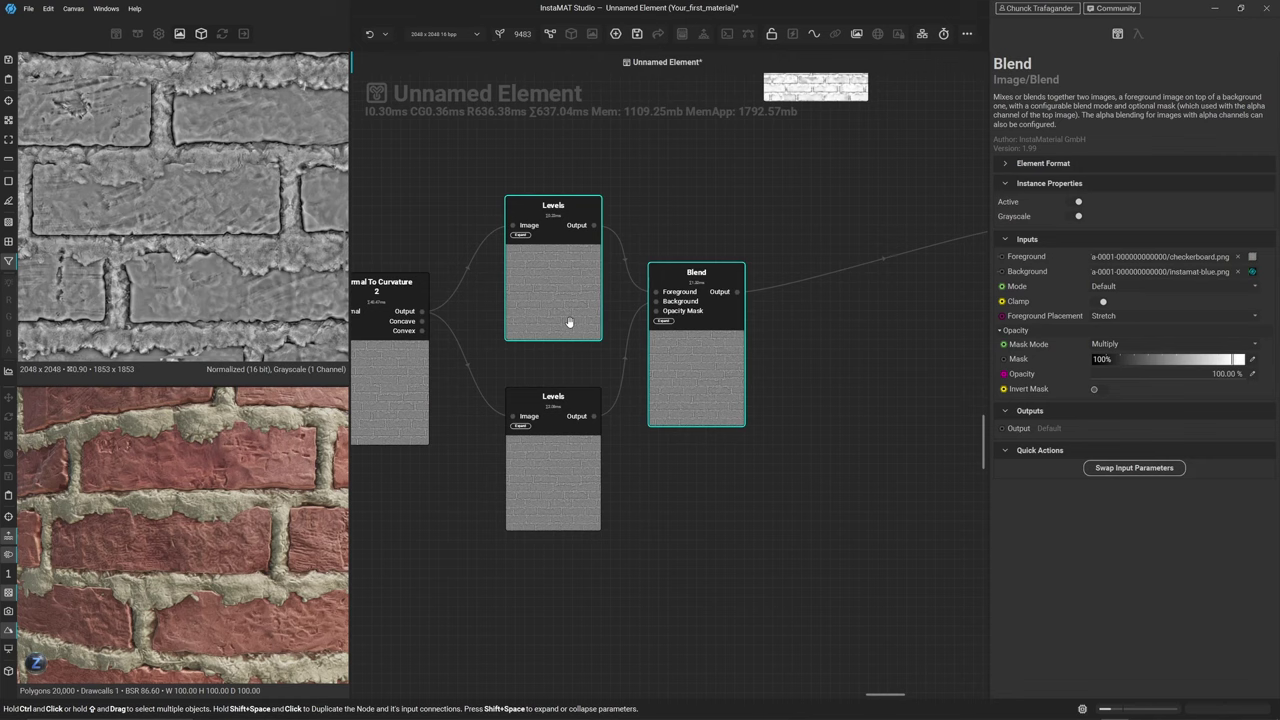
{"action": "middle_click_drag", "start_coordinate": [534, 378], "coordinate": [606, 385]}
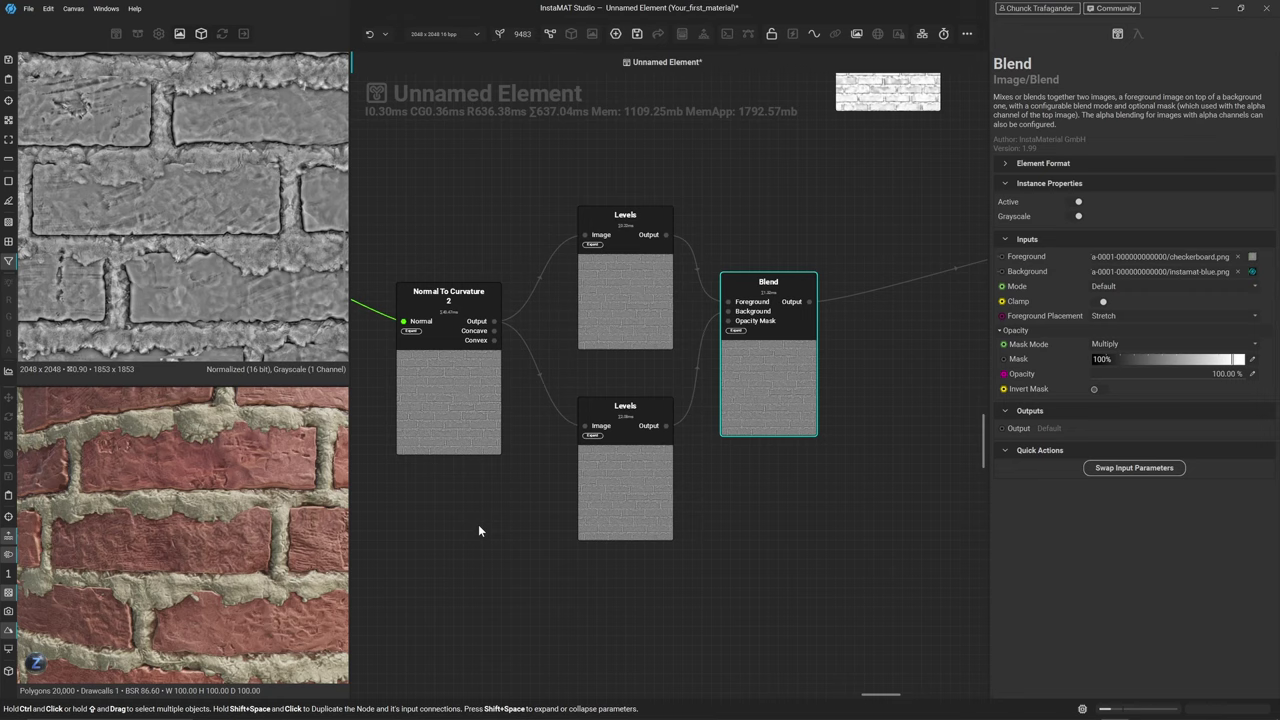
Connect the Blend Height node's Mask output to the Opacity Mask of the Blend node that feeds Set Roughness
{"action": "scroll", "coordinate": [478, 524], "scroll_direction": "down", "scroll_amount": 5}
{"action": "middle_click_drag", "start_coordinate": [478, 524], "coordinate": [870, 369]}
{"action": "scroll", "coordinate": [651, 357], "scroll_direction": "up", "scroll_amount": 5}
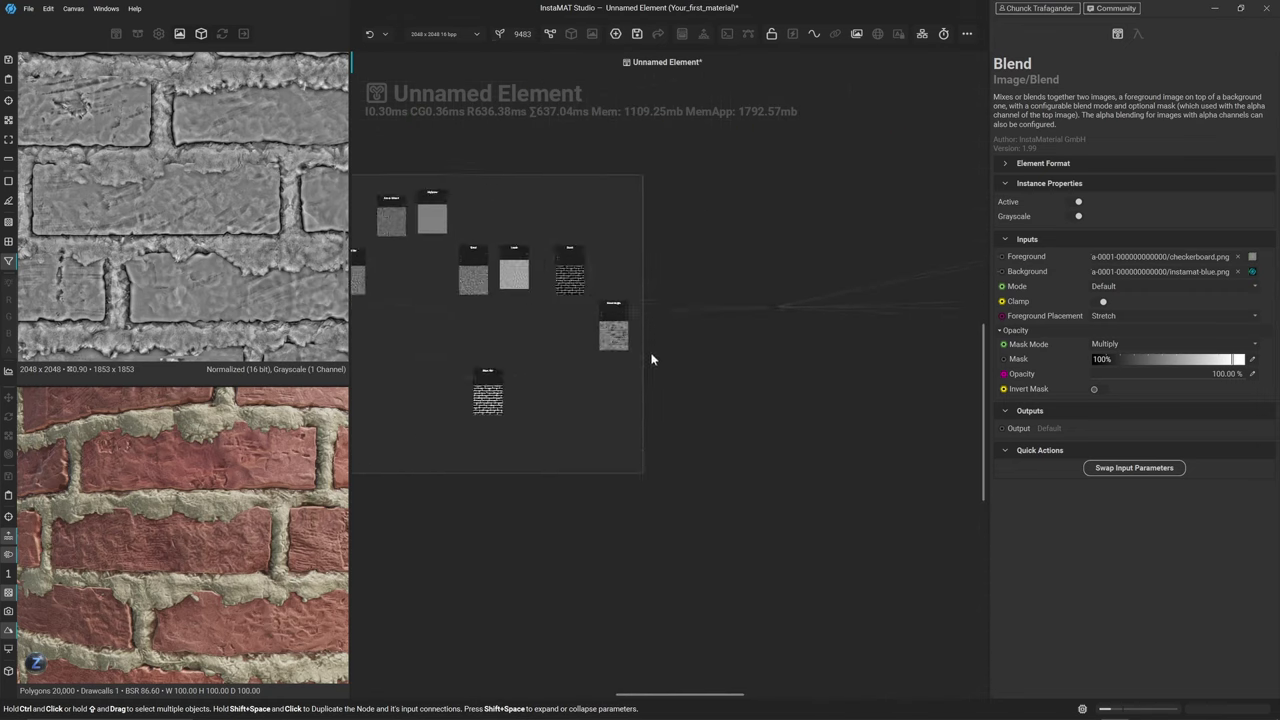
{"action": "left_click", "coordinate": [593, 326]}
{"action": "scroll", "coordinate": [593, 326], "scroll_direction": "up", "scroll_amount": 3}
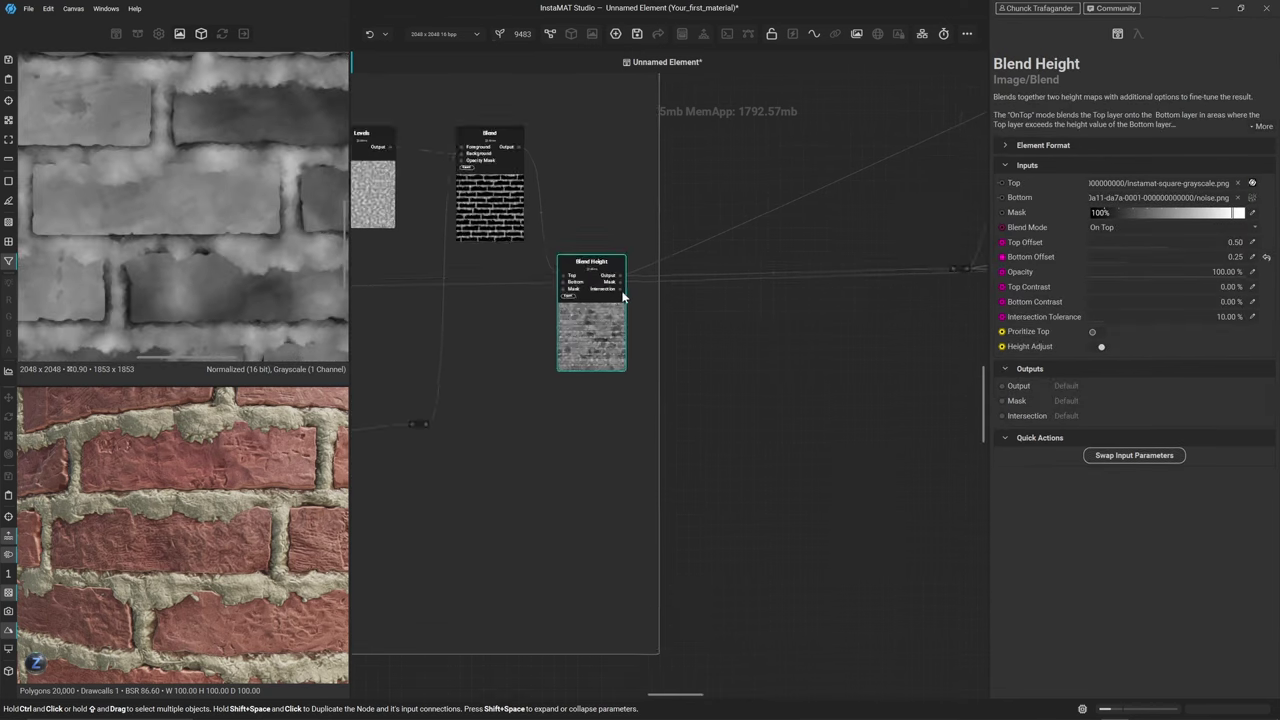
{"action": "left_click", "coordinate": [627, 283]}
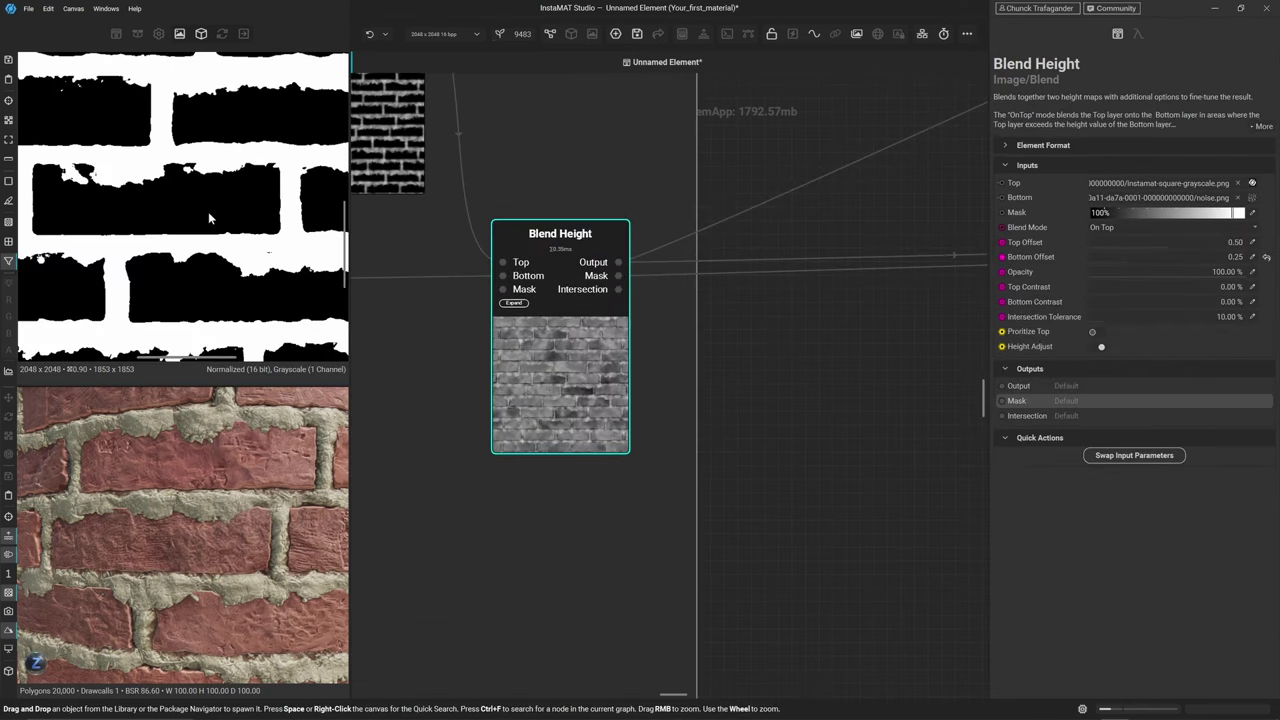
{"action": "left_click_drag", "start_coordinate": [618, 275], "coordinate": [1166, 391]}
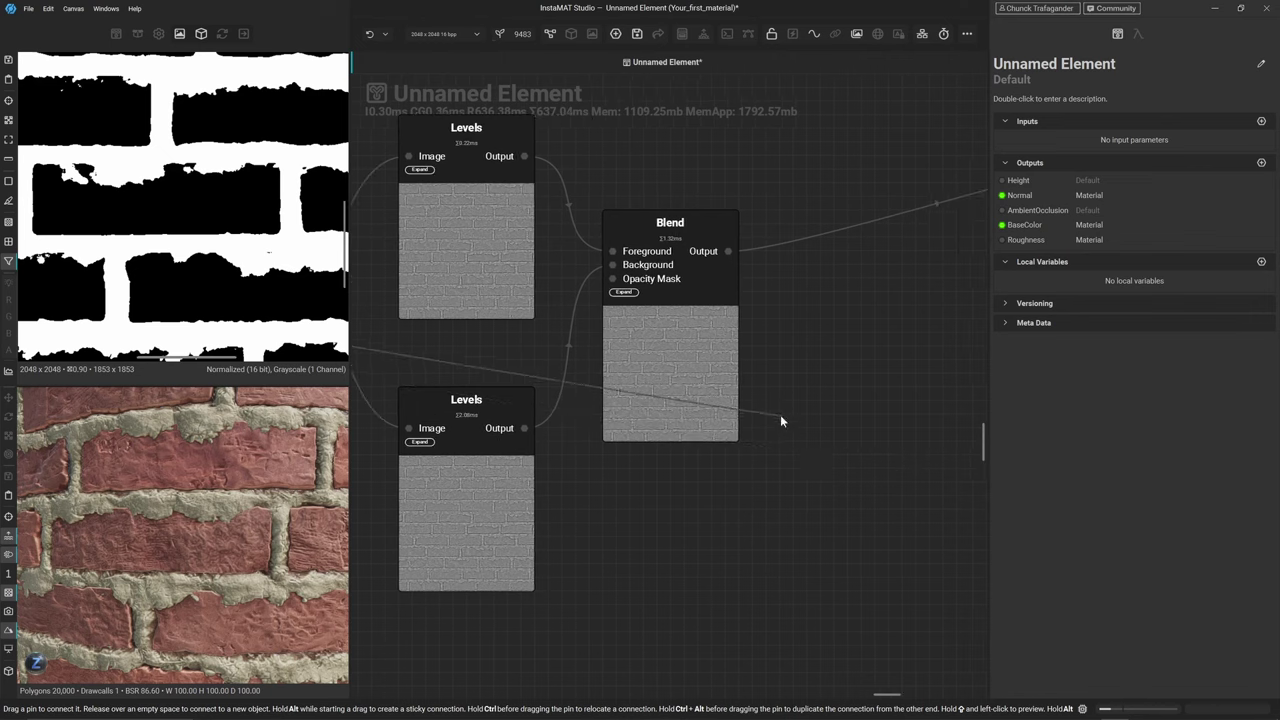
{"action": "left_click_drag", "start_coordinate": [781, 421], "coordinate": [606, 283]}
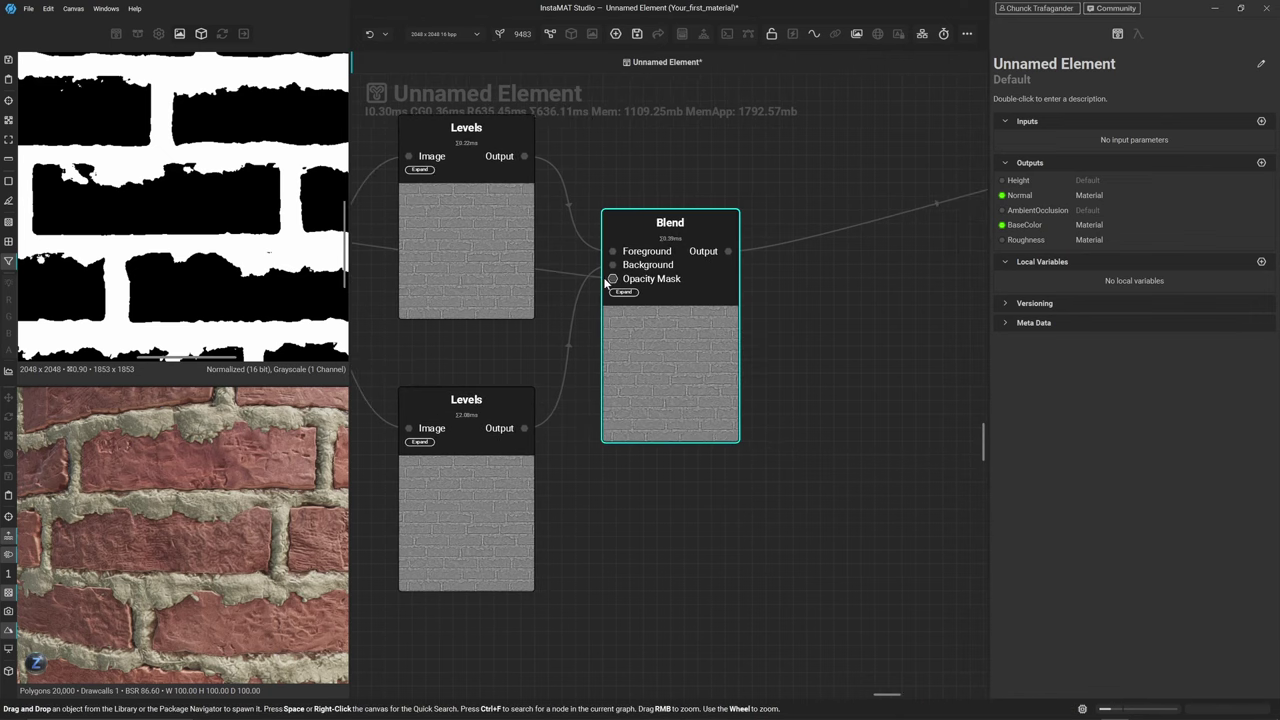
{"action": "left_click", "coordinate": [678, 344]}
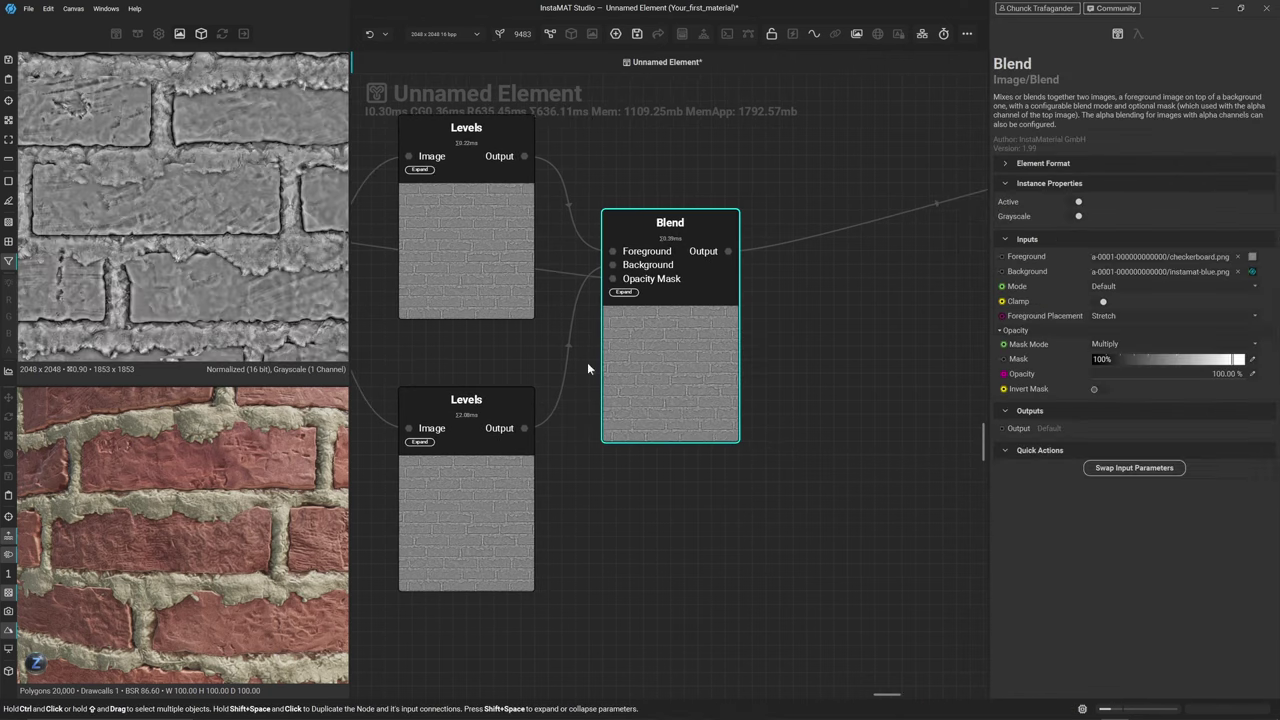
Raise the upper Levels node's black input point slightly, invert its output levels, and inspect the curvature map up close
{"action": "left_click", "coordinate": [446, 274]}
{"action": "mouse_move", "coordinate": [1007, 268]}
{"action": "left_mouse_down"}
{"action": "mouse_move", "coordinate": [1137, 268]}
{"action": "mouse_move", "coordinate": [1011, 270]}
{"action": "left_mouse_up"}
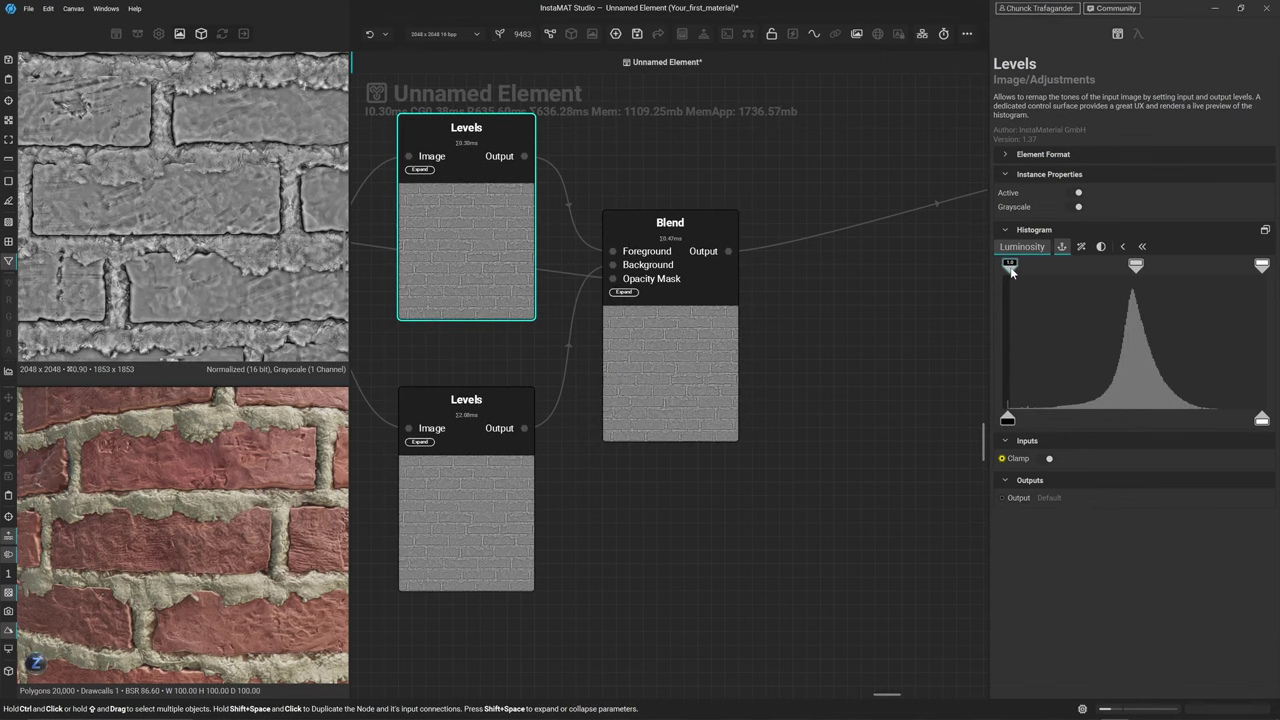
{"action": "left_click", "coordinate": [1101, 246]}
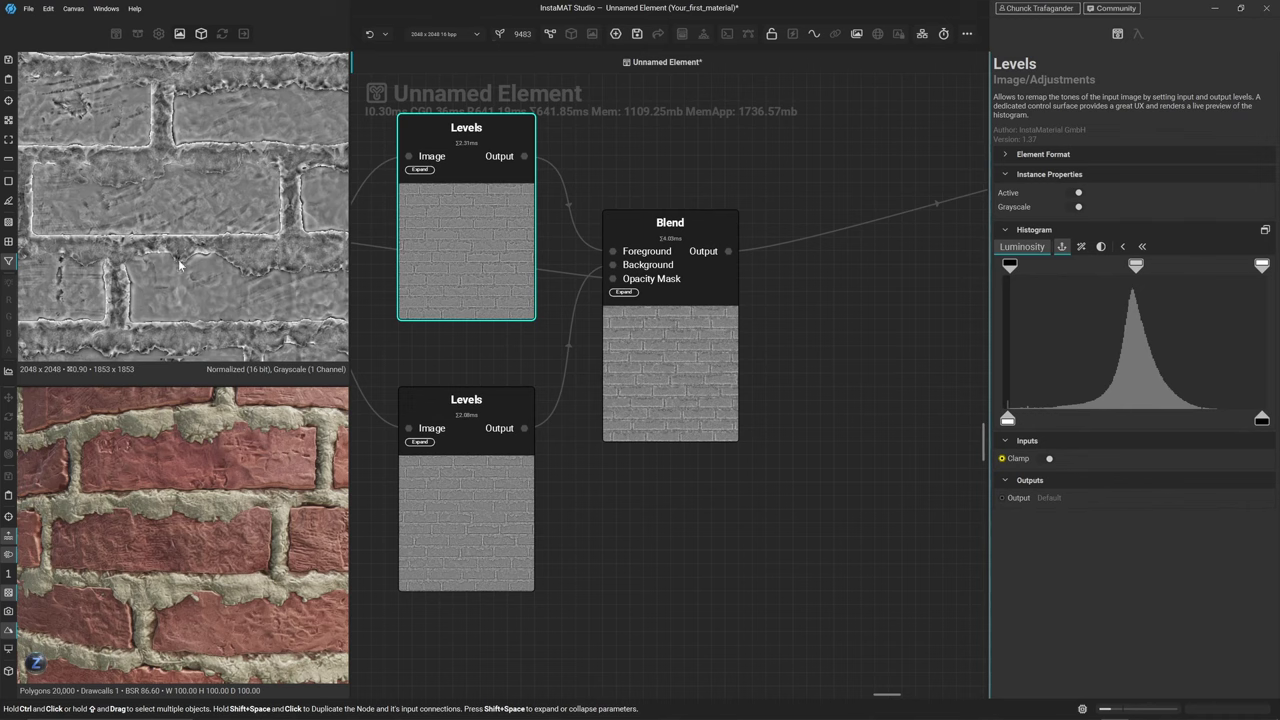
{"action": "scroll", "coordinate": [178, 255], "scroll_direction": "up", "scroll_amount": 3}
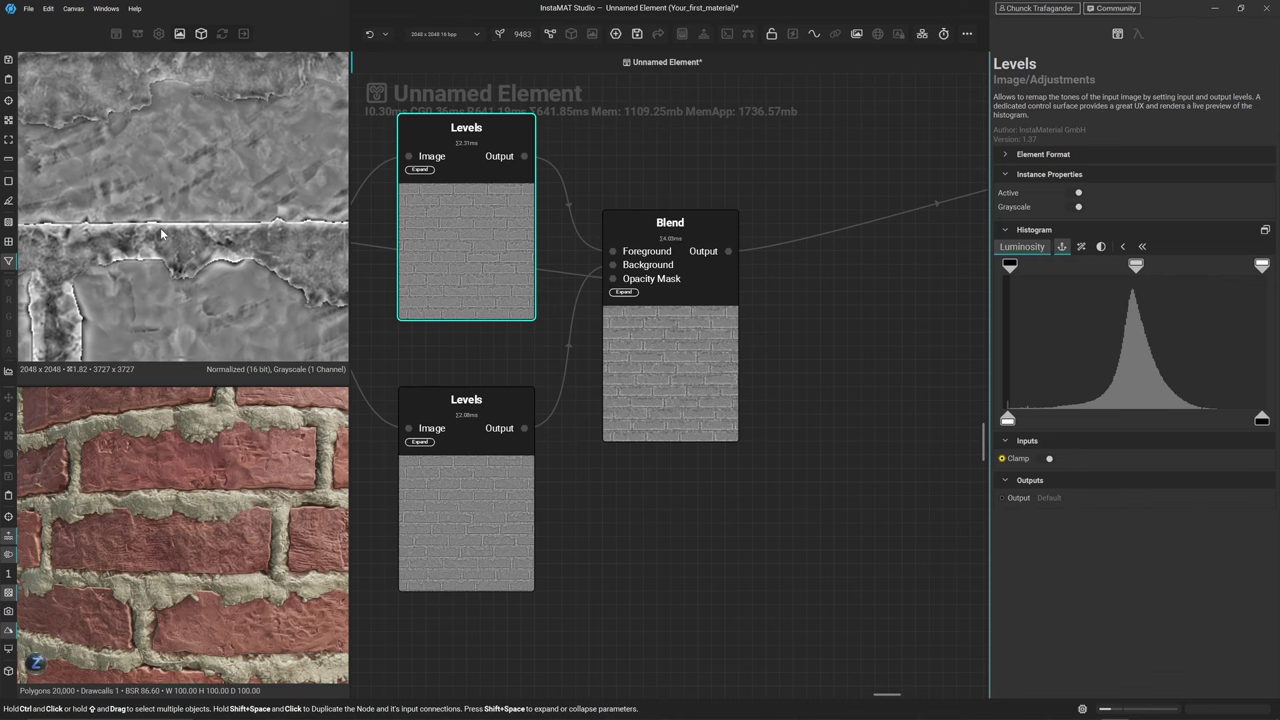
Invert the output levels of the lower Levels node and check the brick surface in the 3D preview
{"action": "left_click", "coordinate": [432, 503]}
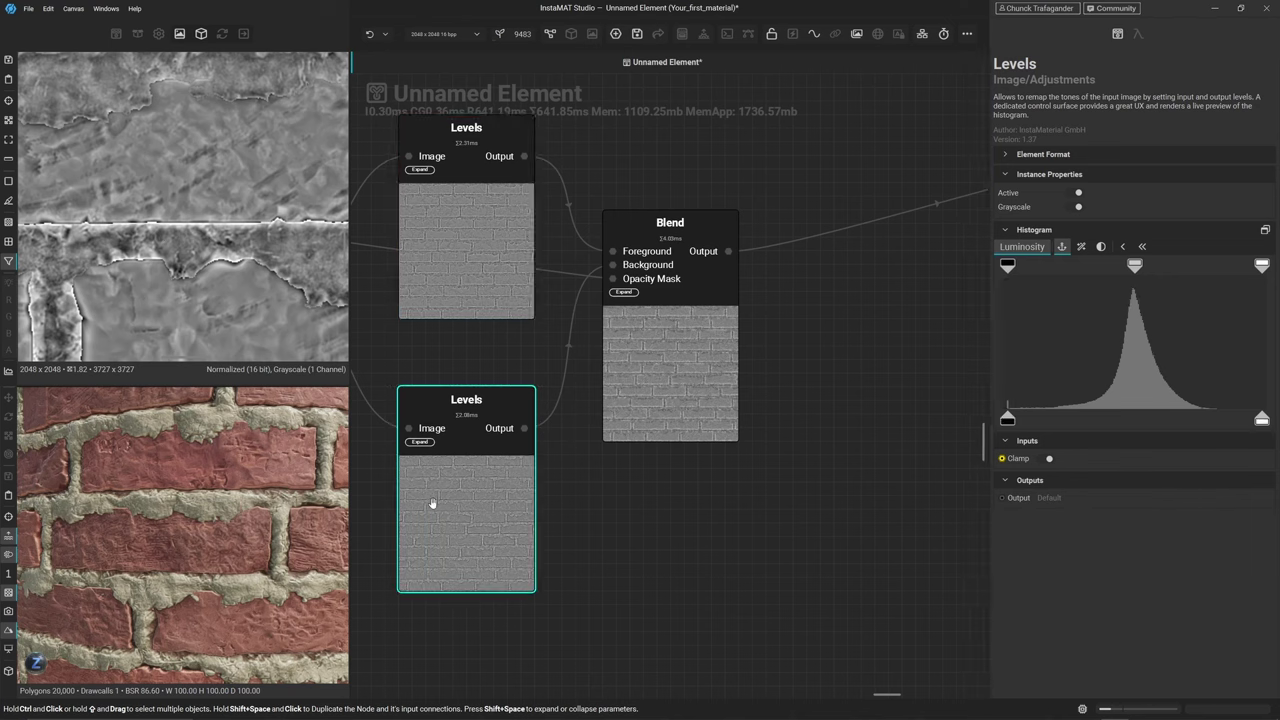
{"action": "left_click", "coordinate": [1101, 250]}
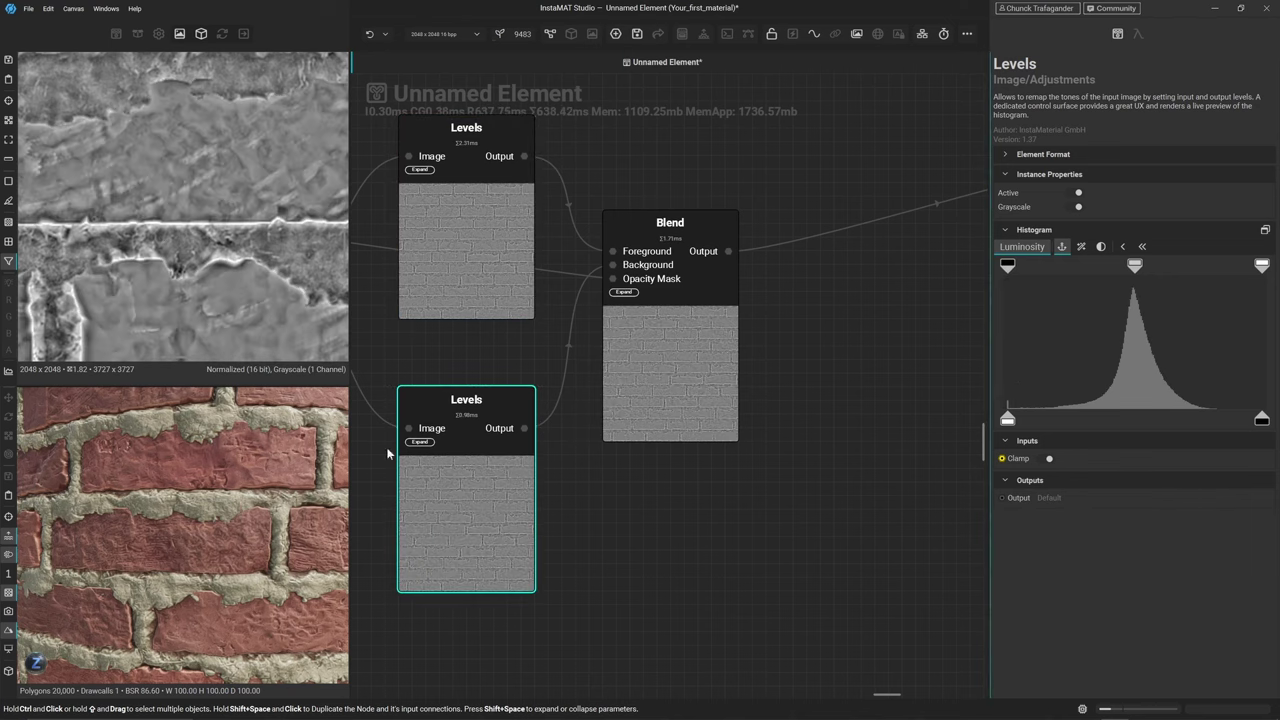
{"action": "scroll", "coordinate": [174, 459], "scroll_direction": "up", "scroll_amount": 8}
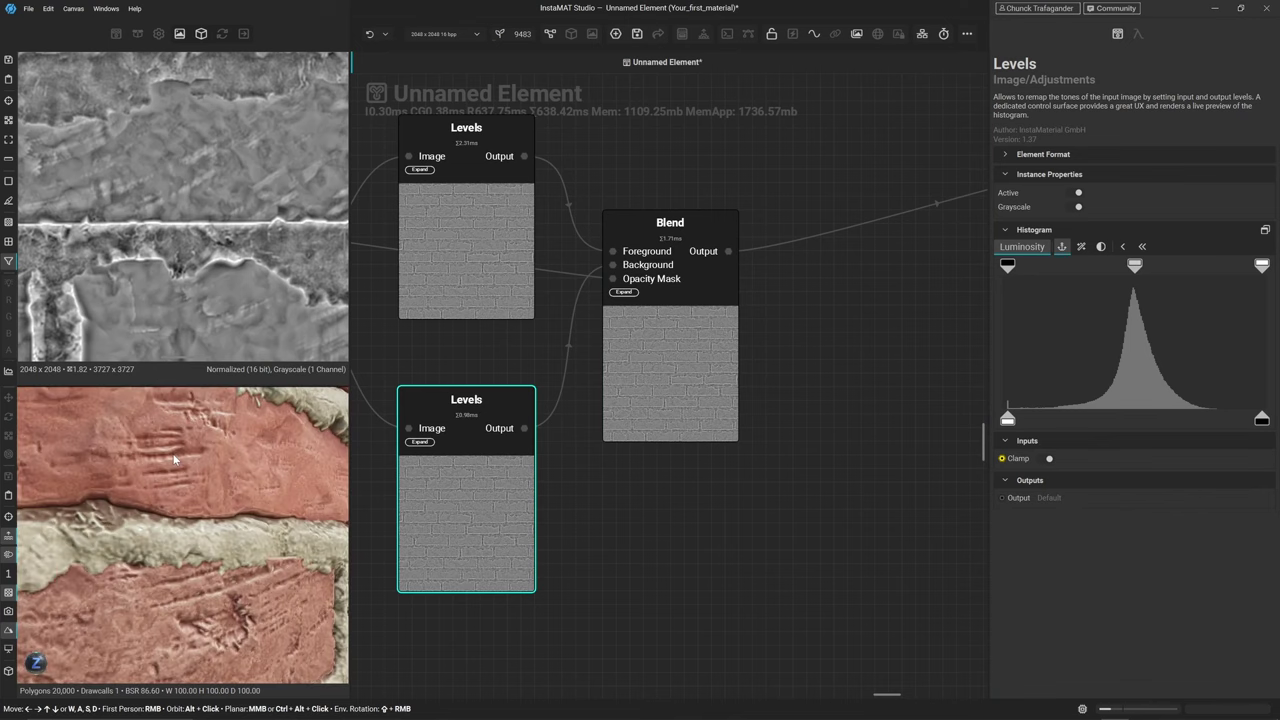
{"action": "scroll", "coordinate": [187, 460], "scroll_direction": "down", "scroll_amount": 8}
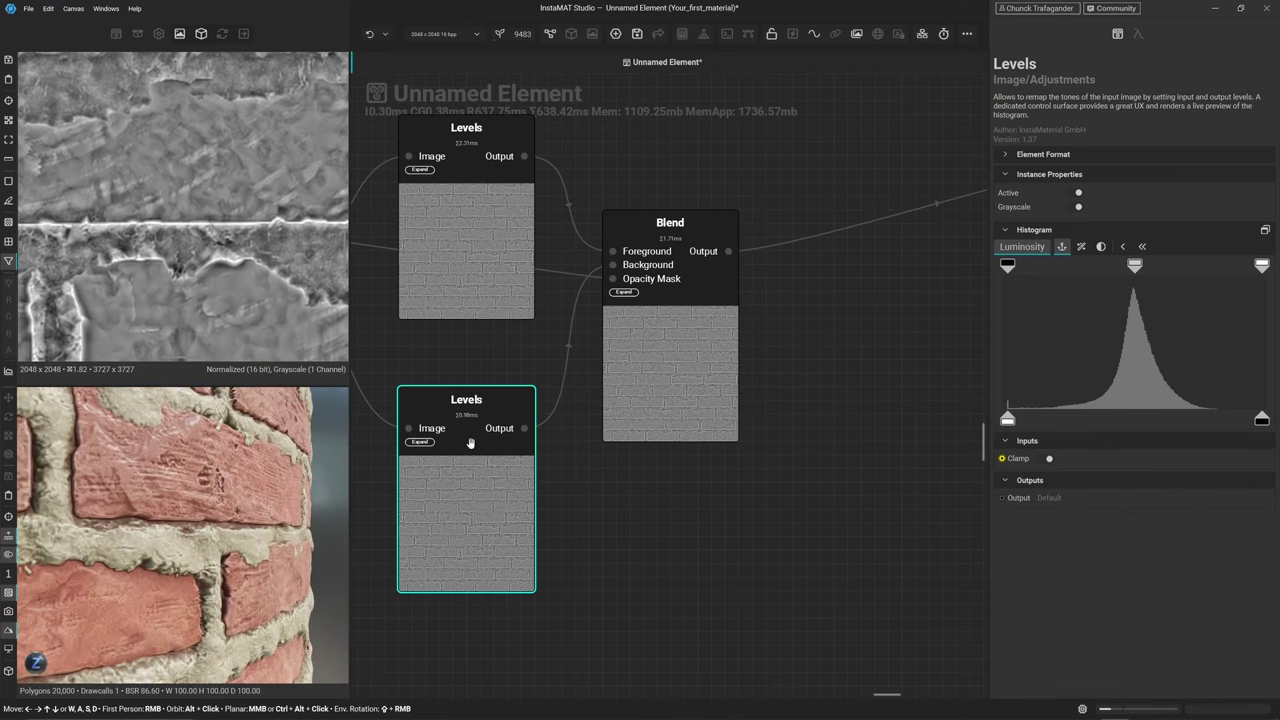
Tighten the lower Levels node's input range by lowering the white point slightly and raising the black point
{"action": "mouse_move", "coordinate": [1009, 268]}
{"action": "left_mouse_down"}
{"action": "mouse_move", "coordinate": [1064, 269]}
{"action": "mouse_move", "coordinate": [967, 284]}
{"action": "mouse_move", "coordinate": [1013, 265]}
{"action": "left_mouse_up"}
{"action": "left_click_drag", "start_coordinate": [1262, 266], "coordinate": [1246, 268]}
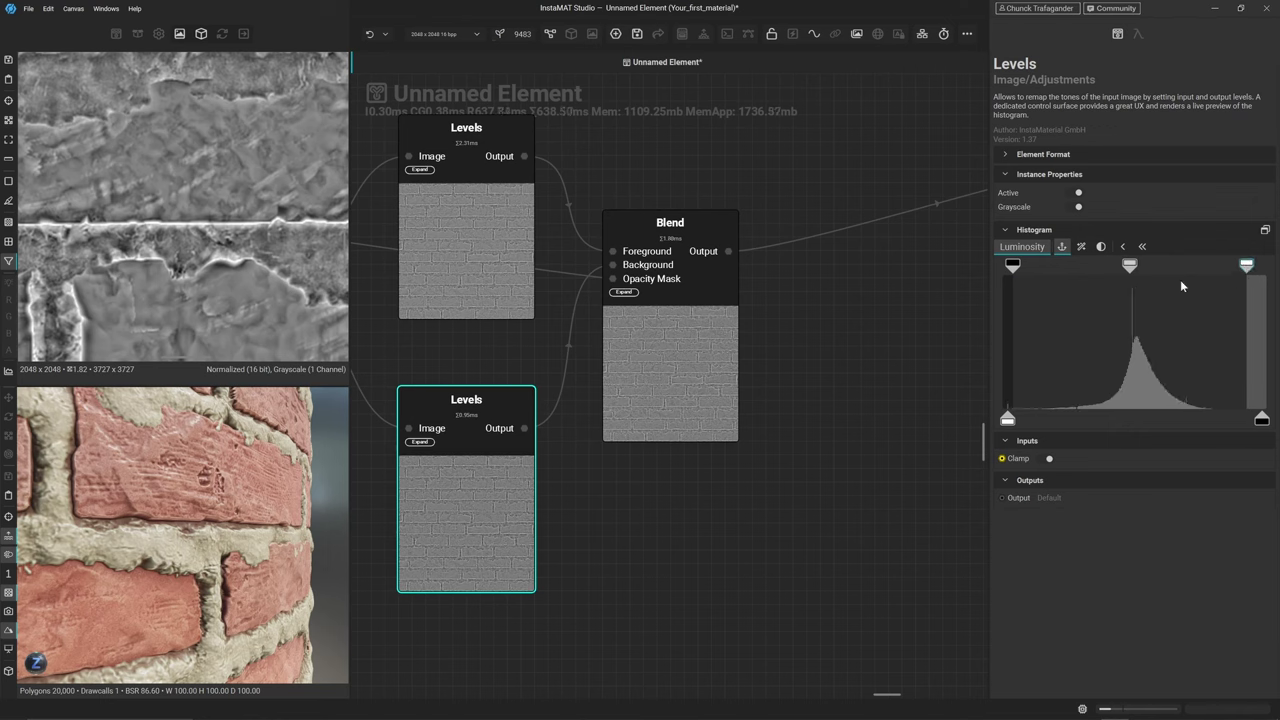
{"action": "mouse_move", "coordinate": [1013, 267]}
{"action": "left_mouse_down"}
{"action": "mouse_move", "coordinate": [1058, 272]}
{"action": "mouse_move", "coordinate": [1036, 268]}
{"action": "left_mouse_up"}
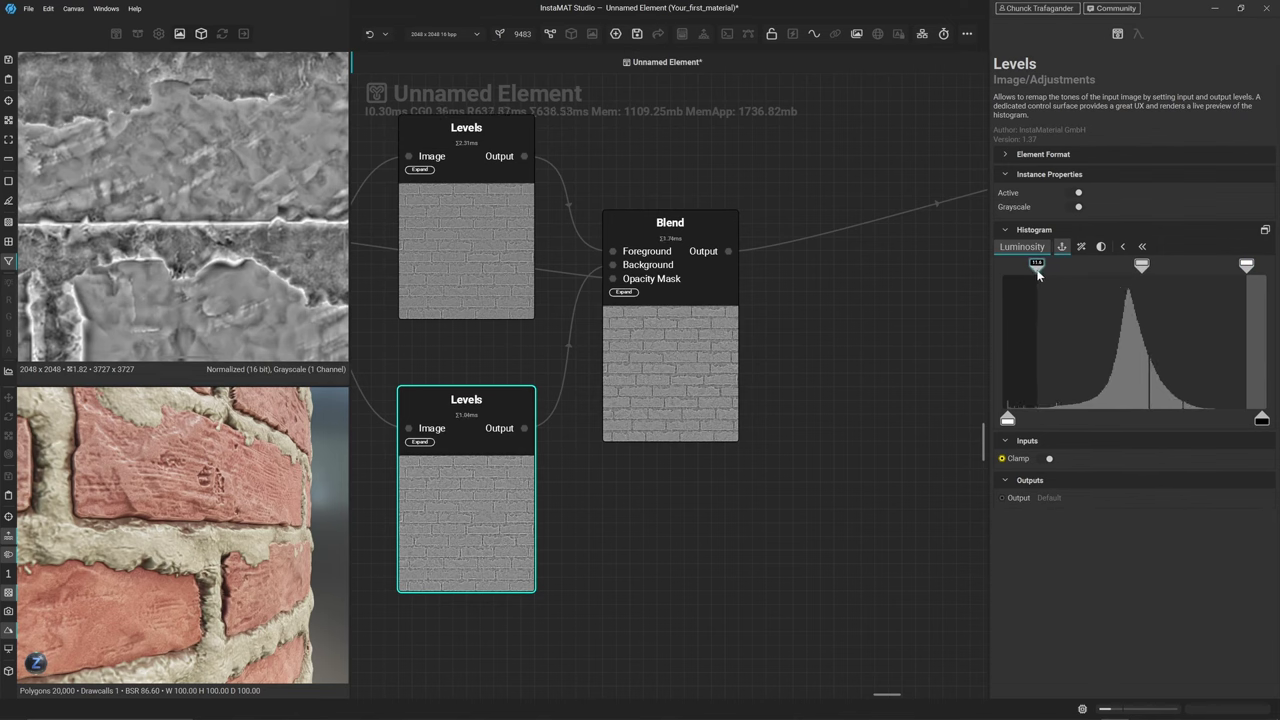
Raise the lower end of the upper Levels node's output range to about two fifths to brighten the mortar roughness
{"action": "left_click", "coordinate": [494, 271]}
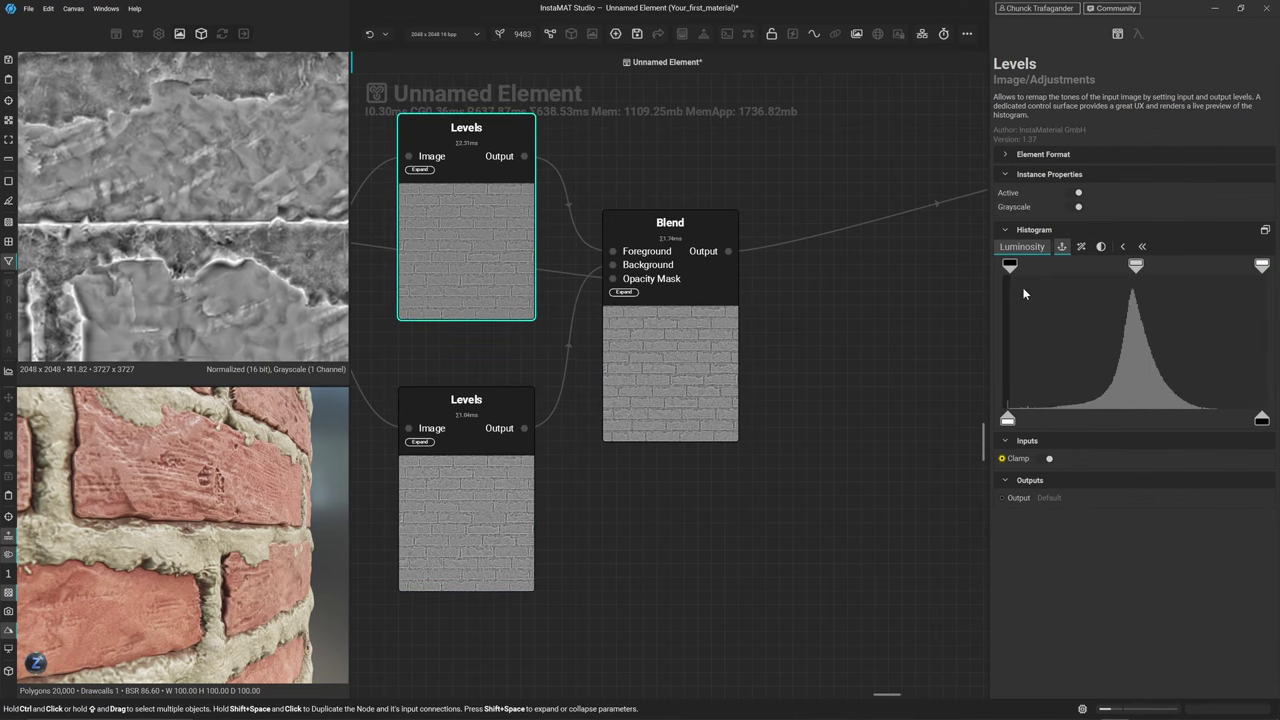
{"action": "left_click_drag", "start_coordinate": [1262, 421], "coordinate": [1249, 427]}
{"action": "key", "text": "ctrl+z"}
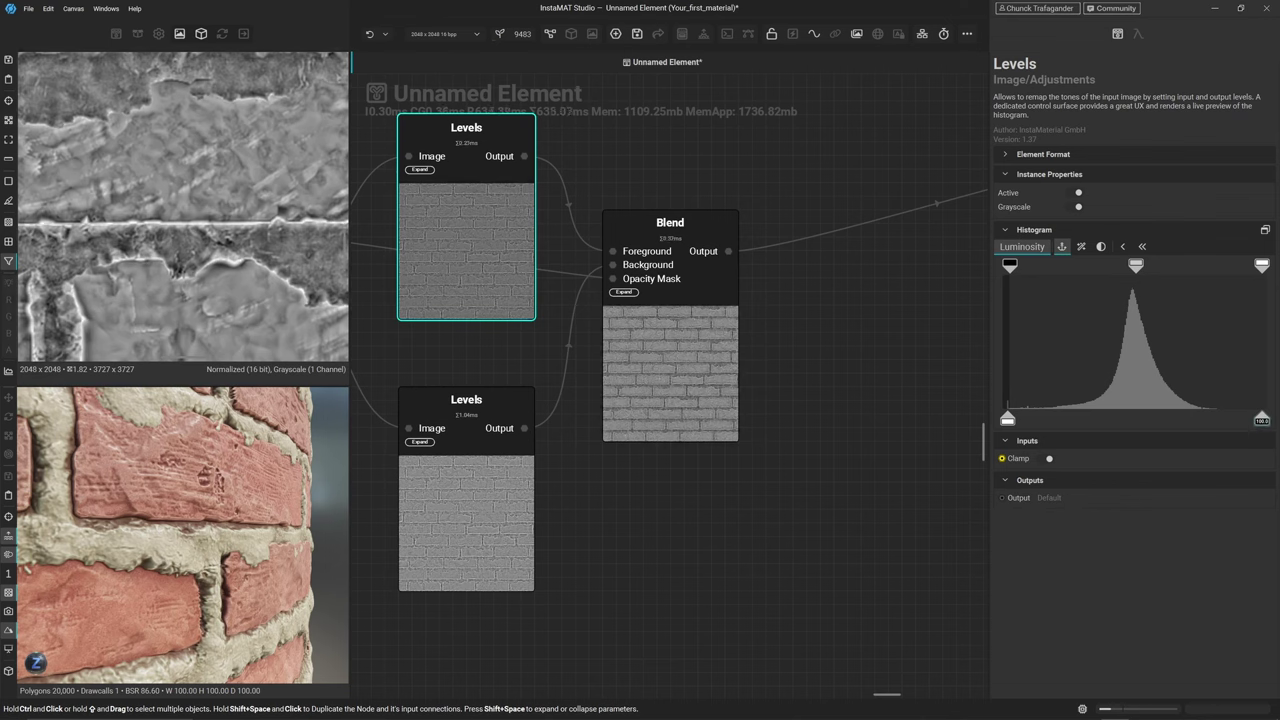
{"action": "left_click_drag", "start_coordinate": [1008, 418], "coordinate": [1114, 424]}
{"action": "scroll", "coordinate": [262, 258], "scroll_direction": "down", "scroll_amount": 4}
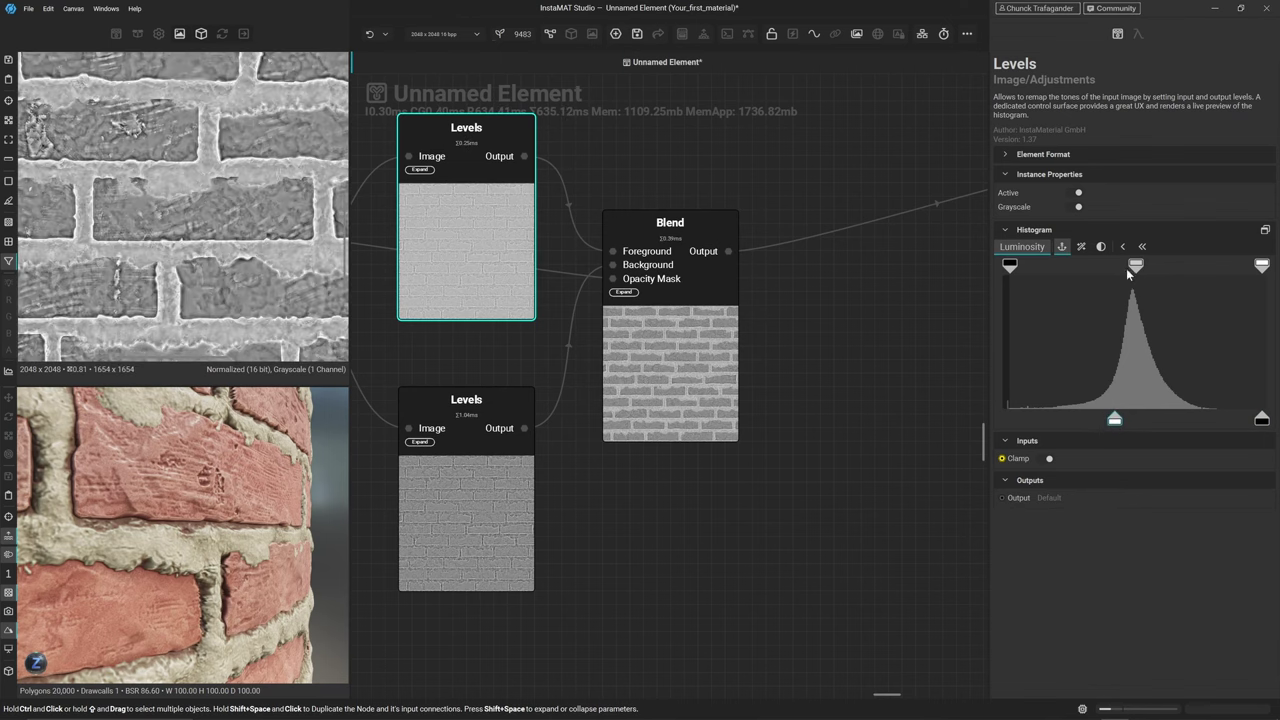
Shift the upper Levels node's midtone input point well toward white and raise its black input point slightly
{"action": "left_click_drag", "start_coordinate": [1135, 265], "coordinate": [1216, 283]}
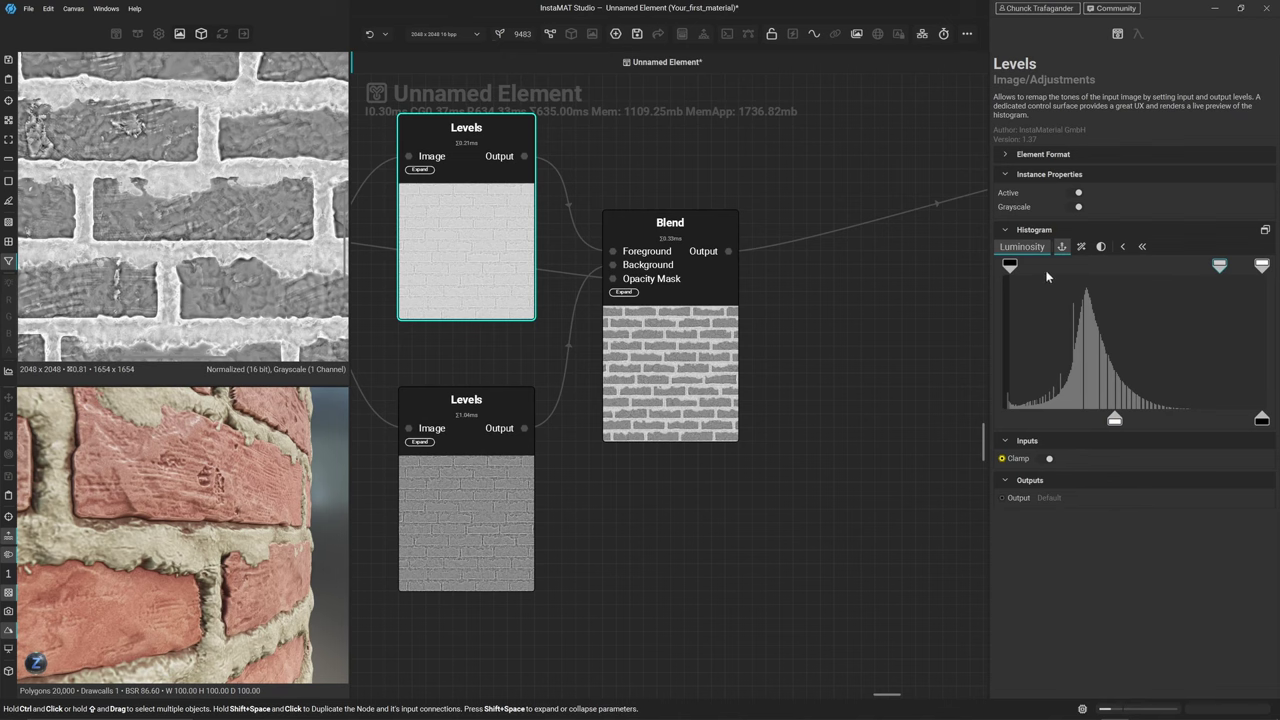
{"action": "mouse_move", "coordinate": [1010, 265]}
{"action": "left_mouse_down"}
{"action": "mouse_move", "coordinate": [1070, 263]}
{"action": "mouse_move", "coordinate": [1022, 265]}
{"action": "left_mouse_up"}
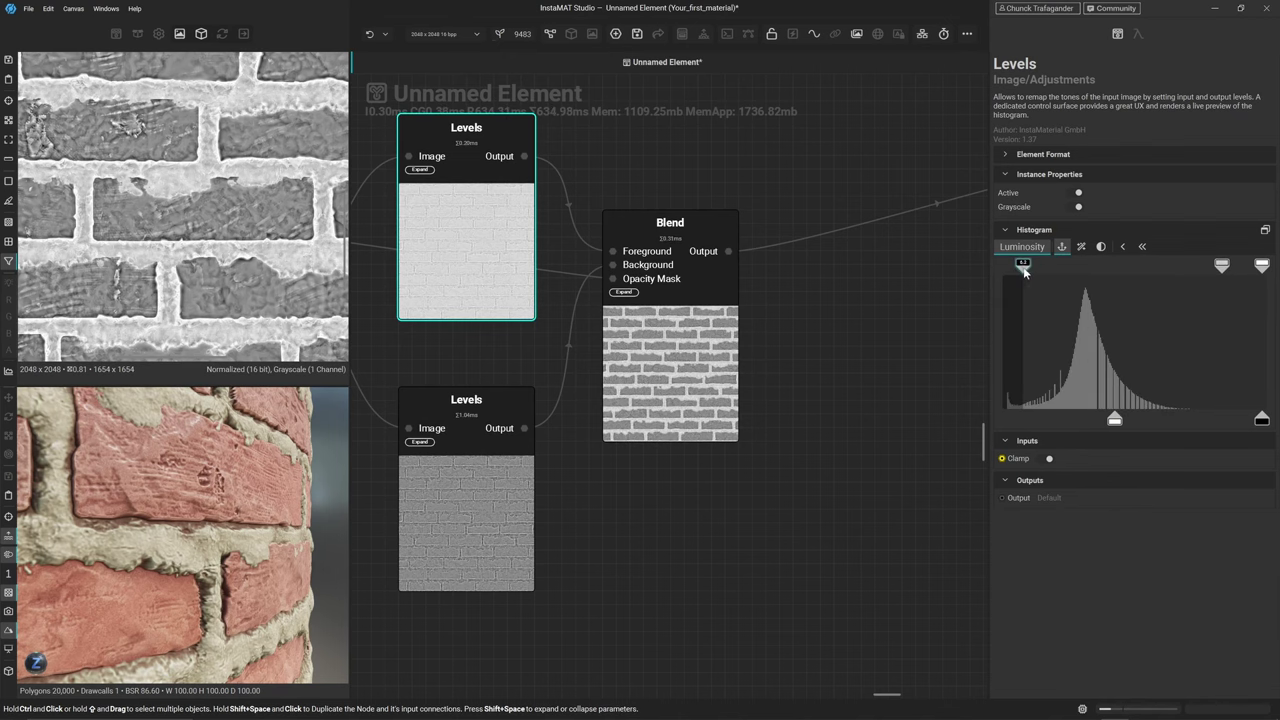
{"action": "left_click_drag", "start_coordinate": [1214, 270], "coordinate": [1177, 268]}
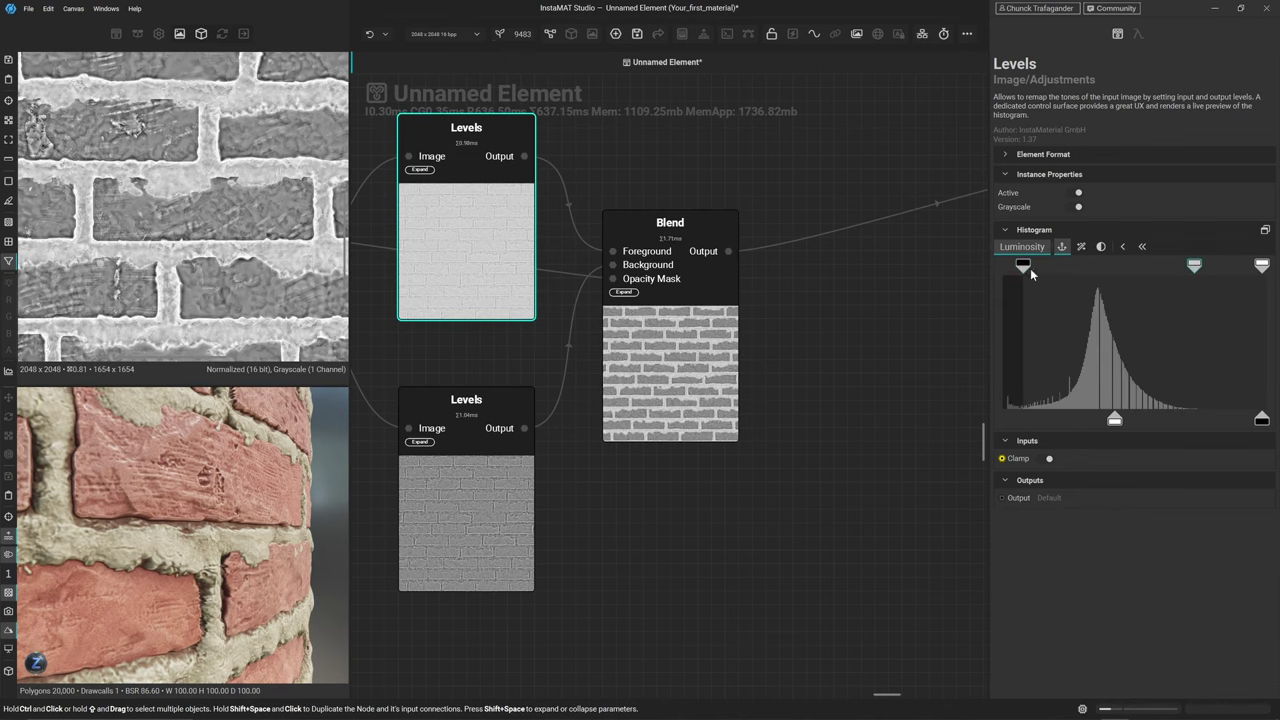
{"action": "left_click_drag", "start_coordinate": [1030, 272], "coordinate": [1063, 270]}
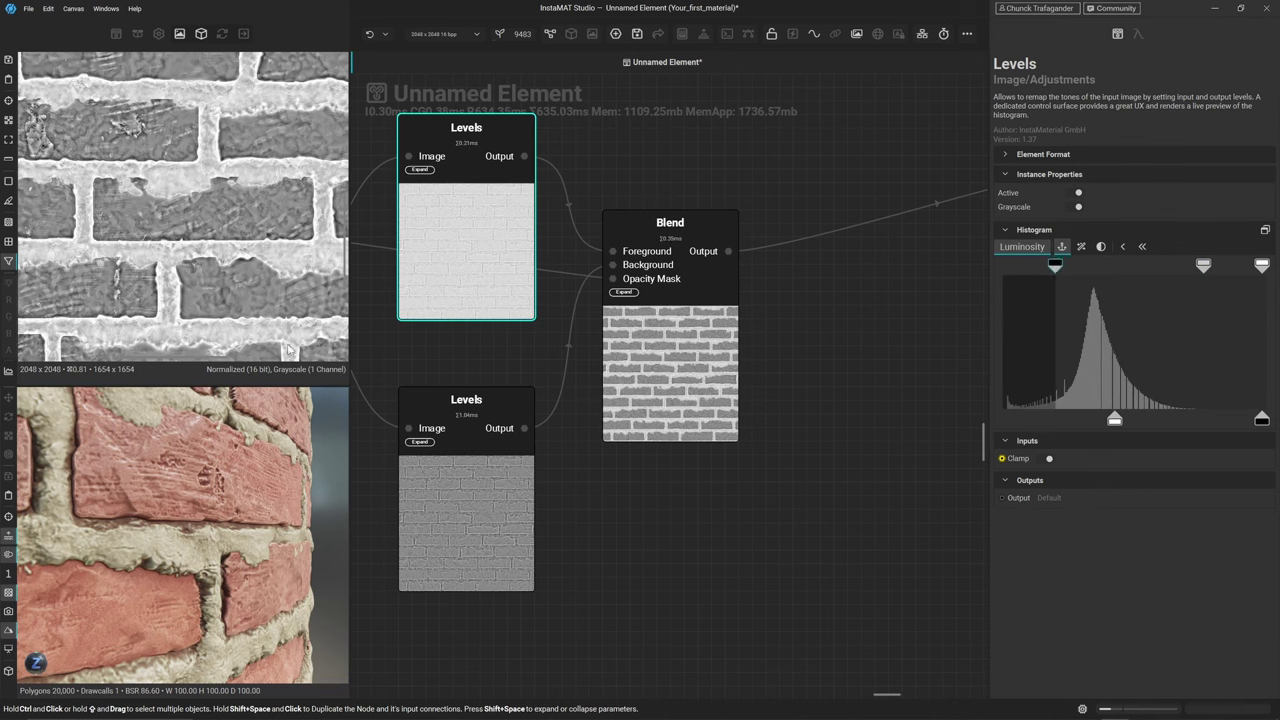
{"action": "scroll", "coordinate": [258, 260], "scroll_direction": "down", "scroll_amount": 4}
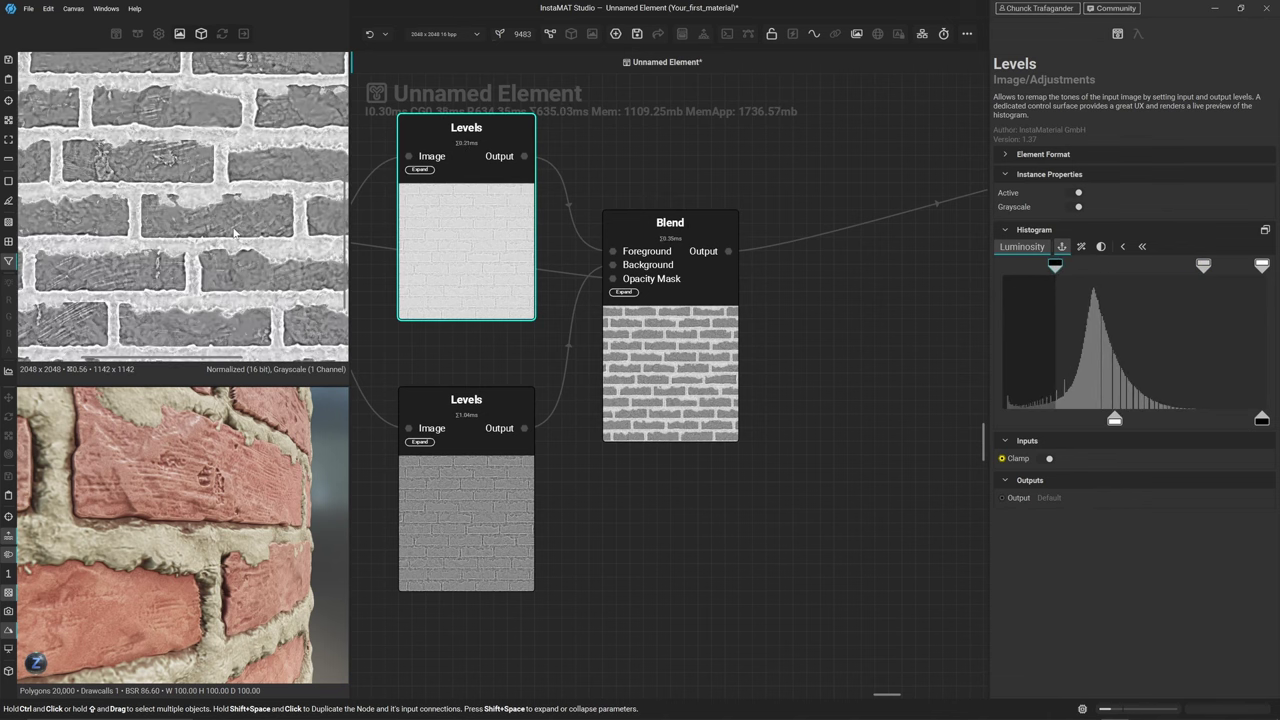
{"action": "scroll", "coordinate": [234, 233], "scroll_direction": "down", "scroll_amount": 2}
{"action": "left_click_drag", "start_coordinate": [1055, 267], "coordinate": [1025, 268]}
Examine the blended roughness on the brick and mortar in the 3D preview from afar and up close
{"action": "left_click", "coordinate": [642, 371]}
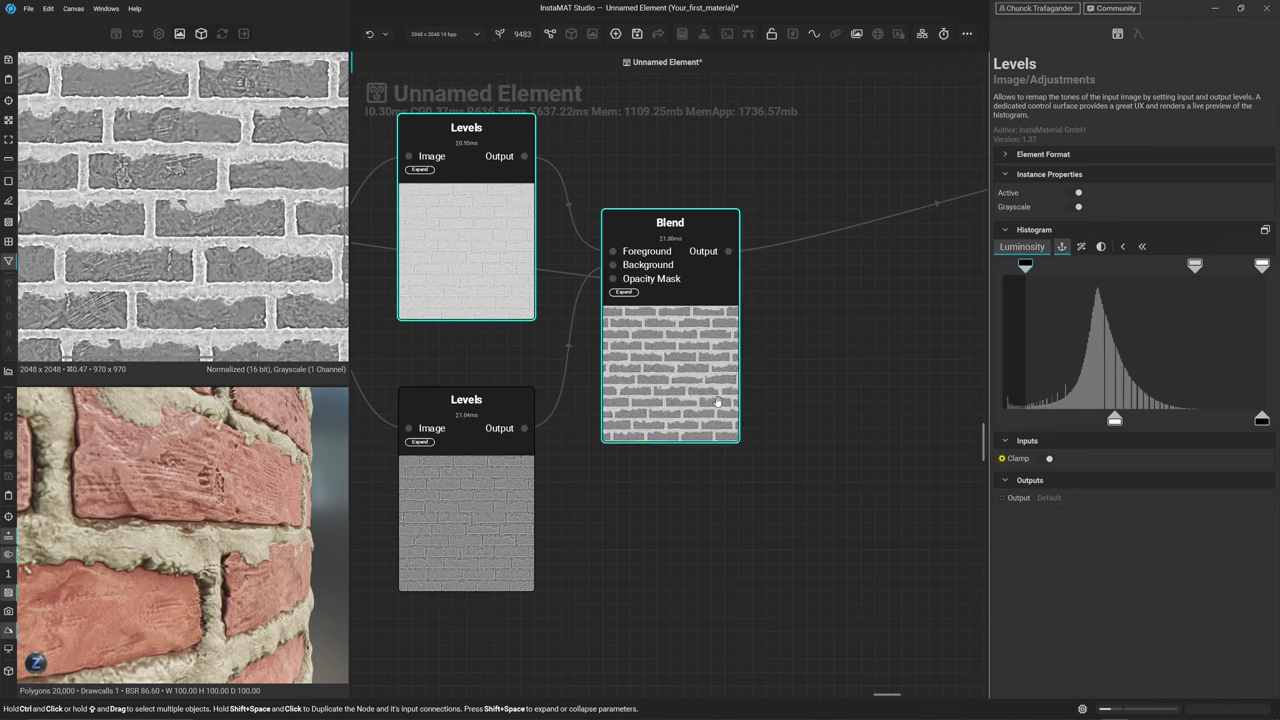
{"action": "scroll", "coordinate": [192, 500], "scroll_direction": "down", "scroll_amount": 5}
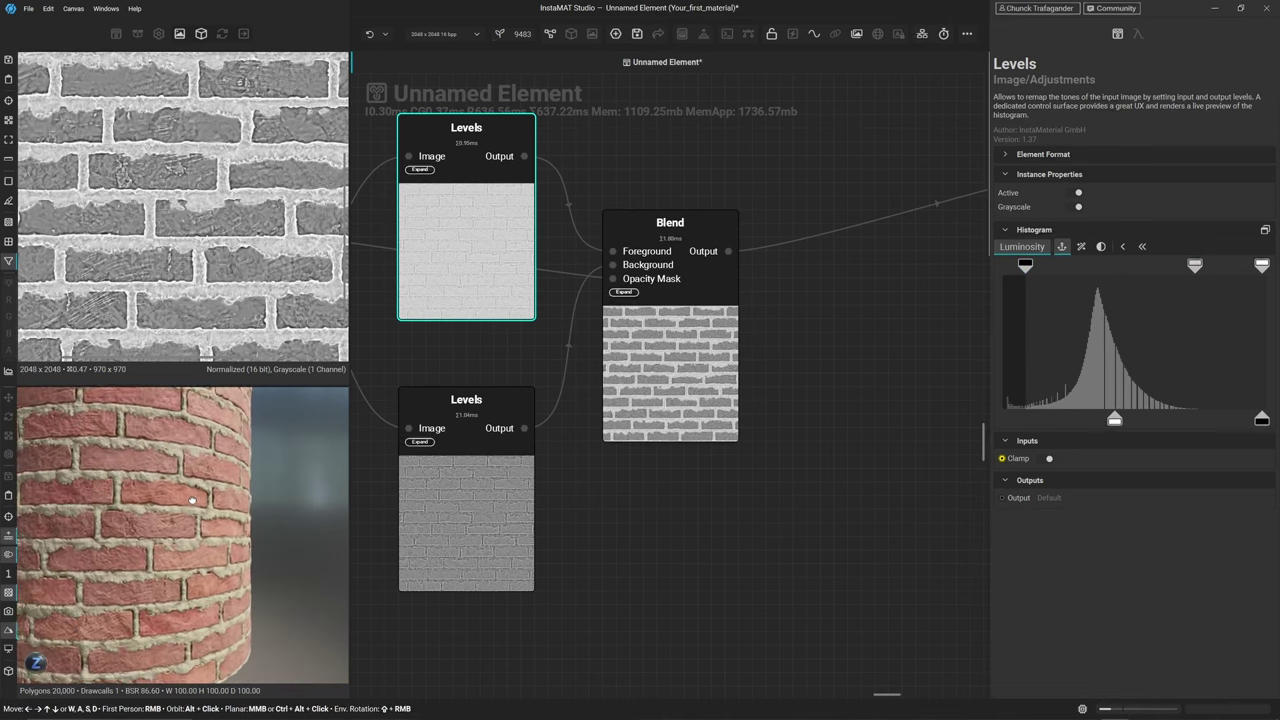
{"action": "scroll", "coordinate": [192, 500], "scroll_direction": "up", "scroll_amount": 1}
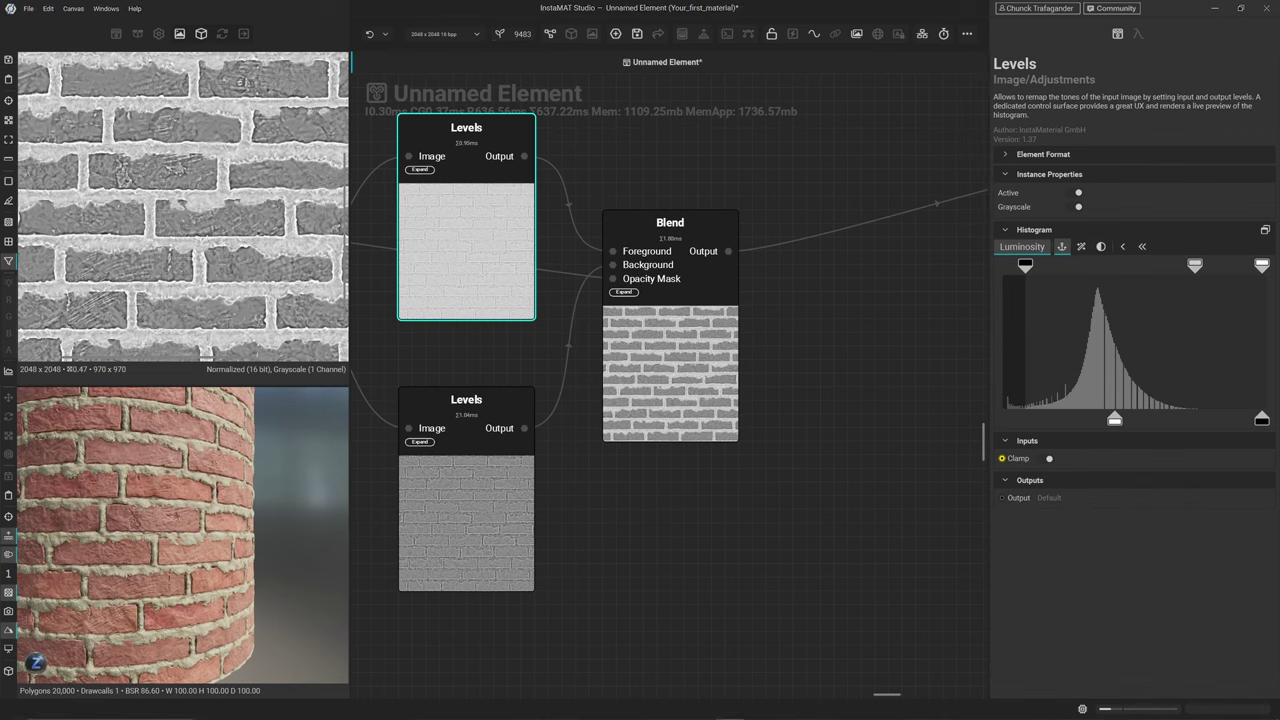
{"action": "scroll", "coordinate": [155, 480], "scroll_direction": "up", "scroll_amount": 10}
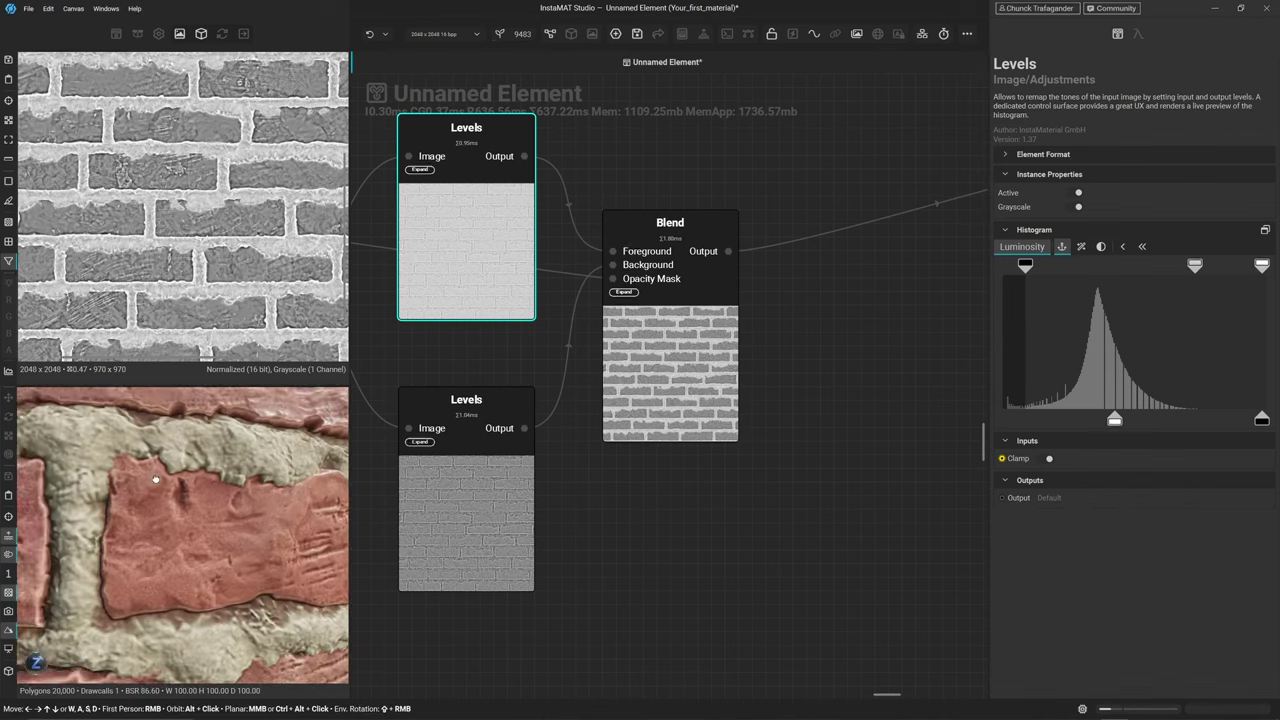
{"action": "left_click_drag", "start_coordinate": [155, 480], "coordinate": [172, 482], "text": "alt"}
{"action": "scroll", "coordinate": [144, 487], "scroll_direction": "down", "scroll_amount": 5}
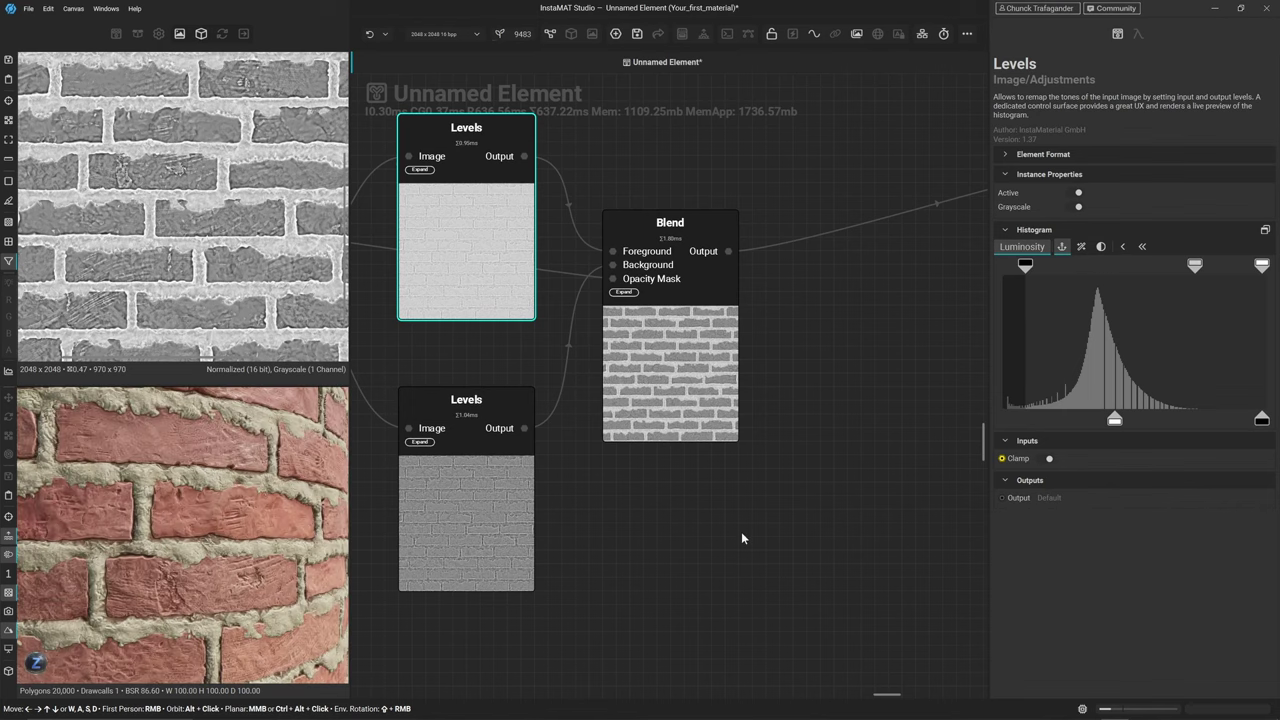
Move the Set Roughness node farther from the Blend node to make room for another node between them
{"action": "scroll", "coordinate": [741, 531], "scroll_direction": "down", "scroll_amount": 4}
{"action": "middle_click_drag", "start_coordinate": [823, 443], "coordinate": [643, 408]}
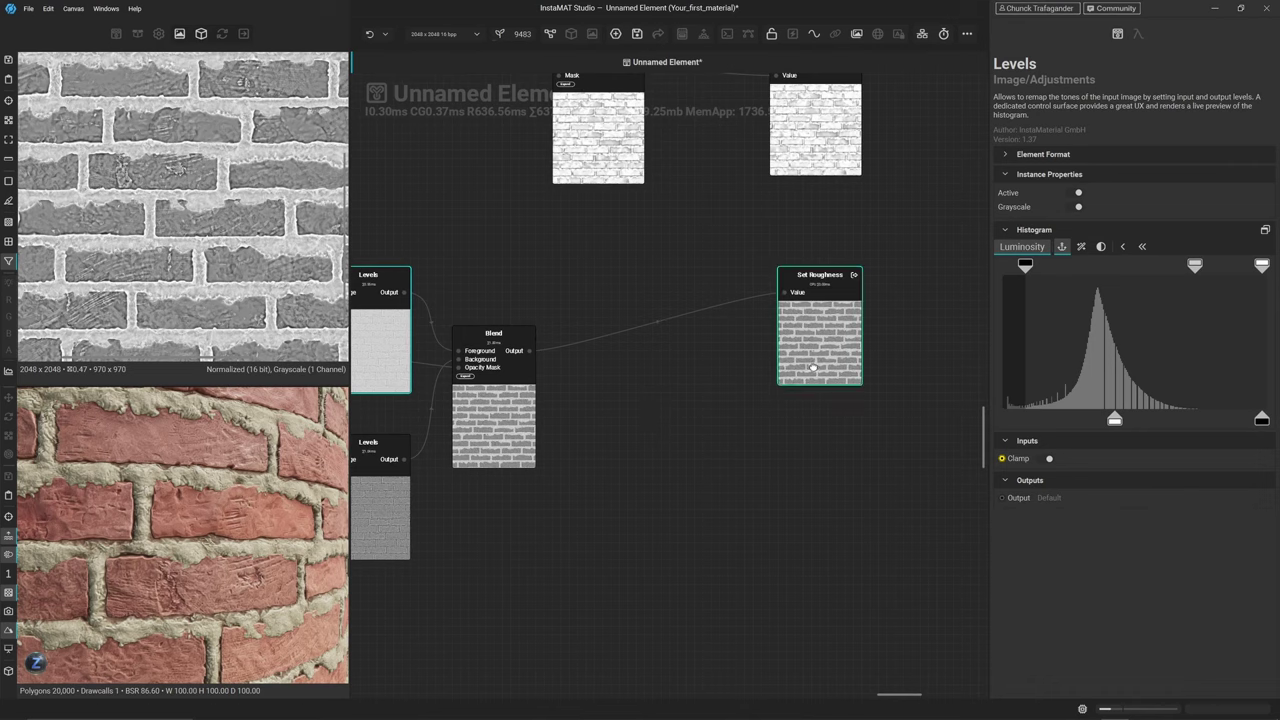
{"action": "left_click_drag", "start_coordinate": [813, 366], "coordinate": [975, 425]}
{"action": "middle_click_drag", "start_coordinate": [700, 433], "coordinate": [874, 457]}
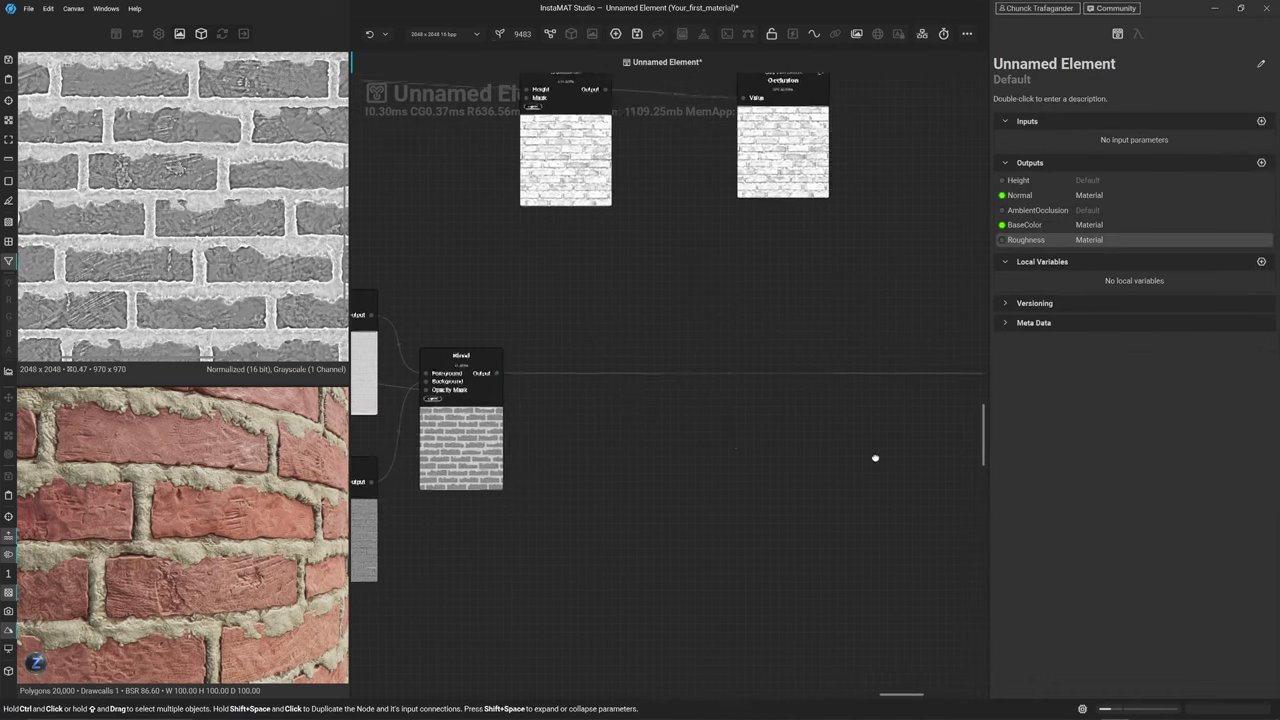
Insert a Blend node on the connection into Set Roughness and swap its inputs so the earlier Blend feeds the Background
{"action": "key", "text": "space"}
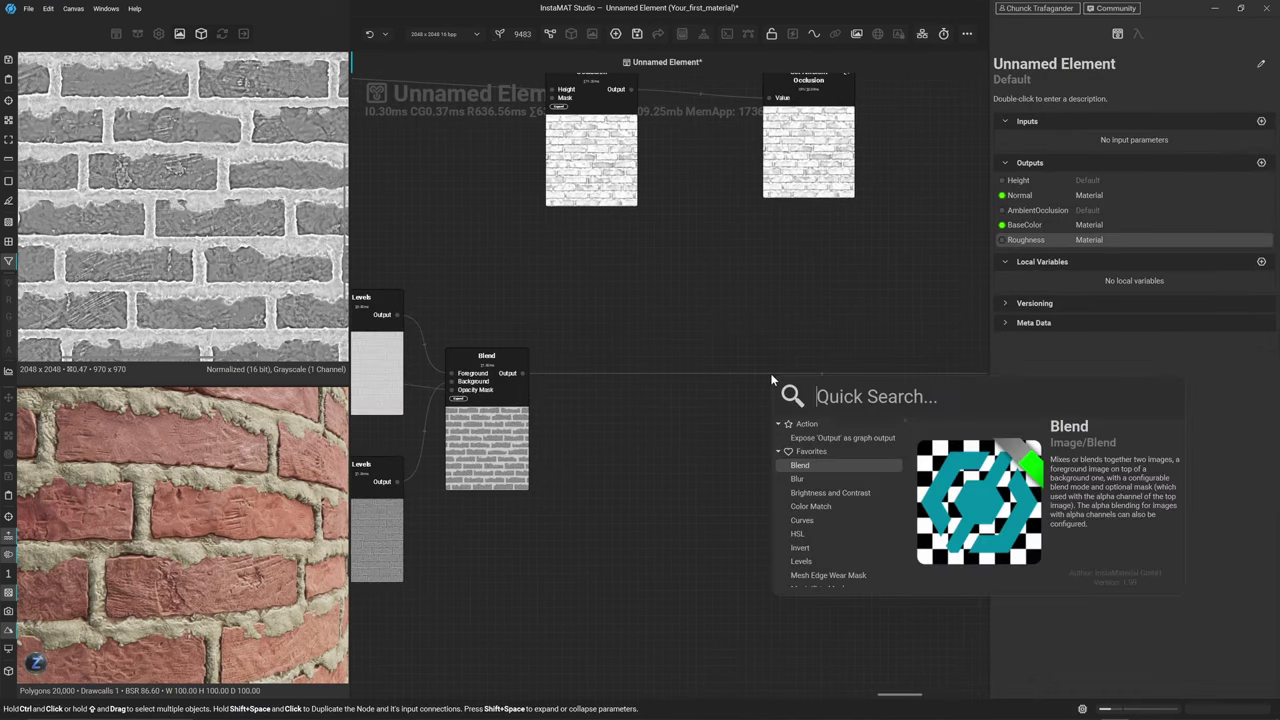
{"action": "key", "text": "Return"}
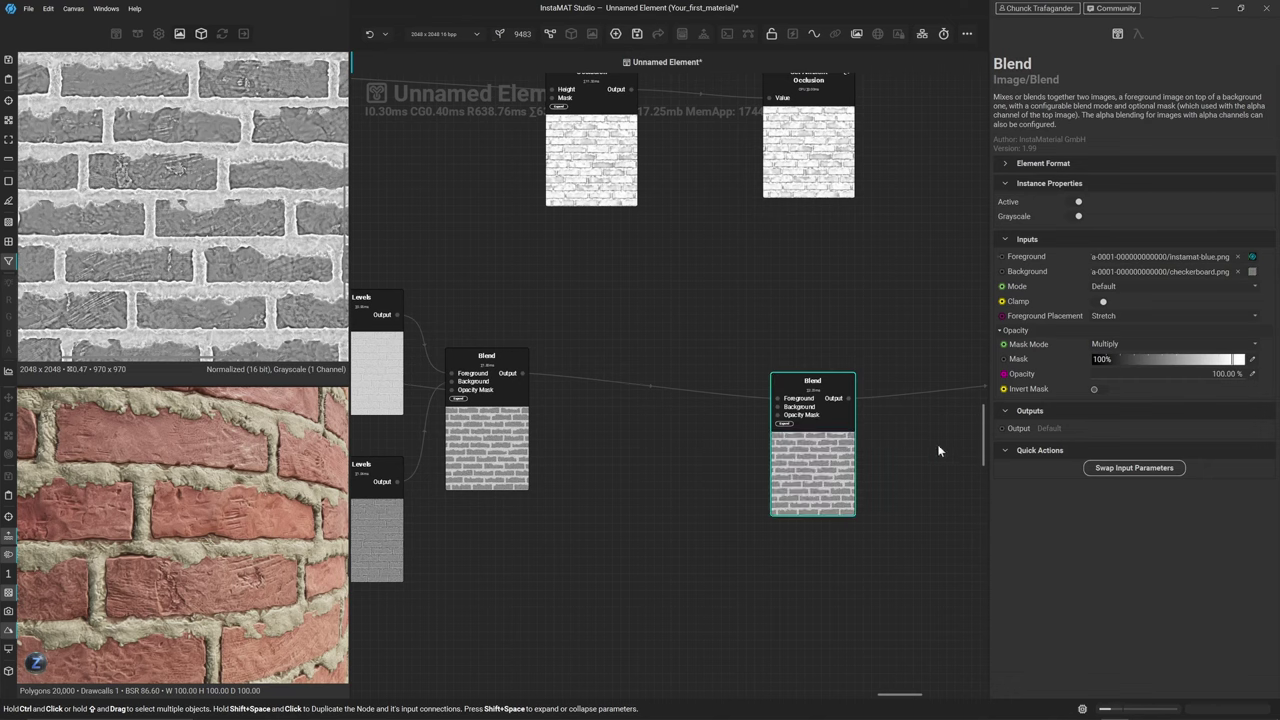
{"action": "left_click", "coordinate": [1101, 467]}
{"action": "left_click_drag", "start_coordinate": [815, 468], "coordinate": [784, 445]}
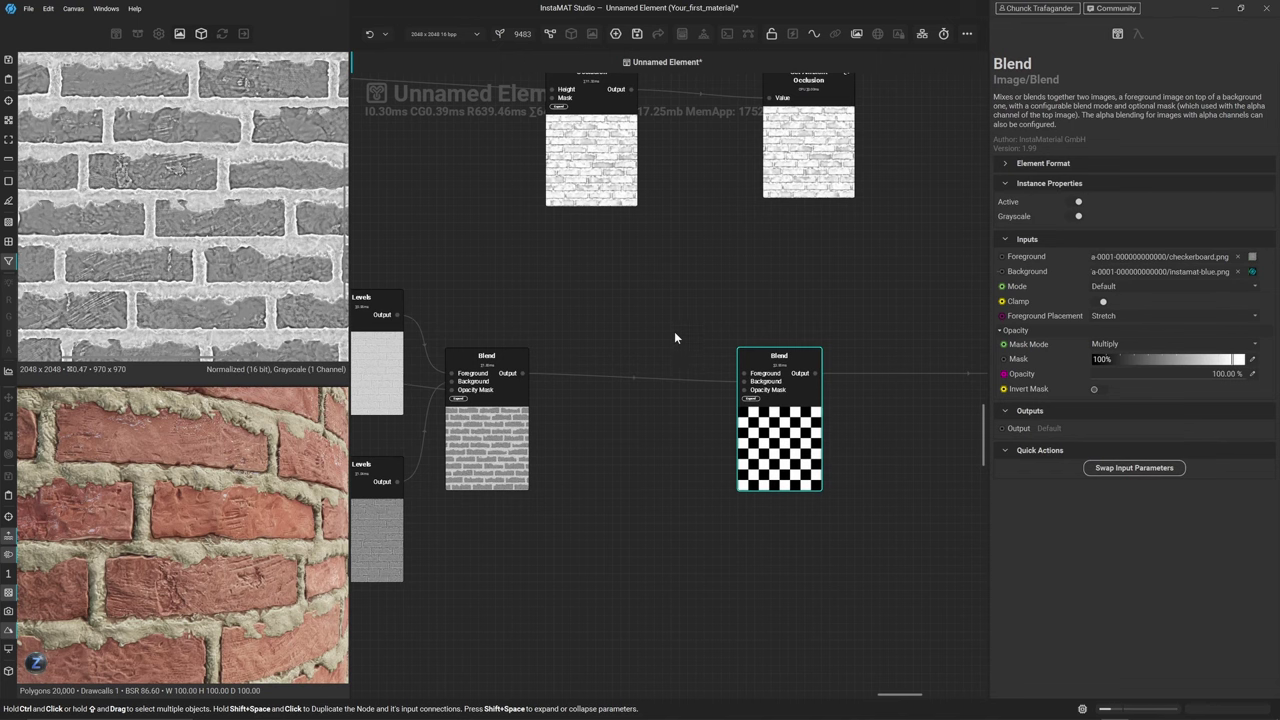
Connect the Material Mask Dust node's Output to the Foreground of the new Blend node
{"action": "scroll", "coordinate": [674, 331], "scroll_direction": "down", "scroll_amount": 3}
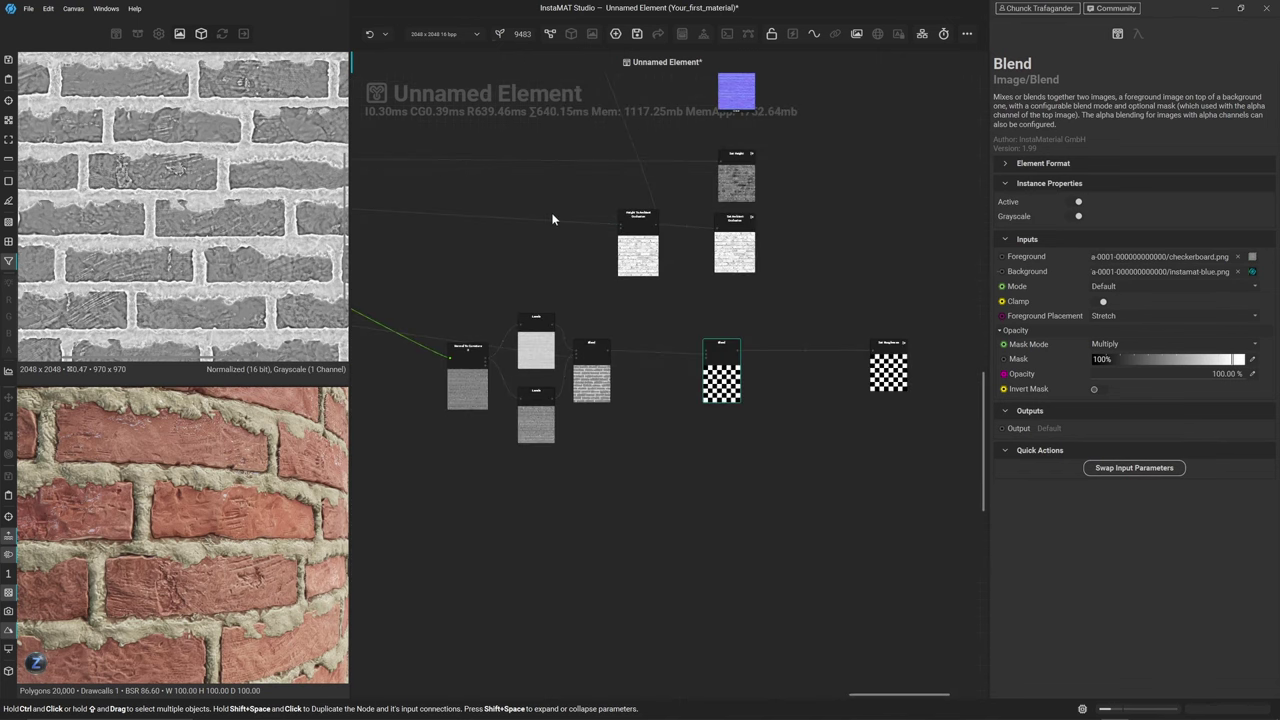
{"action": "middle_click_drag", "start_coordinate": [556, 218], "coordinate": [745, 431]}
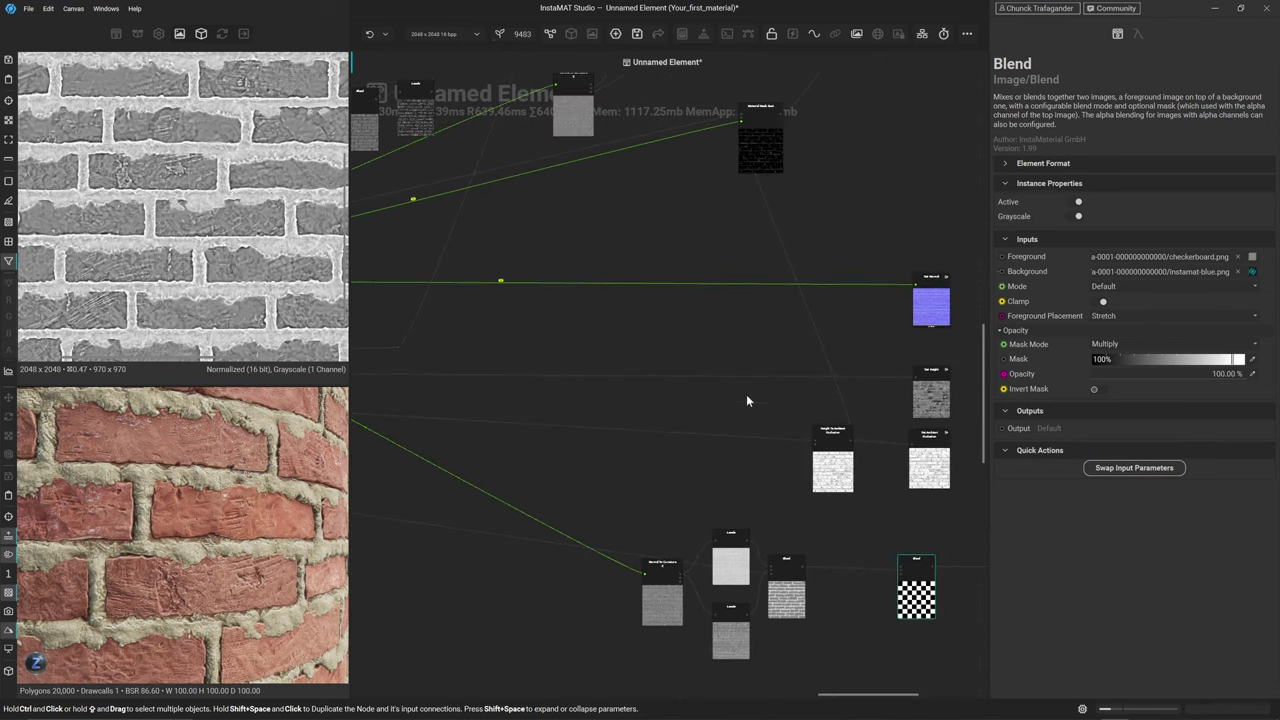
{"action": "left_click", "coordinate": [749, 142]}
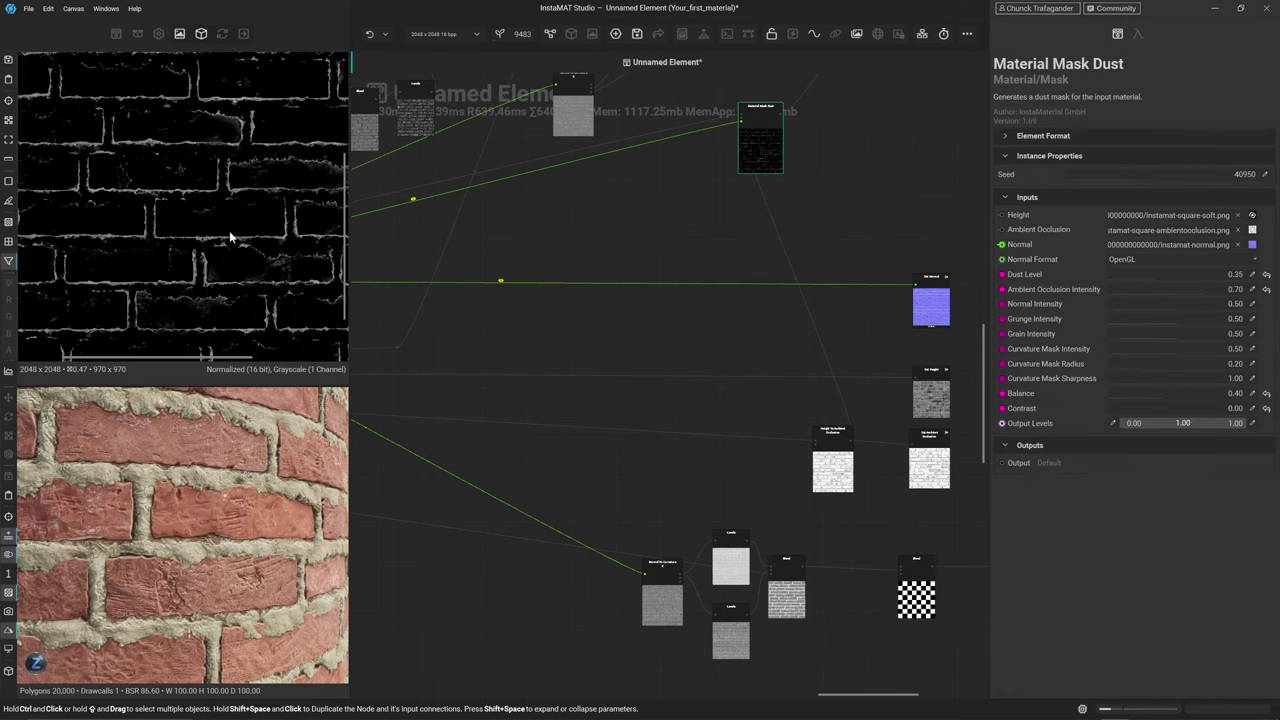
{"action": "scroll", "coordinate": [560, 245], "scroll_direction": "right", "scroll_amount": 2}
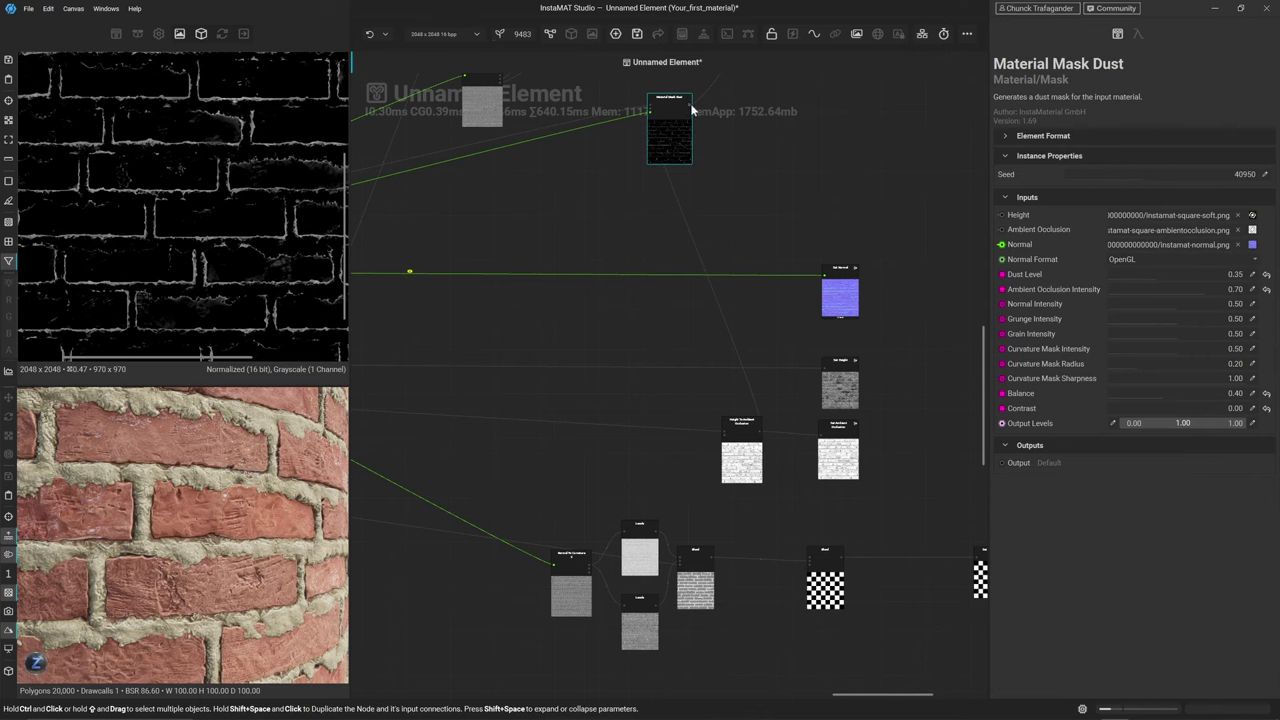
{"action": "left_click", "coordinate": [687, 103]}
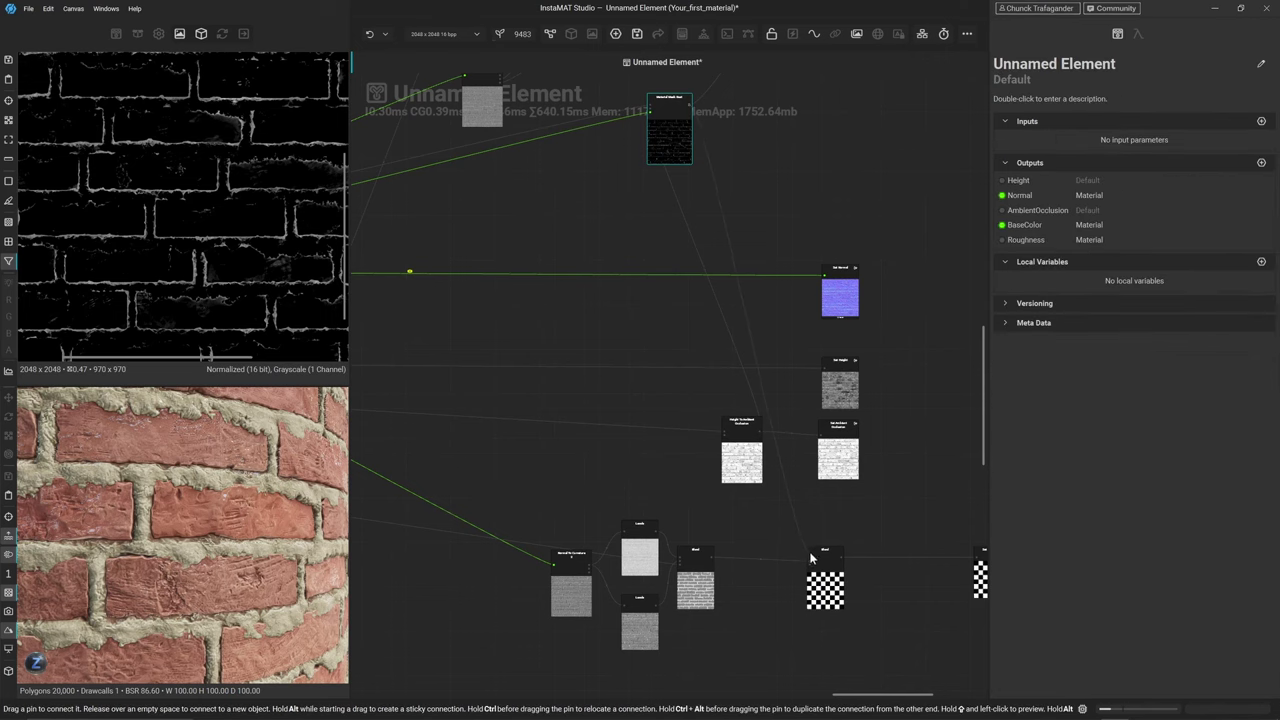
{"action": "middle_click_drag", "start_coordinate": [719, 501], "coordinate": [633, 357]}
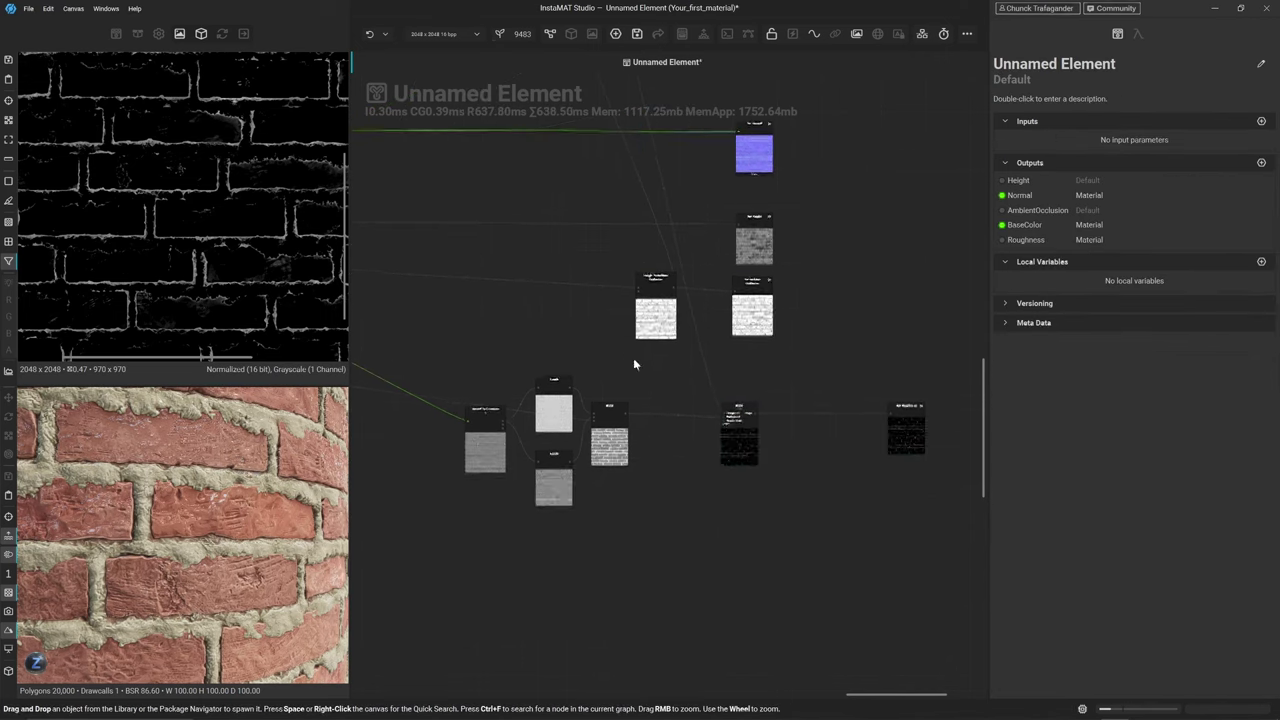
Set the mode of the Blend node that adds the dust mask to Screen
{"action": "left_click", "coordinate": [739, 438]}
{"action": "scroll", "coordinate": [739, 440], "scroll_direction": "up", "scroll_amount": 5}
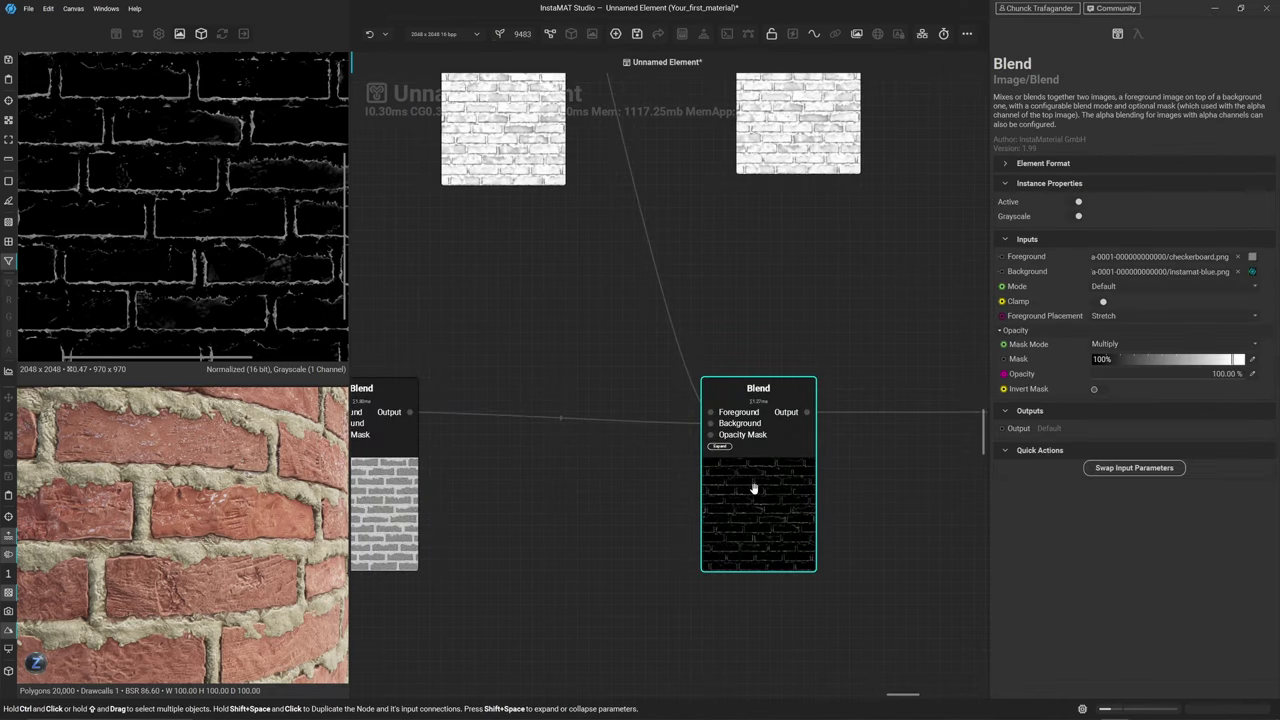
{"action": "scroll", "coordinate": [194, 166], "scroll_direction": "up", "scroll_amount": 6}
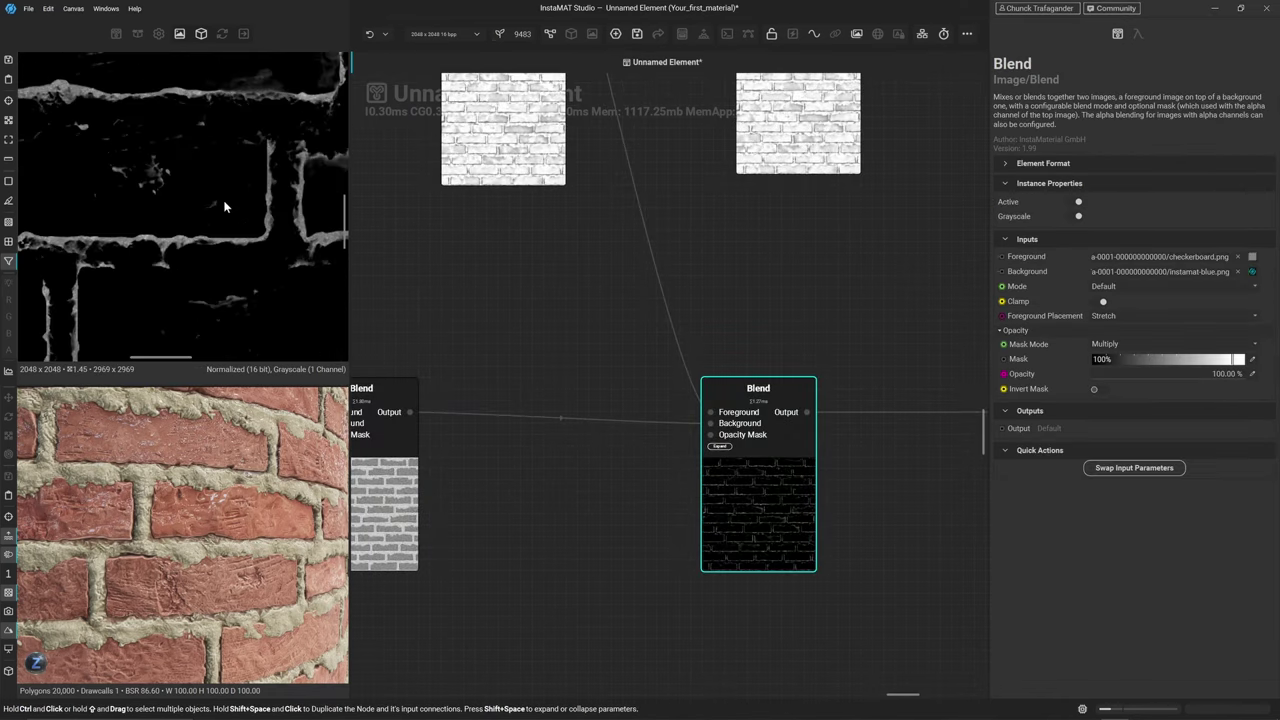
{"action": "middle_click_drag", "start_coordinate": [225, 207], "coordinate": [173, 176]}
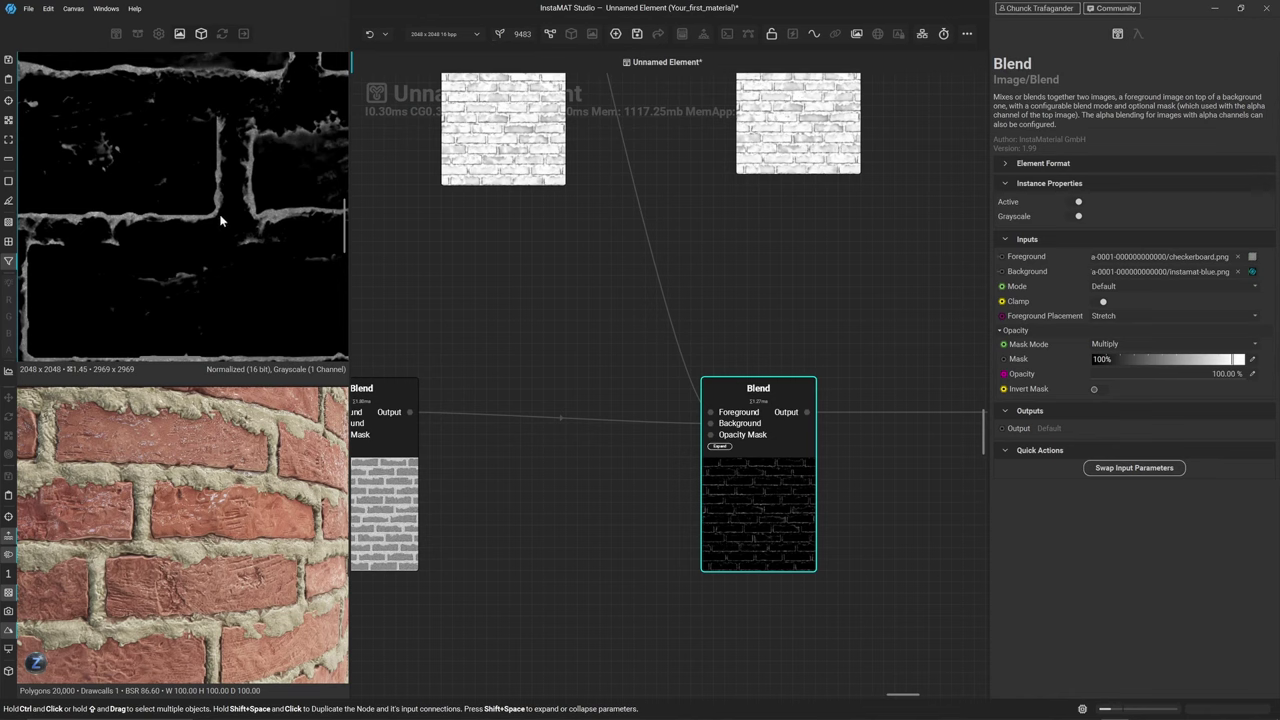
{"action": "scroll", "coordinate": [220, 213], "scroll_direction": "up", "scroll_amount": 6}
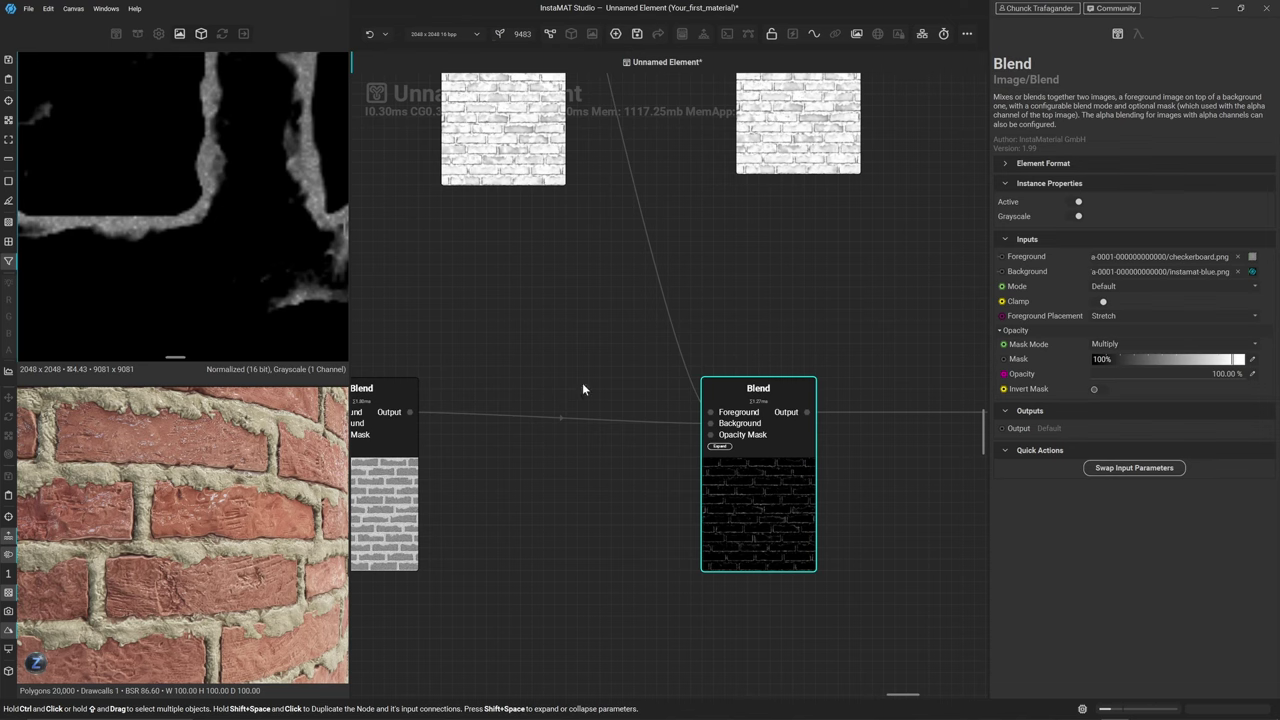
{"action": "left_click", "coordinate": [1175, 287]}
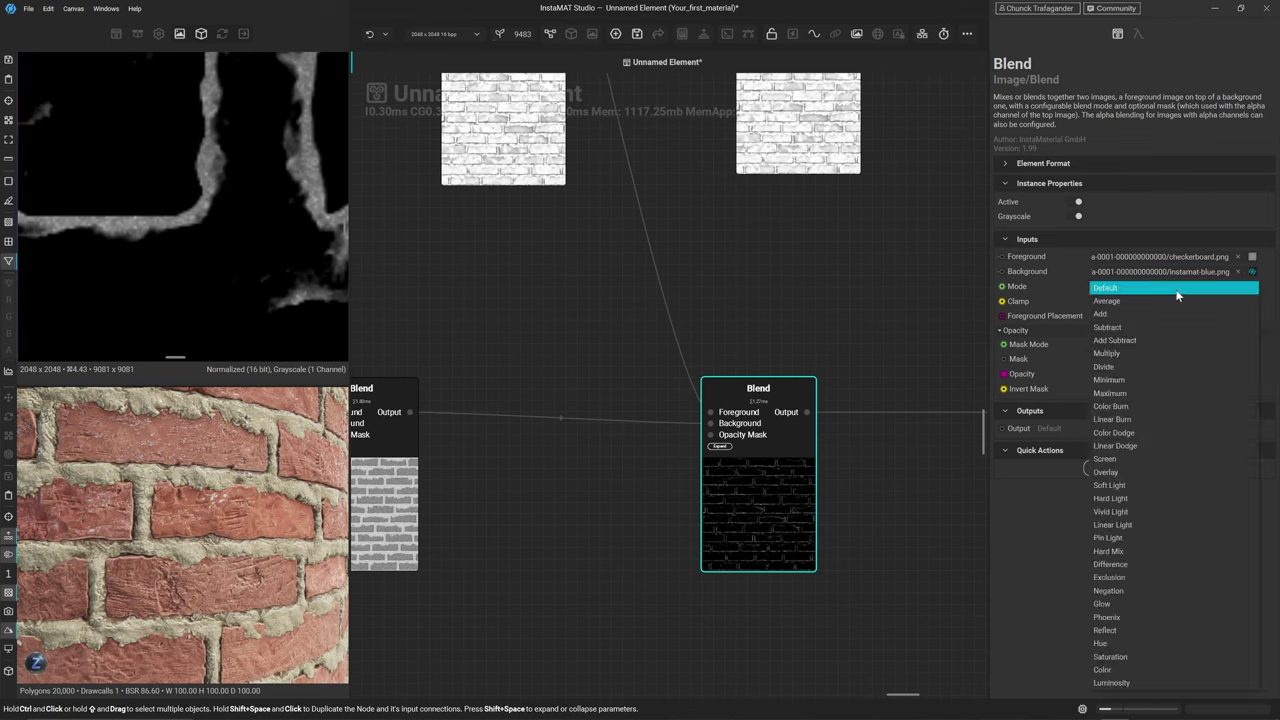
{"action": "left_click", "coordinate": [1122, 461]}
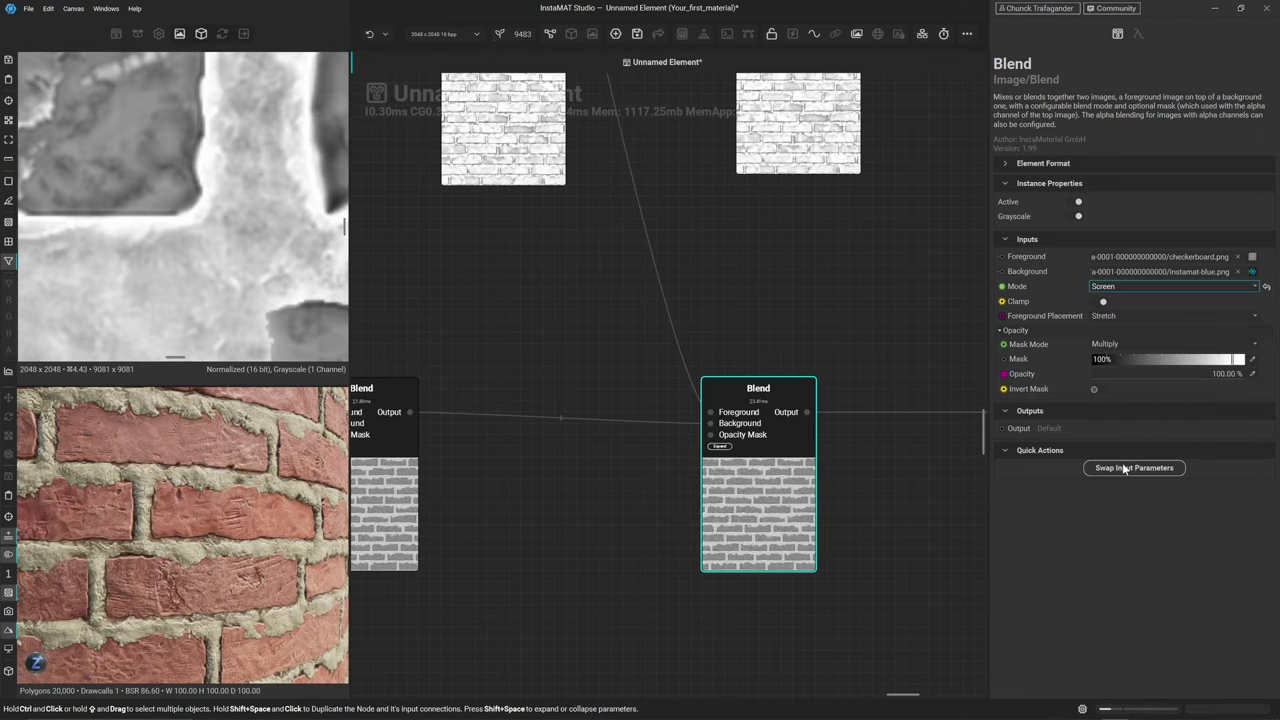
Compare the dust Blend node with the Blend before it, and set the dust Blend's opacity to 60 %
{"action": "left_click", "coordinate": [405, 488]}
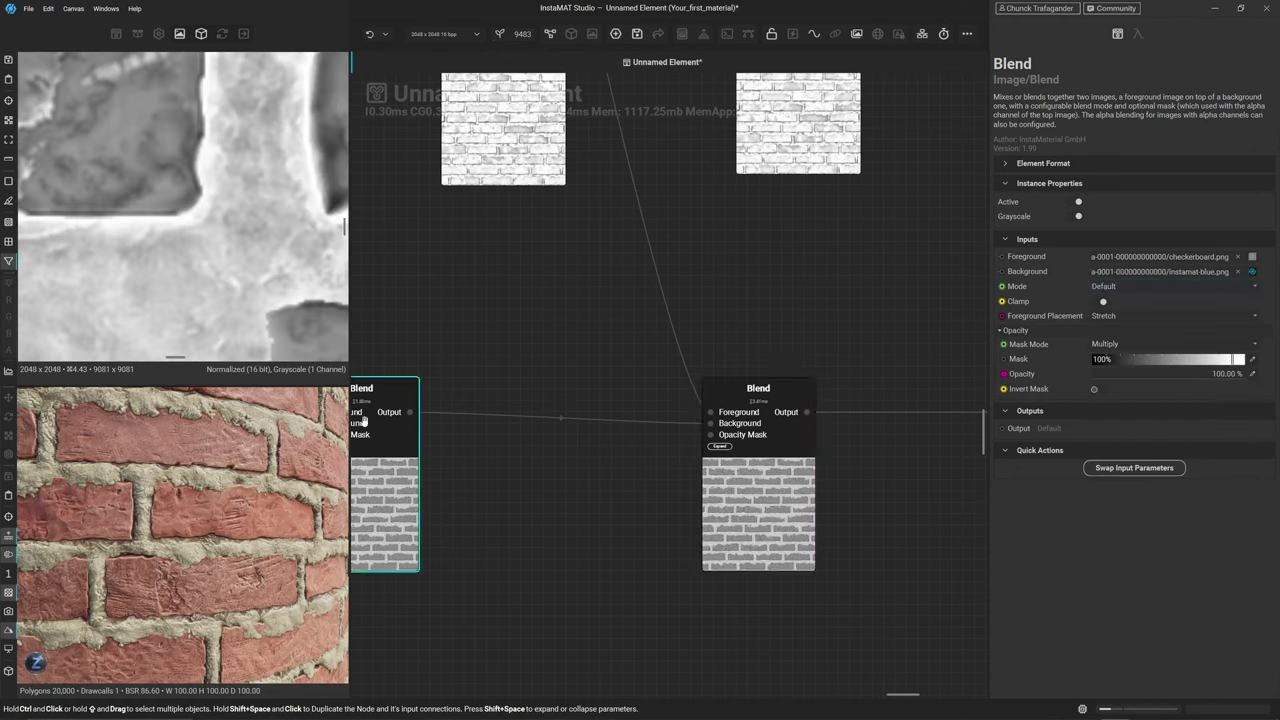
{"action": "left_click", "coordinate": [761, 511]}
{"action": "scroll", "coordinate": [148, 246], "scroll_direction": "down", "scroll_amount": 3}
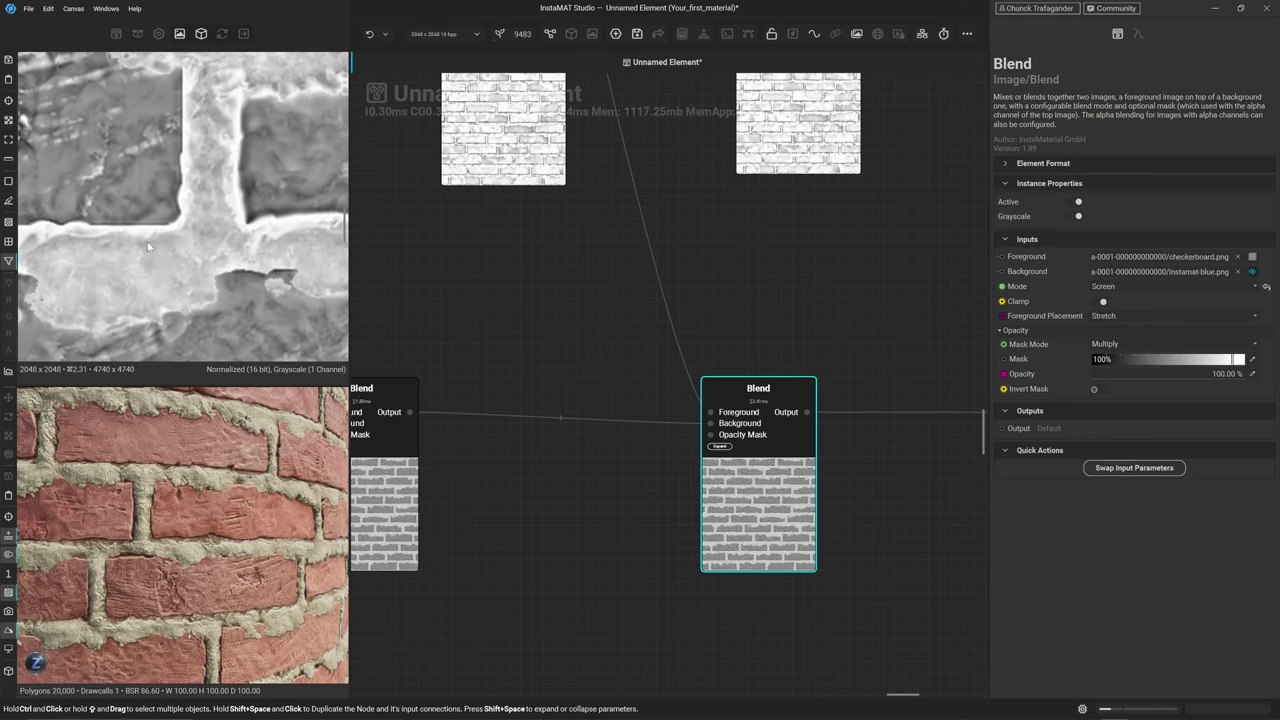
{"action": "left_click", "coordinate": [392, 489]}
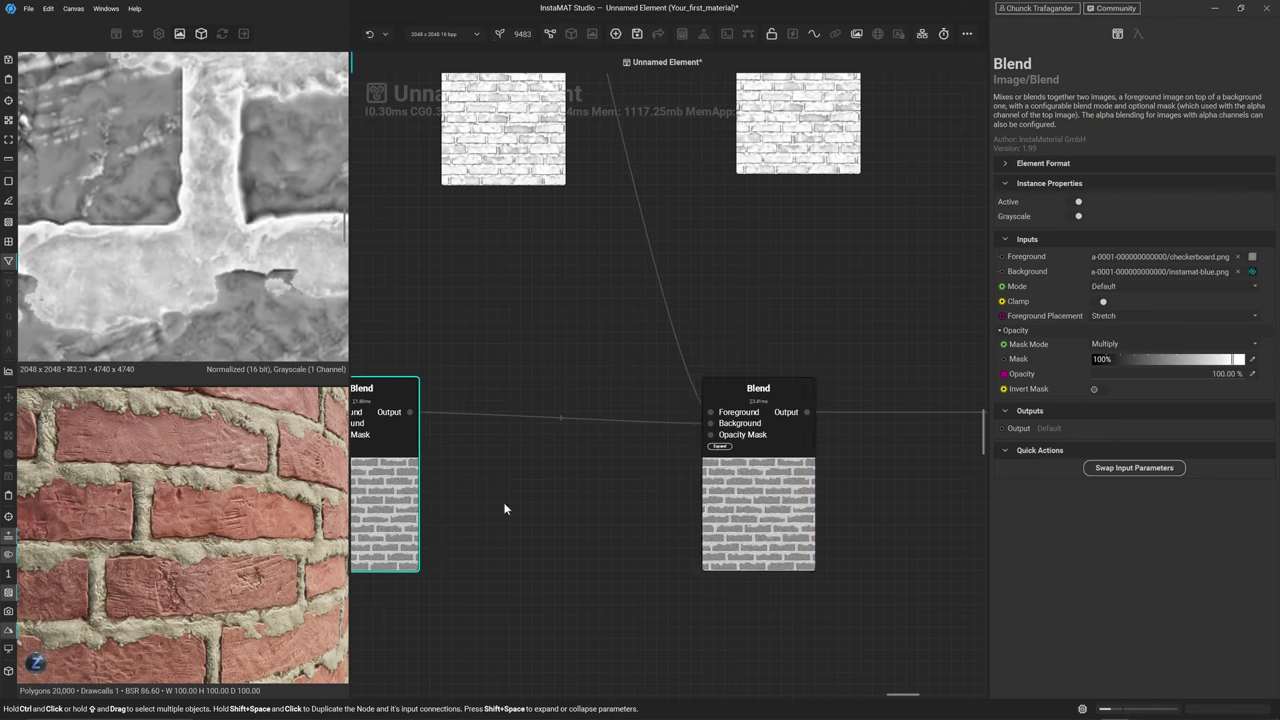
{"action": "left_click", "coordinate": [759, 528]}
{"action": "scroll", "coordinate": [130, 250], "scroll_direction": "down", "scroll_amount": 4}
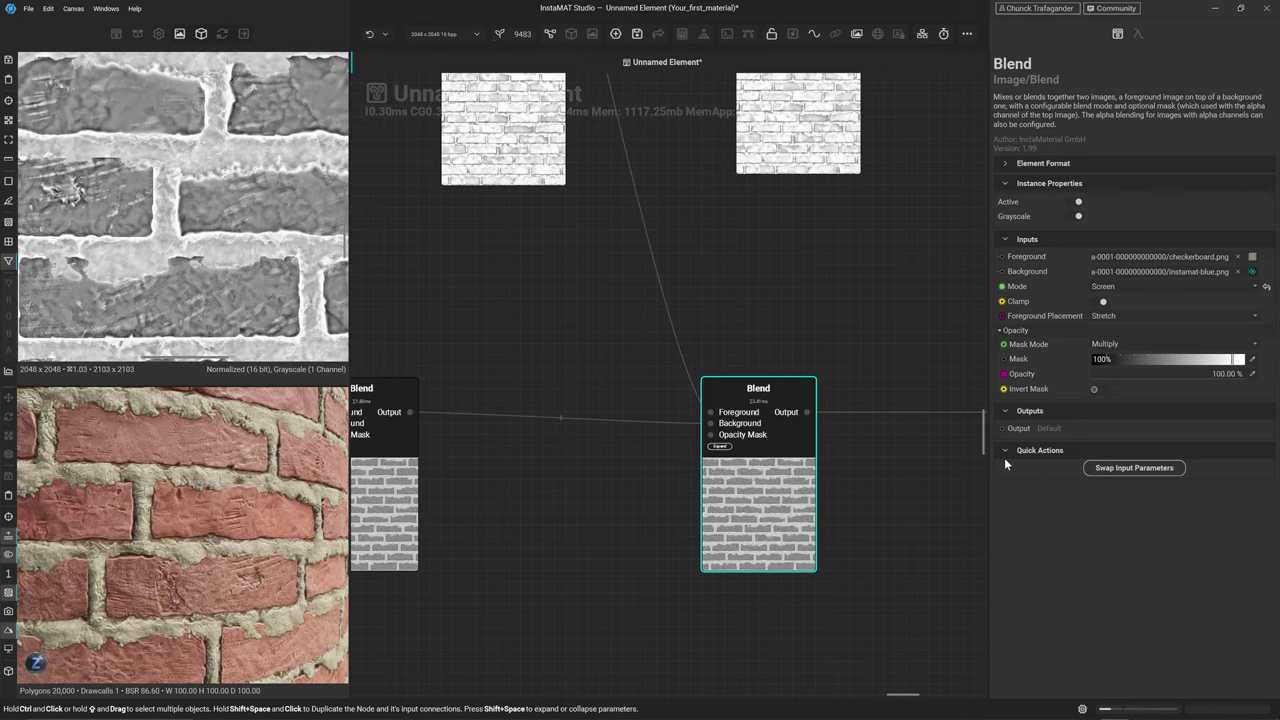
{"action": "left_click", "coordinate": [1253, 375]}
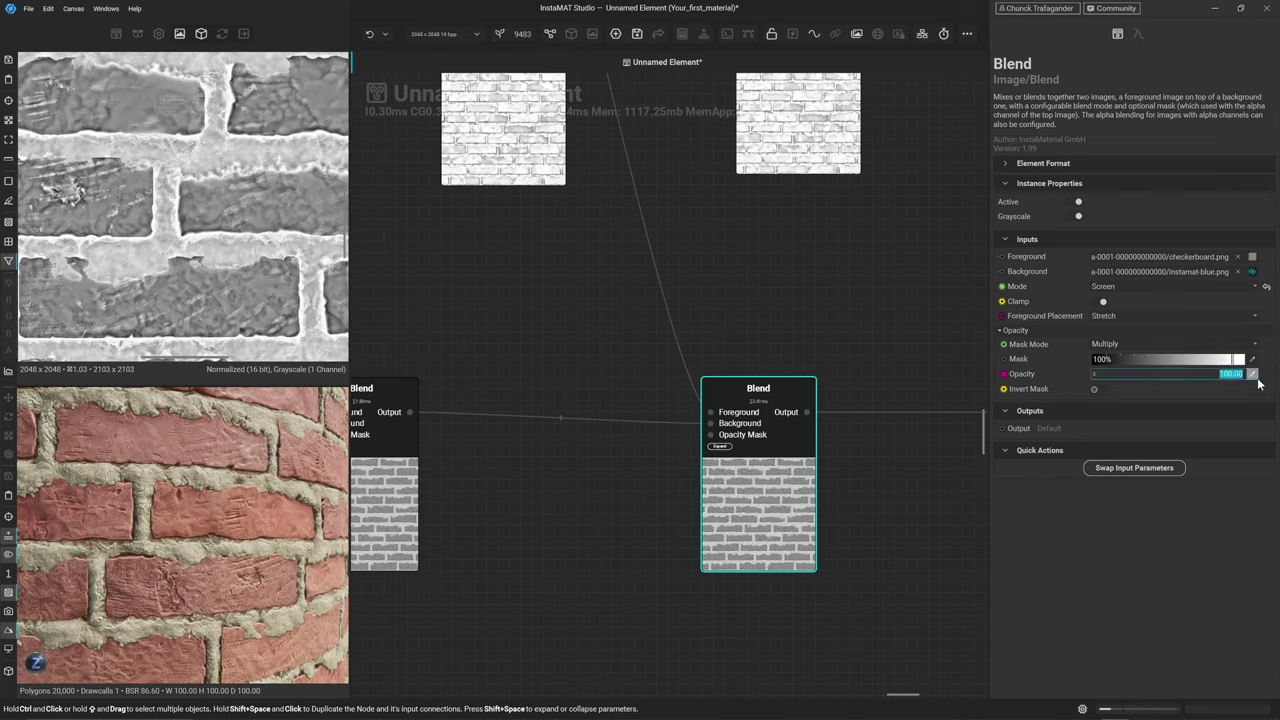
{"action": "type", "text": "60"}
{"action": "key", "text": "Return"}
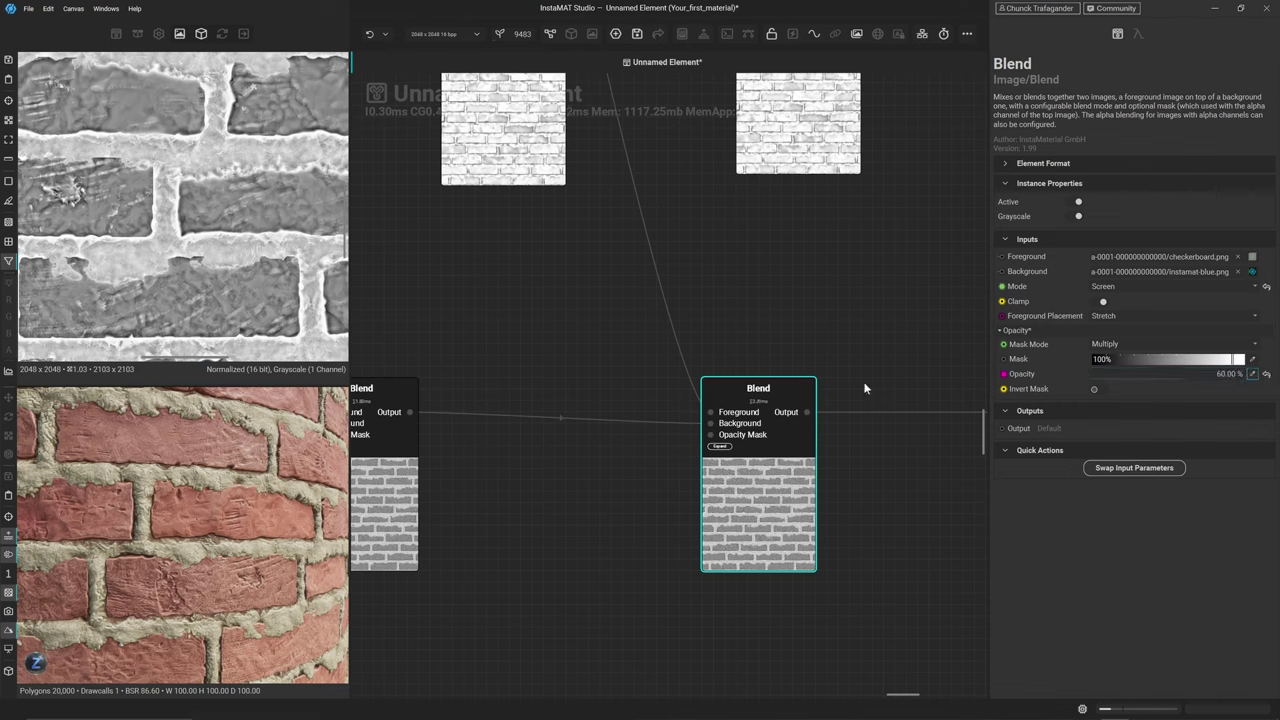
Check the dusted roughness on the brick cylinder up close and from afar, and save the material
{"action": "scroll", "coordinate": [221, 497], "scroll_direction": "up", "scroll_amount": 5}
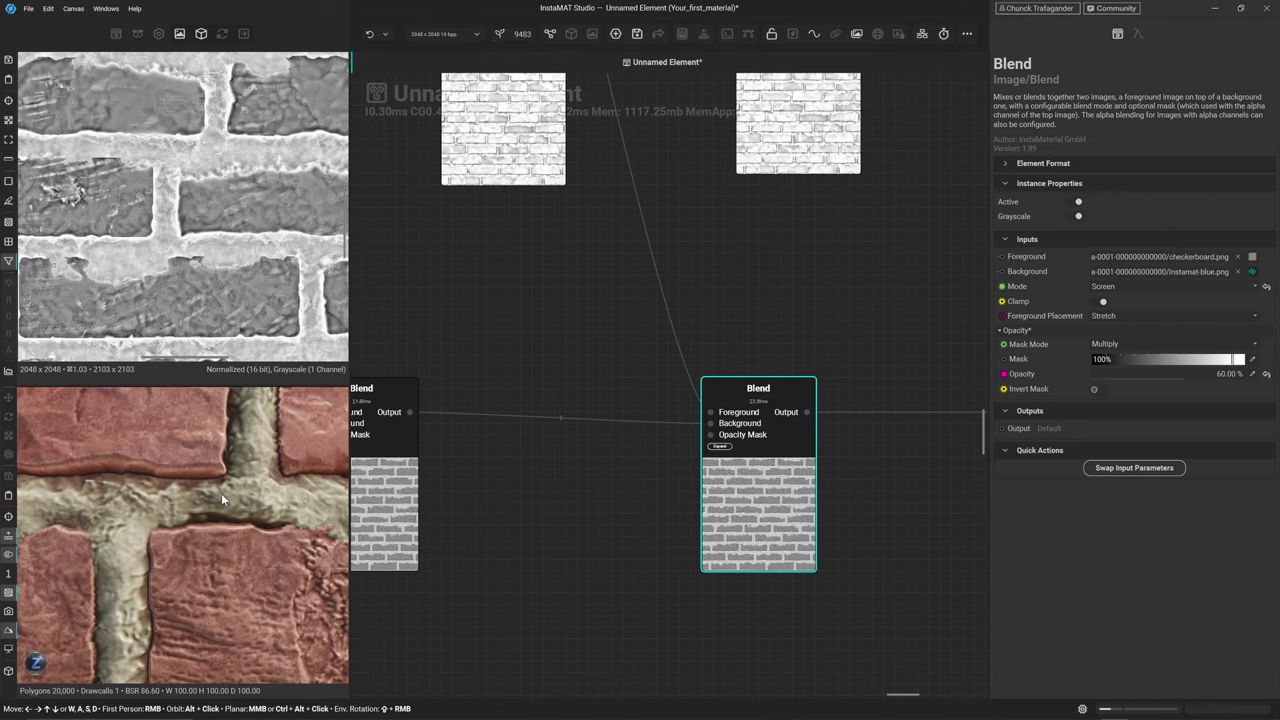
{"action": "scroll", "coordinate": [221, 493], "scroll_direction": "down", "scroll_amount": 5}
{"action": "middle_click_drag", "start_coordinate": [221, 493], "coordinate": [213, 519]}
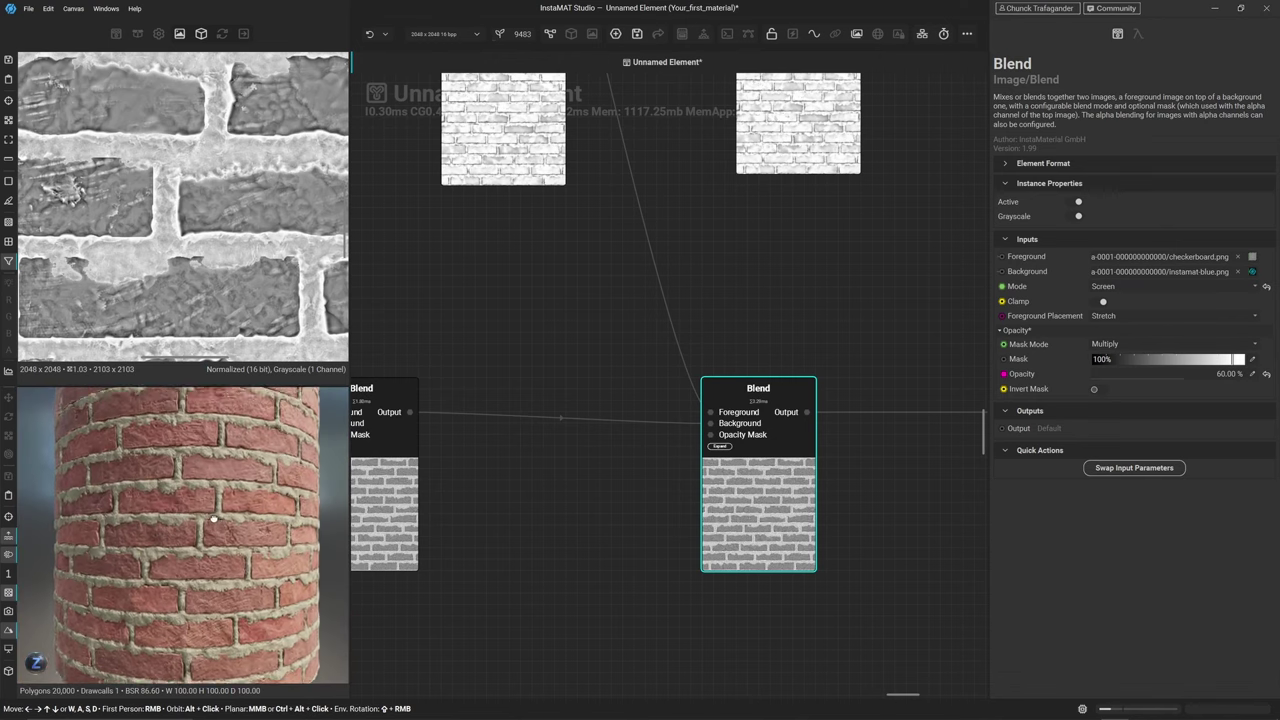
{"action": "left_click", "coordinate": [552, 563]}
{"action": "key", "text": "ctrl+s"}
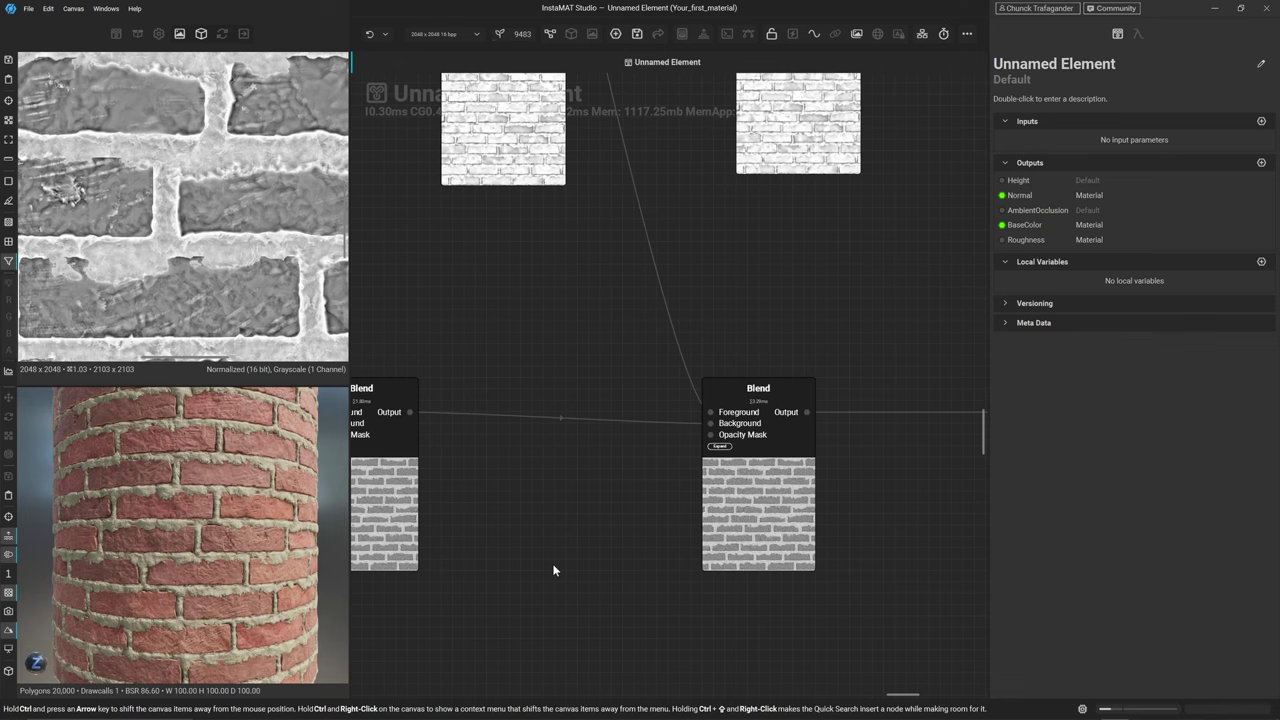
Locate the Levels node that masks the red brick color Blend and examine its output up close
{"action": "scroll", "coordinate": [520, 309], "scroll_direction": "down", "scroll_amount": 4}
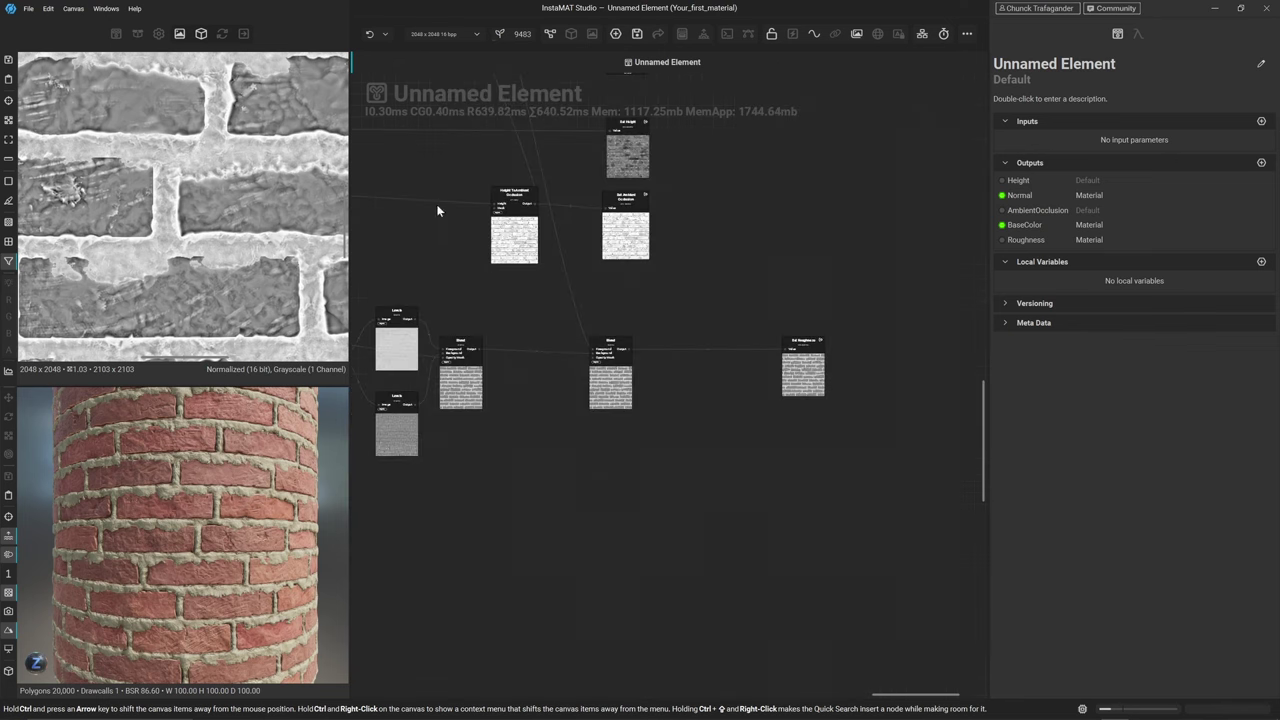
{"action": "middle_click_drag", "start_coordinate": [515, 301], "coordinate": [655, 240]}
{"action": "left_click", "coordinate": [597, 327]}
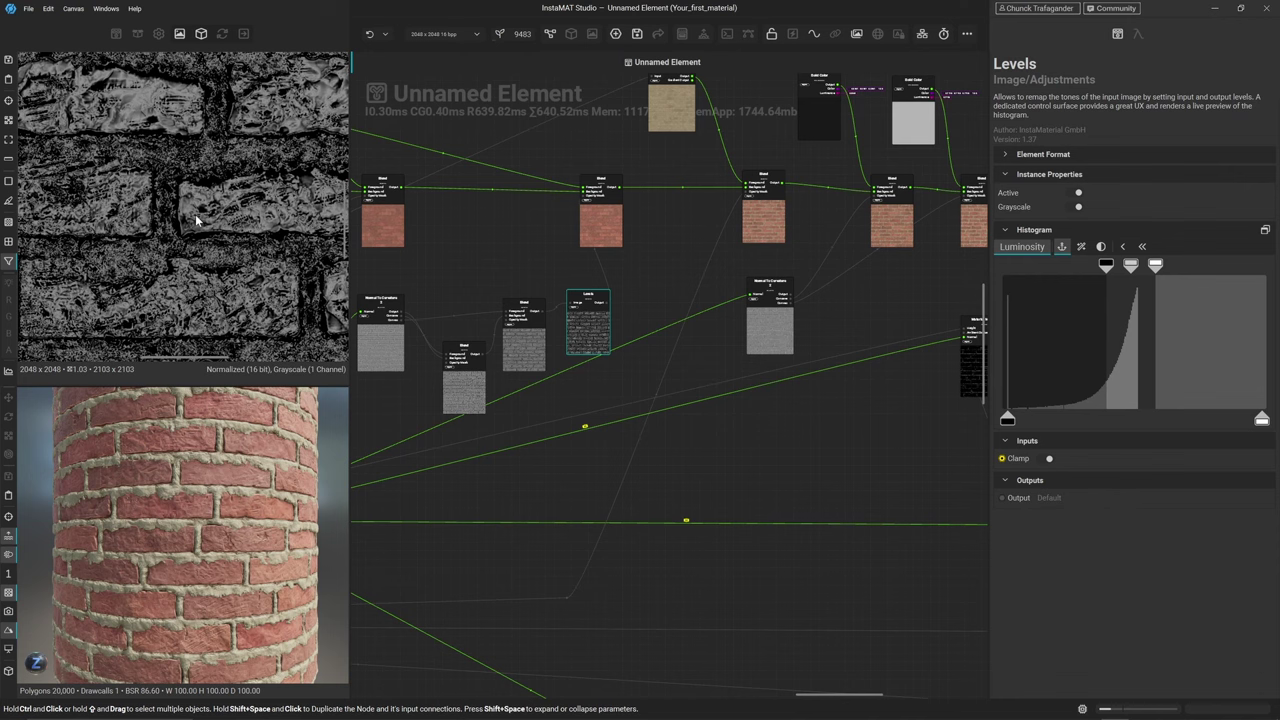
{"action": "scroll", "coordinate": [196, 219], "scroll_direction": "up", "scroll_amount": 4}
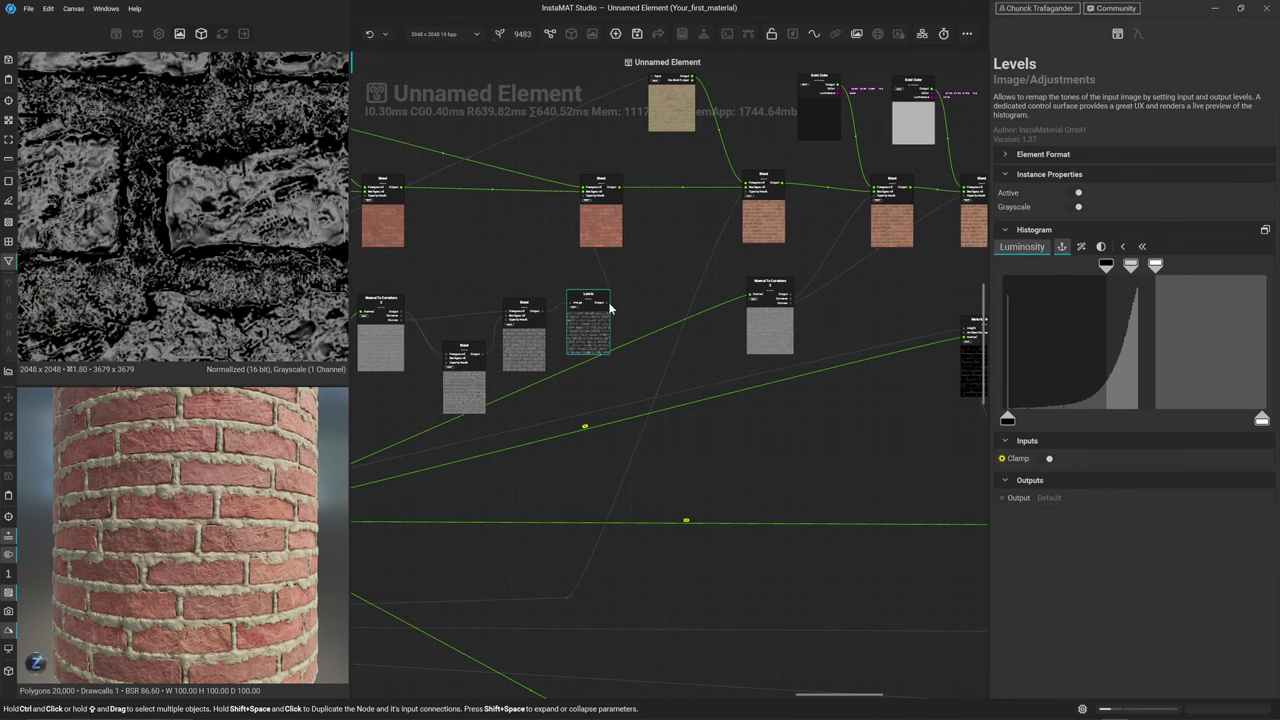
{"action": "scroll", "coordinate": [606, 305], "scroll_direction": "up", "scroll_amount": 3}
{"action": "left_click", "coordinate": [671, 286]}
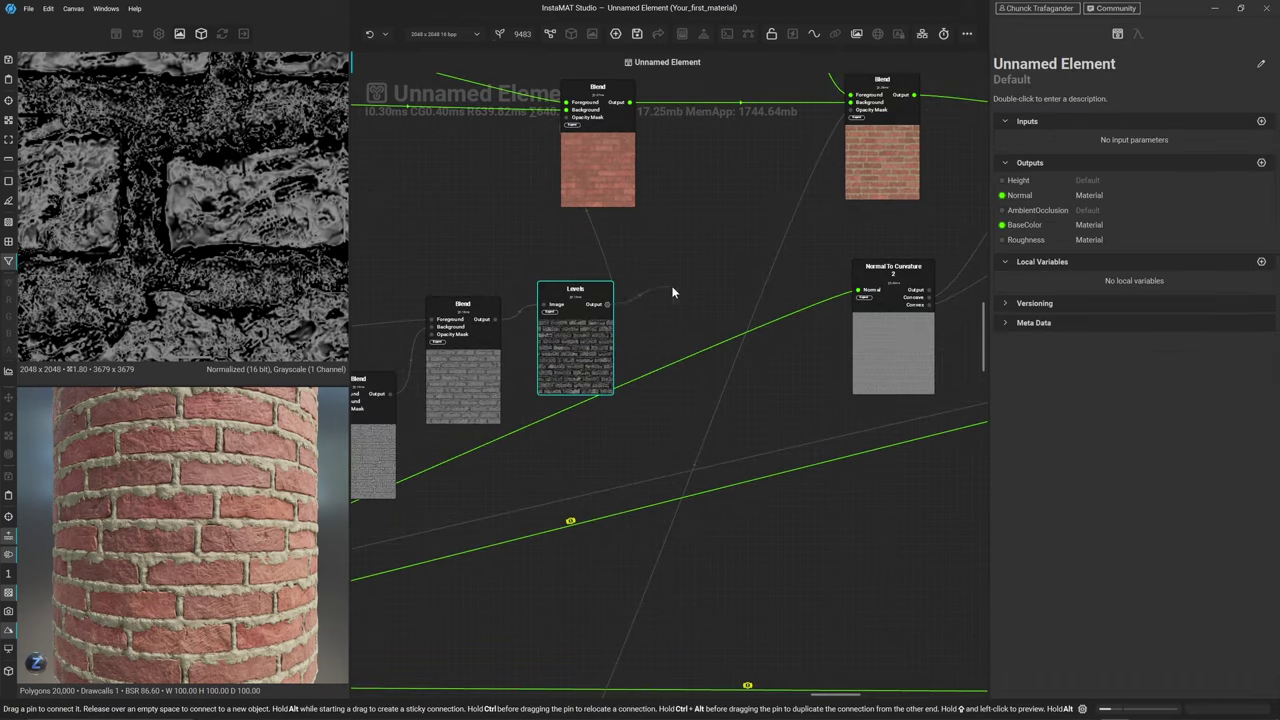
{"action": "key", "text": "space"}
{"action": "type", "text": "bev"}
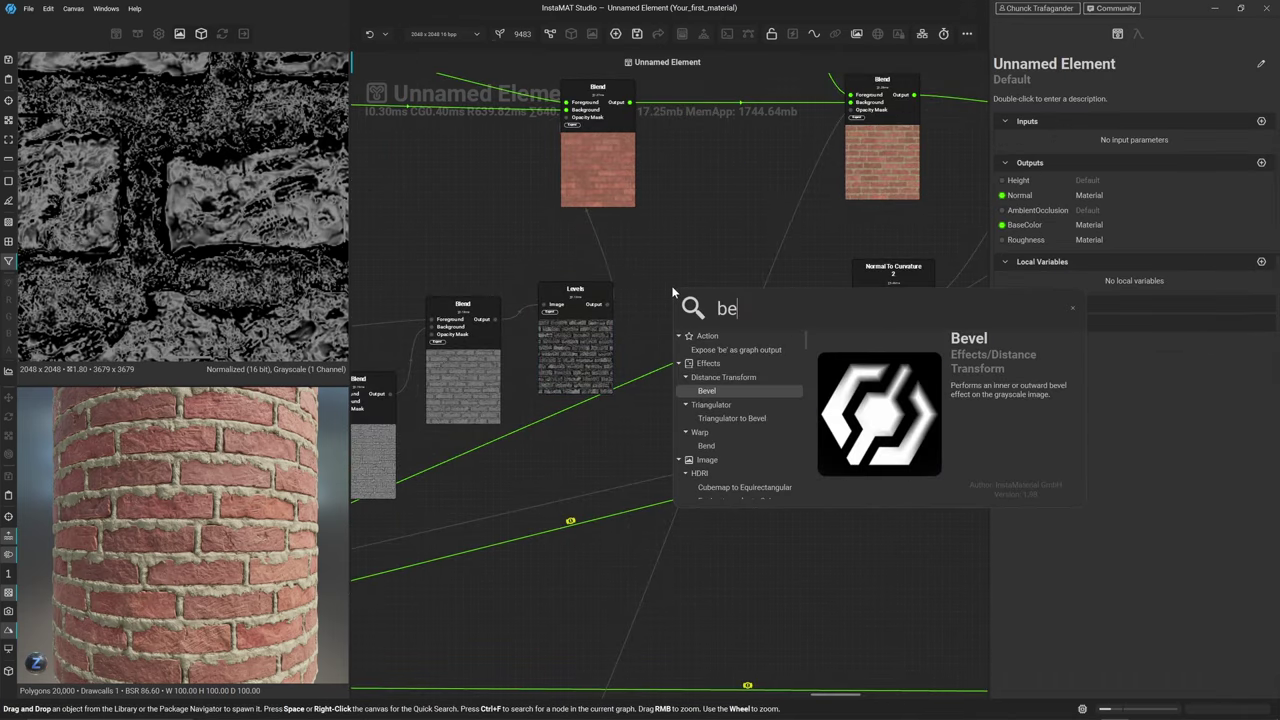
{"action": "key", "text": "Return"}
{"action": "key", "text": "ctrl+z"}
{"action": "key", "text": "ctrl+z"}
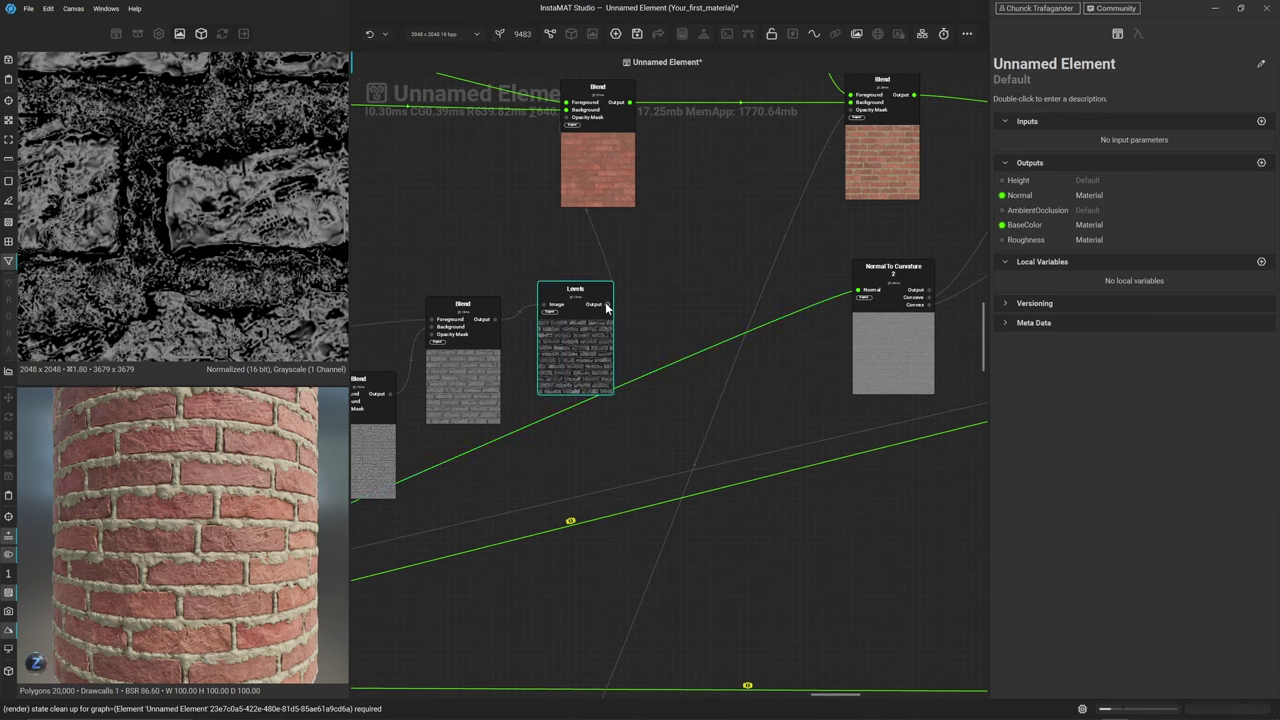
Add a Blend node fed in its Foreground by that Levels output and move it beside the roughness Blend nodes
{"action": "left_click", "coordinate": [664, 302]}
{"action": "key", "text": "space"}
{"action": "type", "text": "ble"}
{"action": "key", "text": "Return"}
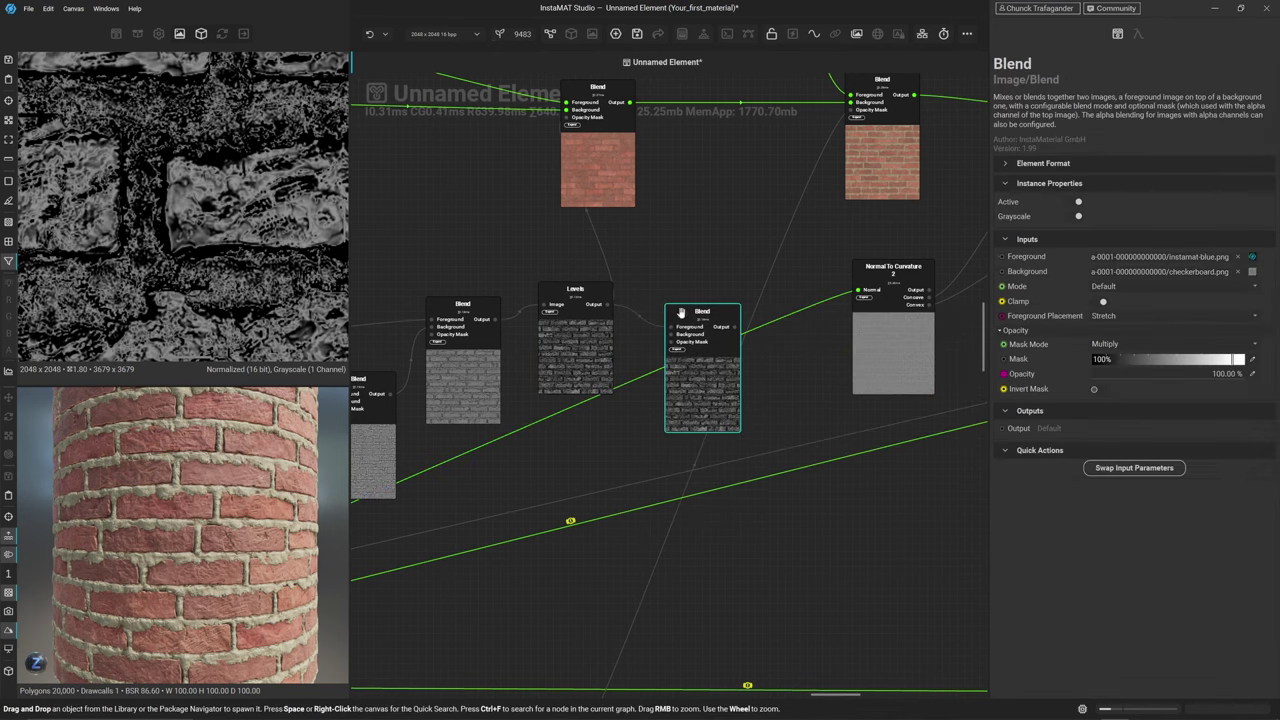
{"action": "left_click_drag", "start_coordinate": [710, 393], "coordinate": [754, 437]}
{"action": "middle_click_drag", "start_coordinate": [754, 437], "coordinate": [698, 506]}
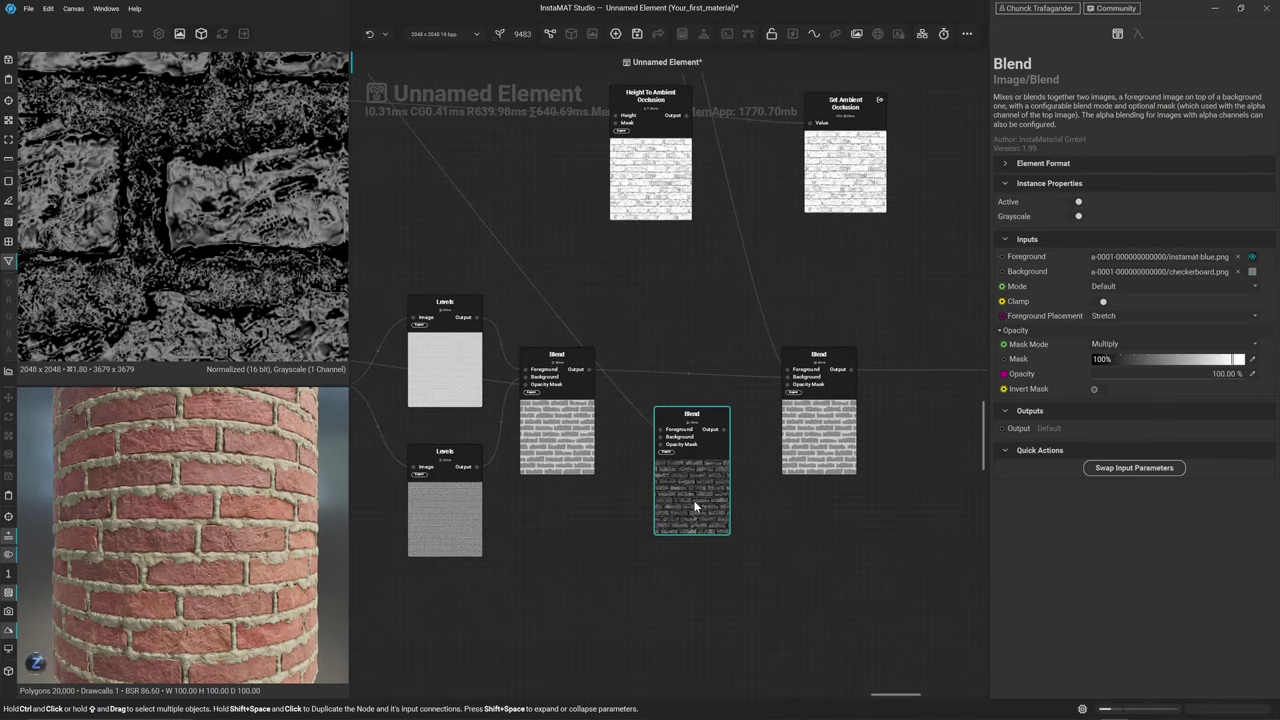
Insert the new Blend between the two roughness Blend nodes, with the first feeding its Background and its Output feeding the dust Blend's Background
{"action": "left_click", "coordinate": [819, 439]}
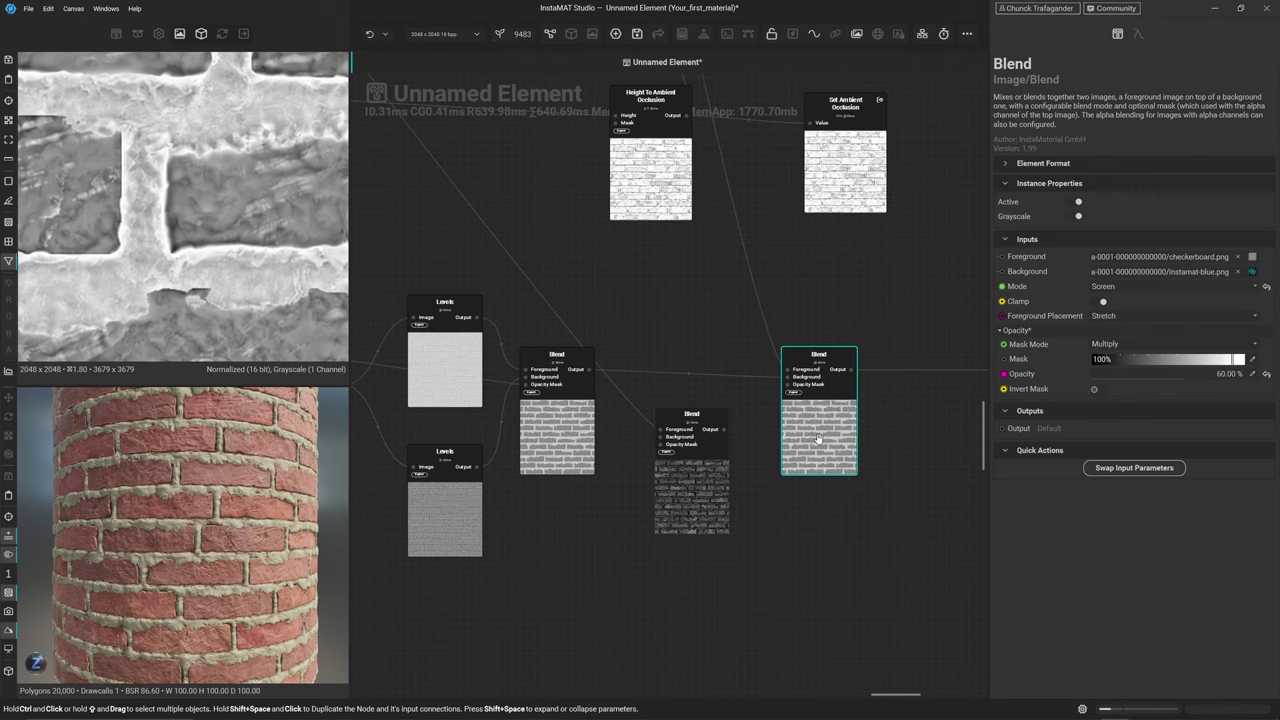
{"action": "left_click_drag", "start_coordinate": [818, 438], "coordinate": [834, 438]}
{"action": "left_click", "coordinate": [588, 371]}
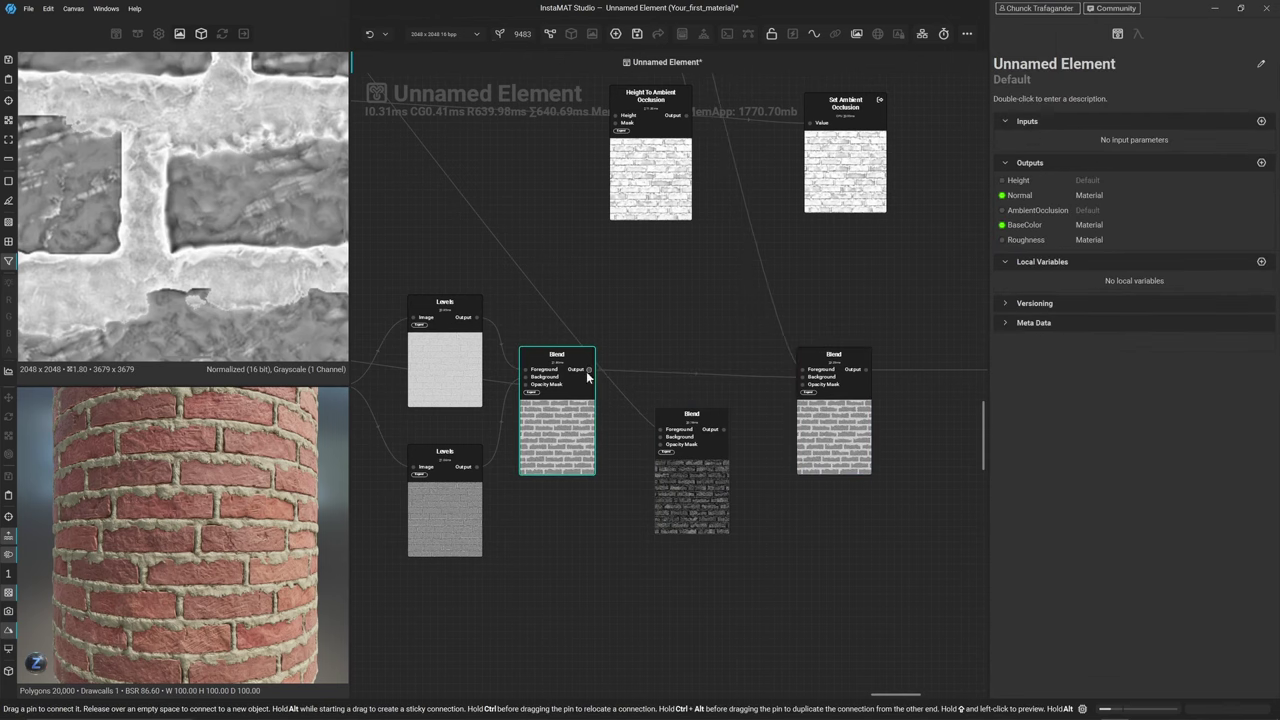
{"action": "left_click_drag", "start_coordinate": [686, 515], "coordinate": [708, 439]}
{"action": "left_click_drag", "start_coordinate": [750, 355], "coordinate": [798, 376]}
{"action": "left_click_drag", "start_coordinate": [701, 418], "coordinate": [675, 447]}
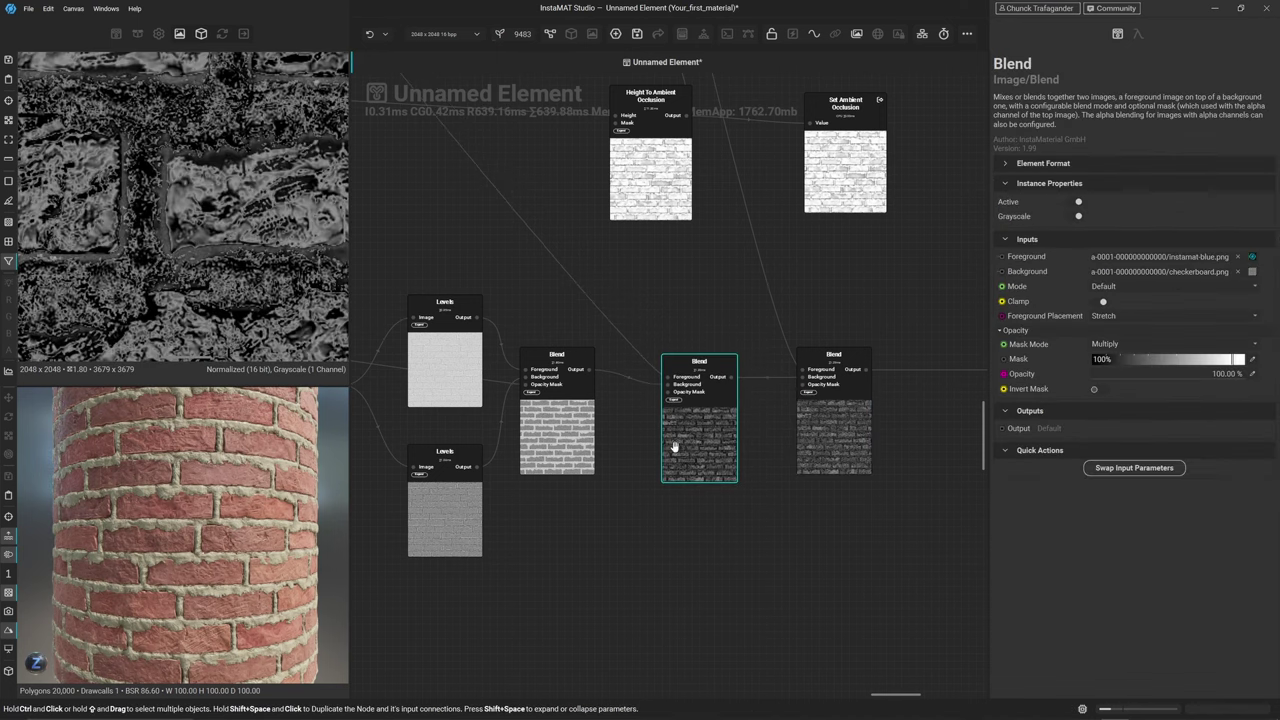
Inspect the brick surface up close in the 3D preview and set the new Blend node's mode to Screen
{"action": "scroll", "coordinate": [198, 505], "scroll_direction": "up", "scroll_amount": 10}
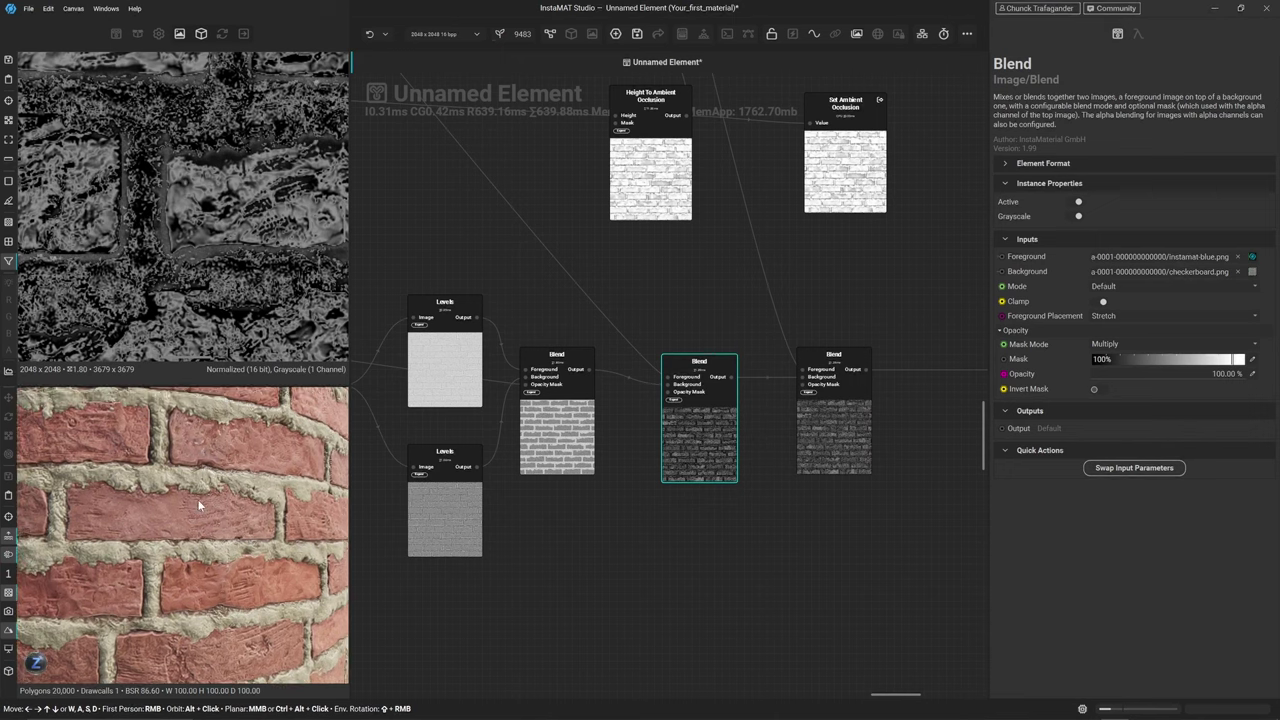
{"action": "scroll", "coordinate": [198, 505], "scroll_direction": "up", "scroll_amount": 5}
{"action": "scroll", "coordinate": [198, 505], "scroll_direction": "down", "scroll_amount": 5}
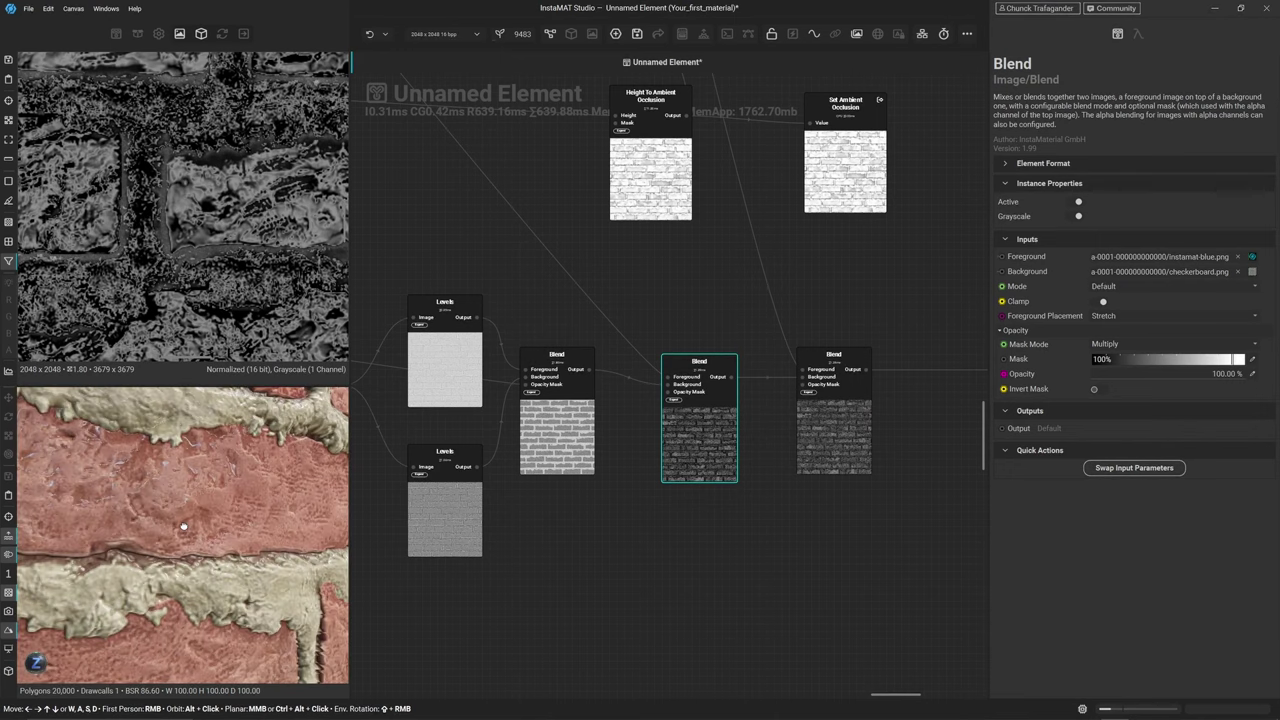
{"action": "left_click", "coordinate": [1140, 288]}
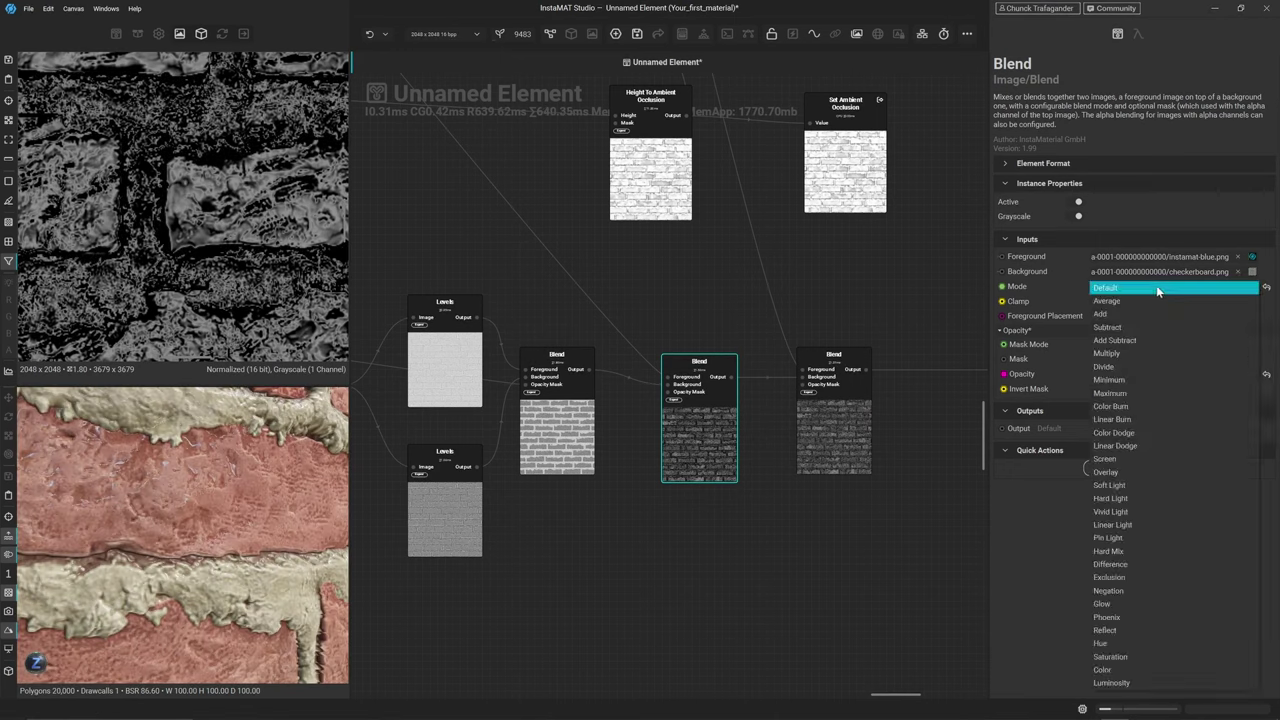
{"action": "left_click", "coordinate": [1128, 459]}
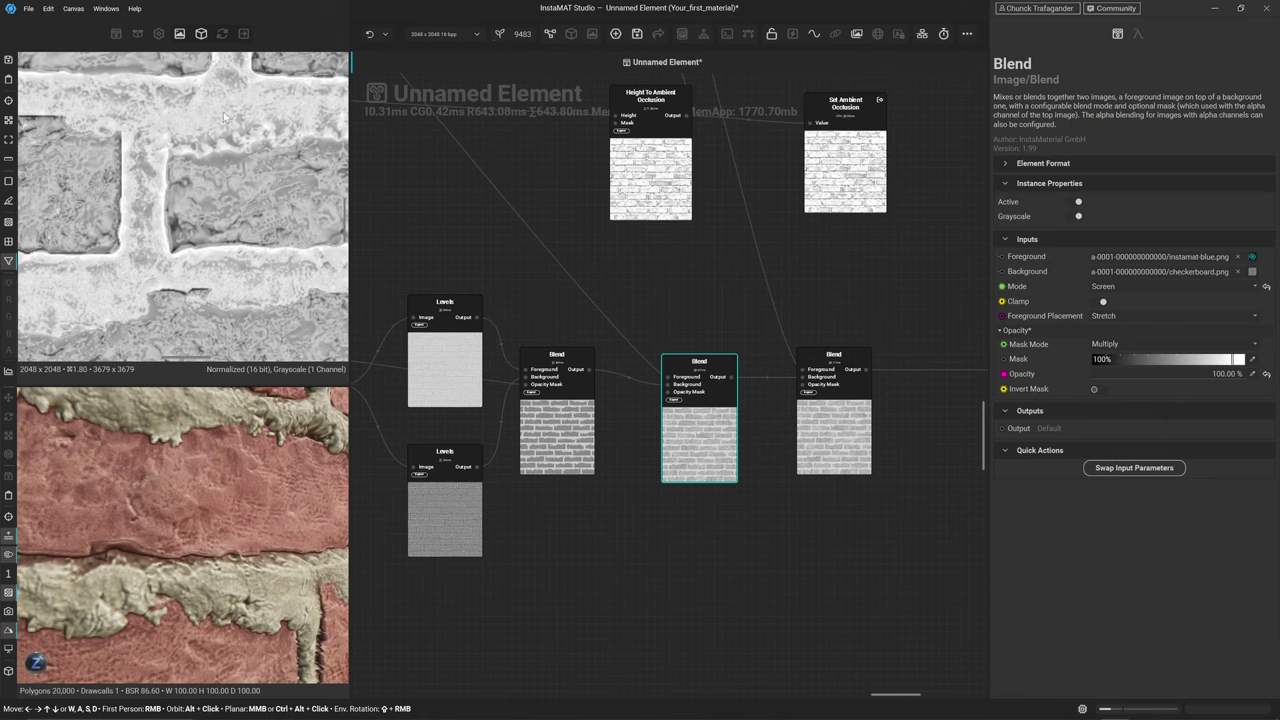
Connect the Blend Height node's Mask output to the Opacity Mask of the new Screen Blend node
{"action": "scroll", "coordinate": [528, 418], "scroll_direction": "down", "scroll_amount": 2}
{"action": "scroll", "coordinate": [528, 418], "scroll_direction": "down", "scroll_amount": 5}
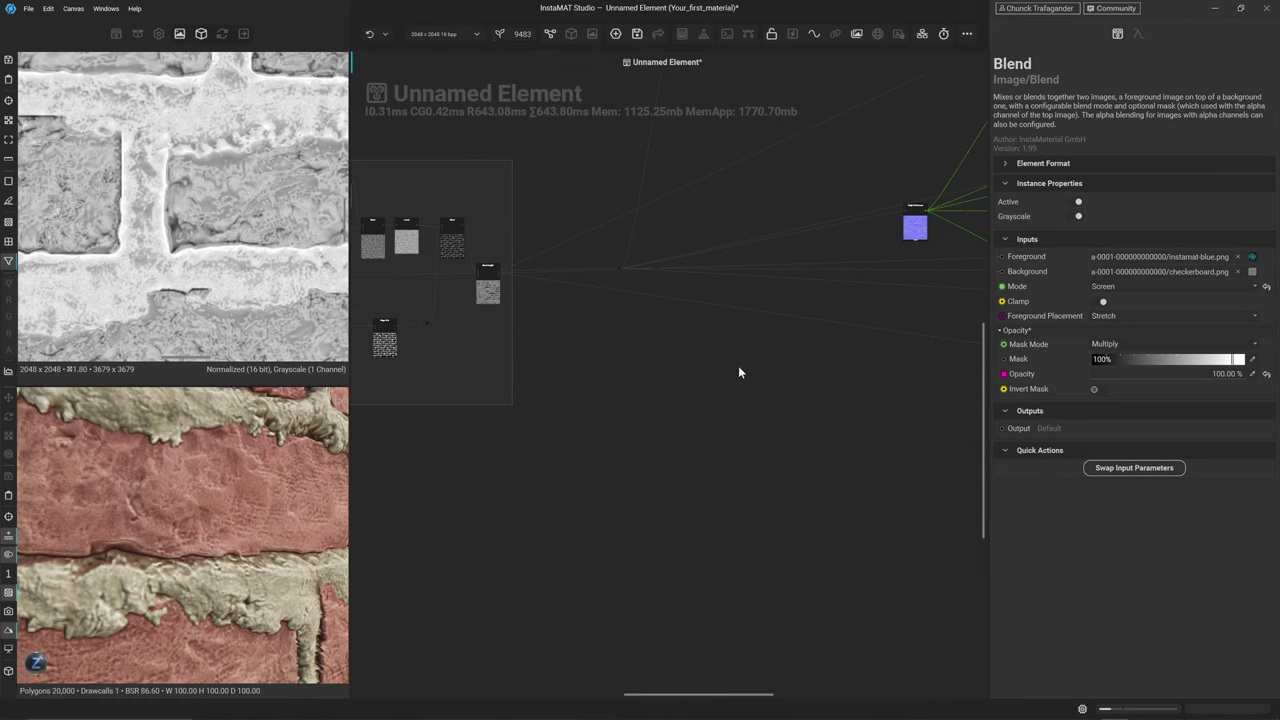
{"action": "scroll", "coordinate": [490, 278], "scroll_direction": "up", "scroll_amount": 3}
{"action": "left_click", "coordinate": [490, 279]}
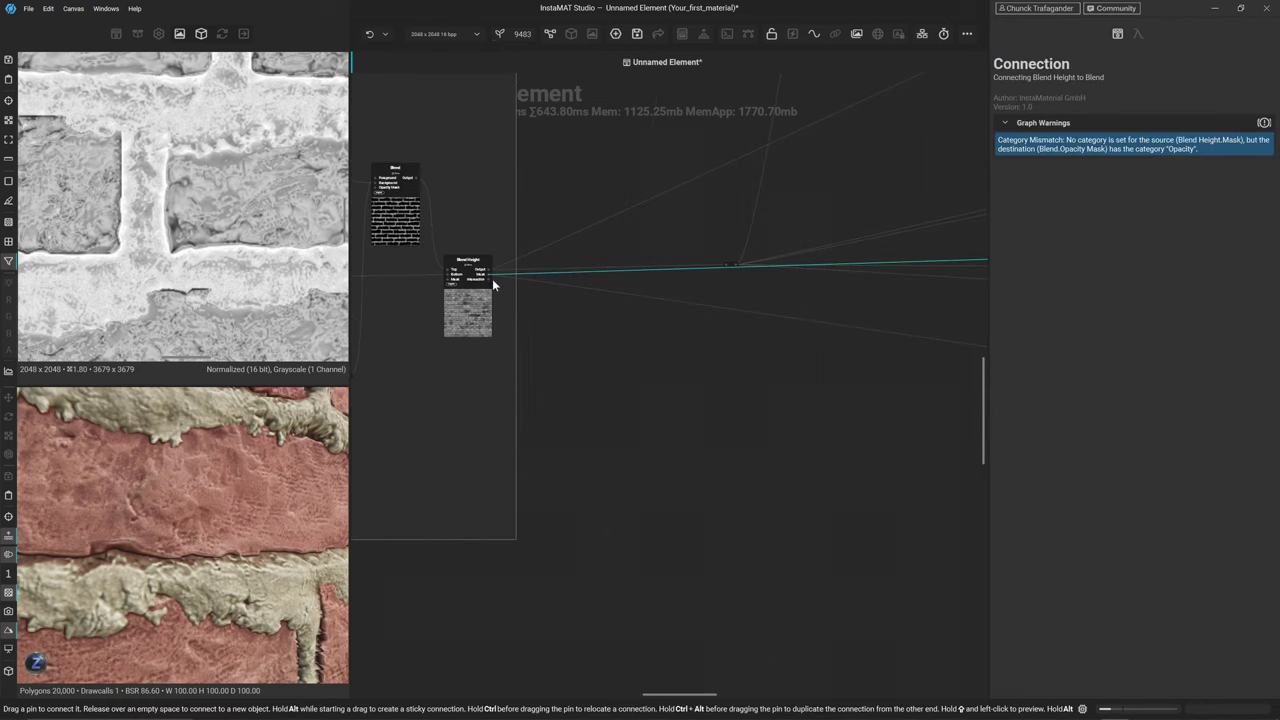
{"action": "scroll", "coordinate": [549, 278], "scroll_direction": "up", "scroll_amount": 2}
{"action": "scroll", "coordinate": [549, 278], "scroll_direction": "up", "scroll_amount": 2}
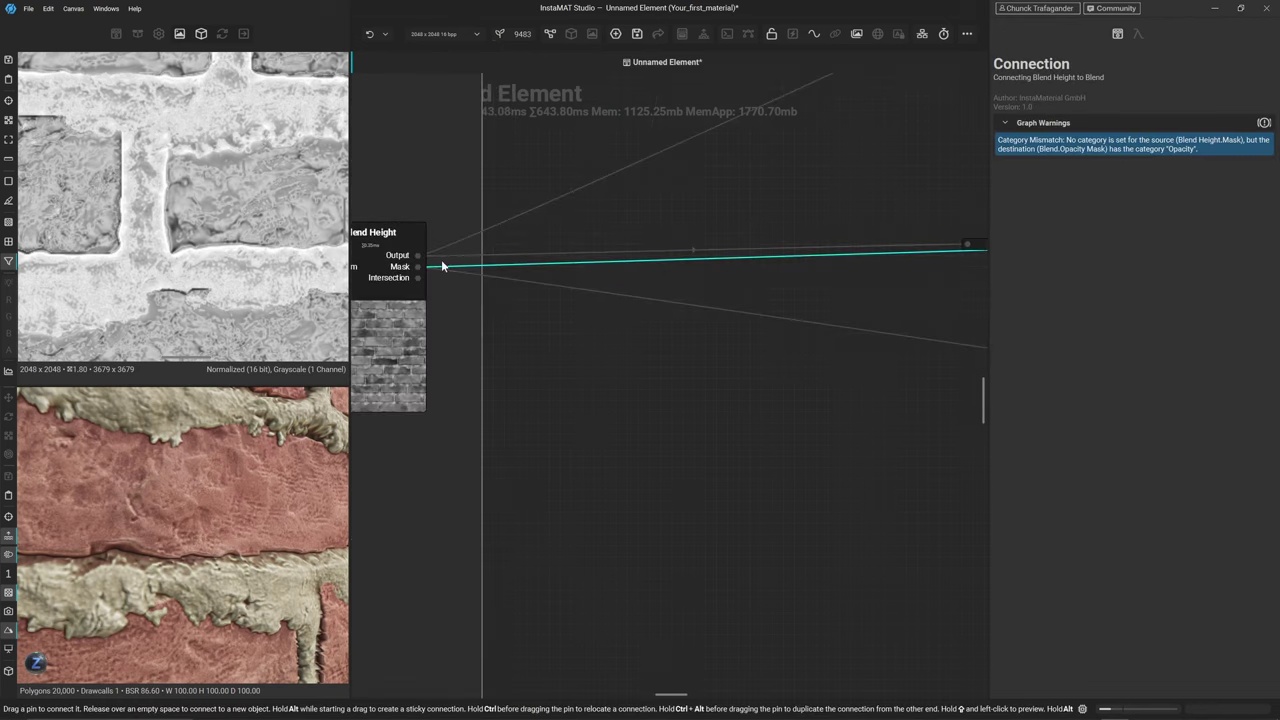
{"action": "left_click", "coordinate": [430, 270]}
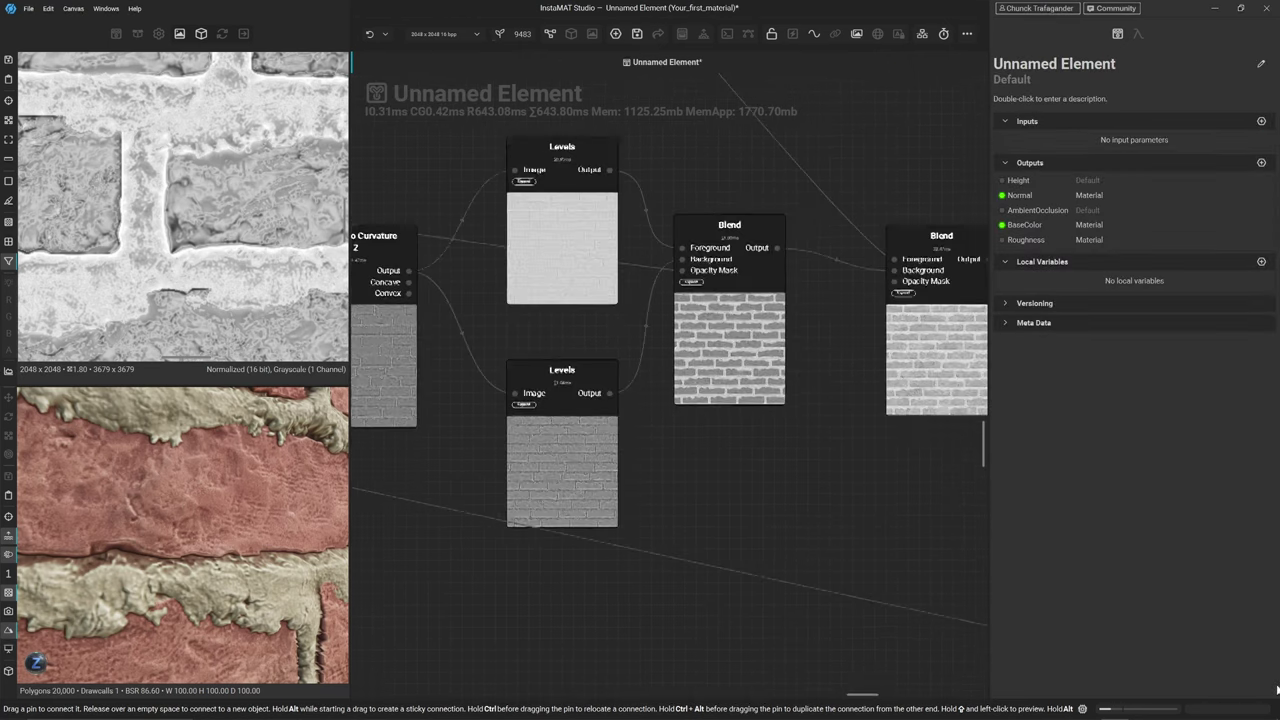
{"action": "left_click", "coordinate": [729, 290]}
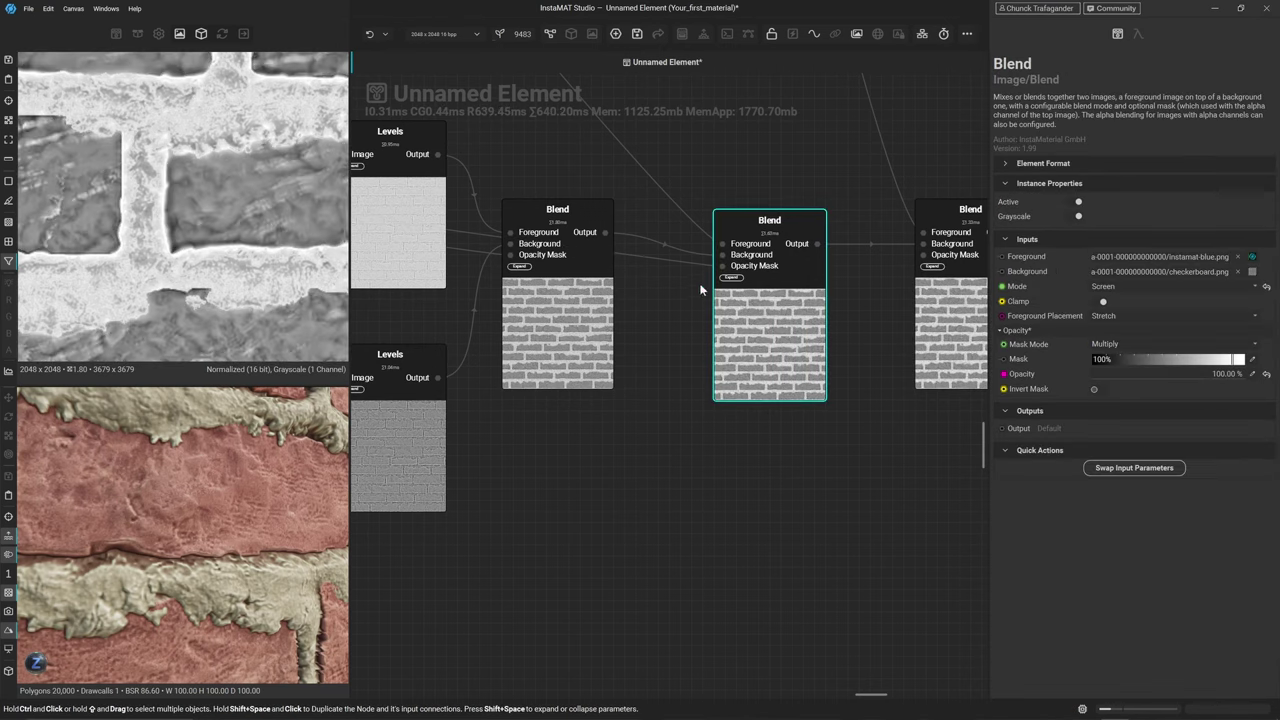
Preview the Screen Blend node's mask, enable Invert Mask, and compare its result with the preceding roughness Blend
{"action": "left_click", "coordinate": [723, 266]}
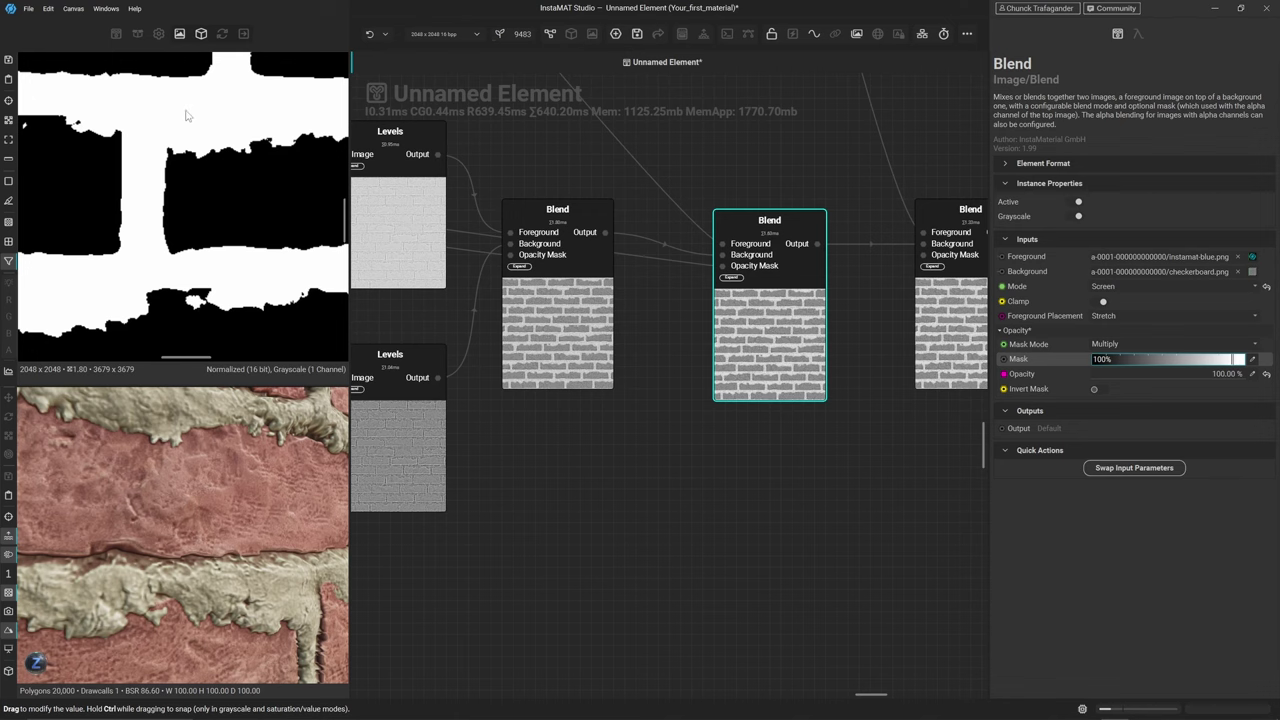
{"action": "left_click", "coordinate": [753, 378]}
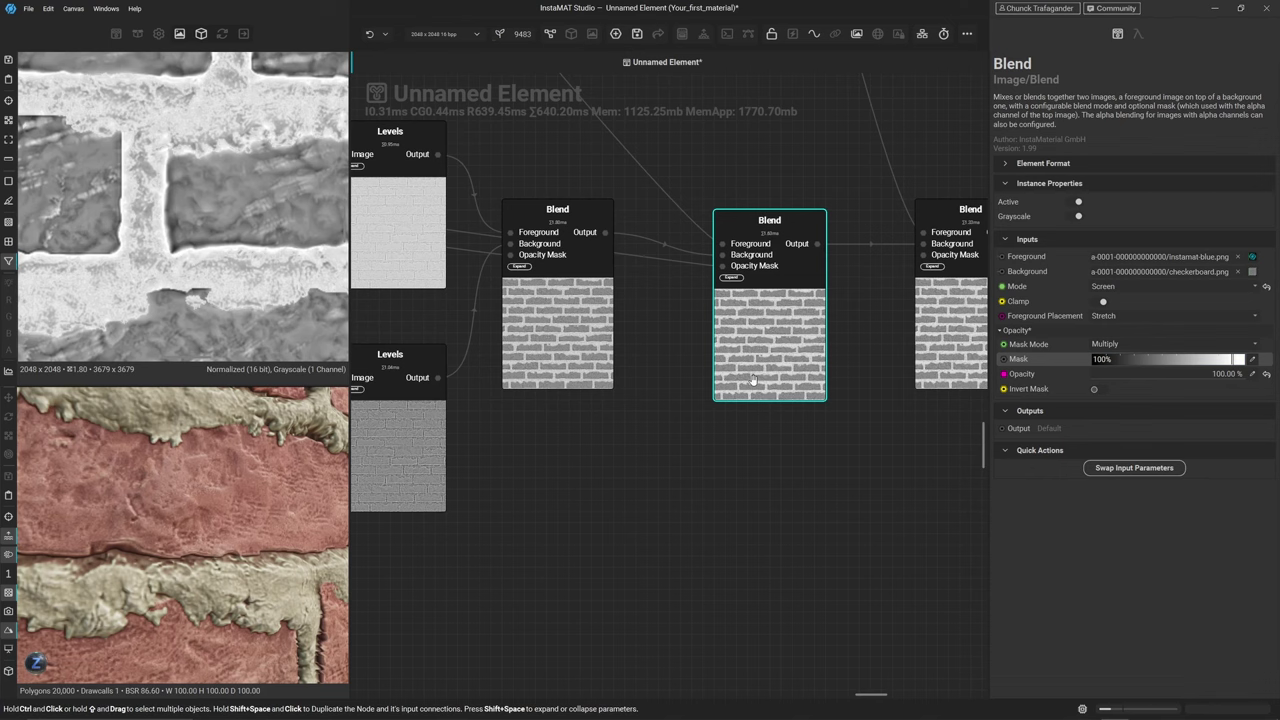
{"action": "left_click", "coordinate": [1097, 389]}
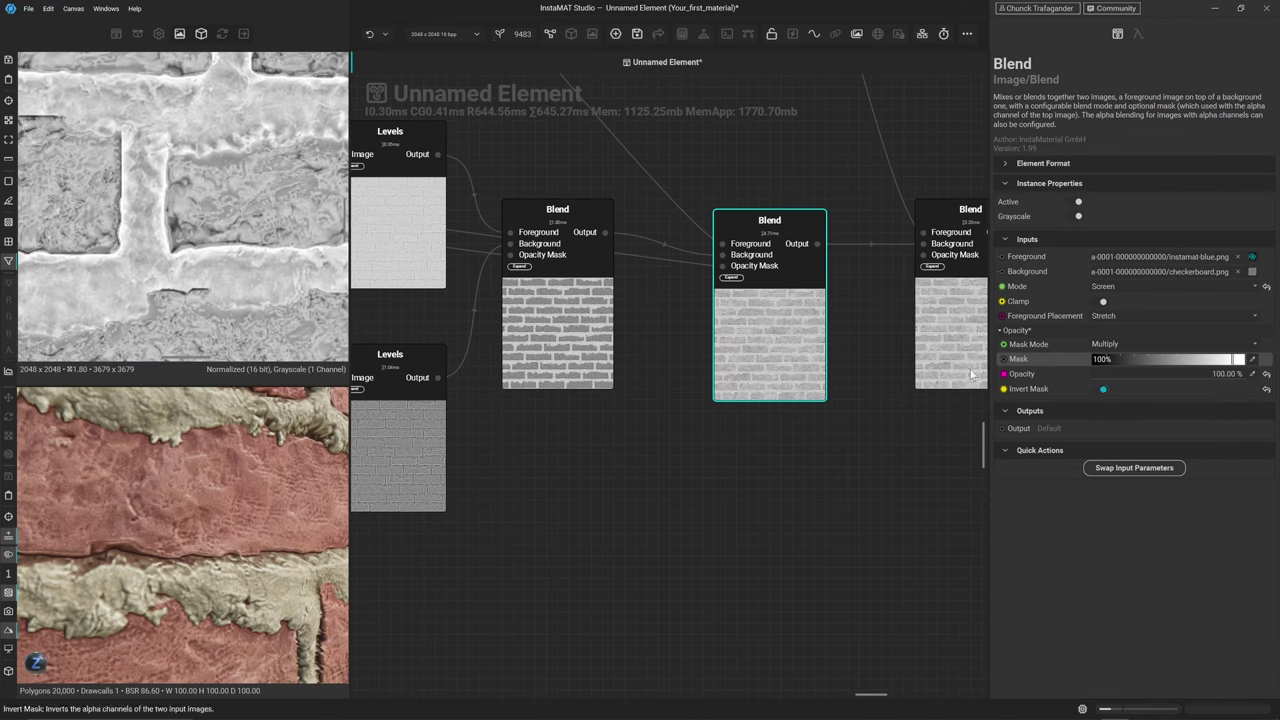
{"action": "left_click", "coordinate": [609, 362]}
{"action": "left_click", "coordinate": [722, 363]}
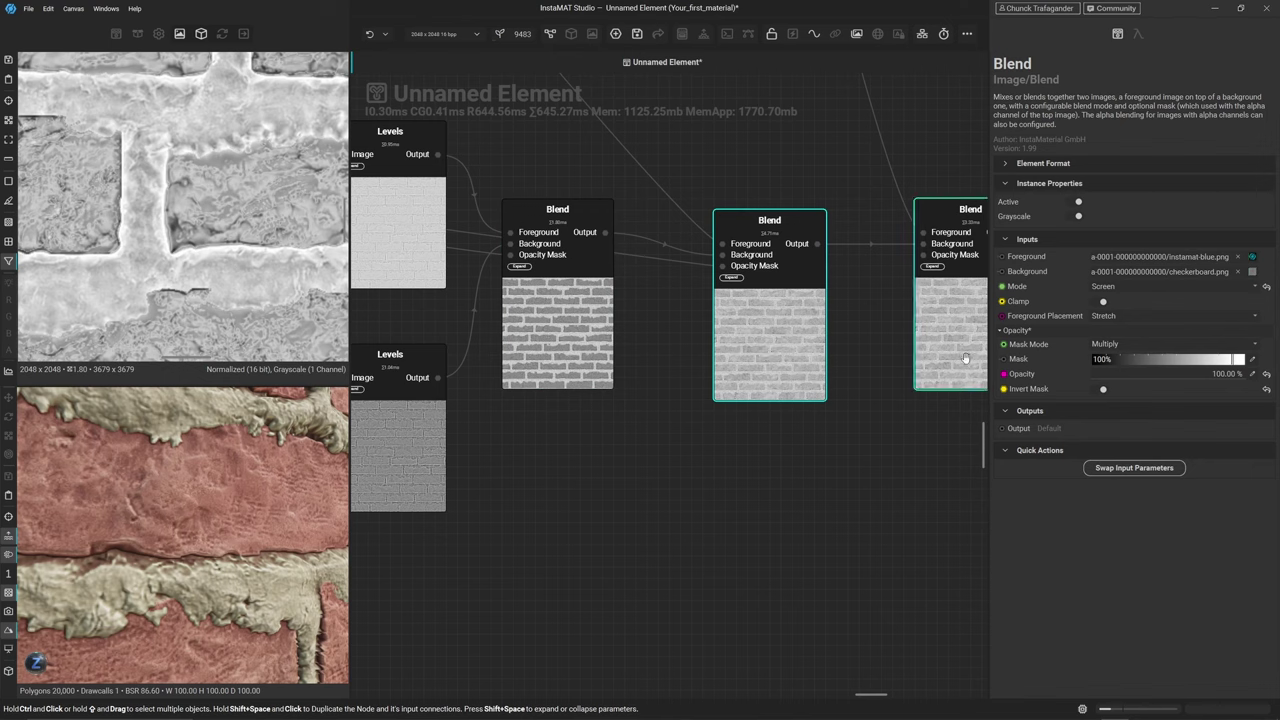
Set the Screen Blend node's Opacity to 15% and compare its output with the preceding roughness Blend
{"action": "left_click", "coordinate": [1254, 374]}
{"action": "type", "text": "15"}
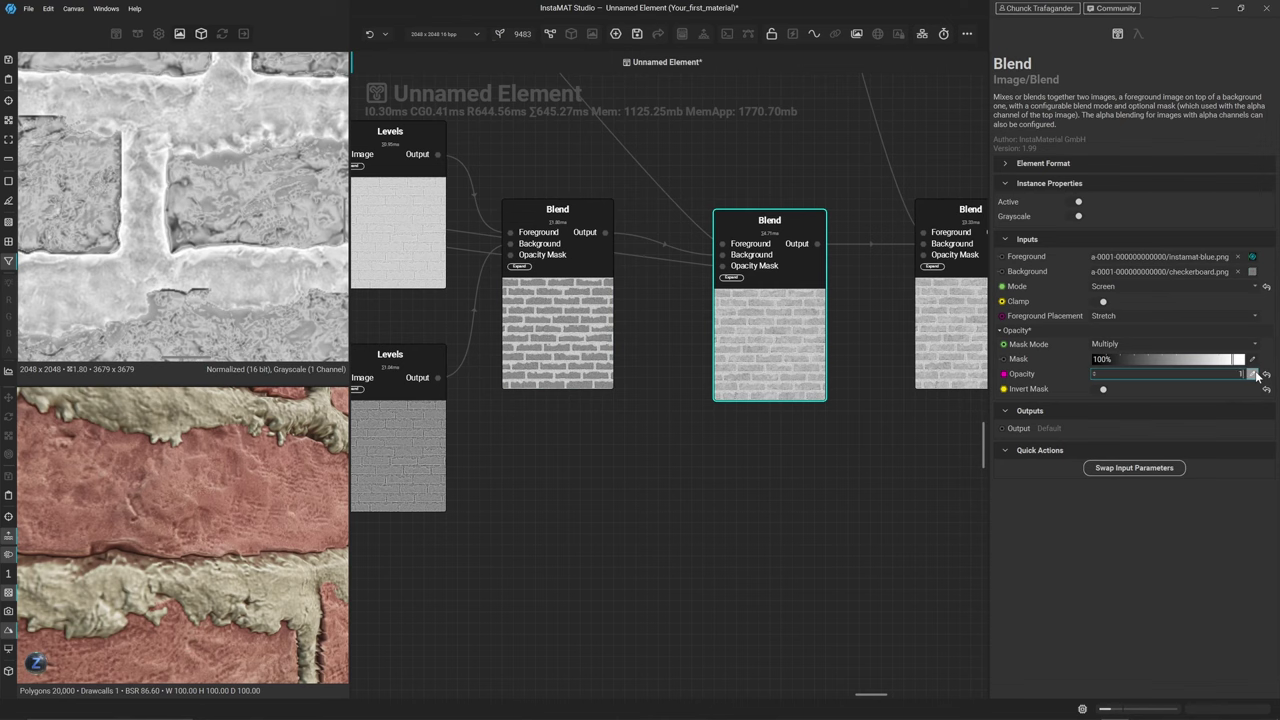
{"action": "key", "text": "Return"}
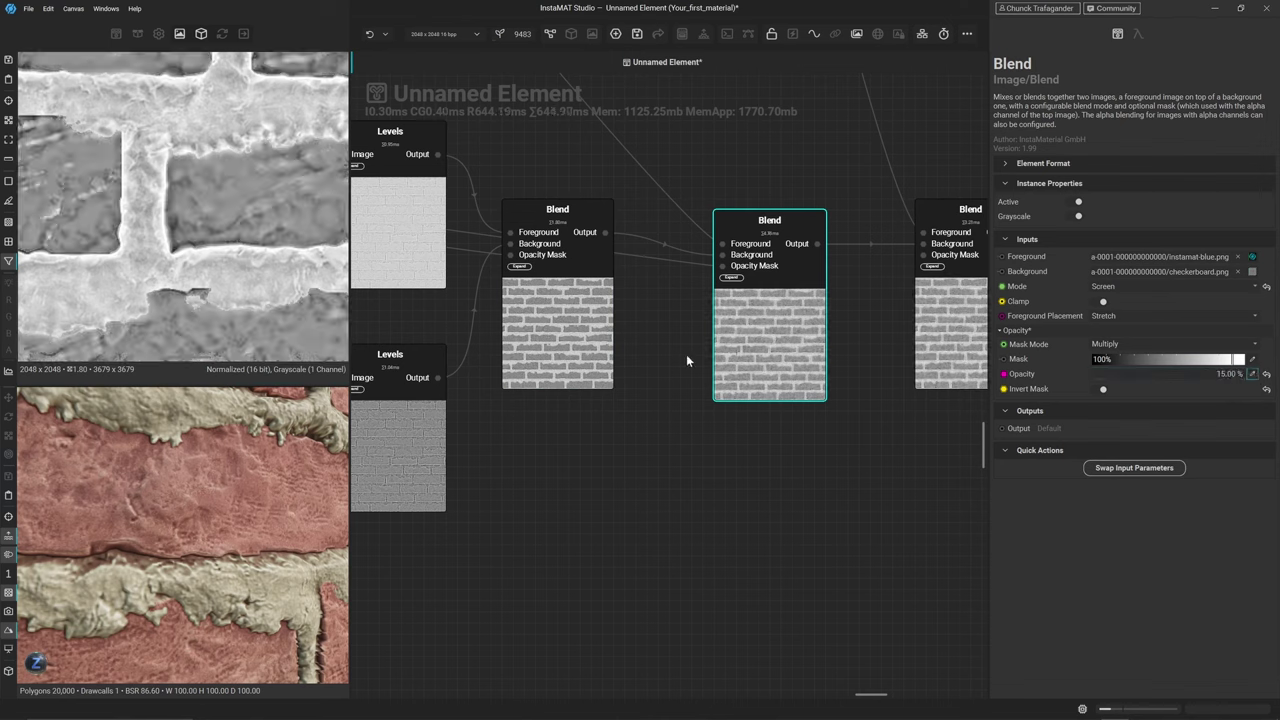
{"action": "left_click", "coordinate": [520, 374]}
{"action": "left_click", "coordinate": [762, 358]}
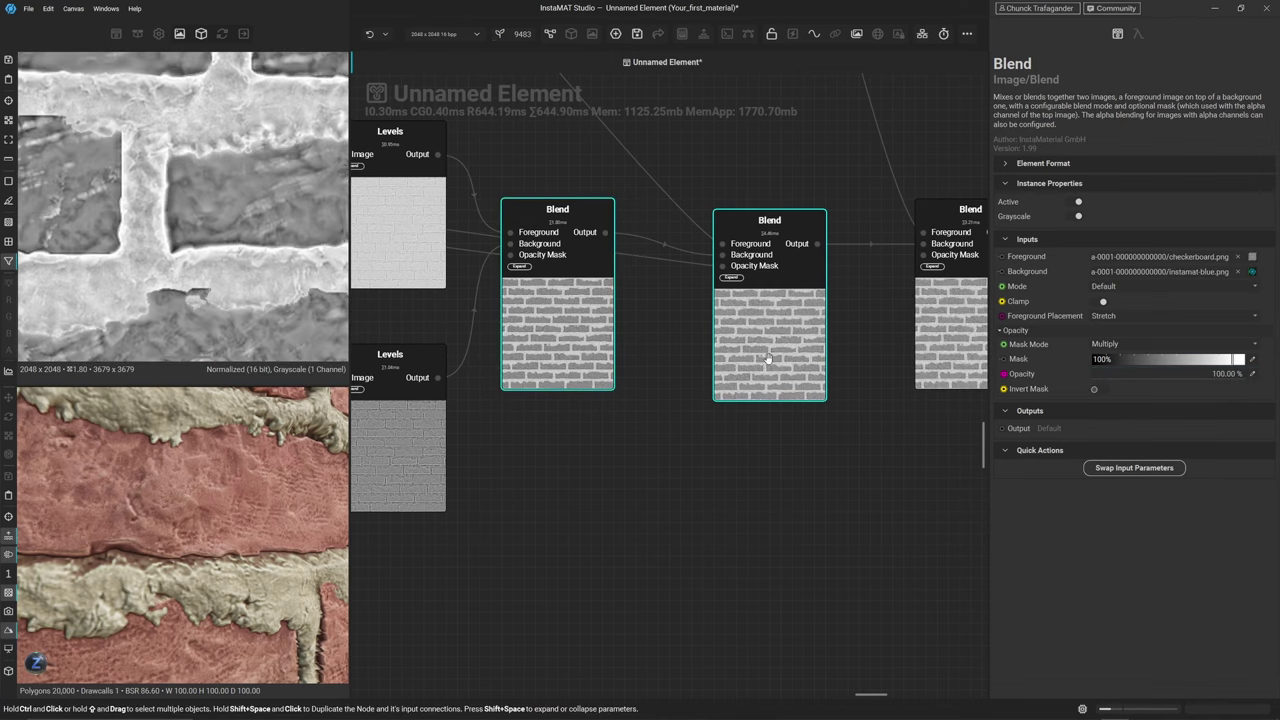
{"action": "scroll", "coordinate": [174, 218], "scroll_direction": "down", "scroll_amount": 2}
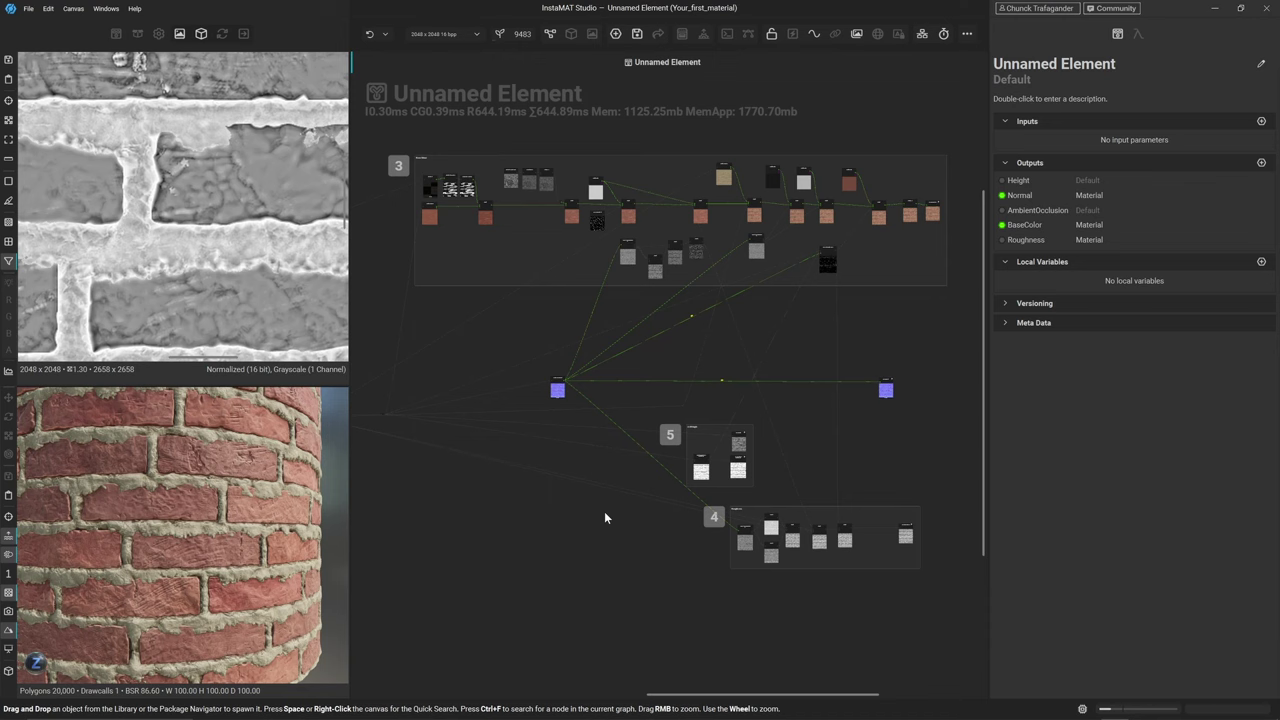
Examine the brick normal map from the Height To Normal node and the height map from the final Blend Height node
{"action": "left_click", "coordinate": [558, 390]}
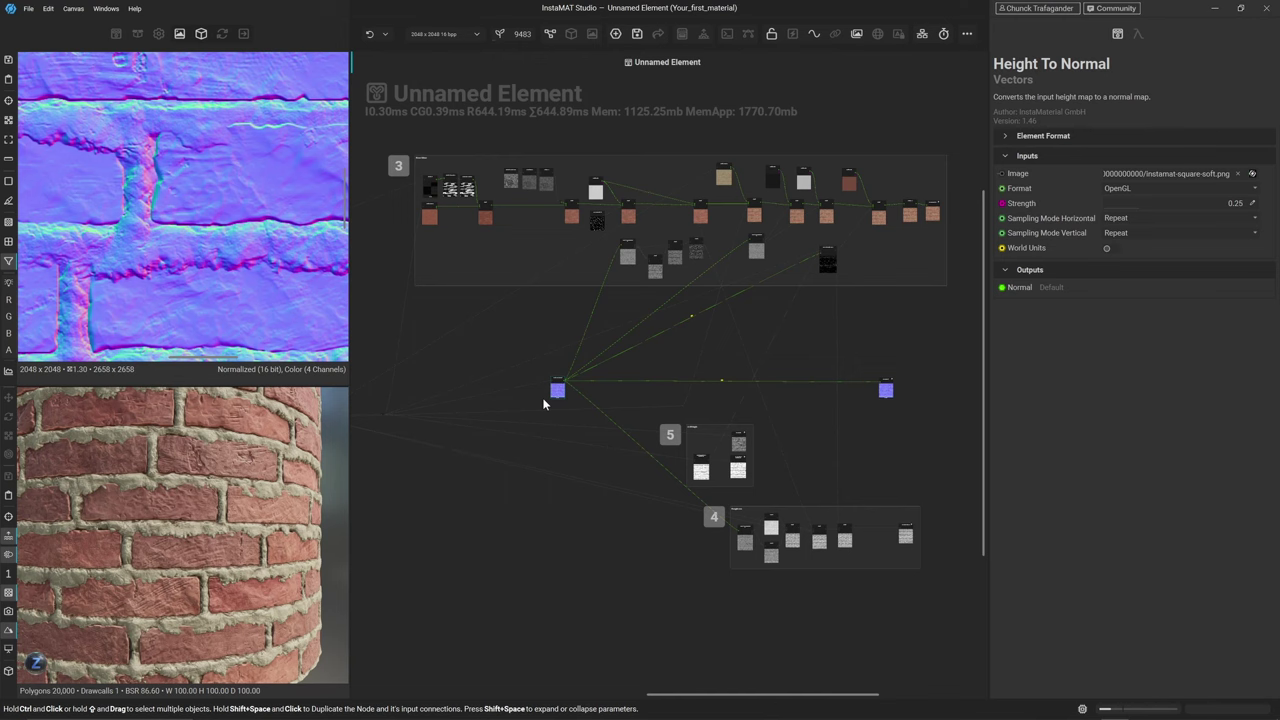
{"action": "middle_click_drag", "start_coordinate": [466, 400], "coordinate": [666, 426]}
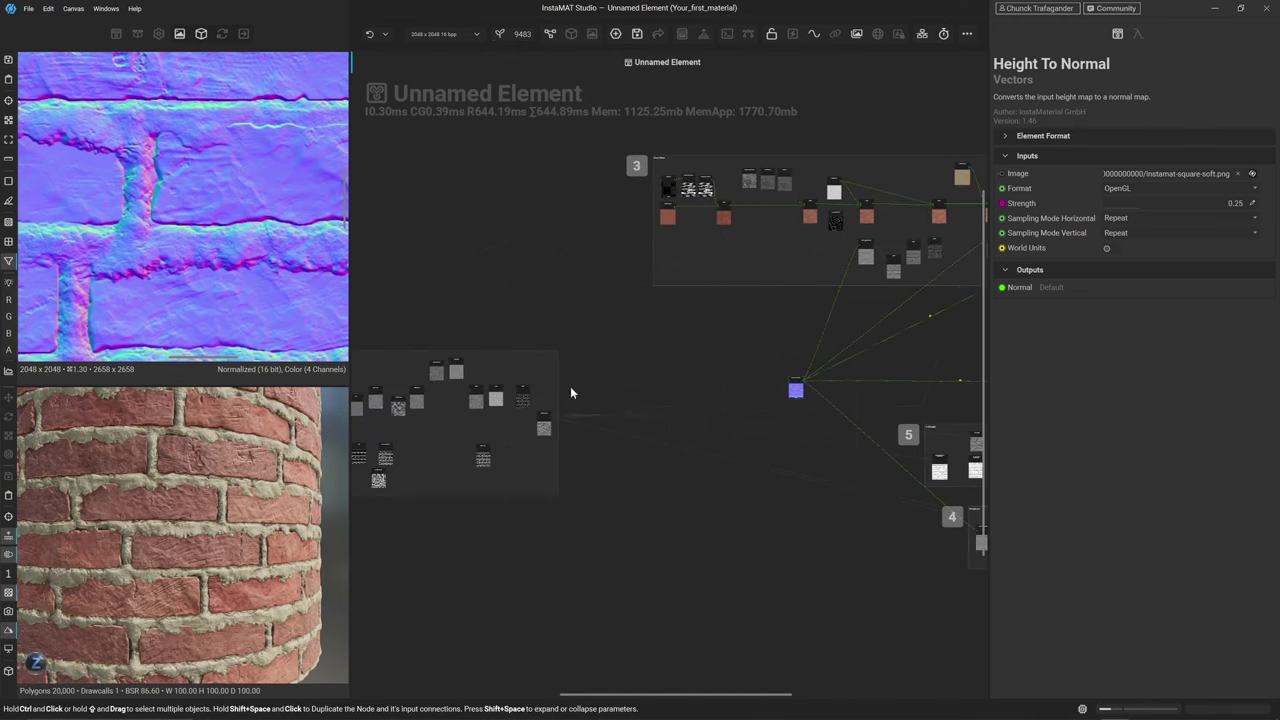
{"action": "left_click", "coordinate": [545, 428]}
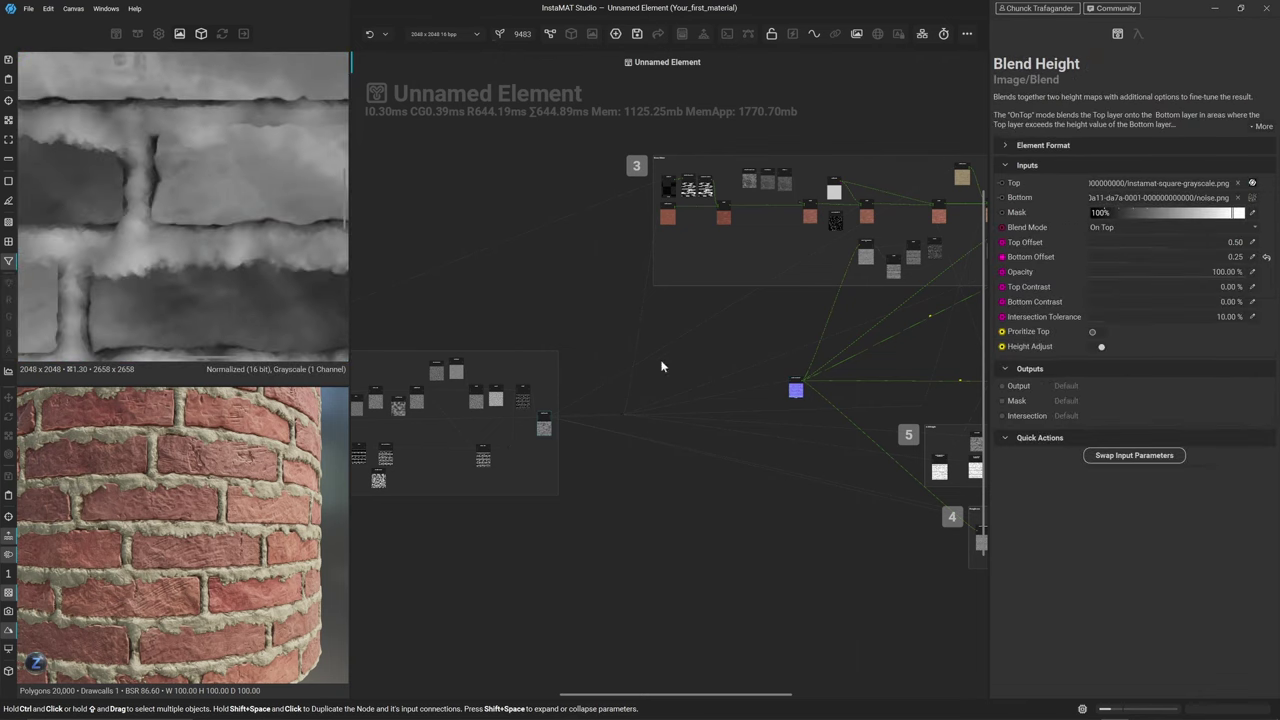
{"action": "scroll", "coordinate": [170, 203], "scroll_direction": "down", "scroll_amount": 4}
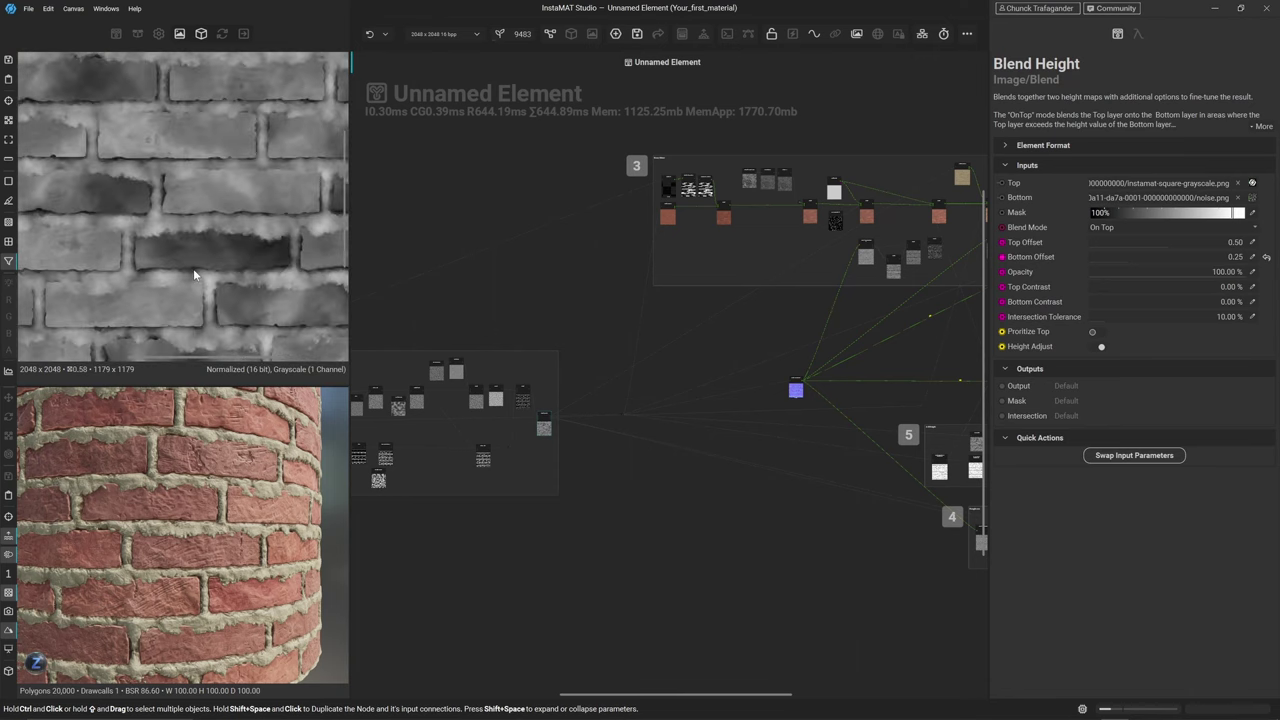
Move the brick Height To Normal node farther back from its outgoing connections and examine its normal map up close
{"action": "scroll", "coordinate": [768, 408], "scroll_direction": "up", "scroll_amount": 5}
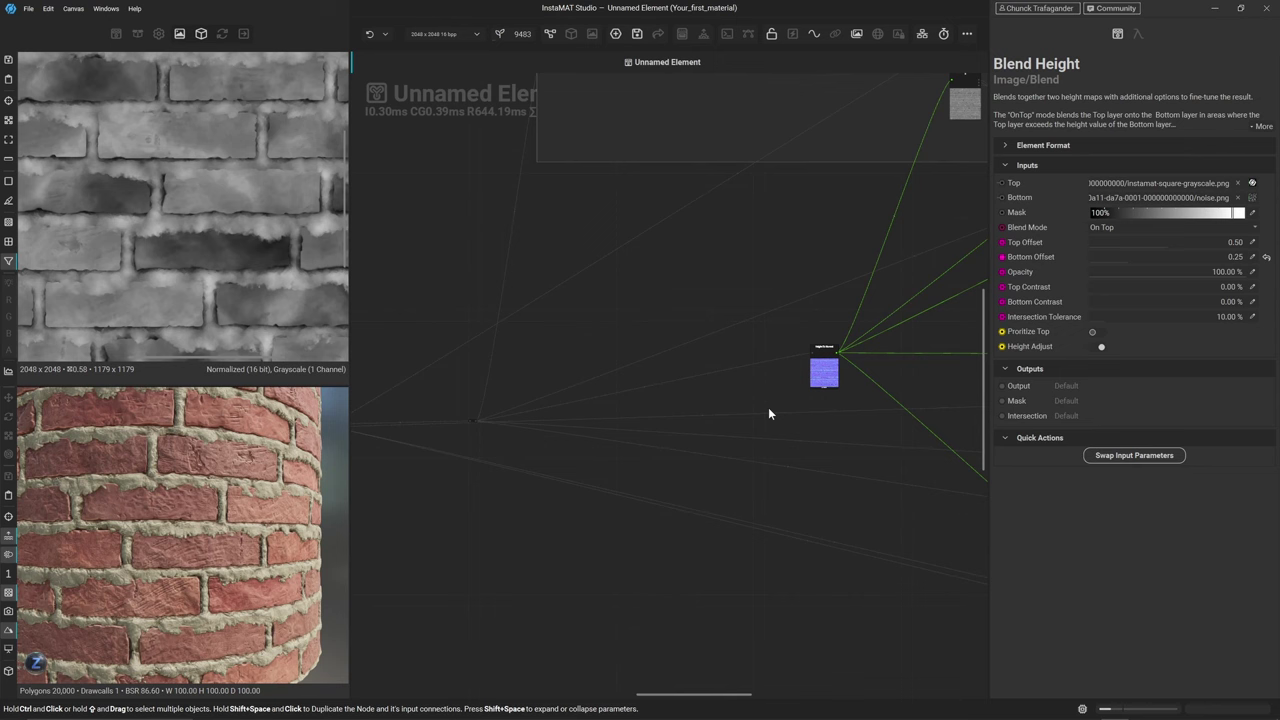
{"action": "scroll", "coordinate": [780, 395], "scroll_direction": "up", "scroll_amount": 3}
{"action": "left_click_drag", "start_coordinate": [851, 340], "coordinate": [664, 302]}
{"action": "scroll", "coordinate": [155, 185], "scroll_direction": "up", "scroll_amount": 3}
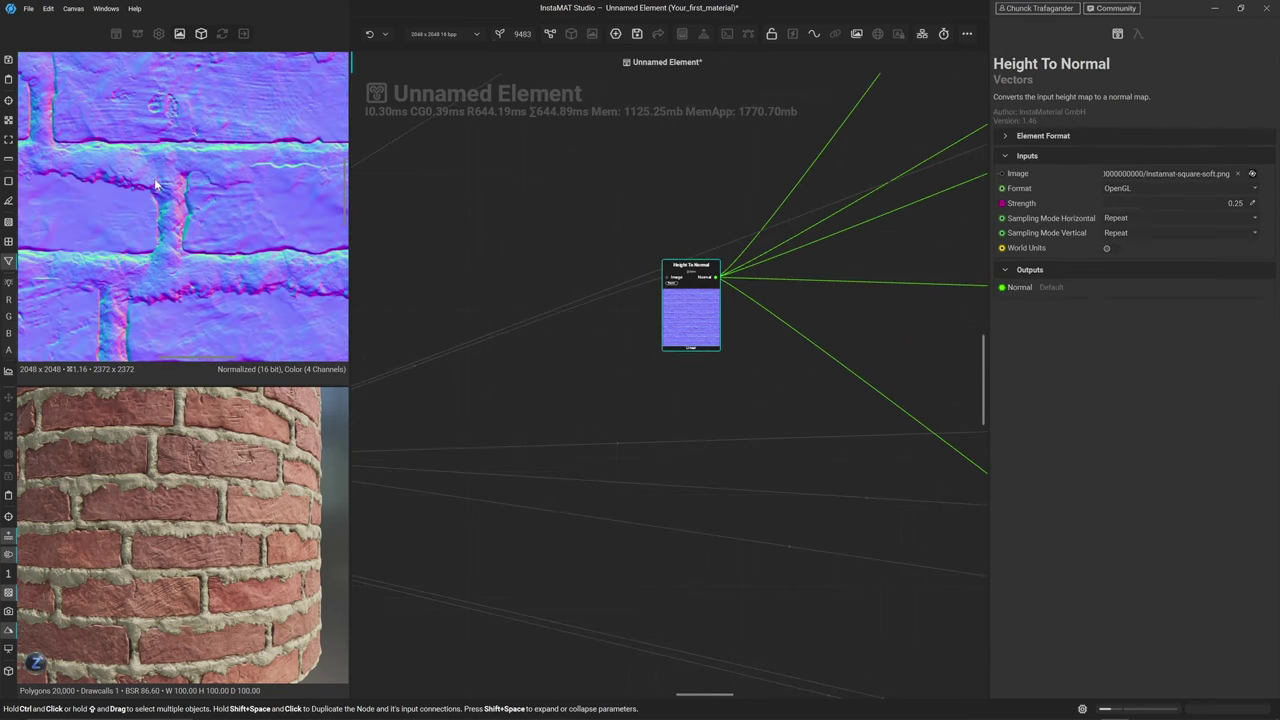
{"action": "scroll", "coordinate": [155, 185], "scroll_direction": "down", "scroll_amount": 2}
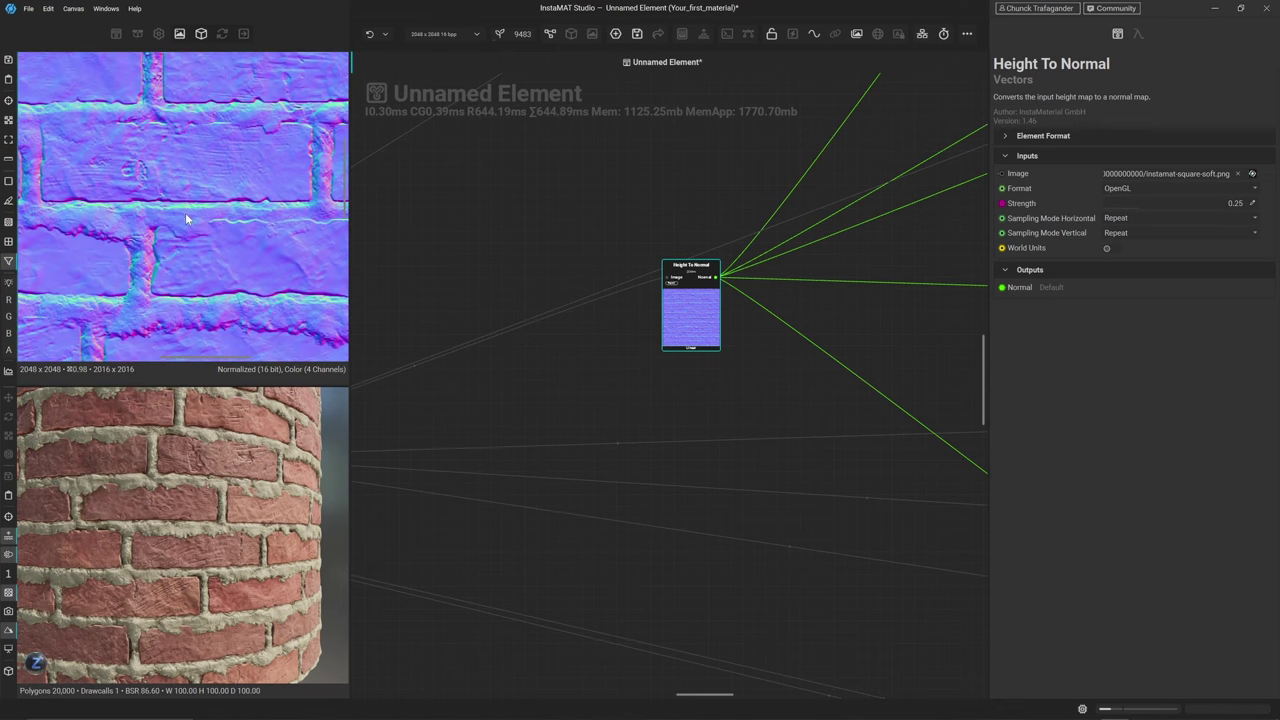
{"action": "middle_click_drag", "start_coordinate": [171, 163], "coordinate": [150, 100]}
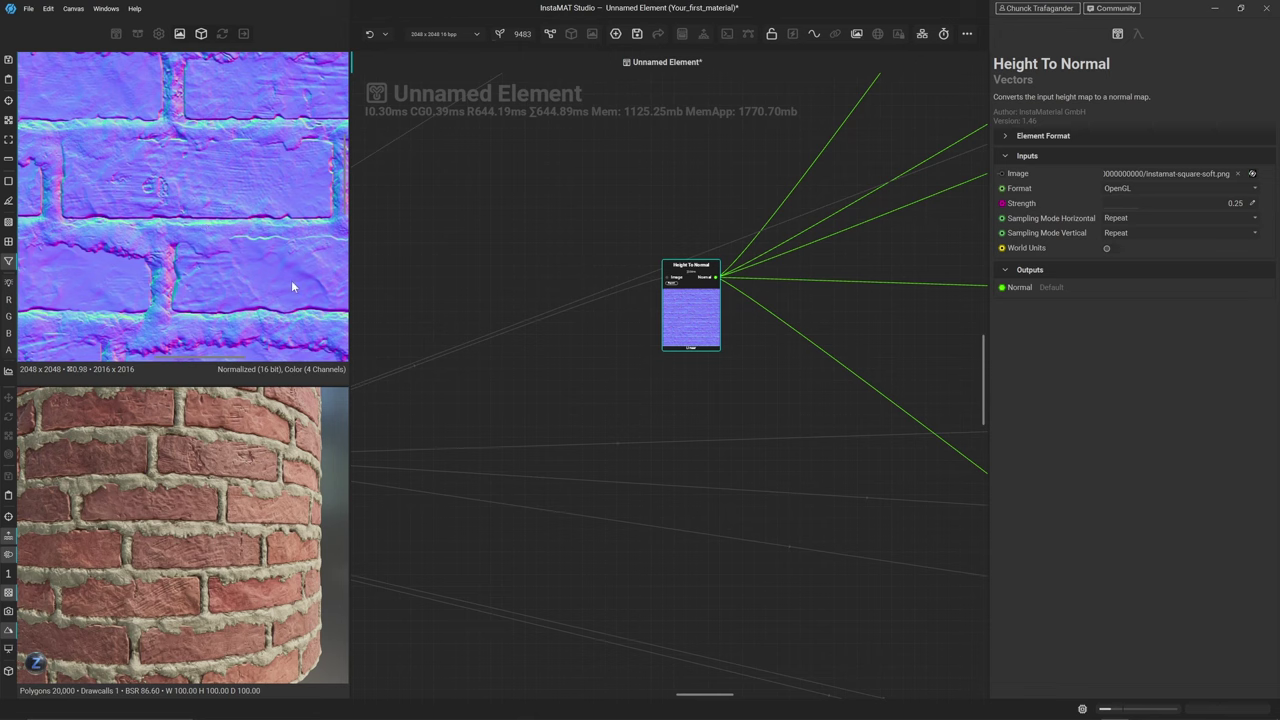
Add a Stone Noise node, place it below the brick Height To Normal node and examine its pattern
{"action": "left_click", "coordinate": [526, 400]}
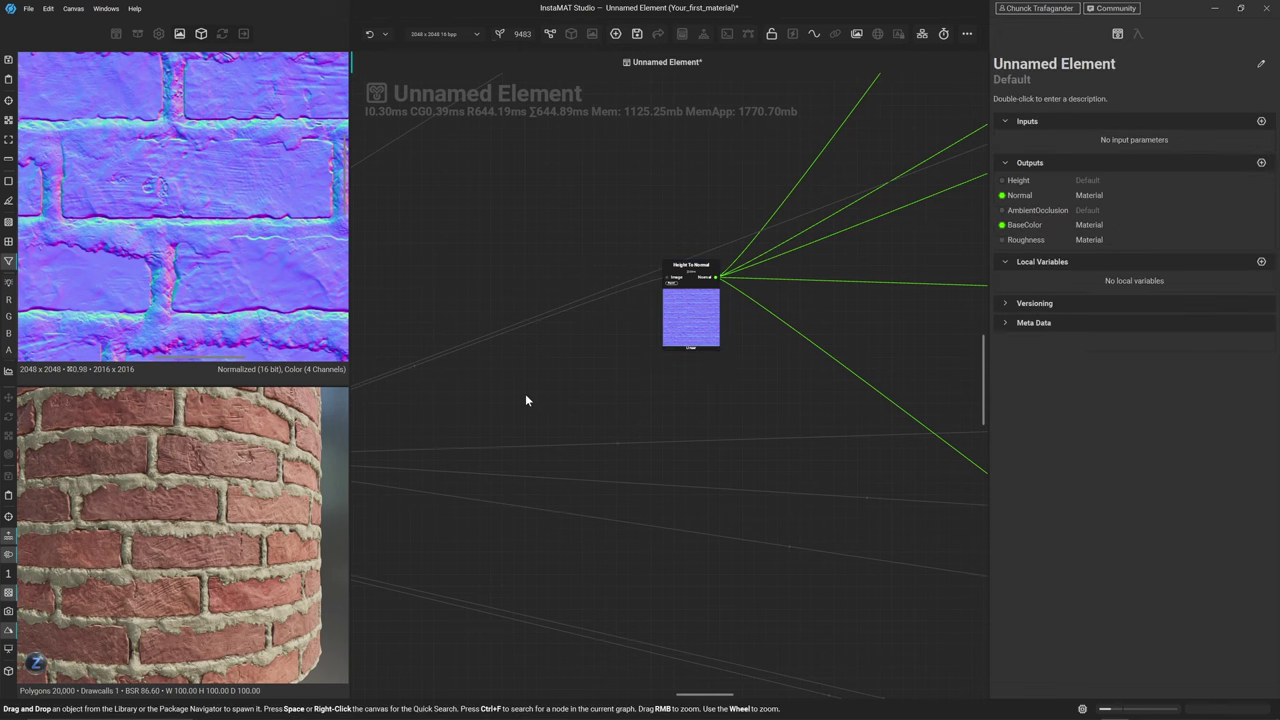
{"action": "key", "text": "space"}
{"action": "type", "text": "stone noise"}
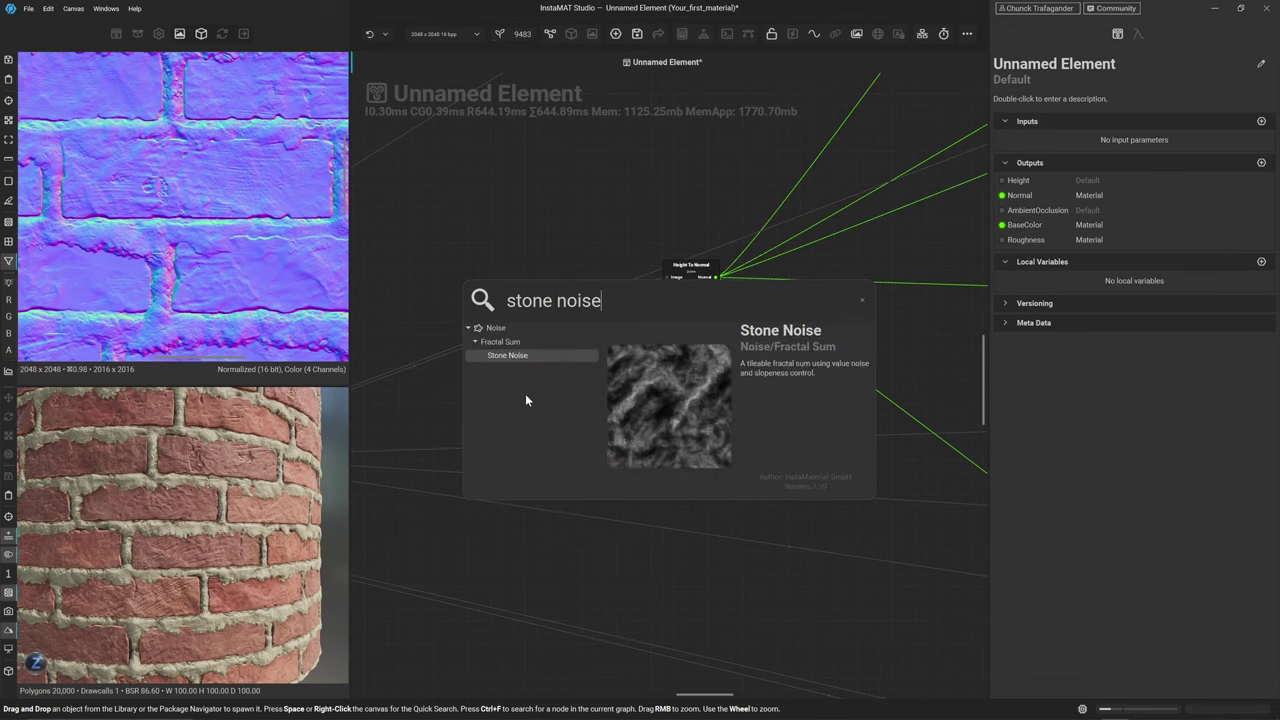
{"action": "key", "text": "Return"}
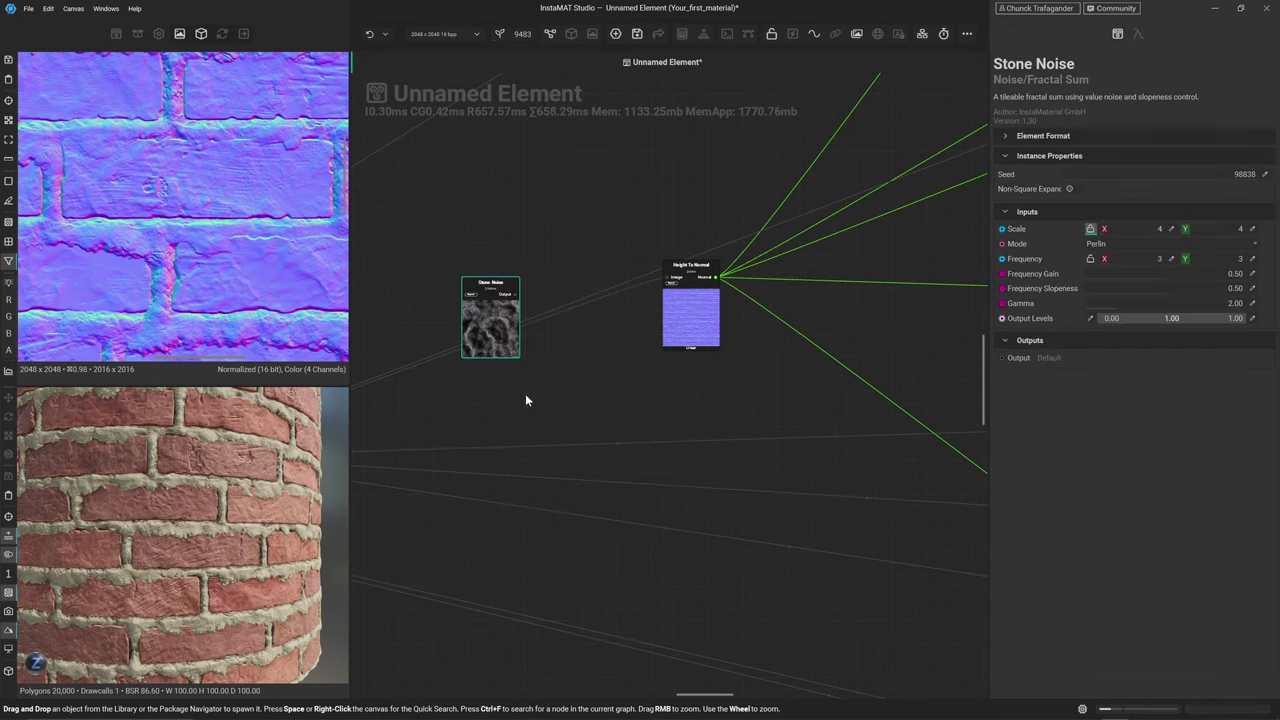
{"action": "left_click", "coordinate": [502, 342]}
{"action": "left_click_drag", "start_coordinate": [502, 342], "coordinate": [576, 406]}
{"action": "scroll", "coordinate": [260, 180], "scroll_direction": "down", "scroll_amount": 3}
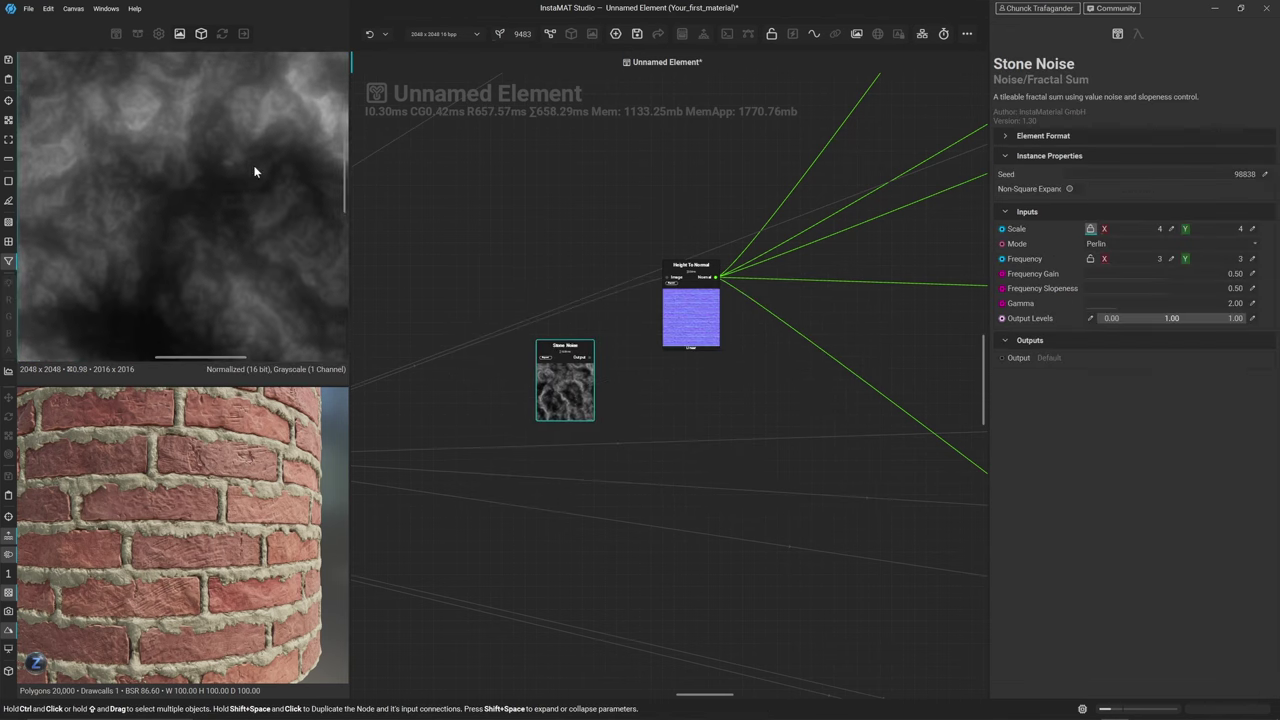
{"action": "middle_click_drag", "start_coordinate": [260, 178], "coordinate": [175, 331]}
{"action": "scroll", "coordinate": [213, 225], "scroll_direction": "up", "scroll_amount": 2}
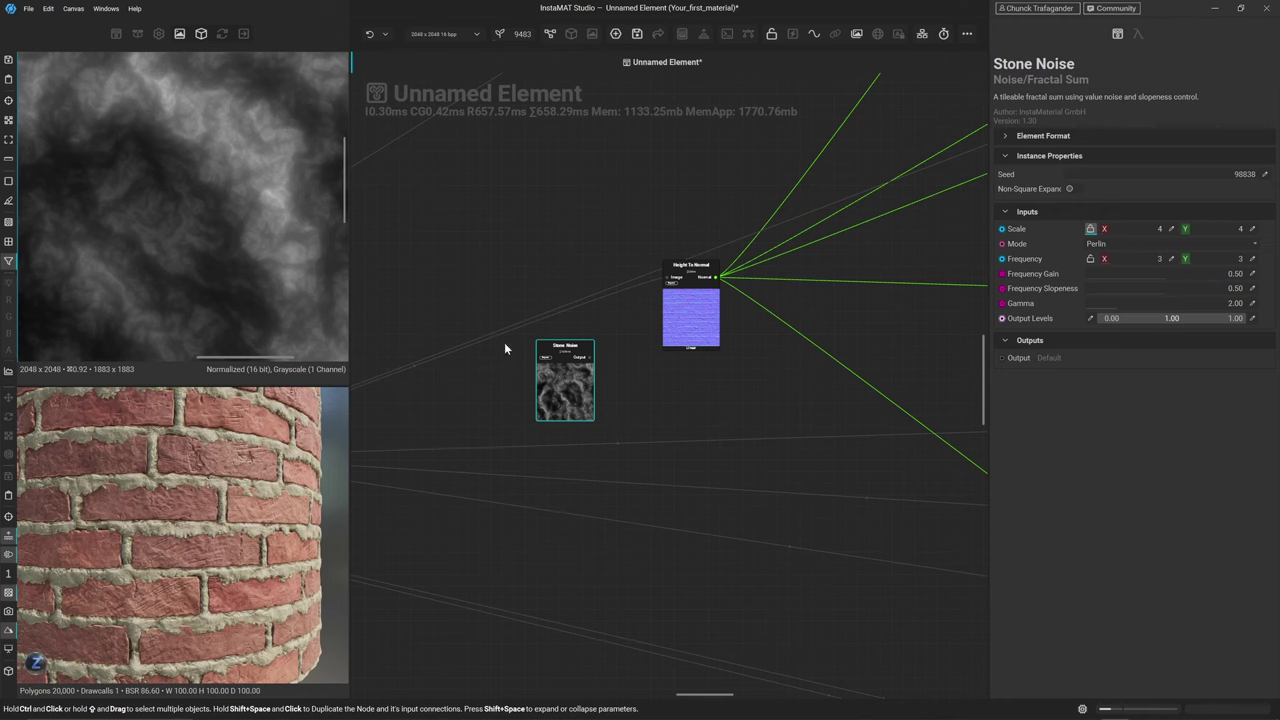
Add a second Height To Normal node fed by the Stone Noise Output, place it beside the noise and examine its normal map
{"action": "scroll", "coordinate": [590, 370], "scroll_direction": "up", "scroll_amount": 2}
{"action": "left_click_drag", "start_coordinate": [572, 376], "coordinate": [609, 384]}
{"action": "type", "text": "height"}
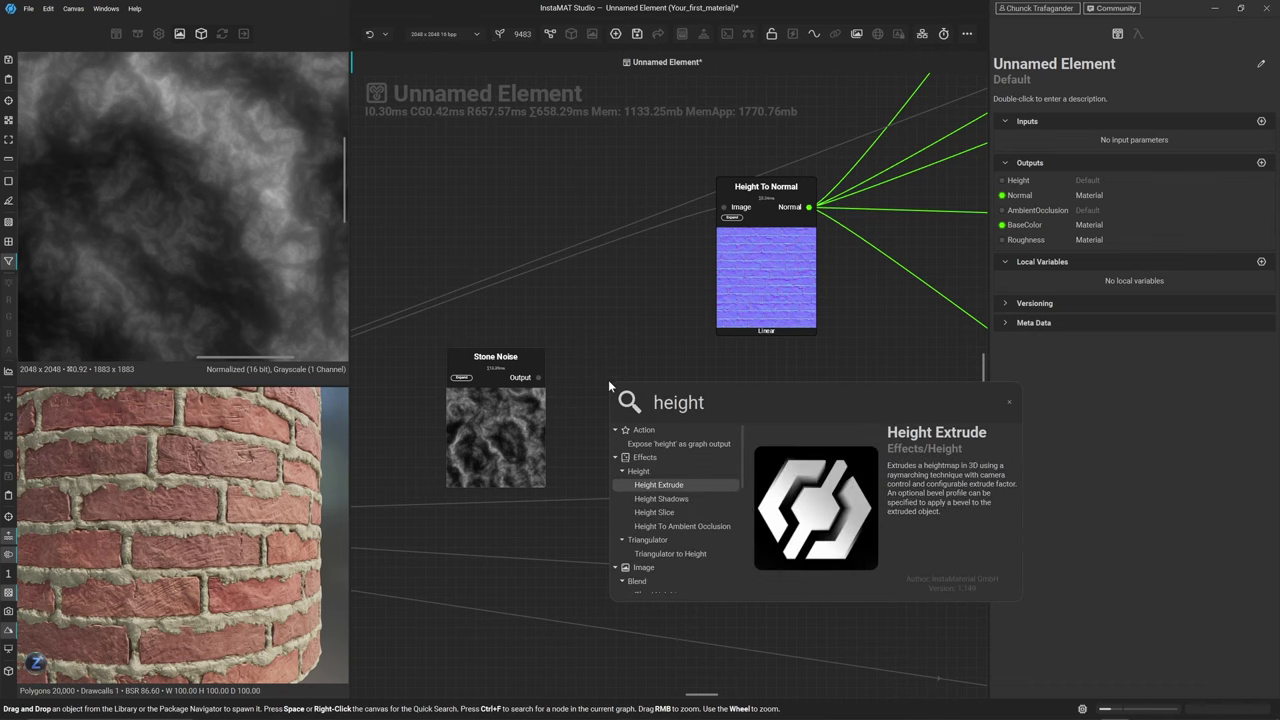
{"action": "type", "text": " to no"}
{"action": "key", "text": "Return"}
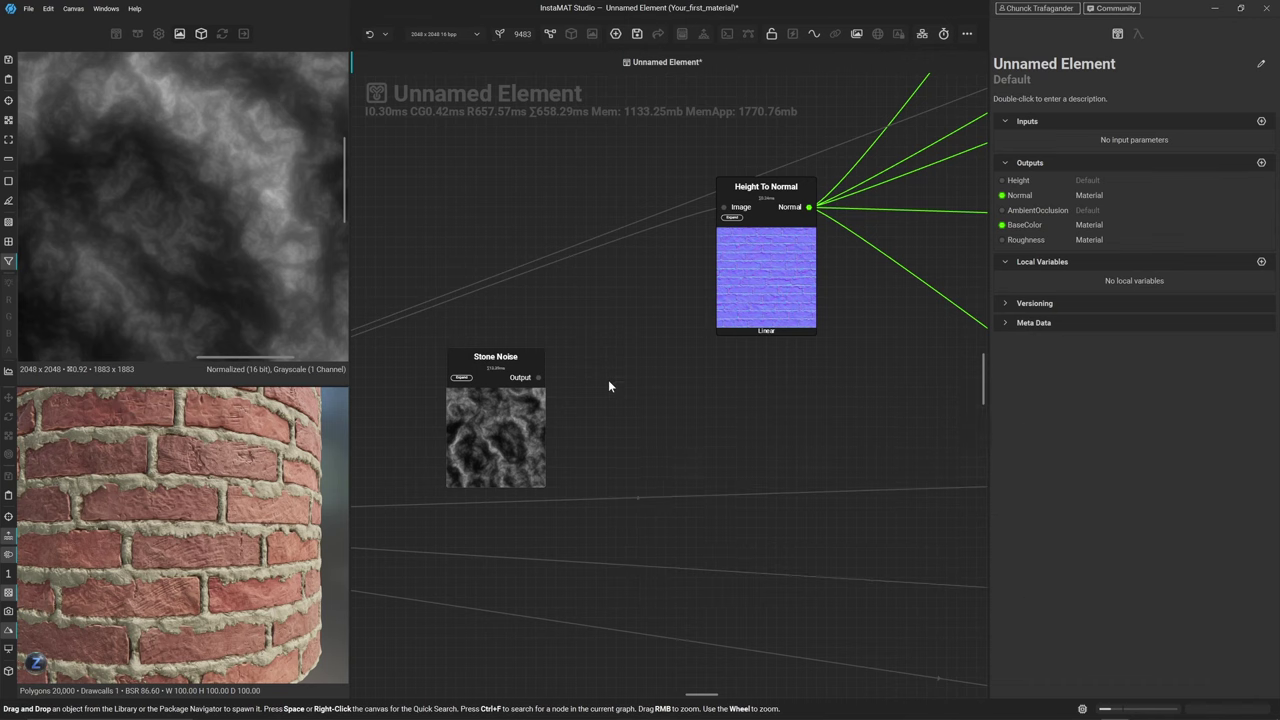
{"action": "left_click_drag", "start_coordinate": [645, 470], "coordinate": [605, 420]}
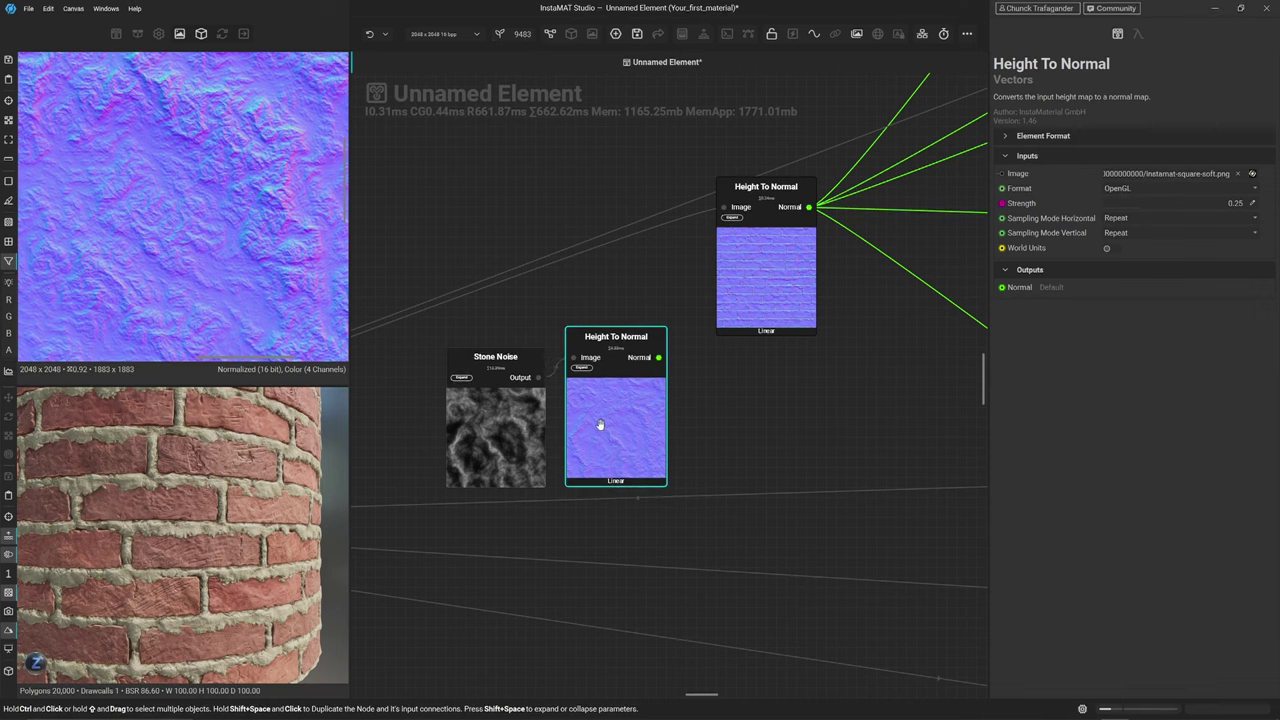
{"action": "scroll", "coordinate": [240, 176], "scroll_direction": "up", "scroll_amount": 5}
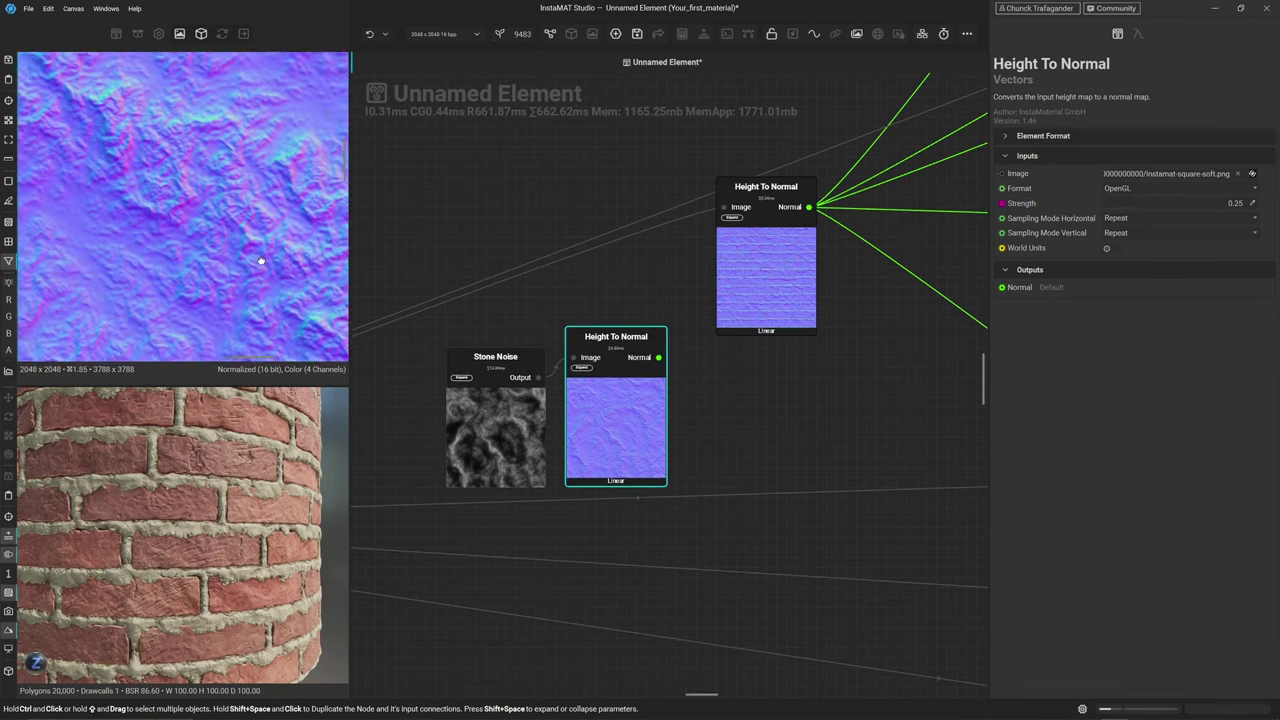
{"action": "middle_click_drag", "start_coordinate": [232, 250], "coordinate": [207, 235]}
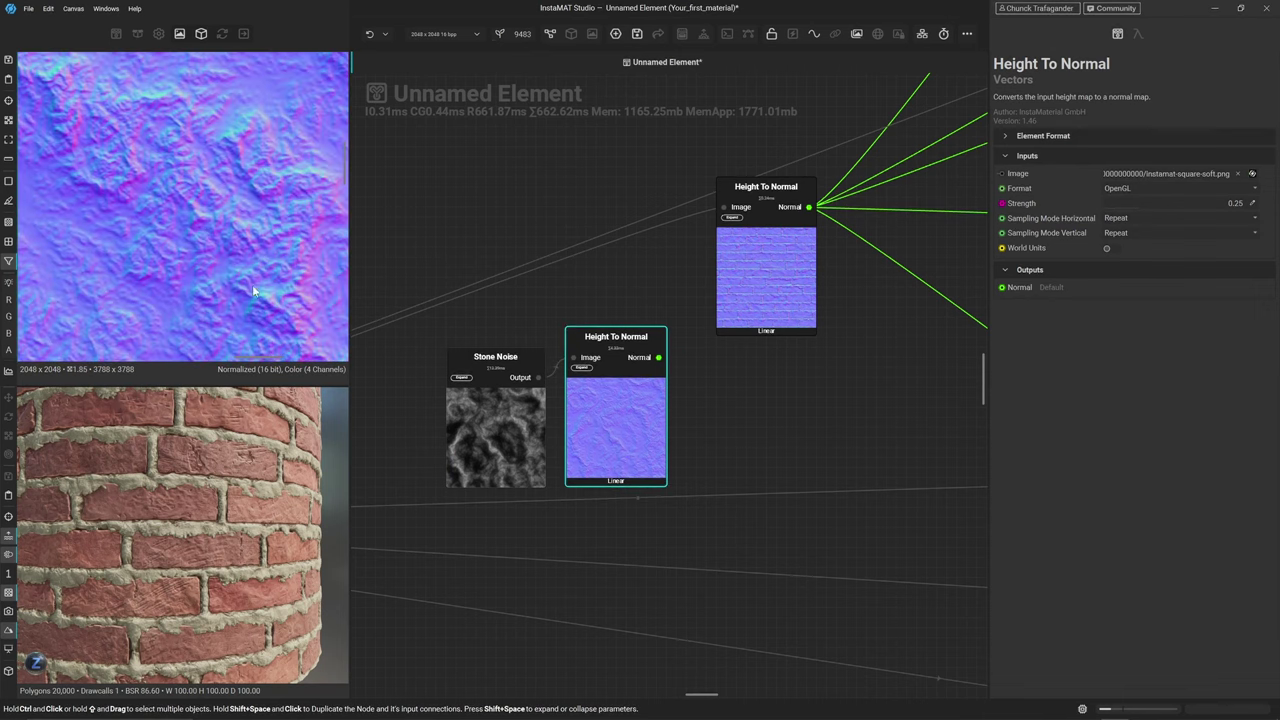
Stack the two Height To Normal nodes with the brick one above, and align the Stone Noise node beside the lower one
{"action": "left_click_drag", "start_coordinate": [486, 357], "coordinate": [455, 357]}
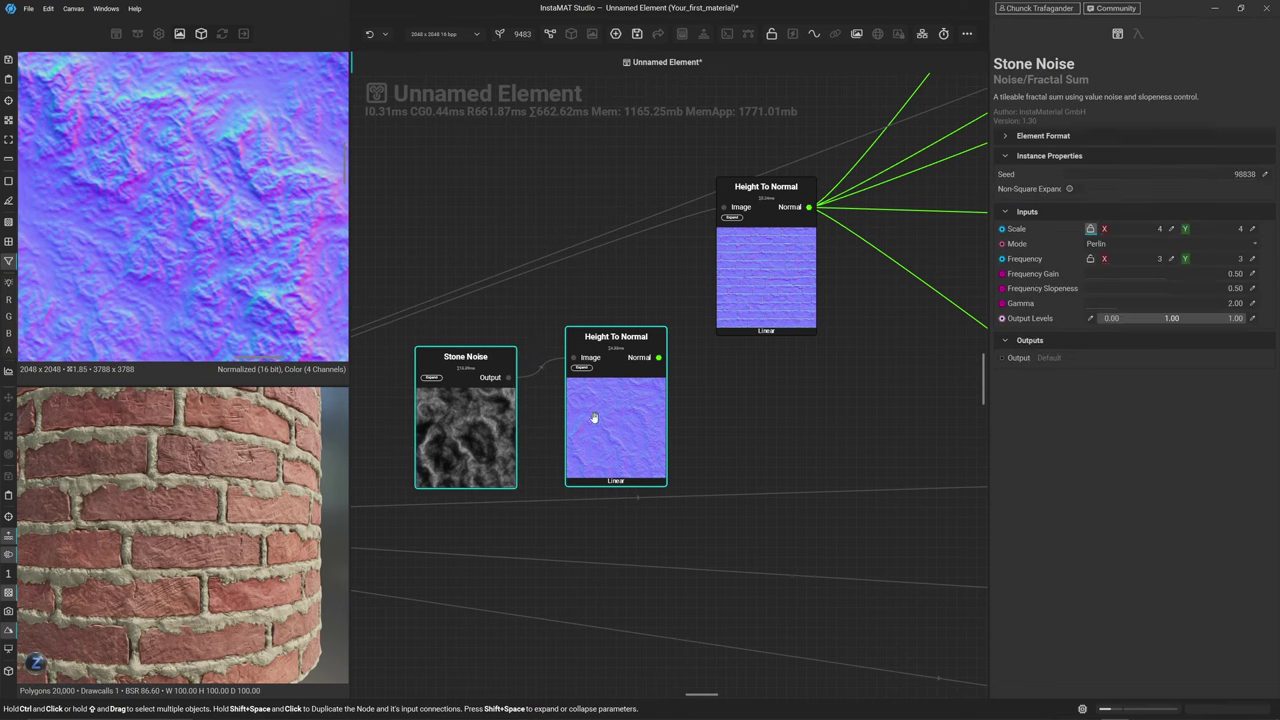
{"action": "left_click_drag", "start_coordinate": [594, 418], "coordinate": [595, 468]}
{"action": "left_click_drag", "start_coordinate": [761, 295], "coordinate": [611, 307]}
{"action": "left_click_drag", "start_coordinate": [465, 436], "coordinate": [454, 485]}
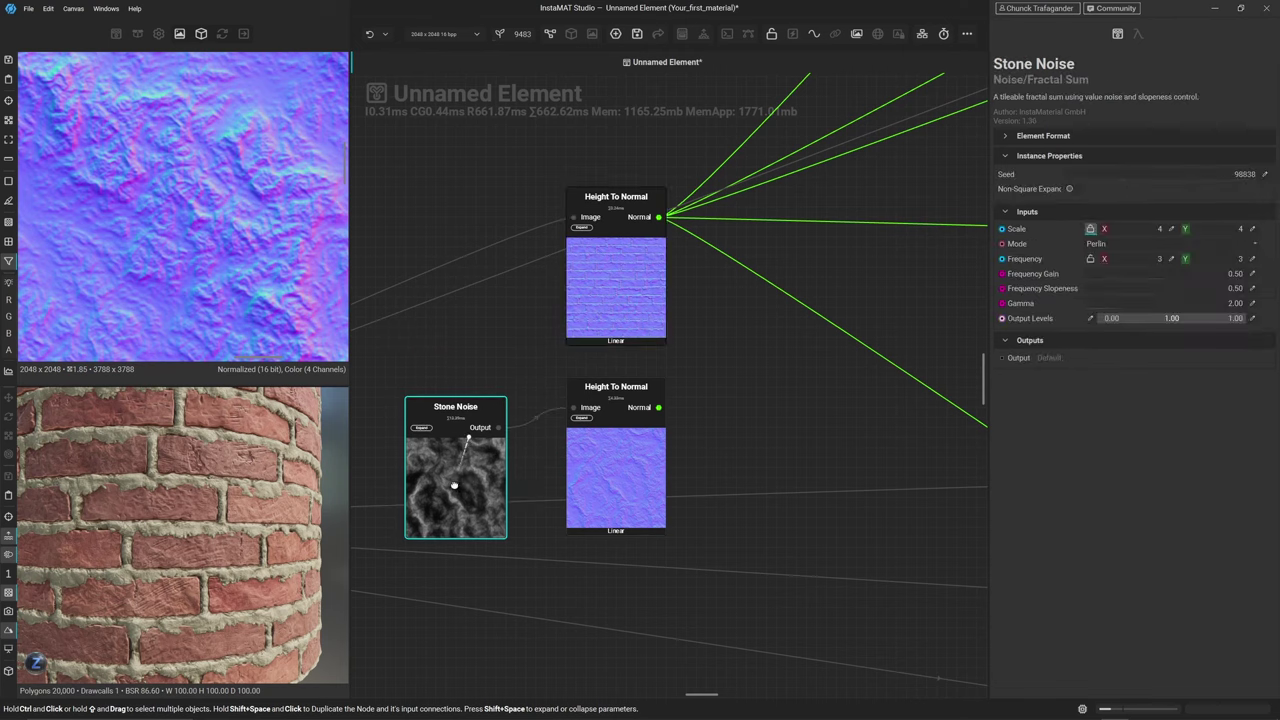
Add a Normal Combine node from the stone noise normal output and place it beside the two Height To Normal nodes
{"action": "left_click_drag", "start_coordinate": [659, 408], "coordinate": [716, 340]}
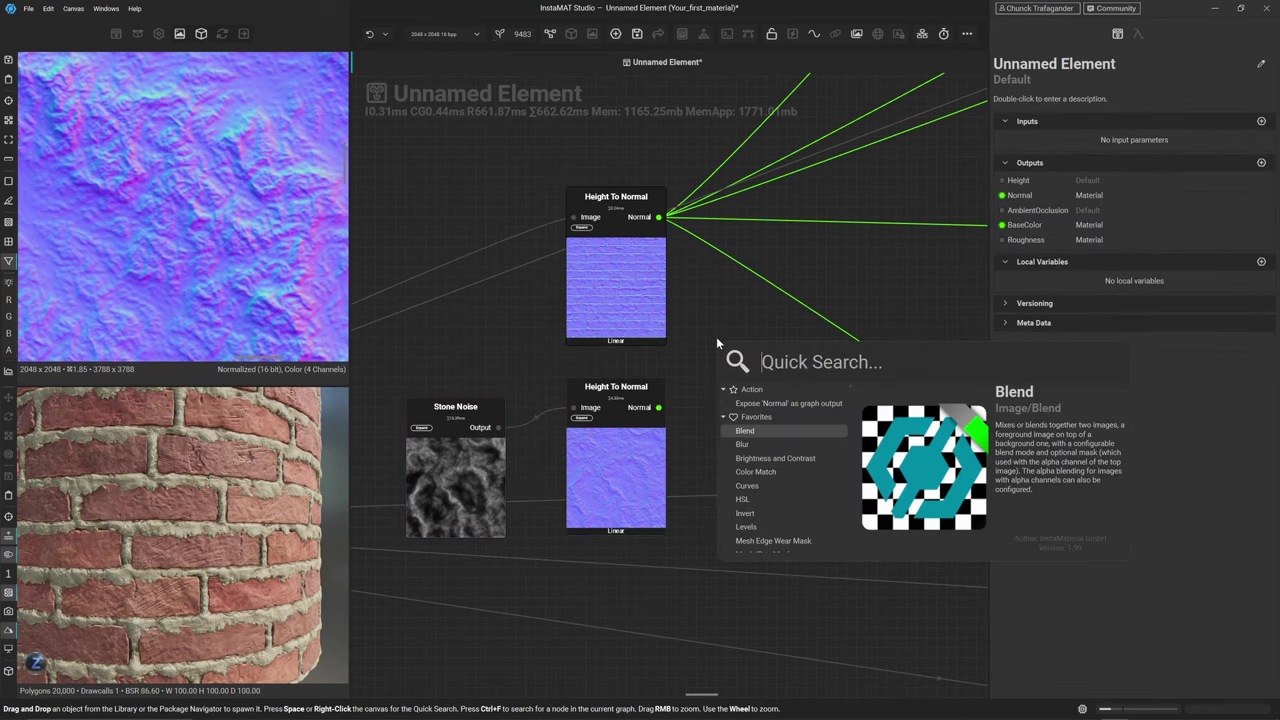
{"action": "type", "text": "normal "}
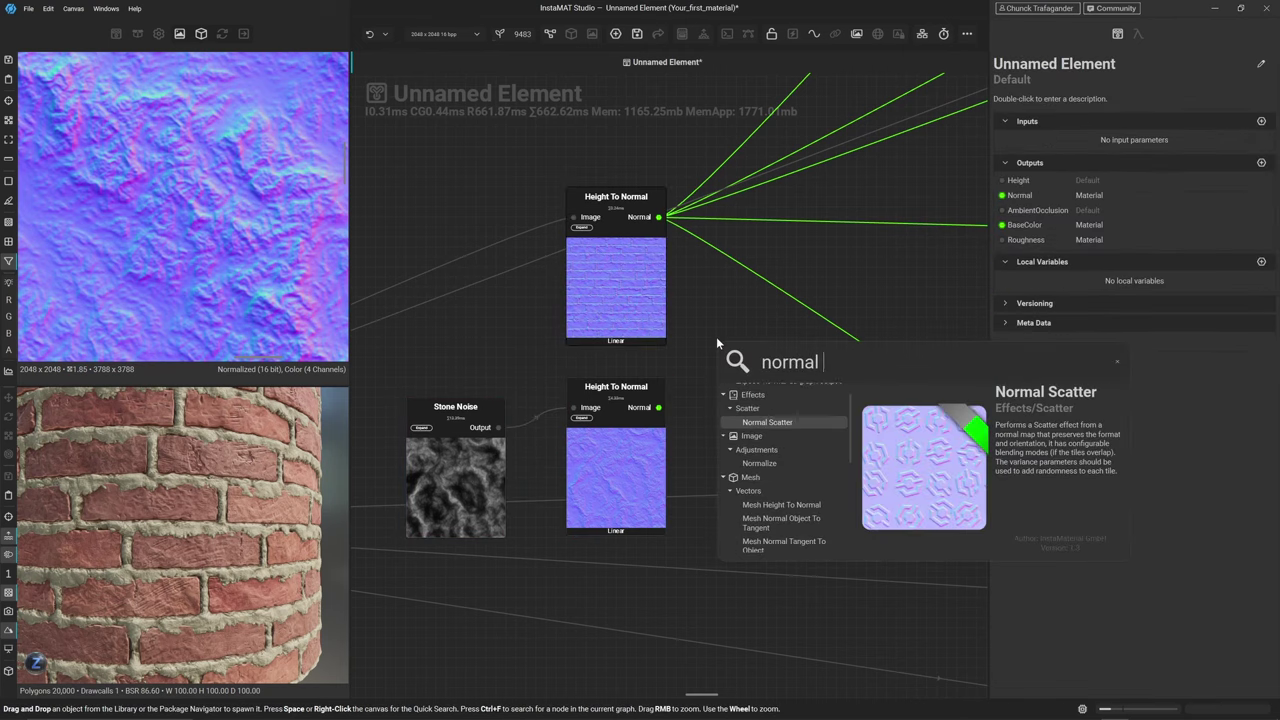
{"action": "type", "text": "com"}
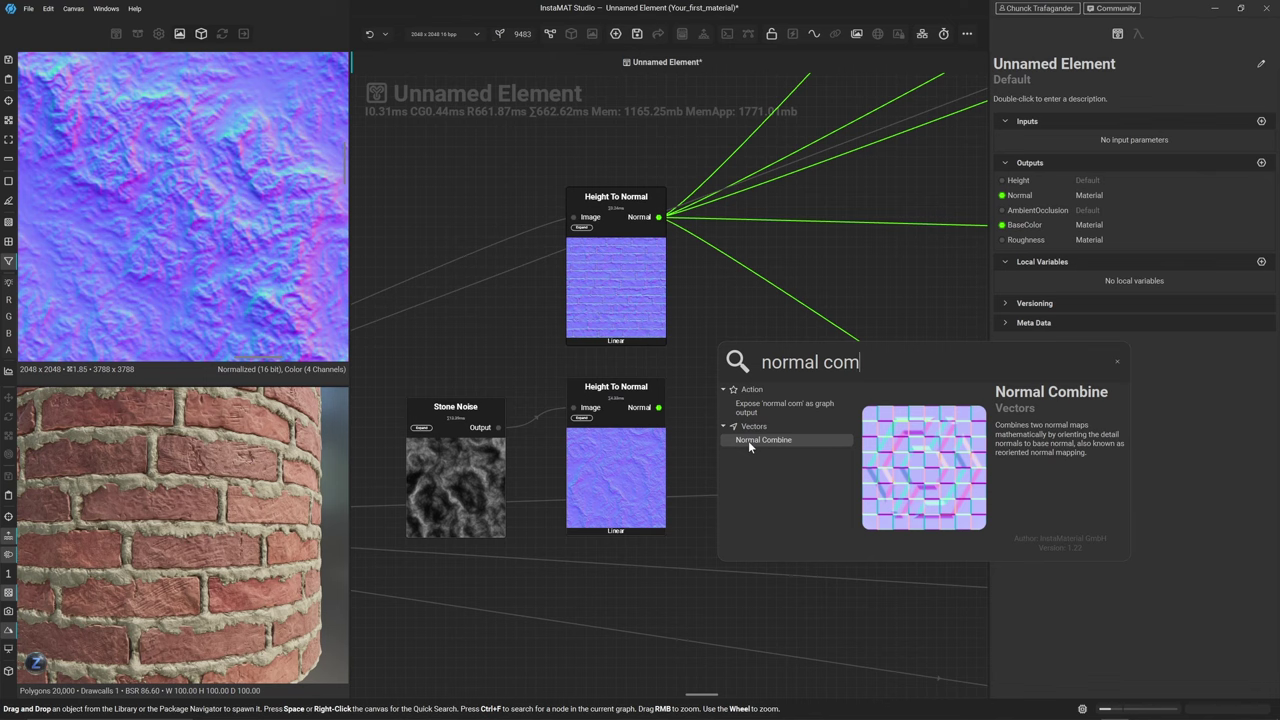
{"action": "left_click", "coordinate": [748, 440]}
{"action": "left_click_drag", "start_coordinate": [786, 441], "coordinate": [787, 379]}
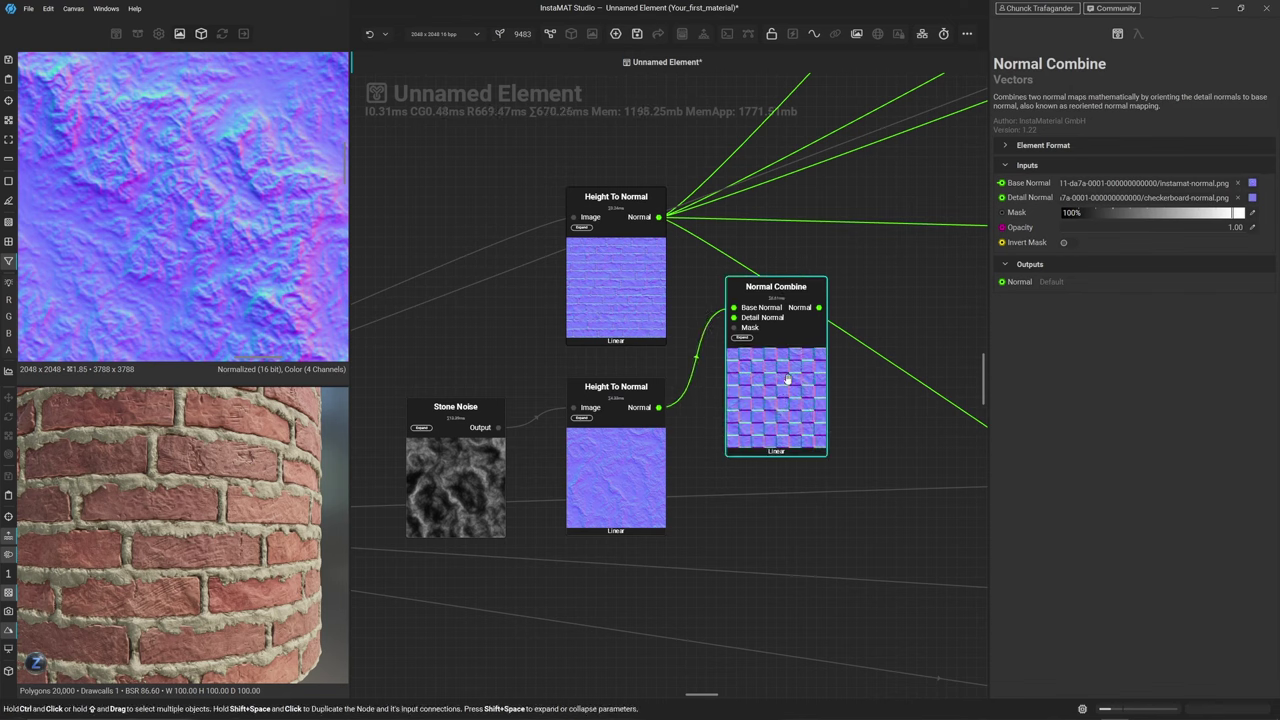
Connect the brick normal to the Normal Combine's Base Normal and the stone noise normal to its Detail Normal
{"action": "left_click_drag", "start_coordinate": [659, 217], "coordinate": [738, 318]}
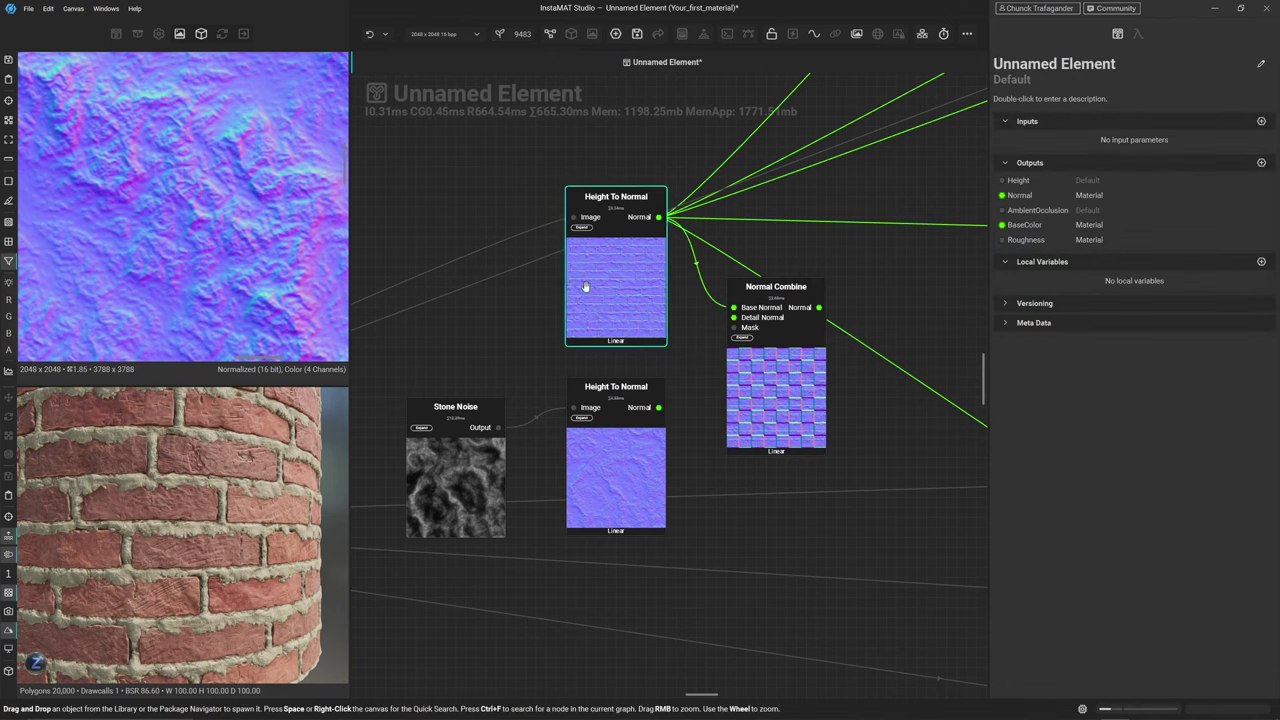
{"action": "left_click", "coordinate": [768, 378]}
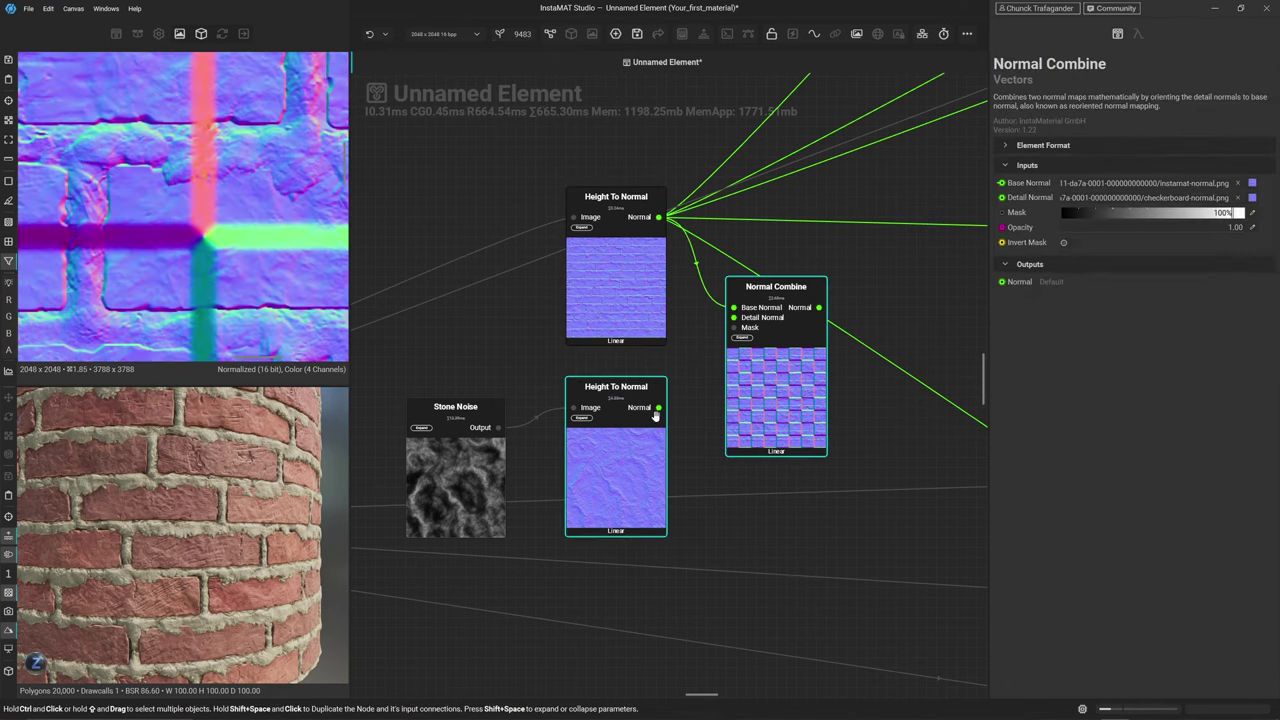
{"action": "left_click_drag", "start_coordinate": [658, 408], "coordinate": [733, 320]}
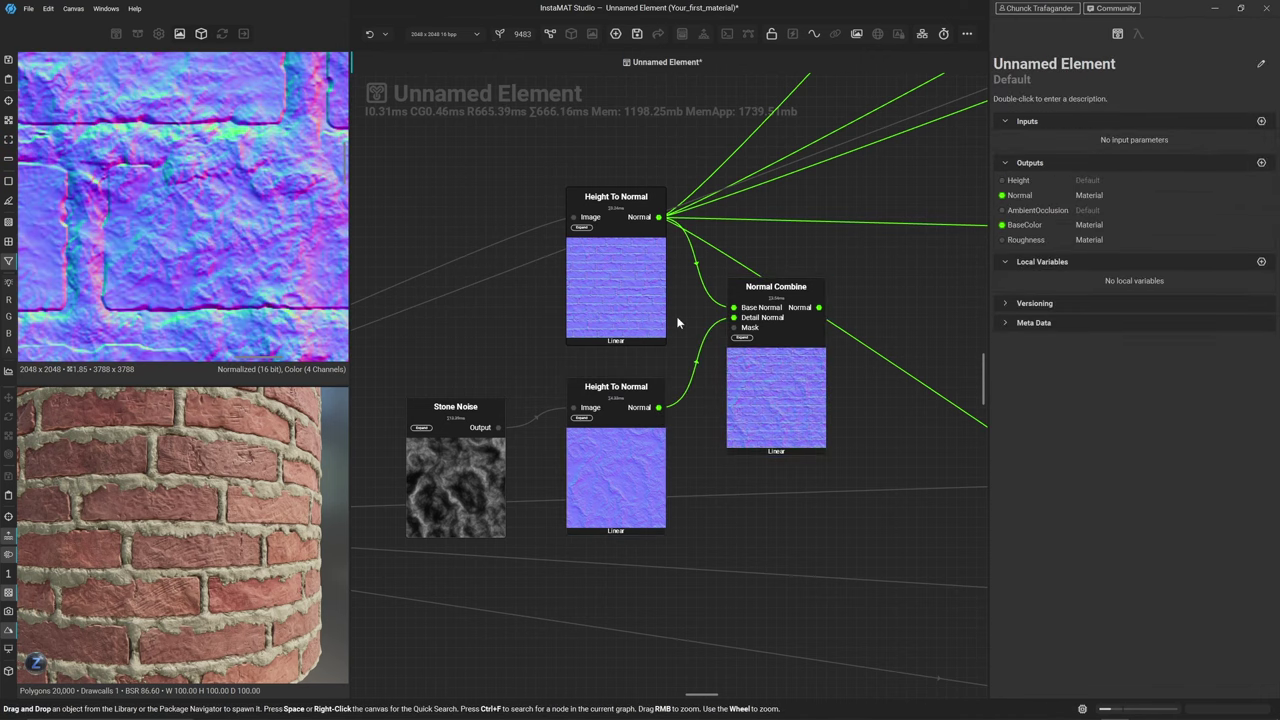
Set the Normal Combine's opacity to 0.2 and compare its output with the brick Height To Normal map
{"action": "left_click", "coordinate": [626, 289]}
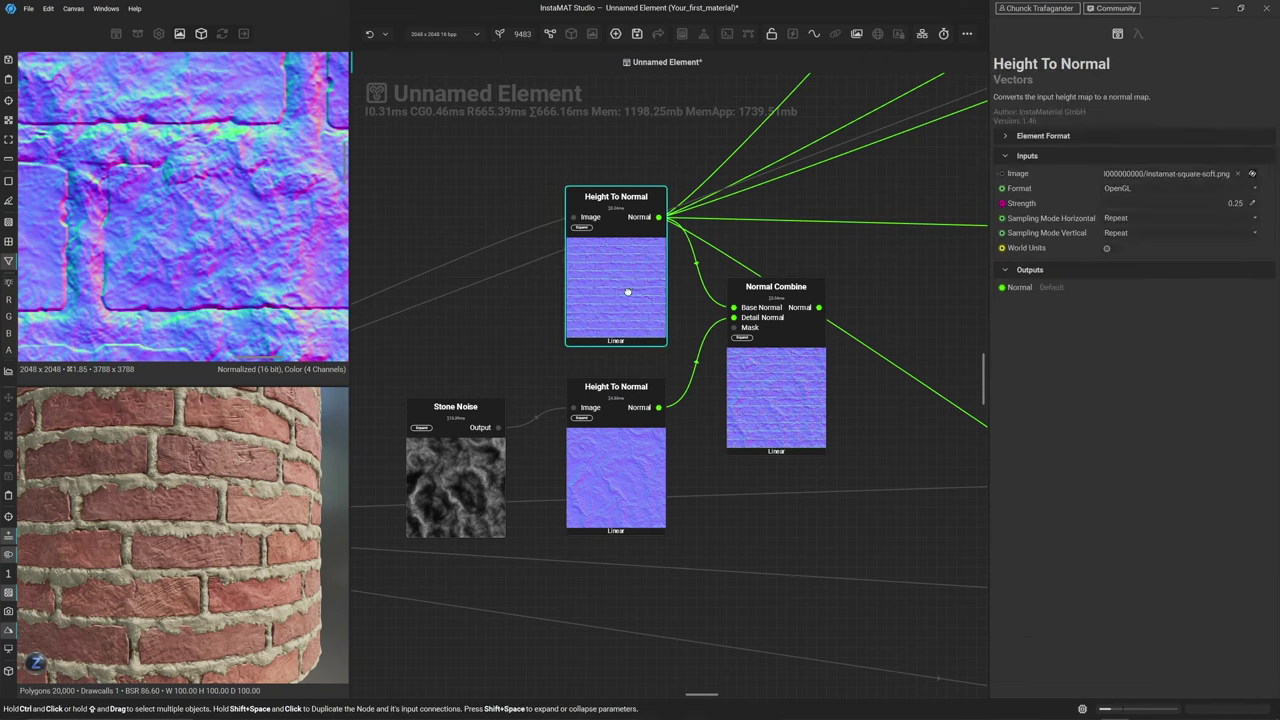
{"action": "left_click", "coordinate": [757, 400]}
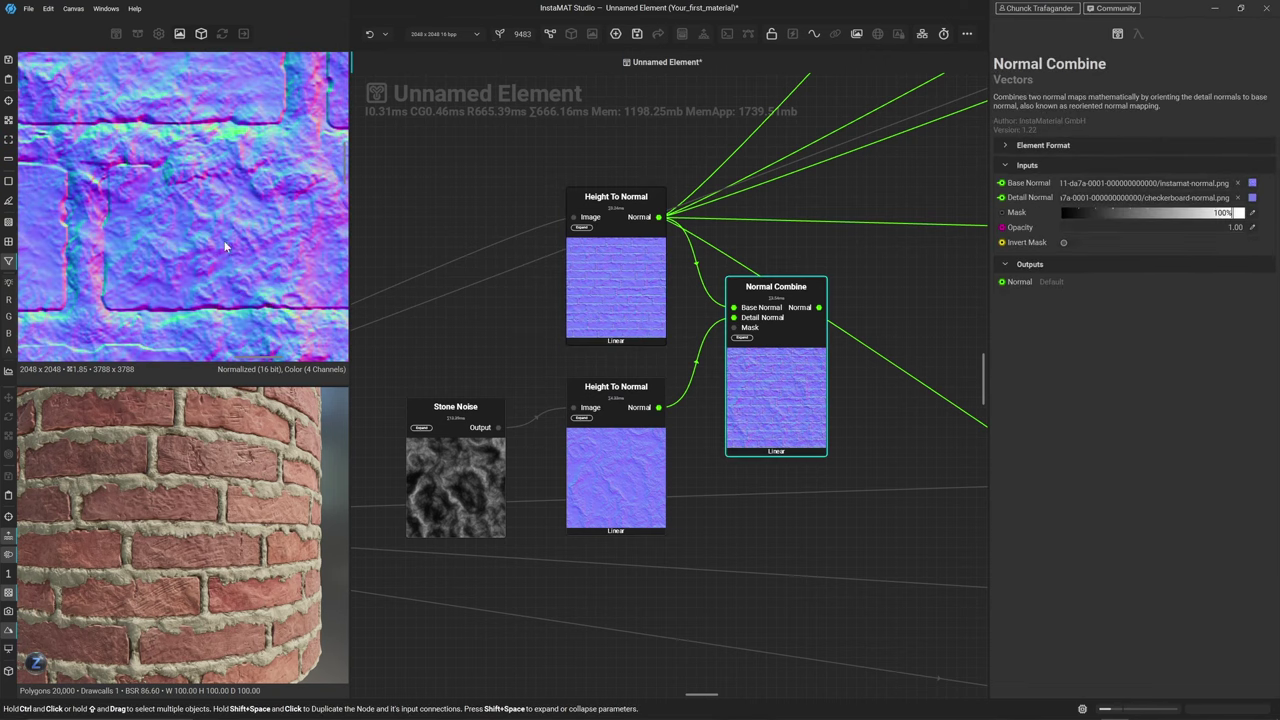
{"action": "left_click", "coordinate": [1252, 229]}
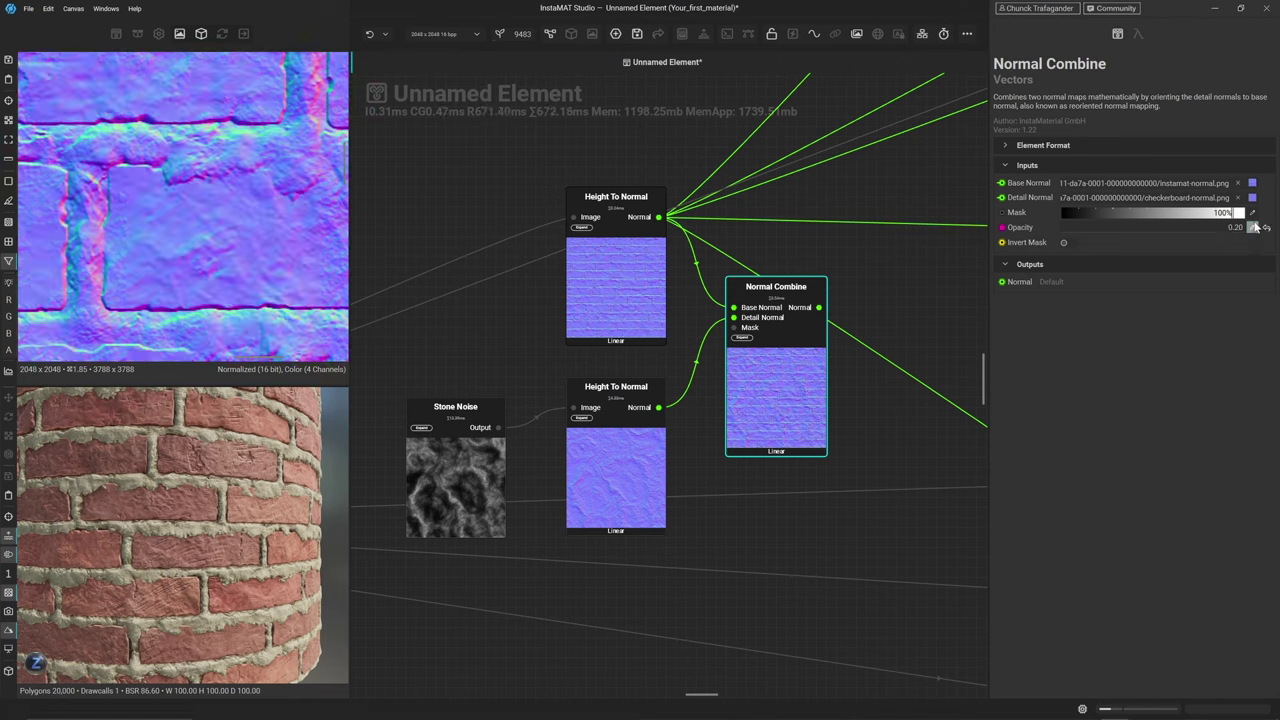
{"action": "left_click", "coordinate": [623, 279]}
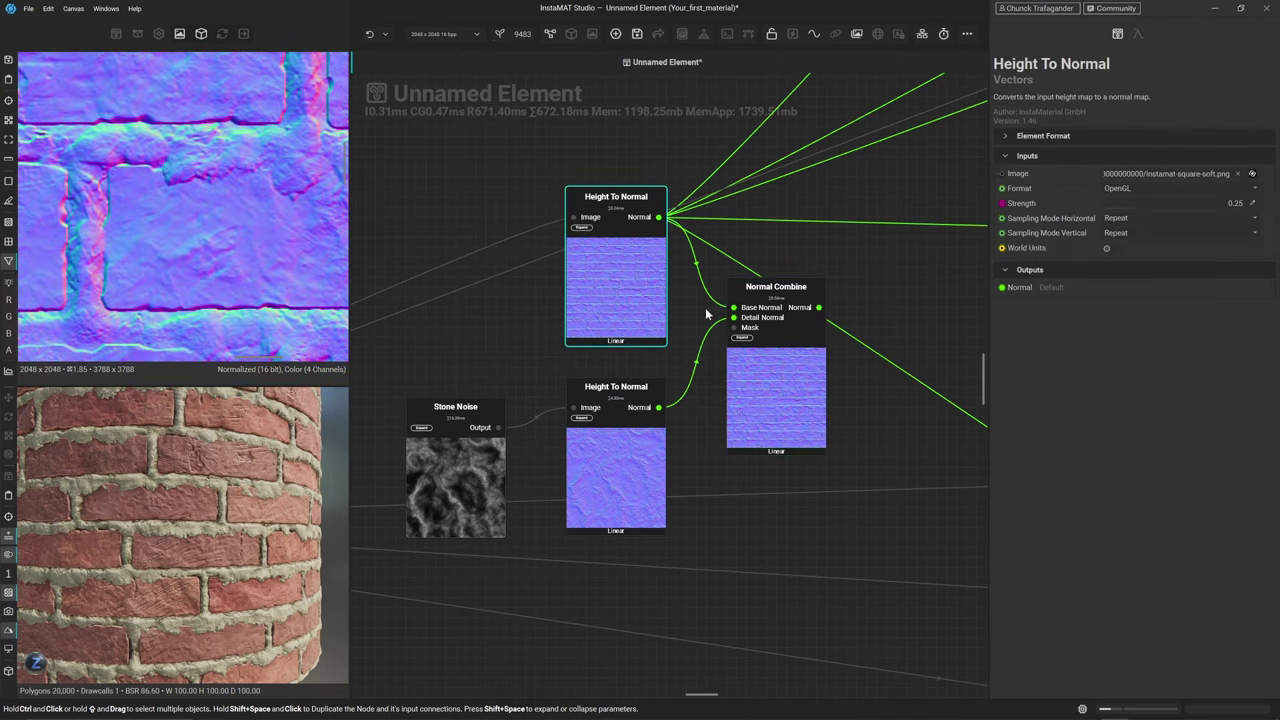
{"action": "left_click", "coordinate": [779, 408]}
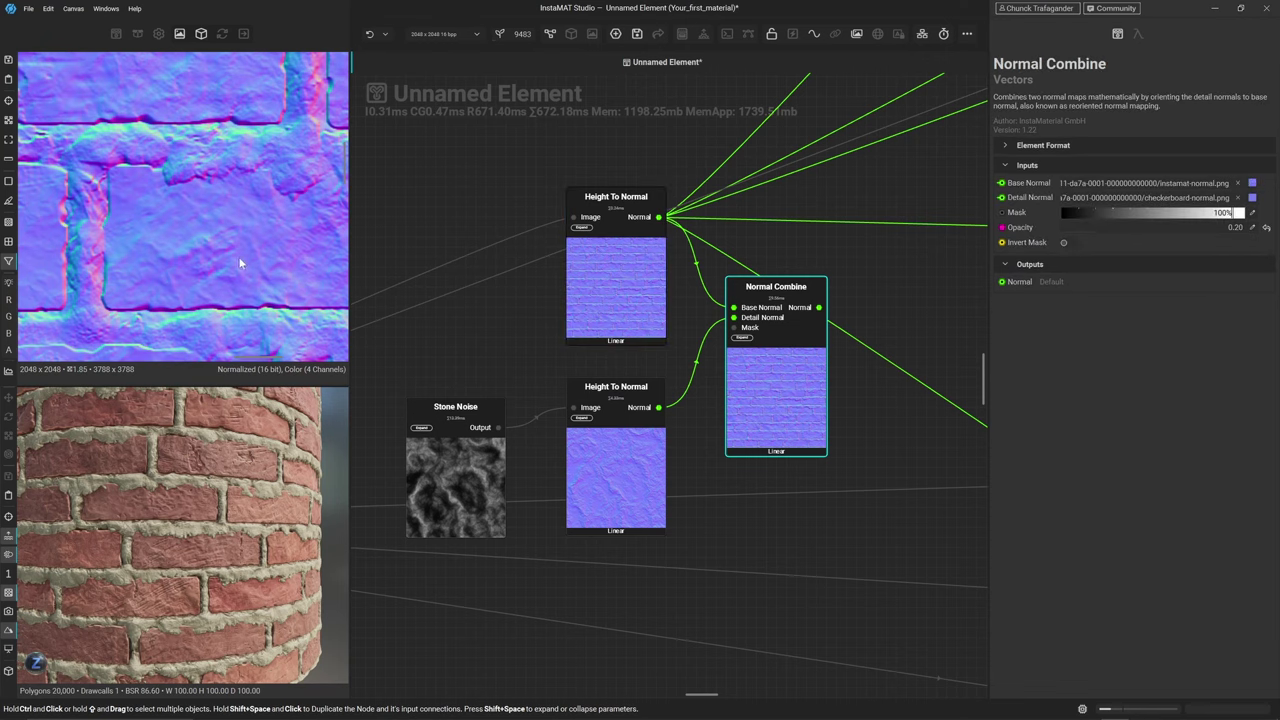
{"action": "left_click", "coordinate": [624, 333]}
{"action": "left_click", "coordinate": [798, 395]}
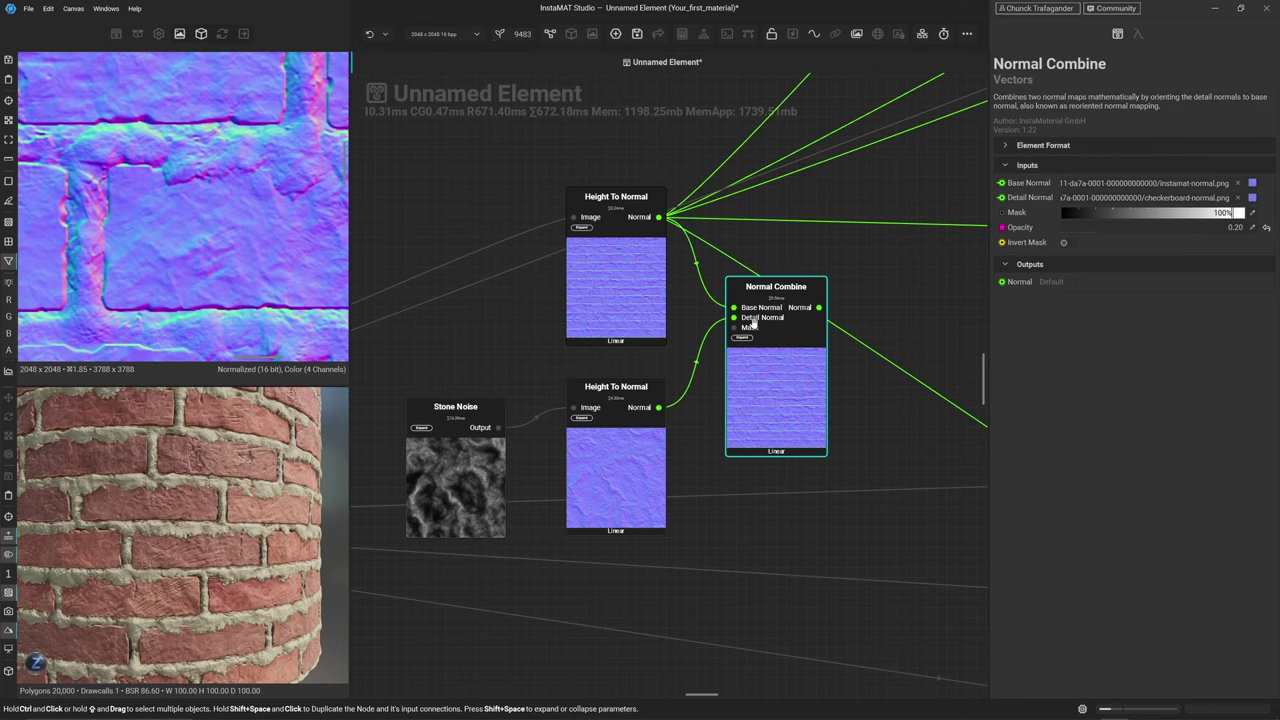
Connect the Blend Height node's Mask output to the Normal Combine's Mask input
{"action": "scroll", "coordinate": [761, 384], "scroll_direction": "down", "scroll_amount": 6}
{"action": "middle_click_drag", "start_coordinate": [551, 543], "coordinate": [751, 434]}
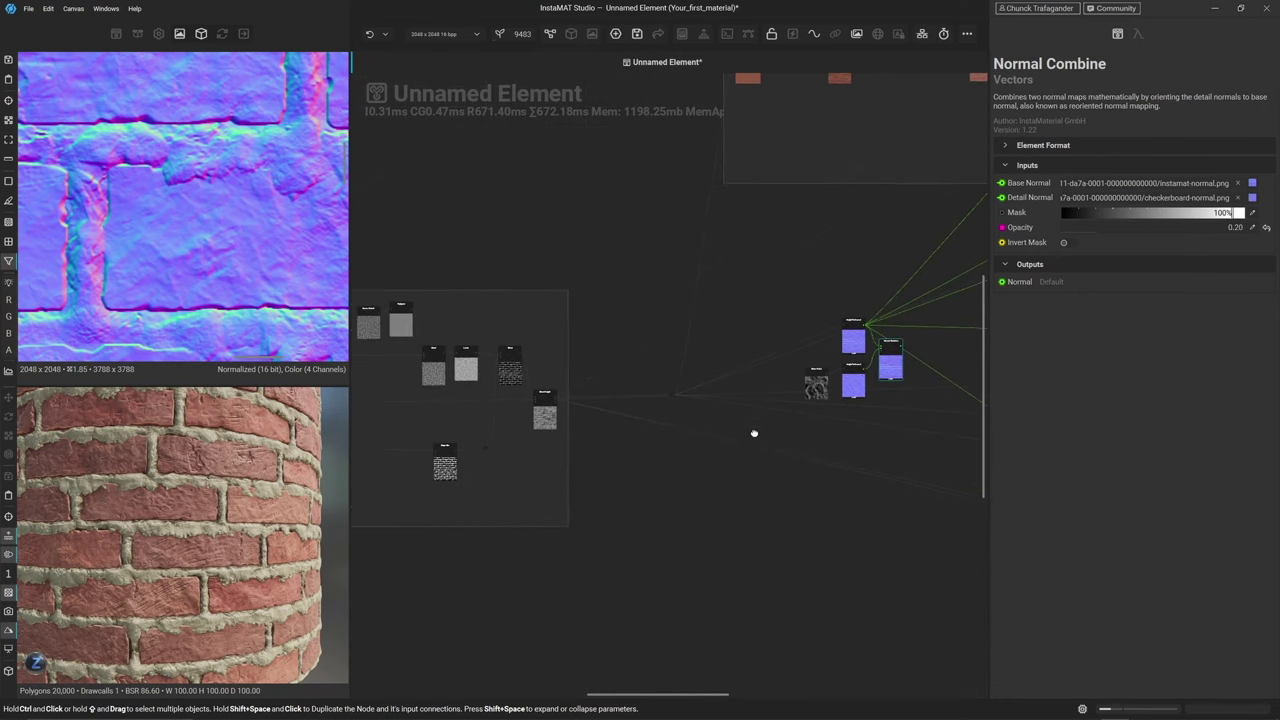
{"action": "scroll", "coordinate": [578, 415], "scroll_direction": "up", "scroll_amount": 3}
{"action": "left_click", "coordinate": [485, 372]}
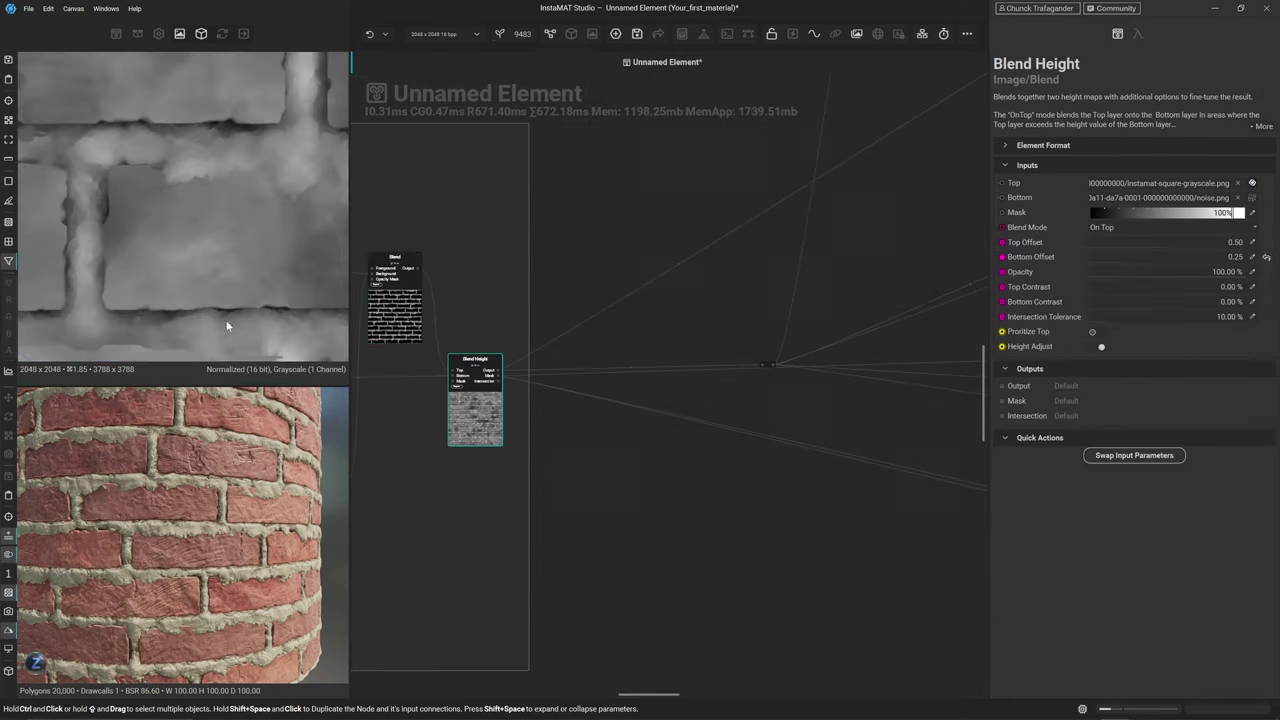
{"action": "left_click_drag", "start_coordinate": [500, 383], "coordinate": [750, 266]}
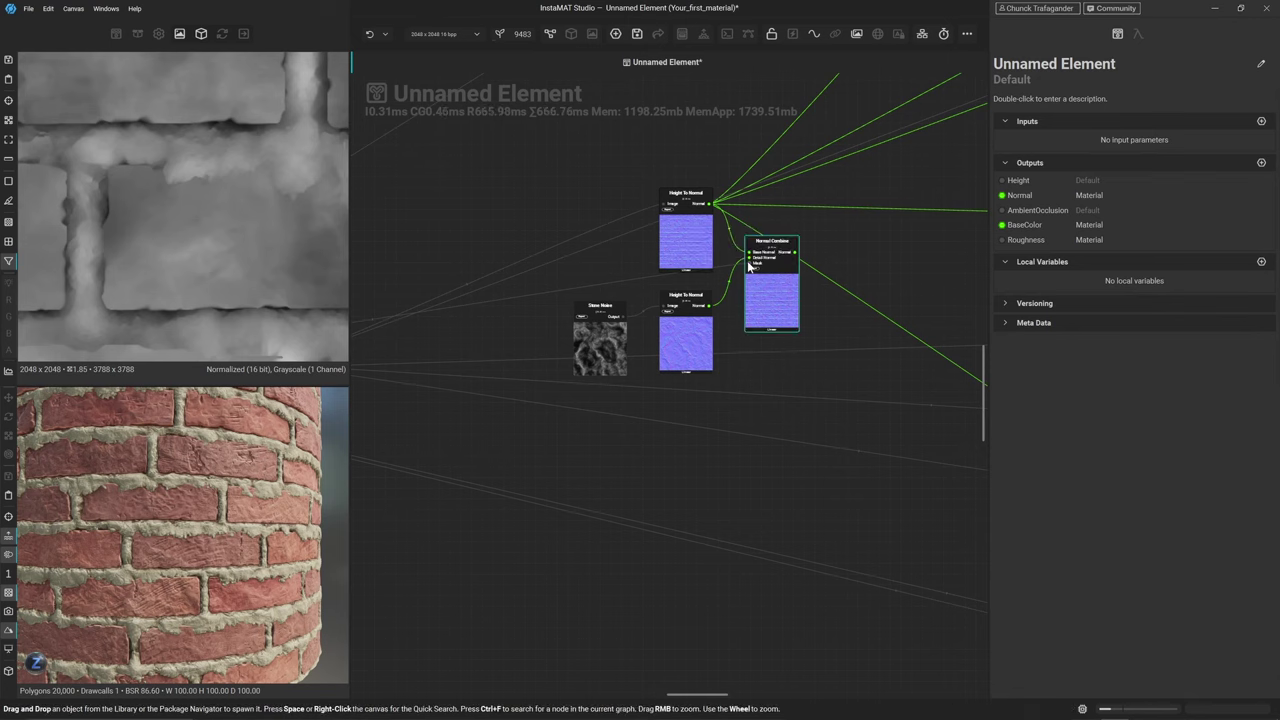
{"action": "left_click", "coordinate": [767, 292]}
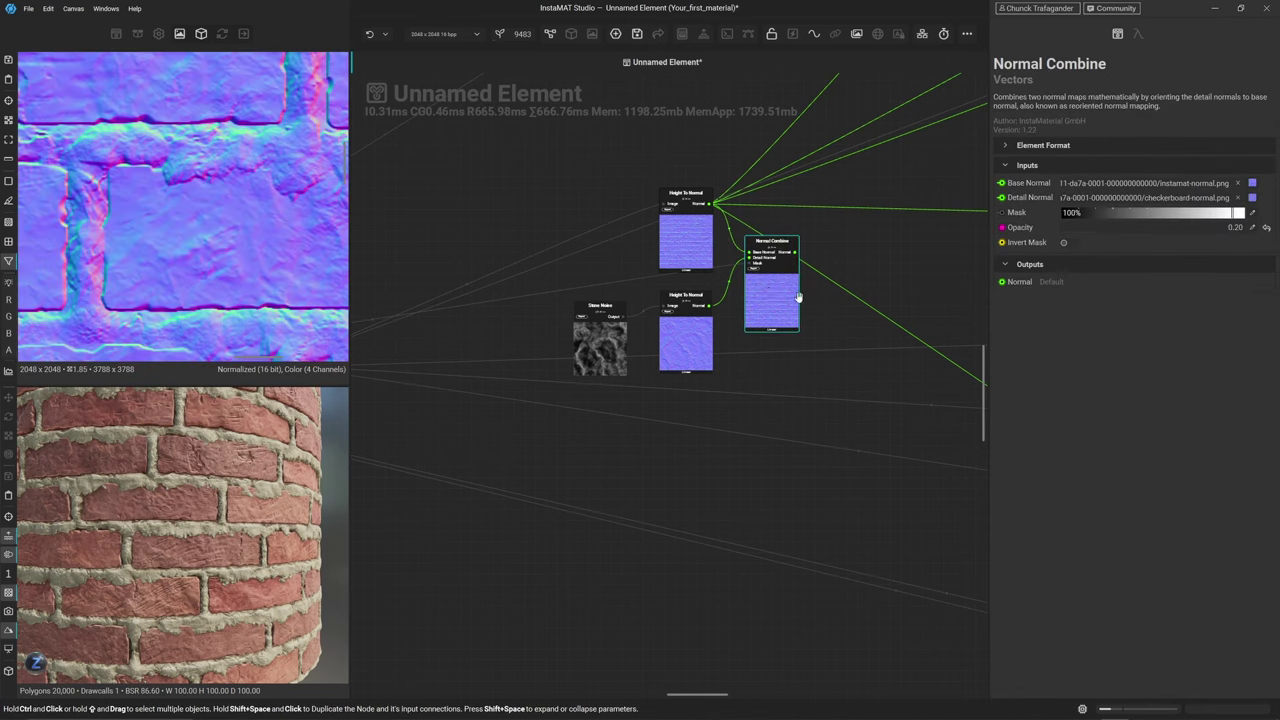
Examine the mask feeding the Normal Combine node and enable Invert Mask so the stone detail affects the bricks
{"action": "scroll", "coordinate": [811, 284], "scroll_direction": "up", "scroll_amount": 5}
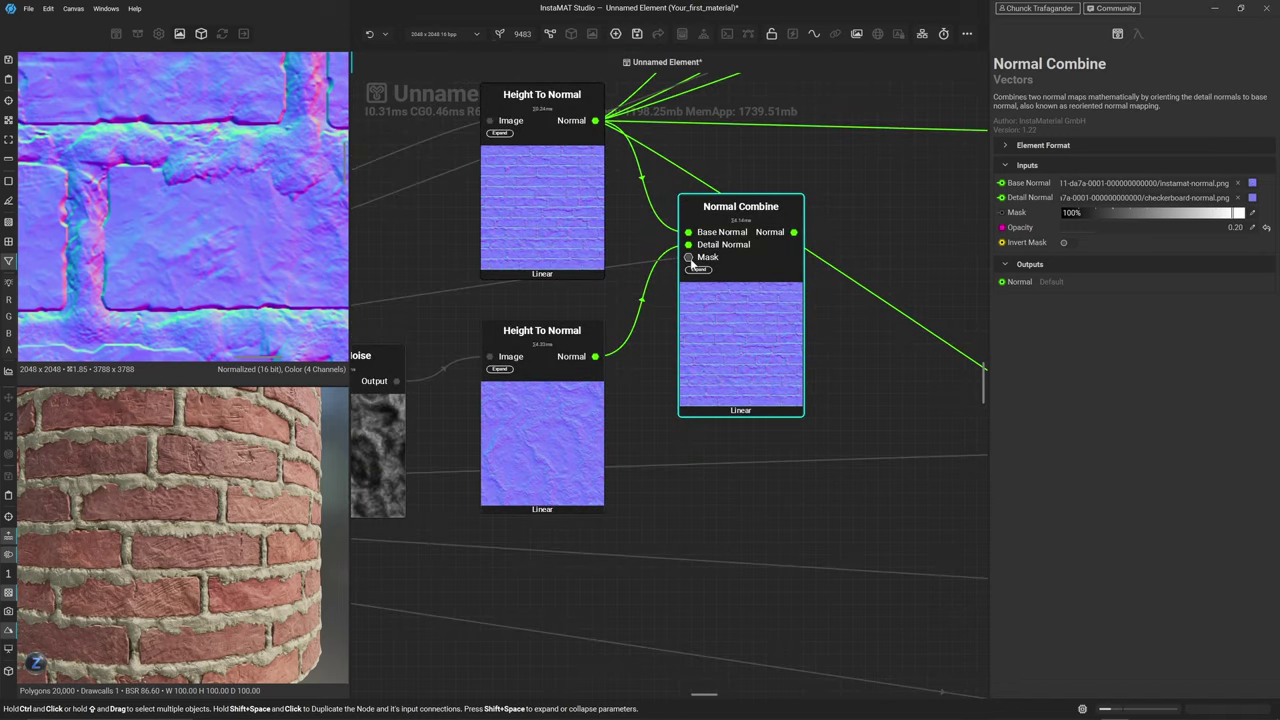
{"action": "left_click", "coordinate": [700, 262]}
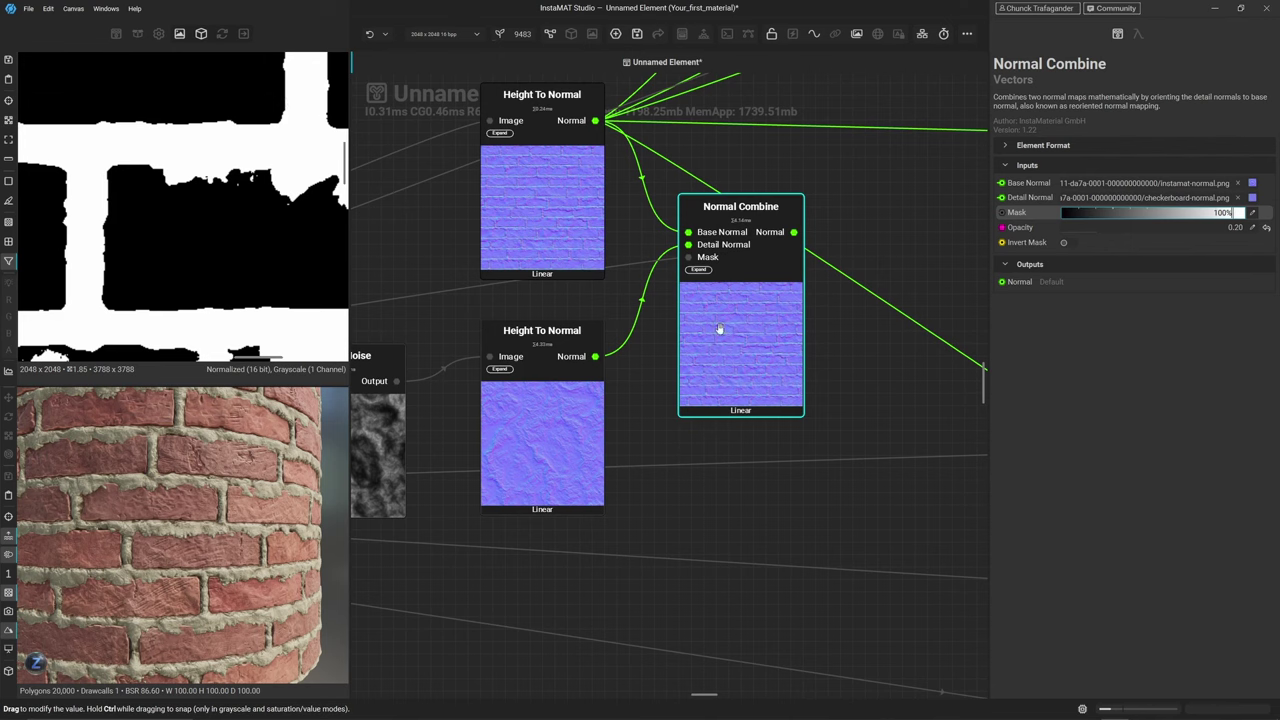
{"action": "left_click", "coordinate": [770, 357]}
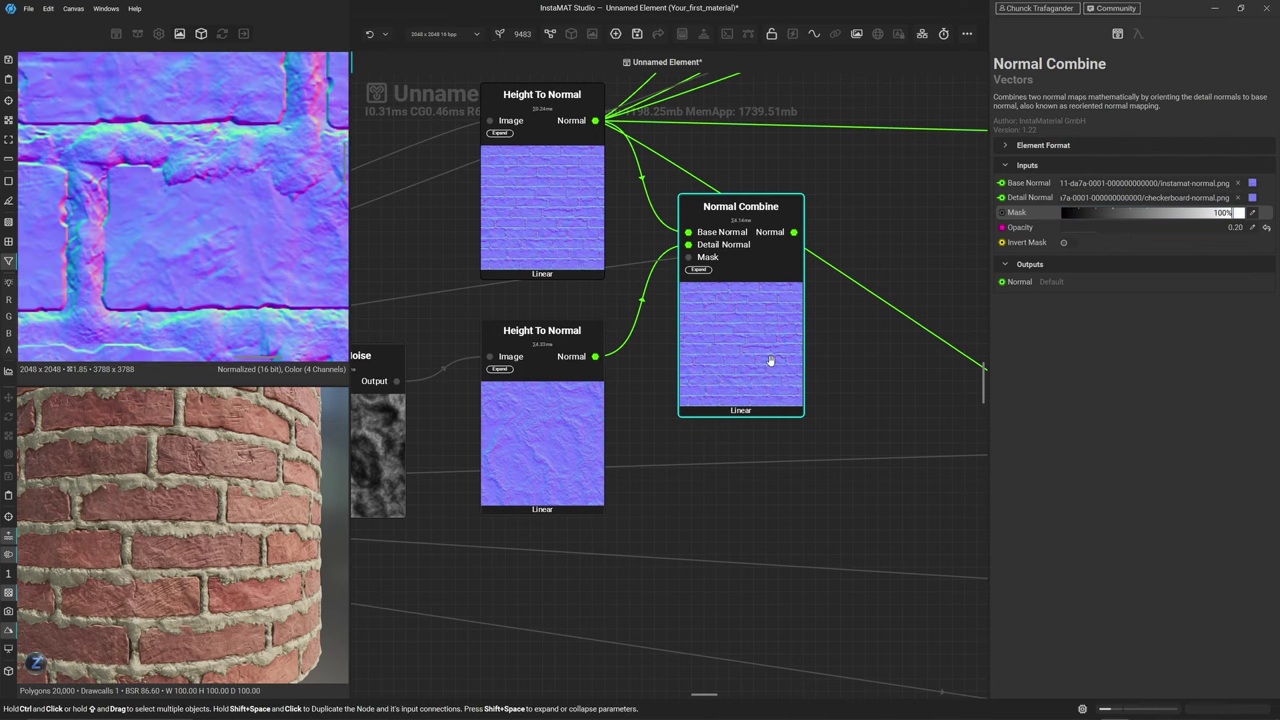
{"action": "left_click", "coordinate": [1067, 244]}
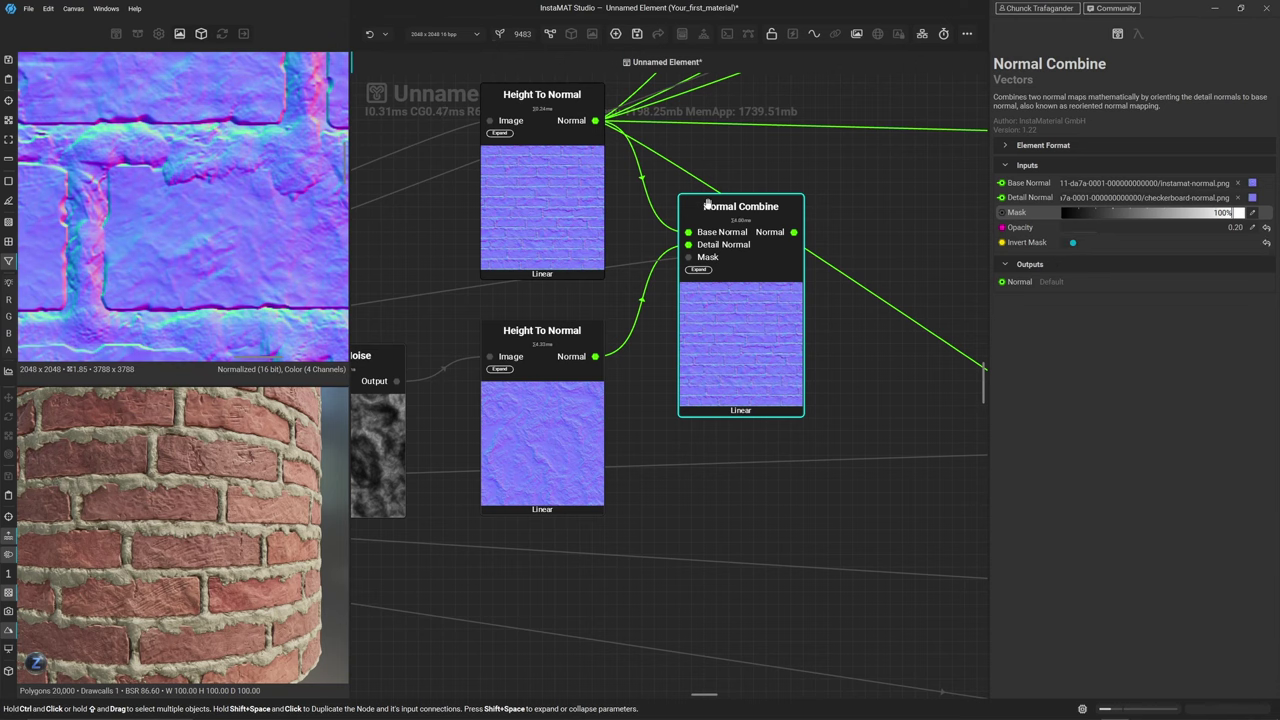
Move the brick Height To Normal's downstream connections to the Normal Combine output and inspect the bricks in the 3D preview
{"action": "scroll", "coordinate": [707, 205], "scroll_direction": "down", "scroll_amount": 3}
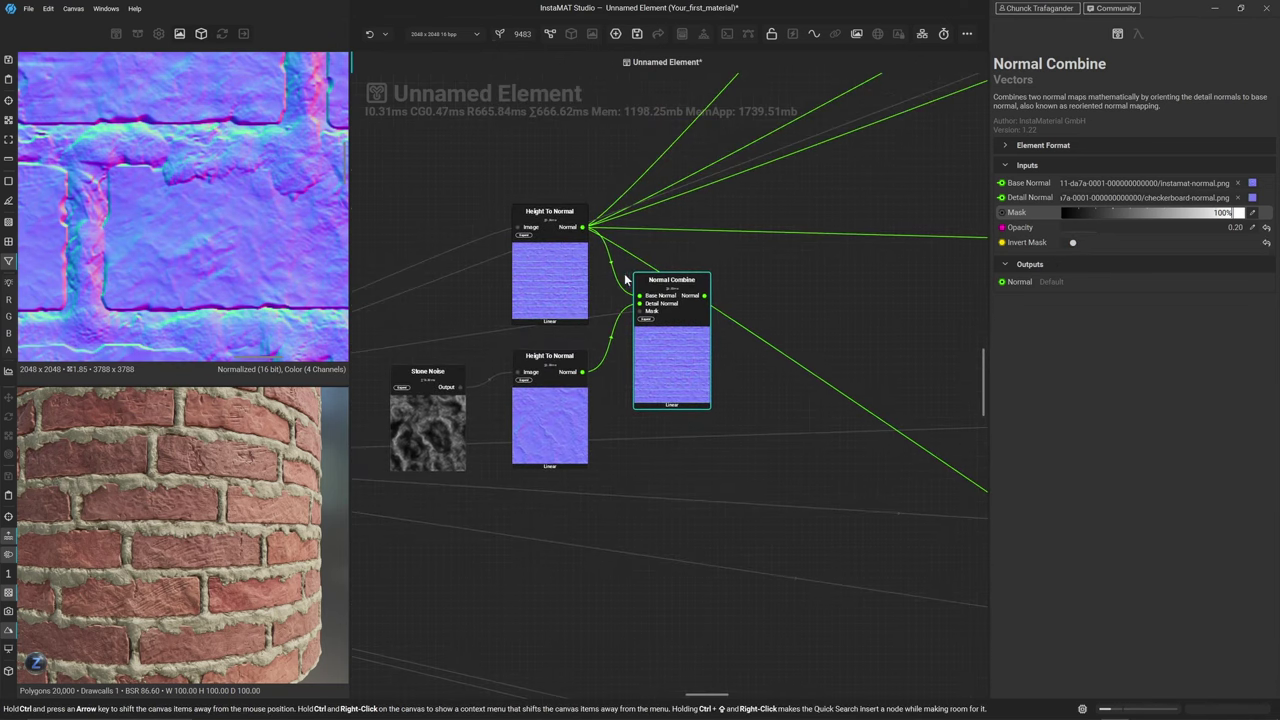
{"action": "left_click_drag", "start_coordinate": [583, 229], "coordinate": [705, 297]}
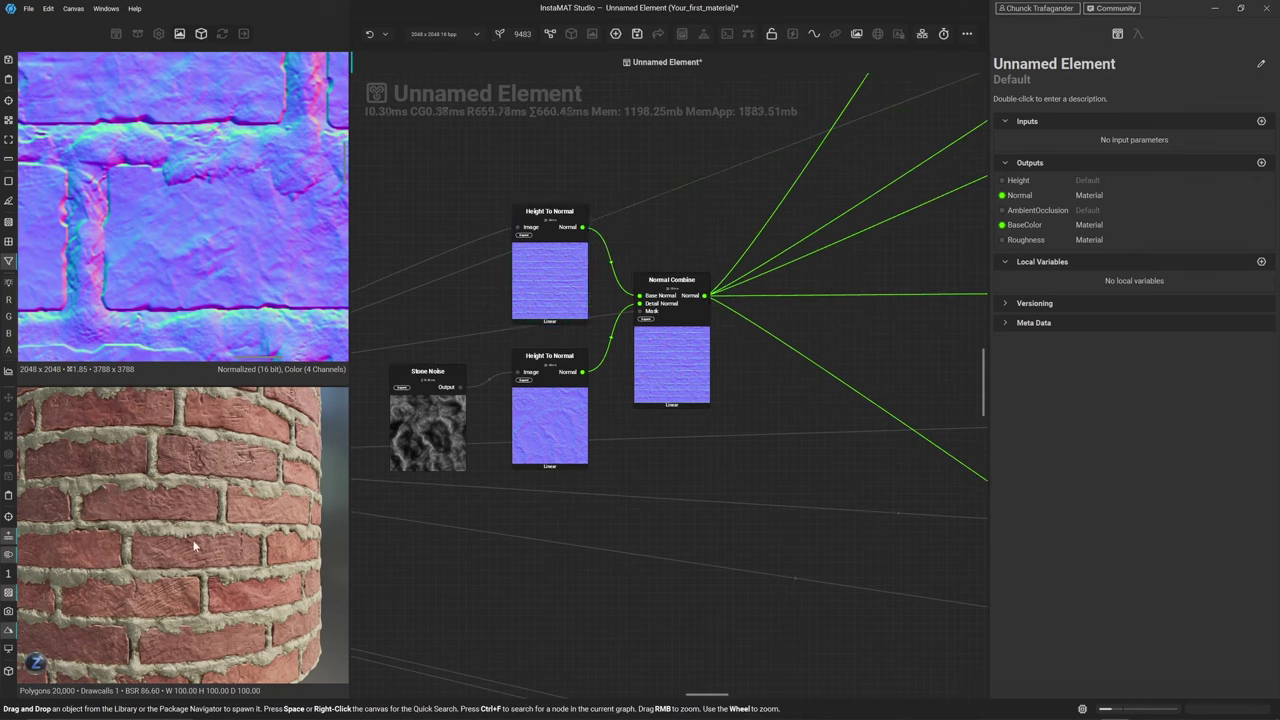
{"action": "scroll", "coordinate": [194, 545], "scroll_direction": "up", "scroll_amount": 3}
{"action": "scroll", "coordinate": [194, 545], "scroll_direction": "up", "scroll_amount": 5}
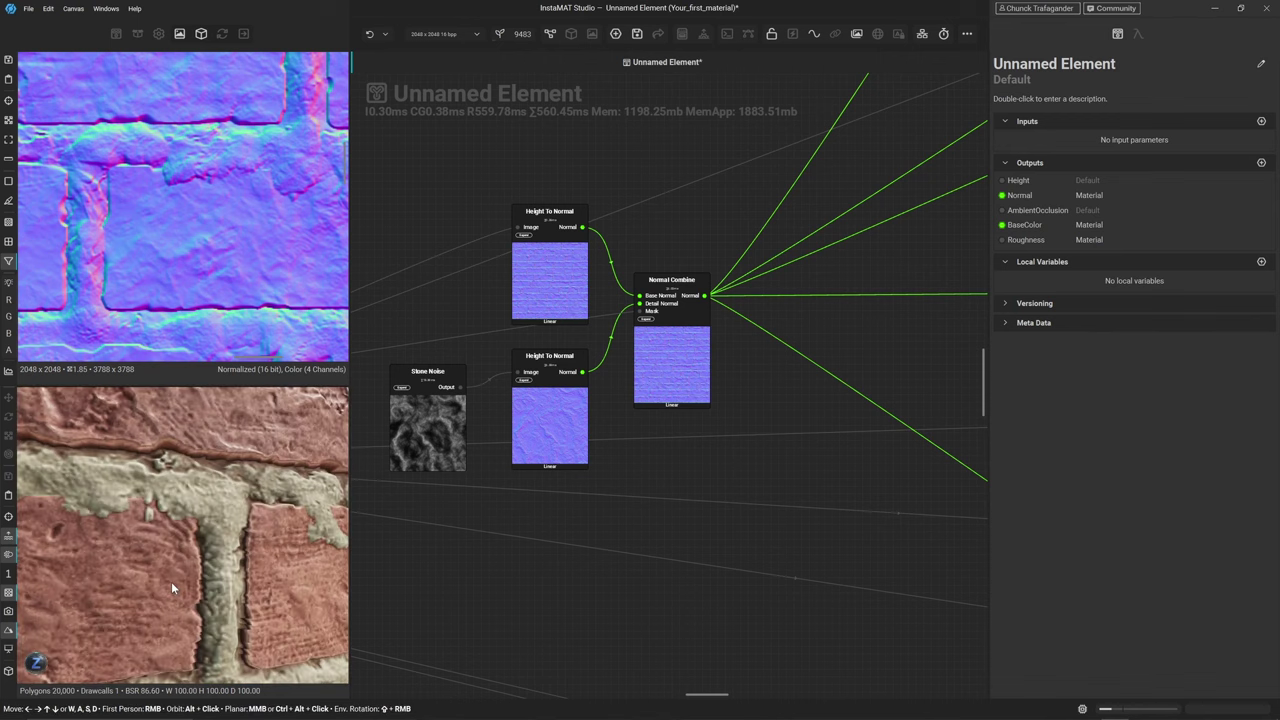
{"action": "scroll", "coordinate": [217, 534], "scroll_direction": "down", "scroll_amount": 5}
Compare the 3D bricks with the Normal Combine's opacity alternating between 0 and 0.2, ending at 0.2
{"action": "left_click", "coordinate": [672, 340]}
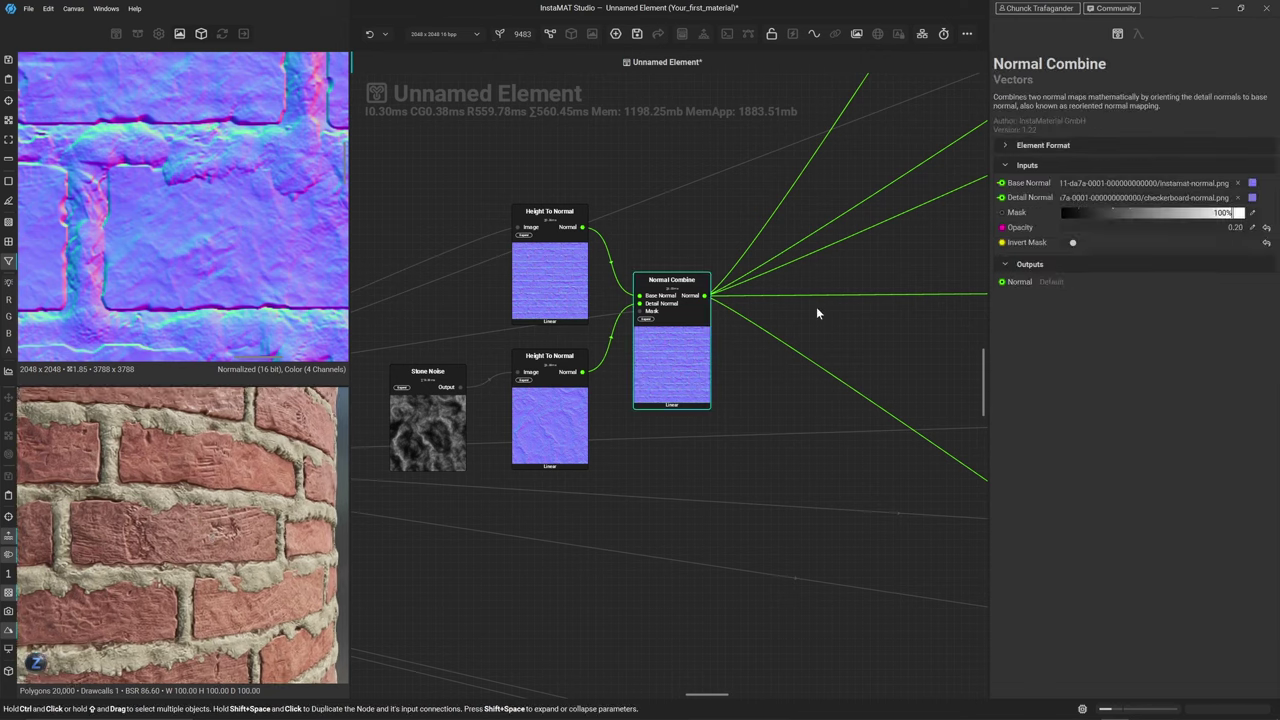
{"action": "left_click", "coordinate": [1252, 229]}
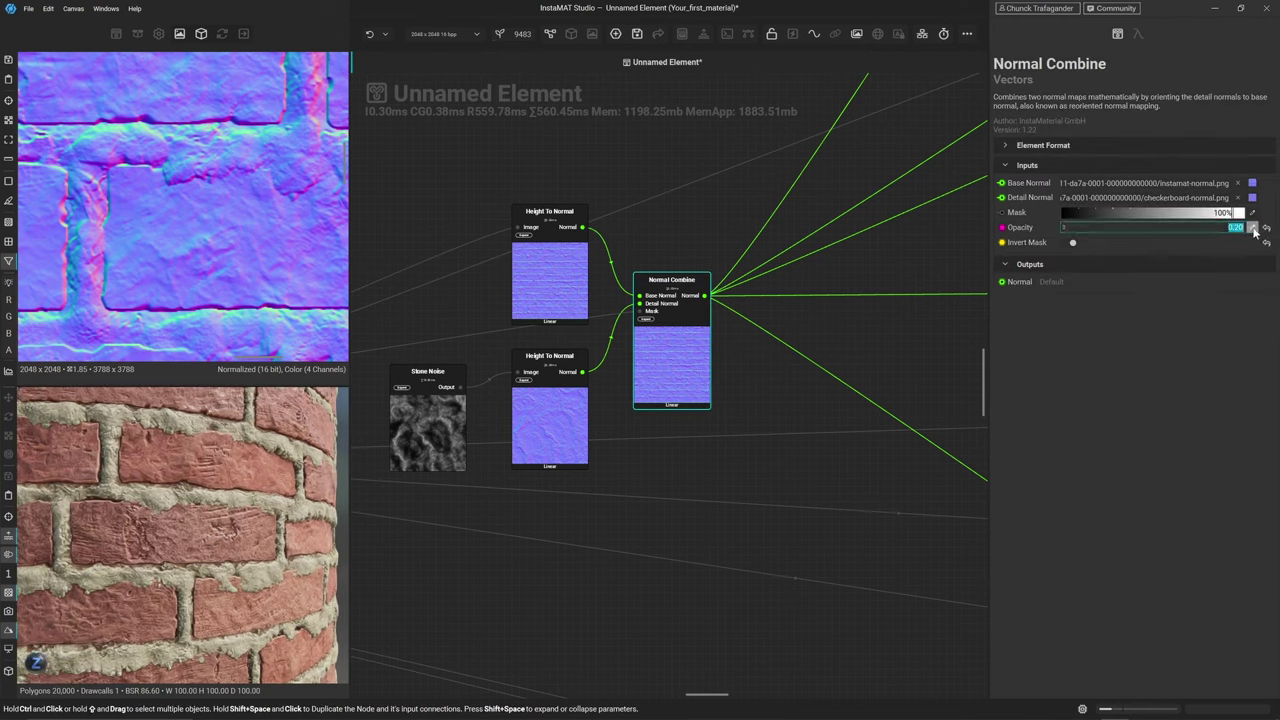
{"action": "type", "text": "0"}
{"action": "key", "text": "Return"}
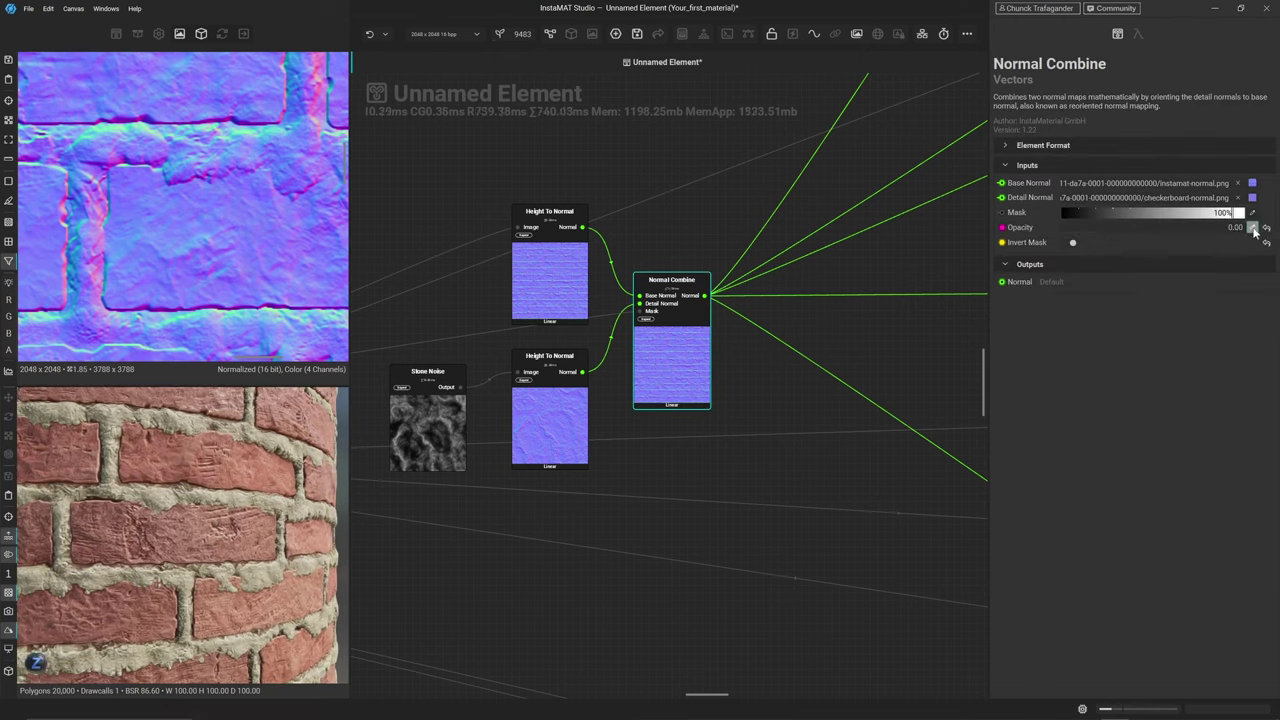
{"action": "left_click", "coordinate": [1252, 229]}
{"action": "type", "text": "0.2"}
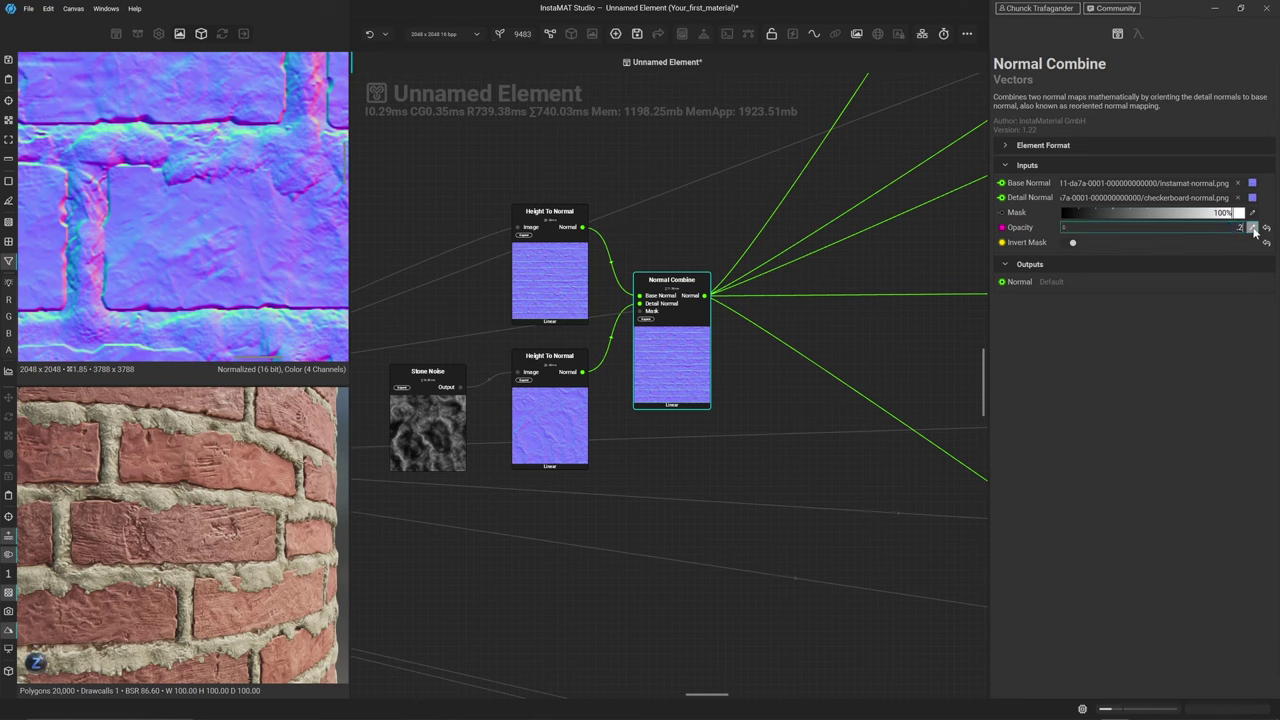
{"action": "key", "text": "Return"}
{"action": "left_click", "coordinate": [1252, 229]}
{"action": "type", "text": "0"}
{"action": "key", "text": "Return"}
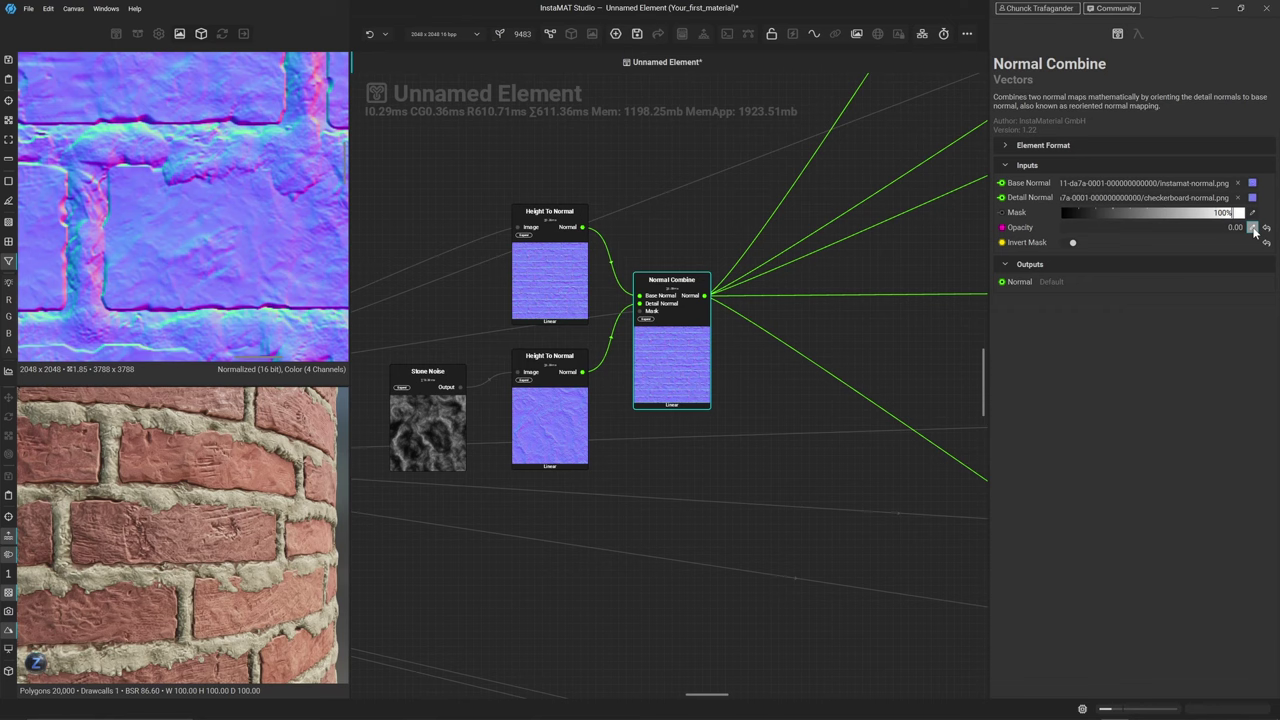
{"action": "left_click", "coordinate": [1252, 229]}
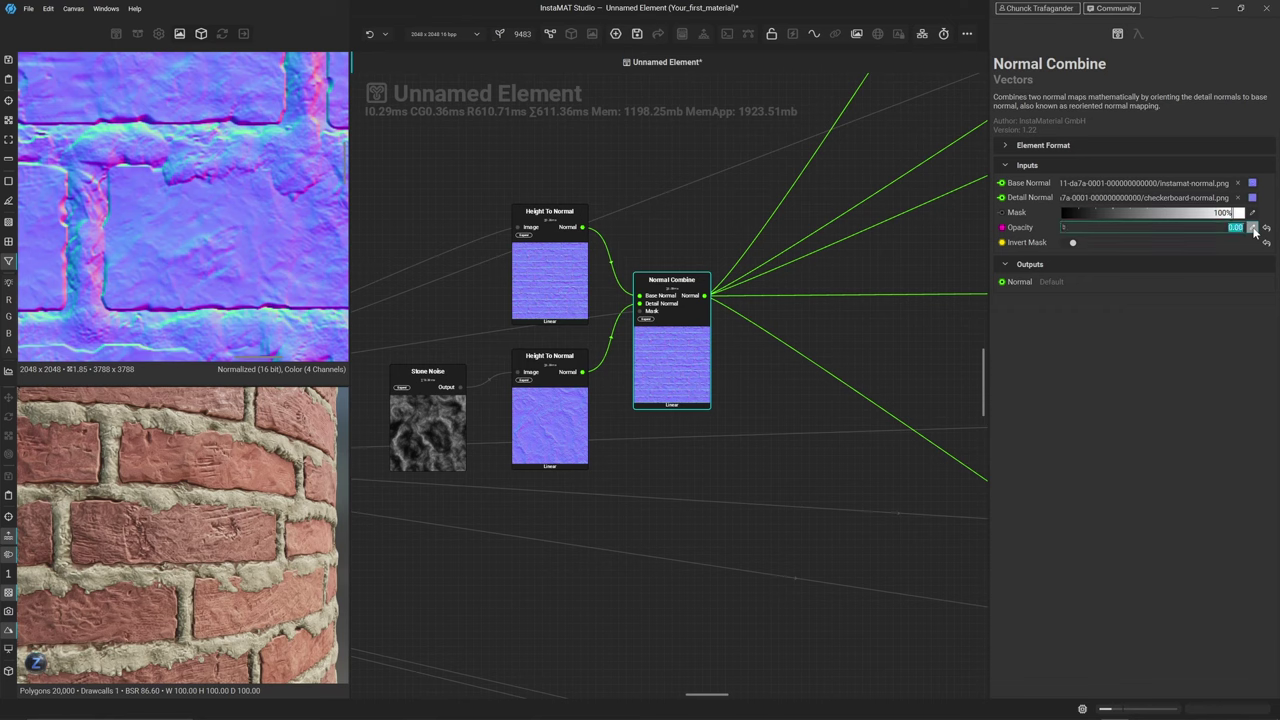
{"action": "key", "text": "BackSpace"}
{"action": "key", "text": "Return"}
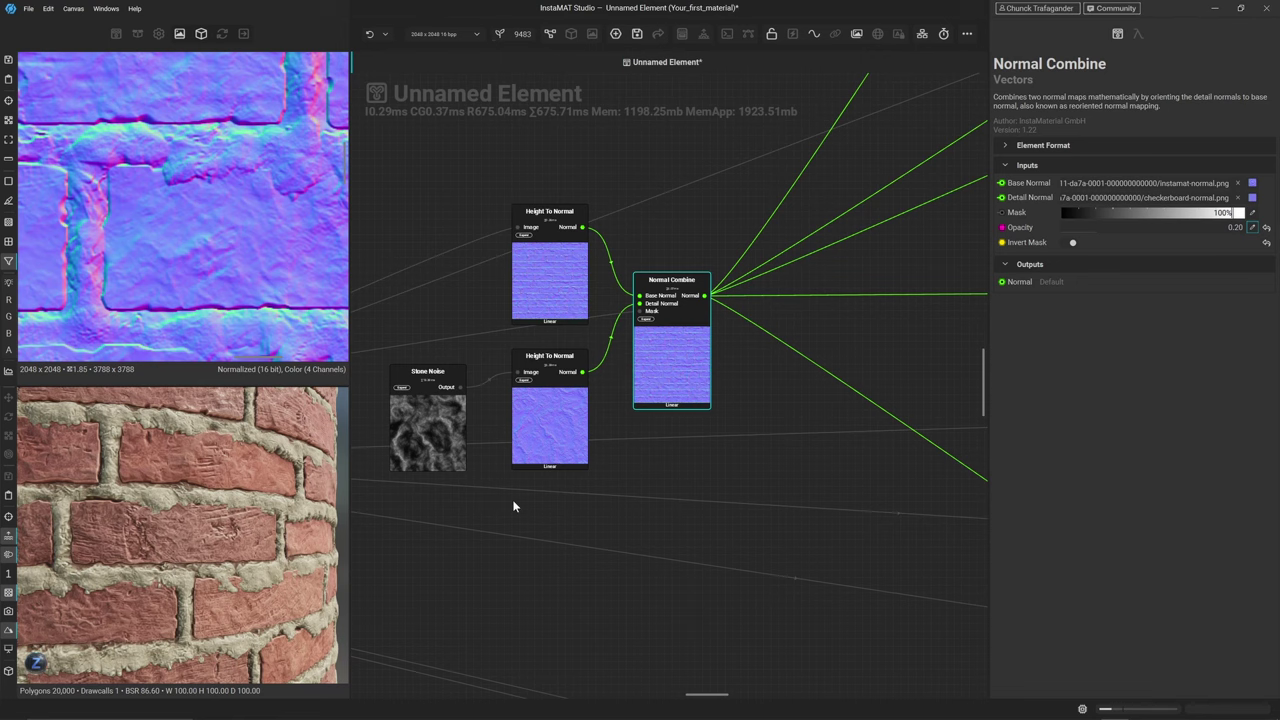
Examine the two Normal To Curvature maps in the base color group that use the combined normal
{"action": "scroll", "coordinate": [512, 506], "scroll_direction": "down", "scroll_amount": 6}
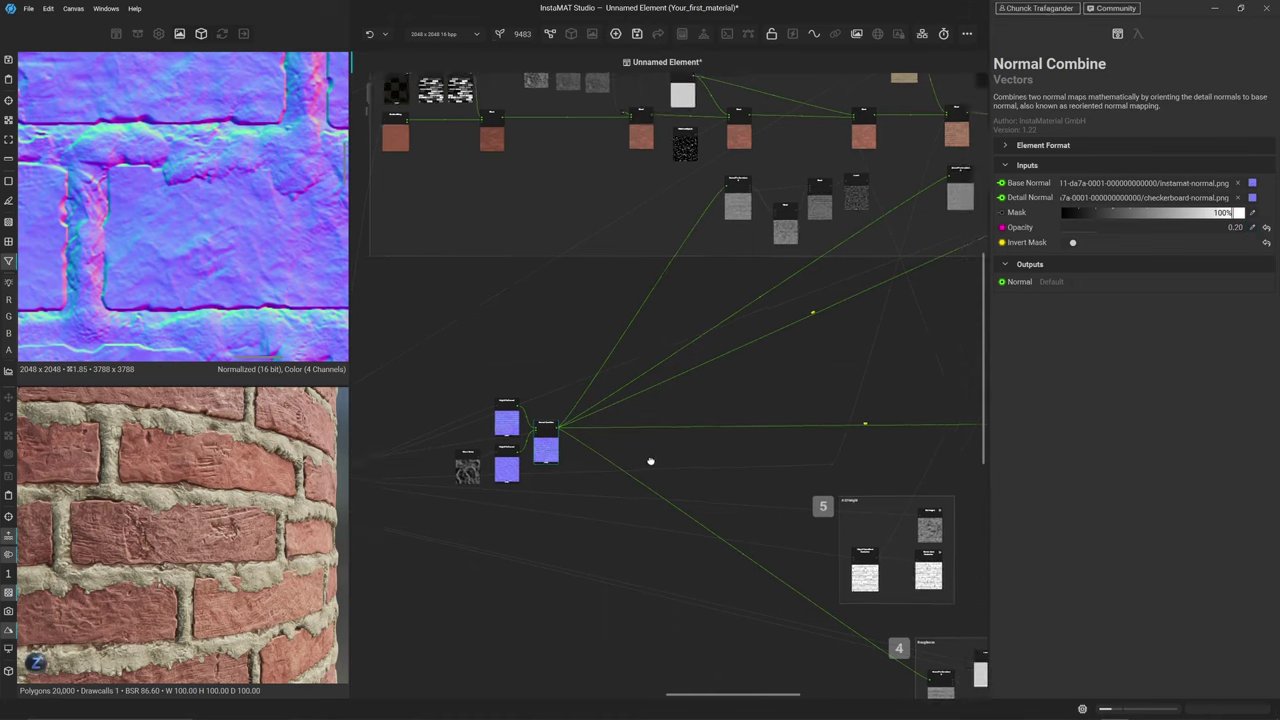
{"action": "middle_click_drag", "start_coordinate": [650, 461], "coordinate": [580, 463]}
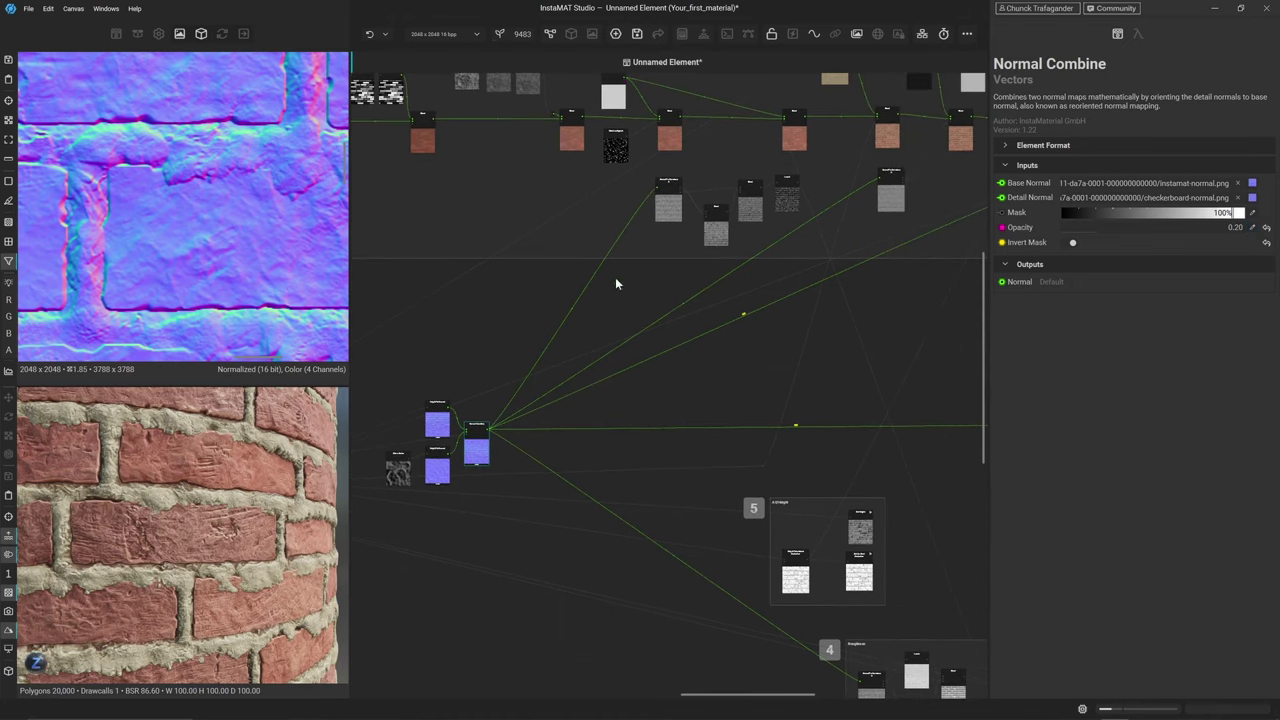
{"action": "left_click", "coordinate": [667, 204]}
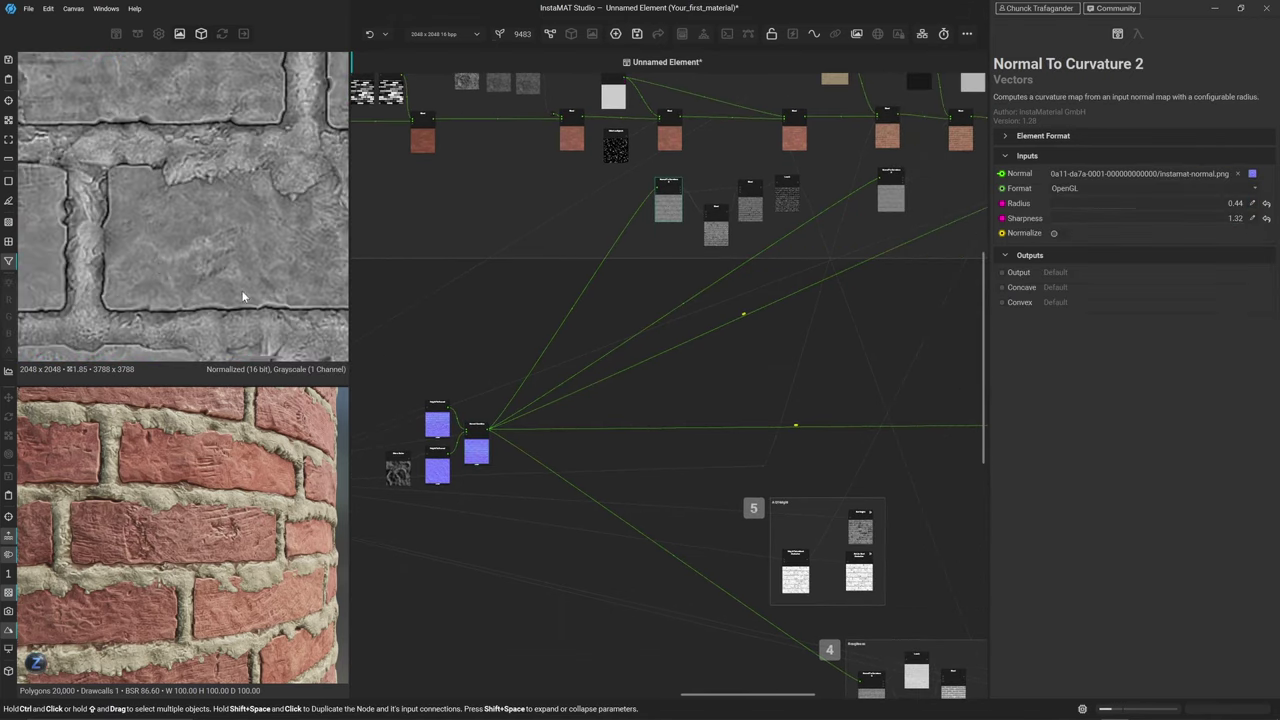
{"action": "left_click", "coordinate": [889, 200]}
Try the Normal Combine's opacity at 0 while viewing the Normal To Curvature map, restore it, and inspect the 3D bricks
{"action": "left_click", "coordinate": [474, 450]}
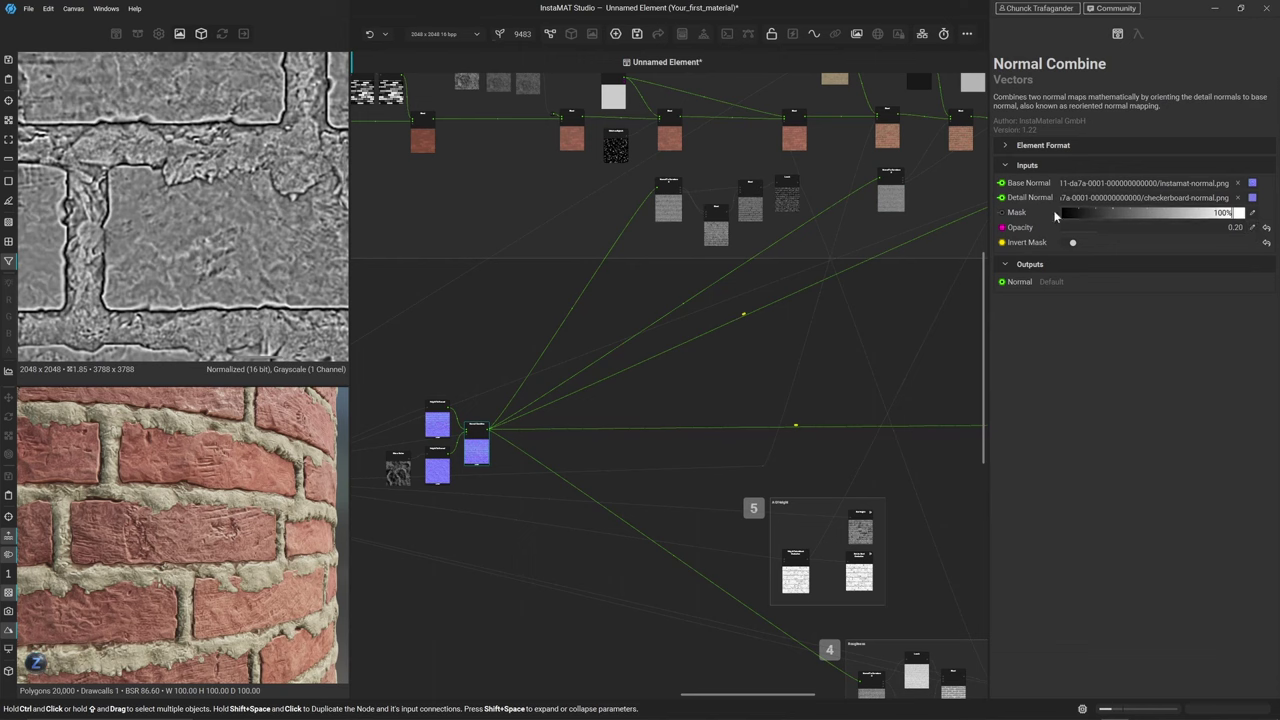
{"action": "left_click", "coordinate": [667, 201]}
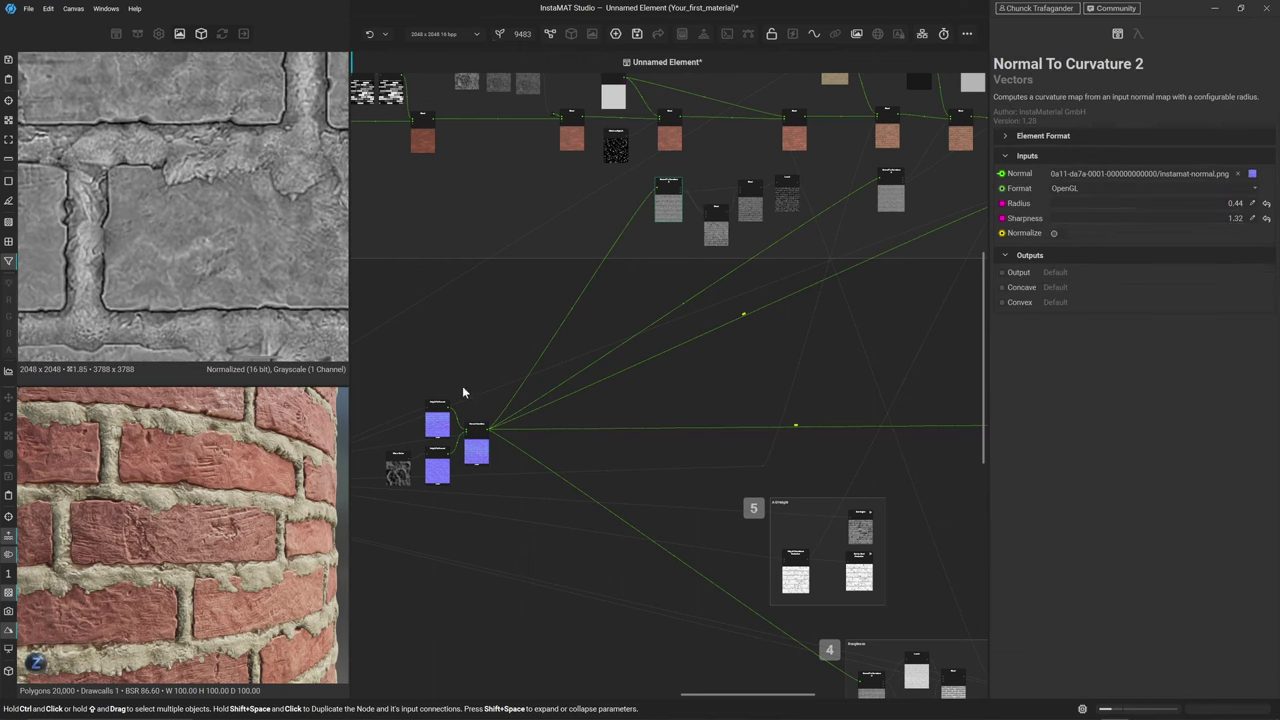
{"action": "left_click", "coordinate": [476, 448]}
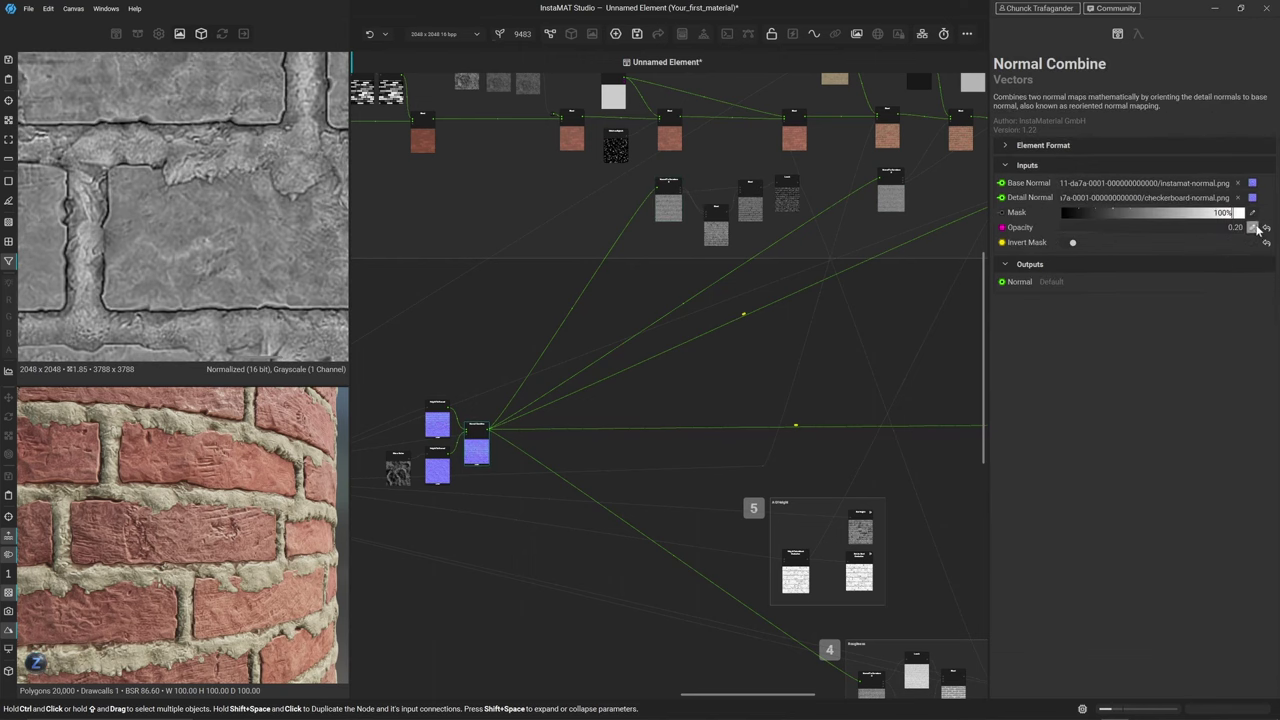
{"action": "left_click", "coordinate": [1257, 228]}
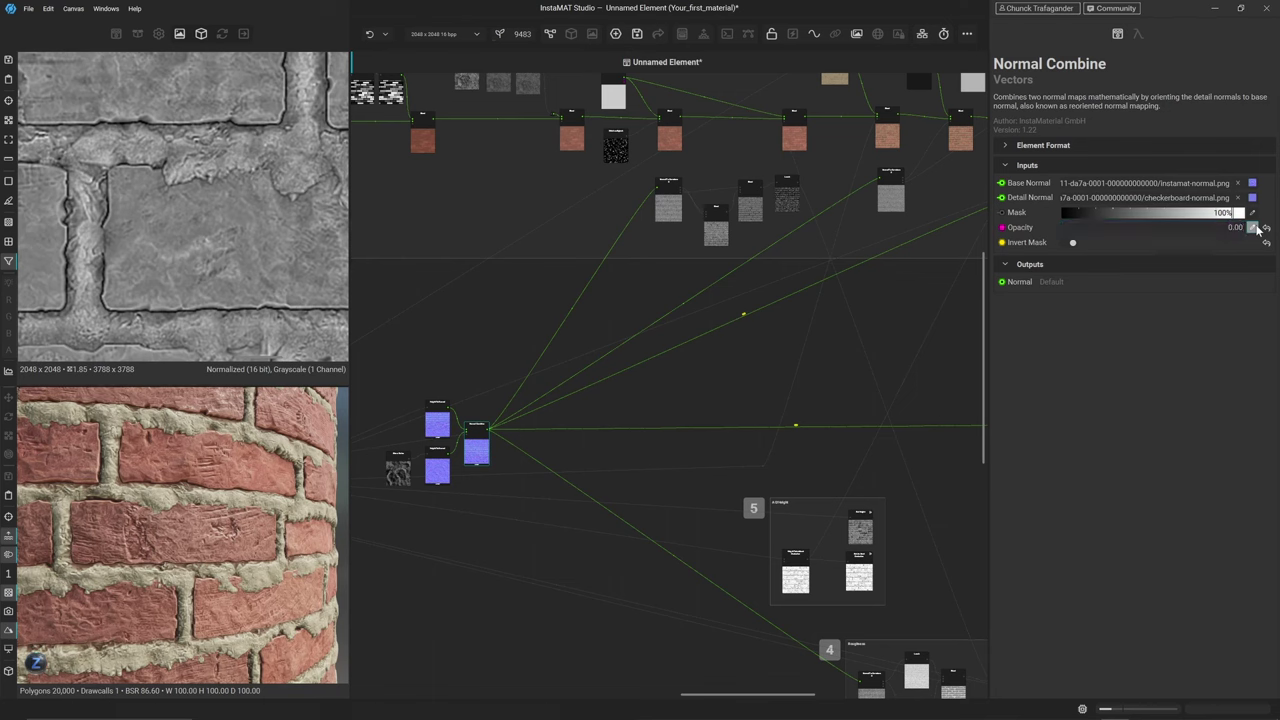
{"action": "left_click", "coordinate": [1257, 228]}
{"action": "key", "text": "Return"}
{"action": "mouse_move", "coordinate": [209, 497]}
{"action": "left_mouse_down", "text": "alt"}
{"action": "mouse_move", "coordinate": [211, 477]}
{"action": "mouse_move", "coordinate": [195, 505]}
{"action": "left_mouse_up", "text": "alt"}
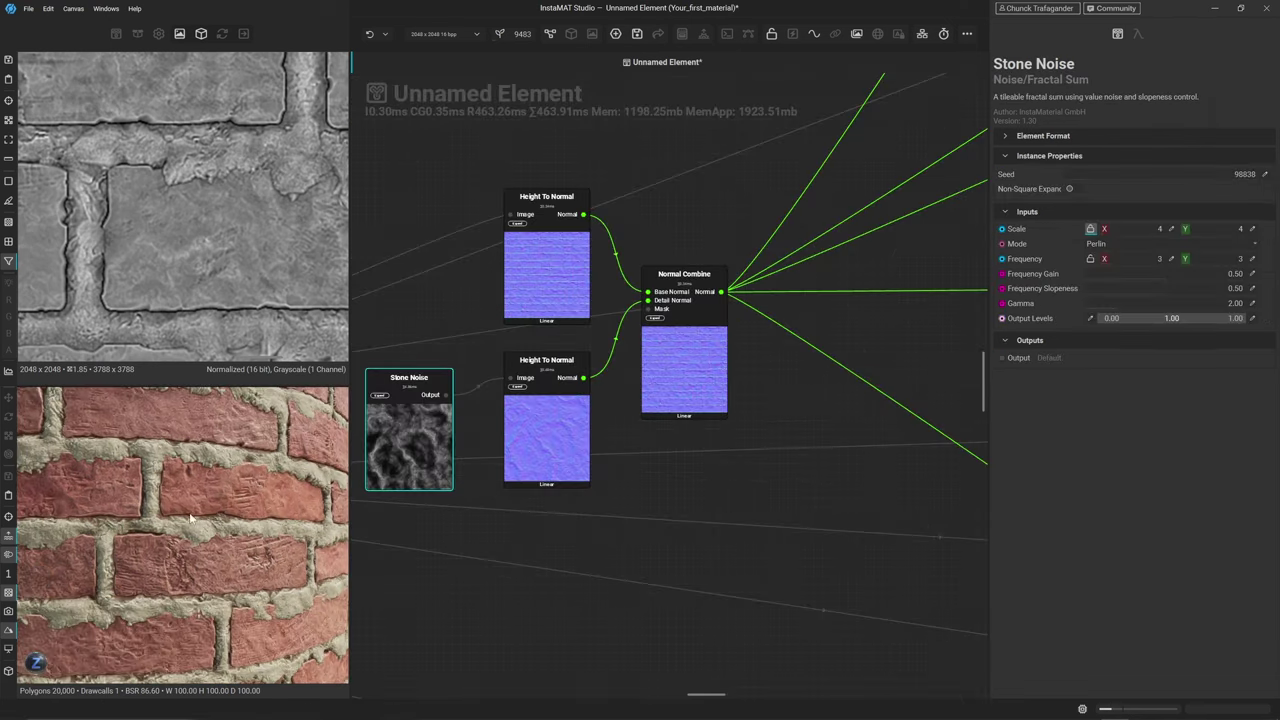
Reorder the Brick Material outputs to BaseColor, Normal, Roughness, Height, AmbientOcclusion
{"action": "scroll", "coordinate": [190, 517], "scroll_direction": "down", "scroll_amount": 5}
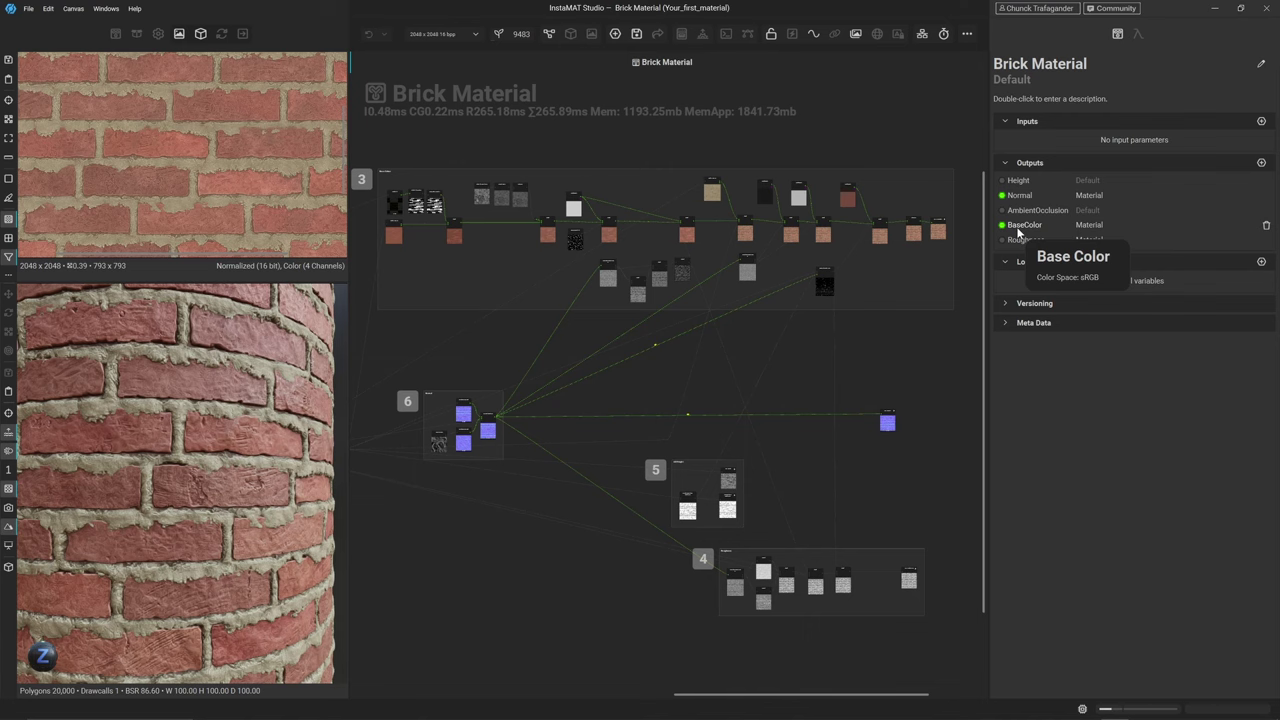
{"action": "left_click_drag", "start_coordinate": [1019, 232], "coordinate": [1024, 194]}
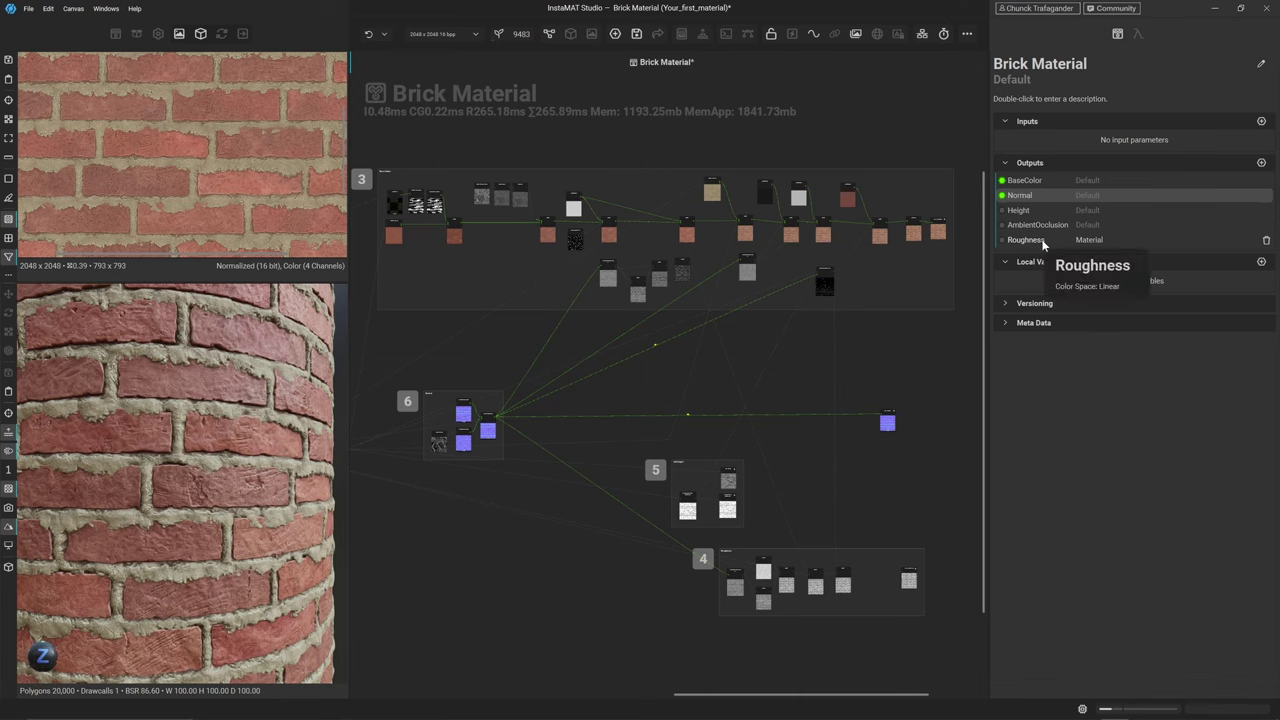
{"action": "left_click_drag", "start_coordinate": [1029, 244], "coordinate": [1022, 209]}
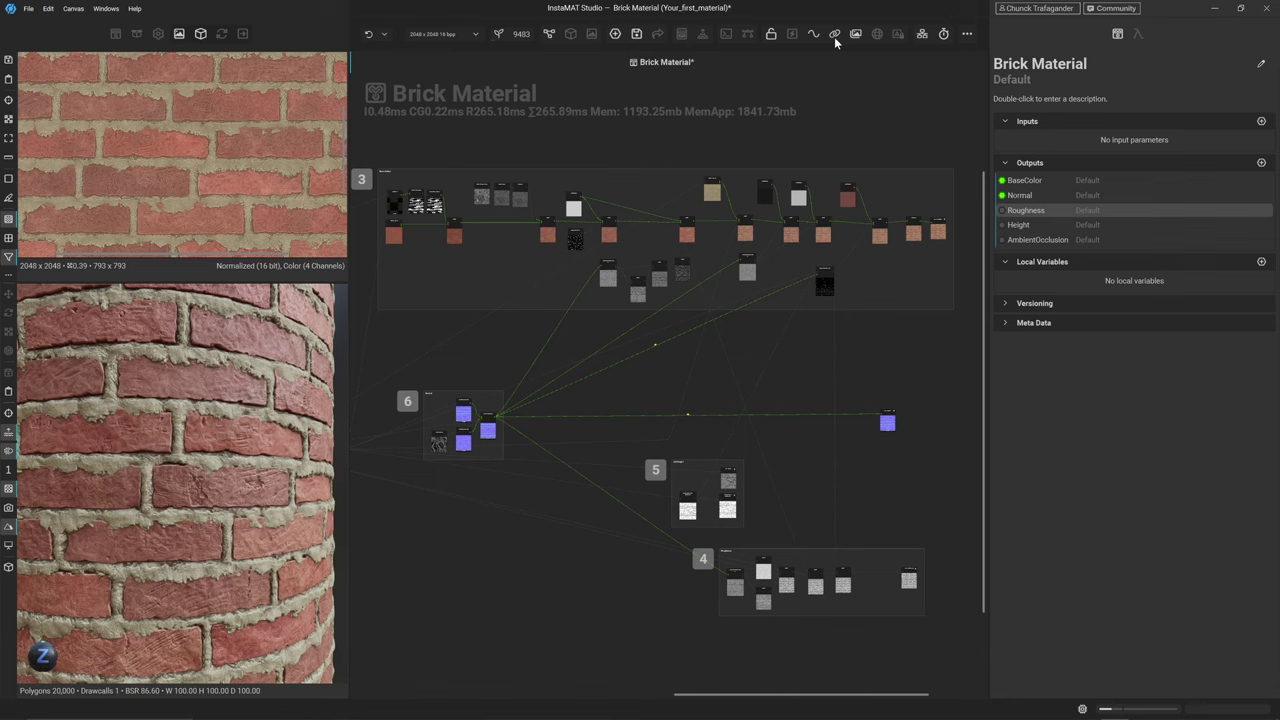
Assign the category Material to the BaseColor, Normal, Roughness, Height and AmbientOcclusion outputs of the Brick Material
{"action": "double_click", "coordinate": [1088, 181]}
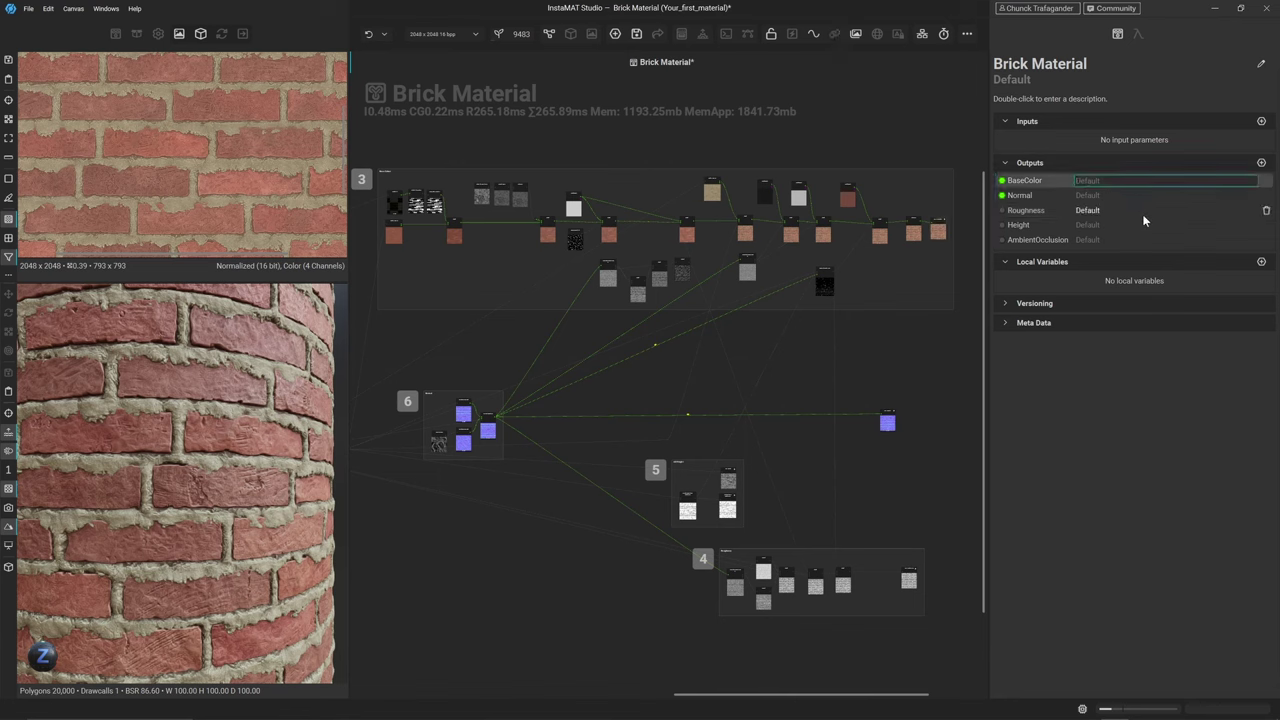
{"action": "type", "text": "Material"}
{"action": "key", "text": "ctrl+a"}
{"action": "key", "text": "ctrl+c"}
{"action": "left_click", "coordinate": [1095, 195]}
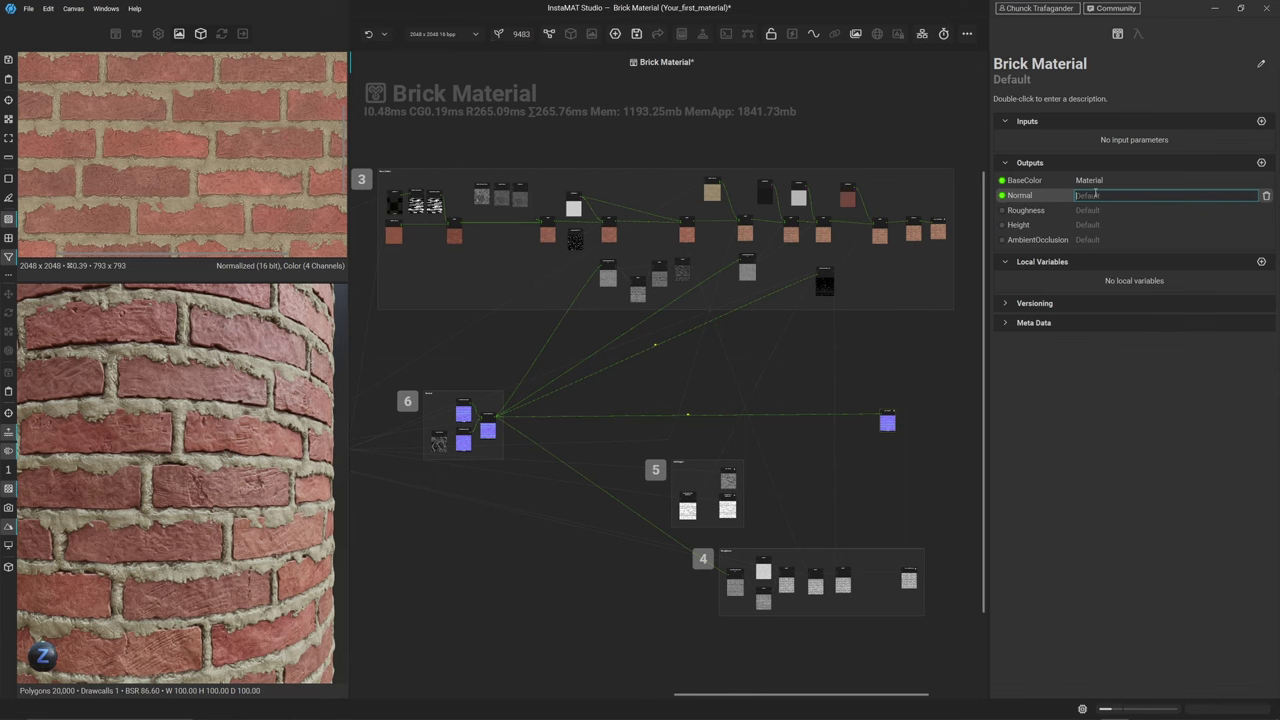
{"action": "key", "text": "ctrl+v"}
{"action": "left_click", "coordinate": [1108, 210]}
{"action": "key", "text": "ctrl+v"}
{"action": "left_click", "coordinate": [1120, 224]}
{"action": "key", "text": "ctrl+v"}
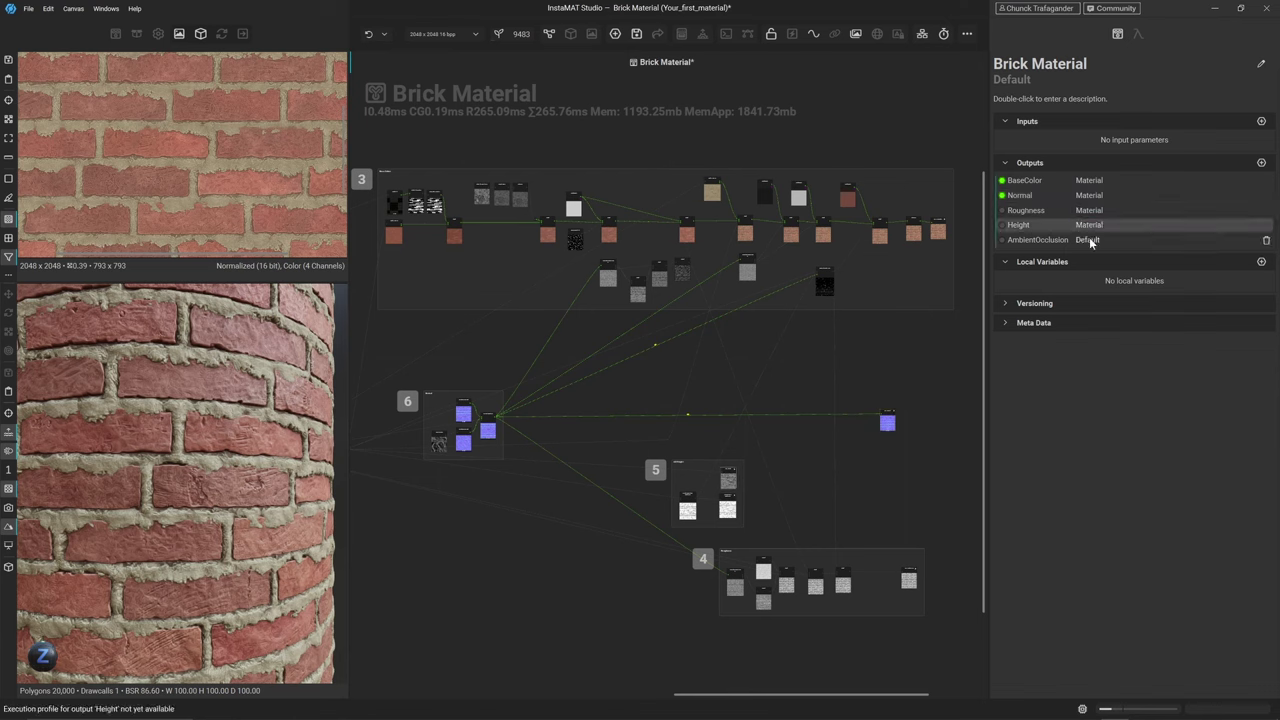
{"action": "left_click", "coordinate": [1089, 240]}
{"action": "key", "text": "ctrl+v"}
{"action": "key", "text": "Return"}
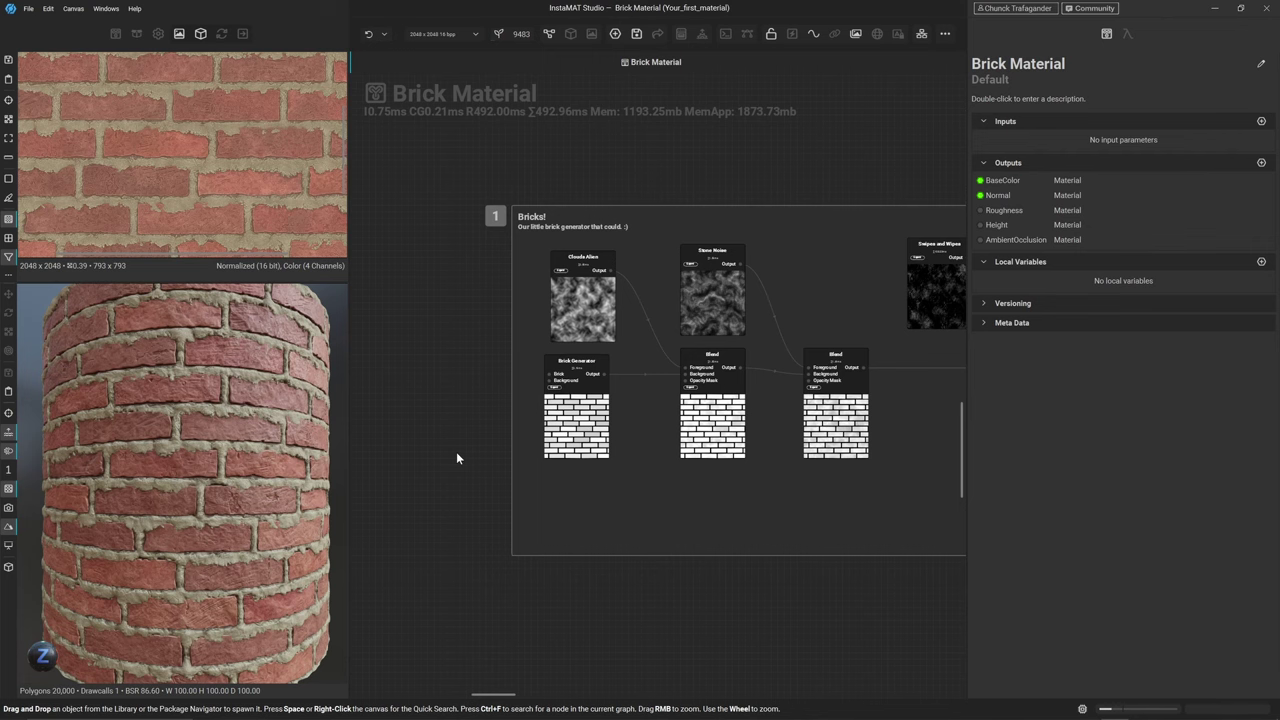
Expose the Brick Generator's Count as a graph input parameter and place its node outside the Bricks! group
{"action": "scroll", "coordinate": [456, 458], "scroll_direction": "up", "scroll_amount": 5}
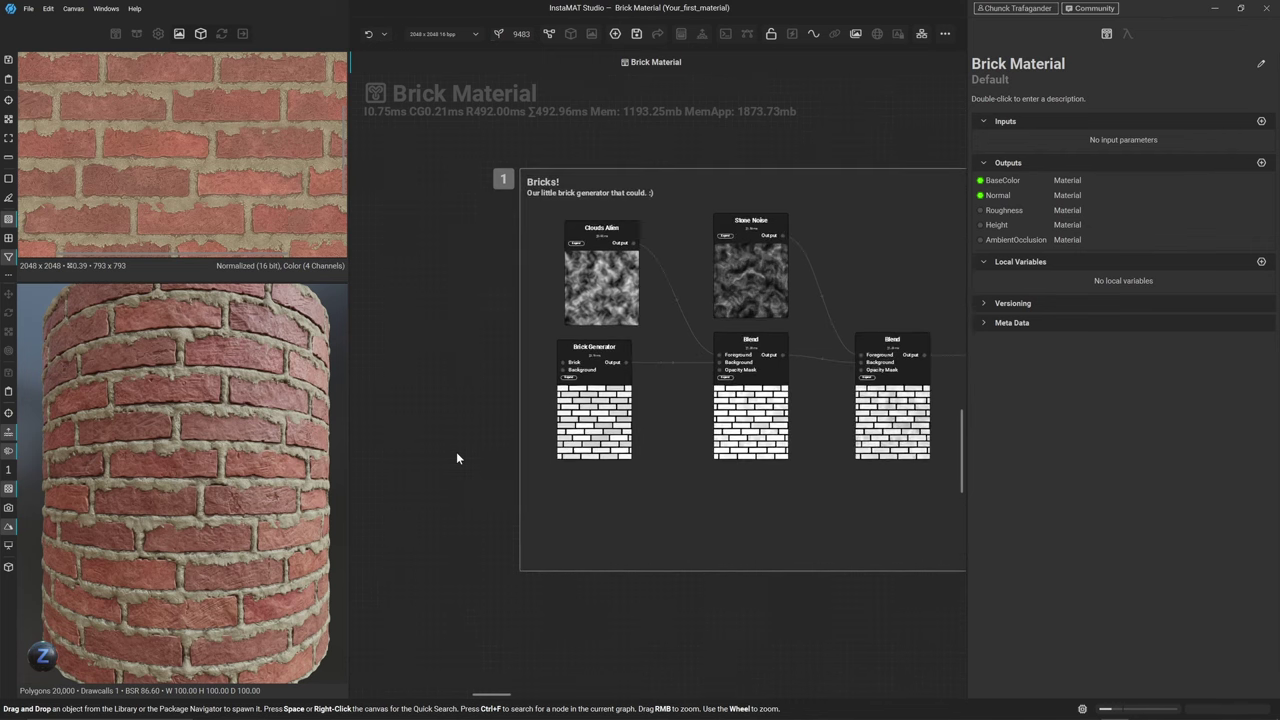
{"action": "scroll", "coordinate": [483, 403], "scroll_direction": "up", "scroll_amount": 1}
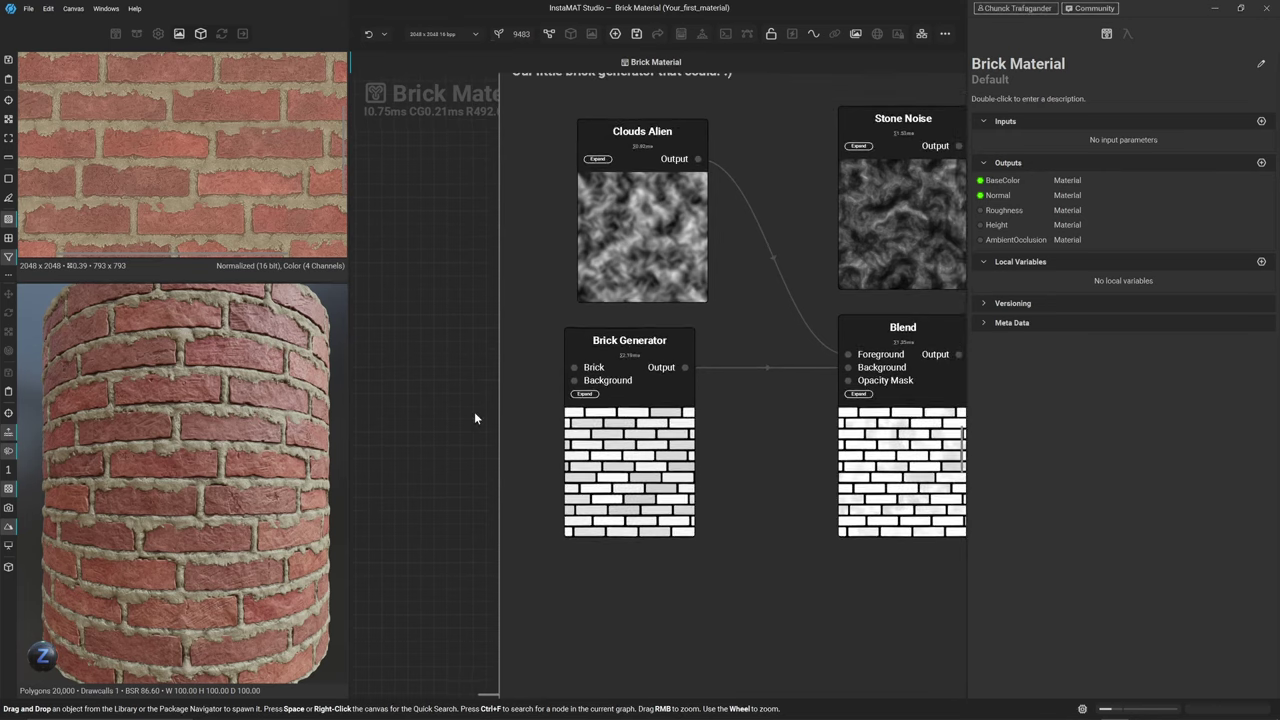
{"action": "left_click", "coordinate": [618, 452]}
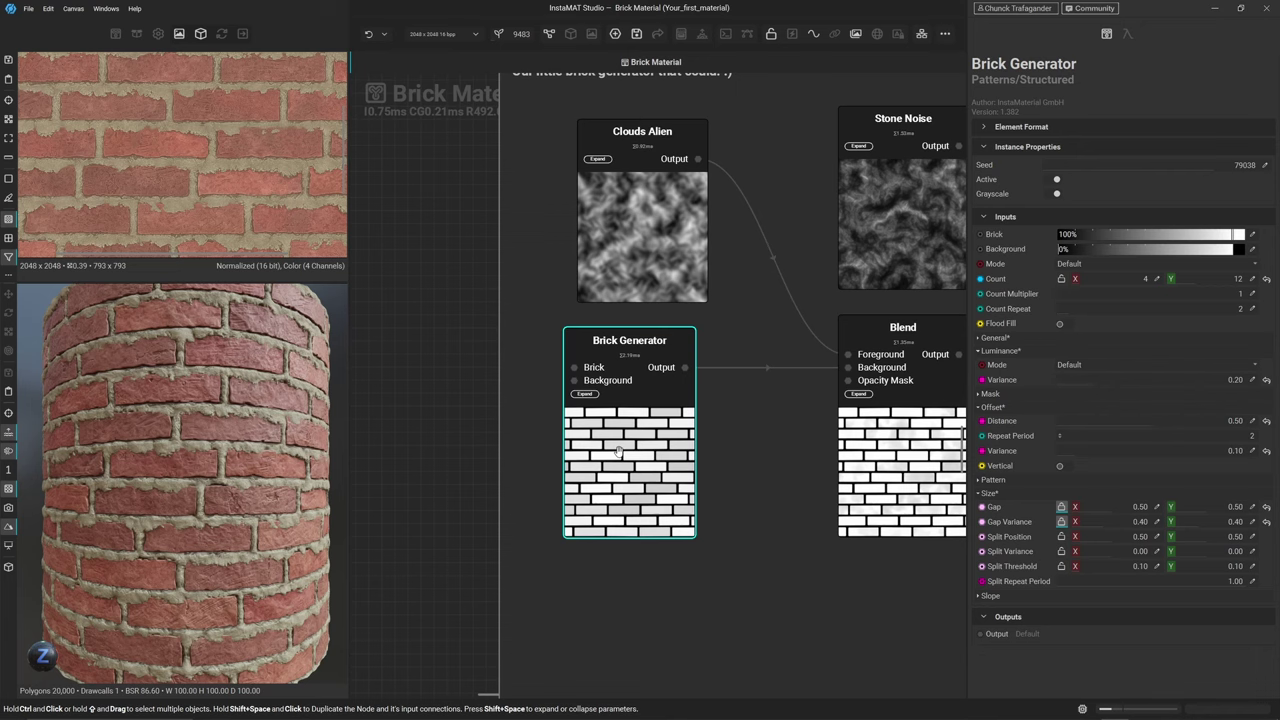
{"action": "right_click", "coordinate": [1018, 278]}
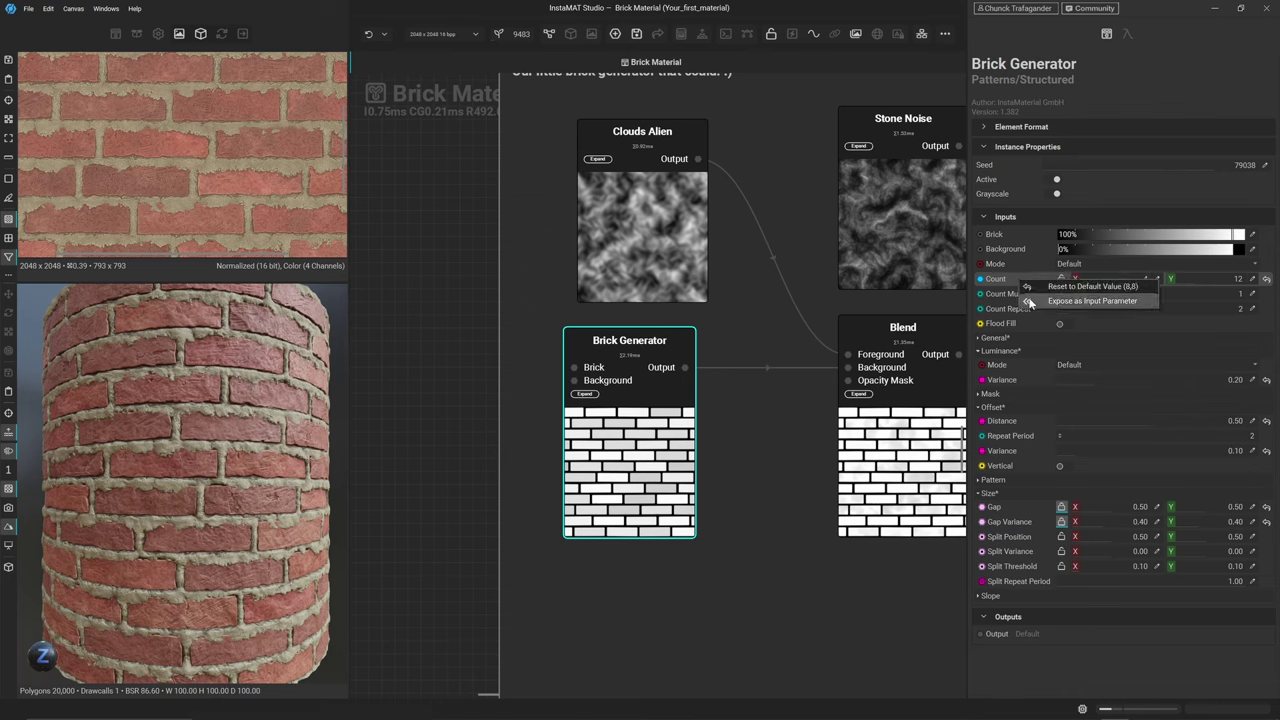
{"action": "left_click", "coordinate": [1085, 300]}
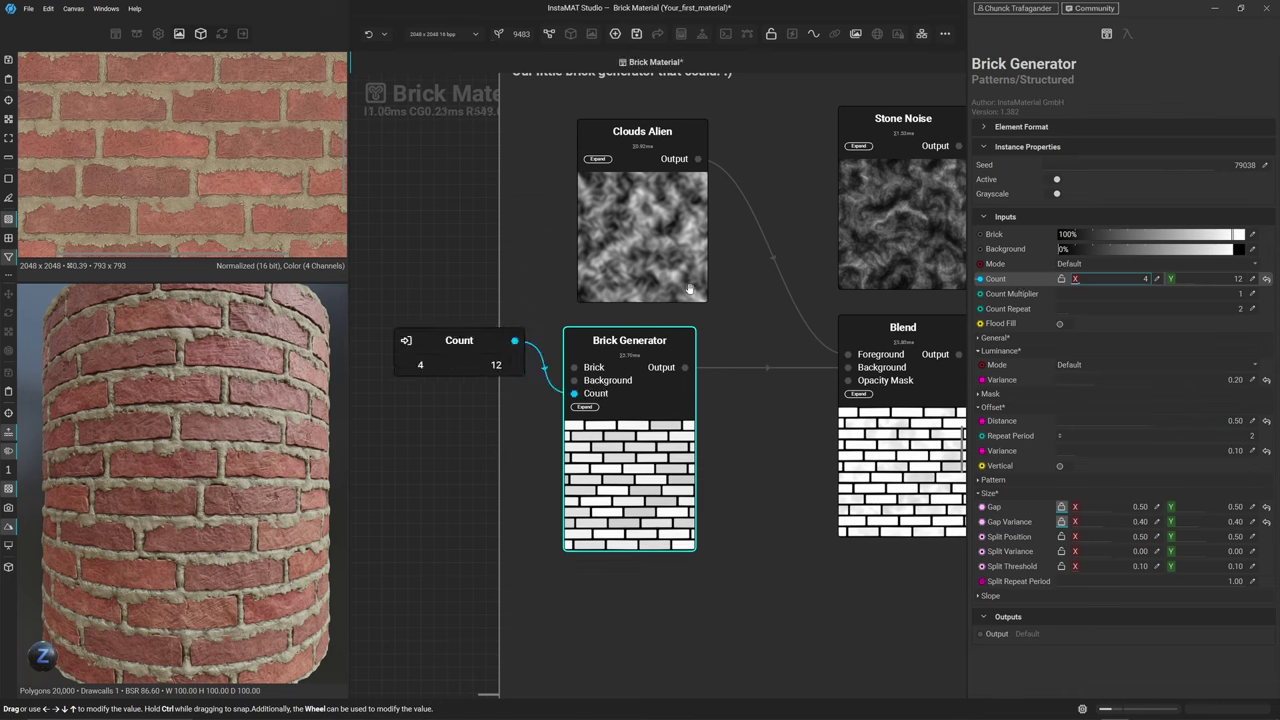
{"action": "left_click_drag", "start_coordinate": [478, 341], "coordinate": [413, 378]}
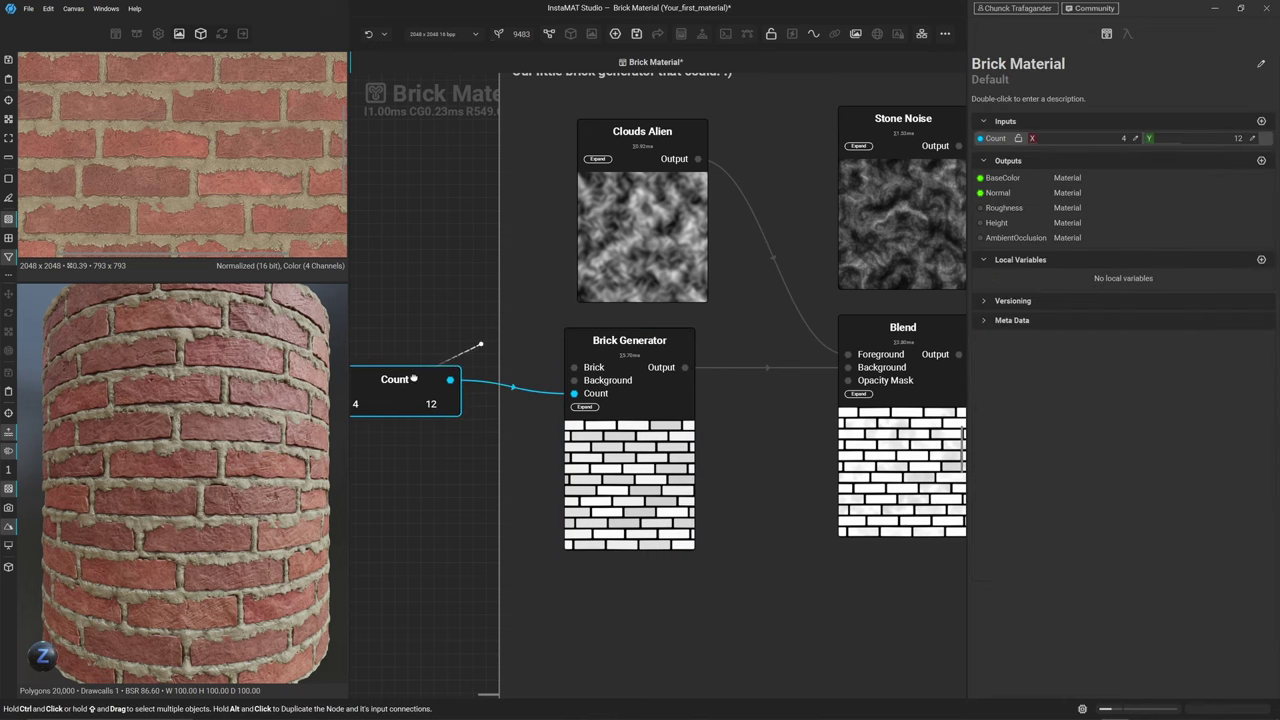
{"action": "middle_click_drag", "start_coordinate": [420, 395], "coordinate": [509, 417]}
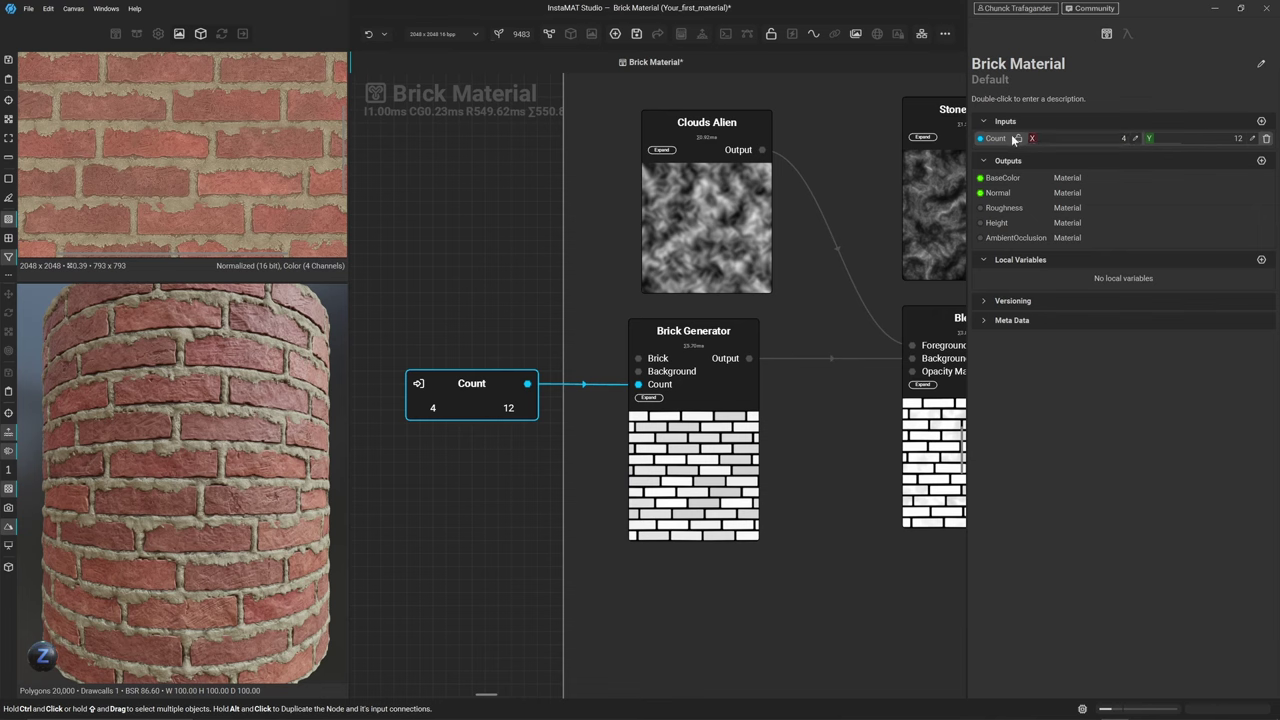
Try an X value of 8 for the exposed Count input and compare it with the Brick Generator's own Count setting
{"action": "left_click_drag", "start_coordinate": [1025, 139], "coordinate": [1068, 140]}
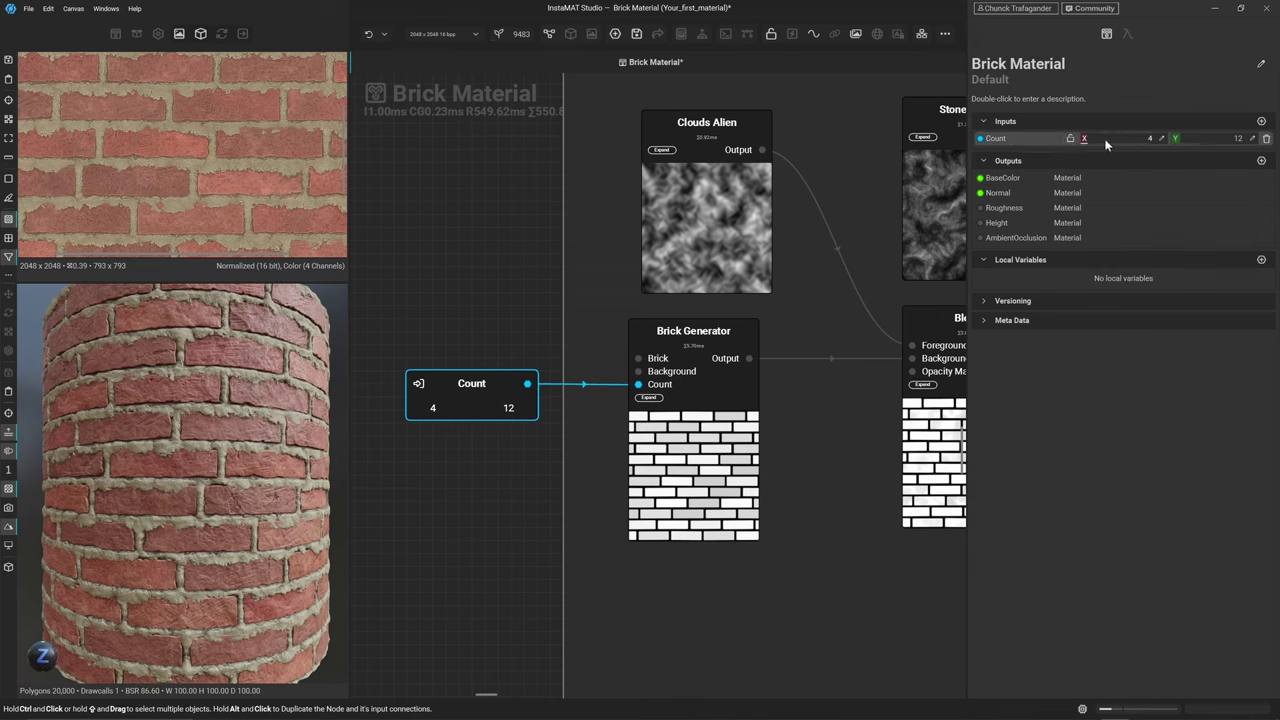
{"action": "scroll", "coordinate": [1094, 138], "scroll_direction": "up", "scroll_amount": 4}
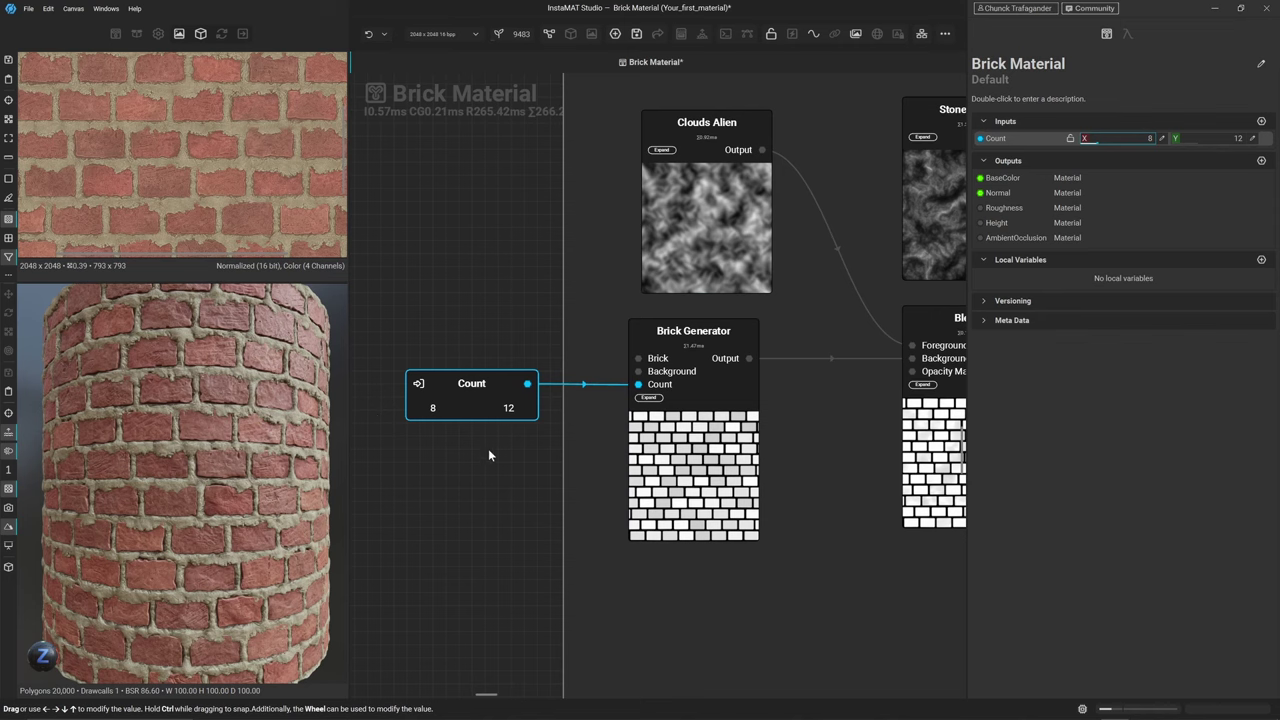
{"action": "left_click", "coordinate": [700, 436]}
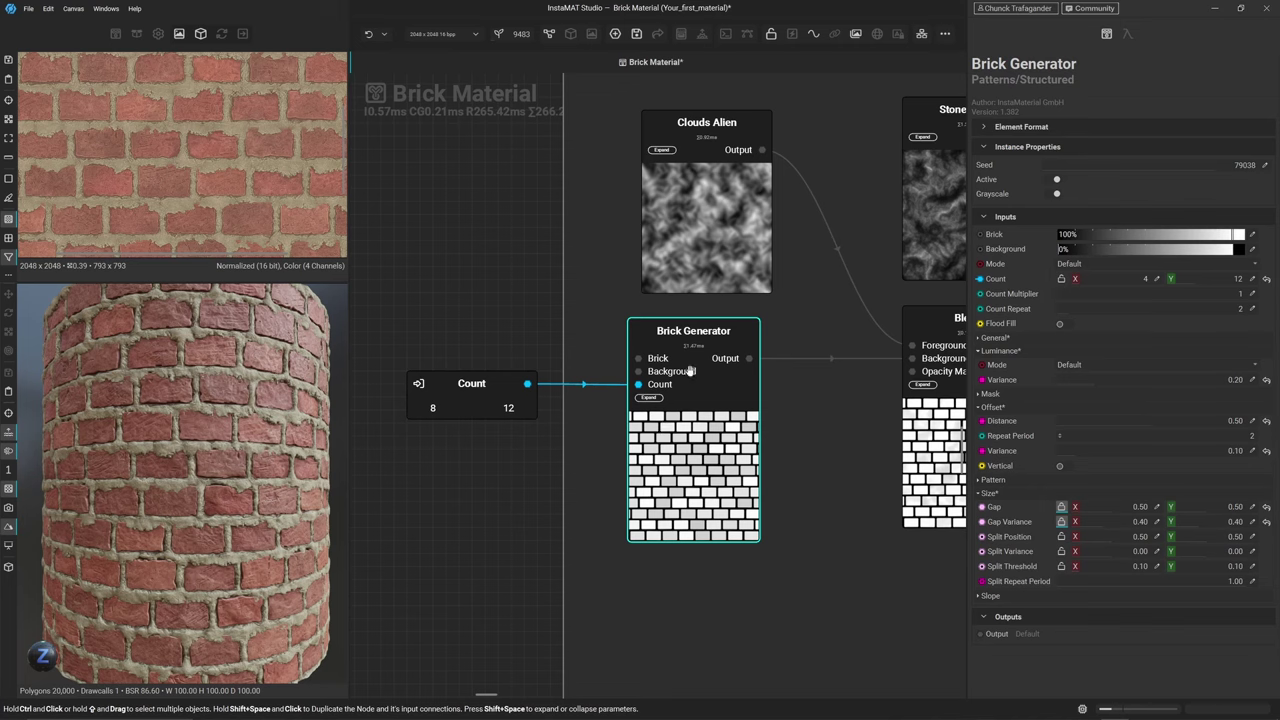
{"action": "left_click_drag", "start_coordinate": [1076, 282], "coordinate": [1029, 293]}
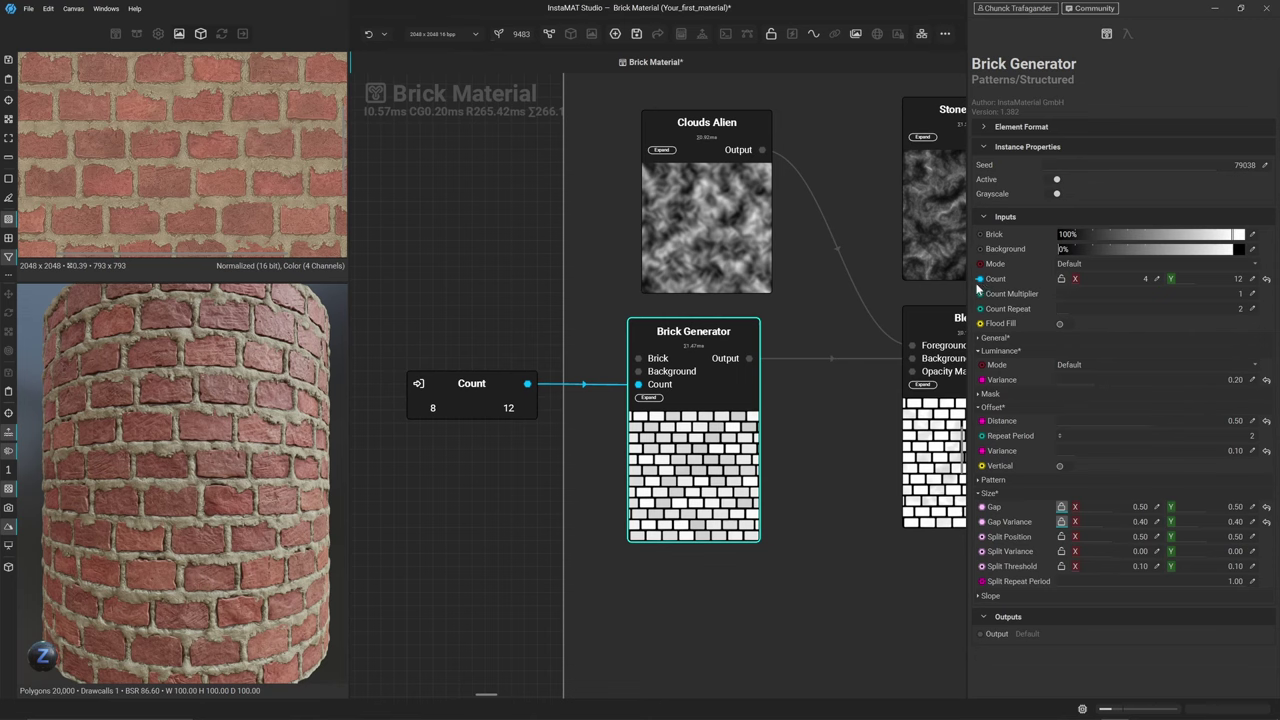
Rename the exposed Count input parameter to Number
{"action": "left_click", "coordinate": [460, 390]}
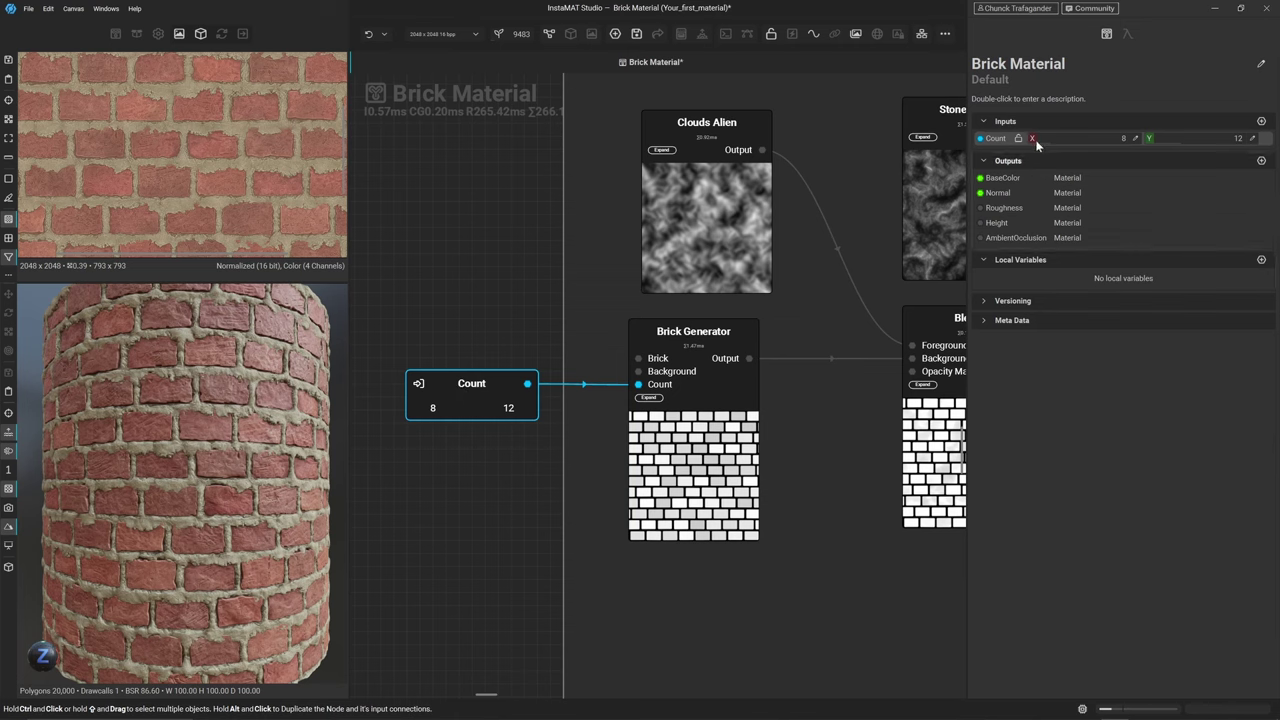
{"action": "mouse_move", "coordinate": [1053, 143]}
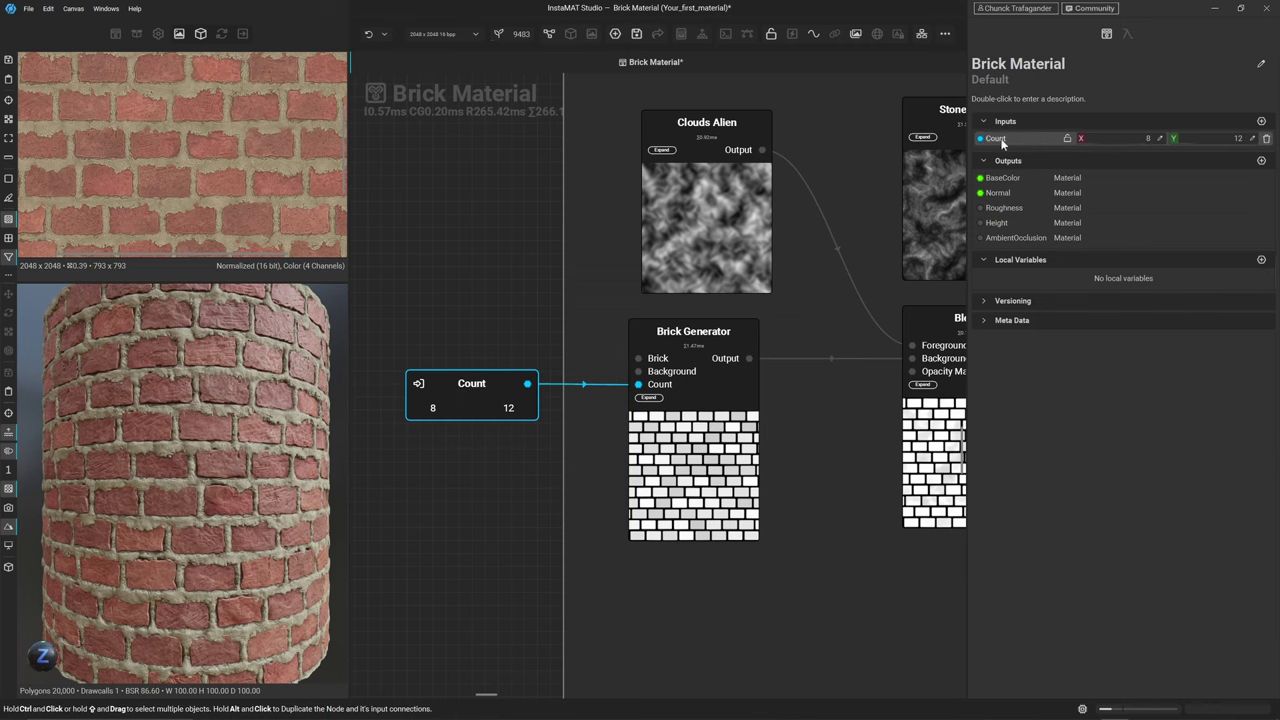
{"action": "double_click", "coordinate": [1003, 140]}
{"action": "type", "text": "Number"}
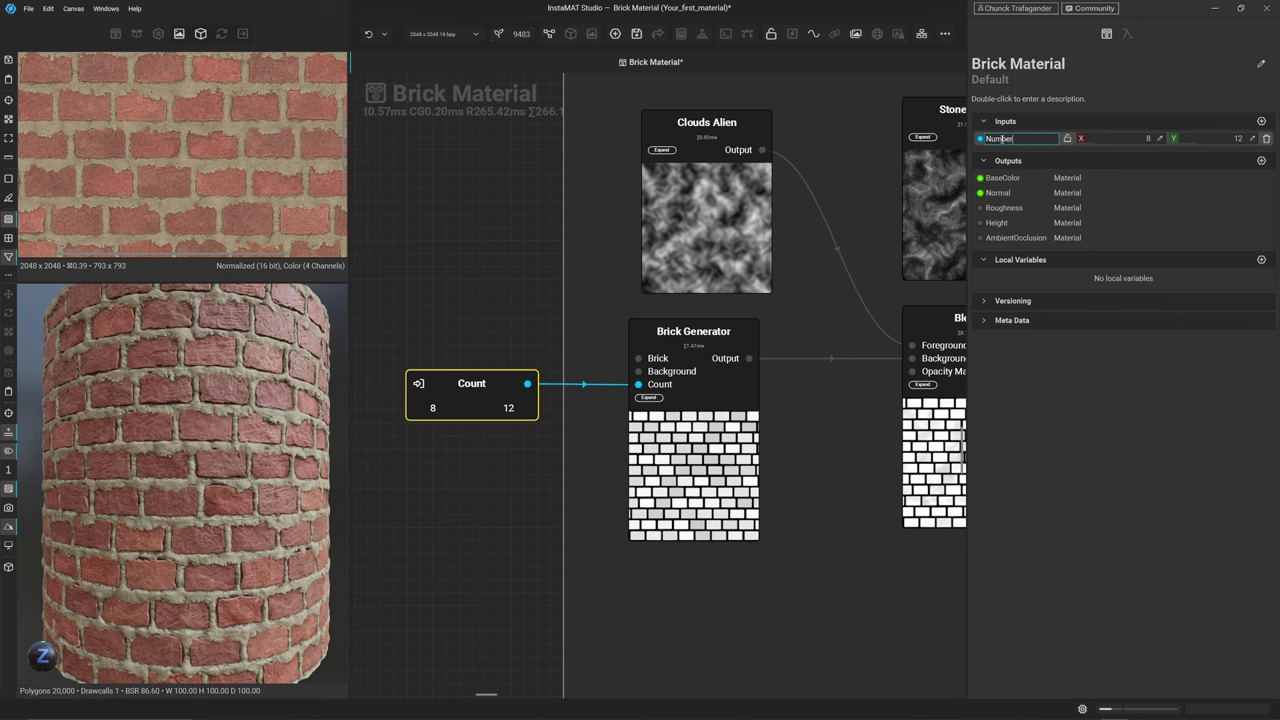
{"action": "key", "text": "Return"}
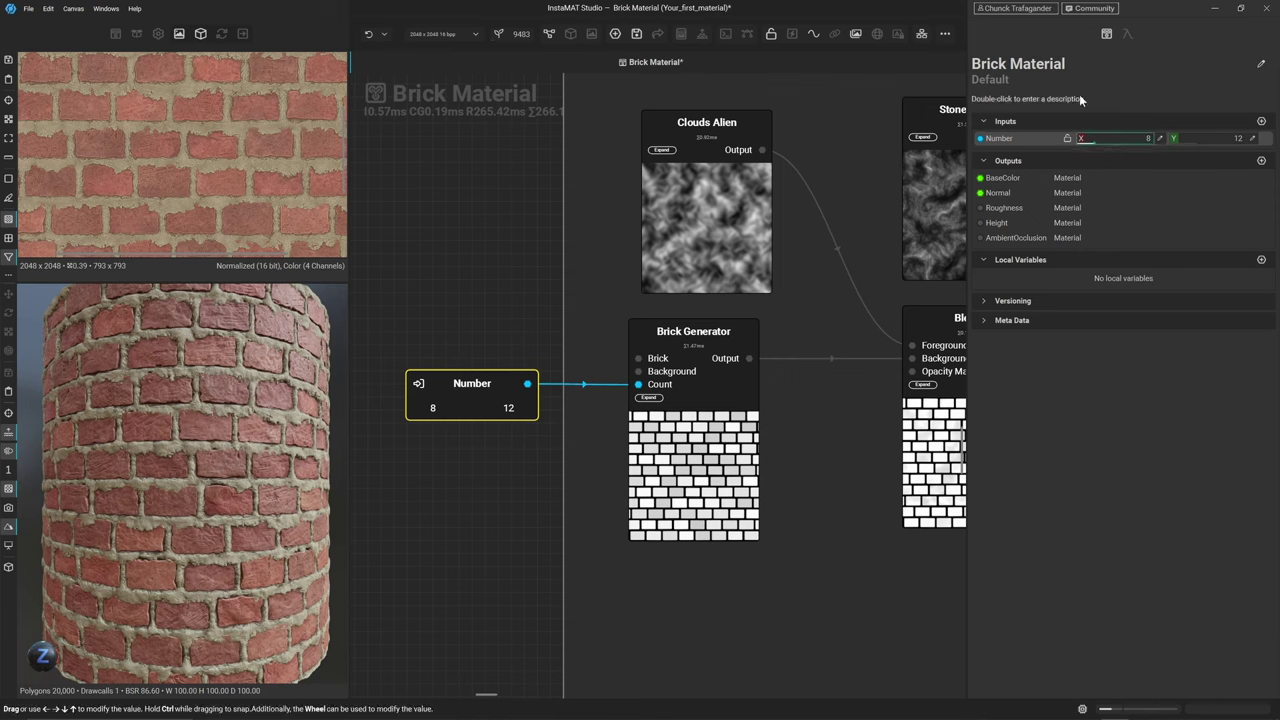
Open the Number parameter's detailed settings and review the available data types, keeping Vector2UI32
{"action": "left_click", "coordinate": [1127, 37]}
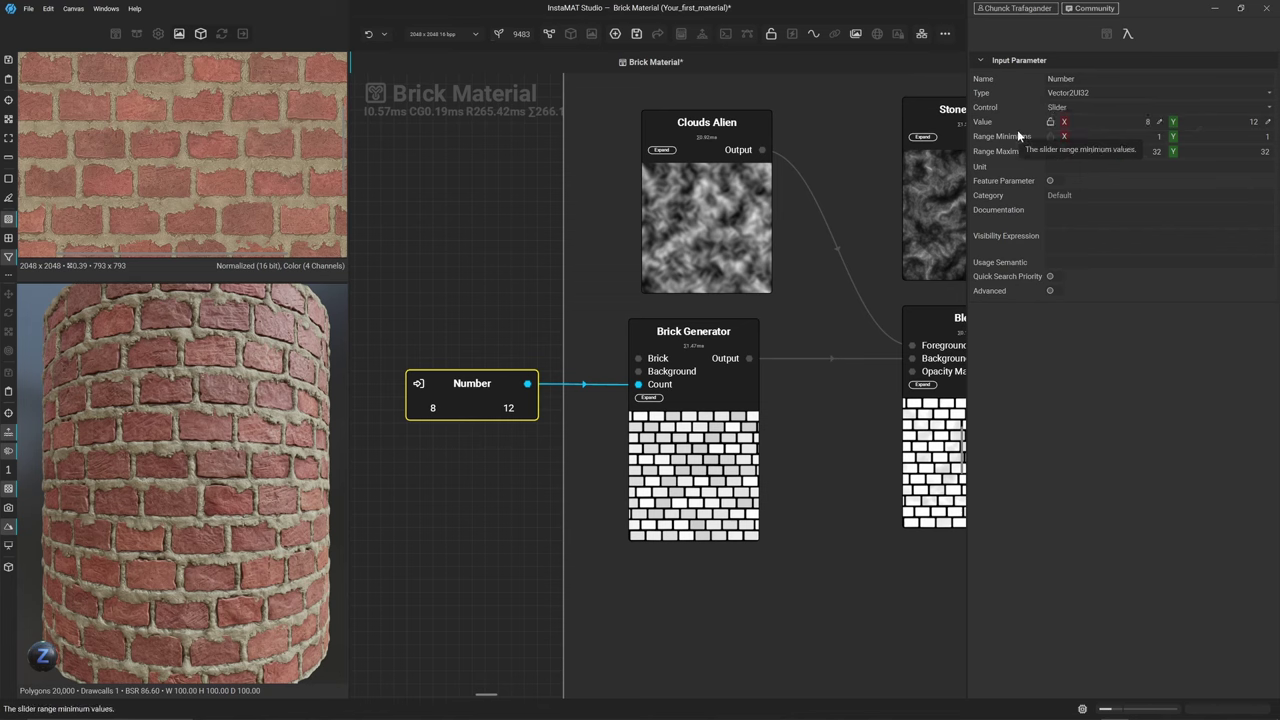
{"action": "left_click", "coordinate": [1095, 93]}
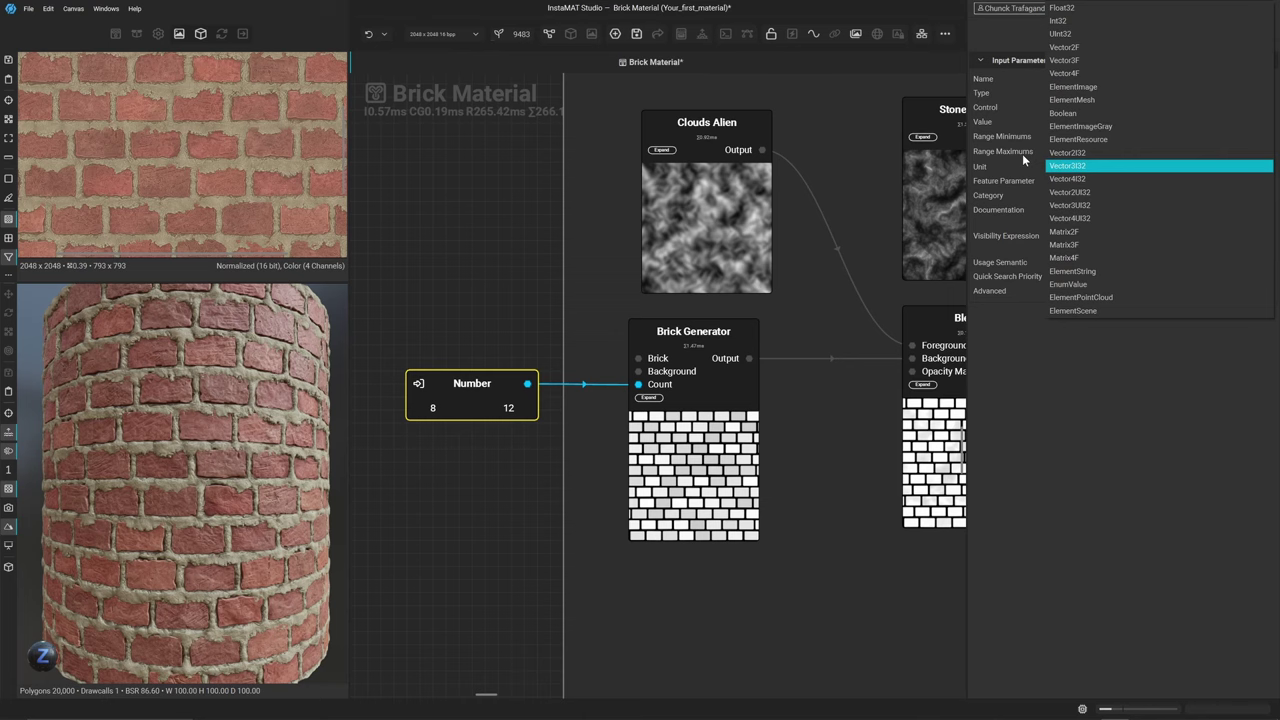
{"action": "key", "text": "Down"}
{"action": "key", "text": "Down"}
{"action": "key", "text": "Return"}
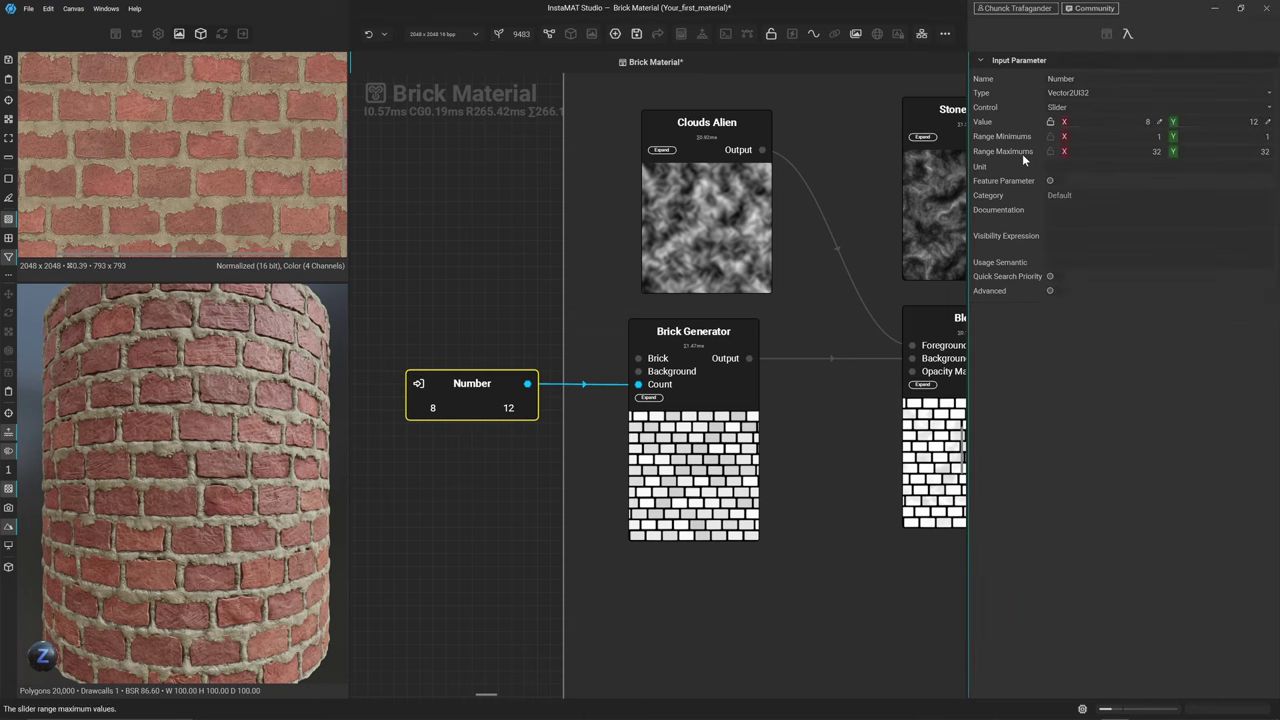
Try the SpinBox control for the Number parameter with an X value of 6
{"action": "left_click", "coordinate": [1087, 108]}
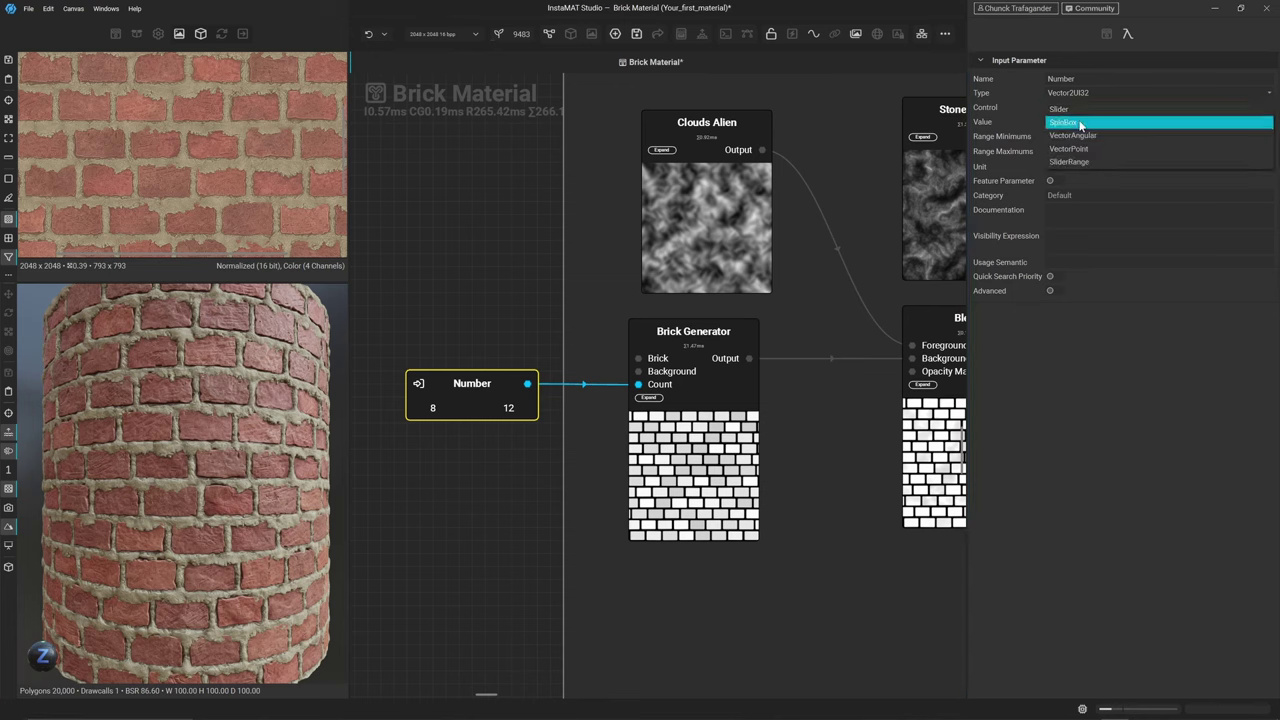
{"action": "left_click", "coordinate": [1080, 123]}
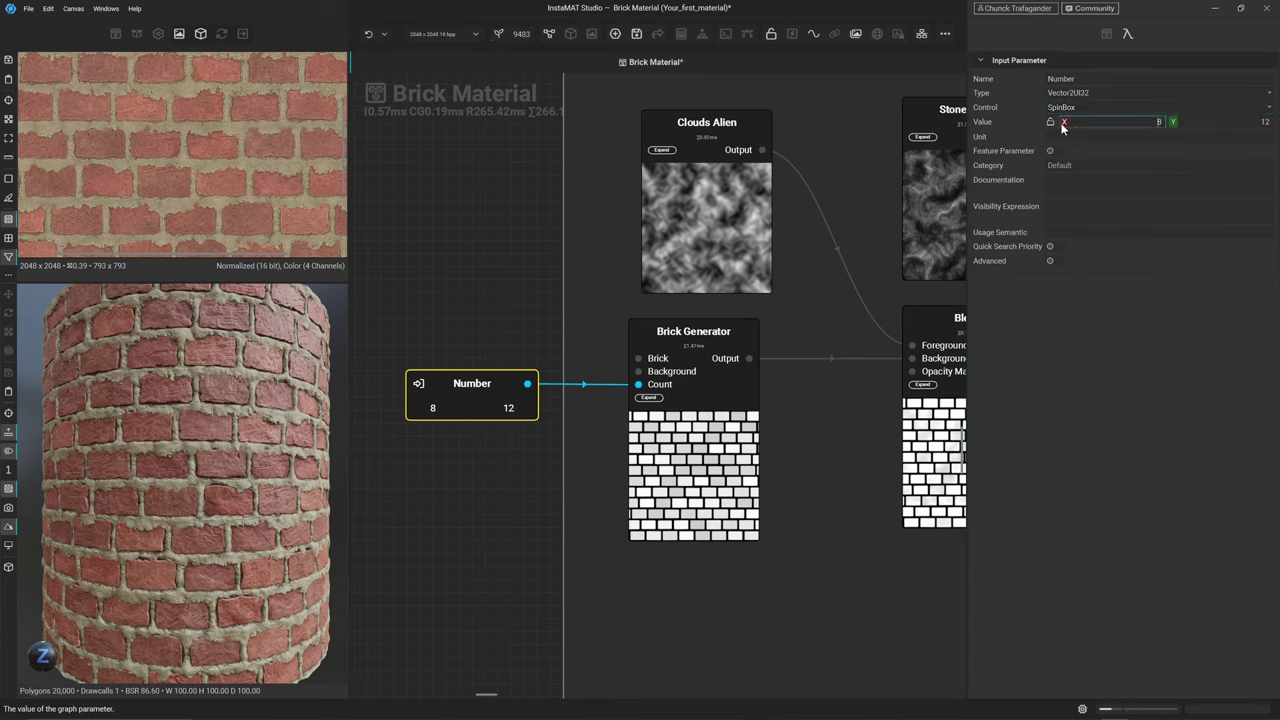
{"action": "mouse_move", "coordinate": [1065, 128]}
{"action": "left_mouse_down"}
{"action": "mouse_move", "coordinate": [1067, 83]}
{"action": "mouse_move", "coordinate": [1067, 133]}
{"action": "left_mouse_up"}
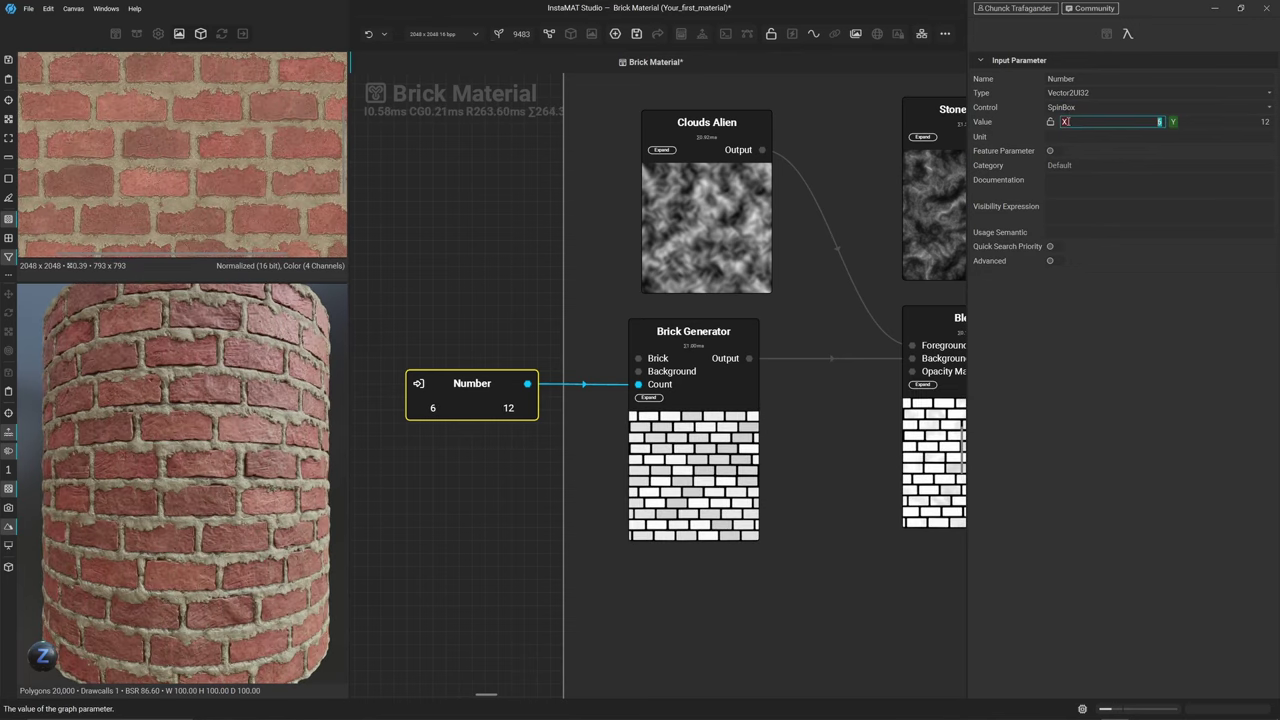
Try the VectorAngular control for the Number parameter with values of 29 and 15, followed by the SliderRange control
{"action": "left_click", "coordinate": [1085, 108]}
{"action": "left_click", "coordinate": [1086, 123]}
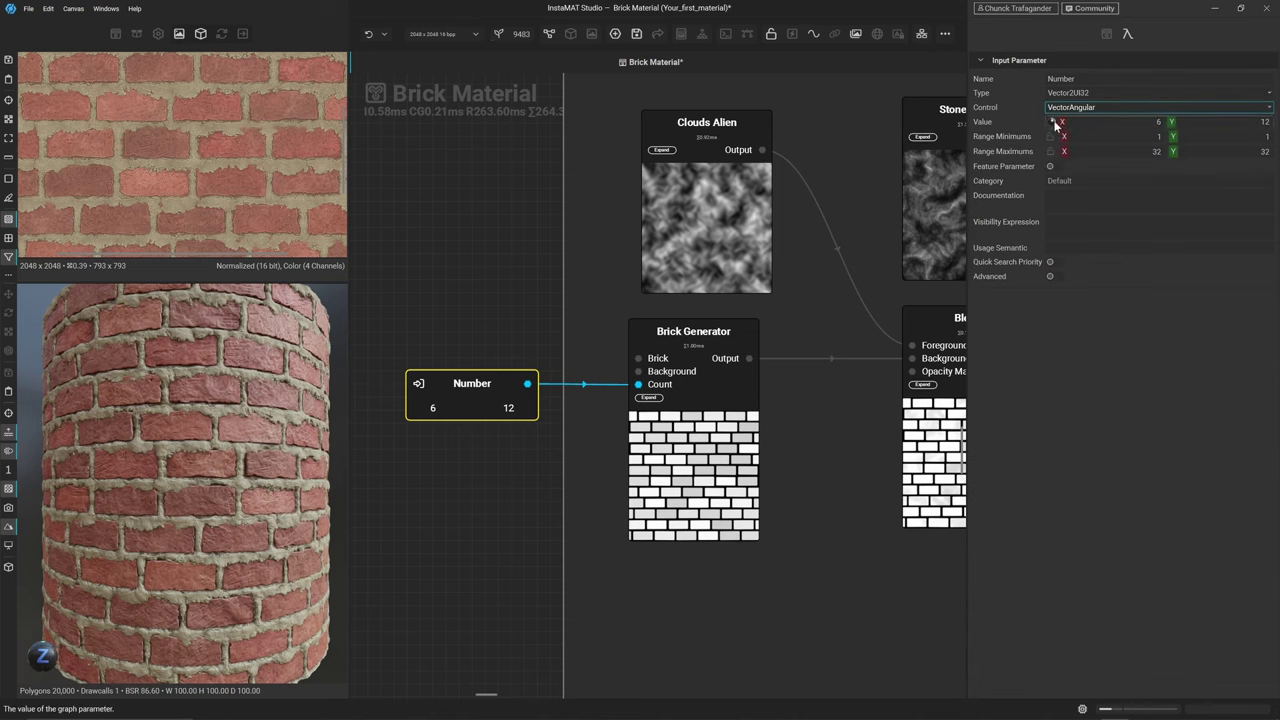
{"action": "left_click_drag", "start_coordinate": [1056, 124], "coordinate": [1092, 106]}
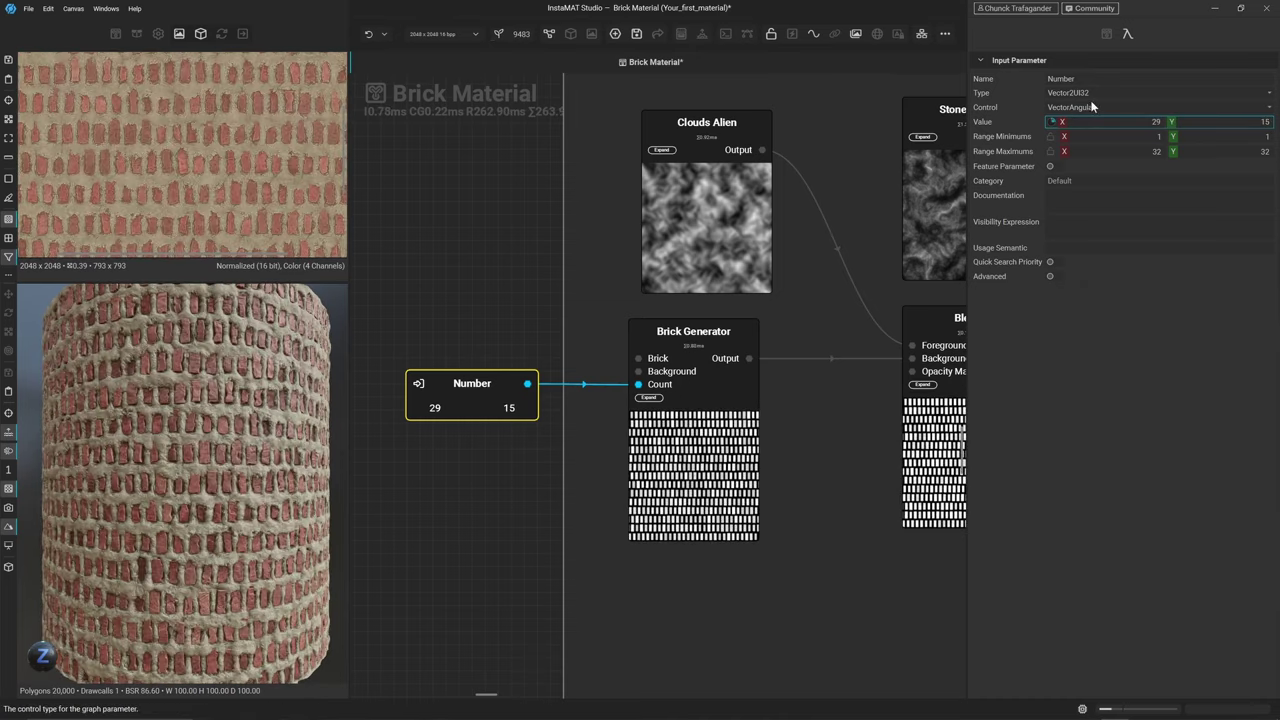
{"action": "left_click", "coordinate": [1090, 113]}
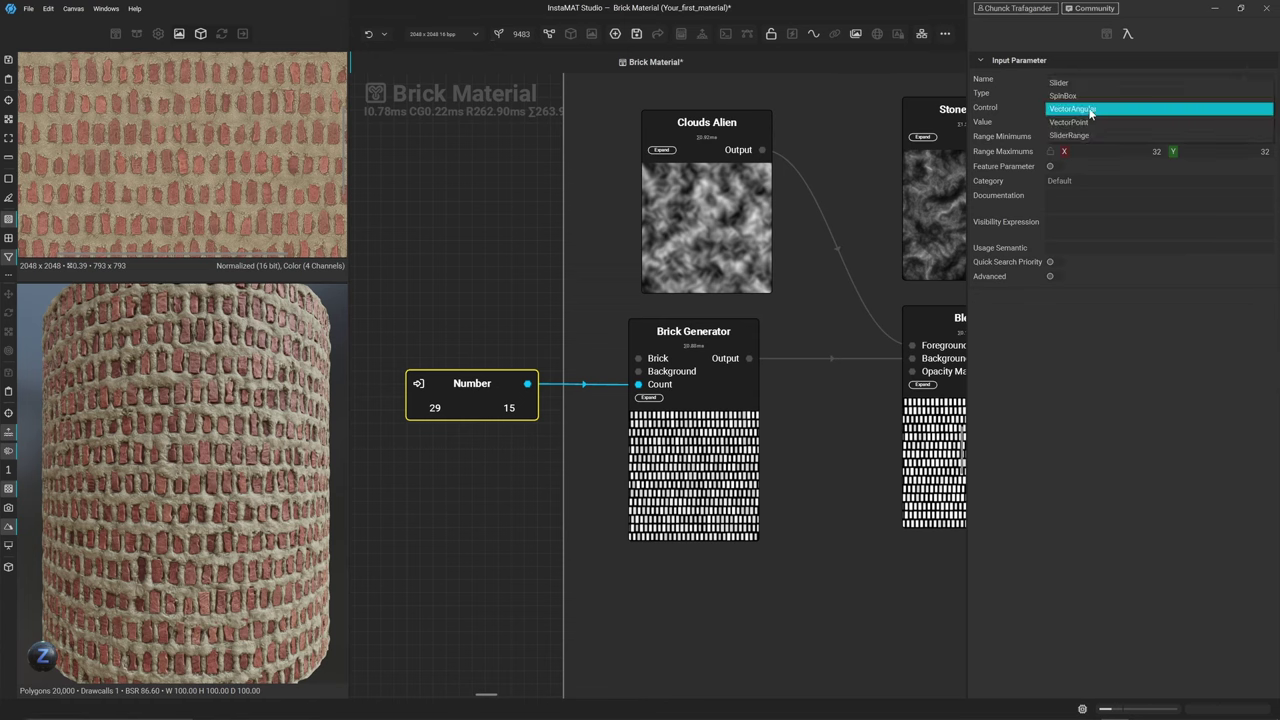
{"action": "left_click", "coordinate": [1105, 135]}
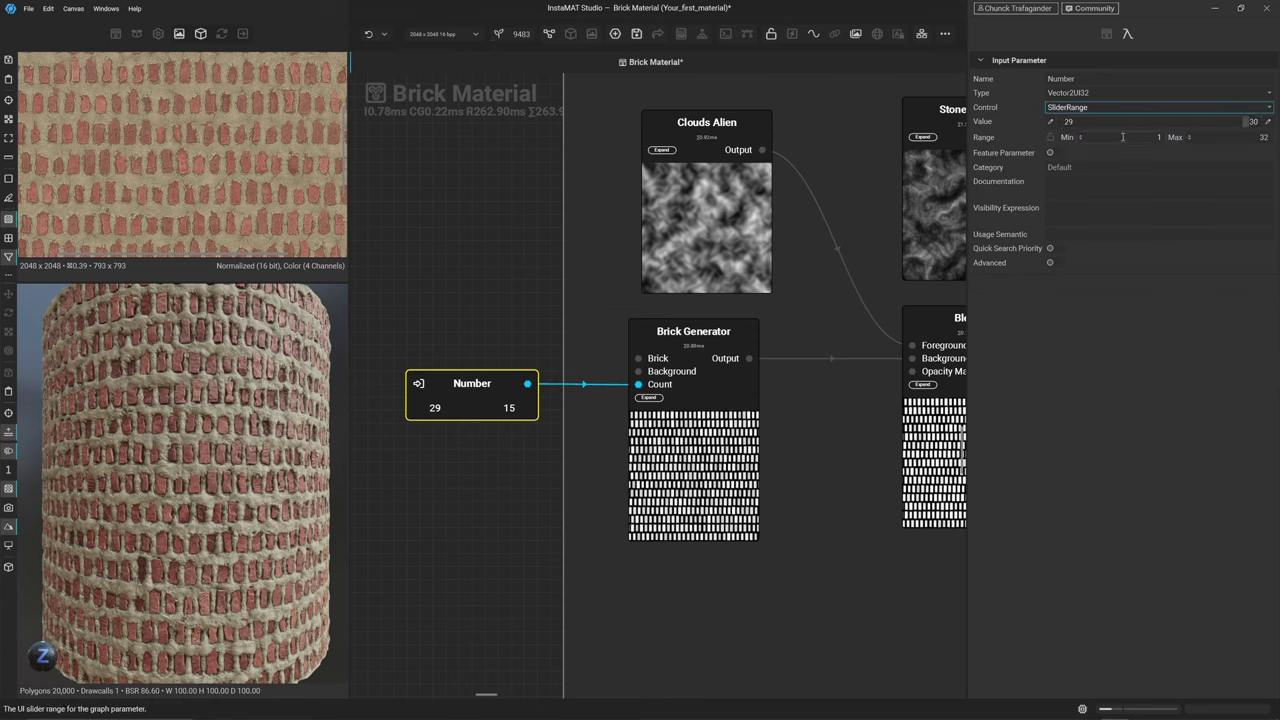
Switch the Number parameter's control back to Slider and set its value to X 4 and Y 12
{"action": "left_click", "coordinate": [1088, 110]}
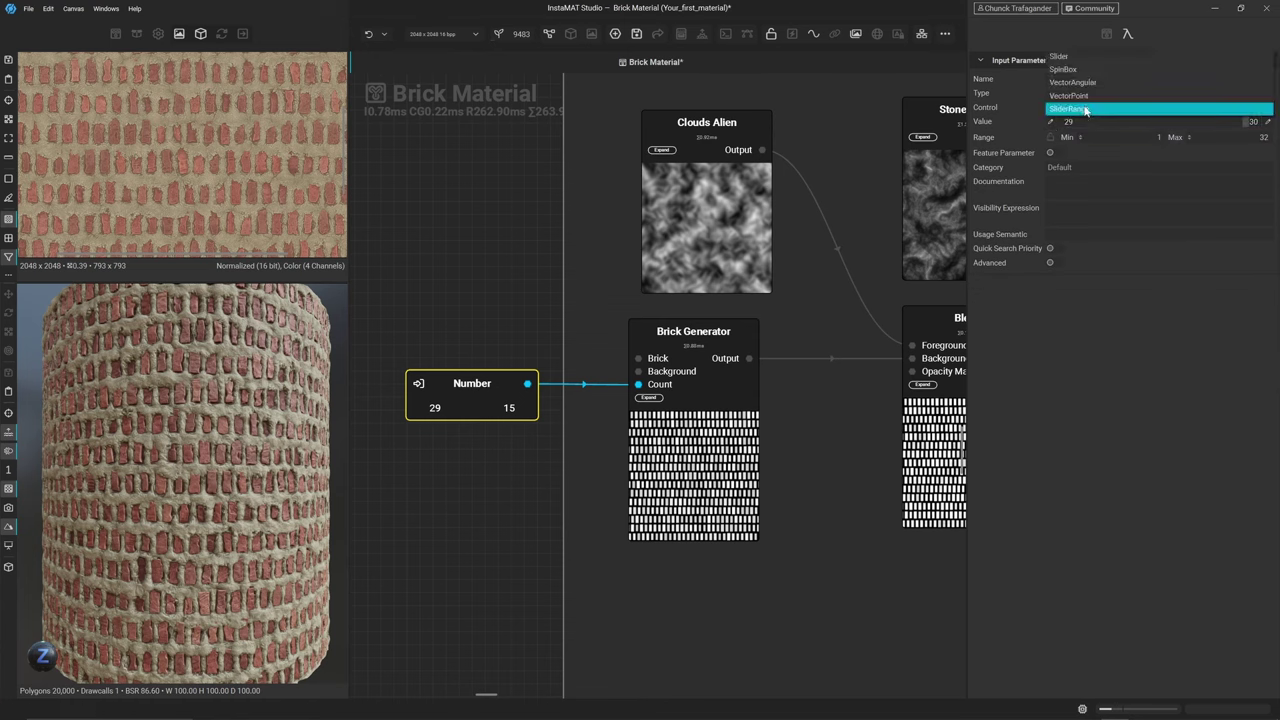
{"action": "left_click", "coordinate": [1079, 57]}
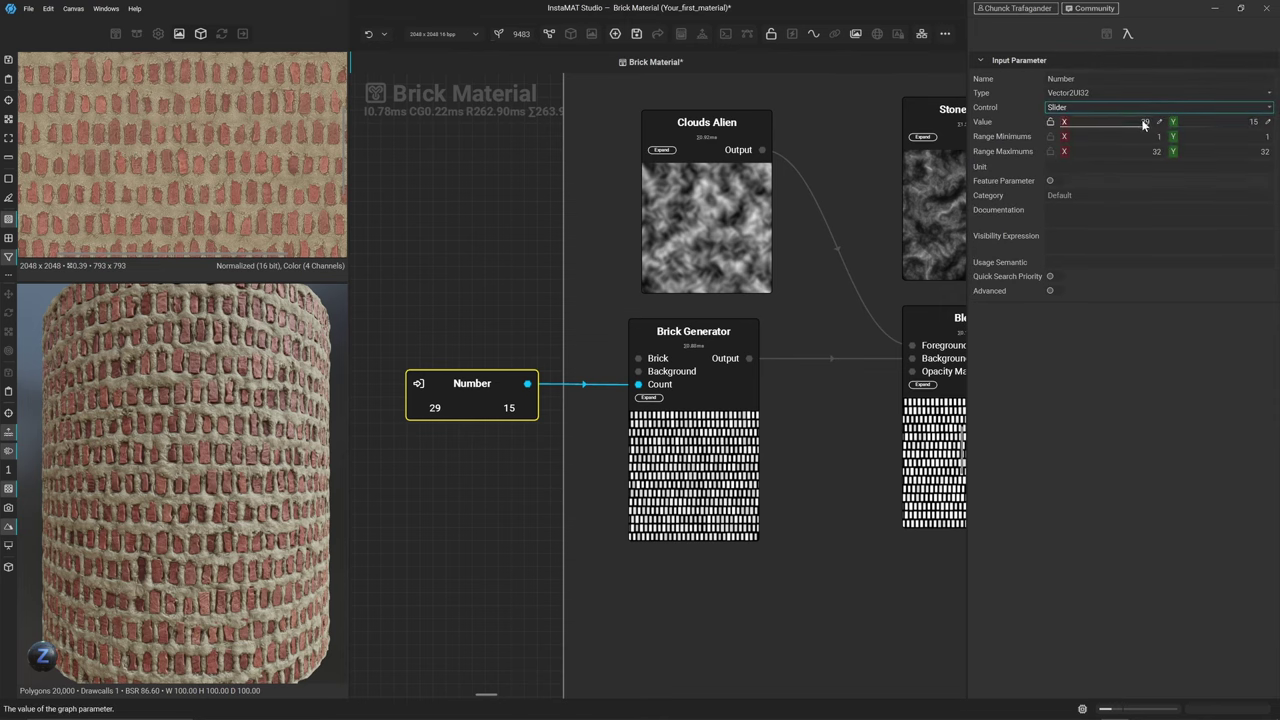
{"action": "type", "text": "4"}
{"action": "key", "text": "Return"}
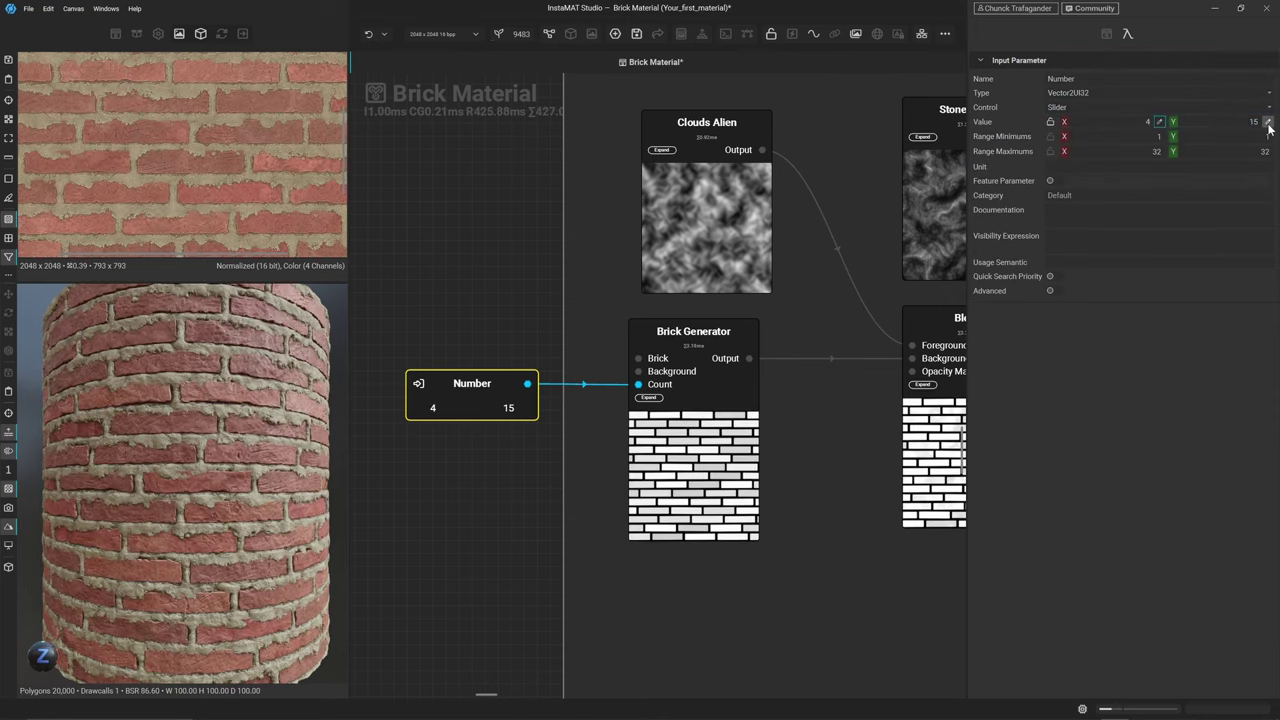
{"action": "left_click", "coordinate": [1268, 121]}
{"action": "type", "text": "12"}
{"action": "key", "text": "Return"}
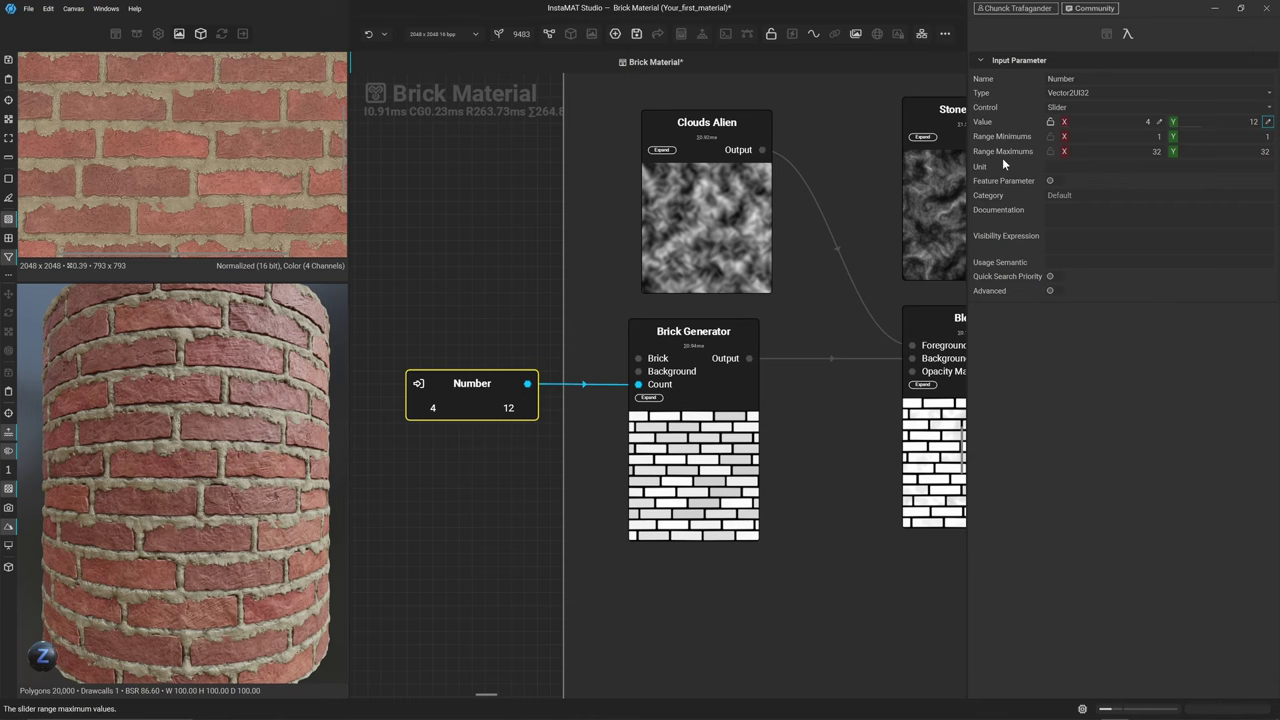
Return to the graph's properties and move the Number node slightly closer to the Brick Generator
{"action": "left_click", "coordinate": [481, 308]}
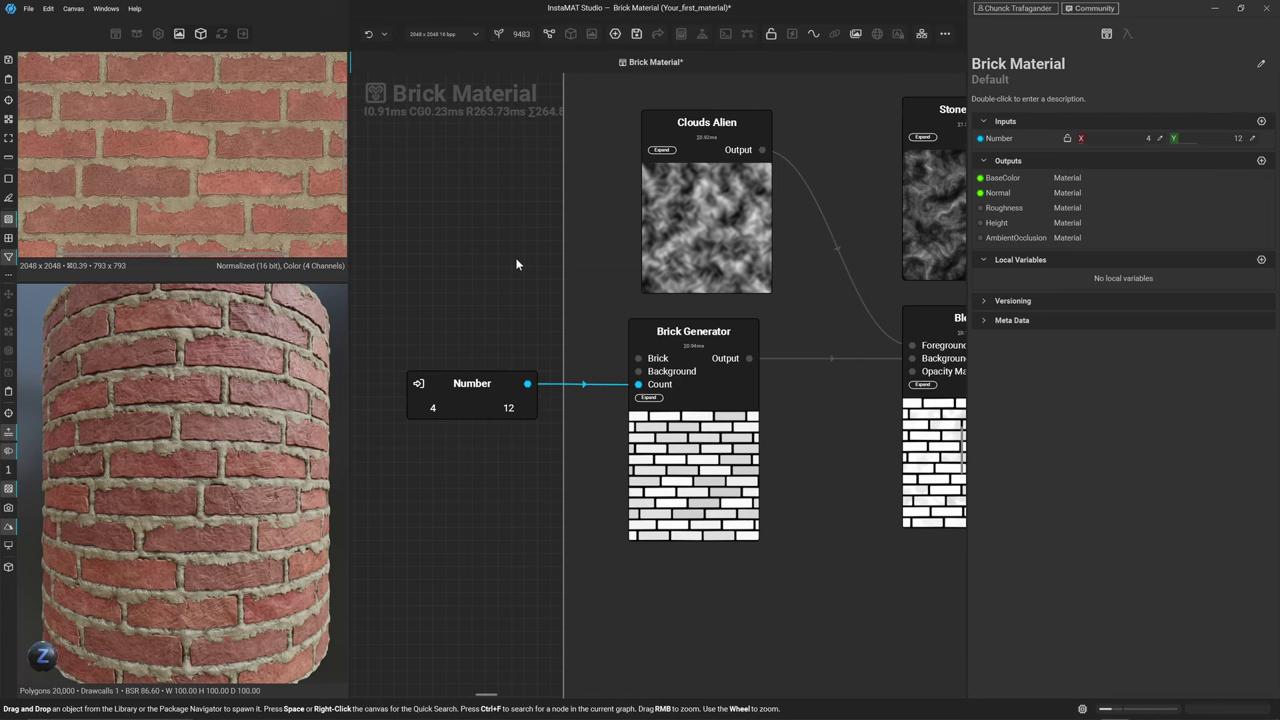
{"action": "mouse_move", "coordinate": [445, 381]}
{"action": "left_mouse_down"}
{"action": "mouse_move", "coordinate": [459, 381]}
{"action": "mouse_move", "coordinate": [453, 440]}
{"action": "mouse_move", "coordinate": [458, 381]}
{"action": "left_mouse_up"}
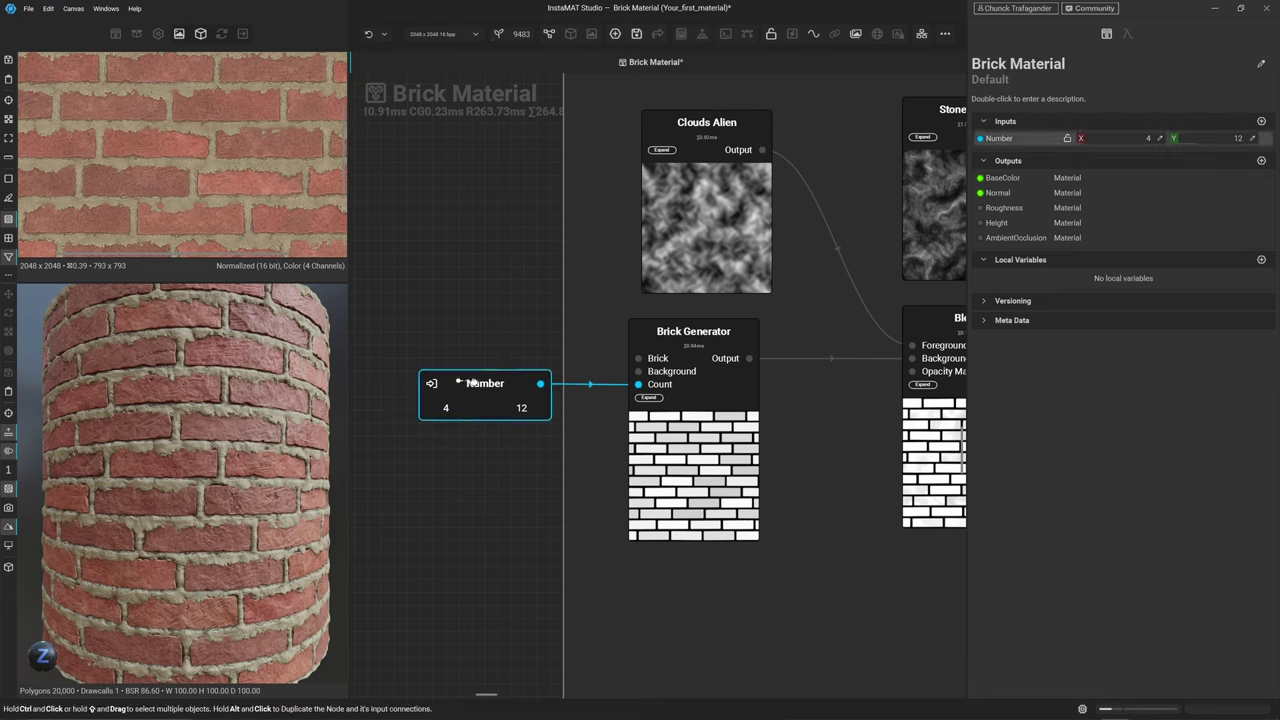
Undo the last move of the Number node and look over the Brick Generator's input parameters
{"action": "key", "text": "ctrl+z"}
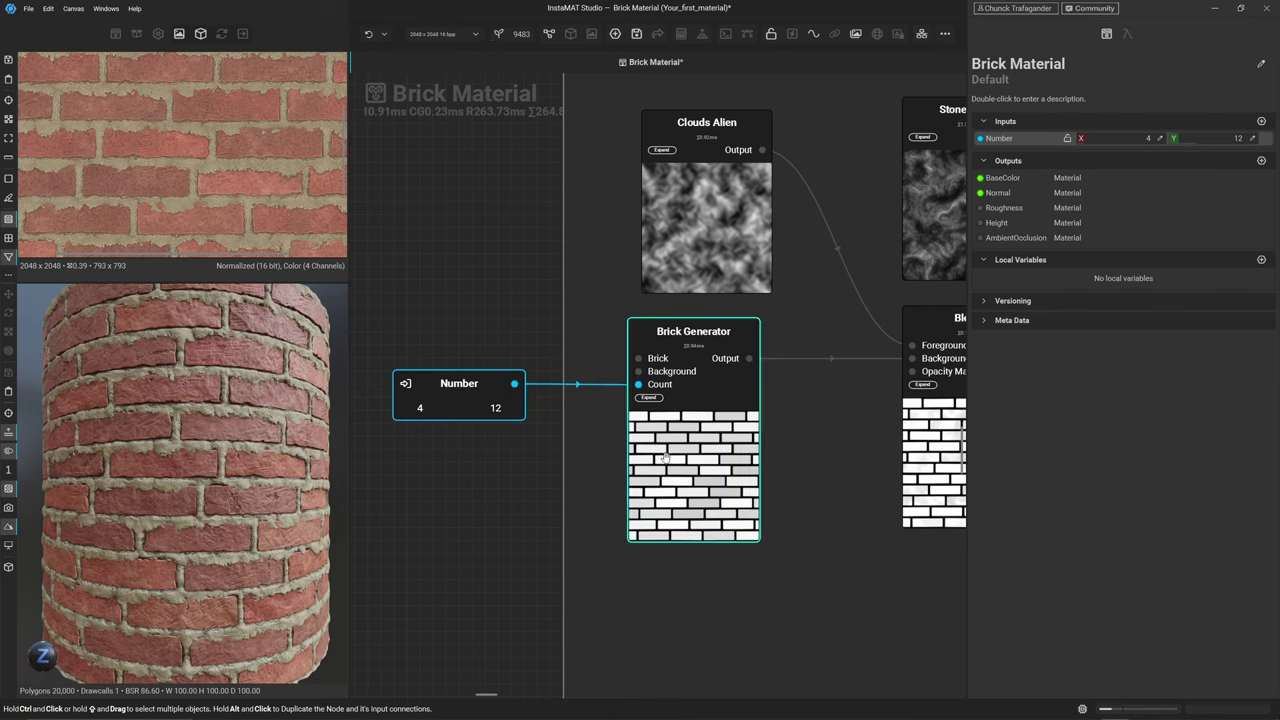
{"action": "left_click", "coordinate": [698, 452]}
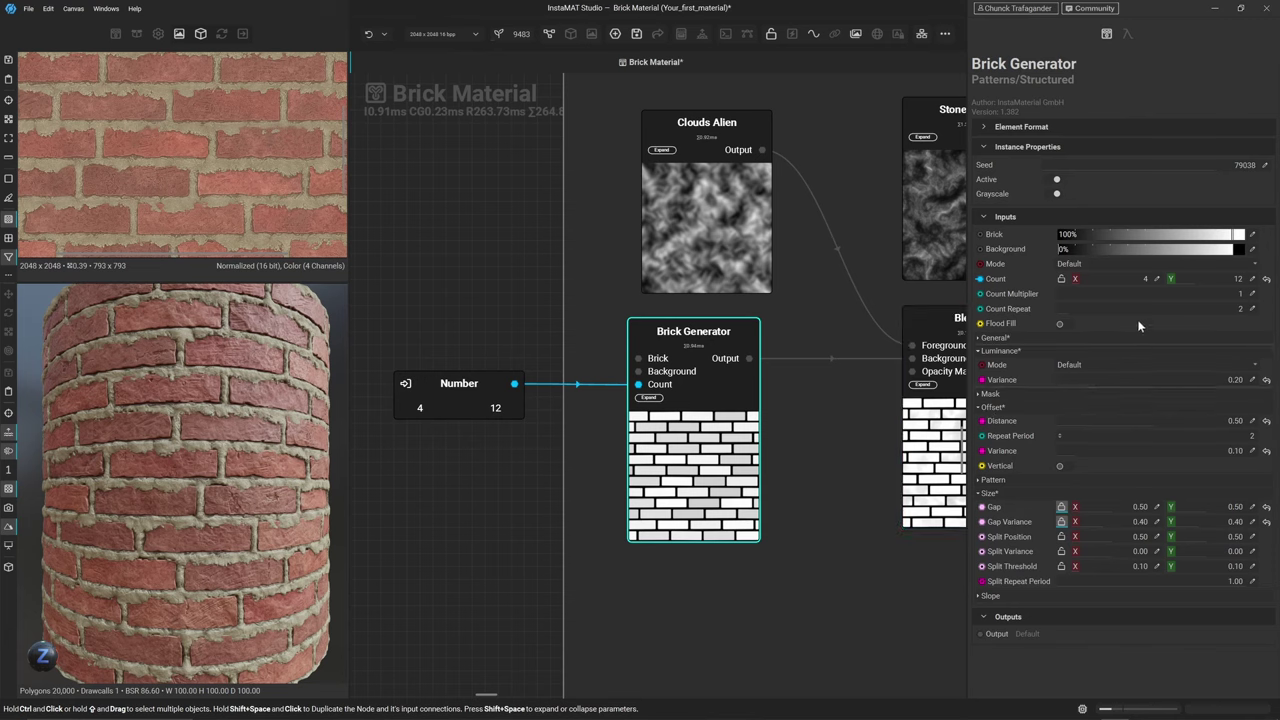
{"action": "left_click", "coordinate": [521, 527]}
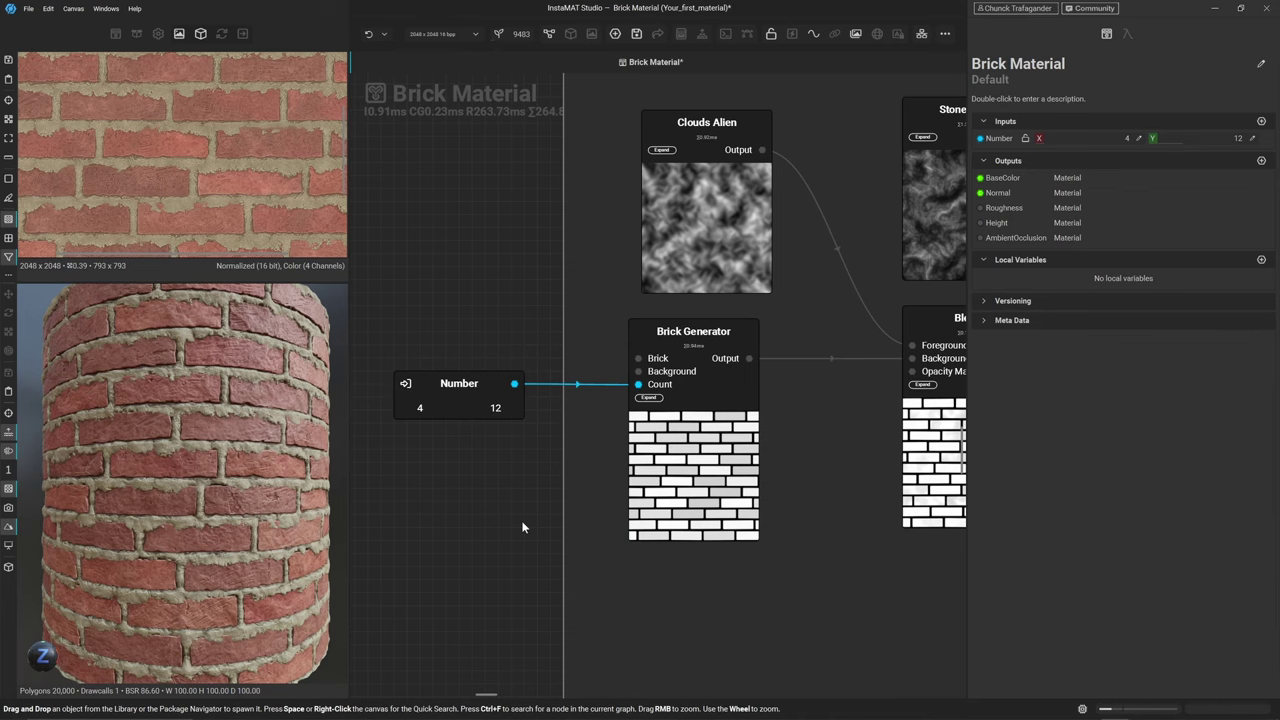
Try placing a second Number input node outside the Bricks! group above the existing one, and delete it again
{"action": "scroll", "coordinate": [521, 527], "scroll_direction": "down", "scroll_amount": 5}
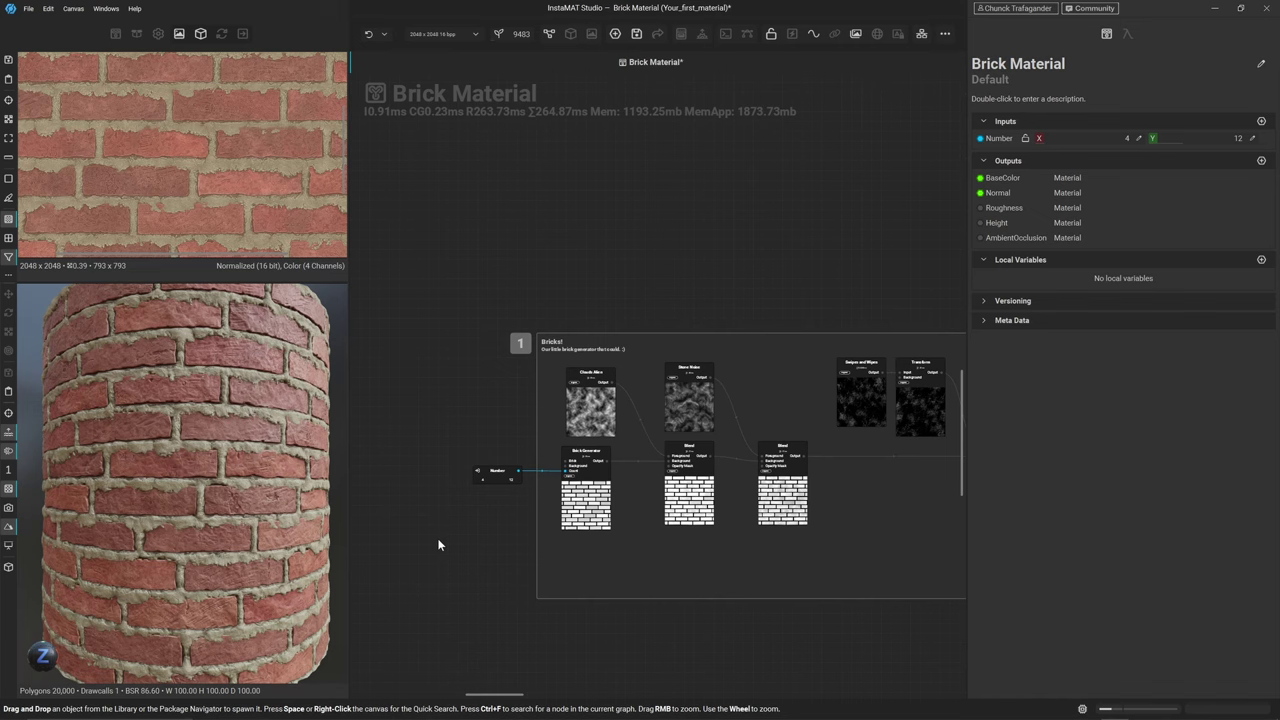
{"action": "key", "text": "space"}
{"action": "type", "text": "number"}
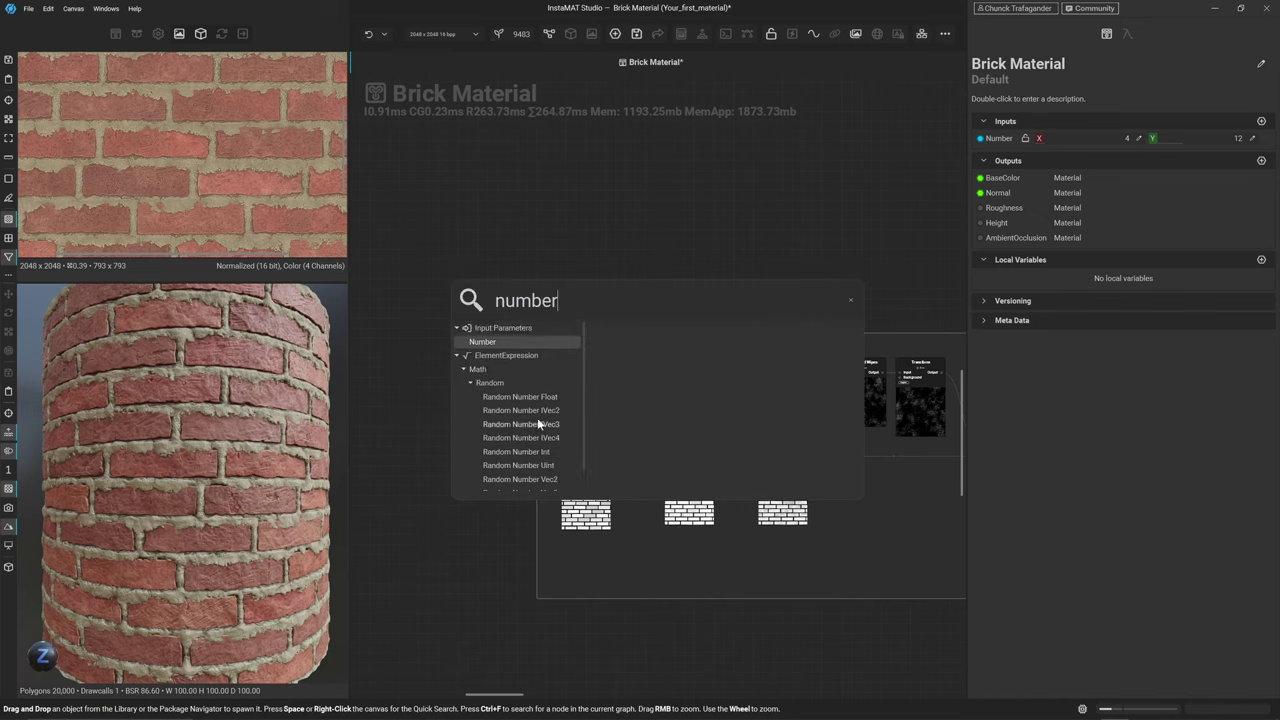
{"action": "left_click", "coordinate": [481, 343]}
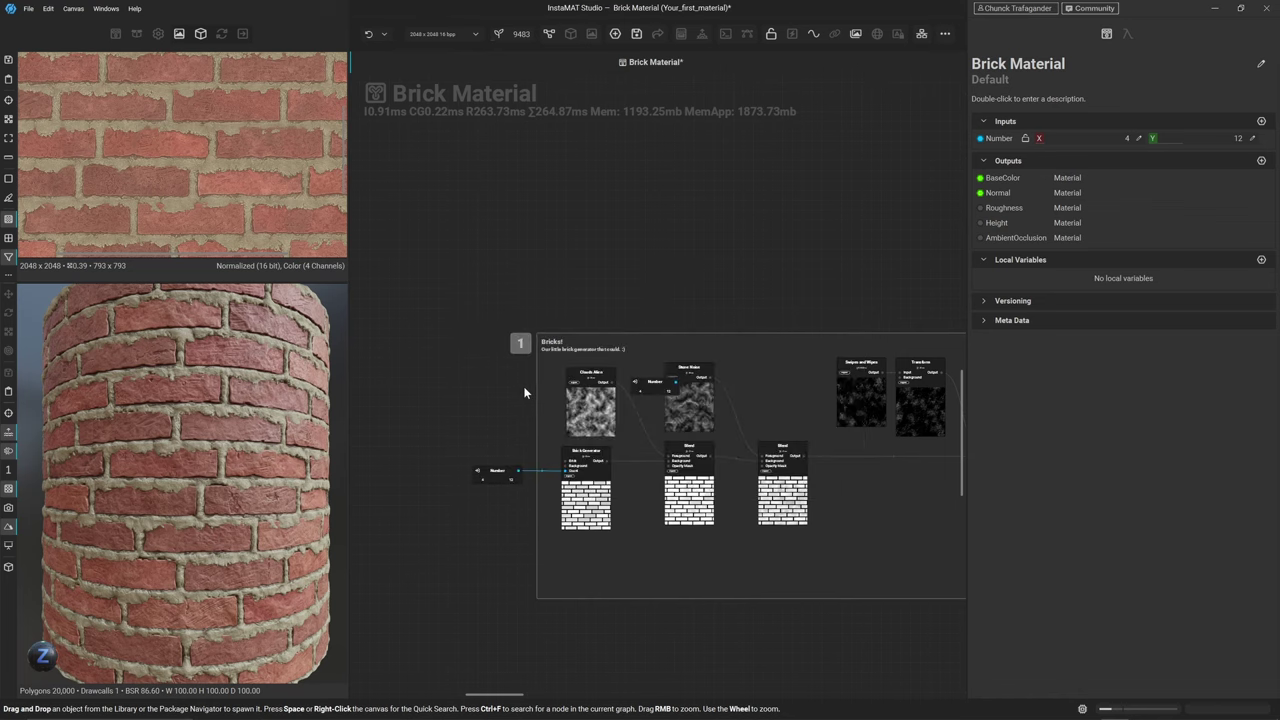
{"action": "scroll", "coordinate": [526, 416], "scroll_direction": "up", "scroll_amount": 2}
{"action": "left_click_drag", "start_coordinate": [640, 380], "coordinate": [474, 379]}
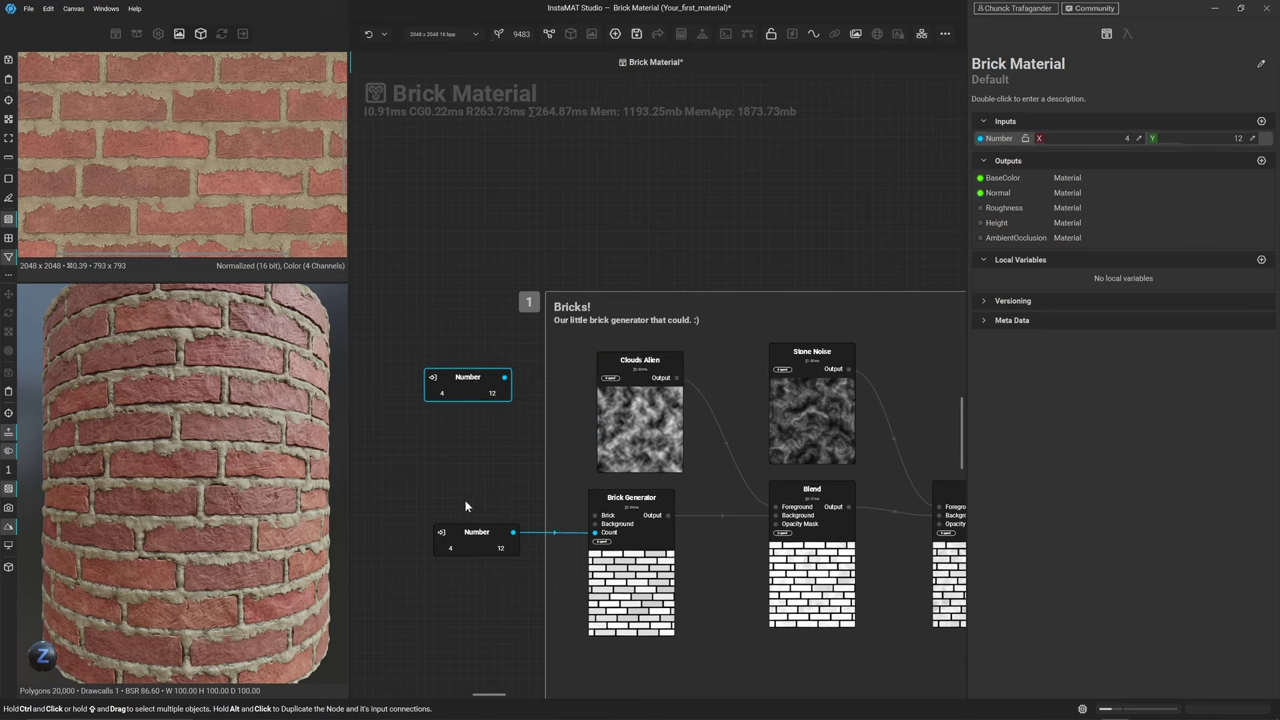
{"action": "key", "text": "Delete"}
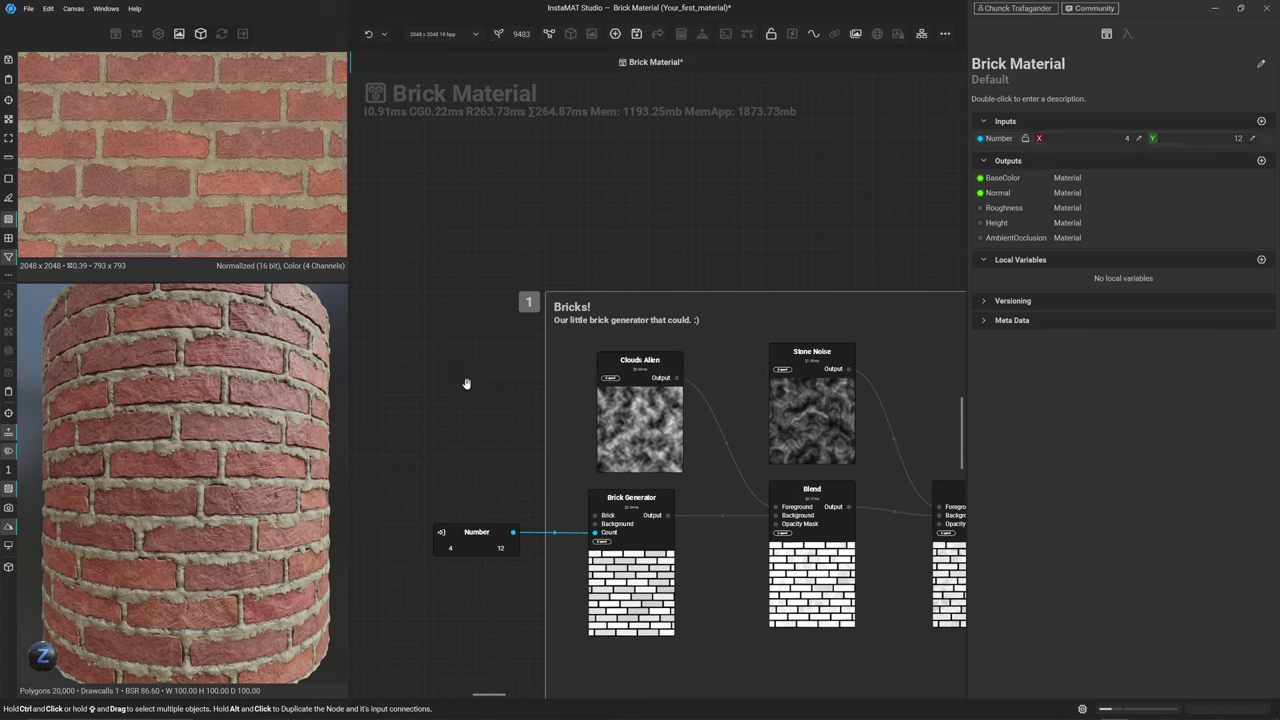
Select the Brick Generator and check the options offered for its Count Multiplier parameter, without applying any
{"action": "middle_click_drag", "start_coordinate": [458, 422], "coordinate": [451, 300]}
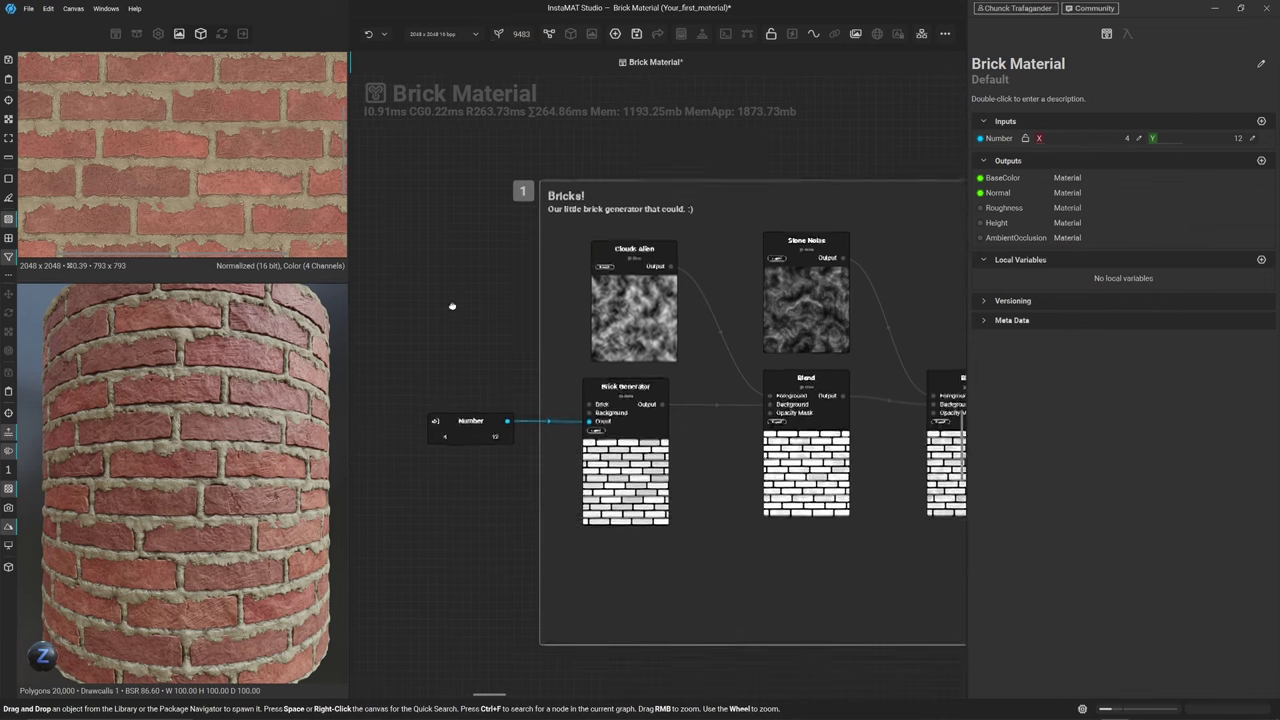
{"action": "scroll", "coordinate": [452, 303], "scroll_direction": "up", "scroll_amount": 3}
{"action": "middle_click_drag", "start_coordinate": [497, 386], "coordinate": [457, 286]}
{"action": "left_click", "coordinate": [679, 437]}
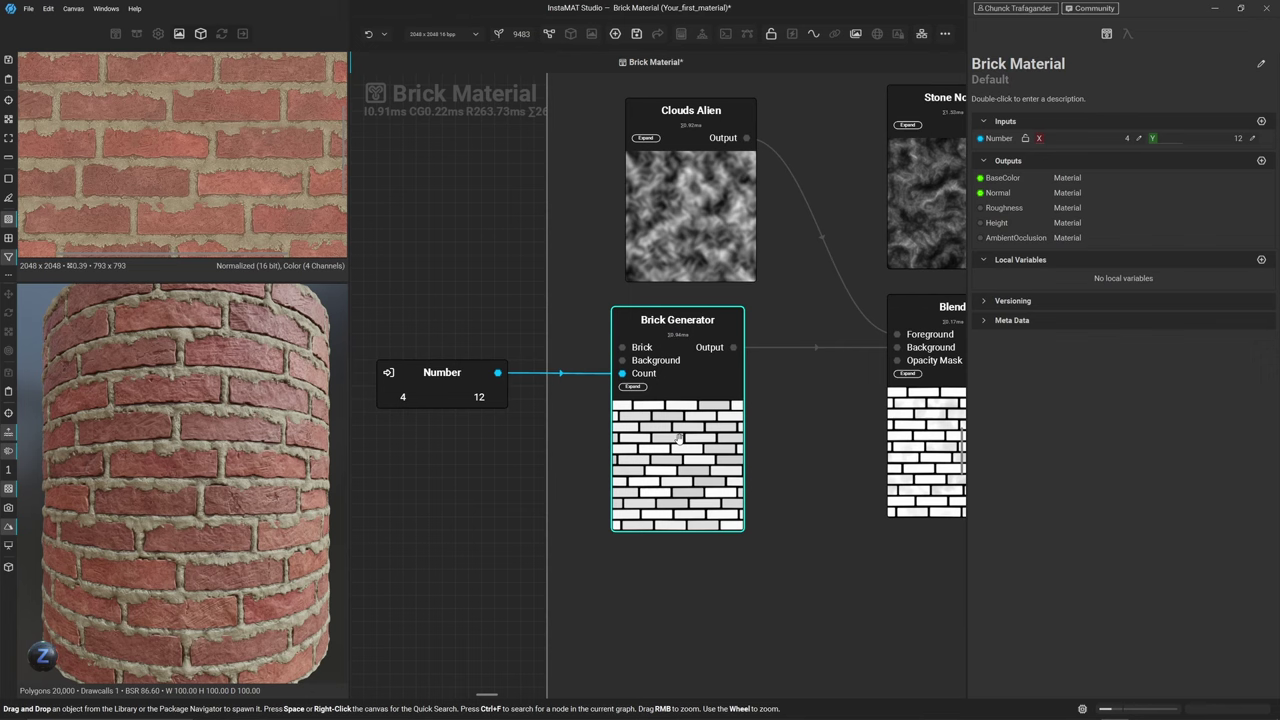
{"action": "left_click", "coordinate": [679, 437]}
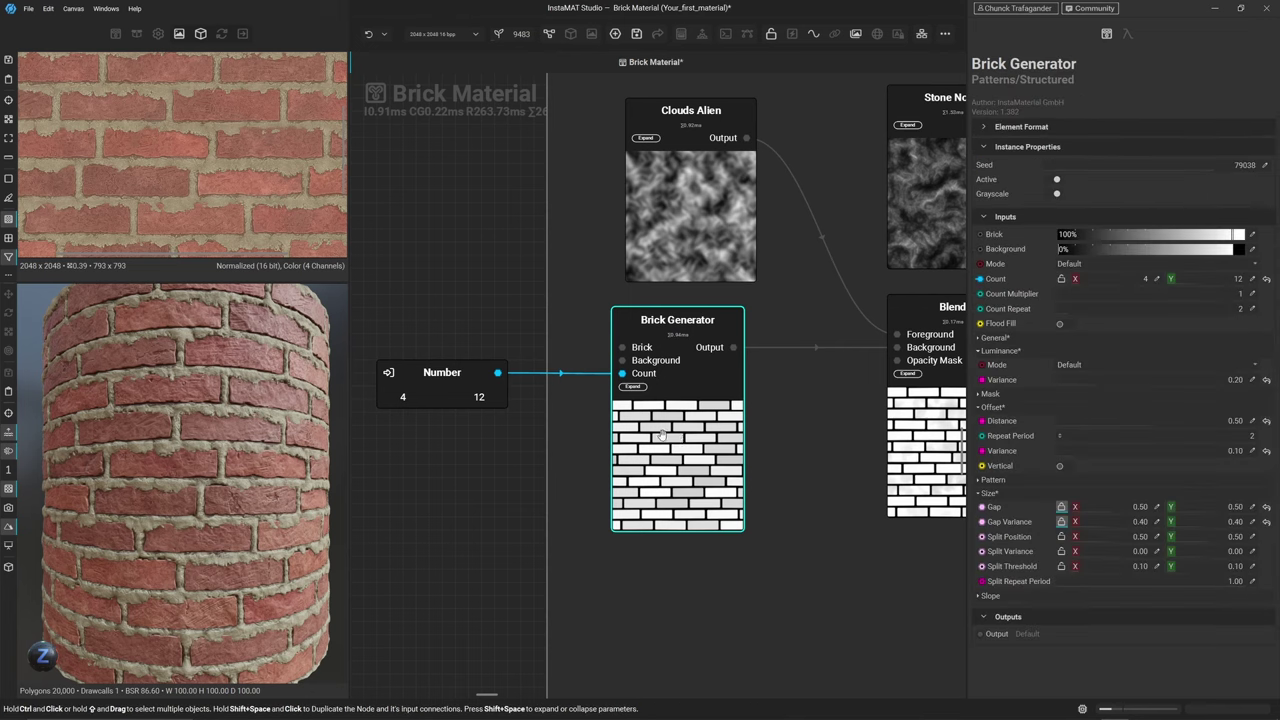
{"action": "right_click", "coordinate": [1006, 300]}
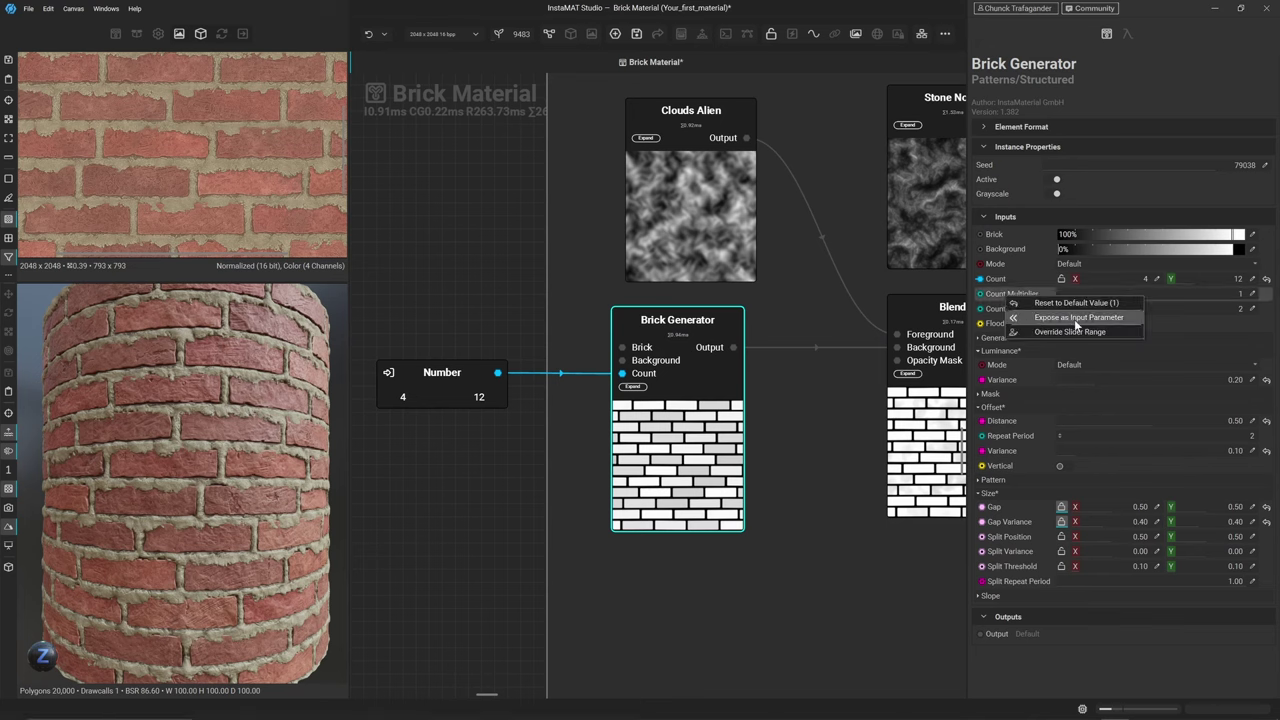
{"action": "left_click", "coordinate": [997, 296]}
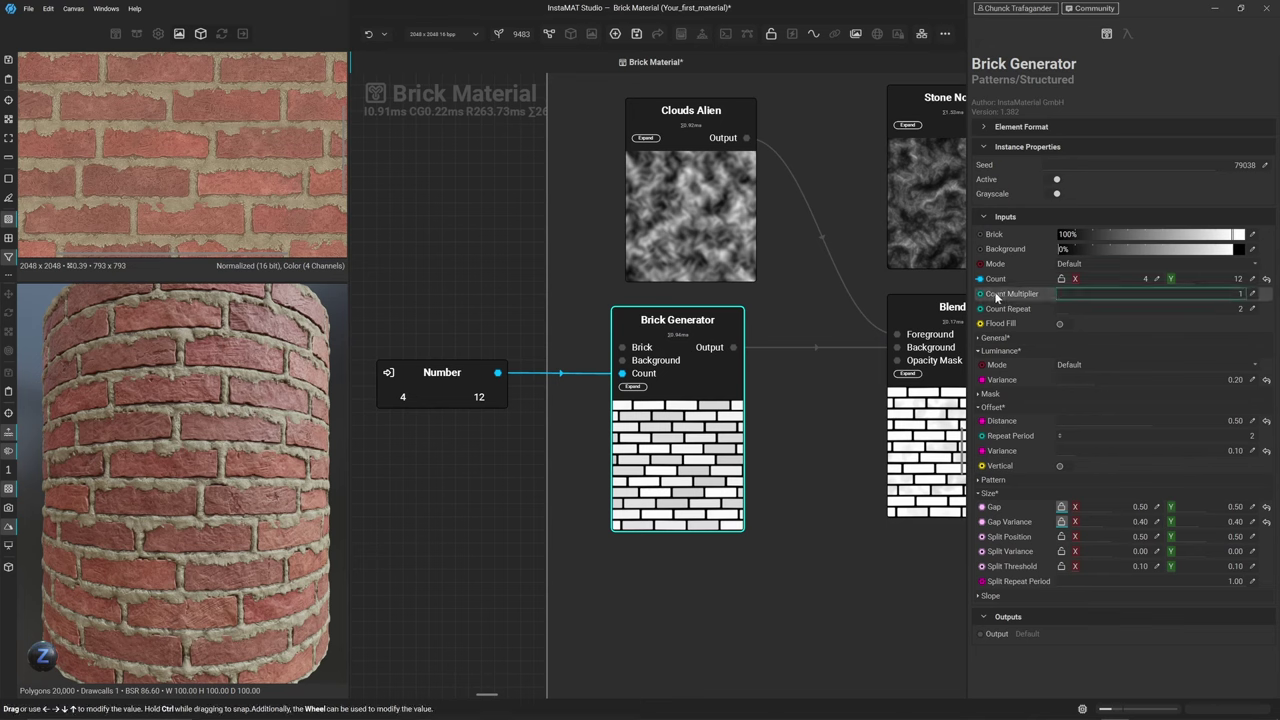
Open the Brick Generator's dialog for exposing input parameters and mark Gap Size, Distance Offset and Variance Offset for exposure
{"action": "right_click", "coordinate": [659, 423]}
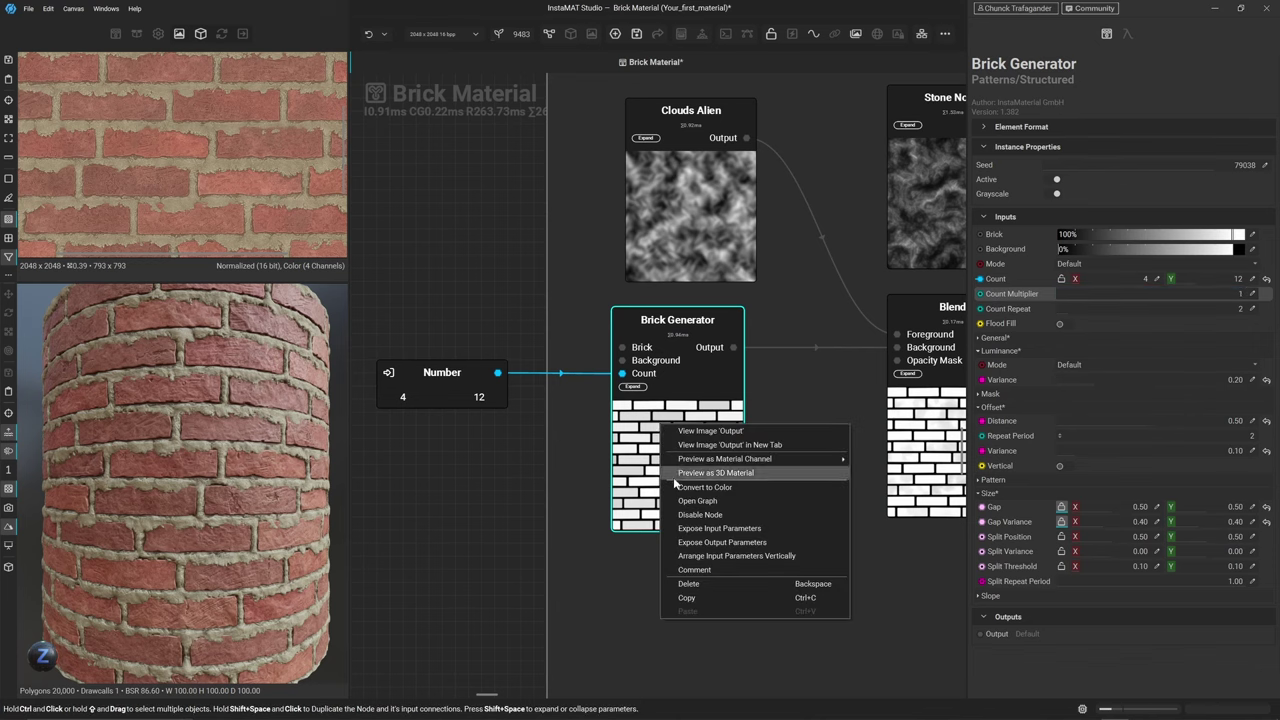
{"action": "left_click", "coordinate": [728, 529]}
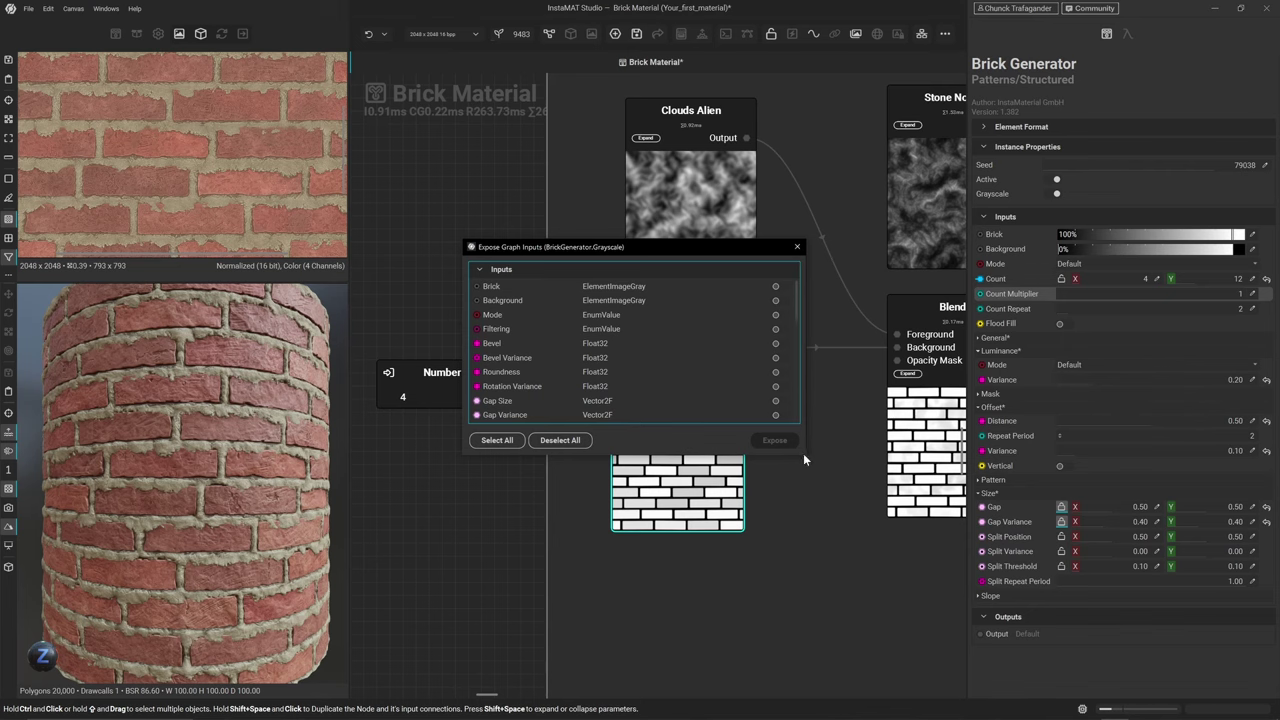
{"action": "left_click_drag", "start_coordinate": [798, 456], "coordinate": [798, 555]}
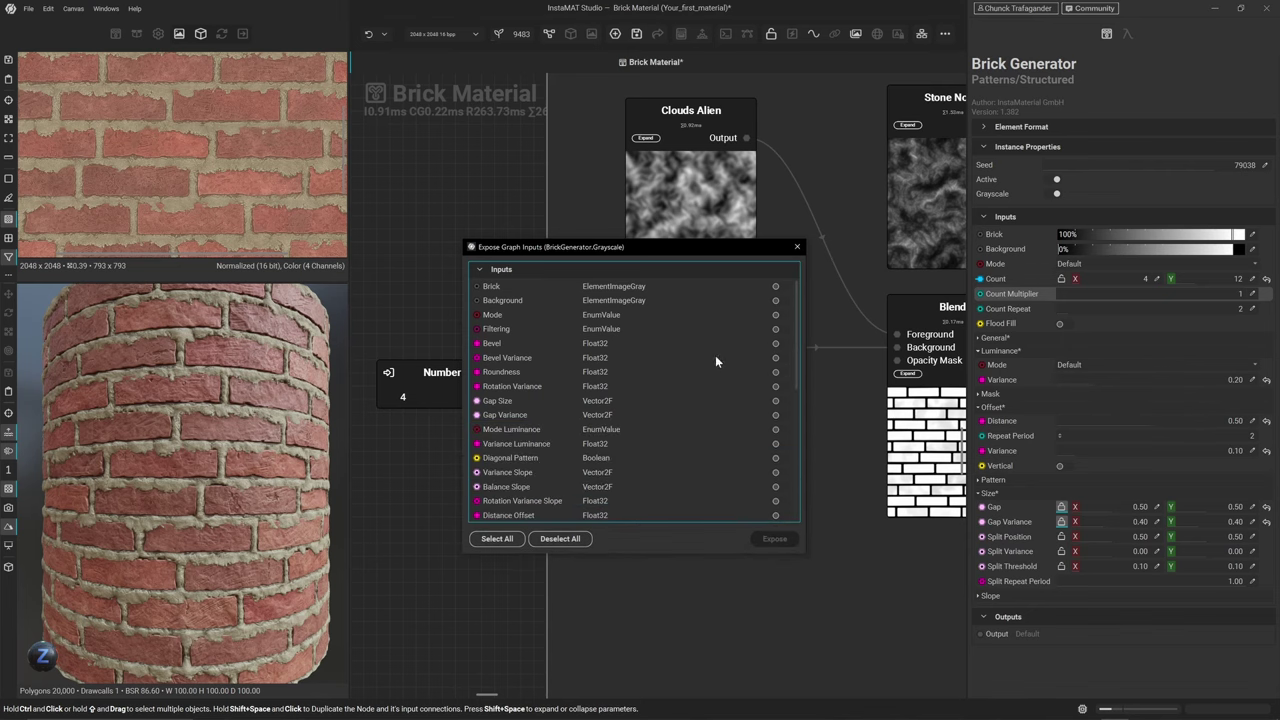
{"action": "scroll", "coordinate": [715, 357], "scroll_direction": "down", "scroll_amount": 5}
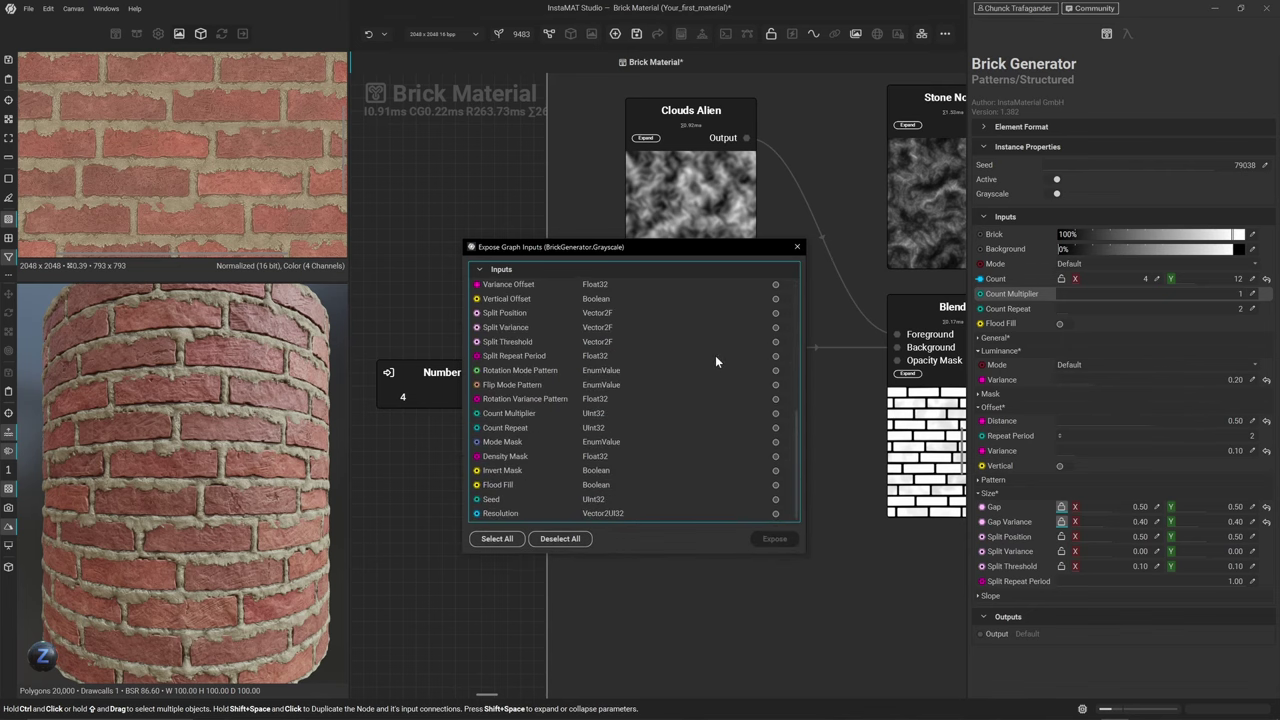
{"action": "scroll", "coordinate": [715, 355], "scroll_direction": "up", "scroll_amount": 5}
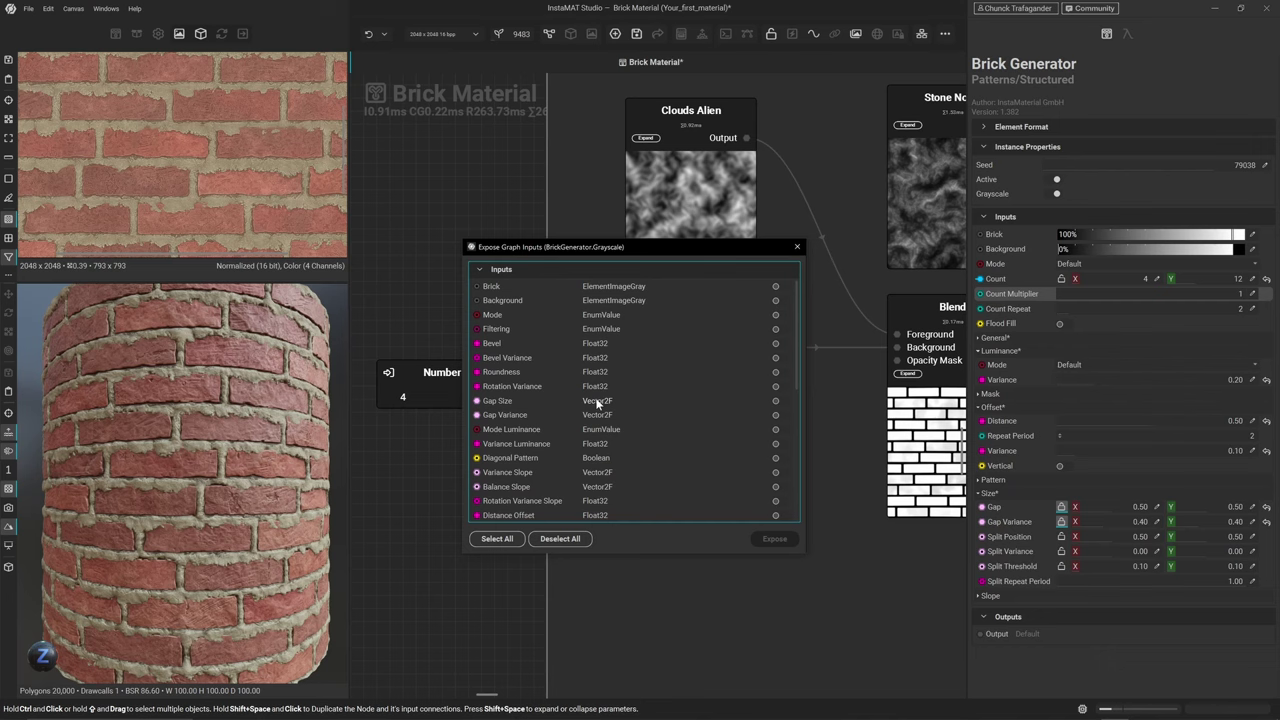
{"action": "left_click", "coordinate": [777, 403]}
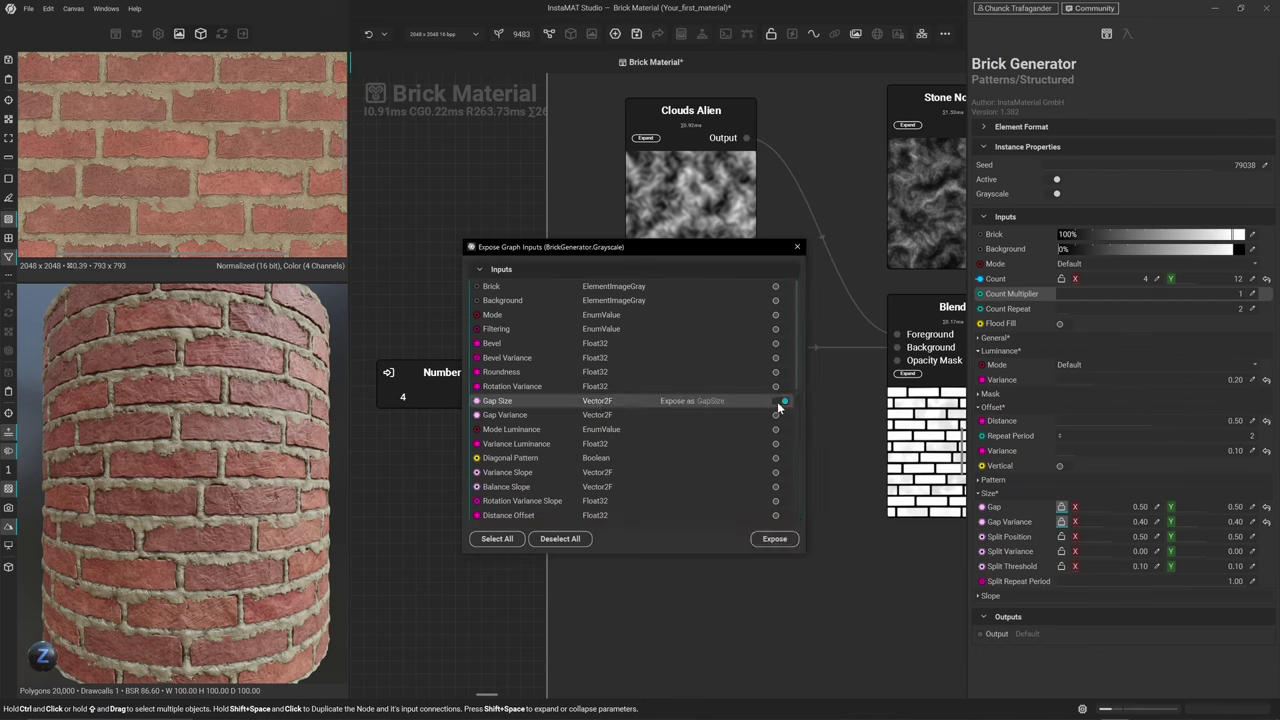
{"action": "scroll", "coordinate": [730, 455], "scroll_direction": "down", "scroll_amount": 5}
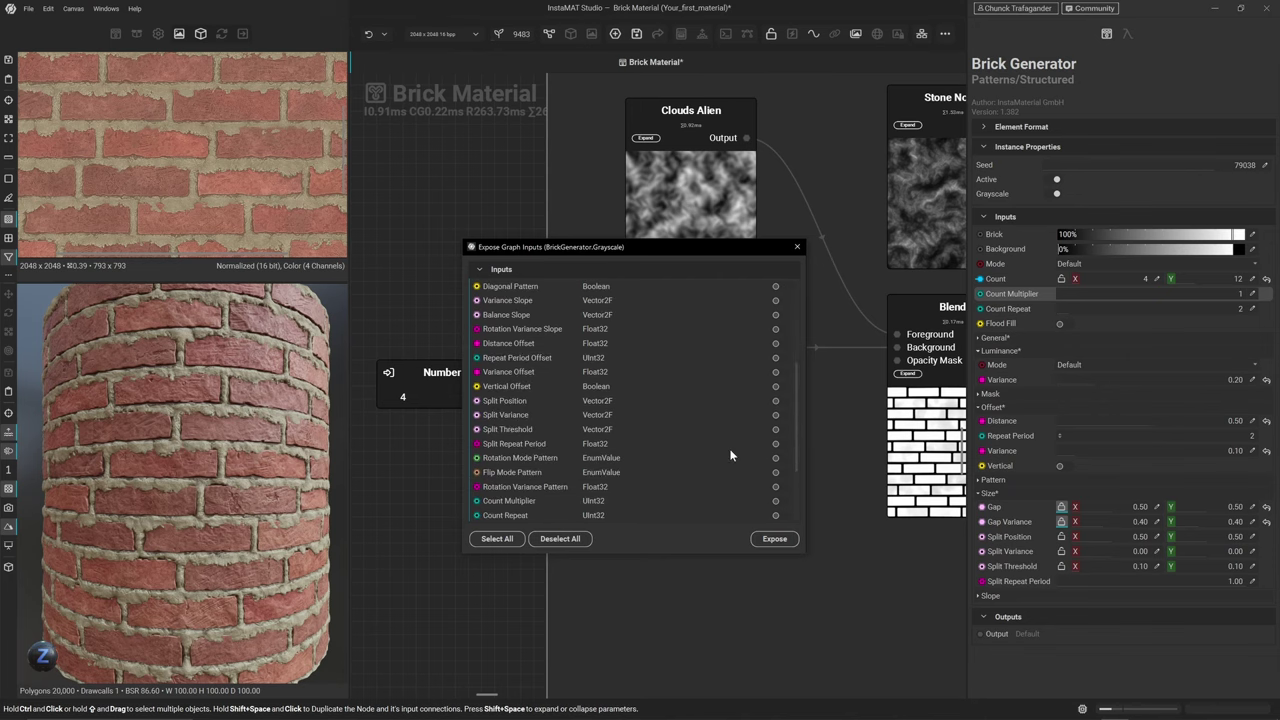
{"action": "left_click", "coordinate": [778, 344]}
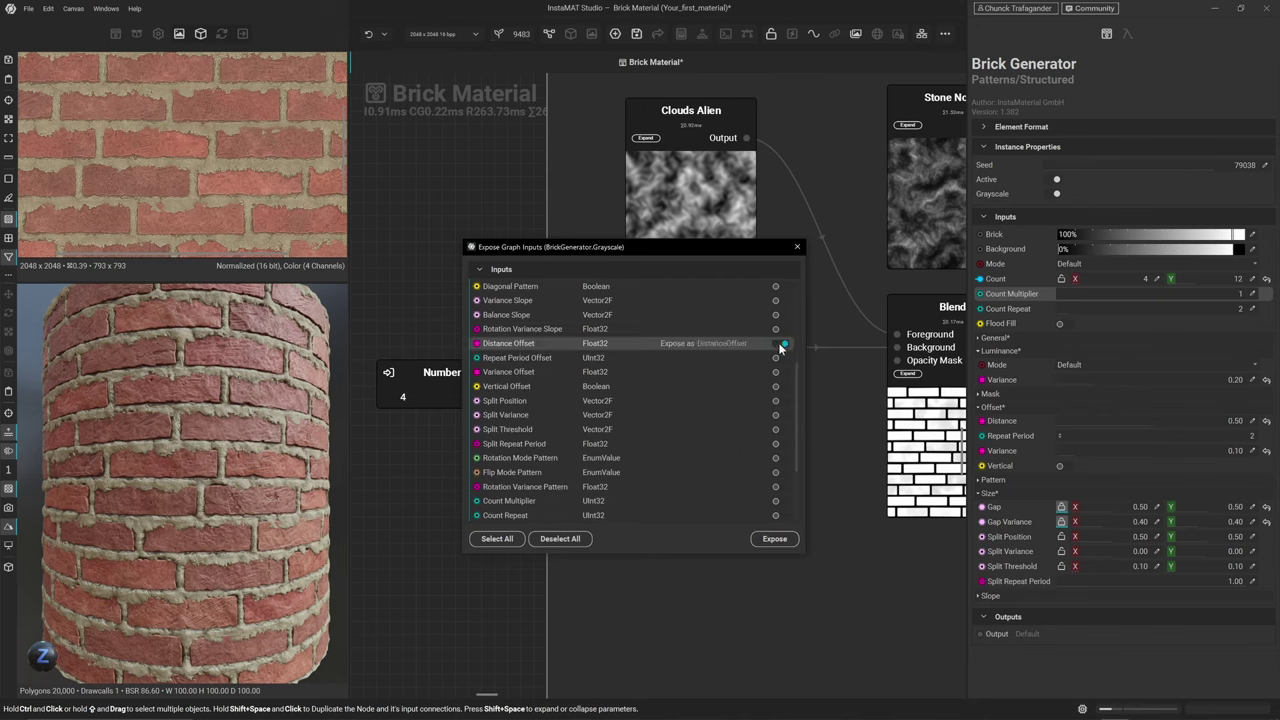
{"action": "left_click", "coordinate": [780, 372]}
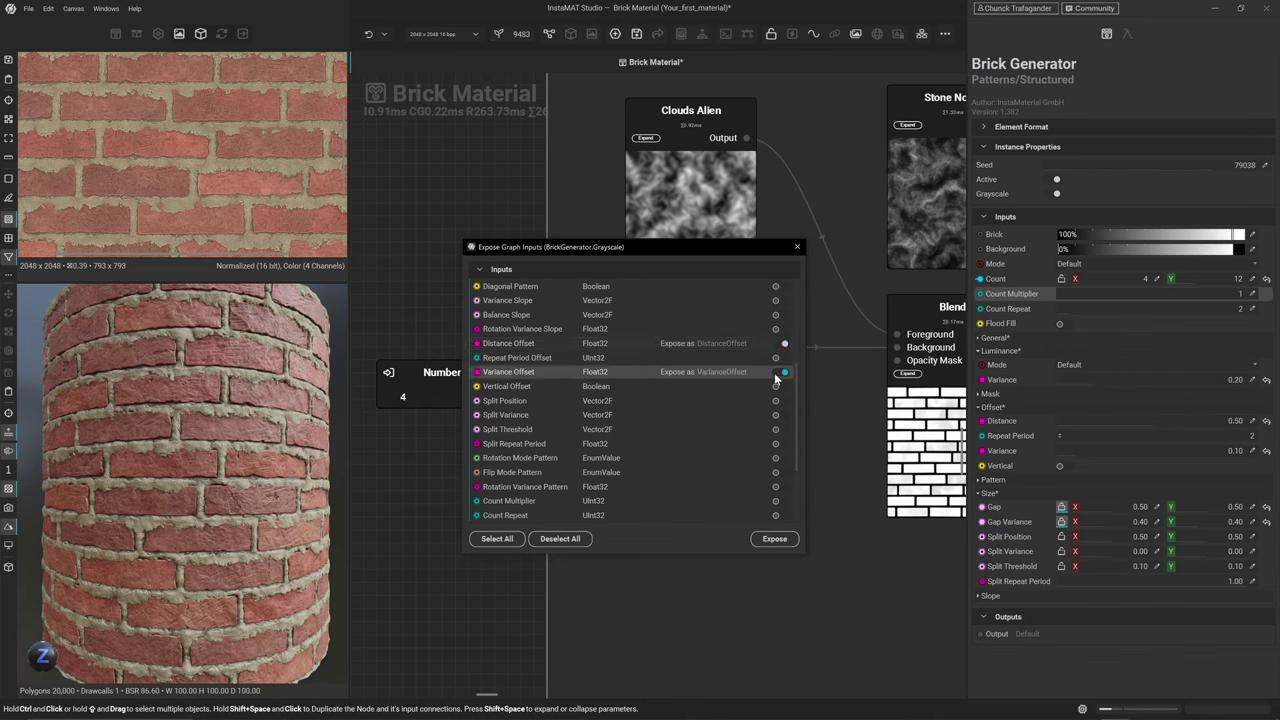
{"action": "scroll", "coordinate": [720, 372], "scroll_direction": "up", "scroll_amount": 3}
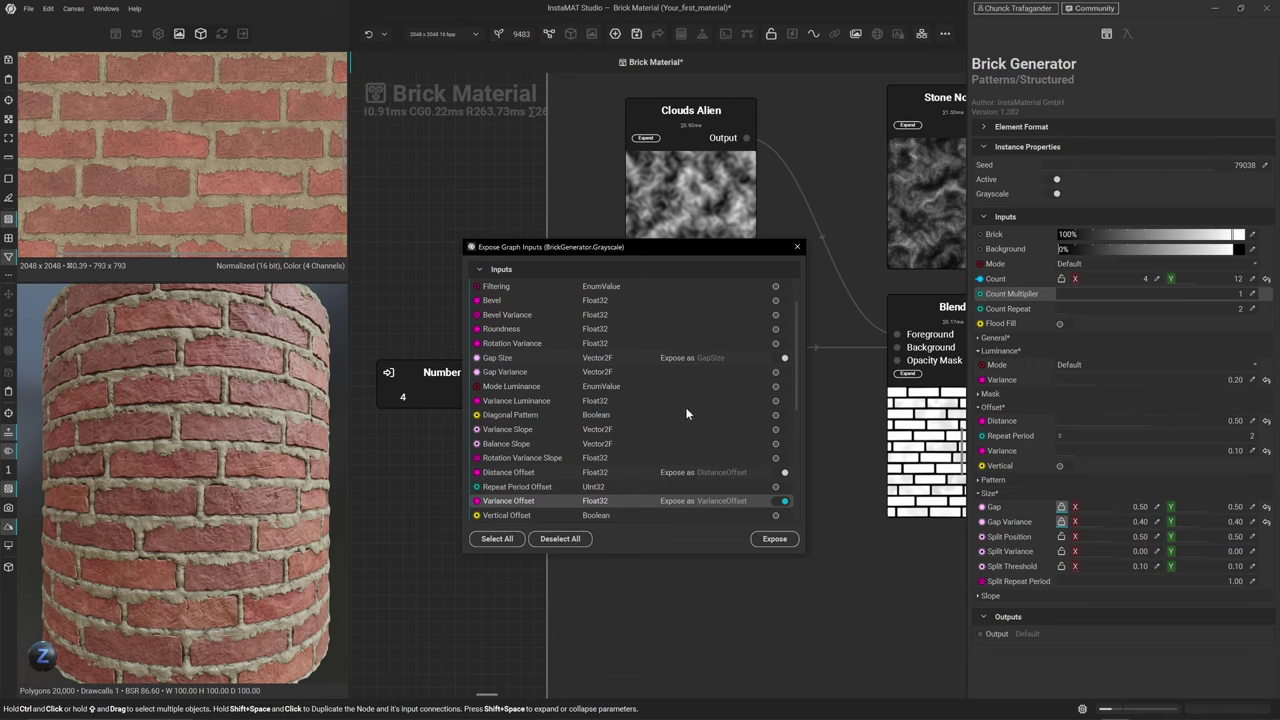
Set Distance Offset to be exposed as PositionOffset and expose the marked inputs to the graph
{"action": "left_click", "coordinate": [711, 472]}
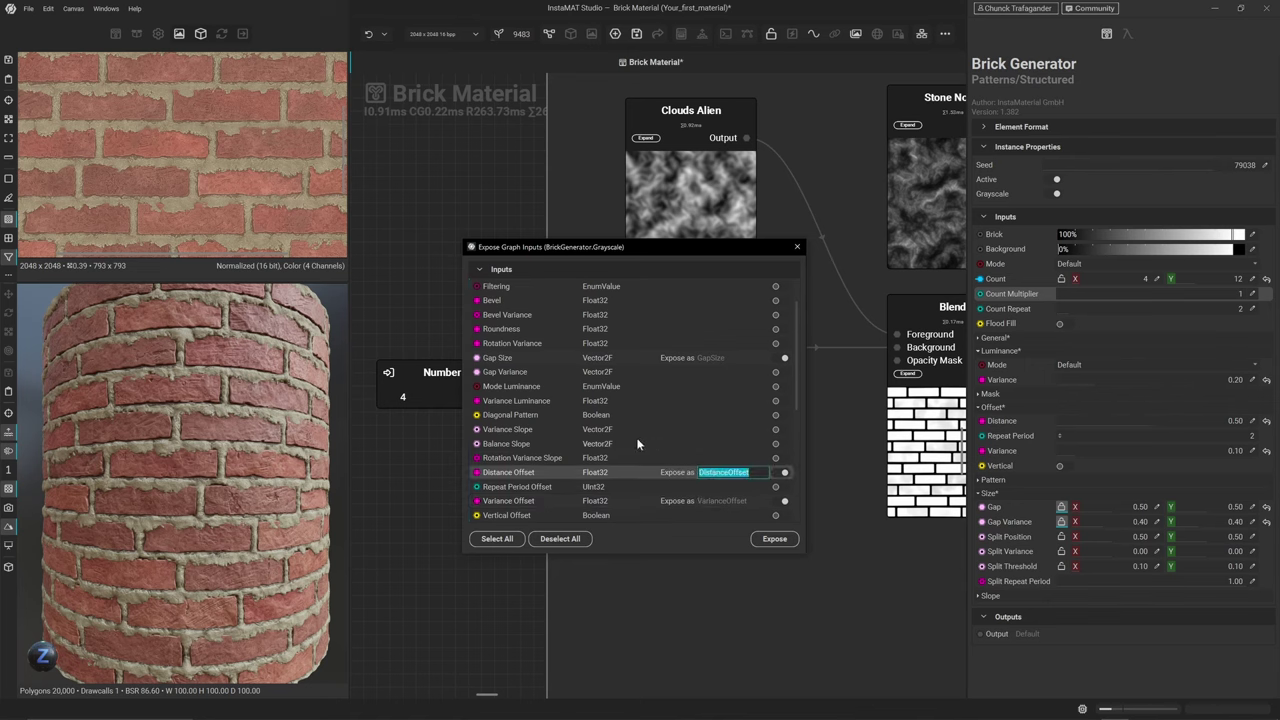
{"action": "type", "text": "PositionOffset"}
{"action": "left_click", "coordinate": [661, 445]}
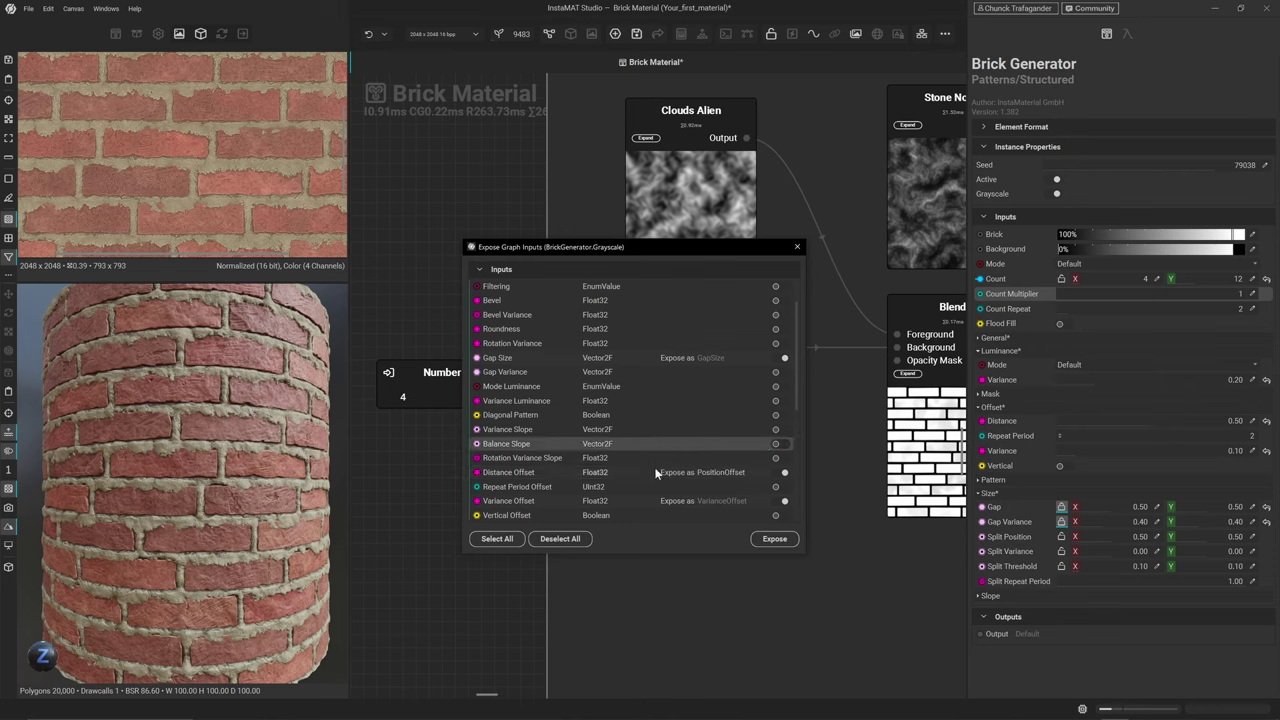
{"action": "left_click", "coordinate": [656, 473]}
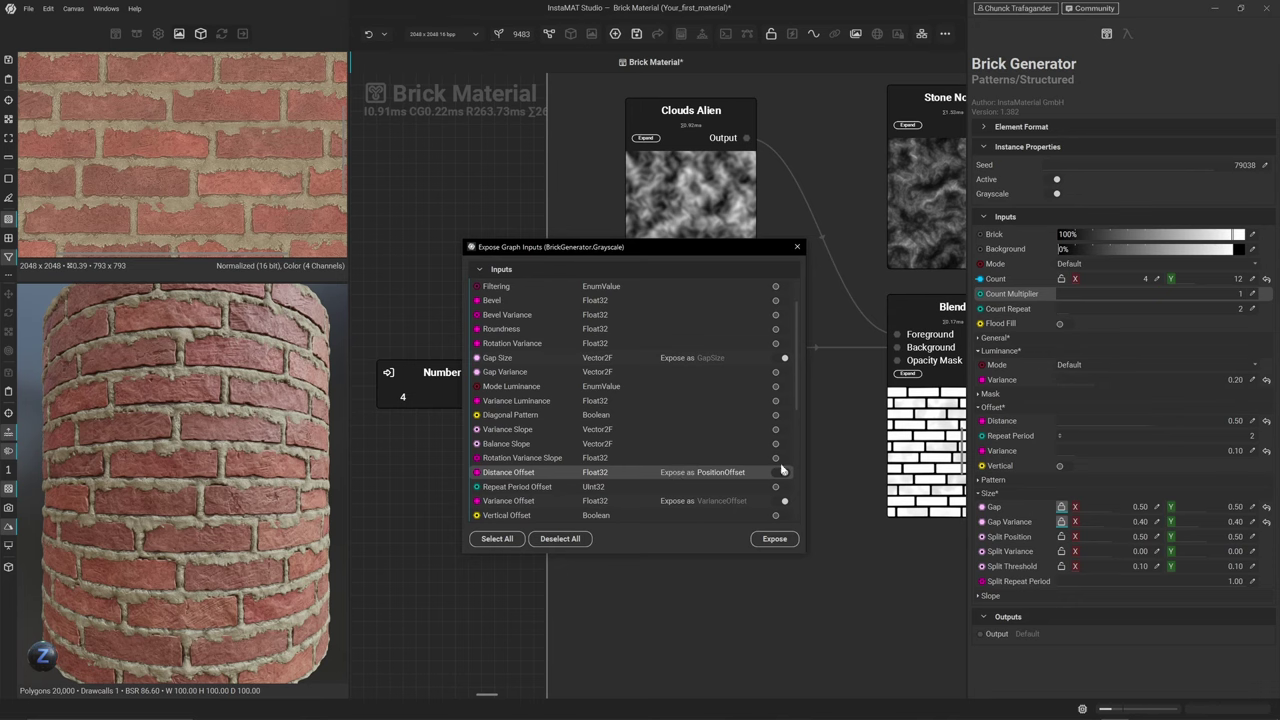
{"action": "left_click", "coordinate": [773, 541]}
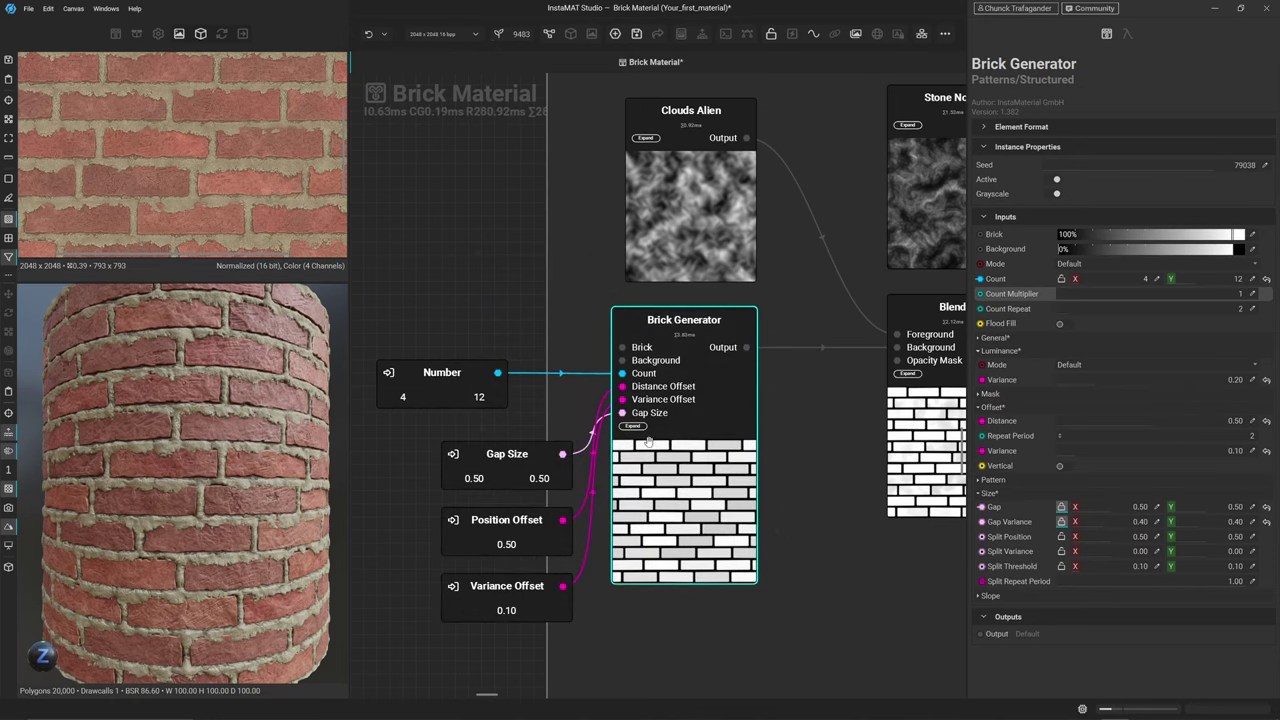
Line up the Gap Size, Position Offset and Variance Offset nodes in a column beneath the Number node, then deselect them
{"action": "left_click_drag", "start_coordinate": [495, 458], "coordinate": [430, 447]}
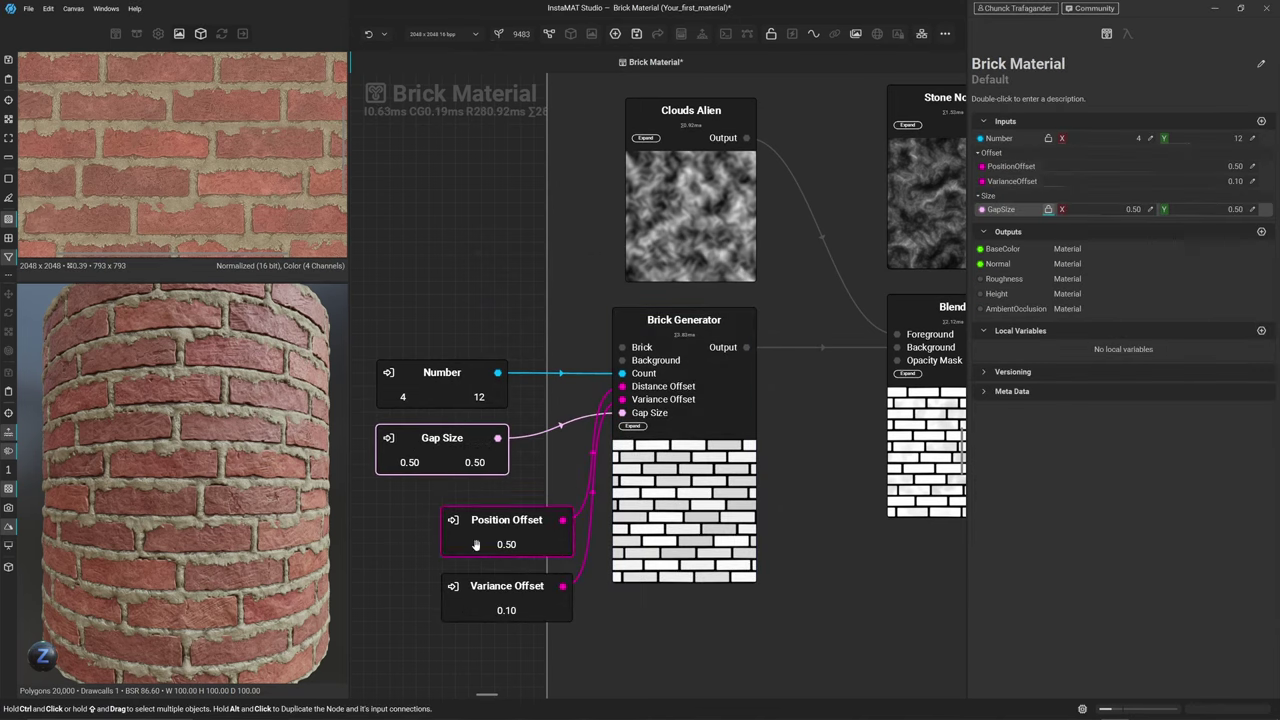
{"action": "left_click_drag", "start_coordinate": [489, 546], "coordinate": [437, 524]}
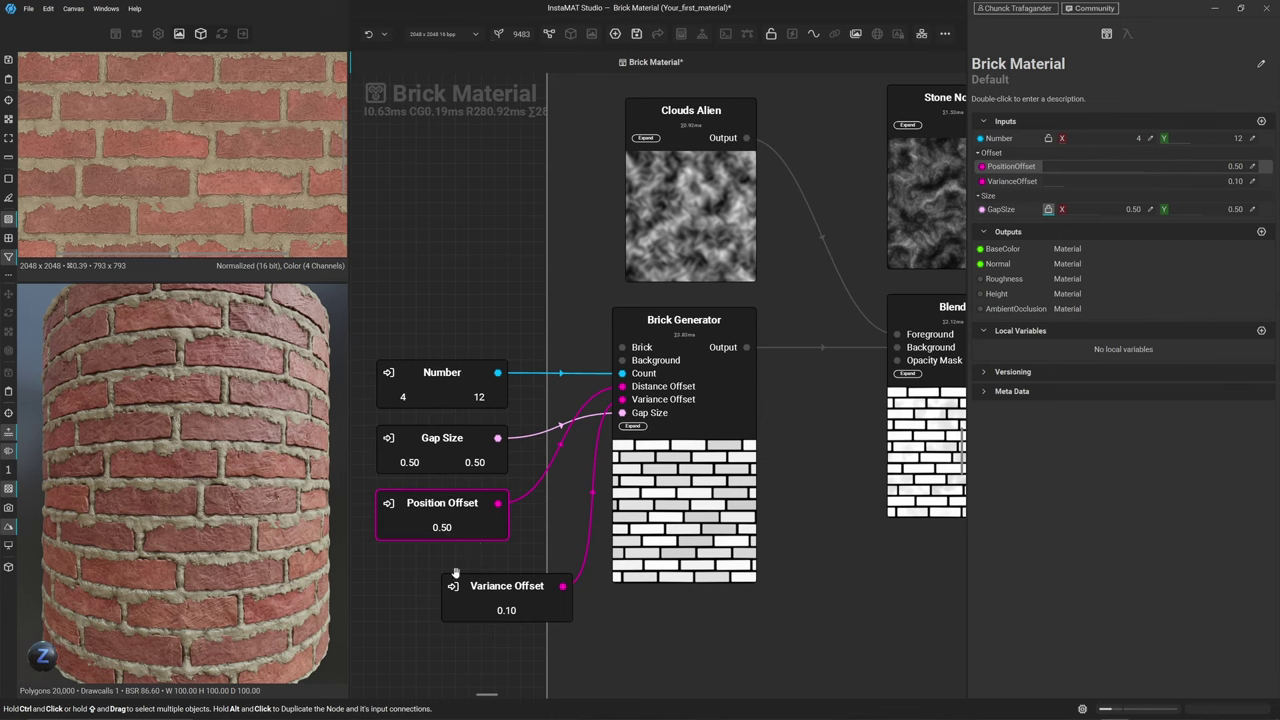
{"action": "left_click_drag", "start_coordinate": [497, 598], "coordinate": [432, 580]}
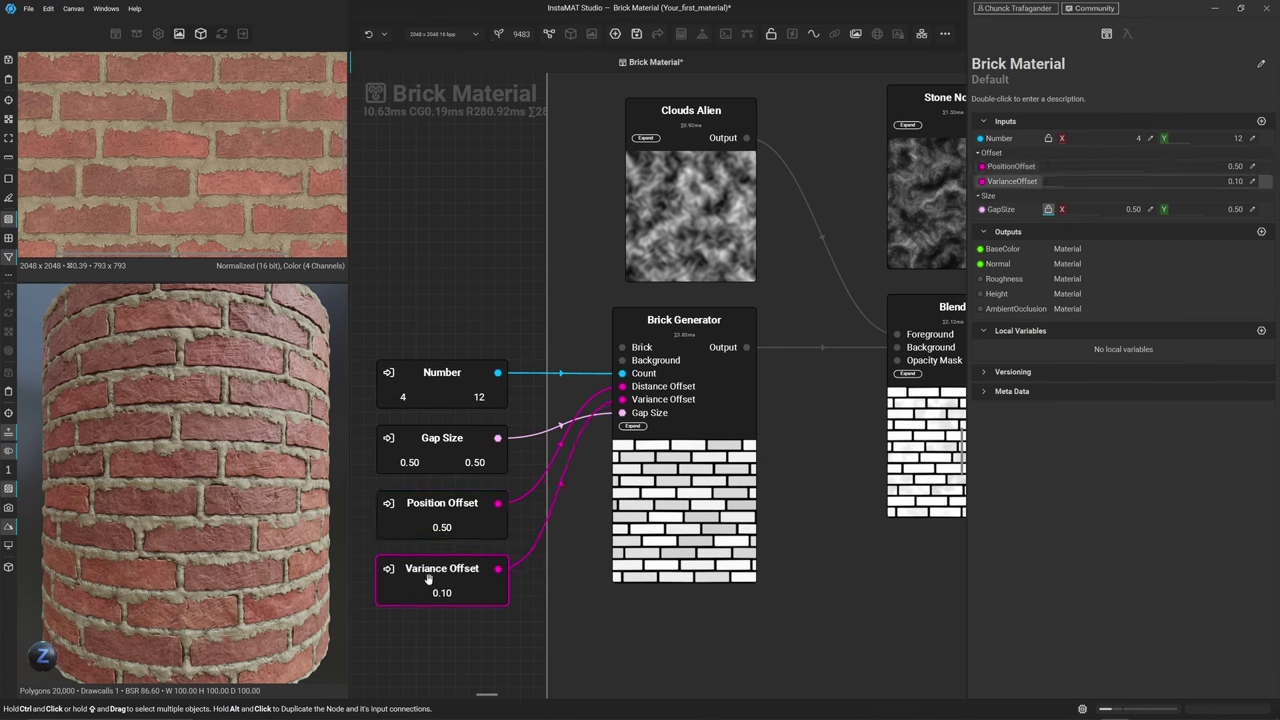
{"action": "left_click", "coordinate": [421, 320]}
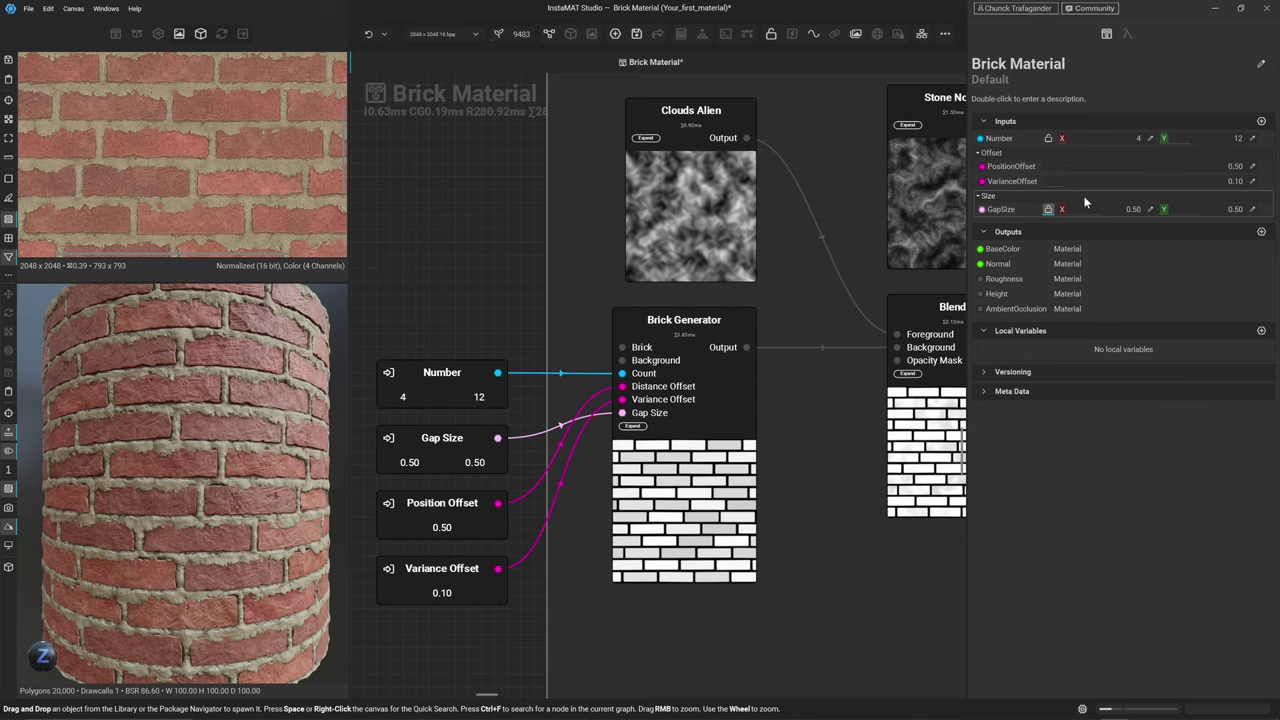
Collapse and re-expand the Offset group in the graph's inputs and select the PositionOffset parameter
{"action": "left_click", "coordinate": [986, 153]}
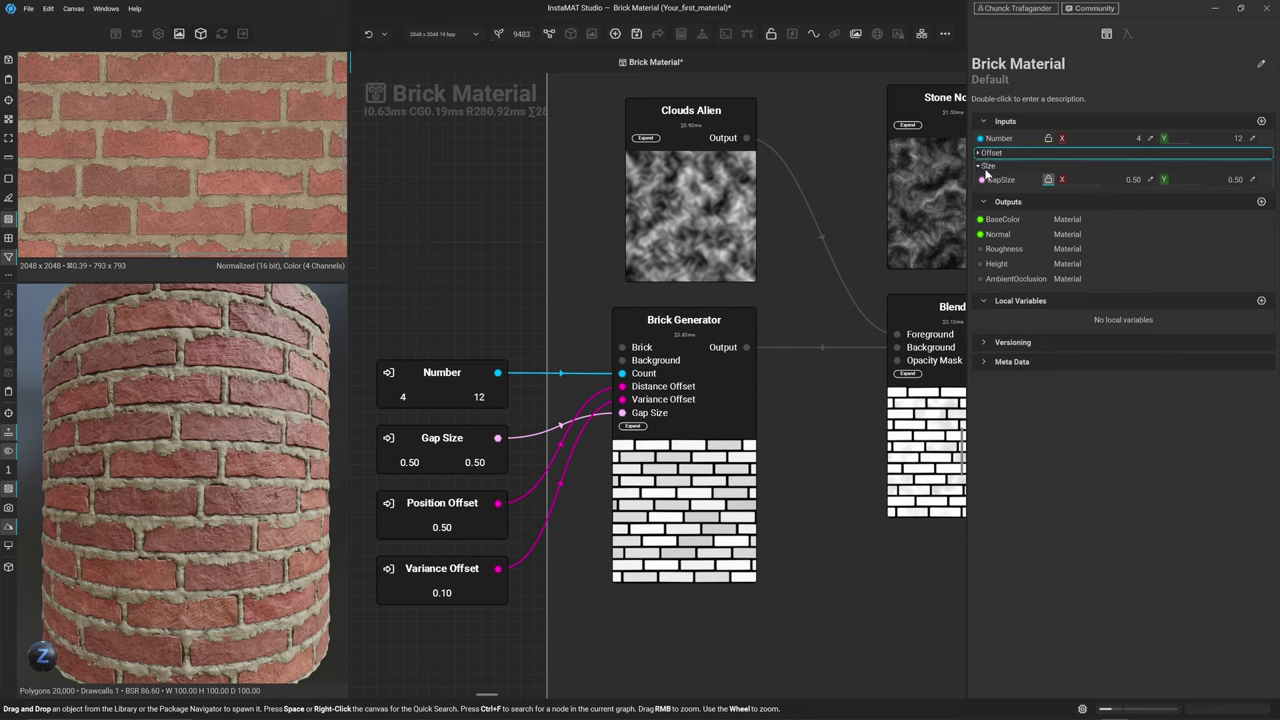
{"action": "left_click", "coordinate": [988, 178]}
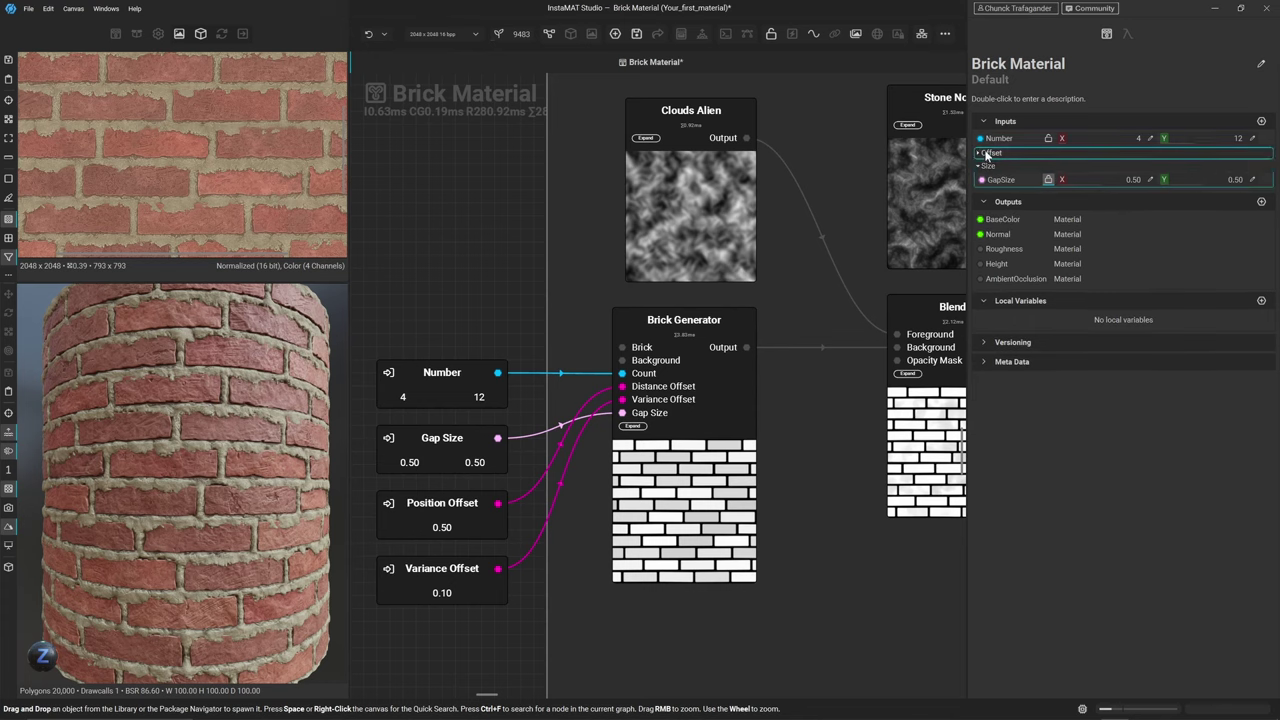
{"action": "left_click", "coordinate": [986, 153]}
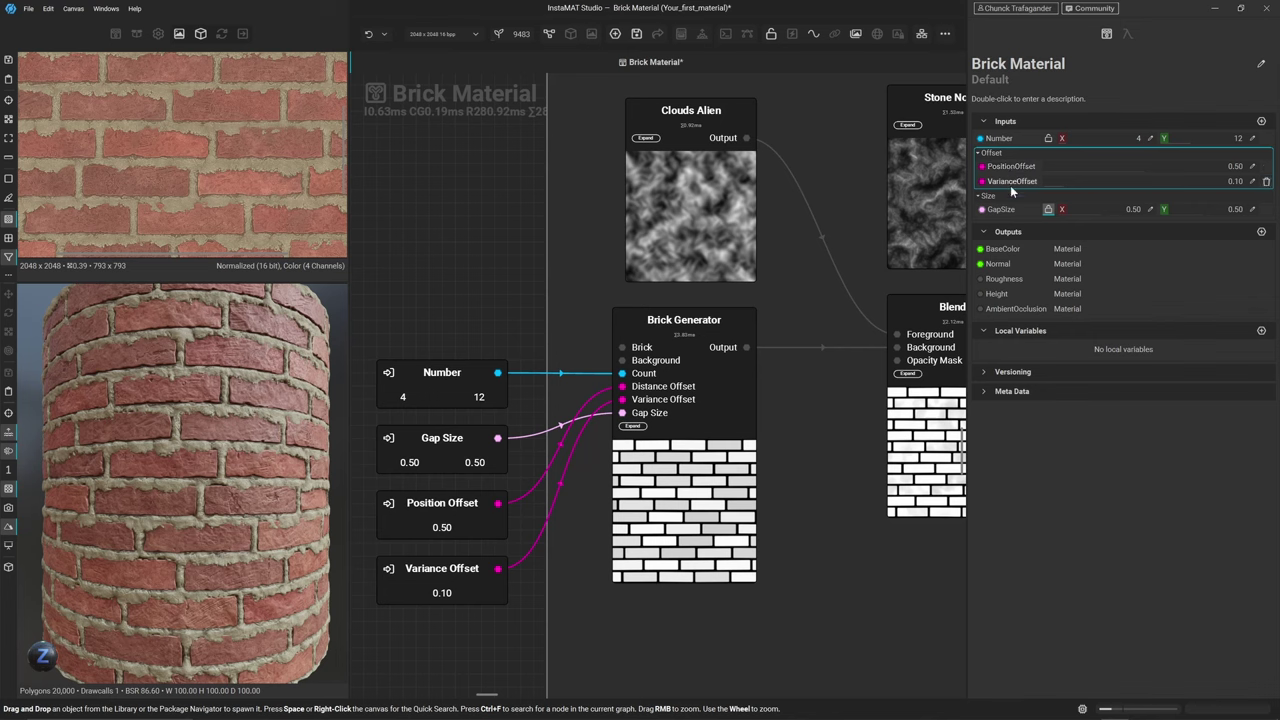
{"action": "left_click", "coordinate": [1013, 168]}
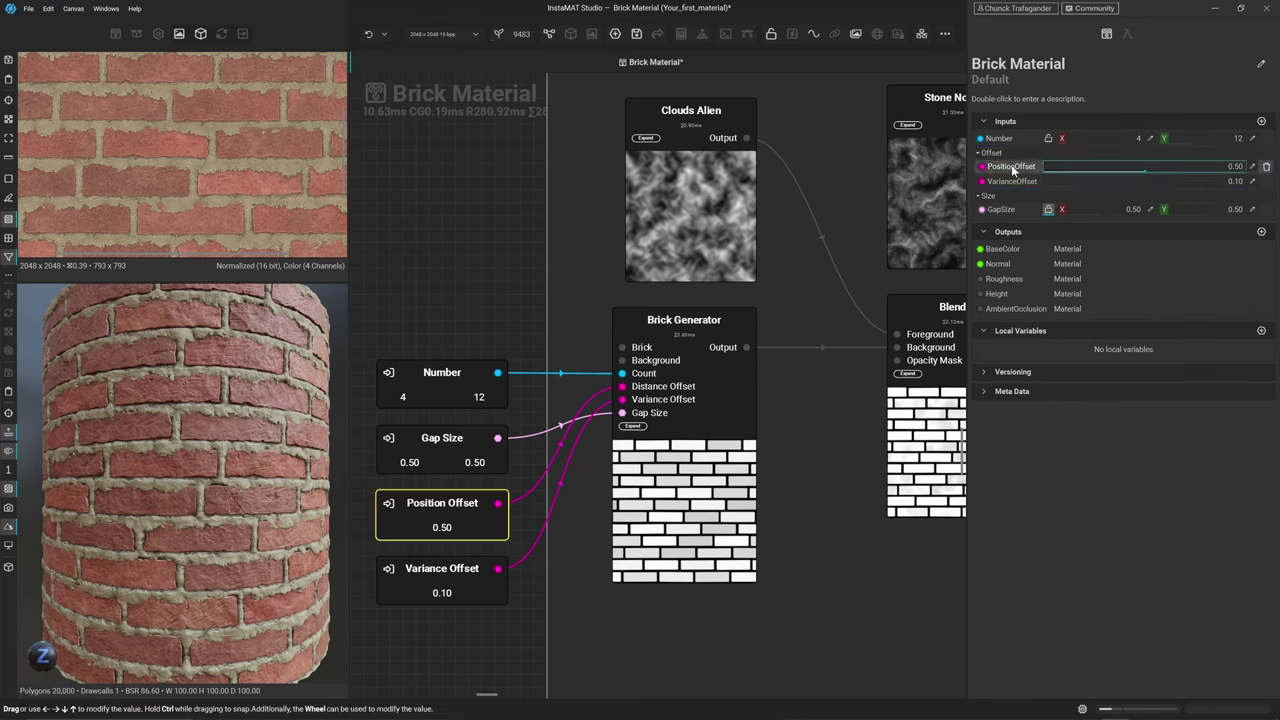
Clear the category of the PositionOffset input parameter and return to the graph's overview
{"action": "left_click", "coordinate": [1128, 36]}
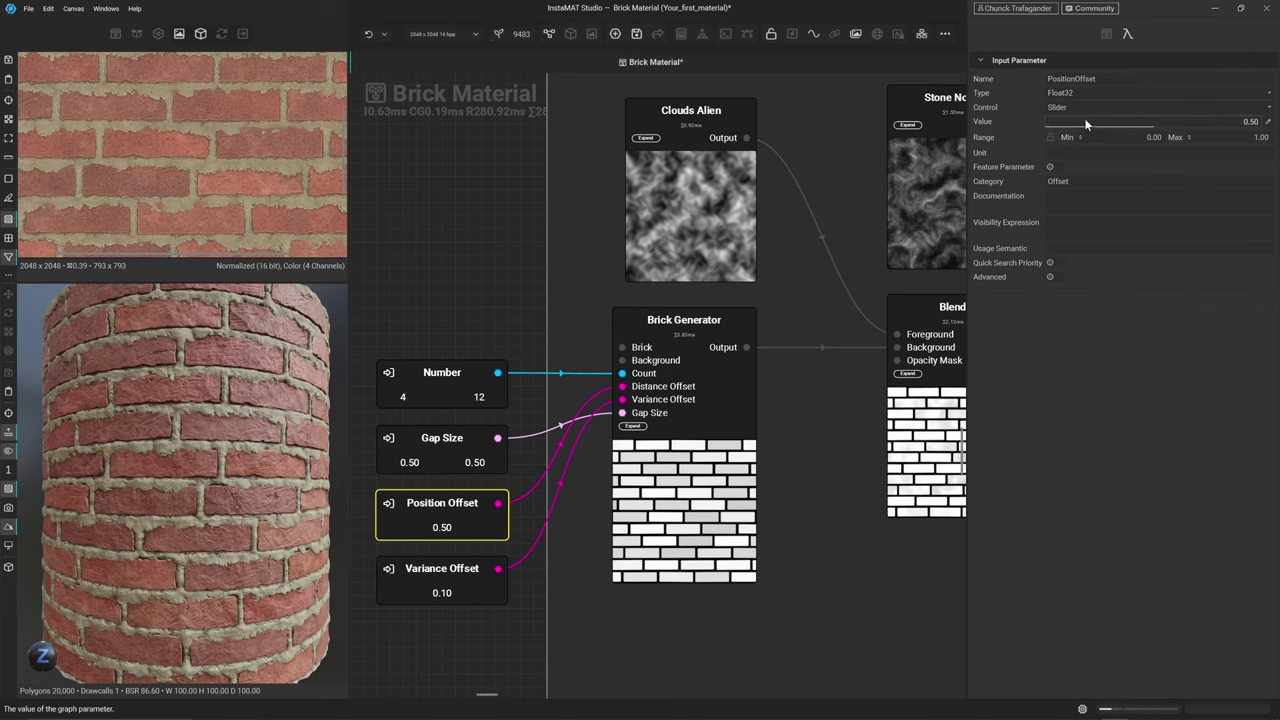
{"action": "double_click", "coordinate": [1091, 182]}
{"action": "key", "text": "BackSpace"}
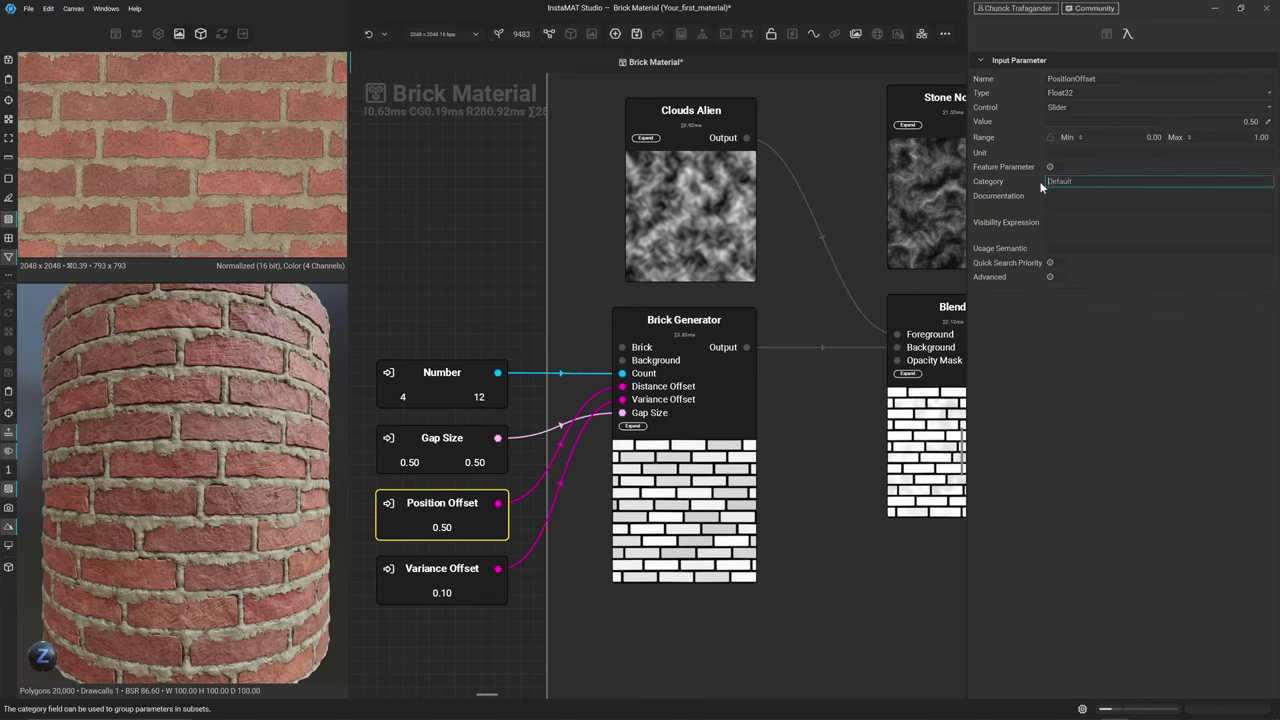
{"action": "left_click", "coordinate": [1107, 34]}
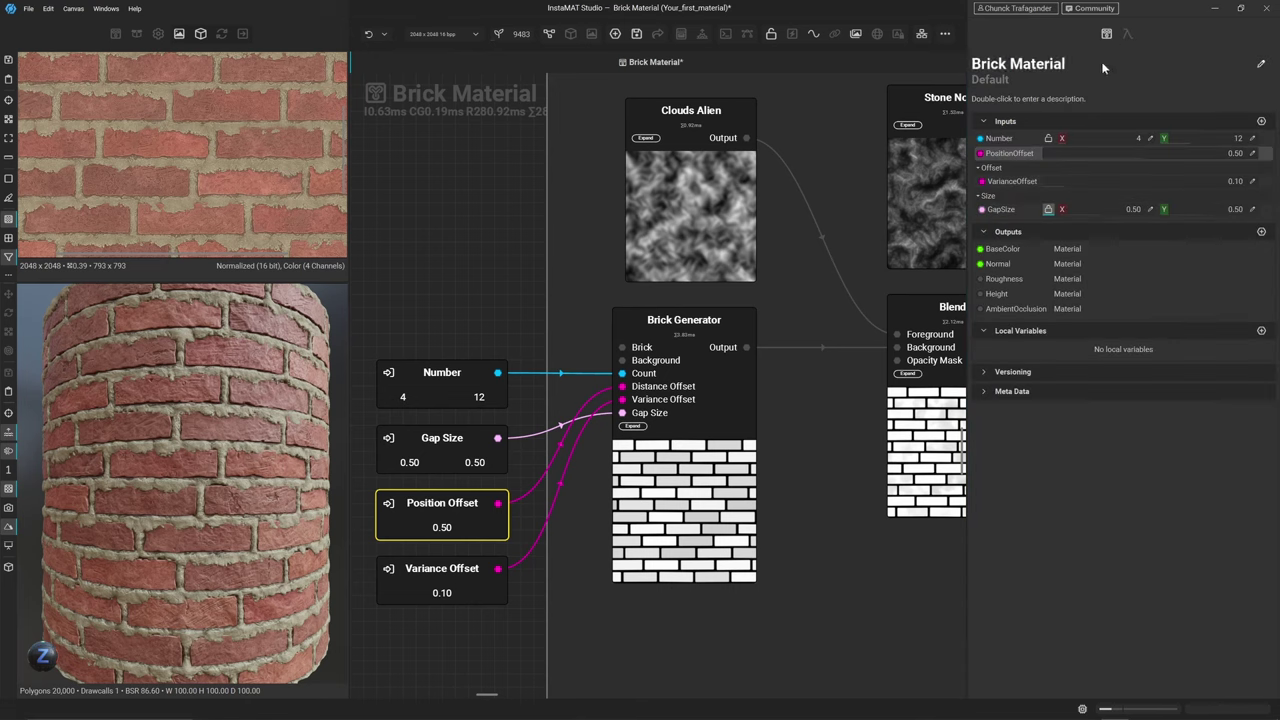
Clear the category of the VarianceOffset input parameter and return to the graph's overview
{"action": "left_click", "coordinate": [1005, 180]}
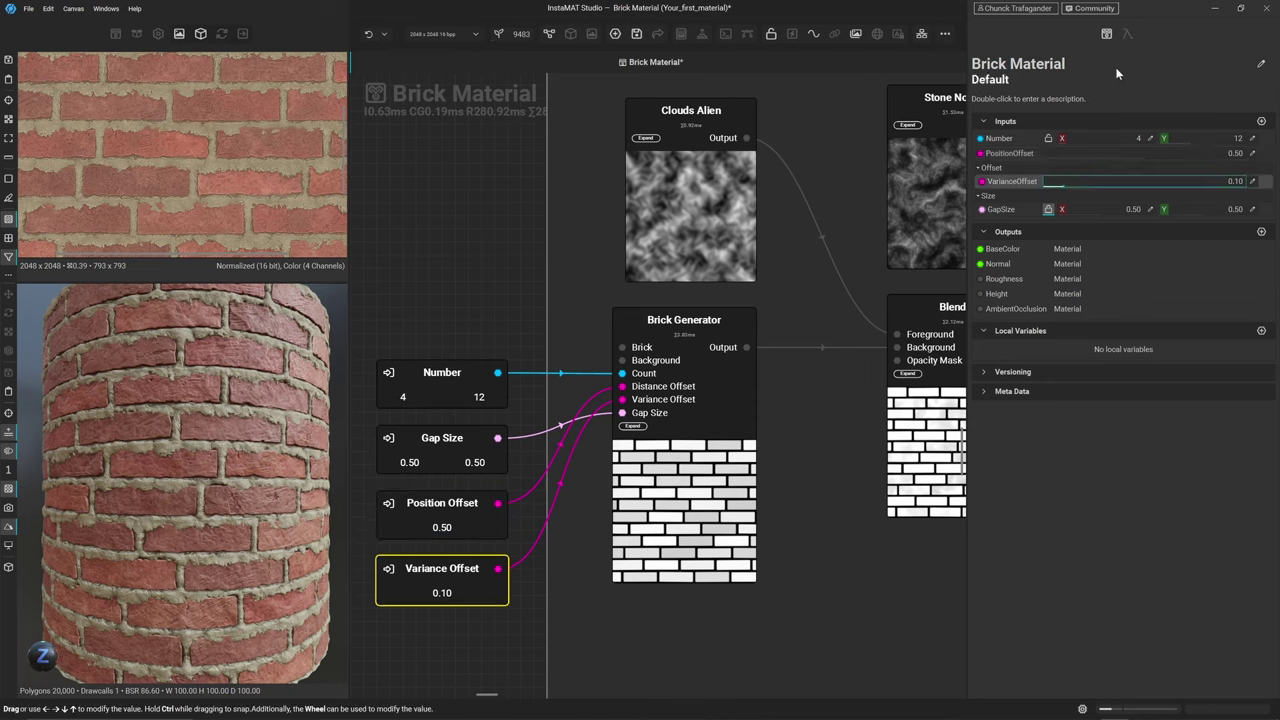
{"action": "left_click", "coordinate": [1128, 33]}
{"action": "double_click", "coordinate": [1058, 181]}
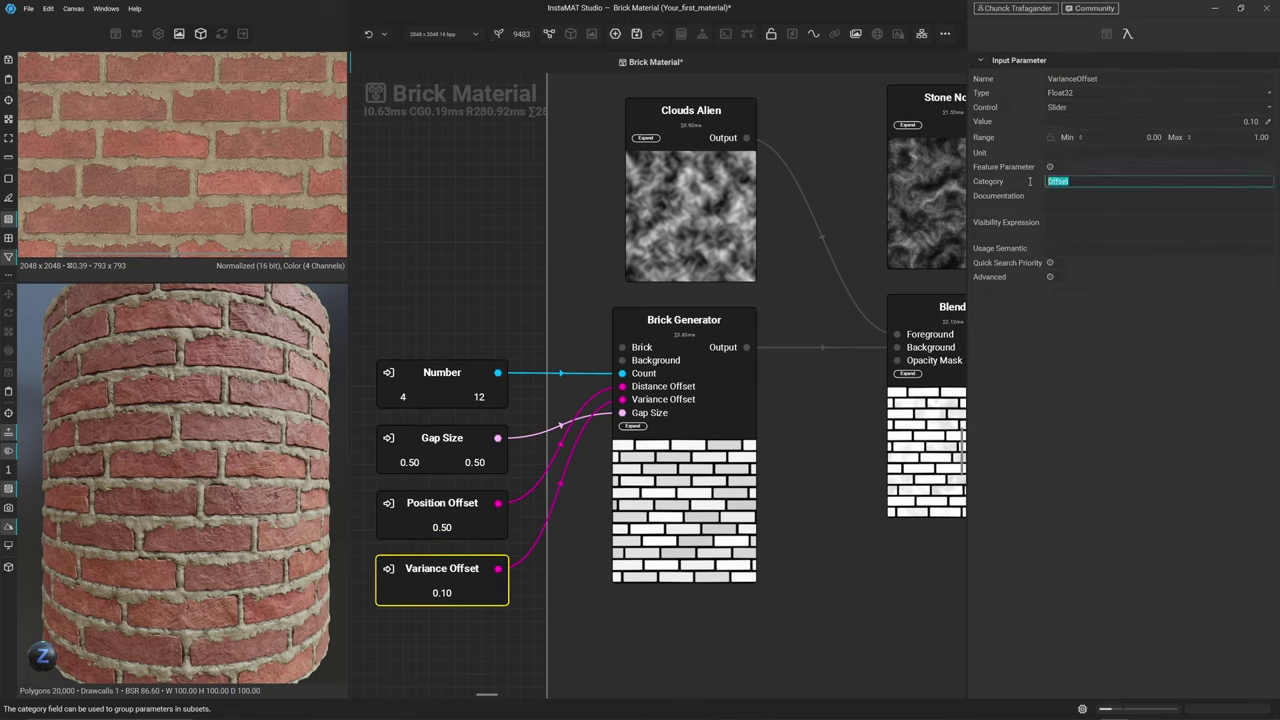
{"action": "key", "text": "BackSpace"}
{"action": "left_click", "coordinate": [1106, 34]}
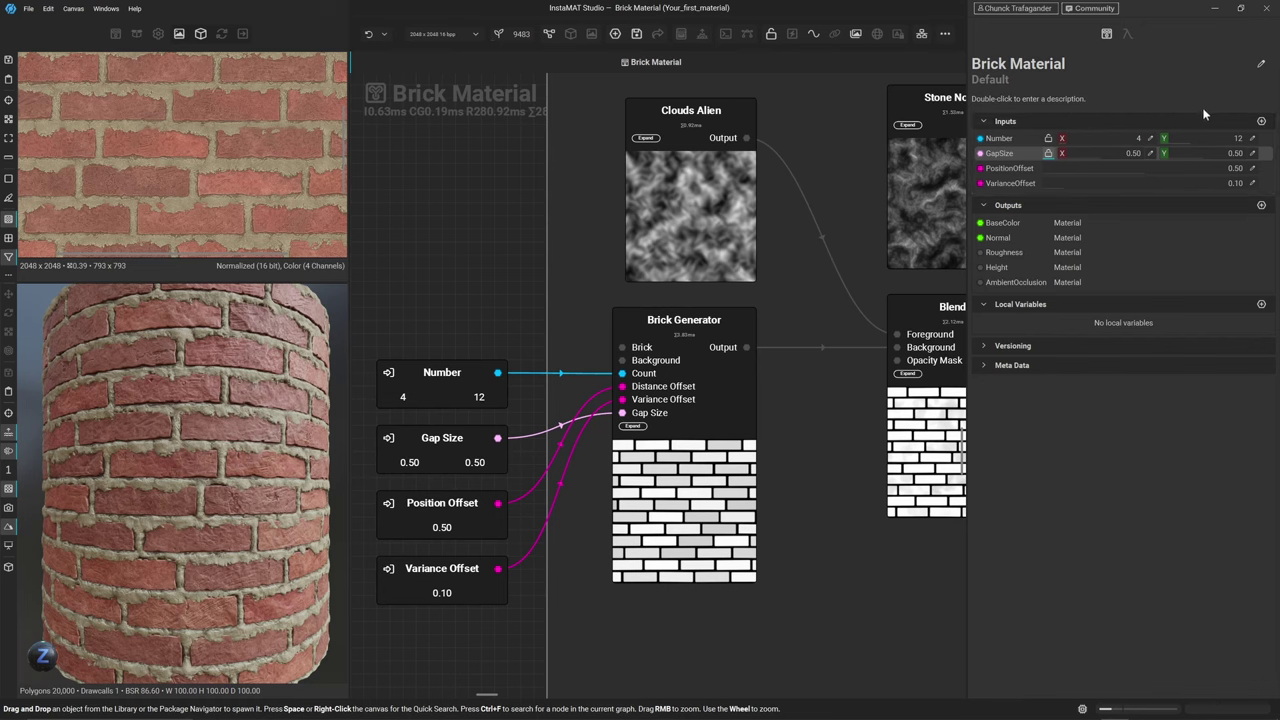
In the Mortar group, move the Clouds Heavy node beneath the Blur node, keeping it feeding Directional Warp's Intensity Input
{"action": "left_click", "coordinate": [1261, 121]}
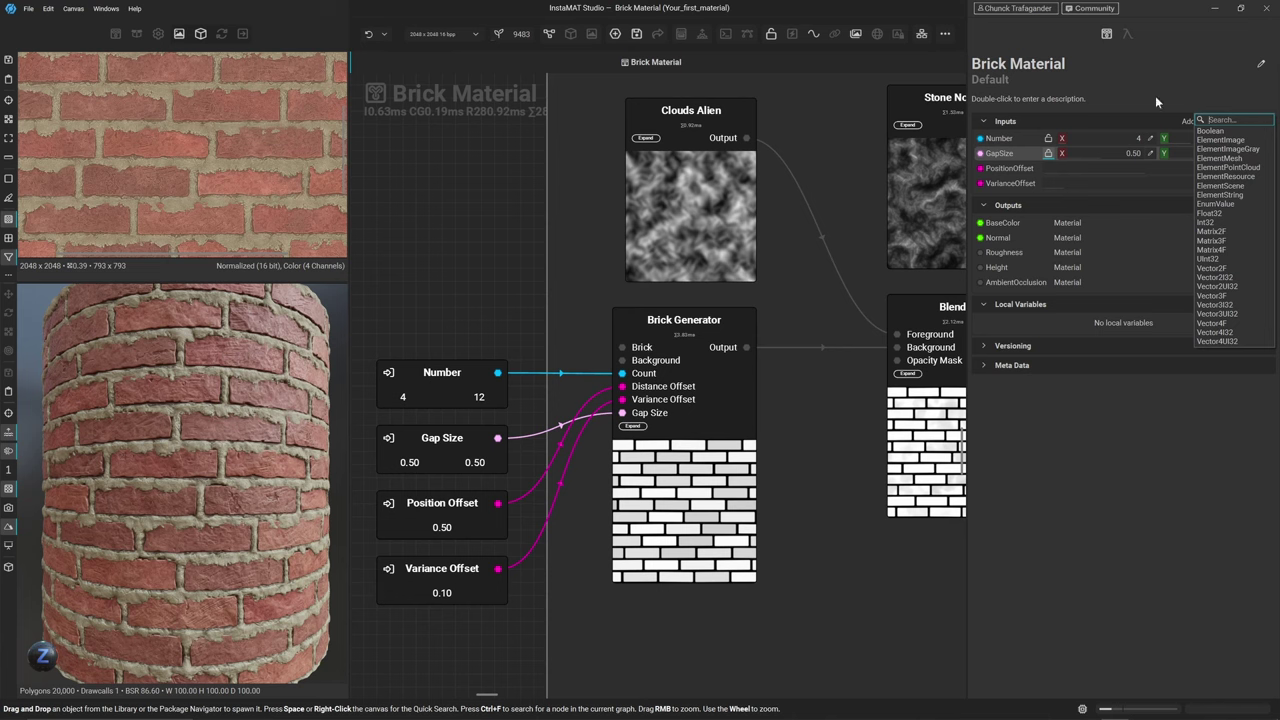
{"action": "left_click", "coordinate": [479, 247]}
{"action": "scroll", "coordinate": [477, 260], "scroll_direction": "down", "scroll_amount": 5}
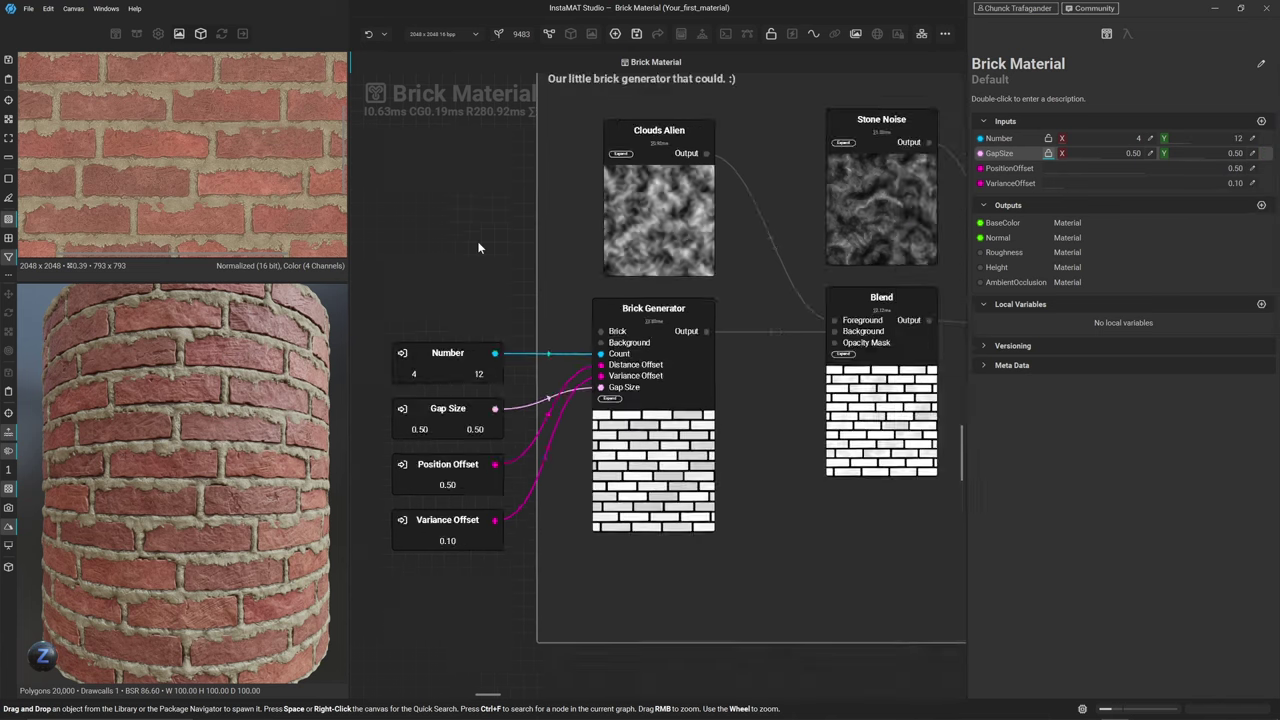
{"action": "middle_click_drag", "start_coordinate": [771, 383], "coordinate": [363, 423]}
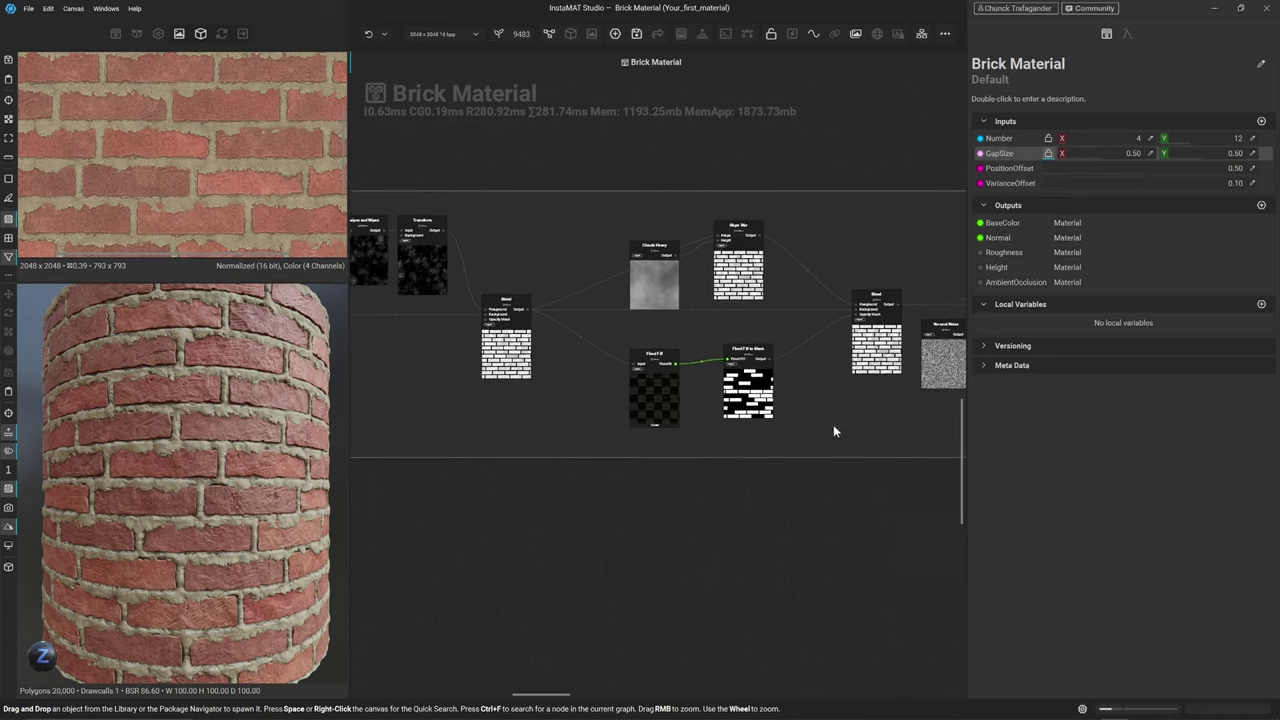
{"action": "middle_click_drag", "start_coordinate": [834, 429], "coordinate": [427, 418]}
{"action": "middle_click_drag", "start_coordinate": [797, 417], "coordinate": [566, 443]}
{"action": "middle_click_drag", "start_coordinate": [861, 414], "coordinate": [635, 362]}
{"action": "scroll", "coordinate": [635, 362], "scroll_direction": "up", "scroll_amount": 4}
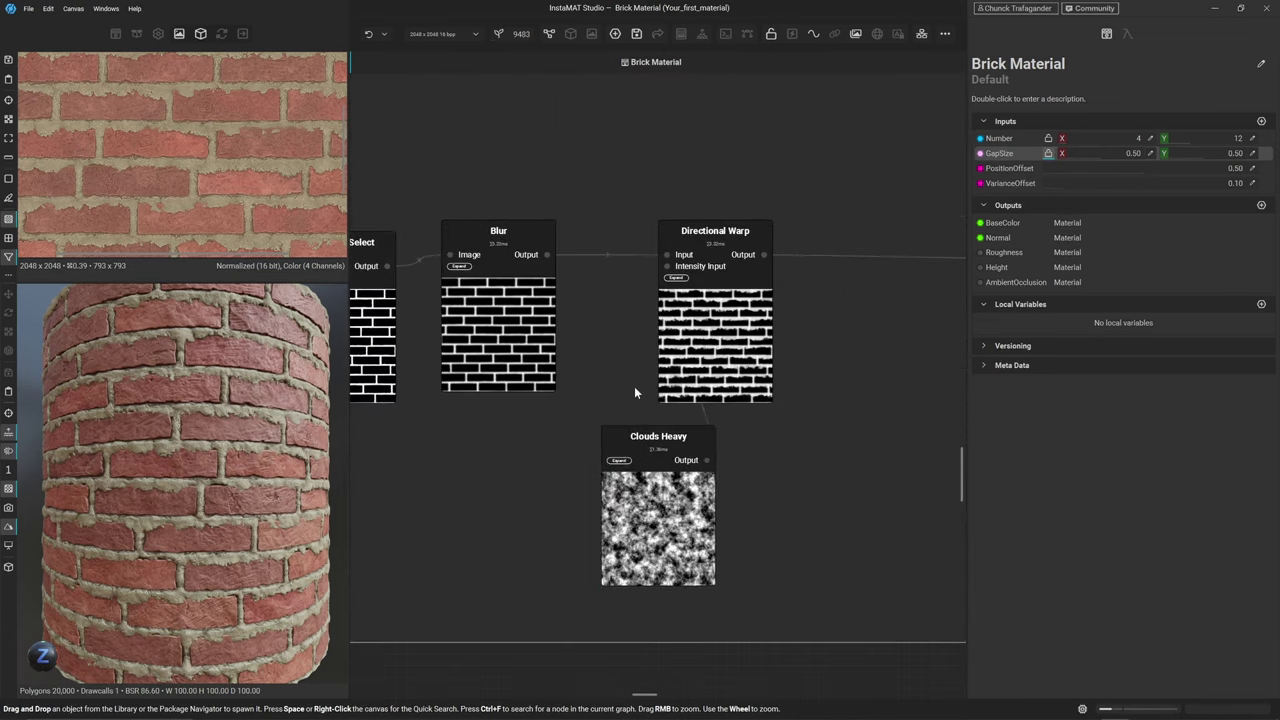
{"action": "left_click", "coordinate": [632, 503]}
{"action": "left_click_drag", "start_coordinate": [597, 512], "coordinate": [426, 500]}
{"action": "left_click_drag", "start_coordinate": [536, 449], "coordinate": [705, 341]}
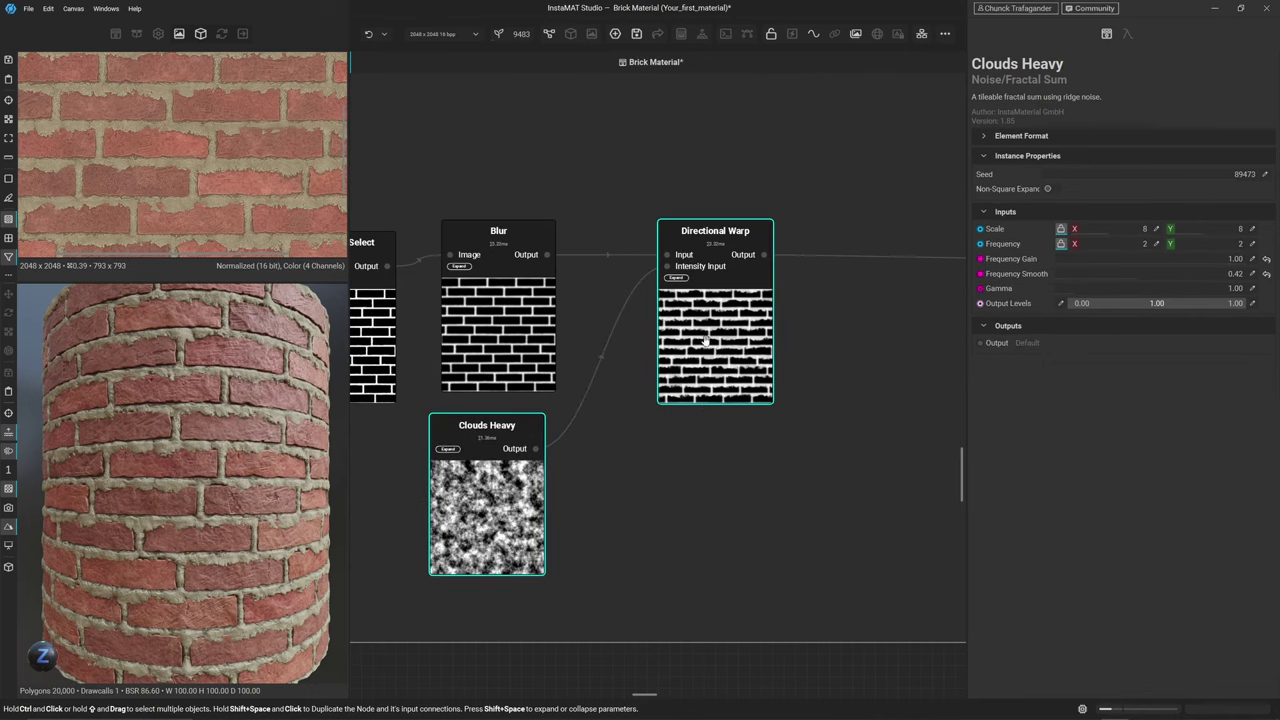
Add a Float32 graph input named Droop Intensity and place its node on the canvas below Directional Warp
{"action": "left_click", "coordinate": [735, 366]}
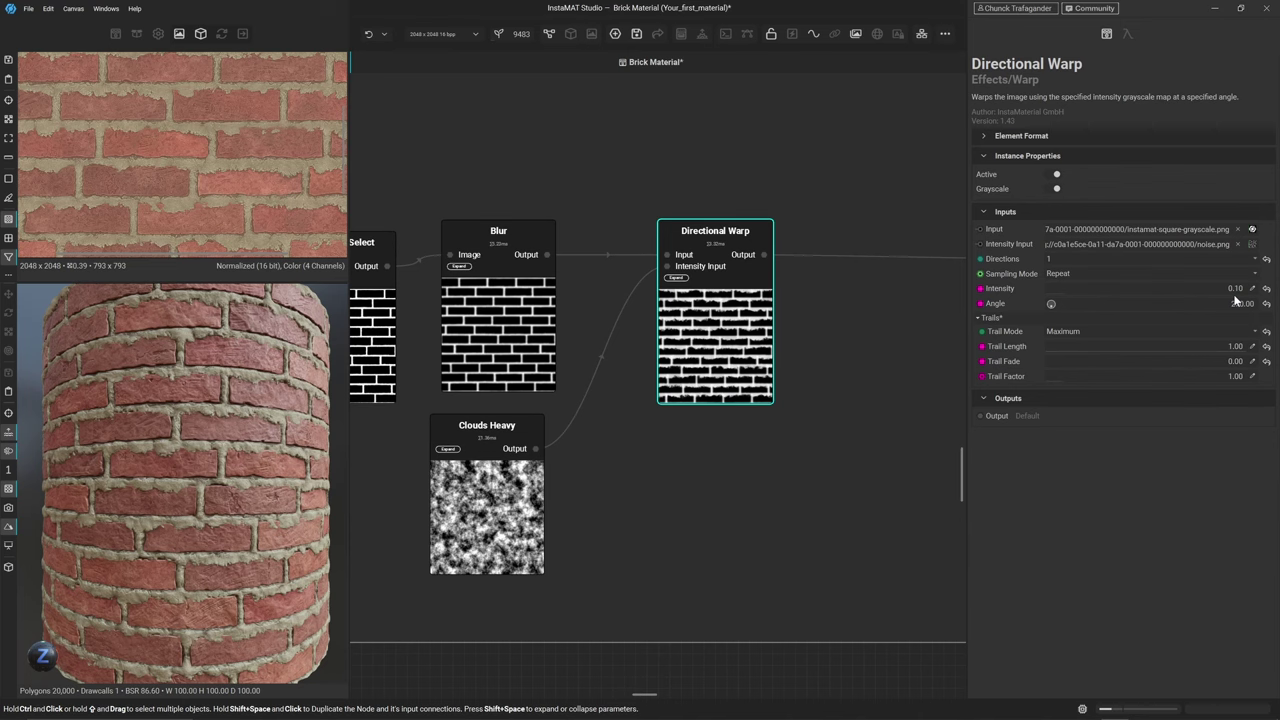
{"action": "left_click", "coordinate": [669, 515]}
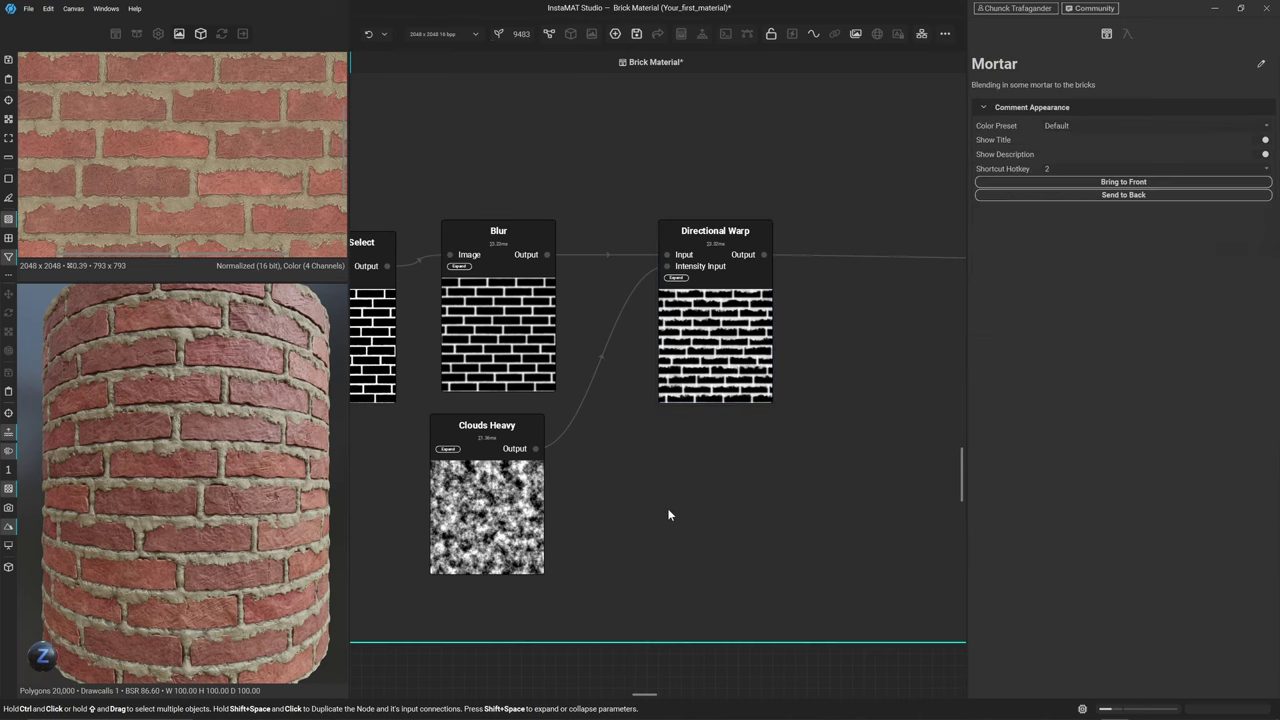
{"action": "left_click", "coordinate": [663, 663]}
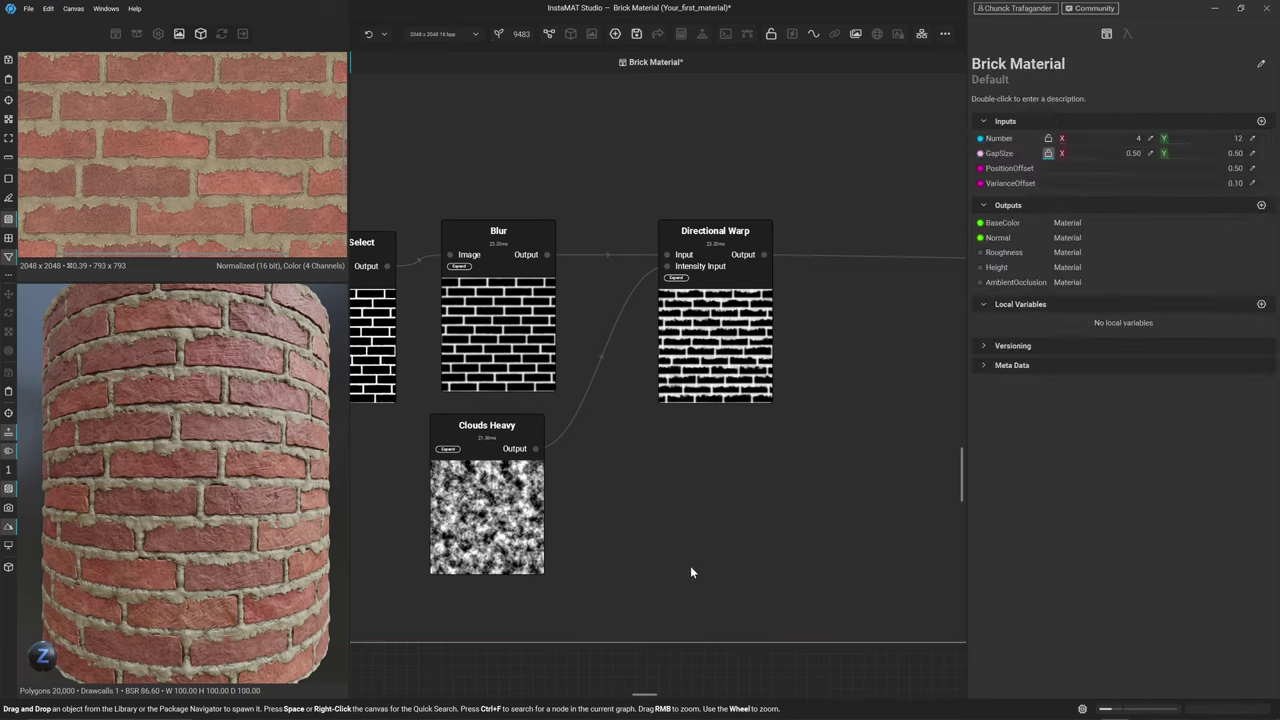
{"action": "left_click", "coordinate": [1260, 122]}
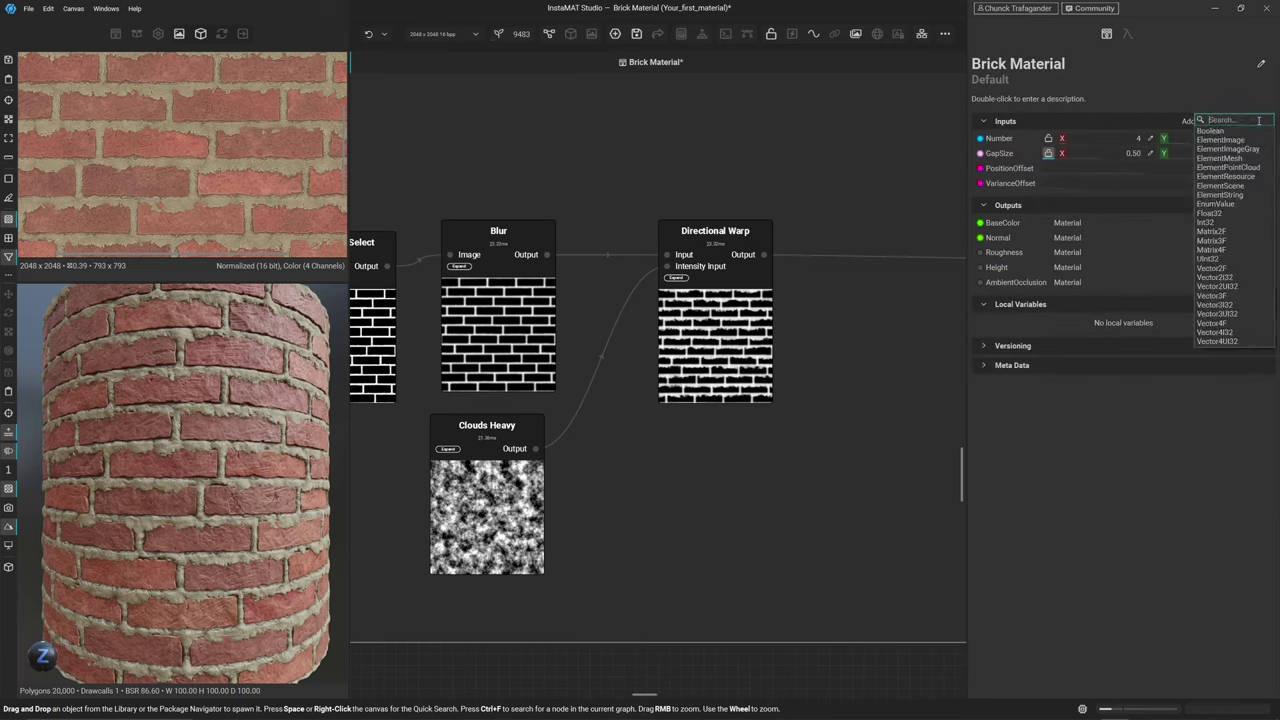
{"action": "left_click", "coordinate": [1224, 212]}
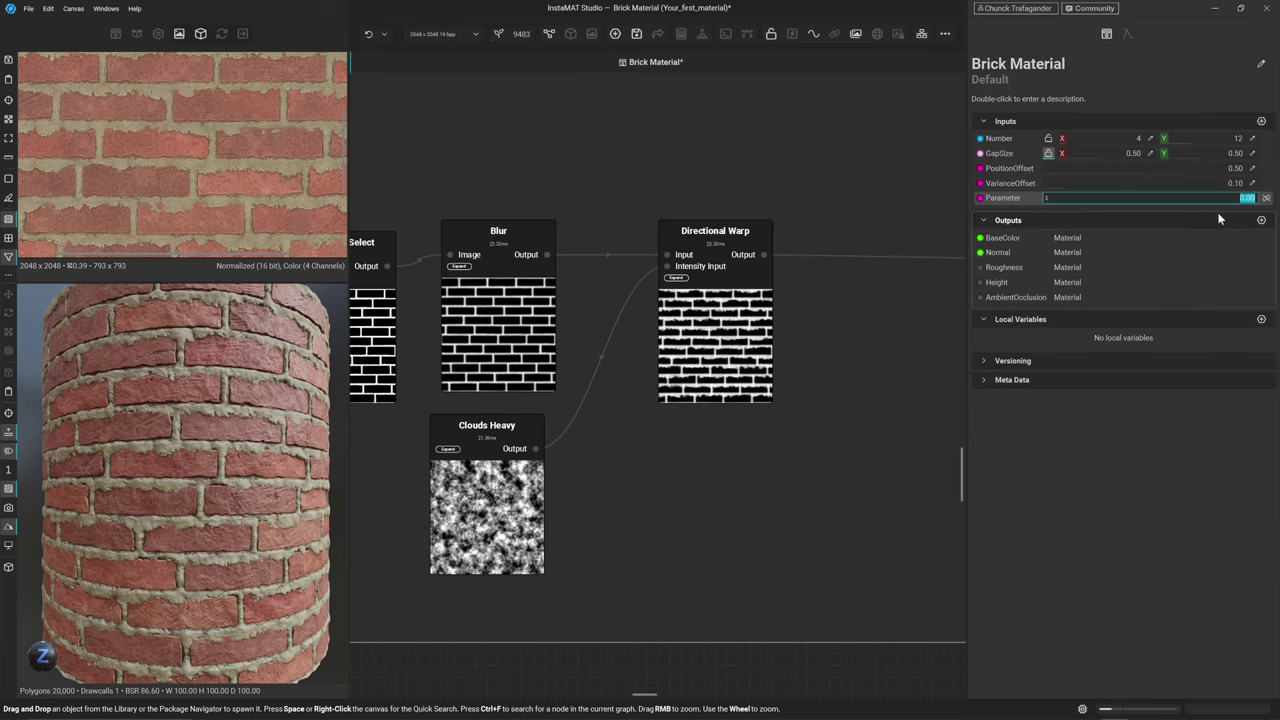
{"action": "double_click", "coordinate": [1003, 199]}
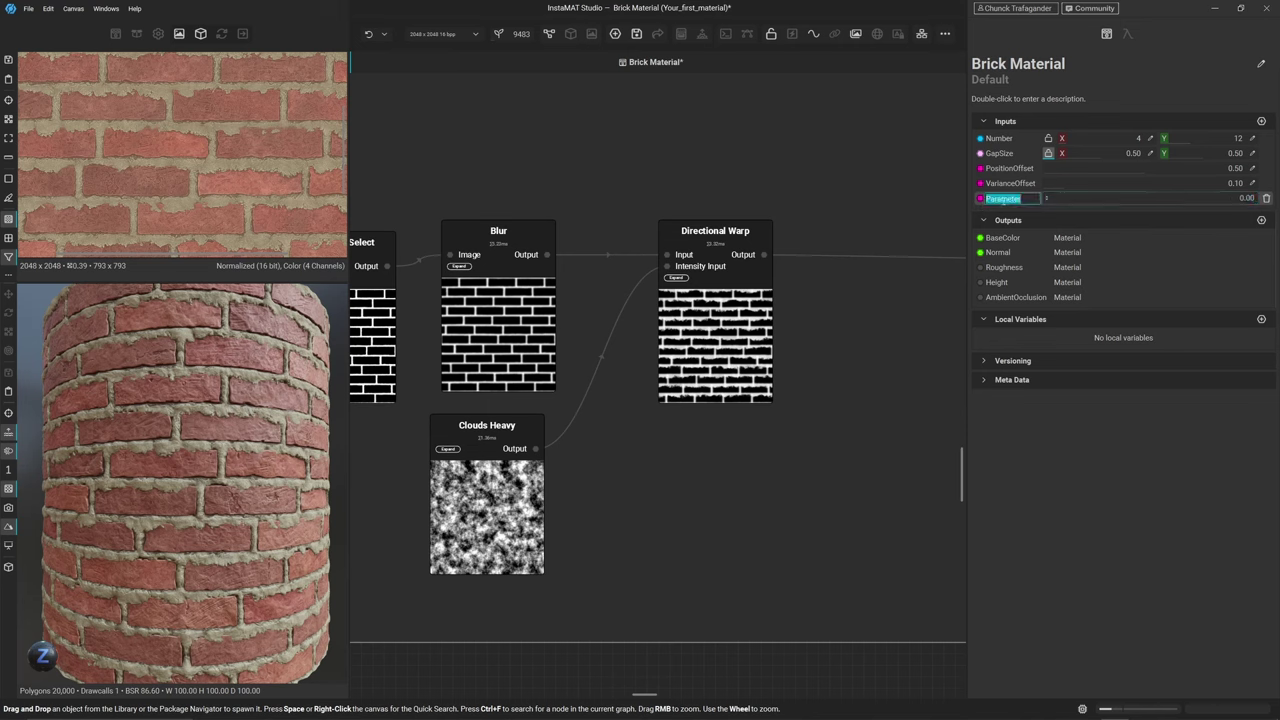
{"action": "type", "text": "Droop Intensity"}
{"action": "key", "text": "Return"}
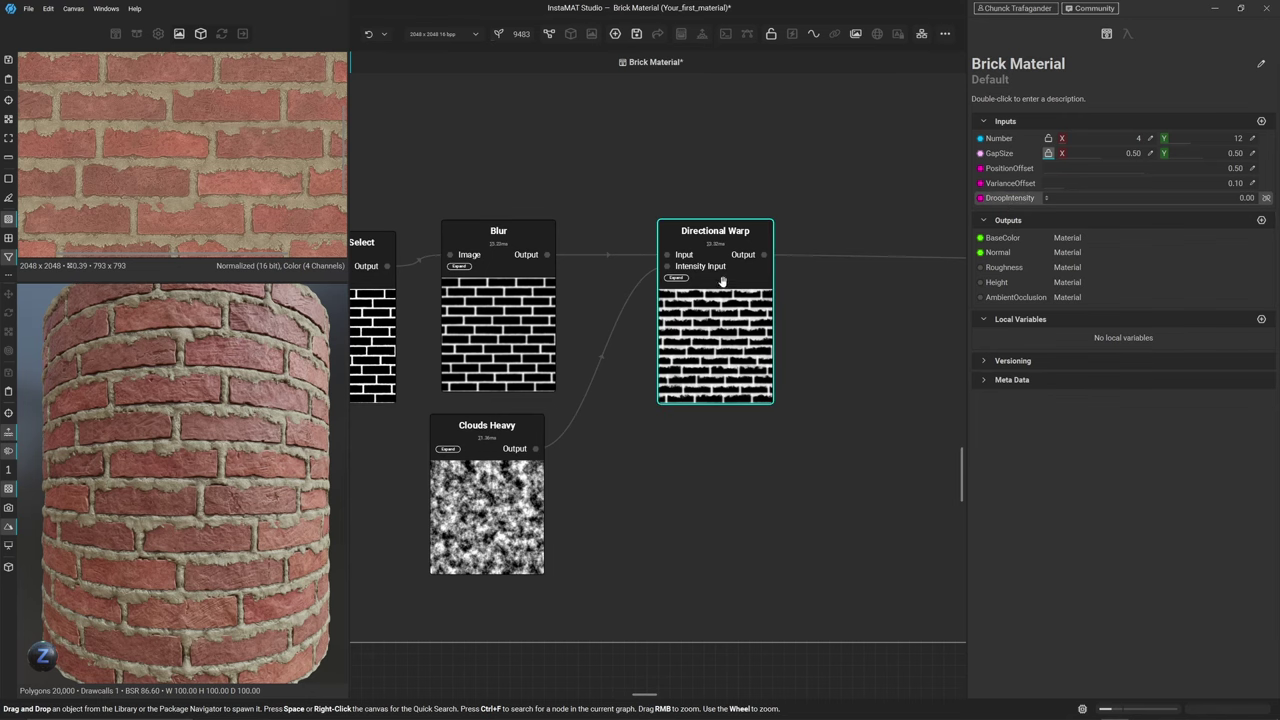
{"action": "left_click_drag", "start_coordinate": [1010, 197], "coordinate": [651, 497]}
Add a second Droop Intensity node through a quick search for "droop", and delete that duplicate
{"action": "left_click", "coordinate": [681, 538]}
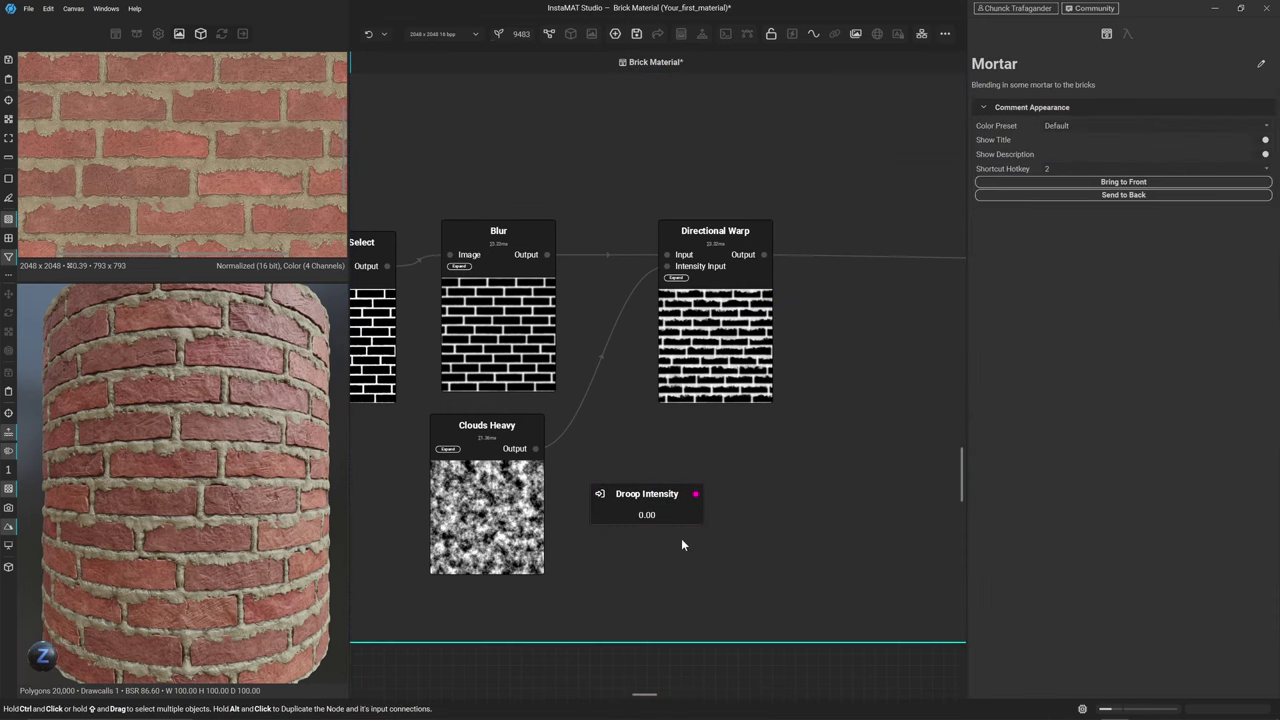
{"action": "key", "text": "space"}
{"action": "type", "text": "droop"}
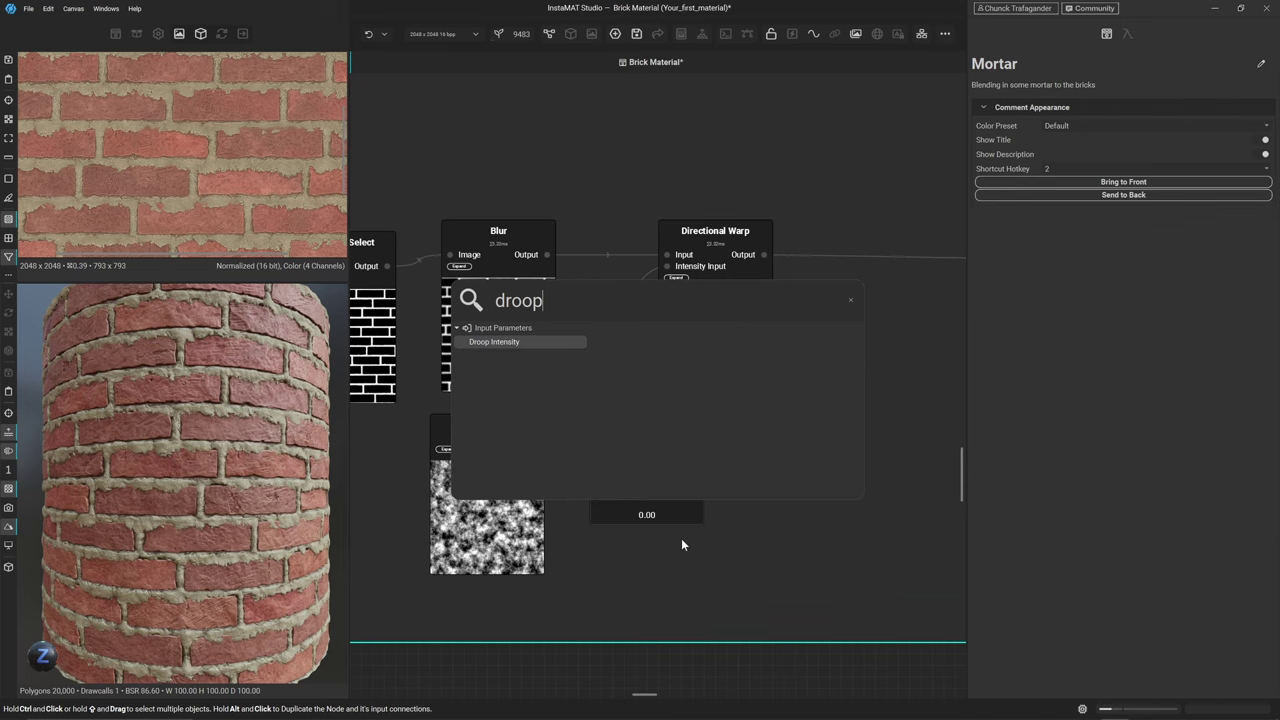
{"action": "key", "text": "Return"}
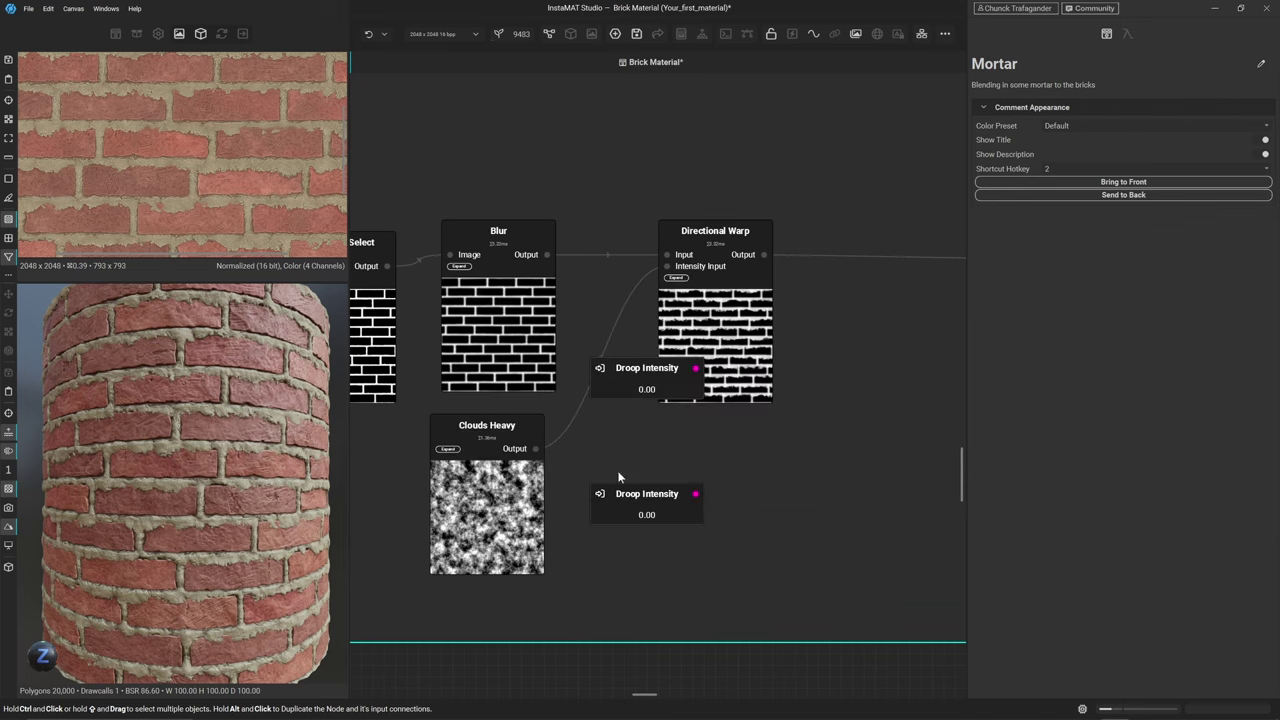
{"action": "left_click", "coordinate": [613, 383]}
{"action": "key", "text": "Delete"}
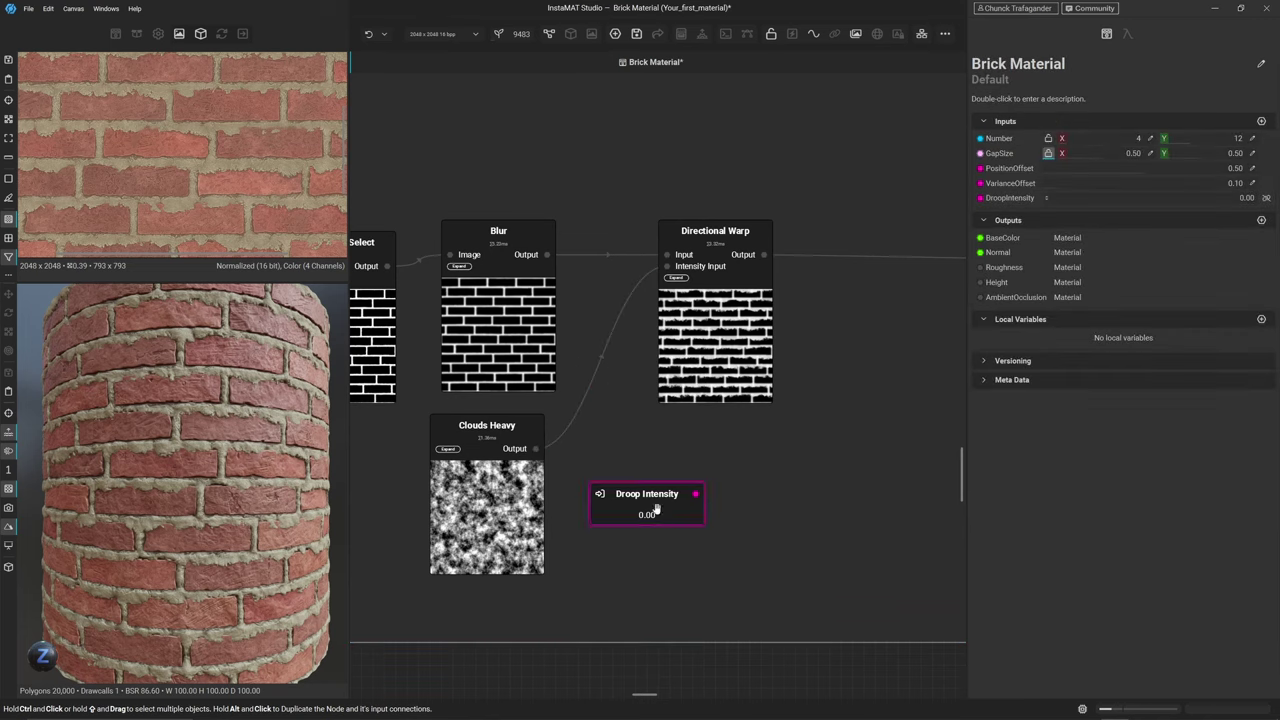
Move the Droop Intensity node beneath Clouds Heavy and connect it to the Directional Warp's Intensity parameter
{"action": "left_click_drag", "start_coordinate": [655, 510], "coordinate": [495, 612]}
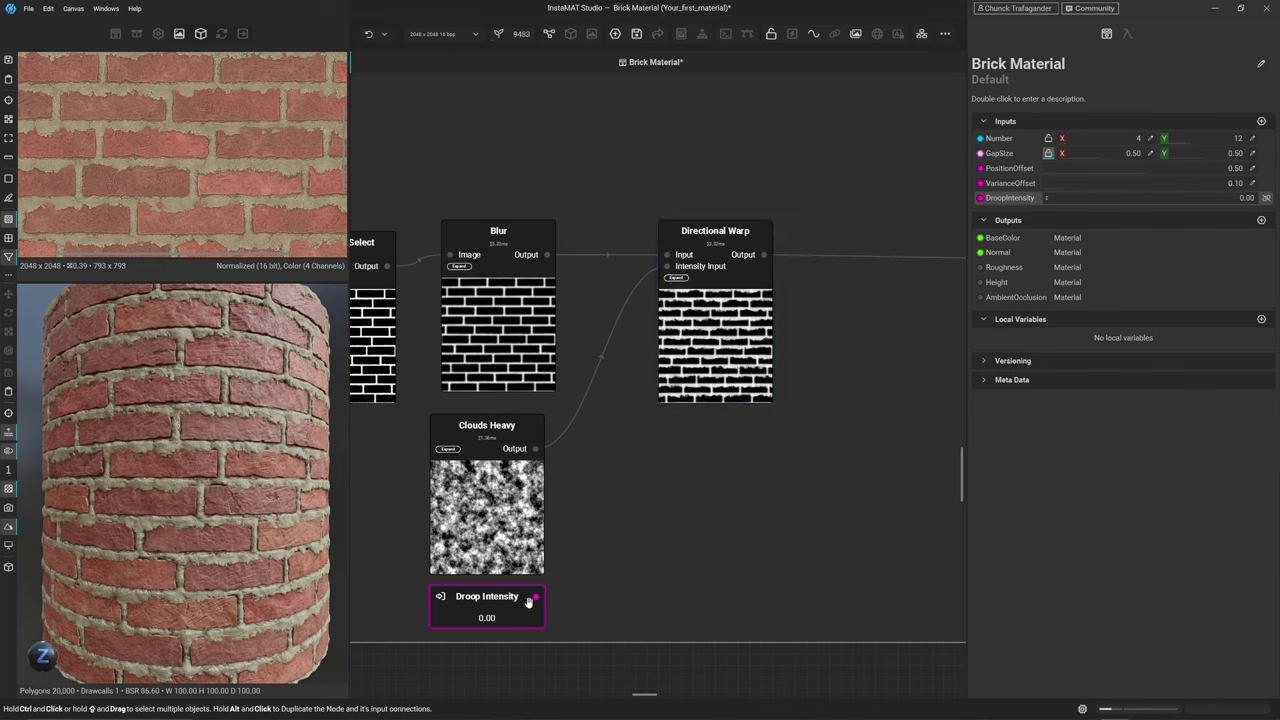
{"action": "left_click_drag", "start_coordinate": [536, 598], "coordinate": [689, 348]}
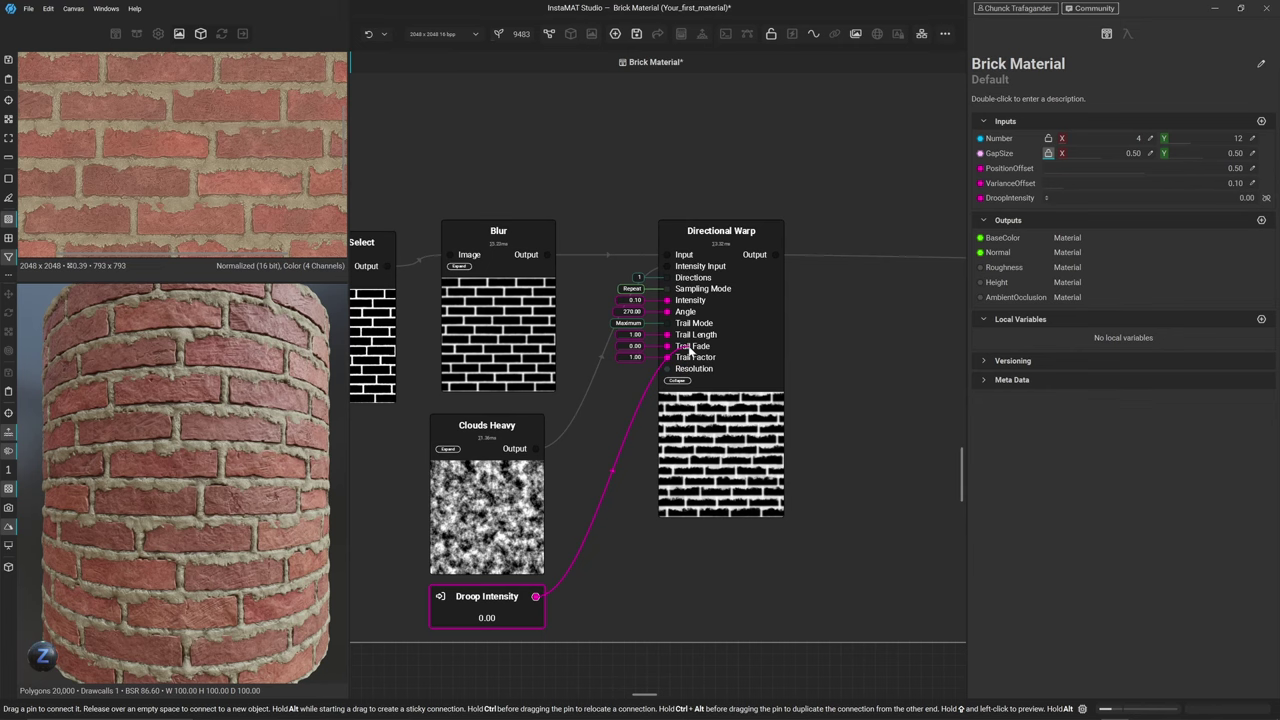
{"action": "left_click_drag", "start_coordinate": [689, 350], "coordinate": [690, 288]}
{"action": "left_click_drag", "start_coordinate": [690, 288], "coordinate": [710, 342]}
{"action": "left_click_drag", "start_coordinate": [710, 342], "coordinate": [667, 305]}
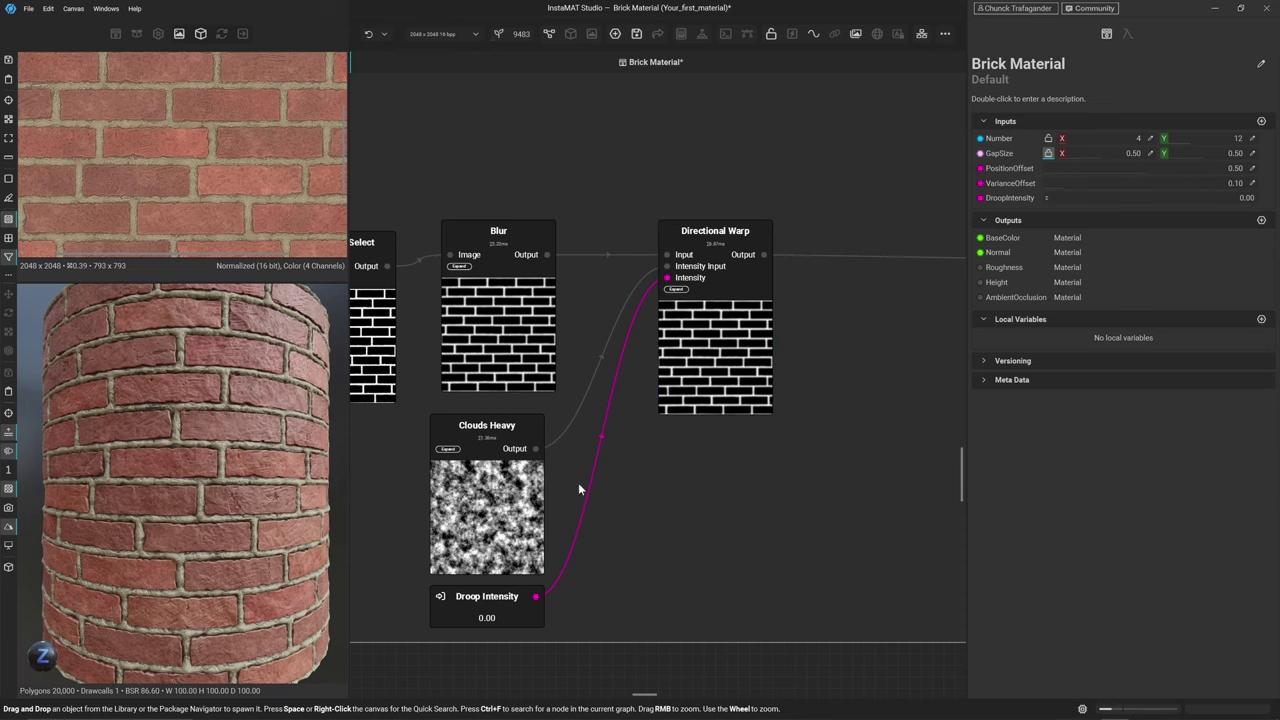
Open the DroopIntensity parameter's settings, test its value up to 0.13, and change its control to Slider
{"action": "left_click", "coordinate": [518, 624]}
{"action": "left_click", "coordinate": [1018, 199]}
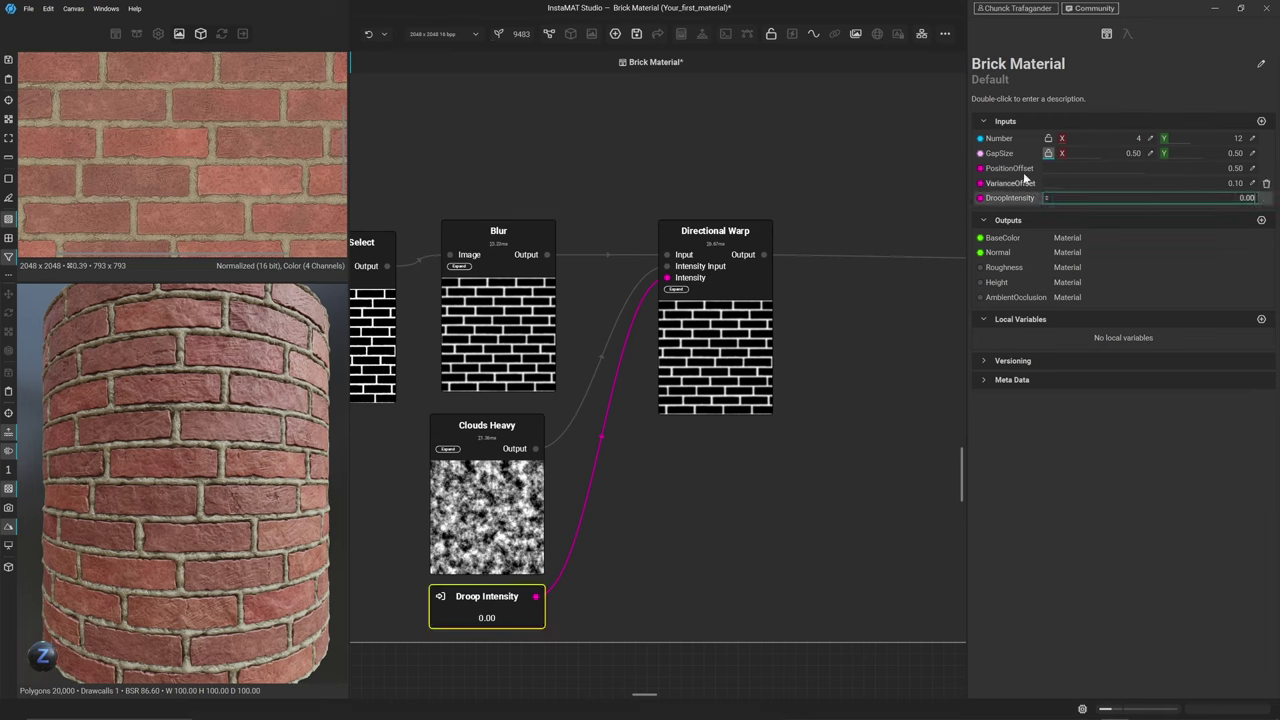
{"action": "left_click", "coordinate": [1128, 36]}
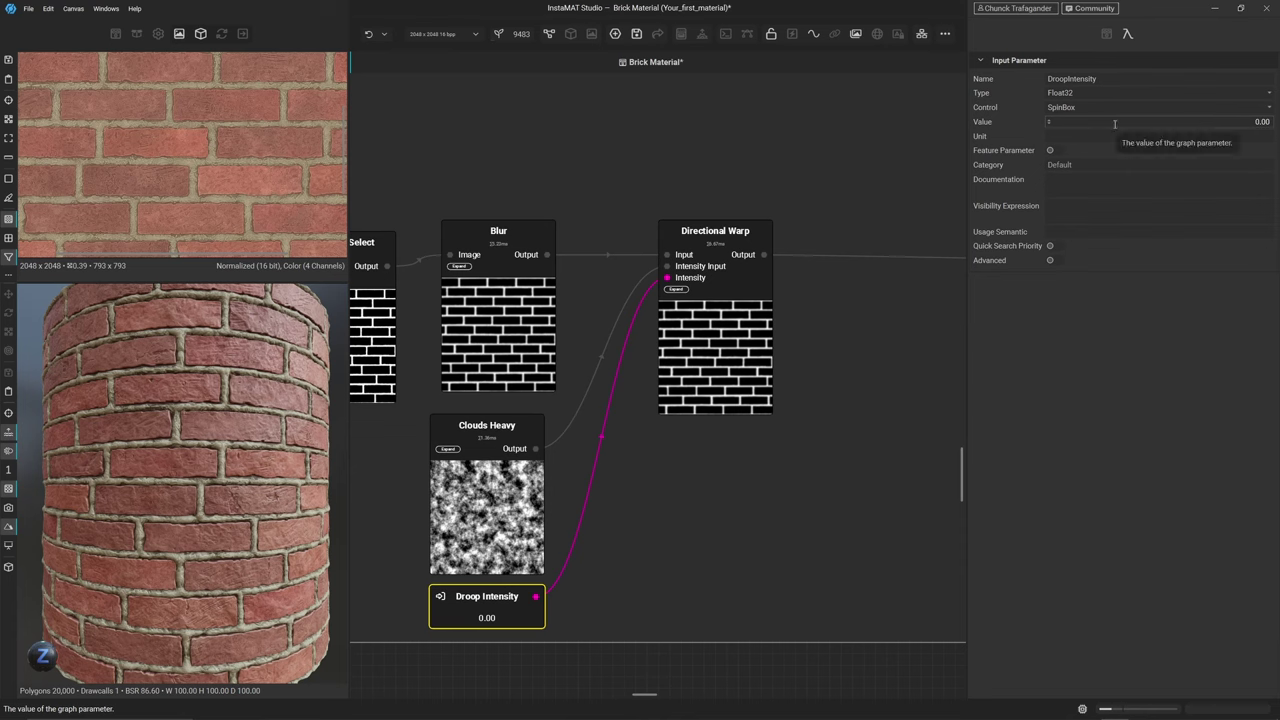
{"action": "left_click", "coordinate": [1049, 125]}
{"action": "left_click_drag", "start_coordinate": [1049, 125], "coordinate": [1034, 126]}
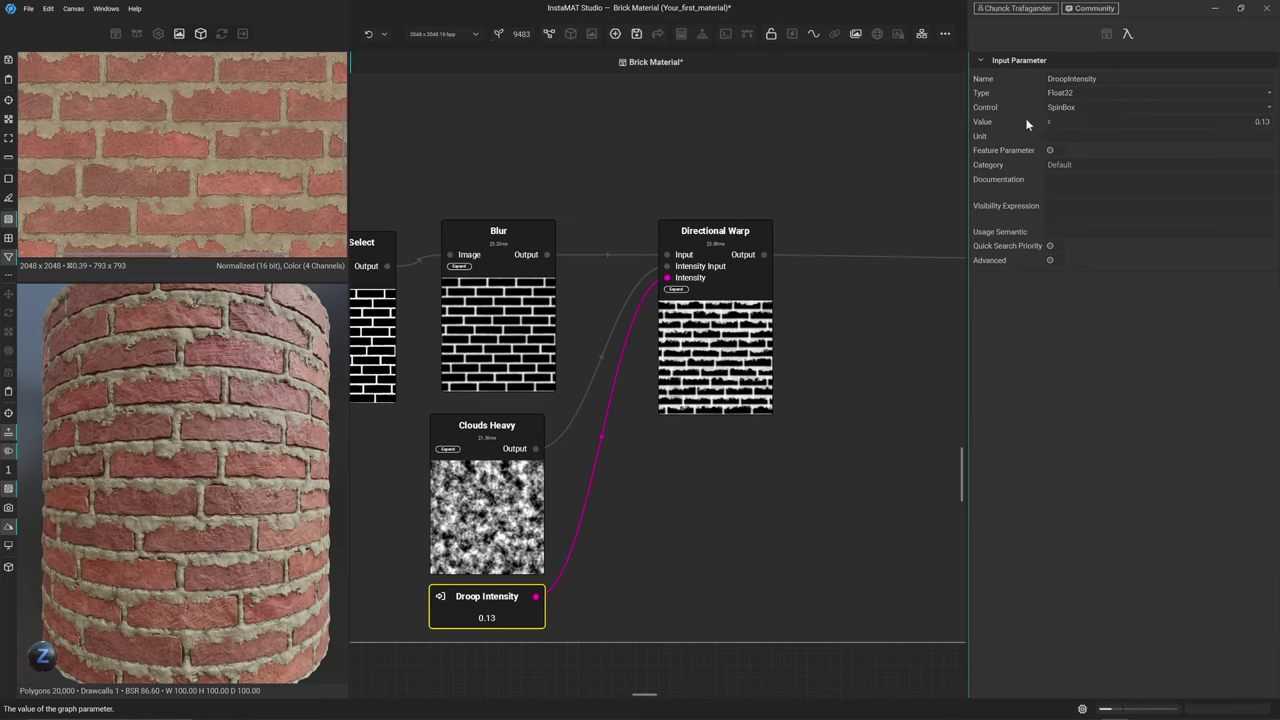
{"action": "left_click", "coordinate": [1057, 111]}
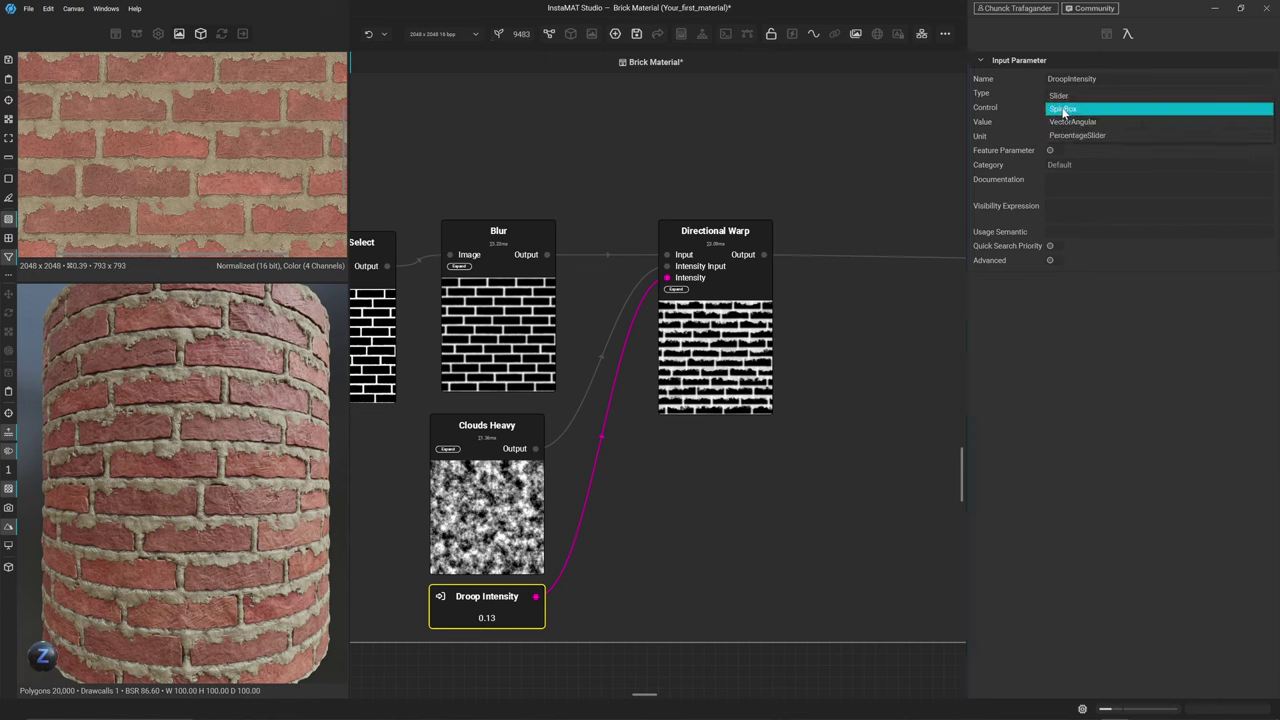
{"action": "left_click", "coordinate": [1060, 95]}
Try the DroopIntensity slider down to 0.00 and set its value to 0.1
{"action": "left_click_drag", "start_coordinate": [1067, 127], "coordinate": [1037, 127]}
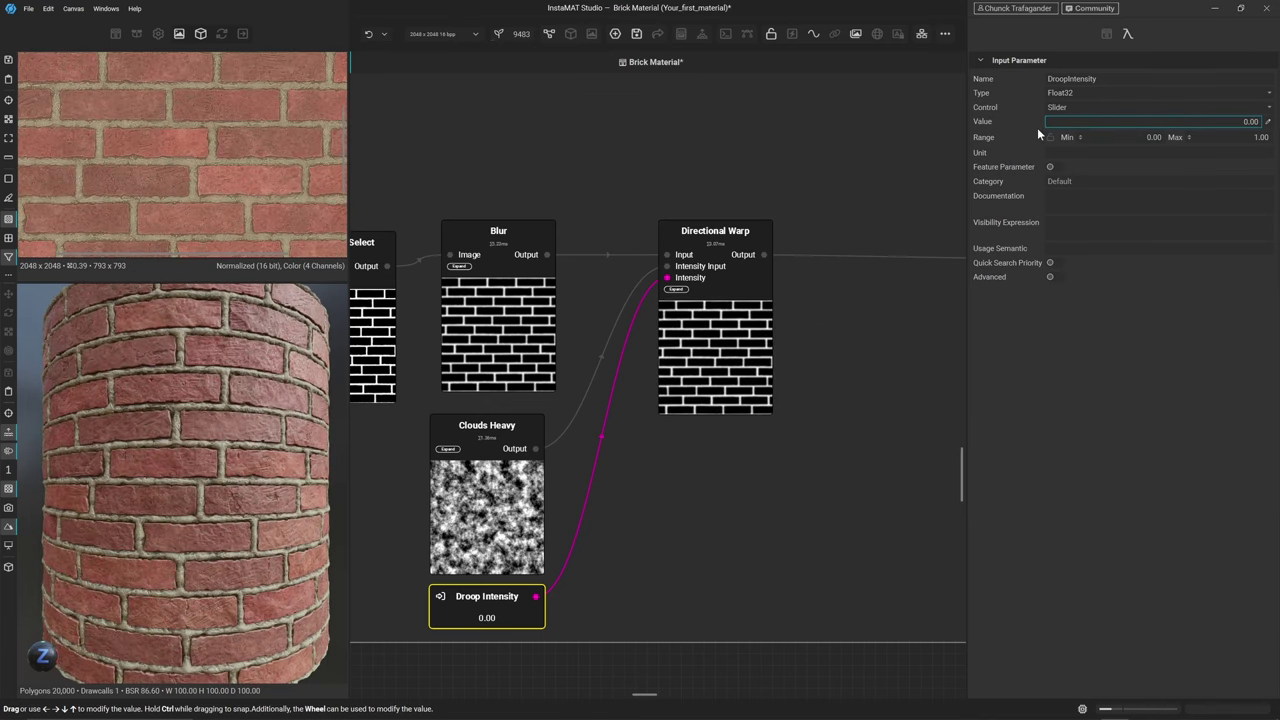
{"action": "left_click", "coordinate": [1266, 122]}
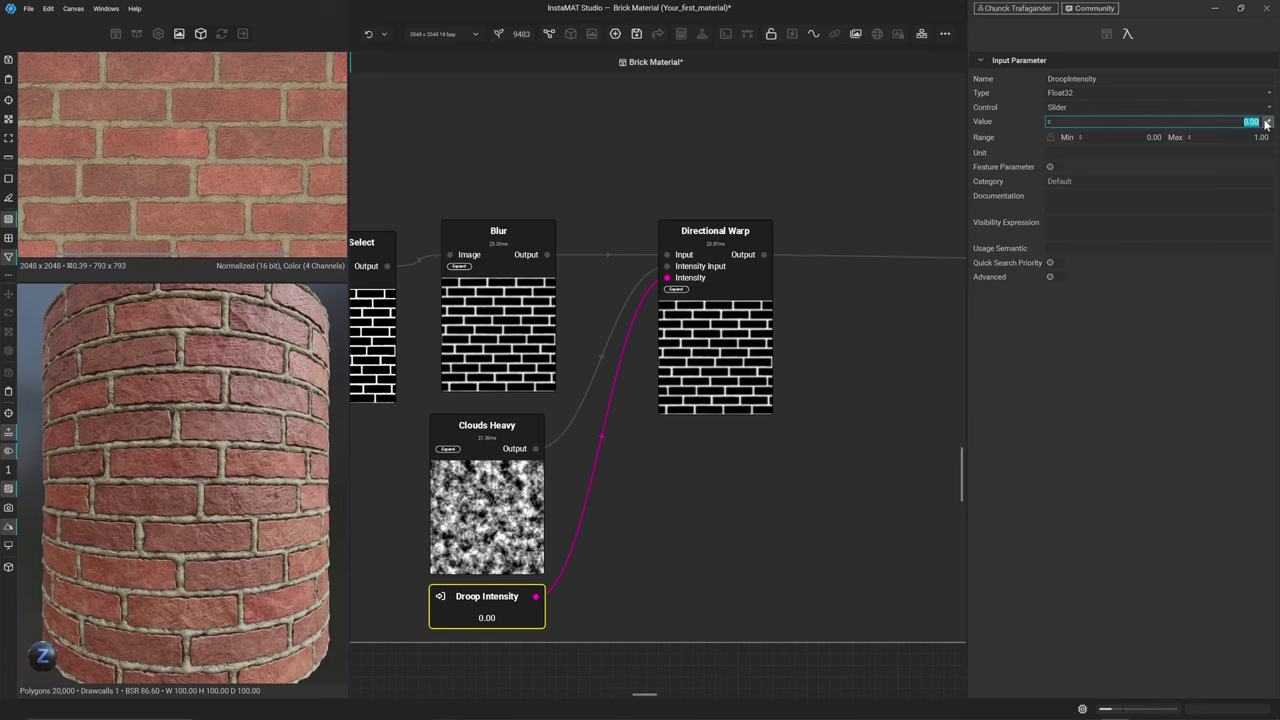
{"action": "type", "text": "0.1"}
{"action": "key", "text": "Return"}
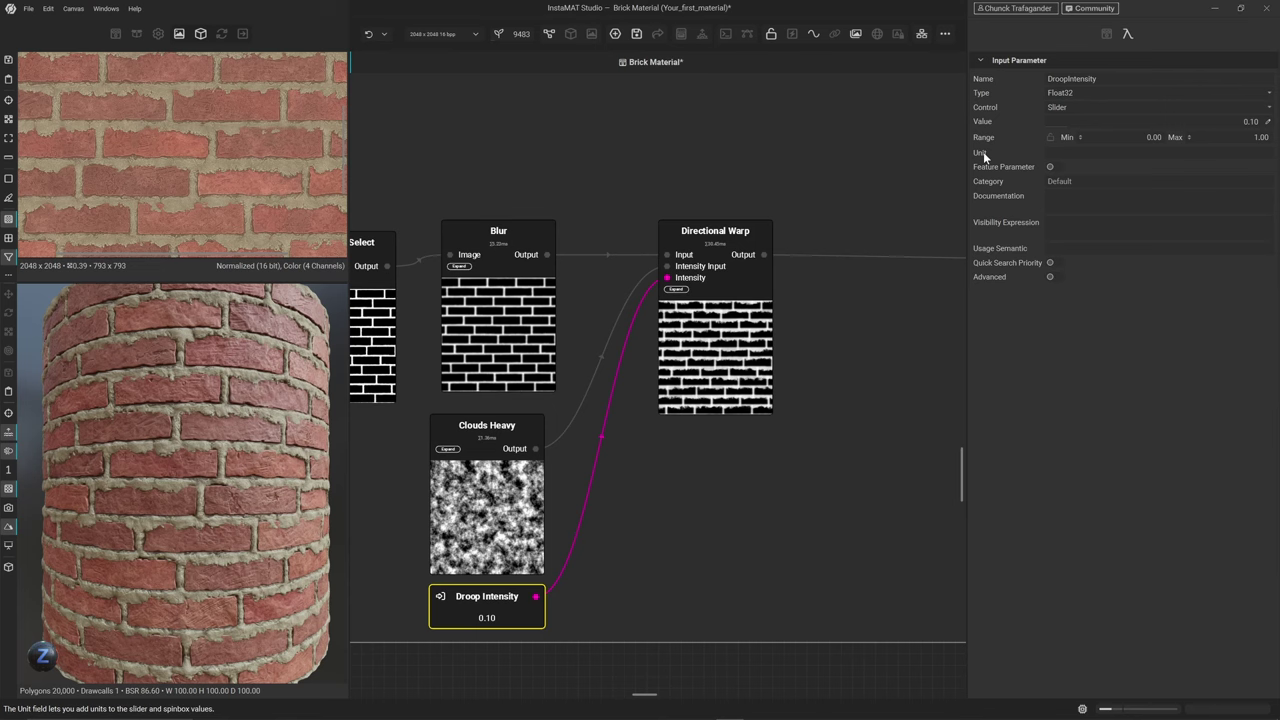
Give the DroopIntensity parameter the unit Drps and return to the graph's overview
{"action": "left_click", "coordinate": [1050, 154]}
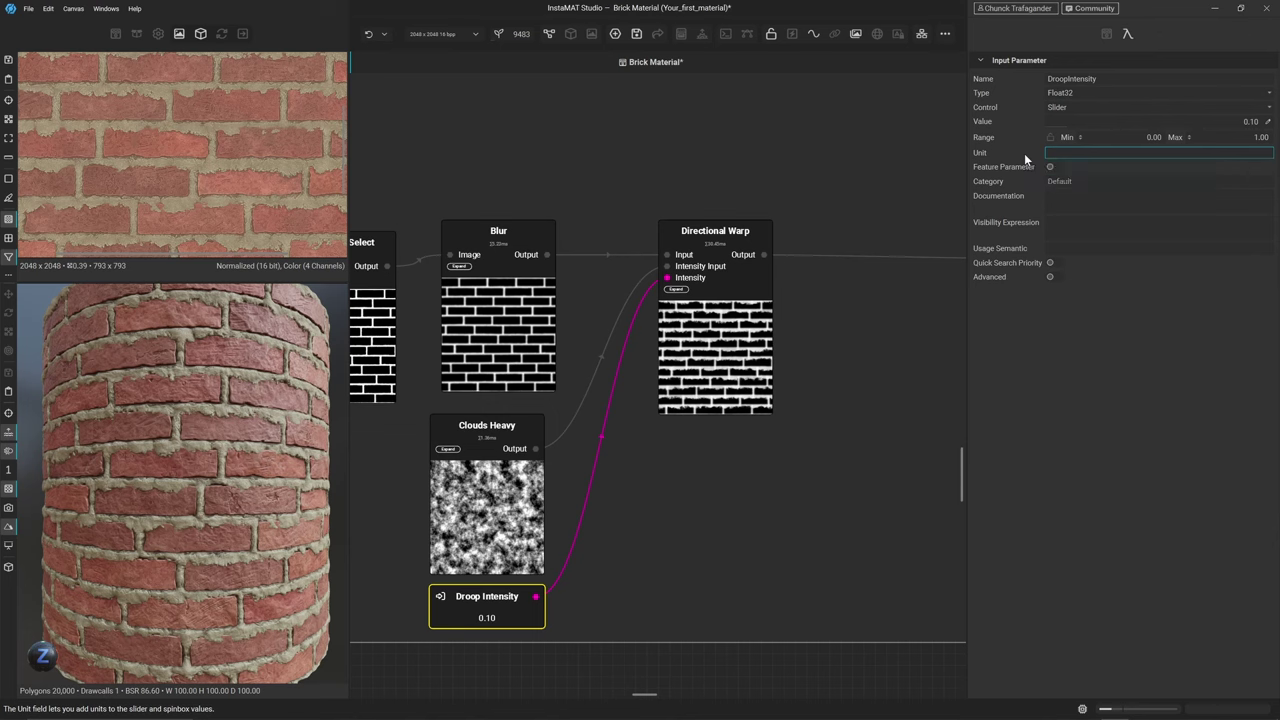
{"action": "type", "text": "Drps"}
{"action": "key", "text": "Return"}
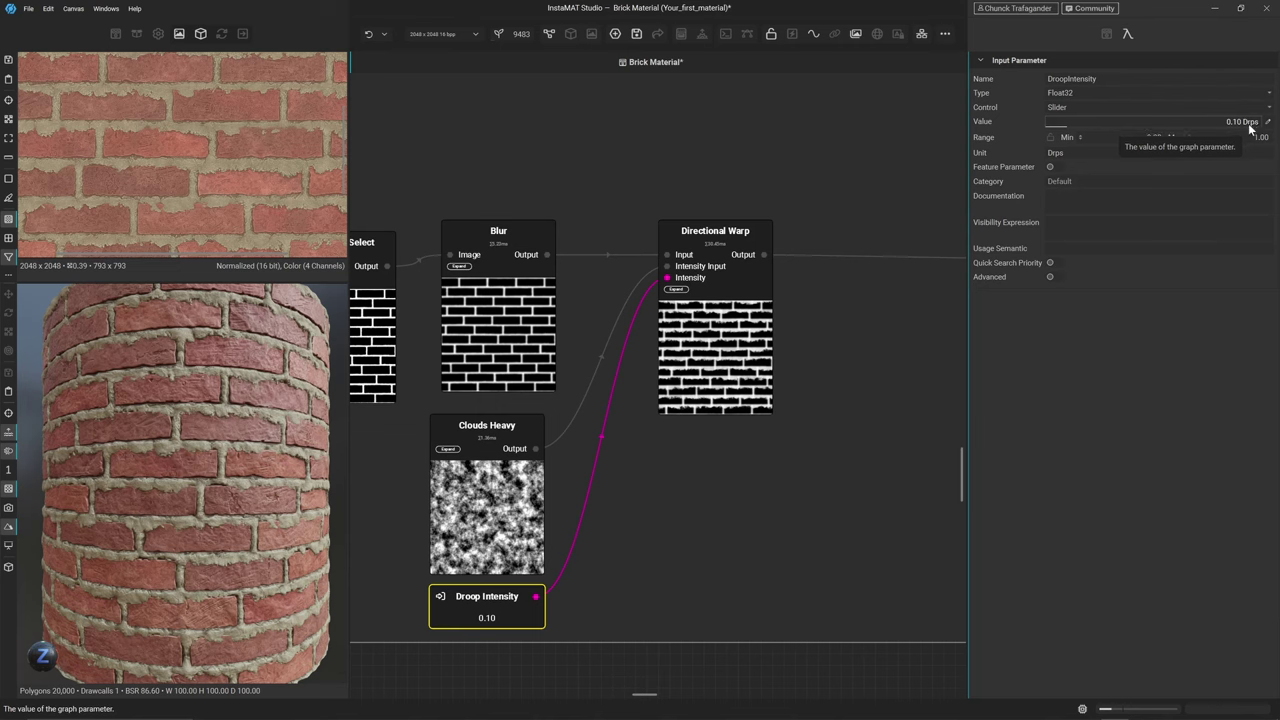
{"action": "left_click", "coordinate": [1106, 35]}
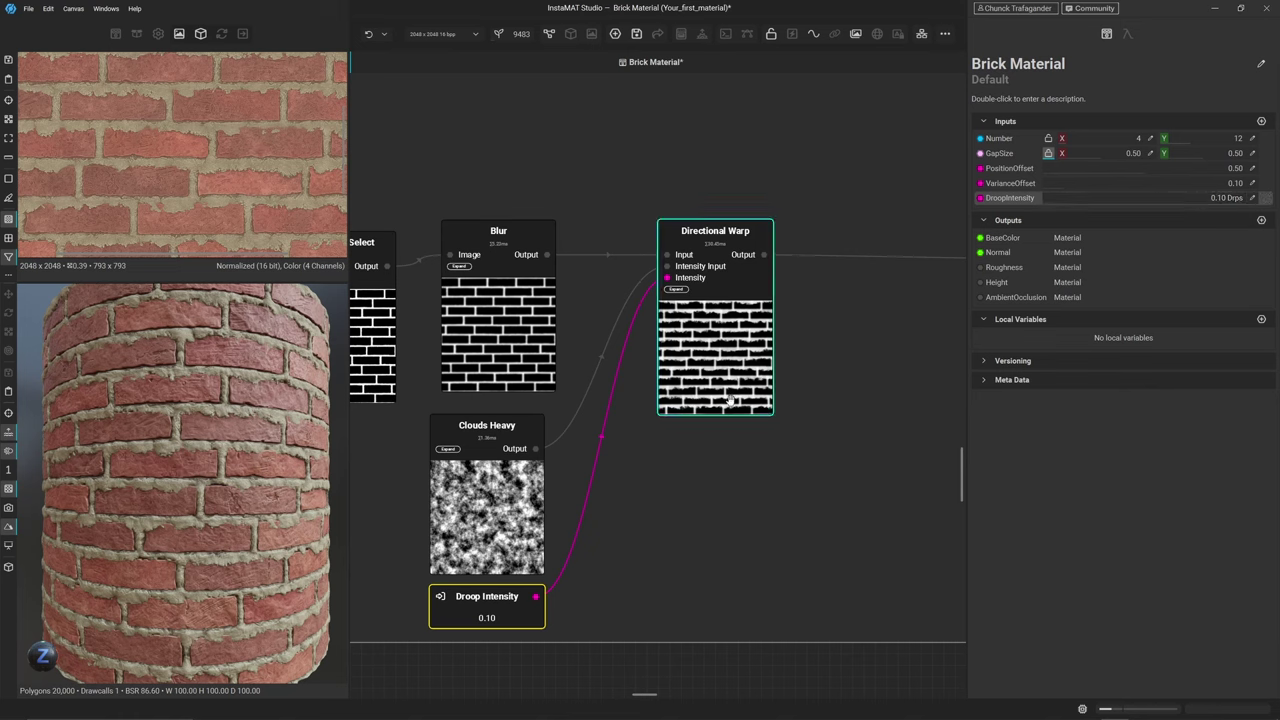
Expand the Directional Warp node to review its full parameter list and collapse it again
{"action": "left_click", "coordinate": [713, 477]}
{"action": "scroll", "coordinate": [713, 477], "scroll_direction": "down", "scroll_amount": 2}
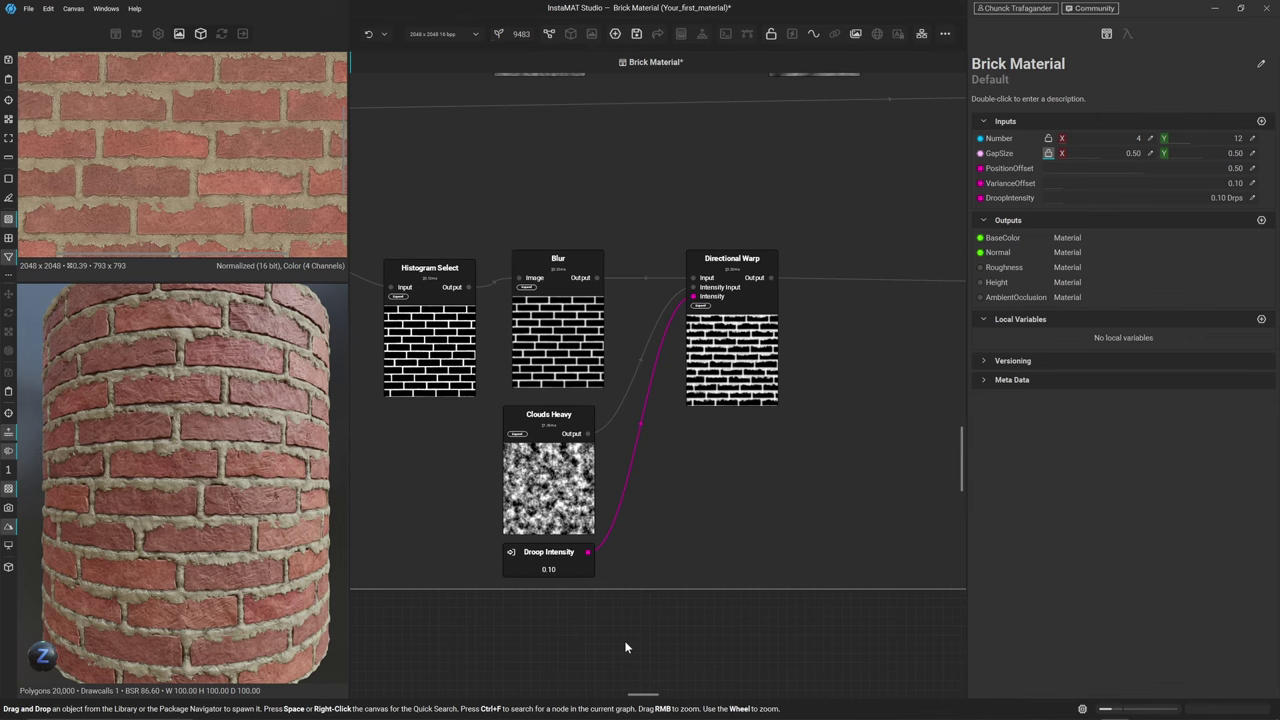
{"action": "left_click", "coordinate": [704, 307]}
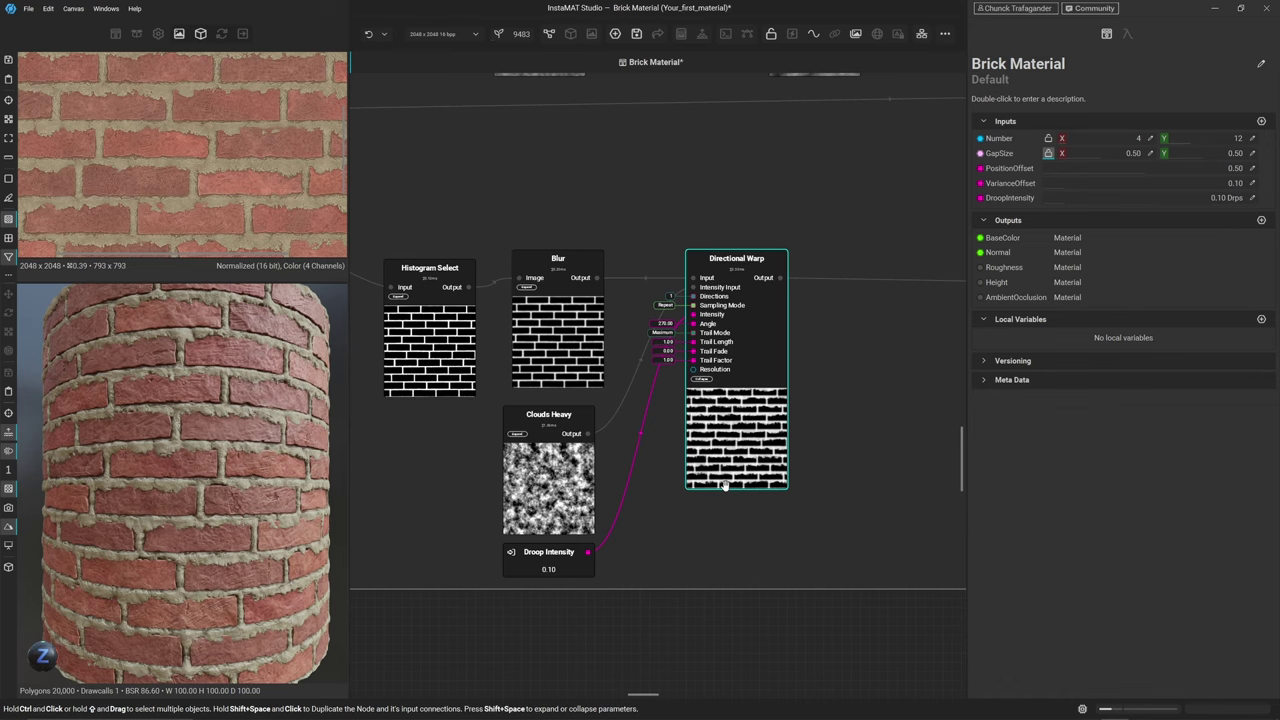
{"action": "left_click", "coordinate": [701, 379]}
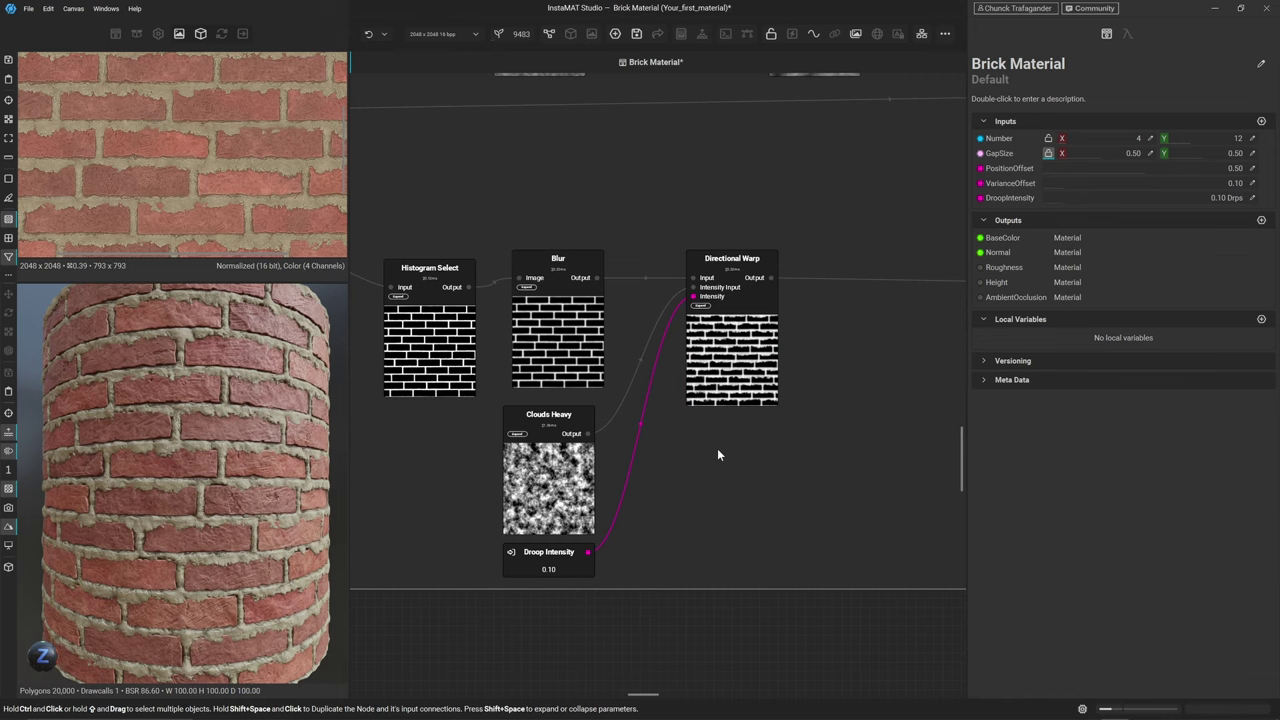
Expand the Brick Generator node's parameters and turn on its Vertical Offset option
{"action": "key", "text": "f"}
{"action": "middle_click_drag", "start_coordinate": [616, 470], "coordinate": [790, 485]}
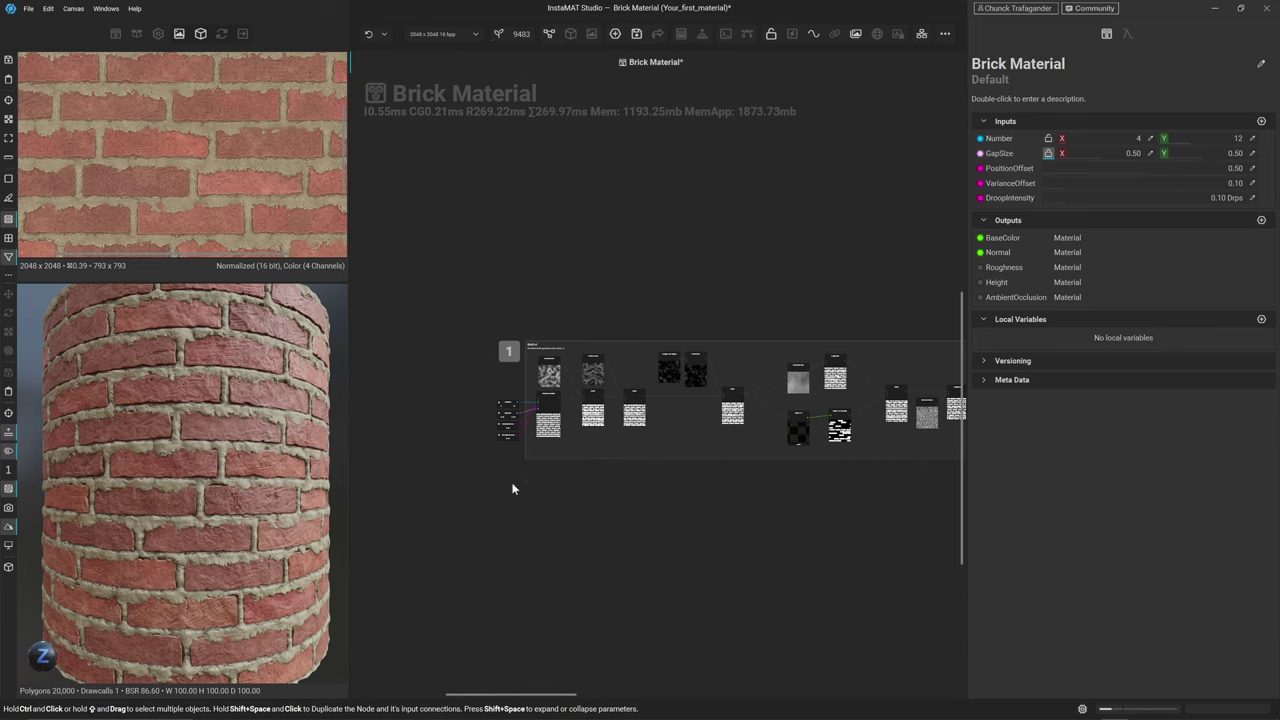
{"action": "scroll", "coordinate": [512, 470], "scroll_direction": "up", "scroll_amount": 5}
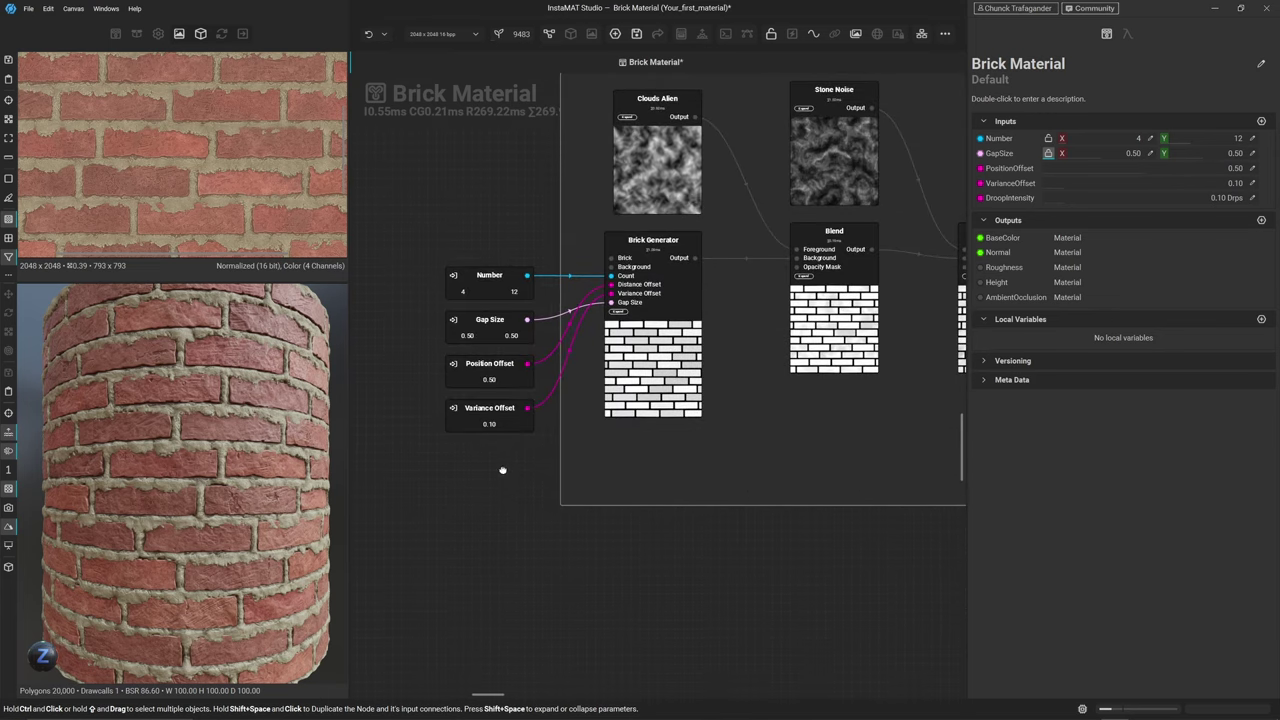
{"action": "left_click", "coordinate": [638, 358]}
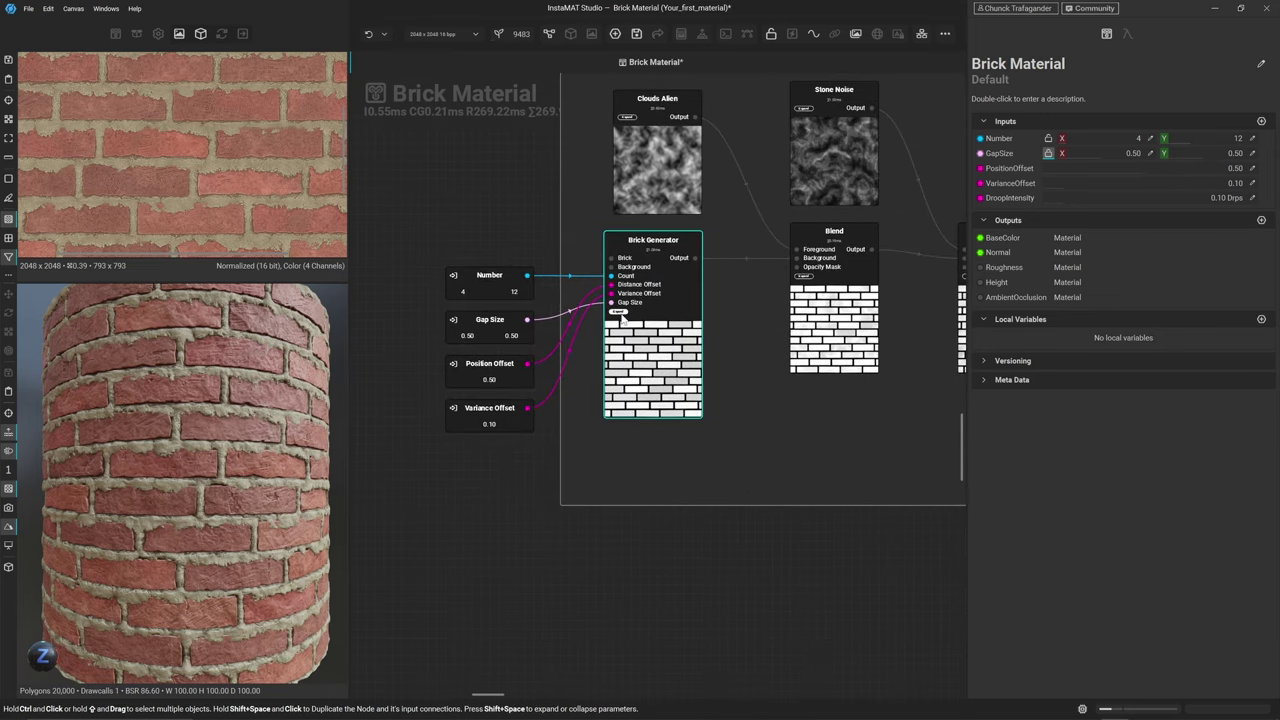
{"action": "left_click", "coordinate": [619, 312]}
{"action": "scroll", "coordinate": [688, 450], "scroll_direction": "up", "scroll_amount": 3}
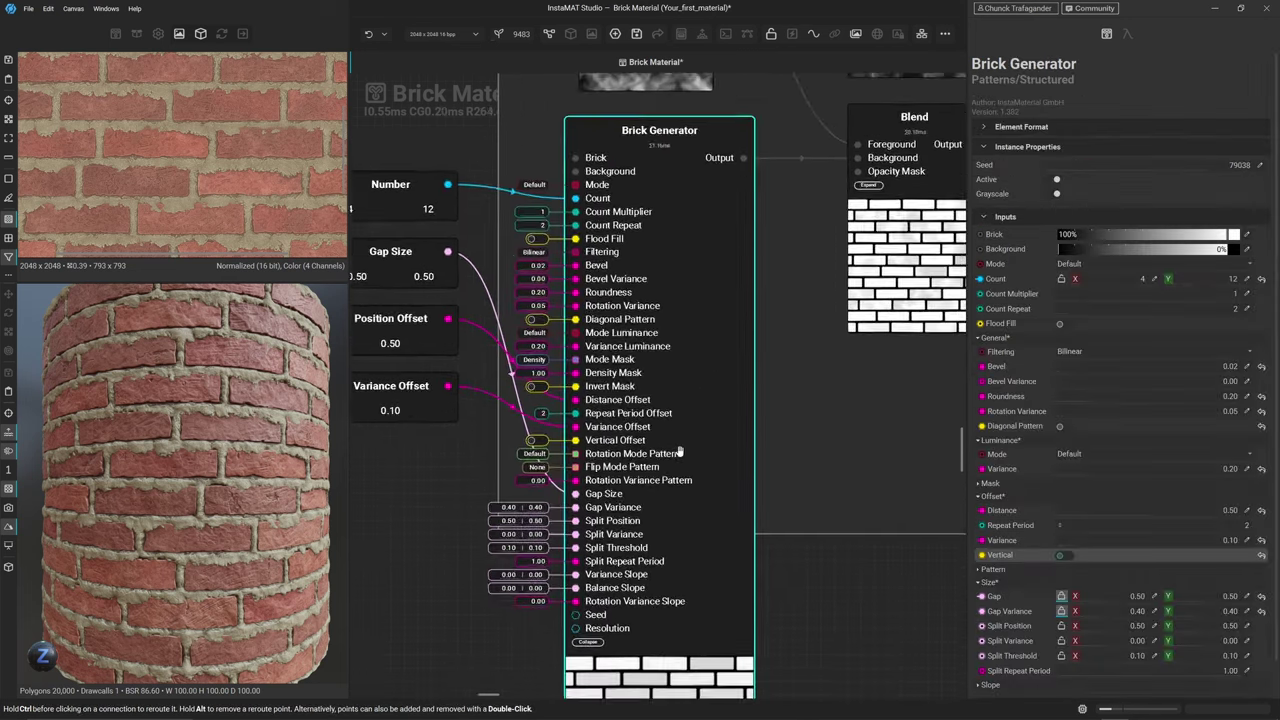
{"action": "middle_click_drag", "start_coordinate": [679, 453], "coordinate": [722, 378]}
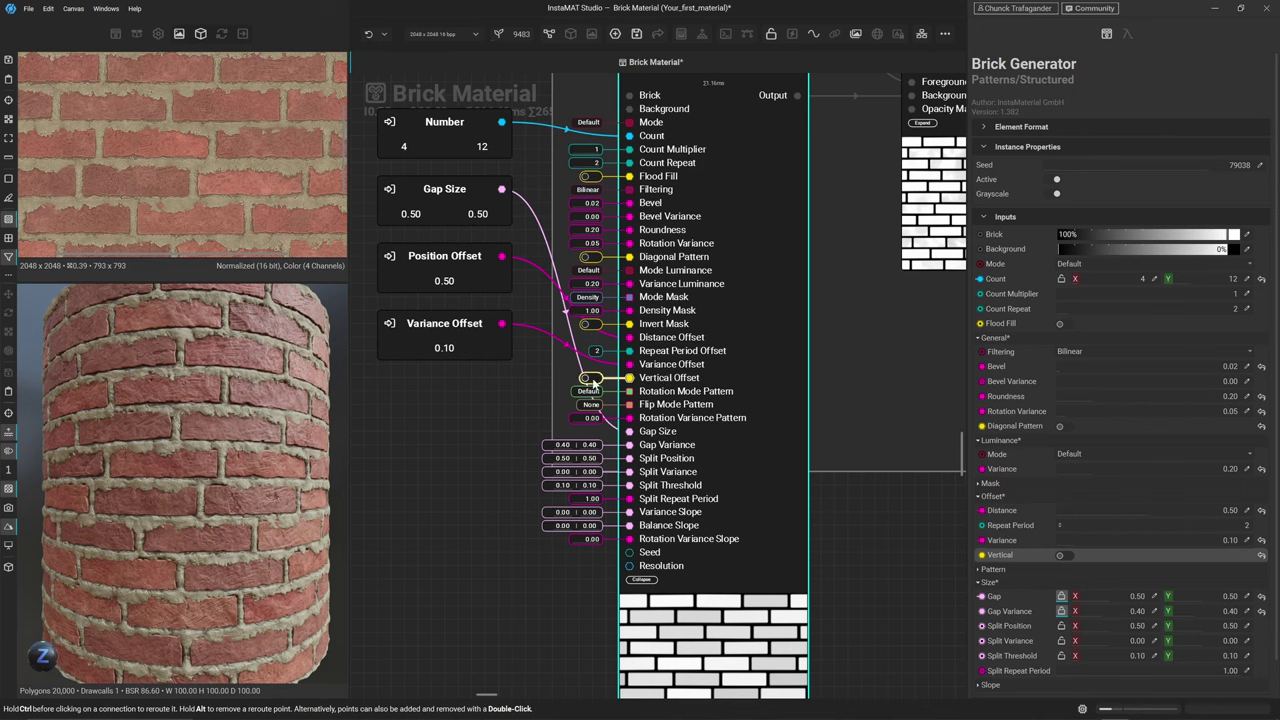
{"action": "left_click", "coordinate": [591, 379]}
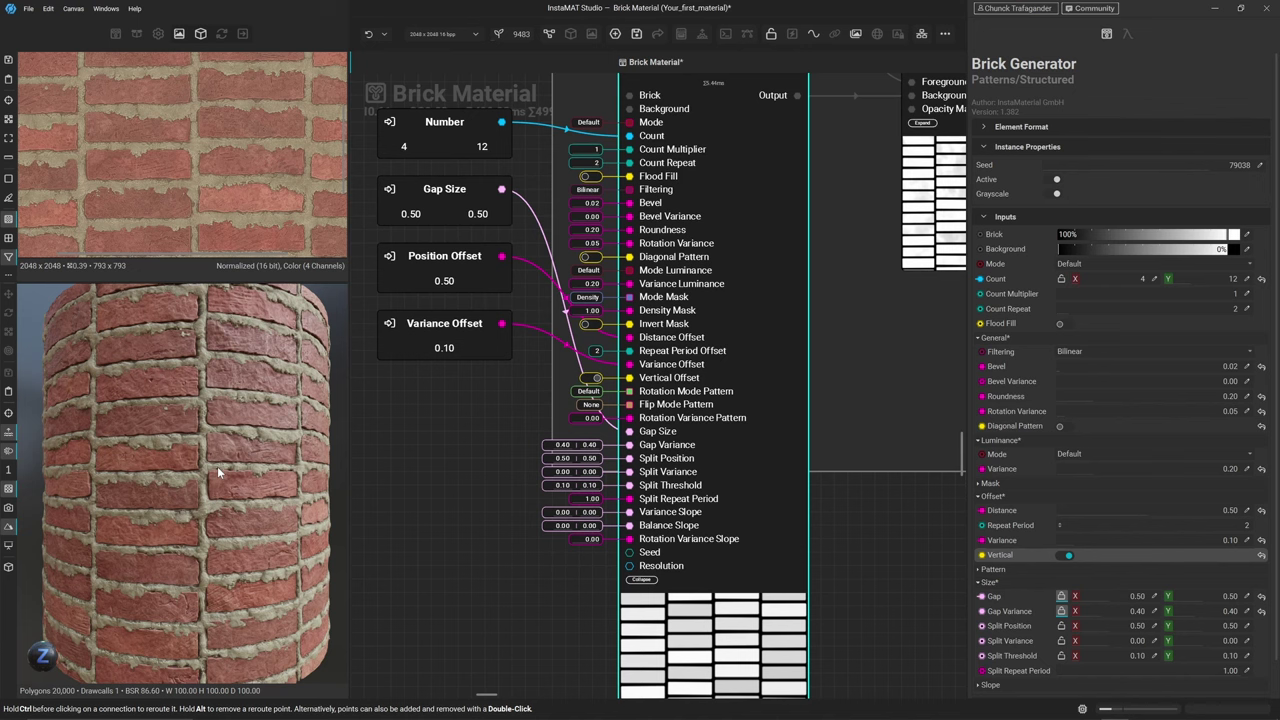
{"action": "scroll", "coordinate": [430, 467], "scroll_direction": "up", "scroll_amount": 1}
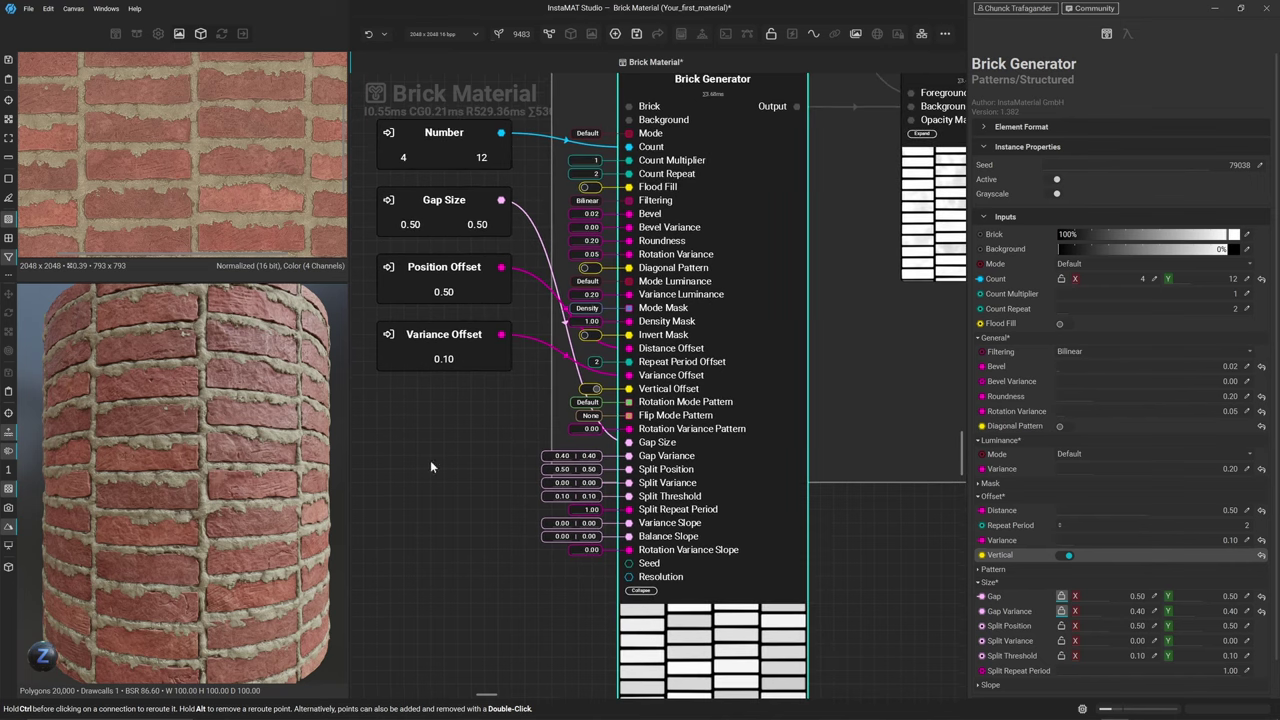
Add a Boolean local variable, place its node on the canvas beneath Variance Offset, and rename it Vertical
{"action": "left_click", "coordinate": [471, 483]}
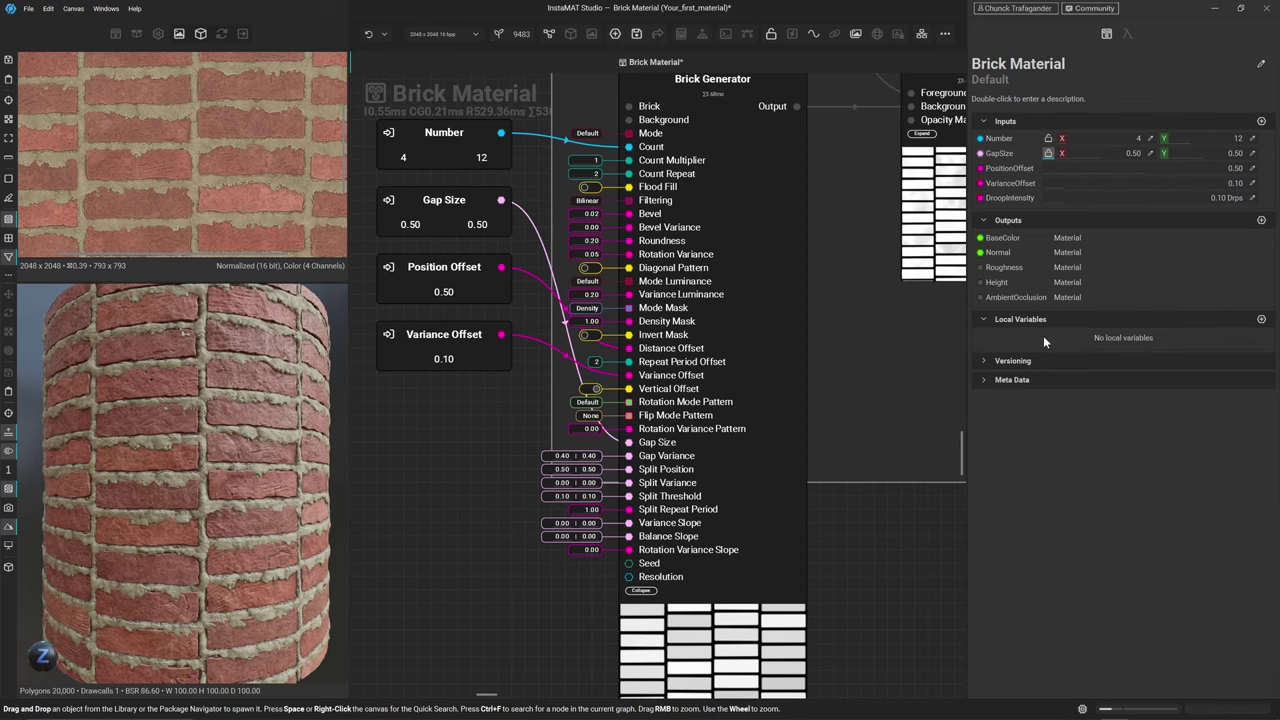
{"action": "left_click", "coordinate": [1261, 319]}
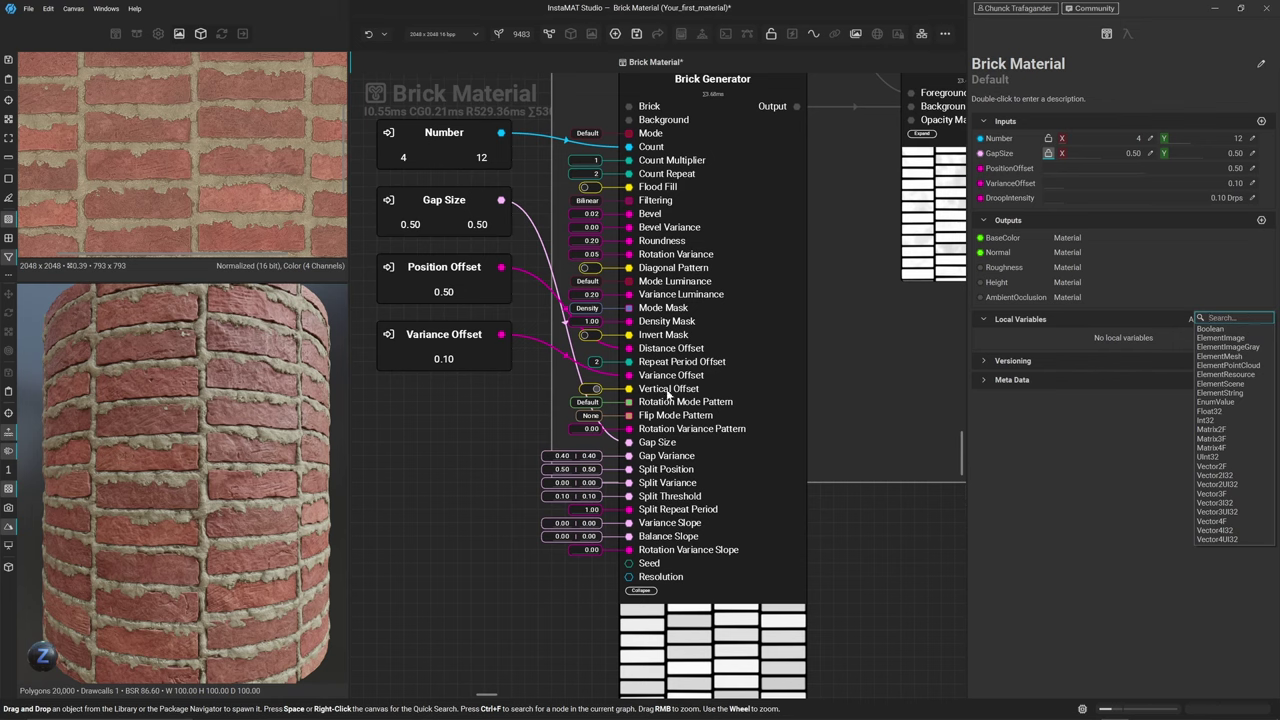
{"action": "left_click", "coordinate": [1216, 329]}
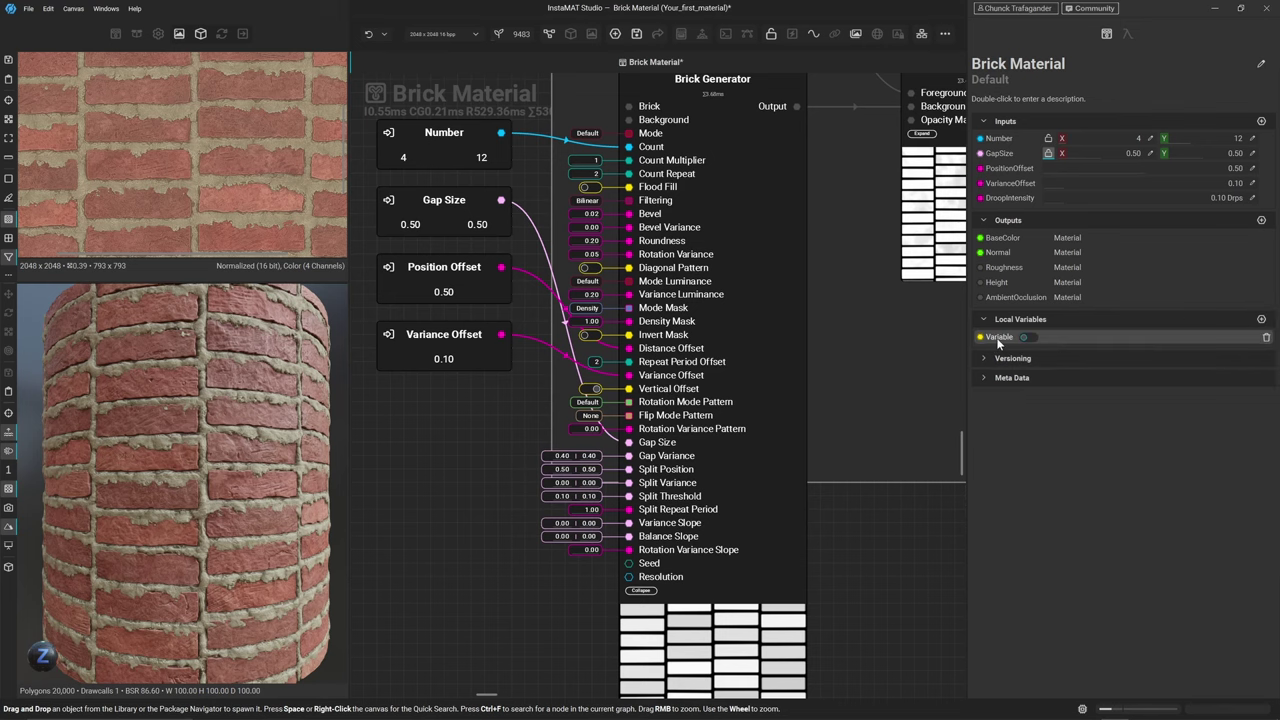
{"action": "left_click_drag", "start_coordinate": [1003, 342], "coordinate": [404, 485]}
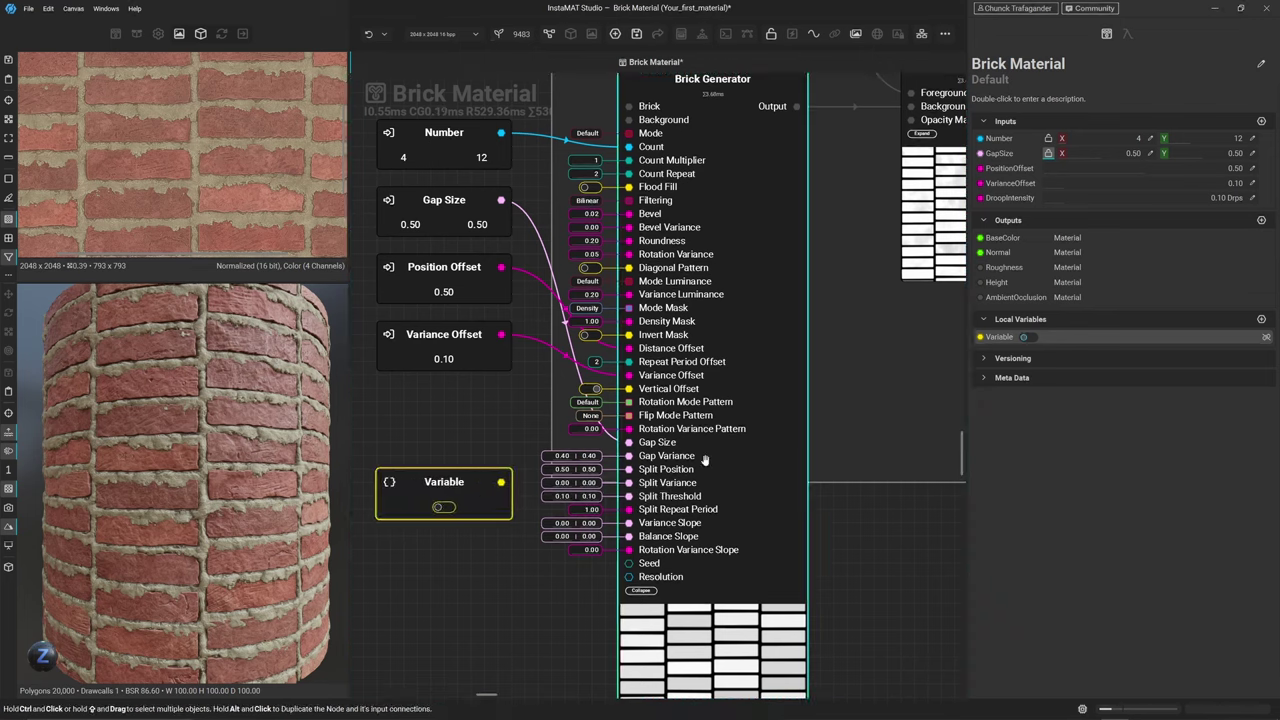
{"action": "double_click", "coordinate": [1000, 337]}
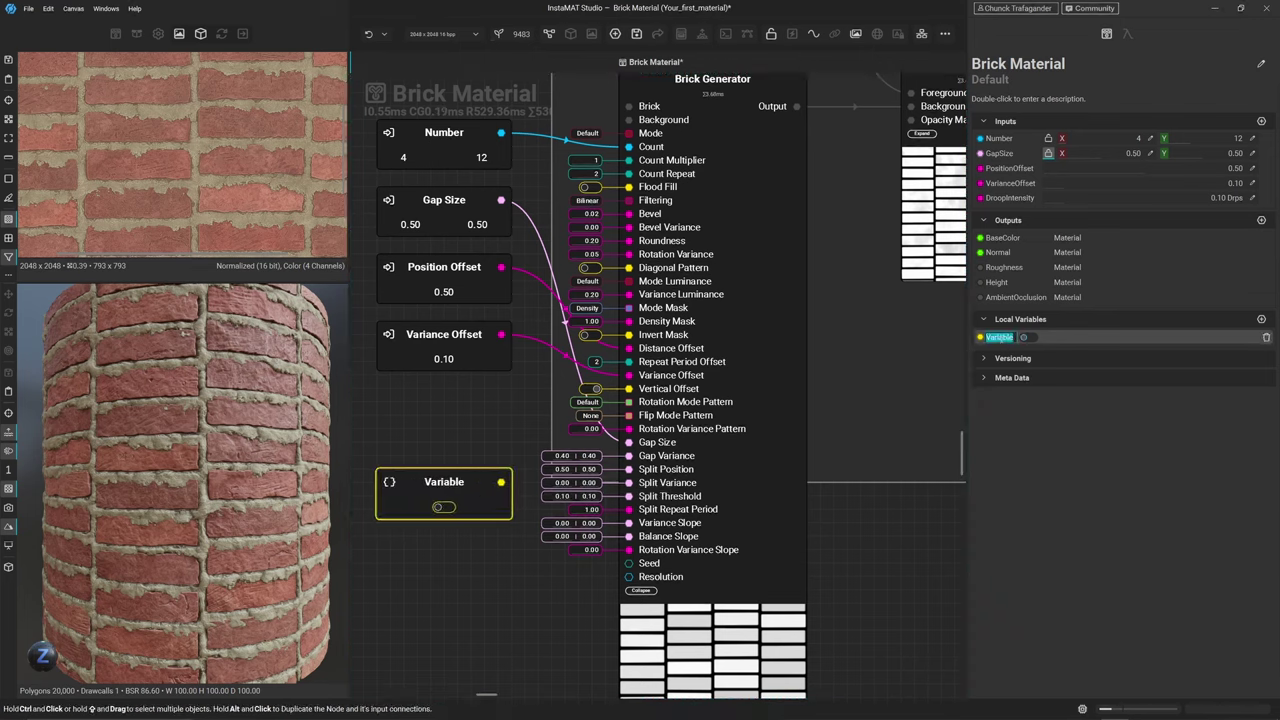
{"action": "type", "text": "Vertical"}
{"action": "key", "text": "Return"}
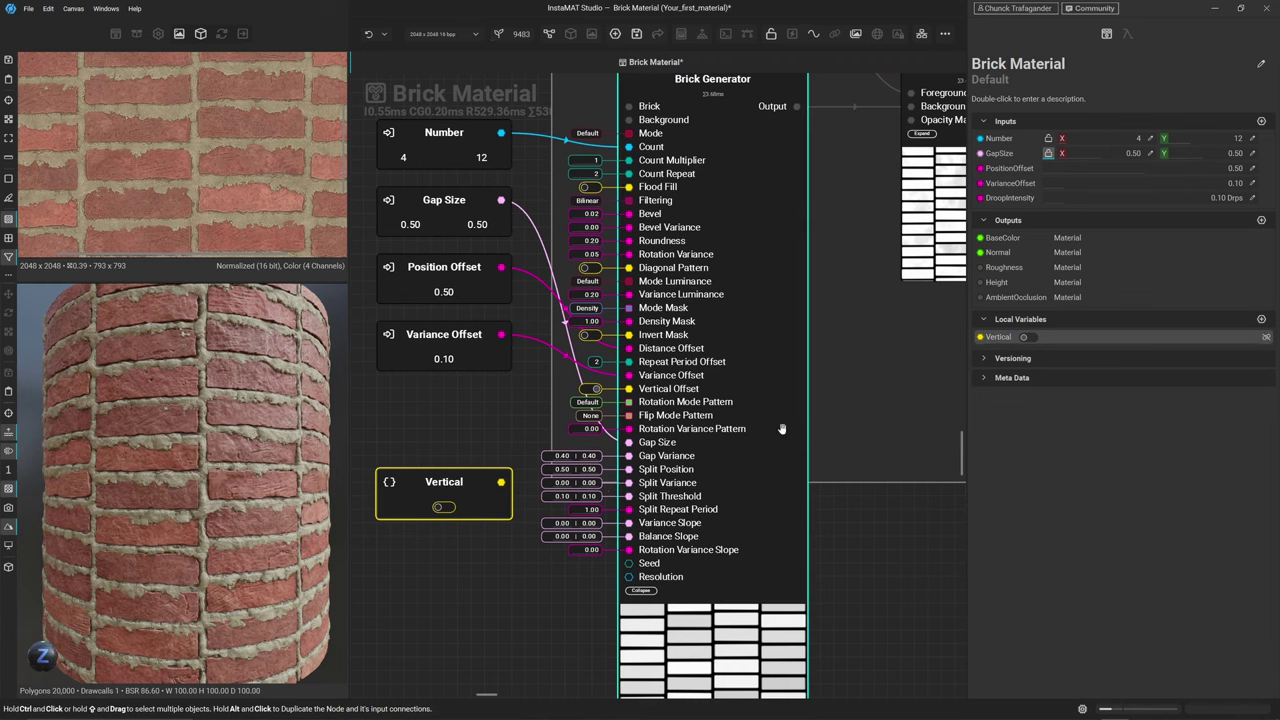
Connect the Vertical variable node to the Brick Generator's Vertical Offset input and collapse the generator node
{"action": "middle_click_drag", "start_coordinate": [487, 446], "coordinate": [563, 463]}
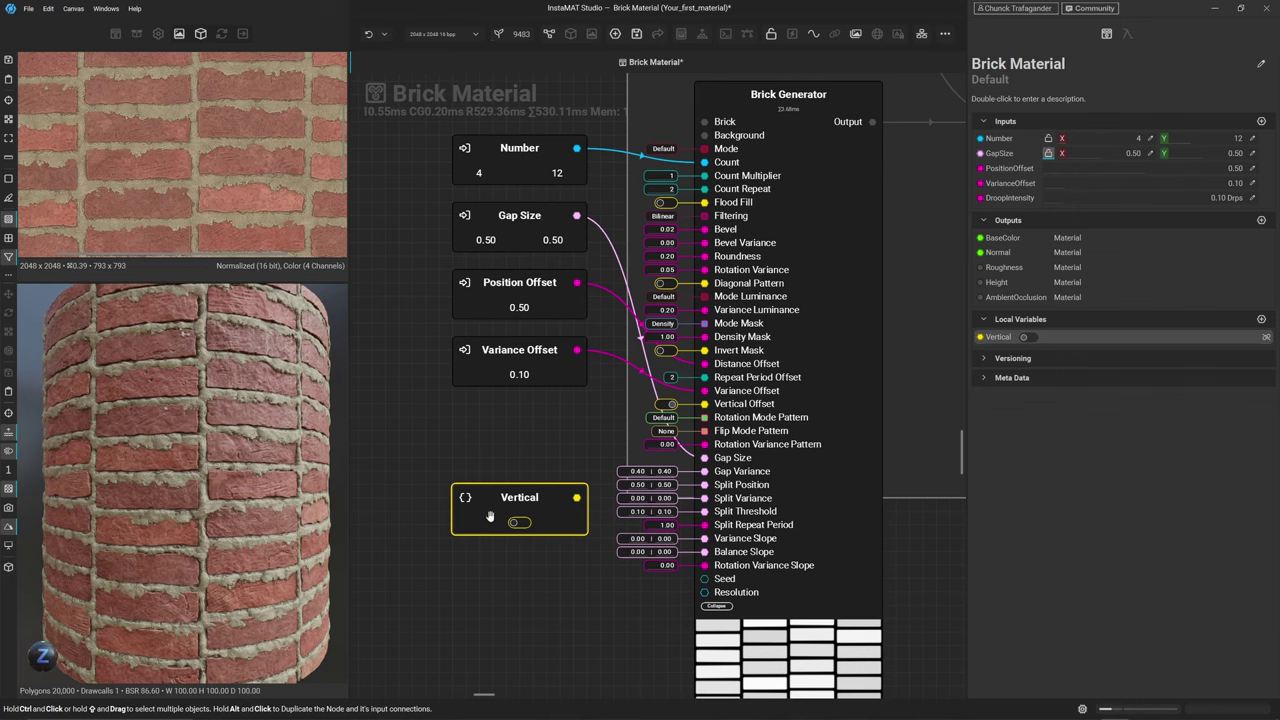
{"action": "mouse_move", "coordinate": [491, 516]}
{"action": "left_mouse_down"}
{"action": "mouse_move", "coordinate": [462, 516]}
{"action": "mouse_move", "coordinate": [491, 520]}
{"action": "left_mouse_up"}
{"action": "left_click_drag", "start_coordinate": [577, 497], "coordinate": [711, 407]}
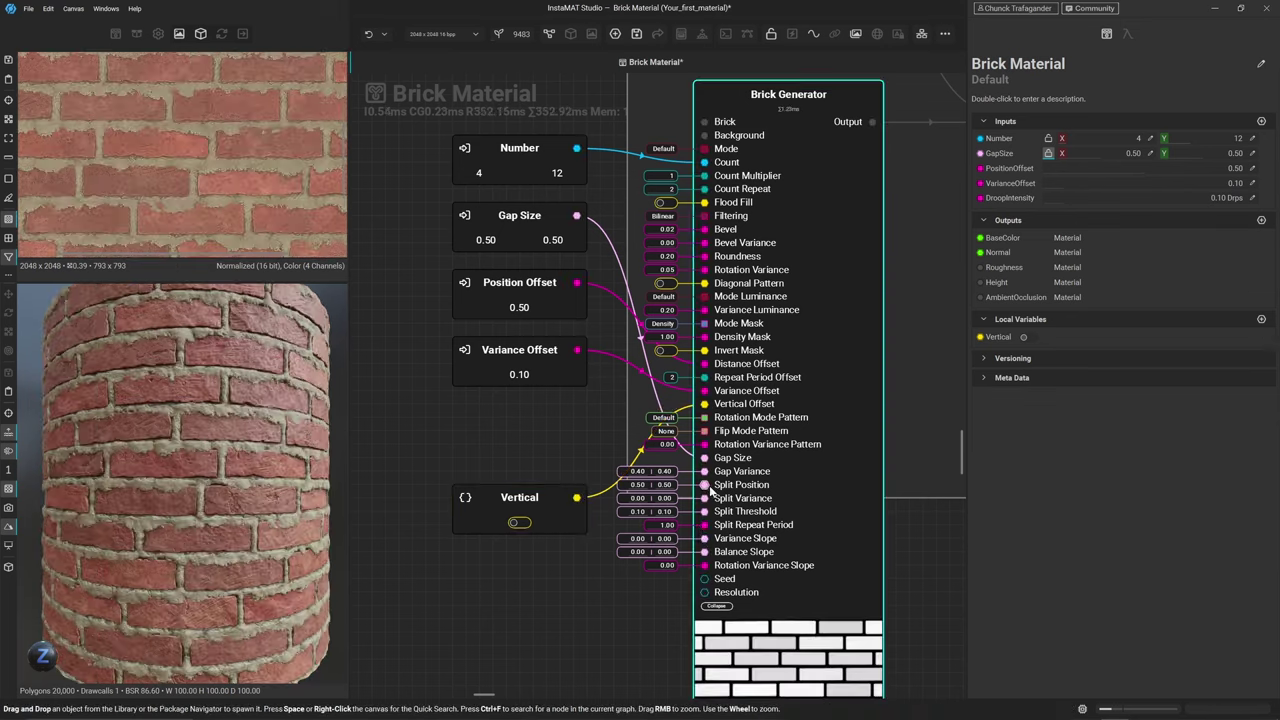
{"action": "left_click", "coordinate": [714, 606]}
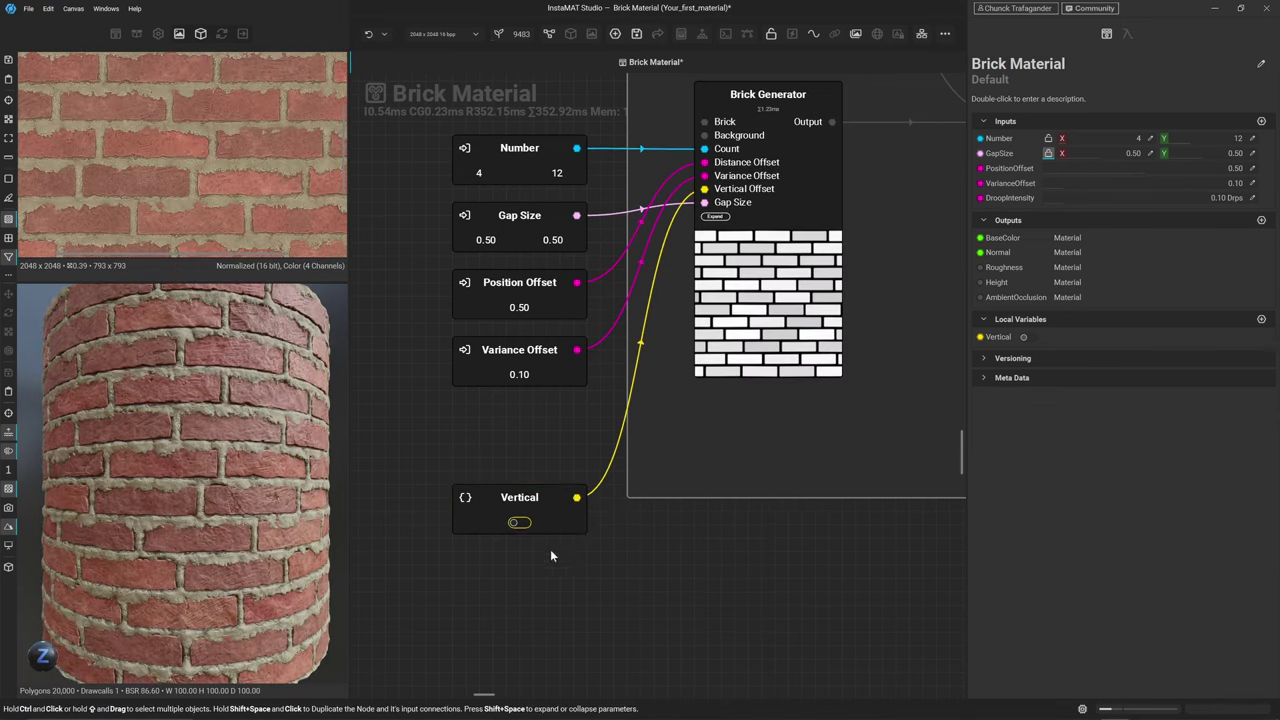
Try the Vertical variable's toggle on and off, leaving it off
{"action": "left_click", "coordinate": [519, 523]}
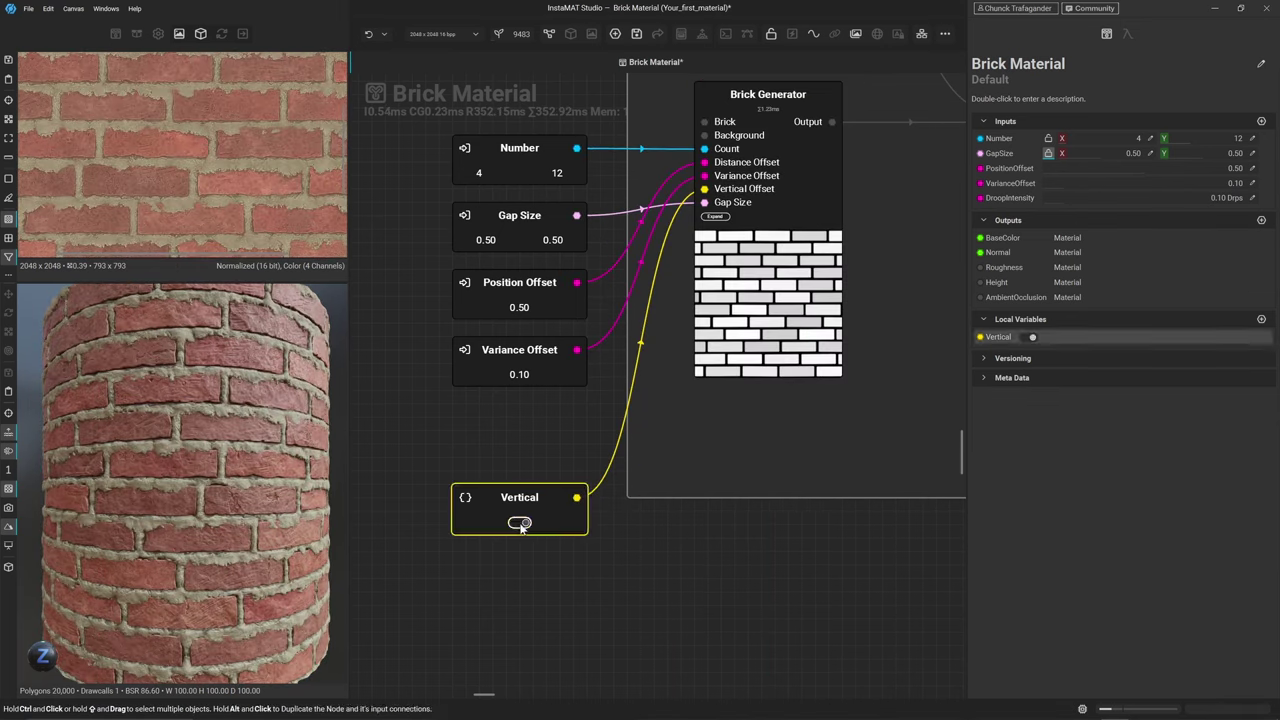
{"action": "left_click", "coordinate": [519, 523]}
{"action": "left_click", "coordinate": [519, 523]}
{"action": "left_click", "coordinate": [519, 523]}
Show the package contents and create a new Element Graph project without a template
{"action": "left_click", "coordinate": [136, 35]}
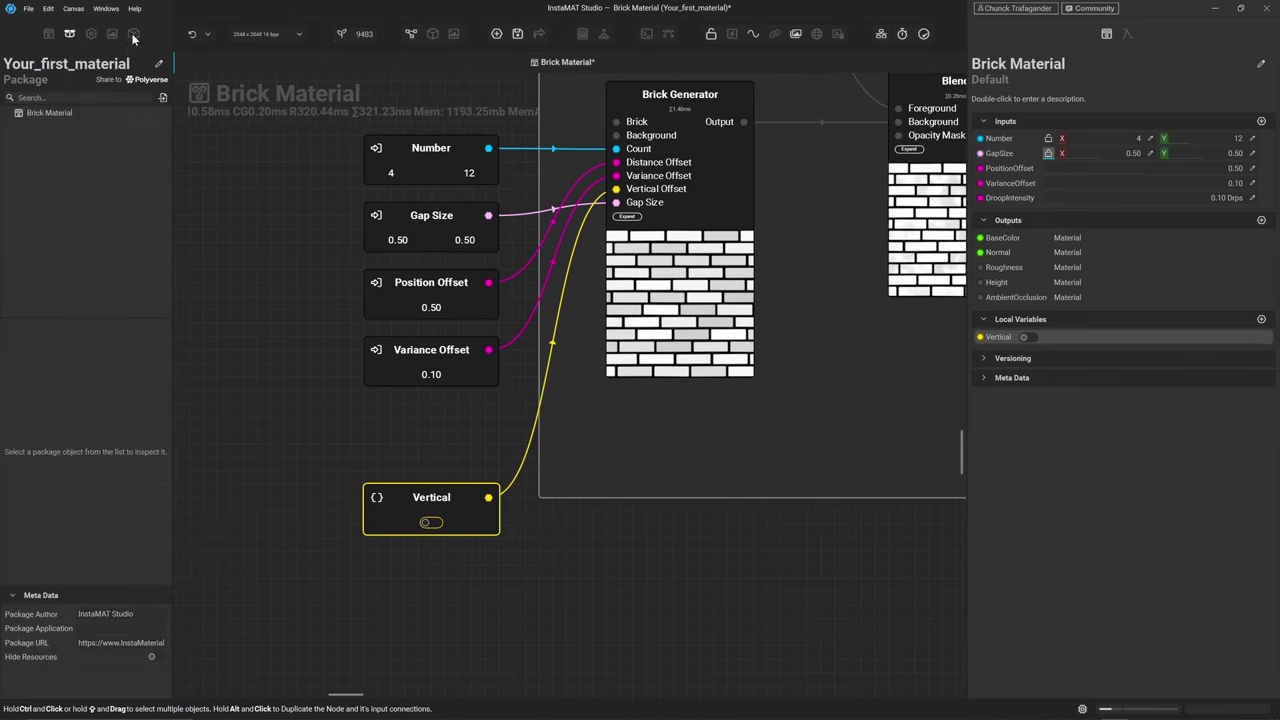
{"action": "left_click", "coordinate": [86, 170]}
{"action": "key", "text": "ctrl+n"}
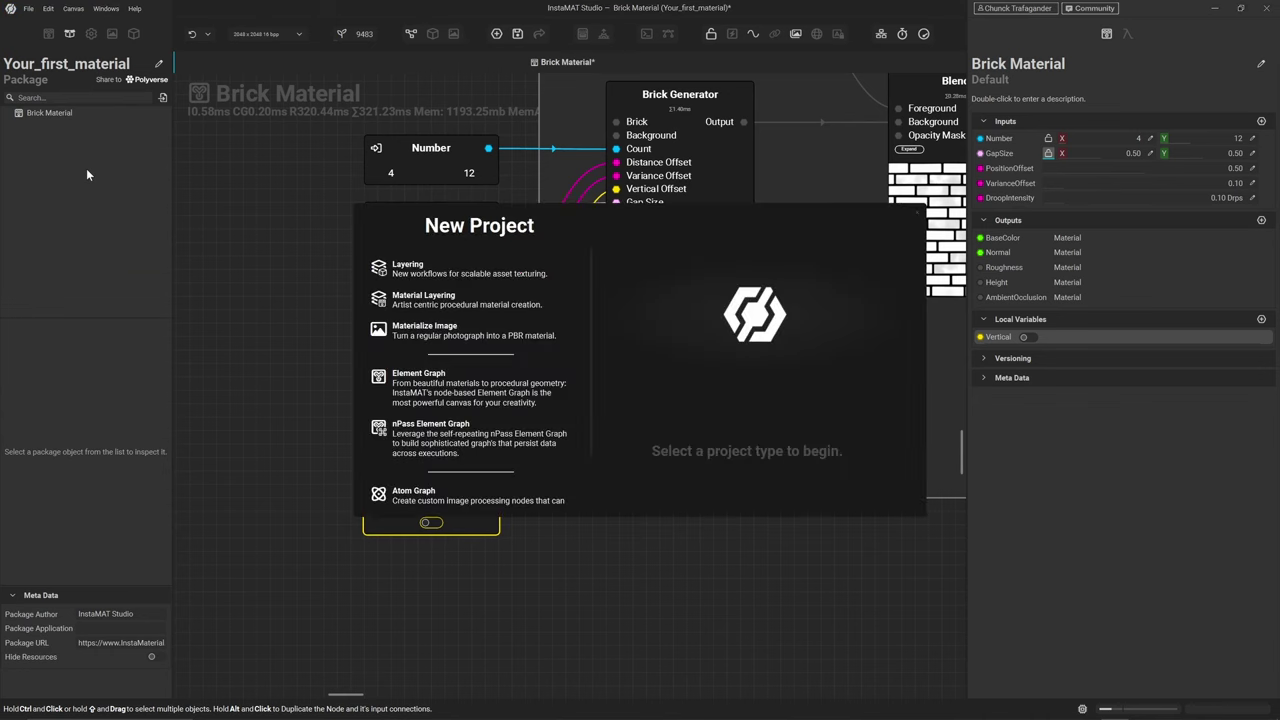
{"action": "left_click", "coordinate": [426, 268]}
{"action": "left_click", "coordinate": [430, 388]}
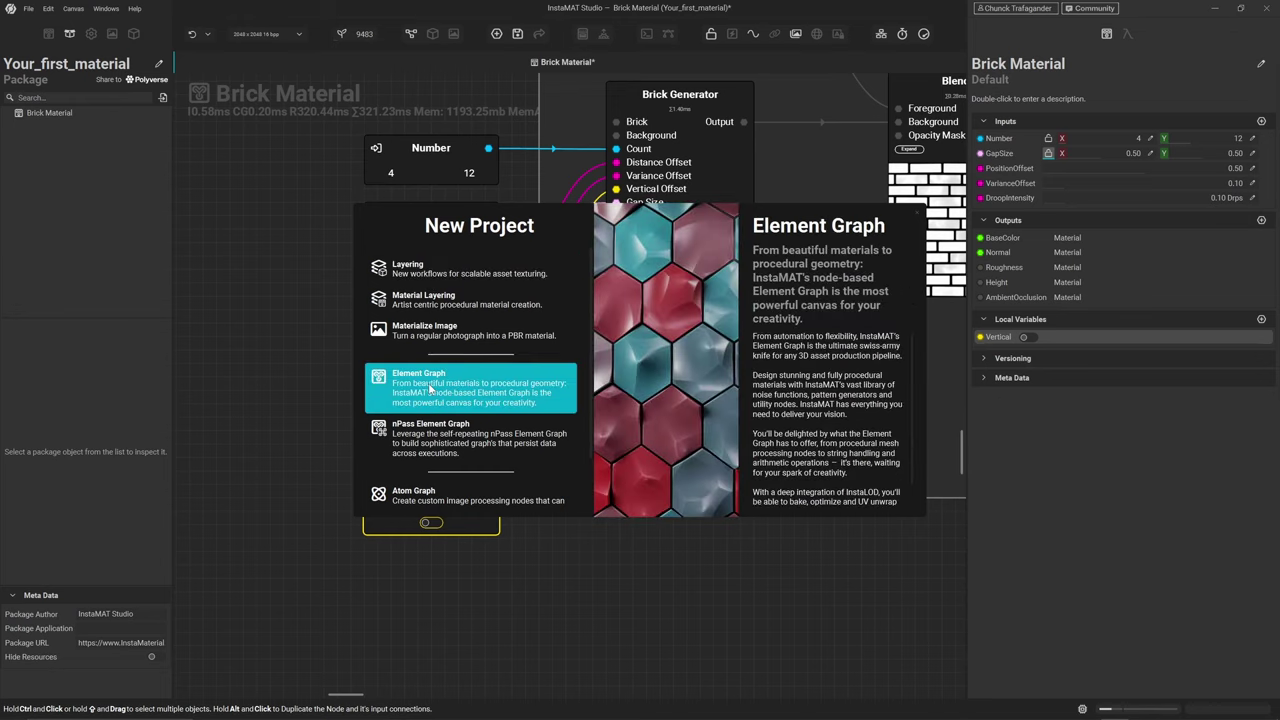
{"action": "left_click", "coordinate": [428, 384]}
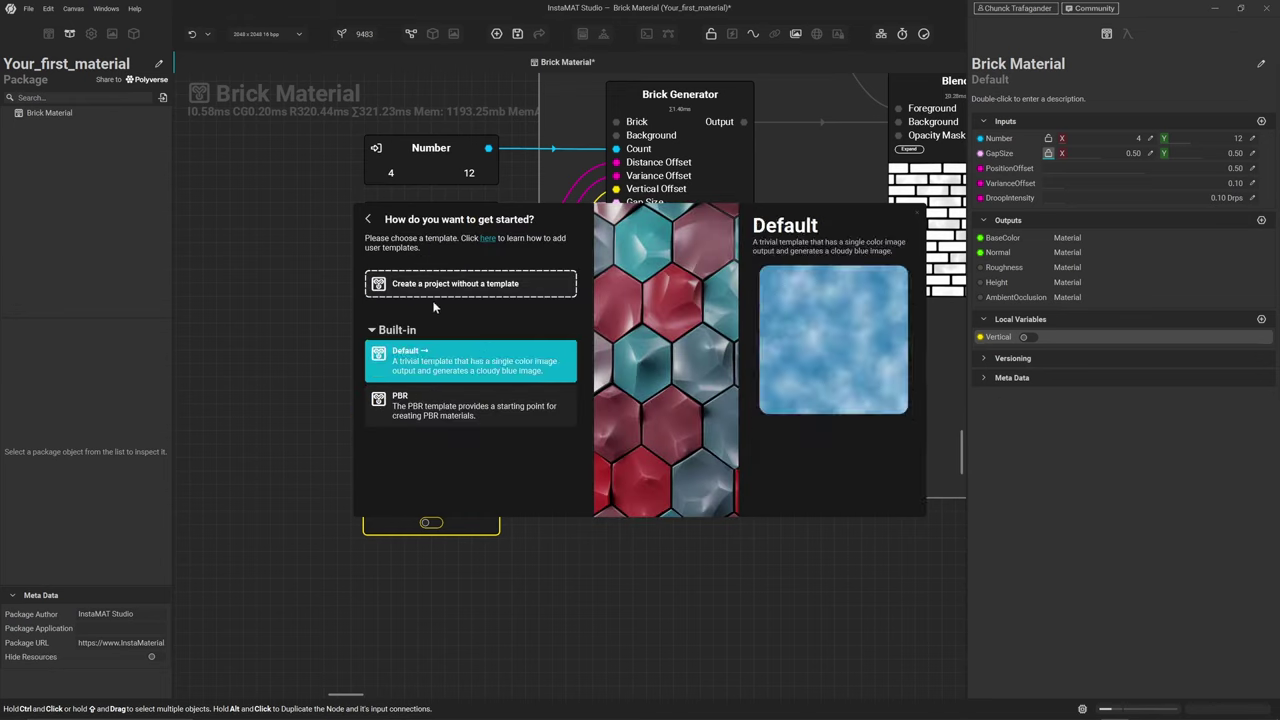
{"action": "left_click", "coordinate": [400, 290]}
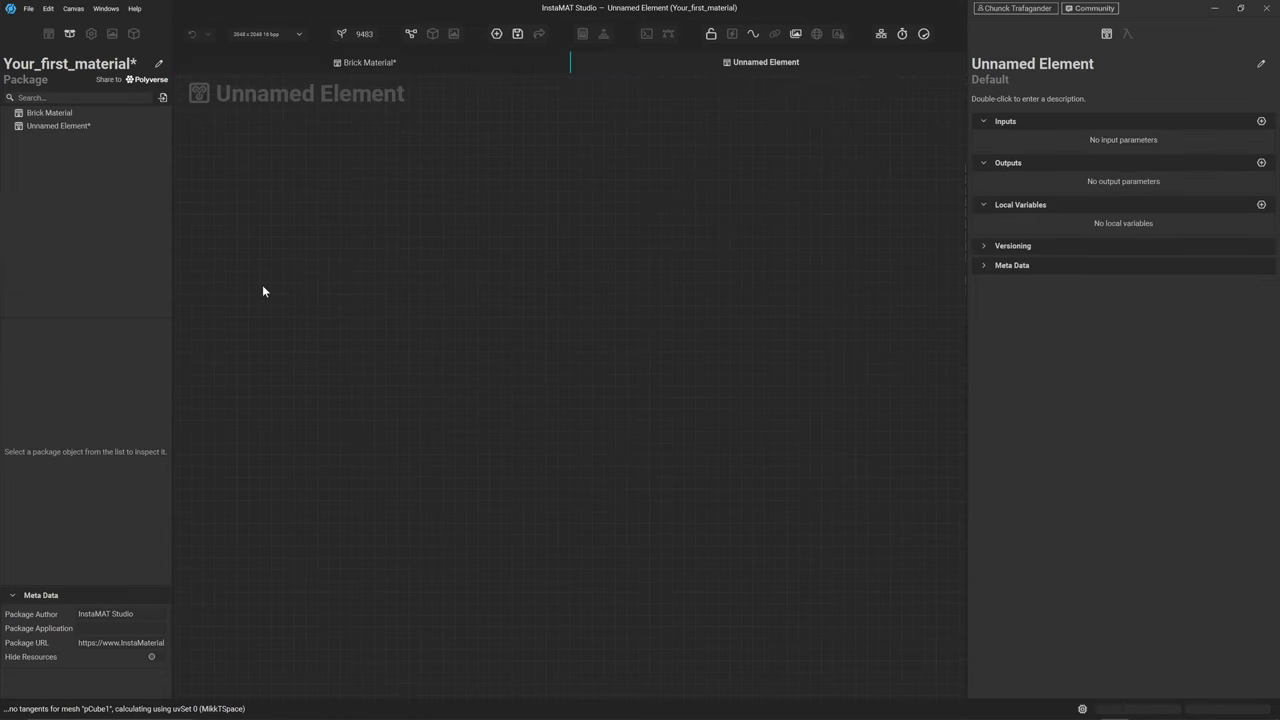
Place the package's Brick Material in the new graph as a node and expand its input parameters
{"action": "left_click_drag", "start_coordinate": [52, 114], "coordinate": [523, 298]}
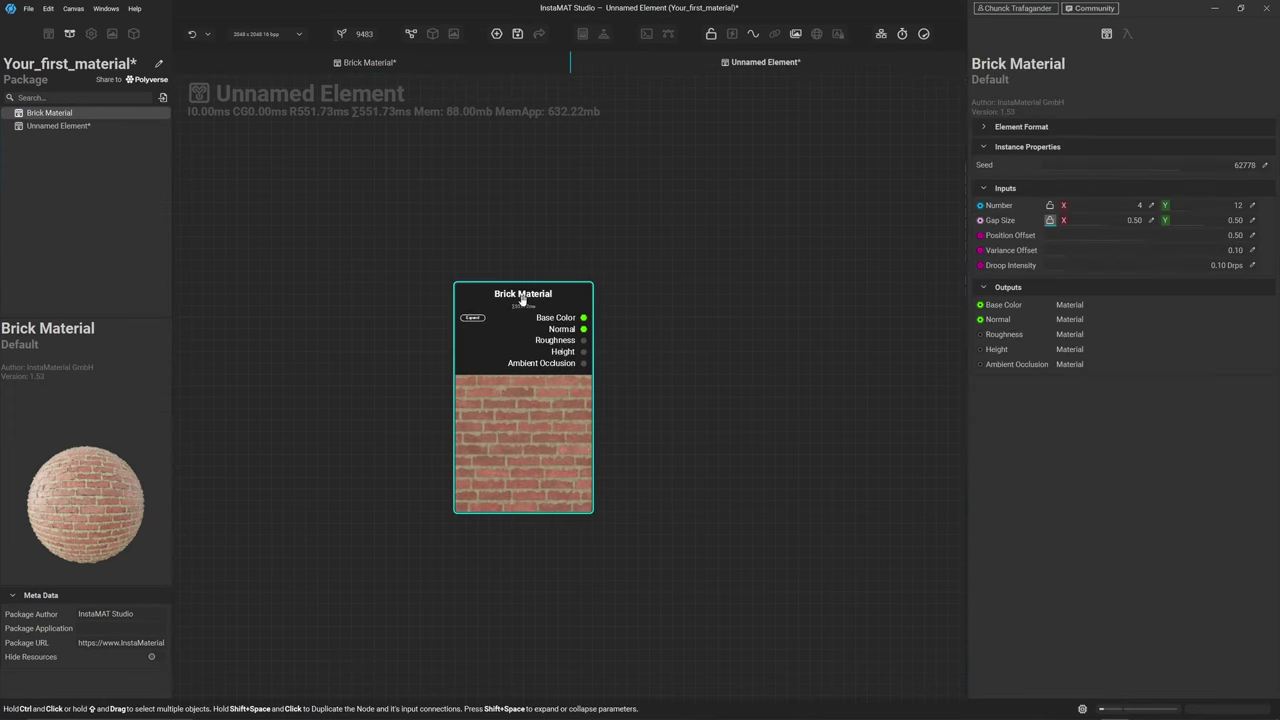
{"action": "scroll", "coordinate": [540, 300], "scroll_direction": "up", "scroll_amount": 3}
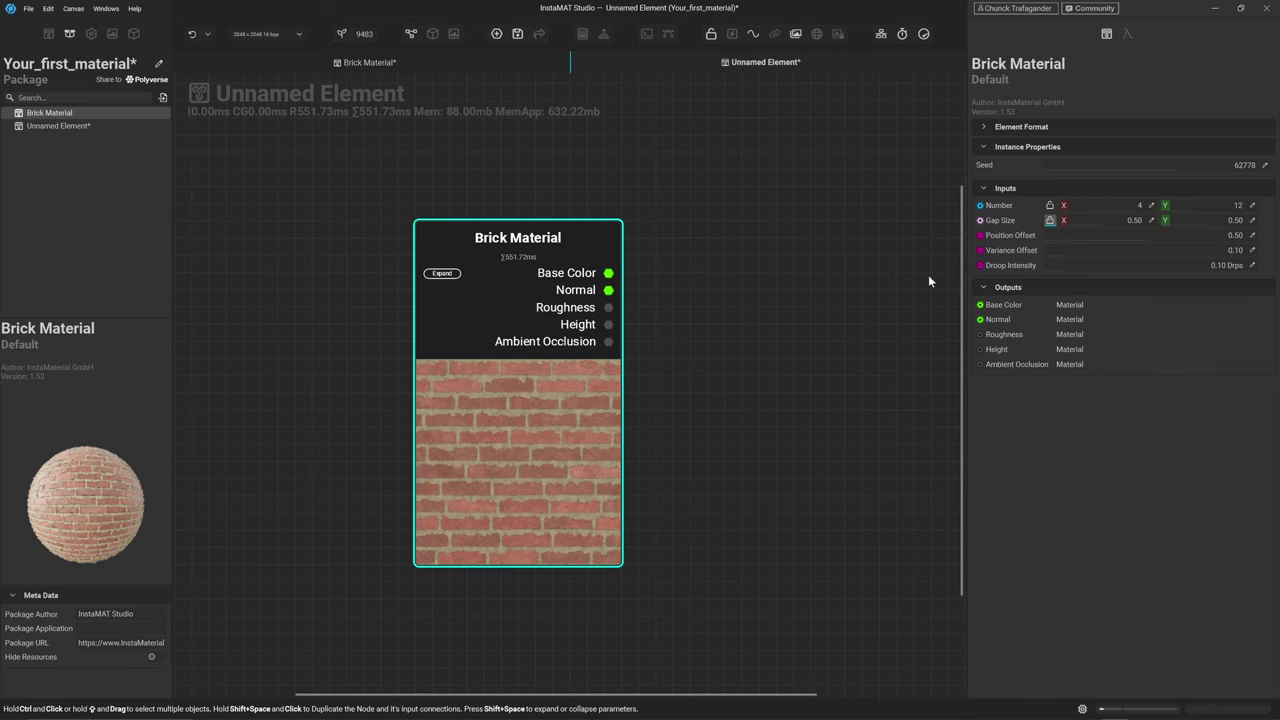
{"action": "left_click_drag", "start_coordinate": [528, 343], "coordinate": [447, 326]}
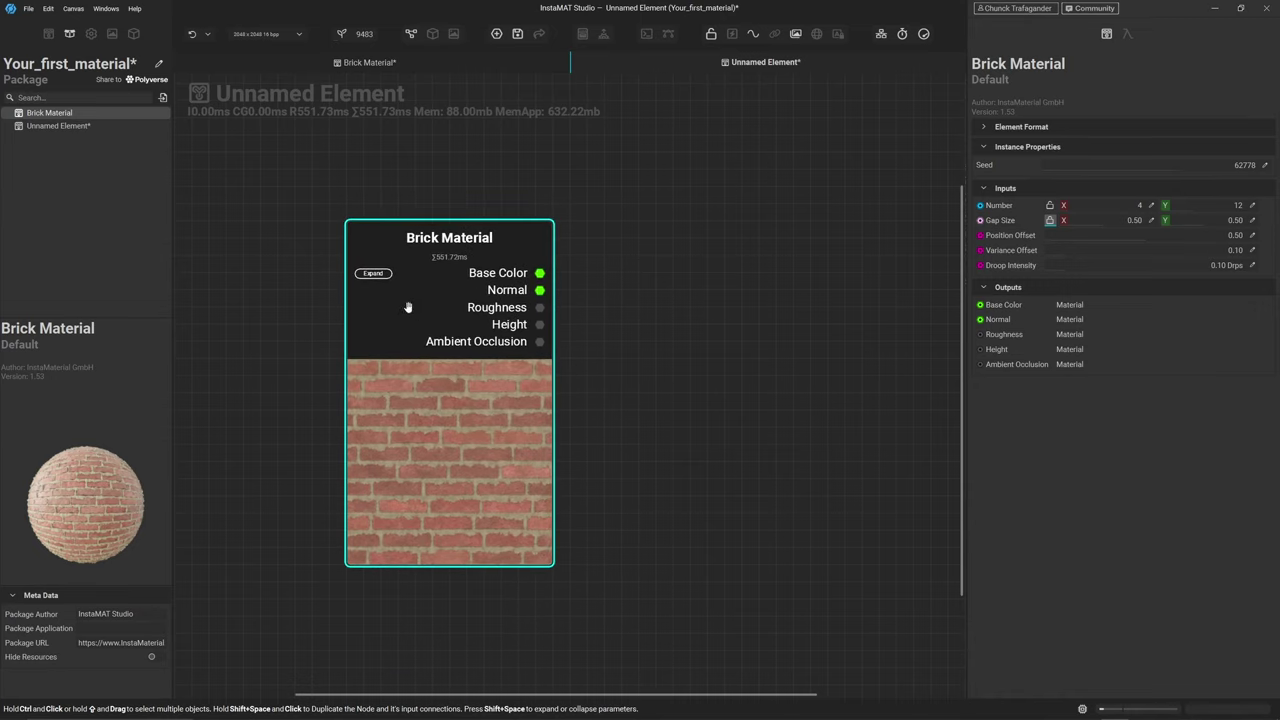
{"action": "left_click", "coordinate": [372, 273]}
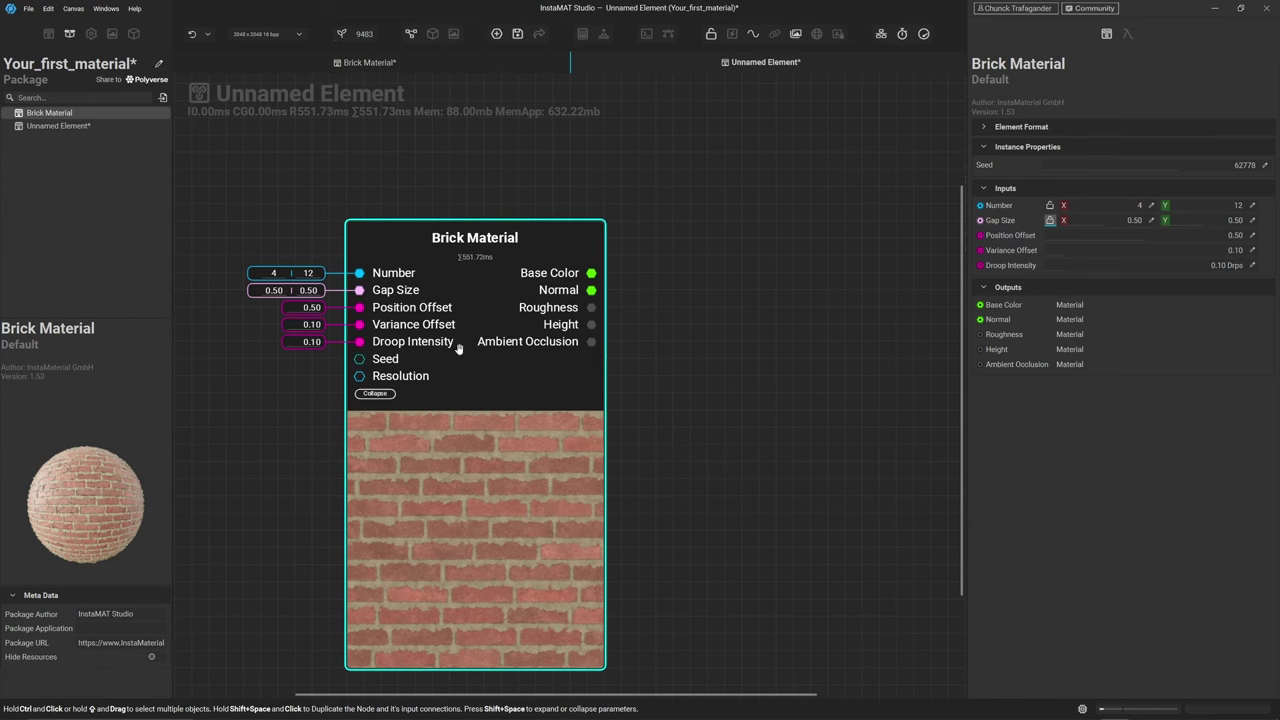
Turn on the Vertical variable in the Brick Material graph and save it, returning to the Unnamed Element graph
{"action": "left_click", "coordinate": [352, 62]}
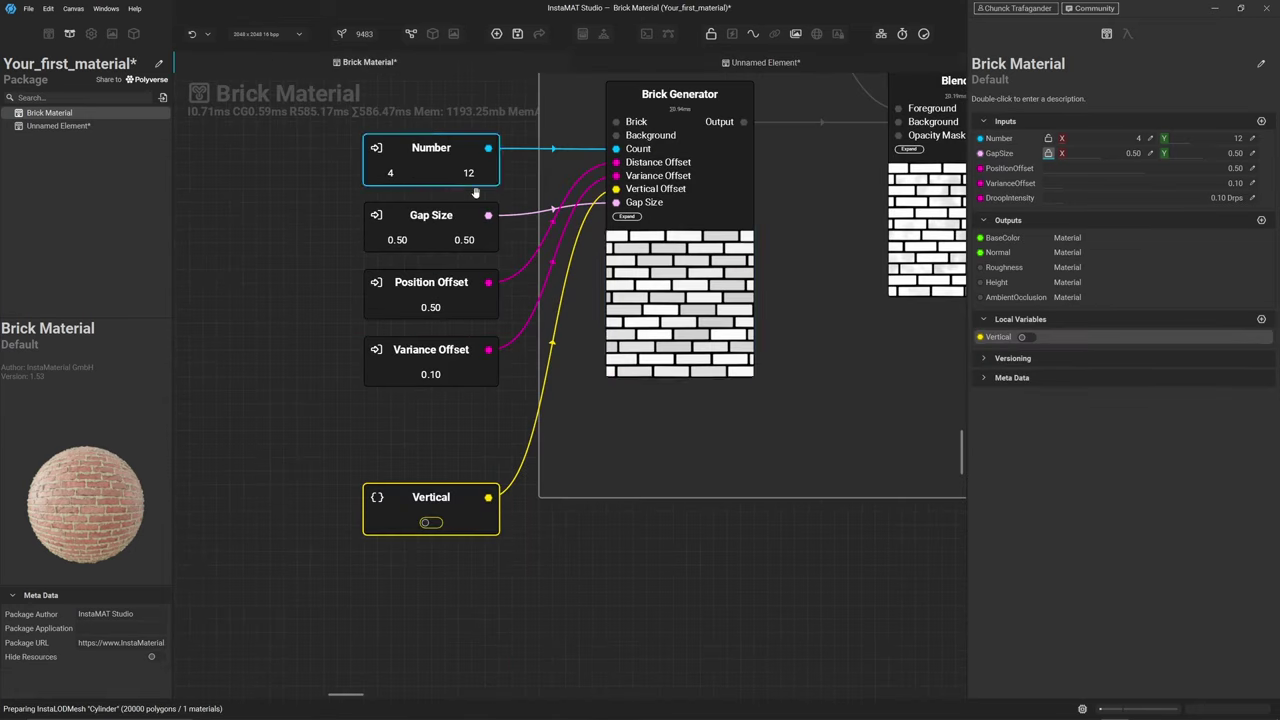
{"action": "left_click", "coordinate": [431, 522]}
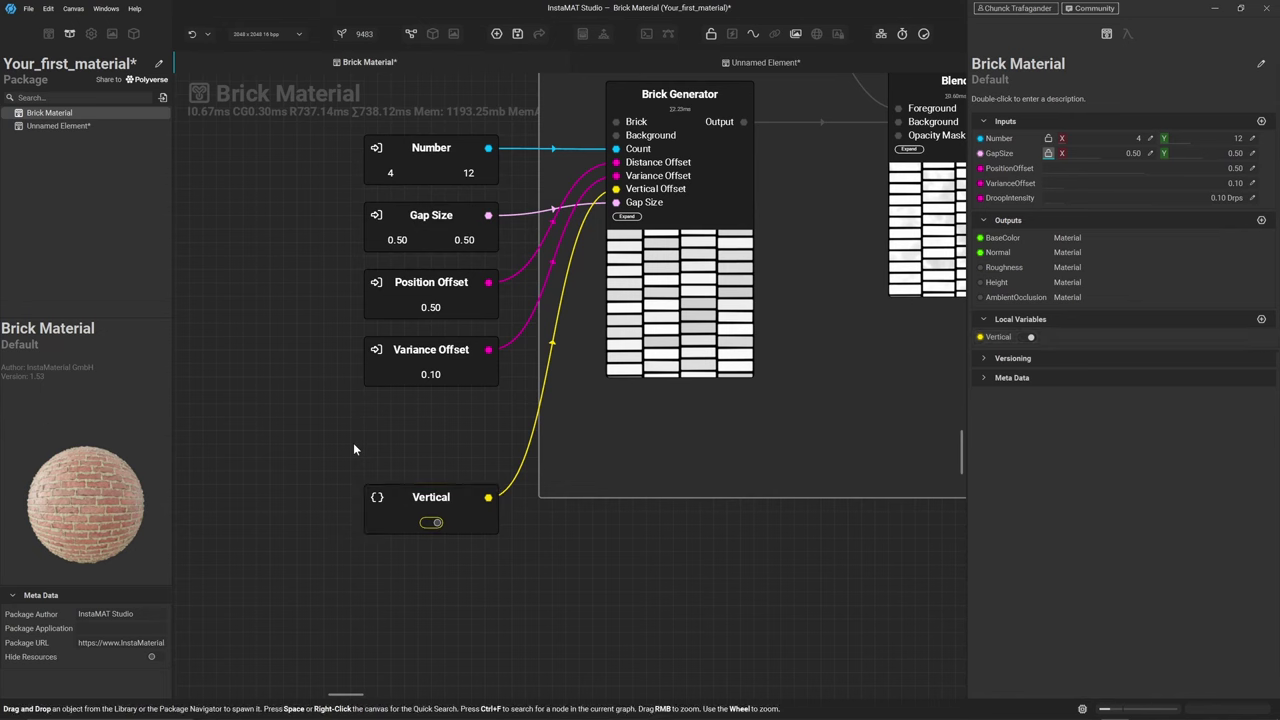
{"action": "key", "text": "ctrl+s"}
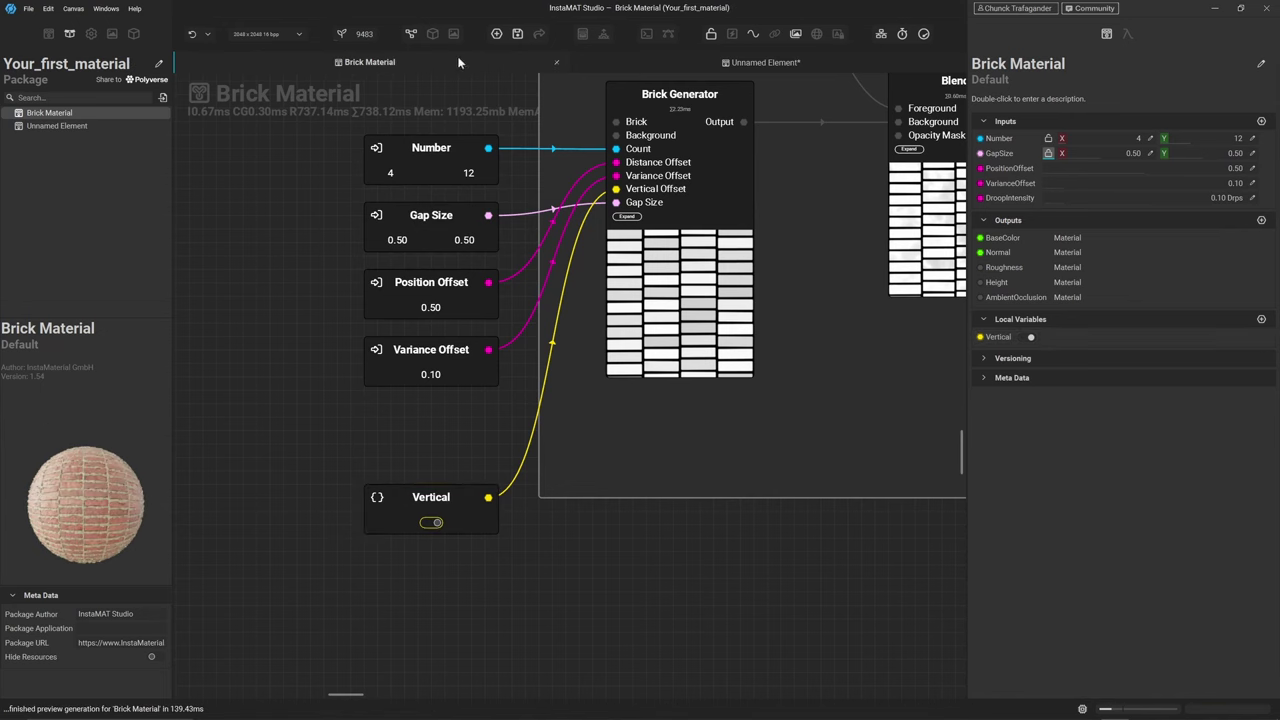
{"action": "left_click", "coordinate": [667, 58]}
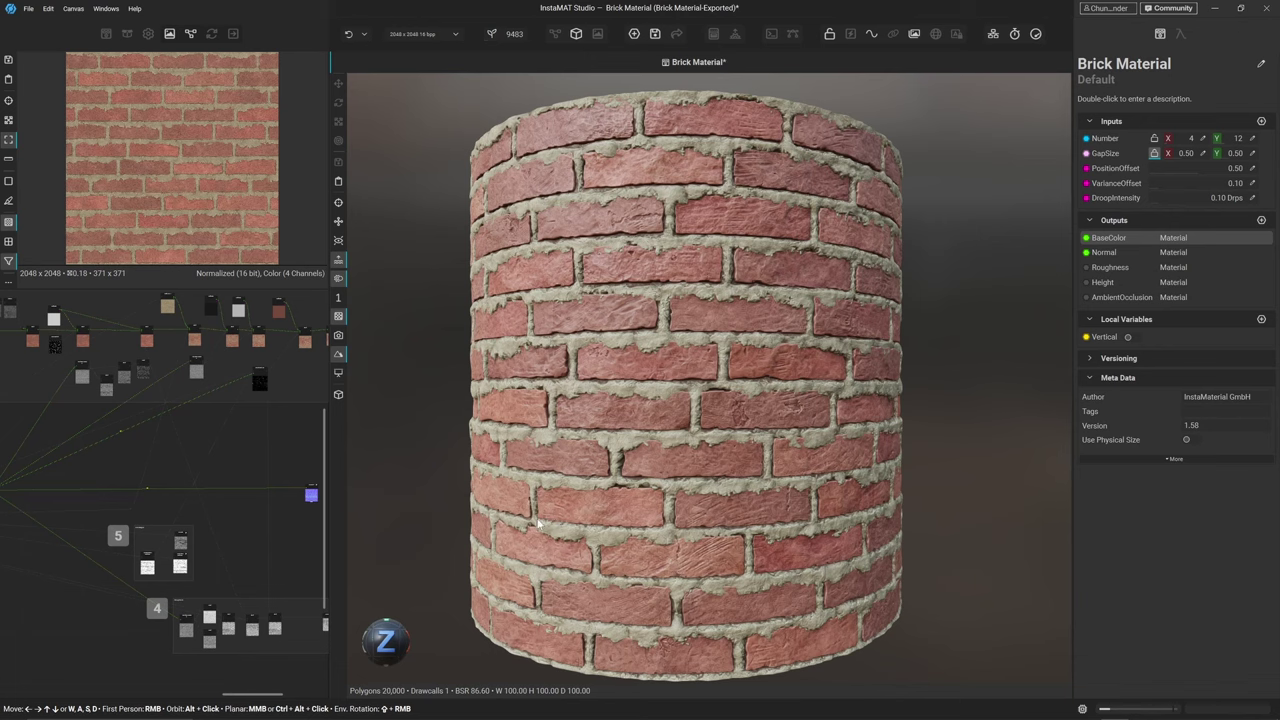
Review the file name, image format and resolution options of the image and data output export, and close it without exporting
{"action": "left_click", "coordinate": [30, 9]}
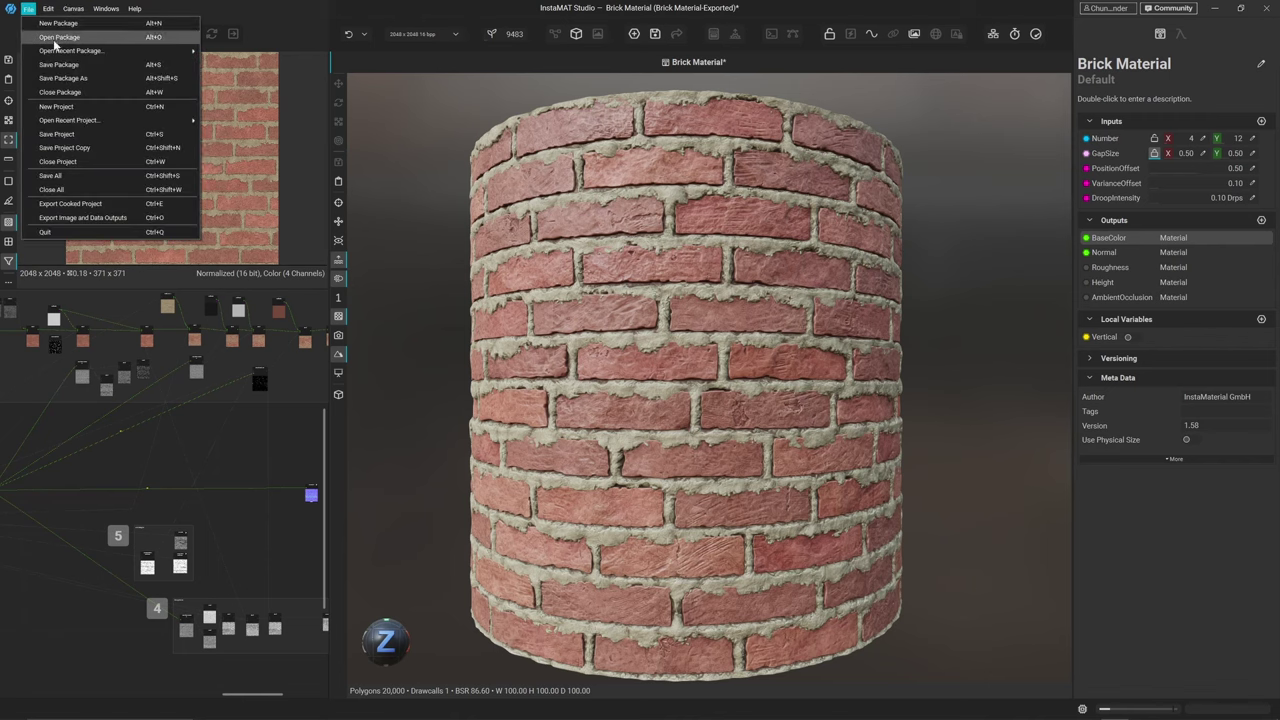
{"action": "left_click", "coordinate": [150, 220]}
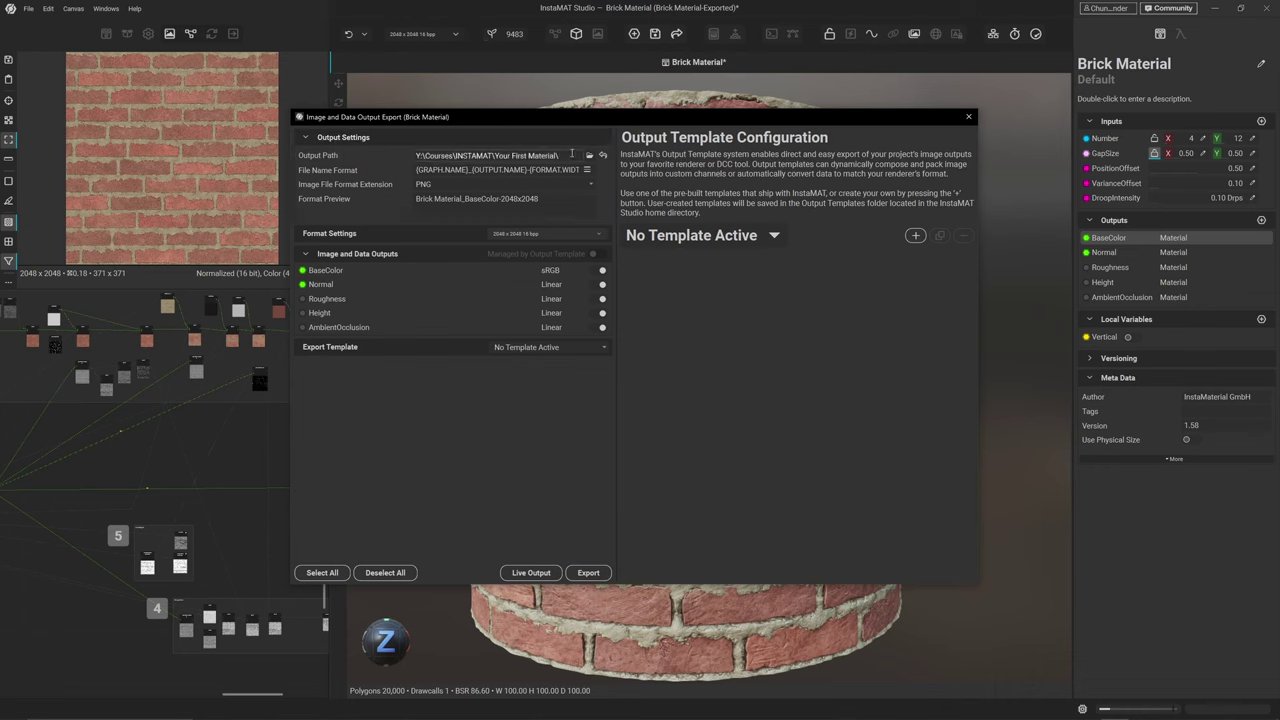
{"action": "left_click", "coordinate": [486, 169]}
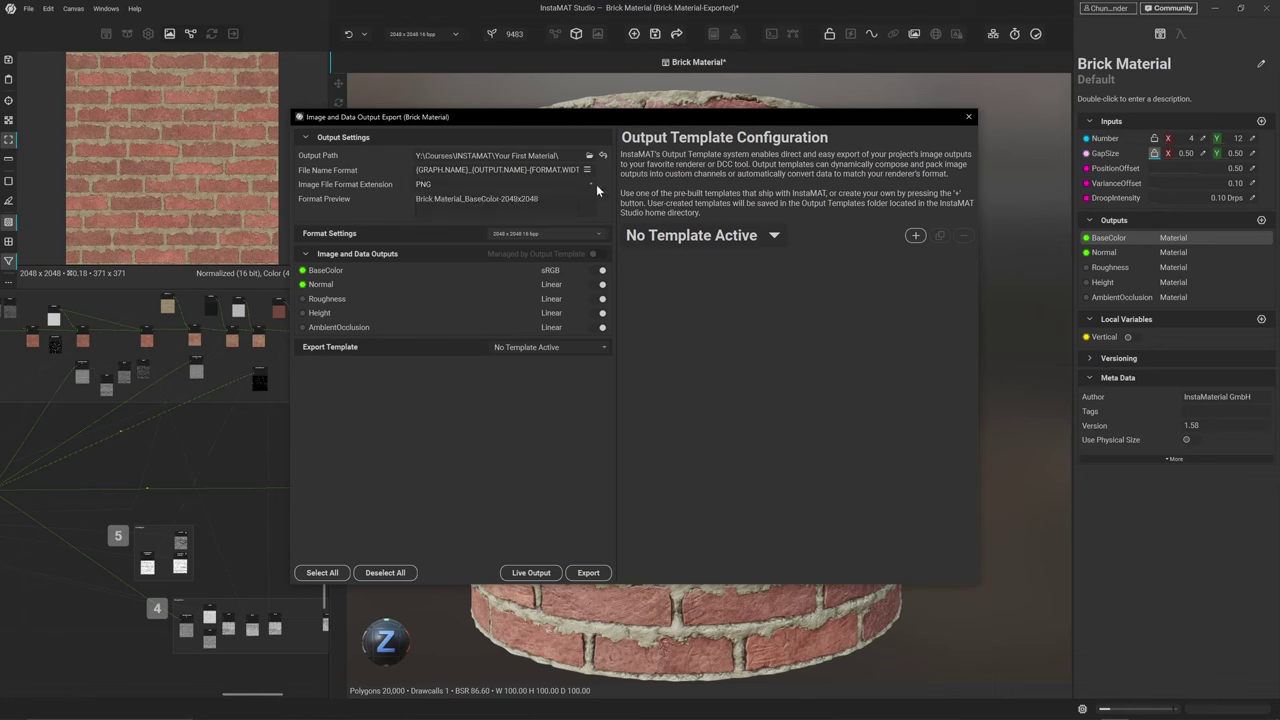
{"action": "left_click", "coordinate": [591, 186]}
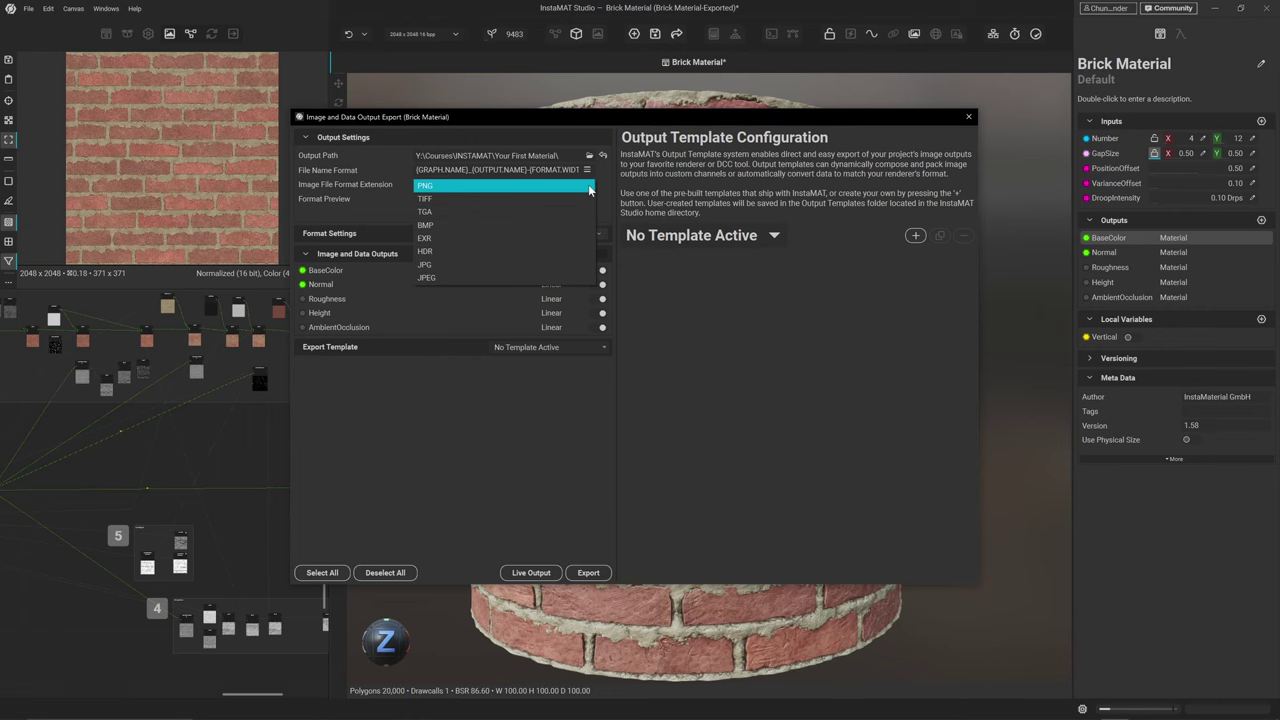
{"action": "left_click", "coordinate": [589, 188]}
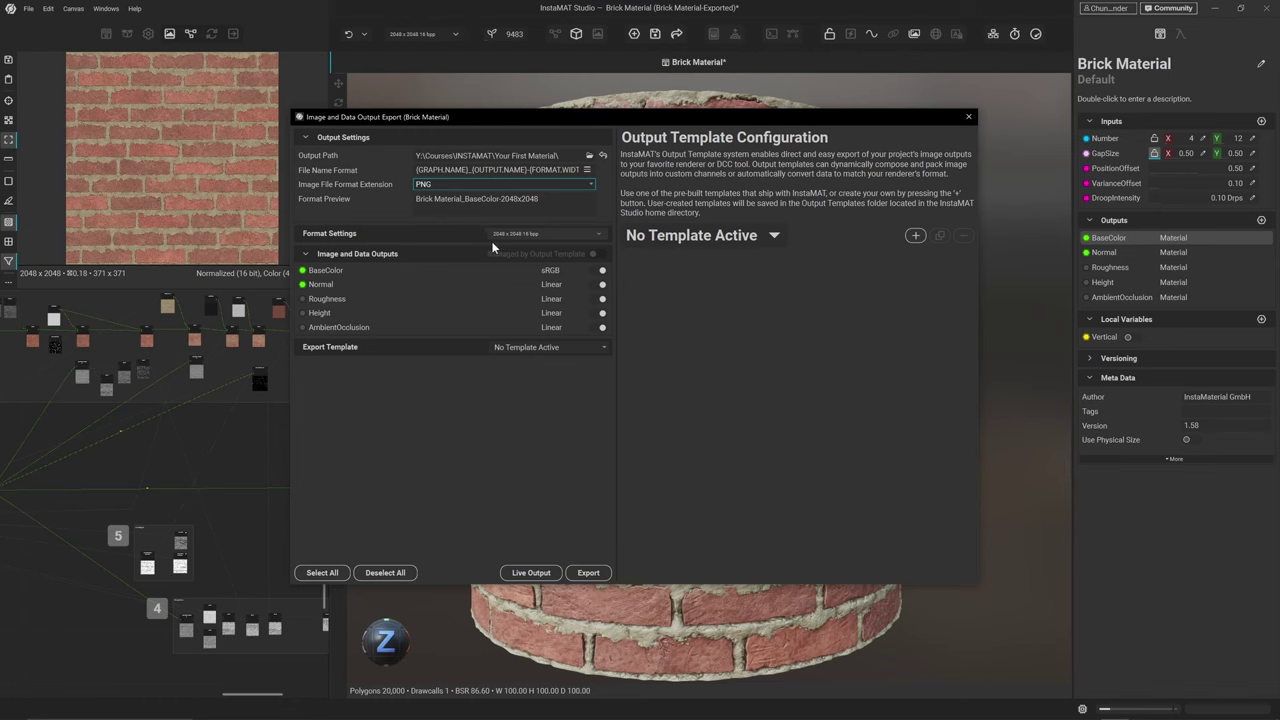
{"action": "mouse_move", "coordinate": [553, 236]}
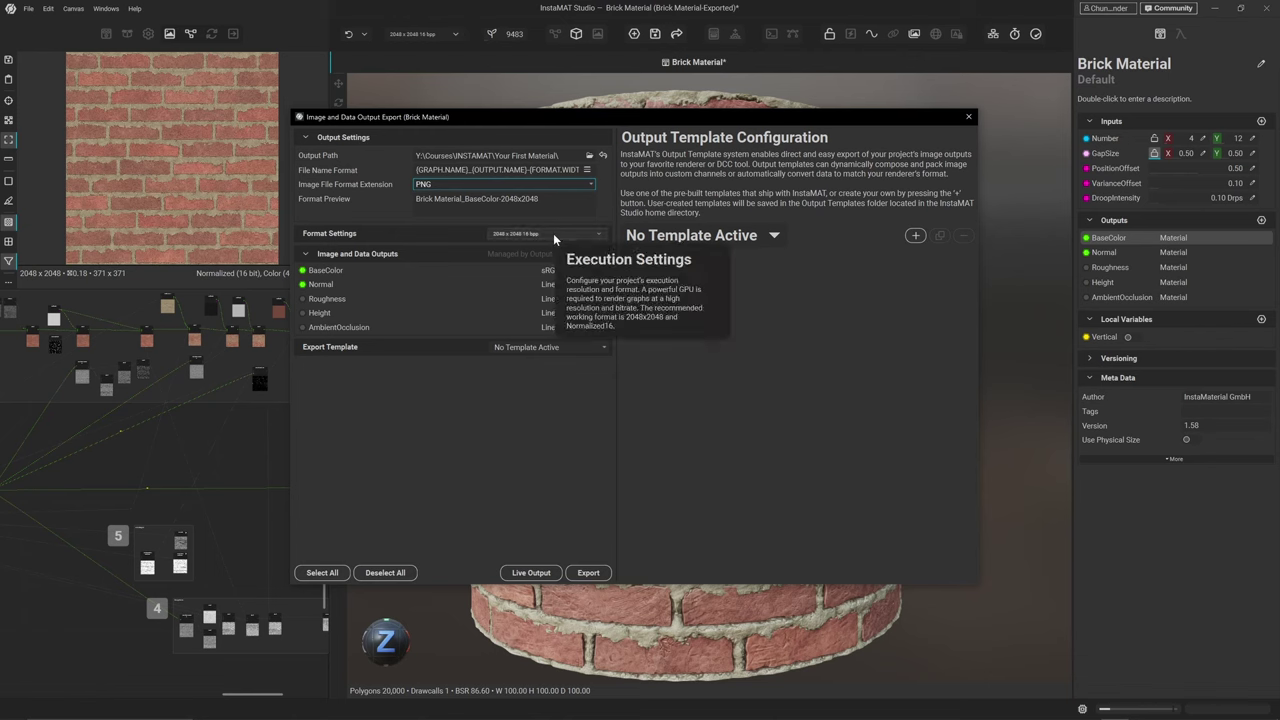
{"action": "left_click", "coordinate": [553, 233]}
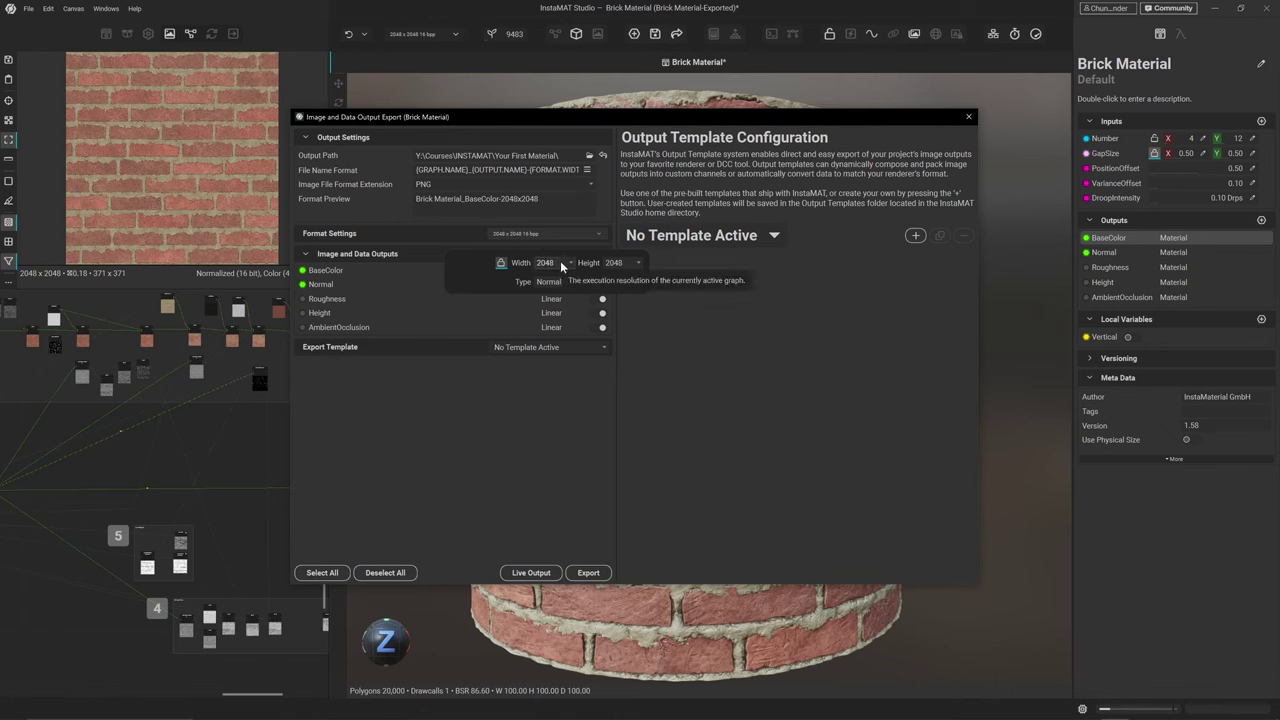
{"action": "left_click", "coordinate": [968, 118]}
{"action": "left_click", "coordinate": [970, 119]}
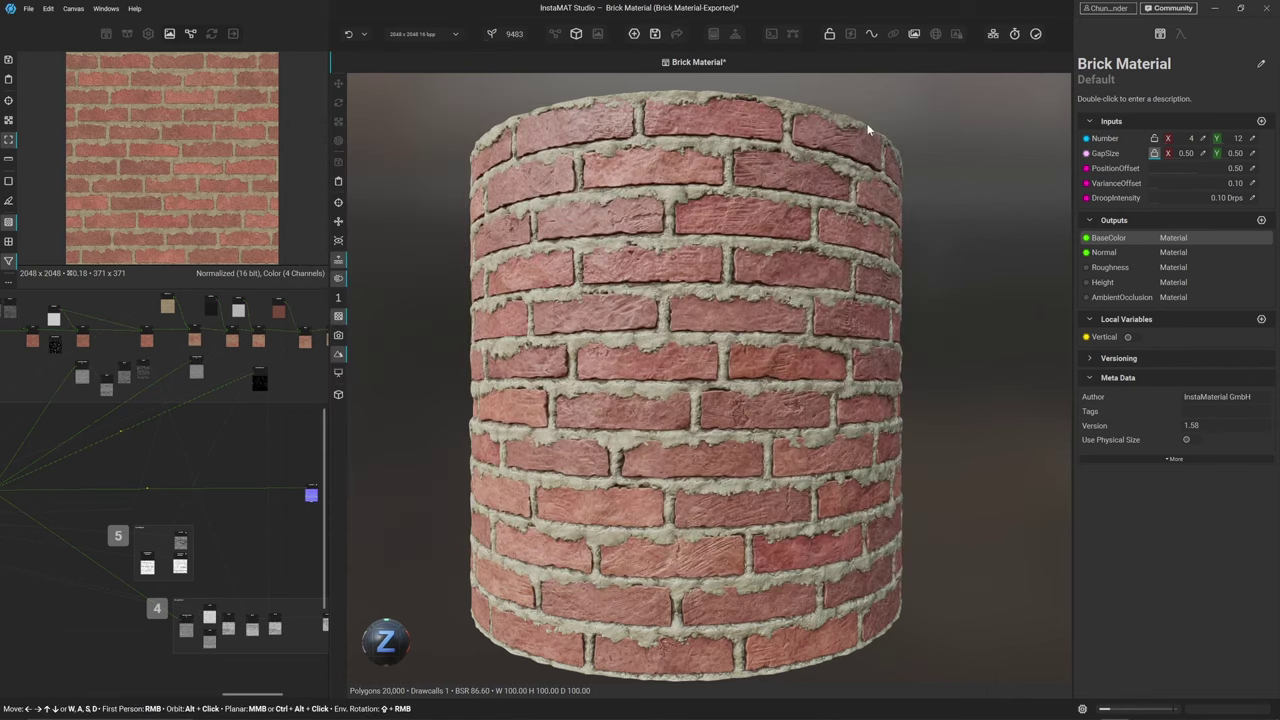
Set the graph's execution resolution to 4096 × 4096 and inspect the brick detail up close on the cylinder
{"action": "left_click", "coordinate": [429, 38]}
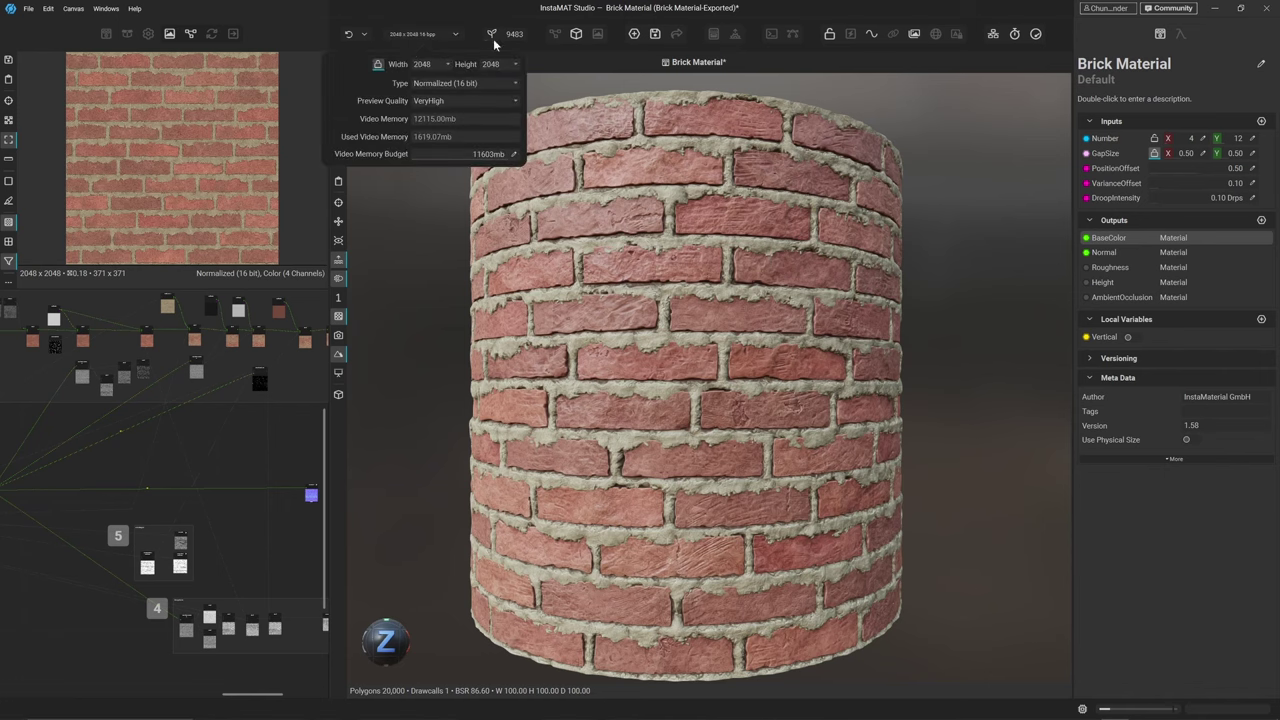
{"action": "left_click", "coordinate": [427, 62]}
{"action": "left_click", "coordinate": [434, 88]}
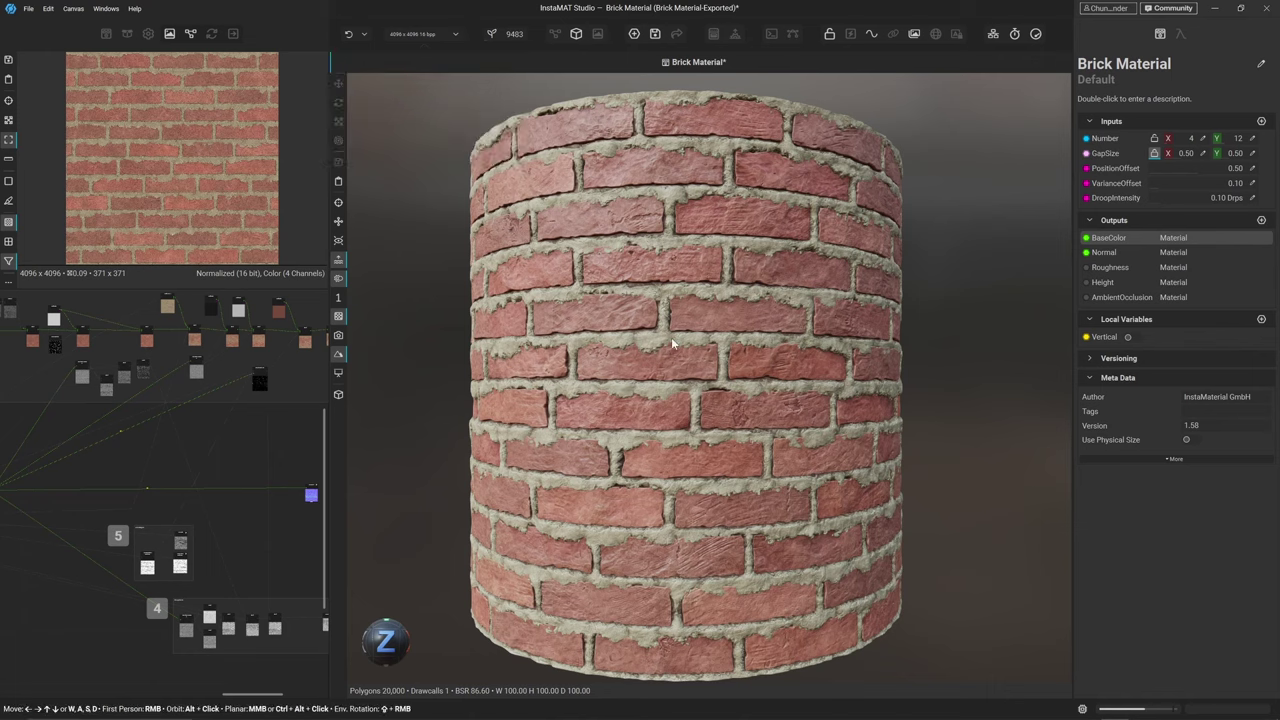
{"action": "scroll", "coordinate": [671, 337], "scroll_direction": "up", "scroll_amount": 6}
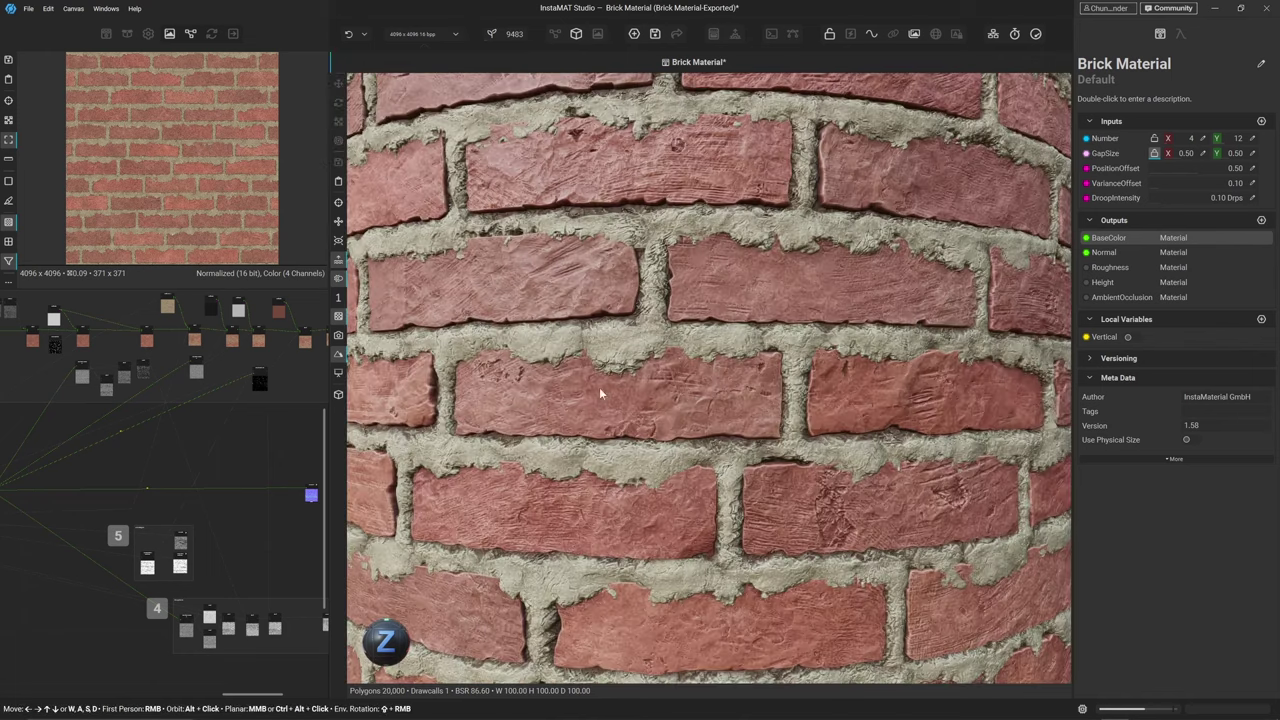
{"action": "scroll", "coordinate": [665, 325], "scroll_direction": "down", "scroll_amount": 6}
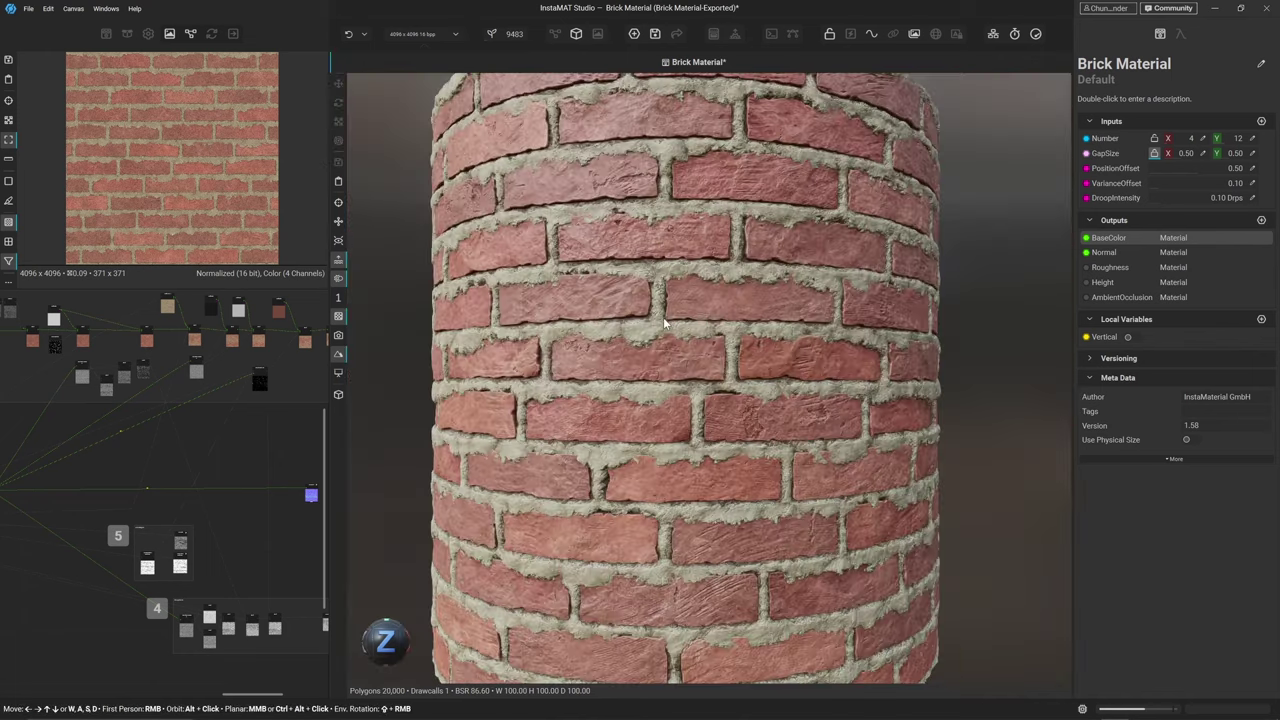
Reopen the image and data output export and check its width and type options, keeping the type at Normalized (16 bit)
{"action": "key", "text": "ctrl+e"}
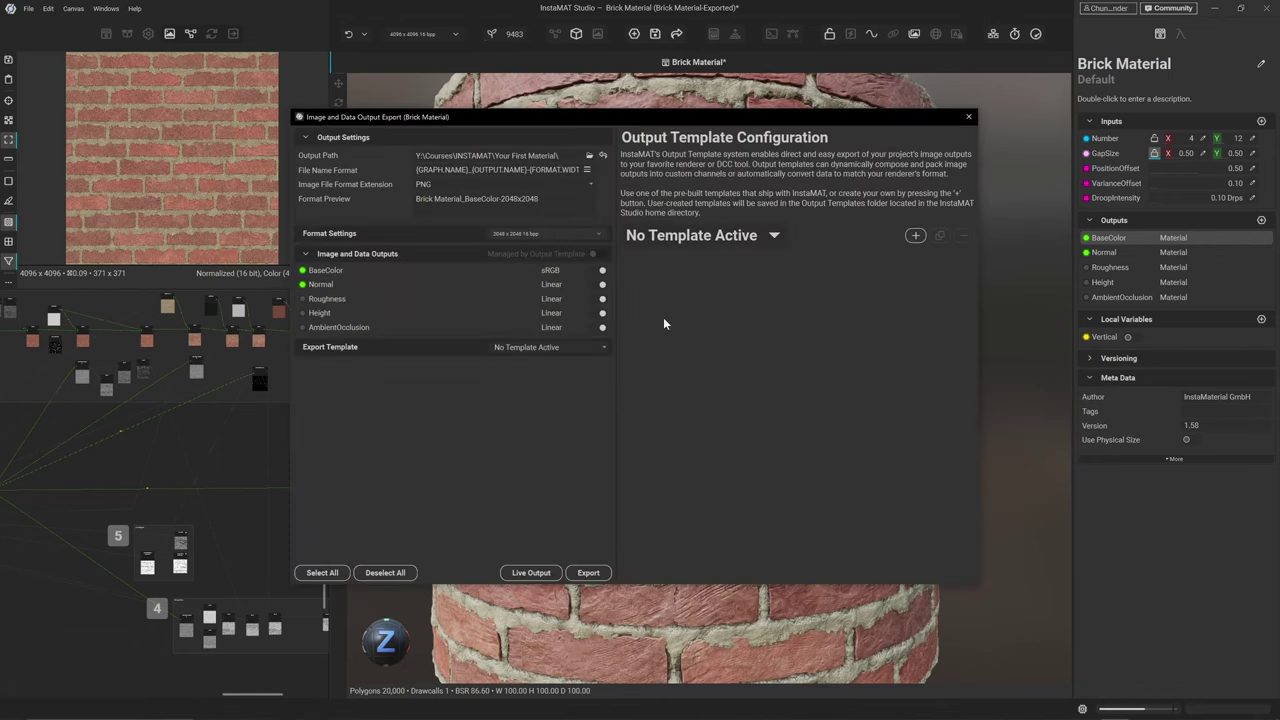
{"action": "left_click", "coordinate": [512, 234]}
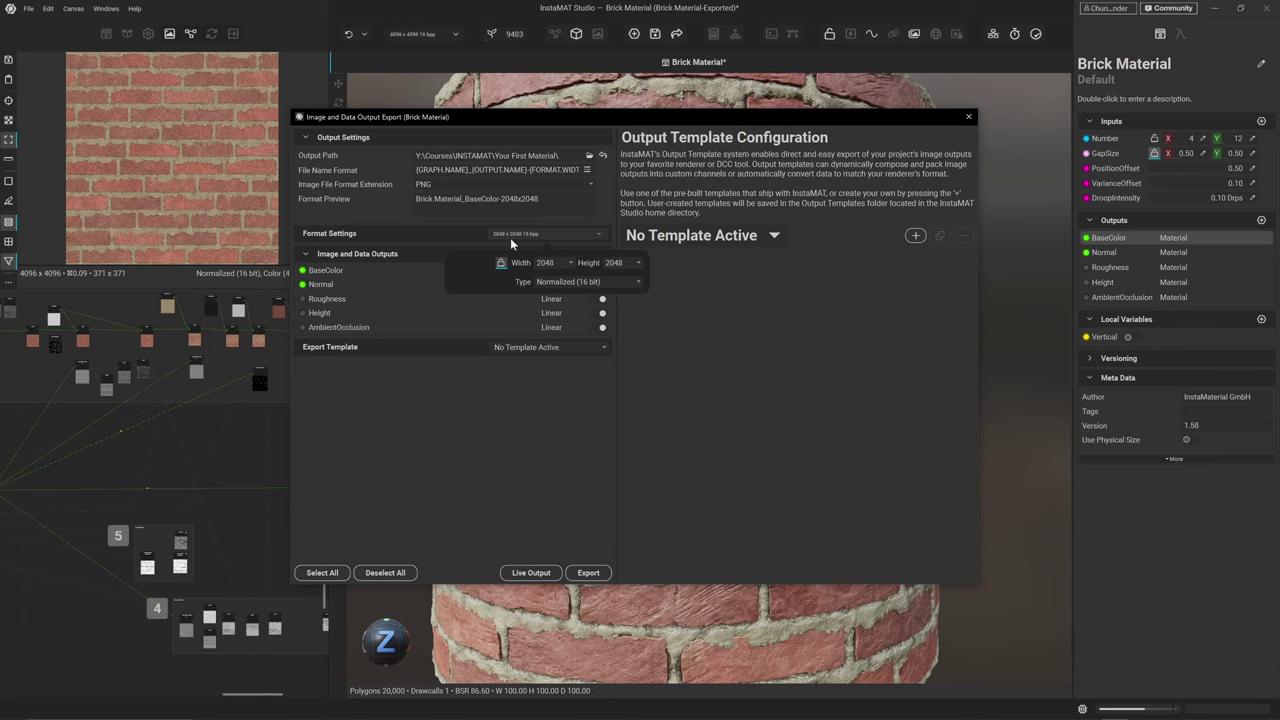
{"action": "left_click", "coordinate": [557, 265]}
{"action": "left_click", "coordinate": [538, 283]}
{"action": "left_click", "coordinate": [568, 283]}
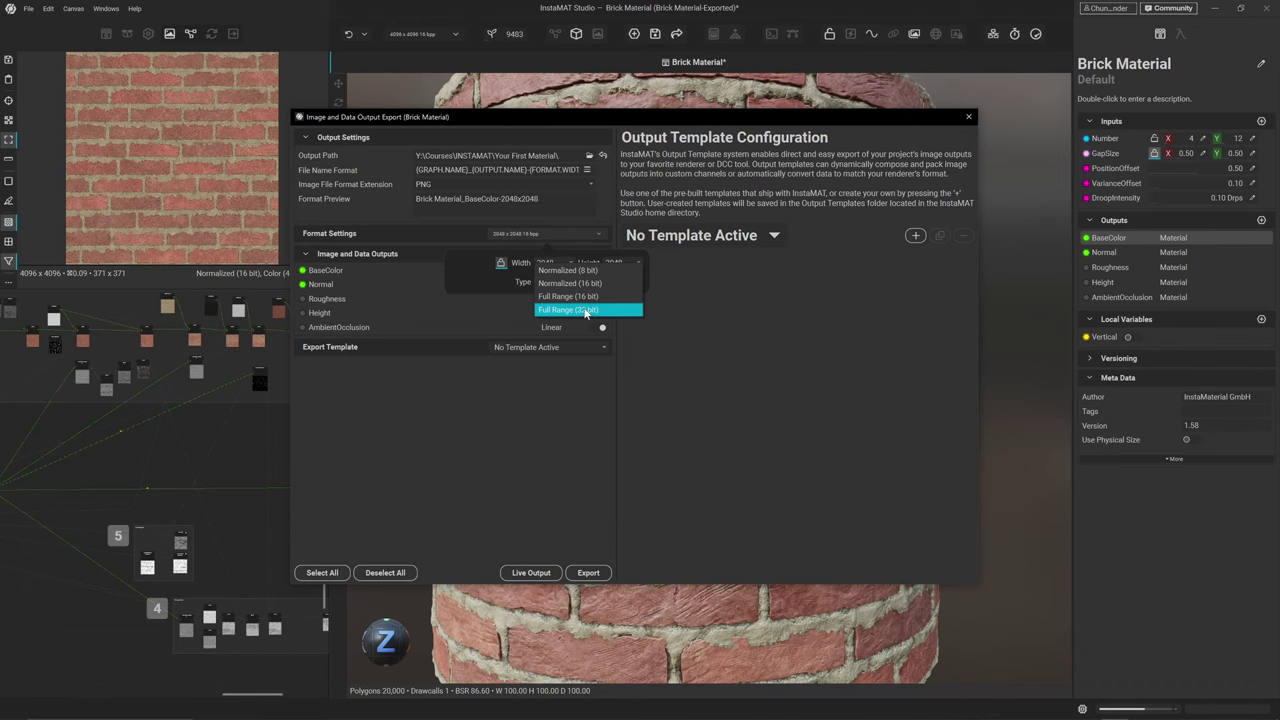
{"action": "left_click", "coordinate": [569, 283]}
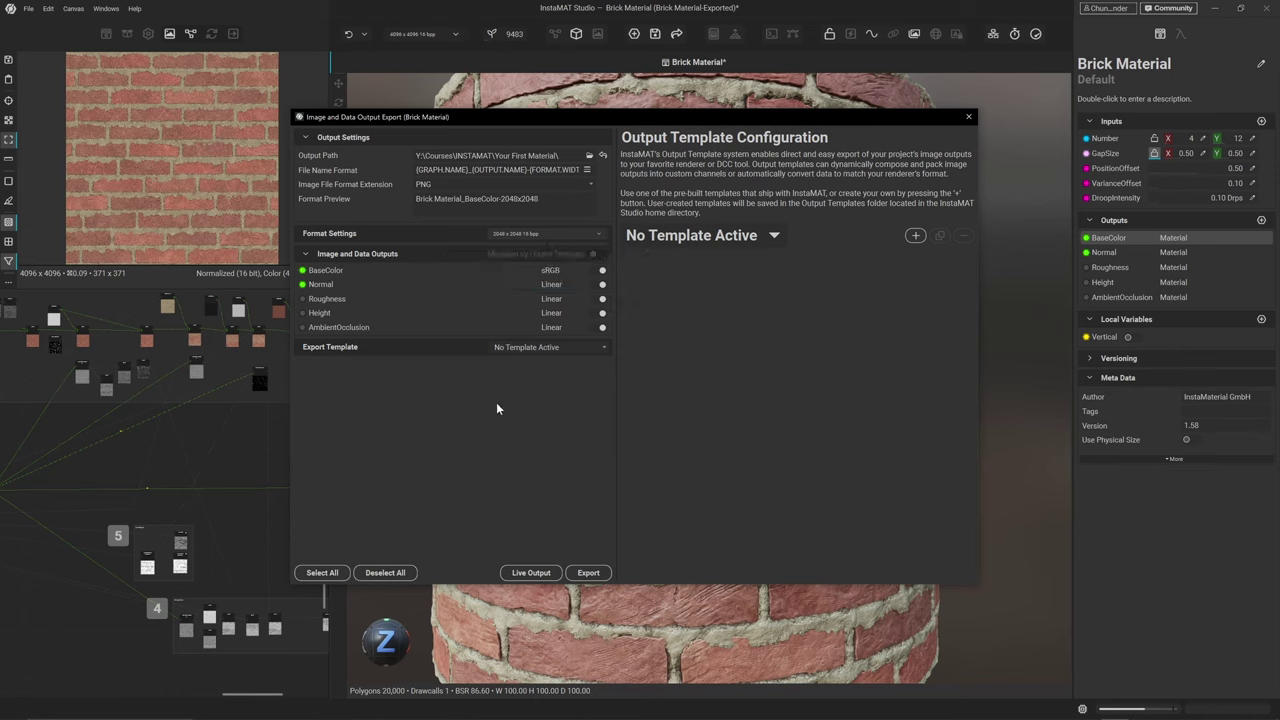
Try excluding and re-including the Normal output, and browse the export templates while keeping No Template Active
{"action": "left_click", "coordinate": [602, 285]}
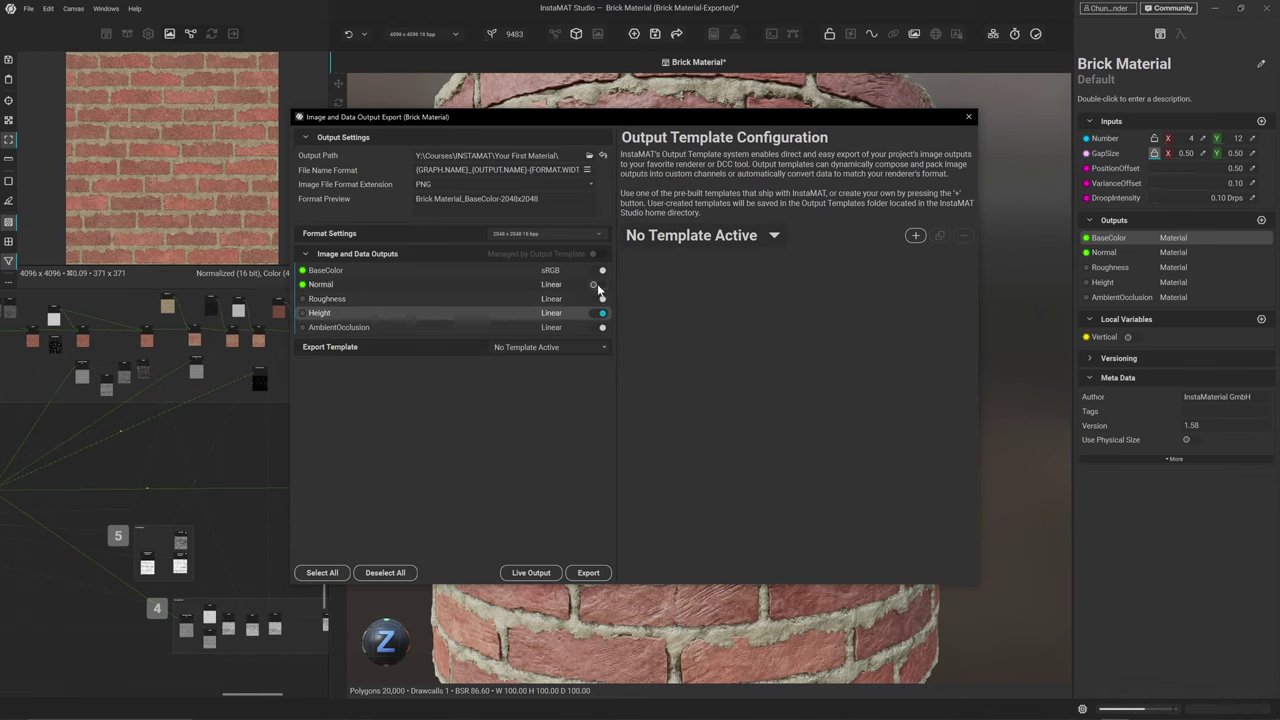
{"action": "left_click", "coordinate": [602, 285]}
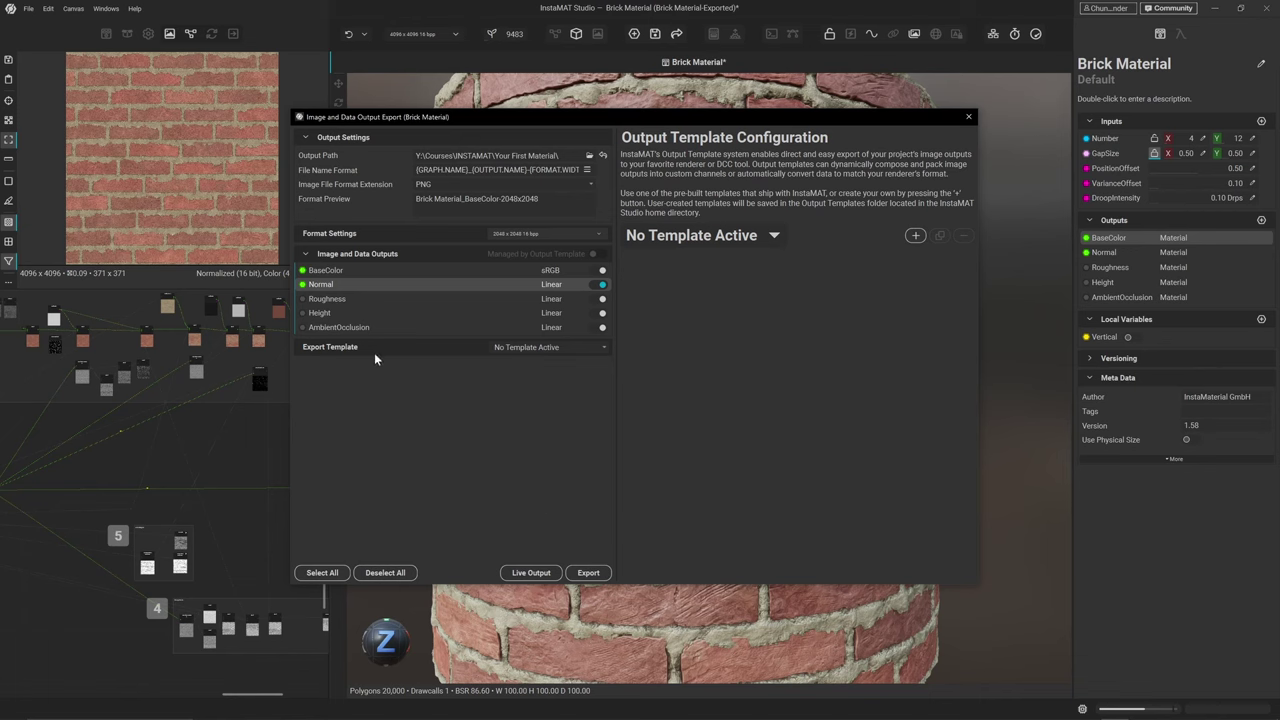
{"action": "left_click", "coordinate": [561, 350]}
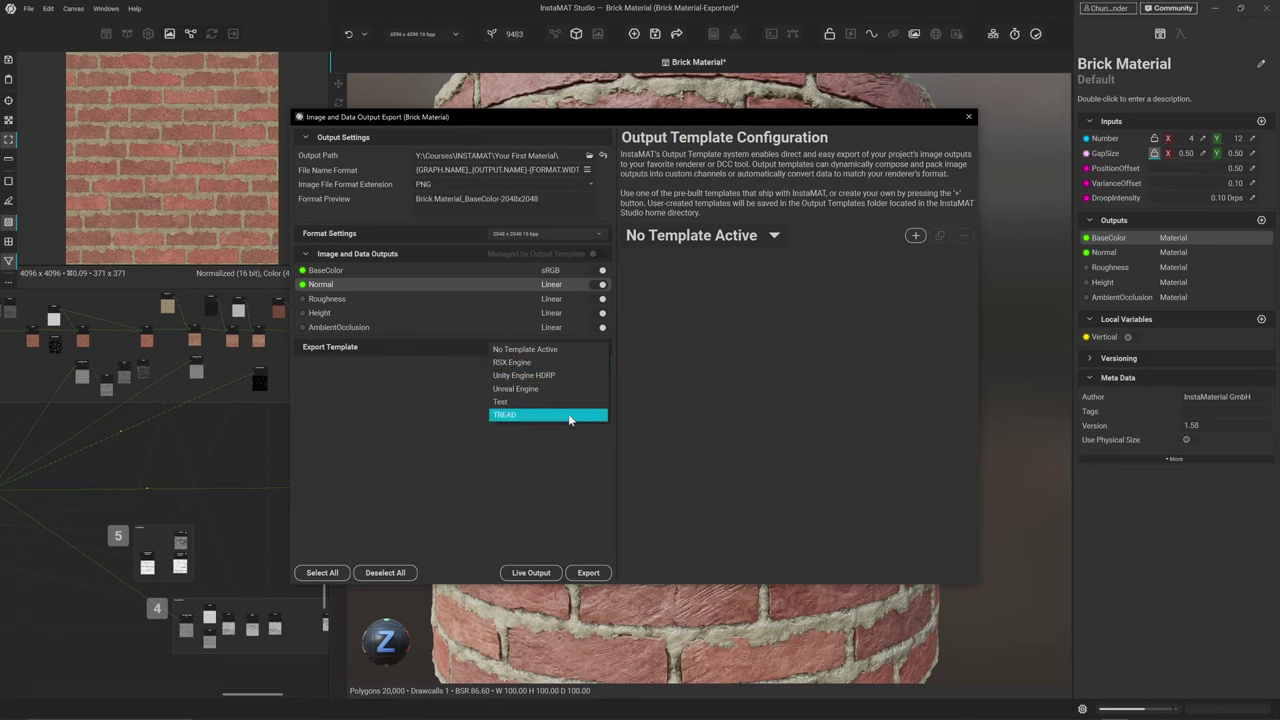
{"action": "left_click", "coordinate": [538, 350]}
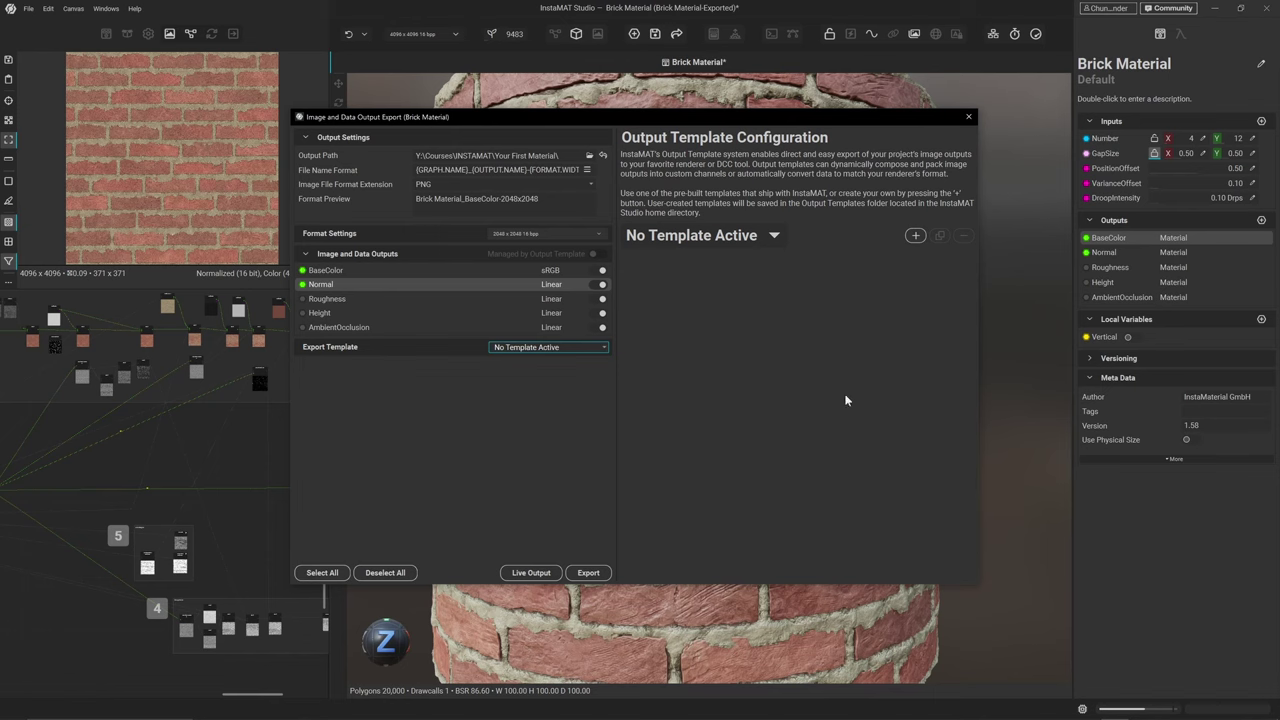
Create a new output template named "My New template"
{"action": "left_click", "coordinate": [916, 237]}
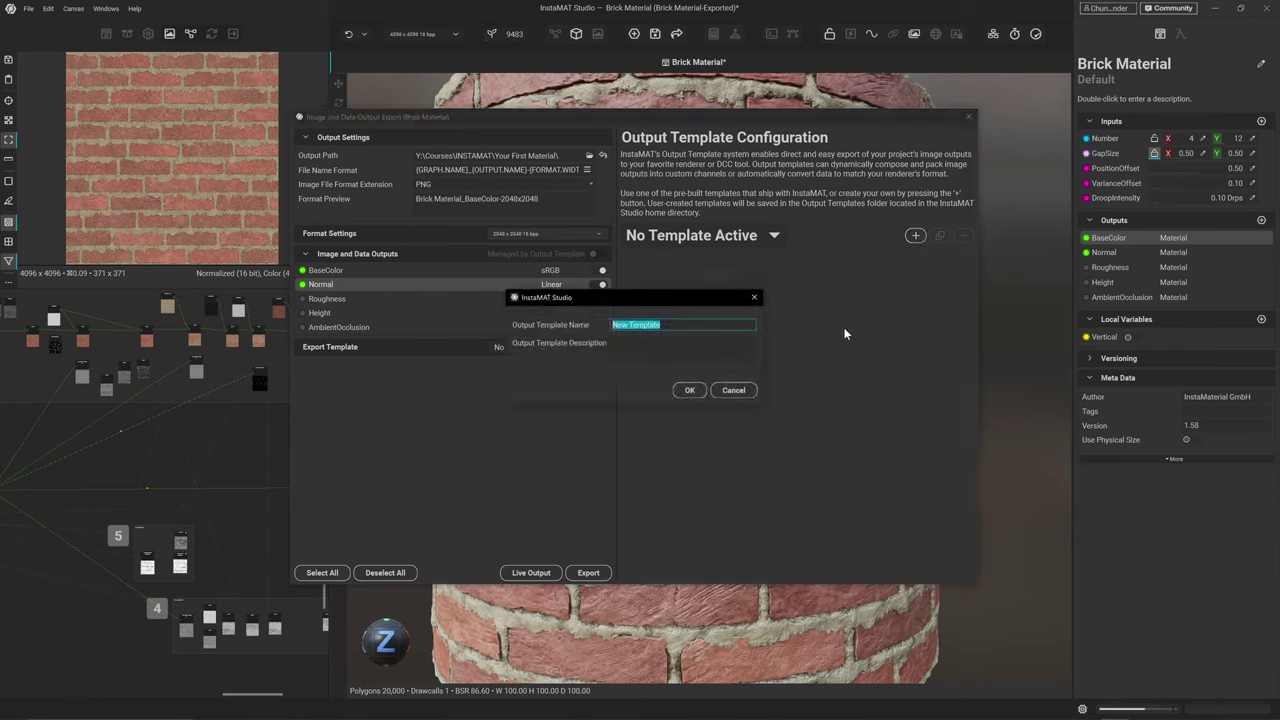
{"action": "type", "text": "My New template"}
{"action": "left_click", "coordinate": [690, 391]}
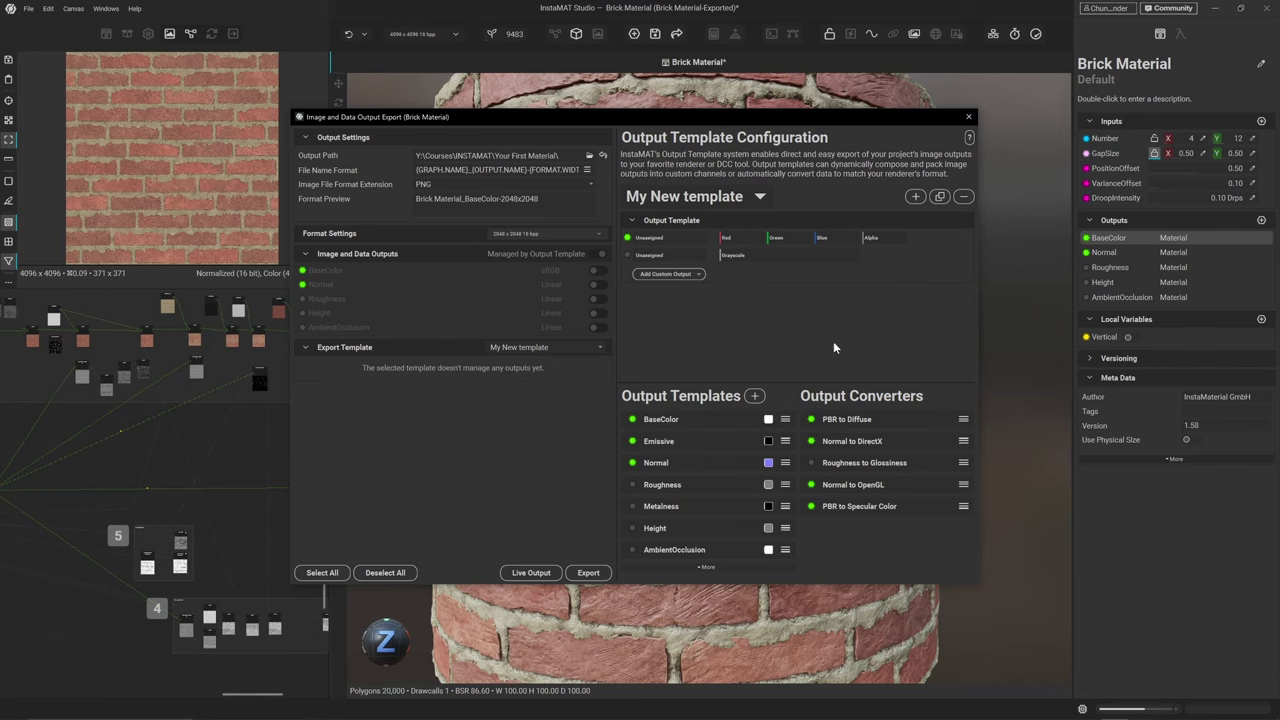
Name the template's first unassigned output "Colour" and map BaseColor to its channels as RGB
{"action": "double_click", "coordinate": [660, 239]}
{"action": "type", "text": "Colour"}
{"action": "key", "text": "Return"}
{"action": "left_click_drag", "start_coordinate": [672, 420], "coordinate": [742, 241]}
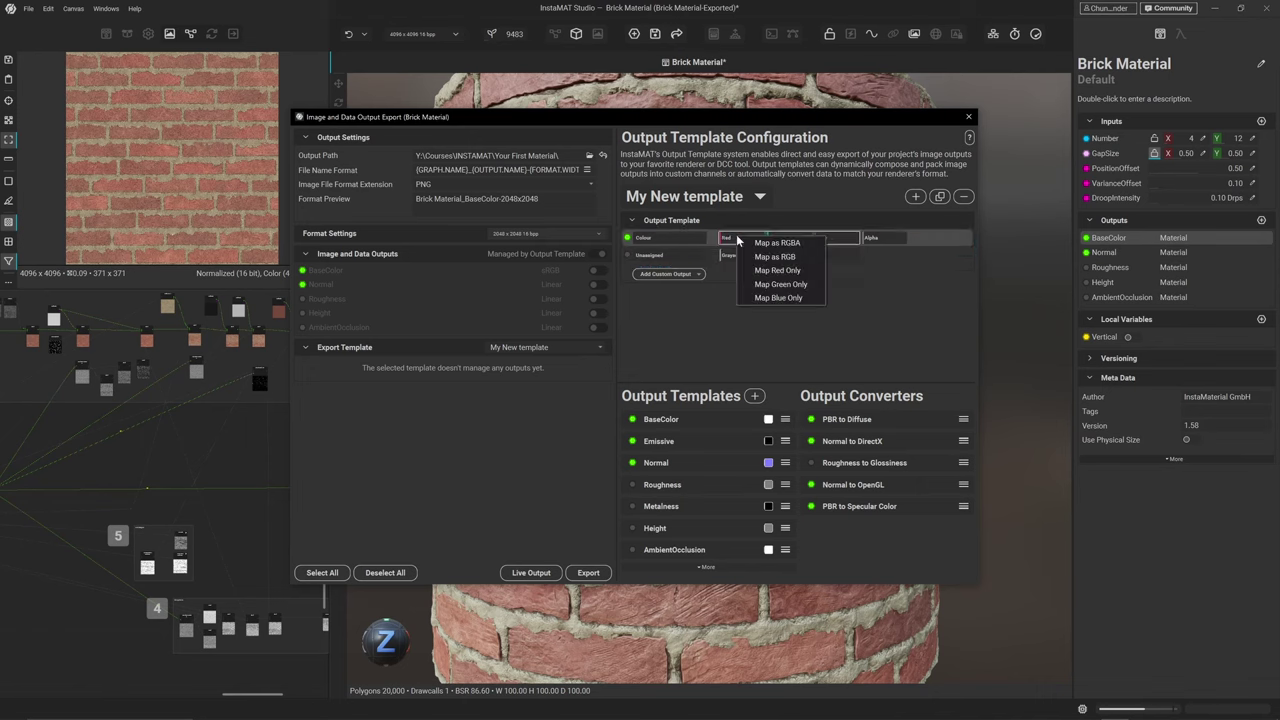
{"action": "left_click", "coordinate": [762, 258]}
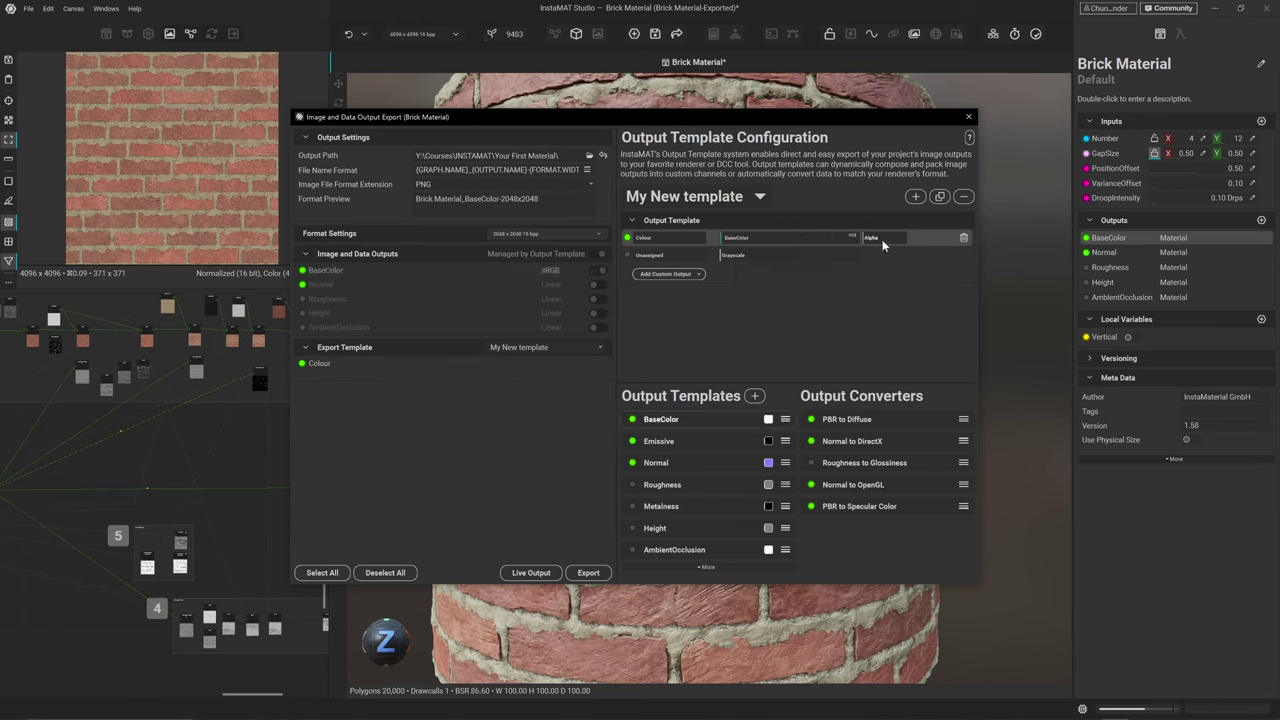
Assign Opacity to the Colour output's alpha channel and Displacement to the unassigned grayscale output
{"action": "left_click", "coordinate": [728, 566]}
{"action": "scroll", "coordinate": [738, 523], "scroll_direction": "down", "scroll_amount": 5}
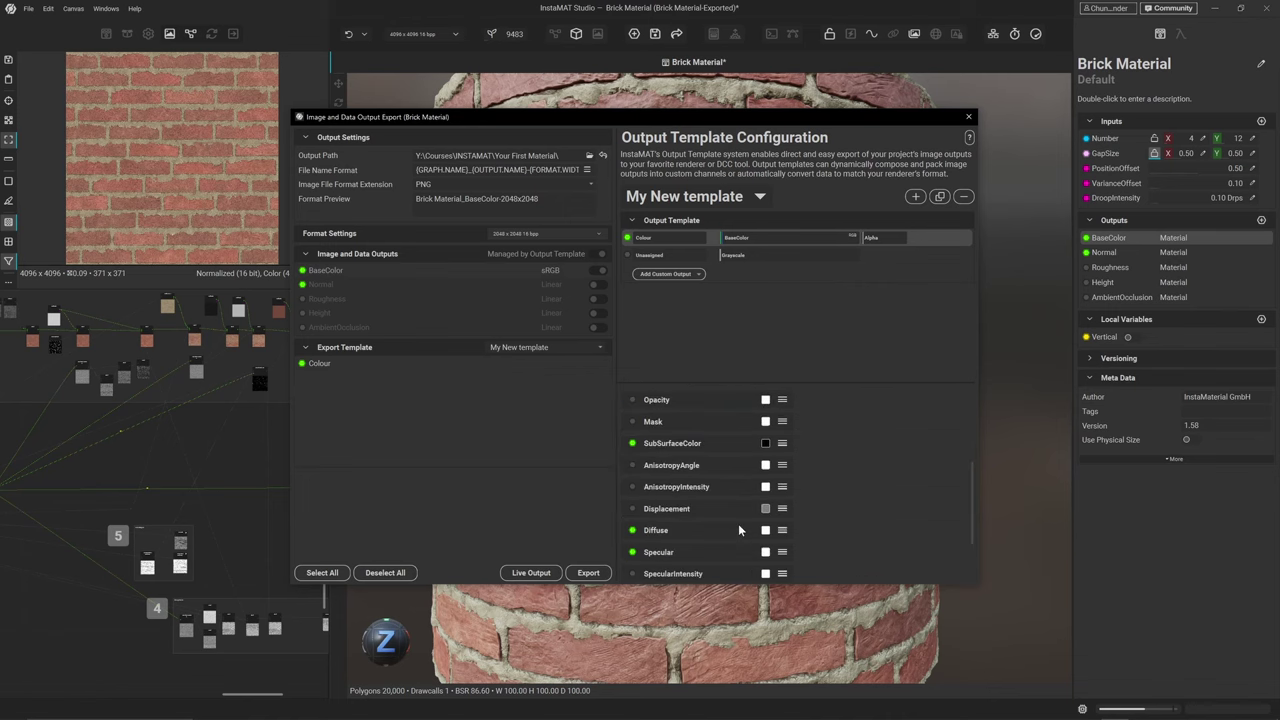
{"action": "left_click_drag", "start_coordinate": [665, 402], "coordinate": [875, 233]}
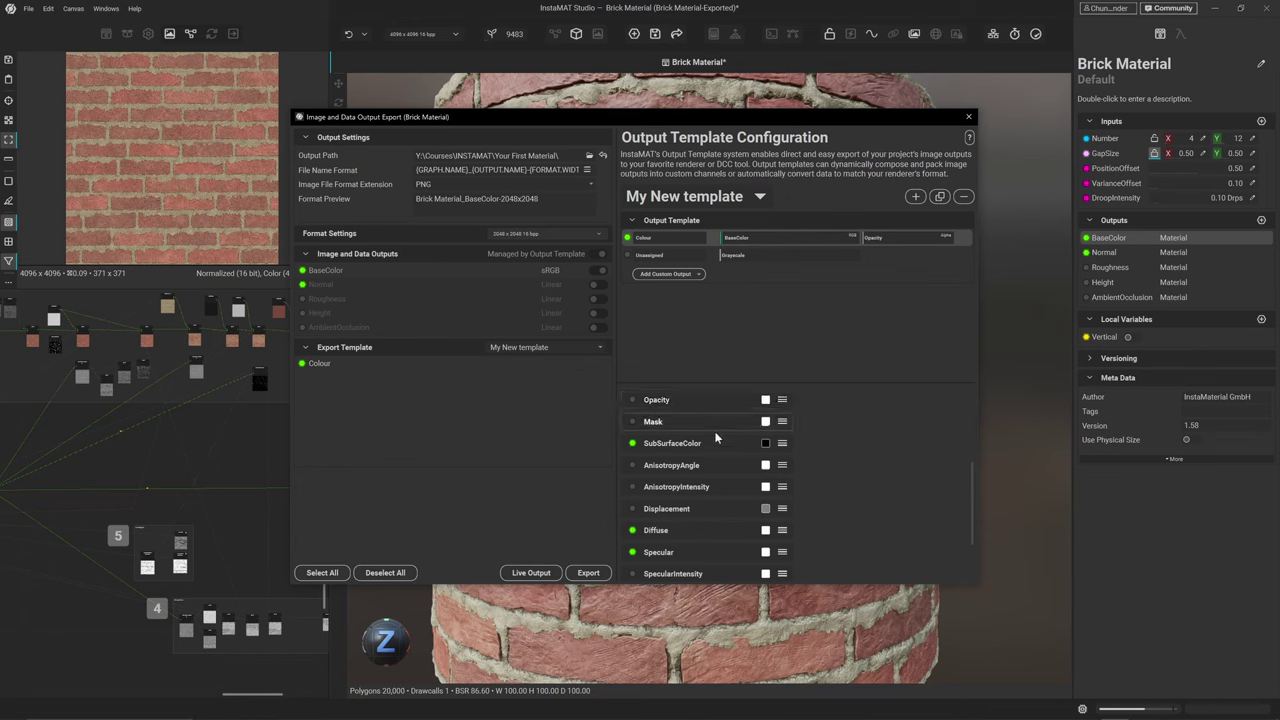
{"action": "left_click_drag", "start_coordinate": [666, 508], "coordinate": [743, 256]}
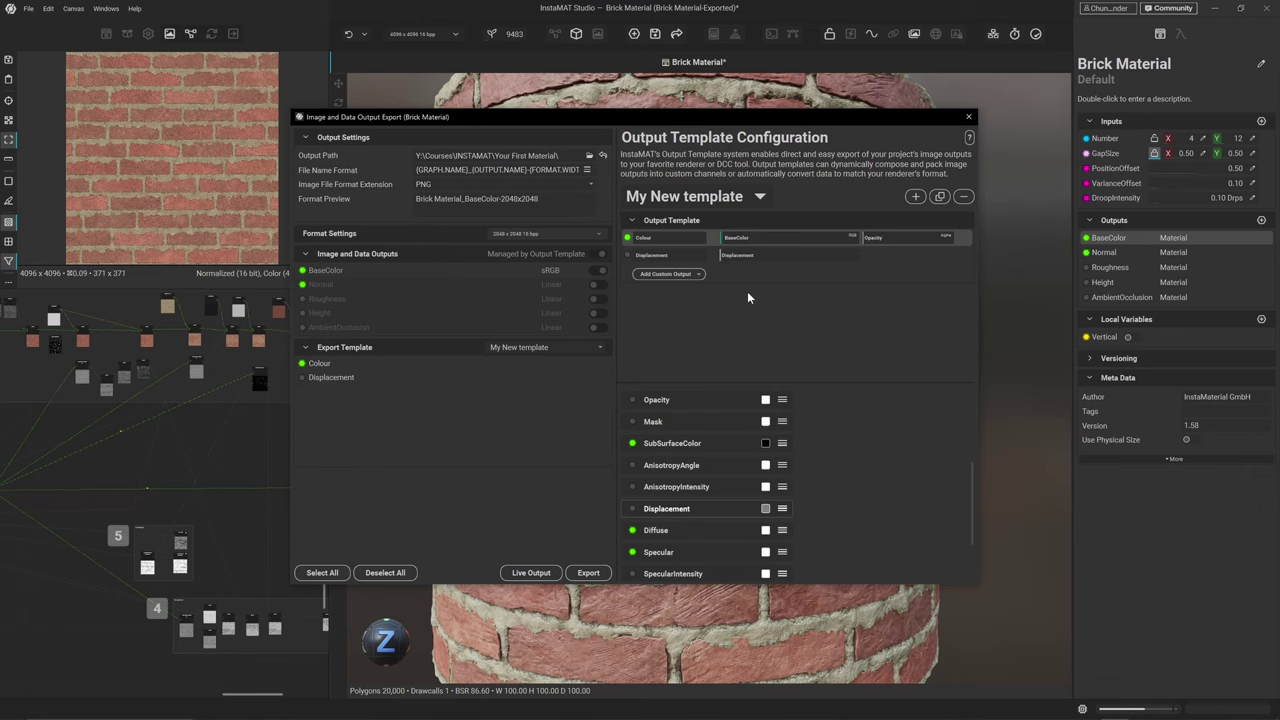
Add a custom RGBA output with Roughness in red, Metalness in green and AmbientOcclusion in blue
{"action": "left_click", "coordinate": [680, 275]}
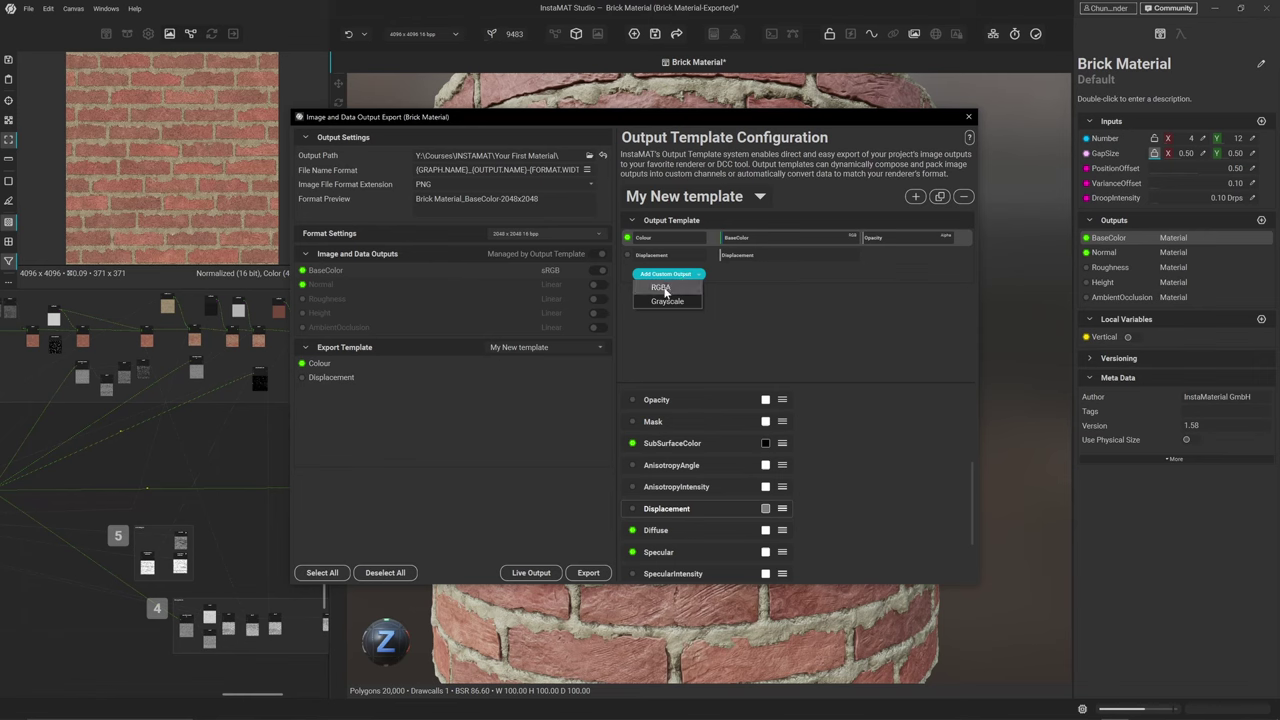
{"action": "left_click", "coordinate": [662, 288]}
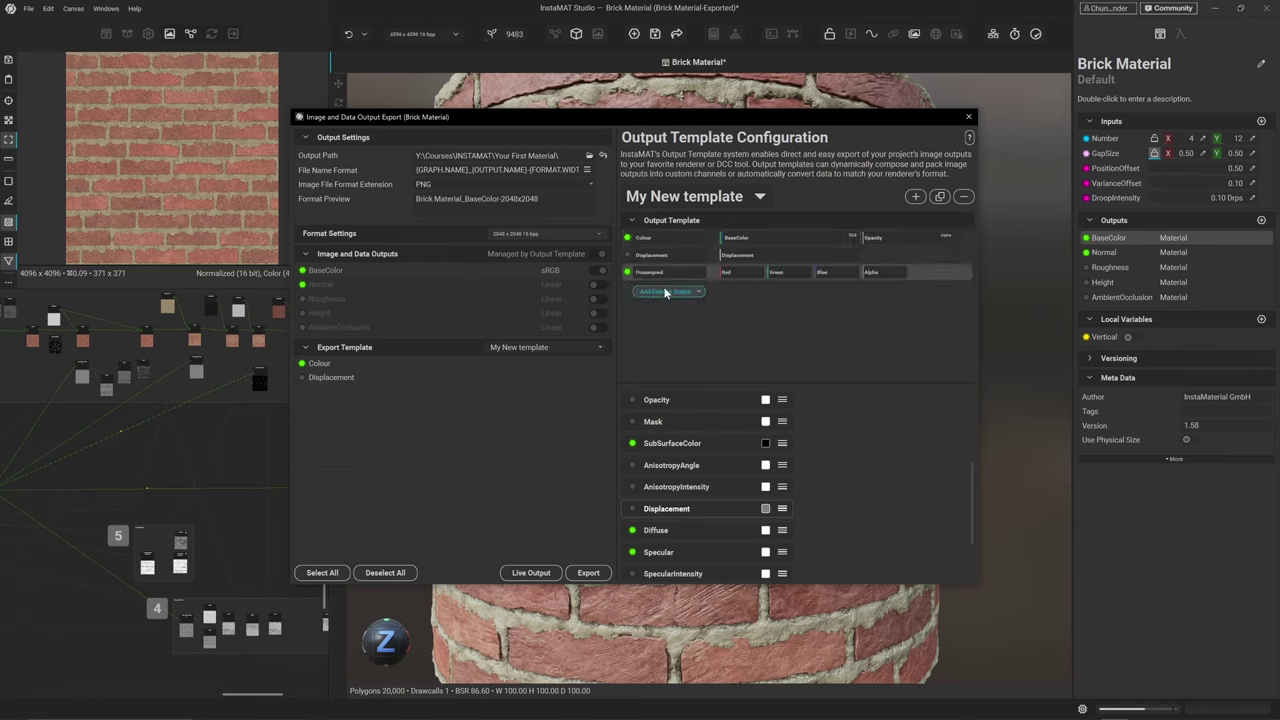
{"action": "scroll", "coordinate": [689, 447], "scroll_direction": "up", "scroll_amount": 2}
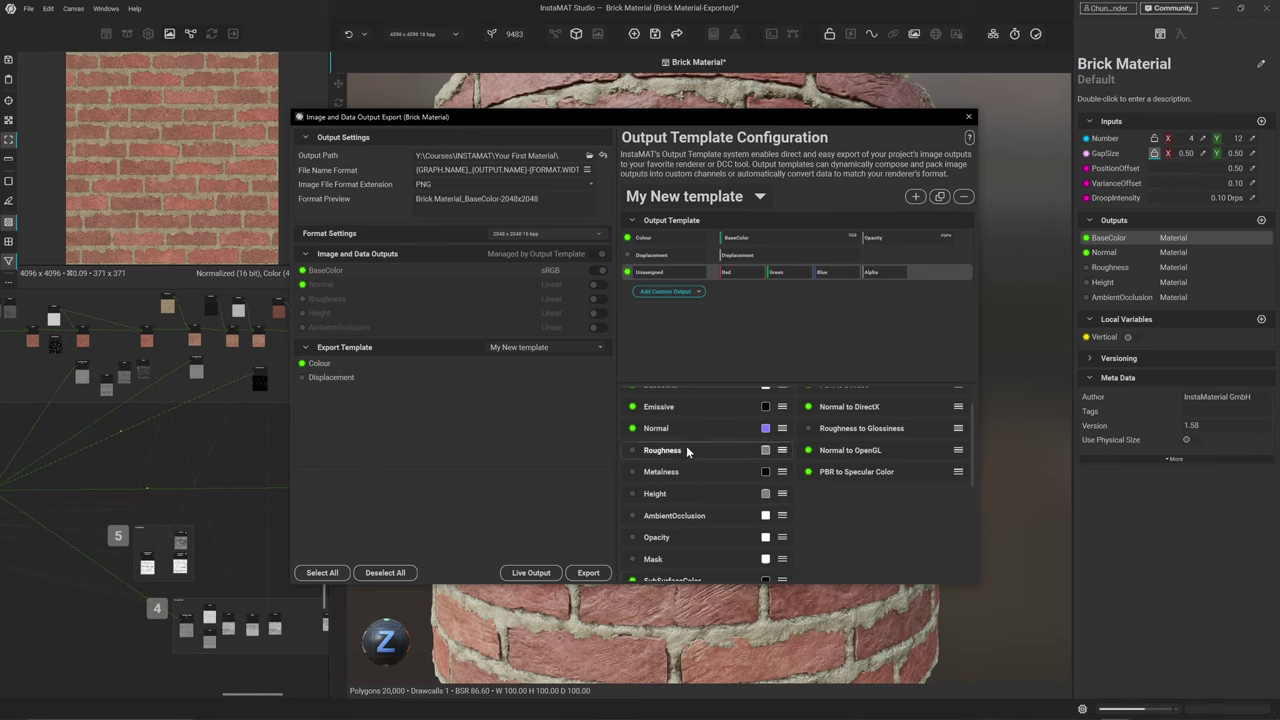
{"action": "left_click_drag", "start_coordinate": [689, 450], "coordinate": [740, 276]}
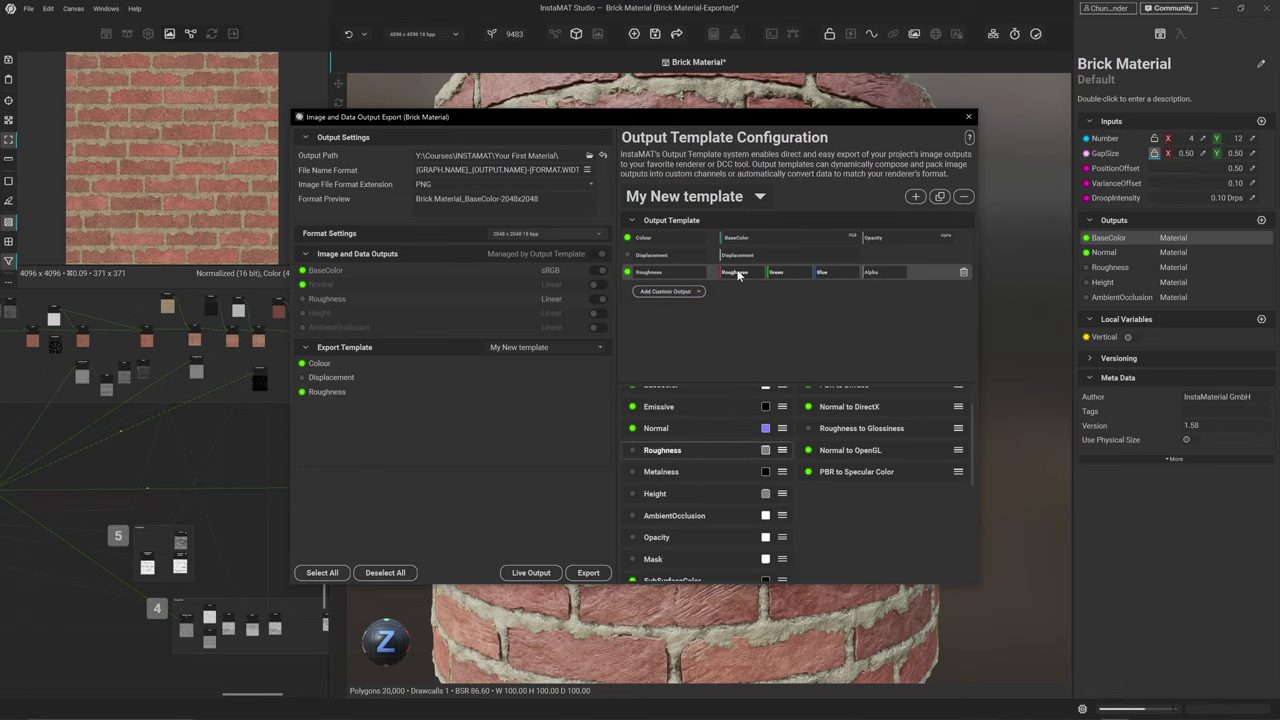
{"action": "left_click_drag", "start_coordinate": [661, 471], "coordinate": [781, 273]}
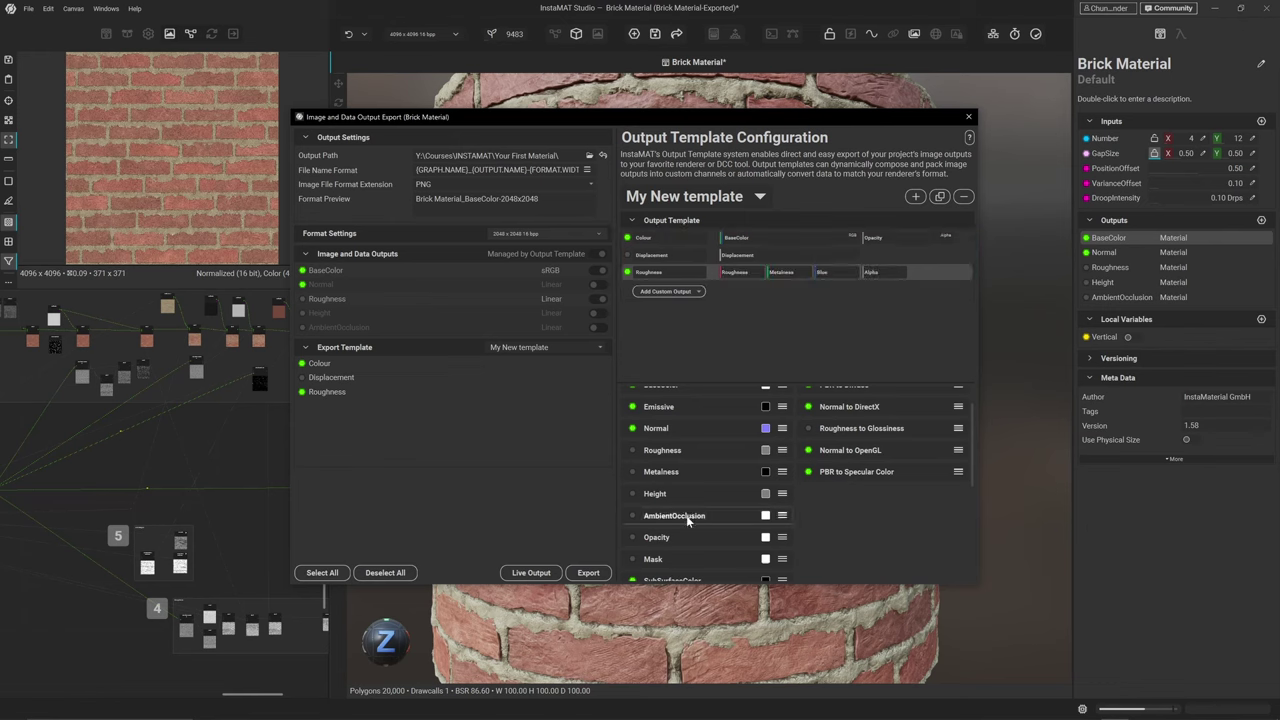
{"action": "left_click_drag", "start_coordinate": [689, 515], "coordinate": [822, 274]}
Assign Transmission to the new RGBA output's alpha channel and rename that output "RMA"
{"action": "scroll", "coordinate": [712, 515], "scroll_direction": "down", "scroll_amount": 4}
{"action": "scroll", "coordinate": [712, 520], "scroll_direction": "down", "scroll_amount": 2}
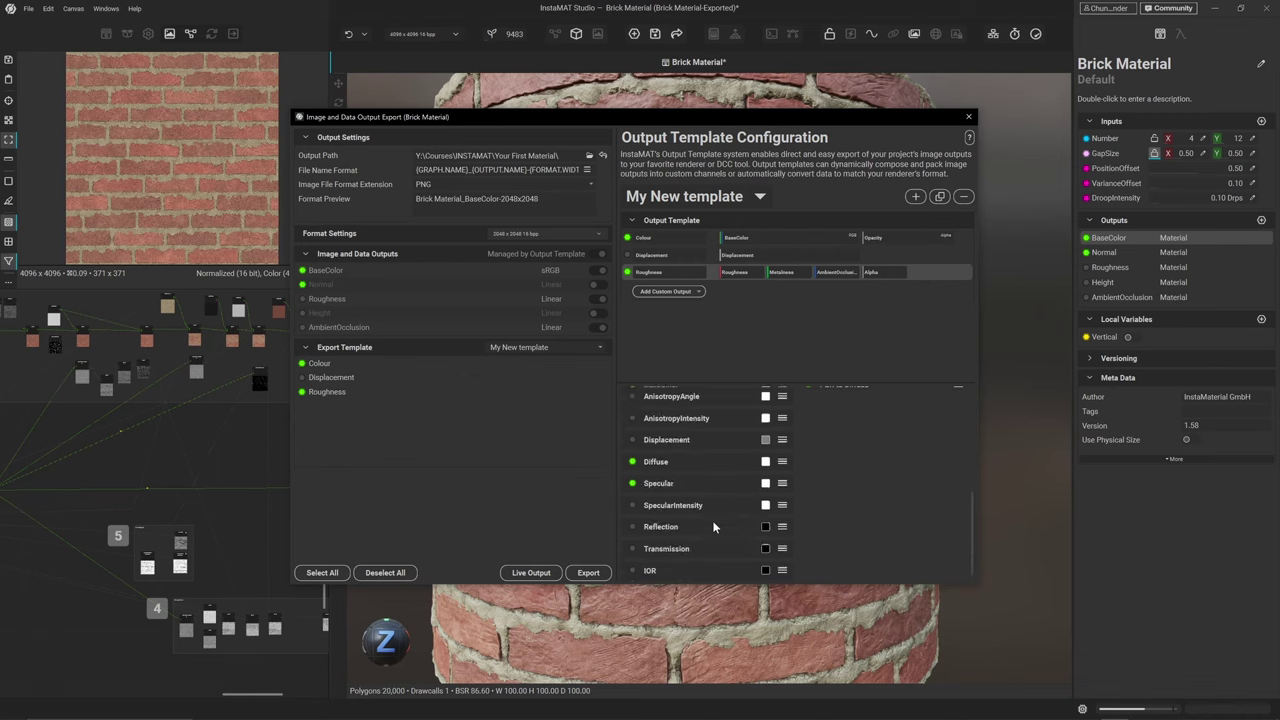
{"action": "left_click_drag", "start_coordinate": [677, 545], "coordinate": [874, 275]}
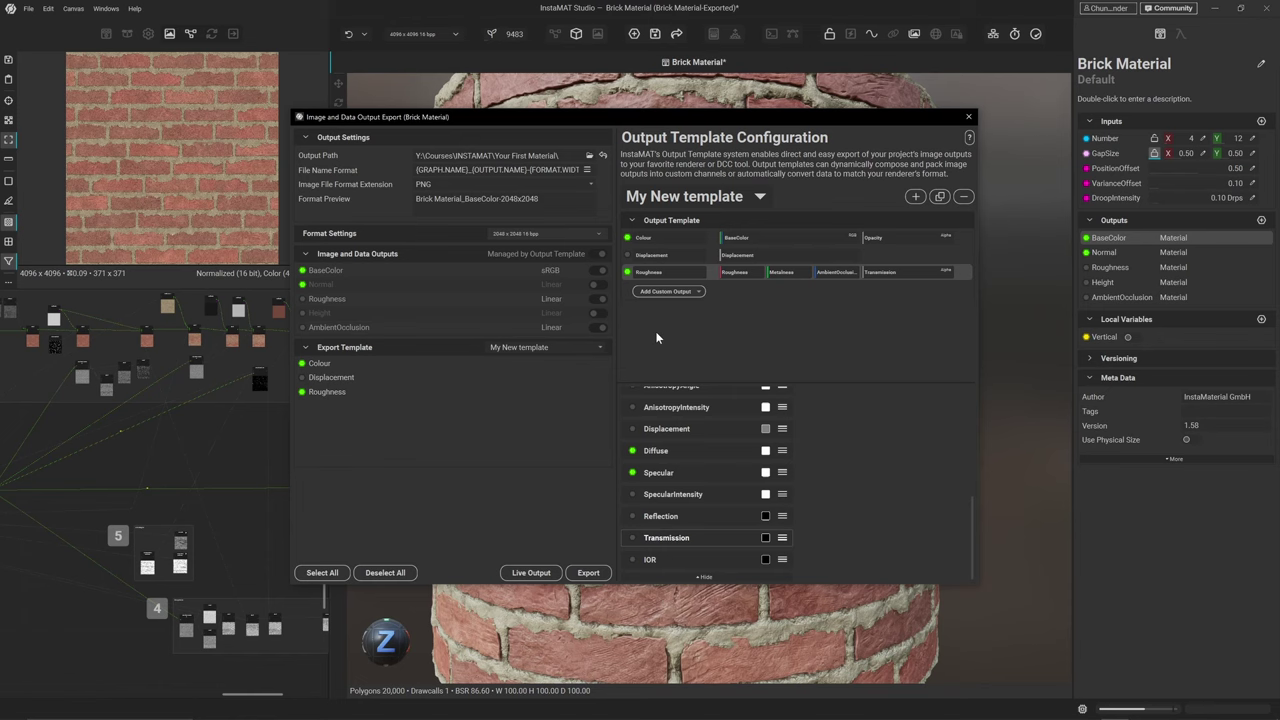
{"action": "double_click", "coordinate": [668, 272]}
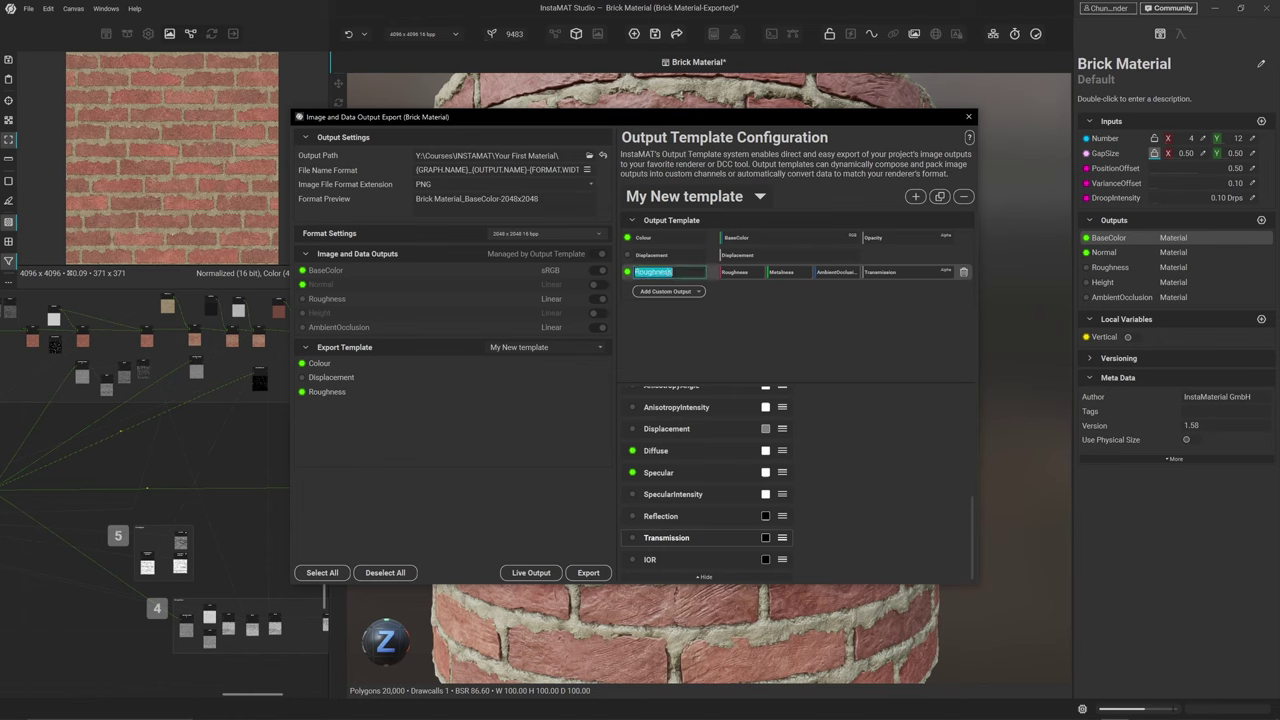
{"action": "type", "text": "RMA"}
{"action": "key", "text": "Return"}
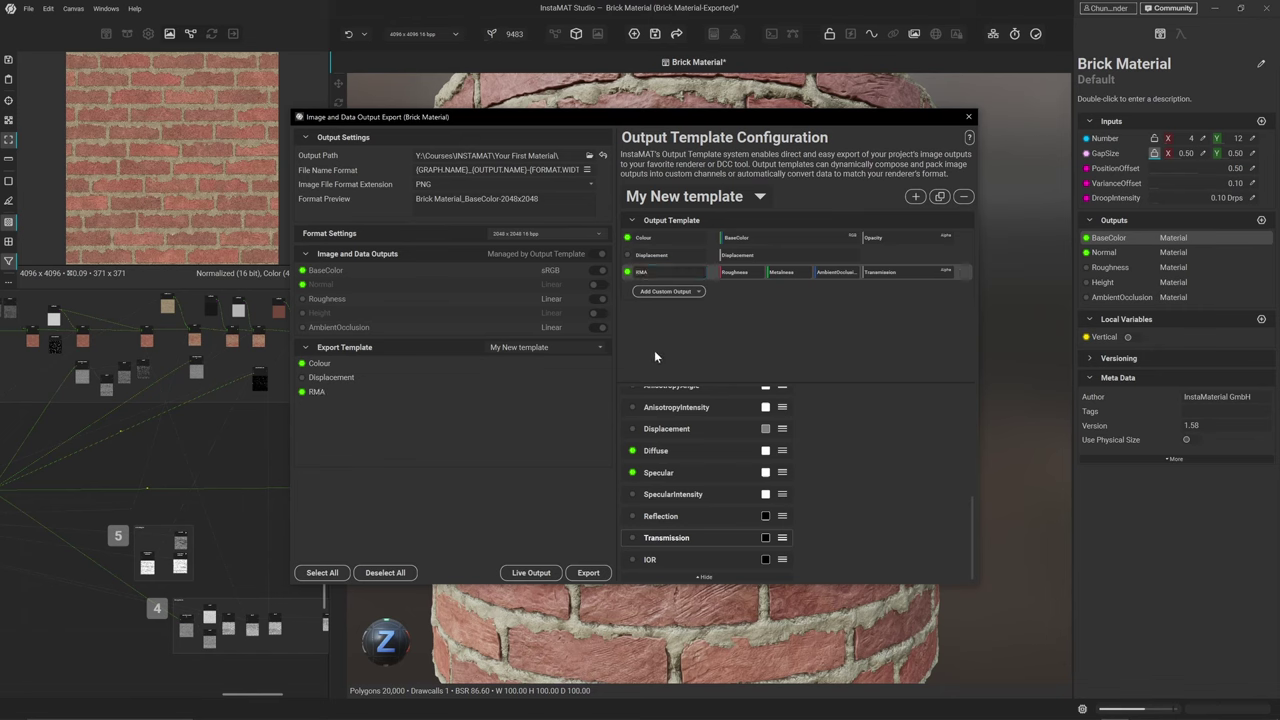